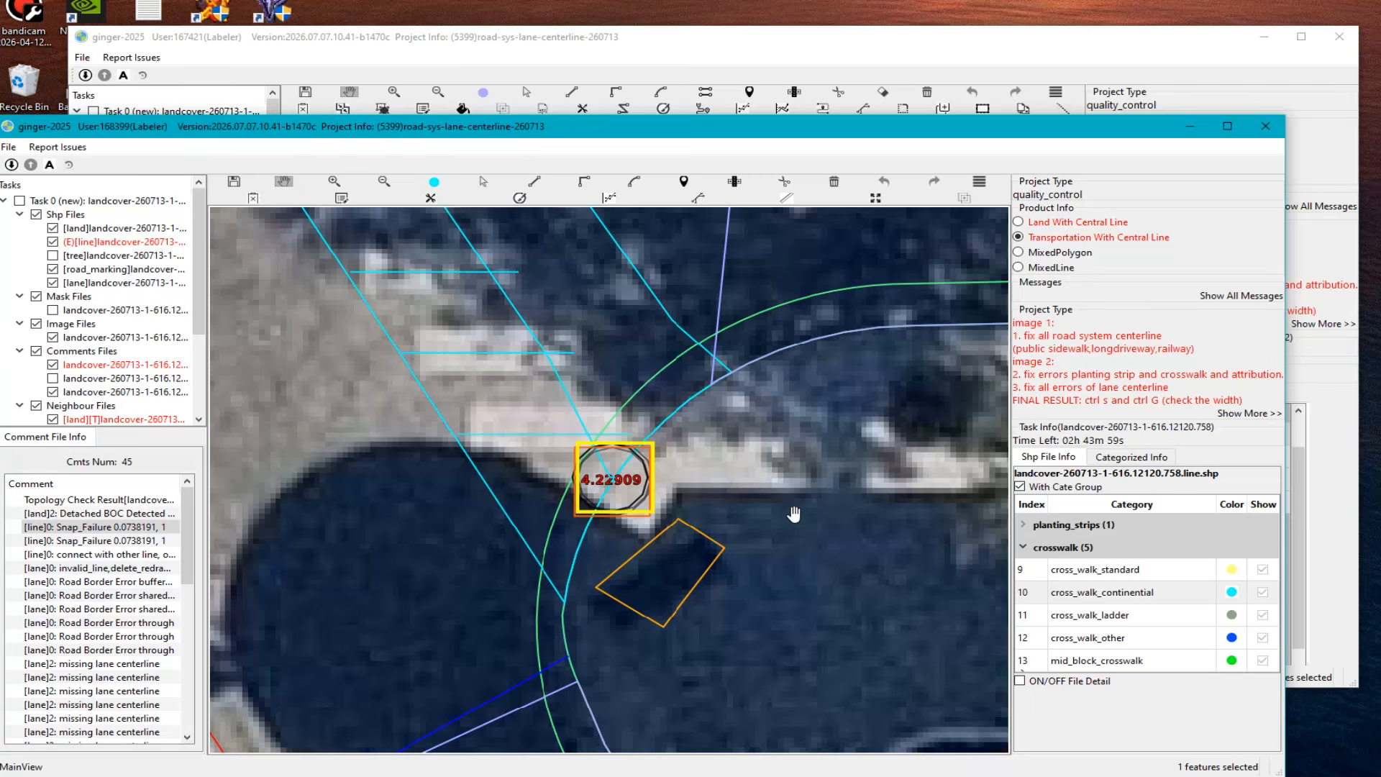
Step: Set the product type to Land With Central Line and locate the first Snap_Failure comment on the map
{"action": "left_click", "coordinate": [1025, 224]}
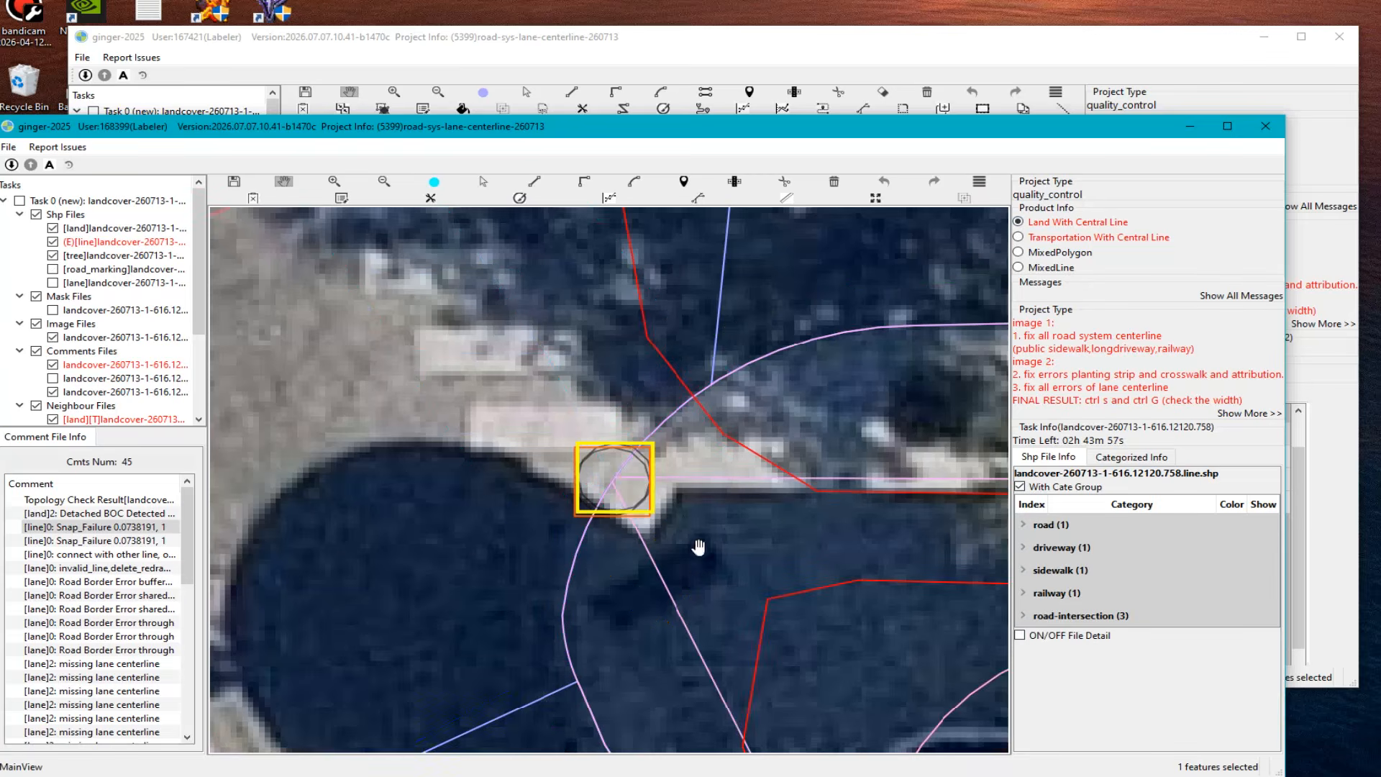
{"action": "left_click", "coordinate": [75, 531]}
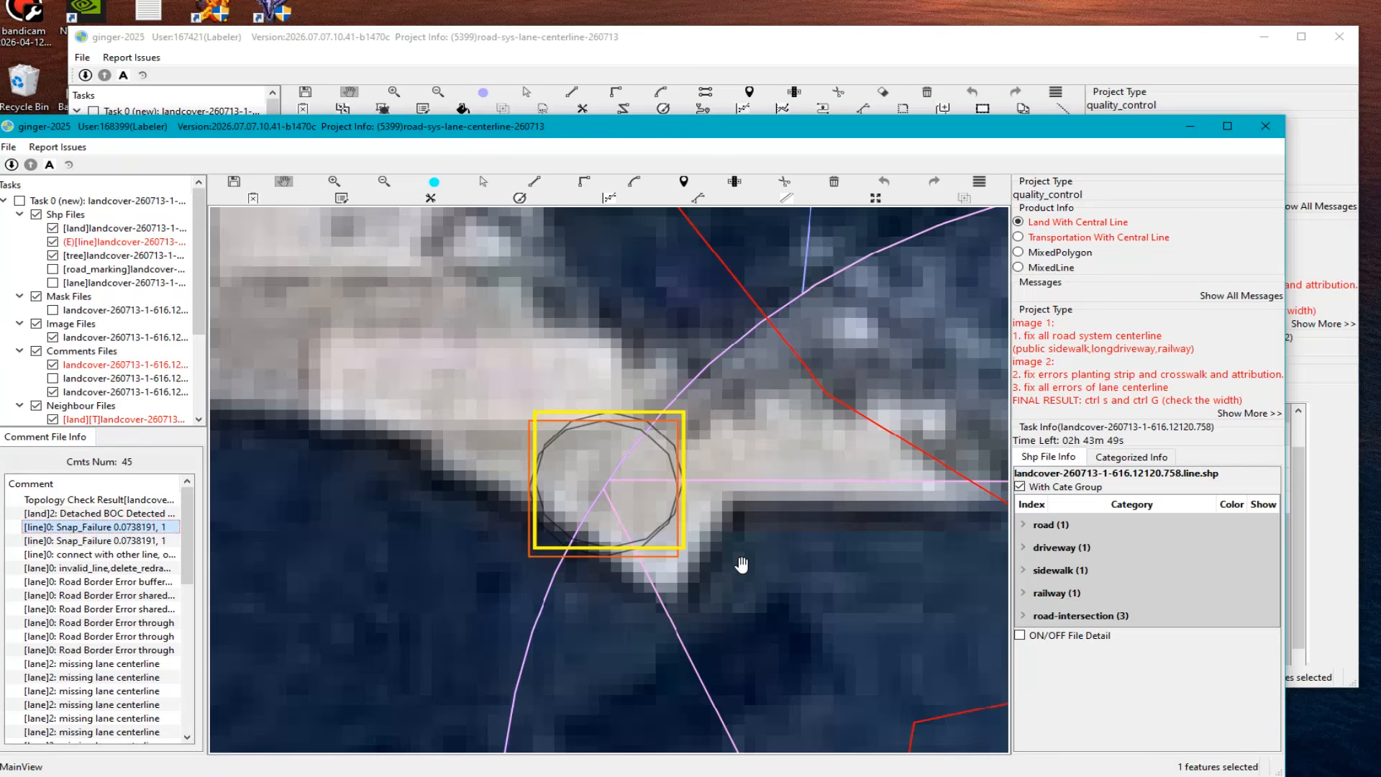
{"action": "scroll", "coordinate": [608, 541], "scroll_direction": "down", "scroll_amount": 4}
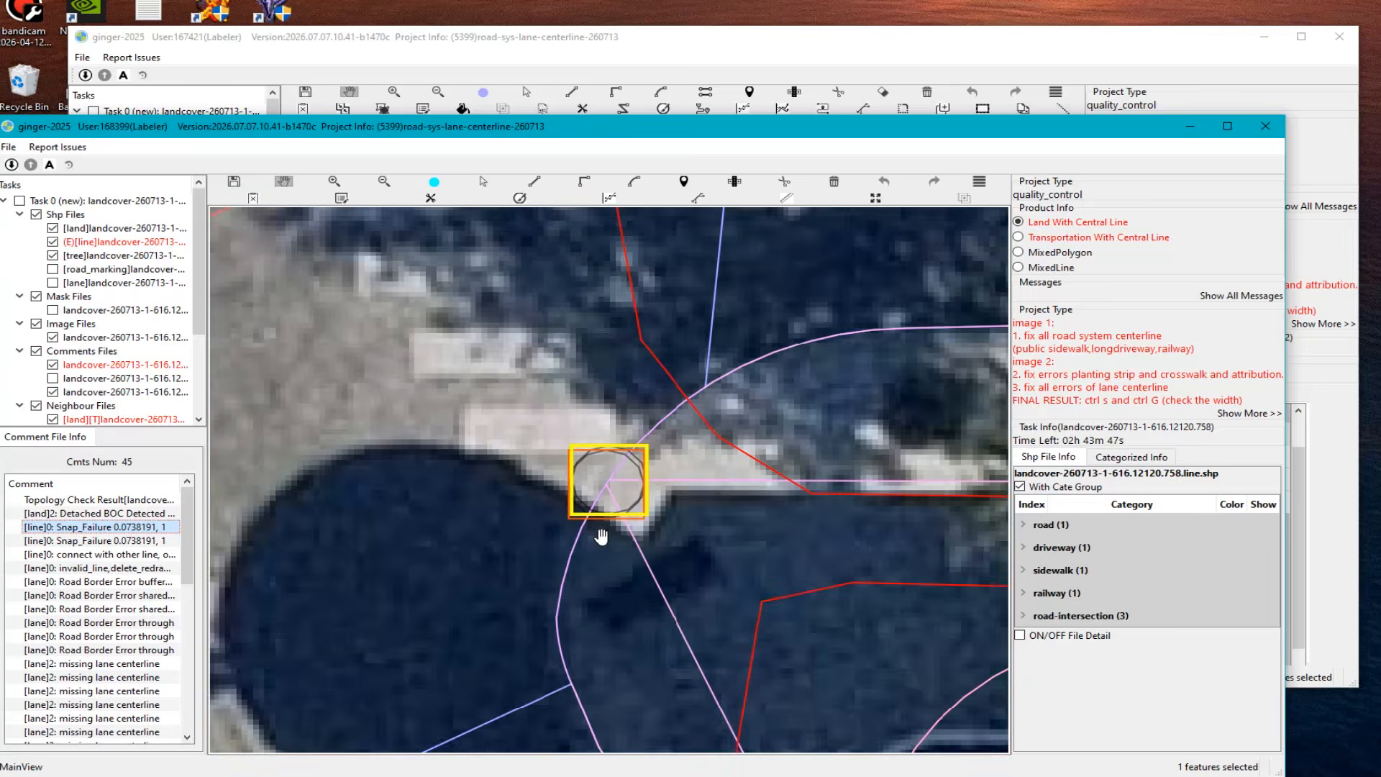
{"action": "scroll", "coordinate": [512, 519], "scroll_direction": "down", "scroll_amount": 2}
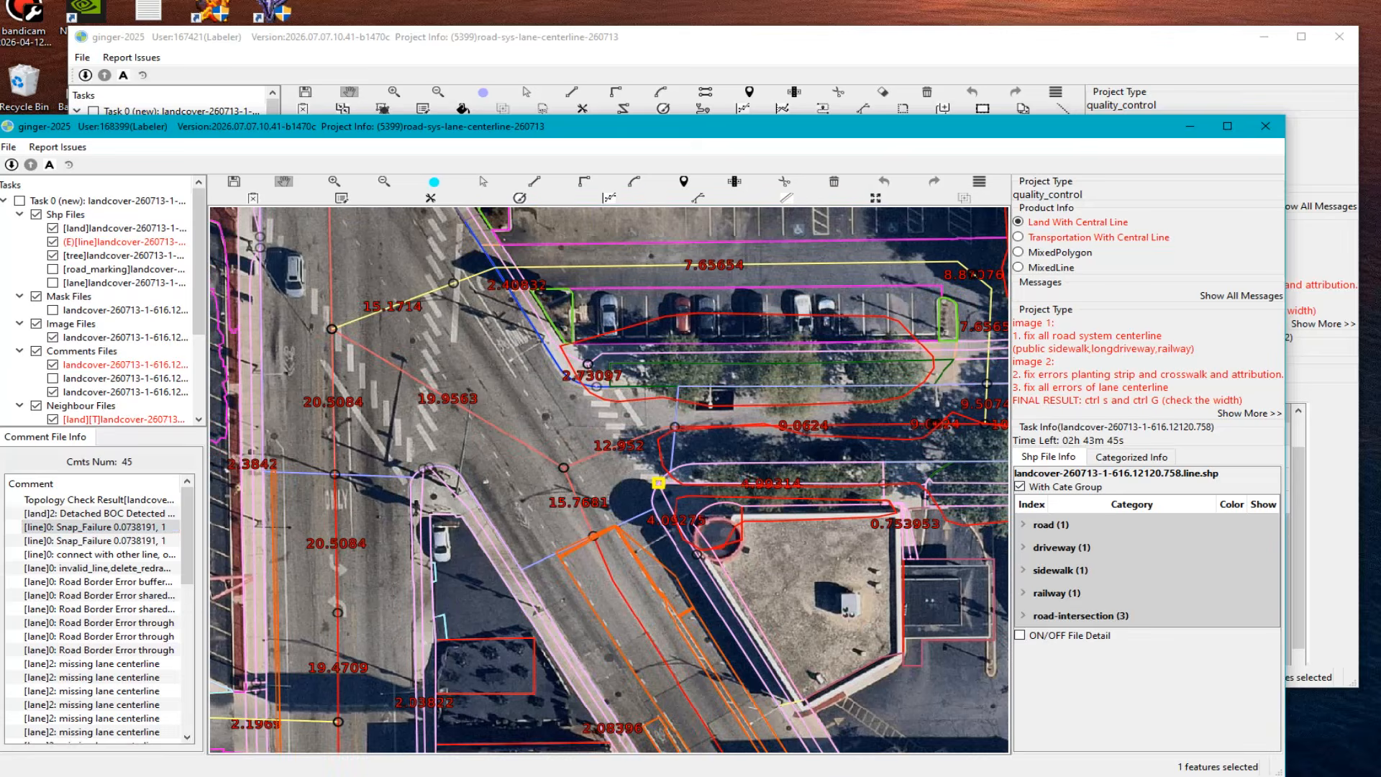
Step: Capture most of the screen and mark both road centerlines and the Land With Central Line option with red lines
{"action": "key", "text": "Print"}
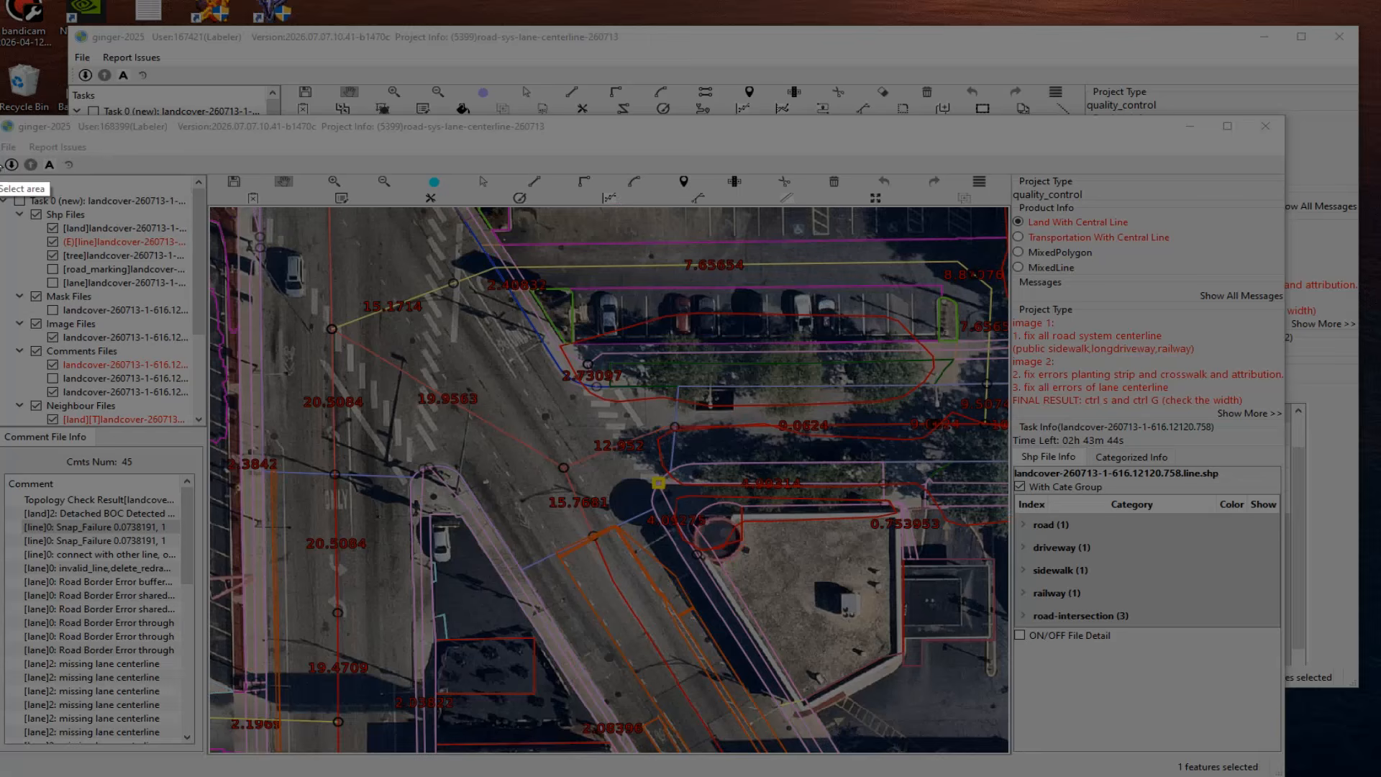
{"action": "left_click_drag", "start_coordinate": [2, 156], "coordinate": [1377, 690]}
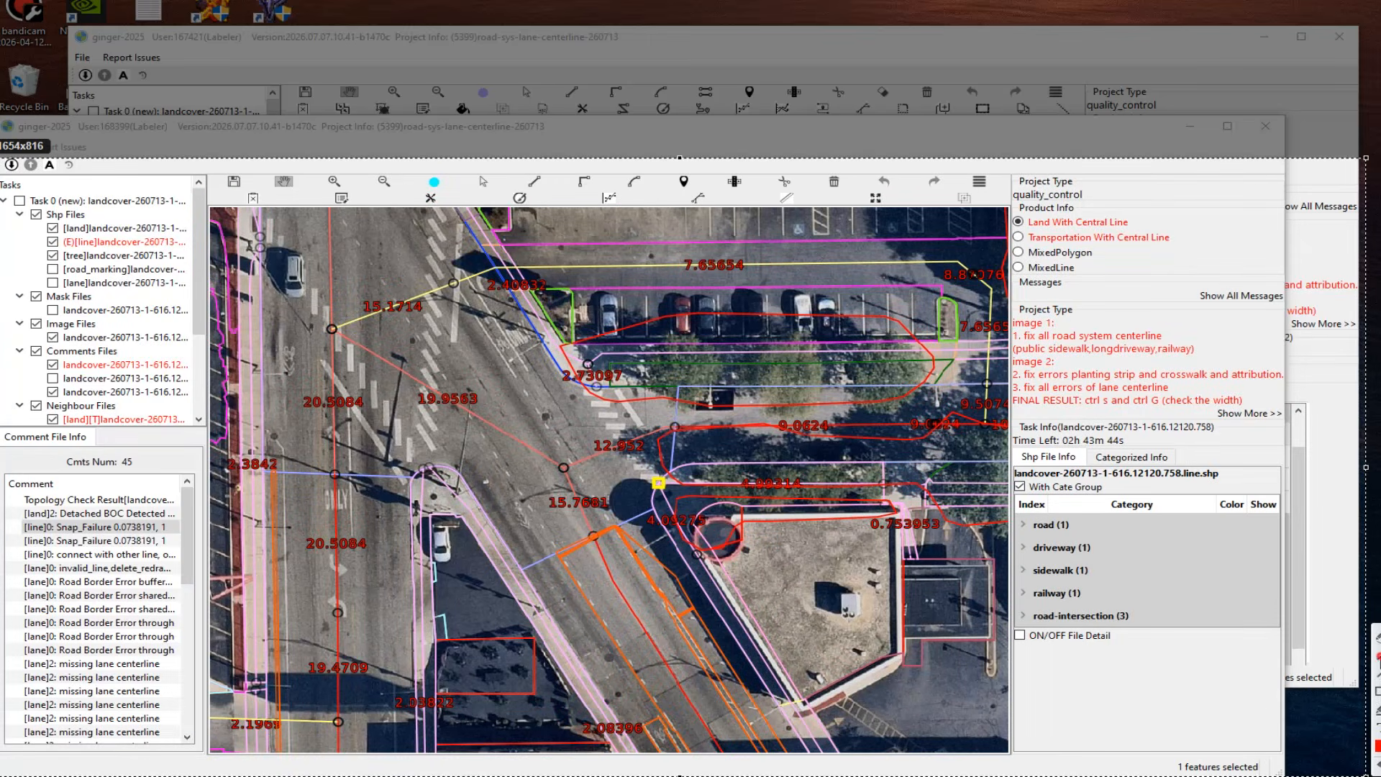
{"action": "left_click_drag", "start_coordinate": [517, 427], "coordinate": [682, 699]}
{"action": "left_click_drag", "start_coordinate": [991, 229], "coordinate": [1156, 229]}
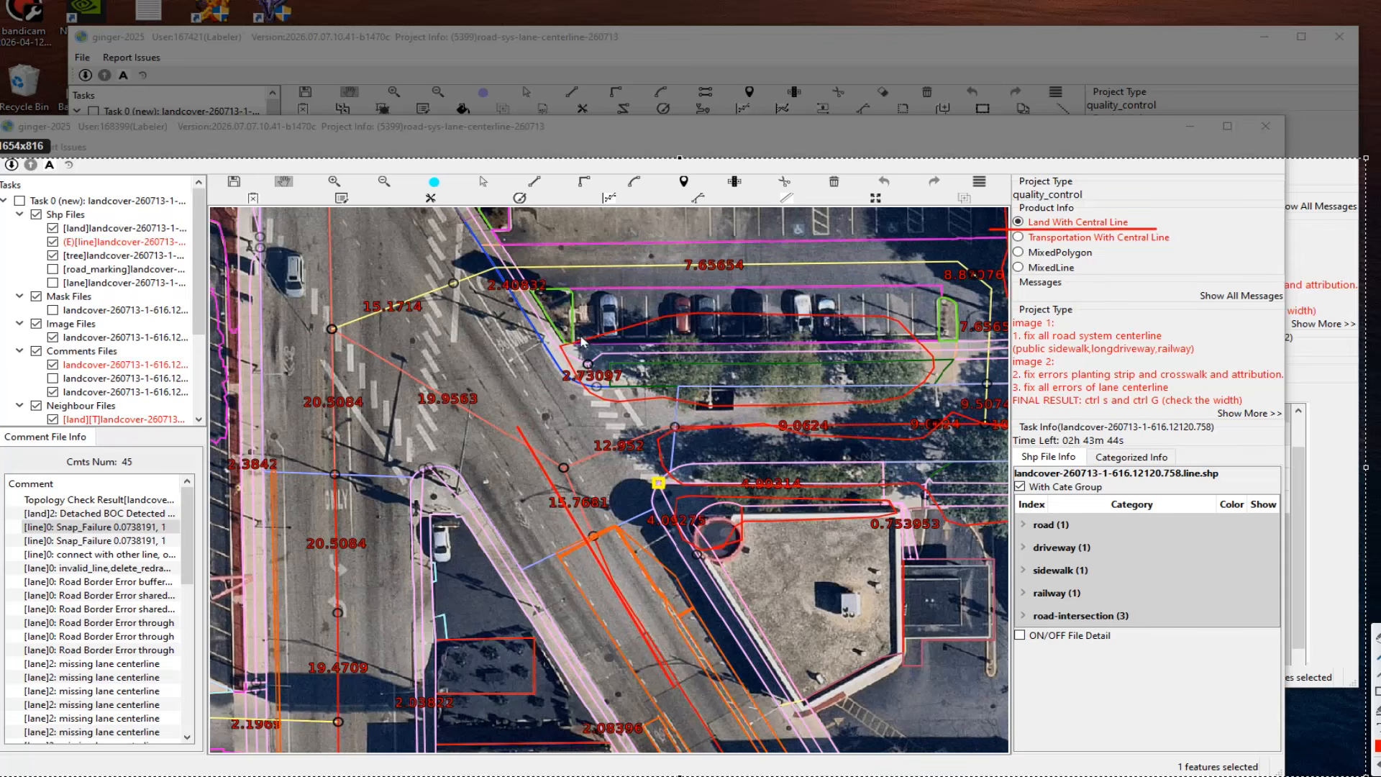
{"action": "left_click_drag", "start_coordinate": [331, 373], "coordinate": [339, 693]}
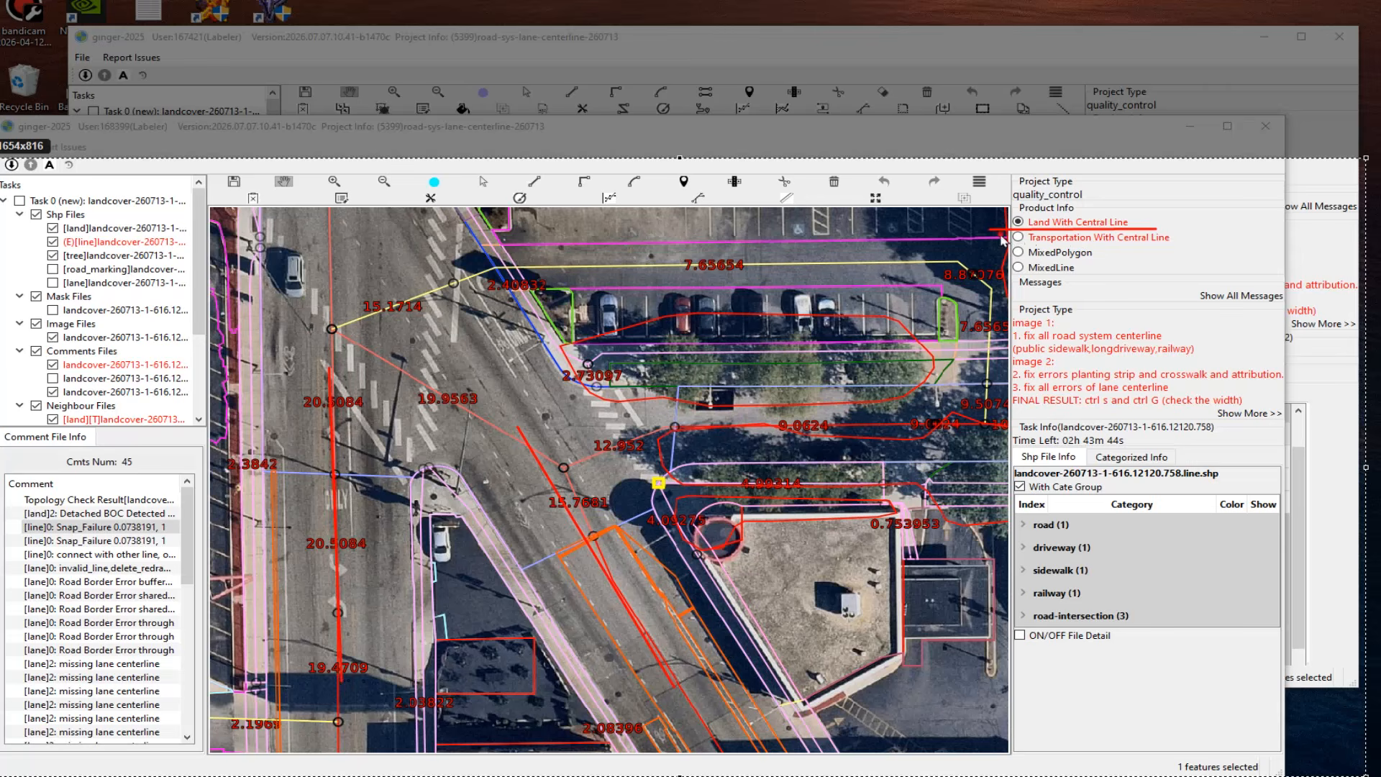
{"action": "left_click_drag", "start_coordinate": [1001, 240], "coordinate": [1158, 229]}
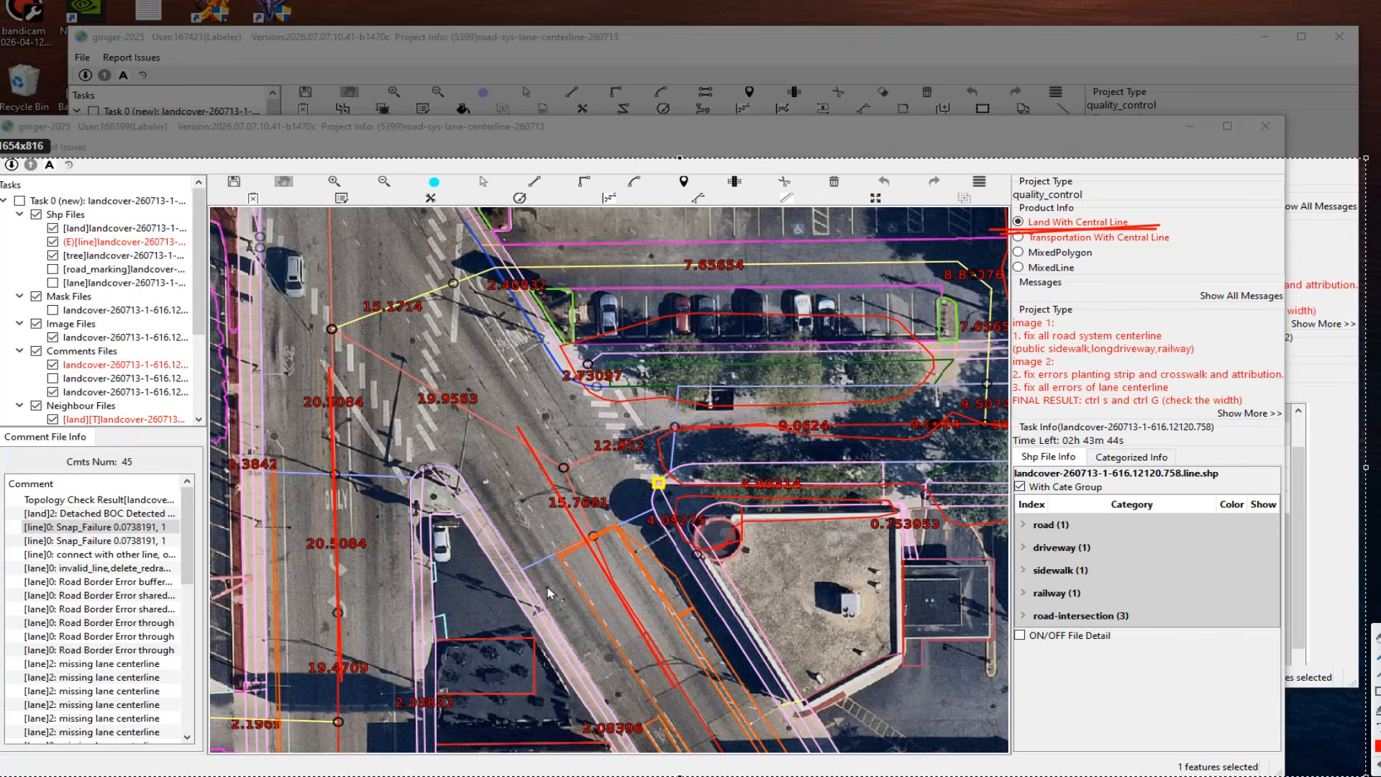
Step: Mark the lane lines on both roads and underline the Transportation With Central Line option in the capture
{"action": "left_click_drag", "start_coordinate": [545, 531], "coordinate": [630, 665]}
{"action": "left_click_drag", "start_coordinate": [560, 592], "coordinate": [594, 656]}
{"action": "left_click_drag", "start_coordinate": [622, 572], "coordinate": [661, 620]}
{"action": "left_click_drag", "start_coordinate": [1018, 244], "coordinate": [1182, 248]}
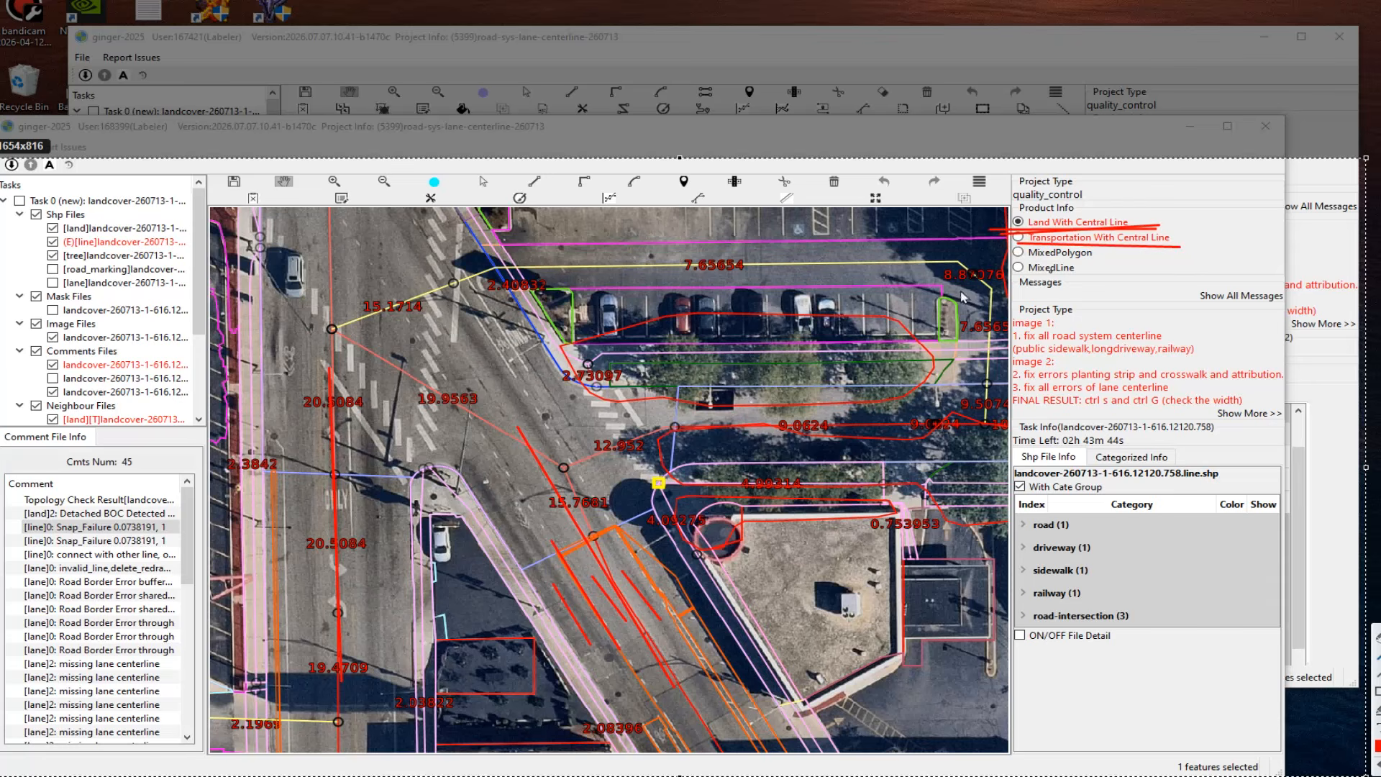
{"action": "left_click_drag", "start_coordinate": [381, 486], "coordinate": [380, 585]}
{"action": "left_click_drag", "start_coordinate": [311, 483], "coordinate": [309, 669]}
{"action": "left_click_drag", "start_coordinate": [1007, 245], "coordinate": [1178, 252]}
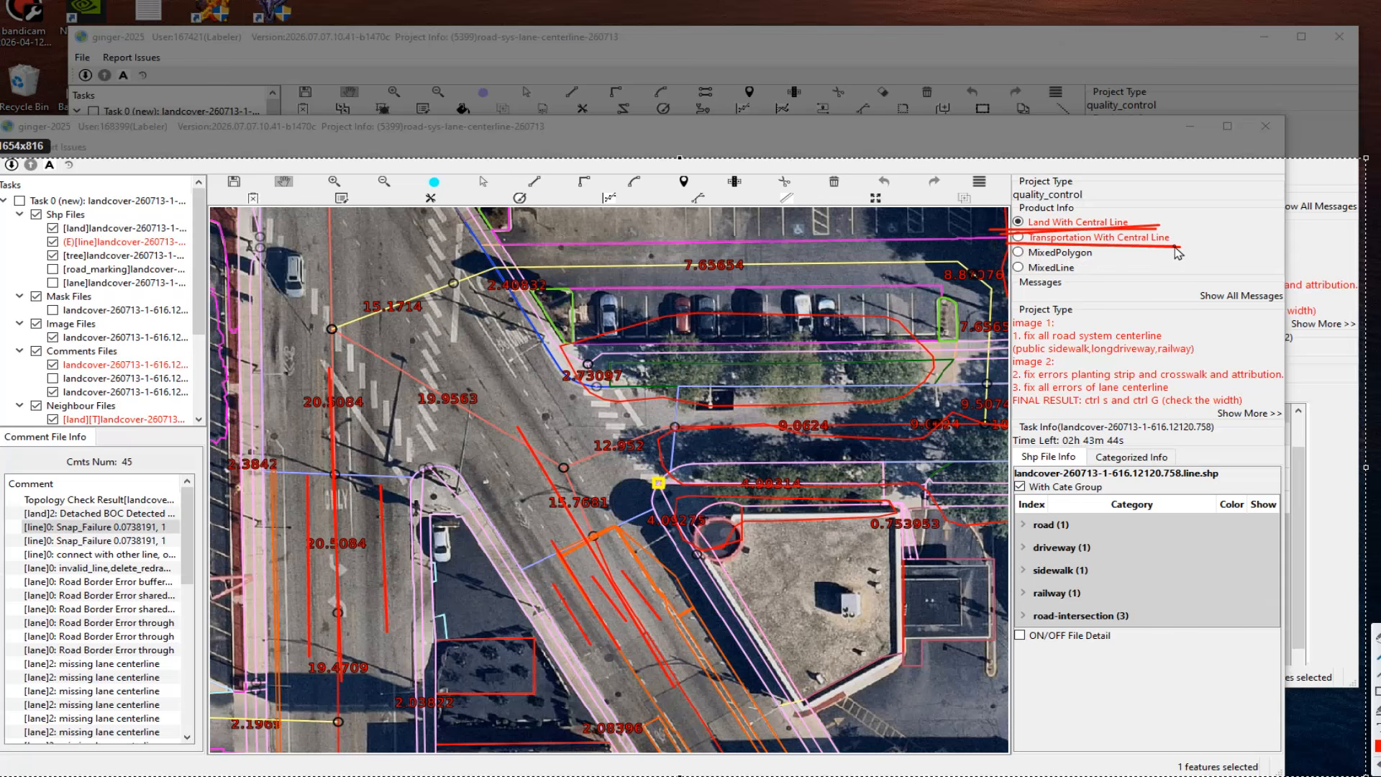
Step: Underline the first Snap_Failure comment, draw two lines over the intersection's crosswalks, and discard the annotated capture
{"action": "left_click_drag", "start_coordinate": [18, 531], "coordinate": [52, 536]}
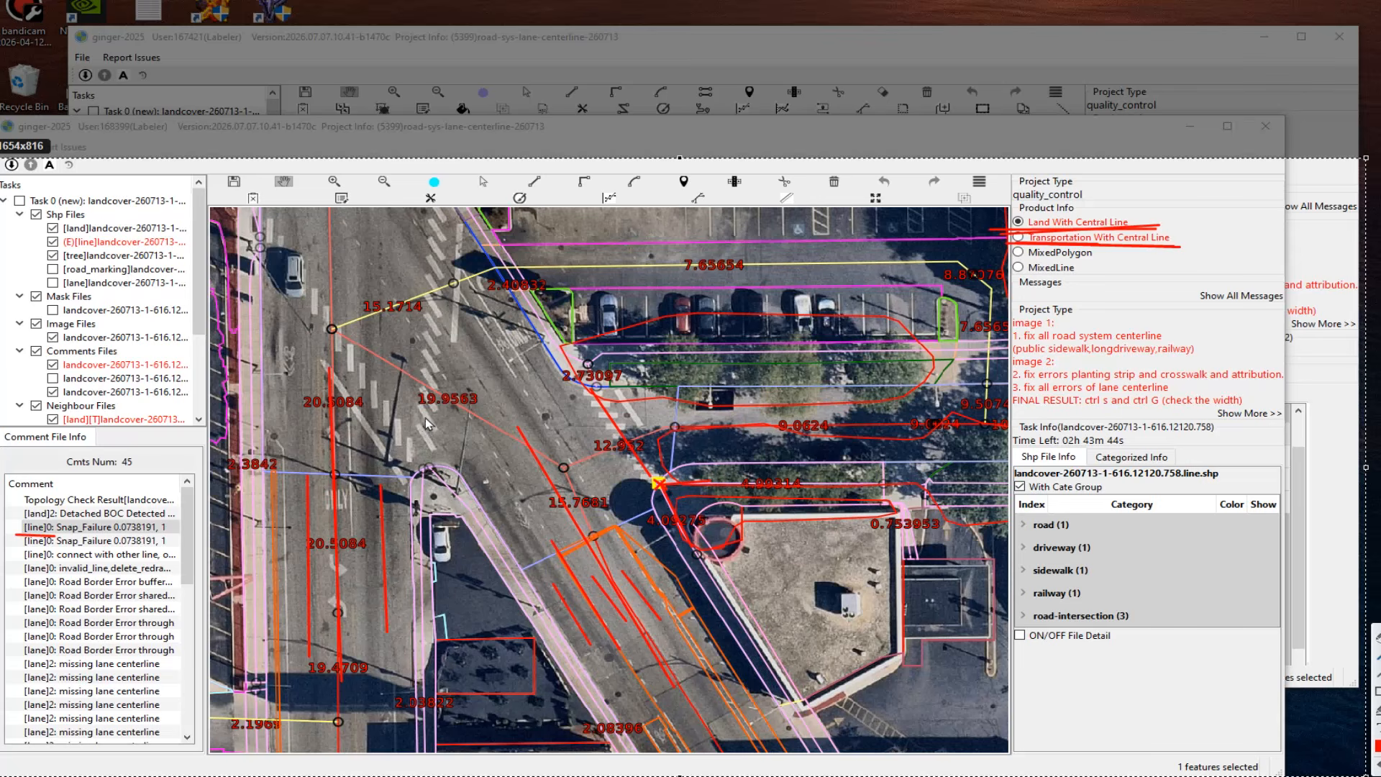
{"action": "left_click_drag", "start_coordinate": [437, 316], "coordinate": [429, 471]}
{"action": "left_click_drag", "start_coordinate": [358, 365], "coordinate": [451, 495]}
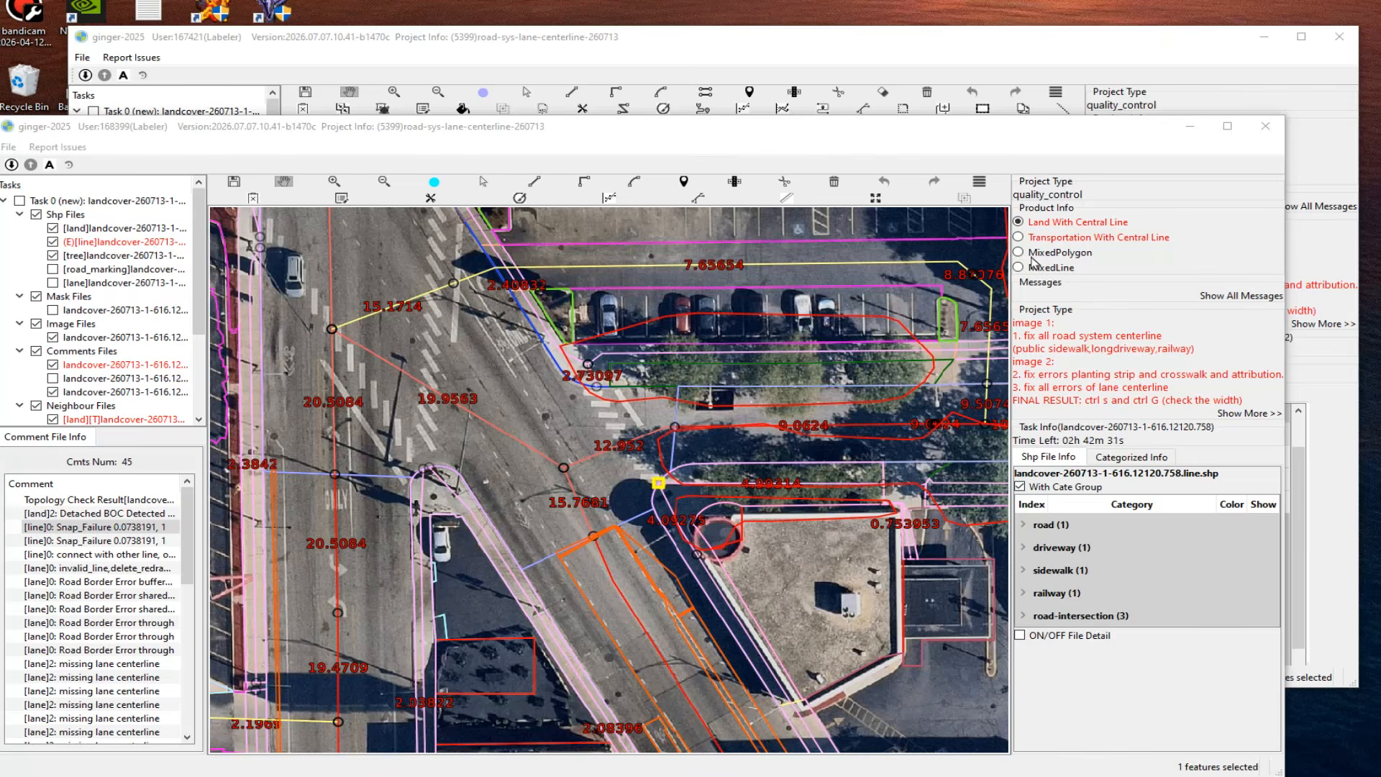
Step: Compare the flagged corner under the Transportation With Central Line and Land With Central Line product types
{"action": "left_click", "coordinate": [1019, 239]}
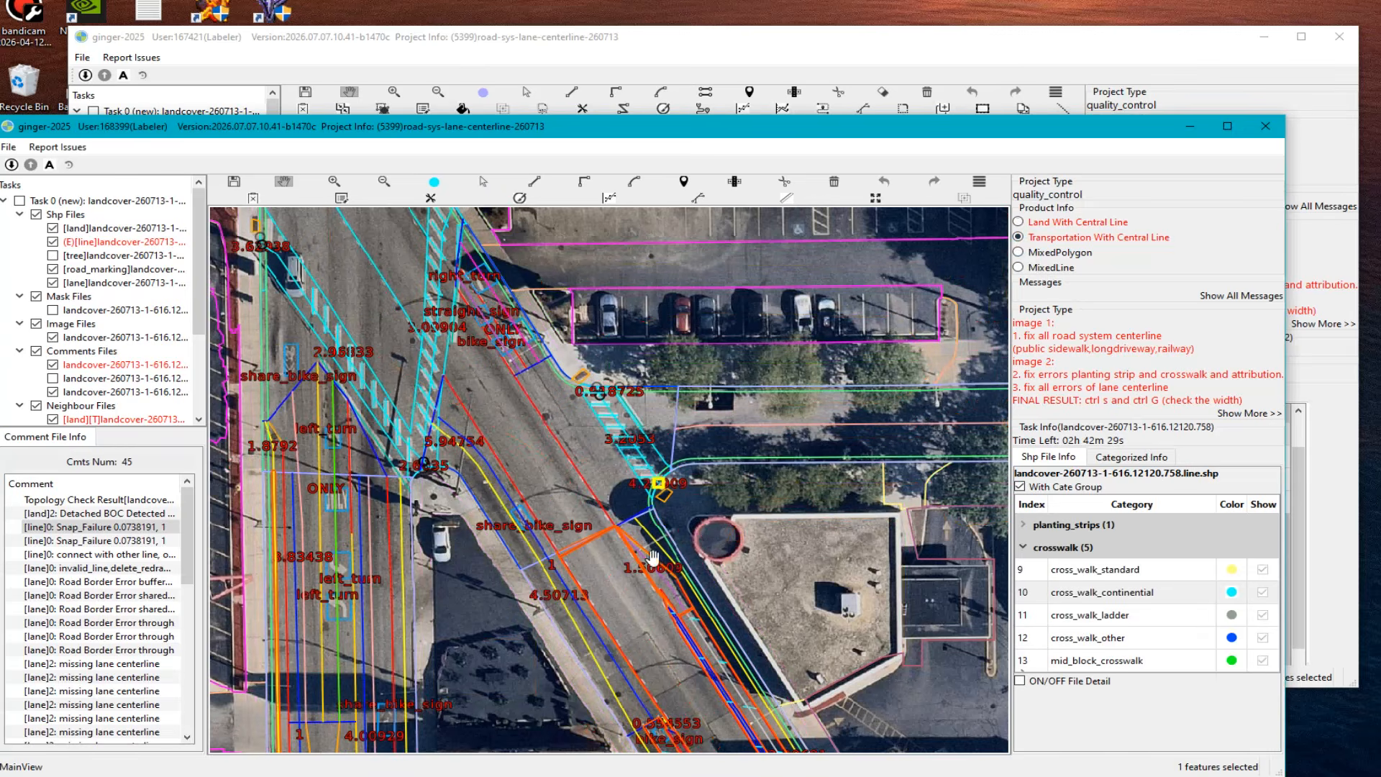
{"action": "scroll", "coordinate": [657, 468], "scroll_direction": "up", "scroll_amount": 2}
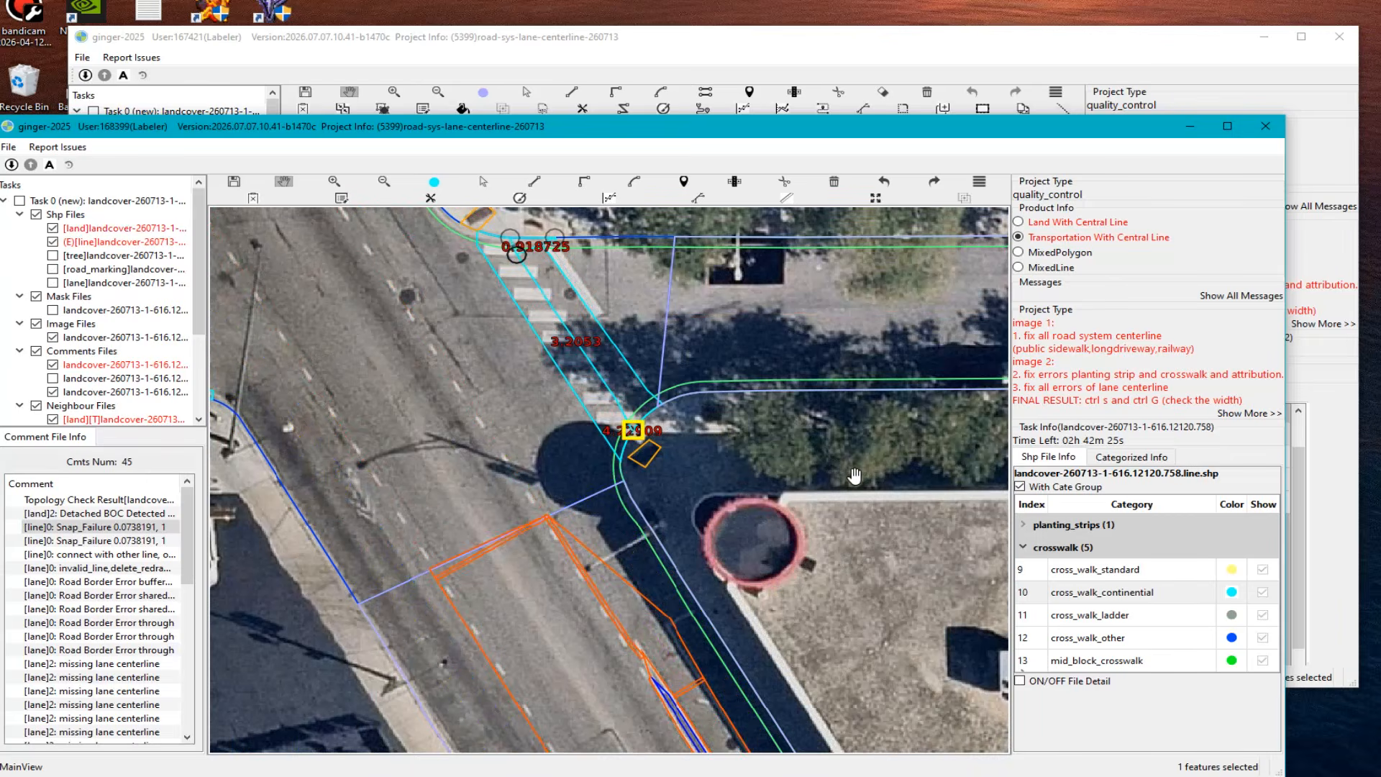
{"action": "left_click", "coordinate": [1019, 222]}
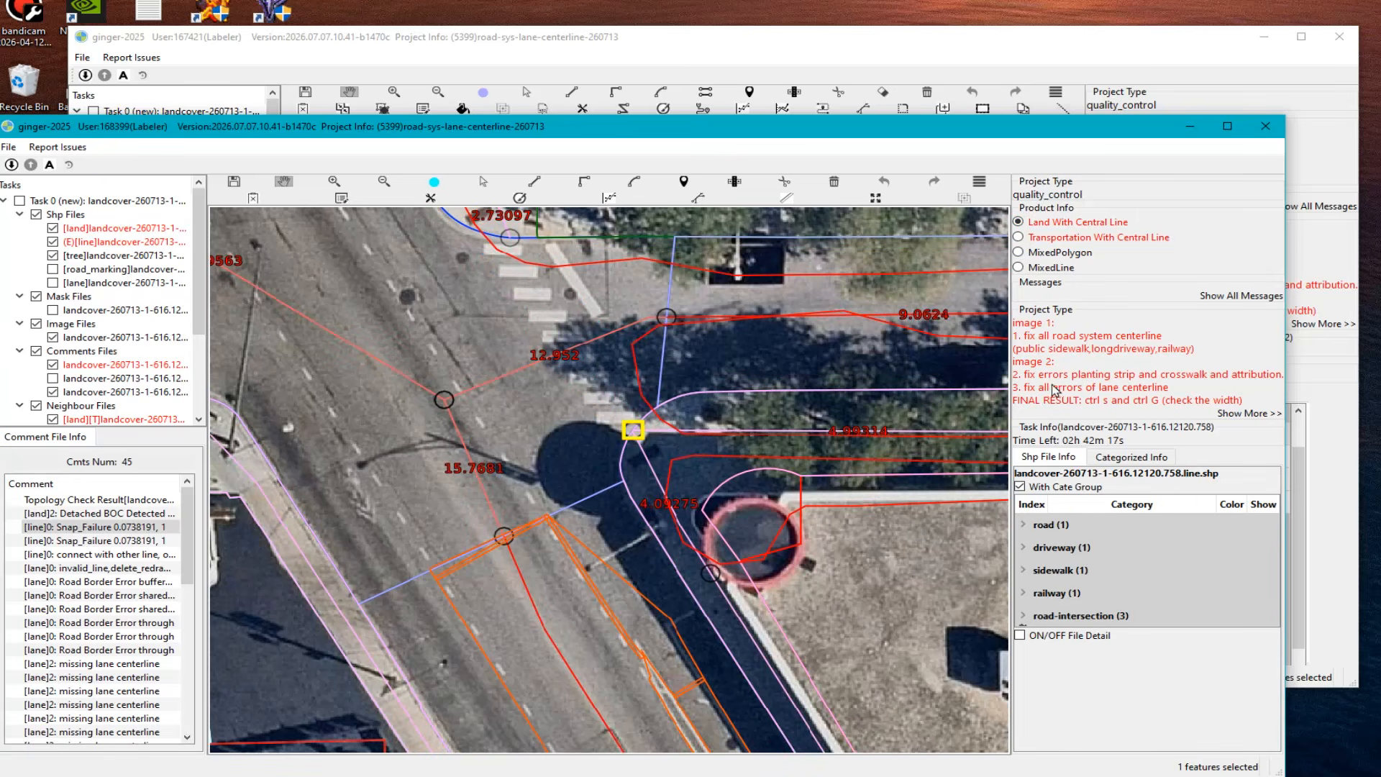
Step: Set the product type to MixedLine and examine the snap failure where the crosswalk and sidewalk centerlines meet
{"action": "left_click", "coordinate": [1018, 267]}
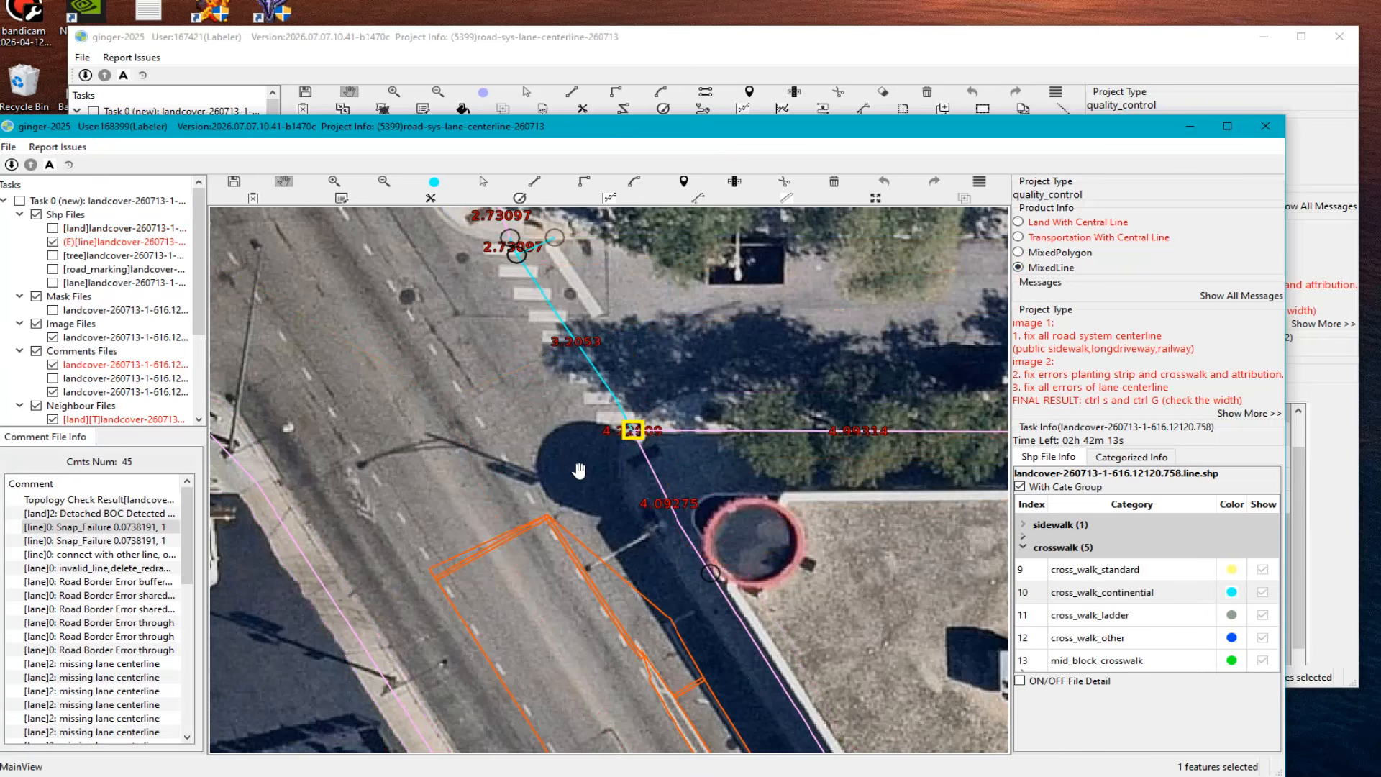
{"action": "scroll", "coordinate": [584, 466], "scroll_direction": "up", "scroll_amount": 2}
{"action": "scroll", "coordinate": [671, 460], "scroll_direction": "up", "scroll_amount": 3}
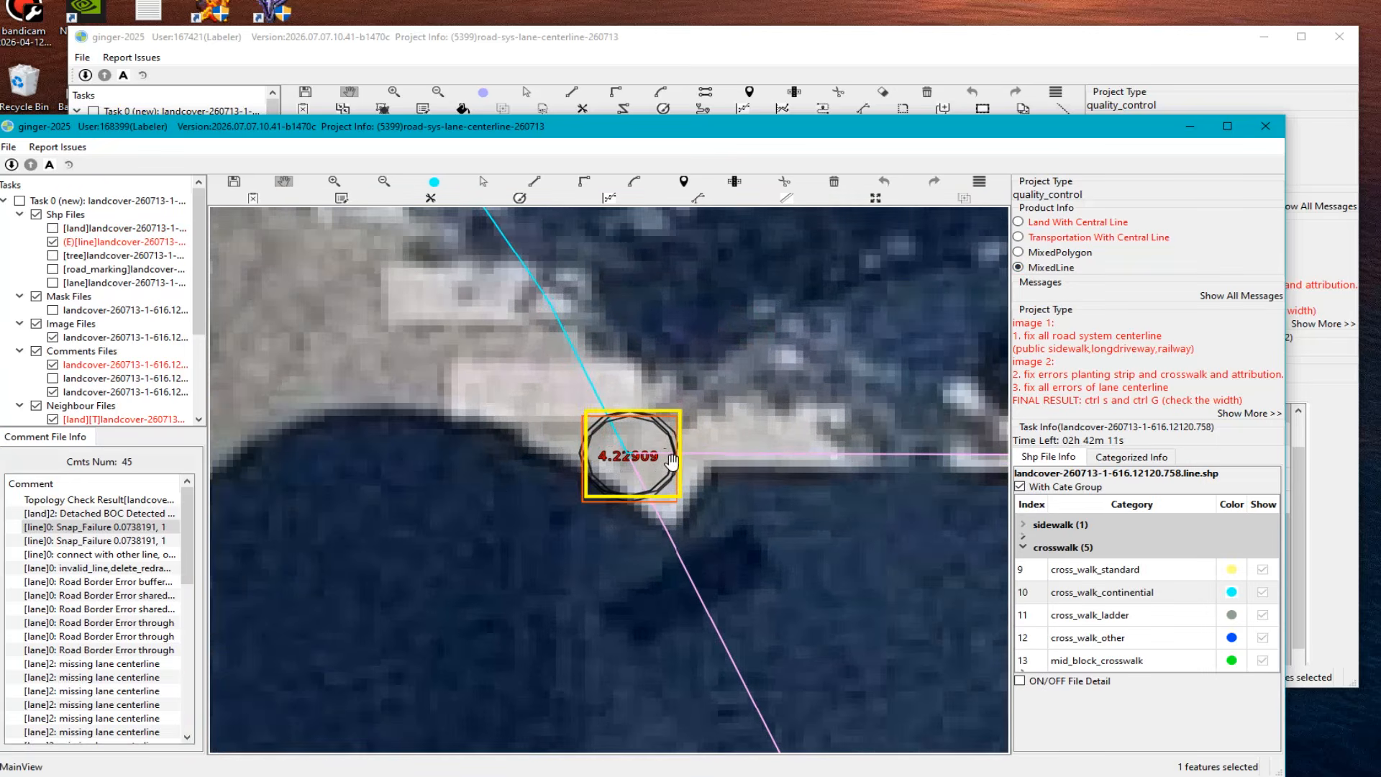
{"action": "scroll", "coordinate": [671, 461], "scroll_direction": "up", "scroll_amount": 4}
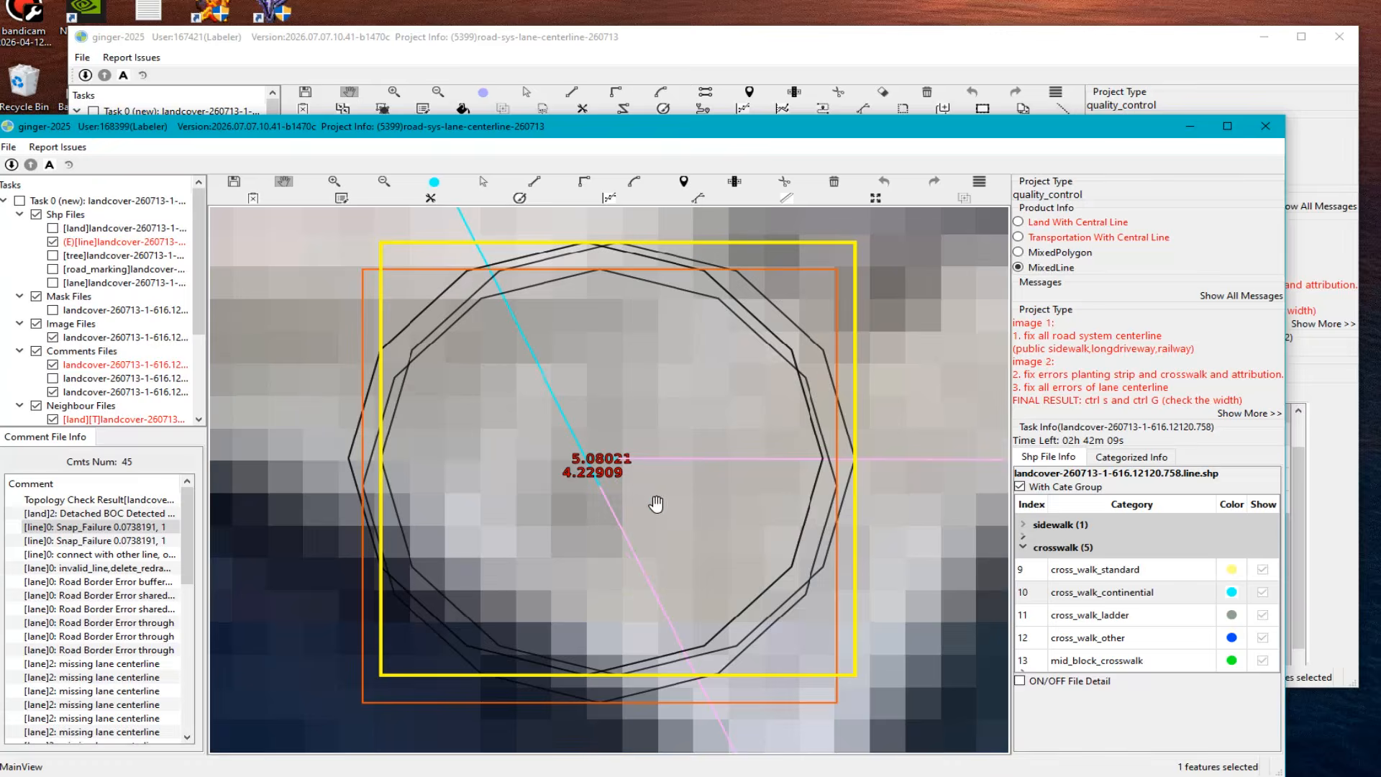
{"action": "left_click_drag", "start_coordinate": [656, 504], "coordinate": [744, 411]}
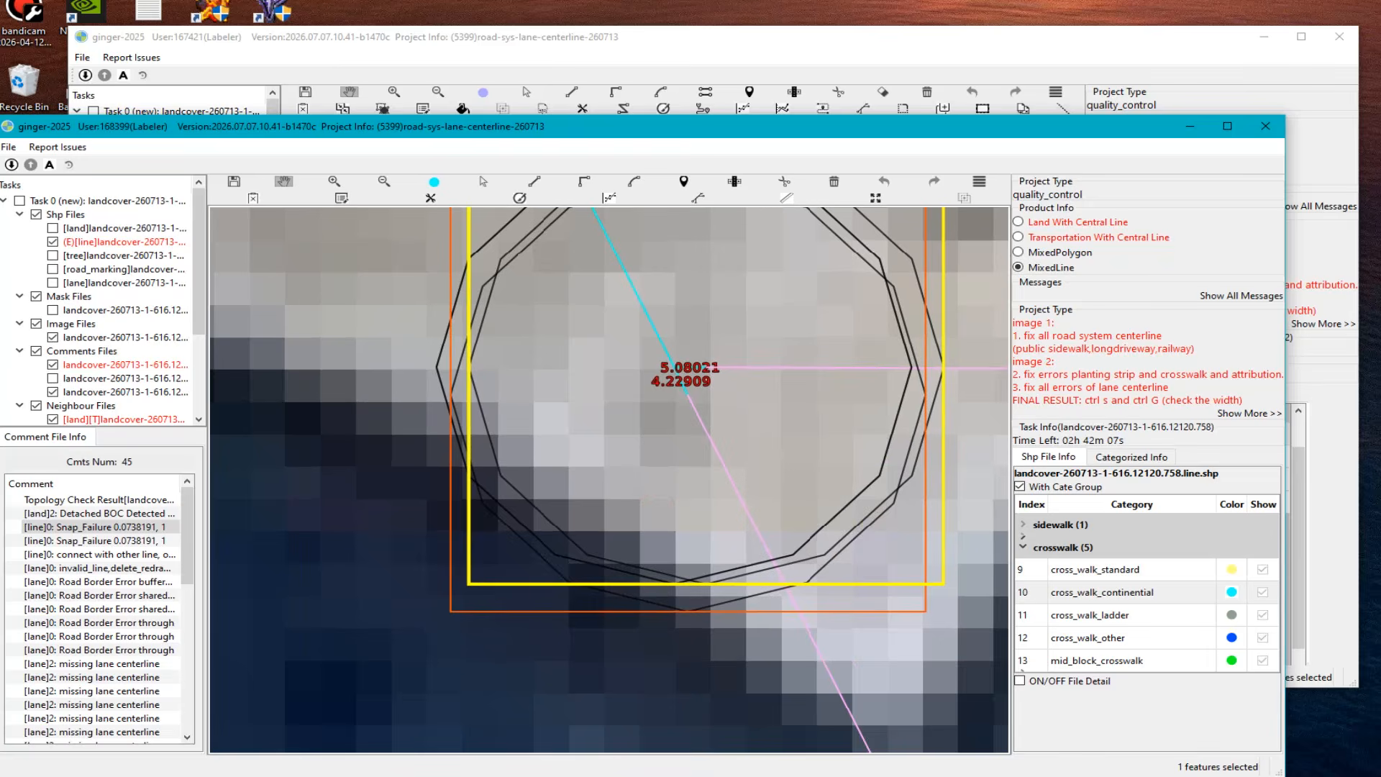
Step: Capture the flagged junction and draw red lines at the crosswalk centerline and the horizontal sidewalk centerline
{"action": "key", "text": "Print"}
{"action": "left_click_drag", "start_coordinate": [398, 252], "coordinate": [1050, 600]}
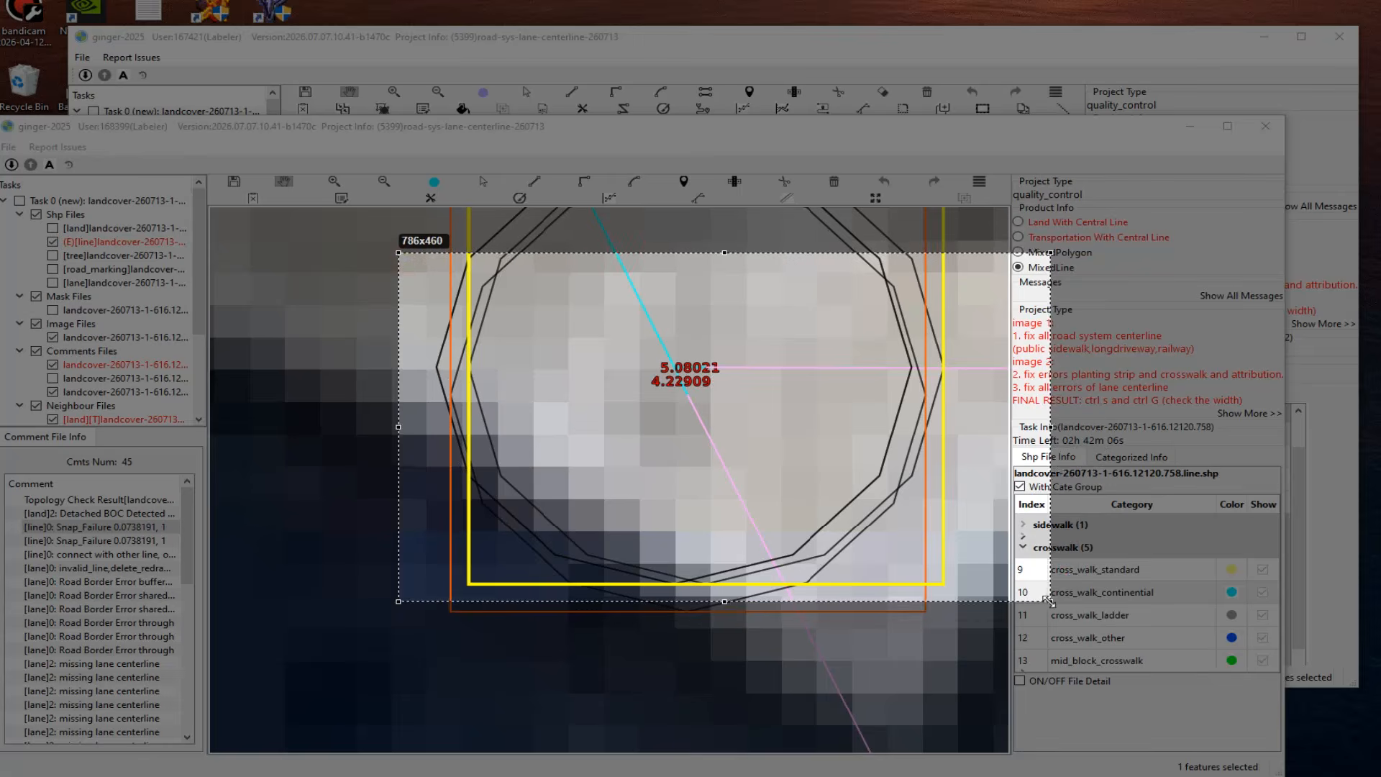
{"action": "left_click", "coordinate": [1066, 480]}
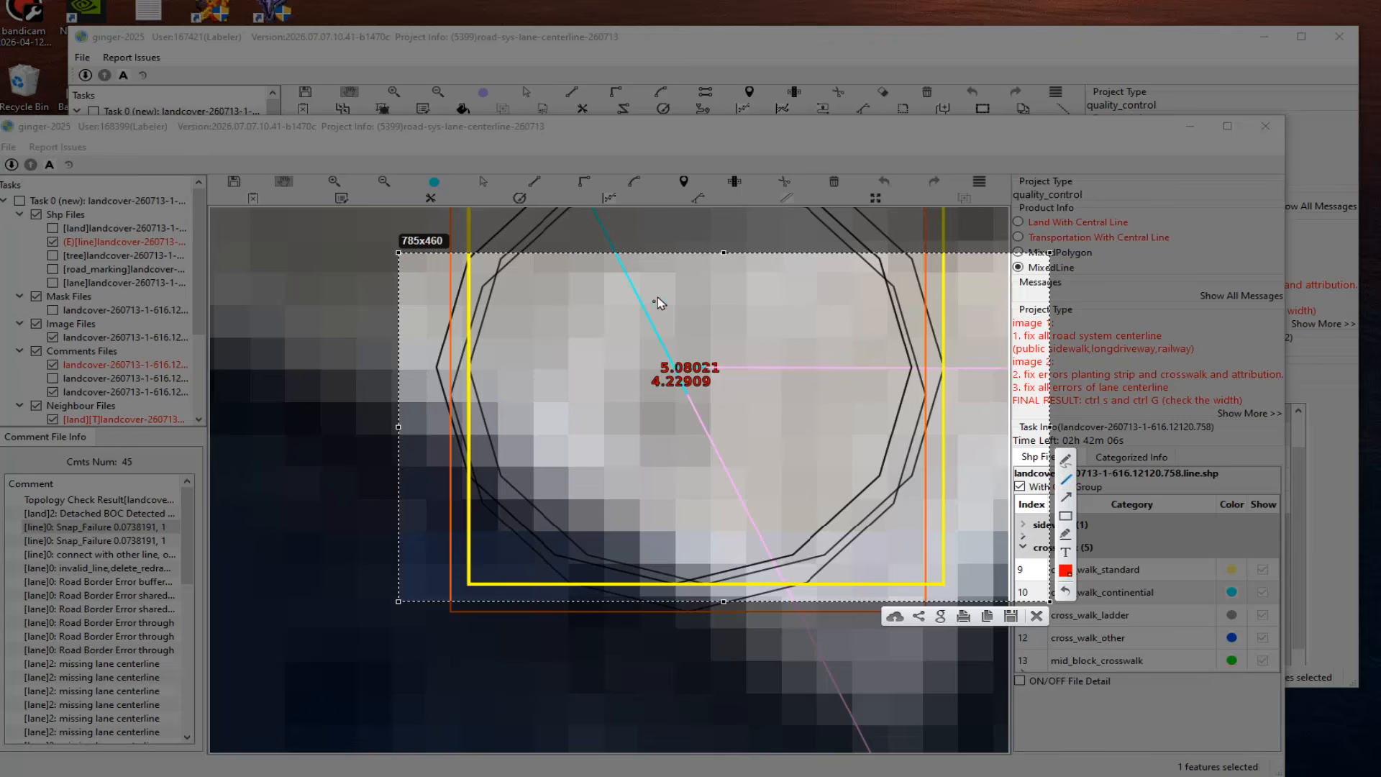
{"action": "left_click_drag", "start_coordinate": [661, 288], "coordinate": [619, 315]}
{"action": "left_click_drag", "start_coordinate": [955, 341], "coordinate": [700, 346]}
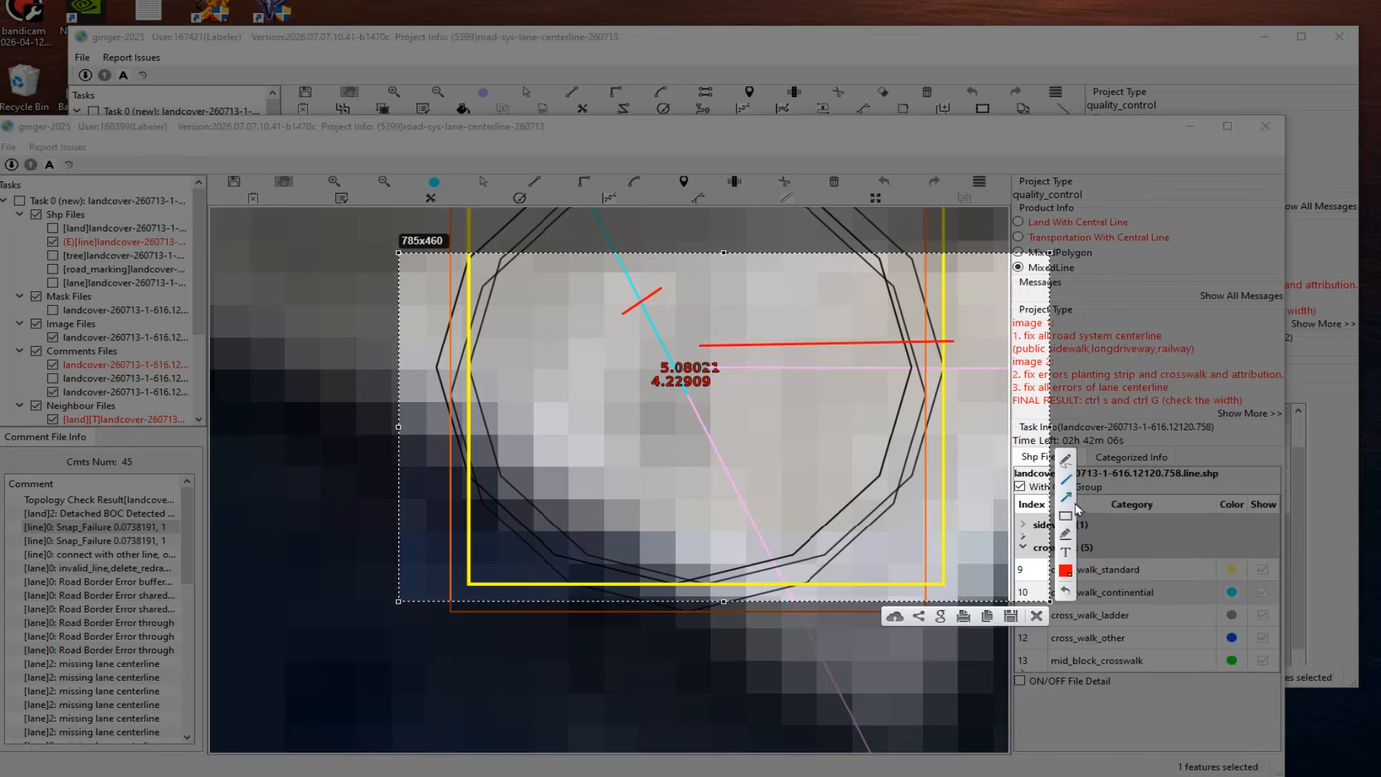
Step: Highlight the sidewalk and crosswalk paths around the junction in yellow, and discard the annotated capture
{"action": "left_click", "coordinate": [1066, 534]}
{"action": "mouse_move", "coordinate": [944, 344]}
{"action": "left_mouse_down"}
{"action": "mouse_move", "coordinate": [682, 348]}
{"action": "mouse_move", "coordinate": [658, 431]}
{"action": "mouse_move", "coordinate": [680, 584]}
{"action": "left_mouse_up"}
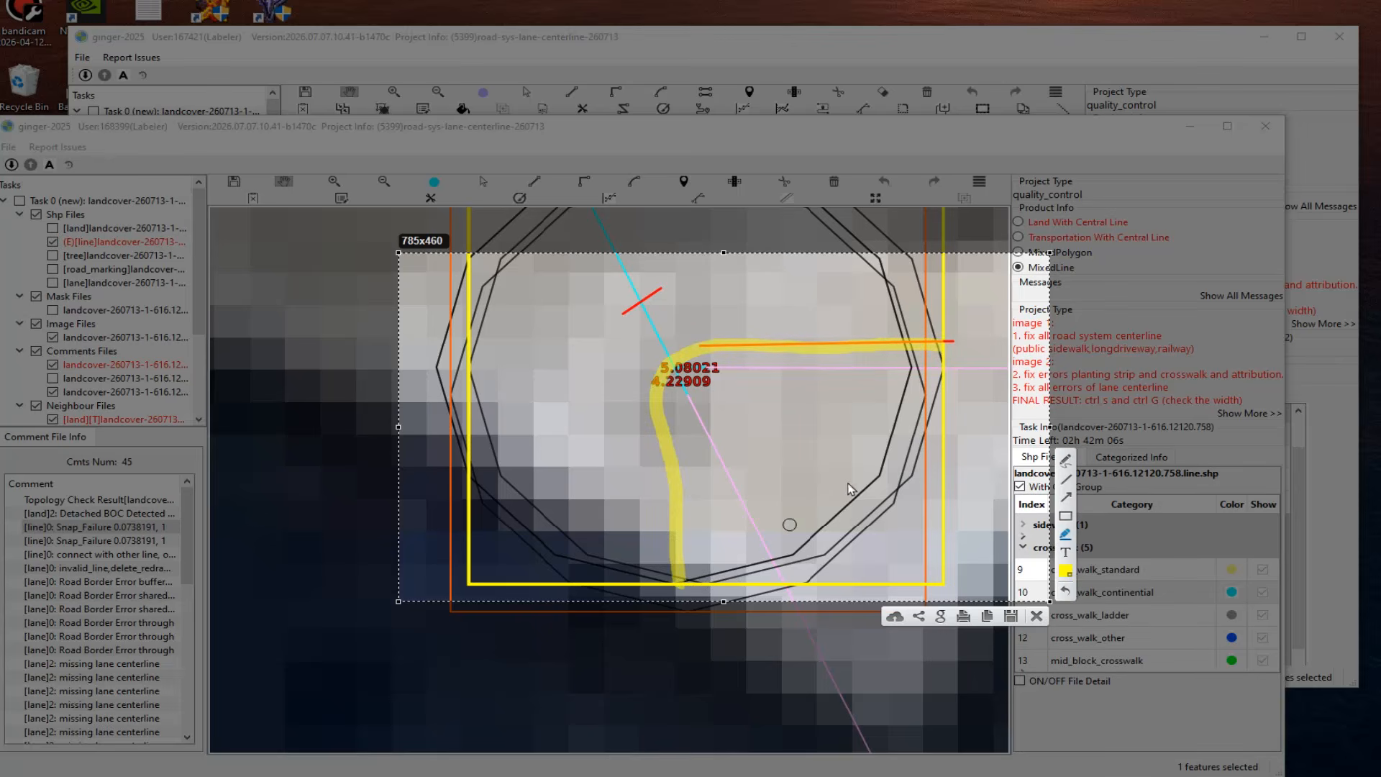
{"action": "mouse_move", "coordinate": [999, 416]}
{"action": "left_mouse_down"}
{"action": "mouse_move", "coordinate": [752, 461]}
{"action": "mouse_move", "coordinate": [766, 633]}
{"action": "left_mouse_up"}
{"action": "mouse_move", "coordinate": [1006, 380]}
{"action": "left_mouse_down"}
{"action": "mouse_move", "coordinate": [685, 386]}
{"action": "mouse_move", "coordinate": [722, 621]}
{"action": "left_mouse_up"}
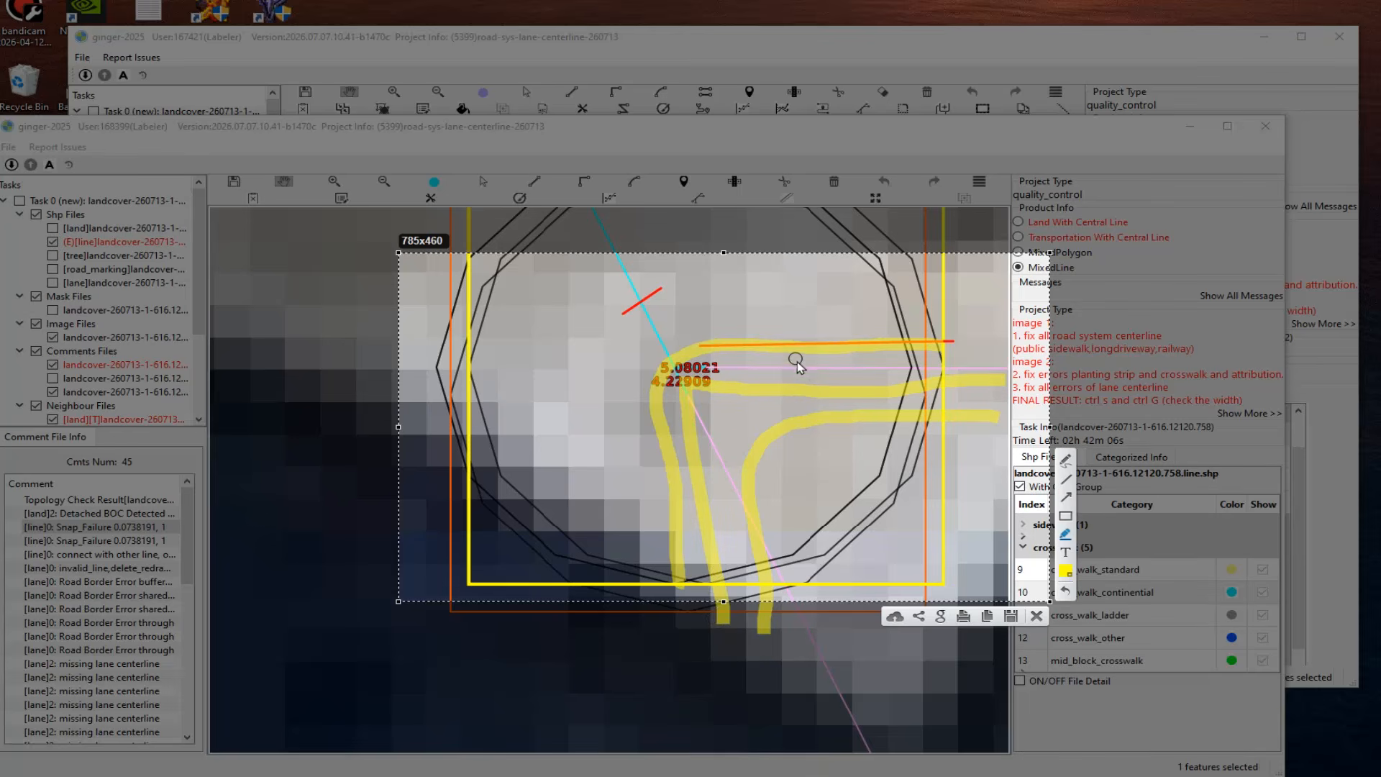
{"action": "left_click_drag", "start_coordinate": [654, 186], "coordinate": [709, 348]}
{"action": "left_click_drag", "start_coordinate": [530, 205], "coordinate": [654, 424]}
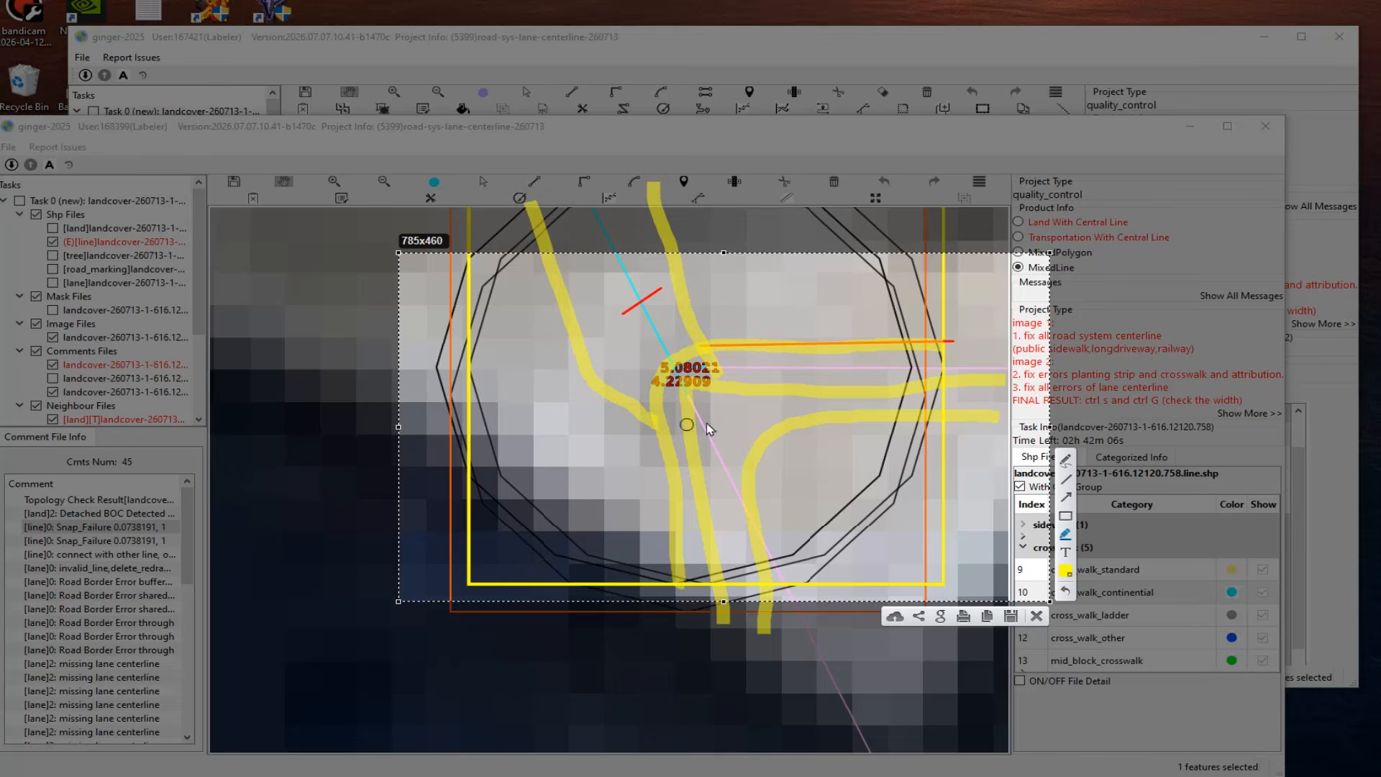
{"action": "mouse_move", "coordinate": [583, 205]}
{"action": "left_mouse_down"}
{"action": "mouse_move", "coordinate": [680, 366]}
{"action": "mouse_move", "coordinate": [676, 392]}
{"action": "mouse_move", "coordinate": [694, 364]}
{"action": "mouse_move", "coordinate": [659, 360]}
{"action": "left_mouse_up"}
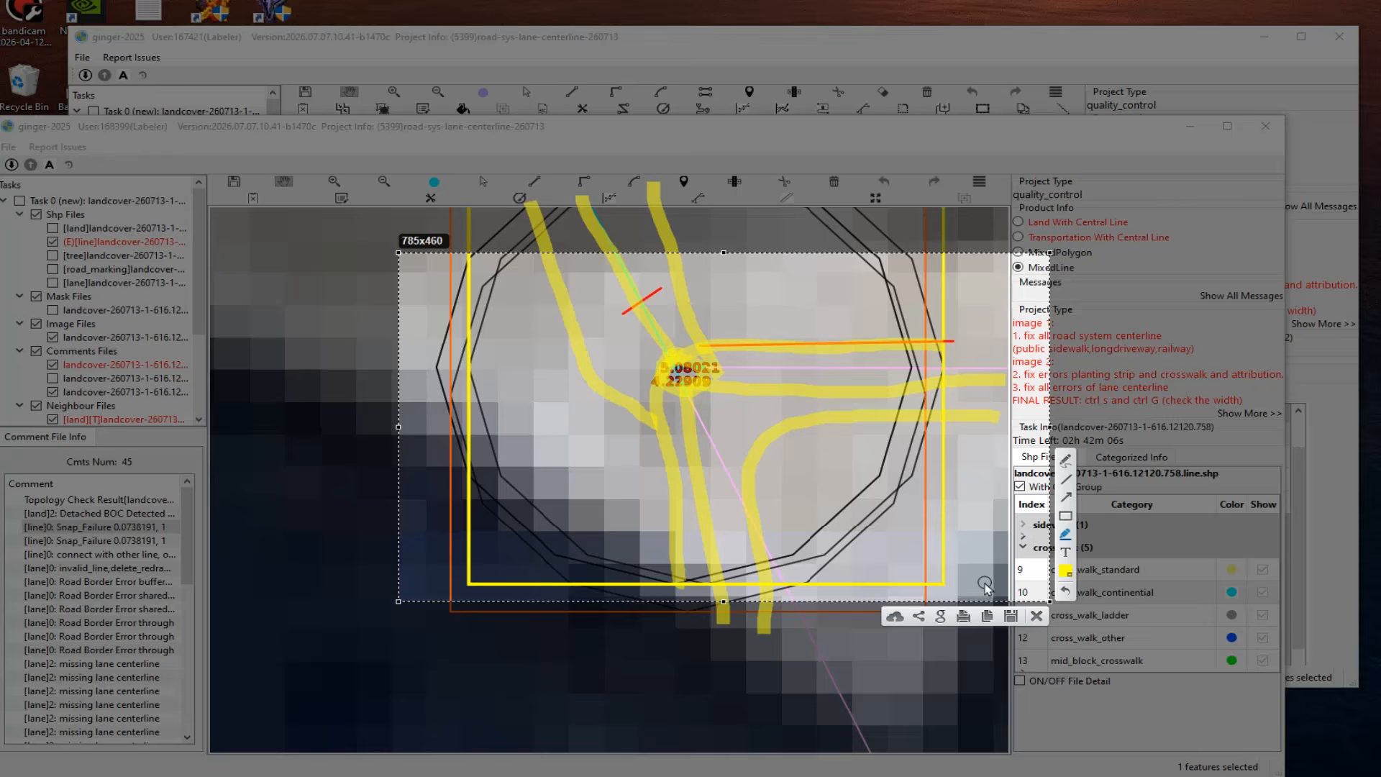
{"action": "left_click", "coordinate": [1039, 617]}
Step: Show the land shapefile layer and examine how its boundary meets the crosswalk and sidewalk lines at the junction
{"action": "scroll", "coordinate": [731, 395], "scroll_direction": "up", "scroll_amount": 5}
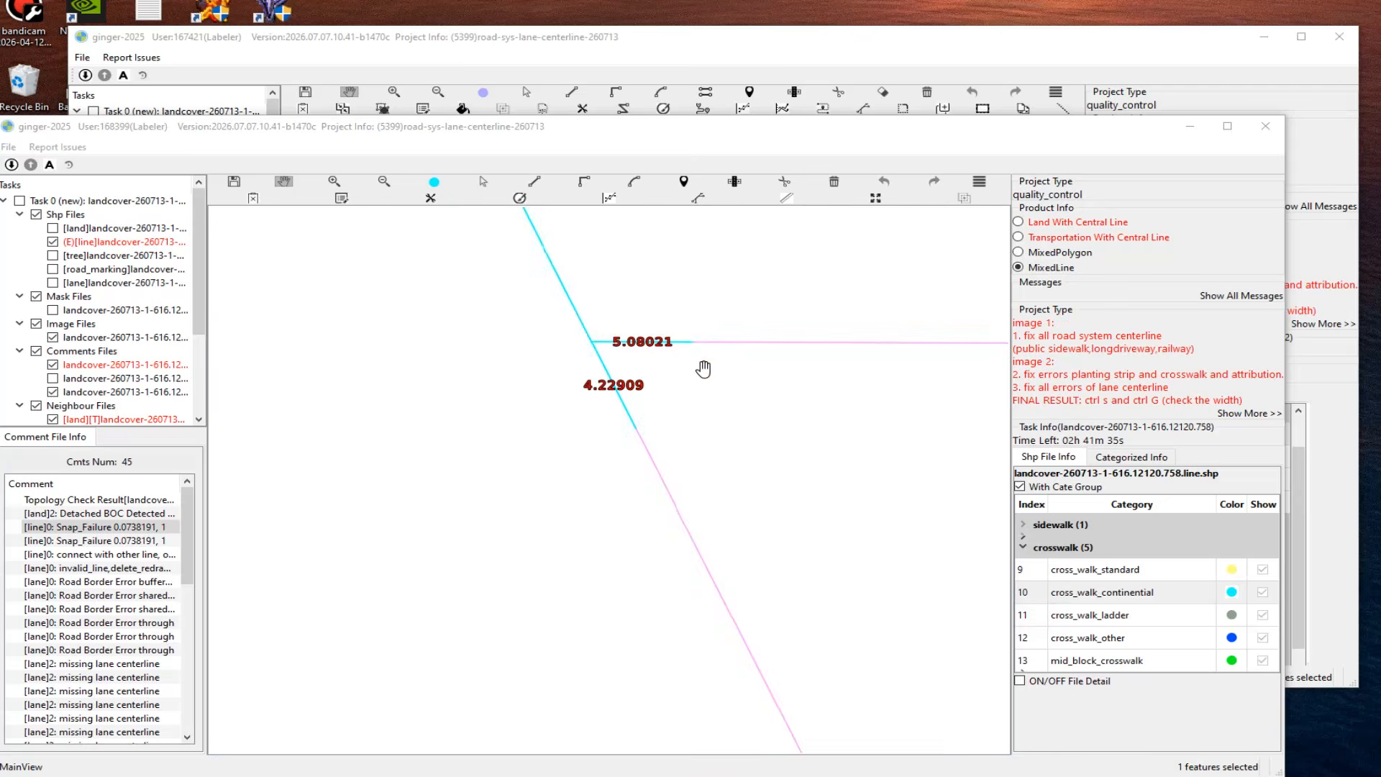
{"action": "scroll", "coordinate": [694, 446], "scroll_direction": "down", "scroll_amount": 5}
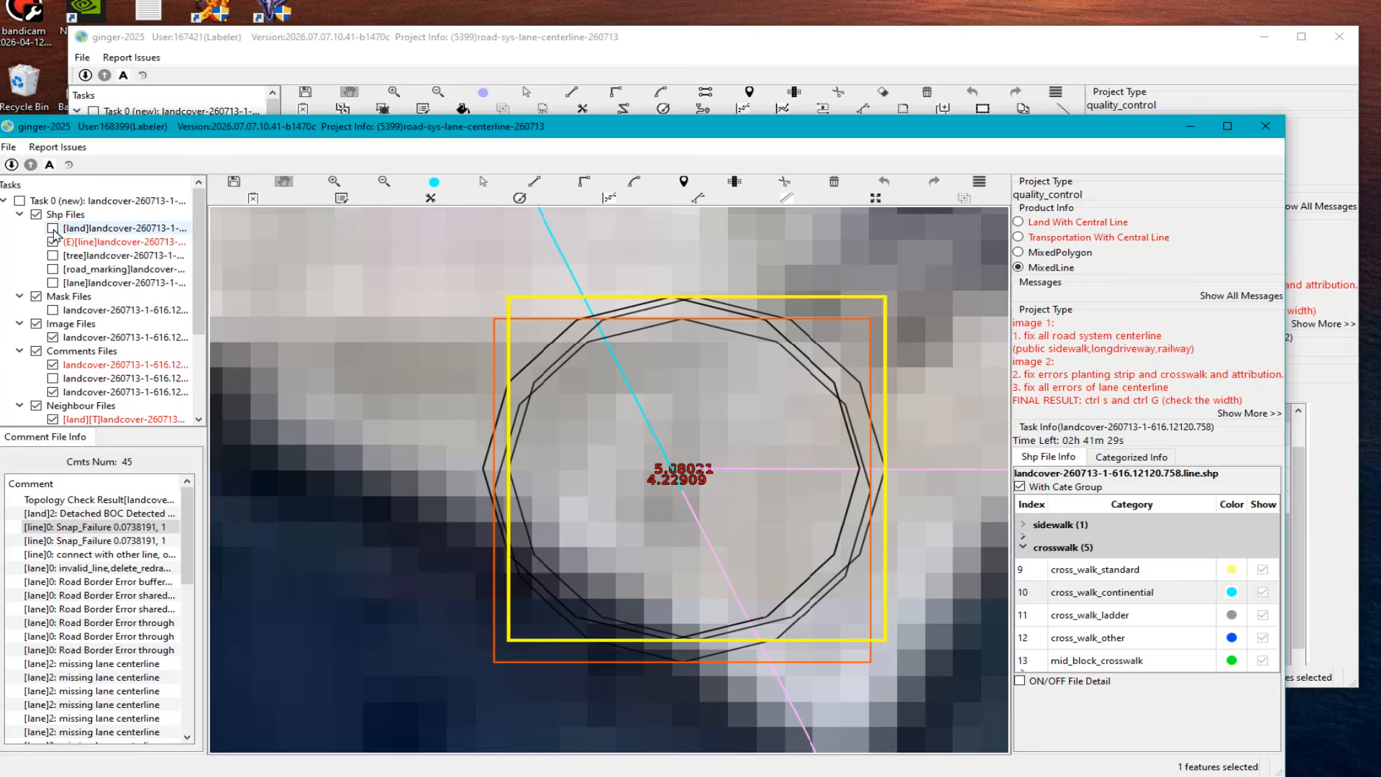
{"action": "left_click", "coordinate": [54, 228]}
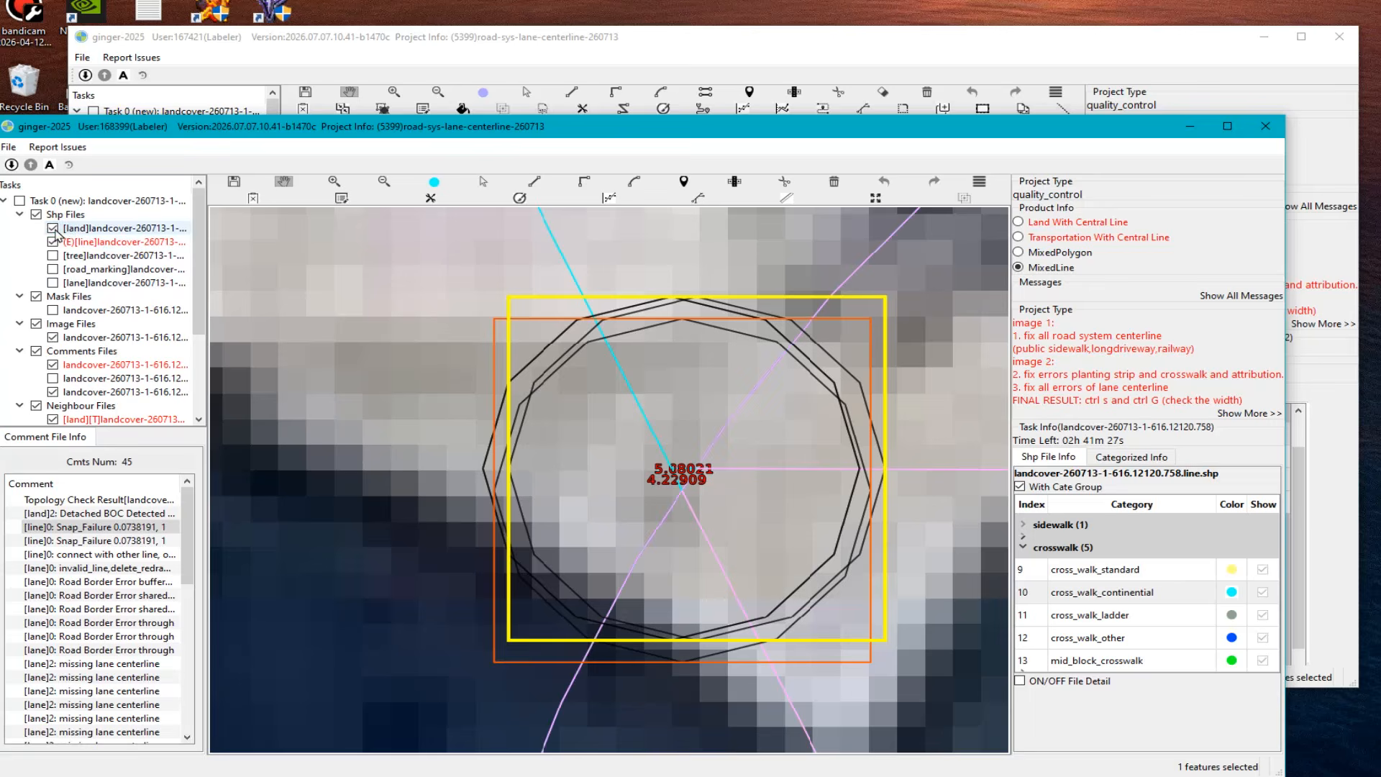
{"action": "scroll", "coordinate": [698, 486], "scroll_direction": "up", "scroll_amount": 3}
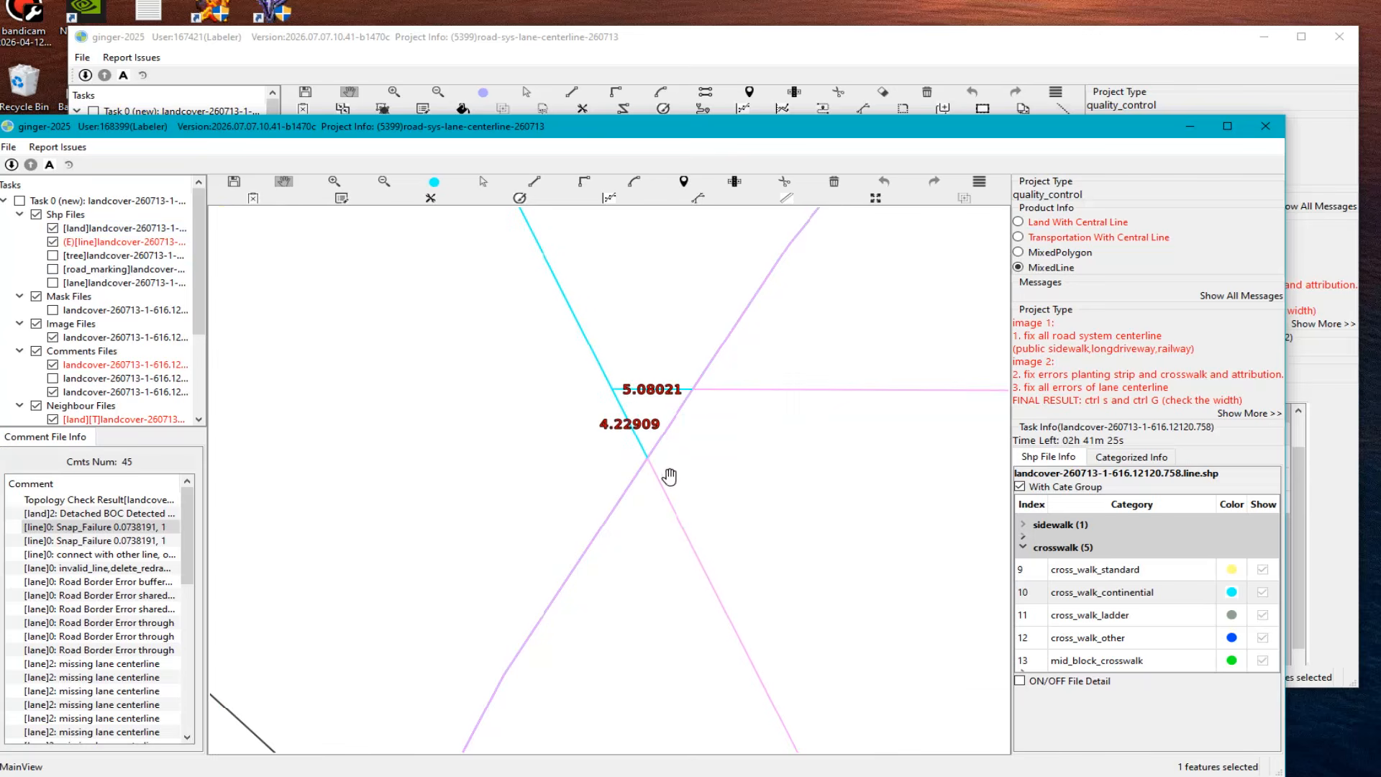
Step: Delete the short horizontal crosswalk segment and snap the horizontal sidewalk line's endpoint to the shared crosswalk and sidewalk node
{"action": "key", "text": "s"}
{"action": "right_click", "coordinate": [680, 420]}
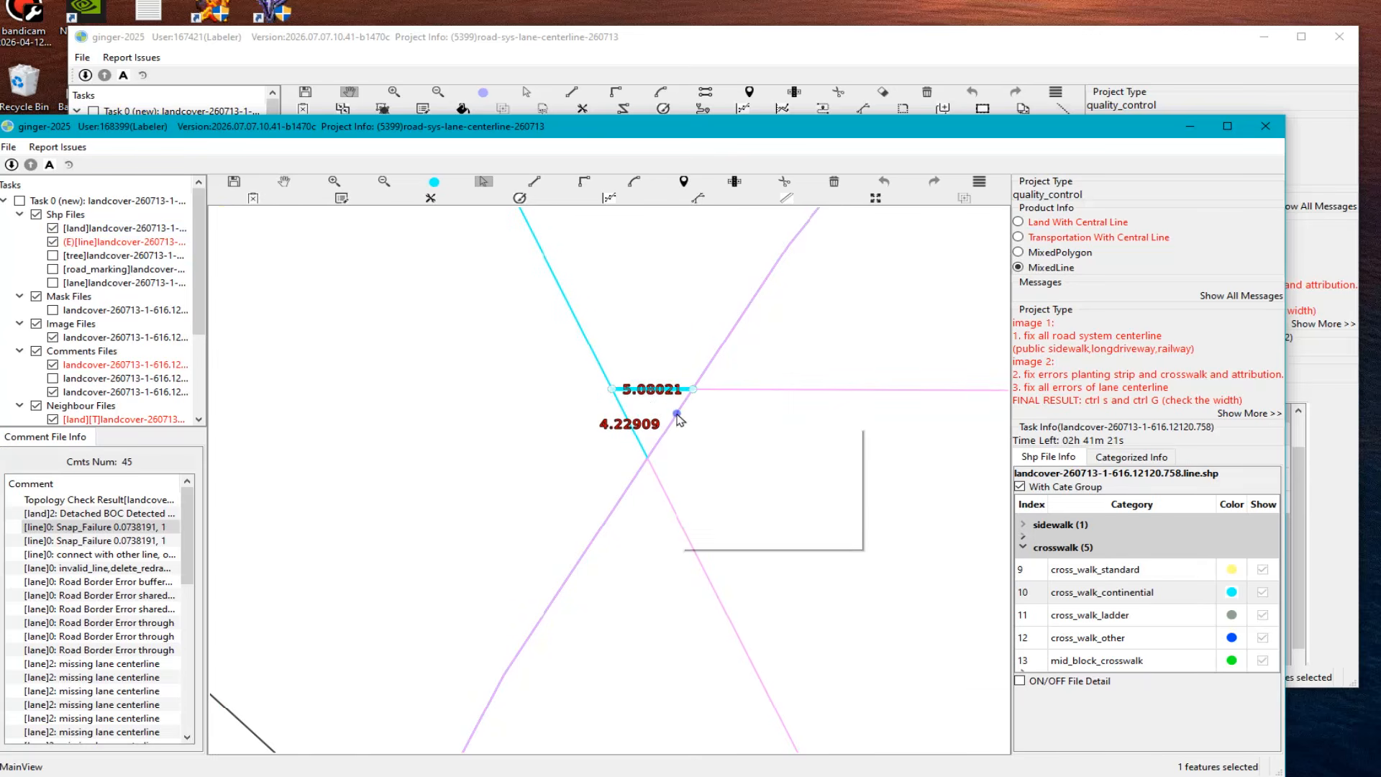
{"action": "left_click", "coordinate": [640, 442]}
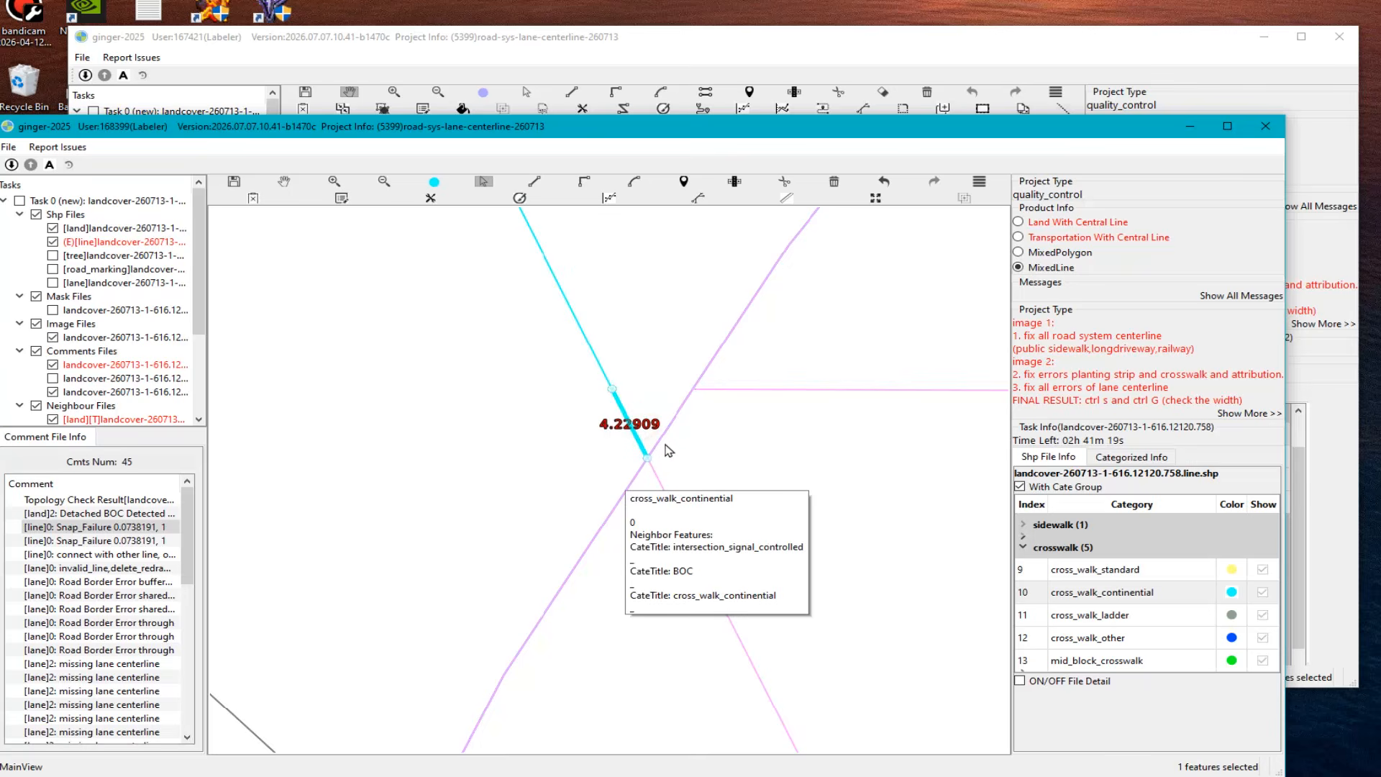
{"action": "left_click", "coordinate": [727, 390]}
{"action": "left_click_drag", "start_coordinate": [697, 393], "coordinate": [653, 467]}
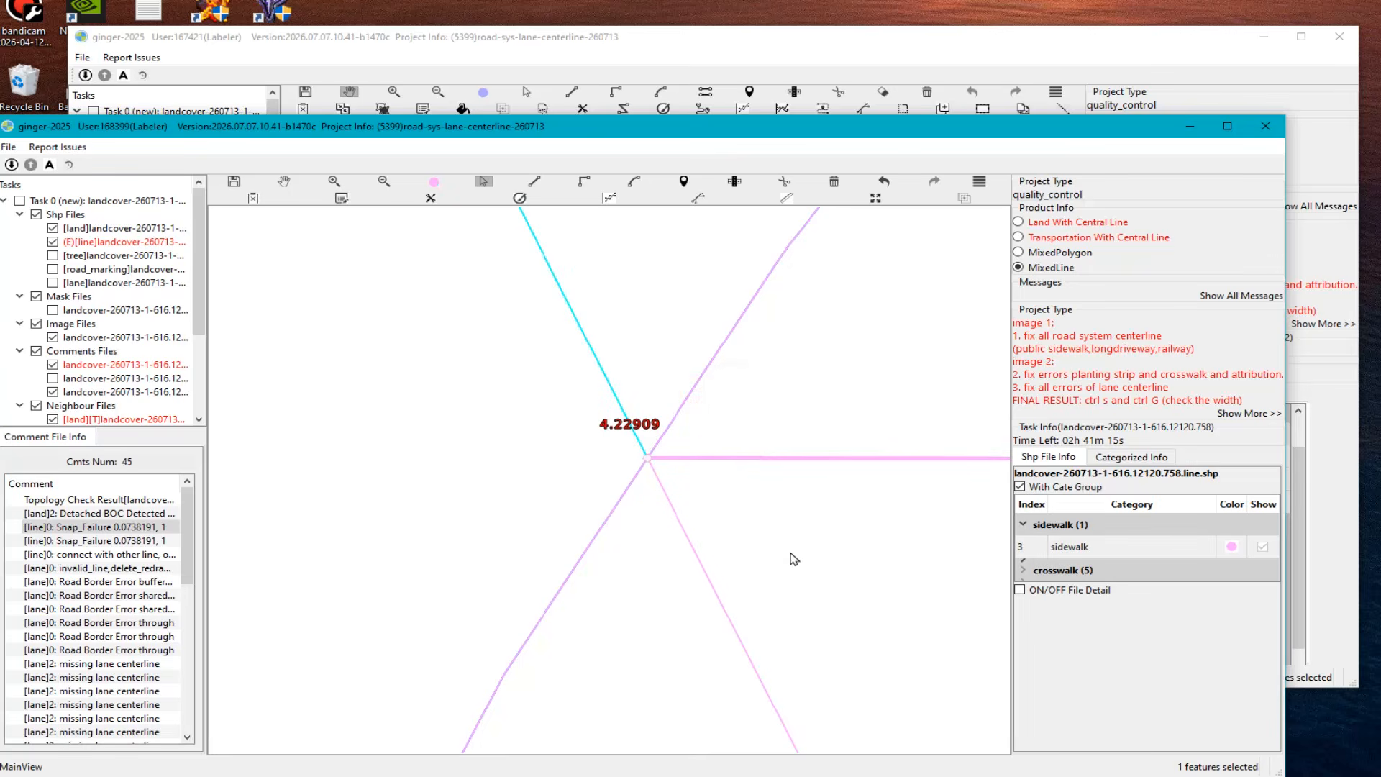
Step: Capture the repaired junction, trace the crosswalk and sidewalk lines meeting at the shared node in red, and discard the capture
{"action": "key", "text": "ctrl+alt+a"}
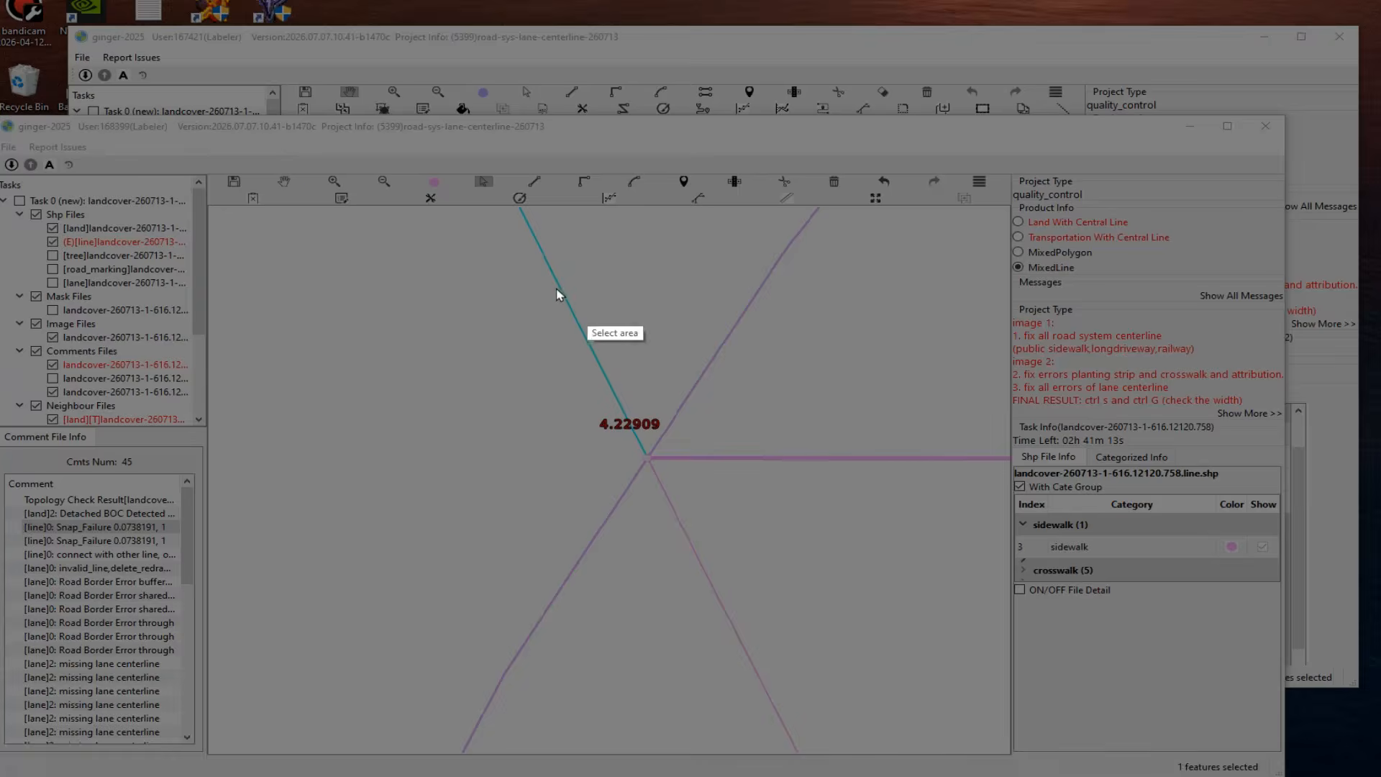
{"action": "left_click_drag", "start_coordinate": [301, 189], "coordinate": [1101, 749]}
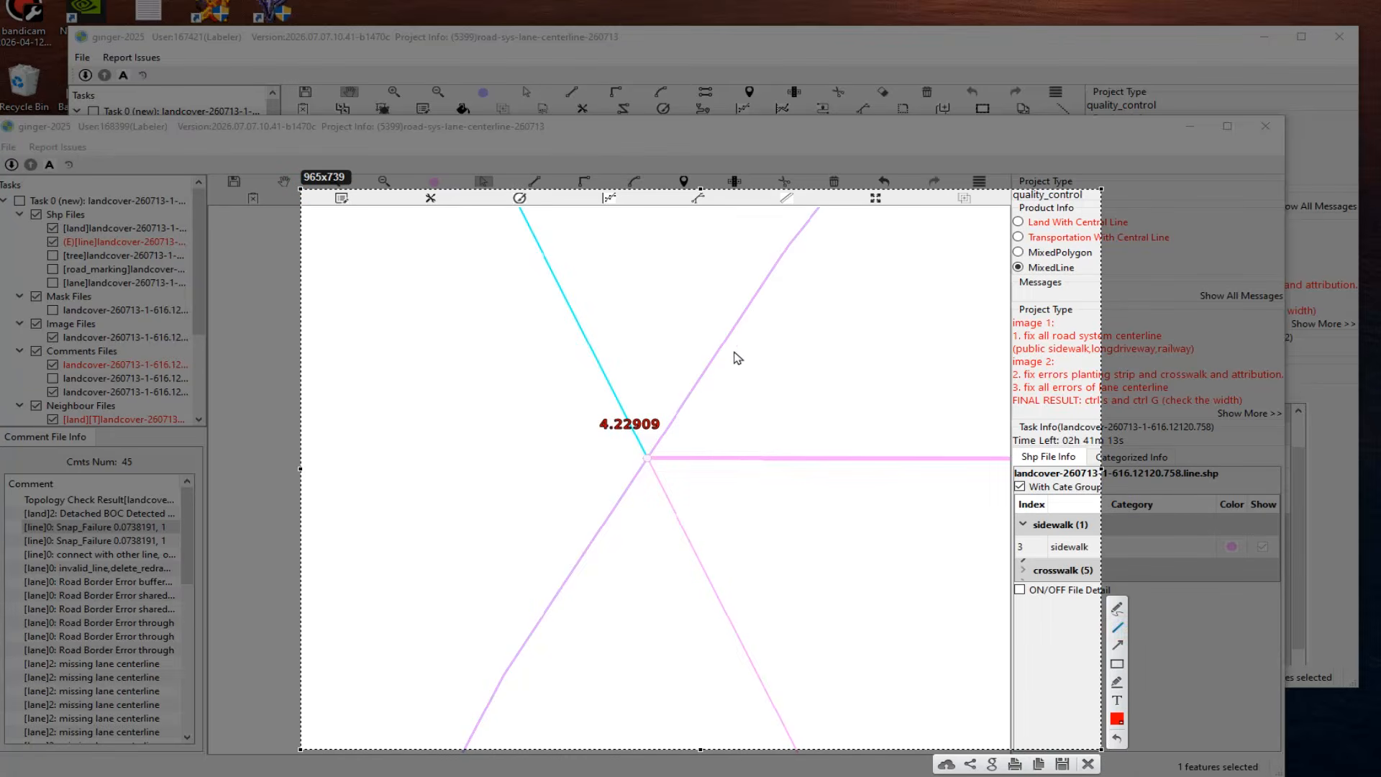
{"action": "left_click_drag", "start_coordinate": [731, 333], "coordinate": [538, 618]}
{"action": "left_click_drag", "start_coordinate": [568, 302], "coordinate": [647, 458]}
{"action": "mouse_move", "coordinate": [649, 459]}
{"action": "left_mouse_down"}
{"action": "mouse_move", "coordinate": [720, 460]}
{"action": "mouse_move", "coordinate": [680, 539]}
{"action": "mouse_move", "coordinate": [692, 549]}
{"action": "left_mouse_up"}
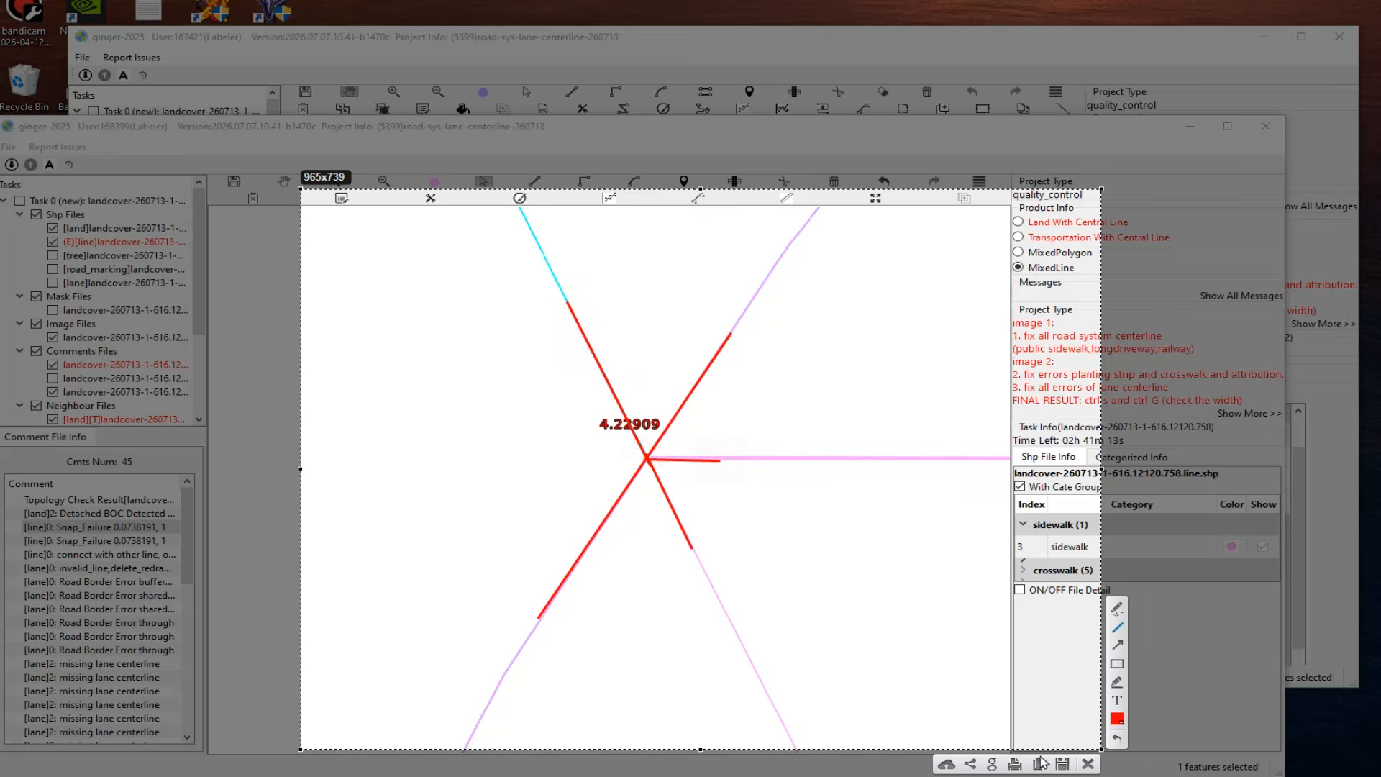
{"action": "left_click", "coordinate": [1088, 764]}
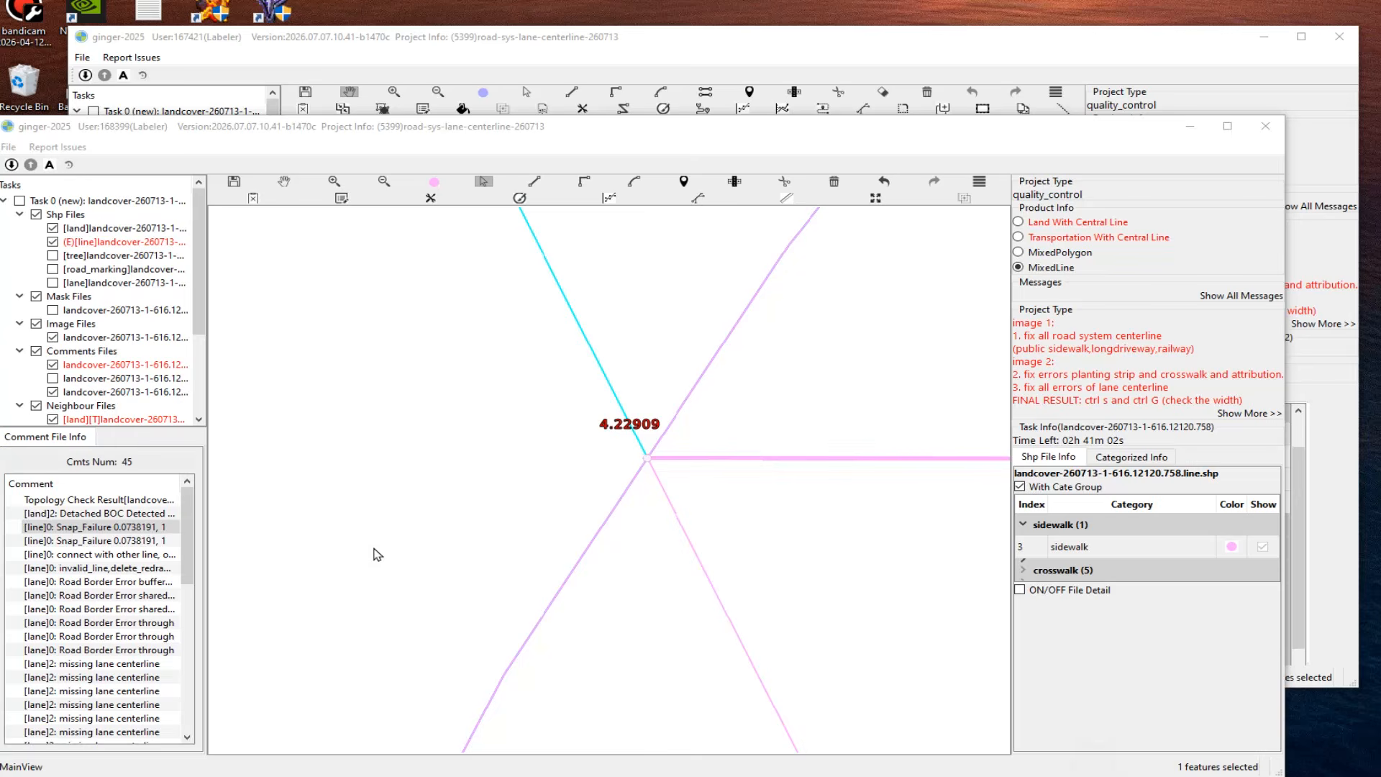
Step: Go to the second Snap_Failure comment and snap the cross_walk_continental line's endpoint onto the shared crosswalk and sidewalk node
{"action": "left_click", "coordinate": [96, 541]}
{"action": "double_click", "coordinate": [71, 545]}
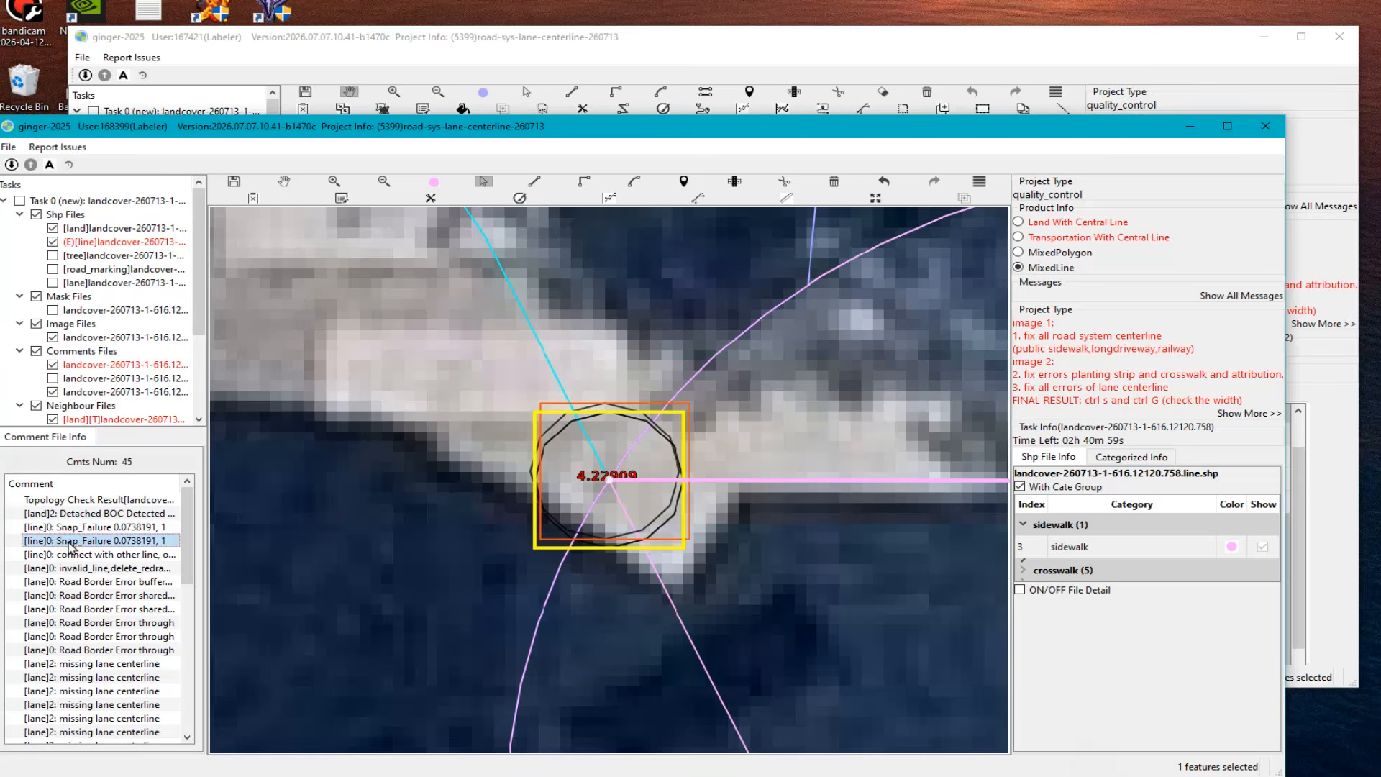
{"action": "scroll", "coordinate": [609, 536], "scroll_direction": "up", "scroll_amount": 3}
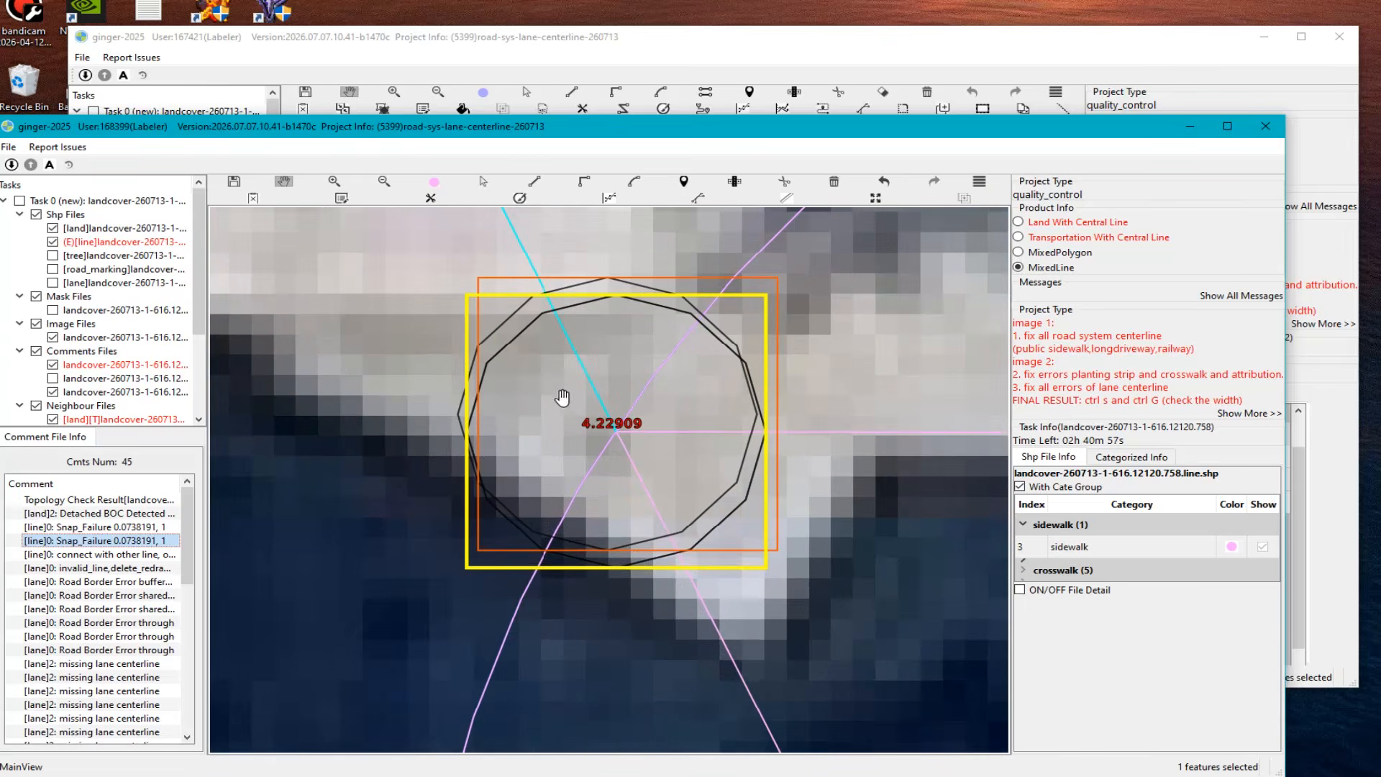
{"action": "left_click_drag", "start_coordinate": [559, 394], "coordinate": [677, 473]}
{"action": "scroll", "coordinate": [676, 477], "scroll_direction": "up", "scroll_amount": 2}
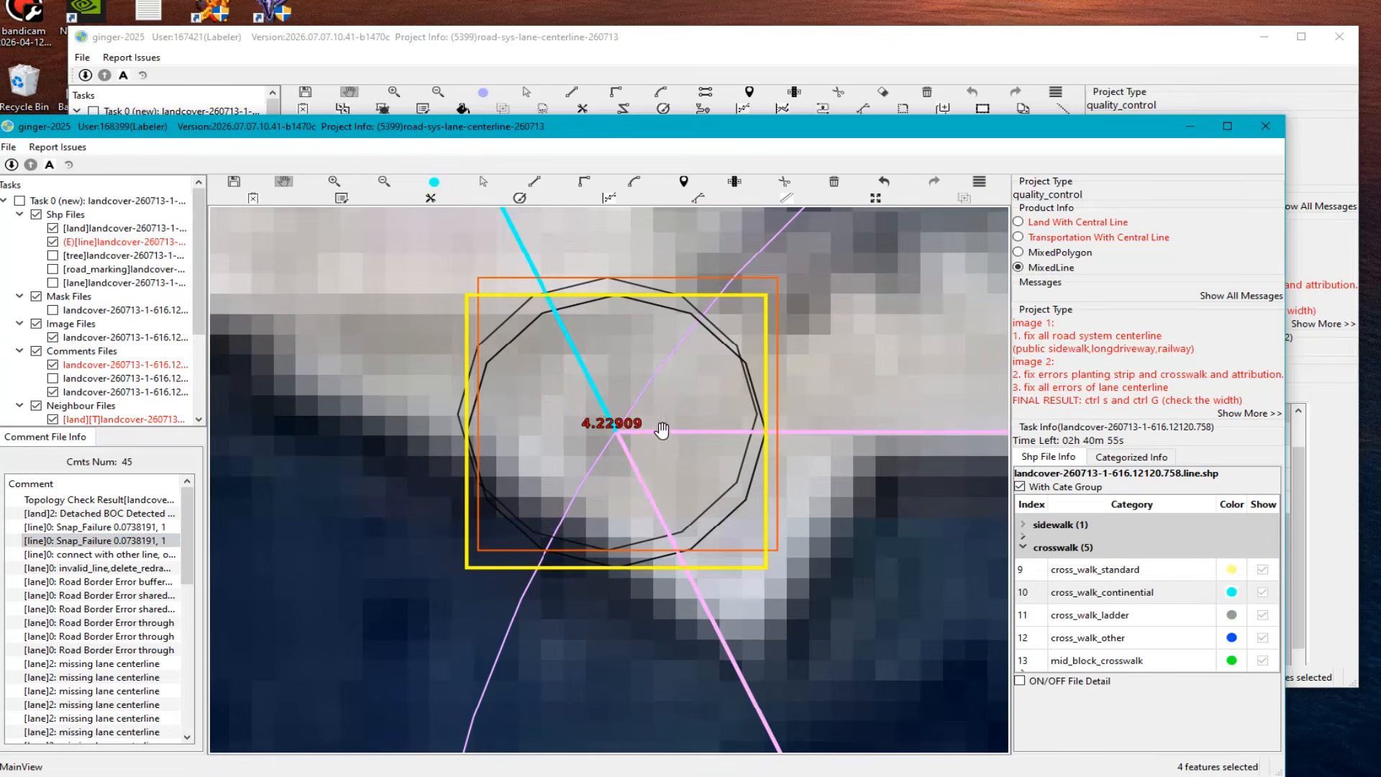
{"action": "left_click", "coordinate": [735, 373]}
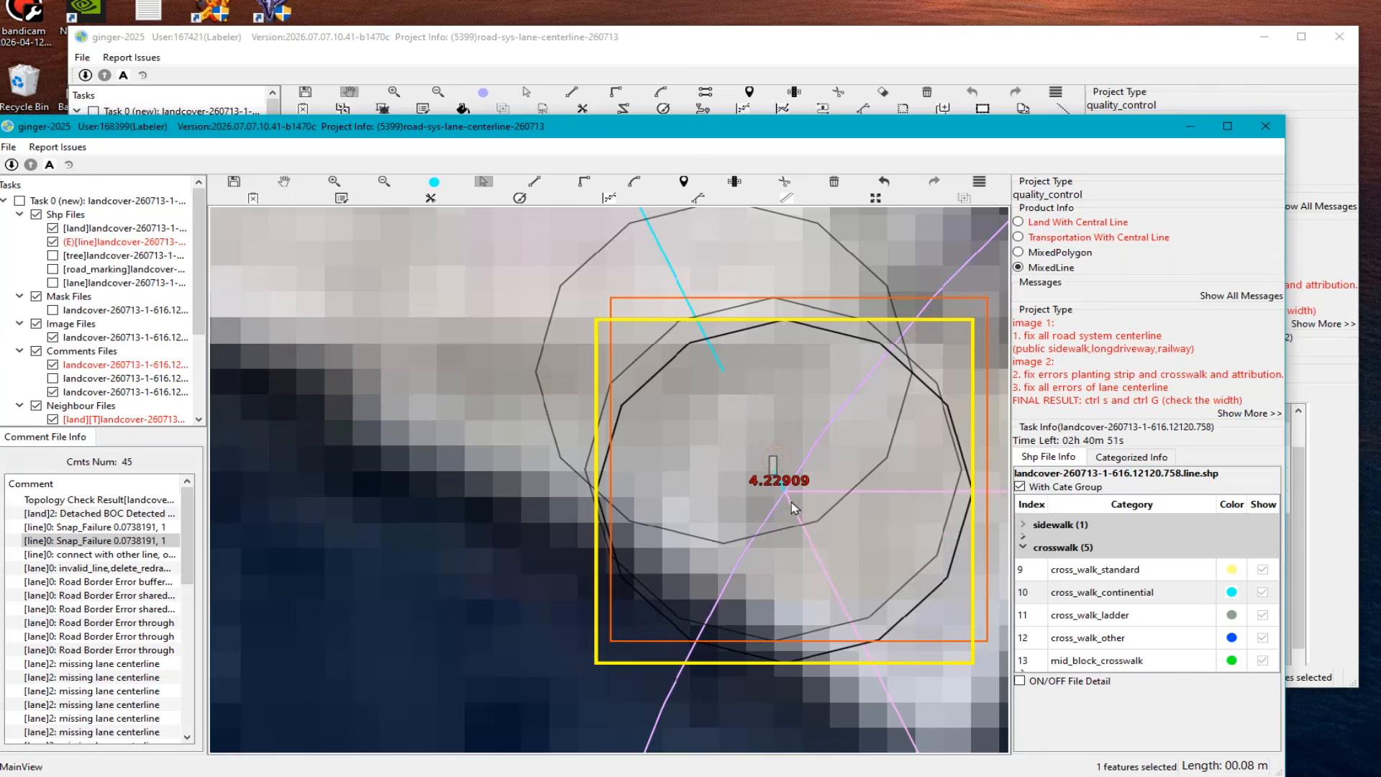
{"action": "left_click_drag", "start_coordinate": [726, 373], "coordinate": [787, 491]}
{"action": "left_click", "coordinate": [795, 555]}
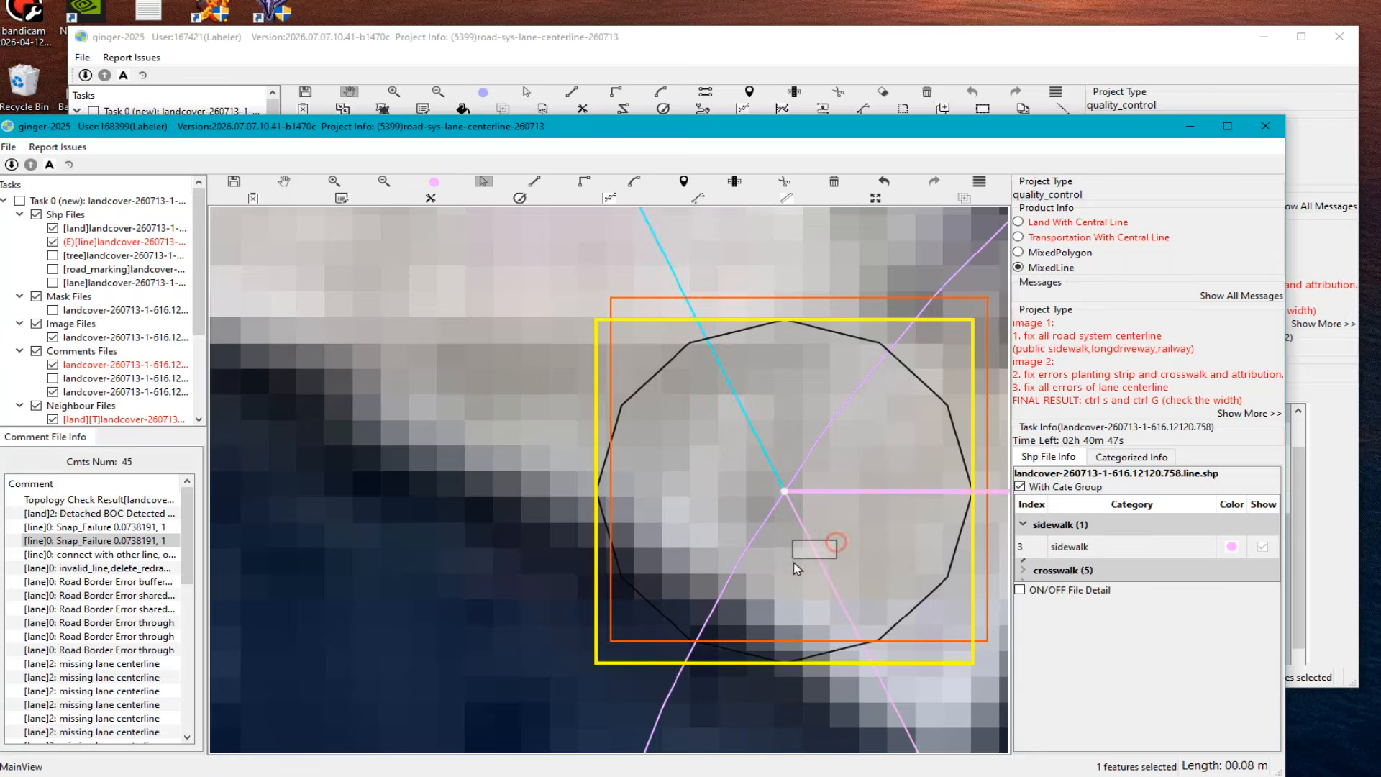
Step: Go to the "connect with other line, or reach border or land" comment and examine the flagged road area with the land polygons filled
{"action": "left_click", "coordinate": [140, 555]}
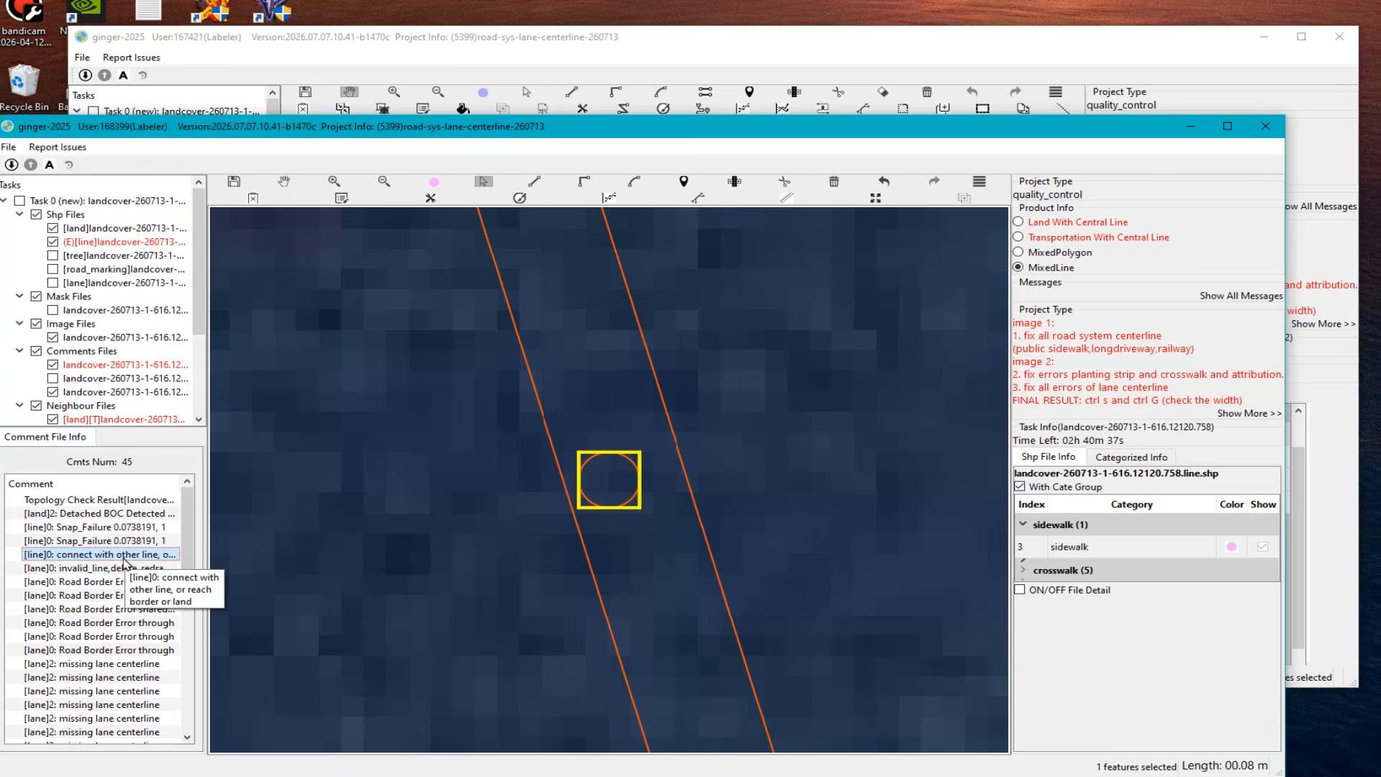
{"action": "scroll", "coordinate": [705, 561], "scroll_direction": "down", "scroll_amount": 5}
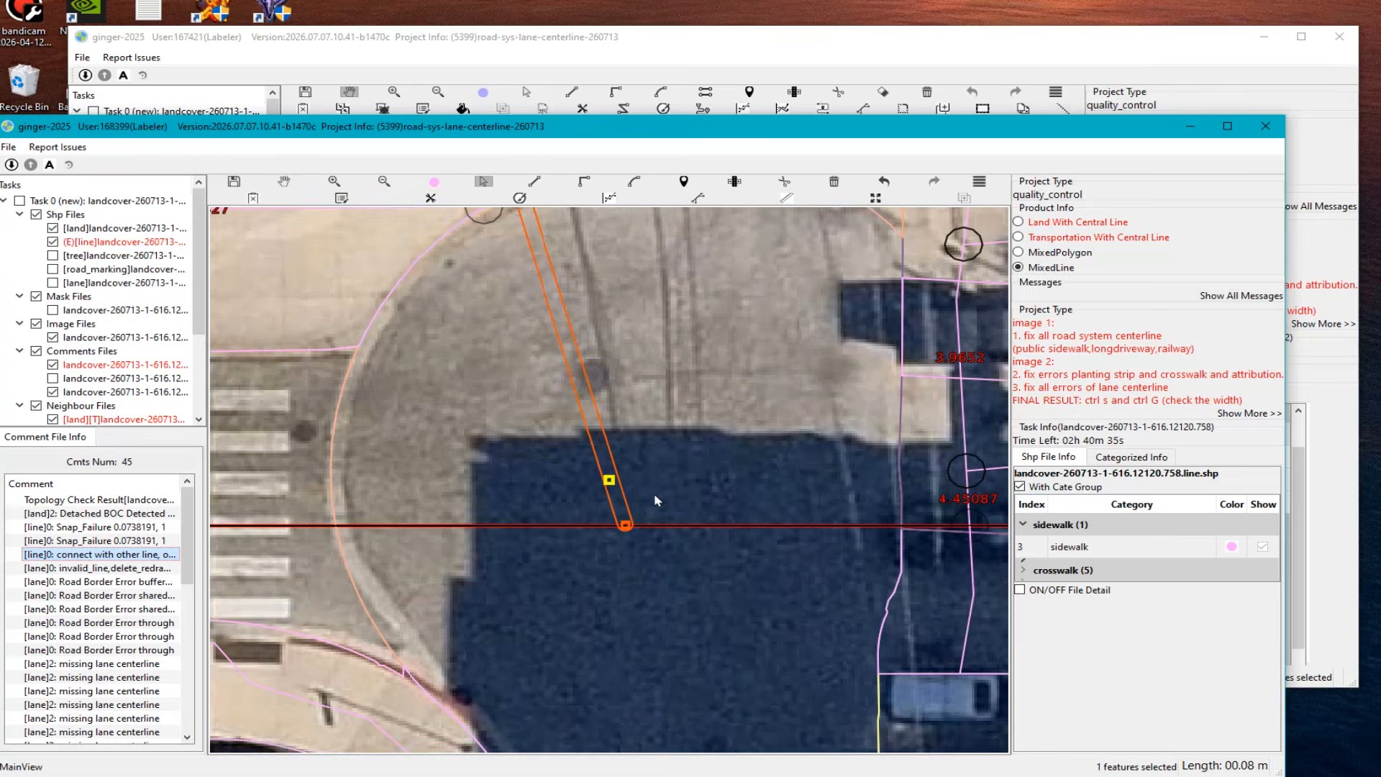
{"action": "scroll", "coordinate": [637, 507], "scroll_direction": "up", "scroll_amount": 4}
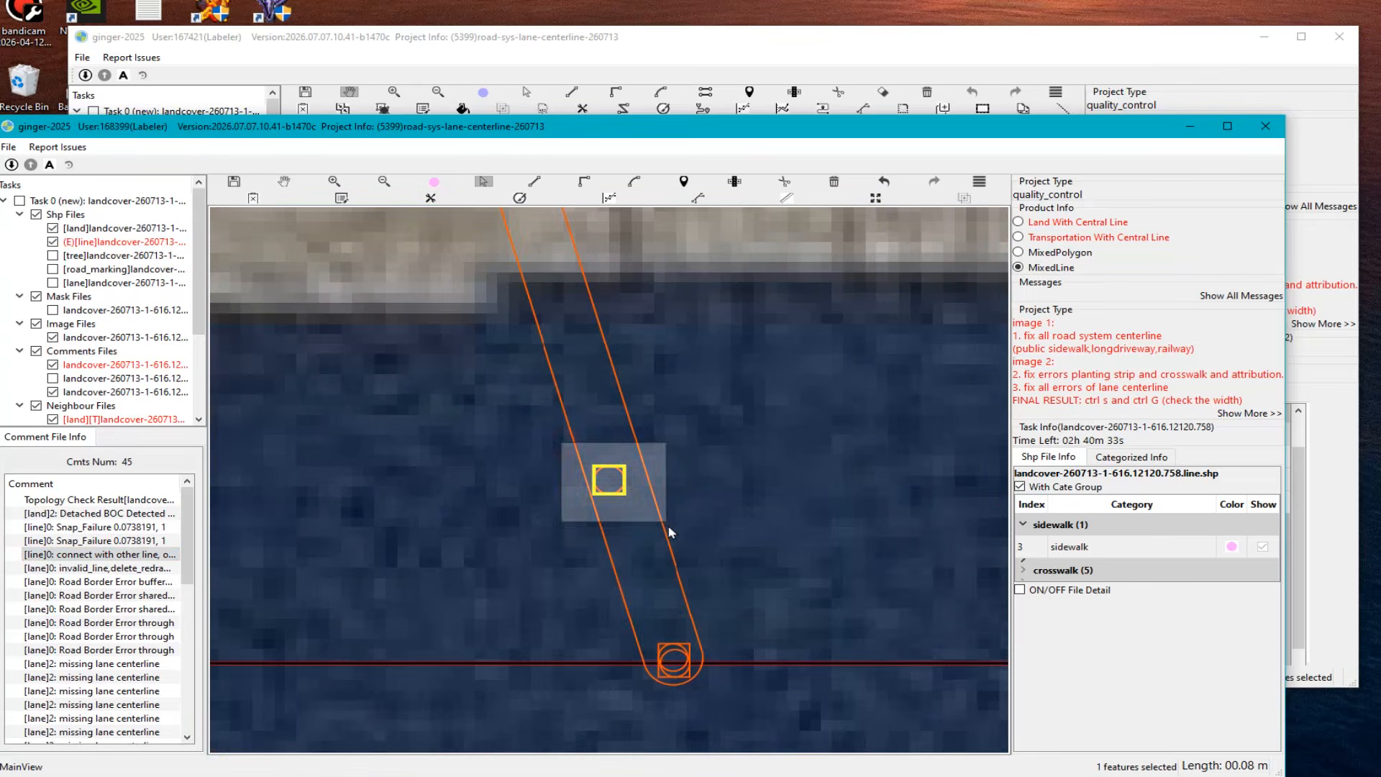
{"action": "scroll", "coordinate": [656, 527], "scroll_direction": "down", "scroll_amount": 4}
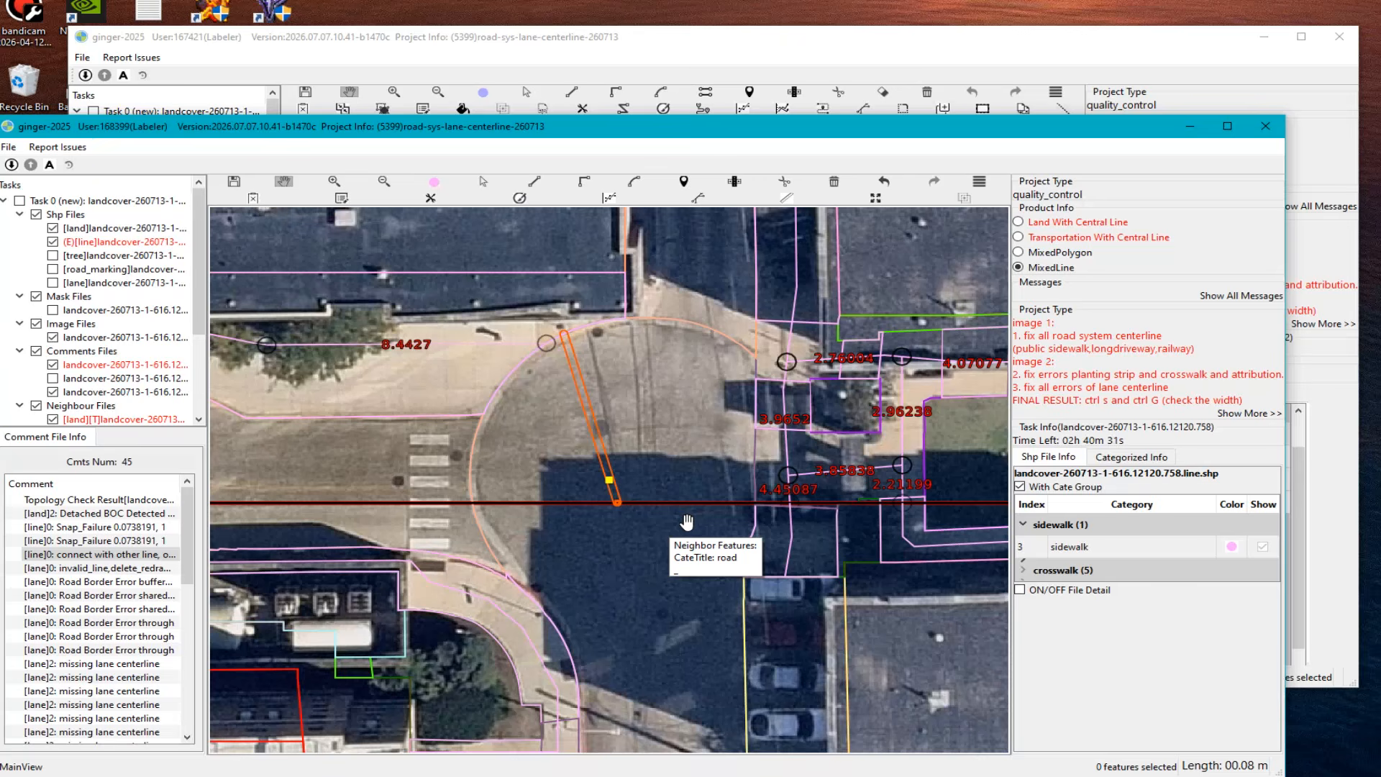
{"action": "scroll", "coordinate": [688, 527], "scroll_direction": "down", "scroll_amount": 2}
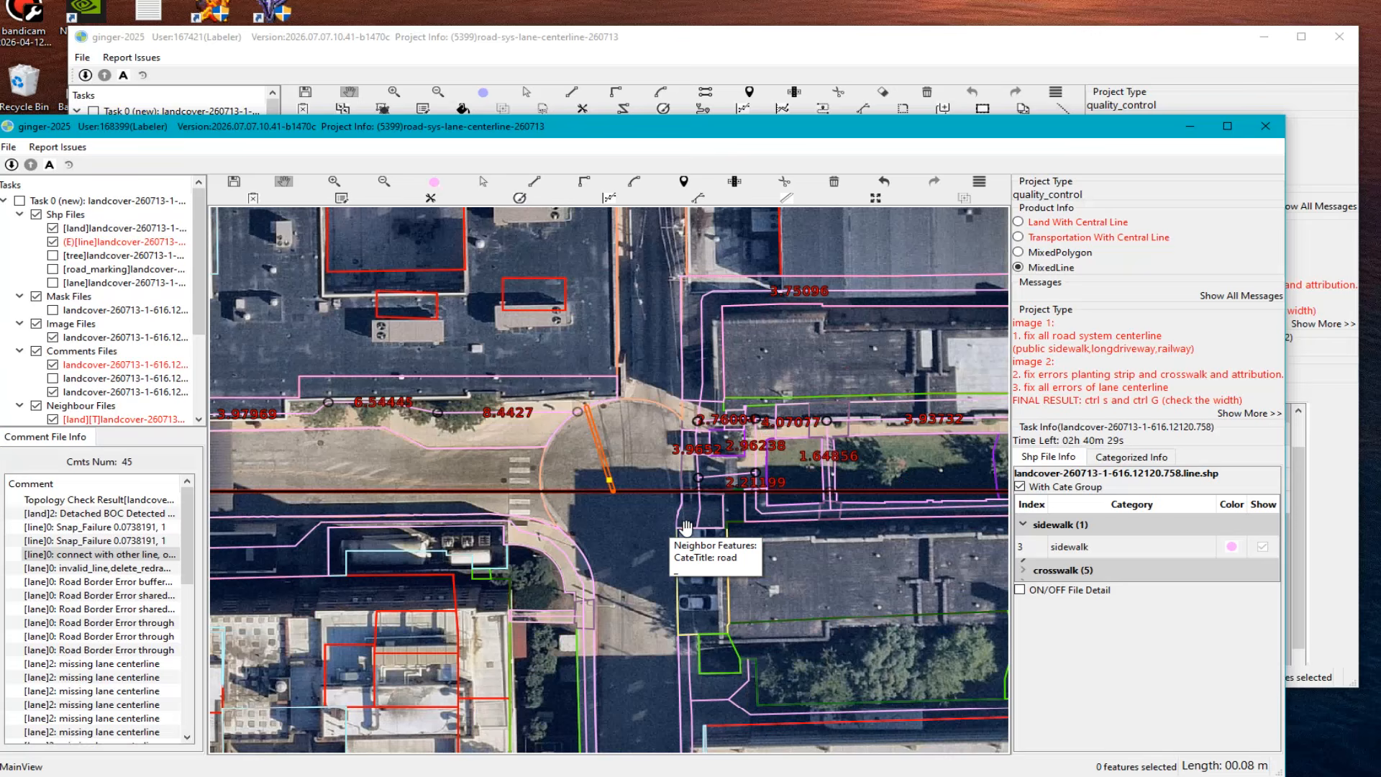
{"action": "scroll", "coordinate": [612, 506], "scroll_direction": "up", "scroll_amount": 1}
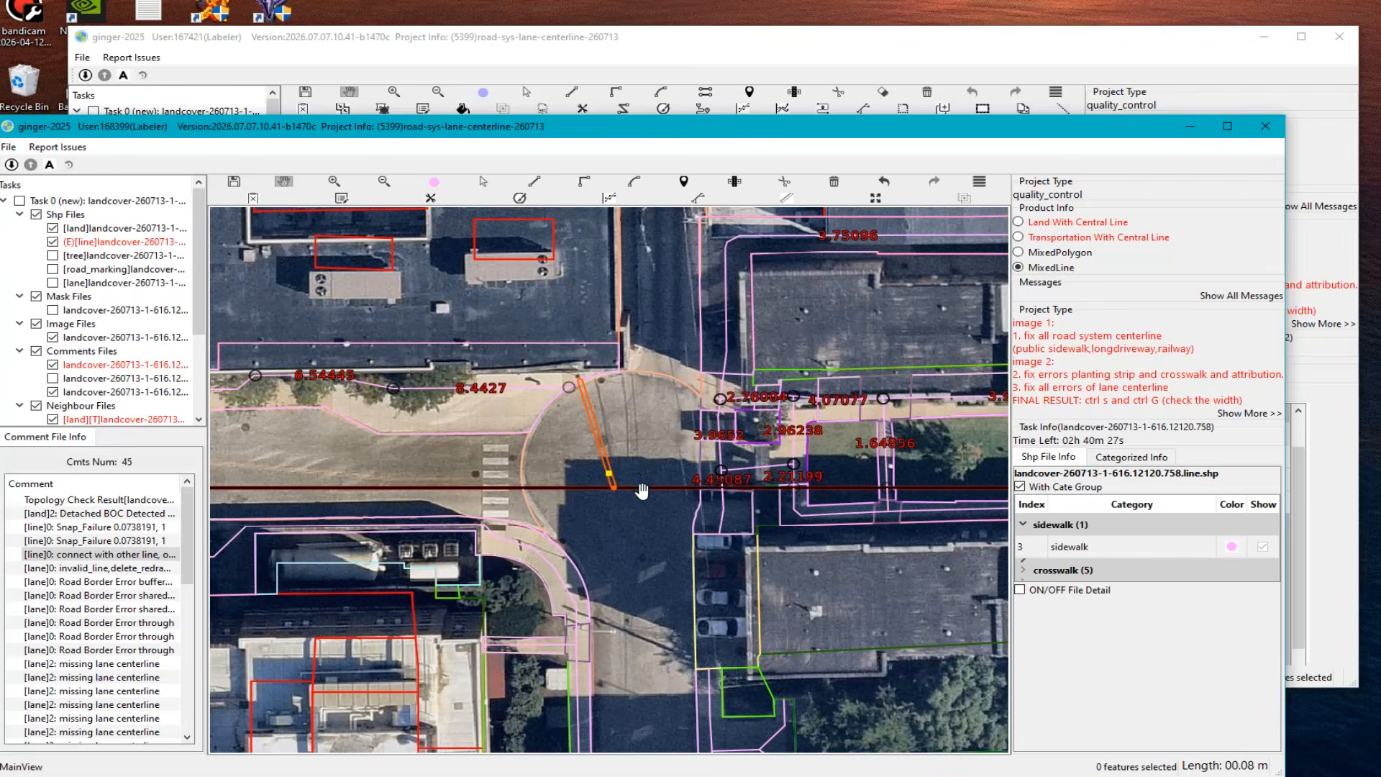
{"action": "scroll", "coordinate": [642, 491], "scroll_direction": "up", "scroll_amount": 1}
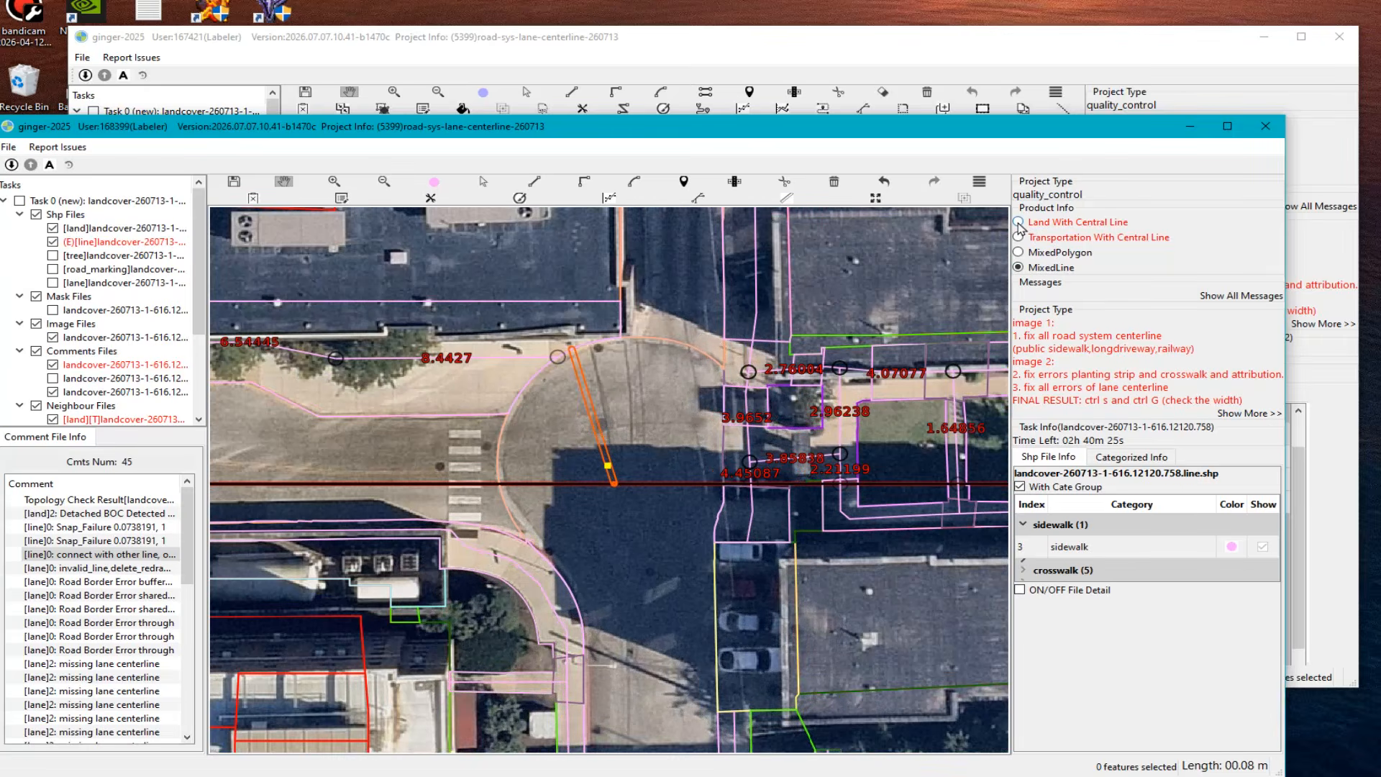
{"action": "key", "text": "f"}
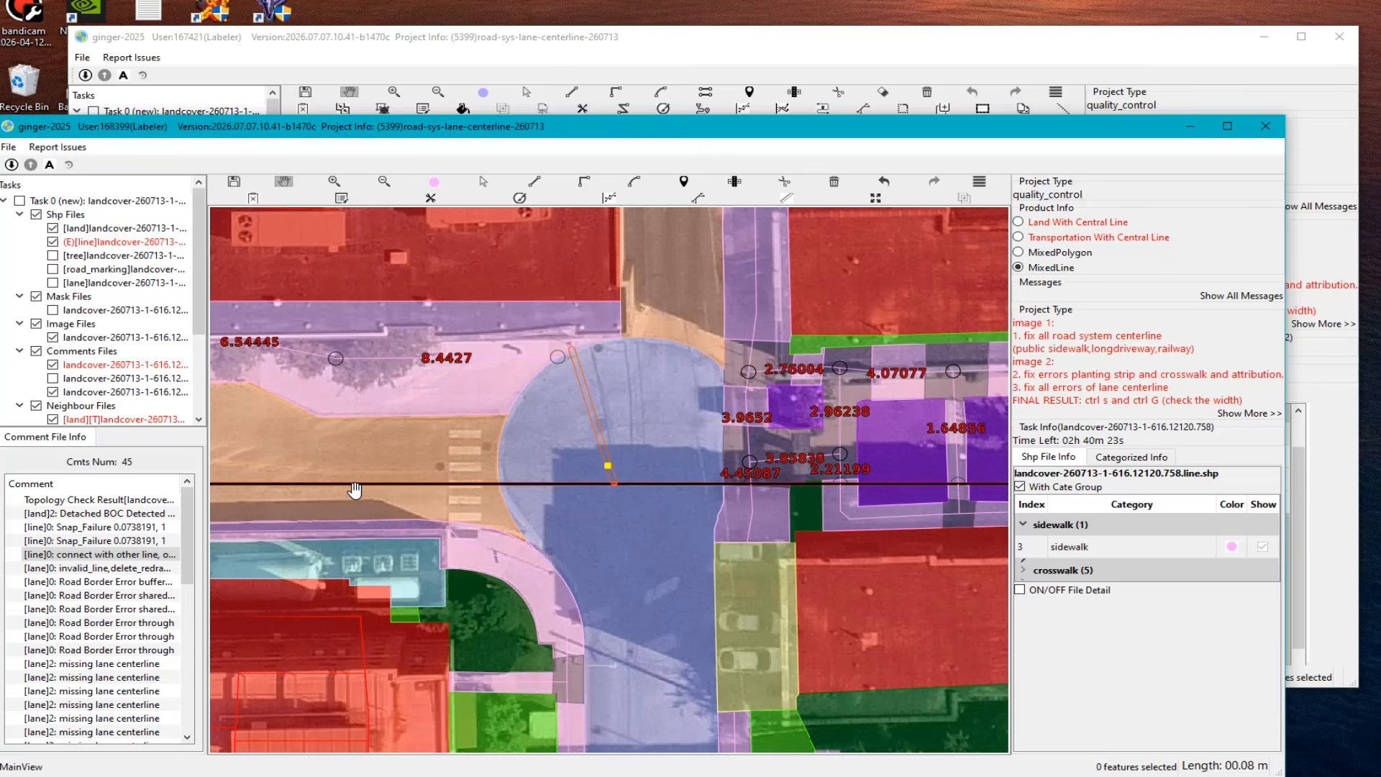
{"action": "left_click_drag", "start_coordinate": [421, 489], "coordinate": [615, 461]}
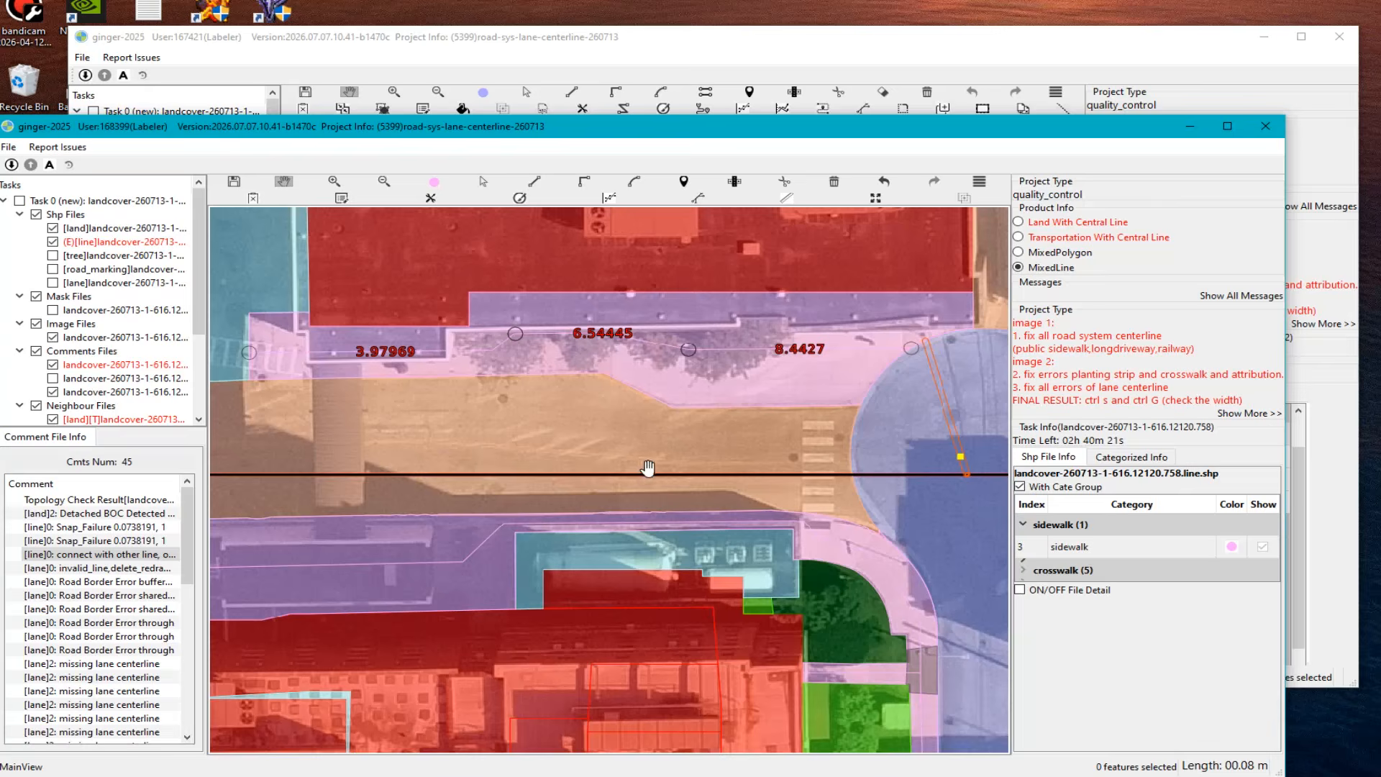
{"action": "scroll", "coordinate": [626, 485], "scroll_direction": "down", "scroll_amount": 3}
{"action": "scroll", "coordinate": [664, 478], "scroll_direction": "up", "scroll_amount": 3}
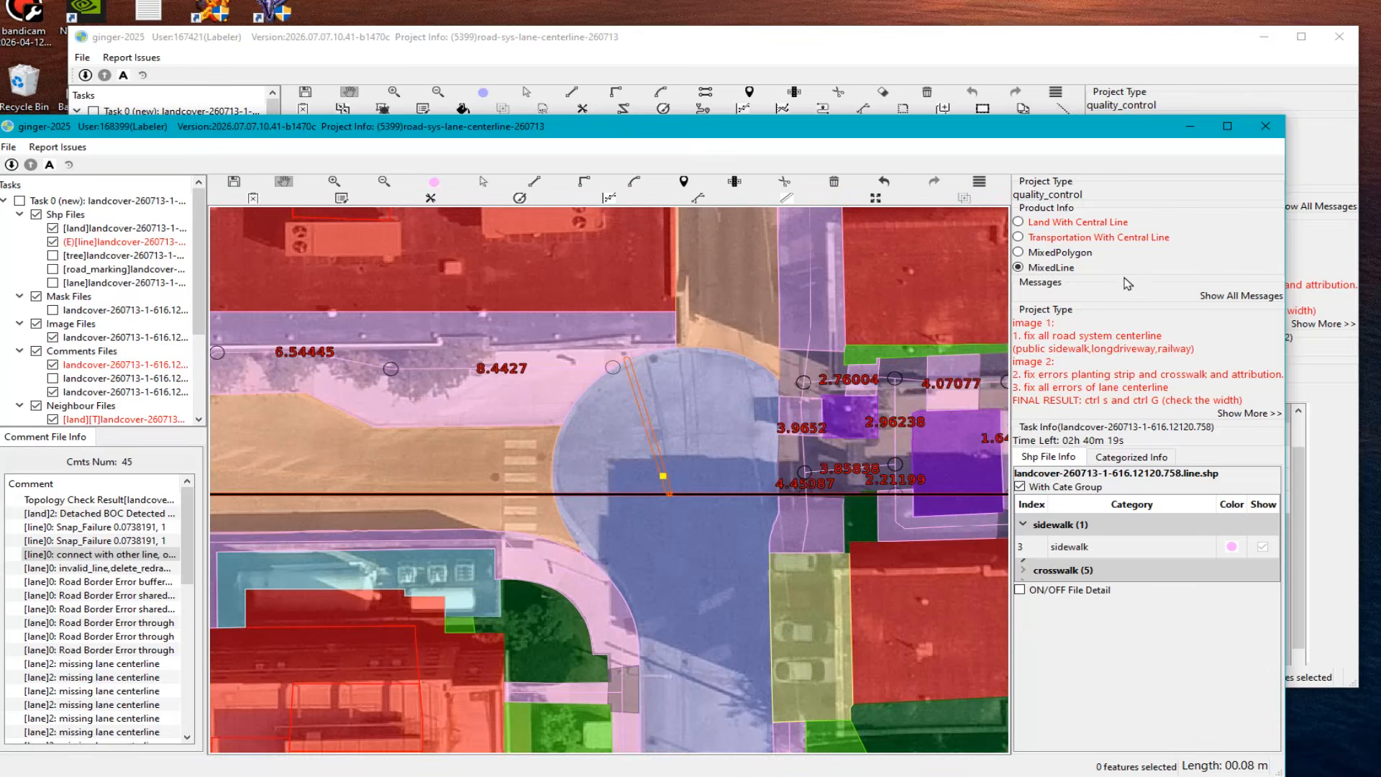
Step: Switch the product to Land With Central Line and inspect where the road centerline meets the two driveway centerlines near the neighbour border
{"action": "left_click", "coordinate": [1019, 223]}
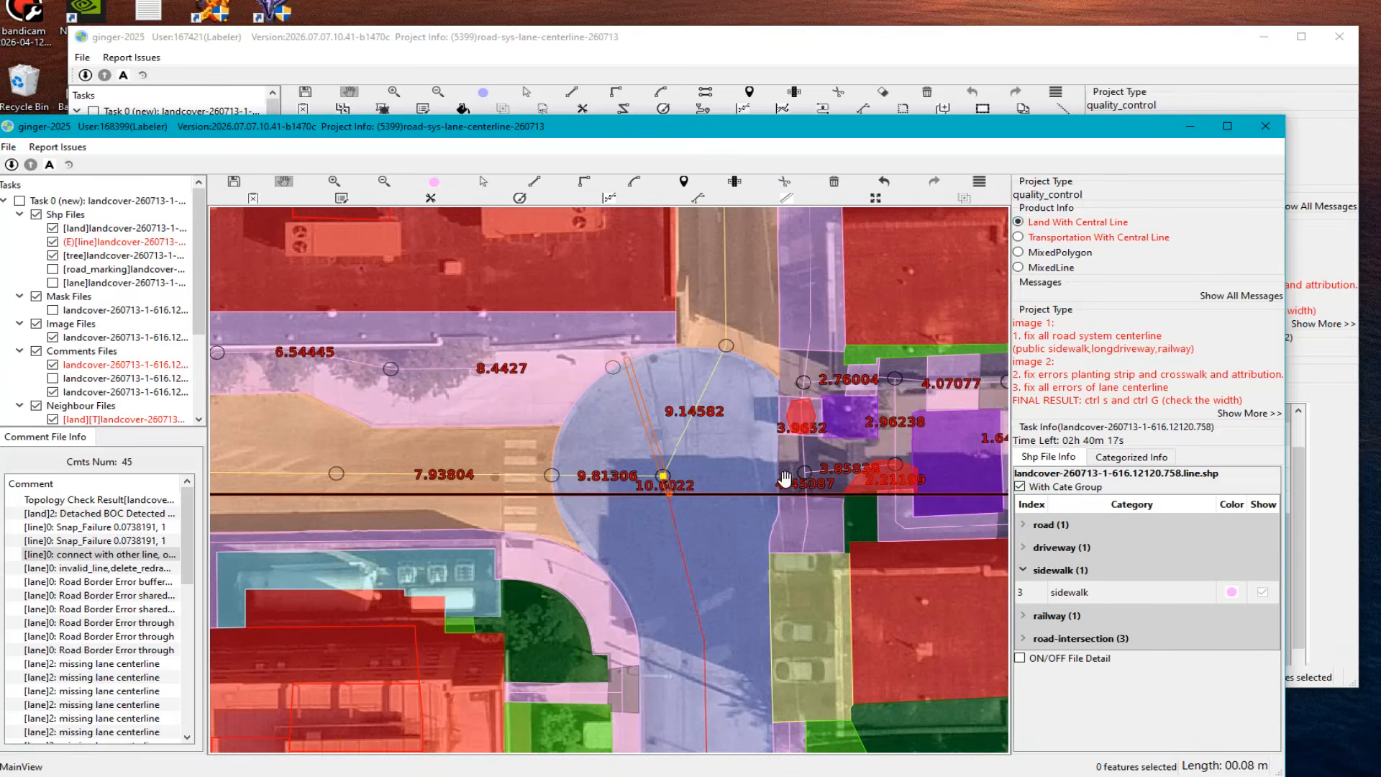
{"action": "scroll", "coordinate": [728, 485], "scroll_direction": "up", "scroll_amount": 4}
{"action": "scroll", "coordinate": [747, 481], "scroll_direction": "down", "scroll_amount": 4}
{"action": "scroll", "coordinate": [634, 495], "scroll_direction": "up", "scroll_amount": 3}
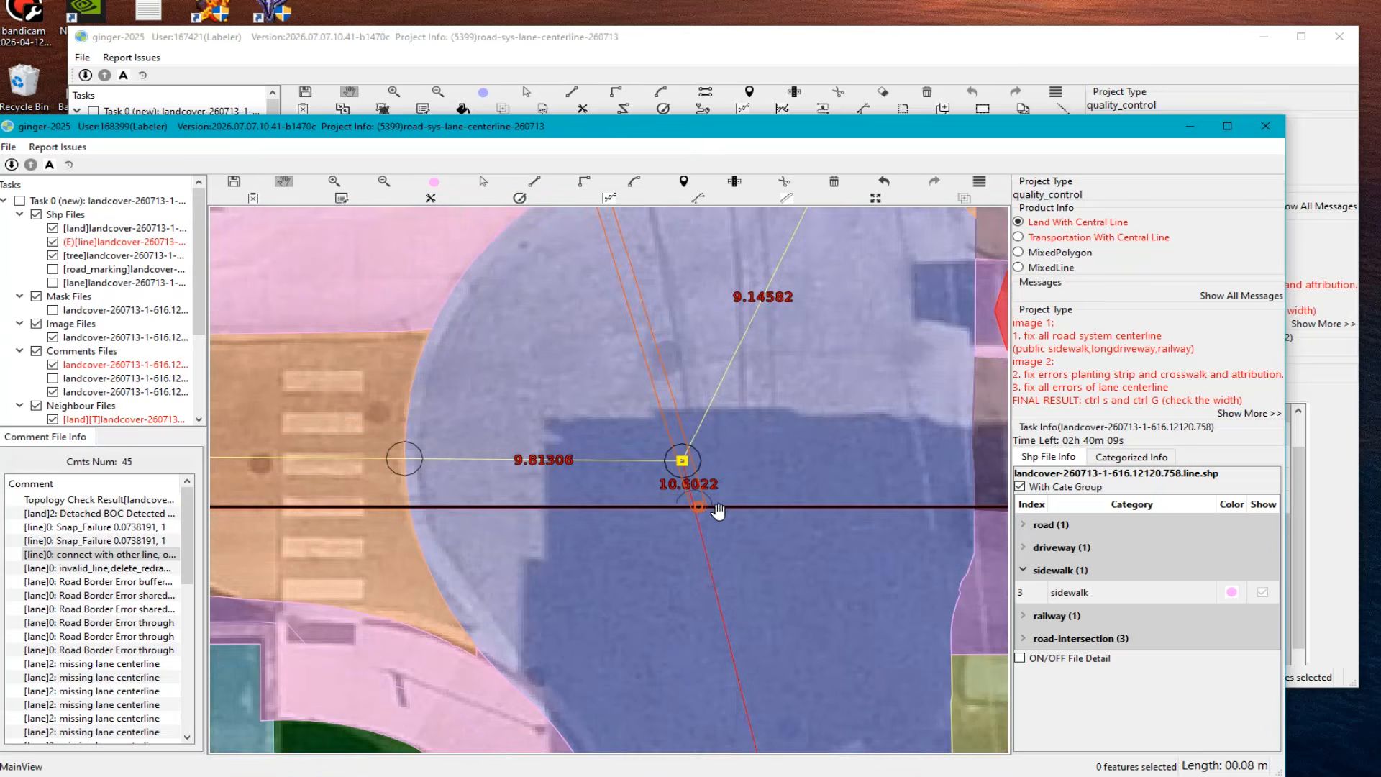
{"action": "scroll", "coordinate": [690, 507], "scroll_direction": "up", "scroll_amount": 4}
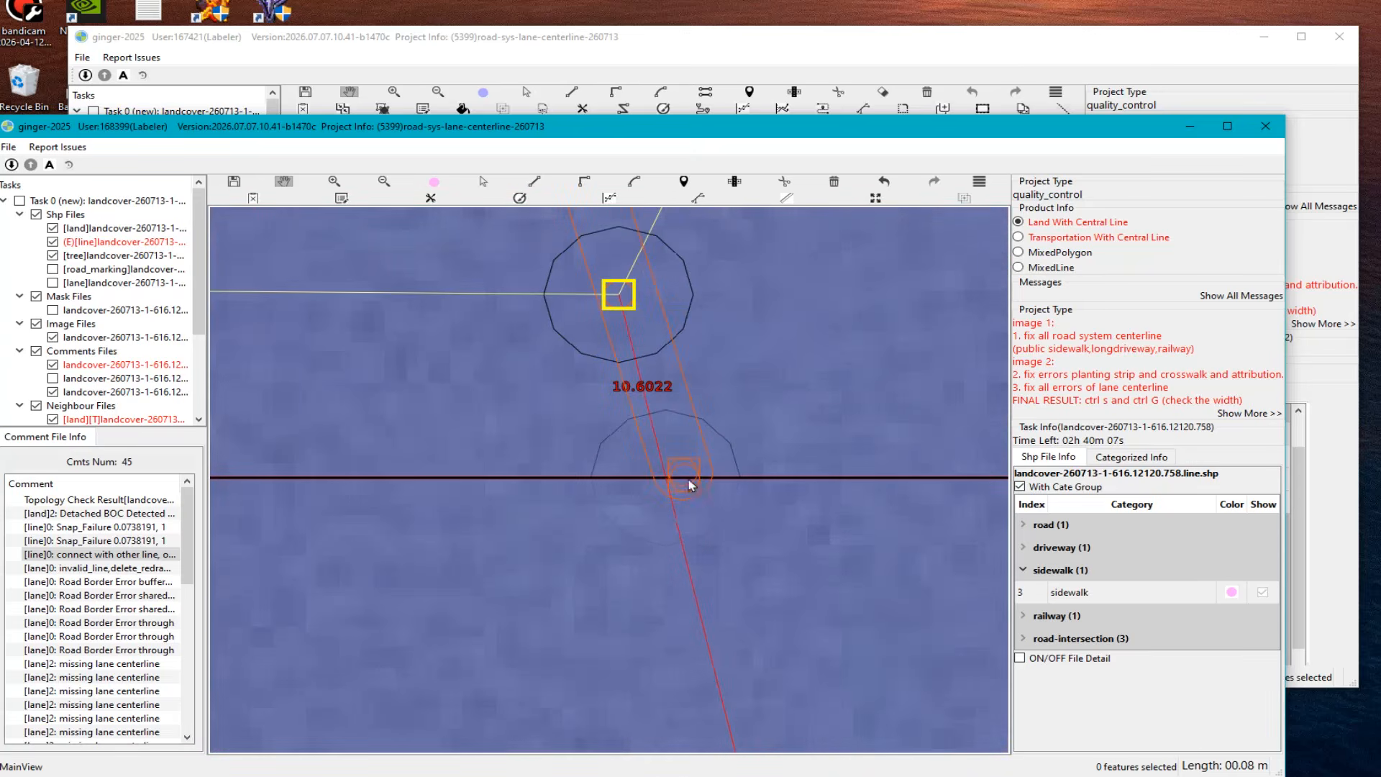
{"action": "key", "text": "Escape"}
{"action": "left_click", "coordinate": [656, 409]}
{"action": "scroll", "coordinate": [684, 404], "scroll_direction": "down", "scroll_amount": 2}
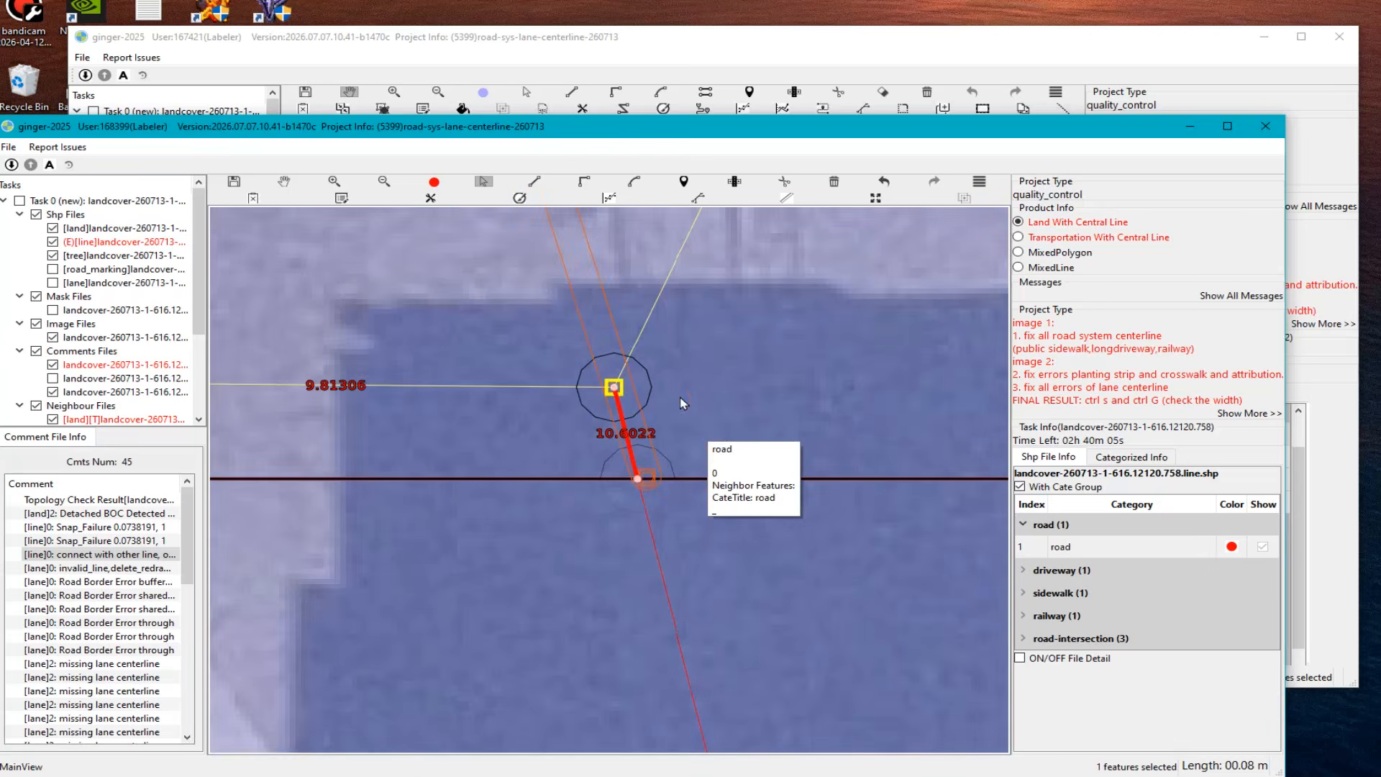
{"action": "key", "text": "Escape"}
{"action": "scroll", "coordinate": [683, 407], "scroll_direction": "down", "scroll_amount": 1}
{"action": "left_click_drag", "start_coordinate": [685, 410], "coordinate": [650, 475]}
{"action": "left_click_drag", "start_coordinate": [560, 508], "coordinate": [693, 523]}
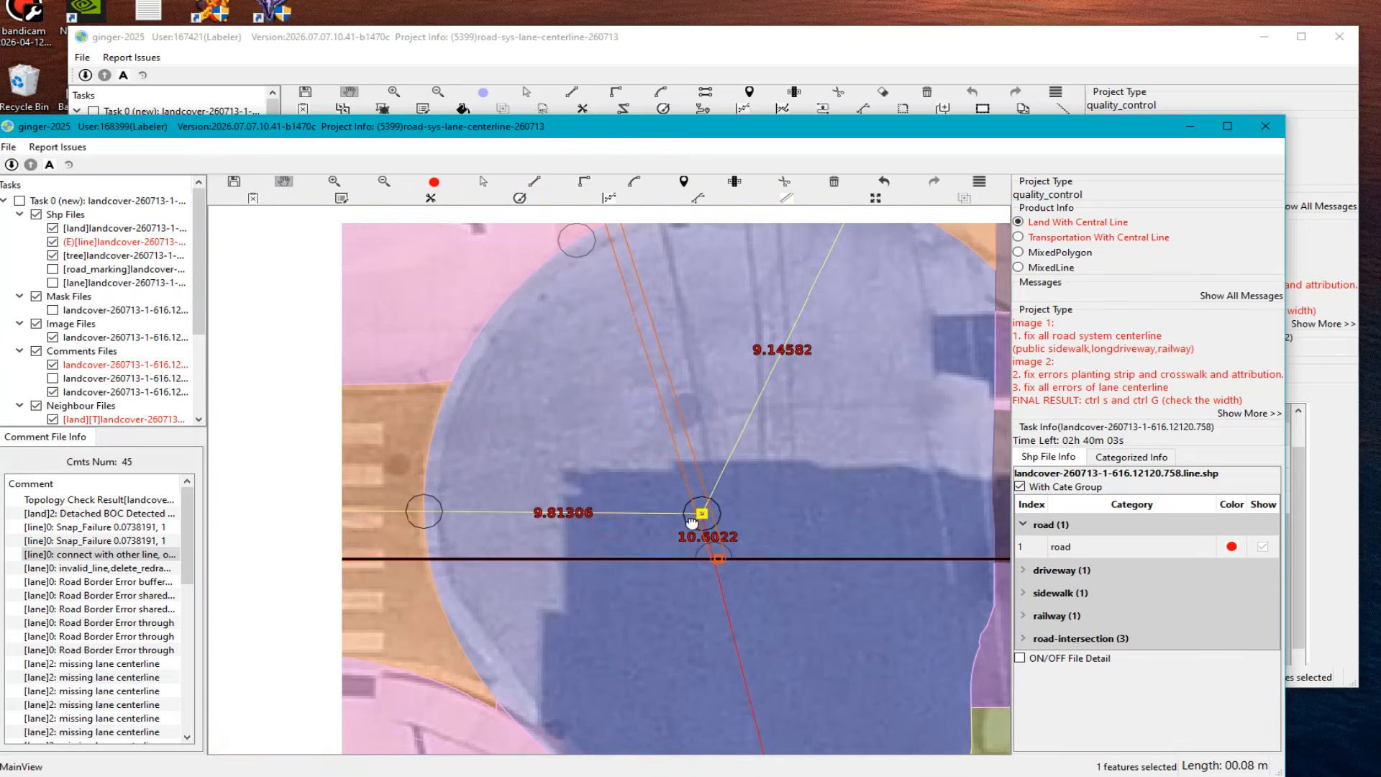
{"action": "scroll", "coordinate": [692, 523], "scroll_direction": "down", "scroll_amount": 1}
{"action": "key", "text": "Escape"}
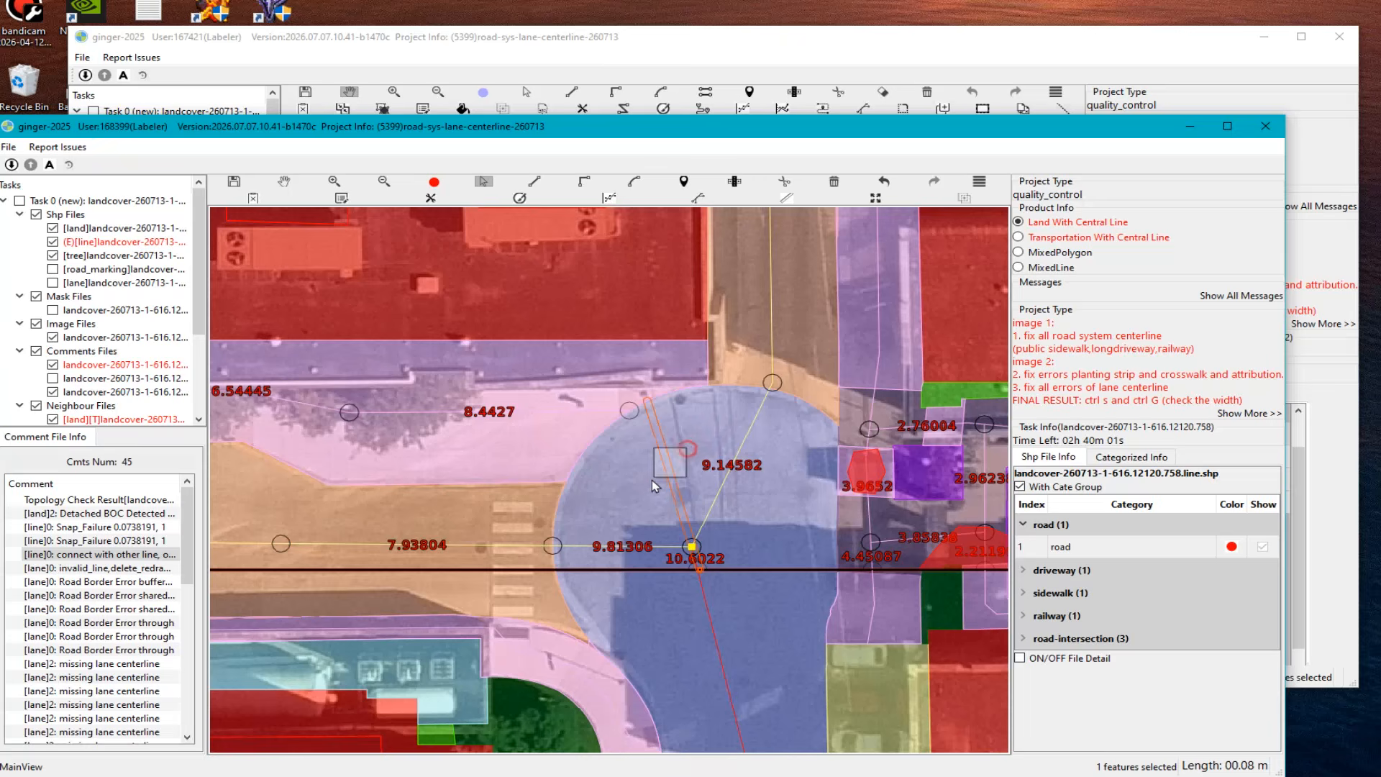
Step: Extend the road centerline's upper end to the far end of the orange comment outline and move the driveway centerlines' shared endpoint onto it
{"action": "scroll", "coordinate": [687, 550], "scroll_direction": "up", "scroll_amount": 1}
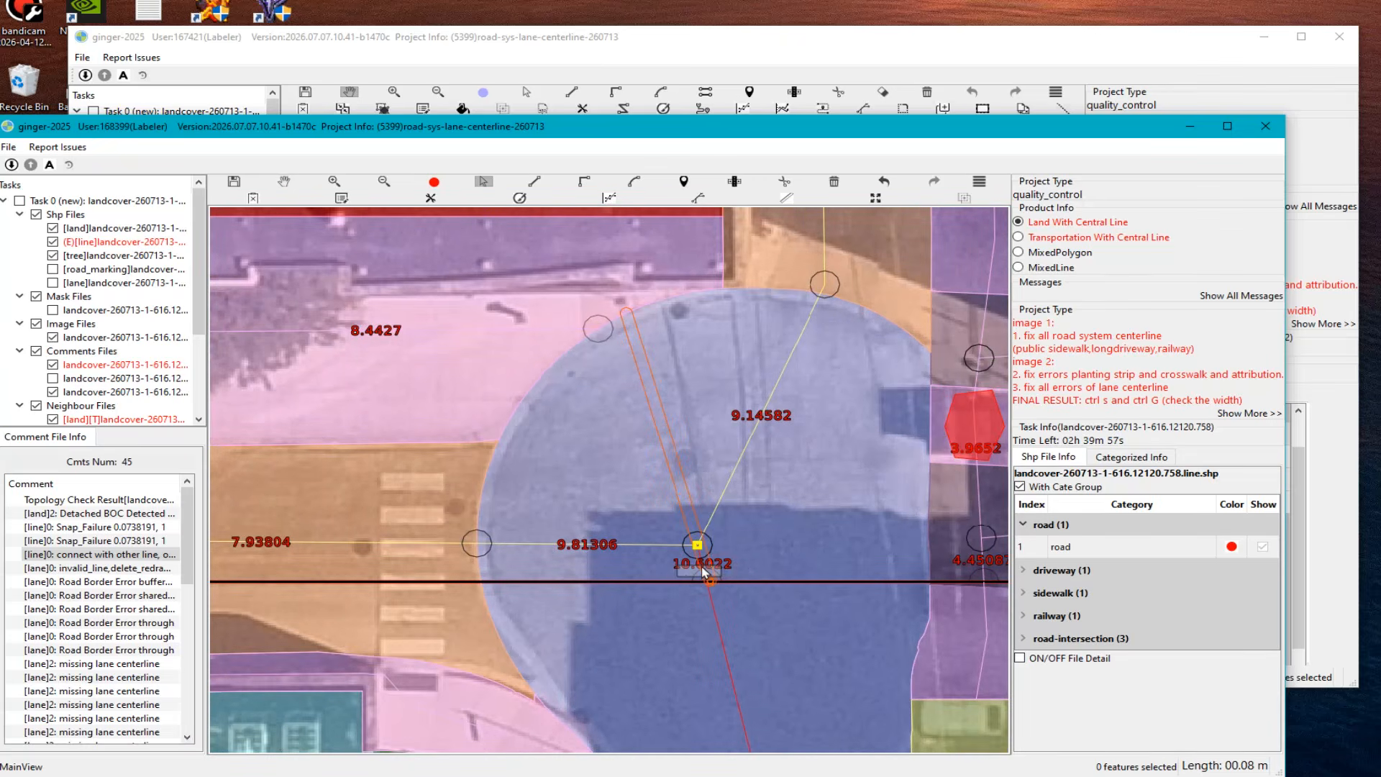
{"action": "left_click", "coordinate": [705, 566]}
{"action": "left_click_drag", "start_coordinate": [700, 548], "coordinate": [627, 315]}
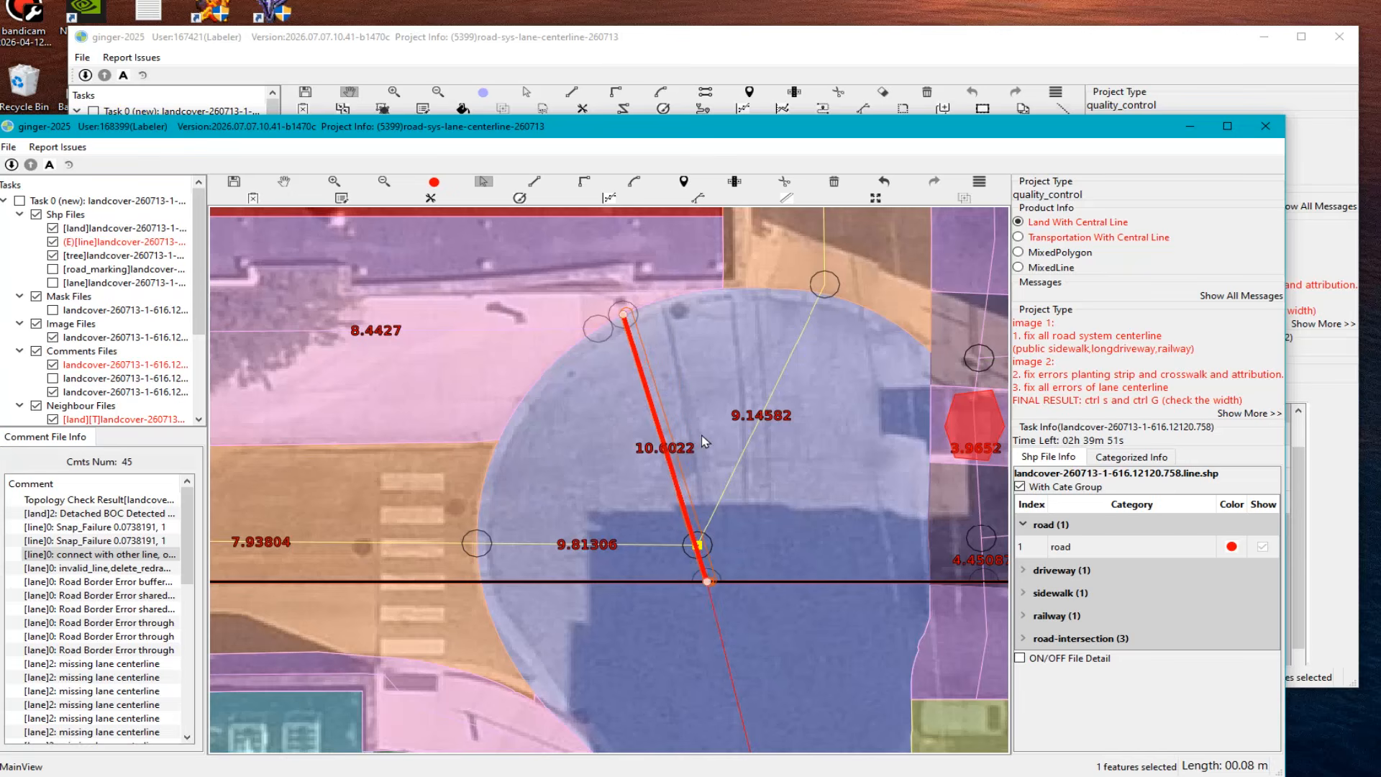
{"action": "left_click", "coordinate": [697, 548]}
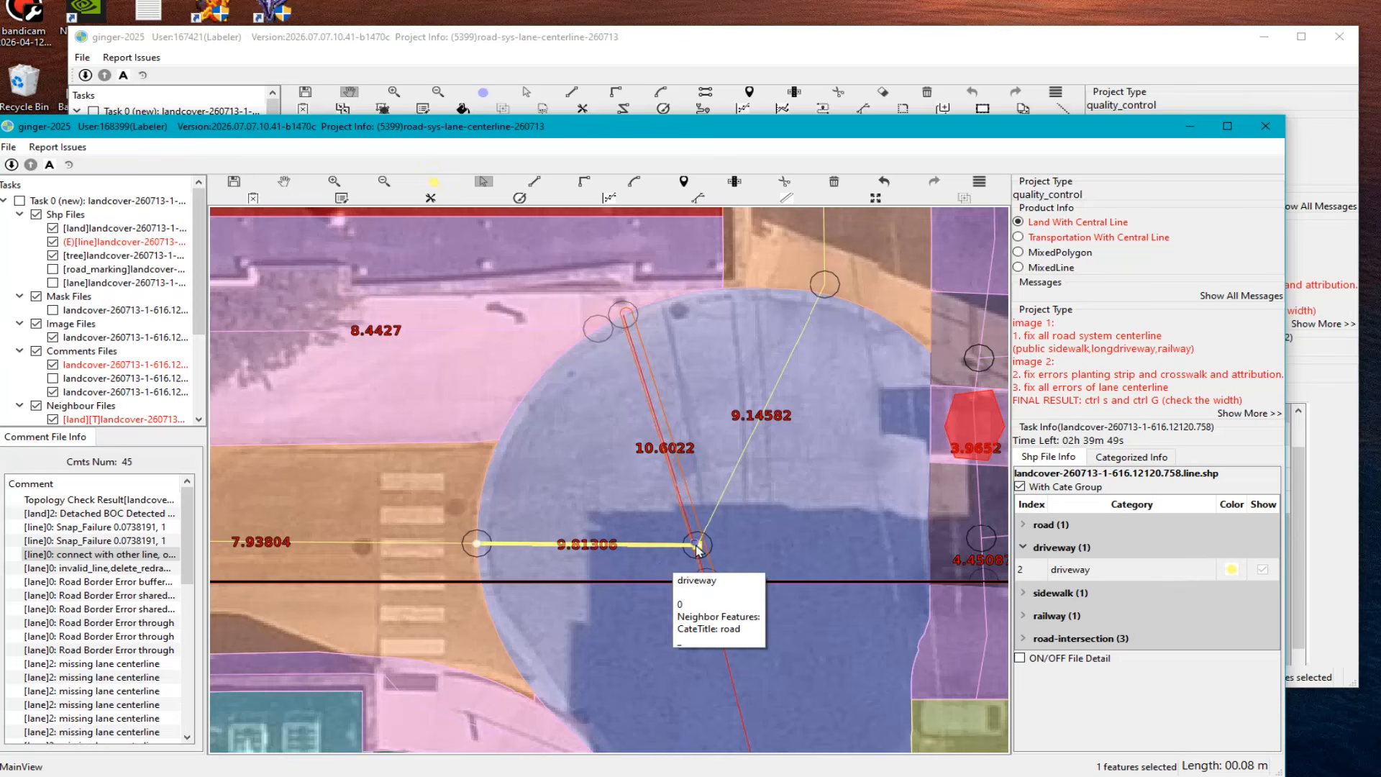
{"action": "left_click_drag", "start_coordinate": [698, 550], "coordinate": [725, 557]}
{"action": "left_click", "coordinate": [719, 497]}
{"action": "scroll", "coordinate": [746, 565], "scroll_direction": "up", "scroll_amount": 2}
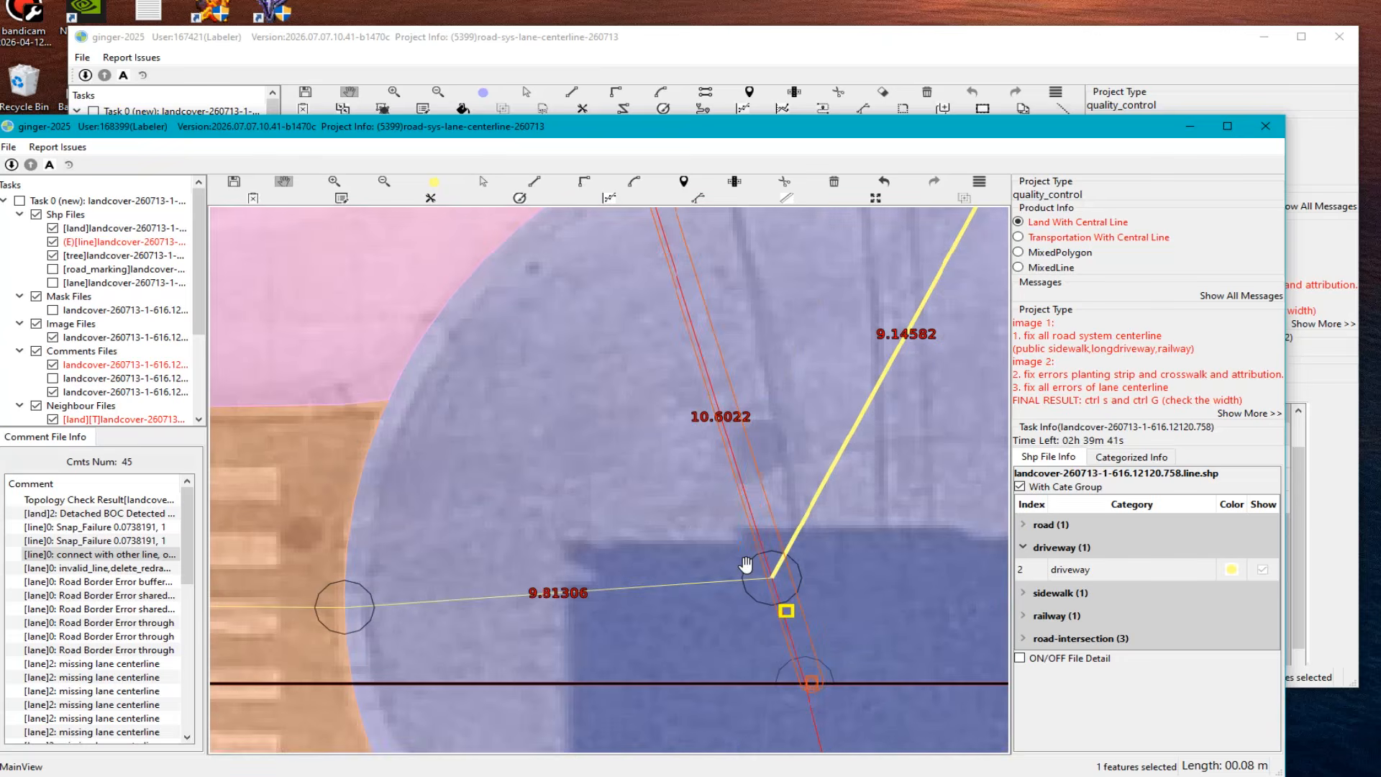
{"action": "scroll", "coordinate": [755, 565], "scroll_direction": "down", "scroll_amount": 3}
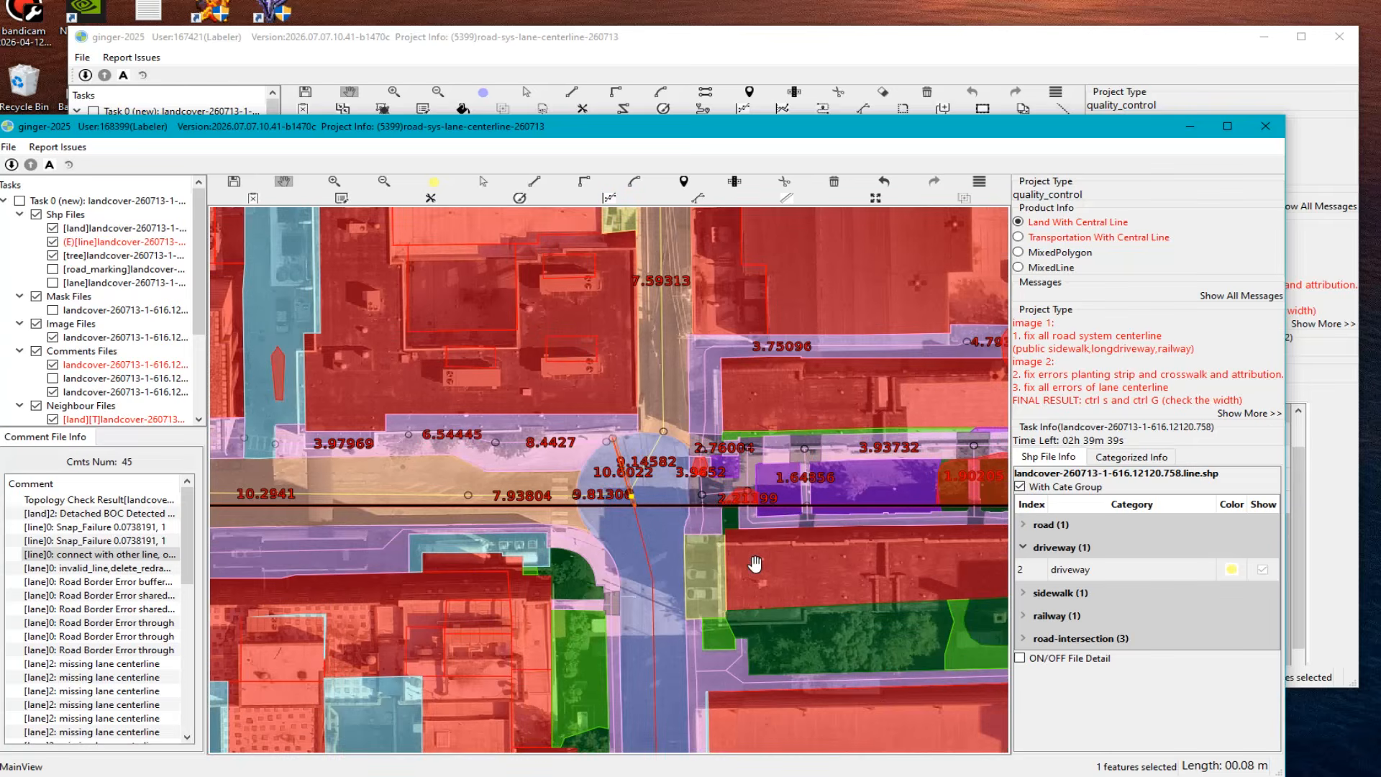
Step: Go to the invalid_line comment and inspect its flagged point at the border in the Transportation With Central Line product
{"action": "left_click", "coordinate": [96, 570]}
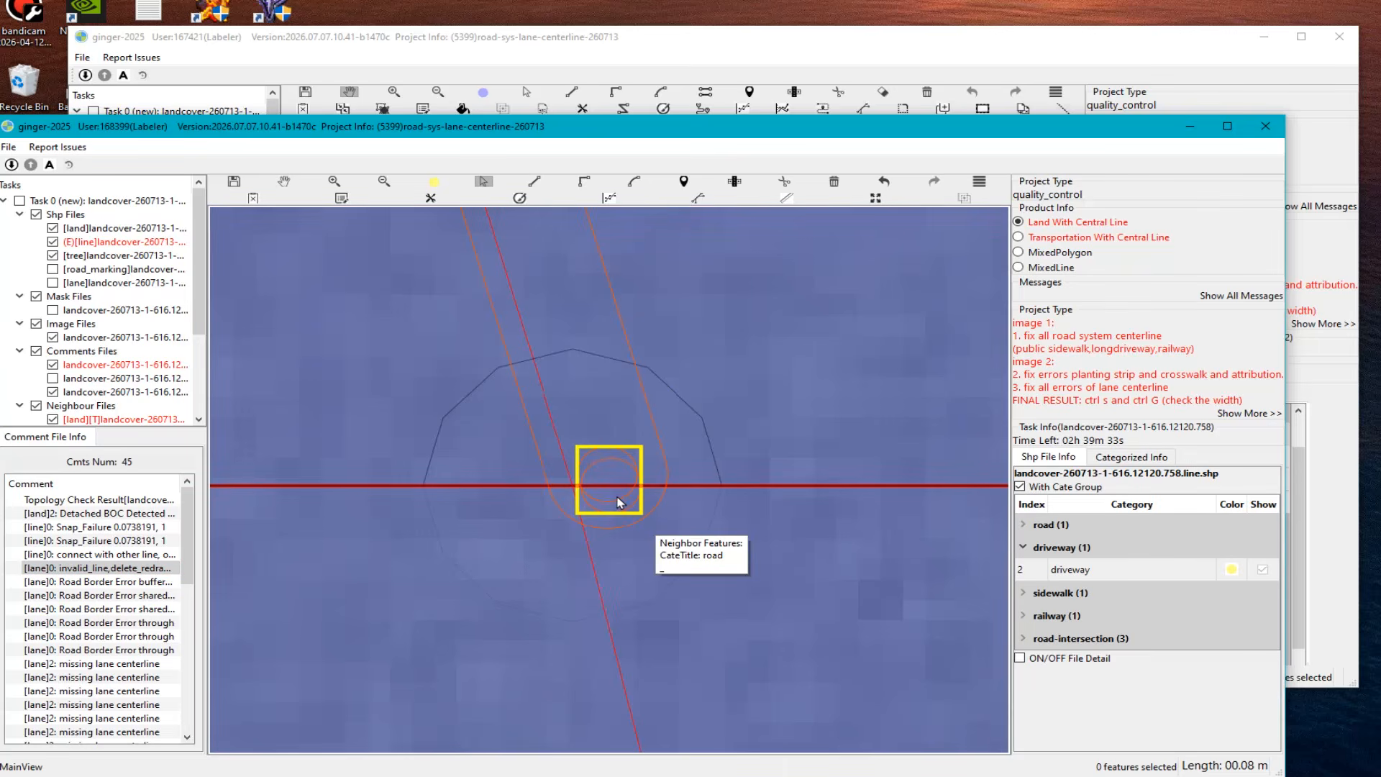
{"action": "left_click", "coordinate": [1020, 238]}
{"action": "key", "text": "h"}
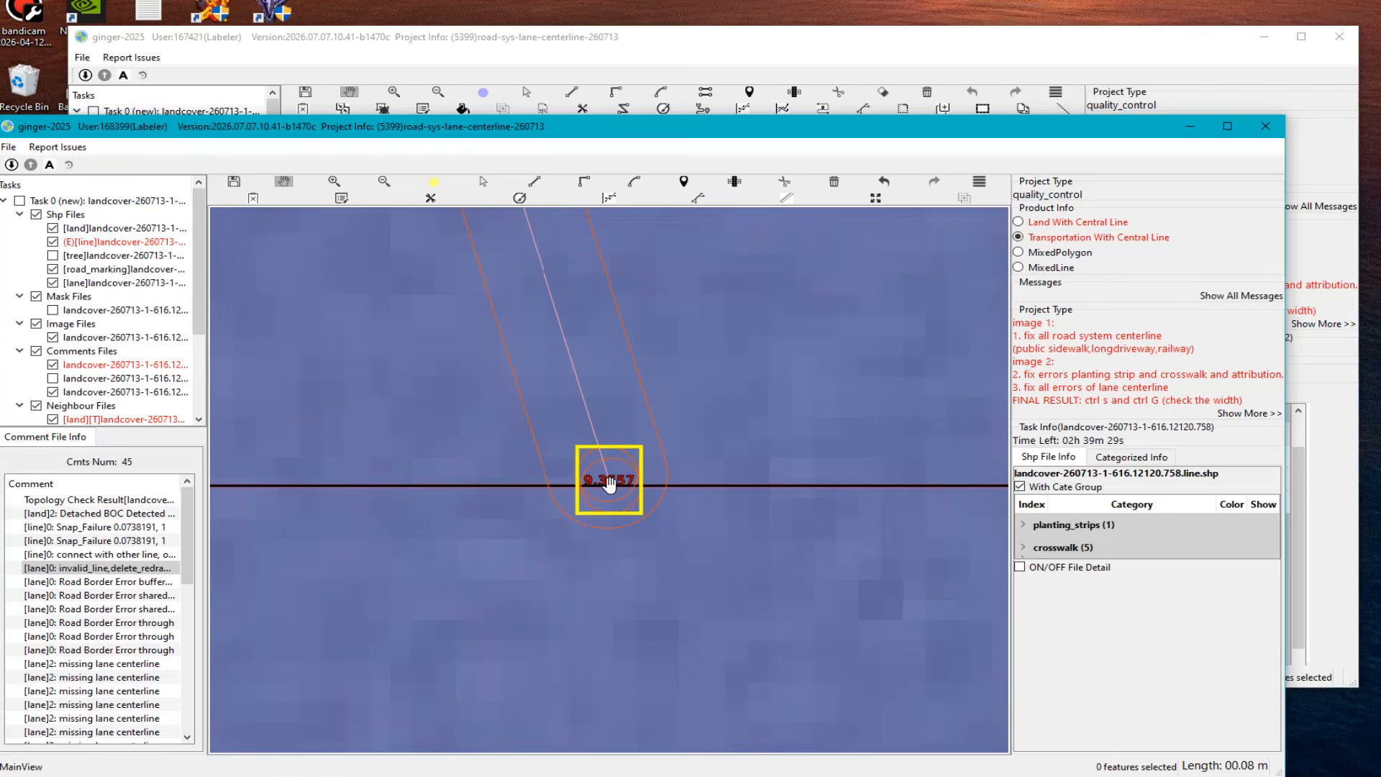
{"action": "scroll", "coordinate": [610, 484], "scroll_direction": "down", "scroll_amount": 3}
{"action": "left_click_drag", "start_coordinate": [575, 406], "coordinate": [719, 623]}
{"action": "scroll", "coordinate": [715, 611], "scroll_direction": "down", "scroll_amount": 1}
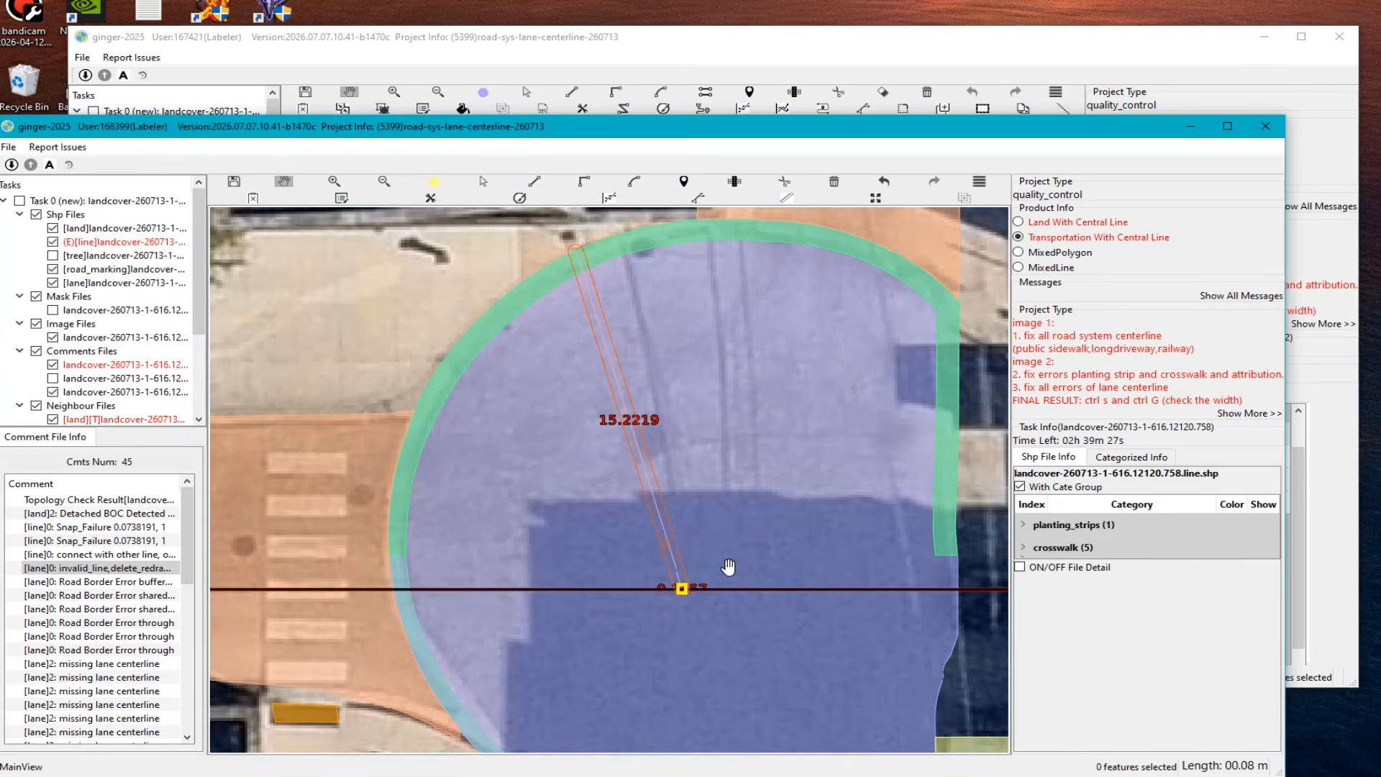
Step: In the lane layer, delete the short through segment at the flagged border point and extend the longer through line's endpoint onto the border
{"action": "key", "text": "Escape"}
{"action": "key", "text": "Tab"}
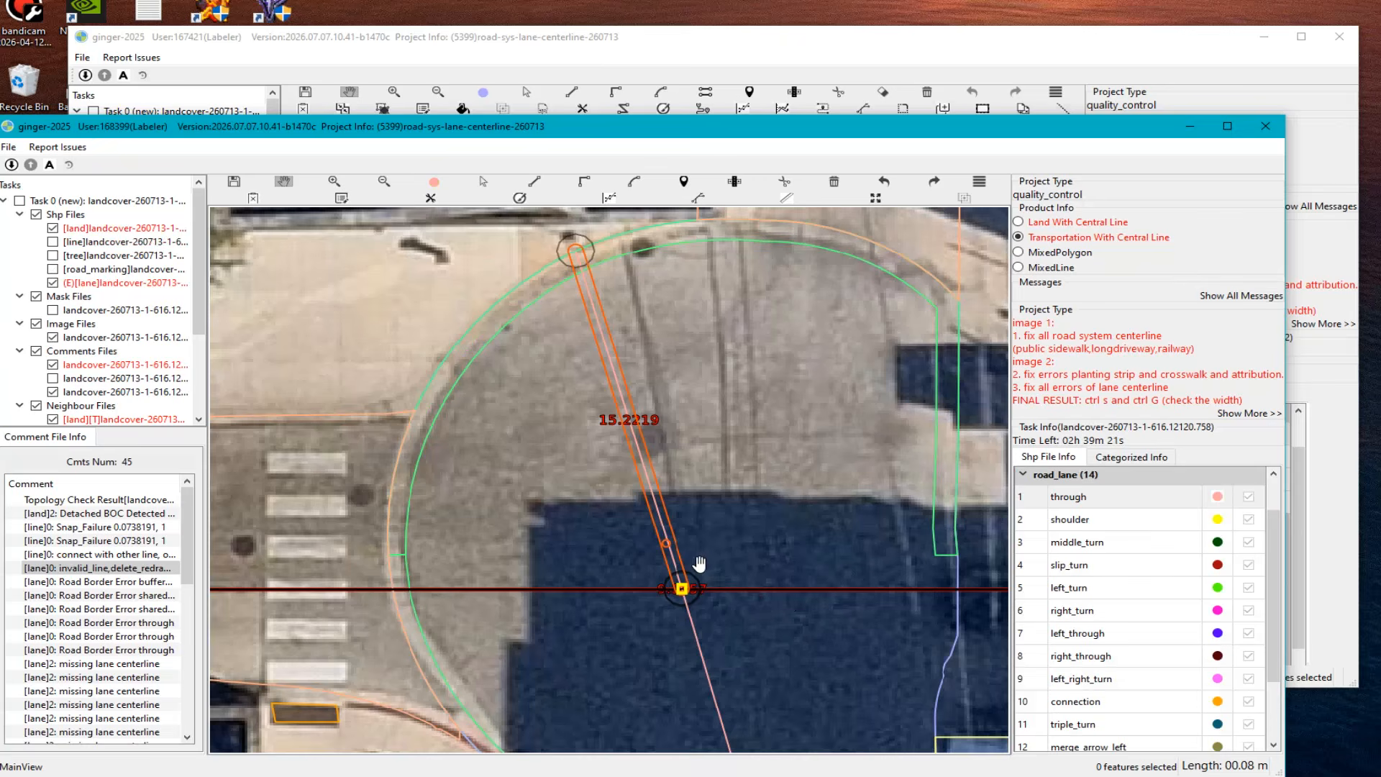
{"action": "scroll", "coordinate": [700, 564], "scroll_direction": "up", "scroll_amount": 5}
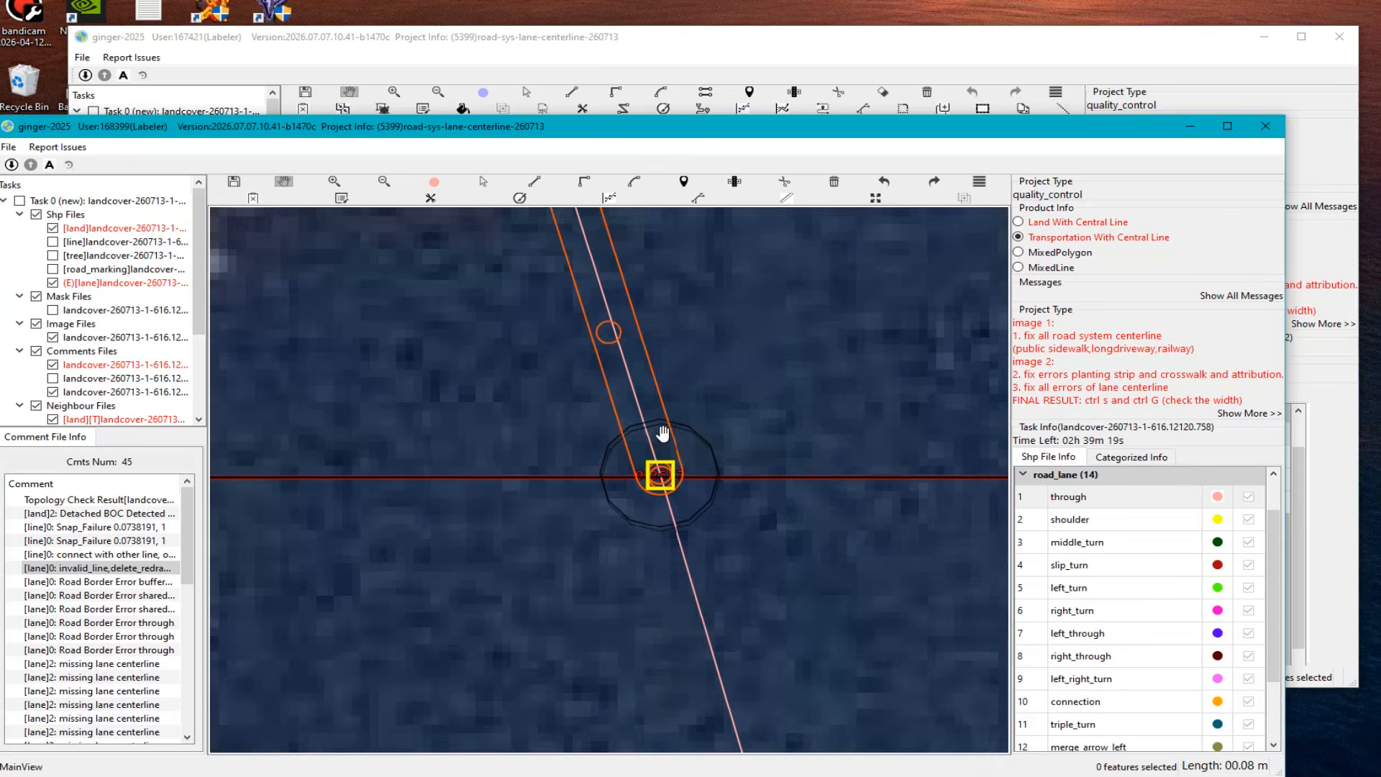
{"action": "left_click", "coordinate": [612, 466]}
{"action": "scroll", "coordinate": [612, 475], "scroll_direction": "up", "scroll_amount": 2}
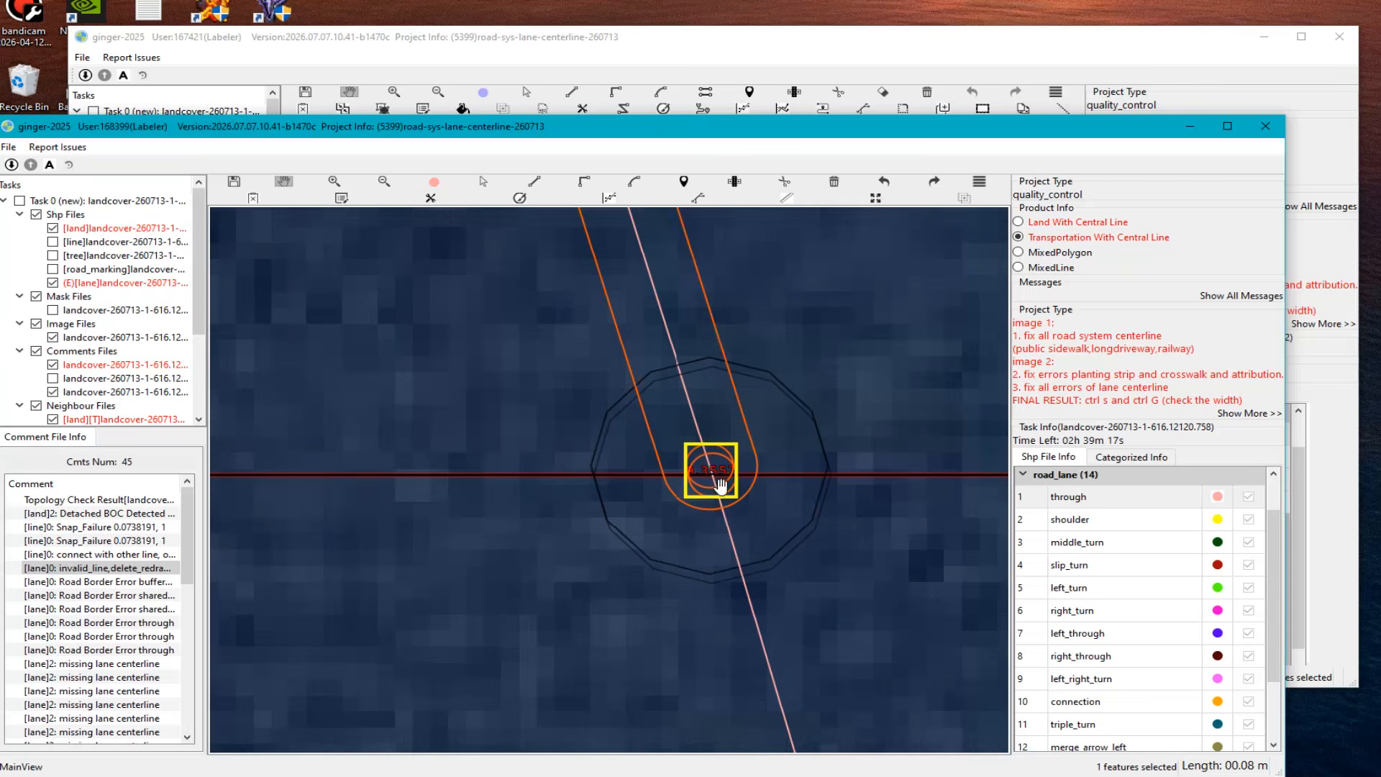
{"action": "scroll", "coordinate": [720, 487], "scroll_direction": "up", "scroll_amount": 4}
{"action": "left_click", "coordinate": [705, 511]}
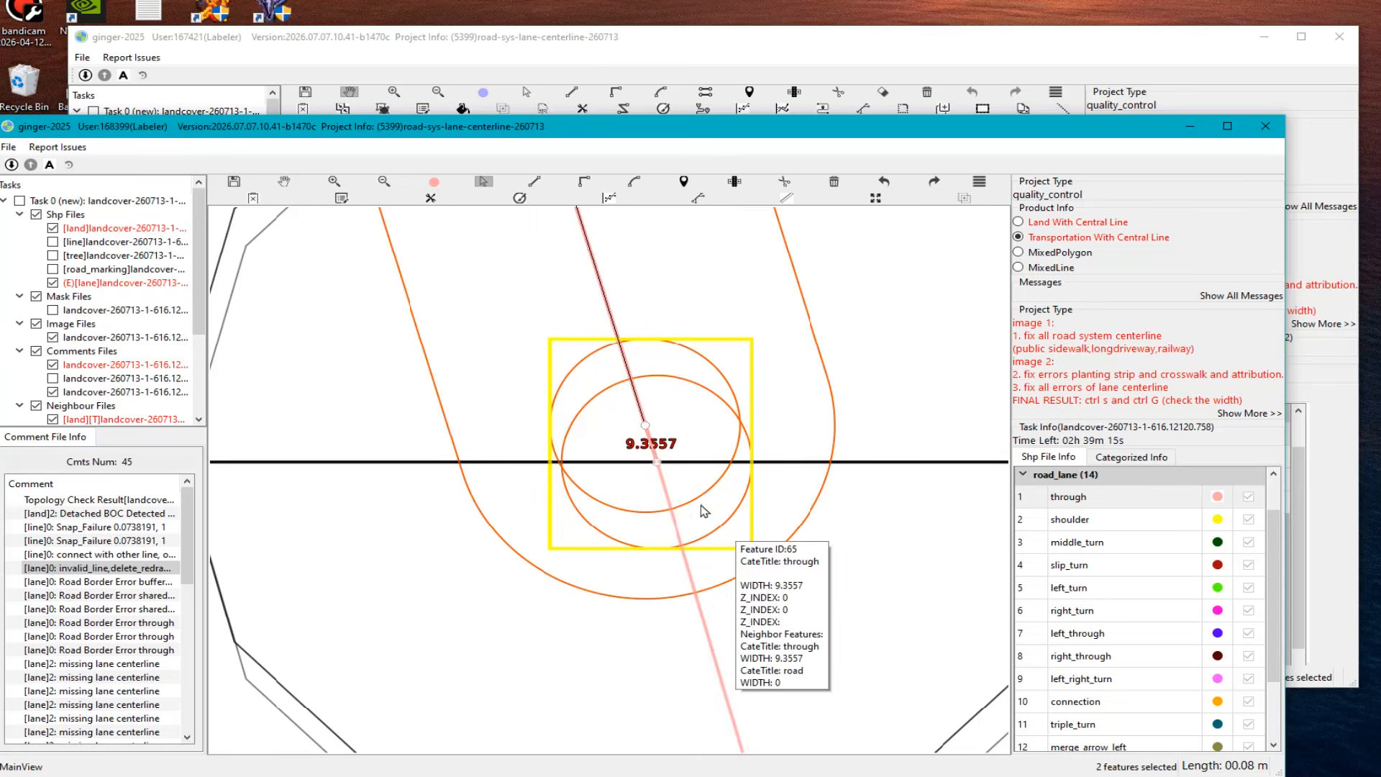
{"action": "left_click", "coordinate": [662, 452]}
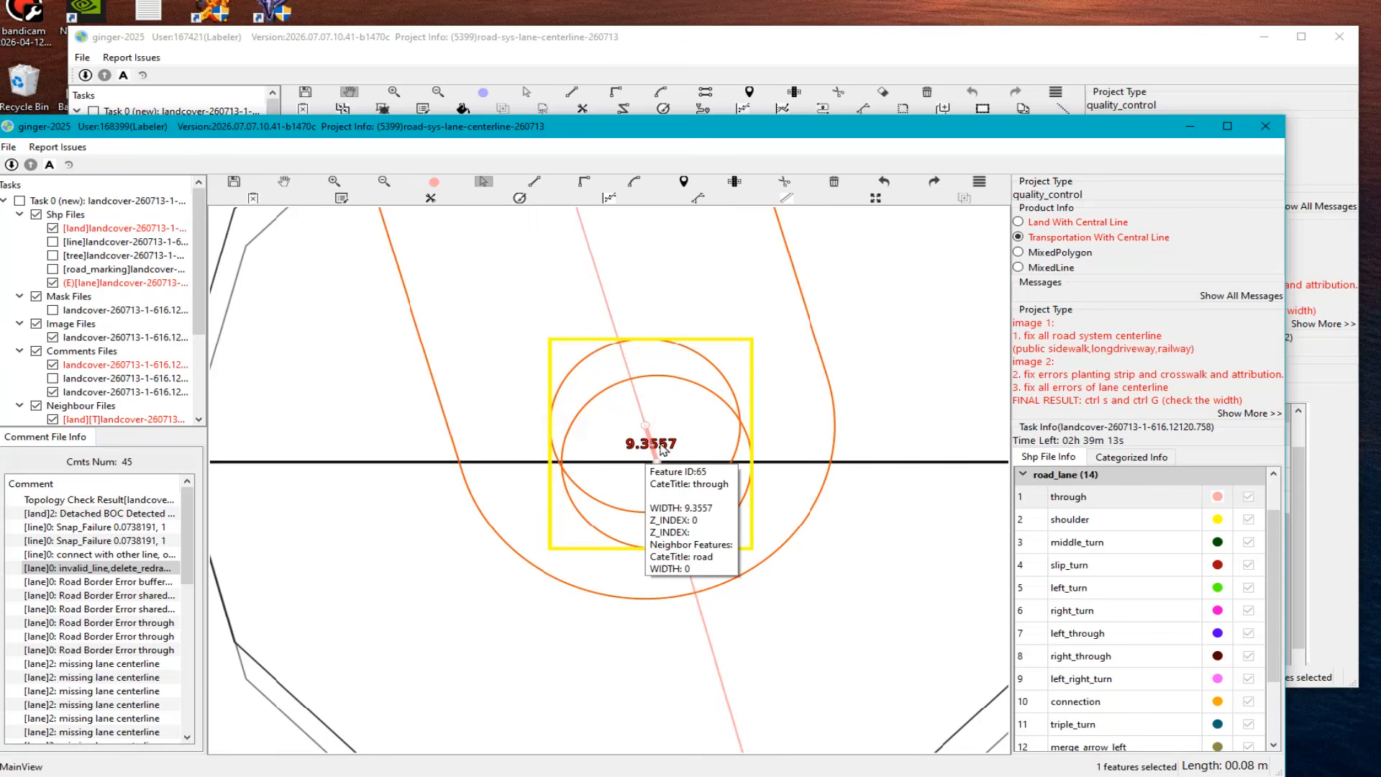
{"action": "left_click", "coordinate": [647, 426]}
{"action": "left_click_drag", "start_coordinate": [647, 426], "coordinate": [656, 463]}
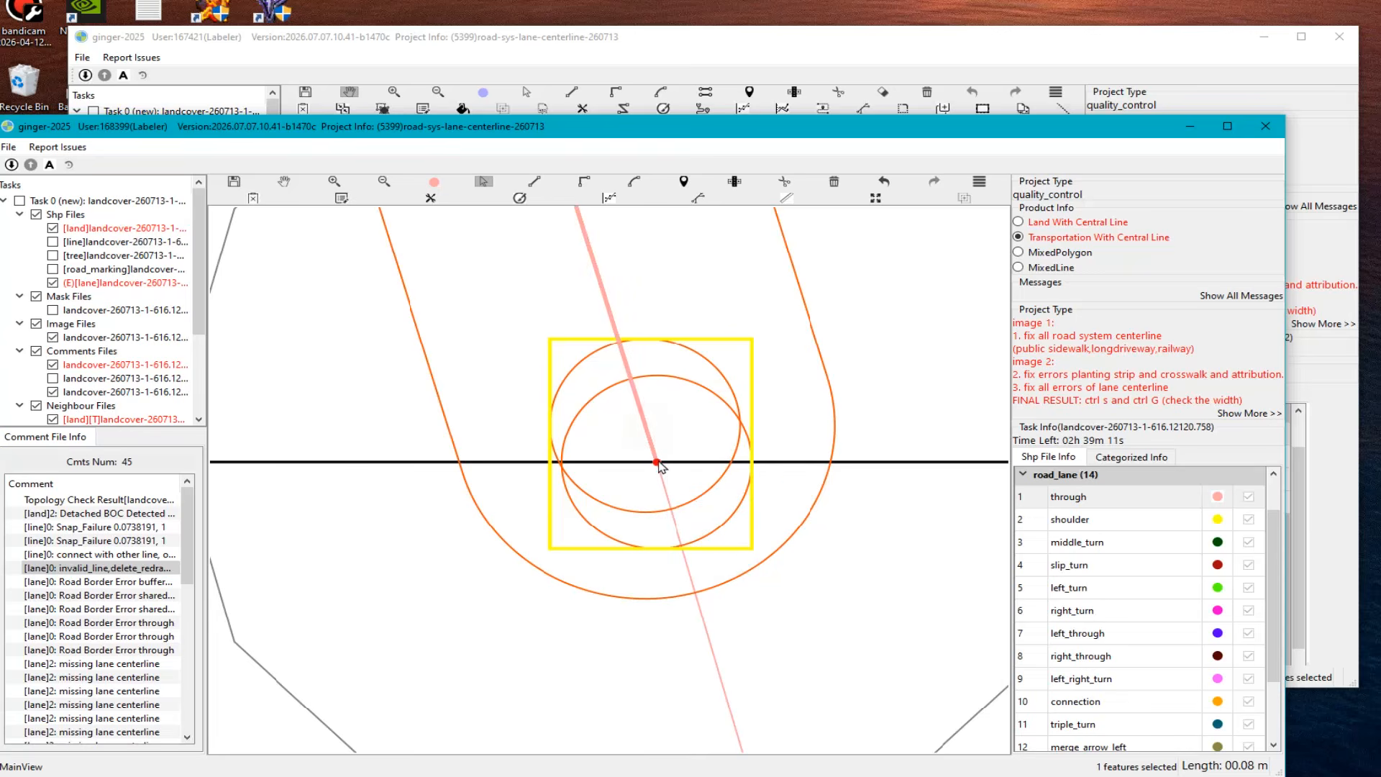
Step: Split the through line a short distance above the border and copy the neighbour line's attributes onto the short border piece
{"action": "key", "text": "x"}
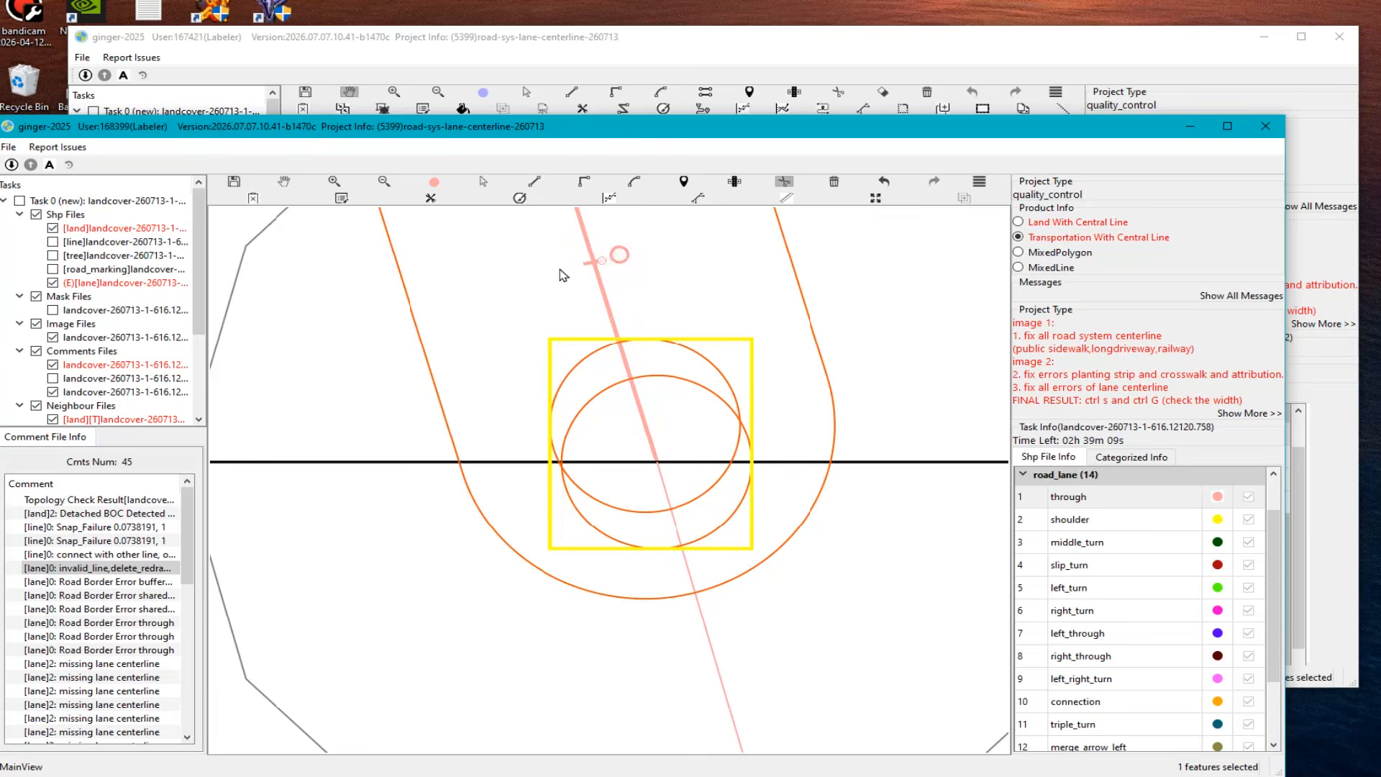
{"action": "left_click", "coordinate": [581, 245]}
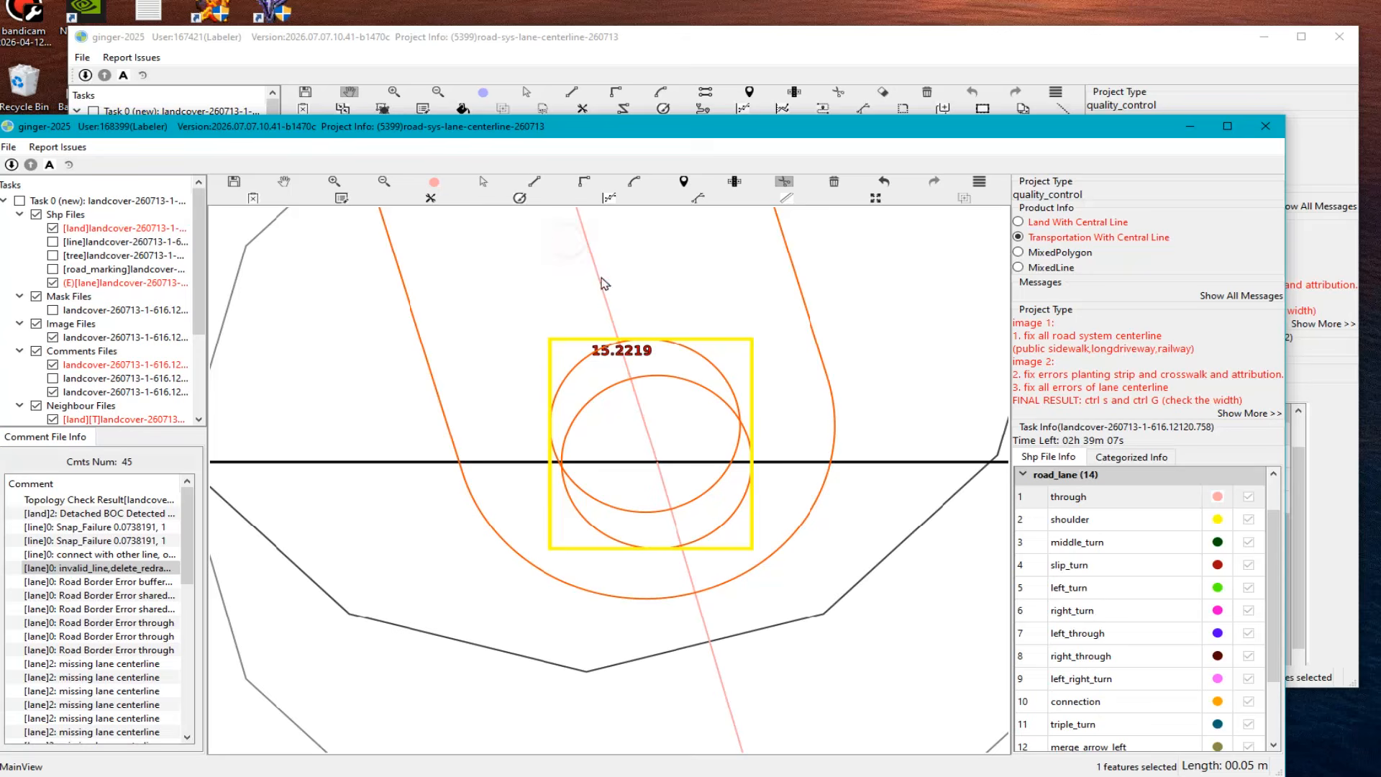
{"action": "key", "text": "Escape"}
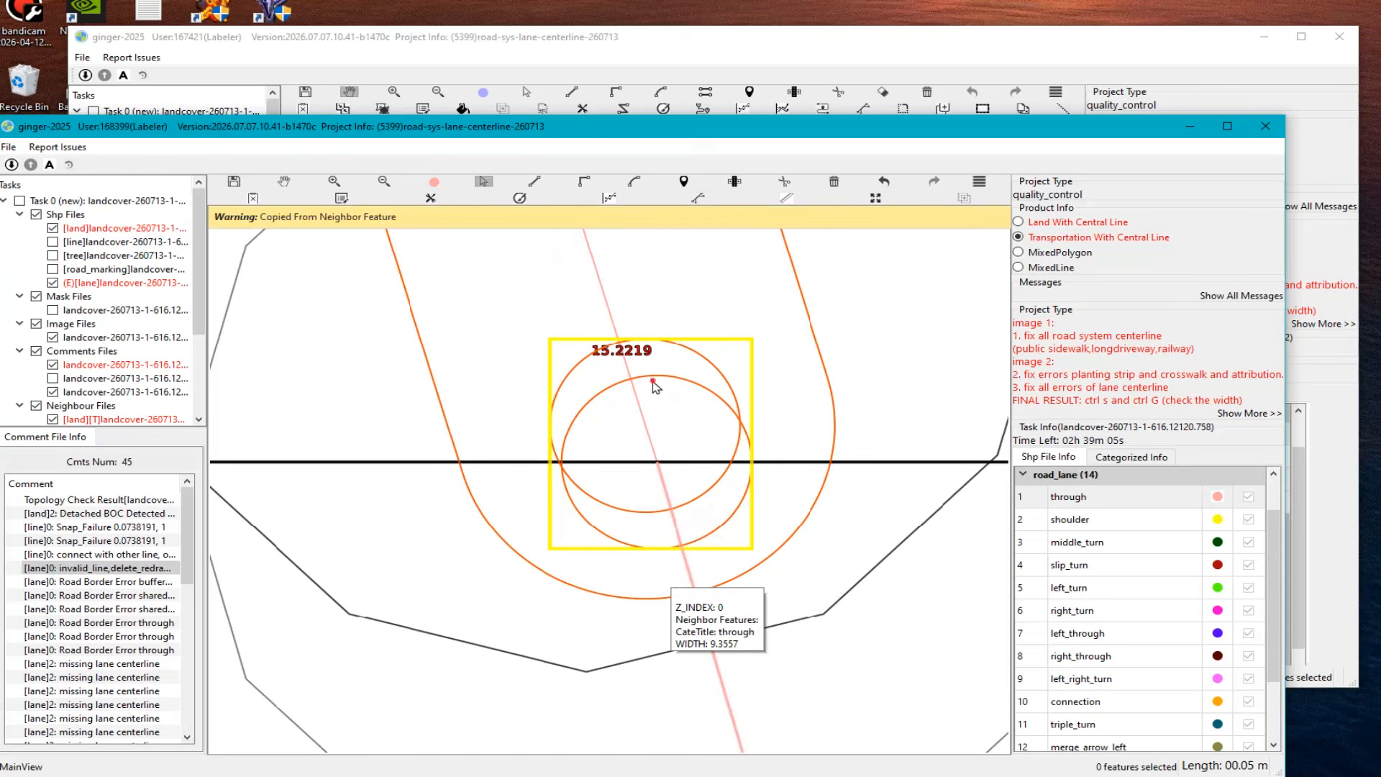
{"action": "left_click", "coordinate": [666, 437]}
{"action": "key", "text": "ctrl+v"}
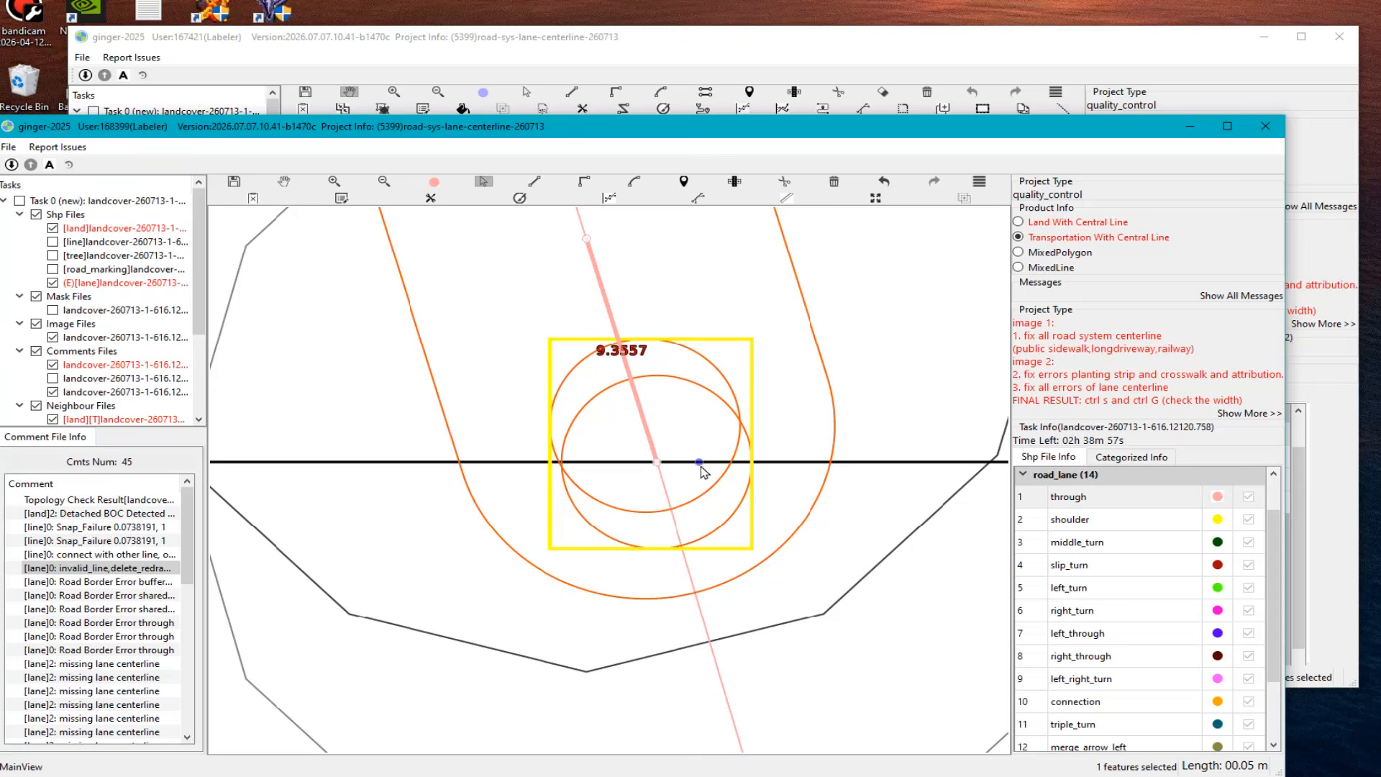
Step: Go to the "Road Border Error buffer" comment and inspect its flagged point in the MixedLine and Transportation With Central Line products
{"action": "left_click", "coordinate": [1018, 267]}
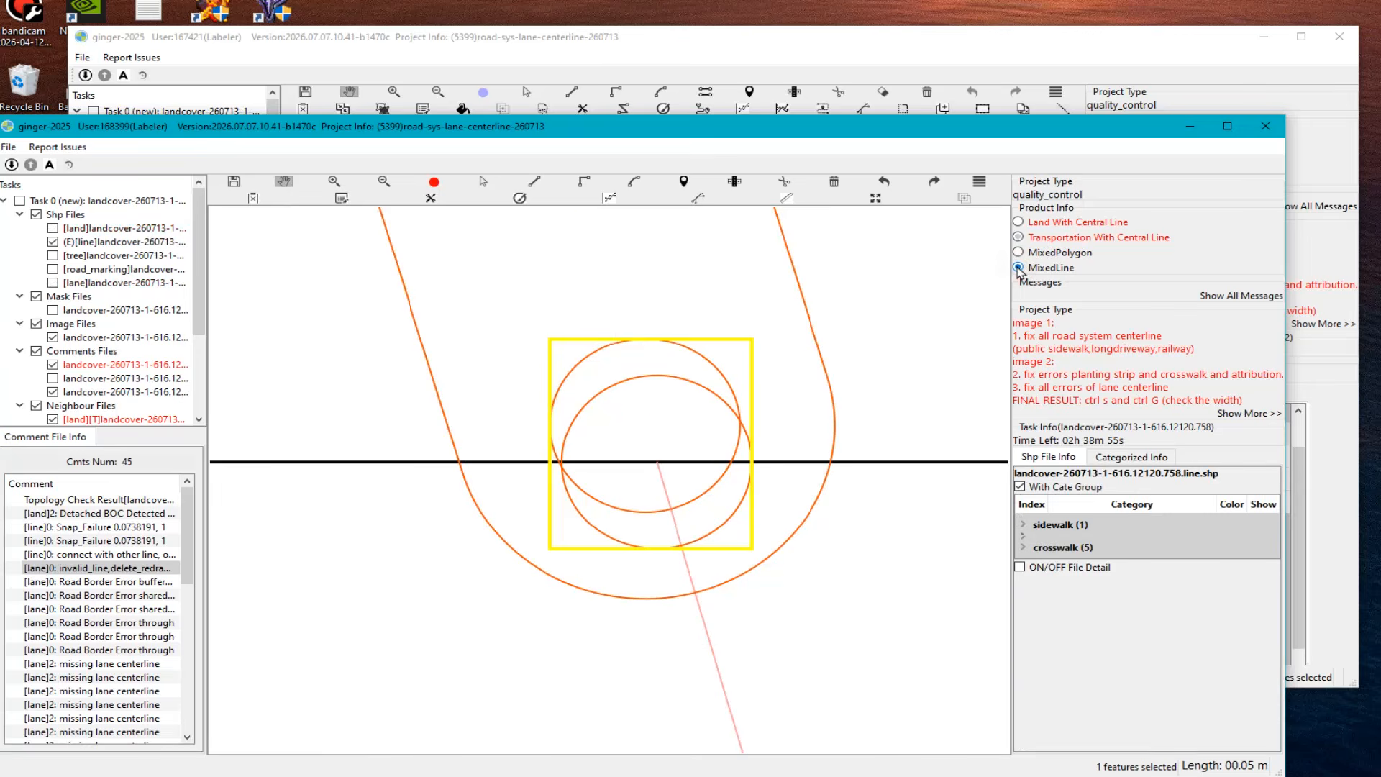
{"action": "left_click", "coordinate": [176, 582]}
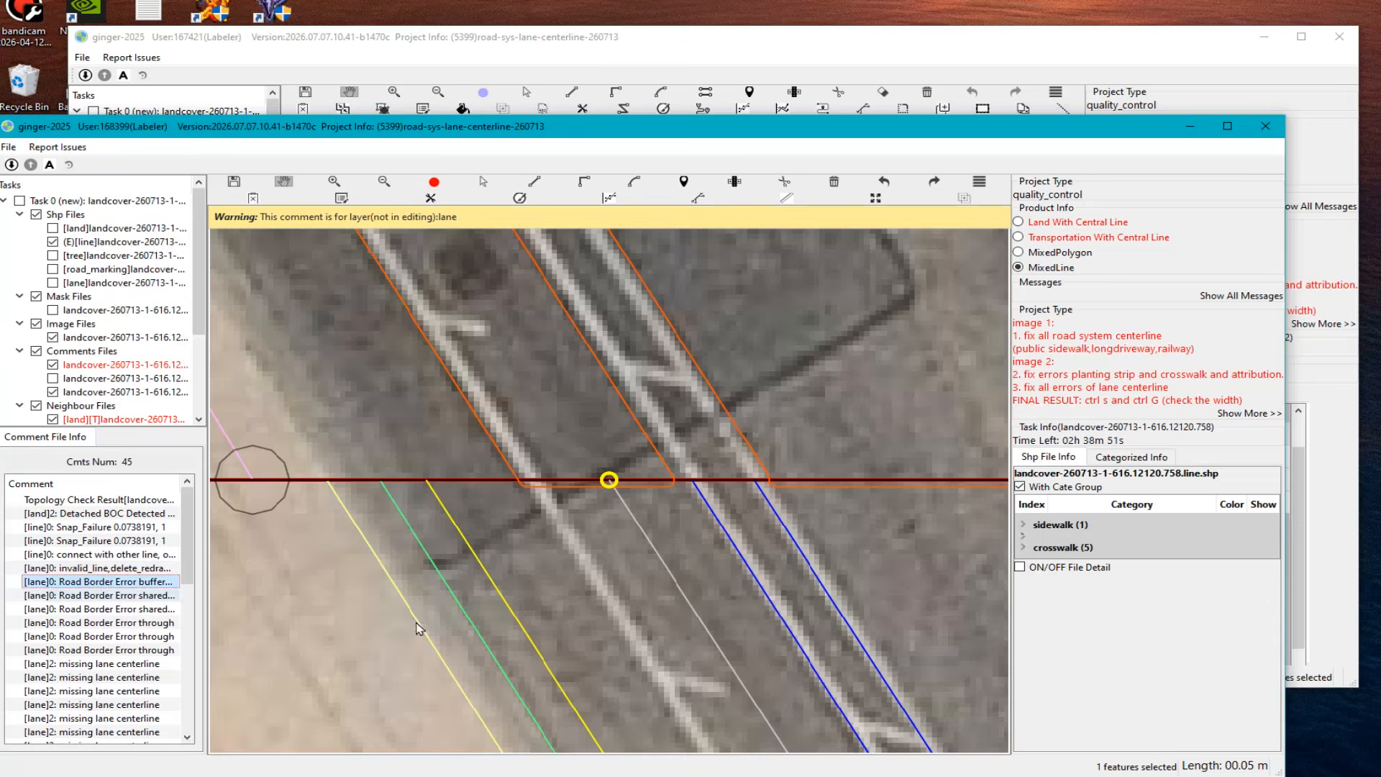
{"action": "scroll", "coordinate": [420, 628], "scroll_direction": "down", "scroll_amount": 5}
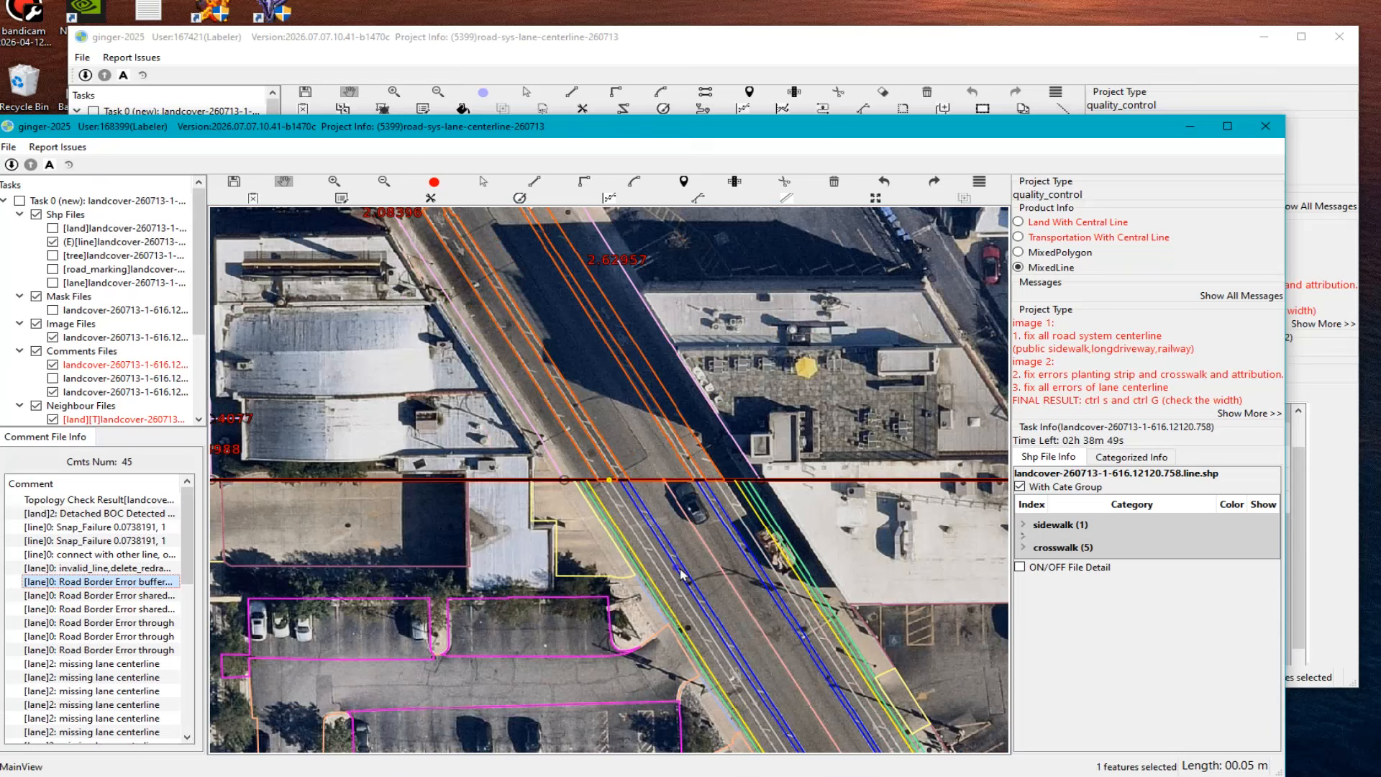
{"action": "scroll", "coordinate": [679, 568], "scroll_direction": "down", "scroll_amount": 3}
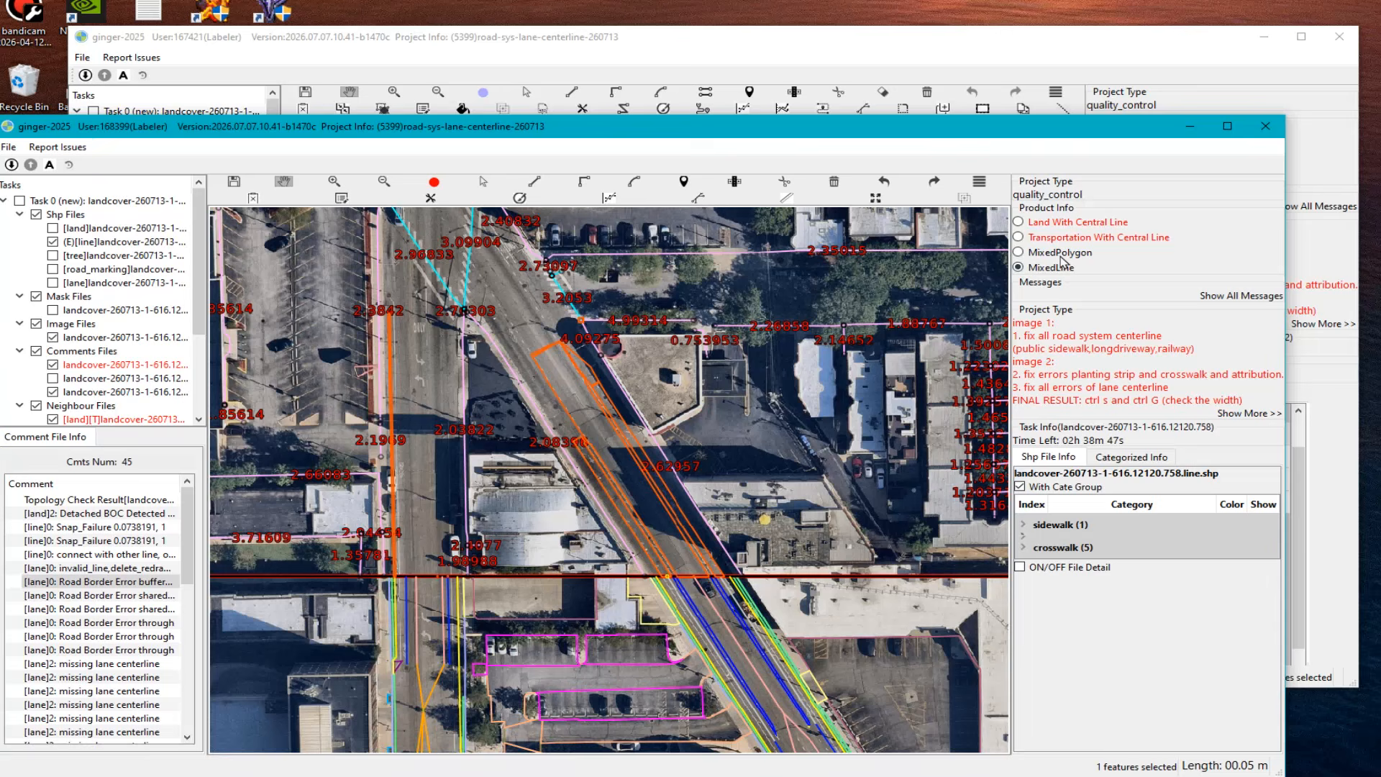
{"action": "left_click", "coordinate": [1020, 239]}
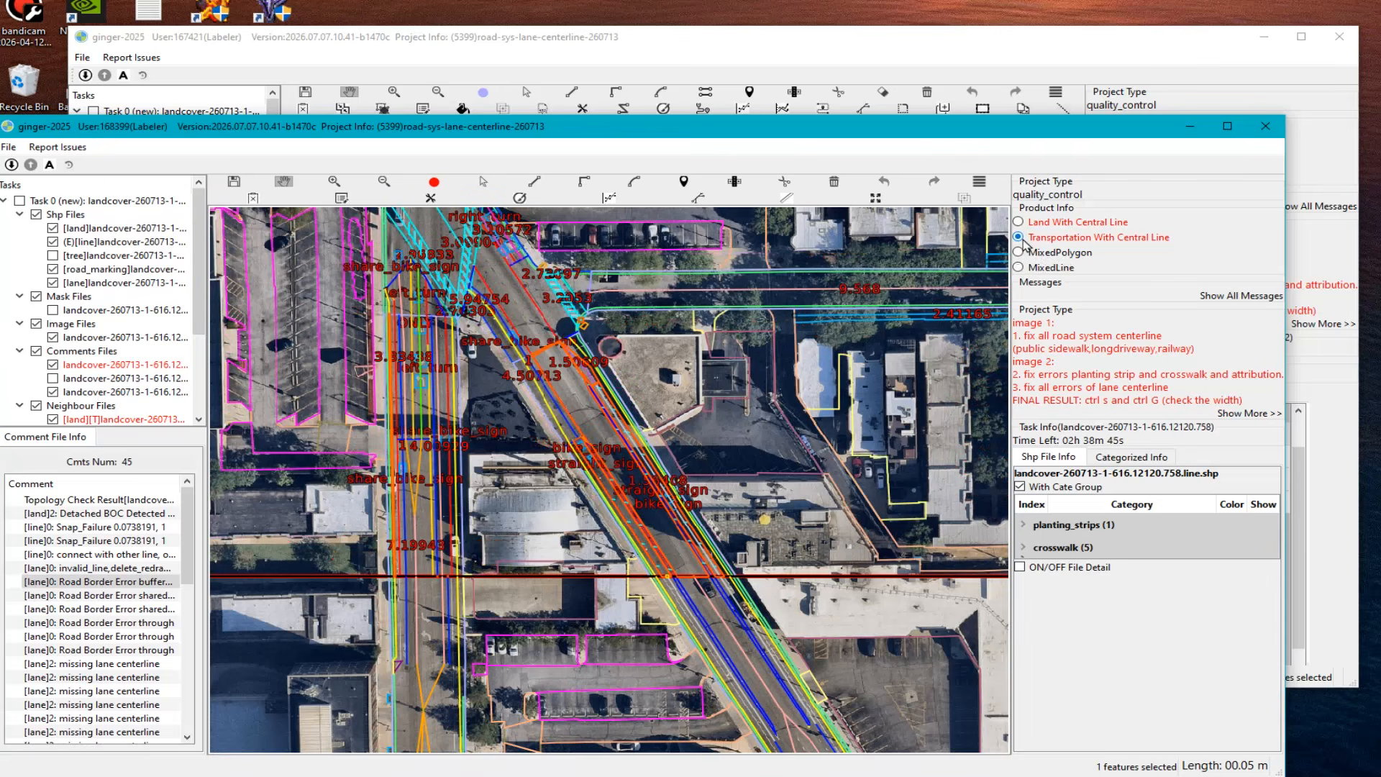
{"action": "scroll", "coordinate": [681, 600], "scroll_direction": "up", "scroll_amount": 2}
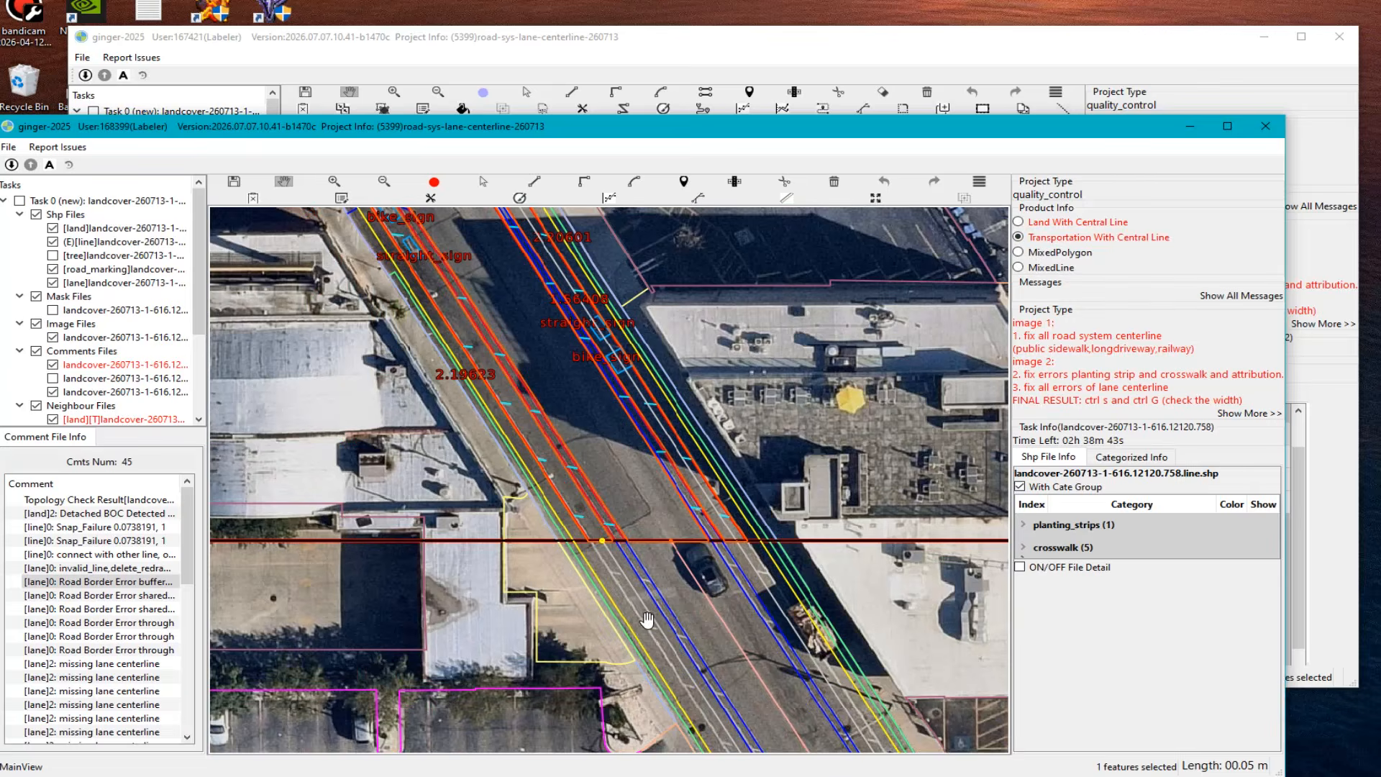
{"action": "scroll", "coordinate": [646, 620], "scroll_direction": "up", "scroll_amount": 4}
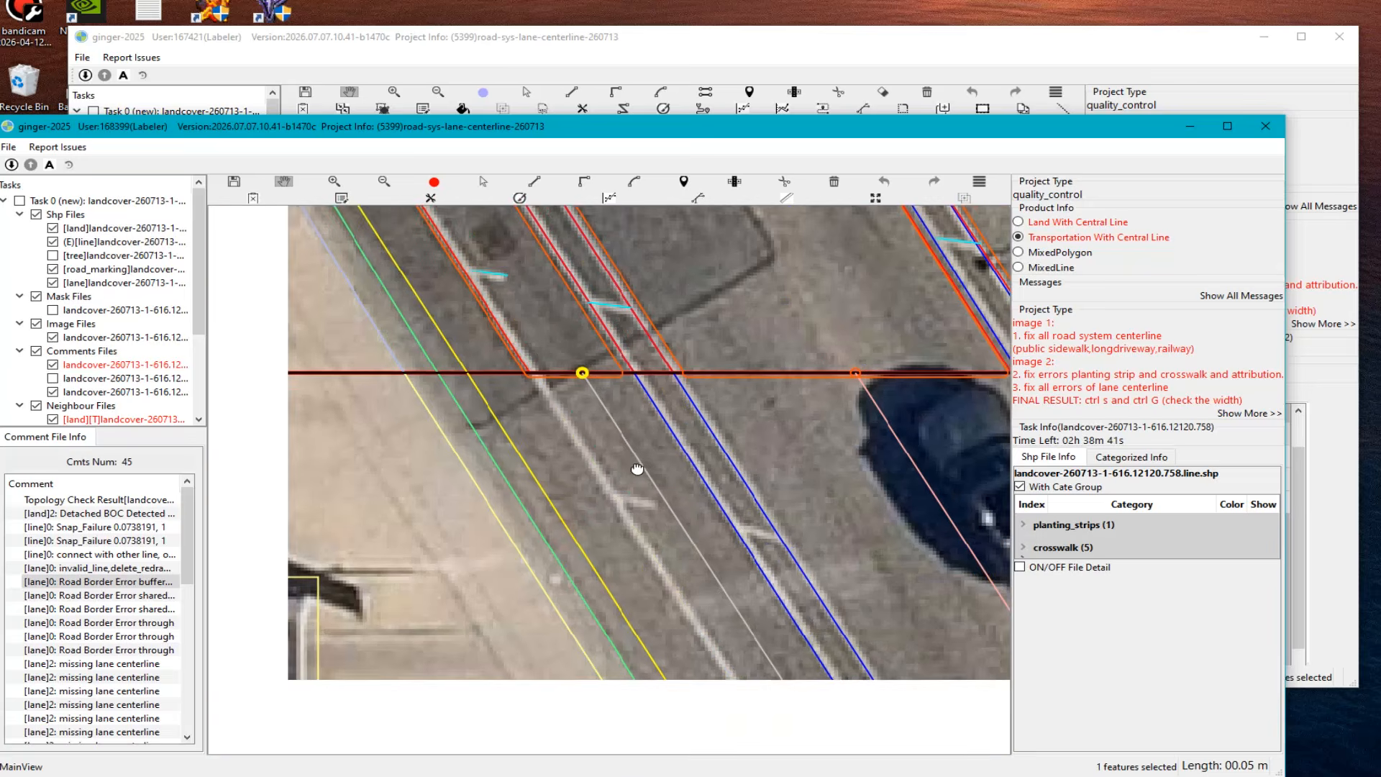
Step: Mark the neighbour lane lines below the border with red strokes on a screen capture and discard the capture
{"action": "key", "text": "Print"}
{"action": "left_click_drag", "start_coordinate": [270, 210], "coordinate": [1210, 730]}
{"action": "left_click", "coordinate": [1227, 611]}
{"action": "left_click_drag", "start_coordinate": [604, 399], "coordinate": [733, 606]}
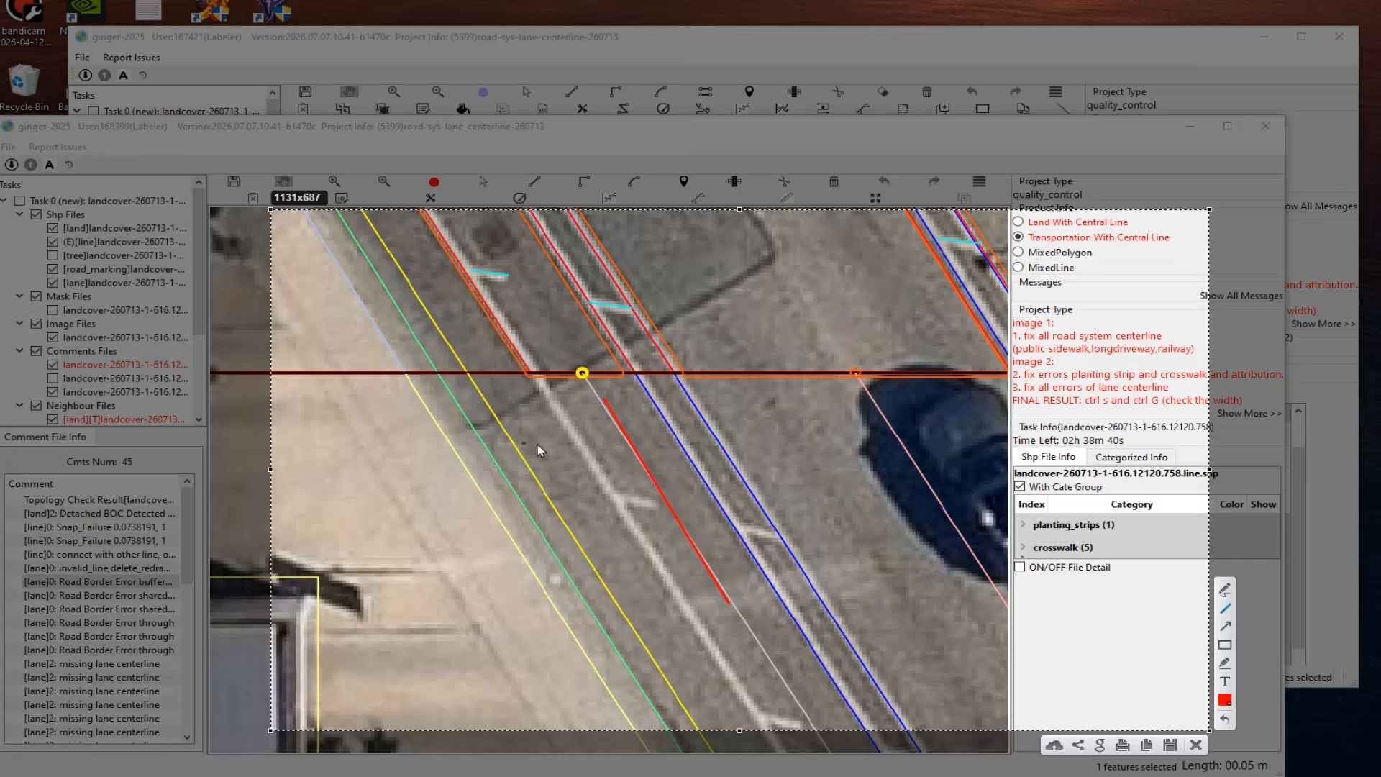
{"action": "left_click_drag", "start_coordinate": [567, 412], "coordinate": [773, 697]}
{"action": "left_click_drag", "start_coordinate": [713, 434], "coordinate": [796, 558]}
{"action": "left_click_drag", "start_coordinate": [687, 466], "coordinate": [770, 593]}
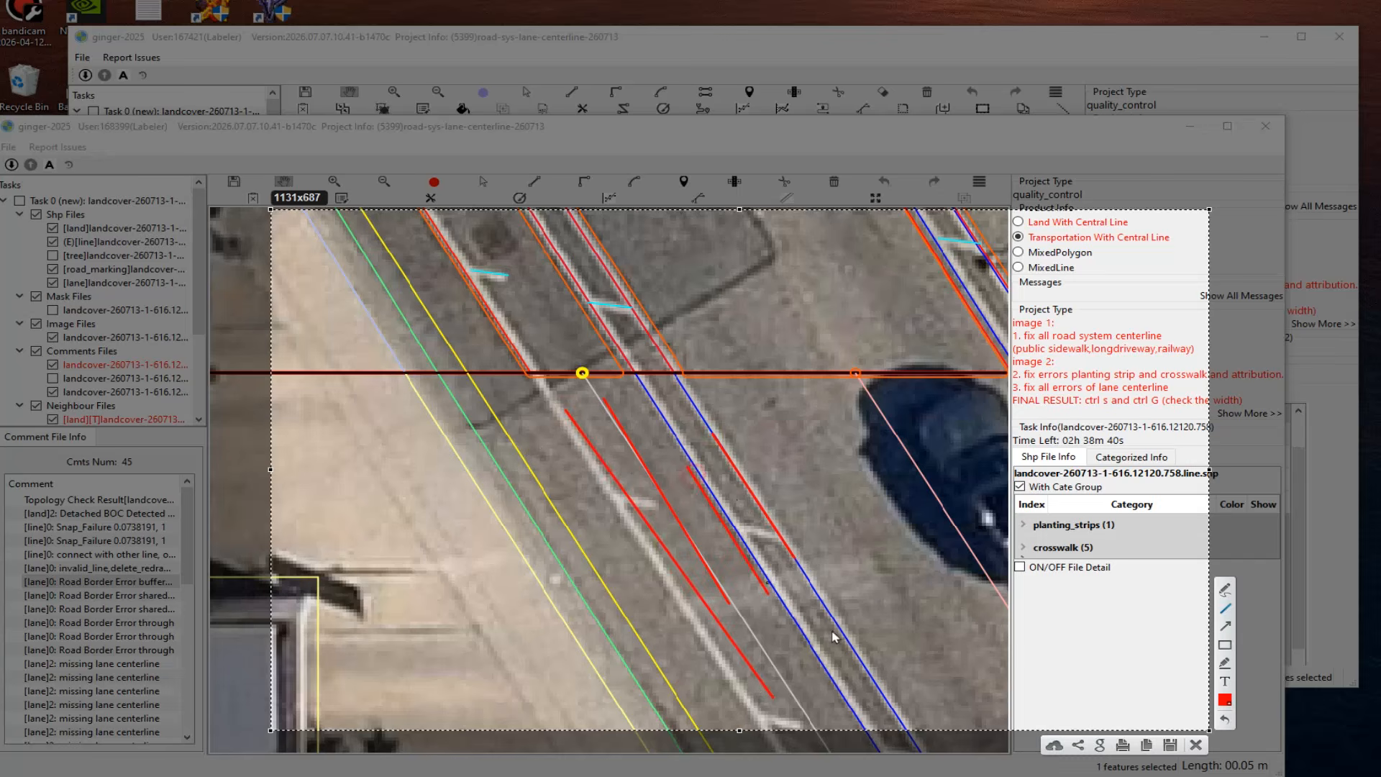
{"action": "left_click", "coordinate": [1196, 746]}
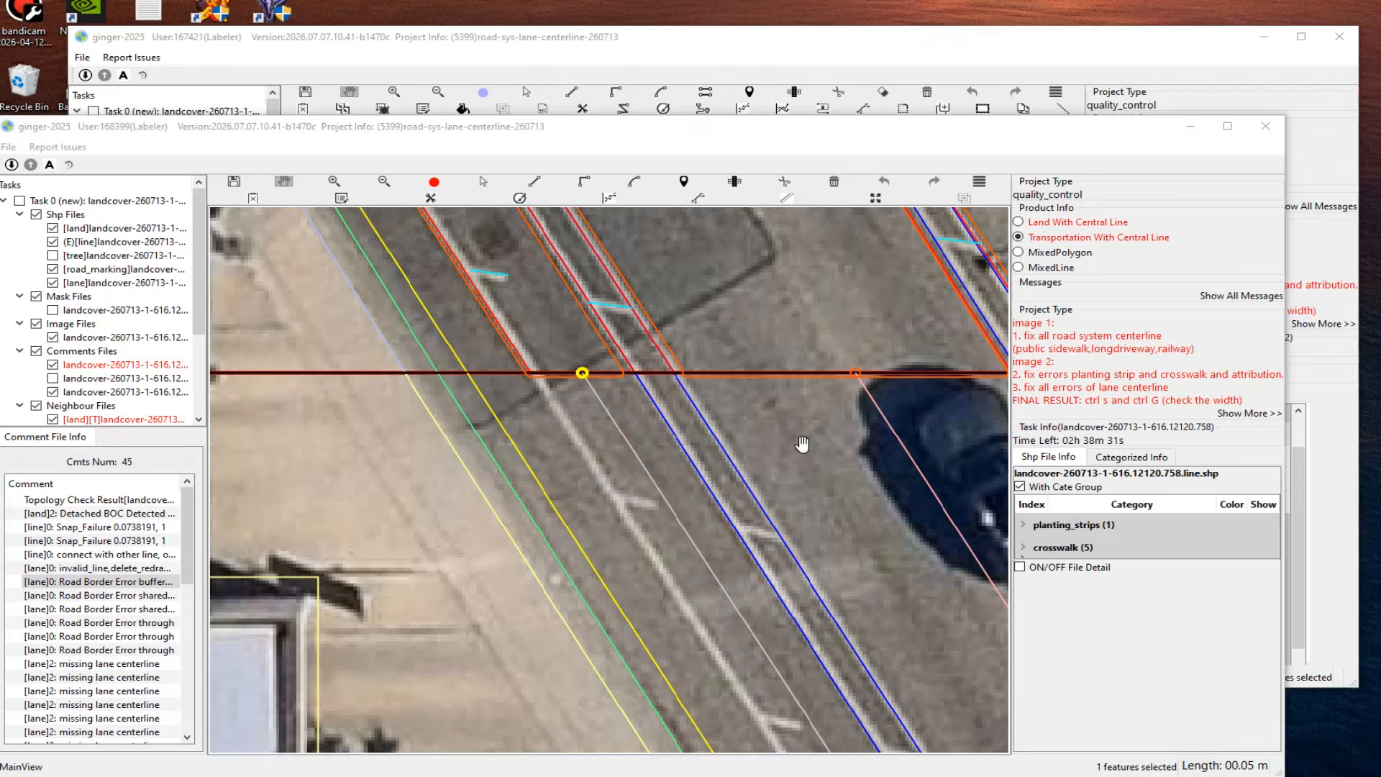
Step: Examine the lane lines and road markings along the diagonal road from the flagged border point up to the intersection
{"action": "scroll", "coordinate": [772, 496], "scroll_direction": "down", "scroll_amount": 4}
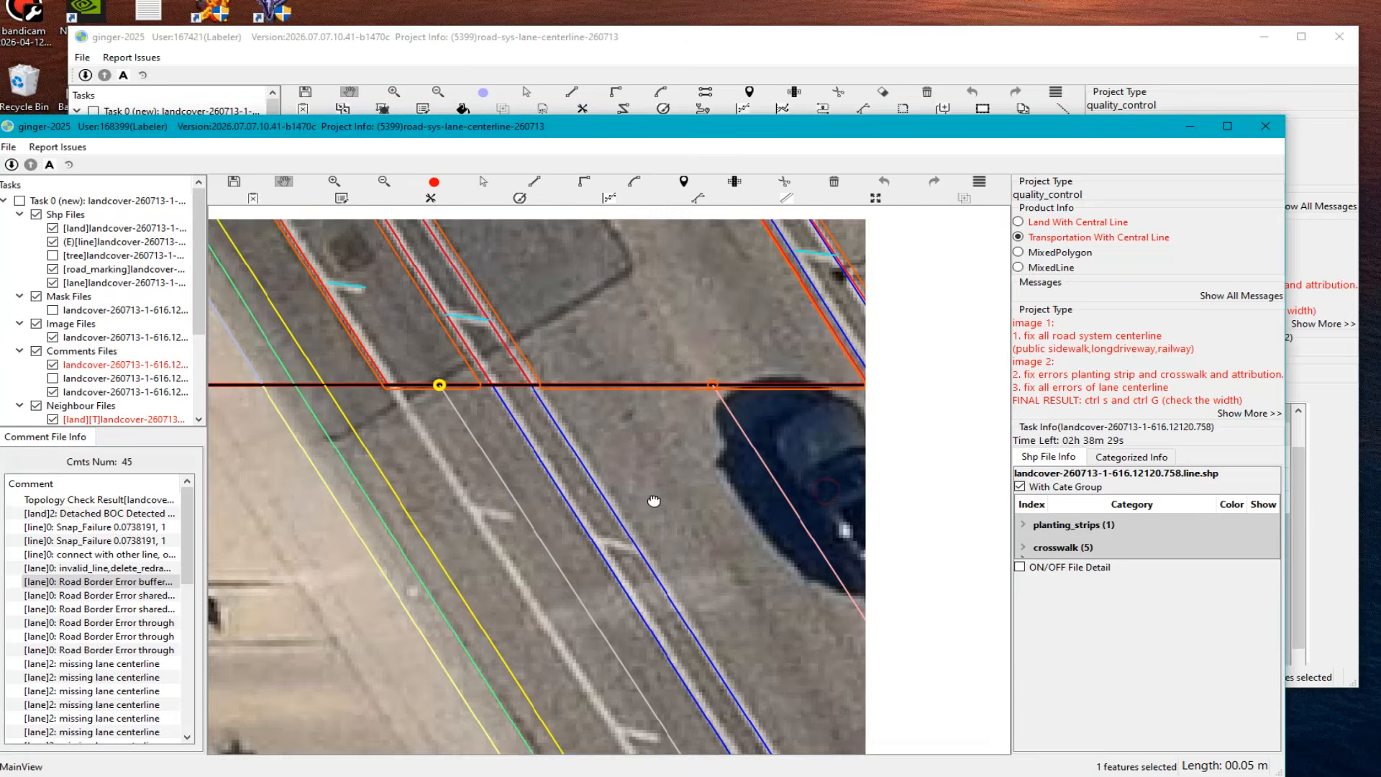
{"action": "scroll", "coordinate": [653, 484], "scroll_direction": "up", "scroll_amount": 1}
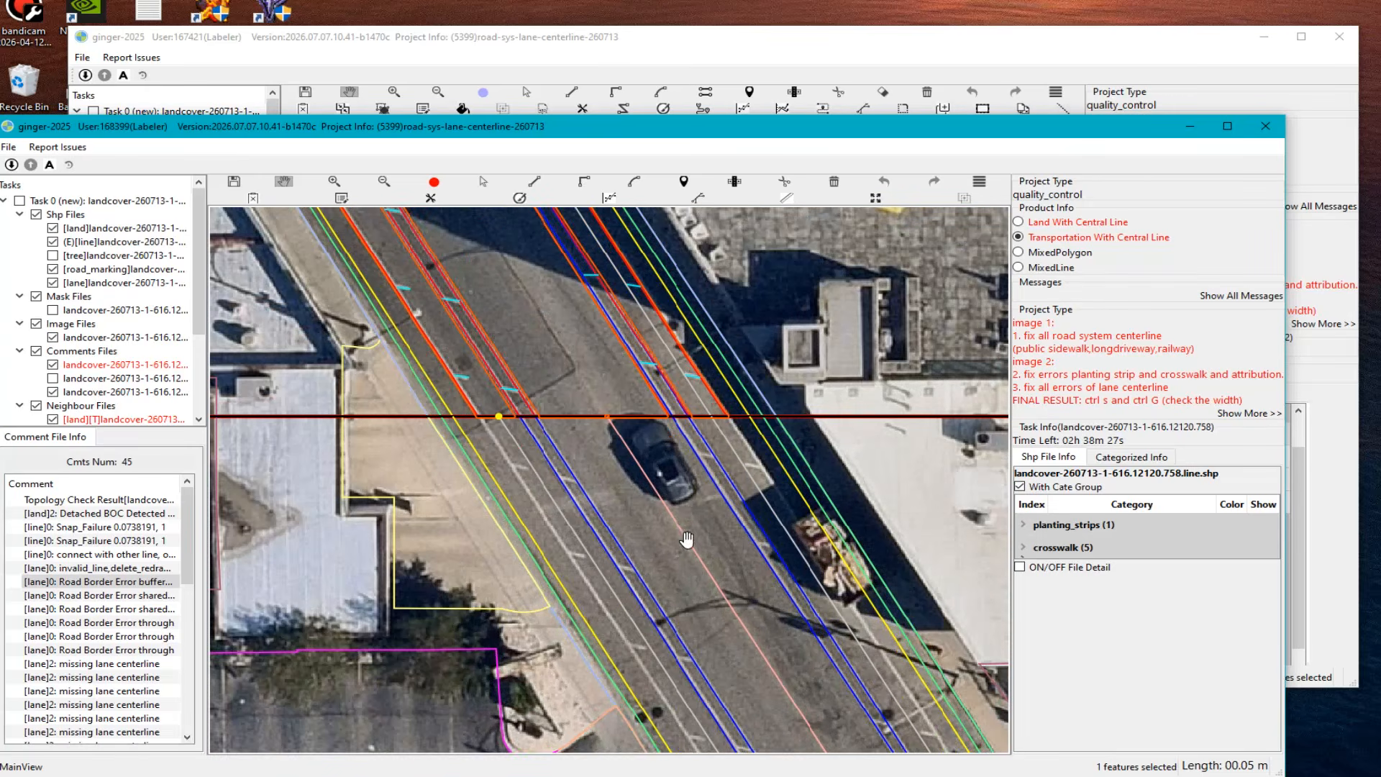
{"action": "key", "text": "Escape"}
{"action": "scroll", "coordinate": [677, 504], "scroll_direction": "down", "scroll_amount": 2}
{"action": "left_click_drag", "start_coordinate": [556, 402], "coordinate": [696, 547]}
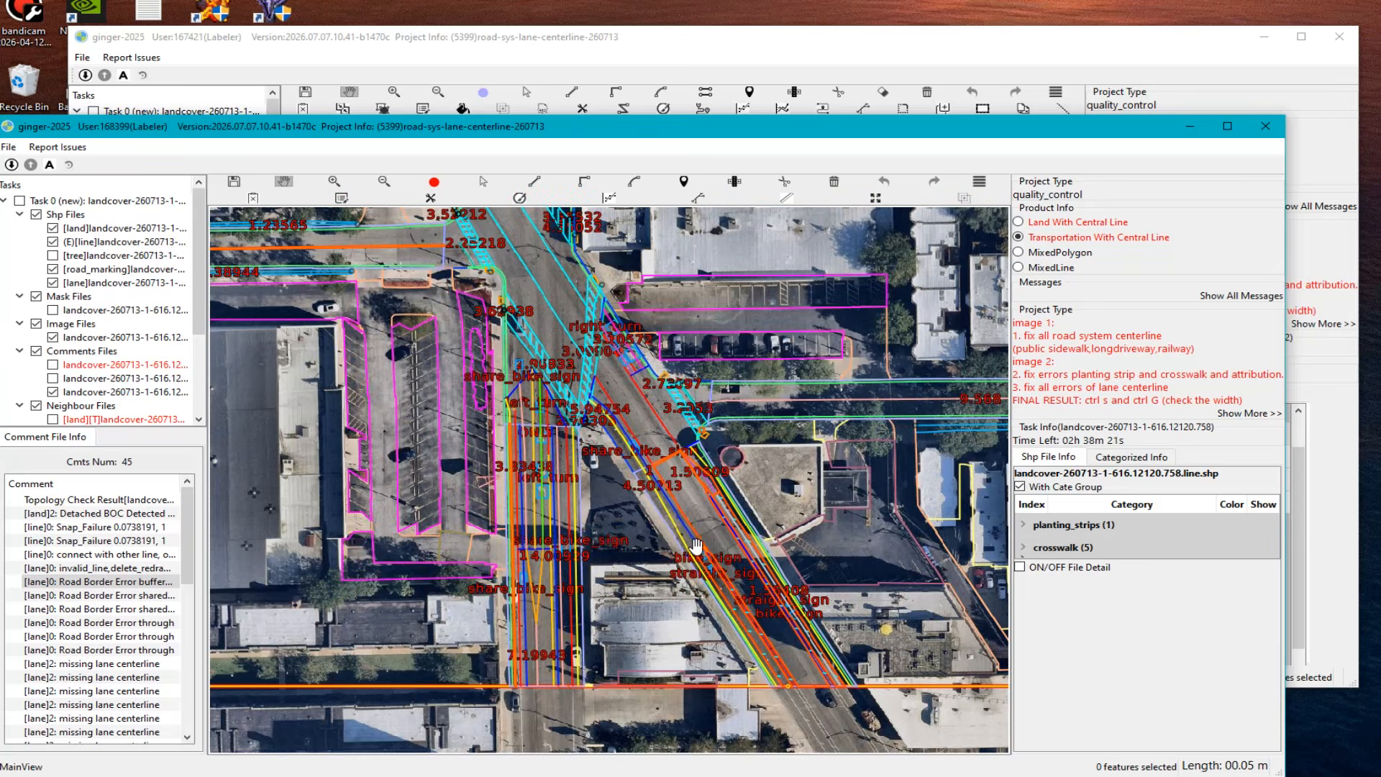
{"action": "scroll", "coordinate": [702, 540], "scroll_direction": "up", "scroll_amount": 4}
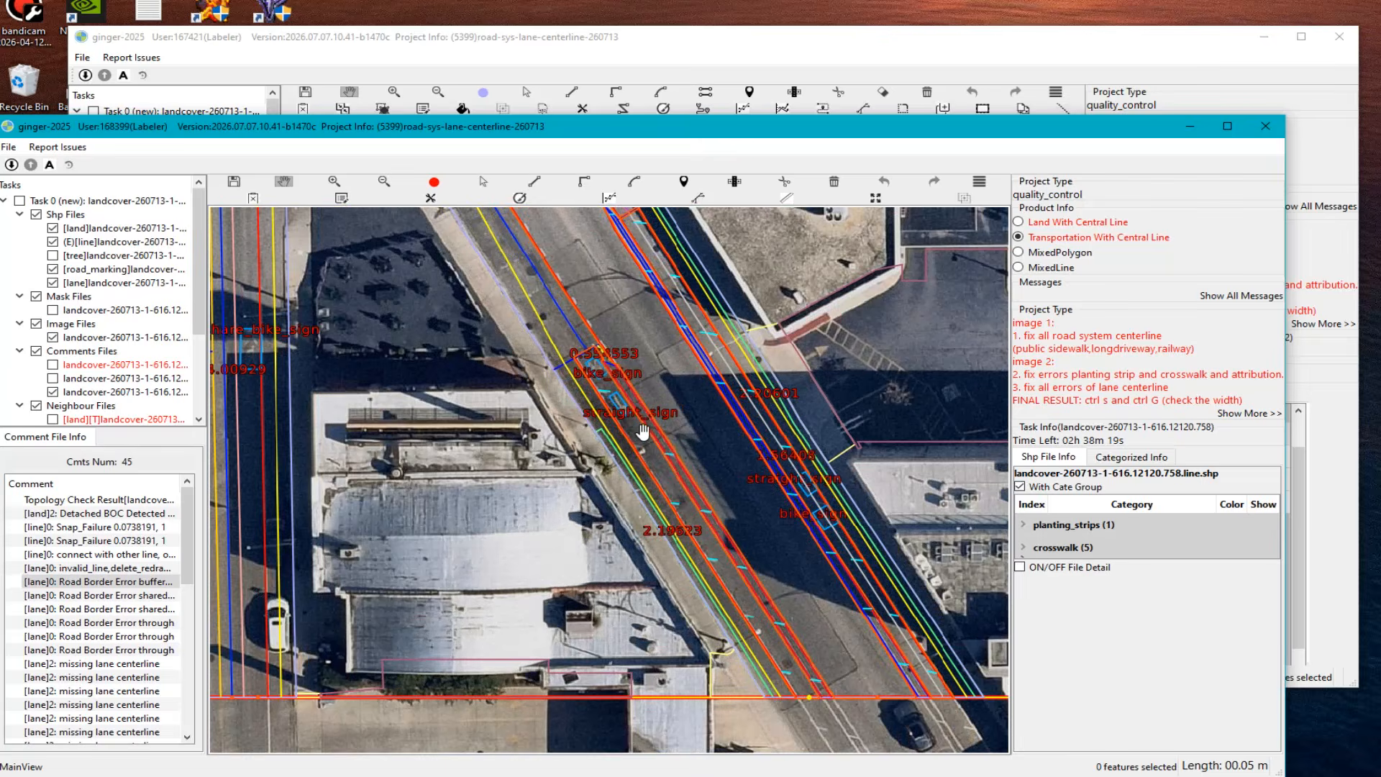
{"action": "scroll", "coordinate": [663, 419], "scroll_direction": "up", "scroll_amount": 2}
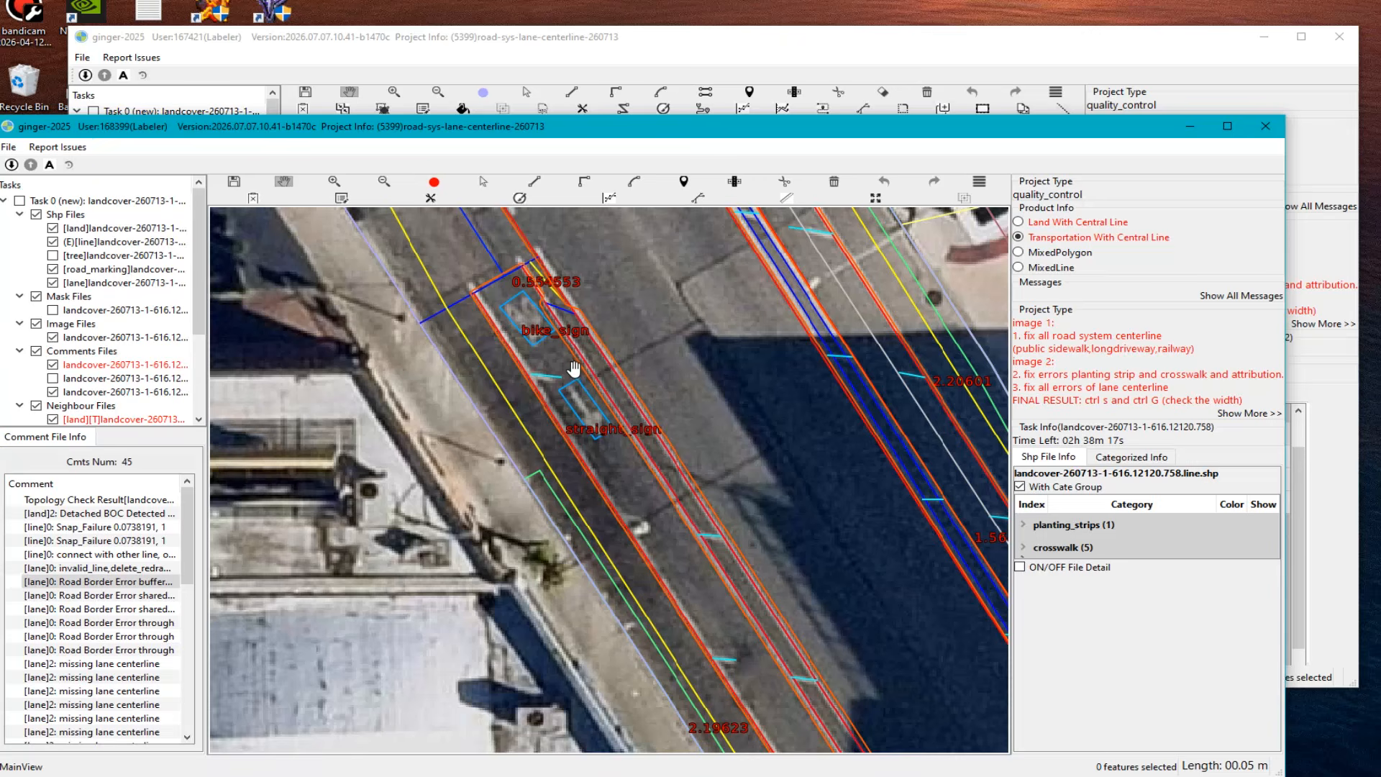
{"action": "scroll", "coordinate": [669, 472], "scroll_direction": "down", "scroll_amount": 2}
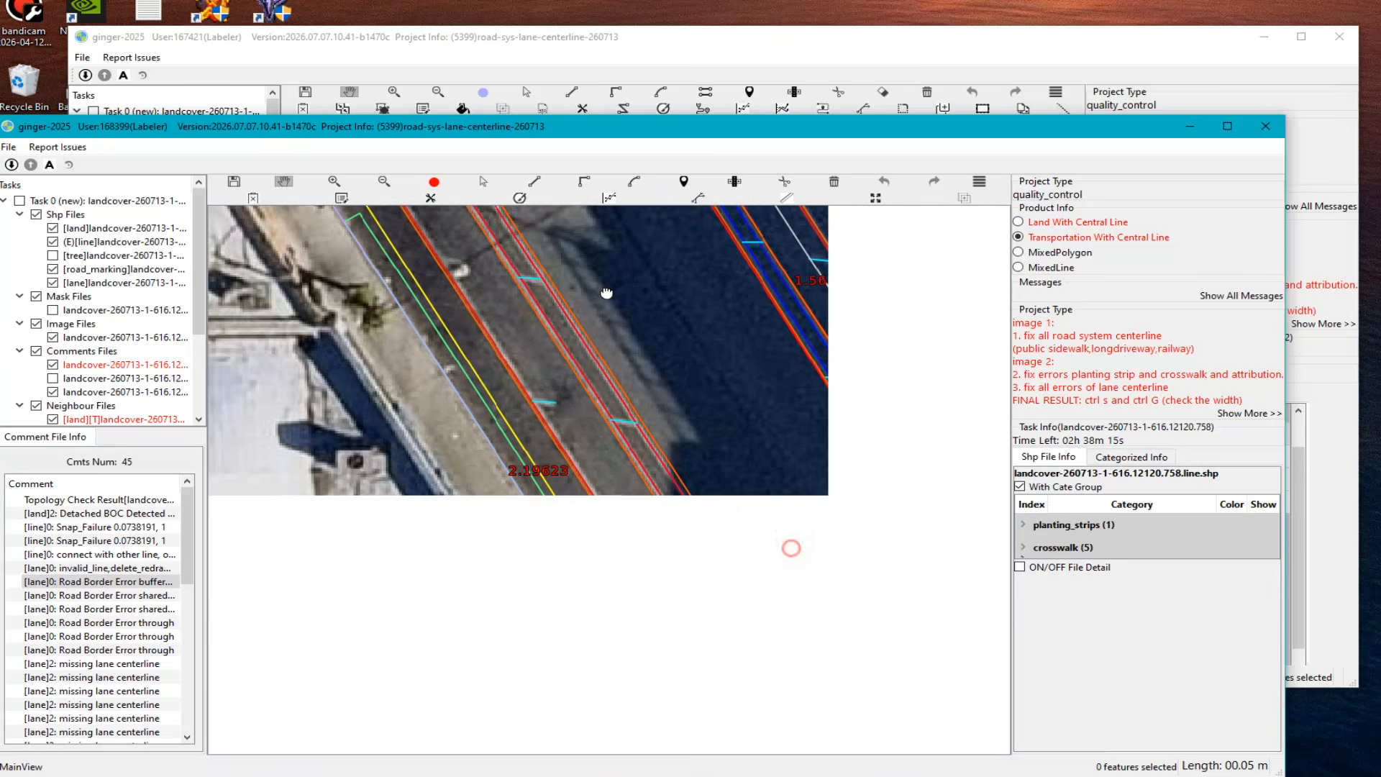
{"action": "scroll", "coordinate": [684, 469], "scroll_direction": "up", "scroll_amount": 2}
{"action": "scroll", "coordinate": [693, 504], "scroll_direction": "down", "scroll_amount": 2}
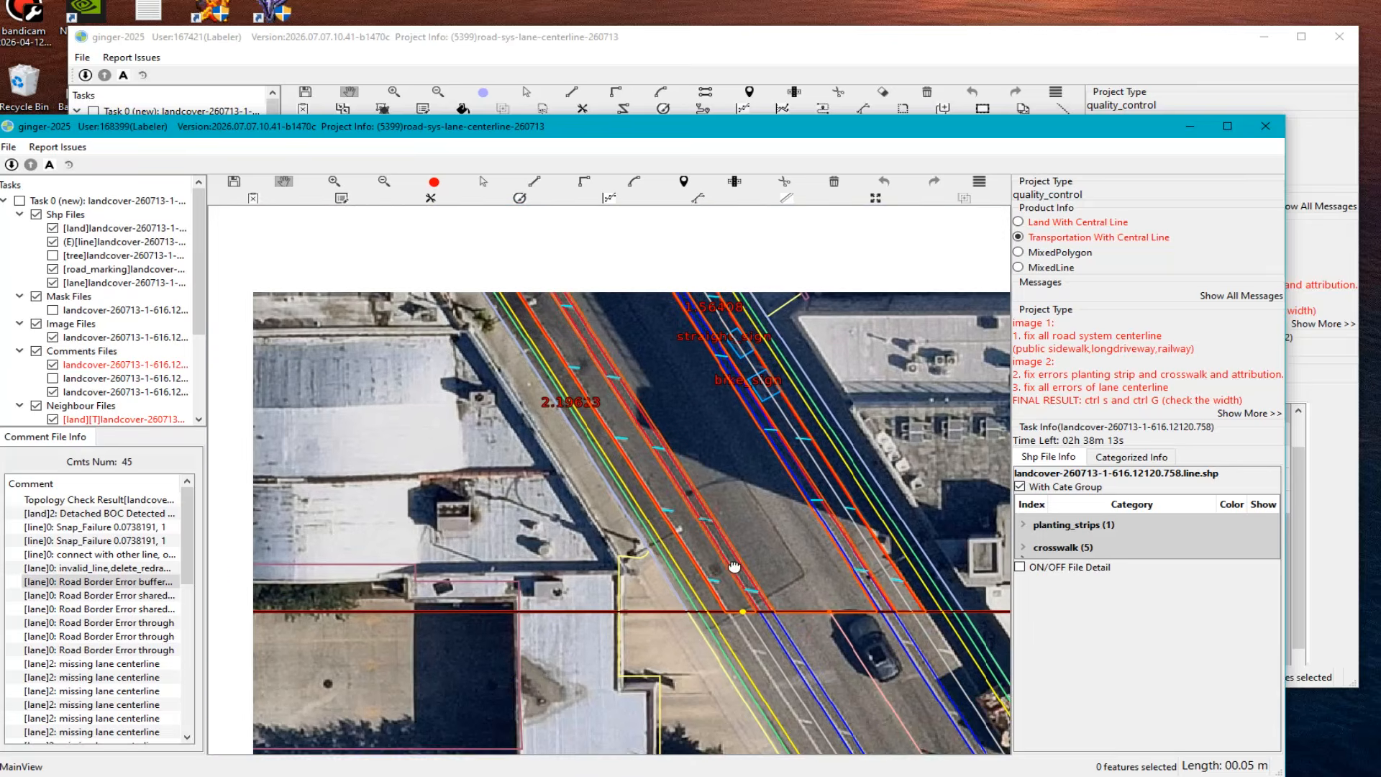
Step: Try to draw a line from the flagged border point up along the lane
{"action": "key", "text": "Escape"}
{"action": "scroll", "coordinate": [734, 613], "scroll_direction": "up", "scroll_amount": 2}
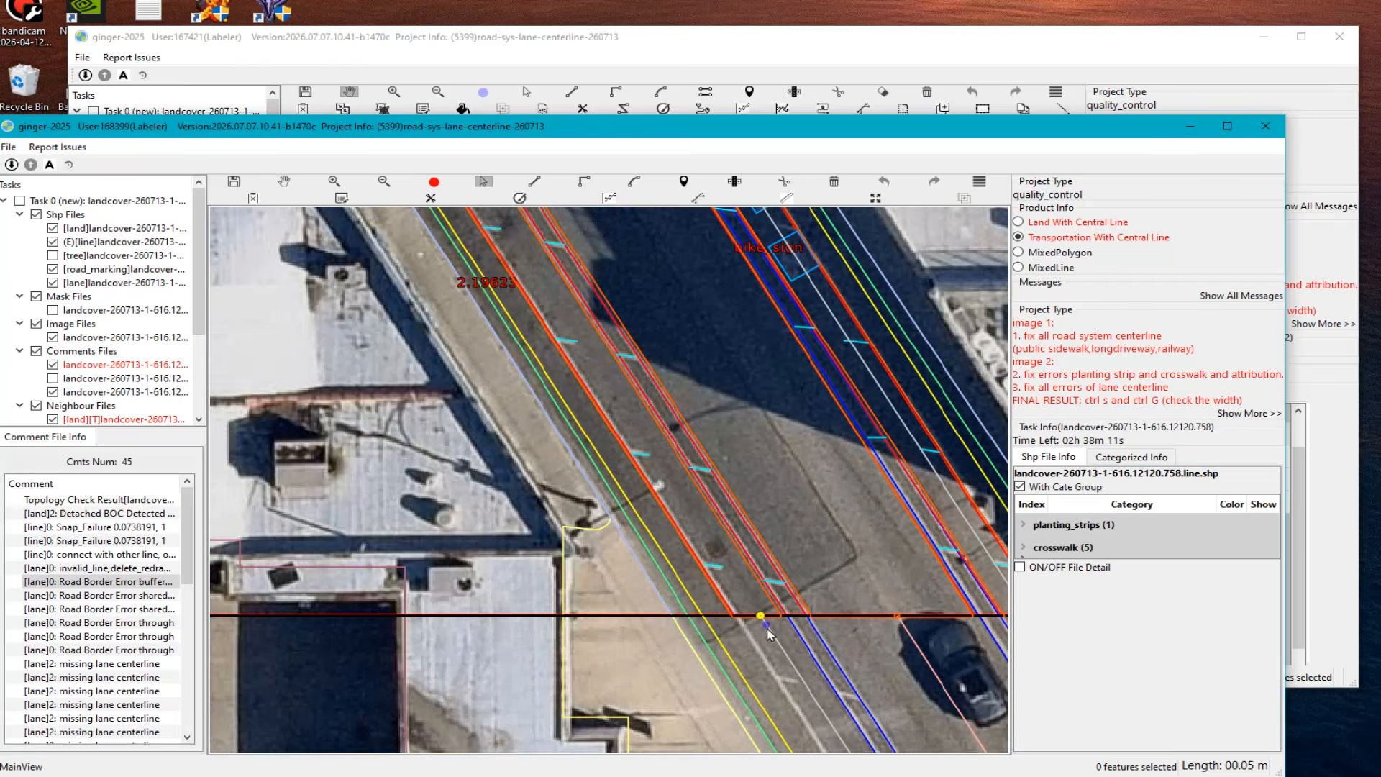
{"action": "left_click", "coordinate": [771, 633]}
{"action": "key", "text": "l"}
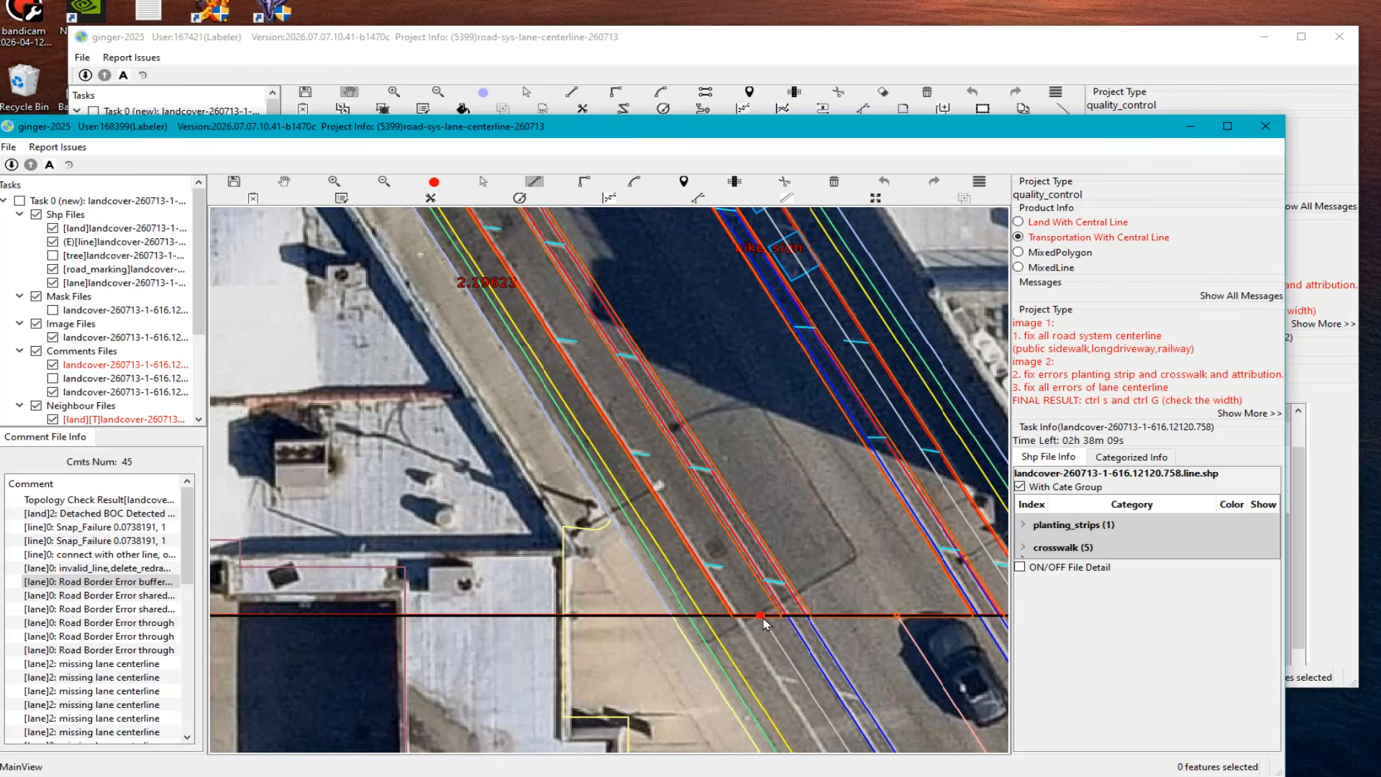
{"action": "left_click", "coordinate": [762, 616]}
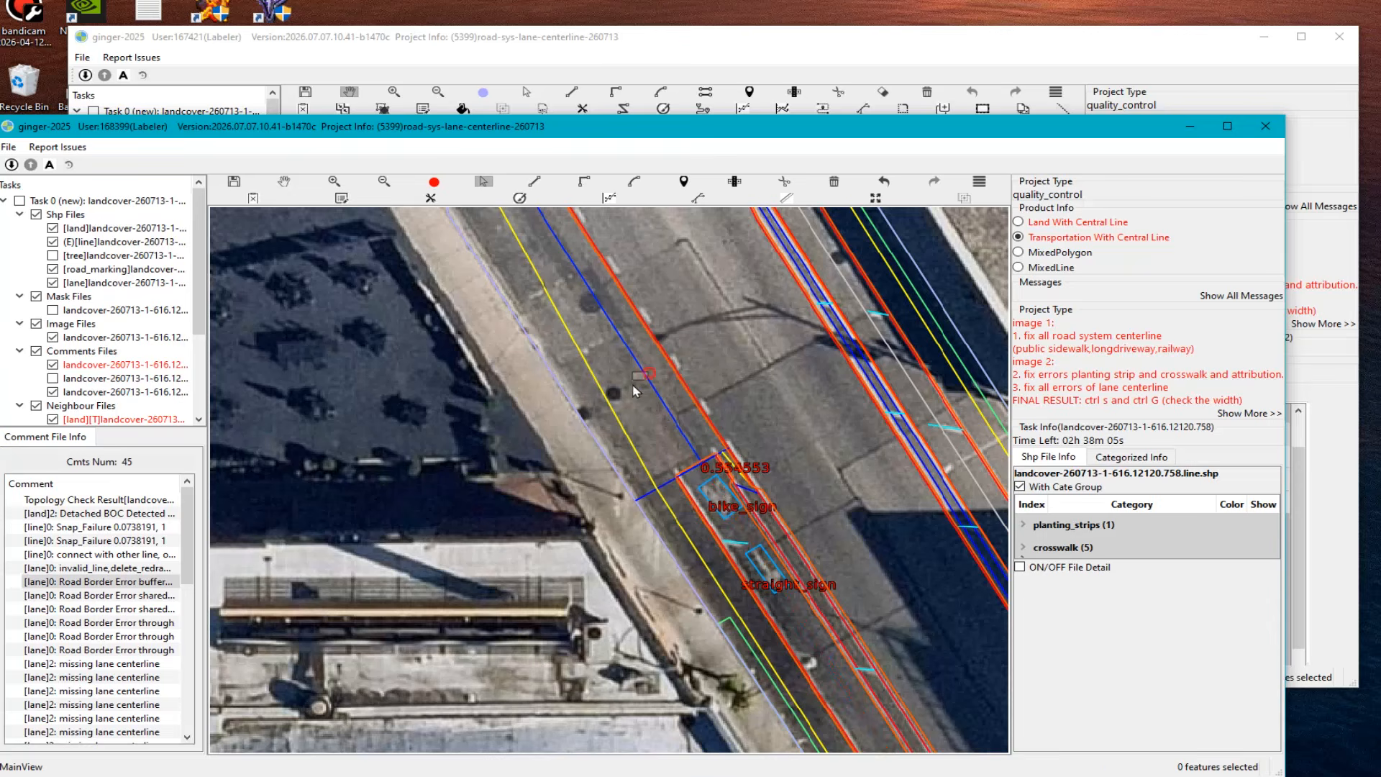
Step: Examine the diagonal road between the intersection and the flagged border point with the lane and road marking layers hidden
{"action": "key", "text": "h"}
{"action": "scroll", "coordinate": [669, 426], "scroll_direction": "down", "scroll_amount": 2}
{"action": "left_click_drag", "start_coordinate": [690, 482], "coordinate": [706, 495]}
{"action": "left_click_drag", "start_coordinate": [651, 412], "coordinate": [707, 490]}
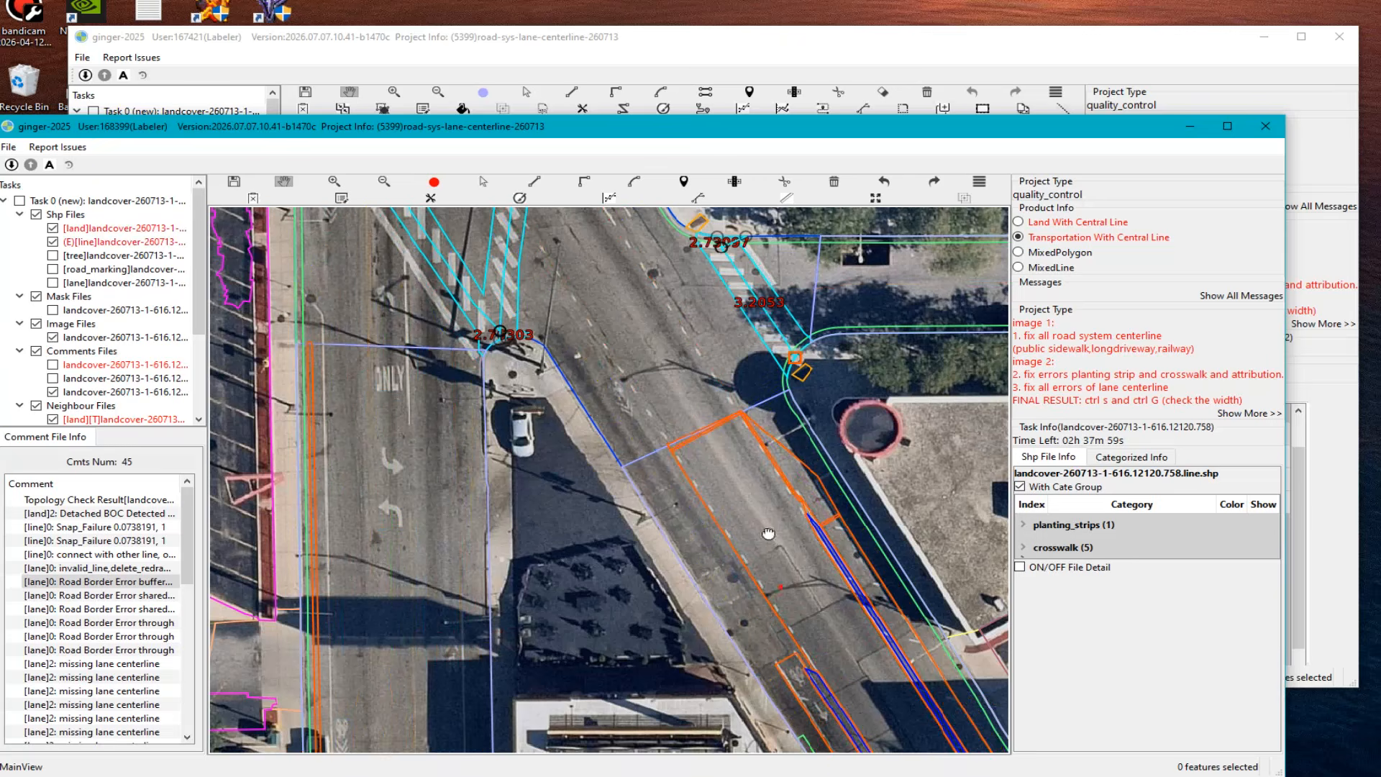
{"action": "scroll", "coordinate": [620, 356], "scroll_direction": "up", "scroll_amount": 2}
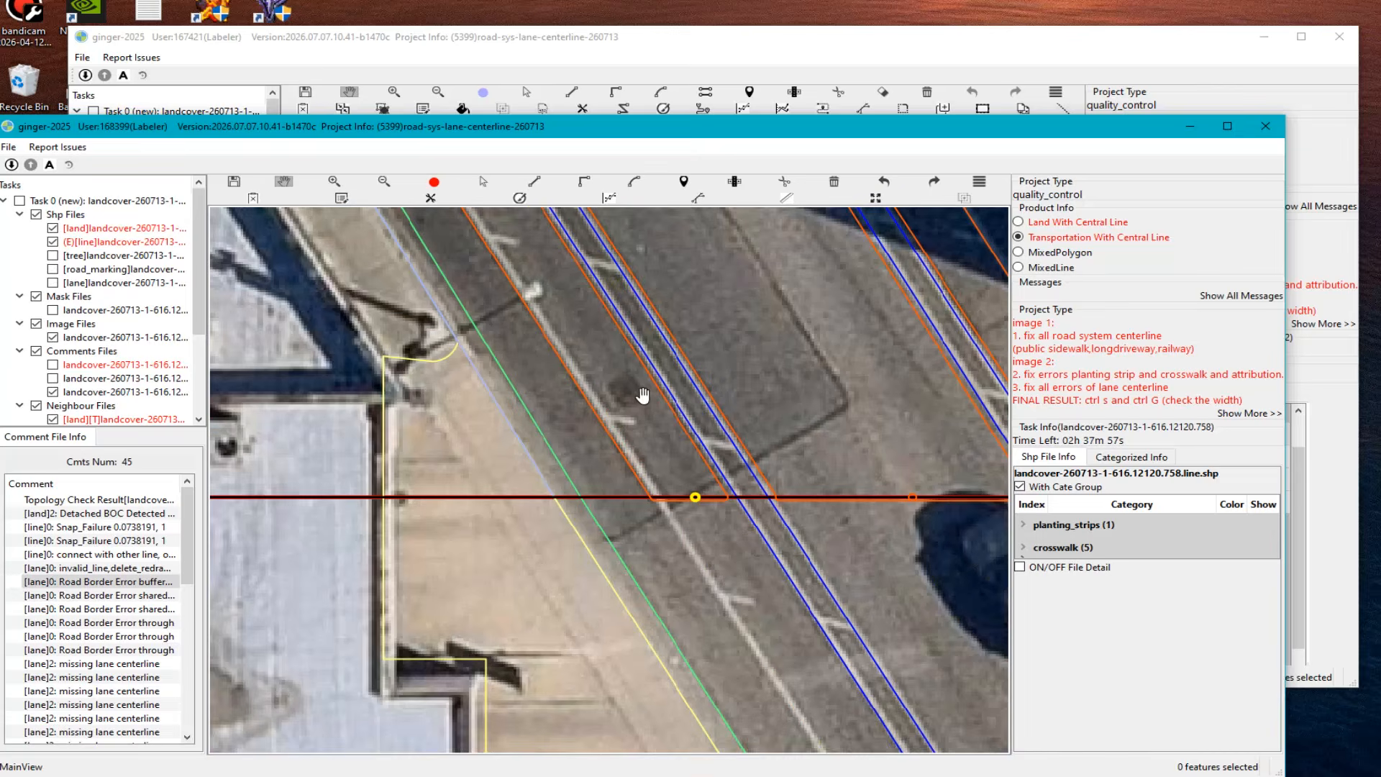
Step: Switch editing to the lane layer and list its categories without category grouping
{"action": "scroll", "coordinate": [729, 453], "scroll_direction": "down", "scroll_amount": 1}
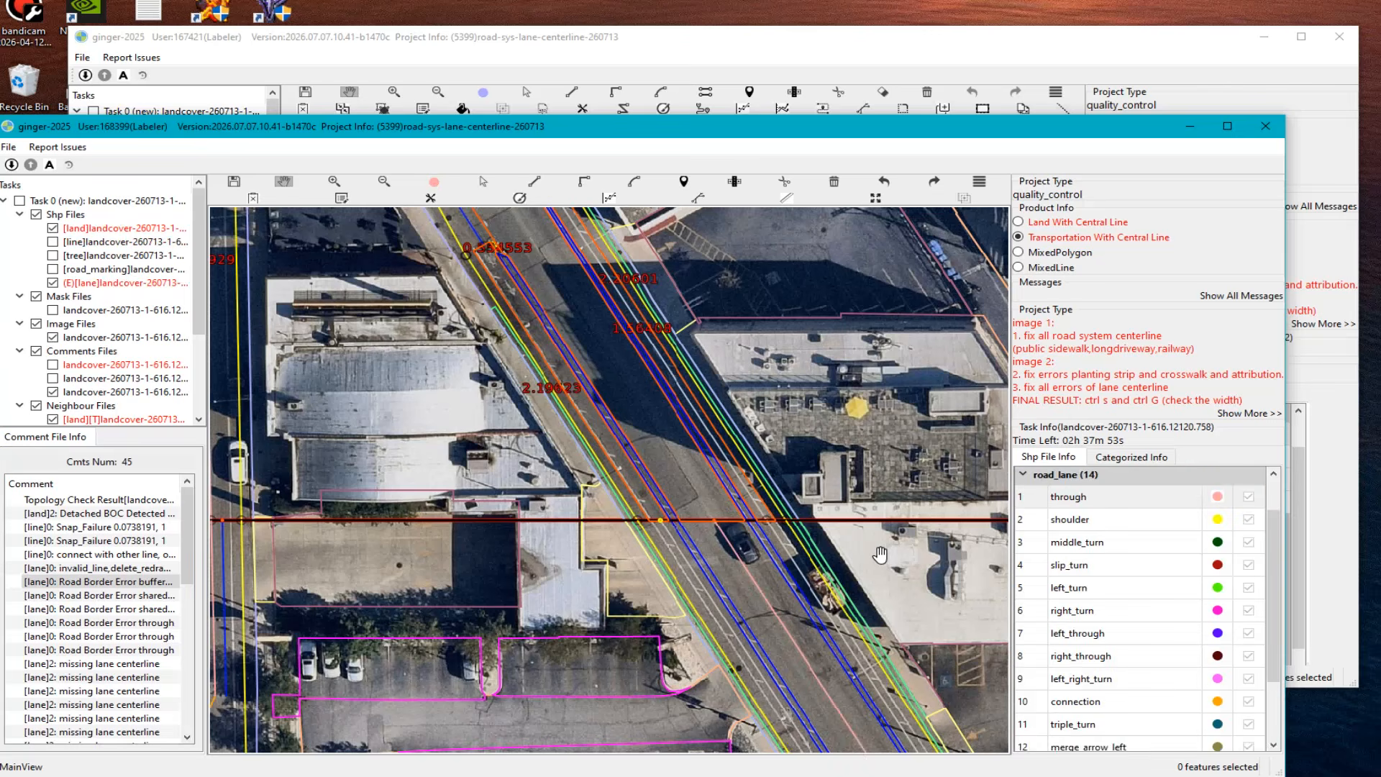
{"action": "scroll", "coordinate": [1119, 540], "scroll_direction": "up", "scroll_amount": 1}
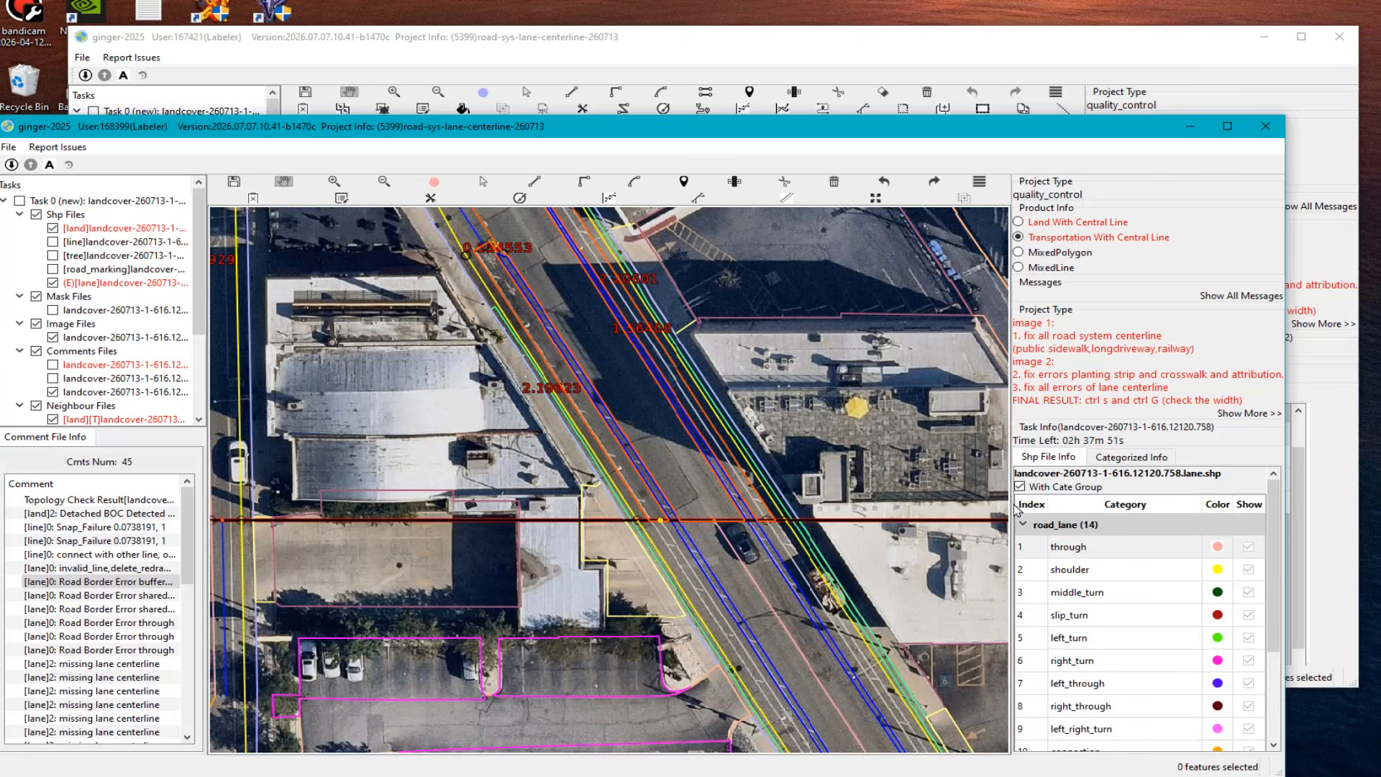
{"action": "scroll", "coordinate": [1138, 642], "scroll_direction": "down", "scroll_amount": 1}
{"action": "scroll", "coordinate": [1058, 525], "scroll_direction": "up", "scroll_amount": 1}
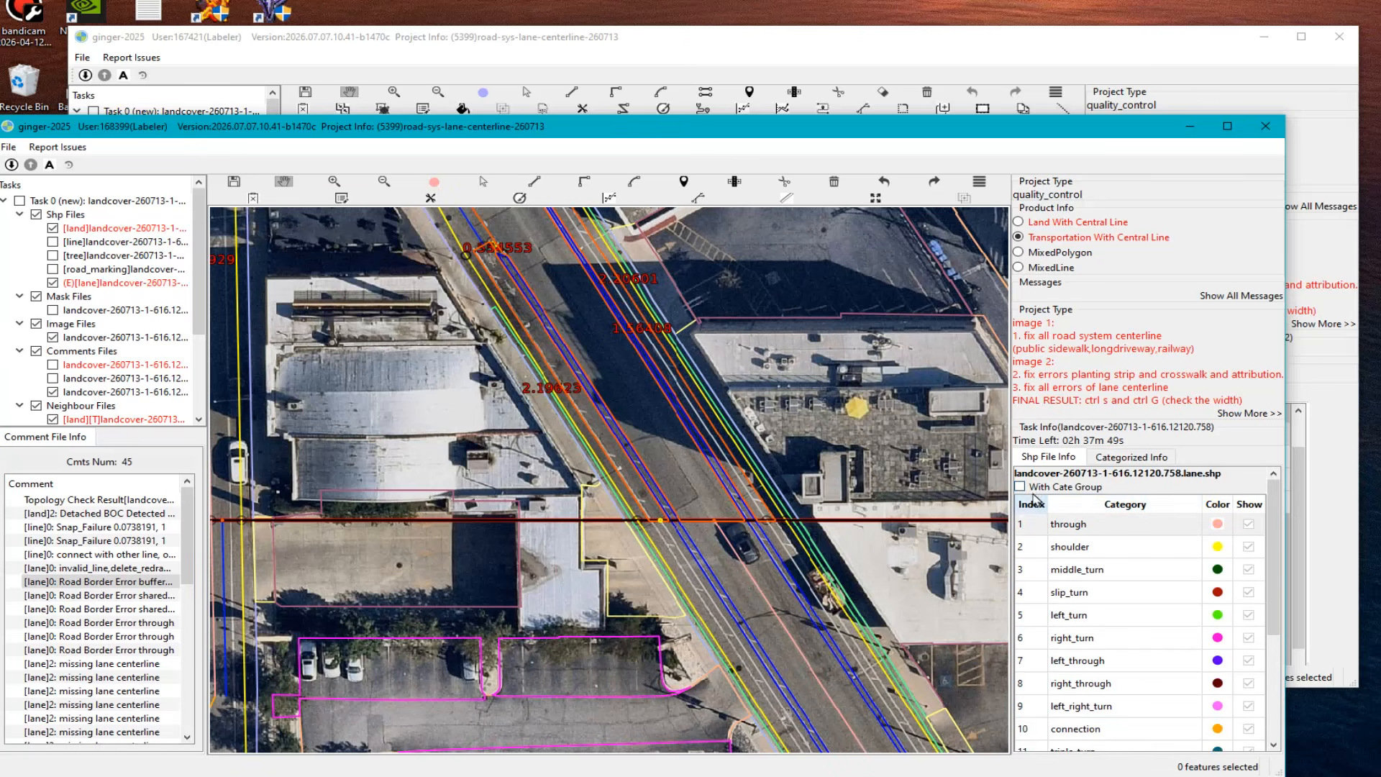
Step: Draw a buffered_bl bike lane line from the flagged border point up along the diagonal road to the start of the marked lane
{"action": "scroll", "coordinate": [1129, 620], "scroll_direction": "down", "scroll_amount": 3}
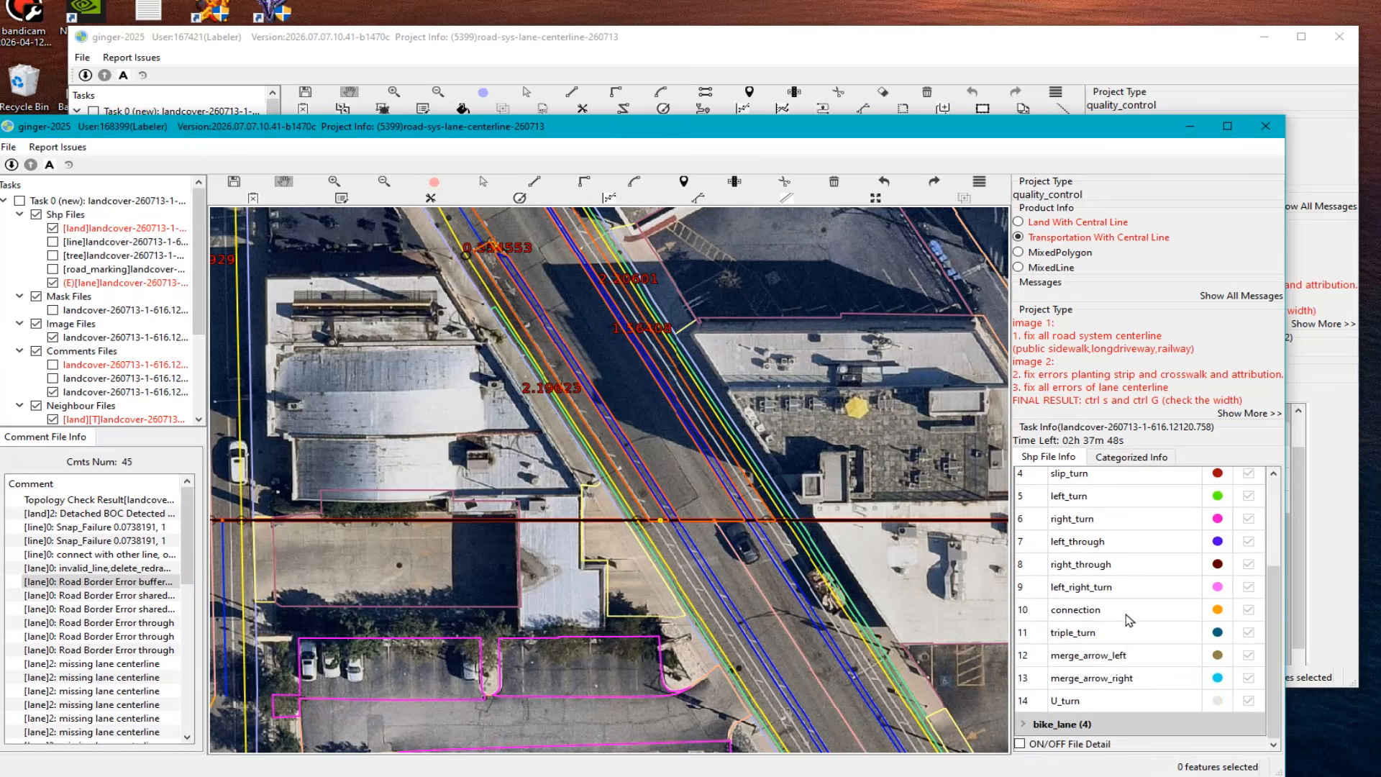
{"action": "left_click", "coordinate": [1074, 725]}
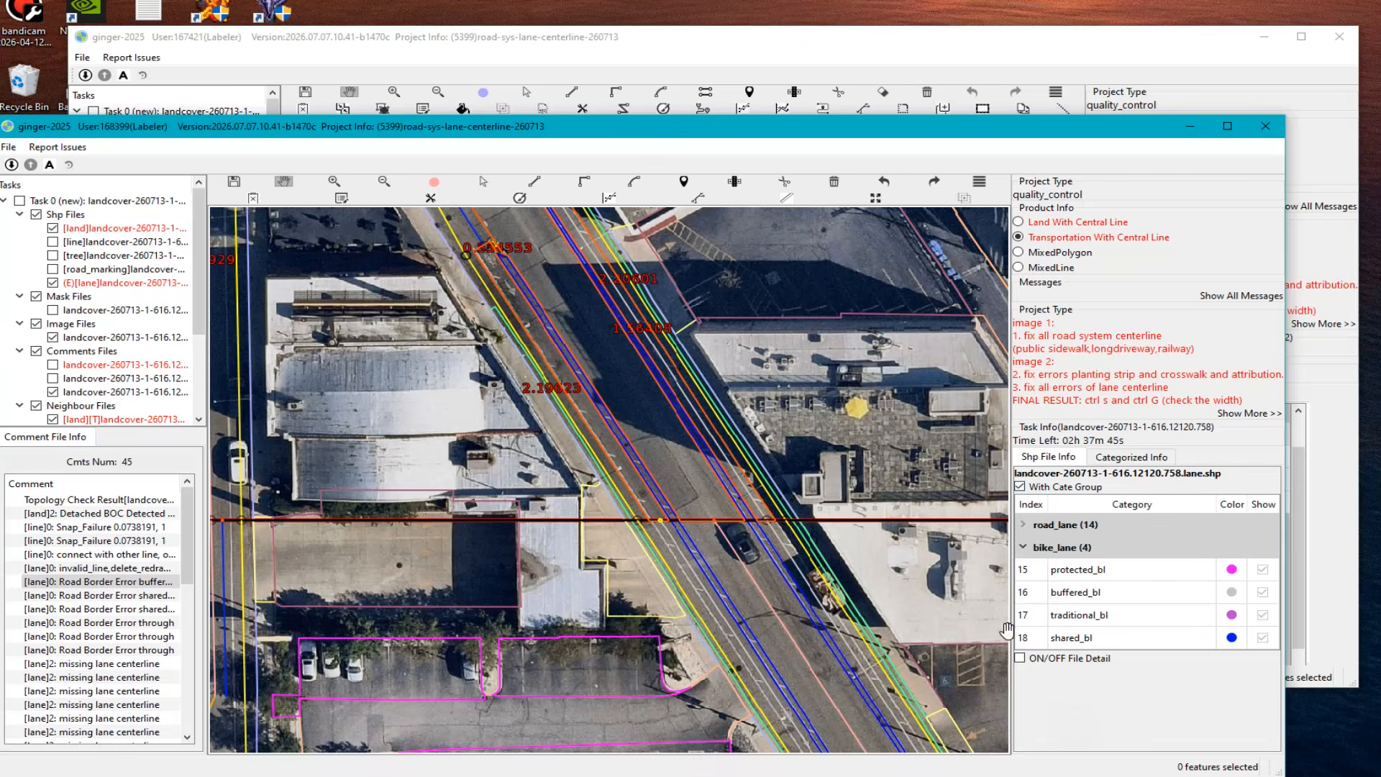
{"action": "scroll", "coordinate": [1007, 631], "scroll_direction": "up", "scroll_amount": 2}
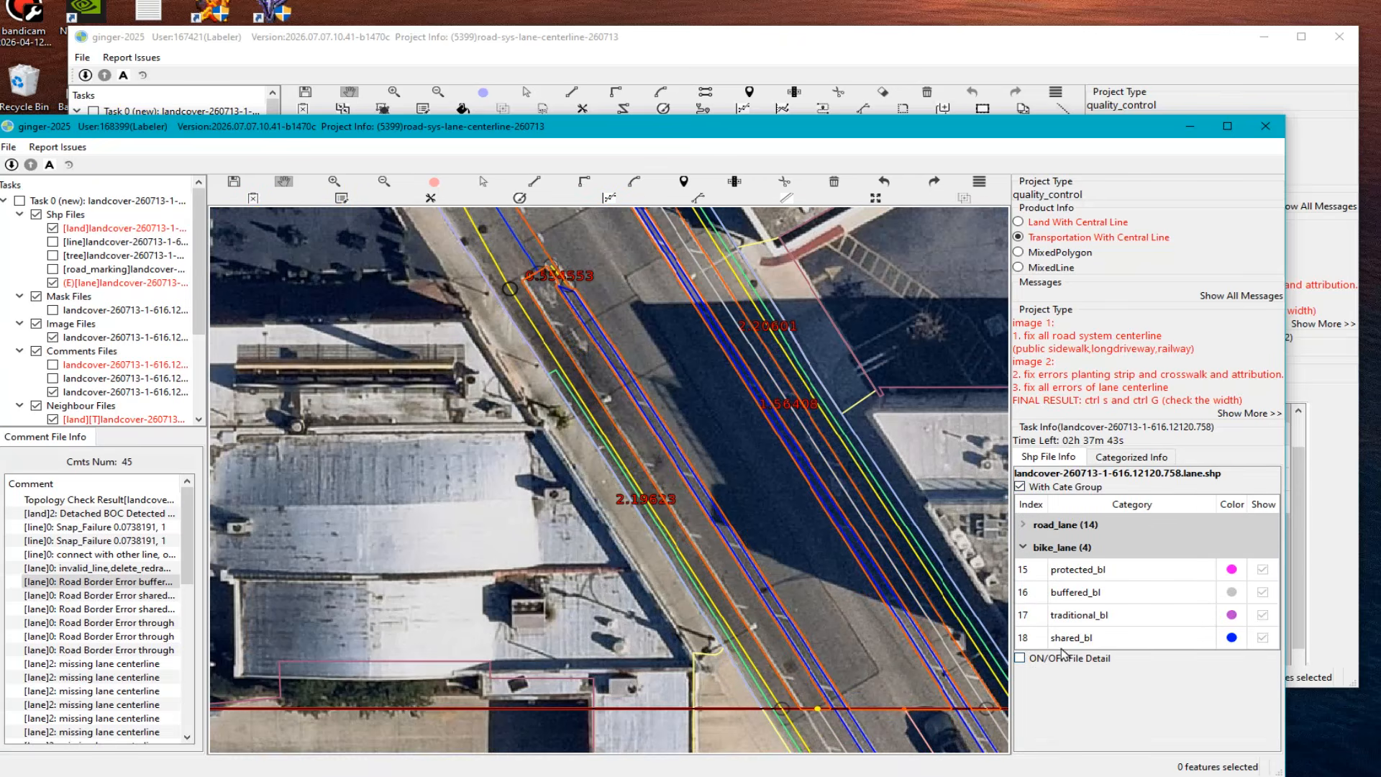
{"action": "left_click", "coordinate": [1078, 595]}
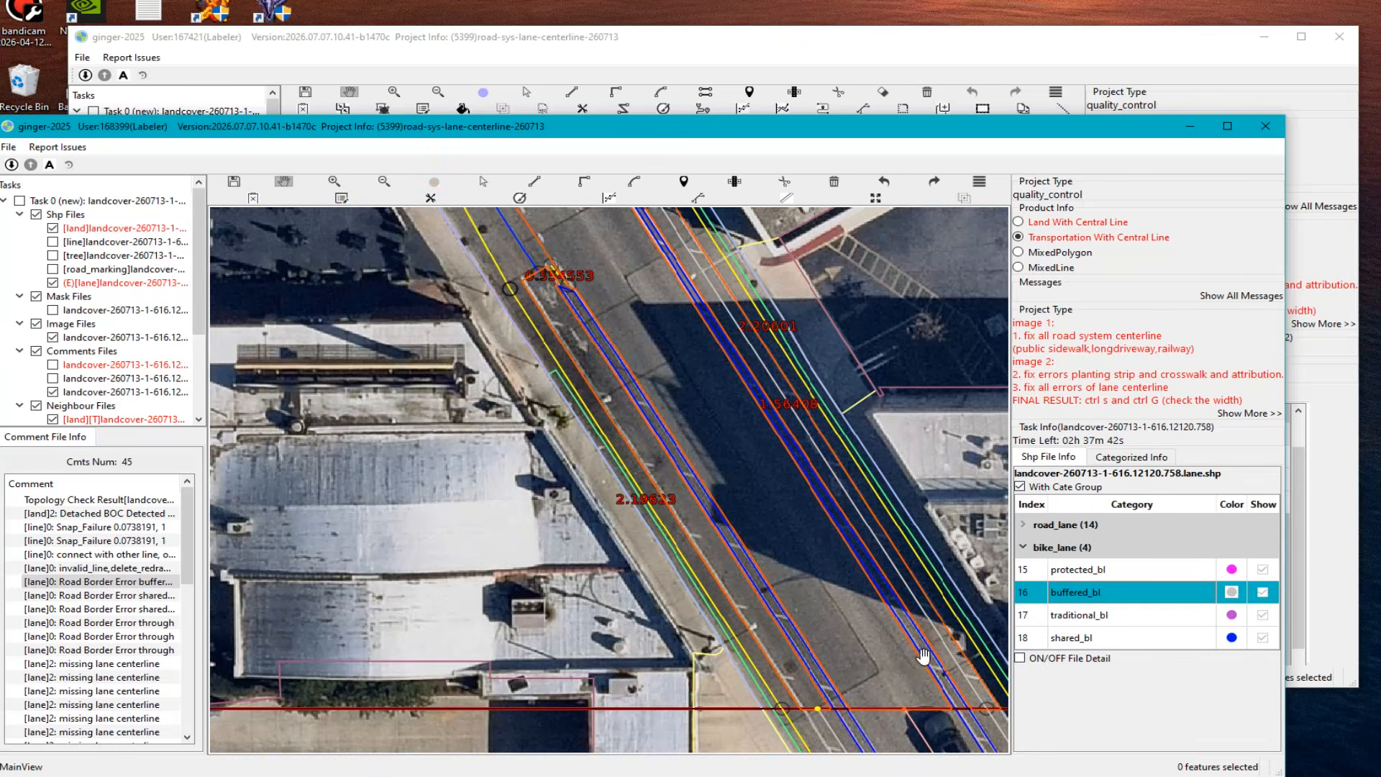
{"action": "left_click", "coordinate": [819, 710]}
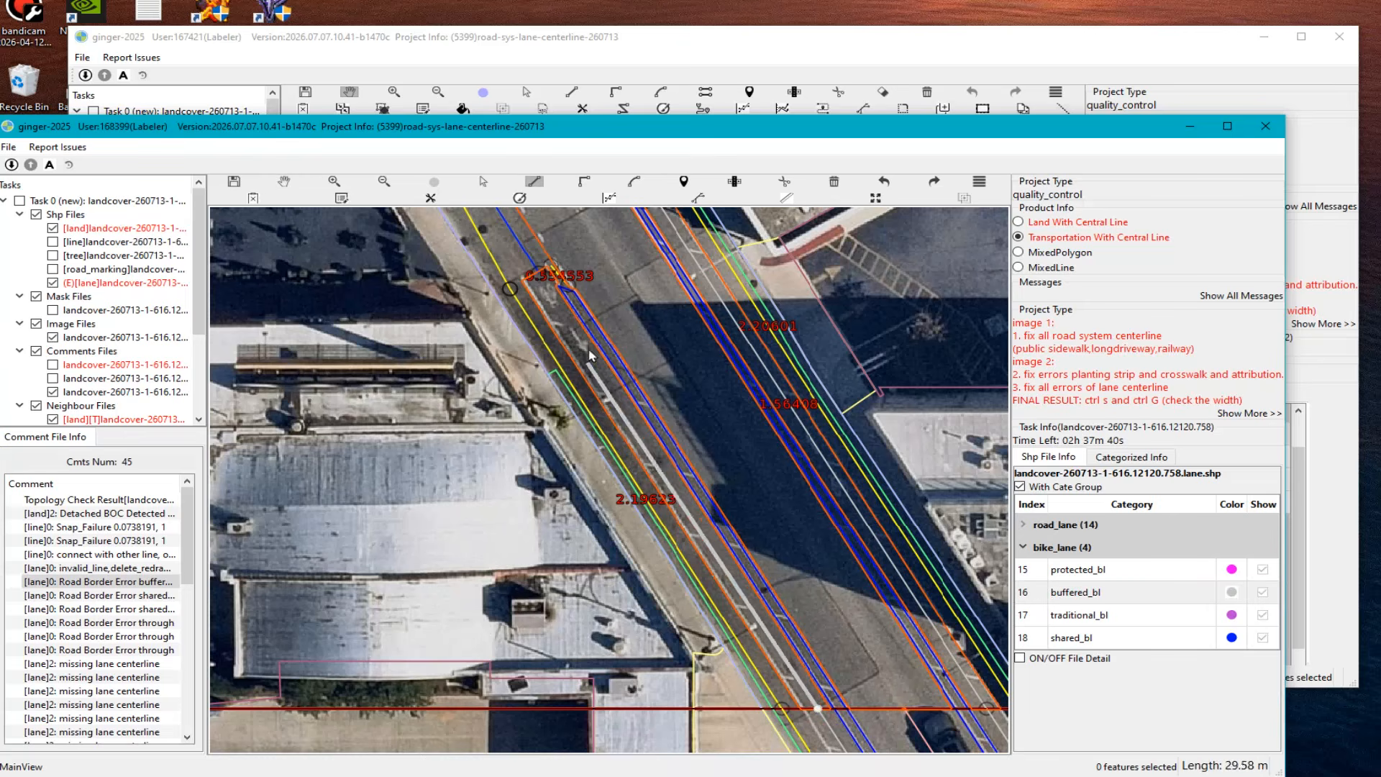
{"action": "double_click", "coordinate": [538, 277]}
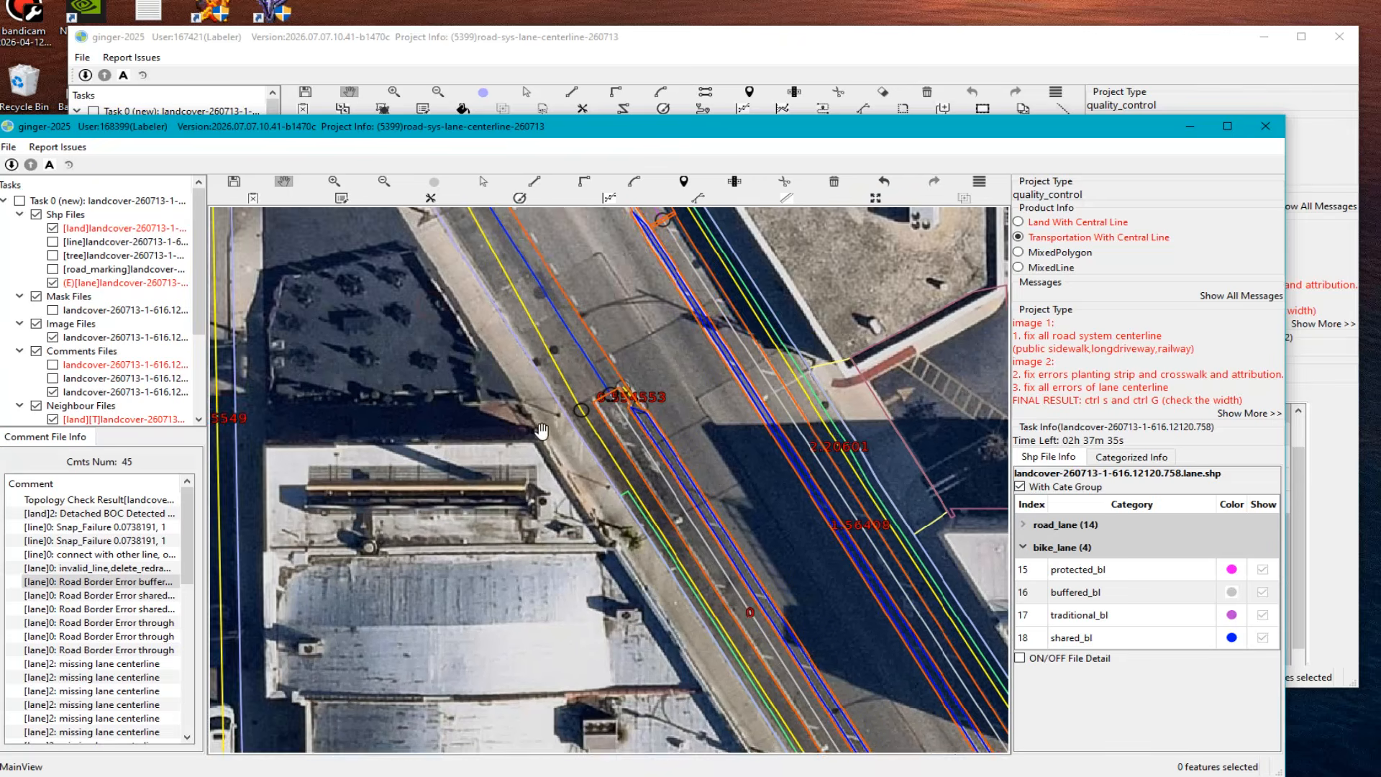
Step: Check the line connections at the new bike lane's upper end and delete the short shoulder line beside it
{"action": "scroll", "coordinate": [616, 330], "scroll_direction": "up", "scroll_amount": 5}
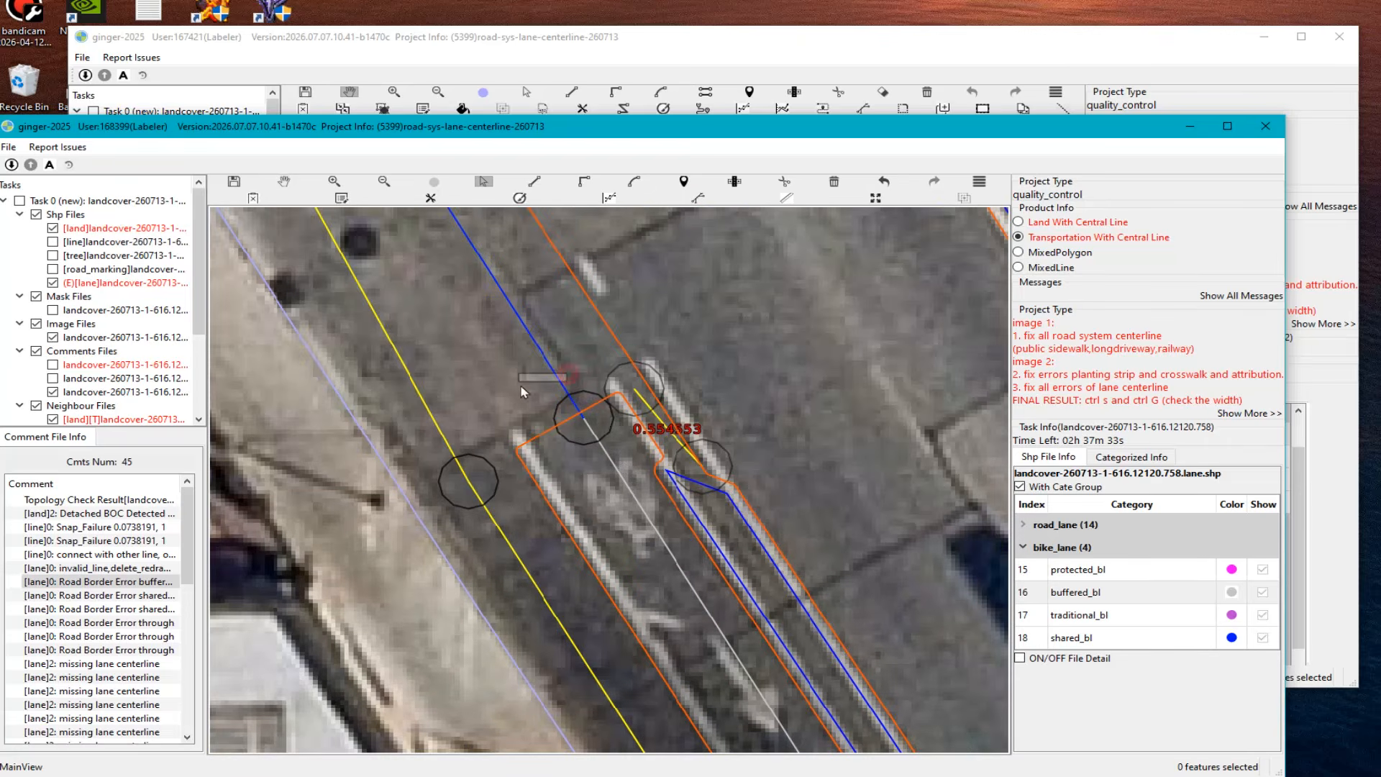
{"action": "left_click", "coordinate": [573, 397]}
{"action": "scroll", "coordinate": [649, 472], "scroll_direction": "down", "scroll_amount": 4}
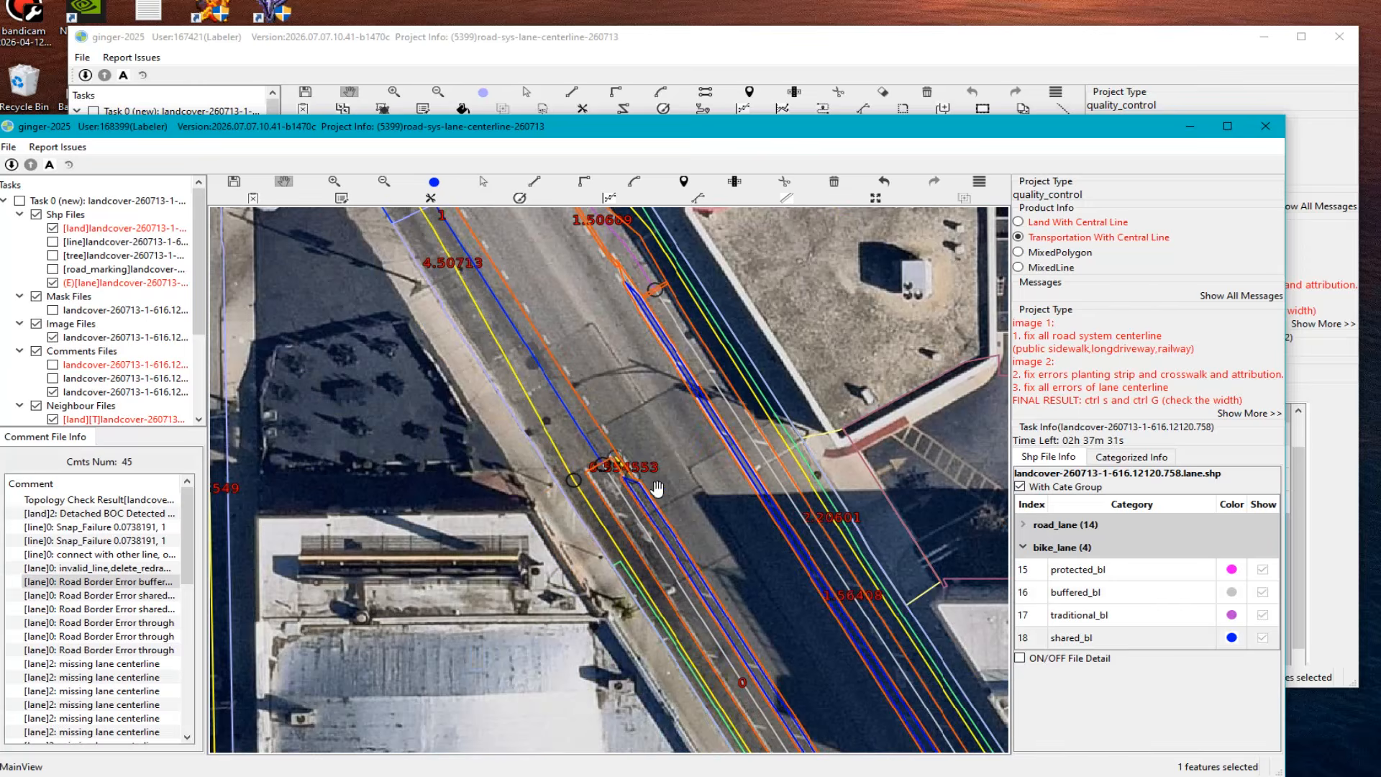
{"action": "scroll", "coordinate": [612, 496], "scroll_direction": "up", "scroll_amount": 5}
{"action": "left_click", "coordinate": [581, 536]}
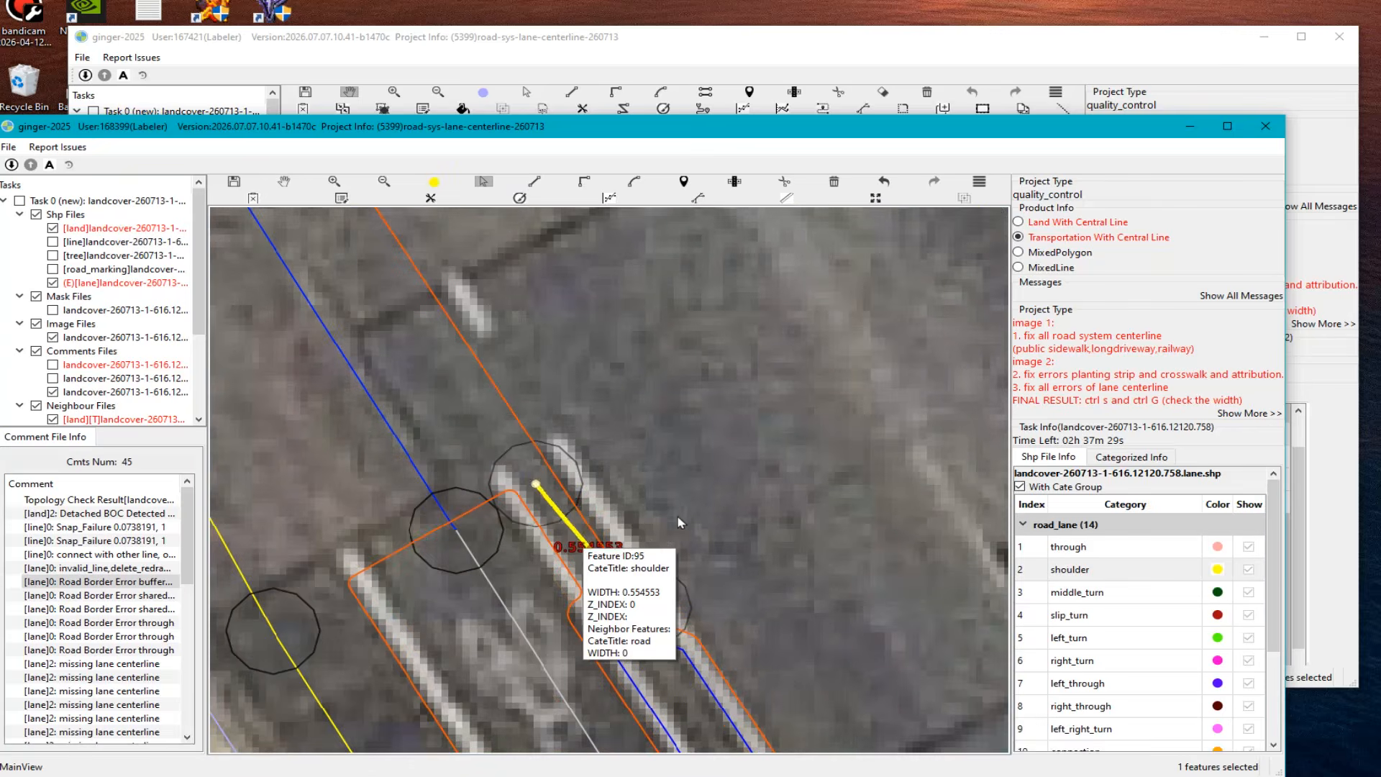
Step: Copy the attributes of the neighbouring buffered_bl line below the border onto the newly drawn bike lane line
{"action": "scroll", "coordinate": [631, 483], "scroll_direction": "down", "scroll_amount": 3}
{"action": "scroll", "coordinate": [700, 547], "scroll_direction": "down", "scroll_amount": 2}
{"action": "scroll", "coordinate": [690, 468], "scroll_direction": "up", "scroll_amount": 3}
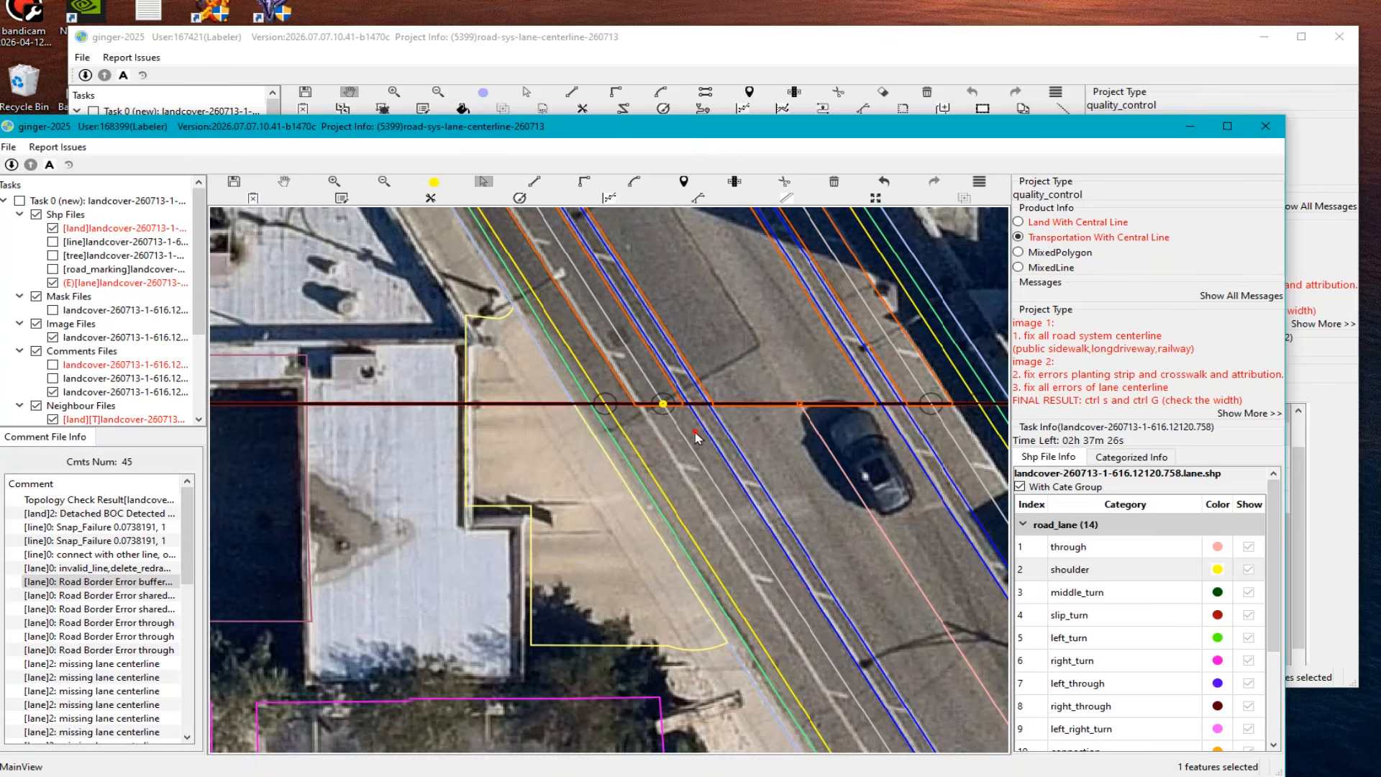
{"action": "left_click", "coordinate": [698, 457]}
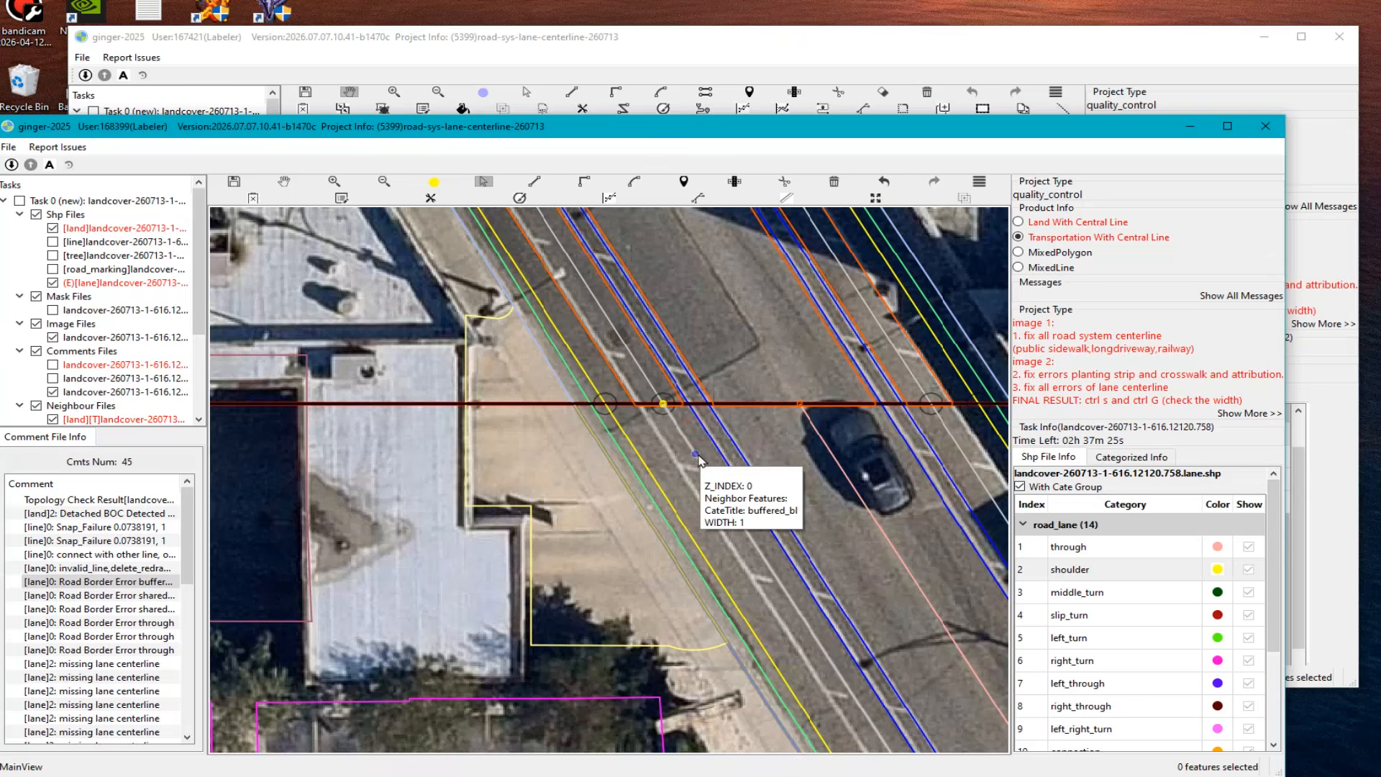
{"action": "key", "text": "ctrl+v"}
{"action": "left_click", "coordinate": [842, 469]}
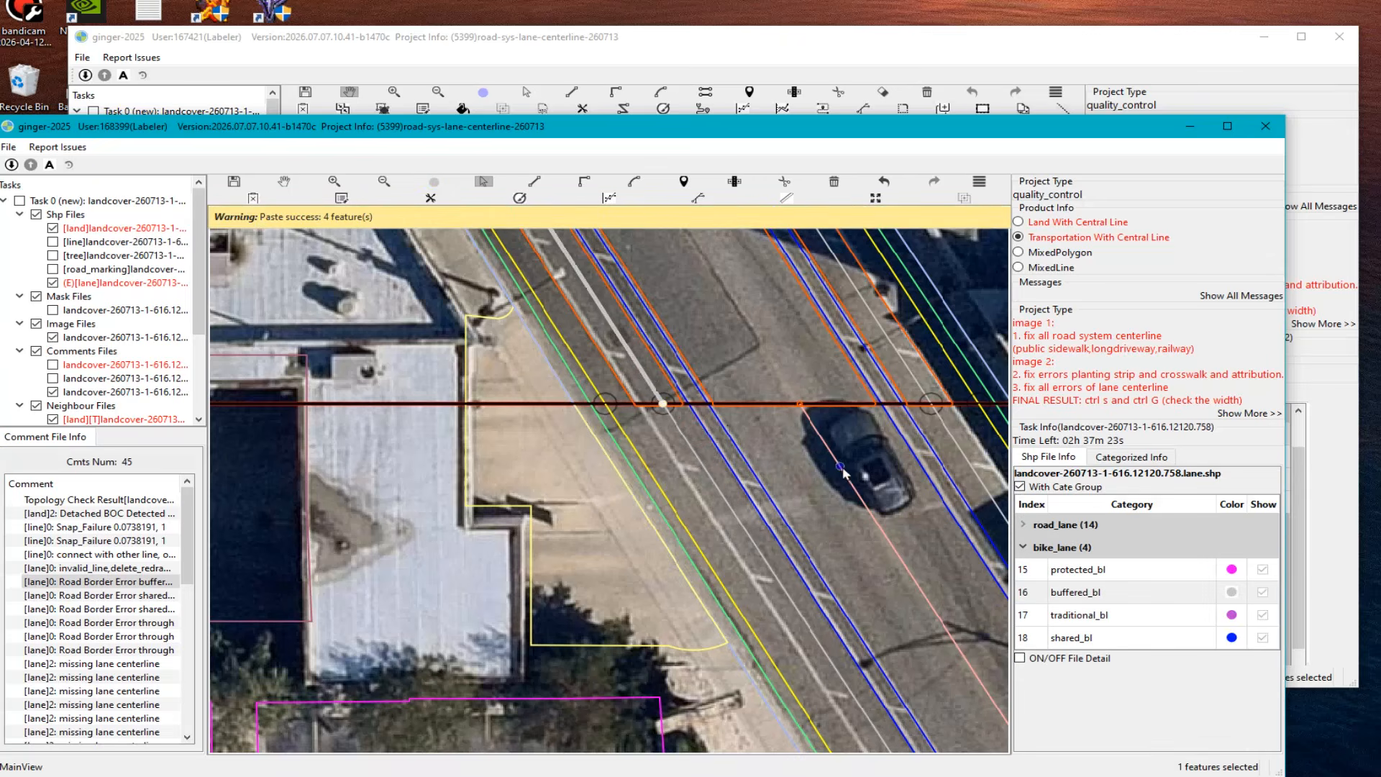
Step: Examine the diagonal road between the border and the intersection, with the lane layers hidden and shown, for missing lane lines
{"action": "key", "text": "Escape"}
{"action": "scroll", "coordinate": [810, 472], "scroll_direction": "down", "scroll_amount": 1}
{"action": "left_click_drag", "start_coordinate": [749, 431], "coordinate": [758, 498]}
{"action": "key", "text": "space"}
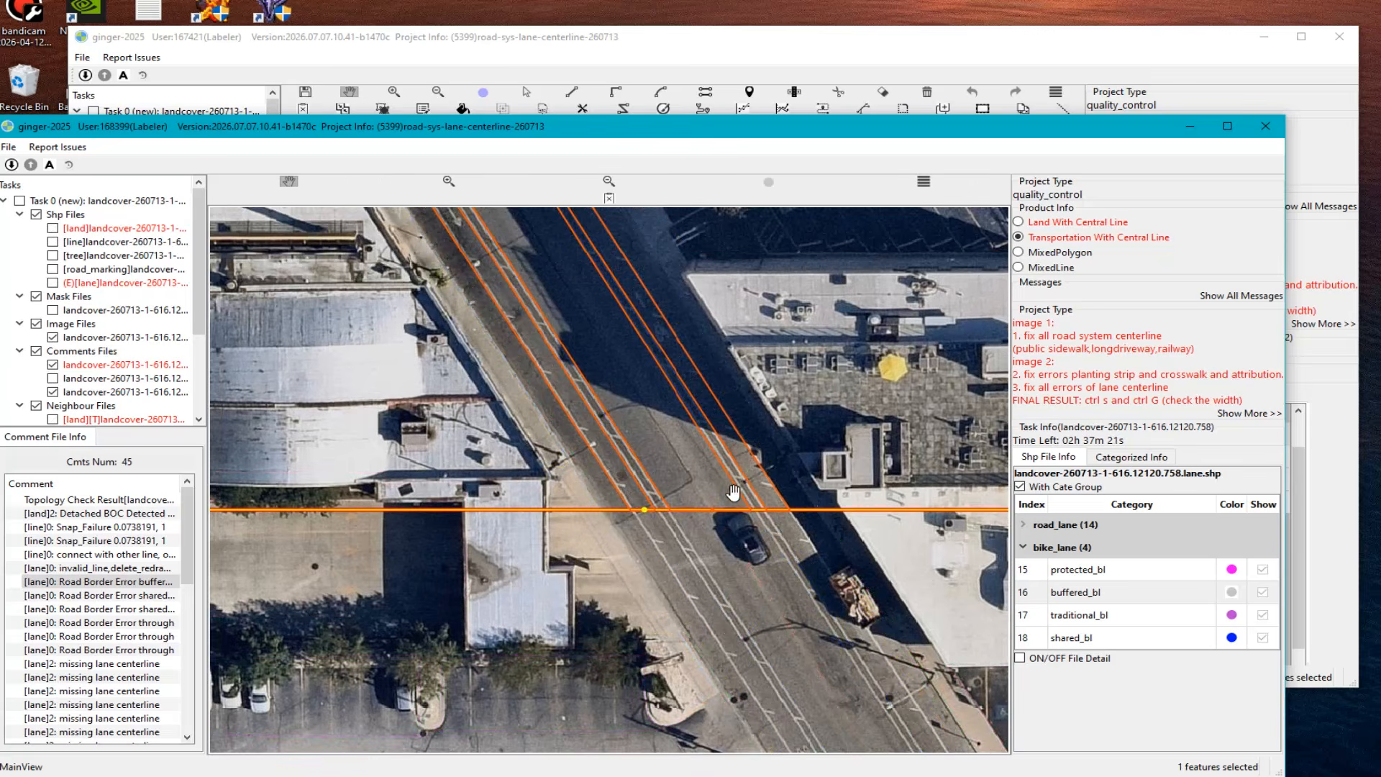
{"action": "left_click_drag", "start_coordinate": [590, 349], "coordinate": [653, 553]}
{"action": "left_click_drag", "start_coordinate": [583, 432], "coordinate": [620, 540]}
{"action": "key", "text": "space"}
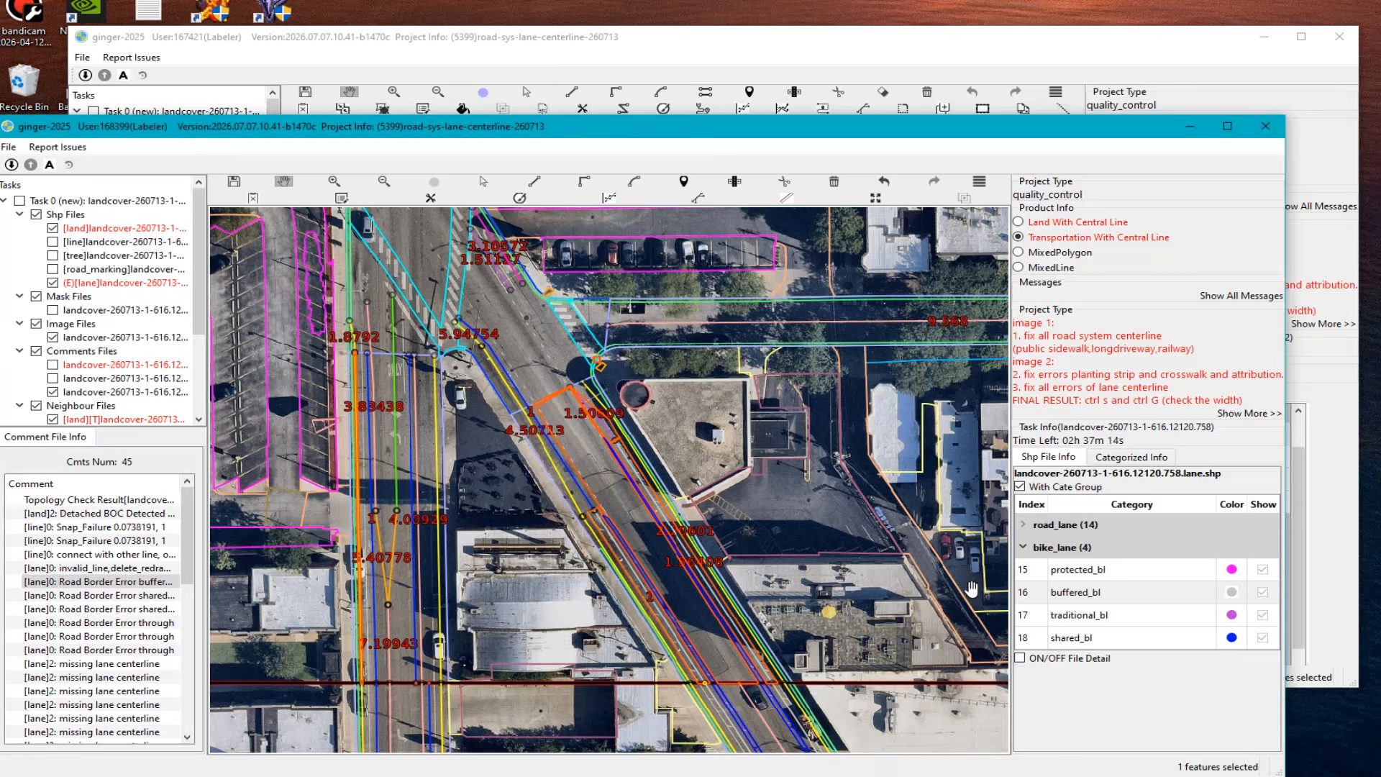
{"action": "left_click_drag", "start_coordinate": [750, 531], "coordinate": [706, 516]}
{"action": "left_click_drag", "start_coordinate": [818, 447], "coordinate": [818, 540]}
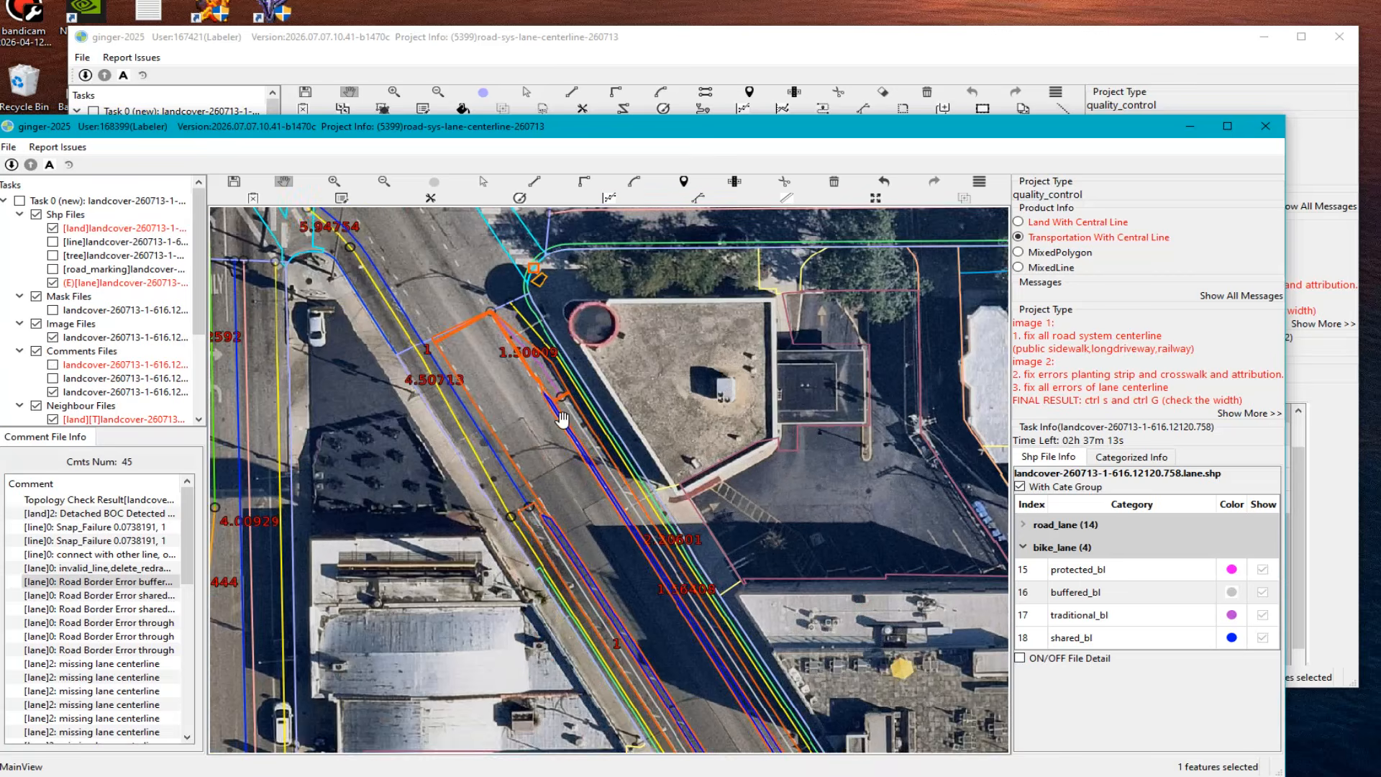
{"action": "left_click_drag", "start_coordinate": [346, 373], "coordinate": [580, 325]}
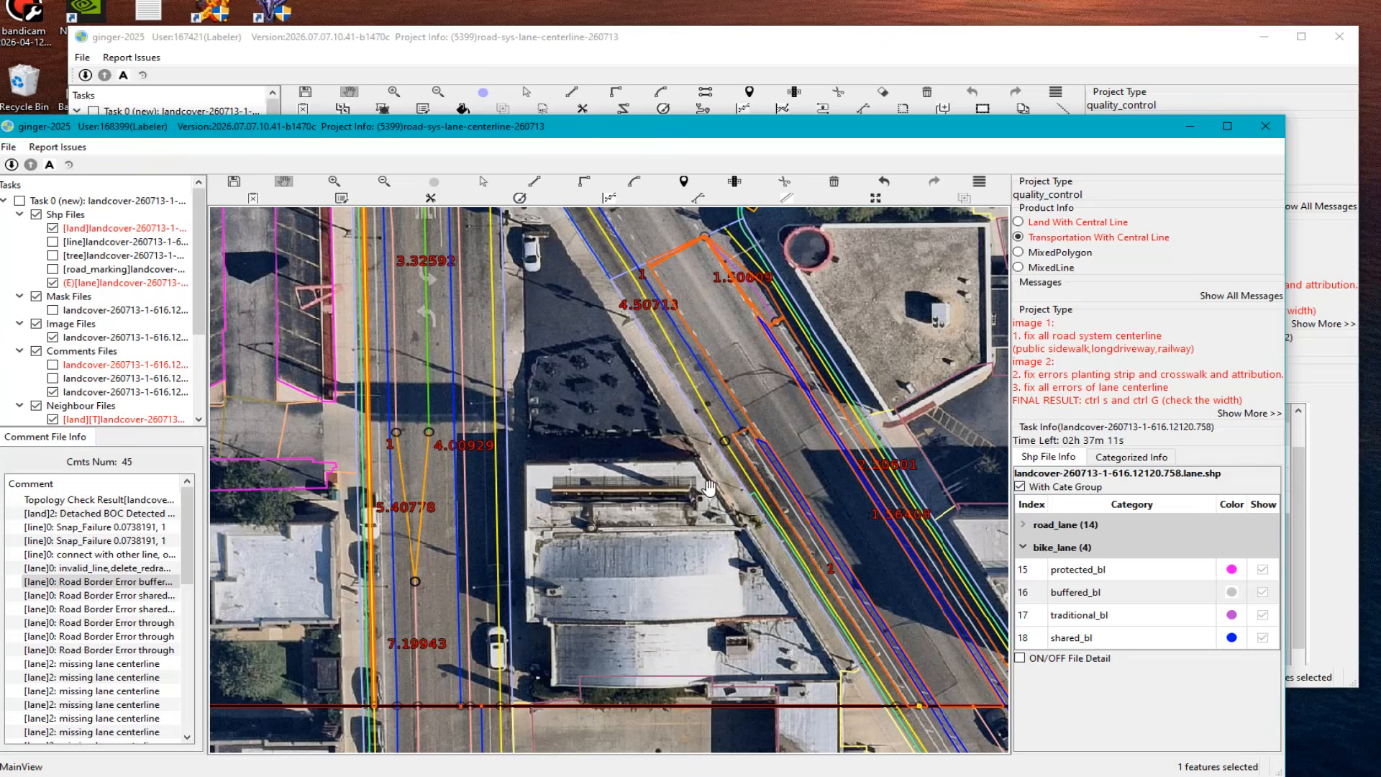
{"action": "left_click_drag", "start_coordinate": [708, 481], "coordinate": [592, 292]}
{"action": "left_click_drag", "start_coordinate": [843, 581], "coordinate": [871, 646]}
Step: Draw a lane line from the border up the middle of the diagonal road to the stop line and classify it as through
{"action": "key", "text": "l"}
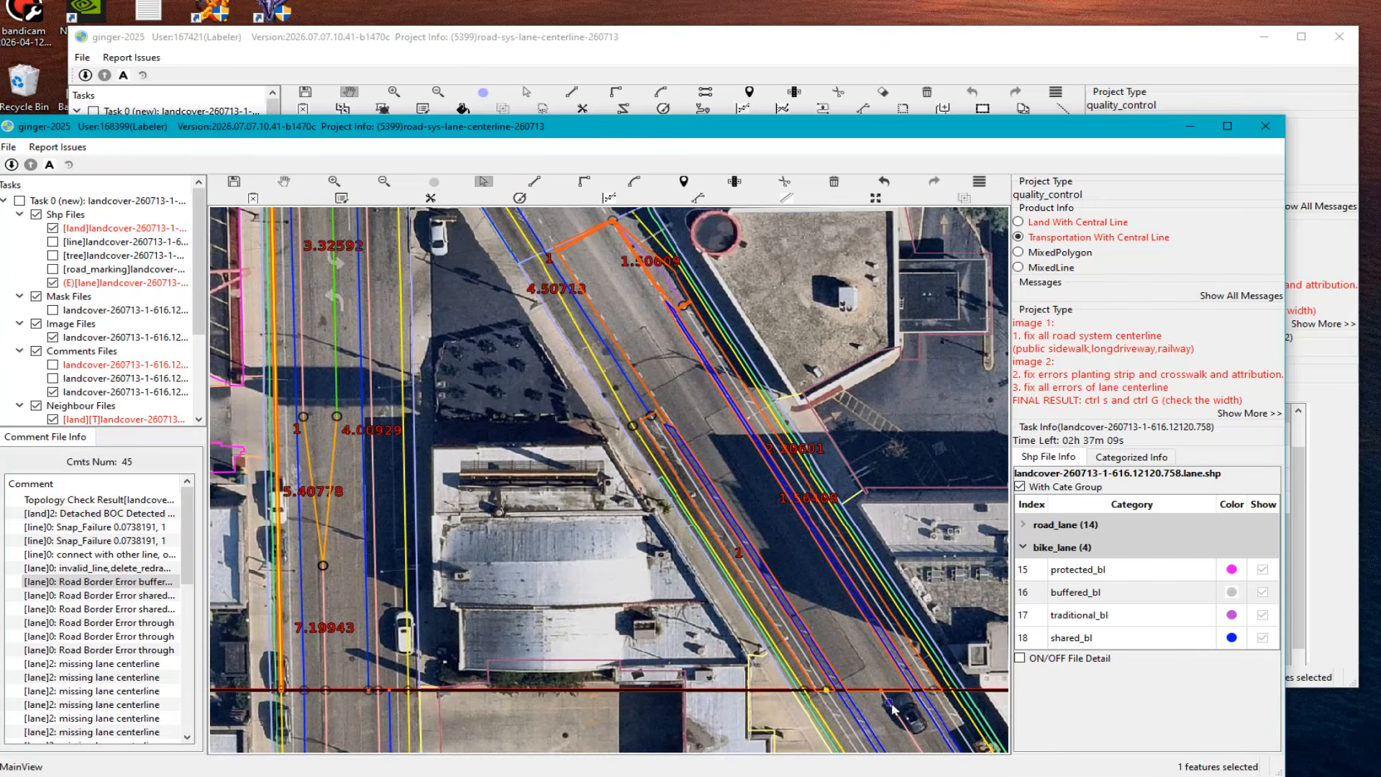
{"action": "left_click", "coordinate": [883, 692]}
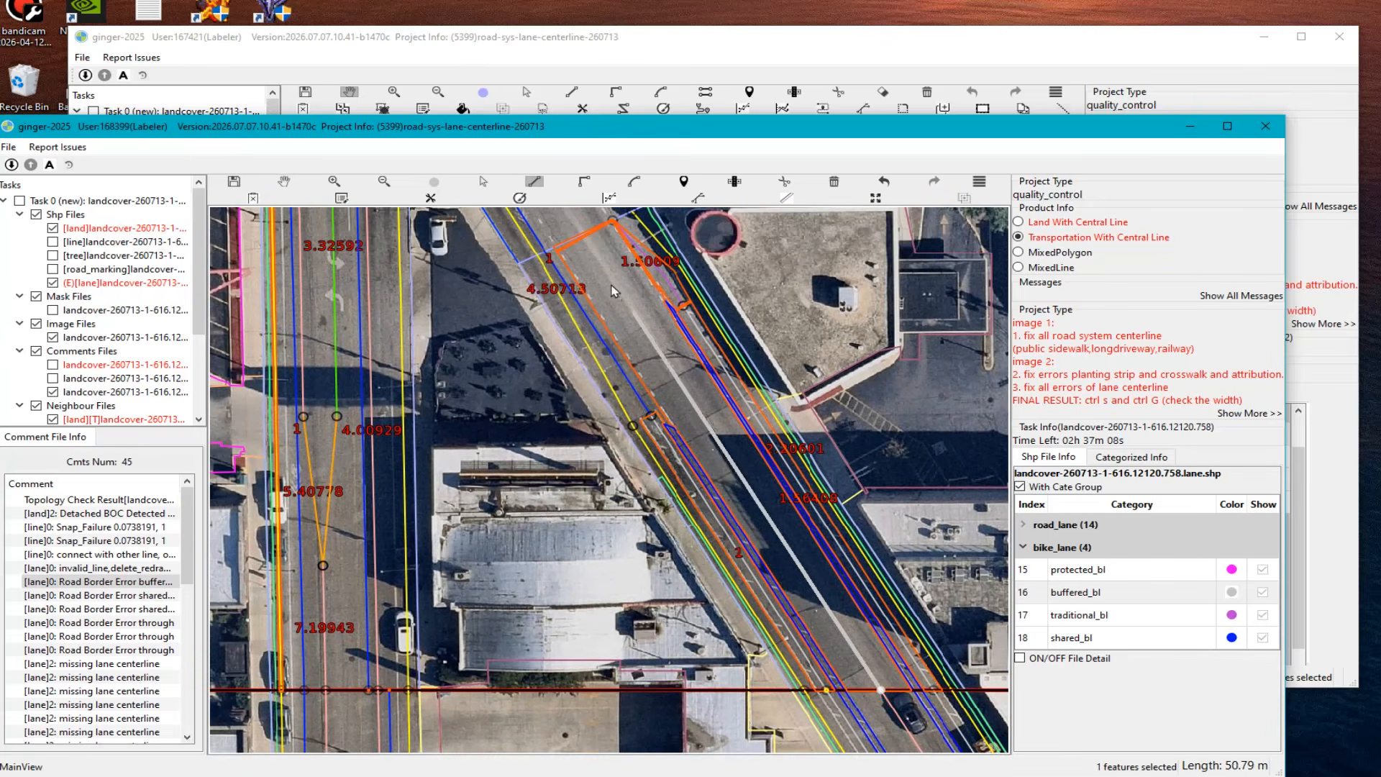
{"action": "double_click", "coordinate": [587, 232]}
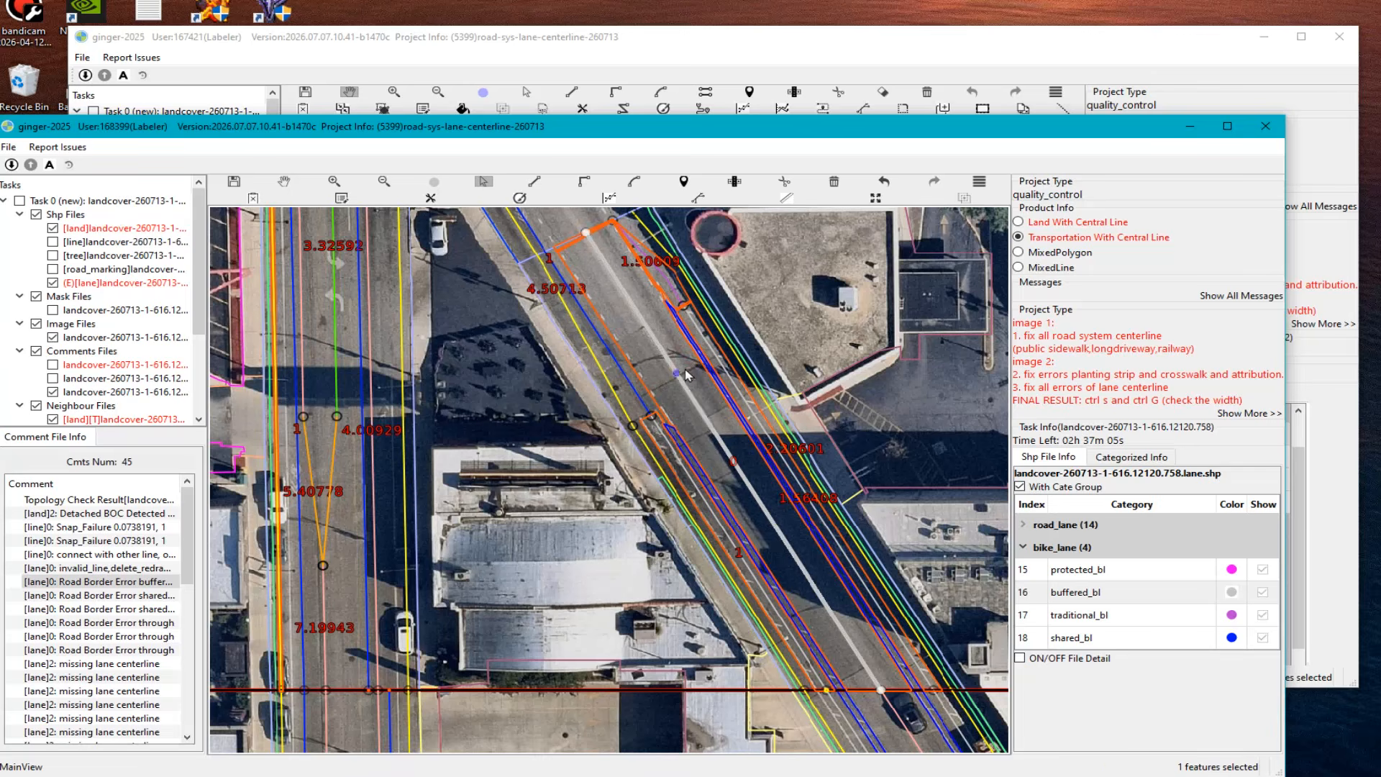
{"action": "right_click", "coordinate": [686, 370]}
{"action": "mouse_move", "coordinate": [755, 401]}
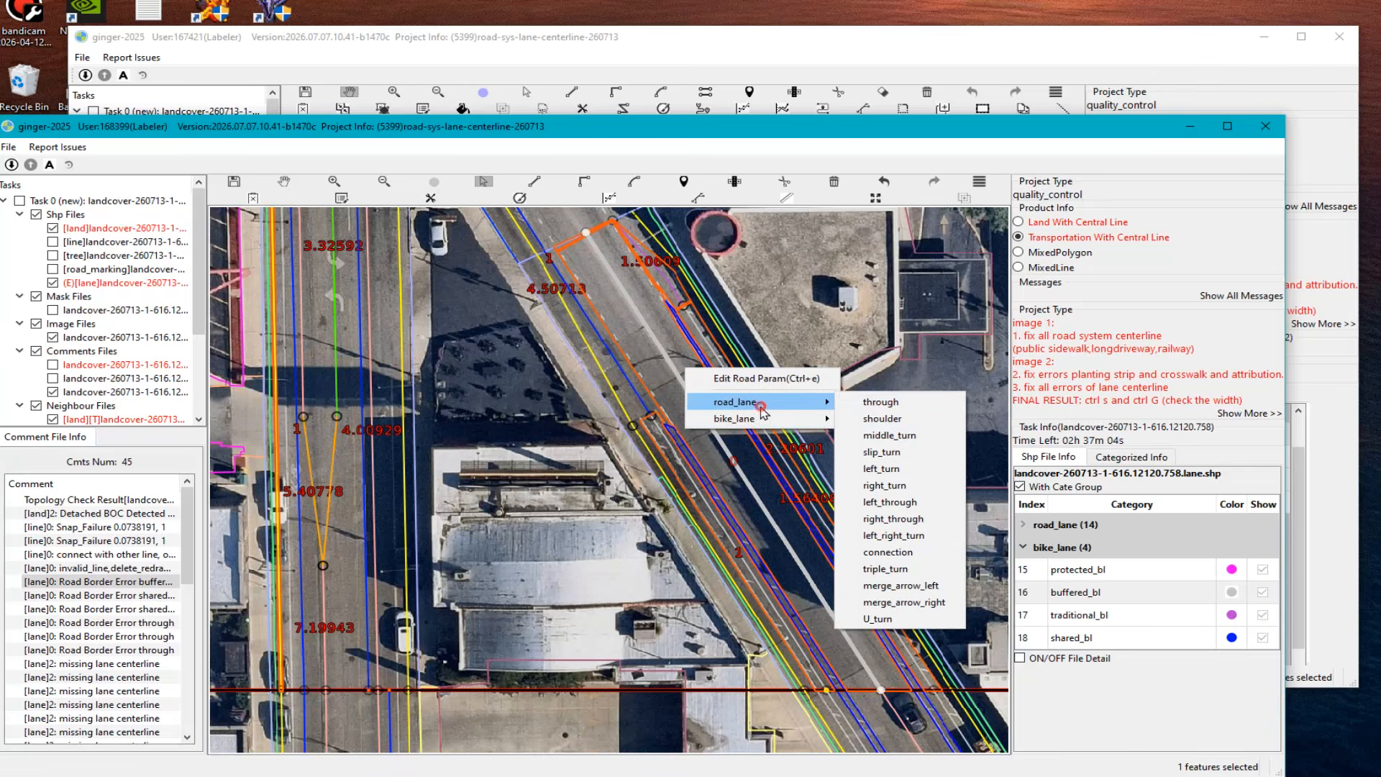
{"action": "left_click", "coordinate": [885, 401]}
Step: Compare the new through line with the neighbouring through line where they meet at the border
{"action": "key", "text": "h"}
{"action": "left_click_drag", "start_coordinate": [928, 742], "coordinate": [688, 448]}
{"action": "scroll", "coordinate": [680, 442], "scroll_direction": "up", "scroll_amount": 1}
{"action": "key", "text": "Escape"}
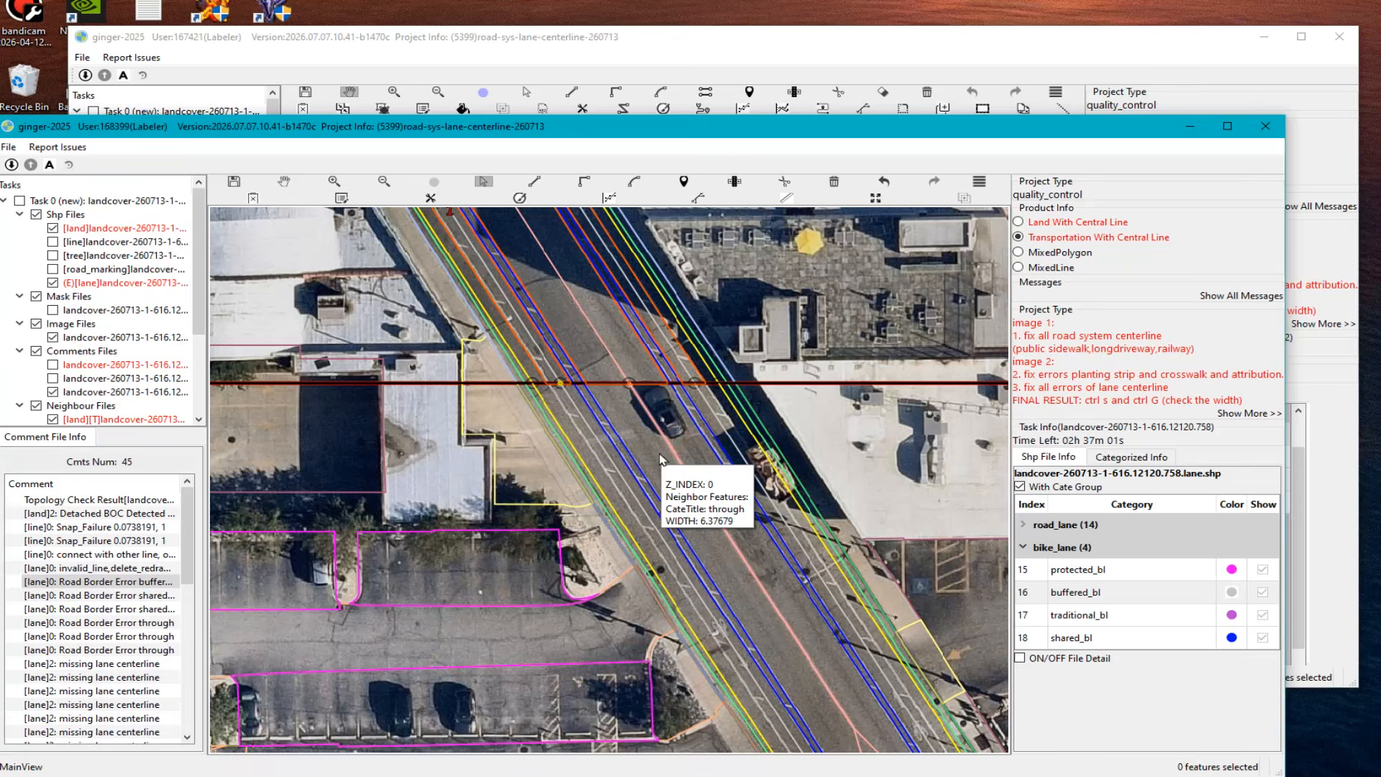
{"action": "right_click", "coordinate": [662, 385]}
{"action": "scroll", "coordinate": [673, 403], "scroll_direction": "up", "scroll_amount": 2}
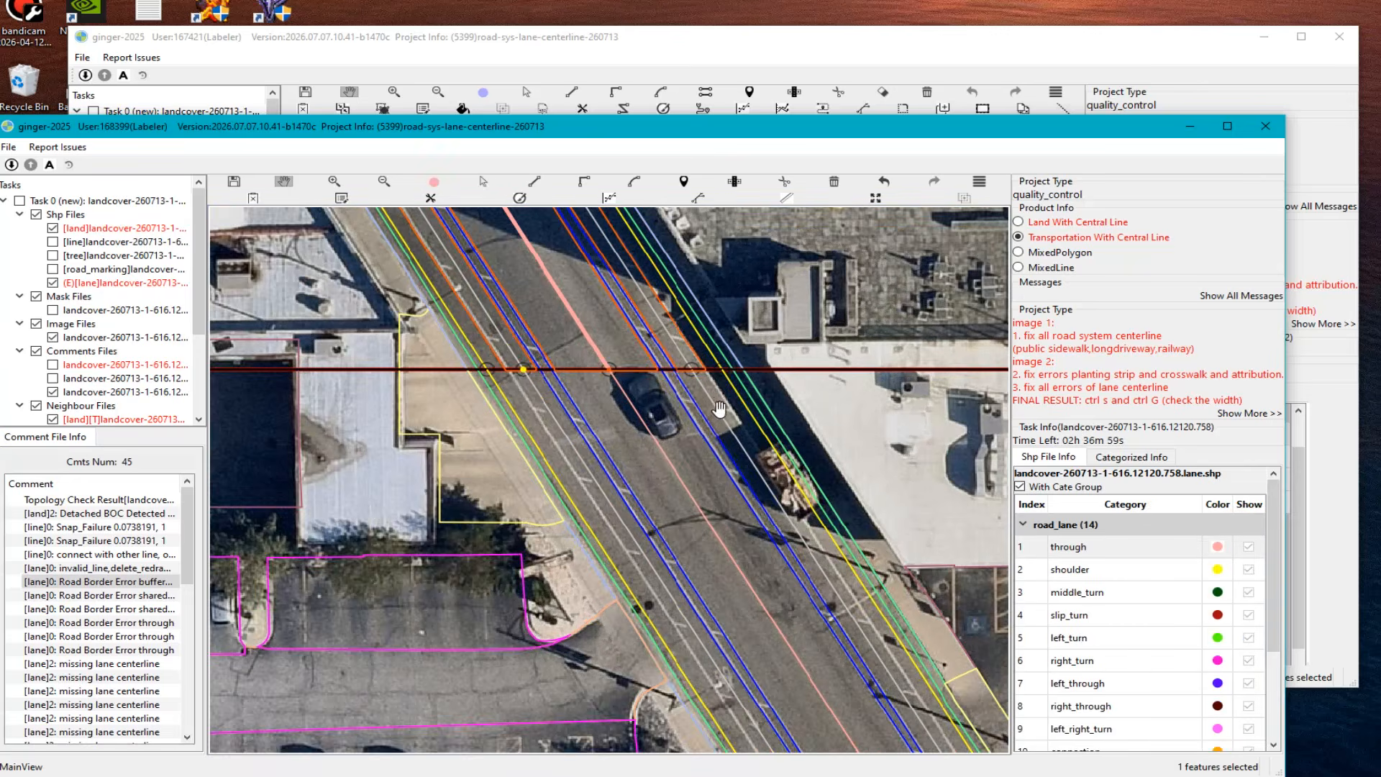
Step: Copy the attributes of the buffered_bl line beyond the border onto the matching bike lane line on the road's far side
{"action": "left_click", "coordinate": [692, 452]}
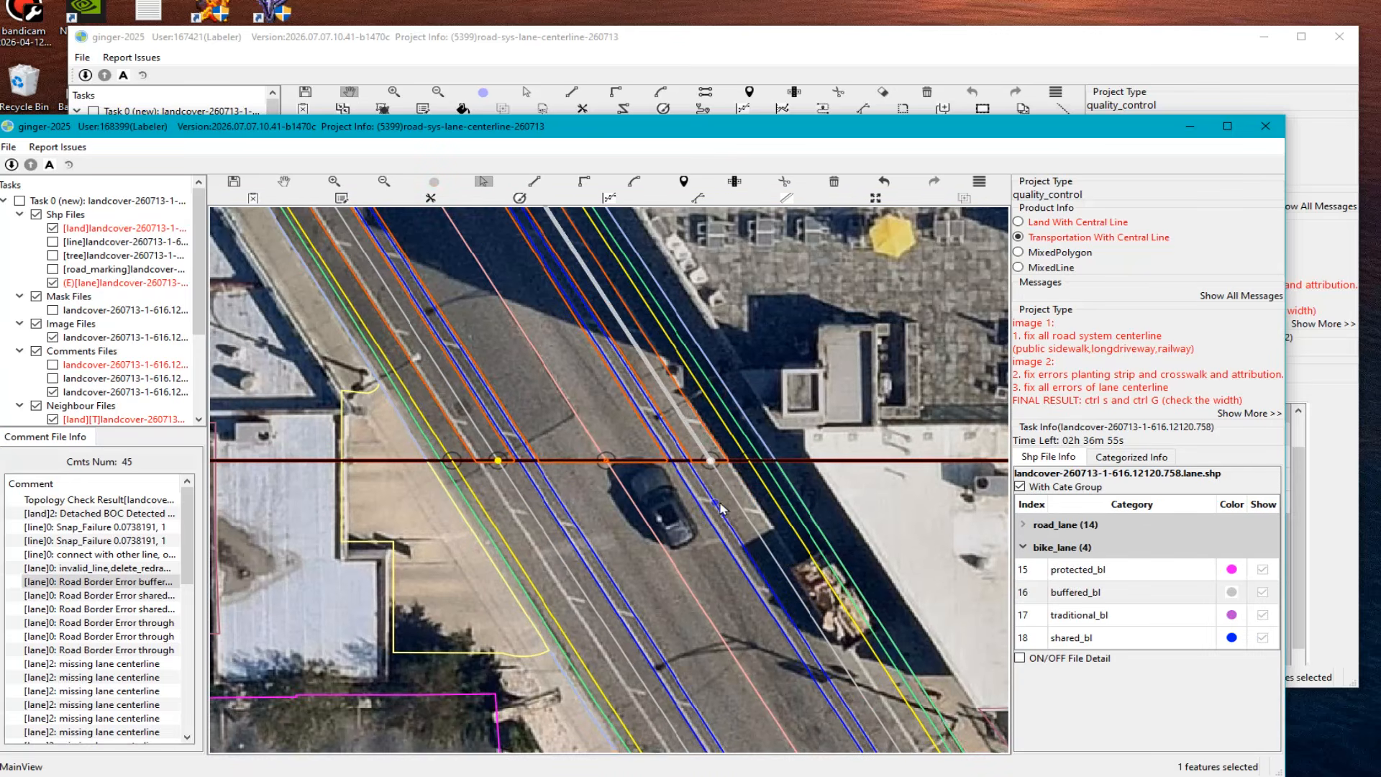
{"action": "left_click", "coordinate": [725, 505]}
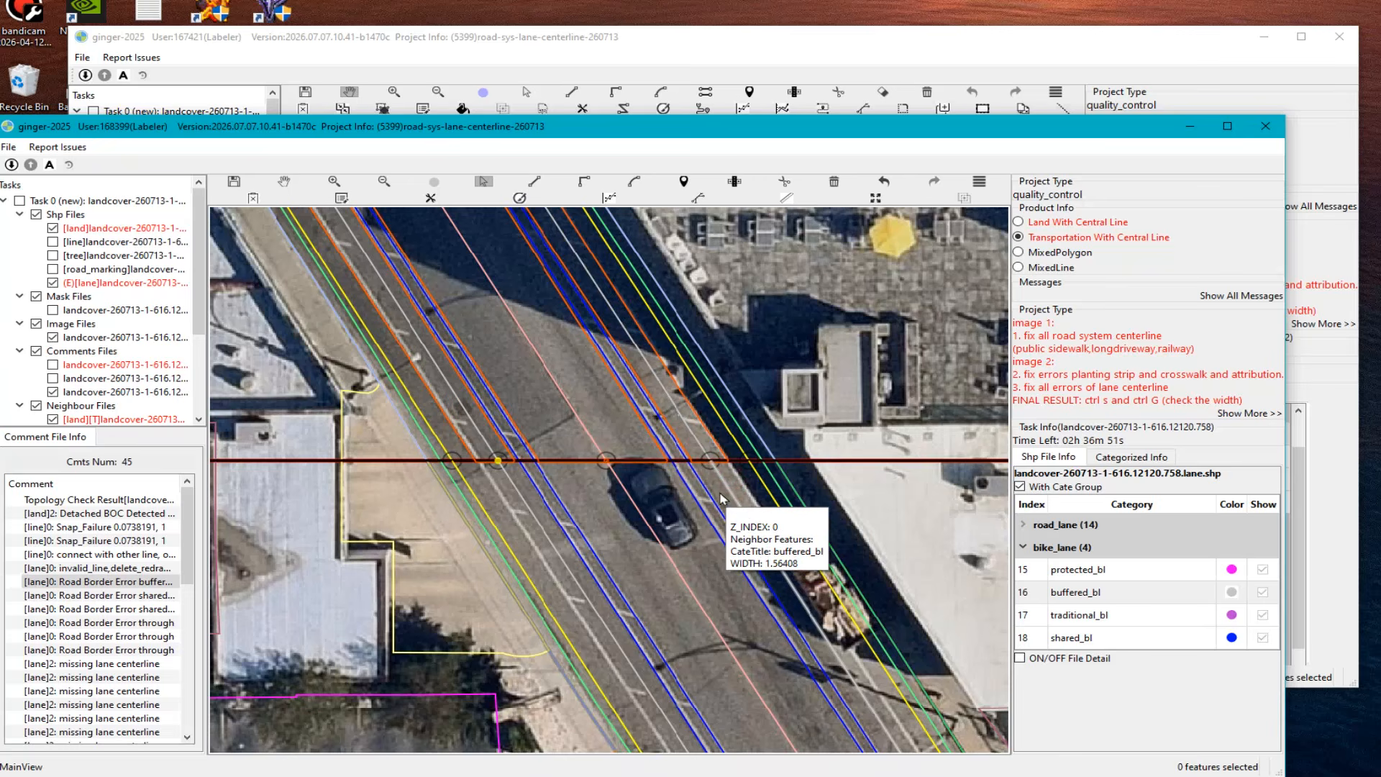
{"action": "key", "text": "ctrl+c"}
{"action": "key", "text": "ctrl+v"}
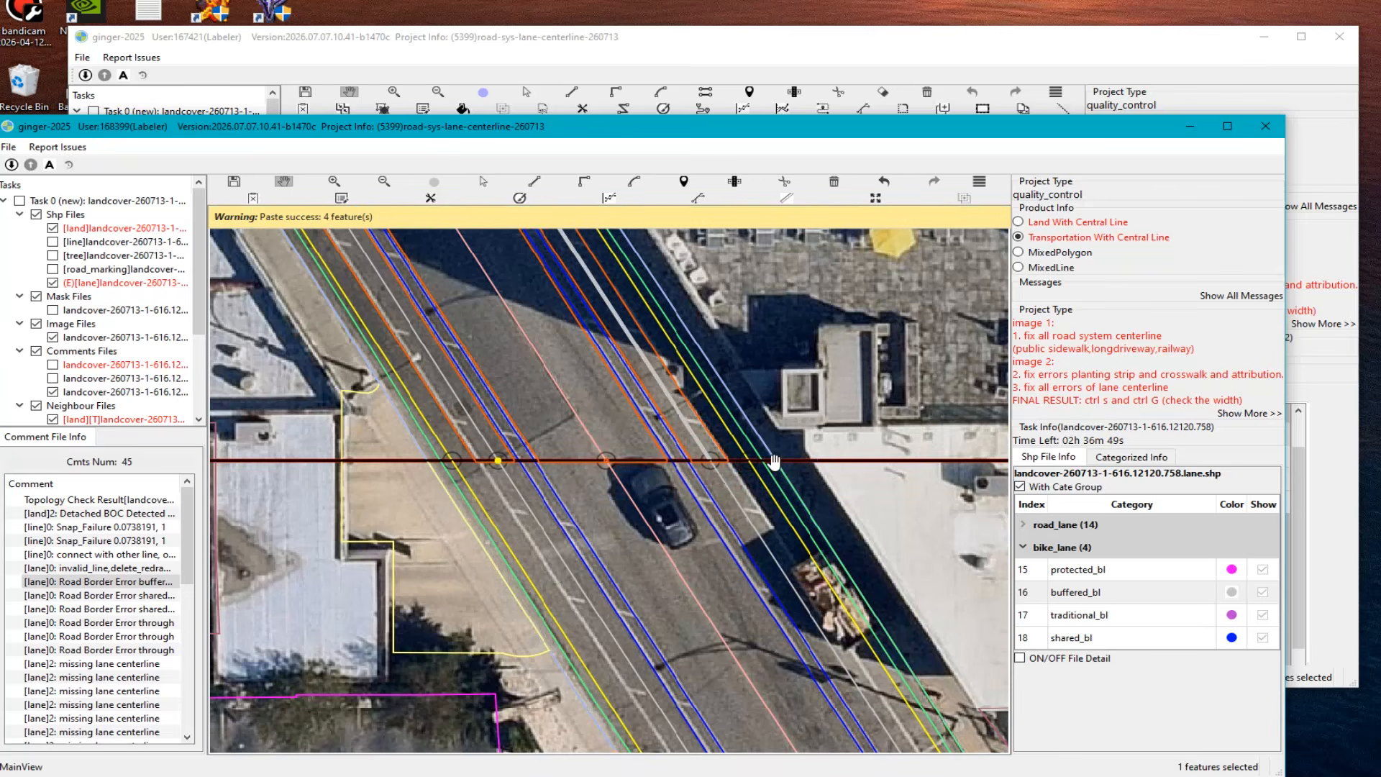
Step: Open the first shared-lane road border error and delete the misaligned shared_bl line above the border
{"action": "left_click", "coordinate": [99, 596]}
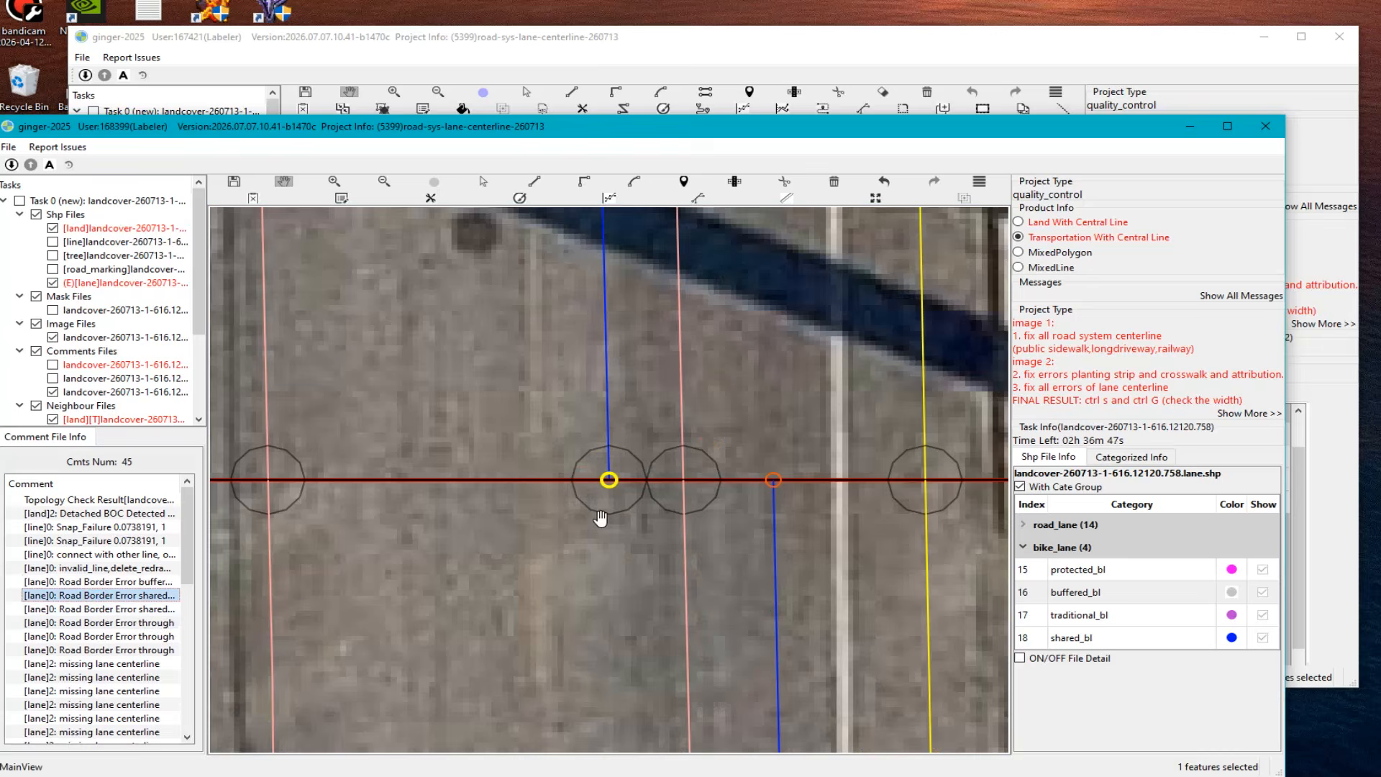
{"action": "scroll", "coordinate": [636, 517], "scroll_direction": "down", "scroll_amount": 2}
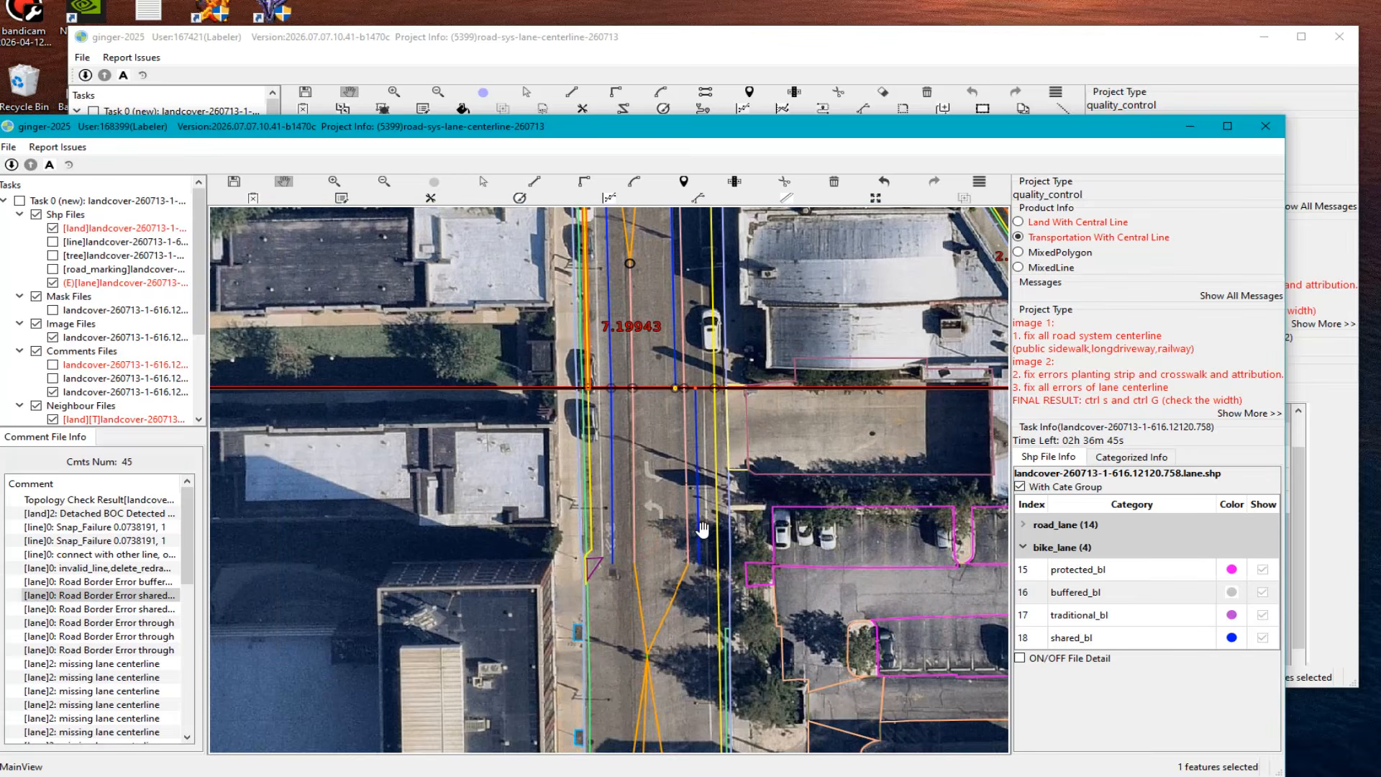
{"action": "key", "text": "Escape"}
{"action": "mouse_move", "coordinate": [725, 464]}
{"action": "left_click_drag", "start_coordinate": [668, 353], "coordinate": [659, 487]}
{"action": "scroll", "coordinate": [659, 487], "scroll_direction": "up", "scroll_amount": 1}
{"action": "scroll", "coordinate": [659, 488], "scroll_direction": "up", "scroll_amount": 1}
{"action": "key", "text": "Escape"}
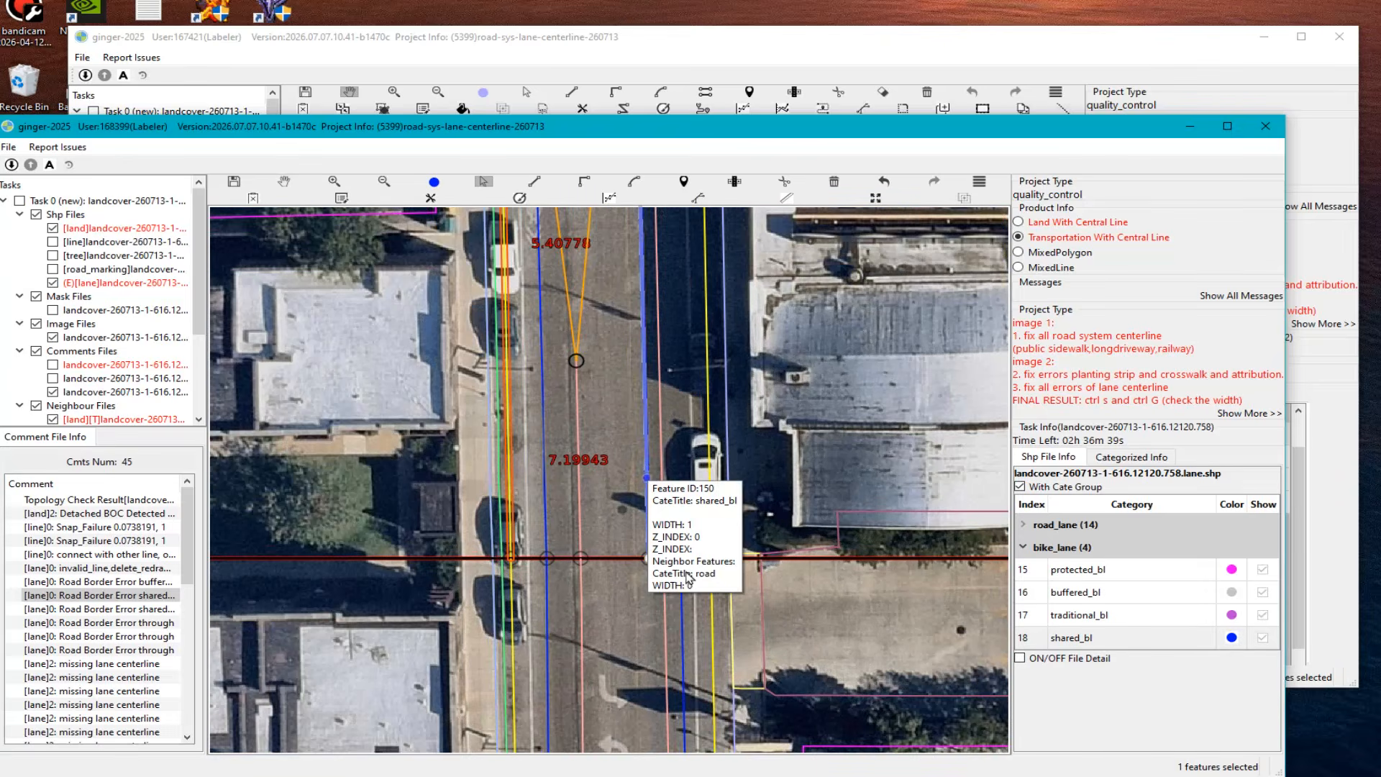
Step: Draw a new shared_bl line about 61 m long from the neighbouring line's border endpoint up to the intersection
{"action": "left_click", "coordinate": [684, 572]}
{"action": "key", "text": "l"}
{"action": "left_click_drag", "start_coordinate": [690, 345], "coordinate": [743, 559]}
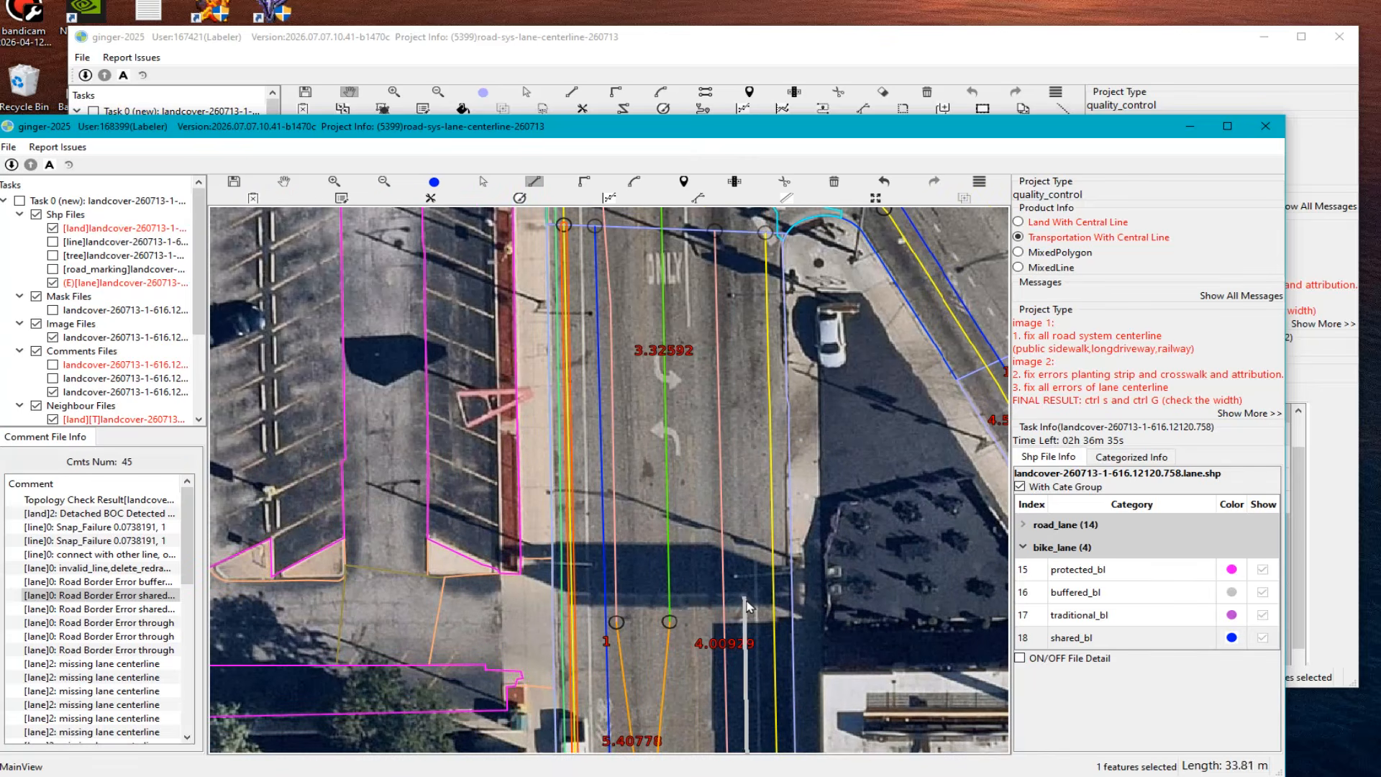
{"action": "left_click", "coordinate": [734, 230]}
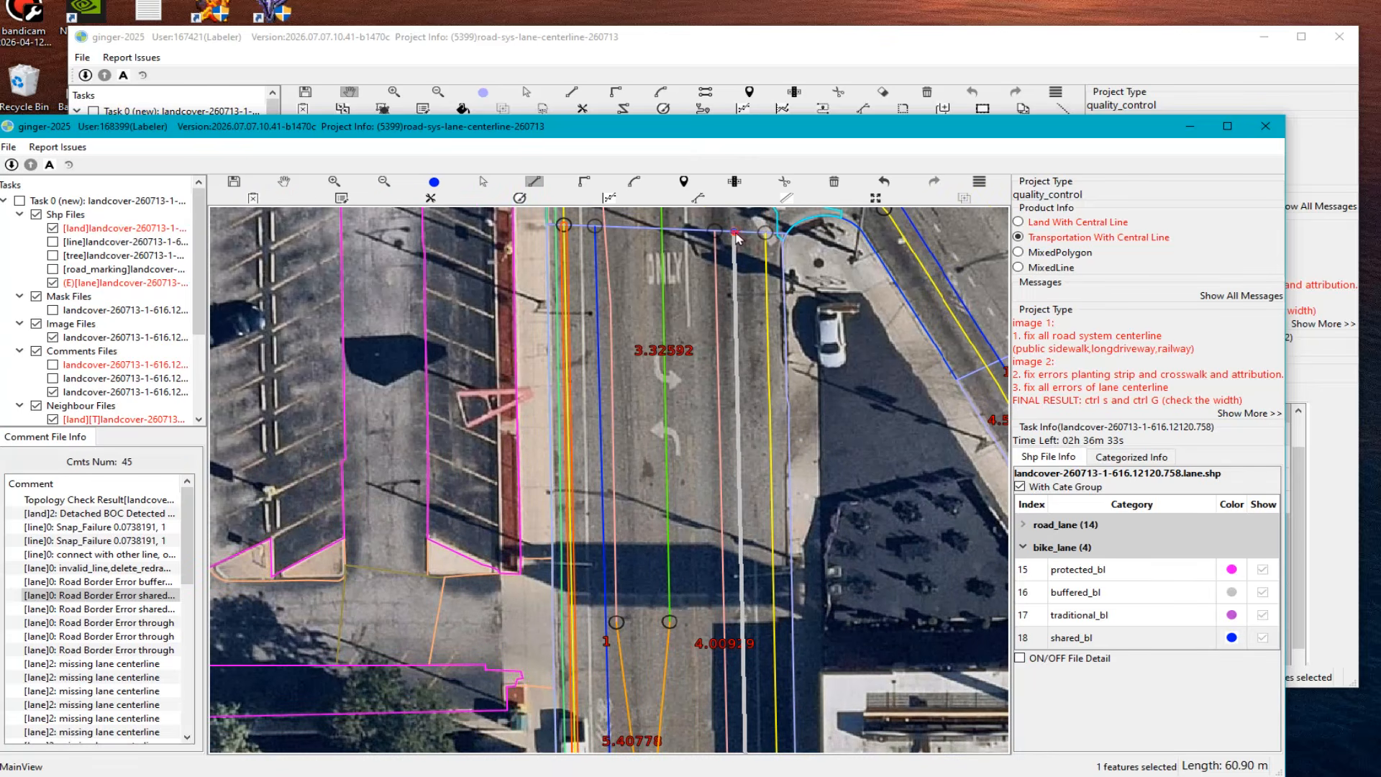
{"action": "key", "text": "Return"}
Step: Transfer the neighbouring shared_bl line's attributes to the new line at the border crossing
{"action": "scroll", "coordinate": [763, 561], "scroll_direction": "up", "scroll_amount": 3}
{"action": "left_click_drag", "start_coordinate": [766, 554], "coordinate": [772, 619]}
{"action": "key", "text": "Escape"}
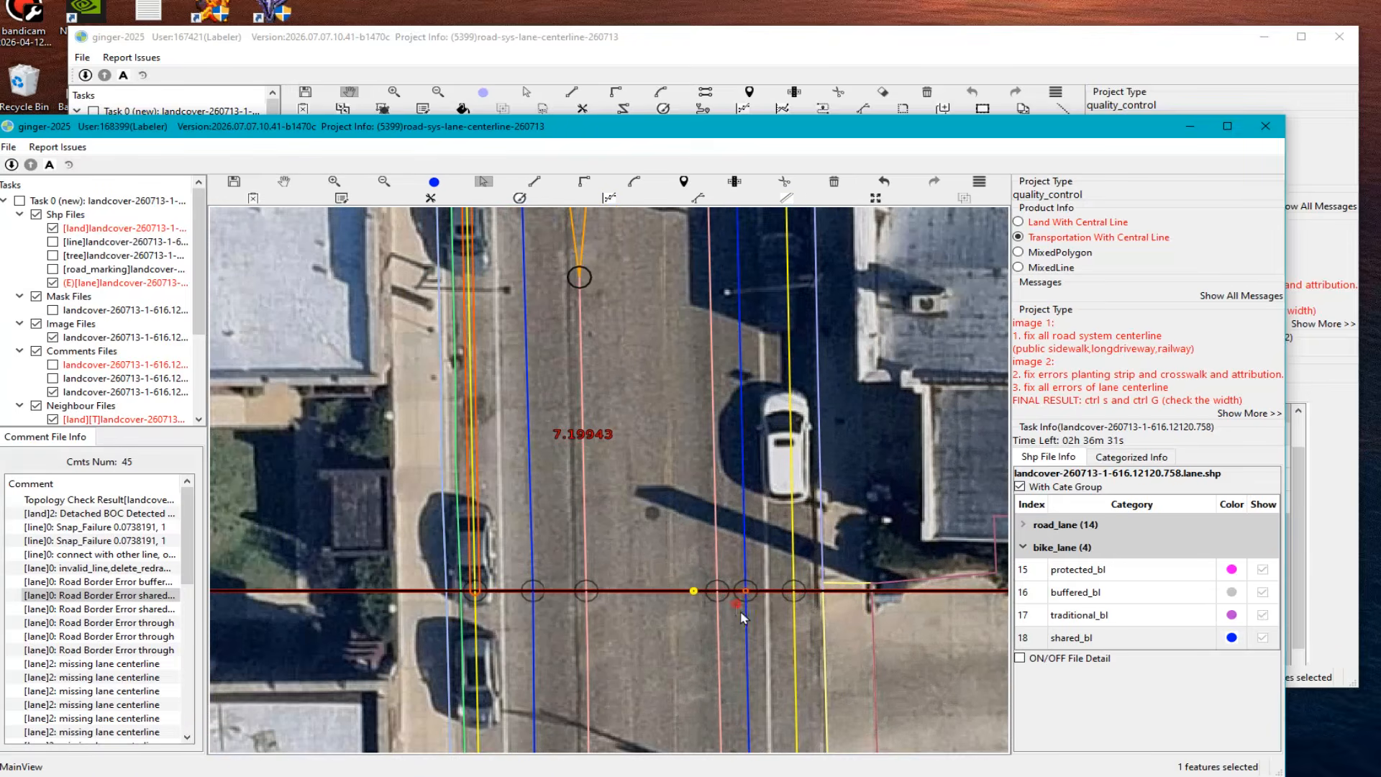
{"action": "key", "text": "ctrl+v"}
{"action": "left_click", "coordinate": [746, 573]}
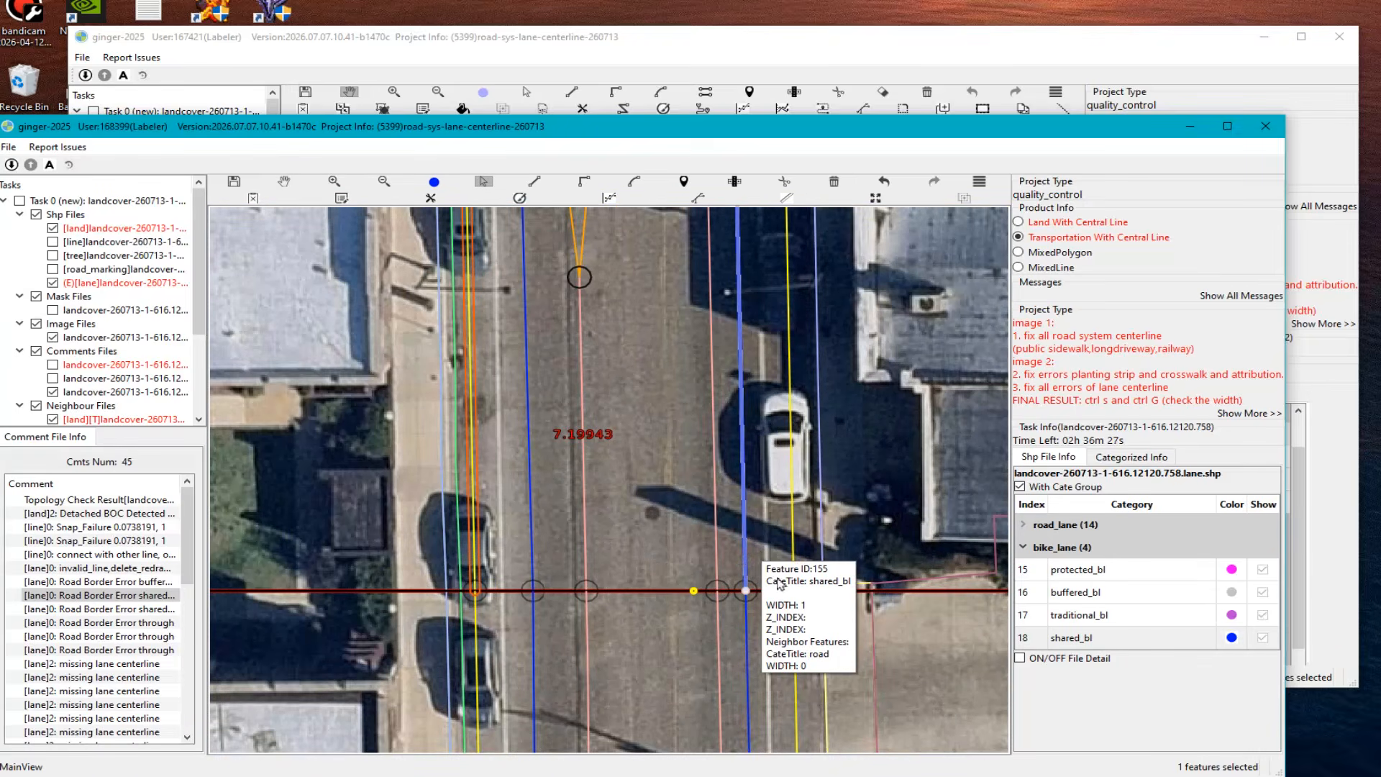
Step: Open the first through-lane road border error and delete the short through segment between the longer line and the border
{"action": "left_click", "coordinate": [101, 609]}
{"action": "scroll", "coordinate": [640, 585], "scroll_direction": "down", "scroll_amount": 2}
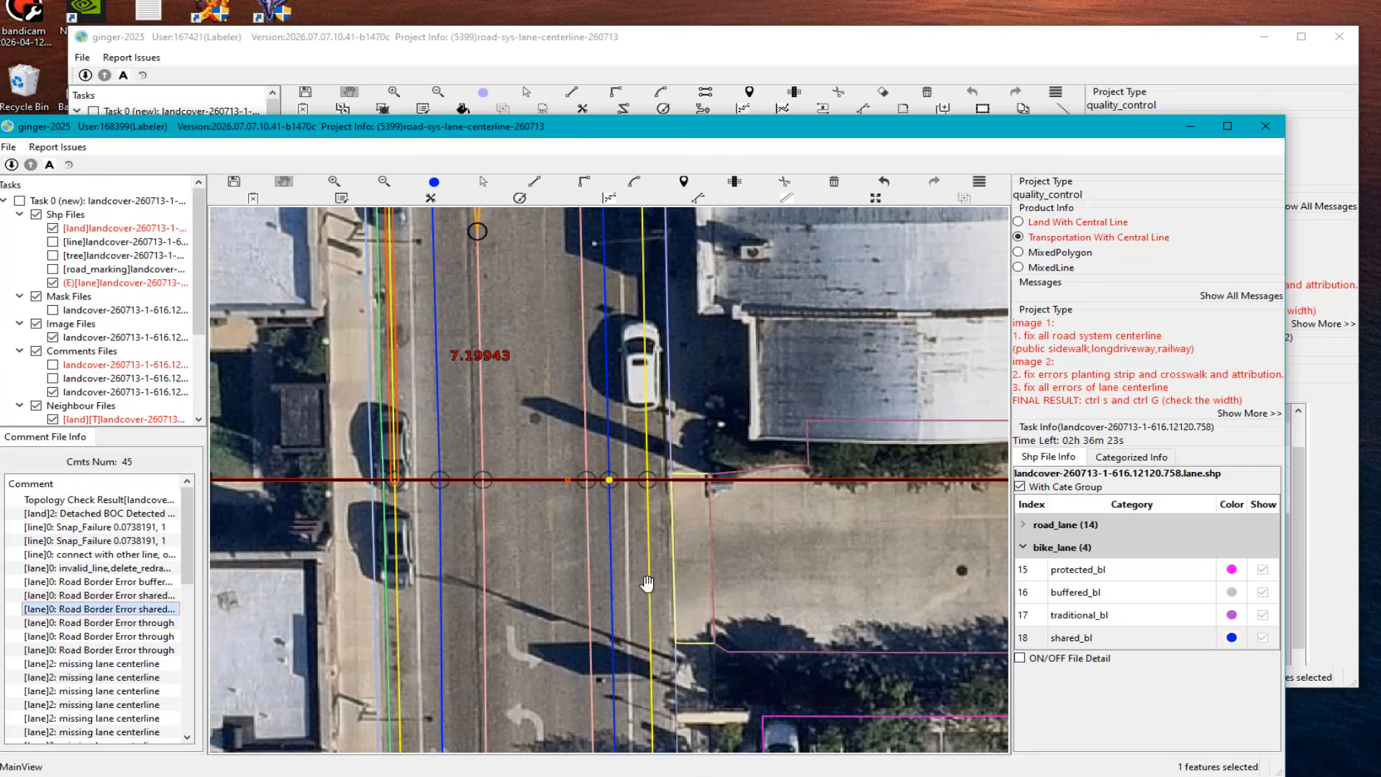
{"action": "left_click", "coordinate": [86, 623]}
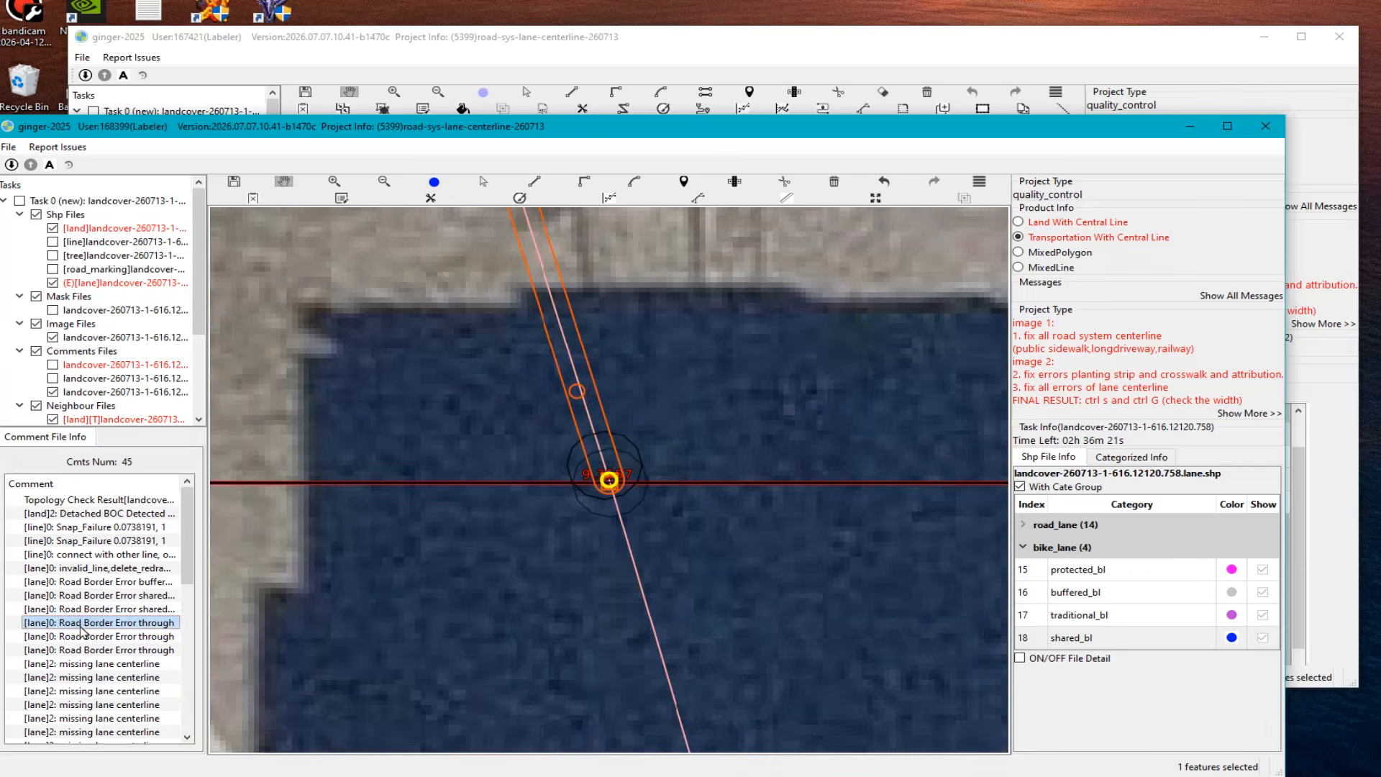
{"action": "mouse_move", "coordinate": [646, 513]}
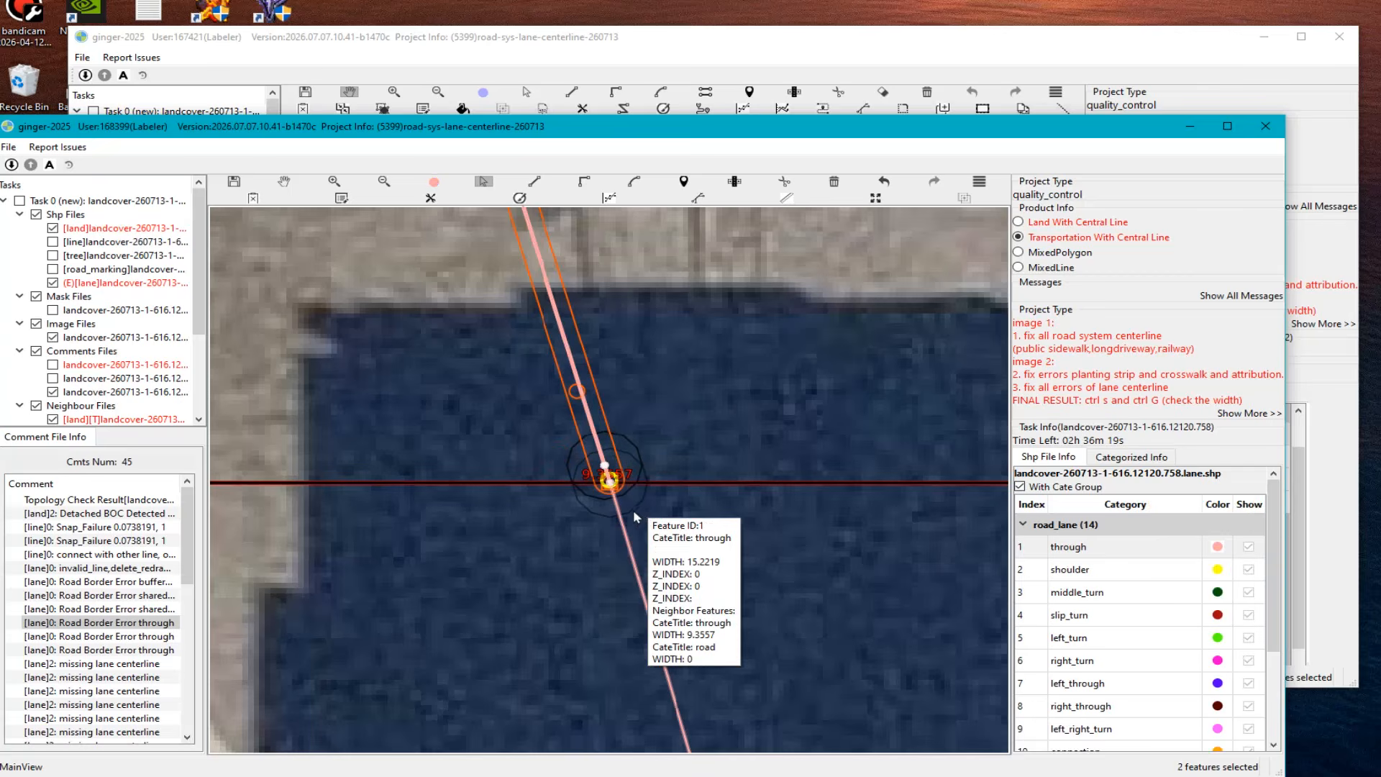
{"action": "scroll", "coordinate": [619, 482], "scroll_direction": "up", "scroll_amount": 3}
{"action": "left_click", "coordinate": [626, 482]}
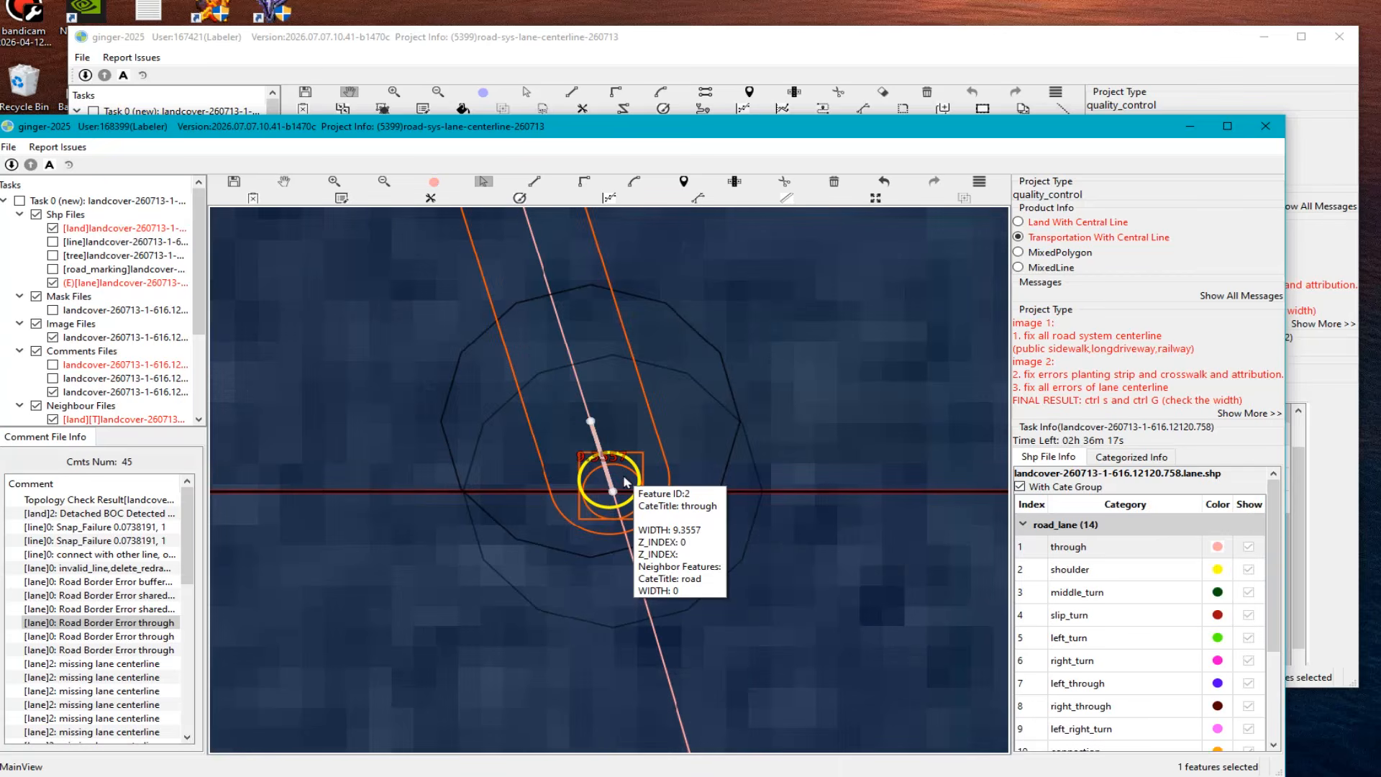
{"action": "scroll", "coordinate": [626, 482], "scroll_direction": "down", "scroll_amount": 1}
{"action": "left_click_drag", "start_coordinate": [721, 605], "coordinate": [754, 711]}
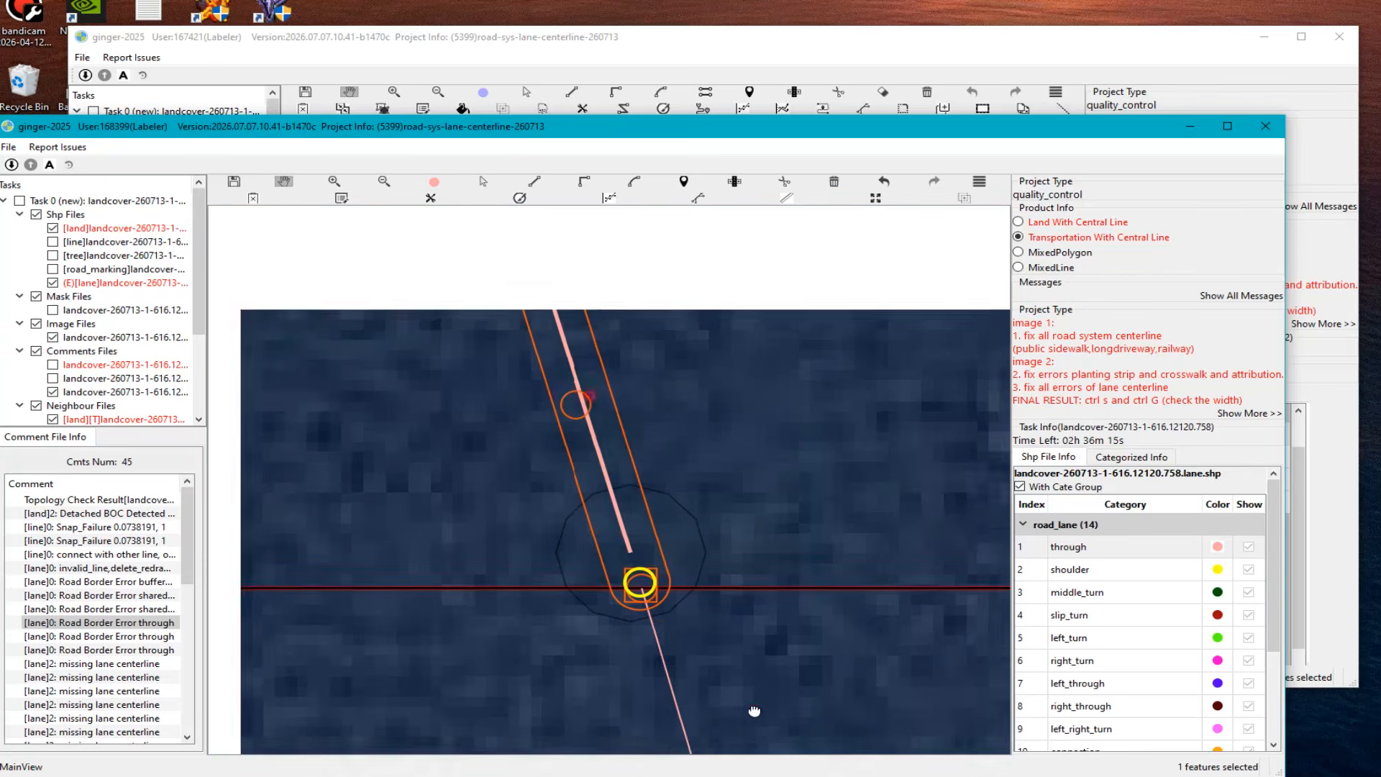
Step: Extend the through line's end to the neighbouring line's endpoint on the border and copy the neighbour's attributes onto it
{"action": "left_click_drag", "start_coordinate": [602, 440], "coordinate": [620, 308]}
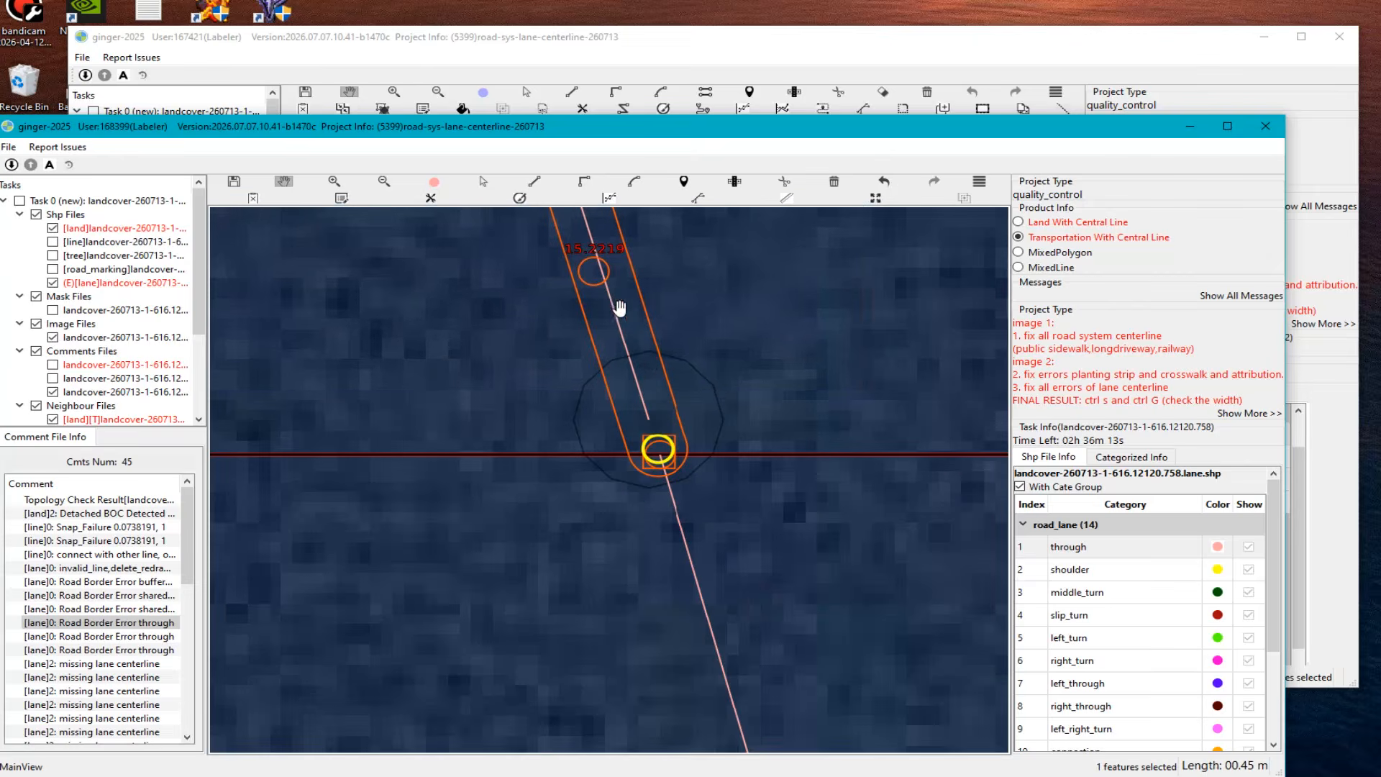
{"action": "key", "text": "Escape"}
{"action": "left_click_drag", "start_coordinate": [649, 417], "coordinate": [659, 452]}
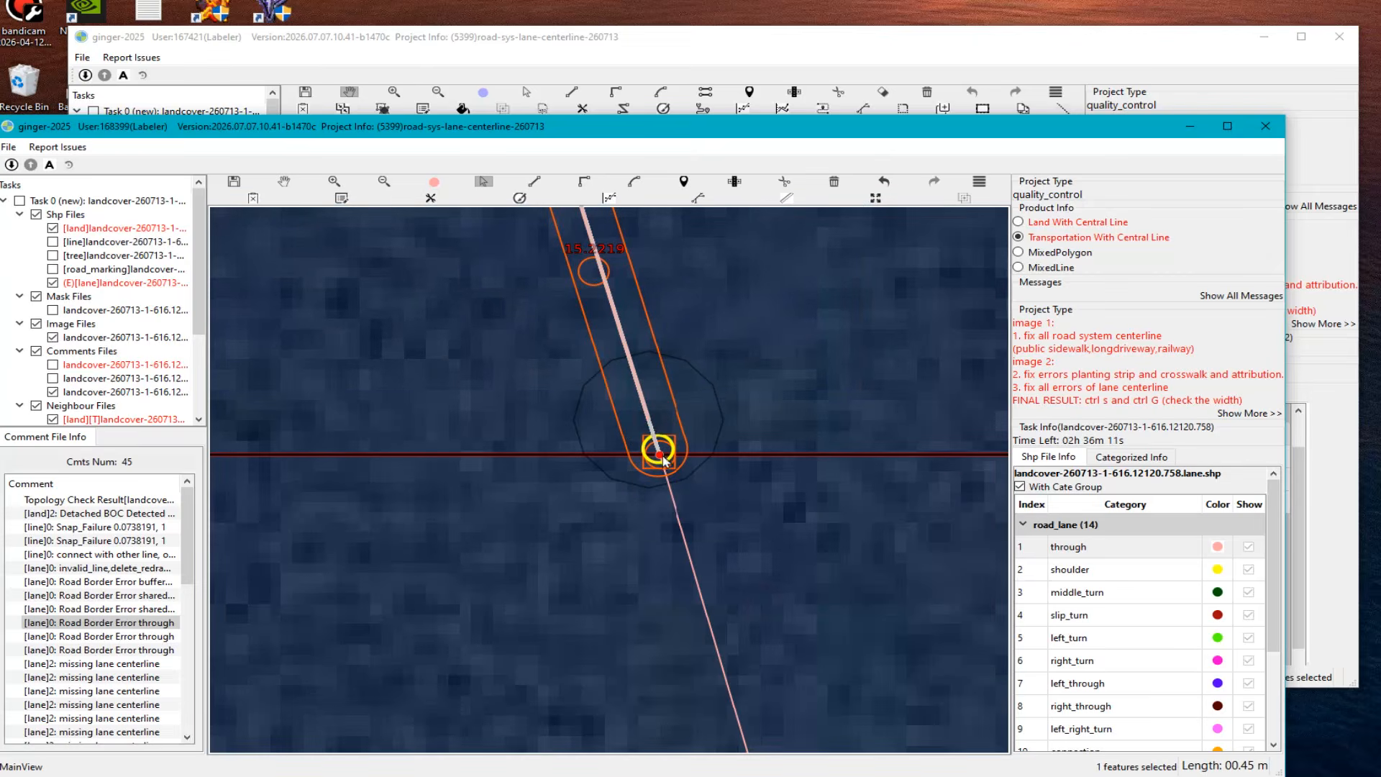
{"action": "left_click", "coordinate": [631, 410]}
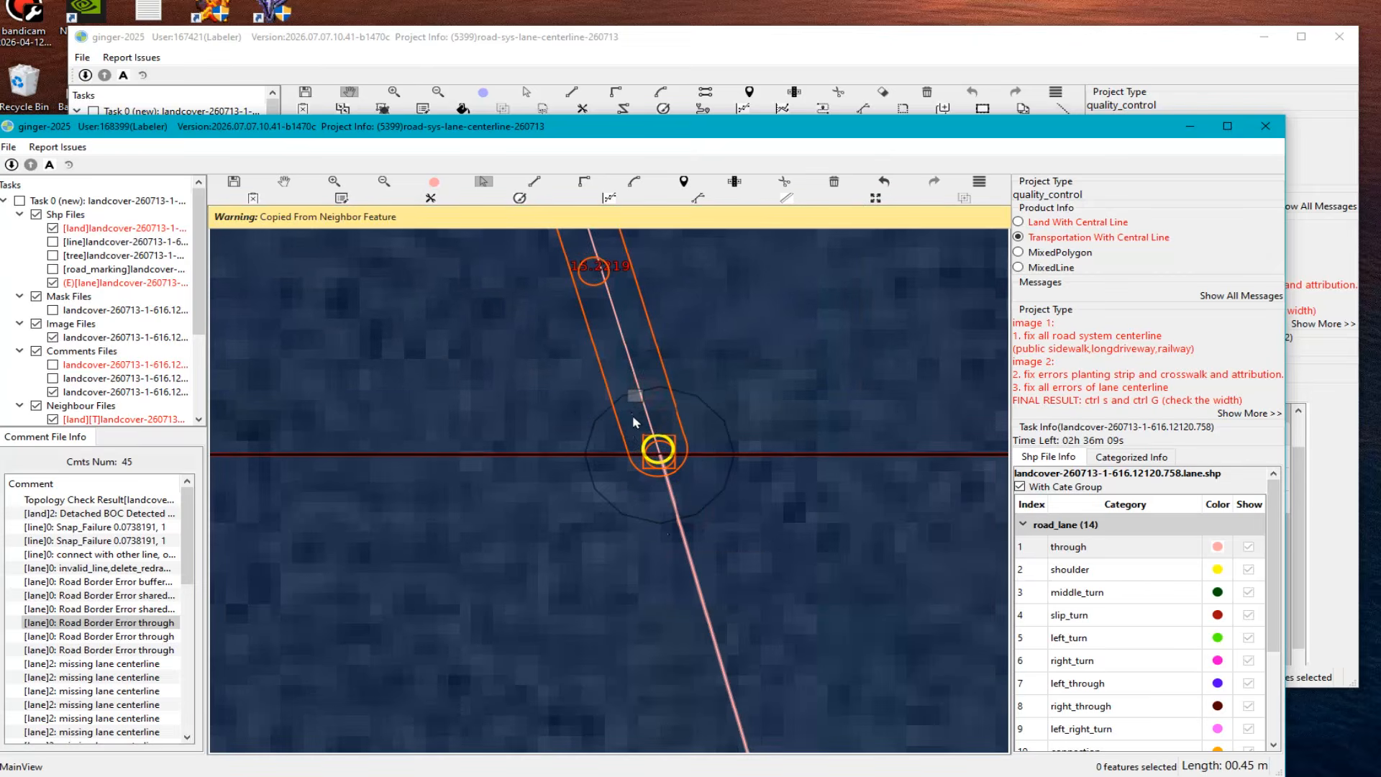
Step: Review the two remaining through-lane road border errors and rerun the topology check to refresh the comments
{"action": "left_click", "coordinate": [108, 636]}
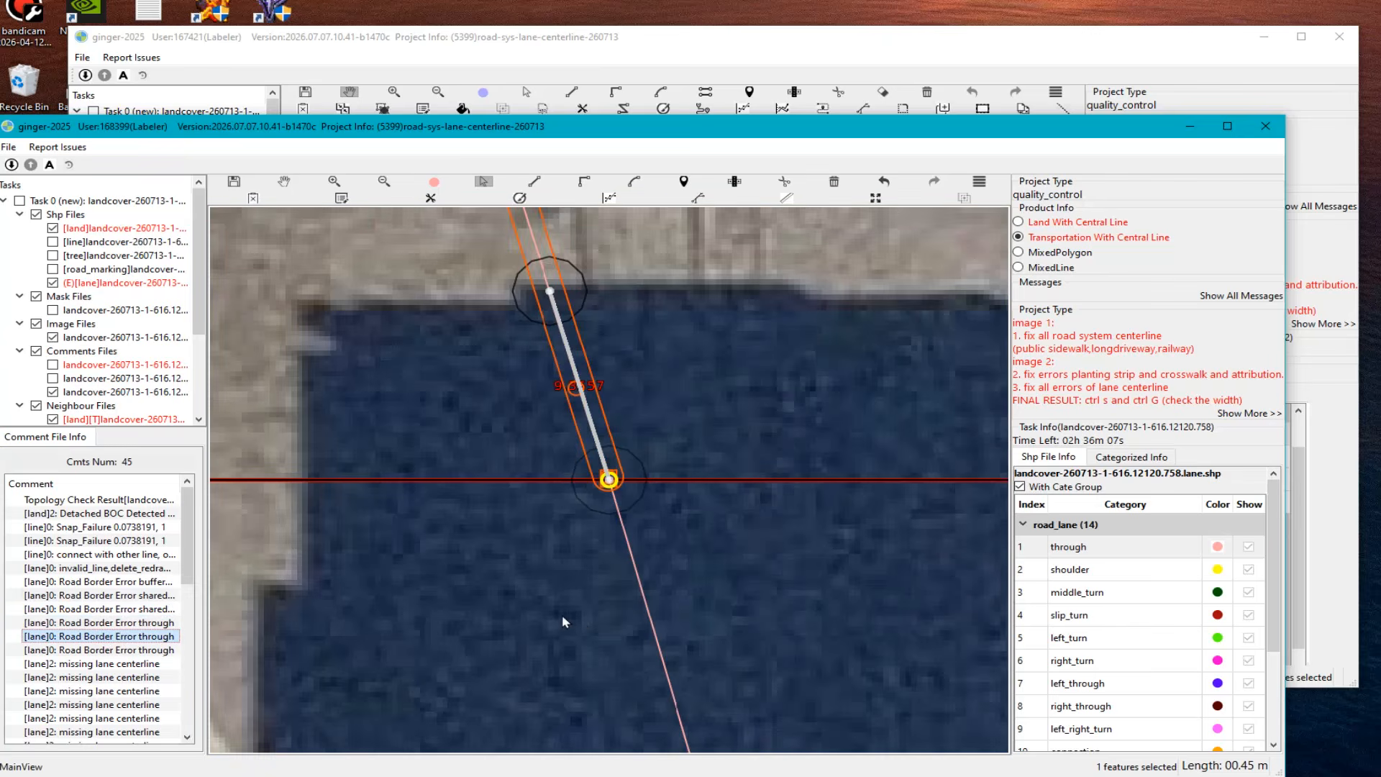
{"action": "key", "text": "Down"}
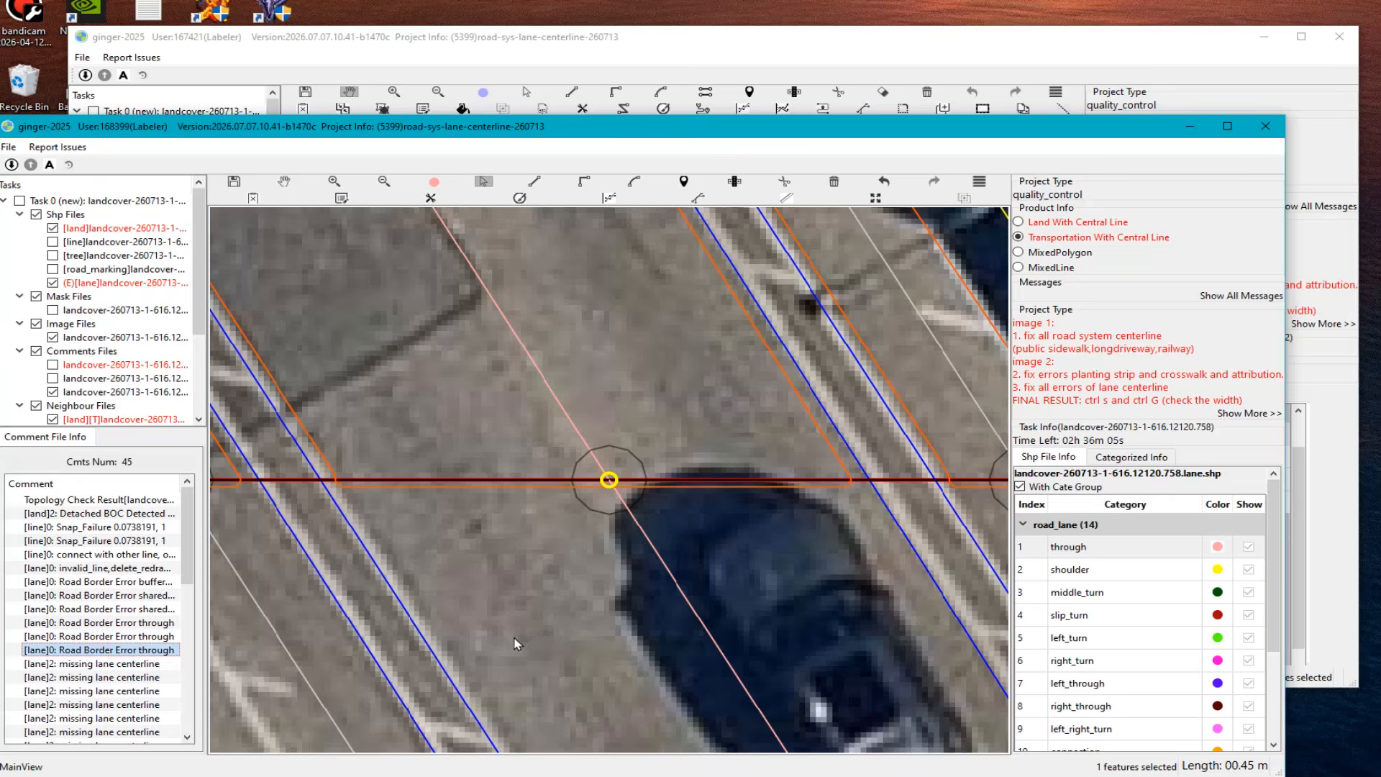
{"action": "scroll", "coordinate": [517, 642], "scroll_direction": "down", "scroll_amount": 5}
{"action": "scroll", "coordinate": [144, 633], "scroll_direction": "down", "scroll_amount": 3}
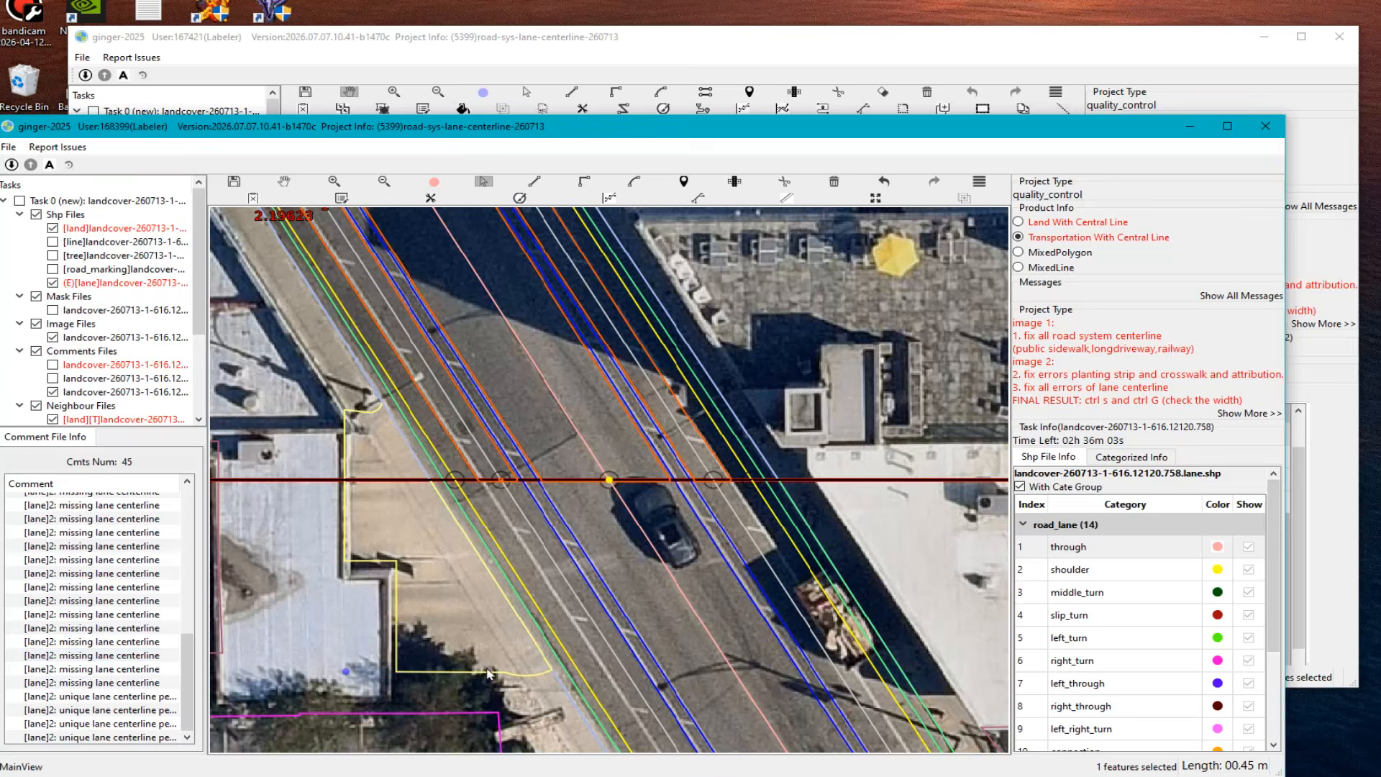
{"action": "scroll", "coordinate": [488, 674], "scroll_direction": "down", "scroll_amount": 2}
{"action": "key", "text": "space"}
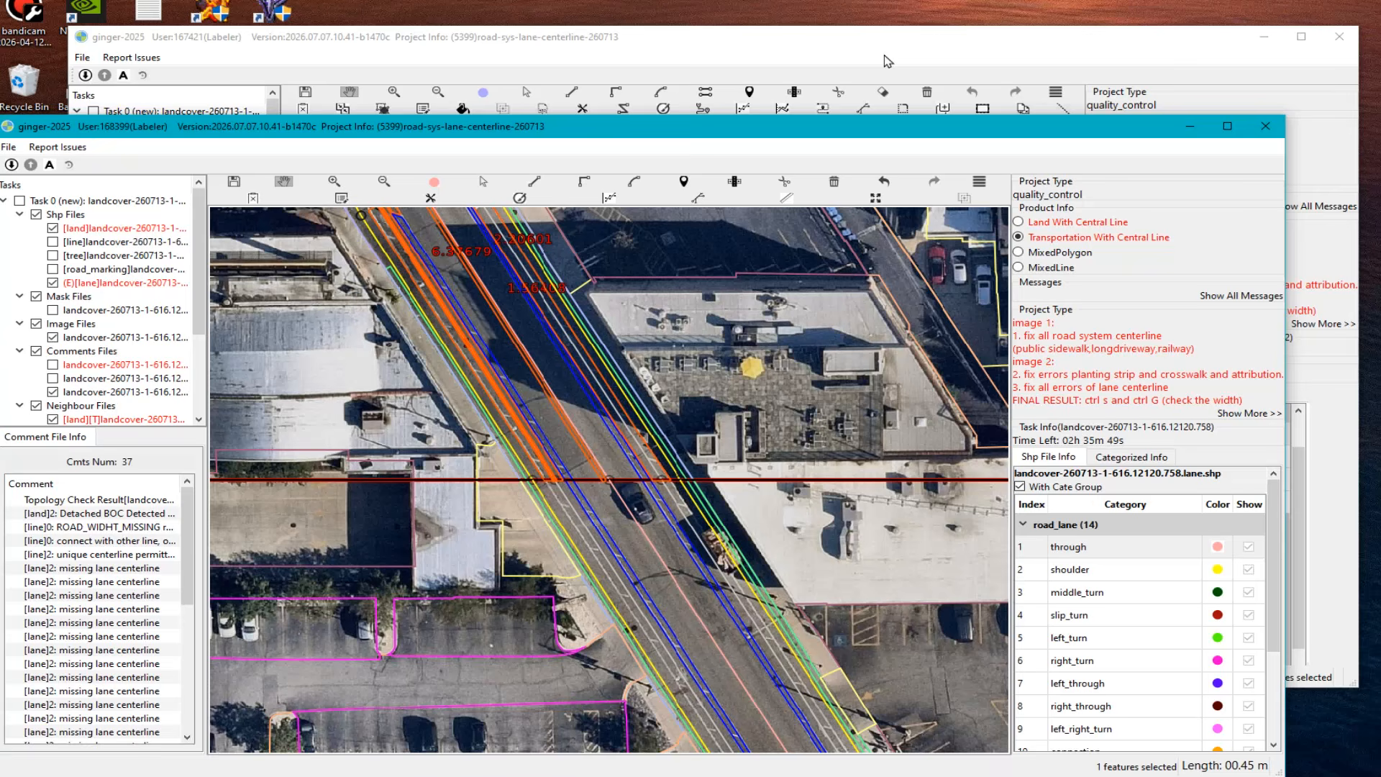
Step: Open the missing road width comment, select the buffered_bl line ending at the border, and paste the copied features
{"action": "left_click", "coordinate": [101, 527]}
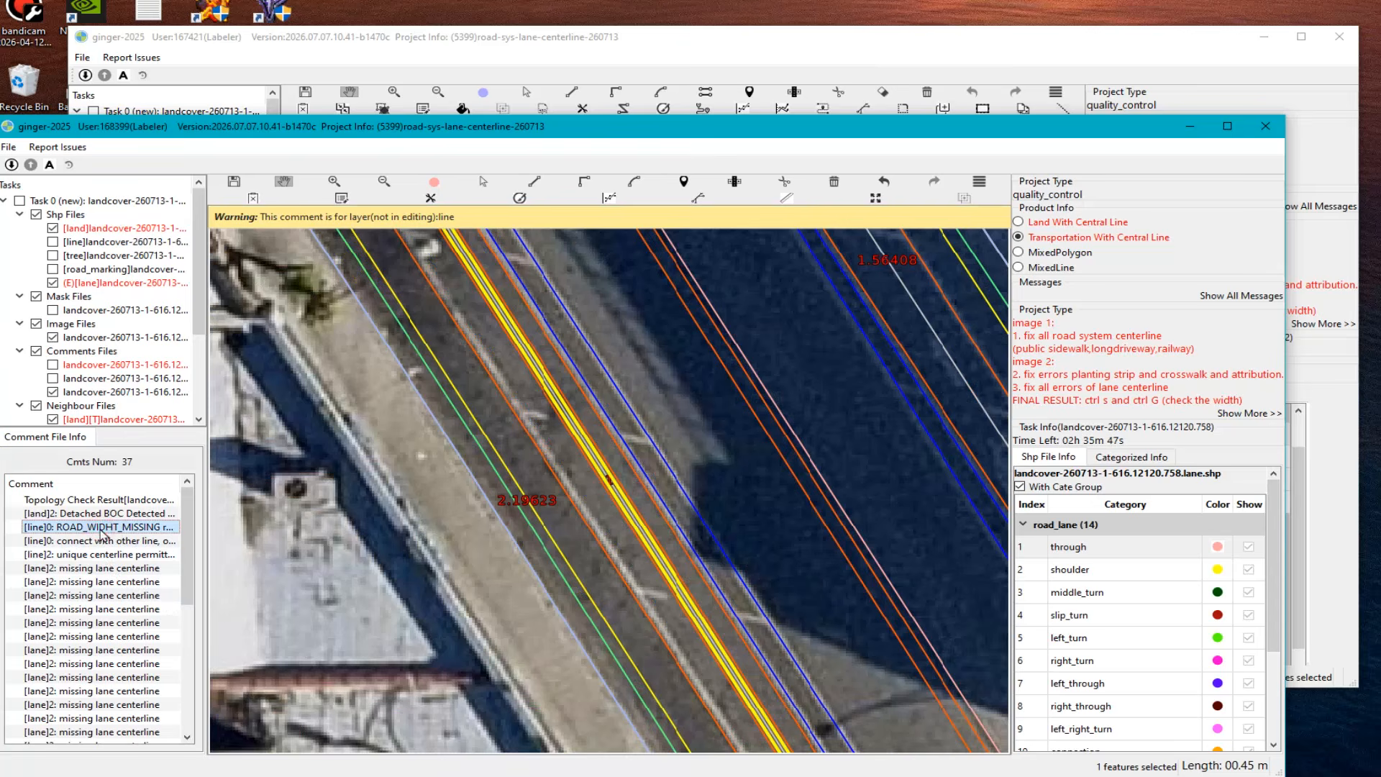
{"action": "scroll", "coordinate": [739, 536], "scroll_direction": "down", "scroll_amount": 3}
{"action": "scroll", "coordinate": [734, 533], "scroll_direction": "up", "scroll_amount": 3}
{"action": "key", "text": "ctrl+g"}
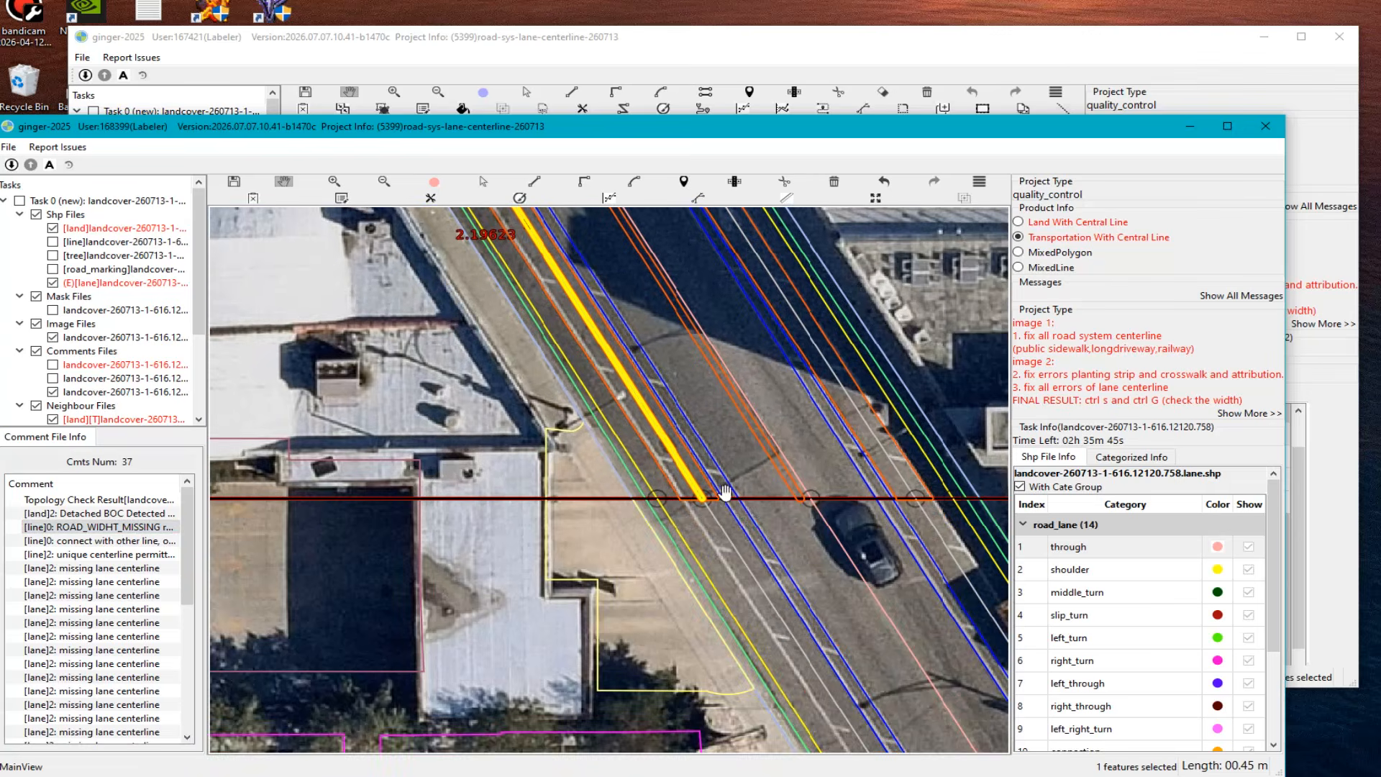
{"action": "key", "text": "Escape"}
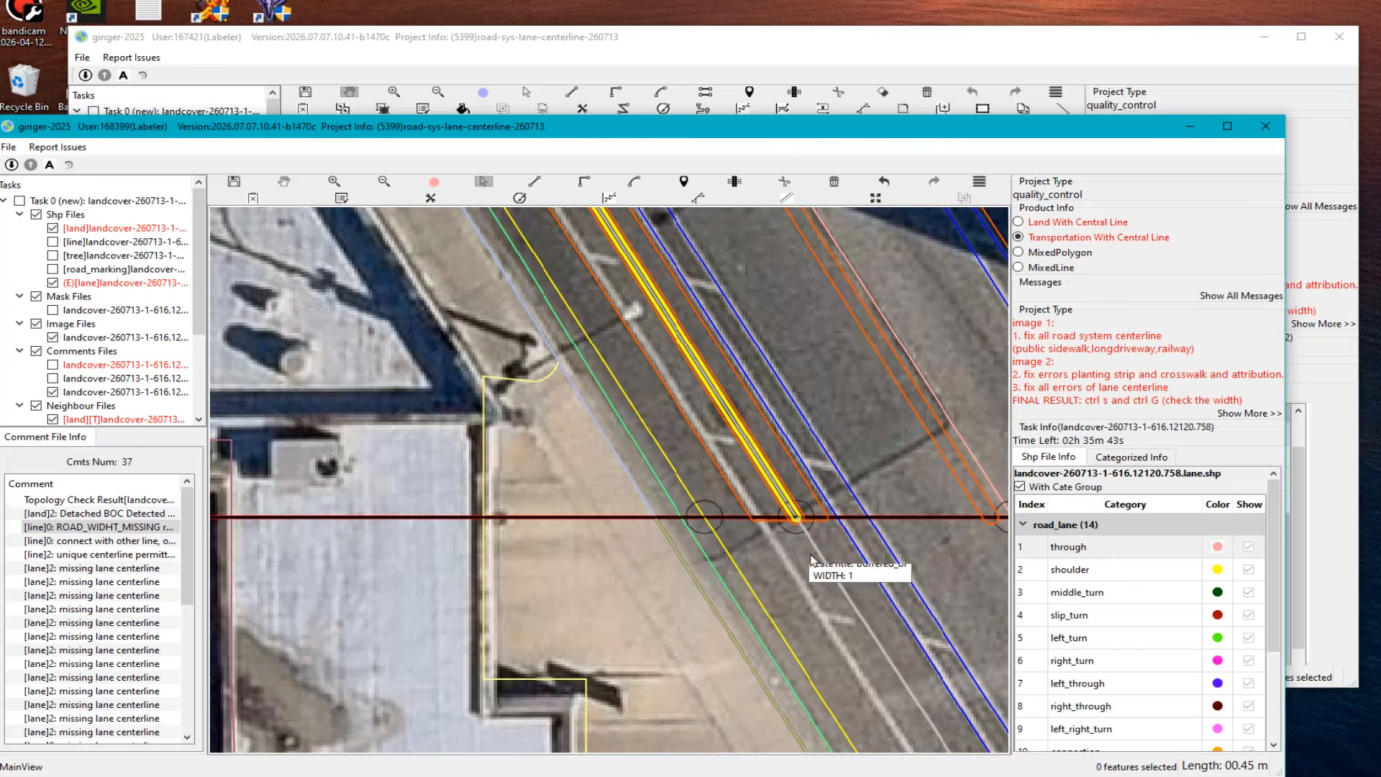
{"action": "left_click", "coordinate": [776, 487]}
{"action": "left_click", "coordinate": [817, 517]}
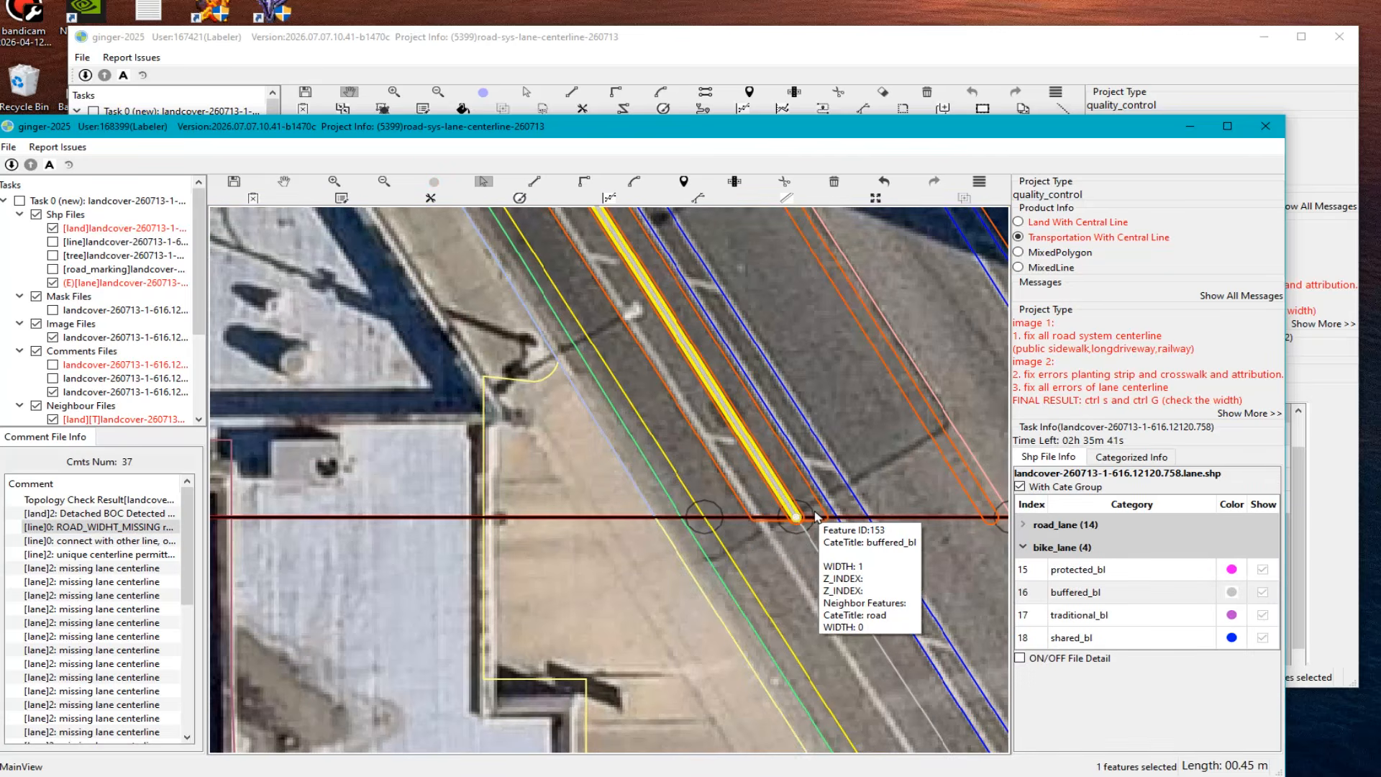
{"action": "key", "text": "ctrl+v"}
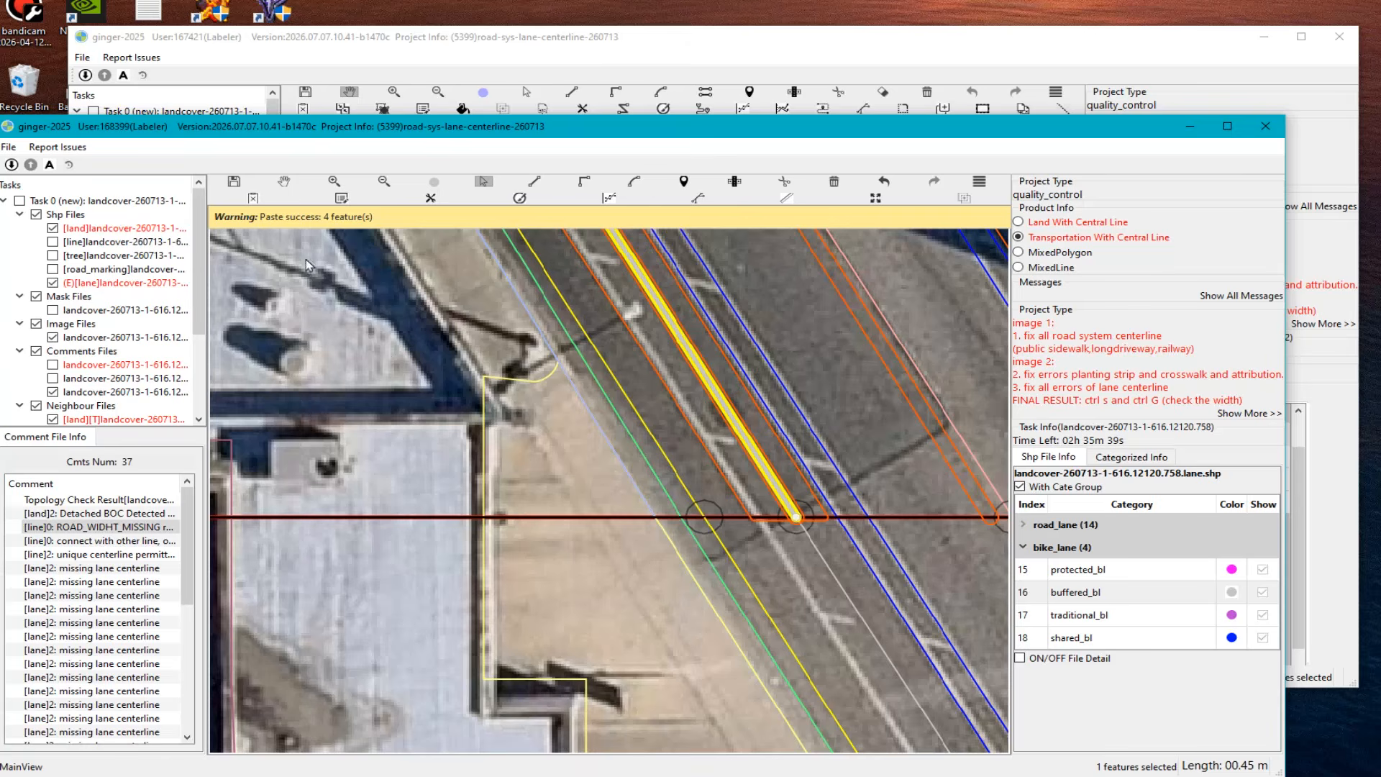
Step: Open the "connect with other line" comment and move the shared_bl and buffered_bl lines' common node up to the marking outline's edge
{"action": "left_click", "coordinate": [100, 541]}
{"action": "double_click", "coordinate": [105, 543]}
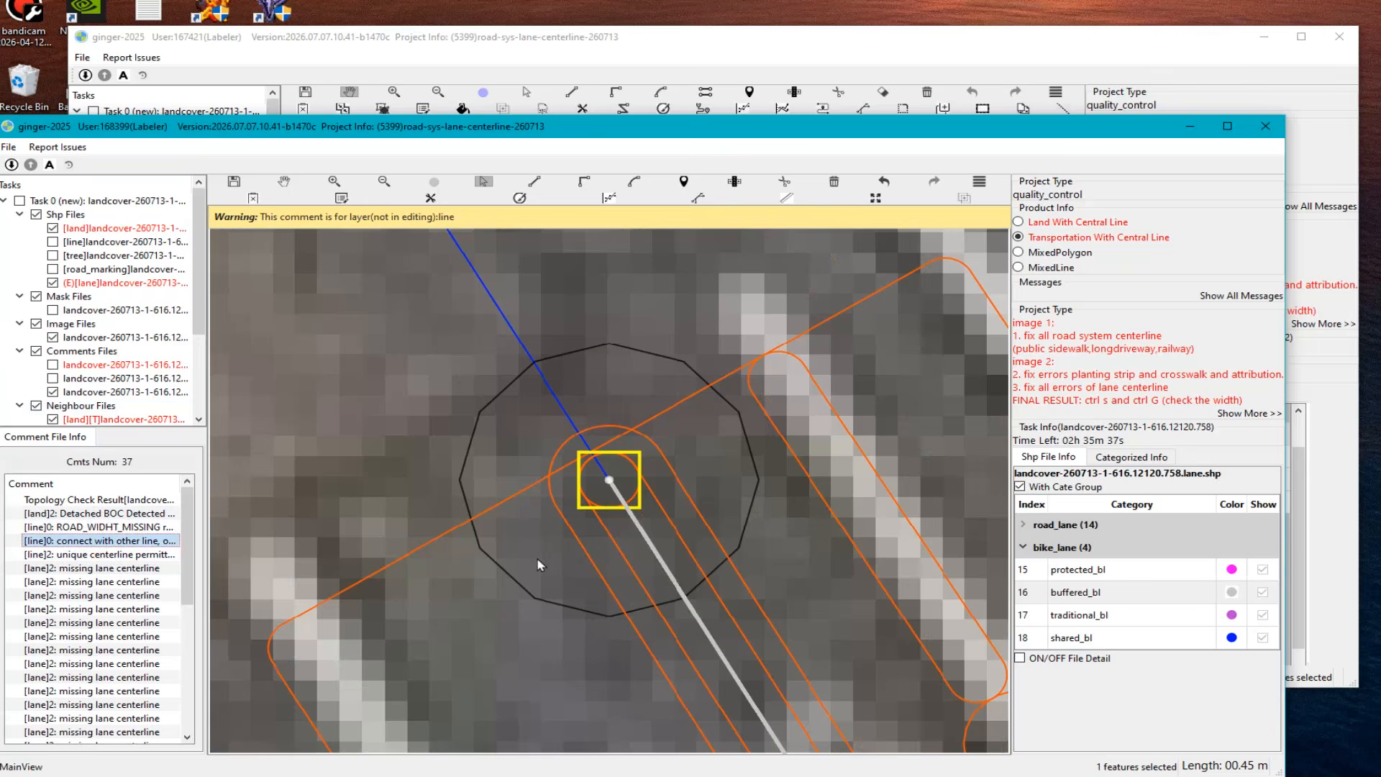
{"action": "scroll", "coordinate": [541, 565], "scroll_direction": "down", "scroll_amount": 2}
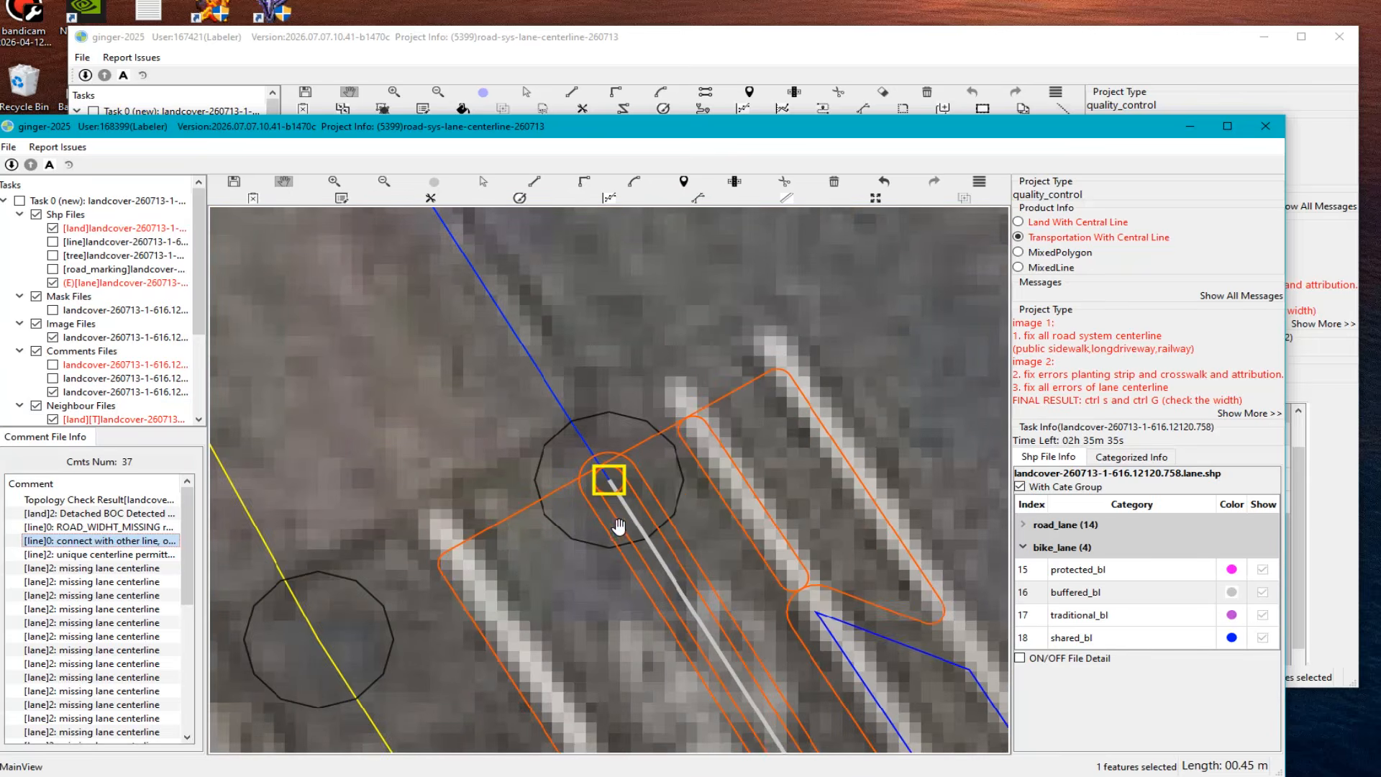
{"action": "scroll", "coordinate": [619, 528], "scroll_direction": "up", "scroll_amount": 3}
{"action": "key", "text": "s"}
{"action": "left_click", "coordinate": [617, 525]}
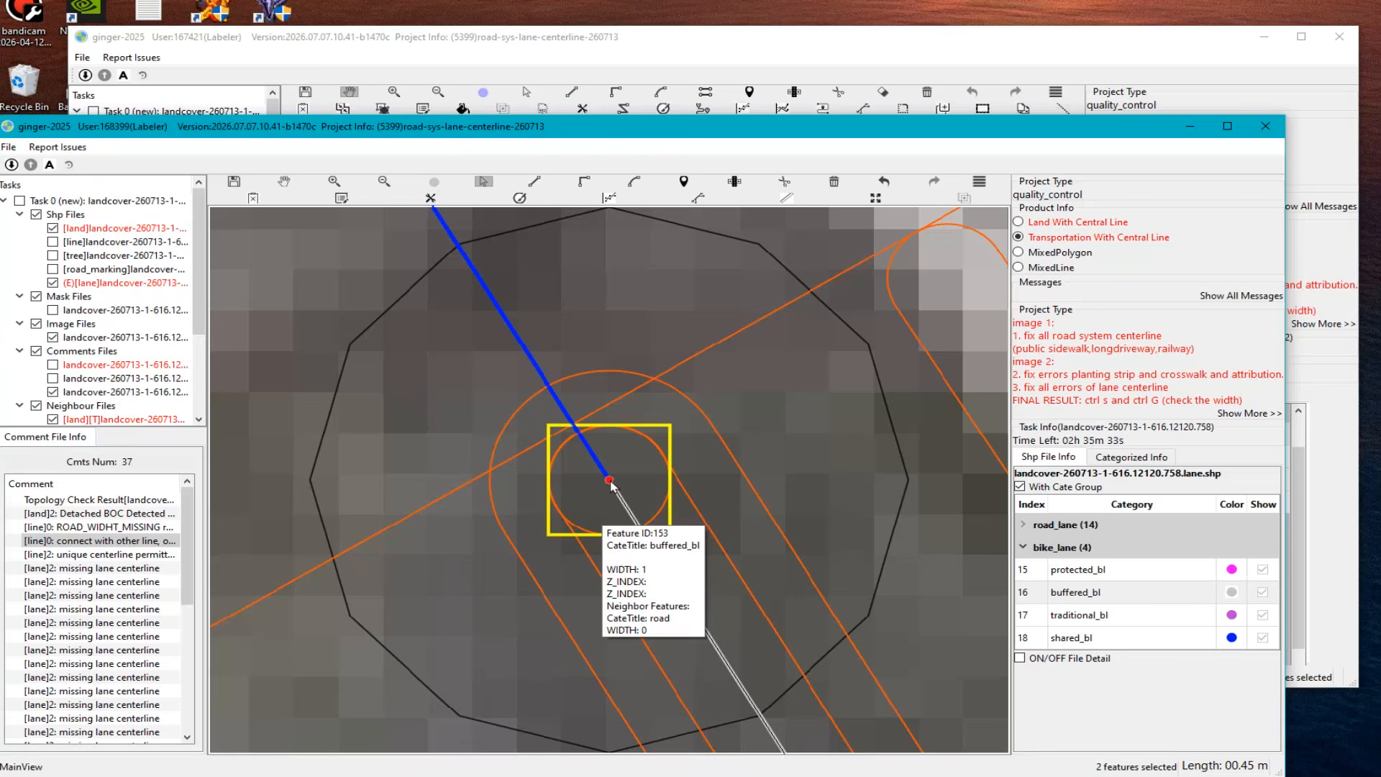
{"action": "left_click_drag", "start_coordinate": [610, 479], "coordinate": [581, 418]}
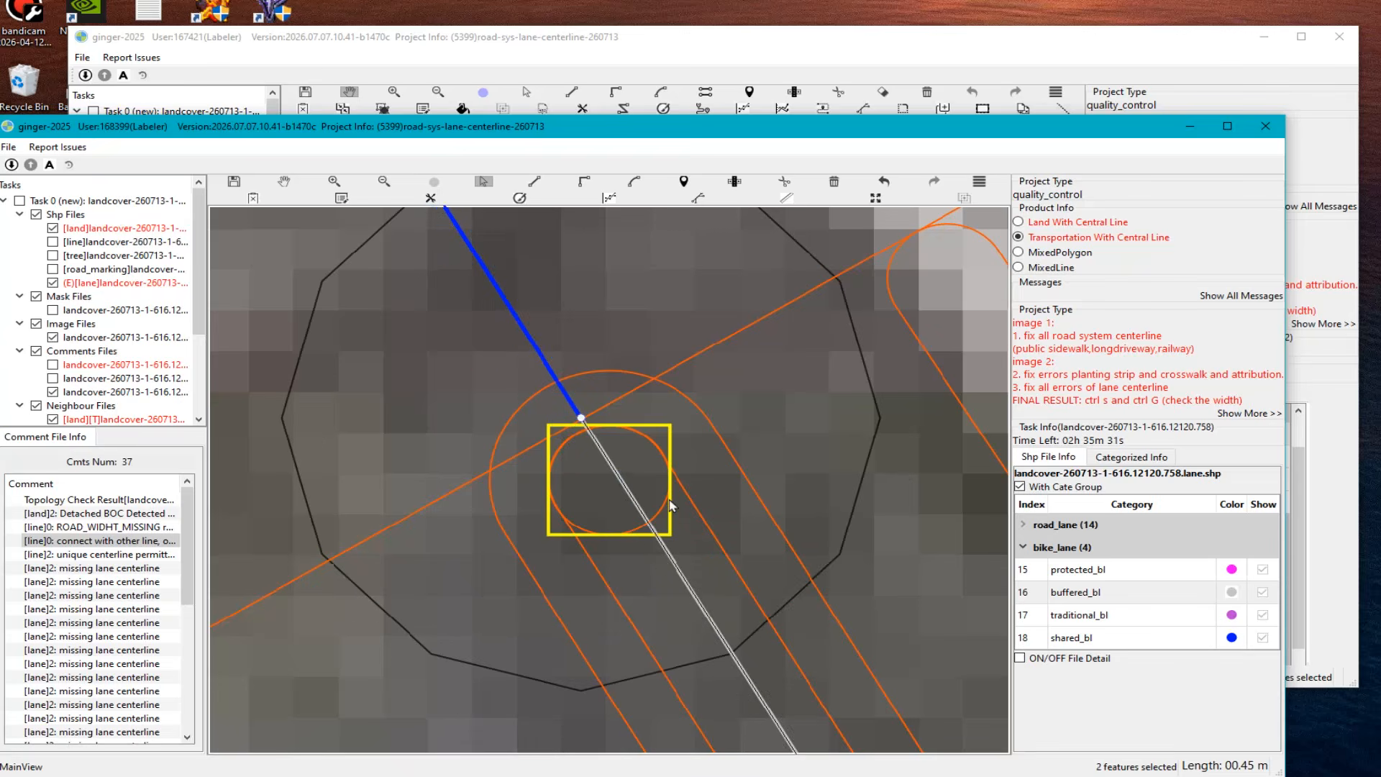
Step: Inspect how the shared_bl and buffered_bl lines connect at their common node
{"action": "left_click", "coordinate": [581, 419]}
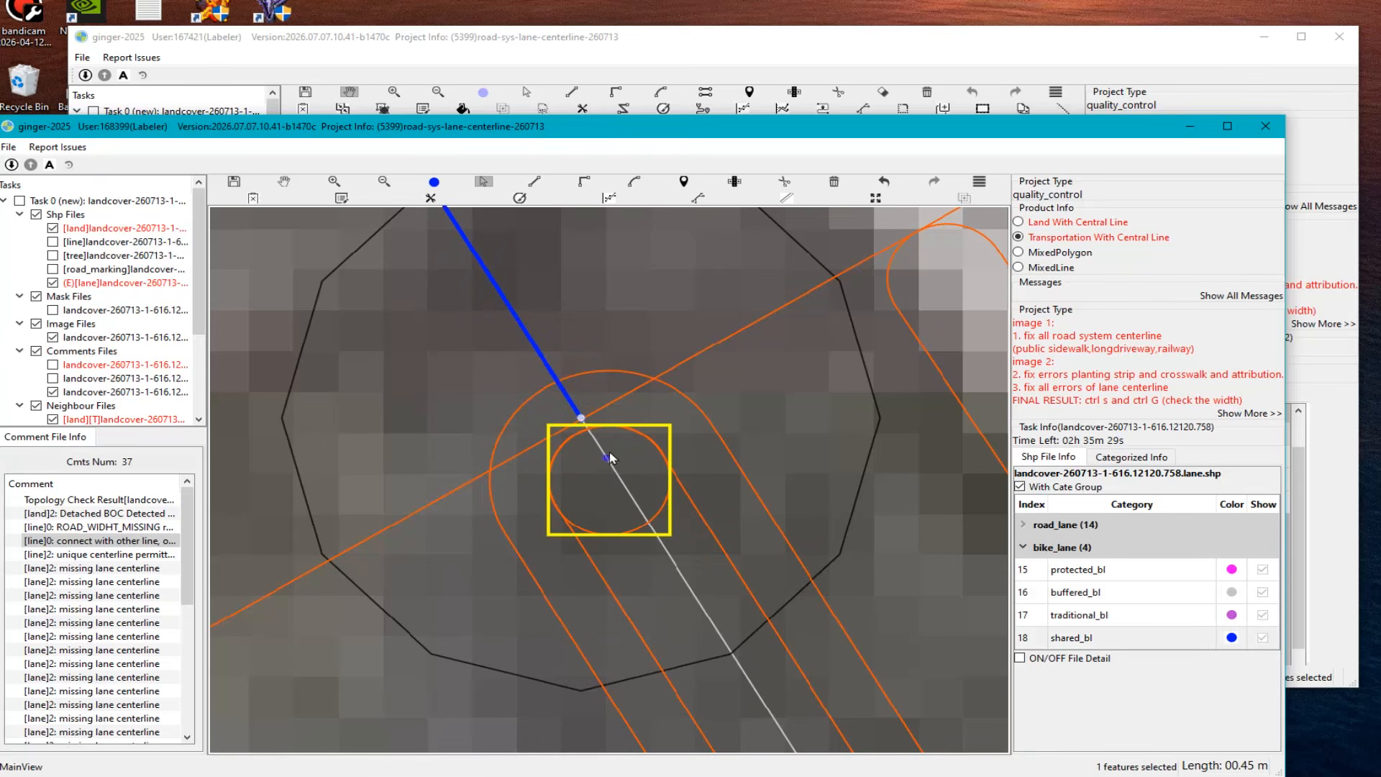
{"action": "left_click", "coordinate": [585, 424]}
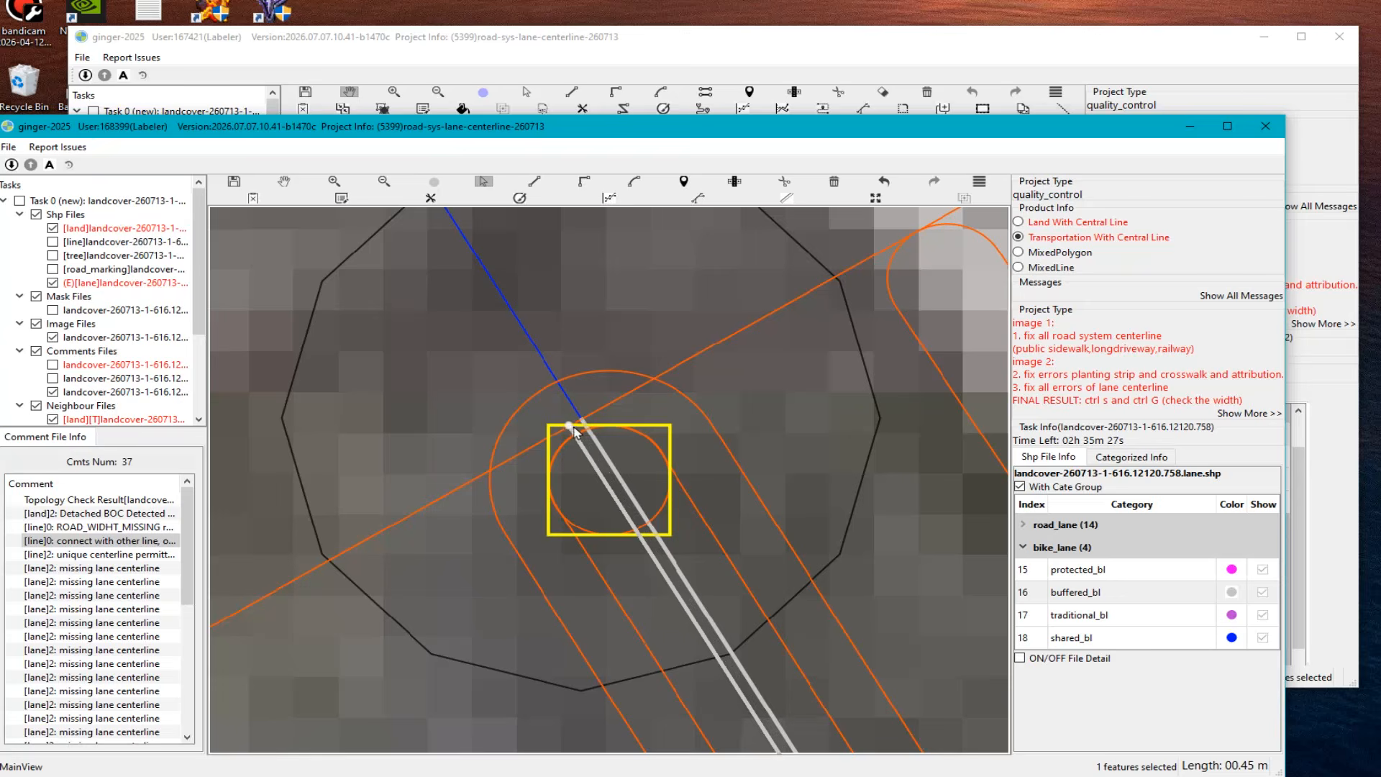
{"action": "scroll", "coordinate": [575, 430], "scroll_direction": "down", "scroll_amount": 2}
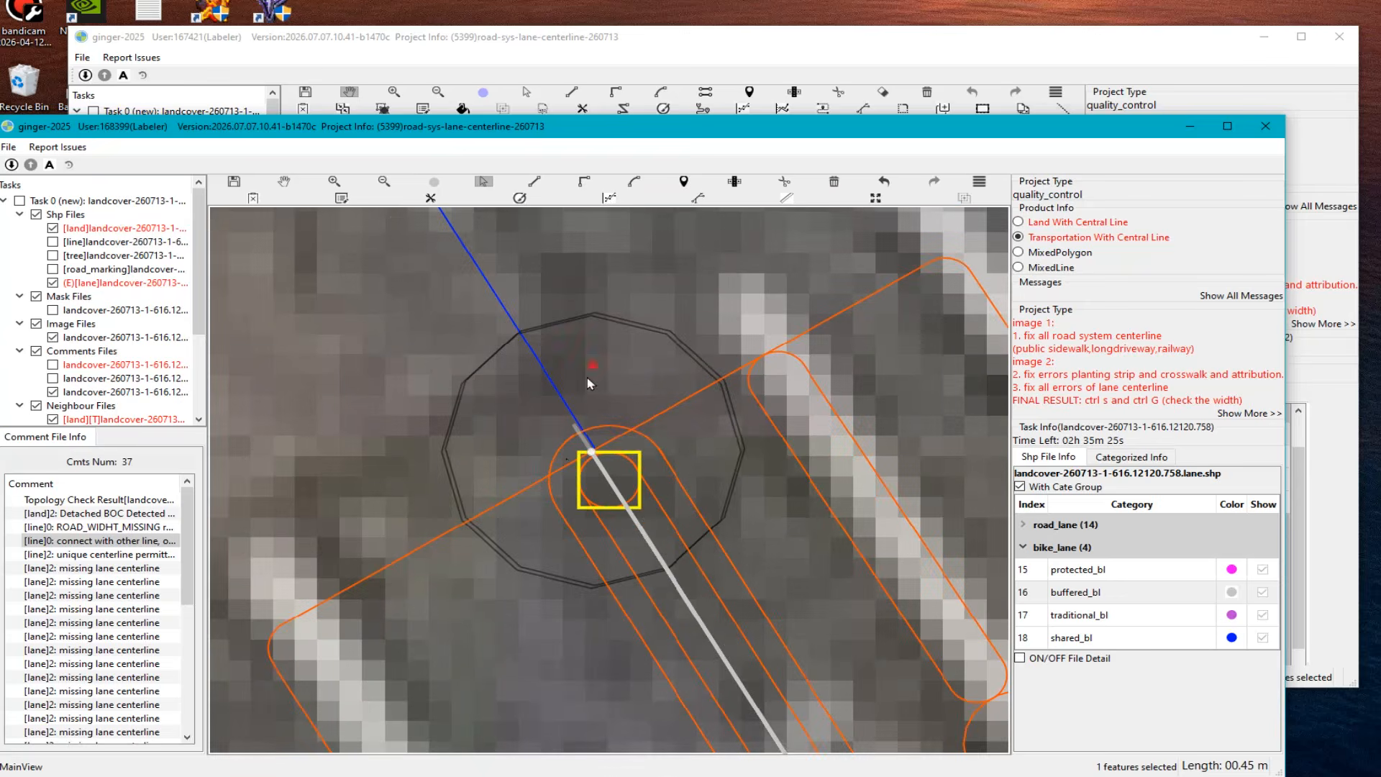
{"action": "left_click", "coordinate": [575, 464]}
{"action": "scroll", "coordinate": [628, 403], "scroll_direction": "up", "scroll_amount": 2}
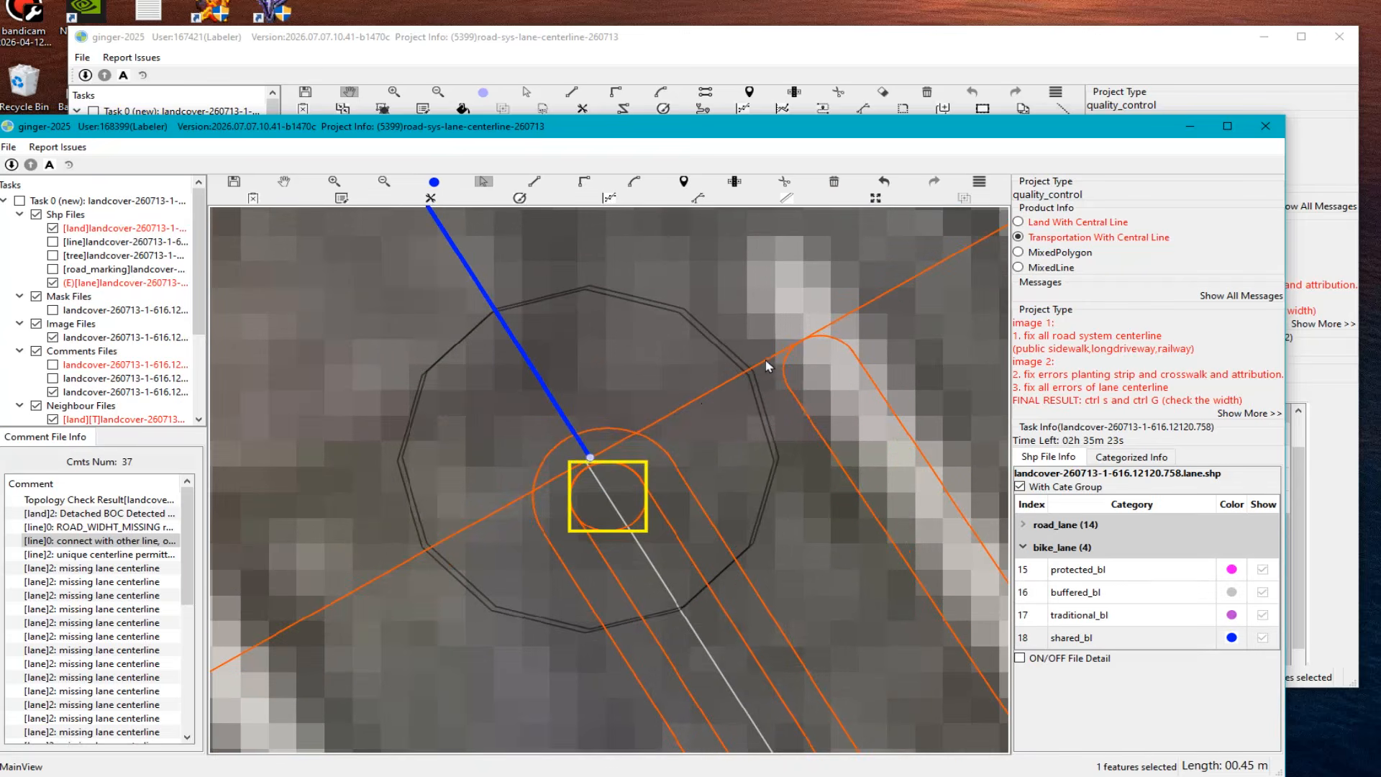
{"action": "left_click_drag", "start_coordinate": [554, 525], "coordinate": [542, 531]}
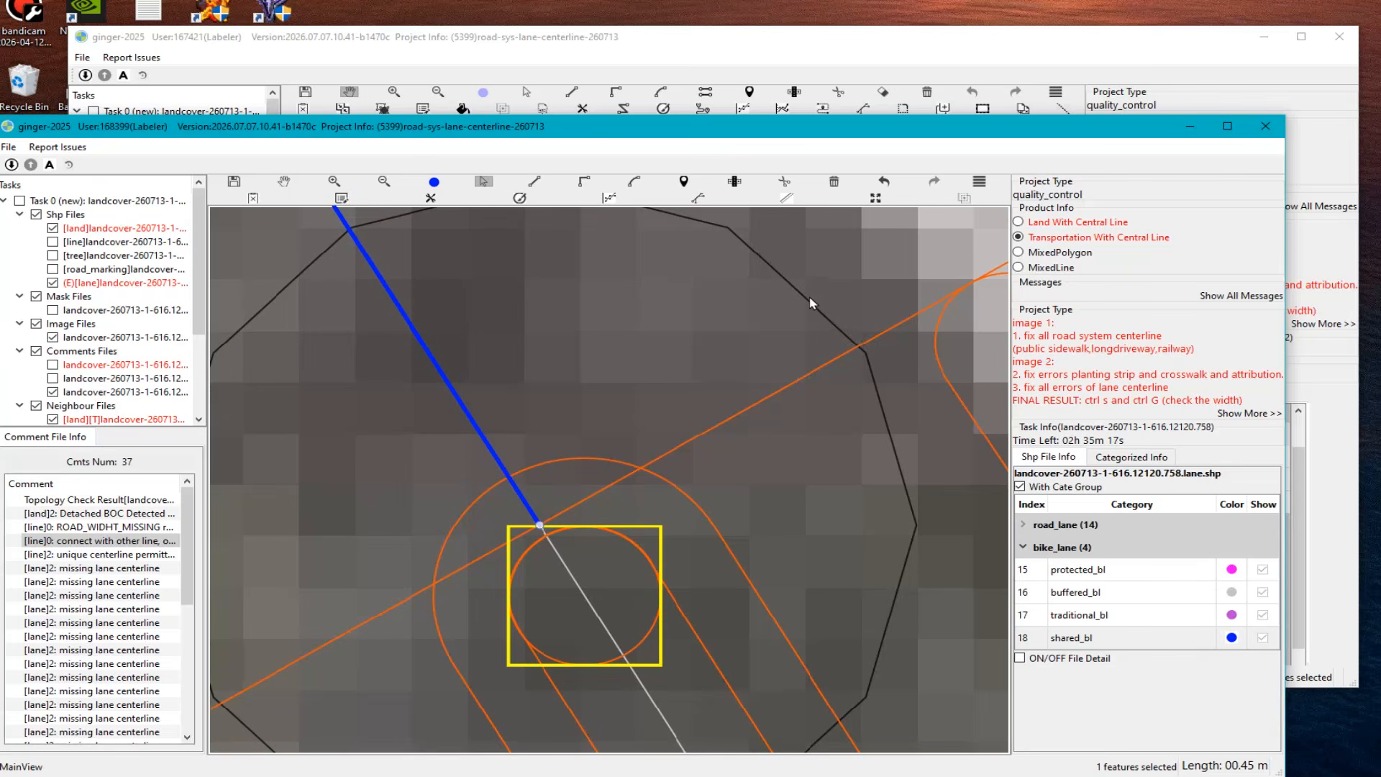
Step: Examine the commented bike lane junction against the bike lane markings and the surrounding lane lines of the diagonal road
{"action": "scroll", "coordinate": [739, 475], "scroll_direction": "down", "scroll_amount": 2}
{"action": "scroll", "coordinate": [738, 425], "scroll_direction": "up", "scroll_amount": 5}
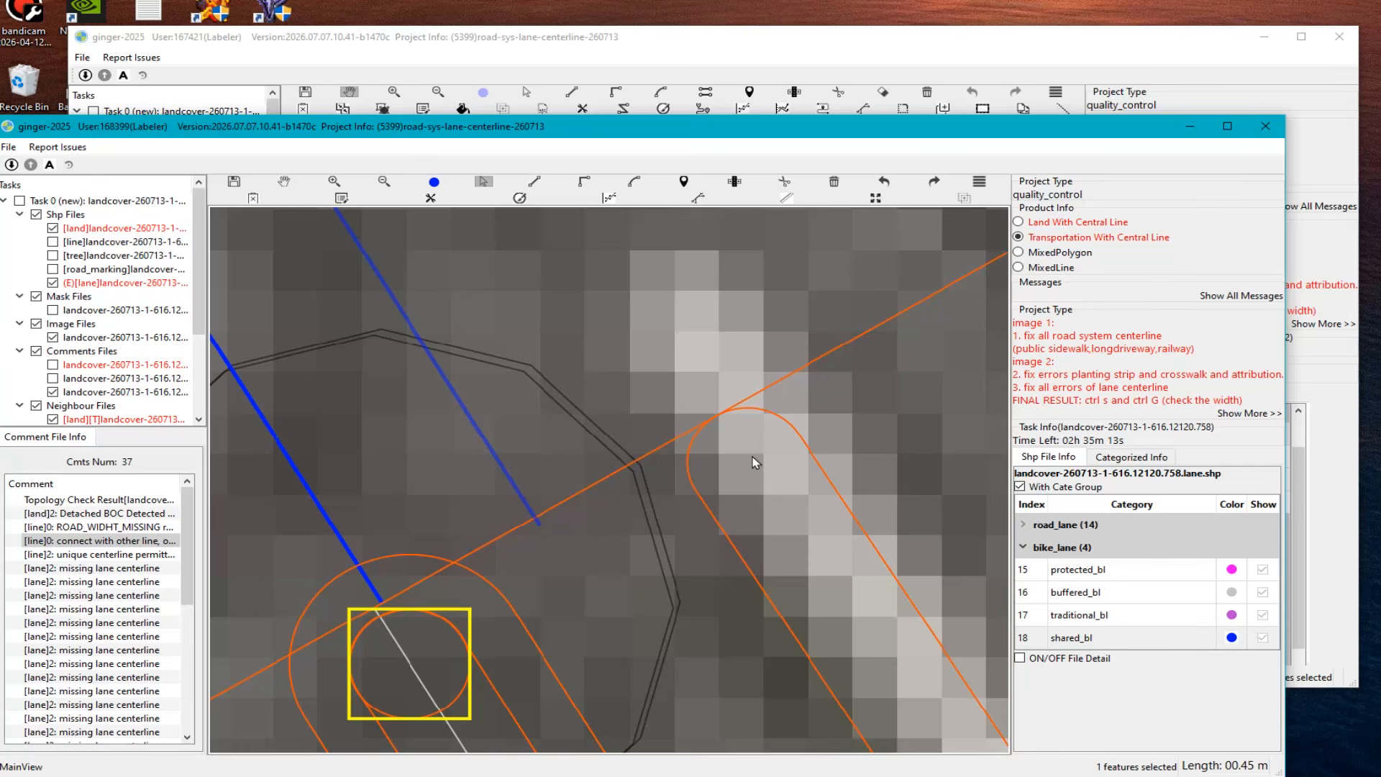
{"action": "scroll", "coordinate": [564, 492], "scroll_direction": "down", "scroll_amount": 3}
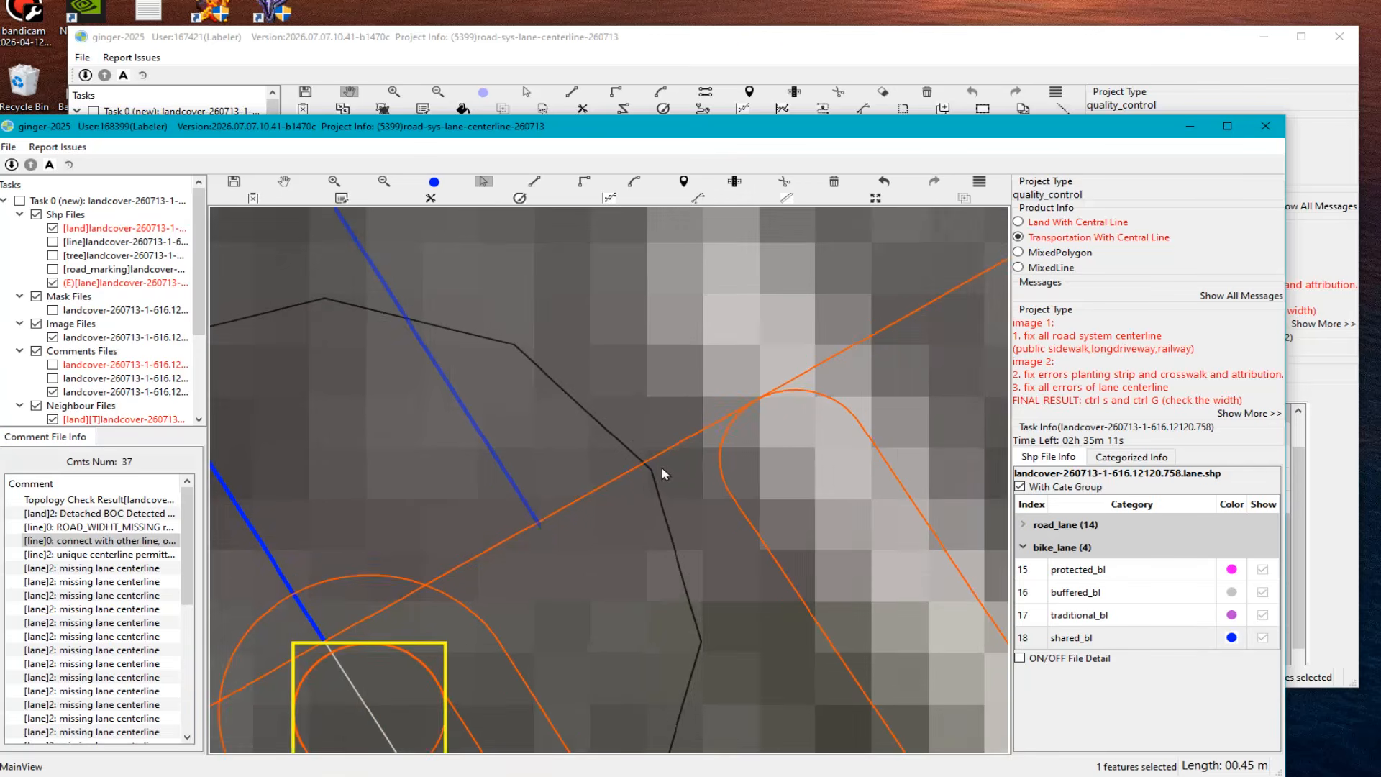
{"action": "scroll", "coordinate": [645, 515], "scroll_direction": "down", "scroll_amount": 5}
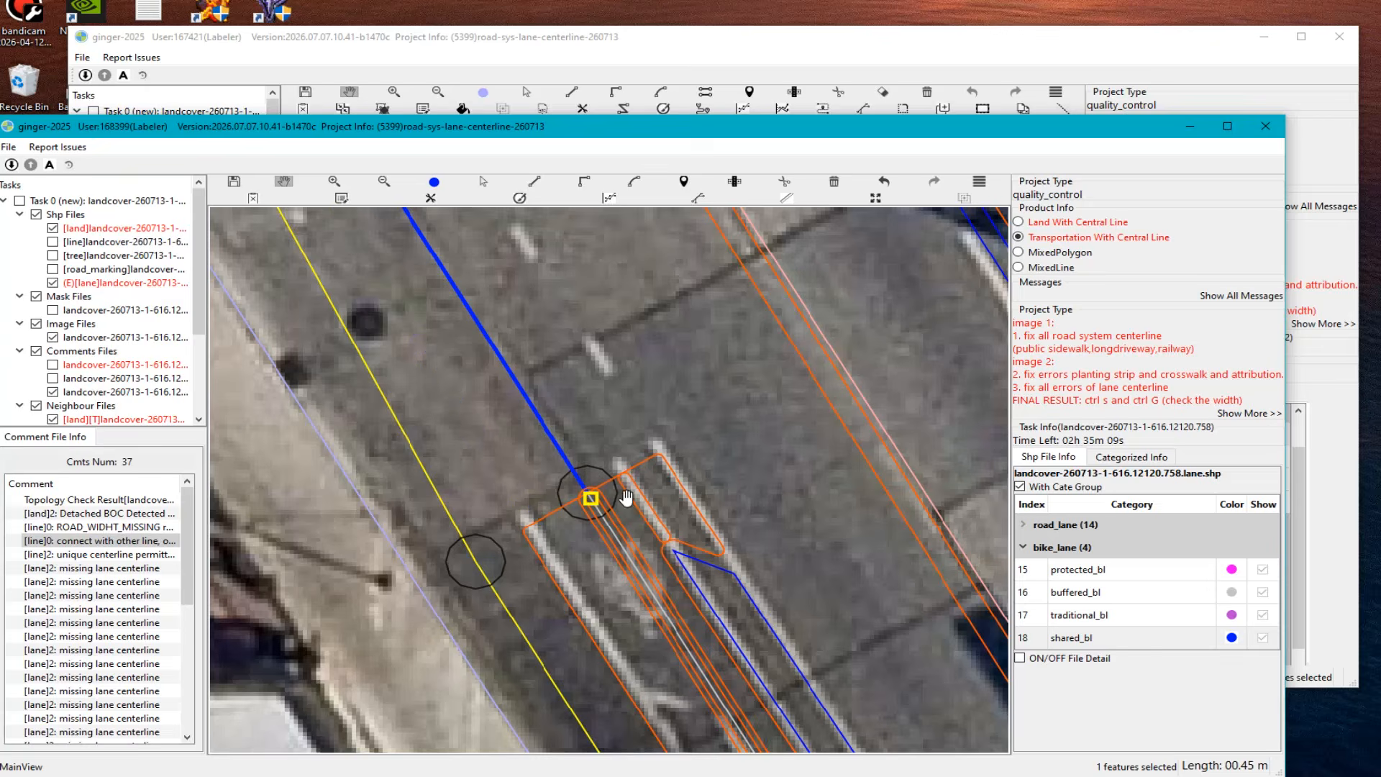
{"action": "scroll", "coordinate": [608, 464], "scroll_direction": "down", "scroll_amount": 2}
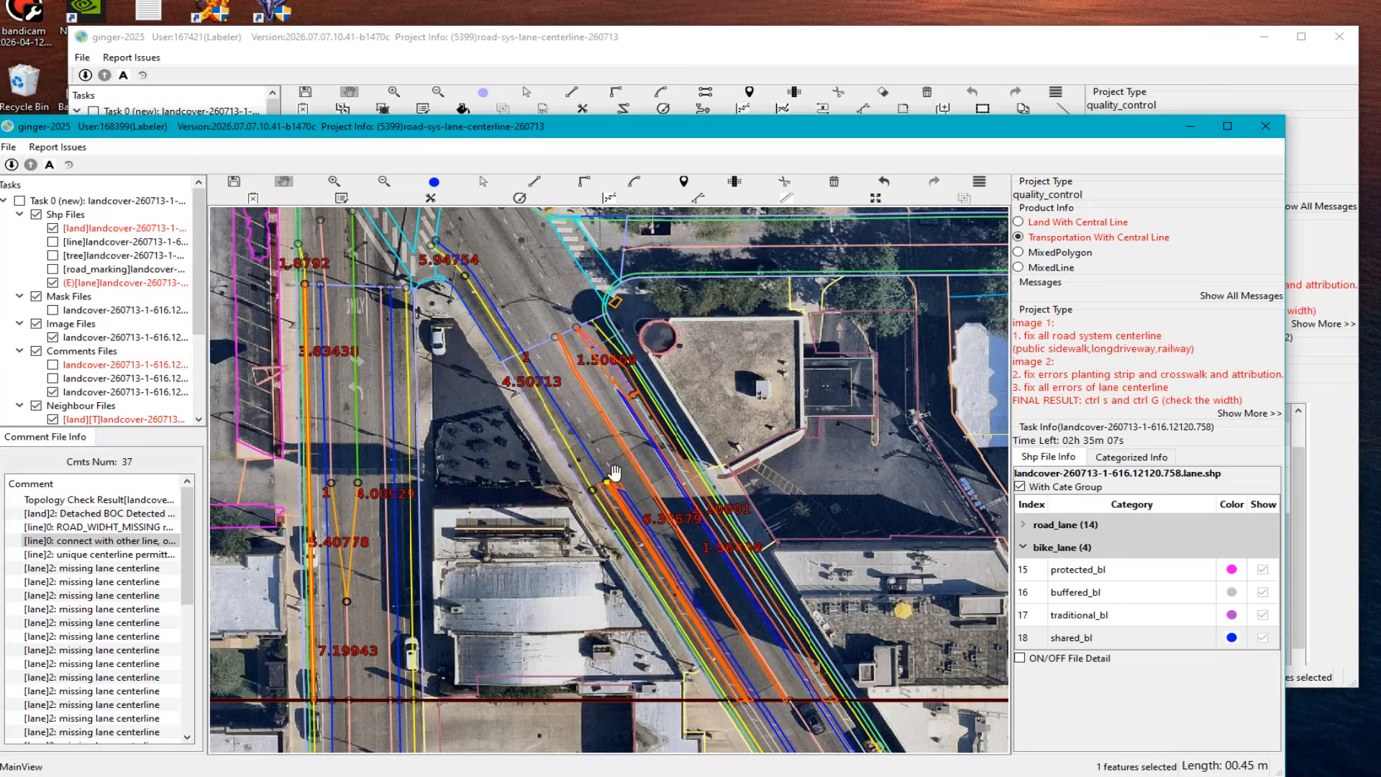
{"action": "scroll", "coordinate": [617, 473], "scroll_direction": "up", "scroll_amount": 6}
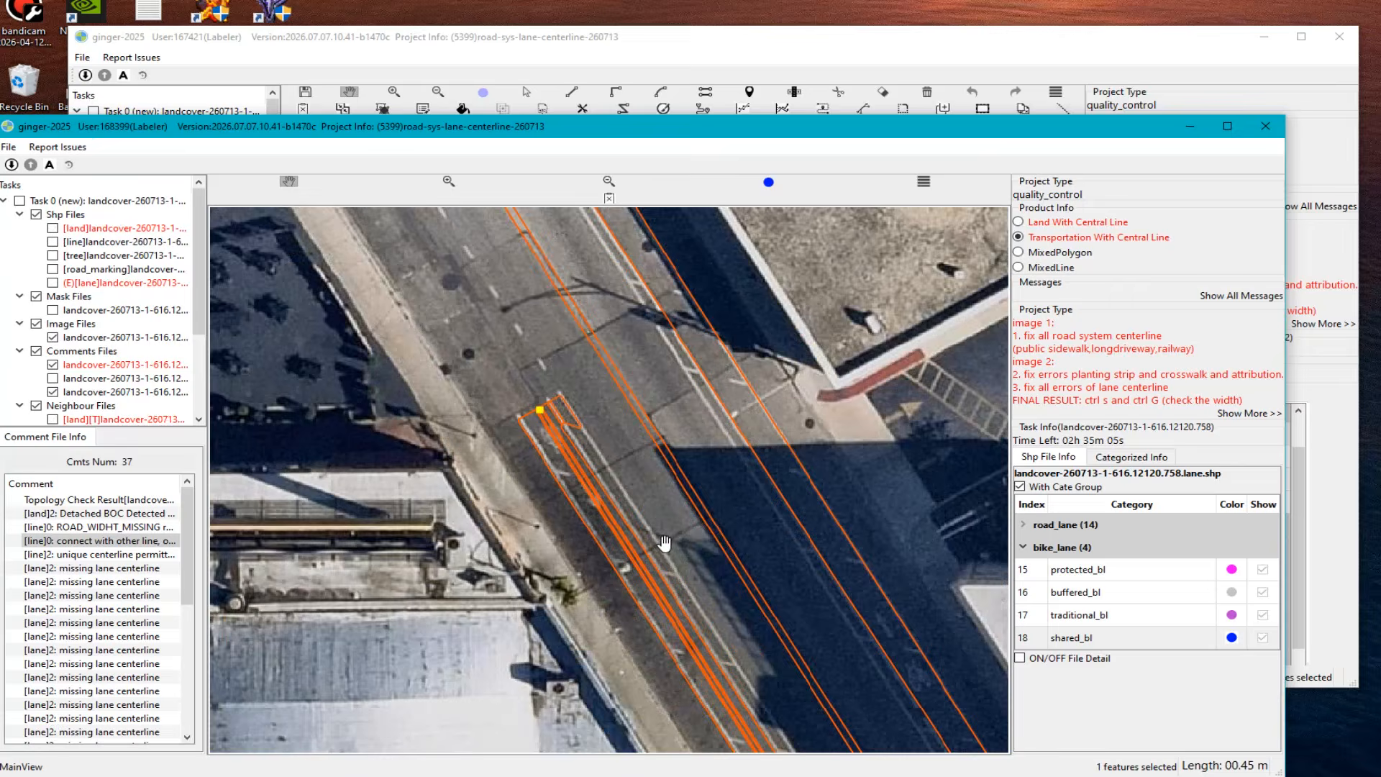
{"action": "scroll", "coordinate": [628, 392], "scroll_direction": "down", "scroll_amount": 5}
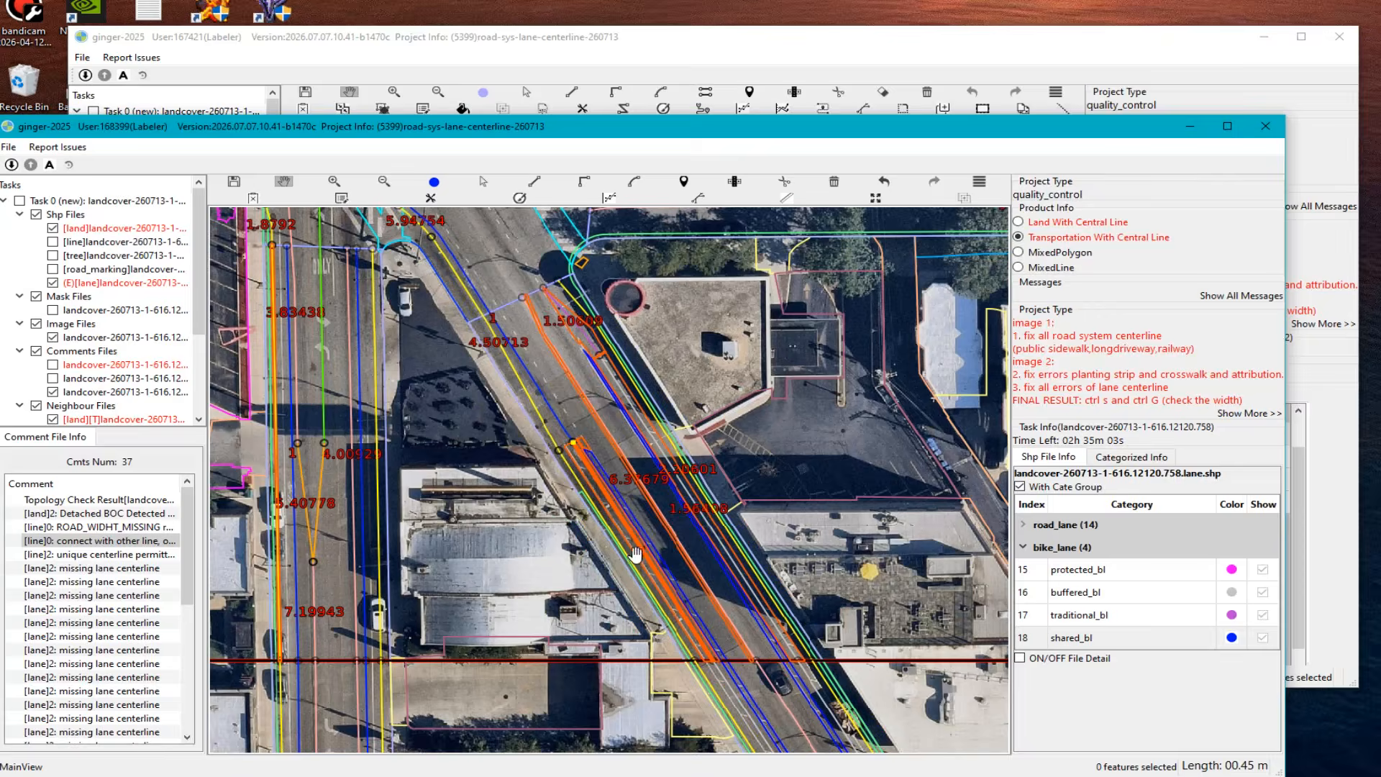
{"action": "scroll", "coordinate": [627, 392], "scroll_direction": "down", "scroll_amount": 4}
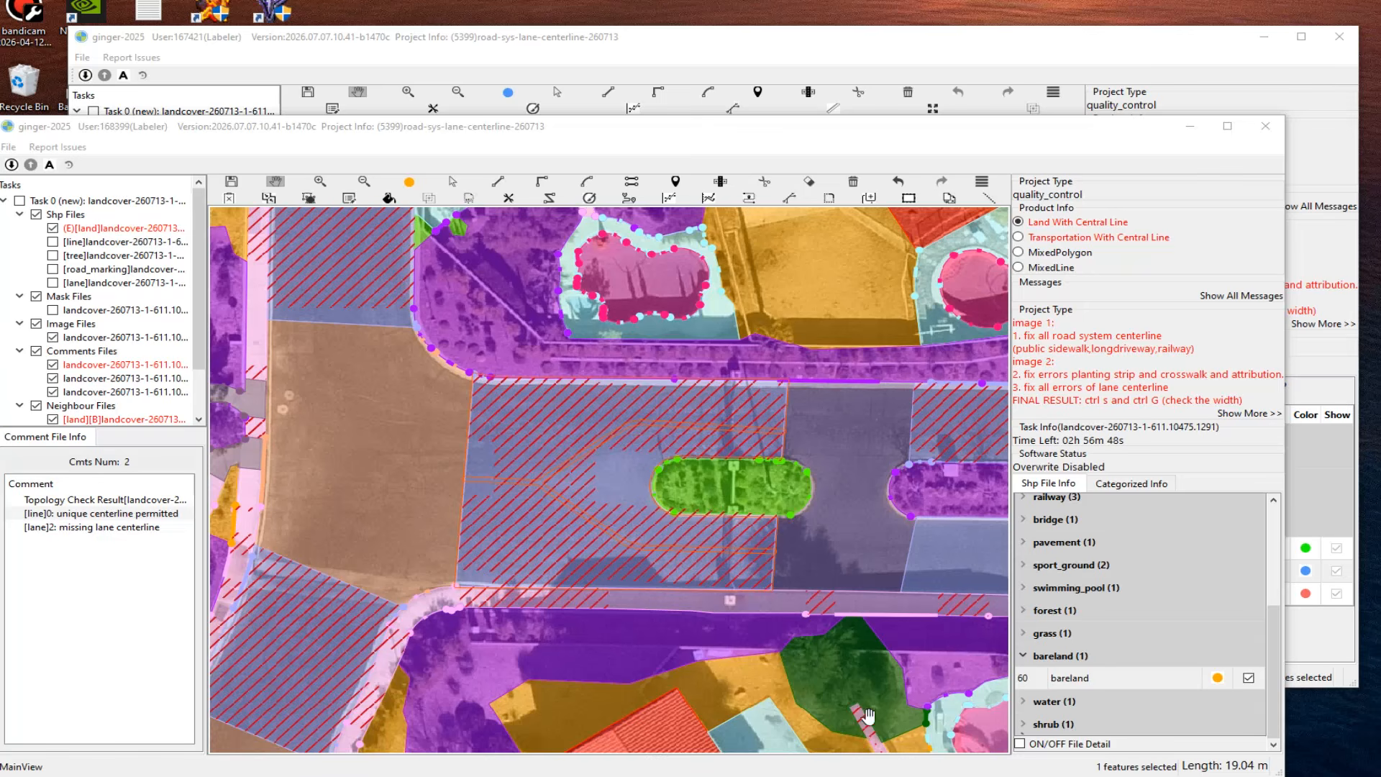
Step: Examine the road polygons around the green median island in the land layer of the newly opened tile
{"action": "left_click_drag", "start_coordinate": [709, 451], "coordinate": [846, 482]}
{"action": "scroll", "coordinate": [734, 484], "scroll_direction": "down", "scroll_amount": 2}
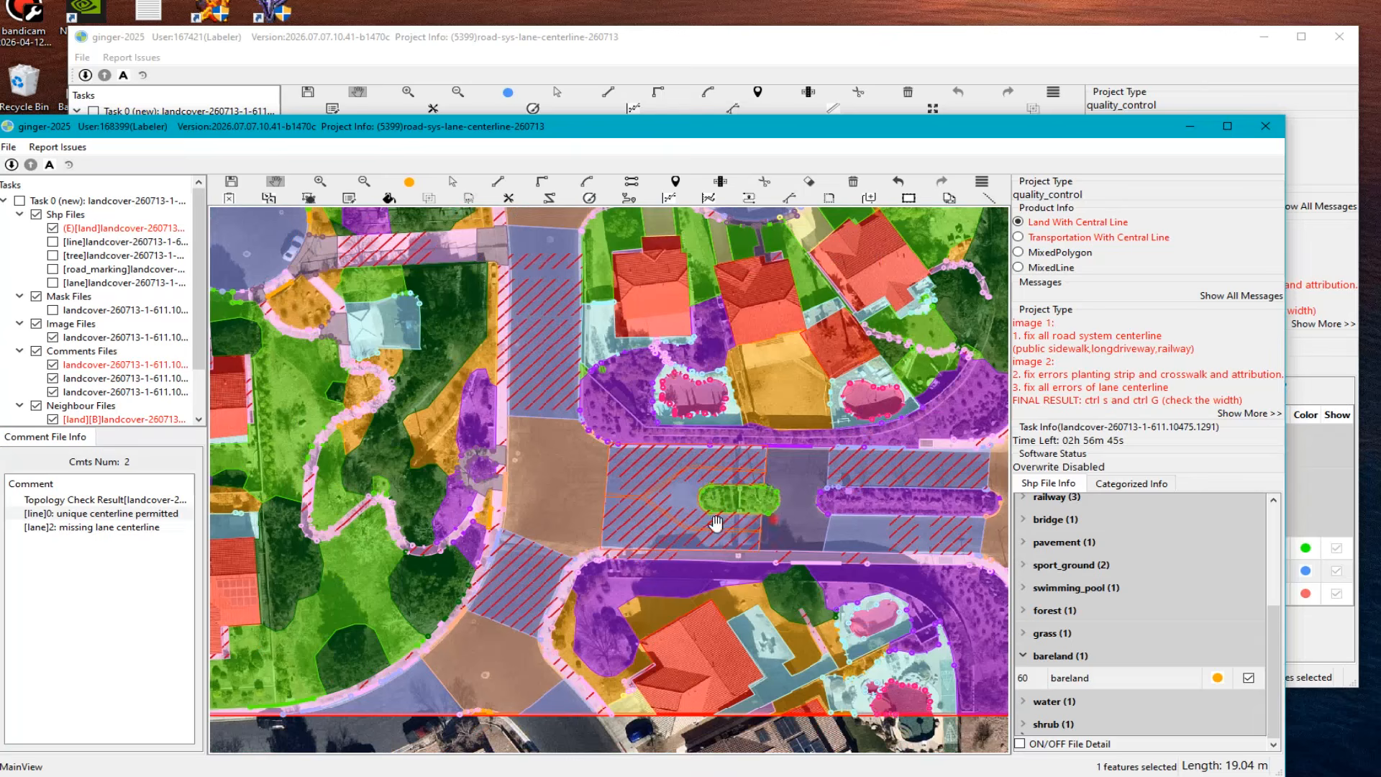
{"action": "scroll", "coordinate": [716, 523], "scroll_direction": "down", "scroll_amount": 2}
{"action": "scroll", "coordinate": [497, 495], "scroll_direction": "up", "scroll_amount": 3}
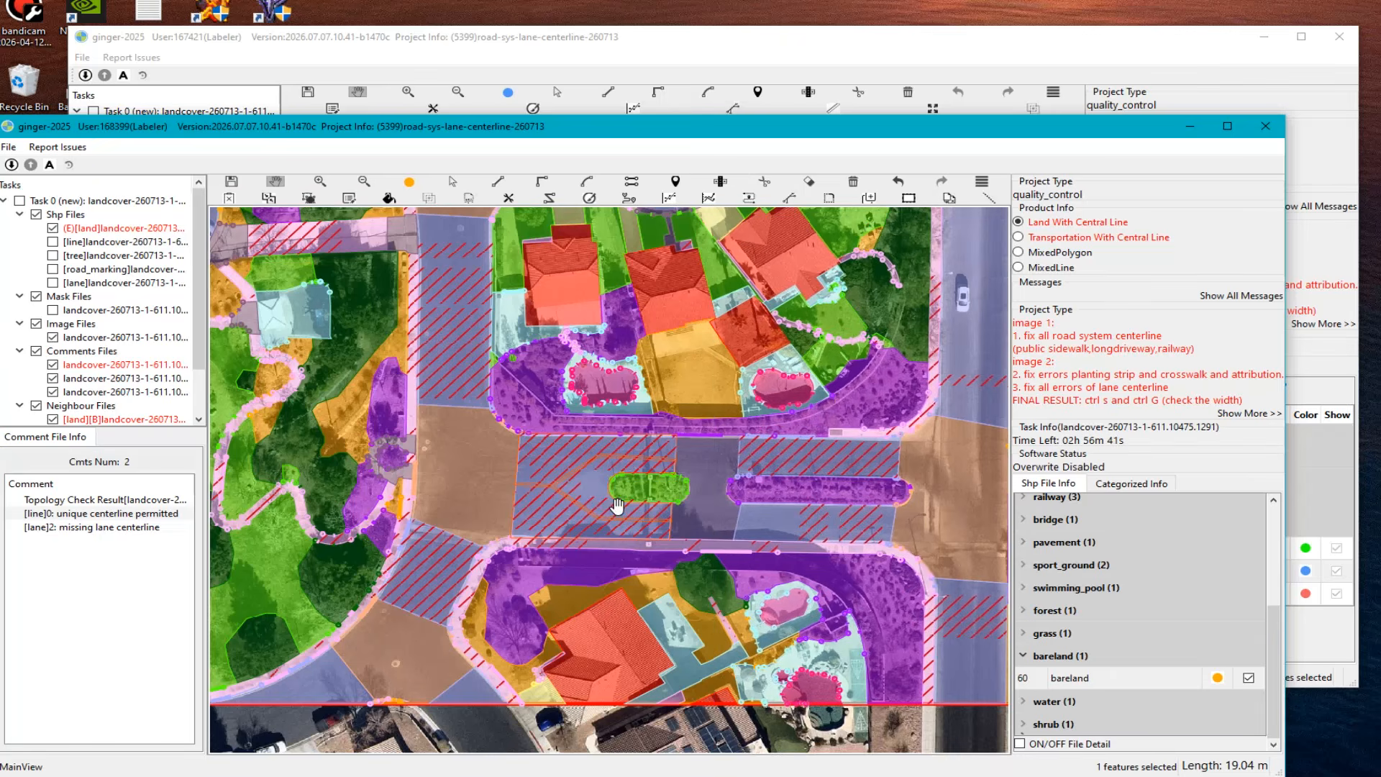
Step: On a screen capture, sketch the lines forking around the green median with two crossing cut lines, underline the unique centerline comment, and discard the capture
{"action": "scroll", "coordinate": [617, 506], "scroll_direction": "up", "scroll_amount": 1}
{"action": "scroll", "coordinate": [648, 560], "scroll_direction": "up", "scroll_amount": 1}
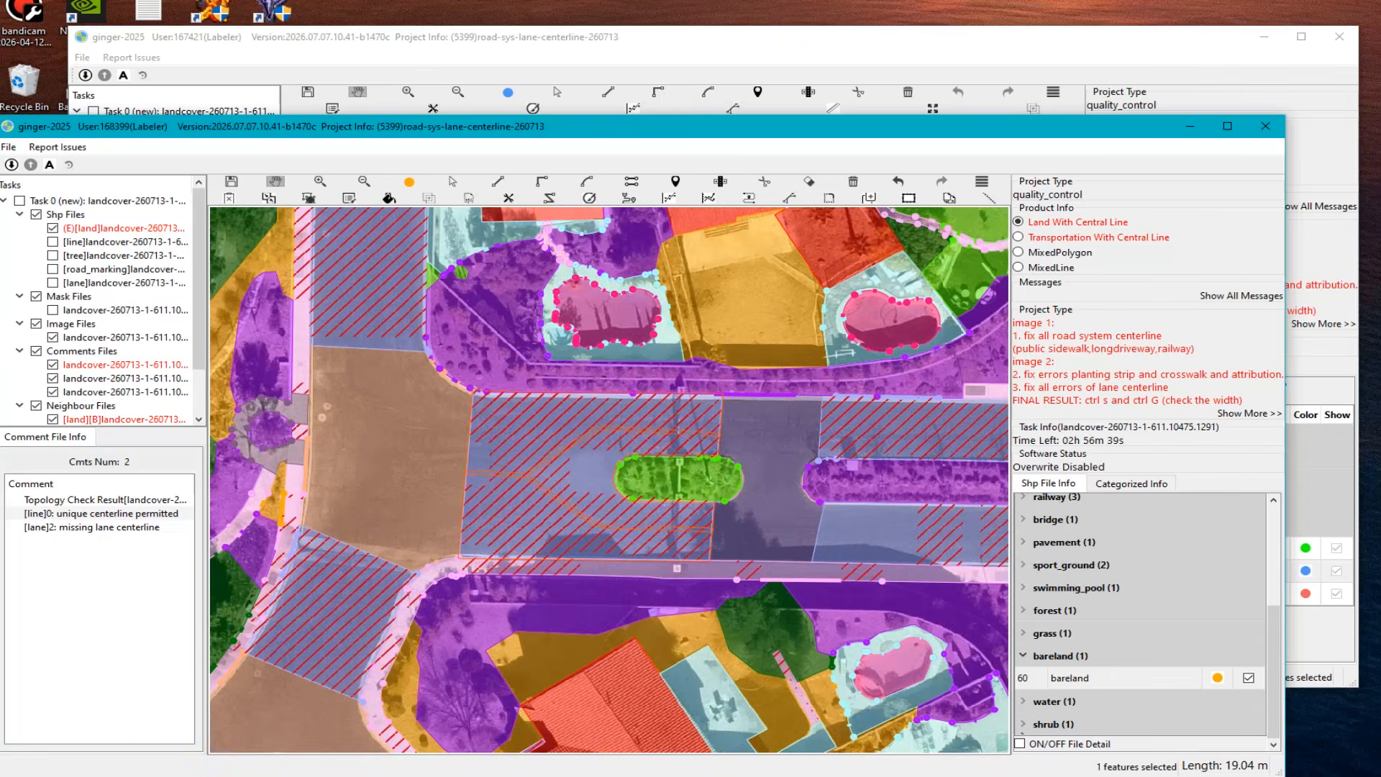
{"action": "key", "text": "Print"}
{"action": "left_click_drag", "start_coordinate": [269, 260], "coordinate": [985, 667]}
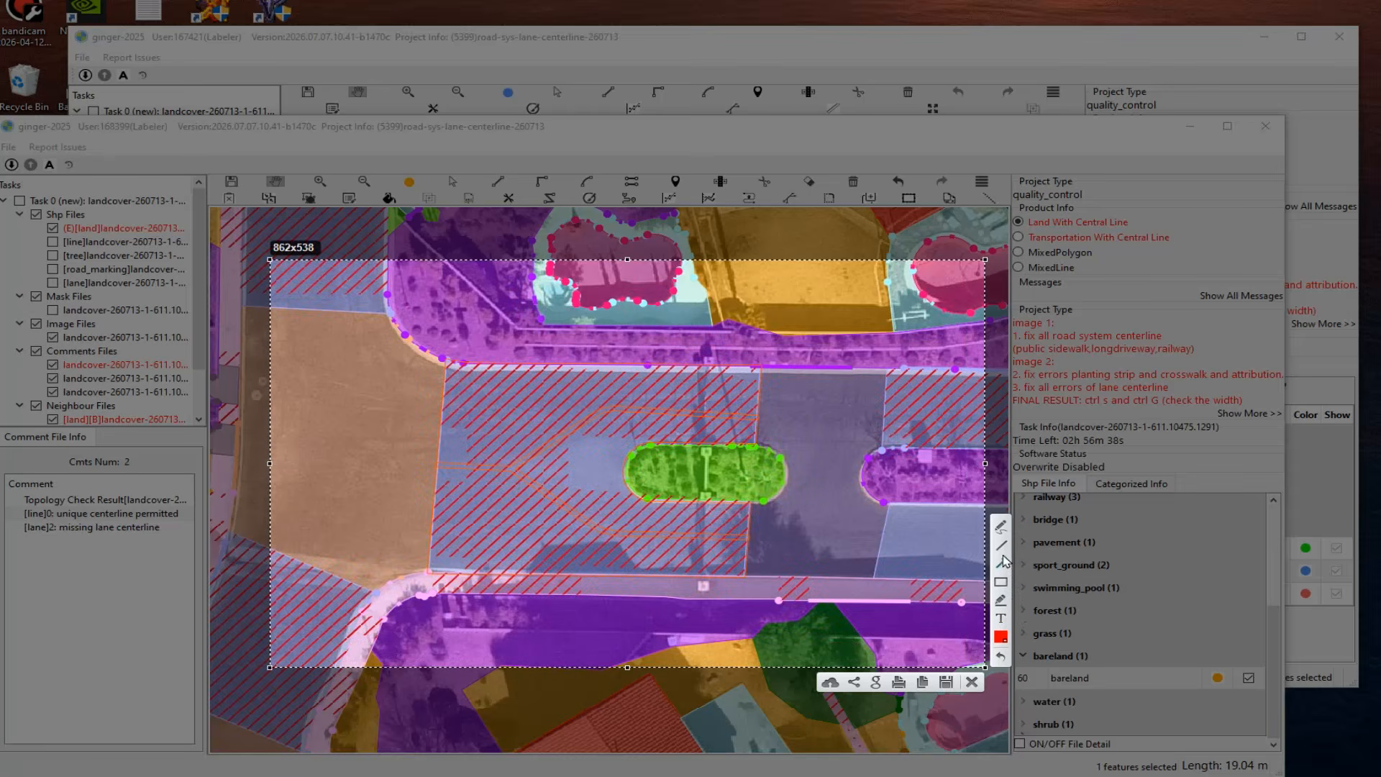
{"action": "mouse_move", "coordinate": [618, 410]}
{"action": "left_mouse_down"}
{"action": "mouse_move", "coordinate": [501, 474]}
{"action": "mouse_move", "coordinate": [634, 538]}
{"action": "mouse_move", "coordinate": [742, 418]}
{"action": "left_mouse_up"}
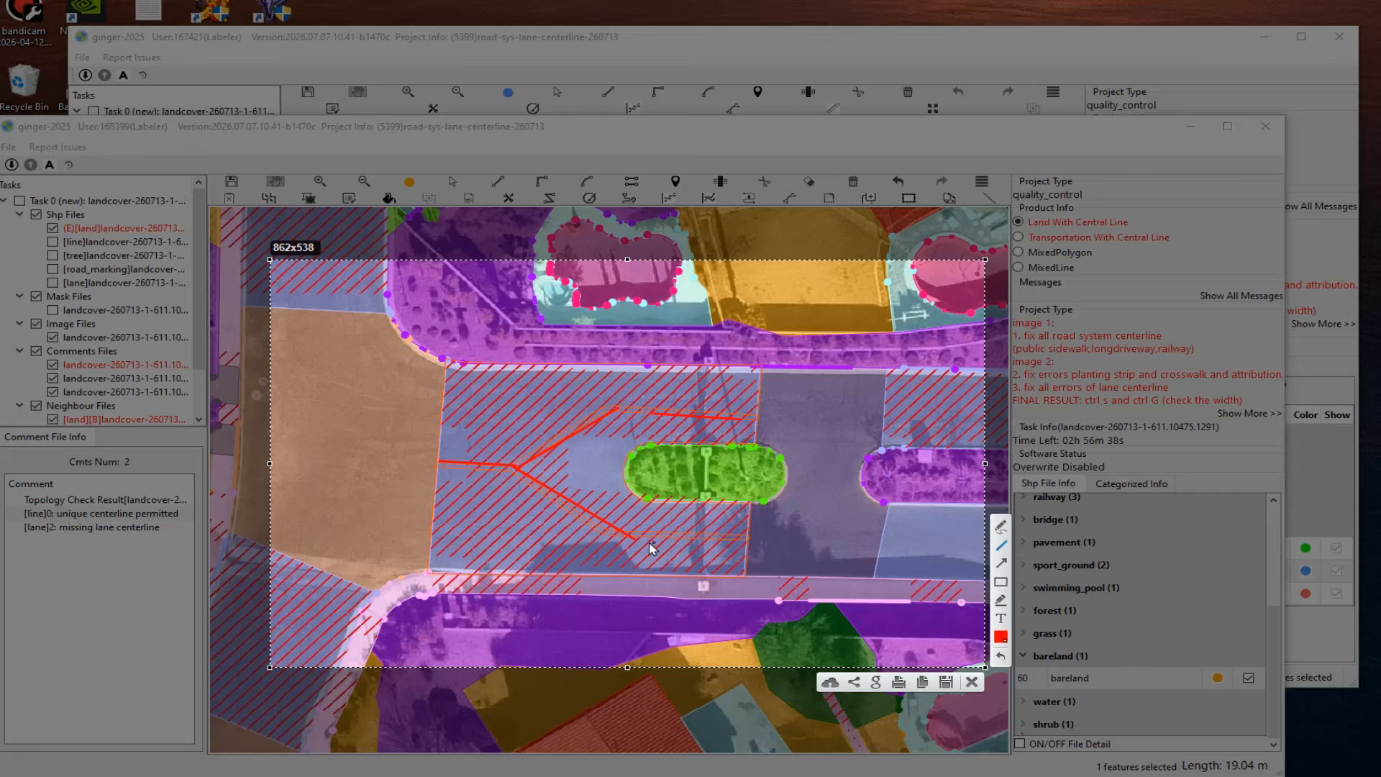
{"action": "left_click_drag", "start_coordinate": [651, 548], "coordinate": [753, 556]}
{"action": "left_click_drag", "start_coordinate": [575, 474], "coordinate": [416, 465]}
{"action": "left_click_drag", "start_coordinate": [24, 524], "coordinate": [181, 523]}
{"action": "left_click_drag", "start_coordinate": [553, 359], "coordinate": [534, 572]}
{"action": "left_click_drag", "start_coordinate": [632, 354], "coordinate": [610, 576]}
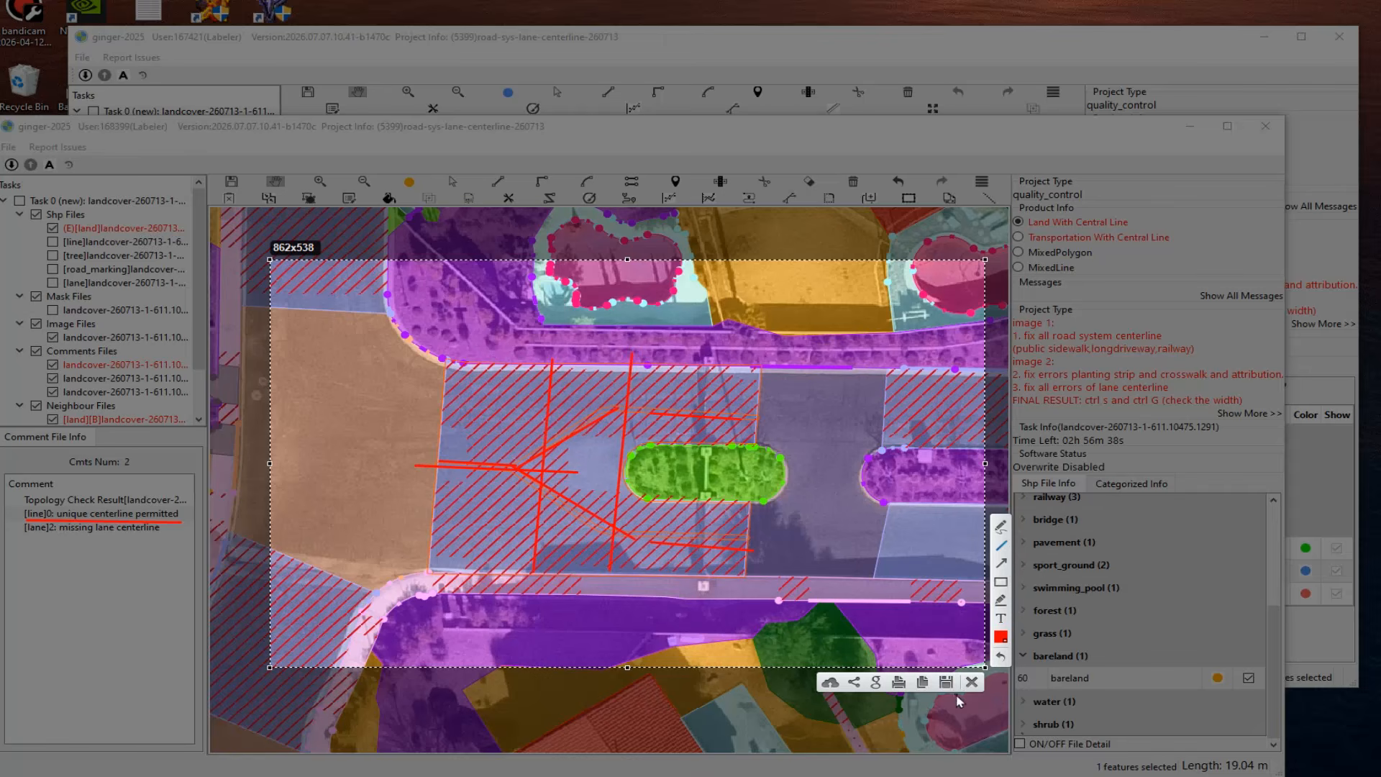
{"action": "left_click", "coordinate": [973, 684]}
Step: Split the road polygons above and below the green median near its west end and reclassify the western parts as road intersection
{"action": "left_click", "coordinate": [663, 385]}
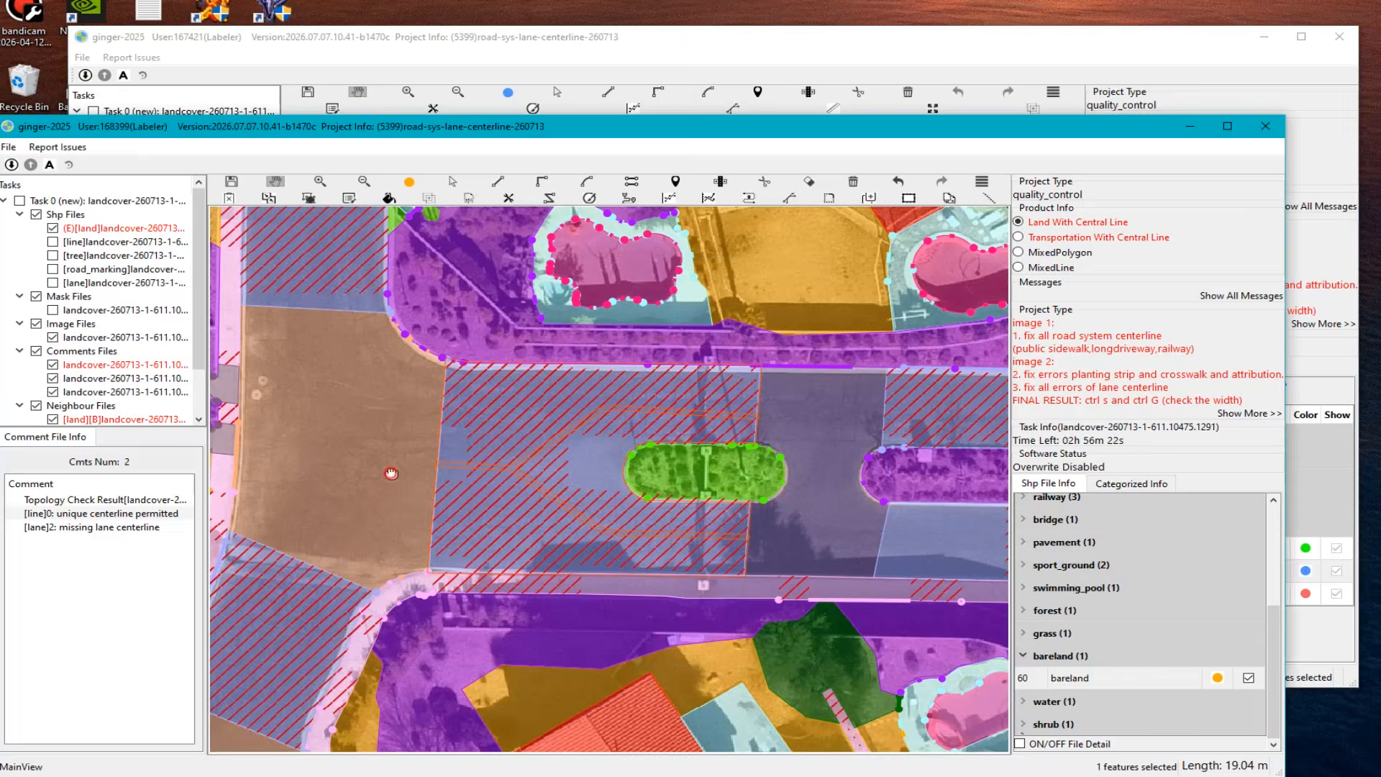
{"action": "left_click", "coordinate": [649, 367]}
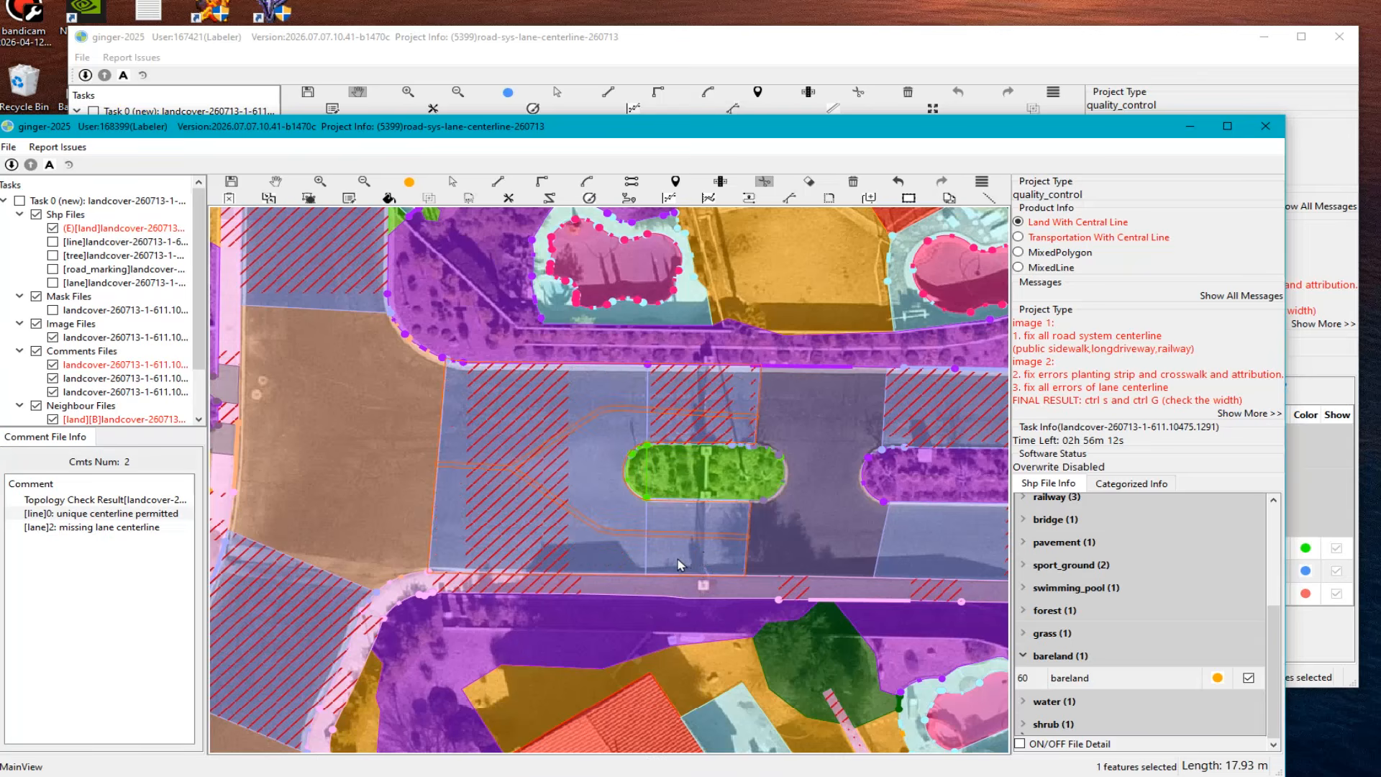
{"action": "key", "text": "Escape"}
{"action": "left_click", "coordinate": [648, 518]}
{"action": "left_click", "coordinate": [647, 518]}
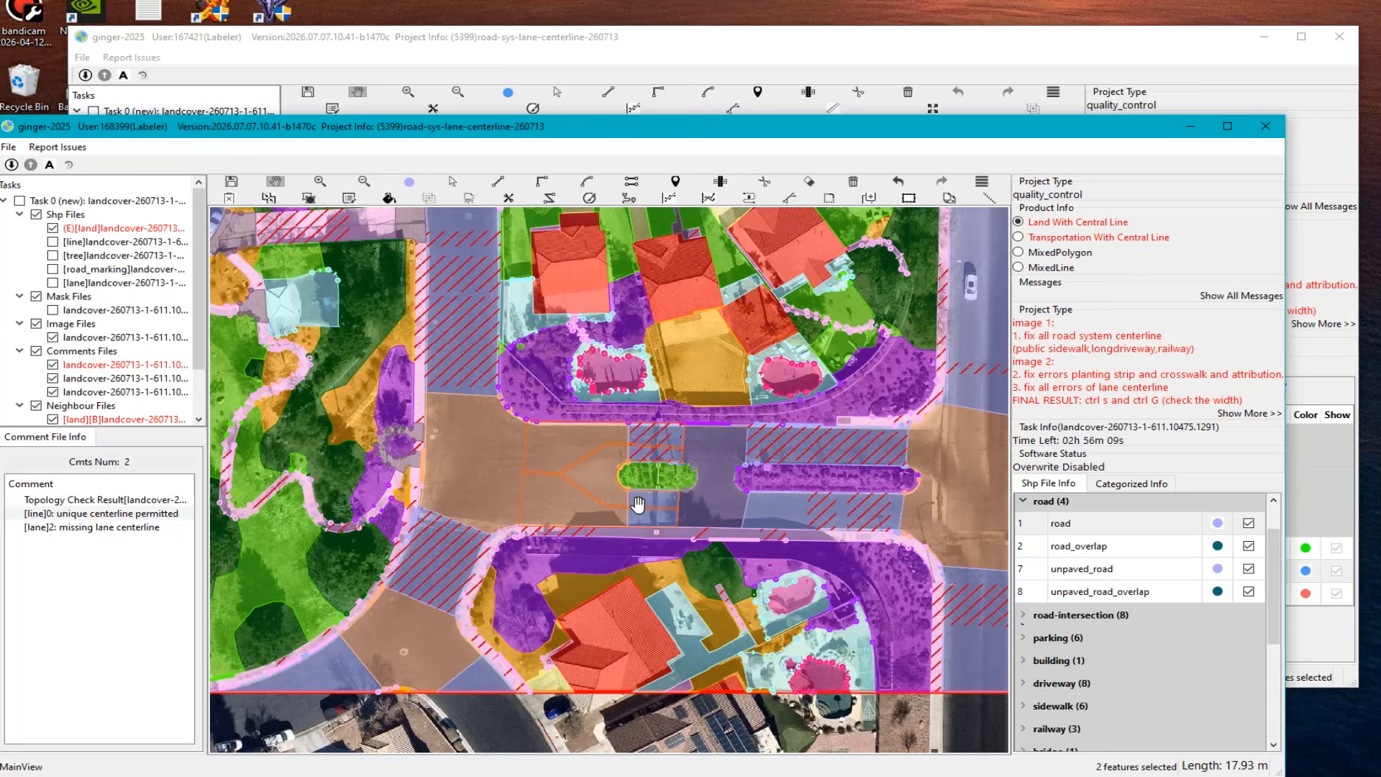
Step: Merge the two pieces of the split grass median back into one polygon
{"action": "scroll", "coordinate": [637, 502], "scroll_direction": "up", "scroll_amount": 3}
{"action": "key", "text": "Escape"}
{"action": "left_click", "coordinate": [684, 513]}
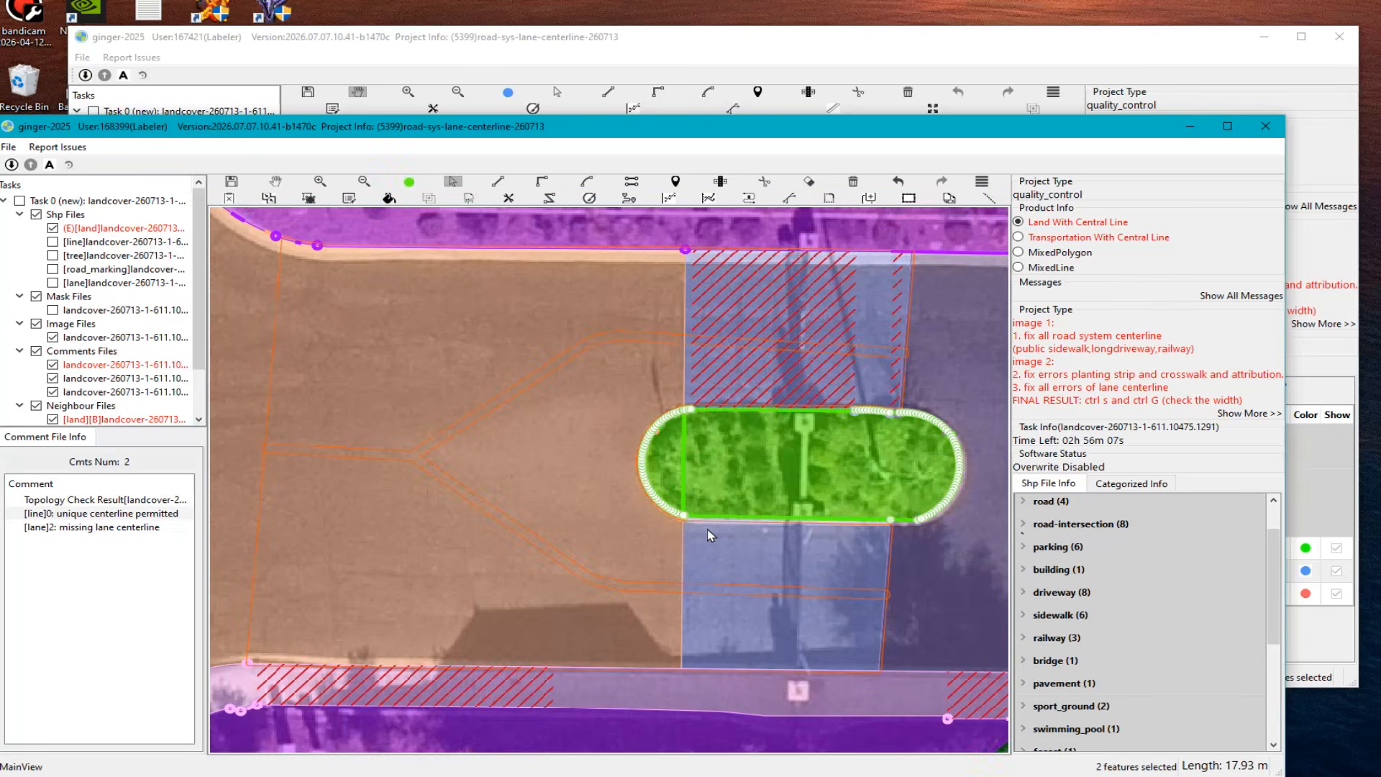
{"action": "scroll", "coordinate": [724, 531], "scroll_direction": "down", "scroll_amount": 1}
{"action": "key", "text": "Escape"}
{"action": "left_click_drag", "start_coordinate": [846, 543], "coordinate": [757, 543]}
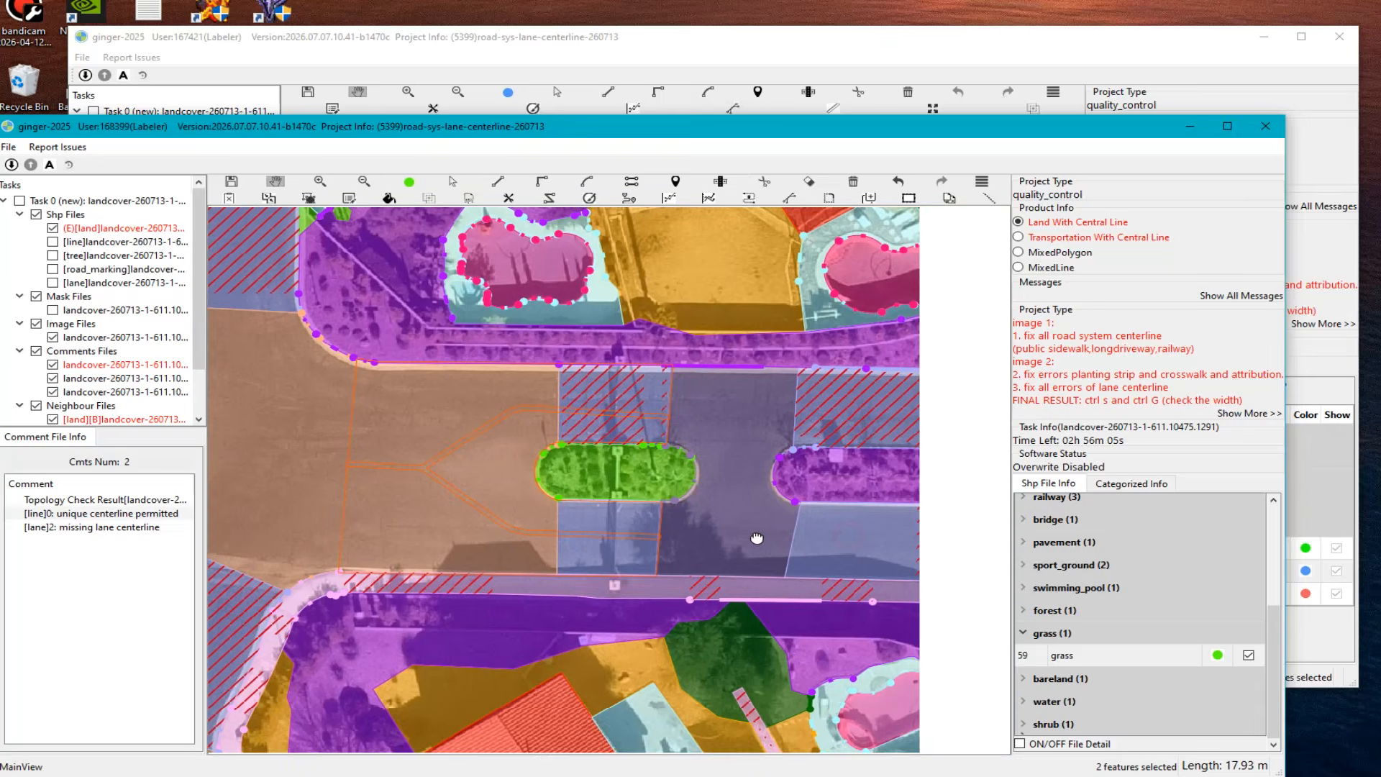
Step: On a new screen capture, sketch centerlines from both road pieces beside the grass median, meeting in one line and forking again inside the intersection
{"action": "scroll", "coordinate": [716, 547], "scroll_direction": "down", "scroll_amount": 1}
{"action": "scroll", "coordinate": [660, 567], "scroll_direction": "down", "scroll_amount": 1}
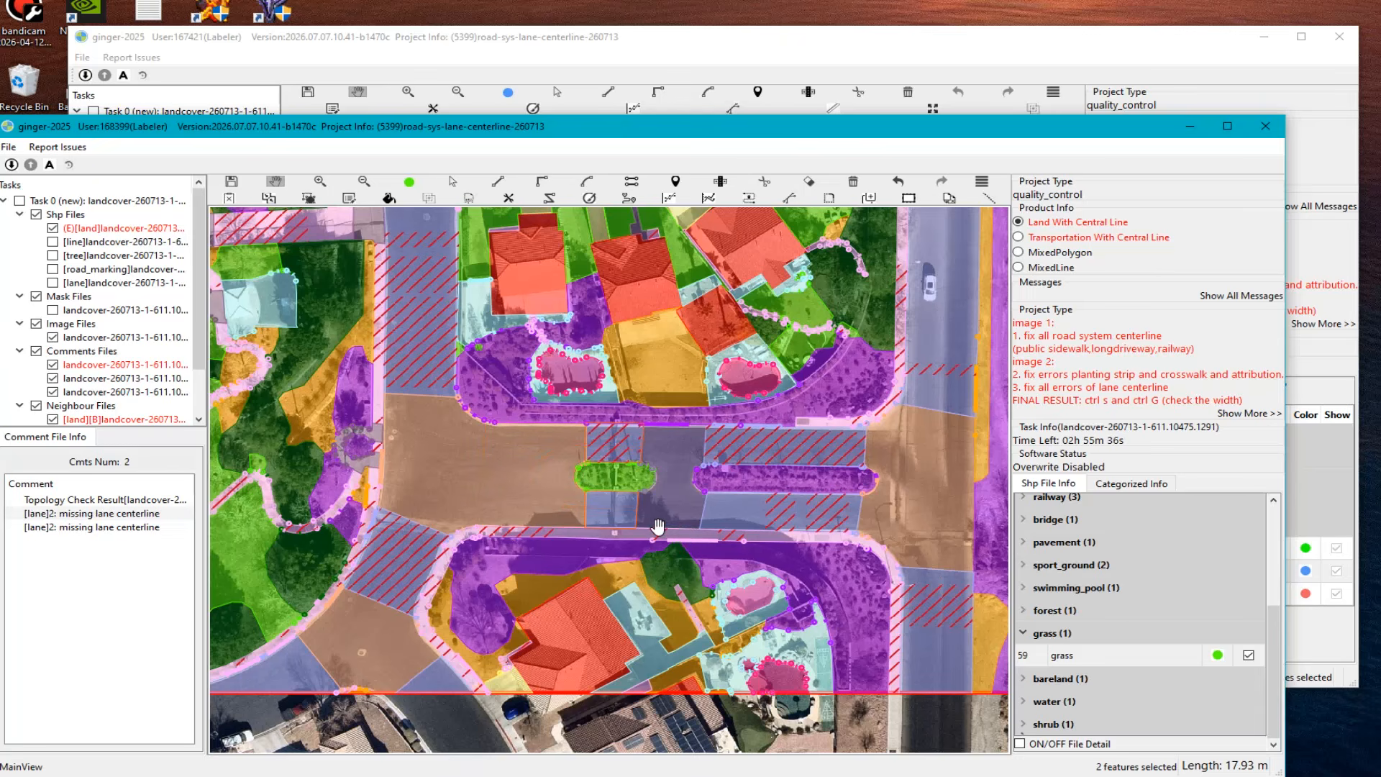
{"action": "scroll", "coordinate": [622, 482], "scroll_direction": "up", "scroll_amount": 1}
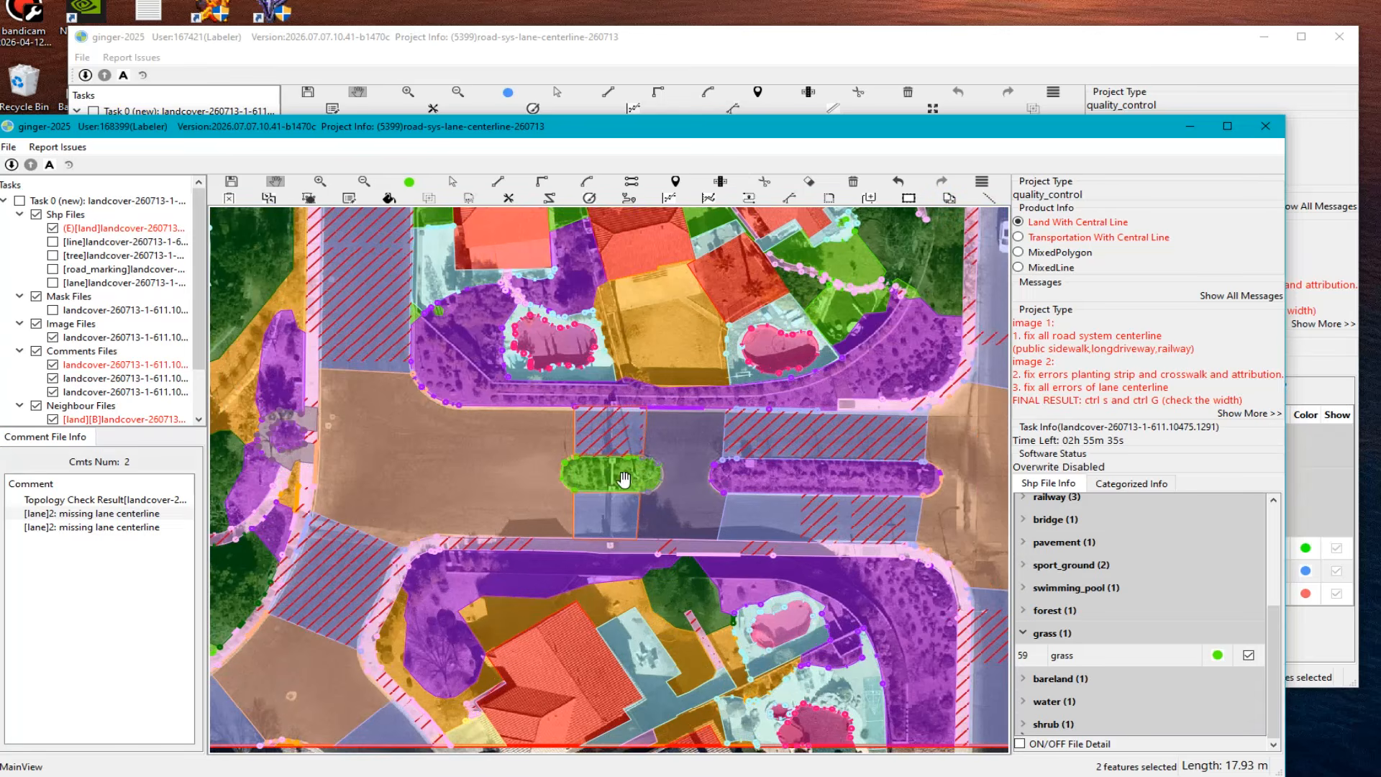
{"action": "scroll", "coordinate": [611, 478], "scroll_direction": "up", "scroll_amount": 1}
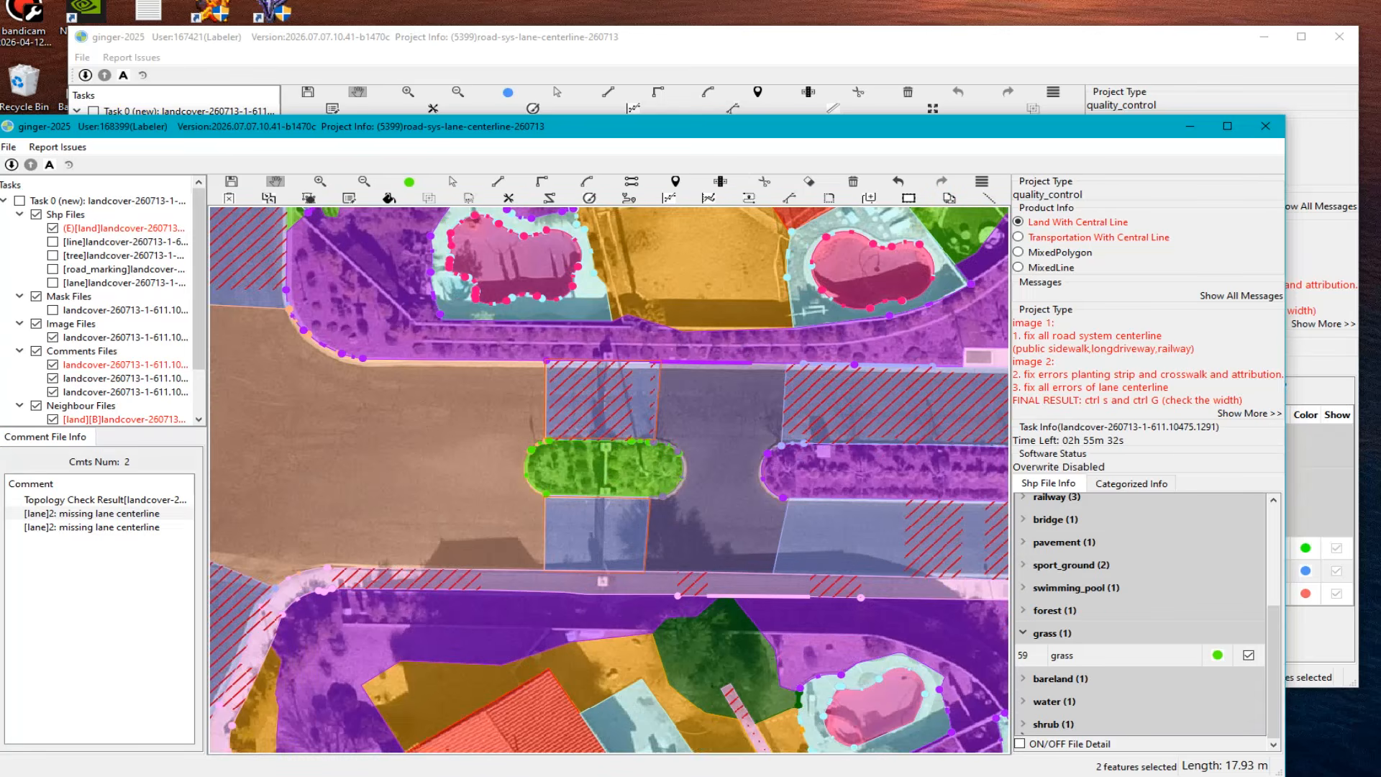
{"action": "key", "text": "F1"}
{"action": "left_click_drag", "start_coordinate": [82, 197], "coordinate": [1219, 761]}
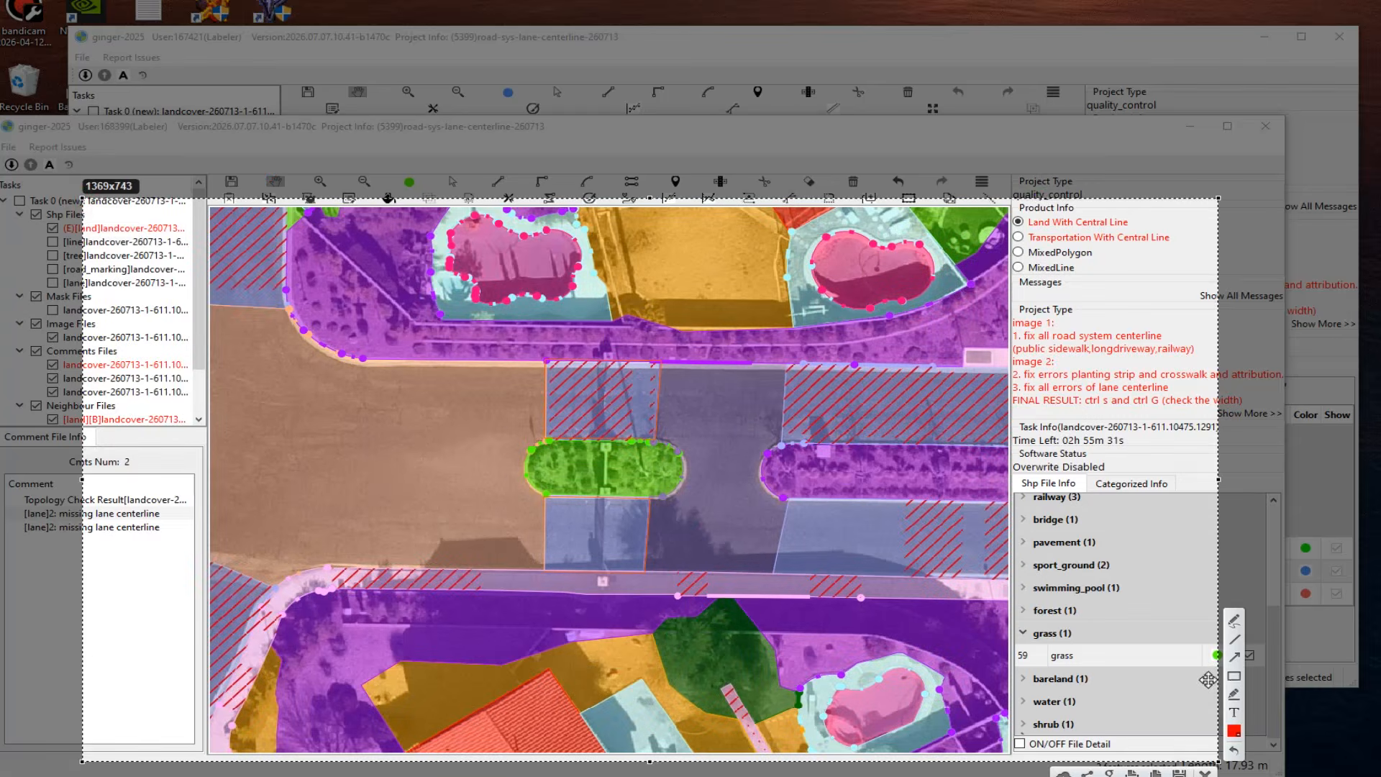
{"action": "left_click", "coordinate": [1234, 644]}
{"action": "left_click_drag", "start_coordinate": [642, 398], "coordinate": [509, 398]}
{"action": "left_click_drag", "start_coordinate": [643, 527], "coordinate": [512, 532]}
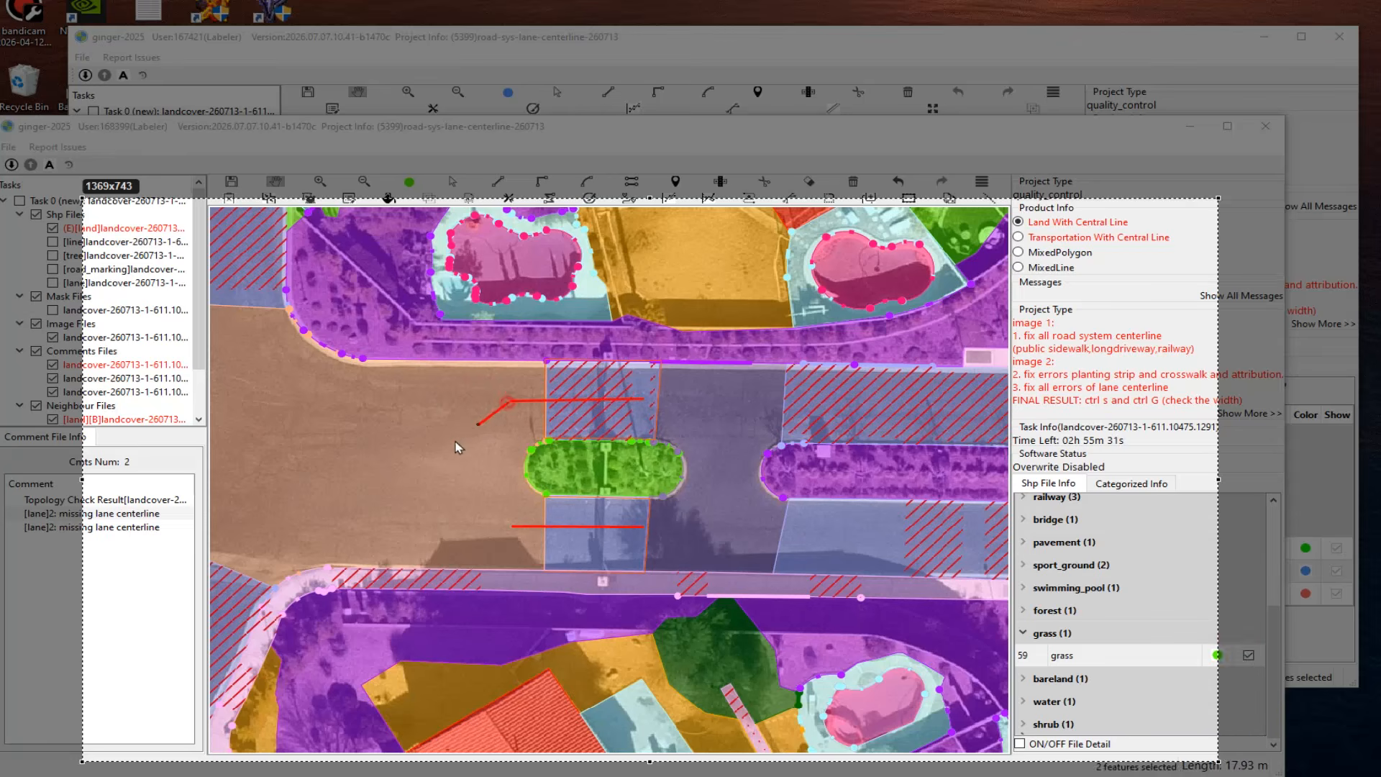
{"action": "left_click_drag", "start_coordinate": [509, 400], "coordinate": [429, 471]}
{"action": "mouse_move", "coordinate": [515, 533]}
{"action": "left_mouse_down"}
{"action": "mouse_move", "coordinate": [420, 487]}
{"action": "mouse_move", "coordinate": [430, 471]}
{"action": "mouse_move", "coordinate": [361, 471]}
{"action": "mouse_move", "coordinate": [450, 472]}
{"action": "left_mouse_up"}
{"action": "mouse_move", "coordinate": [361, 470]}
{"action": "left_mouse_down"}
{"action": "mouse_move", "coordinate": [346, 454]}
{"action": "mouse_move", "coordinate": [344, 498]}
{"action": "left_mouse_up"}
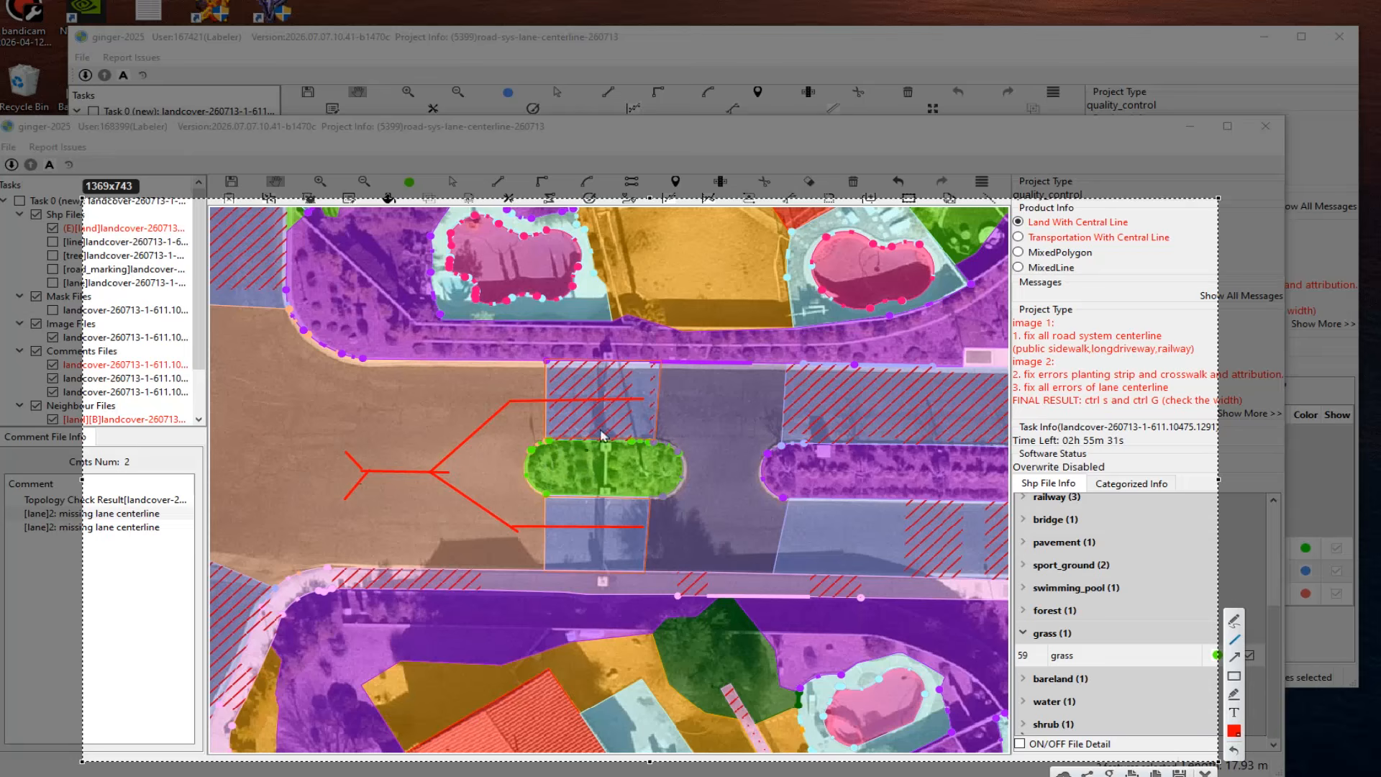
Step: Cross out the sketched centerlines on the two short road pieces, retrace the joined line in the intersection, and discard the capture
{"action": "left_click_drag", "start_coordinate": [564, 386], "coordinate": [651, 444]}
{"action": "left_click_drag", "start_coordinate": [604, 384], "coordinate": [576, 418]}
{"action": "mouse_move", "coordinate": [578, 504]}
{"action": "left_mouse_down"}
{"action": "mouse_move", "coordinate": [623, 553]}
{"action": "mouse_move", "coordinate": [613, 520]}
{"action": "left_mouse_up"}
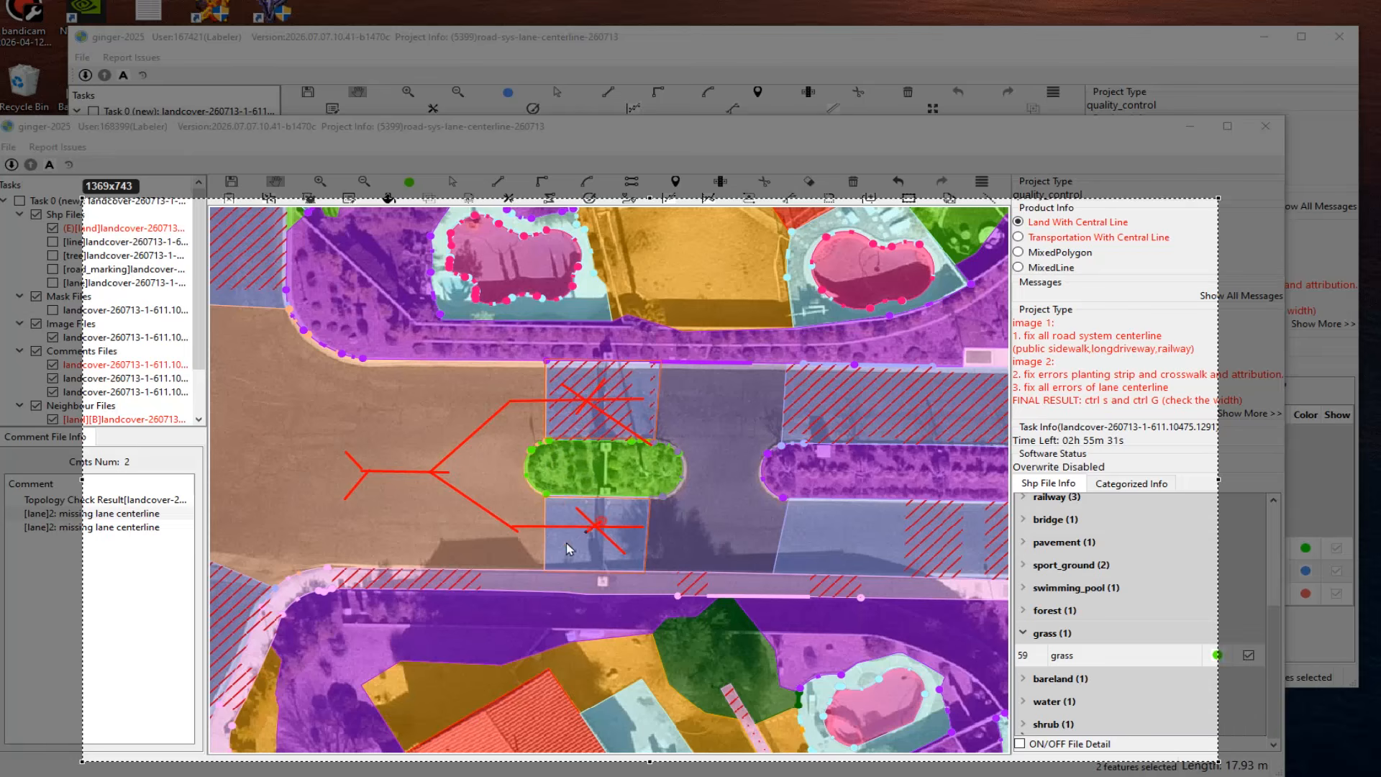
{"action": "left_click_drag", "start_coordinate": [315, 462], "coordinate": [442, 472]}
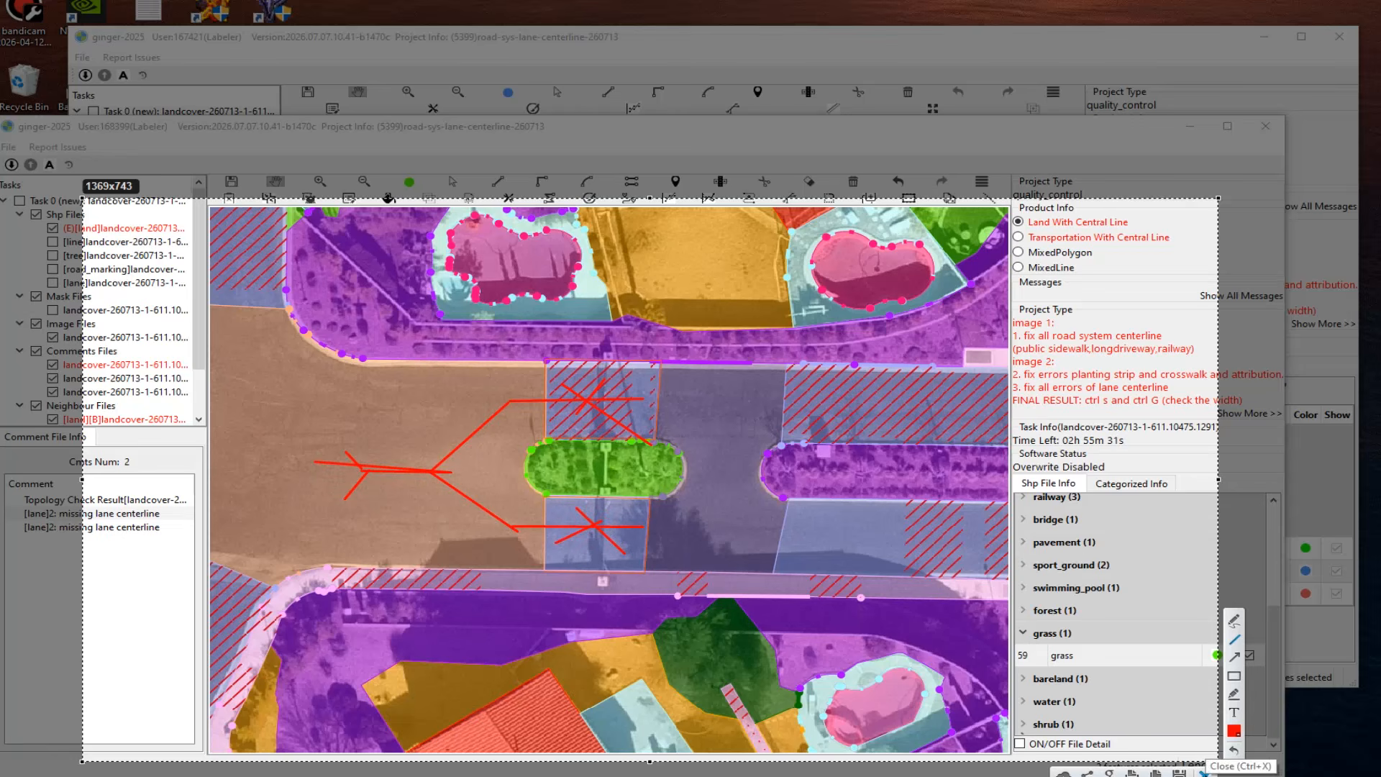
{"action": "left_click", "coordinate": [1204, 771]}
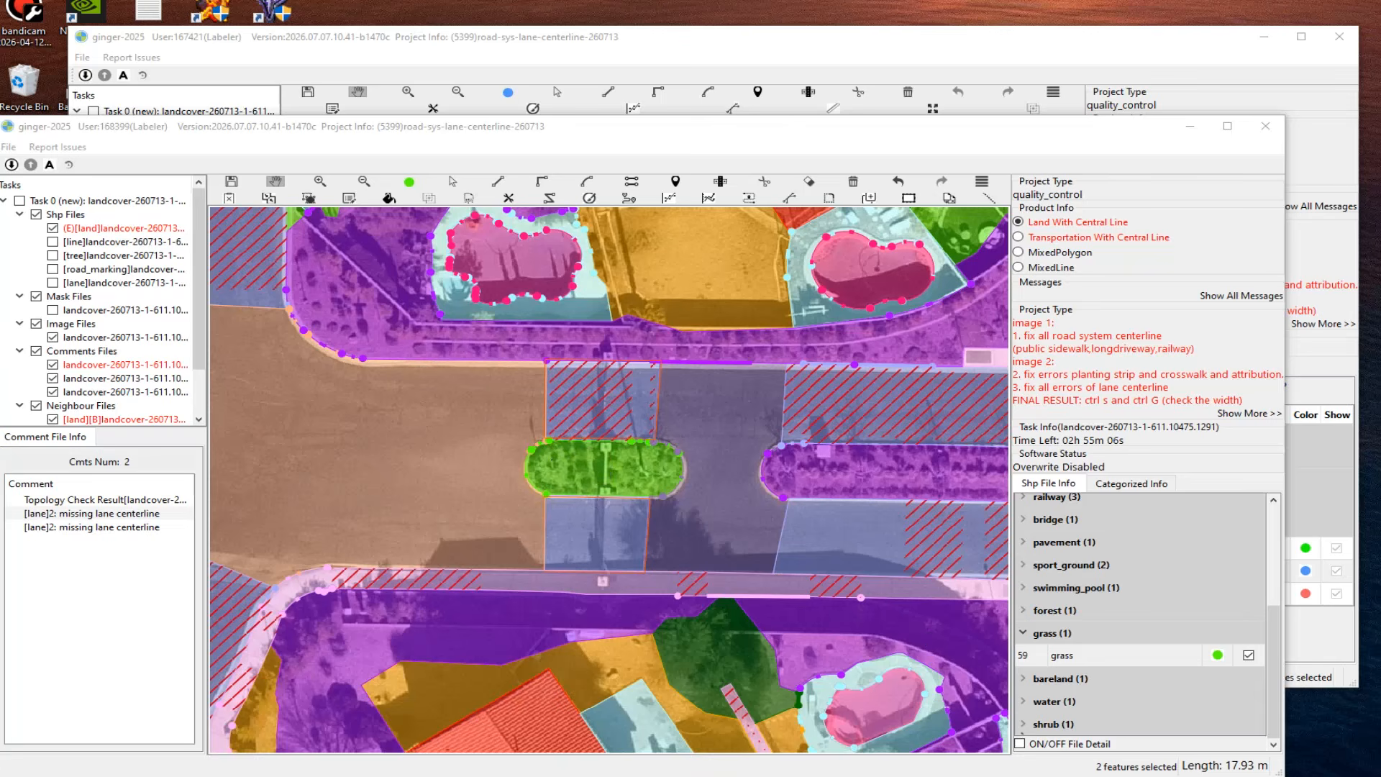
Step: On another screen capture, draw arrows to the grass median, eastward along both short road pieces and westward through the intersection
{"action": "key", "text": "Print"}
{"action": "left_click_drag", "start_coordinate": [275, 248], "coordinate": [1047, 700]}
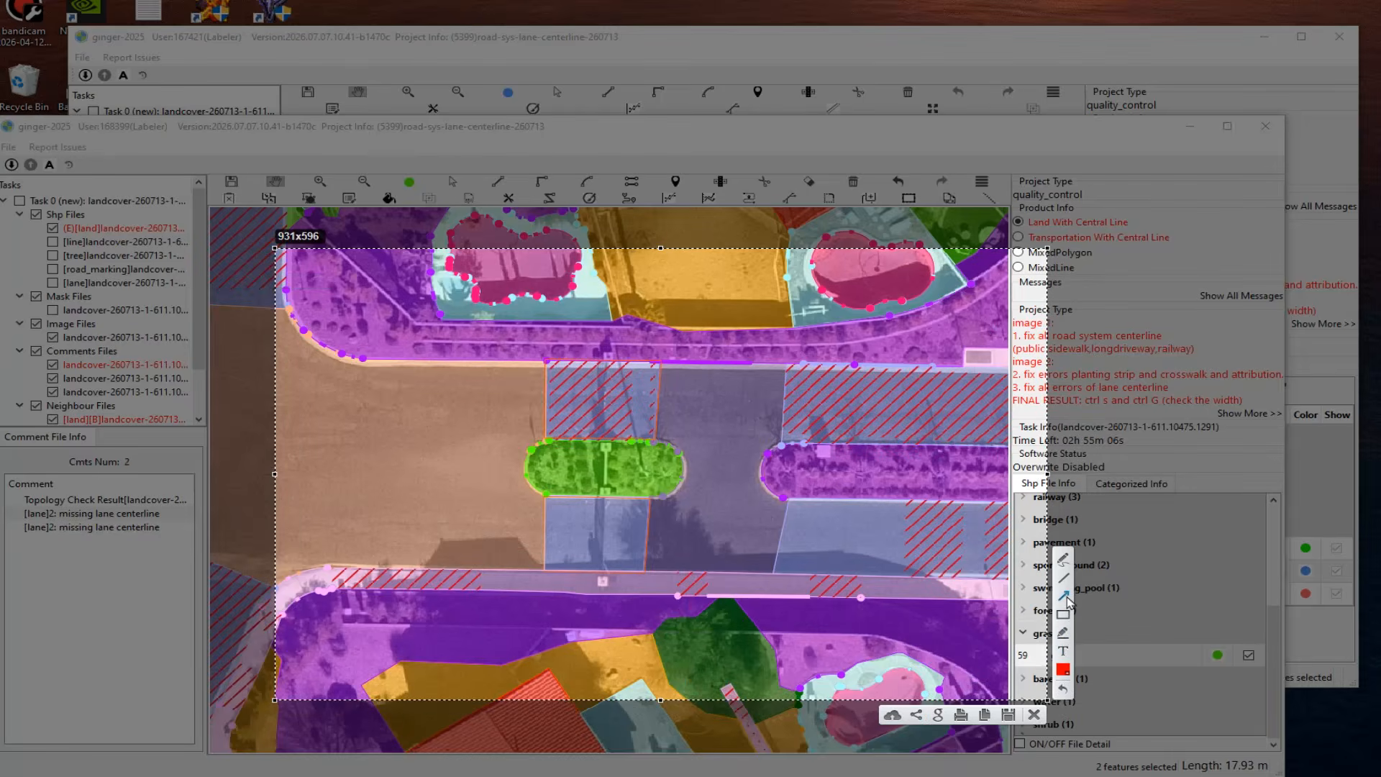
{"action": "left_click_drag", "start_coordinate": [681, 416], "coordinate": [618, 459]}
{"action": "left_click_drag", "start_coordinate": [550, 398], "coordinate": [658, 400]}
{"action": "left_click_drag", "start_coordinate": [548, 530], "coordinate": [649, 541]}
{"action": "left_click_drag", "start_coordinate": [513, 402], "coordinate": [302, 404]}
{"action": "left_click_drag", "start_coordinate": [497, 515], "coordinate": [340, 519]}
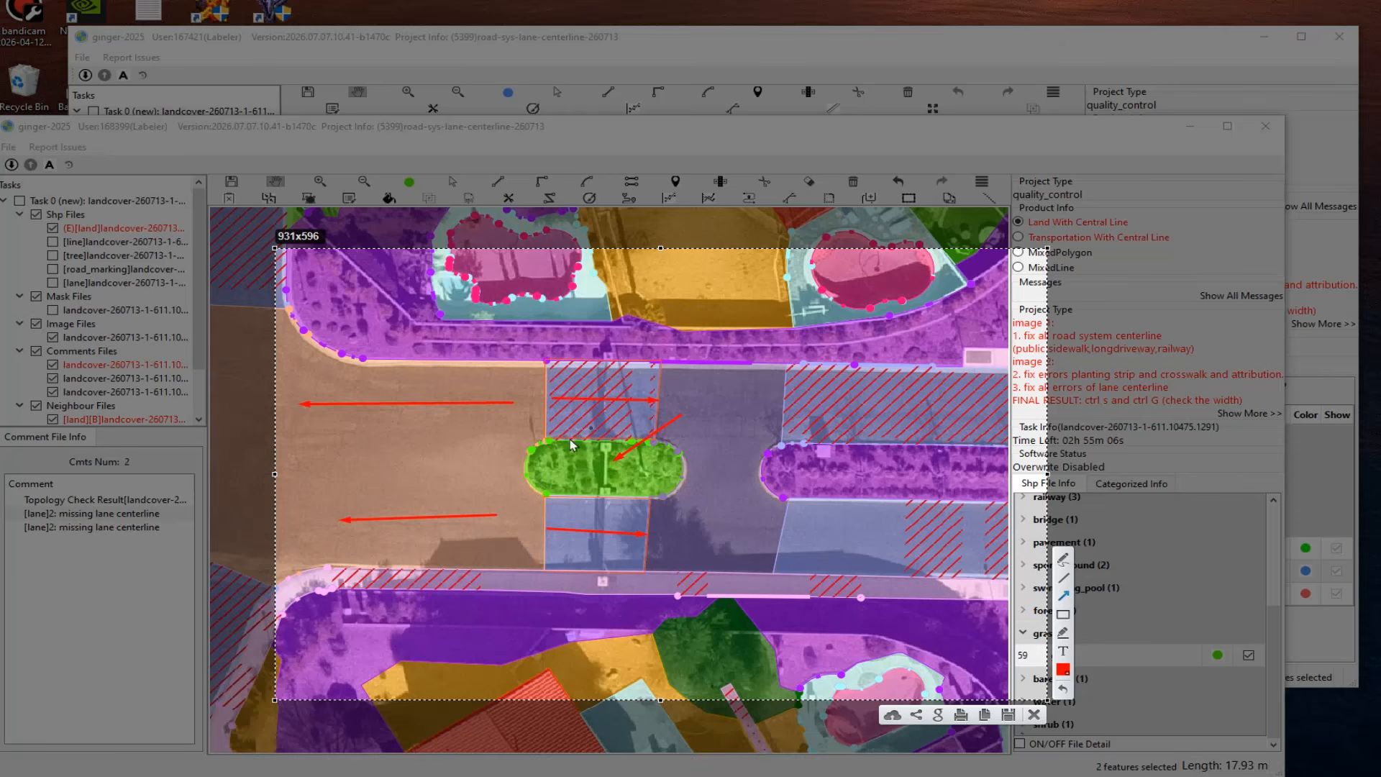
Step: Add westward arrows over both short road pieces and longer ones through the intersection, and discard the capture
{"action": "left_click_drag", "start_coordinate": [657, 398], "coordinate": [546, 398]}
{"action": "left_click_drag", "start_coordinate": [647, 533], "coordinate": [547, 529]}
{"action": "left_click_drag", "start_coordinate": [540, 404], "coordinate": [213, 404]}
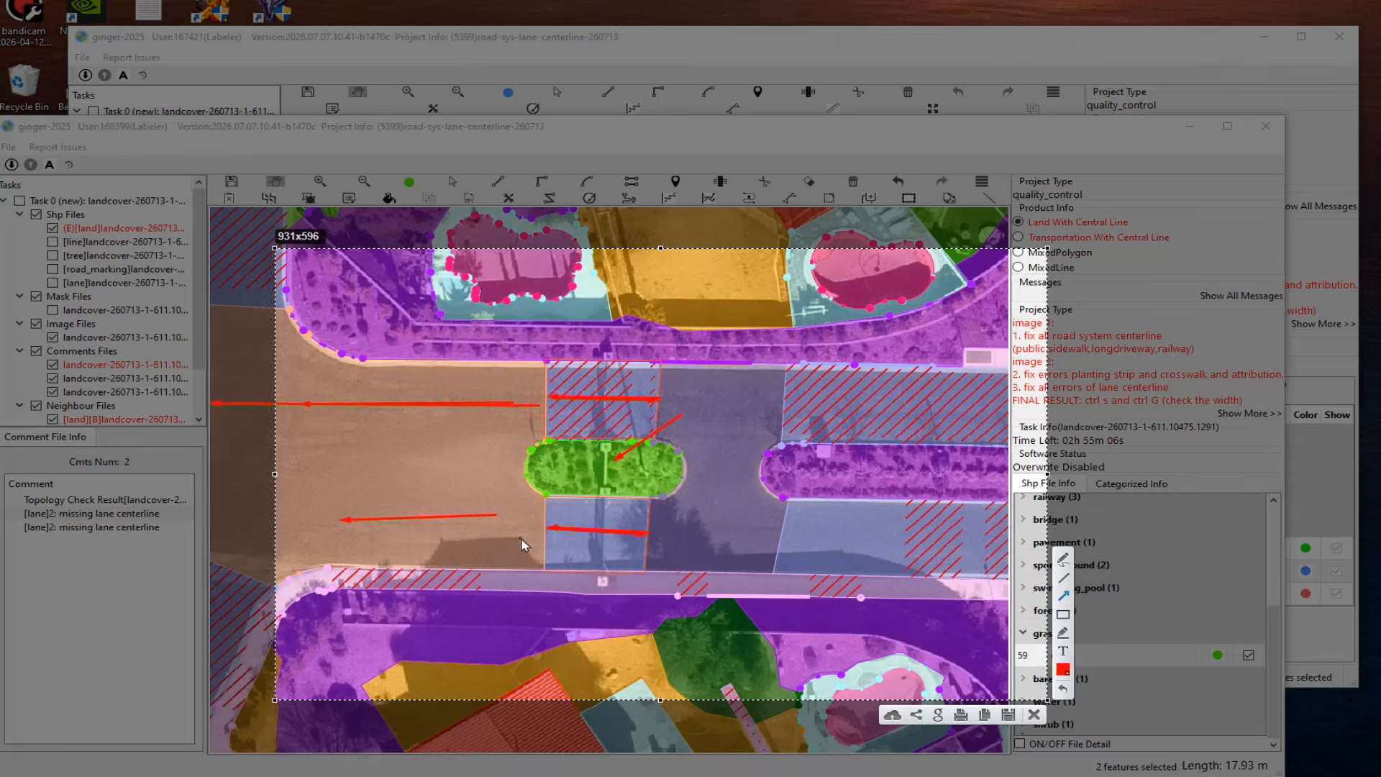
{"action": "left_click_drag", "start_coordinate": [532, 520], "coordinate": [191, 511]}
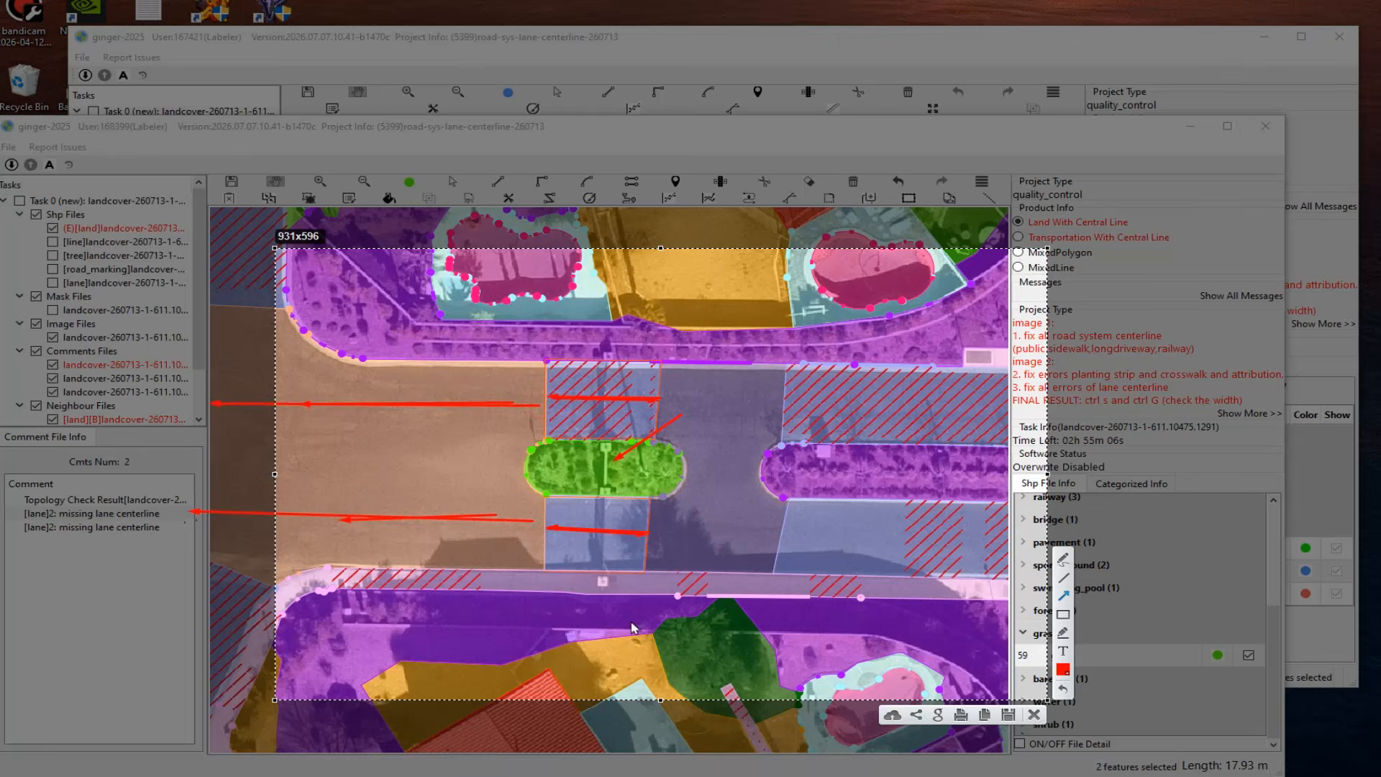
{"action": "left_click", "coordinate": [1035, 715]}
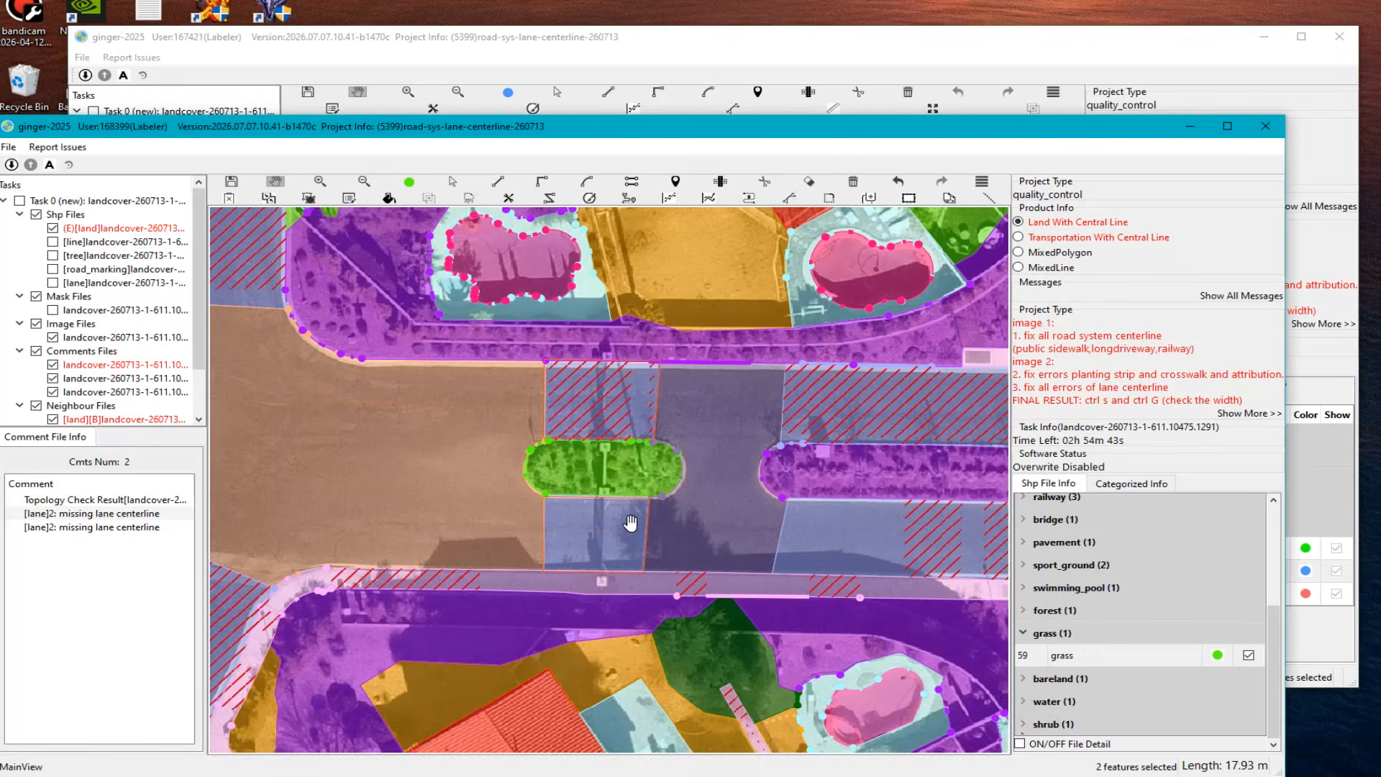
Step: Switch to the other tile's window and open the first WRONG_CATE_TITLE comment to view the commented line across the refuge island
{"action": "scroll", "coordinate": [525, 471], "scroll_direction": "down", "scroll_amount": 4}
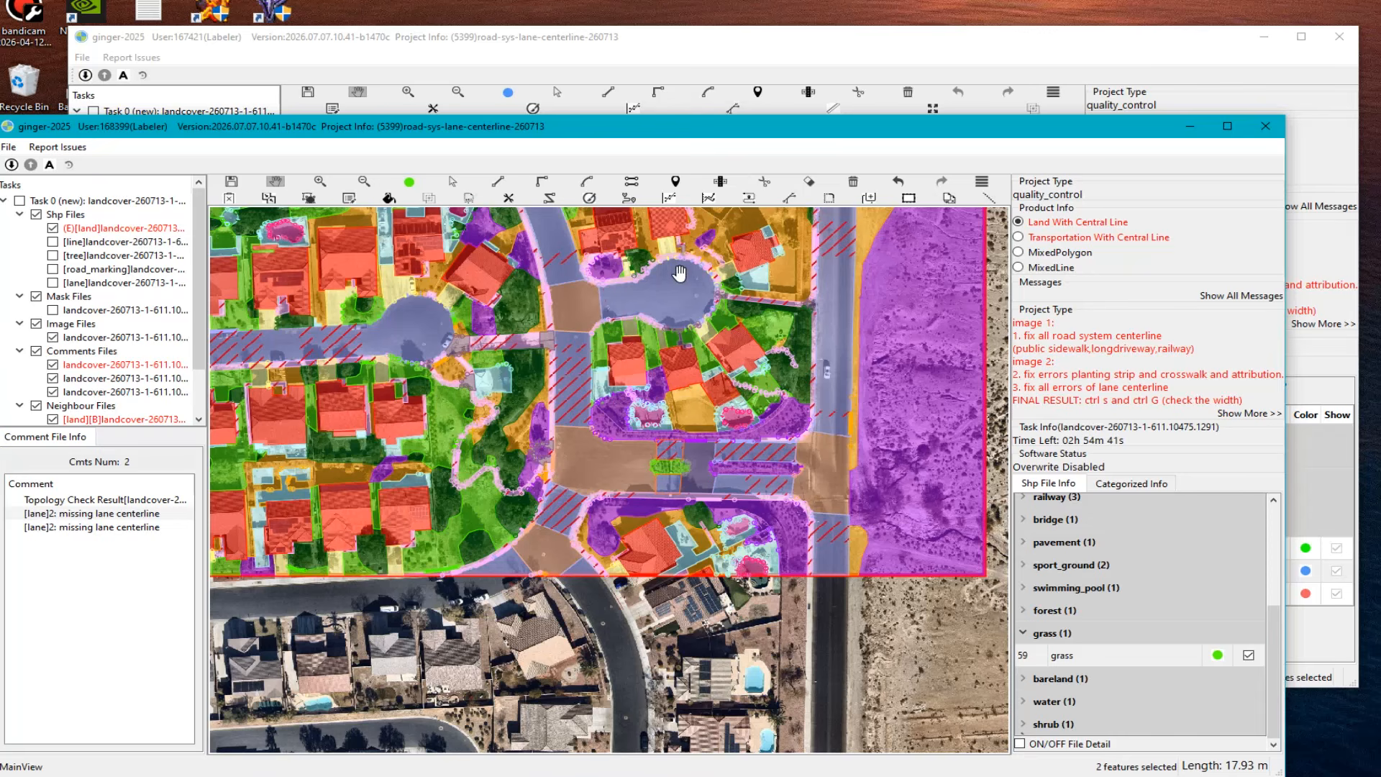
{"action": "left_click", "coordinate": [874, 64]}
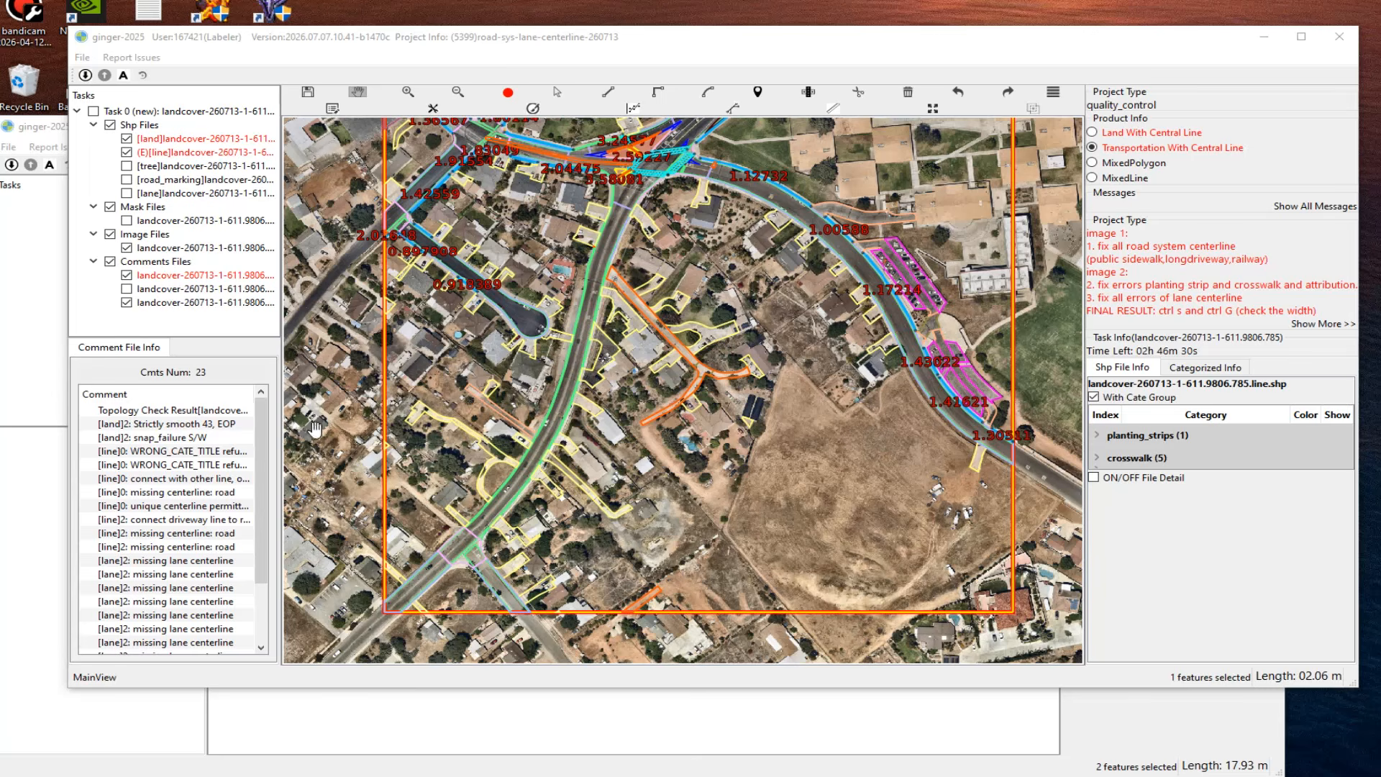
{"action": "left_click", "coordinate": [173, 451]}
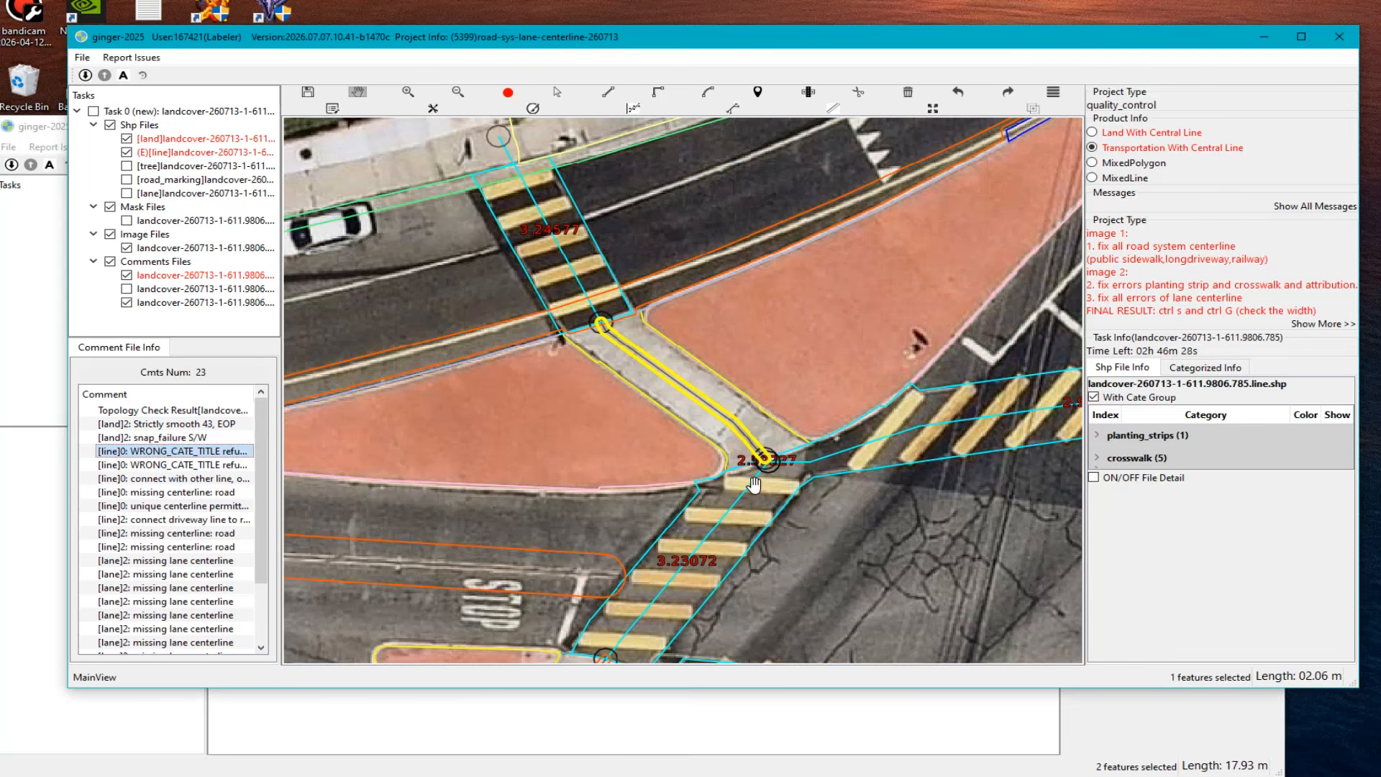
{"action": "scroll", "coordinate": [719, 464], "scroll_direction": "down", "scroll_amount": 2}
{"action": "left_click_drag", "start_coordinate": [651, 346], "coordinate": [713, 390]}
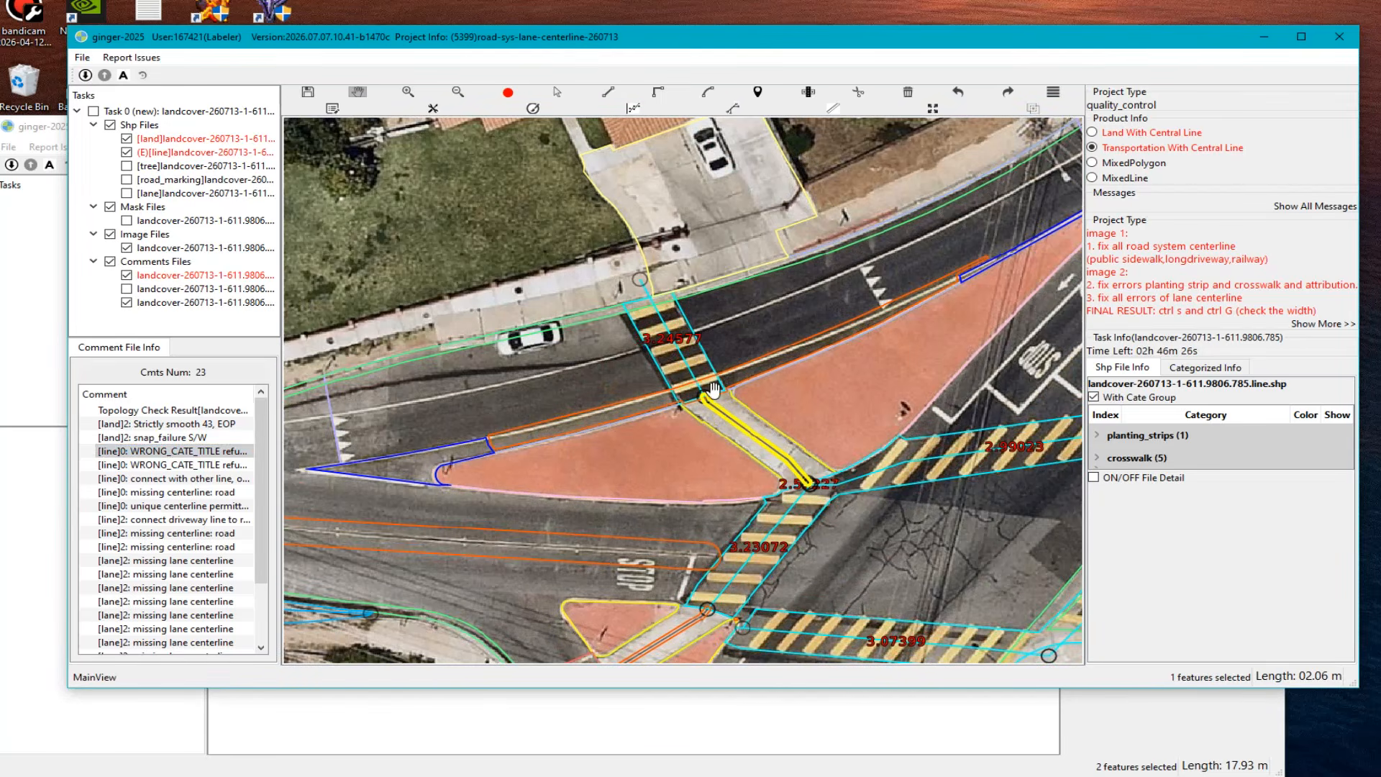
{"action": "key", "text": "Escape"}
{"action": "scroll", "coordinate": [760, 437], "scroll_direction": "up", "scroll_amount": 2}
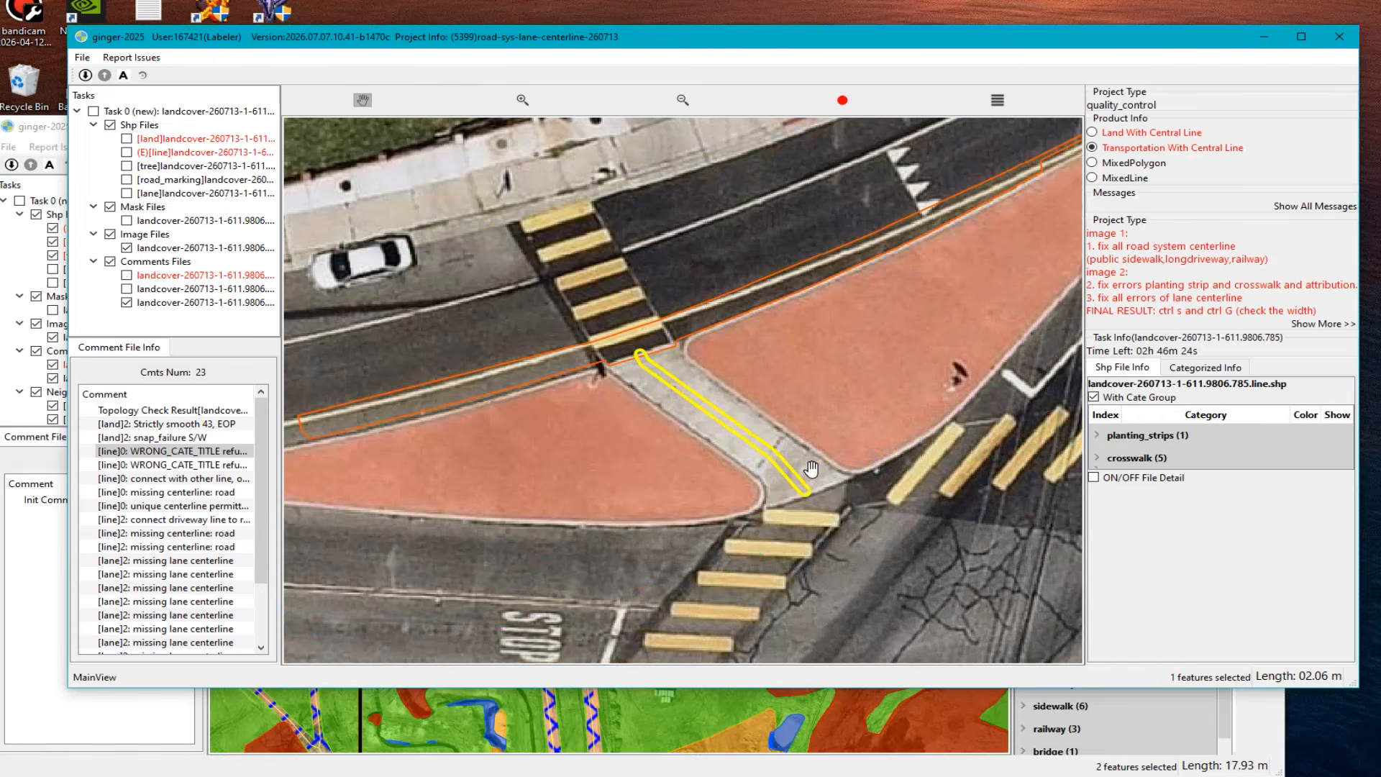
Step: Select the commented line across the refuge island and check its category against the comment and the adjoining crosswalks
{"action": "right_click", "coordinate": [752, 450]}
{"action": "left_click", "coordinate": [793, 488]}
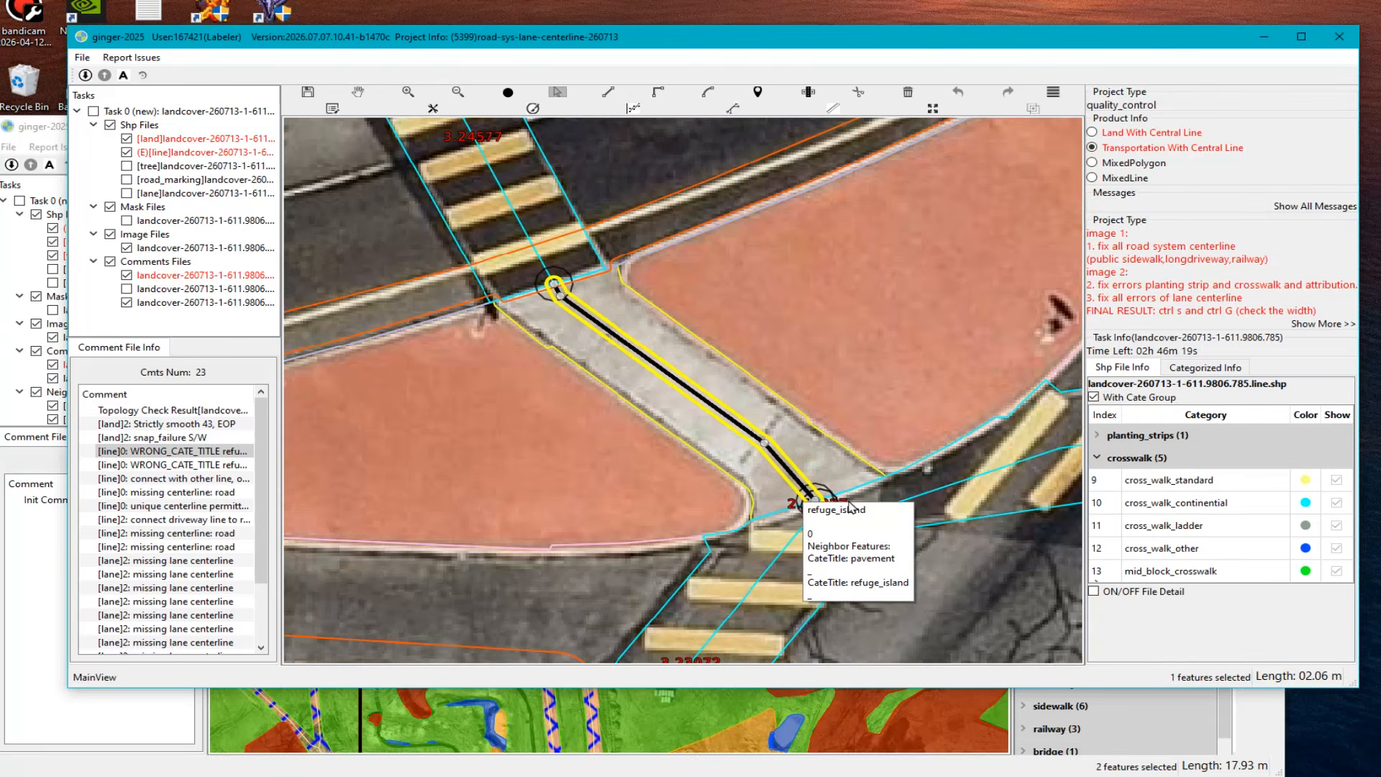
{"action": "left_click", "coordinate": [177, 453]}
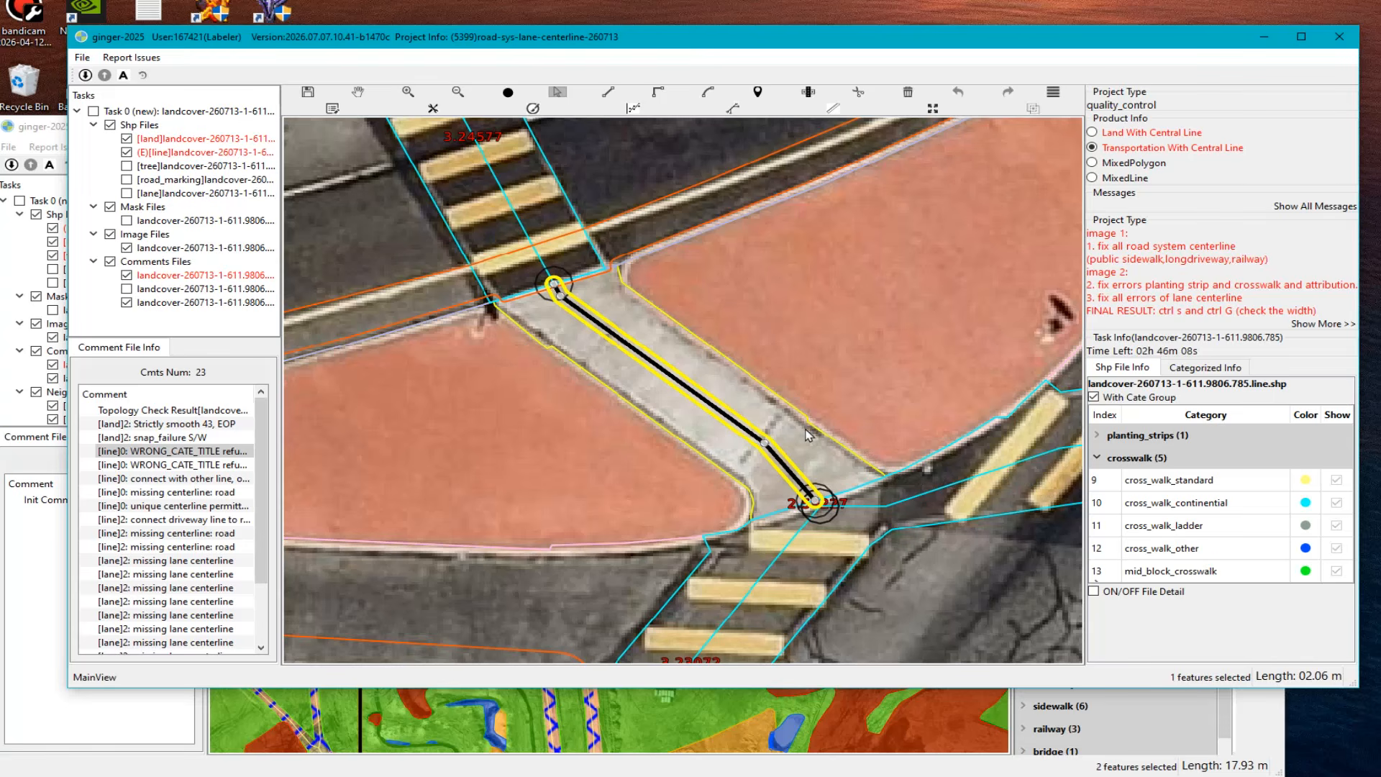
{"action": "scroll", "coordinate": [813, 436], "scroll_direction": "down", "scroll_amount": 3}
{"action": "scroll", "coordinate": [702, 429], "scroll_direction": "up", "scroll_amount": 3}
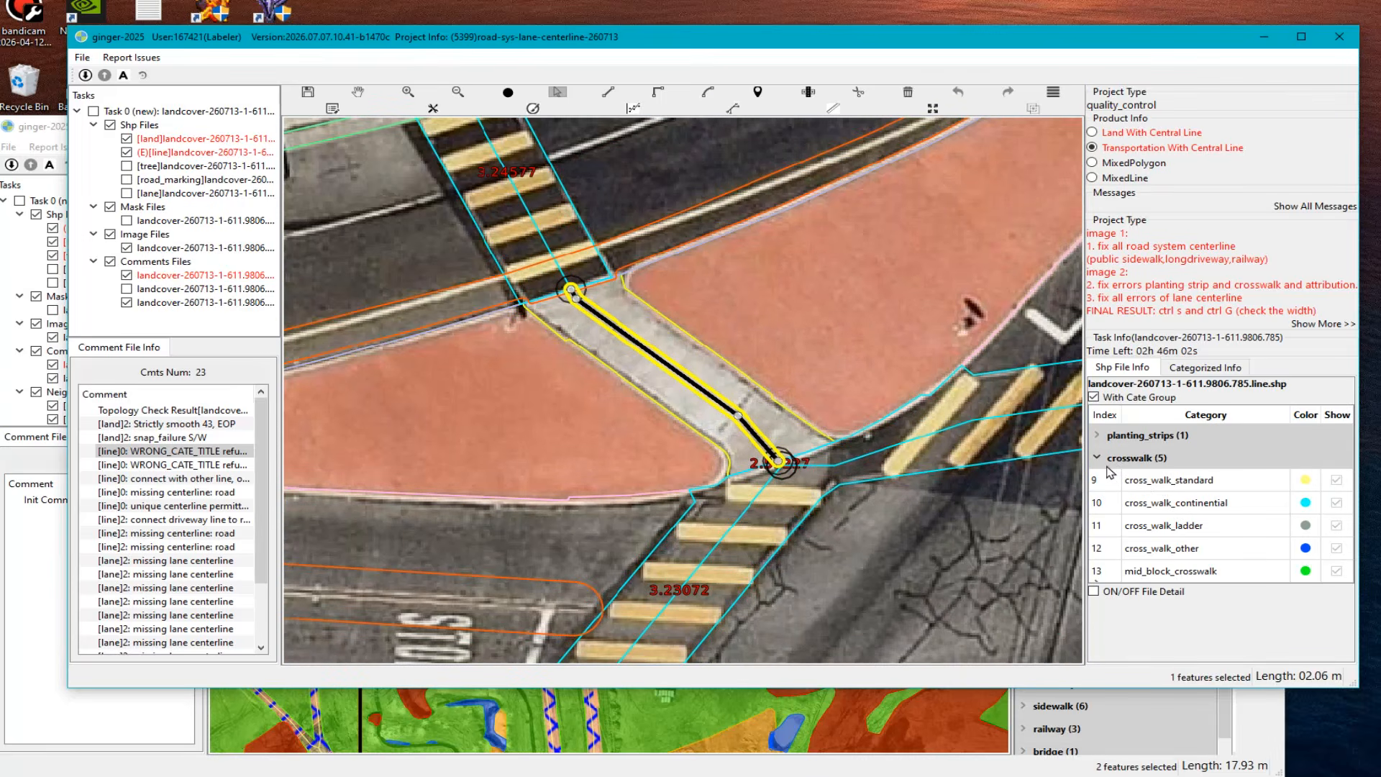
Step: Turn off category grouping in the shapefile's category list and examine the refuge island line's end node at the crosswalk junction
{"action": "left_click", "coordinate": [1094, 397]}
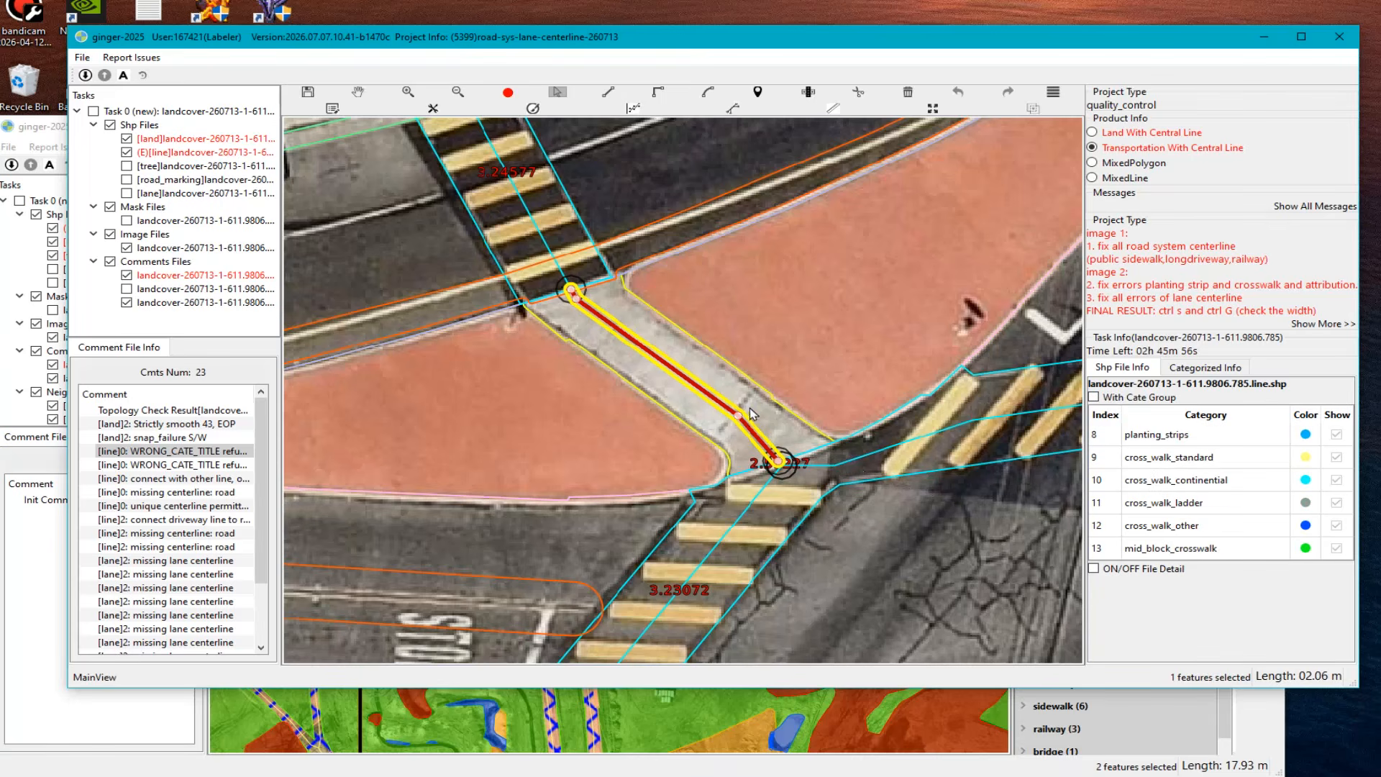
{"action": "right_click", "coordinate": [766, 437]}
{"action": "left_click", "coordinate": [795, 445]}
{"action": "scroll", "coordinate": [791, 452], "scroll_direction": "up", "scroll_amount": 3}
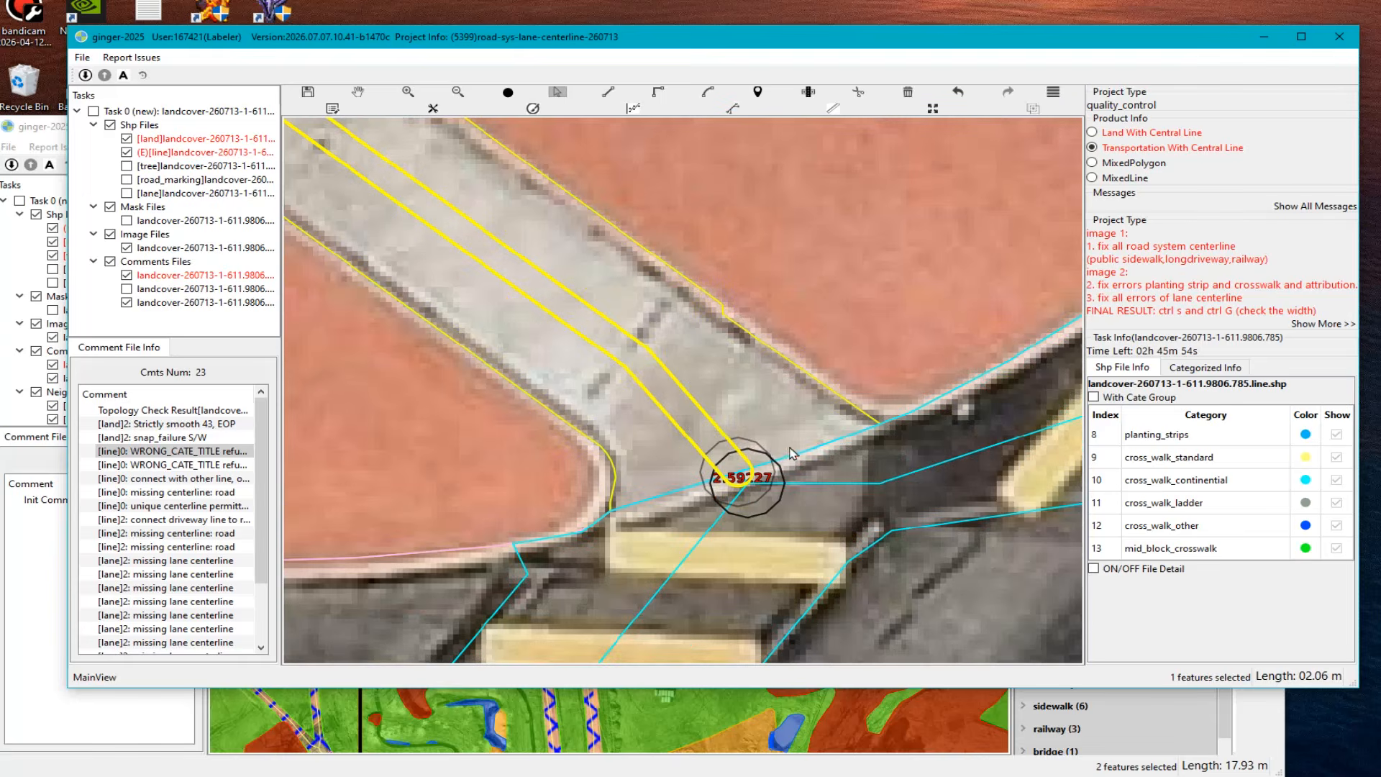
{"action": "scroll", "coordinate": [741, 532], "scroll_direction": "up", "scroll_amount": 2}
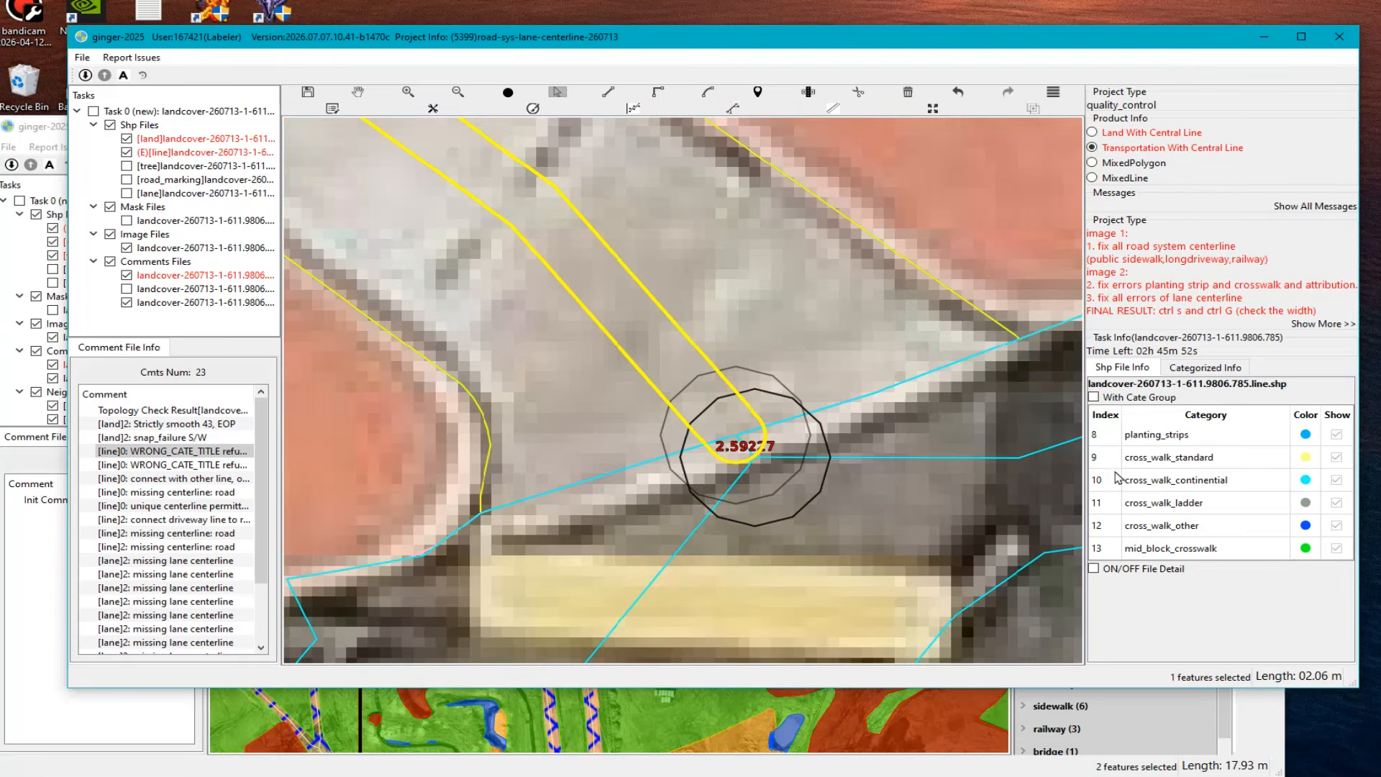
{"action": "scroll", "coordinate": [691, 323], "scroll_direction": "down", "scroll_amount": 3}
{"action": "left_click_drag", "start_coordinate": [777, 333], "coordinate": [835, 359]}
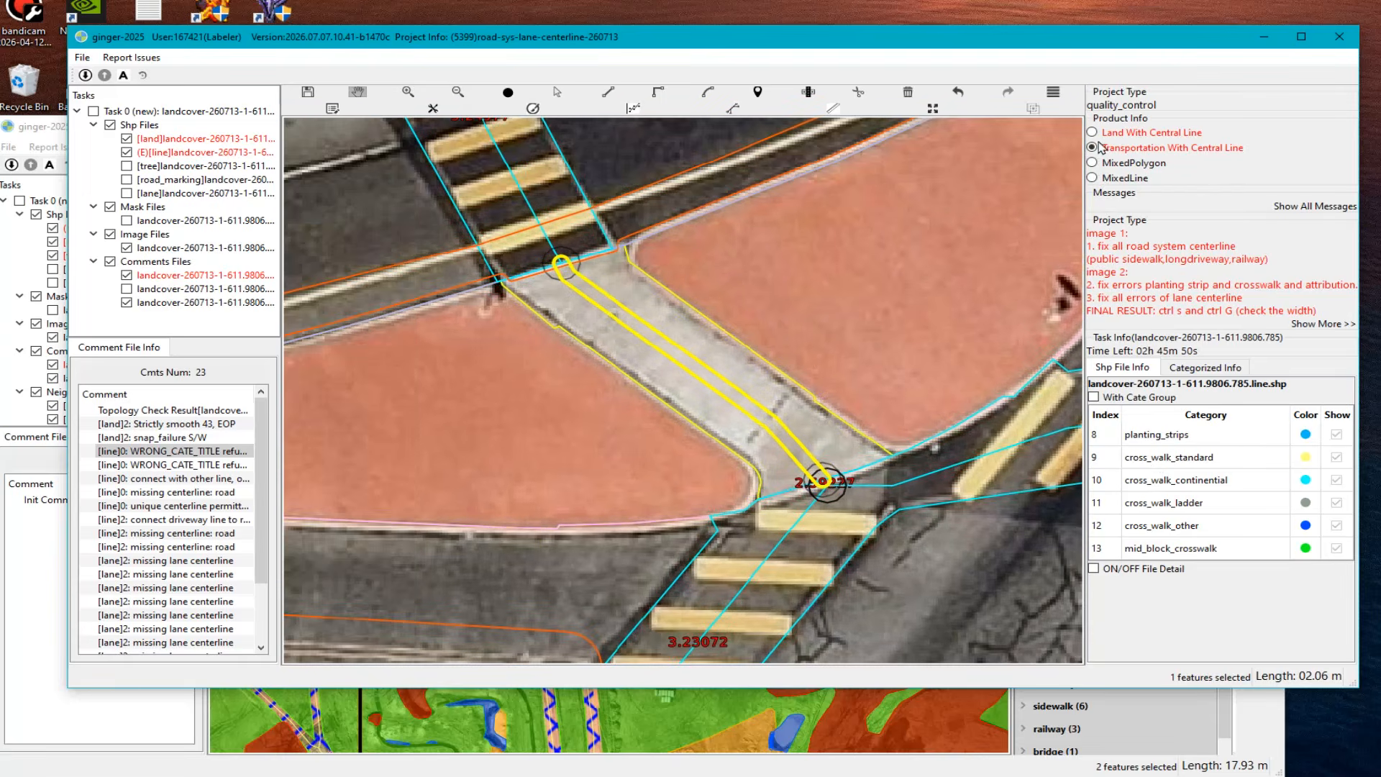
Step: In Land With Central Line, draw a sidewalk centerline through the refuge island passage between its two crosswalks and mark the passage width across it
{"action": "left_click", "coordinate": [1093, 133]}
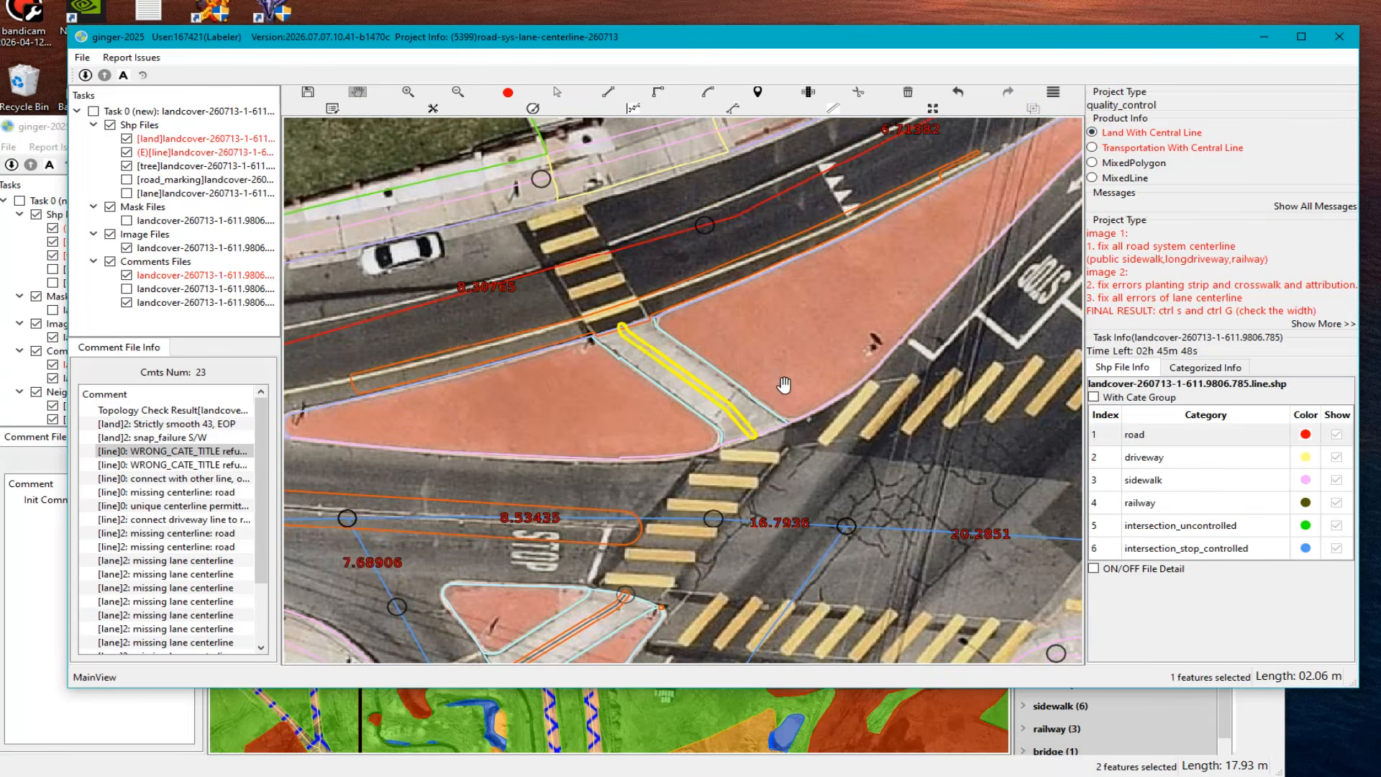
{"action": "scroll", "coordinate": [618, 209], "scroll_direction": "up", "scroll_amount": 1}
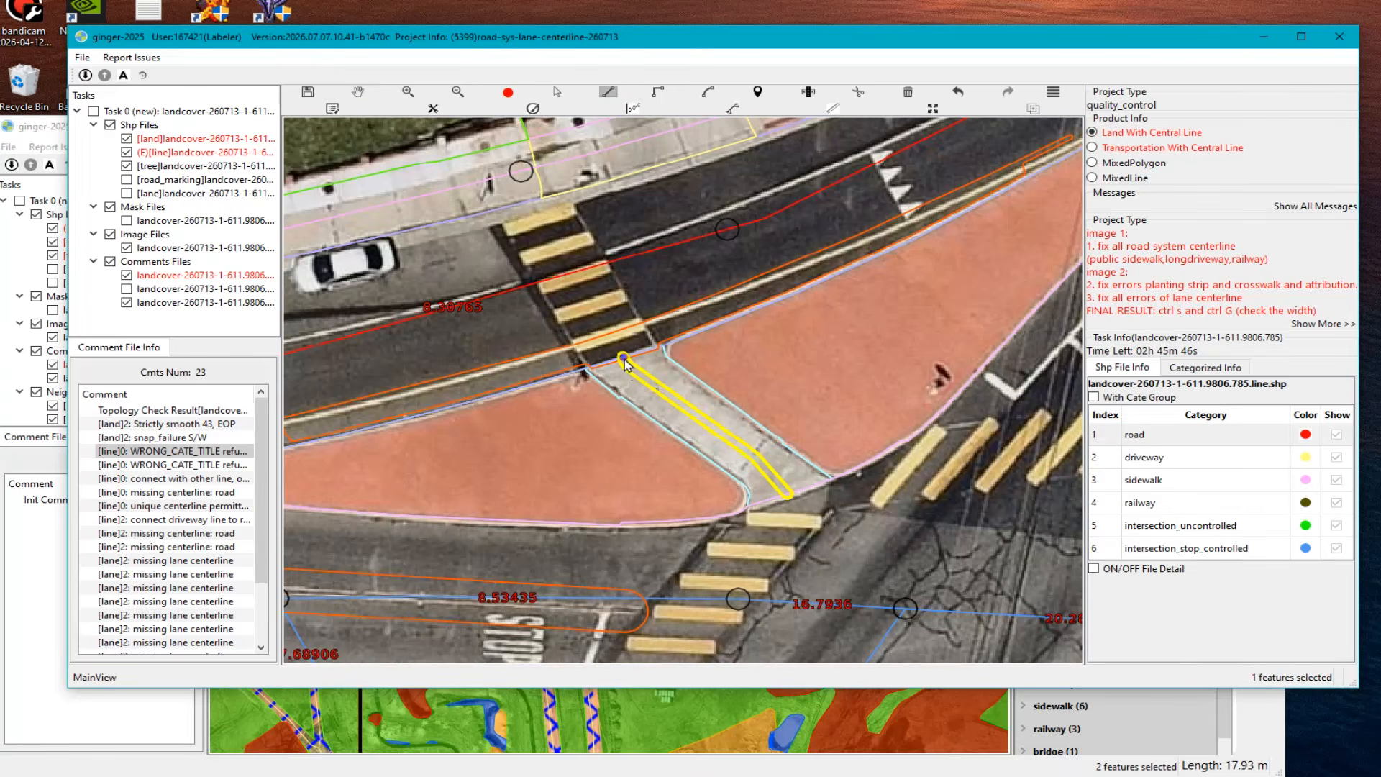
{"action": "left_click", "coordinate": [623, 358]}
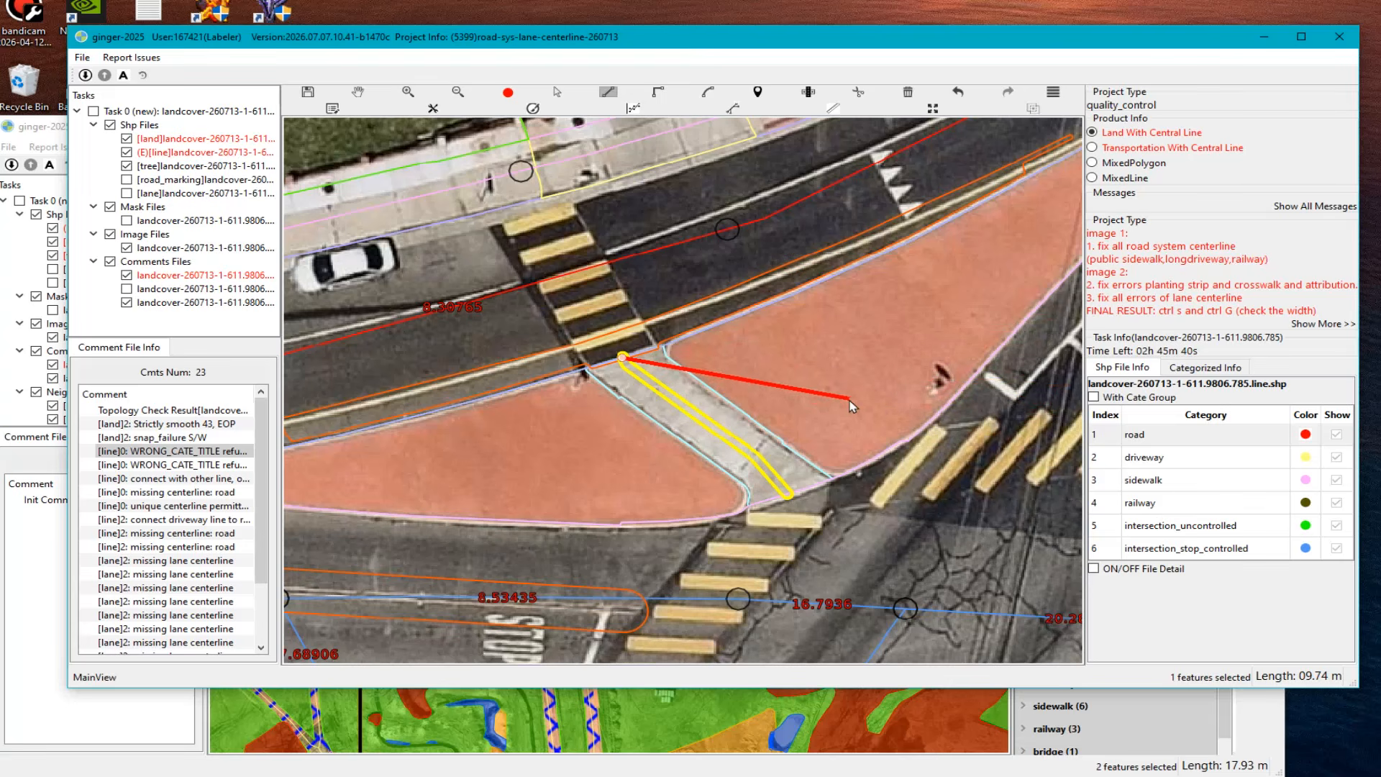
{"action": "key", "text": "Escape"}
{"action": "left_click", "coordinate": [1130, 484]}
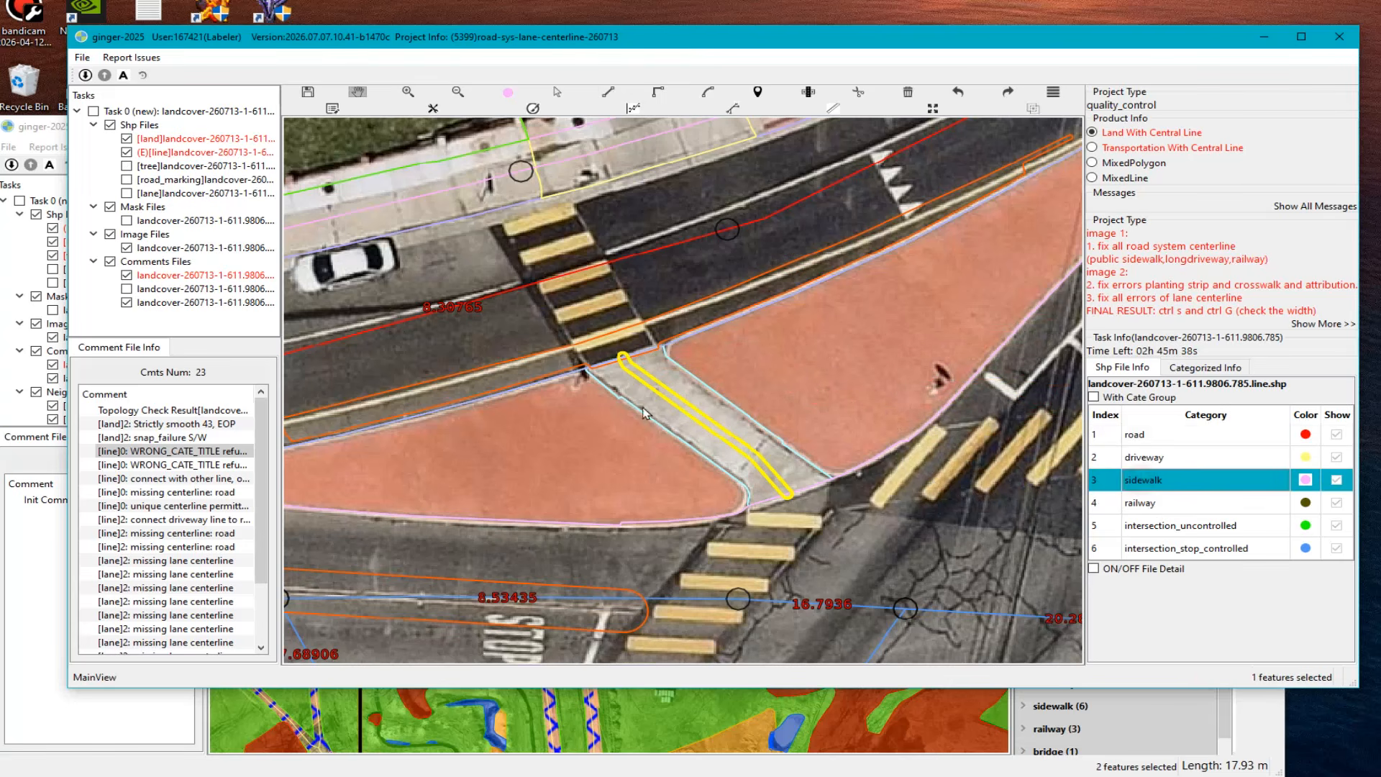
{"action": "scroll", "coordinate": [650, 394], "scroll_direction": "up", "scroll_amount": 1}
{"action": "scroll", "coordinate": [650, 395], "scroll_direction": "up", "scroll_amount": 1}
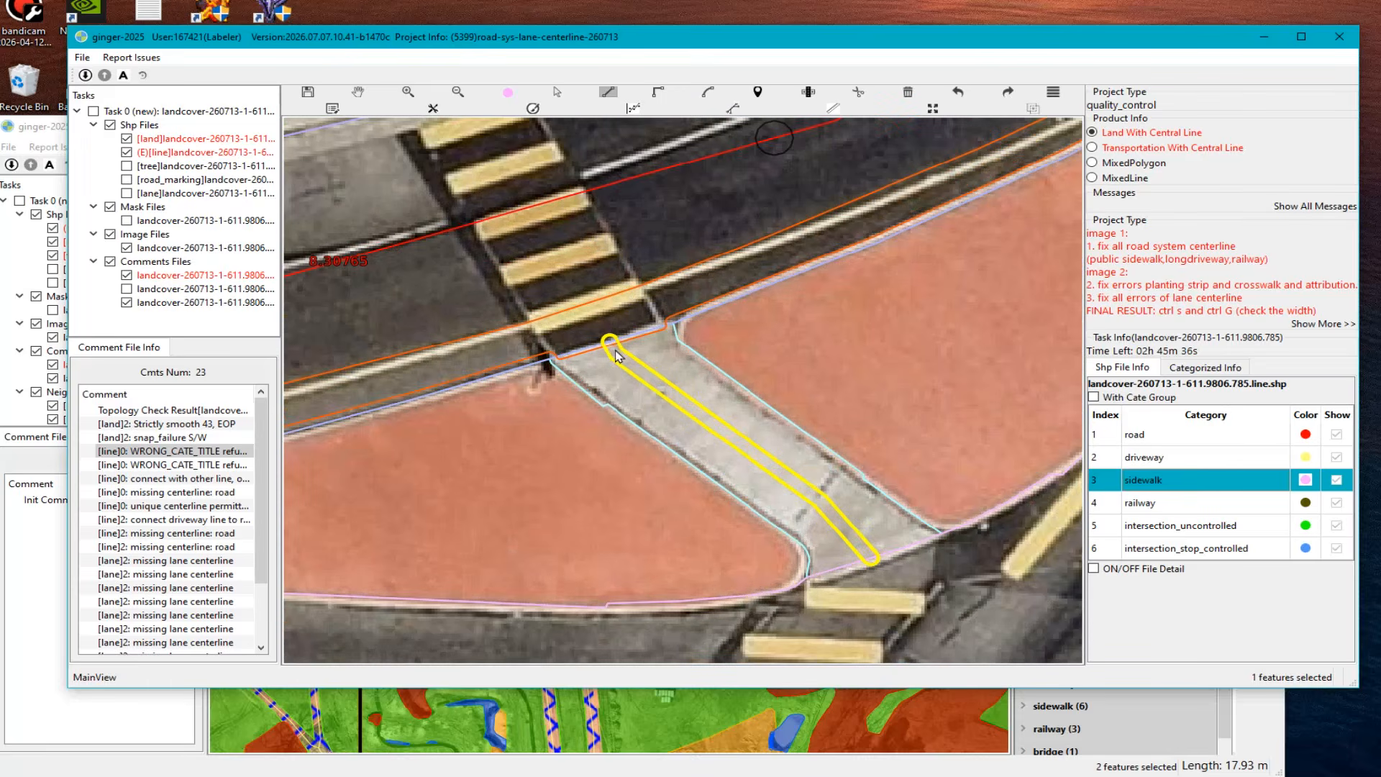
{"action": "left_click", "coordinate": [610, 341]}
{"action": "left_click", "coordinate": [638, 378]}
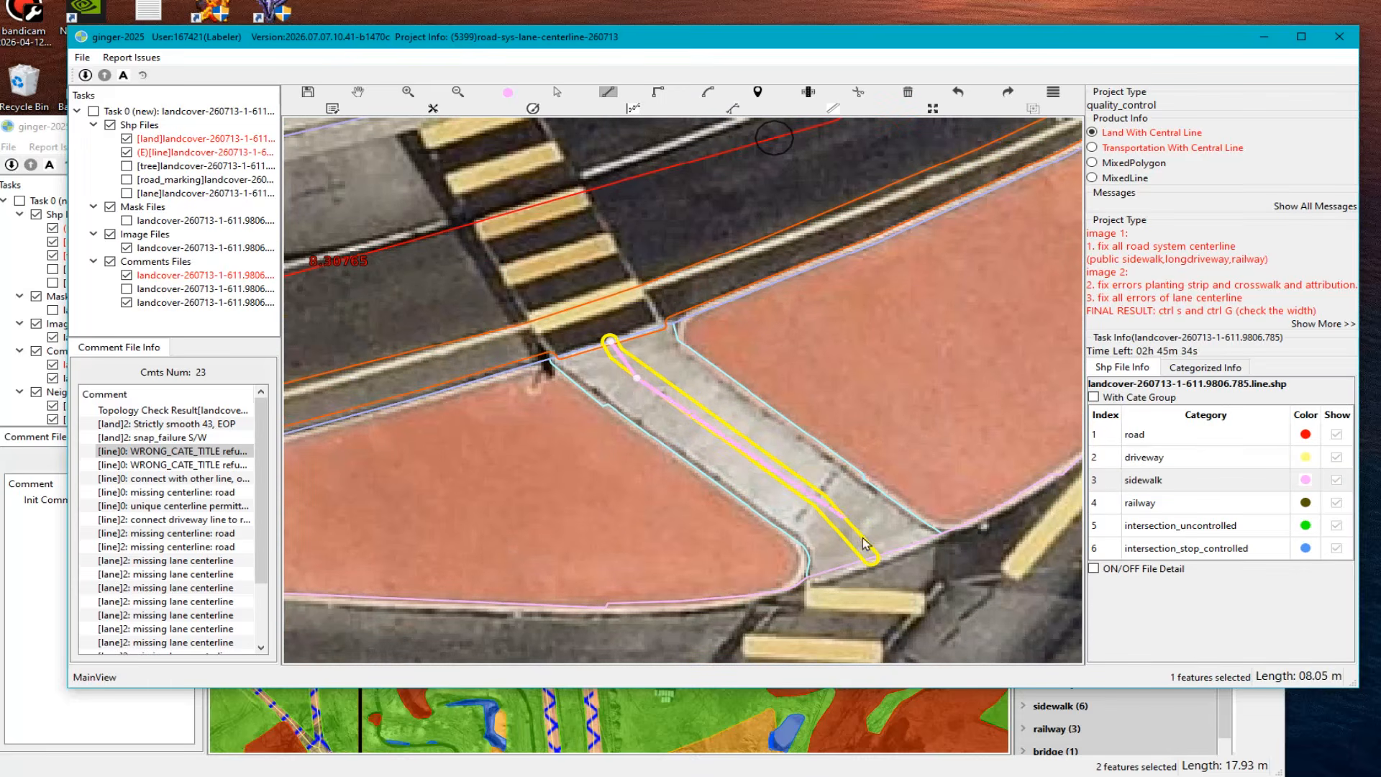
{"action": "left_click", "coordinate": [875, 556]}
{"action": "right_click", "coordinate": [880, 569]}
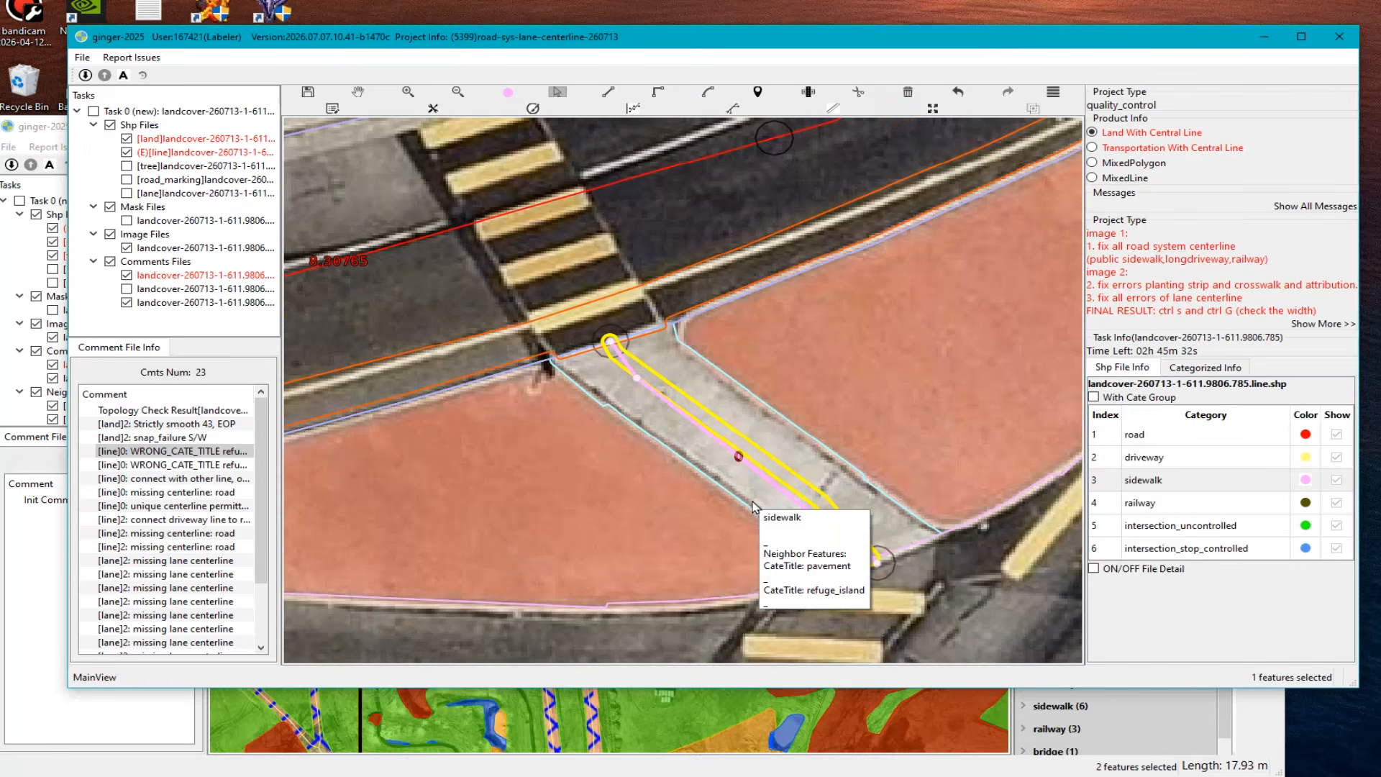
{"action": "left_click_drag", "start_coordinate": [795, 426], "coordinate": [718, 484]}
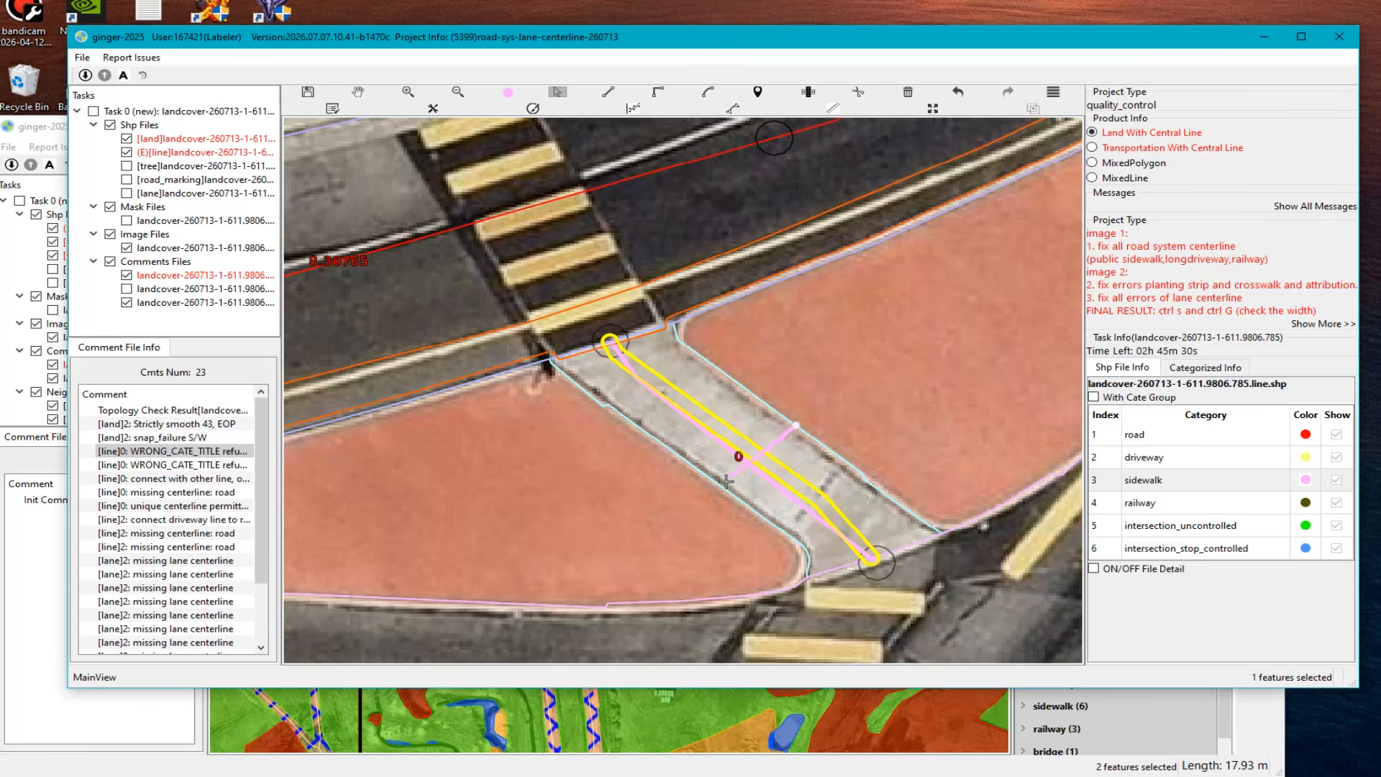
Step: With mixed lines and the land shapefile displayed, snap the sidewalk line's northern end to the end of the crosswalk line
{"action": "left_click", "coordinate": [1092, 148]}
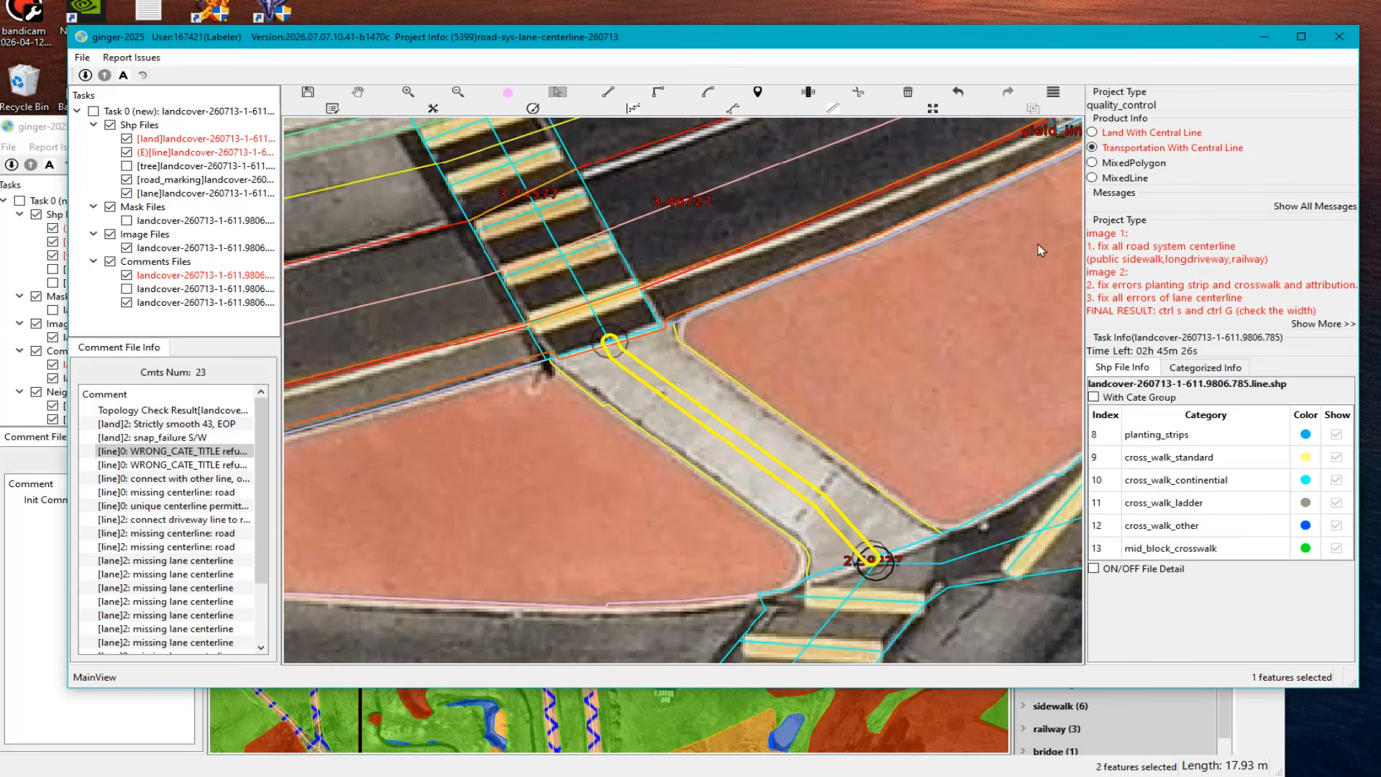
{"action": "left_click", "coordinate": [1092, 177]}
{"action": "scroll", "coordinate": [626, 360], "scroll_direction": "up", "scroll_amount": 5}
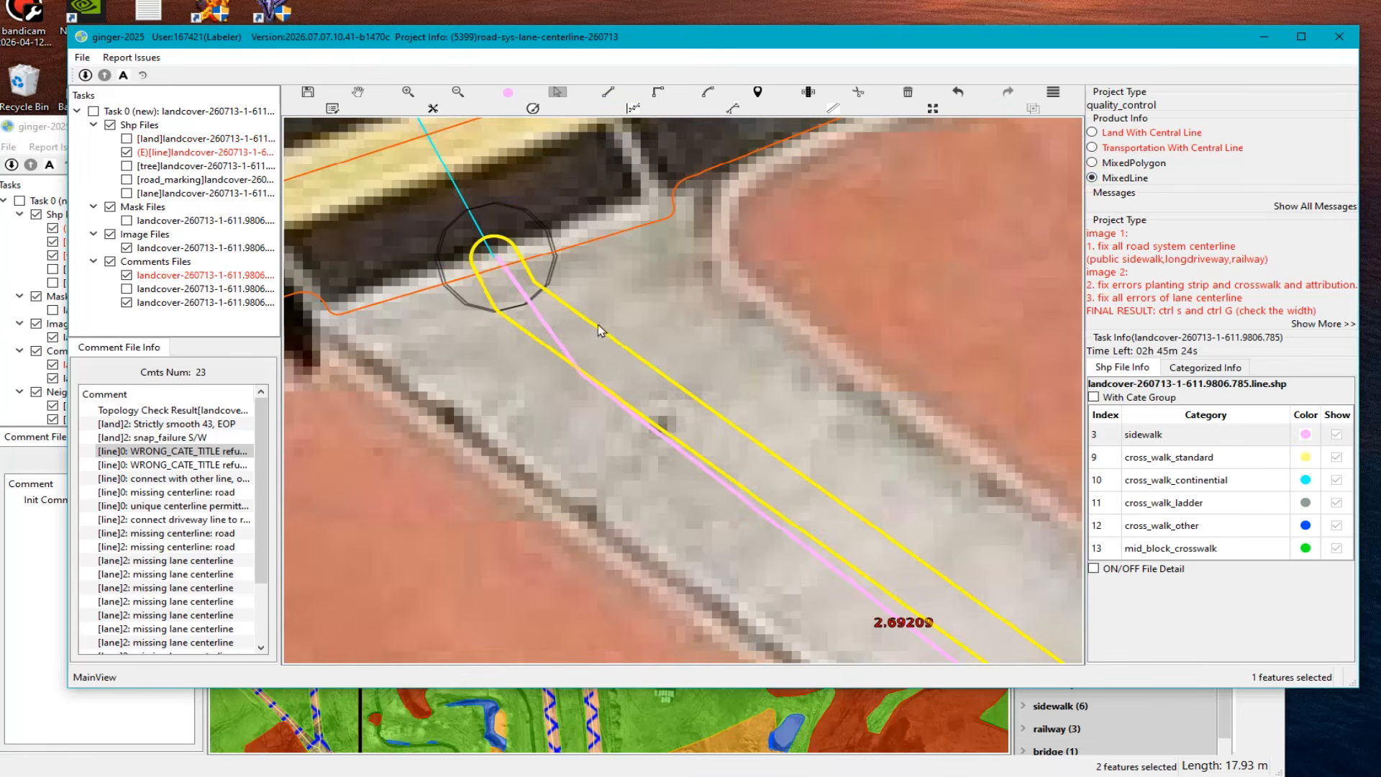
{"action": "mouse_move", "coordinate": [546, 325]}
{"action": "left_mouse_down"}
{"action": "mouse_move", "coordinate": [666, 404]}
{"action": "mouse_move", "coordinate": [616, 360]}
{"action": "left_mouse_up"}
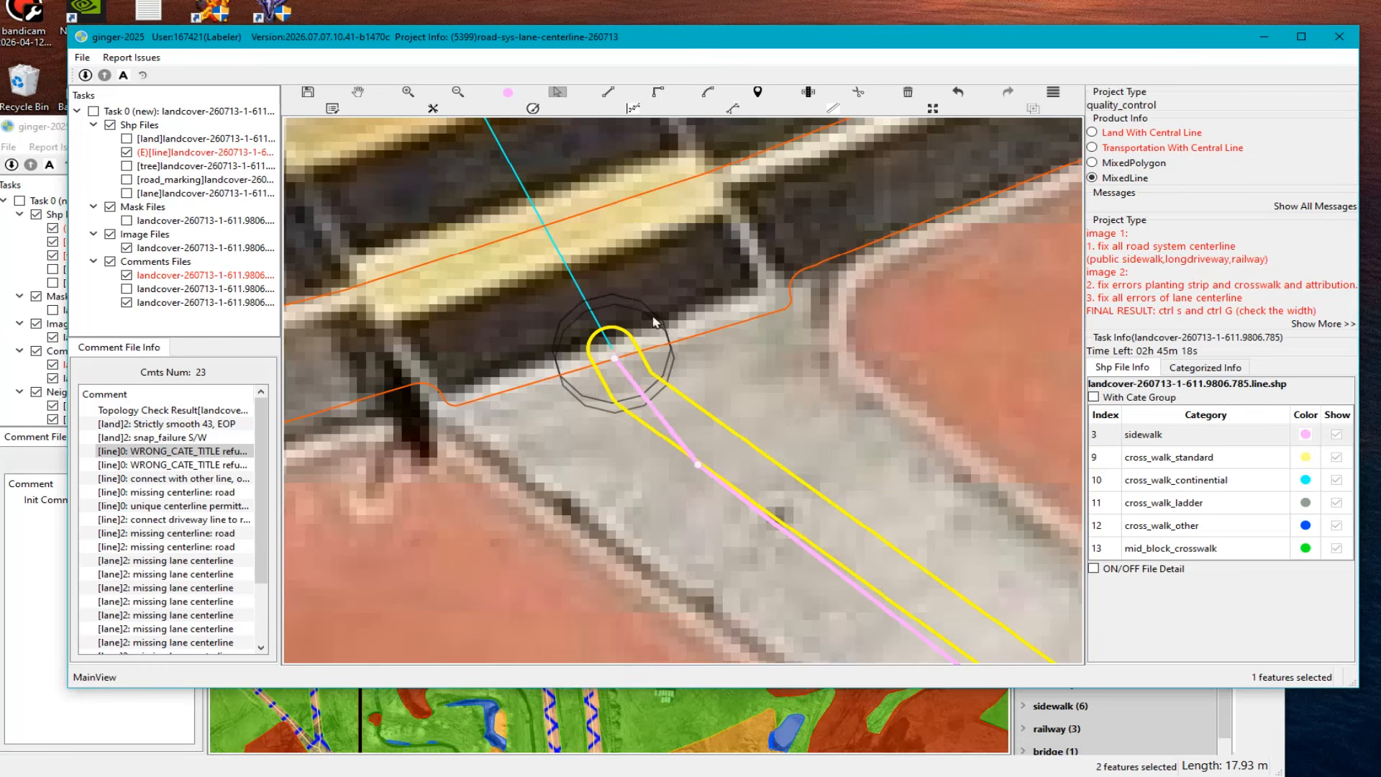
{"action": "scroll", "coordinate": [655, 321], "scroll_direction": "up", "scroll_amount": 3}
{"action": "scroll", "coordinate": [722, 382], "scroll_direction": "down", "scroll_amount": 3}
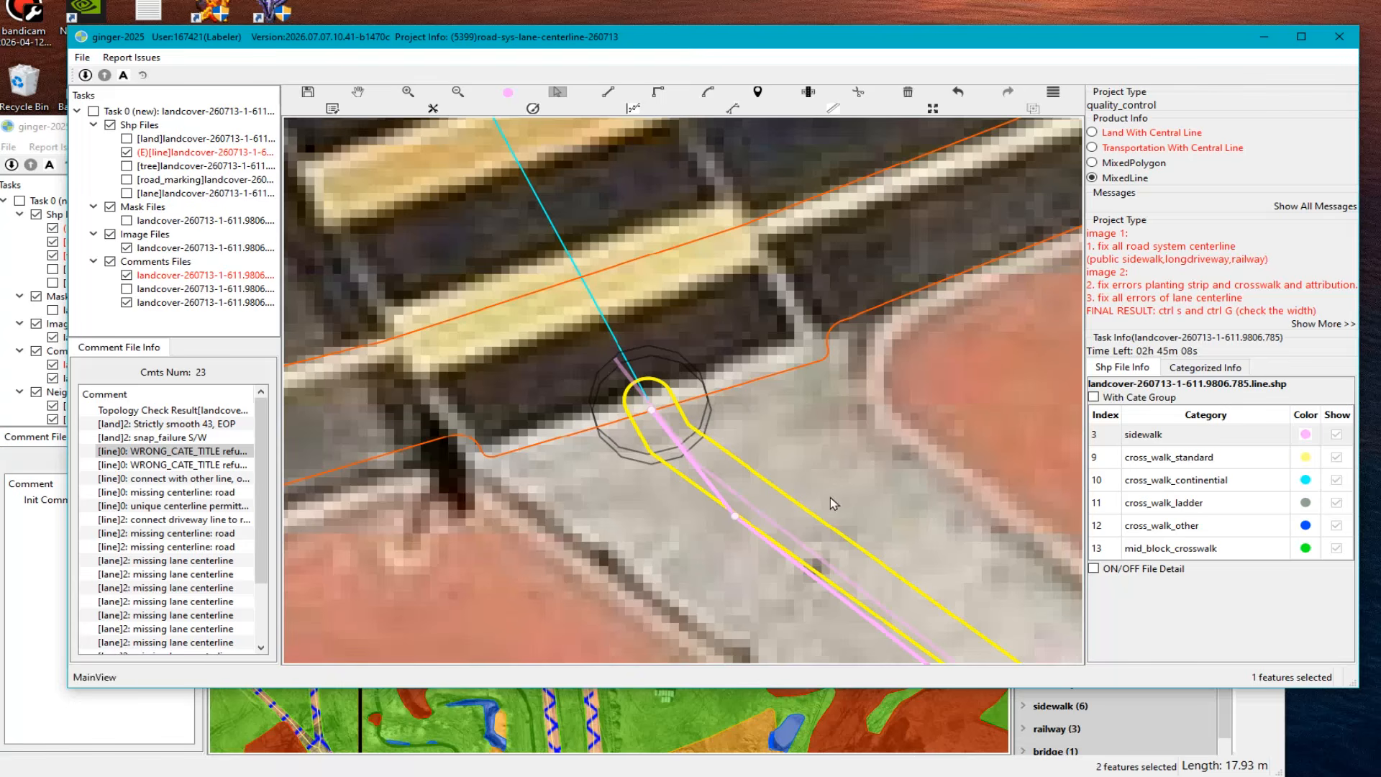
{"action": "left_click", "coordinate": [127, 138]}
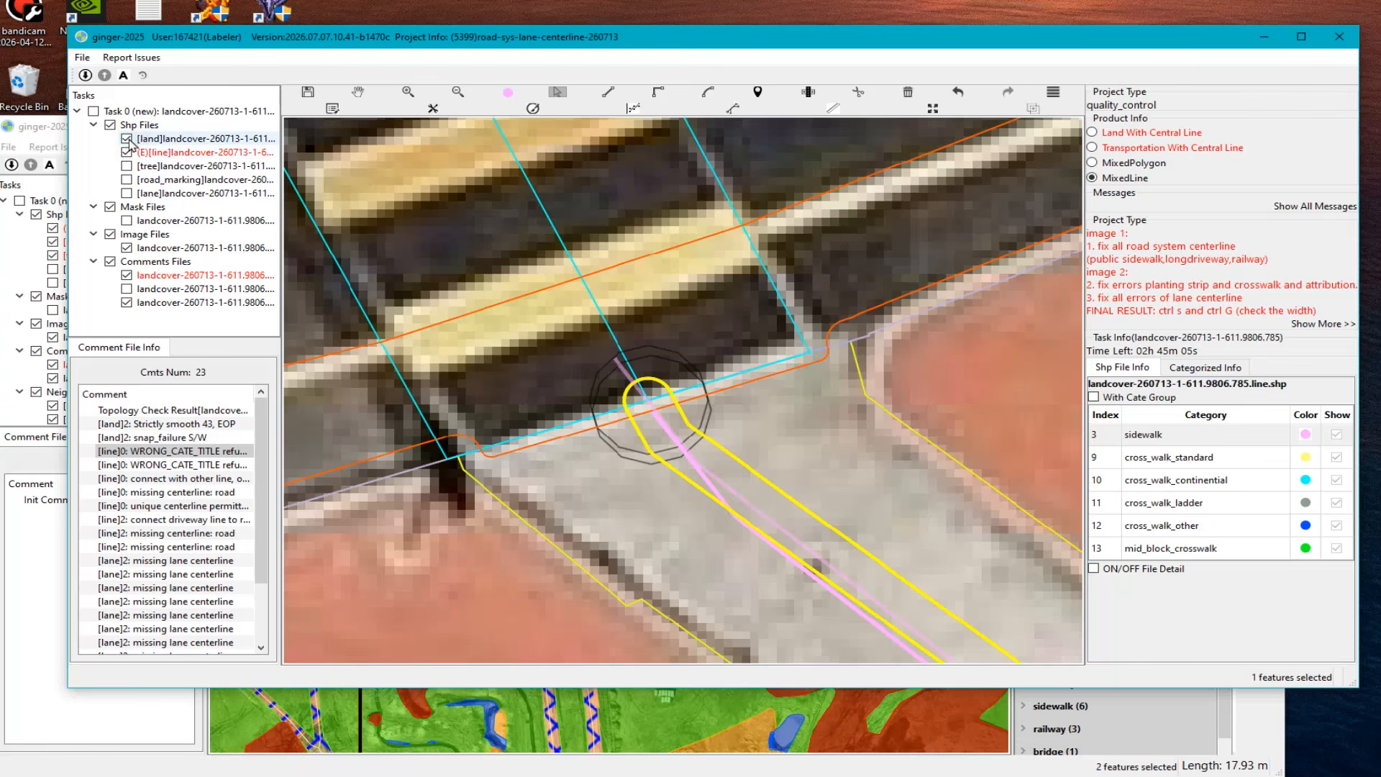
{"action": "scroll", "coordinate": [669, 372], "scroll_direction": "up", "scroll_amount": 3}
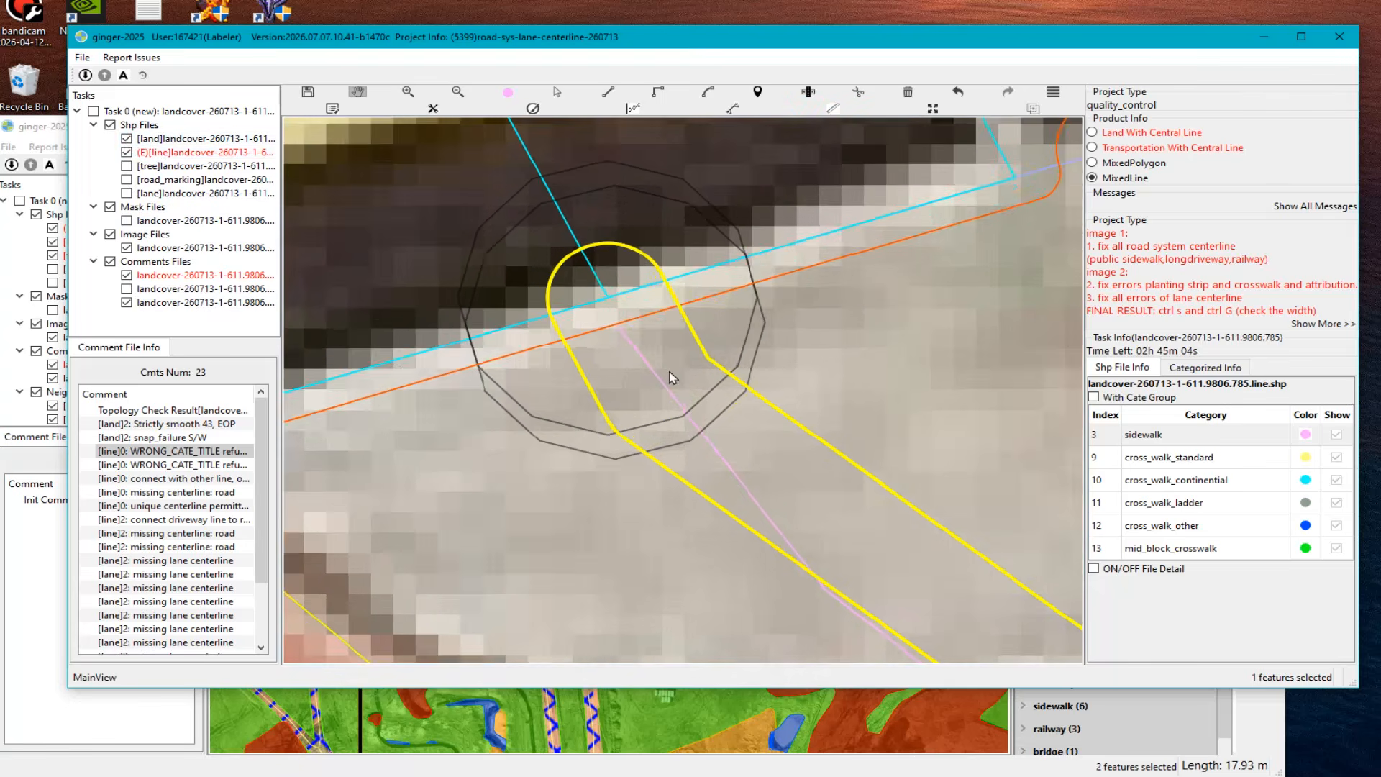
{"action": "left_click_drag", "start_coordinate": [628, 339], "coordinate": [608, 297]}
{"action": "scroll", "coordinate": [757, 437], "scroll_direction": "down", "scroll_amount": 3}
Step: Trim the sidewalk line's southern end, attach it to the crosswalk line at the crosswalk edge, and check the adjoining crosswalk lines
{"action": "scroll", "coordinate": [833, 509], "scroll_direction": "up", "scroll_amount": 2}
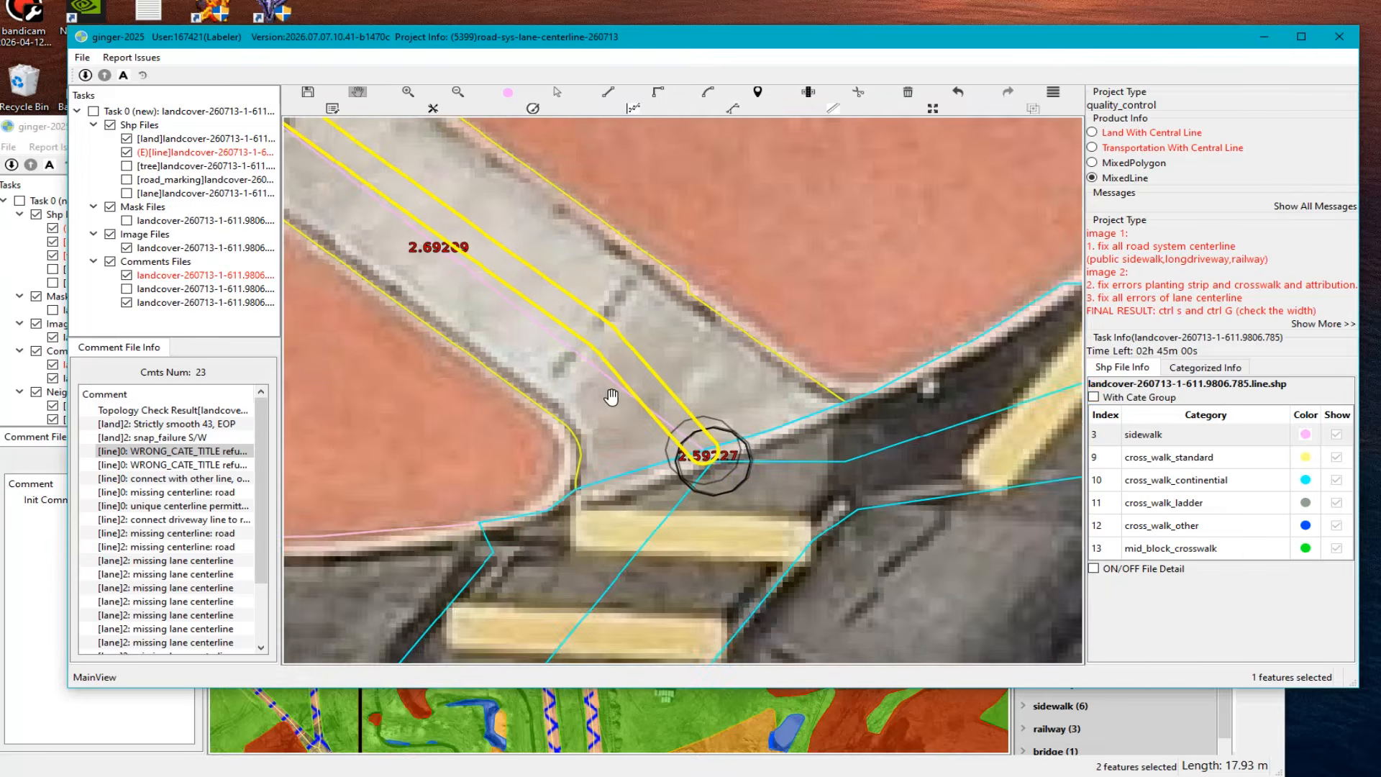
{"action": "scroll", "coordinate": [760, 494], "scroll_direction": "up", "scroll_amount": 2}
{"action": "scroll", "coordinate": [760, 493], "scroll_direction": "up", "scroll_amount": 1}
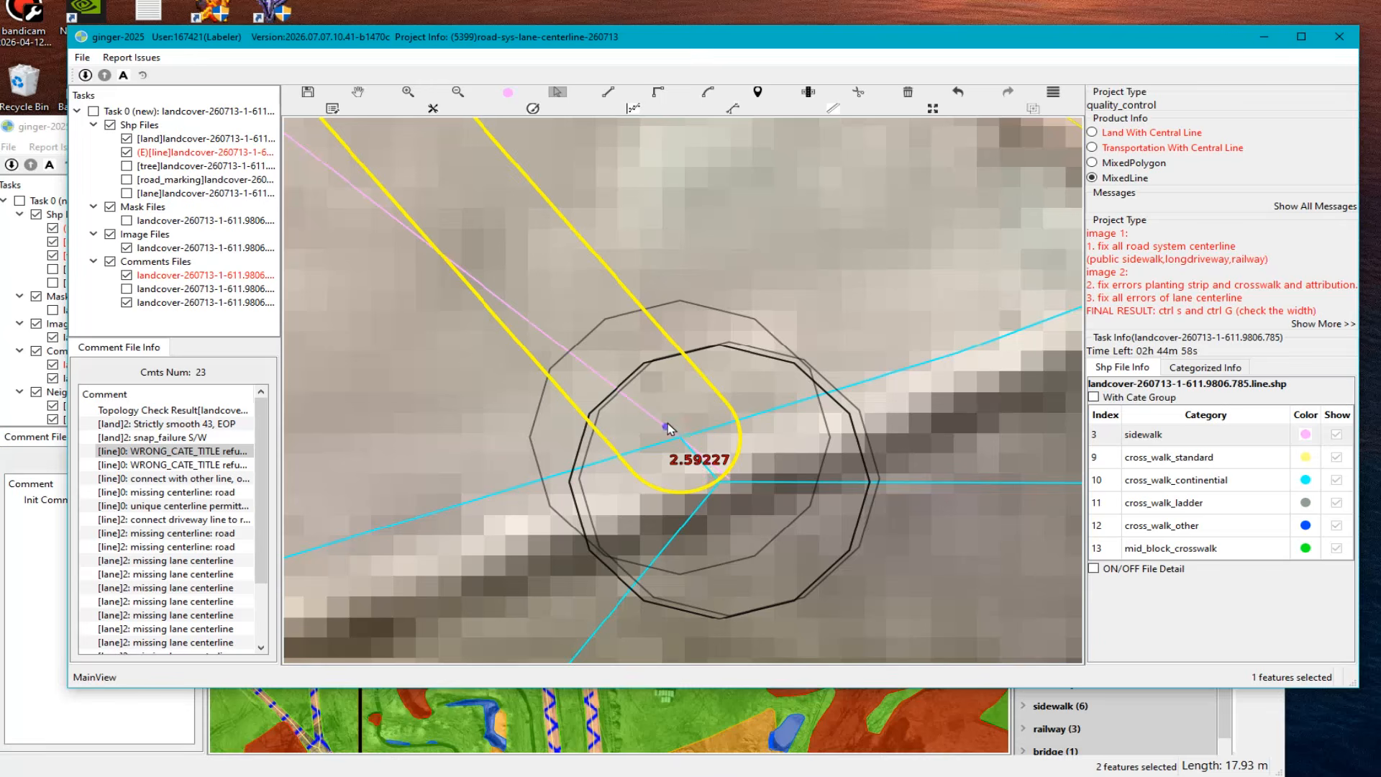
{"action": "mouse_move", "coordinate": [718, 484]}
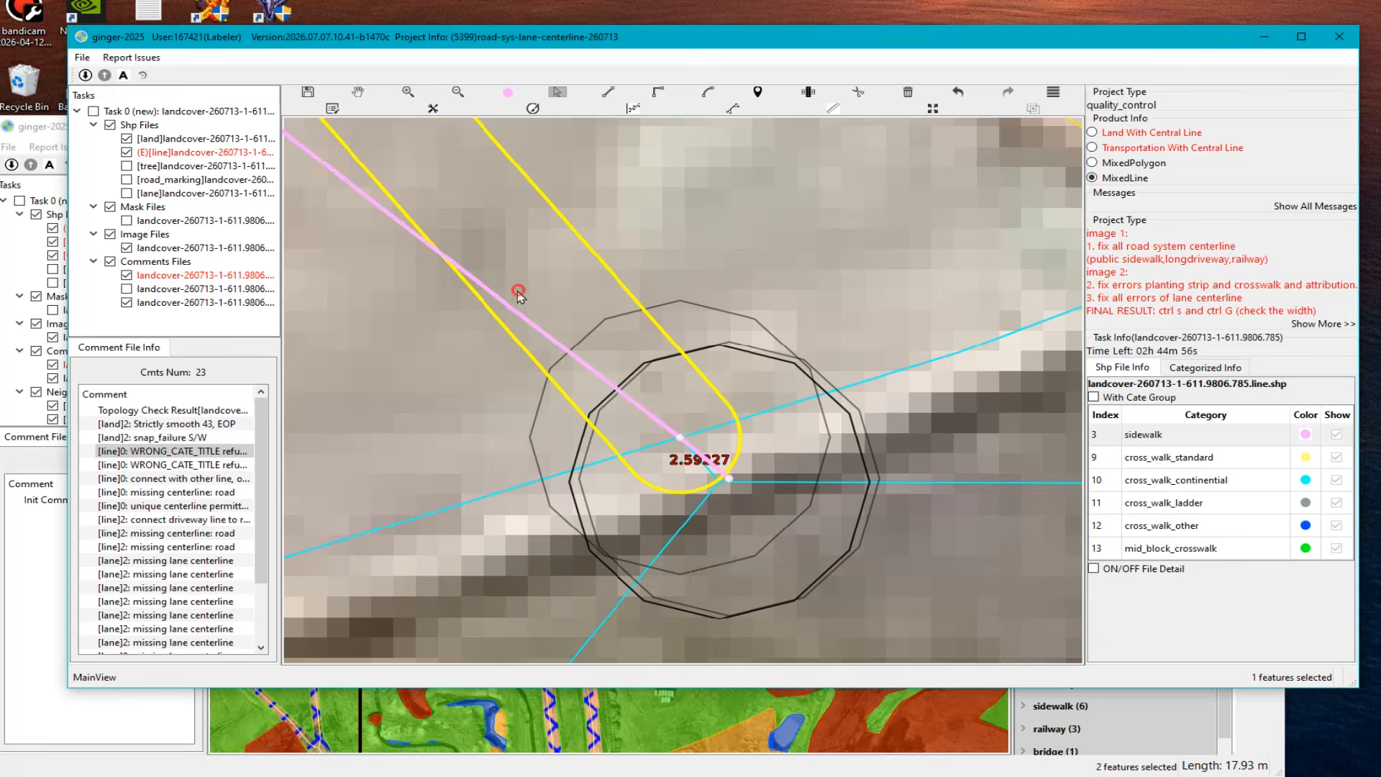
{"action": "left_click", "coordinate": [470, 311]}
{"action": "key", "text": "c"}
{"action": "left_click", "coordinate": [517, 279]}
{"action": "left_click", "coordinate": [470, 312]}
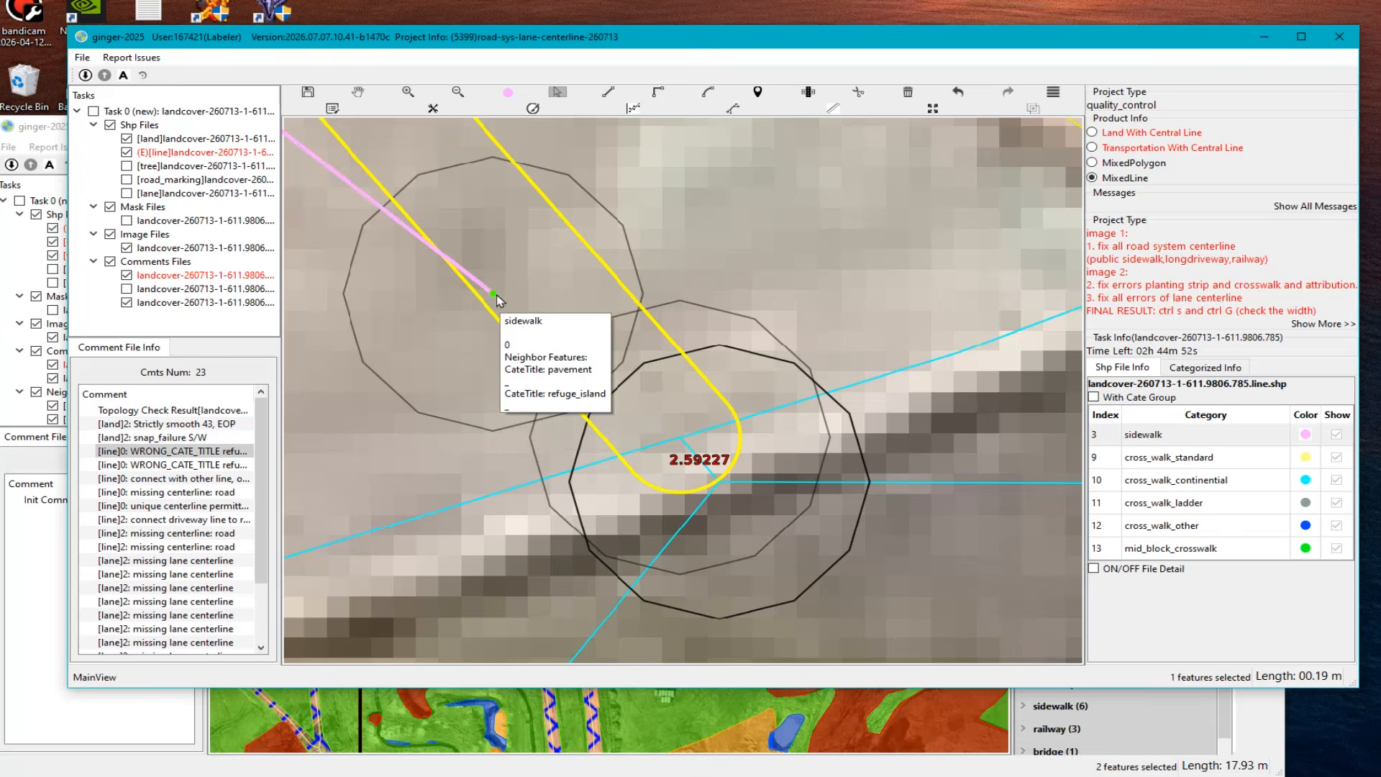
{"action": "left_click_drag", "start_coordinate": [502, 308], "coordinate": [684, 442]}
{"action": "key", "text": "Escape"}
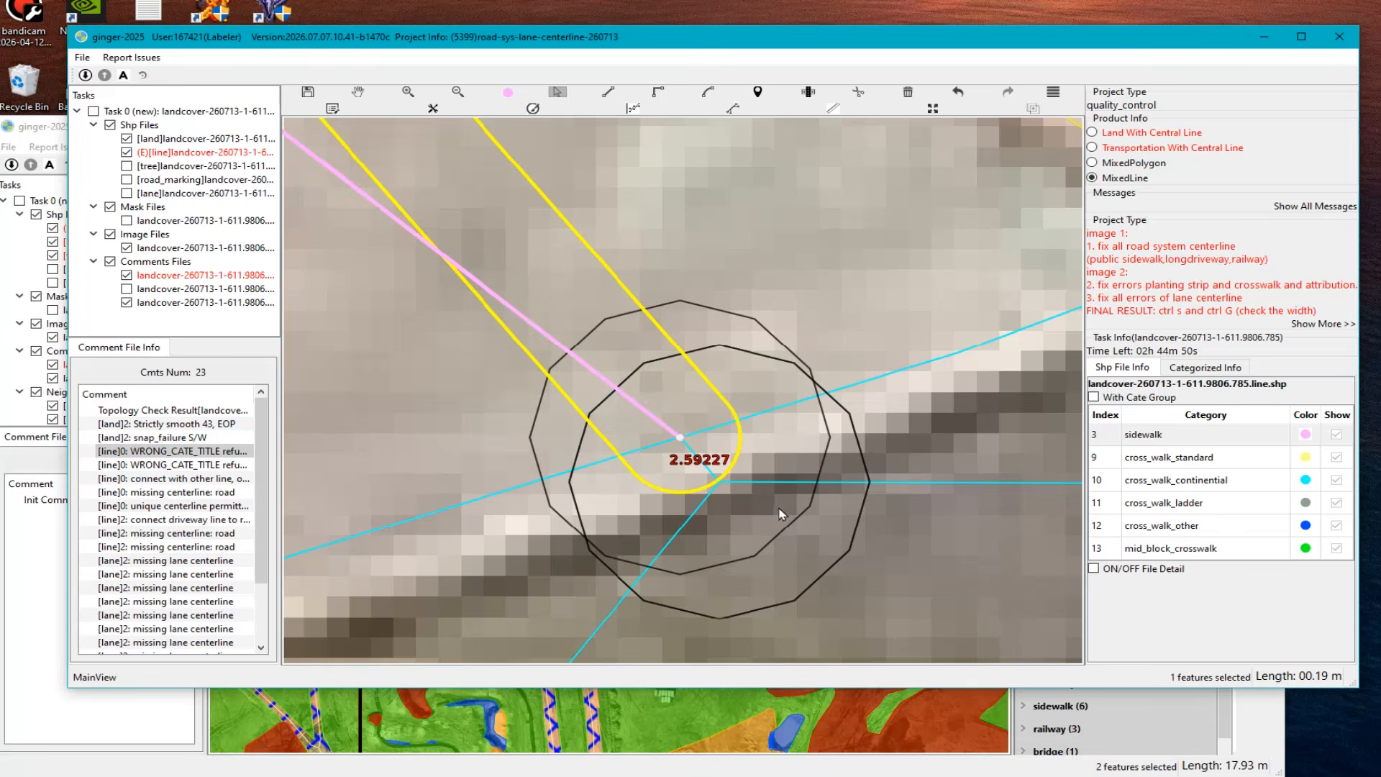
{"action": "scroll", "coordinate": [719, 468], "scroll_direction": "down", "scroll_amount": 5}
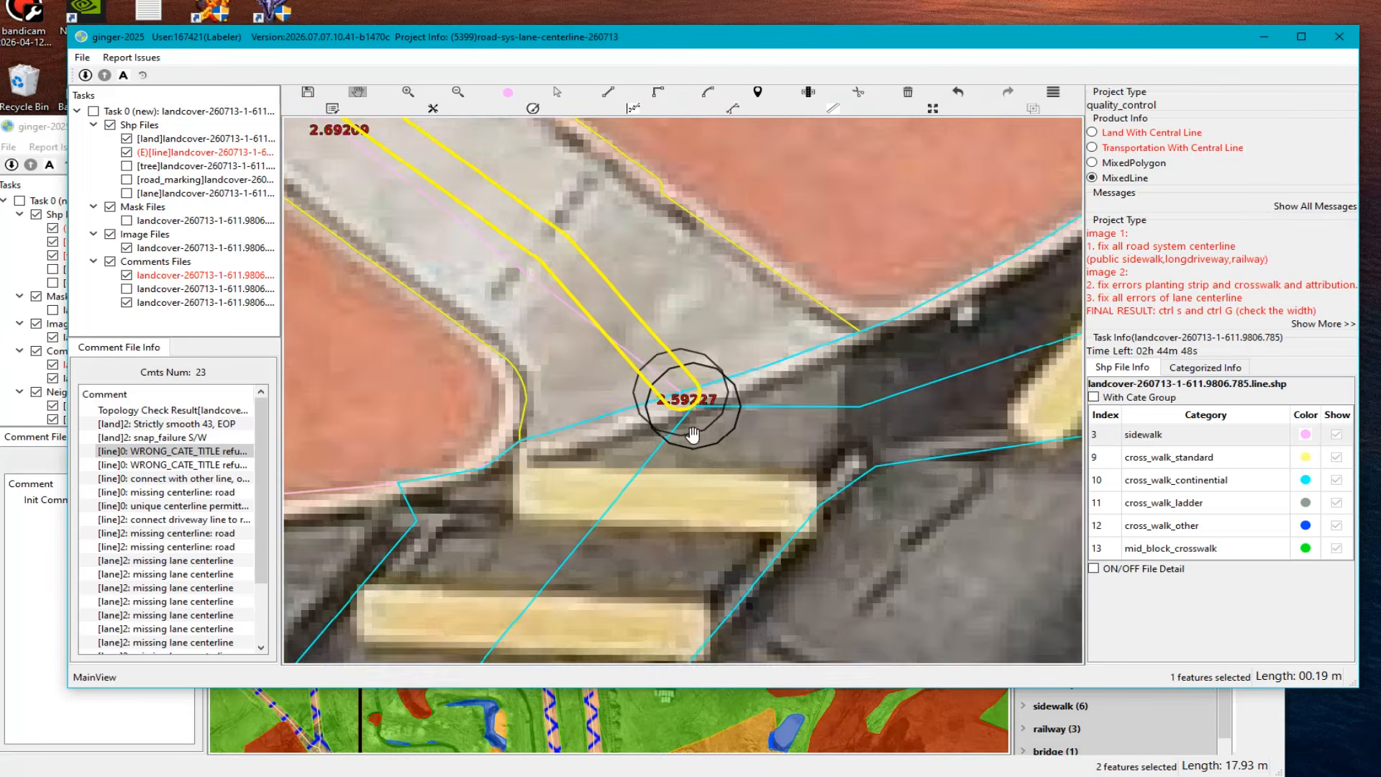
{"action": "scroll", "coordinate": [689, 442], "scroll_direction": "up", "scroll_amount": 5}
{"action": "left_click", "coordinate": [706, 259]}
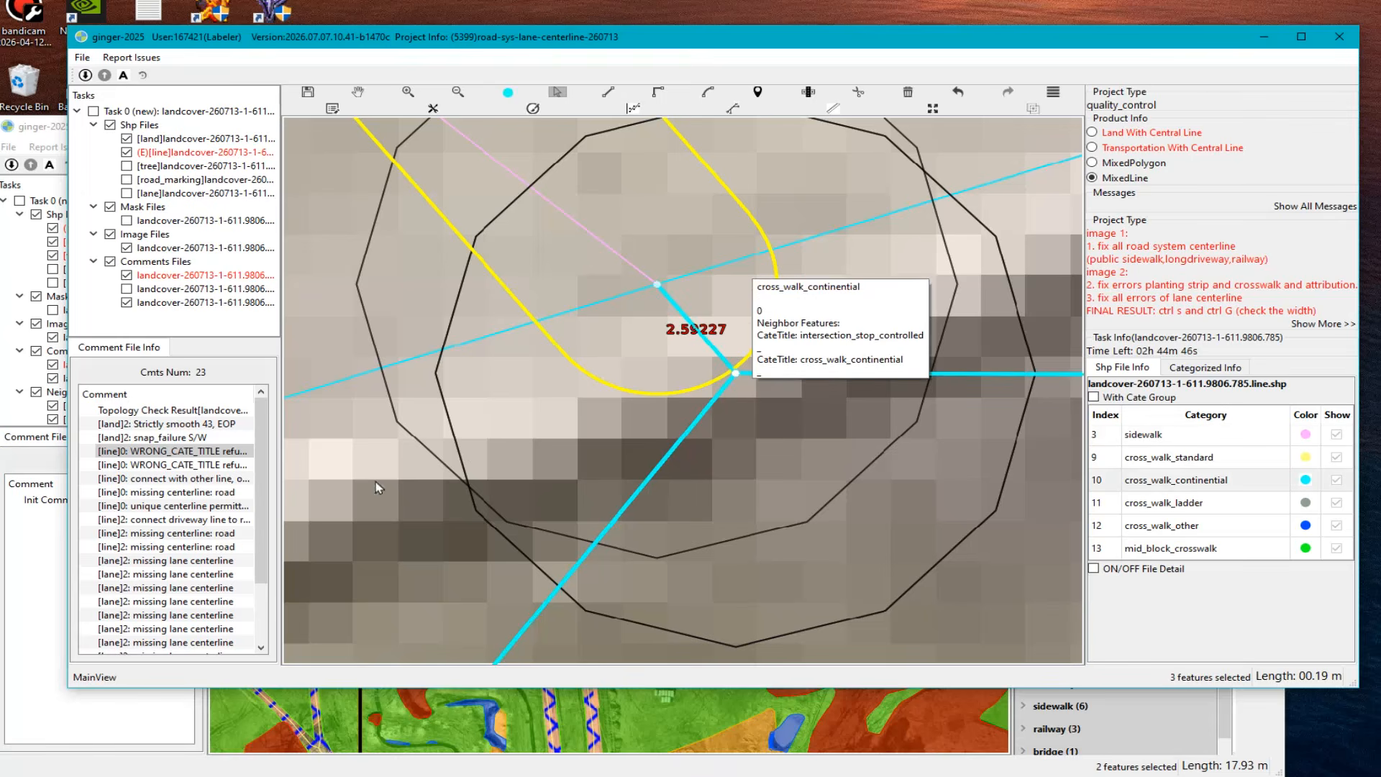
Step: Change the category of the line flagged by the second WRONG_CATE_TITLE comment to sidewalk and review the adjoining crosswalk lines
{"action": "left_click", "coordinate": [196, 466]}
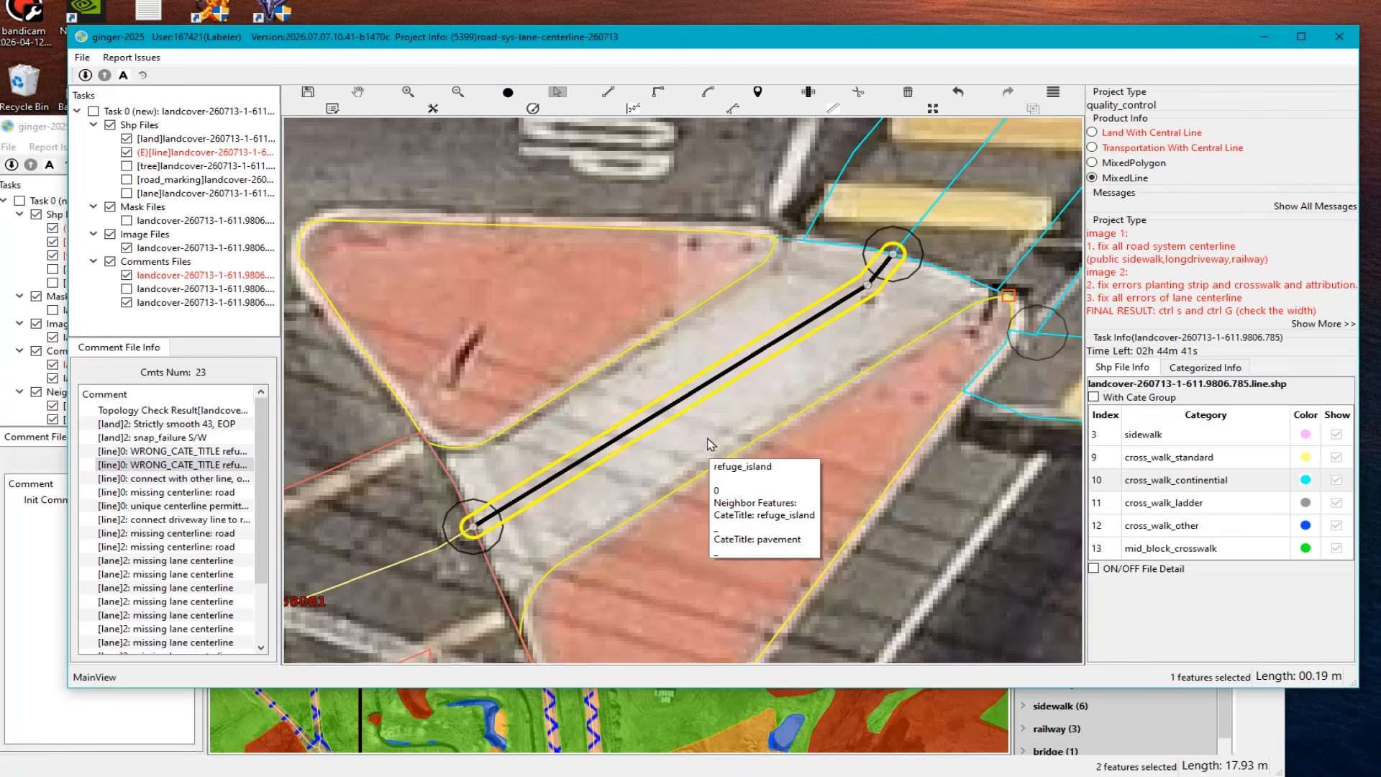
{"action": "left_click", "coordinate": [1197, 439]}
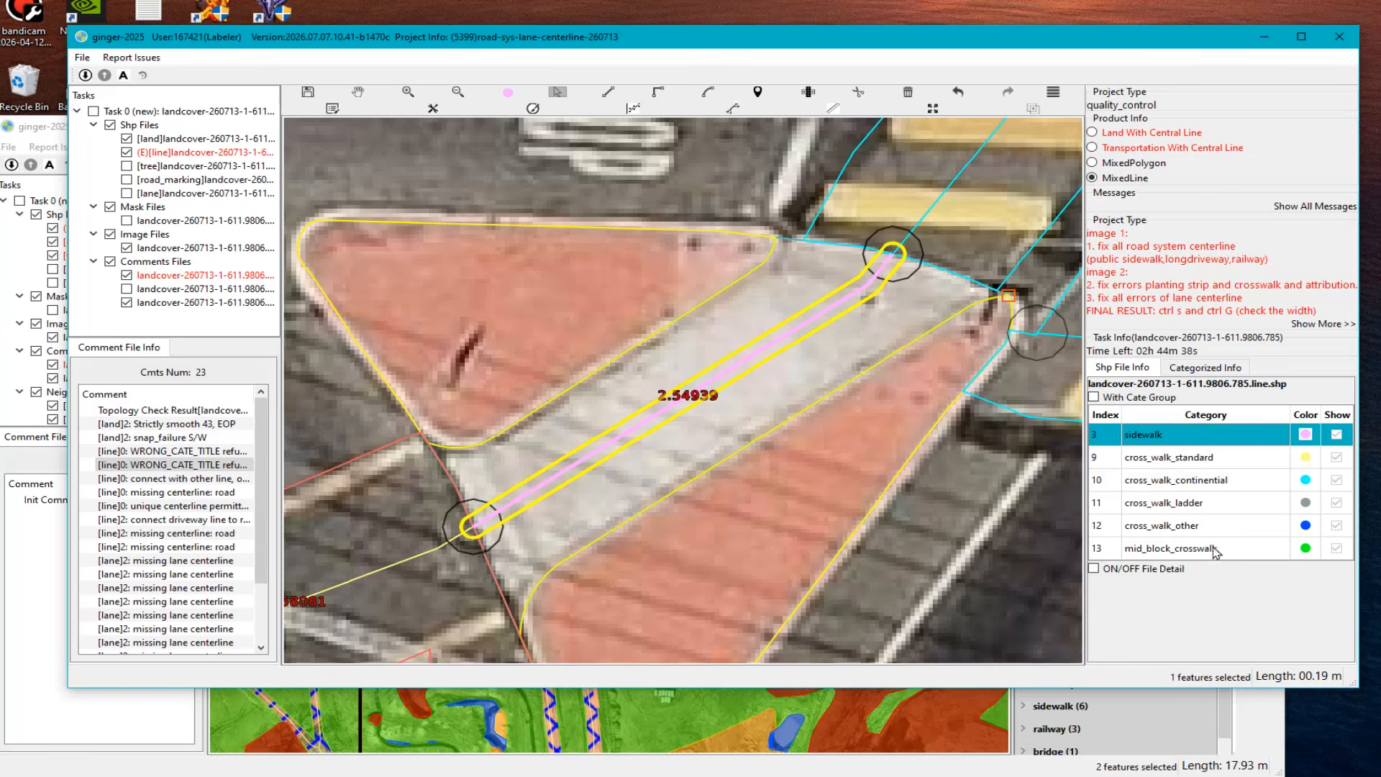
{"action": "scroll", "coordinate": [711, 459], "scroll_direction": "down", "scroll_amount": 3}
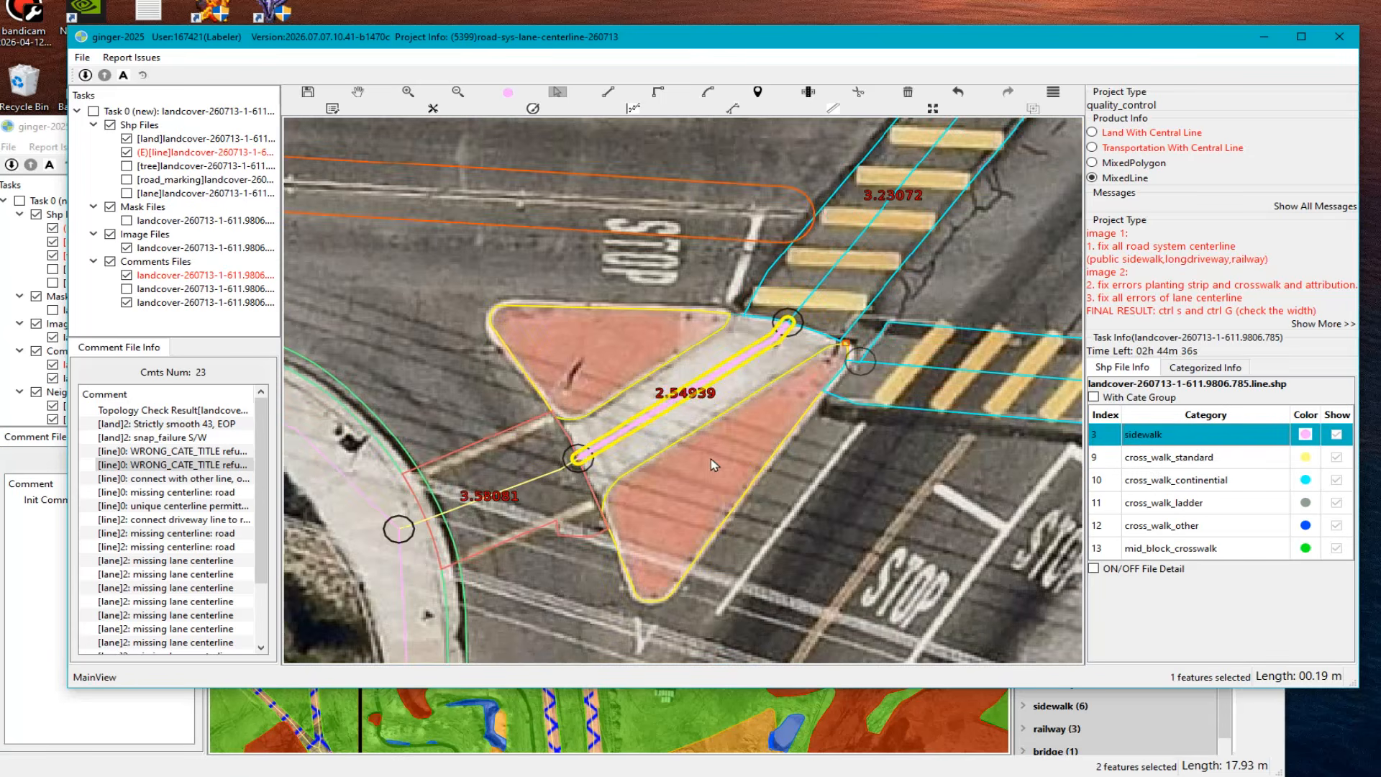
{"action": "left_click_drag", "start_coordinate": [593, 538], "coordinate": [662, 508]}
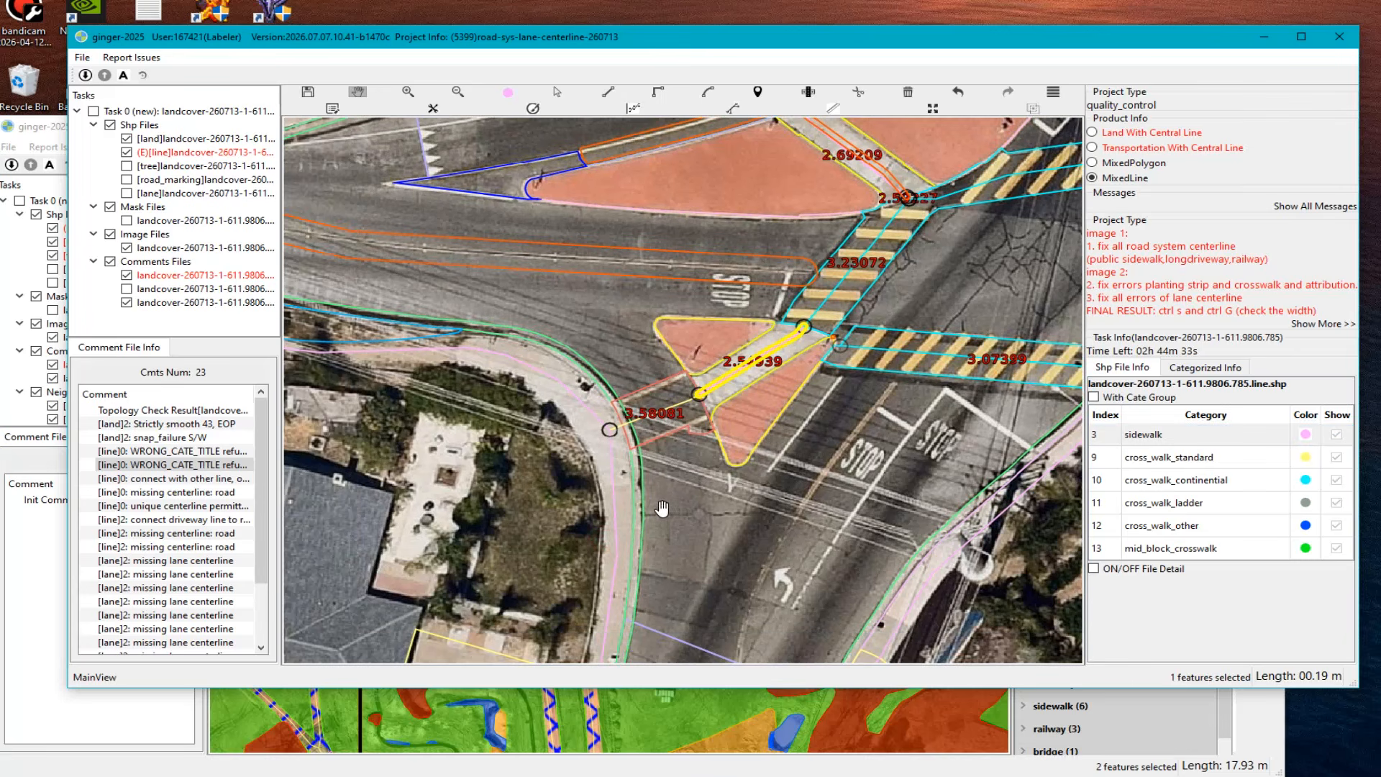
{"action": "scroll", "coordinate": [675, 426], "scroll_direction": "up", "scroll_amount": 1}
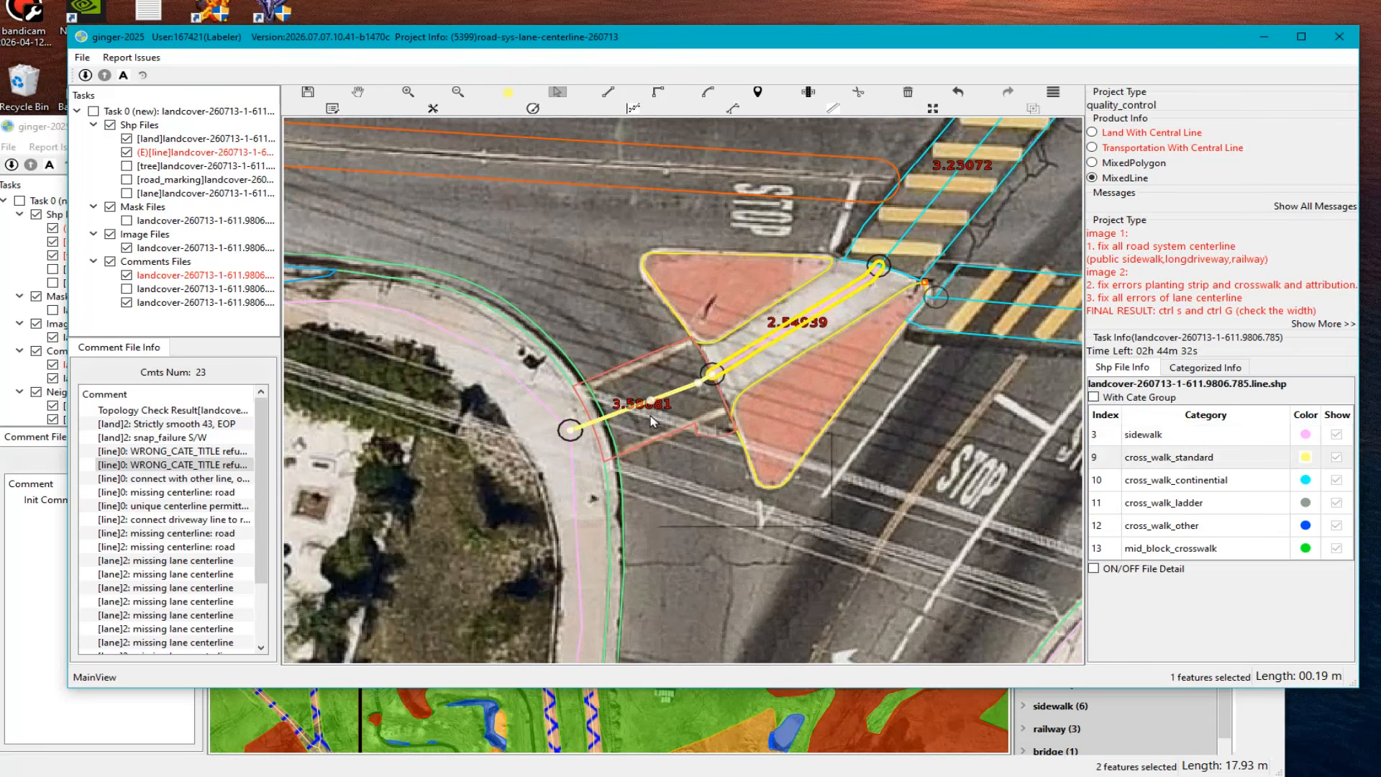
{"action": "mouse_move", "coordinate": [652, 421]}
{"action": "left_click_drag", "start_coordinate": [871, 310], "coordinate": [587, 536]}
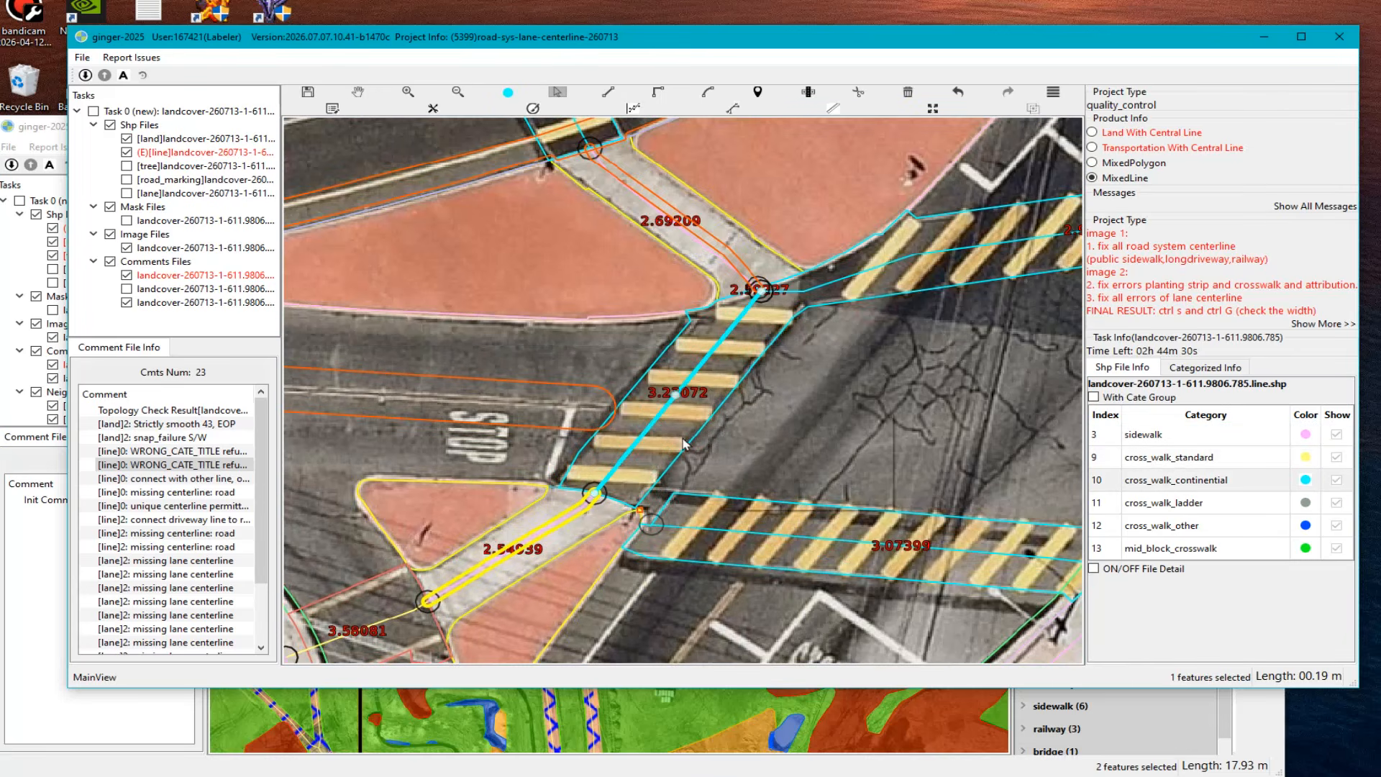
{"action": "scroll", "coordinate": [927, 331], "scroll_direction": "down", "scroll_amount": 2}
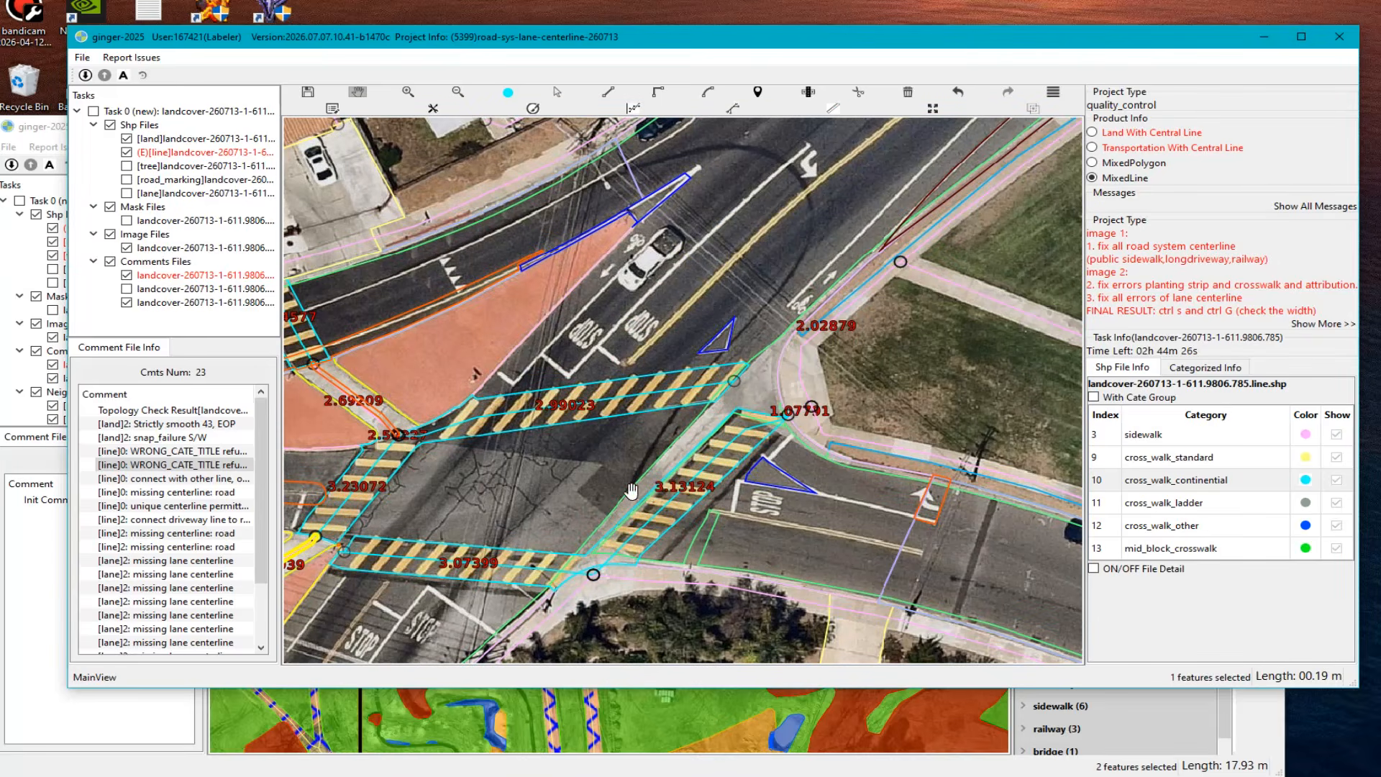
Step: Open the "connect with other line, or reach border or land" comment and examine the road centerline's cul-de-sac end in the polygon and line views
{"action": "left_click", "coordinate": [180, 479]}
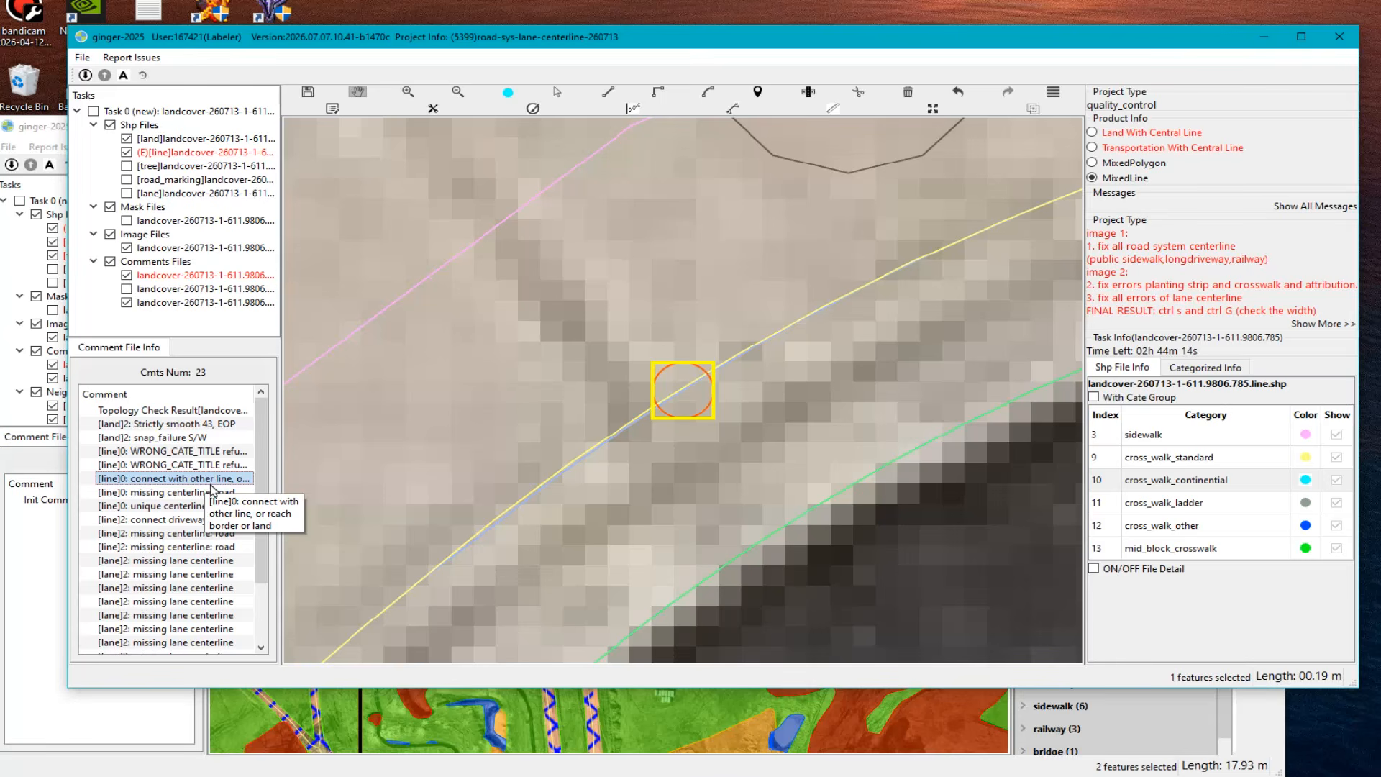
{"action": "scroll", "coordinate": [743, 549], "scroll_direction": "down", "scroll_amount": 10}
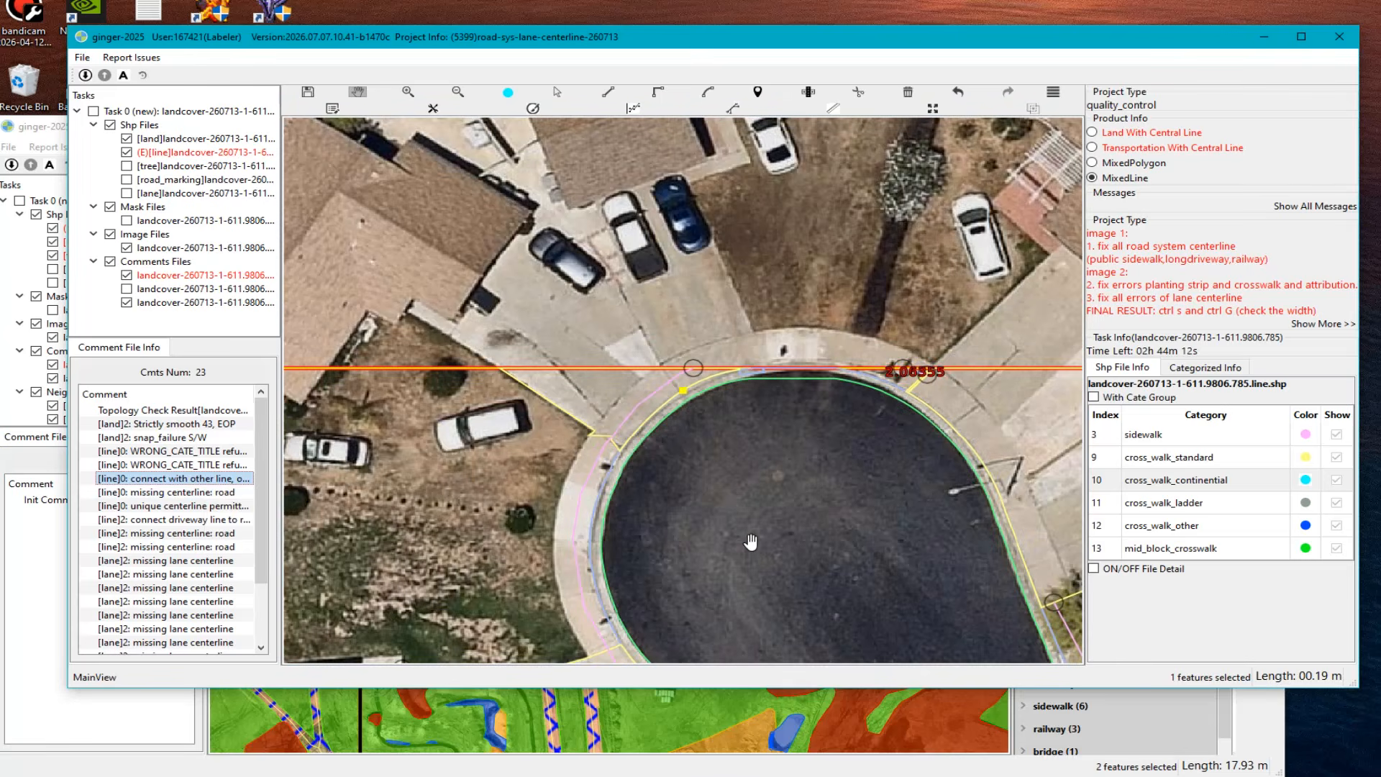
{"action": "scroll", "coordinate": [752, 541], "scroll_direction": "up", "scroll_amount": 3}
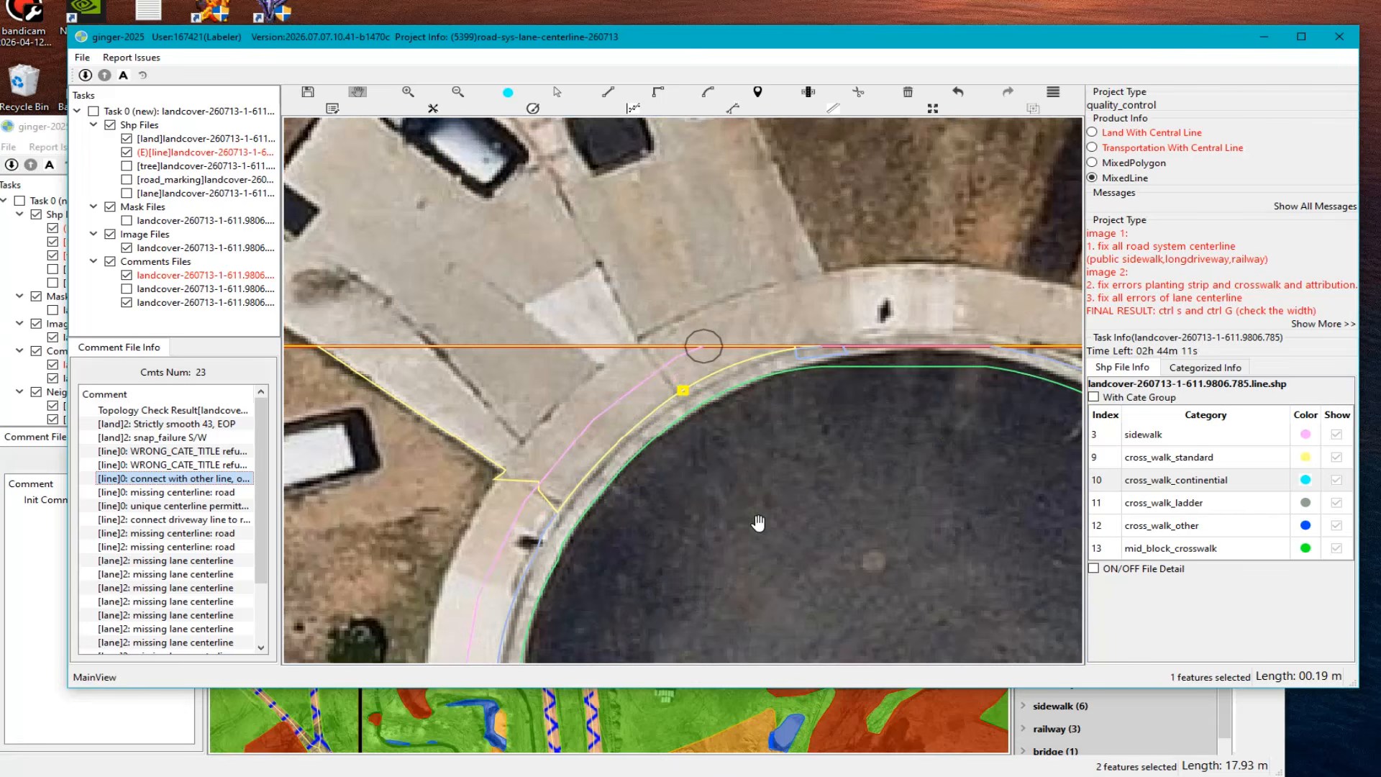
{"action": "left_click", "coordinate": [1093, 177]}
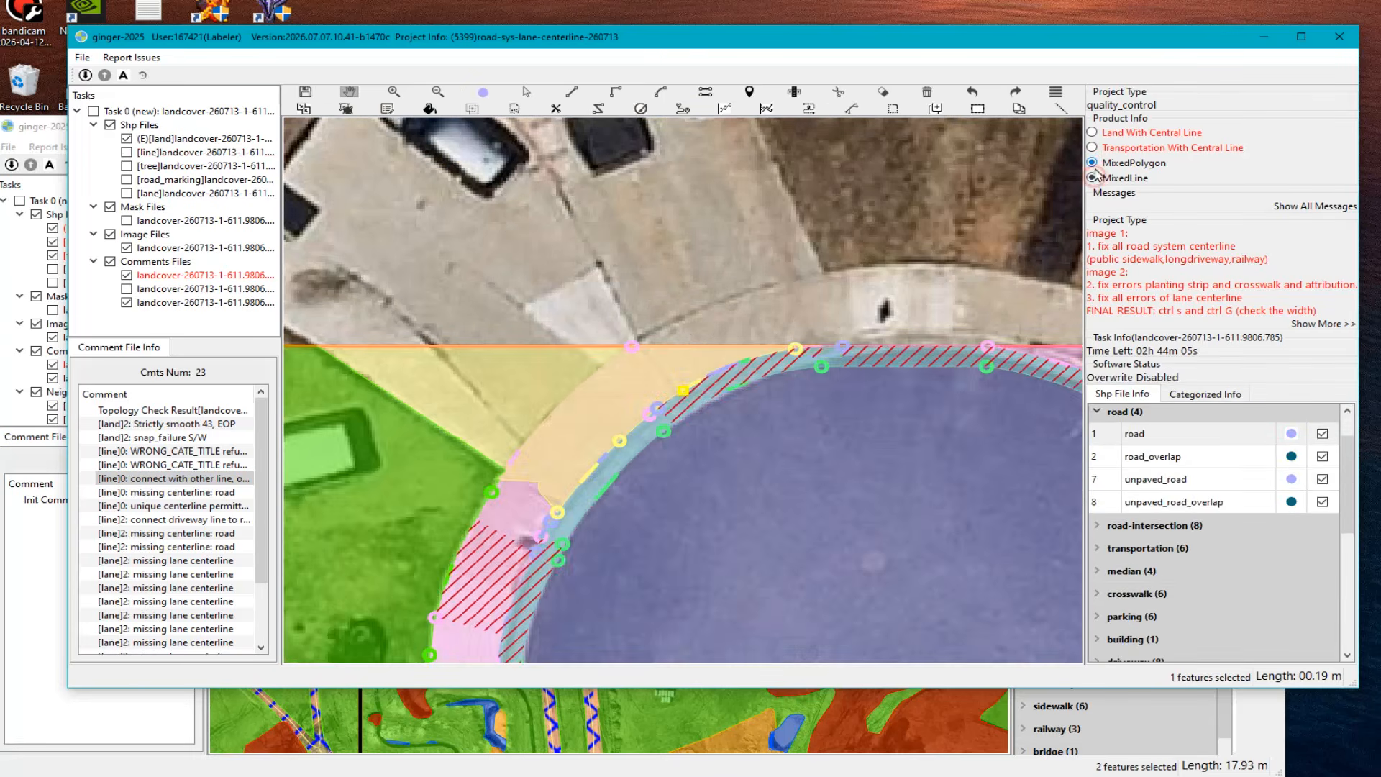
{"action": "left_click", "coordinate": [1093, 147]}
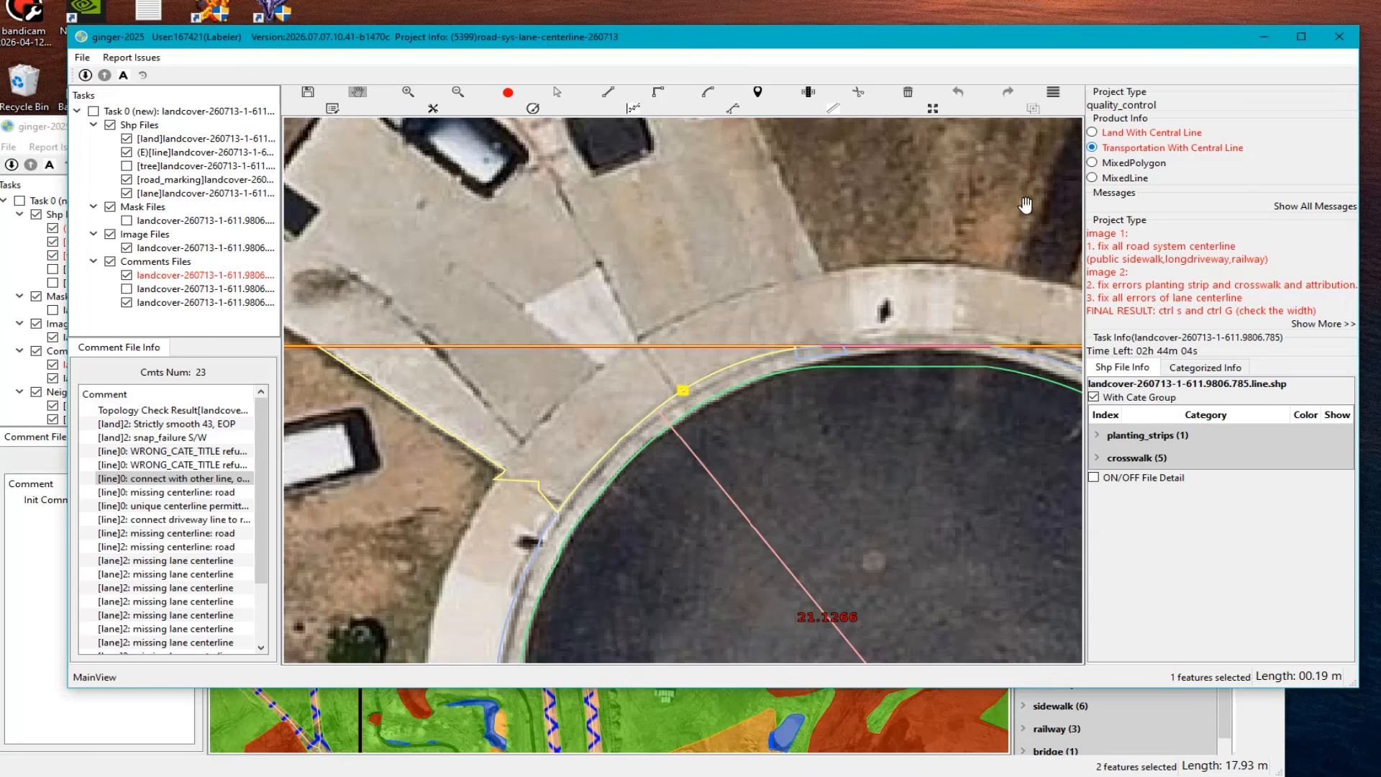
{"action": "left_click", "coordinate": [1093, 133]}
{"action": "scroll", "coordinate": [710, 436], "scroll_direction": "up", "scroll_amount": 4}
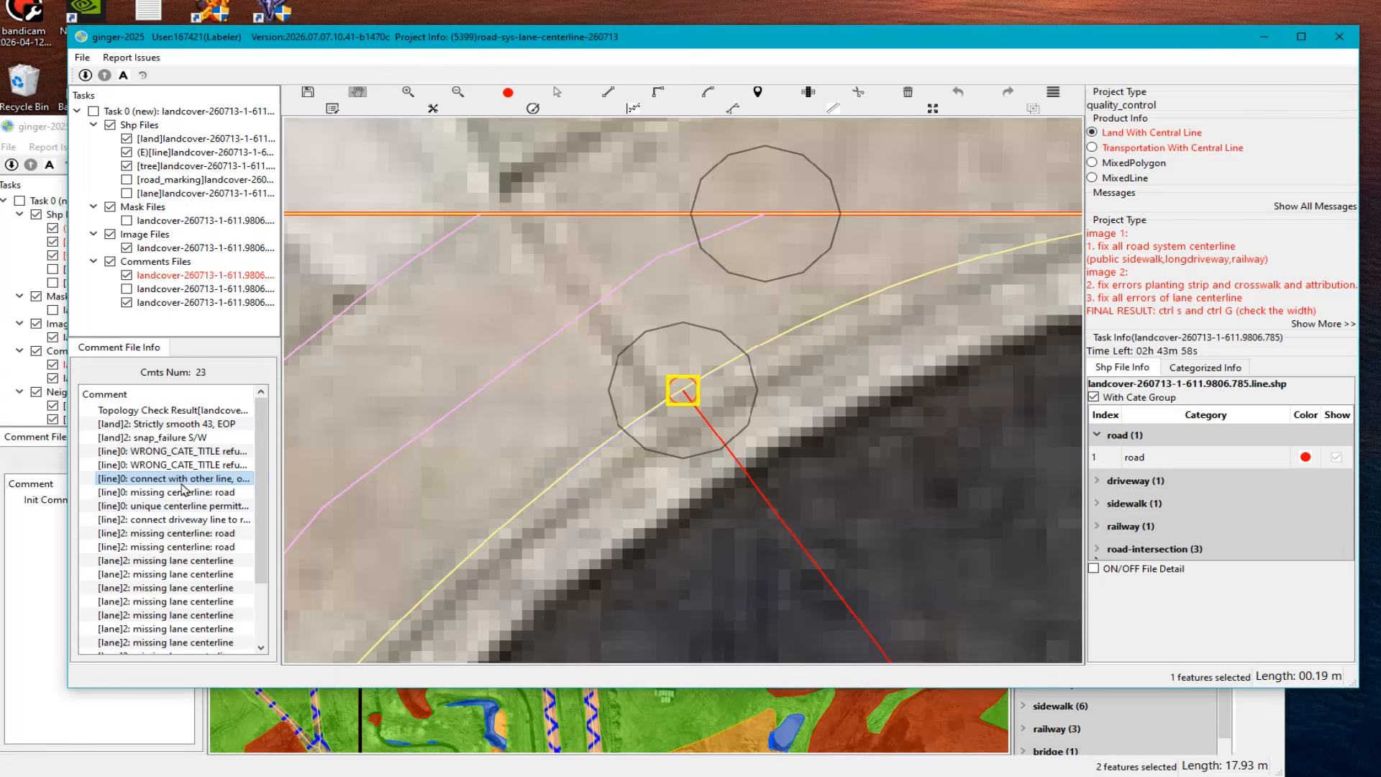
{"action": "scroll", "coordinate": [807, 479], "scroll_direction": "down", "scroll_amount": 5}
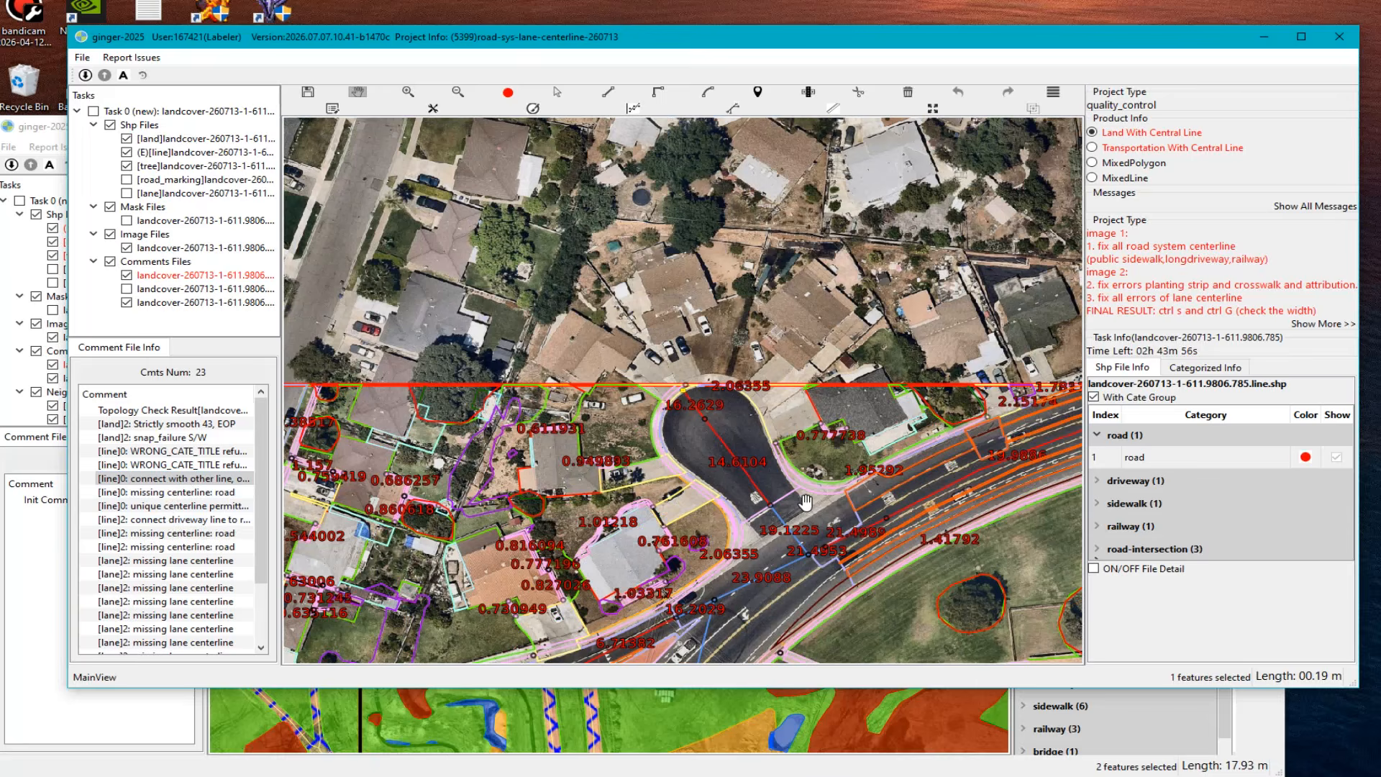
Step: Move the road centerline's cul-de-sac end onto the edge of the road polygon
{"action": "scroll", "coordinate": [808, 478], "scroll_direction": "up", "scroll_amount": 4}
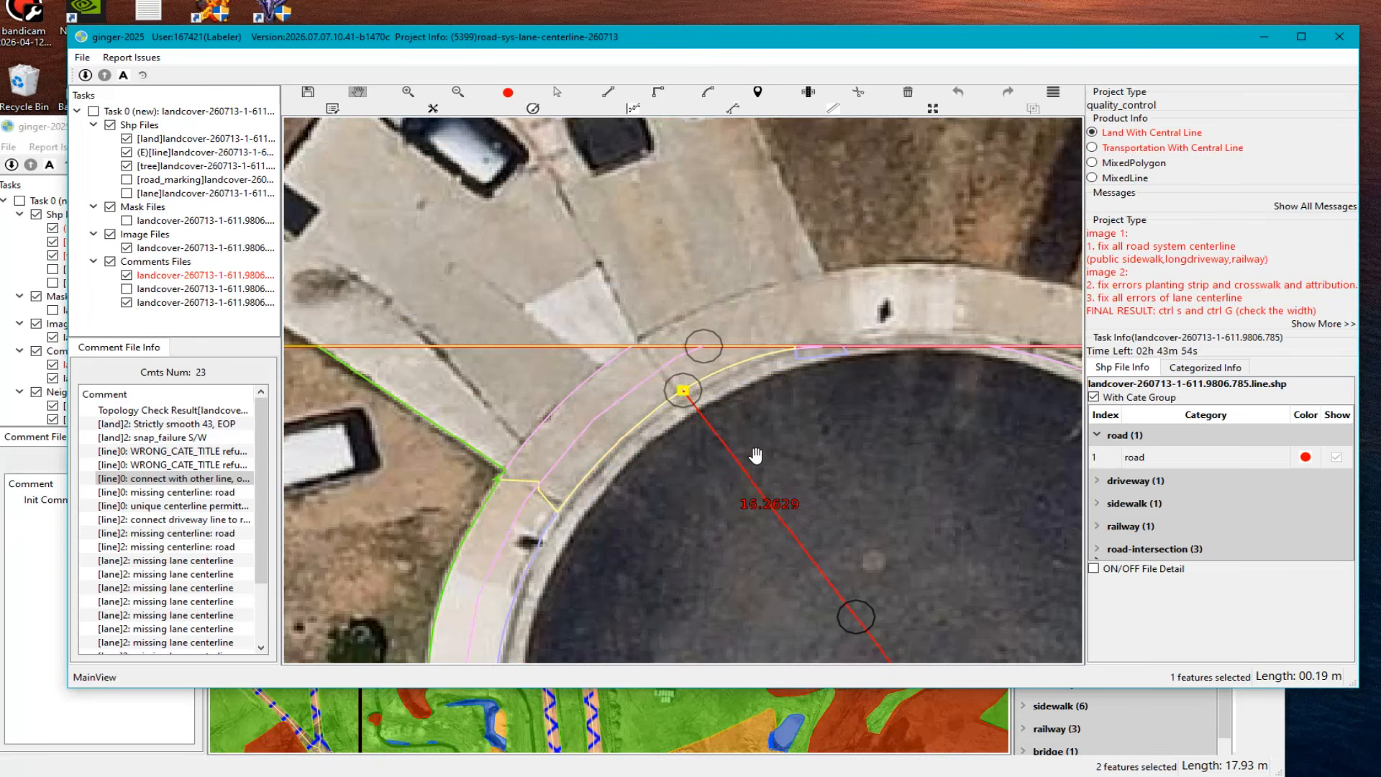
{"action": "scroll", "coordinate": [756, 456], "scroll_direction": "up", "scroll_amount": 5}
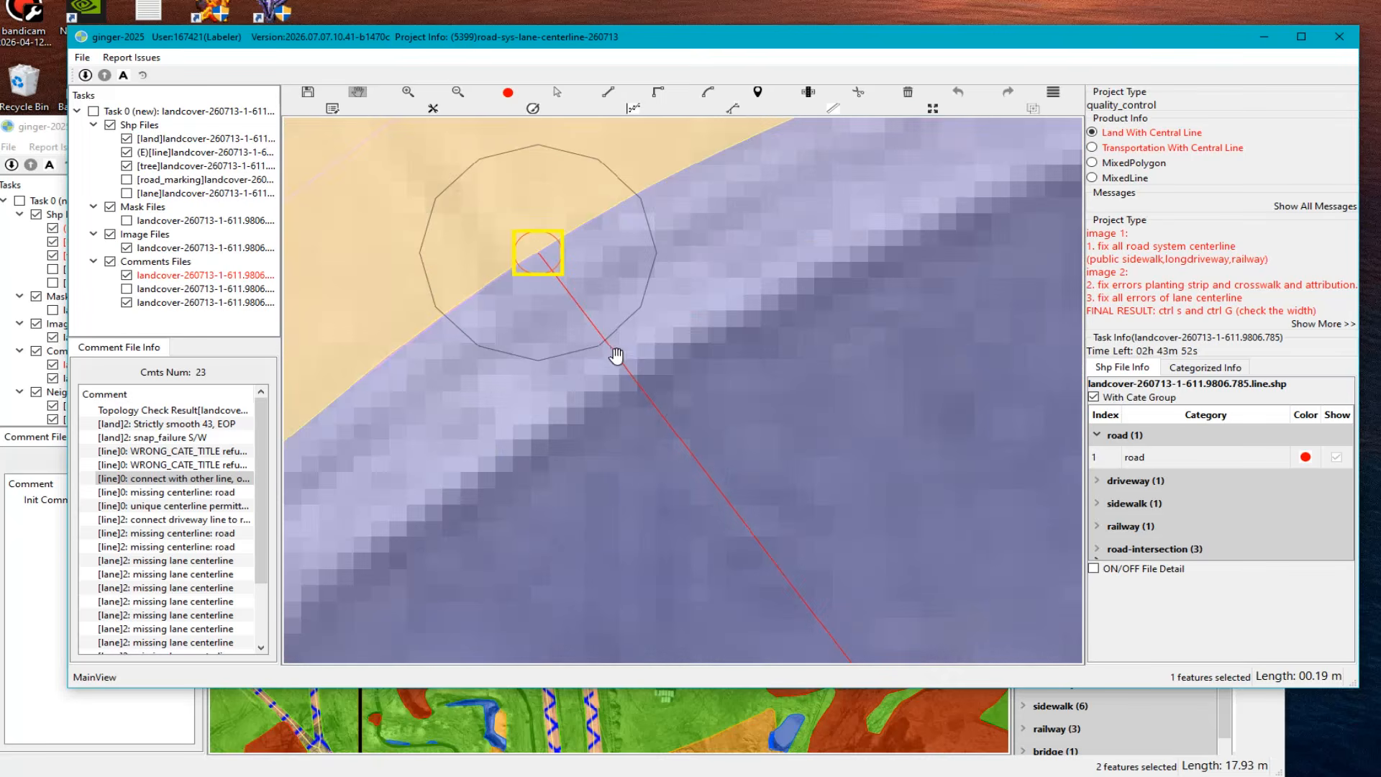
{"action": "key", "text": "Escape"}
{"action": "mouse_move", "coordinate": [543, 286]}
{"action": "left_click_drag", "start_coordinate": [543, 259], "coordinate": [576, 246]}
{"action": "scroll", "coordinate": [723, 408], "scroll_direction": "down", "scroll_amount": 5}
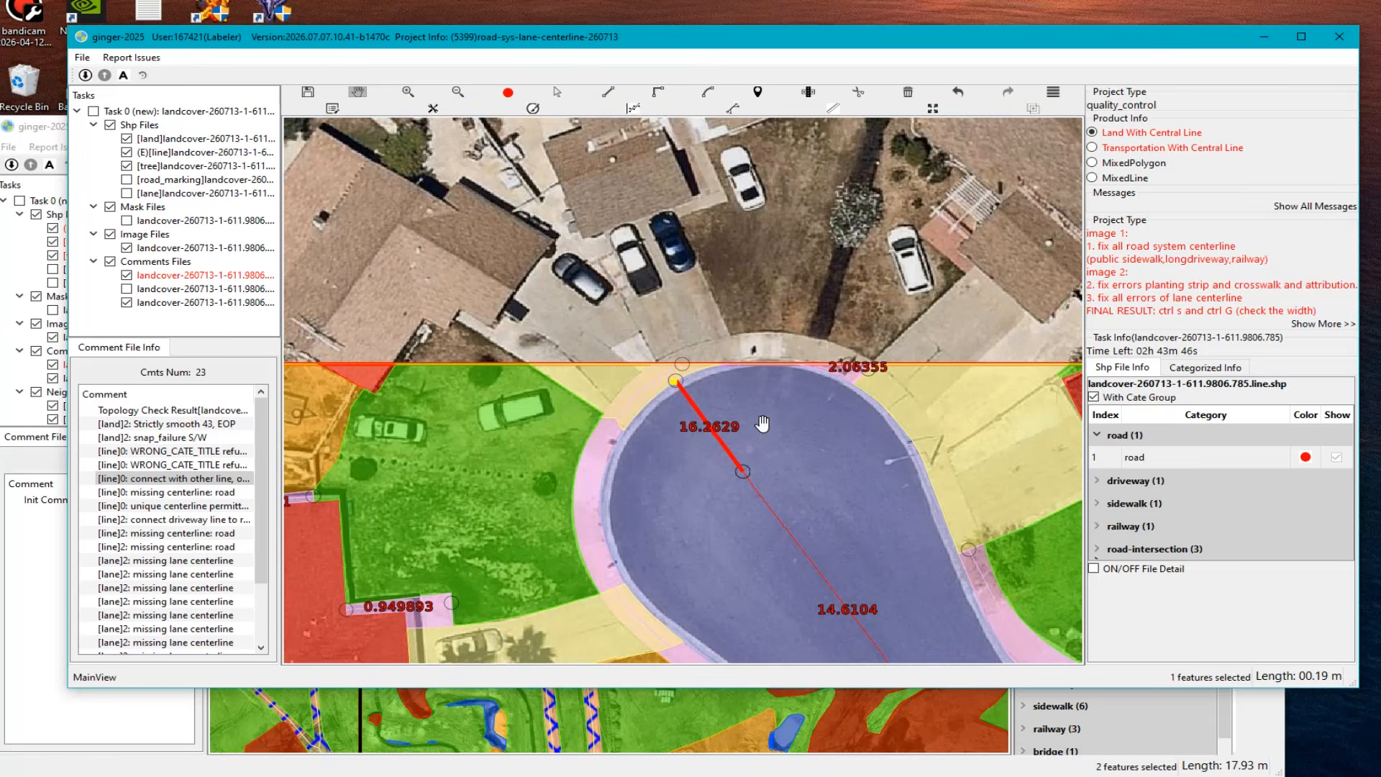
Step: Open the first "missing centerline: road" comment and examine the flagged area in the land, transportation and road marking views
{"action": "left_click", "coordinate": [165, 492]}
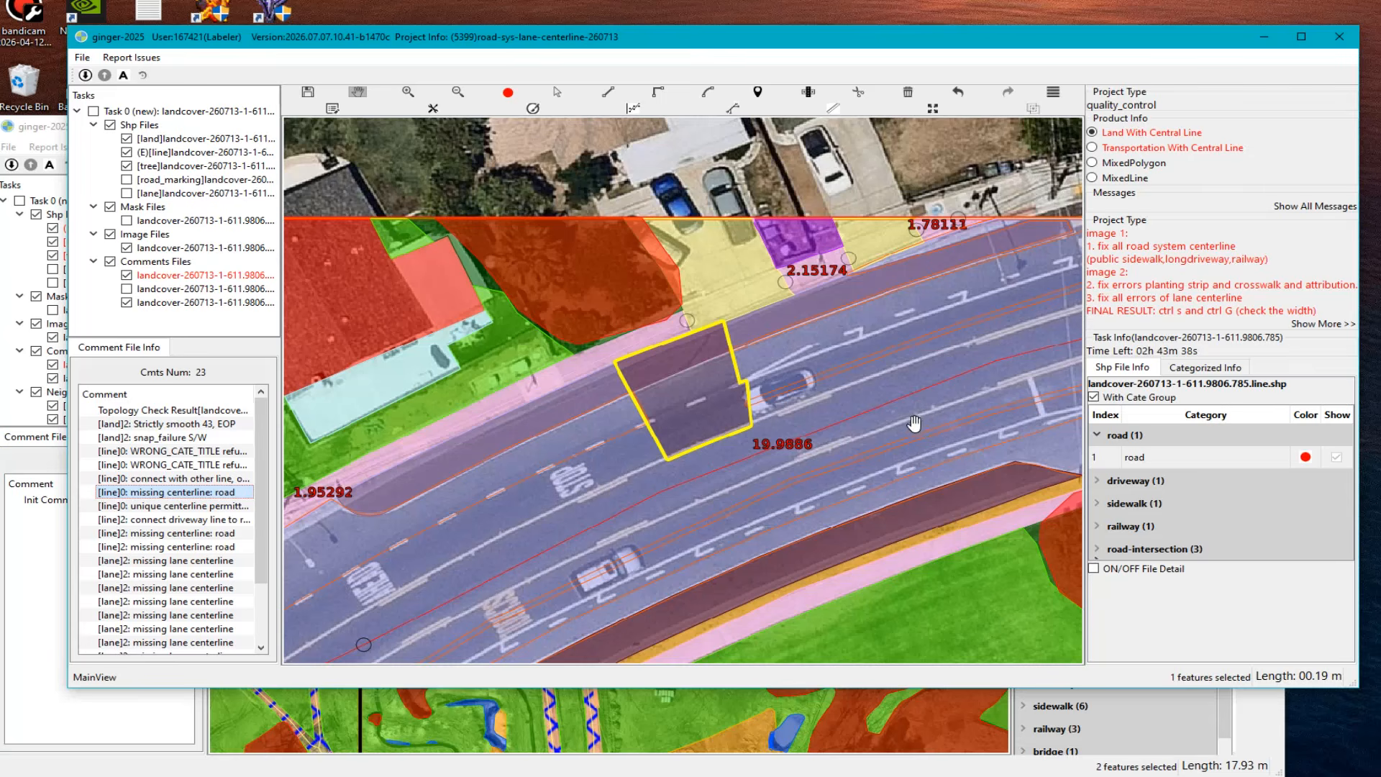
{"action": "scroll", "coordinate": [885, 380], "scroll_direction": "down", "scroll_amount": 1}
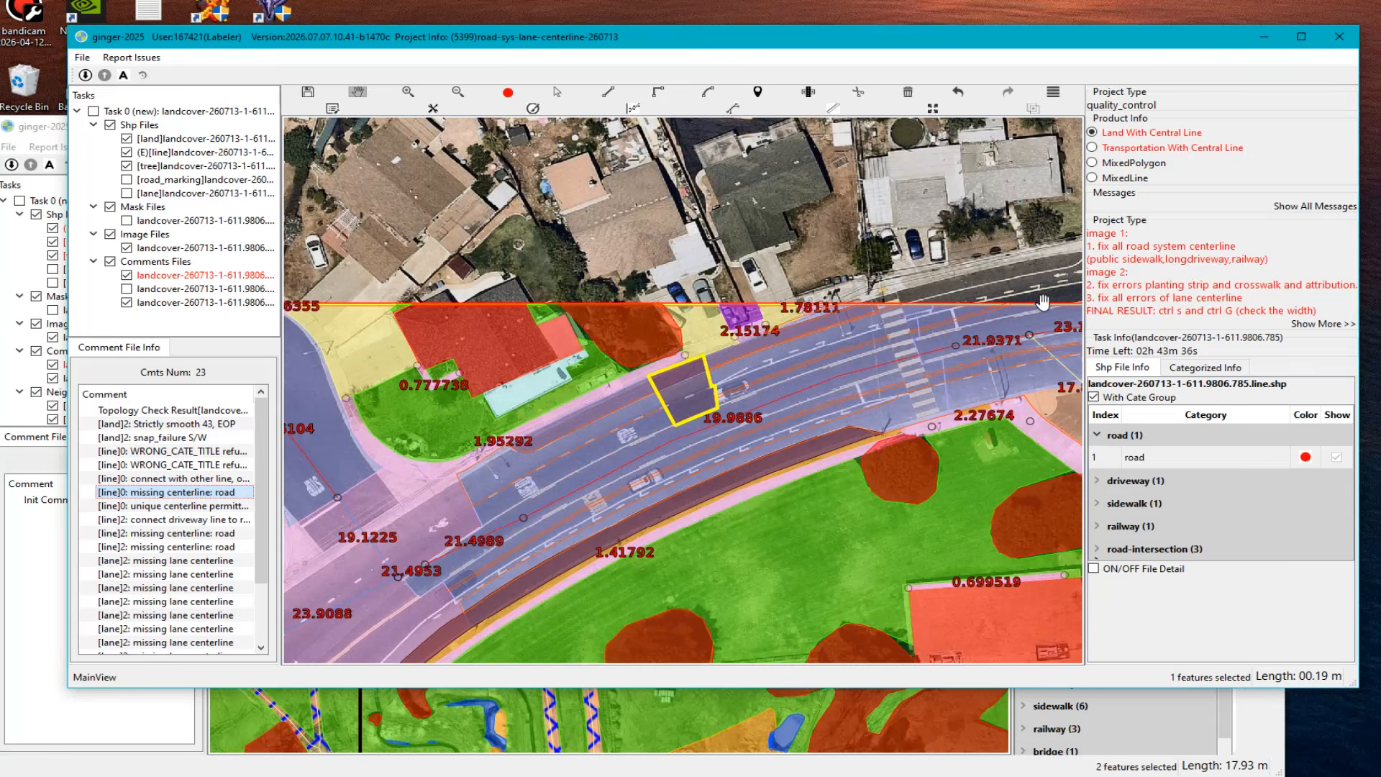
{"action": "left_click", "coordinate": [1092, 148]}
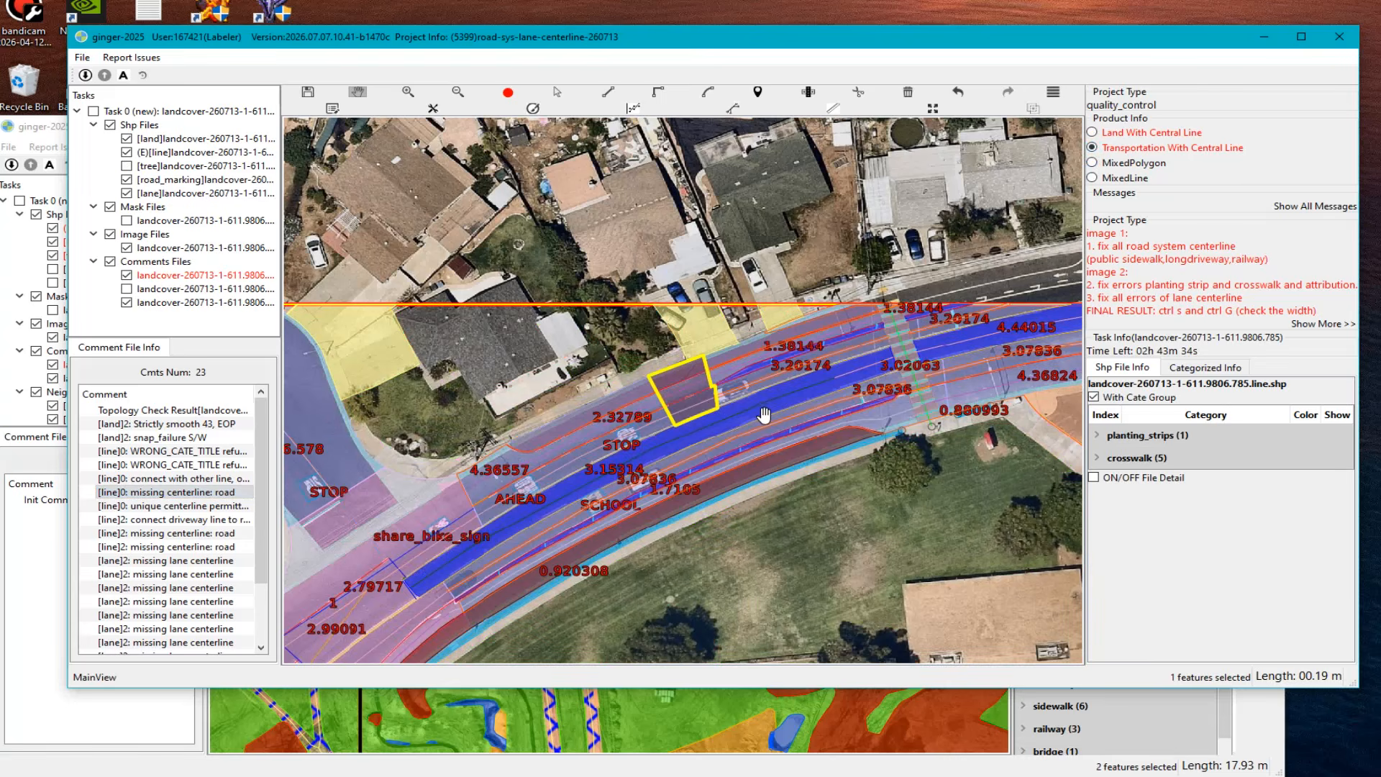
{"action": "scroll", "coordinate": [763, 410], "scroll_direction": "up", "scroll_amount": 1}
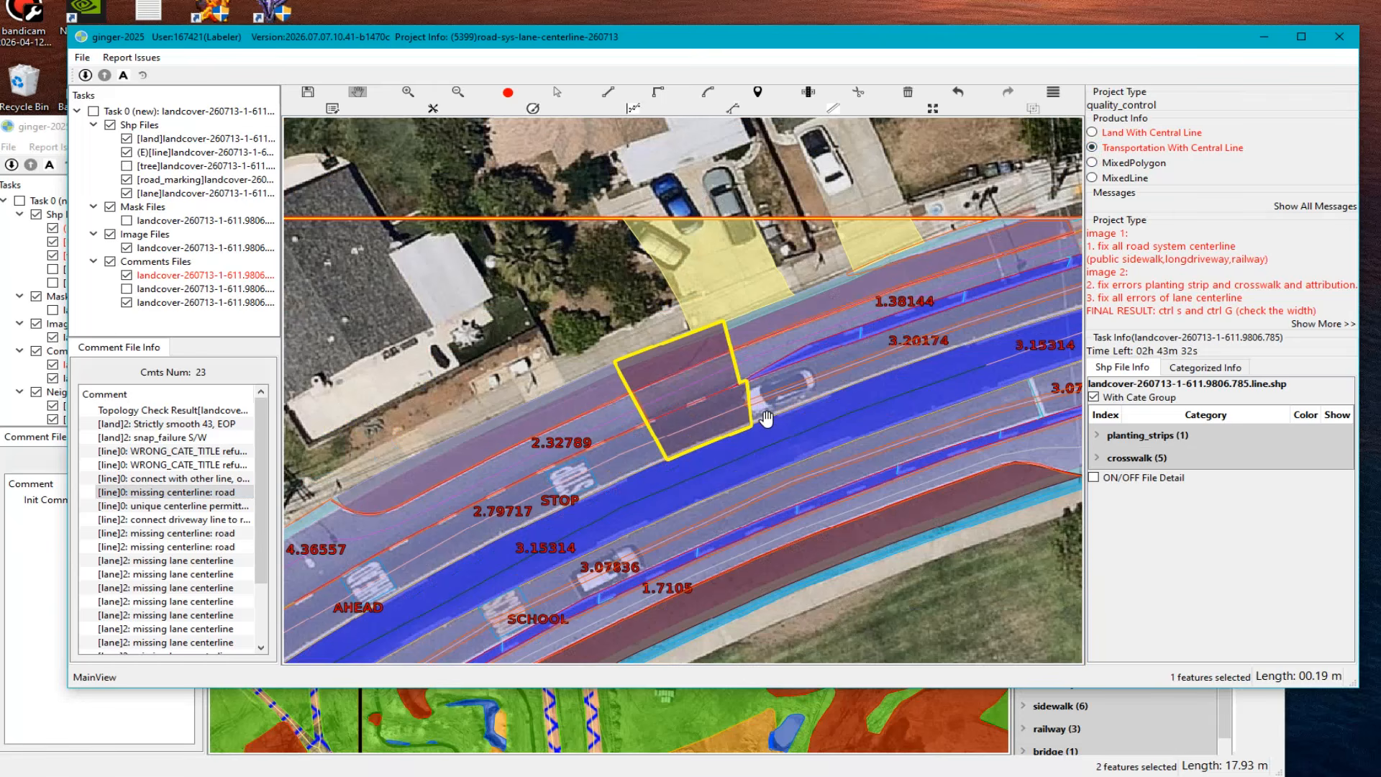
{"action": "scroll", "coordinate": [689, 394], "scroll_direction": "up", "scroll_amount": 1}
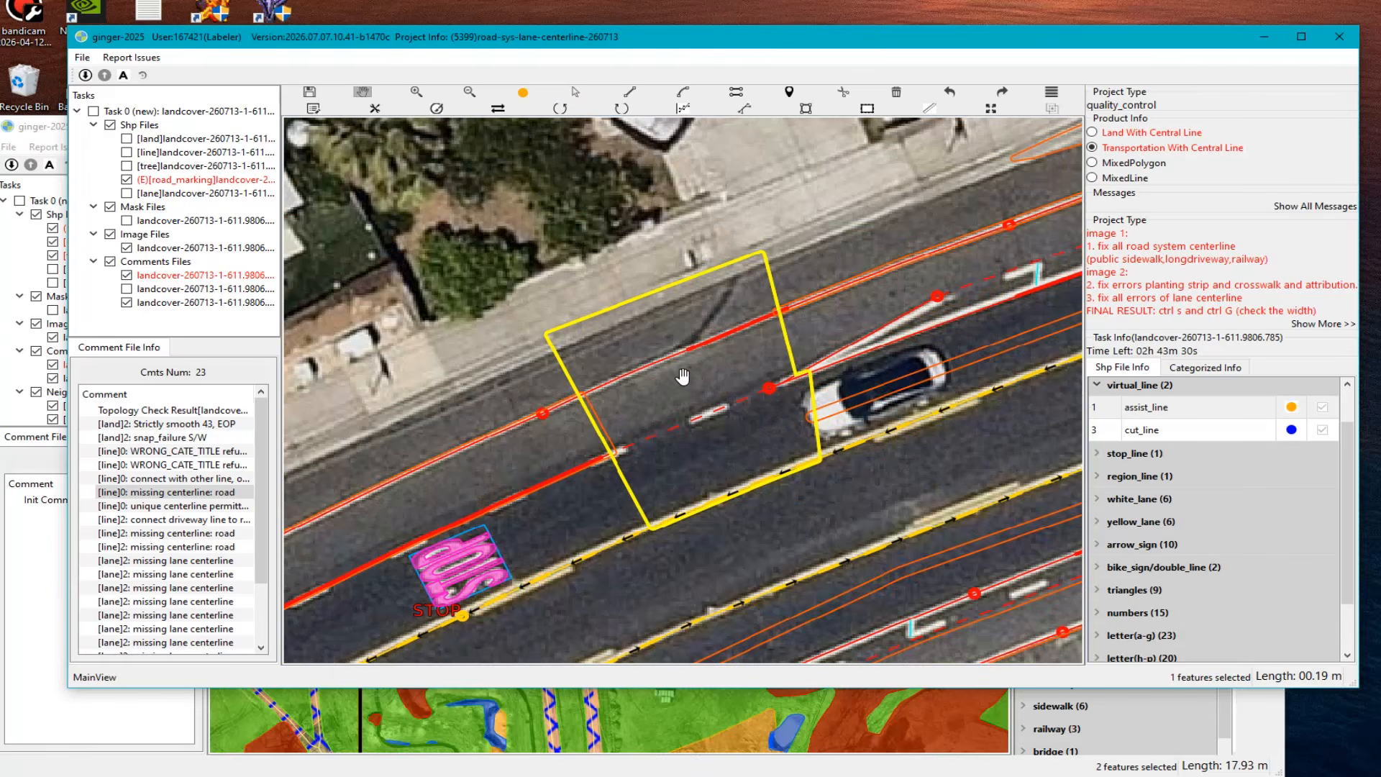
{"action": "left_click", "coordinate": [691, 462]}
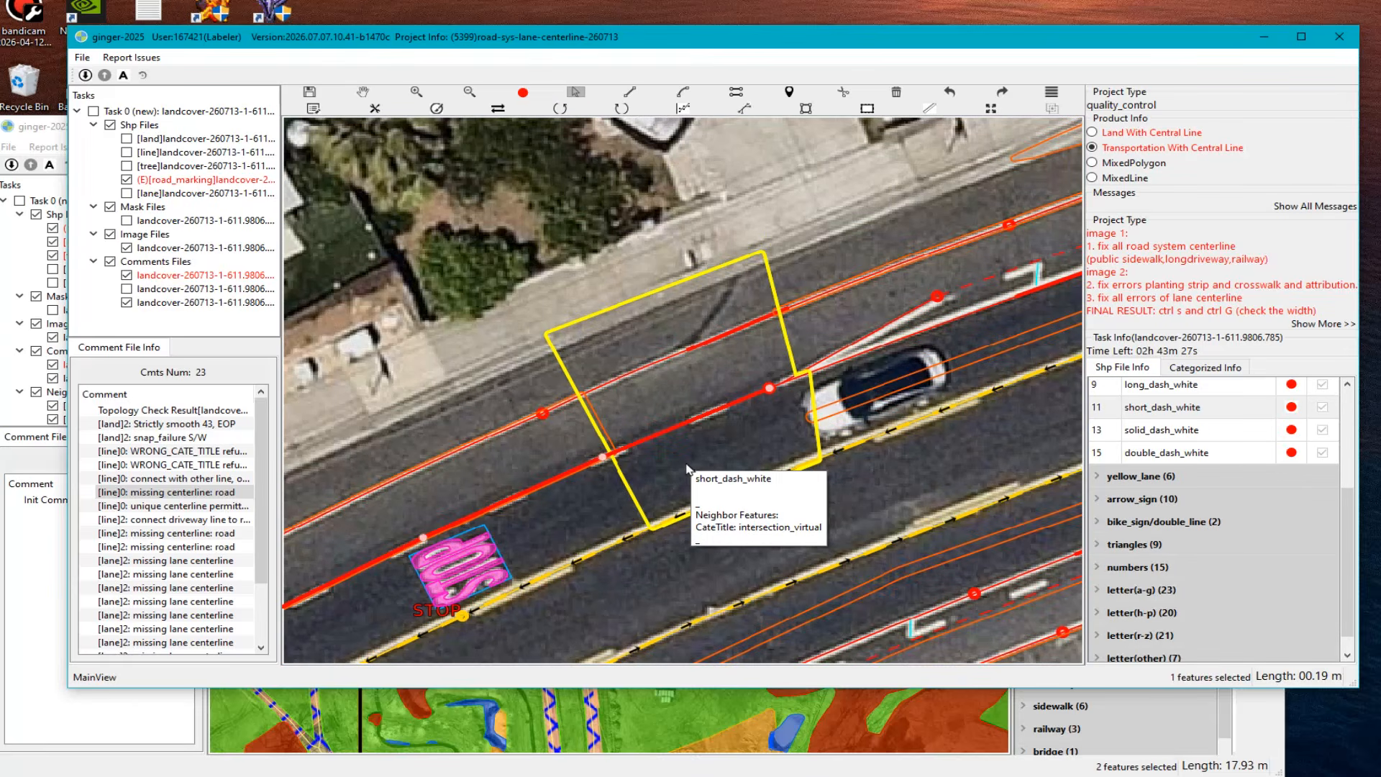
{"action": "left_click", "coordinate": [813, 354]}
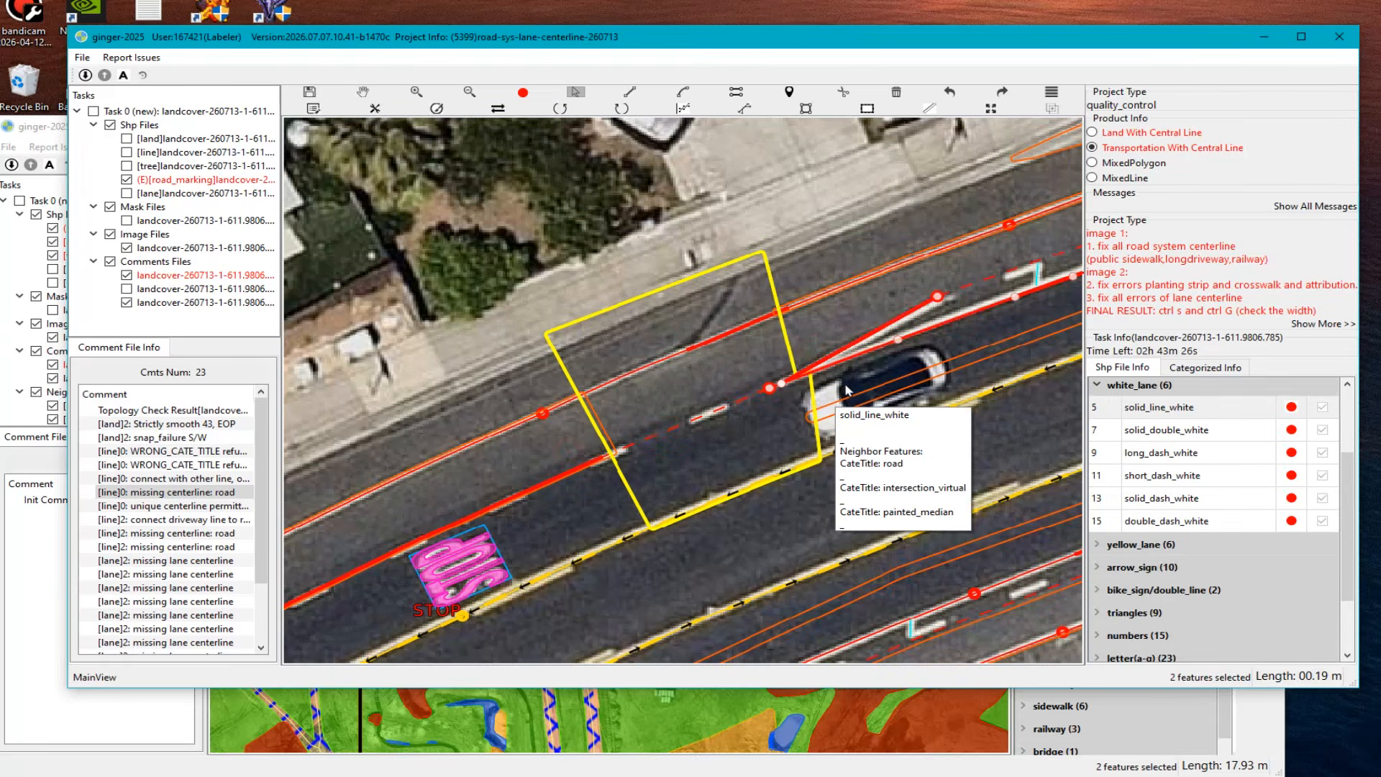
{"action": "scroll", "coordinate": [814, 427], "scroll_direction": "down", "scroll_amount": 3}
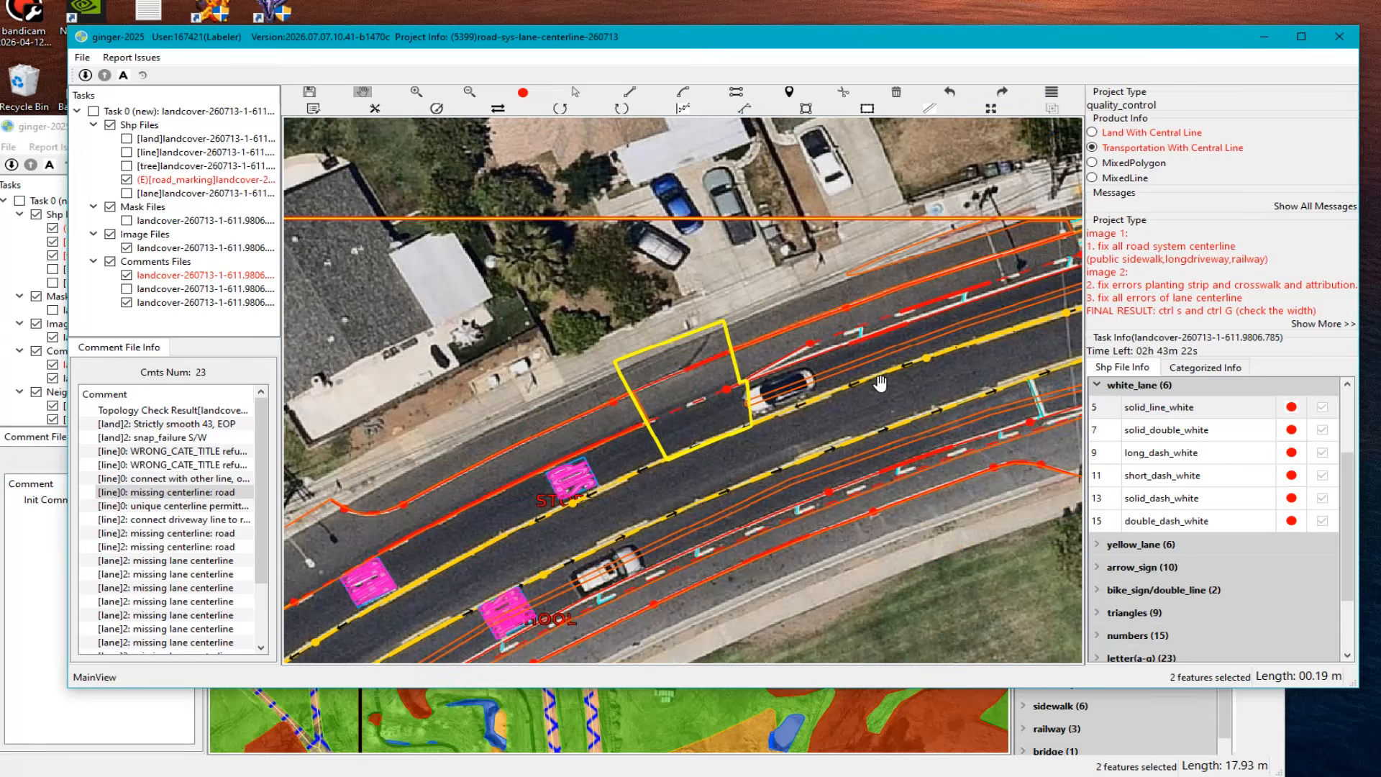
Step: In the lane layer, split the traditional_bl and through lines along the flagged polygon's western edge
{"action": "key", "text": "F2"}
{"action": "scroll", "coordinate": [762, 406], "scroll_direction": "up", "scroll_amount": 3}
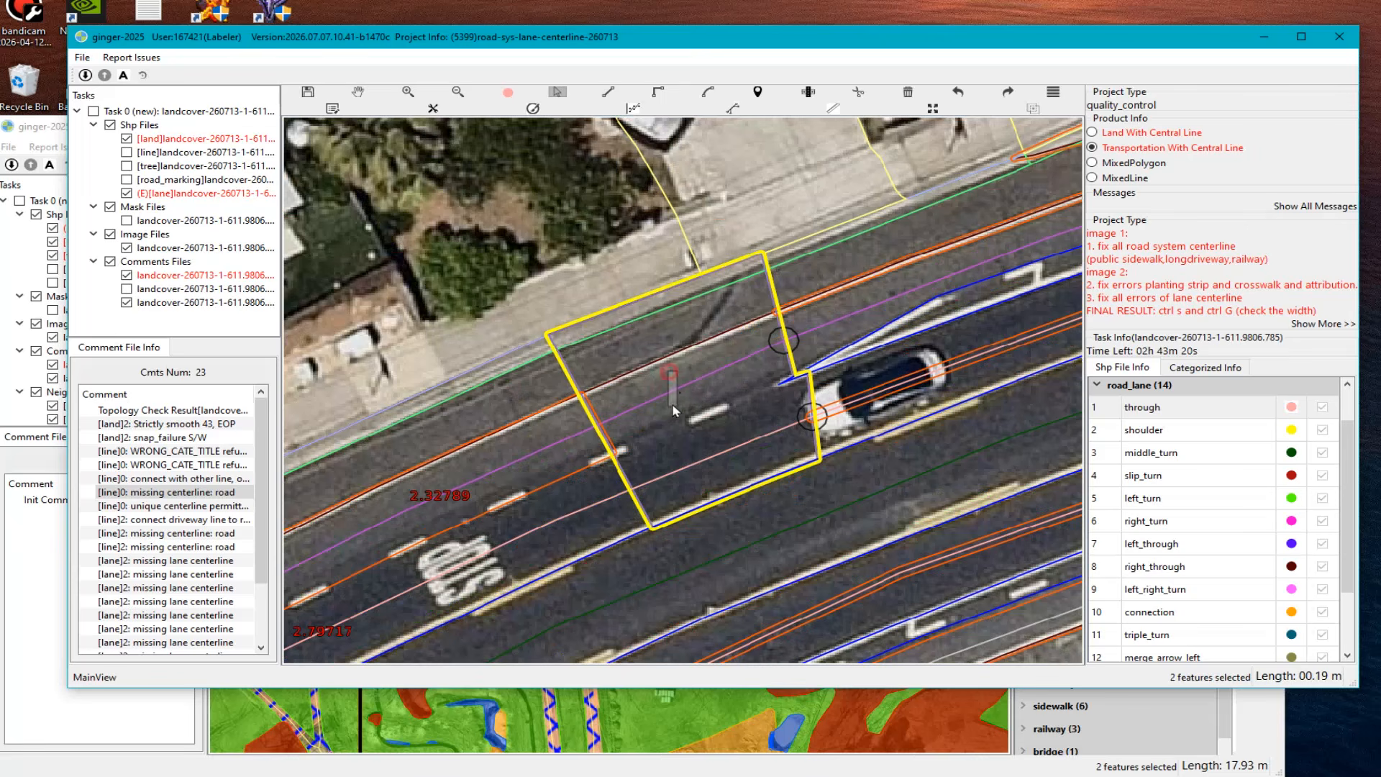
{"action": "left_click", "coordinate": [675, 411]}
{"action": "key", "text": "h"}
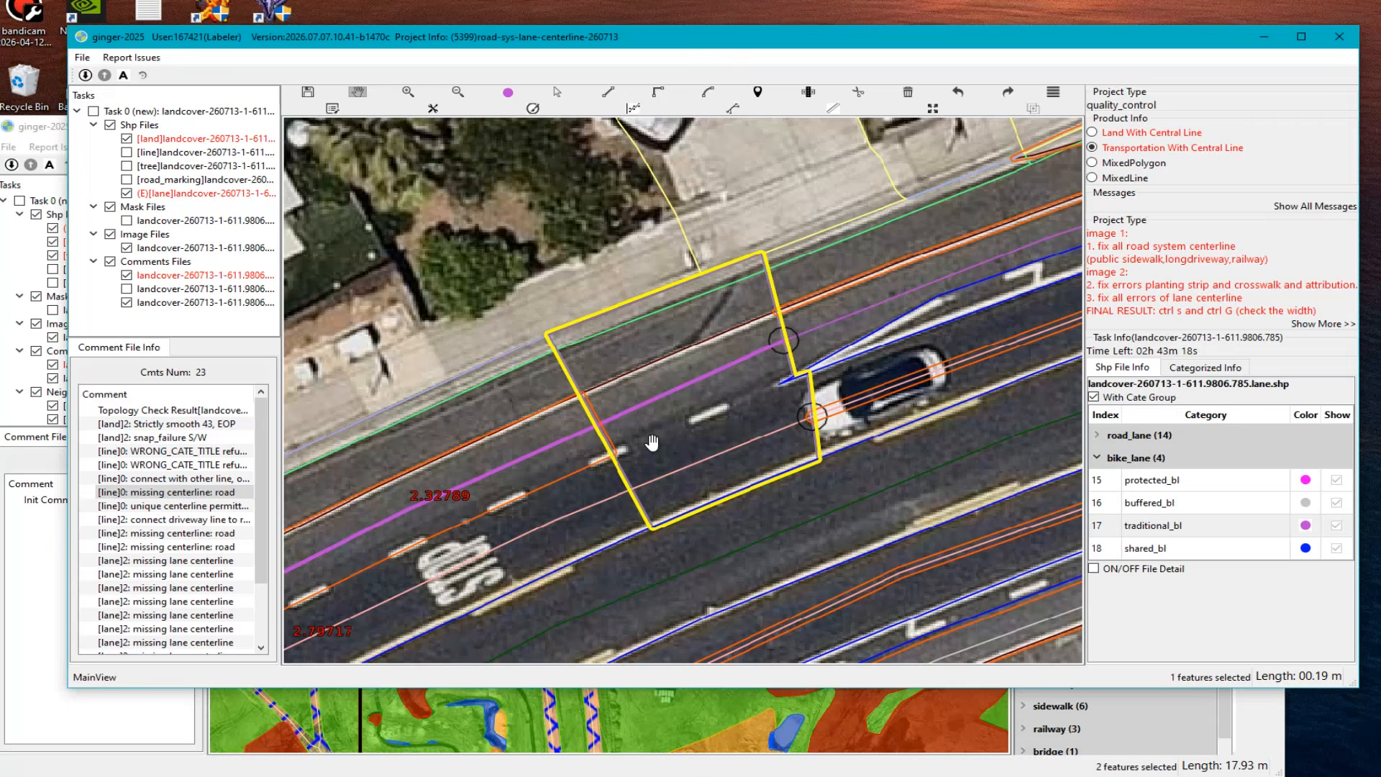
{"action": "scroll", "coordinate": [647, 443], "scroll_direction": "down", "scroll_amount": 2}
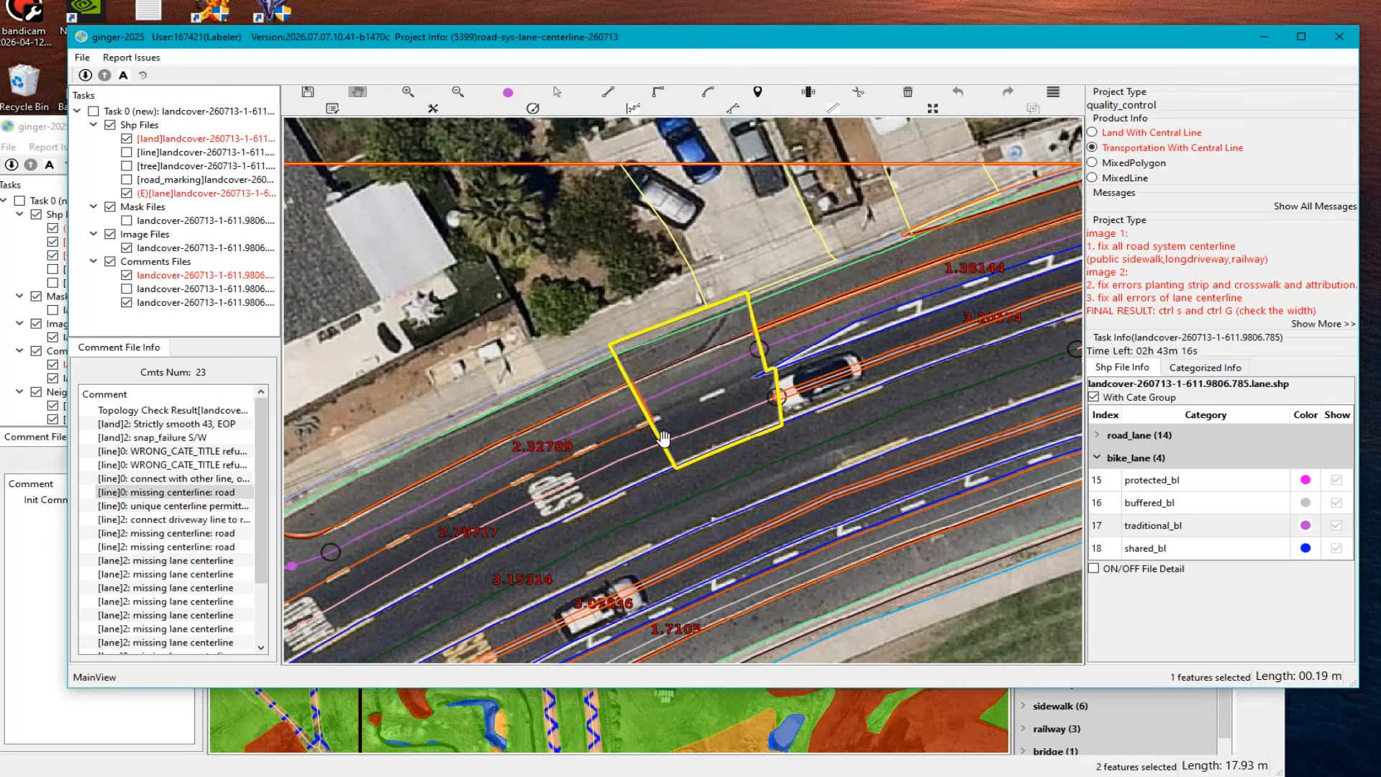
{"action": "scroll", "coordinate": [650, 426], "scroll_direction": "up", "scroll_amount": 2}
{"action": "key", "text": "s"}
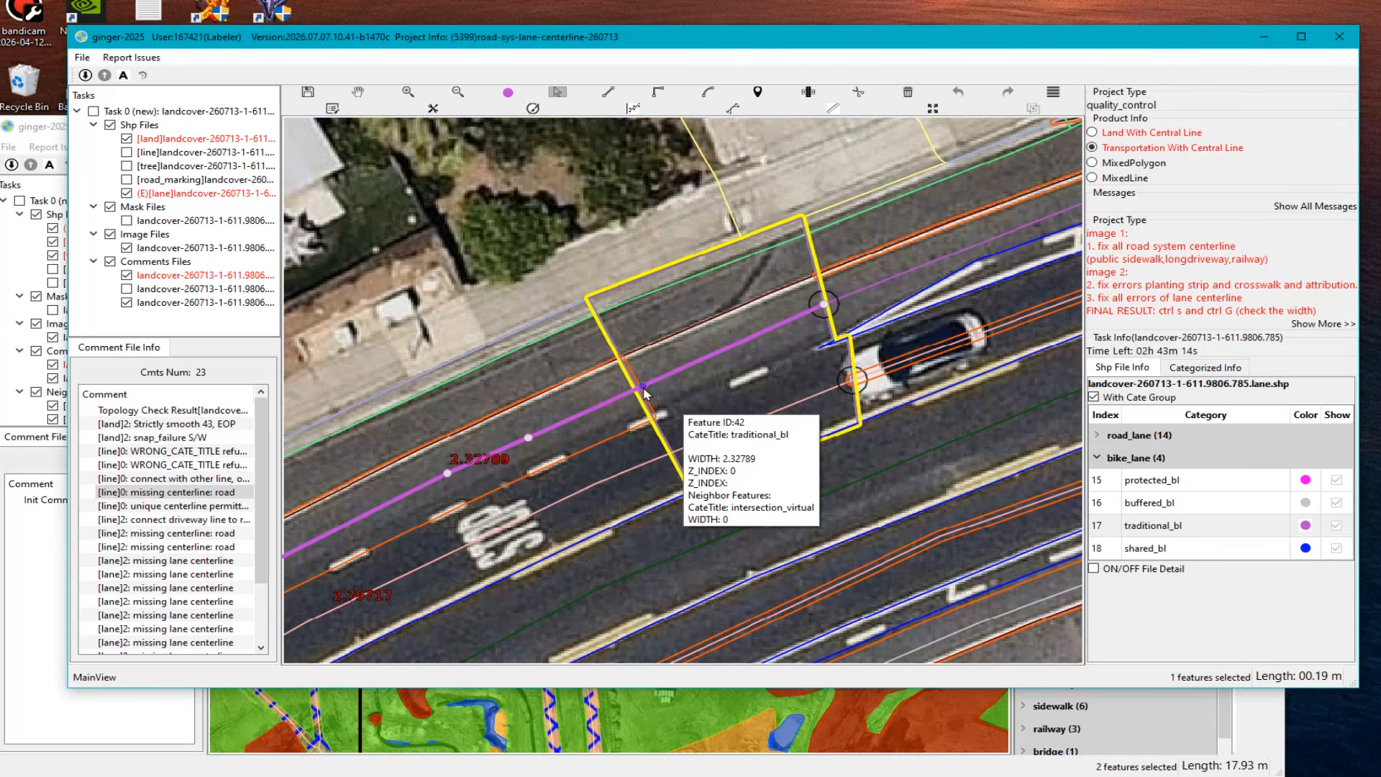
{"action": "key", "text": "x"}
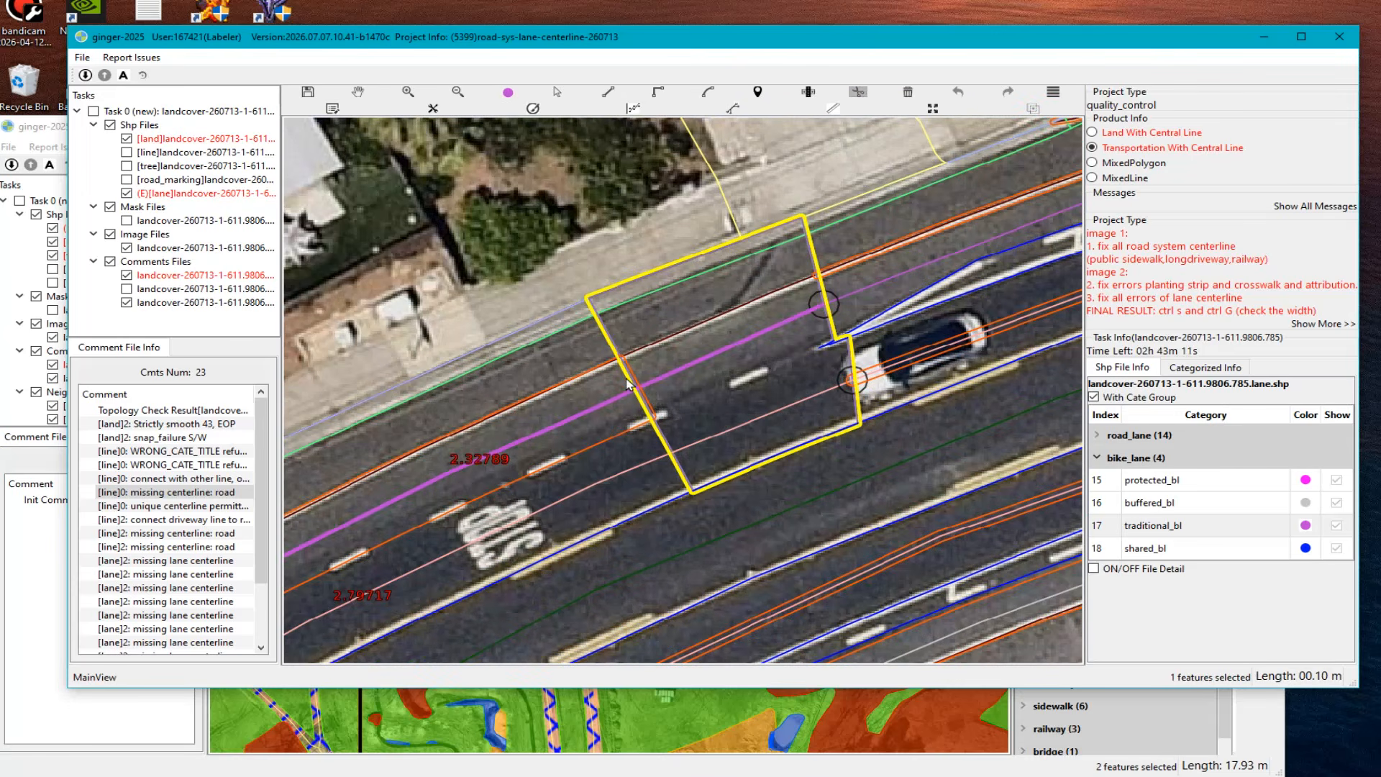
{"action": "left_click_drag", "start_coordinate": [628, 381], "coordinate": [681, 472]}
Step: Delete the traditional_bl and through line segments inside the flagged polygon and check the adjoining through lane
{"action": "key", "text": "s"}
{"action": "left_click", "coordinate": [727, 349]}
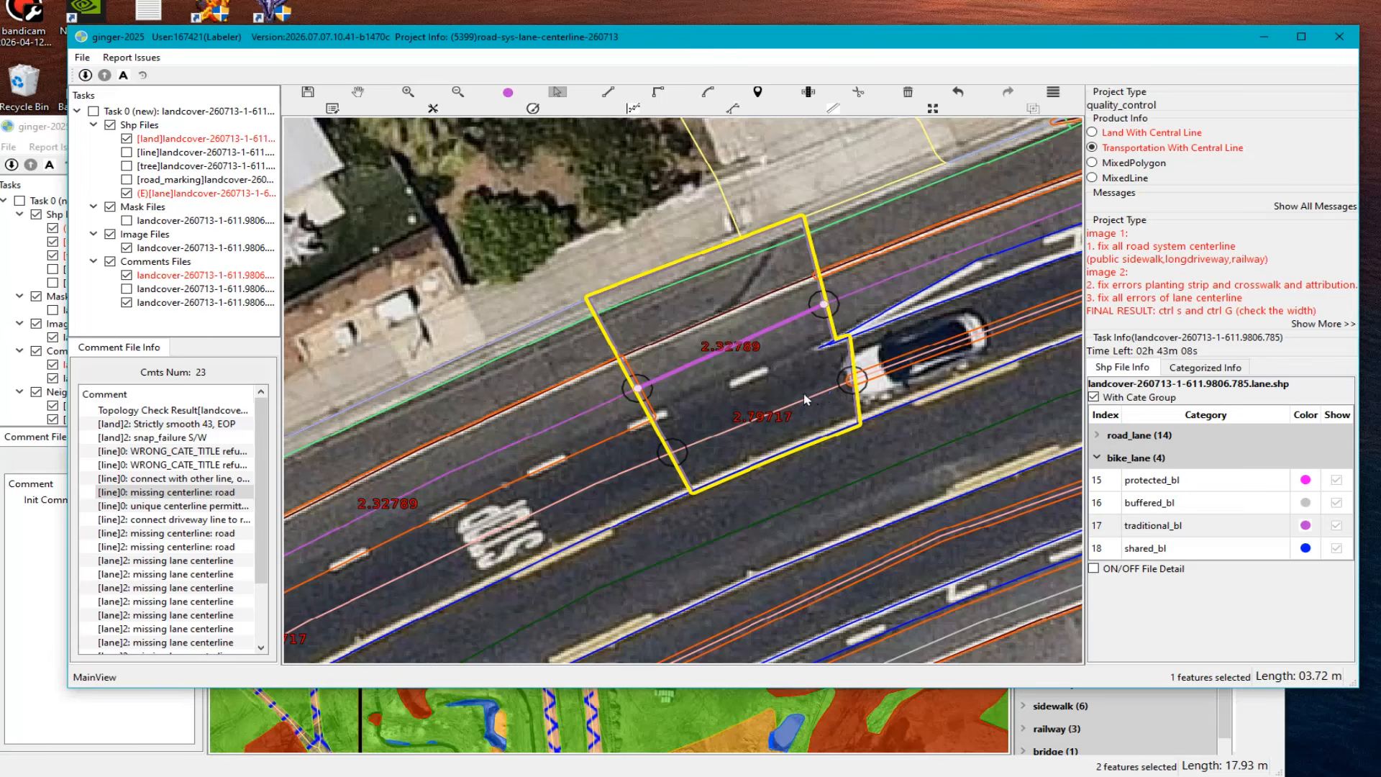
{"action": "left_click", "coordinate": [808, 420]}
{"action": "left_click", "coordinate": [758, 335]}
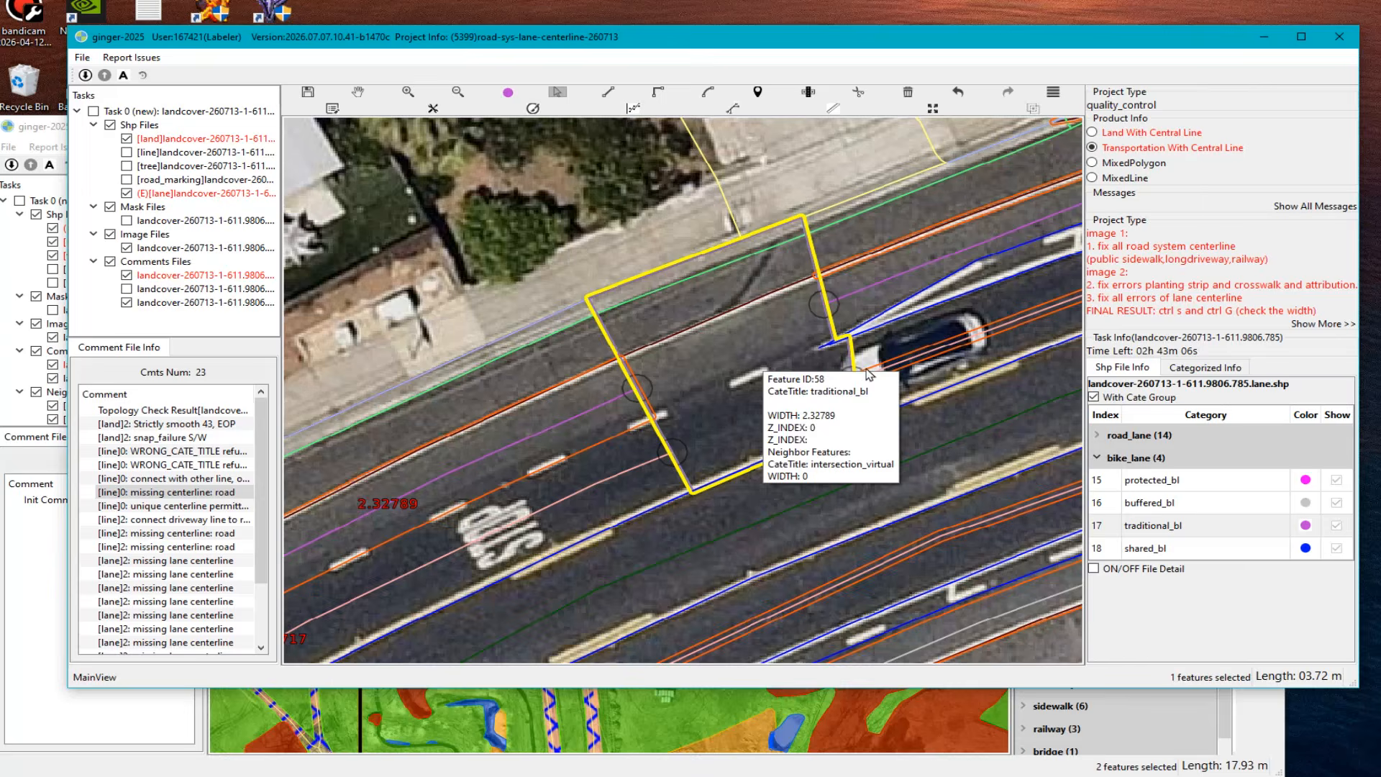
{"action": "scroll", "coordinate": [883, 363], "scroll_direction": "up", "scroll_amount": 2}
{"action": "left_click", "coordinate": [815, 403]}
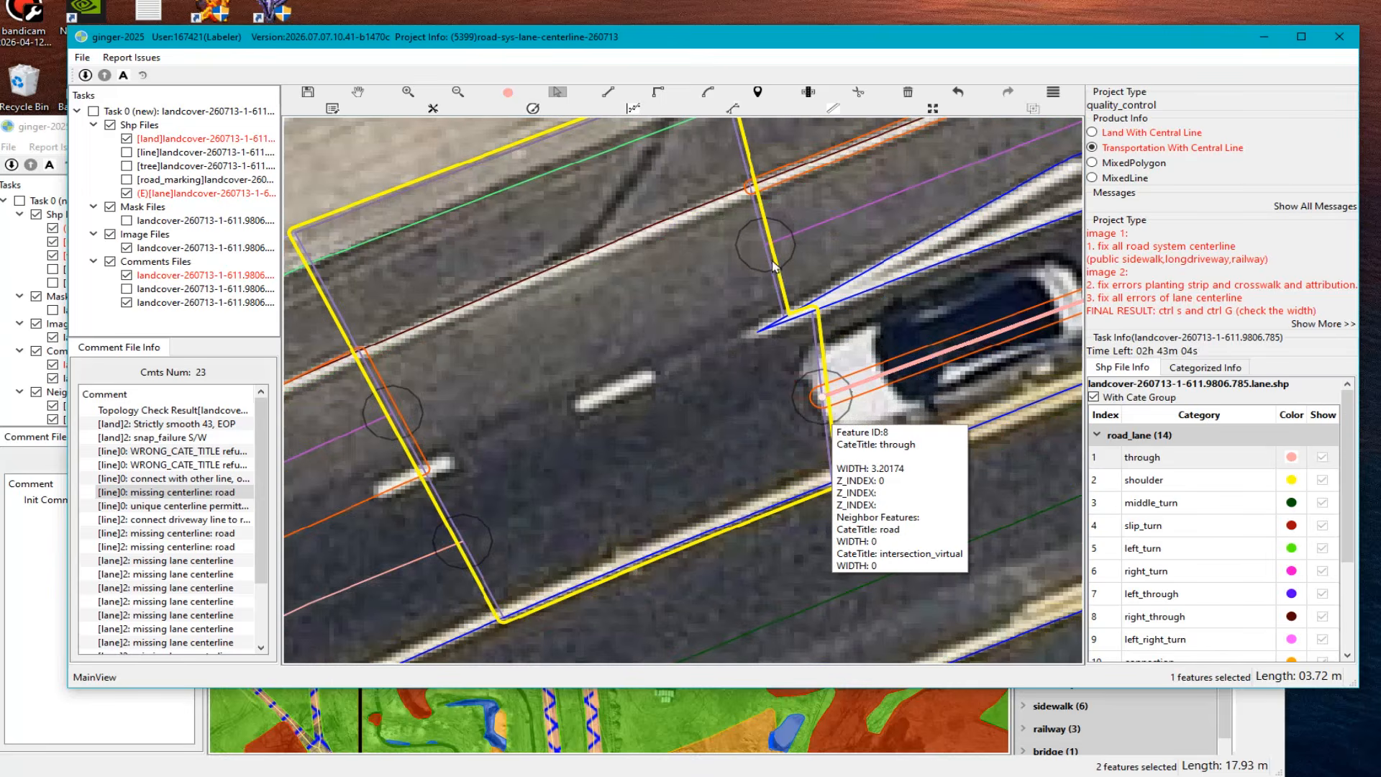
Step: Open the "unique centerline" comment and display the polygon fills around the flagged road strip
{"action": "left_click", "coordinate": [173, 506]}
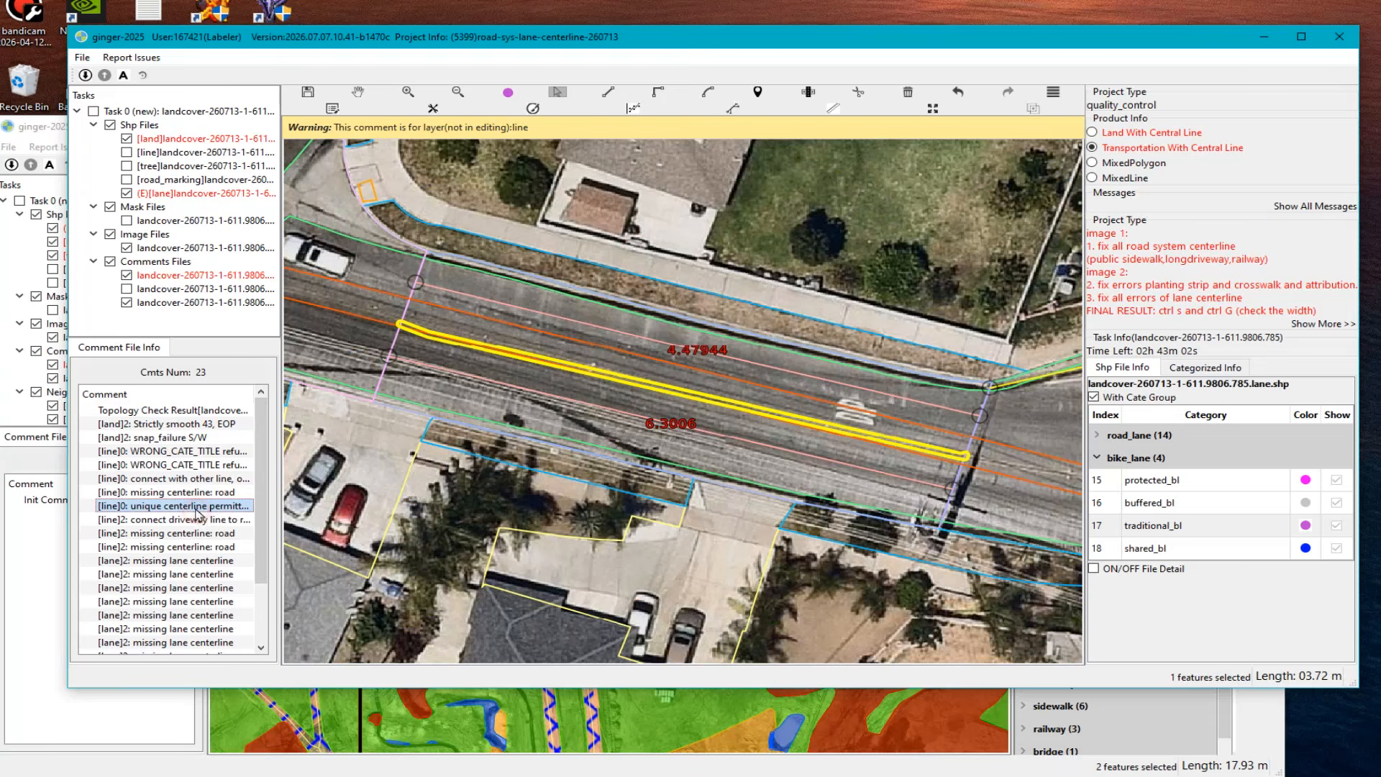
{"action": "key", "text": "space"}
{"action": "scroll", "coordinate": [735, 464], "scroll_direction": "down", "scroll_amount": 2}
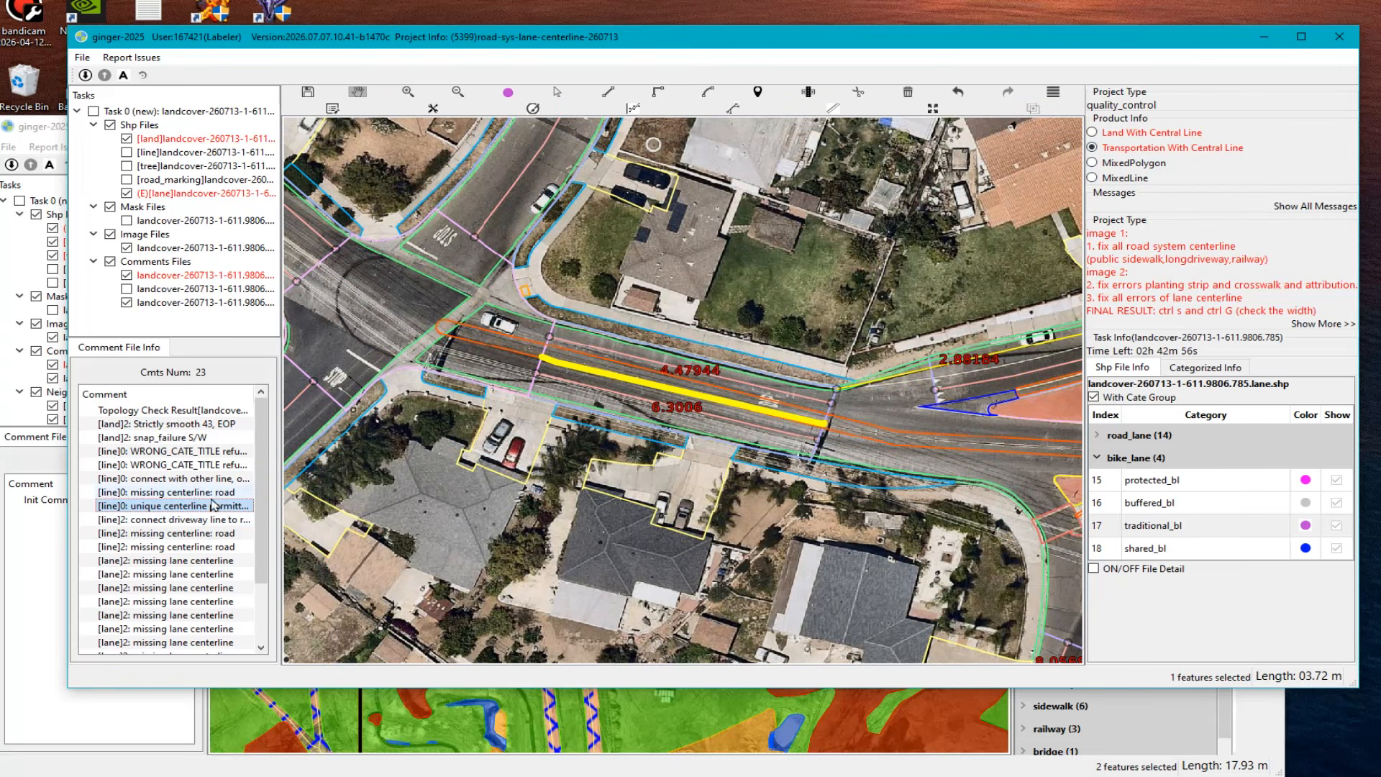
{"action": "key", "text": "f"}
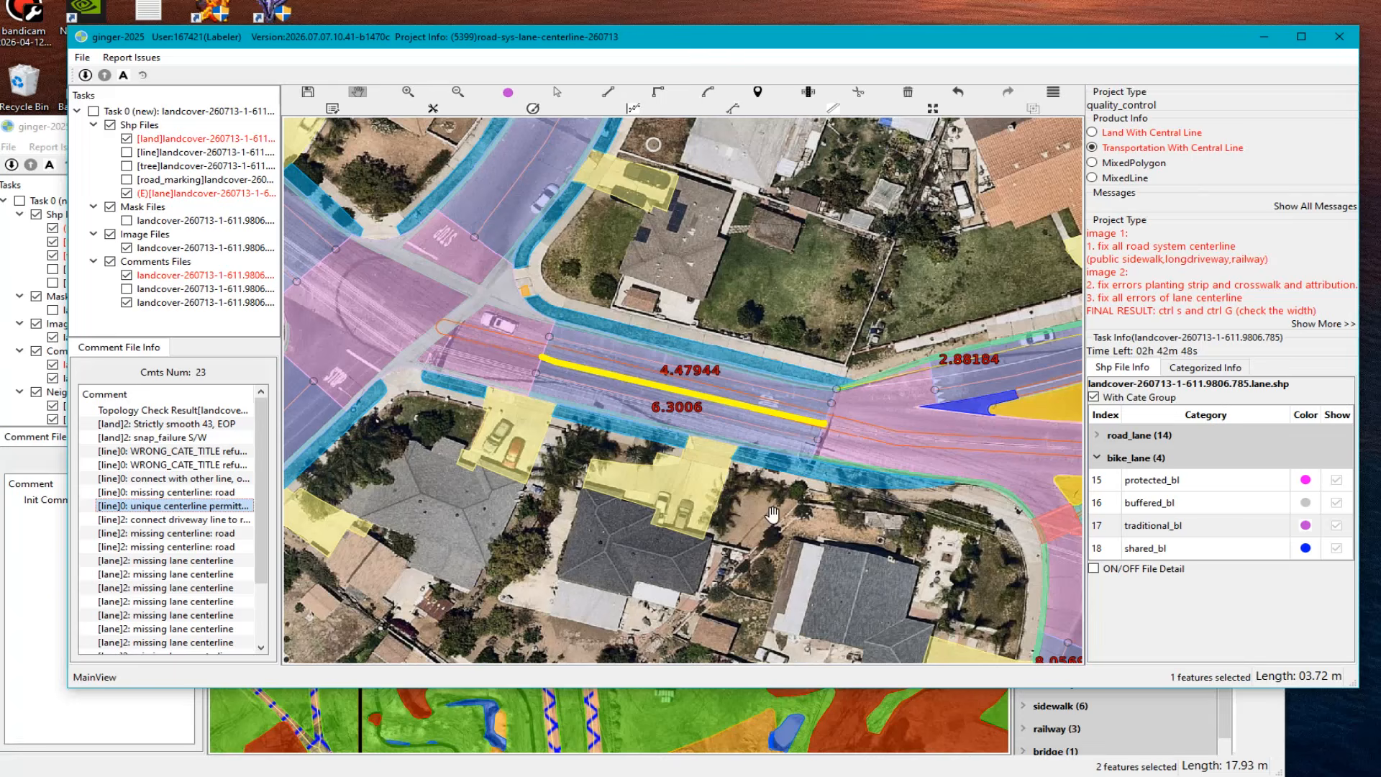
Step: Examine the yellow lane markings at both ends of the flagged strip in the road marking layer
{"action": "key", "text": "4"}
{"action": "scroll", "coordinate": [761, 482], "scroll_direction": "up", "scroll_amount": 3}
{"action": "left_click_drag", "start_coordinate": [990, 467], "coordinate": [803, 471]}
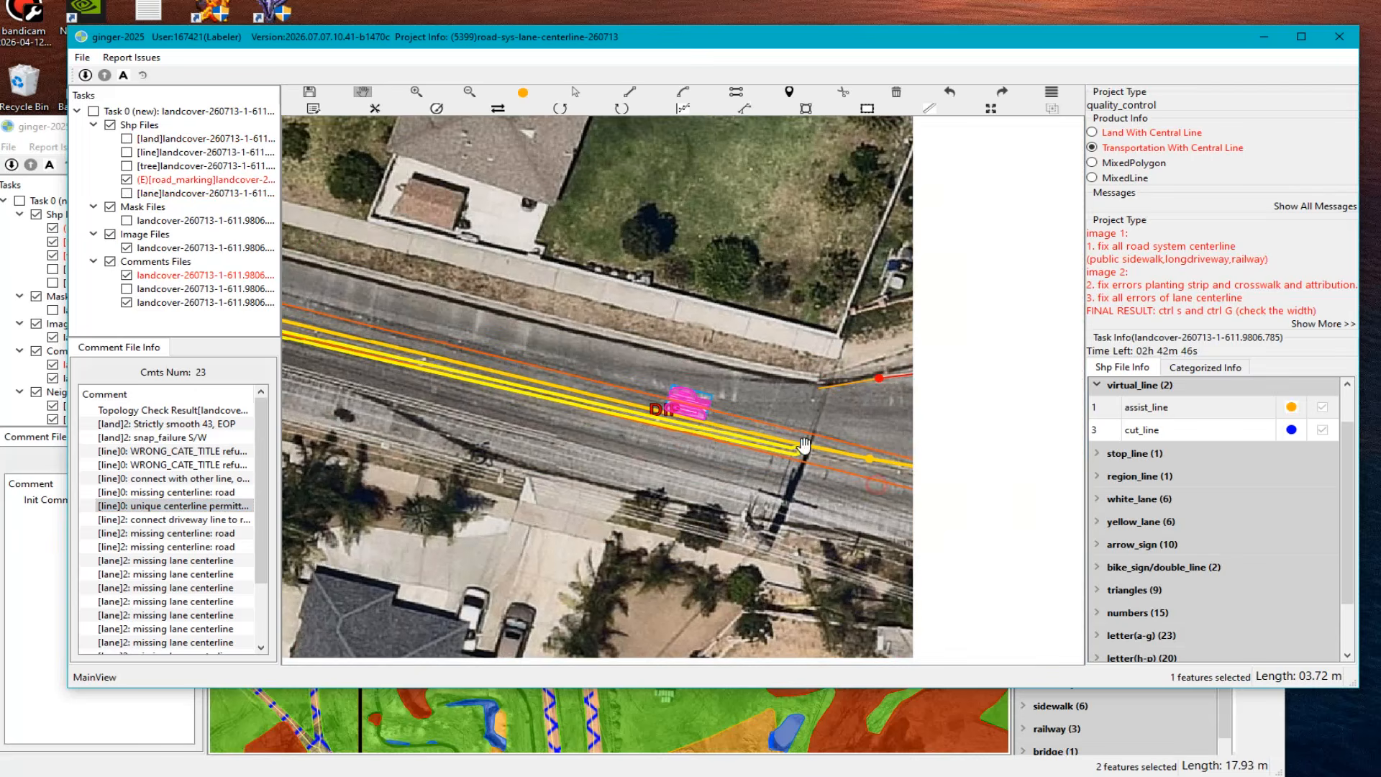
{"action": "scroll", "coordinate": [803, 472], "scroll_direction": "up", "scroll_amount": 2}
{"action": "key", "text": "s"}
{"action": "left_click", "coordinate": [802, 472]}
{"action": "scroll", "coordinate": [795, 503], "scroll_direction": "down", "scroll_amount": 3}
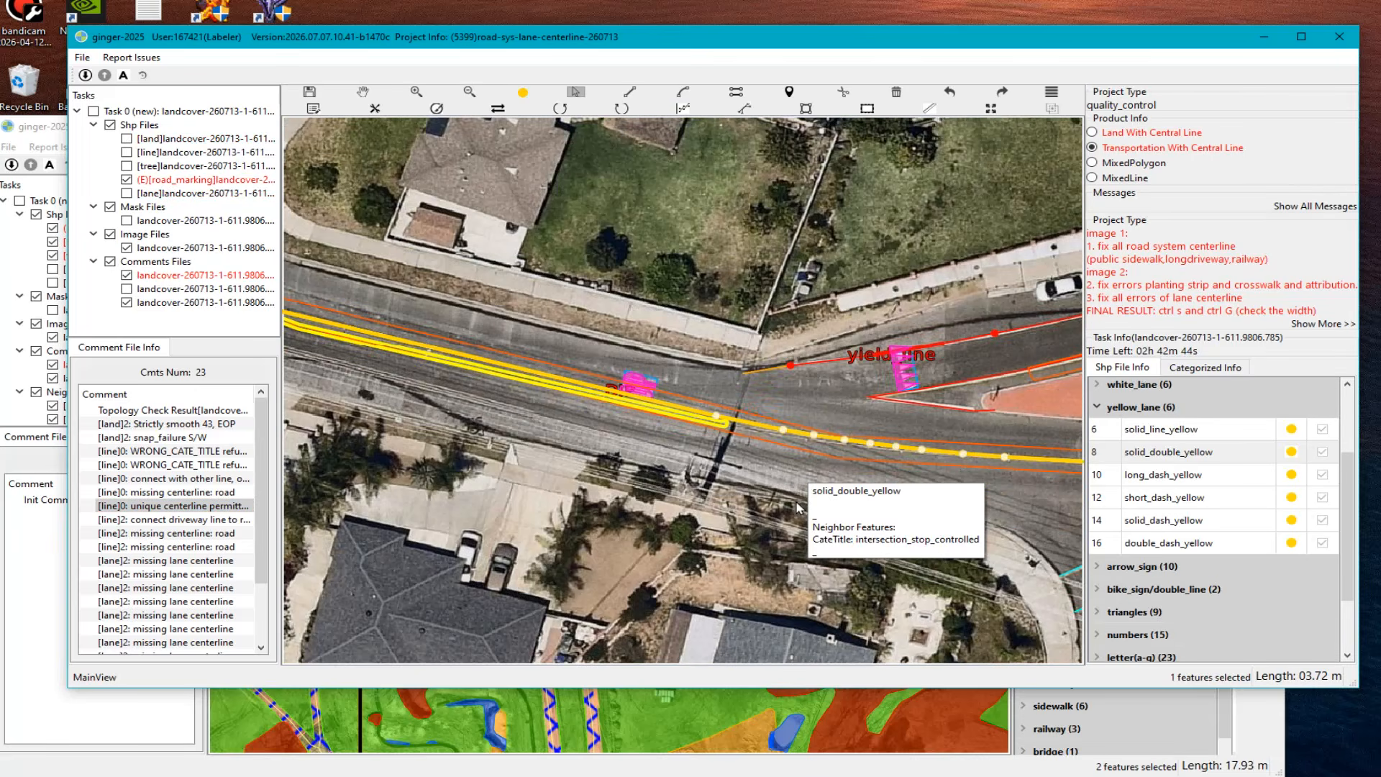
{"action": "key", "text": "h"}
{"action": "scroll", "coordinate": [791, 460], "scroll_direction": "down", "scroll_amount": 2}
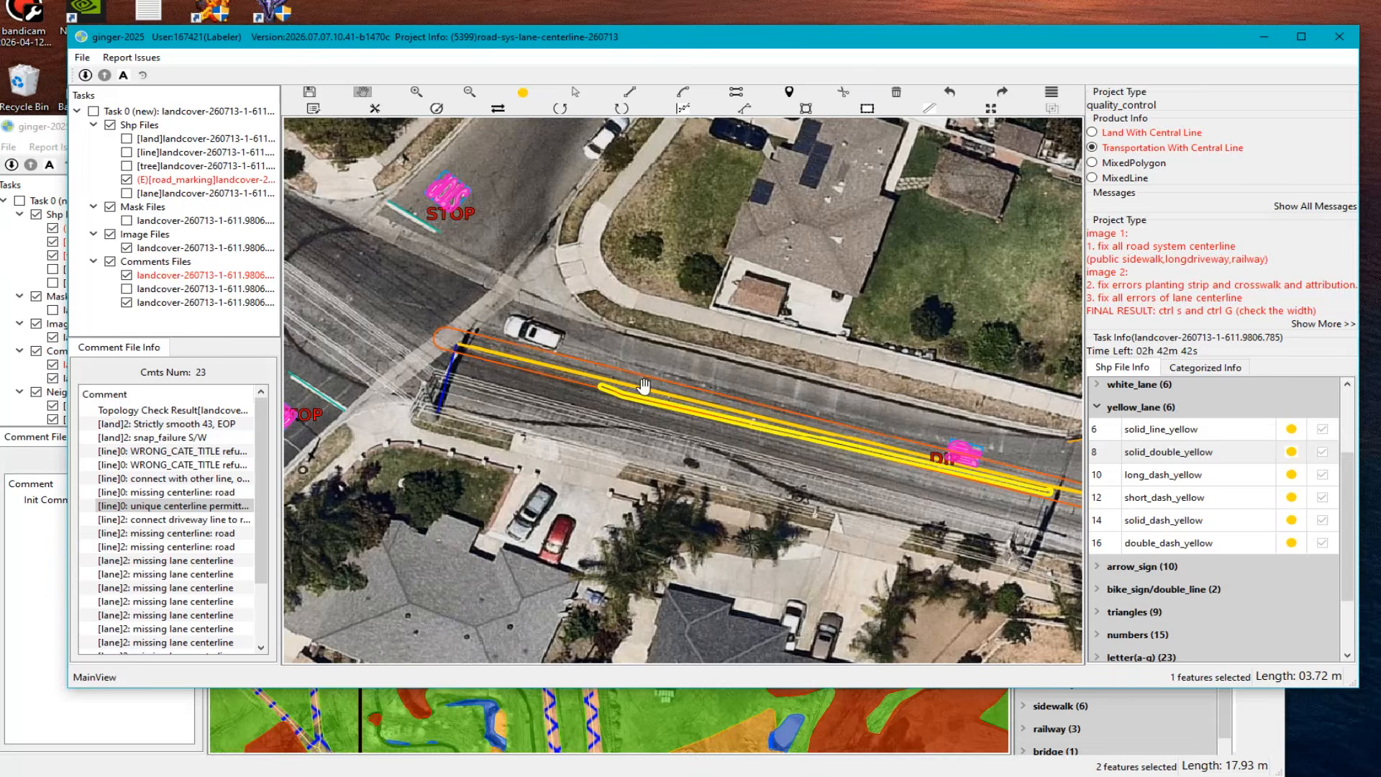
{"action": "scroll", "coordinate": [611, 417], "scroll_direction": "up", "scroll_amount": 4}
{"action": "key", "text": "s"}
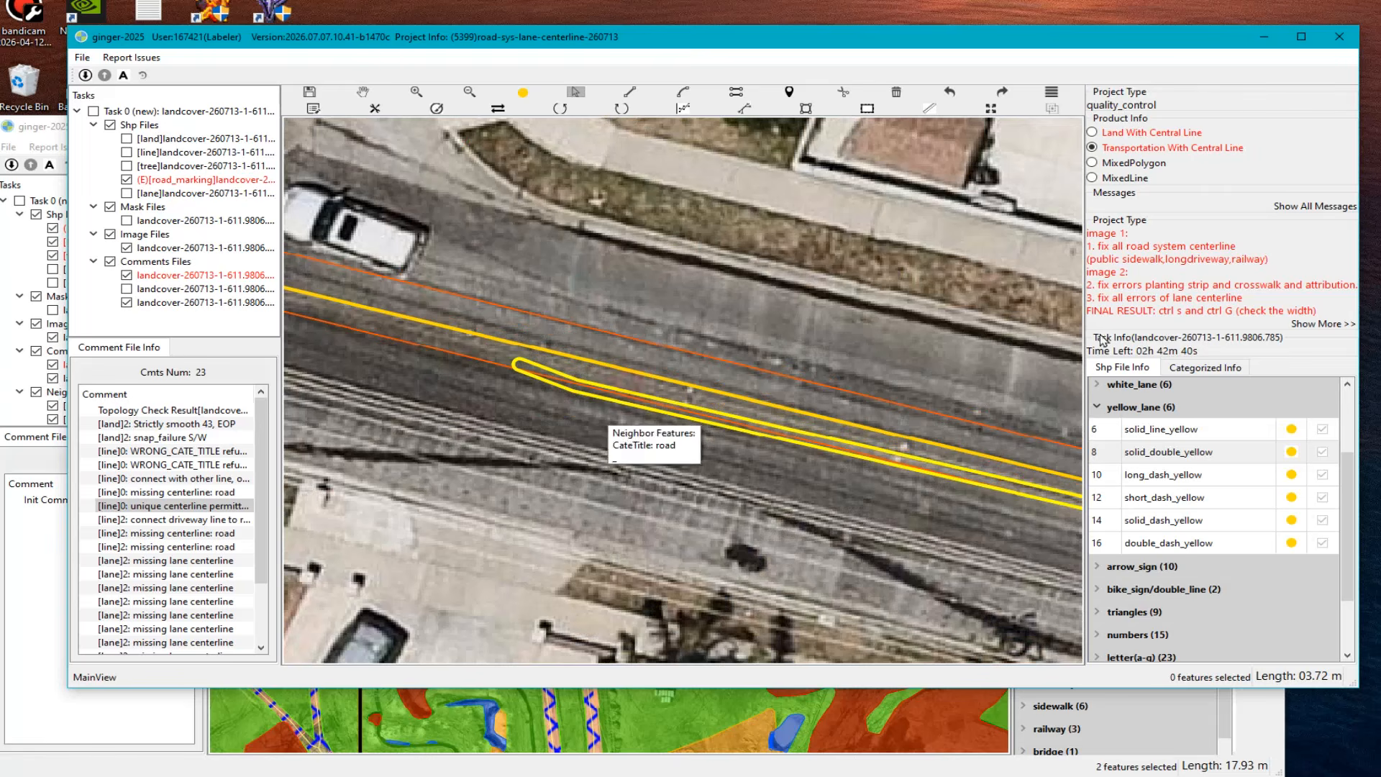
Step: Display the Land With Central Line product and examine the flagged road centerline from its western end to the eastern intersection
{"action": "left_click", "coordinate": [607, 427]}
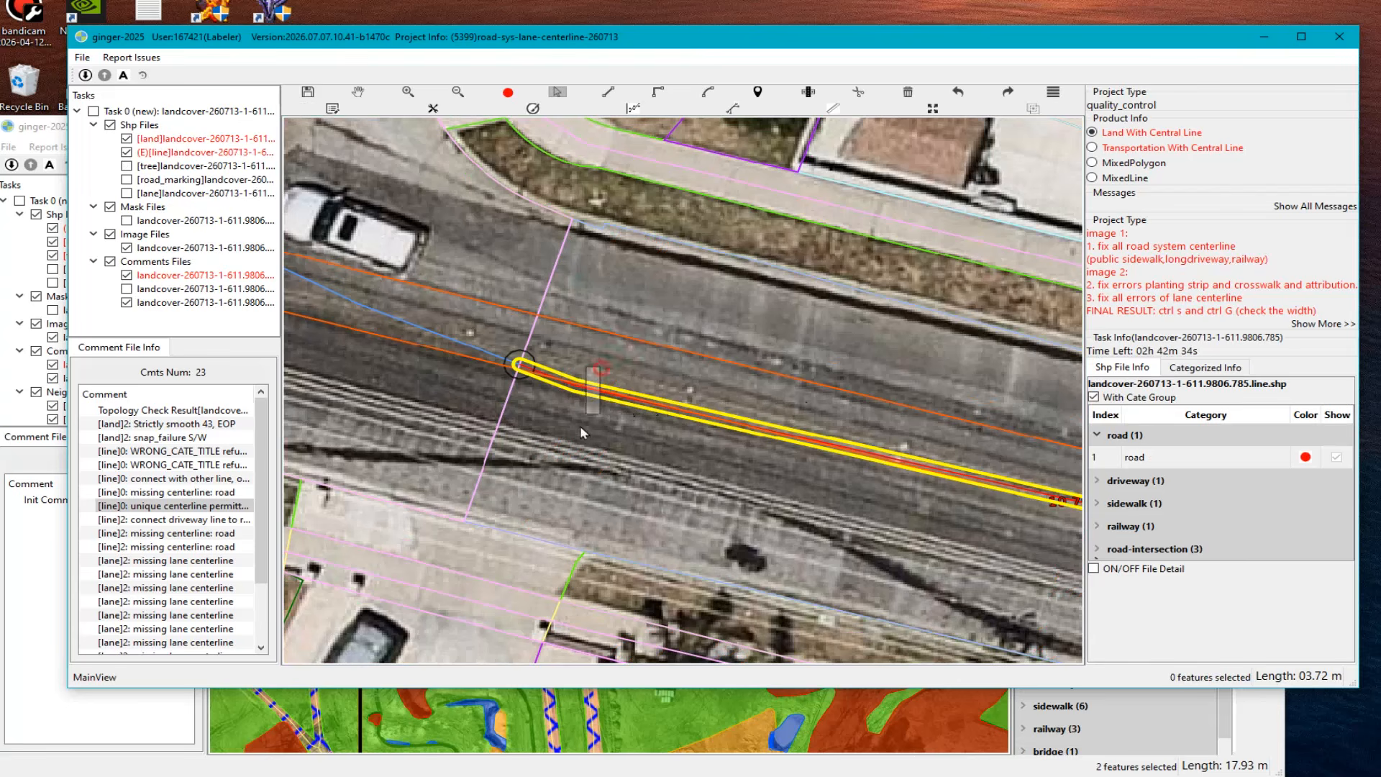
{"action": "left_click", "coordinate": [610, 436]}
{"action": "scroll", "coordinate": [611, 436], "scroll_direction": "down", "scroll_amount": 2}
{"action": "left_click_drag", "start_coordinate": [763, 461], "coordinate": [719, 447]}
{"action": "scroll", "coordinate": [820, 396], "scroll_direction": "down", "scroll_amount": 2}
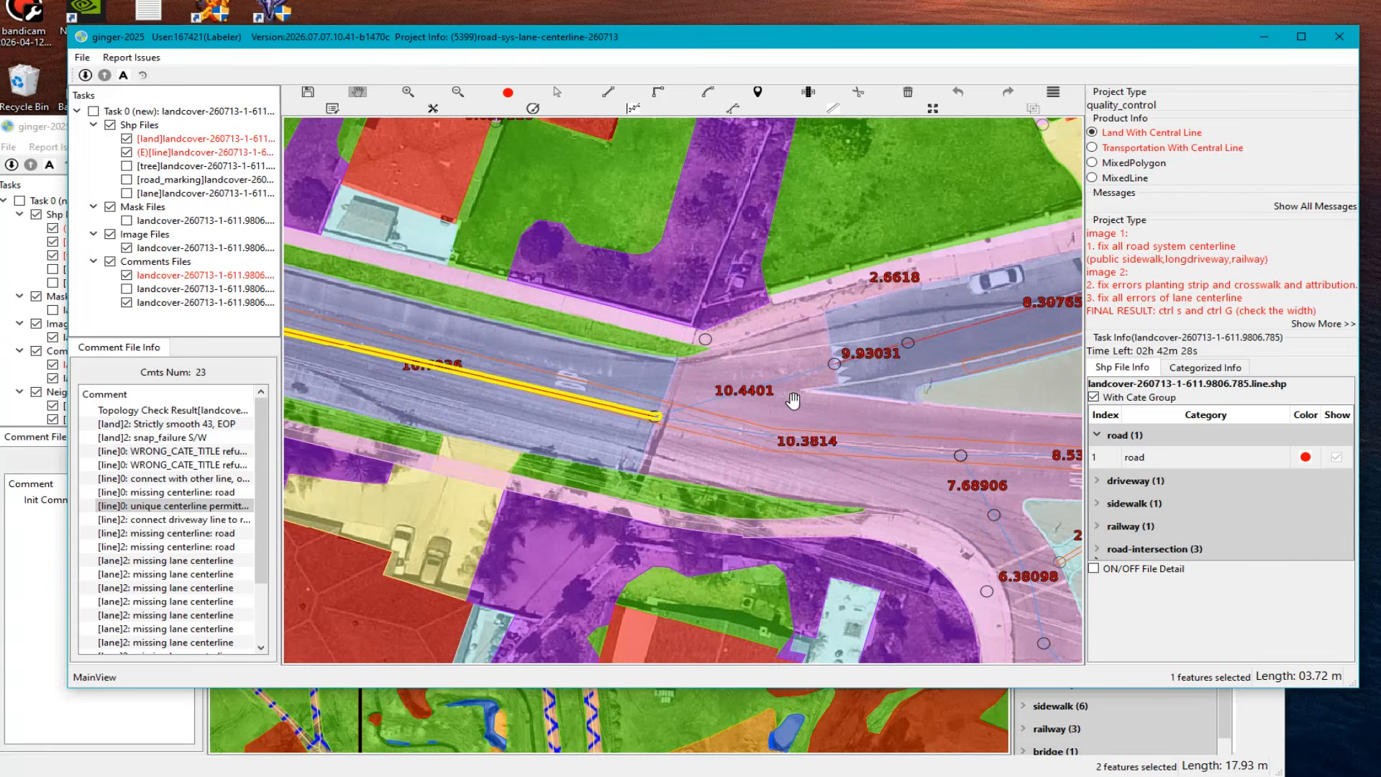
{"action": "scroll", "coordinate": [678, 423], "scroll_direction": "up", "scroll_amount": 2}
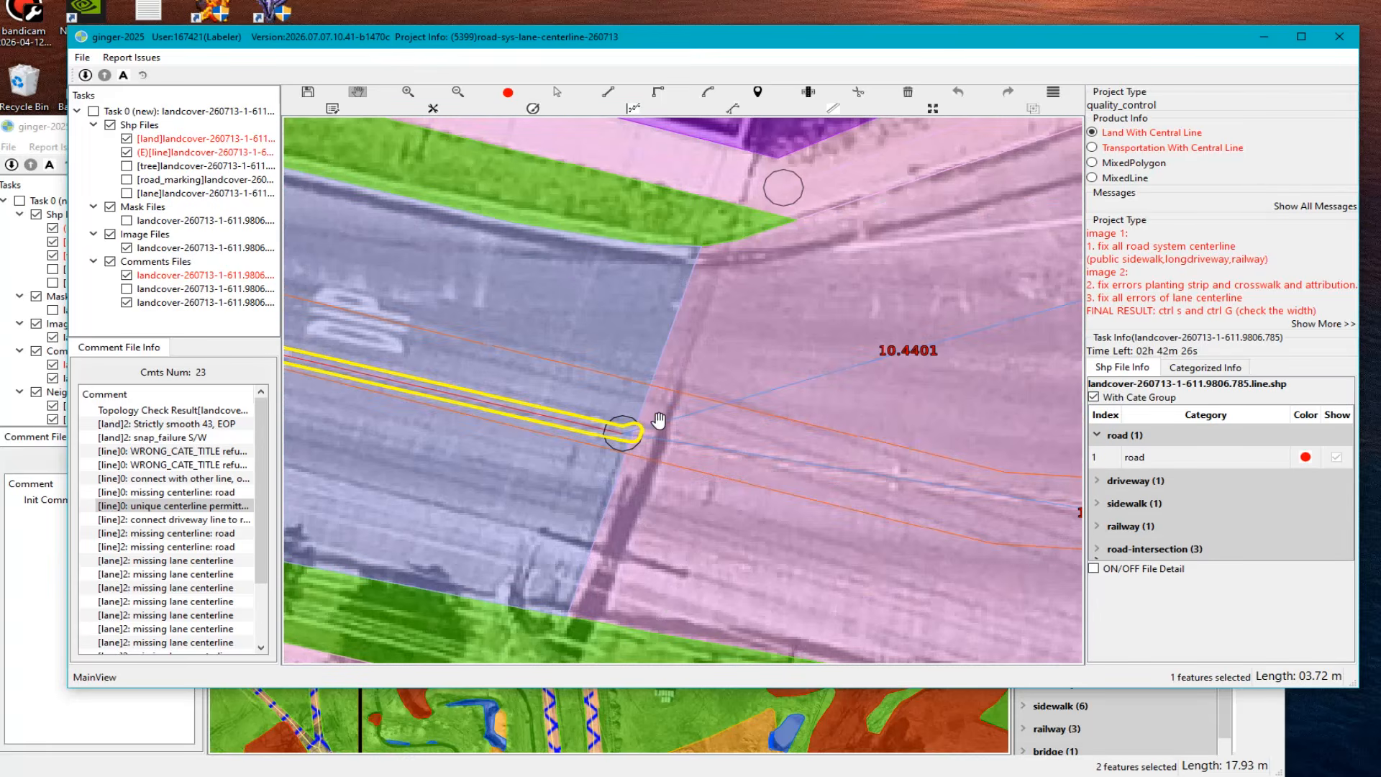
Step: Cut both intersection_stop_controlled lines just inside the eastern intersection polygon and delete the short pieces reaching the road centerline
{"action": "key", "text": "Escape"}
{"action": "scroll", "coordinate": [614, 450], "scroll_direction": "up", "scroll_amount": 1}
{"action": "scroll", "coordinate": [614, 450], "scroll_direction": "up", "scroll_amount": 4}
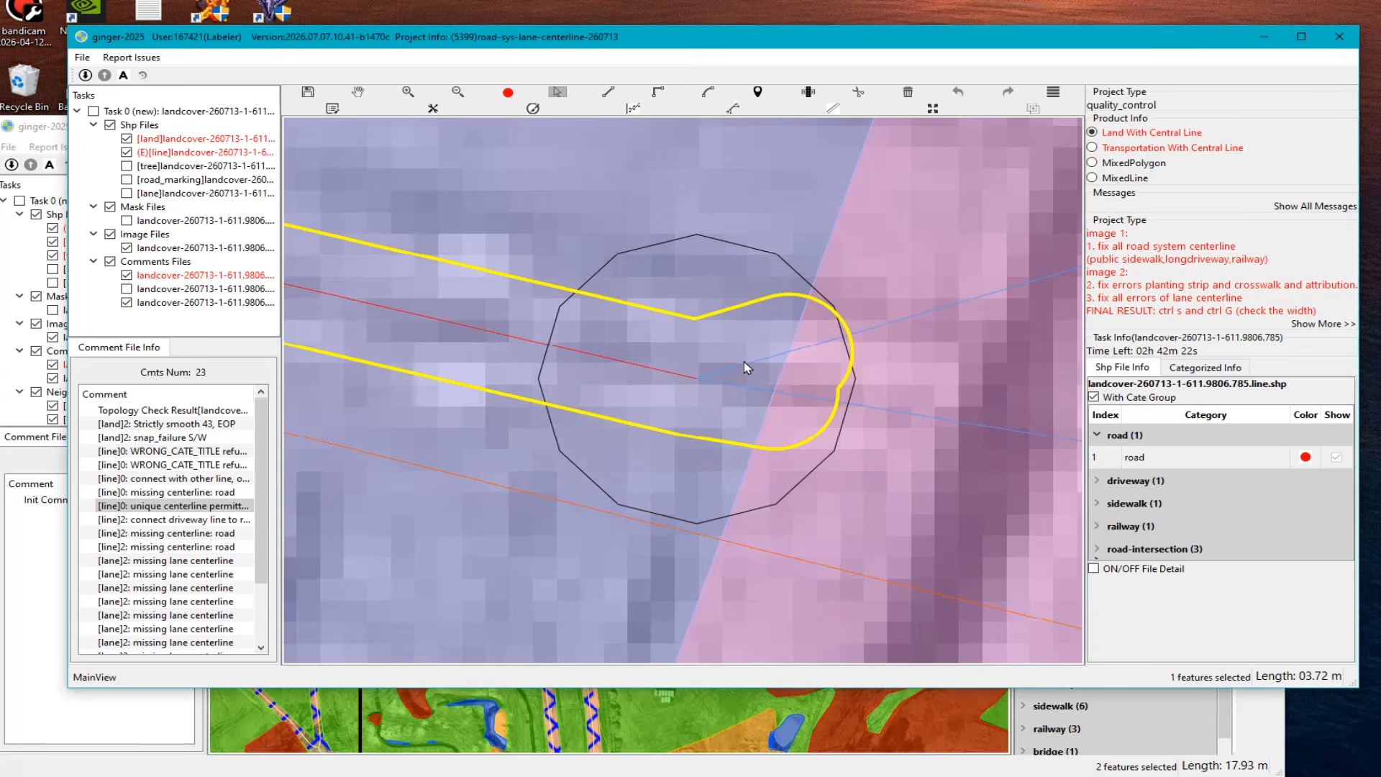
{"action": "left_click", "coordinate": [852, 353]}
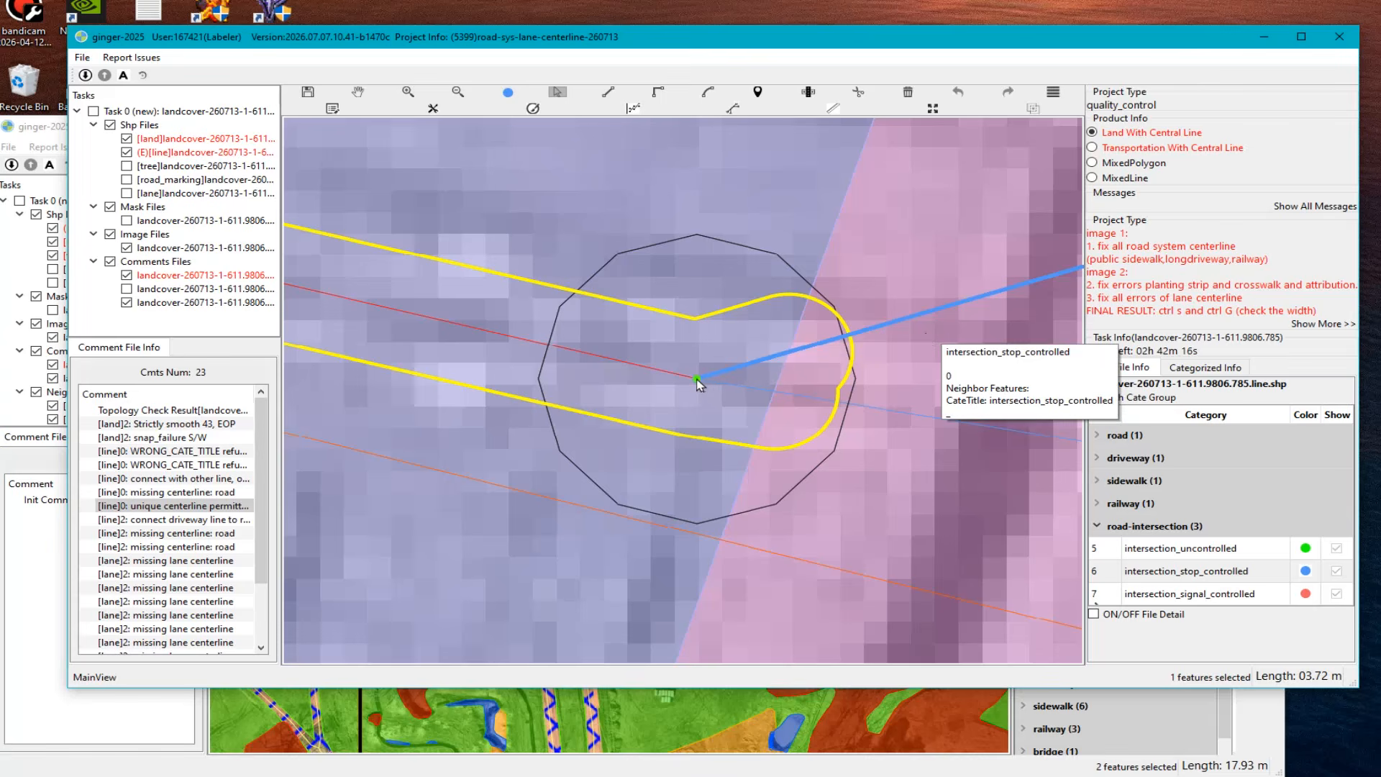
{"action": "left_click", "coordinate": [656, 351]}
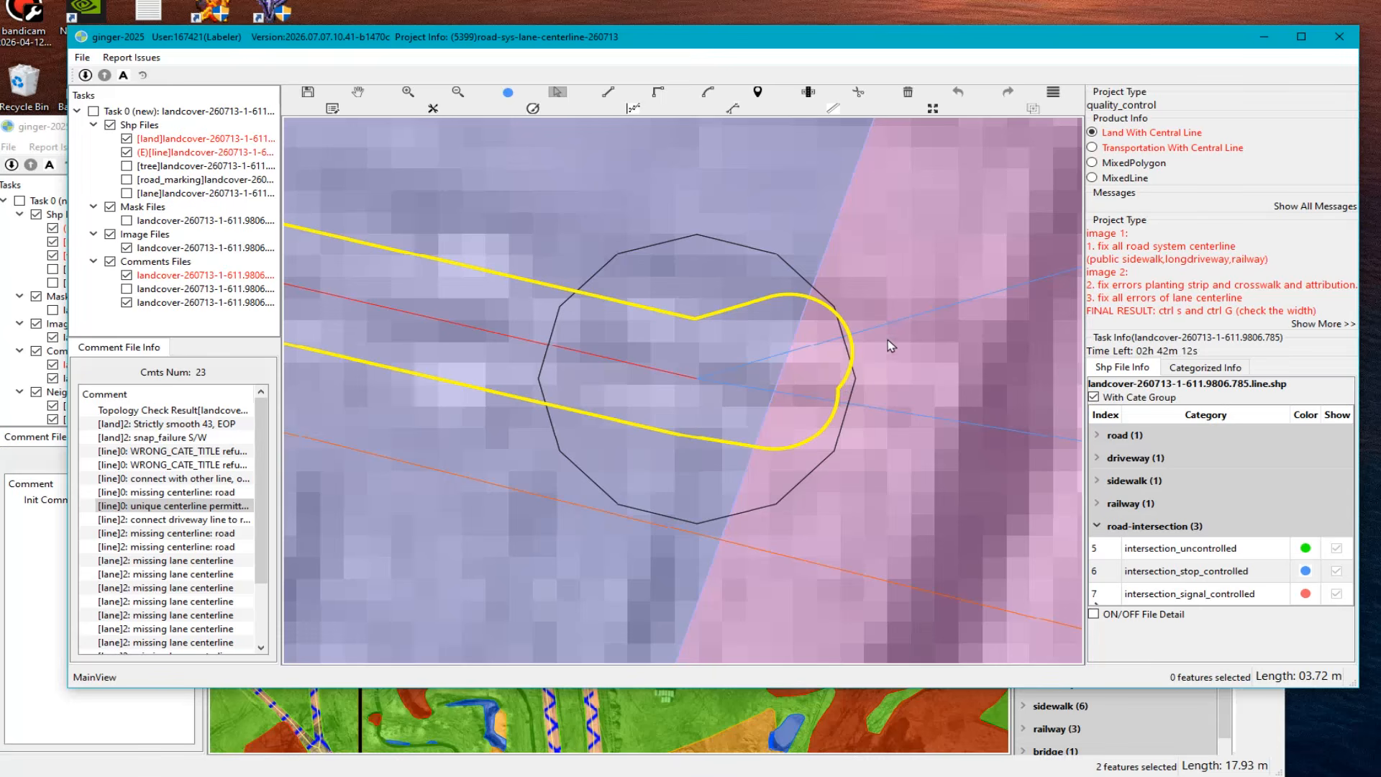
{"action": "left_click", "coordinate": [885, 296]}
{"action": "left_click", "coordinate": [827, 346]}
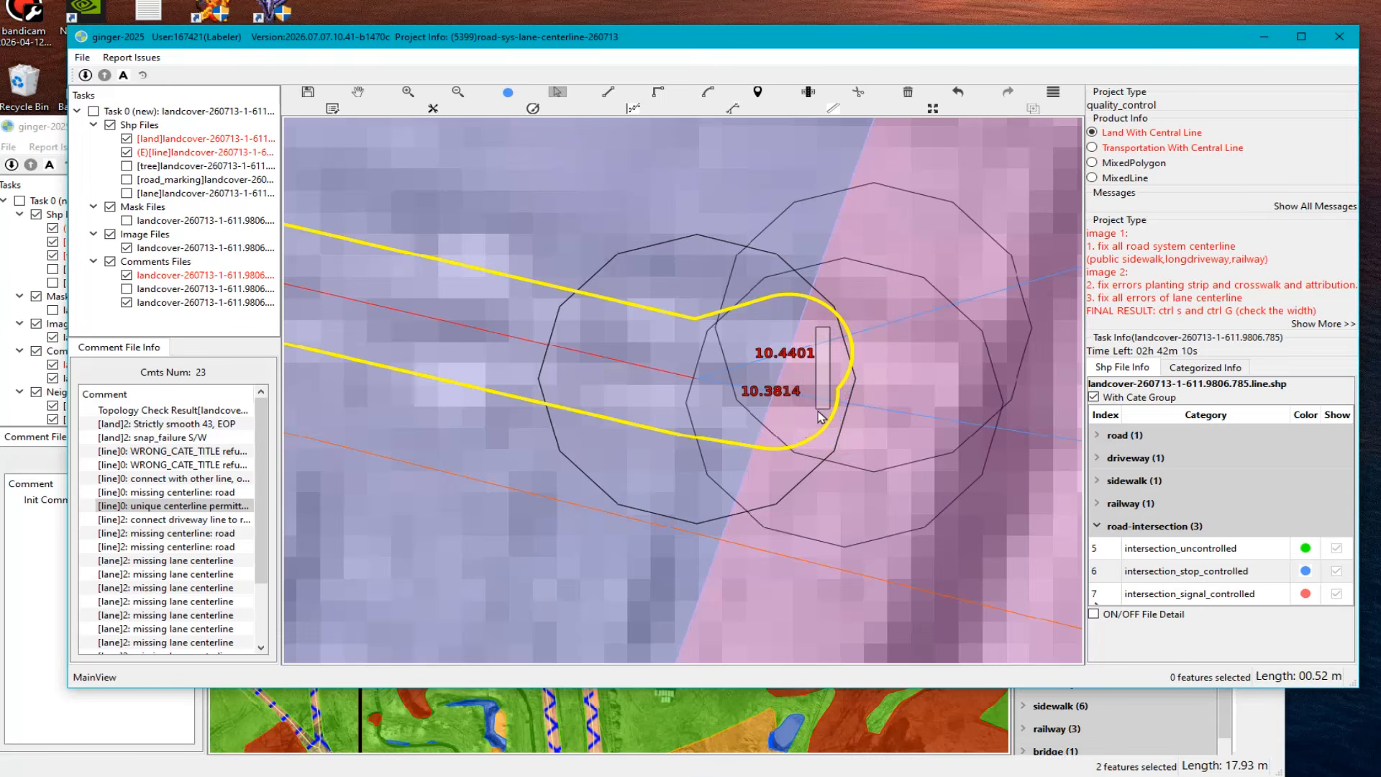
{"action": "left_click", "coordinate": [821, 417]}
Step: Extend the road centerline's eastern end to the intersection polygon boundary and connect both intersection_stop_controlled lines to that endpoint
{"action": "left_click", "coordinate": [697, 377]}
{"action": "left_click_drag", "start_coordinate": [701, 384], "coordinate": [774, 391]}
{"action": "left_click", "coordinate": [879, 329]}
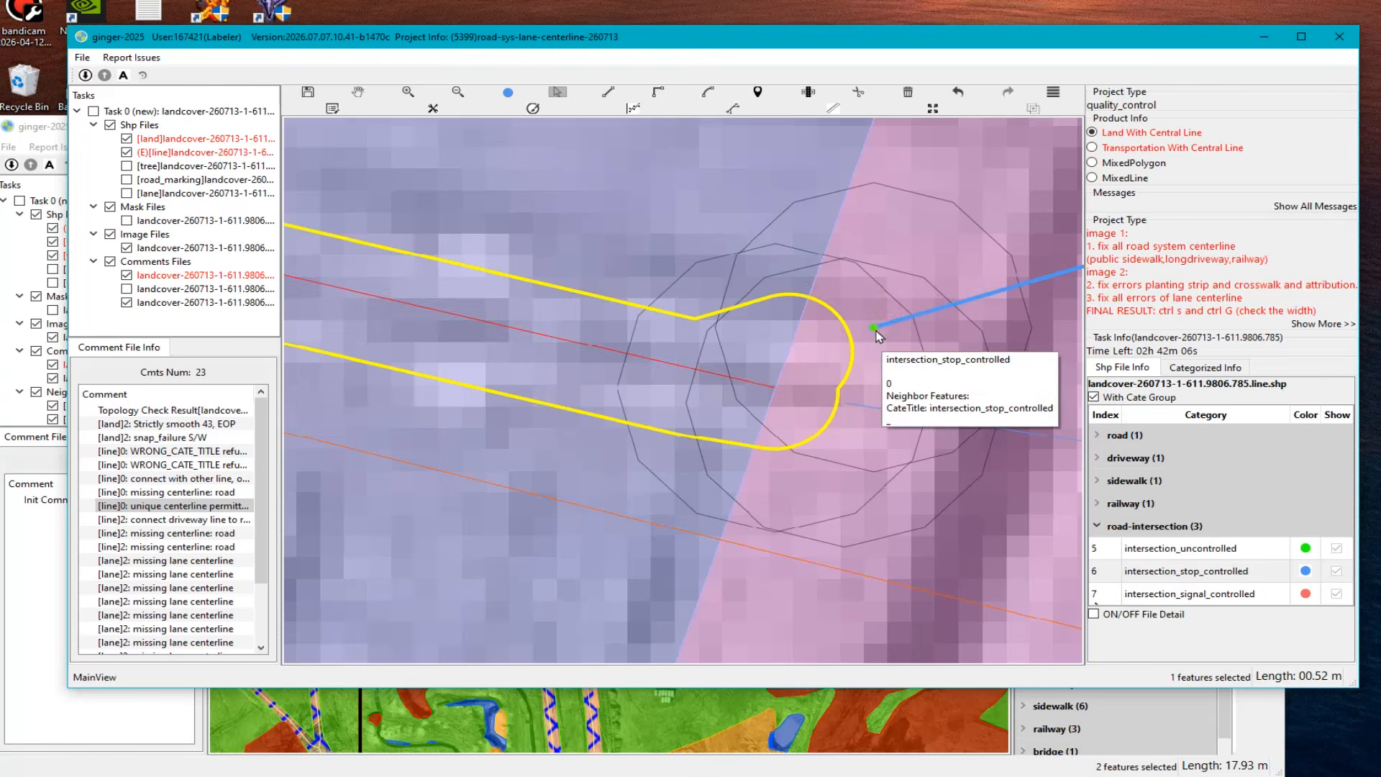
{"action": "left_click", "coordinate": [856, 406]}
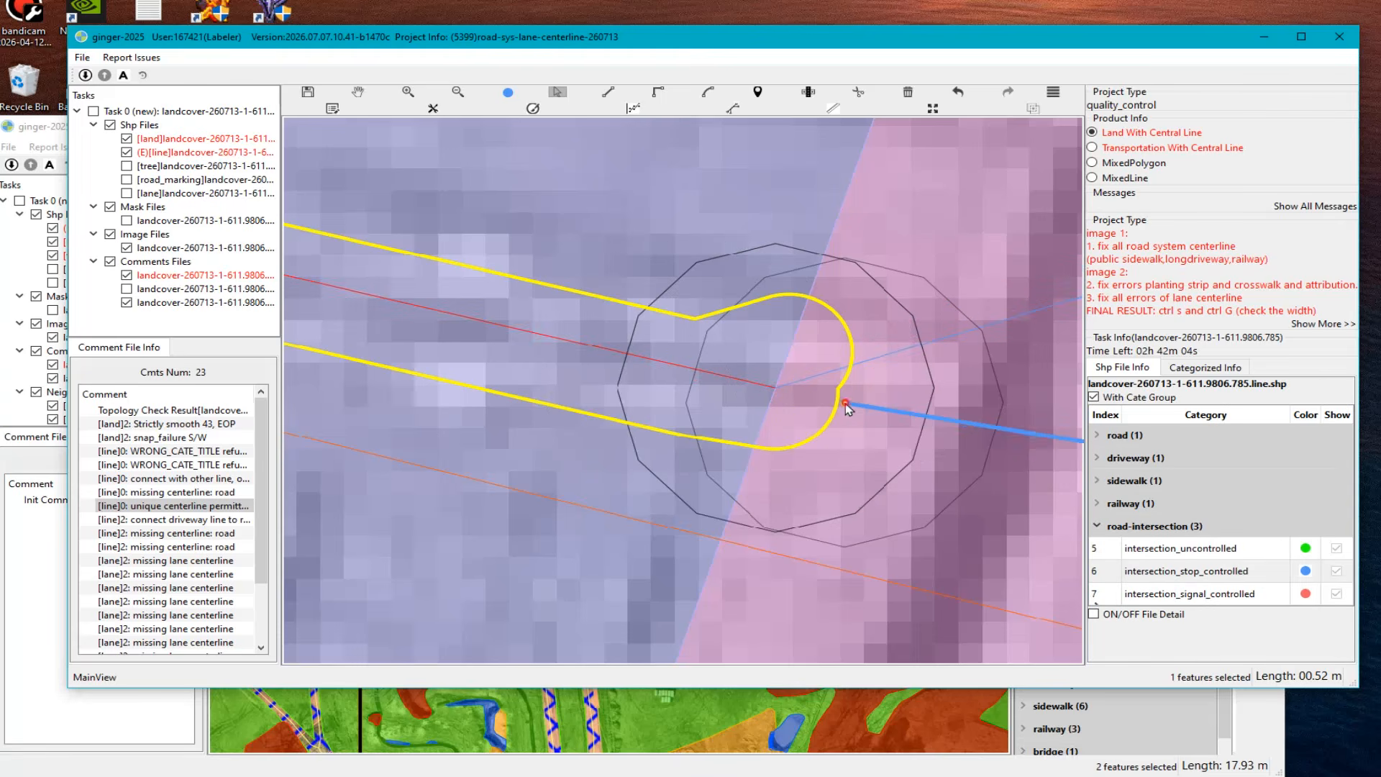
{"action": "scroll", "coordinate": [816, 395], "scroll_direction": "down", "scroll_amount": 5}
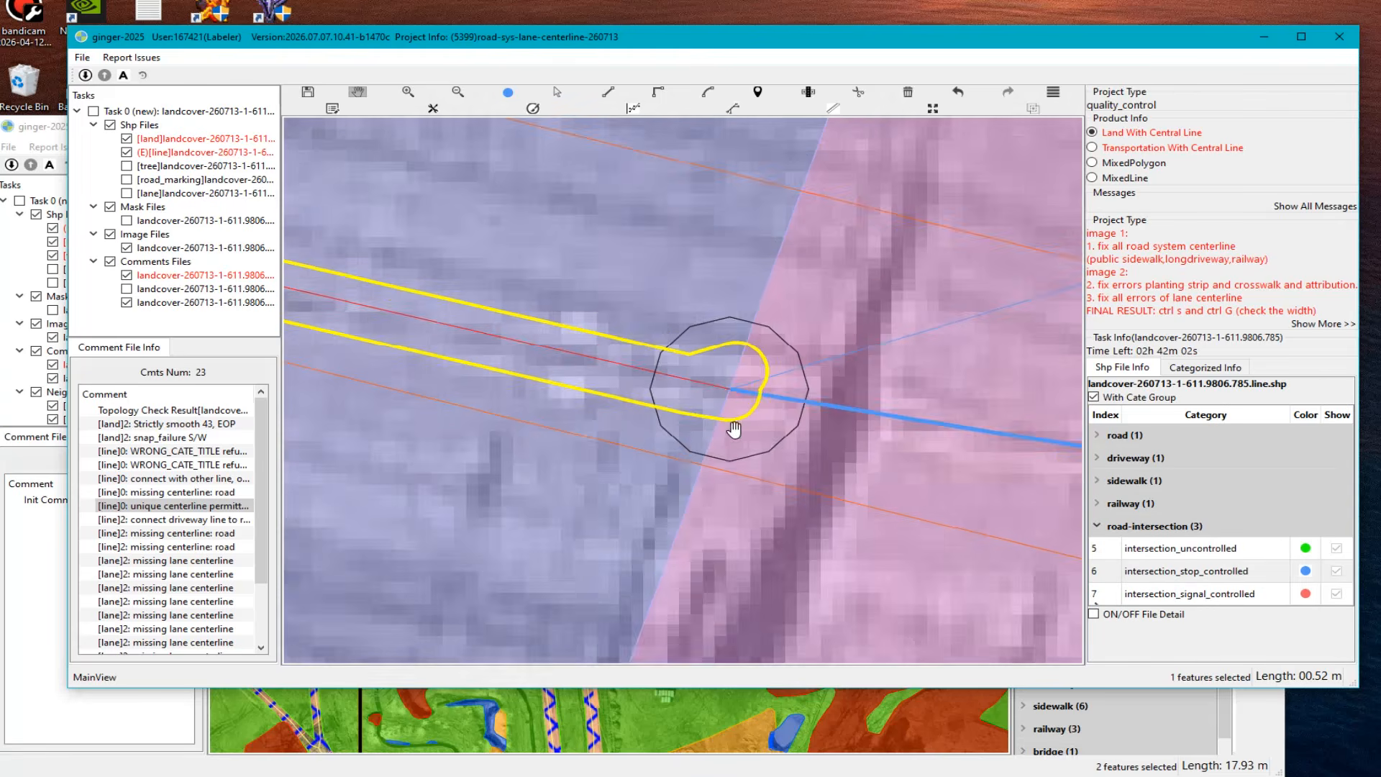
Step: Check the line connection at the road centerline's western end and refresh the topology check comments
{"action": "scroll", "coordinate": [961, 423], "scroll_direction": "up", "scroll_amount": 5}
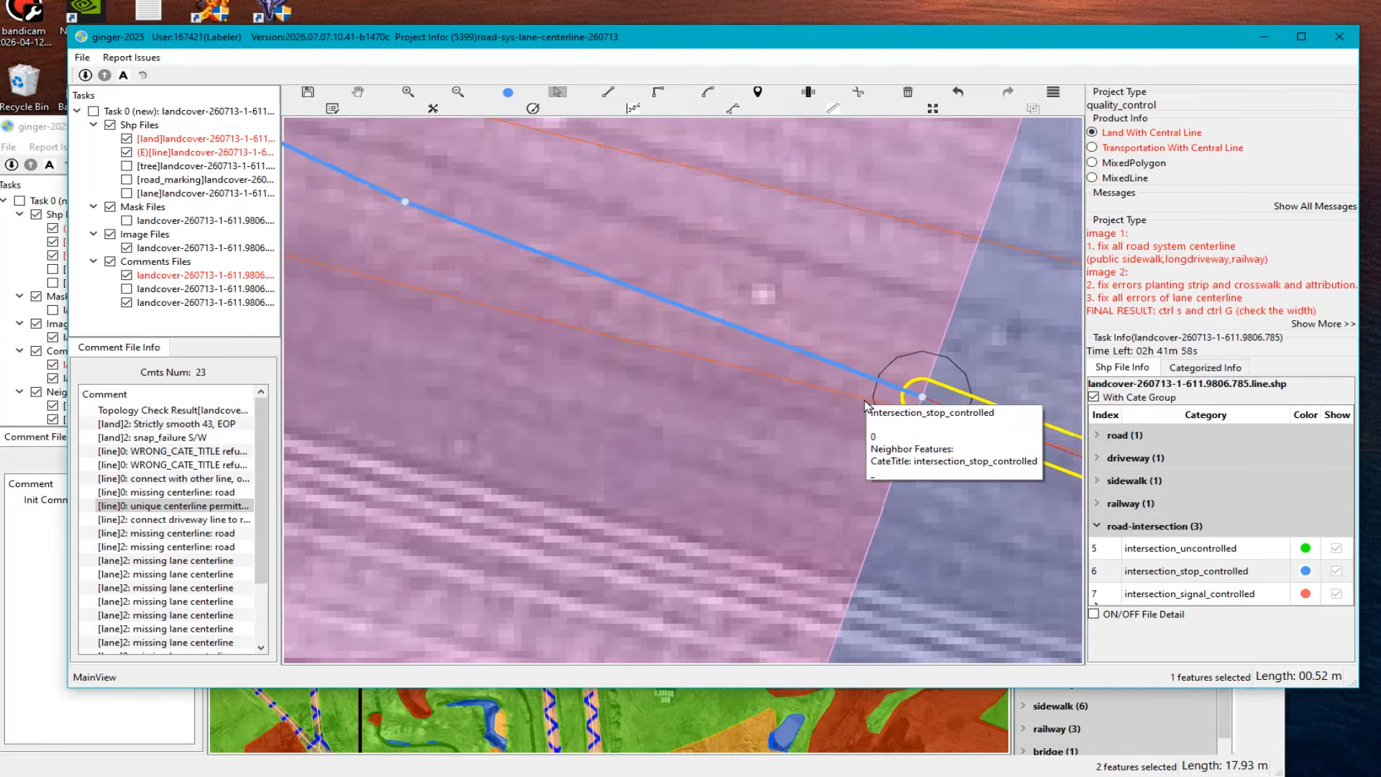
{"action": "left_click", "coordinate": [966, 448]}
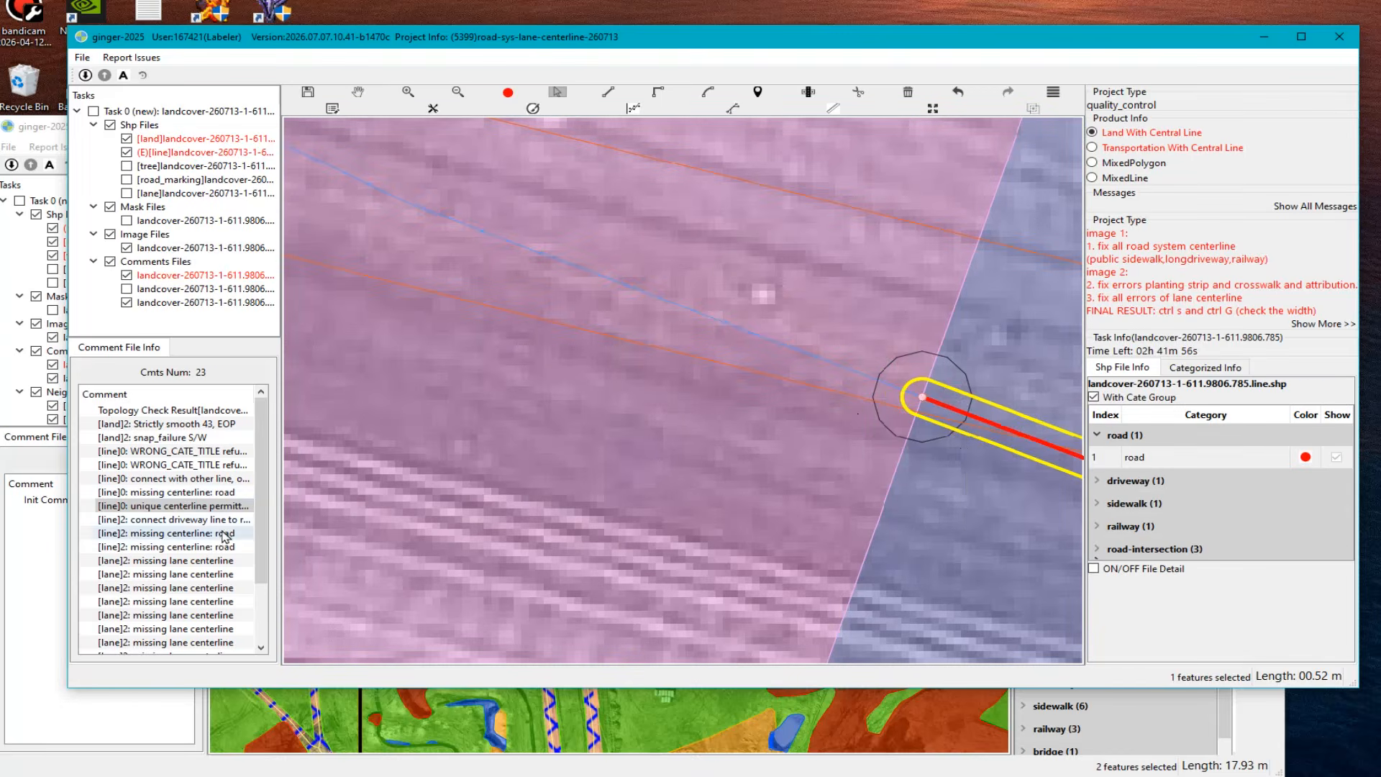
{"action": "scroll", "coordinate": [227, 584], "scroll_direction": "down", "scroll_amount": 2}
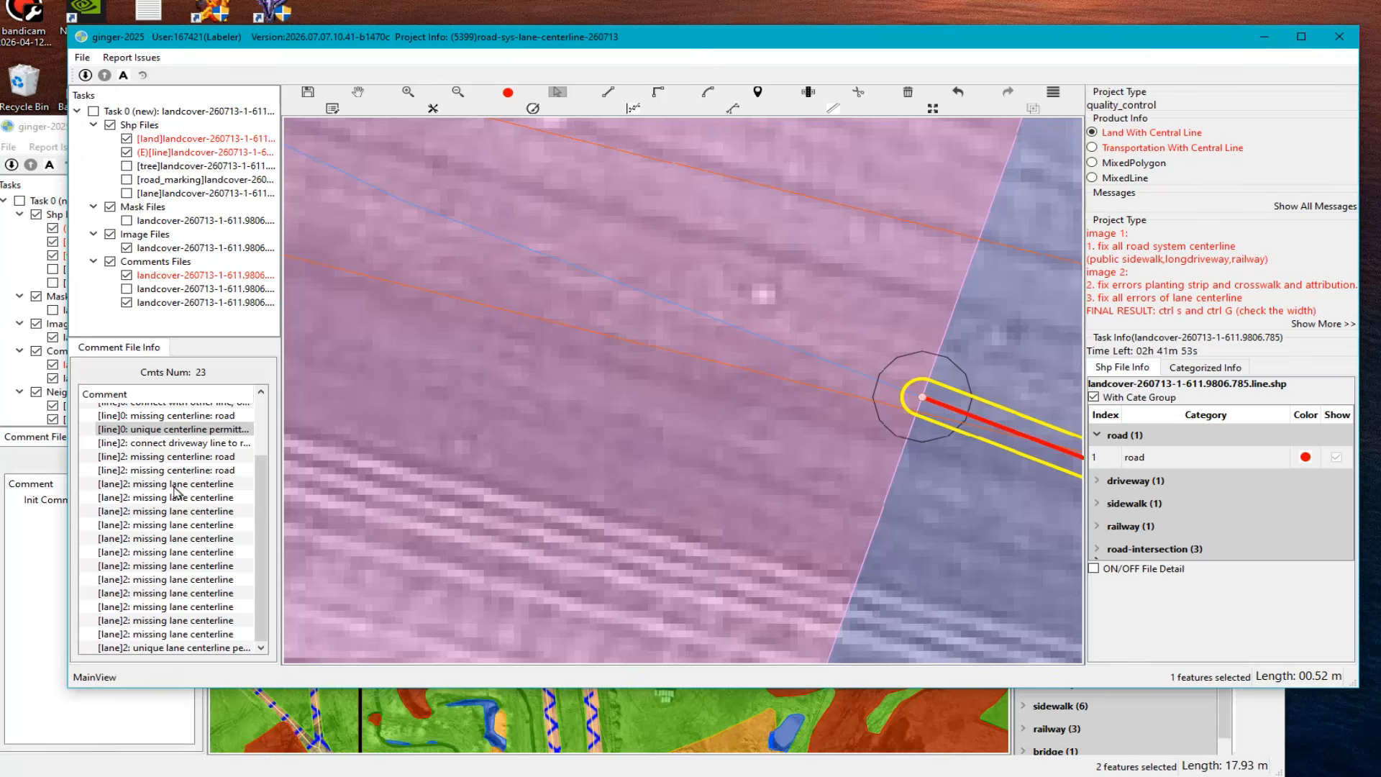
{"action": "key", "text": "Delete"}
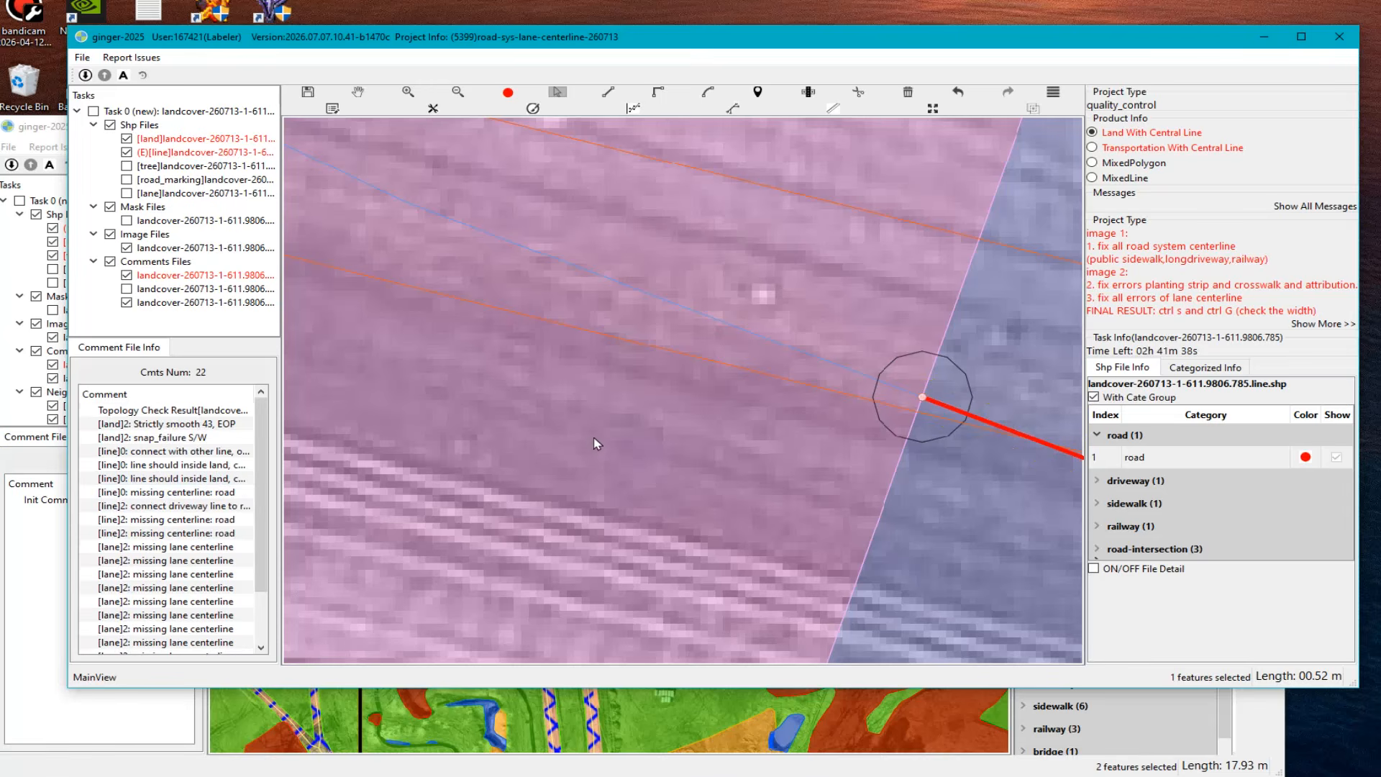
{"action": "left_click", "coordinate": [643, 447]}
Step: Open both "line should inside land" comments and examine the flagged sidewalk lines crossing the two refuge islands
{"action": "left_click", "coordinate": [176, 467]}
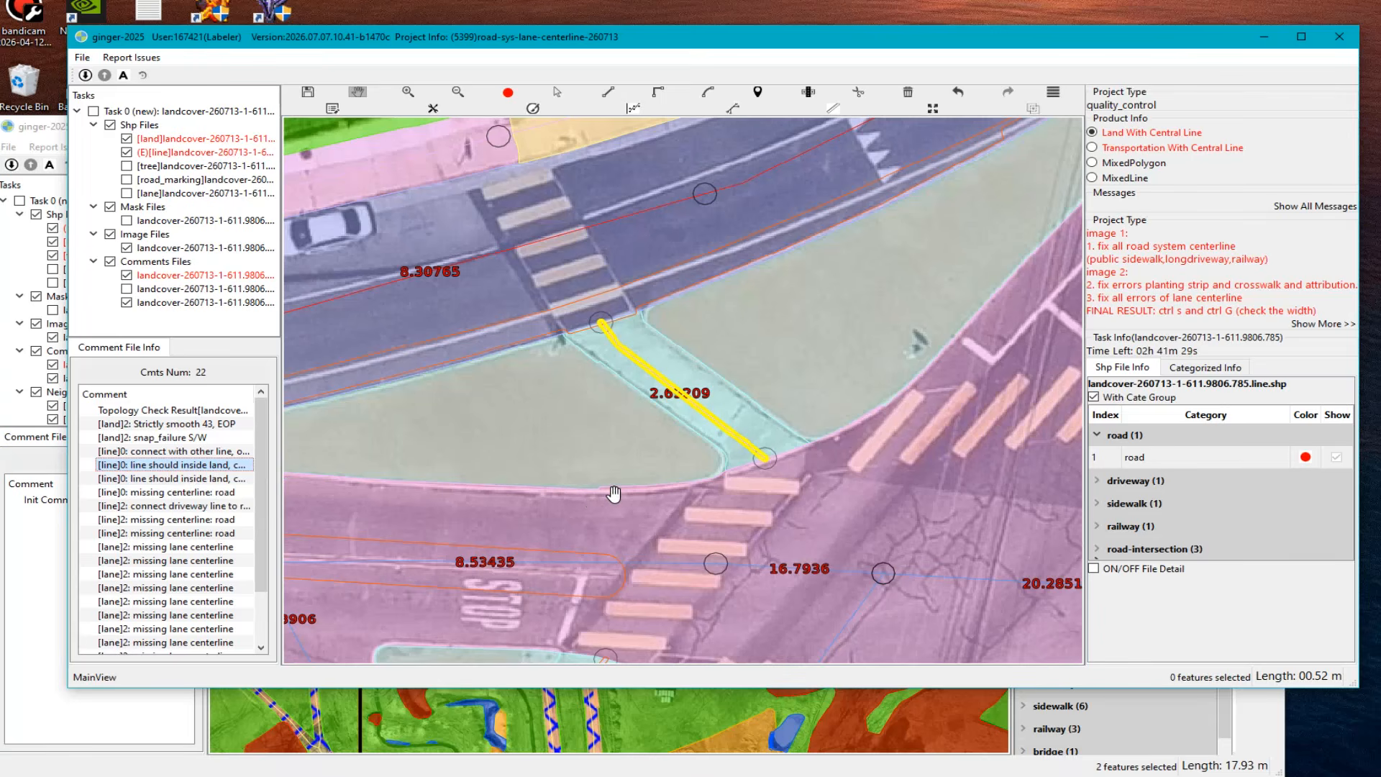
{"action": "scroll", "coordinate": [651, 493], "scroll_direction": "down", "scroll_amount": 2}
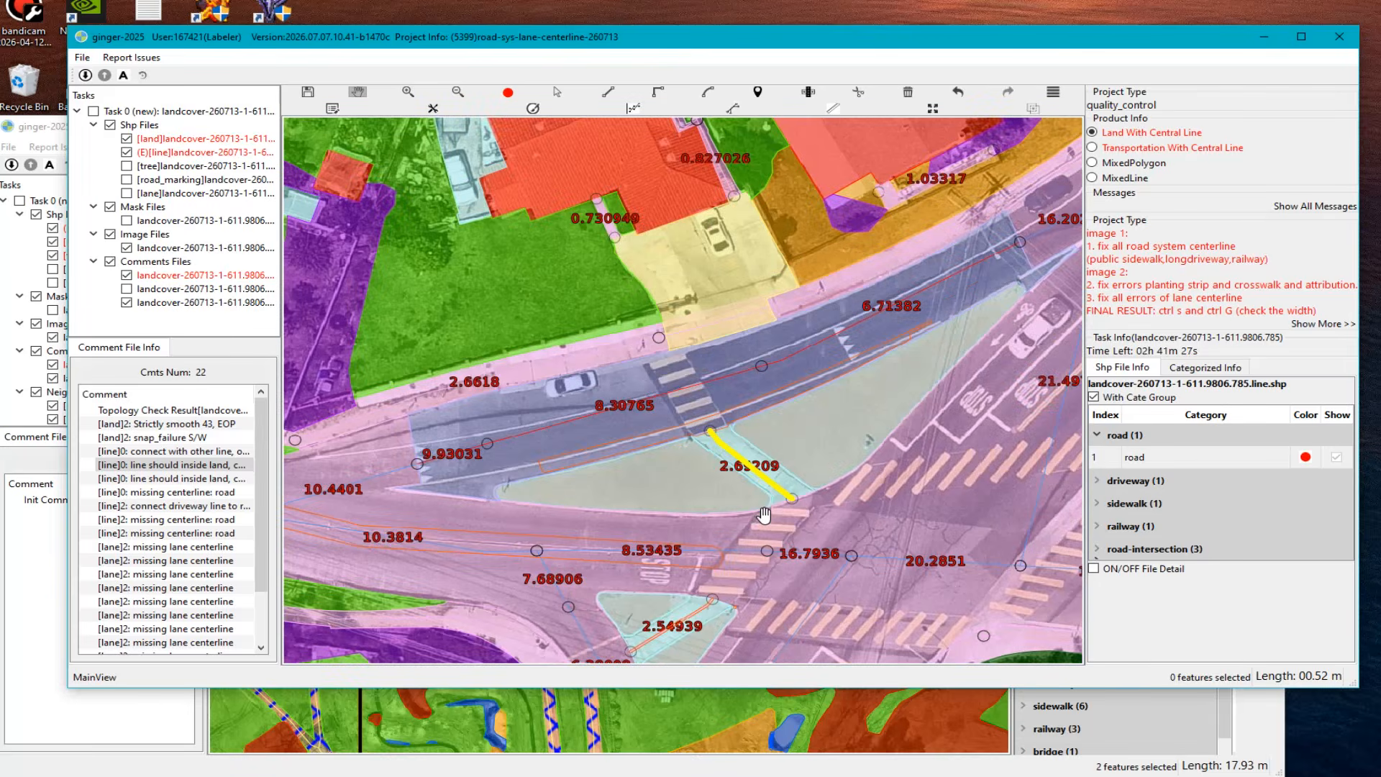
{"action": "scroll", "coordinate": [764, 515], "scroll_direction": "up", "scroll_amount": 2}
{"action": "key", "text": "Escape"}
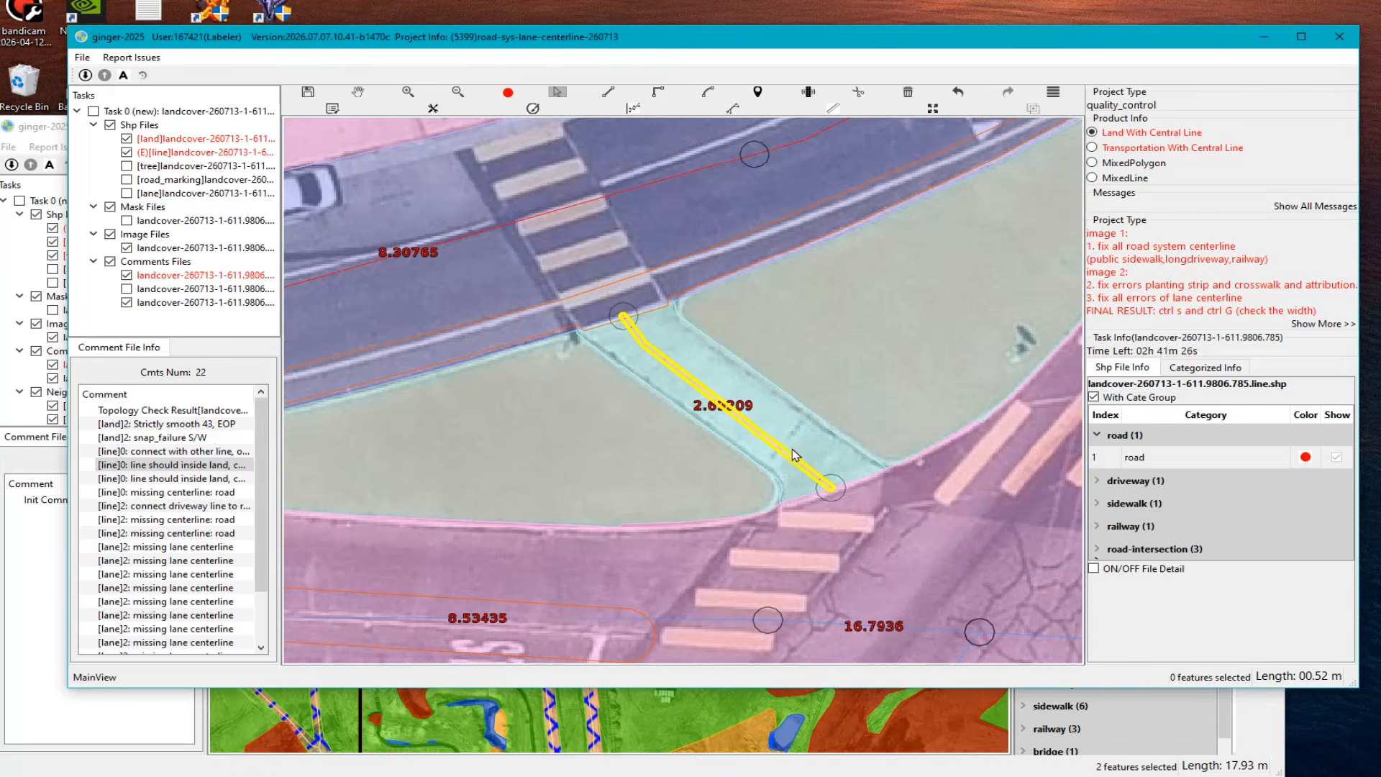
{"action": "left_click", "coordinate": [813, 482]}
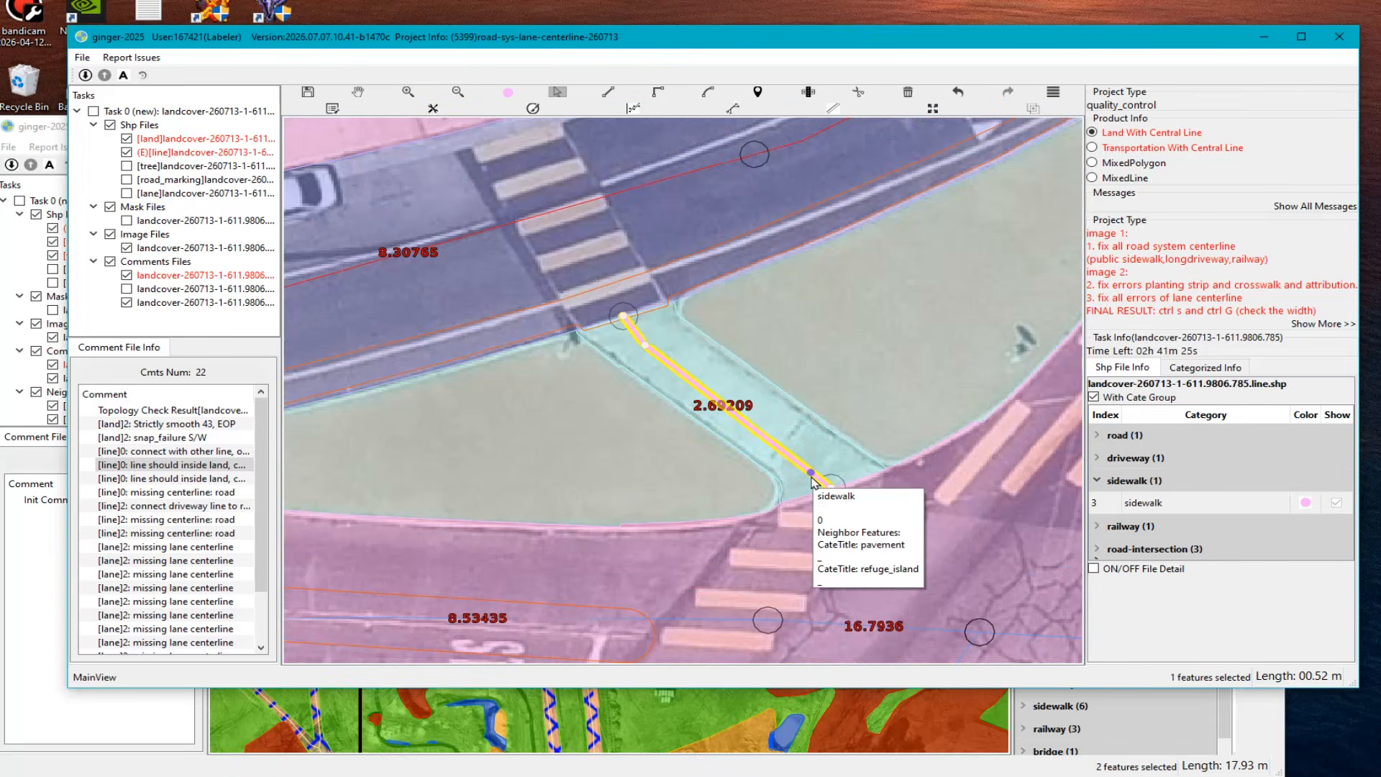
{"action": "left_click", "coordinate": [139, 482]}
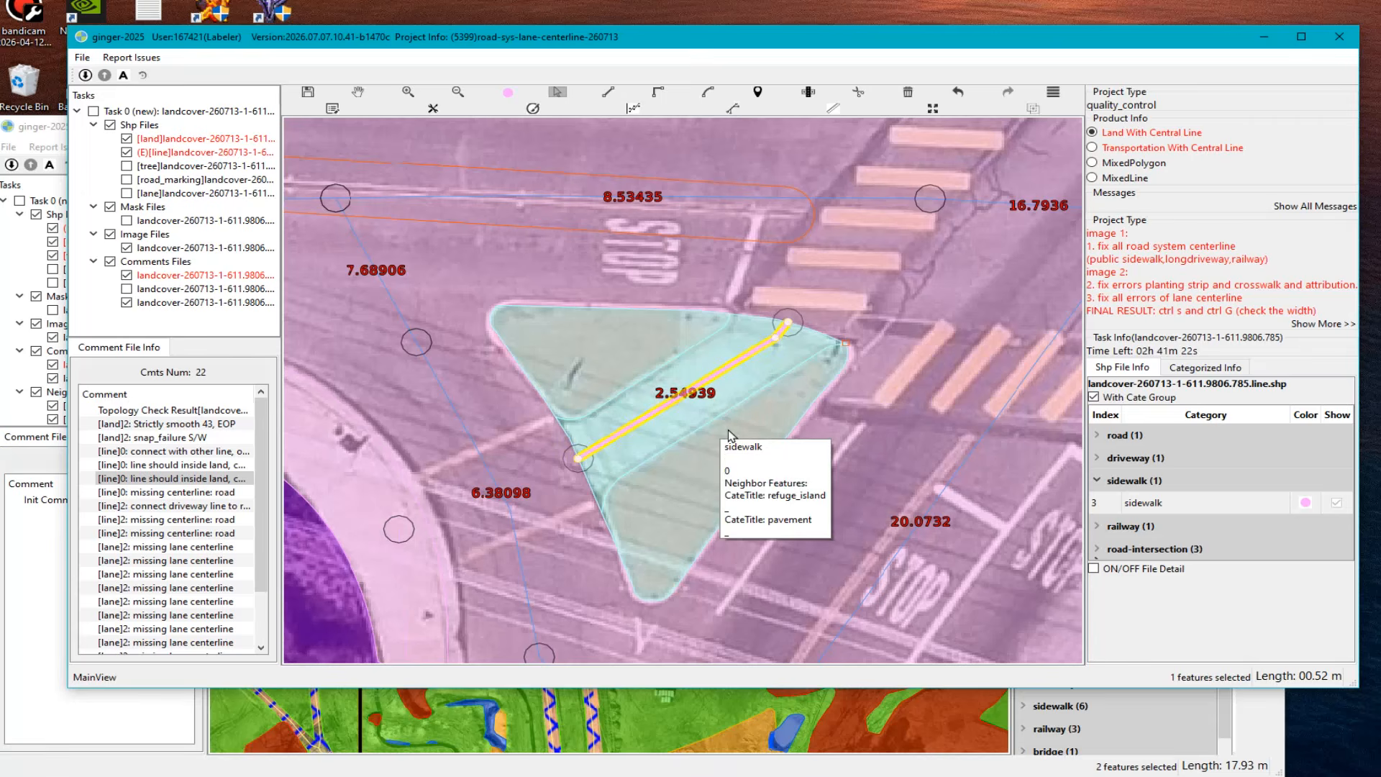
Step: Open the first "missing centerline: road" comment and compare the flagged road patch with the imagery beneath the polygon fills
{"action": "key", "text": "Down"}
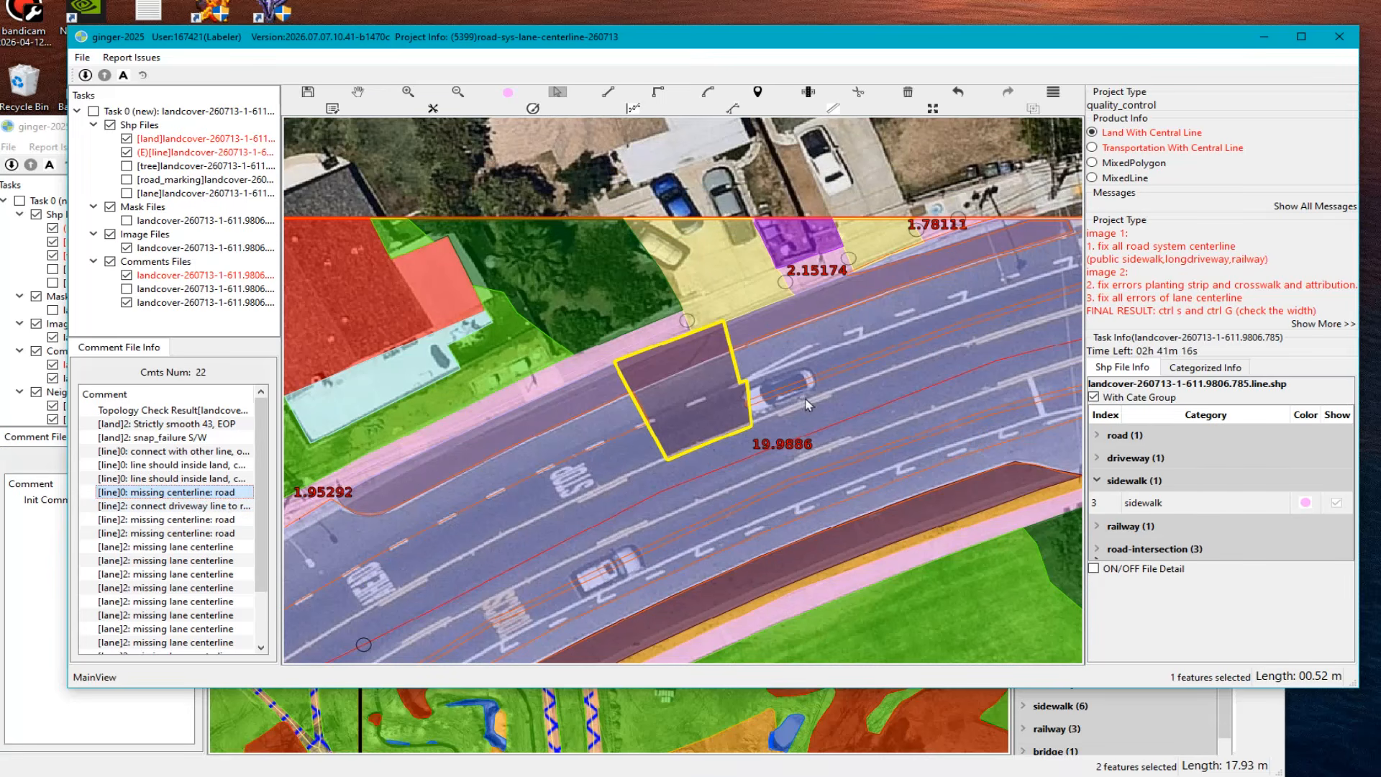
{"action": "key", "text": "space"}
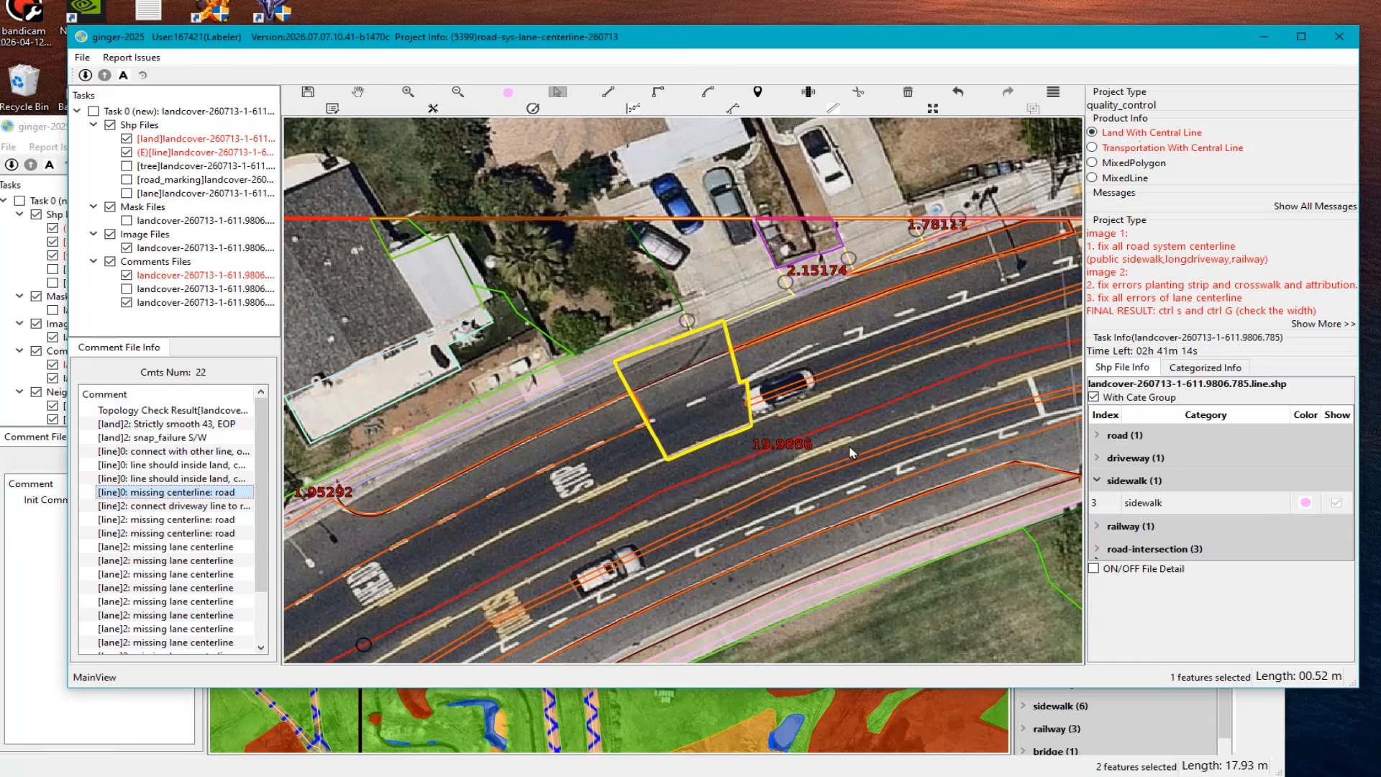
{"action": "key", "text": "space"}
{"action": "scroll", "coordinate": [849, 388], "scroll_direction": "down", "scroll_amount": 2}
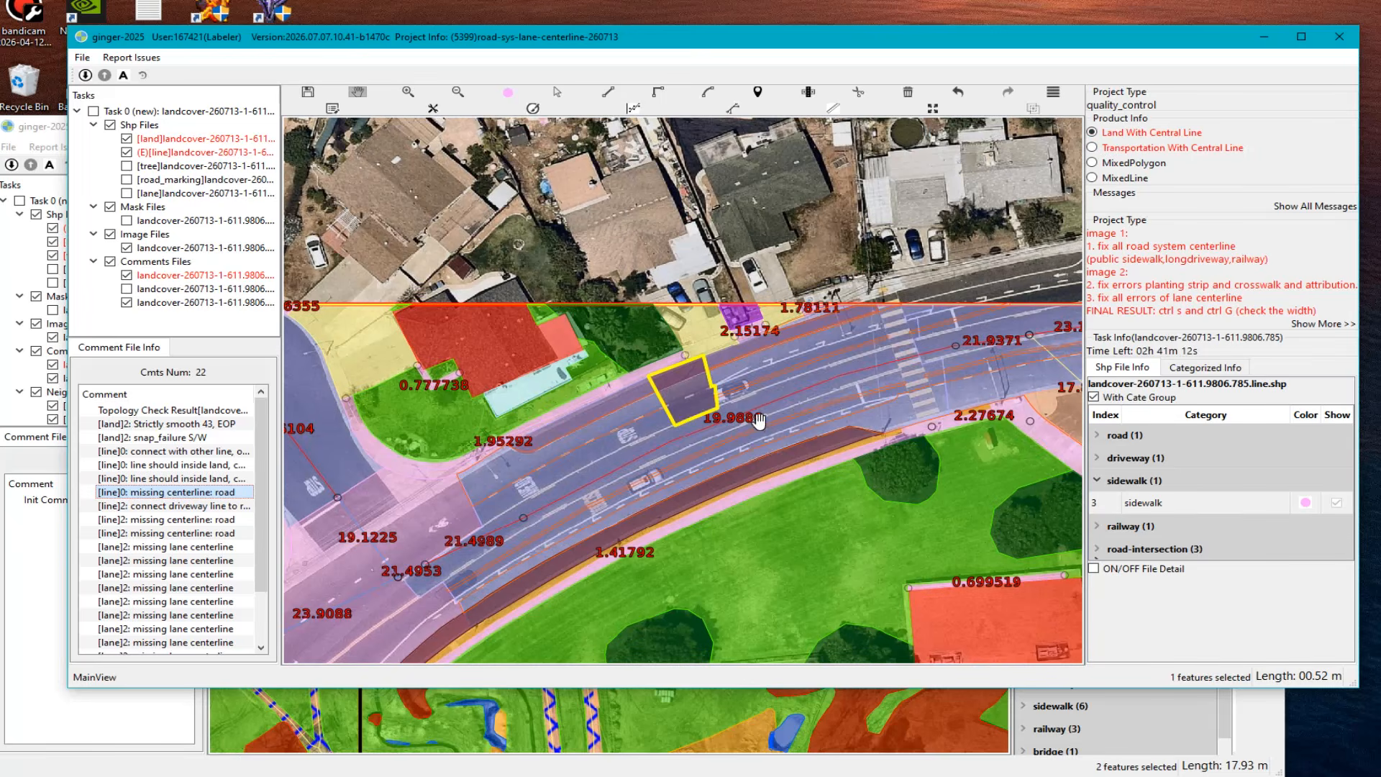
{"action": "scroll", "coordinate": [878, 361], "scroll_direction": "up", "scroll_amount": 2}
{"action": "key", "text": "space"}
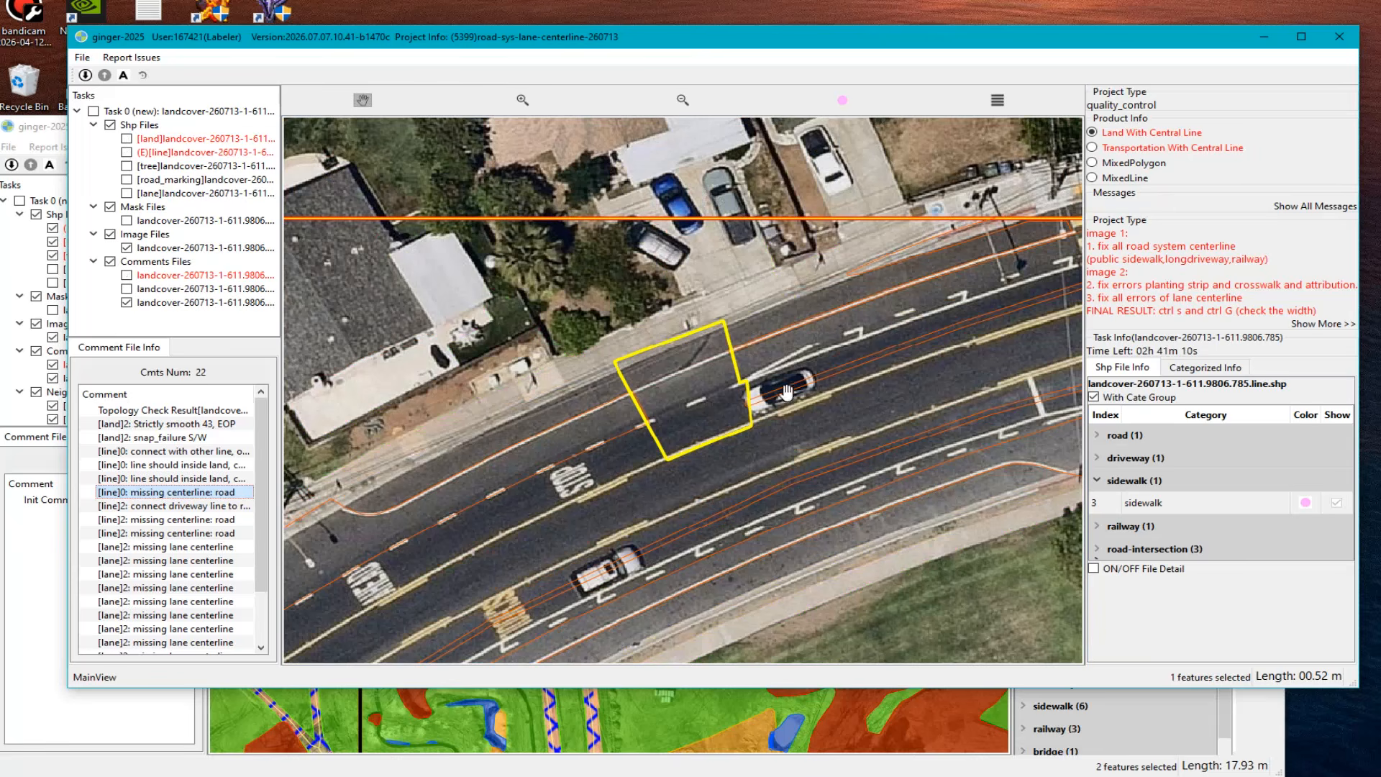
{"action": "scroll", "coordinate": [769, 394], "scroll_direction": "up", "scroll_amount": 2}
{"action": "key", "text": "space"}
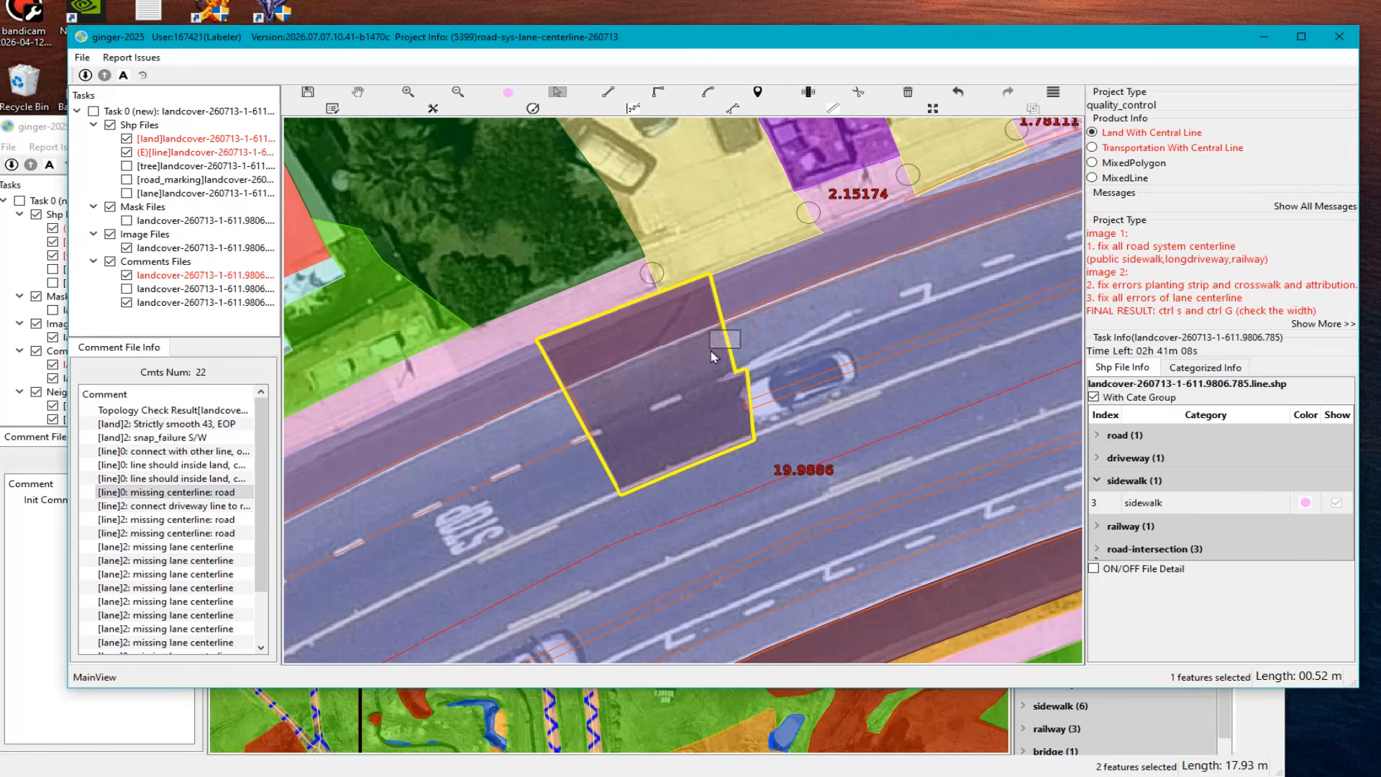
Step: Make the land layer editable and select the road and intersection_virtual polygons at the flagged patch to examine their extents
{"action": "right_click", "coordinate": [721, 352]}
{"action": "left_click", "coordinate": [764, 365]}
{"action": "left_click", "coordinate": [759, 360]}
{"action": "left_click", "coordinate": [737, 396]}
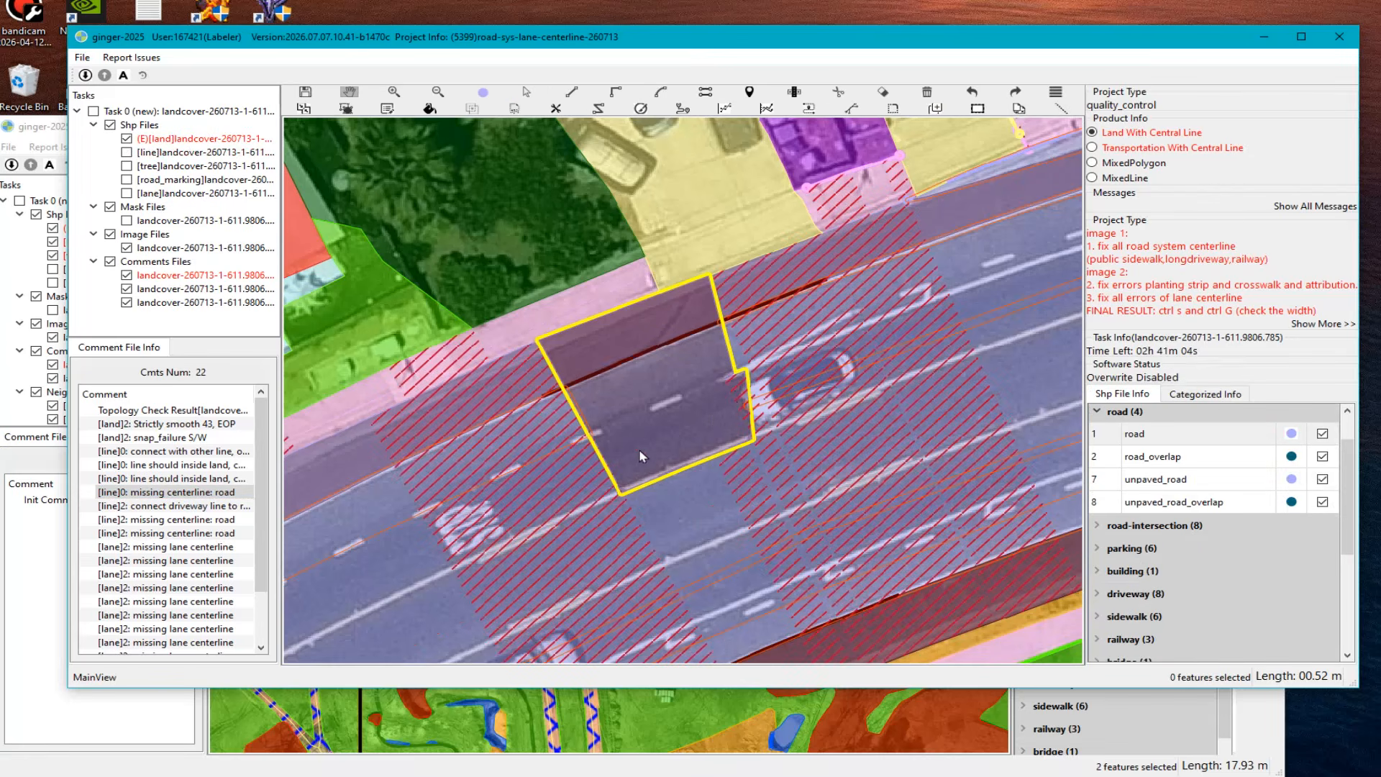
{"action": "left_click", "coordinate": [702, 468]}
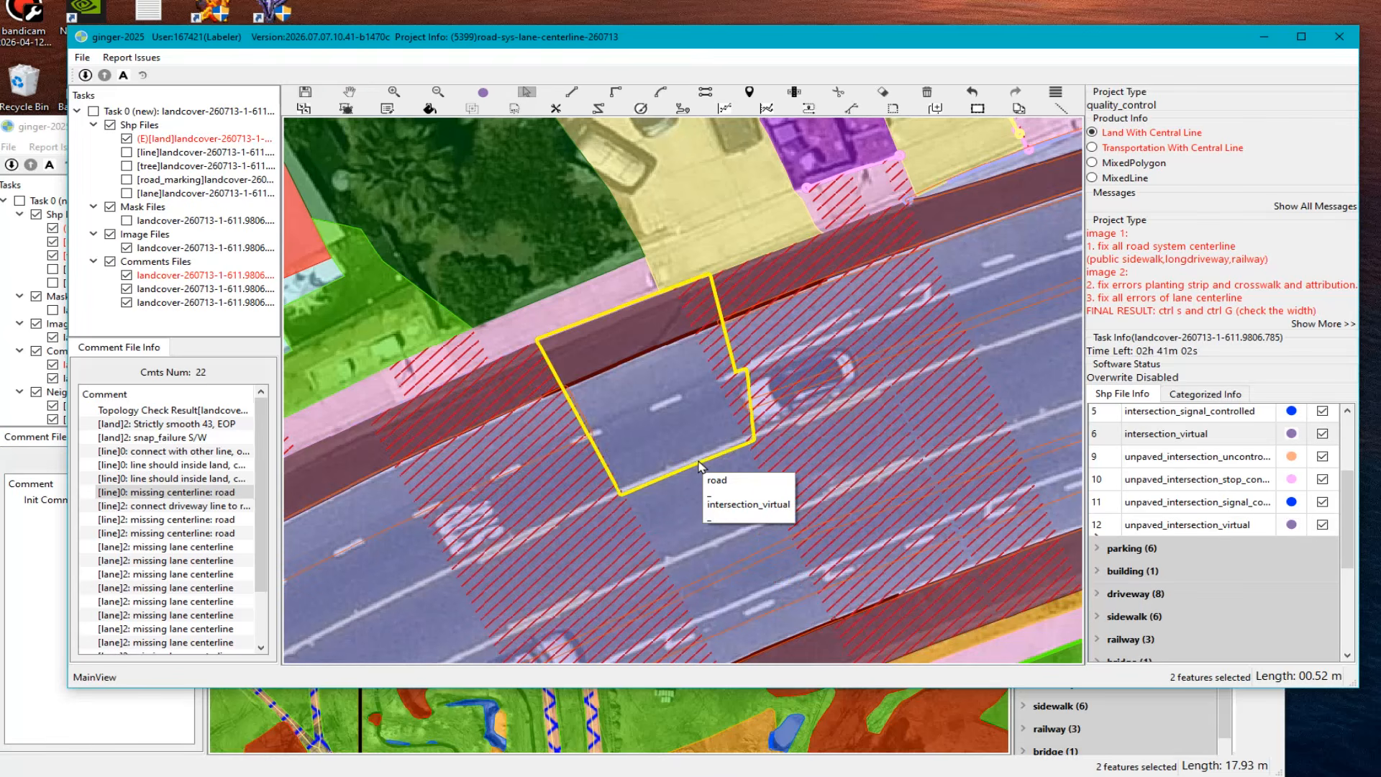
{"action": "scroll", "coordinate": [708, 468], "scroll_direction": "down", "scroll_amount": 3}
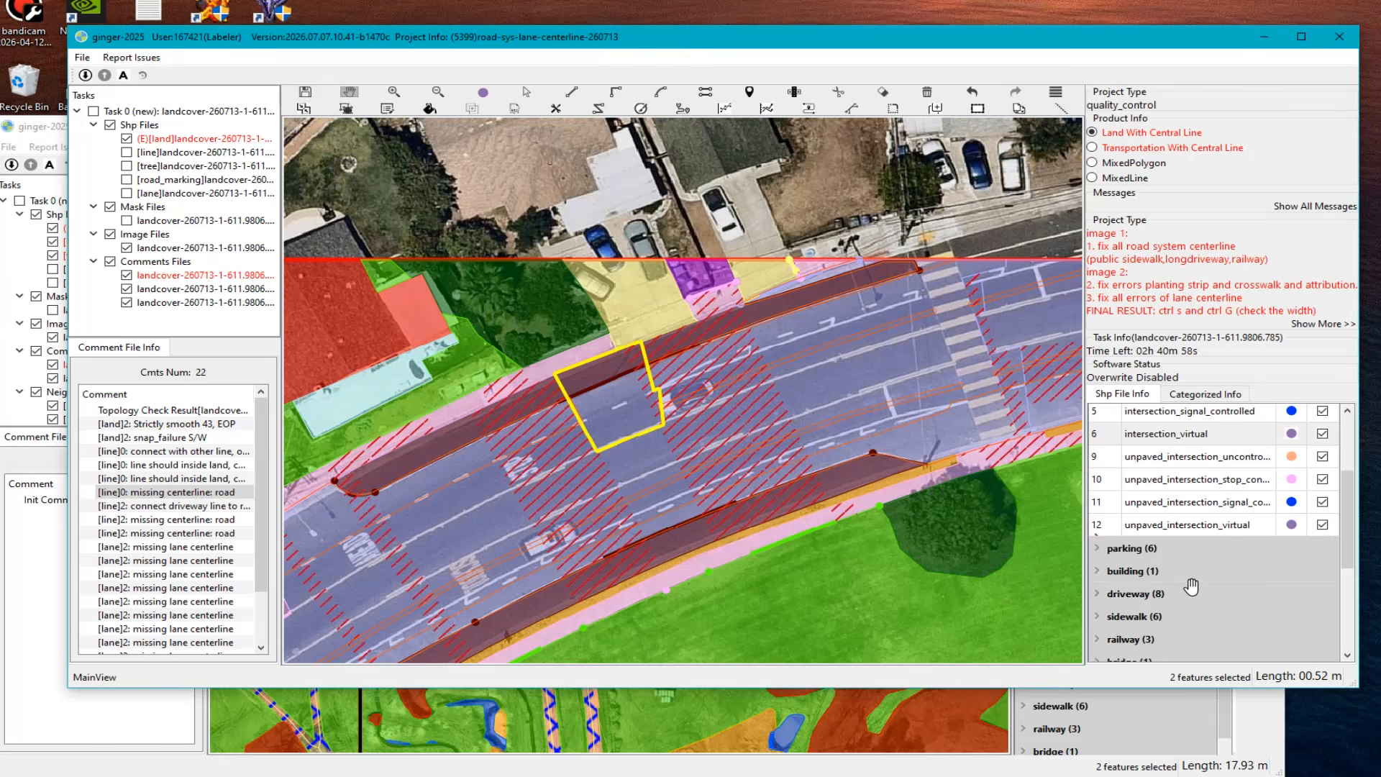
Step: Switch to the other ginger-2025 window with tile 616.10475.944 and display its Transportation With Central Line product
{"action": "left_click", "coordinate": [805, 737]}
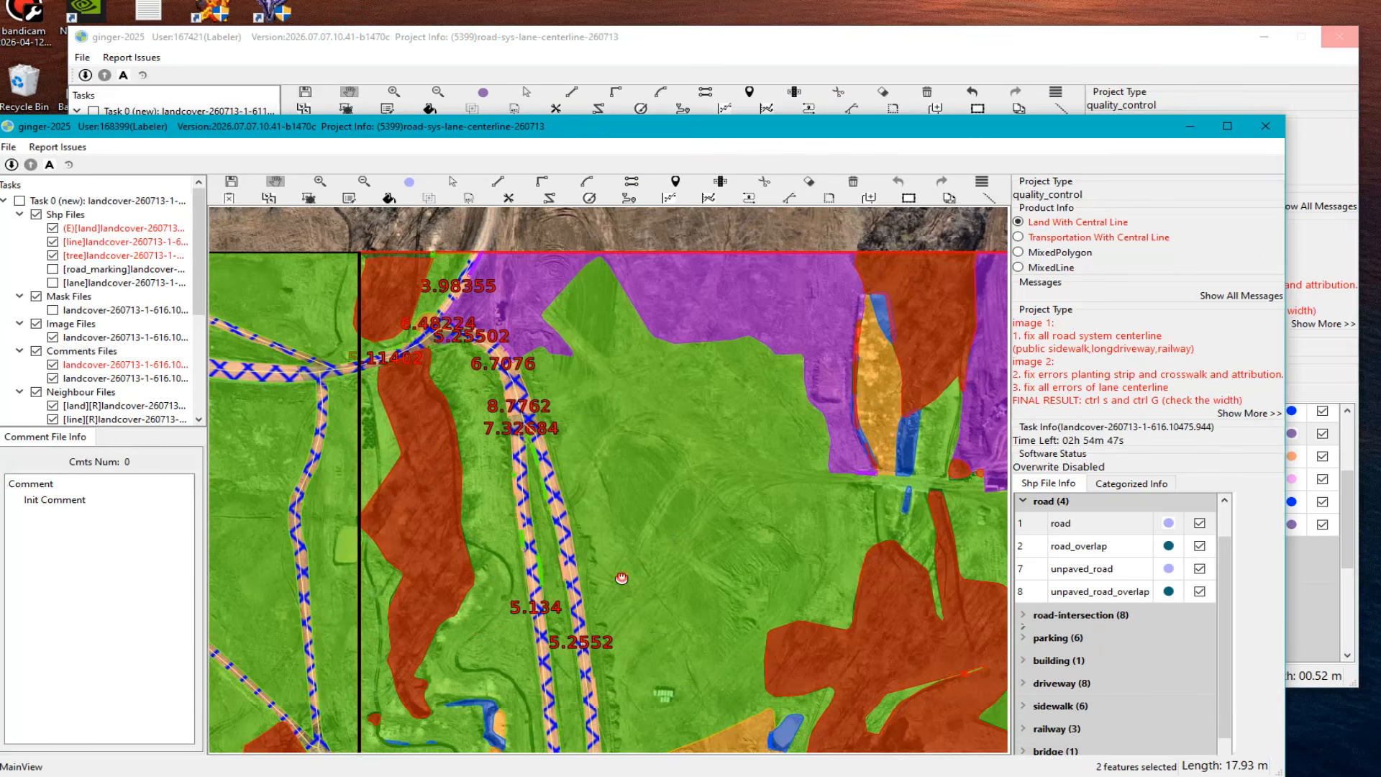
{"action": "key", "text": "ctrl+Tab"}
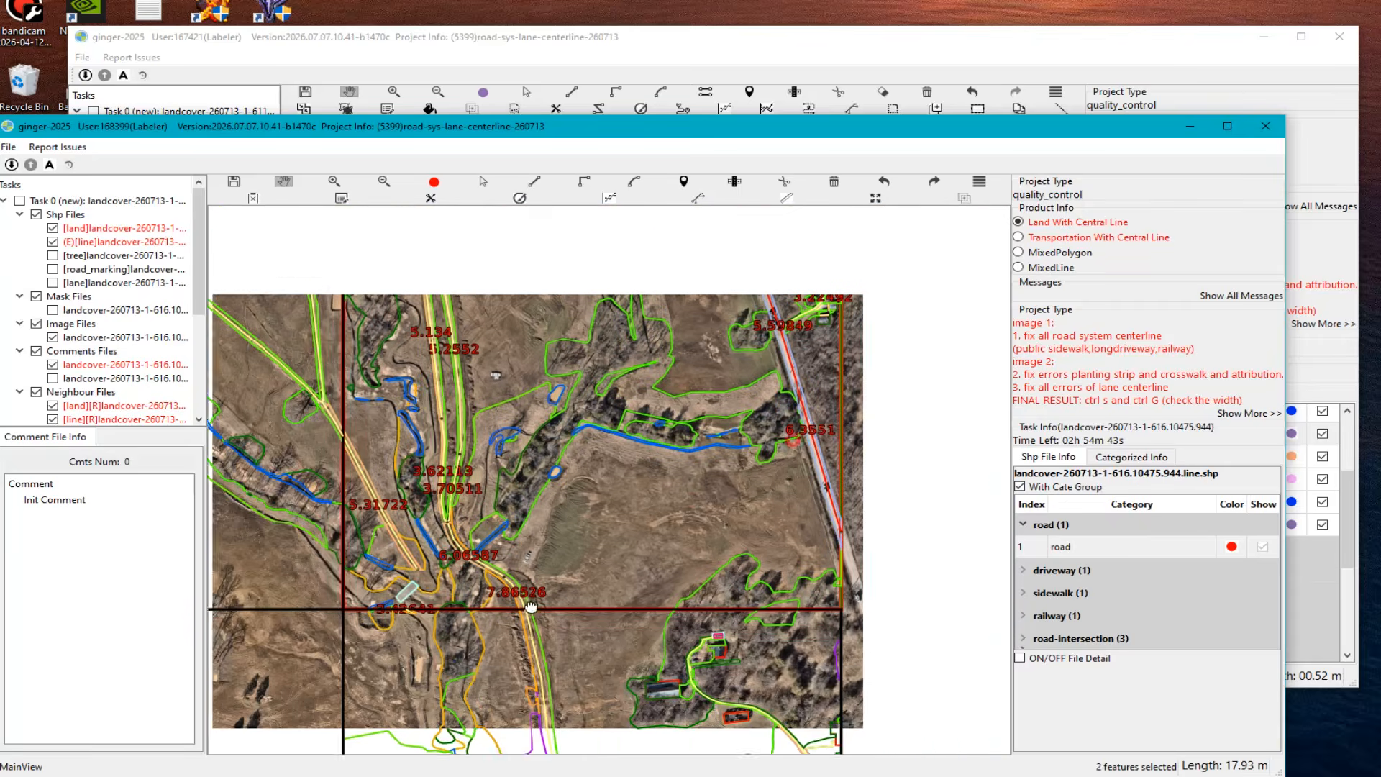
{"action": "scroll", "coordinate": [531, 607], "scroll_direction": "up", "scroll_amount": 4}
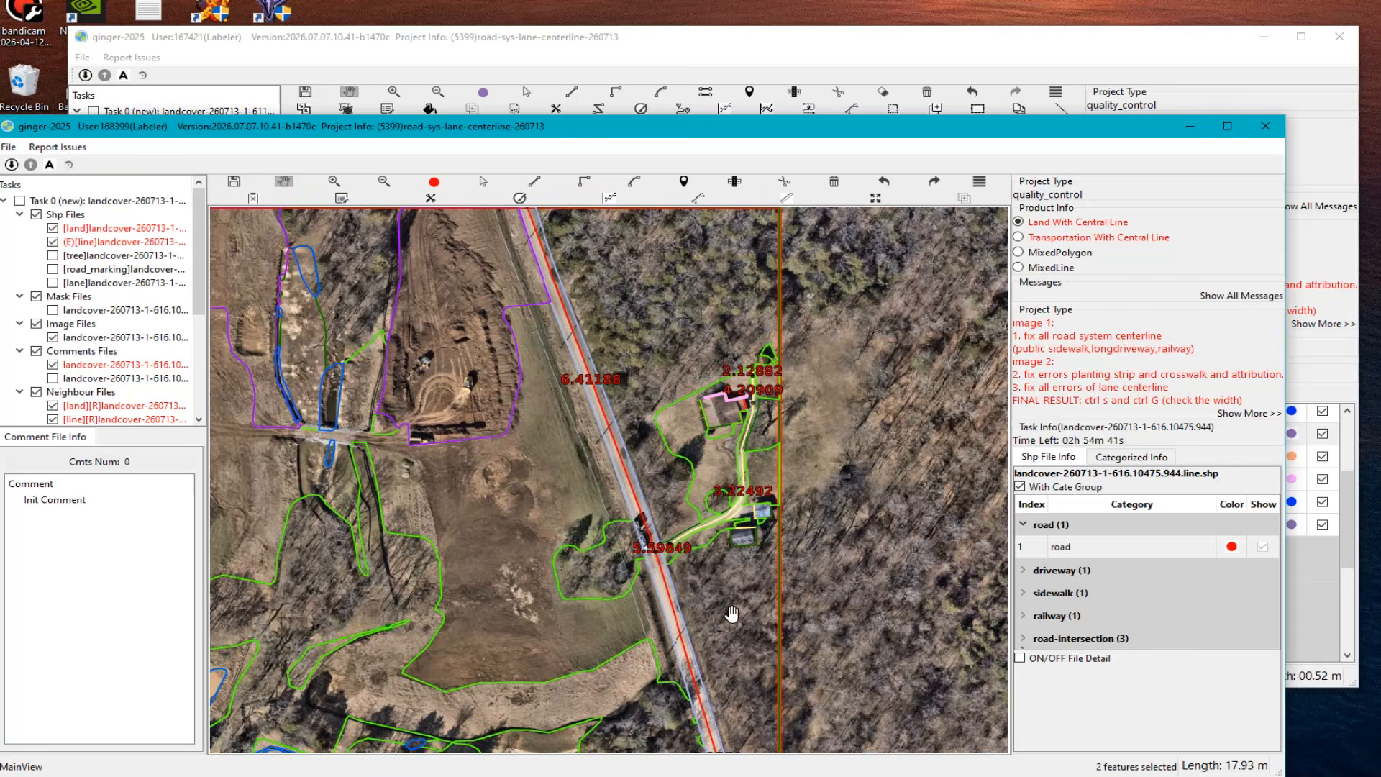
{"action": "left_click", "coordinate": [1018, 236]}
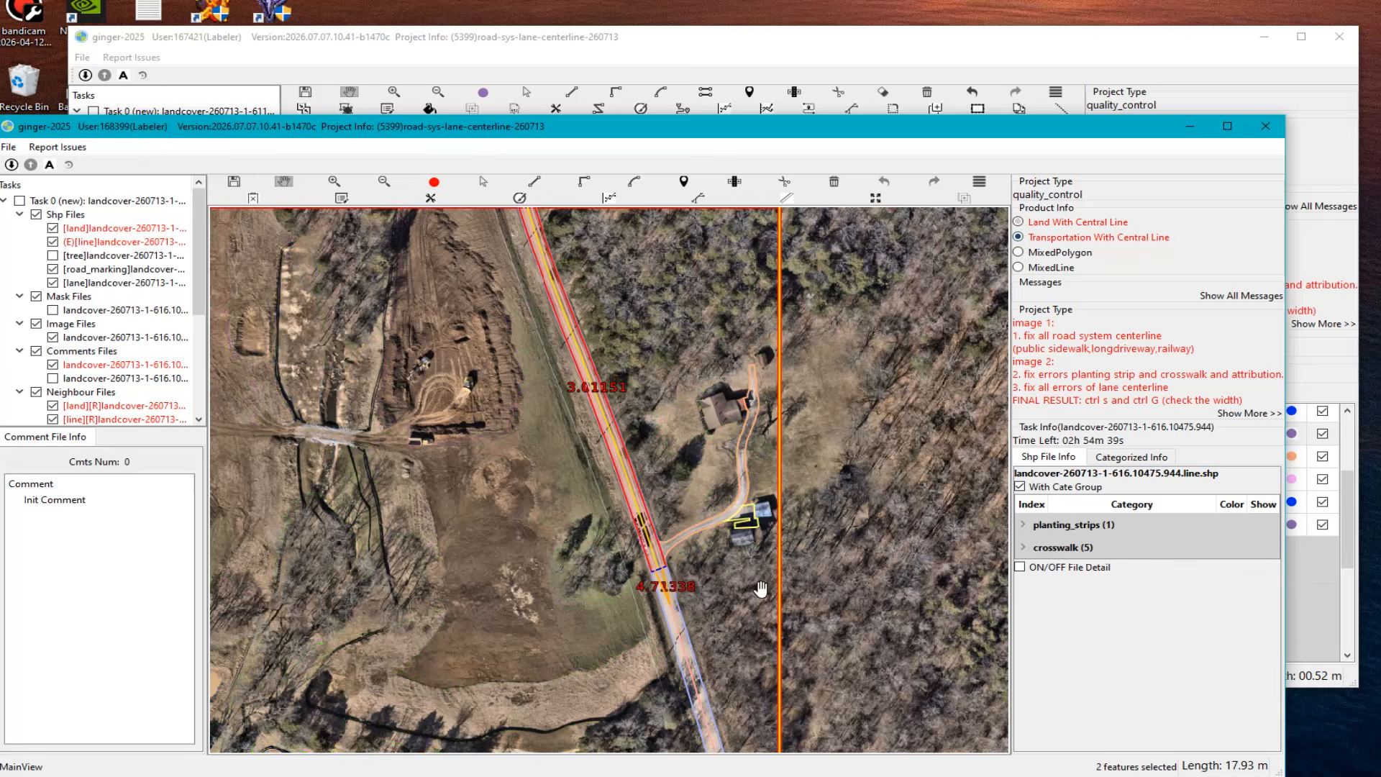
Step: Examine the lane centerline and road edges from the house driveway junction north to the tile boundary
{"action": "scroll", "coordinate": [760, 588], "scroll_direction": "up", "scroll_amount": 2}
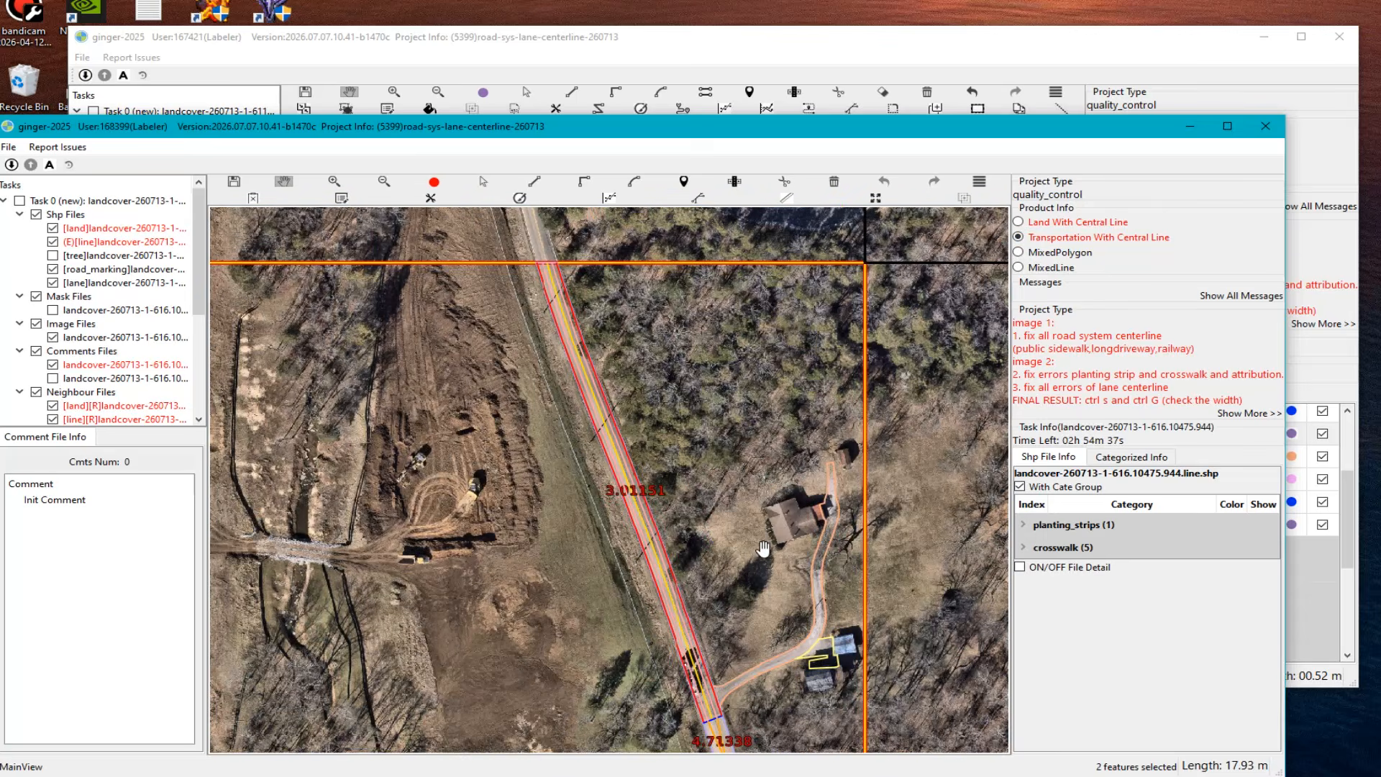
{"action": "scroll", "coordinate": [769, 647], "scroll_direction": "up", "scroll_amount": 3}
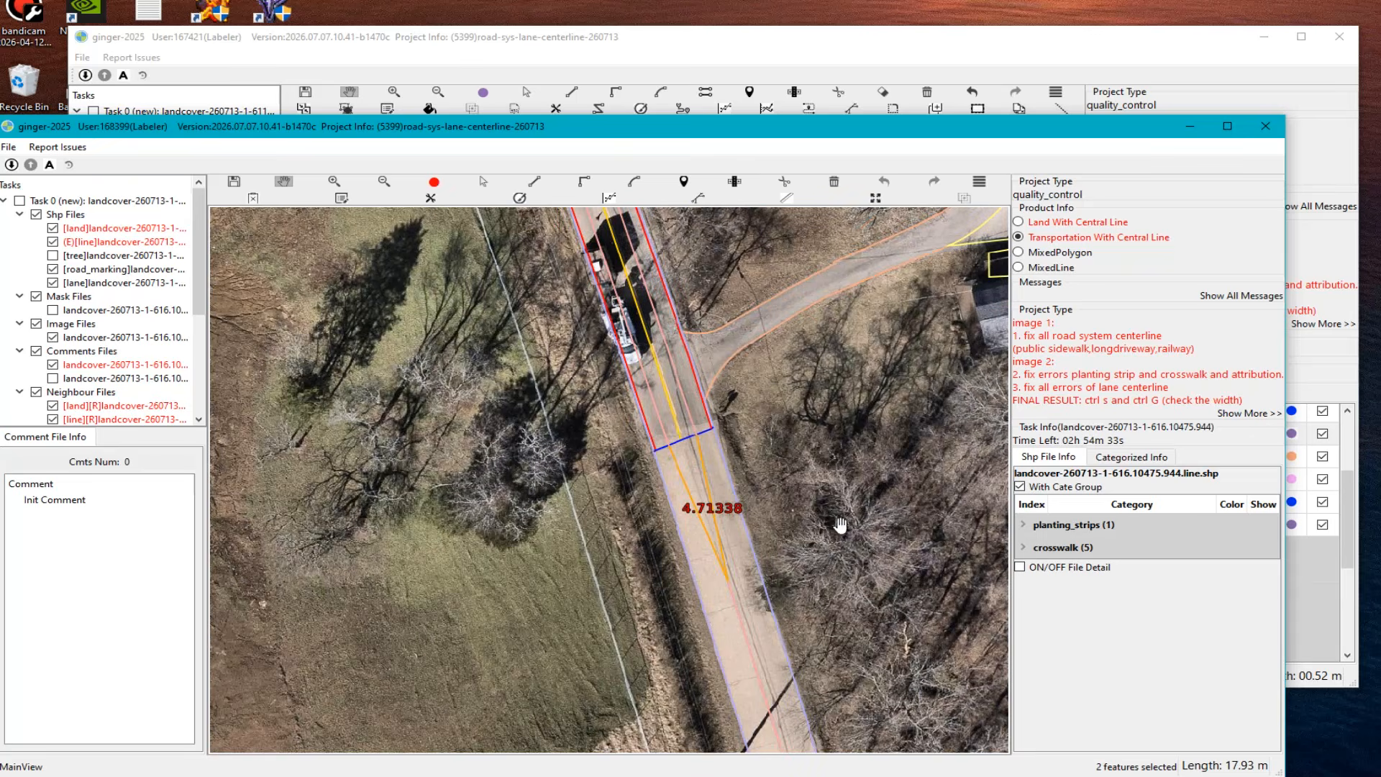
{"action": "left_click_drag", "start_coordinate": [688, 284], "coordinate": [740, 477]}
{"action": "left_click_drag", "start_coordinate": [637, 241], "coordinate": [722, 403]}
{"action": "left_click_drag", "start_coordinate": [666, 277], "coordinate": [743, 483]}
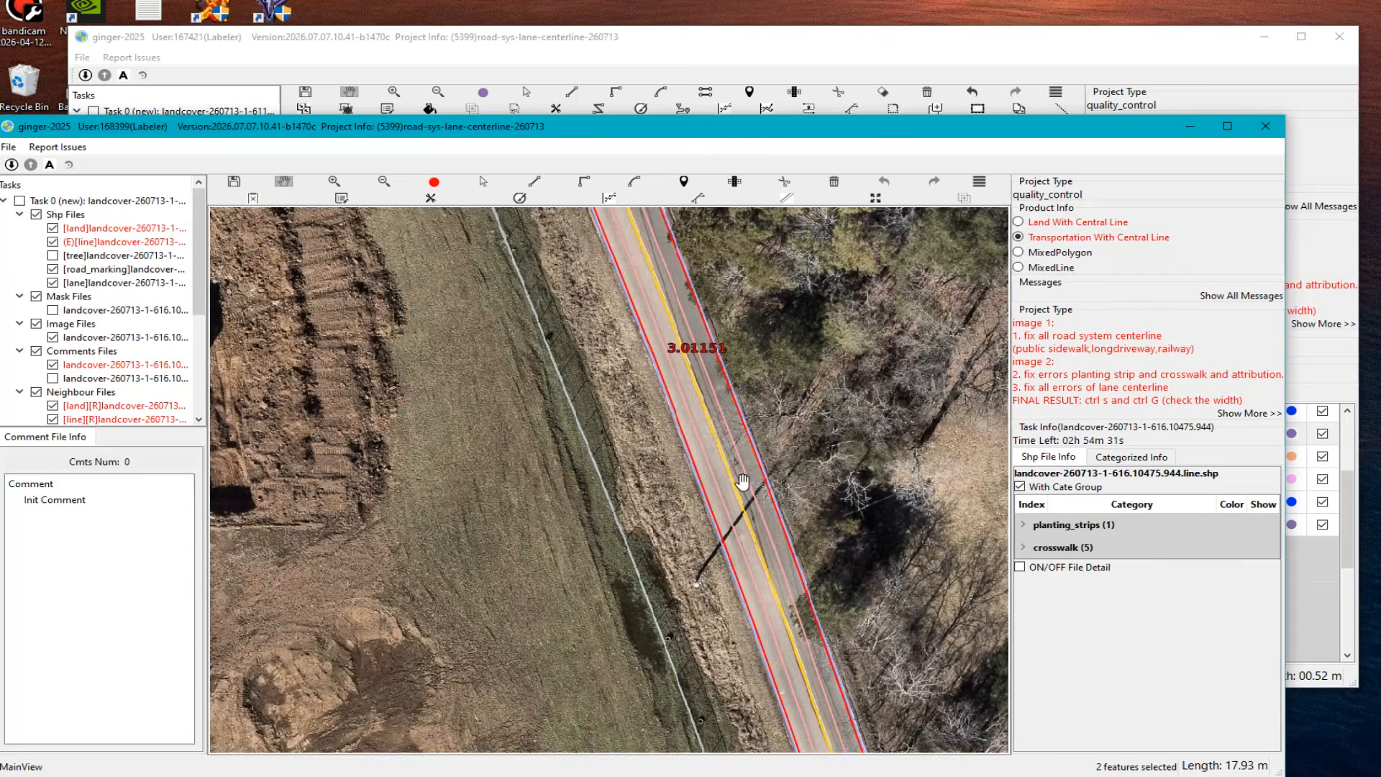
{"action": "scroll", "coordinate": [744, 482], "scroll_direction": "down", "scroll_amount": 3}
{"action": "left_click_drag", "start_coordinate": [590, 541], "coordinate": [608, 507]}
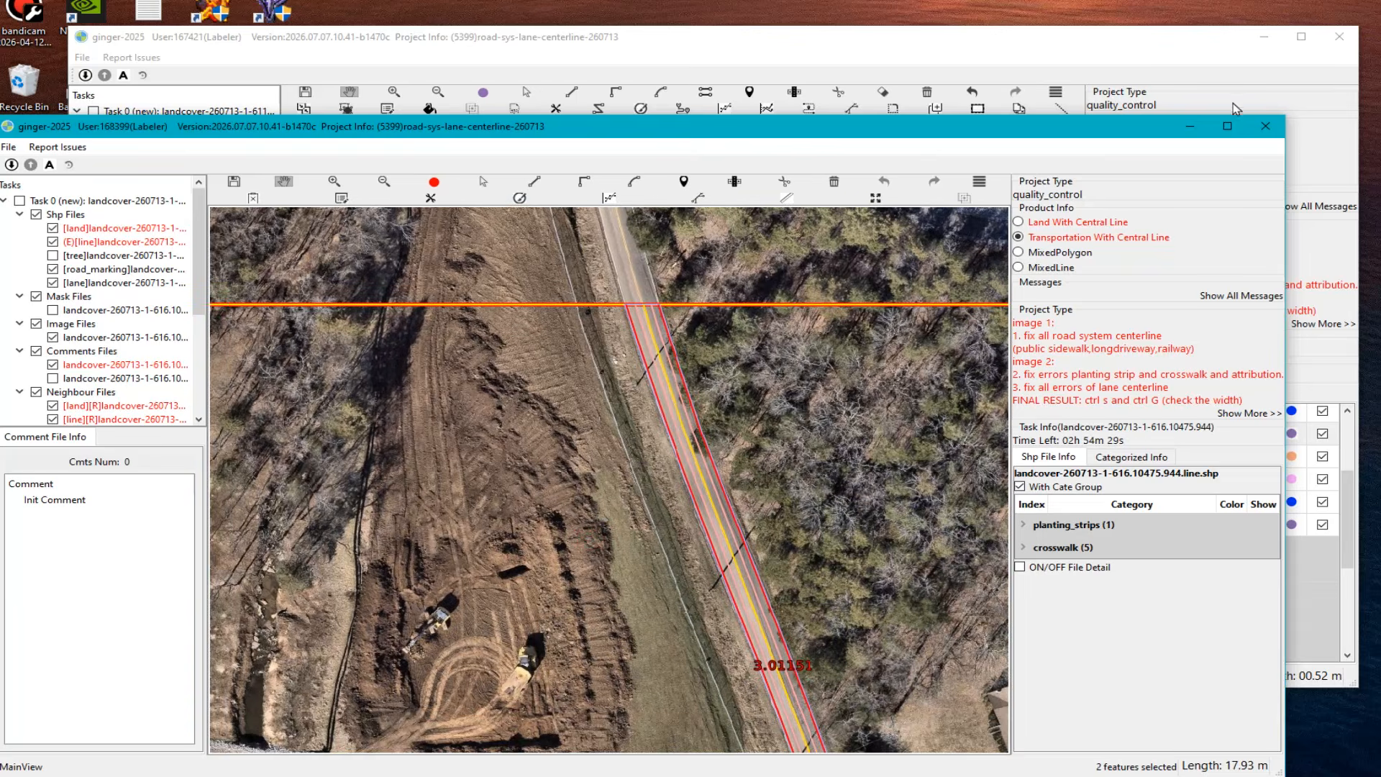
Step: Bring up task landcover-260713-1-611.9806.785 and locate the spot flagged by its "[line]0: connect with other line" comment
{"action": "left_click", "coordinate": [1236, 108]}
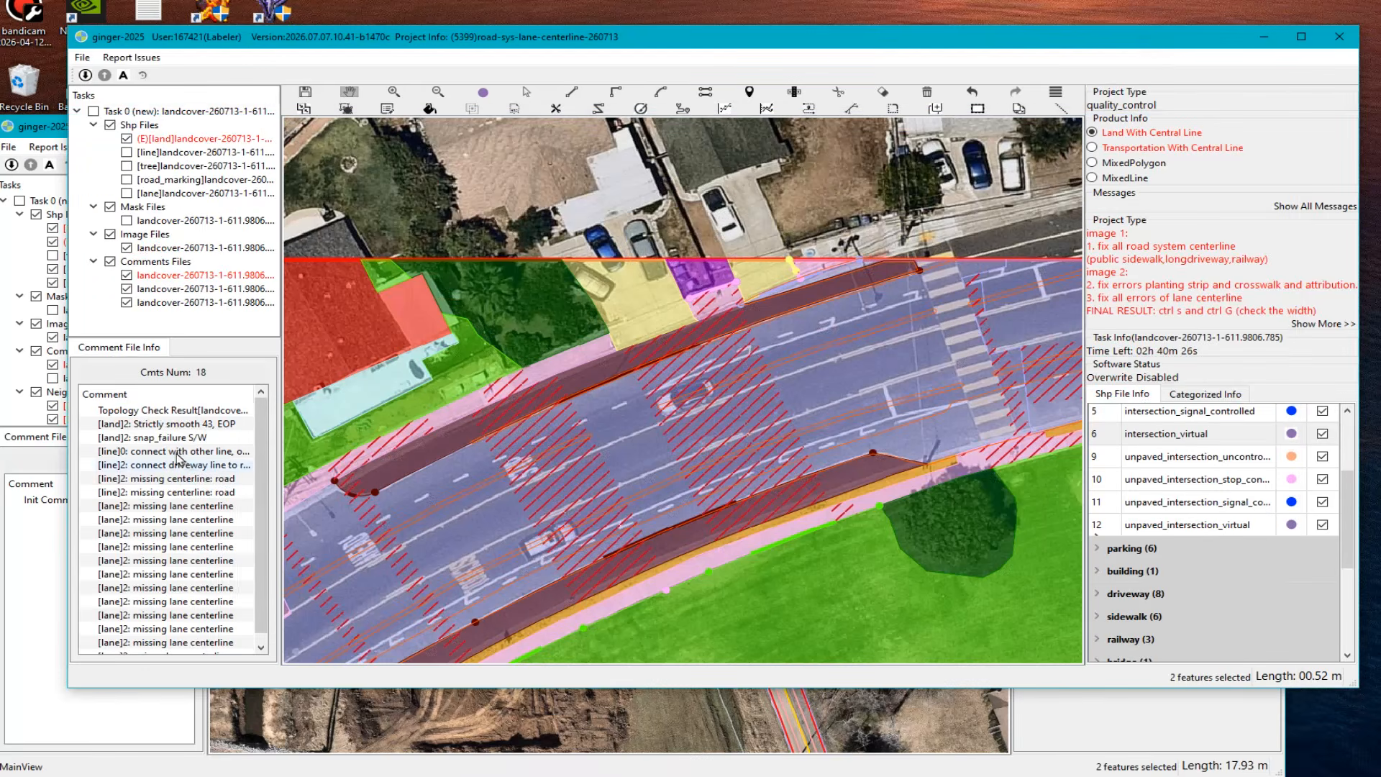
{"action": "left_click", "coordinate": [178, 451]}
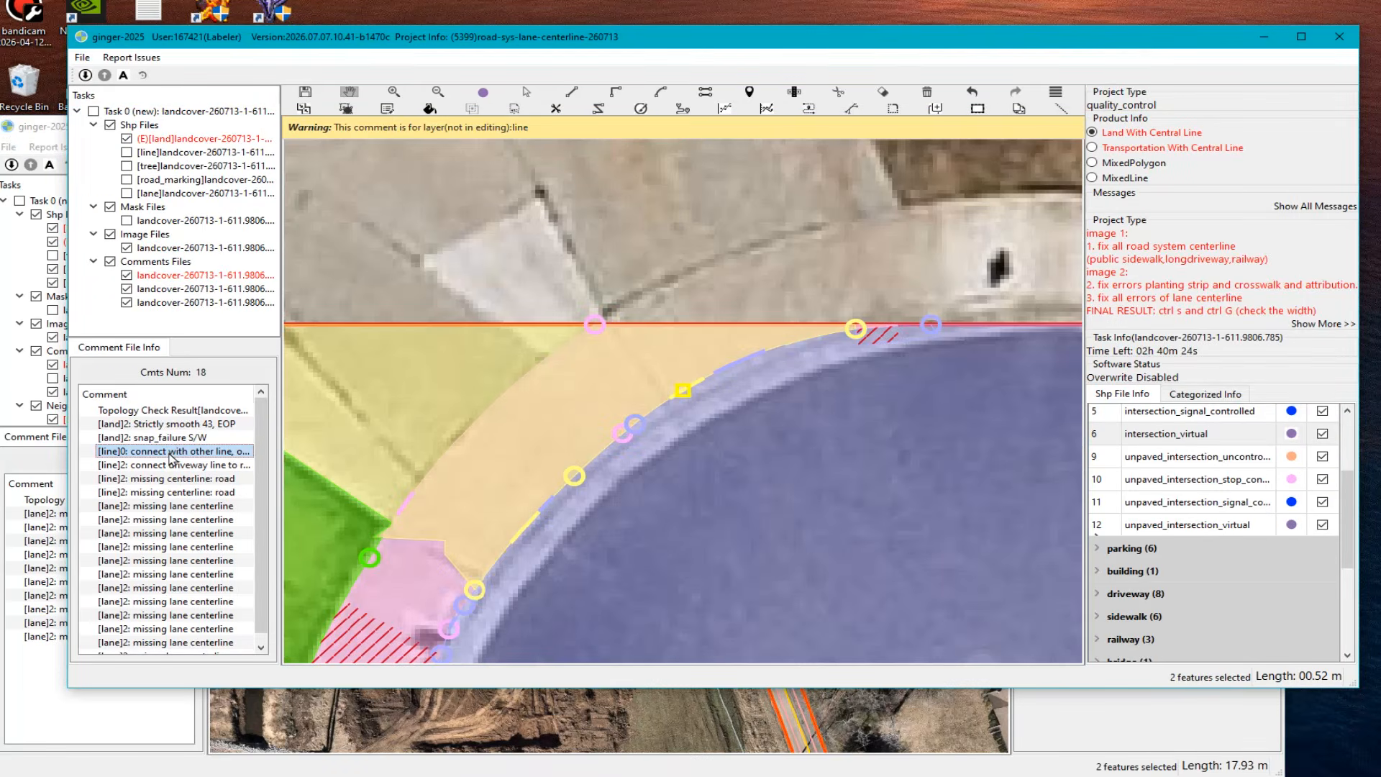
{"action": "scroll", "coordinate": [176, 519], "scroll_direction": "down", "scroll_amount": 1}
{"action": "scroll", "coordinate": [209, 605], "scroll_direction": "up", "scroll_amount": 1}
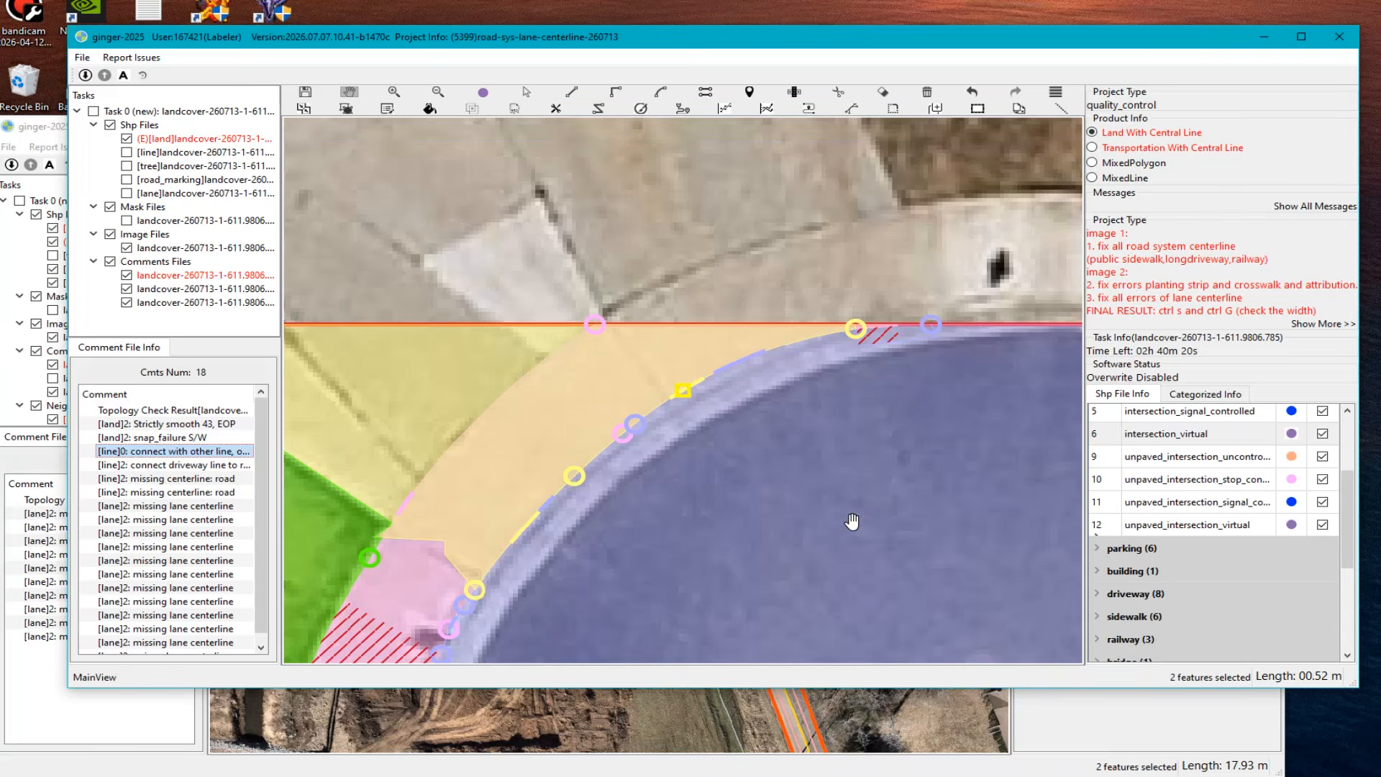
{"action": "key", "text": "alt+Tab"}
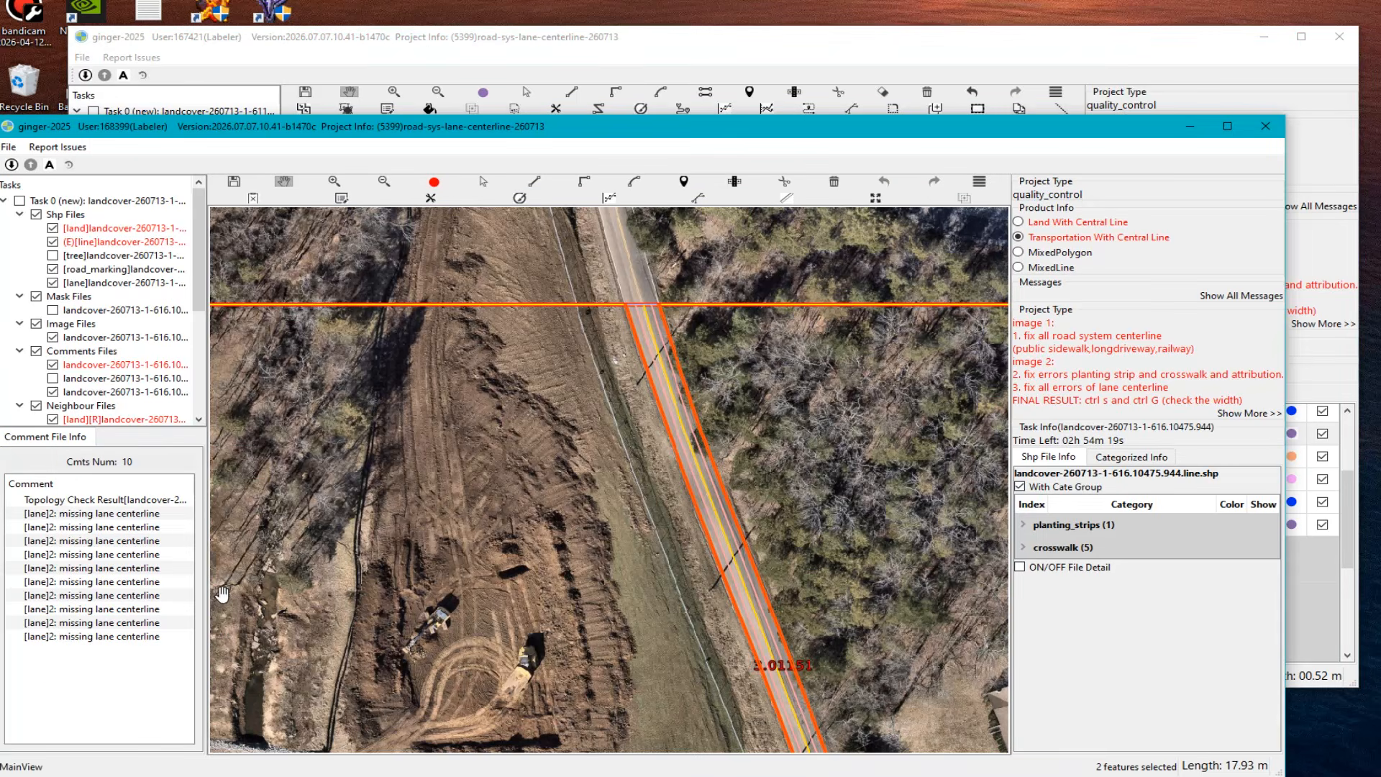
{"action": "left_click", "coordinate": [1036, 56]}
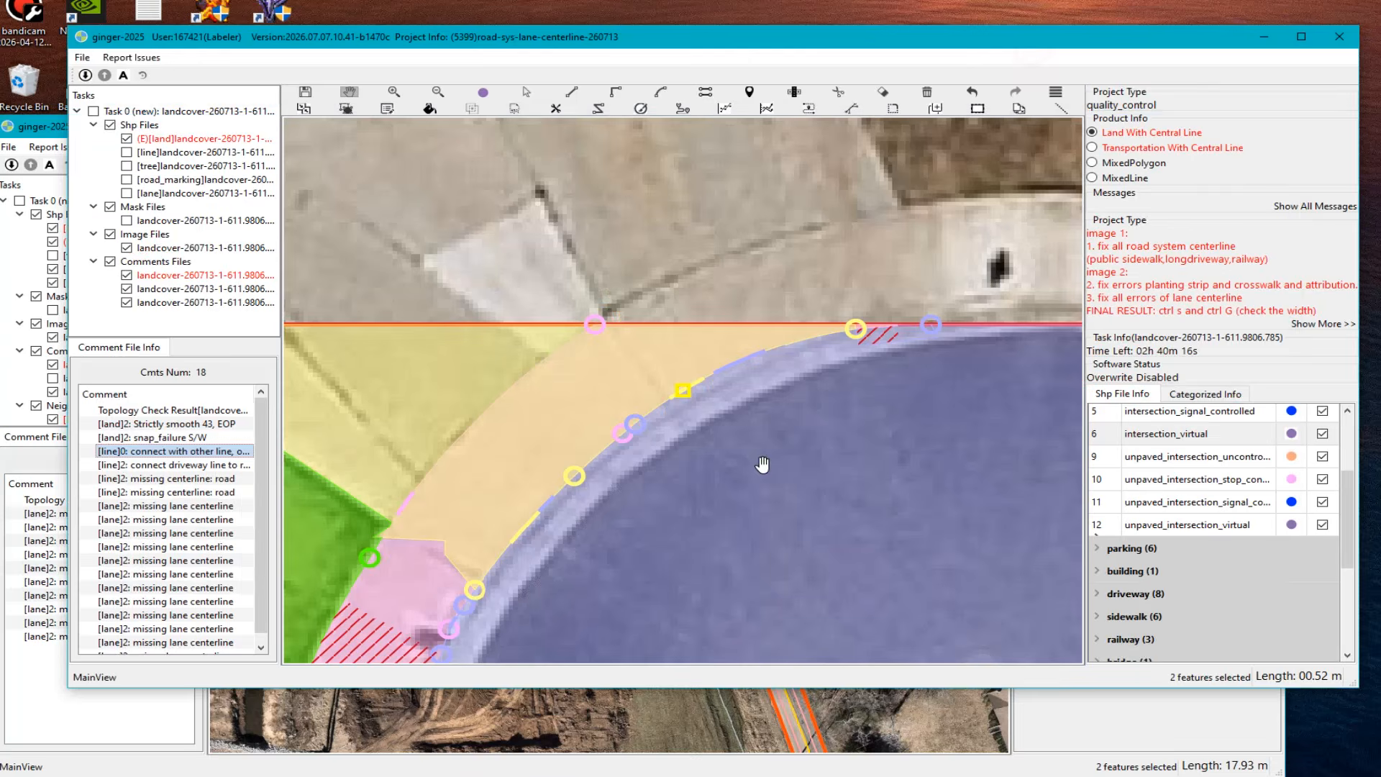
{"action": "left_click", "coordinate": [762, 466]}
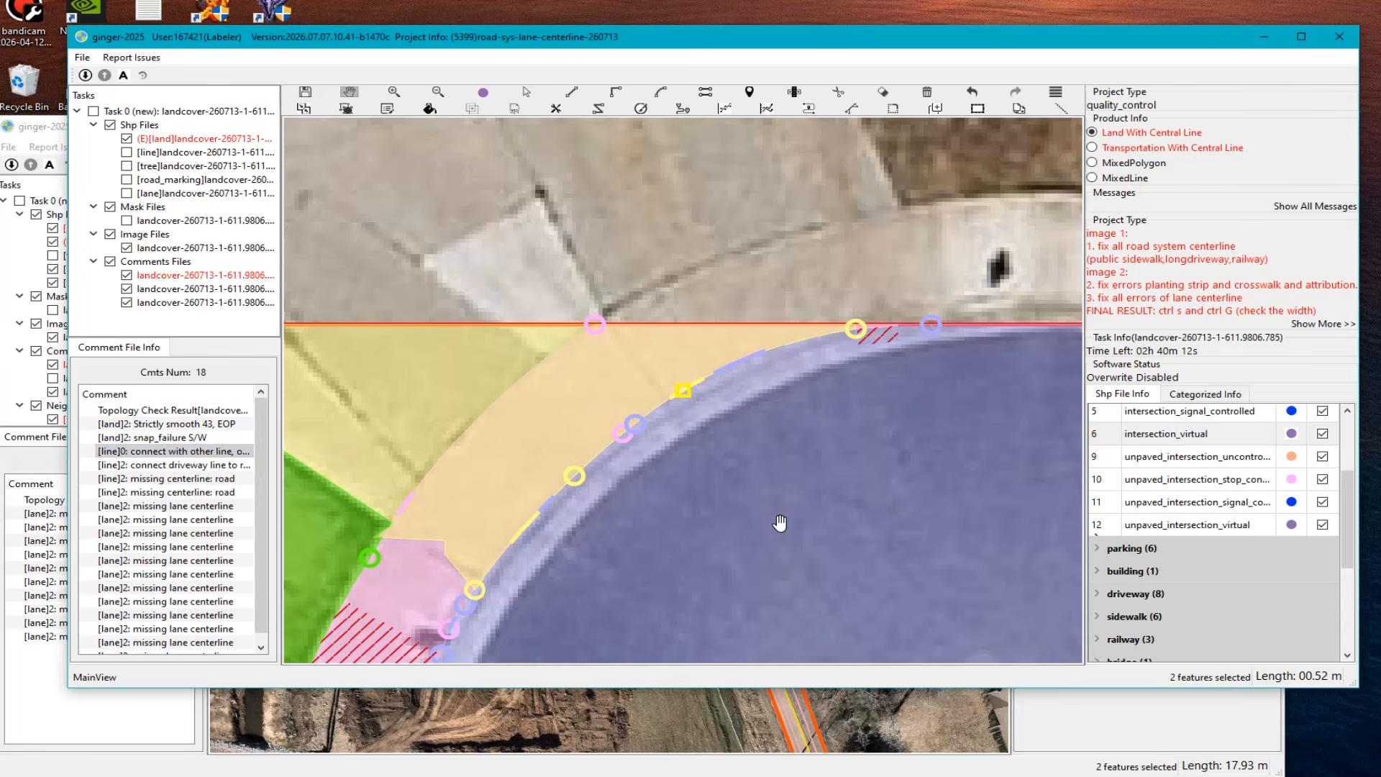
Step: Make the line layer editable and move the road centerline's end vertex at the cul-de-sac slightly down along the driveway edge
{"action": "key", "text": "2"}
{"action": "scroll", "coordinate": [777, 526], "scroll_direction": "down", "scroll_amount": 1}
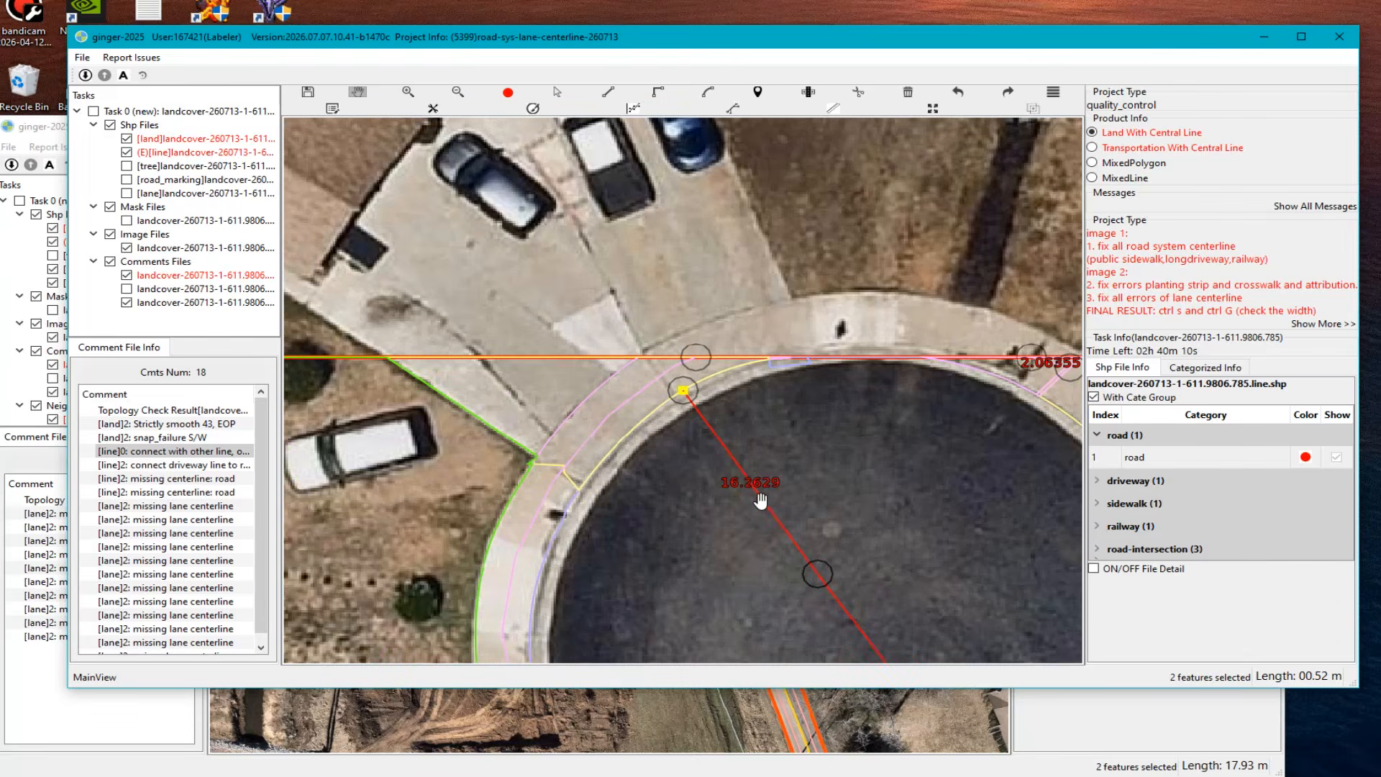
{"action": "key", "text": "space"}
{"action": "scroll", "coordinate": [696, 460], "scroll_direction": "up", "scroll_amount": 3}
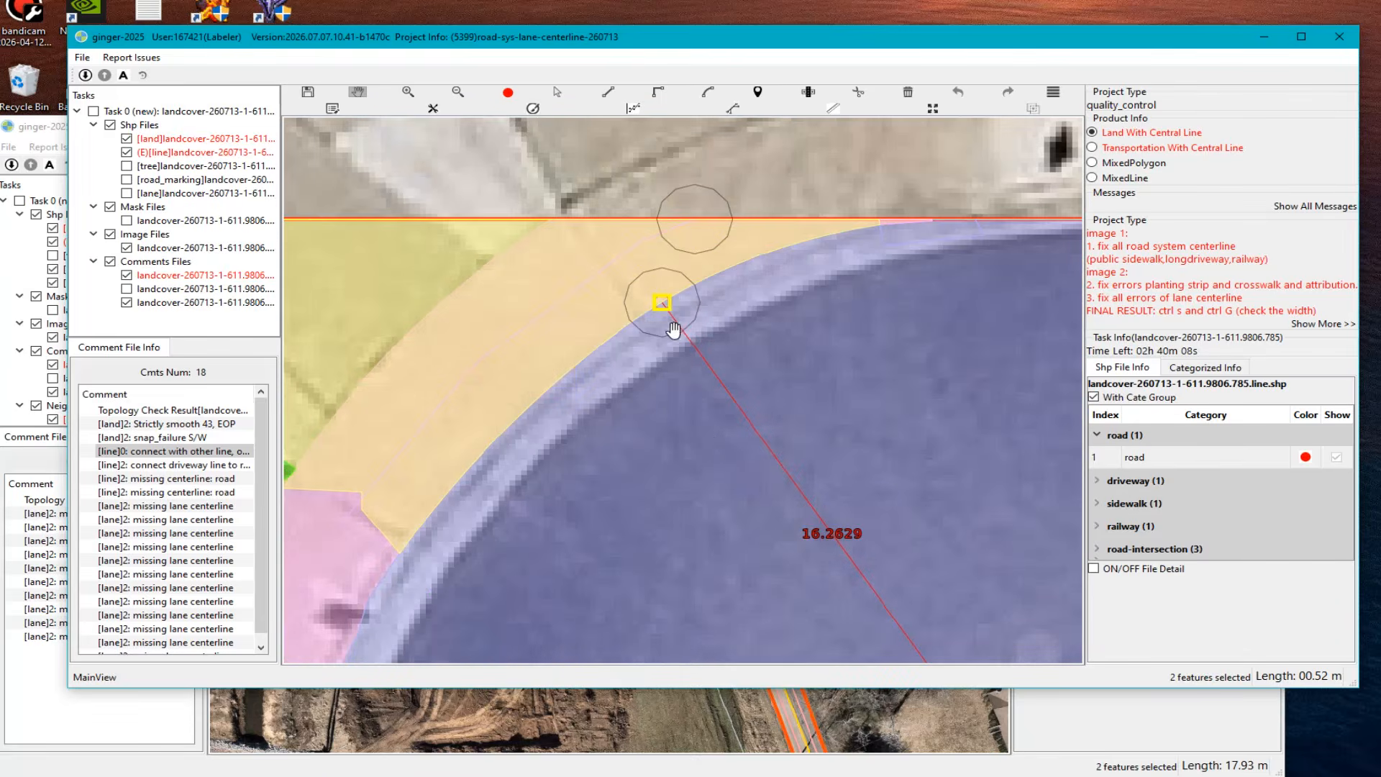
{"action": "right_click", "coordinate": [655, 374]}
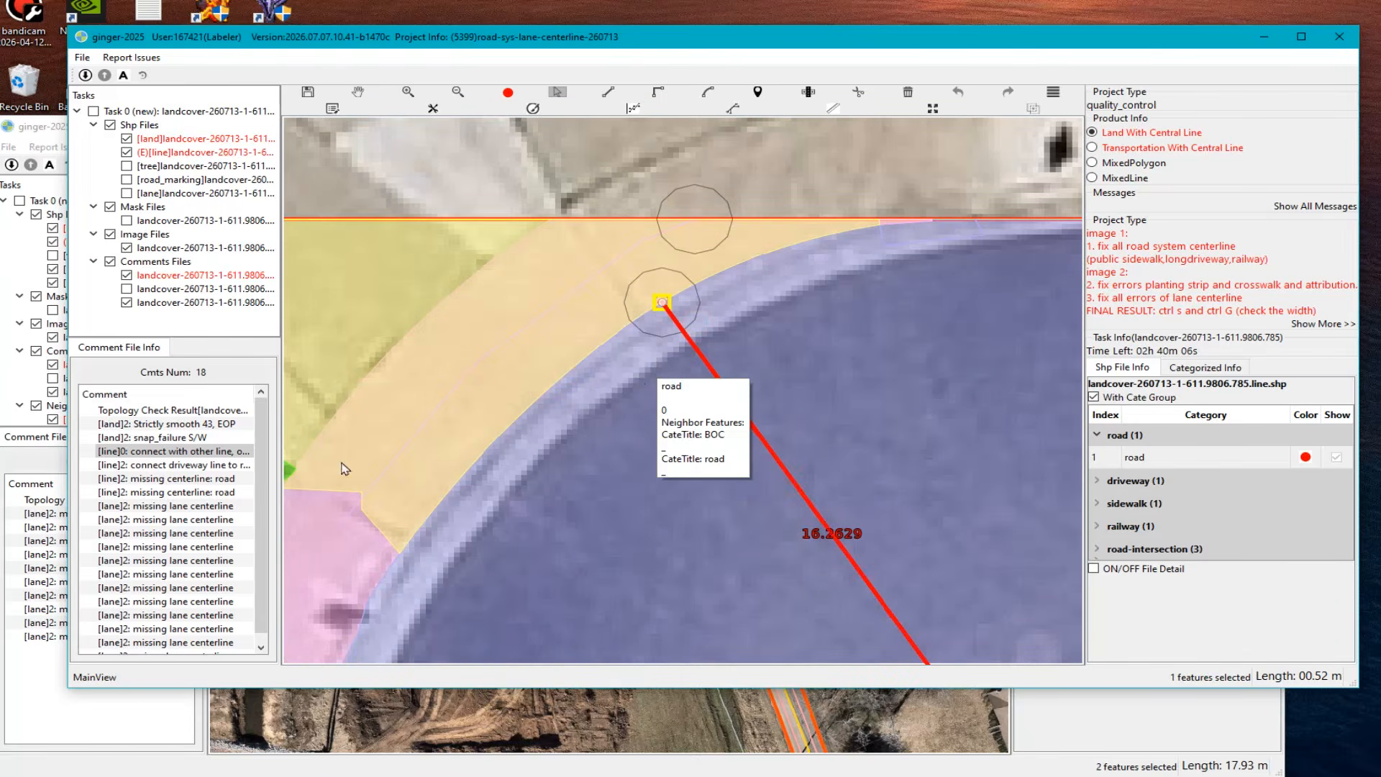
{"action": "left_click", "coordinate": [184, 455]}
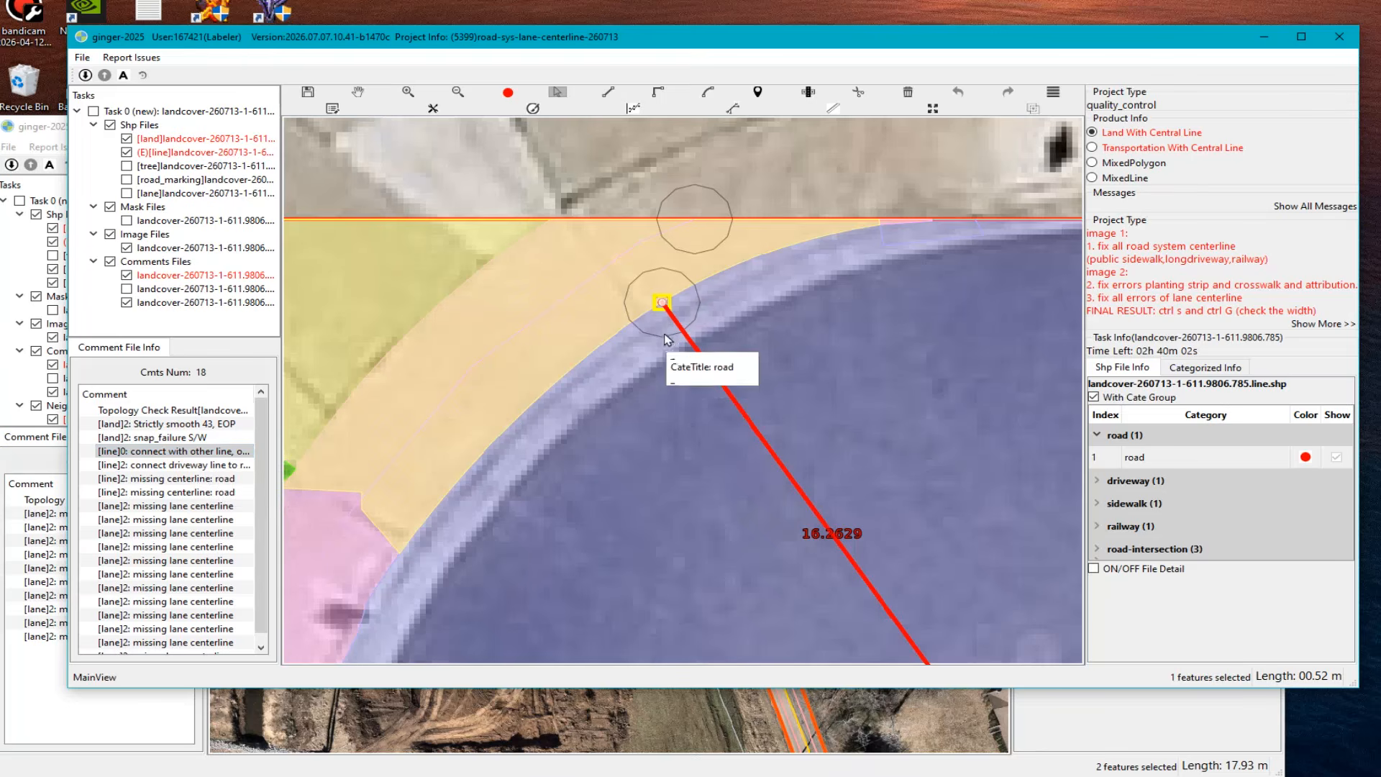
{"action": "left_click", "coordinate": [663, 304]}
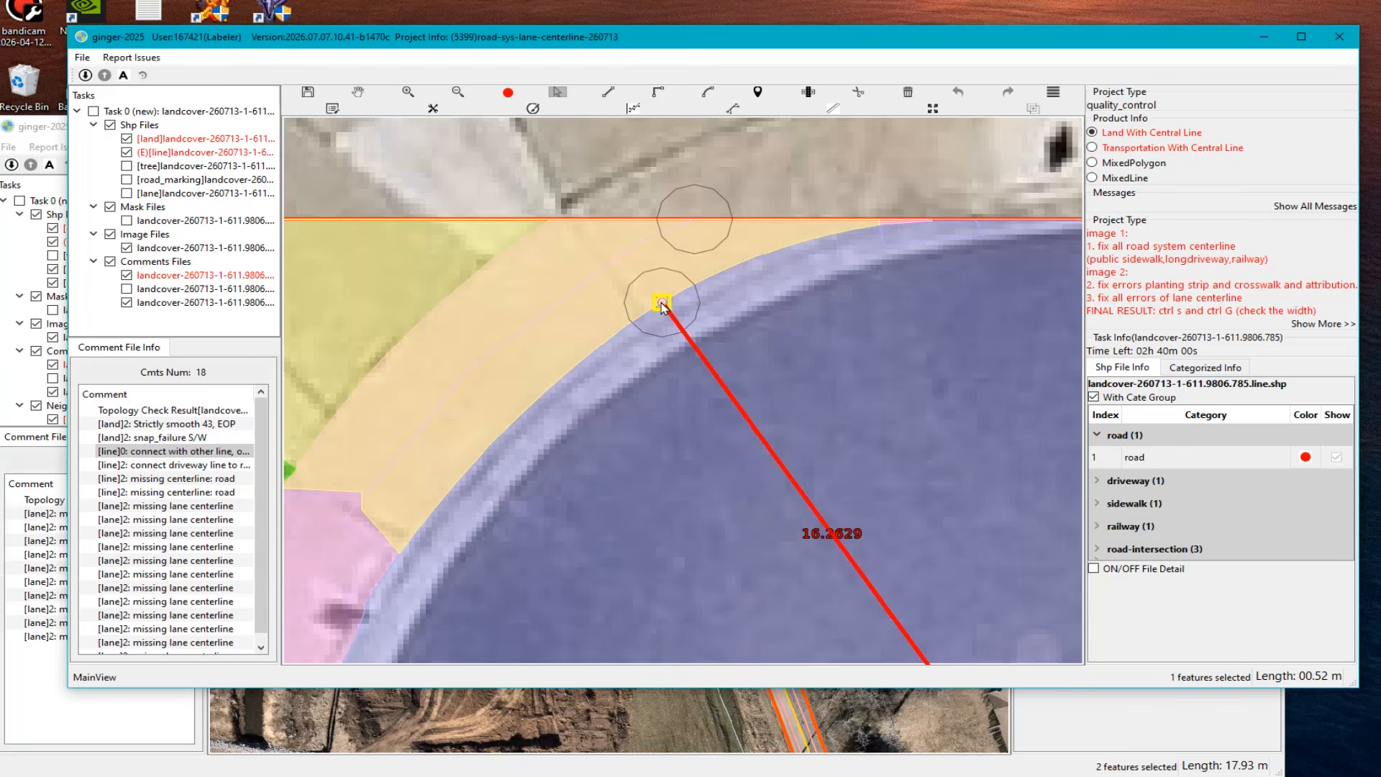
{"action": "left_click_drag", "start_coordinate": [662, 305], "coordinate": [648, 327]}
{"action": "key", "text": "Escape"}
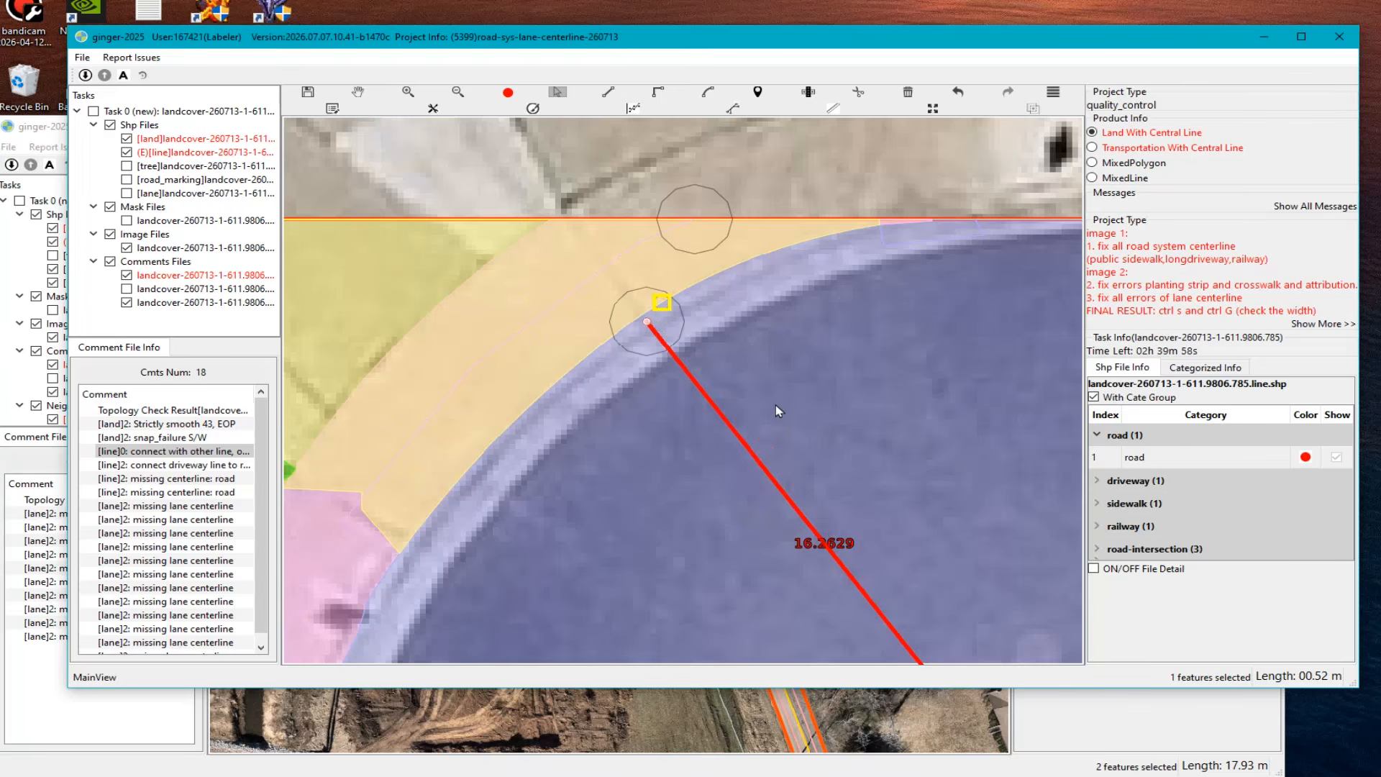
Step: Reselect the cul-de-sac road centerline and shift its end vertex farther along the boundary between road and driveway
{"action": "scroll", "coordinate": [781, 414], "scroll_direction": "down", "scroll_amount": 3}
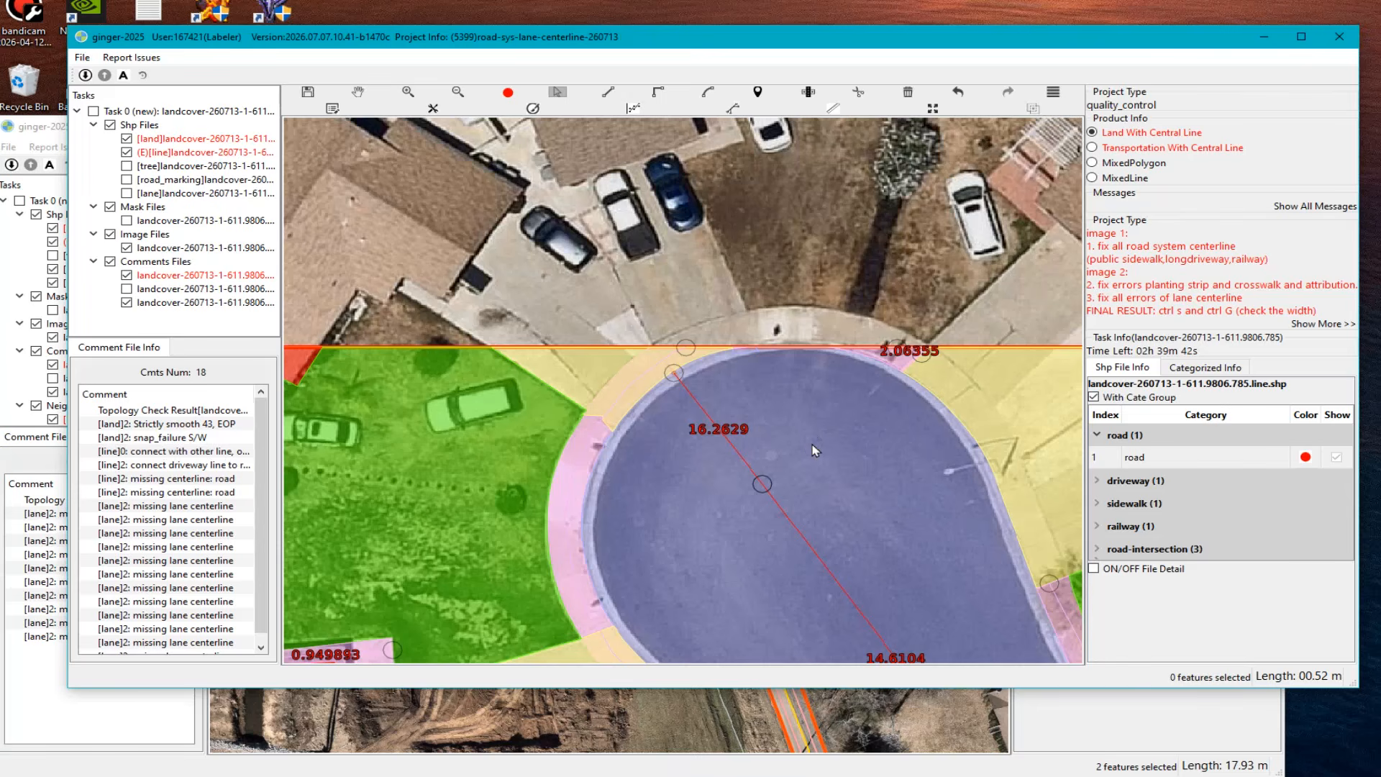
{"action": "scroll", "coordinate": [827, 457], "scroll_direction": "up", "scroll_amount": 3}
{"action": "key", "text": "space"}
{"action": "scroll", "coordinate": [644, 324], "scroll_direction": "up", "scroll_amount": 3}
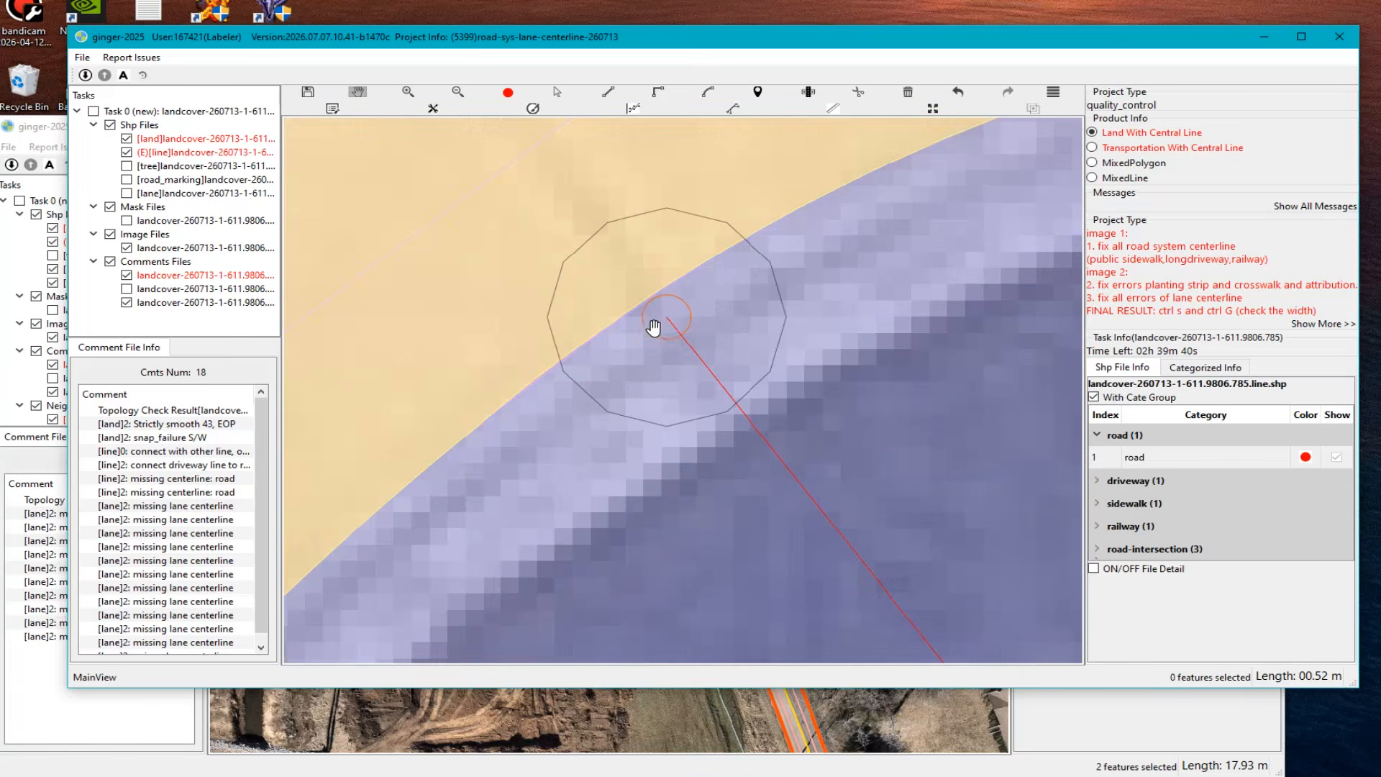
{"action": "scroll", "coordinate": [666, 317], "scroll_direction": "down", "scroll_amount": 3}
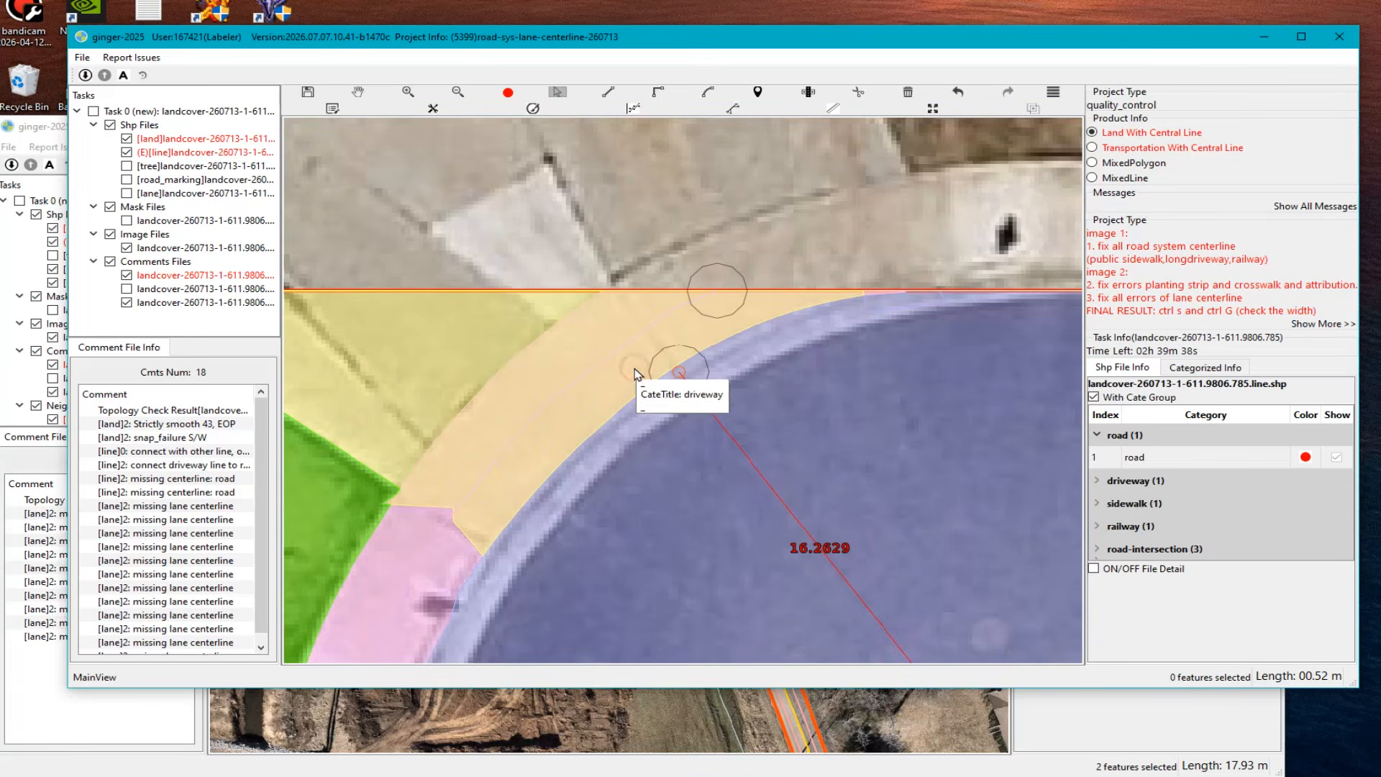
{"action": "scroll", "coordinate": [687, 377], "scroll_direction": "up", "scroll_amount": 1}
{"action": "left_click", "coordinate": [681, 385]}
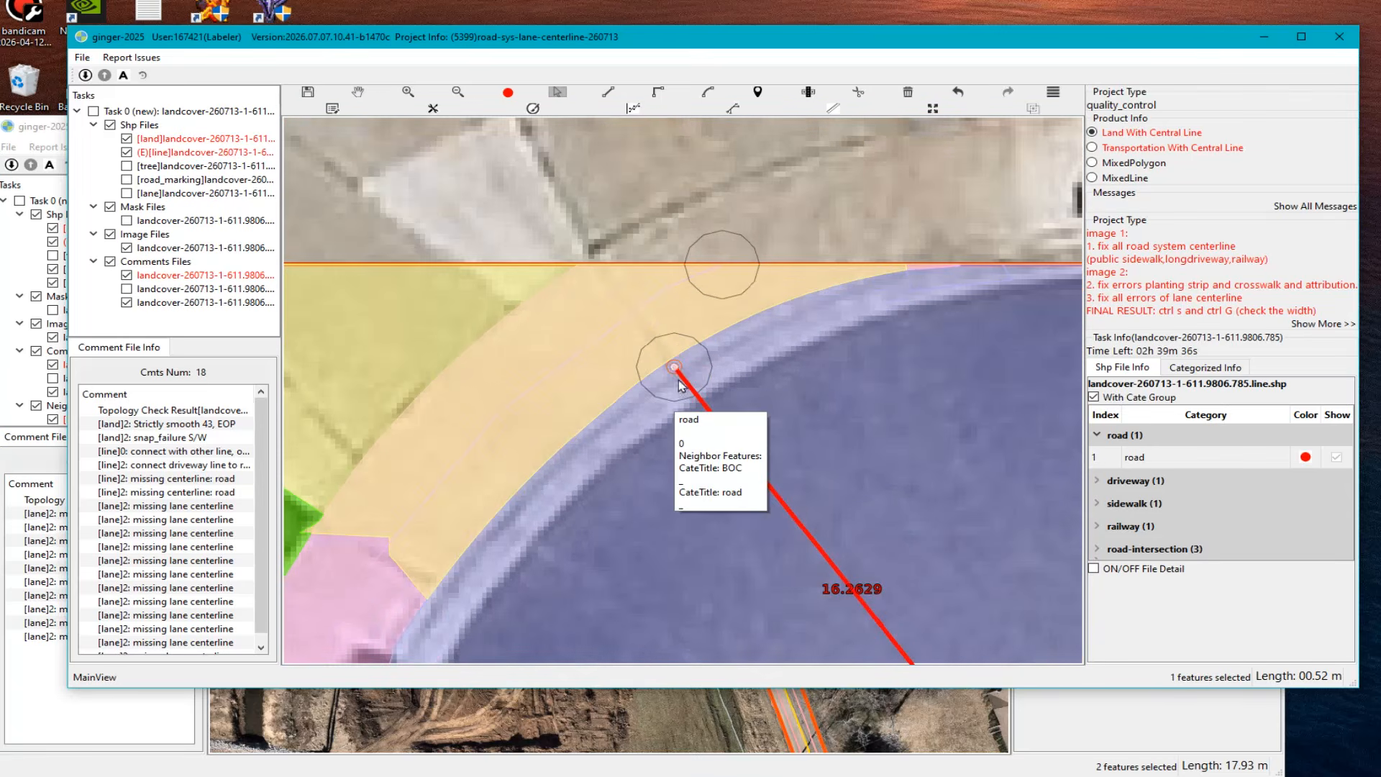
{"action": "left_click_drag", "start_coordinate": [679, 381], "coordinate": [657, 373]}
{"action": "scroll", "coordinate": [698, 409], "scroll_direction": "down", "scroll_amount": 3}
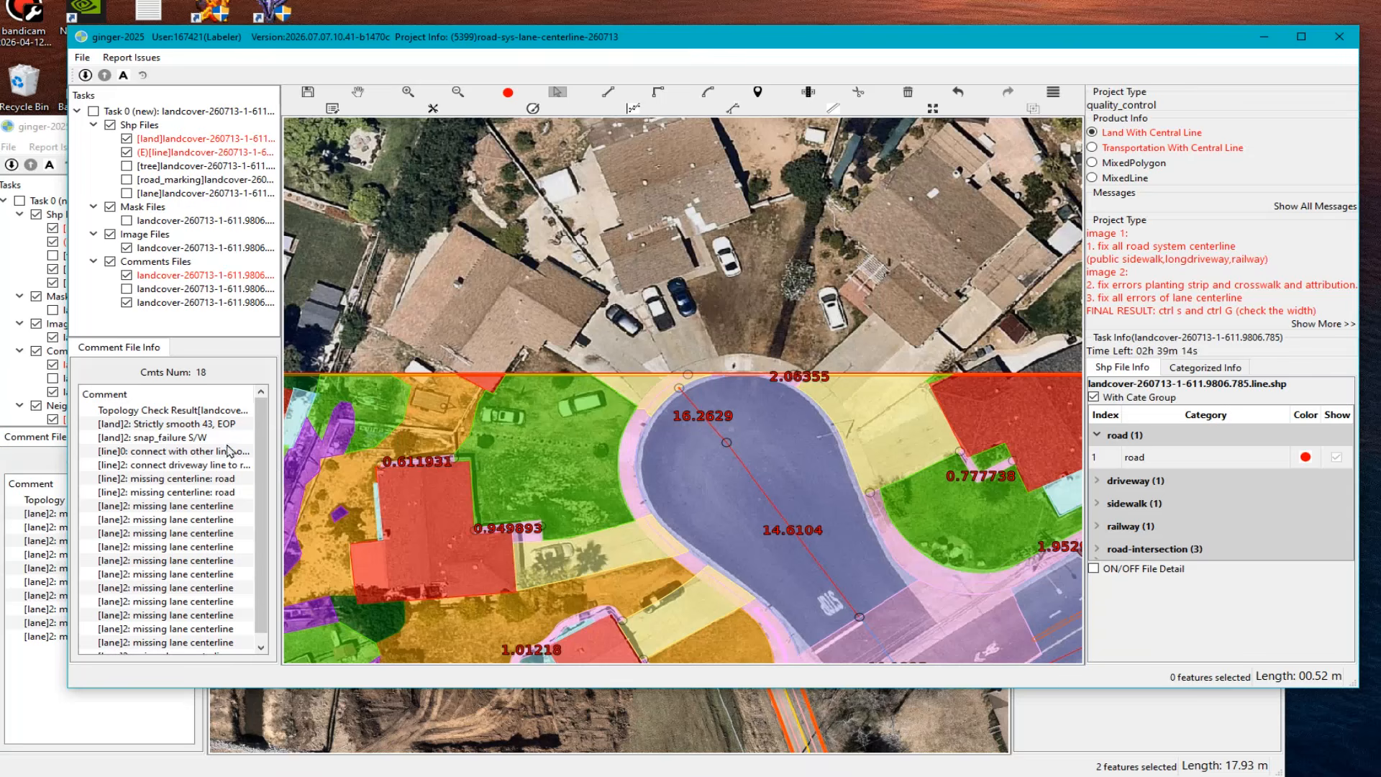
Step: Return to the "[line]0: connect with other line" comment and fine-adjust the road centerline's end vertex against the road boundary
{"action": "left_click", "coordinate": [147, 454]}
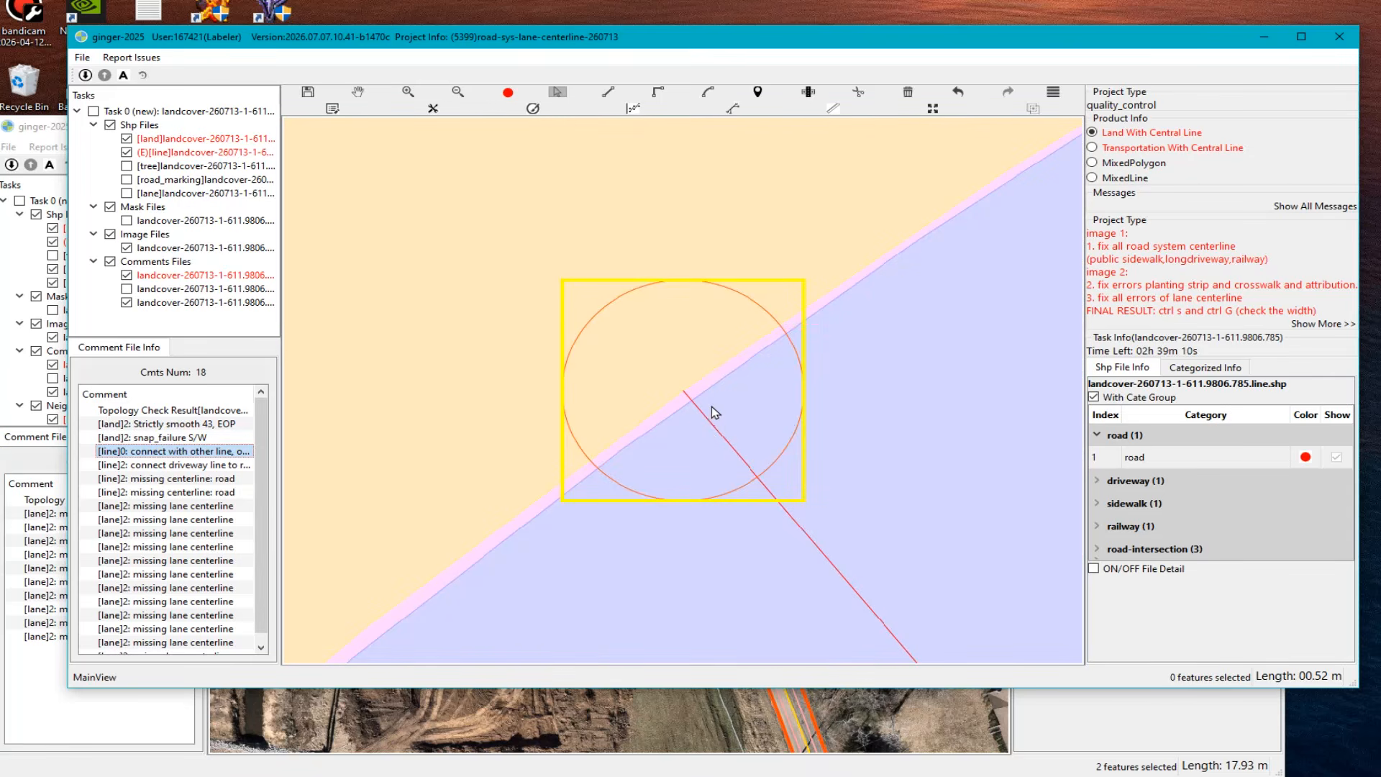
{"action": "left_click", "coordinate": [697, 423]}
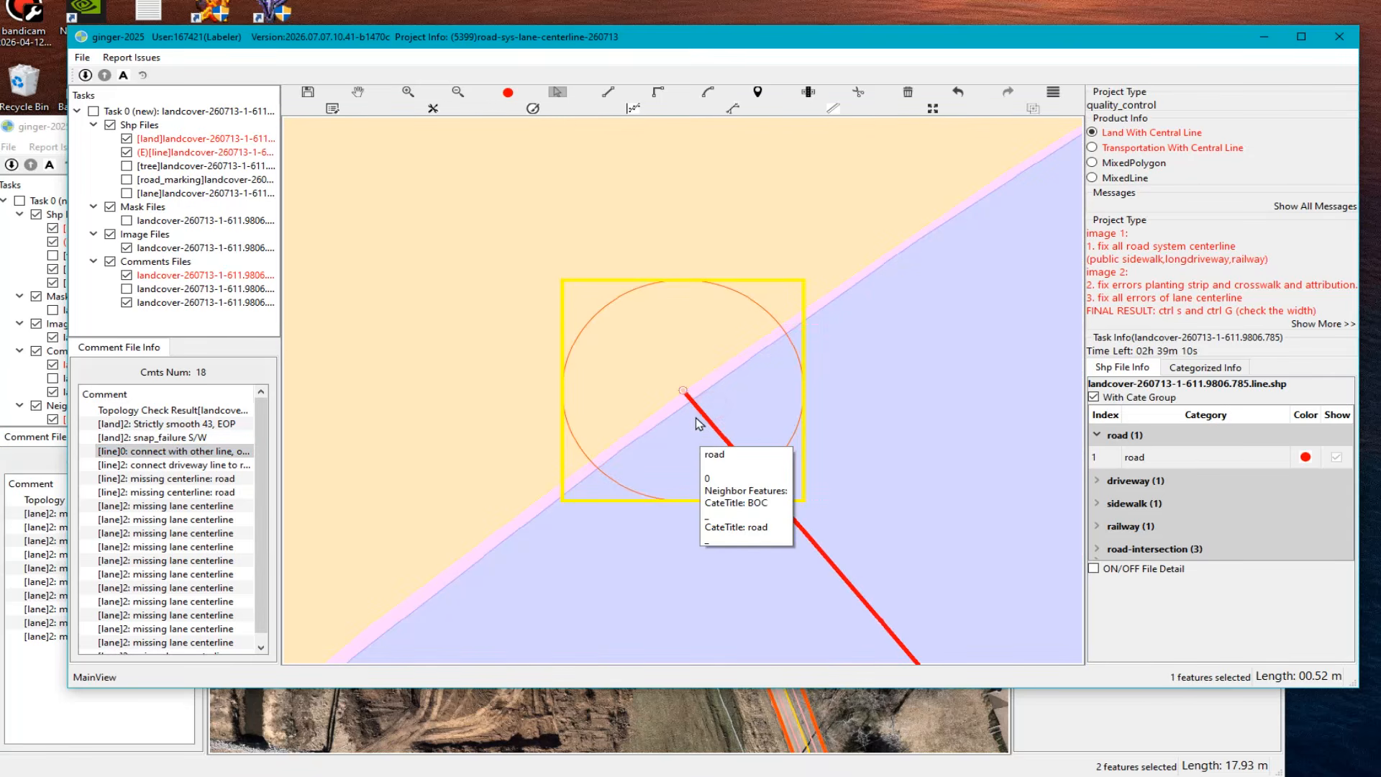
{"action": "left_click_drag", "start_coordinate": [688, 397], "coordinate": [708, 400]}
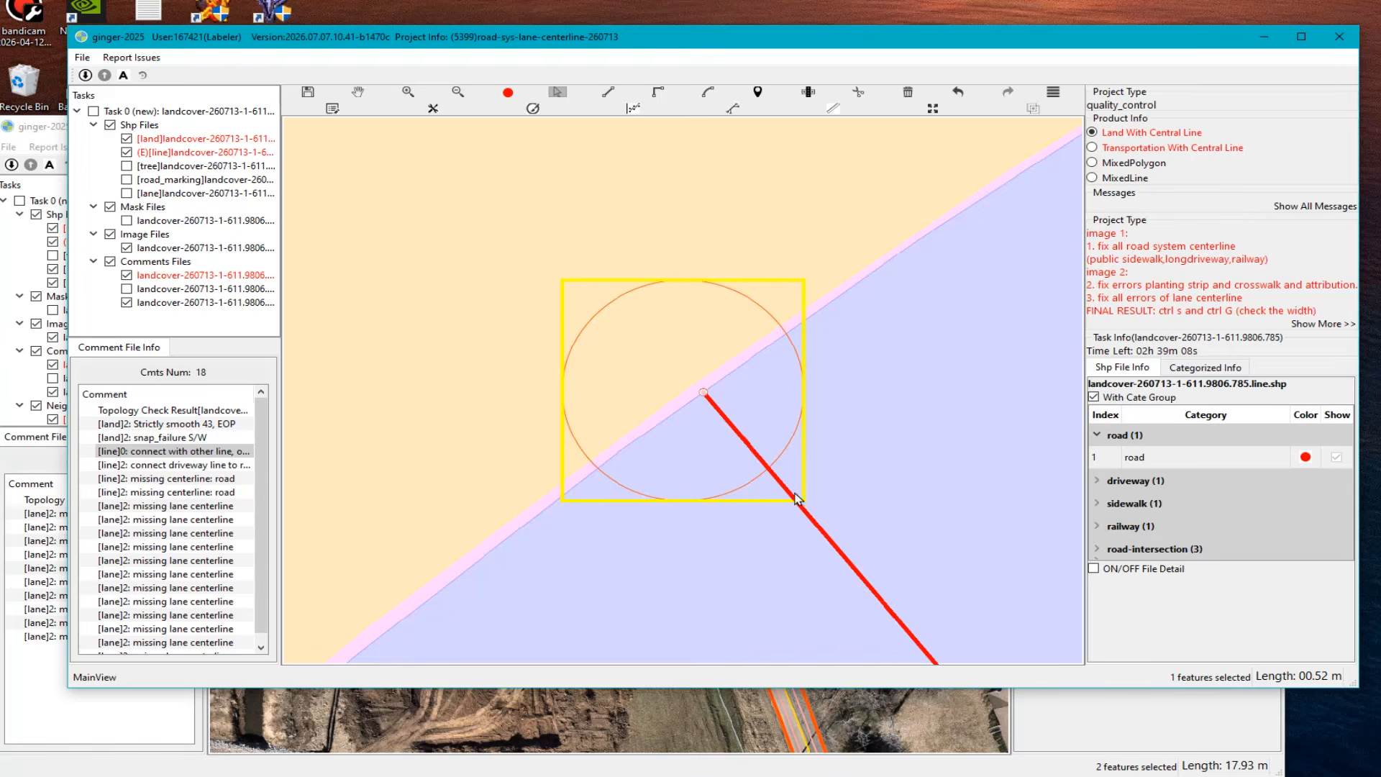
{"action": "scroll", "coordinate": [784, 432], "scroll_direction": "down", "scroll_amount": 4}
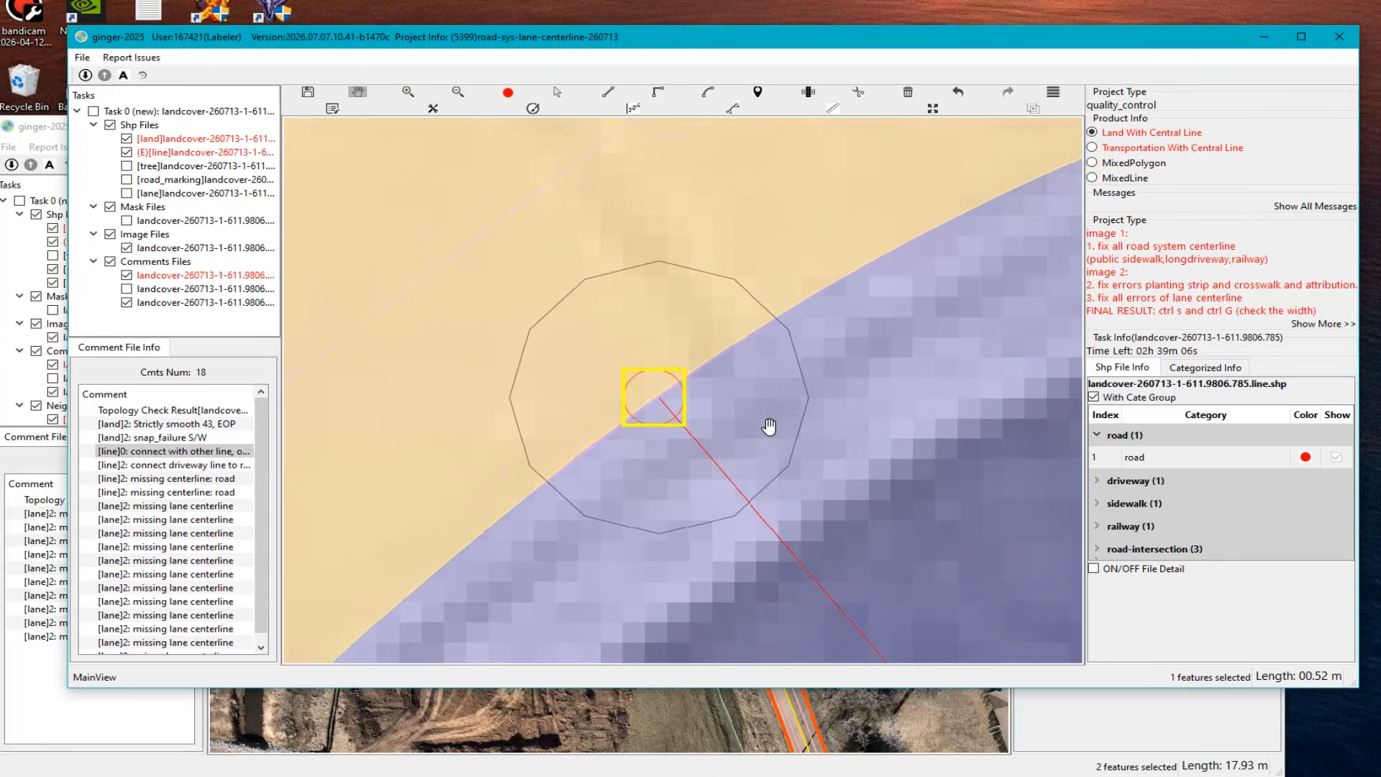
Step: Submit the task for checking and confirm the submission
{"action": "key", "text": "ctrl+g"}
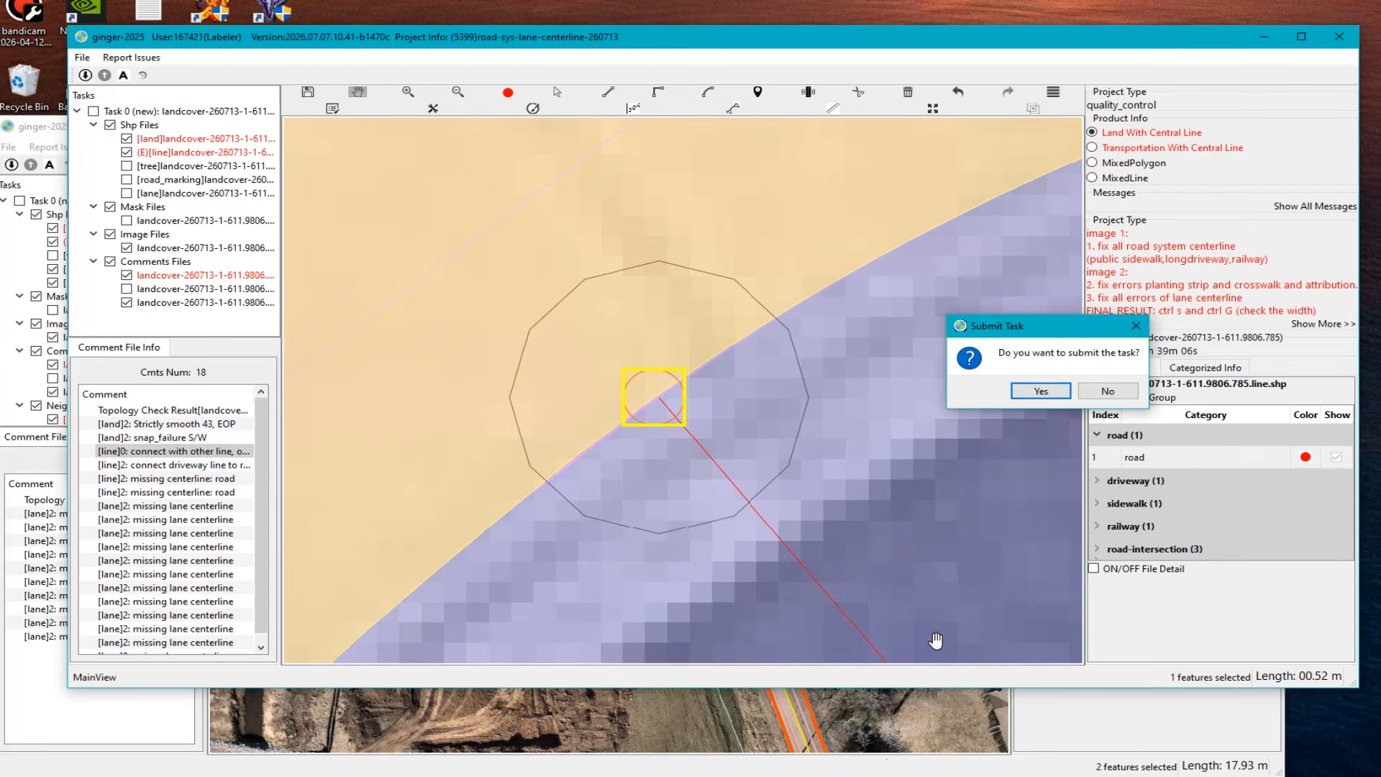
{"action": "left_click", "coordinate": [1041, 391]}
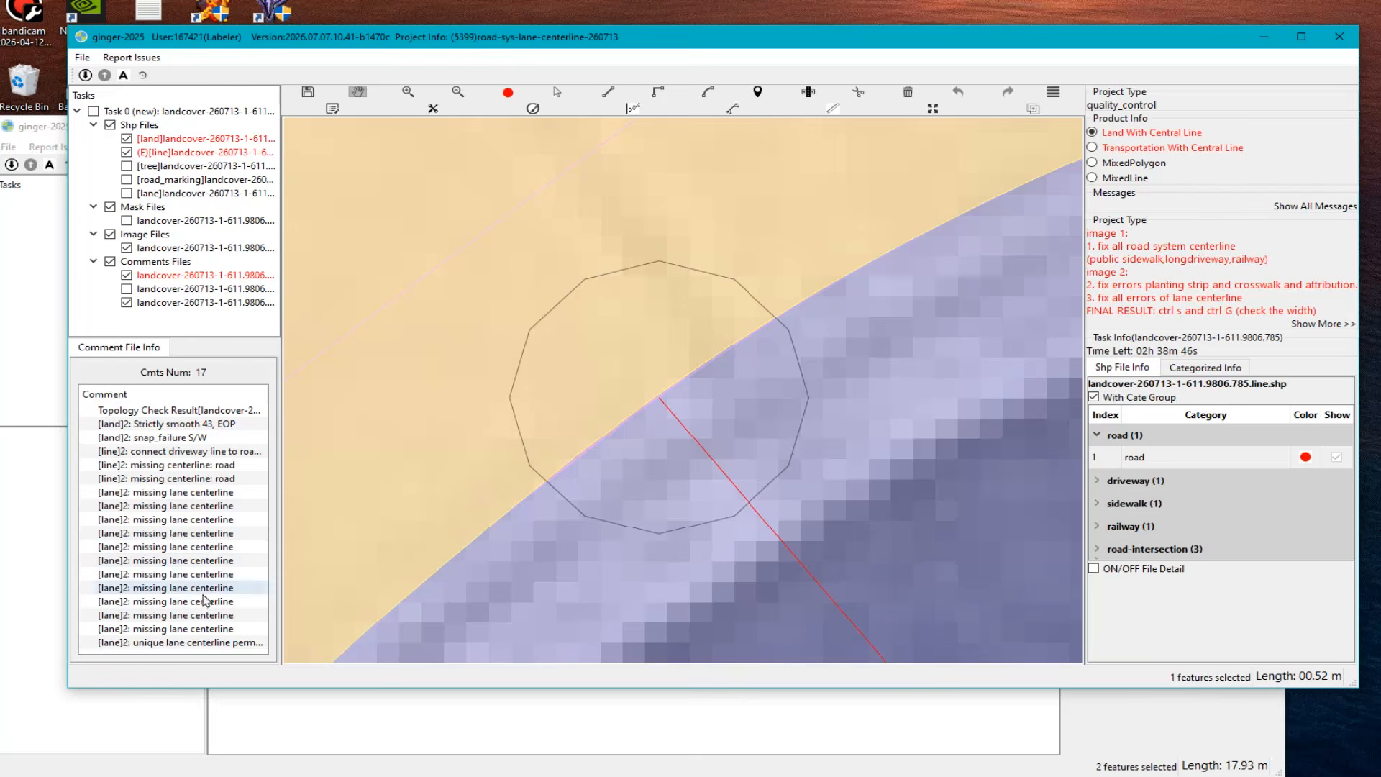
{"action": "left_click_drag", "start_coordinate": [711, 499], "coordinate": [772, 468]}
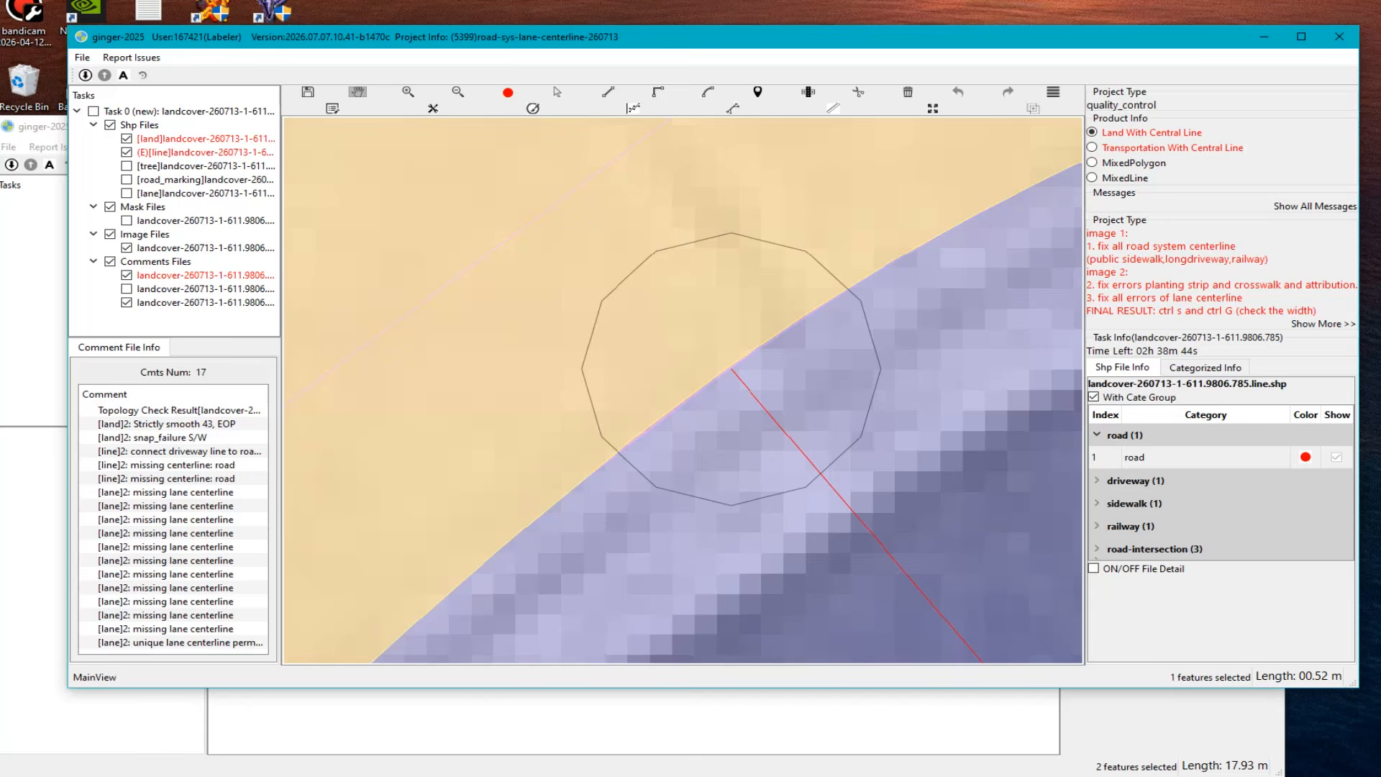
Step: Switch to task landcover-260713-1-611.10496.1297 and examine the two road centerlines beside the median flagged as "[line]0: unique centerline permitted"
{"action": "key", "text": "alt+Tab"}
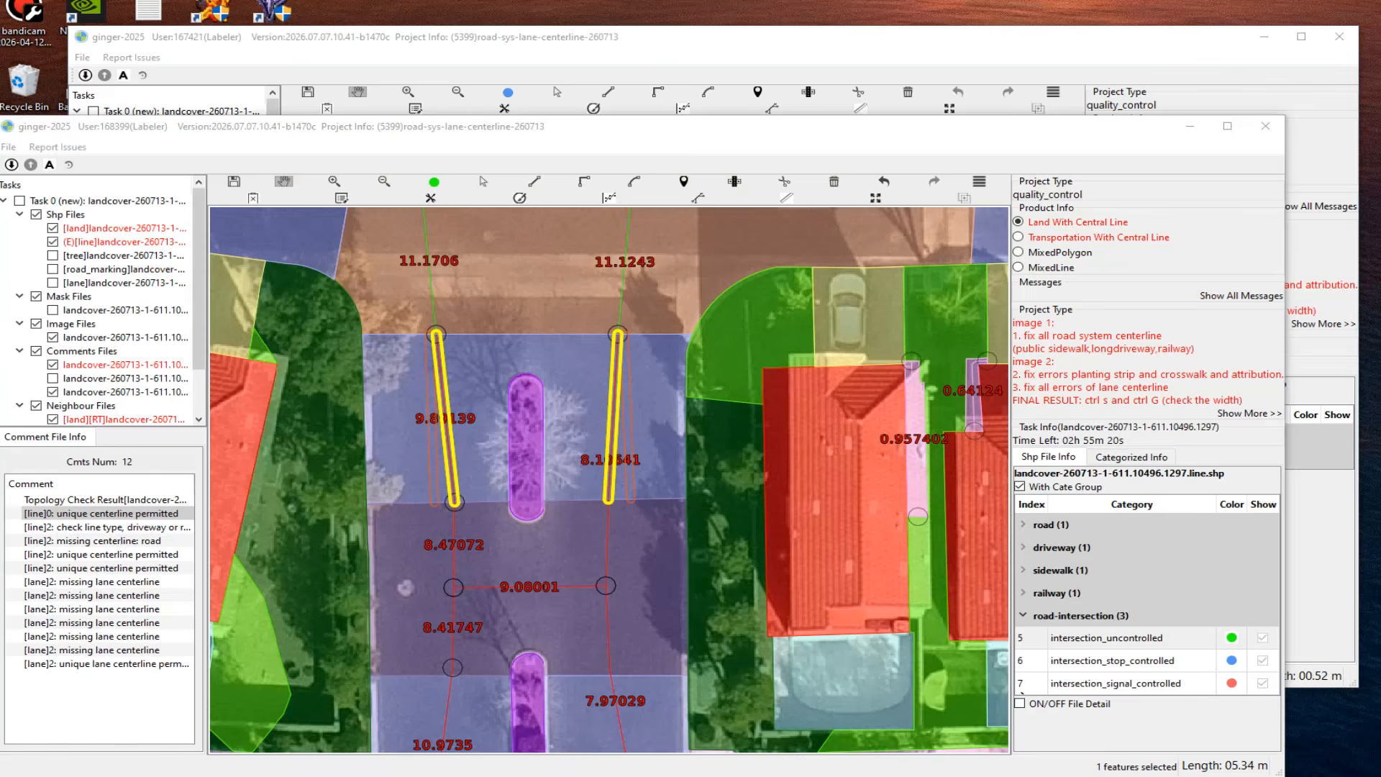
{"action": "left_click", "coordinate": [727, 541]}
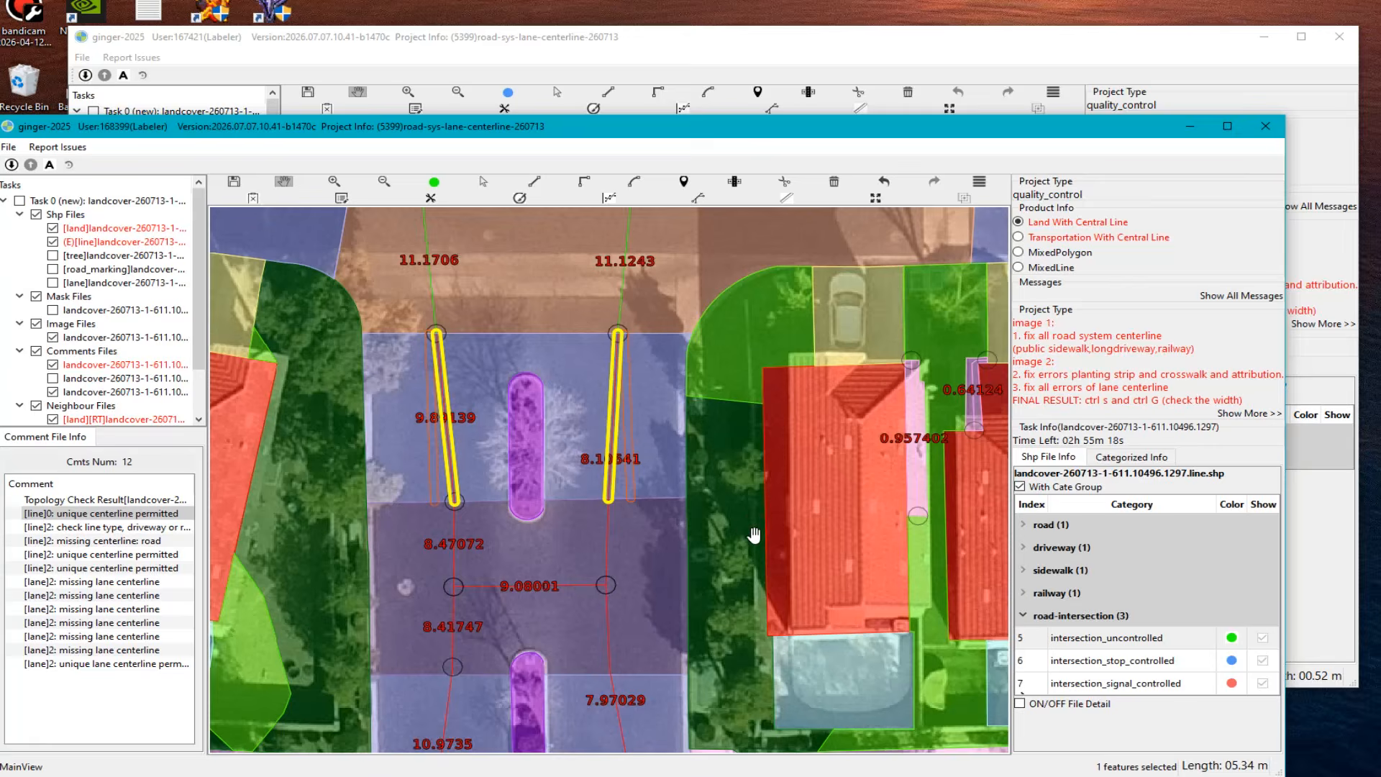
{"action": "scroll", "coordinate": [754, 503], "scroll_direction": "down", "scroll_amount": 2}
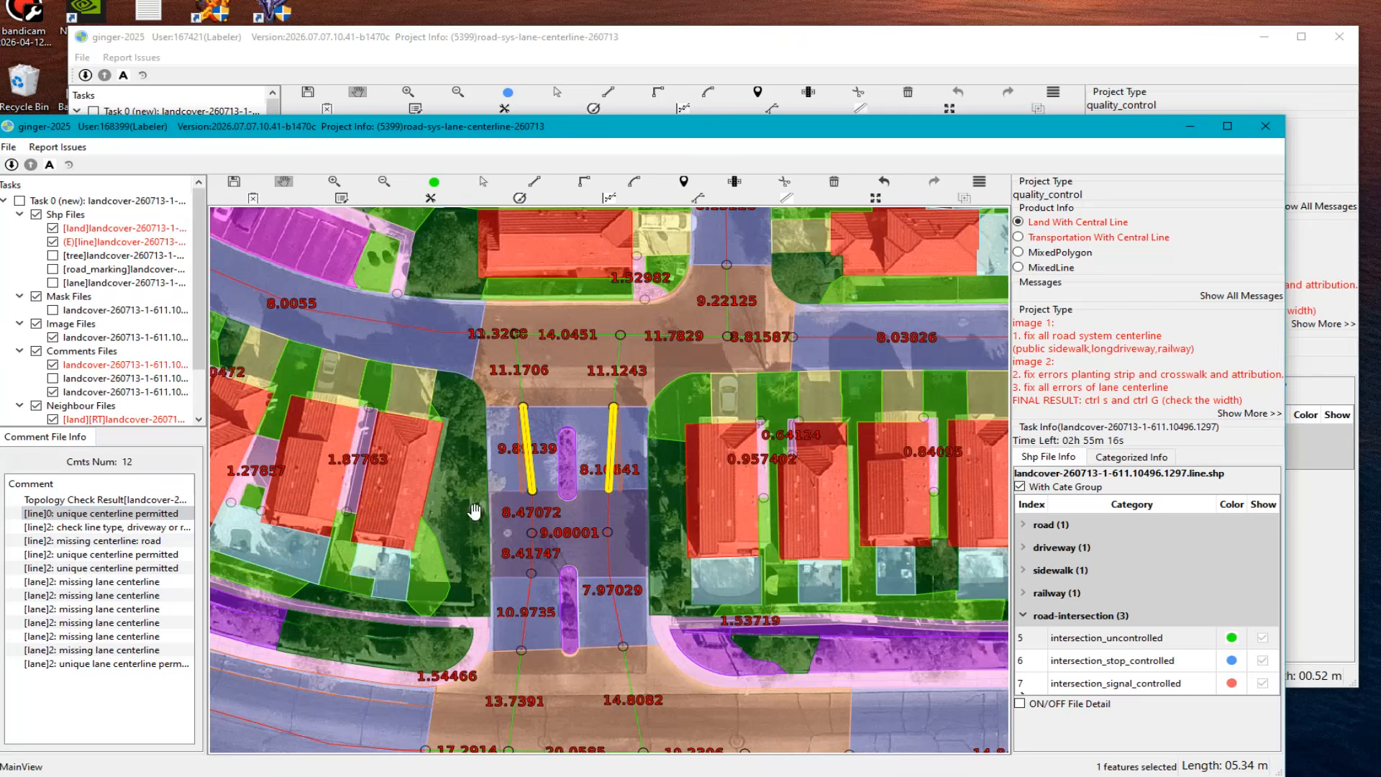
{"action": "scroll", "coordinate": [603, 442], "scroll_direction": "up", "scroll_amount": 2}
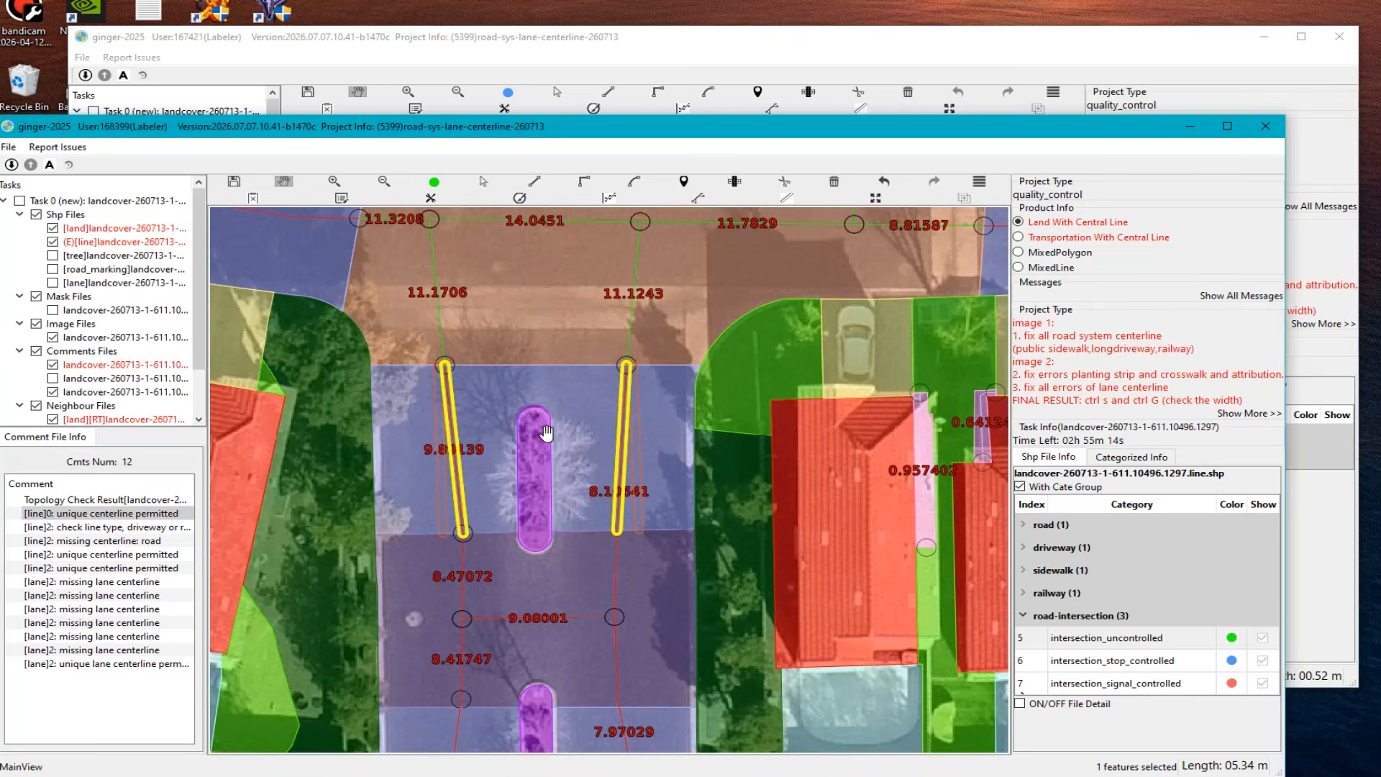
{"action": "key", "text": "s"}
{"action": "key", "text": "c"}
{"action": "left_click", "coordinate": [357, 420]}
{"action": "key", "text": "Escape"}
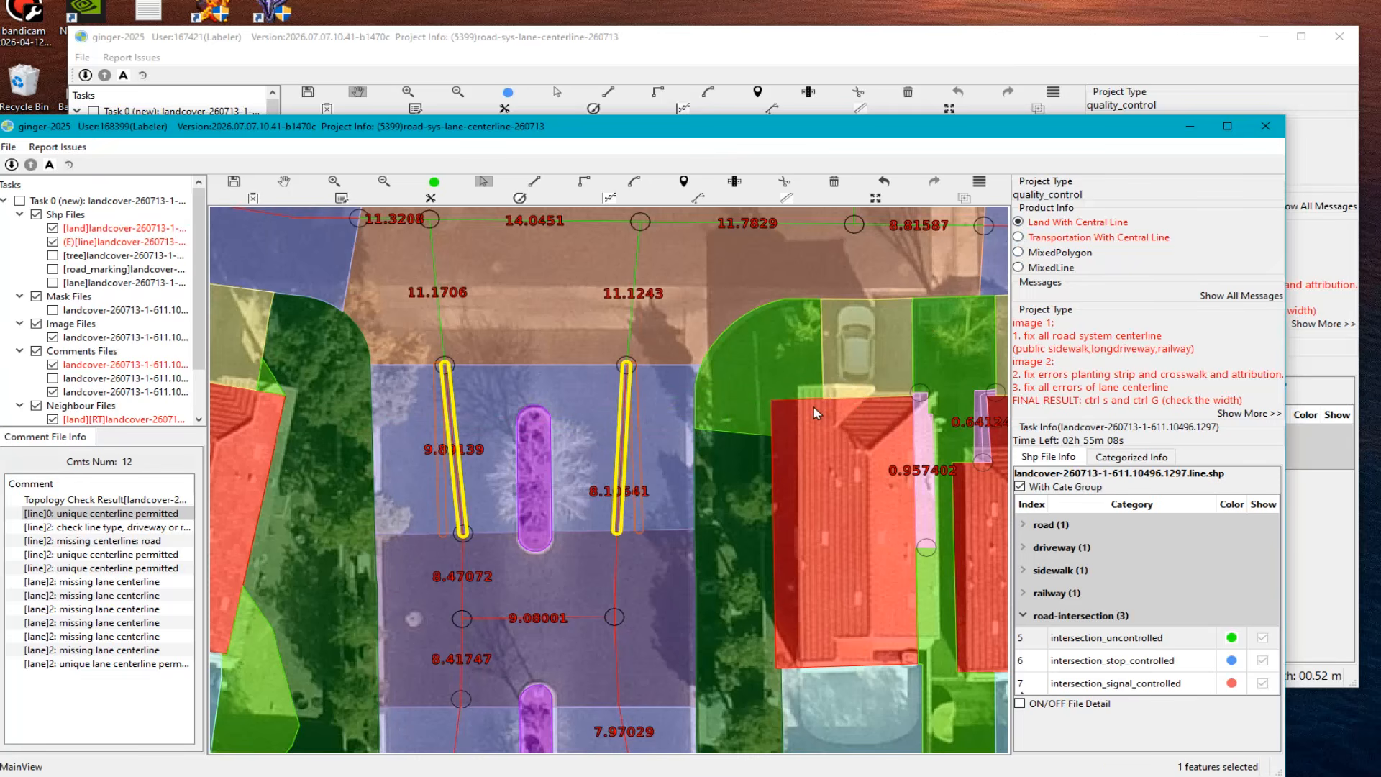
Step: In the land layer, cut the road polygon straight across the median's upper end and merge the upper piece into the adjoining intersection
{"action": "key", "text": "1"}
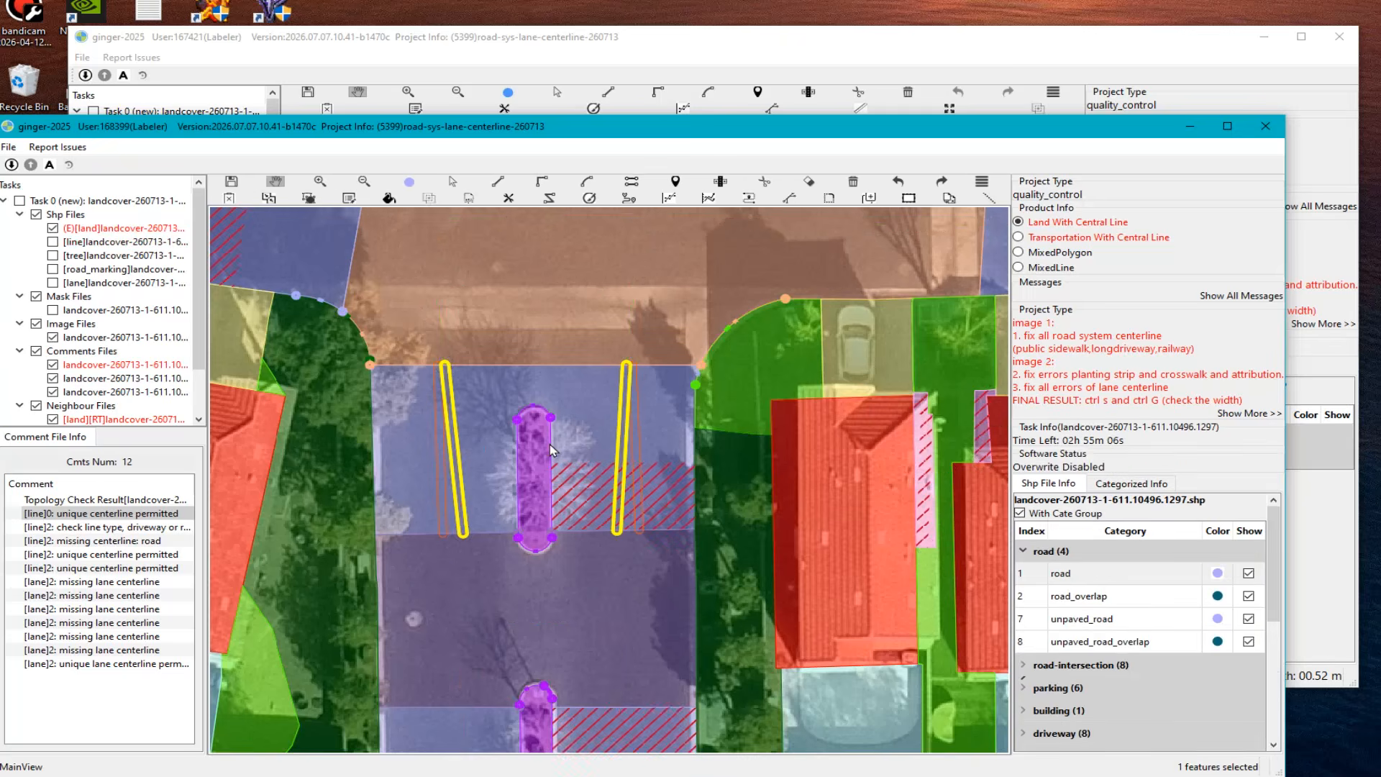
{"action": "scroll", "coordinate": [549, 443], "scroll_direction": "up", "scroll_amount": 1}
{"action": "left_click_drag", "start_coordinate": [538, 426], "coordinate": [518, 450]}
{"action": "key", "text": "c"}
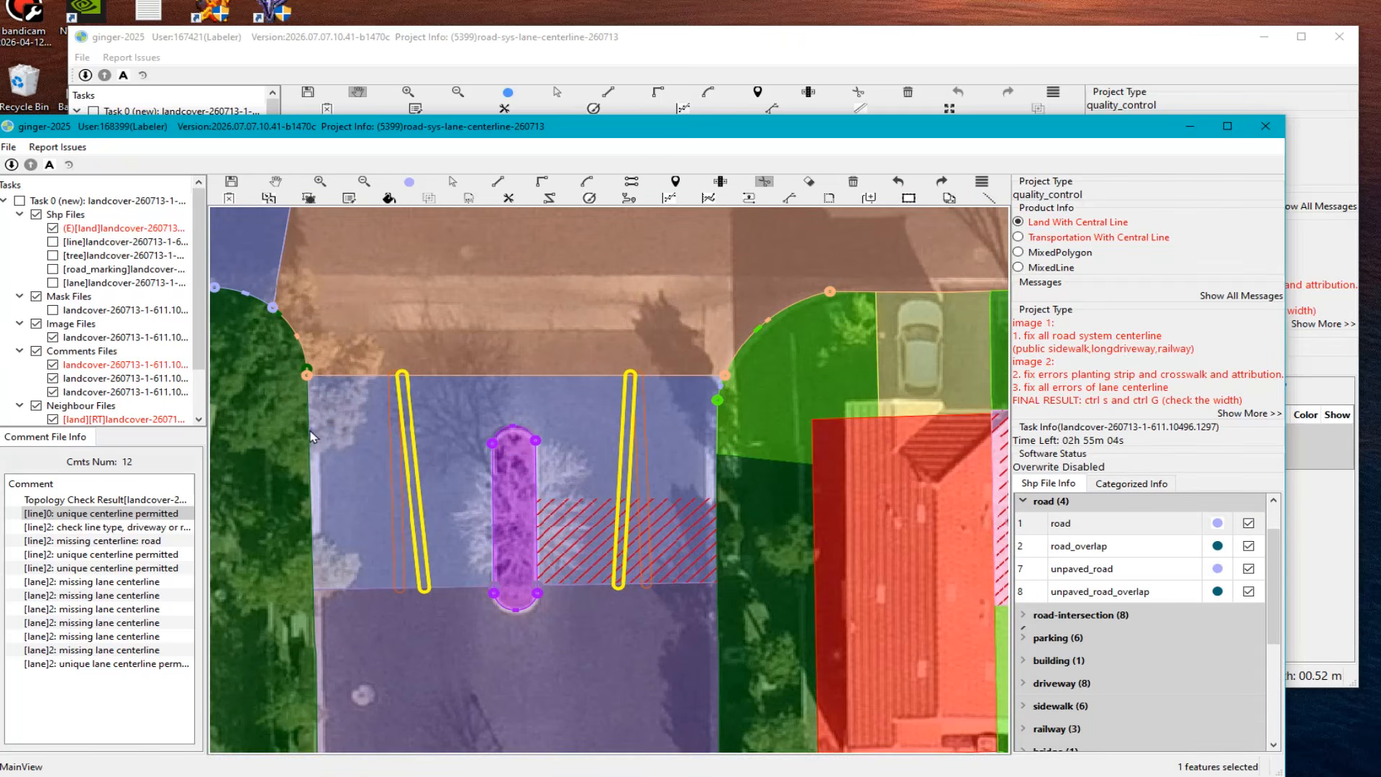
{"action": "left_click", "coordinate": [292, 433]}
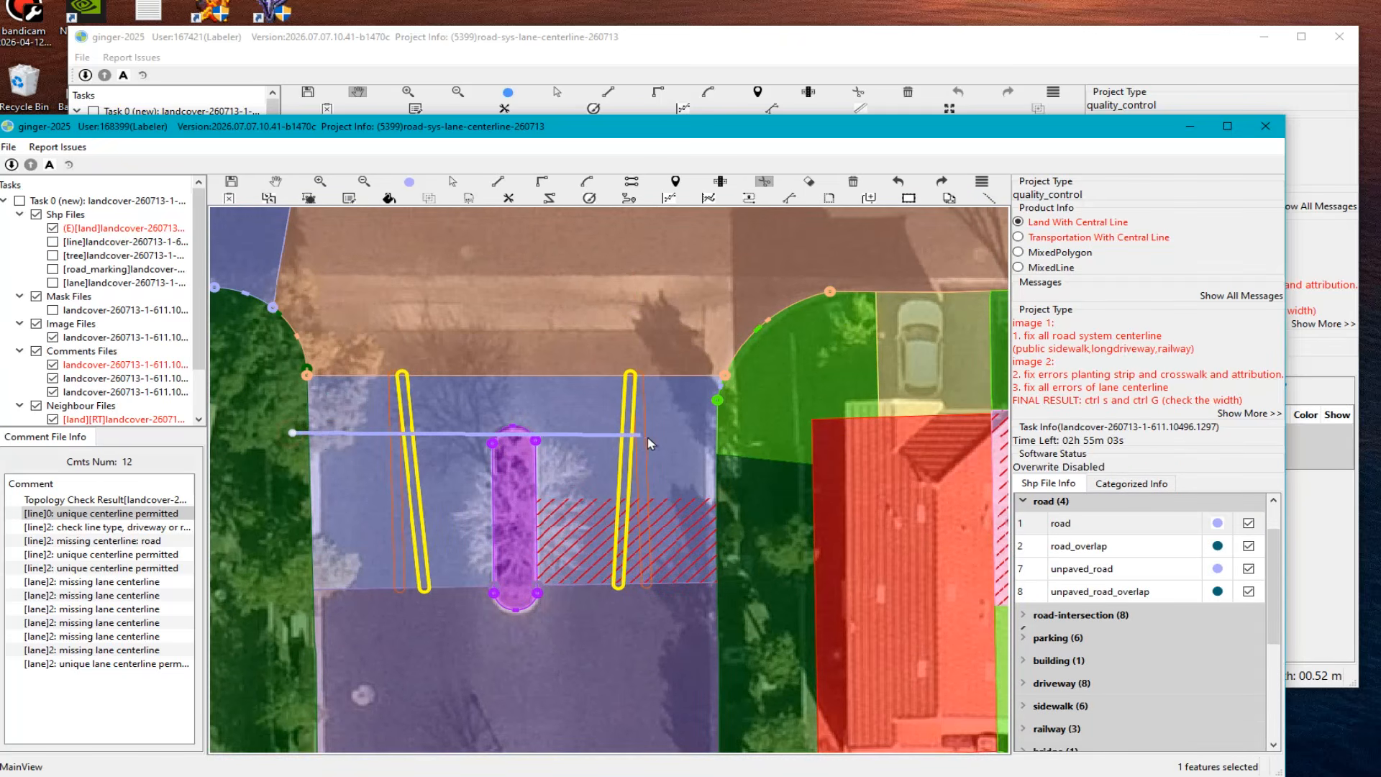
{"action": "left_click", "coordinate": [735, 437]}
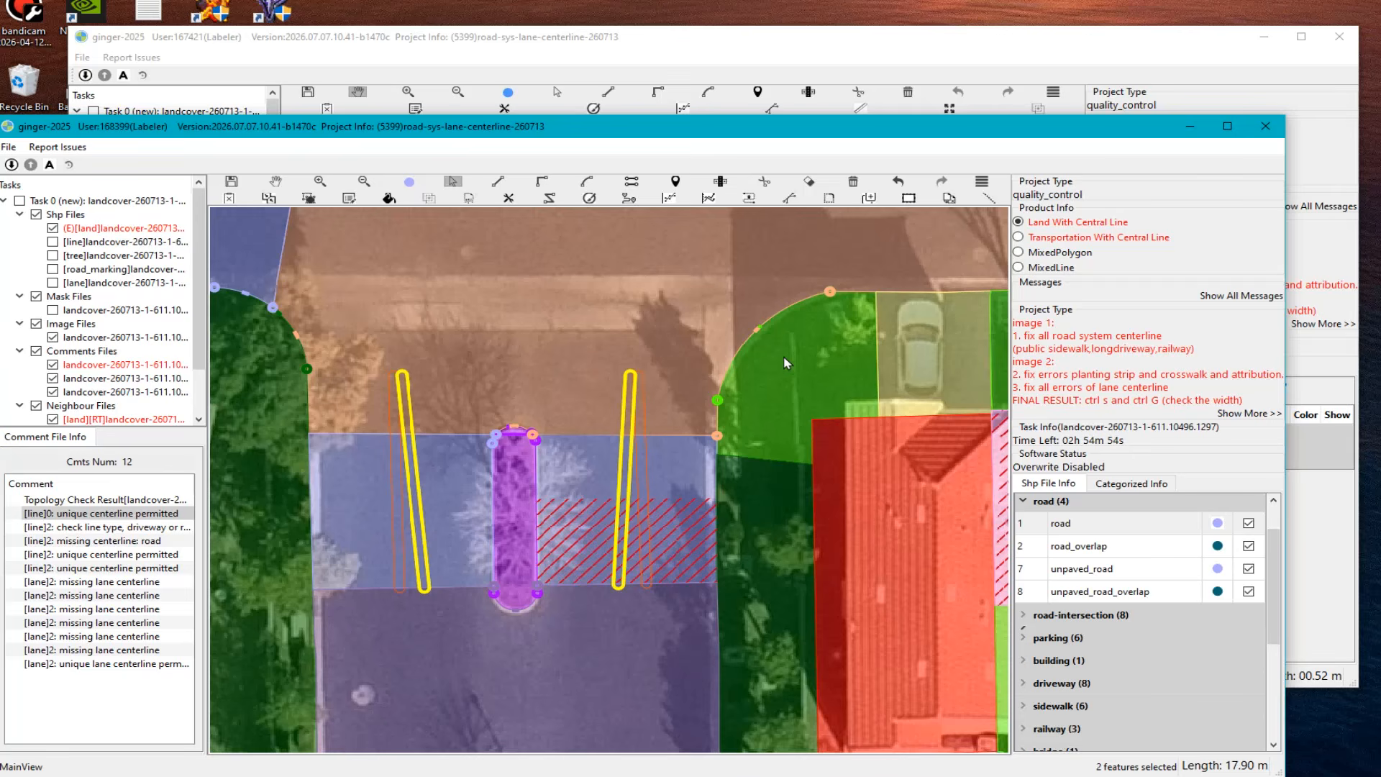
Step: In the line layer, cut both road centerlines beside the median where they cross the boundary between road and intersection
{"action": "key", "text": "space"}
{"action": "left_click_drag", "start_coordinate": [556, 388], "coordinate": [586, 386]}
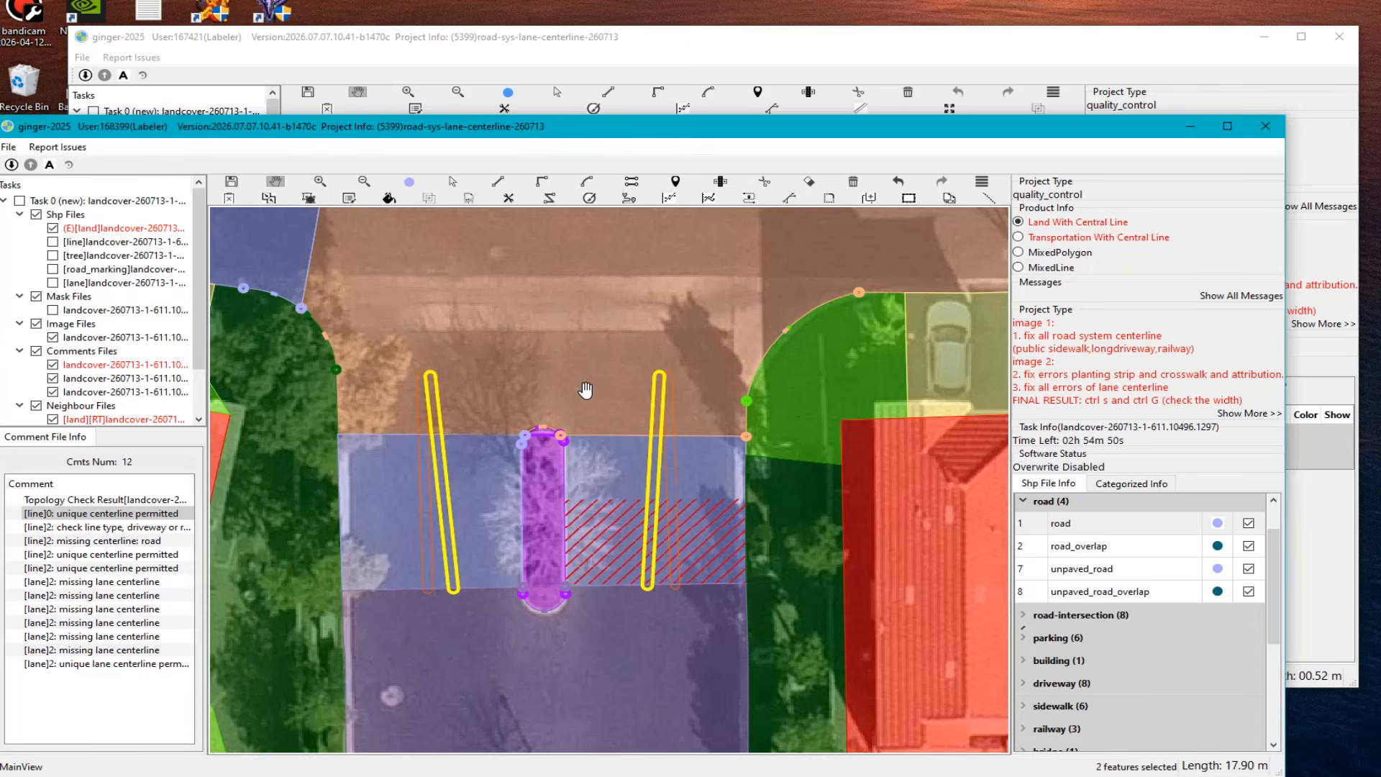
{"action": "key", "text": "Tab"}
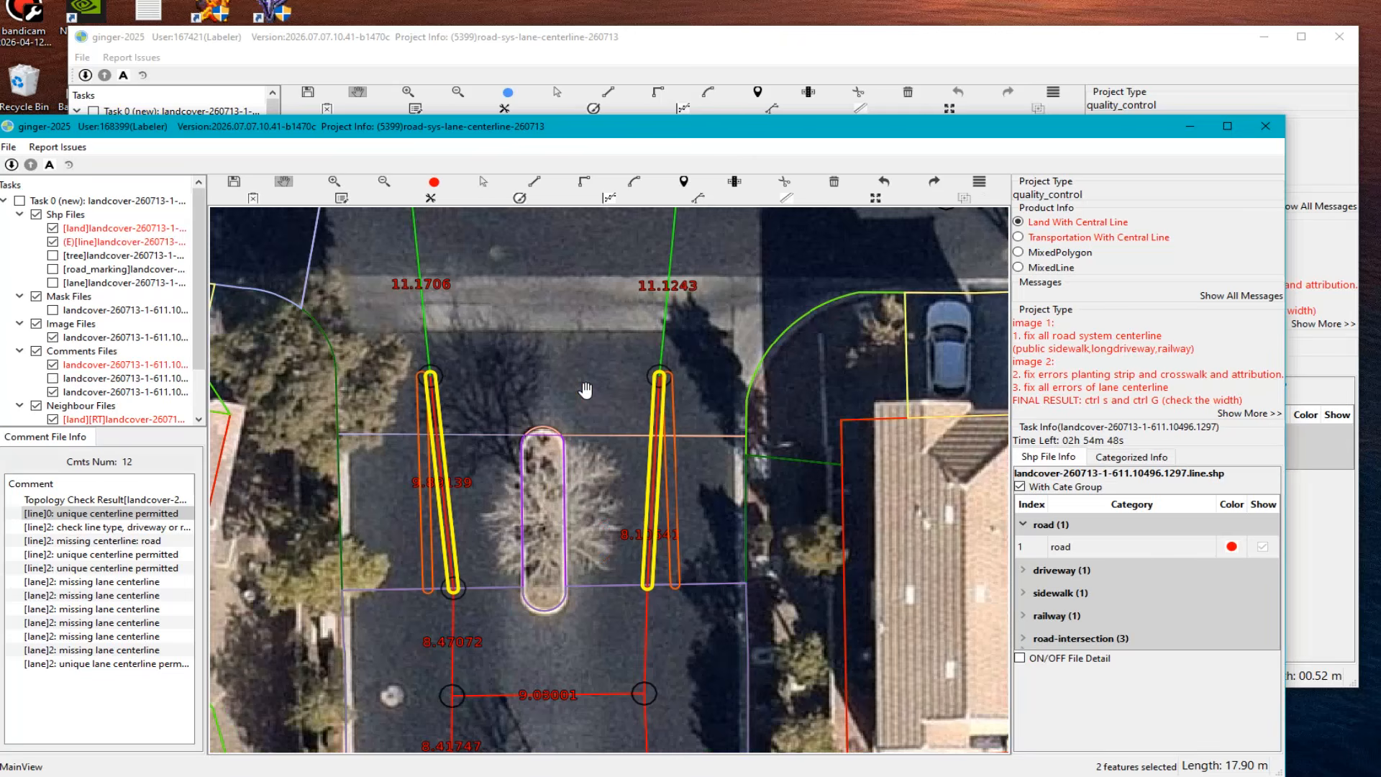
{"action": "scroll", "coordinate": [475, 453], "scroll_direction": "up", "scroll_amount": 2}
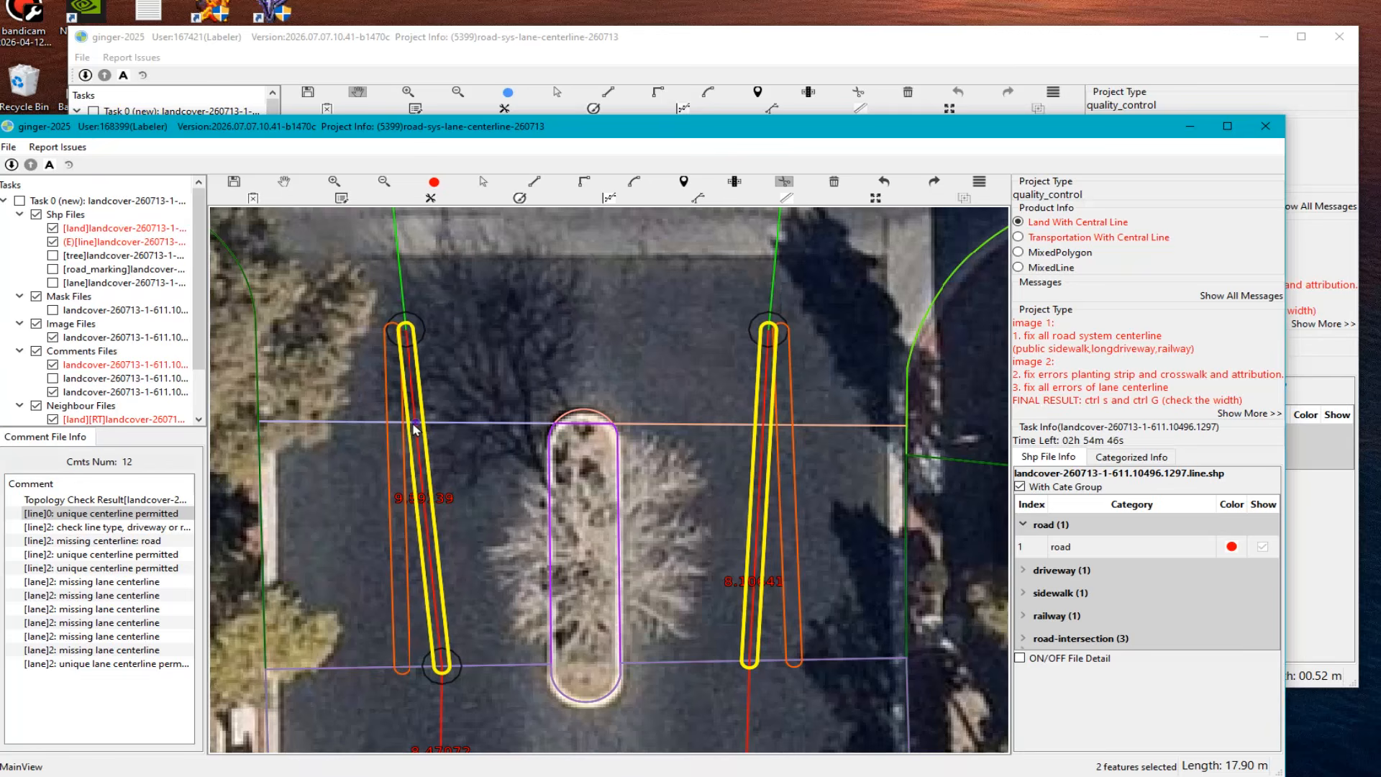
{"action": "left_click", "coordinate": [415, 426]}
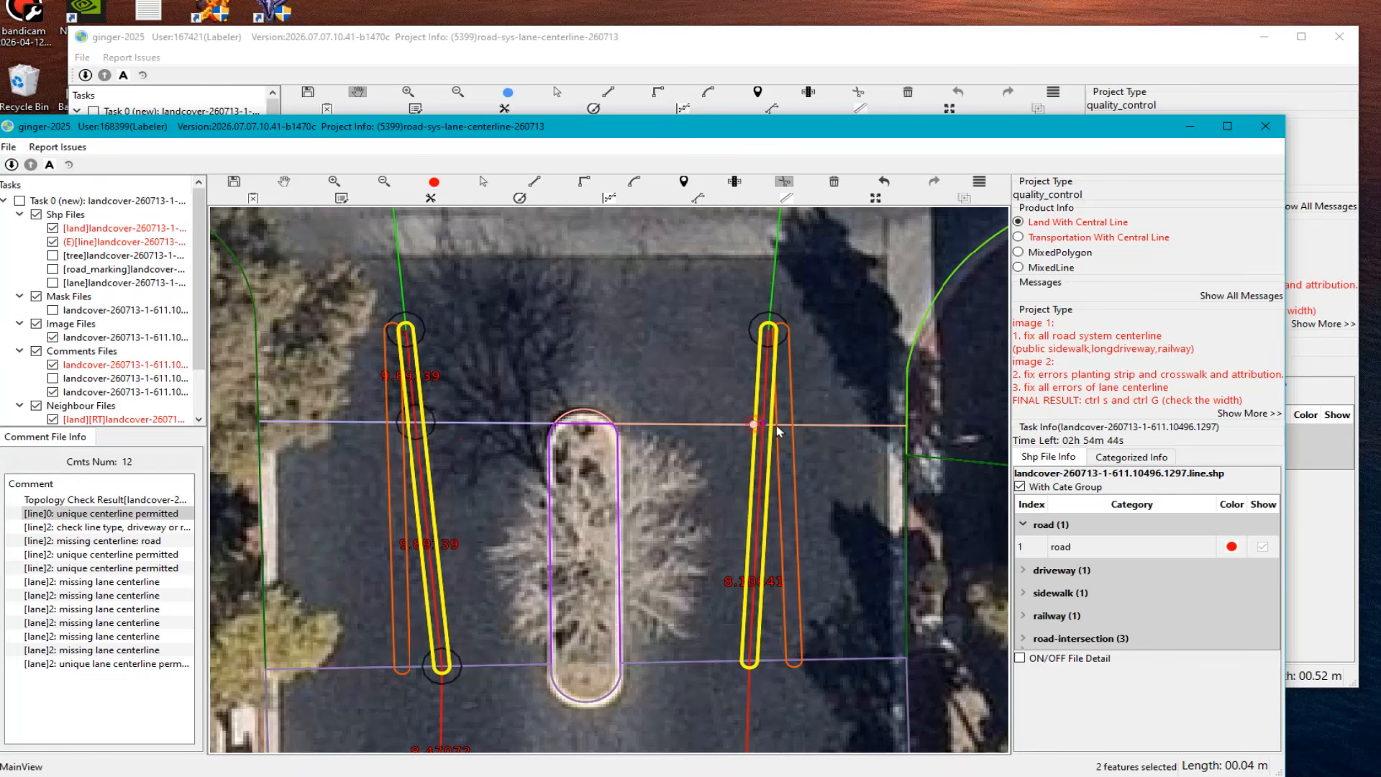
{"action": "left_click", "coordinate": [764, 425]}
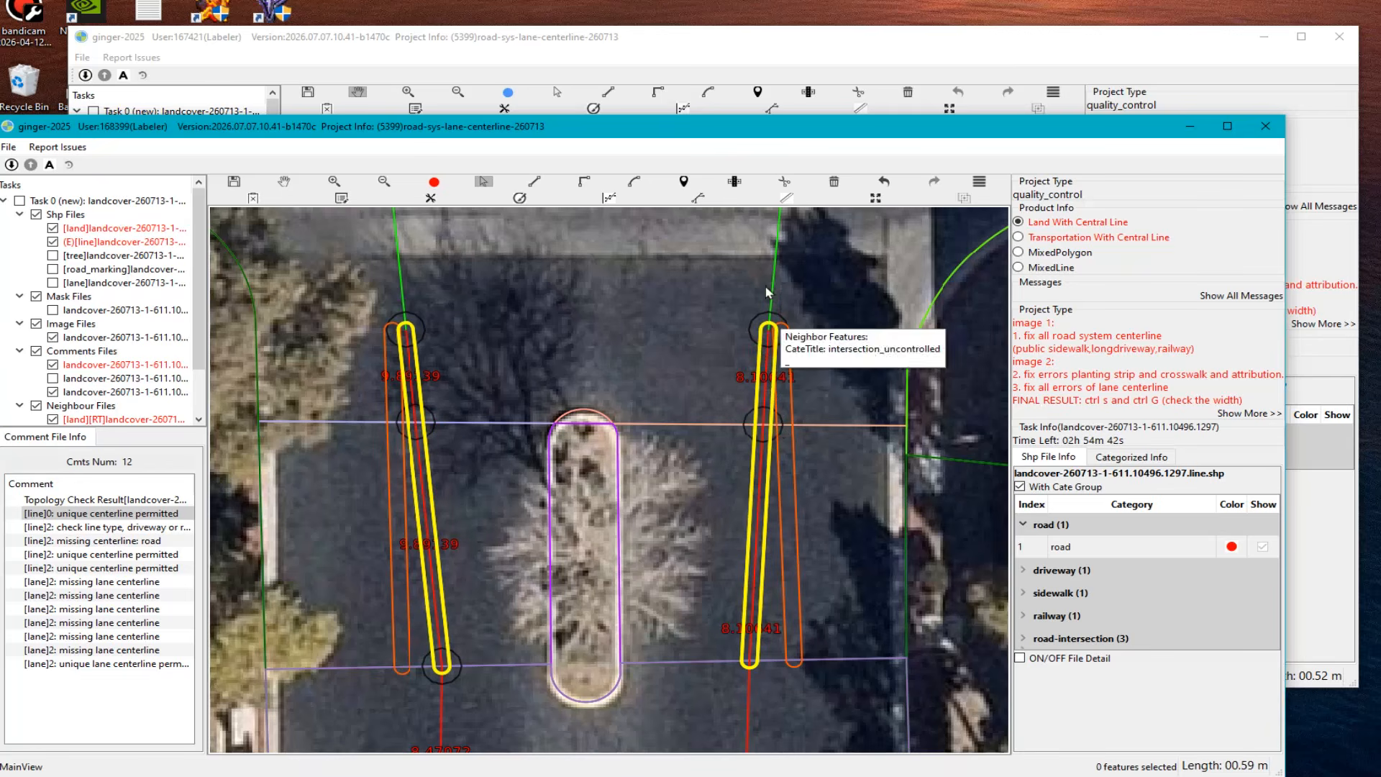
Step: Delete the two road centerline pieces above the boundary and extend both intersection_uncontrolled lines down to the cut points
{"action": "left_click", "coordinate": [761, 357]}
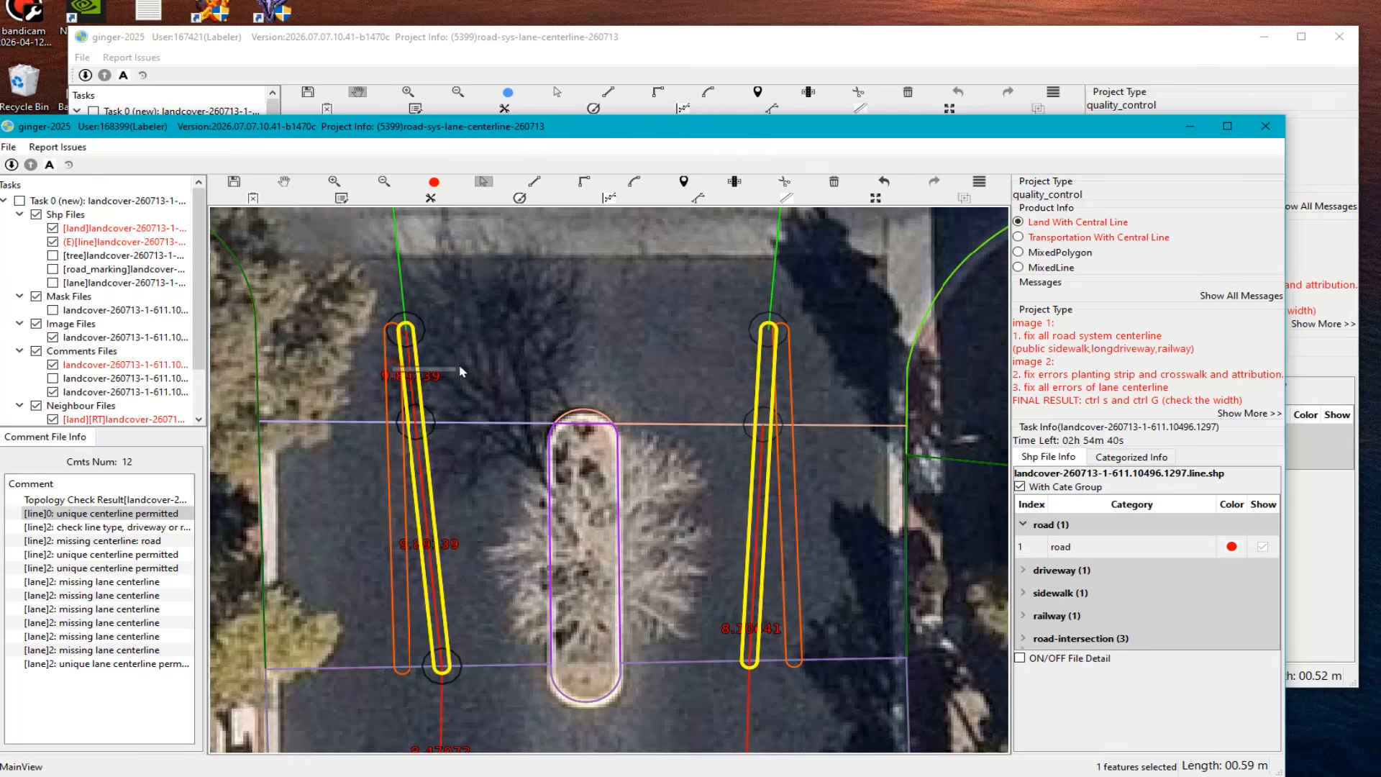
{"action": "left_click", "coordinate": [417, 345]}
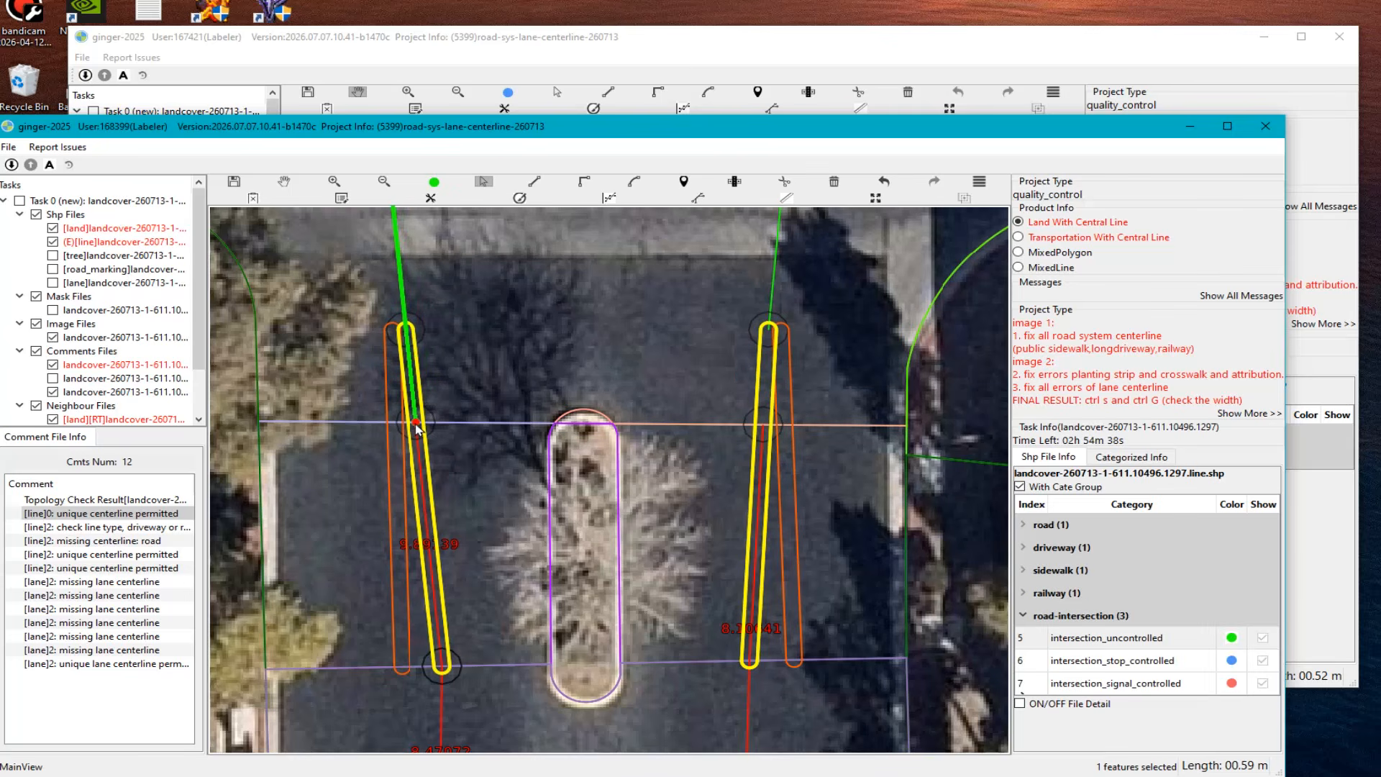
{"action": "left_click", "coordinate": [770, 330]}
{"action": "left_click_drag", "start_coordinate": [770, 331], "coordinate": [764, 424]}
{"action": "scroll", "coordinate": [782, 511], "scroll_direction": "down", "scroll_amount": 2}
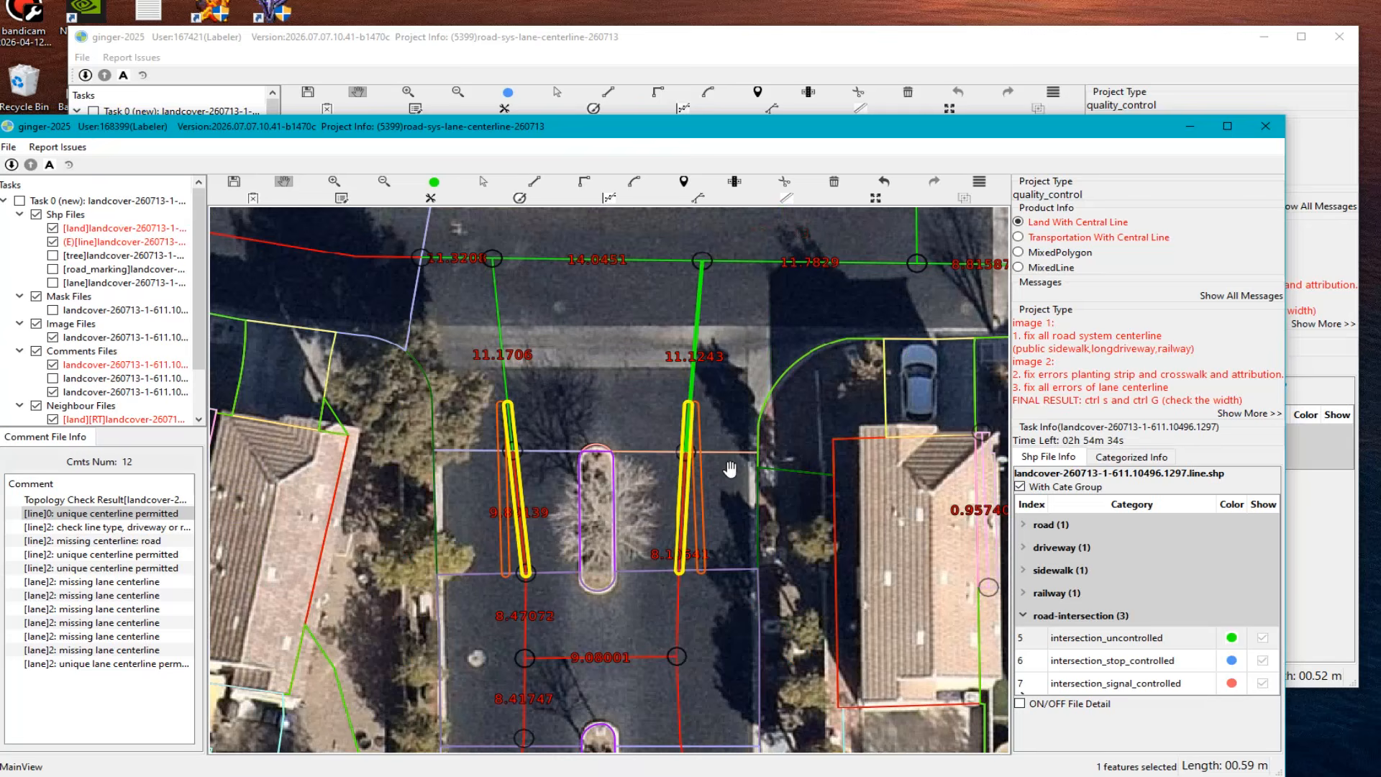
Step: Examine how the centerlines meet the road and intersection polygons around the two medians
{"action": "left_click_drag", "start_coordinate": [568, 392], "coordinate": [597, 401]}
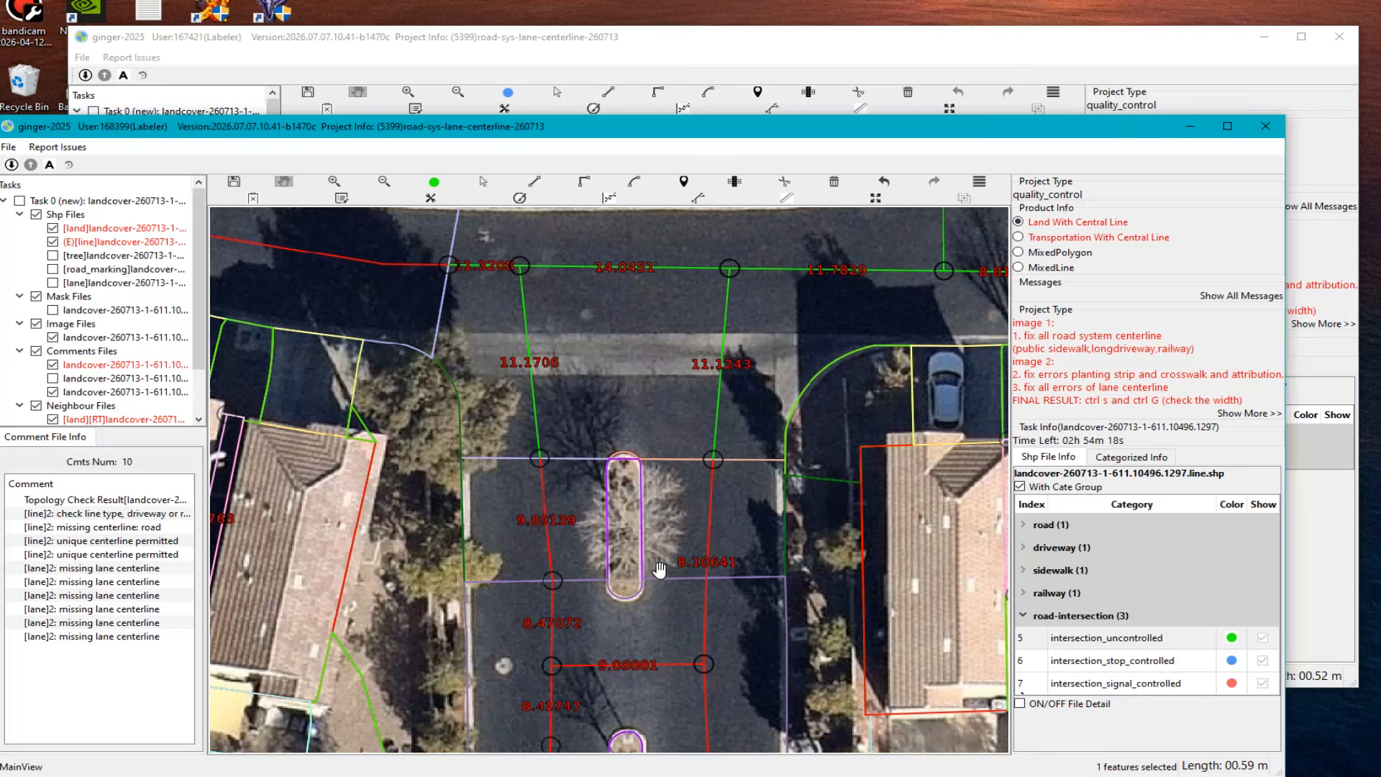
{"action": "scroll", "coordinate": [651, 568], "scroll_direction": "down", "scroll_amount": 2}
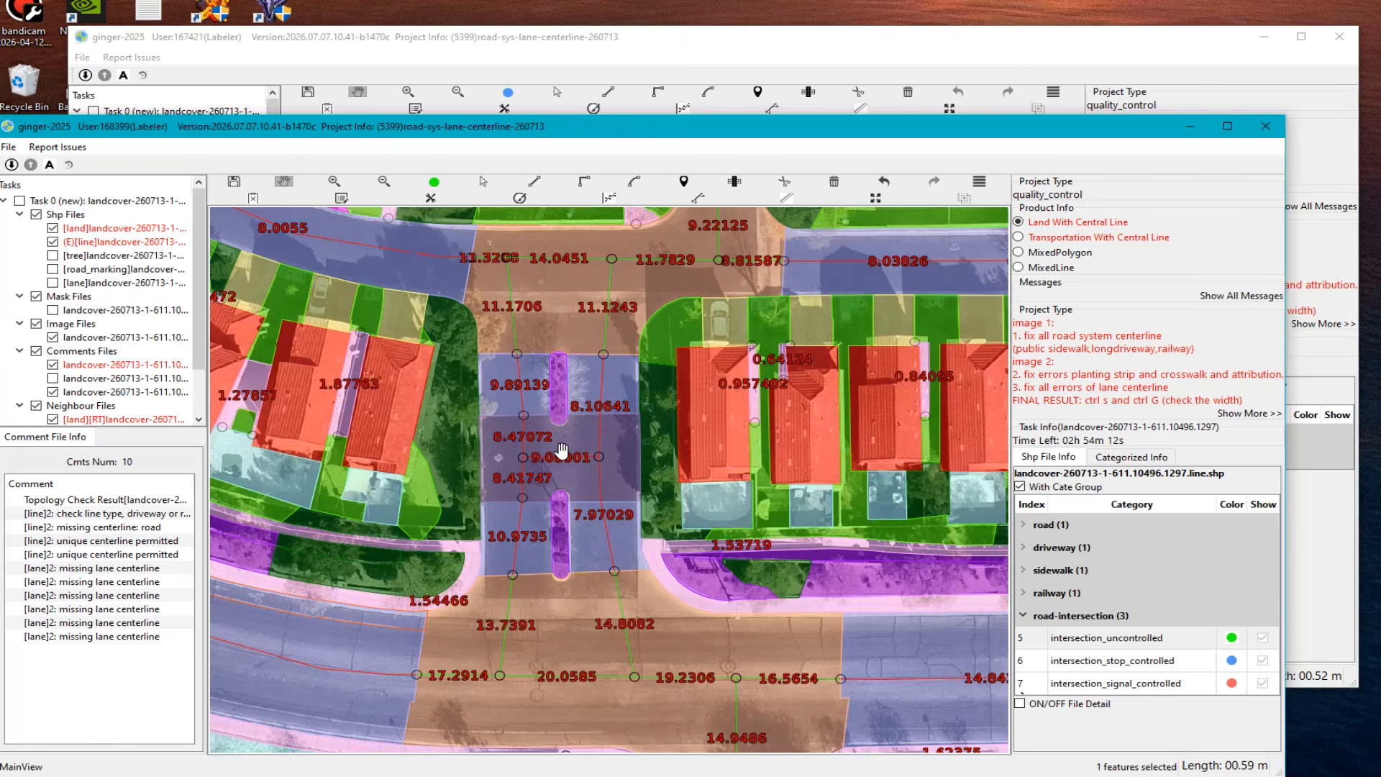
{"action": "scroll", "coordinate": [562, 450], "scroll_direction": "up", "scroll_amount": 1}
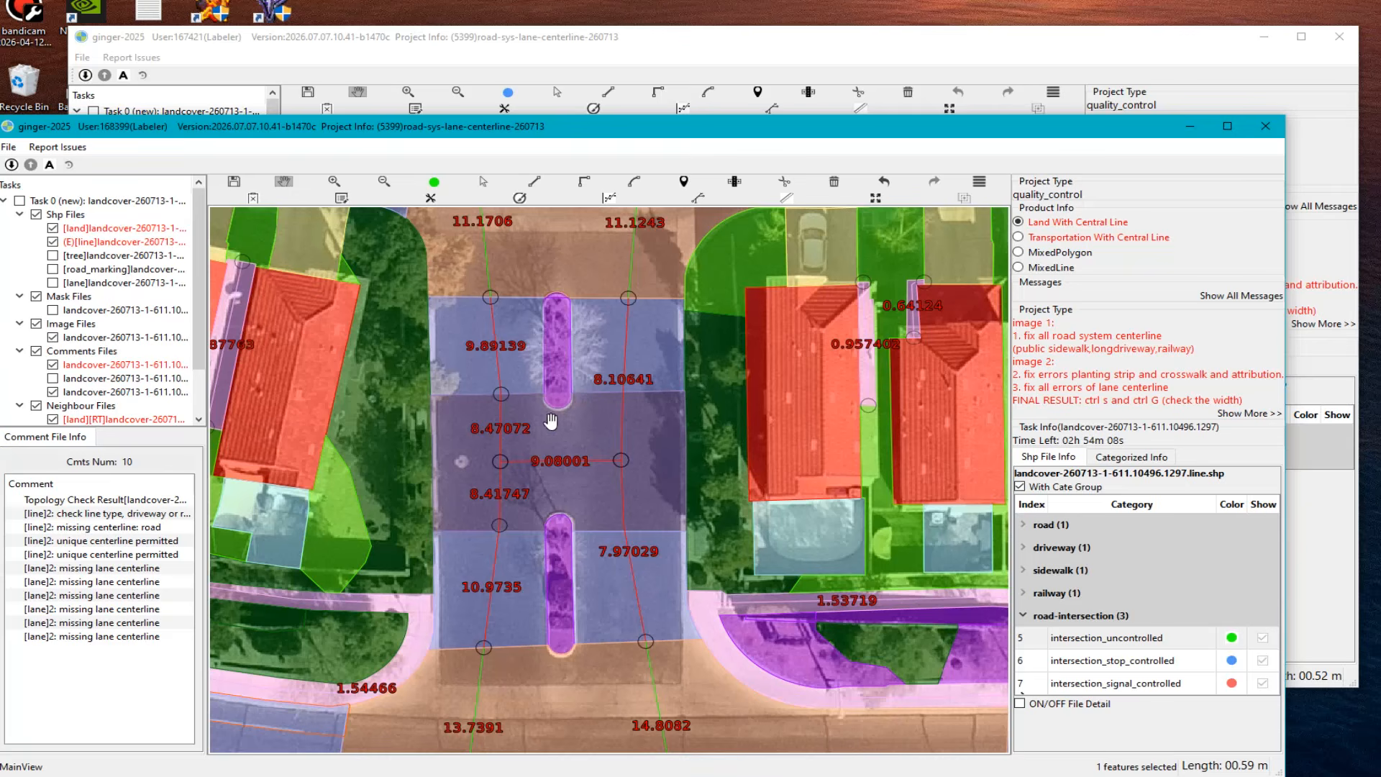
{"action": "key", "text": "Escape"}
{"action": "left_click_drag", "start_coordinate": [558, 638], "coordinate": [554, 518]}
{"action": "scroll", "coordinate": [554, 518], "scroll_direction": "down", "scroll_amount": 2}
{"action": "left_click_drag", "start_coordinate": [561, 445], "coordinate": [565, 473]}
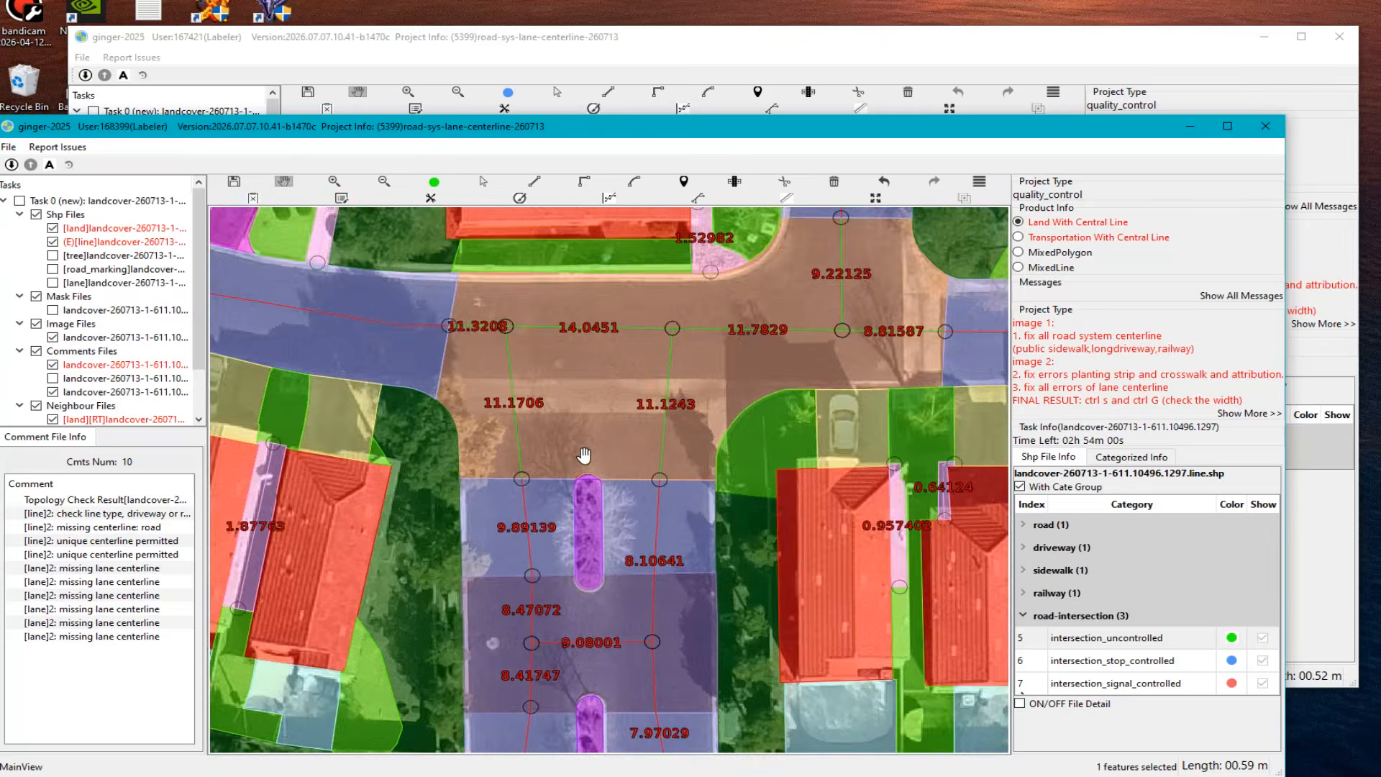
{"action": "scroll", "coordinate": [570, 466], "scroll_direction": "up", "scroll_amount": 3}
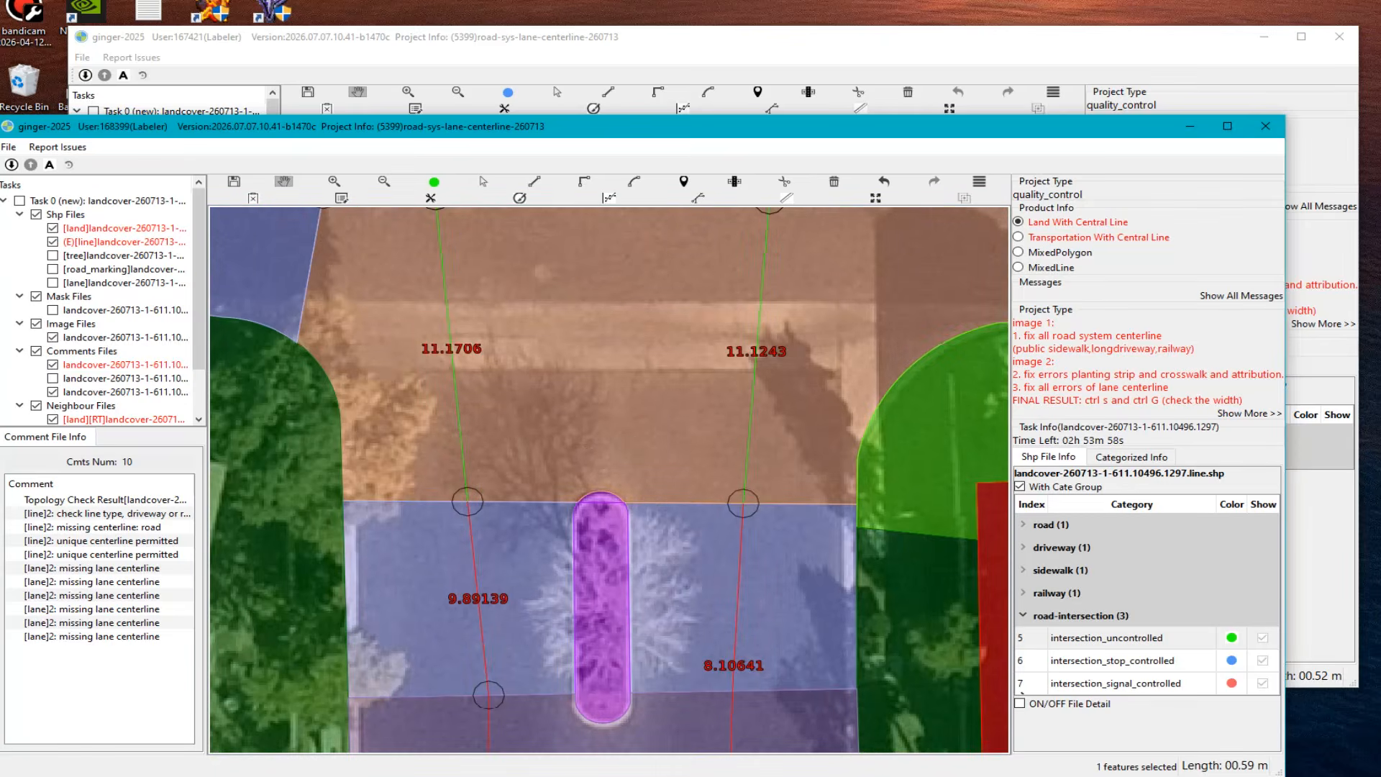
Step: Capture the area around the upper median and mark two red lines across the road, with a short line between them
{"action": "key", "text": "Print"}
{"action": "left_click_drag", "start_coordinate": [207, 296], "coordinate": [1080, 700]}
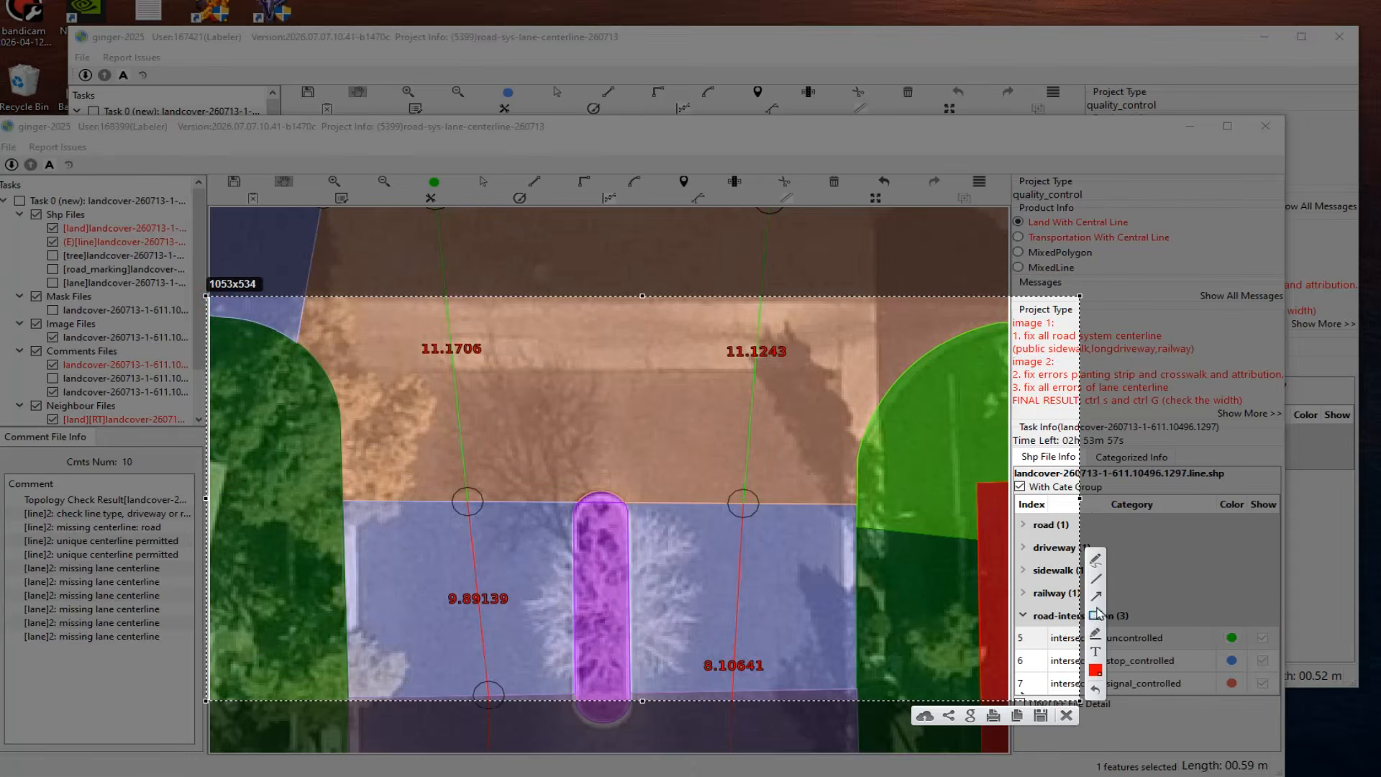
{"action": "left_click", "coordinate": [1096, 594]}
{"action": "mouse_move", "coordinate": [305, 423]}
{"action": "left_mouse_down"}
{"action": "mouse_move", "coordinate": [386, 438]}
{"action": "mouse_move", "coordinate": [909, 434]}
{"action": "left_mouse_up"}
{"action": "left_click_drag", "start_coordinate": [508, 425], "coordinate": [507, 515]}
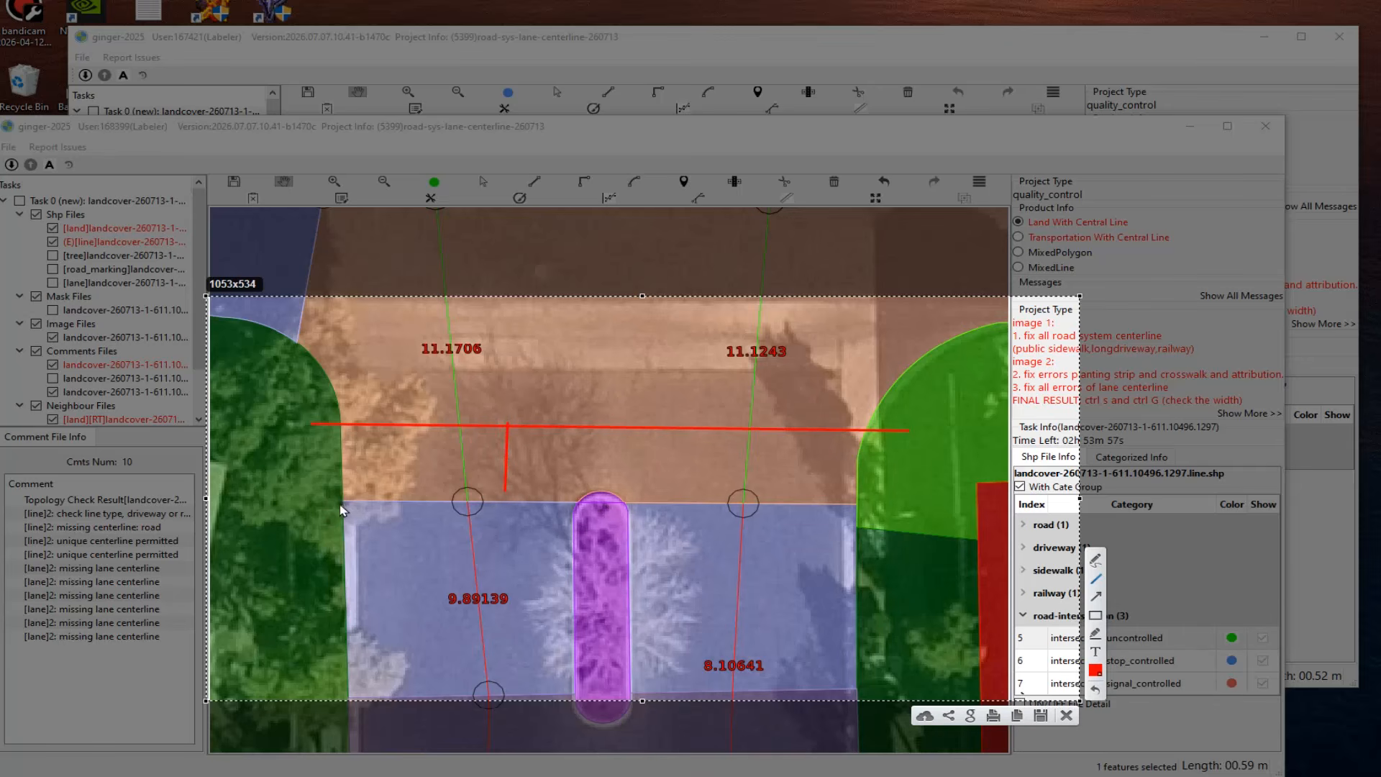
{"action": "left_click_drag", "start_coordinate": [341, 505], "coordinate": [885, 508]}
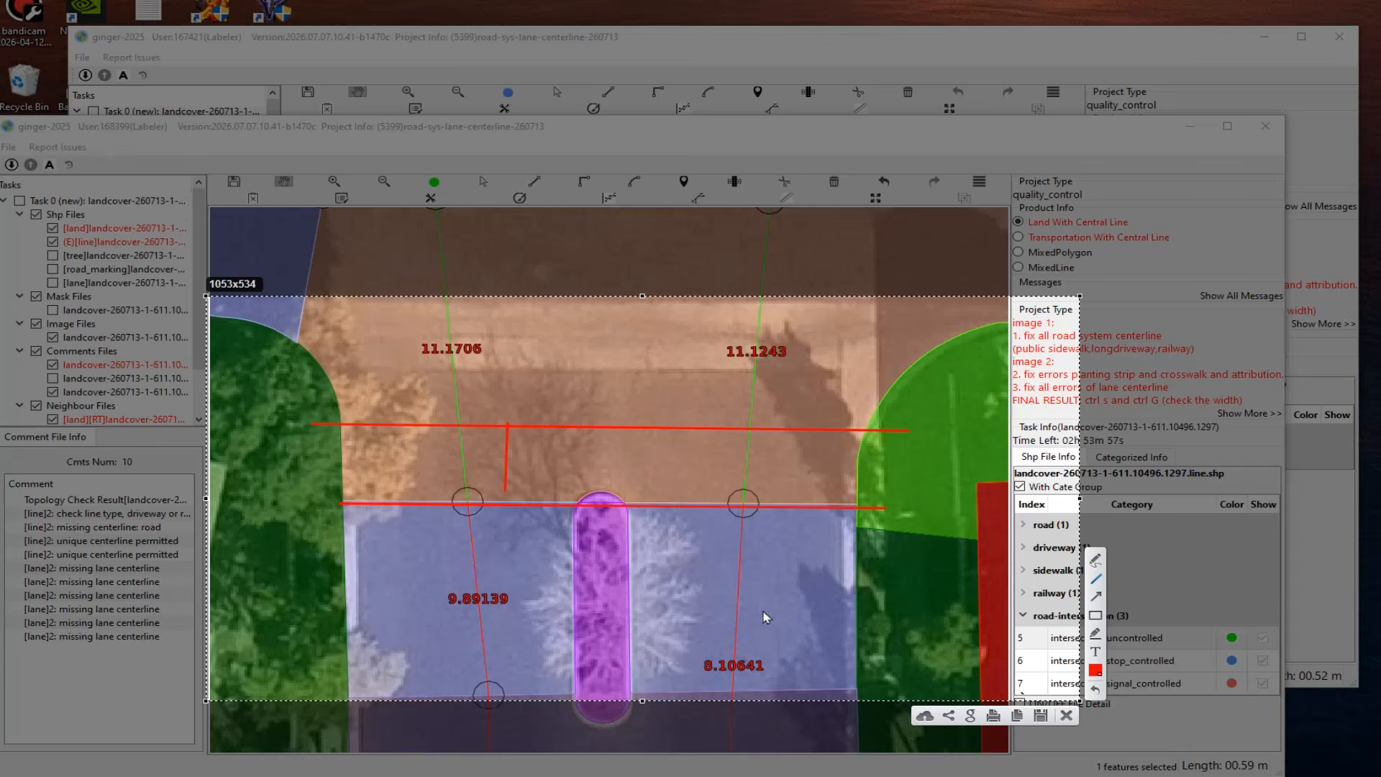
Step: Mark the median's tip, both road sections and both centerline ends in yellow on the capture, and discard it
{"action": "left_click", "coordinate": [1096, 633]}
{"action": "mouse_move", "coordinate": [569, 538]}
{"action": "left_mouse_down"}
{"action": "mouse_move", "coordinate": [579, 507]}
{"action": "mouse_move", "coordinate": [643, 583]}
{"action": "left_mouse_up"}
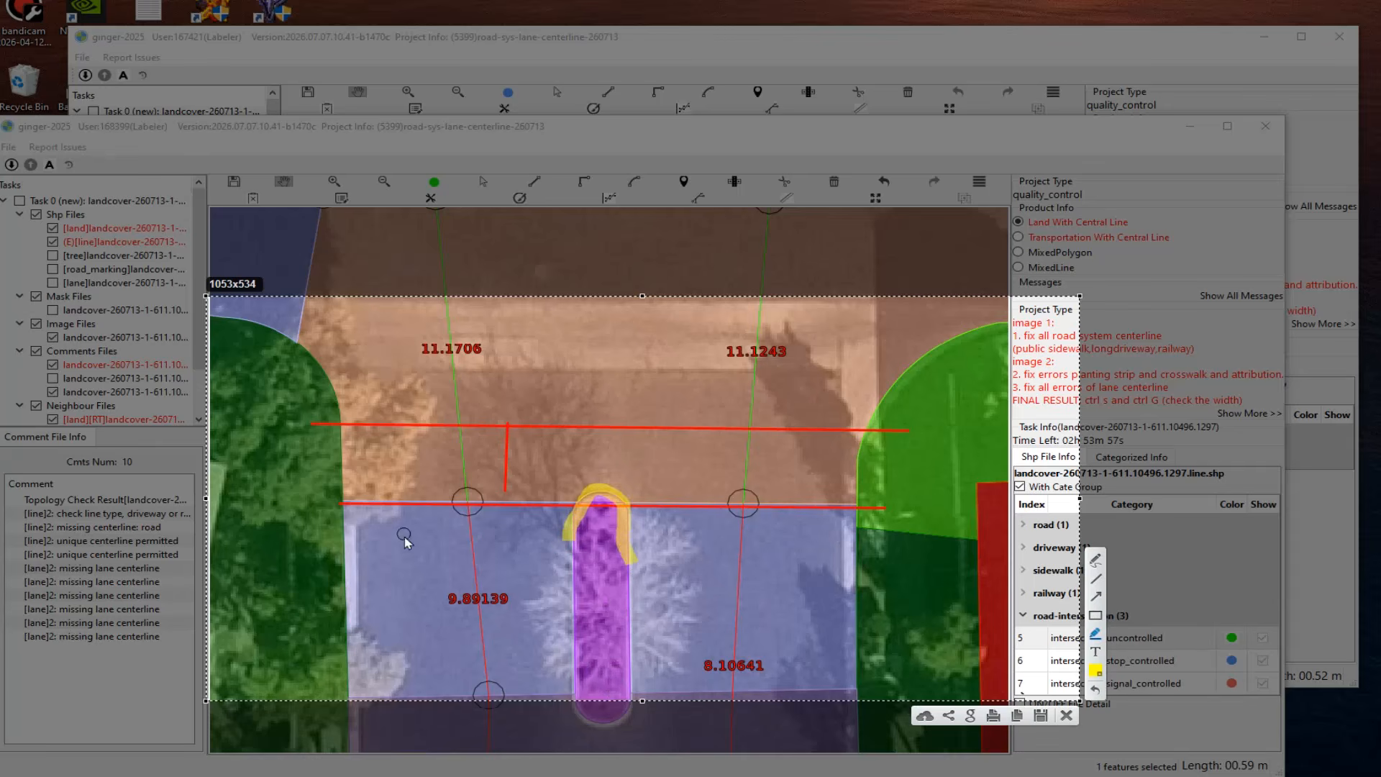
{"action": "left_click_drag", "start_coordinate": [404, 541], "coordinate": [528, 642]}
{"action": "left_click_drag", "start_coordinate": [519, 558], "coordinate": [412, 669]}
{"action": "left_click_drag", "start_coordinate": [673, 558], "coordinate": [823, 695]}
{"action": "left_click_drag", "start_coordinate": [799, 590], "coordinate": [644, 734]}
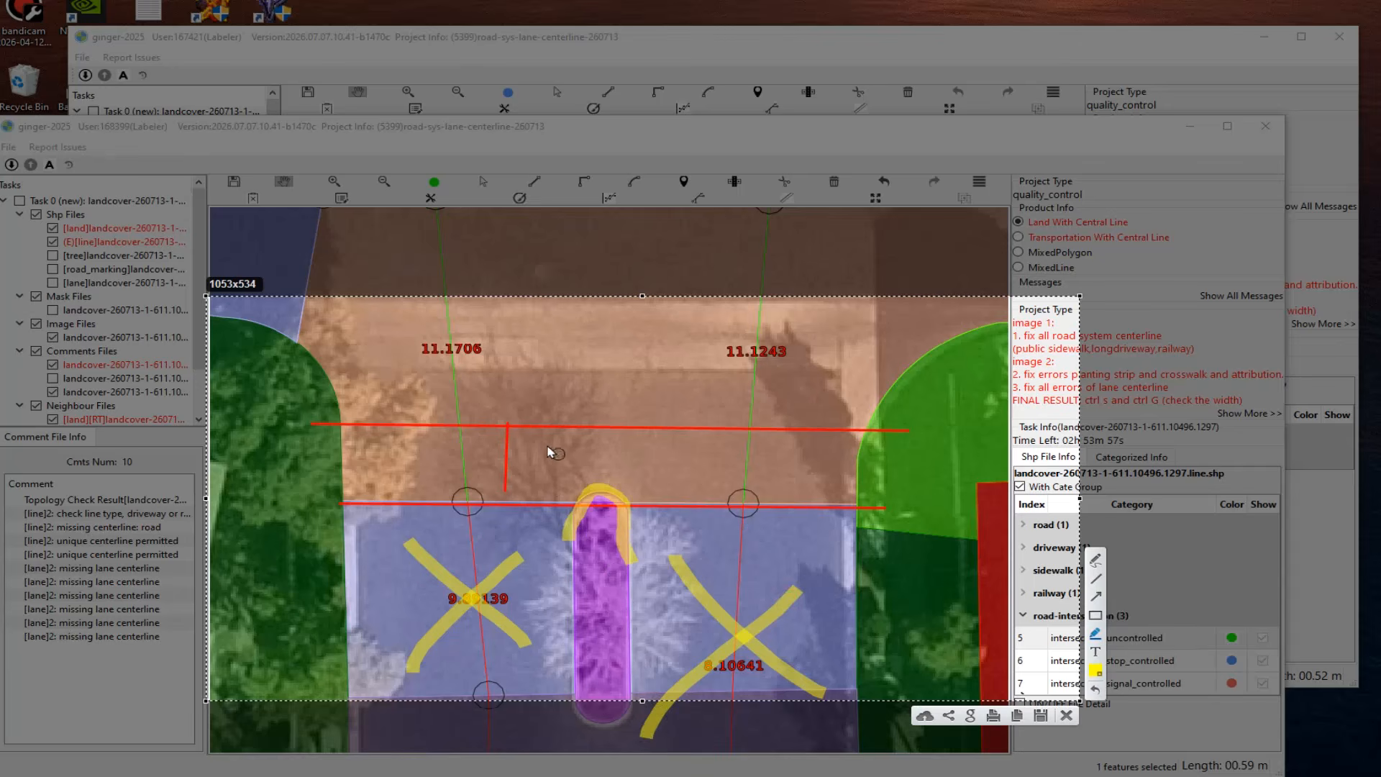
{"action": "left_click_drag", "start_coordinate": [514, 418], "coordinate": [521, 536]}
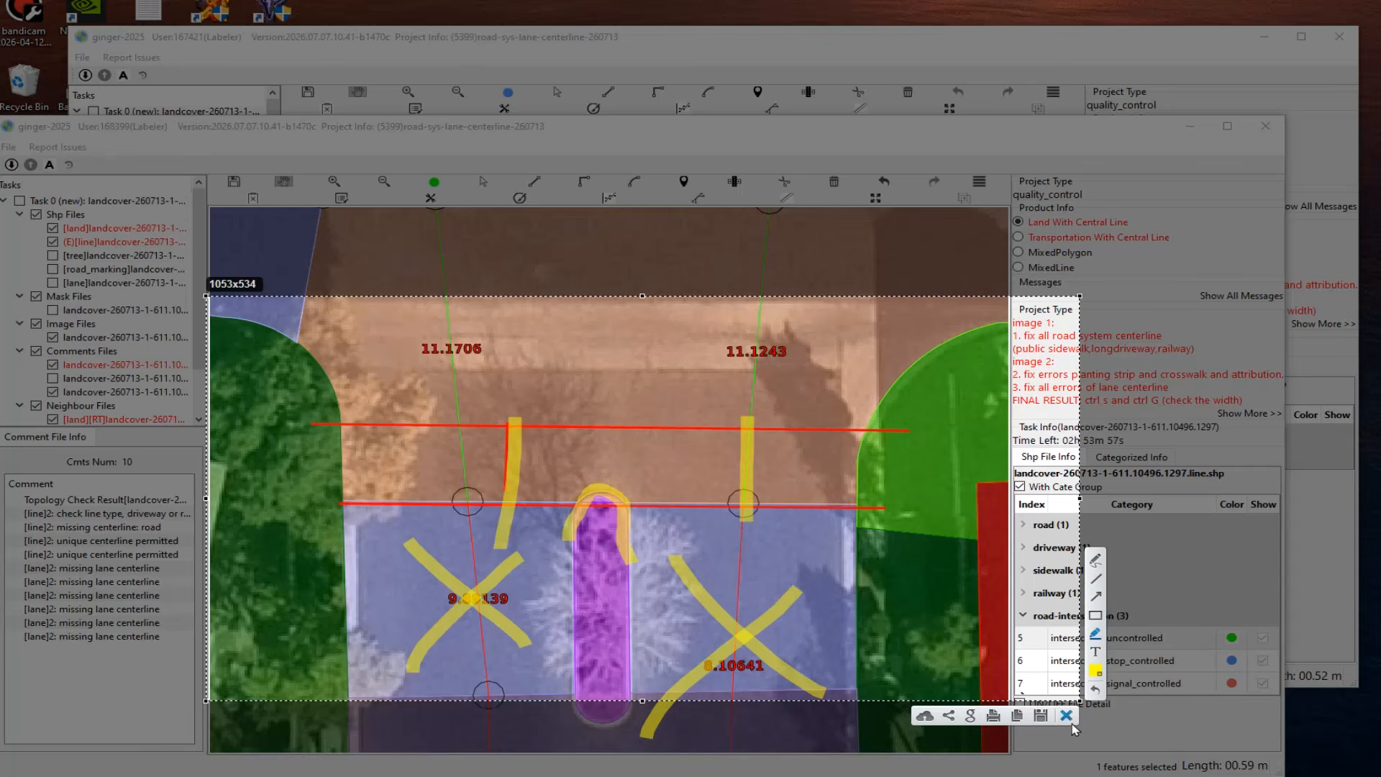
{"action": "left_click", "coordinate": [1072, 721]}
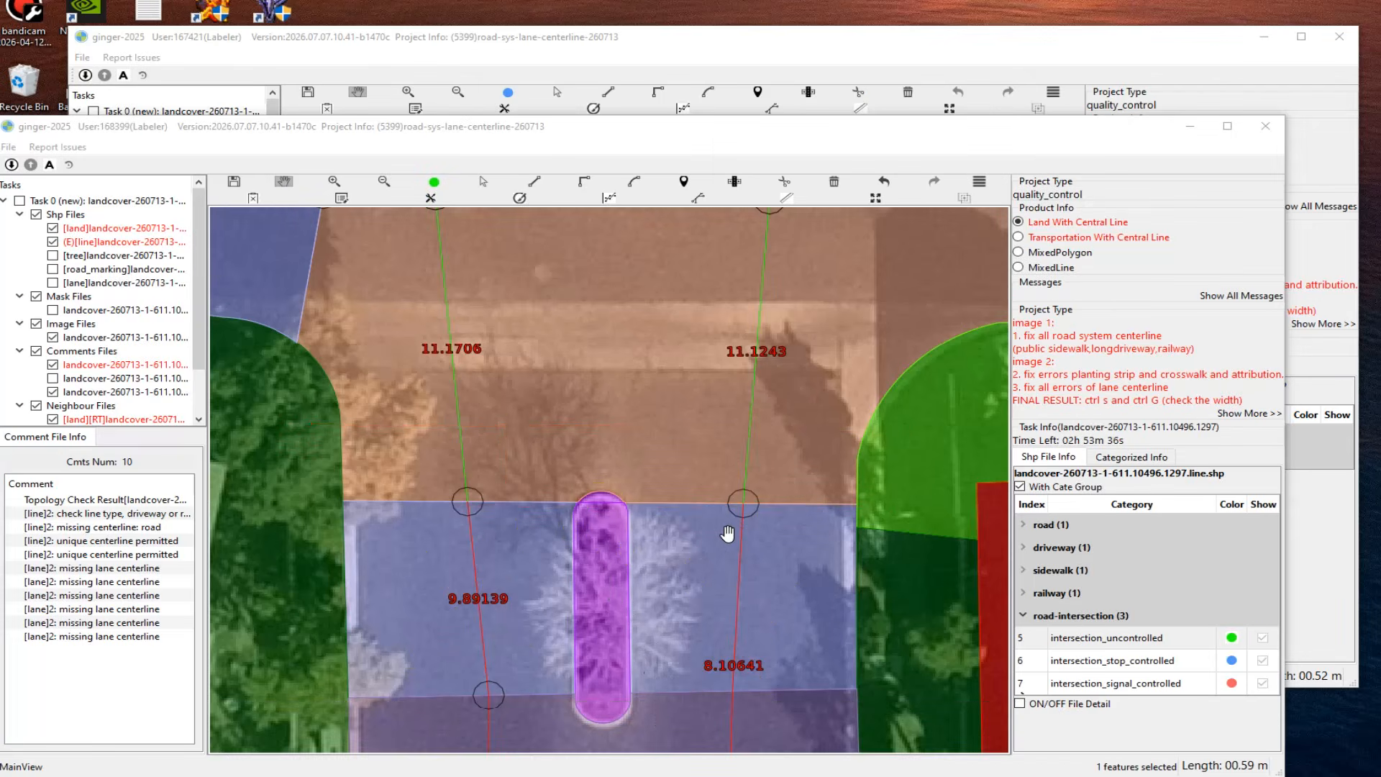
{"action": "left_click_drag", "start_coordinate": [607, 592], "coordinate": [618, 459]}
{"action": "scroll", "coordinate": [610, 463], "scroll_direction": "down", "scroll_amount": 2}
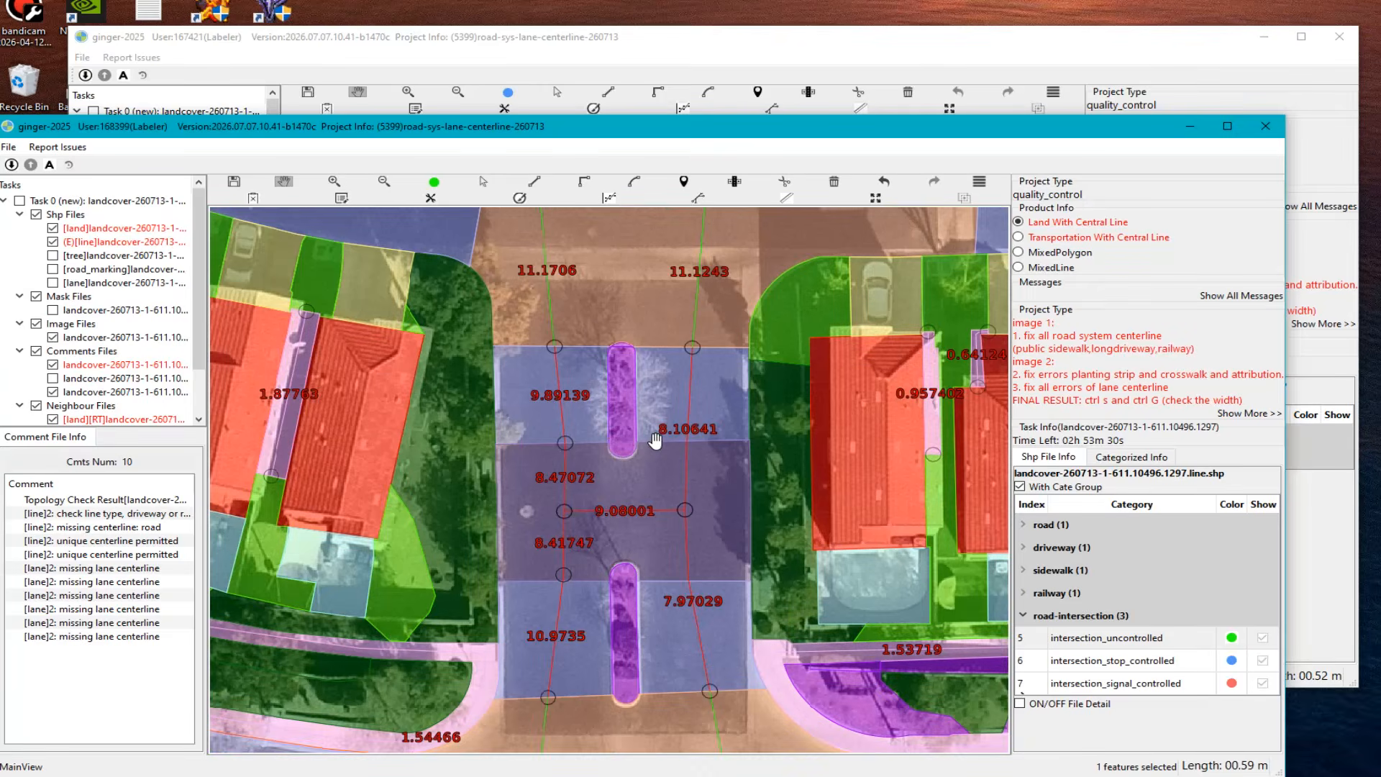
{"action": "scroll", "coordinate": [672, 378], "scroll_direction": "down", "scroll_amount": 2}
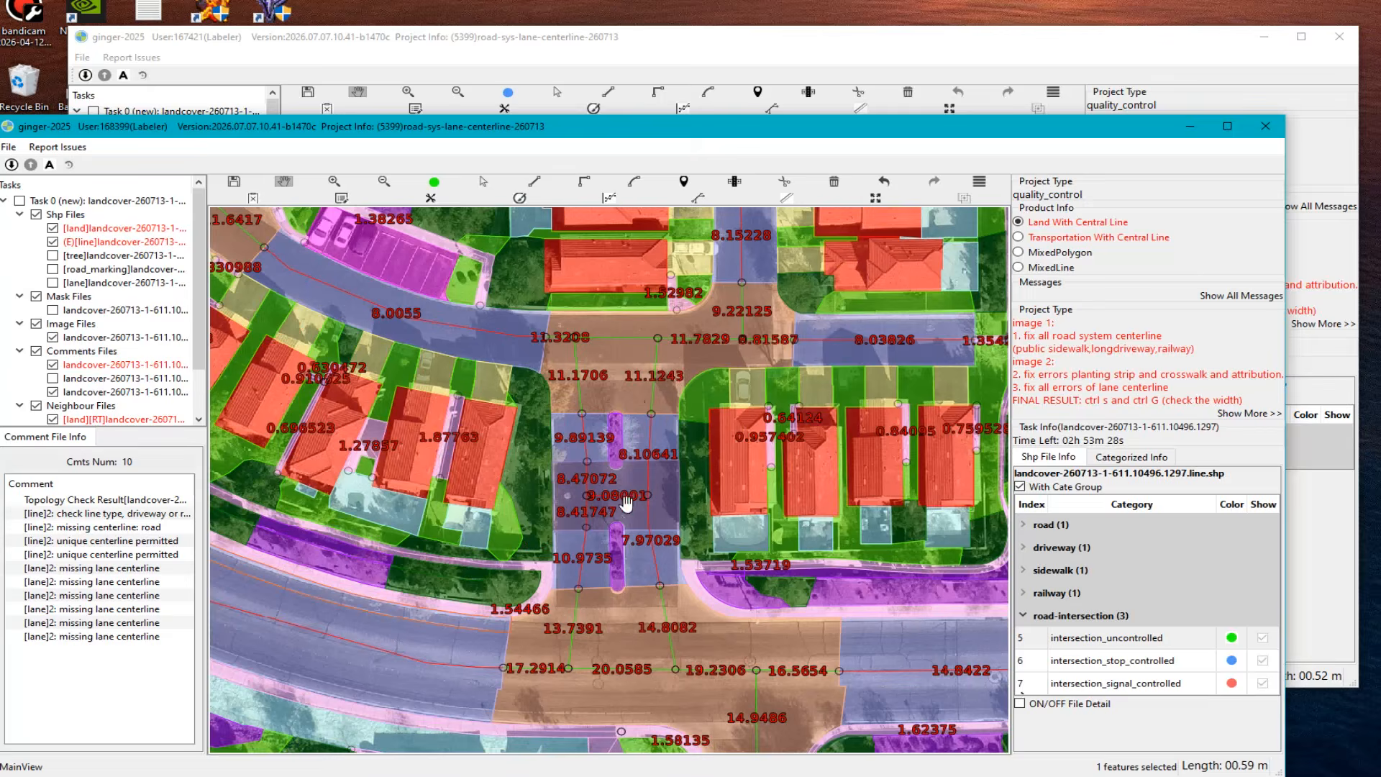
{"action": "scroll", "coordinate": [733, 504], "scroll_direction": "down", "scroll_amount": 2}
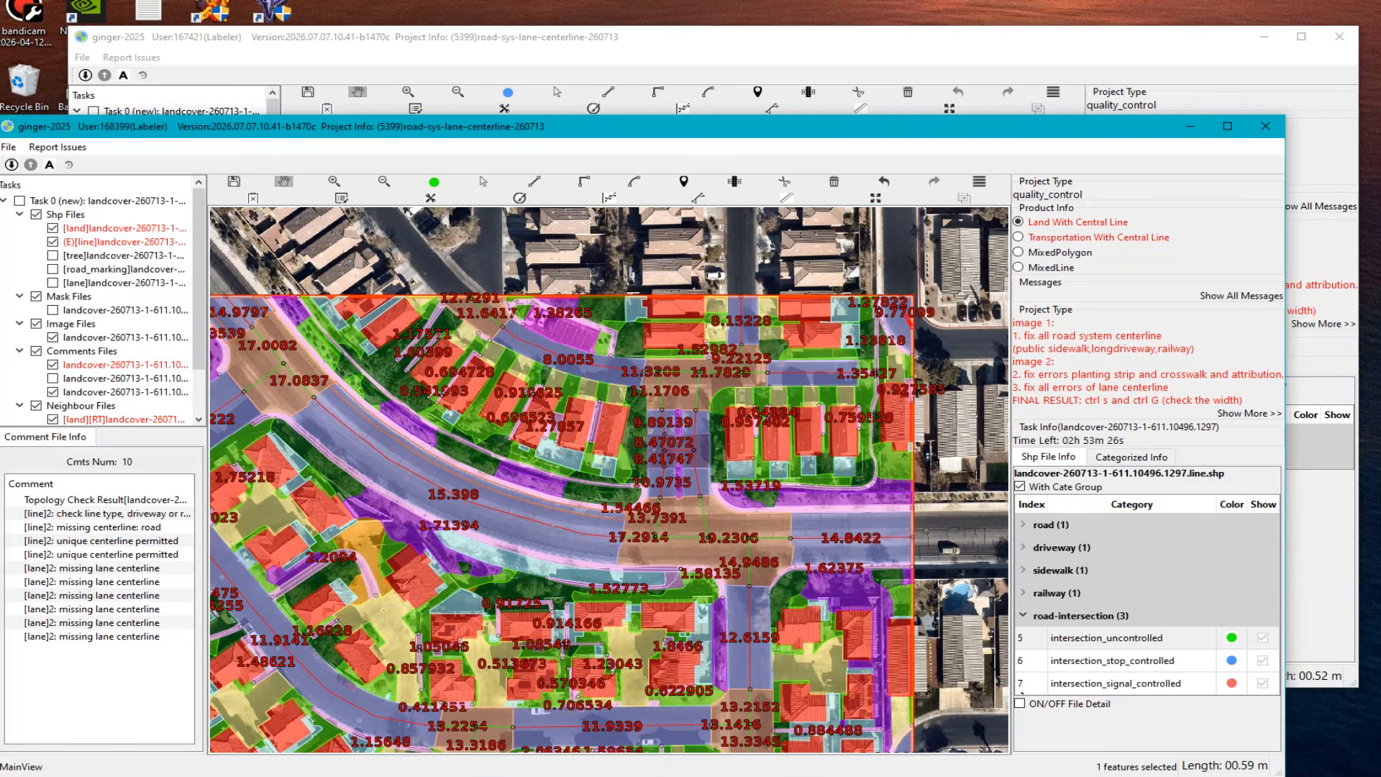
Step: Switch to the window with task landcover-260713-1-611.9818.820 and set its product to MixedPolygon
{"action": "key", "text": "alt+Tab"}
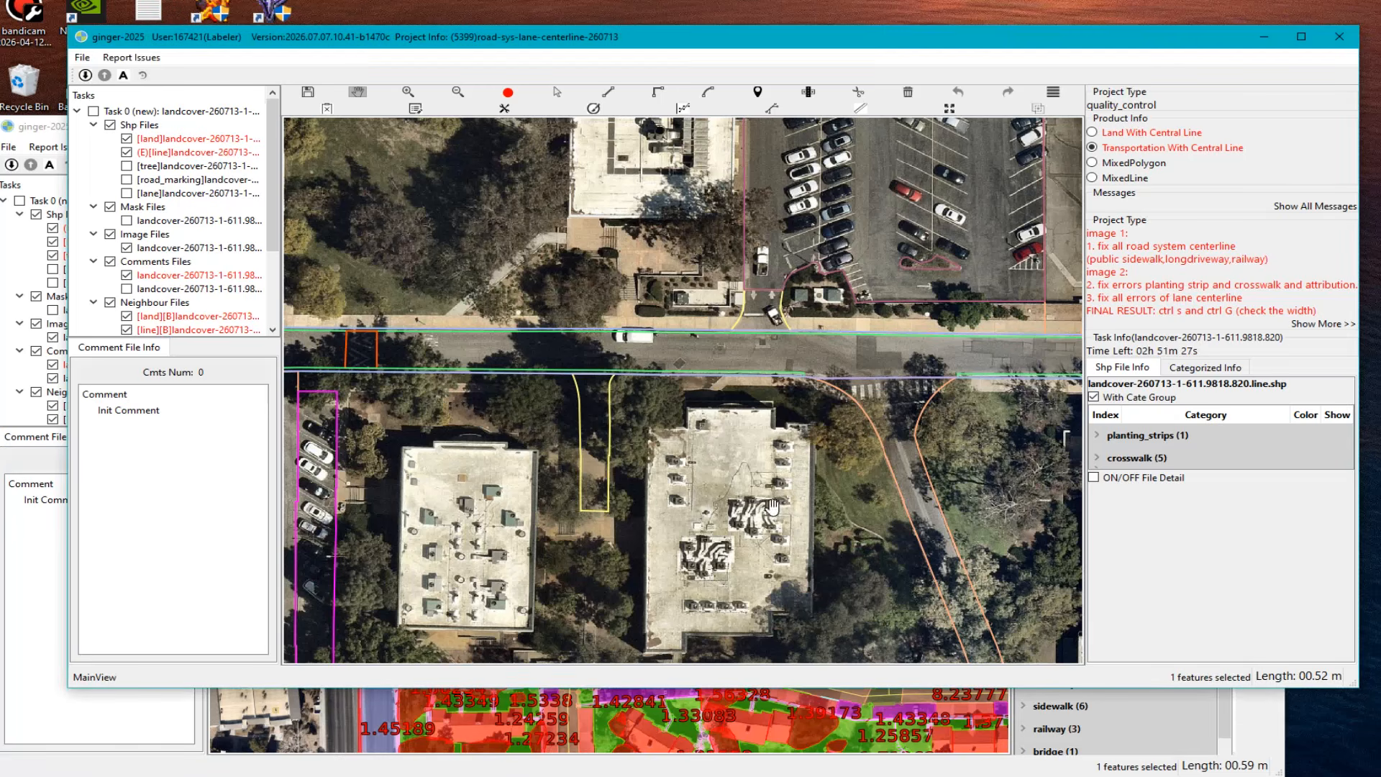
{"action": "scroll", "coordinate": [525, 463], "scroll_direction": "up", "scroll_amount": 4}
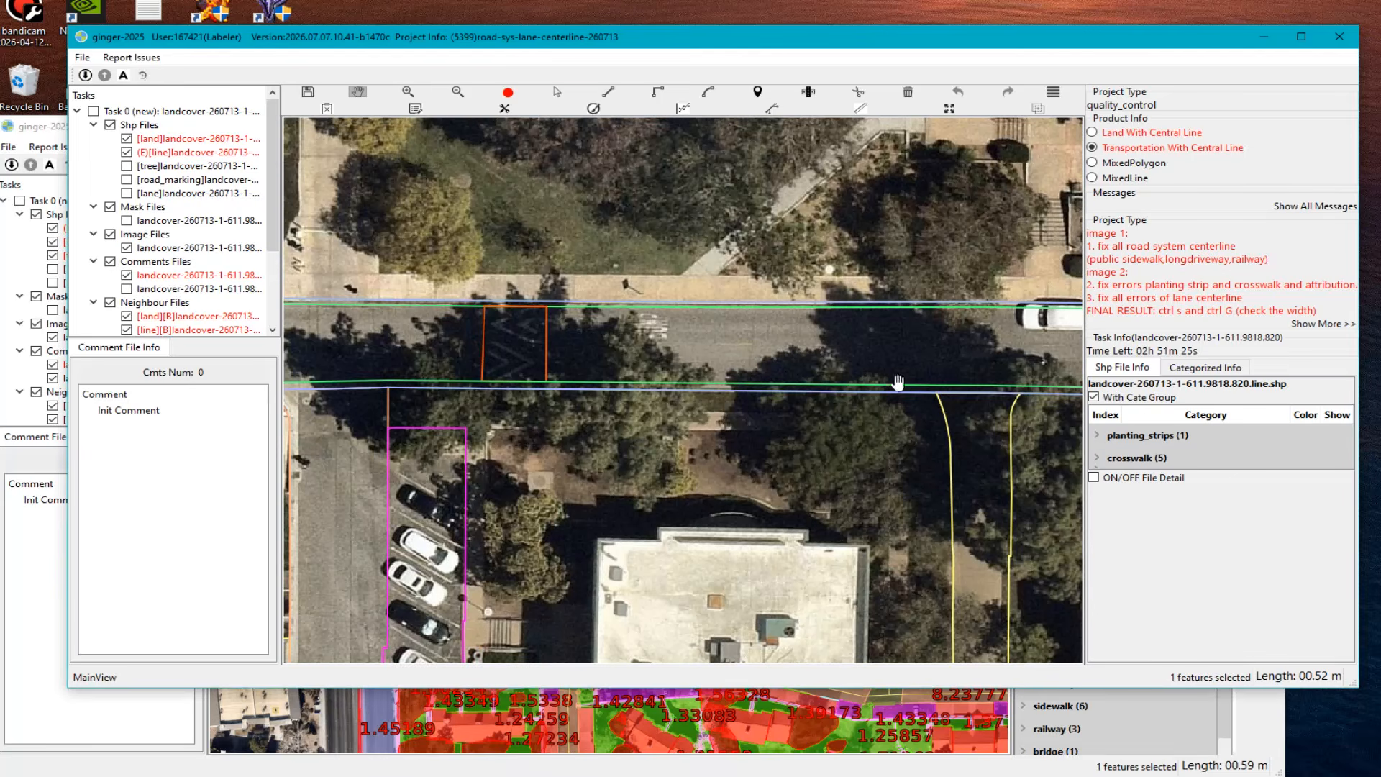
{"action": "left_click", "coordinate": [1093, 163]}
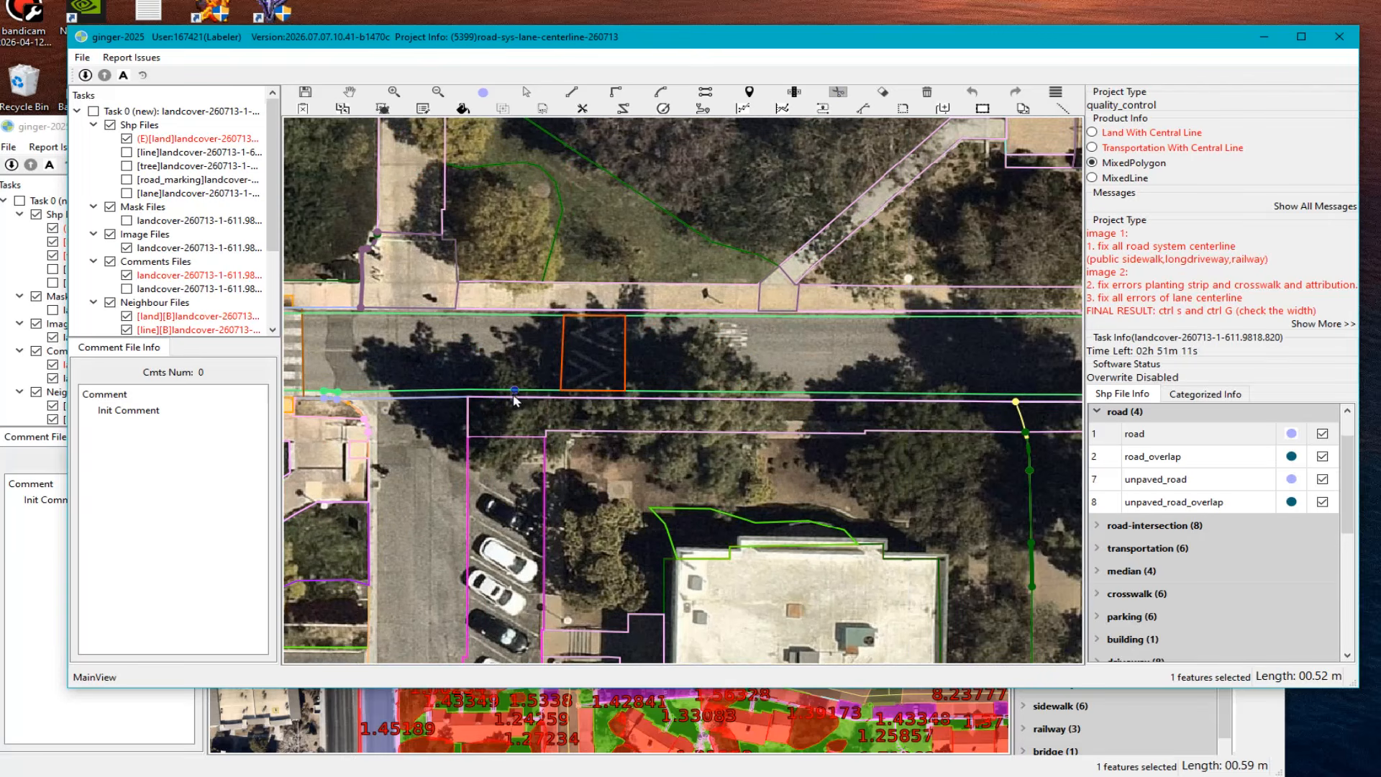
Step: Cut a narrow strip from the sidewalk polygon along the road's lower edge, using a cut line about 42 m long ending before the driveway
{"action": "left_click", "coordinate": [504, 398]}
{"action": "left_click", "coordinate": [504, 417]}
{"action": "left_click_drag", "start_coordinate": [984, 423], "coordinate": [694, 420]}
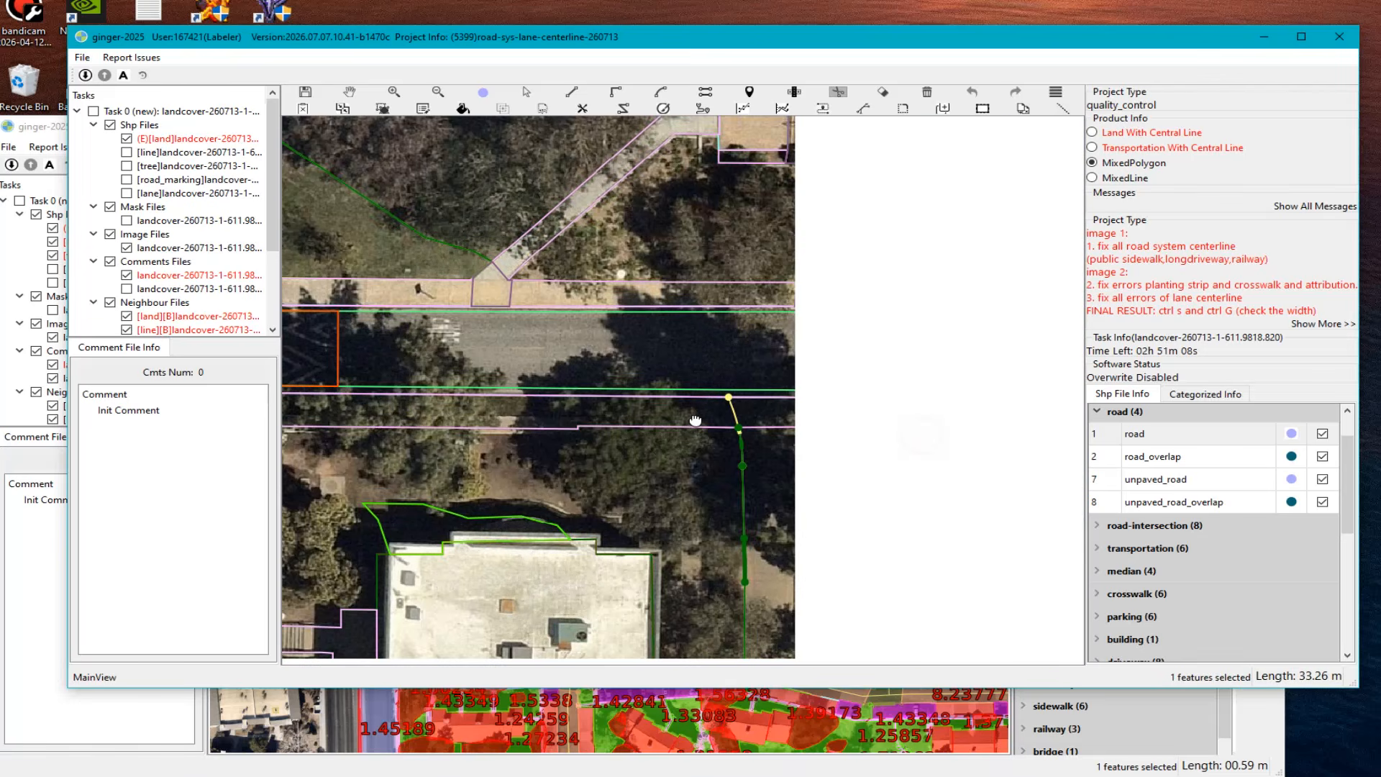
{"action": "left_click", "coordinate": [709, 415]}
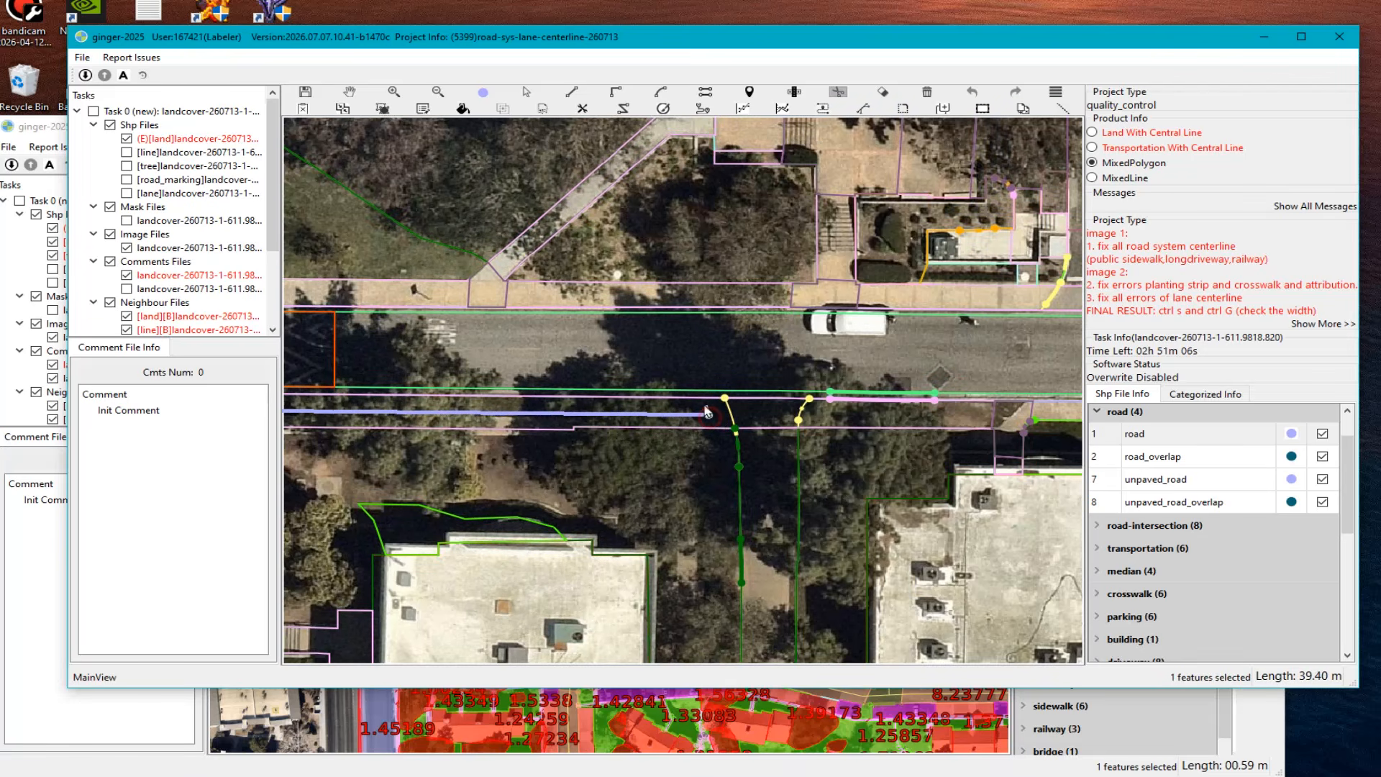
{"action": "right_click", "coordinate": [712, 410]}
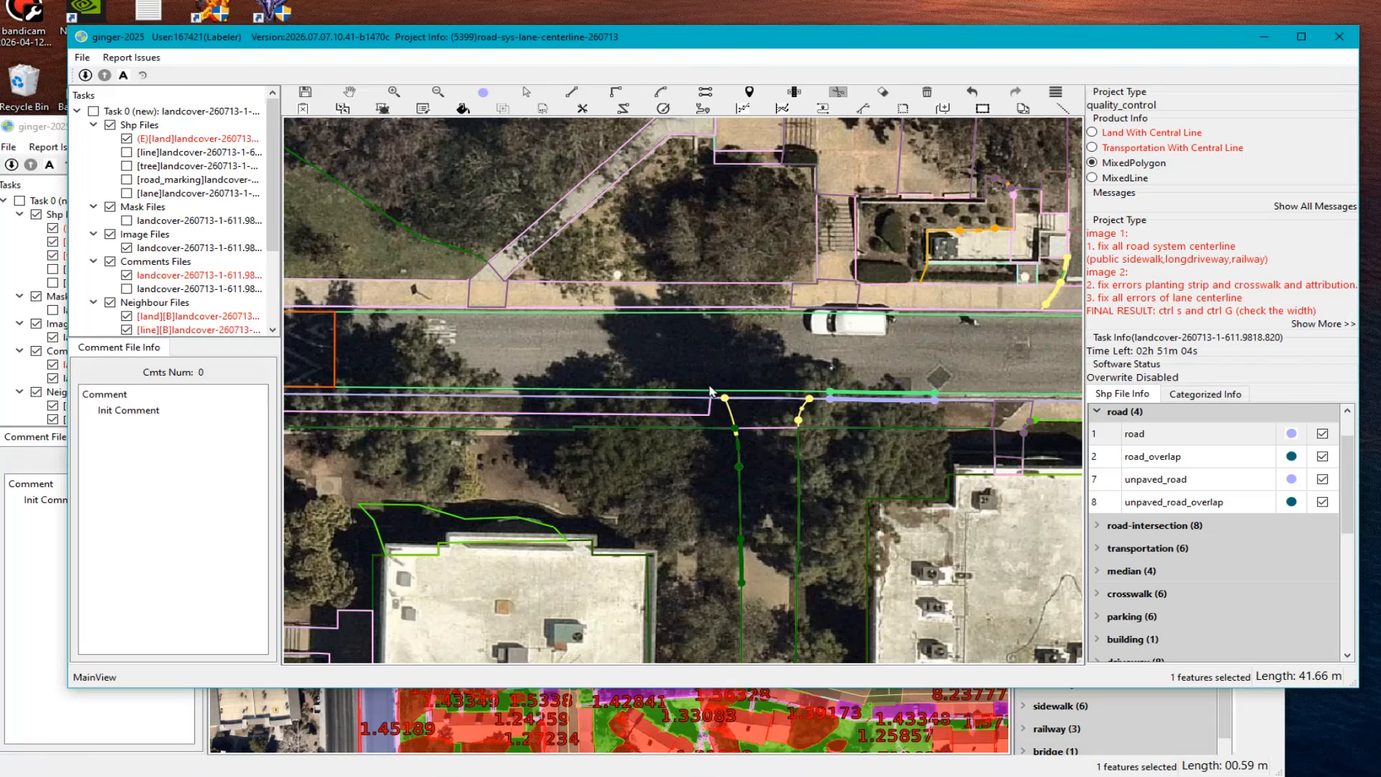
Step: Try to merge the BOC and road pieces at the strip's end near the driveway, and undo the merge
{"action": "scroll", "coordinate": [710, 390], "scroll_direction": "up", "scroll_amount": 2}
{"action": "scroll", "coordinate": [751, 414], "scroll_direction": "up", "scroll_amount": 1}
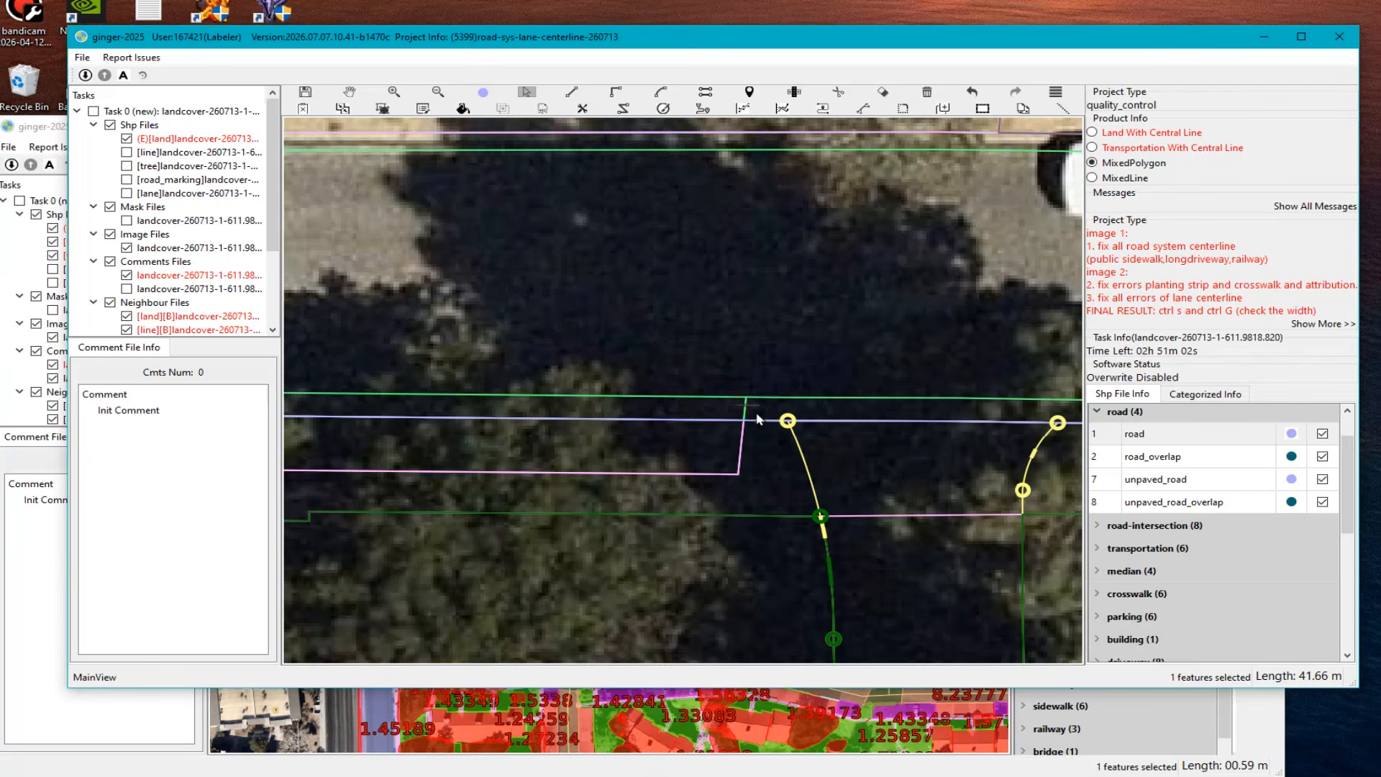
{"action": "left_click", "coordinate": [767, 421]}
{"action": "key", "text": "Escape"}
{"action": "scroll", "coordinate": [709, 455], "scroll_direction": "down", "scroll_amount": 1}
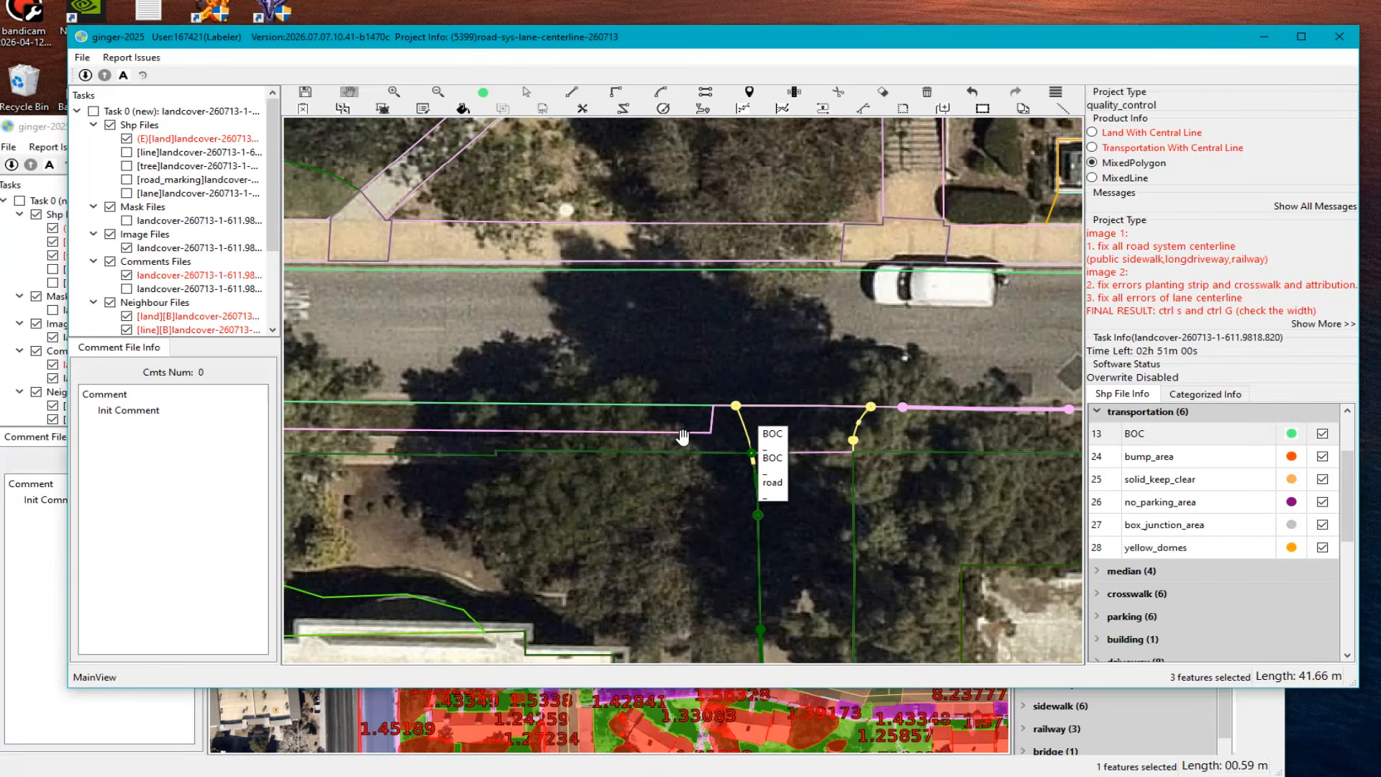
{"action": "key", "text": "ctrl+z"}
Step: Change the category of the narrow strip polygon beside the road from sidewalk to grass
{"action": "left_click_drag", "start_coordinate": [660, 441], "coordinate": [875, 439]}
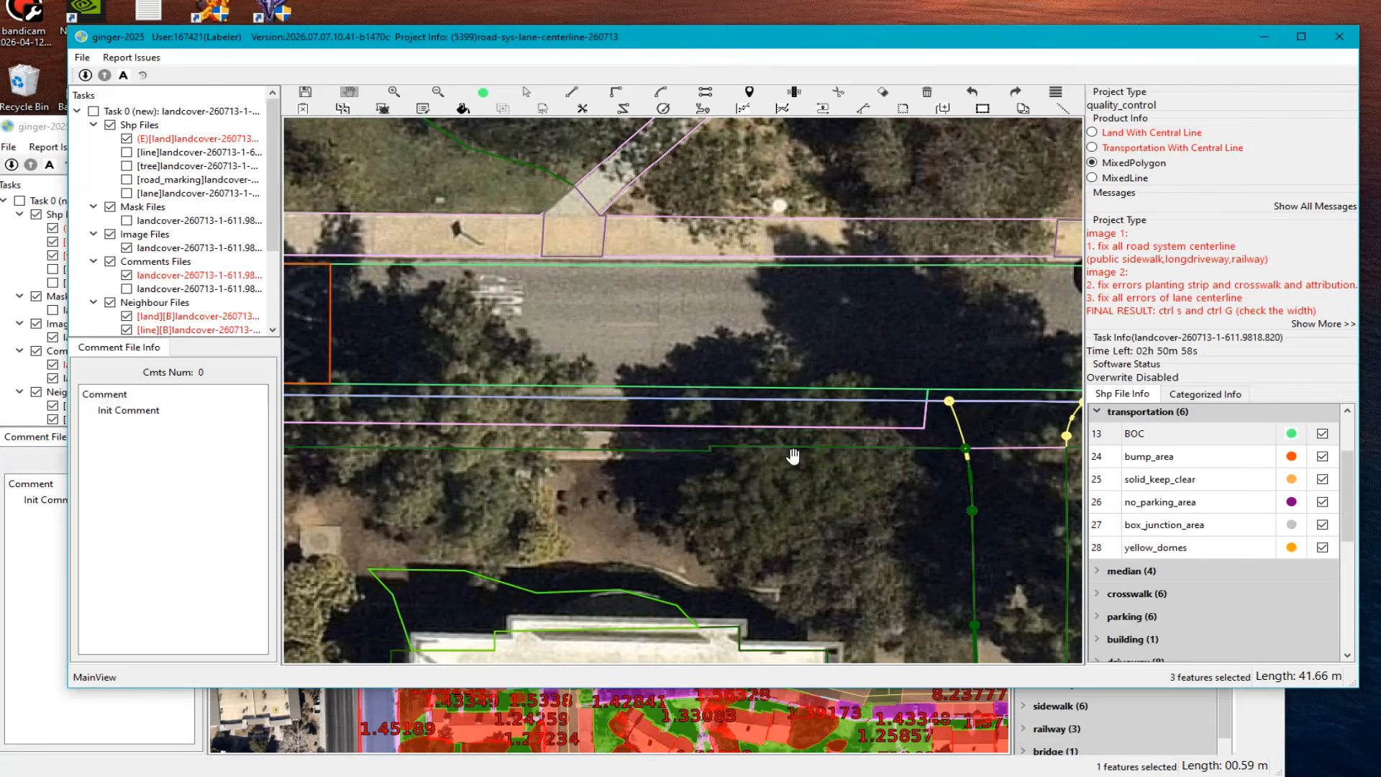
{"action": "left_click", "coordinate": [620, 417]}
{"action": "right_click", "coordinate": [621, 416]}
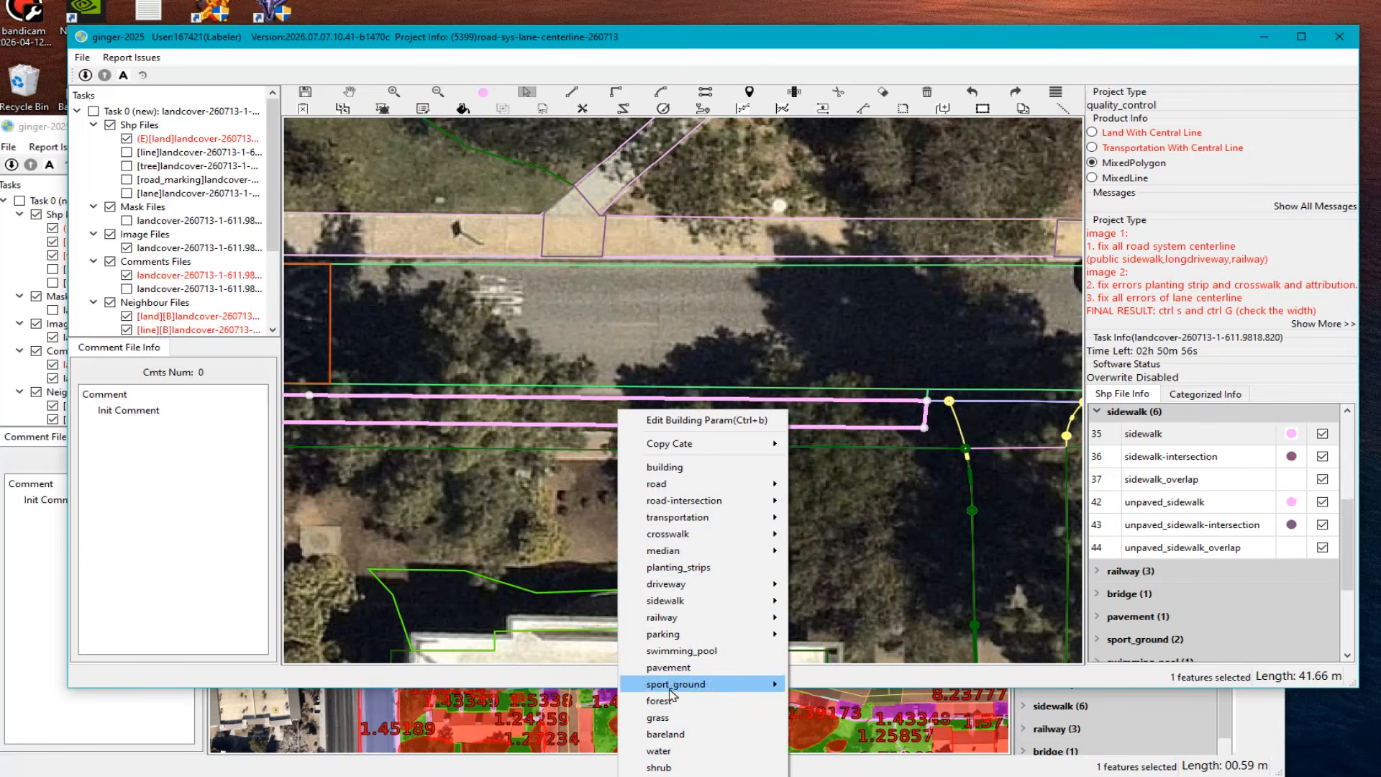
{"action": "left_click", "coordinate": [676, 717]}
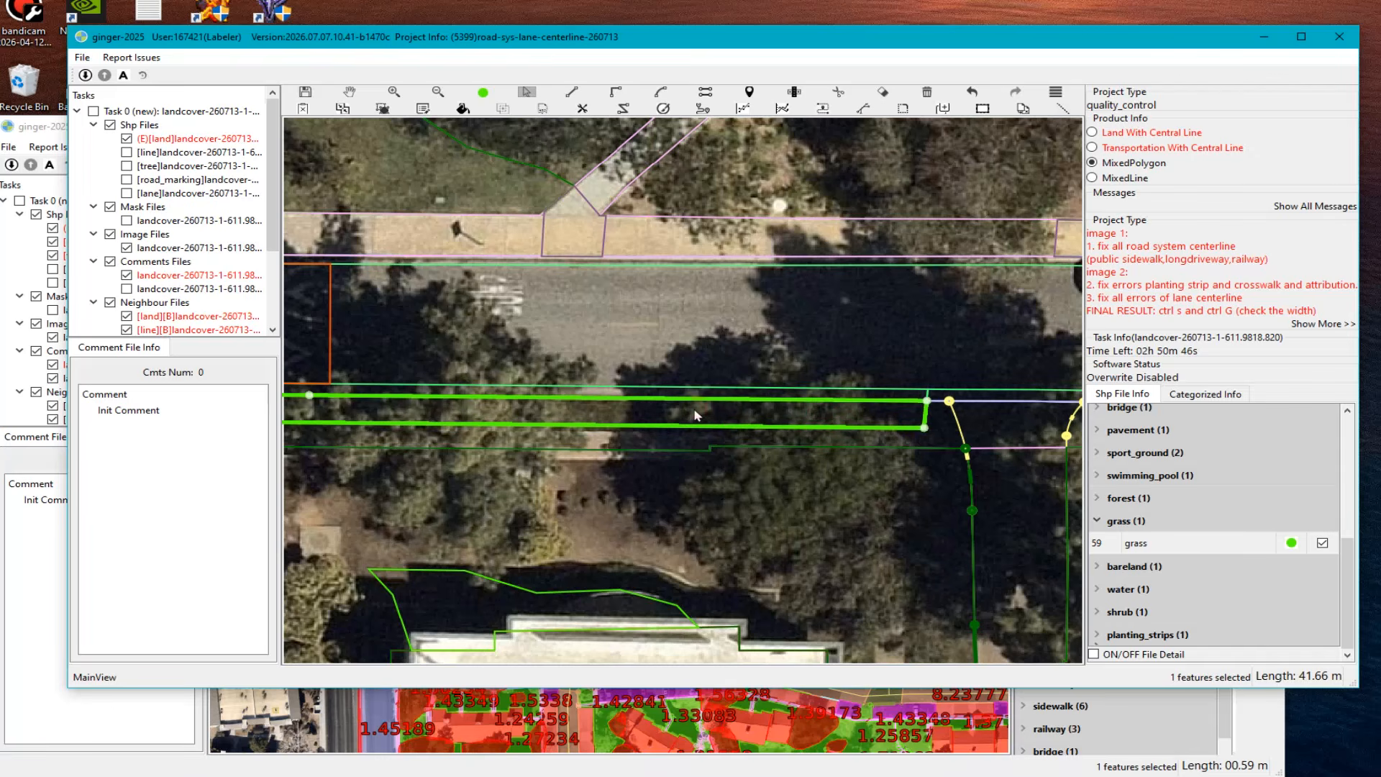
Step: Change the category of the narrow strip polygon along the road's lower edge to planting_strips
{"action": "right_click", "coordinate": [647, 410]}
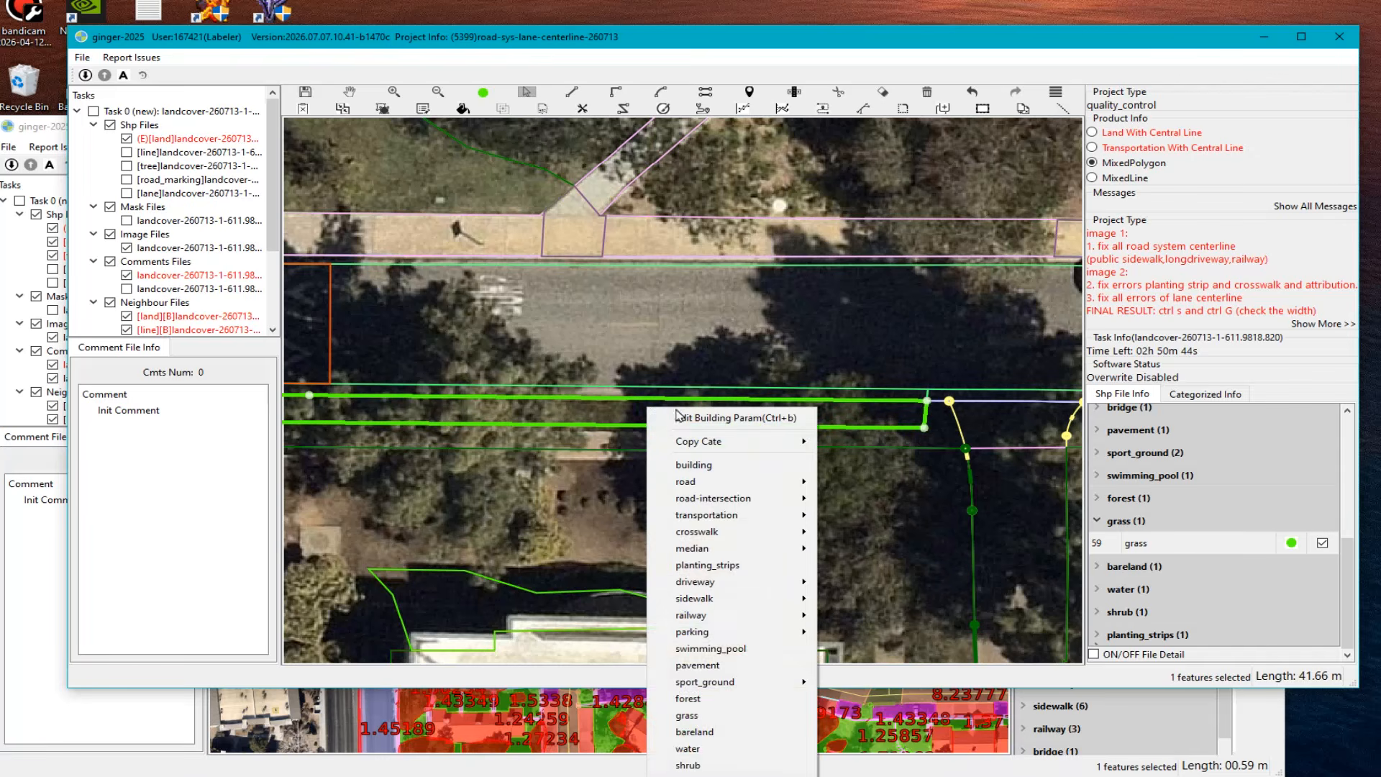
{"action": "left_click", "coordinate": [711, 698]}
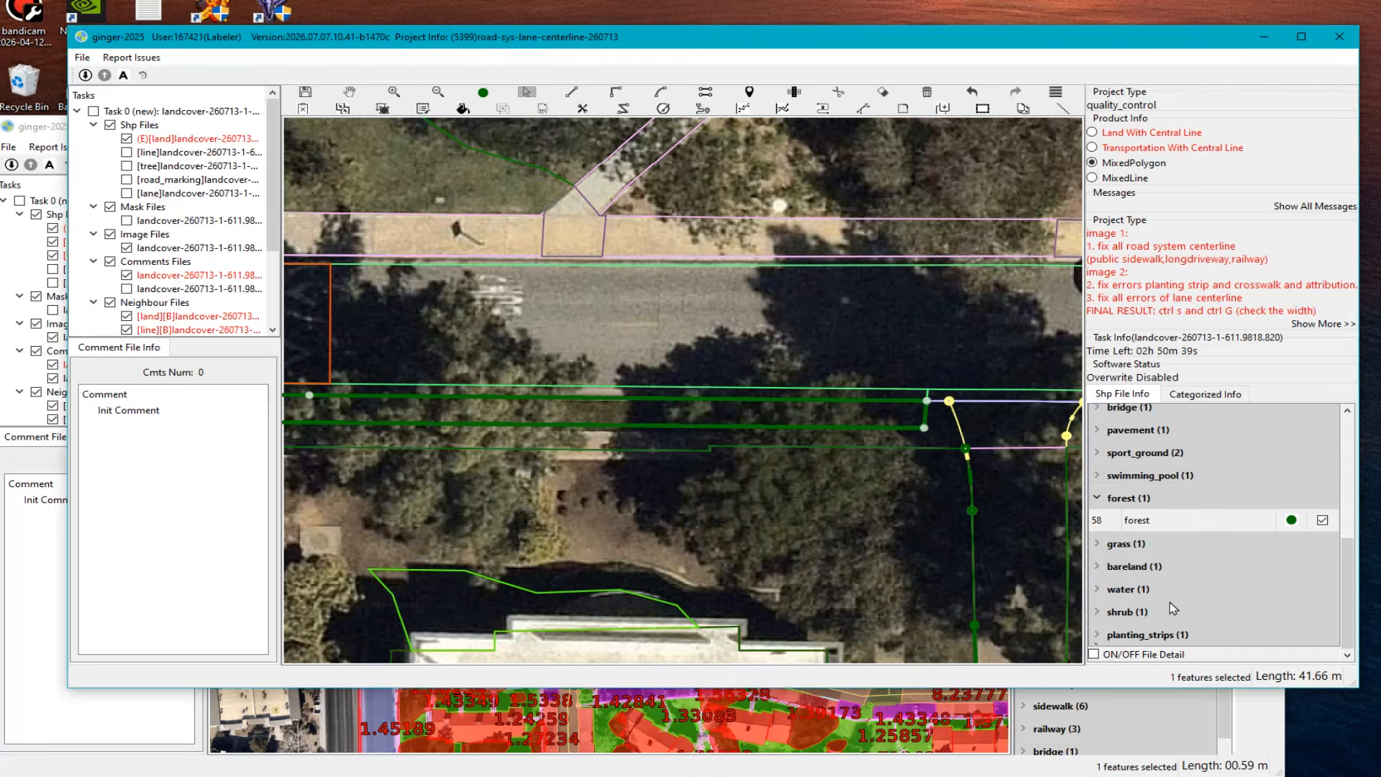
{"action": "left_click", "coordinate": [1134, 636]}
{"action": "left_click", "coordinate": [1139, 634]}
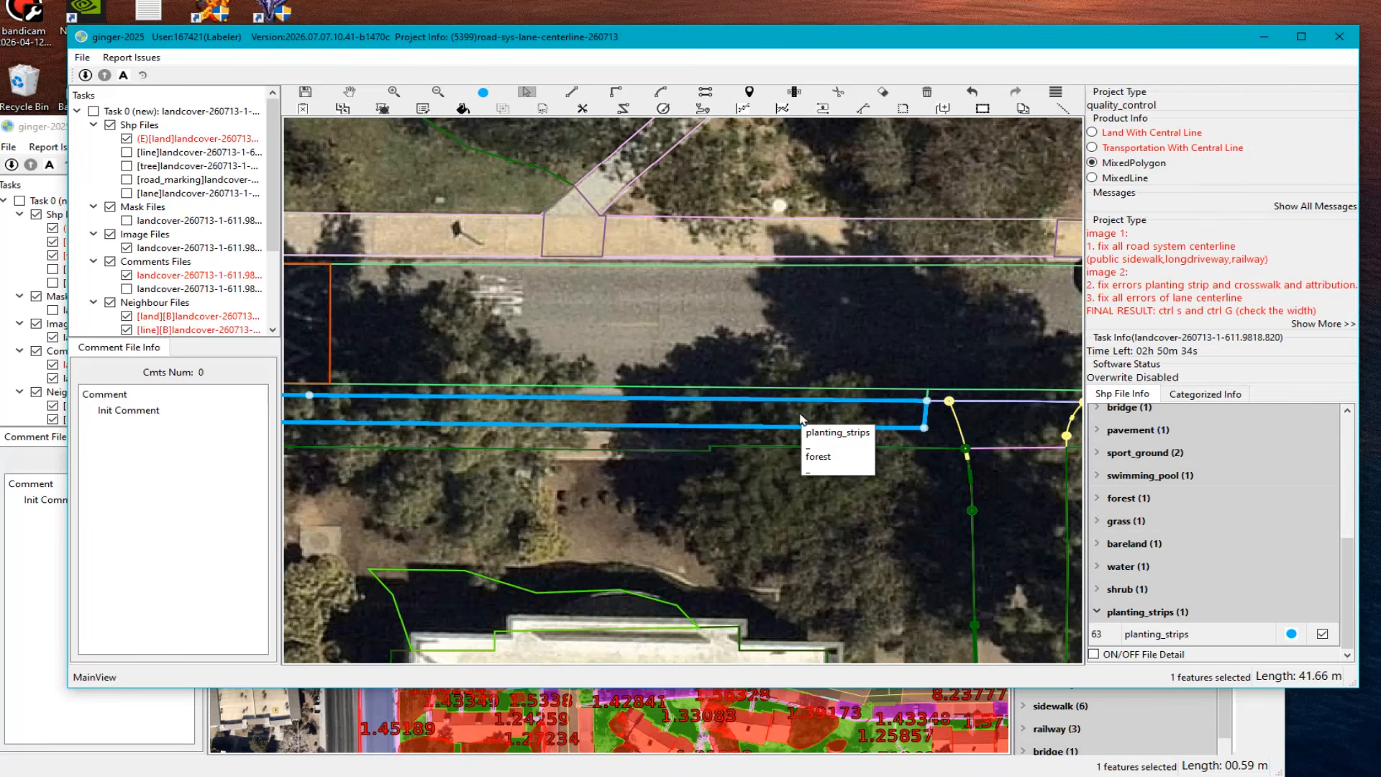
{"action": "left_click", "coordinate": [704, 503]}
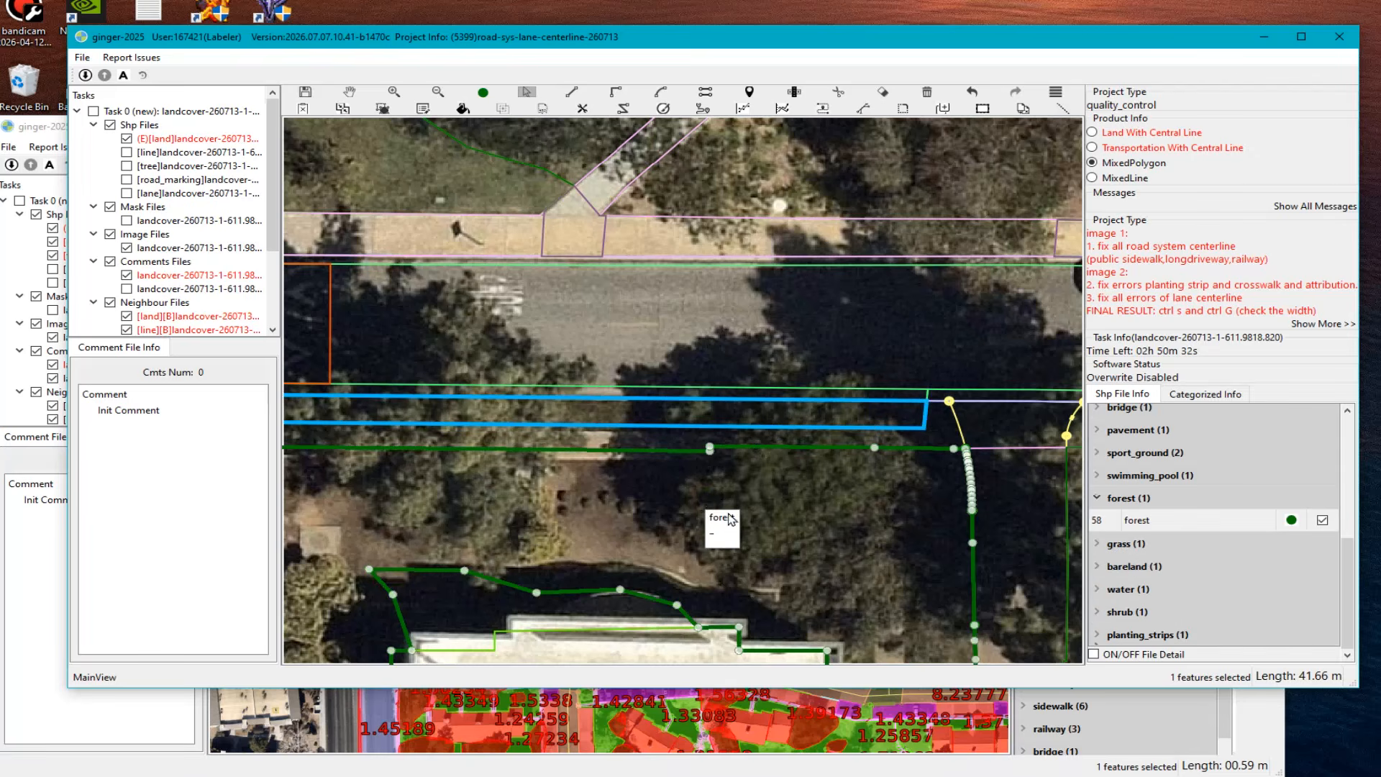
Step: Cut a roadside strip from the sidewalk polygon beyond the driveway, using a cut line about 19 m long that ends diagonally at the paved walkway
{"action": "scroll", "coordinate": [728, 518], "scroll_direction": "down", "scroll_amount": 1}
{"action": "key", "text": "h"}
{"action": "left_click_drag", "start_coordinate": [935, 436], "coordinate": [629, 433]}
{"action": "key", "text": "space"}
{"action": "scroll", "coordinate": [770, 443], "scroll_direction": "up", "scroll_amount": 1}
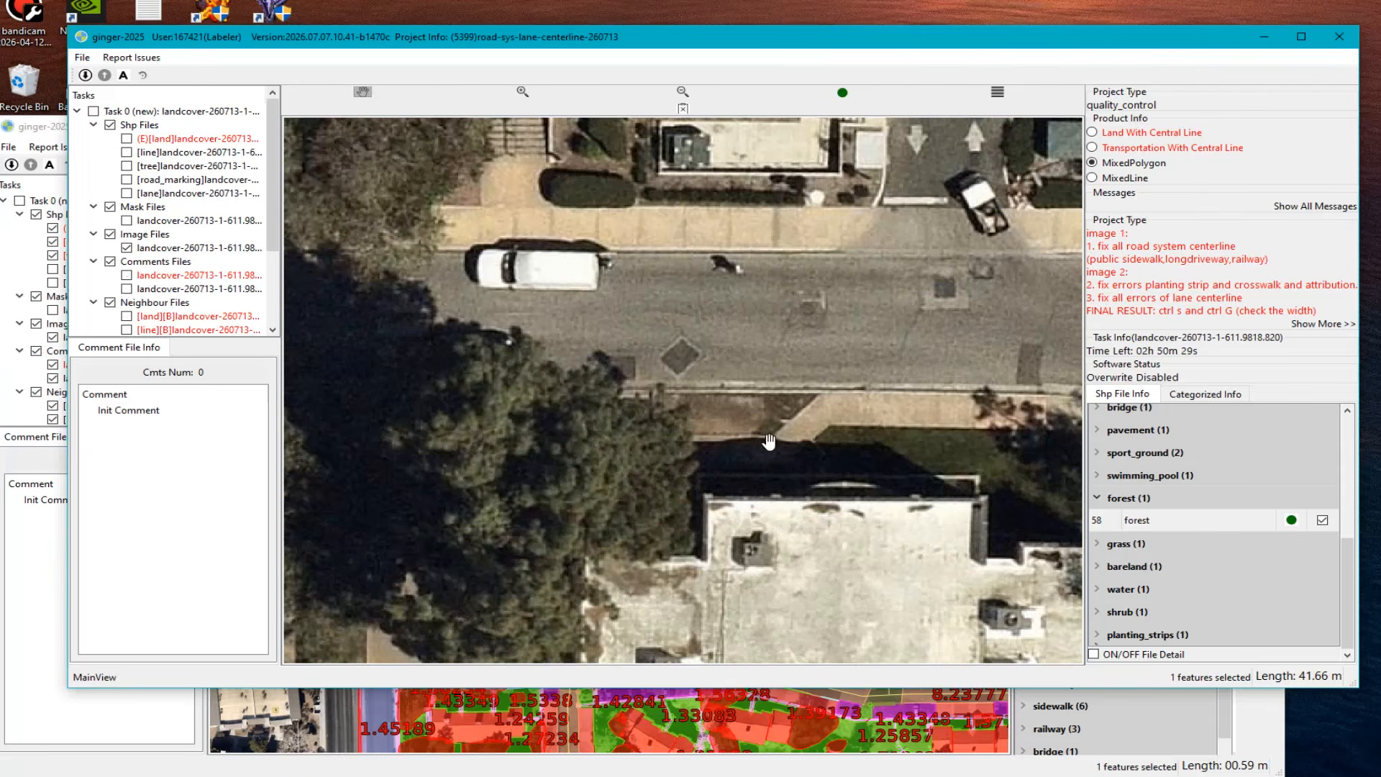
{"action": "key", "text": "space"}
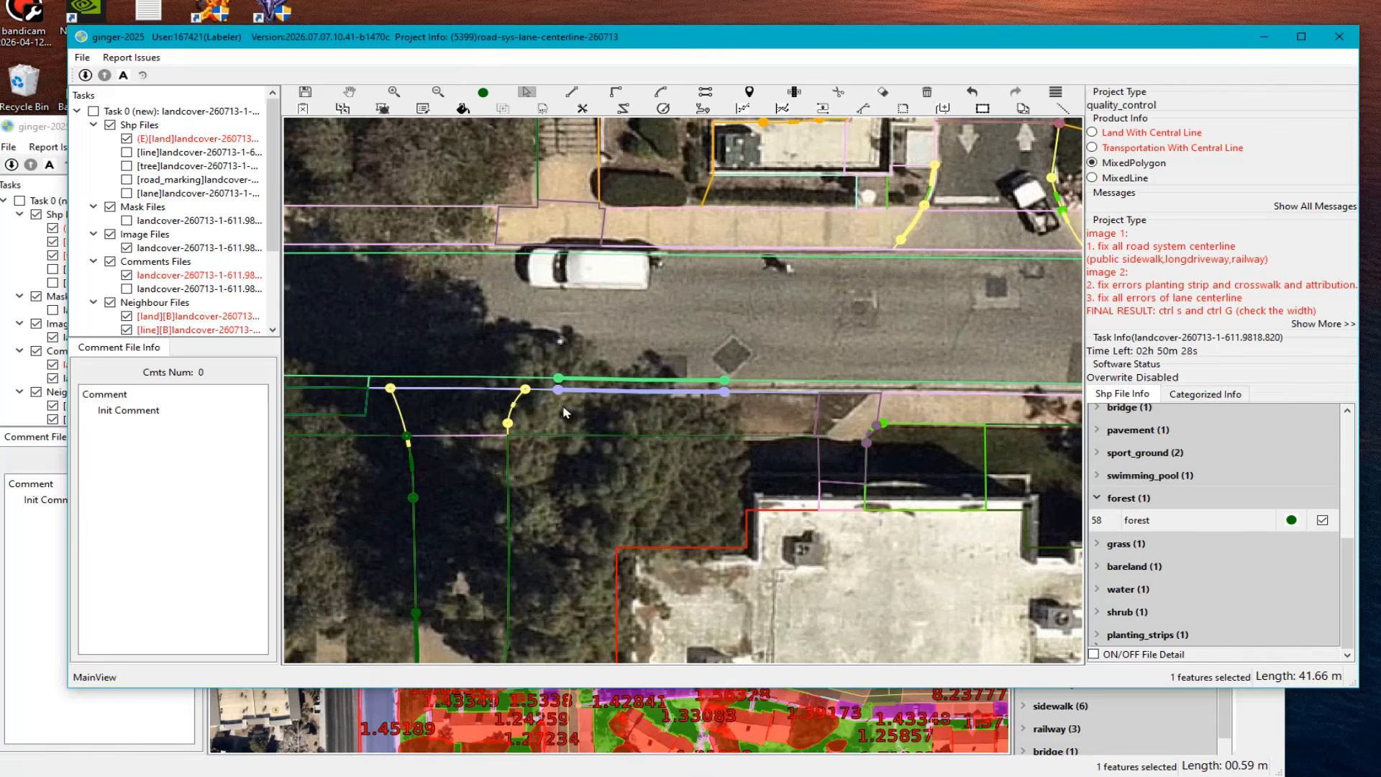
{"action": "key", "text": "x"}
{"action": "left_click", "coordinate": [532, 423]}
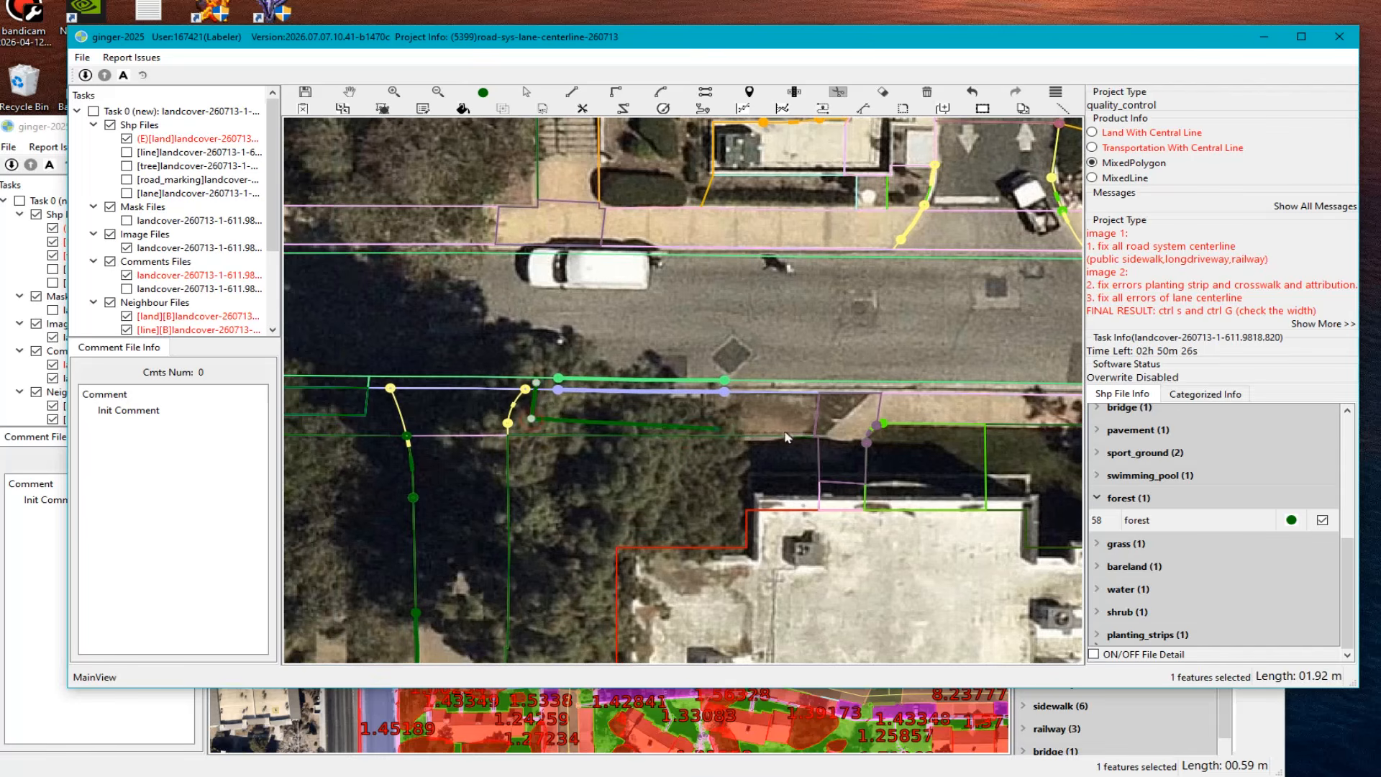
{"action": "left_click", "coordinate": [840, 419]}
{"action": "left_click", "coordinate": [879, 388]}
{"action": "right_click", "coordinate": [833, 429]}
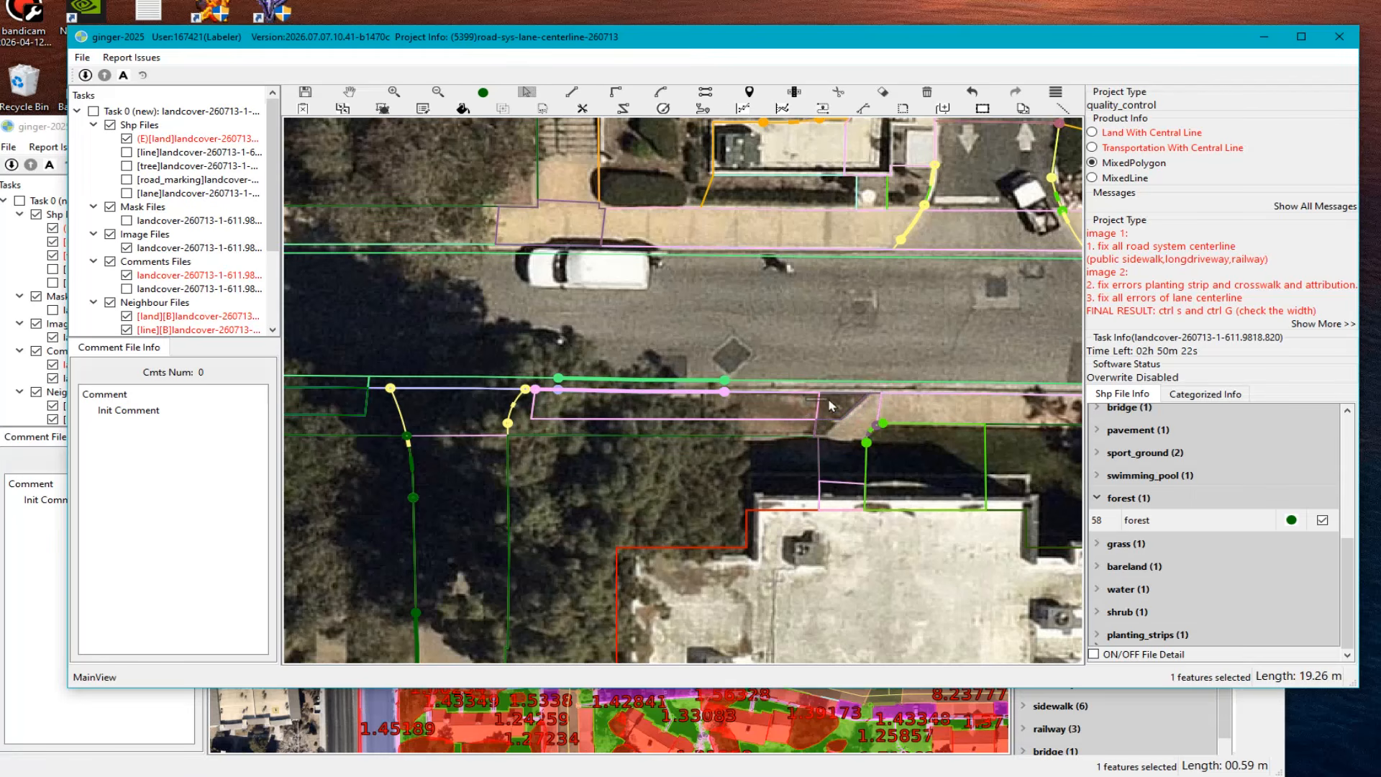
Step: Change the category of the newly cut strip beyond the driveway from sidewalk to planting_strips
{"action": "right_click", "coordinate": [779, 411]}
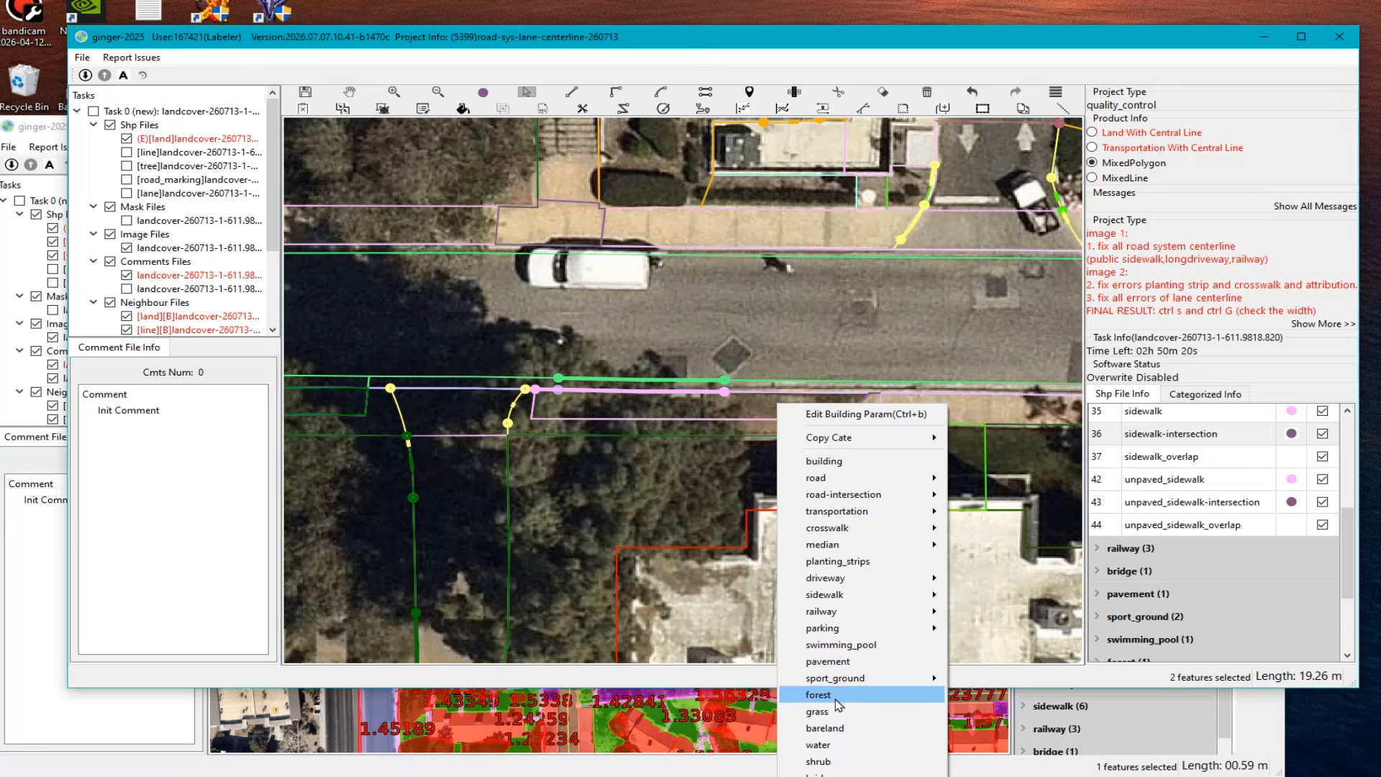
{"action": "left_click", "coordinate": [795, 696]}
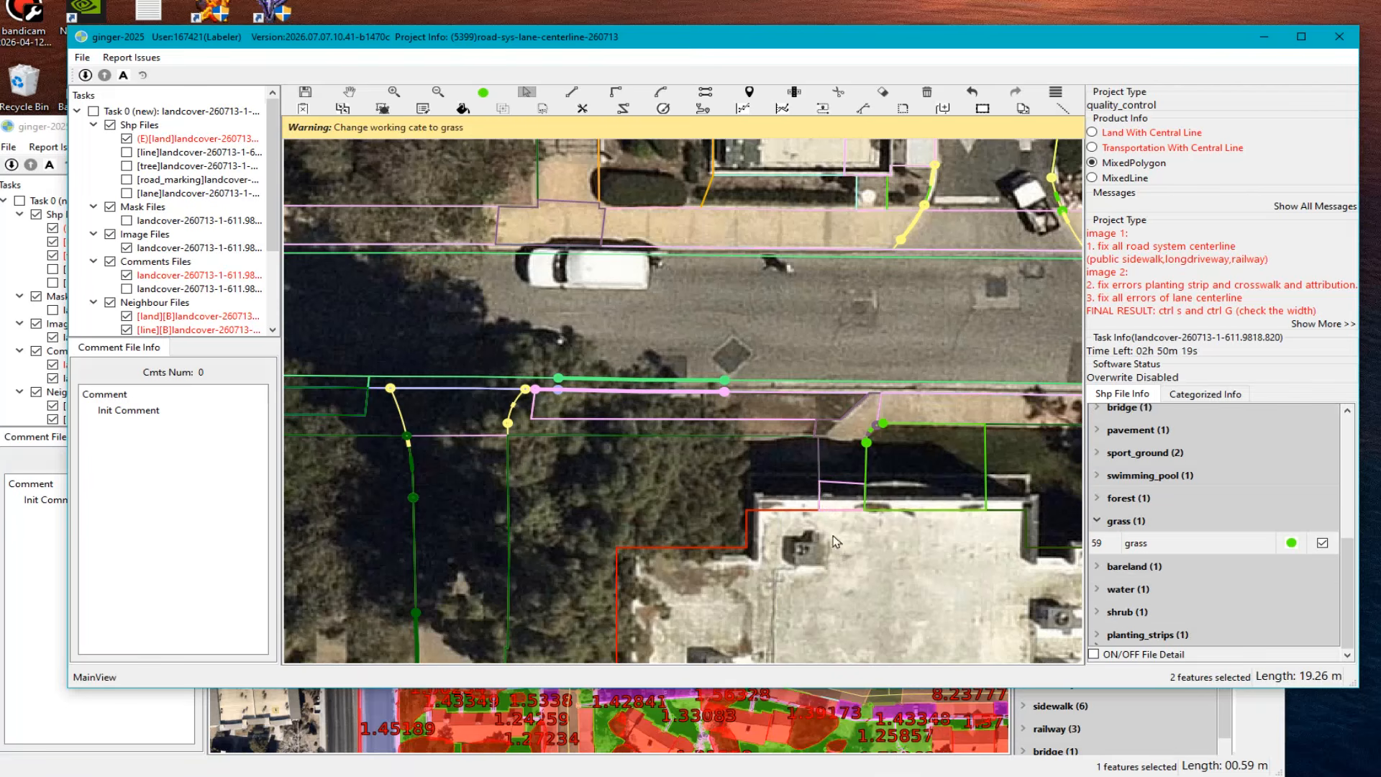
{"action": "left_click", "coordinate": [794, 408]}
{"action": "right_click", "coordinate": [791, 403]}
{"action": "key", "text": "Escape"}
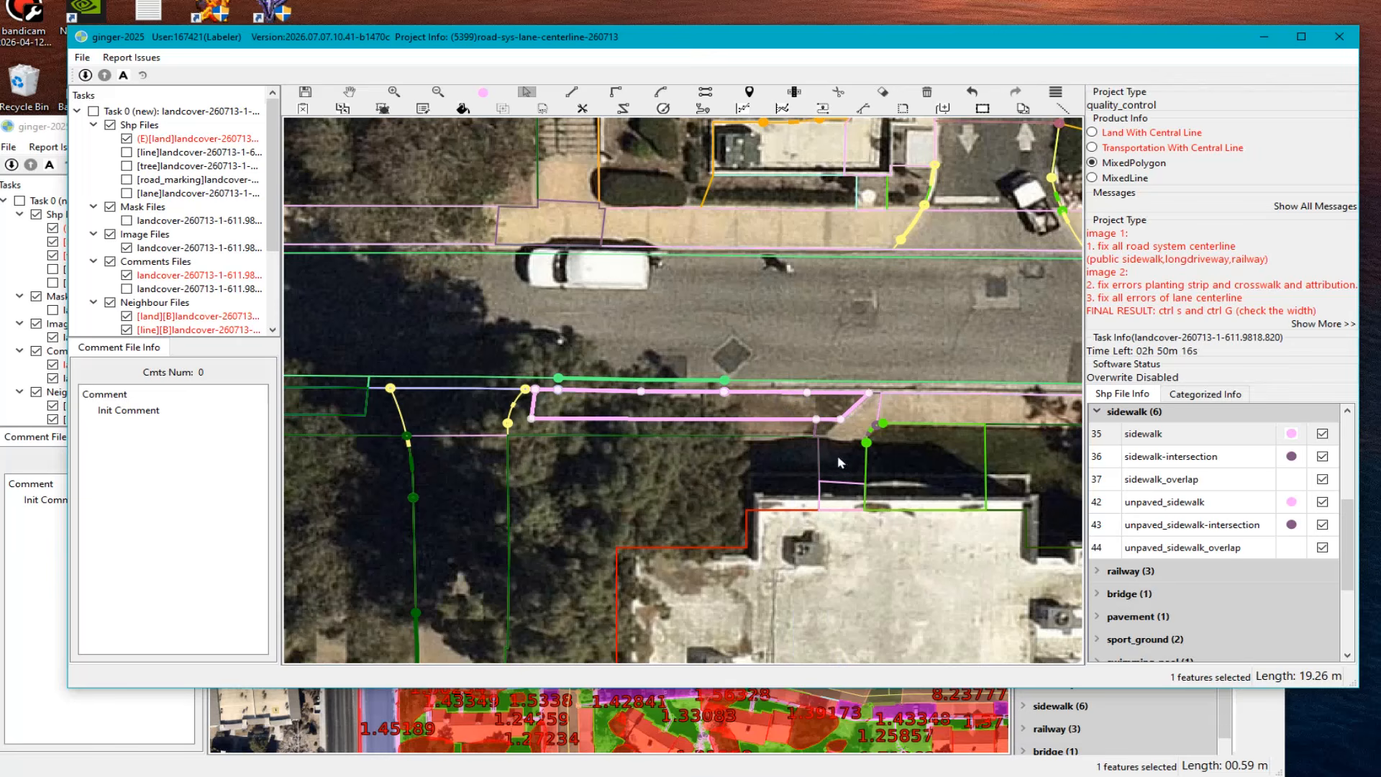
{"action": "left_click", "coordinate": [795, 410]}
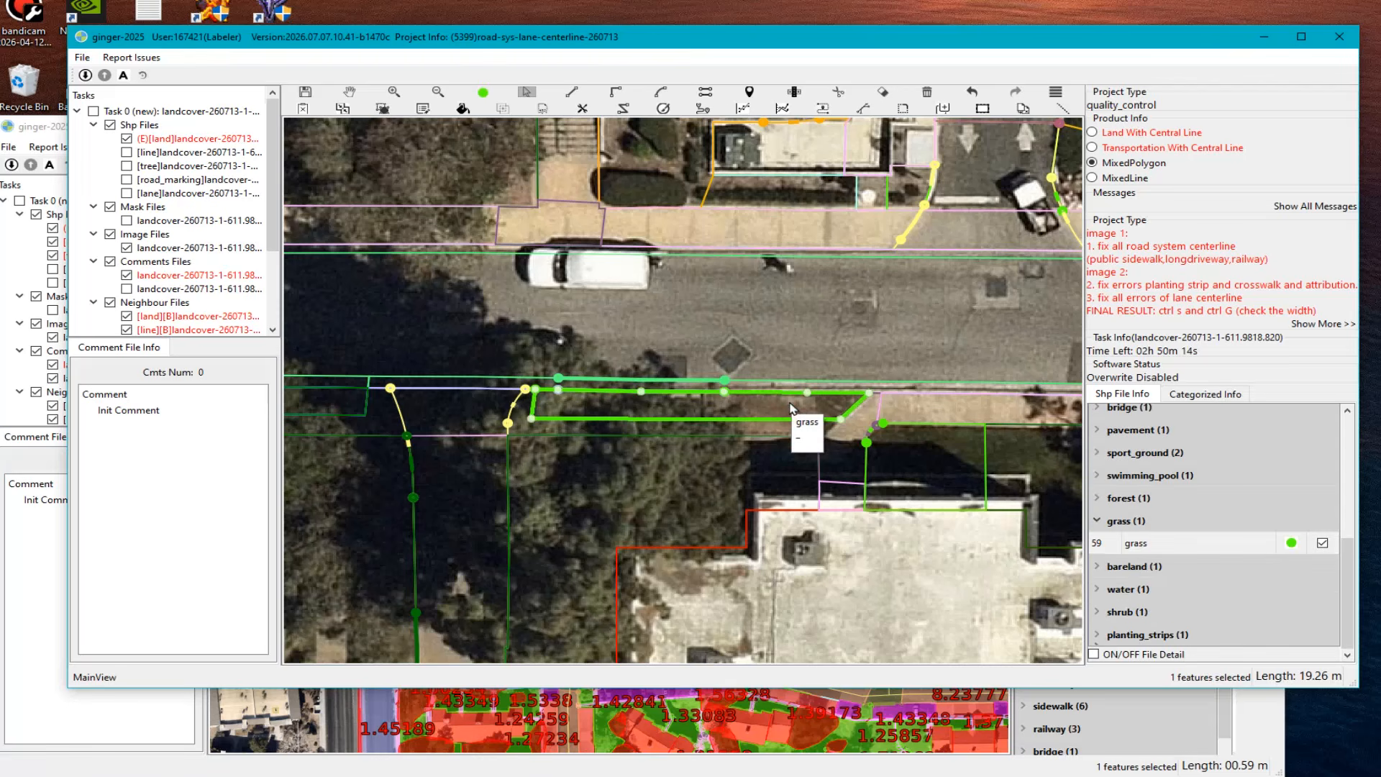
{"action": "left_click", "coordinate": [831, 446]}
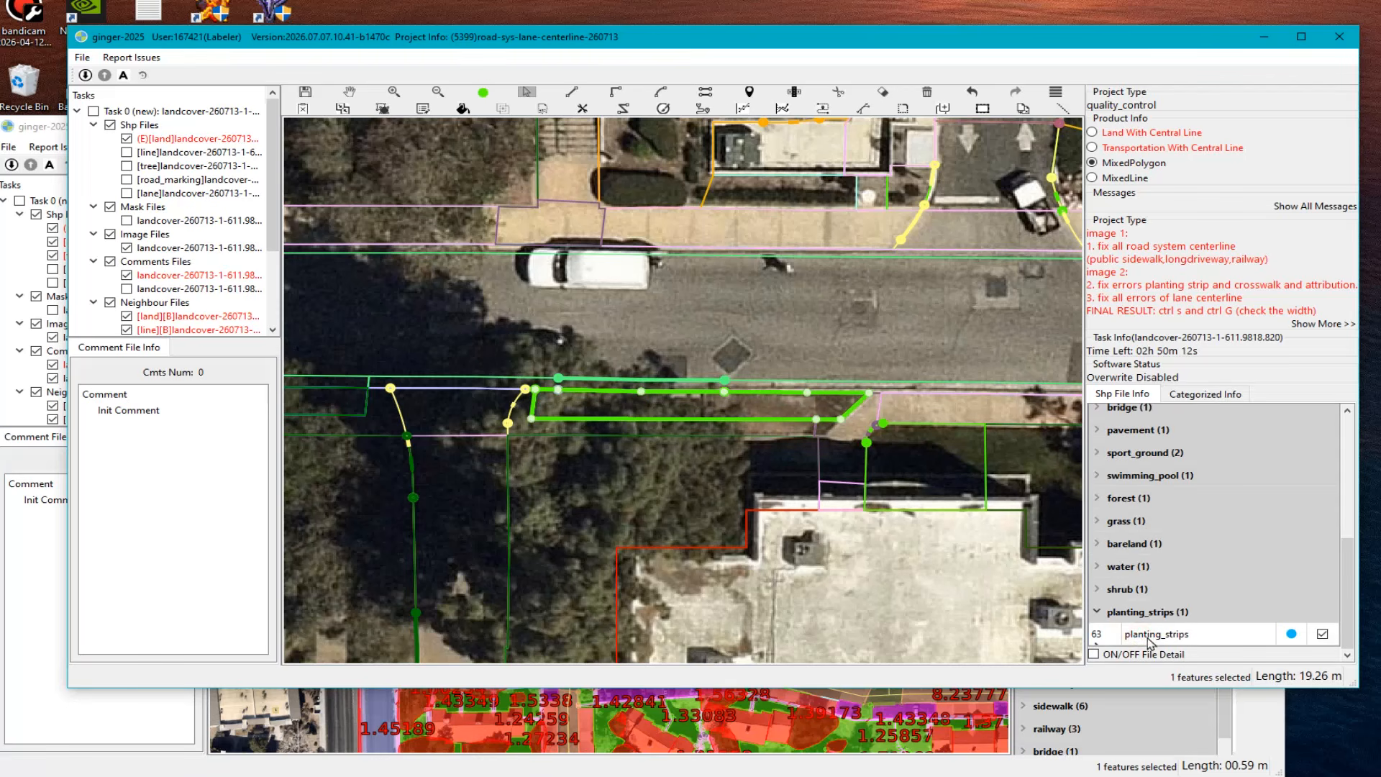
{"action": "left_click", "coordinate": [780, 411]}
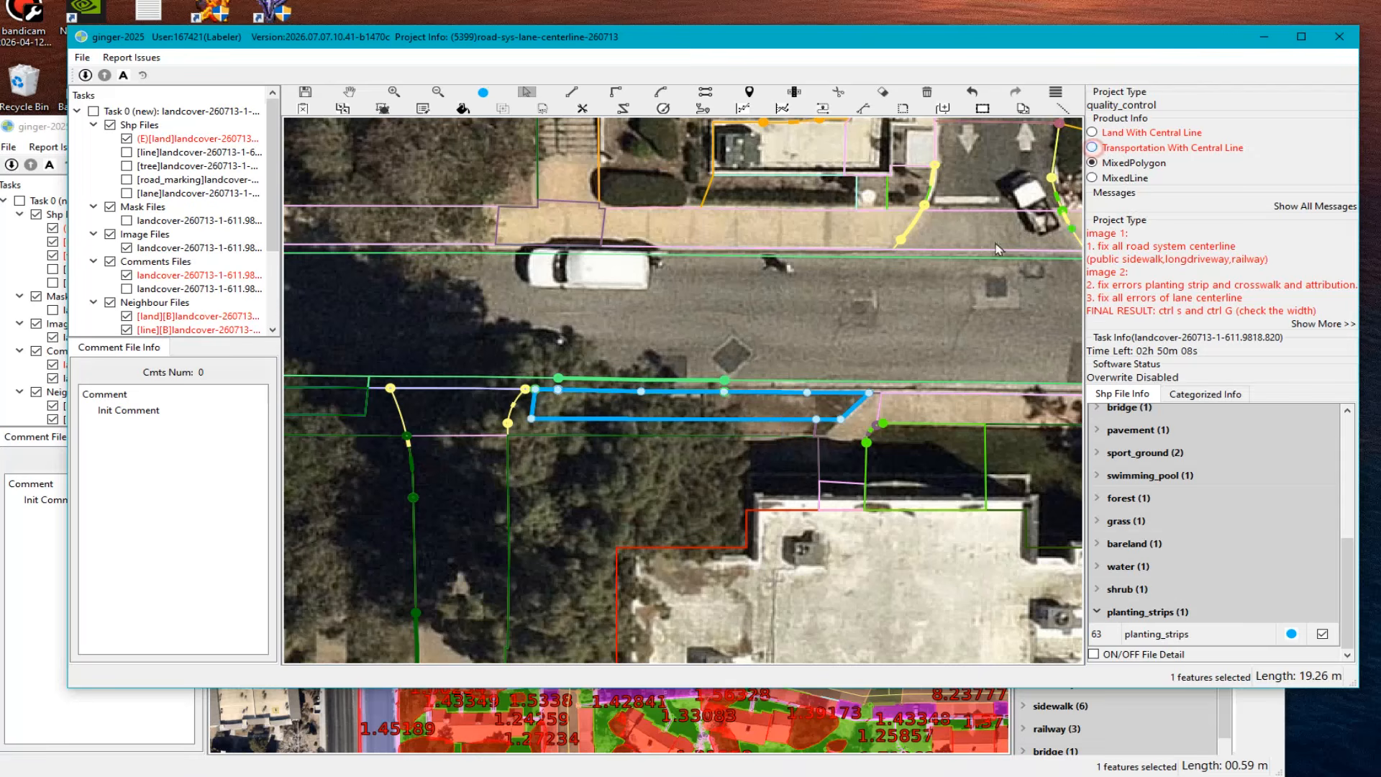
Step: Set the product to Transportation With Central Line and draw a planting_strips centerline through the long strip before the driveway
{"action": "key", "text": "ctrl+g"}
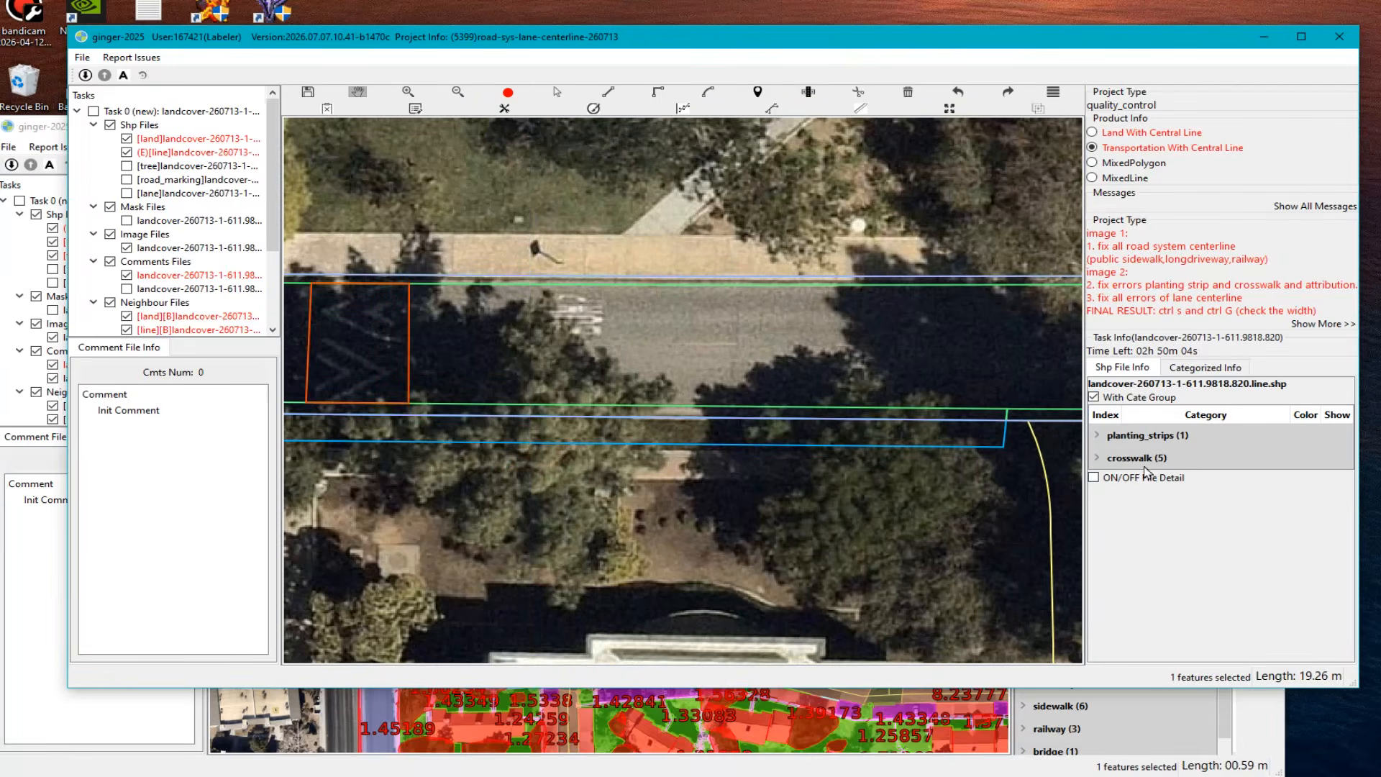
{"action": "left_click", "coordinate": [1139, 436]}
{"action": "left_click", "coordinate": [1151, 458]}
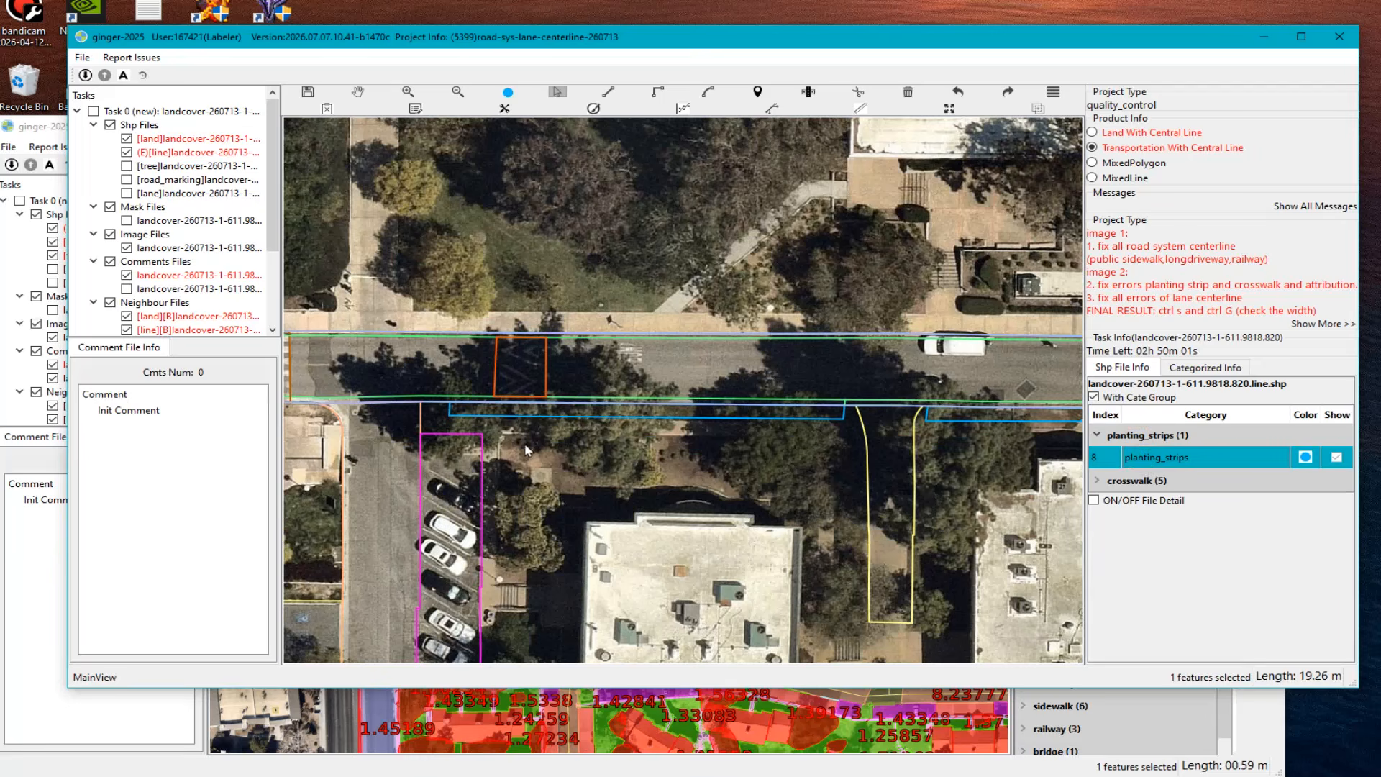
{"action": "key", "text": "l"}
{"action": "left_click", "coordinate": [450, 408]}
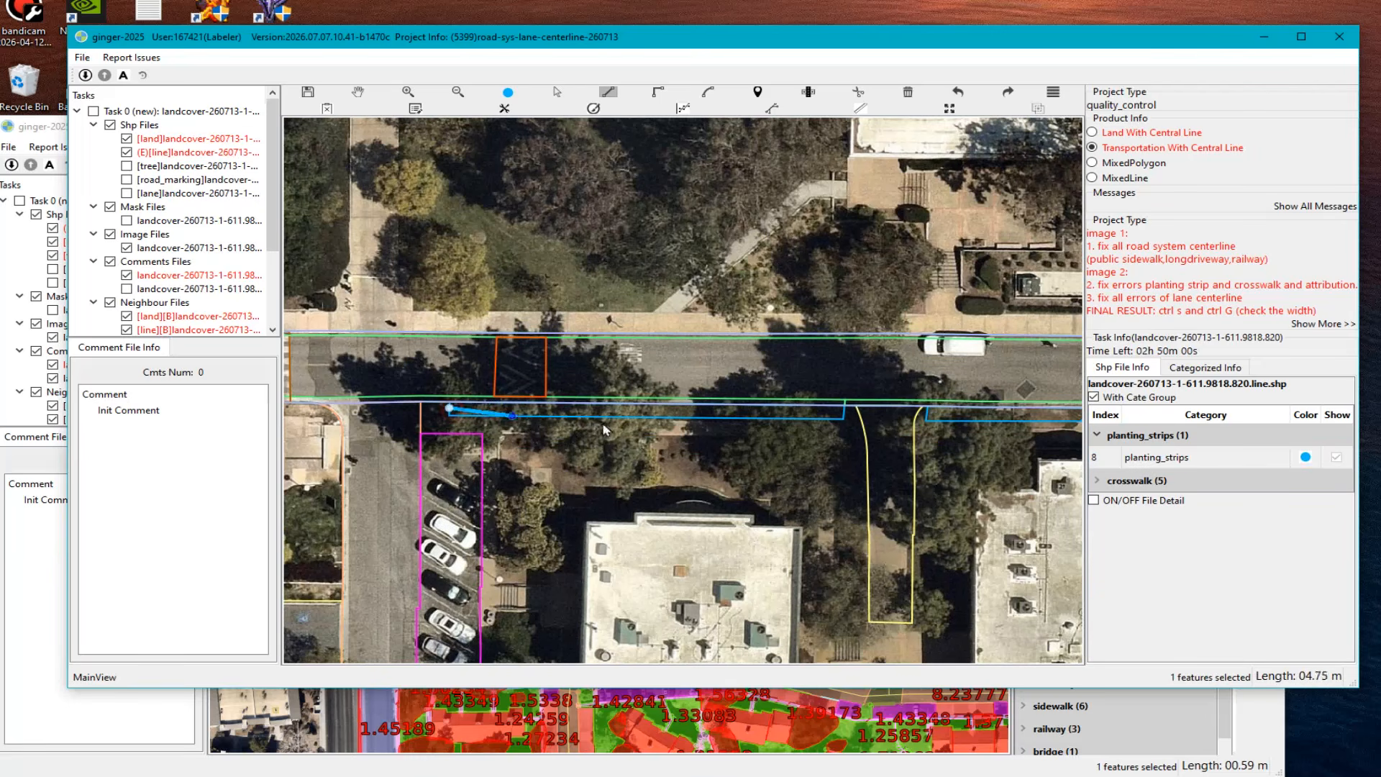
{"action": "double_click", "coordinate": [845, 413]}
{"action": "key", "text": "Escape"}
Step: Draw a planting_strips centerline about 15 m long through the shorter strip beyond the driveway, ending at its slanted edge
{"action": "left_click_drag", "start_coordinate": [962, 426], "coordinate": [675, 429]}
{"action": "scroll", "coordinate": [669, 424], "scroll_direction": "up", "scroll_amount": 1}
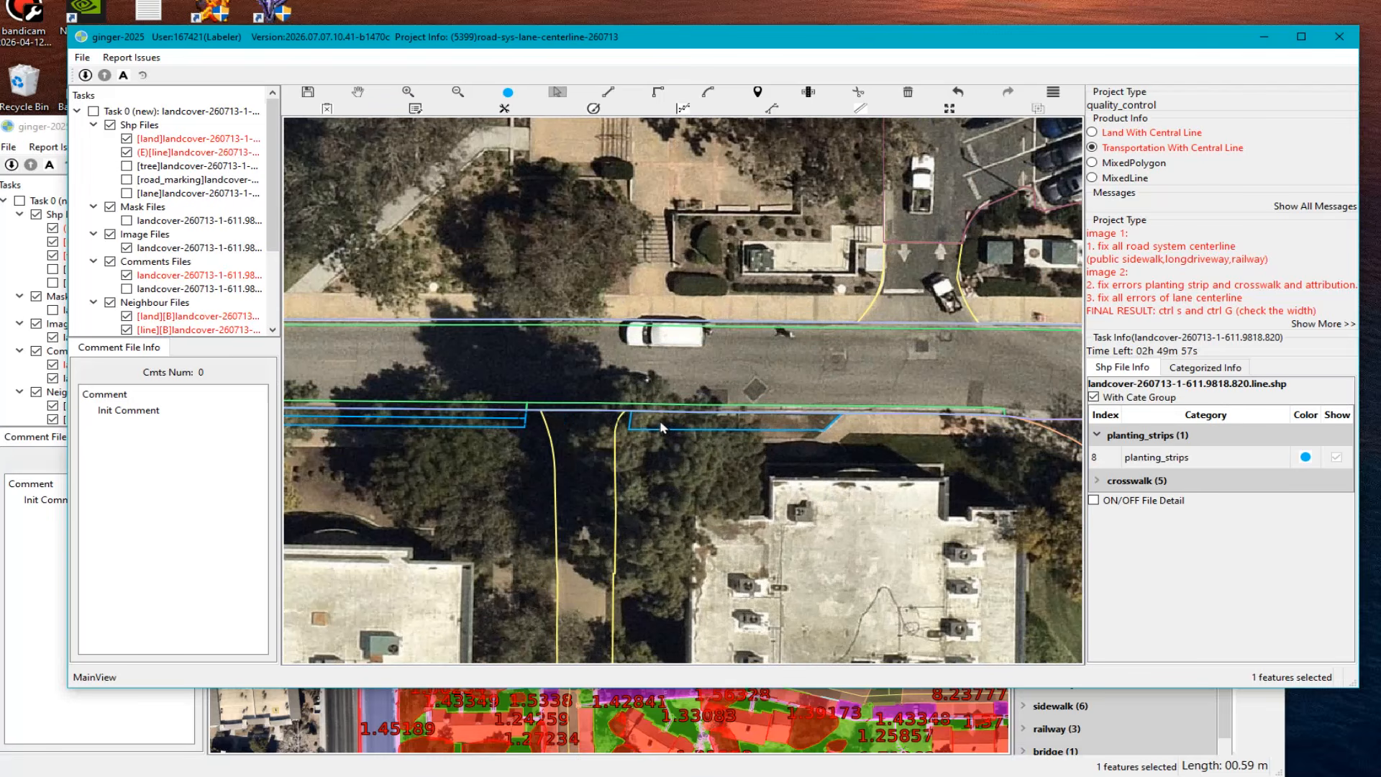
{"action": "key", "text": "l"}
{"action": "left_click", "coordinate": [628, 420]}
{"action": "double_click", "coordinate": [829, 425]}
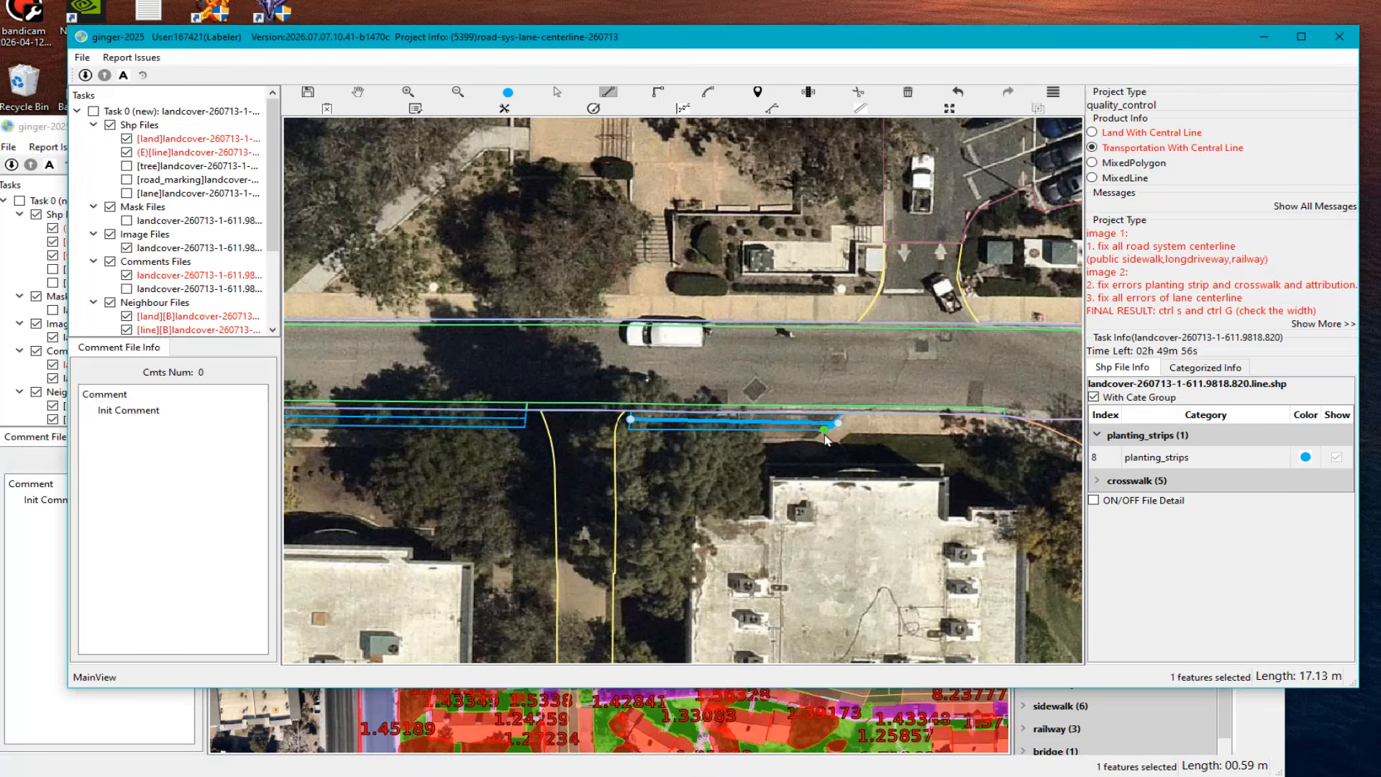
{"action": "scroll", "coordinate": [821, 436], "scroll_direction": "up", "scroll_amount": 1}
{"action": "scroll", "coordinate": [819, 431], "scroll_direction": "up", "scroll_amount": 1}
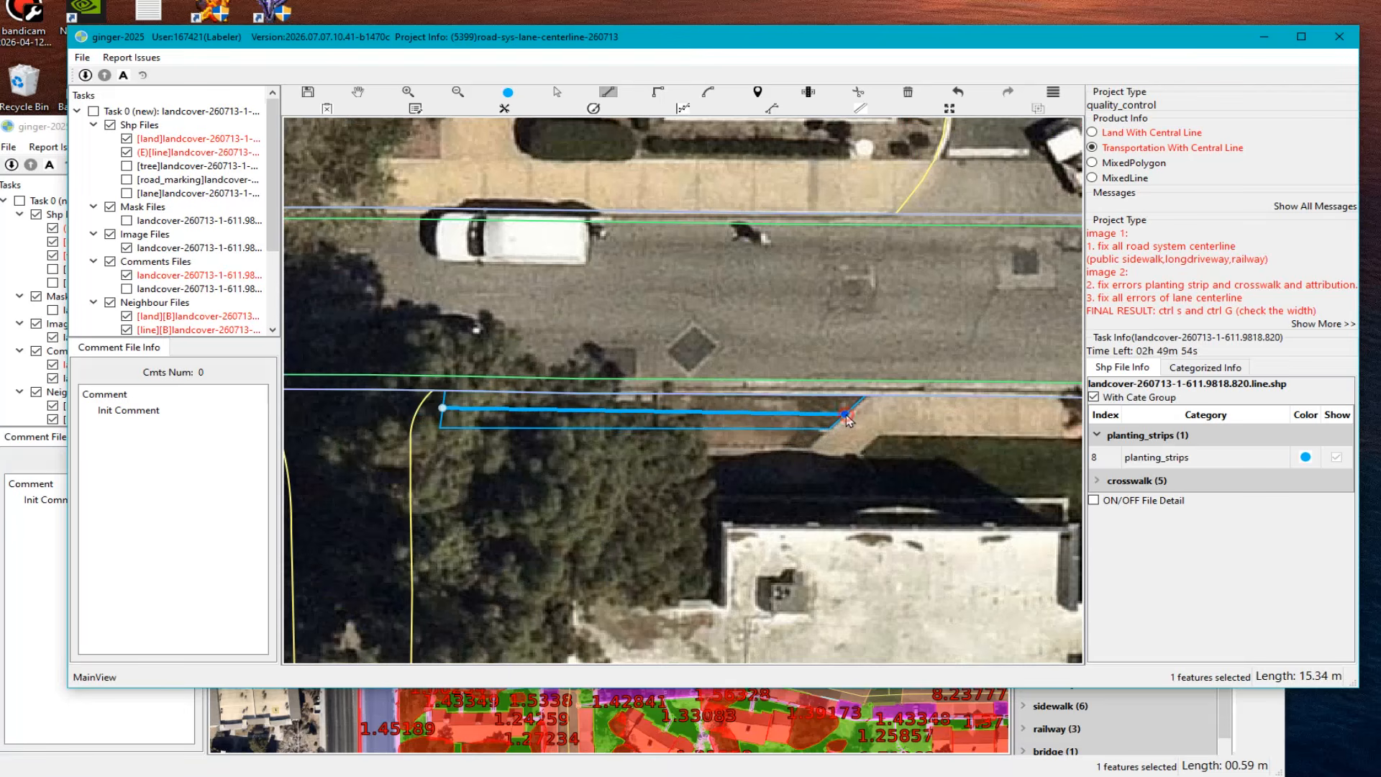
{"action": "key", "text": "Escape"}
Step: Assign widths to both new planting_strips centerlines by spanning each strip from edge to edge
{"action": "left_click", "coordinate": [767, 416]}
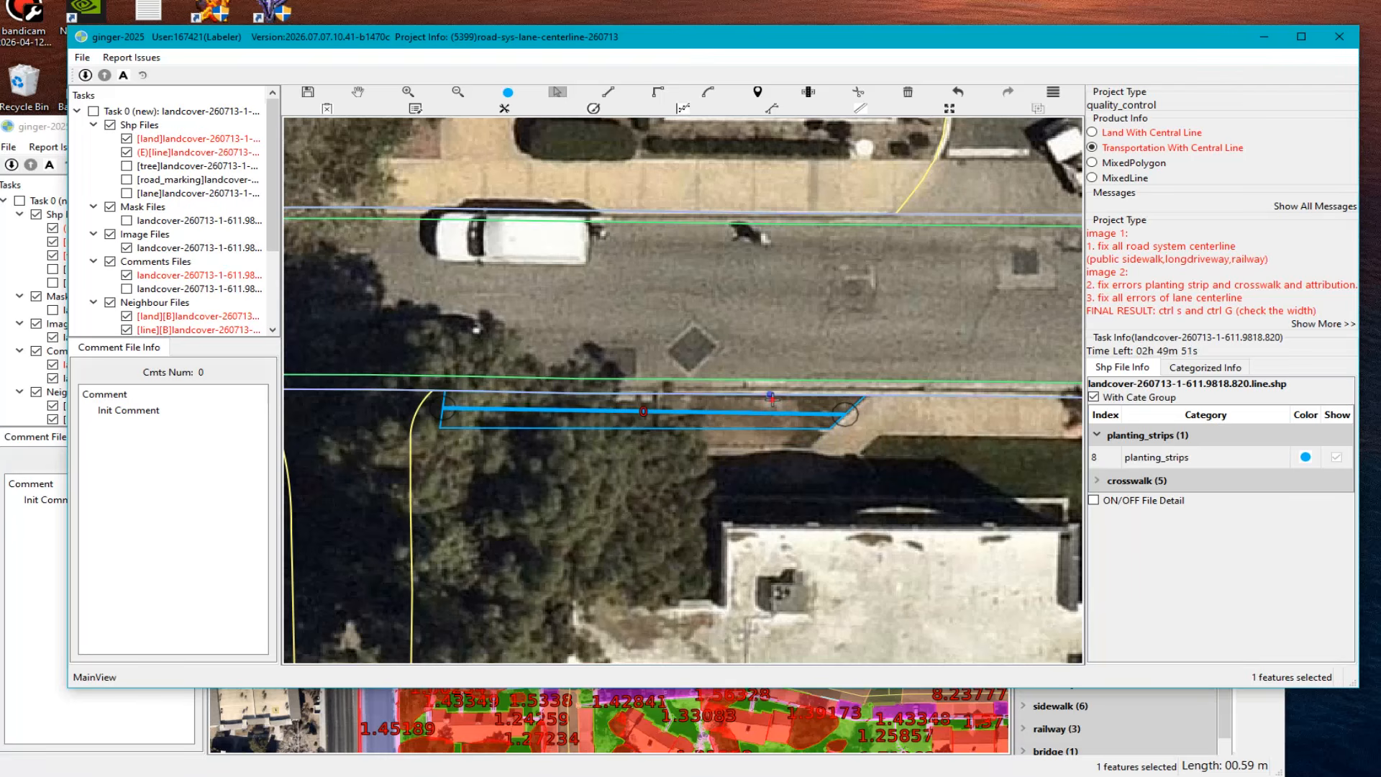
{"action": "scroll", "coordinate": [610, 439], "scroll_direction": "down", "scroll_amount": 1}
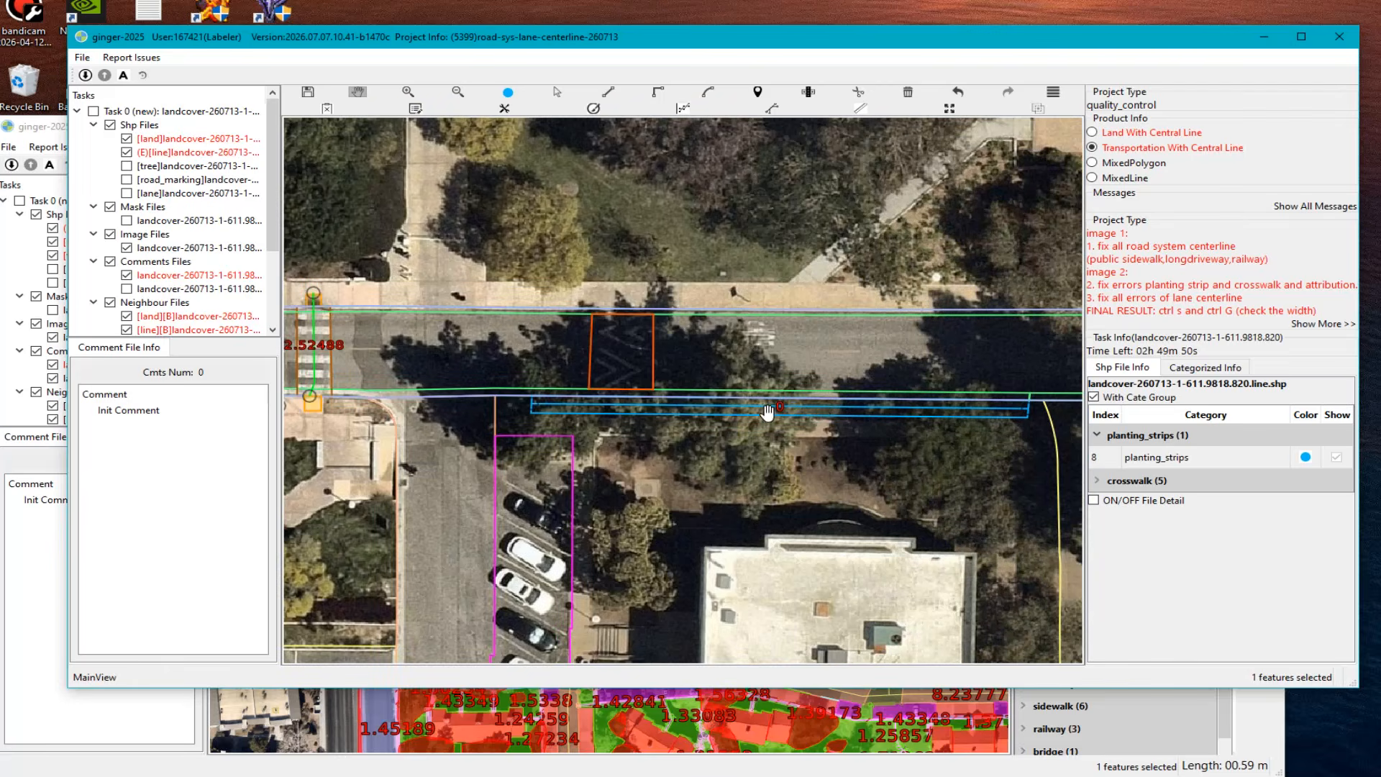
{"action": "scroll", "coordinate": [830, 427], "scroll_direction": "up", "scroll_amount": 1}
{"action": "left_click", "coordinate": [830, 429]}
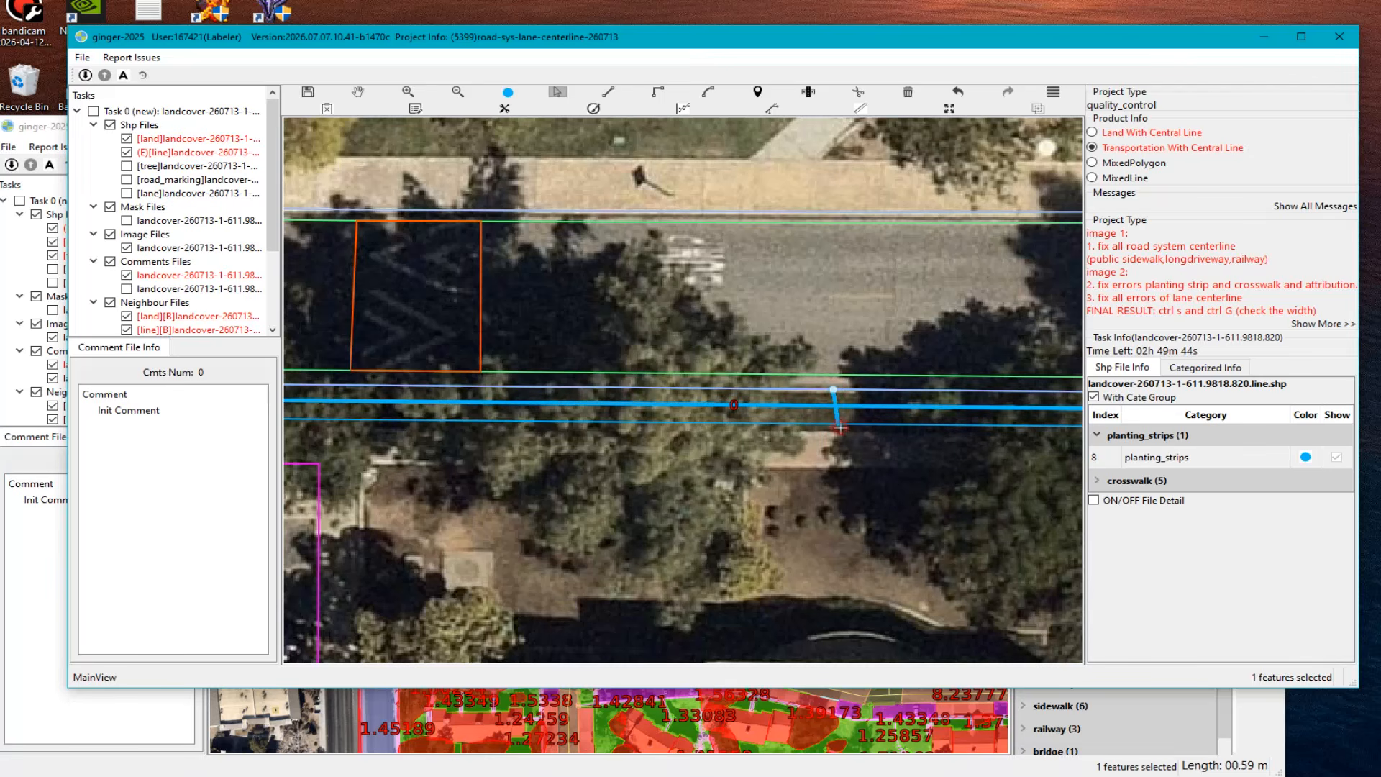
{"action": "left_click", "coordinate": [841, 428]}
Step: Examine the road lines, planting strips and crosswalks across the task area, including the diagonal crossing near the western edge
{"action": "scroll", "coordinate": [874, 468], "scroll_direction": "down", "scroll_amount": 1}
{"action": "key", "text": "space"}
{"action": "left_click_drag", "start_coordinate": [538, 441], "coordinate": [1068, 437]}
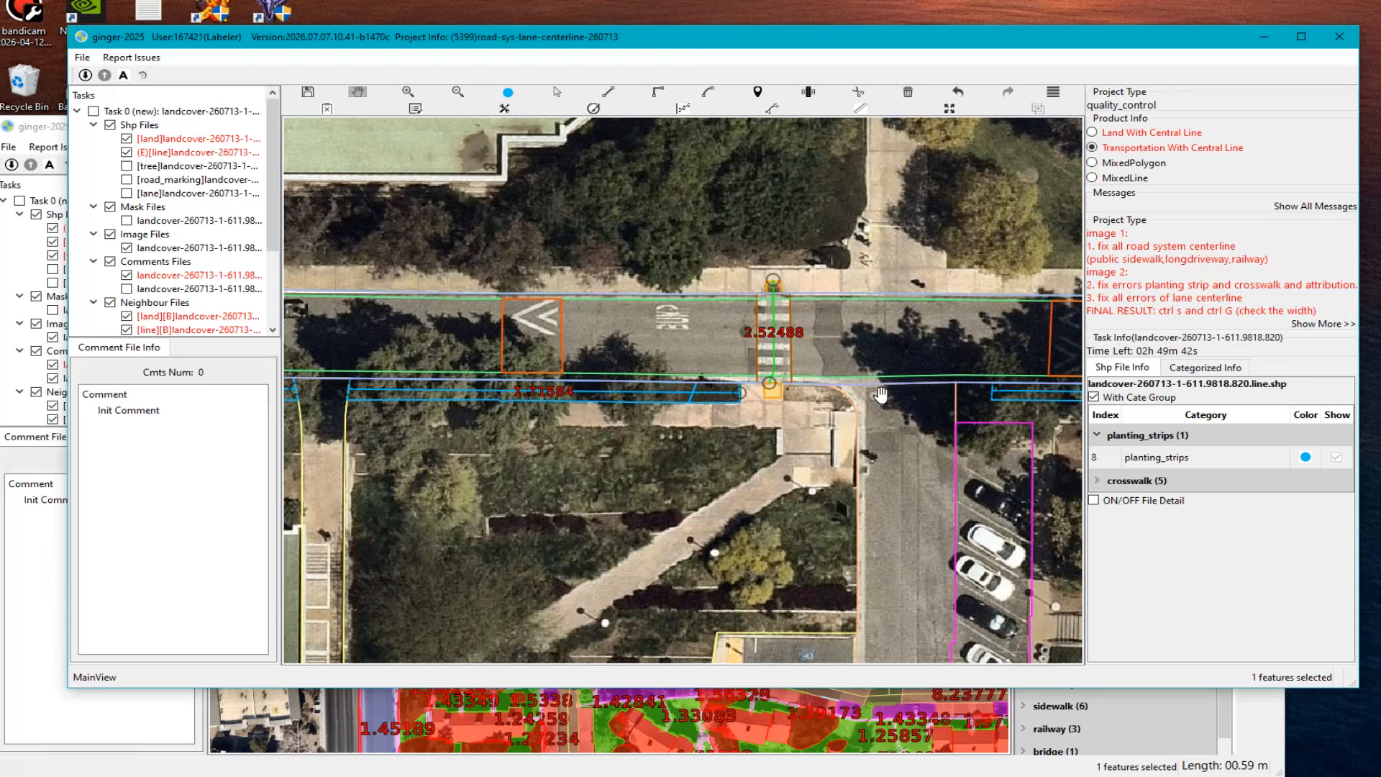
{"action": "scroll", "coordinate": [849, 410], "scroll_direction": "down", "scroll_amount": 1}
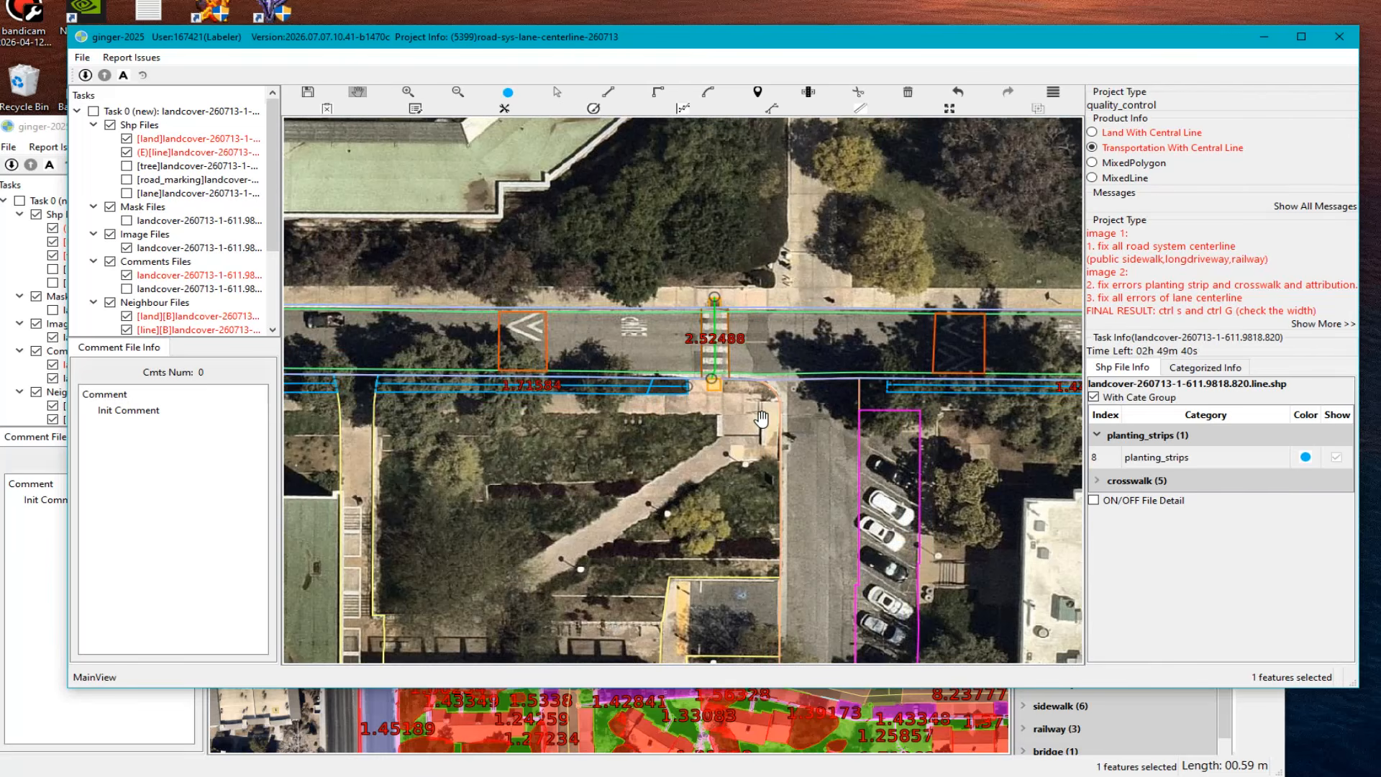
{"action": "scroll", "coordinate": [762, 419], "scroll_direction": "down", "scroll_amount": 1}
{"action": "scroll", "coordinate": [722, 346], "scroll_direction": "down", "scroll_amount": 1}
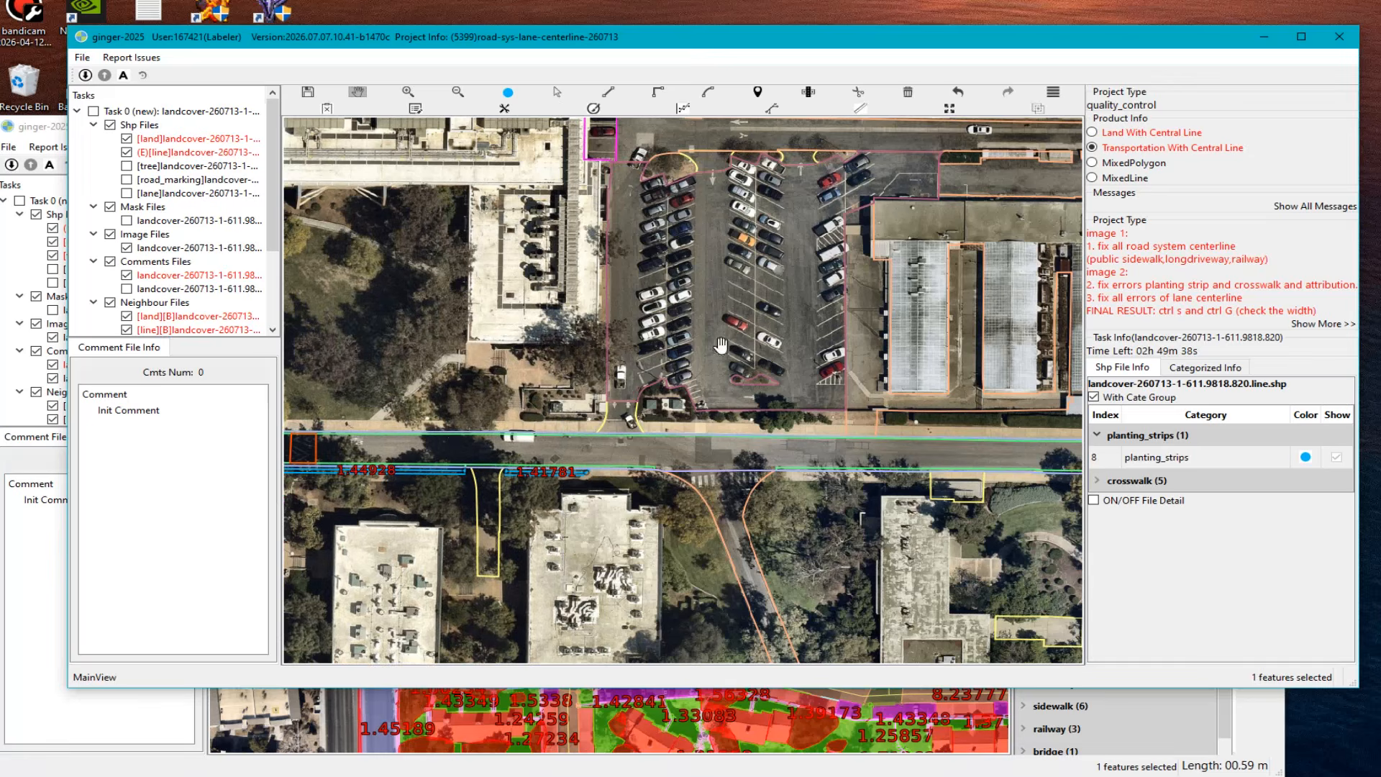
{"action": "scroll", "coordinate": [721, 346], "scroll_direction": "down", "scroll_amount": 1}
{"action": "scroll", "coordinate": [551, 435], "scroll_direction": "down", "scroll_amount": 1}
{"action": "left_click_drag", "start_coordinate": [603, 358], "coordinate": [619, 452]}
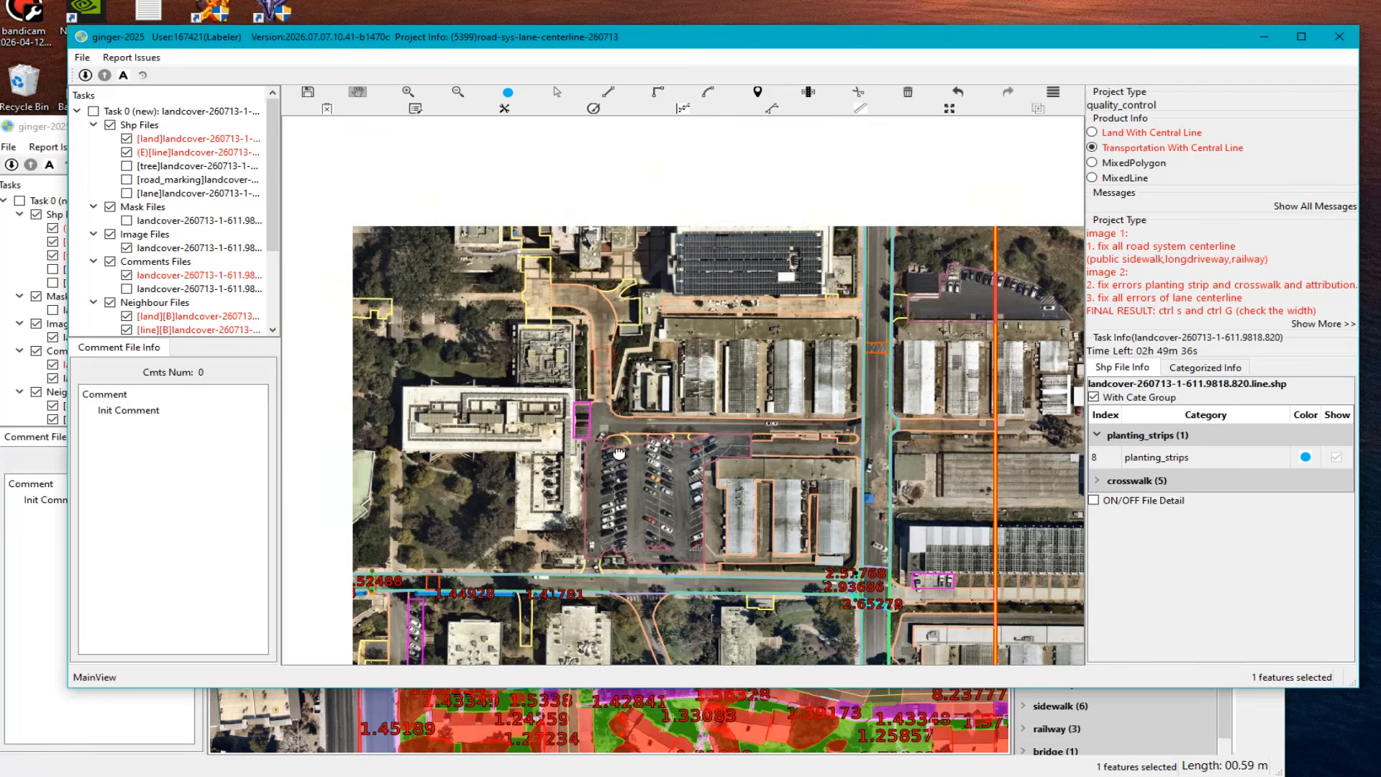
{"action": "left_click_drag", "start_coordinate": [462, 545], "coordinate": [735, 545]}
{"action": "scroll", "coordinate": [454, 475], "scroll_direction": "up", "scroll_amount": 2}
{"action": "left_click_drag", "start_coordinate": [454, 476], "coordinate": [927, 389]}
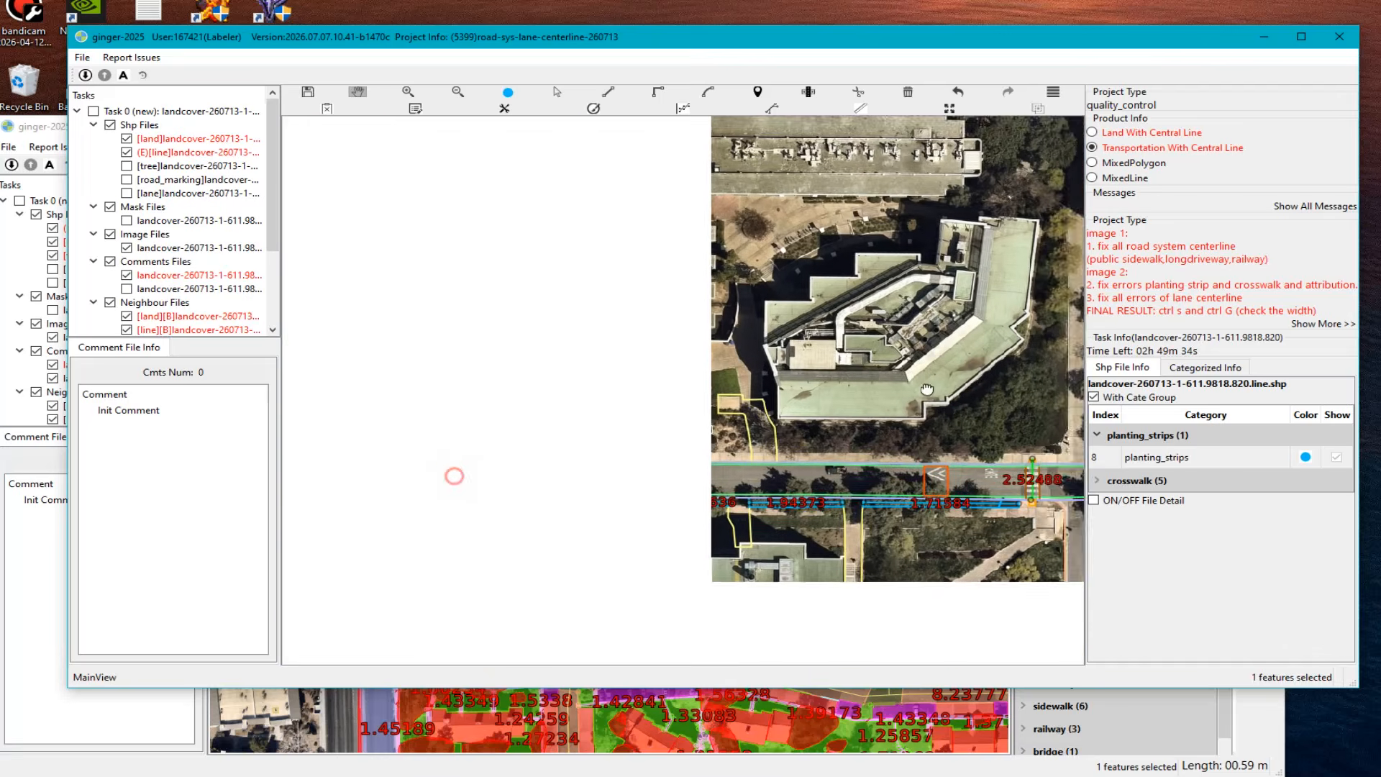
{"action": "scroll", "coordinate": [927, 389], "scroll_direction": "up", "scroll_amount": 2}
{"action": "left_click_drag", "start_coordinate": [484, 485], "coordinate": [781, 441]}
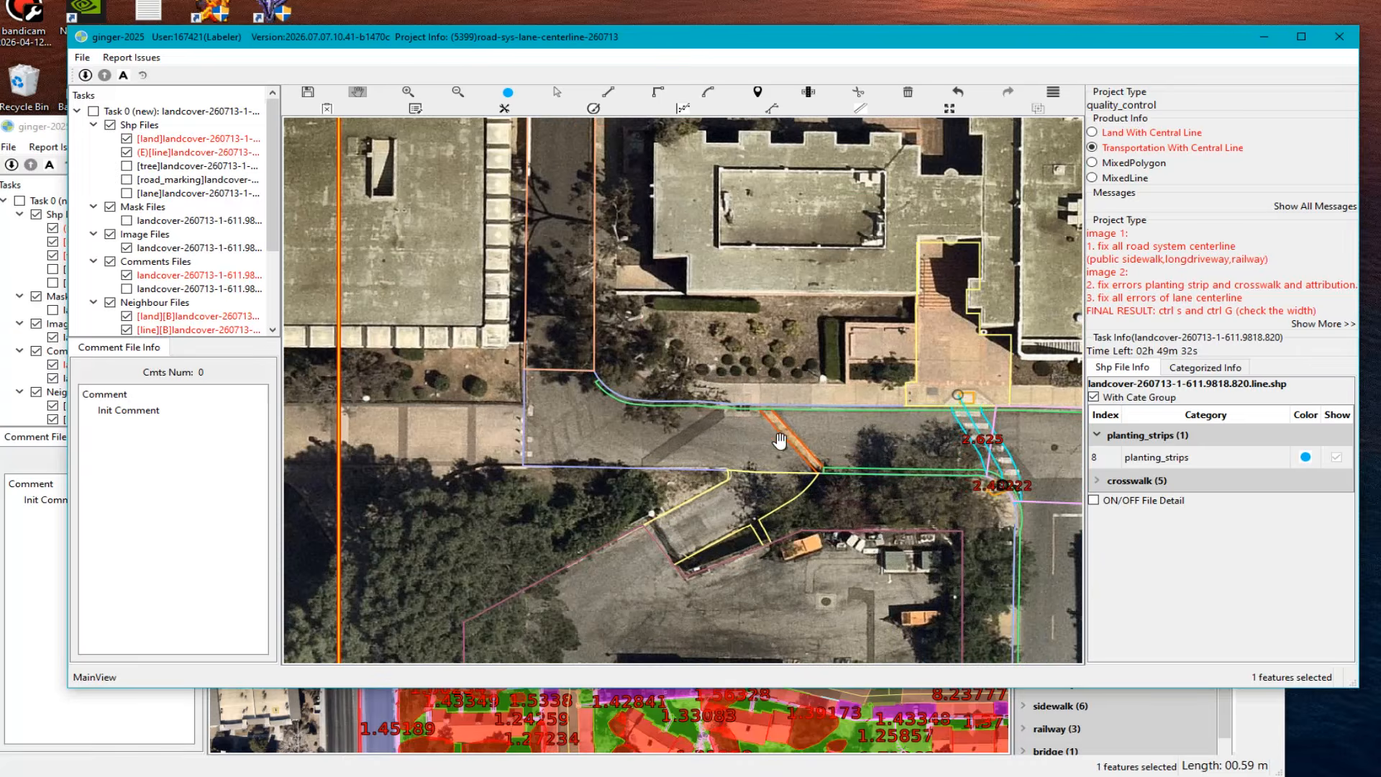
{"action": "scroll", "coordinate": [780, 441], "scroll_direction": "up", "scroll_amount": 5}
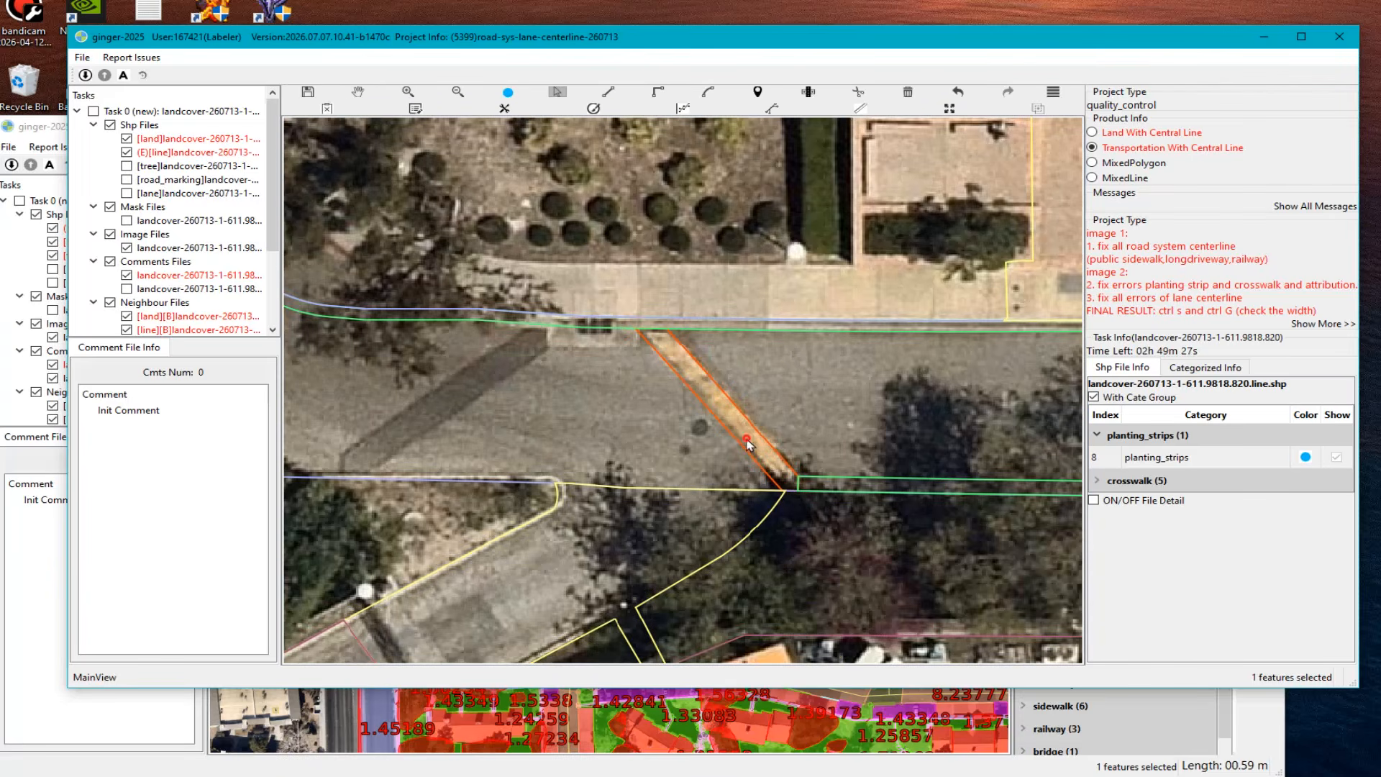
{"action": "mouse_move", "coordinate": [747, 442]}
Step: Run the topology check on the task and go to the first outside_parking overlap comment
{"action": "key", "text": "space"}
{"action": "key", "text": "ctrl+g"}
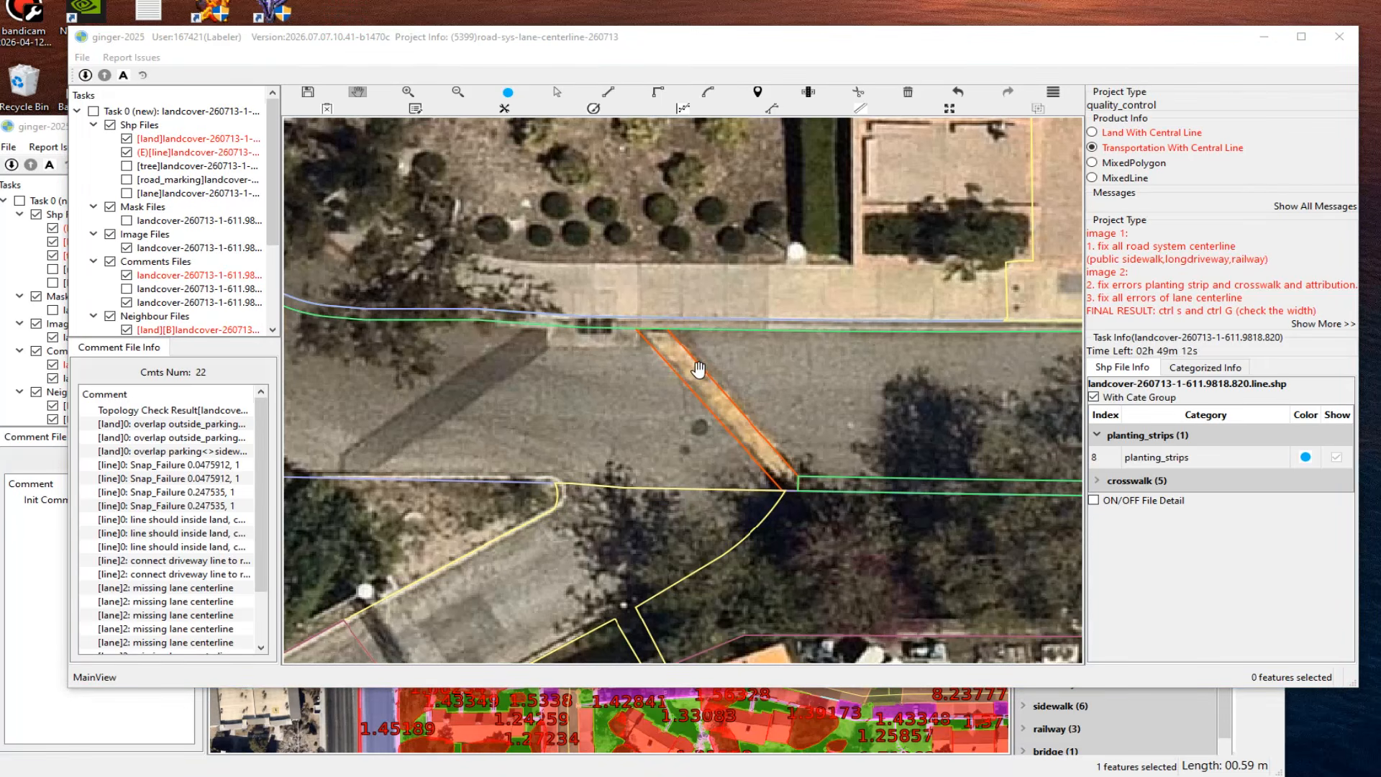
{"action": "scroll", "coordinate": [638, 425], "scroll_direction": "down", "scroll_amount": 5}
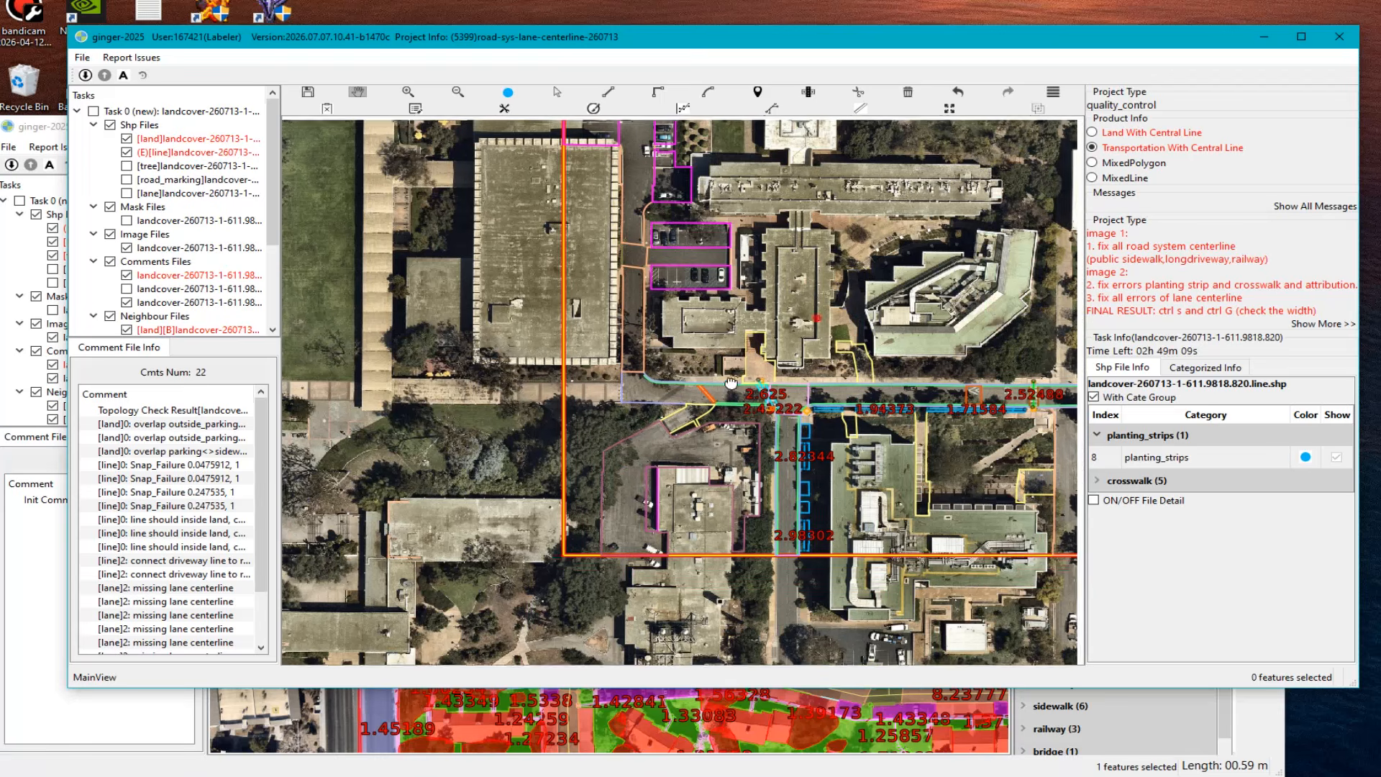
{"action": "left_click_drag", "start_coordinate": [731, 383], "coordinate": [860, 348]}
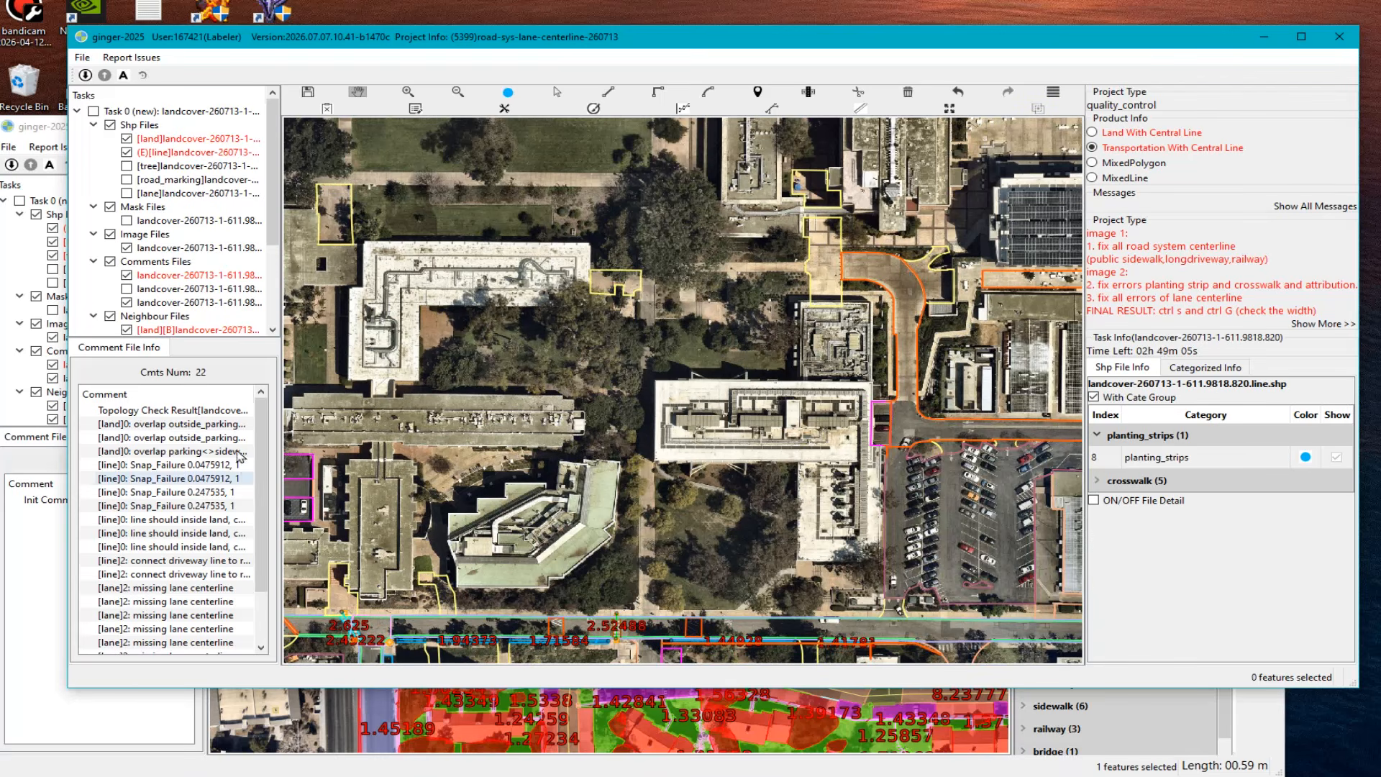
{"action": "left_click_drag", "start_coordinate": [932, 297], "coordinate": [870, 299]}
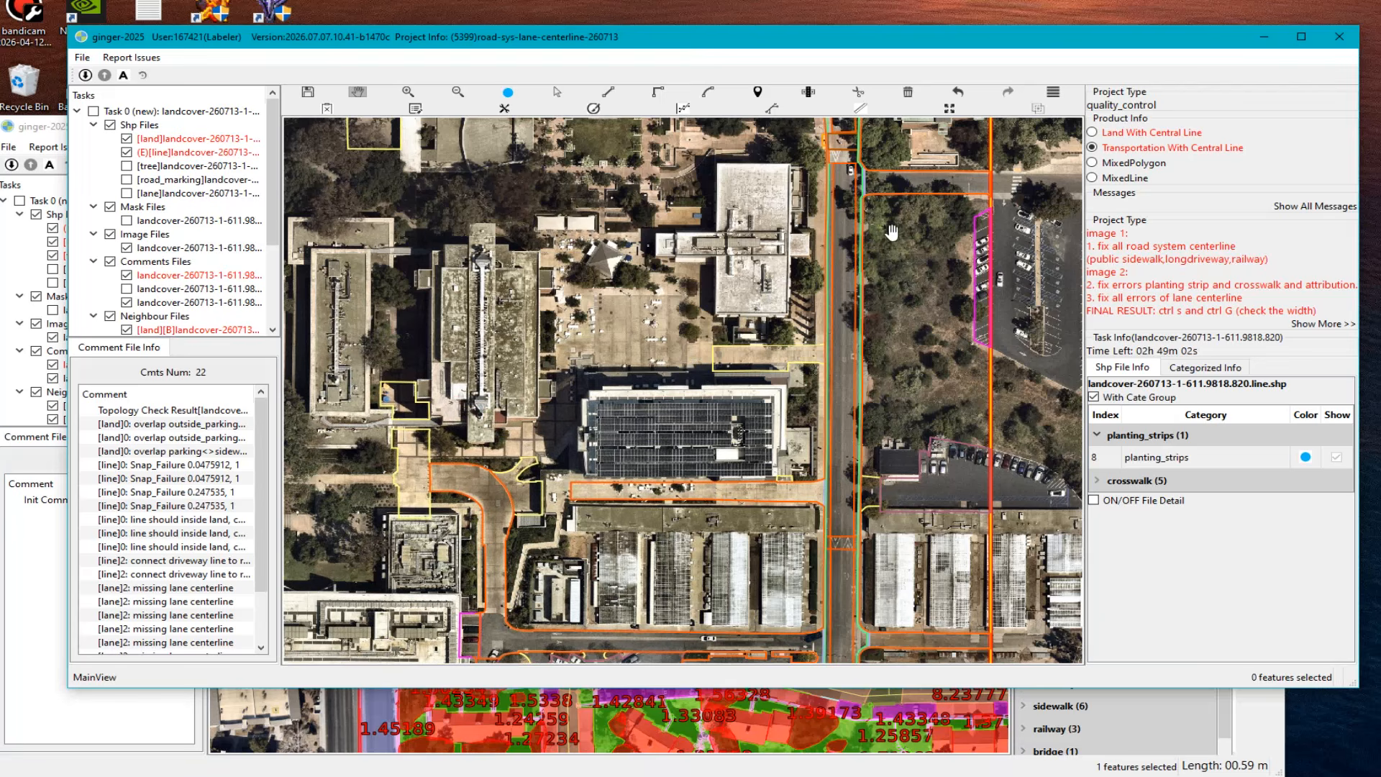
{"action": "left_click", "coordinate": [154, 425]}
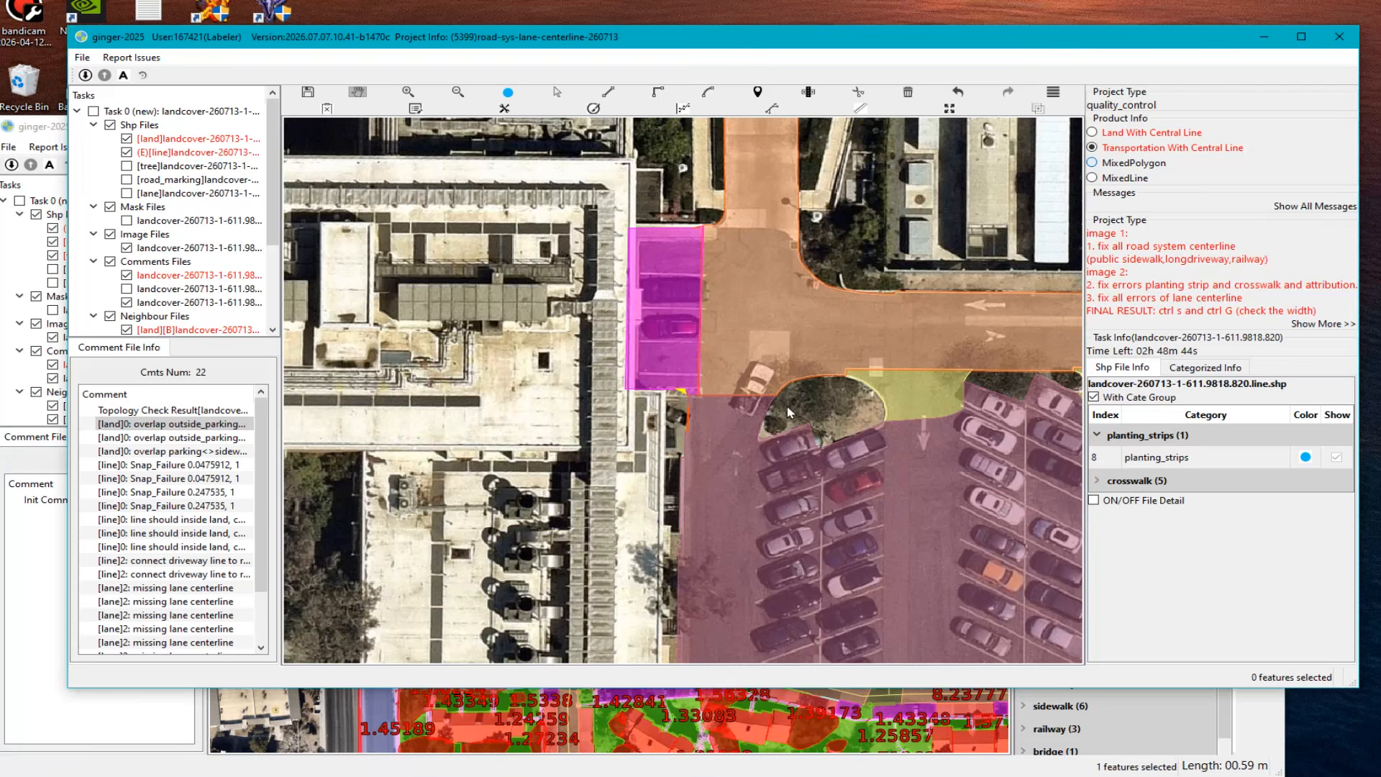
Step: Switch to MixedPolygon, cut off the sidewalk corner bordering the first outside_parking overlap and delete the cut piece
{"action": "scroll", "coordinate": [696, 462], "scroll_direction": "up", "scroll_amount": 3}
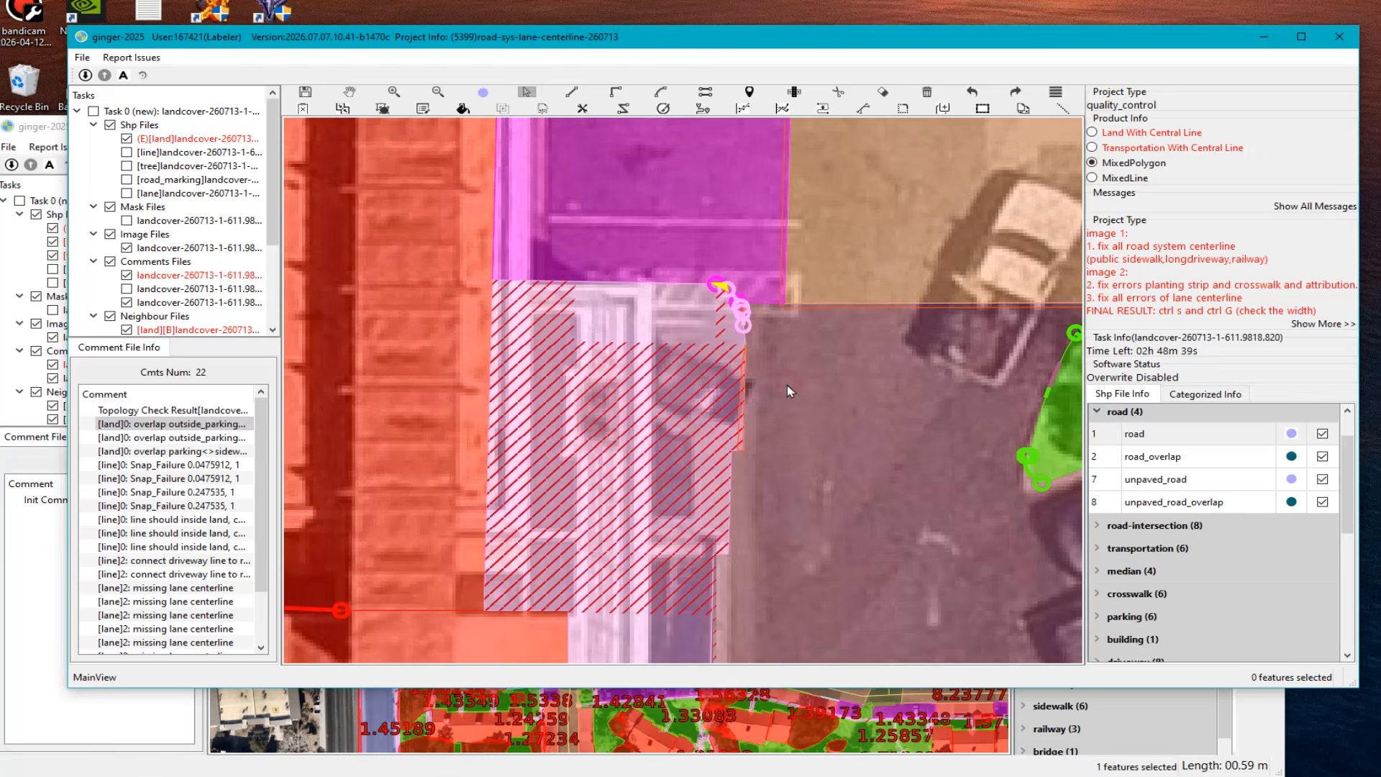
{"action": "left_click", "coordinate": [787, 388]}
{"action": "scroll", "coordinate": [719, 367], "scroll_direction": "down", "scroll_amount": 3}
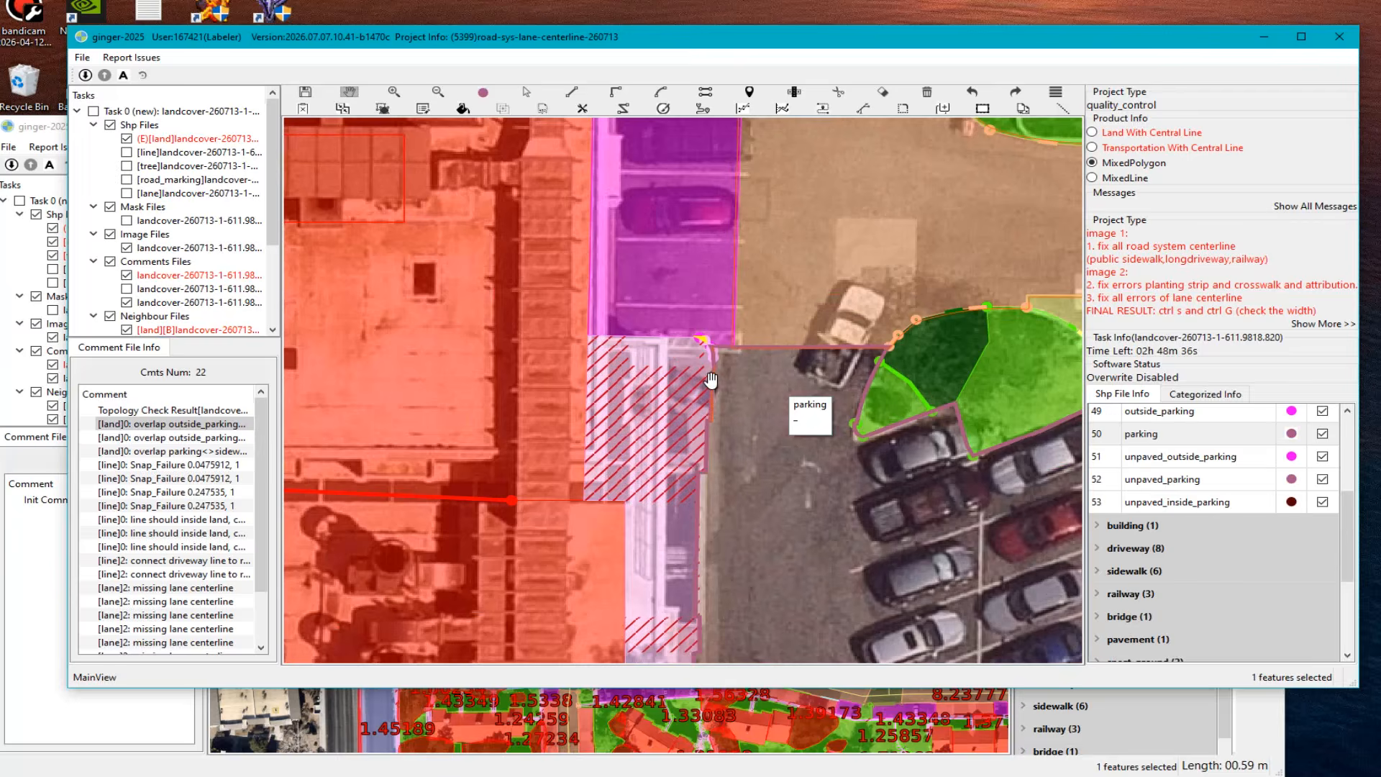
{"action": "scroll", "coordinate": [728, 346], "scroll_direction": "up", "scroll_amount": 2}
{"action": "scroll", "coordinate": [700, 326], "scroll_direction": "up", "scroll_amount": 1}
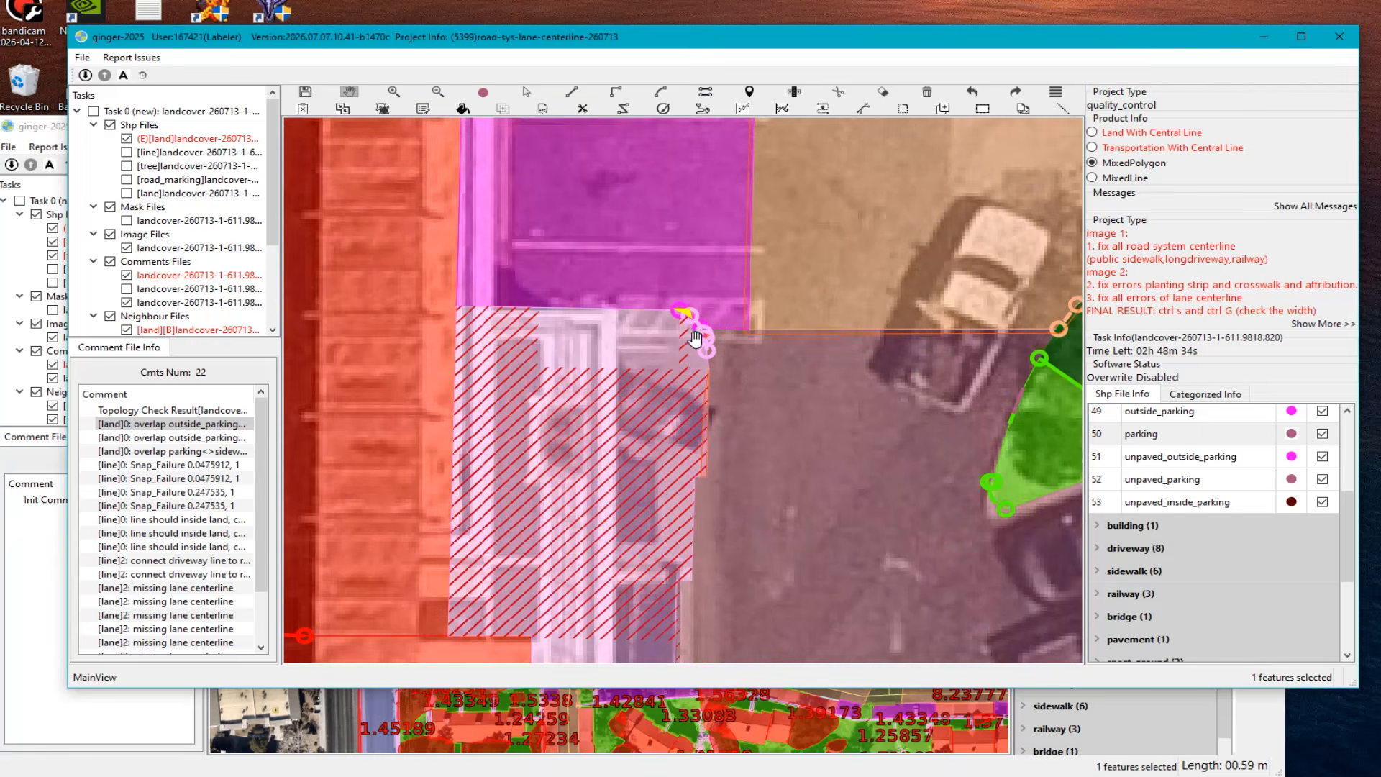
{"action": "scroll", "coordinate": [695, 325], "scroll_direction": "up", "scroll_amount": 2}
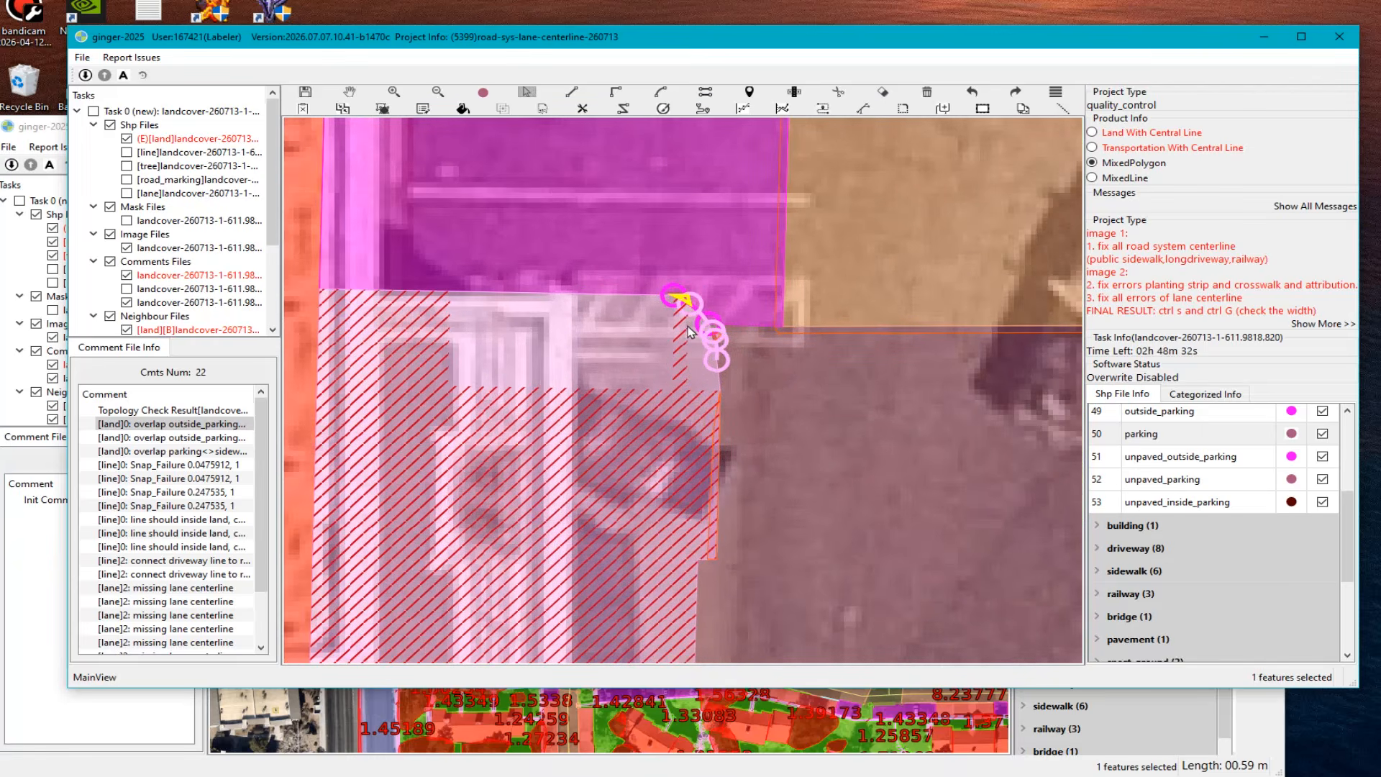
{"action": "scroll", "coordinate": [689, 331], "scroll_direction": "down", "scroll_amount": 2}
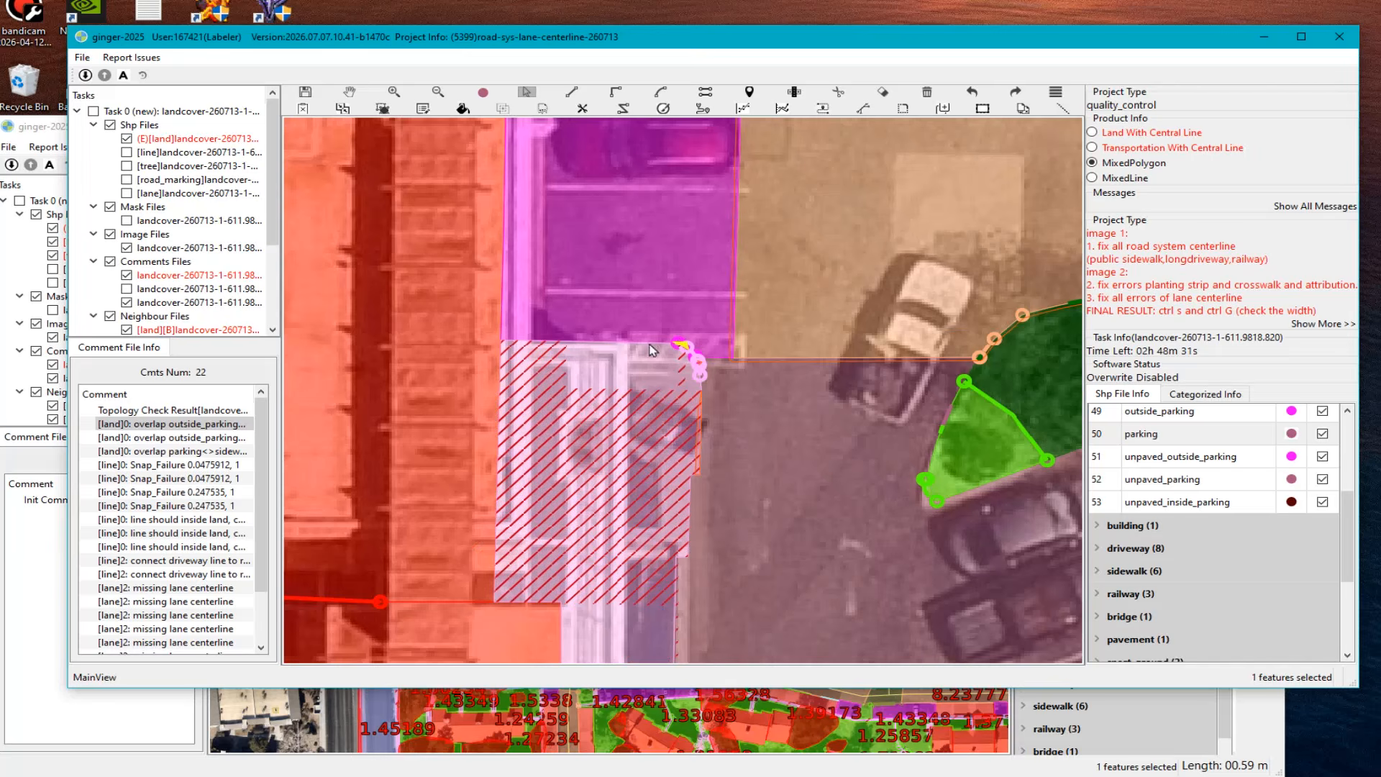
{"action": "key", "text": "x"}
{"action": "left_click", "coordinate": [602, 325]}
{"action": "left_click", "coordinate": [642, 494]}
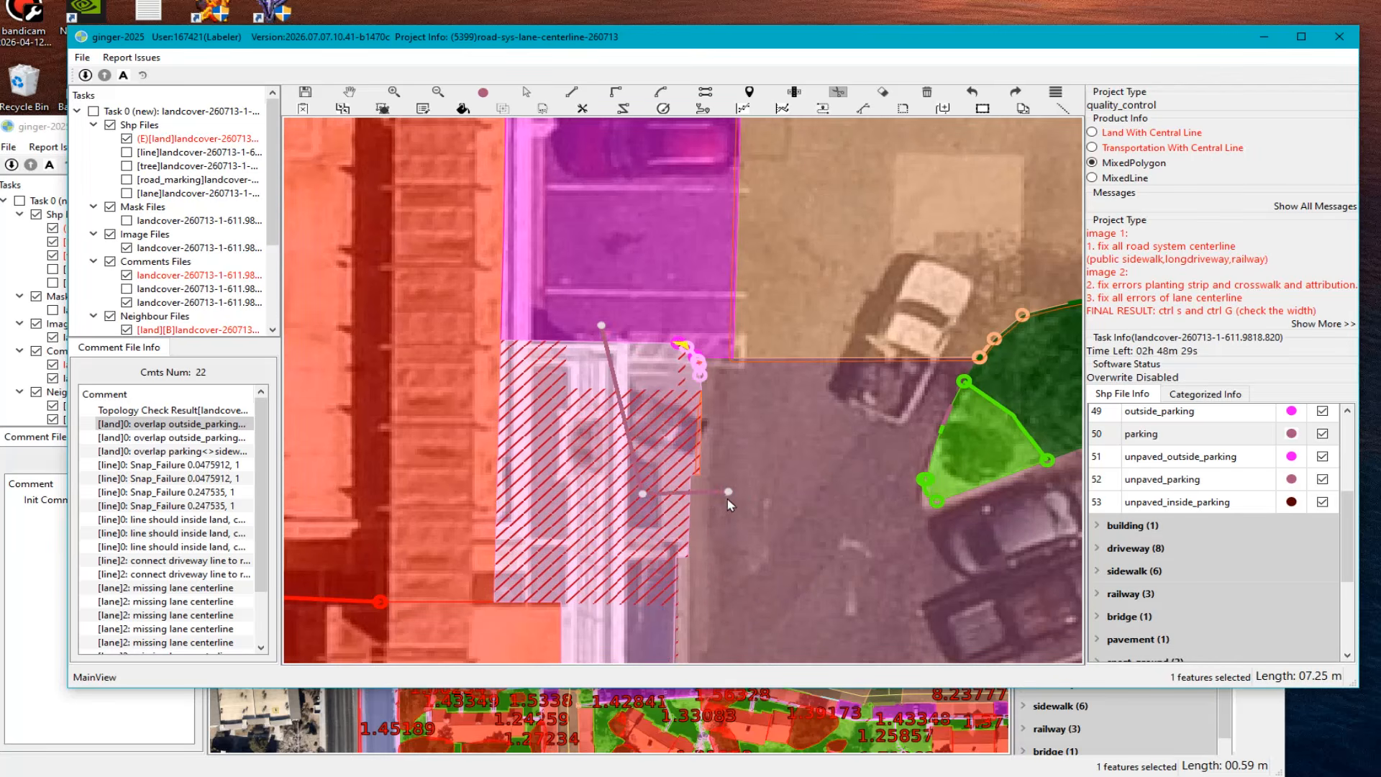
{"action": "right_click", "coordinate": [731, 502]}
{"action": "left_click", "coordinate": [671, 437]}
{"action": "key", "text": "Delete"}
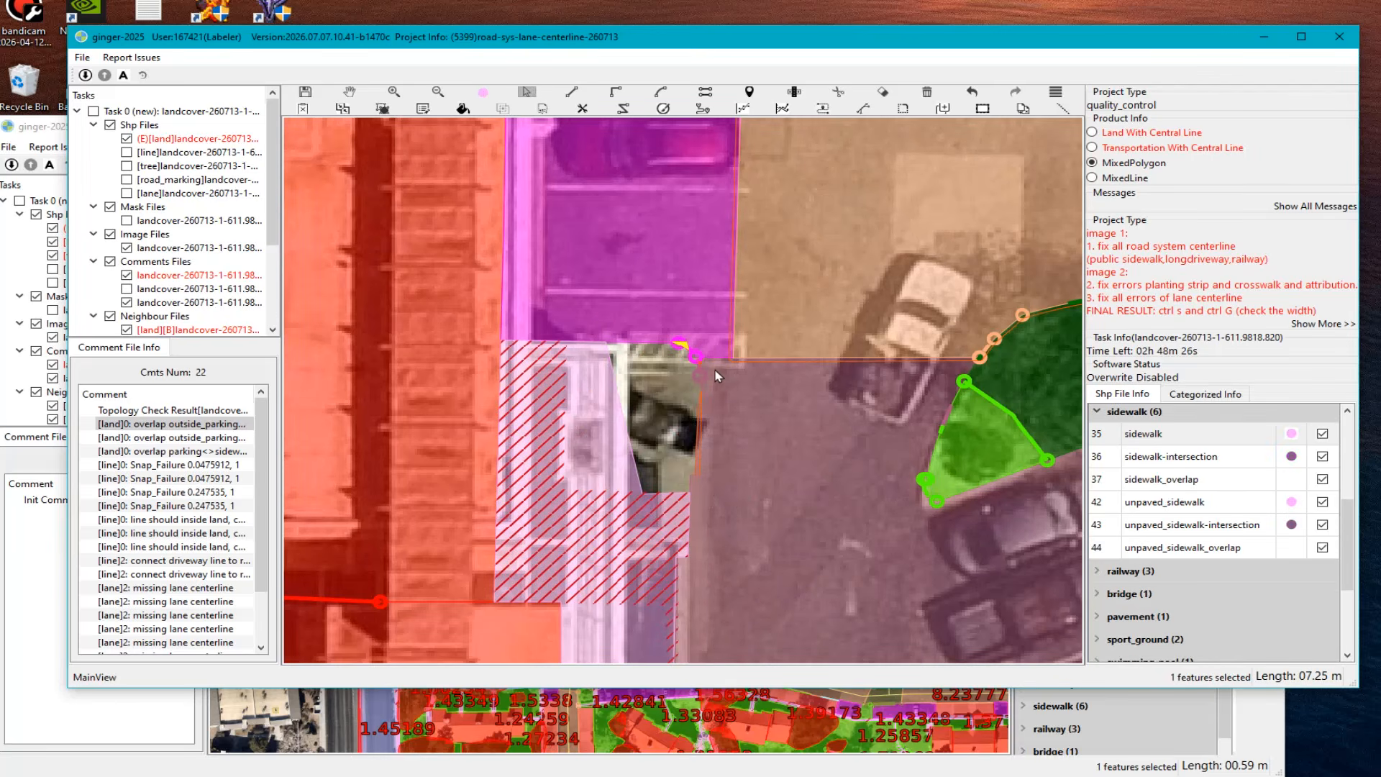
Step: Refill the gap between the sidewalk, outside_parking and parking polygons with a sidewalk polygon
{"action": "left_click", "coordinate": [717, 484]}
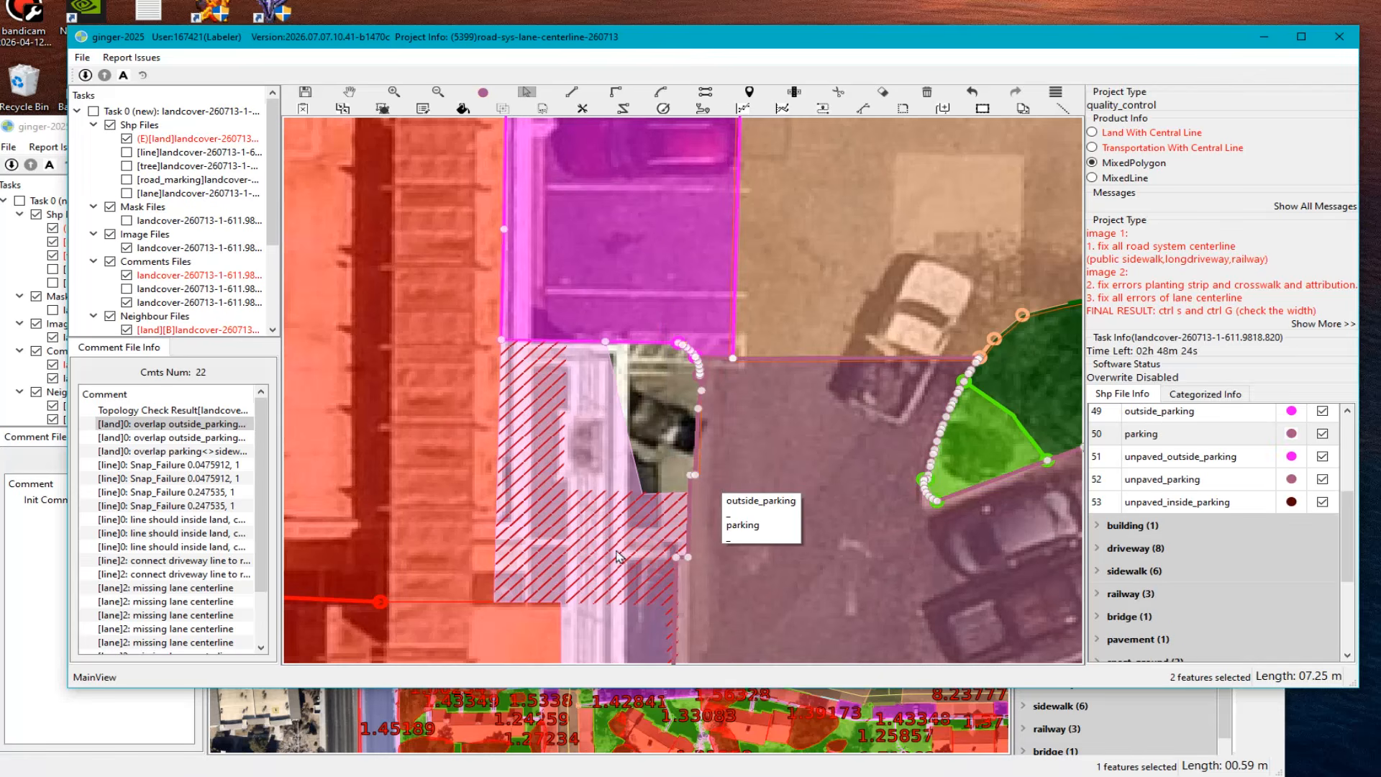
{"action": "left_click", "coordinate": [636, 525]}
{"action": "key", "text": "ctrl+z"}
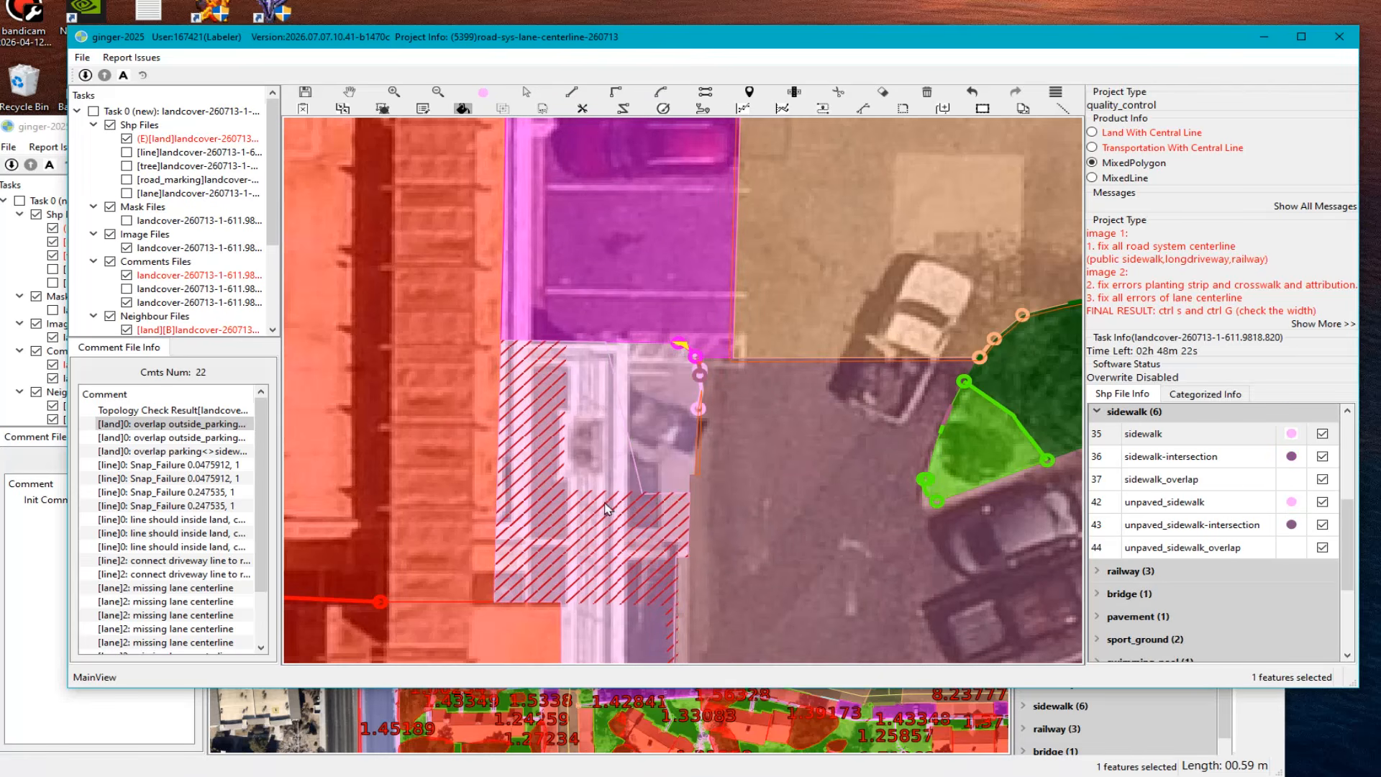
Step: At the second outside_parking overlap comment, cut out and delete the narrow sidewalk end, and refill its gap between the neighbouring polygons
{"action": "left_click", "coordinate": [154, 439]}
{"action": "scroll", "coordinate": [536, 495], "scroll_direction": "up", "scroll_amount": 2}
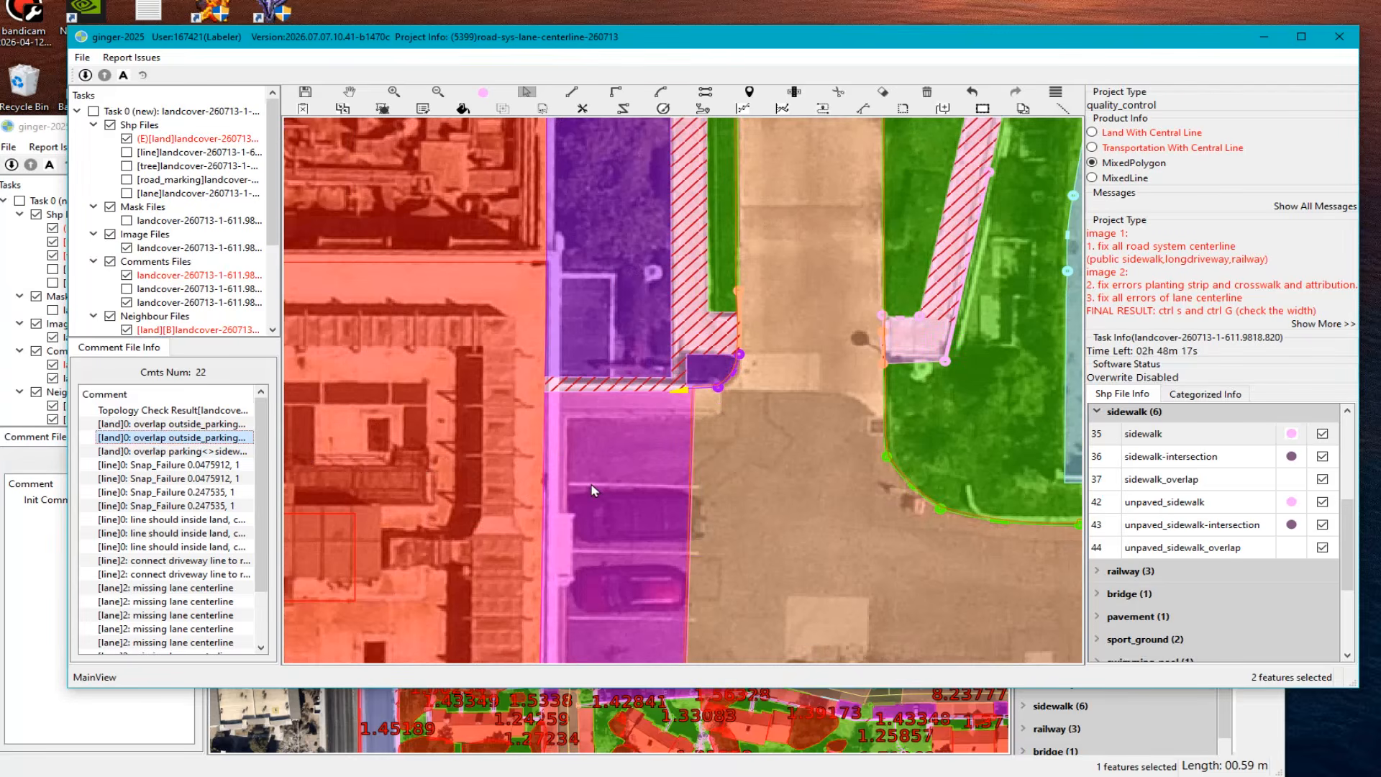
{"action": "scroll", "coordinate": [594, 484], "scroll_direction": "up", "scroll_amount": 2}
{"action": "scroll", "coordinate": [610, 479], "scroll_direction": "up", "scroll_amount": 2}
{"action": "key", "text": "m"}
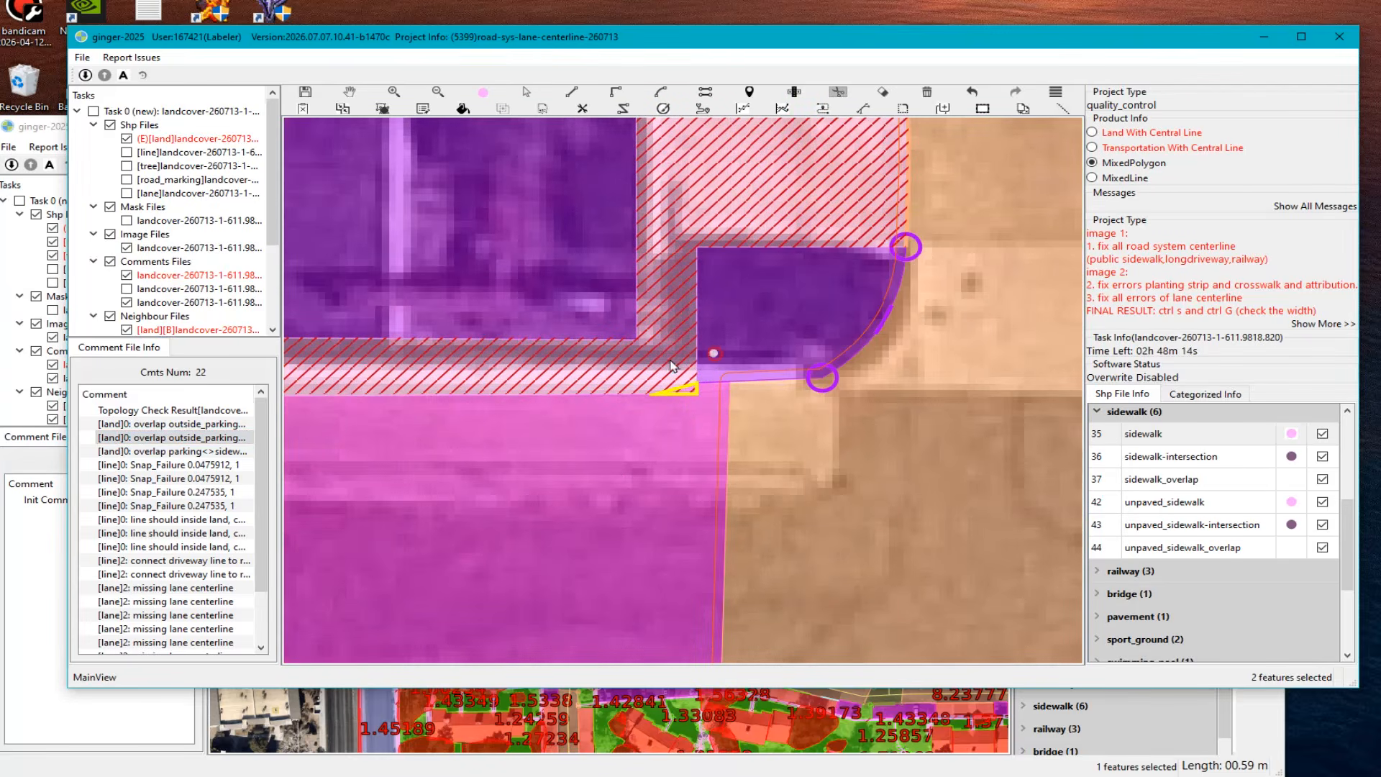
{"action": "left_click", "coordinate": [713, 354]}
{"action": "left_click", "coordinate": [603, 357]}
{"action": "left_click", "coordinate": [613, 432]}
{"action": "key", "text": "Escape"}
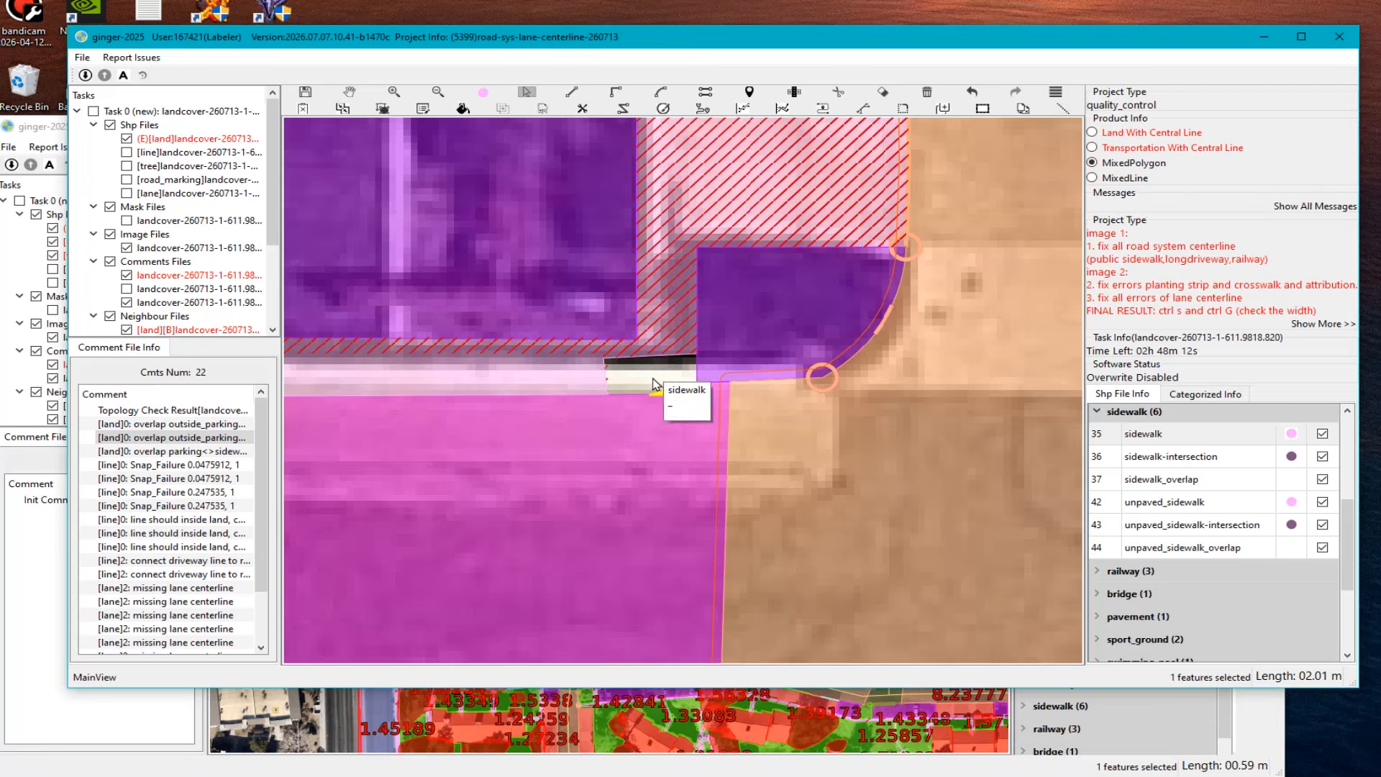
{"action": "left_click", "coordinate": [651, 375]}
{"action": "left_click", "coordinate": [627, 380], "text": "shift"}
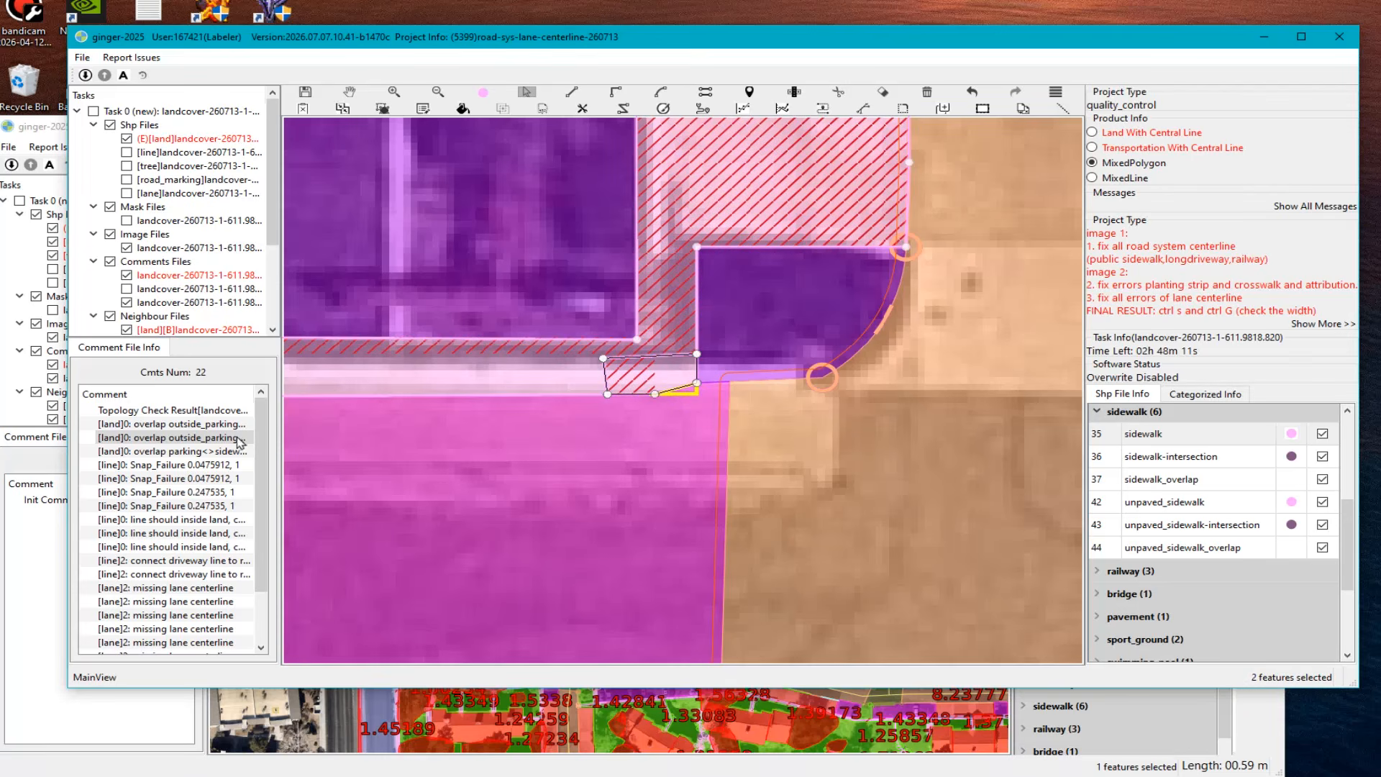
Step: Review the parking and sidewalk overlap comment, and locate the first Snap_Failure comment at the crosswalk intersection
{"action": "left_click", "coordinate": [216, 451]}
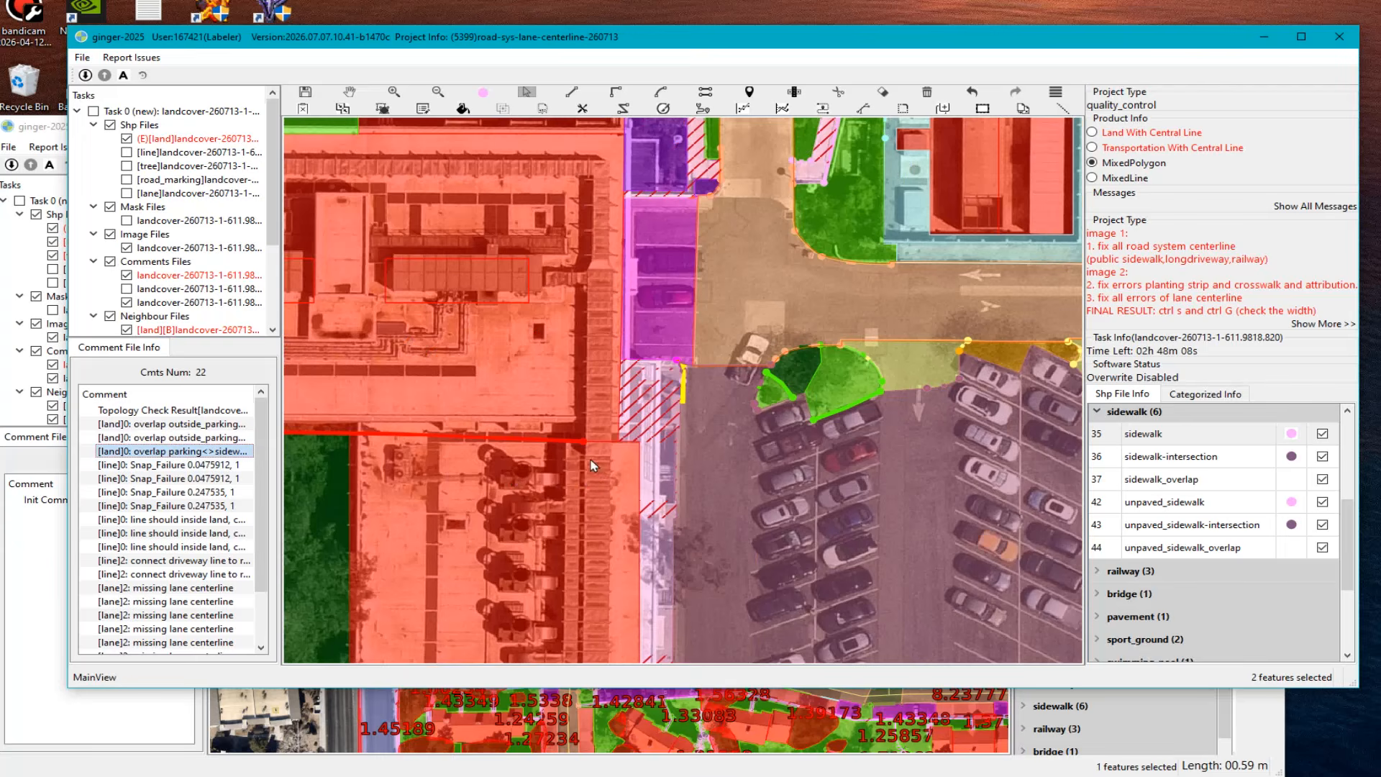
{"action": "key", "text": "Down"}
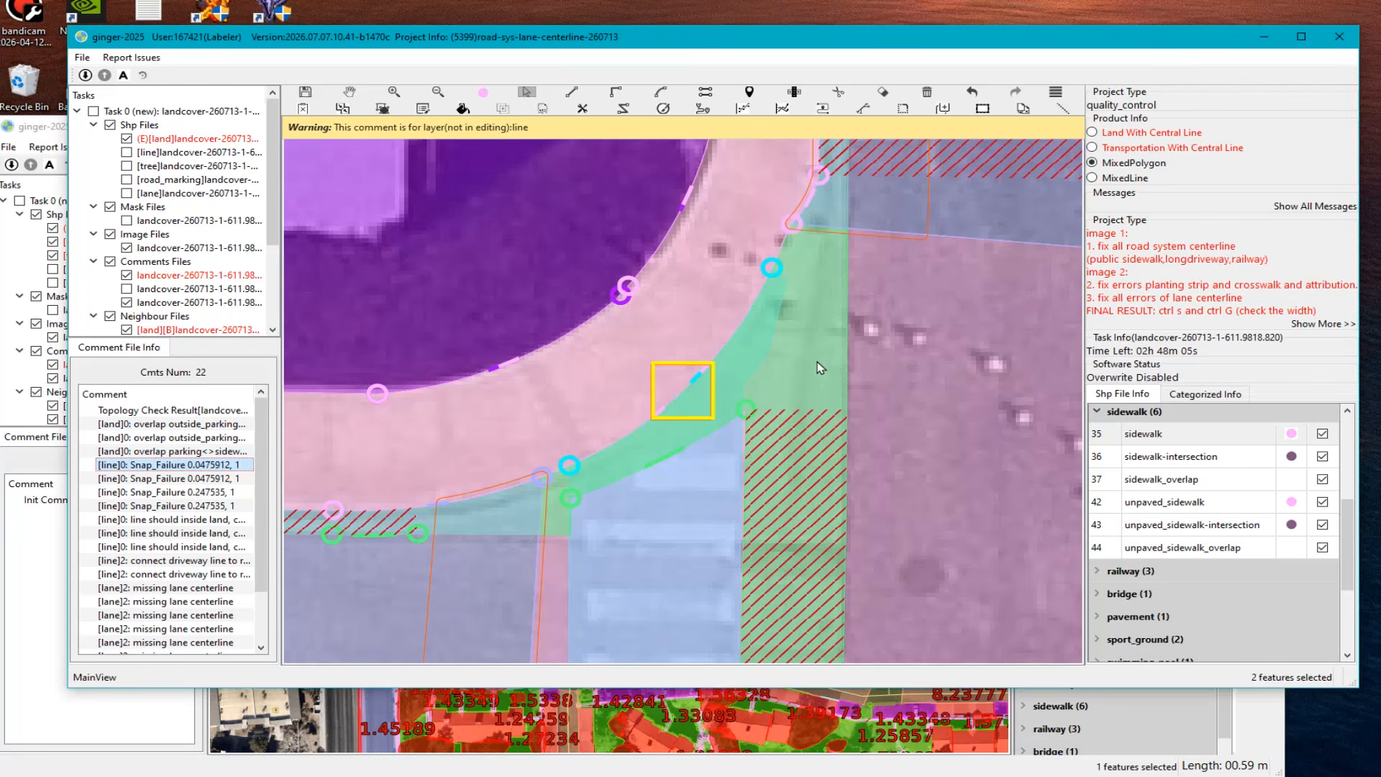
{"action": "scroll", "coordinate": [821, 368], "scroll_direction": "down", "scroll_amount": 2}
{"action": "scroll", "coordinate": [847, 477], "scroll_direction": "down", "scroll_amount": 2}
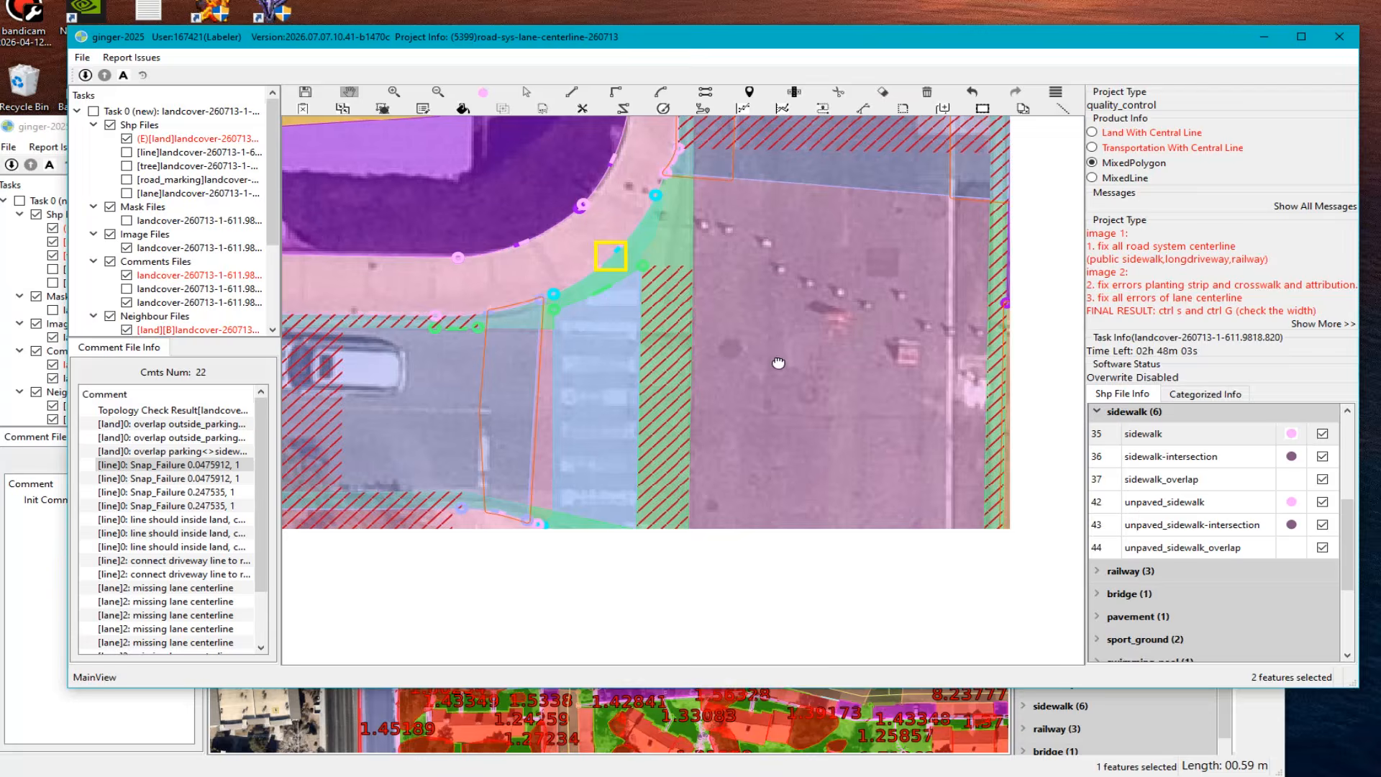
{"action": "left_click_drag", "start_coordinate": [700, 299], "coordinate": [749, 364]}
{"action": "scroll", "coordinate": [720, 350], "scroll_direction": "up", "scroll_amount": 1}
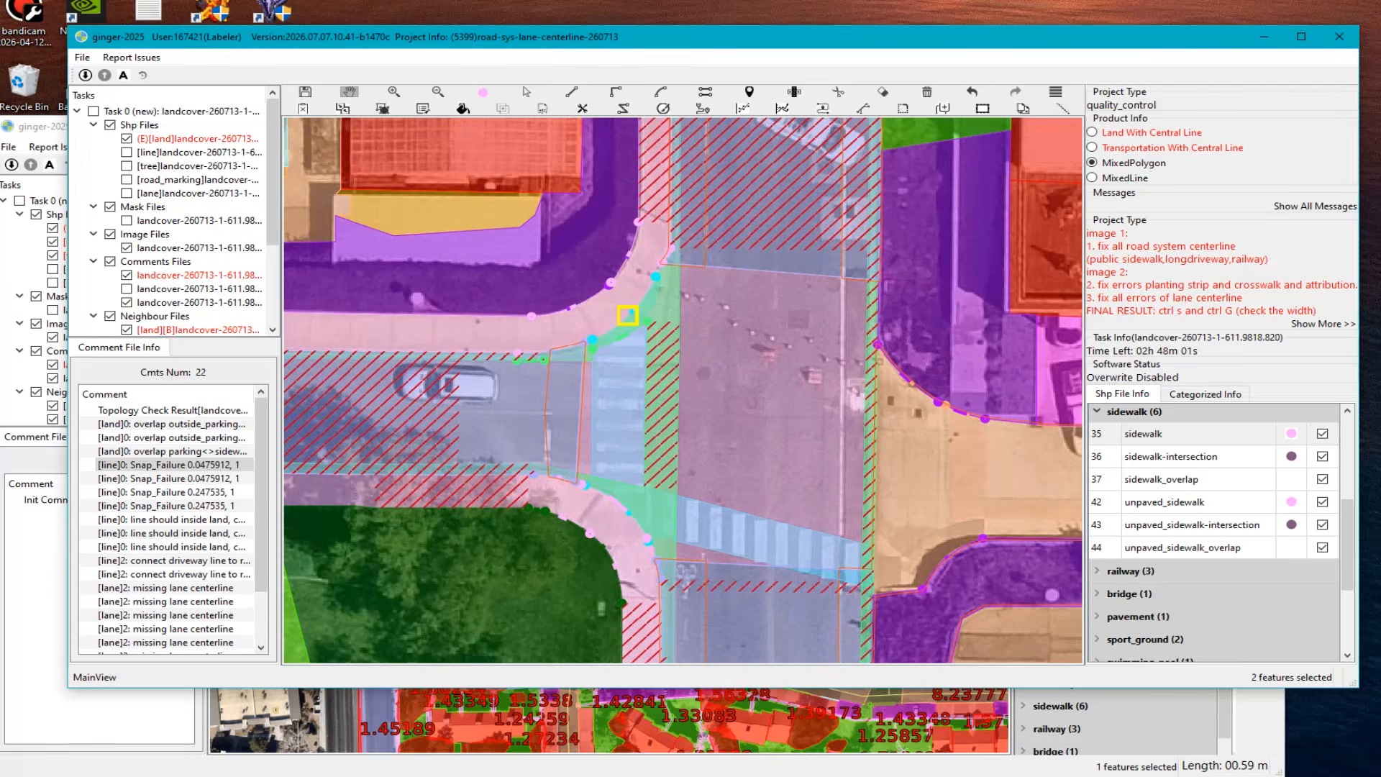
{"action": "scroll", "coordinate": [721, 350], "scroll_direction": "up", "scroll_amount": 1}
Step: Capture the intersection and mark the snap failure, the meeting crosswalk and sidewalk lines and the product types in red, discarding the capture
{"action": "key", "text": "Print"}
{"action": "left_click_drag", "start_coordinate": [329, 143], "coordinate": [1068, 662]}
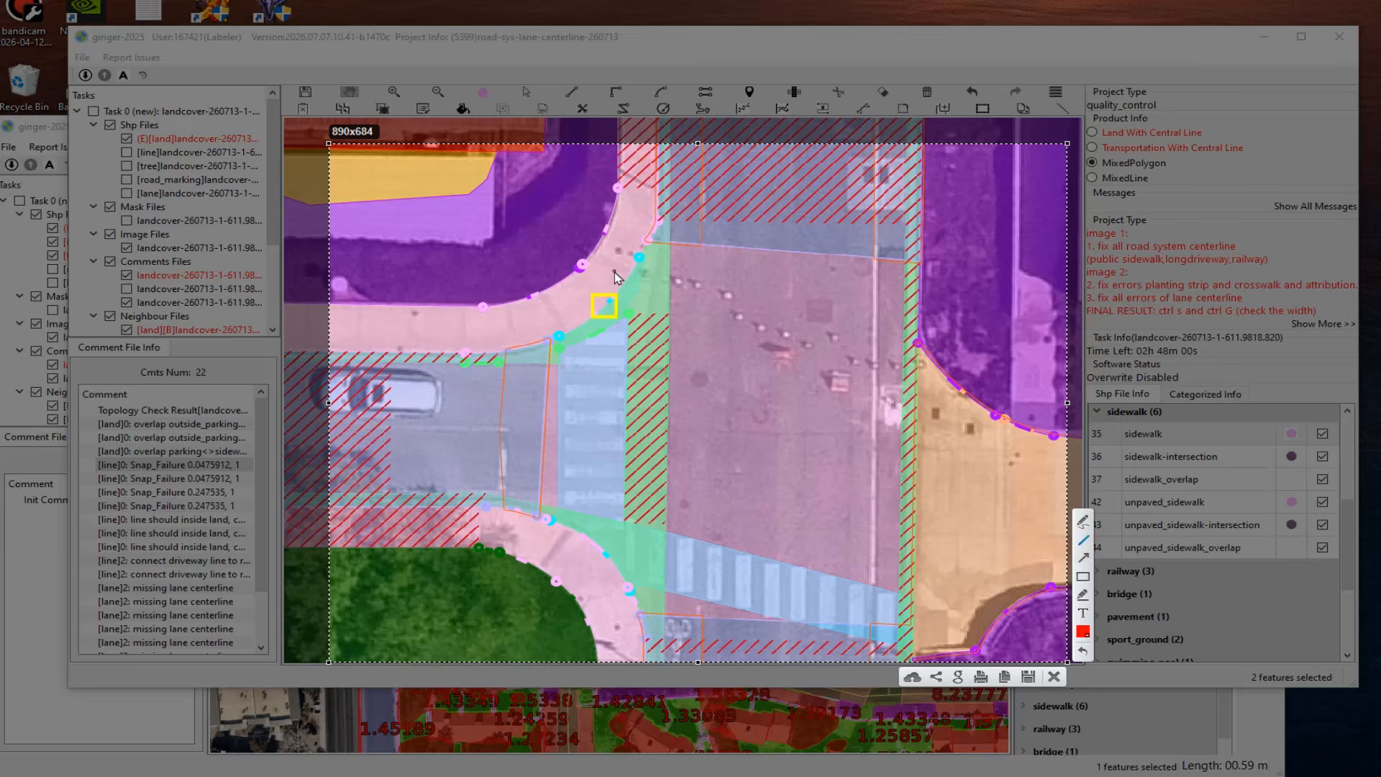
{"action": "left_click_drag", "start_coordinate": [615, 273], "coordinate": [607, 303]}
{"action": "mouse_move", "coordinate": [589, 549]}
{"action": "left_mouse_down"}
{"action": "mouse_move", "coordinate": [592, 329]}
{"action": "mouse_move", "coordinate": [606, 317]}
{"action": "mouse_move", "coordinate": [590, 317]}
{"action": "left_mouse_up"}
{"action": "left_click_drag", "start_coordinate": [1030, 202], "coordinate": [1200, 137]}
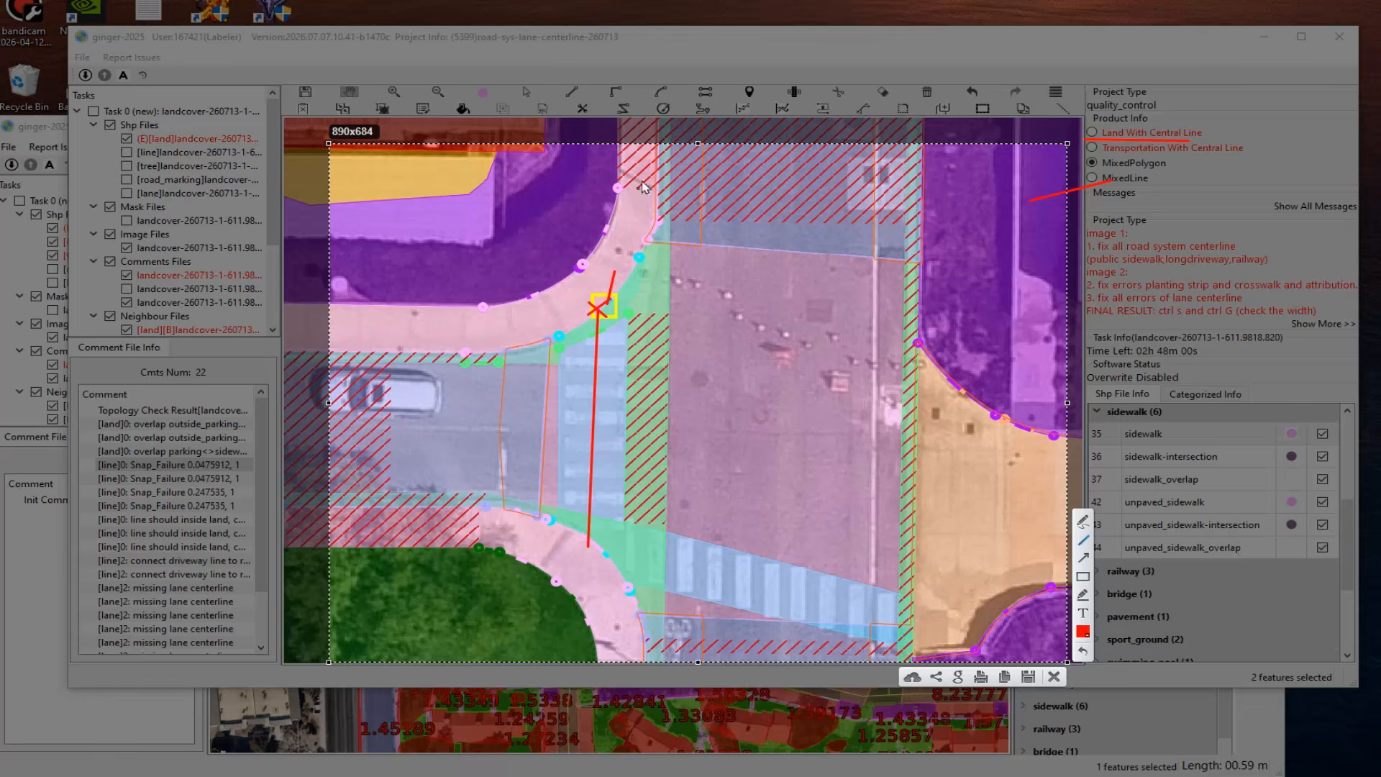
{"action": "left_click_drag", "start_coordinate": [639, 162], "coordinate": [589, 288]}
{"action": "mouse_move", "coordinate": [437, 327]}
{"action": "left_mouse_down"}
{"action": "mouse_move", "coordinate": [589, 304]}
{"action": "mouse_move", "coordinate": [608, 318]}
{"action": "left_mouse_up"}
{"action": "mouse_move", "coordinate": [574, 368]}
{"action": "left_mouse_down"}
{"action": "mouse_move", "coordinate": [610, 401]}
{"action": "mouse_move", "coordinate": [579, 403]}
{"action": "left_mouse_up"}
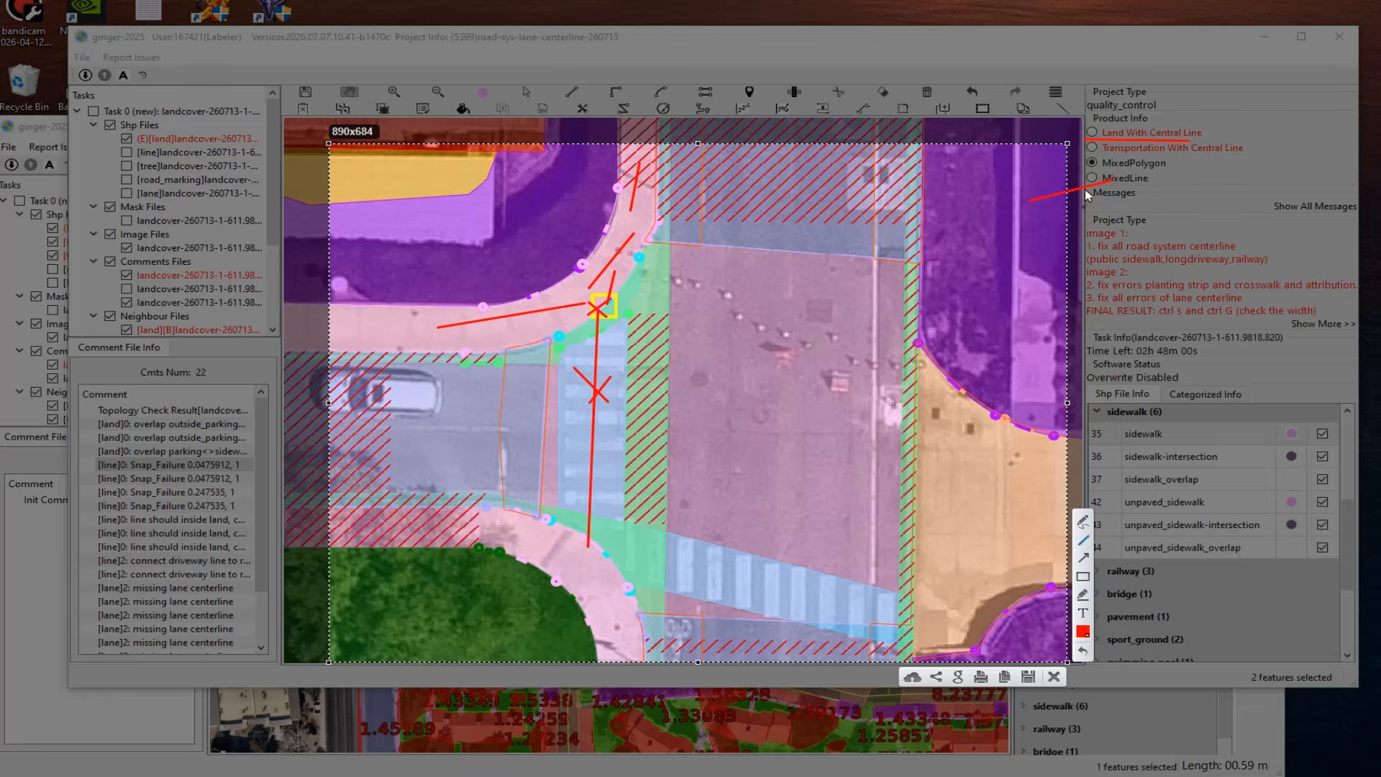
{"action": "left_click_drag", "start_coordinate": [1077, 152], "coordinate": [1244, 152]}
{"action": "left_click_drag", "start_coordinate": [579, 403], "coordinate": [617, 419]}
{"action": "left_click_drag", "start_coordinate": [386, 333], "coordinate": [515, 329]}
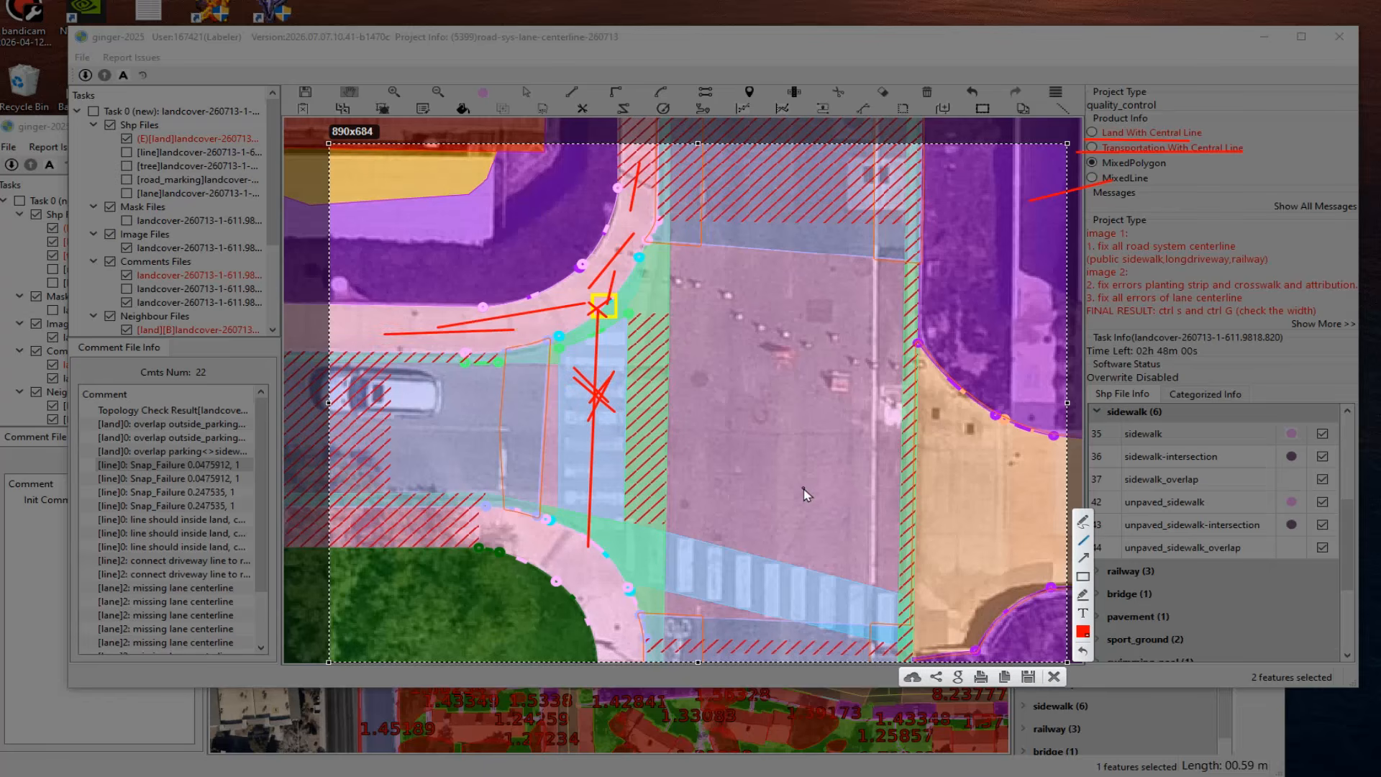
{"action": "left_click_drag", "start_coordinate": [1082, 190], "coordinate": [1166, 186]}
{"action": "left_click", "coordinate": [1054, 677]}
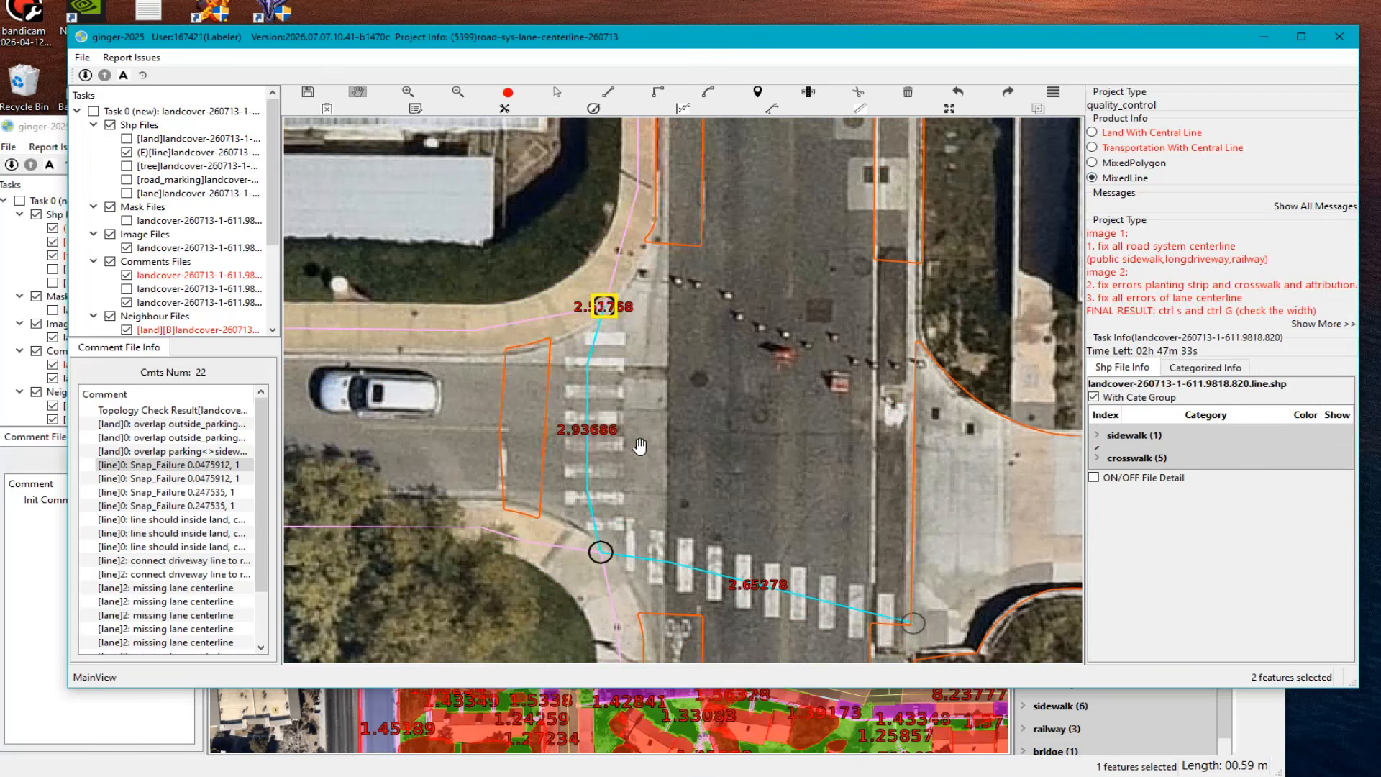
Step: Show the land layer together with the line layer in MixedLine at the first Snap_Failure junction
{"action": "scroll", "coordinate": [648, 433], "scroll_direction": "up", "scroll_amount": 1}
{"action": "left_click_drag", "start_coordinate": [578, 288], "coordinate": [638, 642]}
{"action": "scroll", "coordinate": [638, 642], "scroll_direction": "up", "scroll_amount": 2}
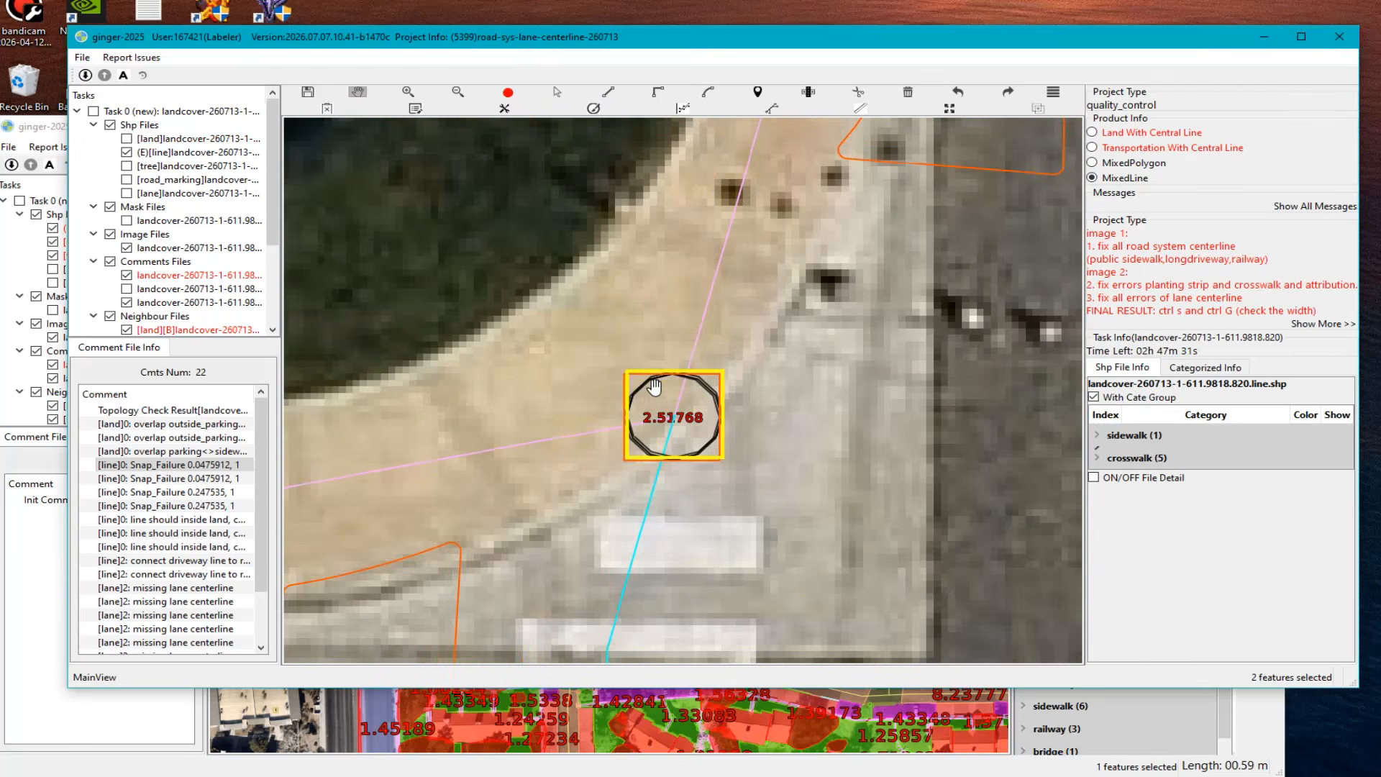
{"action": "scroll", "coordinate": [660, 474], "scroll_direction": "up", "scroll_amount": 1}
{"action": "scroll", "coordinate": [659, 474], "scroll_direction": "up", "scroll_amount": 1}
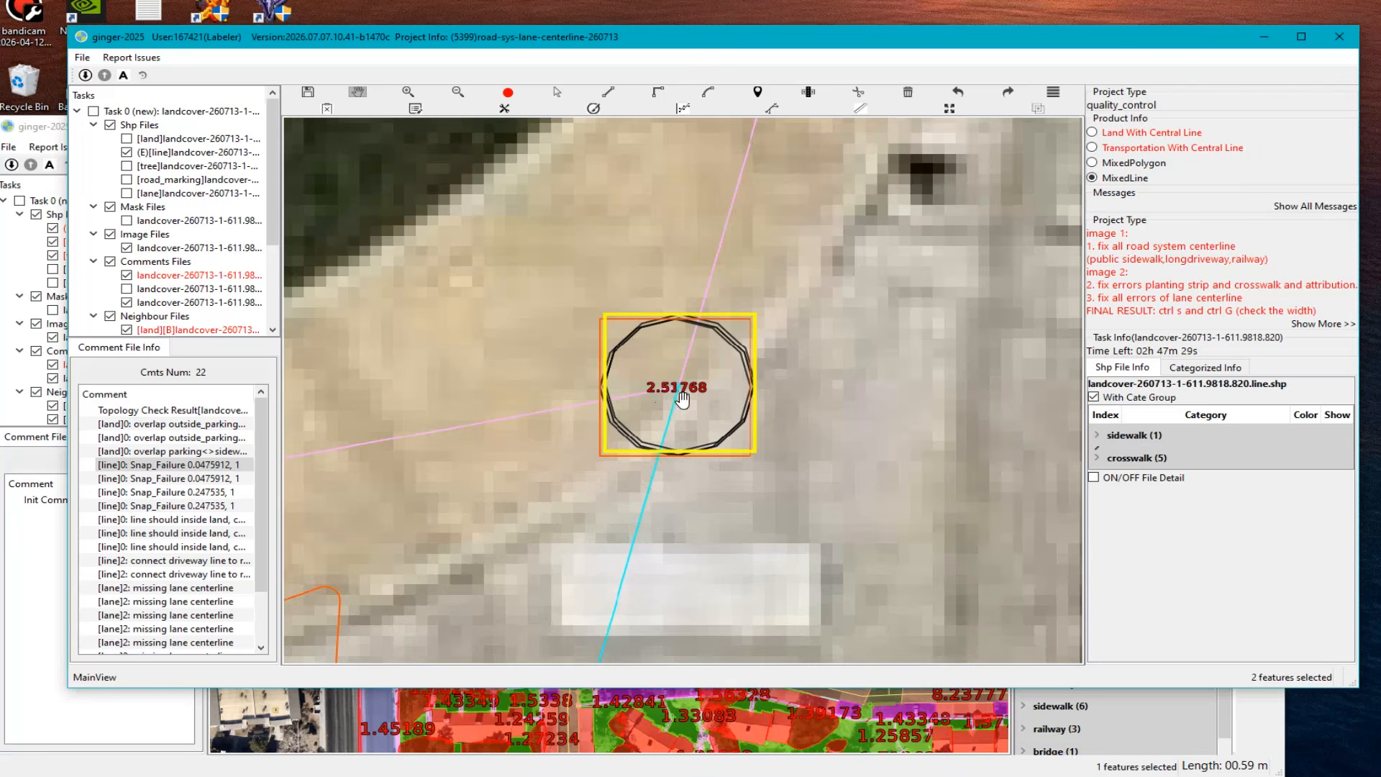
{"action": "left_click", "coordinate": [126, 139]}
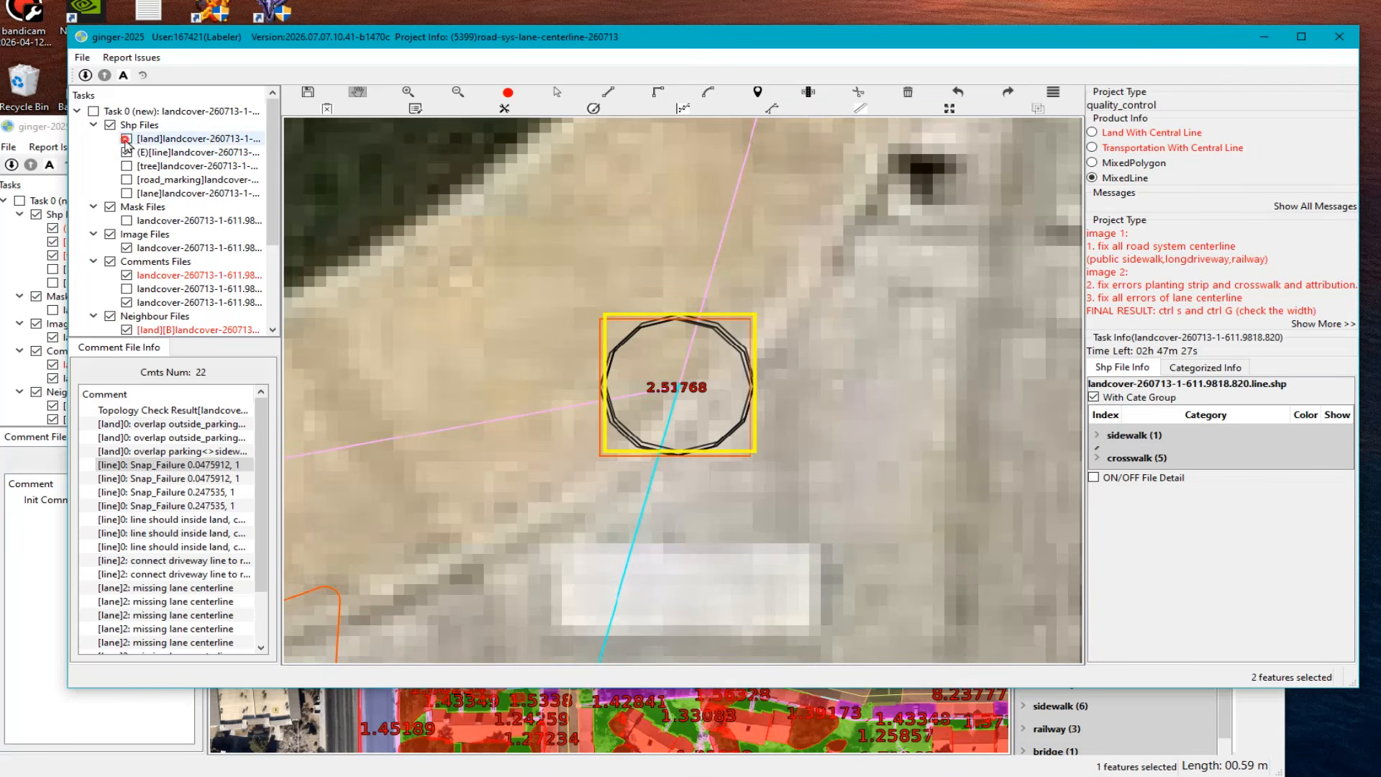
{"action": "scroll", "coordinate": [464, 285], "scroll_direction": "up", "scroll_amount": 2}
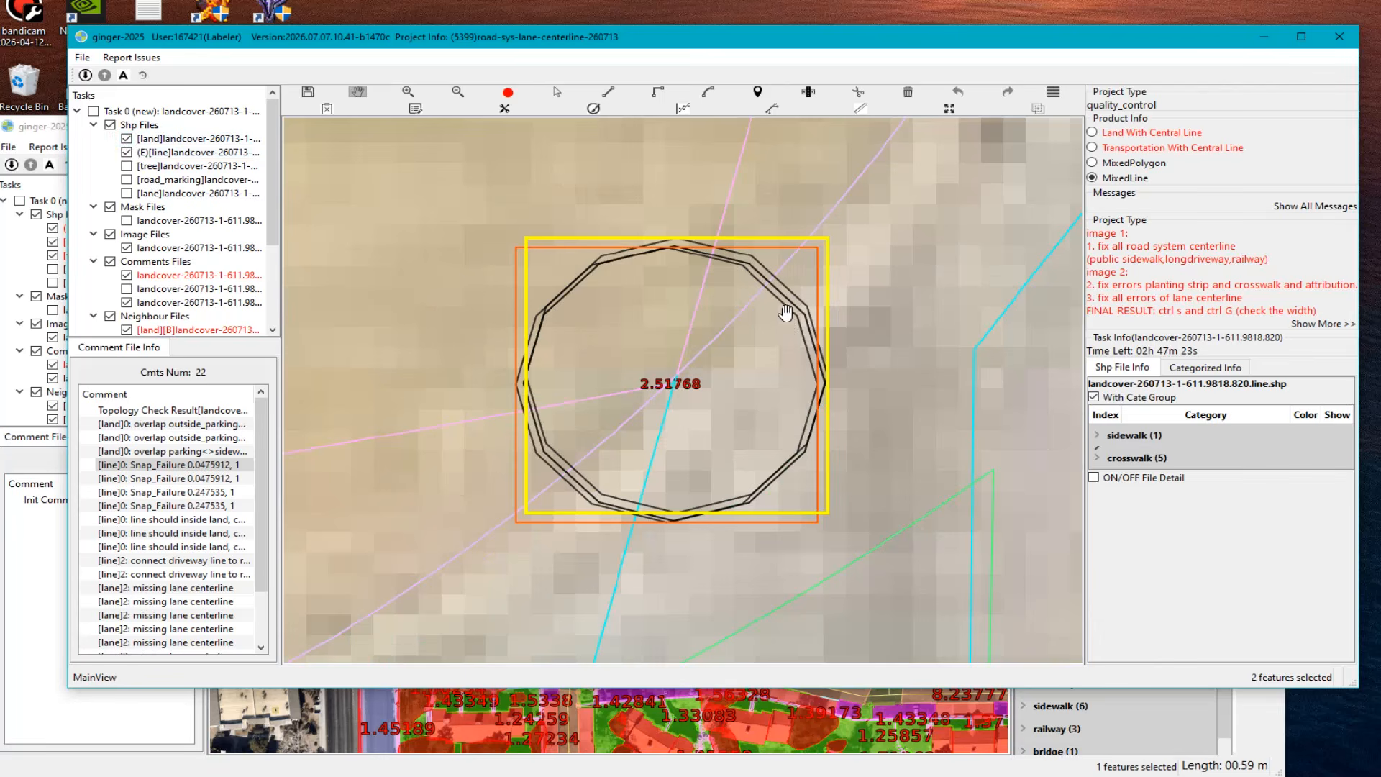
{"action": "scroll", "coordinate": [790, 315], "scroll_direction": "up", "scroll_amount": 2}
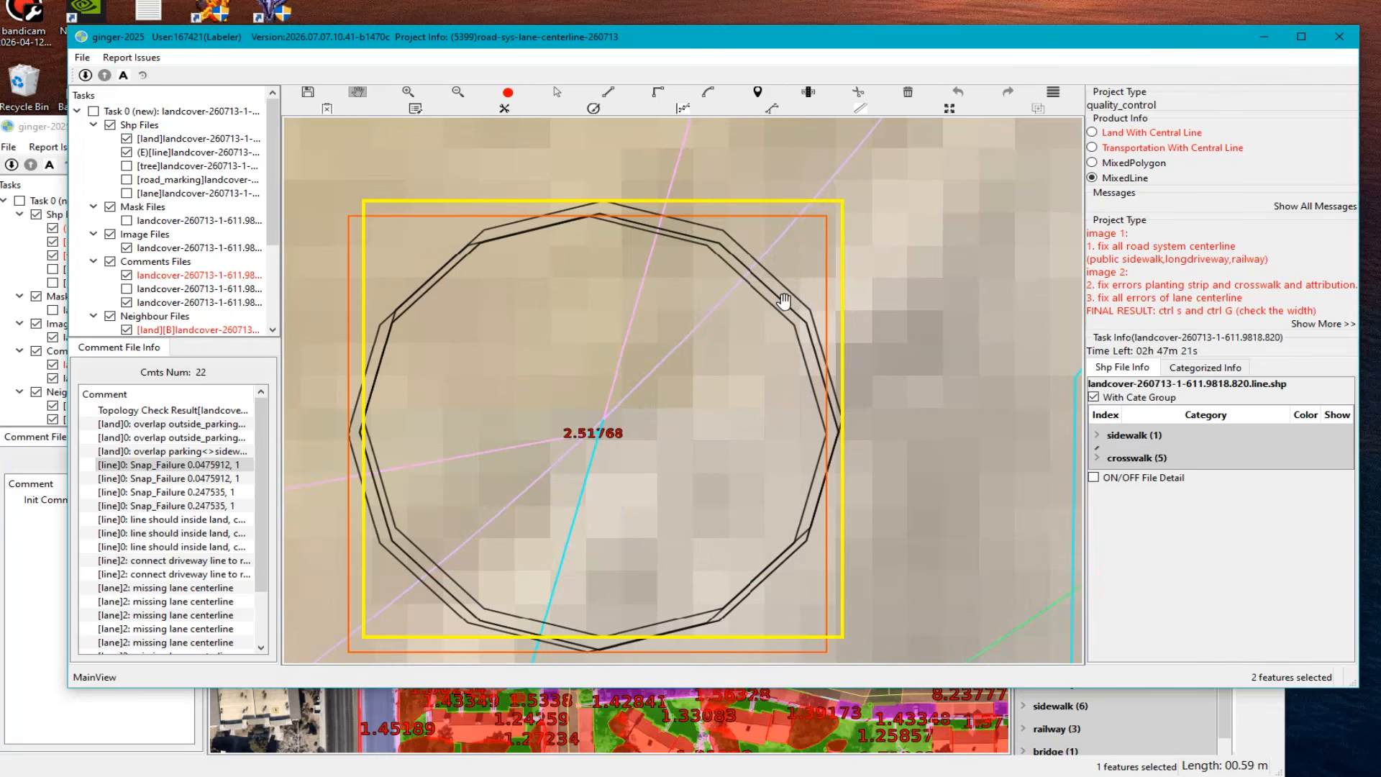
{"action": "scroll", "coordinate": [787, 328], "scroll_direction": "up", "scroll_amount": 2}
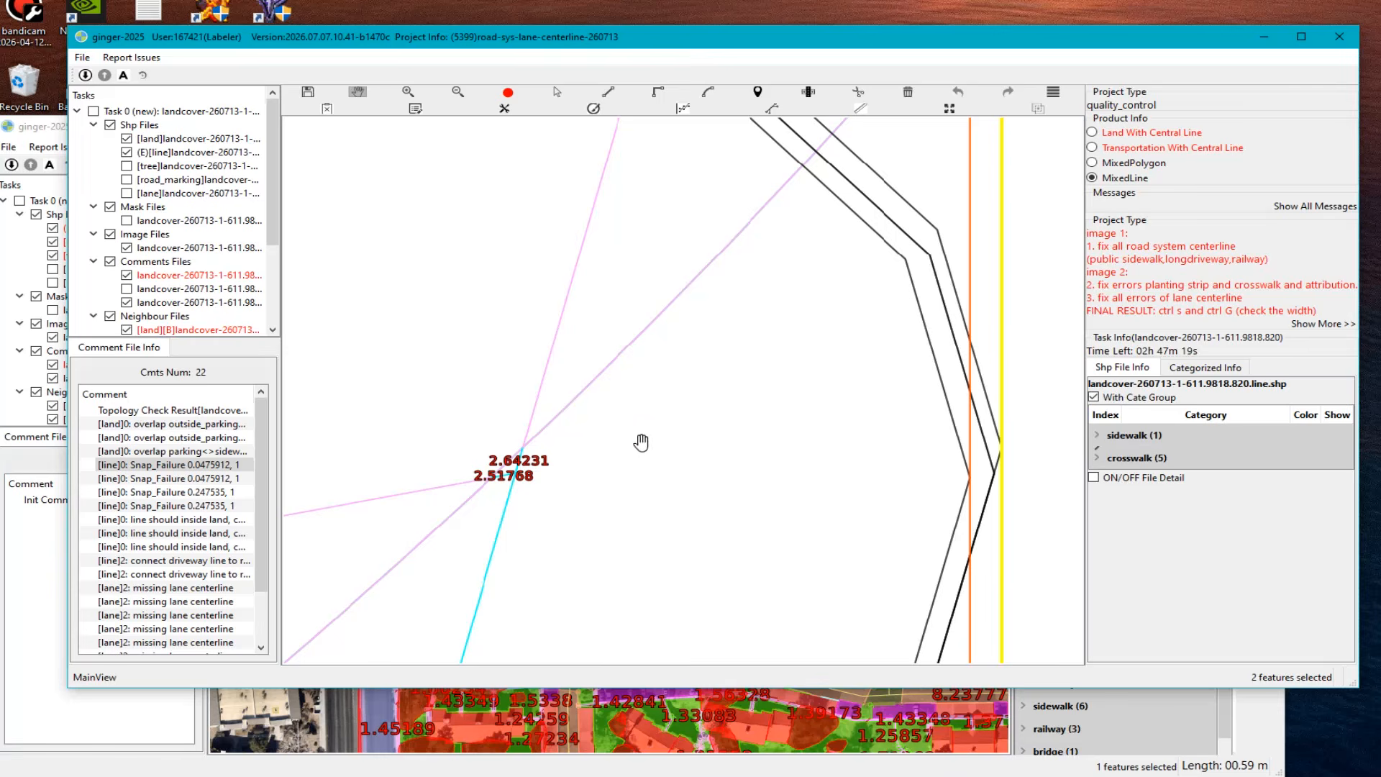
Step: Delete the two short cross_walk_continential segments linking the sidewalk lines at the snap failure junction
{"action": "left_click_drag", "start_coordinate": [567, 460], "coordinate": [772, 395]}
{"action": "left_click", "coordinate": [739, 403]}
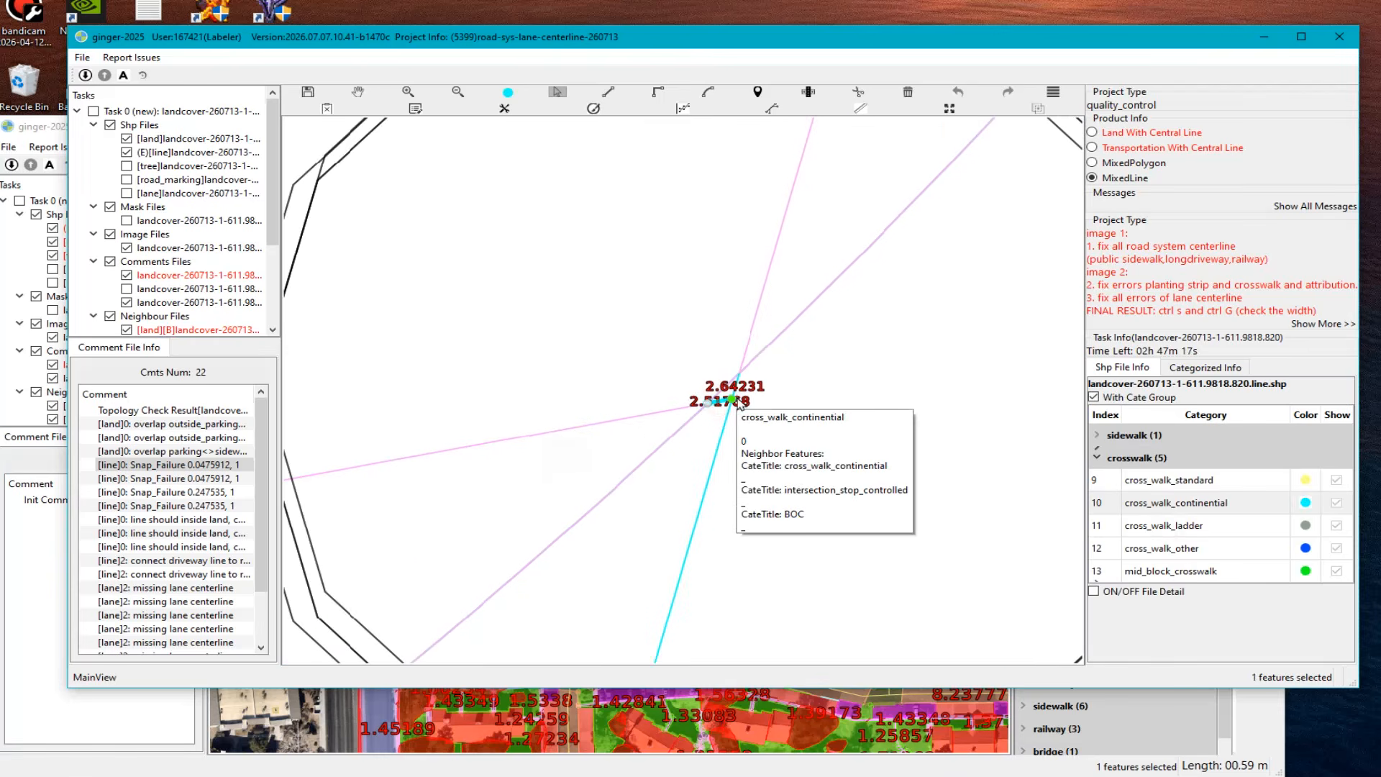
{"action": "key", "text": "Delete"}
{"action": "left_click", "coordinate": [738, 392]}
{"action": "key", "text": "Delete"}
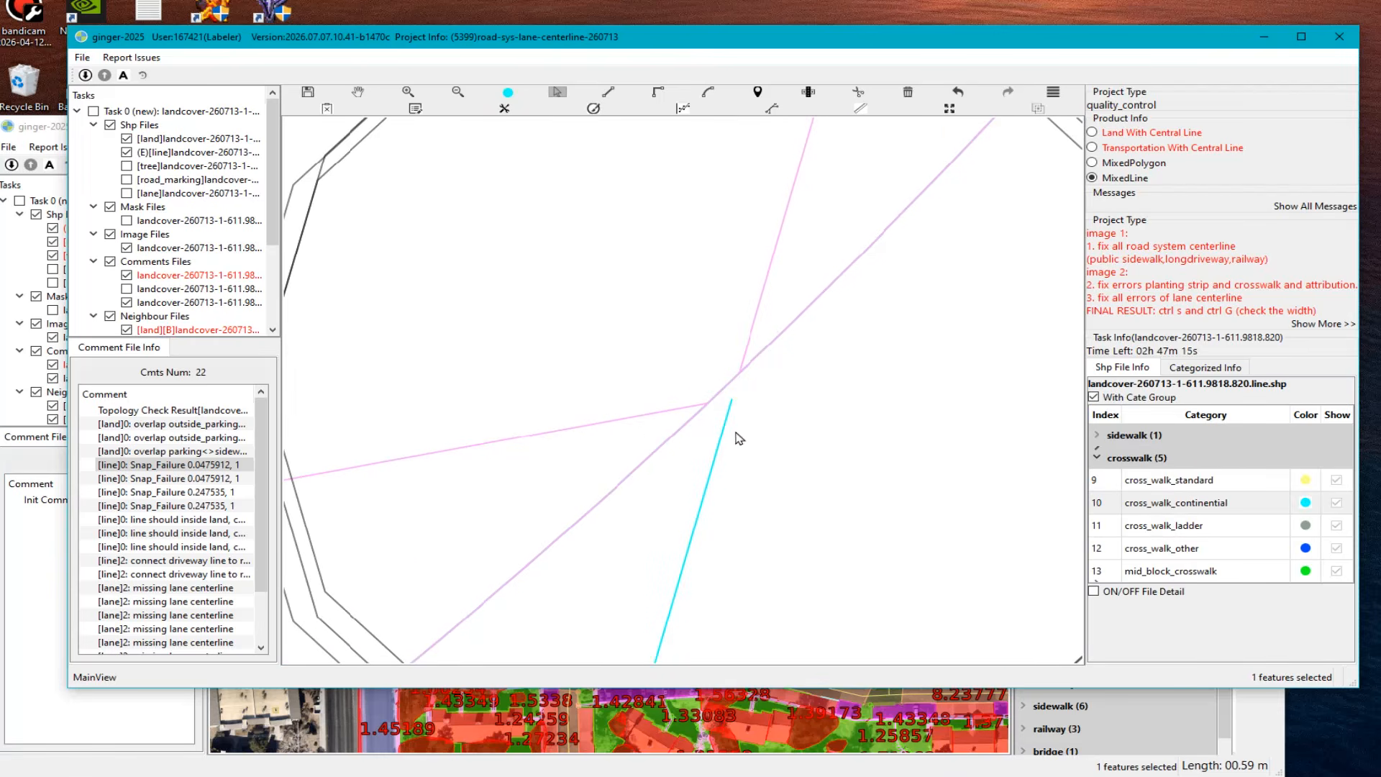
Step: Snap the ends of the crosswalk line and the upper sidewalk line onto the end of the other sidewalk line
{"action": "mouse_move", "coordinate": [716, 429]}
{"action": "left_mouse_down"}
{"action": "mouse_move", "coordinate": [742, 433]}
{"action": "mouse_move", "coordinate": [708, 404]}
{"action": "mouse_move", "coordinate": [724, 395]}
{"action": "mouse_move", "coordinate": [708, 403]}
{"action": "left_mouse_up"}
{"action": "left_click", "coordinate": [751, 382]}
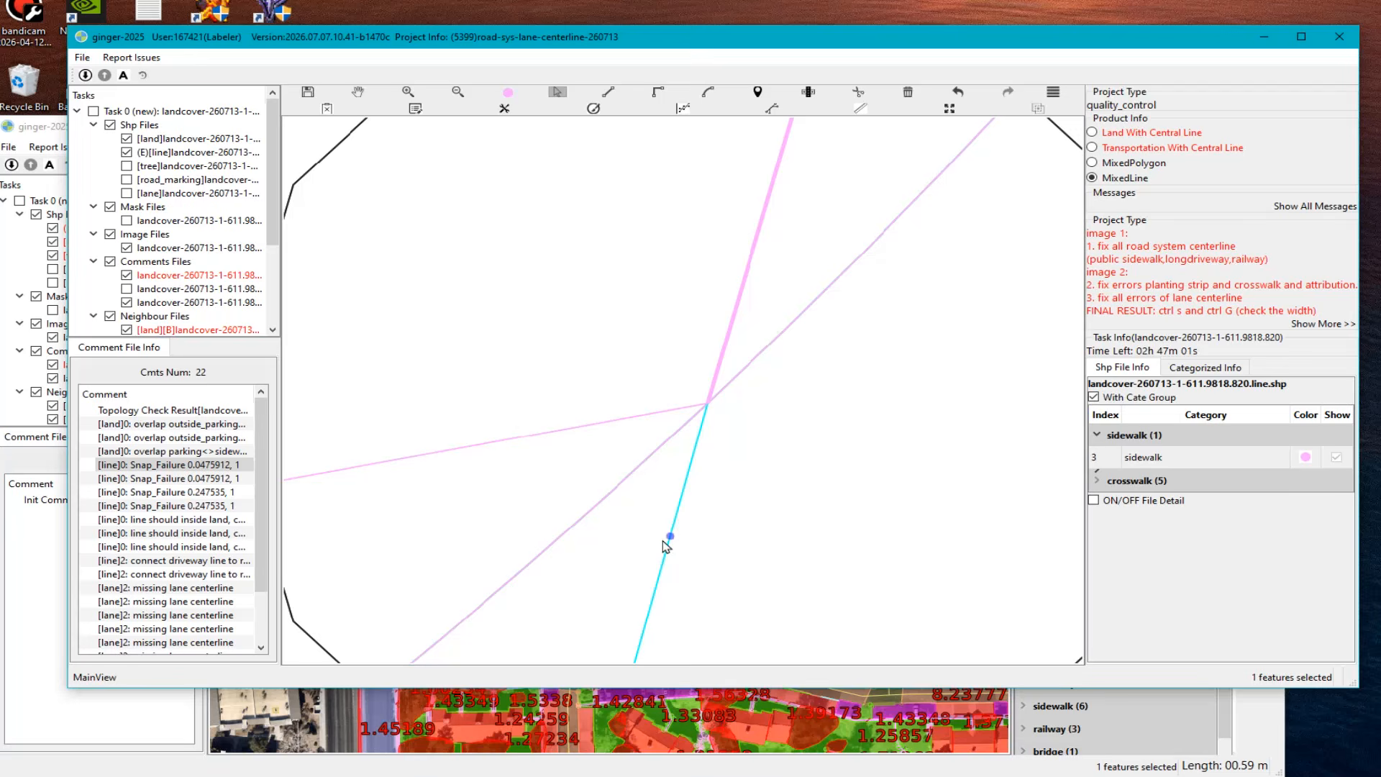
{"action": "left_click", "coordinate": [691, 541]}
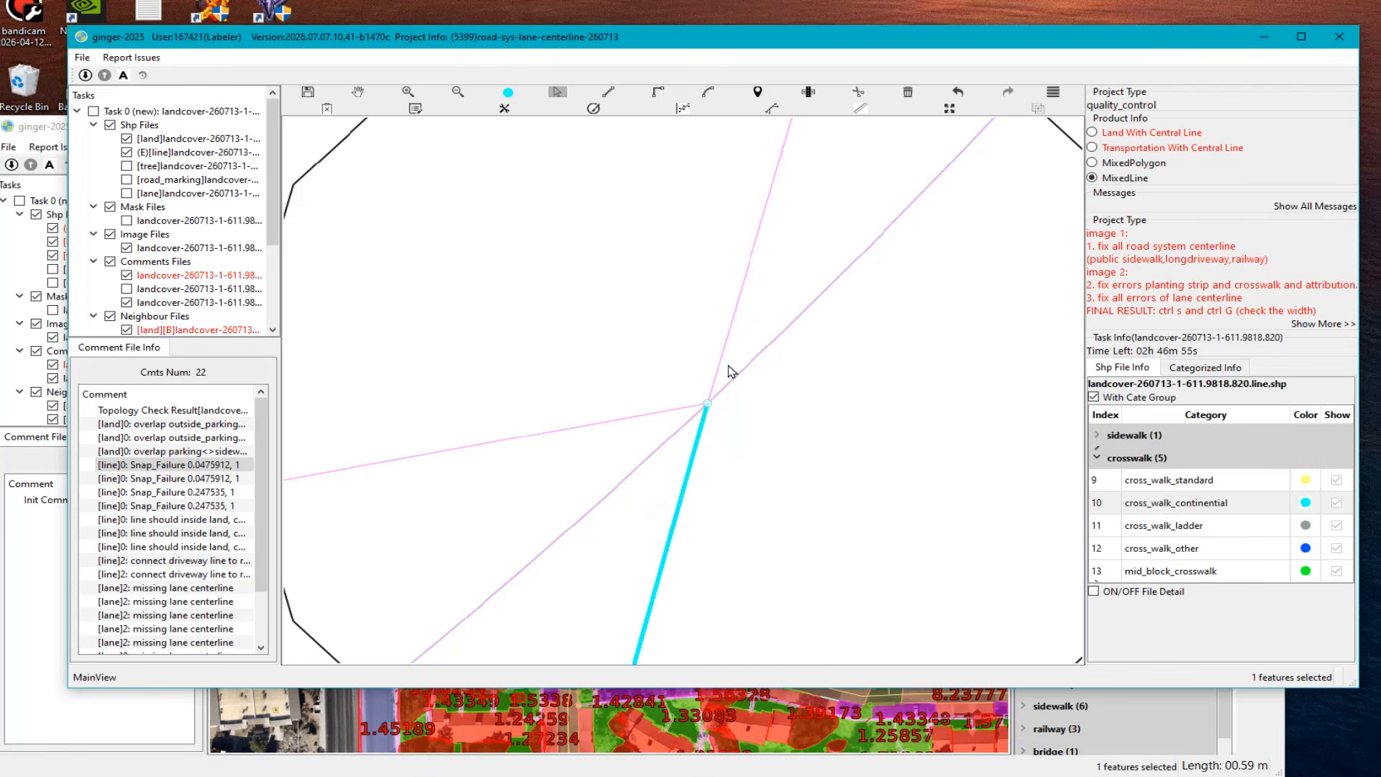
Step: Go to the Snap_Failure 0.247535 junction and delete the short cross_walk_continential segment between the sidewalk line and the crosswalk line
{"action": "left_click", "coordinate": [157, 479]}
{"action": "left_click", "coordinate": [153, 493]}
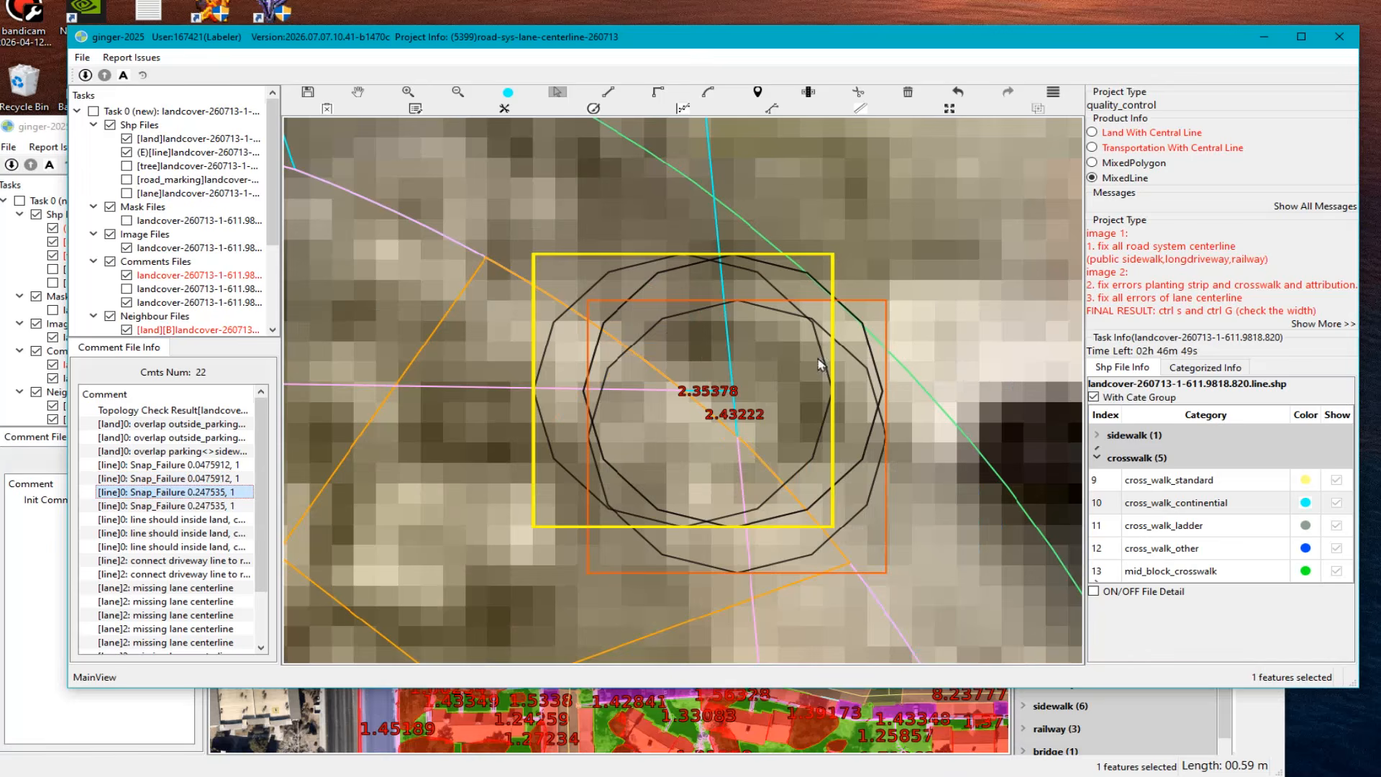
{"action": "scroll", "coordinate": [712, 440], "scroll_direction": "up", "scroll_amount": 2}
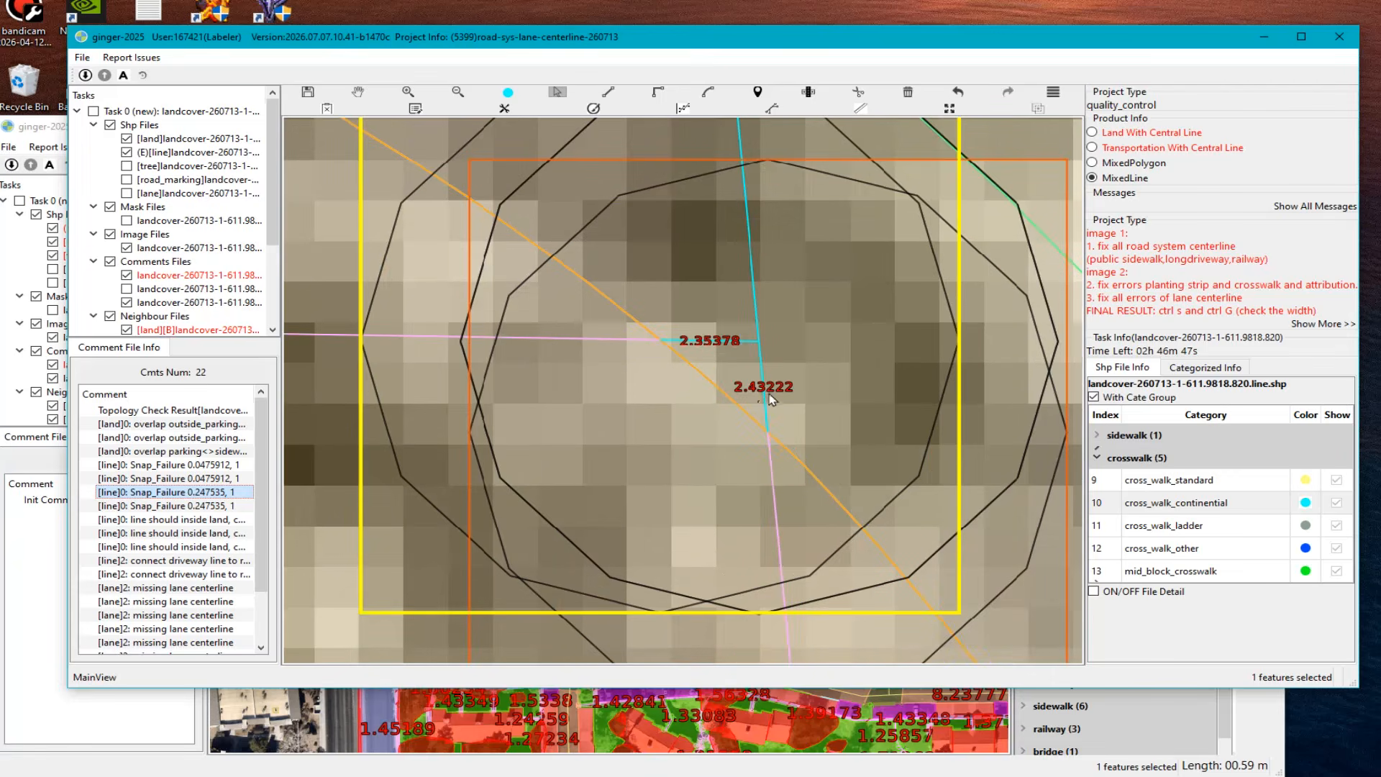
{"action": "left_click", "coordinate": [817, 382]}
{"action": "scroll", "coordinate": [659, 425], "scroll_direction": "down", "scroll_amount": 3}
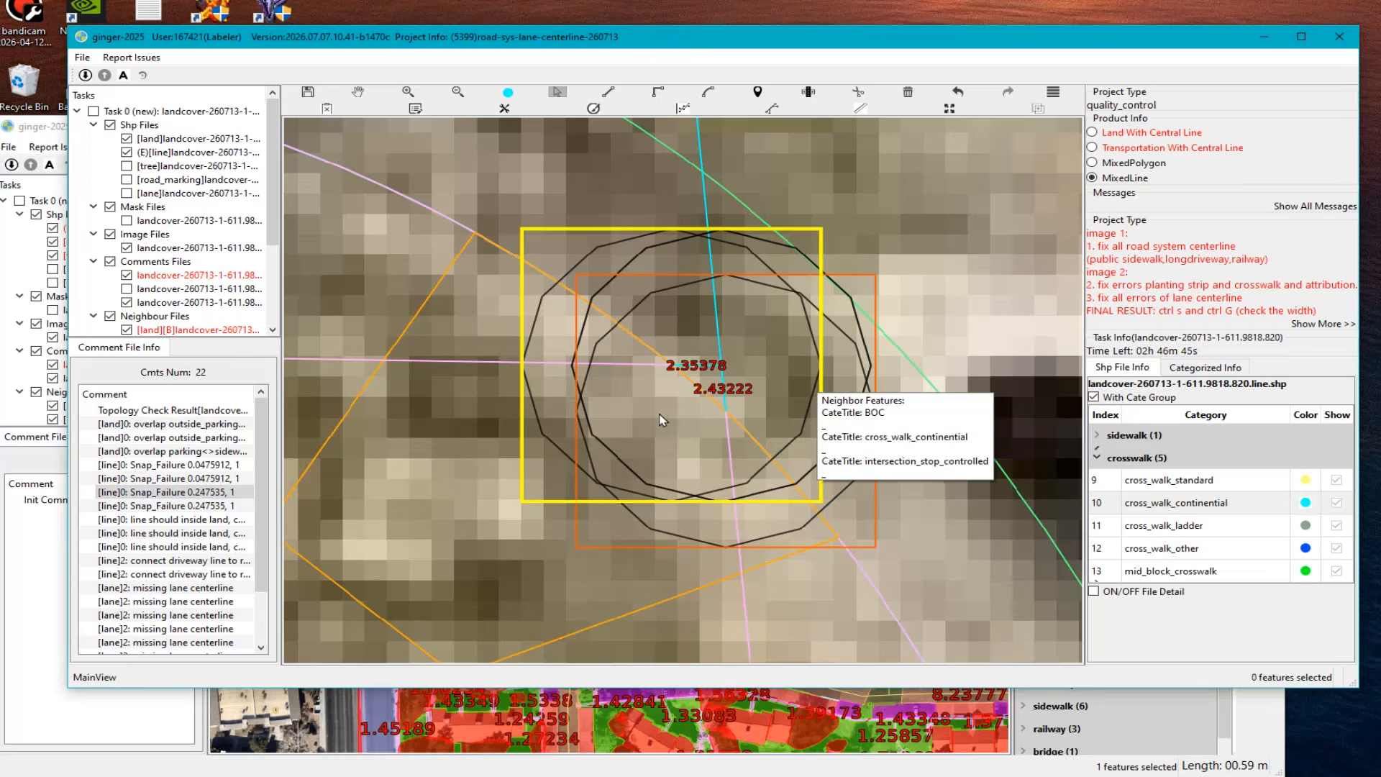
{"action": "scroll", "coordinate": [689, 415], "scroll_direction": "up", "scroll_amount": 5}
{"action": "scroll", "coordinate": [683, 376], "scroll_direction": "down", "scroll_amount": 1}
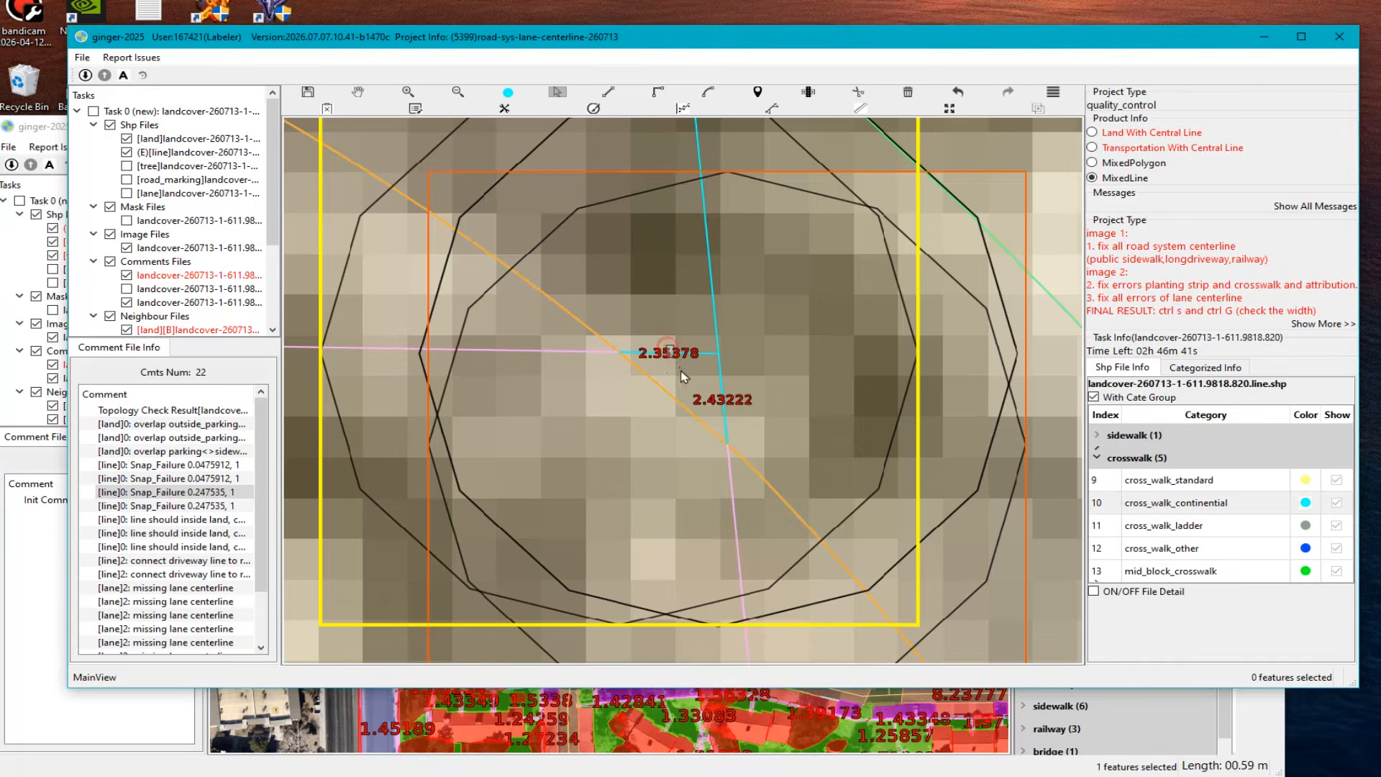
{"action": "left_click", "coordinate": [665, 352]}
Step: Extend the horizontal sidewalk line's end to the junction of the crosswalk and lower sidewalk lines, reviewing the second Snap_Failure 0.247535 comment
{"action": "left_click", "coordinate": [576, 349]}
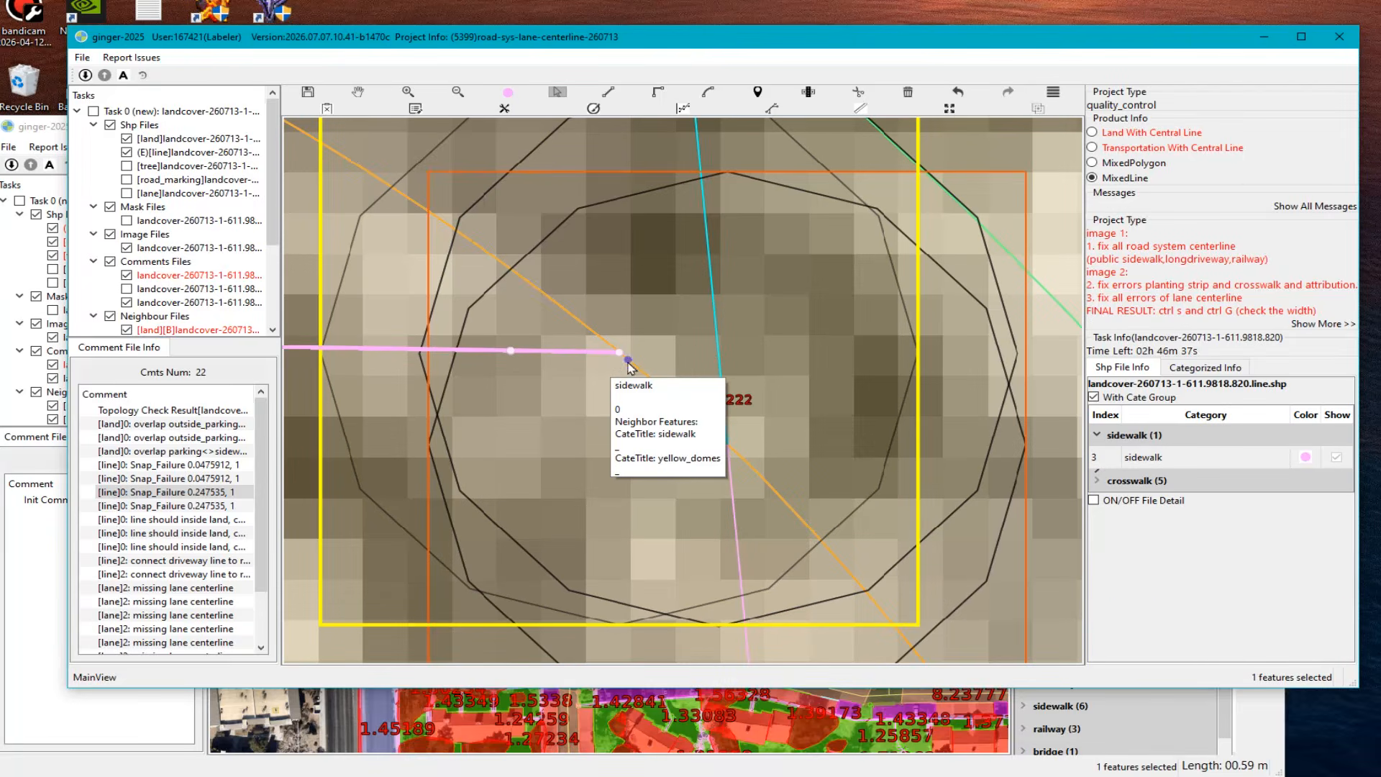
{"action": "mouse_move", "coordinate": [623, 356]}
{"action": "left_mouse_down"}
{"action": "mouse_move", "coordinate": [683, 425]}
{"action": "mouse_move", "coordinate": [728, 446]}
{"action": "mouse_move", "coordinate": [744, 487]}
{"action": "left_mouse_up"}
{"action": "left_click", "coordinate": [156, 506]}
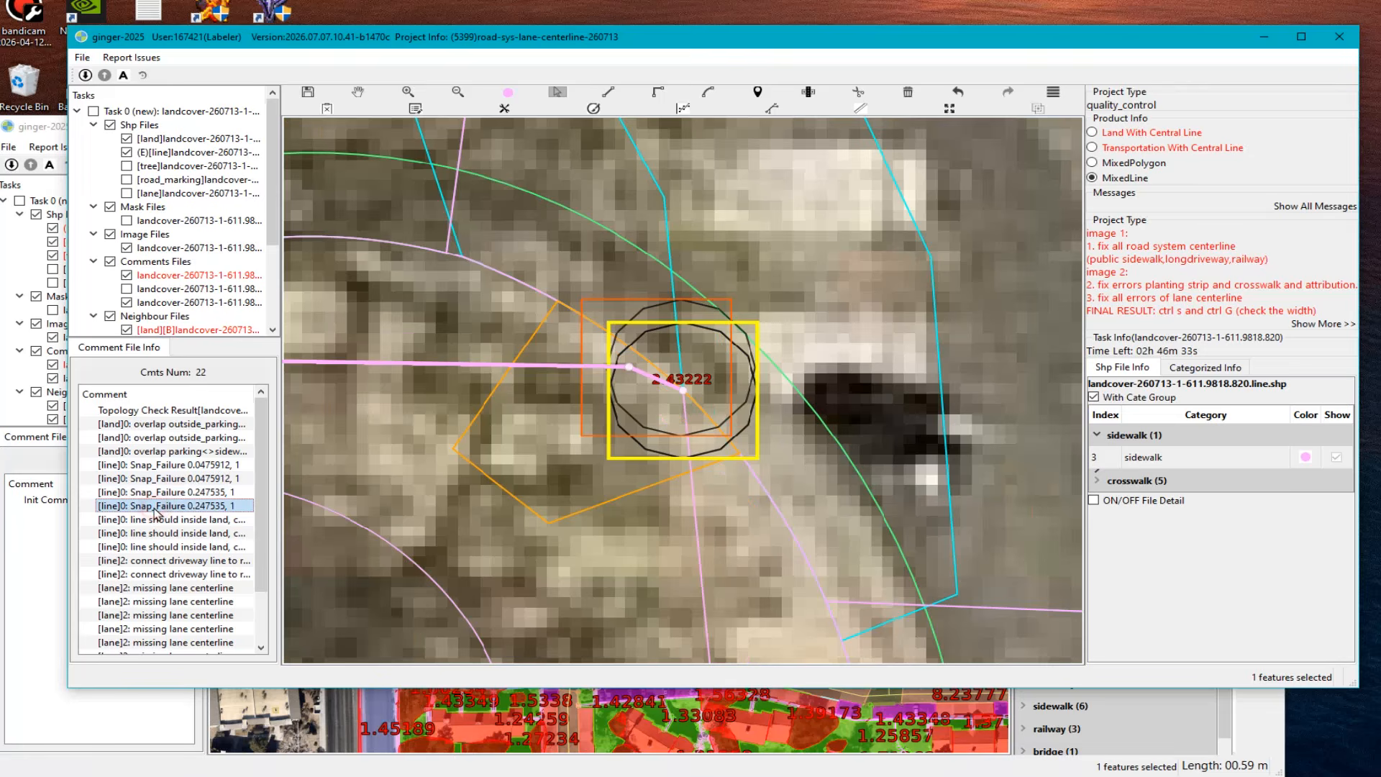
Step: Locate the first "line should inside land" comment, show the land fills and move the sidewalk line's west end down into the sidewalk polygon's middle
{"action": "left_click", "coordinate": [171, 519]}
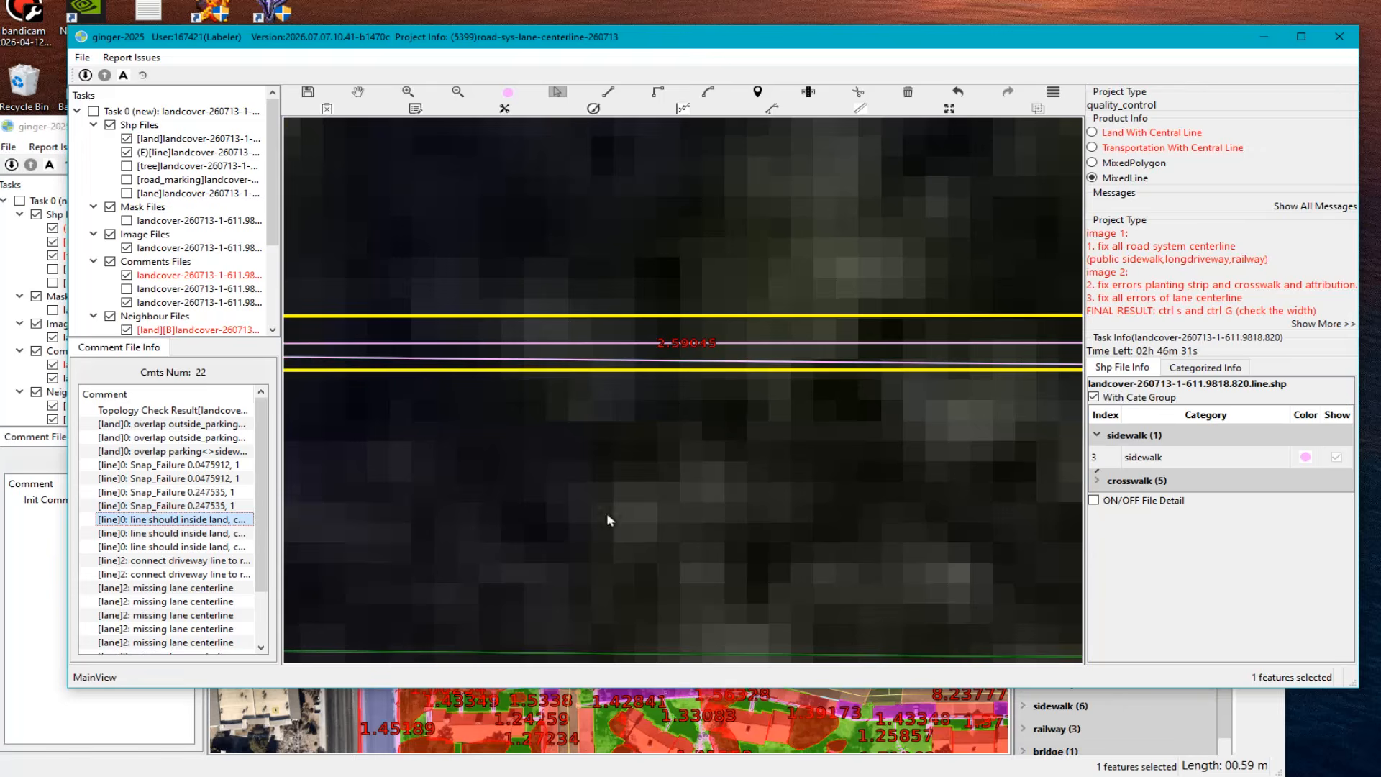
{"action": "scroll", "coordinate": [714, 419], "scroll_direction": "down", "scroll_amount": 5}
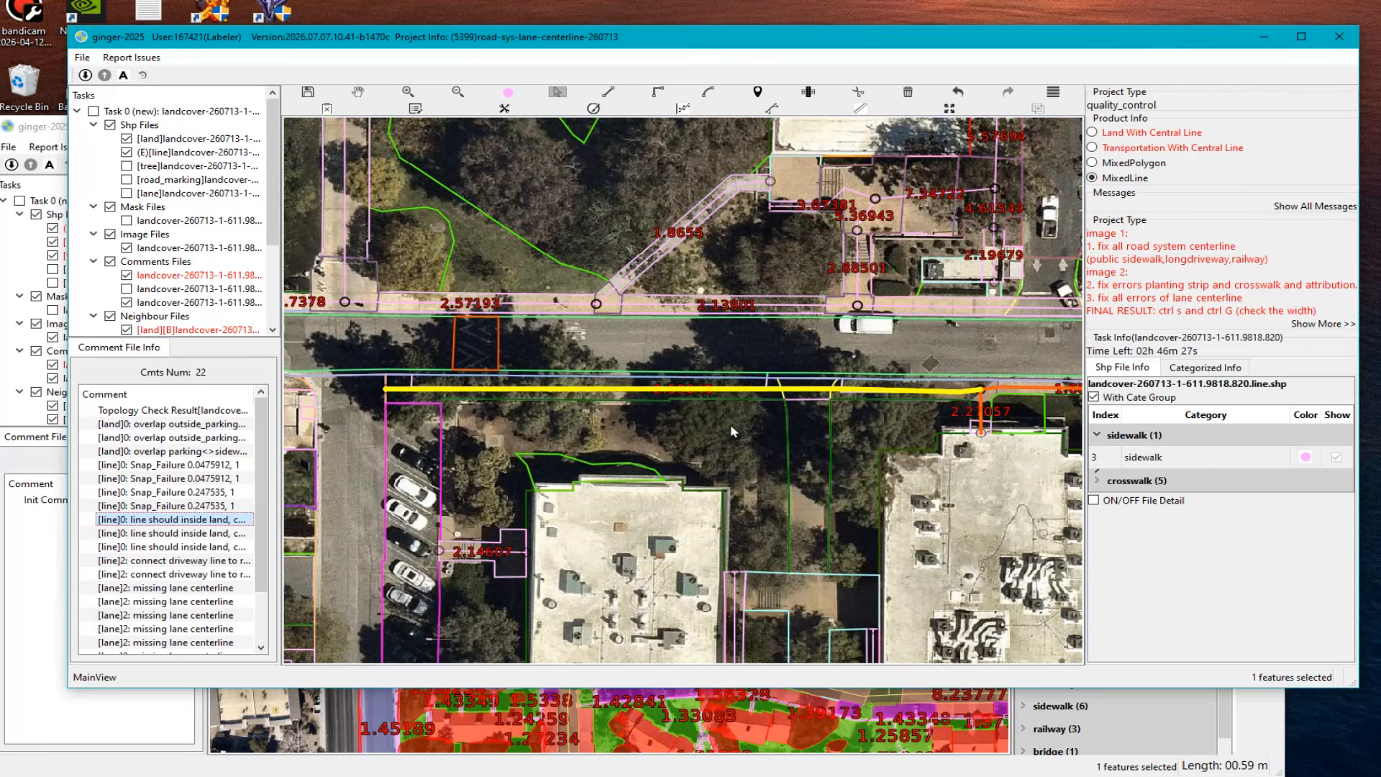
{"action": "scroll", "coordinate": [644, 394], "scroll_direction": "up", "scroll_amount": 5}
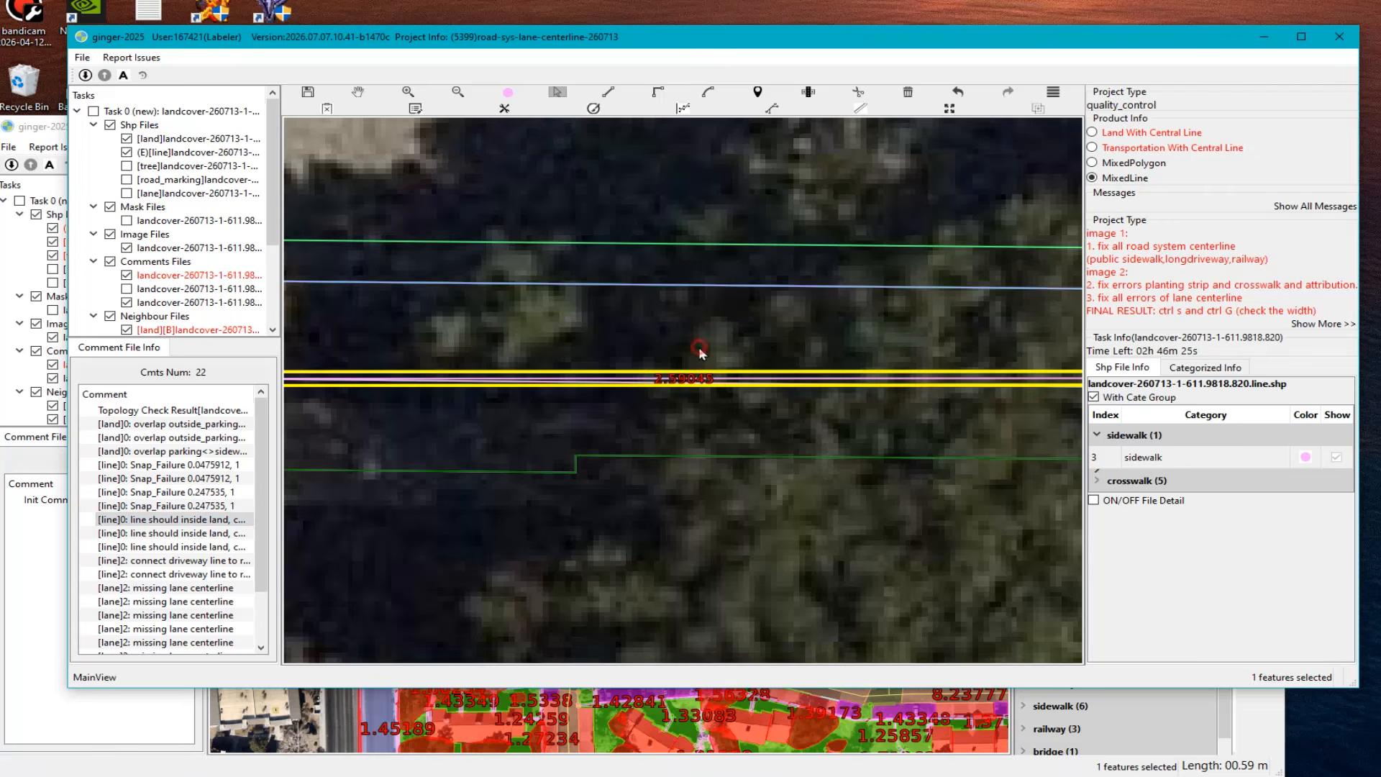
{"action": "scroll", "coordinate": [708, 392], "scroll_direction": "down", "scroll_amount": 3}
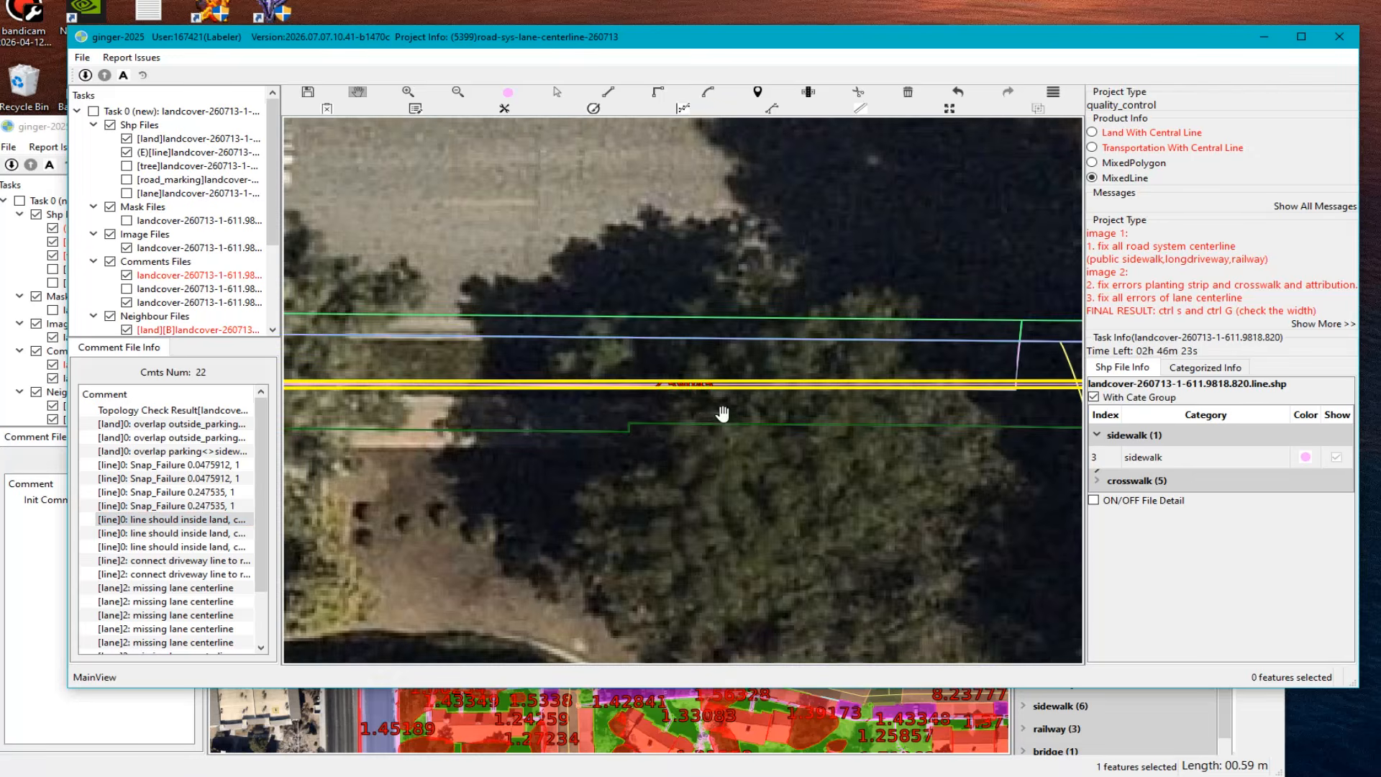
{"action": "scroll", "coordinate": [704, 420], "scroll_direction": "down", "scroll_amount": 2}
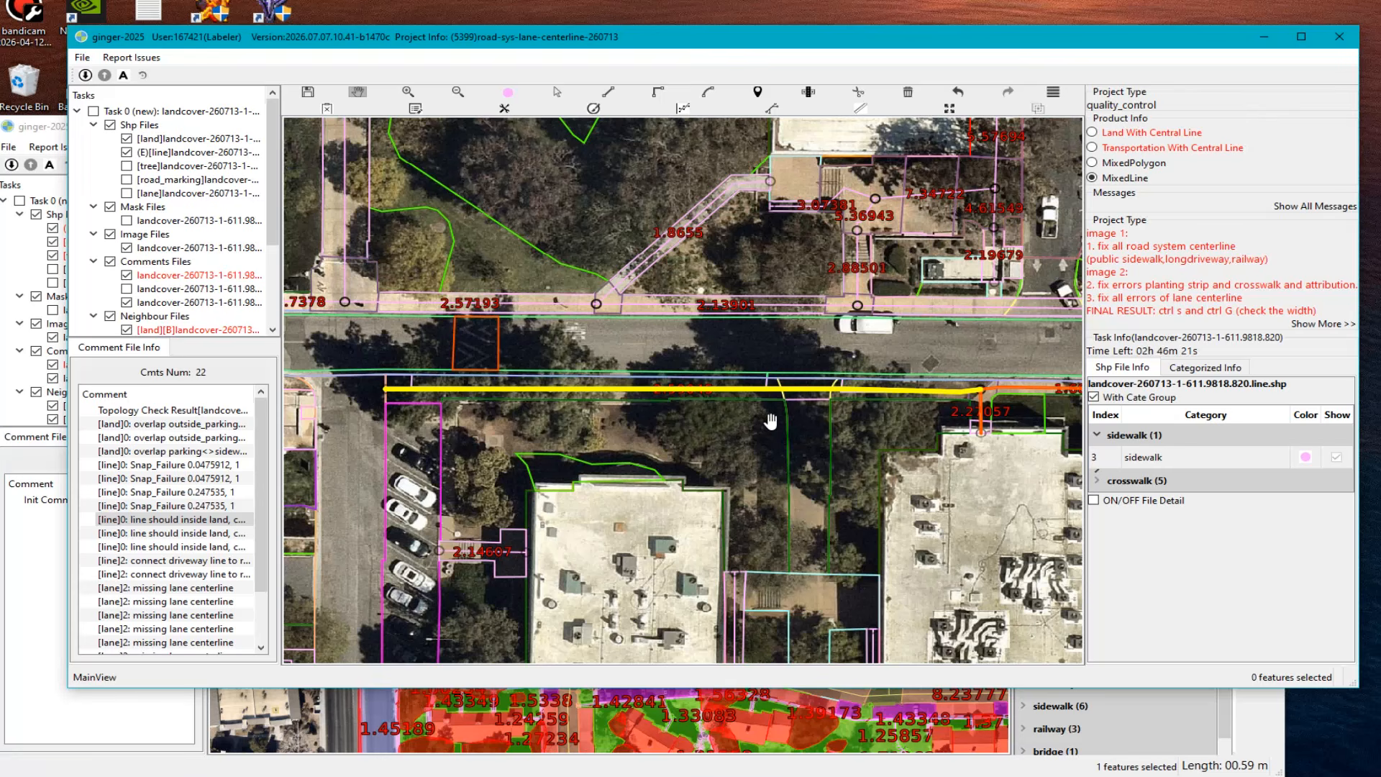
{"action": "scroll", "coordinate": [469, 386], "scroll_direction": "up", "scroll_amount": 1}
{"action": "scroll", "coordinate": [480, 381], "scroll_direction": "up", "scroll_amount": 1}
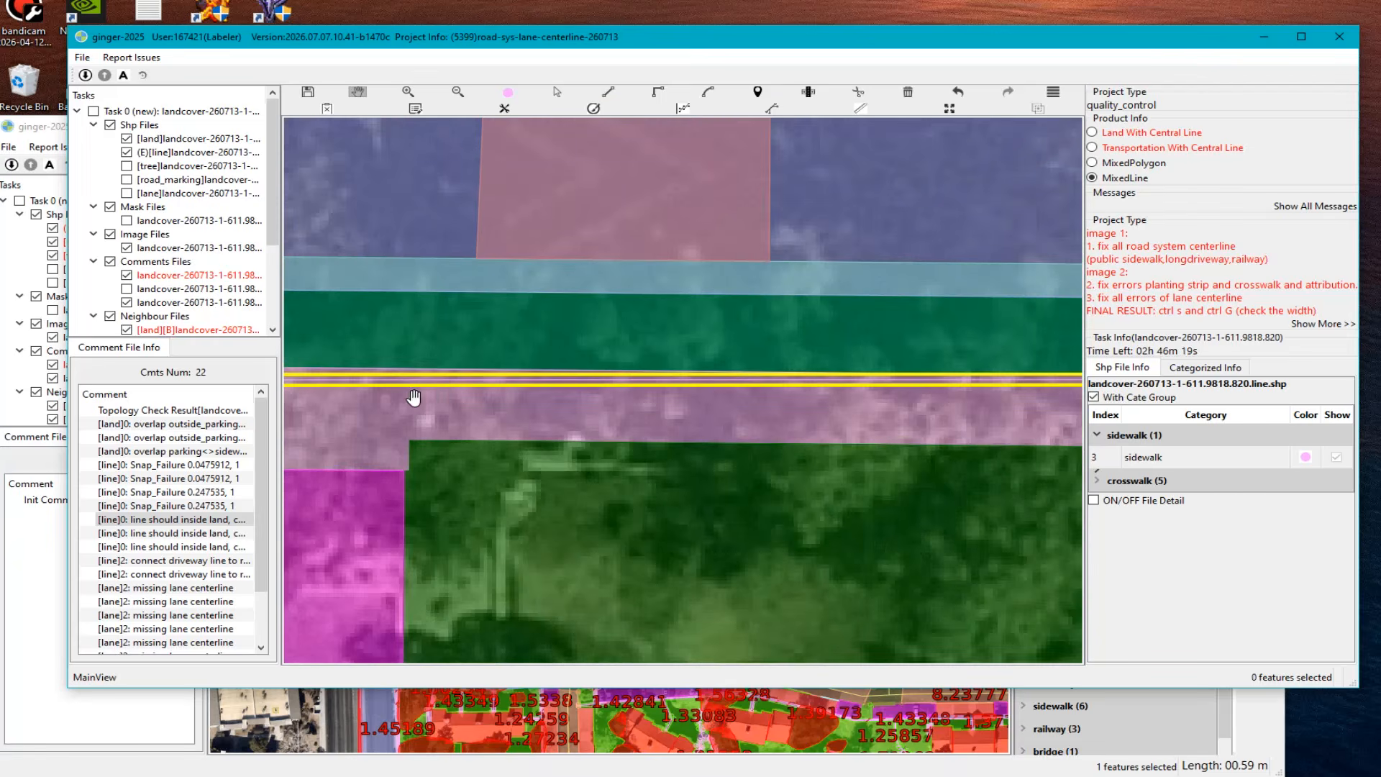
{"action": "left_click_drag", "start_coordinate": [403, 401], "coordinate": [894, 413]}
{"action": "key", "text": "s"}
{"action": "left_click", "coordinate": [613, 391]}
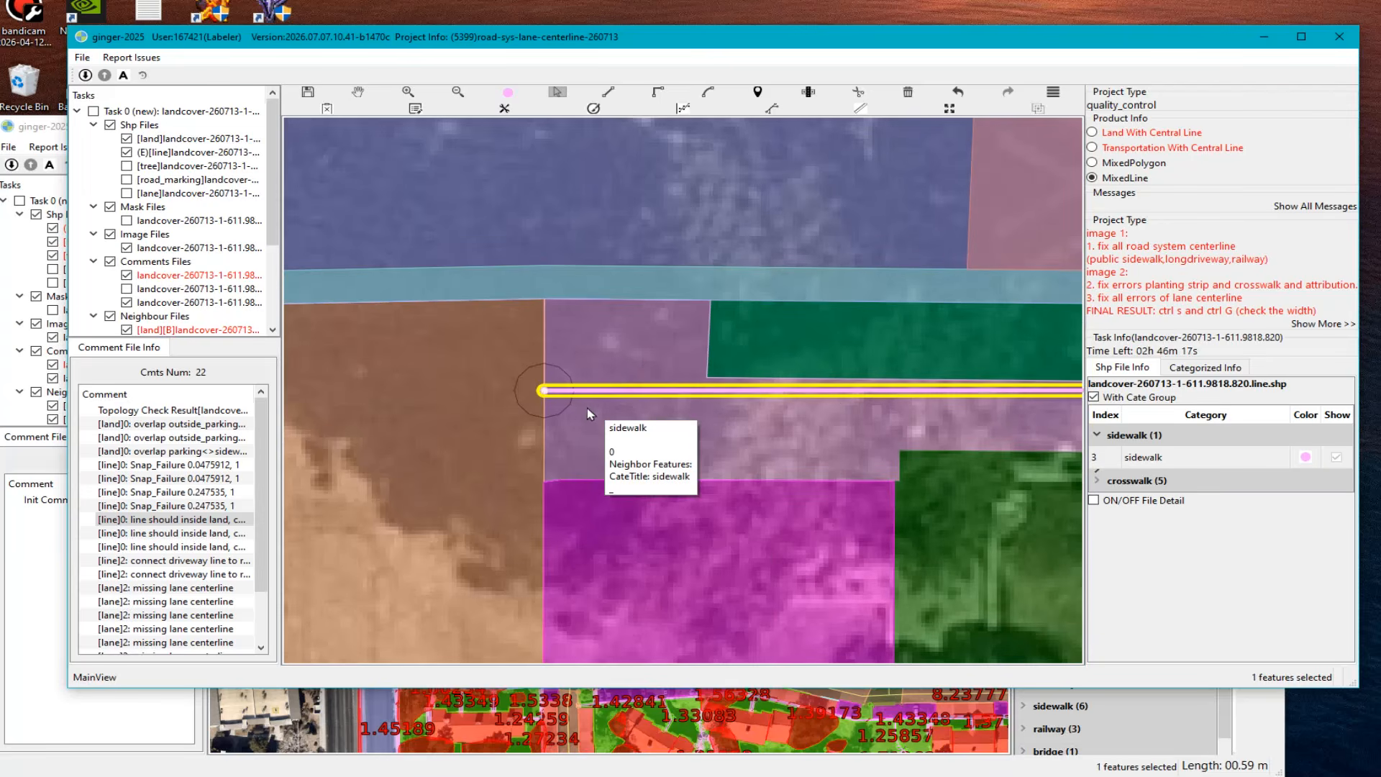
{"action": "left_click_drag", "start_coordinate": [552, 398], "coordinate": [642, 401]}
Step: Shift the sidewalk line's vertices on both sides of the driveway and towards the east junction off the planting strip into the sidewalk polygon
{"action": "scroll", "coordinate": [531, 452], "scroll_direction": "down", "scroll_amount": 1}
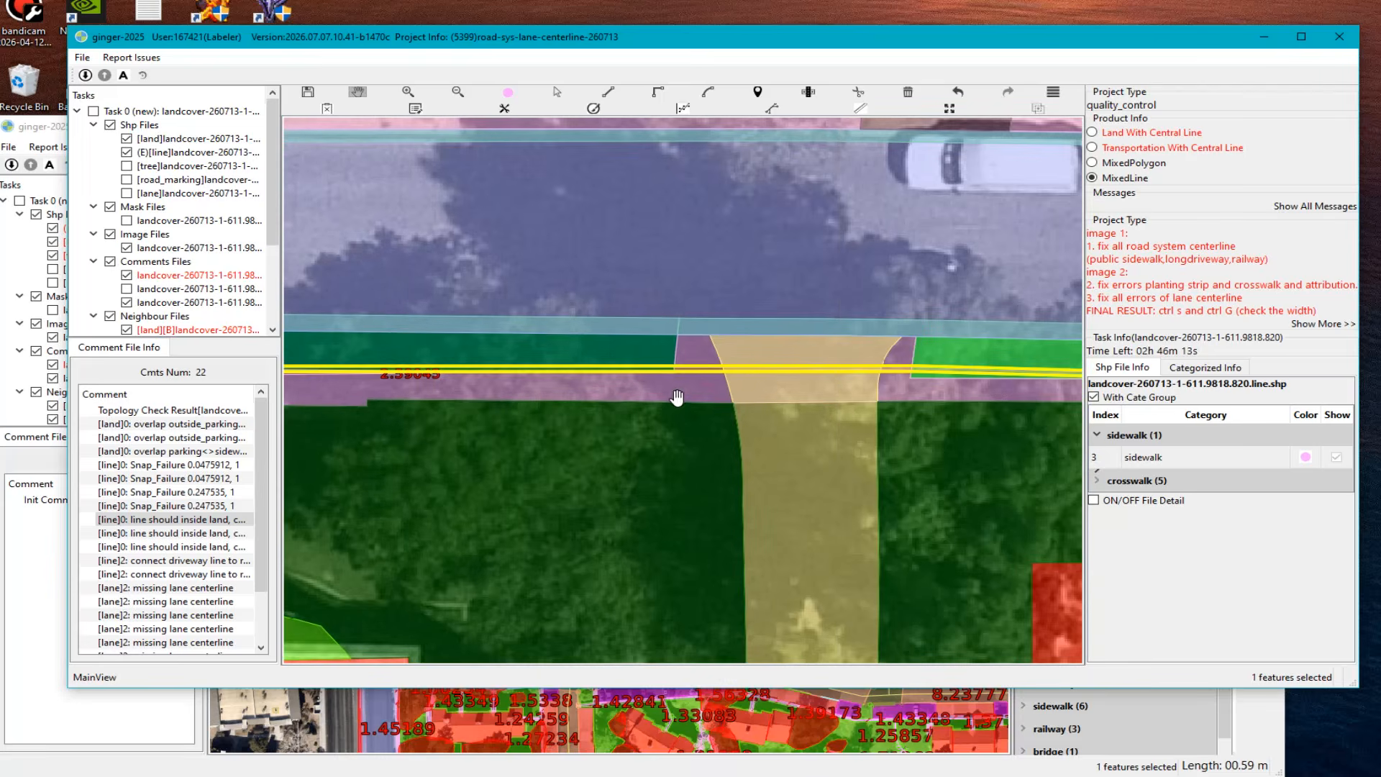
{"action": "key", "text": "s"}
{"action": "left_click", "coordinate": [685, 395]}
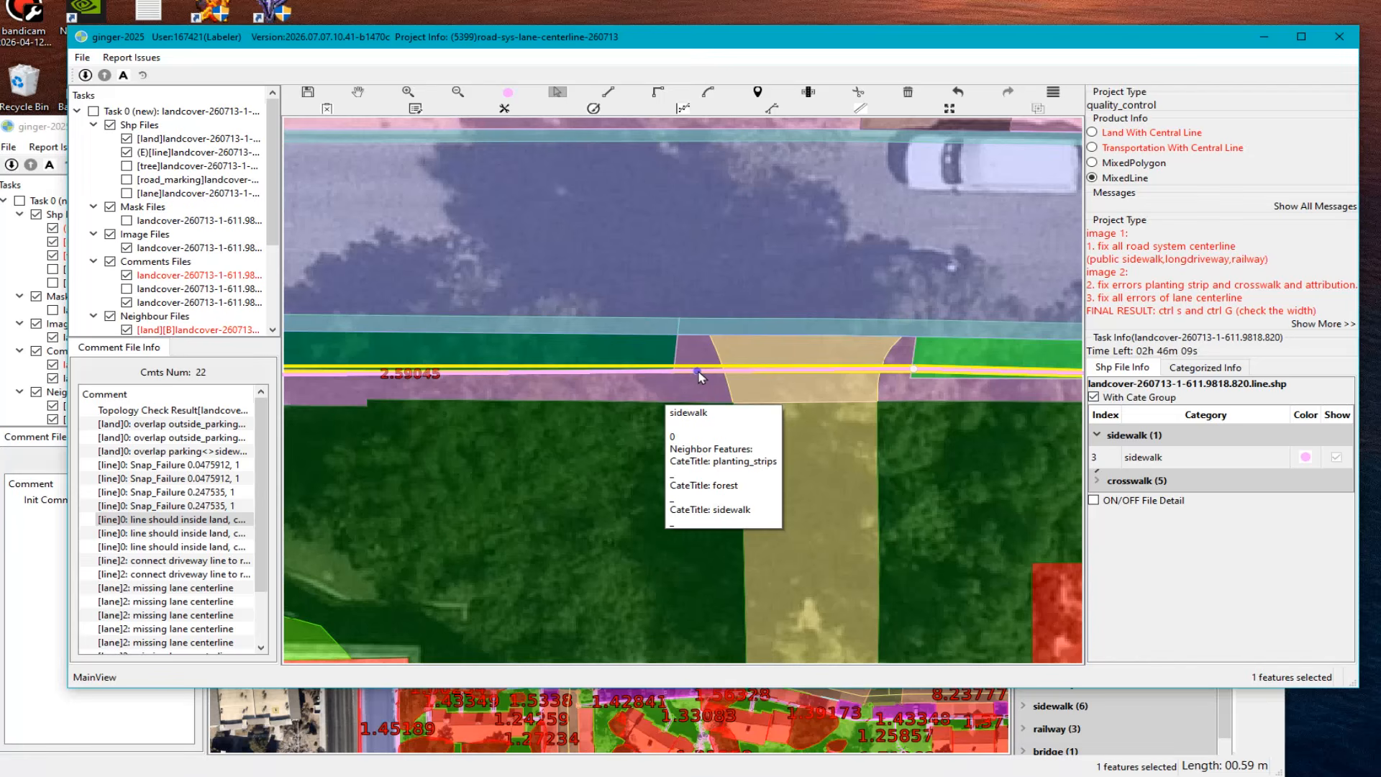
{"action": "left_click_drag", "start_coordinate": [694, 371], "coordinate": [699, 387]}
{"action": "key", "text": "Right"}
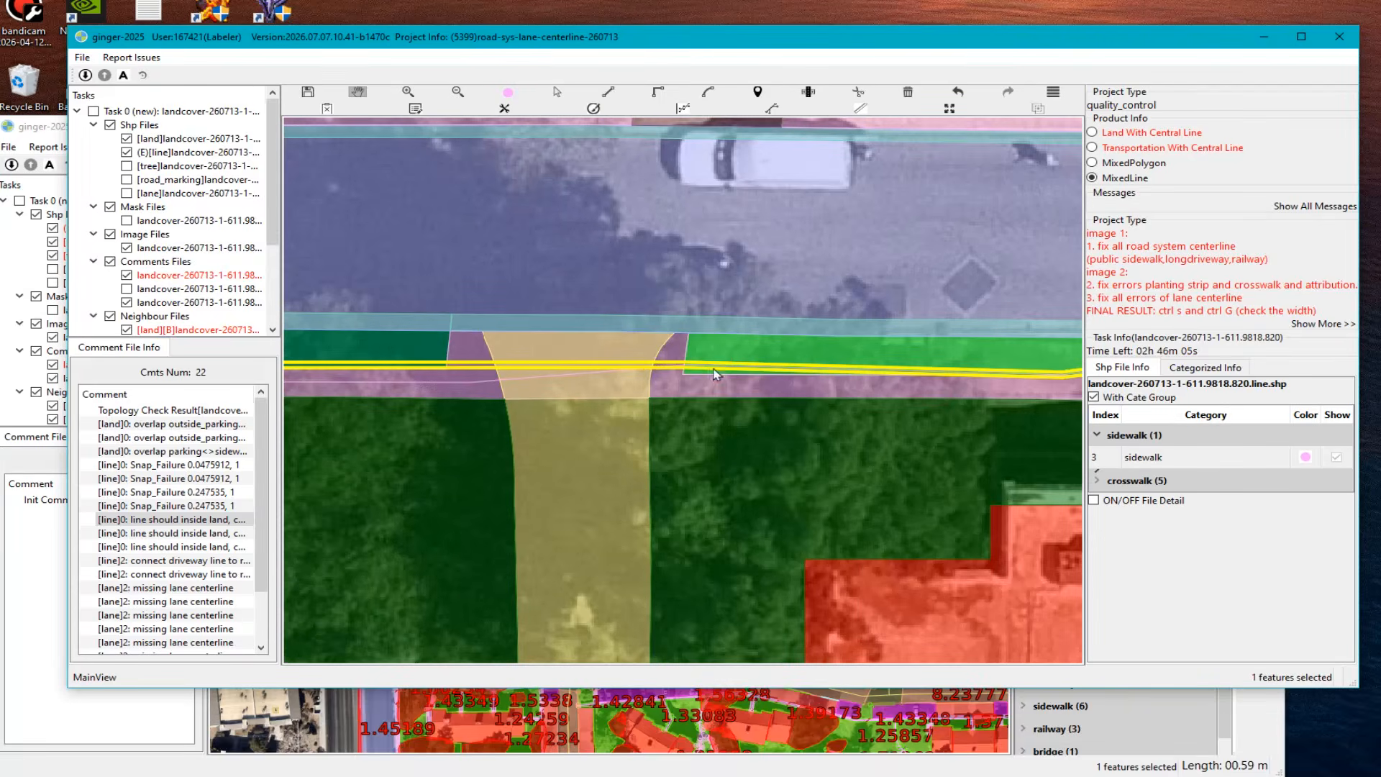
{"action": "mouse_move", "coordinate": [685, 367]}
{"action": "left_click_drag", "start_coordinate": [685, 367], "coordinate": [659, 401]}
{"action": "key", "text": "Right"}
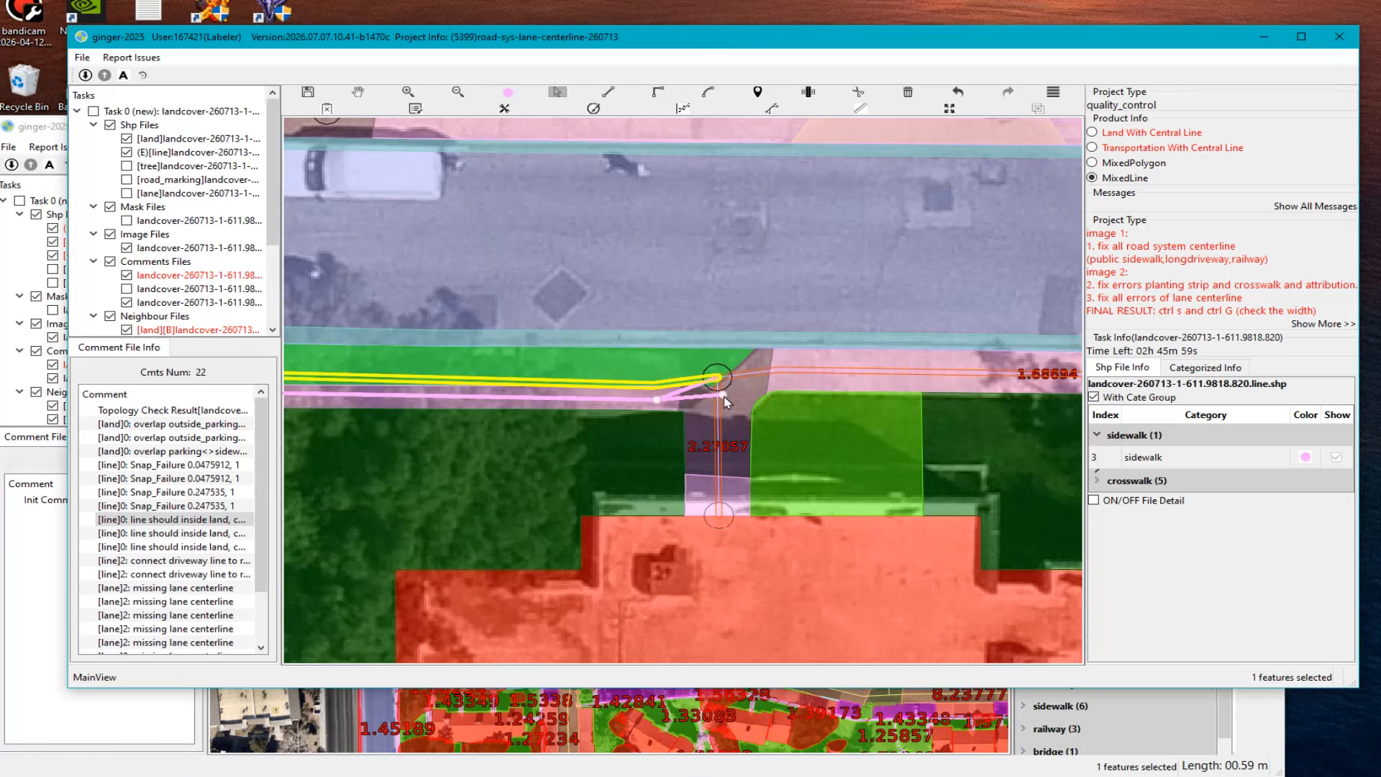
Step: Snap the west end of the eastern sidewalk line onto the relocated end of the corrected sidewalk line
{"action": "scroll", "coordinate": [693, 427], "scroll_direction": "up", "scroll_amount": 2}
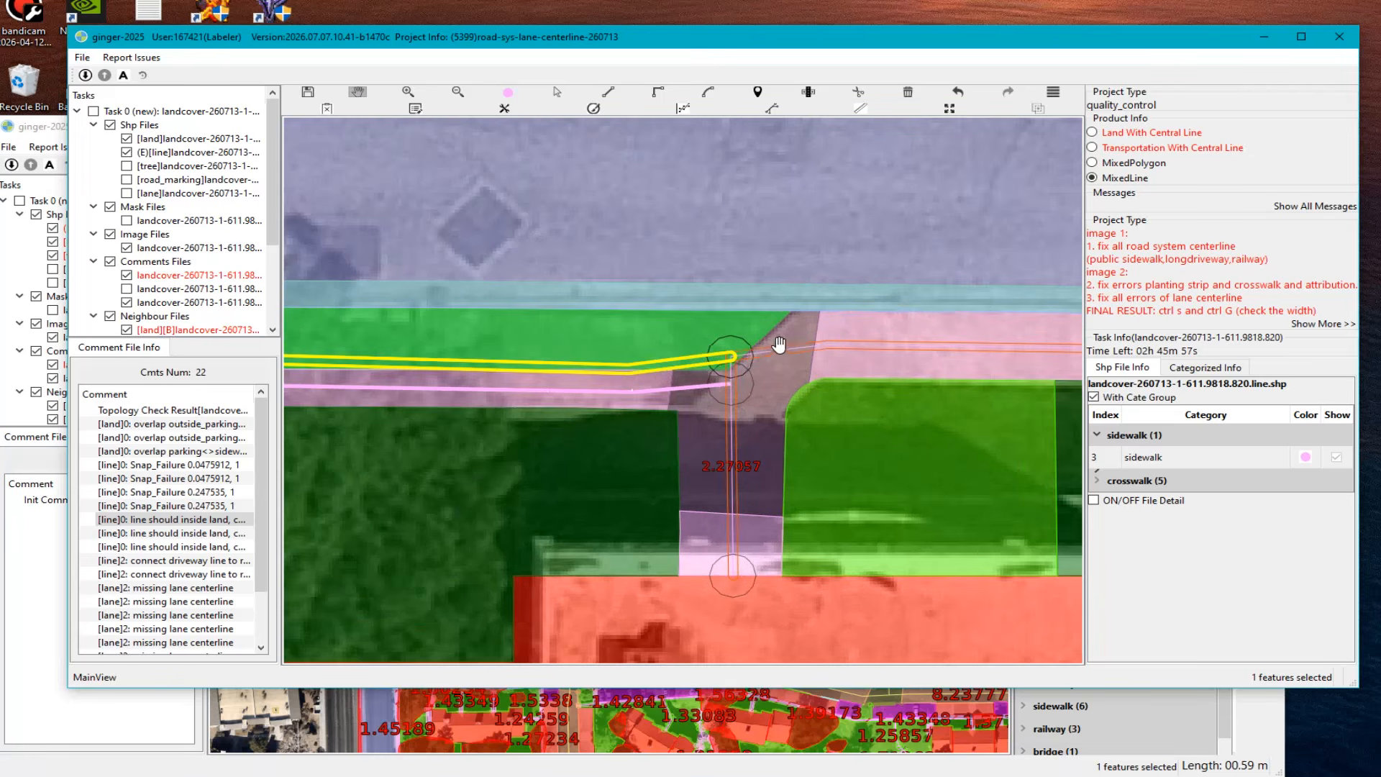
{"action": "left_click", "coordinate": [744, 374]}
{"action": "left_click", "coordinate": [733, 386]}
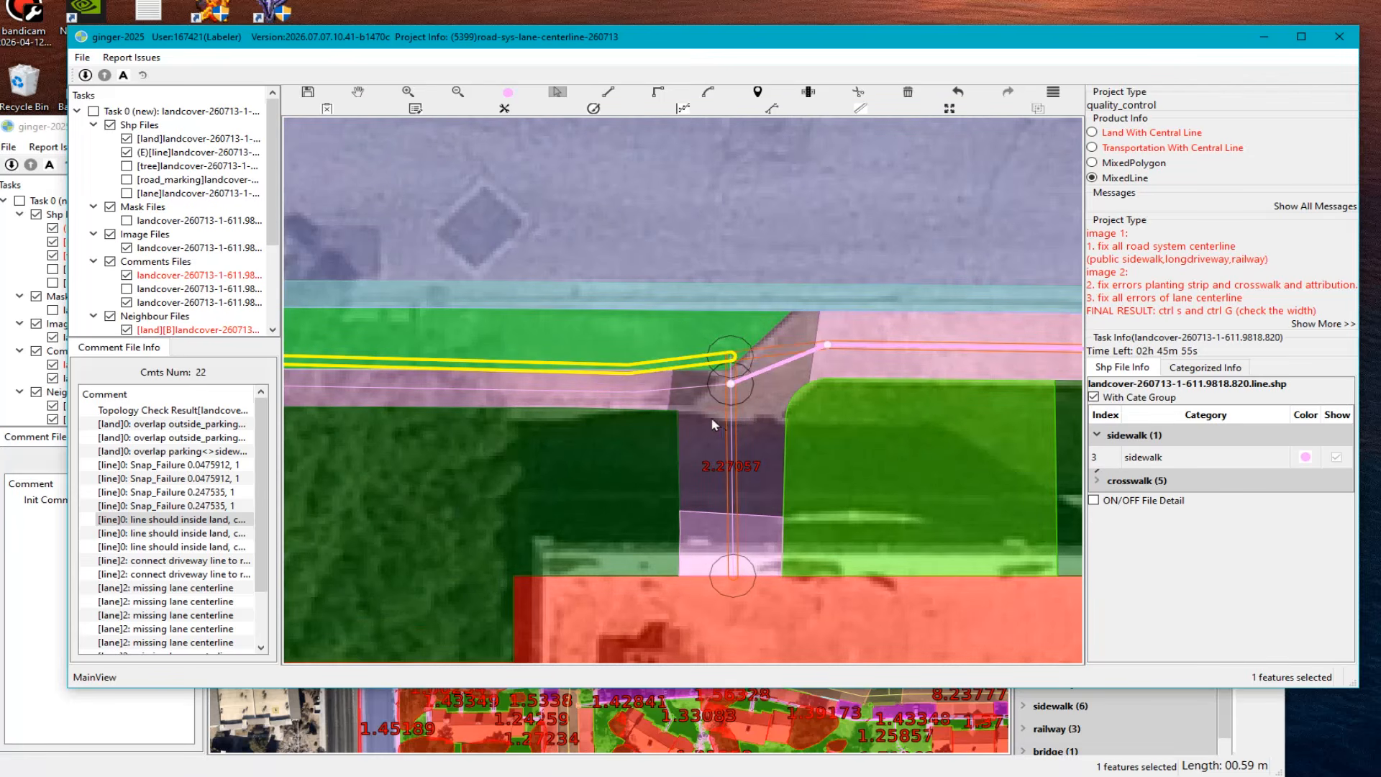
Step: Split the building walkway's sidewalk line at the relocated junction and delete the short leftover piece above it
{"action": "key", "text": "s"}
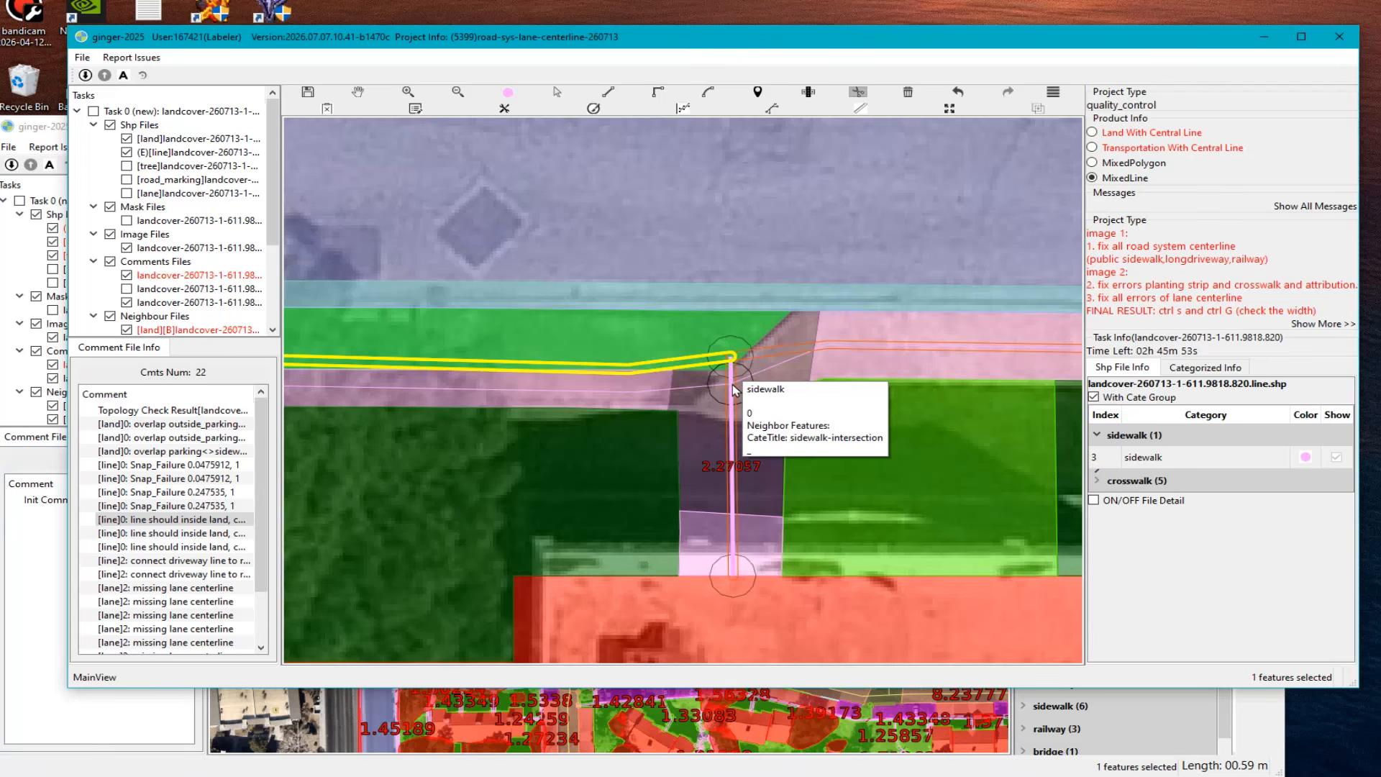
{"action": "left_click", "coordinate": [731, 384]}
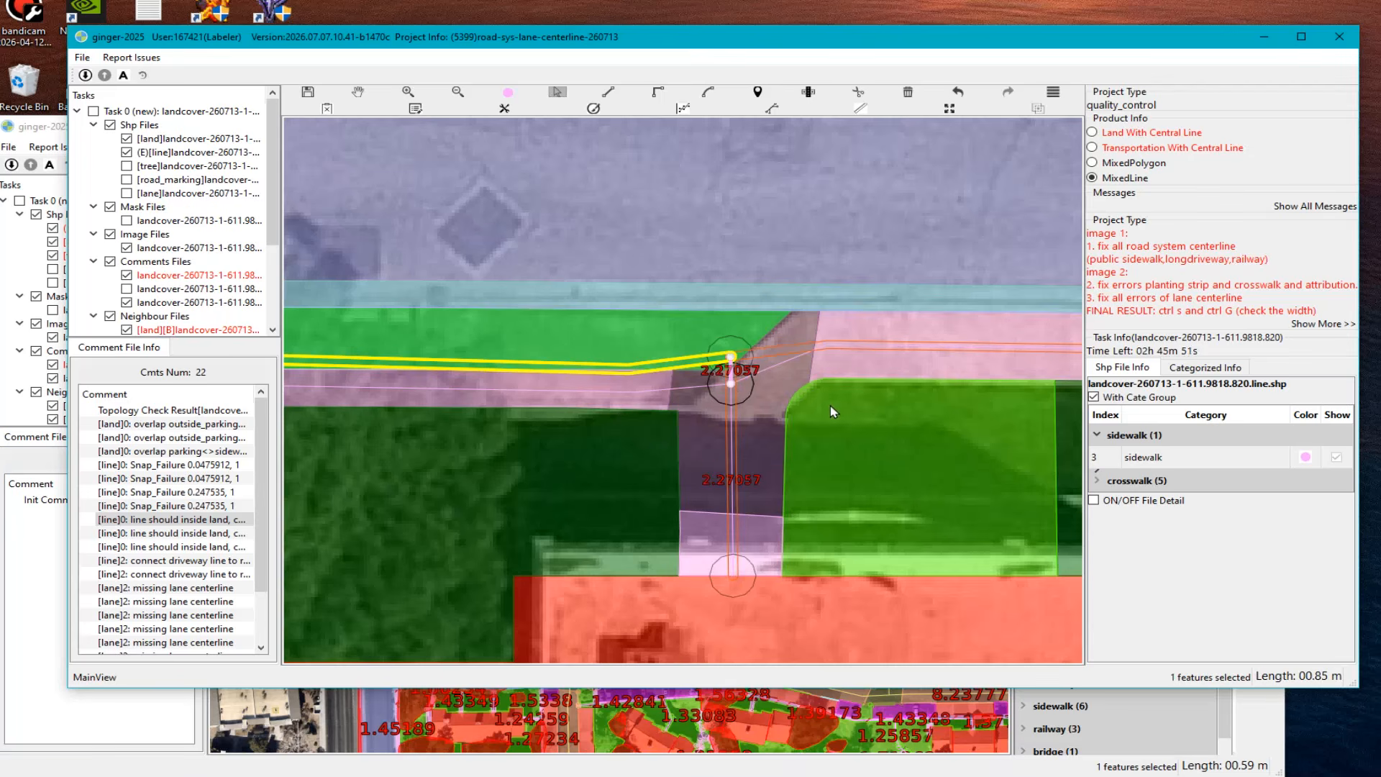
{"action": "scroll", "coordinate": [756, 409], "scroll_direction": "down", "scroll_amount": 5}
Step: Update the corrected sidewalk line's width by measuring across the sidewalk polygon
{"action": "key", "text": "h"}
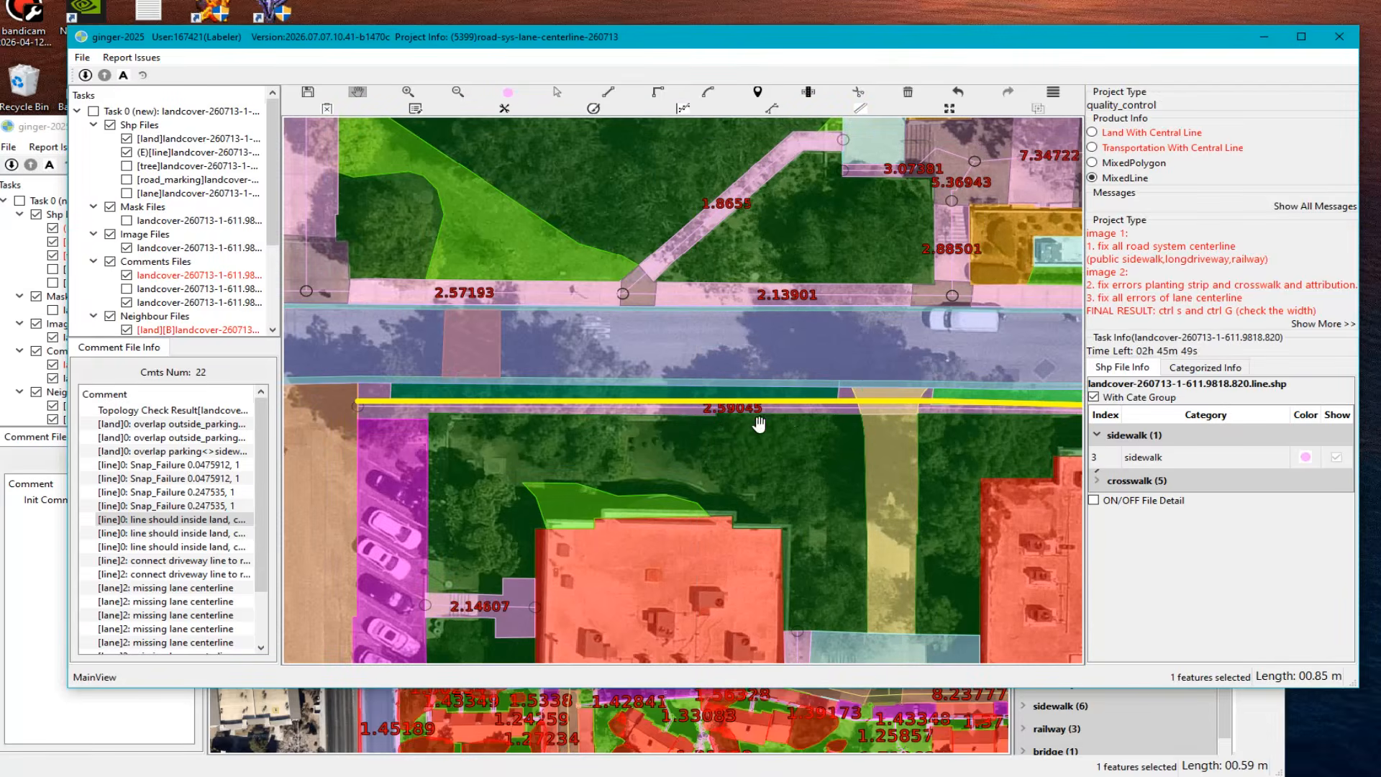
{"action": "left_click_drag", "start_coordinate": [528, 420], "coordinate": [584, 422]}
{"action": "key", "text": "Escape"}
{"action": "scroll", "coordinate": [756, 414], "scroll_direction": "up", "scroll_amount": 3}
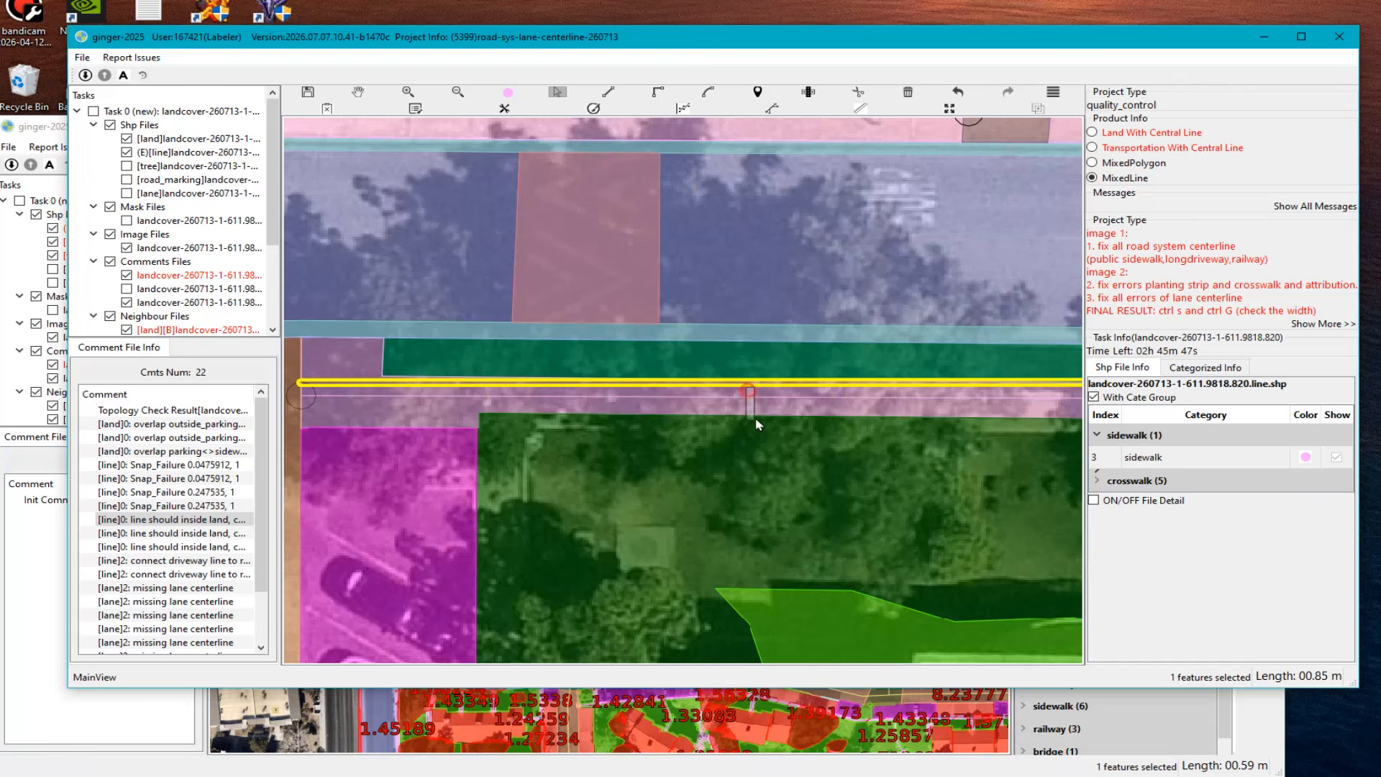
{"action": "right_click", "coordinate": [756, 424]}
{"action": "left_click", "coordinate": [769, 436]}
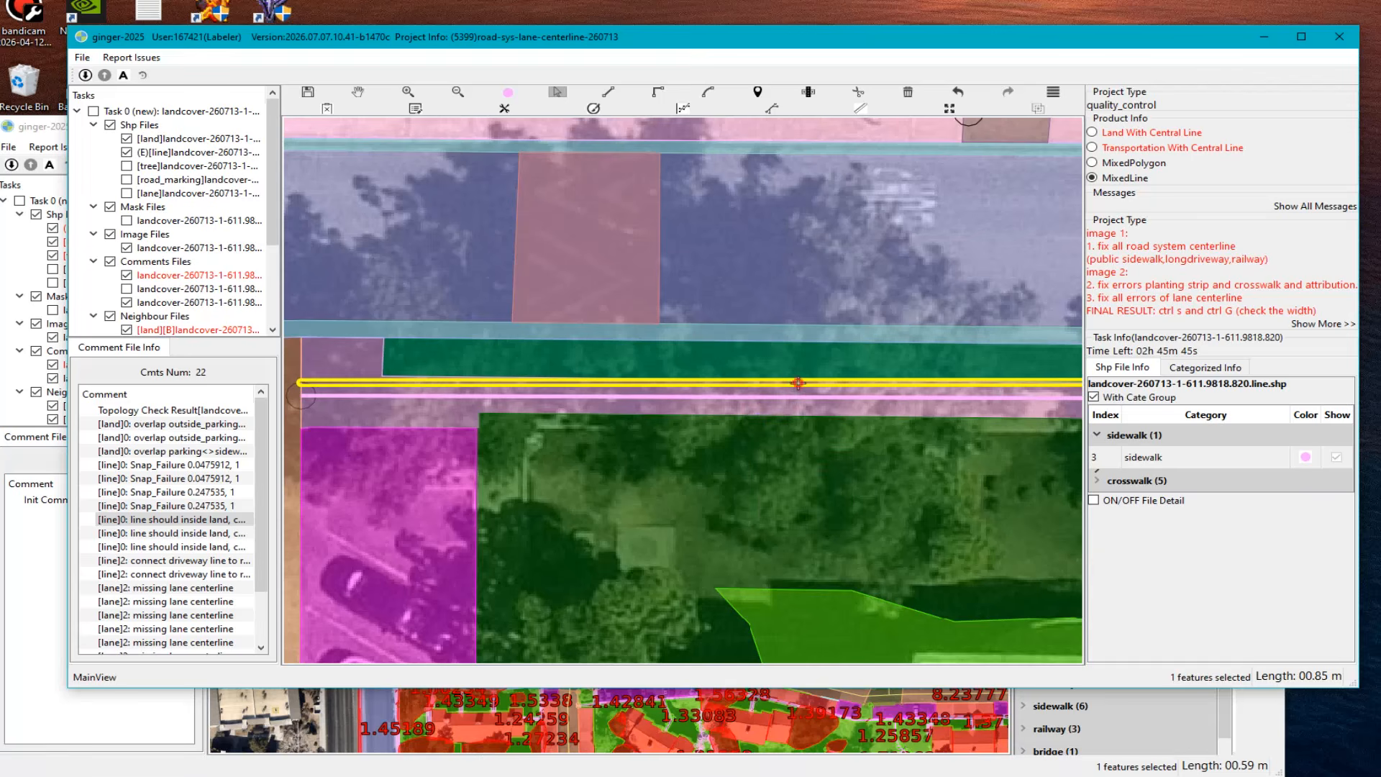
Step: Examine the corrected sidewalk line along its length, checking that it lies inside the sidewalk polygon past the driveway to the building junction
{"action": "key", "text": "h"}
{"action": "scroll", "coordinate": [795, 416], "scroll_direction": "down", "scroll_amount": 3}
{"action": "scroll", "coordinate": [748, 424], "scroll_direction": "up", "scroll_amount": 2}
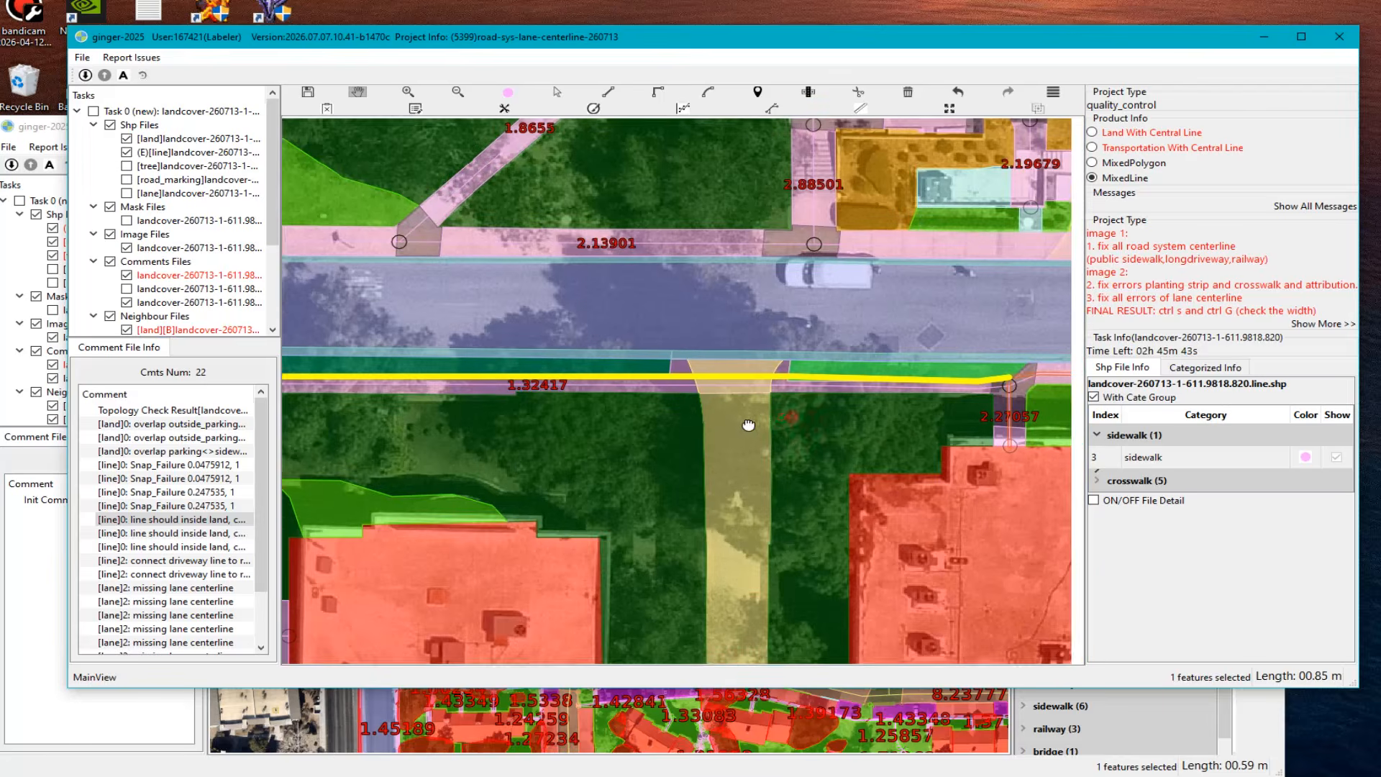
{"action": "scroll", "coordinate": [748, 425], "scroll_direction": "up", "scroll_amount": 2}
{"action": "left_click_drag", "start_coordinate": [749, 424], "coordinate": [410, 461]}
{"action": "key", "text": "Escape"}
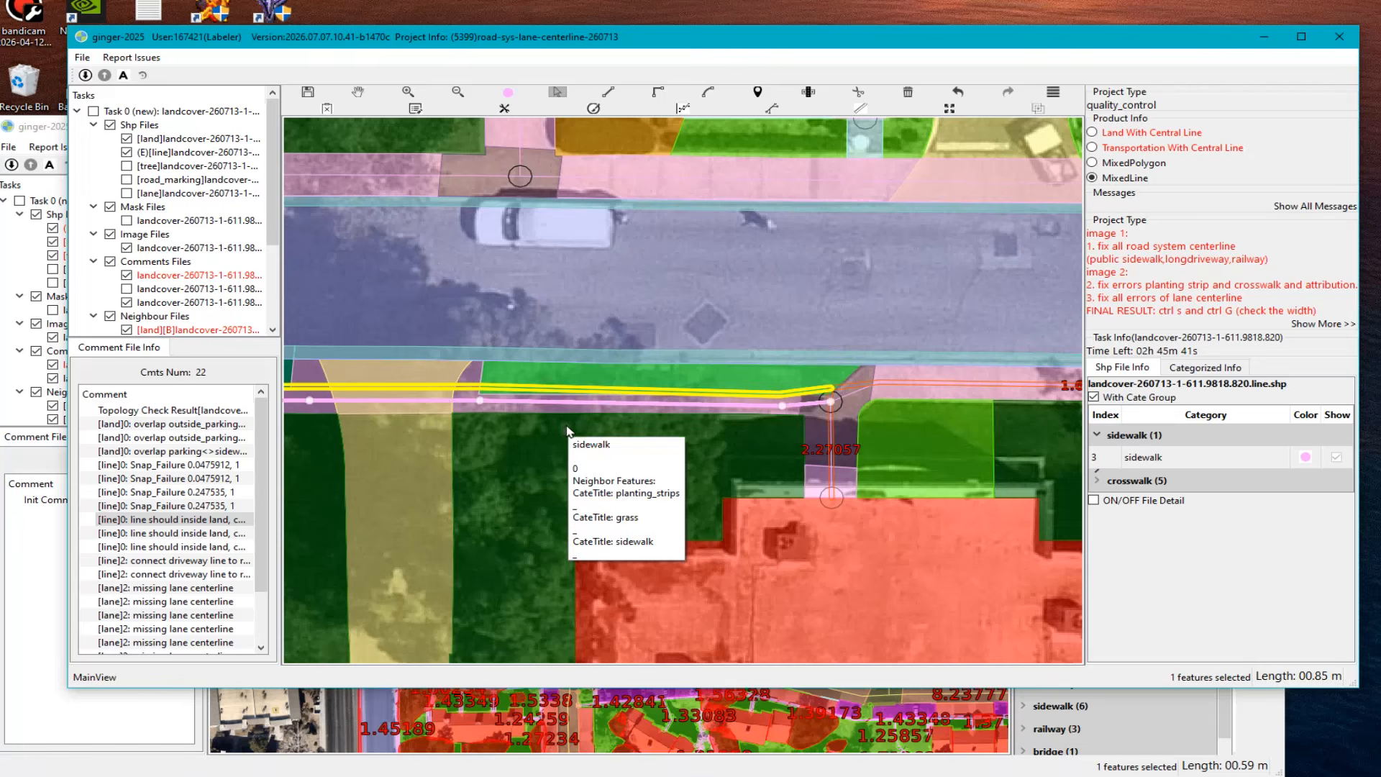
{"action": "key", "text": "h"}
{"action": "scroll", "coordinate": [568, 456], "scroll_direction": "down", "scroll_amount": 2}
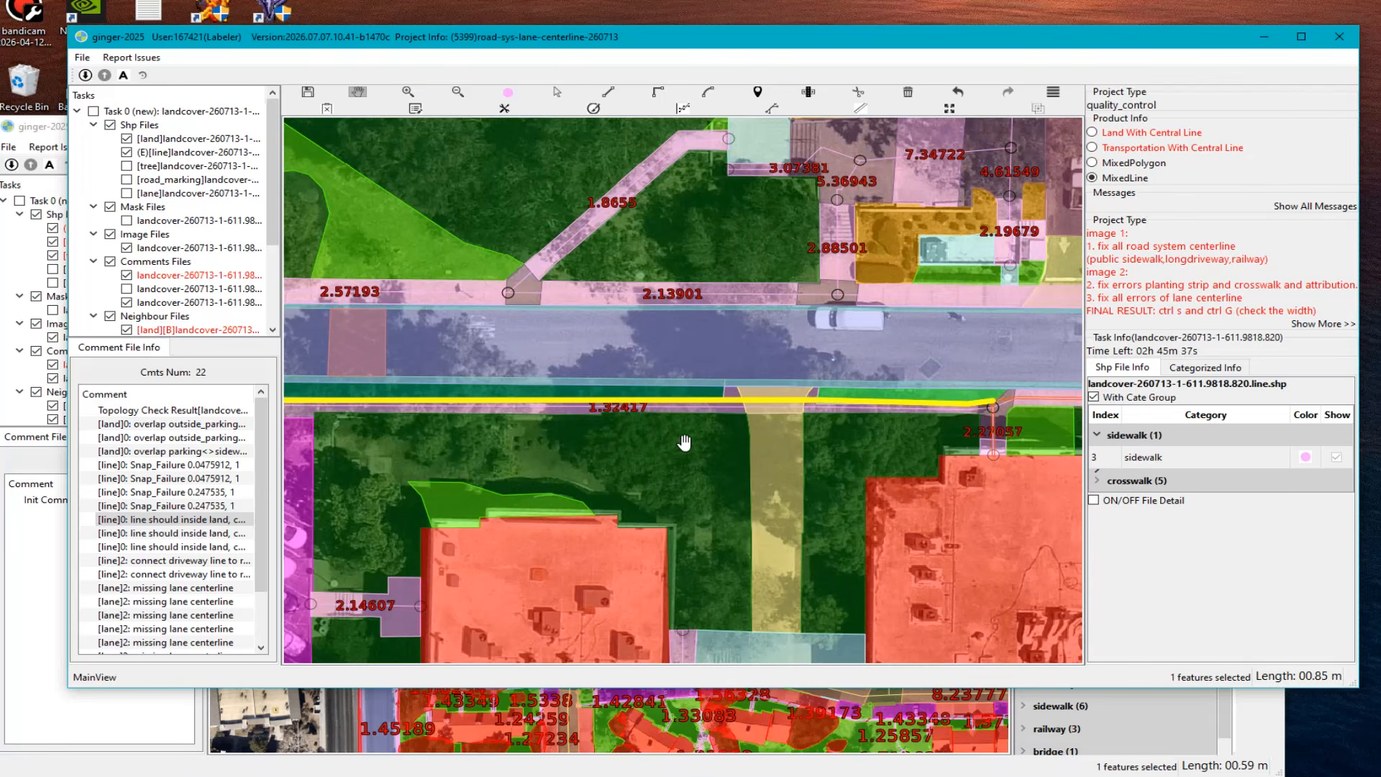
Step: Go to the second "line should inside land" comment and inspect the building walkway's sidewalk line at the junction
{"action": "left_click", "coordinate": [172, 535]}
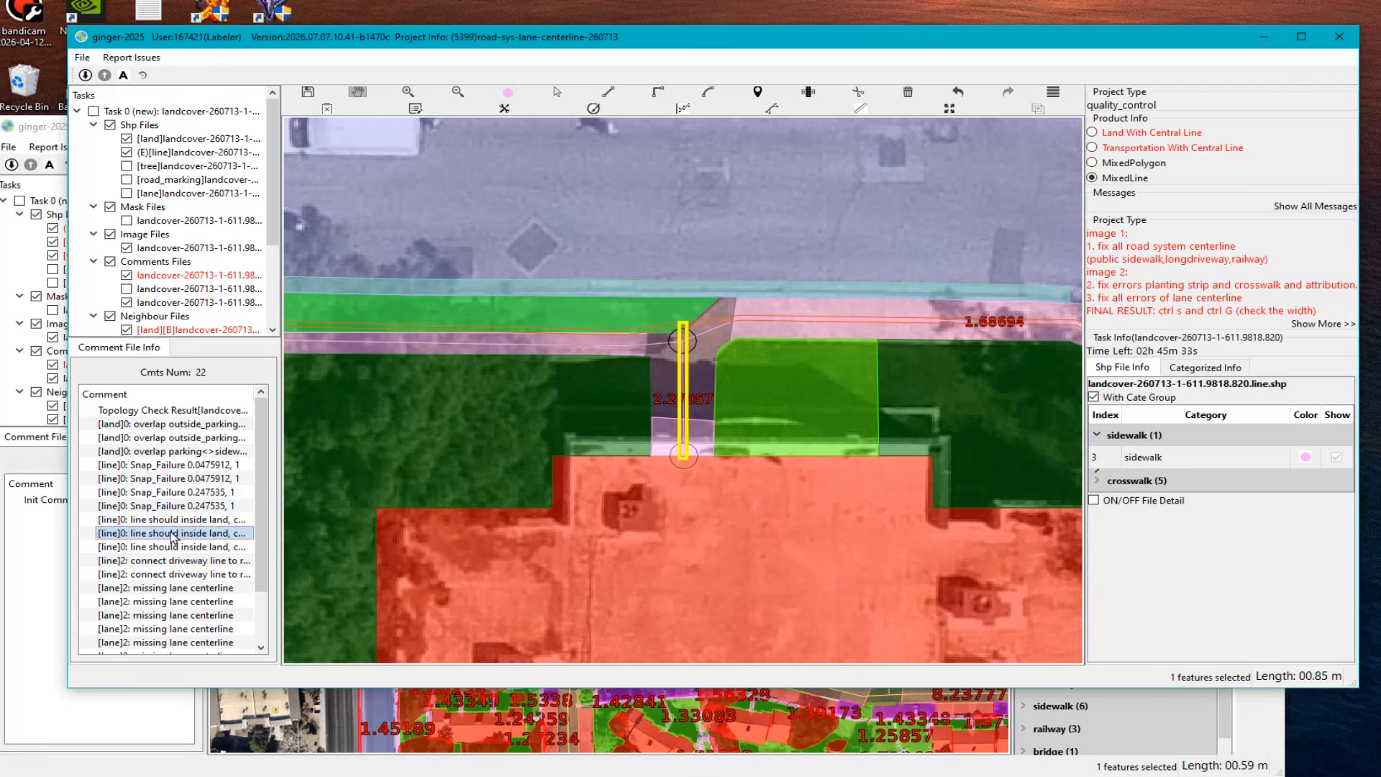
{"action": "scroll", "coordinate": [690, 366], "scroll_direction": "up", "scroll_amount": 5}
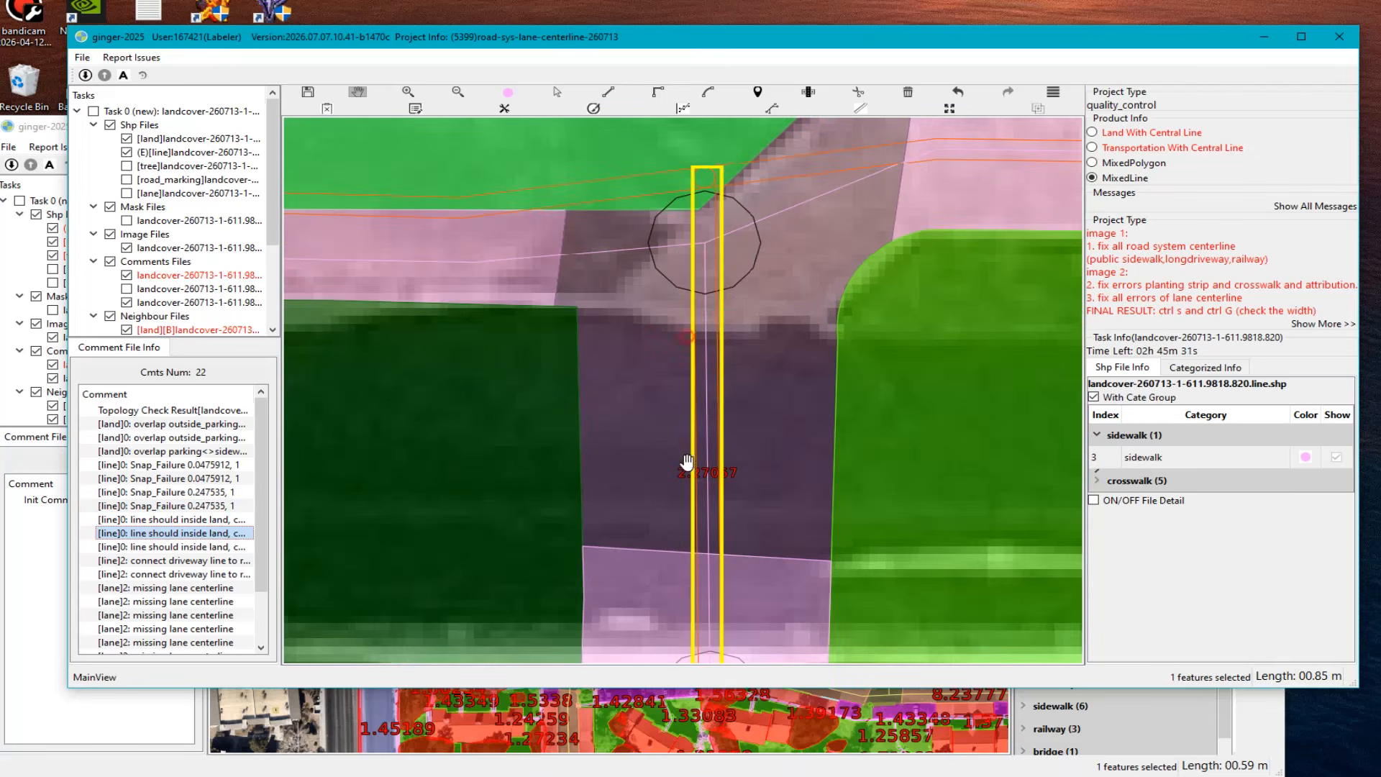
{"action": "left_click_drag", "start_coordinate": [708, 418], "coordinate": [709, 542]}
{"action": "key", "text": "s"}
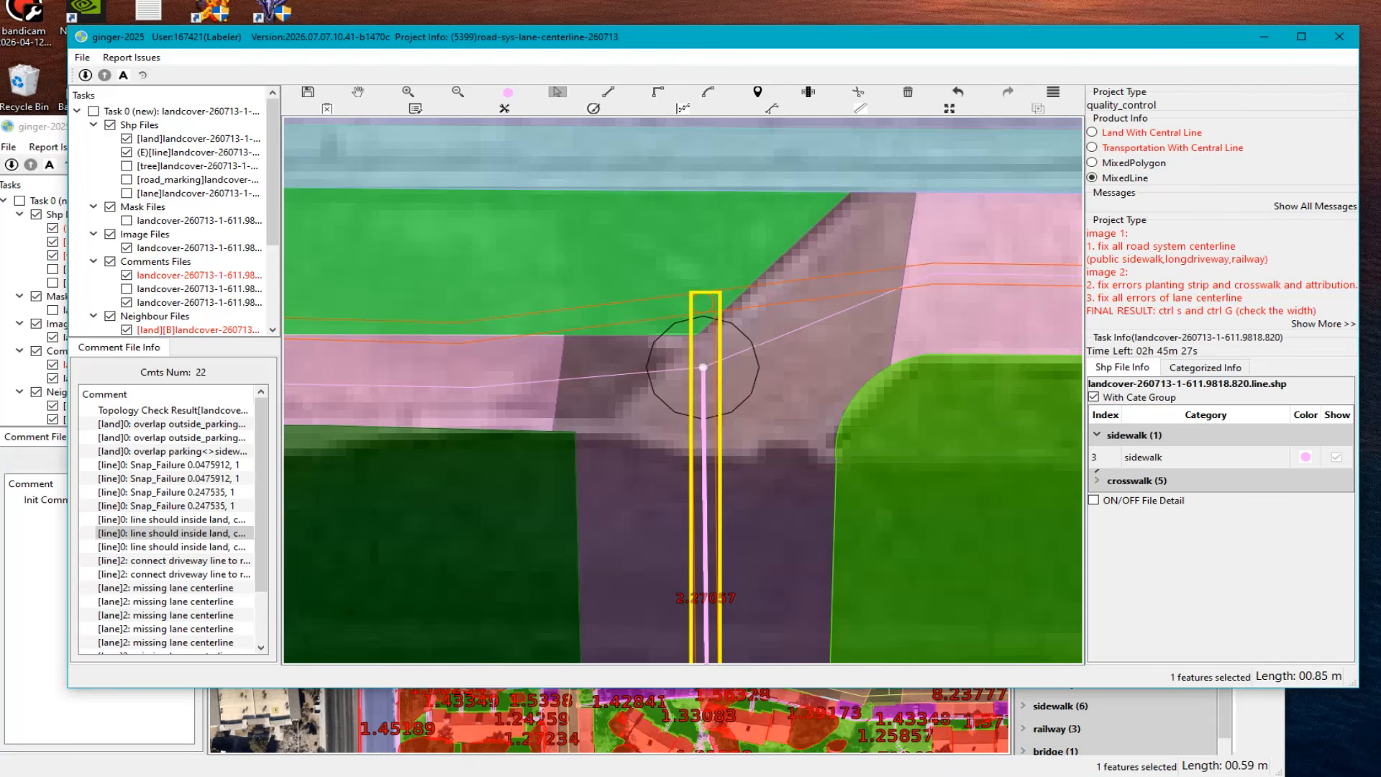
Step: Capture the walkway junction and mark its original line positions with red lines, discarding the capture
{"action": "key", "text": "Print"}
{"action": "left_click_drag", "start_coordinate": [554, 179], "coordinate": [997, 463]}
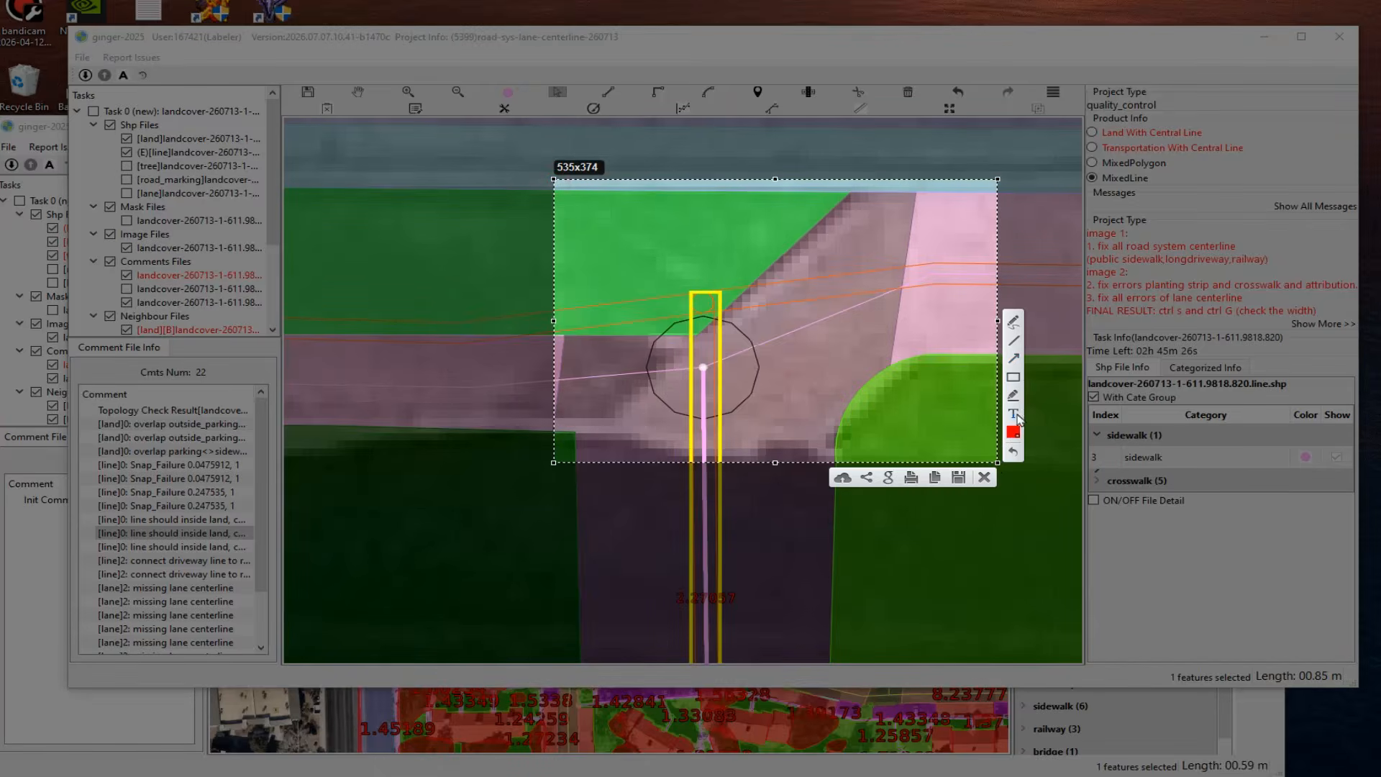
{"action": "left_click_drag", "start_coordinate": [698, 263], "coordinate": [700, 333]}
{"action": "left_click_drag", "start_coordinate": [721, 394], "coordinate": [698, 417]}
{"action": "mouse_move", "coordinate": [698, 337]}
{"action": "left_mouse_down"}
{"action": "mouse_move", "coordinate": [698, 254]}
{"action": "mouse_move", "coordinate": [720, 232]}
{"action": "left_mouse_up"}
{"action": "mouse_move", "coordinate": [648, 308]}
{"action": "left_mouse_down"}
{"action": "mouse_move", "coordinate": [806, 285]}
{"action": "mouse_move", "coordinate": [734, 309]}
{"action": "mouse_move", "coordinate": [725, 381]}
{"action": "left_mouse_up"}
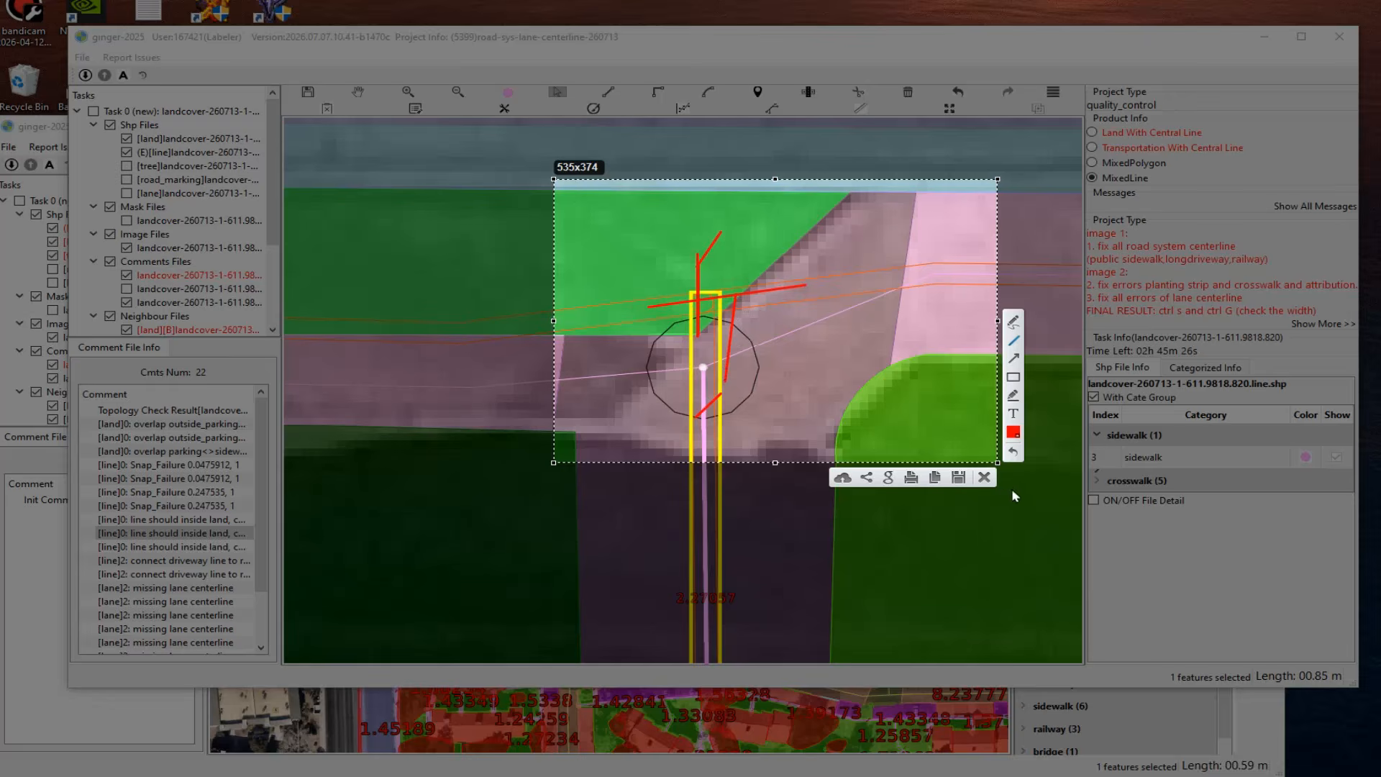
{"action": "left_click", "coordinate": [985, 479]}
Step: Go to the third "line should inside land" comment and examine the bent sidewalk line, the remaining comments and the surrounding area
{"action": "left_click", "coordinate": [151, 547]}
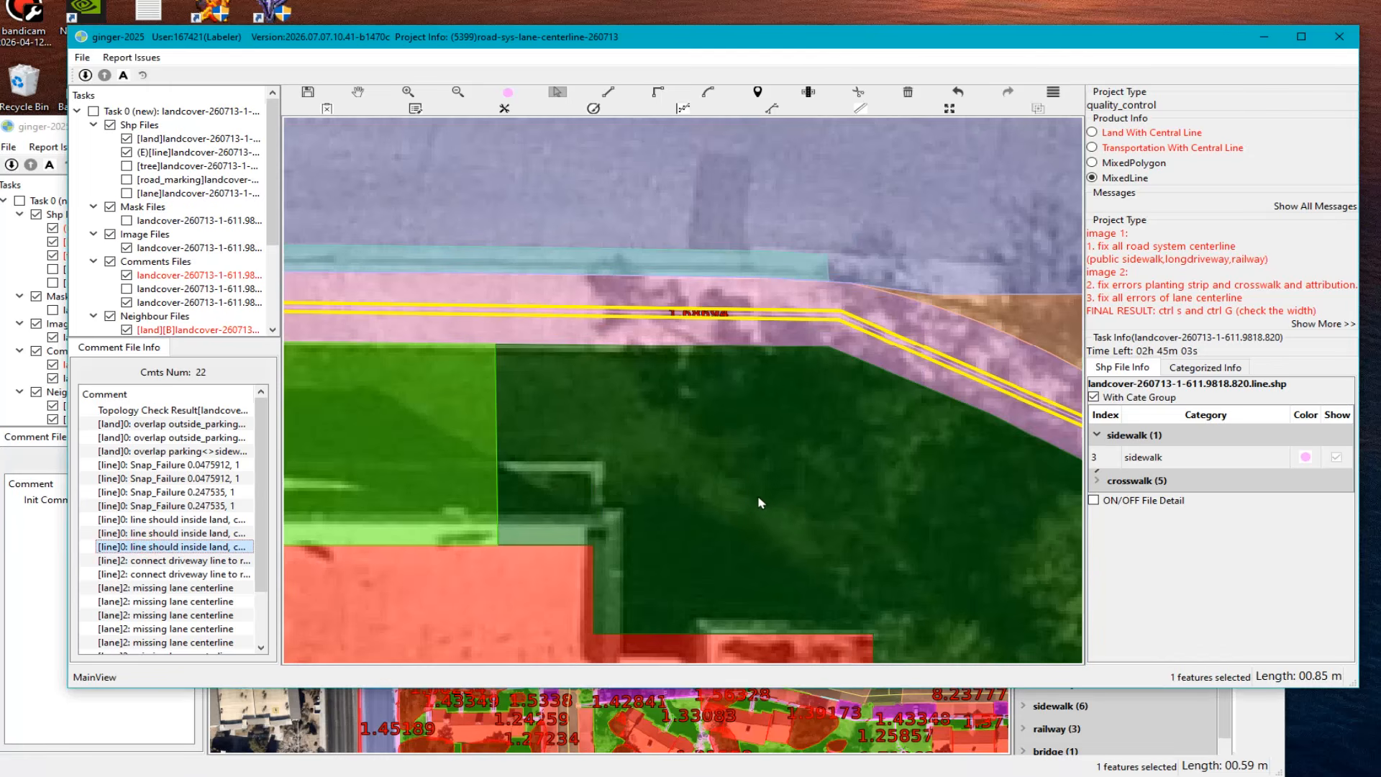
{"action": "scroll", "coordinate": [755, 498], "scroll_direction": "down", "scroll_amount": 3}
{"action": "scroll", "coordinate": [712, 409], "scroll_direction": "up", "scroll_amount": 2}
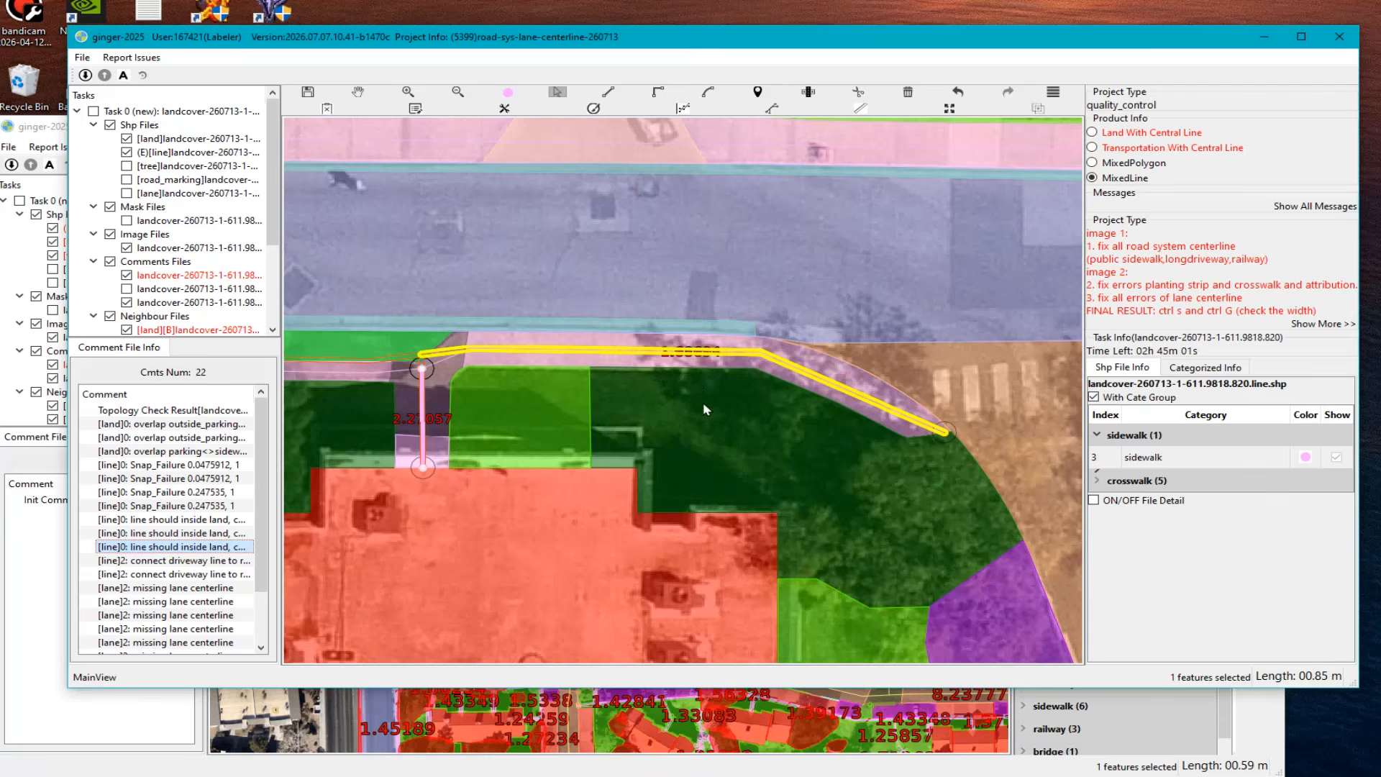
{"action": "left_click_drag", "start_coordinate": [670, 407], "coordinate": [700, 410]}
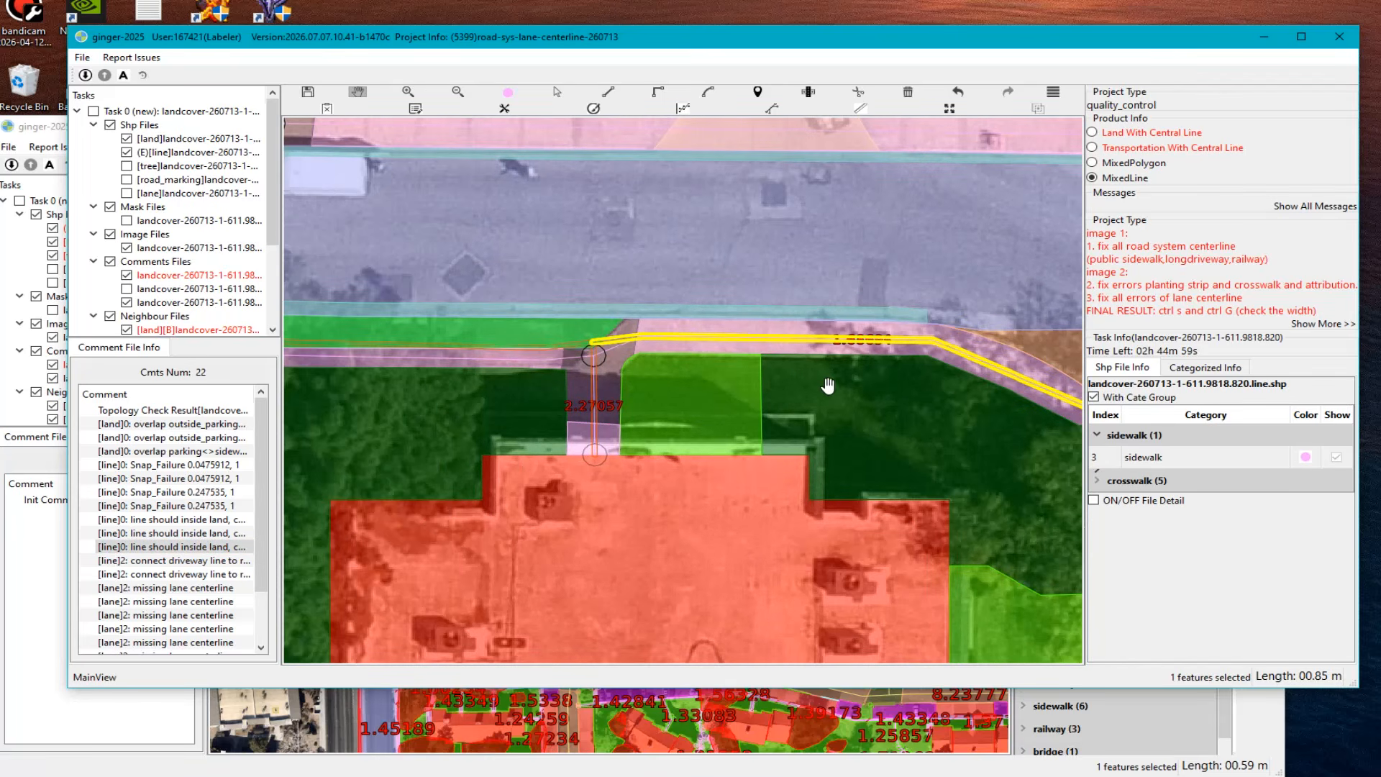
{"action": "key", "text": "space"}
{"action": "scroll", "coordinate": [177, 604], "scroll_direction": "down", "scroll_amount": 2}
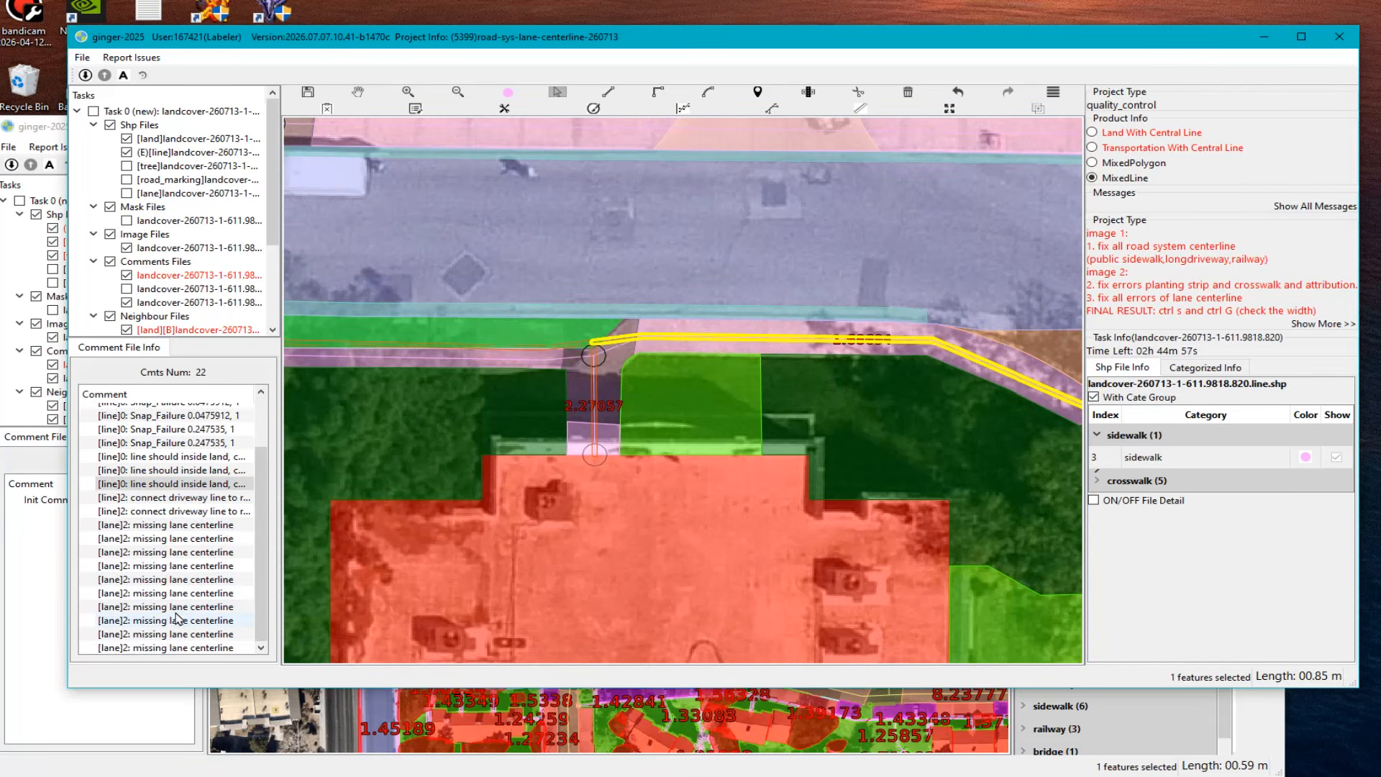
{"action": "key", "text": "space"}
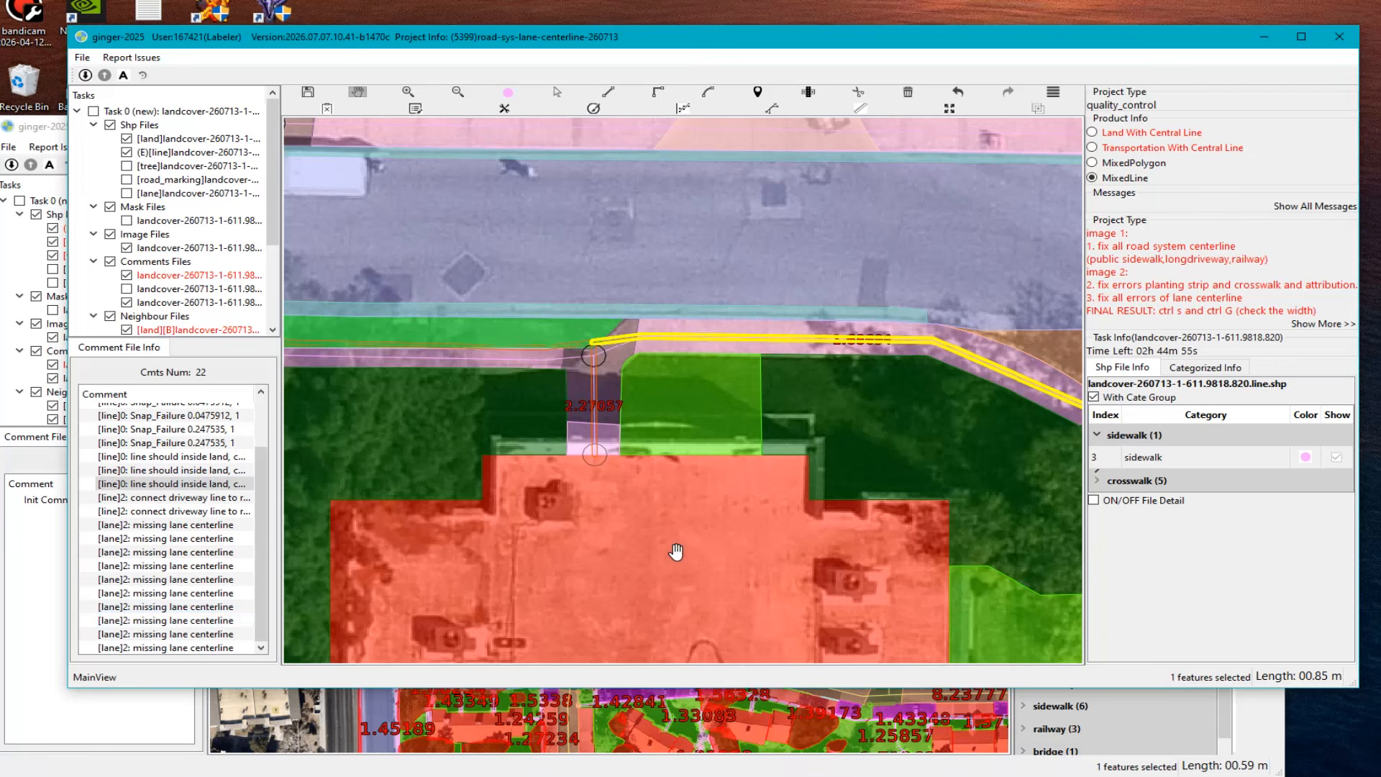
{"action": "scroll", "coordinate": [677, 547], "scroll_direction": "down", "scroll_amount": 5}
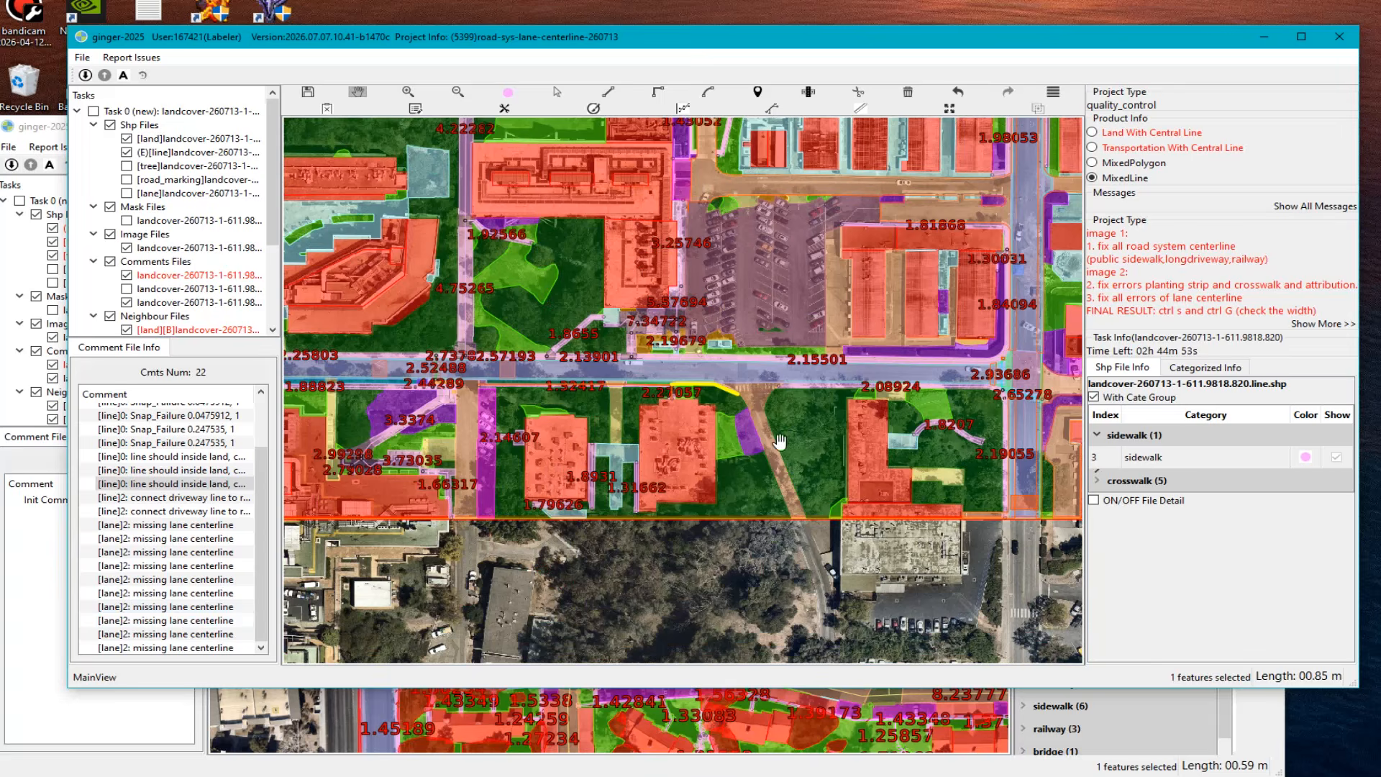
{"action": "left_click_drag", "start_coordinate": [780, 441], "coordinate": [348, 516]}
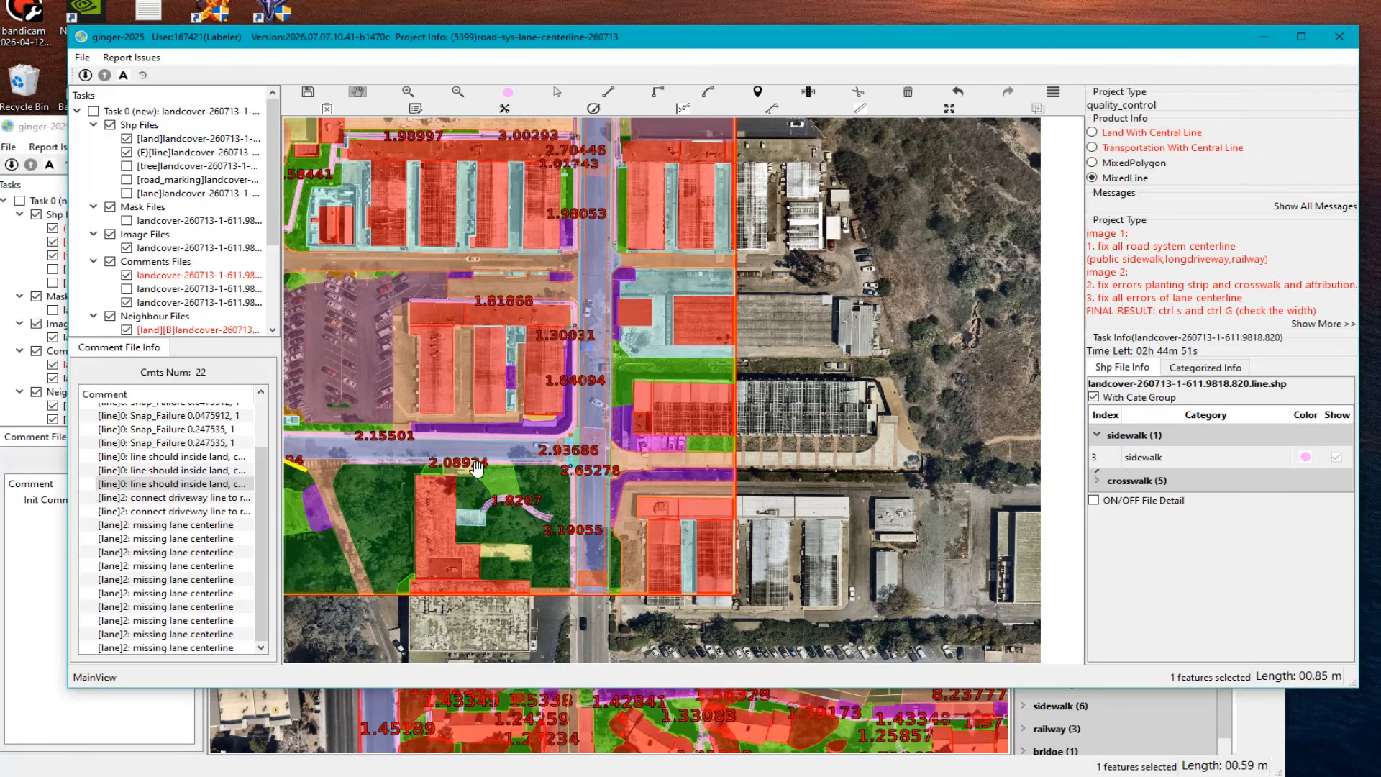
{"action": "left_click", "coordinate": [121, 511]}
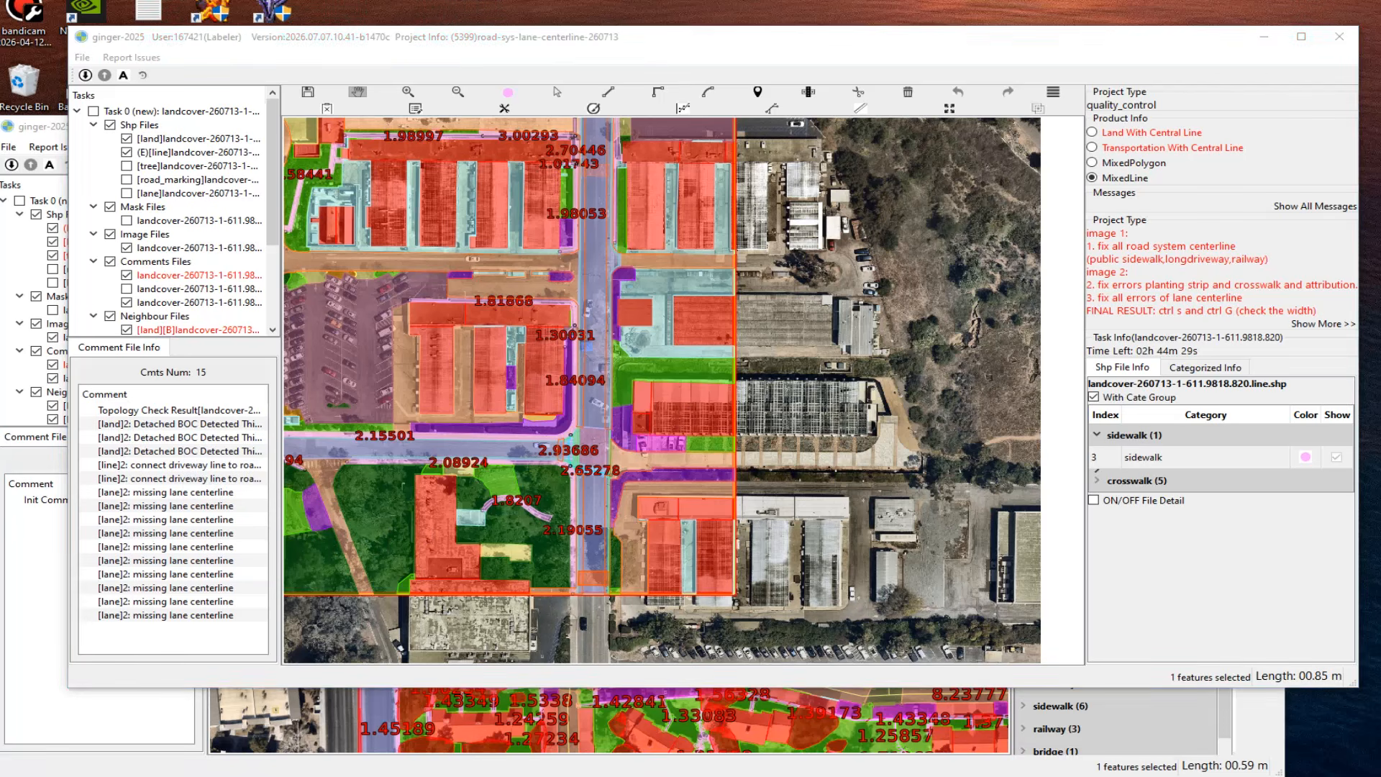
Step: Capture the comment list and mark the "Detached BOC Detected" comments with red arrows, discarding the capture
{"action": "key", "text": "Print"}
{"action": "left_click_drag", "start_coordinate": [45, 292], "coordinate": [368, 663]}
{"action": "left_click", "coordinate": [387, 560]}
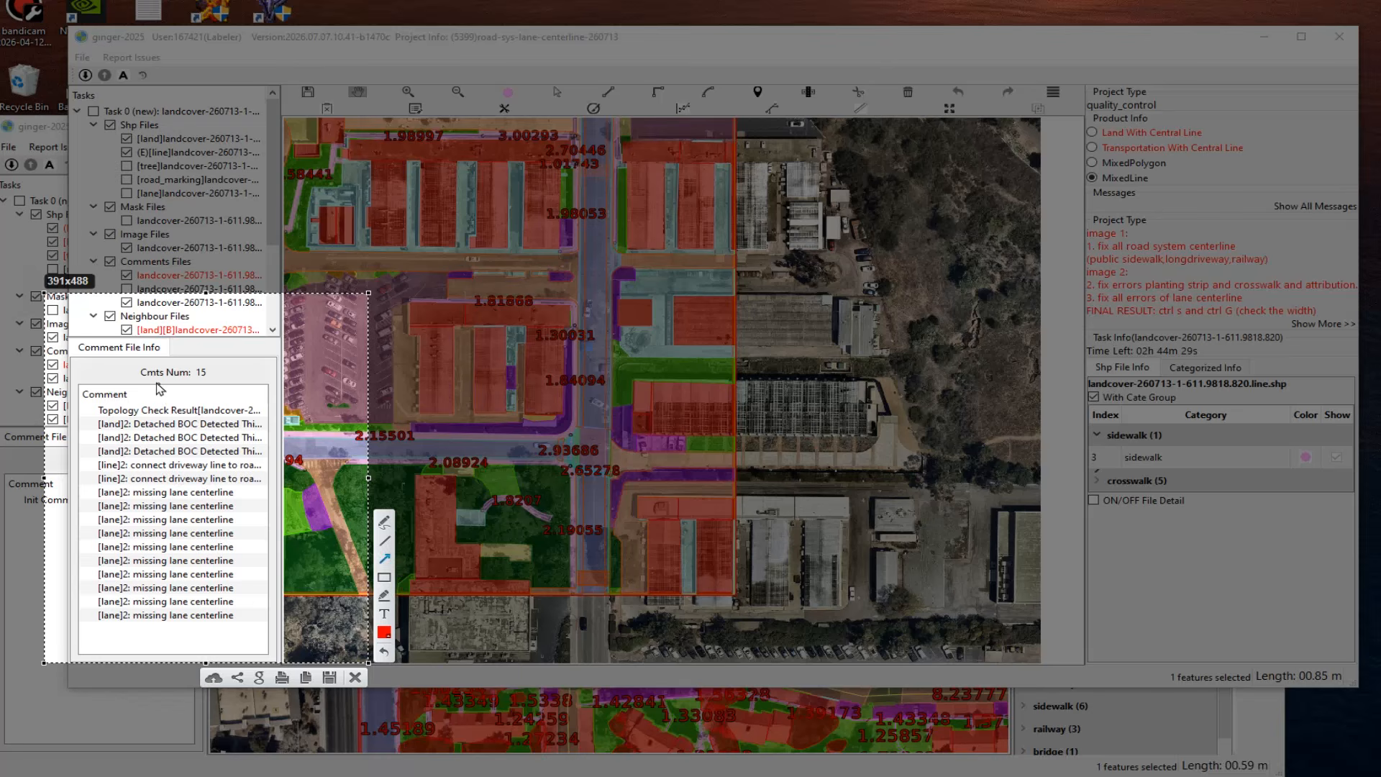
{"action": "left_click_drag", "start_coordinate": [154, 384], "coordinate": [133, 423]}
{"action": "left_click_drag", "start_coordinate": [153, 420], "coordinate": [128, 452]}
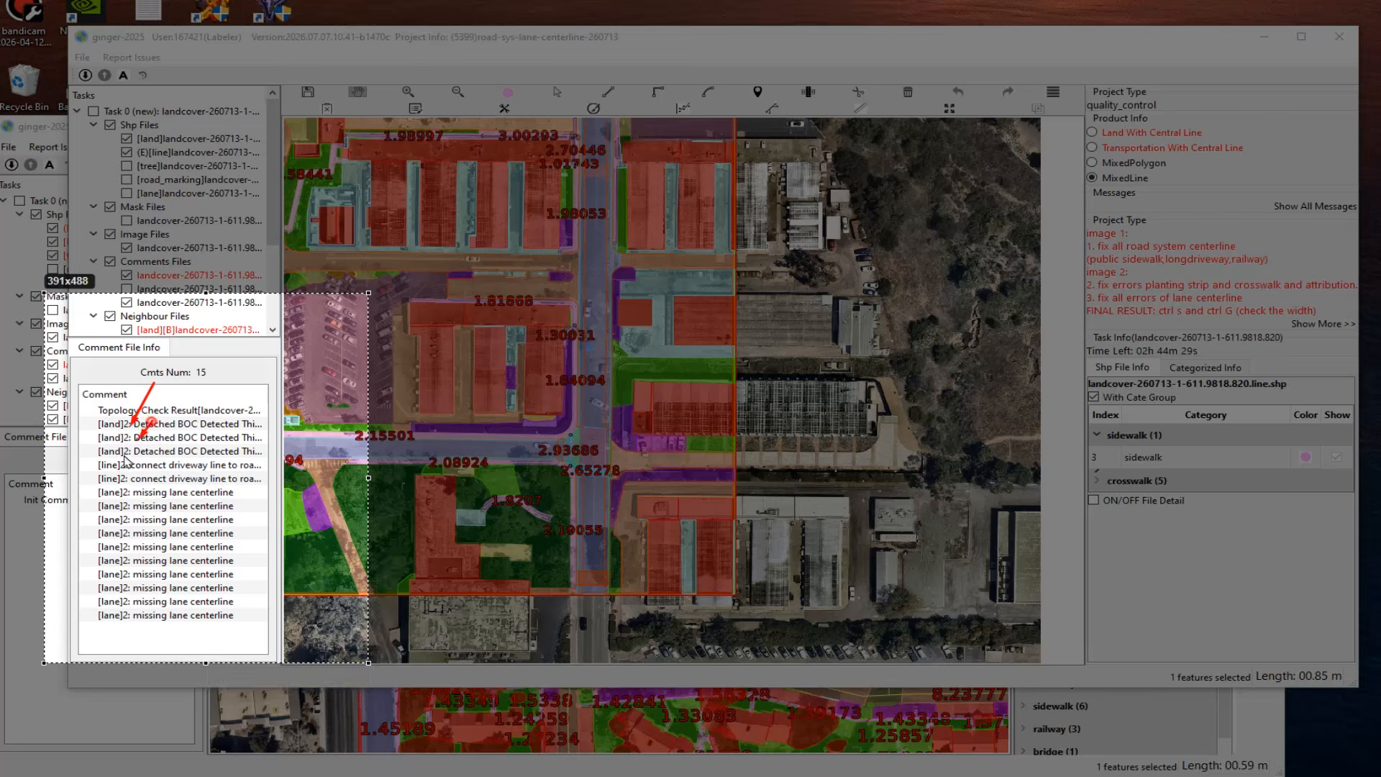
{"action": "left_click", "coordinate": [358, 678]}
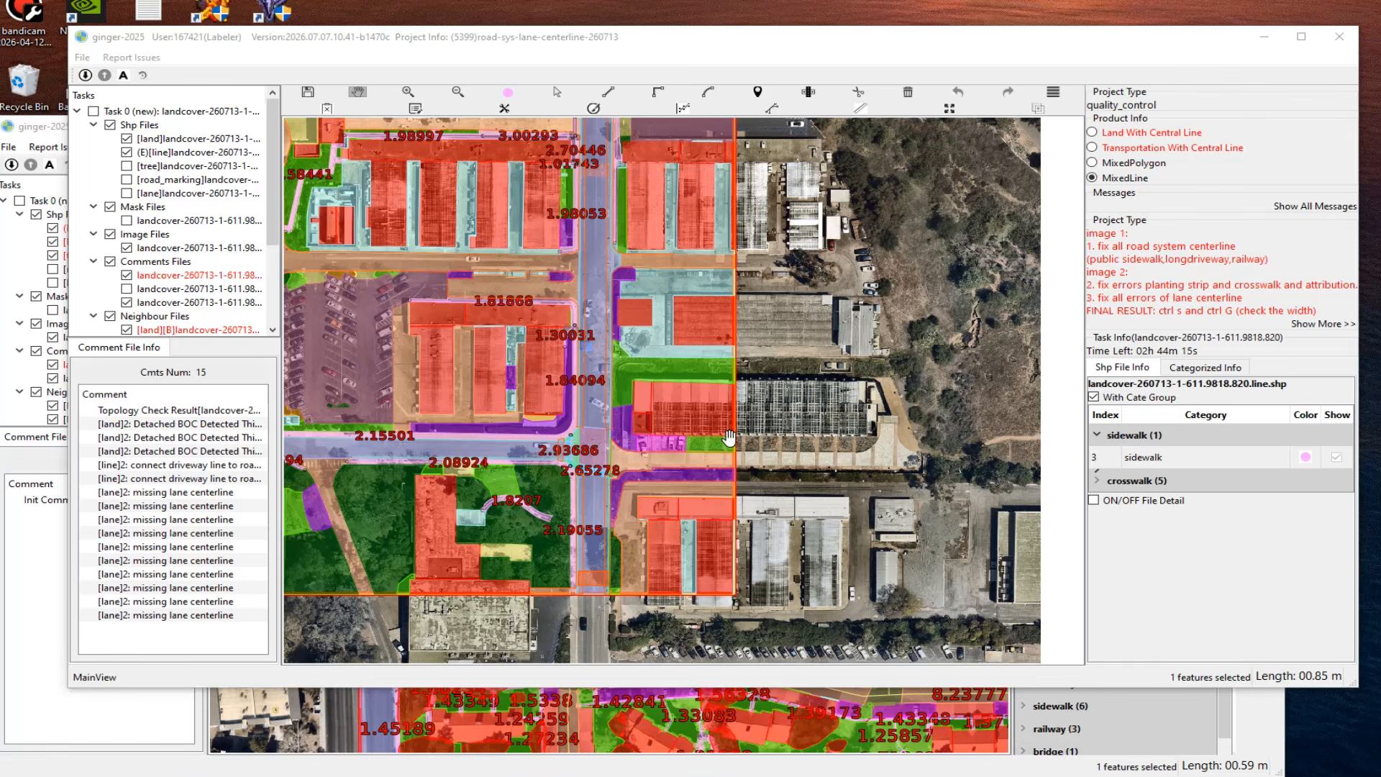
Step: Open the landcover-260713-1-616.10020.938 task and go to its first road_marking "Error Z_INDEX" comment, framing the curved road
{"action": "left_click", "coordinate": [716, 359]}
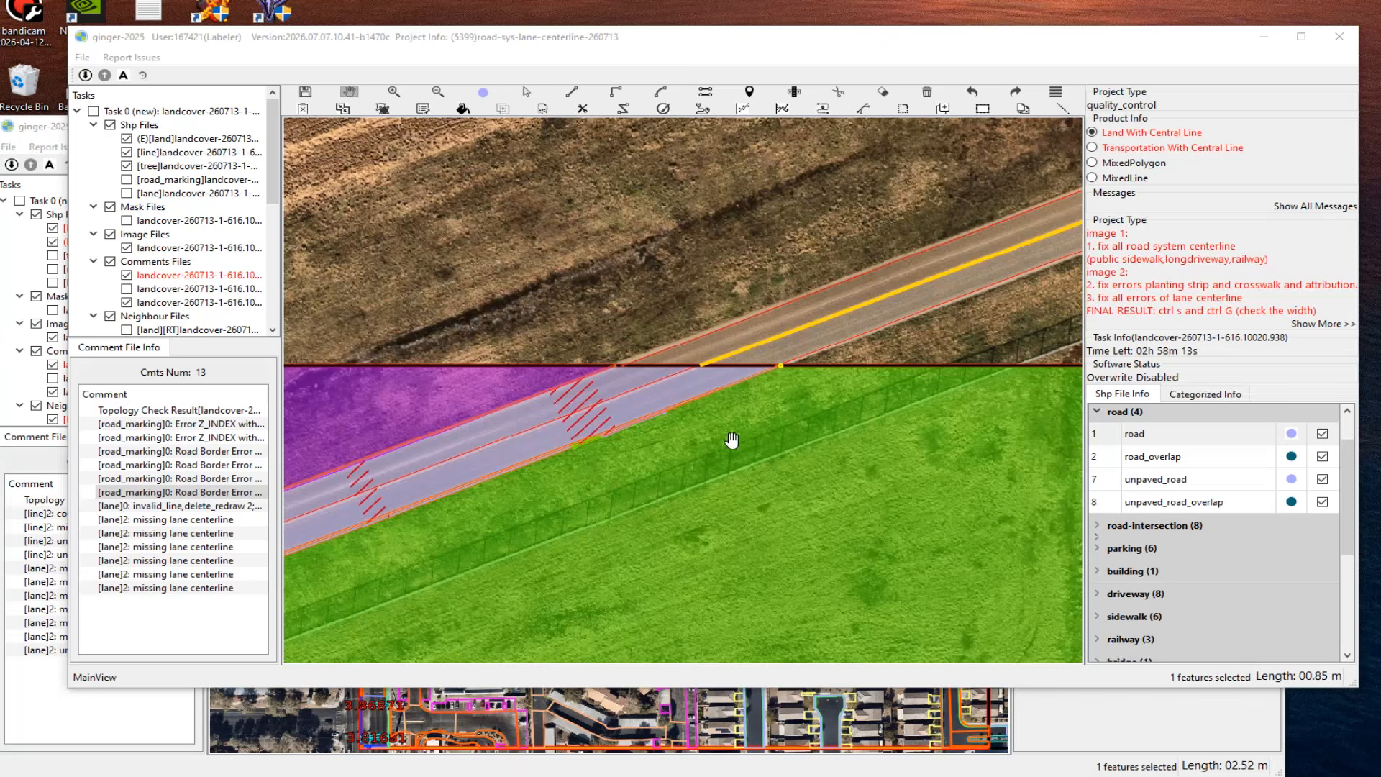
{"action": "left_click", "coordinate": [447, 546]}
{"action": "left_click", "coordinate": [205, 428]}
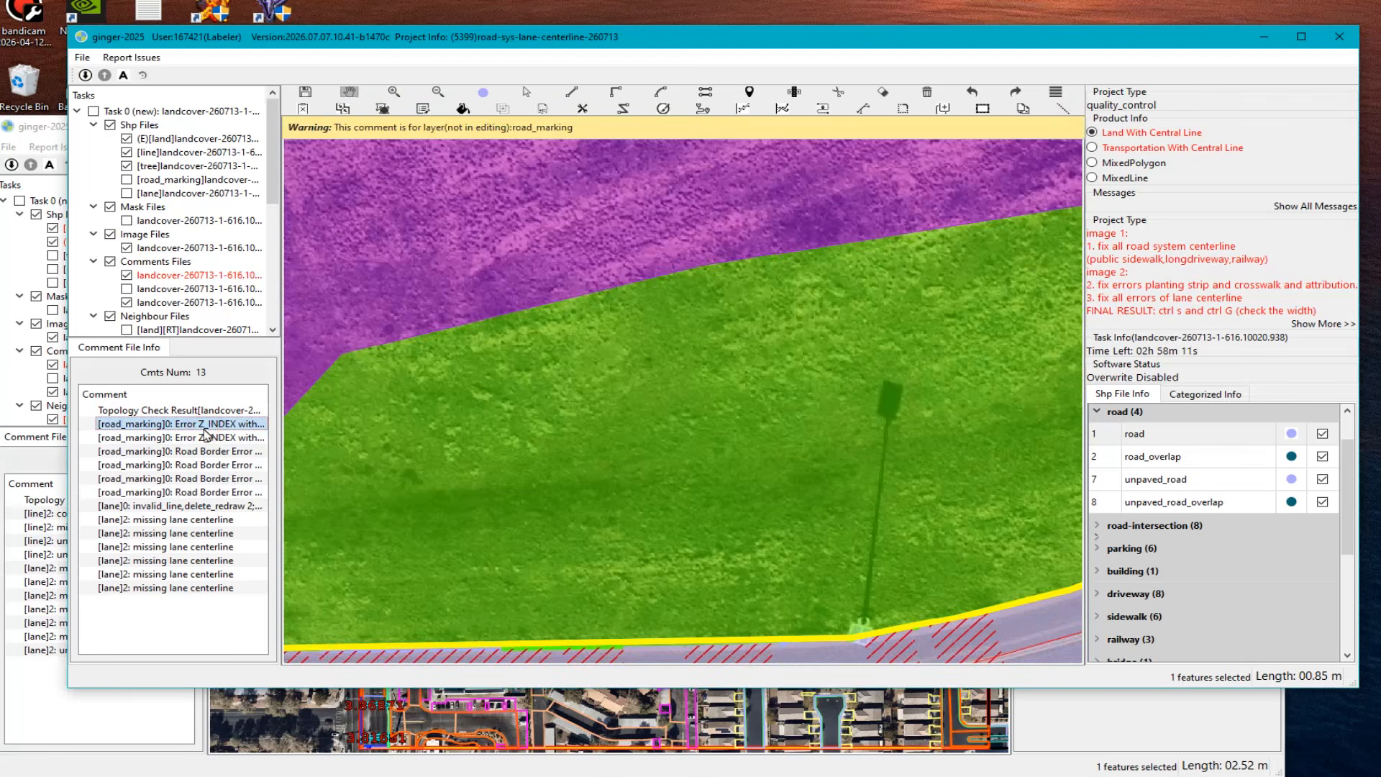
{"action": "scroll", "coordinate": [808, 468], "scroll_direction": "down", "scroll_amount": 4}
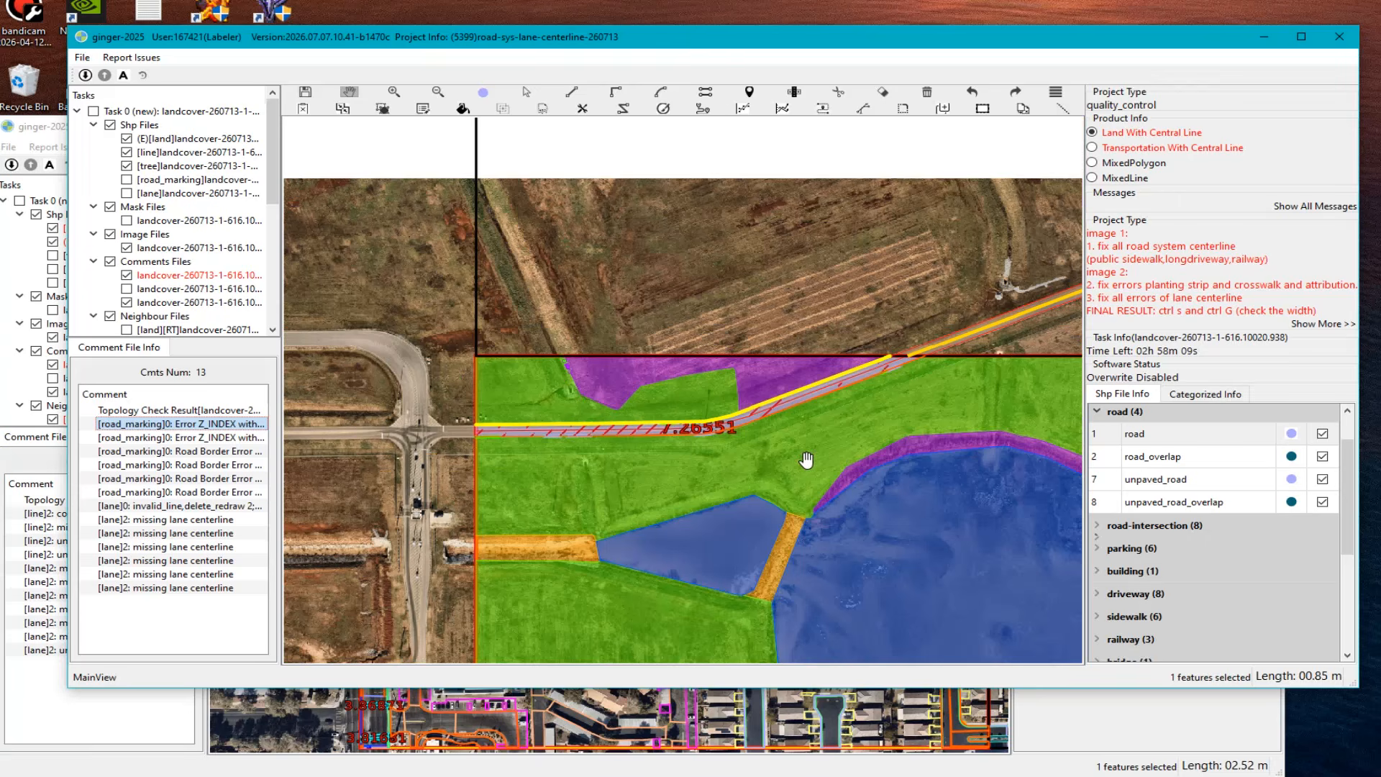
{"action": "scroll", "coordinate": [765, 494], "scroll_direction": "up", "scroll_amount": 2}
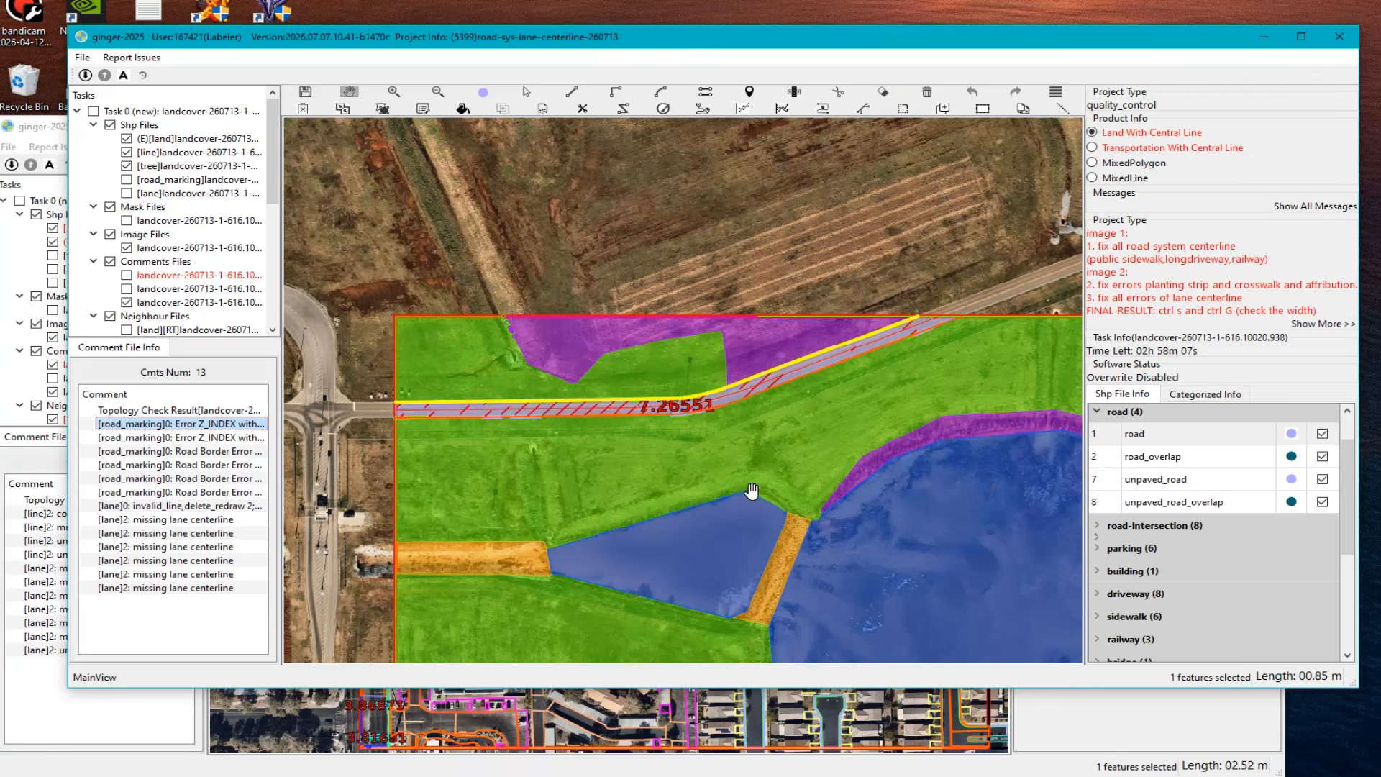
{"action": "scroll", "coordinate": [719, 442], "scroll_direction": "up", "scroll_amount": 2}
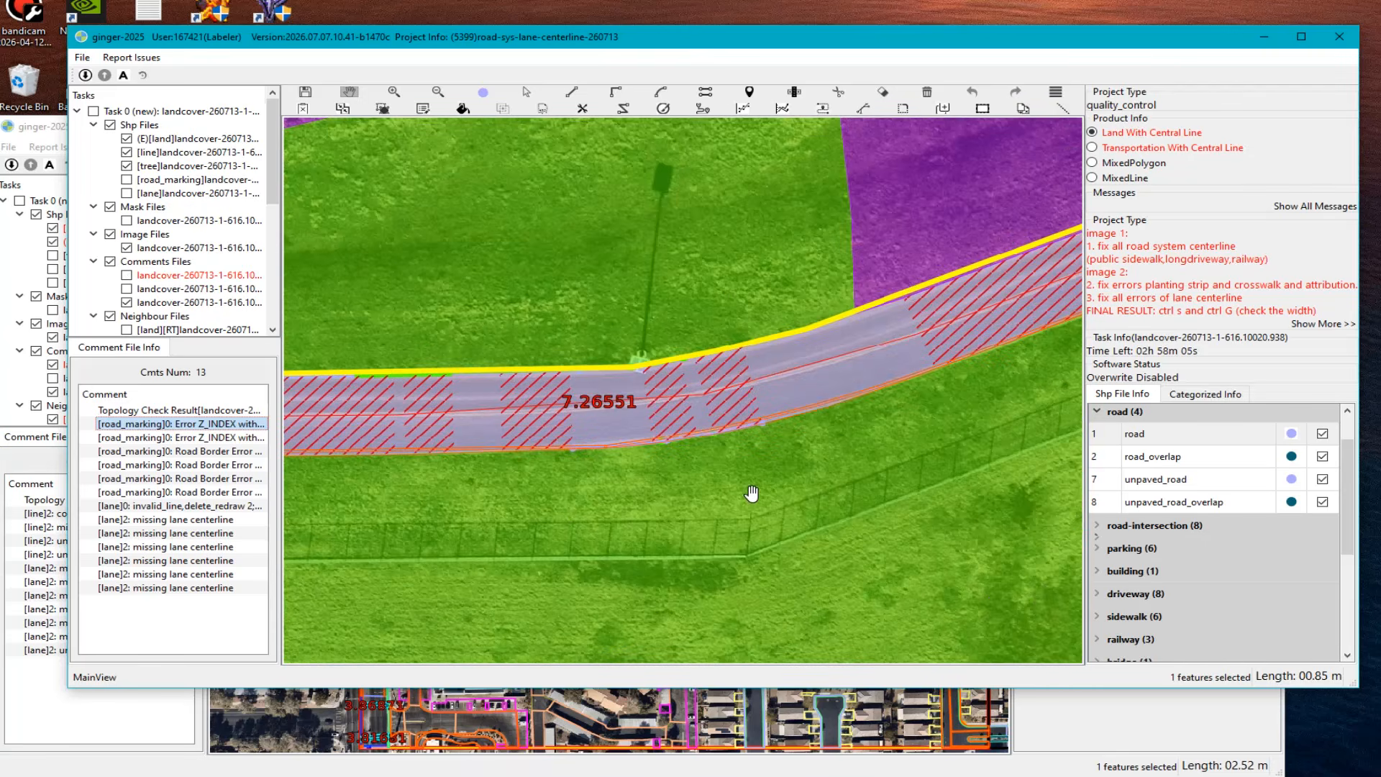
Step: Make the line layer editable and examine the road's border and center lines toward the northern tile boundary
{"action": "key", "text": "l"}
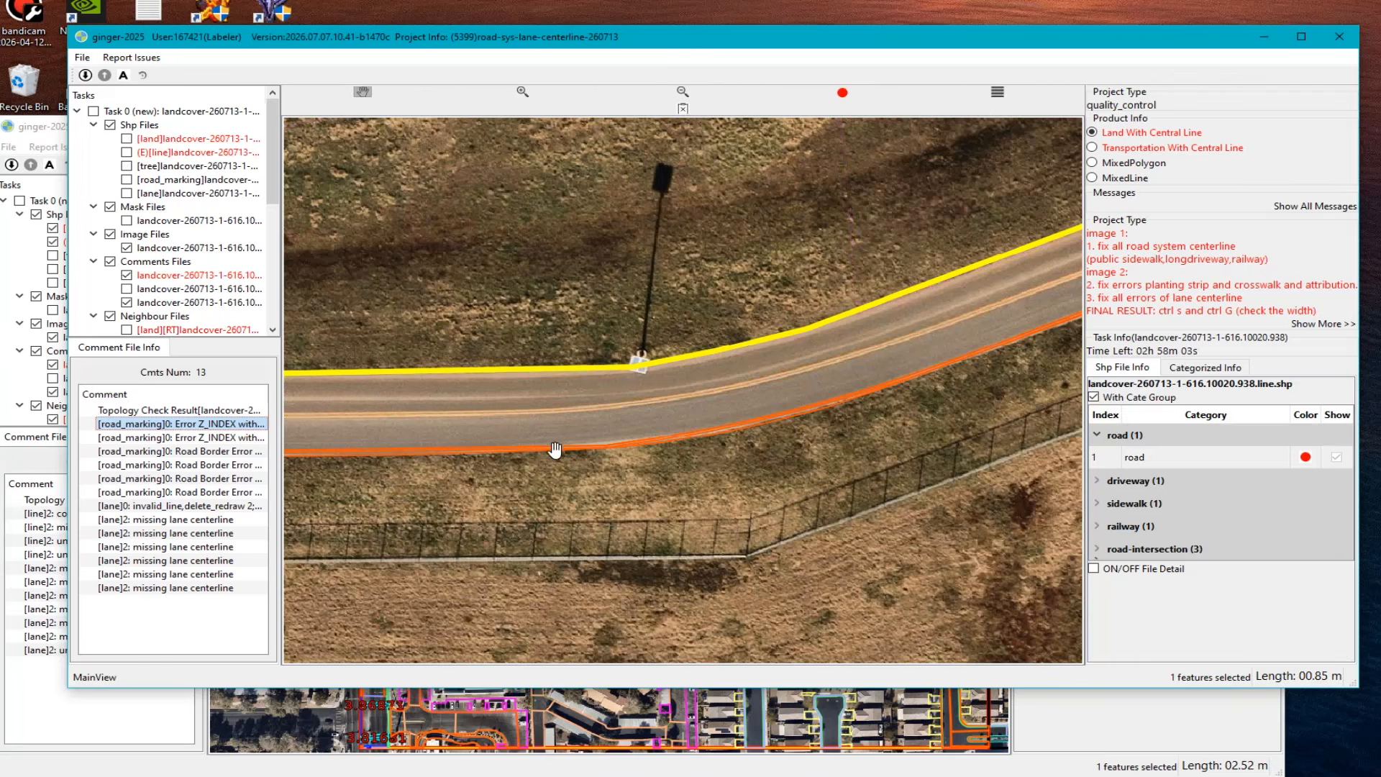
{"action": "left_click_drag", "start_coordinate": [498, 449], "coordinate": [928, 441]}
{"action": "key", "text": "Escape"}
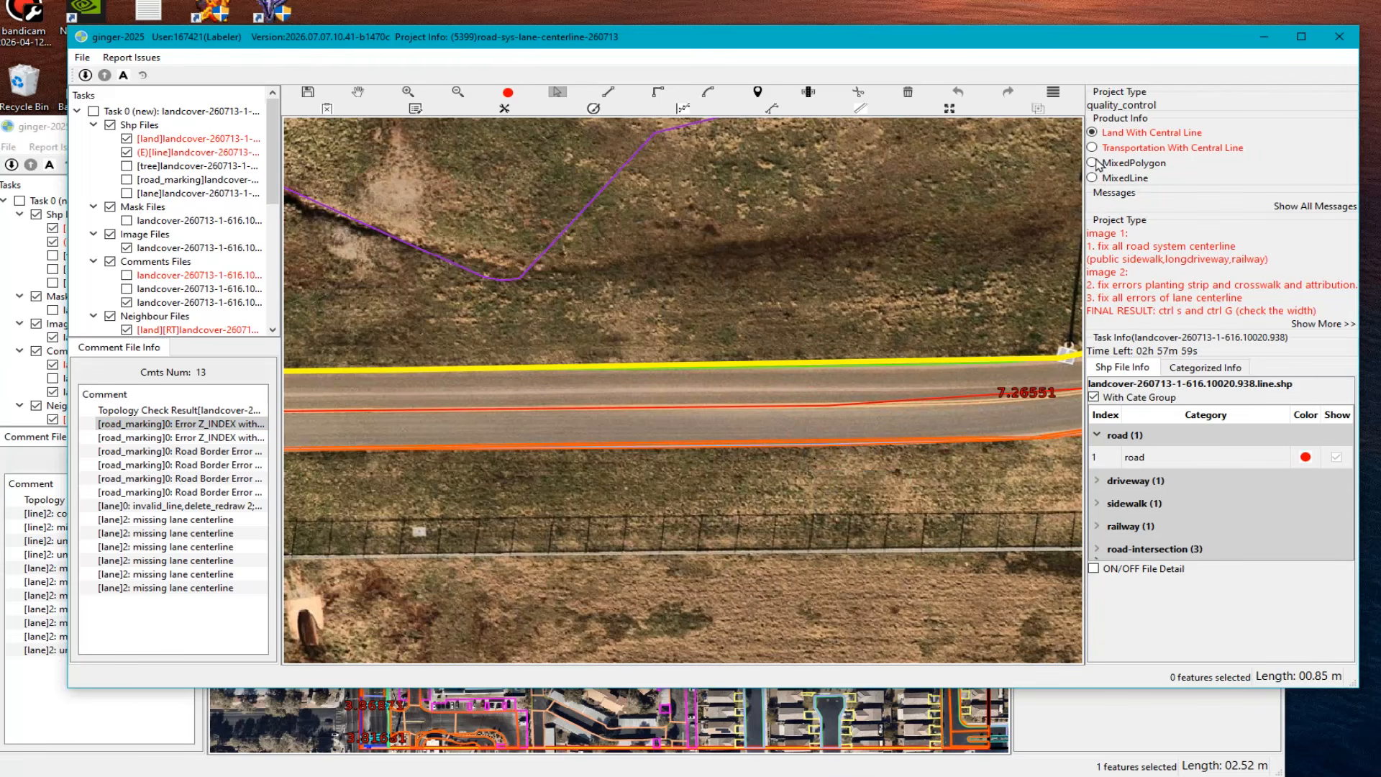
{"action": "left_click_drag", "start_coordinate": [955, 492], "coordinate": [995, 278]}
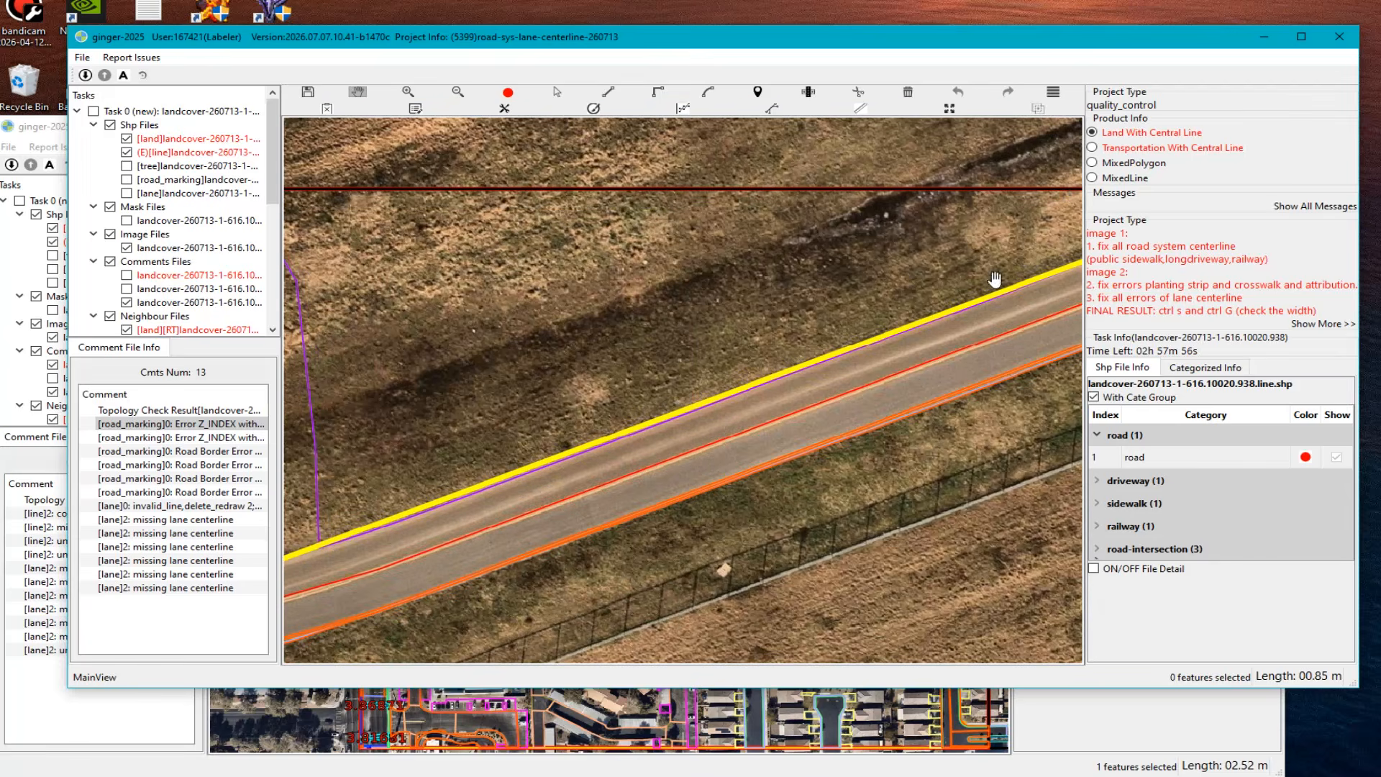
Step: Set the product to Transportation With Central Line and move both white border lines' ends to meet the neighbouring lines at the northern tile boundary
{"action": "left_click", "coordinate": [1093, 147]}
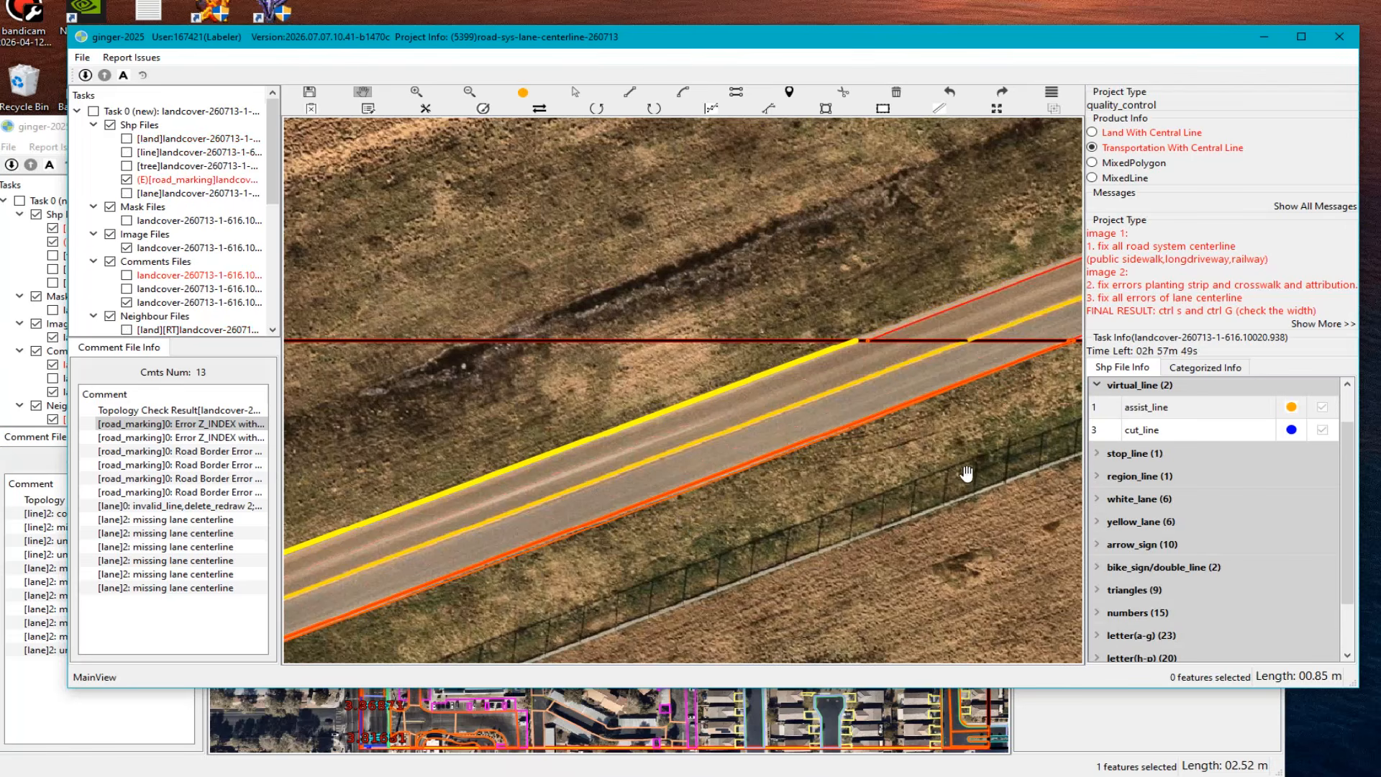
{"action": "scroll", "coordinate": [957, 464], "scroll_direction": "up", "scroll_amount": 3}
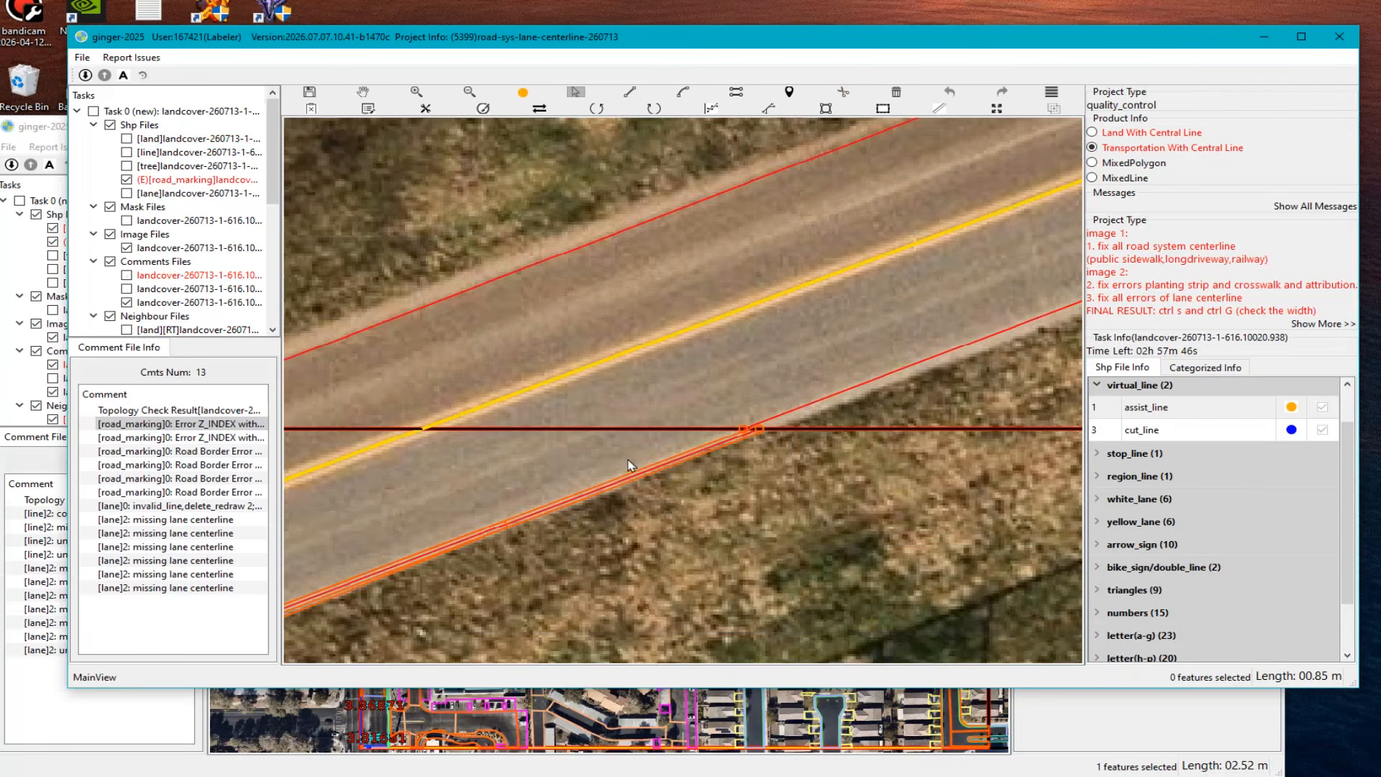
{"action": "left_click", "coordinate": [739, 446]}
{"action": "scroll", "coordinate": [739, 450], "scroll_direction": "up", "scroll_amount": 2}
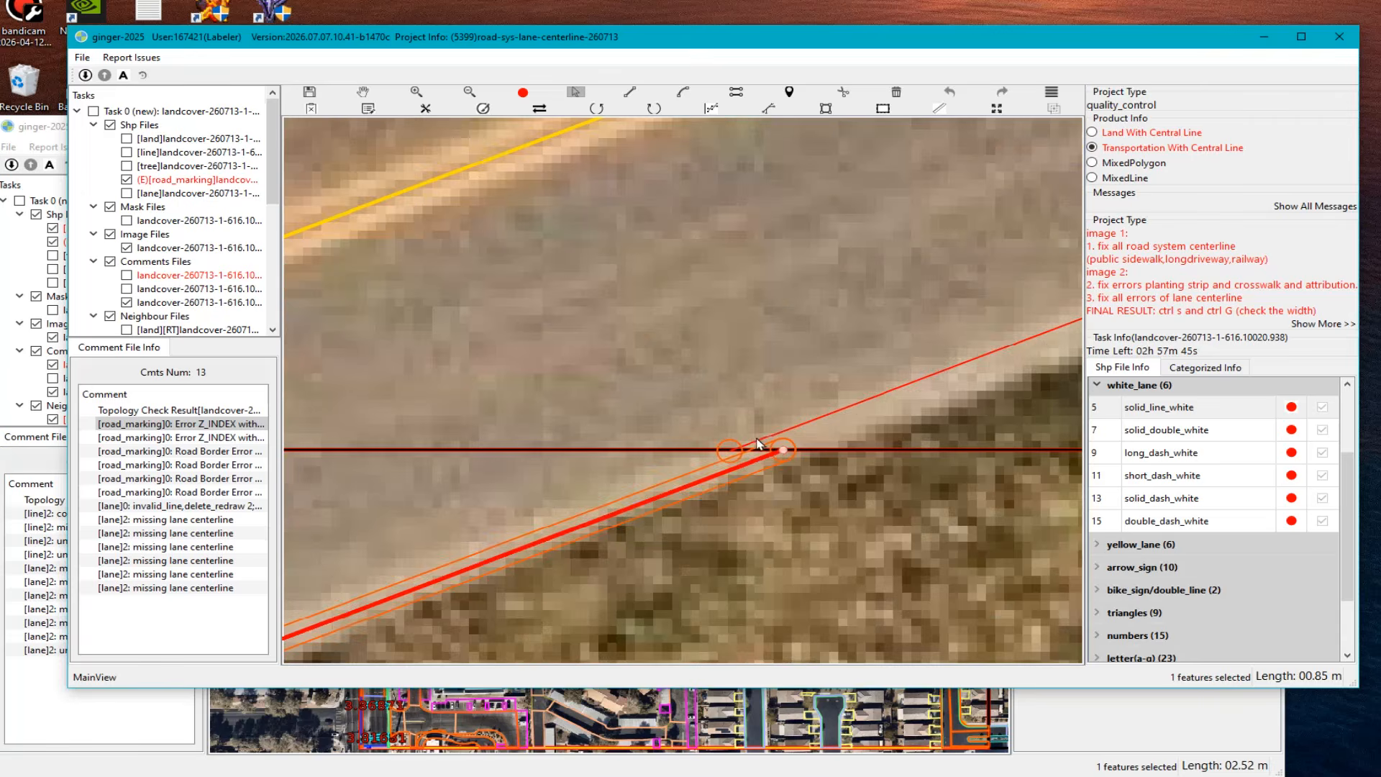
{"action": "left_click_drag", "start_coordinate": [801, 462], "coordinate": [721, 469]}
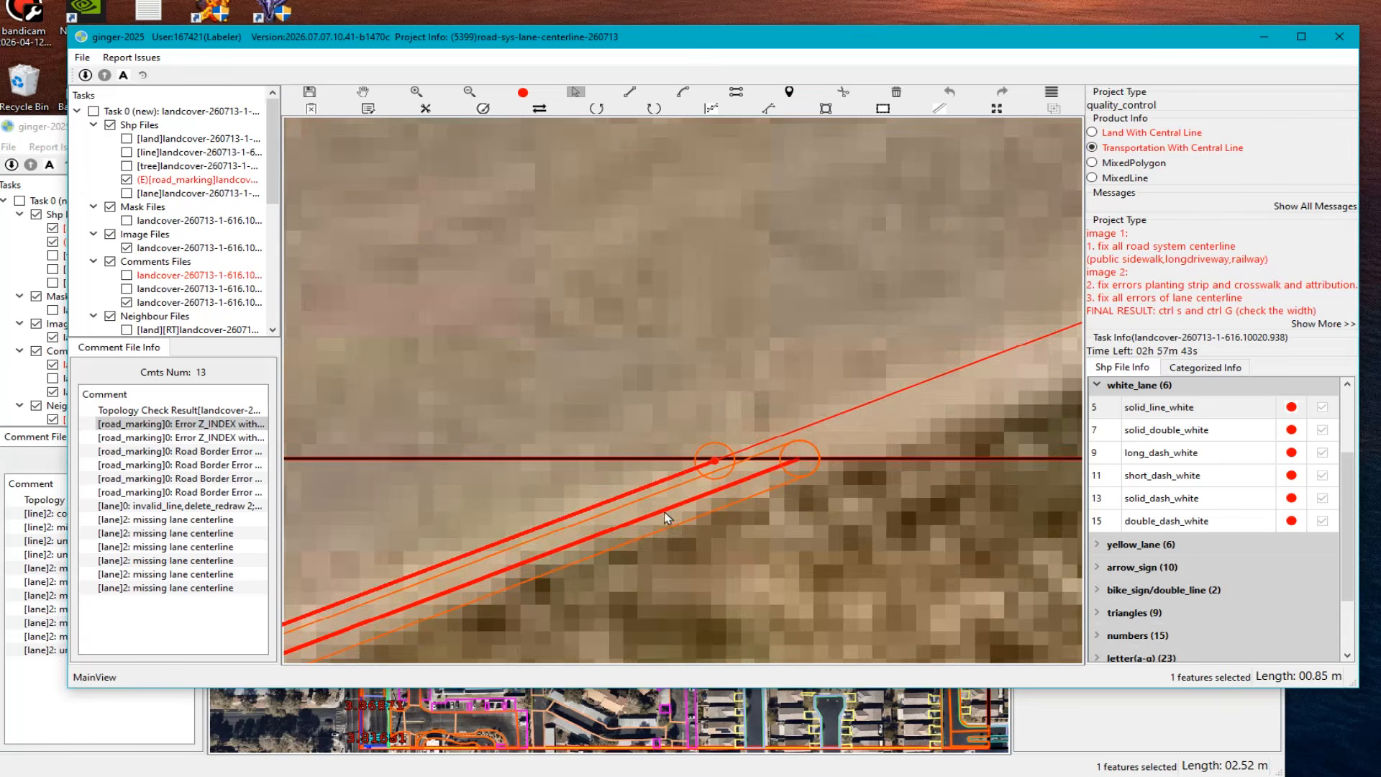
{"action": "scroll", "coordinate": [668, 517], "scroll_direction": "down", "scroll_amount": 2}
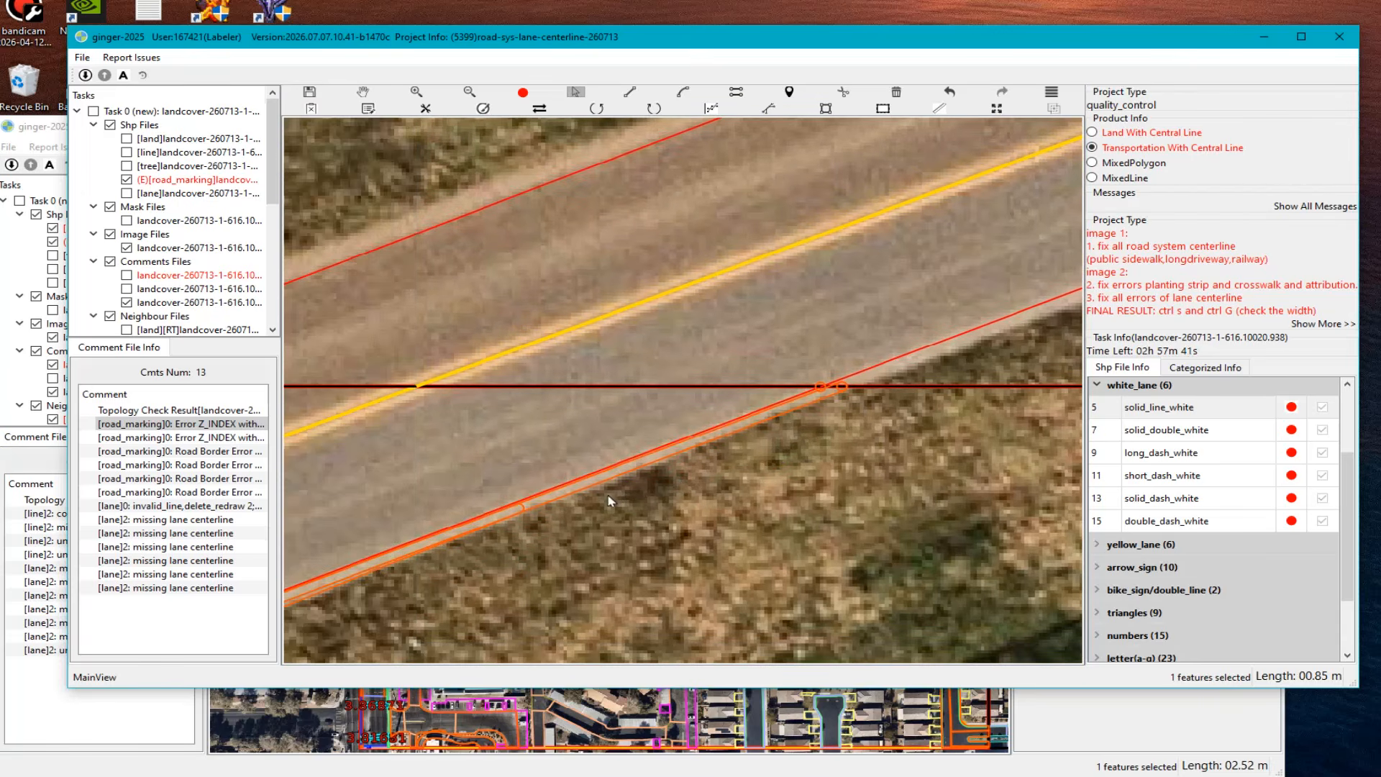
{"action": "left_click", "coordinate": [454, 544]}
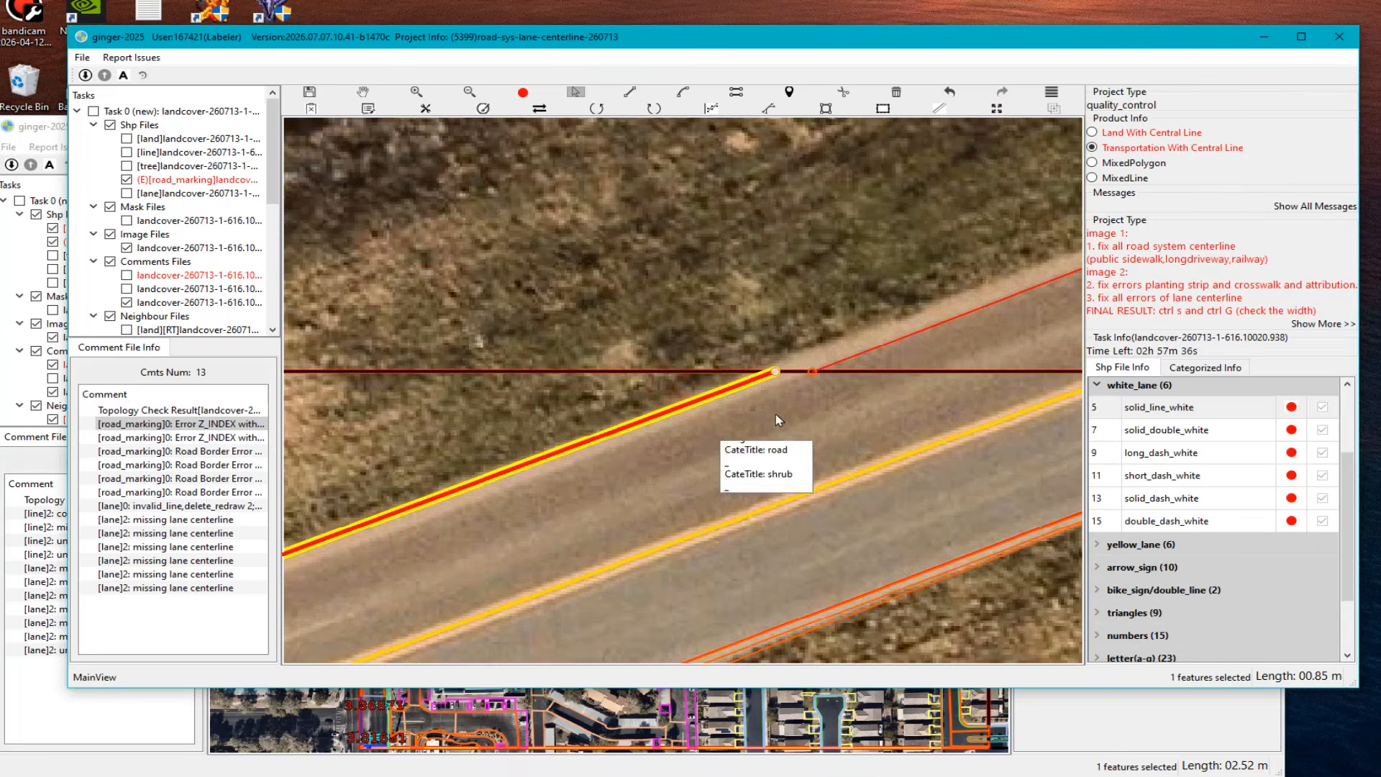
{"action": "left_click", "coordinate": [776, 374]}
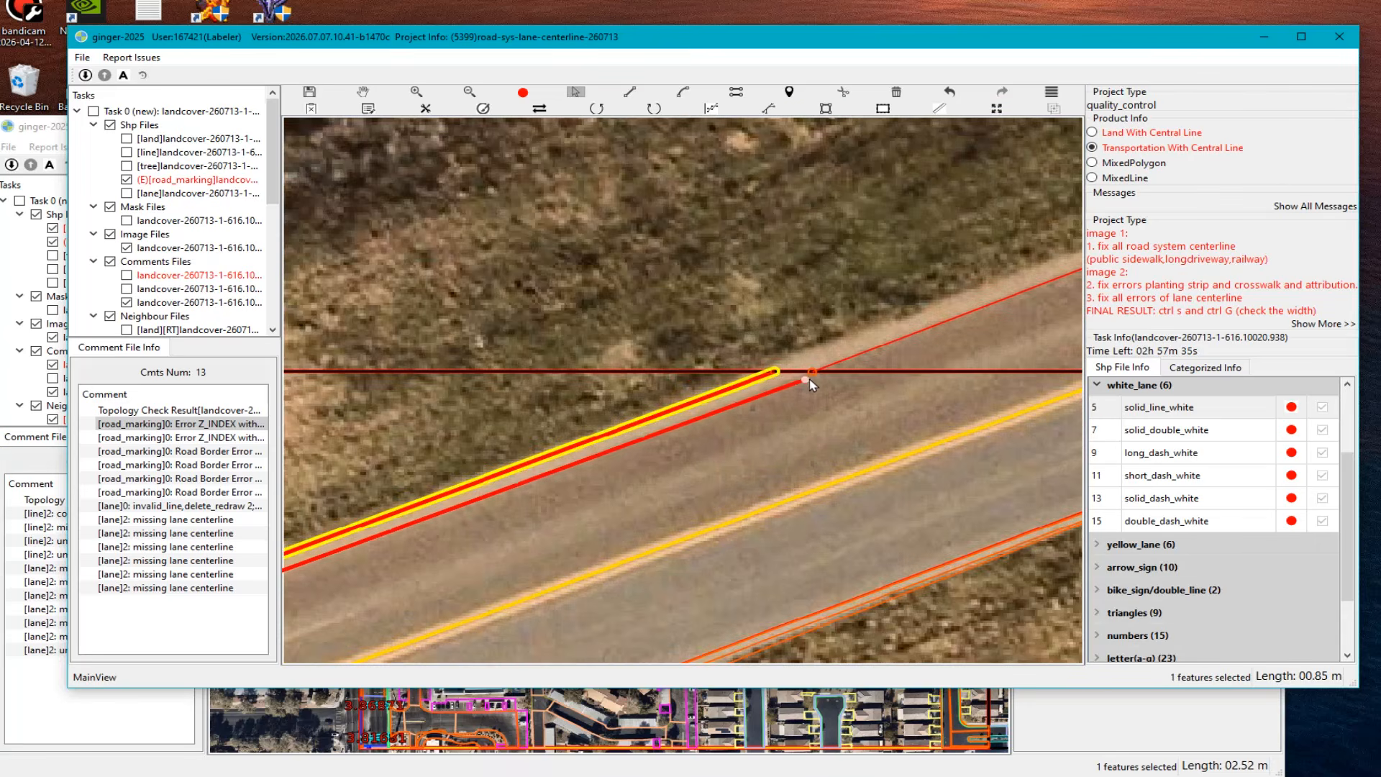
Step: Remove the offset cut line at the road's western tile boundary and extend the southern white border line's end onto the boundary
{"action": "scroll", "coordinate": [759, 477], "scroll_direction": "down", "scroll_amount": 2}
{"action": "left_click_drag", "start_coordinate": [755, 477], "coordinate": [802, 395]}
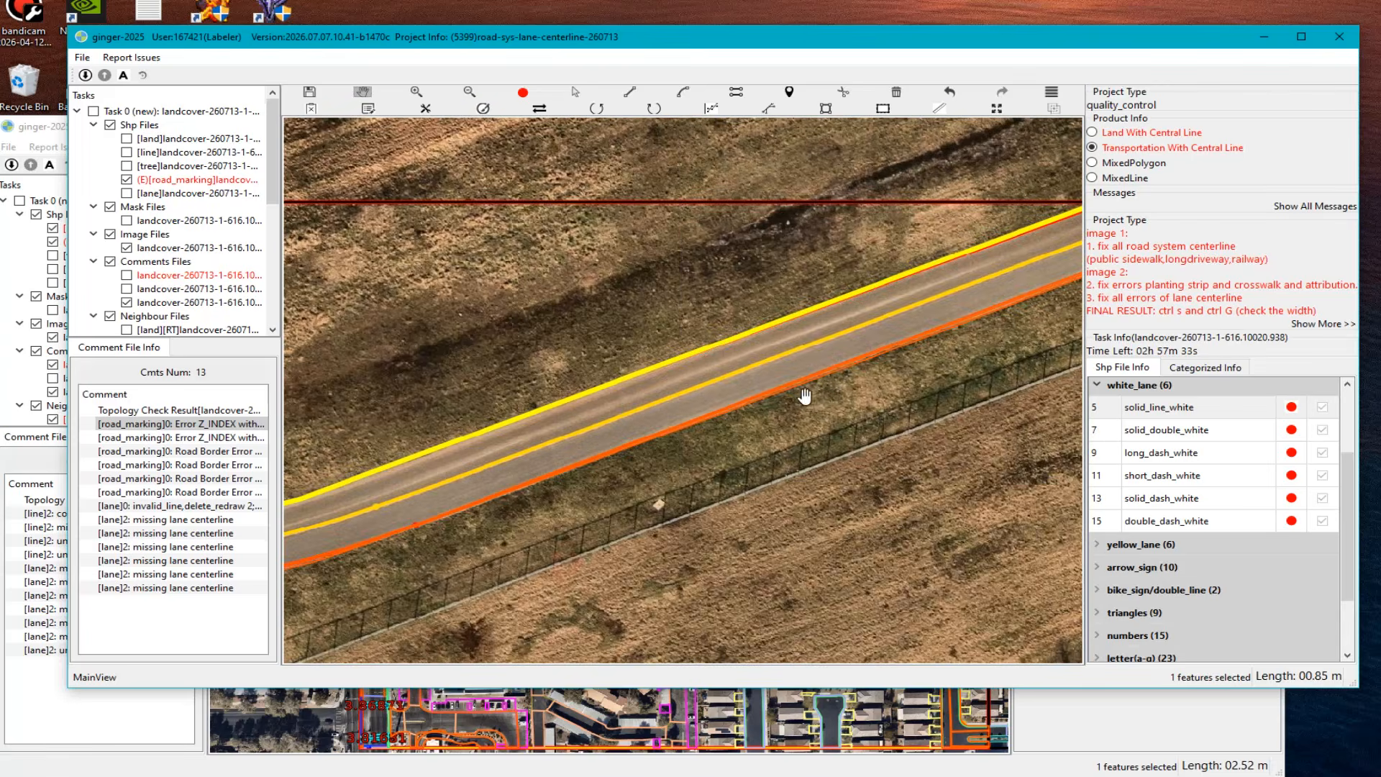
{"action": "left_click_drag", "start_coordinate": [595, 478], "coordinate": [928, 425]}
{"action": "left_click_drag", "start_coordinate": [381, 432], "coordinate": [781, 431]}
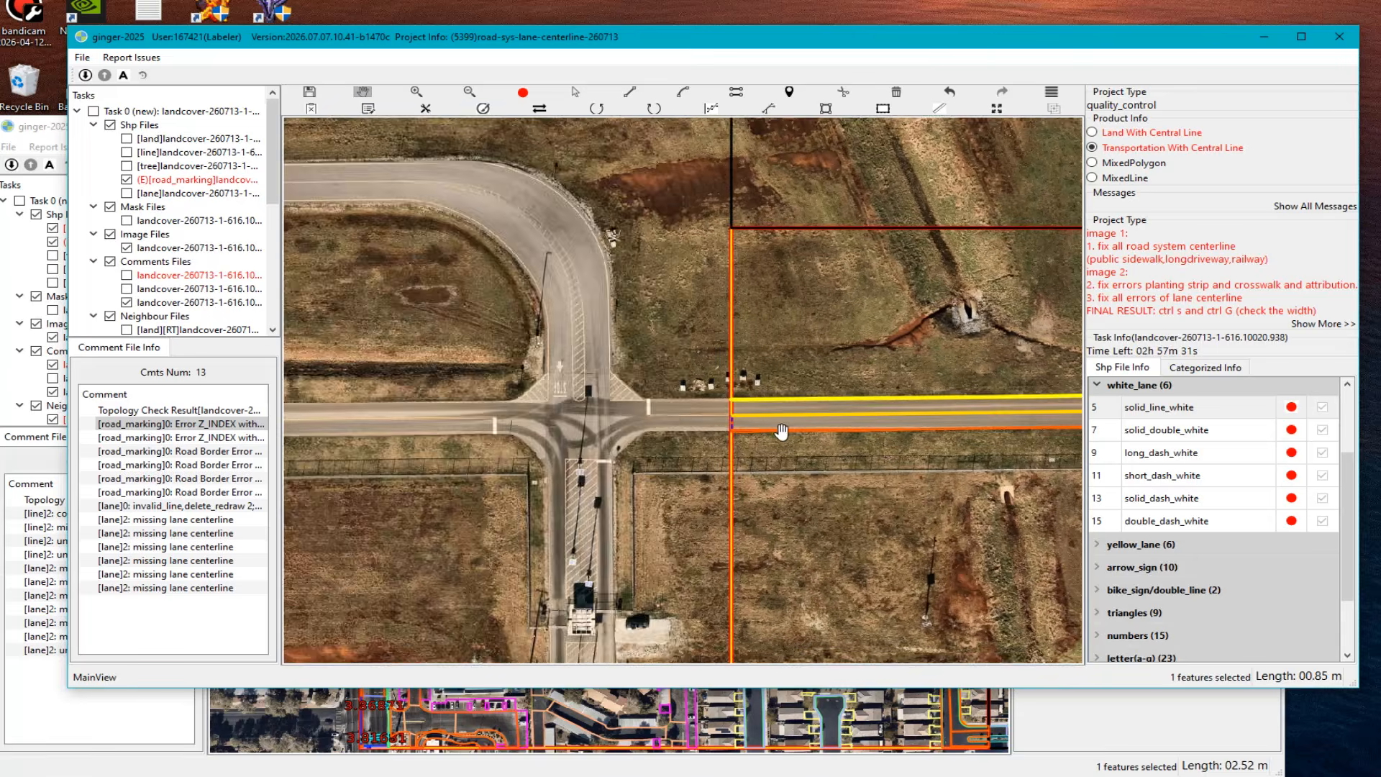
{"action": "scroll", "coordinate": [719, 435], "scroll_direction": "up", "scroll_amount": 3}
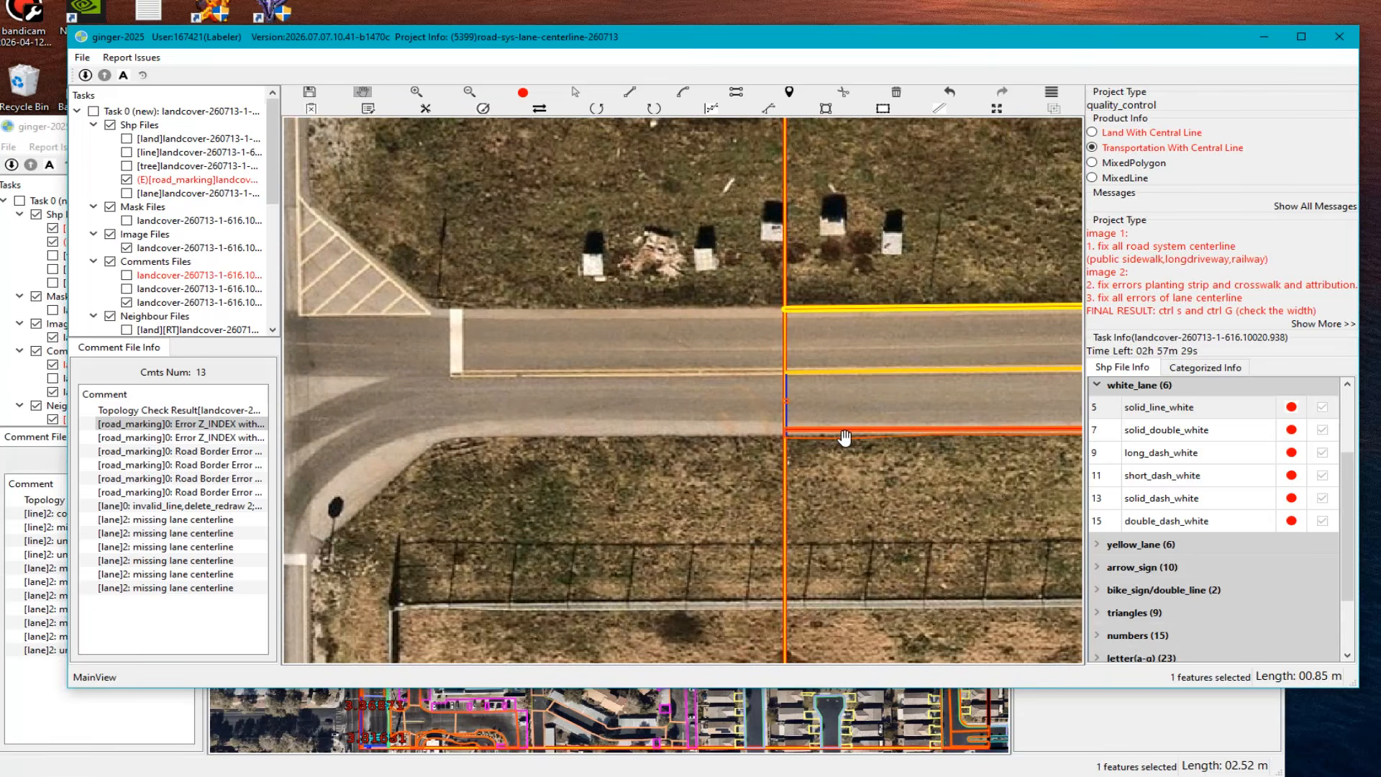
{"action": "scroll", "coordinate": [848, 435], "scroll_direction": "up", "scroll_amount": 4}
{"action": "left_click_drag", "start_coordinate": [784, 362], "coordinate": [623, 427]}
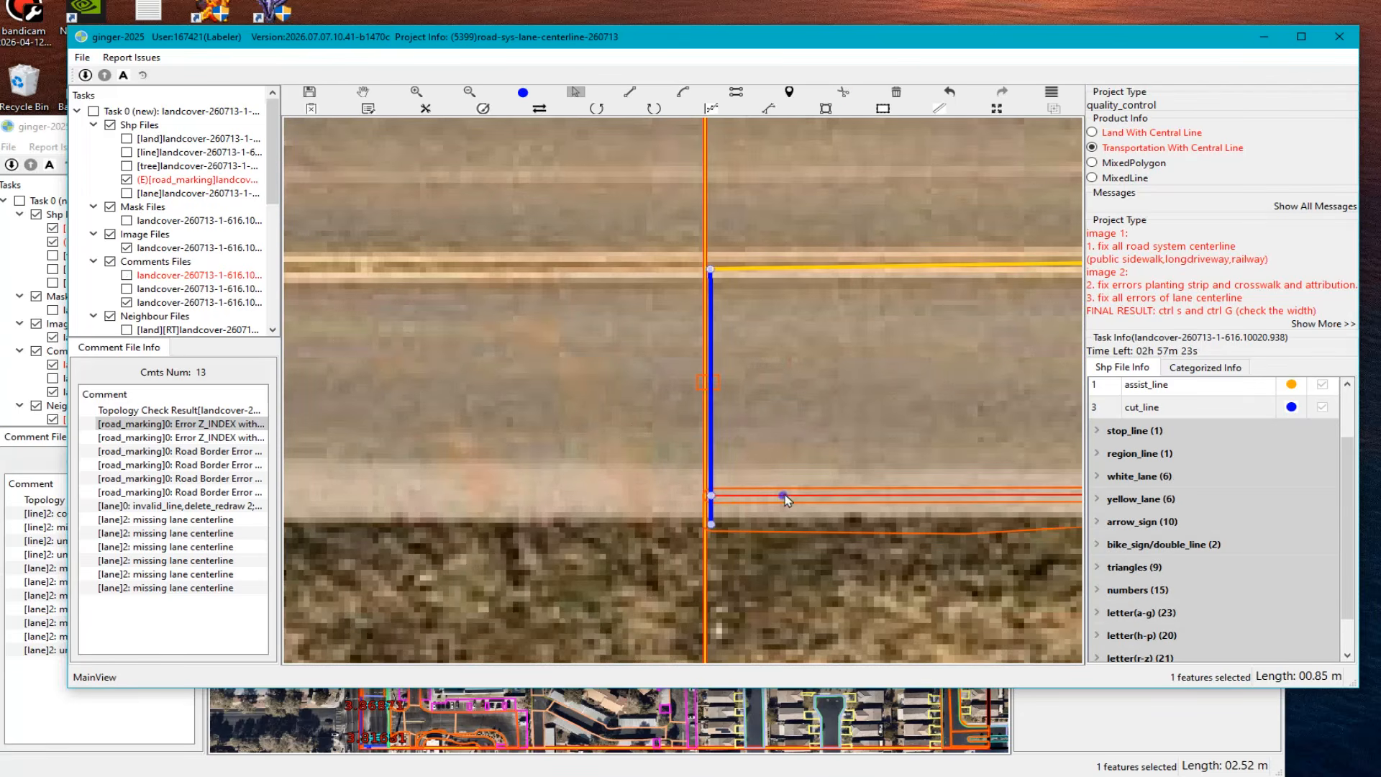
{"action": "scroll", "coordinate": [799, 501], "scroll_direction": "down", "scroll_amount": 3}
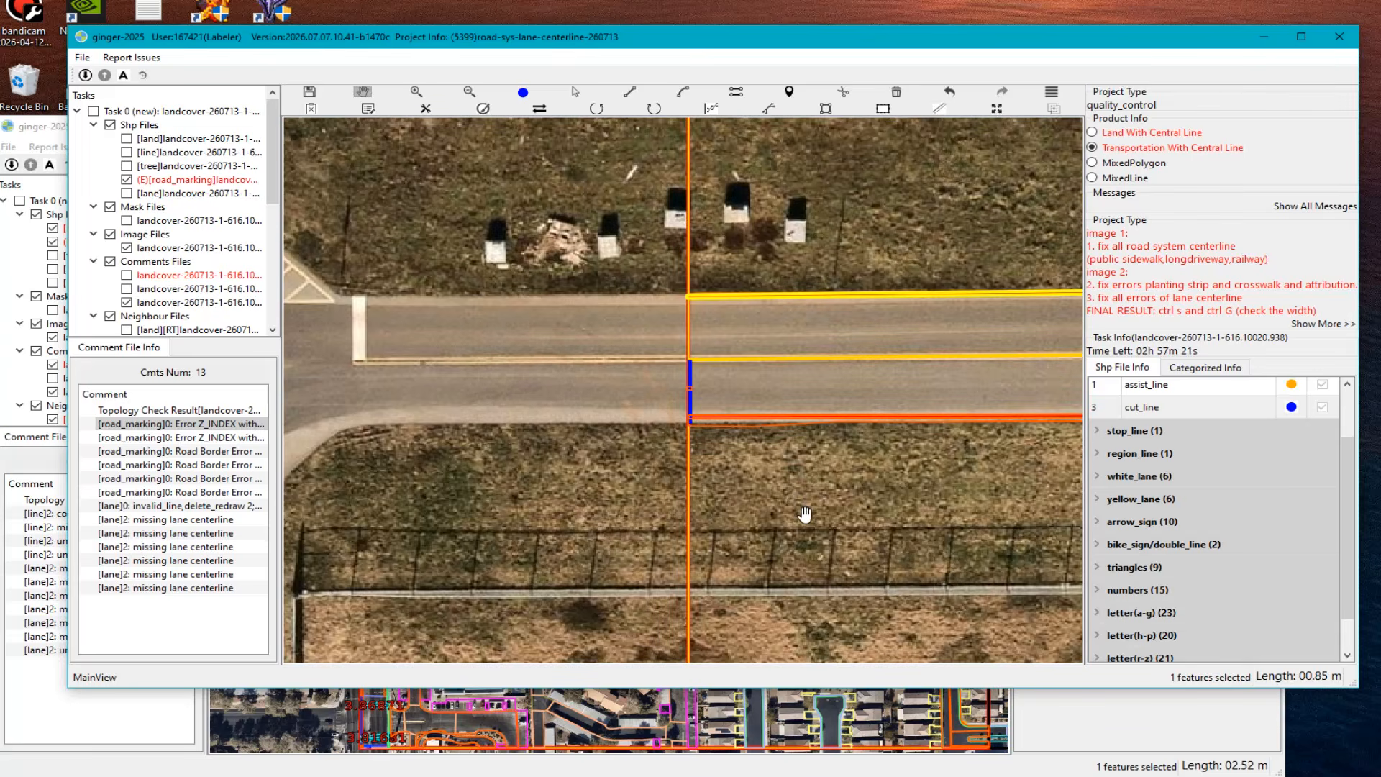
{"action": "scroll", "coordinate": [694, 441], "scroll_direction": "up", "scroll_amount": 6}
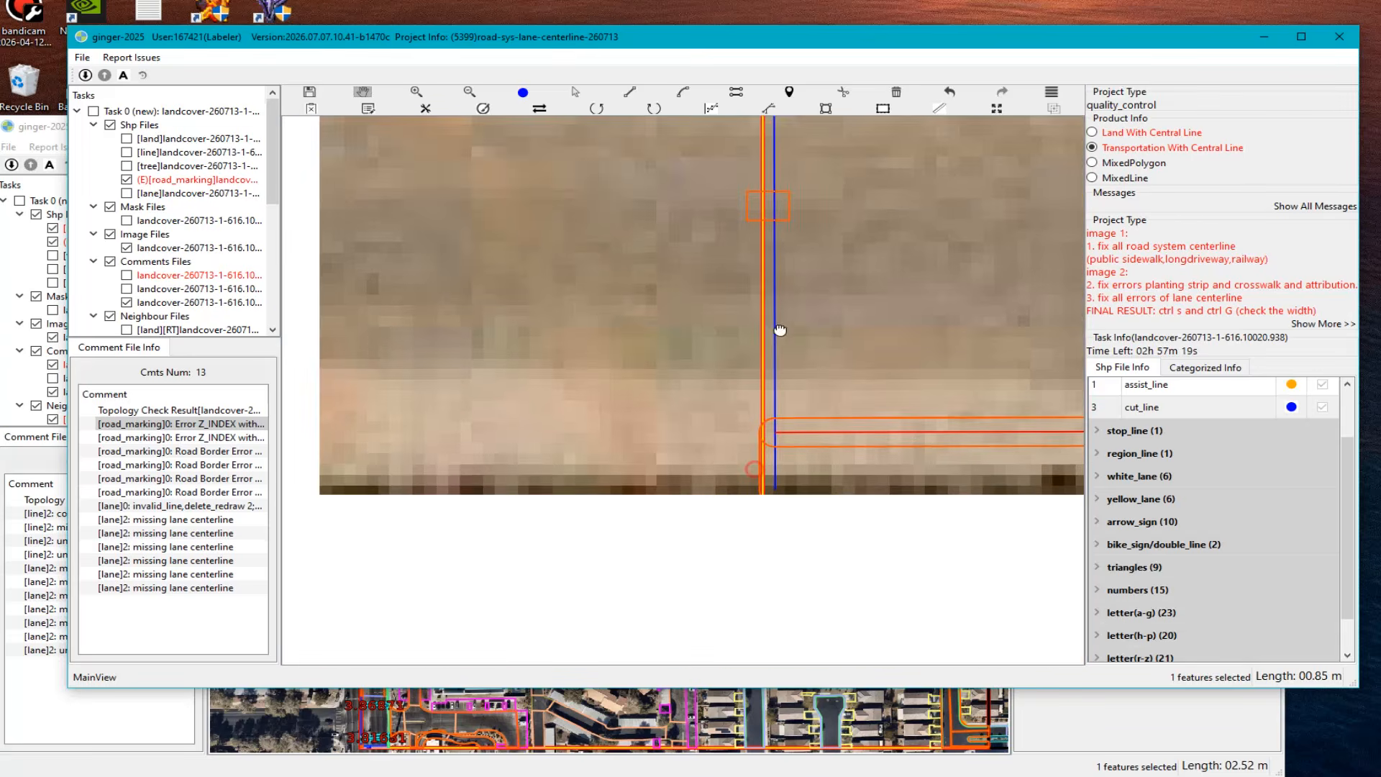
{"action": "left_click", "coordinate": [767, 432]}
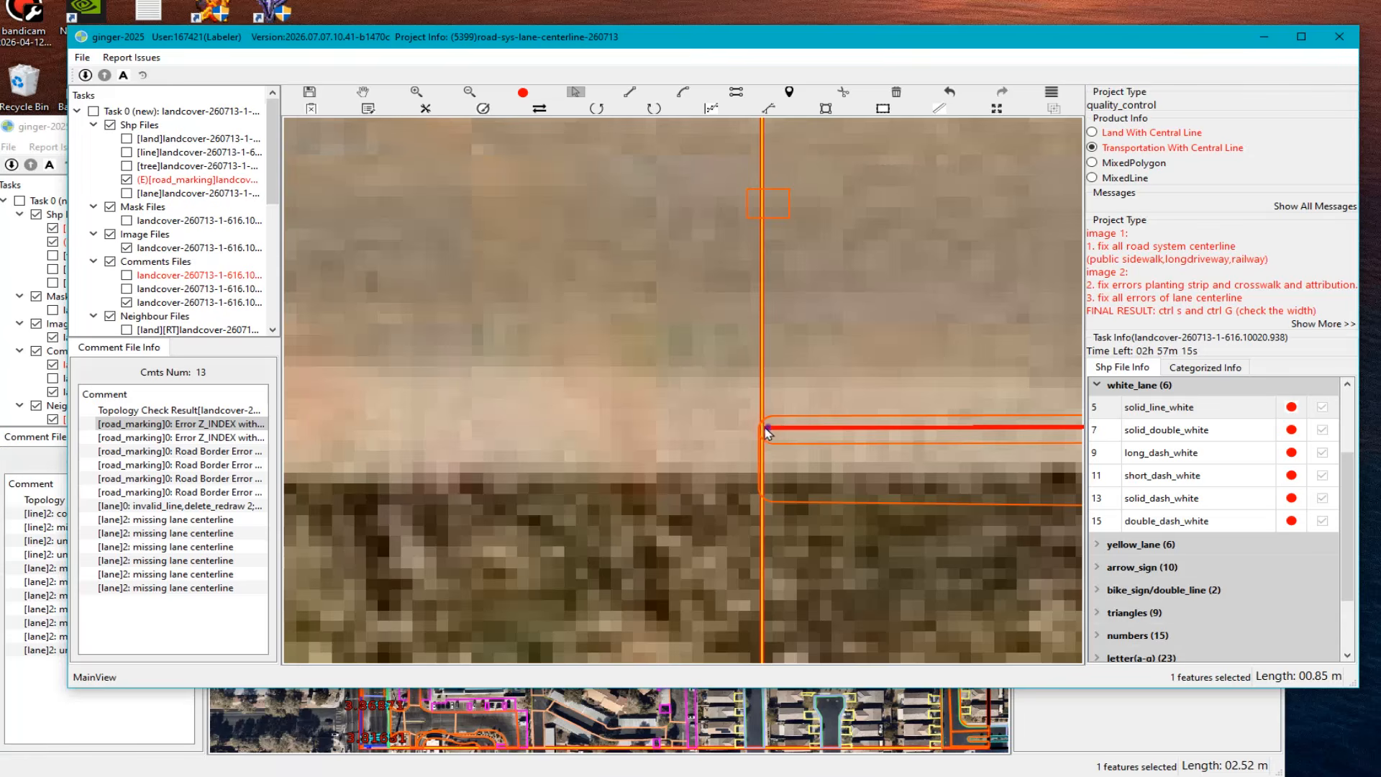
{"action": "left_click_drag", "start_coordinate": [765, 429], "coordinate": [762, 424]}
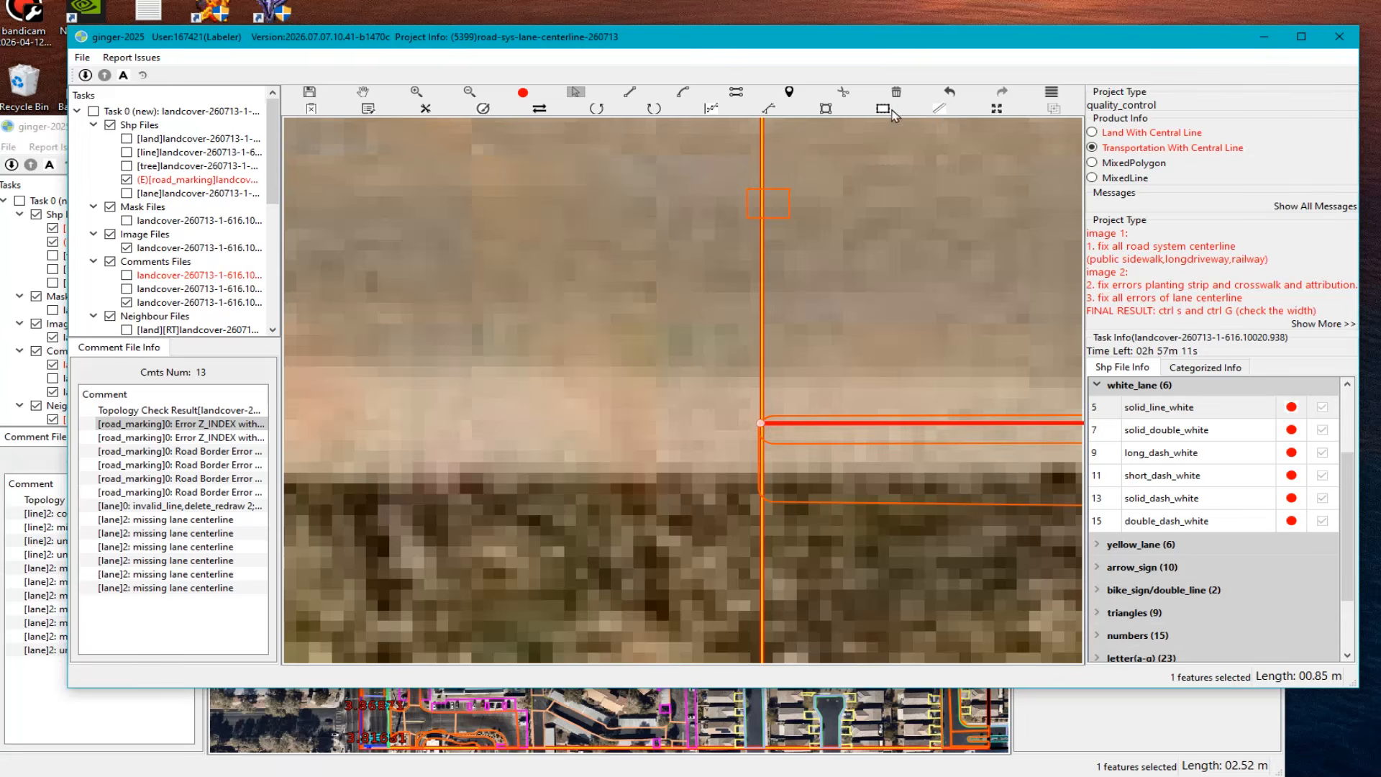
{"action": "left_click_drag", "start_coordinate": [888, 320], "coordinate": [934, 330]}
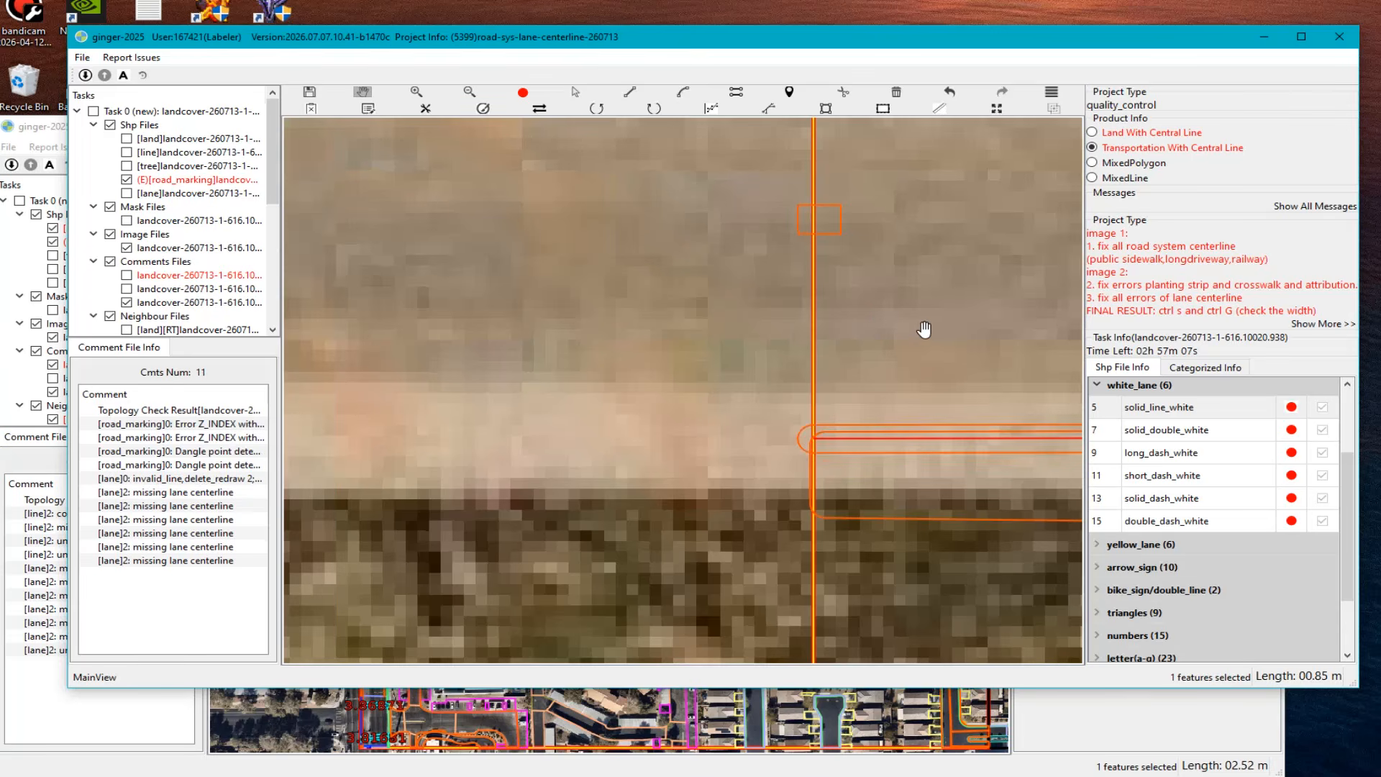
Step: Go to the second road_marking "Error Z_INDEX" comment and examine its highlighted northern border line from the western to the northern tile boundary
{"action": "scroll", "coordinate": [924, 328], "scroll_direction": "down", "scroll_amount": 3}
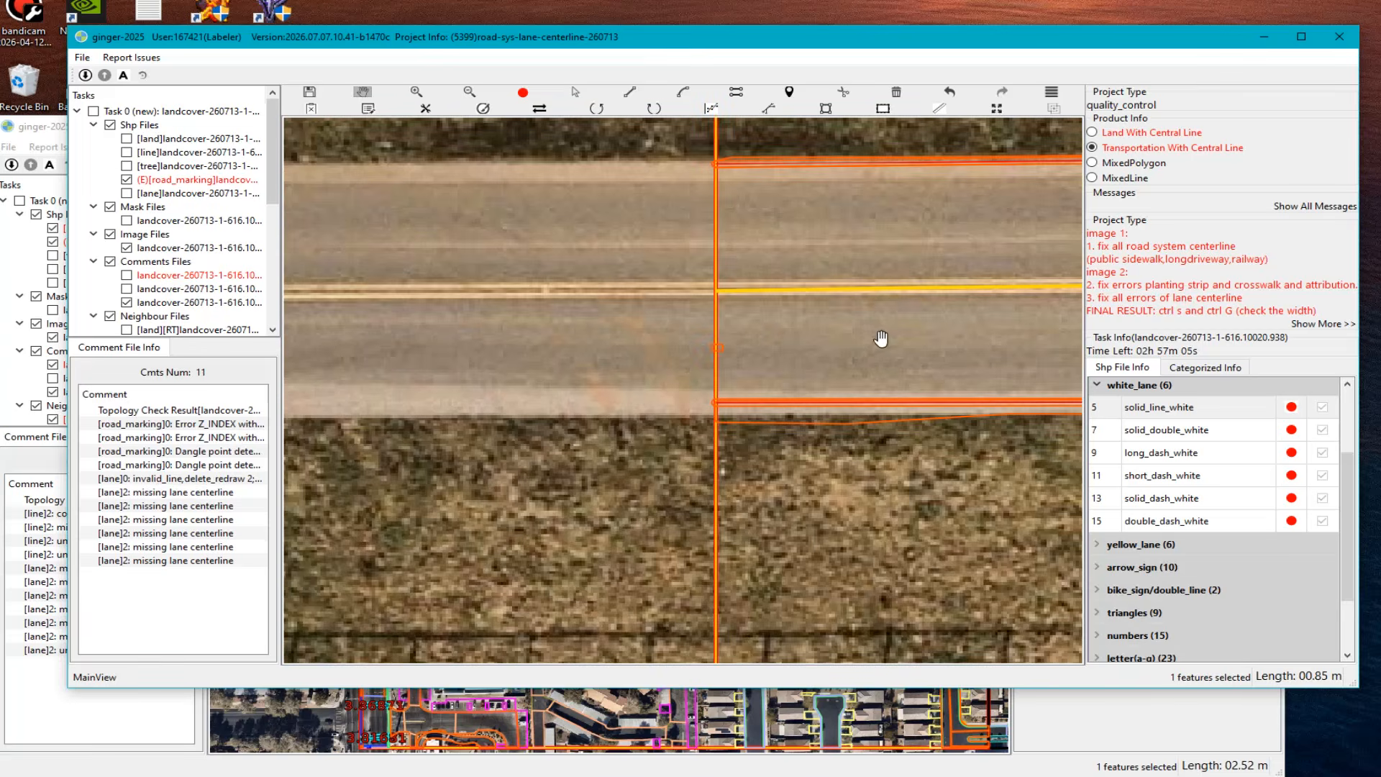
{"action": "key", "text": "Up"}
{"action": "key", "text": "Up"}
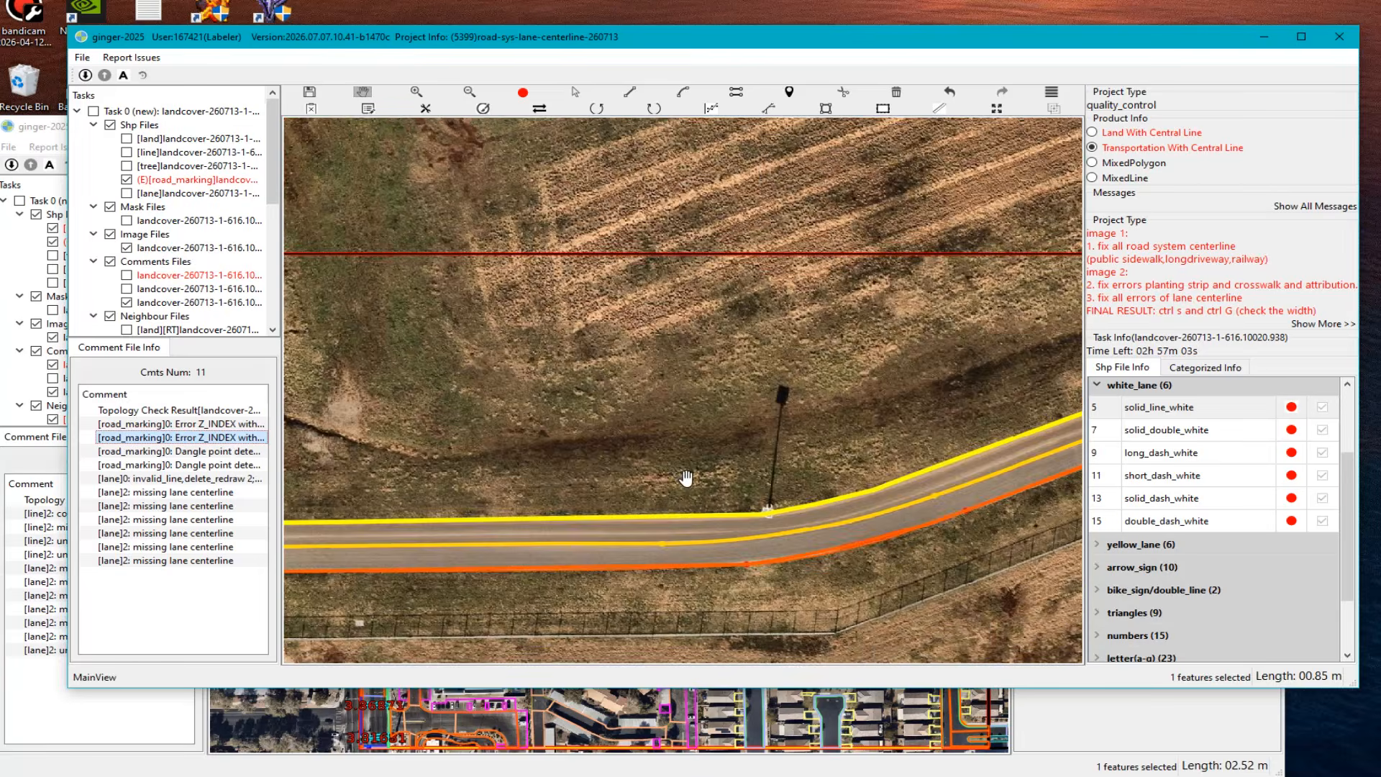
{"action": "scroll", "coordinate": [649, 335], "scroll_direction": "up", "scroll_amount": 4}
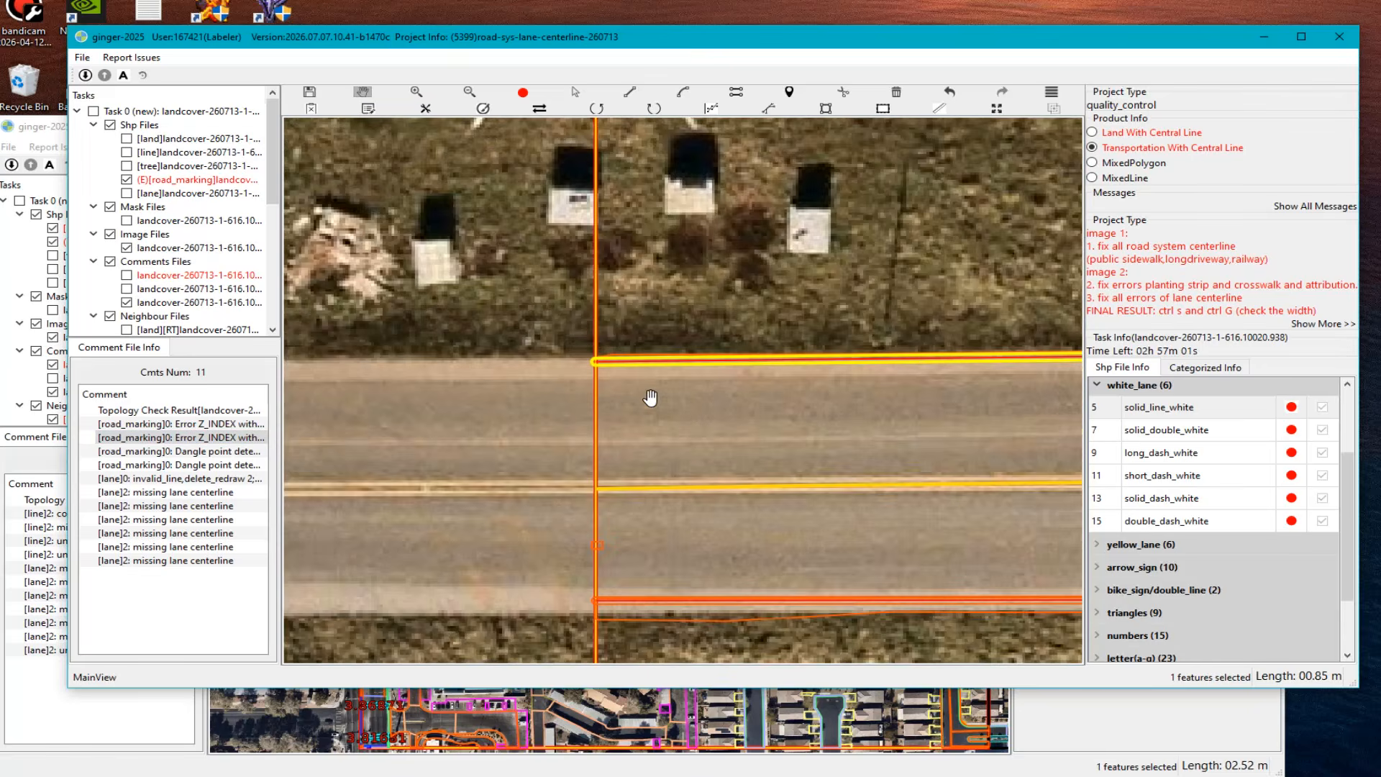
{"action": "right_click", "coordinate": [638, 358]}
{"action": "left_click", "coordinate": [683, 411]}
{"action": "scroll", "coordinate": [683, 411], "scroll_direction": "down", "scroll_amount": 3}
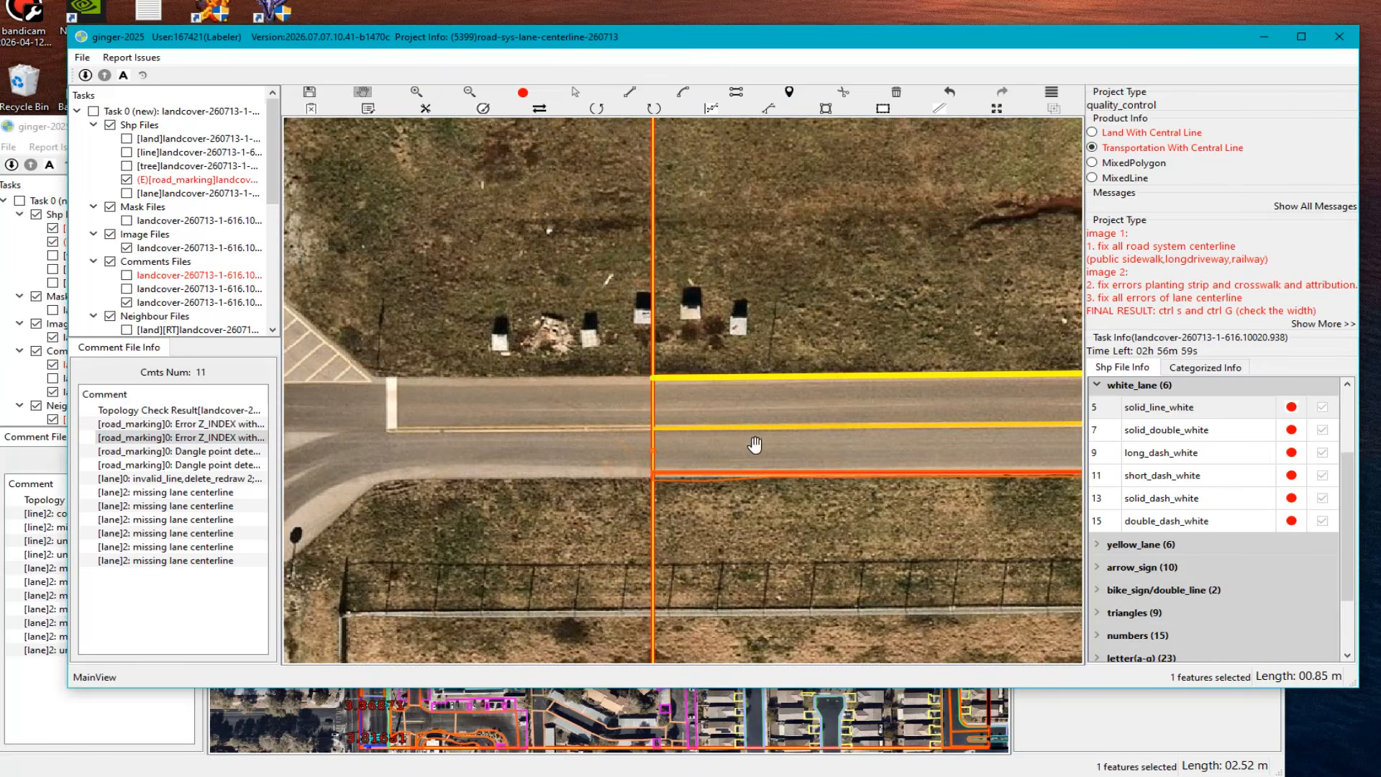
{"action": "scroll", "coordinate": [752, 443], "scroll_direction": "up", "scroll_amount": 1}
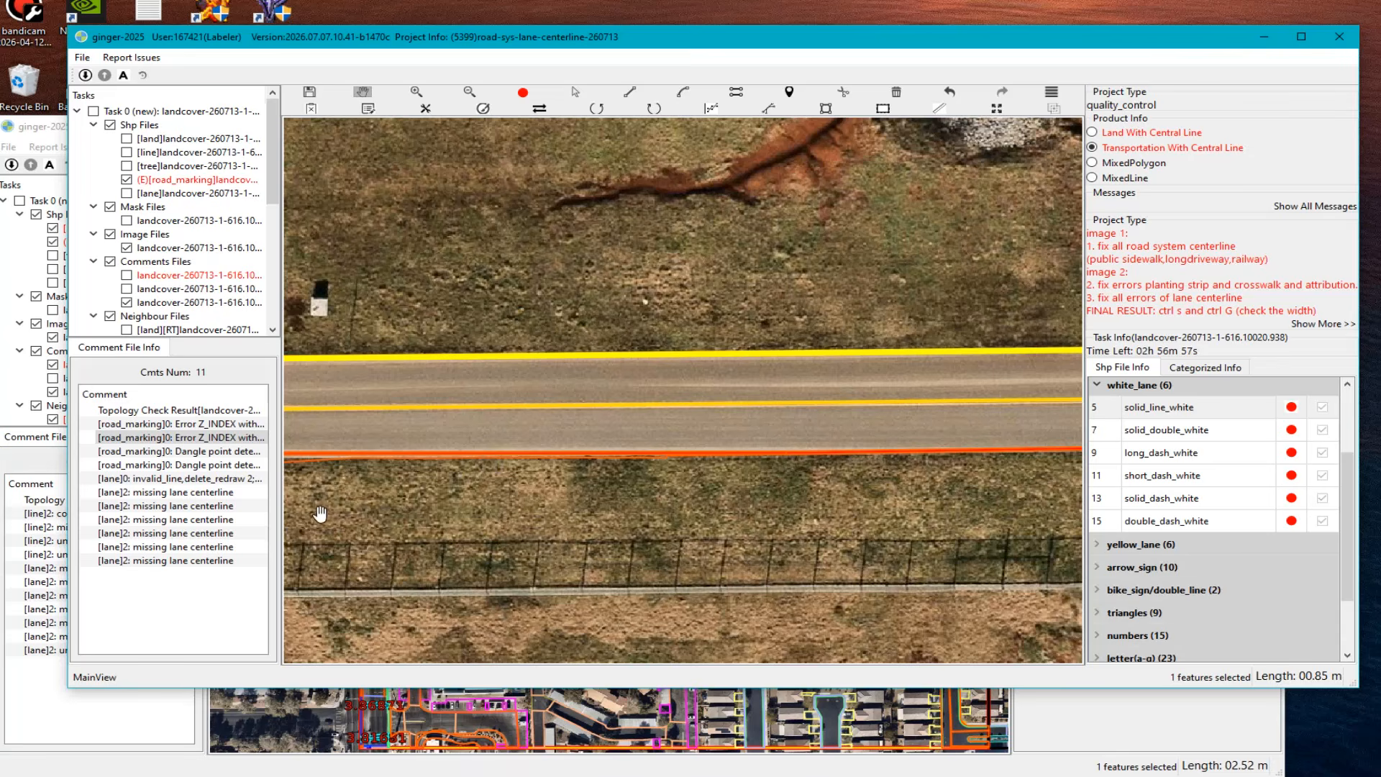
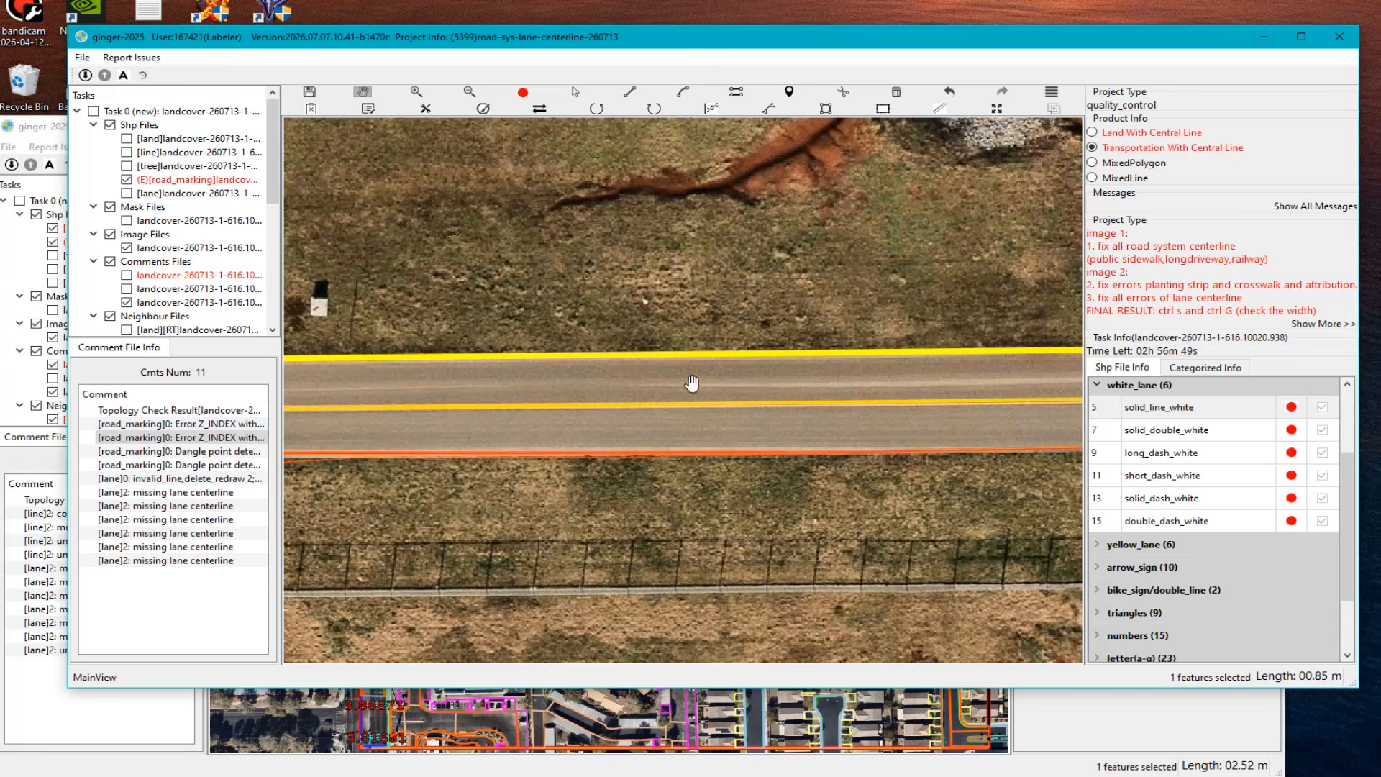
{"action": "left_click_drag", "start_coordinate": [531, 394], "coordinate": [500, 438]}
{"action": "scroll", "coordinate": [925, 432], "scroll_direction": "down", "scroll_amount": 2}
{"action": "scroll", "coordinate": [528, 406], "scroll_direction": "up", "scroll_amount": 1}
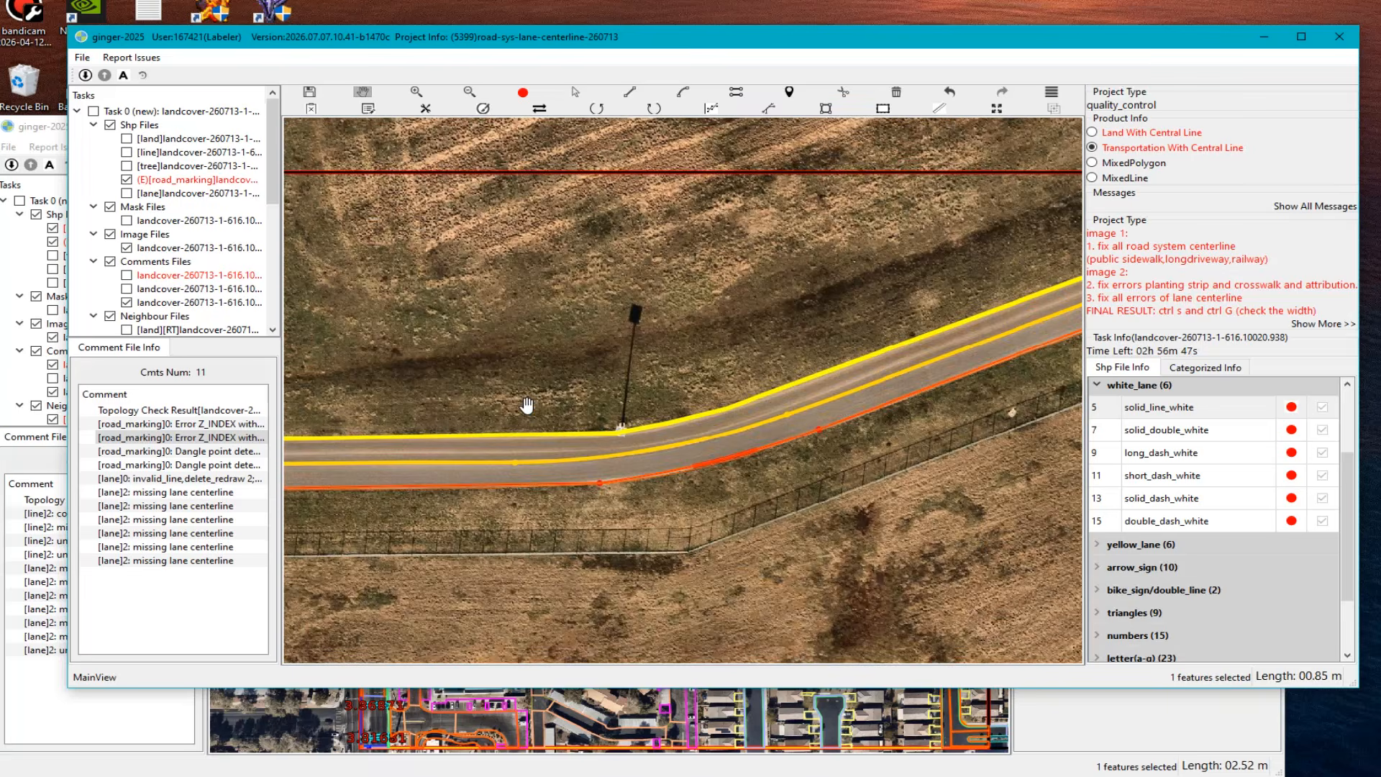
{"action": "scroll", "coordinate": [910, 346], "scroll_direction": "up", "scroll_amount": 4}
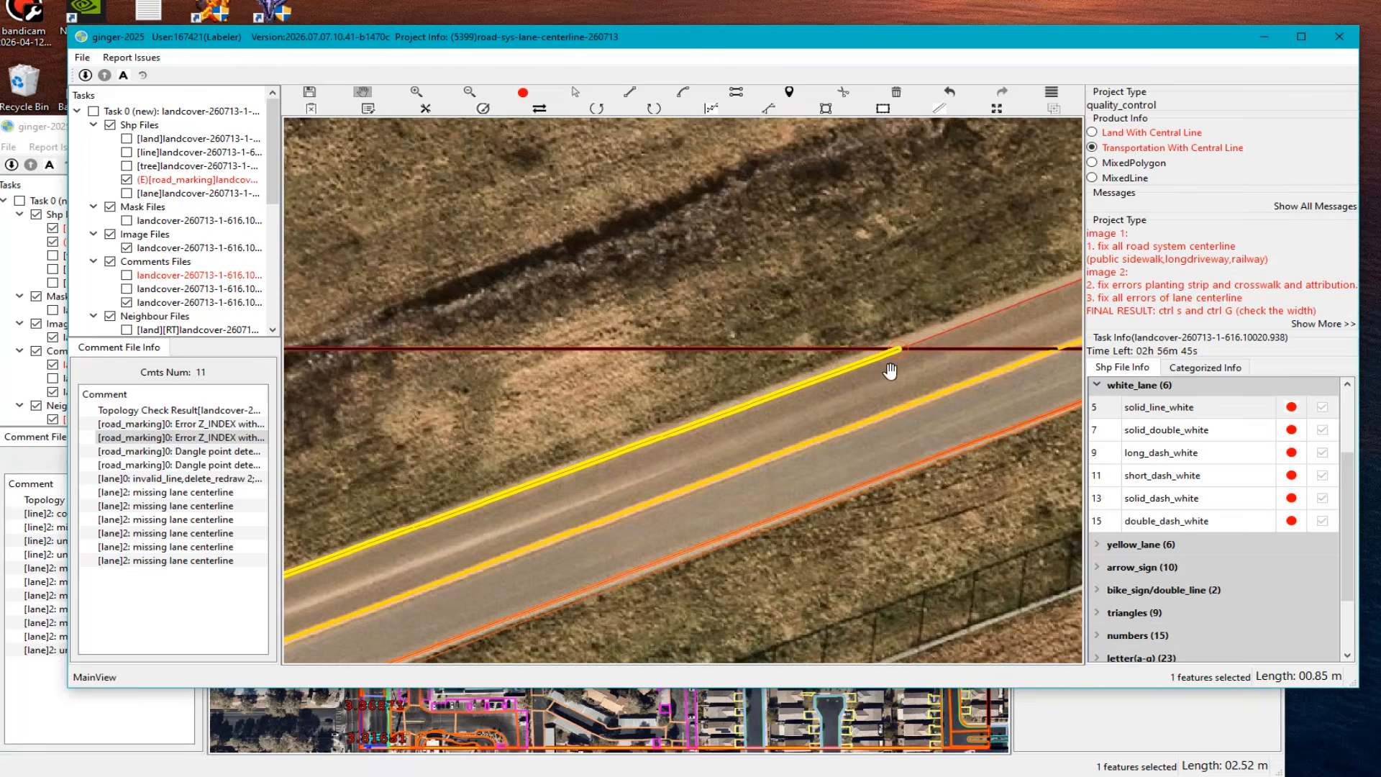
{"action": "scroll", "coordinate": [899, 363], "scroll_direction": "up", "scroll_amount": 2}
{"action": "scroll", "coordinate": [906, 341], "scroll_direction": "down", "scroll_amount": 5}
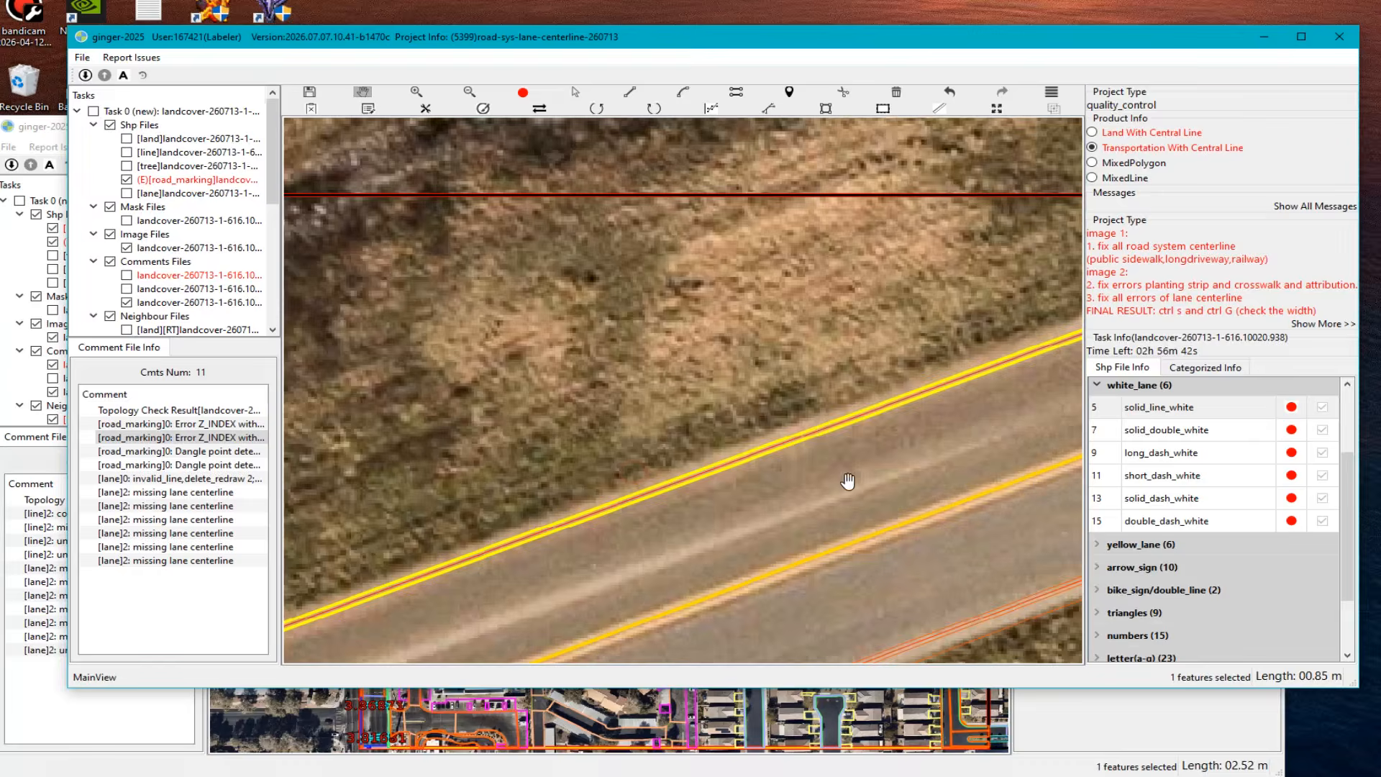
Step: Select the northern solid_line_white border and show the land layer to compare the line with the road polygon's edge
{"action": "key", "text": "Escape"}
{"action": "right_click", "coordinate": [785, 432]}
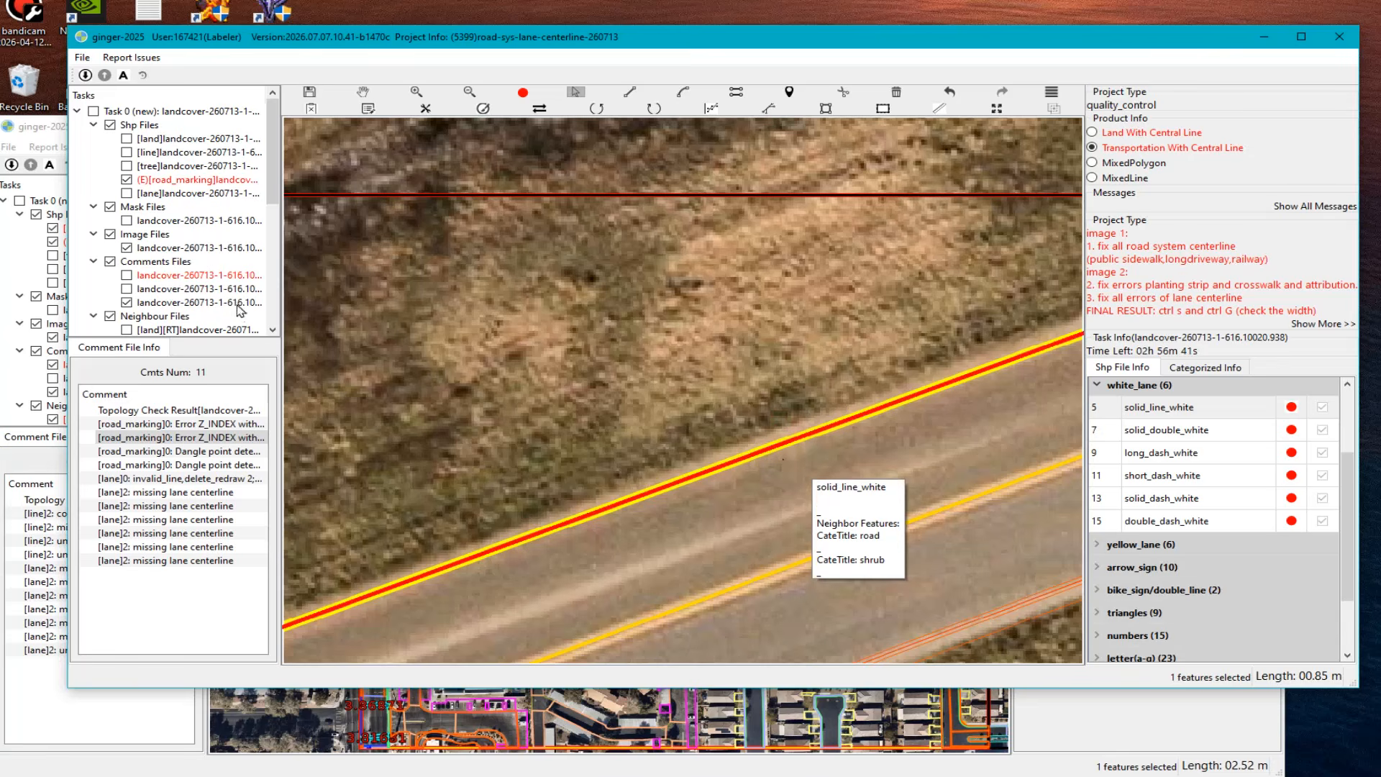
{"action": "left_click", "coordinate": [141, 140]}
{"action": "left_click", "coordinate": [127, 138]}
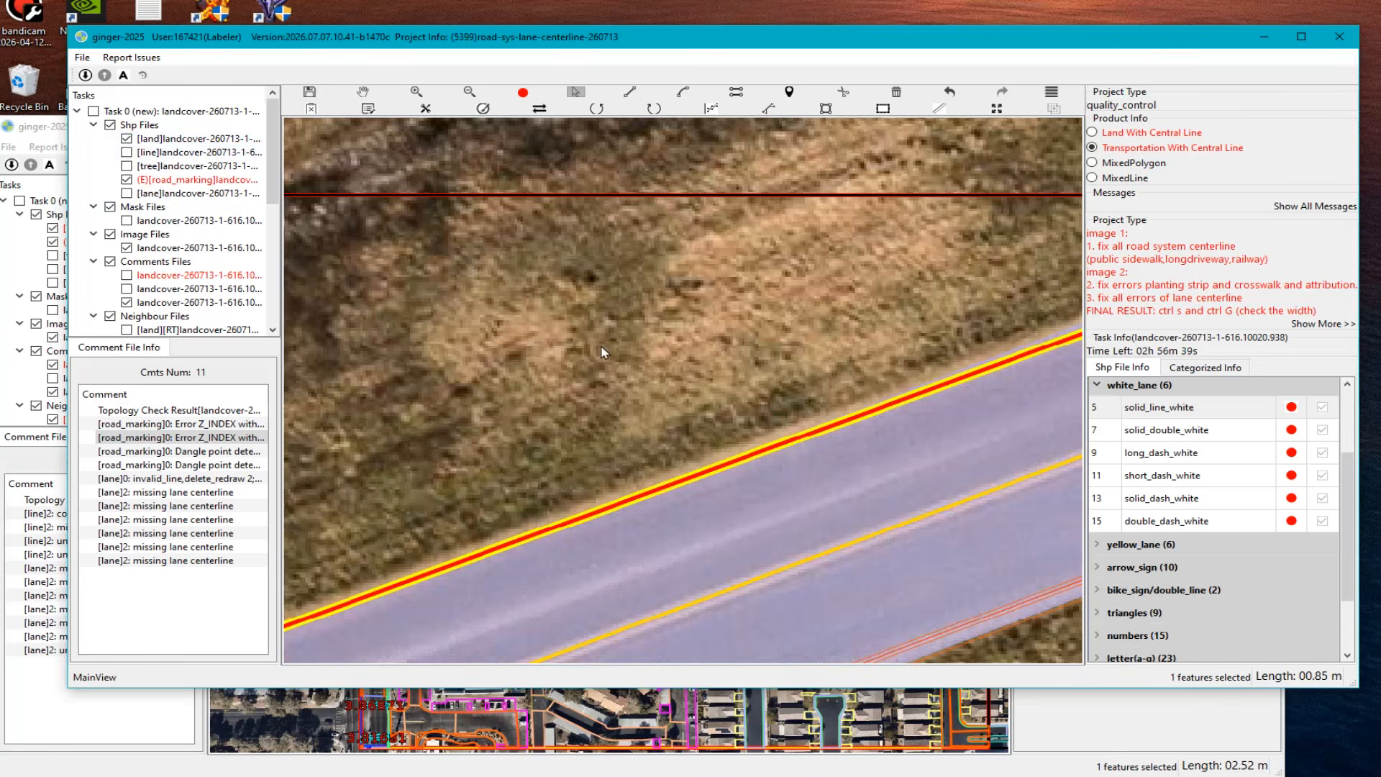
{"action": "key", "text": "h"}
{"action": "left_click_drag", "start_coordinate": [879, 407], "coordinate": [740, 361]}
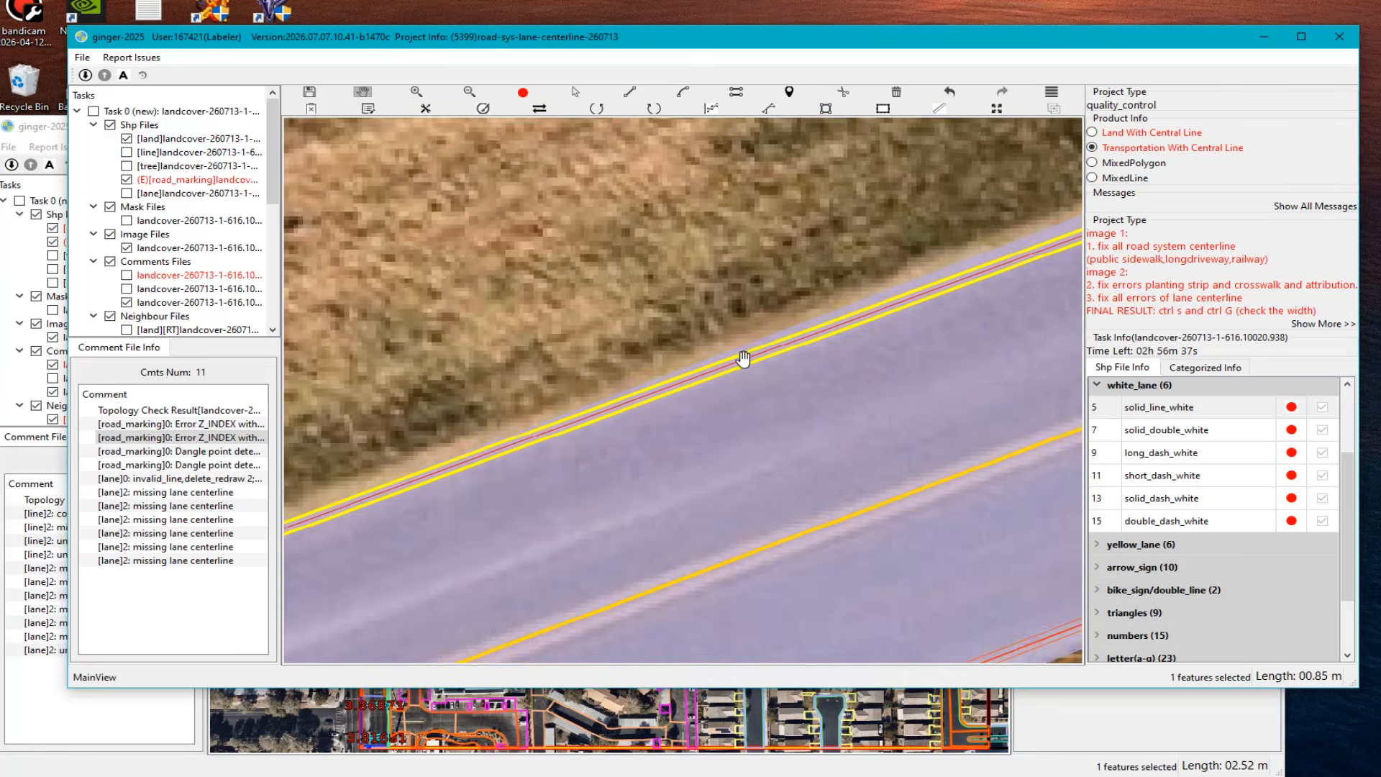
{"action": "scroll", "coordinate": [484, 478], "scroll_direction": "down", "scroll_amount": 3}
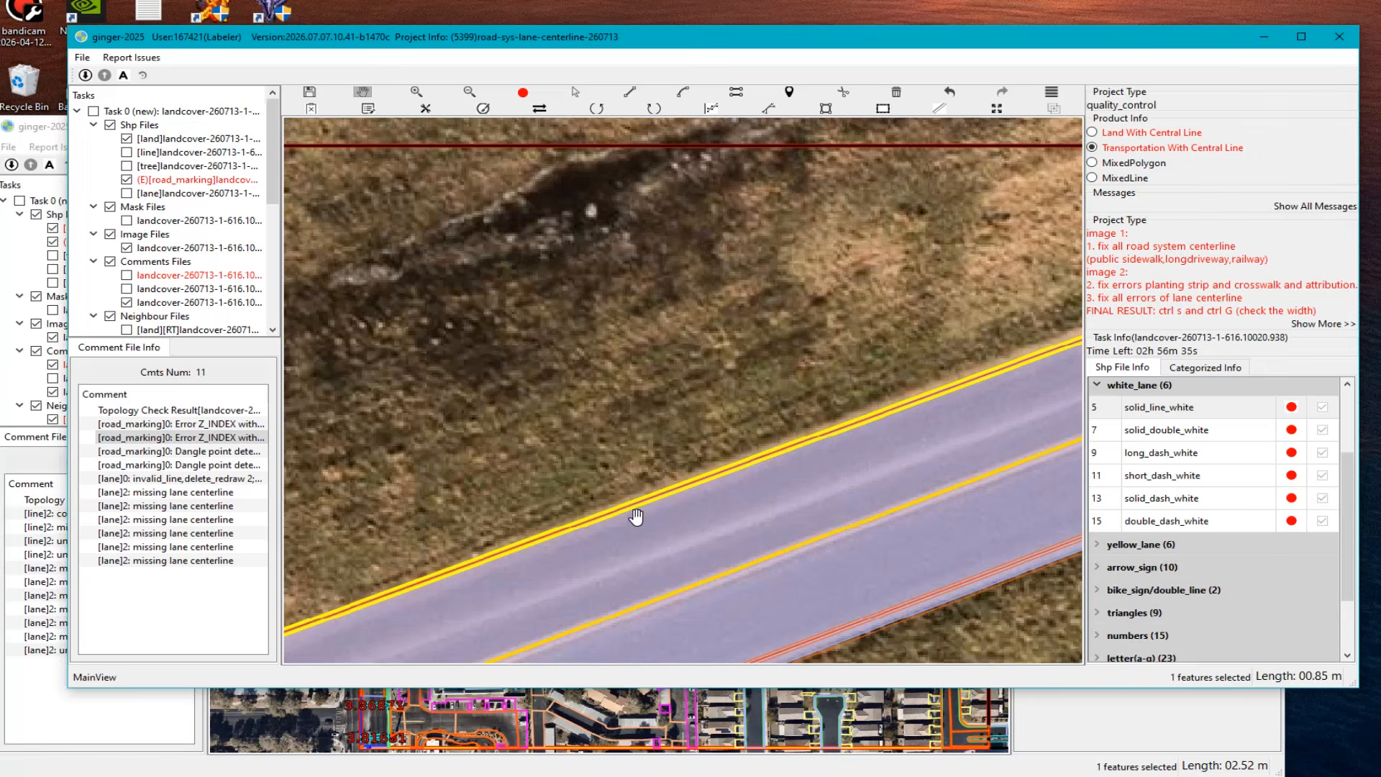
Step: Shift the northern white border line inside the road polygon along the straight section below the northern tile boundary
{"action": "key", "text": "s"}
{"action": "left_click", "coordinate": [602, 516]}
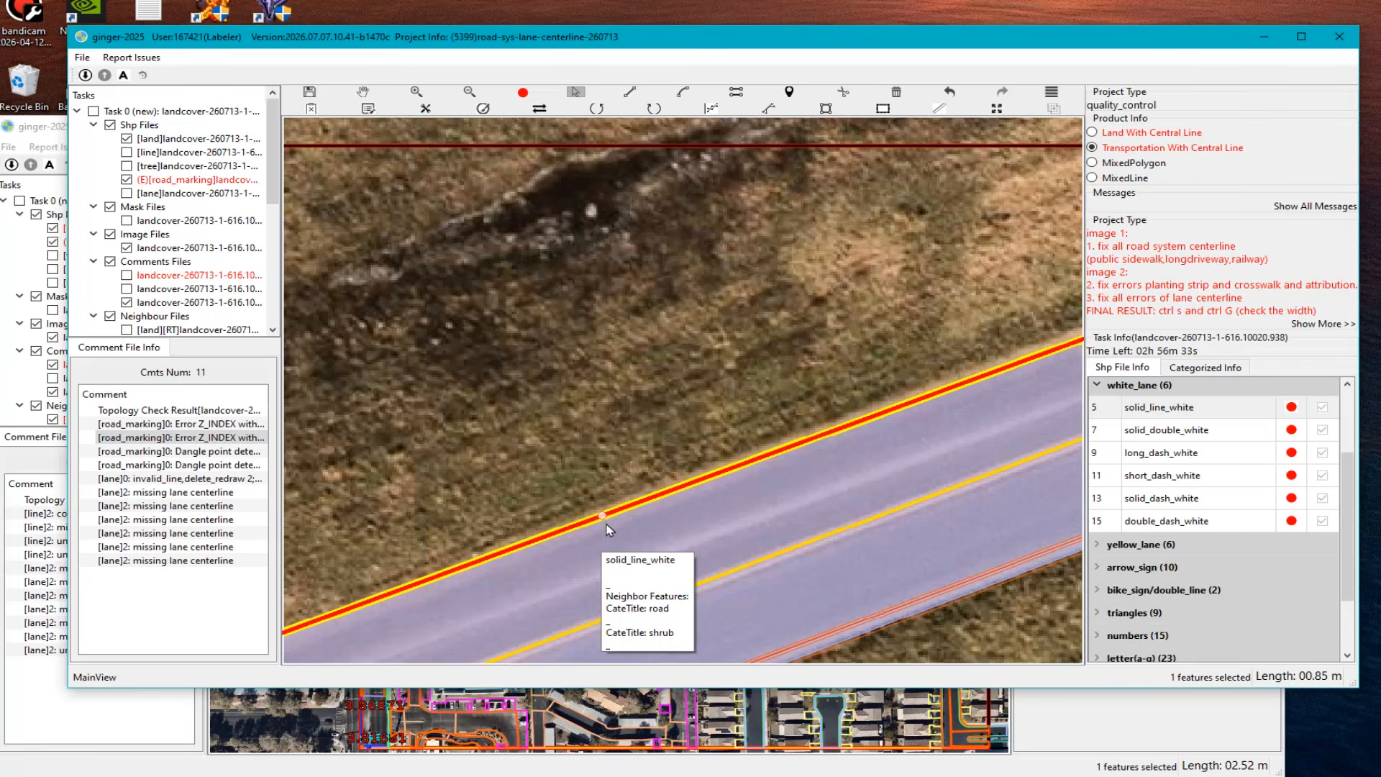
{"action": "left_click", "coordinate": [603, 526]}
{"action": "key", "text": "h"}
{"action": "left_click_drag", "start_coordinate": [616, 545], "coordinate": [518, 588]}
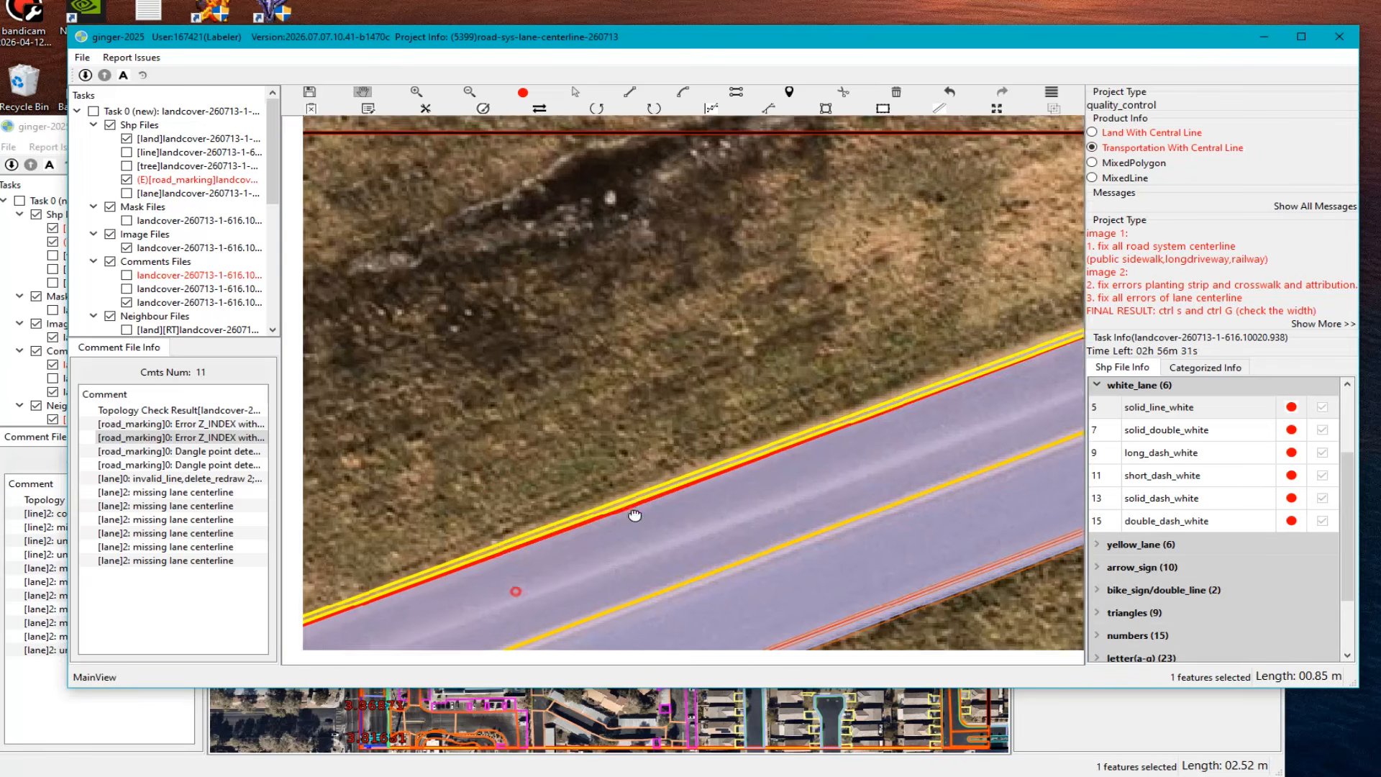
Step: Adjust the southern white border line's vertices along the straight section and the curve to sit just inside the road polygon
{"action": "left_click_drag", "start_coordinate": [841, 524], "coordinate": [525, 523]}
{"action": "left_click_drag", "start_coordinate": [755, 483], "coordinate": [602, 484]}
{"action": "key", "text": "s"}
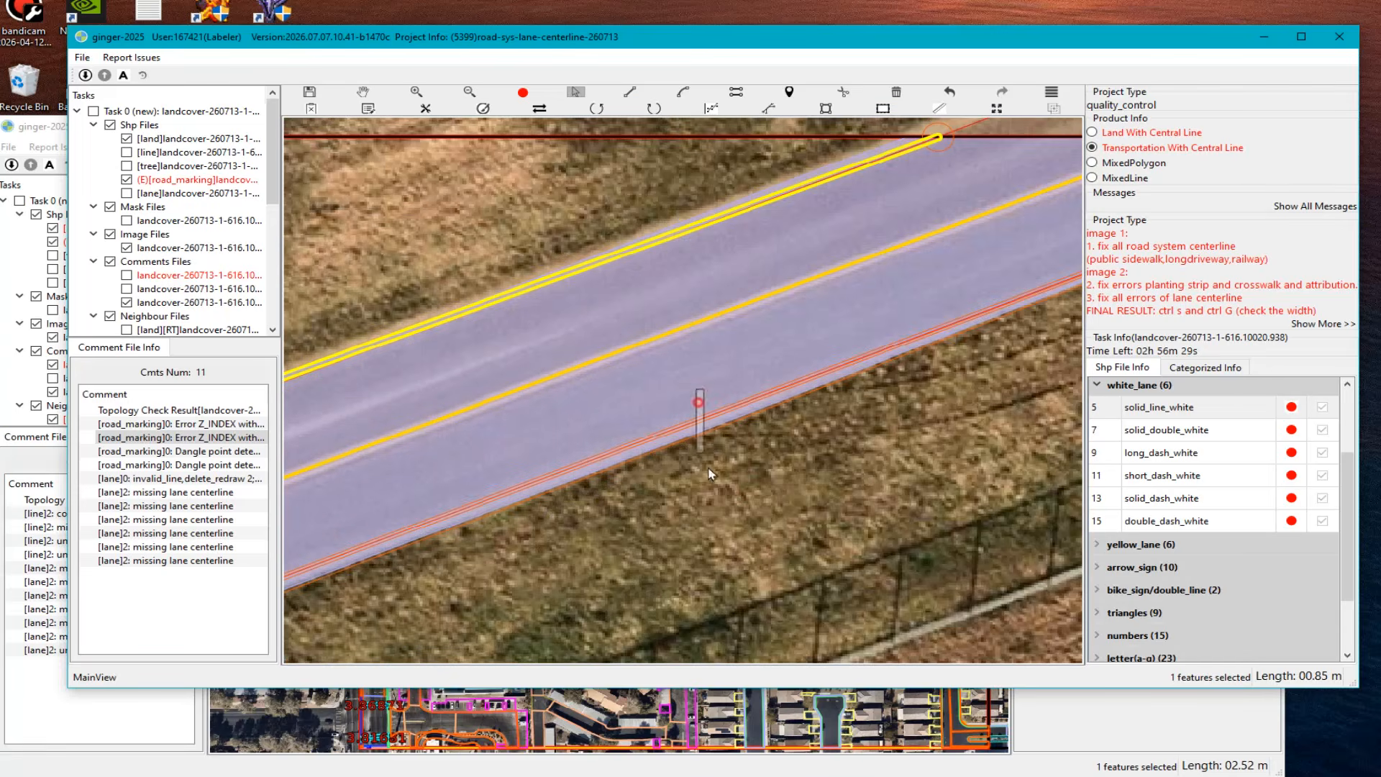
{"action": "left_click", "coordinate": [705, 432]}
{"action": "key", "text": "h"}
{"action": "left_click_drag", "start_coordinate": [701, 468], "coordinate": [641, 412]}
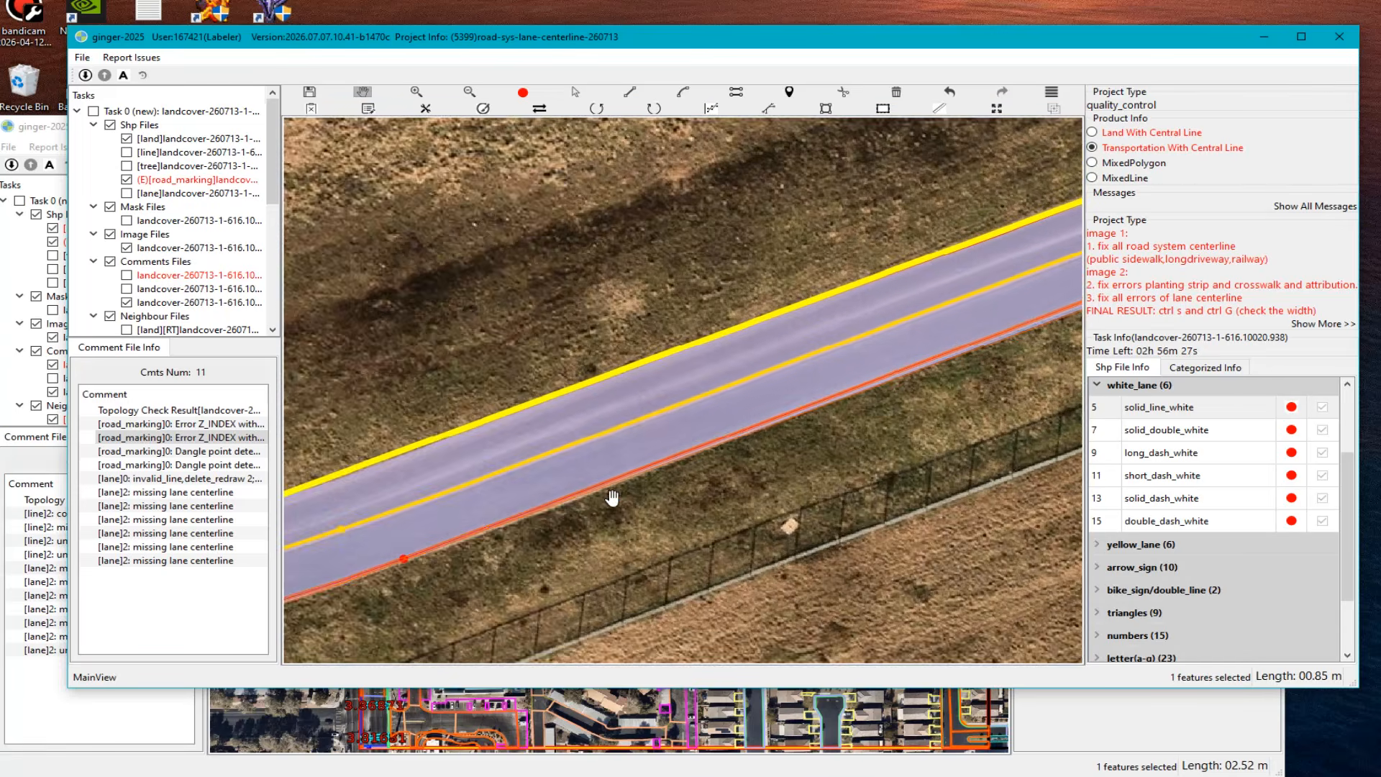
{"action": "scroll", "coordinate": [647, 431], "scroll_direction": "up", "scroll_amount": 3}
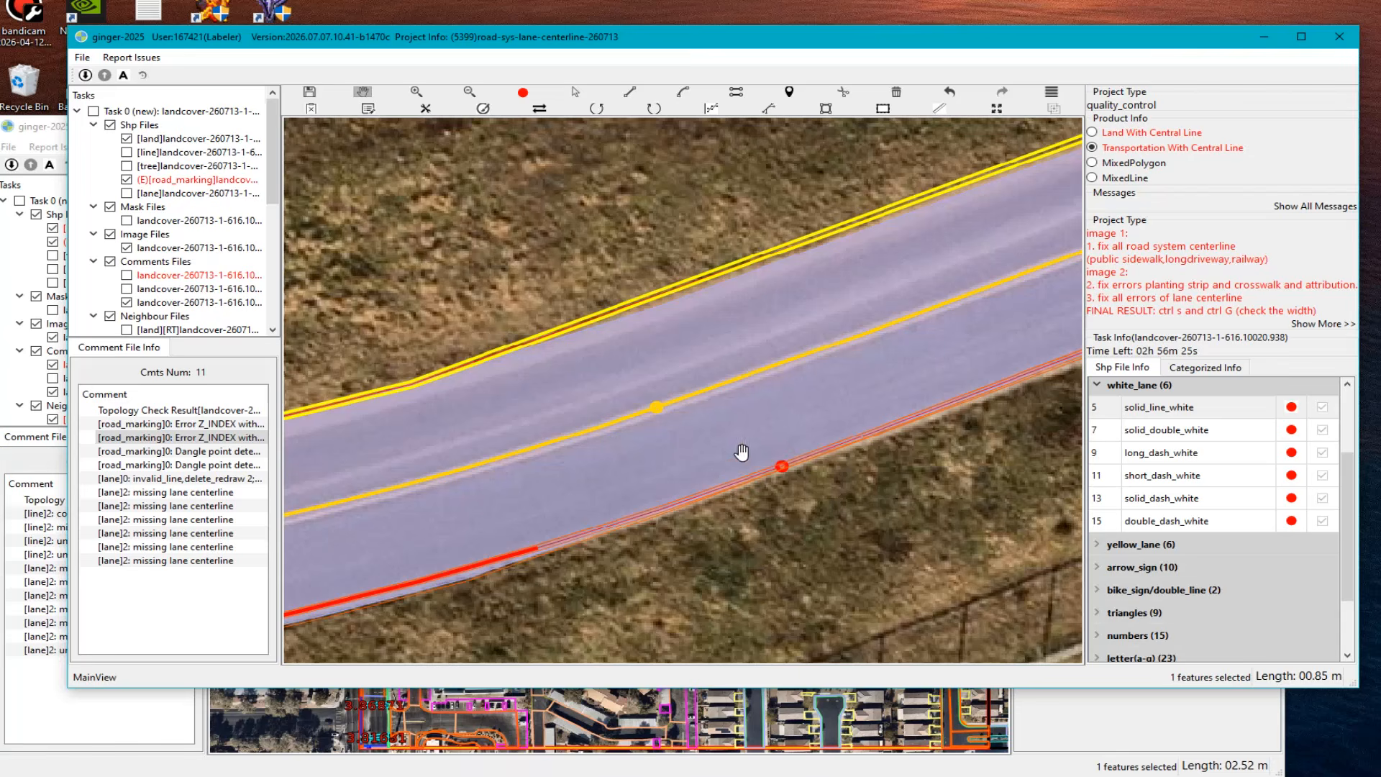
{"action": "key", "text": "s"}
{"action": "left_click", "coordinate": [785, 466]}
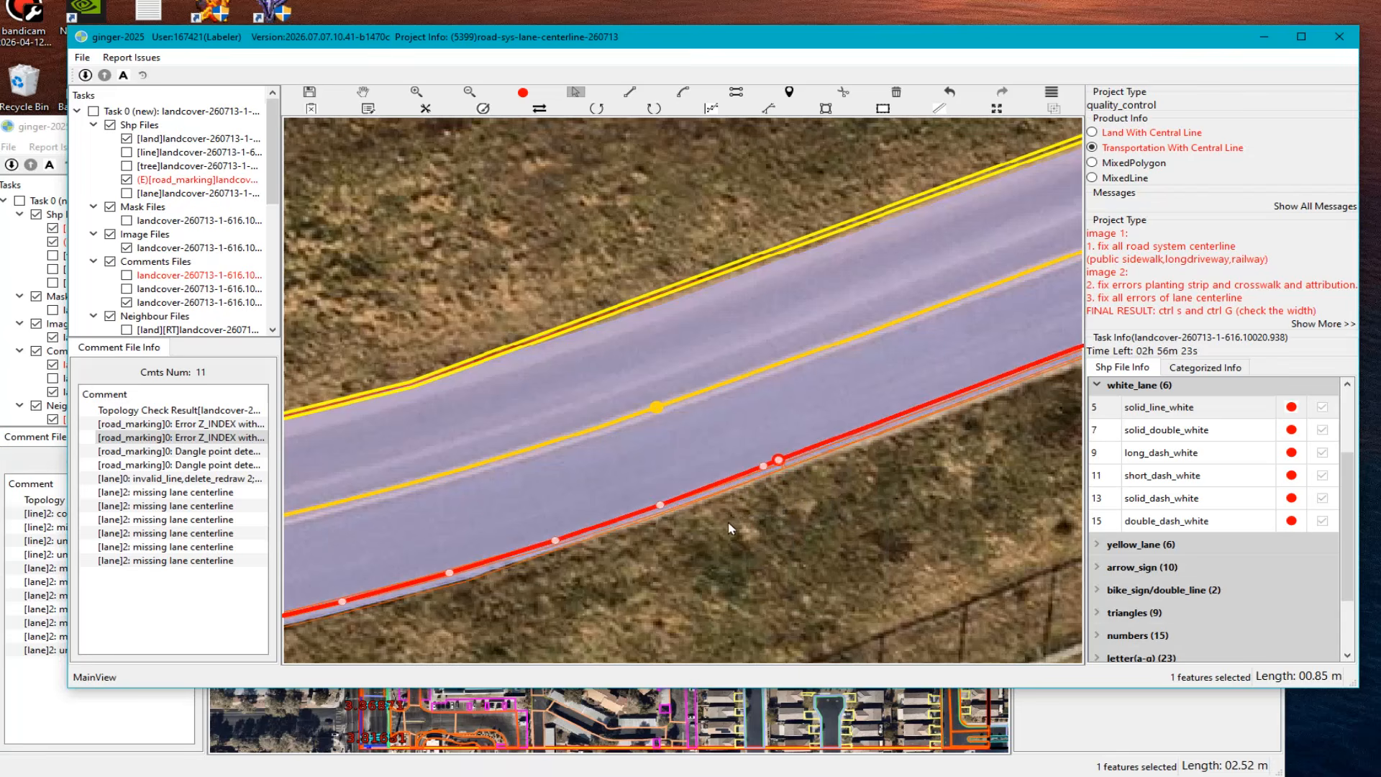
{"action": "scroll", "coordinate": [662, 403], "scroll_direction": "down", "scroll_amount": 2}
Step: Move the northern white border line's vertices inside the road polygon around the bend and just west of the lamp post
{"action": "left_click", "coordinate": [675, 338]}
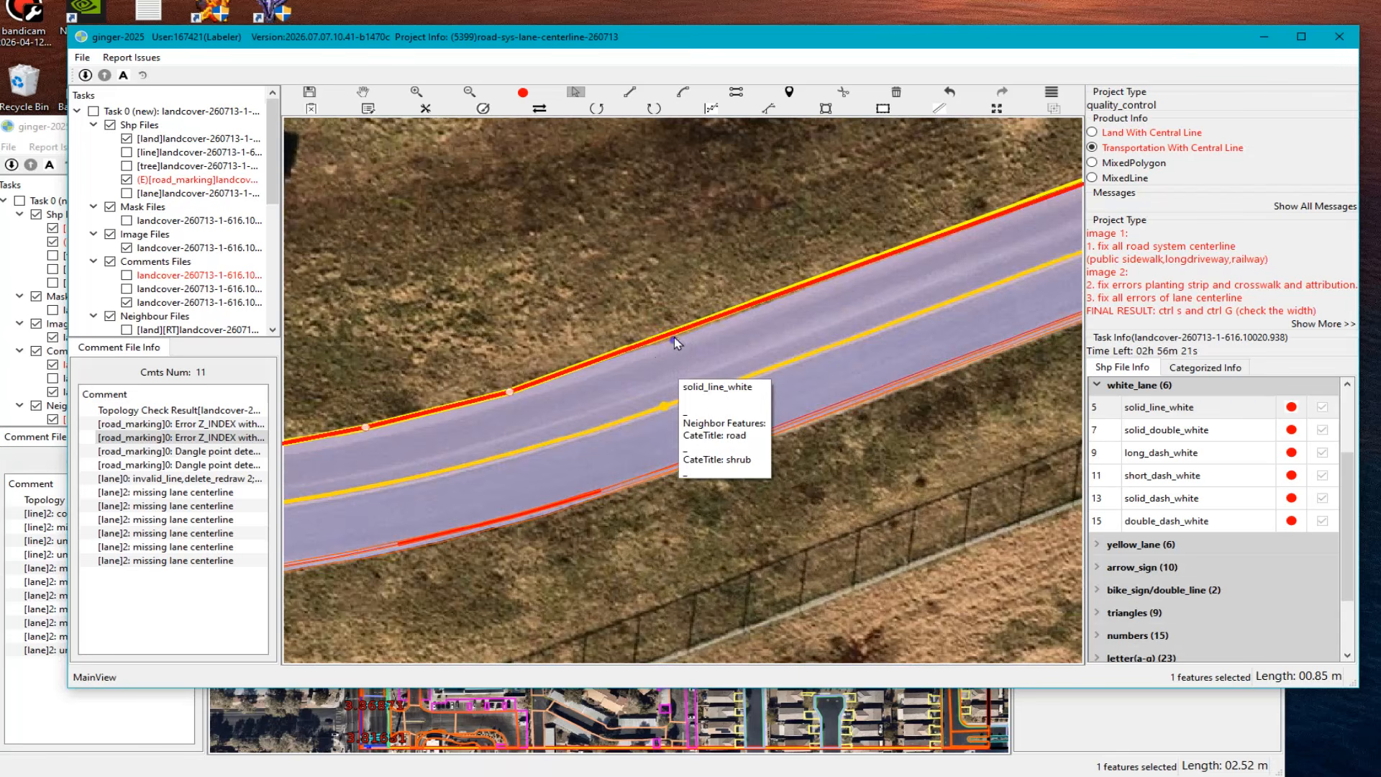
{"action": "left_click_drag", "start_coordinate": [858, 273], "coordinate": [857, 276]}
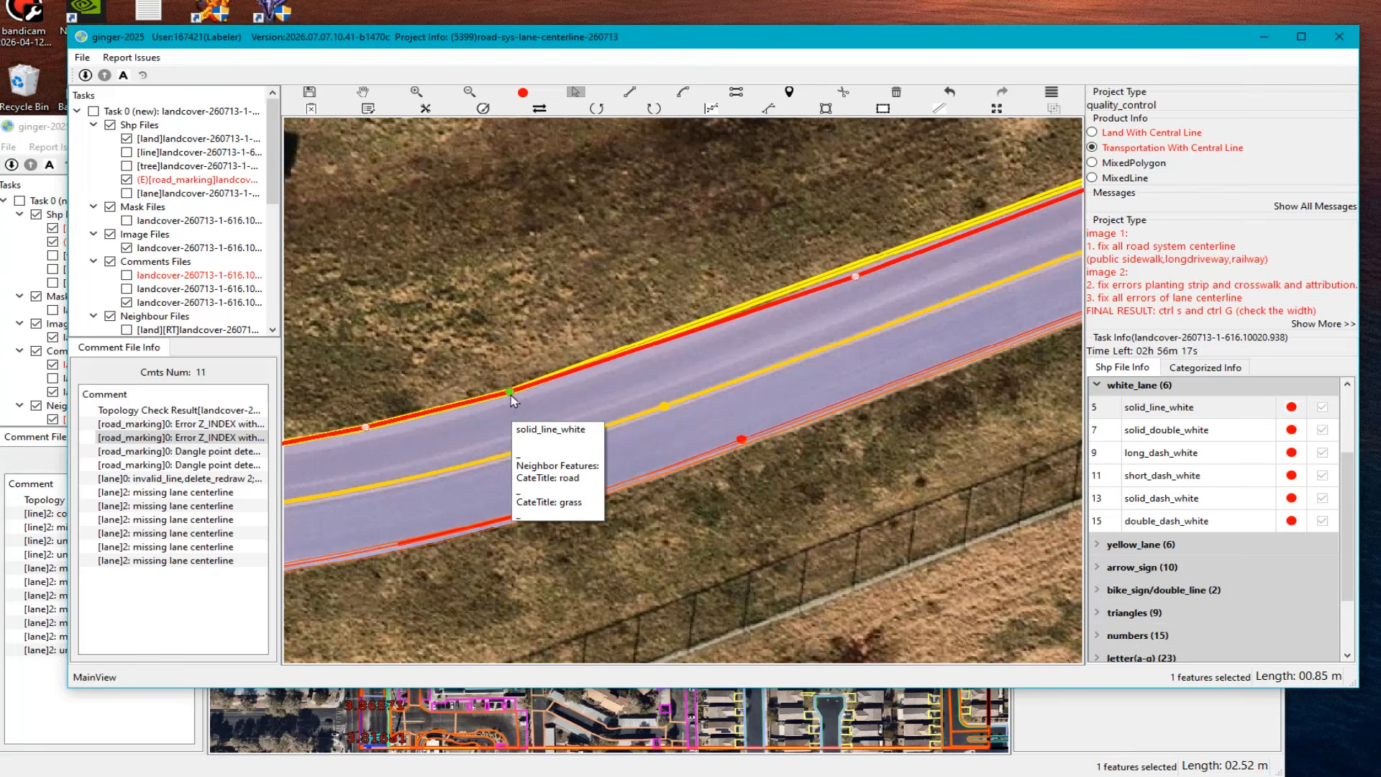
{"action": "left_click_drag", "start_coordinate": [511, 395], "coordinate": [513, 400]}
{"action": "left_click_drag", "start_coordinate": [472, 447], "coordinate": [968, 398]}
{"action": "scroll", "coordinate": [969, 398], "scroll_direction": "up", "scroll_amount": 3}
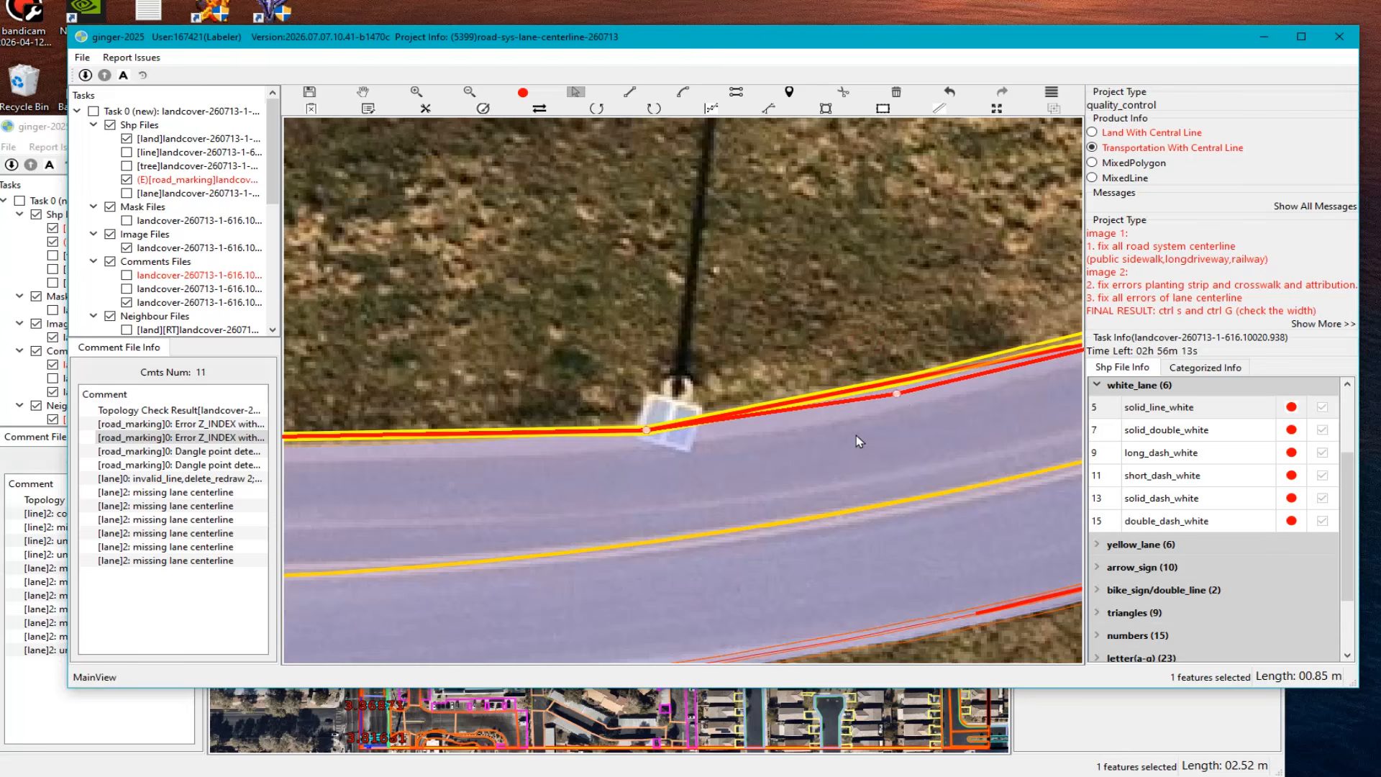
{"action": "left_click_drag", "start_coordinate": [629, 468], "coordinate": [1049, 463]}
{"action": "right_click", "coordinate": [831, 470]}
{"action": "left_click", "coordinate": [843, 429]}
{"action": "left_click", "coordinate": [745, 455]}
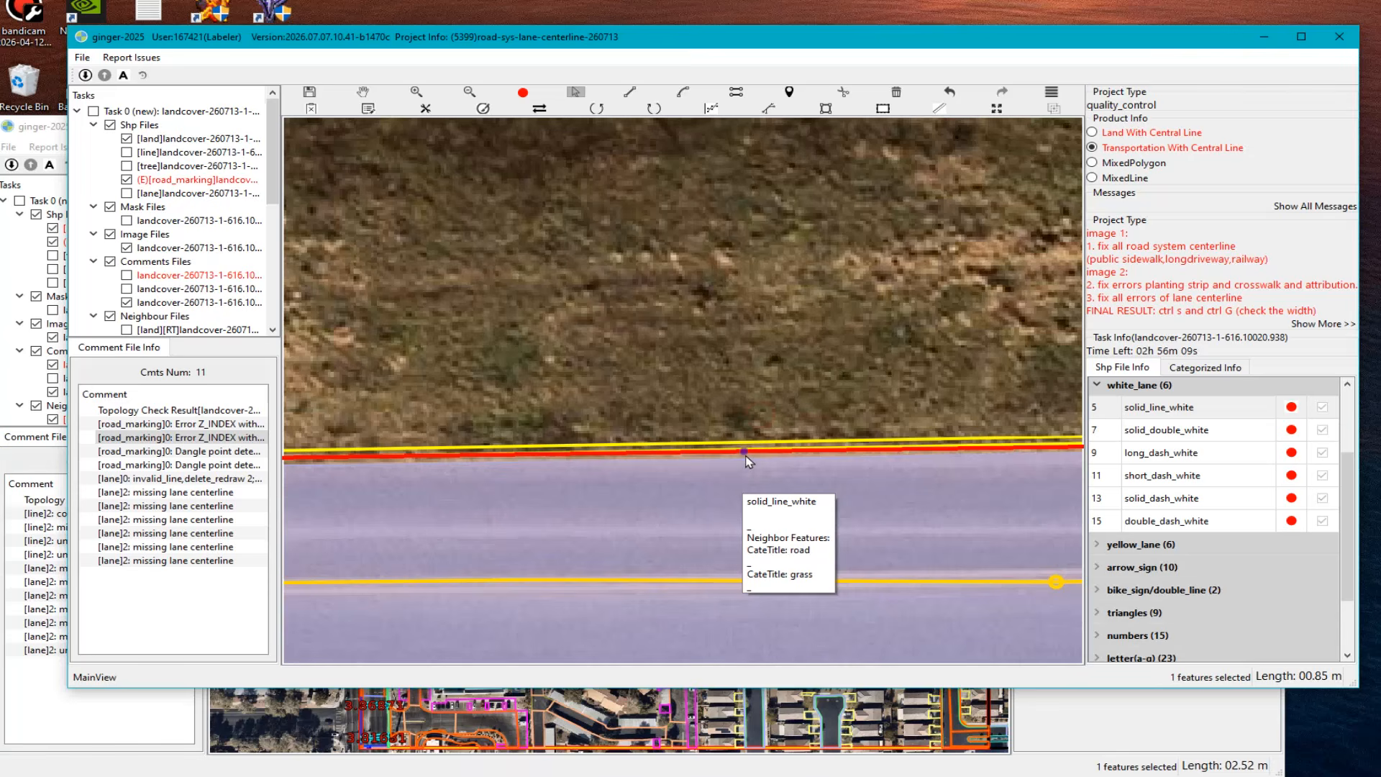
{"action": "left_click_drag", "start_coordinate": [745, 454], "coordinate": [752, 470]}
Step: Align the northern white border line's vertices between the lamp post and the straight western section with the road's painted edge
{"action": "key", "text": "space"}
{"action": "scroll", "coordinate": [774, 473], "scroll_direction": "down", "scroll_amount": 3}
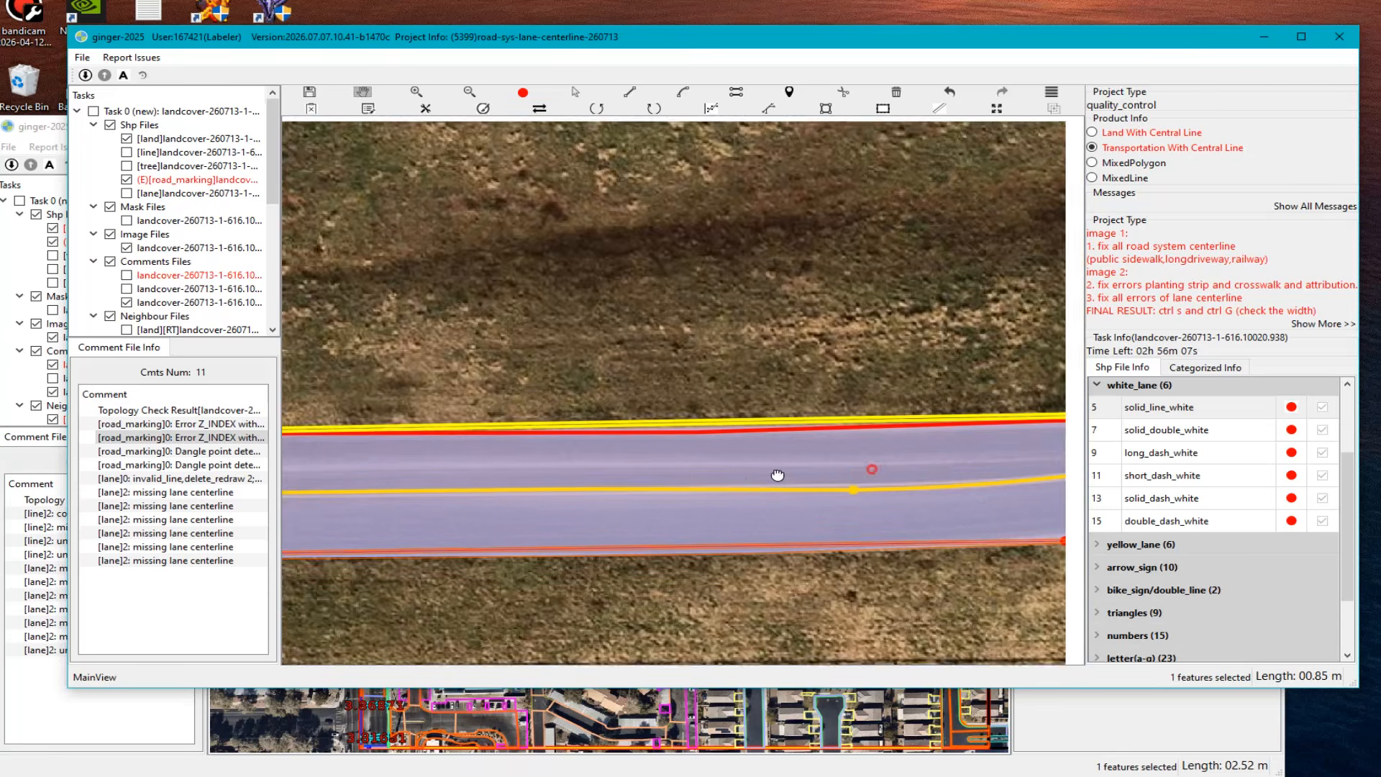
{"action": "scroll", "coordinate": [779, 473], "scroll_direction": "up", "scroll_amount": 1}
{"action": "left_click_drag", "start_coordinate": [1007, 429], "coordinate": [709, 418]}
{"action": "scroll", "coordinate": [709, 421], "scroll_direction": "up", "scroll_amount": 1}
{"action": "left_click", "coordinate": [717, 425]}
{"action": "left_click", "coordinate": [711, 430]}
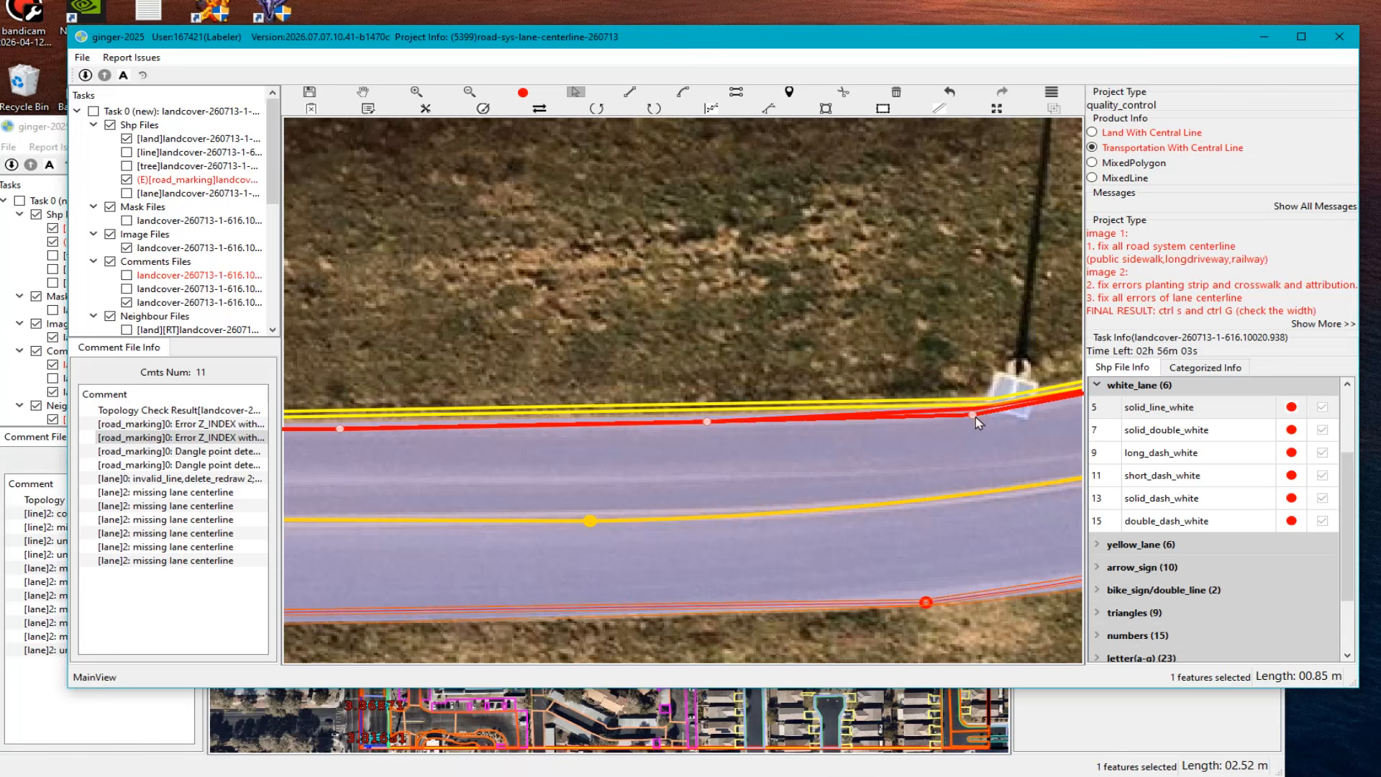
{"action": "left_click_drag", "start_coordinate": [975, 416], "coordinate": [756, 453]}
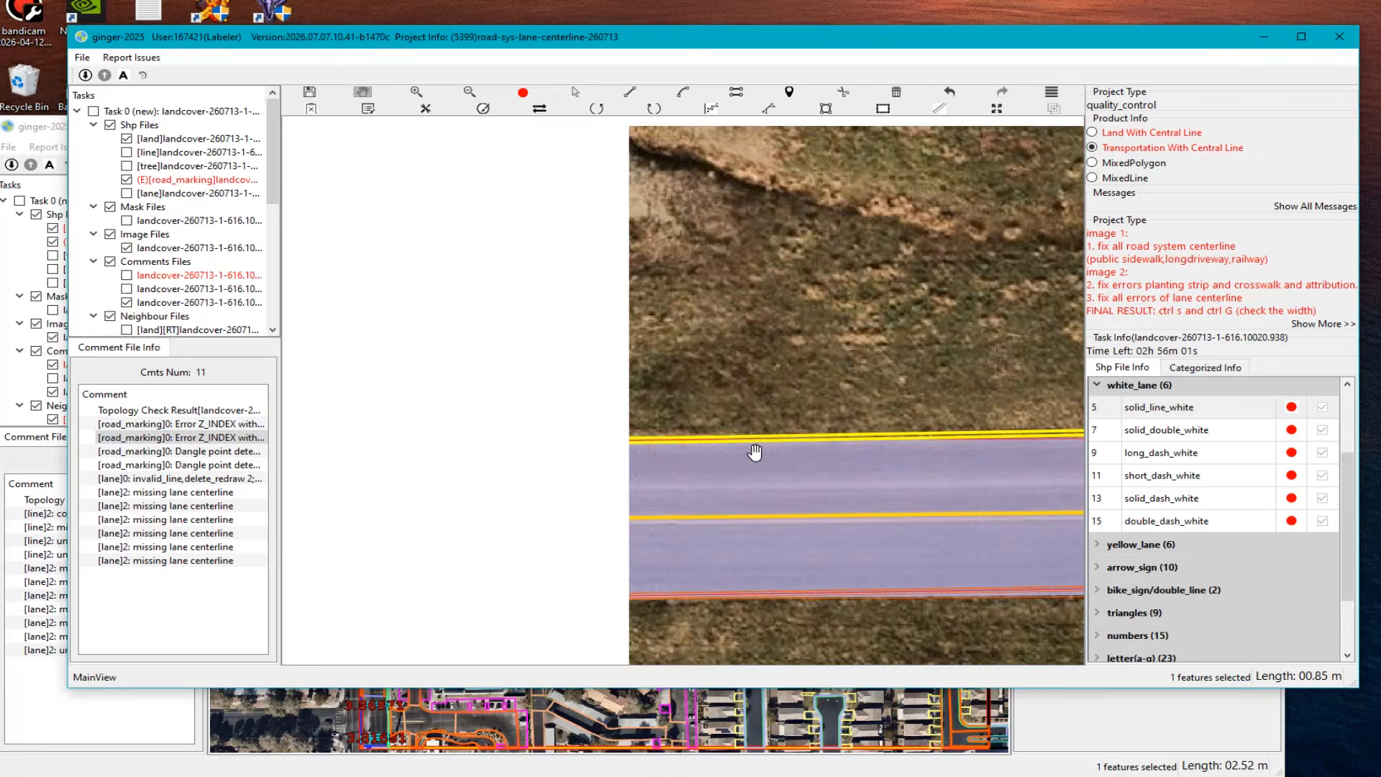
Step: Move the northern white border line's remaining western vertices and its end at the western tile boundary inside the road polygon
{"action": "key", "text": "space"}
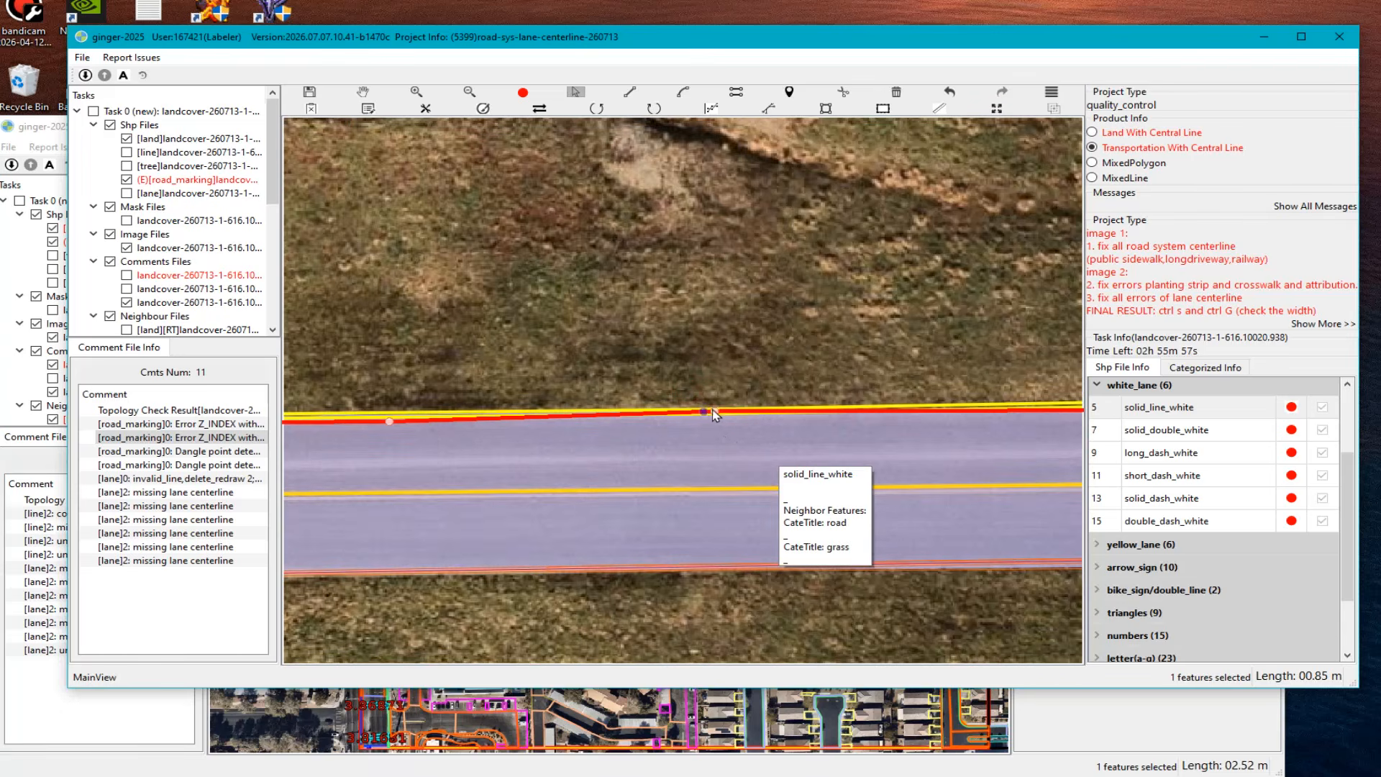
{"action": "key", "text": "space"}
{"action": "scroll", "coordinate": [597, 429], "scroll_direction": "down", "scroll_amount": 2}
{"action": "left_click_drag", "start_coordinate": [597, 430], "coordinate": [741, 416]}
{"action": "scroll", "coordinate": [736, 384], "scroll_direction": "up", "scroll_amount": 2}
{"action": "key", "text": "space"}
{"action": "scroll", "coordinate": [736, 383], "scroll_direction": "up", "scroll_amount": 1}
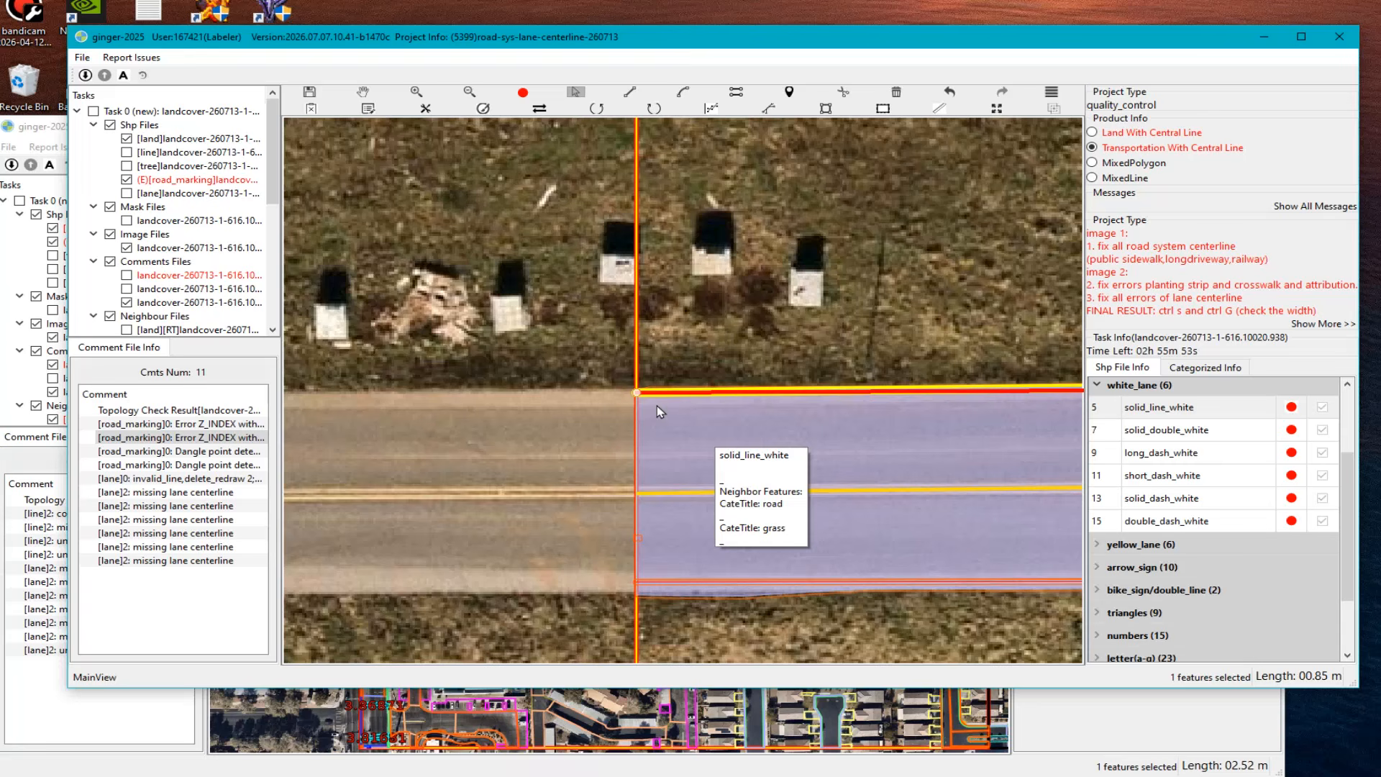
{"action": "key", "text": "space"}
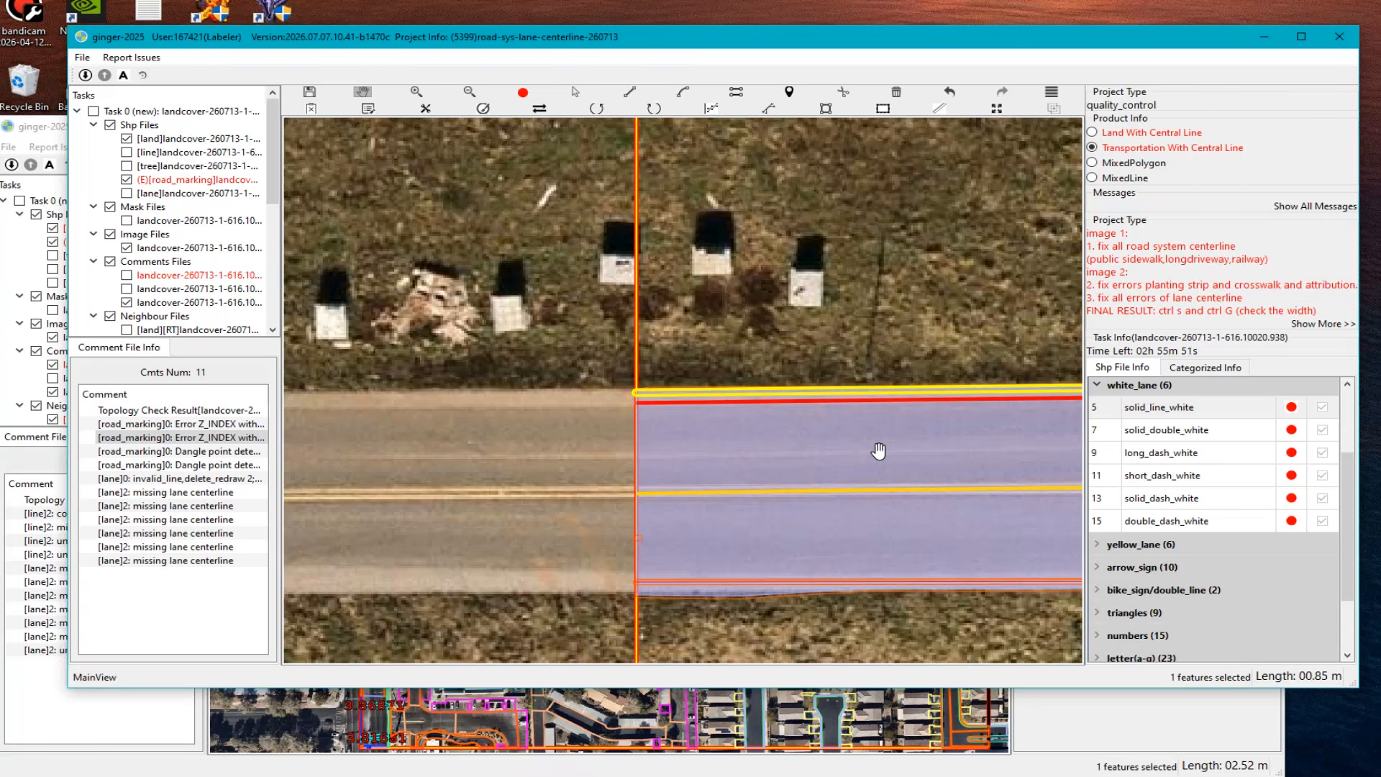
Step: Review the adjusted northern white border line against the road polygon from the western to the northern tile boundary
{"action": "scroll", "coordinate": [835, 459], "scroll_direction": "down", "scroll_amount": 3}
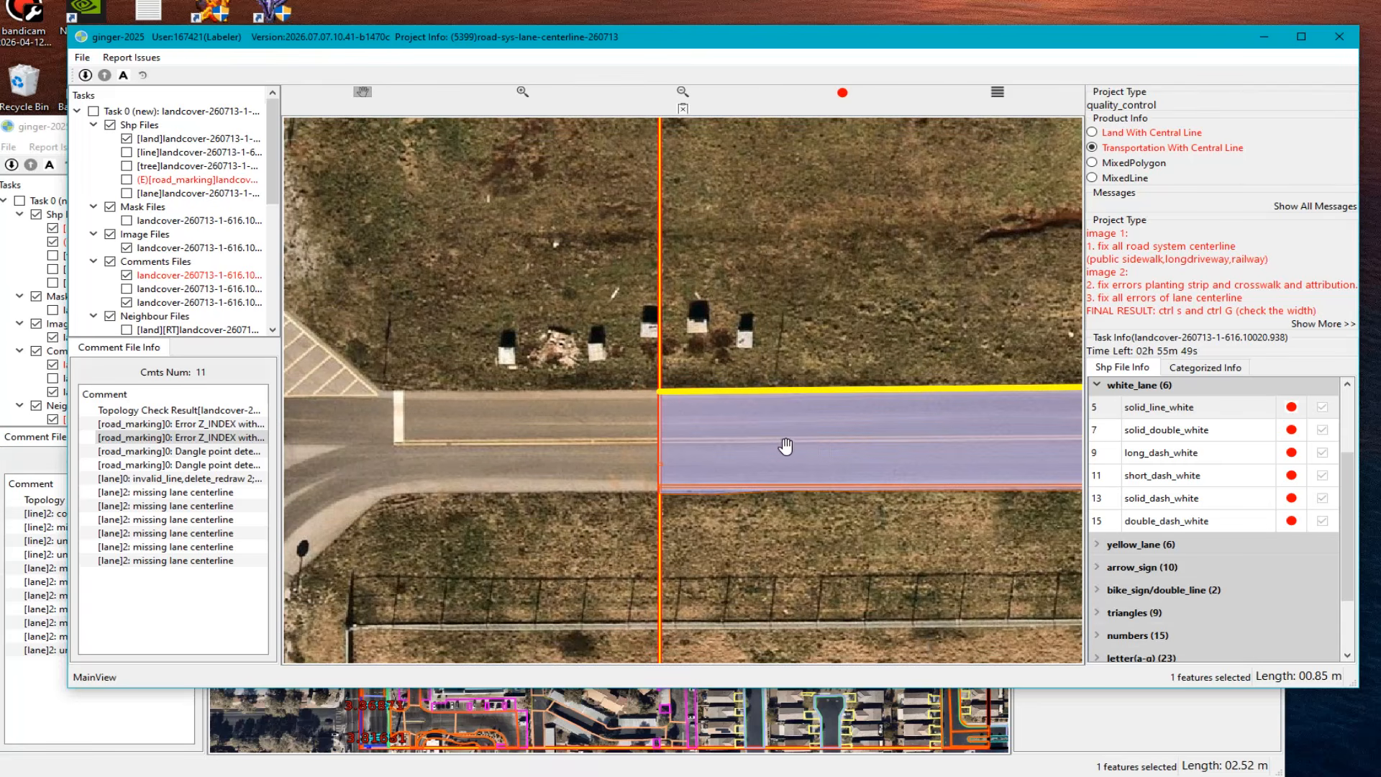
{"action": "left_click", "coordinate": [844, 434]}
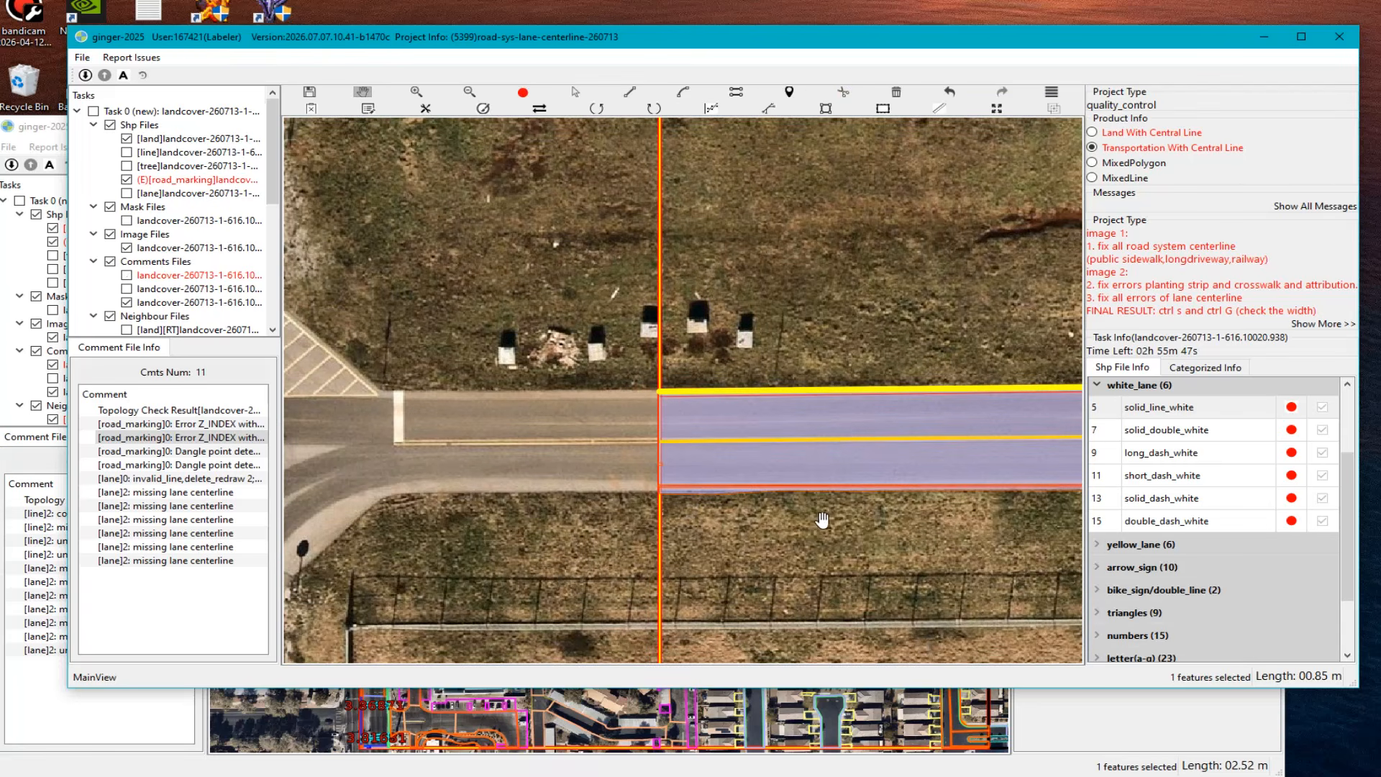
{"action": "left_click_drag", "start_coordinate": [822, 520], "coordinate": [333, 494]}
{"action": "scroll", "coordinate": [681, 492], "scroll_direction": "down", "scroll_amount": 5}
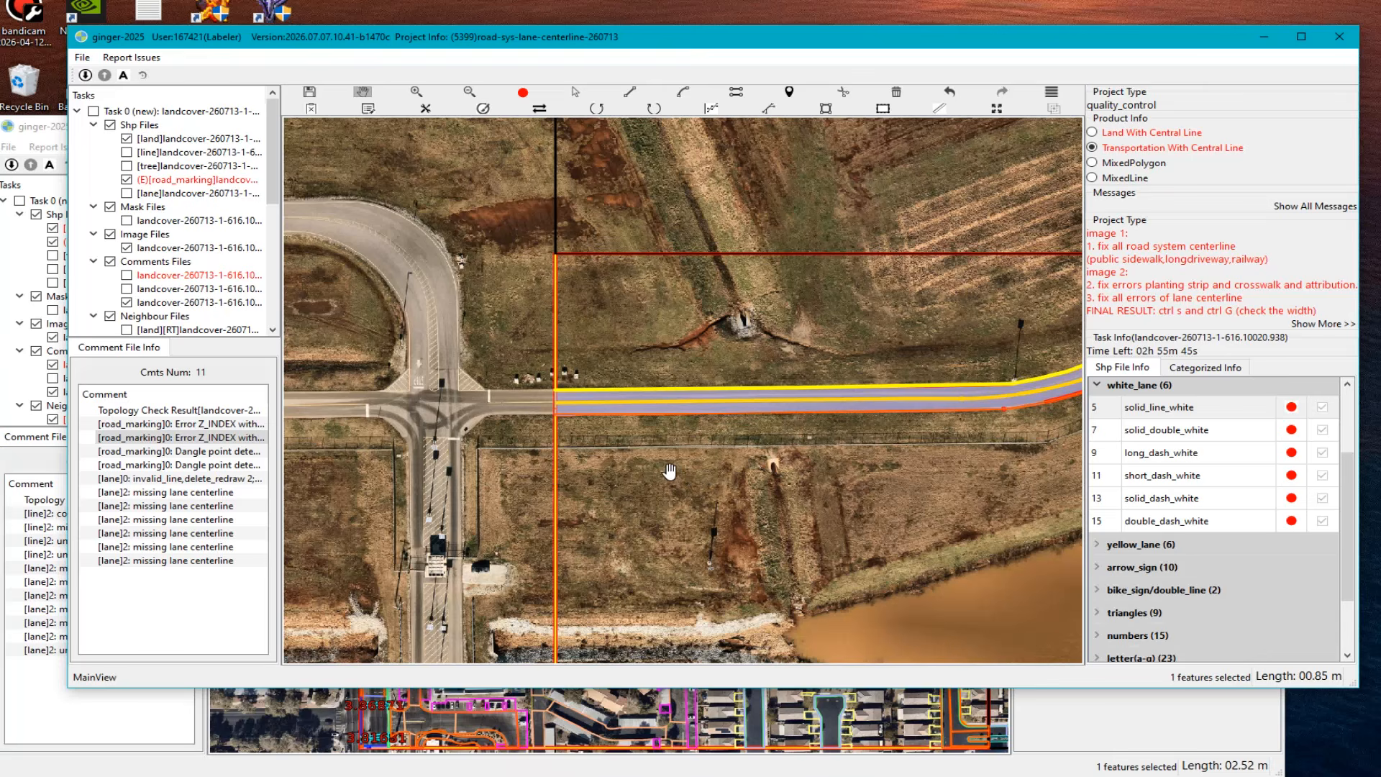
{"action": "scroll", "coordinate": [669, 471], "scroll_direction": "up", "scroll_amount": 5}
{"action": "left_click_drag", "start_coordinate": [734, 441], "coordinate": [631, 435]}
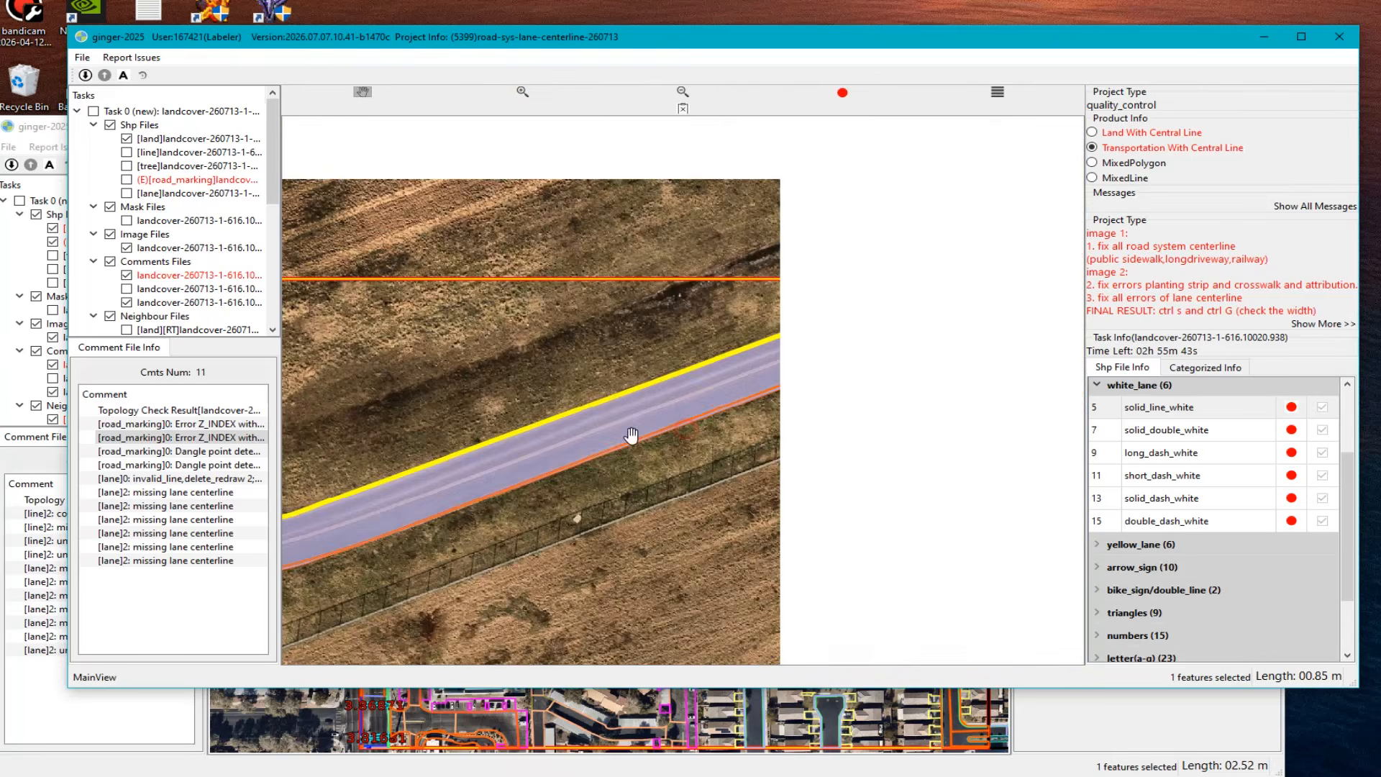
{"action": "scroll", "coordinate": [827, 338], "scroll_direction": "up", "scroll_amount": 3}
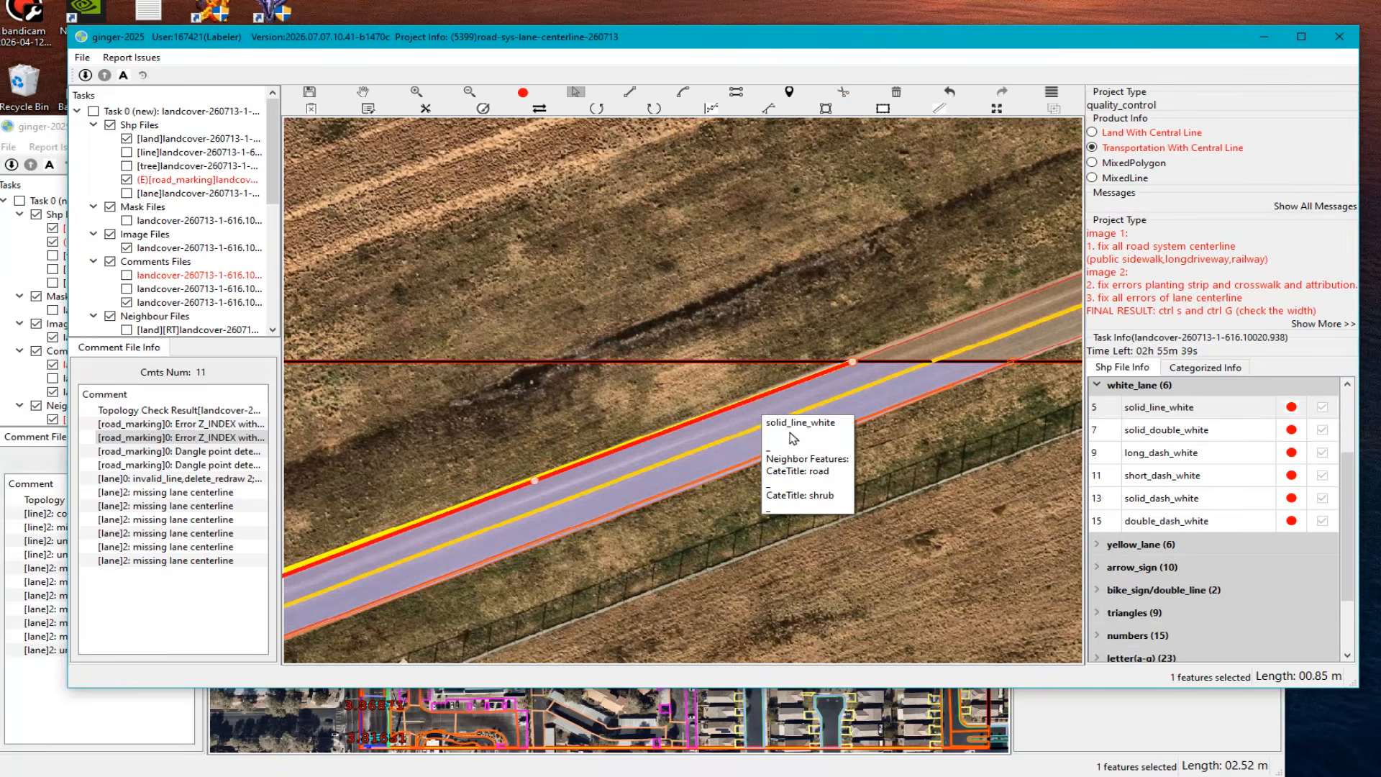
{"action": "scroll", "coordinate": [695, 506], "scroll_direction": "down", "scroll_amount": 3}
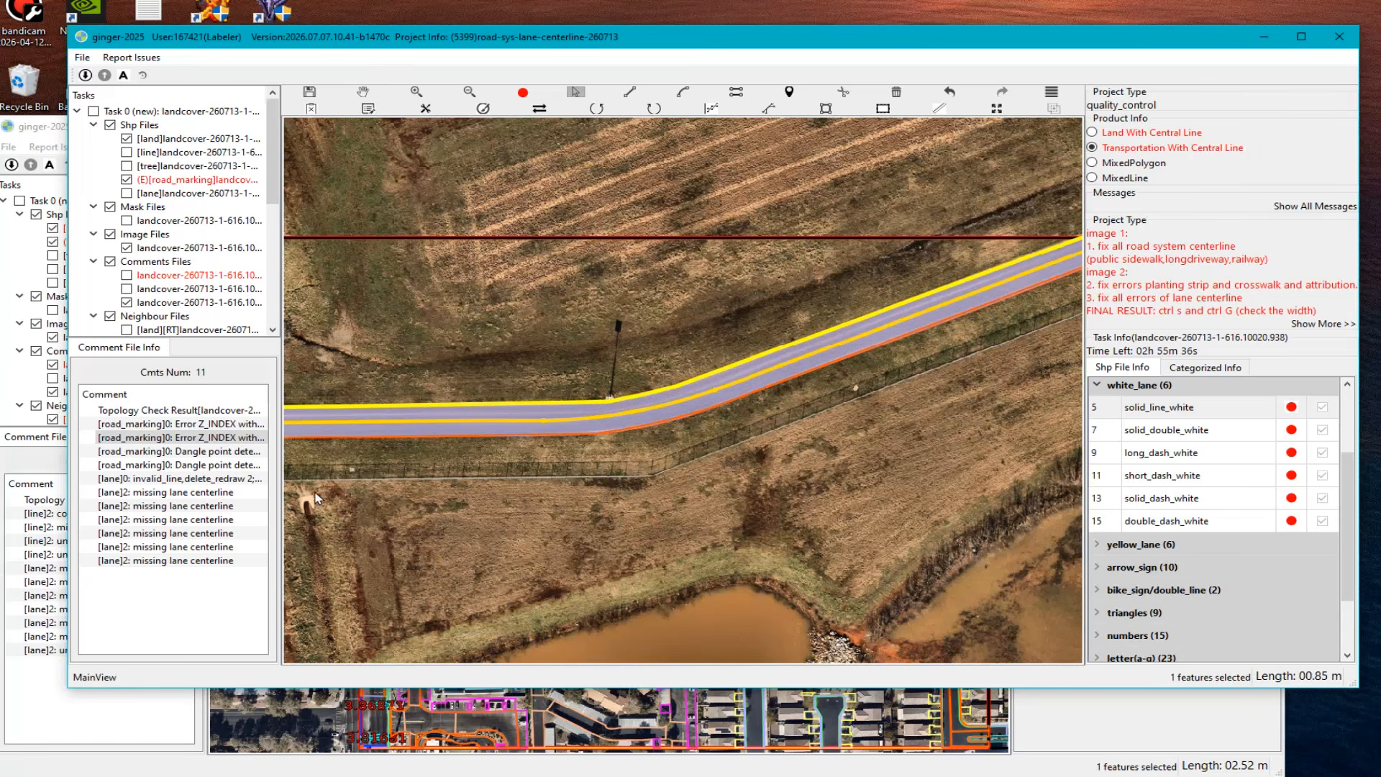
Step: Delete the northern white border line running along the road
{"action": "key", "text": "Delete"}
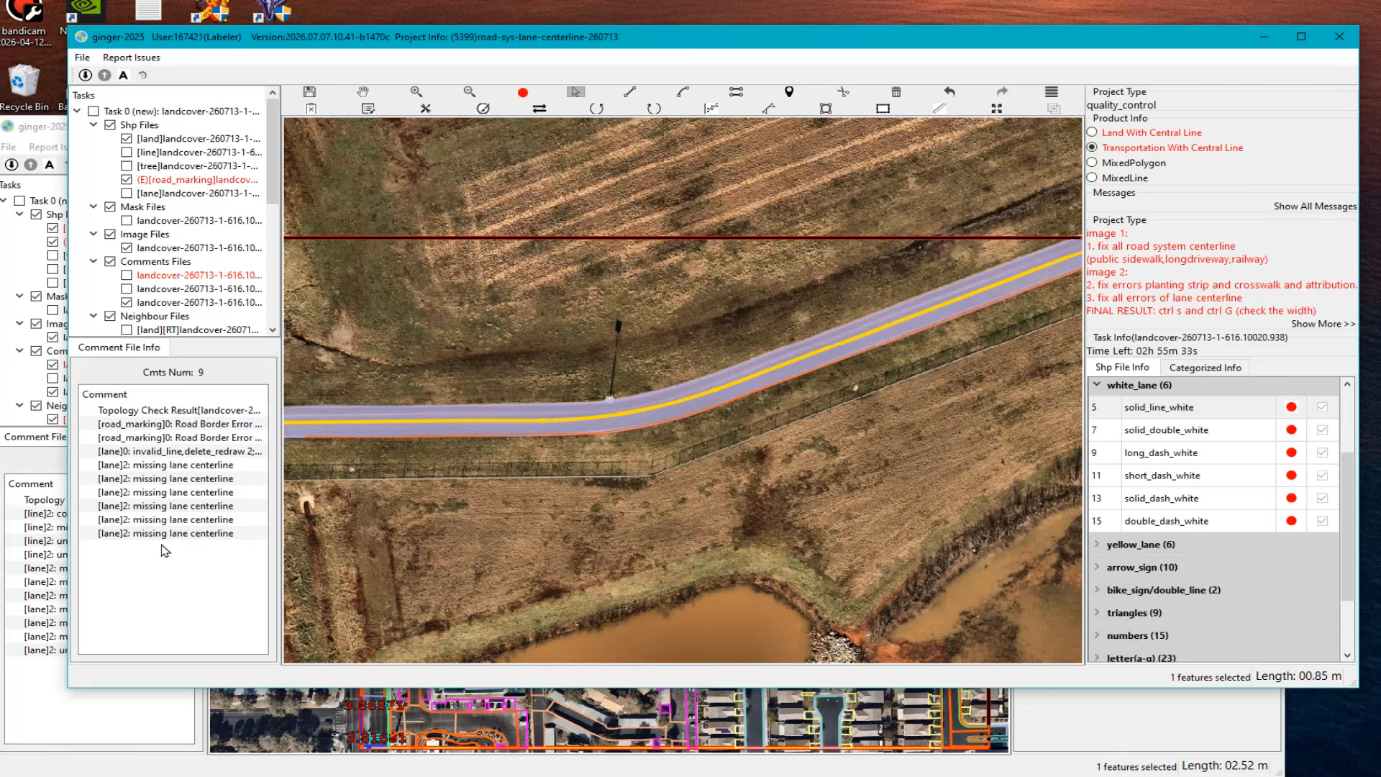
Step: Resolve the invalid_line lane comment by deleting the stray short segment and moving the through lane's west end onto the western tile boundary
{"action": "double_click", "coordinate": [208, 453]}
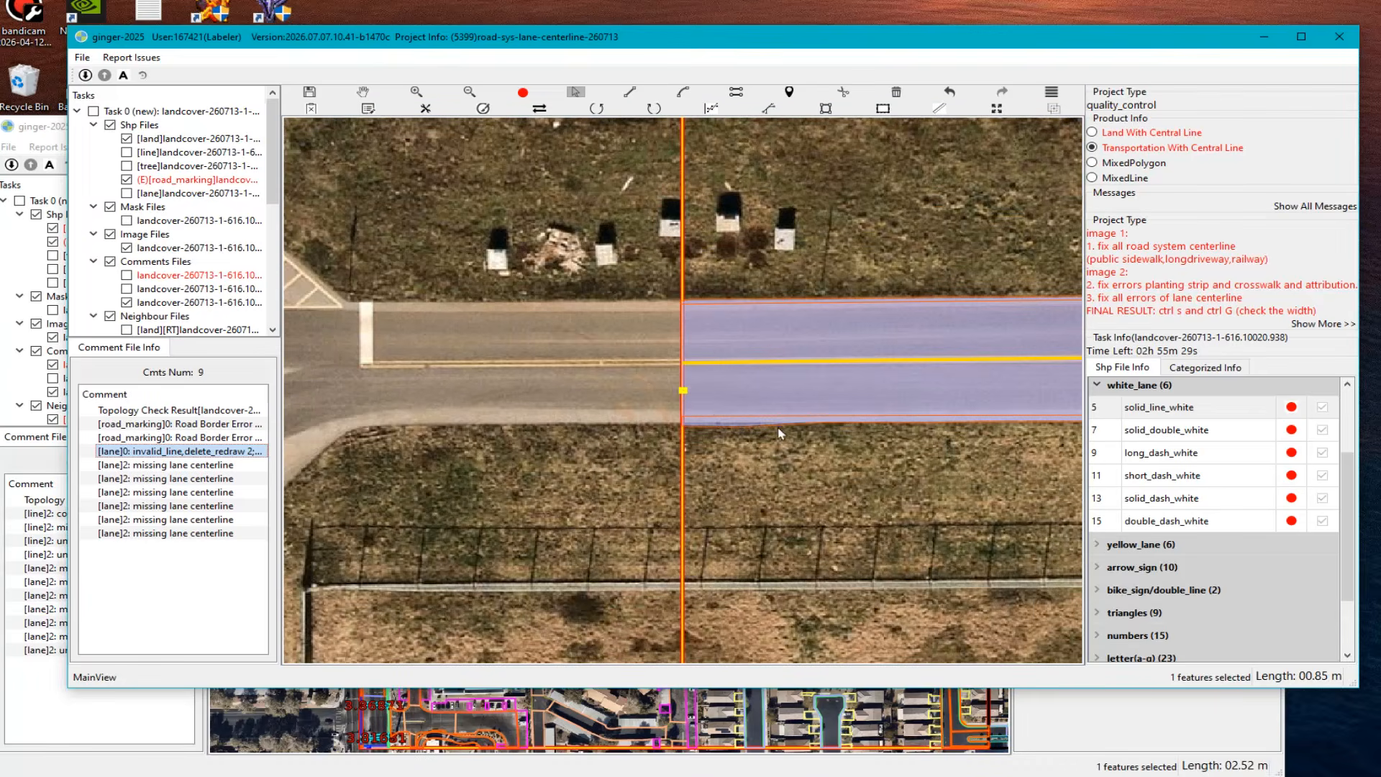
{"action": "left_click", "coordinate": [657, 387]}
{"action": "scroll", "coordinate": [700, 424], "scroll_direction": "up", "scroll_amount": 2}
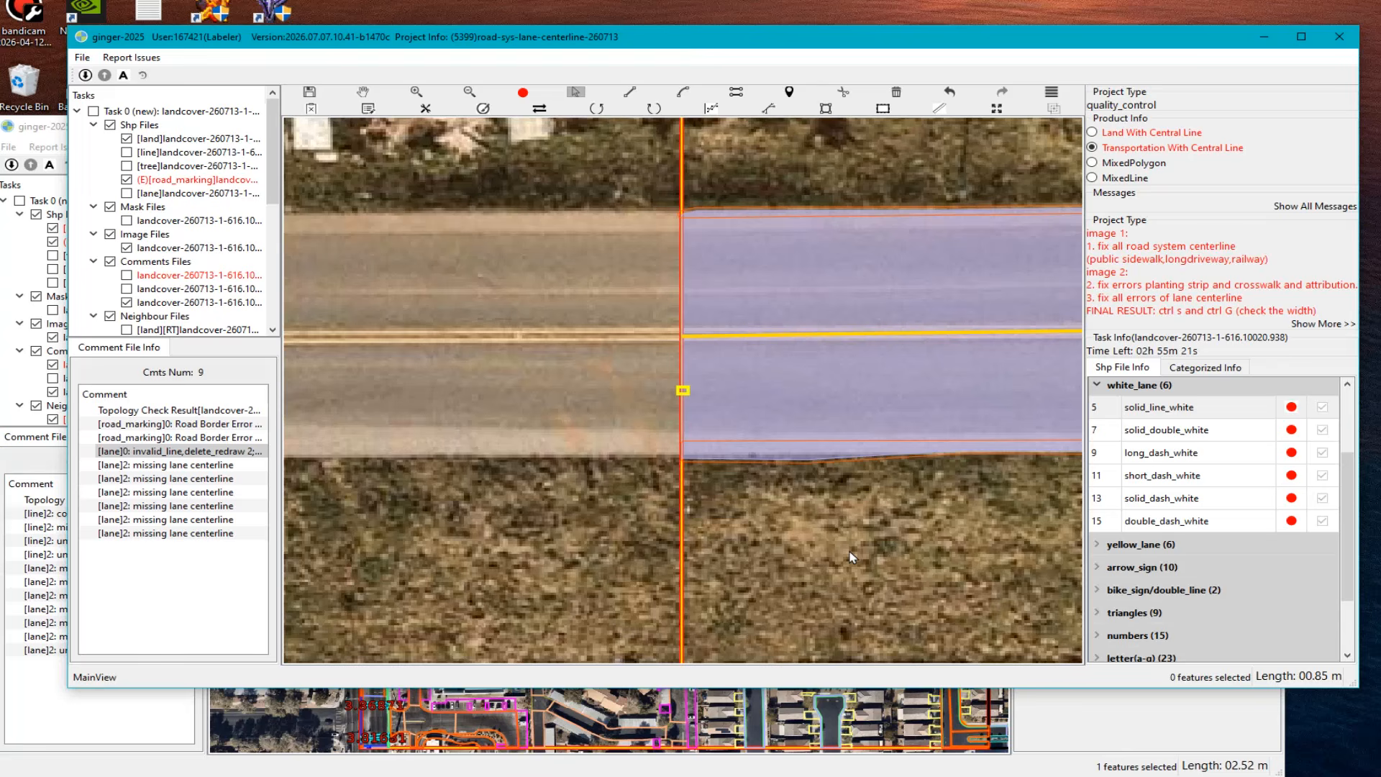
{"action": "key", "text": "Tab"}
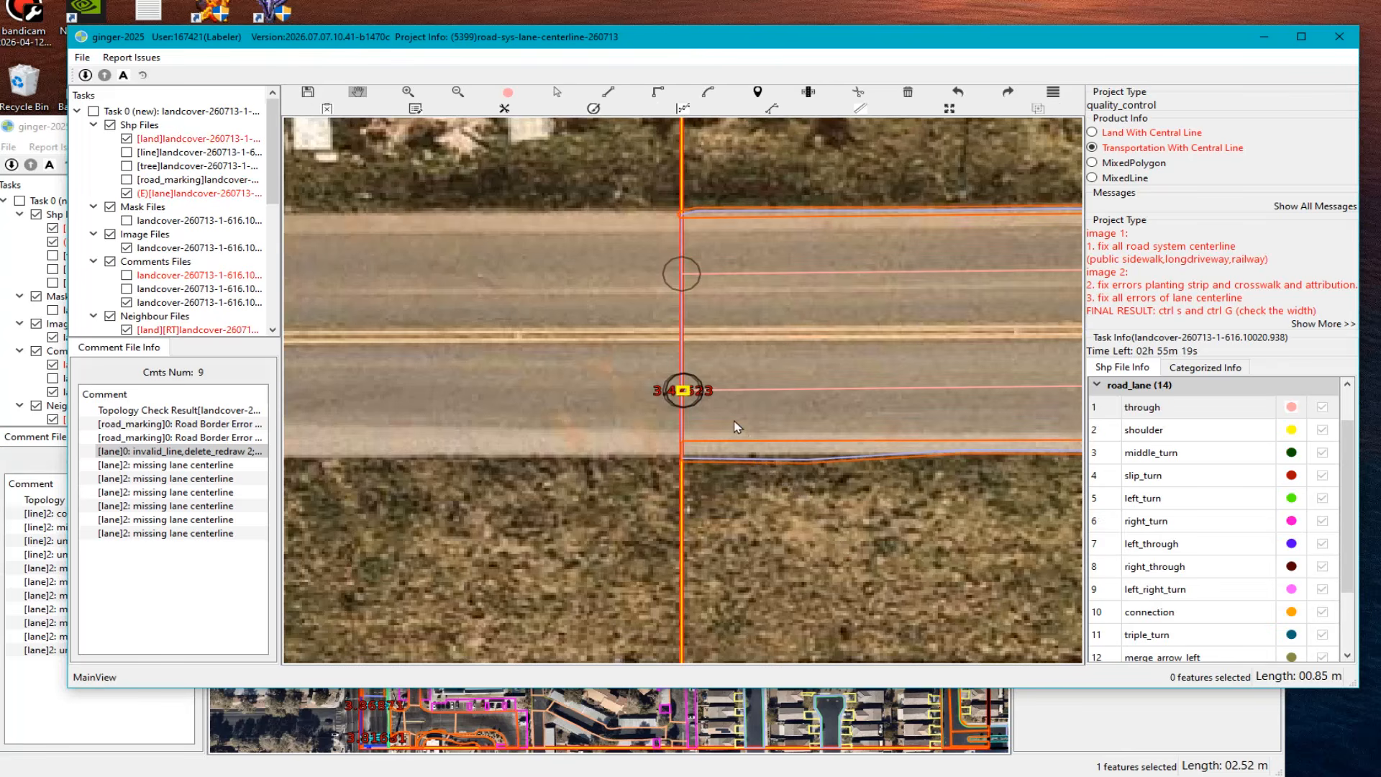
{"action": "scroll", "coordinate": [681, 396], "scroll_direction": "up", "scroll_amount": 5}
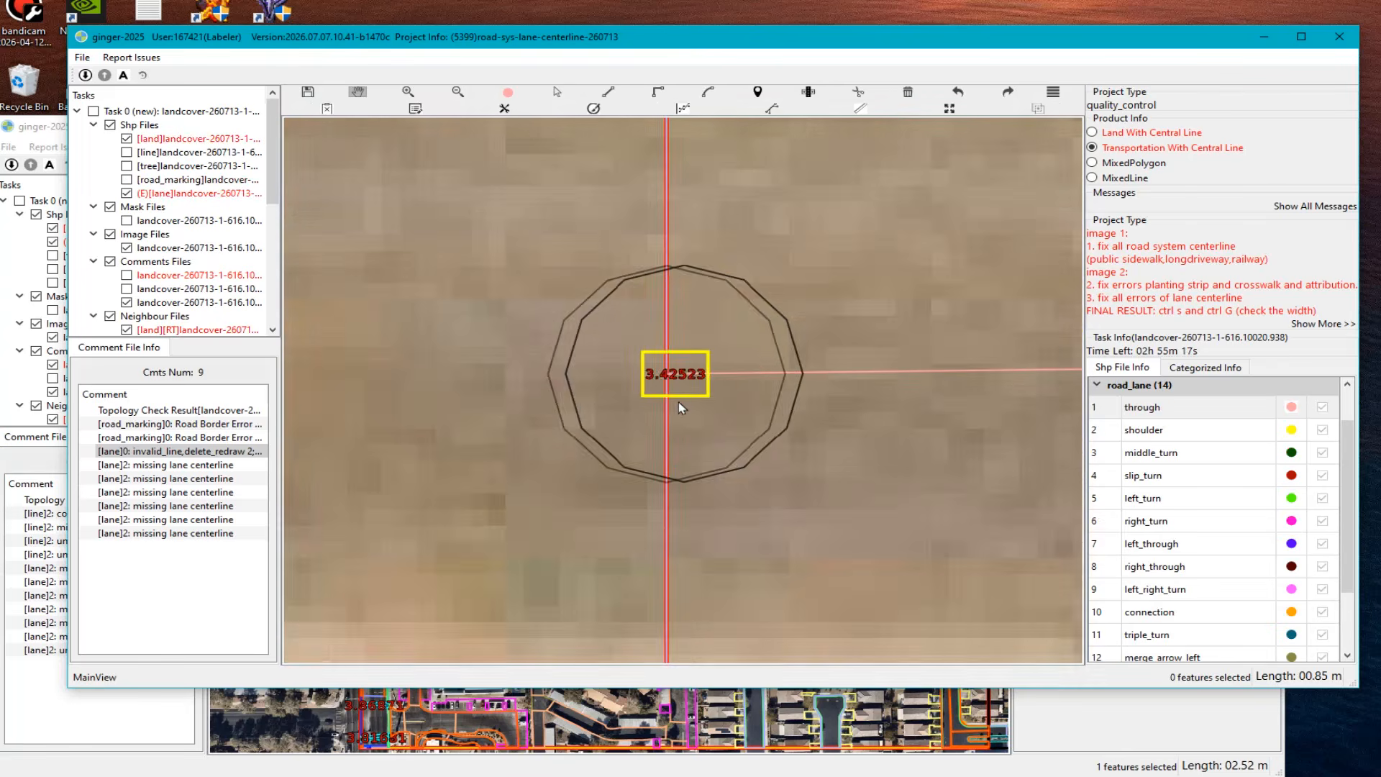
{"action": "left_click", "coordinate": [679, 400]}
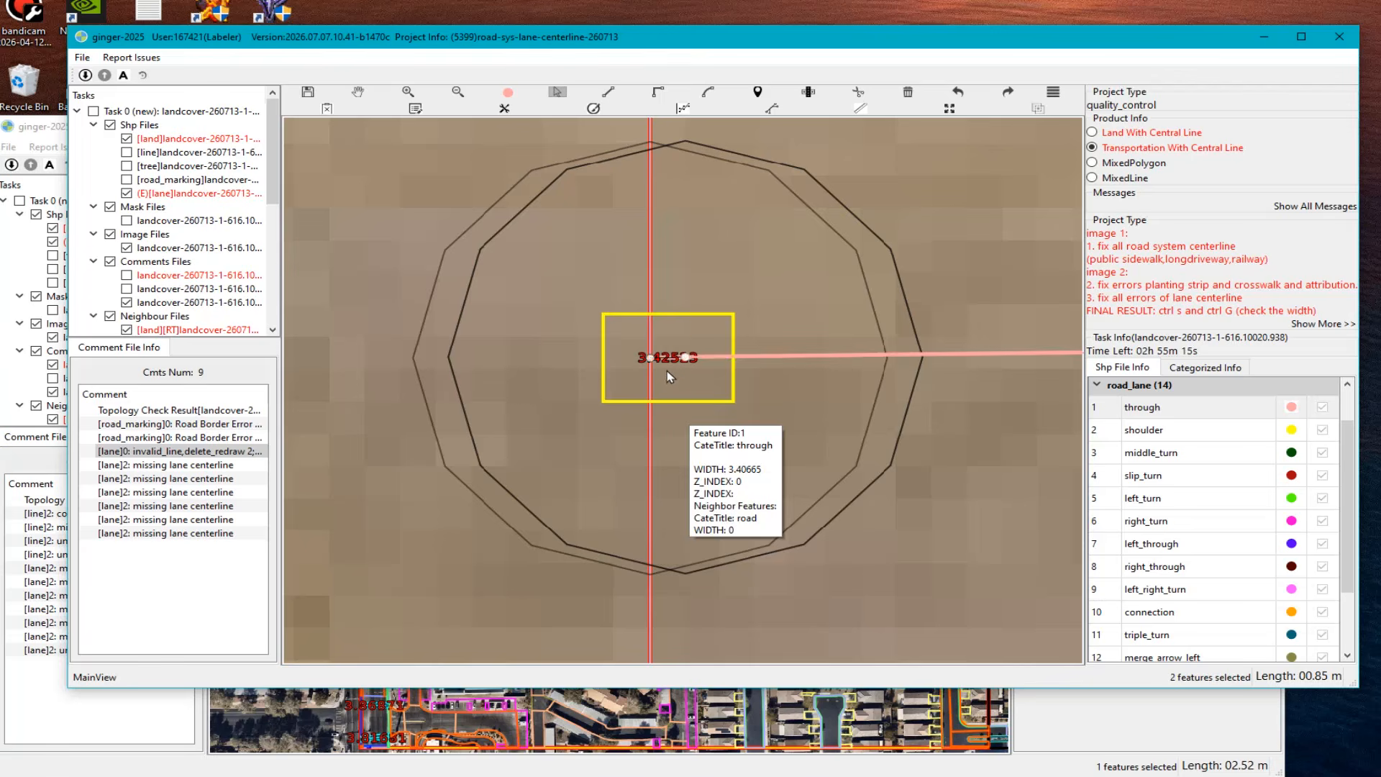
{"action": "left_click", "coordinate": [688, 360]}
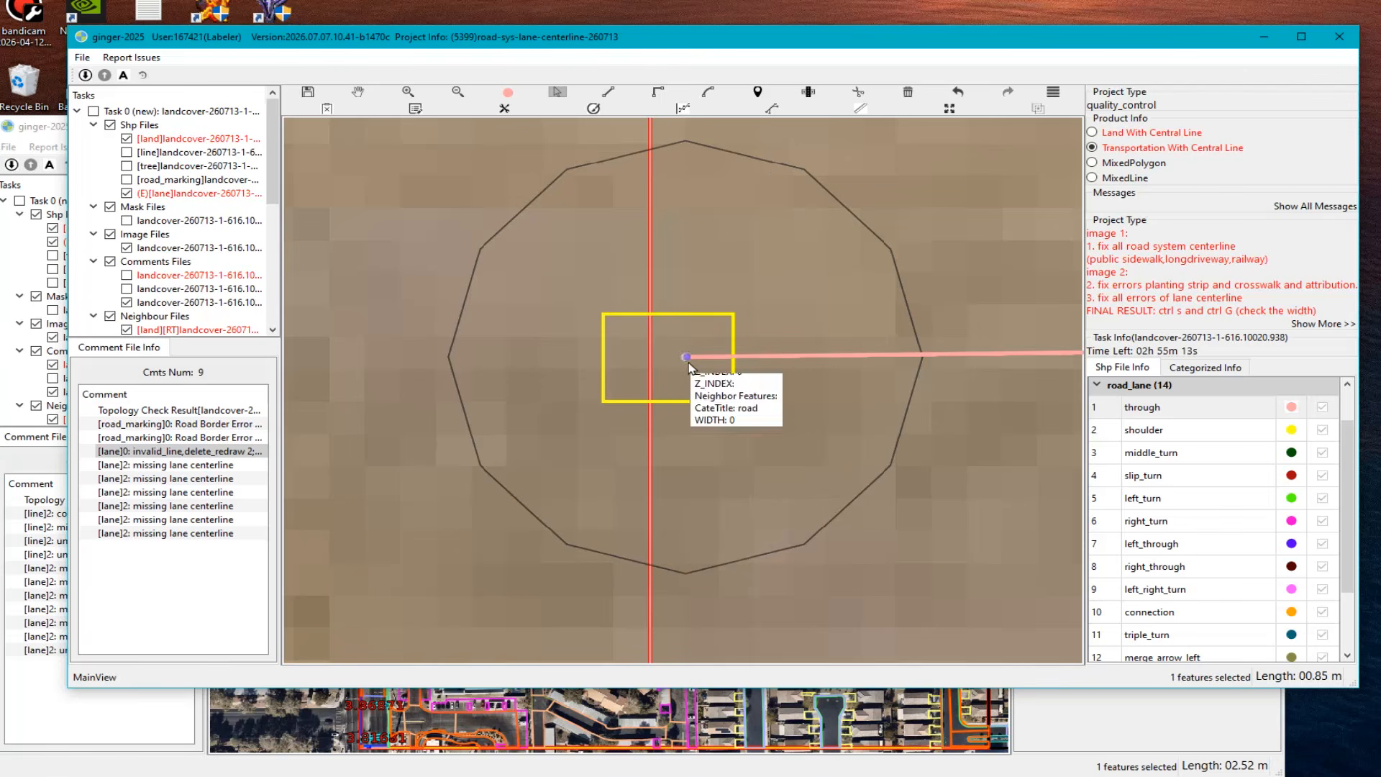
{"action": "left_click_drag", "start_coordinate": [688, 357], "coordinate": [651, 358]}
Step: Examine the first Road Border Error at the northern tile boundary in the land and transportation layers and along the road's edges
{"action": "left_click", "coordinate": [198, 424]}
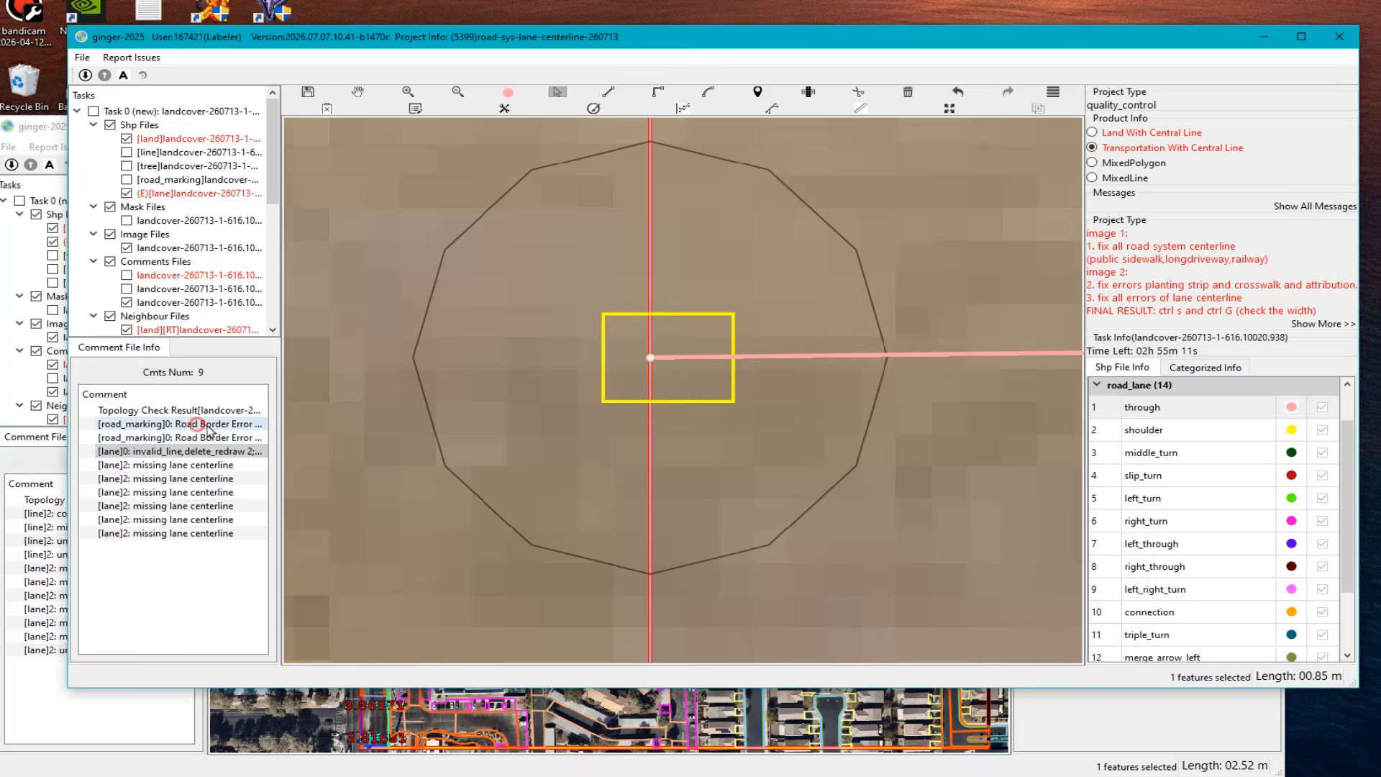
{"action": "key", "text": "space"}
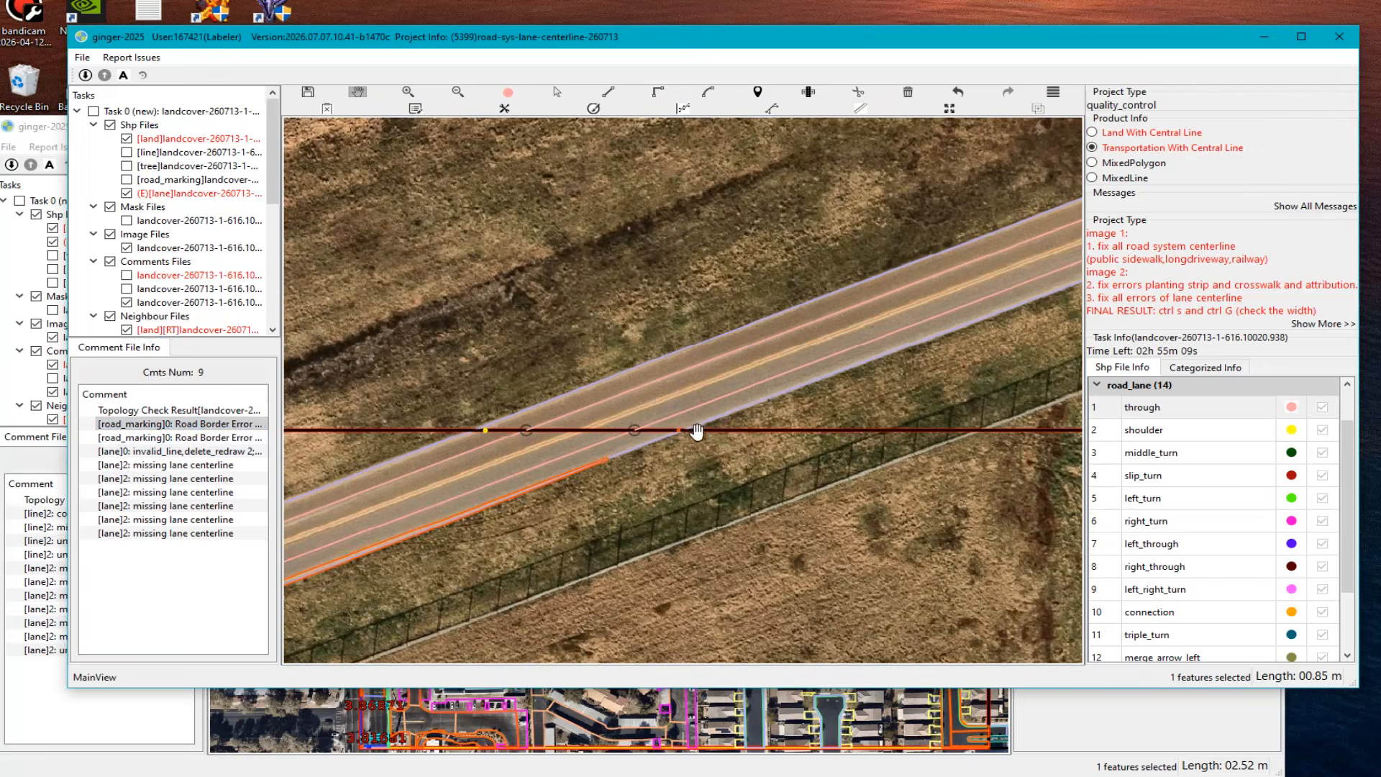
{"action": "scroll", "coordinate": [697, 430], "scroll_direction": "up", "scroll_amount": 1}
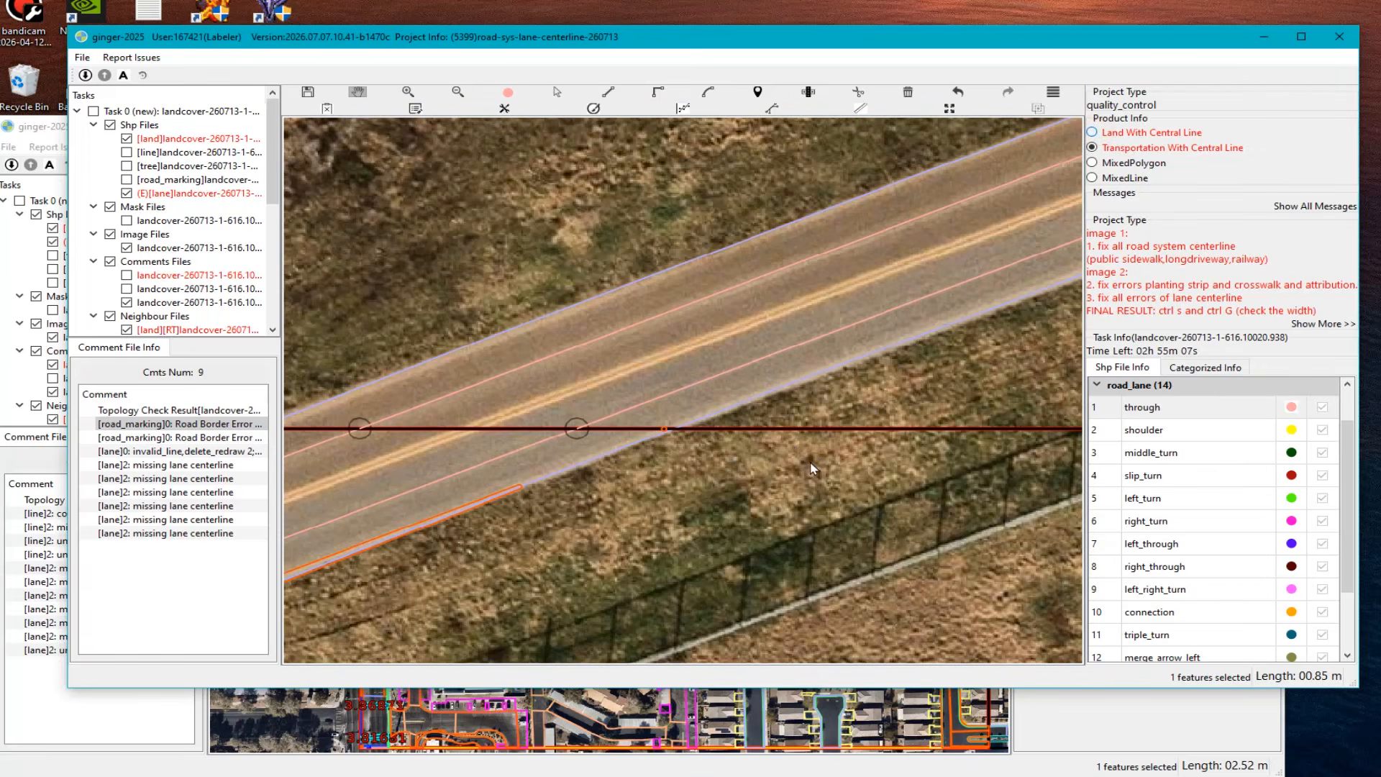
{"action": "key", "text": "Tab"}
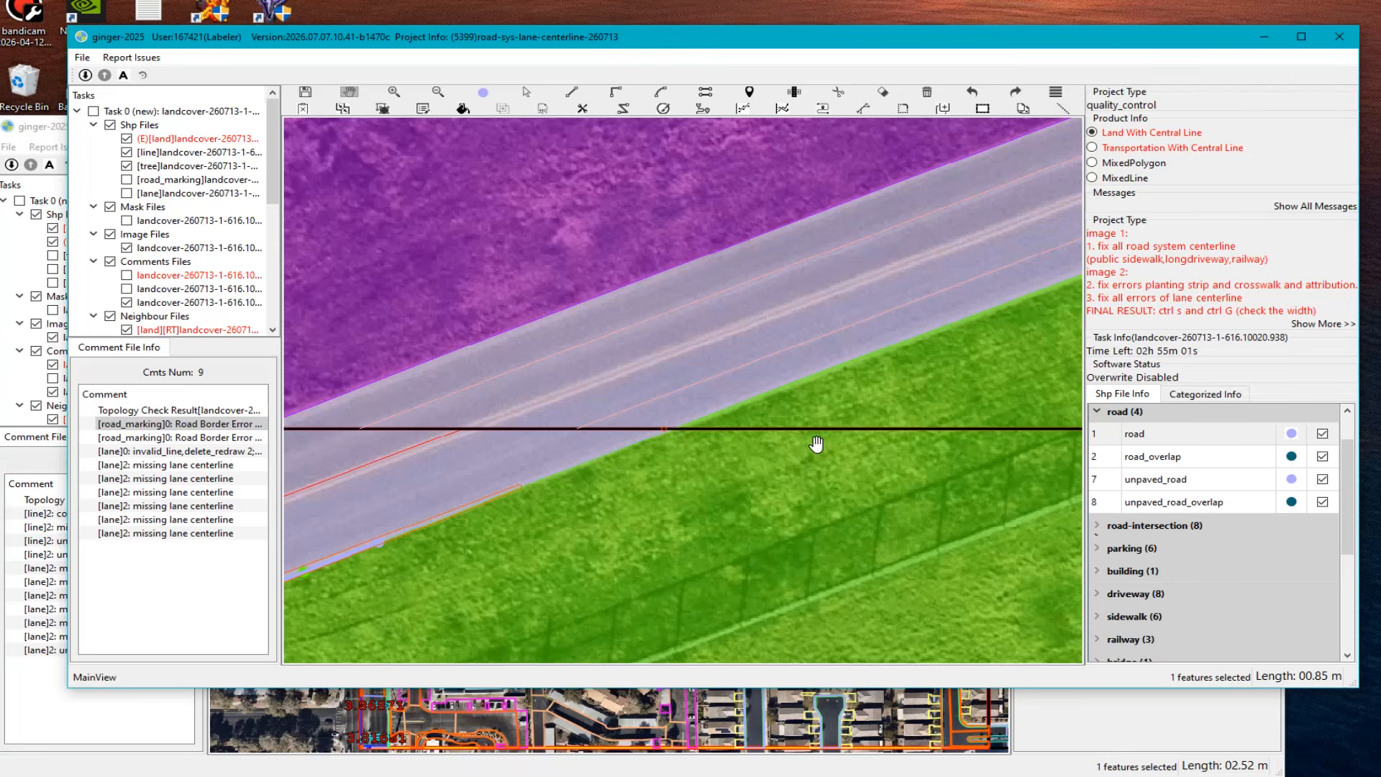
{"action": "scroll", "coordinate": [892, 388], "scroll_direction": "down", "scroll_amount": 1}
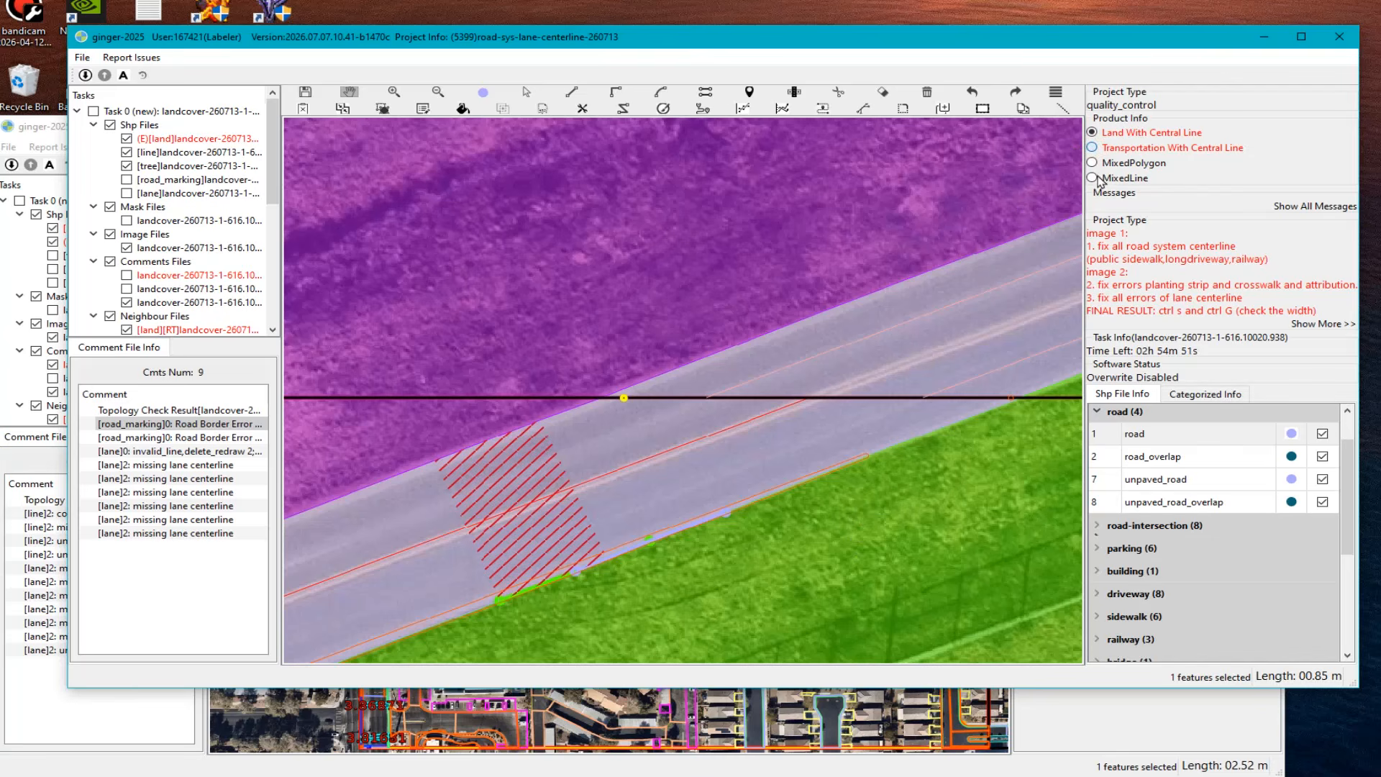
{"action": "left_click", "coordinate": [1093, 147]}
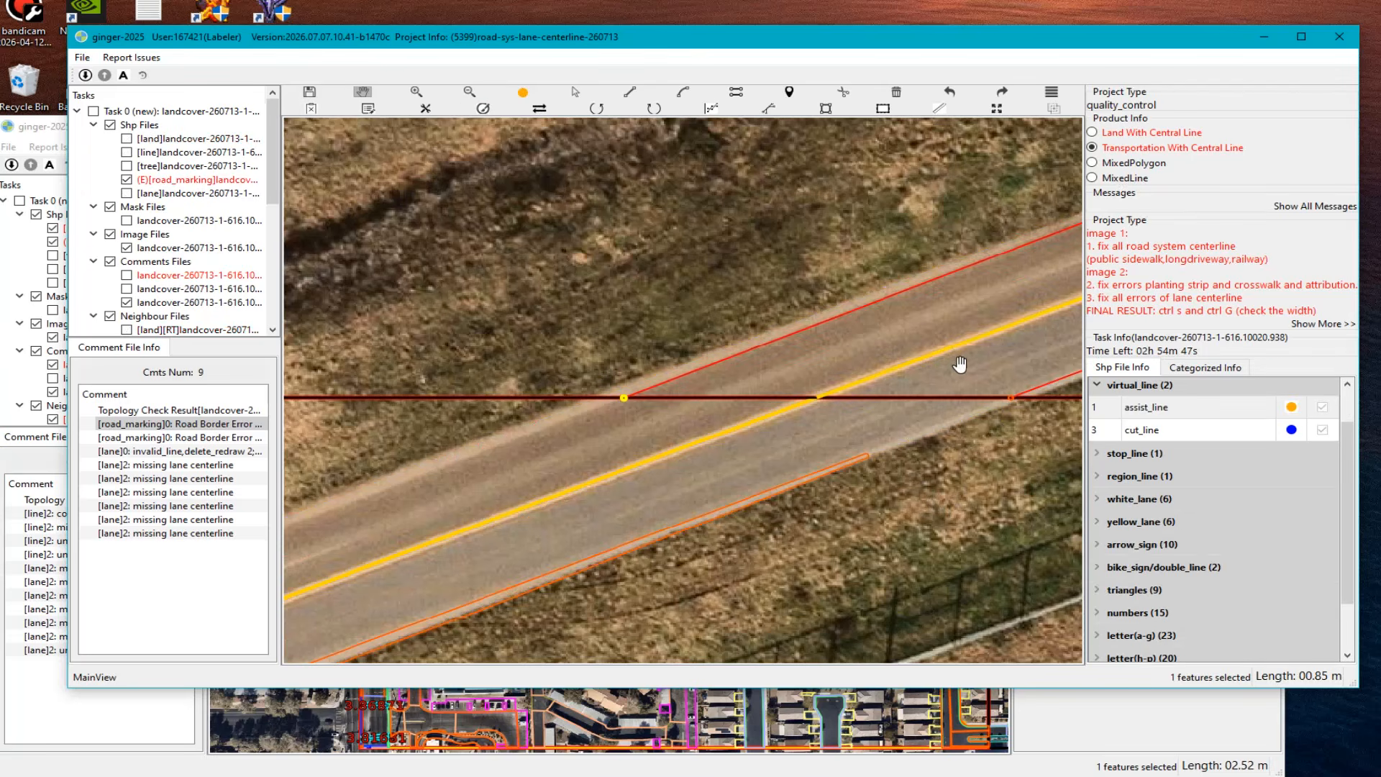
{"action": "left_click_drag", "start_coordinate": [923, 369], "coordinate": [626, 410]}
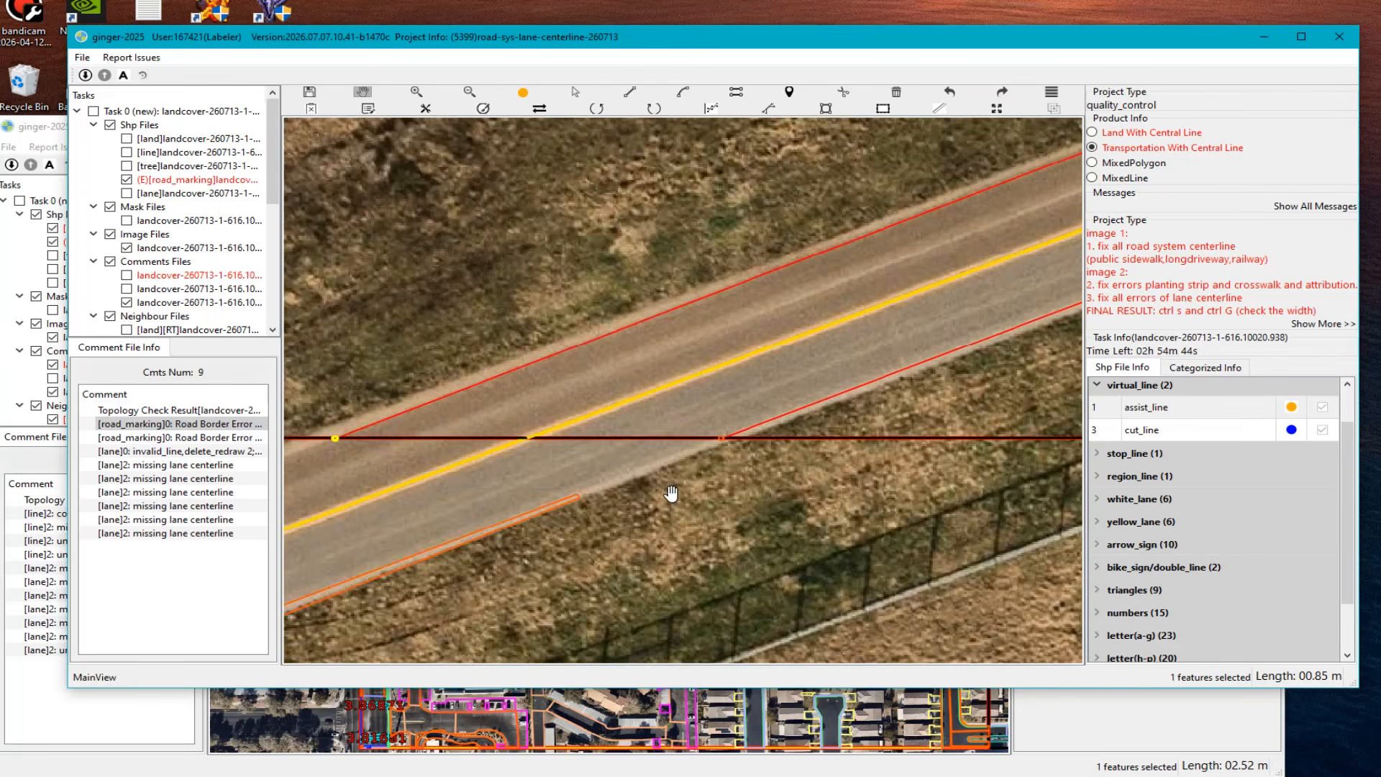
{"action": "left_click_drag", "start_coordinate": [672, 493], "coordinate": [1193, 281]}
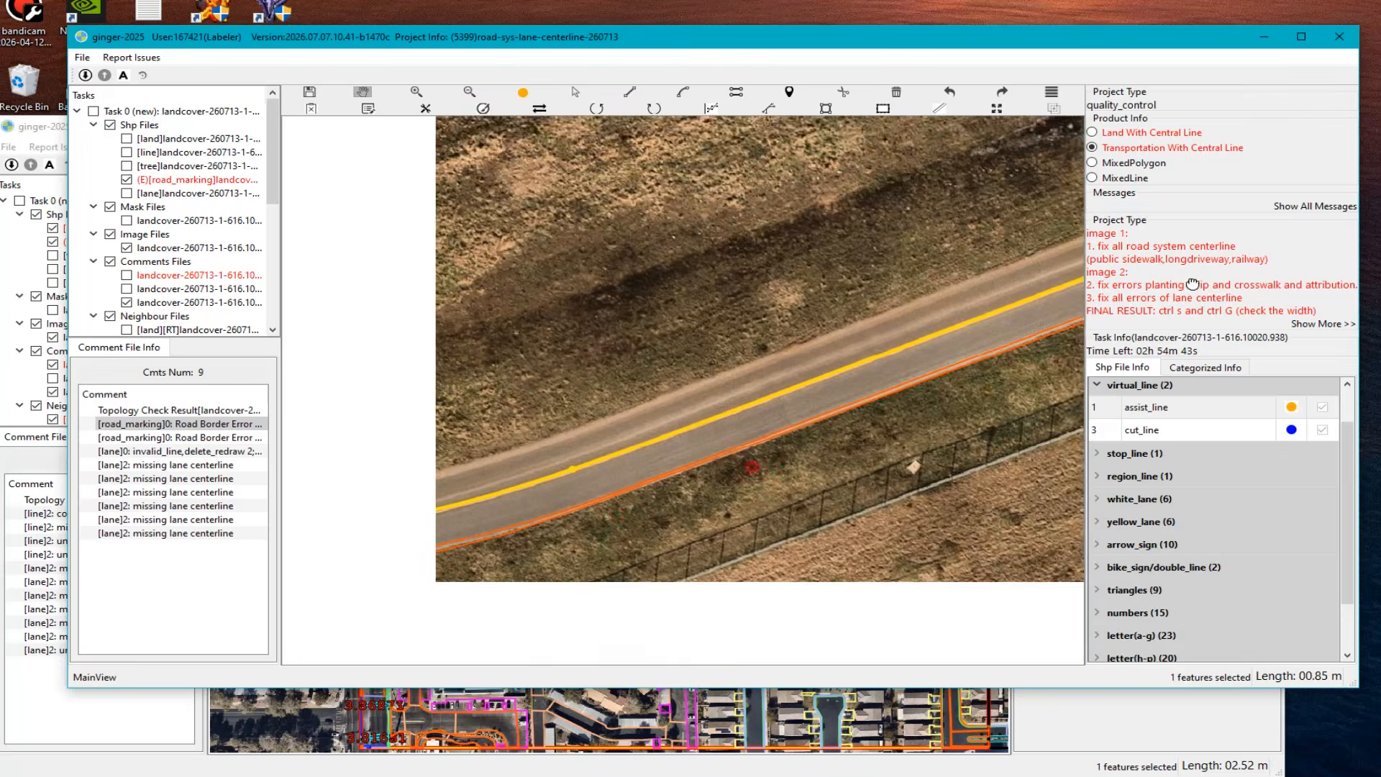
{"action": "scroll", "coordinate": [712, 416], "scroll_direction": "up", "scroll_amount": 3}
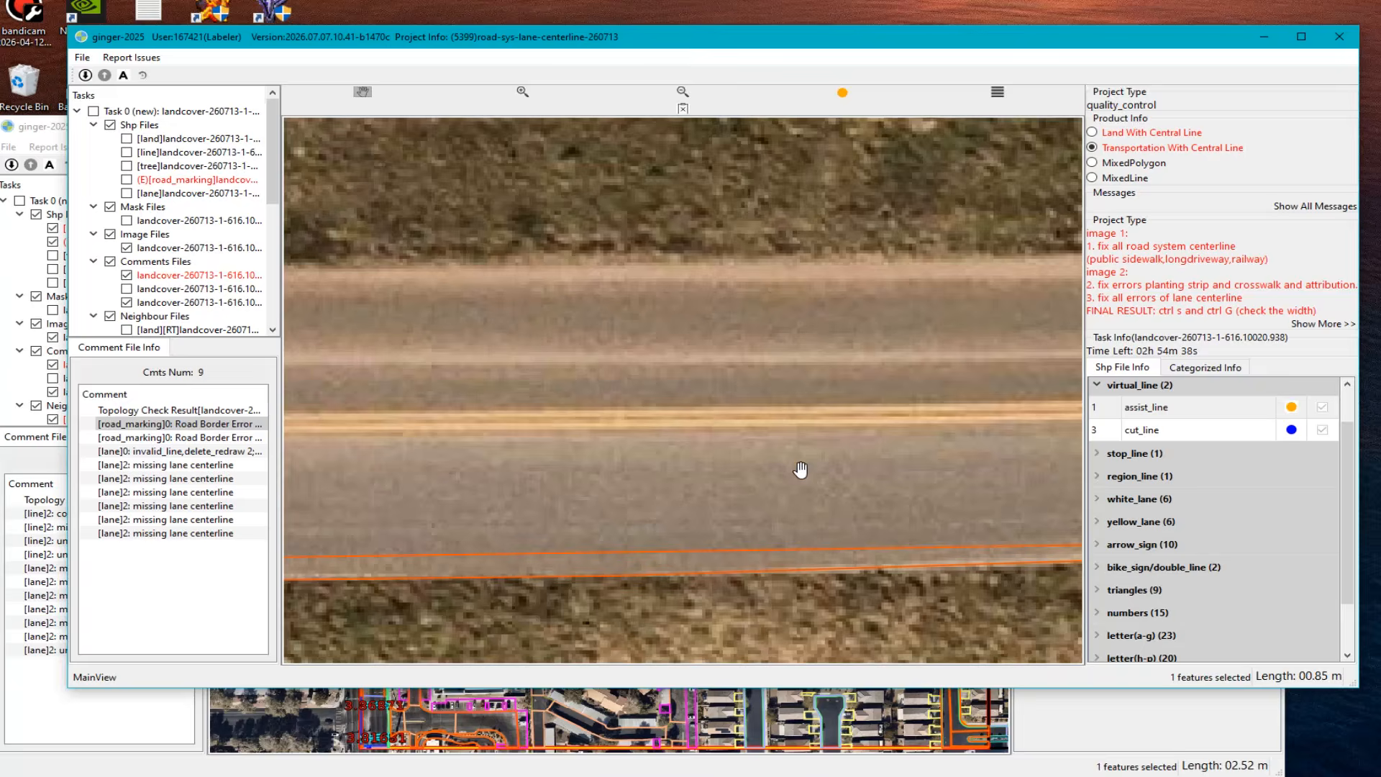
{"action": "scroll", "coordinate": [800, 470], "scroll_direction": "down", "scroll_amount": 5}
{"action": "left_click_drag", "start_coordinate": [873, 399], "coordinate": [475, 521]}
{"action": "scroll", "coordinate": [702, 426], "scroll_direction": "up", "scroll_amount": 3}
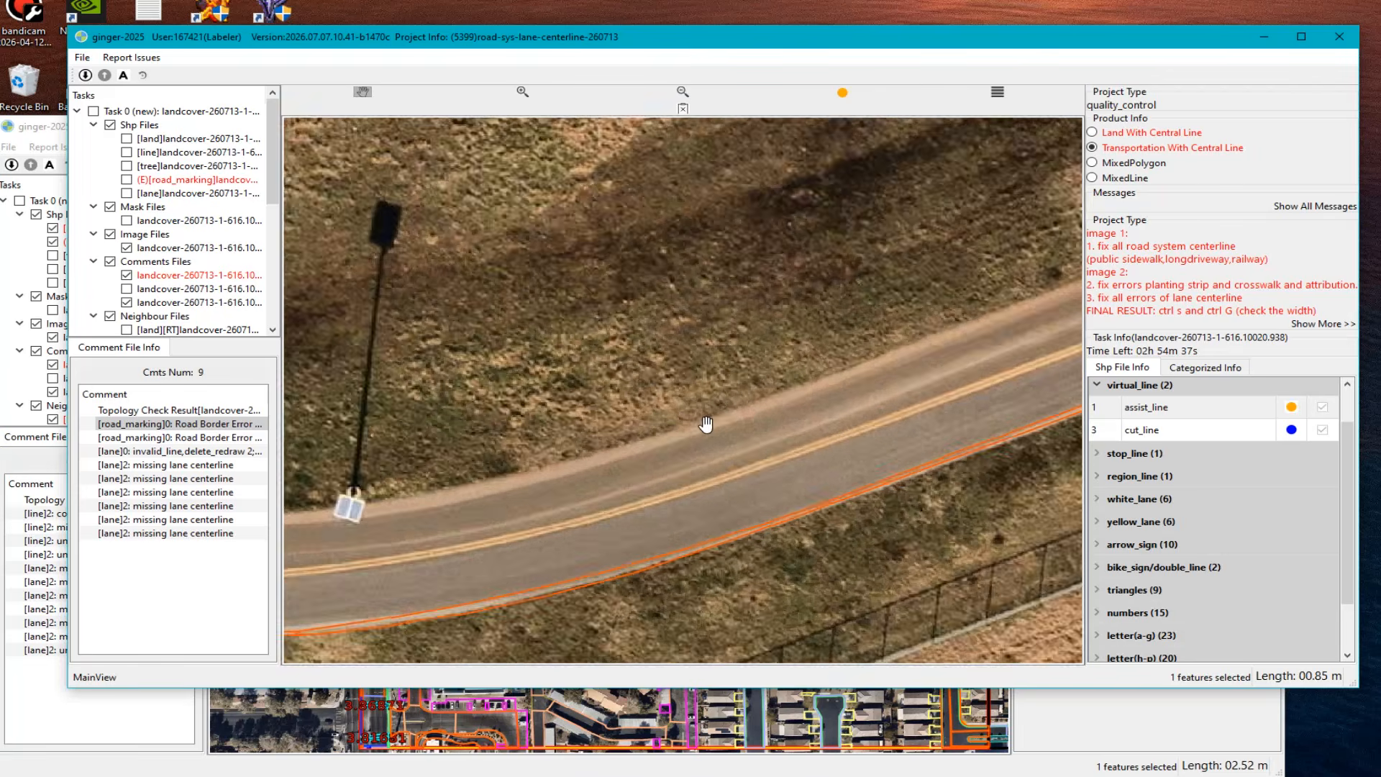
{"action": "left_click_drag", "start_coordinate": [760, 424], "coordinate": [519, 490]}
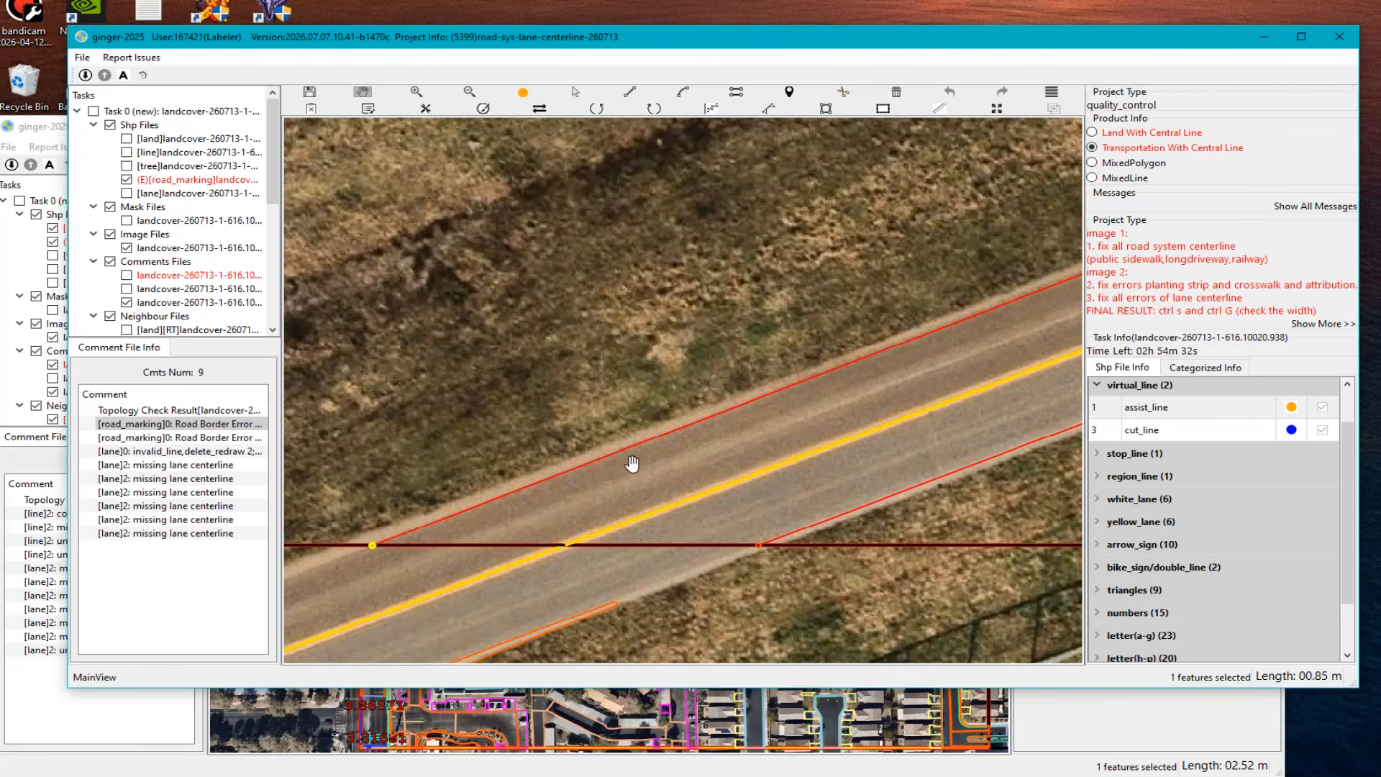
{"action": "left_click_drag", "start_coordinate": [632, 464], "coordinate": [986, 361]}
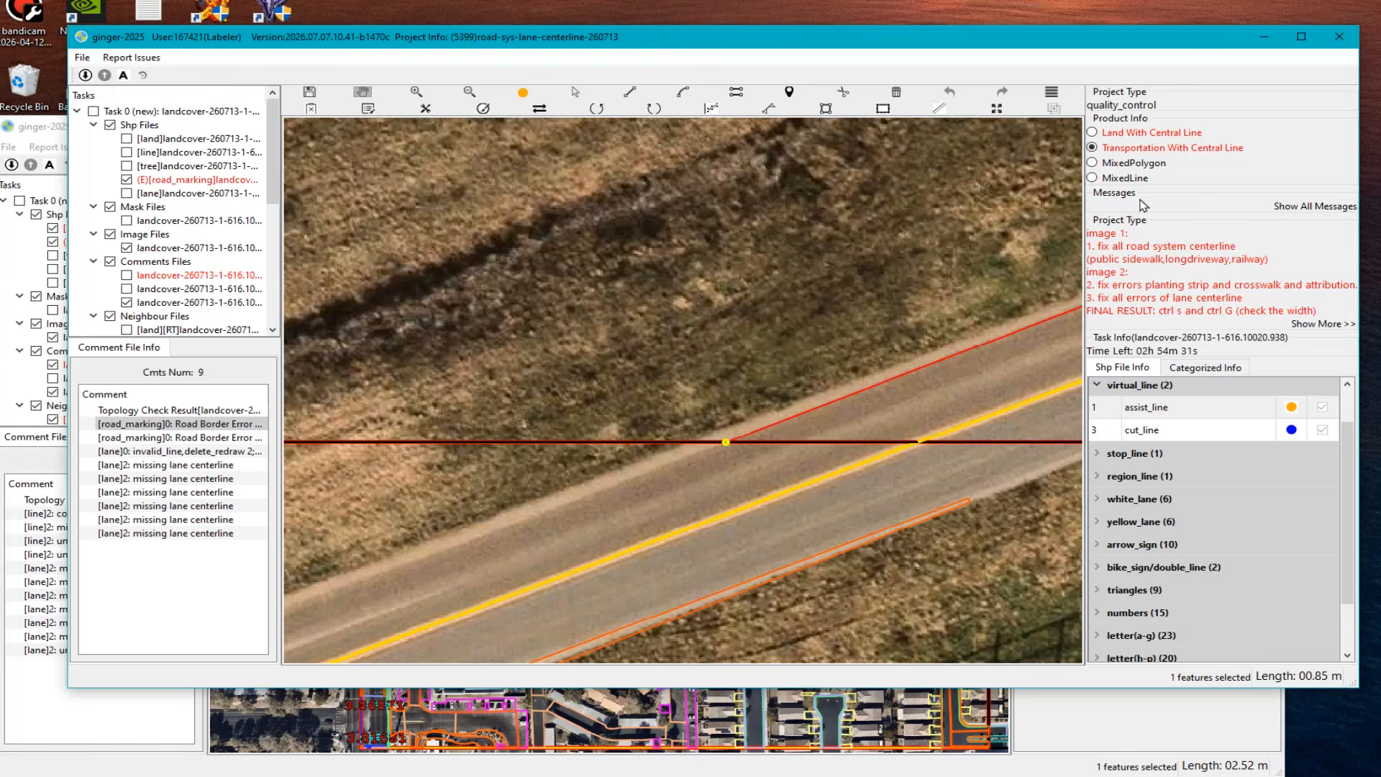
Step: Report the neighbouring tile's northern border line just beyond the tile boundary with the comment "D: delete this part"
{"action": "key", "text": "Escape"}
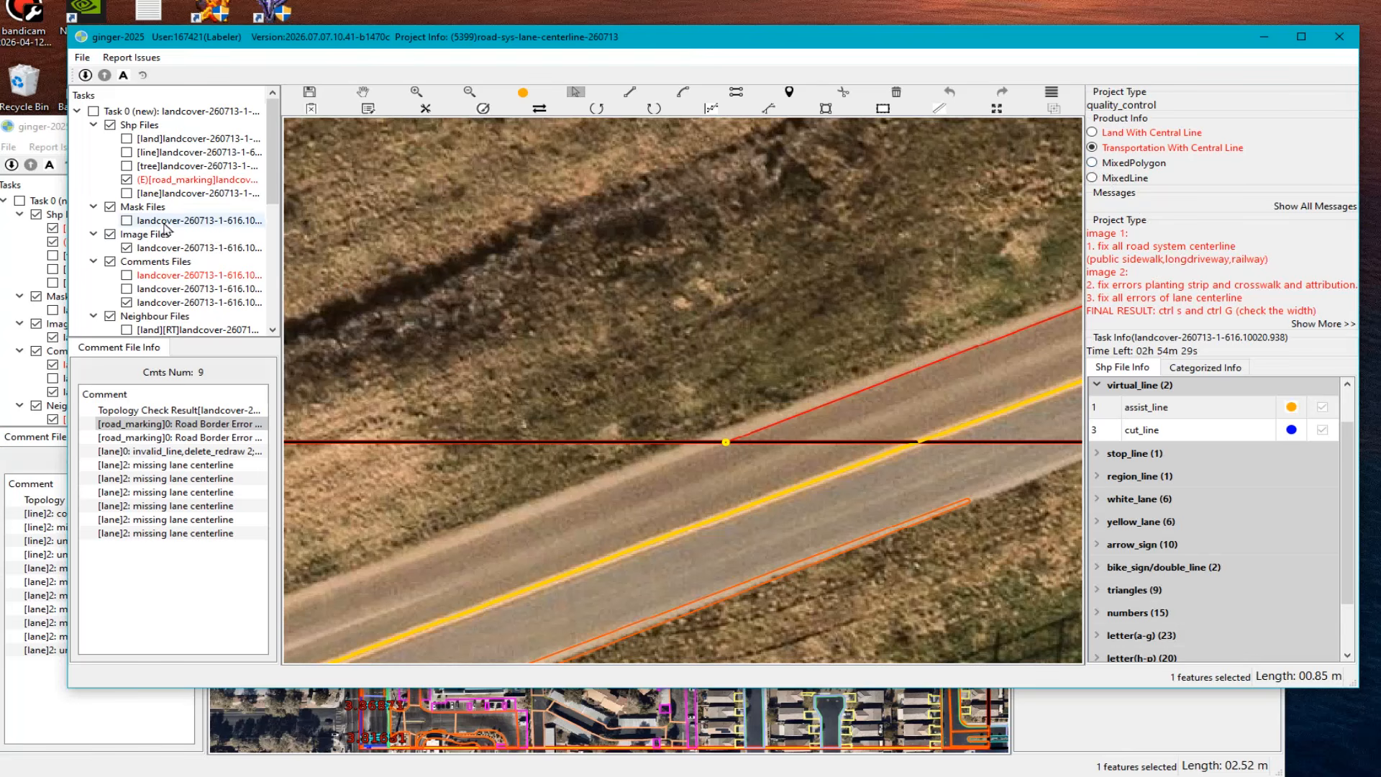
{"action": "left_click", "coordinate": [311, 108]}
{"action": "left_click_drag", "start_coordinate": [757, 421], "coordinate": [783, 432]}
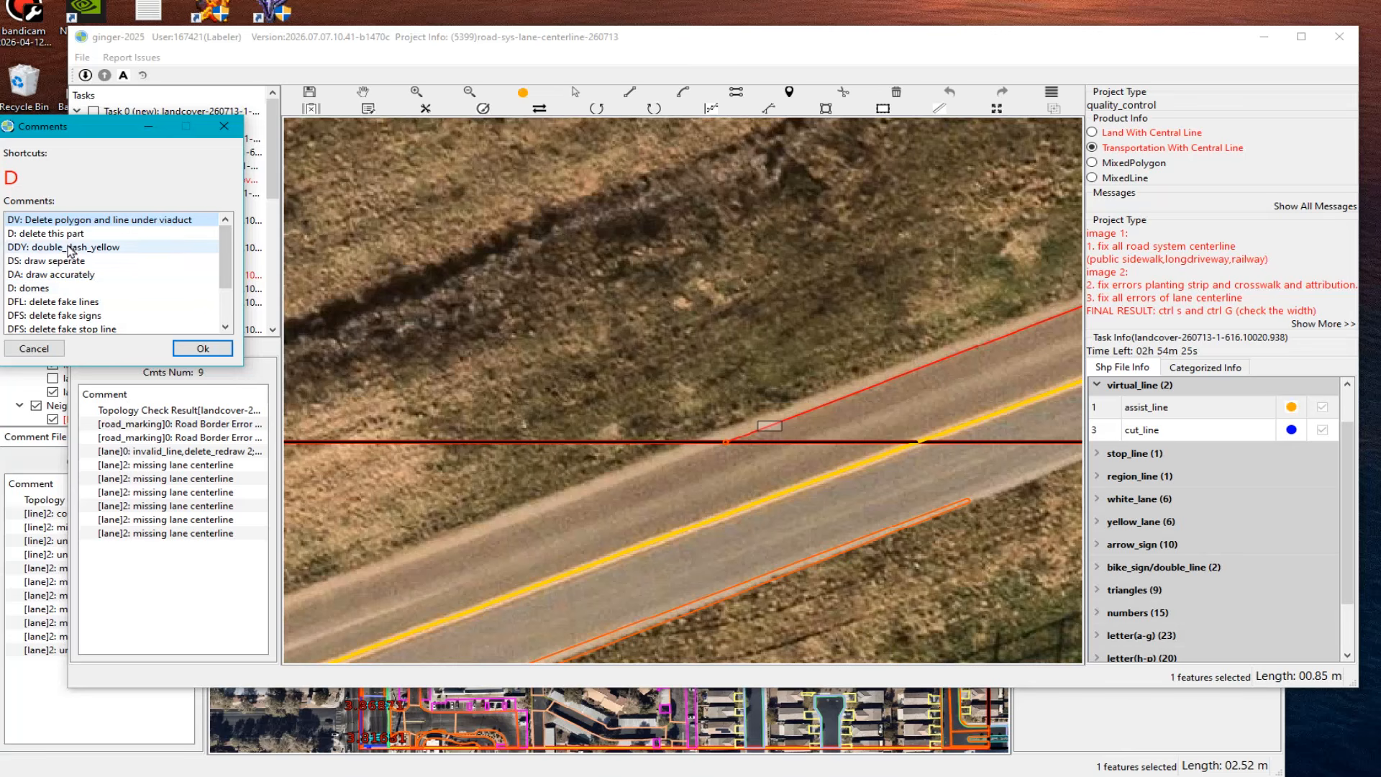
{"action": "left_click", "coordinate": [67, 234]}
{"action": "left_click", "coordinate": [203, 348]}
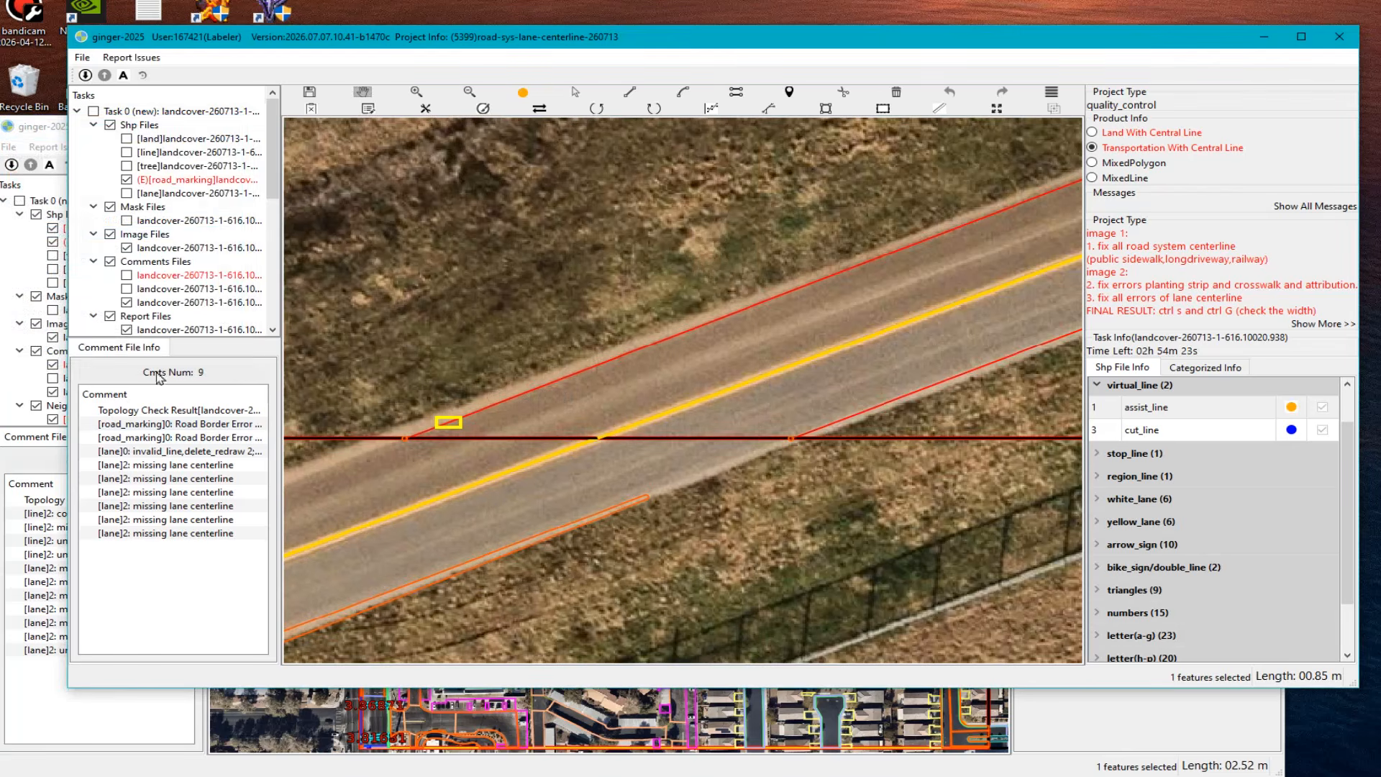
{"action": "right_click", "coordinate": [162, 335]}
{"action": "left_click", "coordinate": [241, 401]}
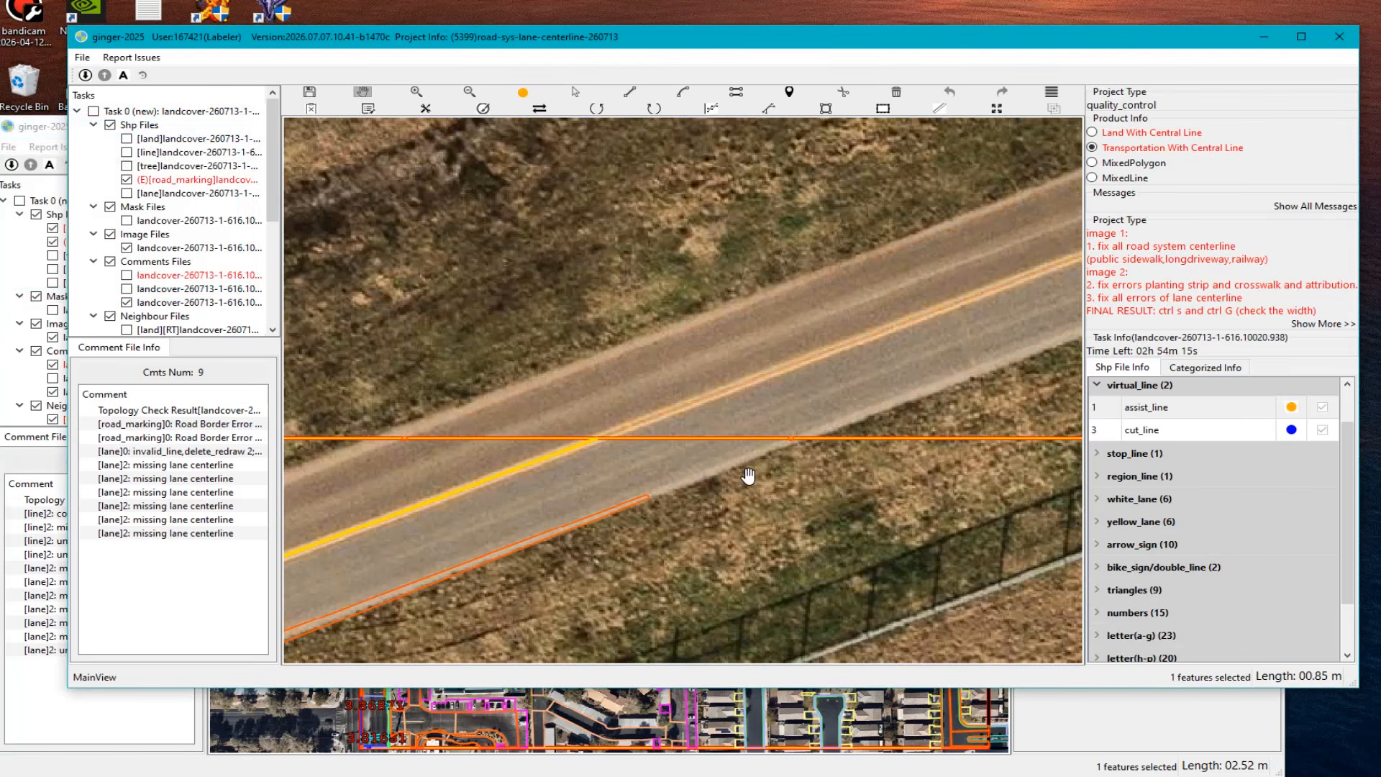
Step: Rerun the topology check, save the road-marking edits and submit the task
{"action": "scroll", "coordinate": [741, 472], "scroll_direction": "down", "scroll_amount": 2}
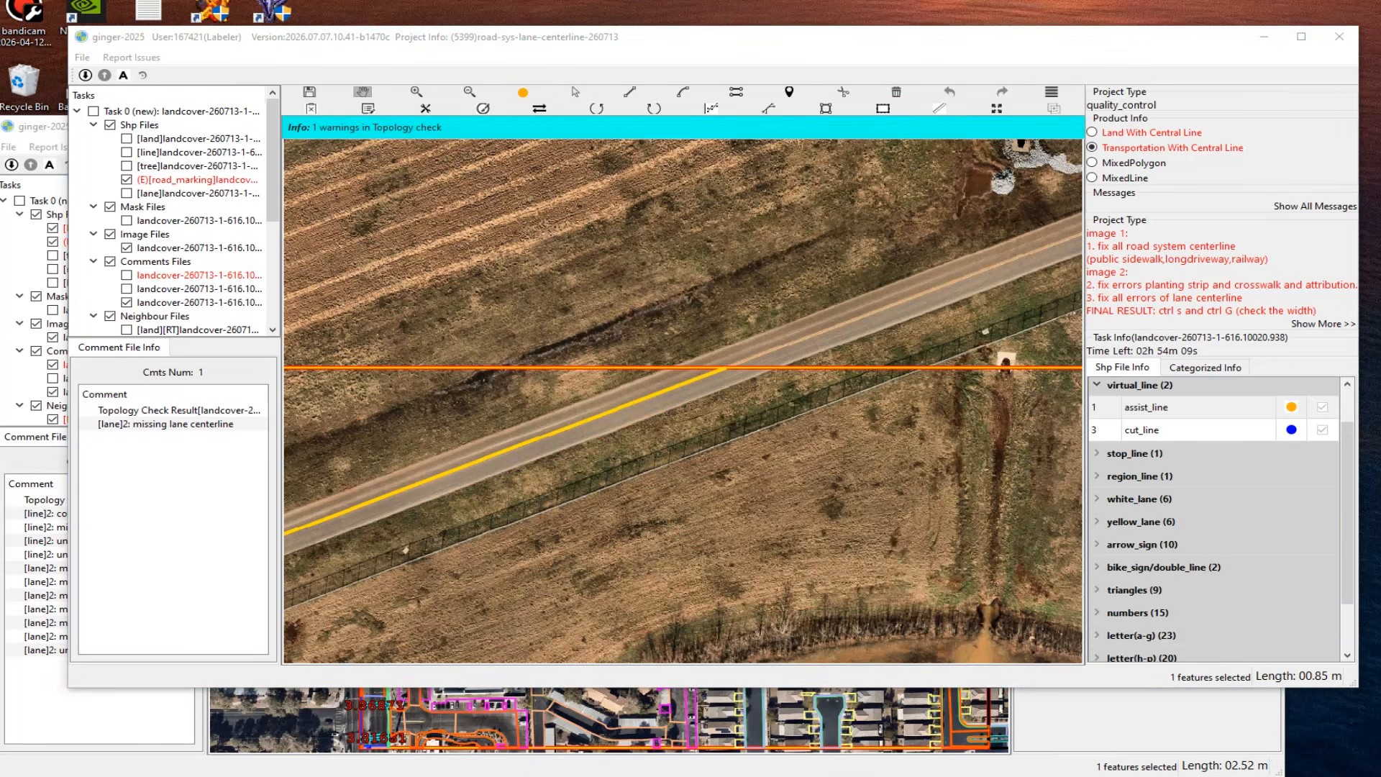
{"action": "left_click", "coordinate": [450, 469]}
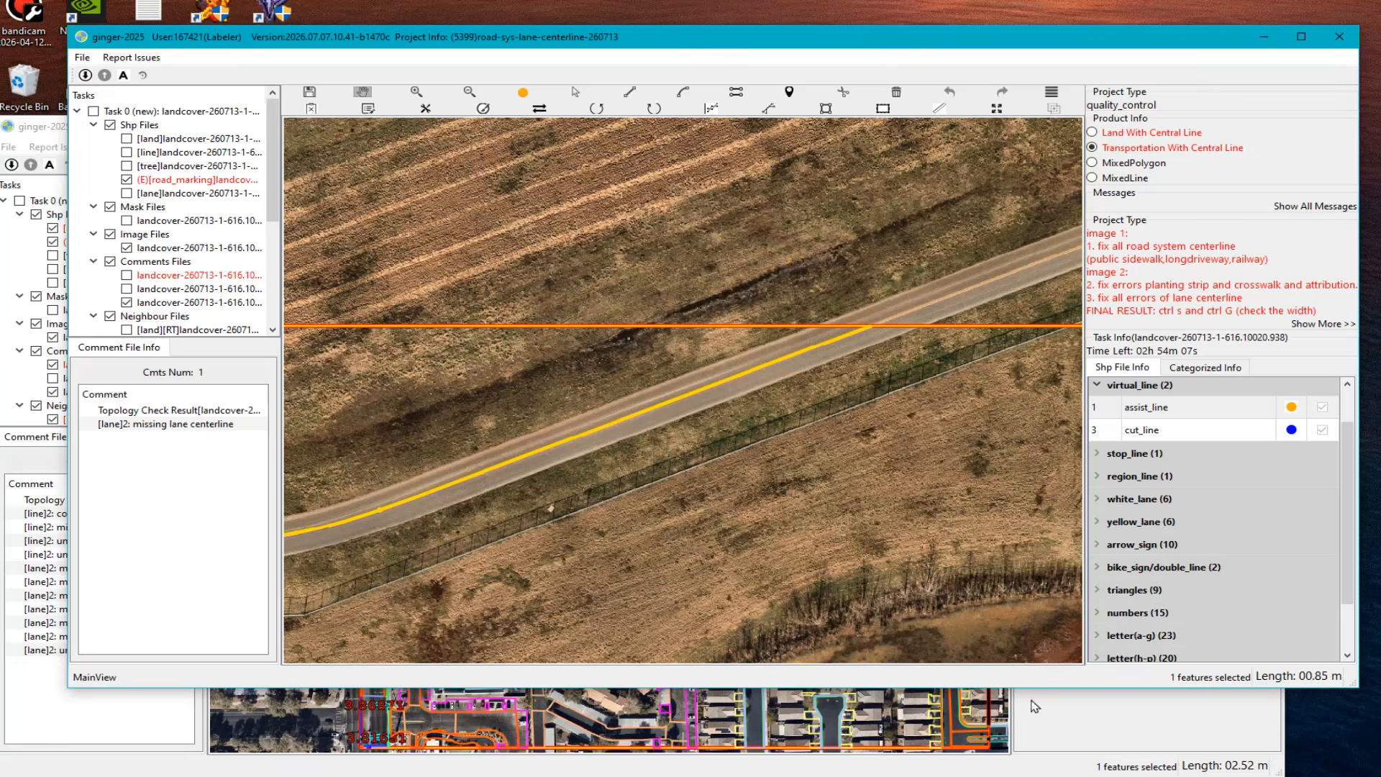
{"action": "key", "text": "ctrl+s"}
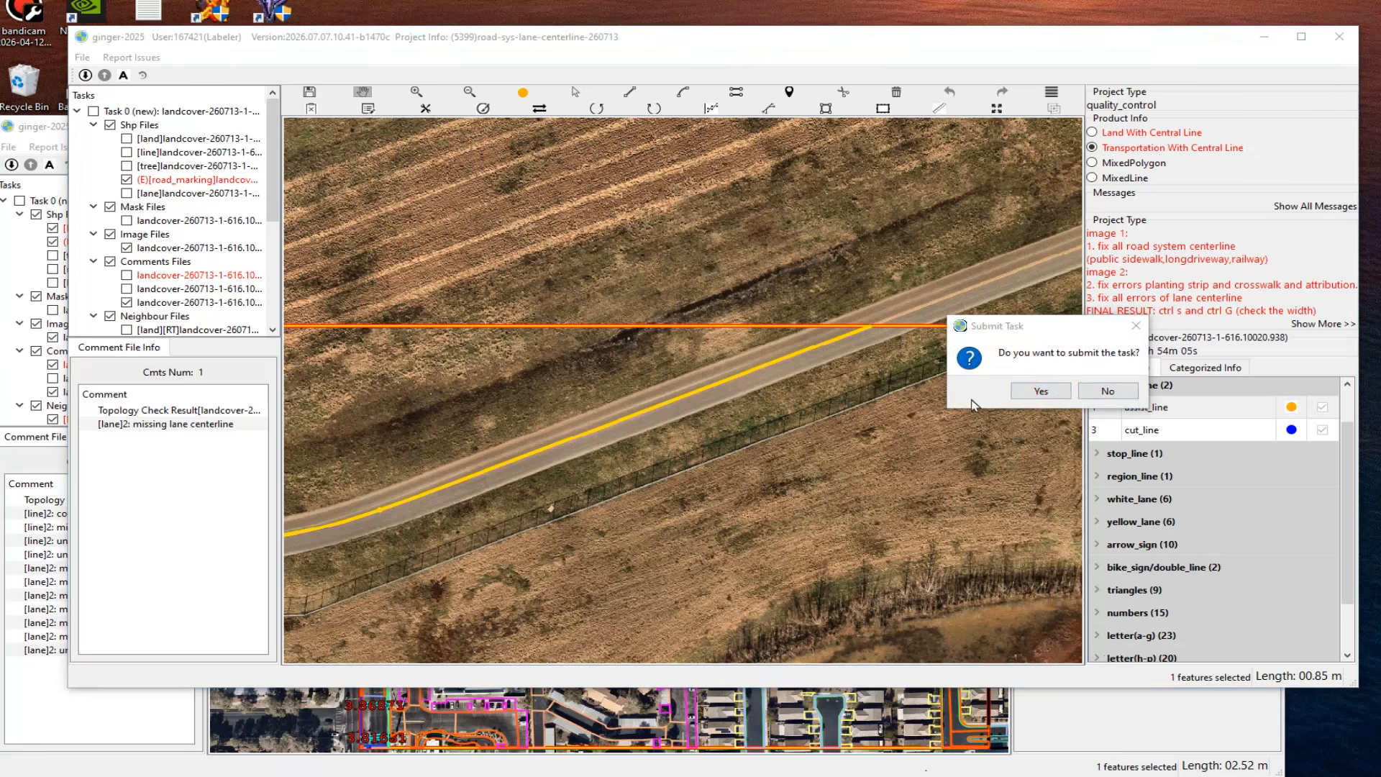
{"action": "left_click", "coordinate": [1040, 391]}
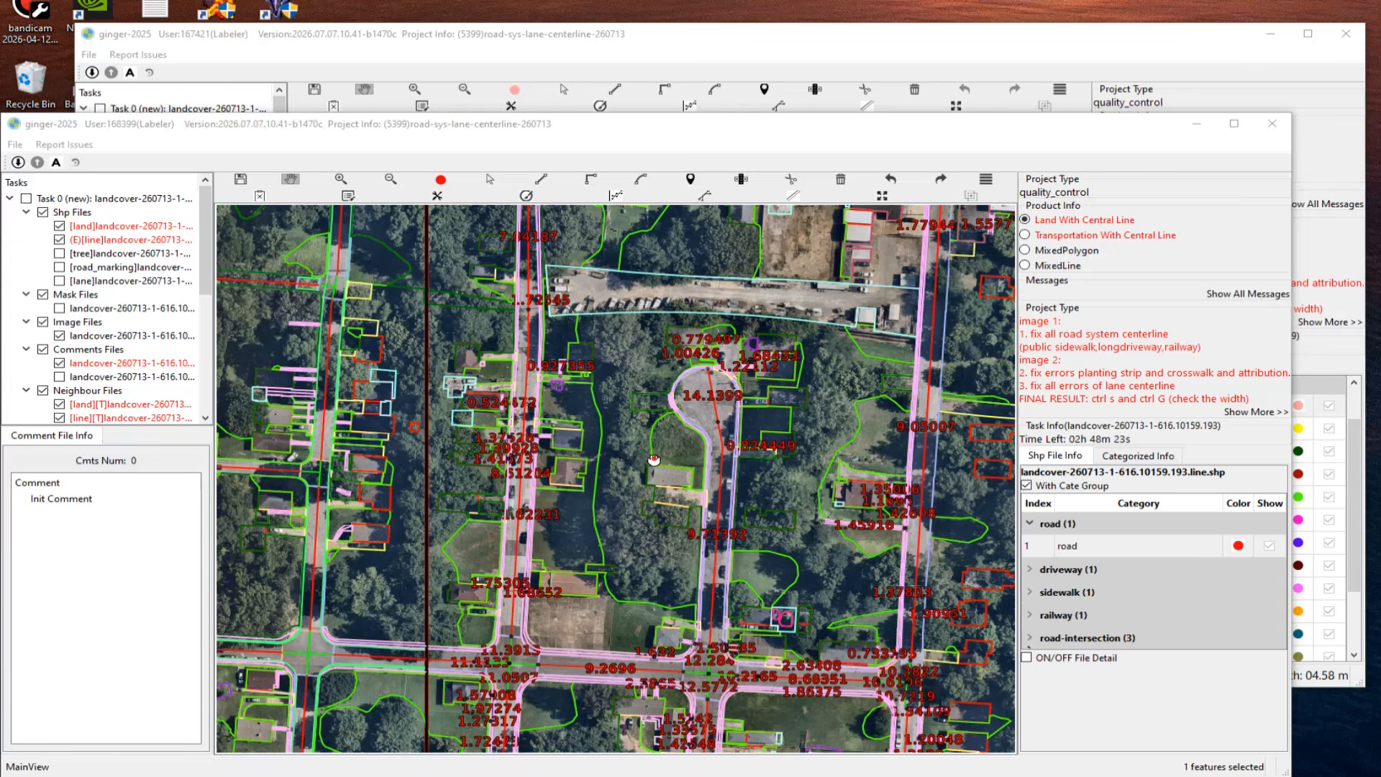
Step: Capture a screen region covering the 616.10159.193 task's map and project info, and underline the Land With Central Line option in red
{"action": "scroll", "coordinate": [656, 453], "scroll_direction": "down", "scroll_amount": 2}
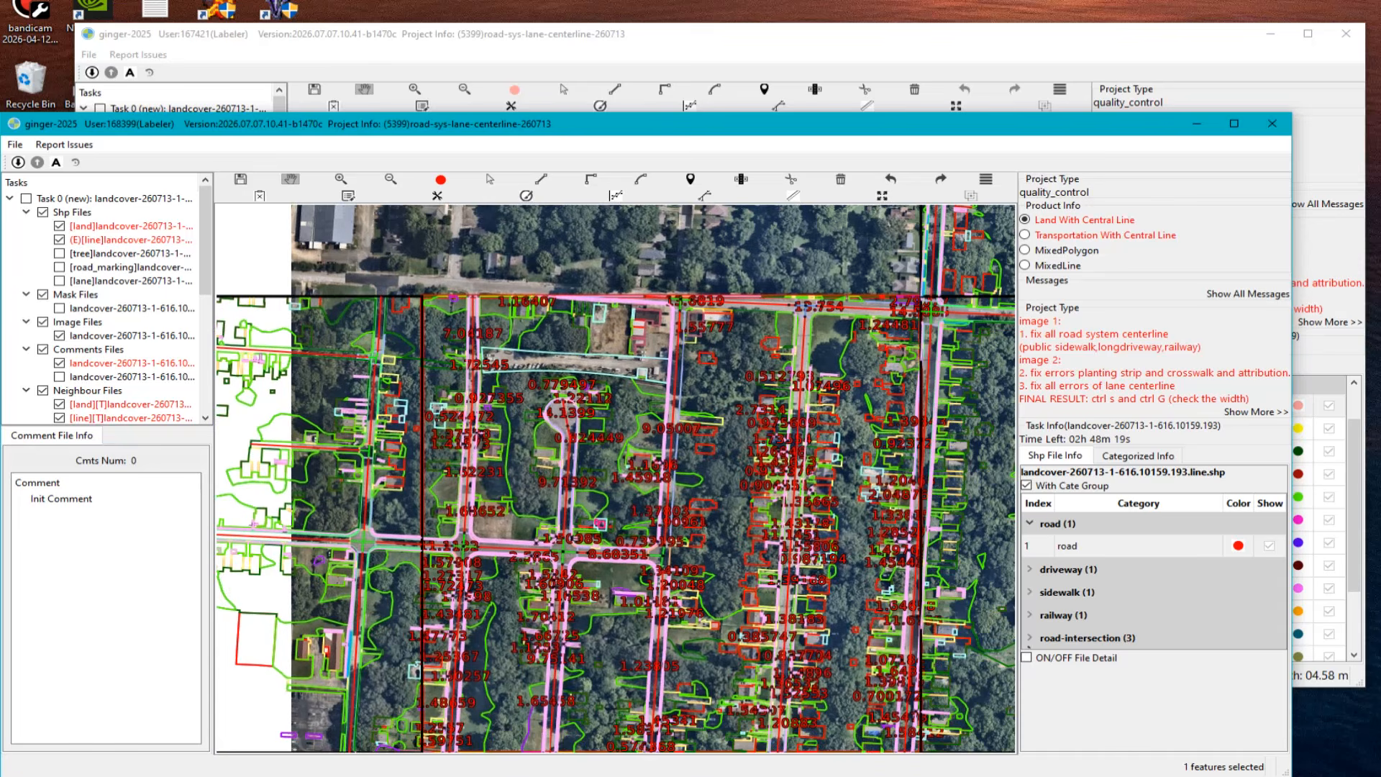
{"action": "key", "text": "Print"}
{"action": "mouse_move", "coordinate": [195, 164]}
{"action": "left_mouse_down"}
{"action": "mouse_move", "coordinate": [410, 359]}
{"action": "mouse_move", "coordinate": [1300, 768]}
{"action": "left_mouse_up"}
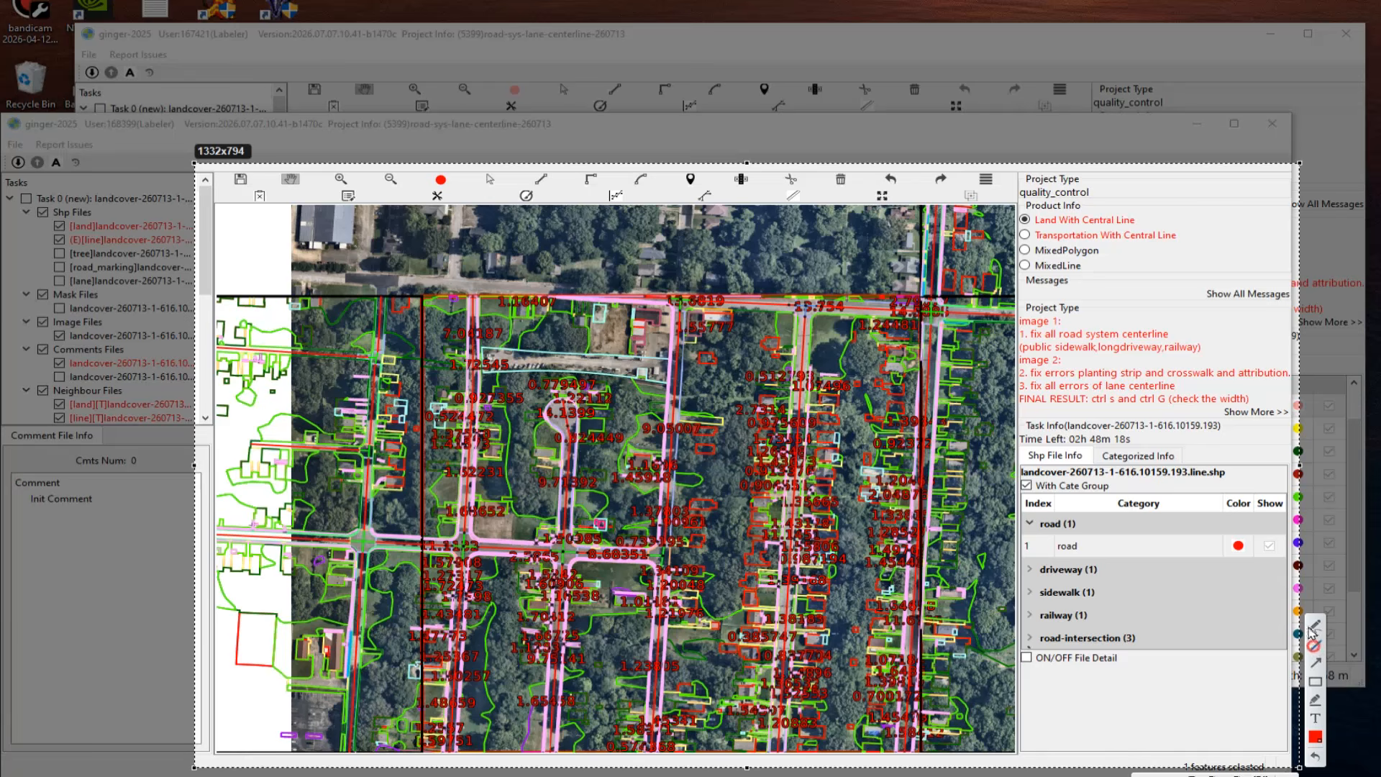
{"action": "left_click_drag", "start_coordinate": [1020, 225], "coordinate": [1127, 226]}
{"action": "left_click", "coordinate": [1147, 231]}
Step: Mark the road, driveway, sidewalk, railway and road-intersection categories with red lines and frame the category list with a red rectangle
{"action": "left_click_drag", "start_coordinate": [1186, 512], "coordinate": [1110, 552]}
{"action": "left_click_drag", "start_coordinate": [1228, 547], "coordinate": [1114, 571]}
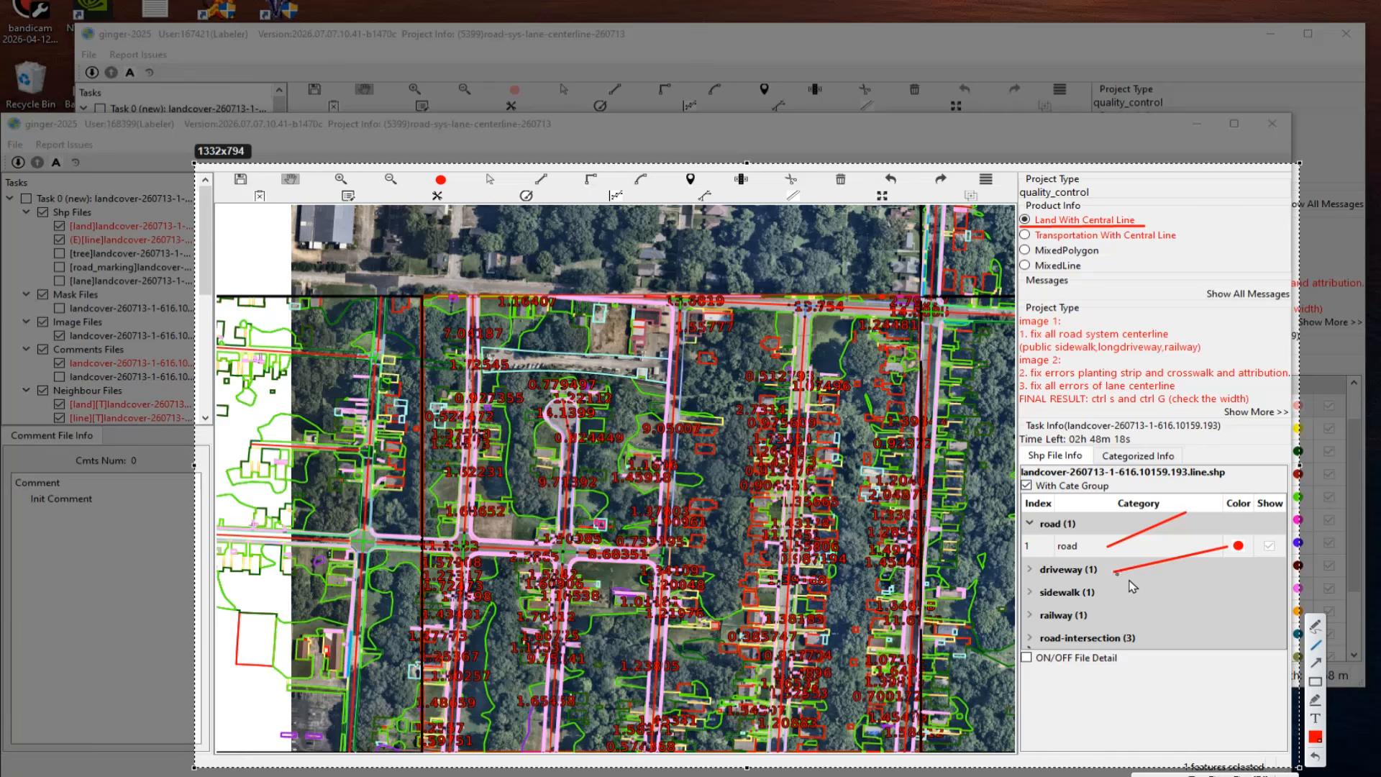
{"action": "left_click_drag", "start_coordinate": [1216, 588], "coordinate": [1130, 603]}
{"action": "left_click_drag", "start_coordinate": [1230, 606], "coordinate": [1121, 614]}
{"action": "left_click_drag", "start_coordinate": [1215, 702], "coordinate": [1131, 654]}
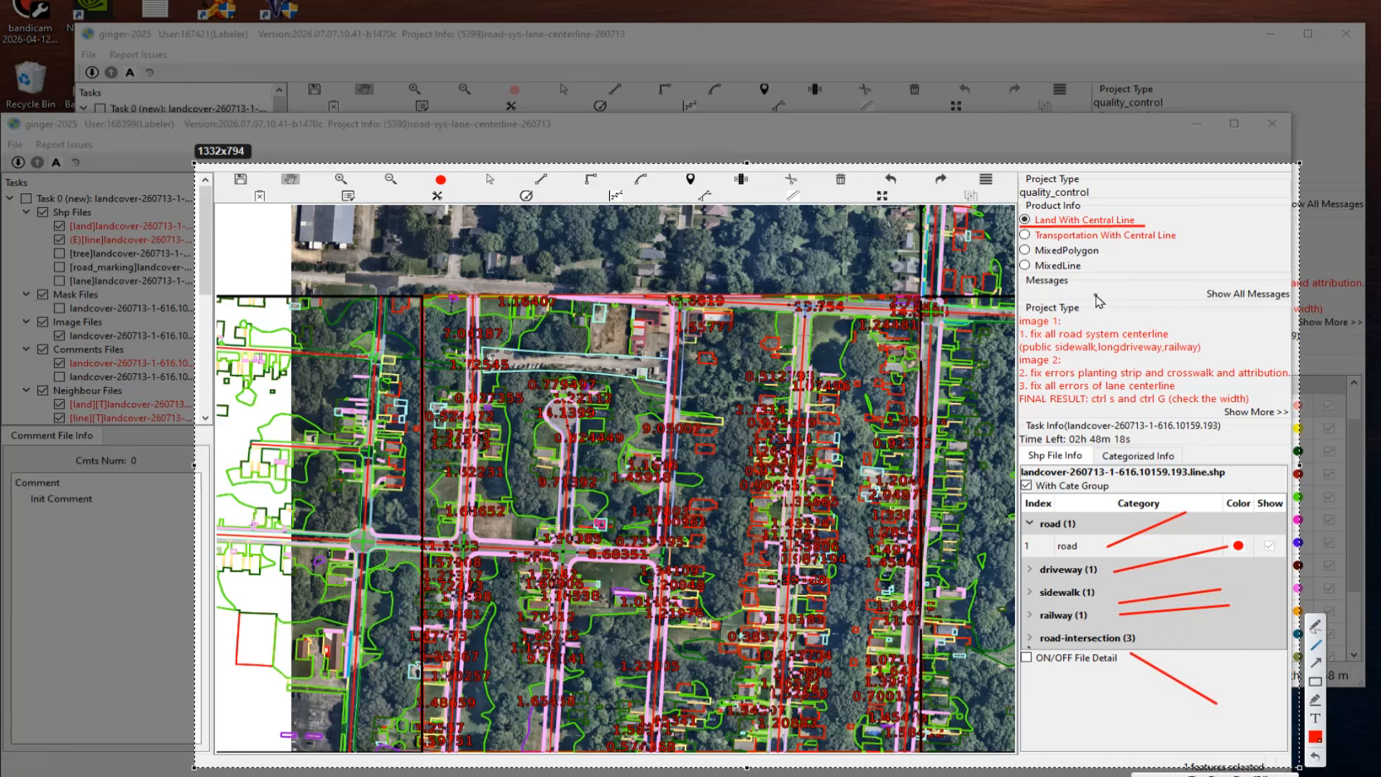
{"action": "left_click", "coordinate": [1316, 682]}
{"action": "left_click_drag", "start_coordinate": [996, 478], "coordinate": [1266, 701]}
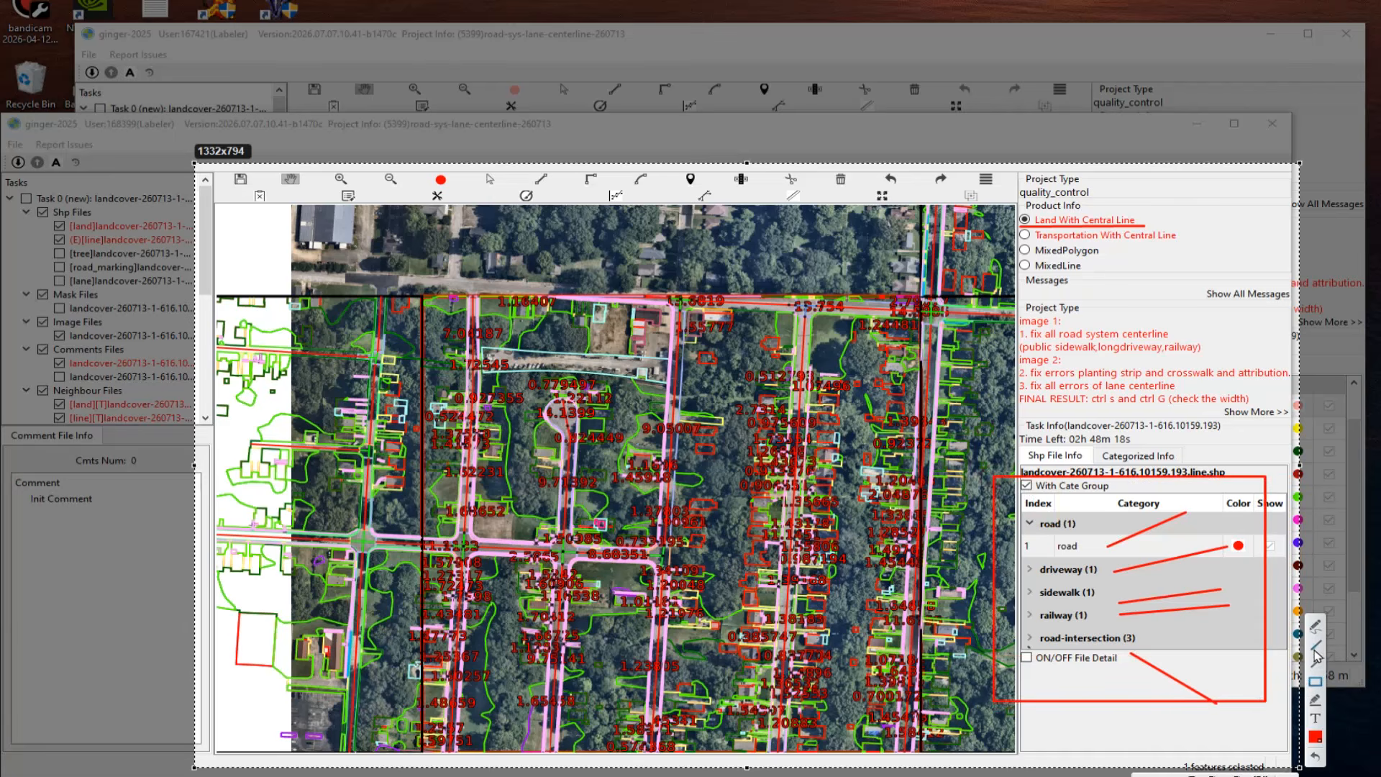
Step: Draw red arrows to the Land With Central Line option, several road locations on the map and the road category
{"action": "left_click", "coordinate": [1316, 662]}
{"action": "left_click_drag", "start_coordinate": [1104, 187], "coordinate": [1055, 216]}
{"action": "left_click_drag", "start_coordinate": [709, 375], "coordinate": [679, 386]}
{"action": "mouse_move", "coordinate": [505, 522]}
{"action": "left_mouse_down"}
{"action": "mouse_move", "coordinate": [505, 537]}
{"action": "mouse_move", "coordinate": [472, 545]}
{"action": "left_mouse_up"}
{"action": "left_click_drag", "start_coordinate": [498, 253], "coordinate": [477, 297]}
{"action": "left_click_drag", "start_coordinate": [954, 601], "coordinate": [1043, 525]}
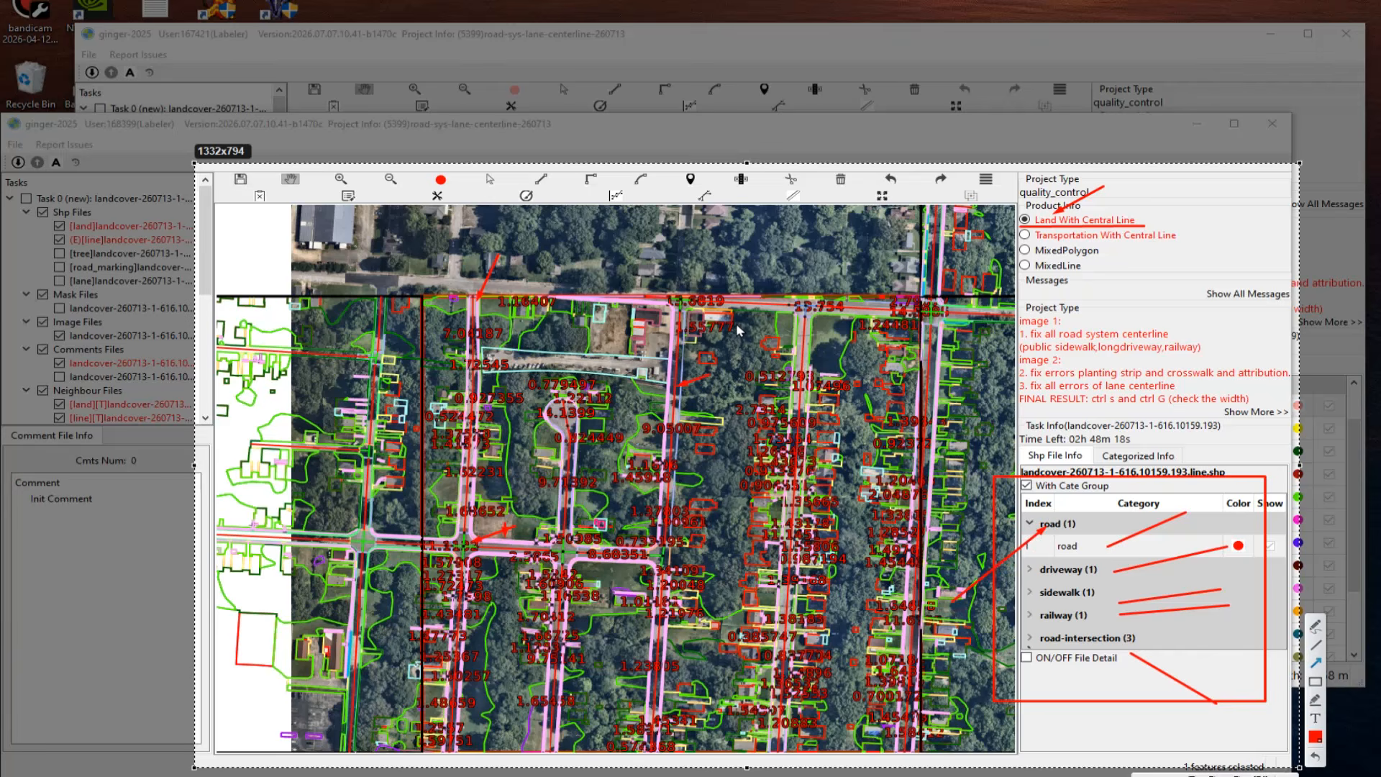
Step: Add red arrows around the northern road sections on the map and beside the Land With Central Line and MixedPolygon options
{"action": "left_click_drag", "start_coordinate": [737, 326], "coordinate": [684, 354]}
{"action": "left_click_drag", "start_coordinate": [725, 344], "coordinate": [685, 365]}
{"action": "left_click_drag", "start_coordinate": [1004, 228], "coordinate": [1020, 220]}
{"action": "left_click_drag", "start_coordinate": [1184, 254], "coordinate": [1112, 254]}
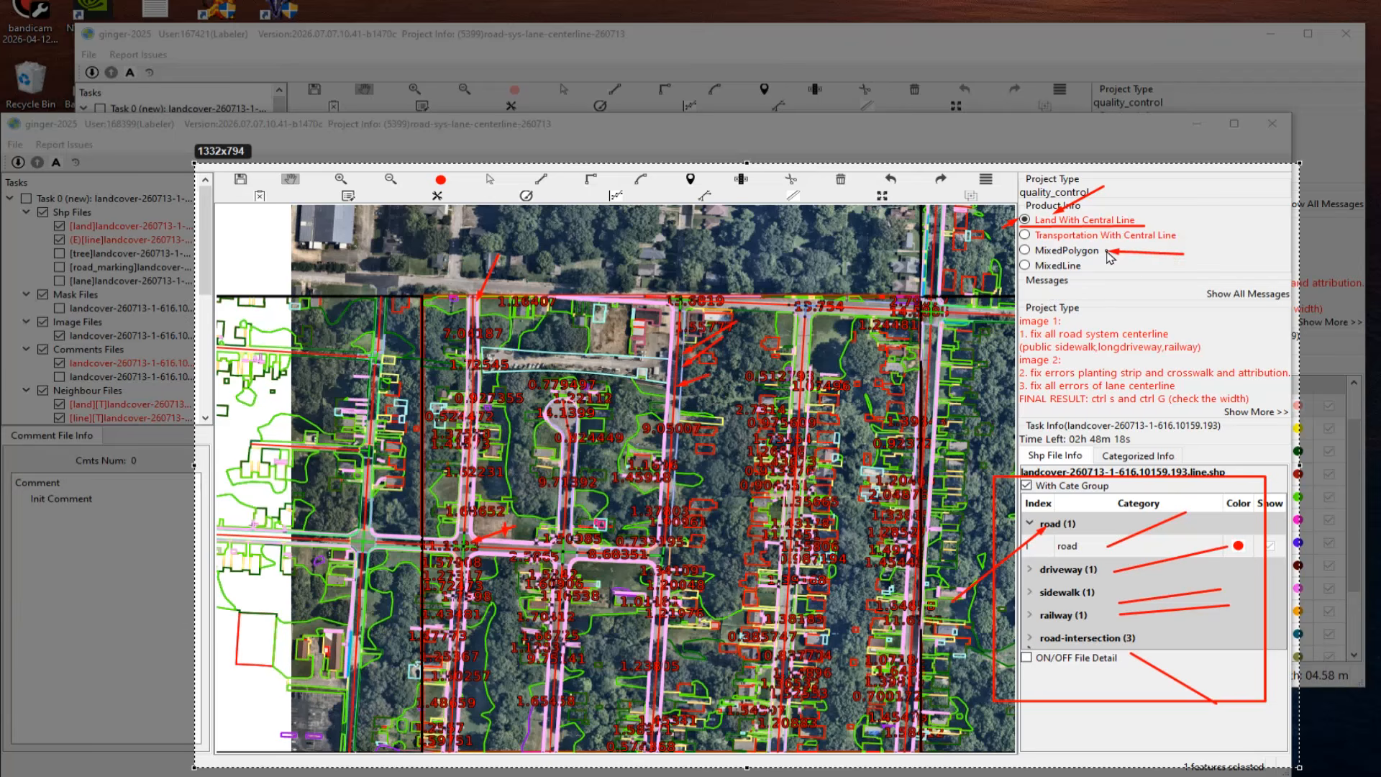
{"action": "left_click", "coordinate": [761, 315]}
{"action": "left_click_drag", "start_coordinate": [656, 340], "coordinate": [671, 347]}
{"action": "left_click_drag", "start_coordinate": [788, 352], "coordinate": [813, 333]}
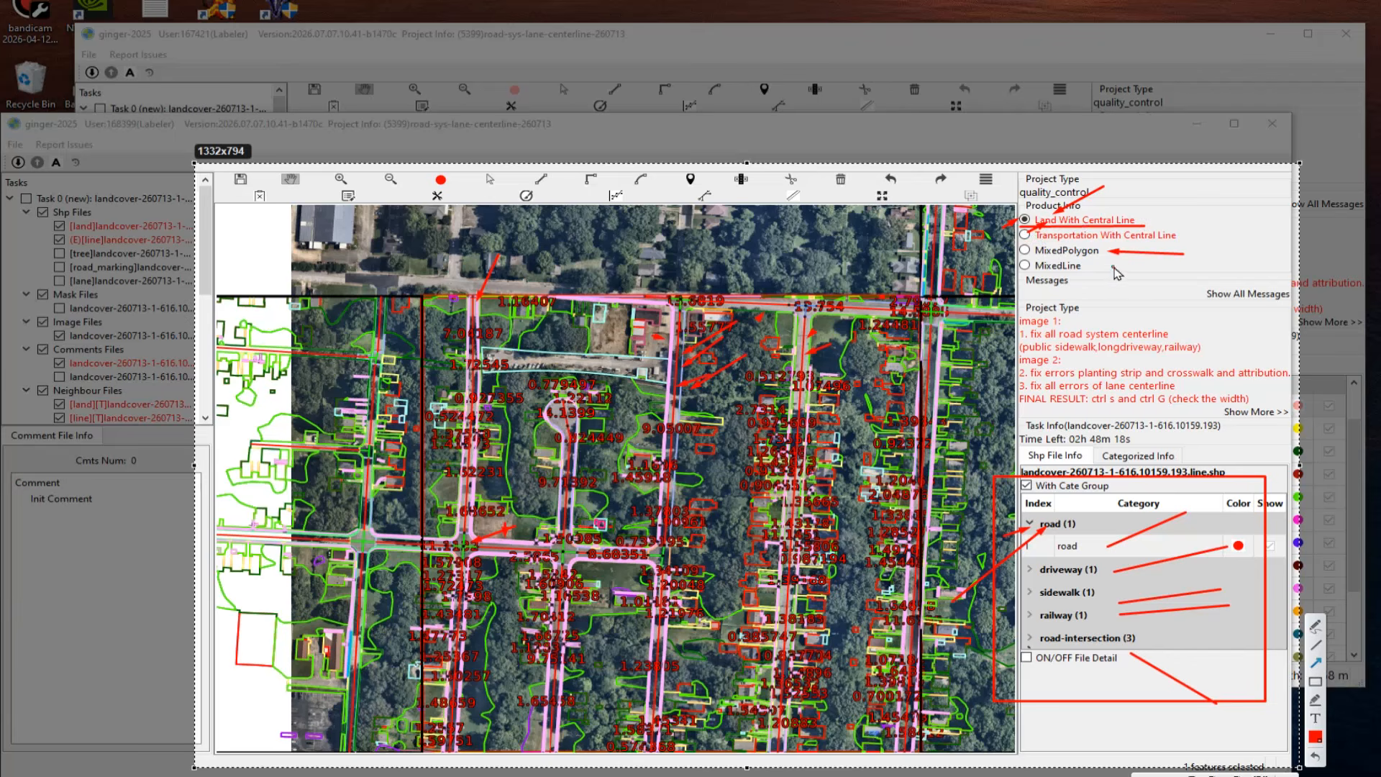
Step: Add red arrows pointing to the MixedLine and Land With Central Line options, and close the capture
{"action": "left_click_drag", "start_coordinate": [1117, 266], "coordinate": [1056, 256]}
{"action": "left_click_drag", "start_coordinate": [1109, 180], "coordinate": [1052, 213]}
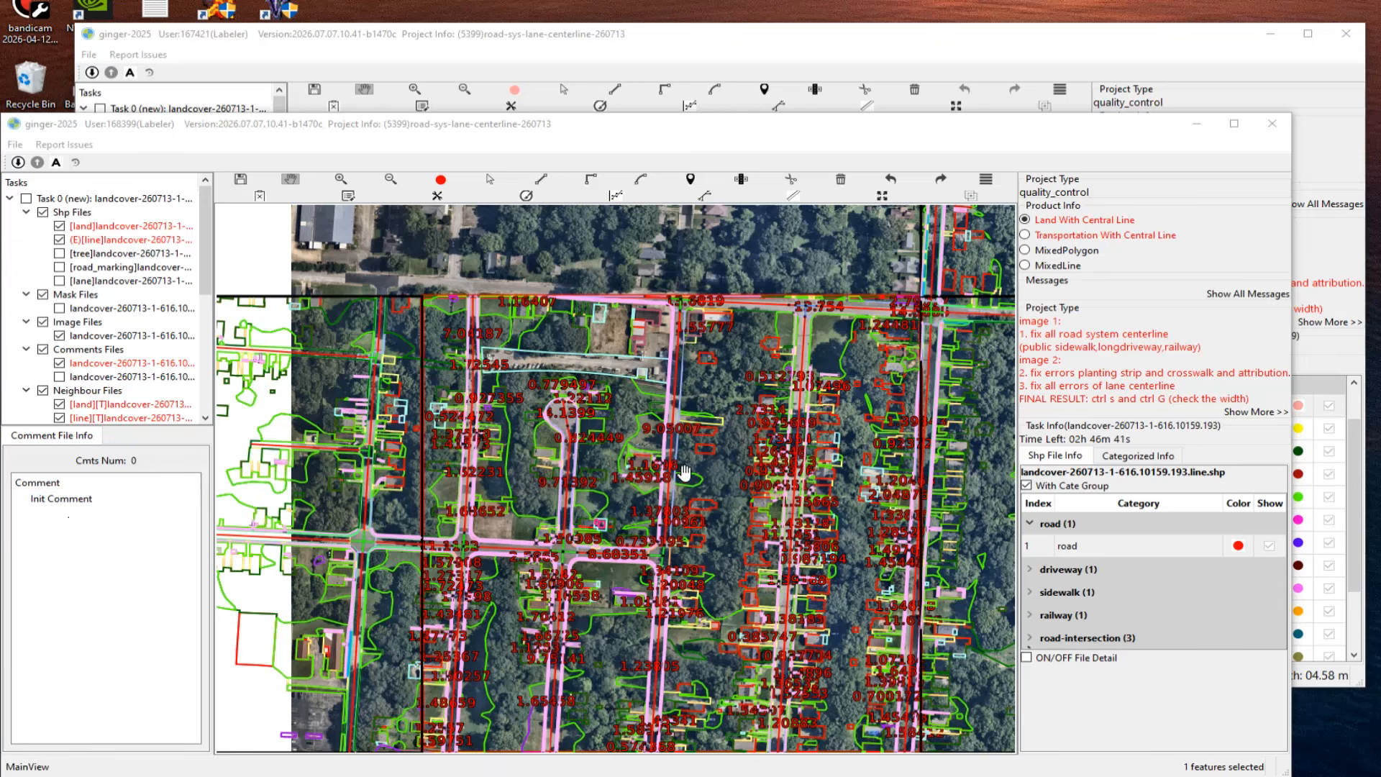
Step: Capture a new screen region covering the map and project info, and draw red marking lines on it
{"action": "key", "text": "F1"}
{"action": "mouse_move", "coordinate": [183, 191]}
{"action": "left_mouse_down"}
{"action": "mouse_move", "coordinate": [684, 621]}
{"action": "mouse_move", "coordinate": [1171, 767]}
{"action": "left_mouse_up"}
{"action": "left_click", "coordinate": [1188, 645]}
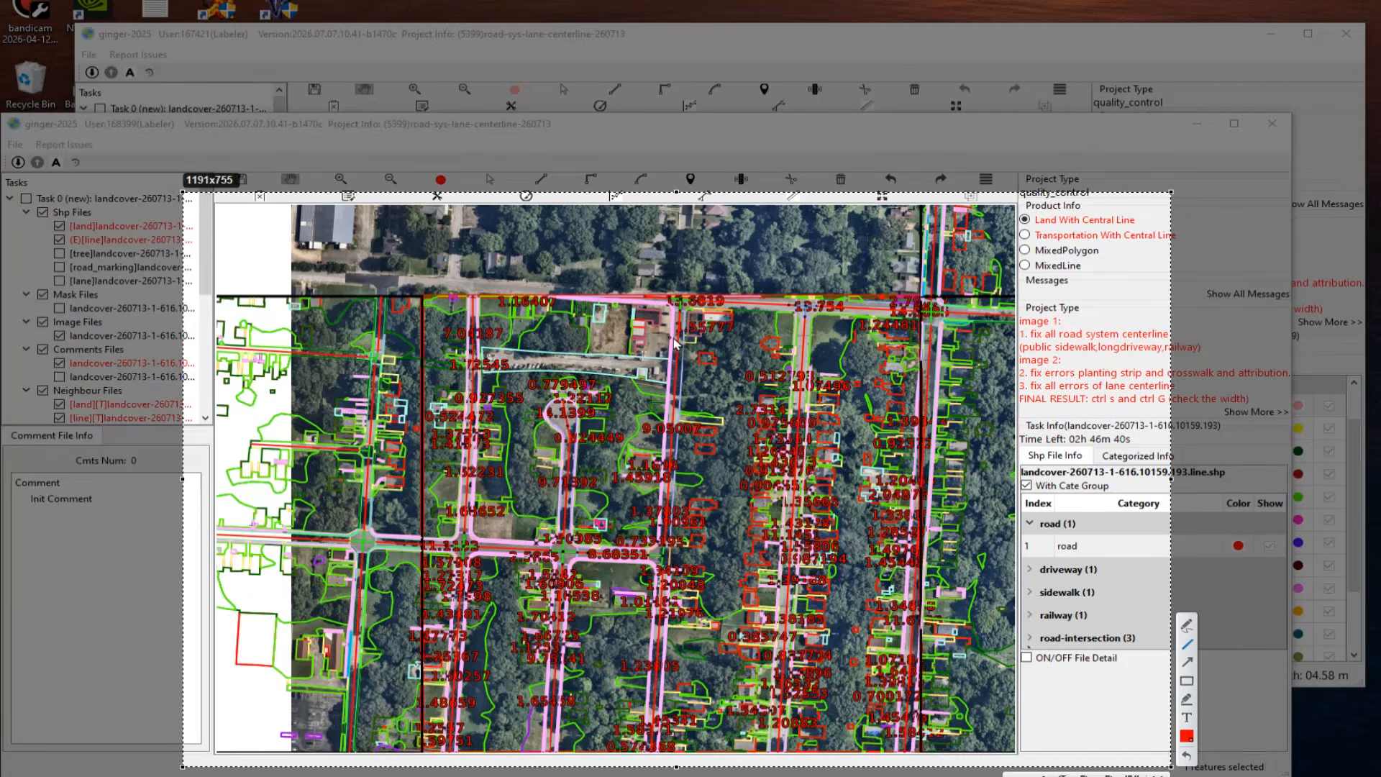
{"action": "left_click_drag", "start_coordinate": [675, 344], "coordinate": [675, 421]}
{"action": "left_click_drag", "start_coordinate": [108, 486], "coordinate": [65, 502]}
{"action": "left_click", "coordinate": [770, 308]}
Step: Frame several road and intersection spots on the map and the Land With Central Line option with red rectangles
{"action": "left_click", "coordinate": [1187, 680]}
{"action": "left_click_drag", "start_coordinate": [801, 350], "coordinate": [809, 321]}
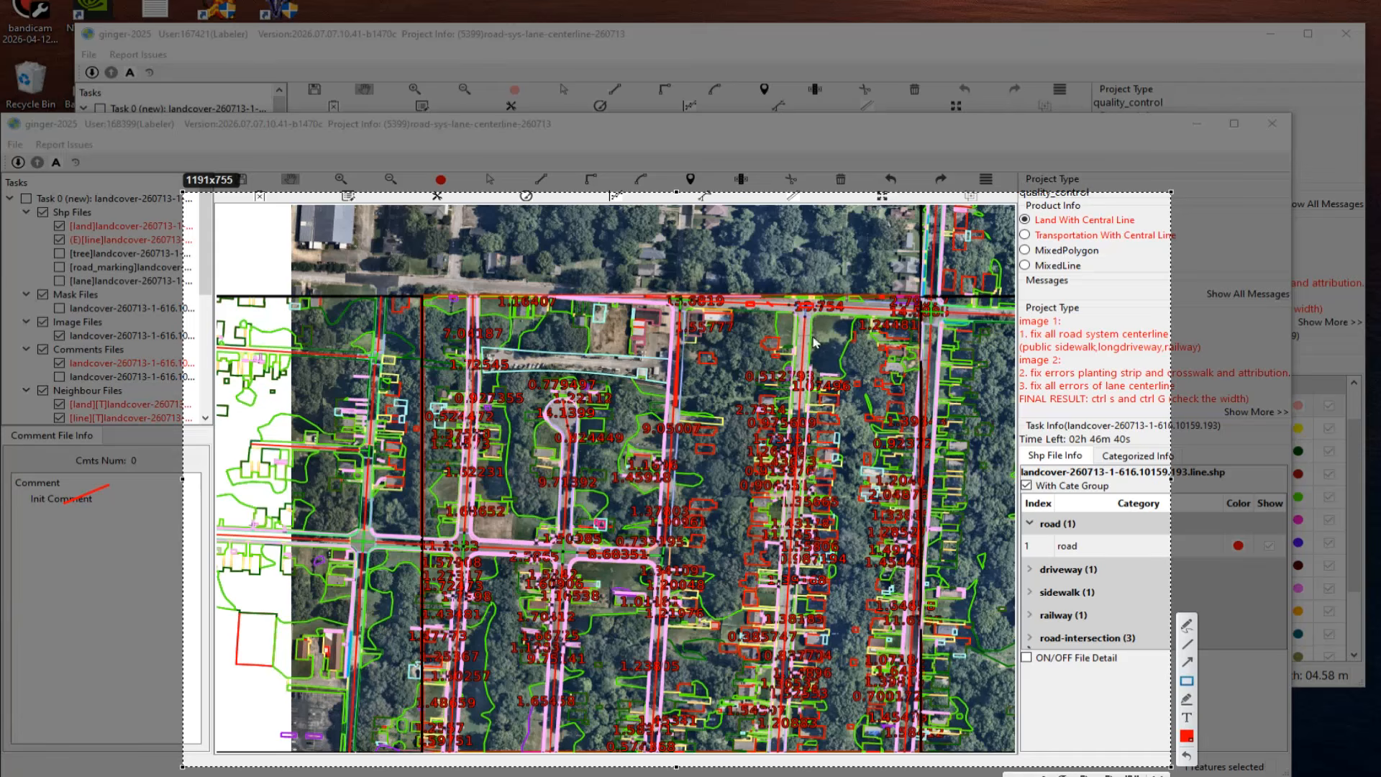
{"action": "left_click", "coordinate": [678, 425]}
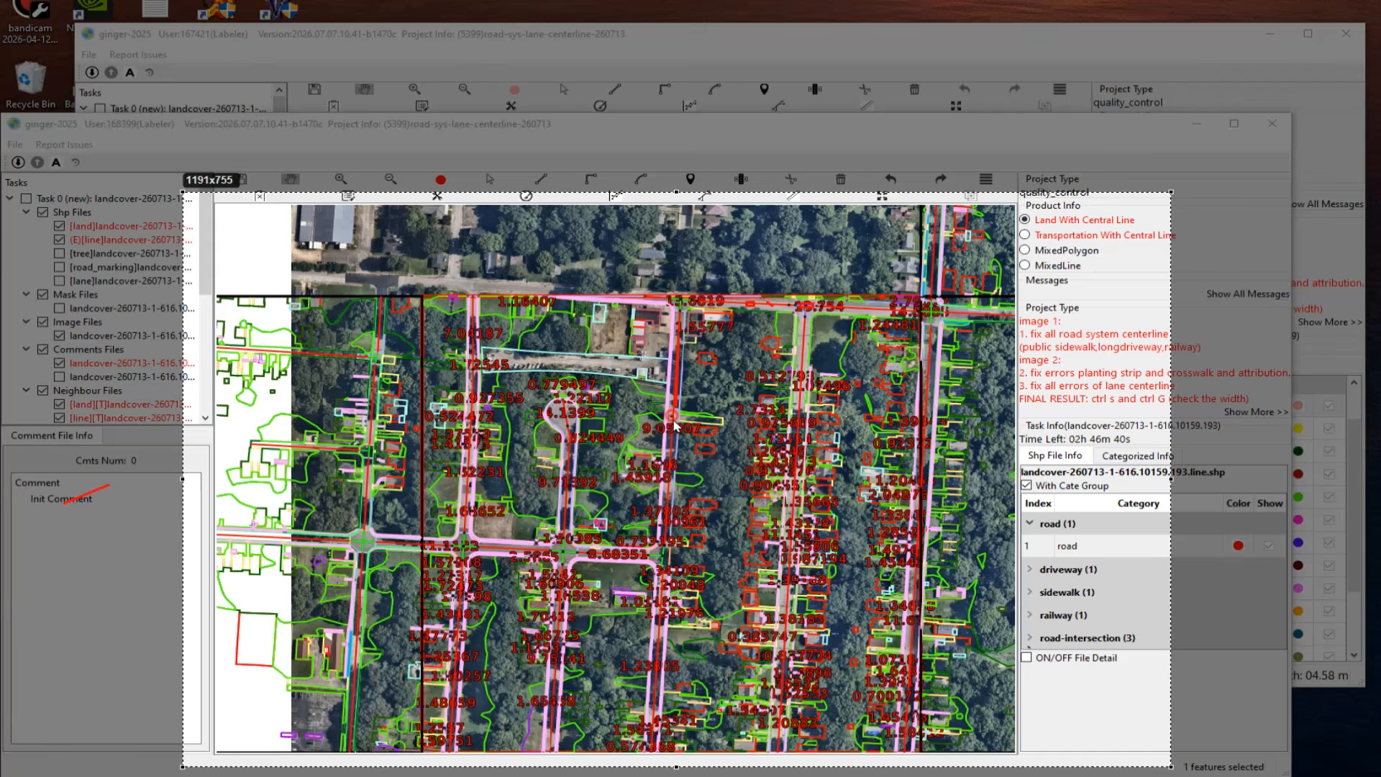
{"action": "left_click", "coordinate": [533, 564]}
{"action": "left_click", "coordinate": [464, 550]}
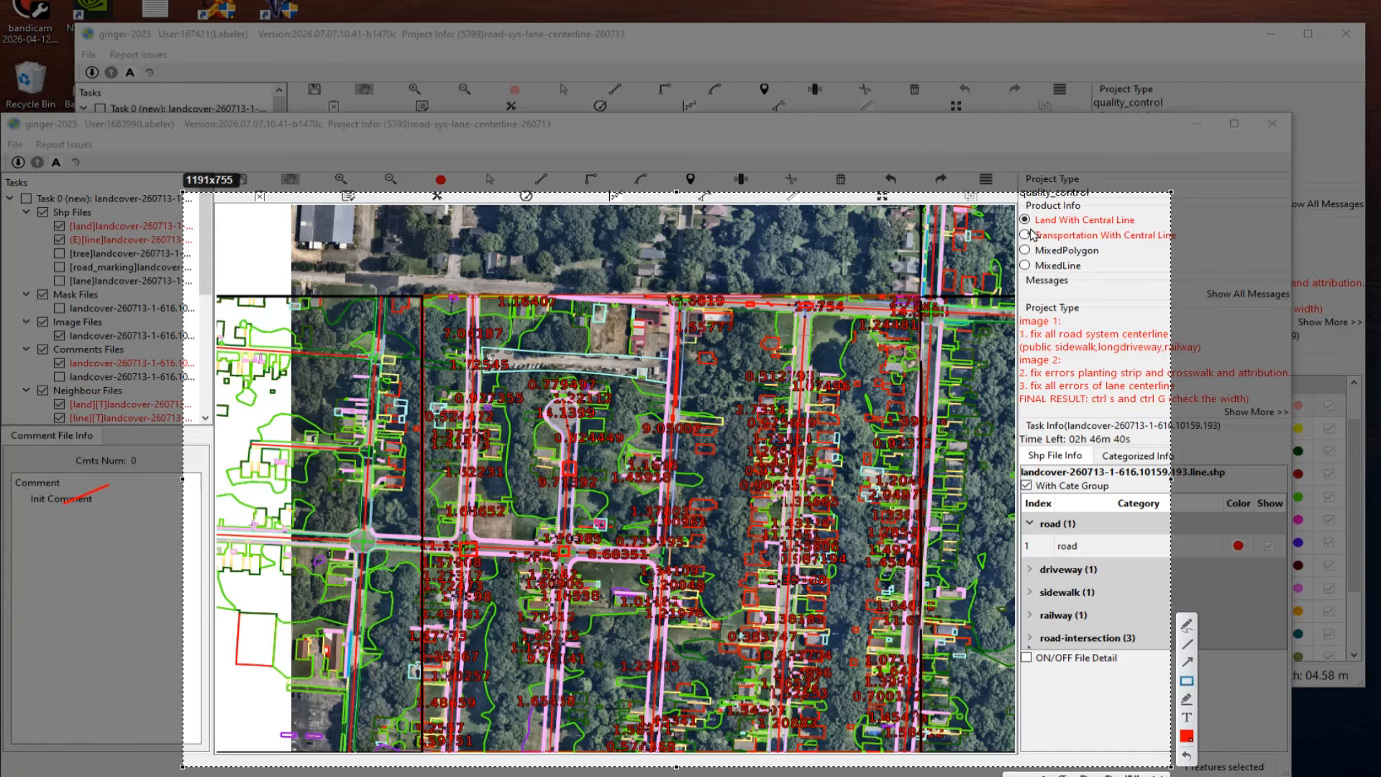
{"action": "mouse_move", "coordinate": [1010, 207]}
{"action": "left_mouse_down"}
{"action": "mouse_move", "coordinate": [1036, 225]}
{"action": "mouse_move", "coordinate": [1152, 230]}
{"action": "left_mouse_up"}
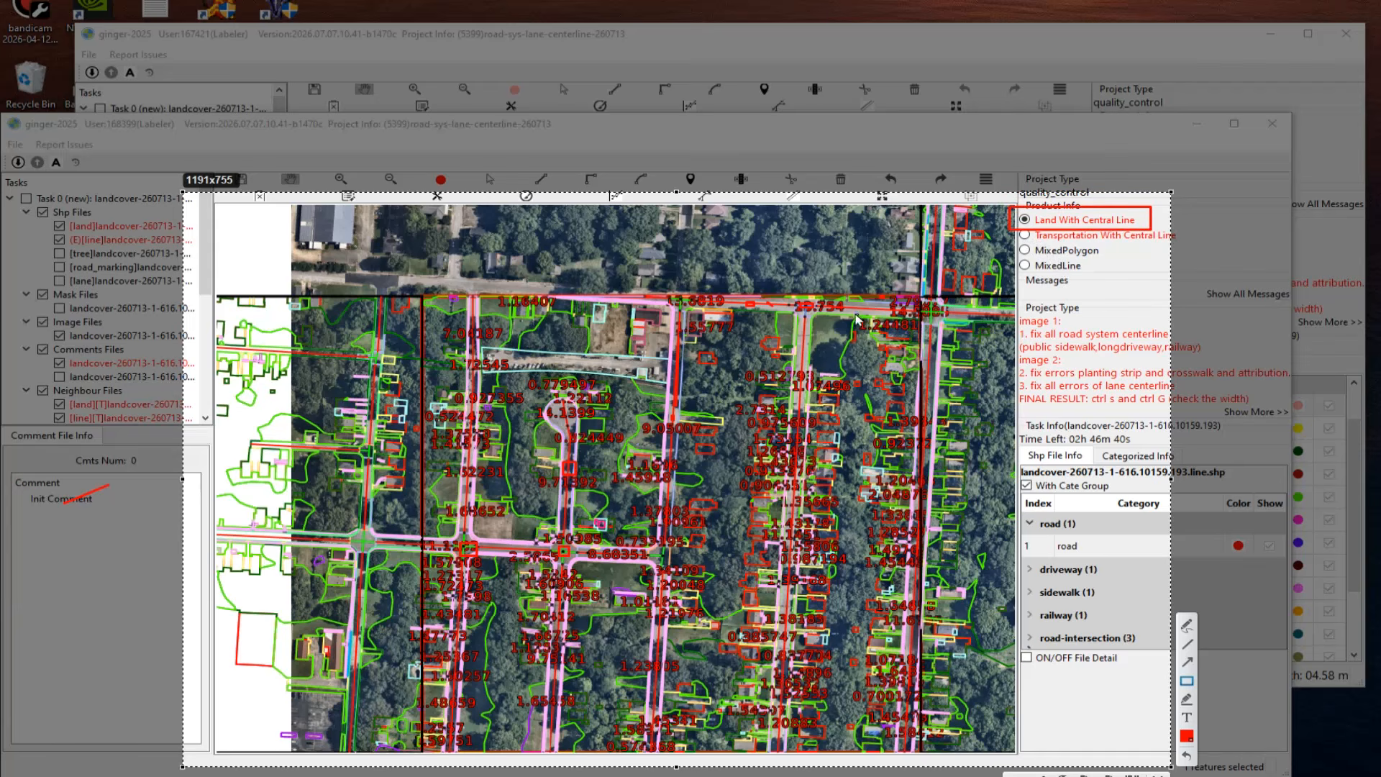
Step: Underline the Transportation With Central Line option in red and close the capture
{"action": "left_click", "coordinate": [1187, 644]}
{"action": "left_click_drag", "start_coordinate": [1017, 242], "coordinate": [1209, 247]}
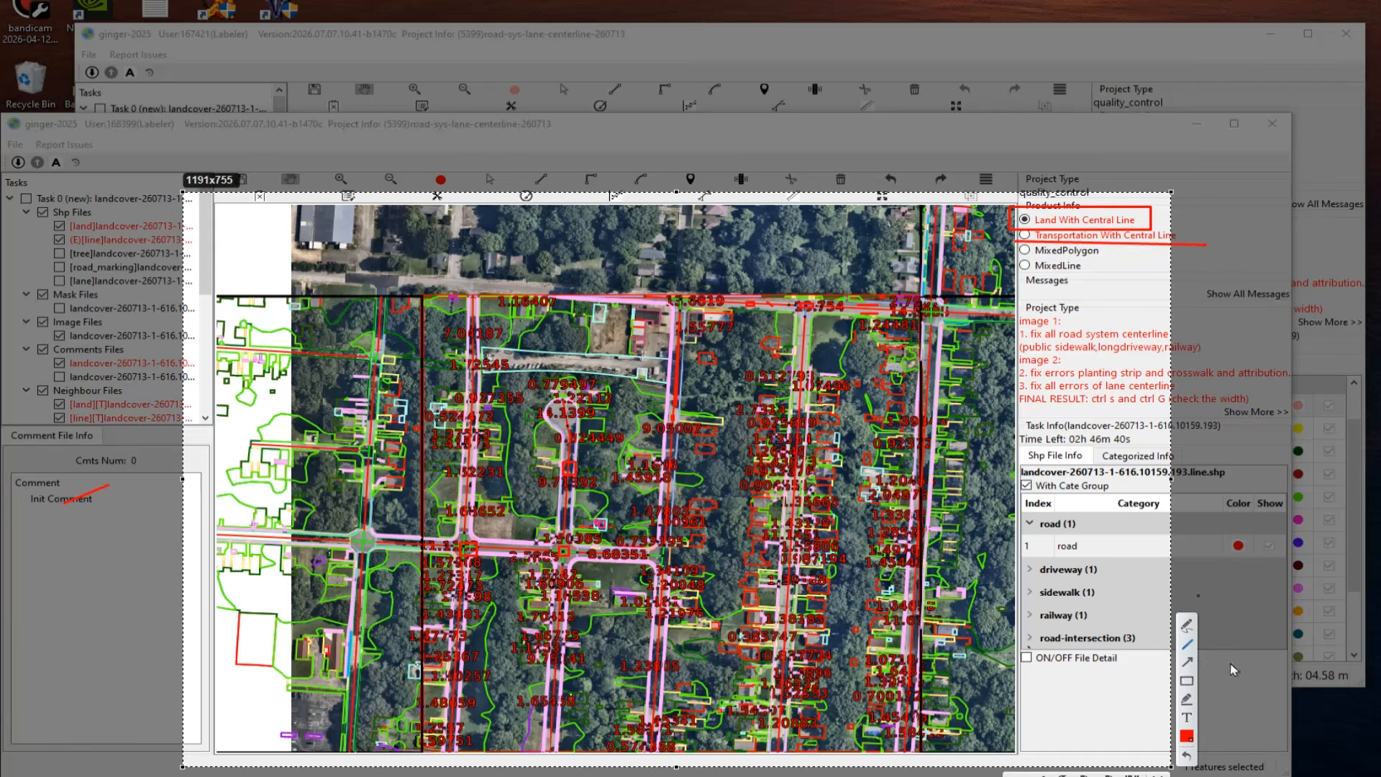
{"action": "key", "text": "Escape"}
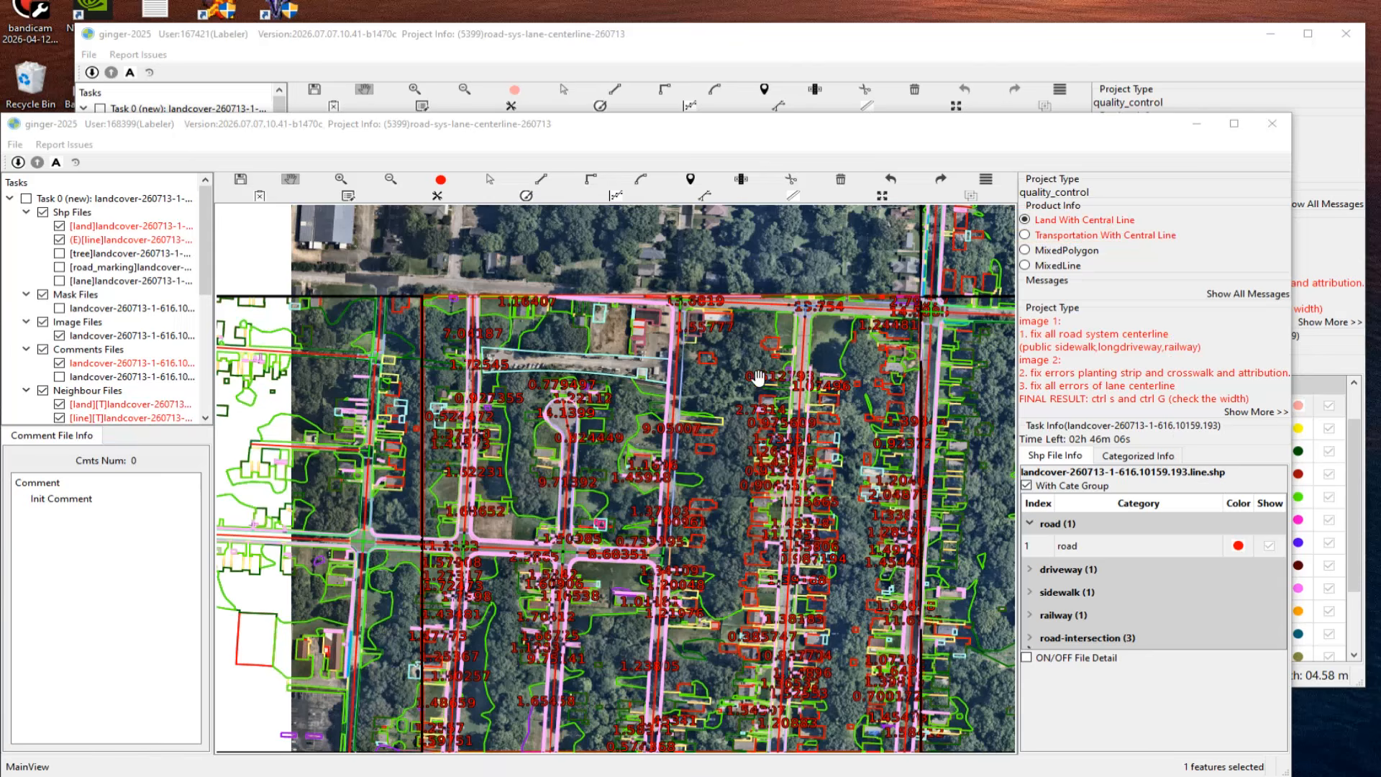
Step: Capture the road segment just south of the T-intersection, draw red lines on both sides of its centerline, and close the capture
{"action": "scroll", "coordinate": [743, 370], "scroll_direction": "up", "scroll_amount": 2}
{"action": "scroll", "coordinate": [740, 363], "scroll_direction": "up", "scroll_amount": 5}
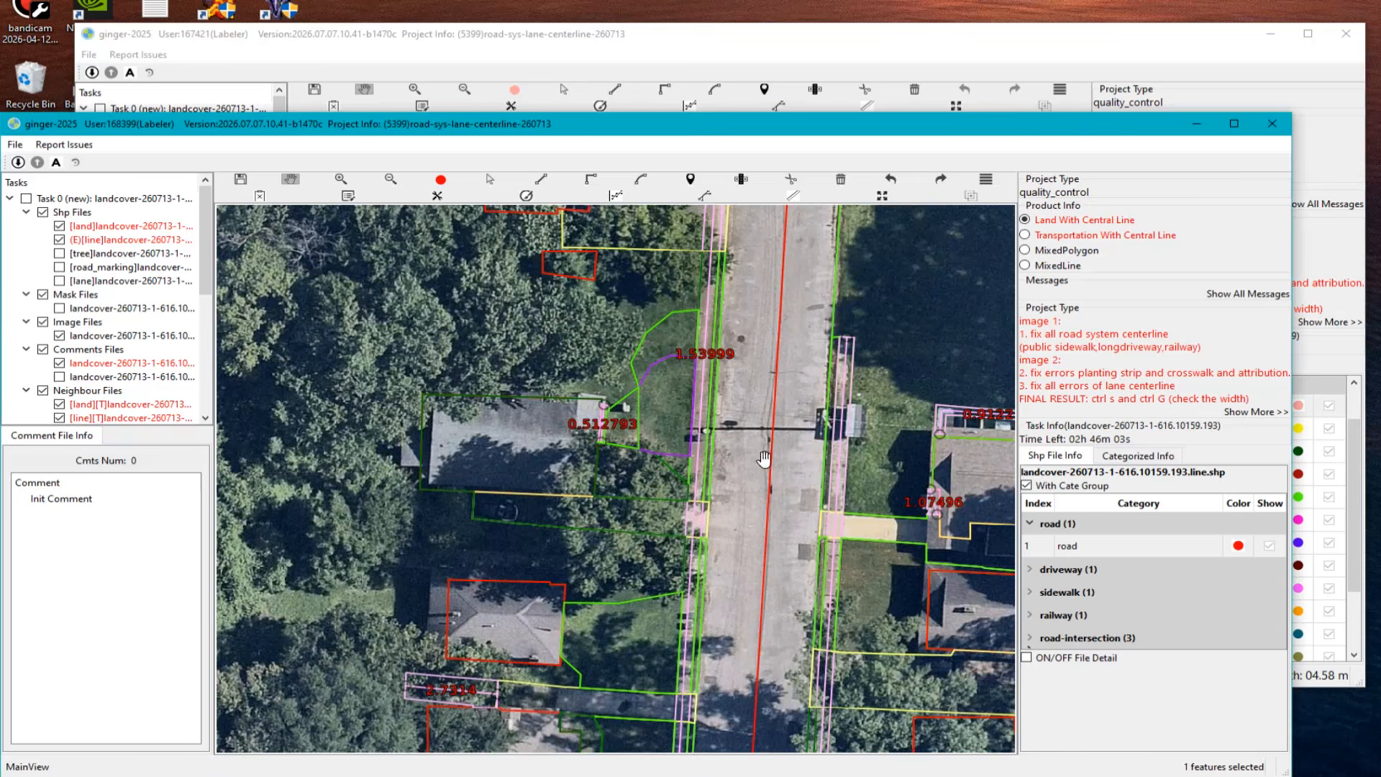
{"action": "left_click_drag", "start_coordinate": [997, 236], "coordinate": [740, 495]}
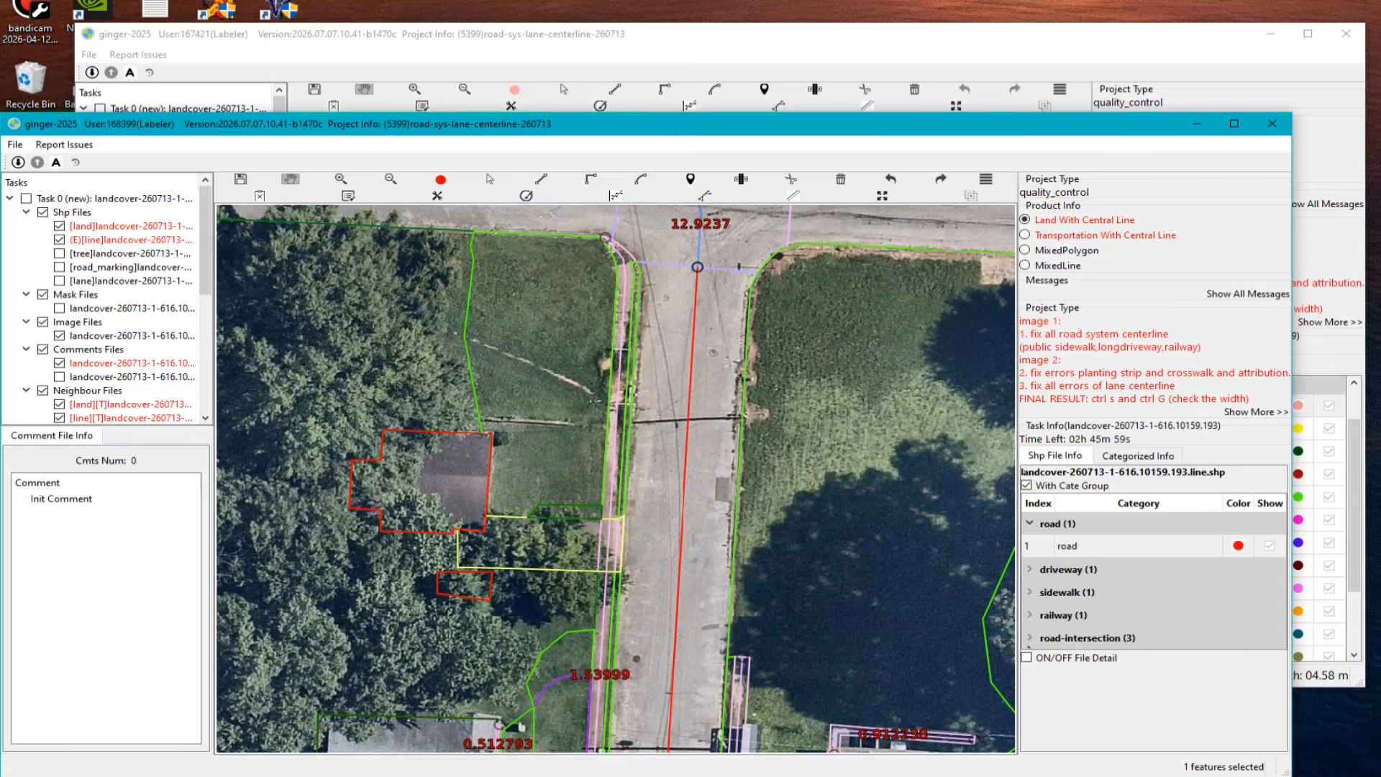
{"action": "key", "text": "Print"}
{"action": "left_click_drag", "start_coordinate": [280, 207], "coordinate": [1090, 719]}
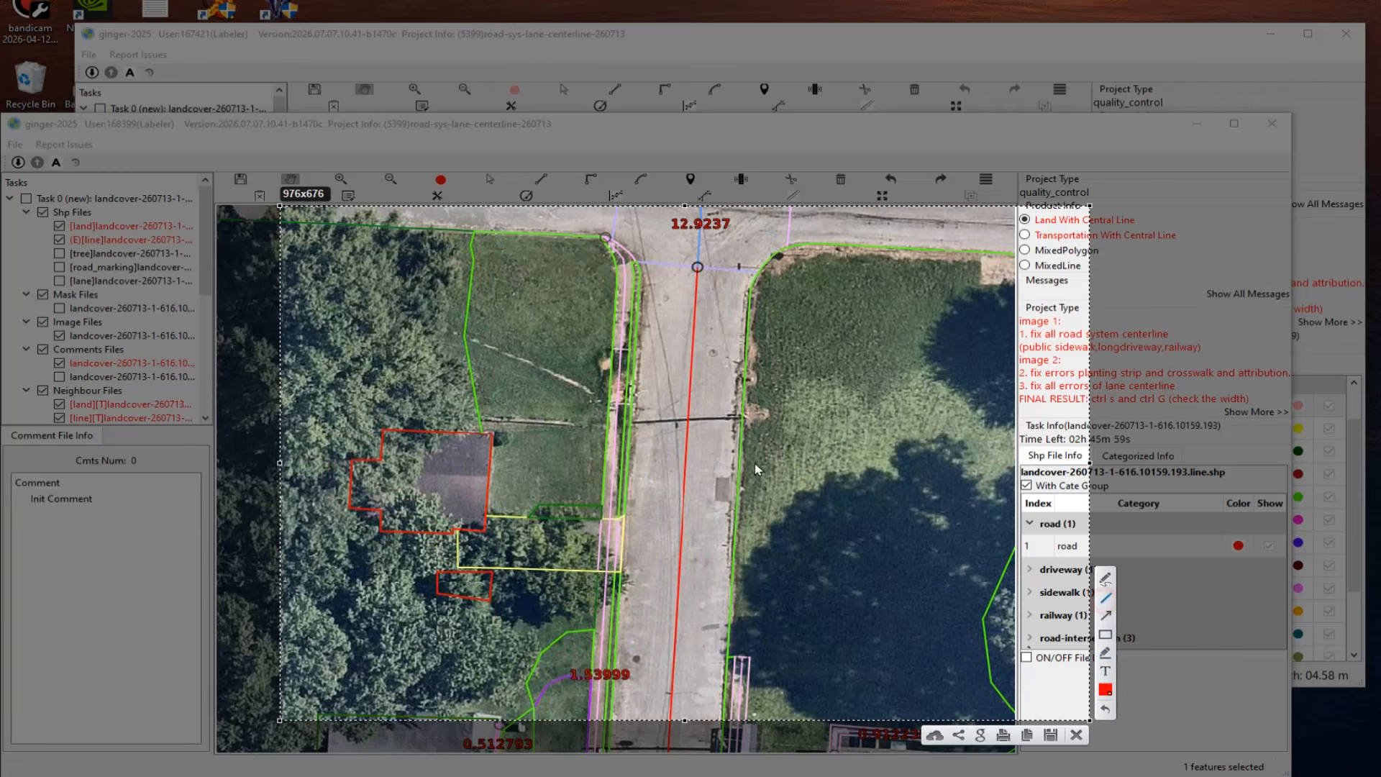
{"action": "left_click_drag", "start_coordinate": [714, 336], "coordinate": [709, 494]}
{"action": "left_click_drag", "start_coordinate": [659, 331], "coordinate": [650, 446]}
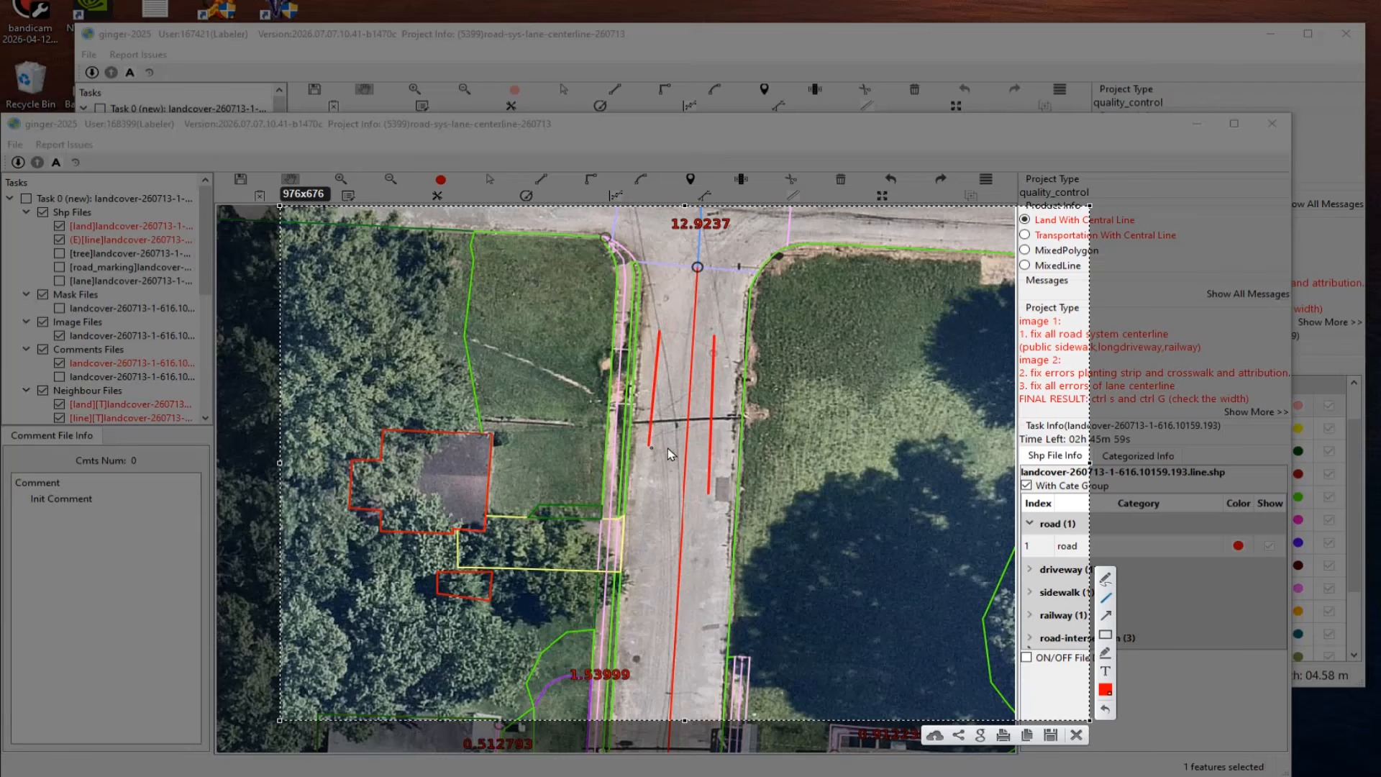
{"action": "left_click_drag", "start_coordinate": [868, 222], "coordinate": [1014, 226]}
{"action": "left_click", "coordinate": [1076, 735]}
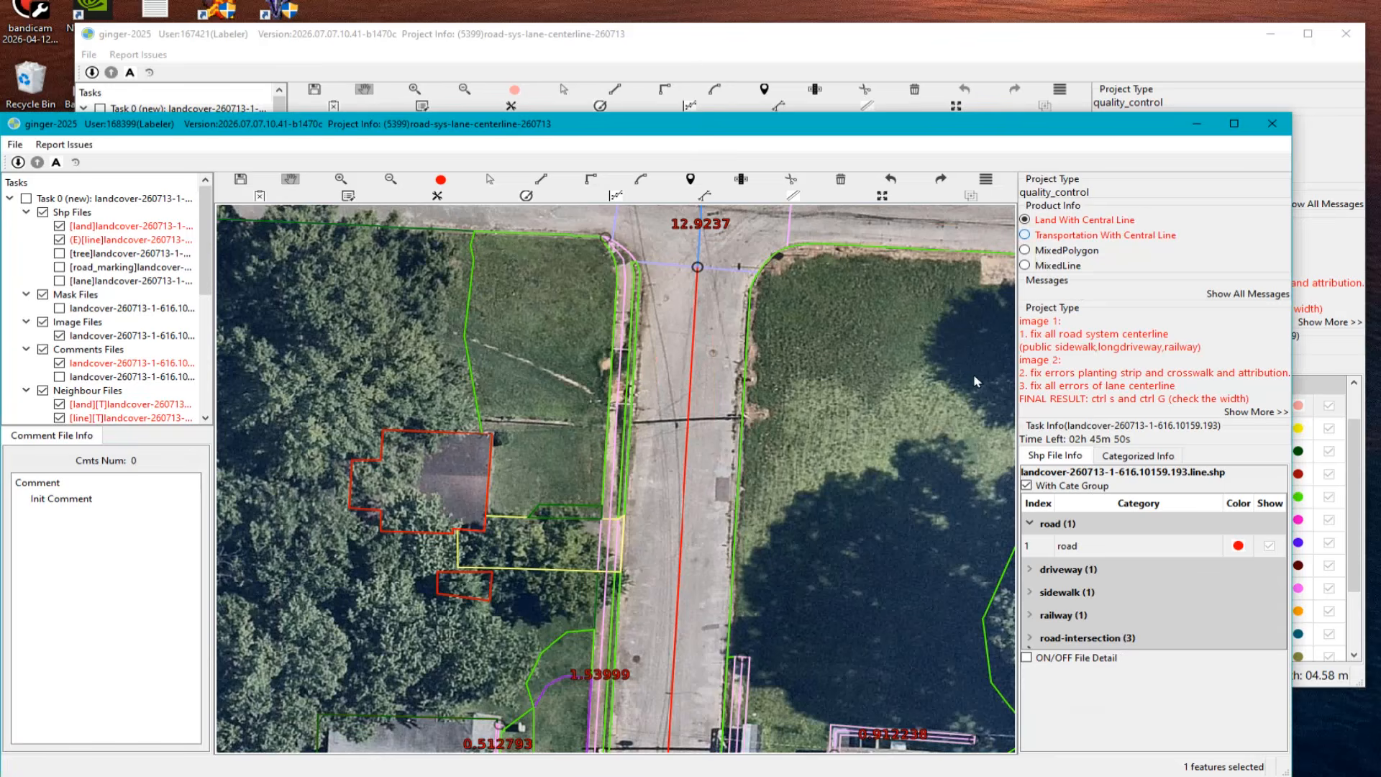
Step: Switch the product to Transportation With Central Line and review the planting strips, intersections and cul-de-sac area on the map
{"action": "key", "text": "2"}
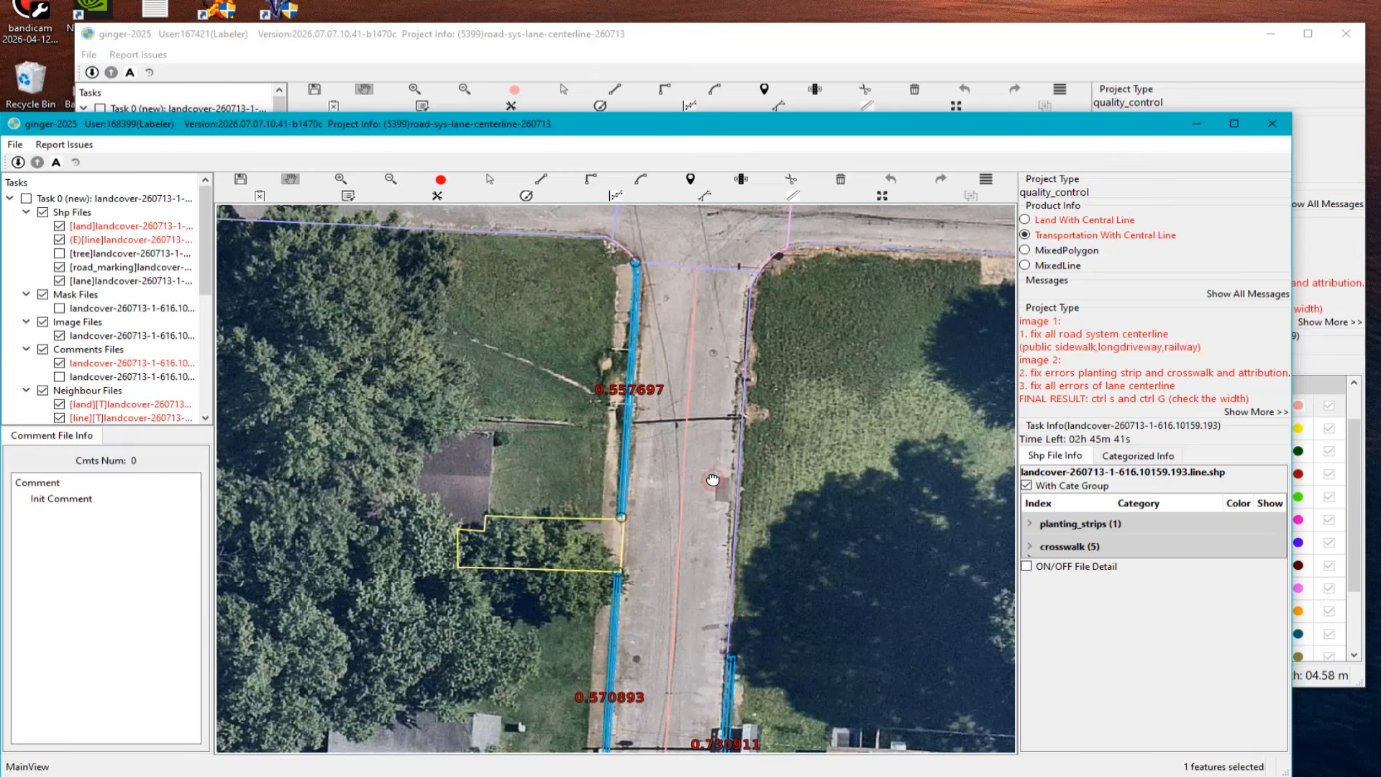
{"action": "scroll", "coordinate": [618, 385], "scroll_direction": "up", "scroll_amount": 1}
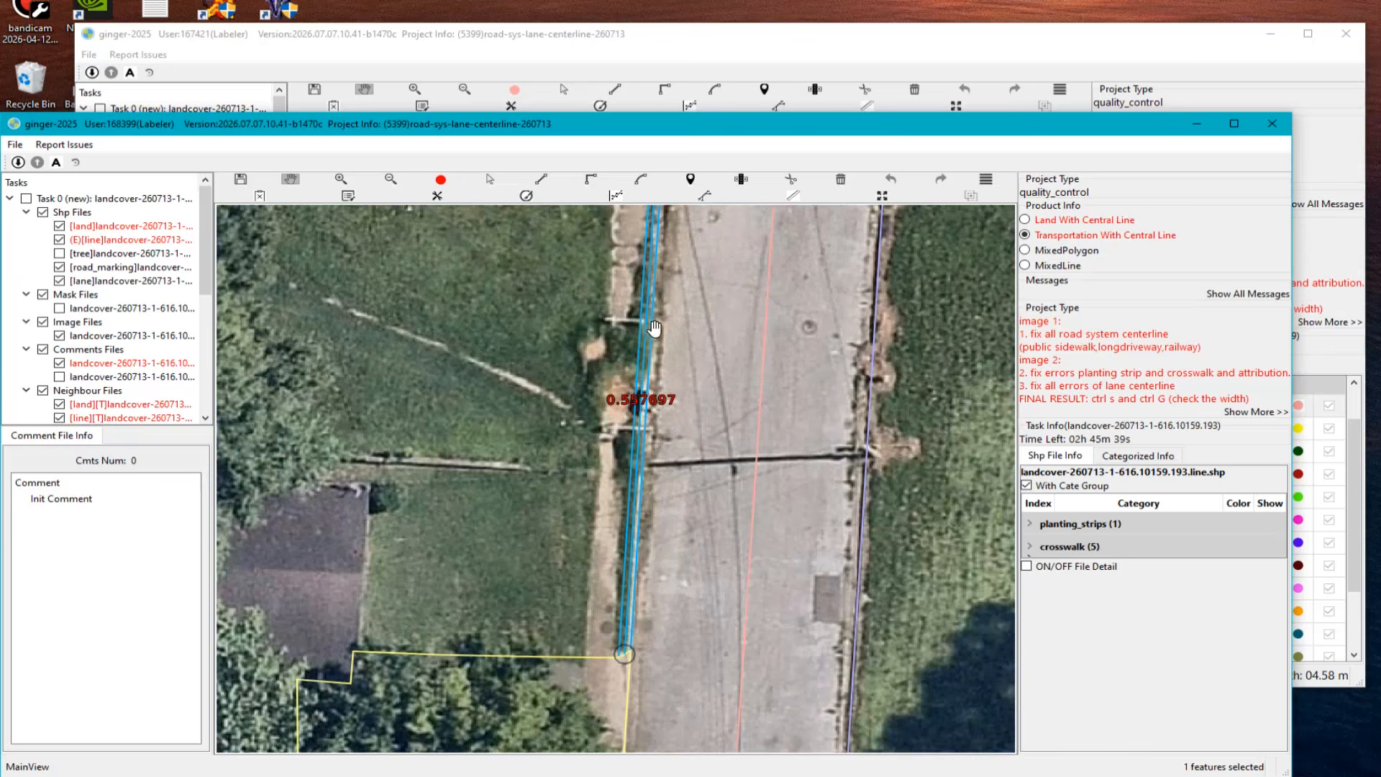
{"action": "left_click_drag", "start_coordinate": [643, 355], "coordinate": [623, 555]}
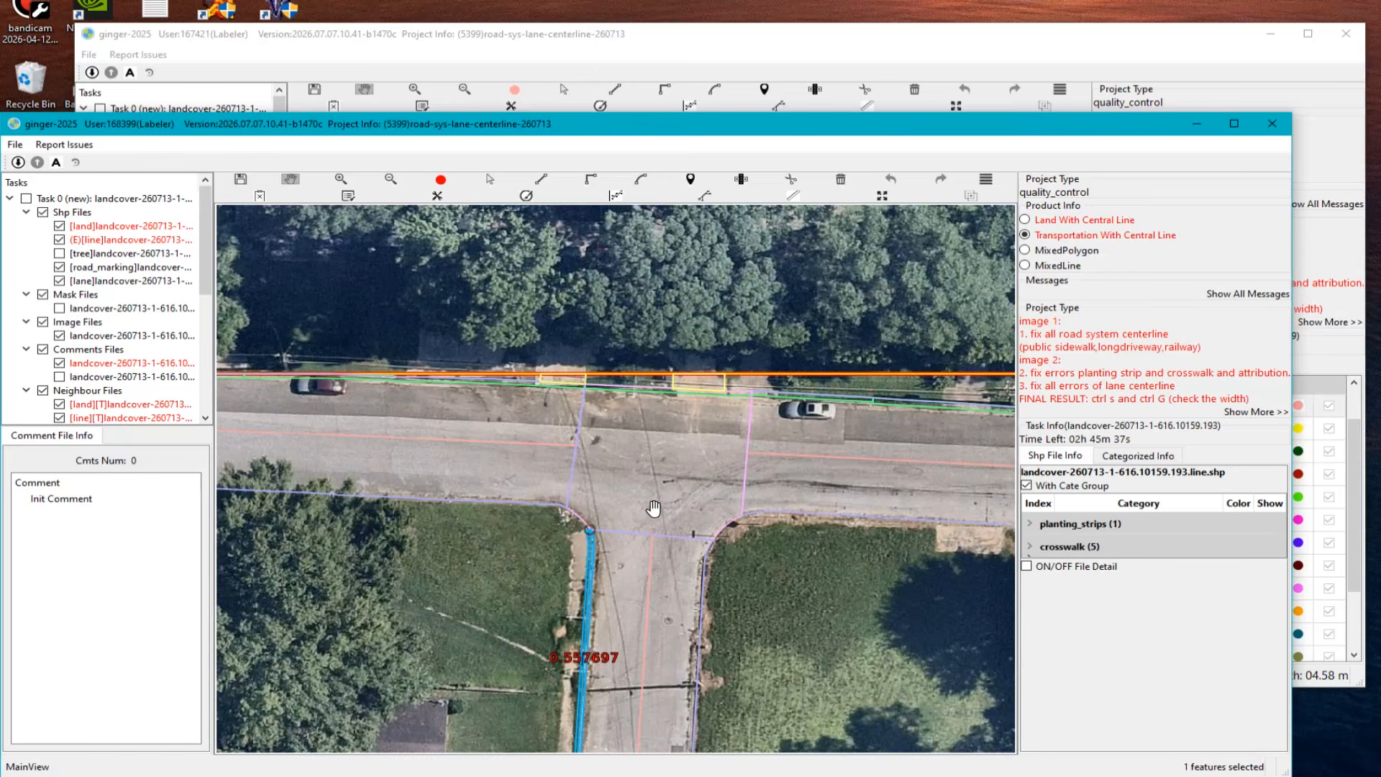
{"action": "scroll", "coordinate": [647, 506], "scroll_direction": "down", "scroll_amount": 2}
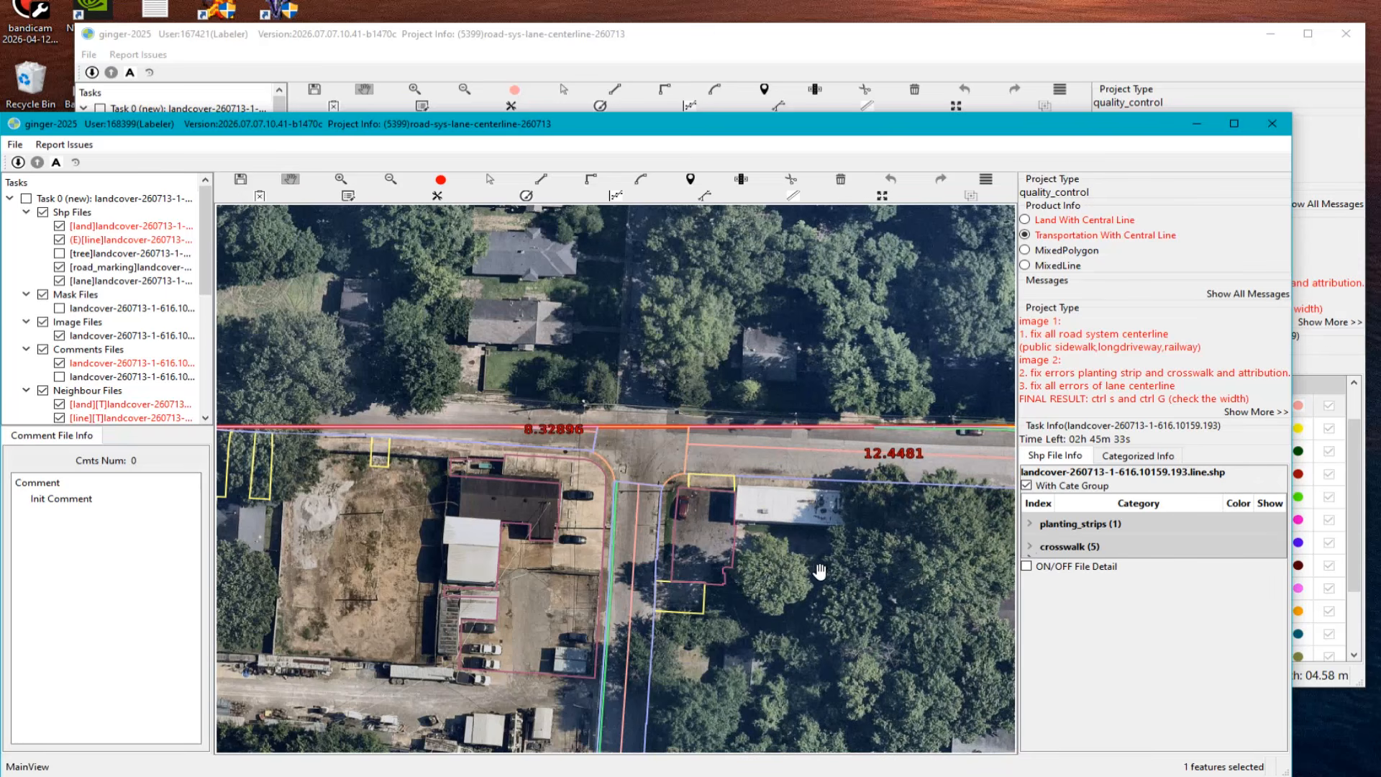
{"action": "scroll", "coordinate": [798, 568], "scroll_direction": "down", "scroll_amount": 3}
{"action": "left_click_drag", "start_coordinate": [678, 726], "coordinate": [849, 439]}
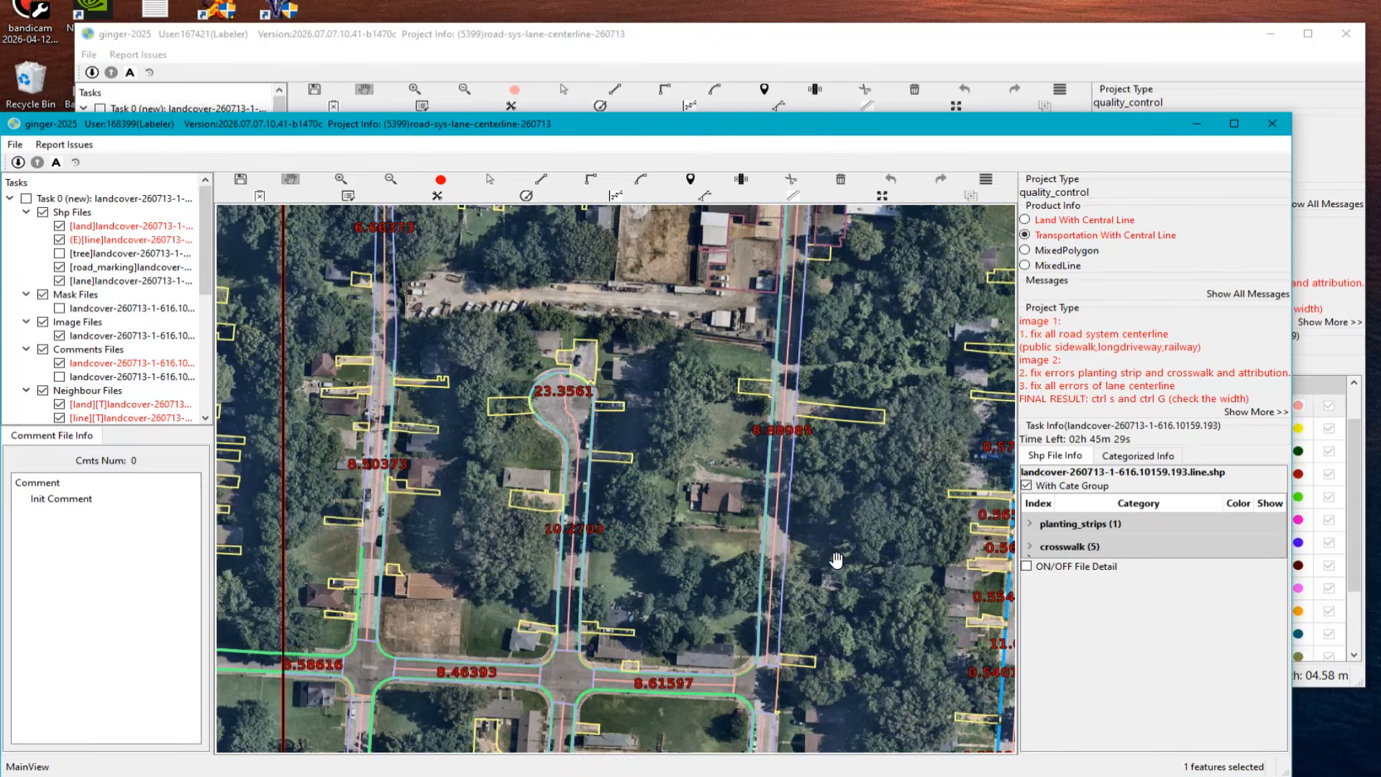
Step: Make the lane shapefile the edited layer and go through its road_lane categories from through to left_right_turn
{"action": "key", "text": "ctrl+Tab"}
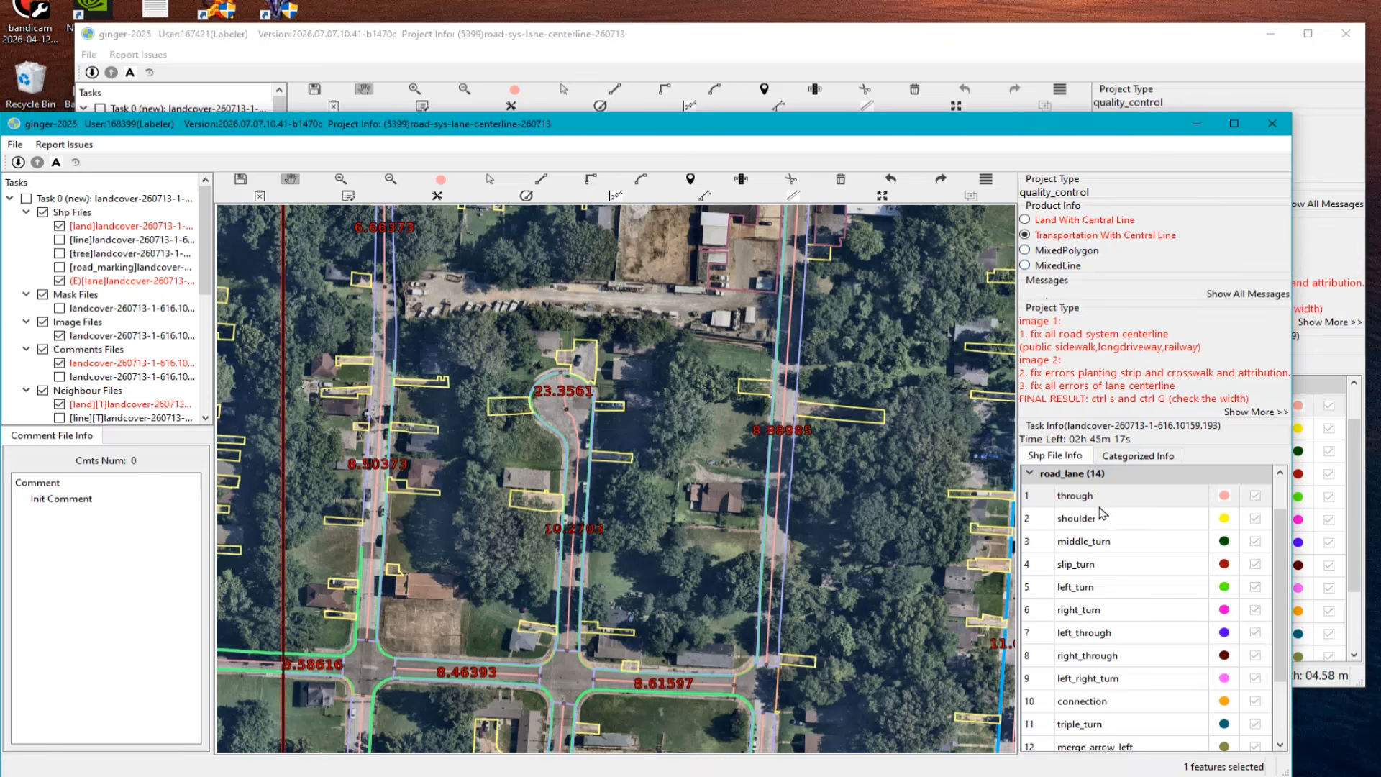
{"action": "left_click_drag", "start_coordinate": [662, 525], "coordinate": [651, 359]}
{"action": "scroll", "coordinate": [1106, 520], "scroll_direction": "up", "scroll_amount": 2}
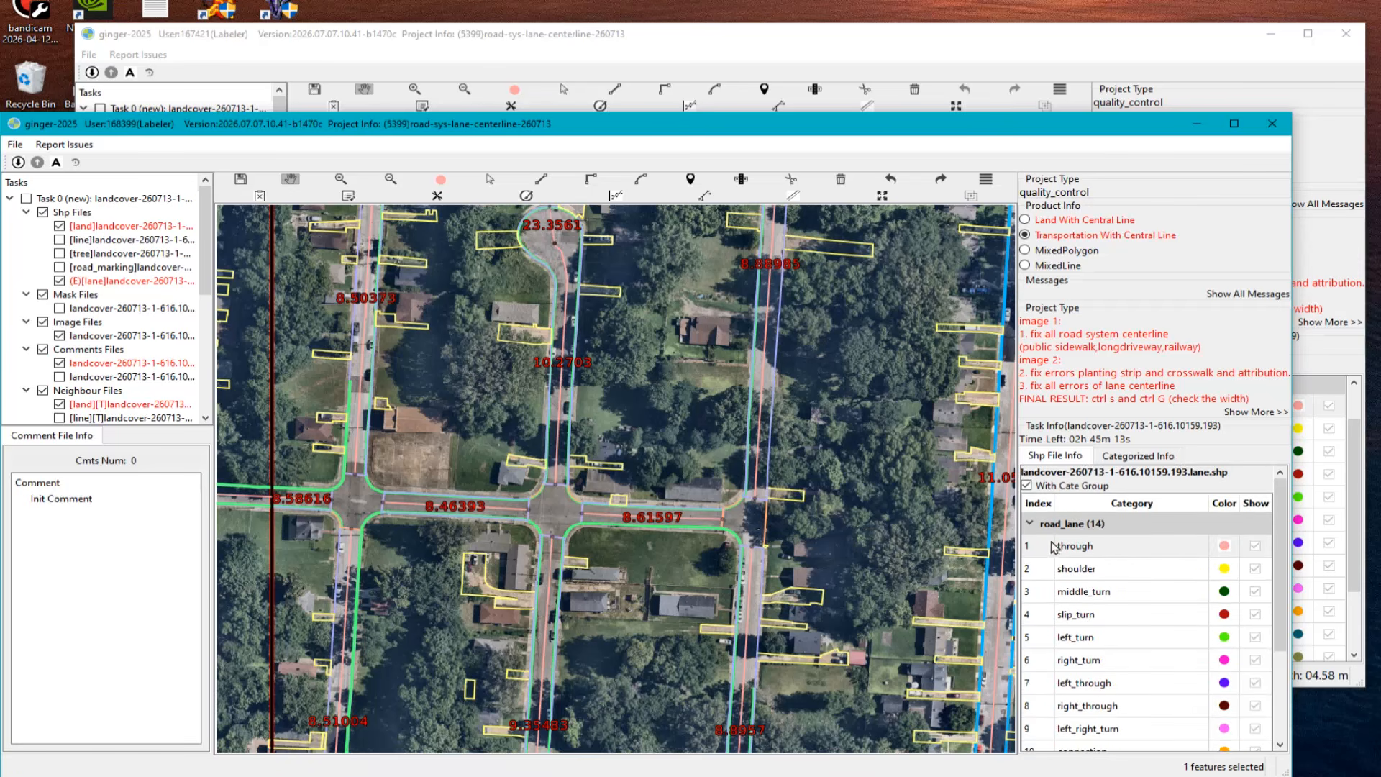
{"action": "left_click_drag", "start_coordinate": [1054, 546], "coordinate": [1134, 741]}
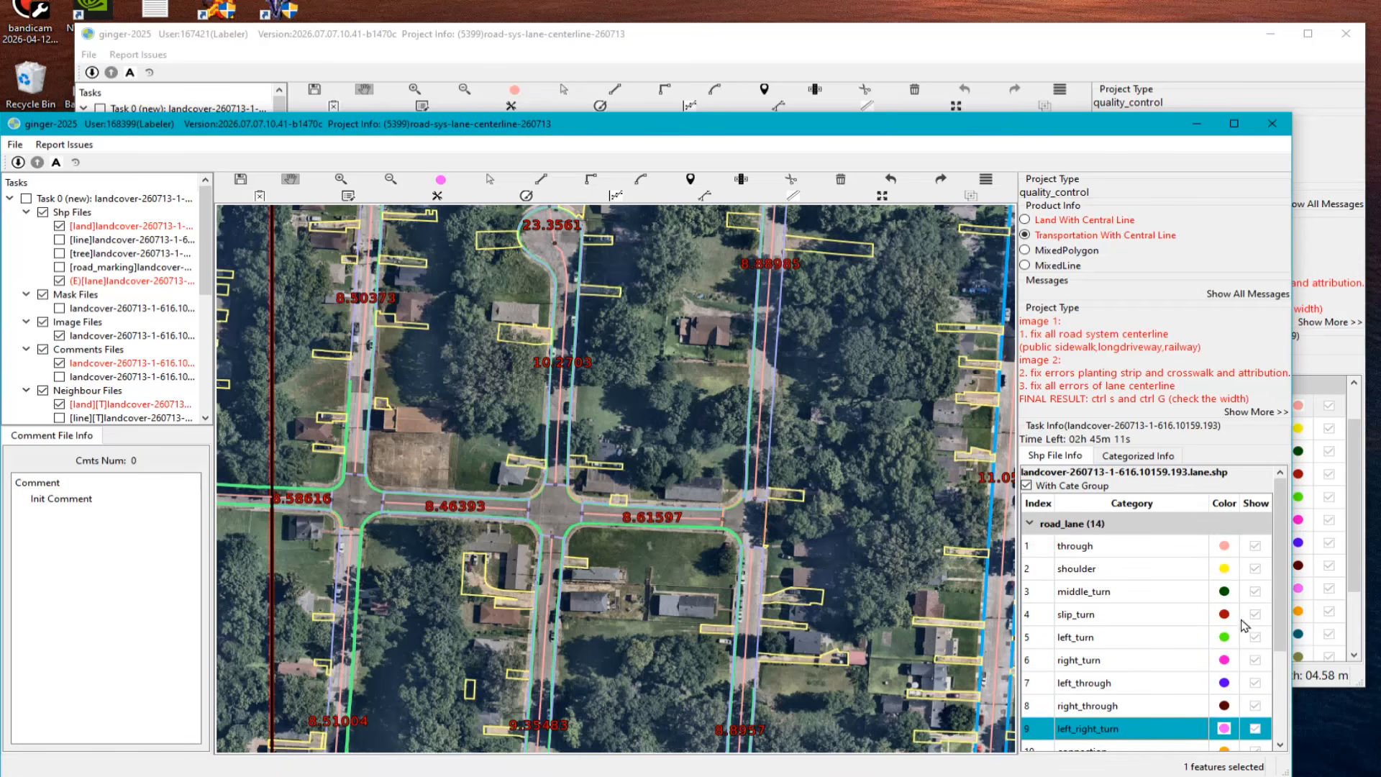
{"action": "left_click", "coordinate": [856, 484]}
{"action": "scroll", "coordinate": [778, 418], "scroll_direction": "down", "scroll_amount": 1}
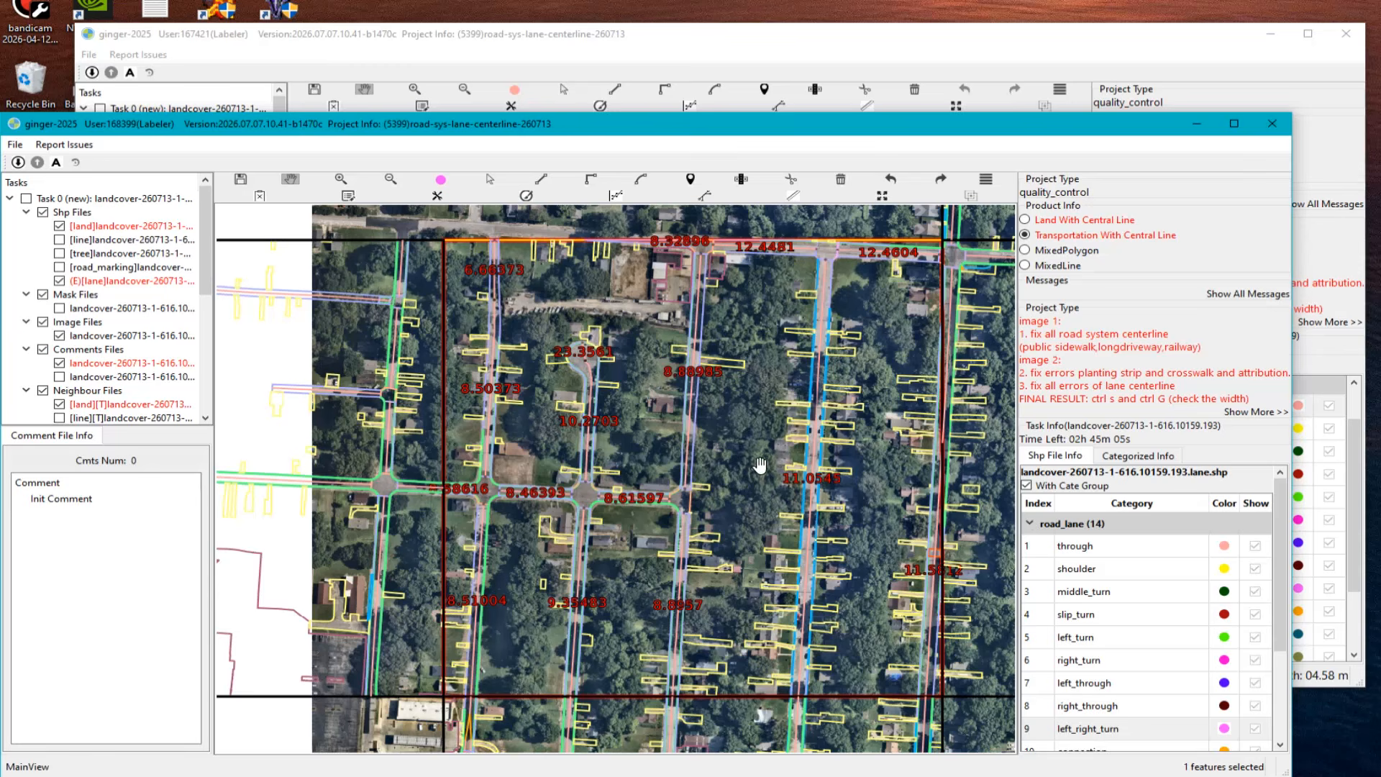
Step: Select the through lane centerline east of the four-way intersection to inspect its category and width attributes
{"action": "scroll", "coordinate": [759, 466], "scroll_direction": "up", "scroll_amount": 1}
{"action": "scroll", "coordinate": [580, 509], "scroll_direction": "up", "scroll_amount": 2}
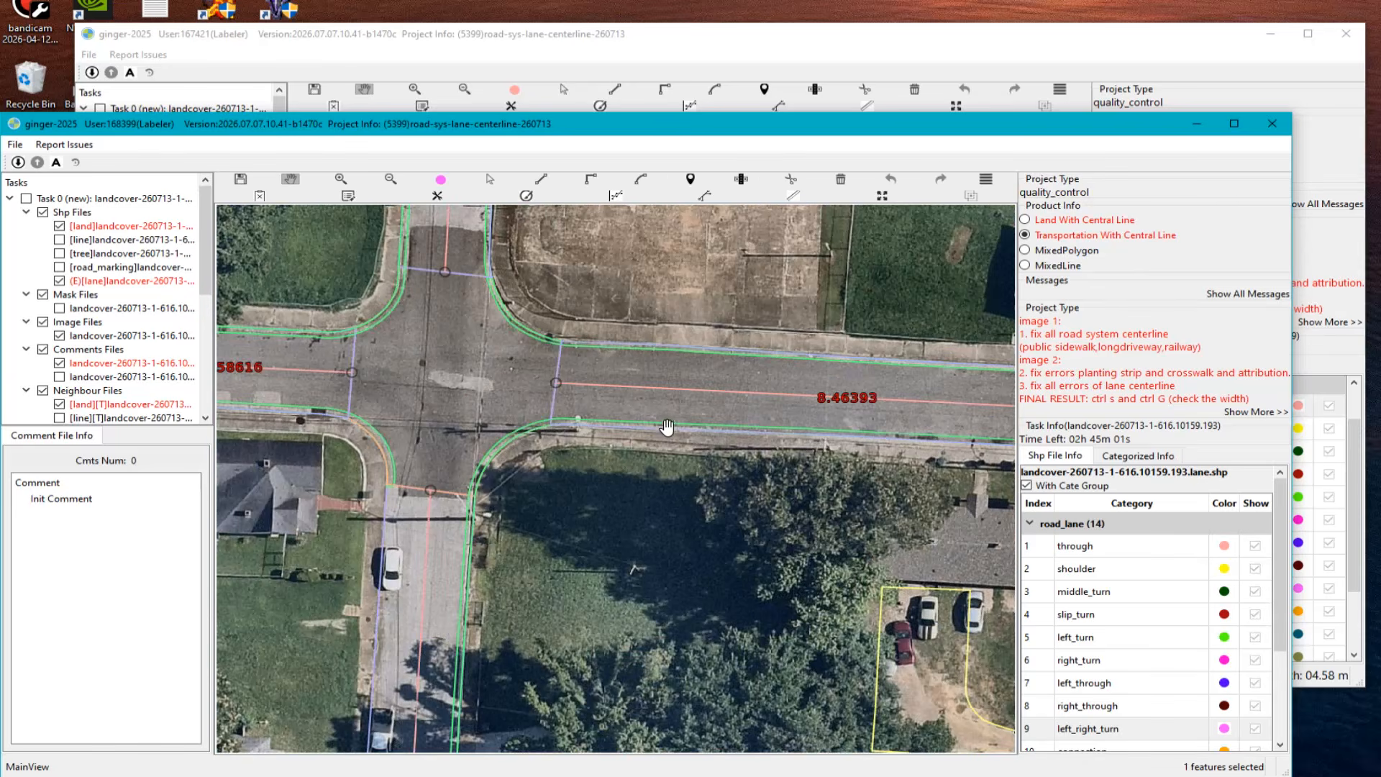
{"action": "scroll", "coordinate": [647, 395], "scroll_direction": "up", "scroll_amount": 2}
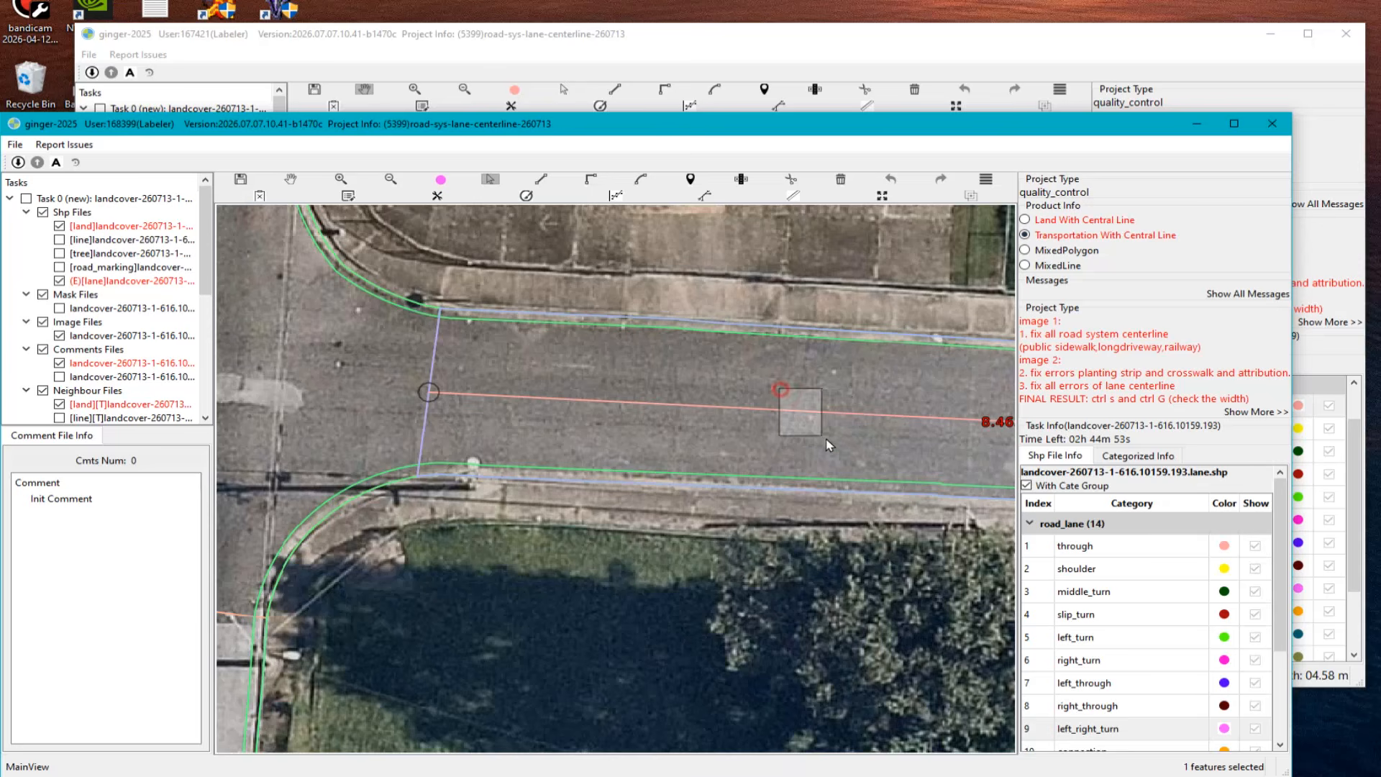
{"action": "left_click", "coordinate": [781, 409]}
{"action": "scroll", "coordinate": [641, 439], "scroll_direction": "down", "scroll_amount": 4}
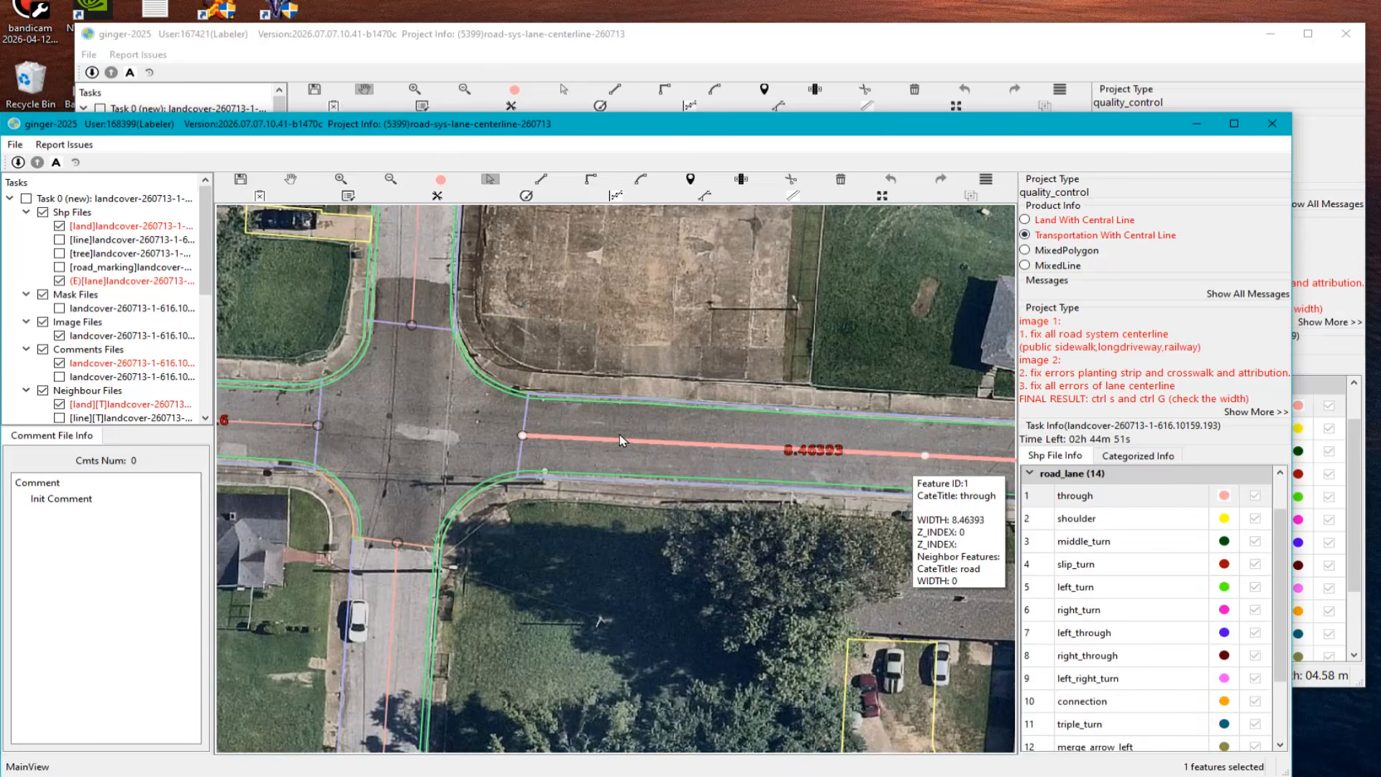
Step: Capture the close-up of the bare road with the road_lane category list, and draw a red line along the road's southern edge
{"action": "scroll", "coordinate": [351, 460], "scroll_direction": "up", "scroll_amount": 5}
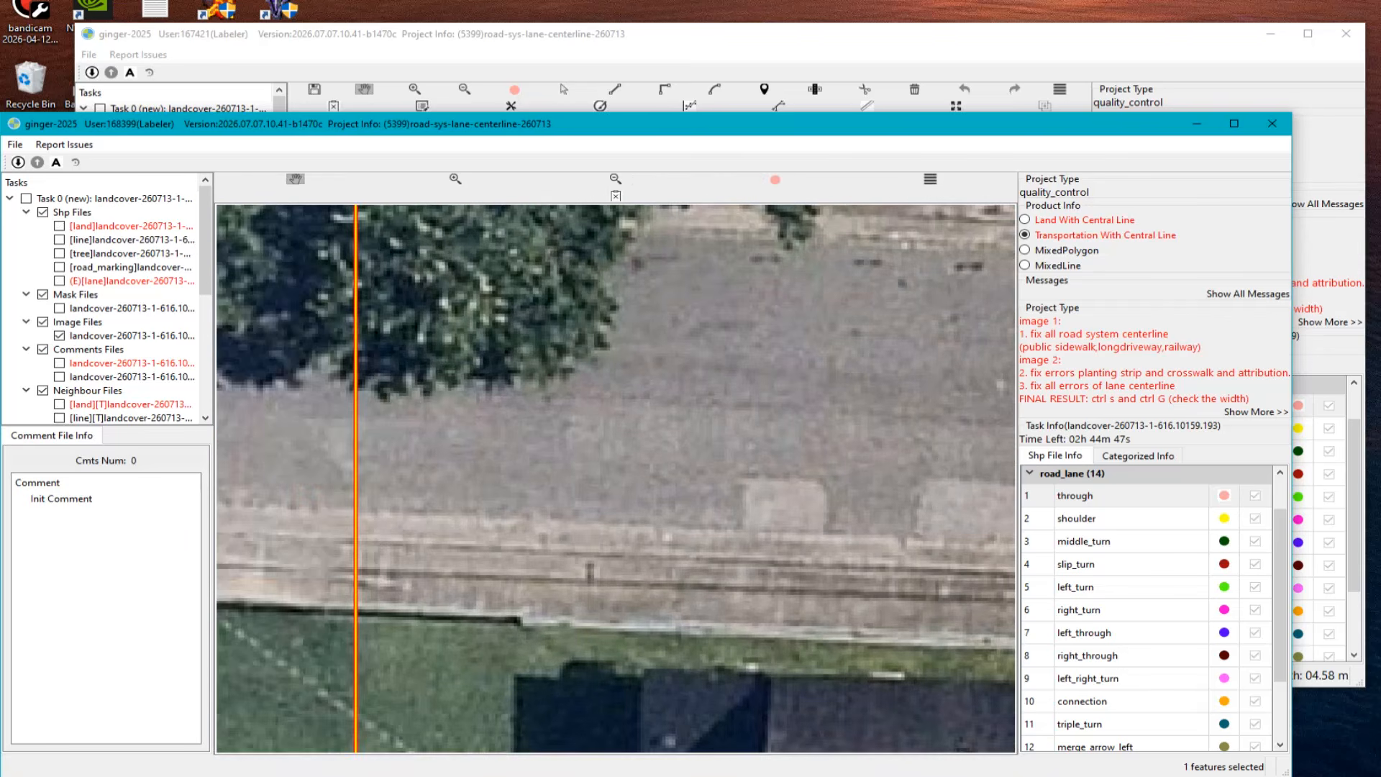
{"action": "key", "text": "F1"}
{"action": "left_click_drag", "start_coordinate": [193, 189], "coordinate": [1245, 764]}
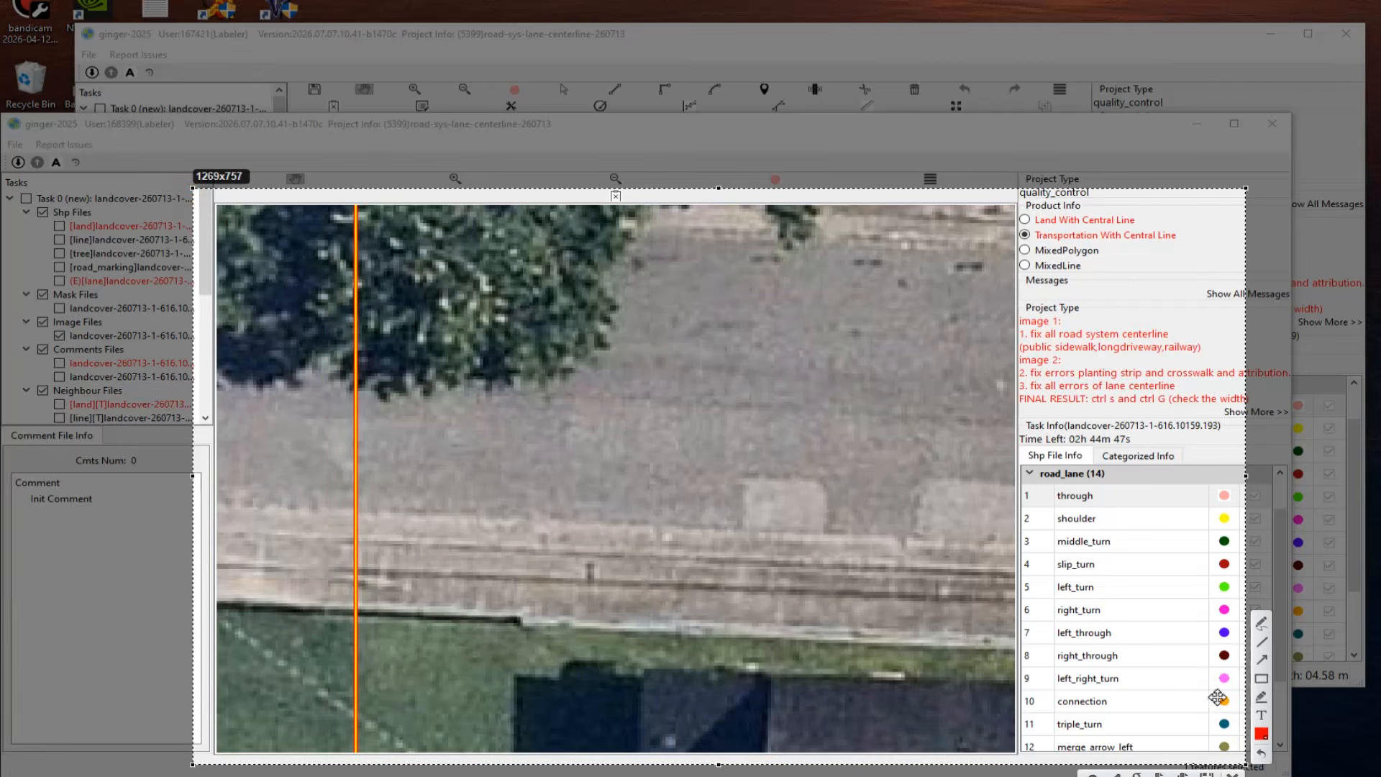
{"action": "left_click", "coordinate": [1262, 642]}
{"action": "left_click_drag", "start_coordinate": [331, 512], "coordinate": [922, 541]}
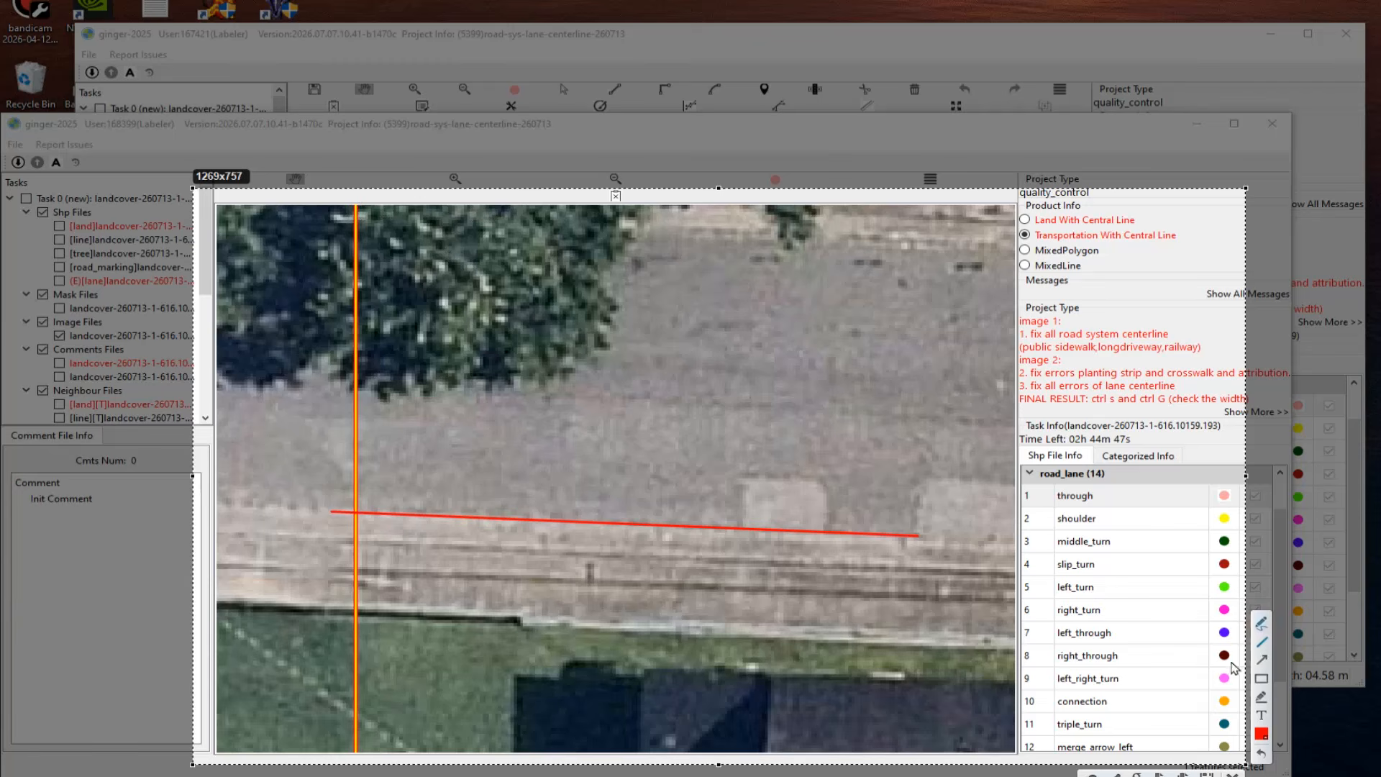
Step: Copy the screen capture annotated with a red line along the road edge
{"action": "key", "text": "ctrl+c"}
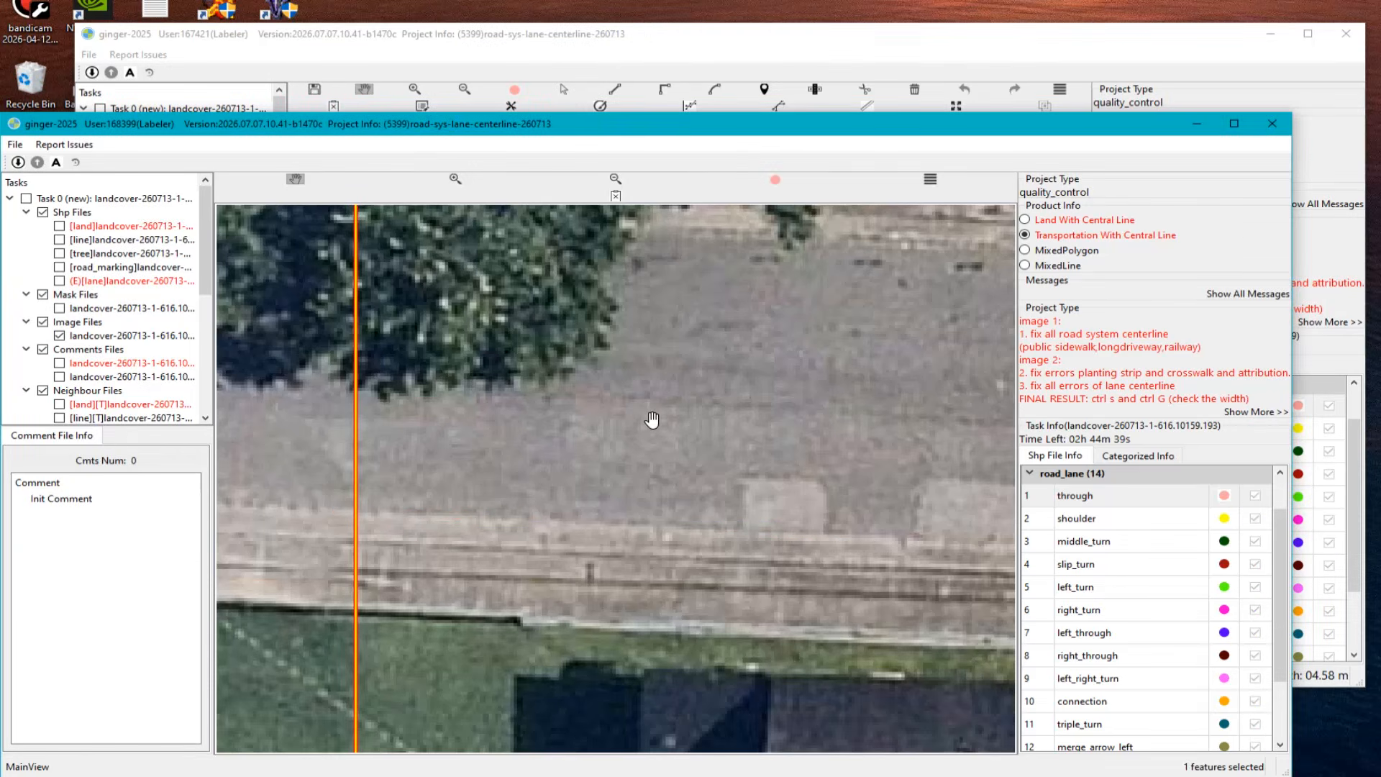
Step: Inspect the pair of triangle_sign road markings on the street beside the tile border, selecting them to check their category
{"action": "scroll", "coordinate": [652, 419], "scroll_direction": "down", "scroll_amount": 4}
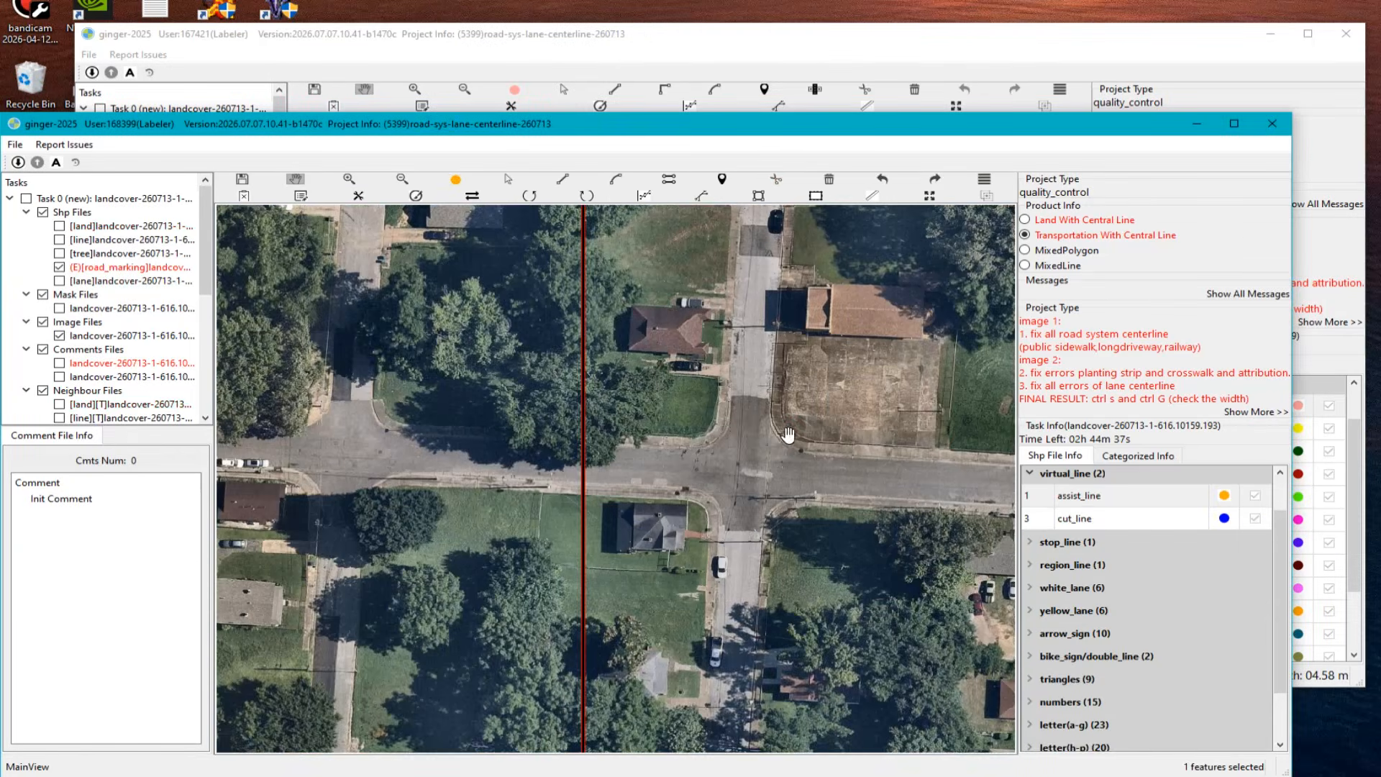
{"action": "scroll", "coordinate": [655, 483], "scroll_direction": "up", "scroll_amount": 3}
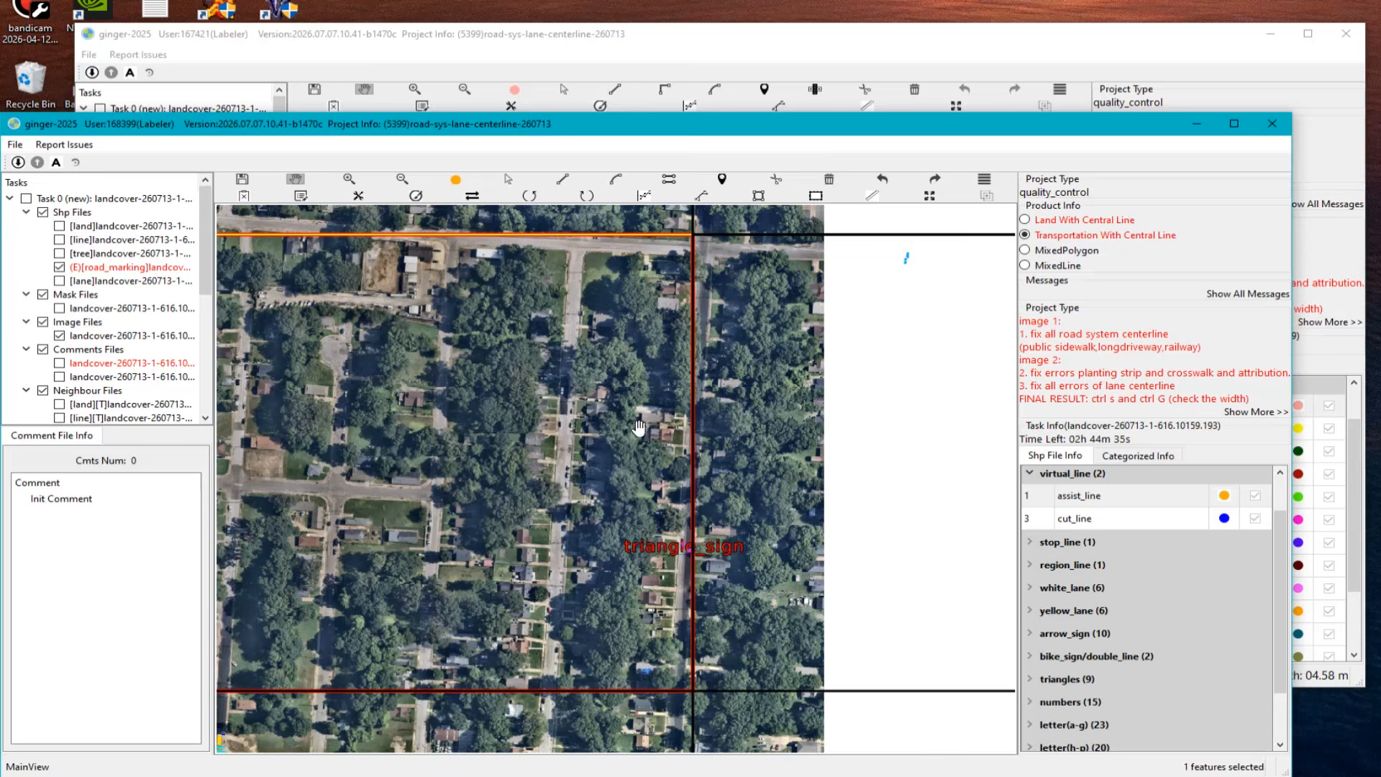
{"action": "scroll", "coordinate": [654, 544], "scroll_direction": "up", "scroll_amount": 3}
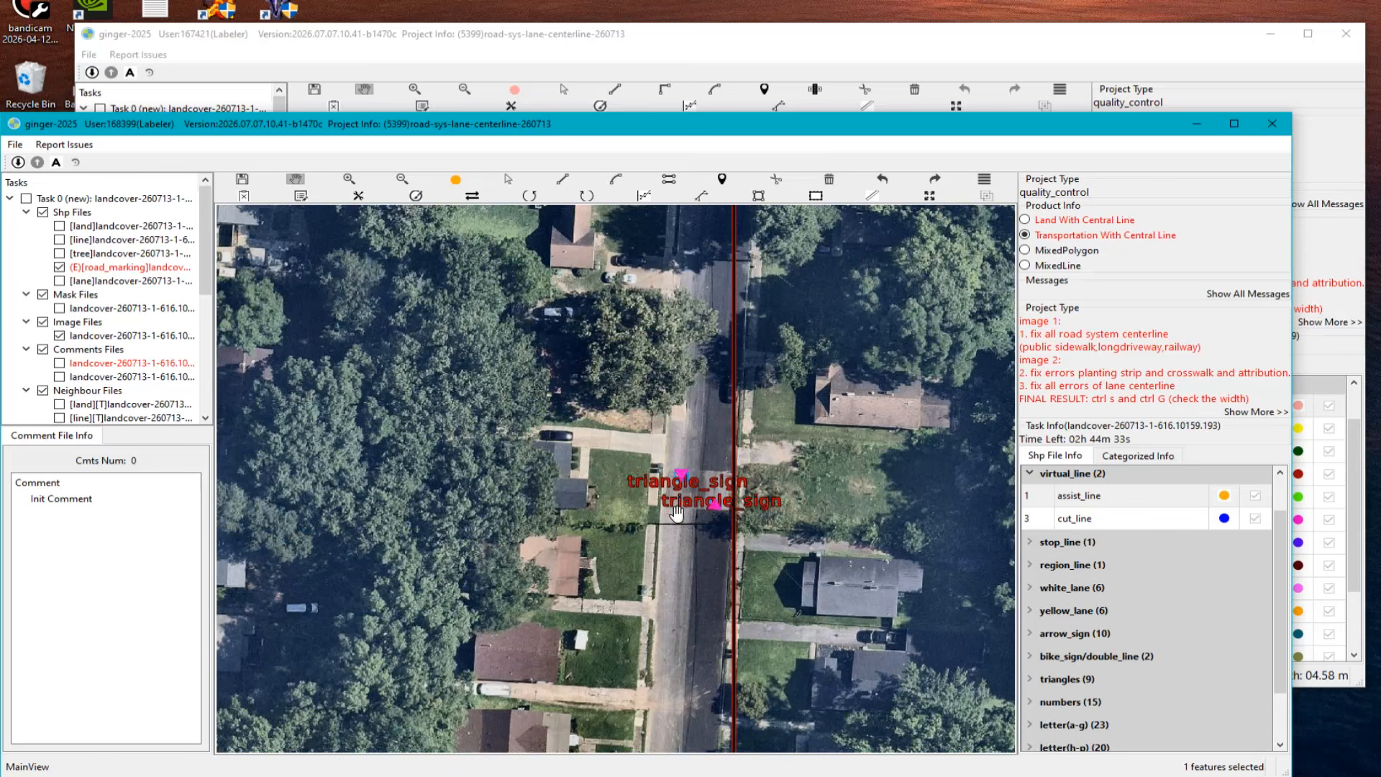
{"action": "key", "text": "Escape"}
{"action": "left_click", "coordinate": [687, 502]}
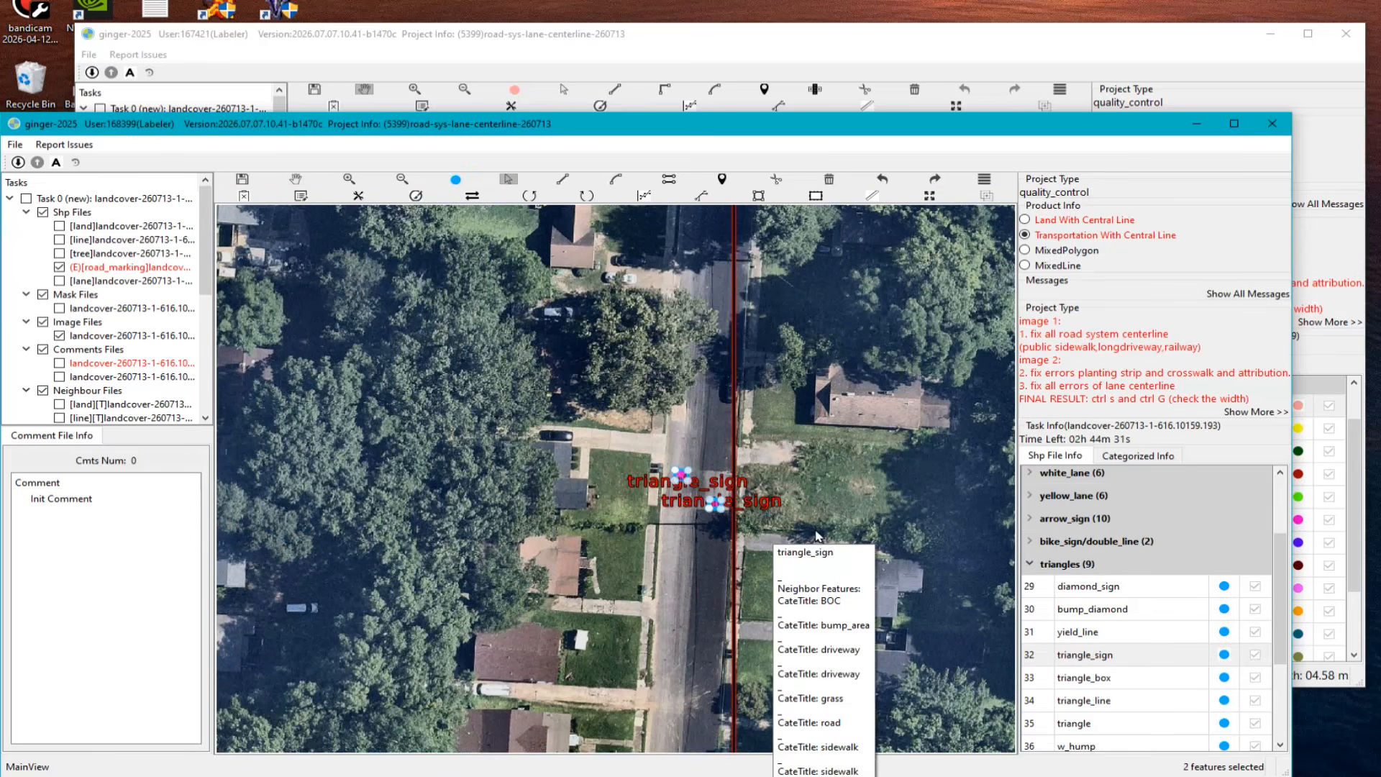
{"action": "left_click", "coordinate": [565, 556]}
{"action": "scroll", "coordinate": [535, 524], "scroll_direction": "down", "scroll_amount": 2}
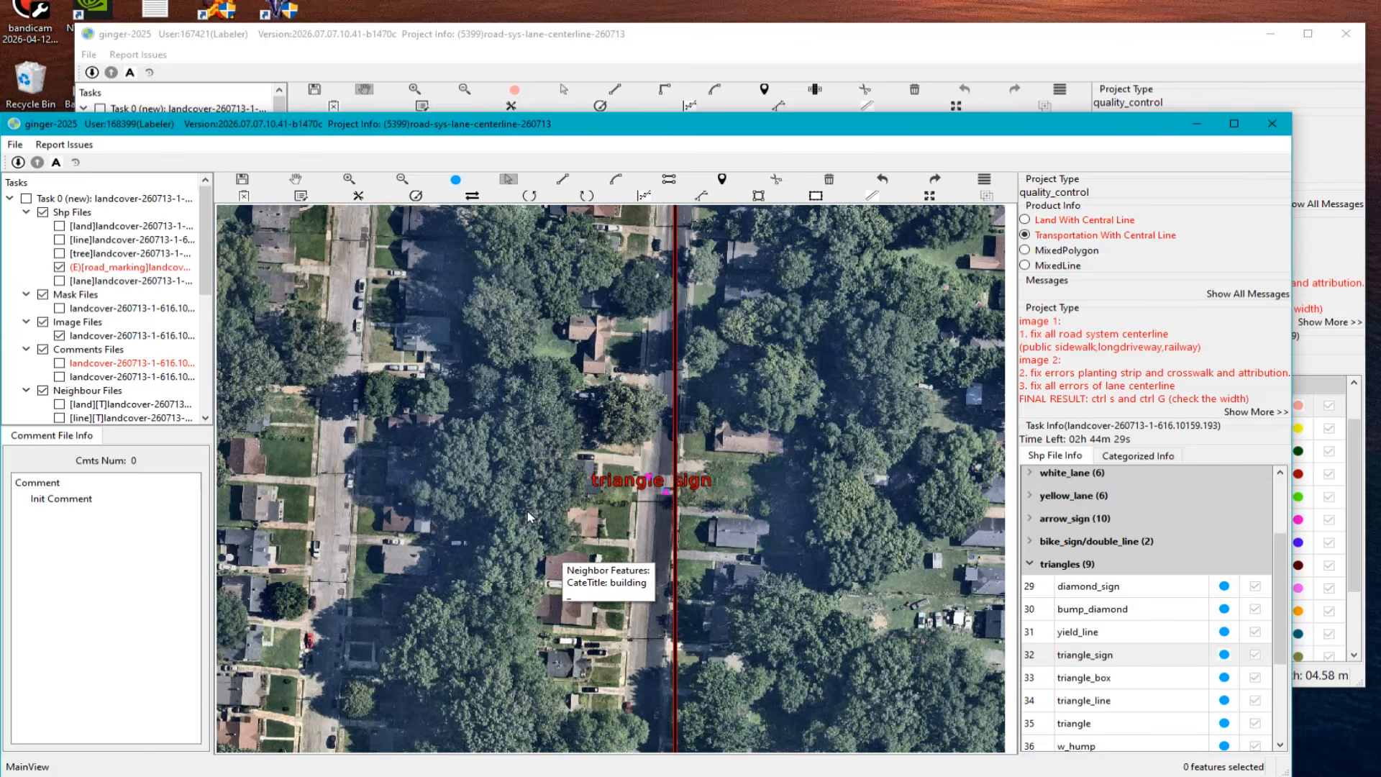
Step: Review the whole tile, display the land layer, and select the features around the central street blocks
{"action": "key", "text": "h"}
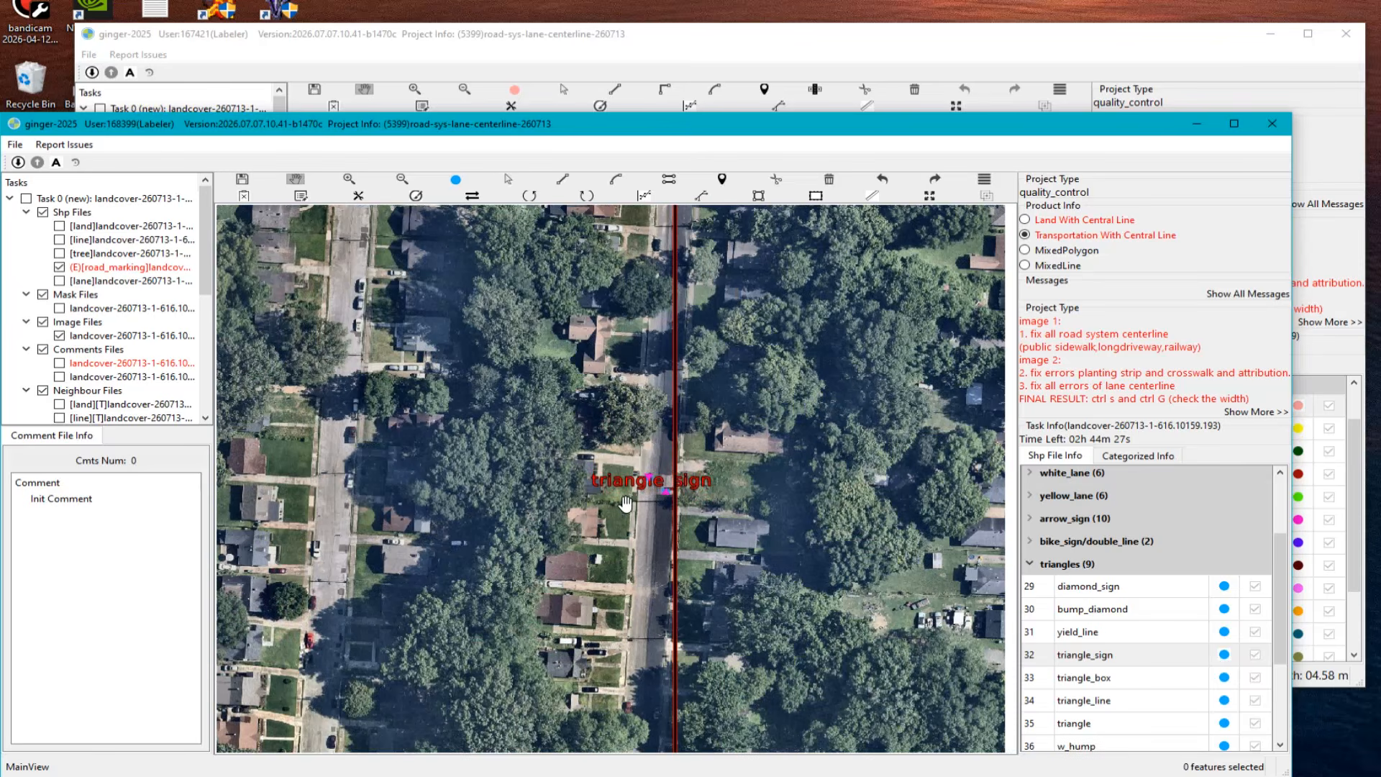
{"action": "scroll", "coordinate": [439, 450], "scroll_direction": "down", "scroll_amount": 2}
{"action": "left_click_drag", "start_coordinate": [432, 446], "coordinate": [852, 476]}
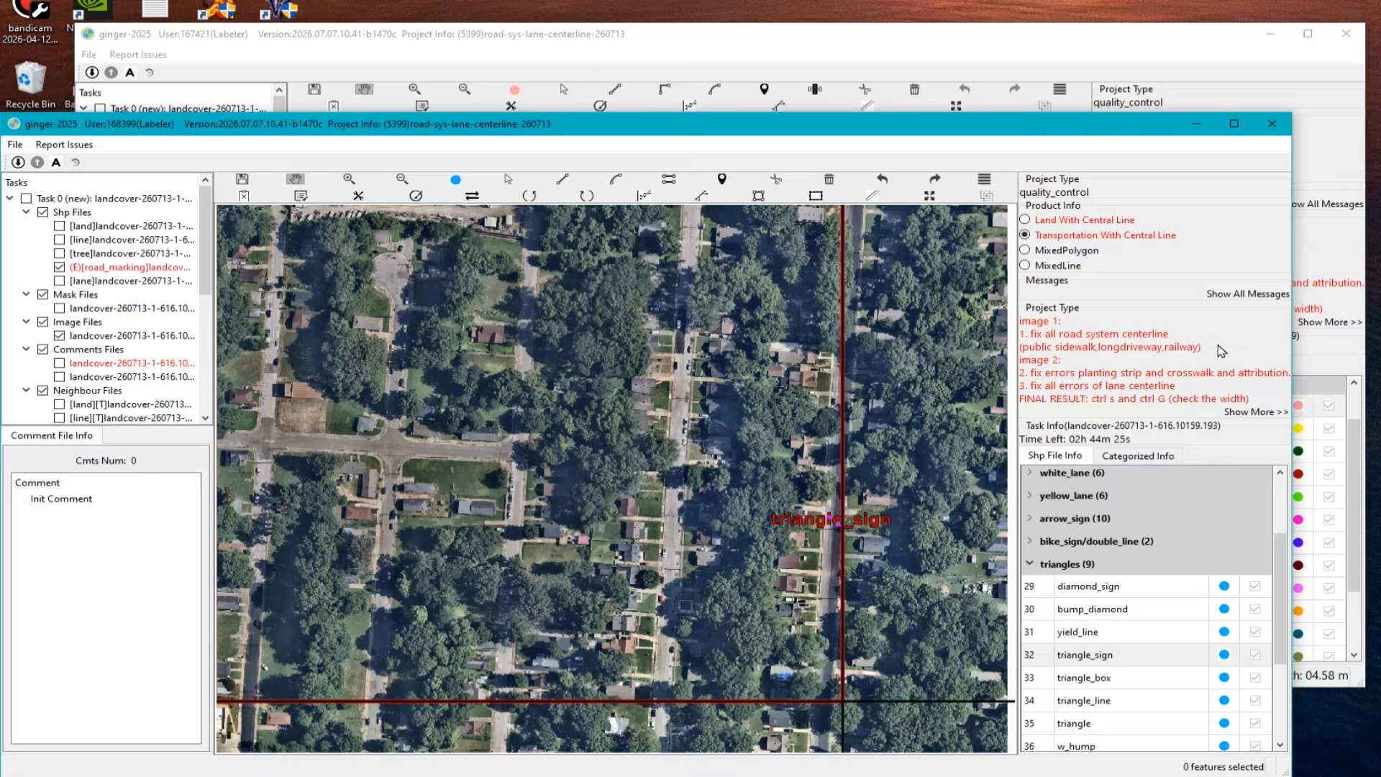
{"action": "scroll", "coordinate": [719, 511], "scroll_direction": "down", "scroll_amount": 2}
{"action": "left_click_drag", "start_coordinate": [681, 491], "coordinate": [692, 503]}
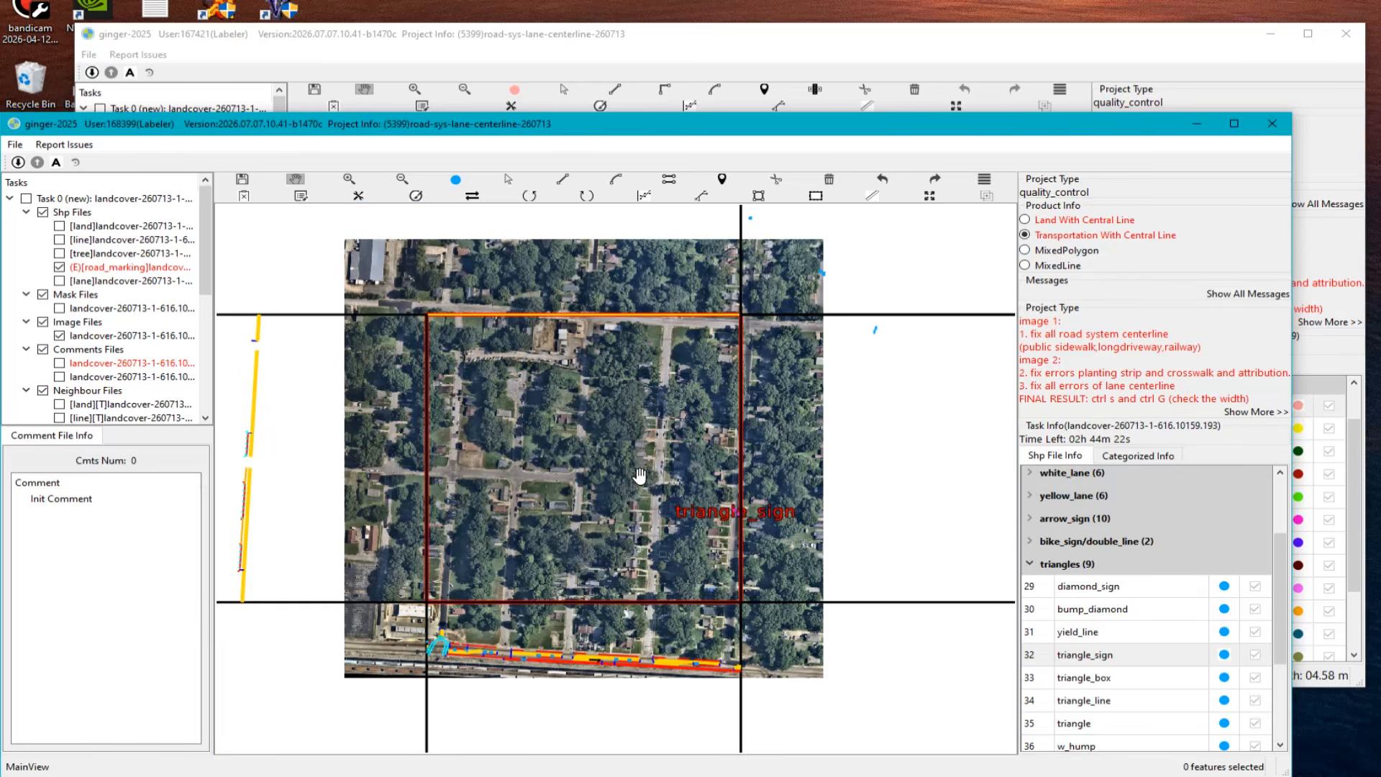
{"action": "key", "text": "Tab"}
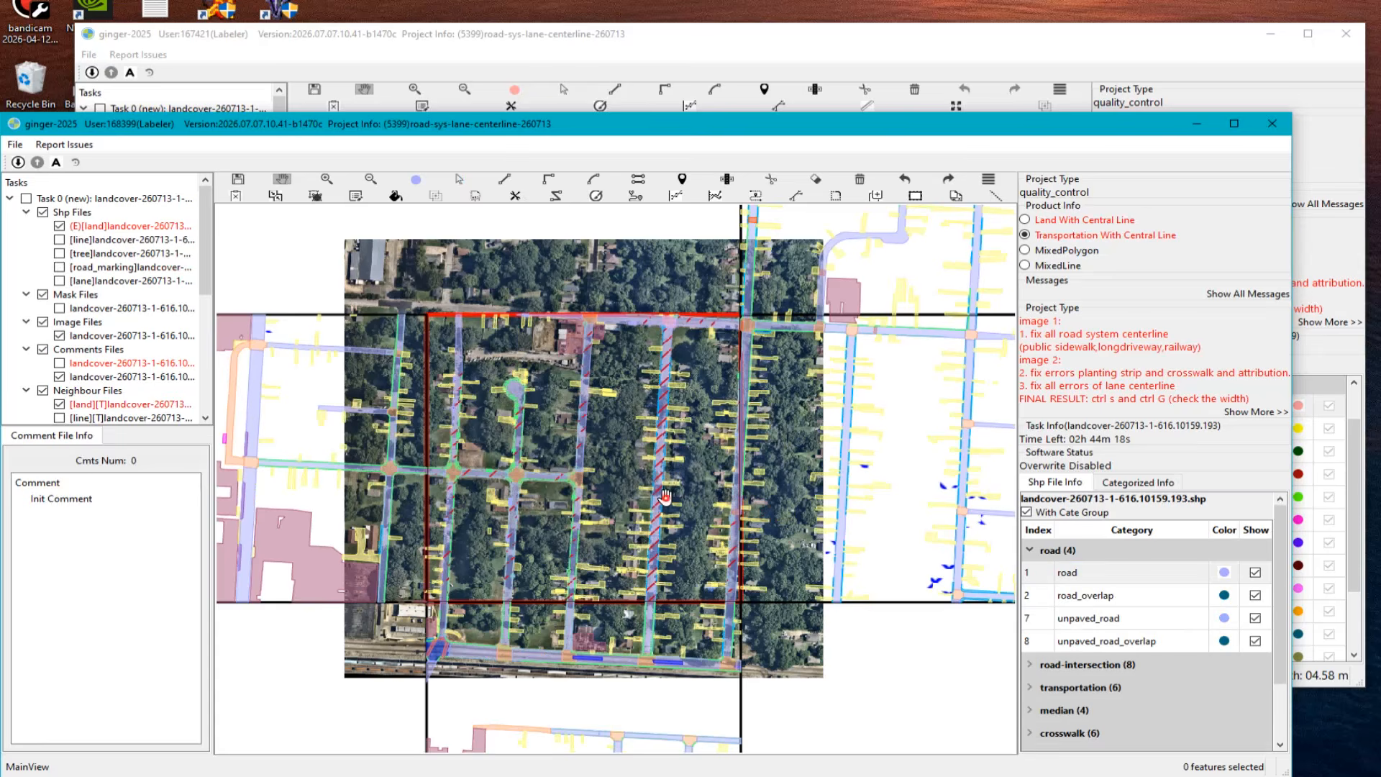
{"action": "scroll", "coordinate": [675, 489], "scroll_direction": "up", "scroll_amount": 2}
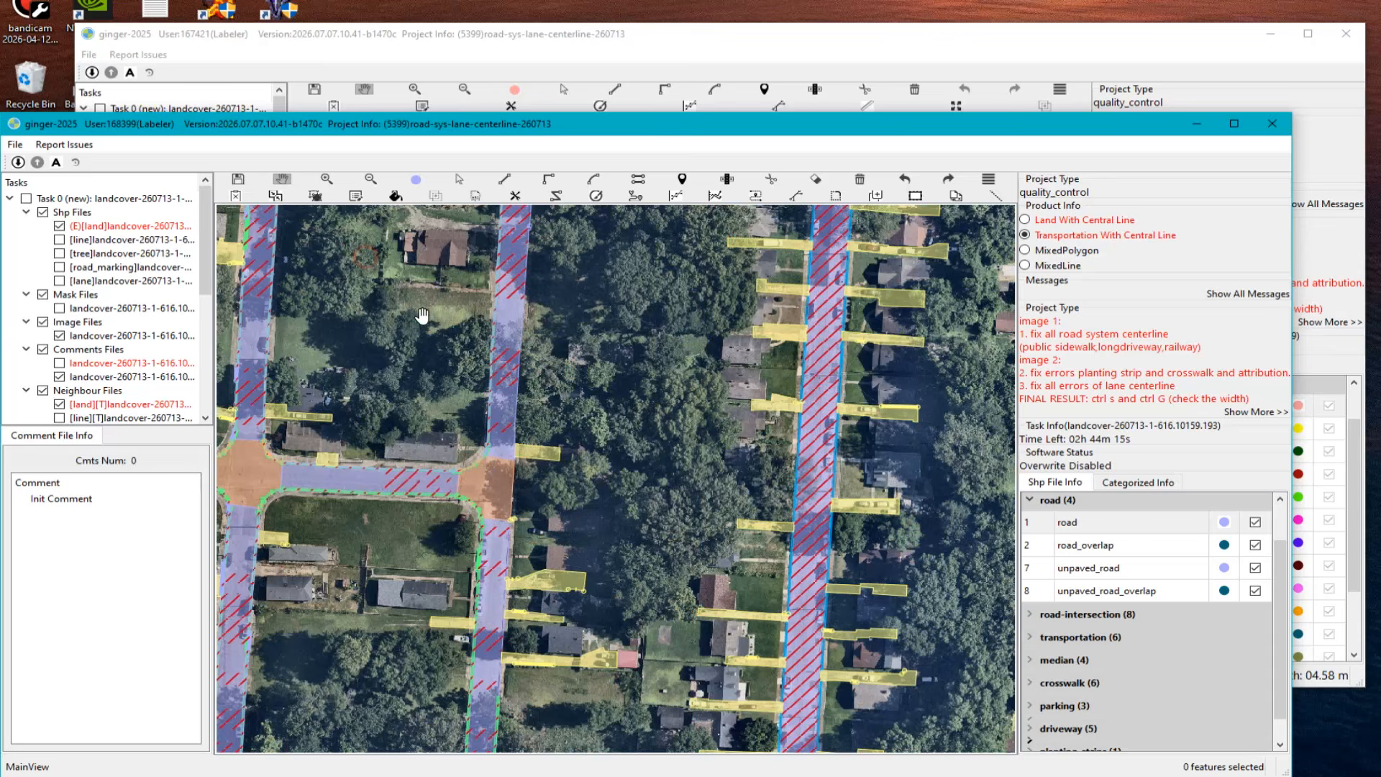
{"action": "left_click_drag", "start_coordinate": [363, 256], "coordinate": [999, 675]}
{"action": "left_click", "coordinate": [636, 523]}
{"action": "scroll", "coordinate": [636, 541], "scroll_direction": "down", "scroll_amount": 2}
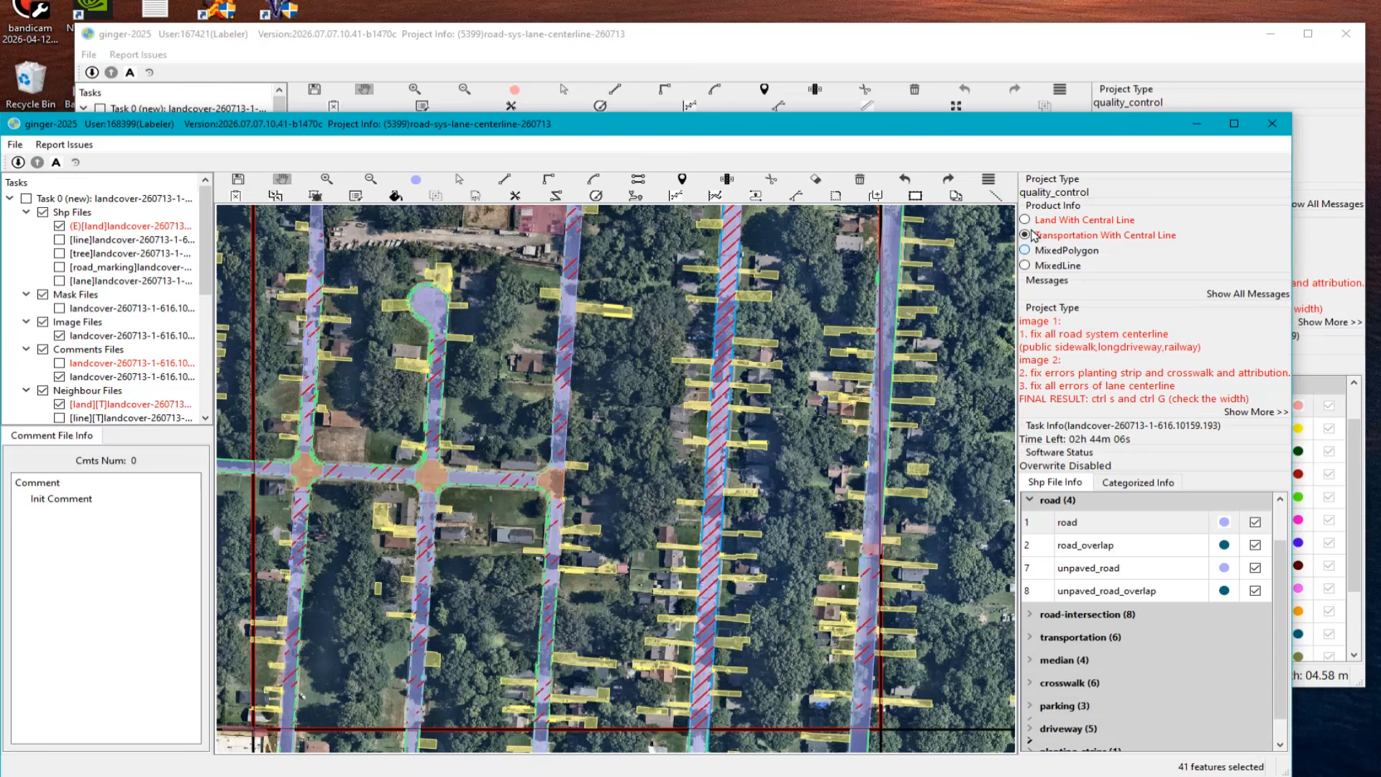
Step: Compare the MixedPolygon and Land With Central Line product views, checking the line layer before returning to the land layer
{"action": "left_click", "coordinate": [1041, 252]}
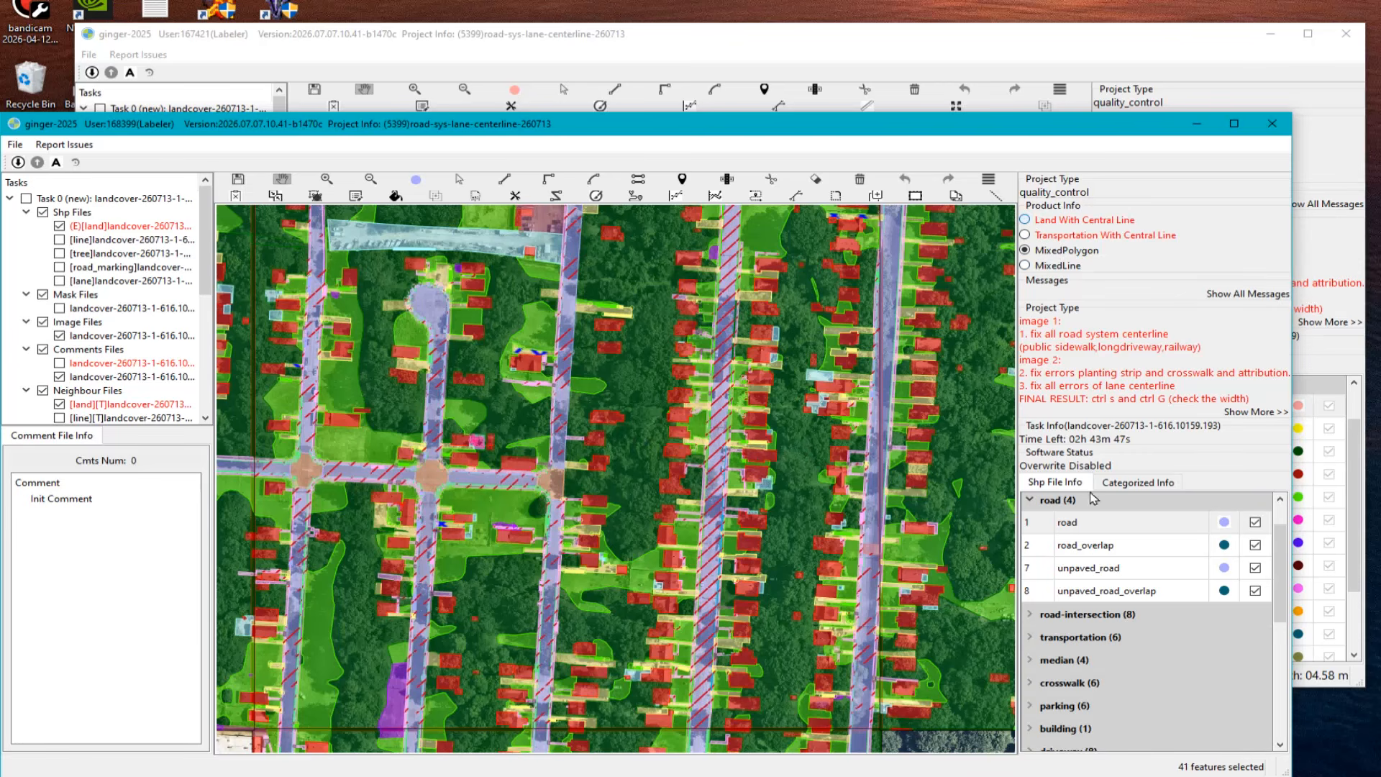
{"action": "left_click", "coordinate": [1033, 220]}
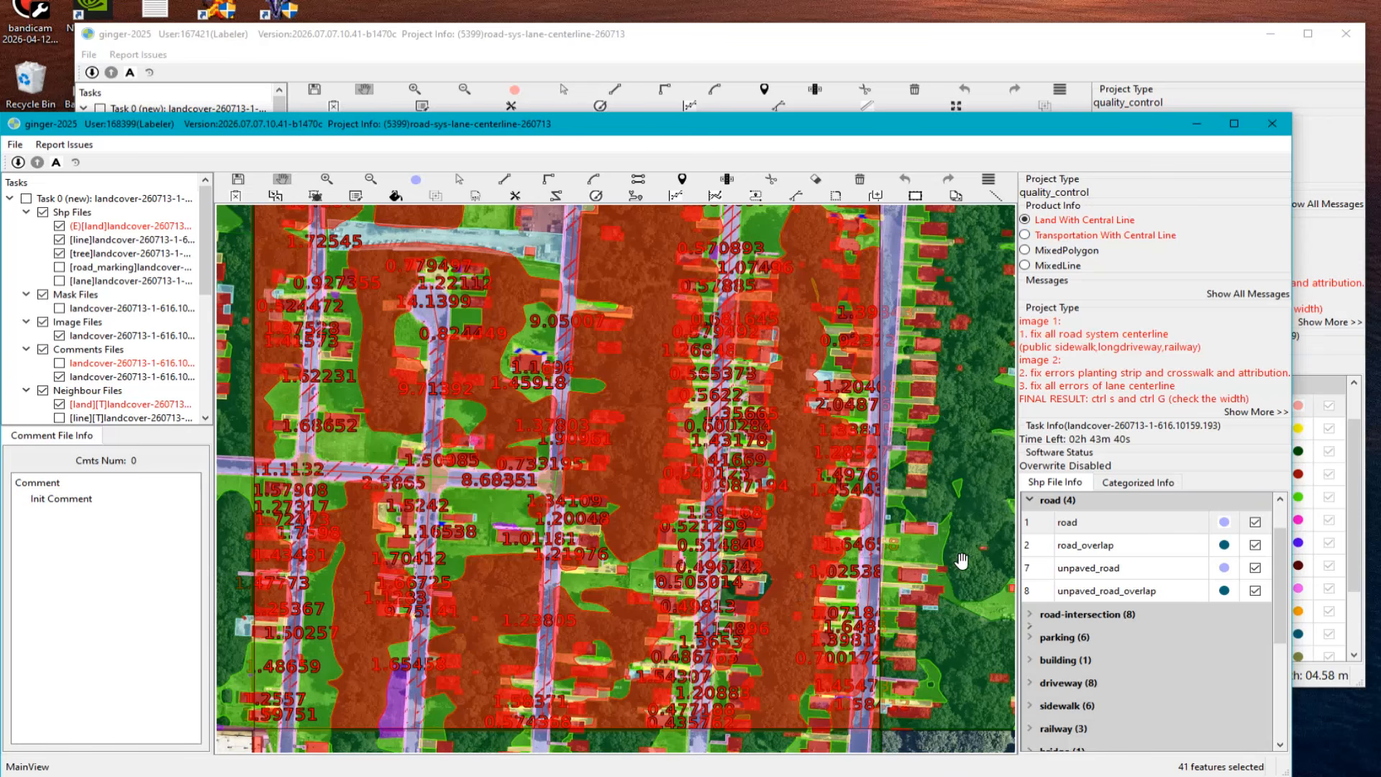
{"action": "key", "text": "Tab"}
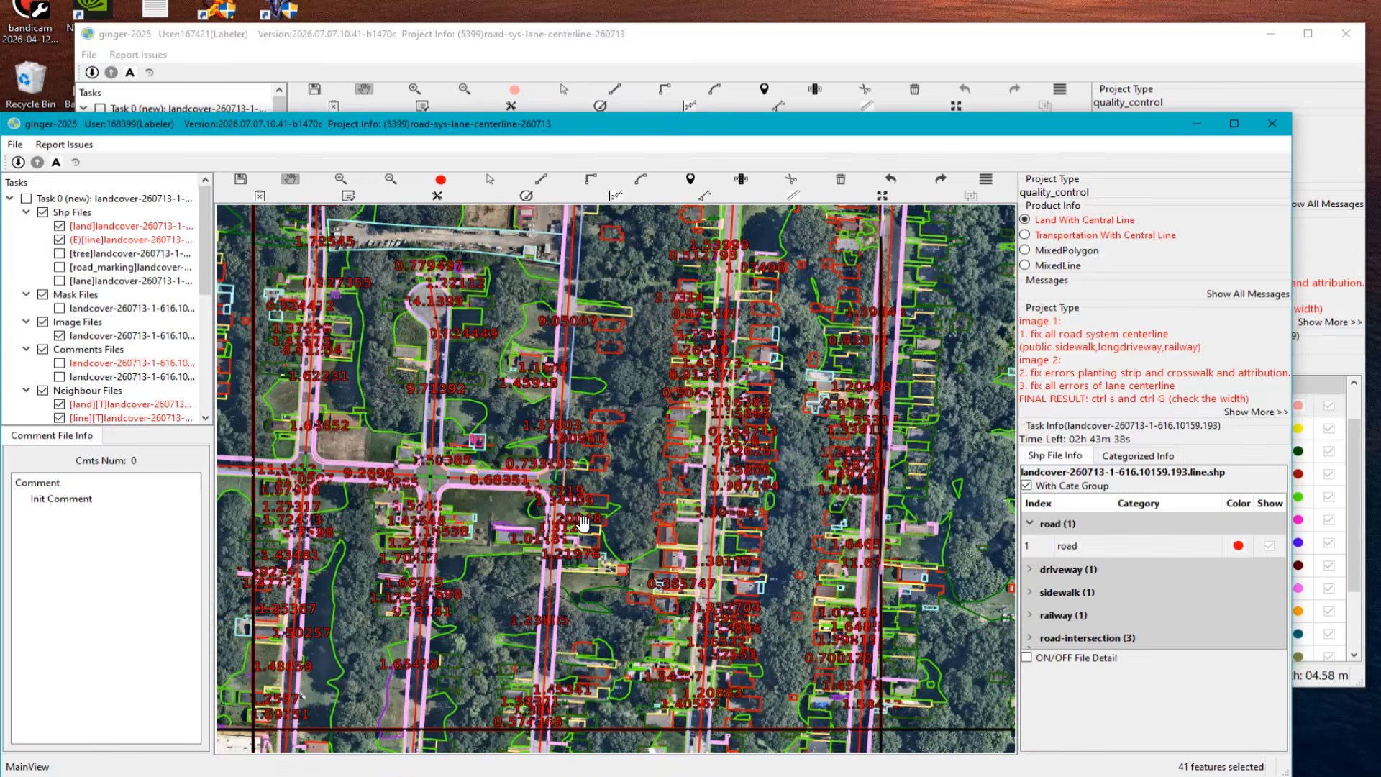
{"action": "key", "text": "Tab"}
Step: Examine the land polygons on the grass block between the two intersections, comparing them with the bare aerial image
{"action": "scroll", "coordinate": [596, 469], "scroll_direction": "up", "scroll_amount": 2}
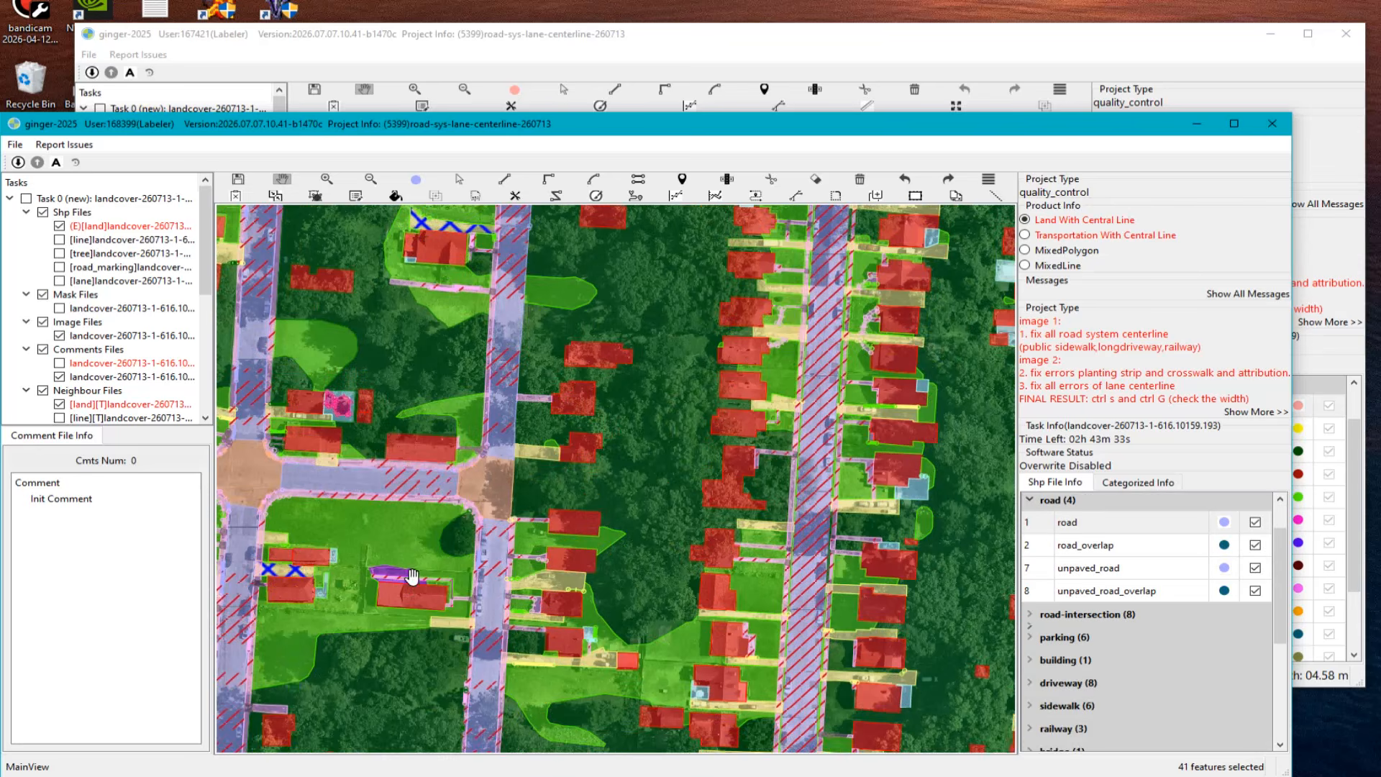
{"action": "scroll", "coordinate": [411, 576], "scroll_direction": "down", "scroll_amount": 3}
{"action": "scroll", "coordinate": [818, 419], "scroll_direction": "up", "scroll_amount": 5}
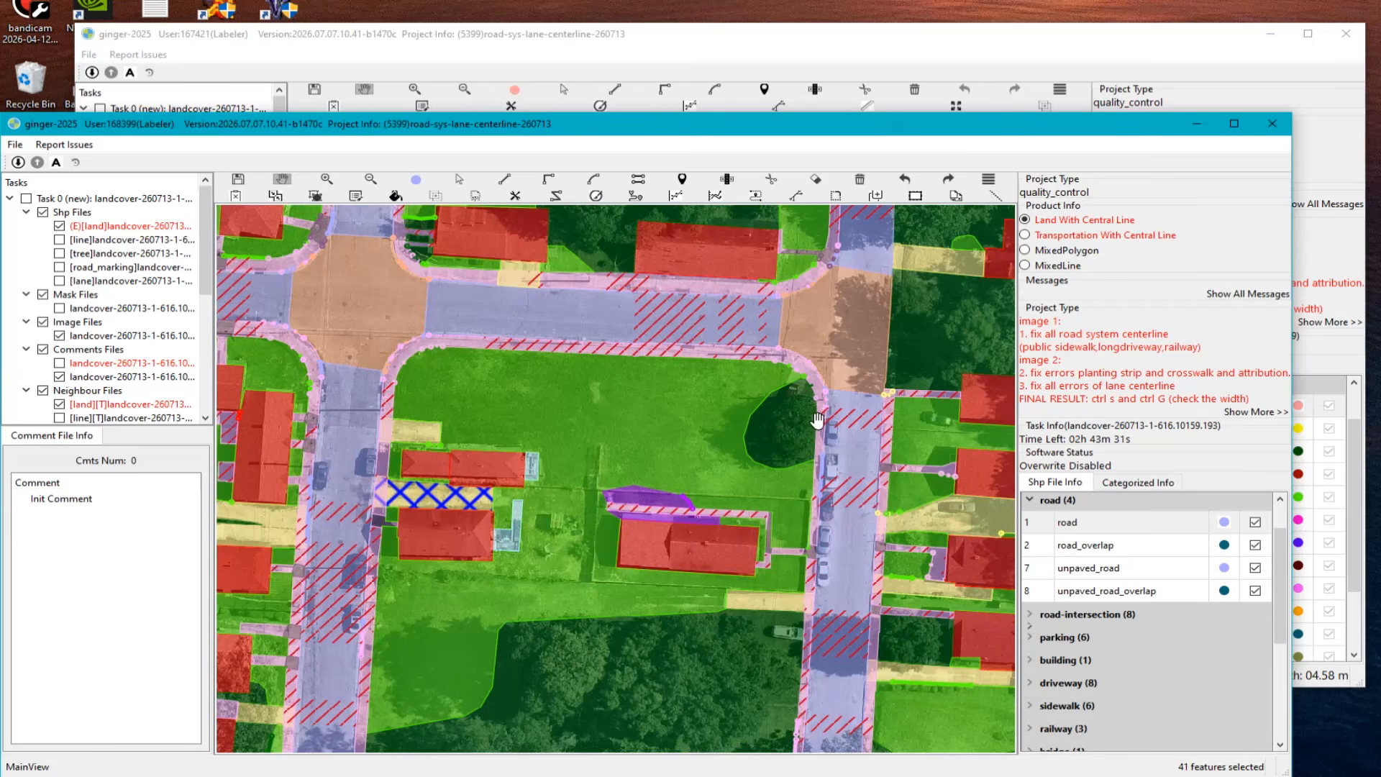
{"action": "key", "text": "Tab"}
{"action": "scroll", "coordinate": [627, 446], "scroll_direction": "down", "scroll_amount": 3}
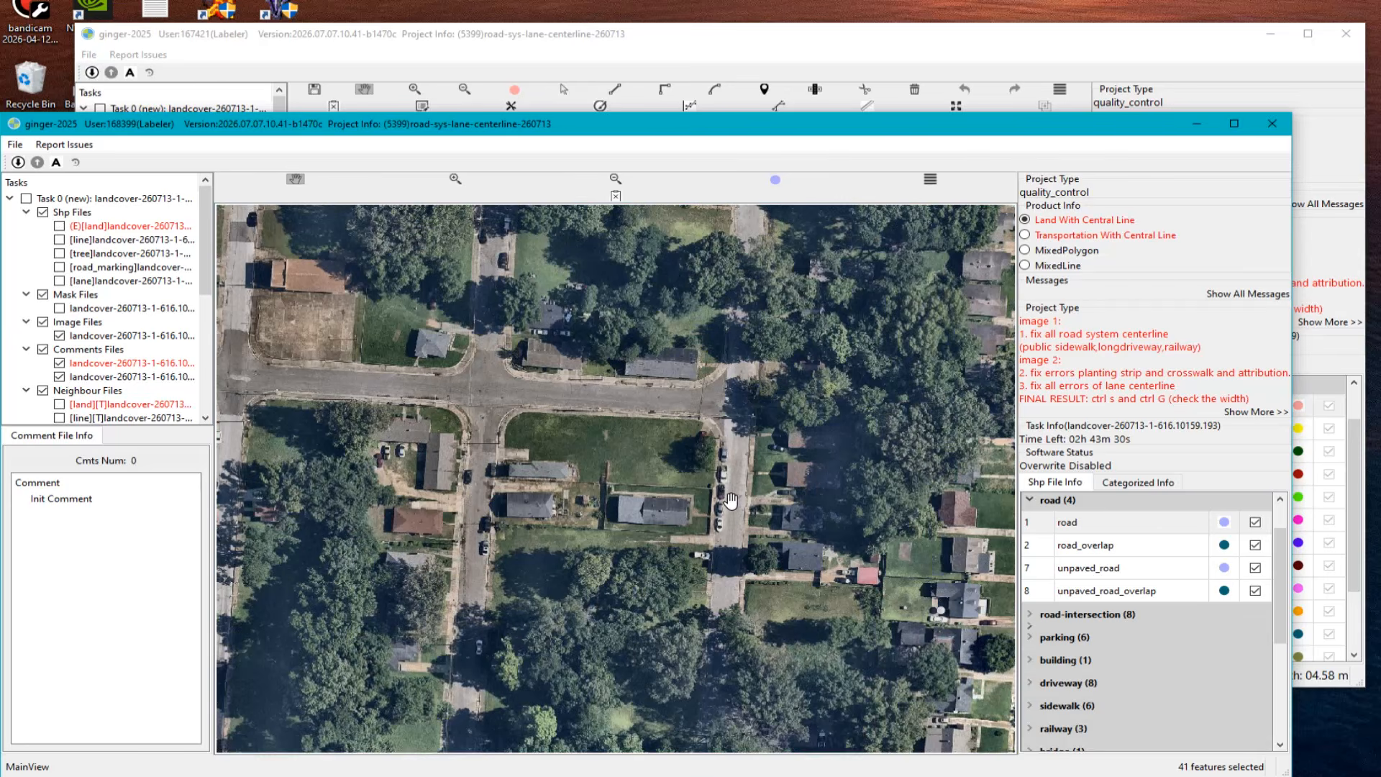
{"action": "key", "text": "Tab"}
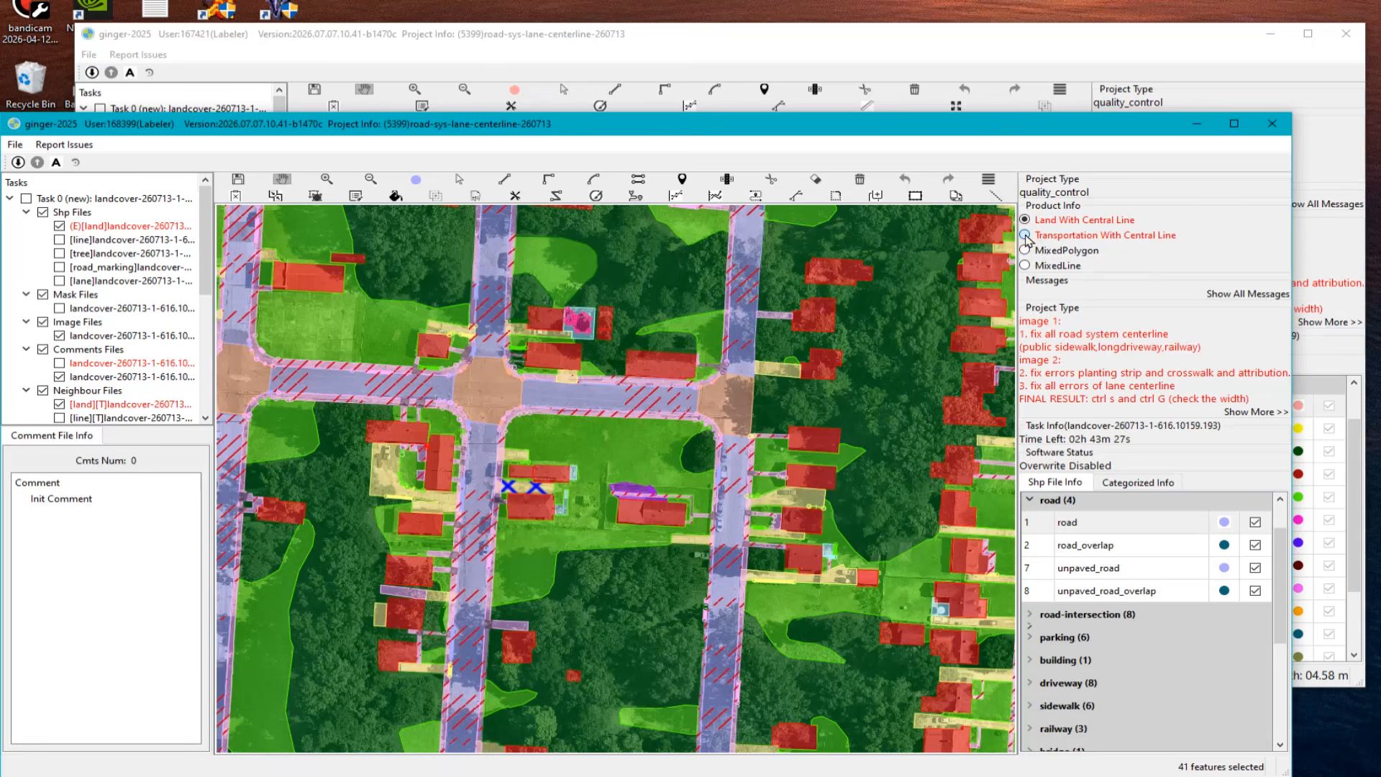
Step: Switch the product to Transportation With Central Line and examine the road and intersection polygons around the grass block
{"action": "key", "text": "Tab"}
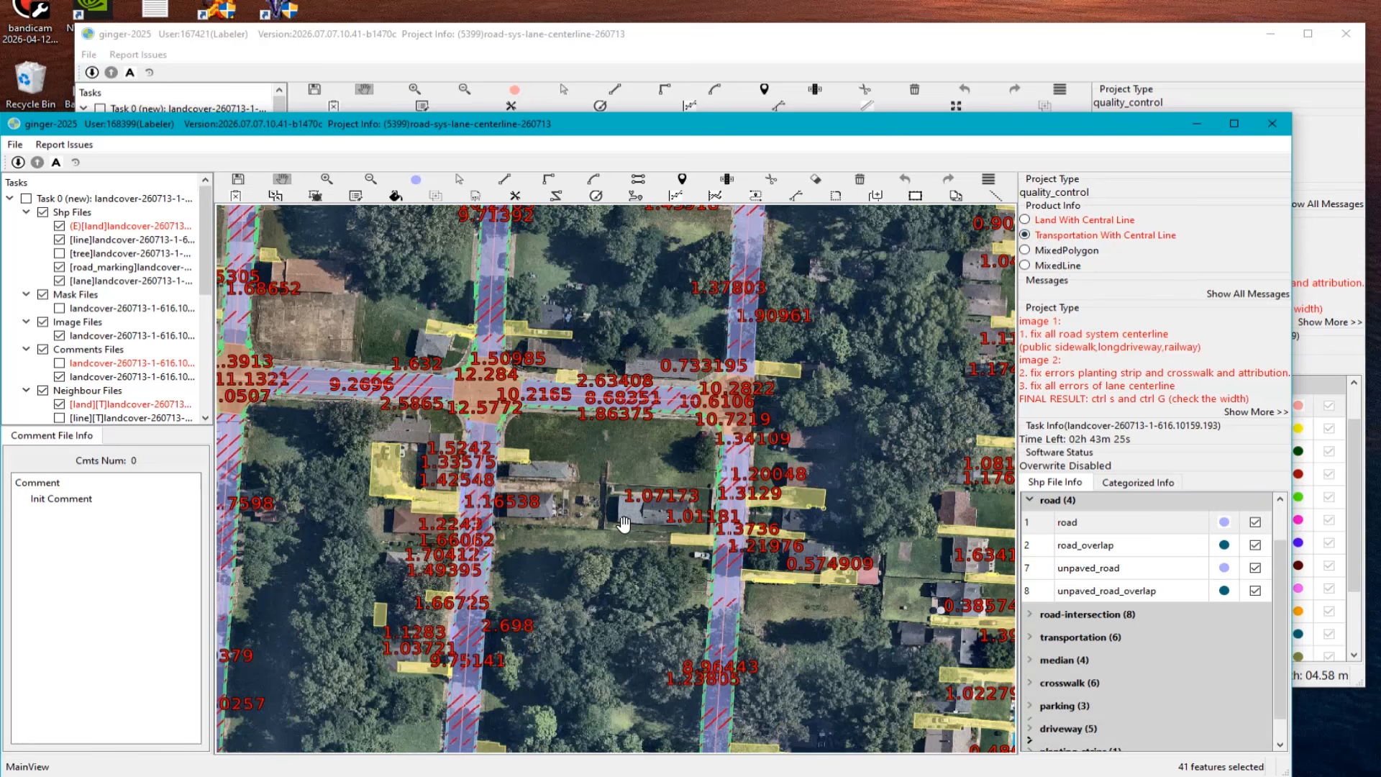
{"action": "scroll", "coordinate": [623, 495], "scroll_direction": "up", "scroll_amount": 3}
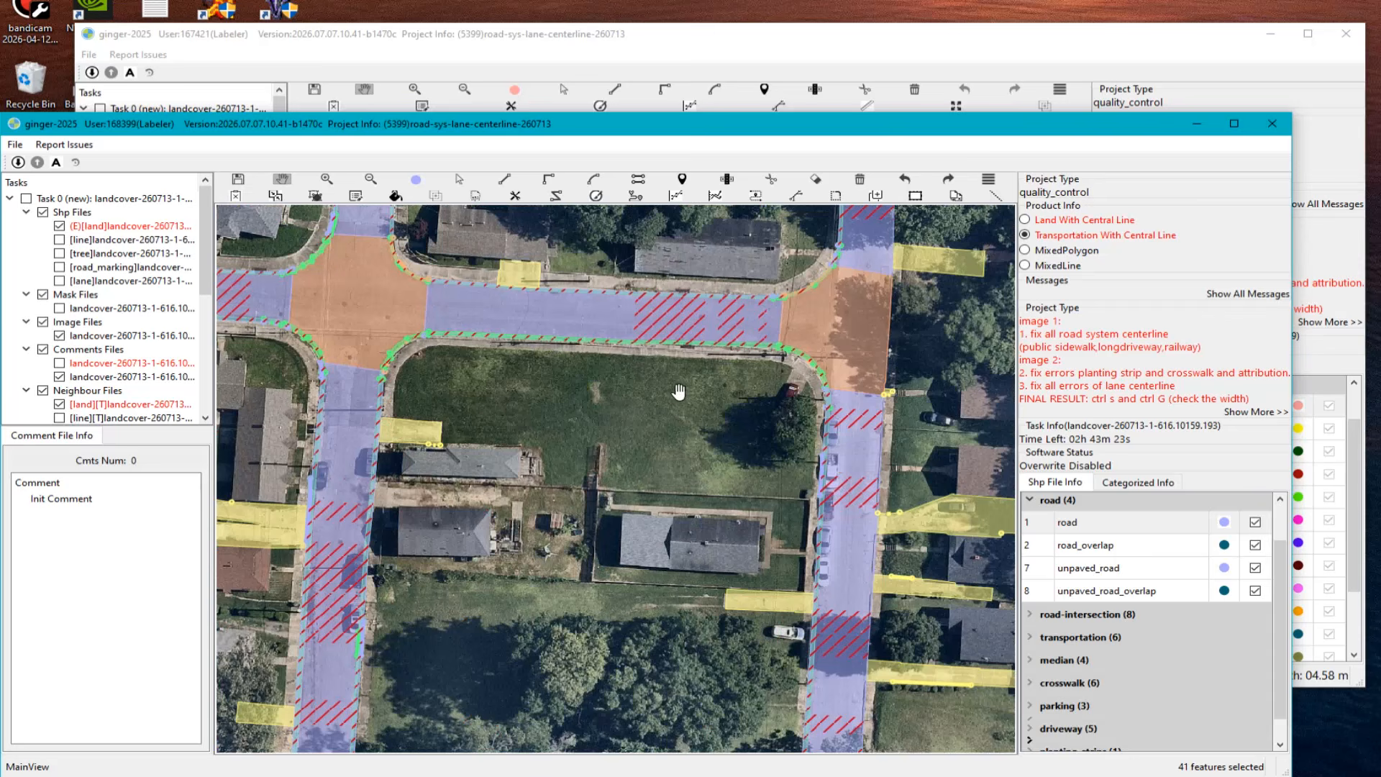
{"action": "key", "text": "Escape"}
{"action": "scroll", "coordinate": [626, 352], "scroll_direction": "up", "scroll_amount": 1}
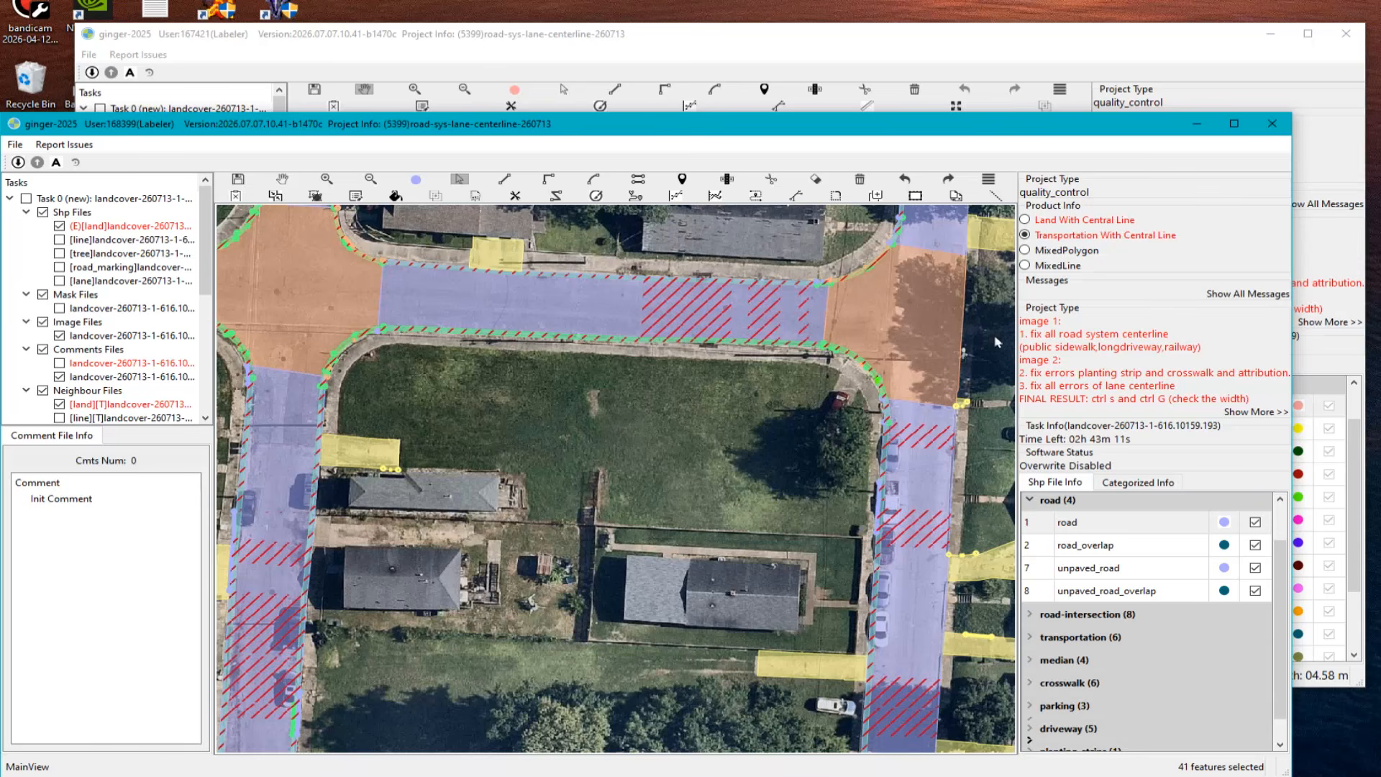
Step: Switch the product to MixedLine and overlay the land shapefile on the sidewalk lines near the road intersection
{"action": "left_click", "coordinate": [1026, 266]}
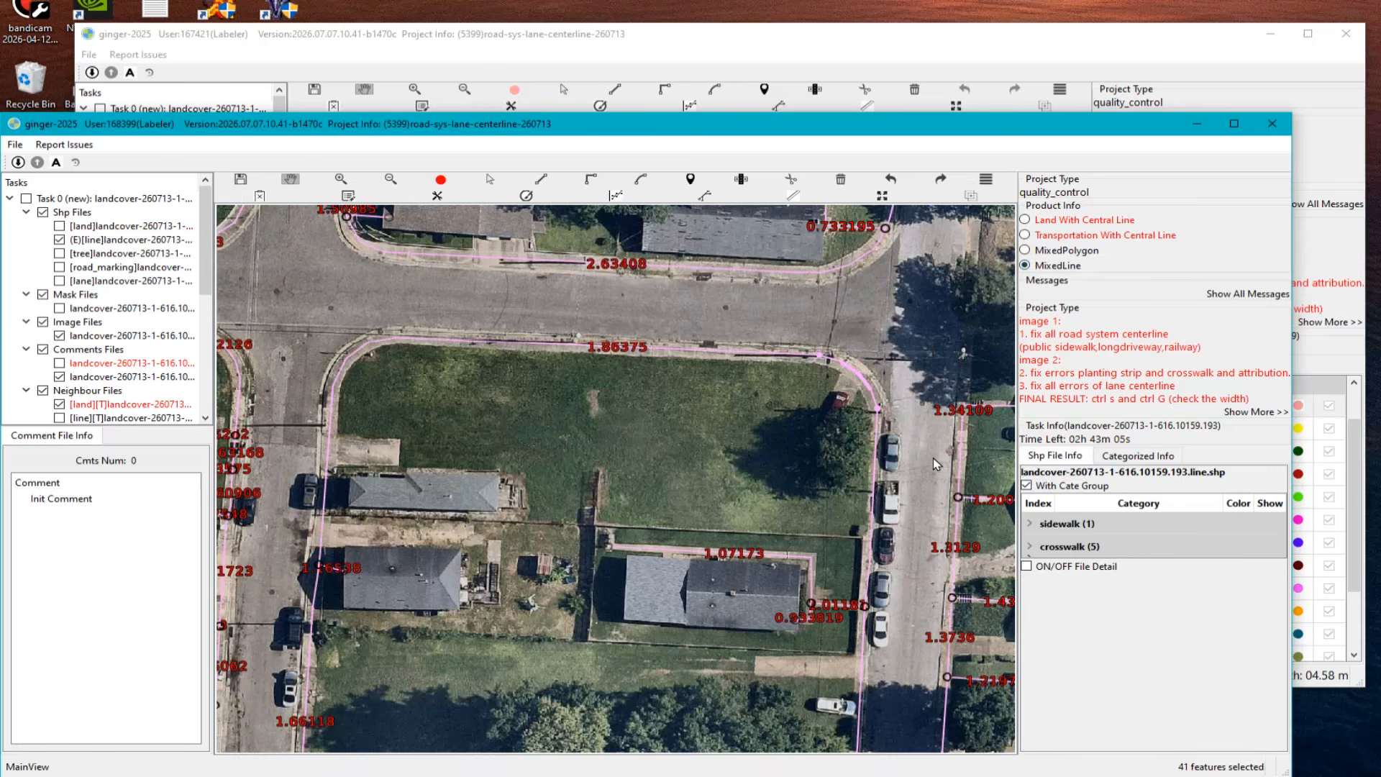
{"action": "left_click_drag", "start_coordinate": [799, 414], "coordinate": [608, 459]}
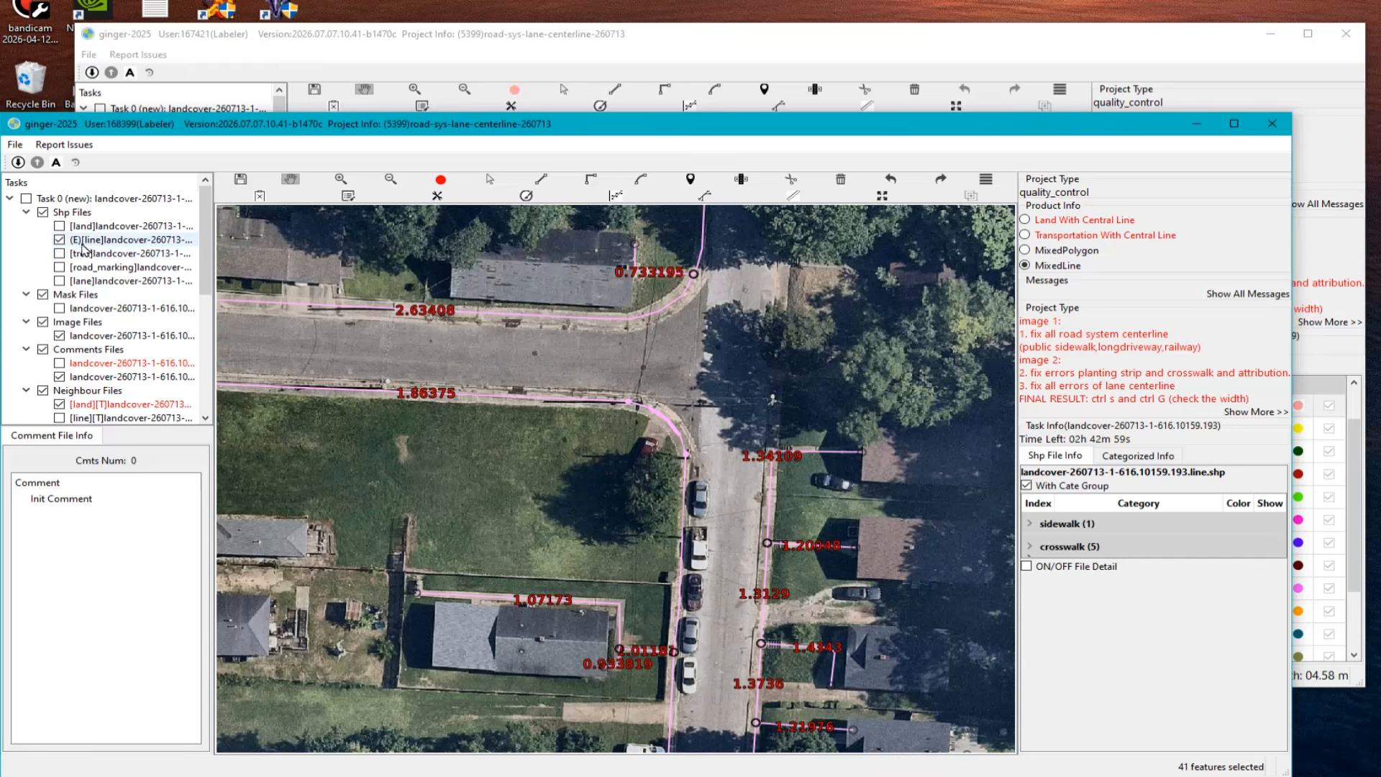
{"action": "left_click", "coordinate": [59, 226]}
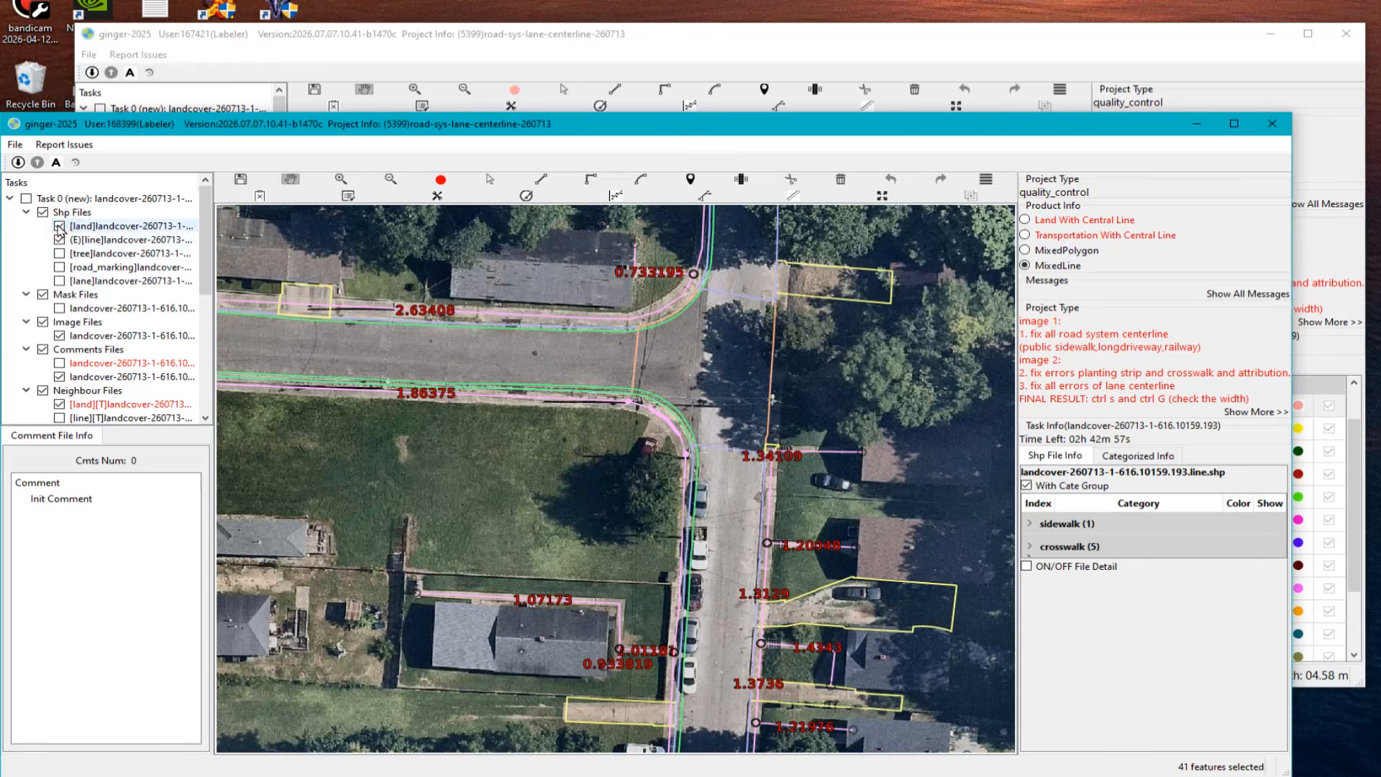
{"action": "scroll", "coordinate": [741, 399], "scroll_direction": "up", "scroll_amount": 1}
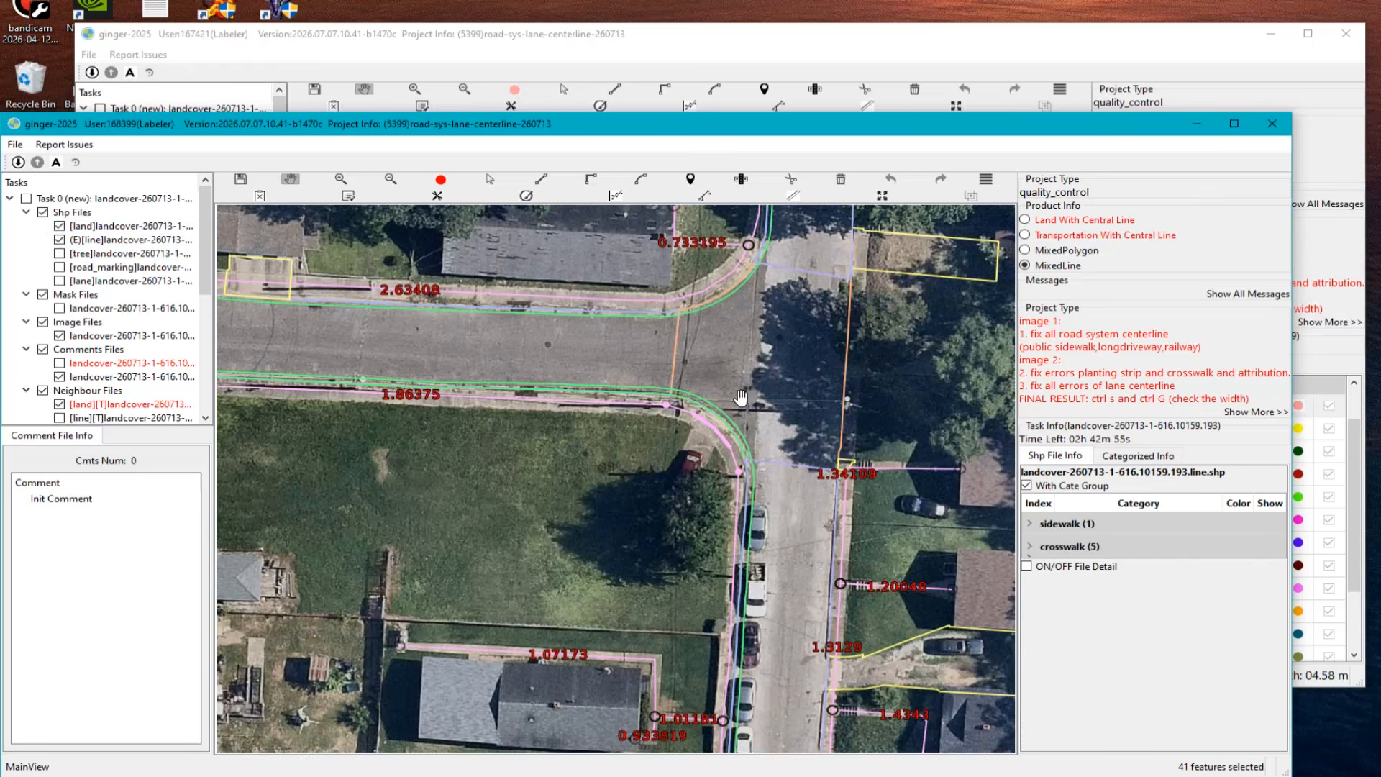
Step: Inspect the sidewalk line and planting strip edges around the curved corner of the intersection
{"action": "scroll", "coordinate": [741, 400], "scroll_direction": "up", "scroll_amount": 3}
{"action": "left_click_drag", "start_coordinate": [727, 343], "coordinate": [597, 535]}
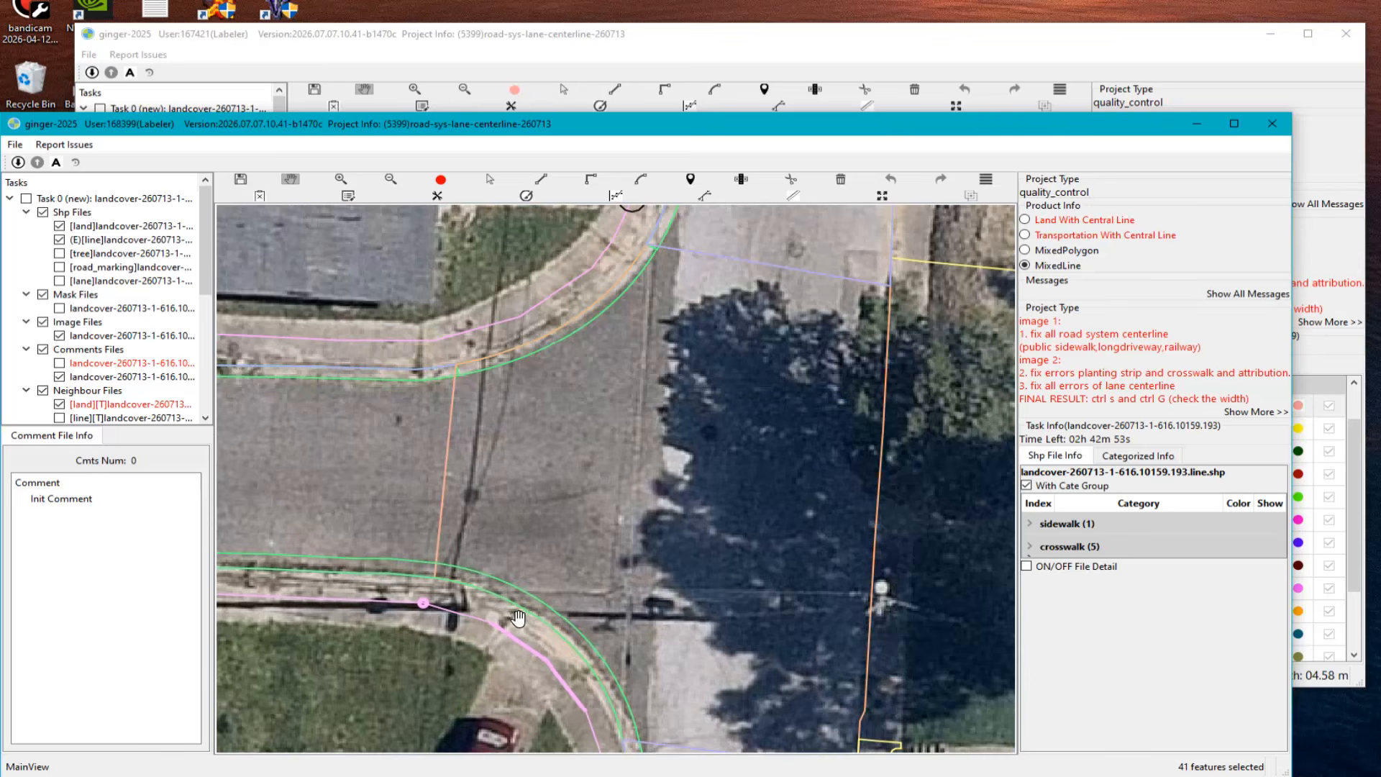
{"action": "scroll", "coordinate": [545, 642], "scroll_direction": "up", "scroll_amount": 1}
{"action": "key", "text": "Escape"}
{"action": "scroll", "coordinate": [526, 603], "scroll_direction": "up", "scroll_amount": 1}
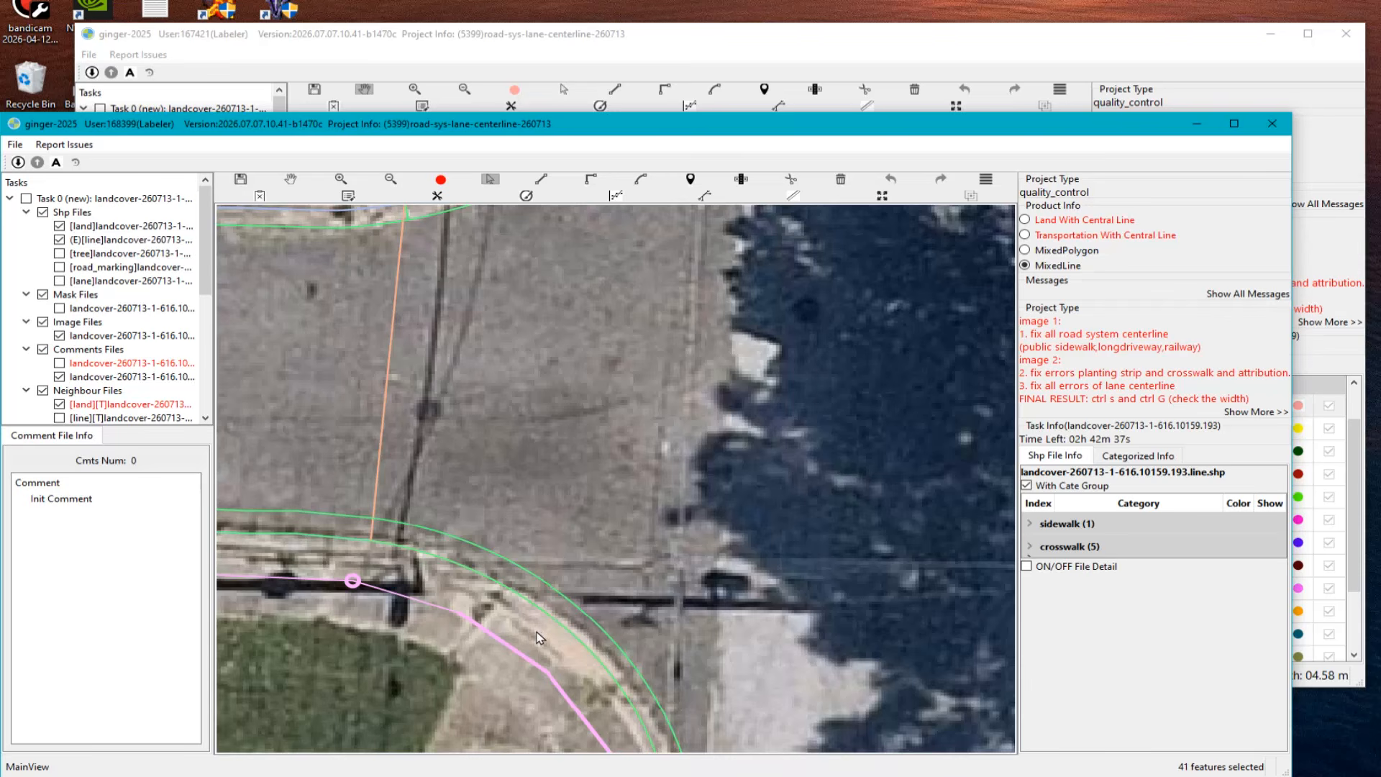
{"action": "scroll", "coordinate": [772, 451], "scroll_direction": "down", "scroll_amount": 3}
{"action": "left_click", "coordinate": [771, 451]}
{"action": "scroll", "coordinate": [778, 447], "scroll_direction": "down", "scroll_amount": 3}
{"action": "key", "text": "h"}
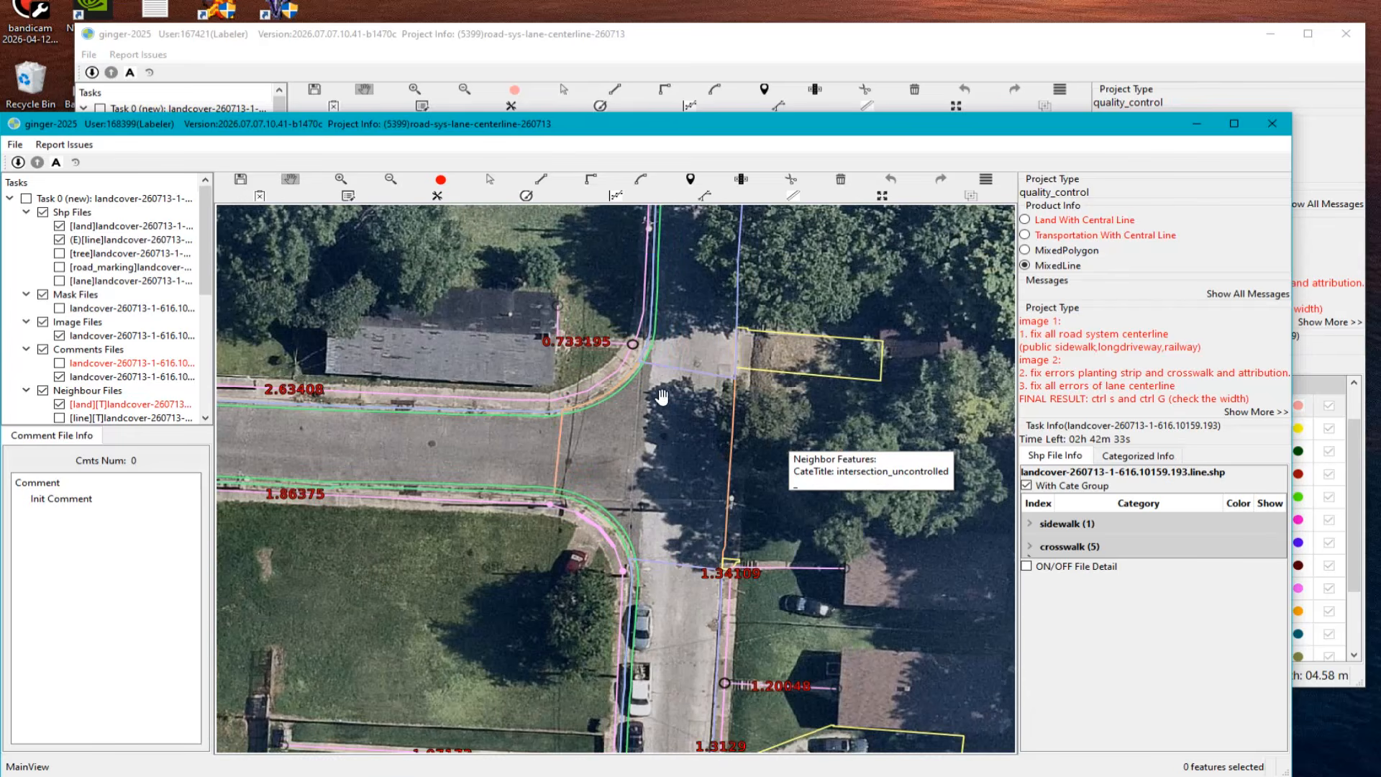
Step: Switch the product to Land With Central Line and survey the road centerlines and widths across the tile
{"action": "left_click", "coordinate": [1025, 220]}
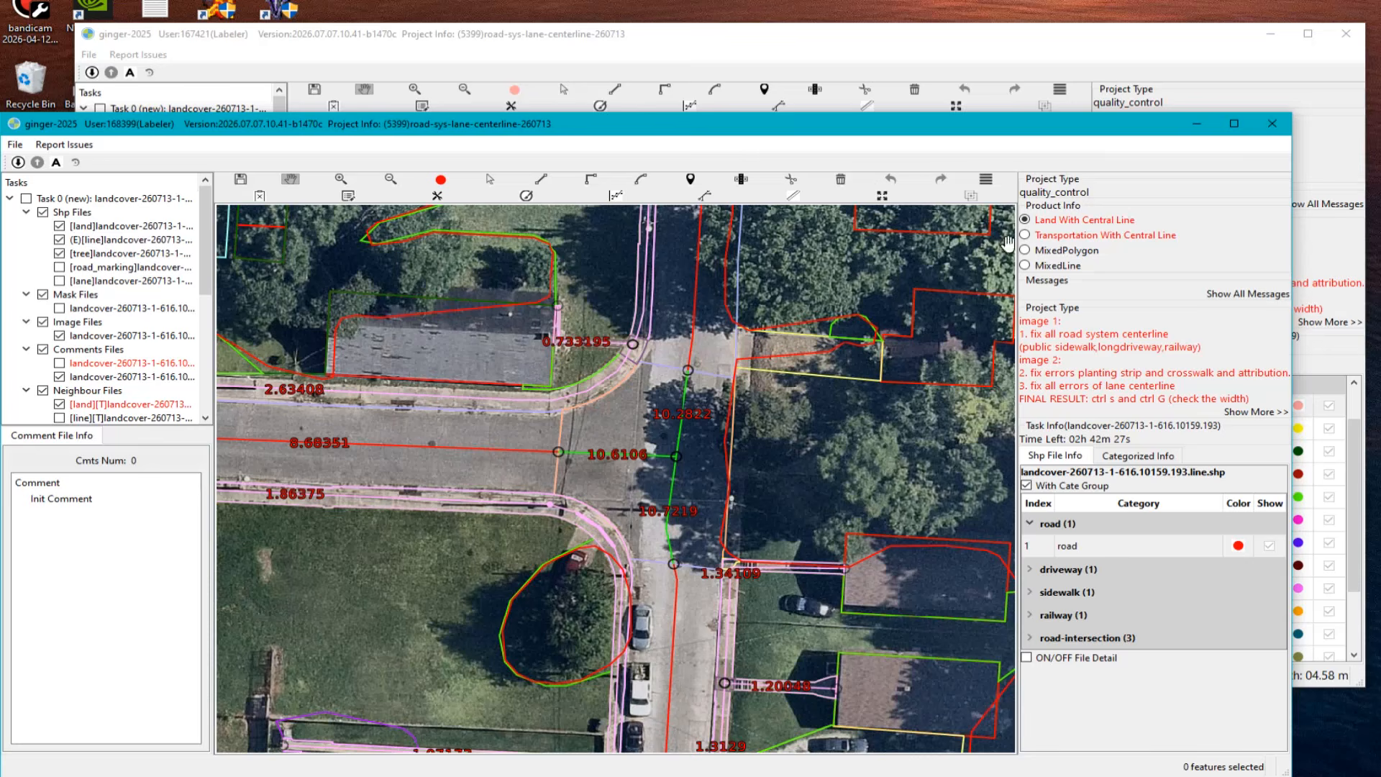
{"action": "scroll", "coordinate": [603, 413], "scroll_direction": "down", "scroll_amount": 5}
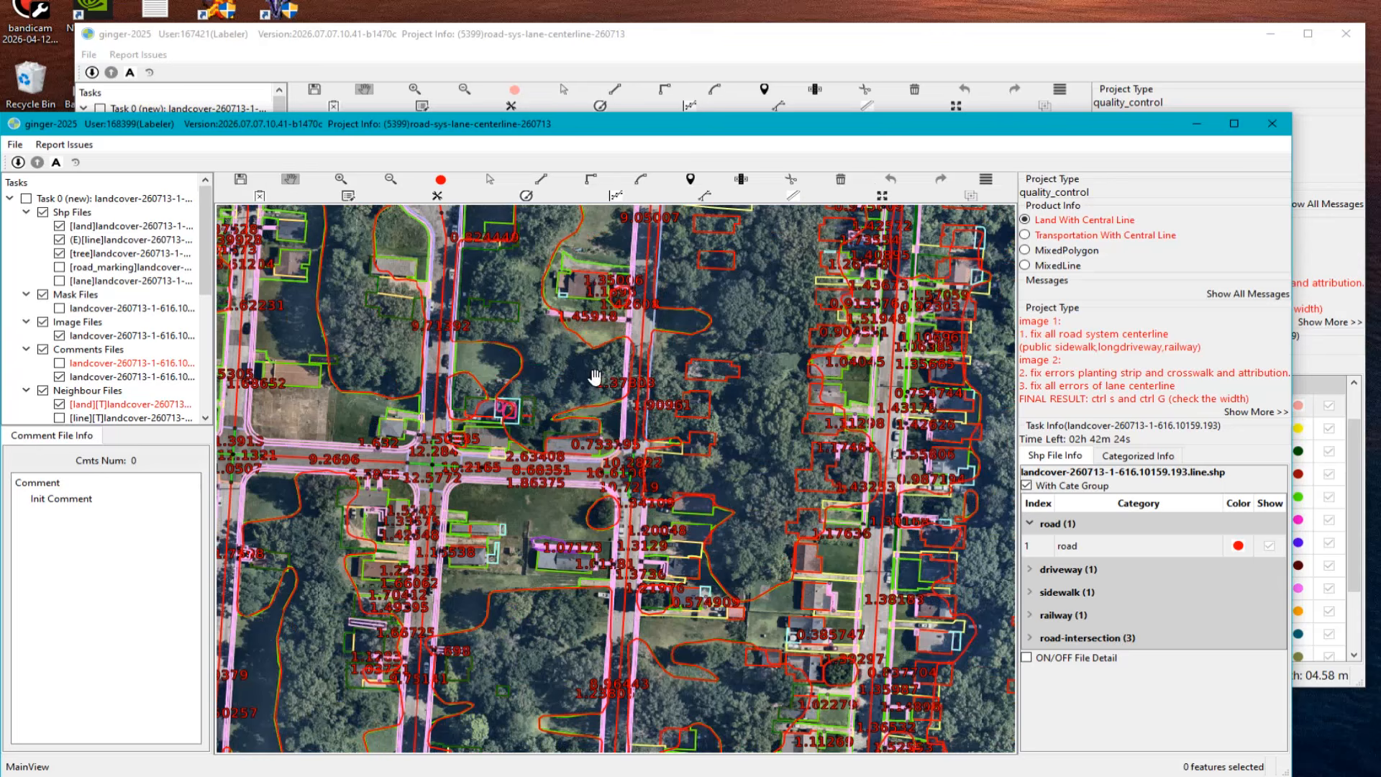
{"action": "scroll", "coordinate": [664, 429], "scroll_direction": "up", "scroll_amount": 2}
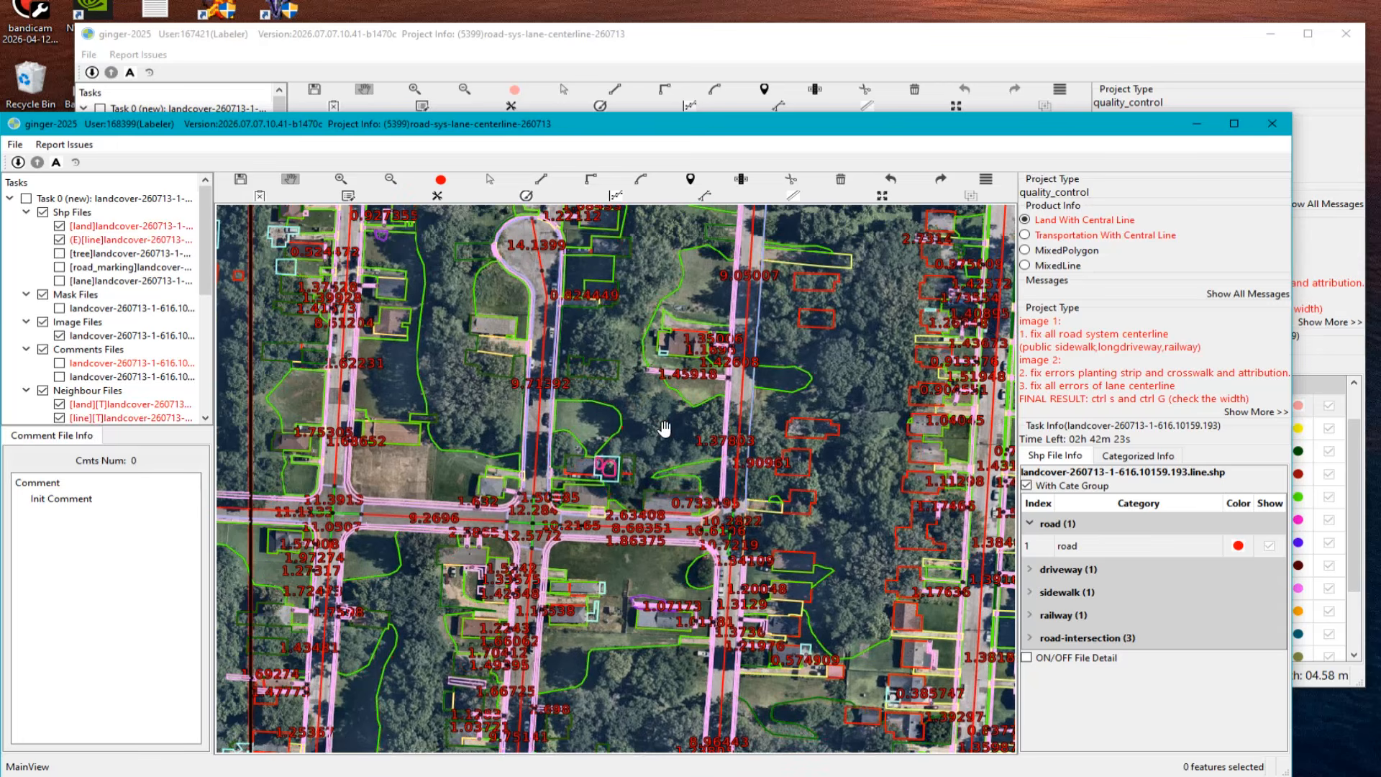
{"action": "left_click_drag", "start_coordinate": [455, 254], "coordinate": [667, 453]}
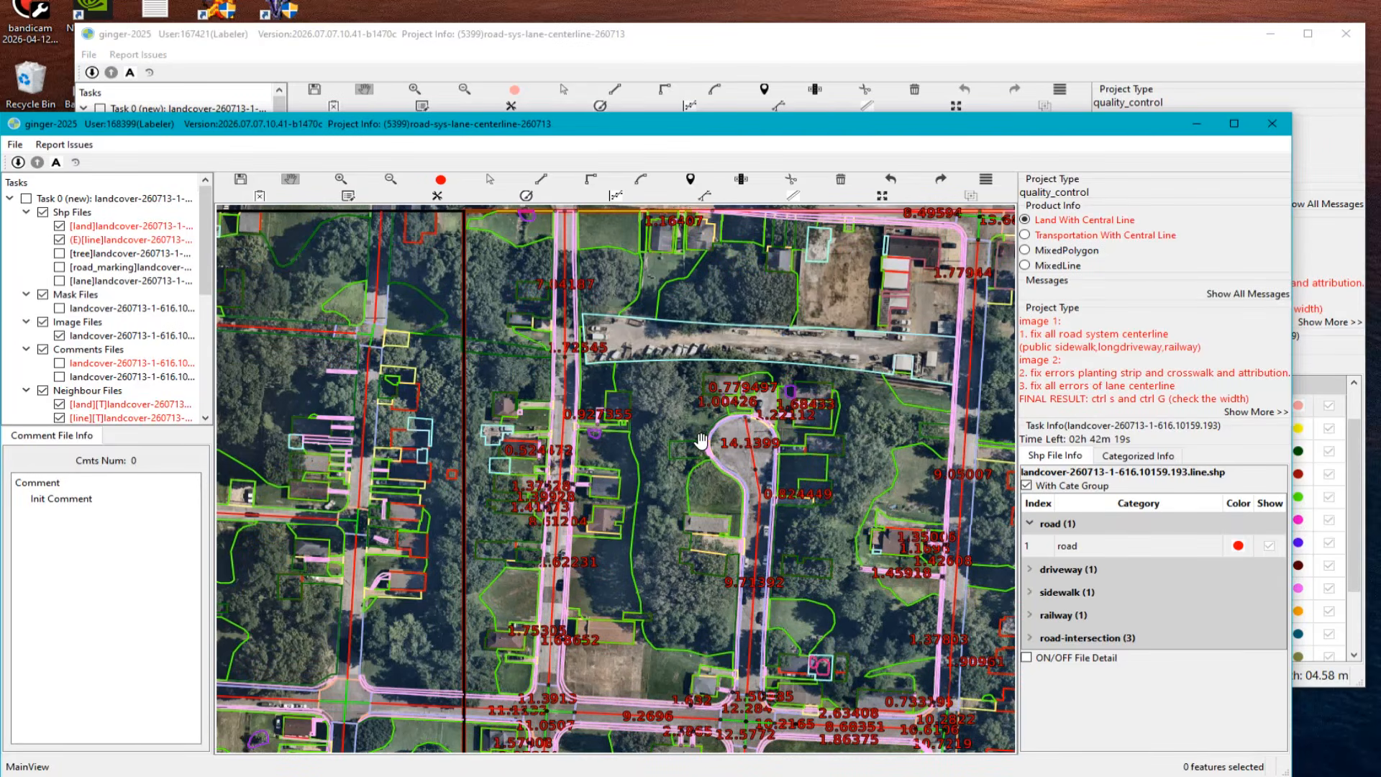
{"action": "mouse_move", "coordinate": [701, 440]}
{"action": "left_mouse_down"}
{"action": "mouse_move", "coordinate": [576, 468]}
{"action": "mouse_move", "coordinate": [436, 568]}
{"action": "left_mouse_up"}
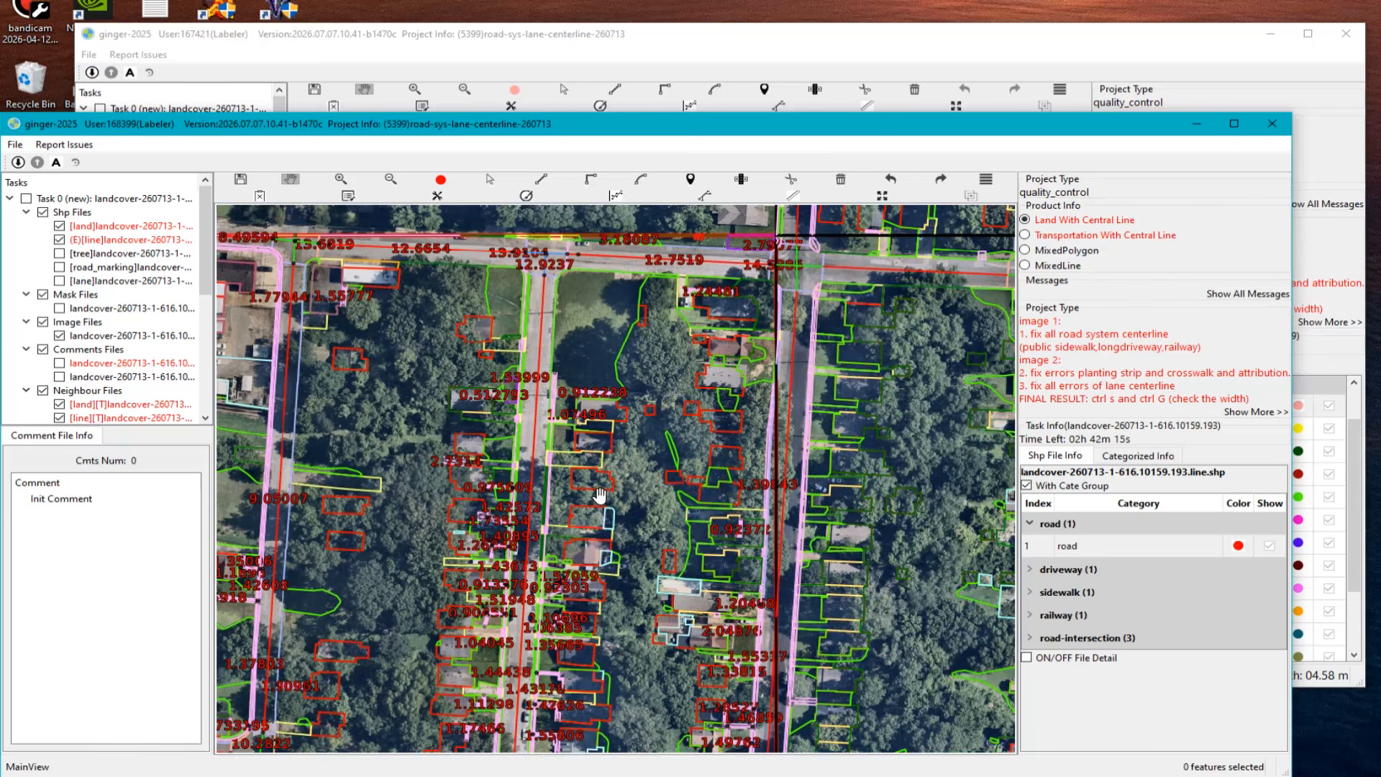
{"action": "left_click_drag", "start_coordinate": [619, 503], "coordinate": [708, 316]}
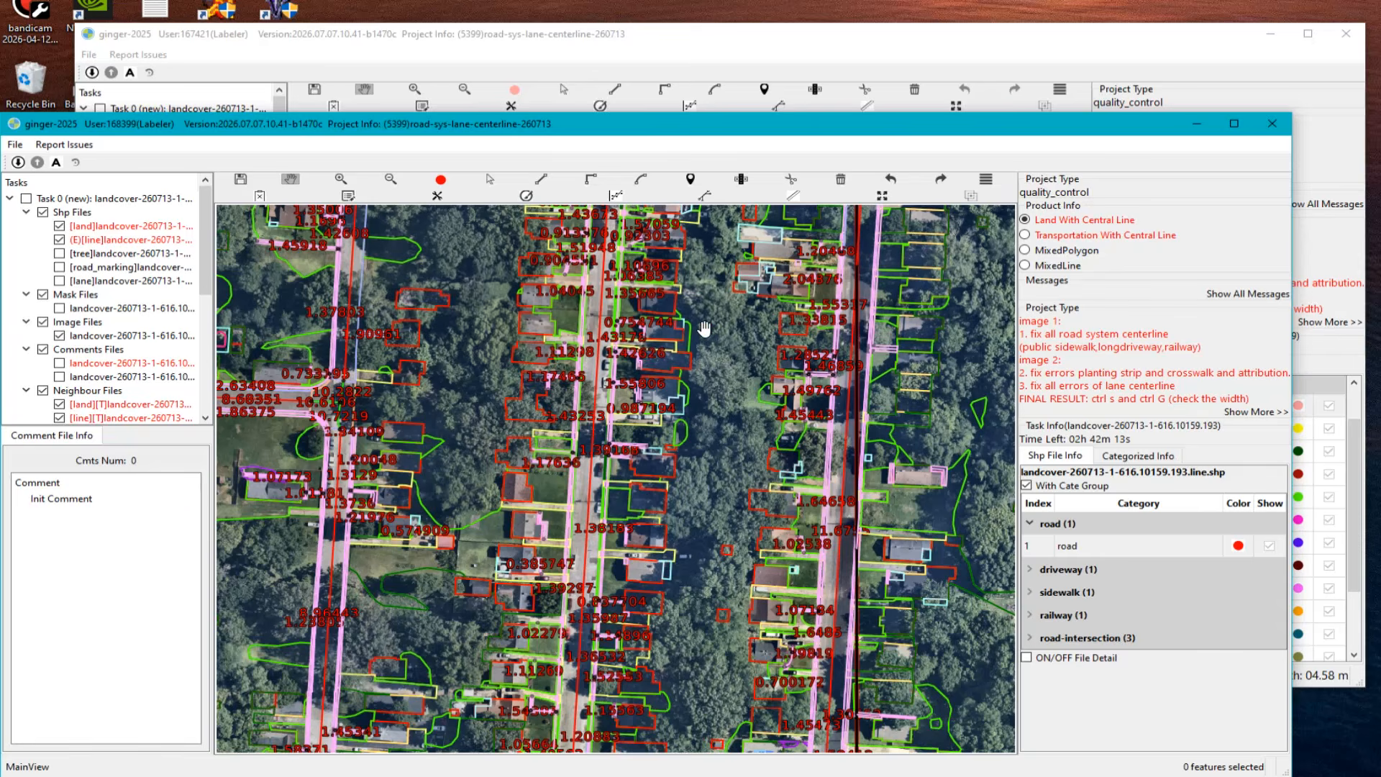
Step: Inspect the road centerline and the adjoining sidewalk along the middle street, checking their categories and neighbor features
{"action": "scroll", "coordinate": [612, 479], "scroll_direction": "up", "scroll_amount": 2}
{"action": "key", "text": "s"}
{"action": "left_click", "coordinate": [613, 476]}
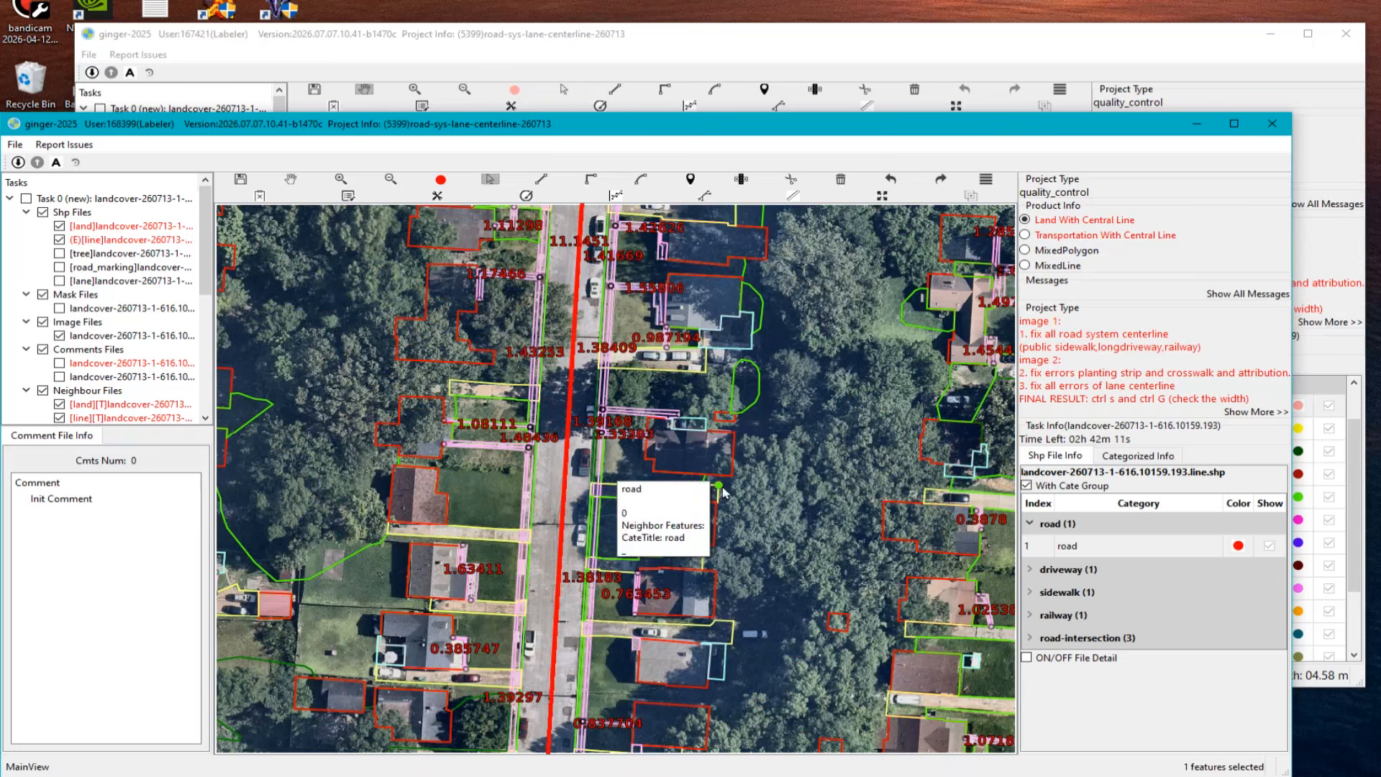
{"action": "left_click", "coordinate": [600, 455]}
{"action": "right_click", "coordinate": [822, 510]}
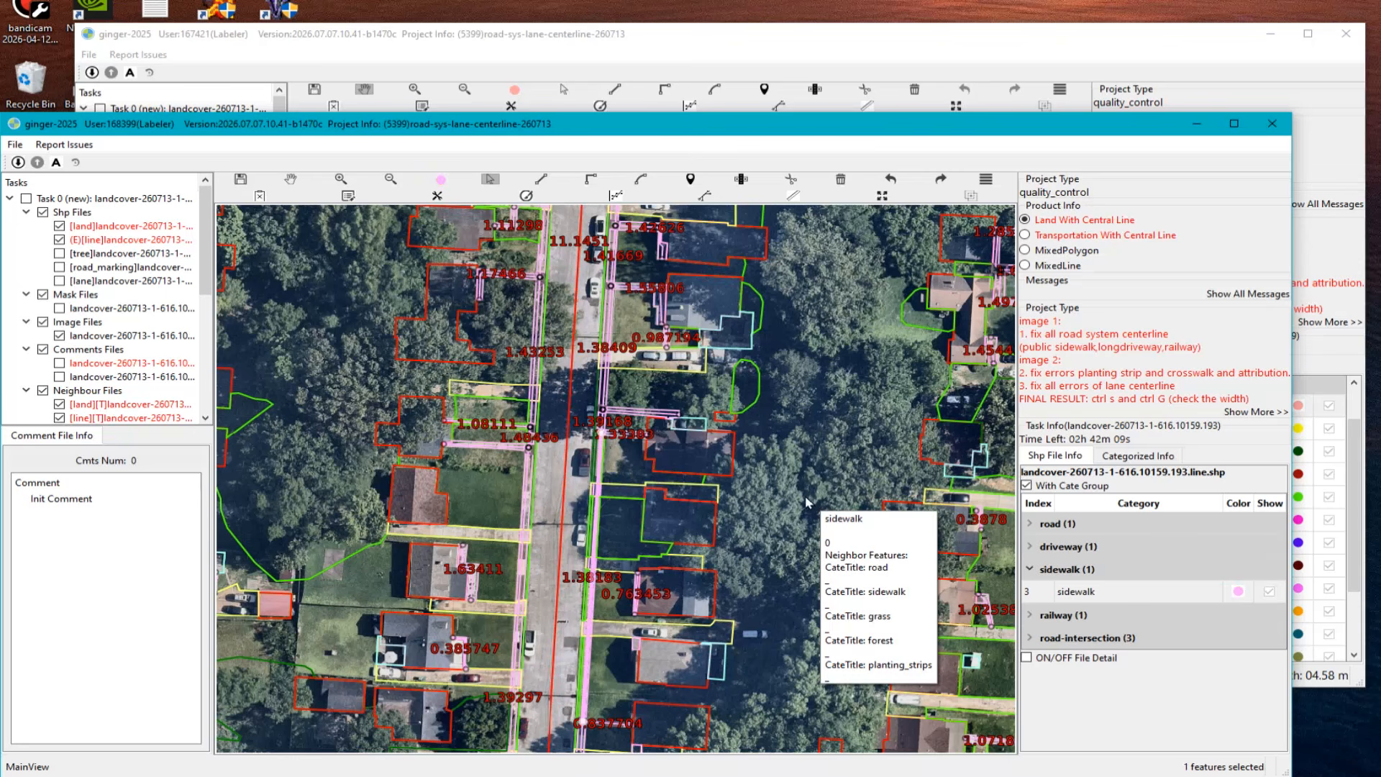
{"action": "scroll", "coordinate": [739, 547], "scroll_direction": "down", "scroll_amount": 2}
{"action": "key", "text": "h"}
{"action": "left_click_drag", "start_coordinate": [709, 607], "coordinate": [787, 255]}
{"action": "left_click_drag", "start_coordinate": [343, 438], "coordinate": [703, 562]}
Step: Switch the product to Transportation With Central Line and check the planting strip widths on both sides of the residential street
{"action": "left_click", "coordinate": [1034, 241]}
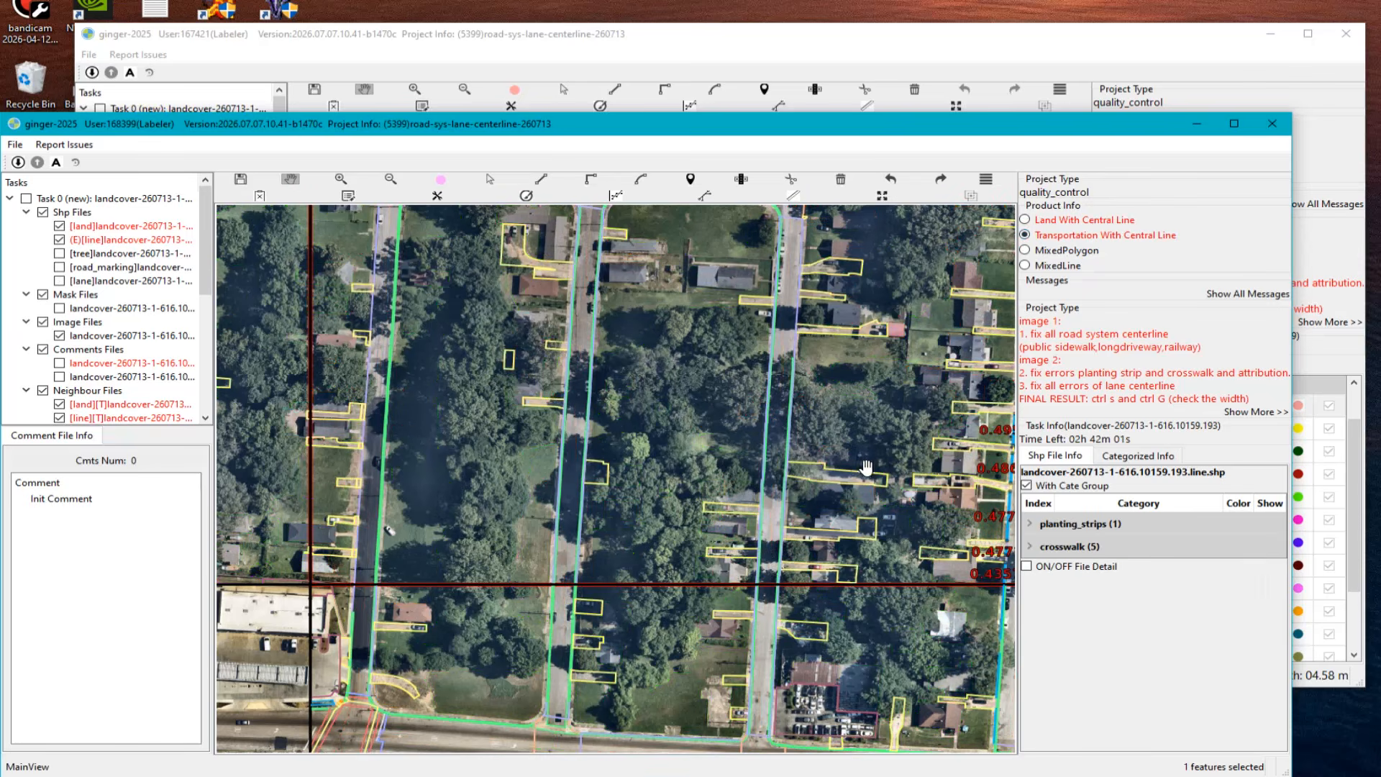
{"action": "key", "text": "ctrl+g"}
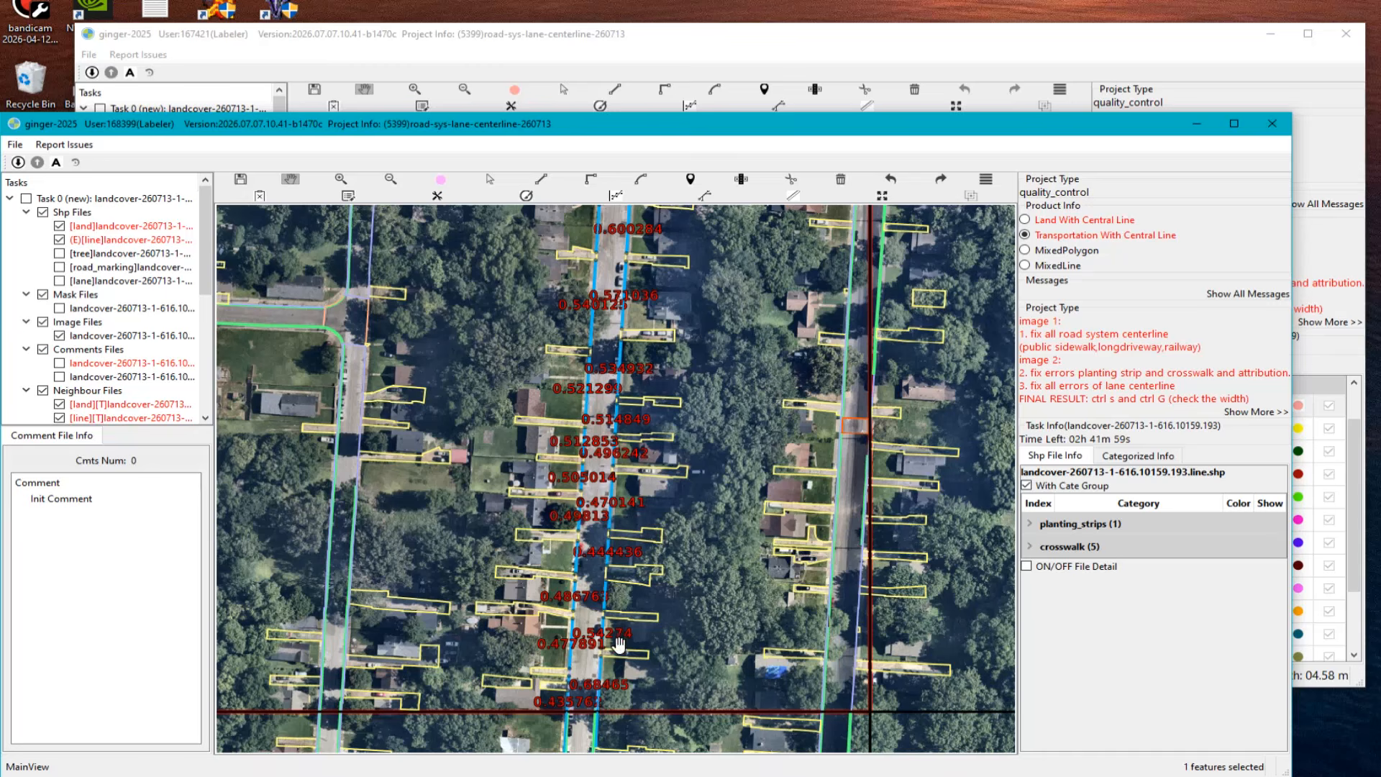
{"action": "scroll", "coordinate": [610, 648], "scroll_direction": "up", "scroll_amount": 1}
{"action": "scroll", "coordinate": [581, 618], "scroll_direction": "up", "scroll_amount": 3}
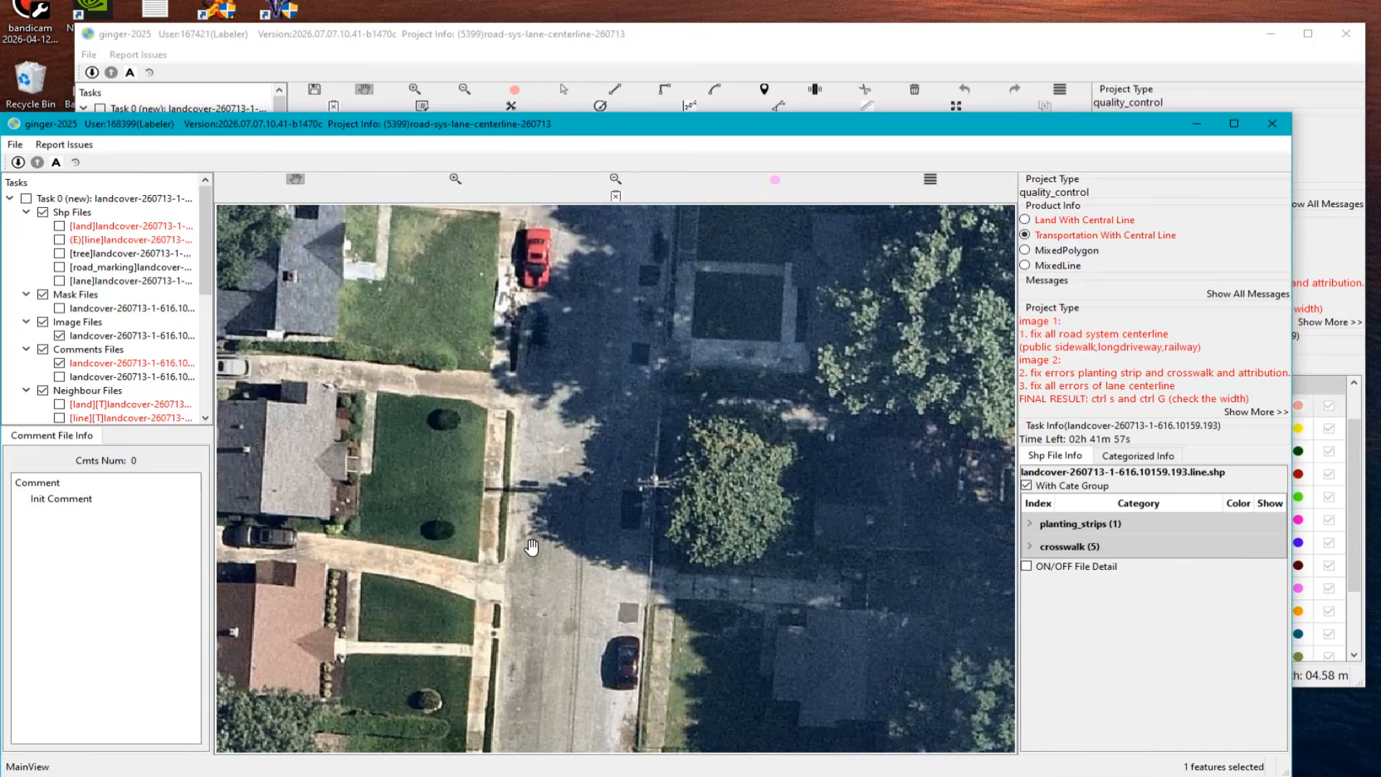
{"action": "key", "text": "space"}
{"action": "left_click_drag", "start_coordinate": [458, 458], "coordinate": [714, 502]}
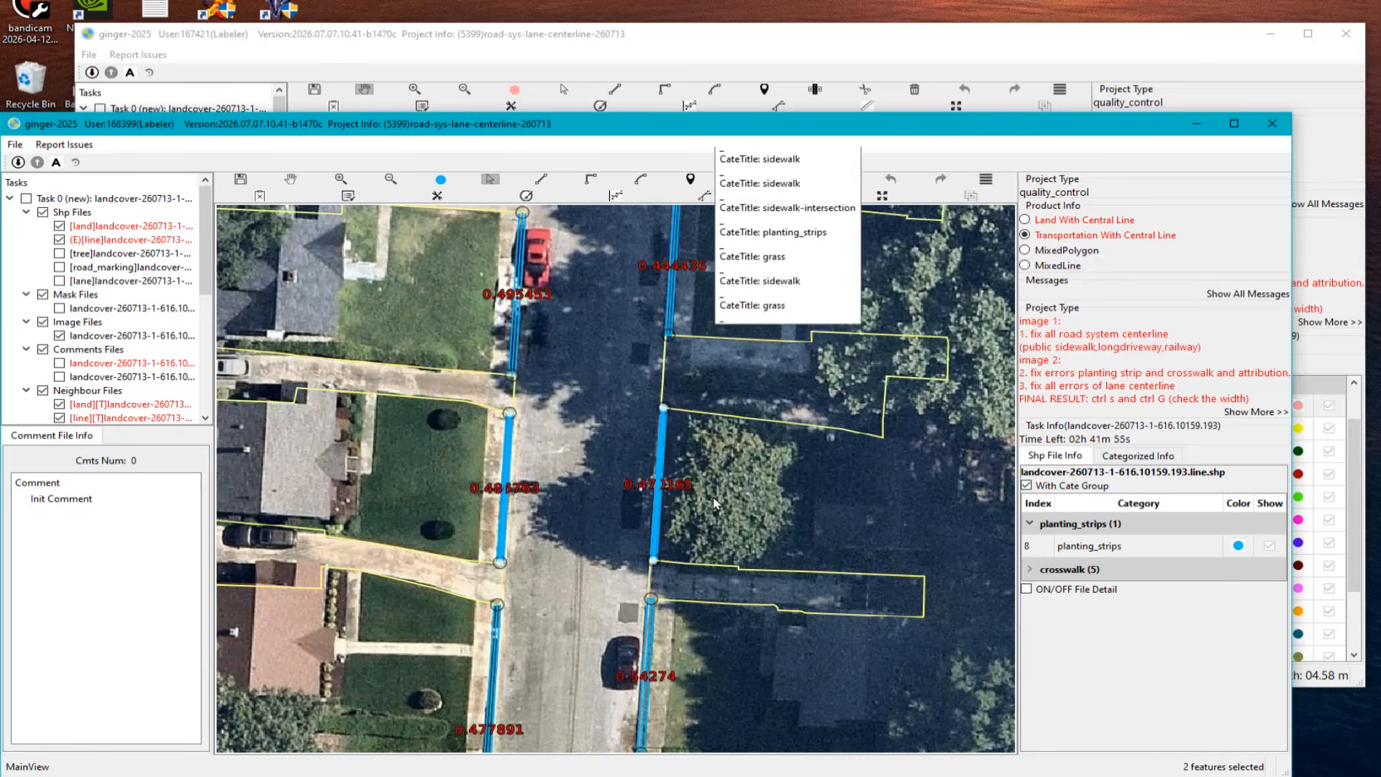
{"action": "key", "text": "space"}
{"action": "left_click_drag", "start_coordinate": [563, 750], "coordinate": [635, 490]}
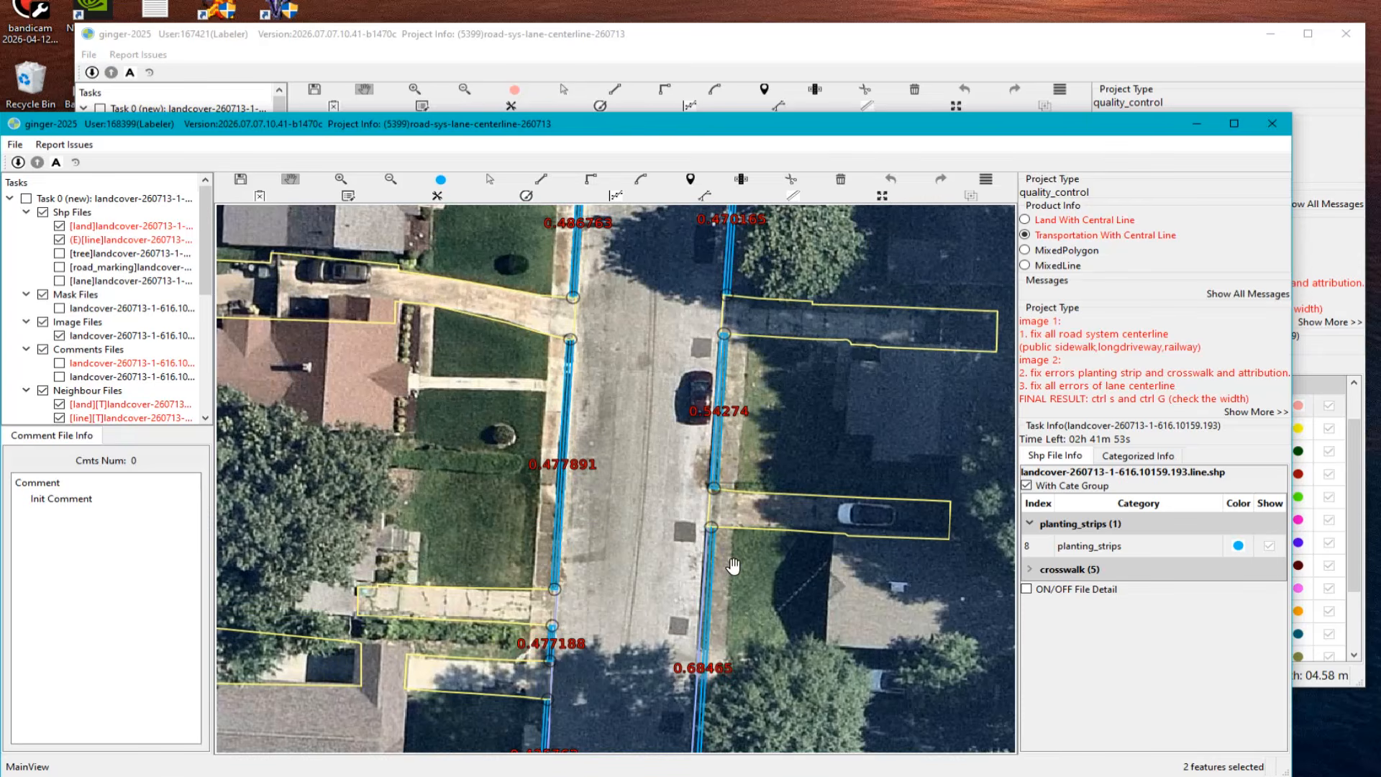
Step: Survey the planting strips and their widths farther up the street toward the road at the tile's upper border
{"action": "scroll", "coordinate": [617, 476], "scroll_direction": "down", "scroll_amount": 3}
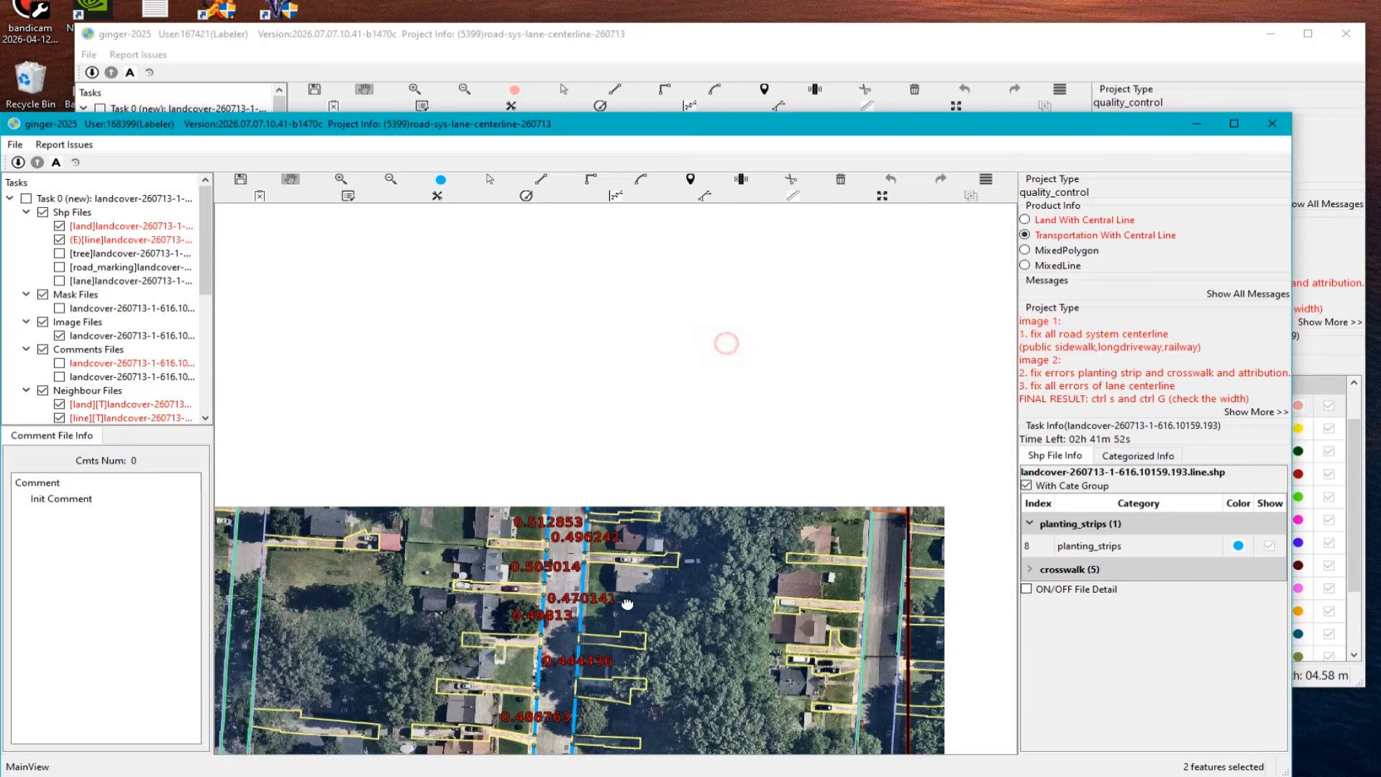
{"action": "left_click_drag", "start_coordinate": [727, 339], "coordinate": [662, 610]}
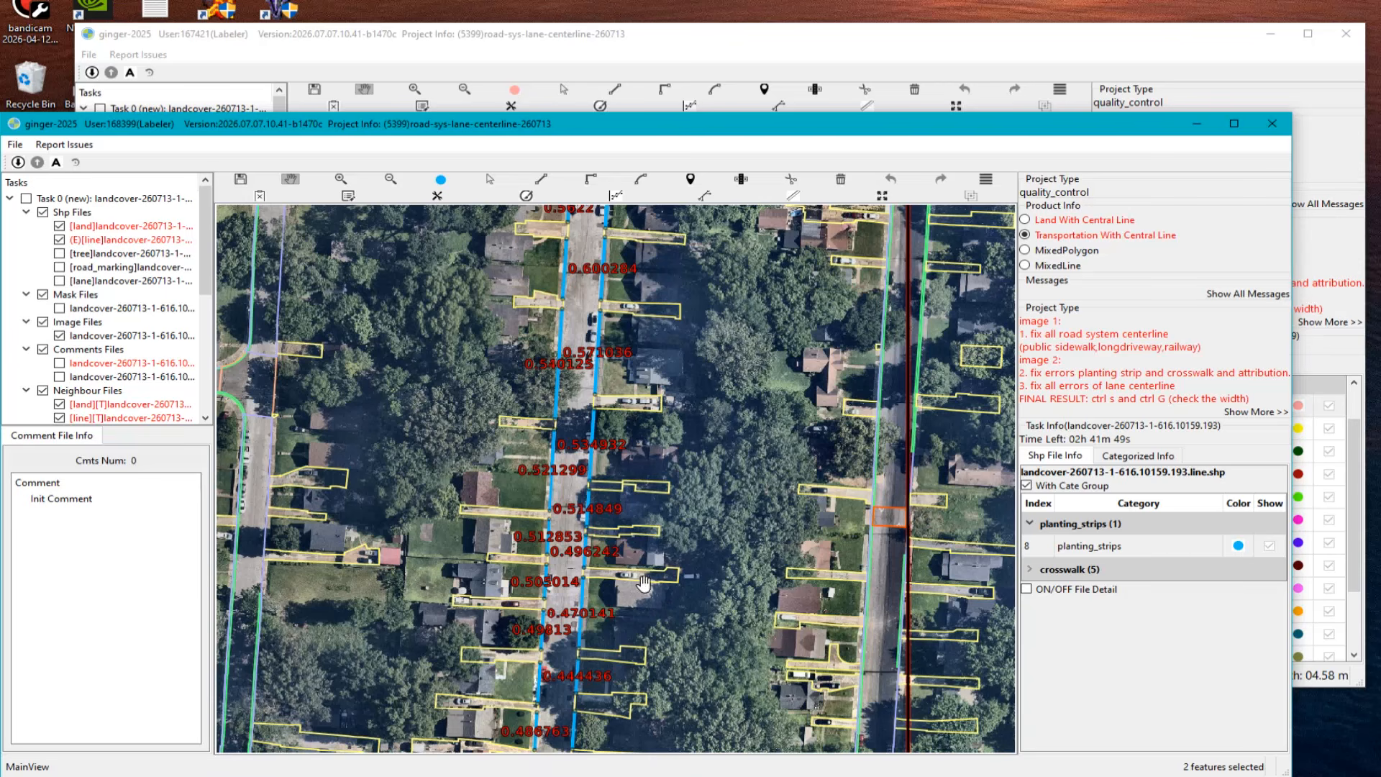
{"action": "left_click_drag", "start_coordinate": [604, 334], "coordinate": [651, 524]}
{"action": "scroll", "coordinate": [640, 503], "scroll_direction": "up", "scroll_amount": 3}
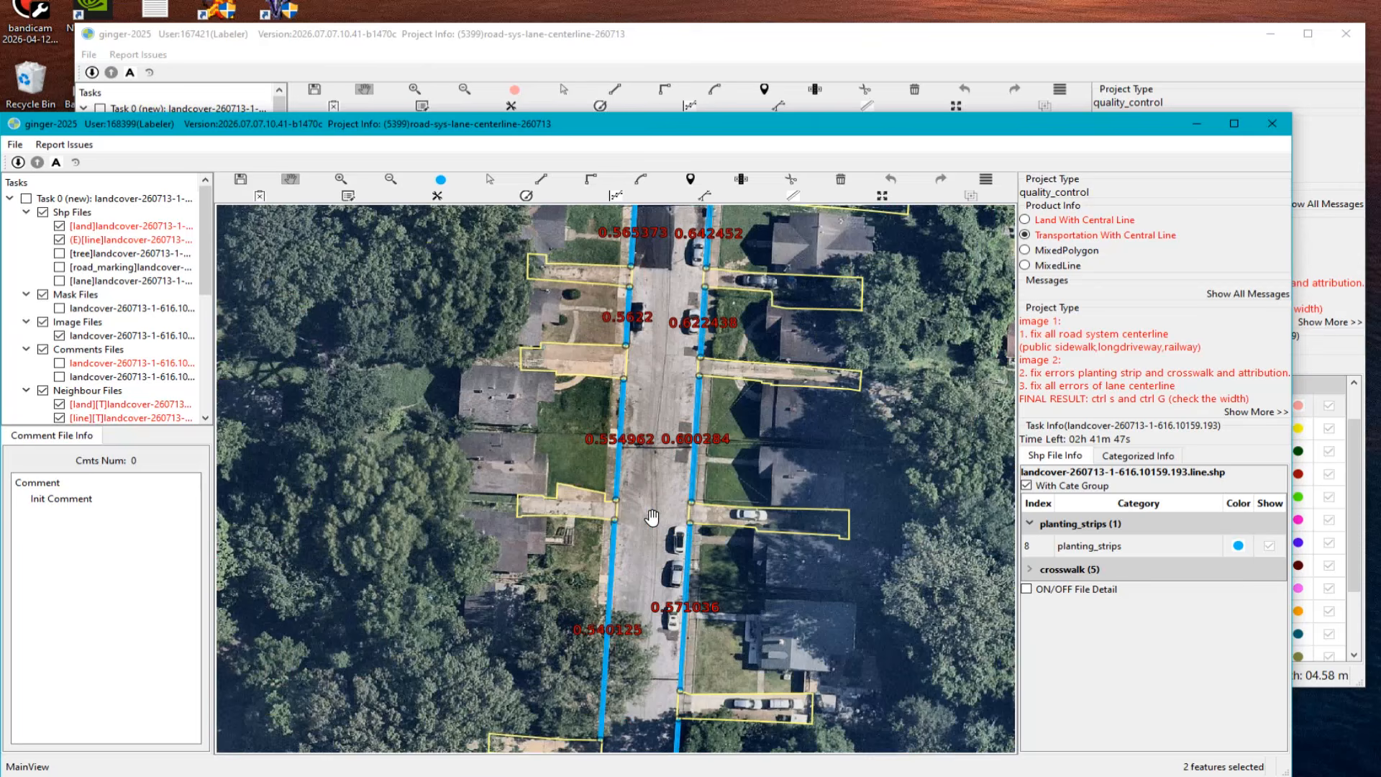
{"action": "scroll", "coordinate": [675, 379], "scroll_direction": "down", "scroll_amount": 5}
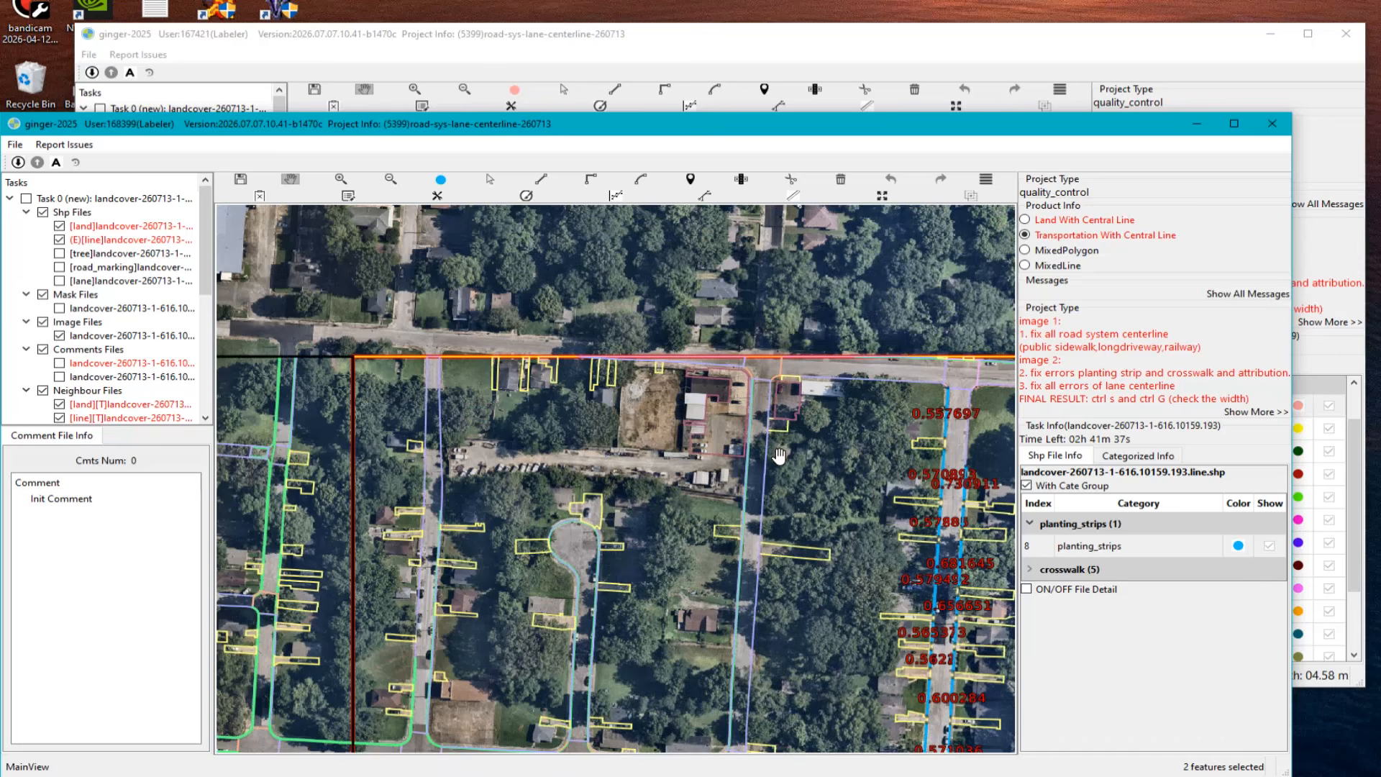
Step: Make the lane shapefile the active layer and examine the lane centerlines and widths across the residential streets
{"action": "key", "text": "ctrl+Tab"}
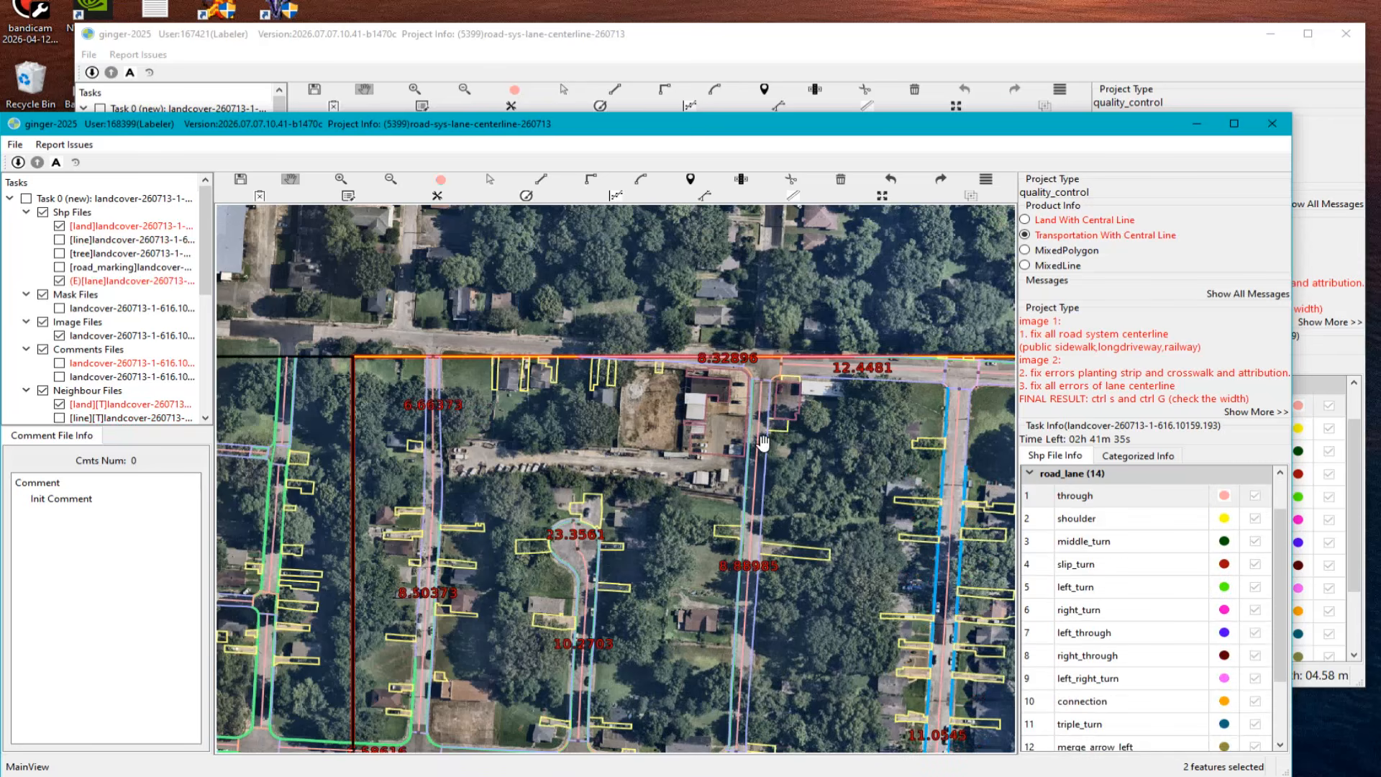
{"action": "left_click_drag", "start_coordinate": [542, 564], "coordinate": [619, 279]}
{"action": "scroll", "coordinate": [551, 411], "scroll_direction": "up", "scroll_amount": 5}
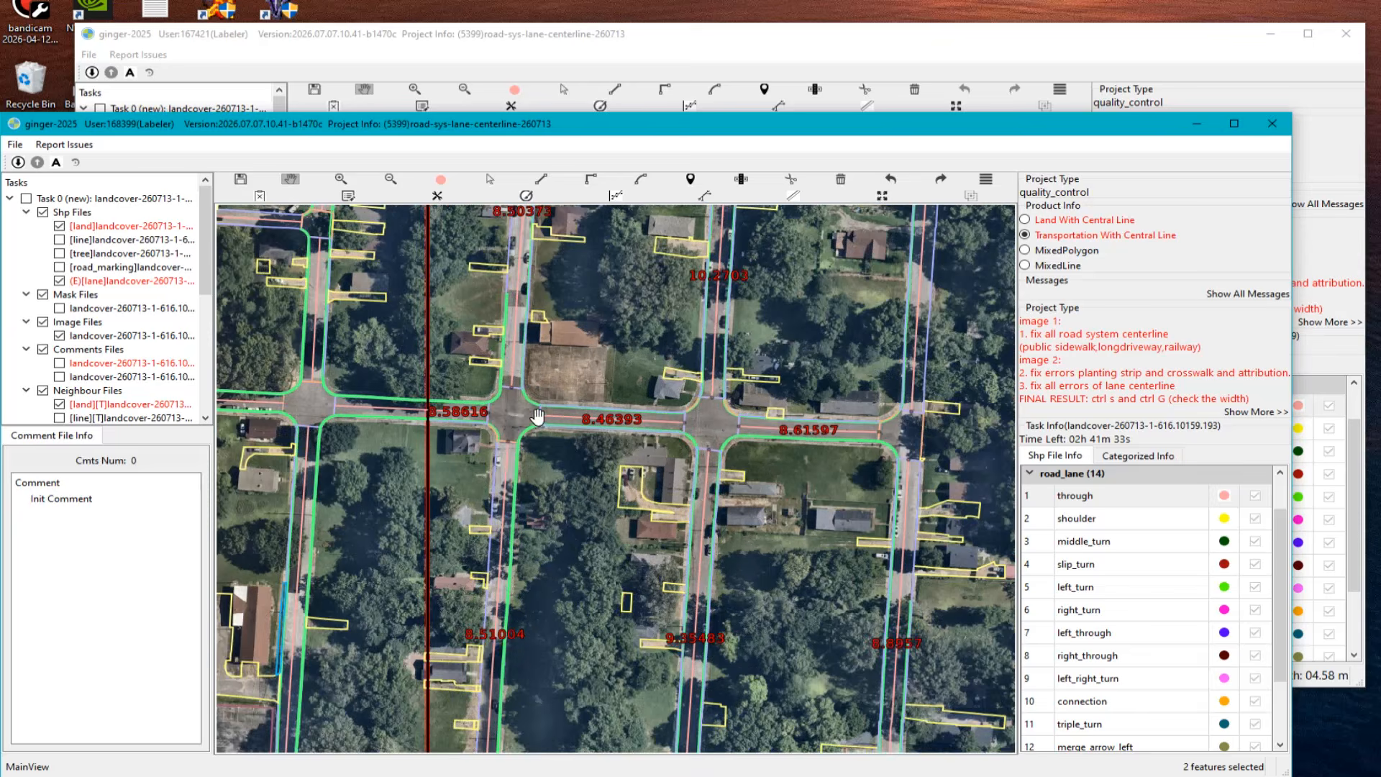
{"action": "left_click_drag", "start_coordinate": [583, 489], "coordinate": [619, 305]}
{"action": "scroll", "coordinate": [612, 345], "scroll_direction": "down", "scroll_amount": 3}
{"action": "left_click_drag", "start_coordinate": [622, 569], "coordinate": [550, 226]}
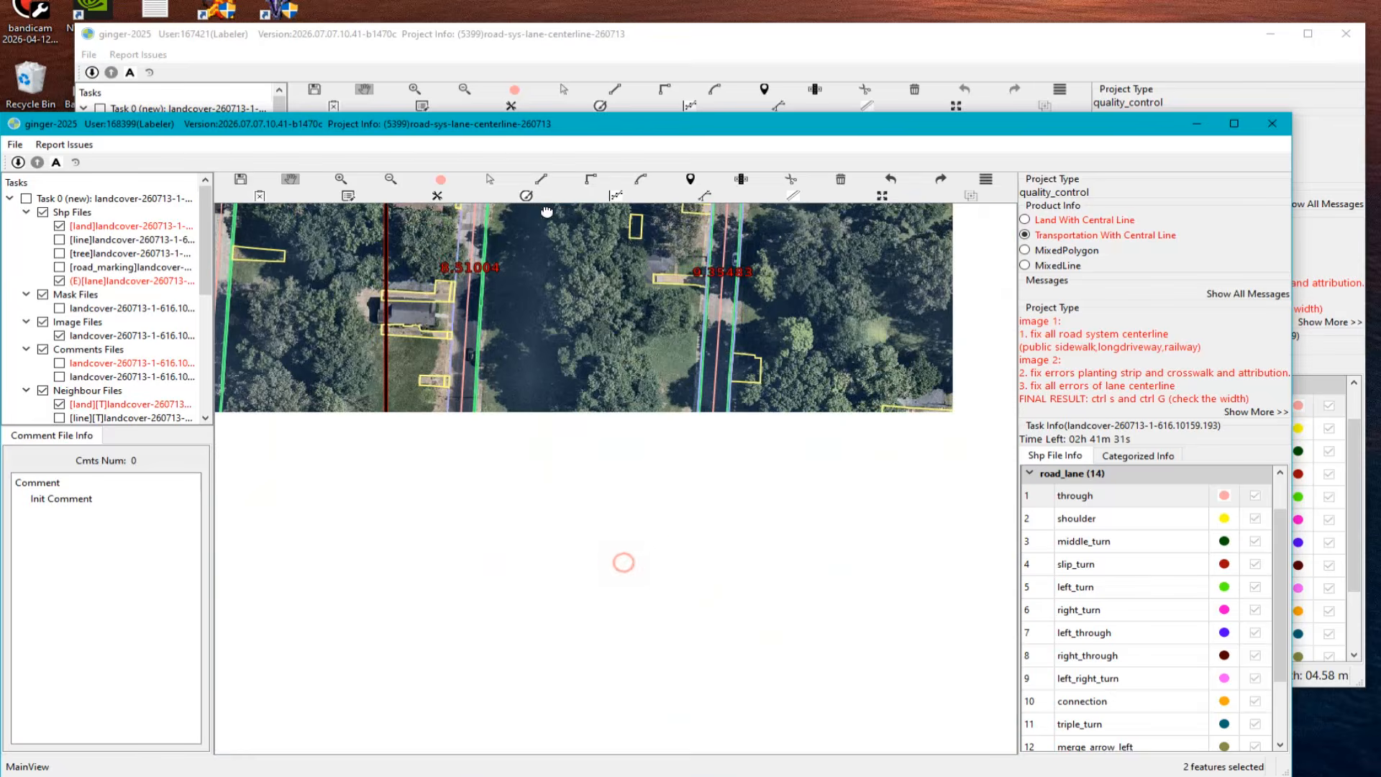
{"action": "left_click_drag", "start_coordinate": [814, 481], "coordinate": [167, 695]}
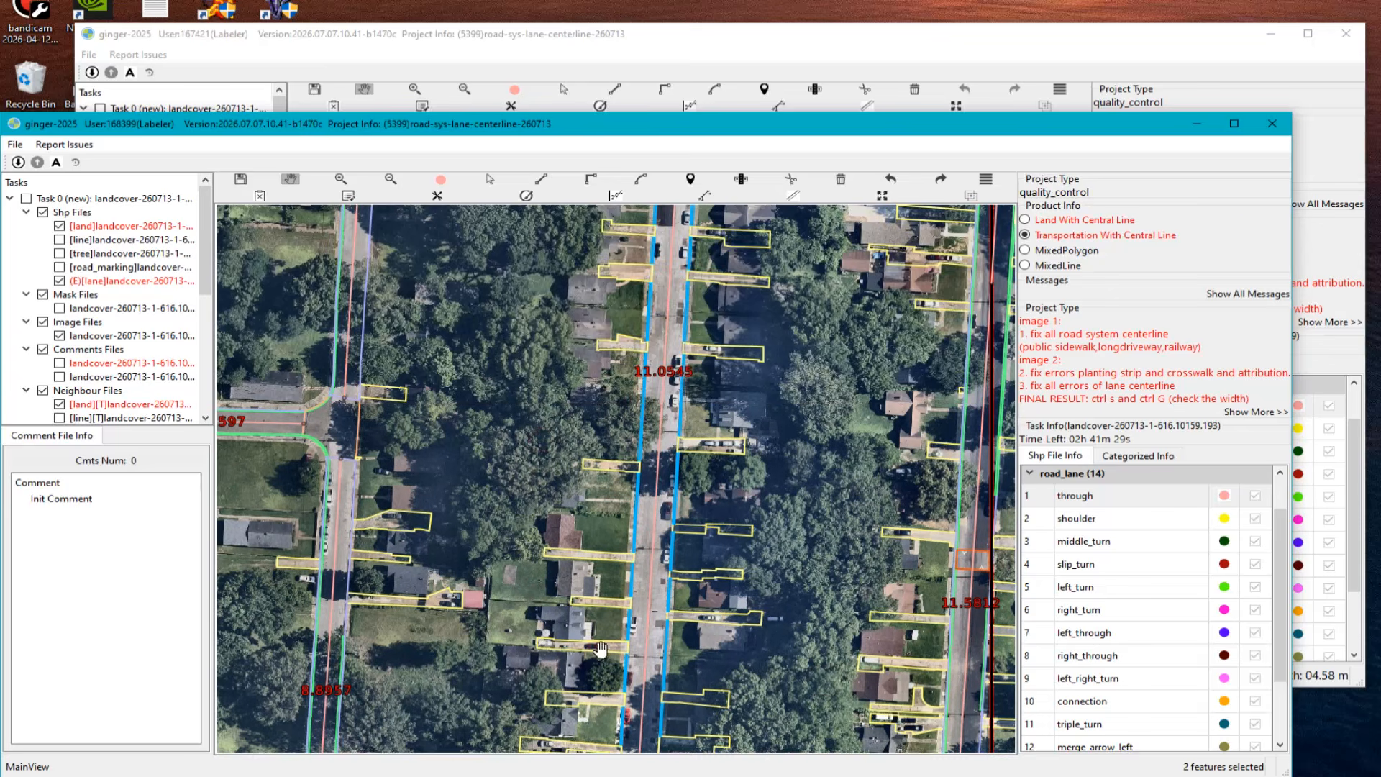
{"action": "left_click_drag", "start_coordinate": [859, 216], "coordinate": [711, 493]}
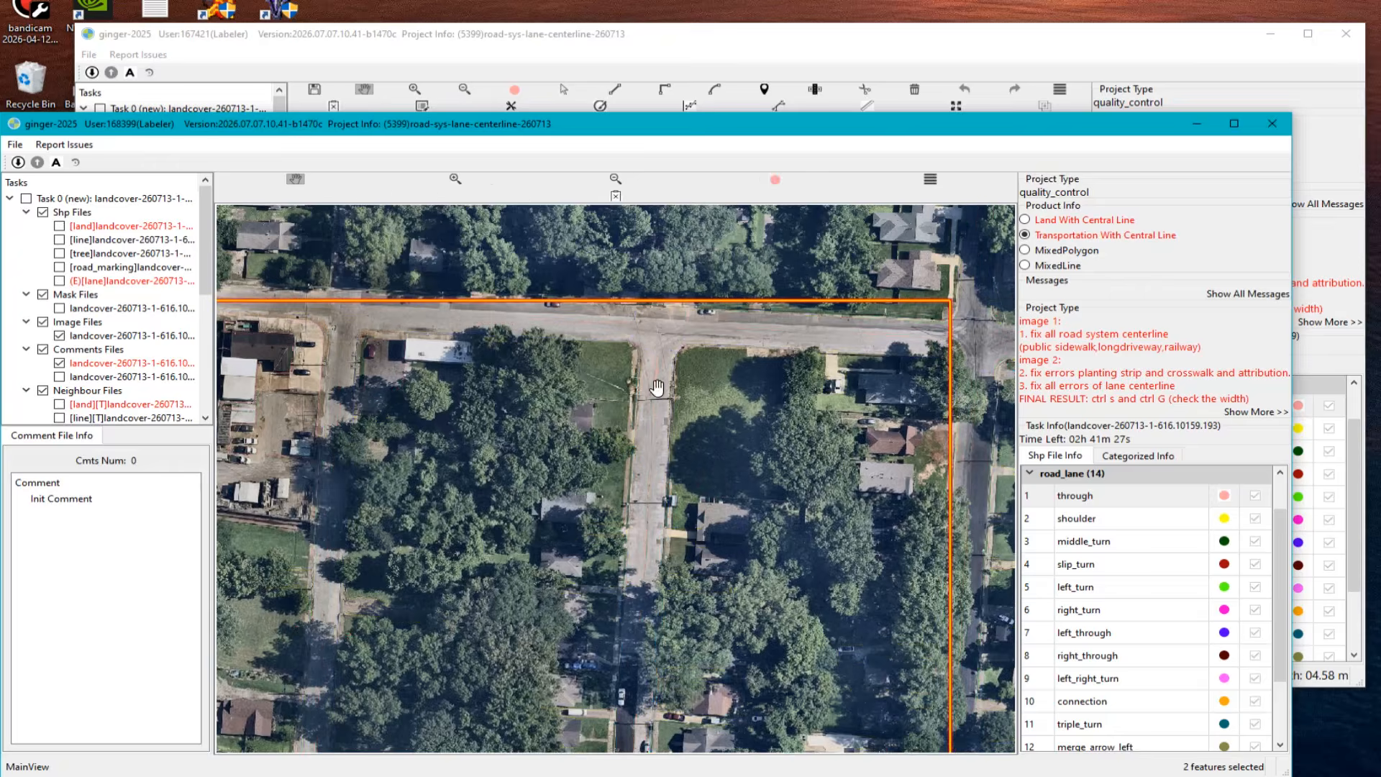
Step: Examine the imagery of the road along the tile's upper border and compare it with the lane overlay
{"action": "scroll", "coordinate": [632, 392], "scroll_direction": "up", "scroll_amount": 3}
{"action": "left_click_drag", "start_coordinate": [604, 335], "coordinate": [601, 439]}
{"action": "scroll", "coordinate": [720, 436], "scroll_direction": "up", "scroll_amount": 4}
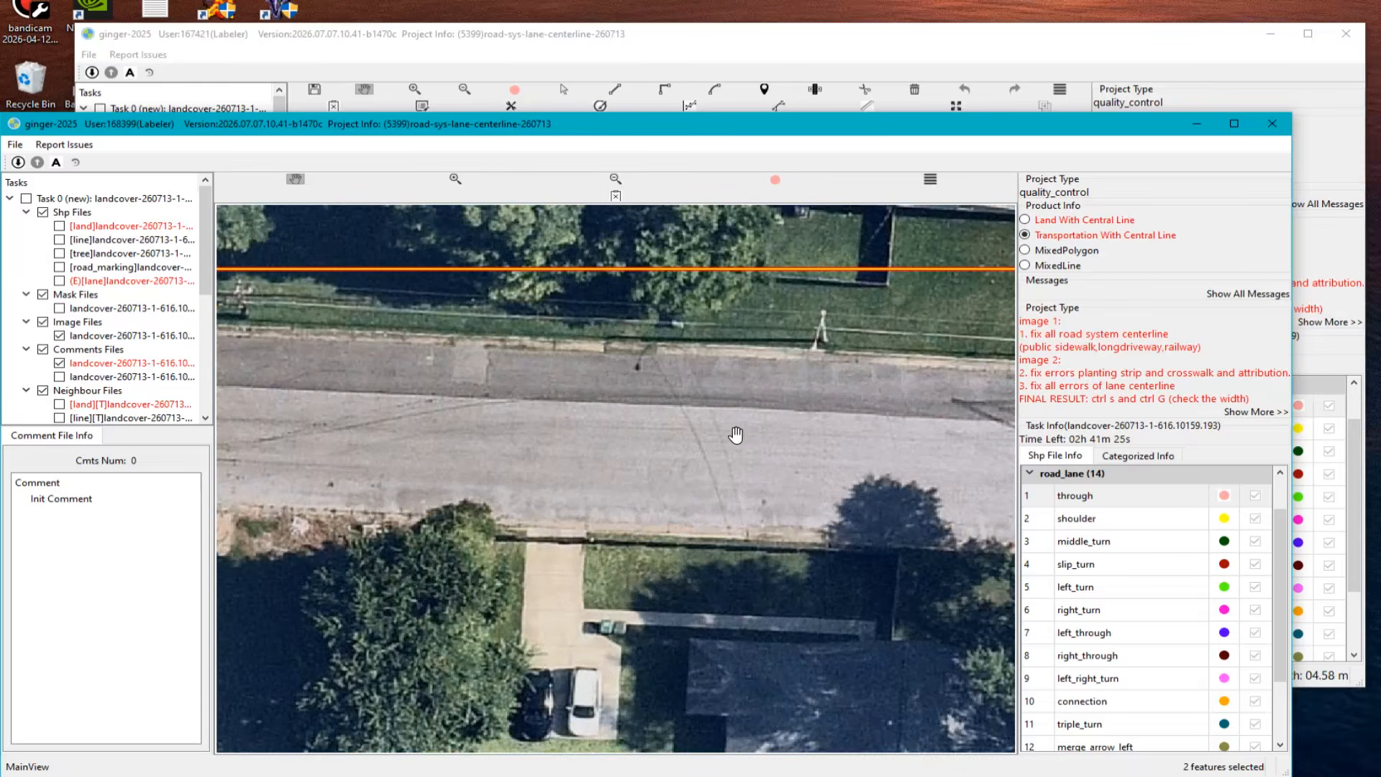
{"action": "scroll", "coordinate": [734, 464], "scroll_direction": "down", "scroll_amount": 3}
{"action": "key", "text": "space"}
{"action": "scroll", "coordinate": [680, 513], "scroll_direction": "down", "scroll_amount": 3}
{"action": "scroll", "coordinate": [656, 515], "scroll_direction": "down", "scroll_amount": 3}
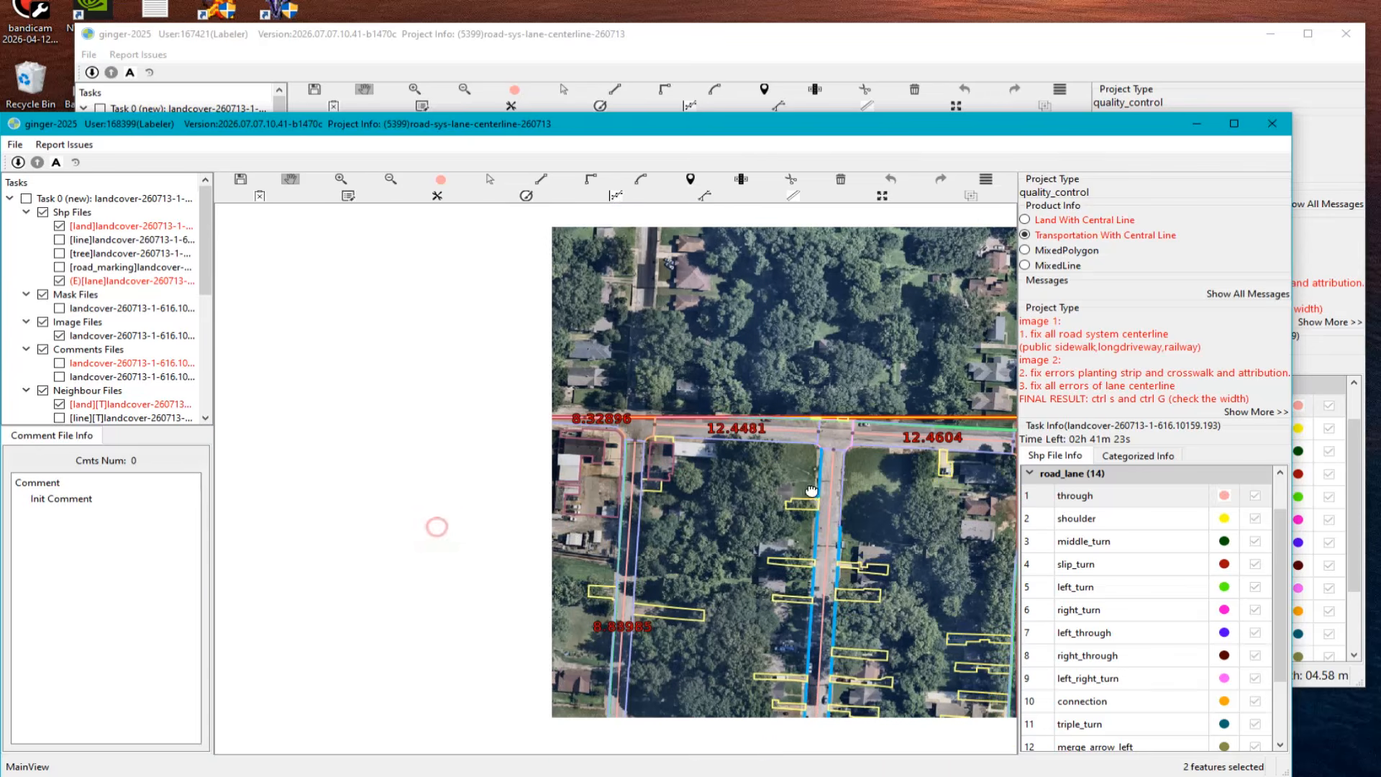
Step: In the other task window, open the Road Border Error sidewalk comment and view its location in the MixedPolygon product
{"action": "left_click", "coordinate": [1339, 254]}
{"action": "left_click", "coordinate": [184, 423]}
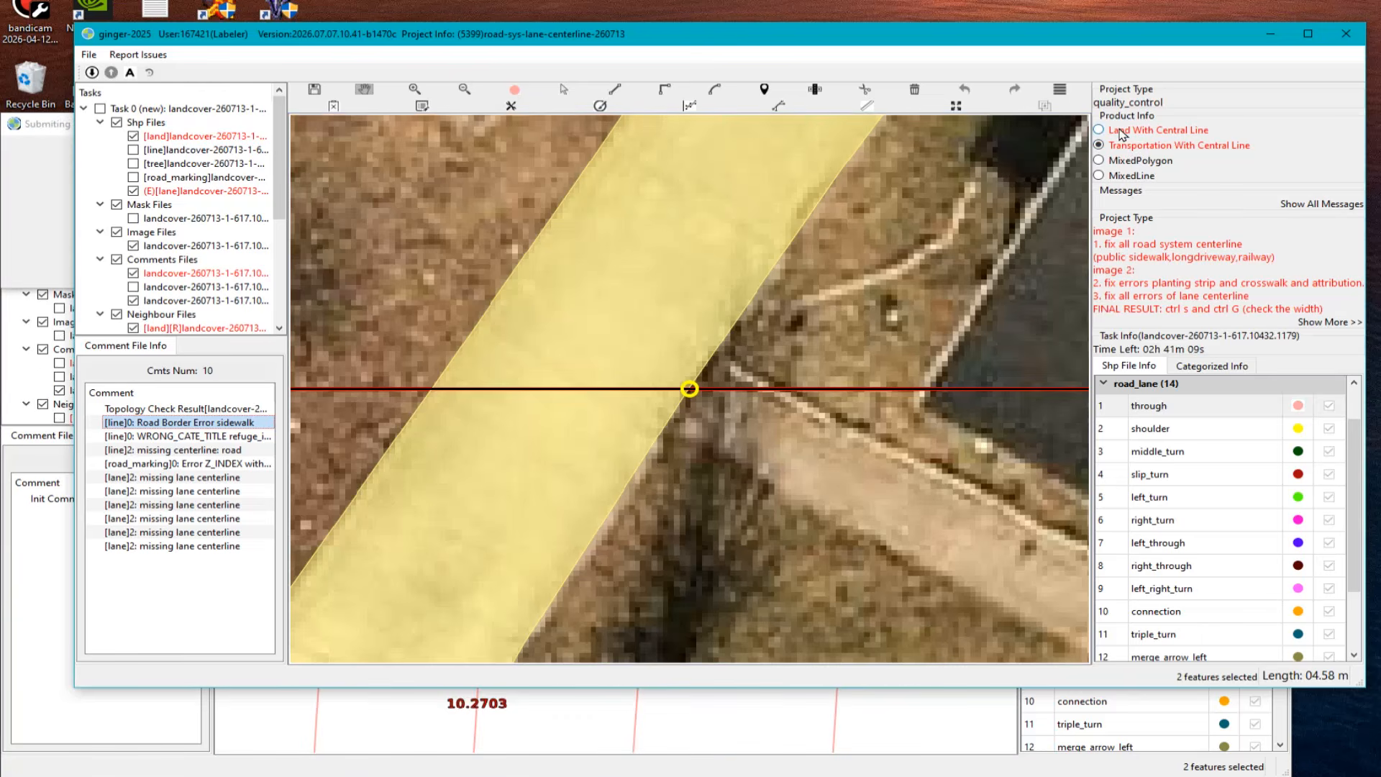
{"action": "left_click", "coordinate": [1100, 161]}
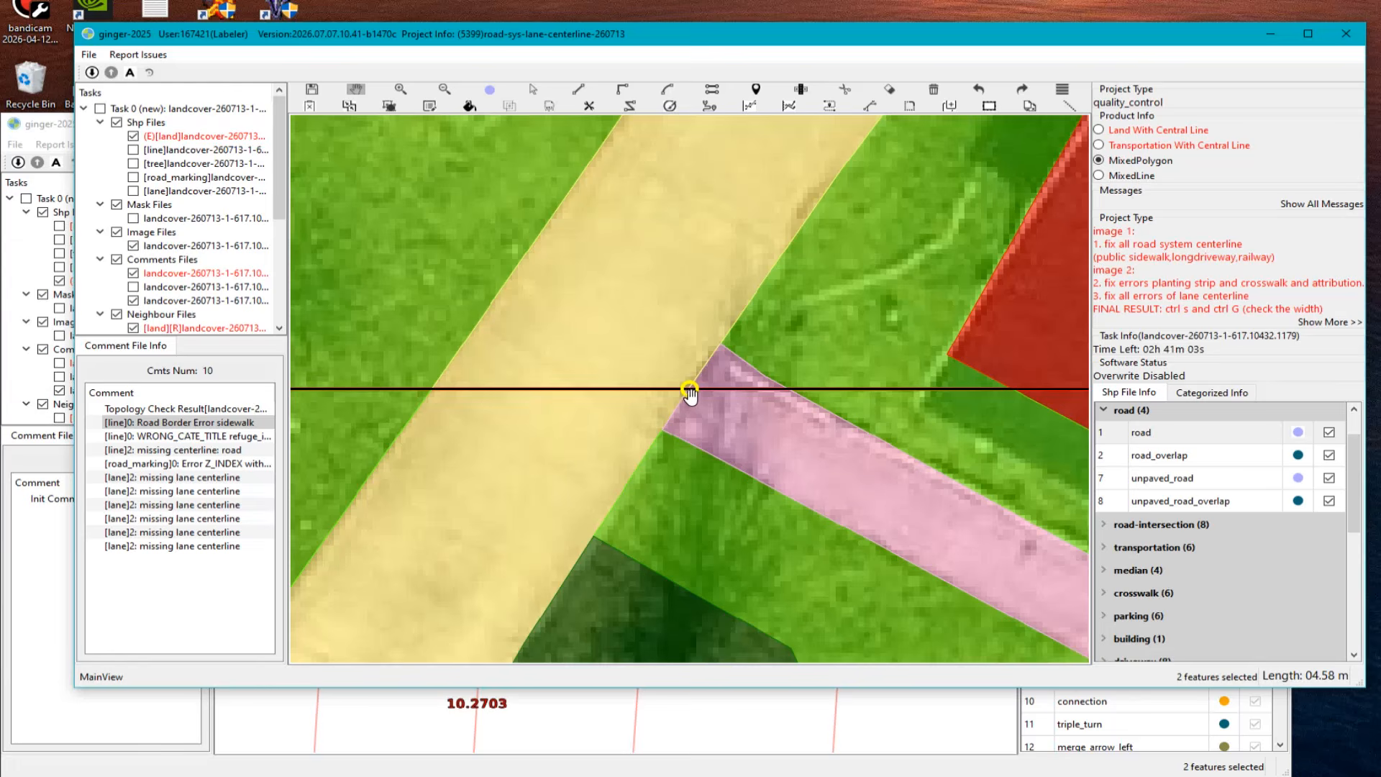
{"action": "scroll", "coordinate": [692, 394], "scroll_direction": "up", "scroll_amount": 2}
{"action": "scroll", "coordinate": [724, 405], "scroll_direction": "up", "scroll_amount": 1}
Step: Examine the flagged sidewalk and driveway corner at the tile border in the MixedLine product with the land polygons overlaid
{"action": "left_click", "coordinate": [723, 425]}
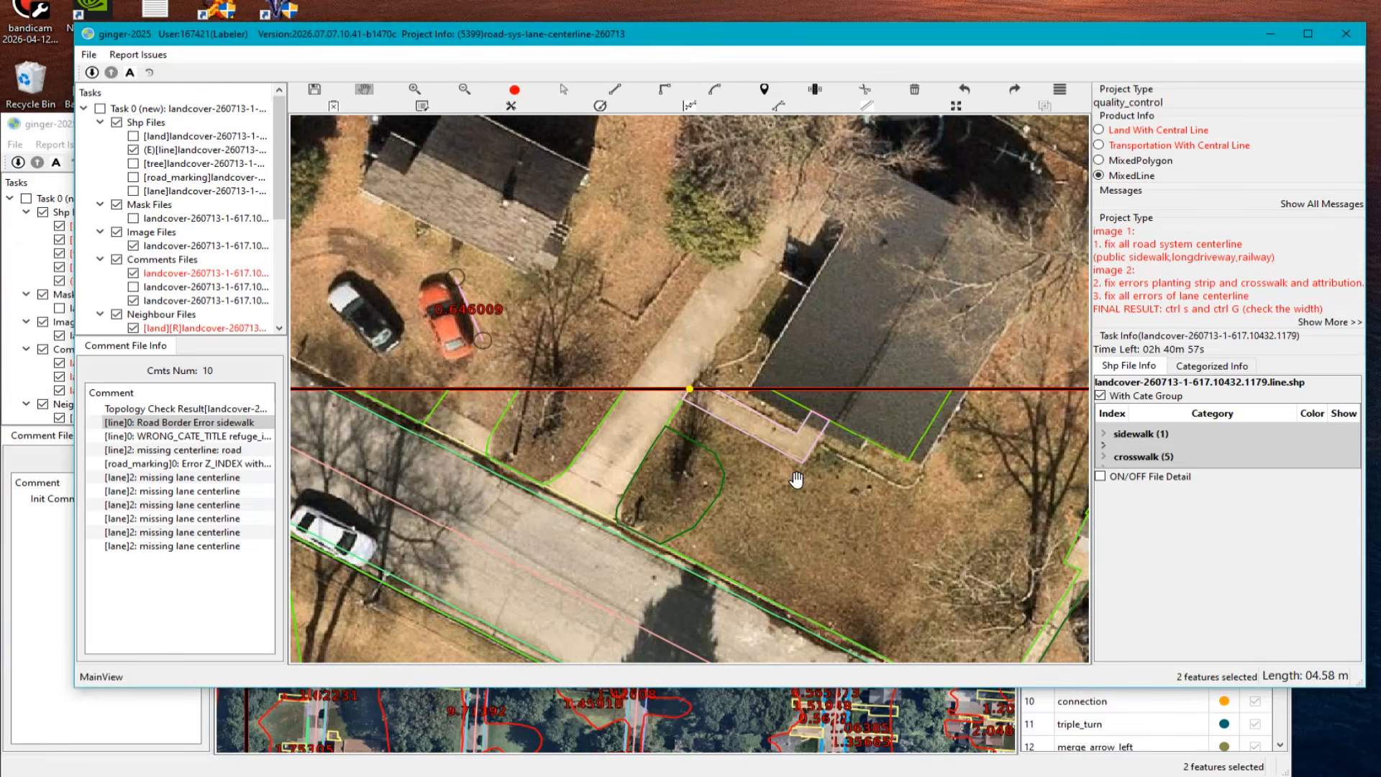
{"action": "key", "text": "Escape"}
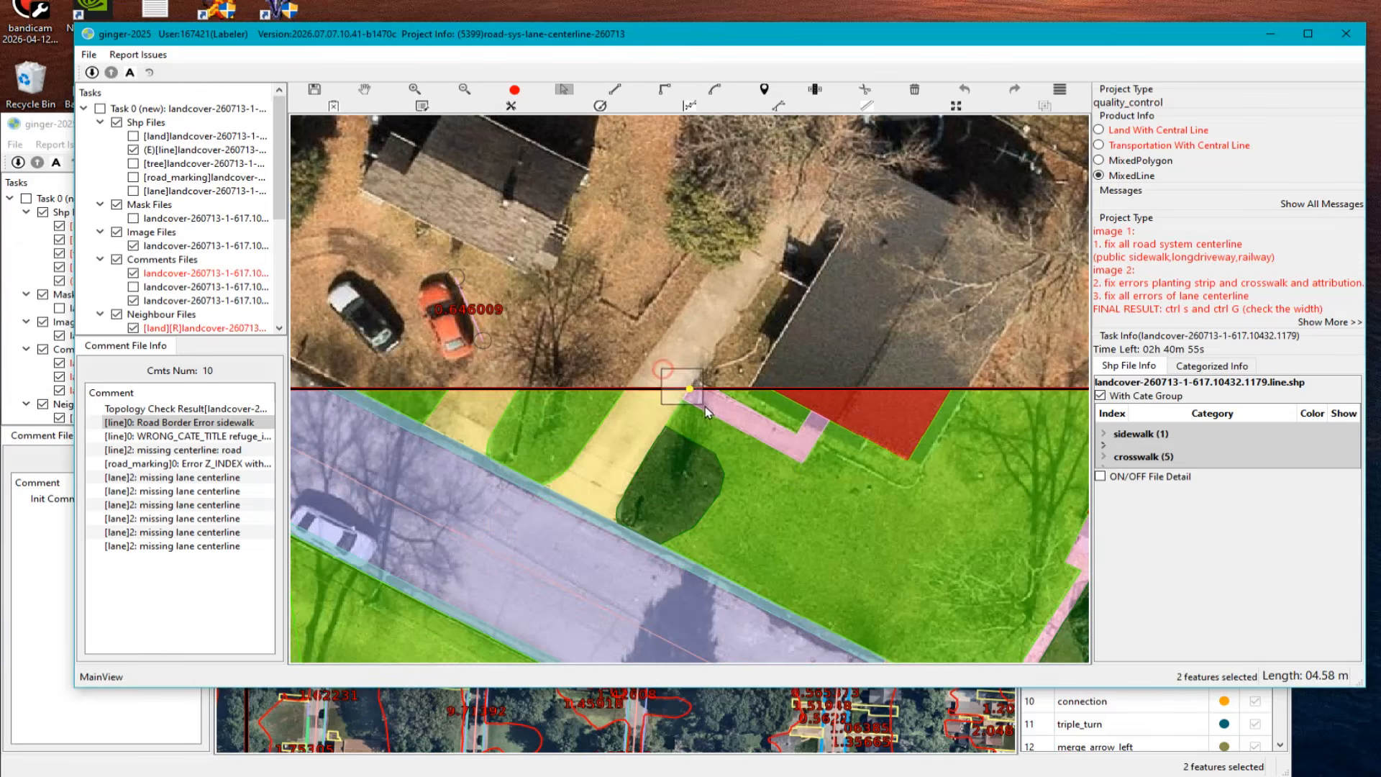
{"action": "left_click", "coordinate": [741, 451]}
{"action": "left_click", "coordinate": [194, 424]}
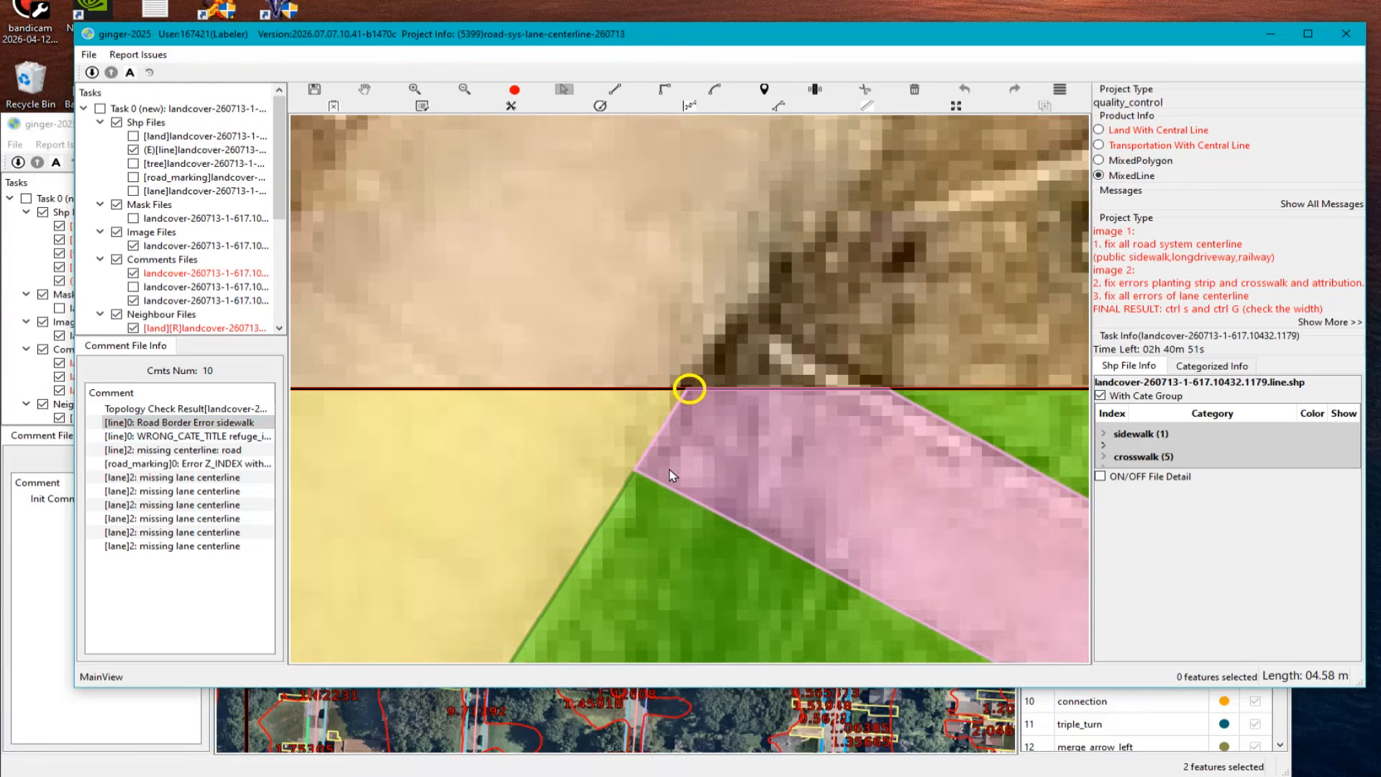
{"action": "key", "text": "space"}
{"action": "left_click_drag", "start_coordinate": [580, 564], "coordinate": [692, 345]}
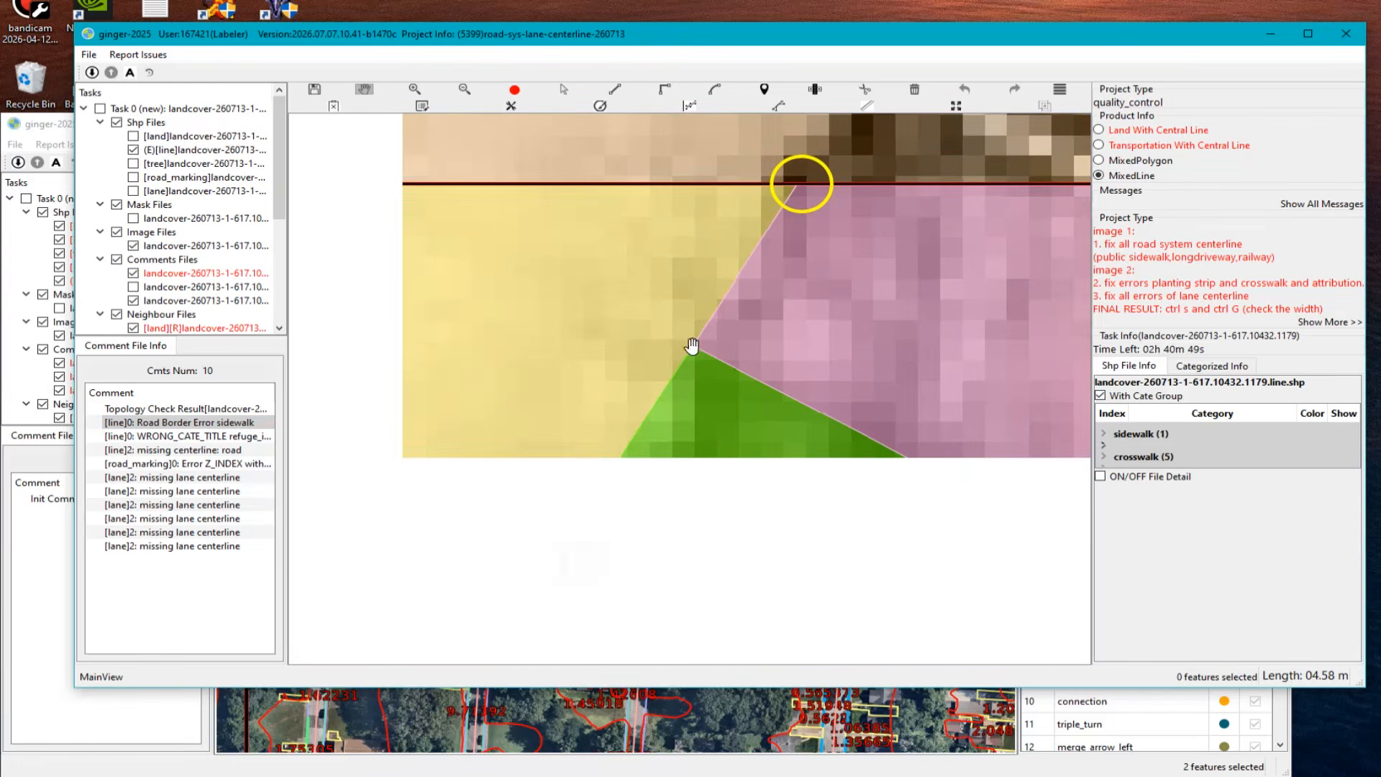
{"action": "scroll", "coordinate": [712, 388], "scroll_direction": "up", "scroll_amount": 2}
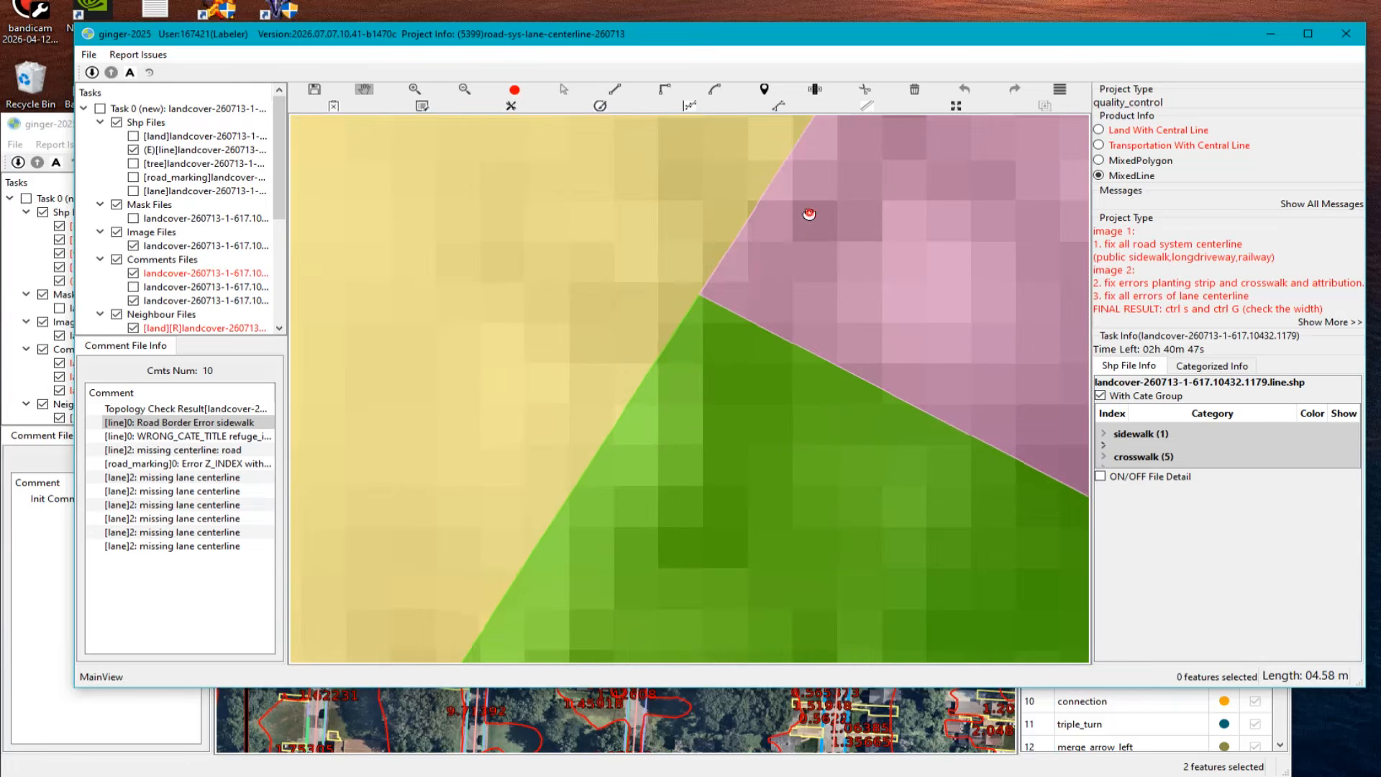
{"action": "left_click_drag", "start_coordinate": [809, 214], "coordinate": [586, 580]}
{"action": "key", "text": "space"}
{"action": "left_click_drag", "start_coordinate": [611, 371], "coordinate": [765, 598]}
{"action": "scroll", "coordinate": [750, 525], "scroll_direction": "down", "scroll_amount": 4}
Step: Return to the MixedPolygon product and inspect the sidewalk polygon piece above the tile border at the flagged point
{"action": "key", "text": "space"}
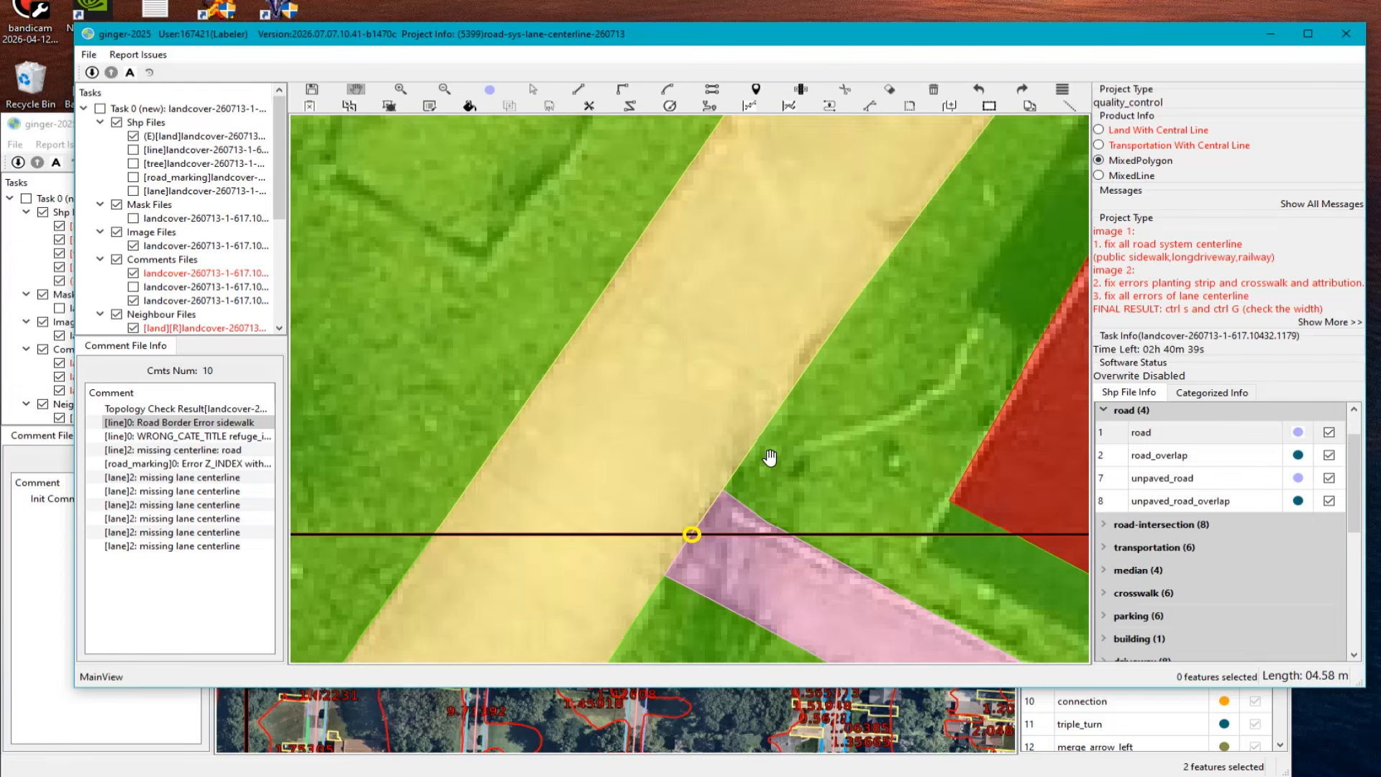
{"action": "scroll", "coordinate": [762, 497], "scroll_direction": "up", "scroll_amount": 2}
{"action": "left_click_drag", "start_coordinate": [759, 510], "coordinate": [800, 234]}
{"action": "left_click", "coordinate": [776, 370]}
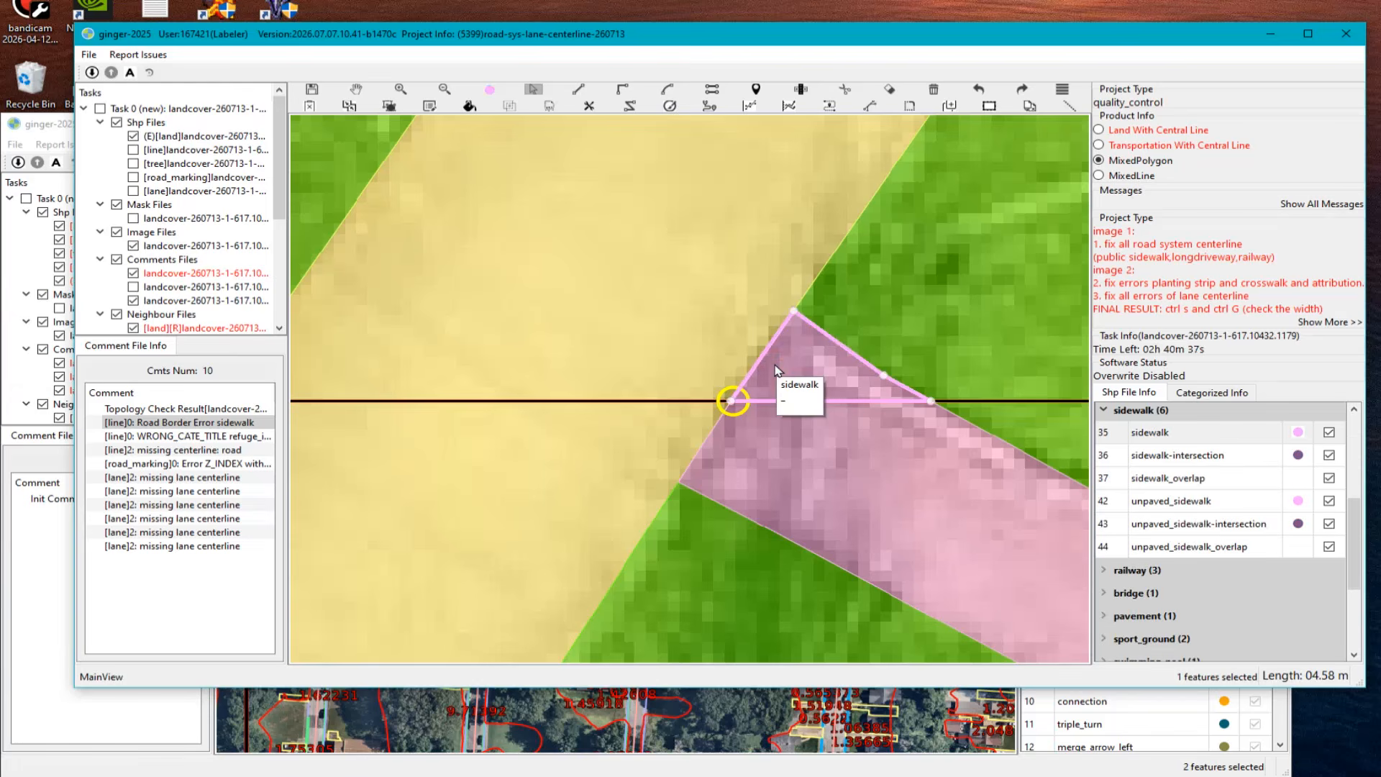
{"action": "scroll", "coordinate": [781, 371], "scroll_direction": "up", "scroll_amount": 1}
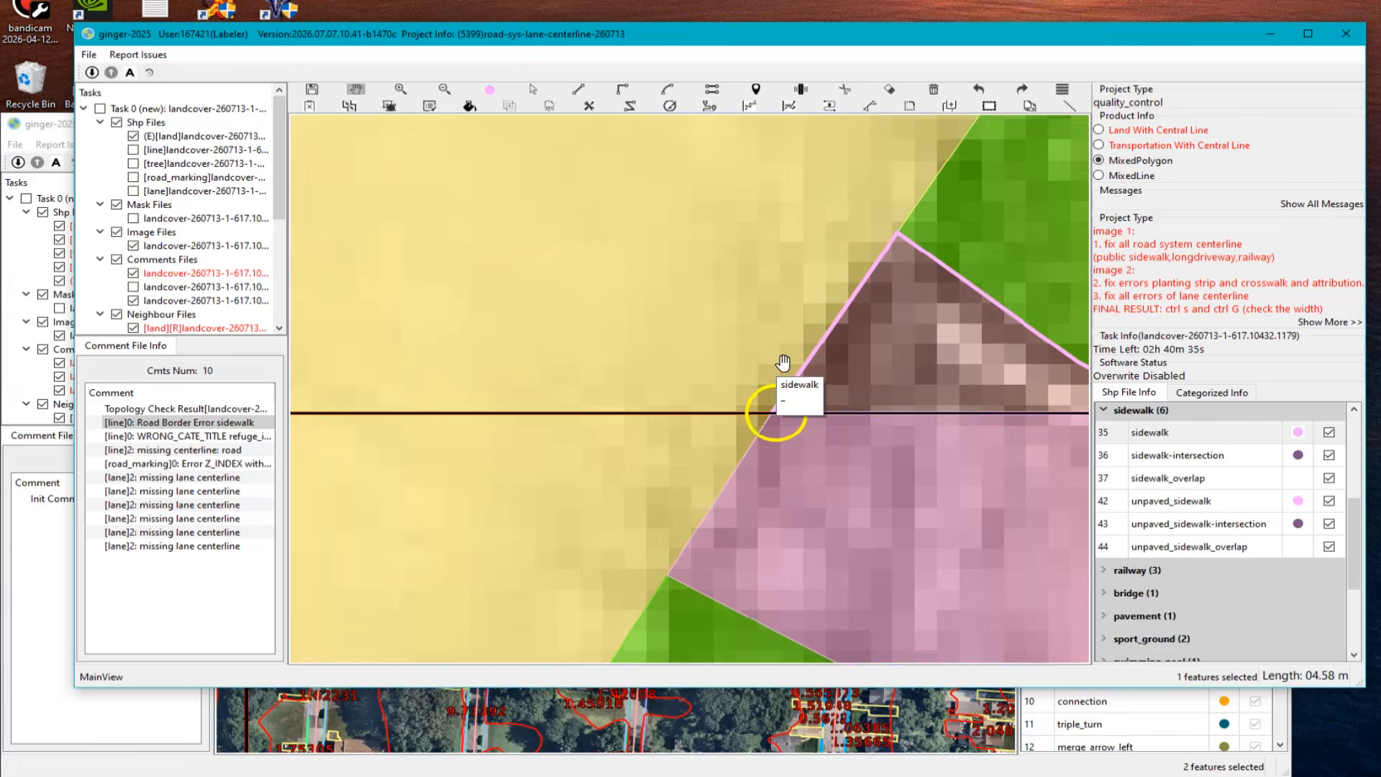
{"action": "scroll", "coordinate": [783, 362], "scroll_direction": "up", "scroll_amount": 1}
{"action": "scroll", "coordinate": [893, 435], "scroll_direction": "up", "scroll_amount": 1}
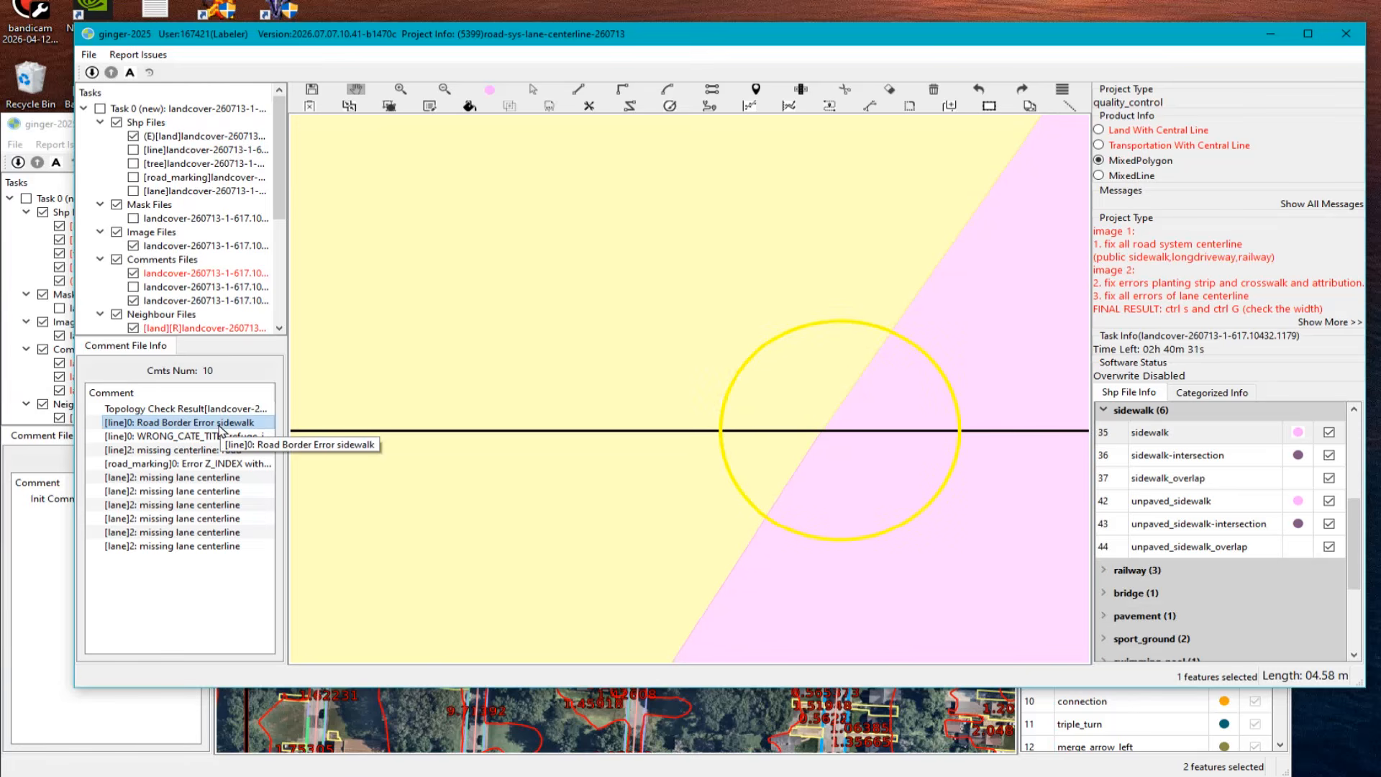
{"action": "key", "text": "Escape"}
{"action": "left_click", "coordinate": [882, 400]}
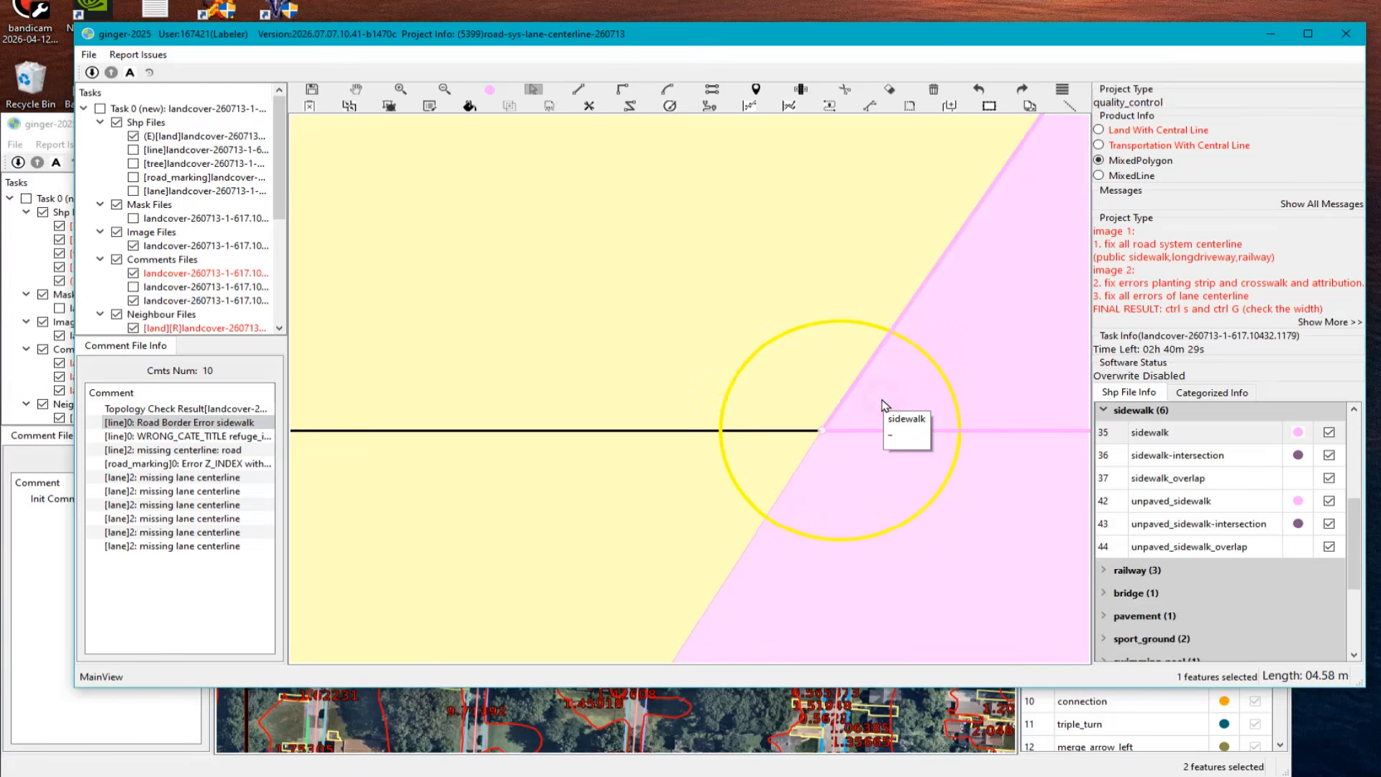
{"action": "scroll", "coordinate": [996, 341], "scroll_direction": "down", "scroll_amount": 1}
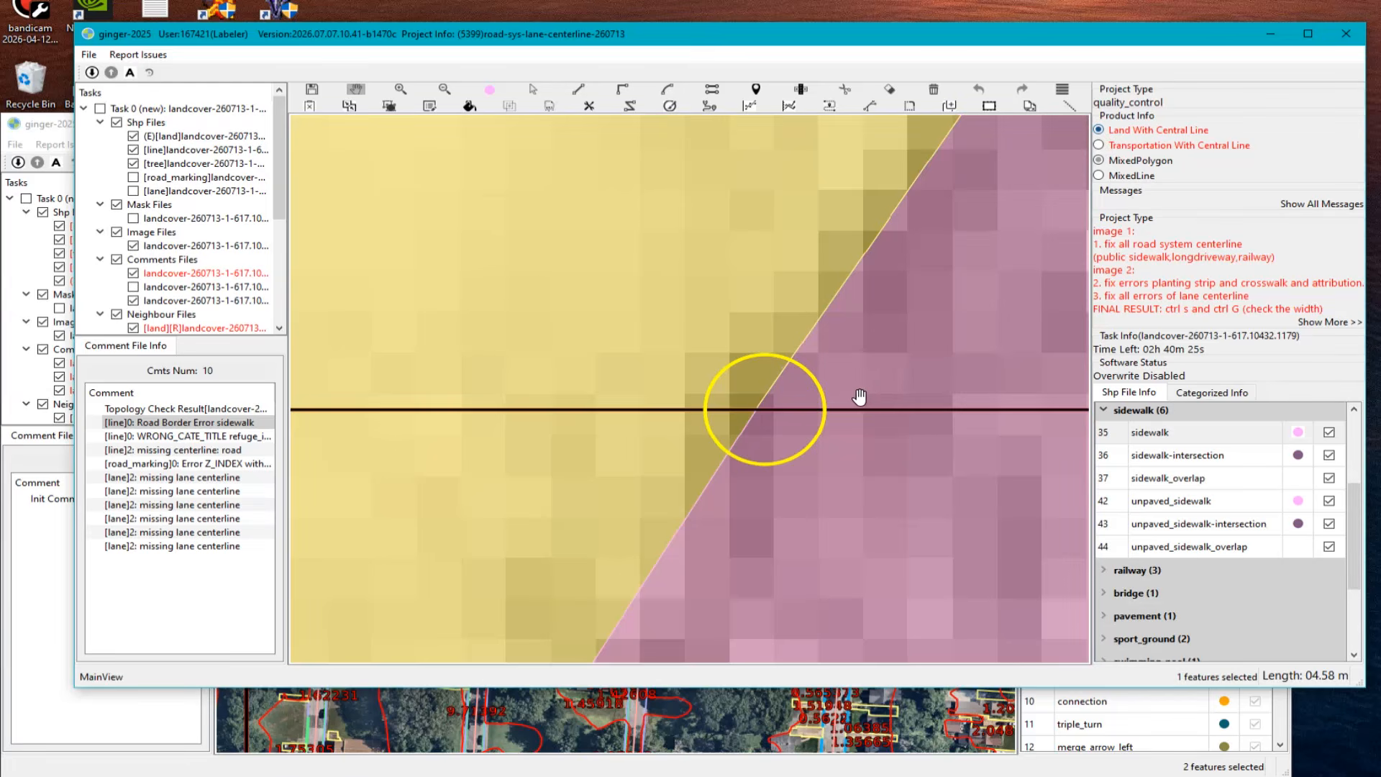
Step: Inspect the driveway polygon where it meets the sidewalk at the flagged border point in the Land With Central Line product
{"action": "left_click_drag", "start_coordinate": [898, 348], "coordinate": [801, 441]}
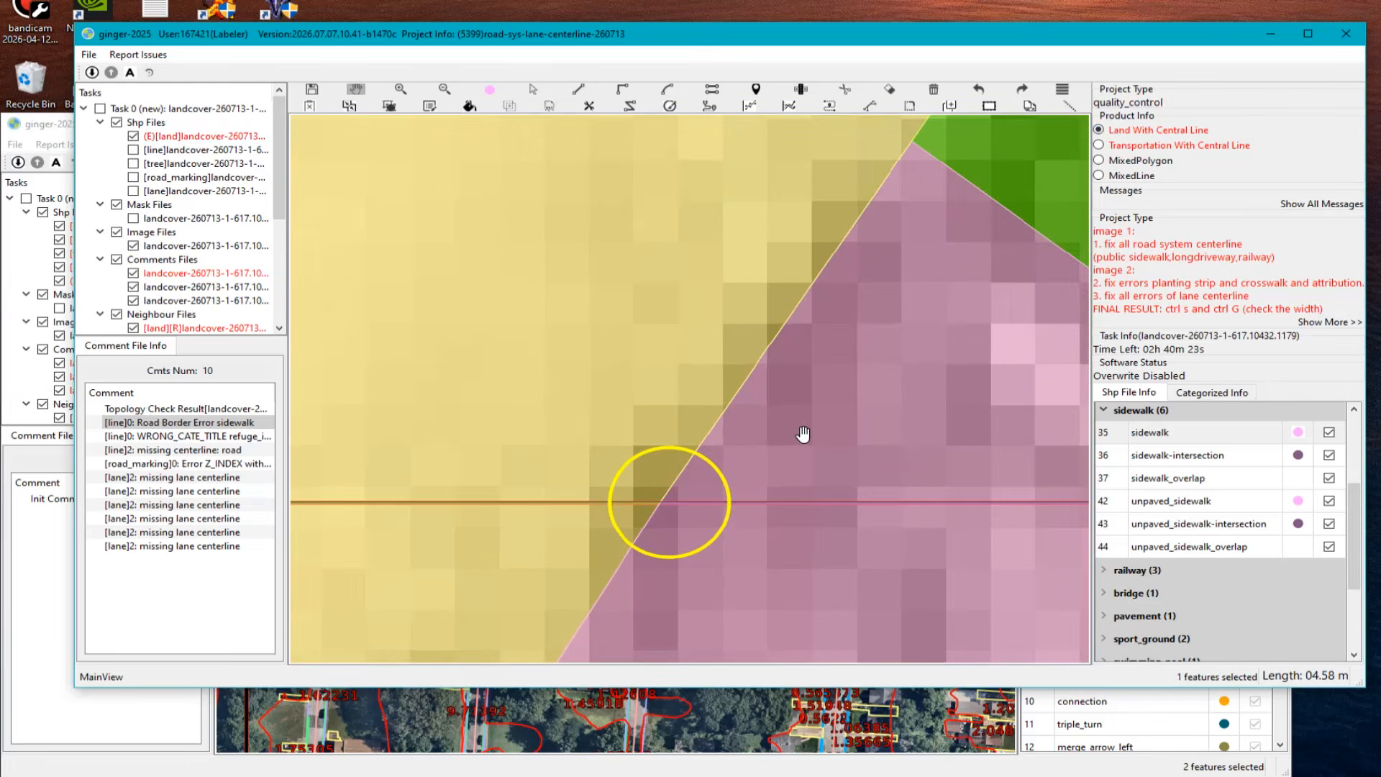
{"action": "key", "text": "Escape"}
{"action": "left_click", "coordinate": [590, 521]}
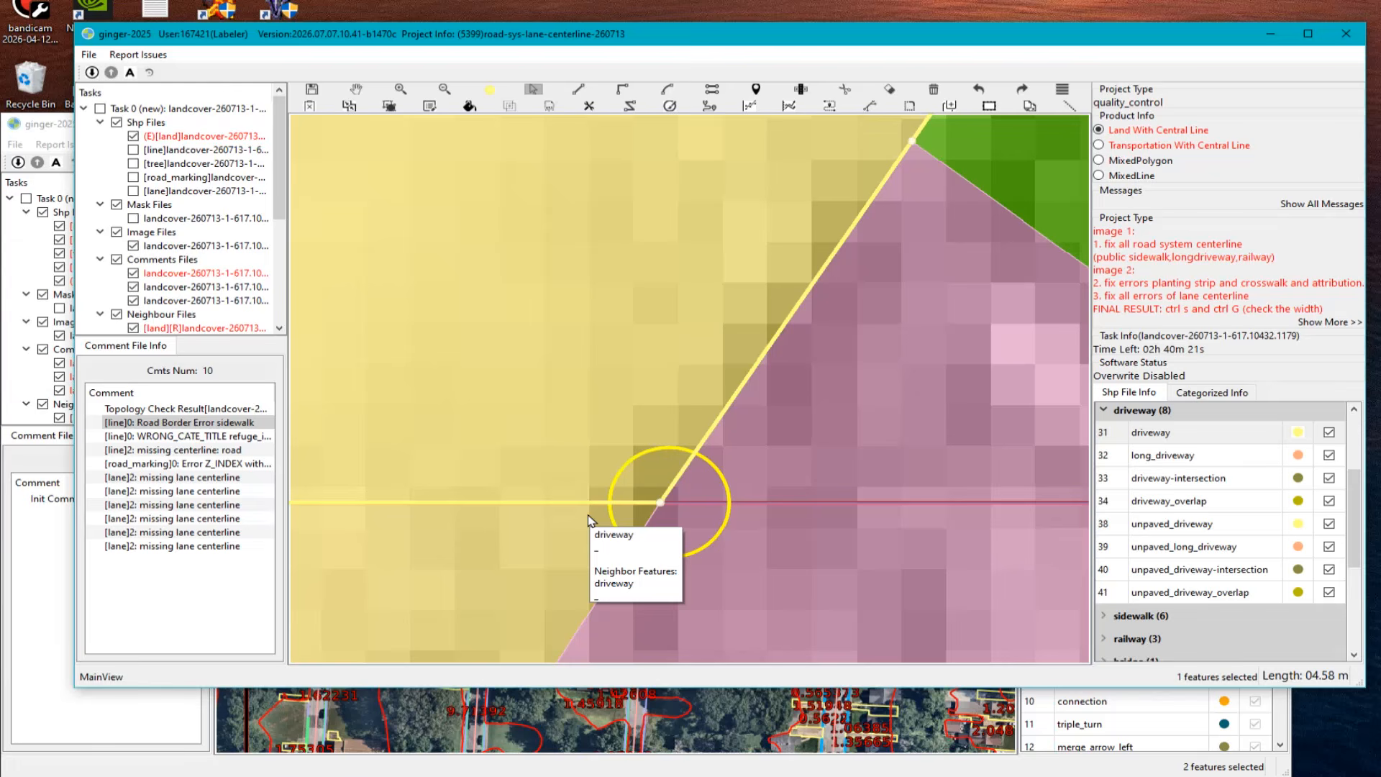
{"action": "scroll", "coordinate": [768, 496], "scroll_direction": "down", "scroll_amount": 3}
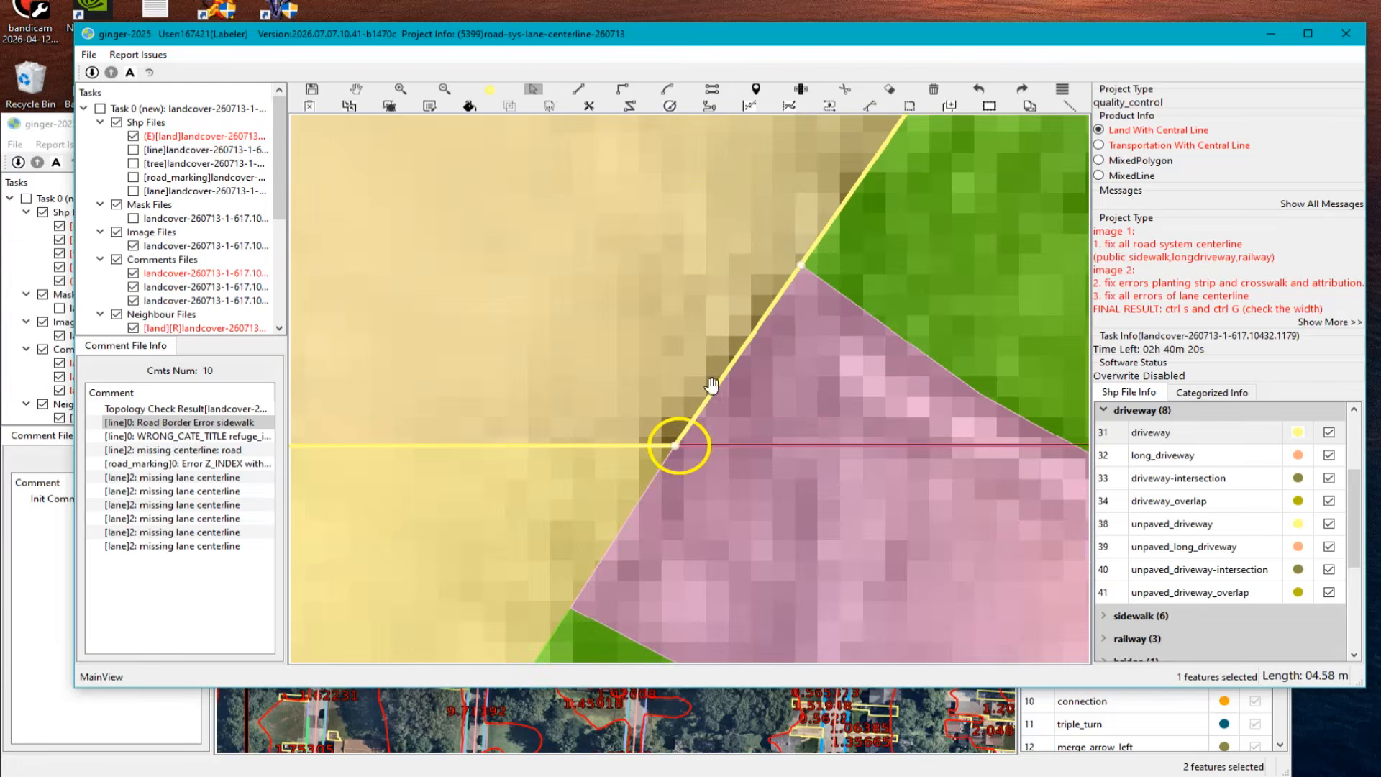
Step: Cut a small piece out of the sidewalk polygon above the tile border at the flagged point, with a cut line about 0.7 m long
{"action": "scroll", "coordinate": [734, 394], "scroll_direction": "up", "scroll_amount": 2}
{"action": "key", "text": "c"}
{"action": "double_click", "coordinate": [733, 417]}
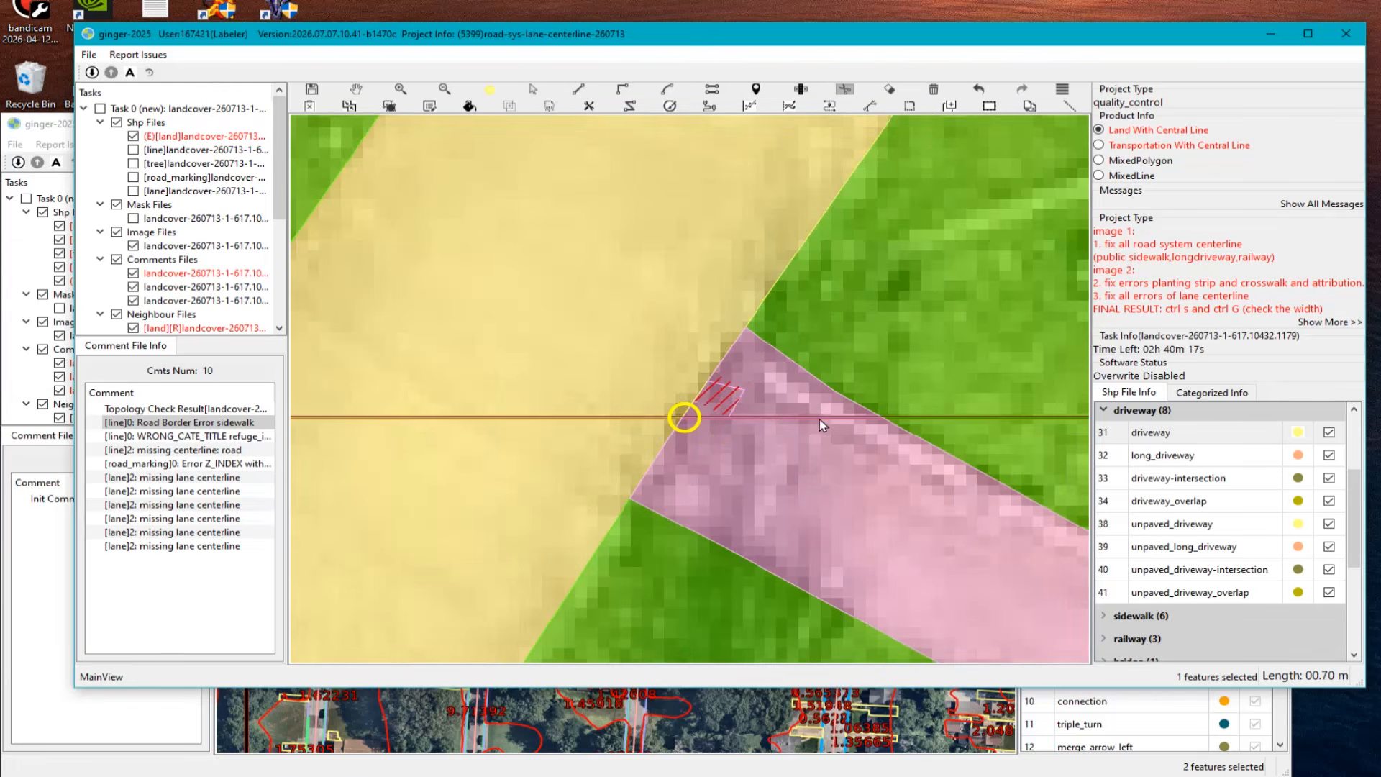
{"action": "scroll", "coordinate": [831, 366], "scroll_direction": "up", "scroll_amount": 2}
{"action": "left_click", "coordinate": [908, 286]}
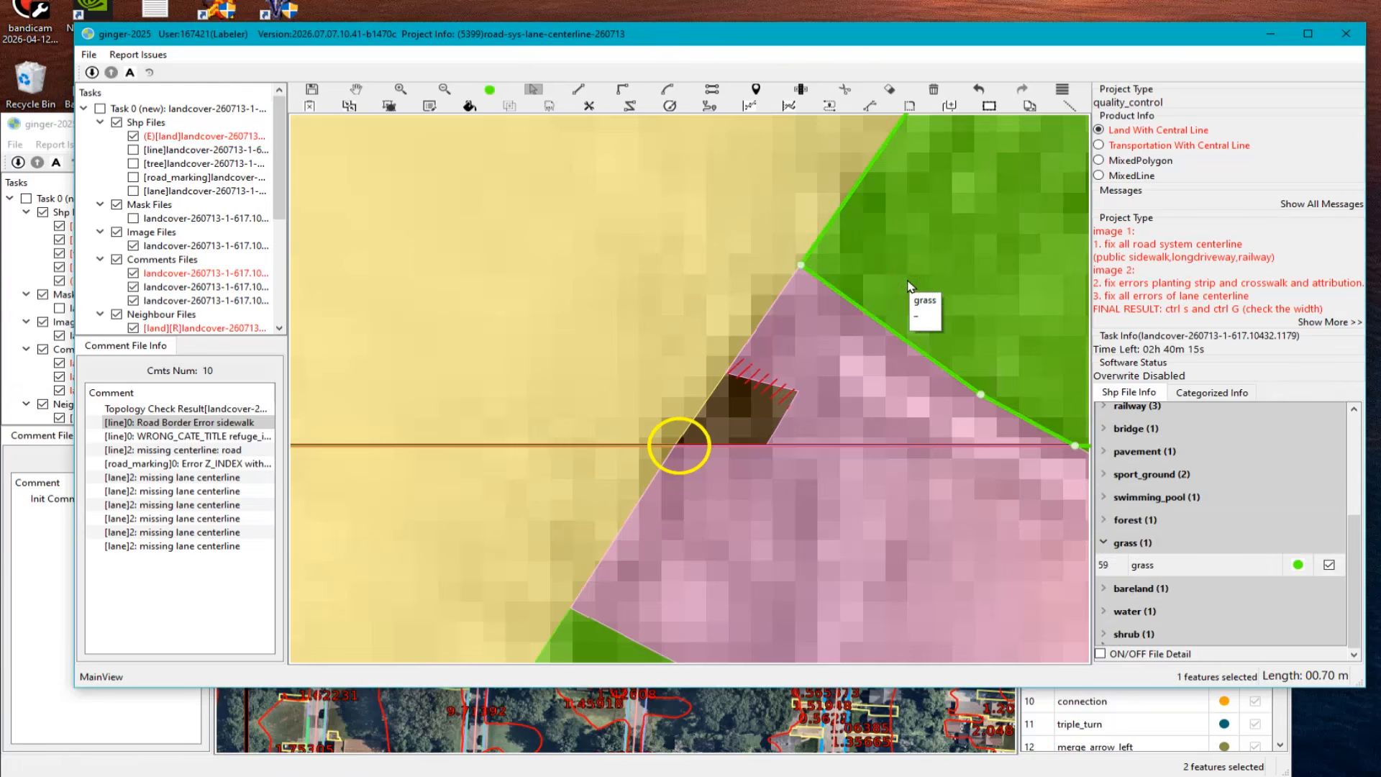
Step: Cut a small piece out of the driveway polygon above the tile border beside the flagged point, with a cut line about 0.85 m long
{"action": "left_click", "coordinate": [645, 464]}
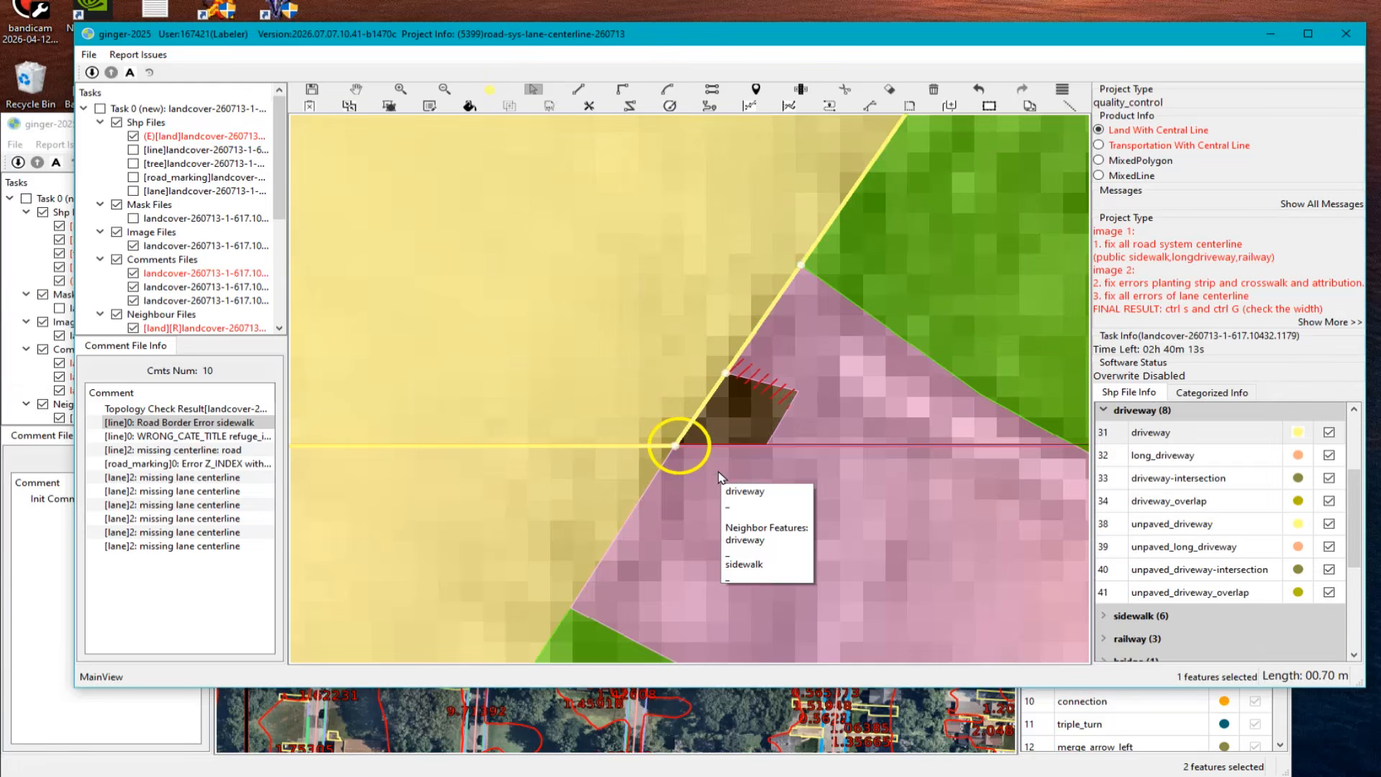
{"action": "left_click_drag", "start_coordinate": [716, 460], "coordinate": [834, 472]}
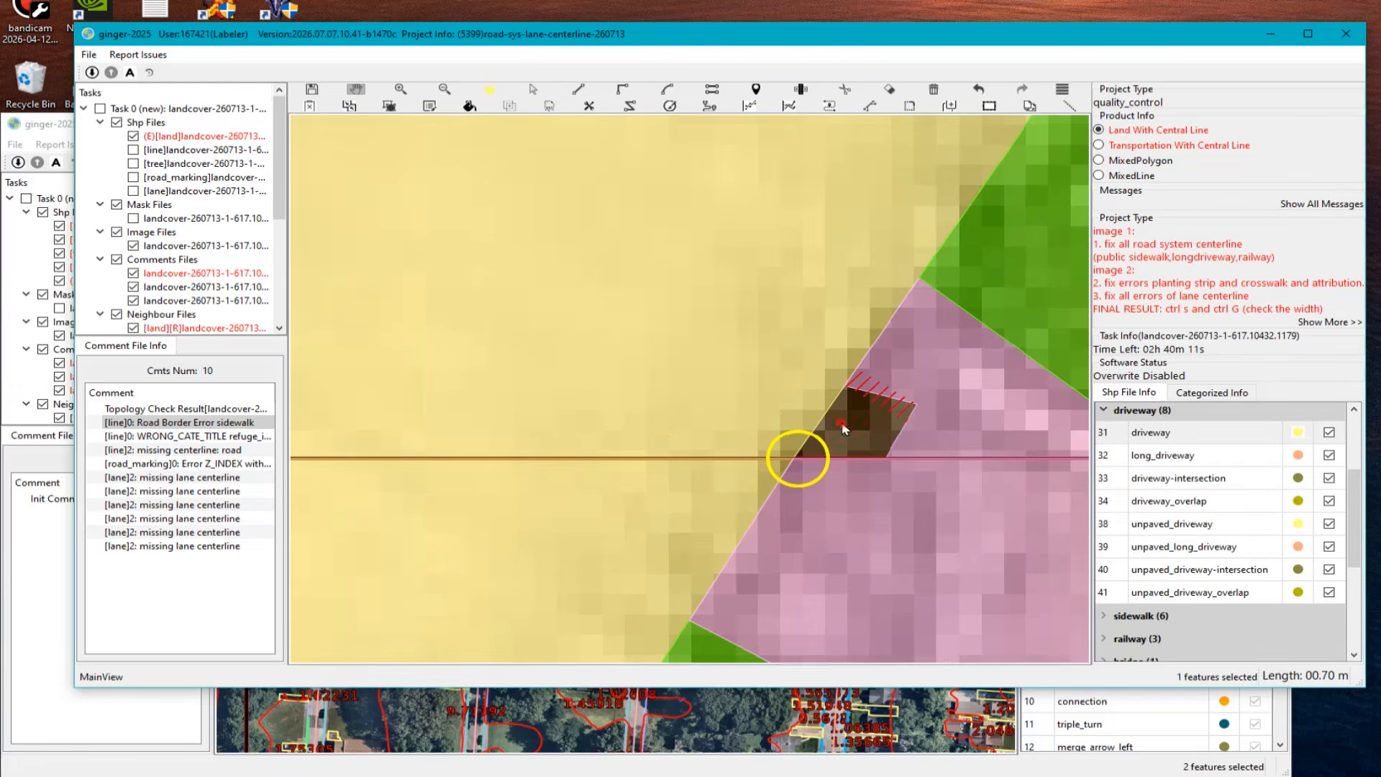
{"action": "left_click", "coordinate": [840, 420]}
{"action": "left_click", "coordinate": [754, 394]}
{"action": "left_click", "coordinate": [624, 487]}
{"action": "right_click", "coordinate": [802, 439]}
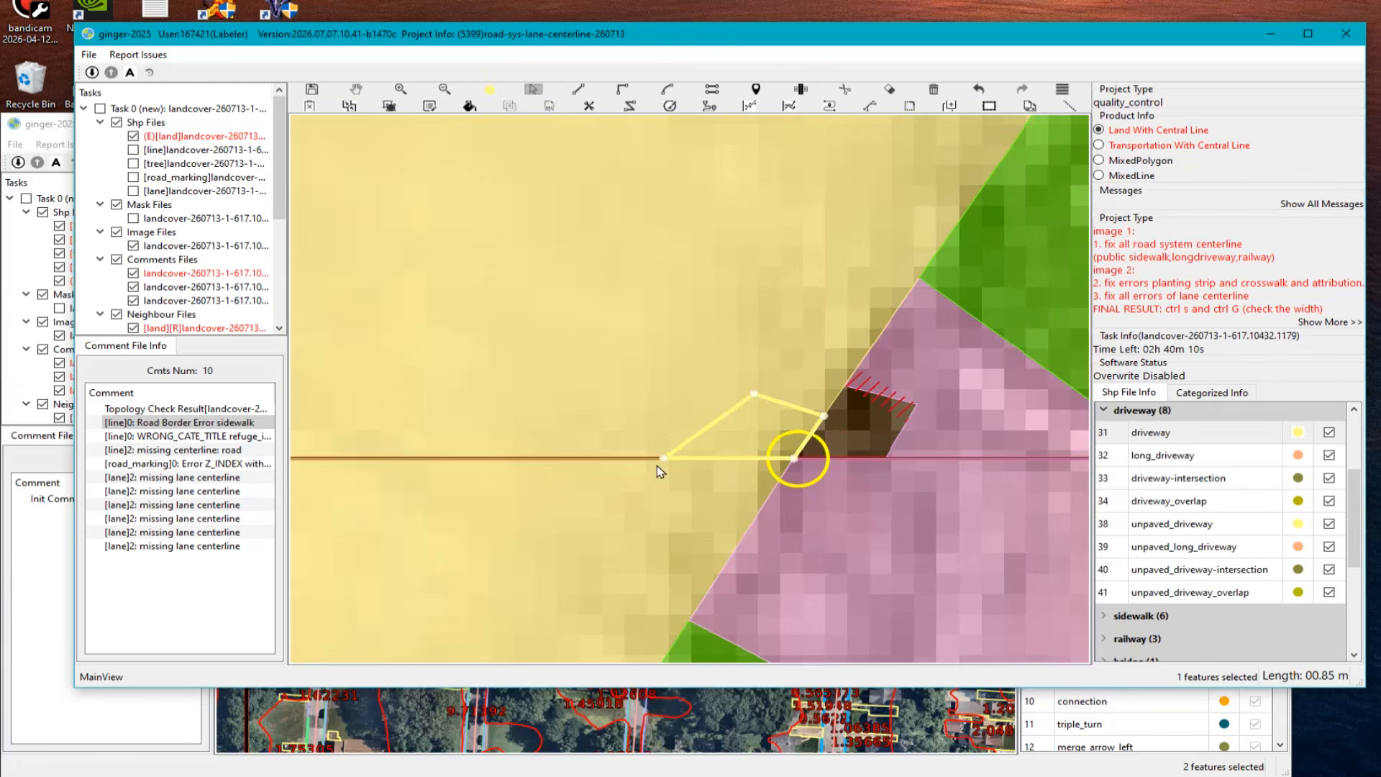
Step: Examine where the driveway's opposite edge and the grass cross the tile border, and compare with the gap at the flagged point
{"action": "key", "text": "space"}
{"action": "scroll", "coordinate": [660, 457], "scroll_direction": "down", "scroll_amount": 3}
{"action": "scroll", "coordinate": [744, 405], "scroll_direction": "up", "scroll_amount": 3}
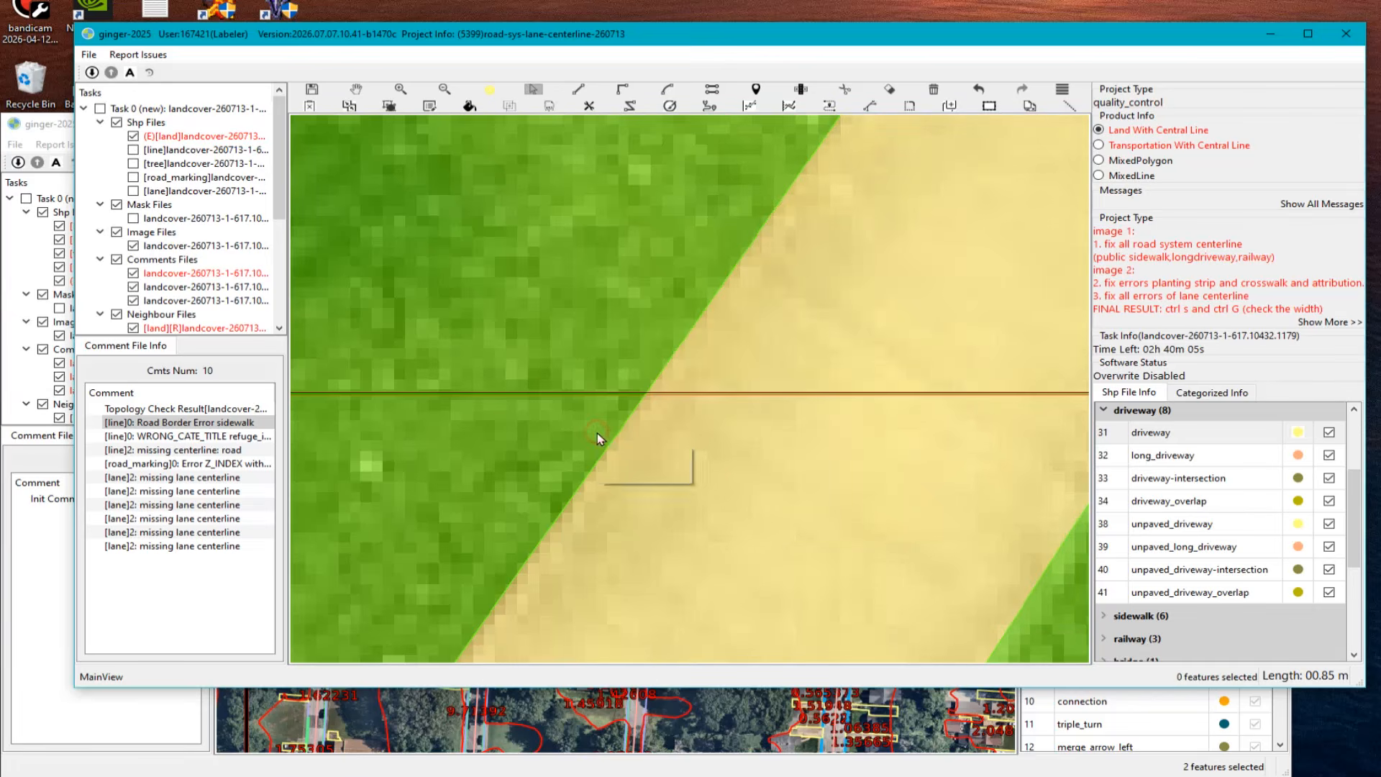
{"action": "left_click", "coordinate": [597, 399]}
{"action": "key", "text": "space"}
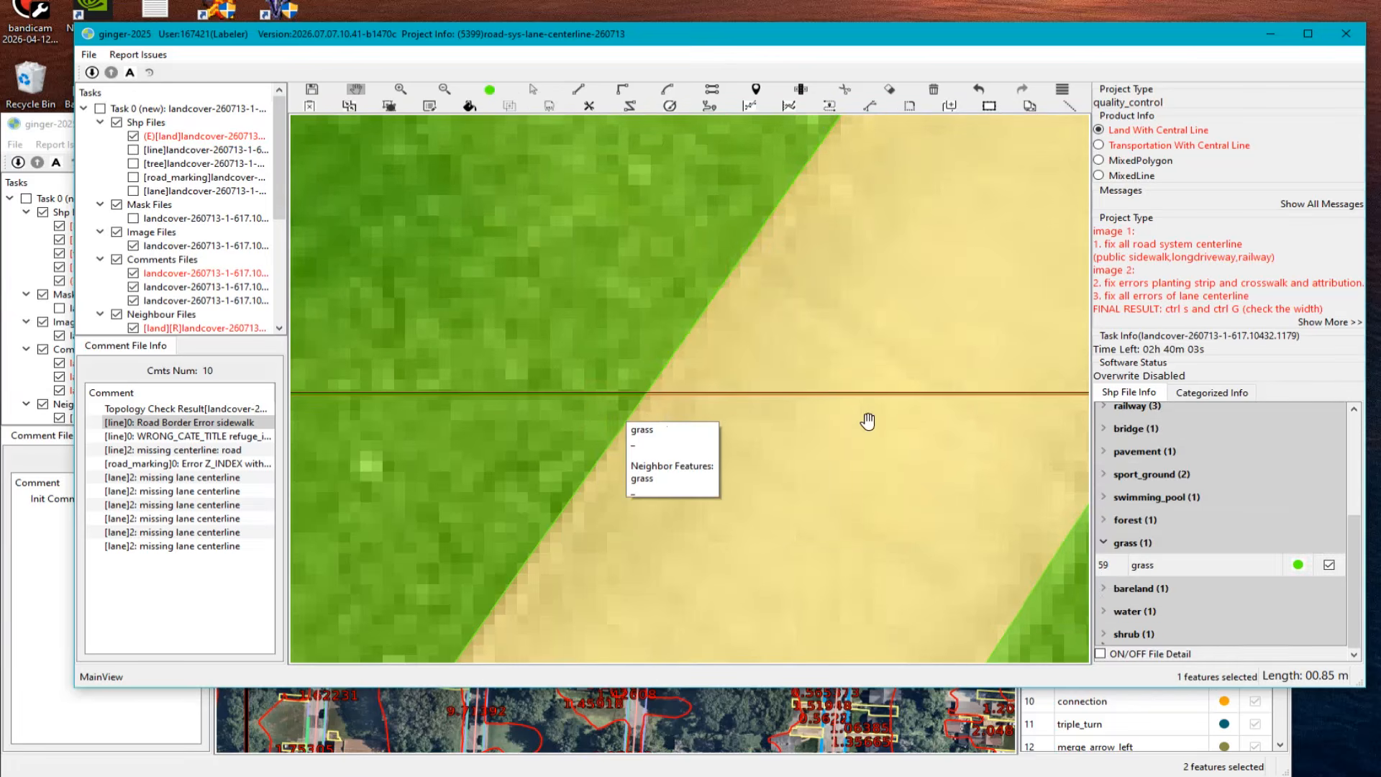
{"action": "scroll", "coordinate": [552, 420], "scroll_direction": "up", "scroll_amount": 3}
{"action": "left_click_drag", "start_coordinate": [552, 419], "coordinate": [723, 400]}
{"action": "scroll", "coordinate": [609, 415], "scroll_direction": "up", "scroll_amount": 2}
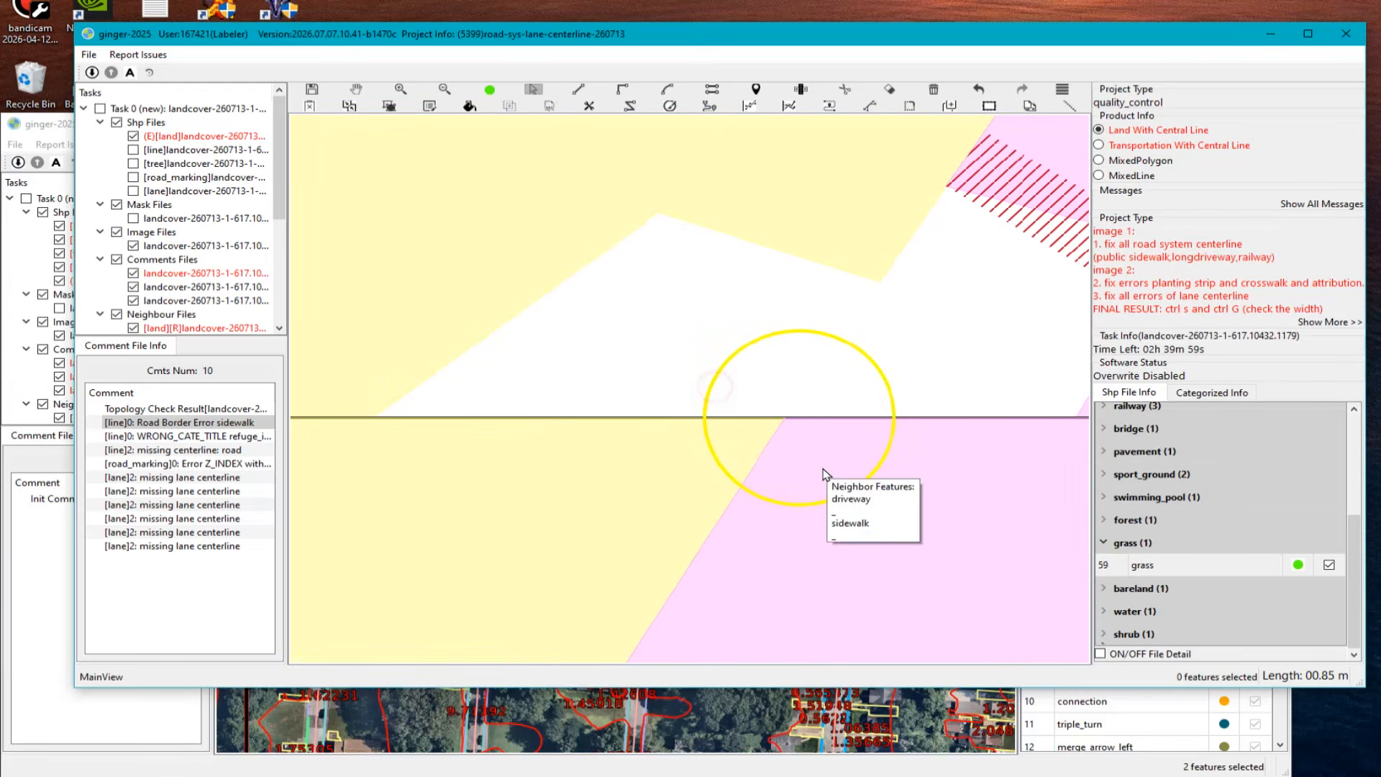
{"action": "scroll", "coordinate": [749, 412], "scroll_direction": "down", "scroll_amount": 3}
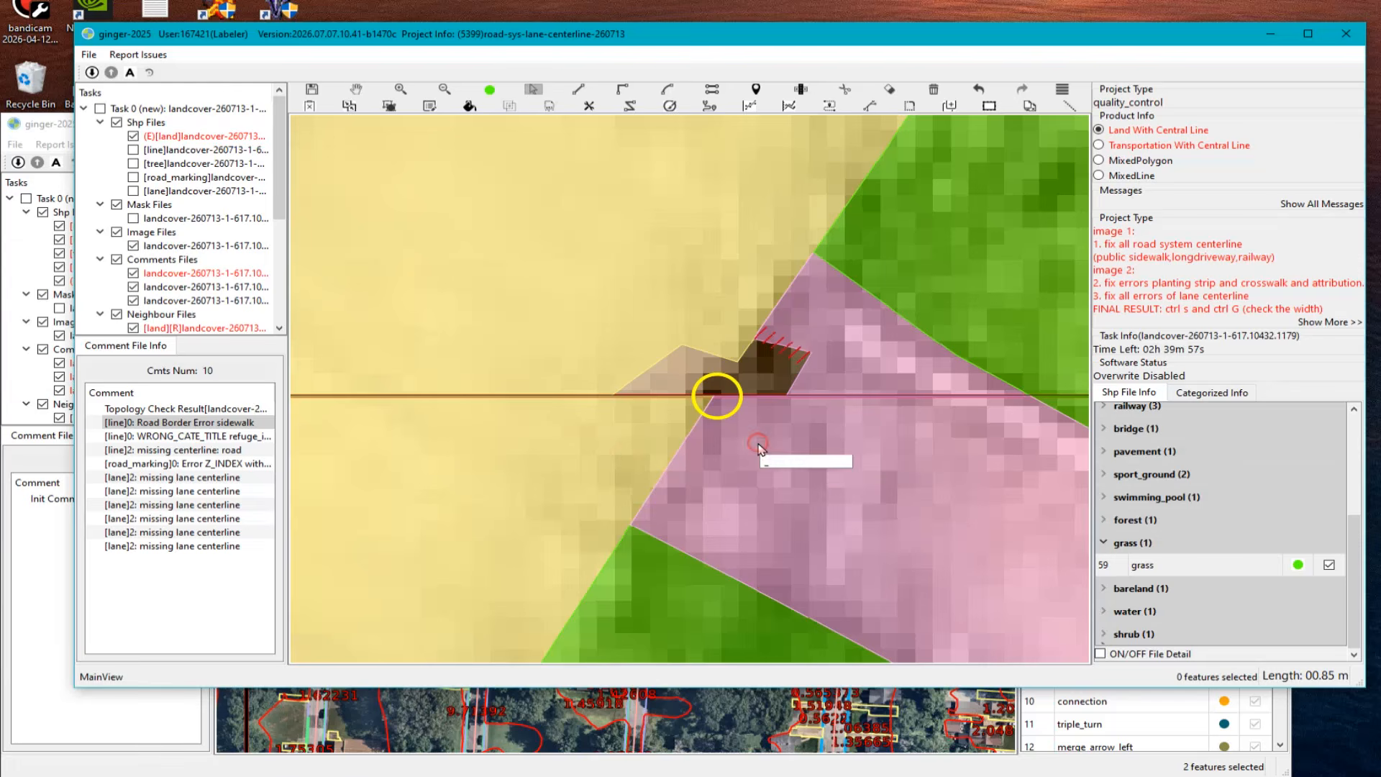
{"action": "key", "text": "d"}
{"action": "left_click", "coordinate": [722, 386]}
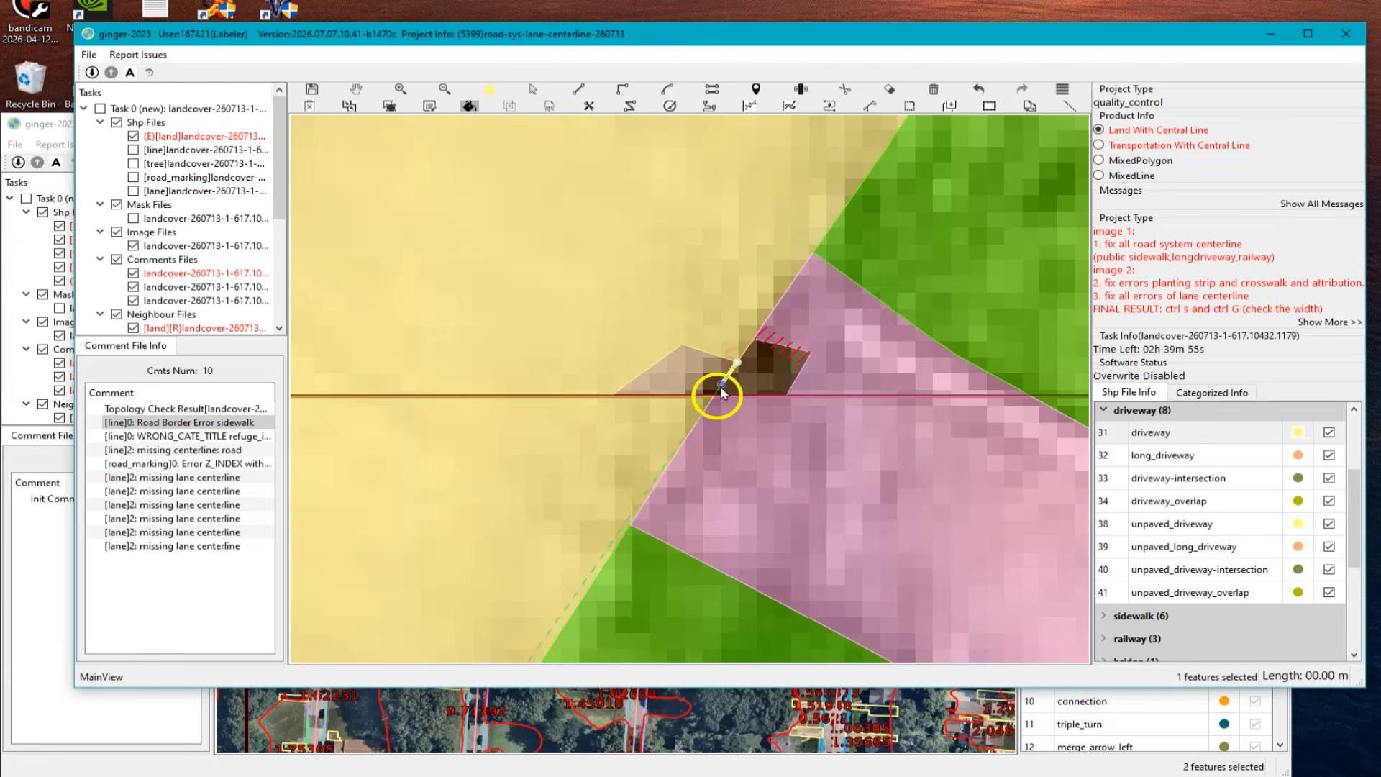
{"action": "scroll", "coordinate": [717, 400], "scroll_direction": "up", "scroll_amount": 1}
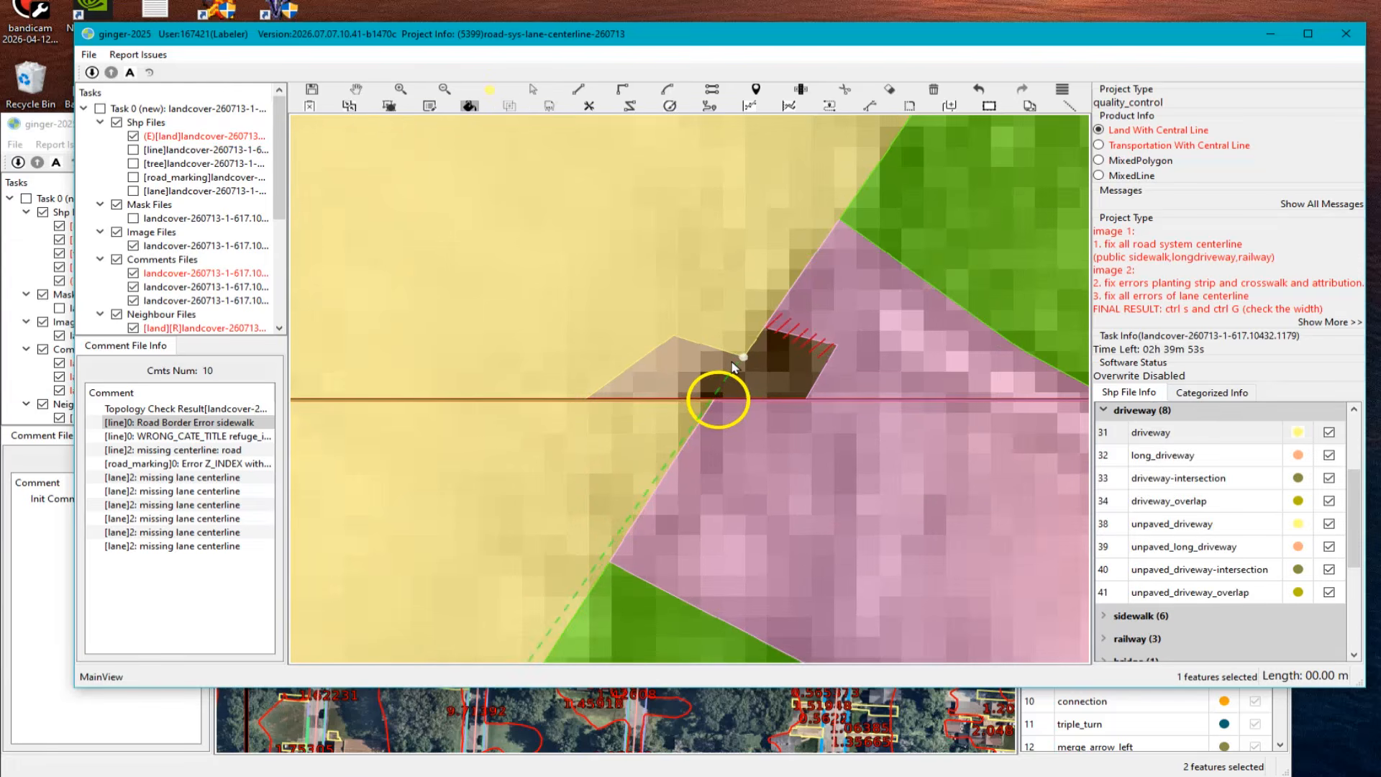
{"action": "scroll", "coordinate": [733, 363], "scroll_direction": "up", "scroll_amount": 2}
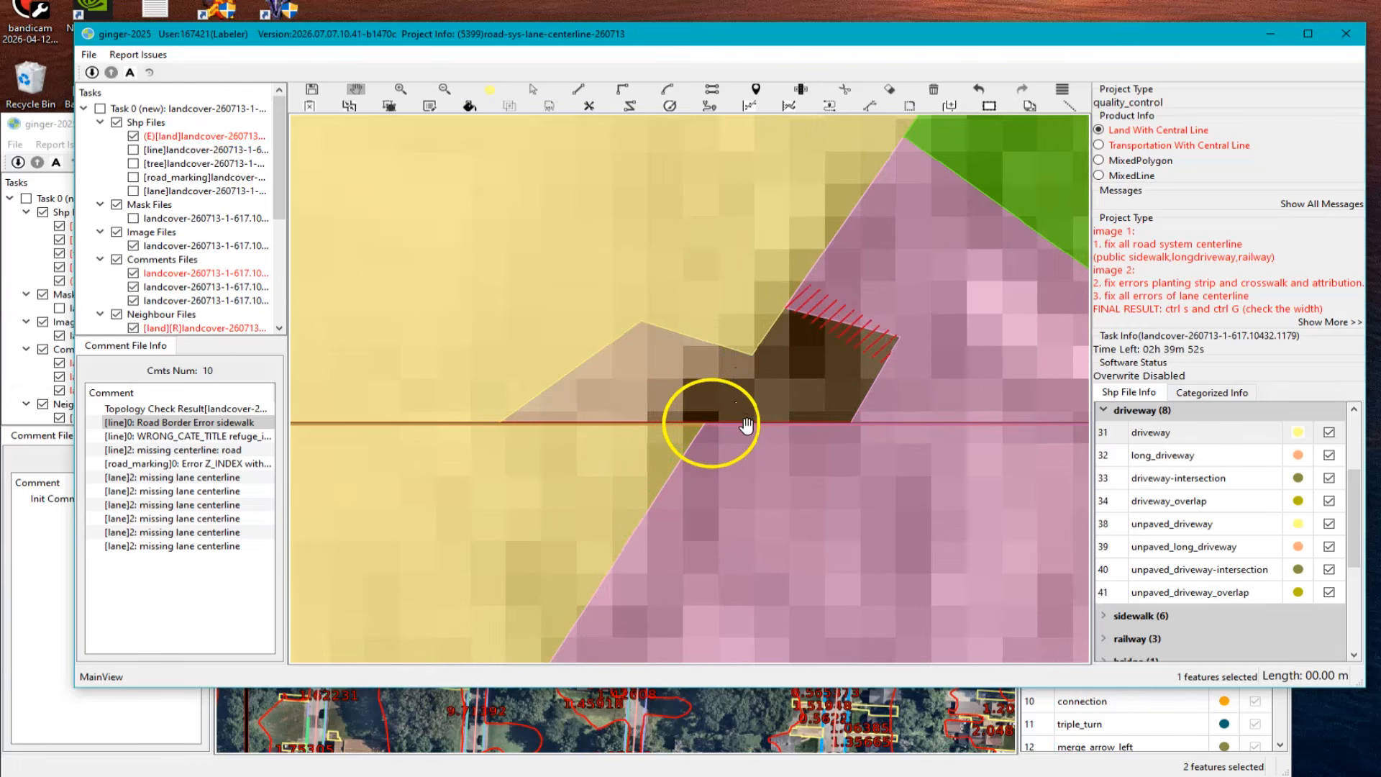
{"action": "scroll", "coordinate": [745, 428], "scroll_direction": "up", "scroll_amount": 3}
{"action": "scroll", "coordinate": [757, 411], "scroll_direction": "down", "scroll_amount": 3}
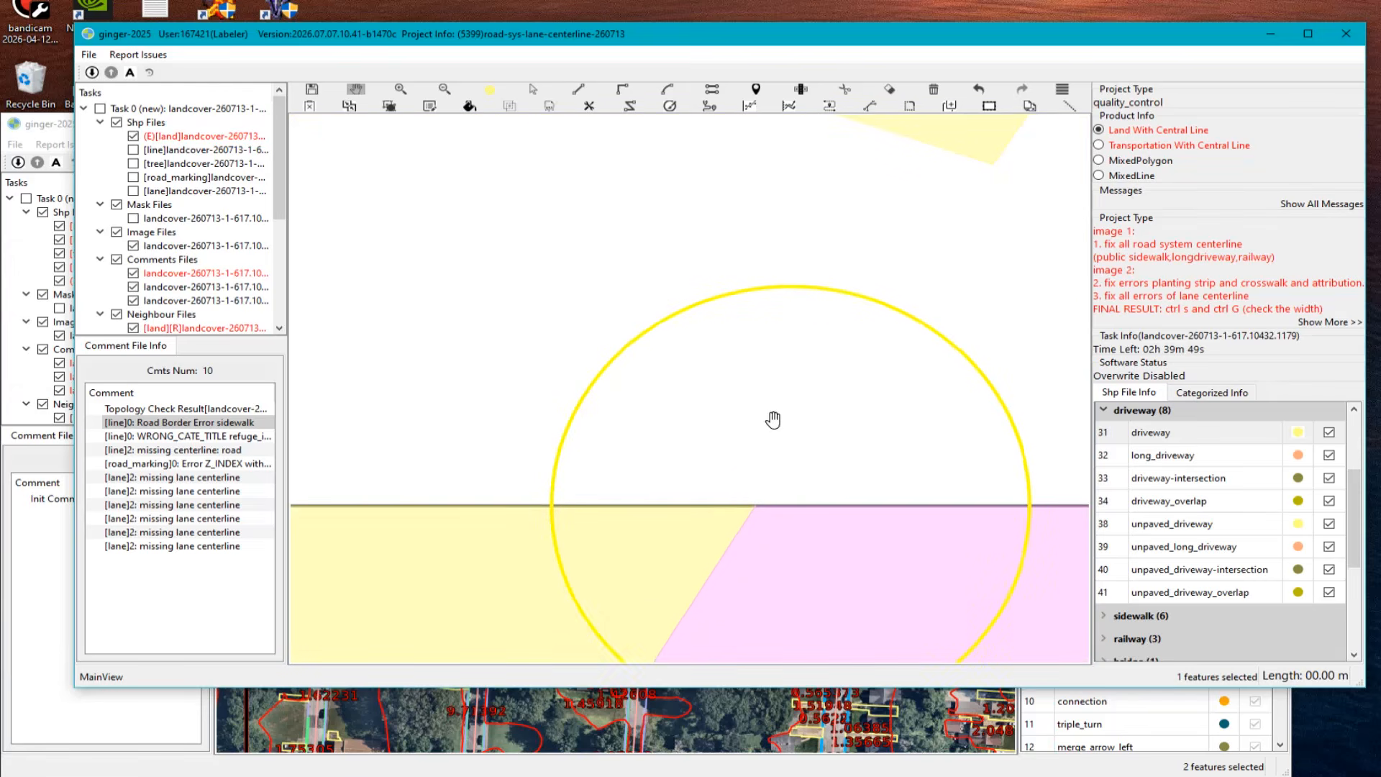
Step: Fill the driveway gap above the tile border with a boundary about 0.19 m long from the driveway corner to the neighbouring border vertex
{"action": "key", "text": "a"}
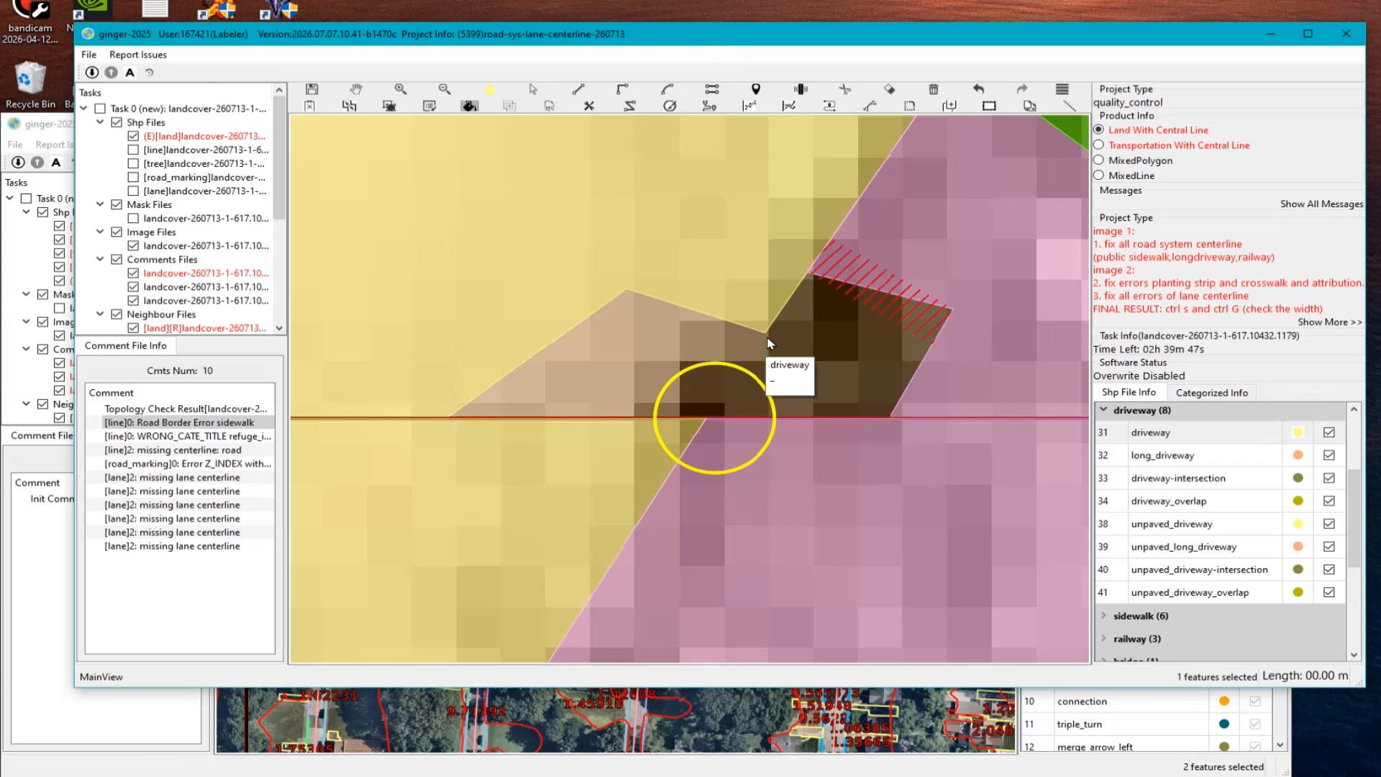
{"action": "left_click", "coordinate": [766, 333]}
{"action": "left_click", "coordinate": [708, 420]}
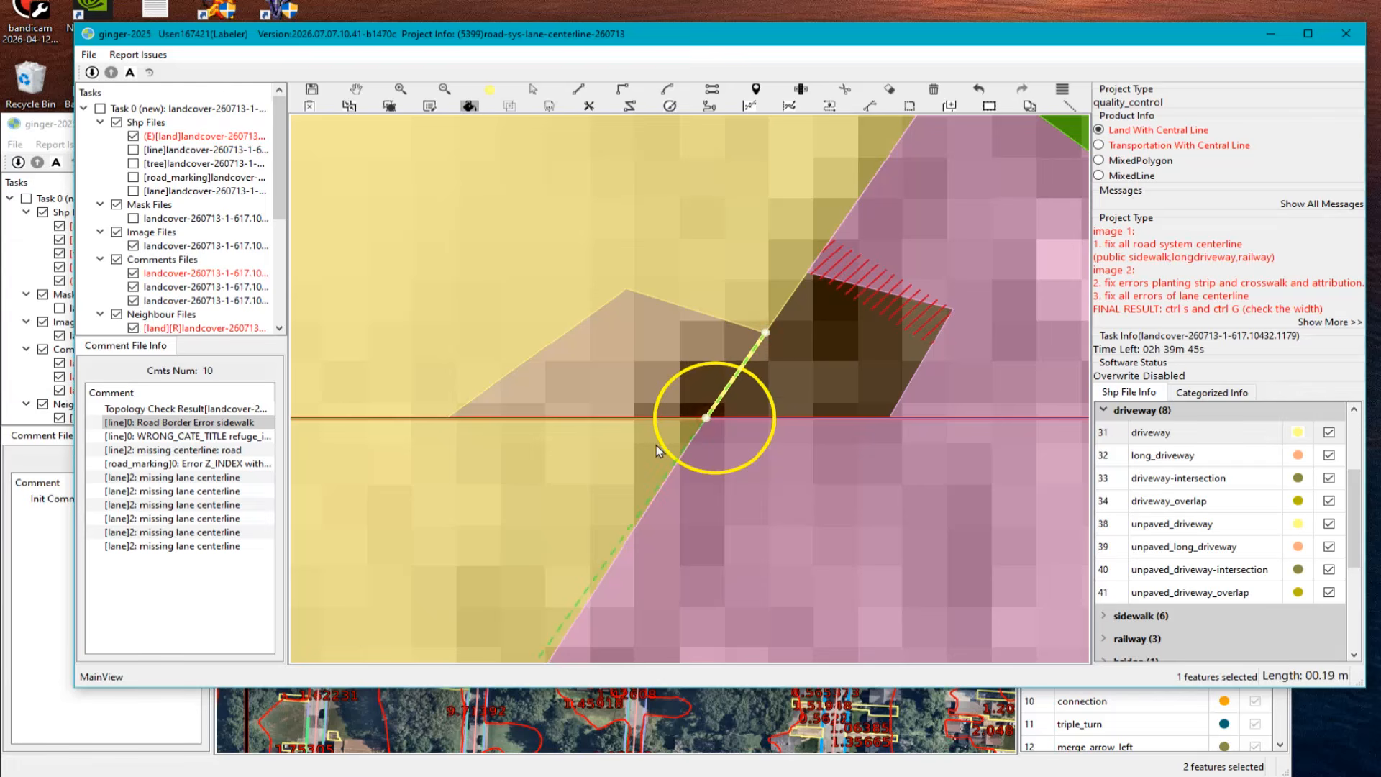
{"action": "left_click", "coordinate": [642, 446]}
{"action": "right_click", "coordinate": [623, 360]}
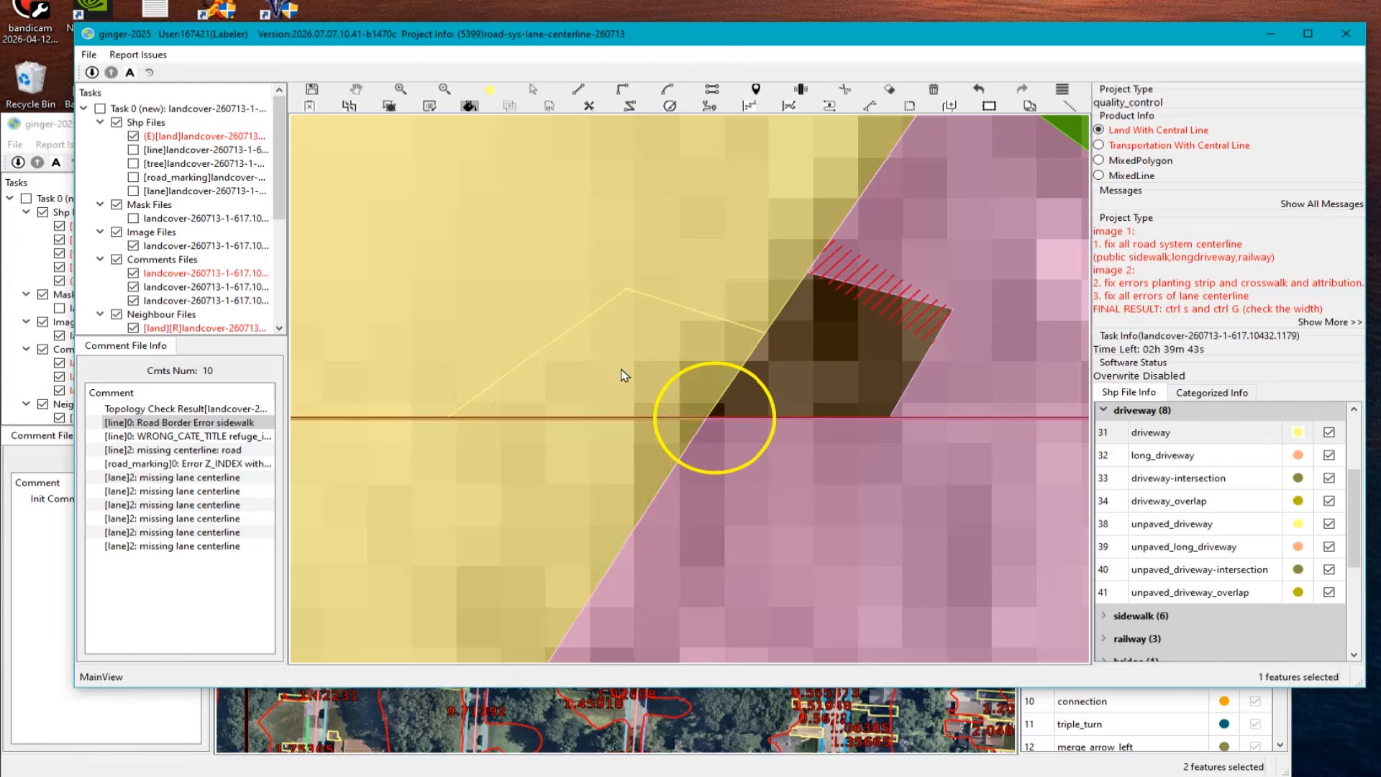
Step: Fill the remaining gap above the tile border with a sidewalk polygon
{"action": "left_click", "coordinate": [893, 378]}
{"action": "key", "text": "a"}
{"action": "key", "text": "Escape"}
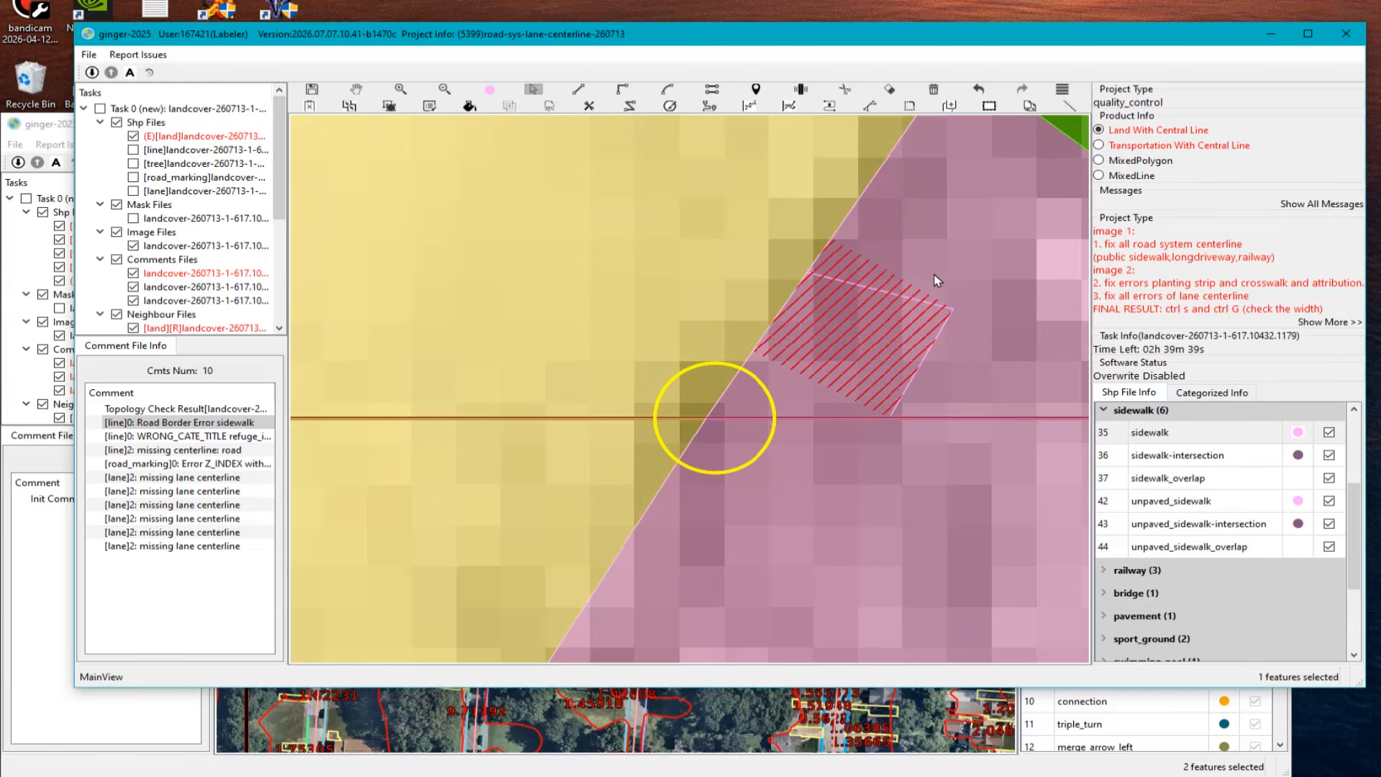
Step: Select the grass polygon beside the sidewalk and check its vertices at the tile border
{"action": "scroll", "coordinate": [916, 274], "scroll_direction": "down", "scroll_amount": 3}
{"action": "left_click", "coordinate": [829, 286]}
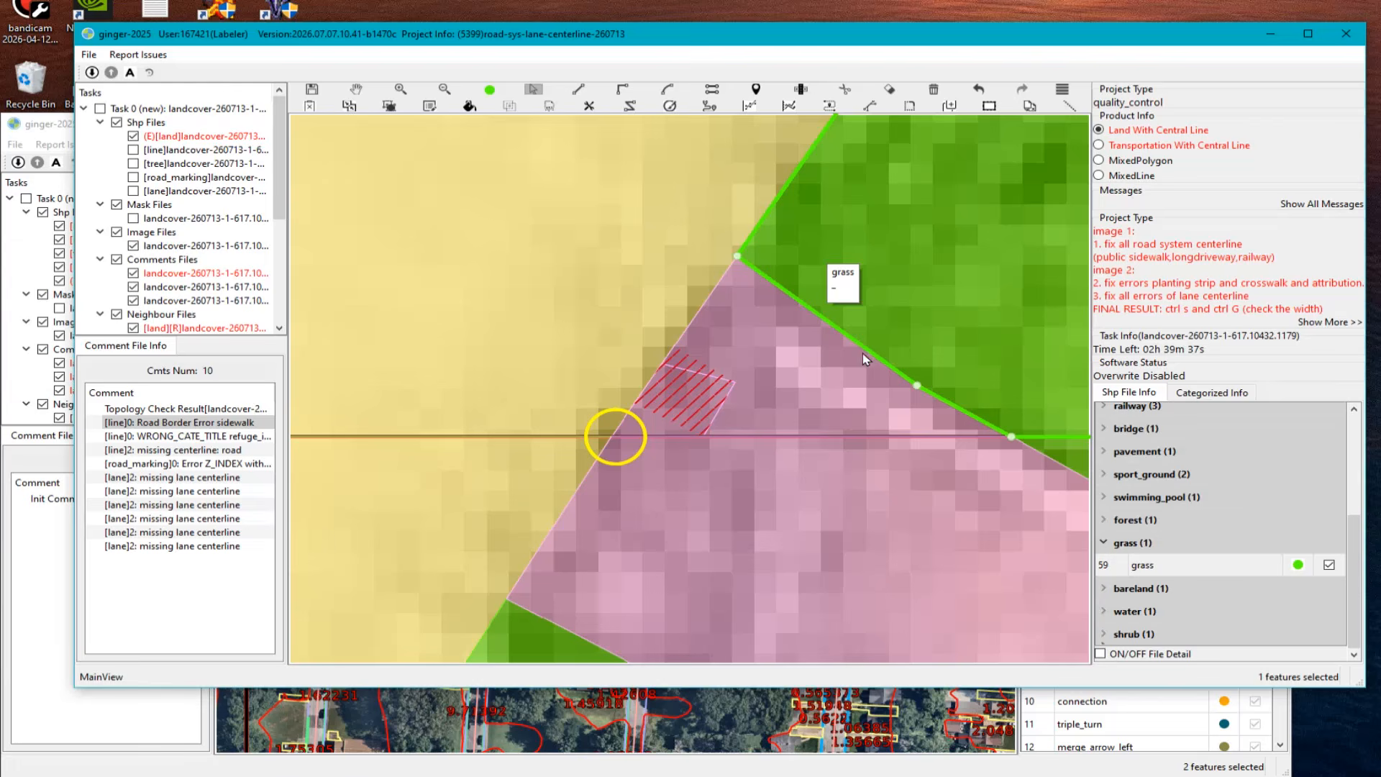
{"action": "key", "text": "Escape"}
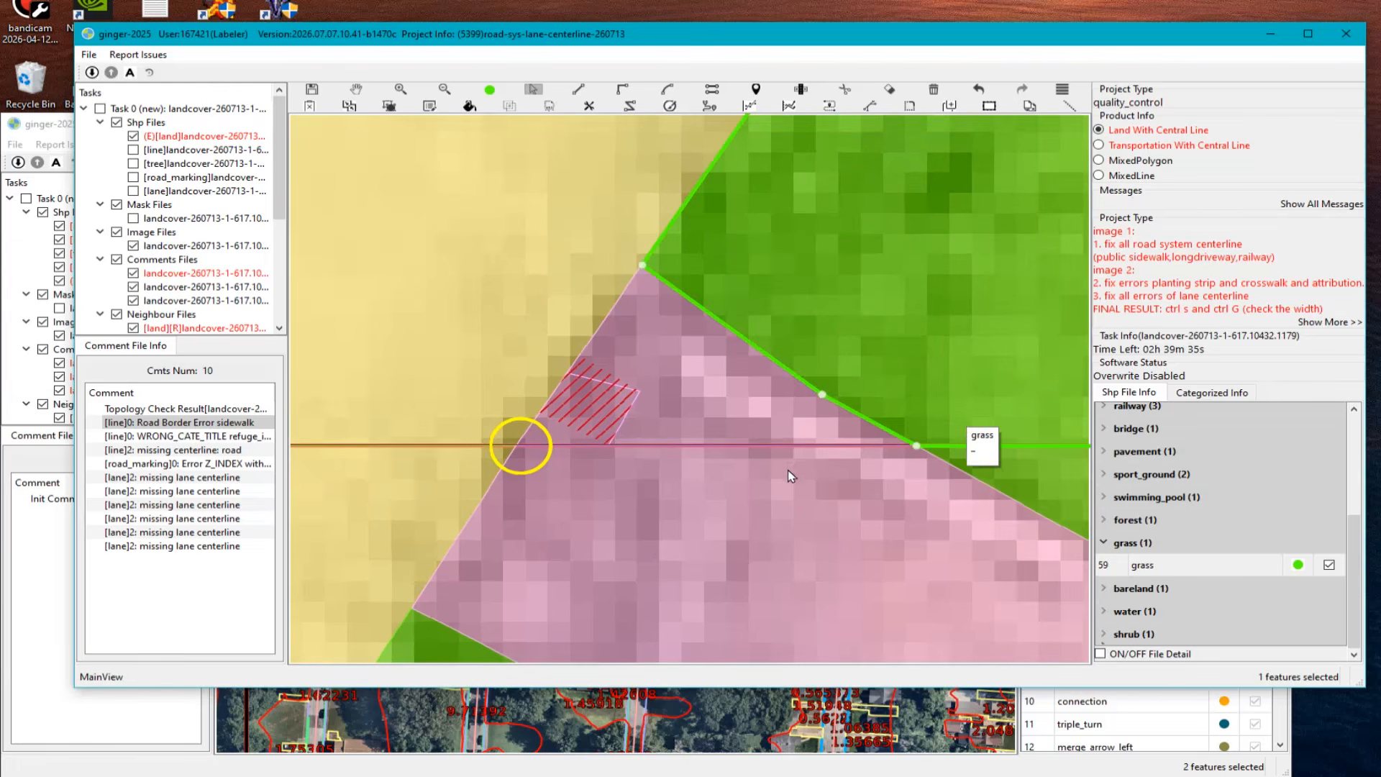
Step: Mark the sidewalk's tile-border and driveway edges with straight red lines on a screen capture, and discard the capture
{"action": "key", "text": "F1"}
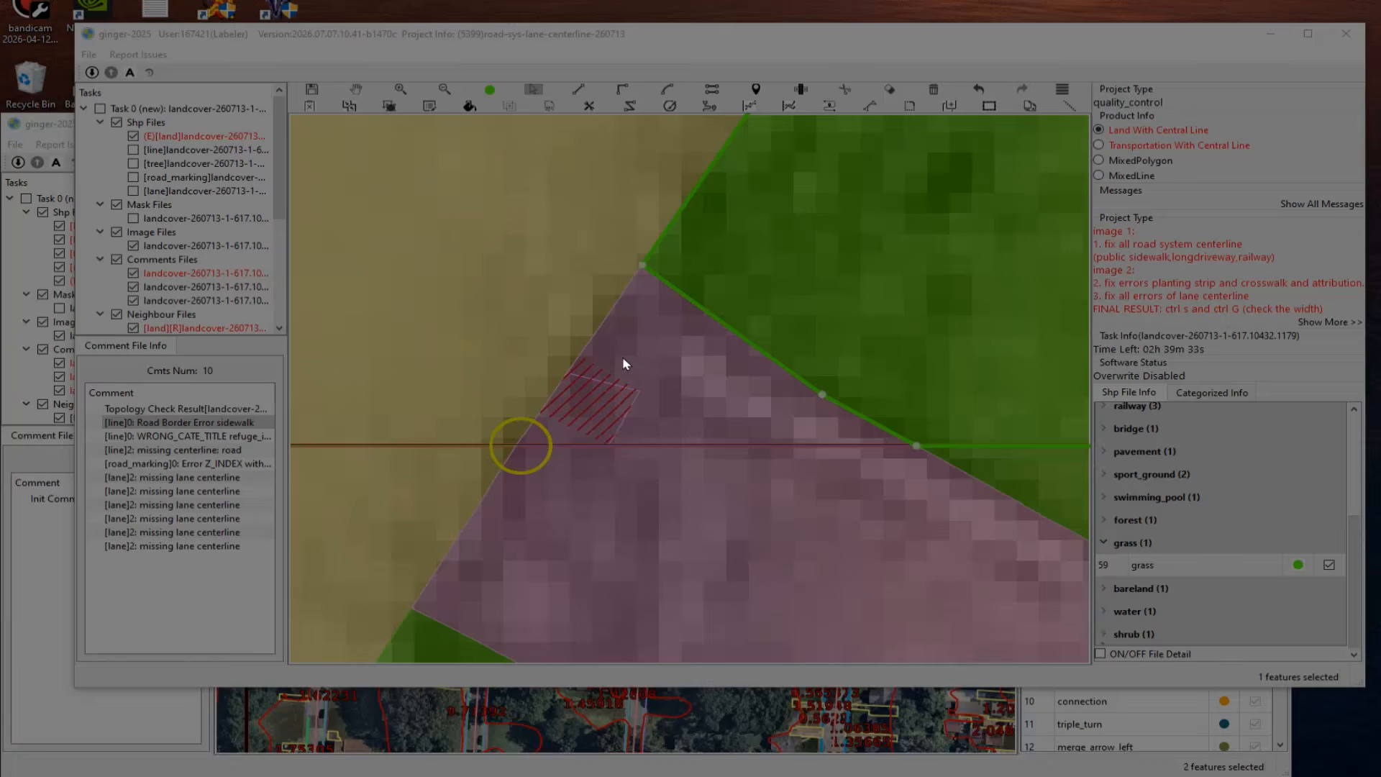
{"action": "left_click_drag", "start_coordinate": [330, 202], "coordinate": [1143, 551]}
{"action": "left_click", "coordinate": [1158, 427]}
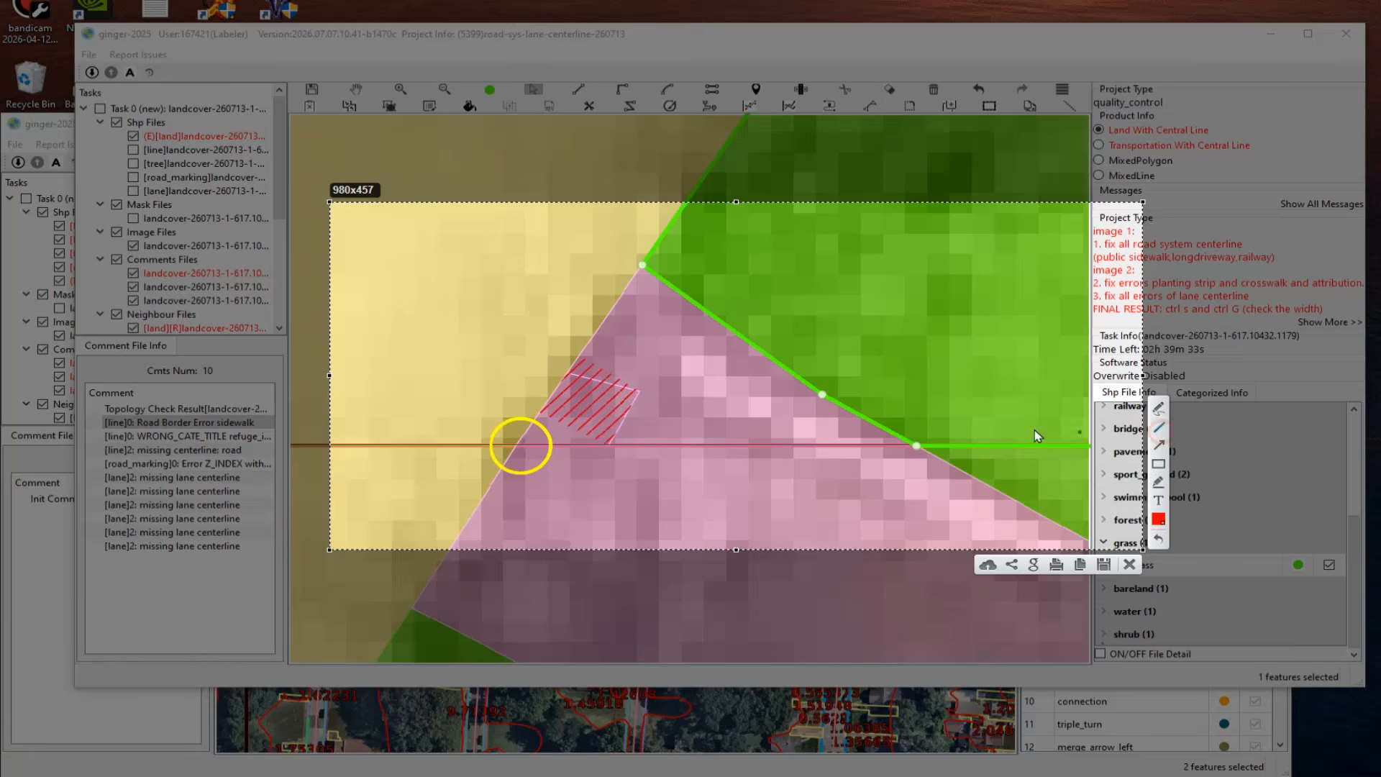
{"action": "left_click_drag", "start_coordinate": [997, 410], "coordinate": [1023, 467]}
{"action": "left_click", "coordinate": [1158, 411]}
{"action": "left_click", "coordinate": [1160, 429]}
{"action": "left_click_drag", "start_coordinate": [917, 446], "coordinate": [516, 448]}
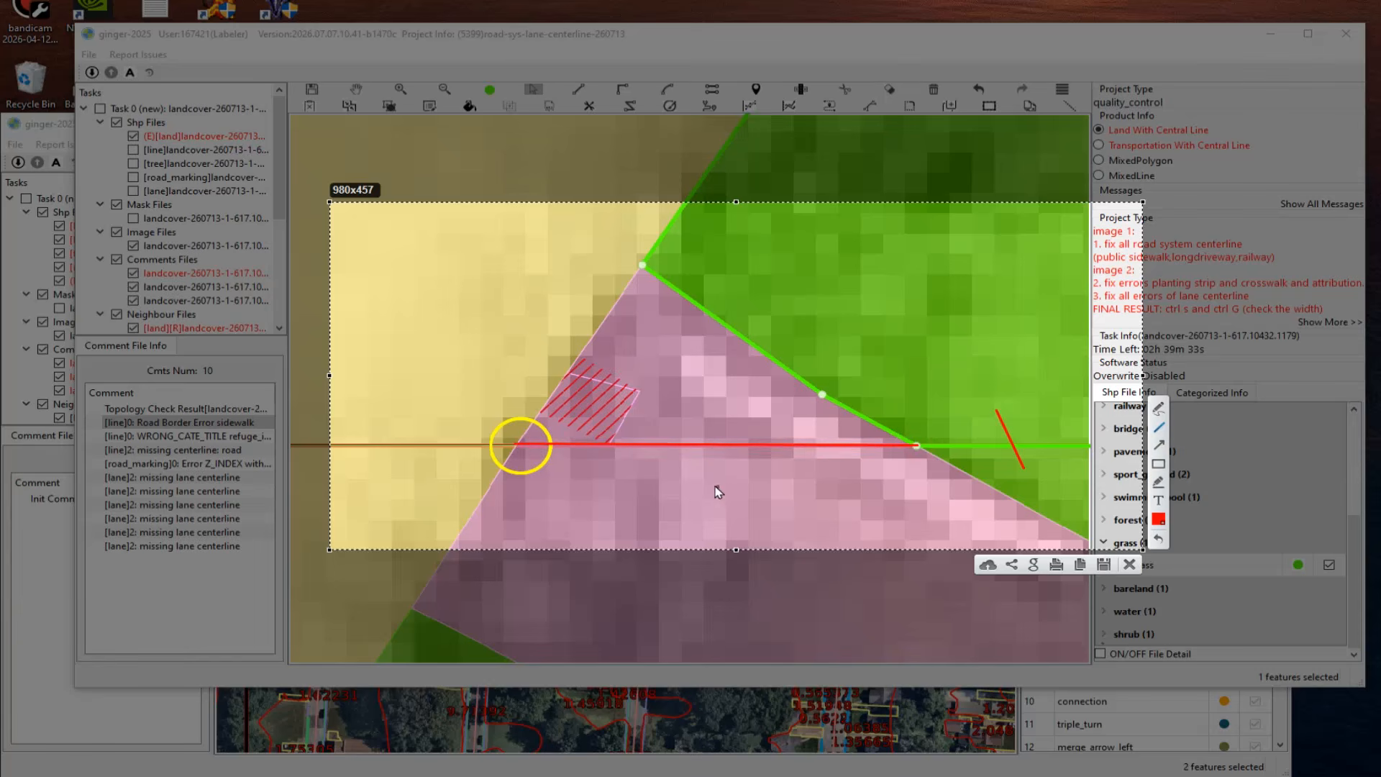
{"action": "left_click_drag", "start_coordinate": [643, 266], "coordinate": [518, 446]}
{"action": "left_click", "coordinate": [1130, 565]}
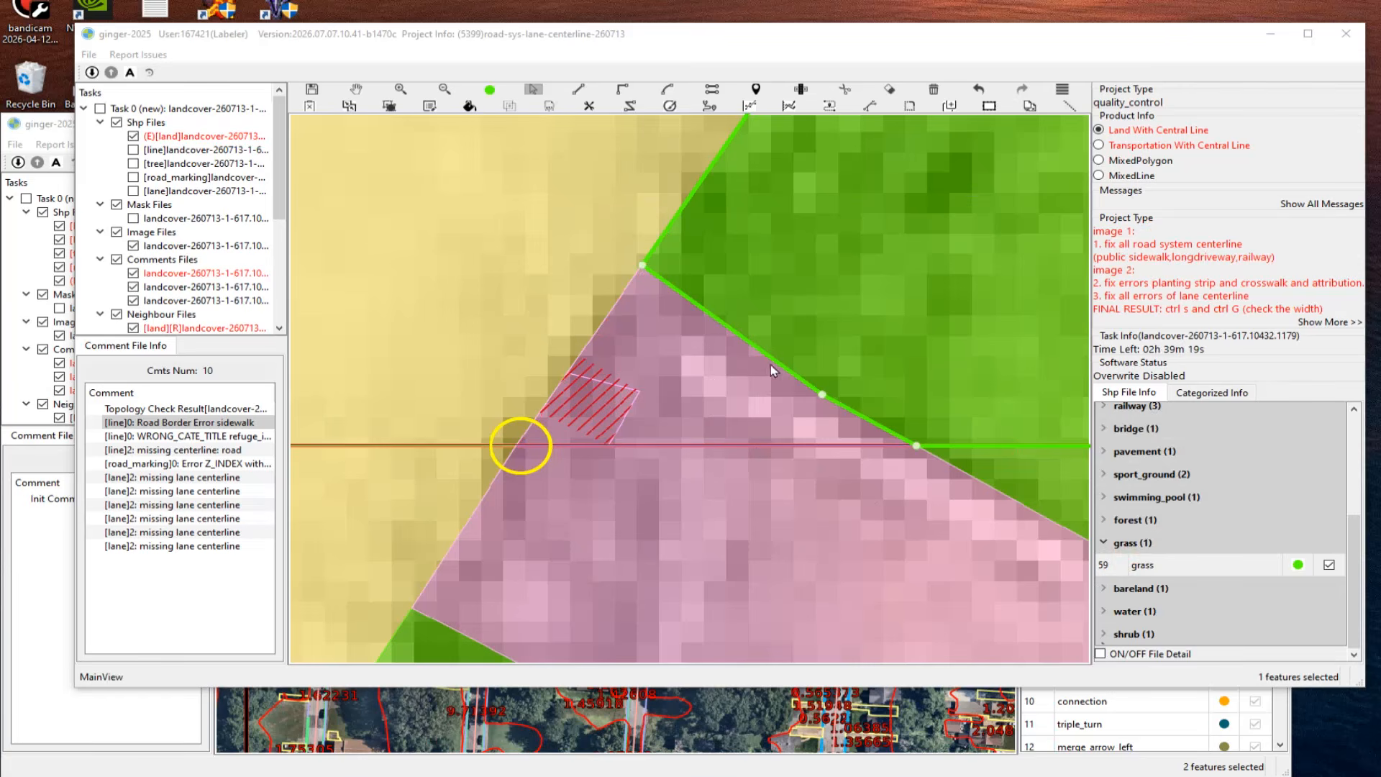
Step: Merge the filled sidewalk piece with the adjoining sidewalk polygon above the tile border
{"action": "left_click", "coordinate": [660, 412]}
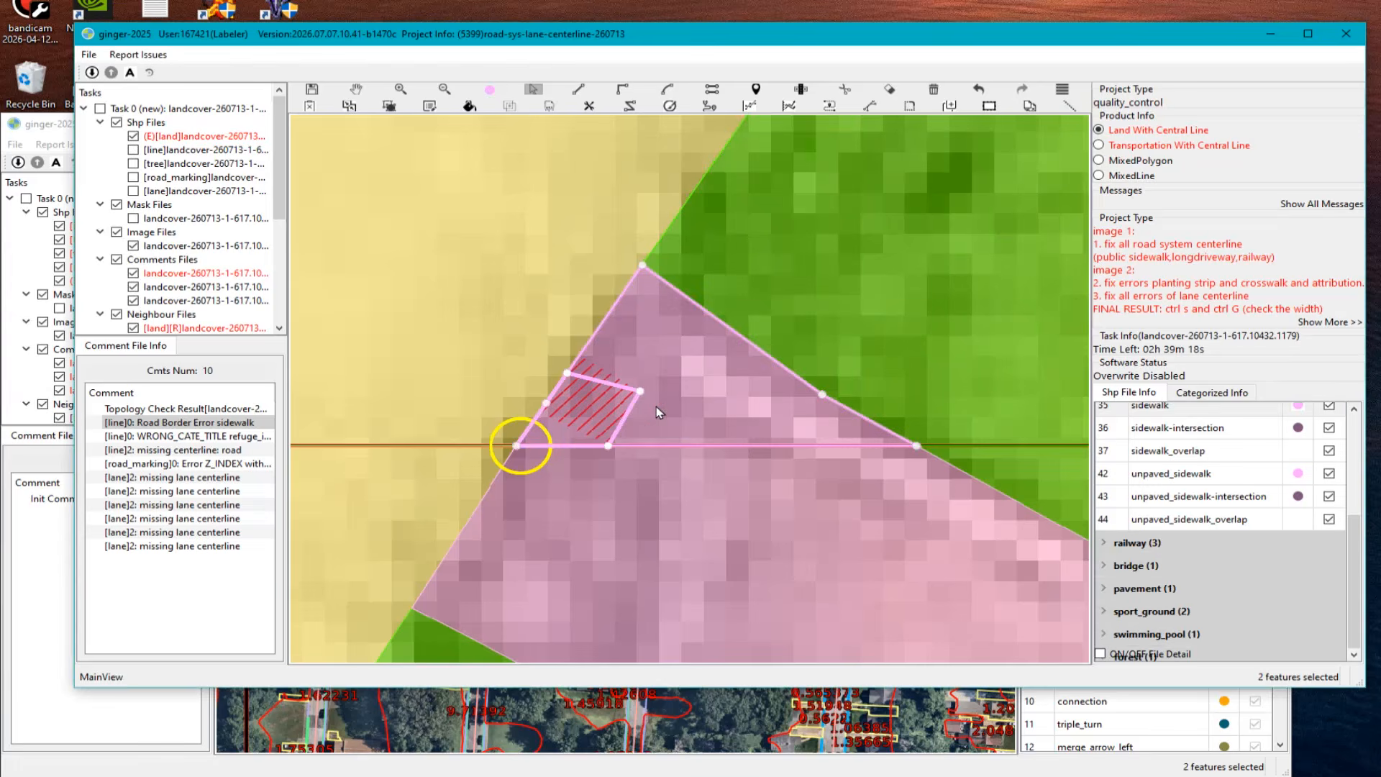
{"action": "left_click", "coordinate": [755, 416]}
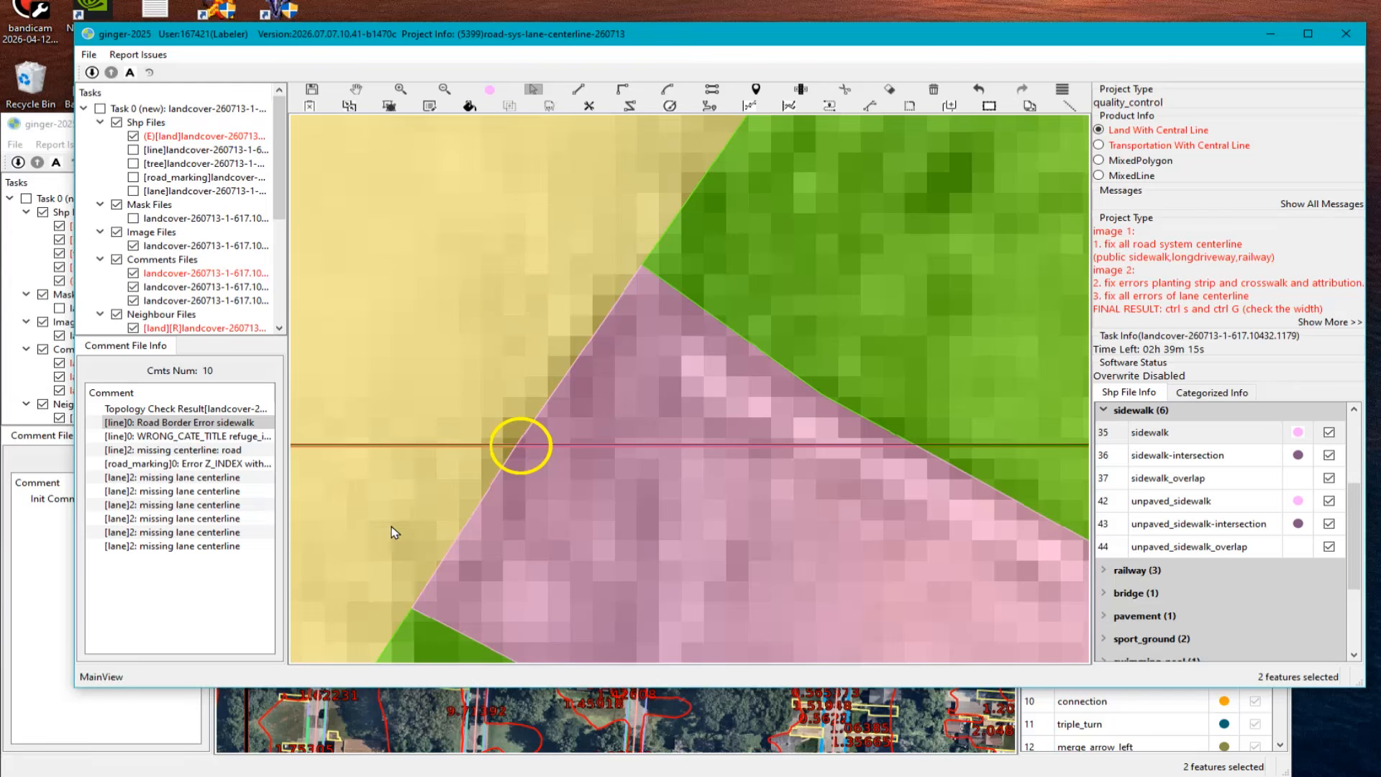
Step: Open the WRONG_CATE_TITLE refuge comment and inspect the pavement polygon crossing the grass median at its location
{"action": "left_click", "coordinate": [161, 439]}
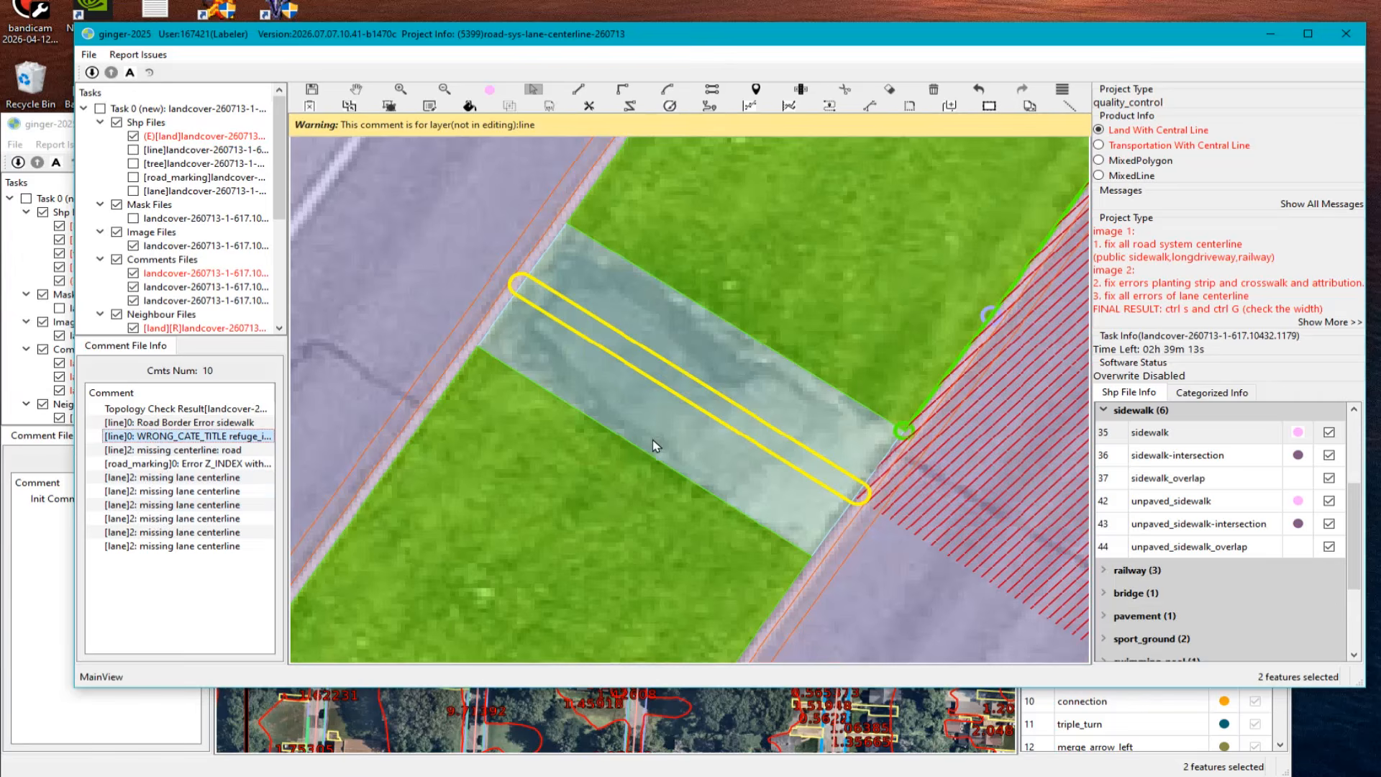
{"action": "scroll", "coordinate": [653, 439], "scroll_direction": "down", "scroll_amount": 5}
{"action": "scroll", "coordinate": [738, 436], "scroll_direction": "up", "scroll_amount": 3}
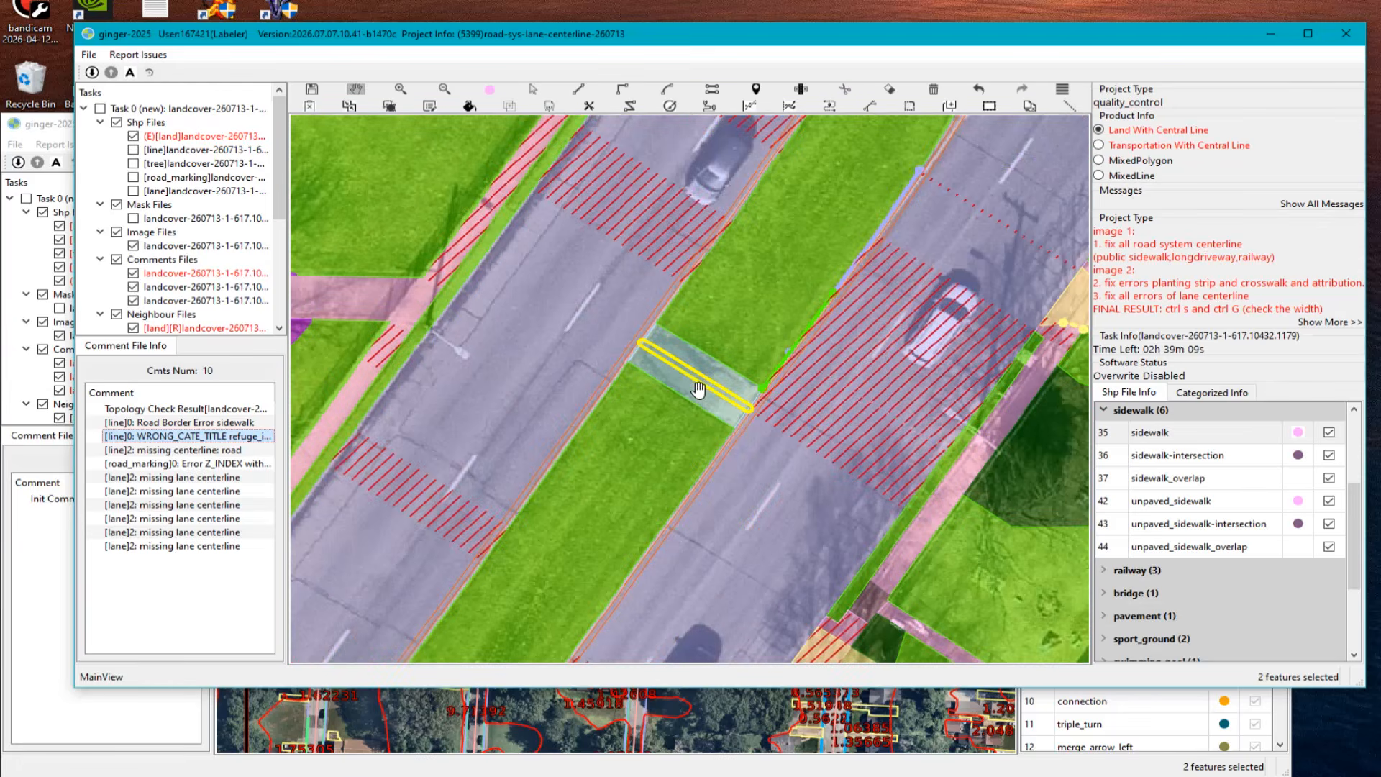
{"action": "left_click", "coordinate": [702, 394]}
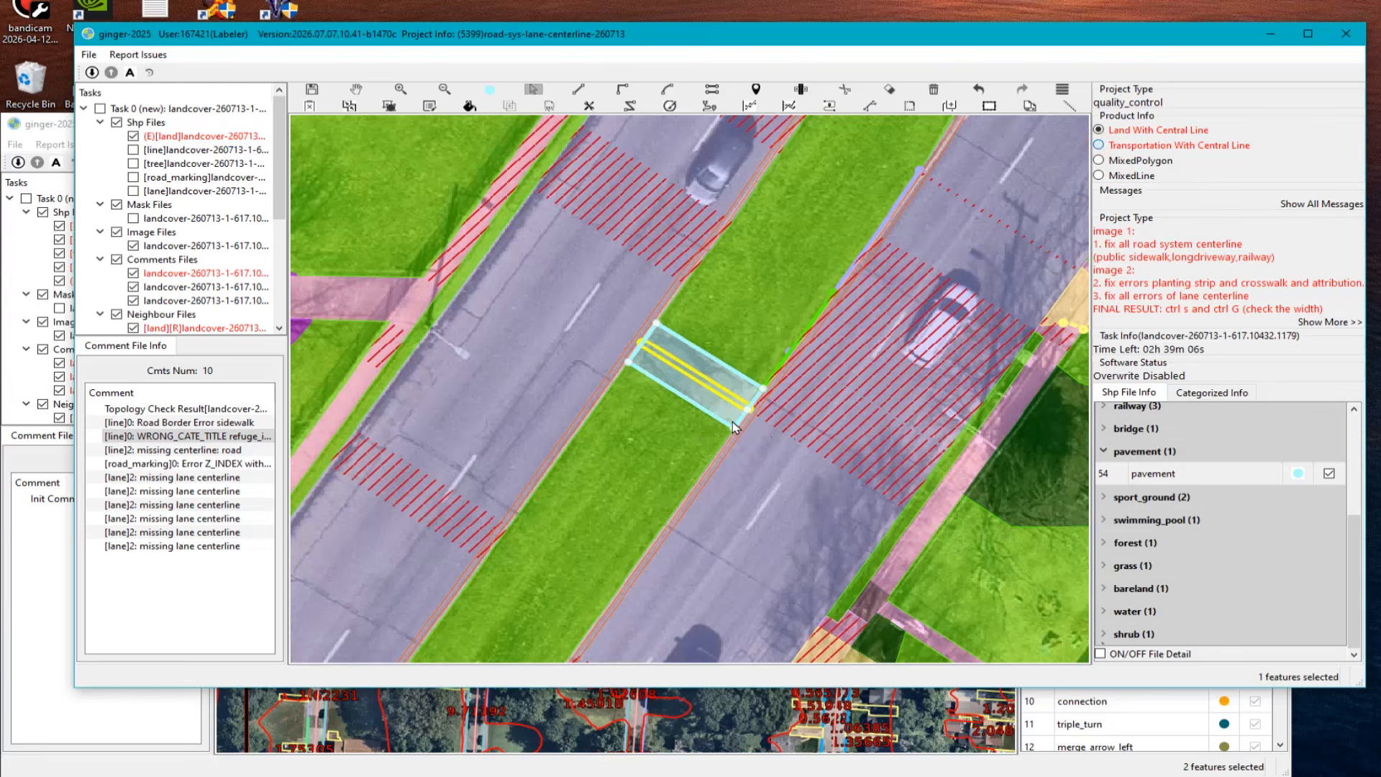
Step: Switch to the Transportation With Central Line product and examine the category and extent of the median polygon at the flagged refuge line
{"action": "key", "text": "ctrl+2"}
{"action": "left_click", "coordinate": [713, 392]}
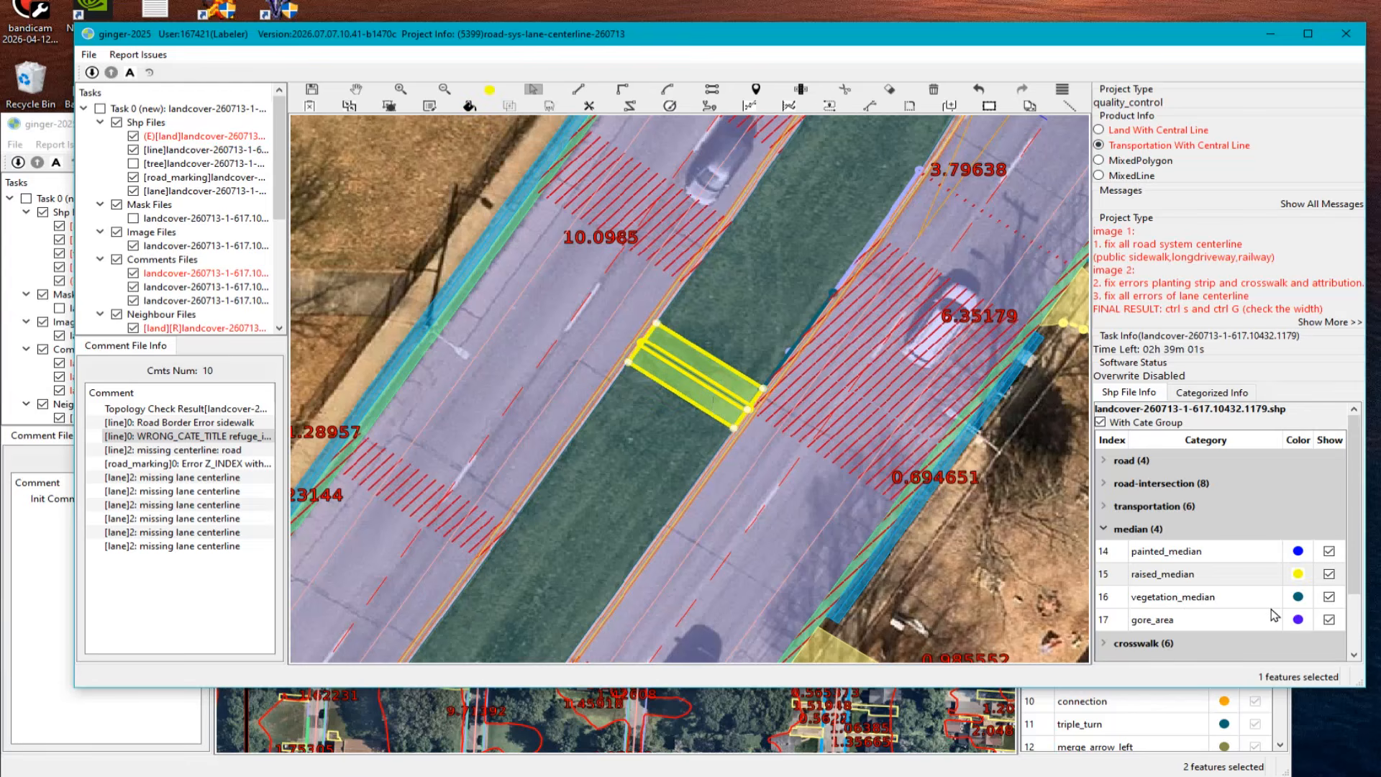
{"action": "scroll", "coordinate": [1242, 615], "scroll_direction": "down", "scroll_amount": 1}
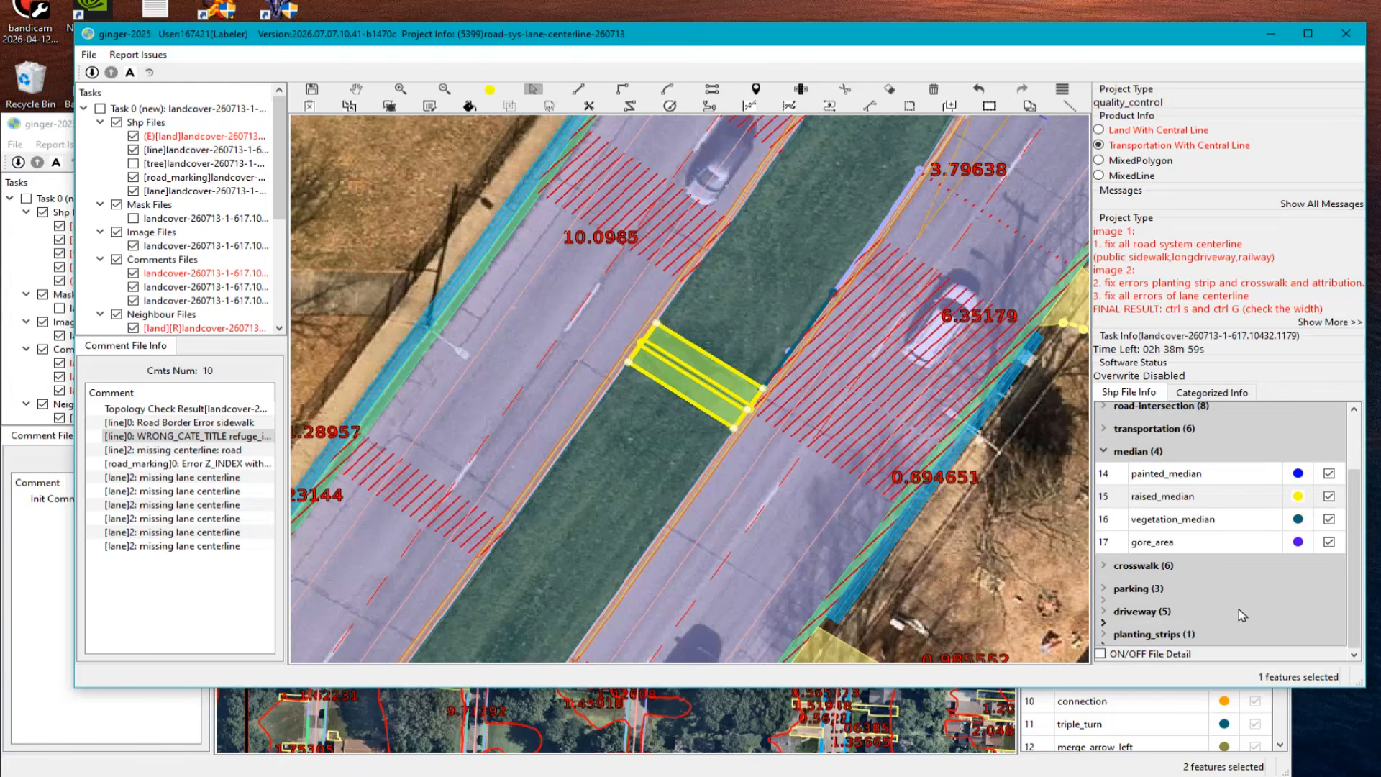
{"action": "key", "text": "Escape"}
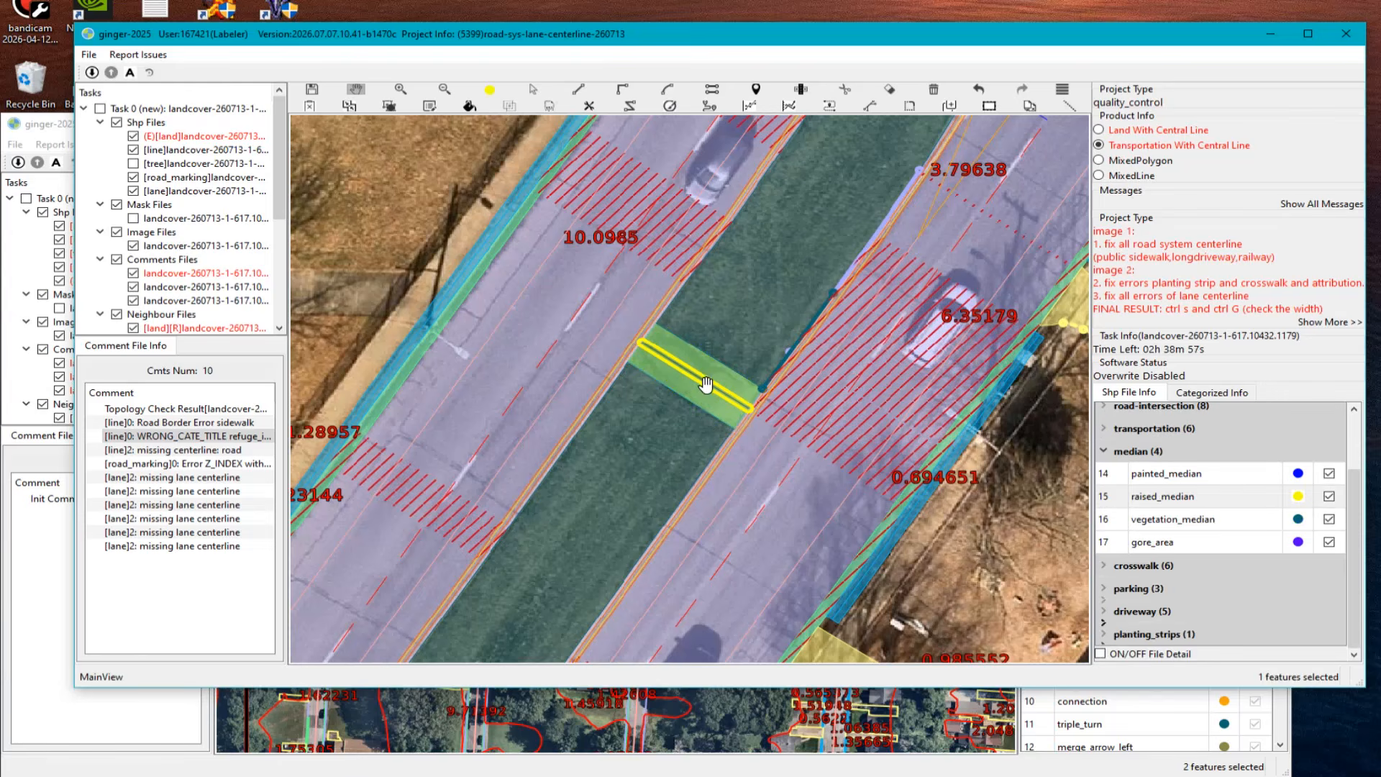
{"action": "scroll", "coordinate": [718, 367], "scroll_direction": "up", "scroll_amount": 3}
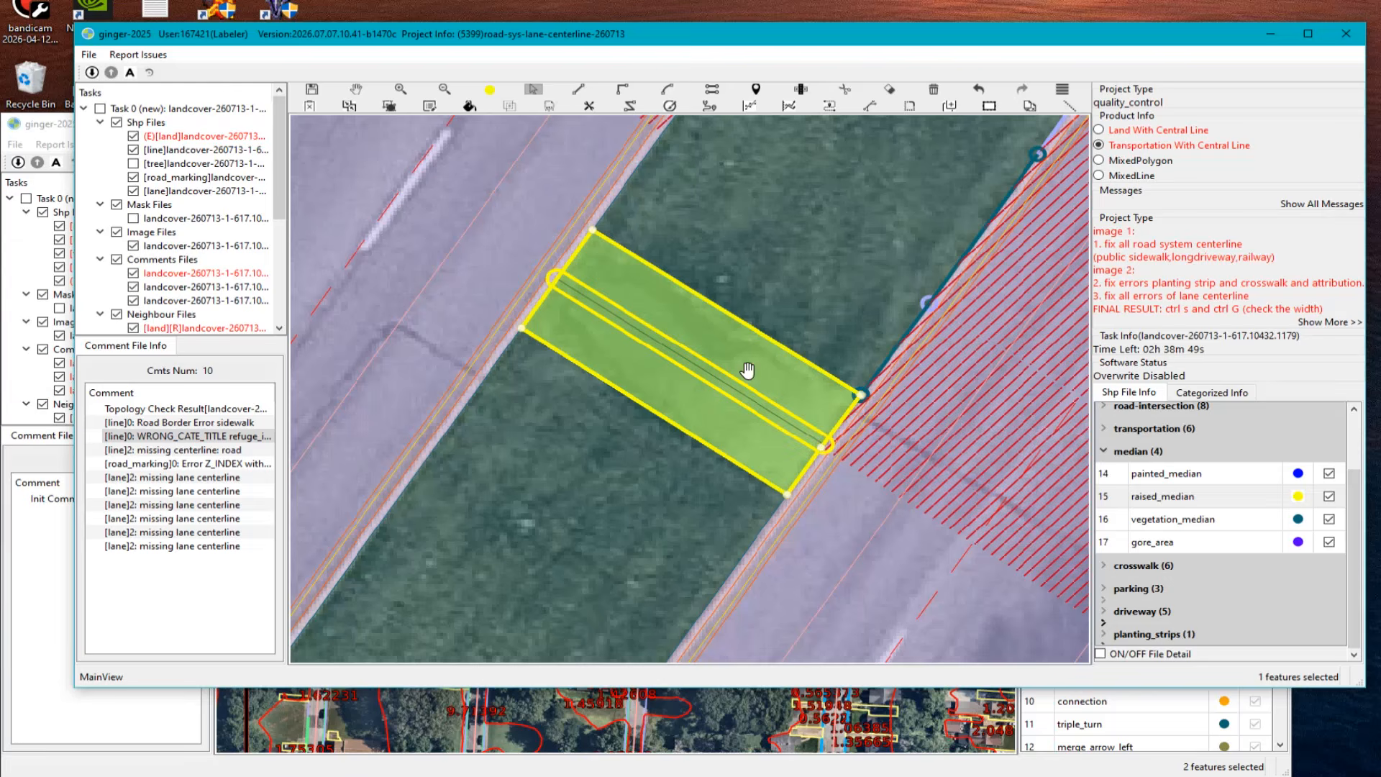
{"action": "key", "text": "Escape"}
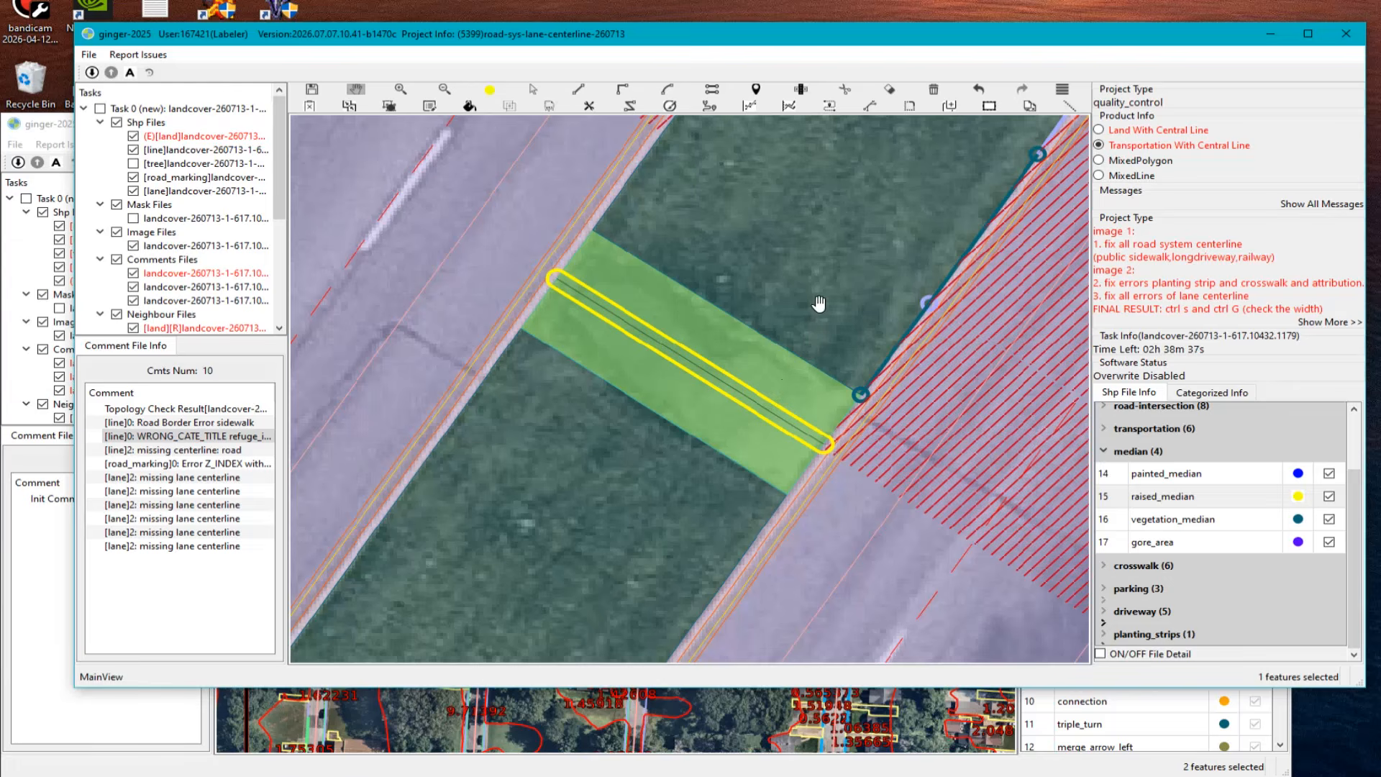
{"action": "key", "text": "Escape"}
{"action": "left_click", "coordinate": [749, 348]}
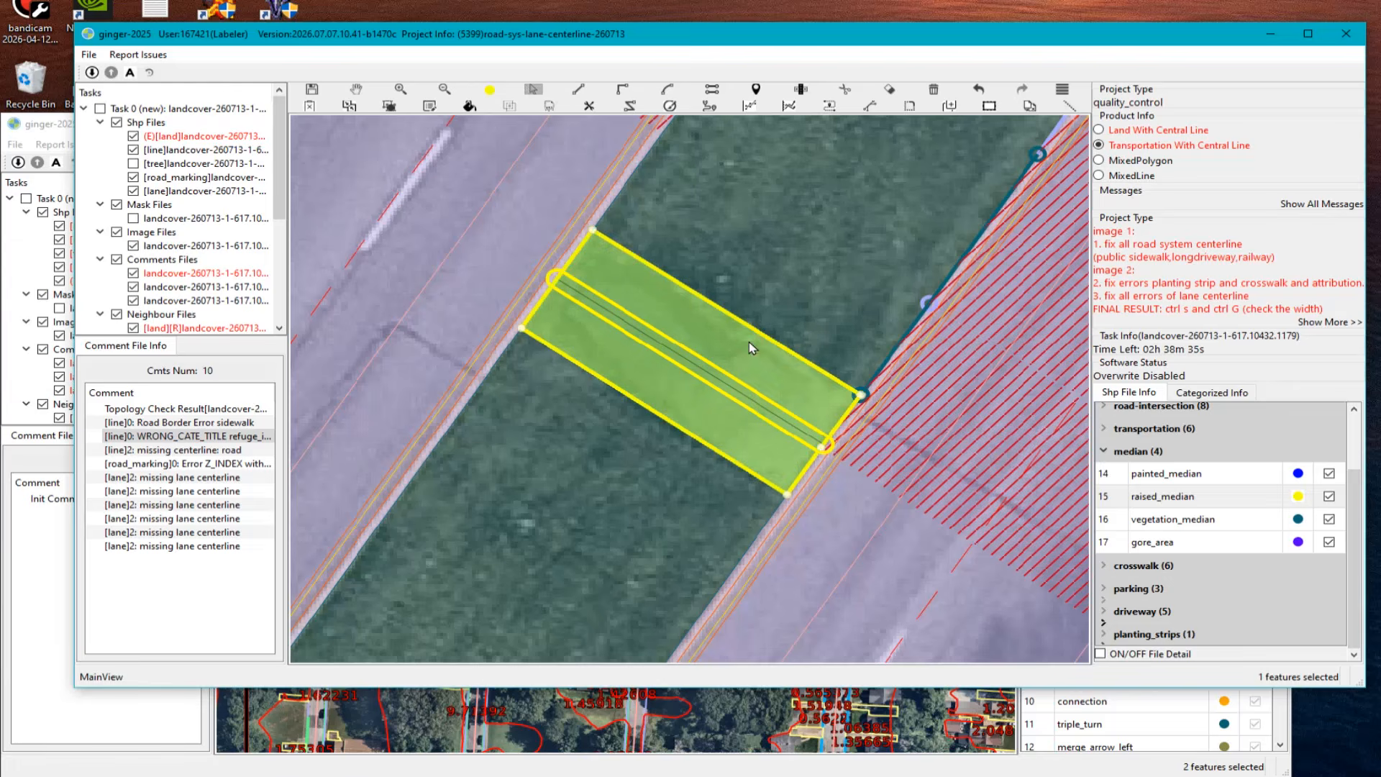
{"action": "key", "text": "Escape"}
{"action": "scroll", "coordinate": [745, 345], "scroll_direction": "down", "scroll_amount": 3}
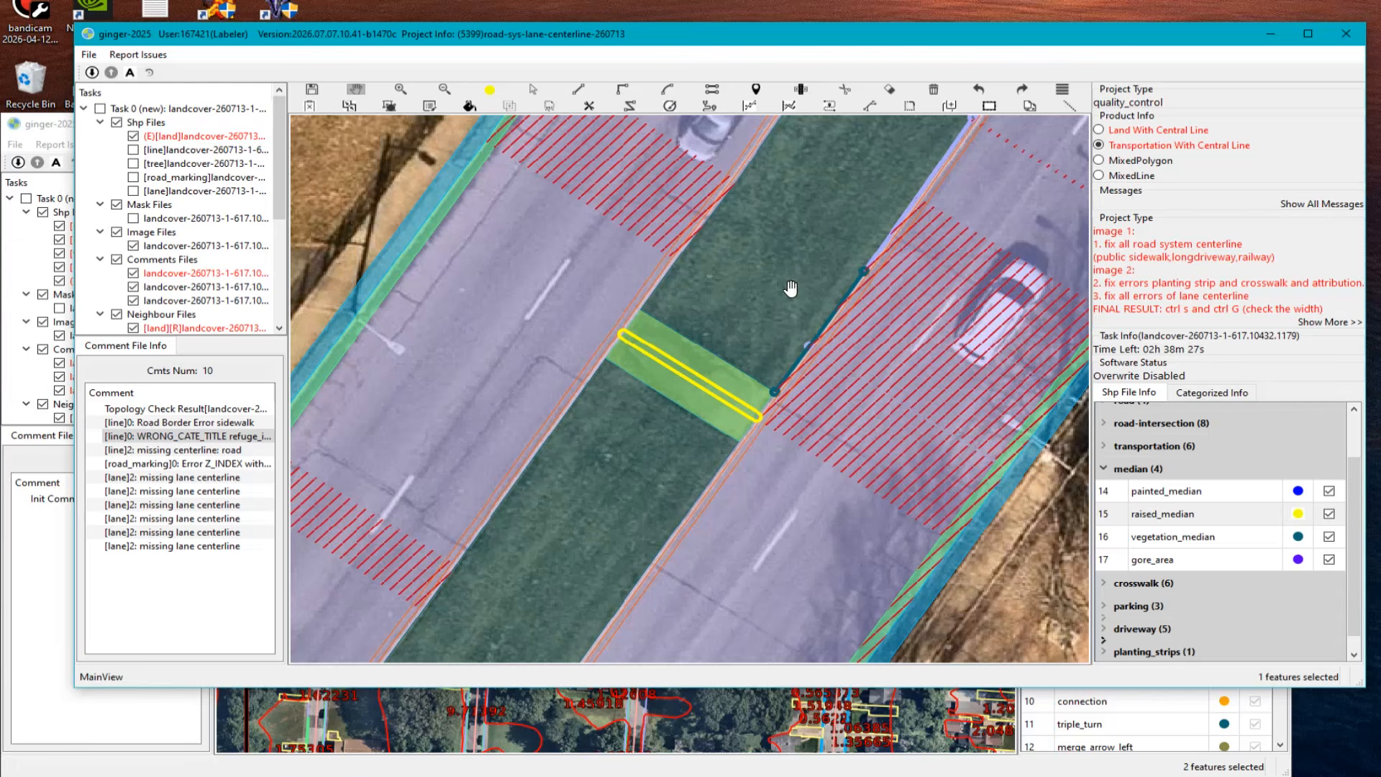
Step: Recategorize the raised_median polygon at the flagged refuge line as vegetation_median and merge it with the adjoining vegetation medians
{"action": "scroll", "coordinate": [749, 361], "scroll_direction": "up", "scroll_amount": 1}
{"action": "key", "text": "Escape"}
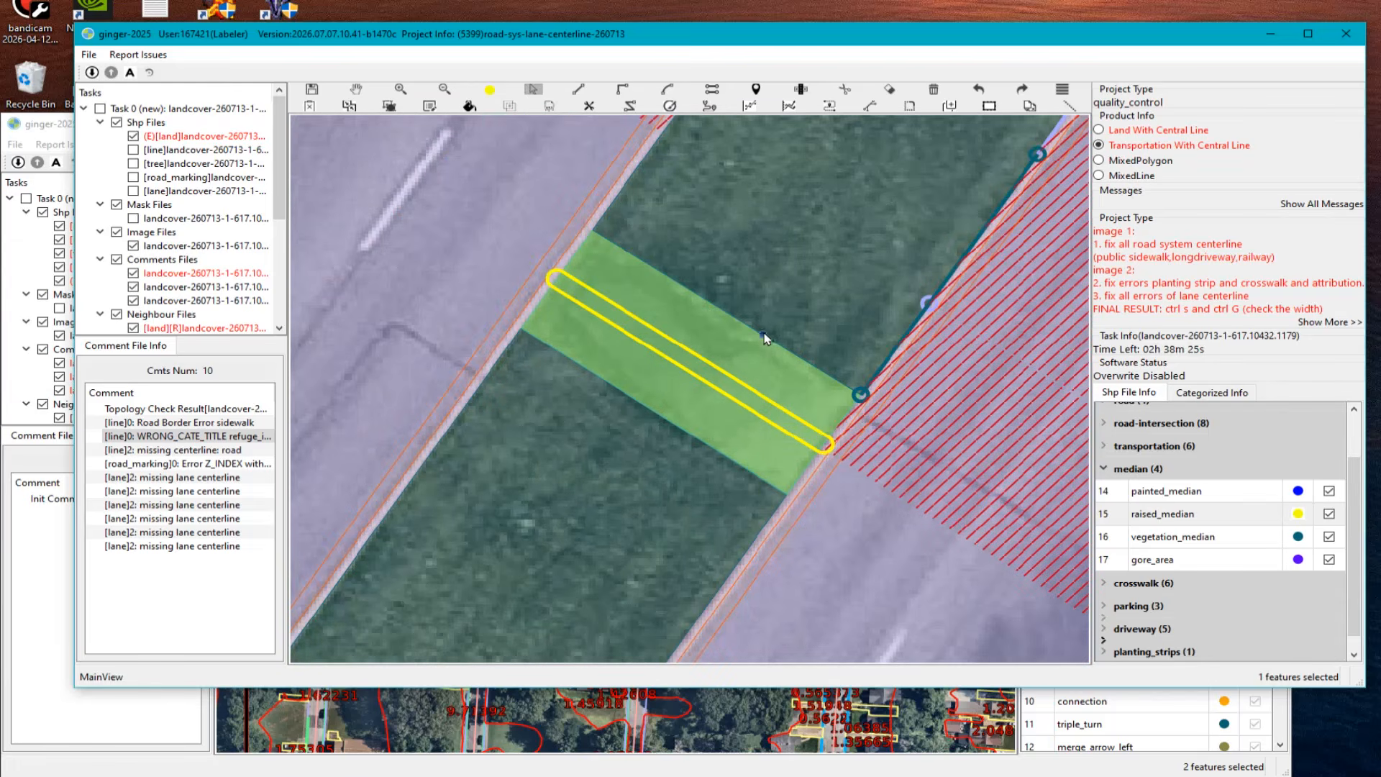
{"action": "left_click", "coordinate": [772, 316]}
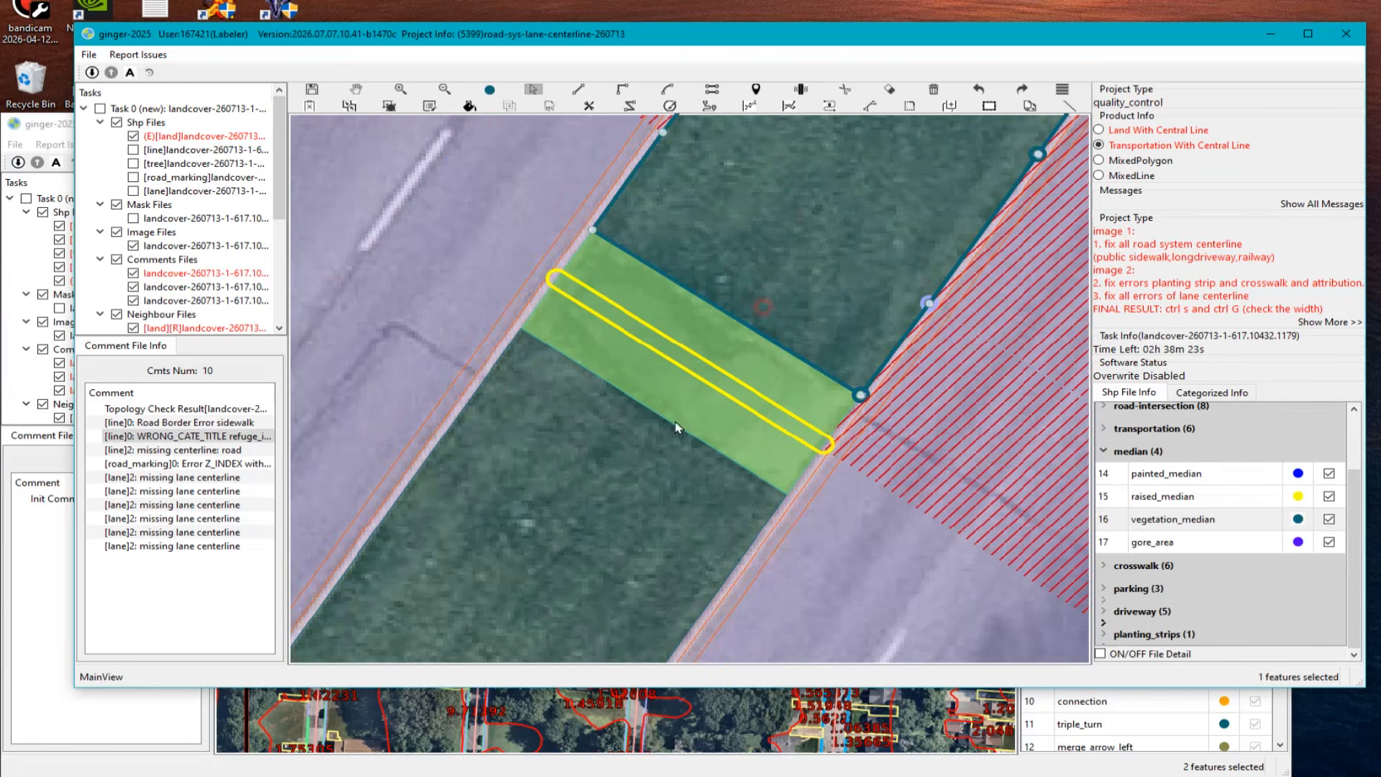
{"action": "left_click", "coordinate": [749, 361]}
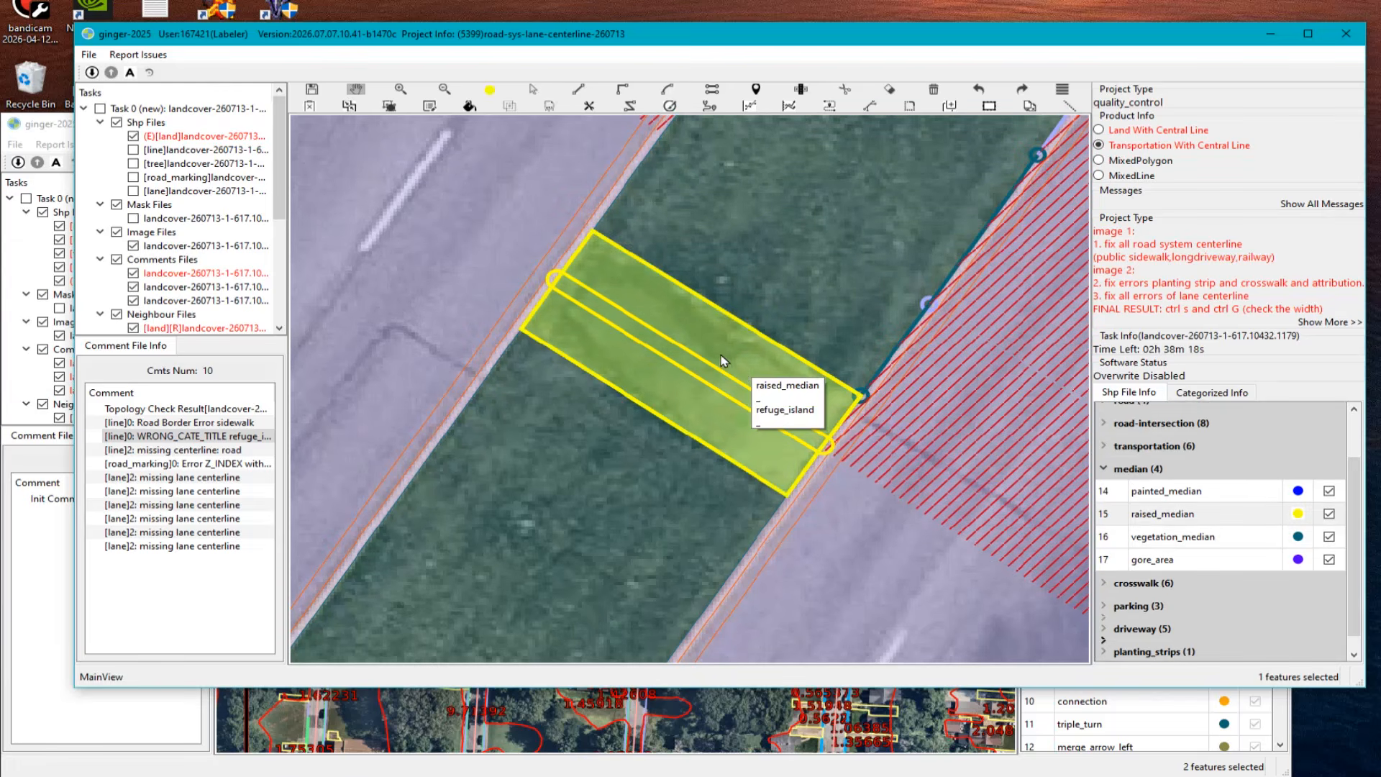
{"action": "right_click", "coordinate": [744, 360]}
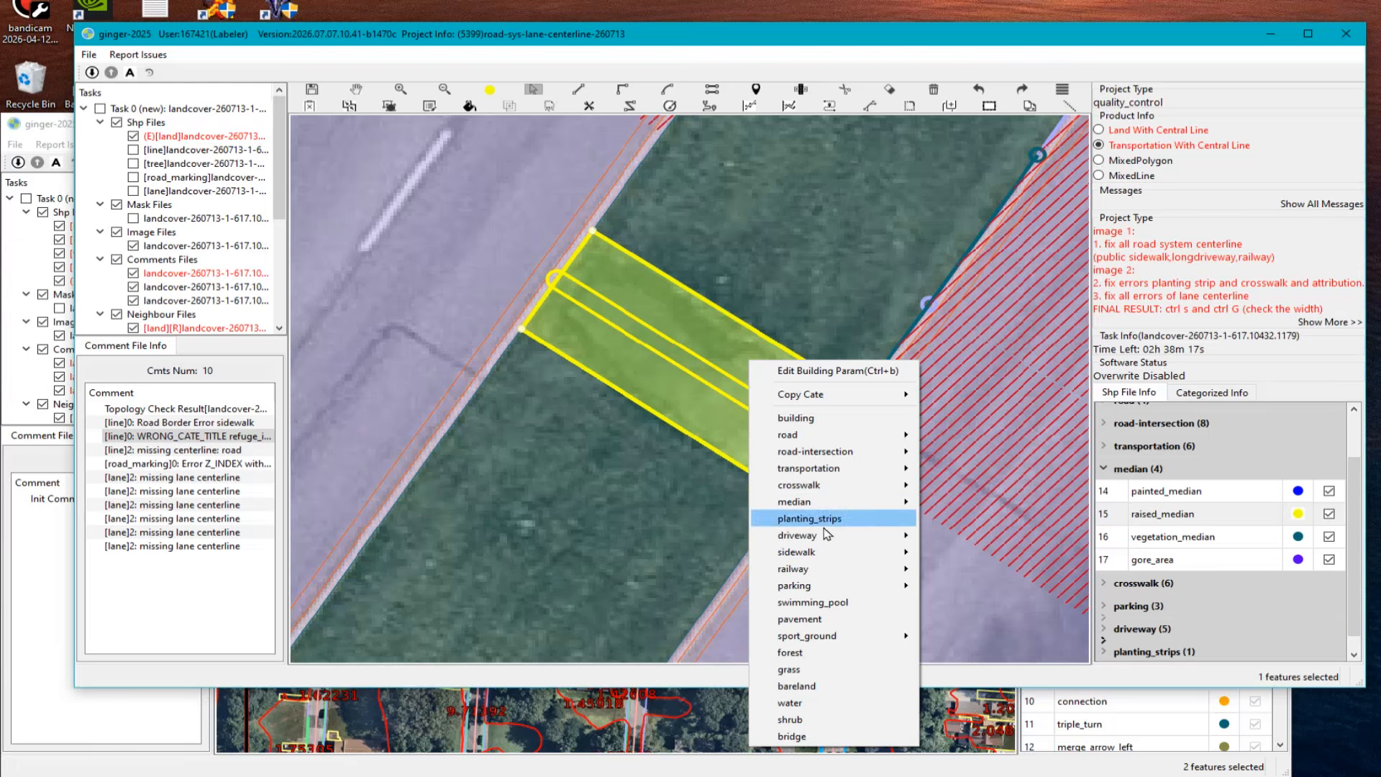
{"action": "mouse_move", "coordinate": [828, 502]}
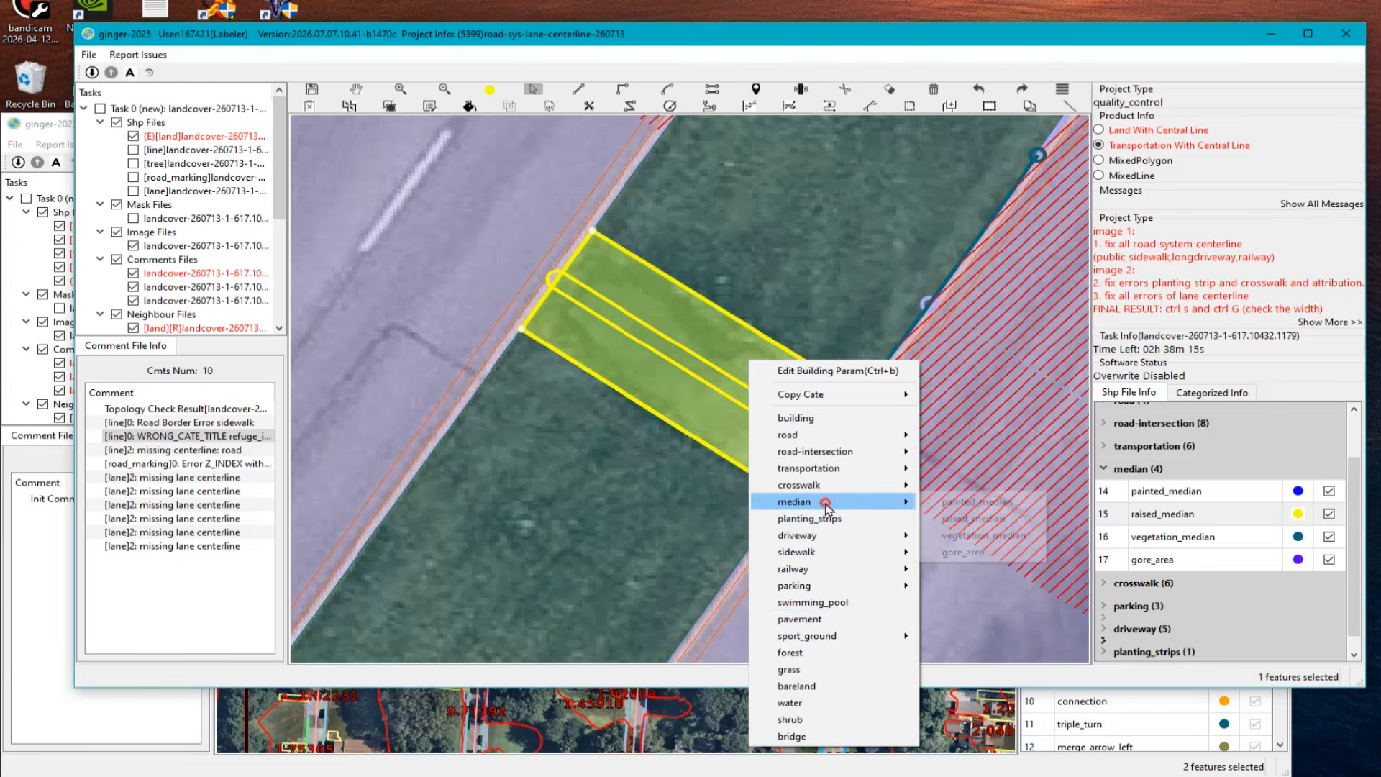
{"action": "left_click", "coordinate": [1000, 534]}
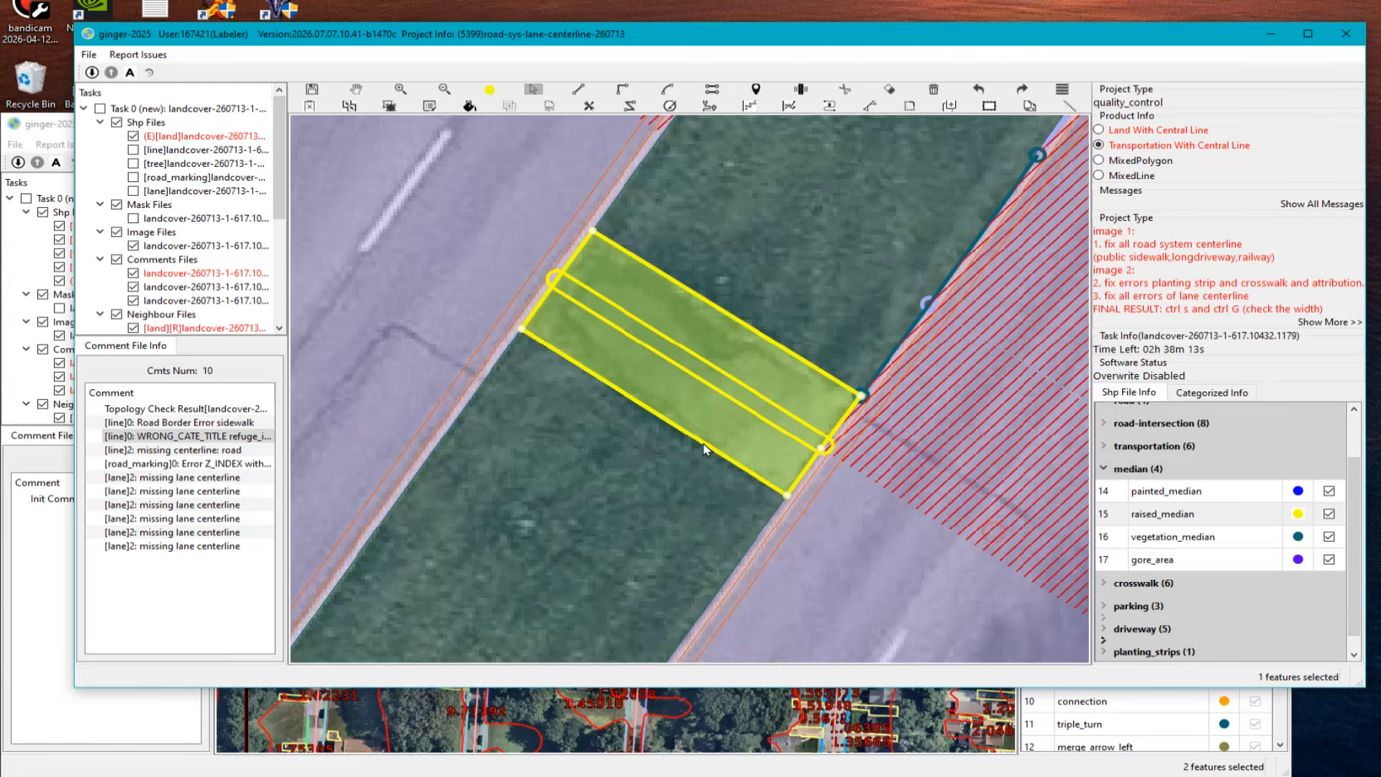
{"action": "left_click", "coordinate": [715, 417]}
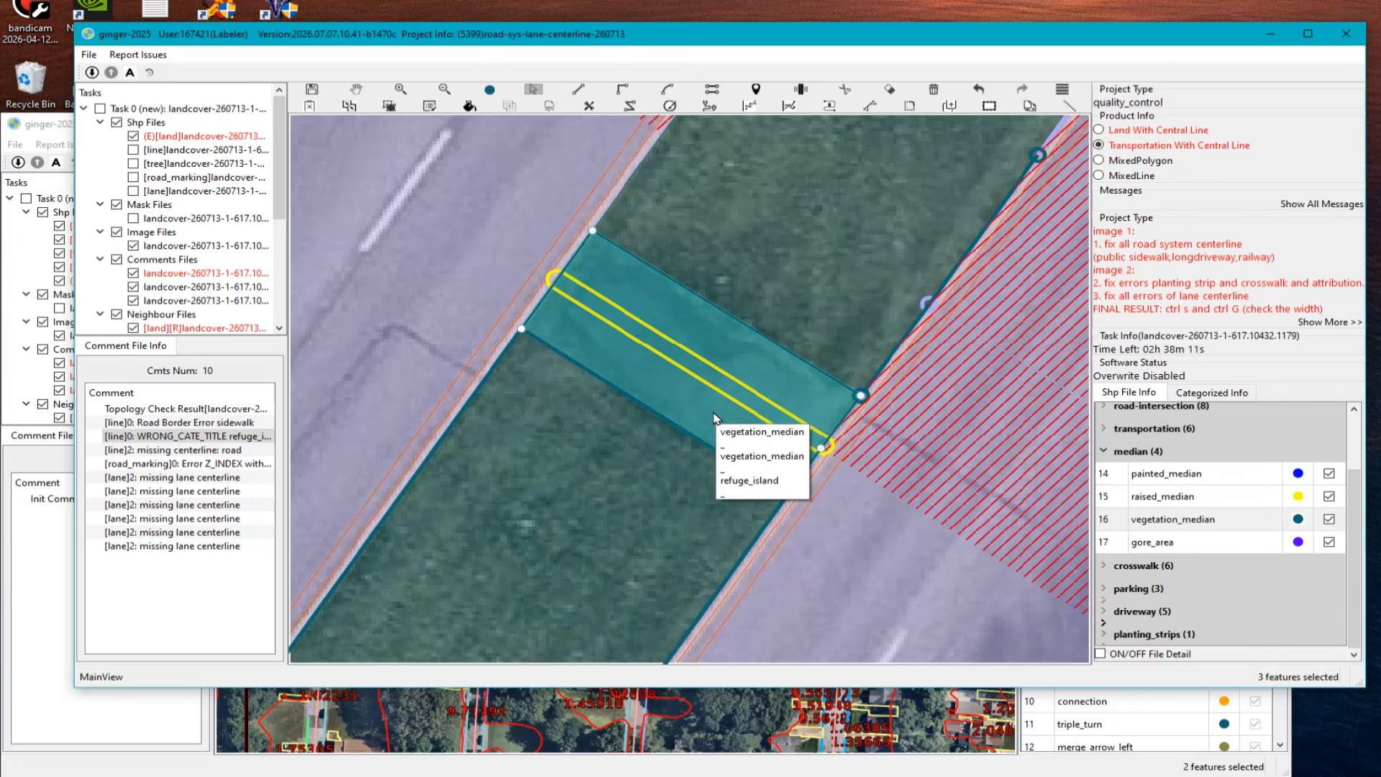
{"action": "left_click", "coordinate": [725, 379]}
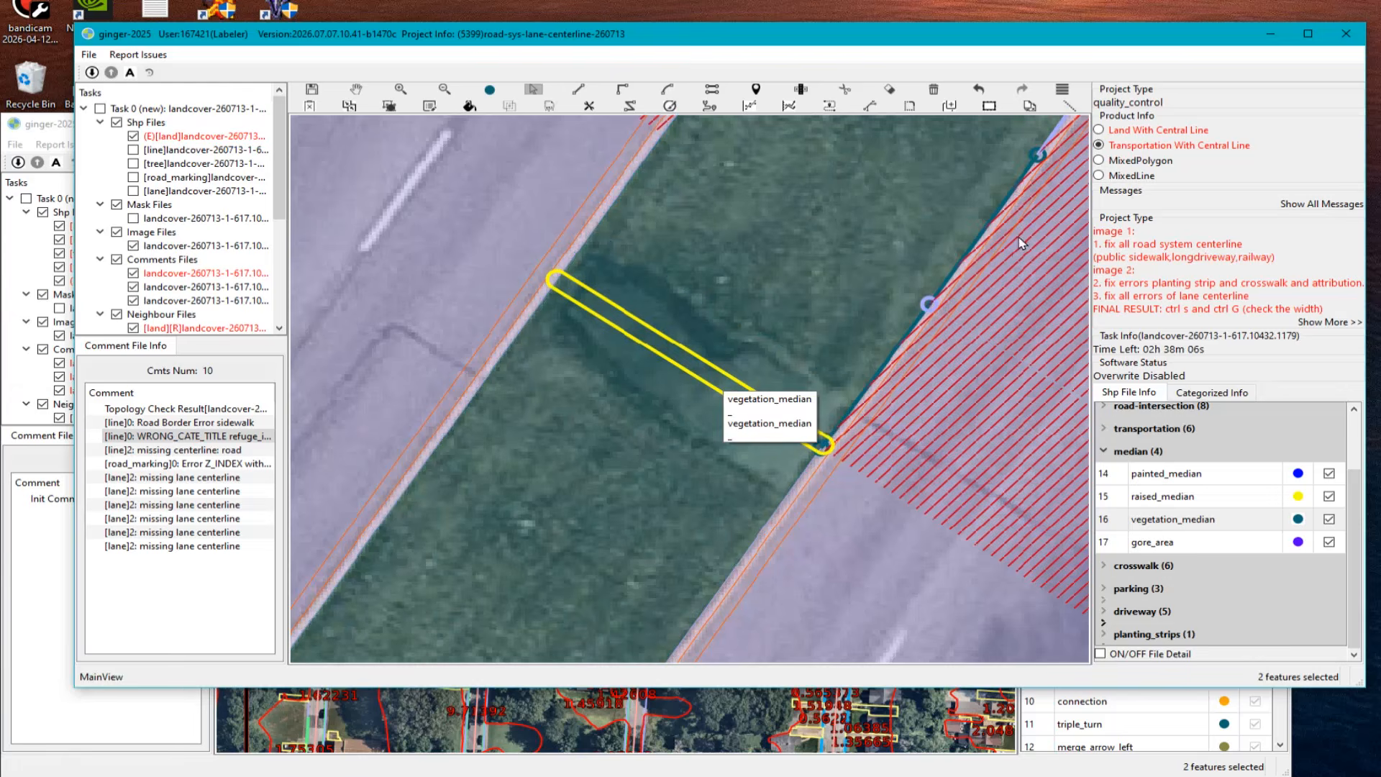
Step: In the Land With Central Line product, turn the pavement strip crossing the median into grass, merged with the adjoining grass polygons
{"action": "left_click", "coordinate": [1099, 129]}
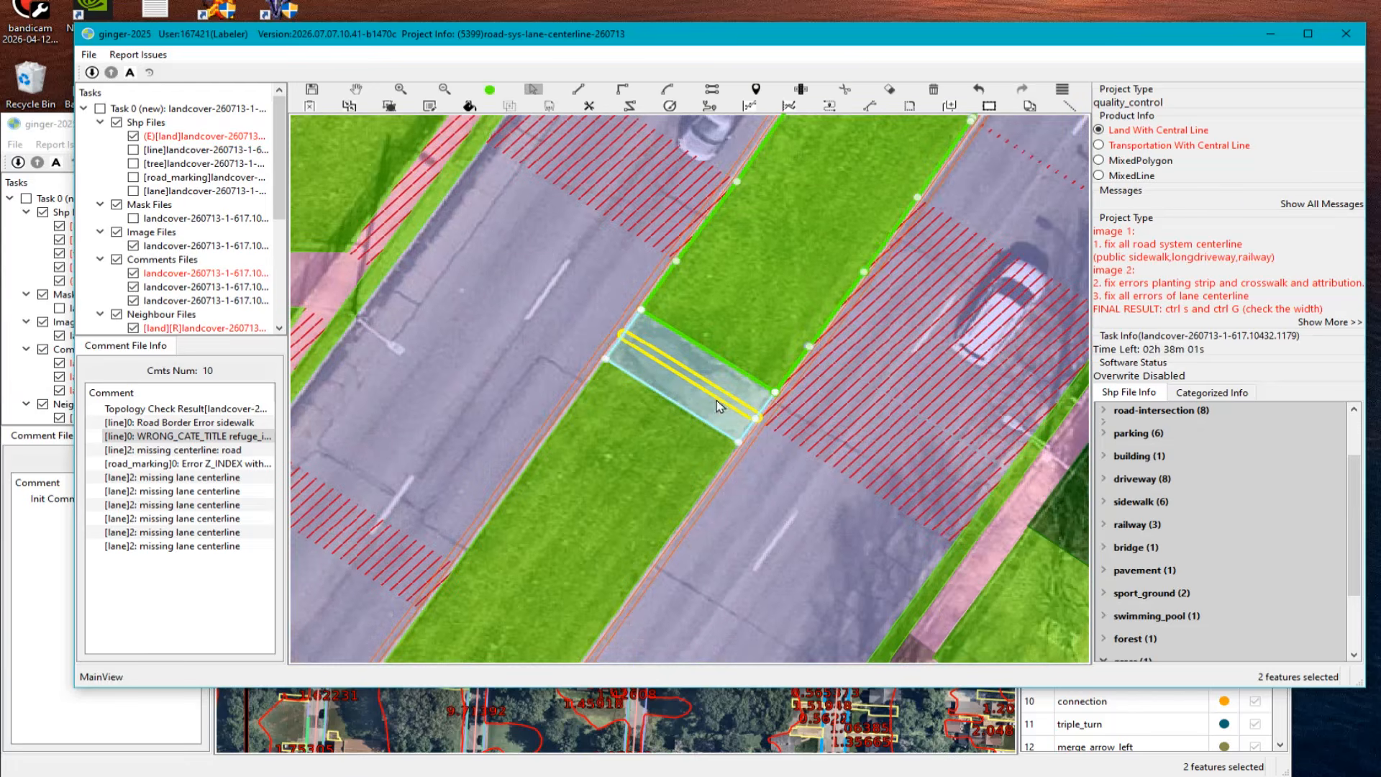
{"action": "left_click", "coordinate": [646, 422]}
{"action": "left_click", "coordinate": [731, 421]}
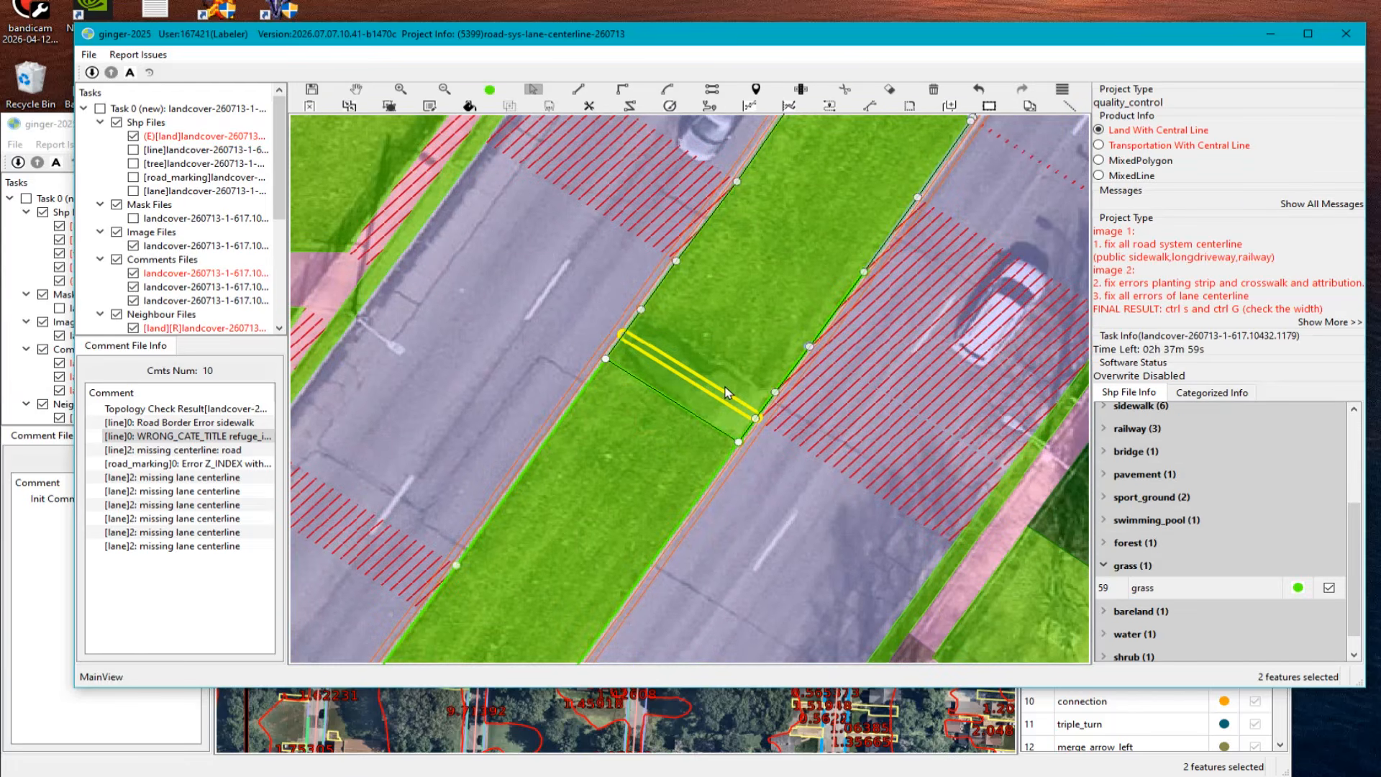
{"action": "key", "text": "minus"}
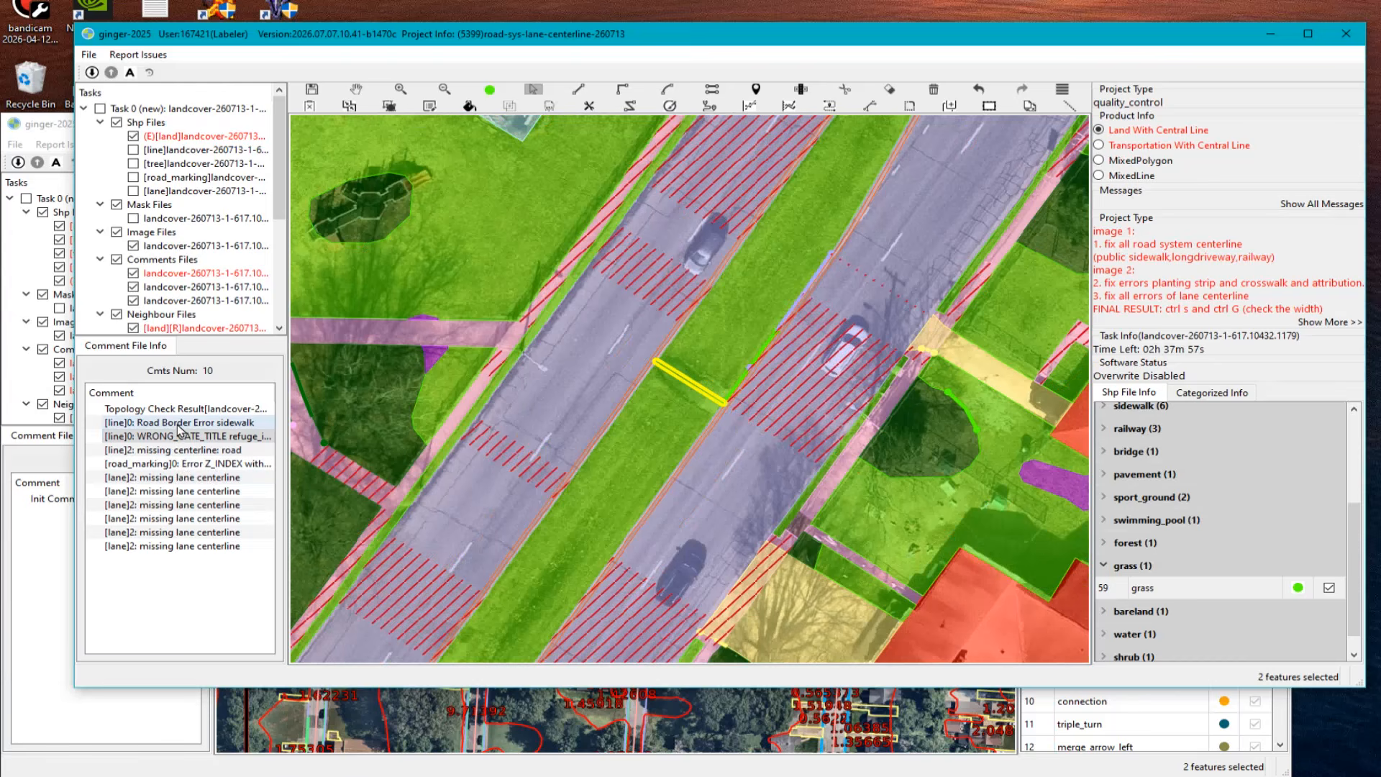
Step: Look over the wider road surroundings of the flagged refuge line and dismiss the unsynced-context notice
{"action": "double_click", "coordinate": [180, 436]}
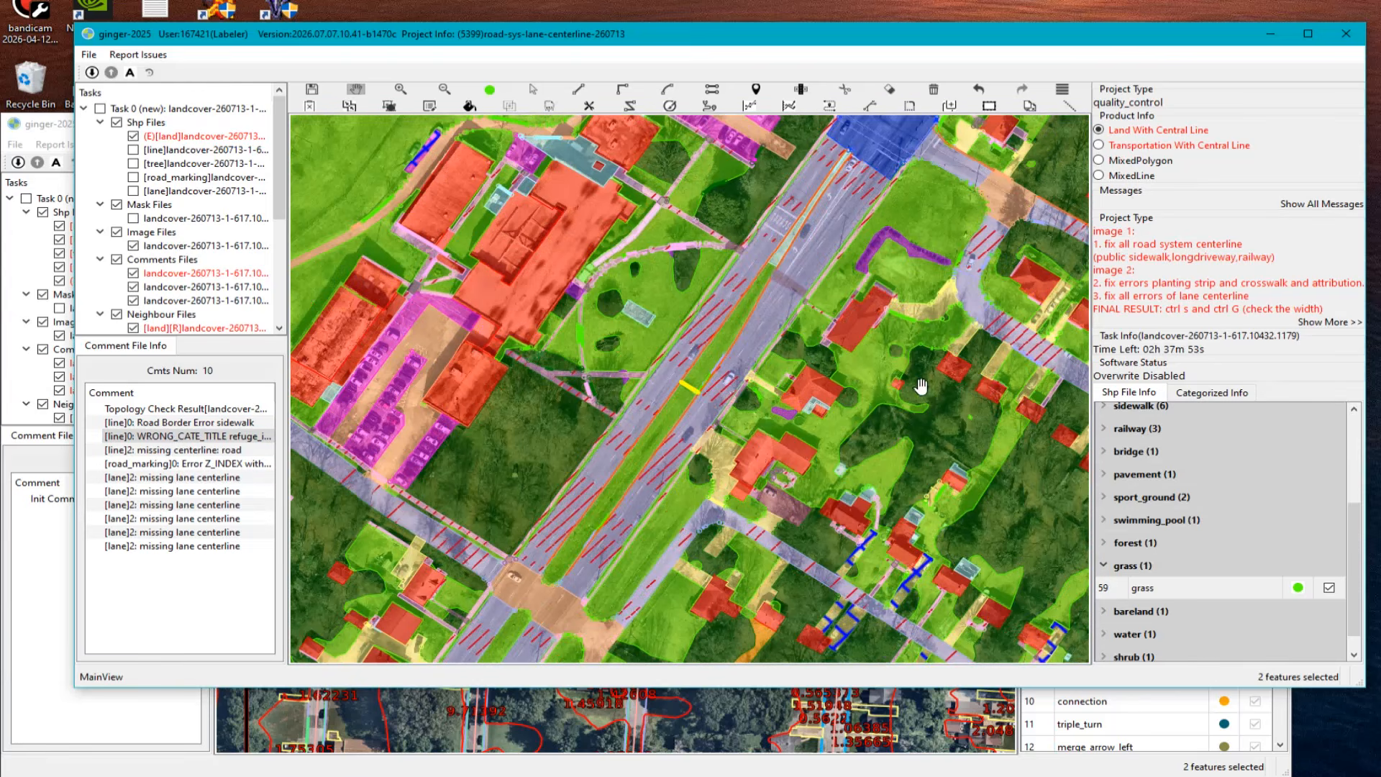
{"action": "key", "text": "space"}
{"action": "left_click_drag", "start_coordinate": [858, 405], "coordinate": [849, 409]}
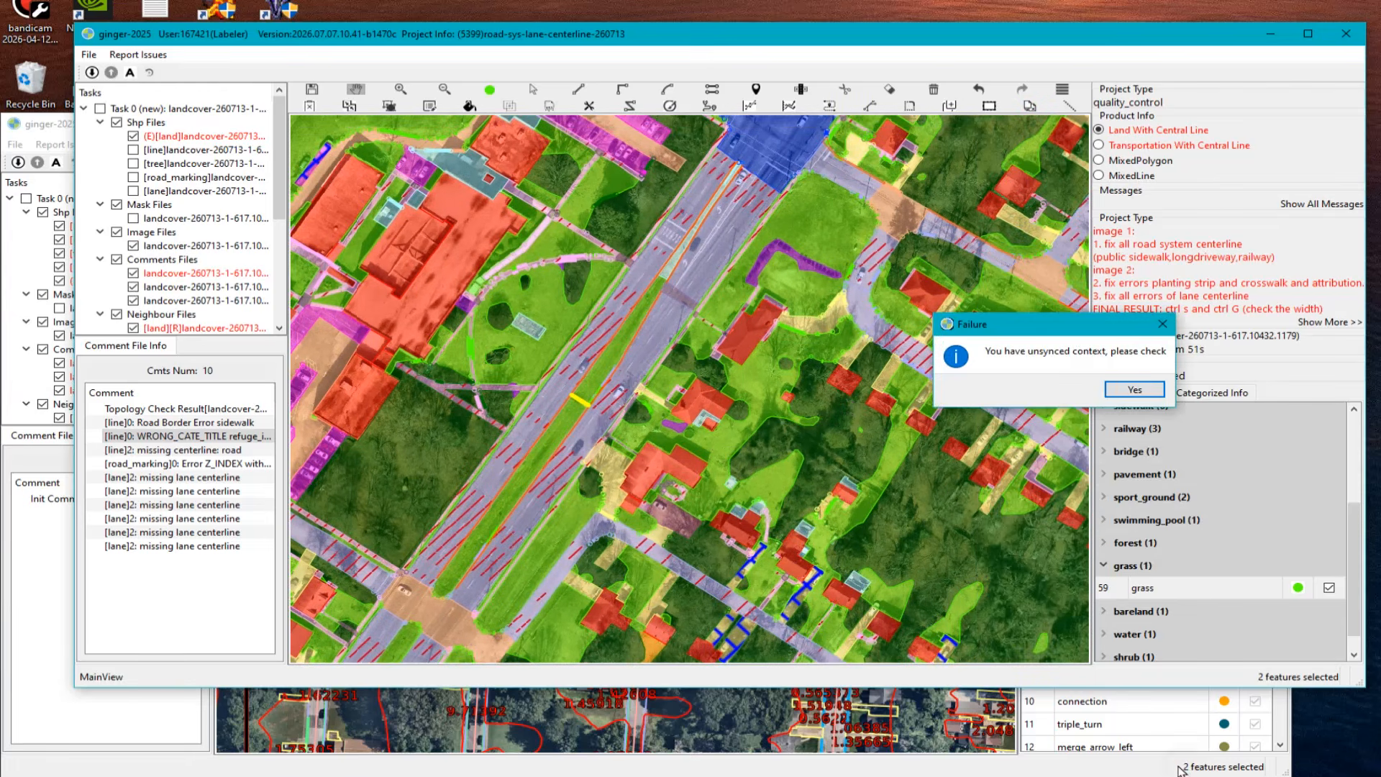
{"action": "left_click", "coordinate": [1130, 389]}
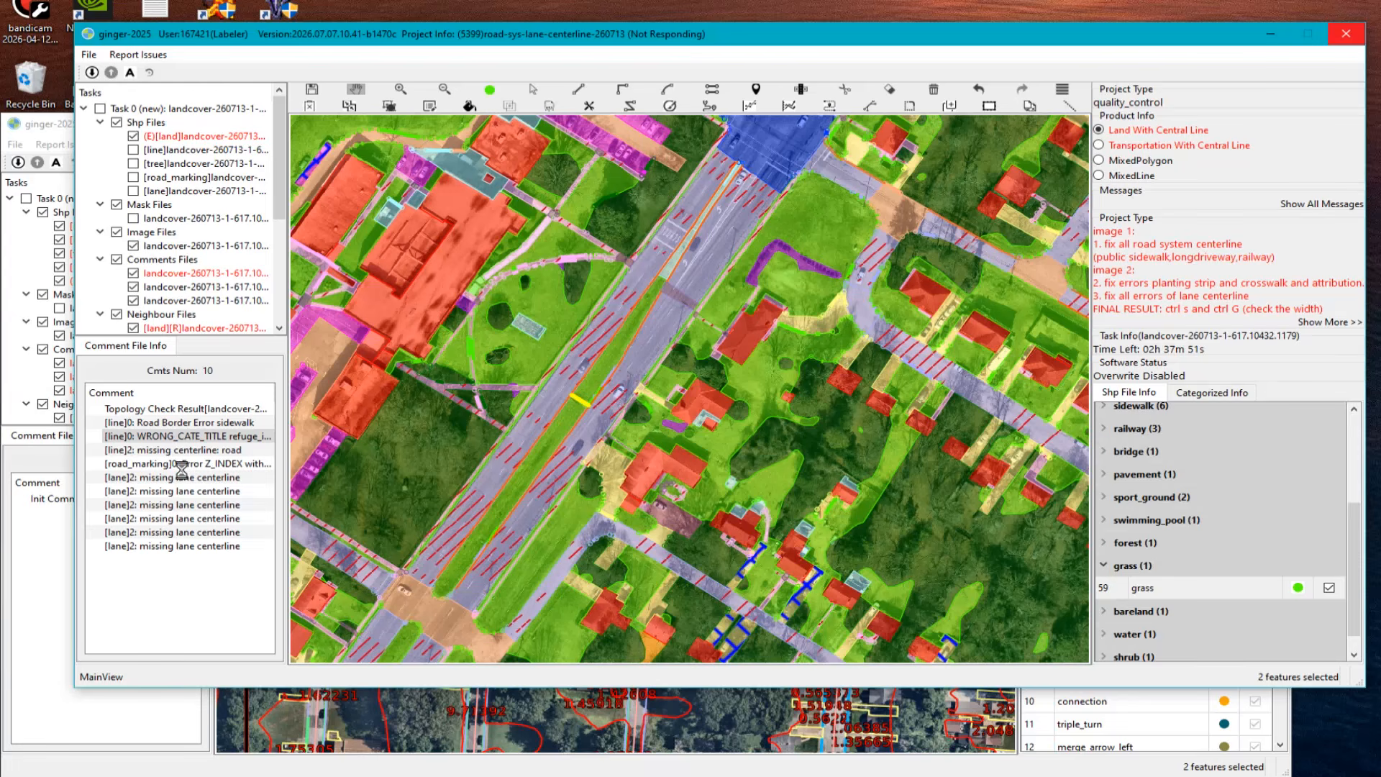
Step: Look over tile landcover-260713-1-616.10159.193 in the second ginger-2025 window and return to the first window
{"action": "left_click", "coordinate": [751, 708]}
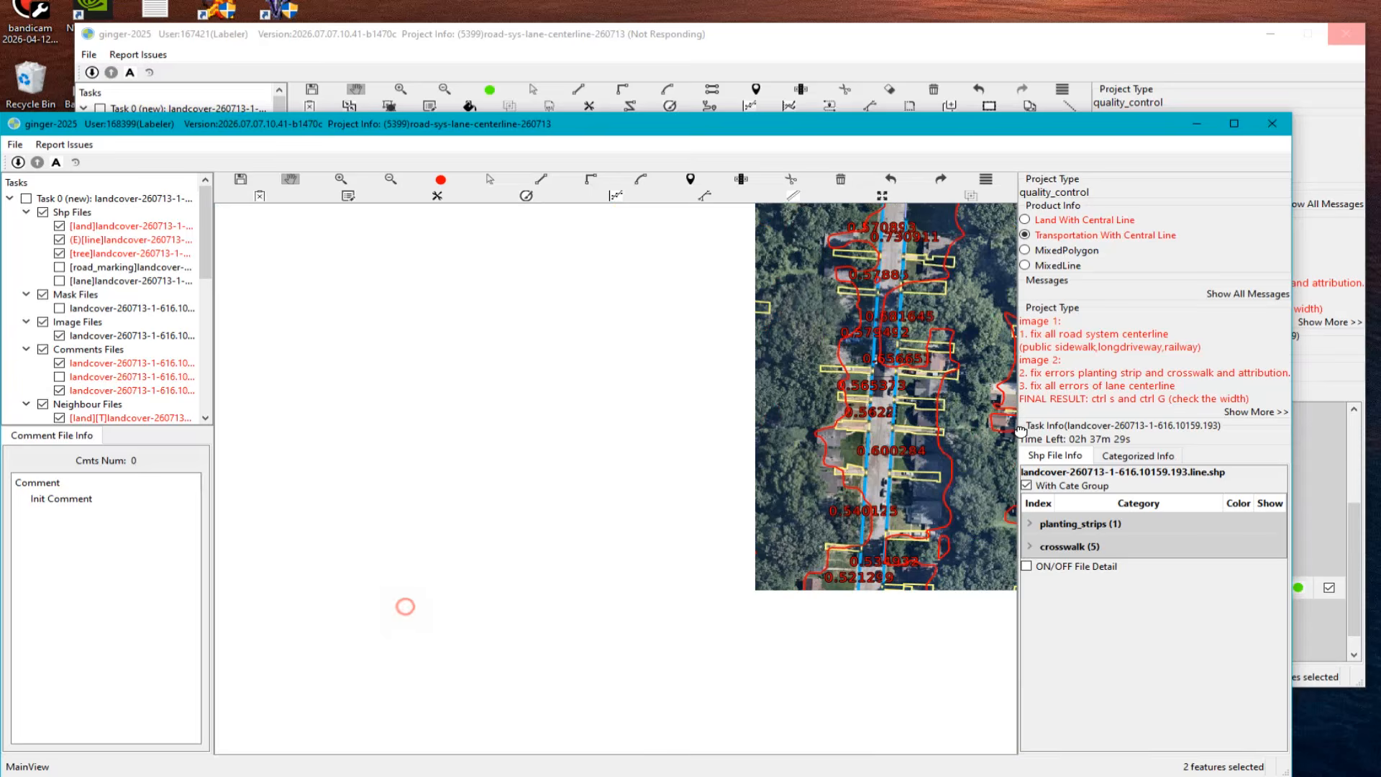
{"action": "left_click_drag", "start_coordinate": [401, 605], "coordinate": [885, 443]}
{"action": "left_click_drag", "start_coordinate": [795, 530], "coordinate": [835, 498]}
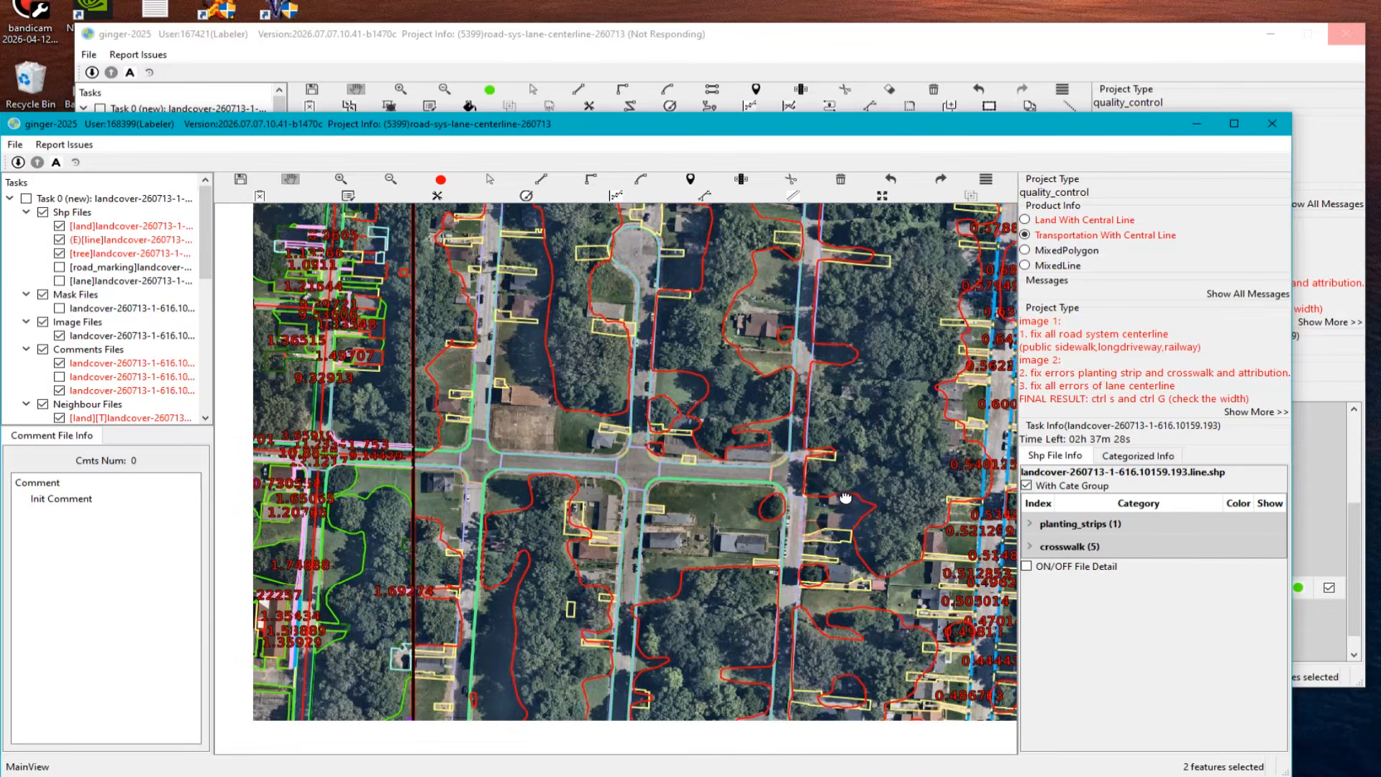
{"action": "left_click", "coordinate": [1126, 72]}
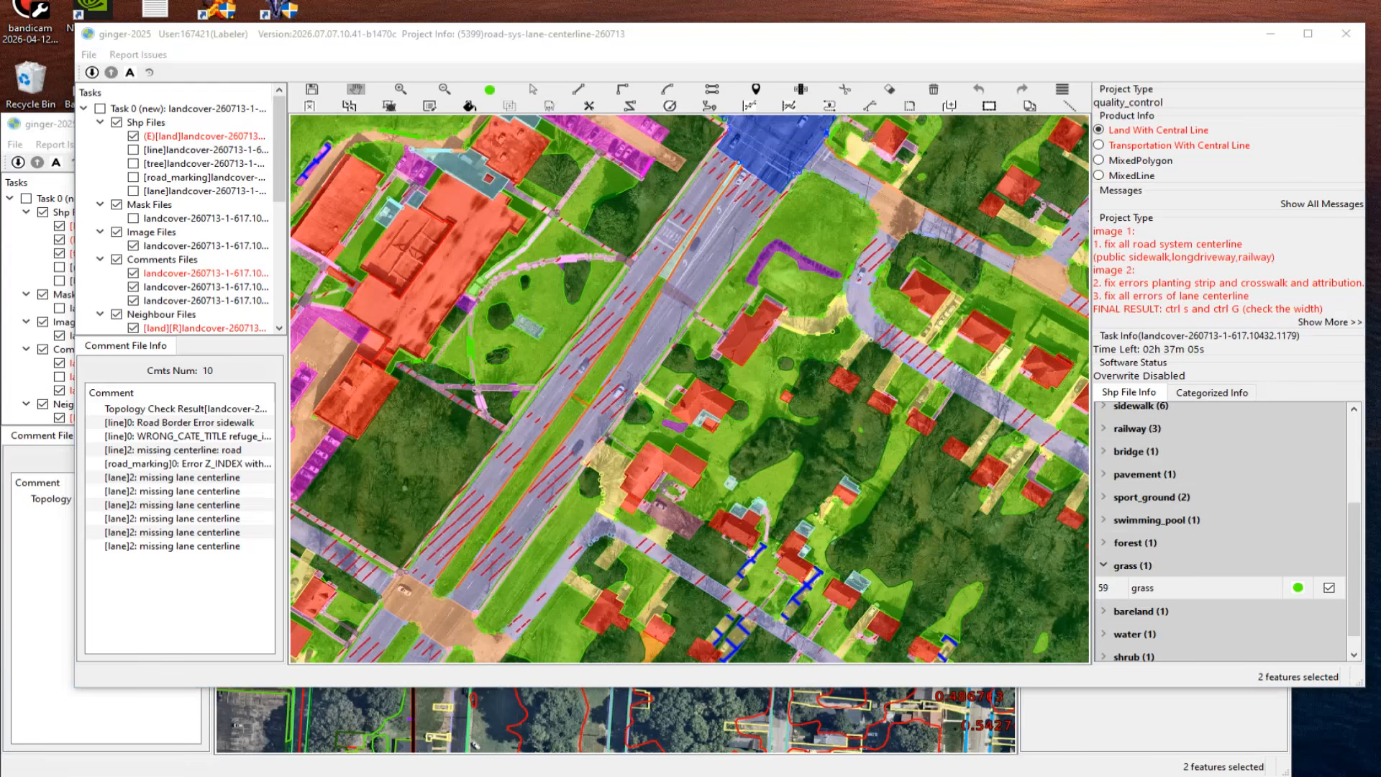
Step: Open the Road Border Error sidewalk comment and closely examine where the sidewalk and driveway edge crosses the tile border
{"action": "left_click", "coordinate": [212, 425]}
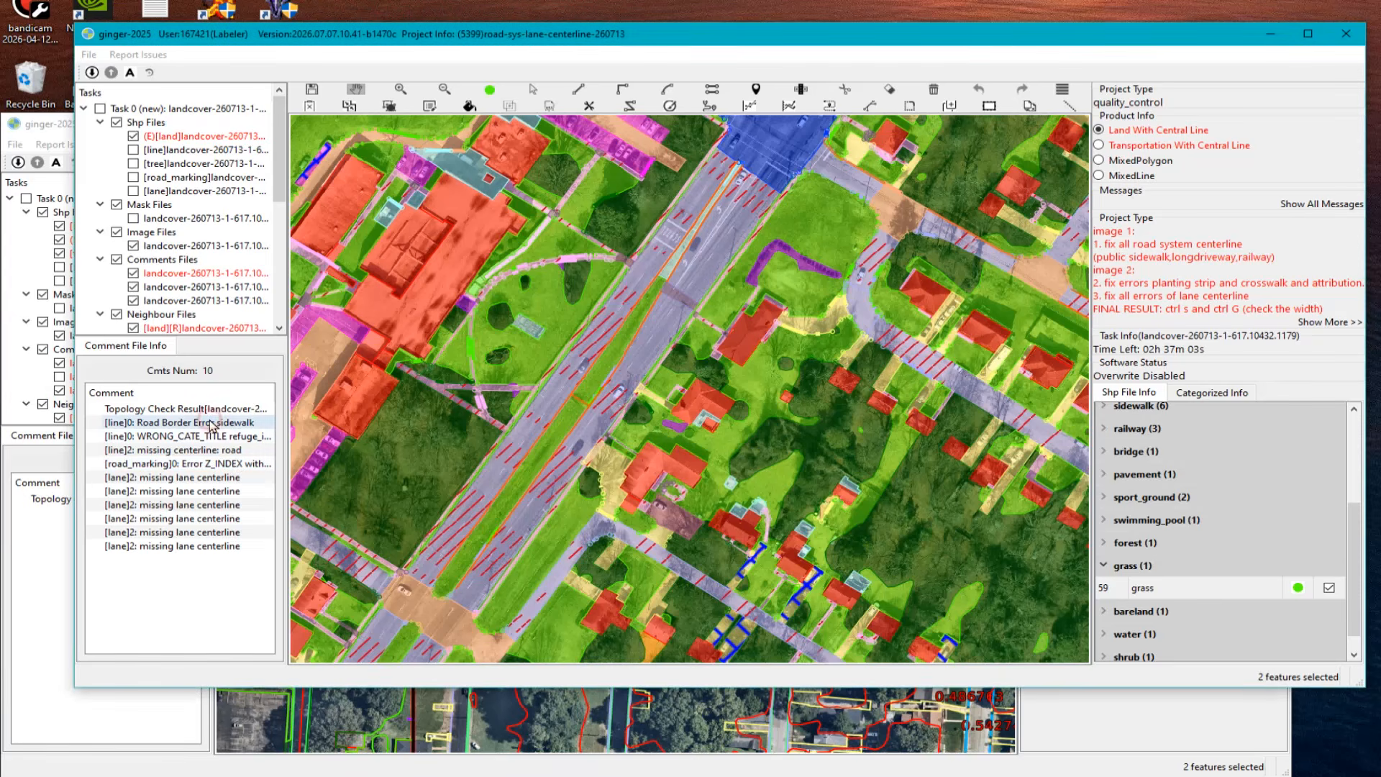
{"action": "left_click", "coordinate": [211, 423]}
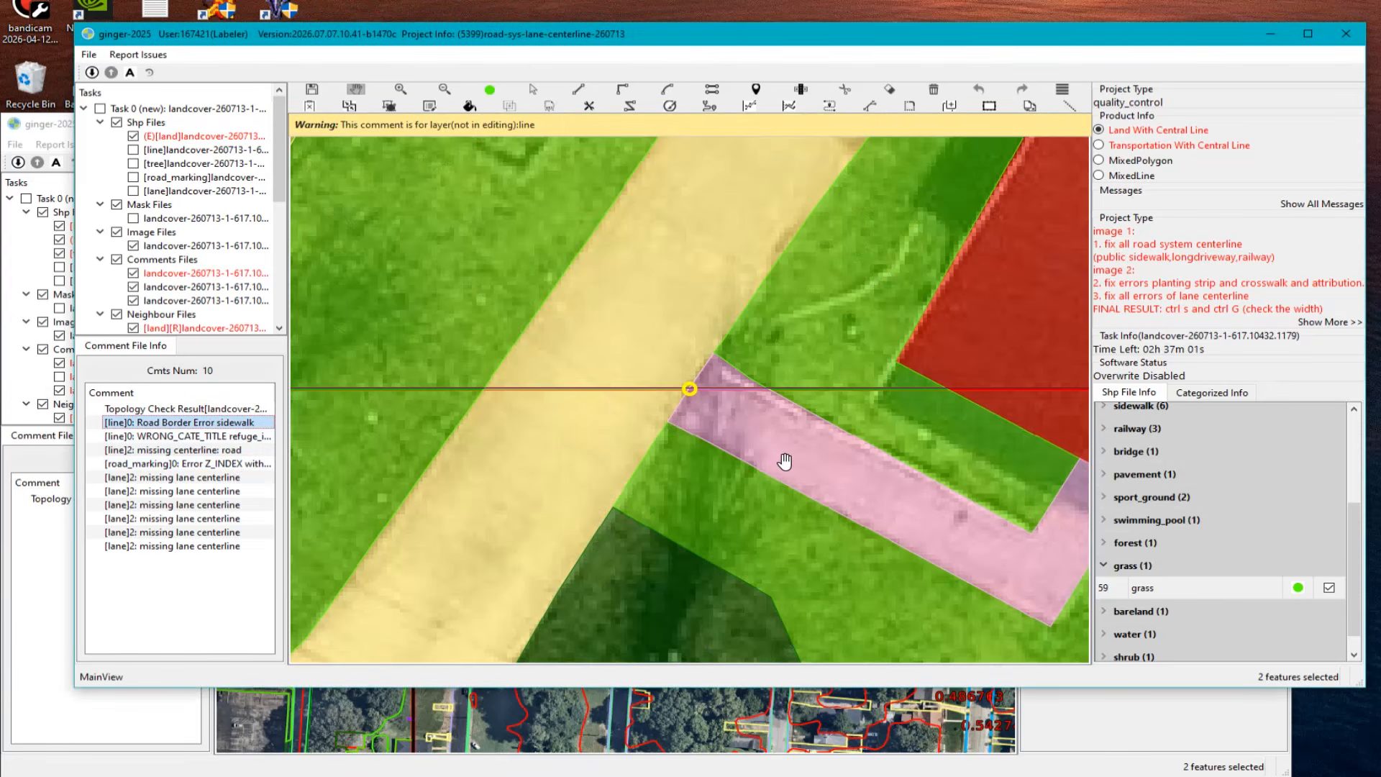
{"action": "scroll", "coordinate": [773, 439], "scroll_direction": "up", "scroll_amount": 1}
{"action": "scroll", "coordinate": [752, 399], "scroll_direction": "up", "scroll_amount": 1}
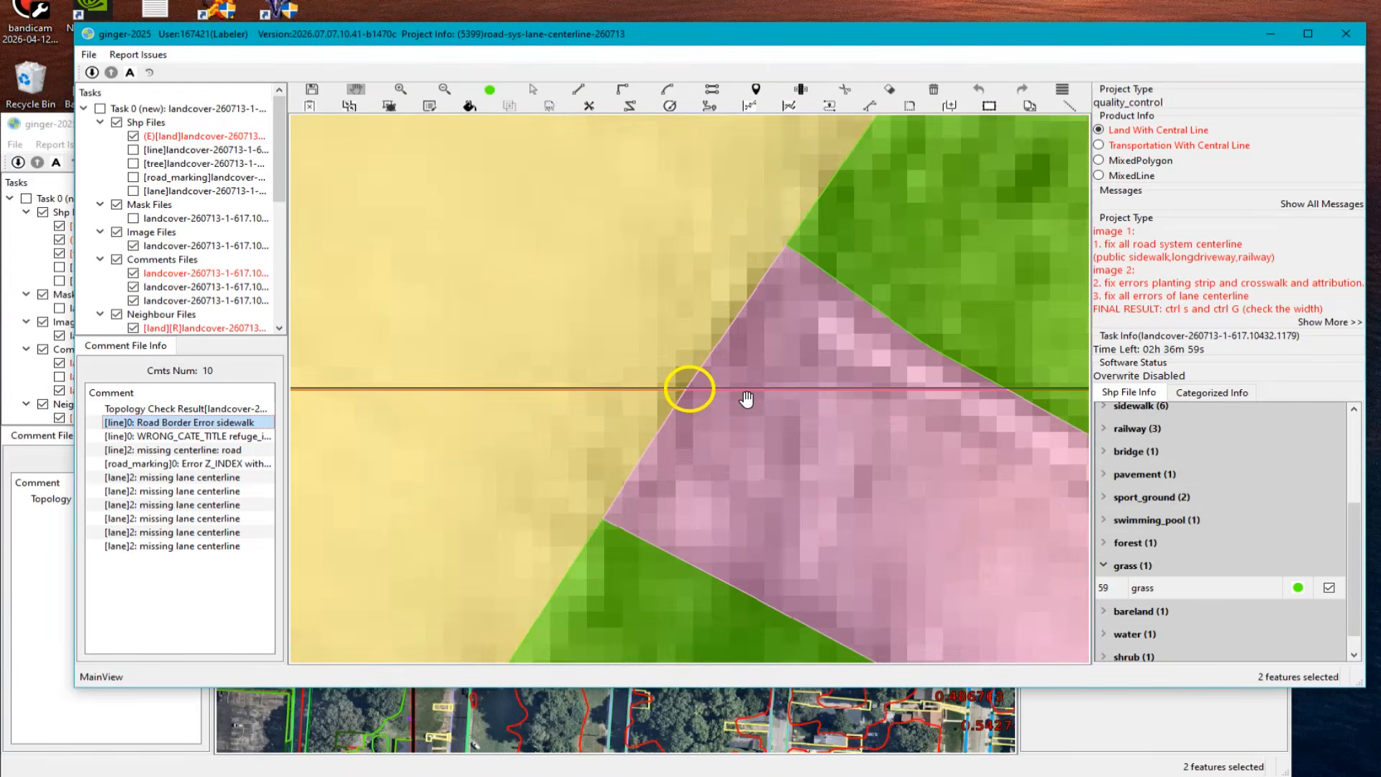
{"action": "scroll", "coordinate": [747, 399], "scroll_direction": "up", "scroll_amount": 1}
{"action": "left_click", "coordinate": [745, 395]}
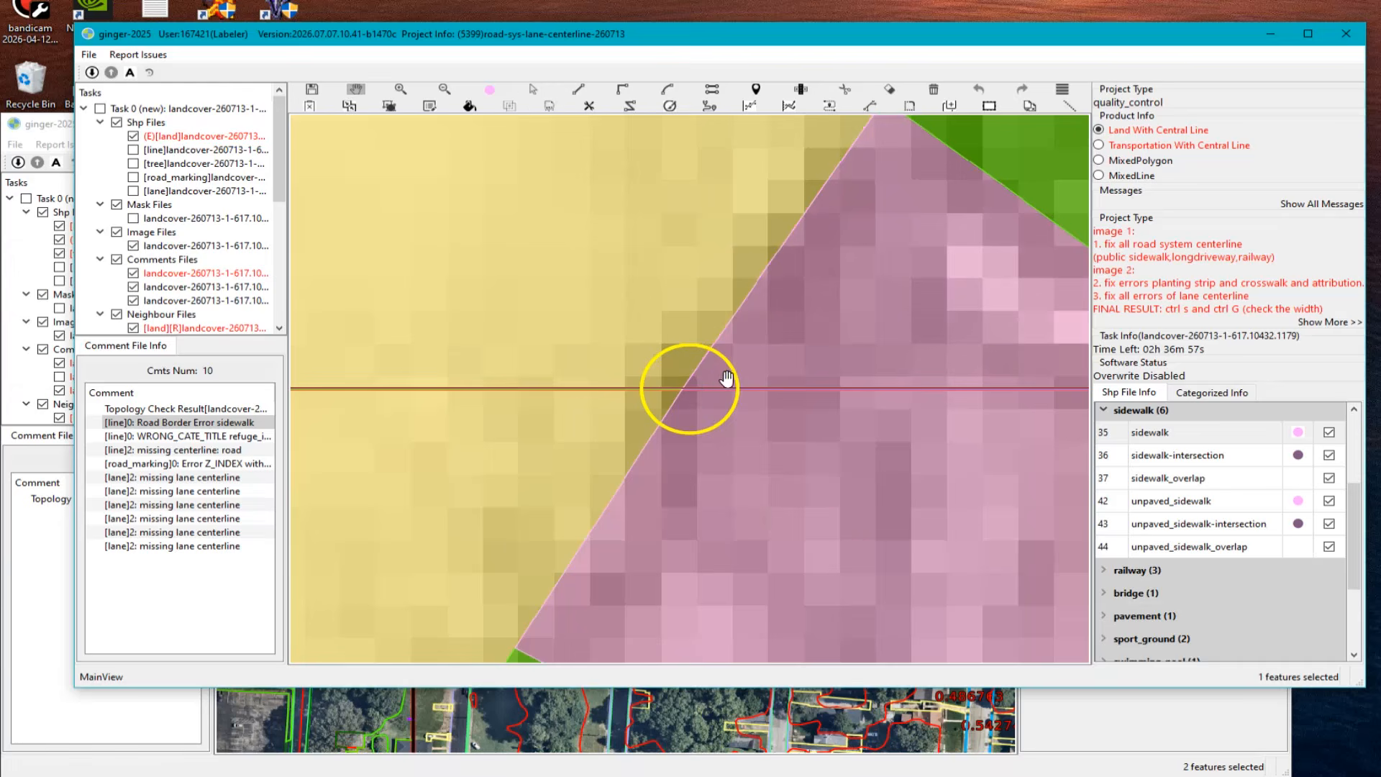
{"action": "left_click_drag", "start_coordinate": [726, 379], "coordinate": [612, 402]}
{"action": "scroll", "coordinate": [612, 401], "scroll_direction": "up", "scroll_amount": 1}
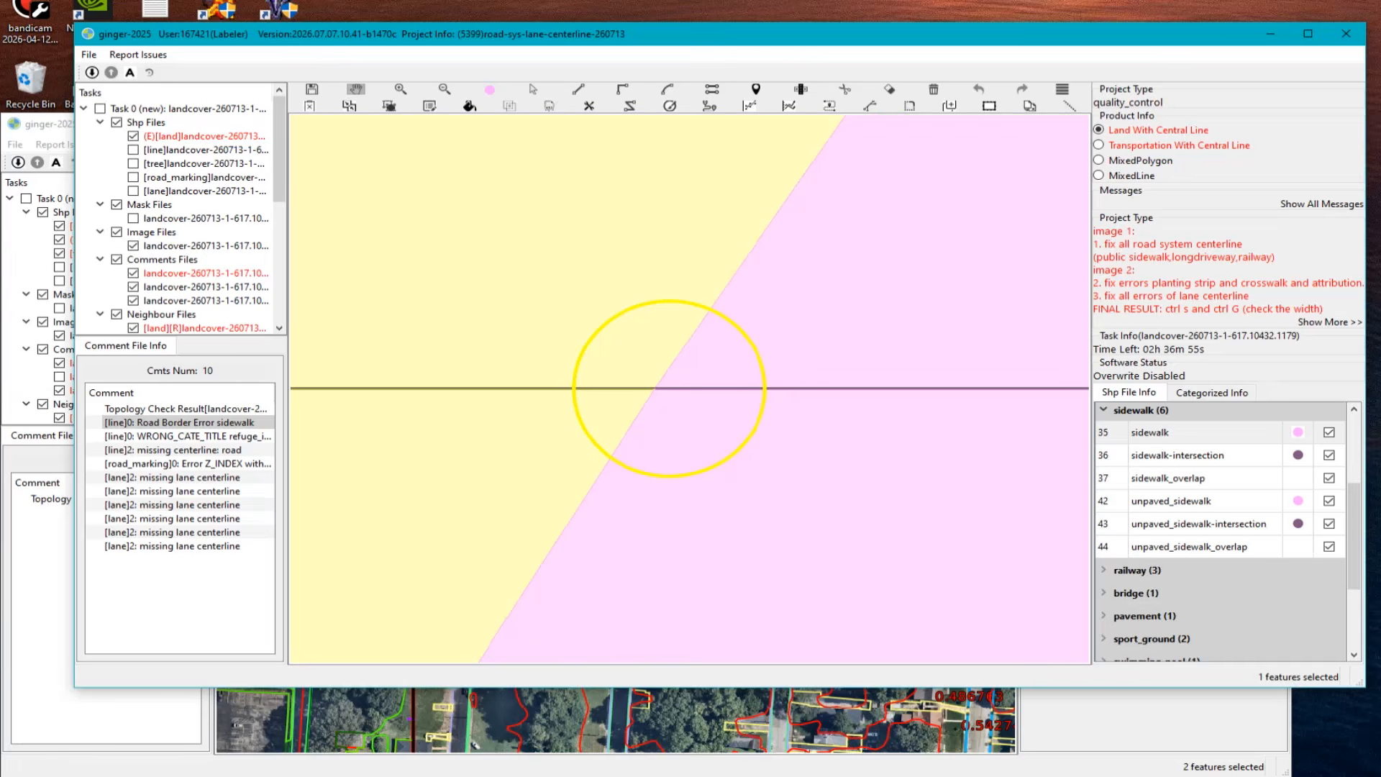
Step: Mark the sidewalk edge's crossing with the tile border in red on a screen capture, and discard the capture
{"action": "key", "text": "Print"}
{"action": "left_click_drag", "start_coordinate": [397, 298], "coordinate": [959, 522]}
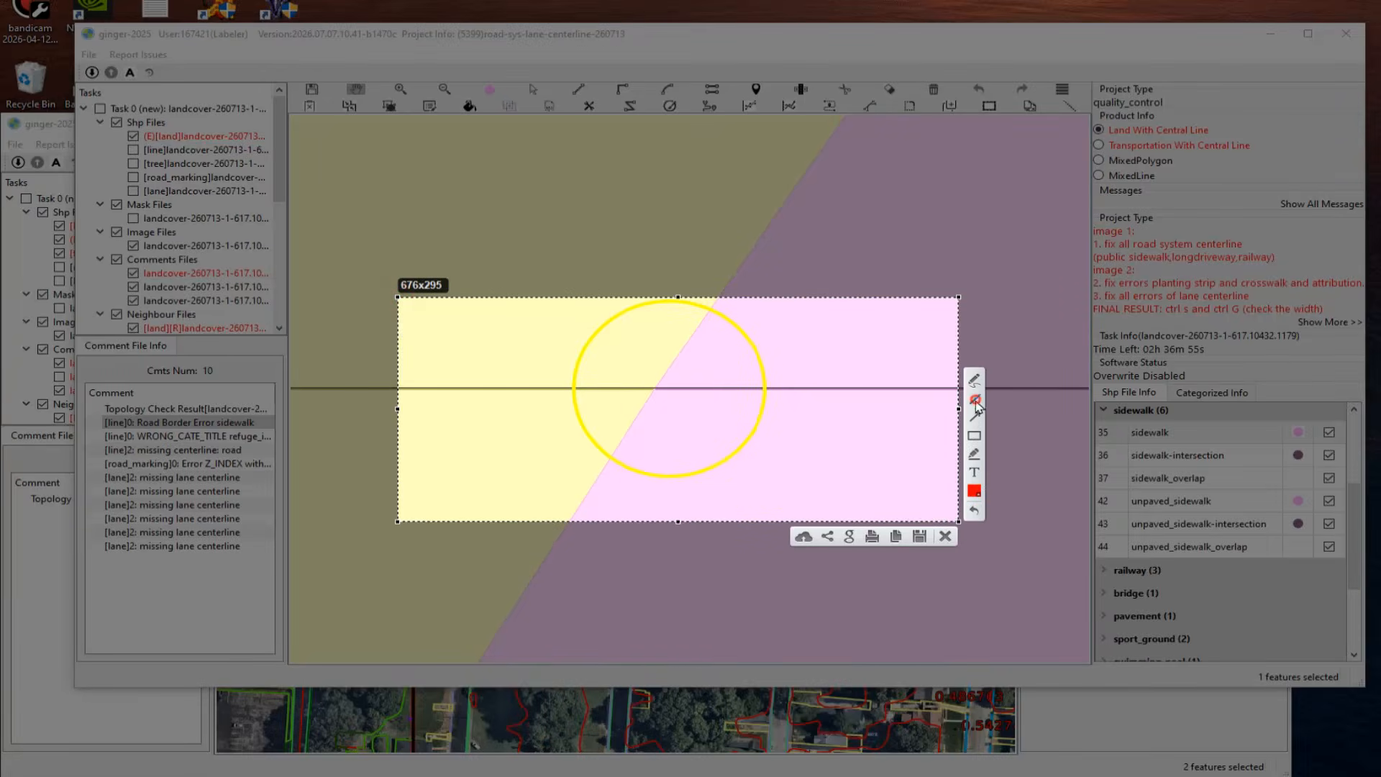
{"action": "left_click", "coordinate": [976, 407]}
{"action": "left_click_drag", "start_coordinate": [707, 444], "coordinate": [654, 391]}
{"action": "left_click", "coordinate": [945, 536]}
Step: Open the WRONG_CATE_TITLE refuge comment and check the median's category there in the Transportation With Central Line product
{"action": "left_click", "coordinate": [189, 436]}
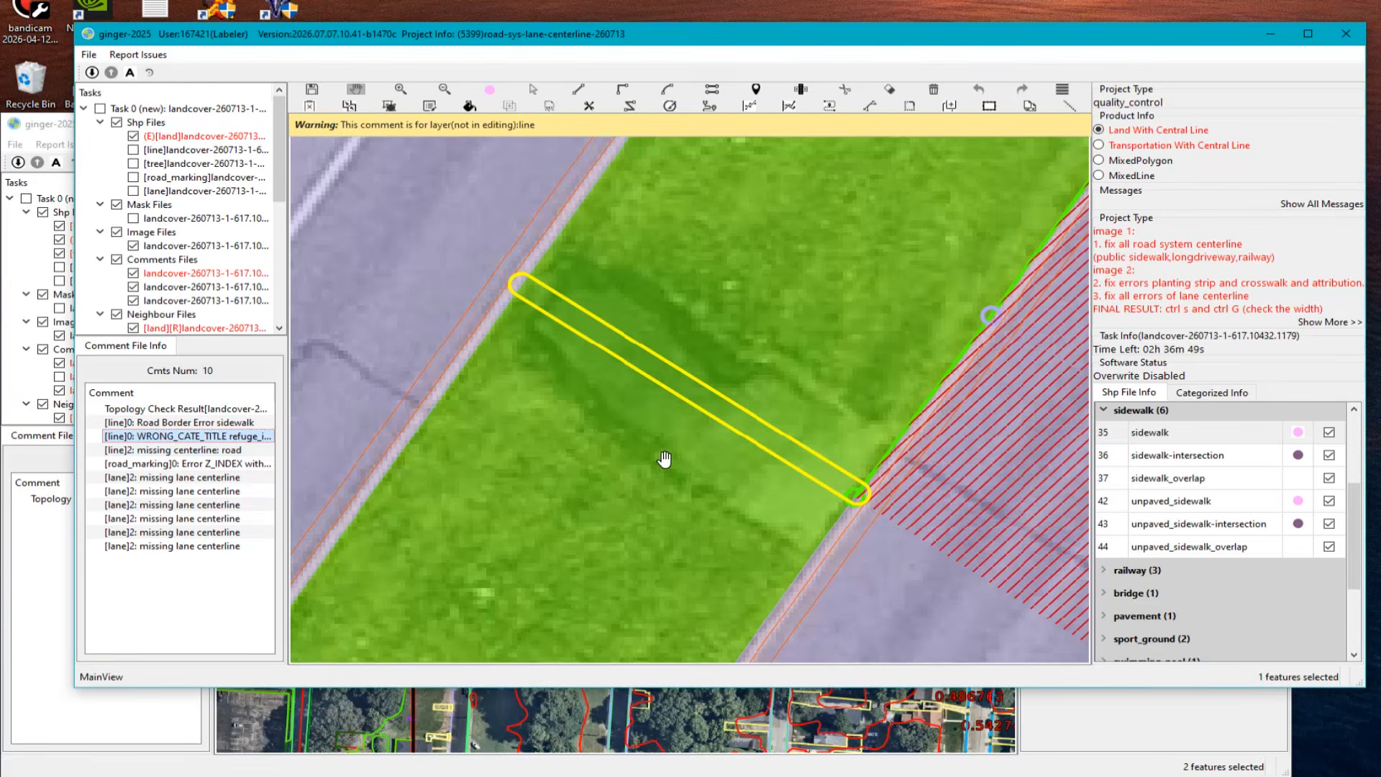
{"action": "scroll", "coordinate": [646, 460], "scroll_direction": "down", "scroll_amount": 1}
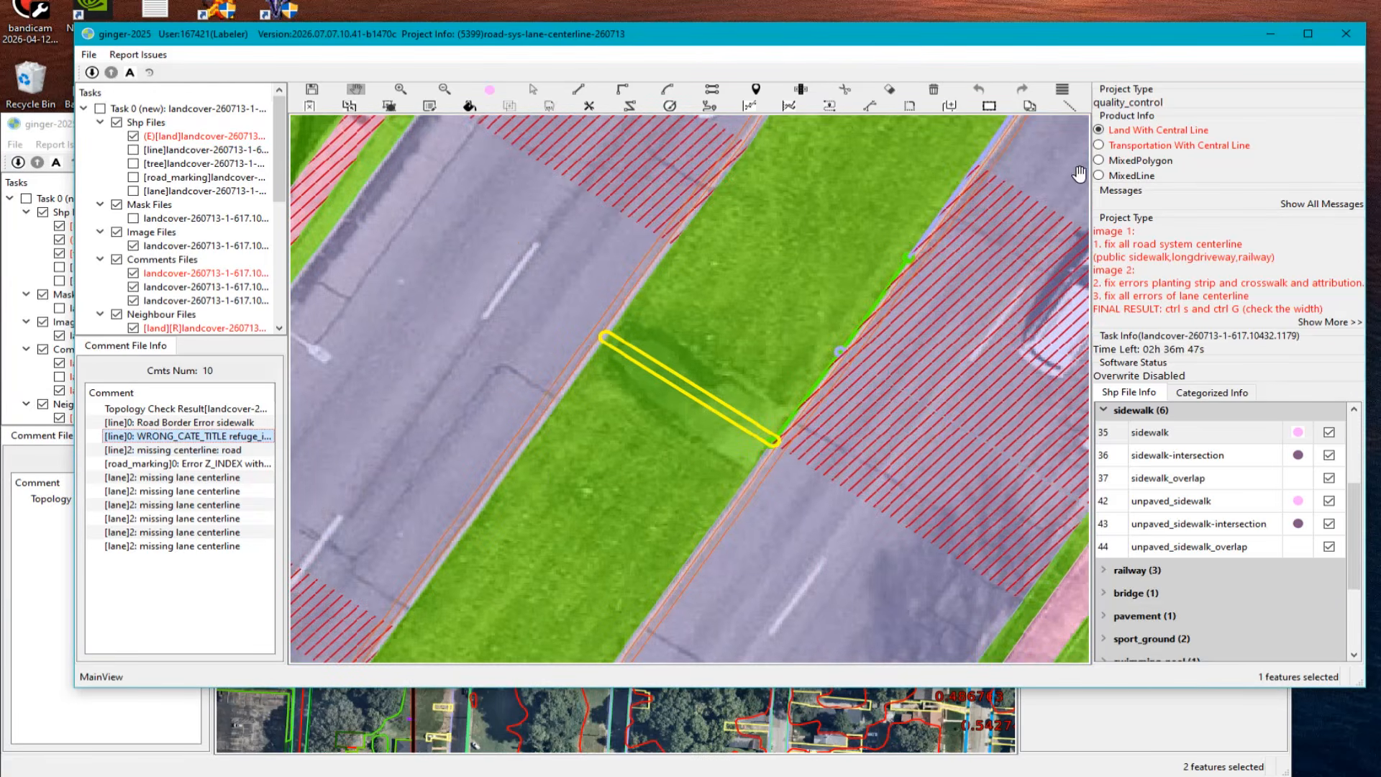
{"action": "key", "text": "2"}
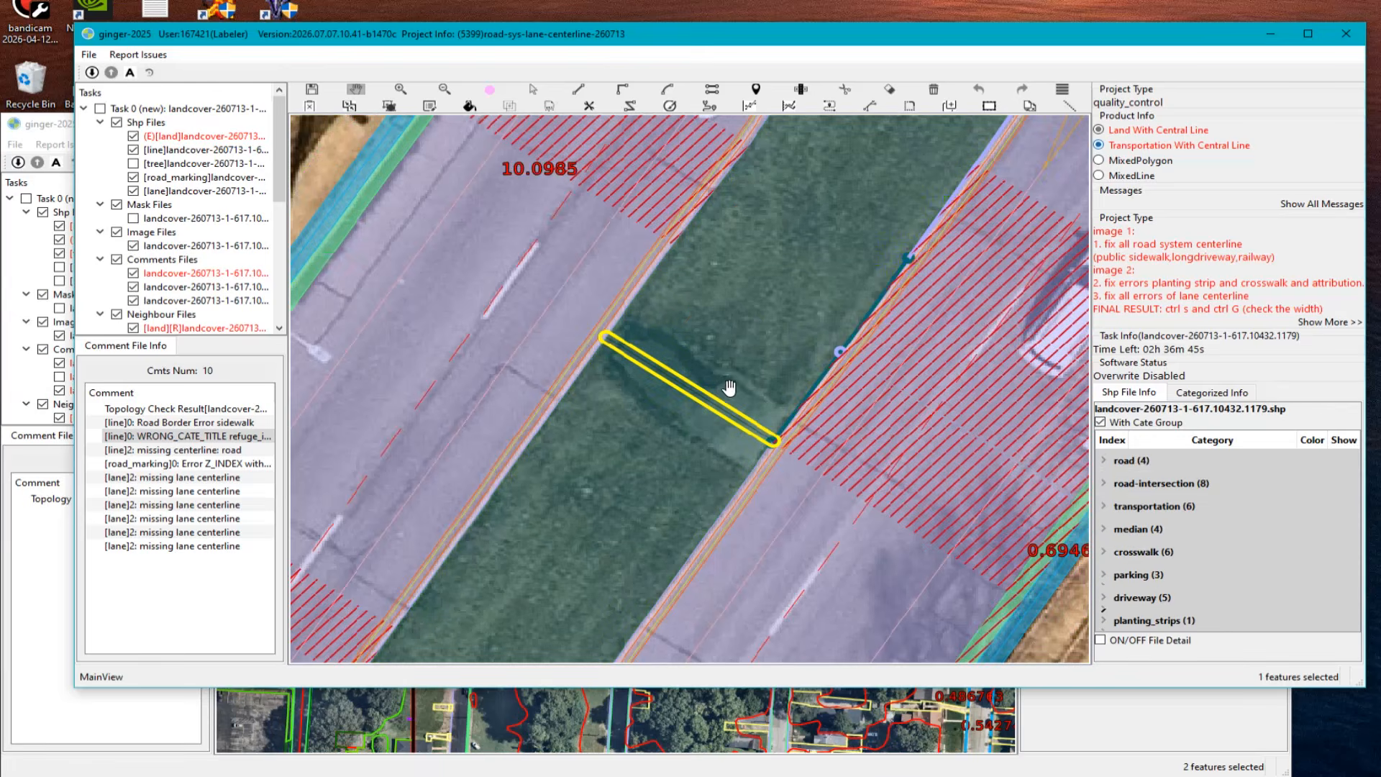
{"action": "key", "text": "s"}
{"action": "mouse_move", "coordinate": [690, 424]}
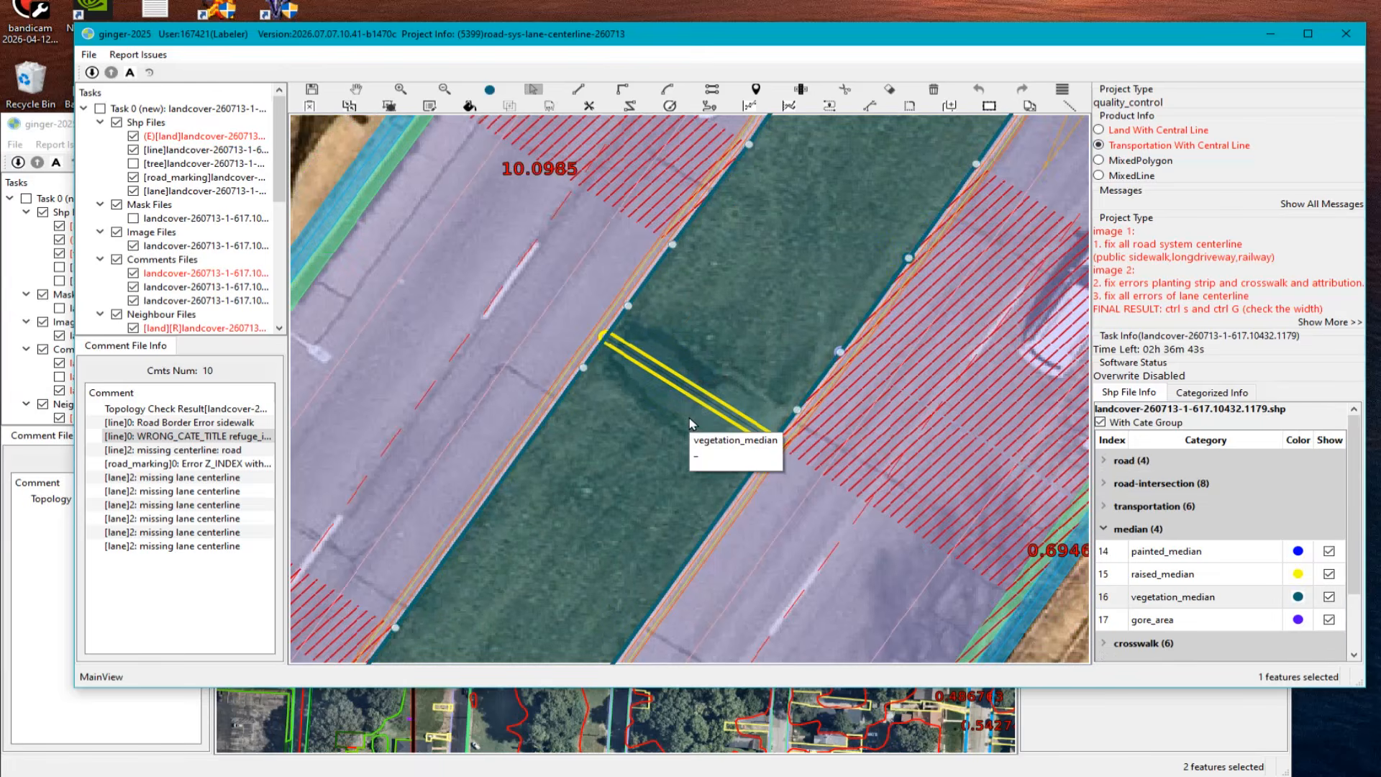
Step: Check the lane layer at the flagged median crossing and delete the refuge line there in the line layer
{"action": "key", "text": "5"}
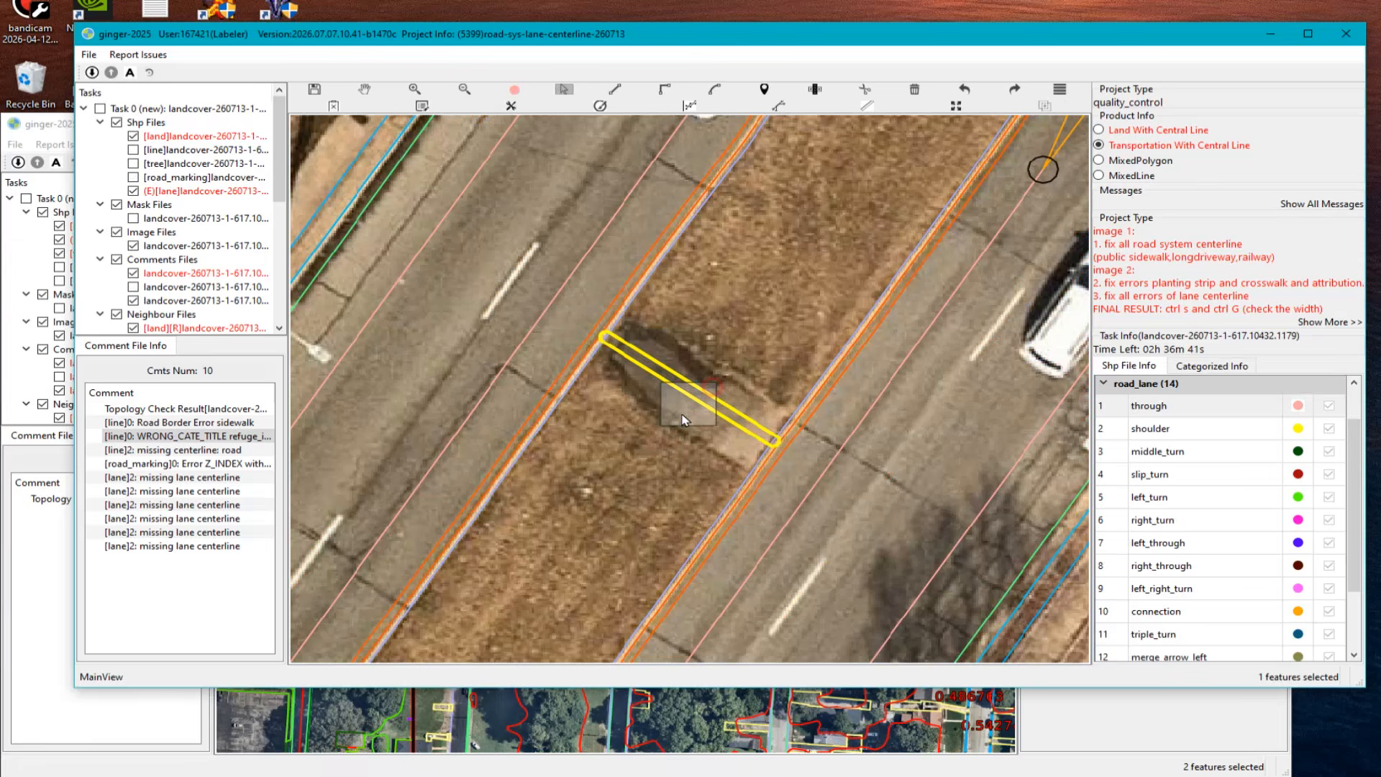
{"action": "key", "text": "2"}
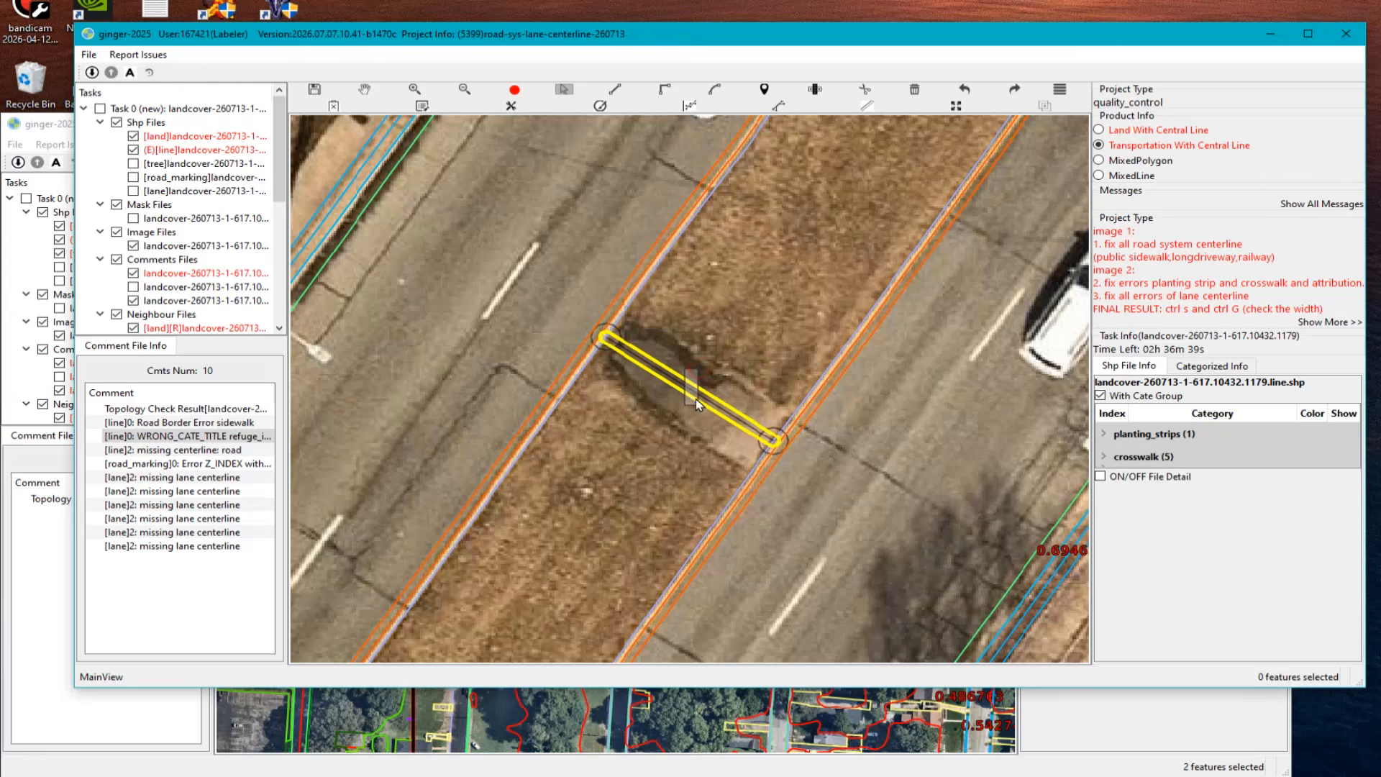
{"action": "left_click", "coordinate": [697, 407]}
{"action": "key", "text": "ctrl+g"}
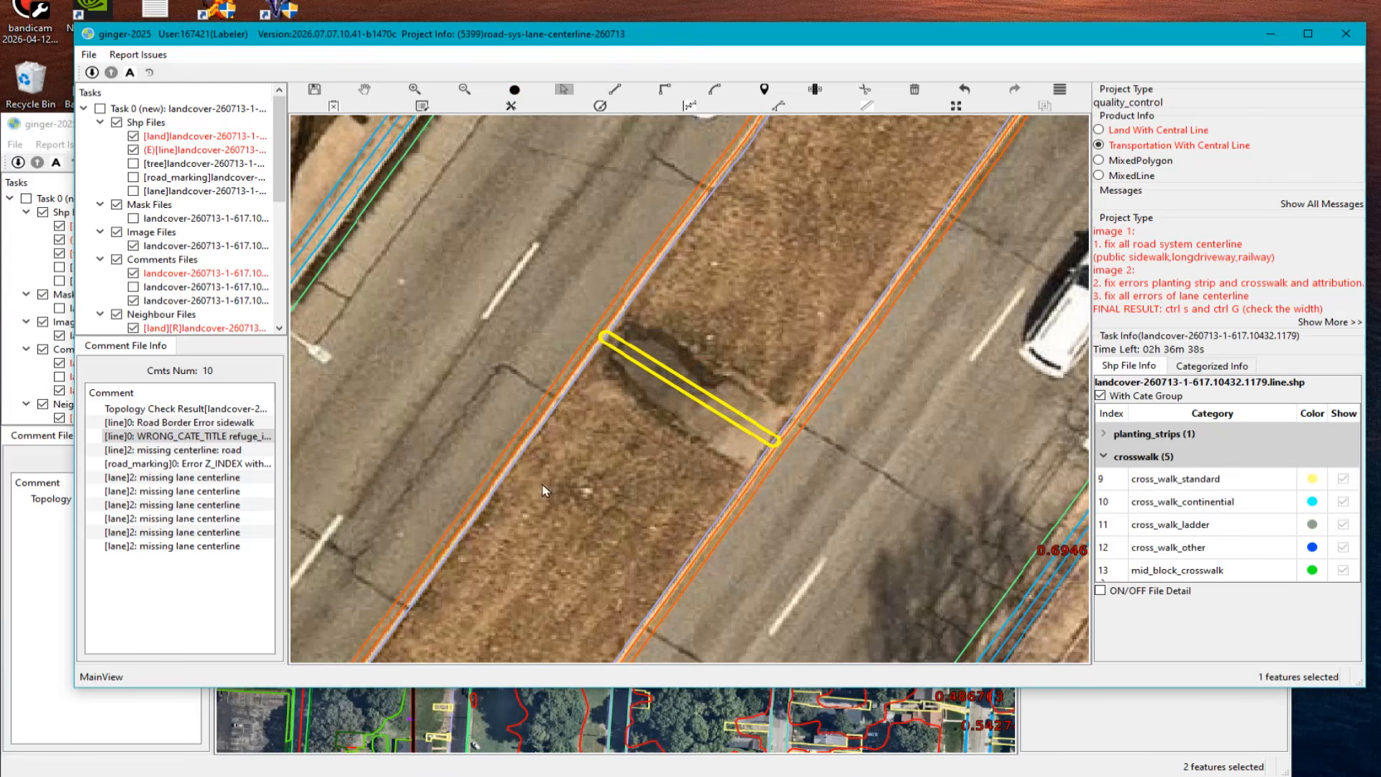
Step: Open the road_marking Error Z_INDEX comment, read its full text in an enlarged screenshot, and inspect the flagged line in the road_marking layer
{"action": "left_click", "coordinate": [174, 469]}
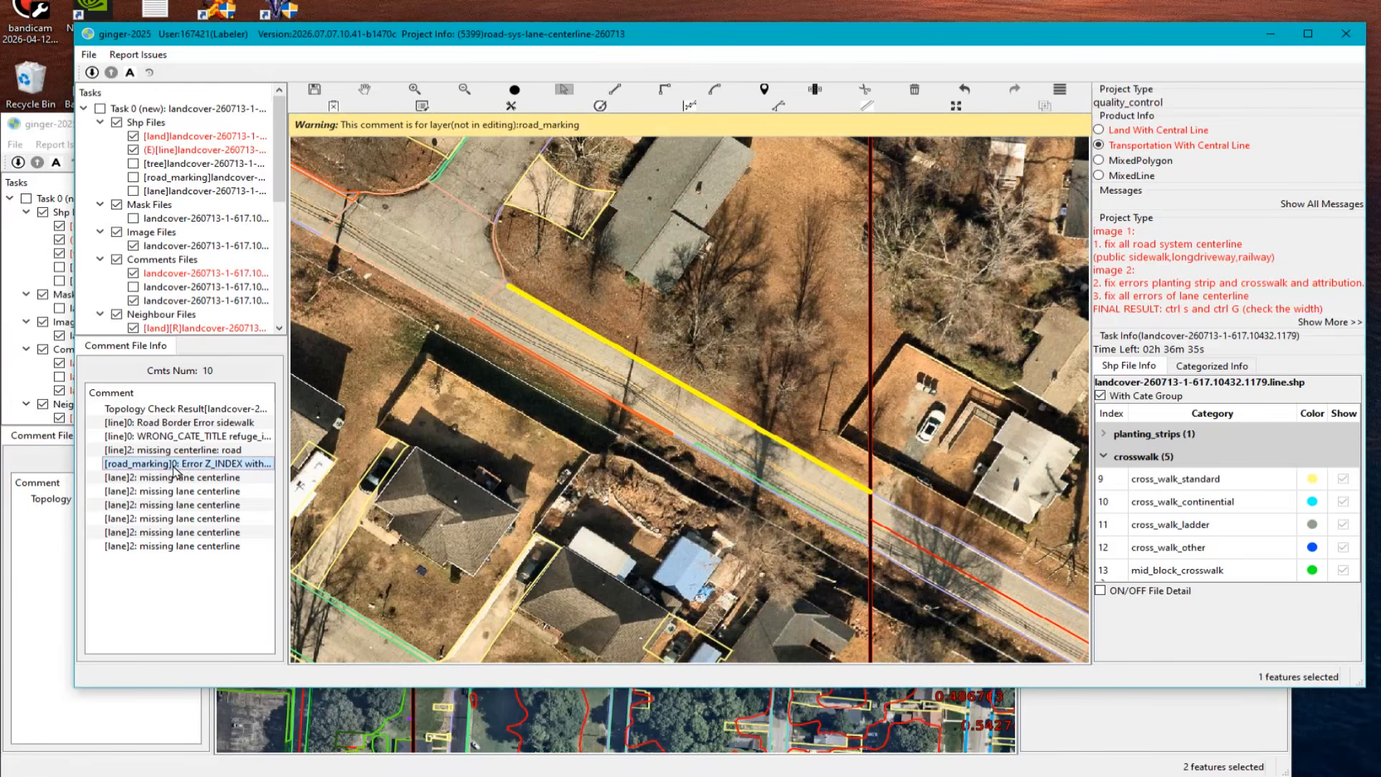
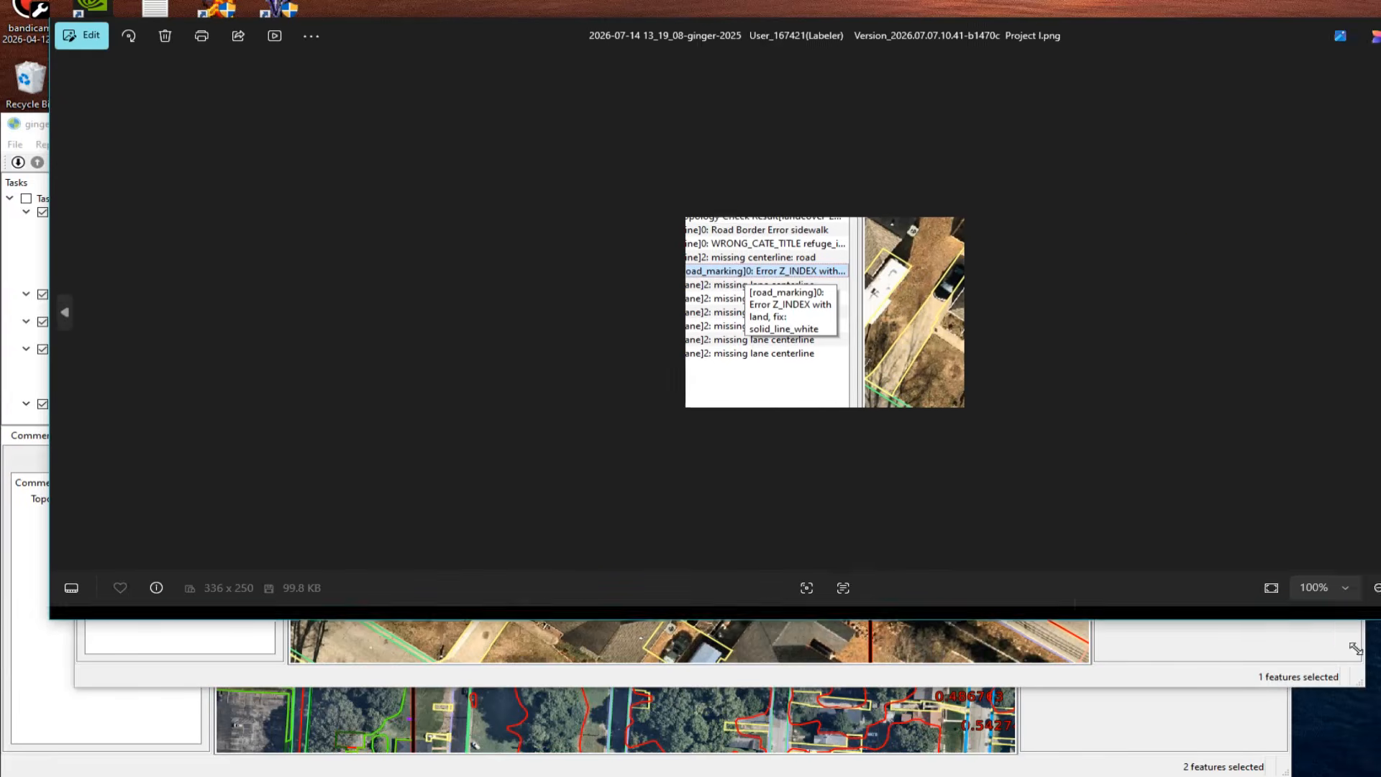
{"action": "scroll", "coordinate": [557, 376], "scroll_direction": "up", "scroll_amount": 5}
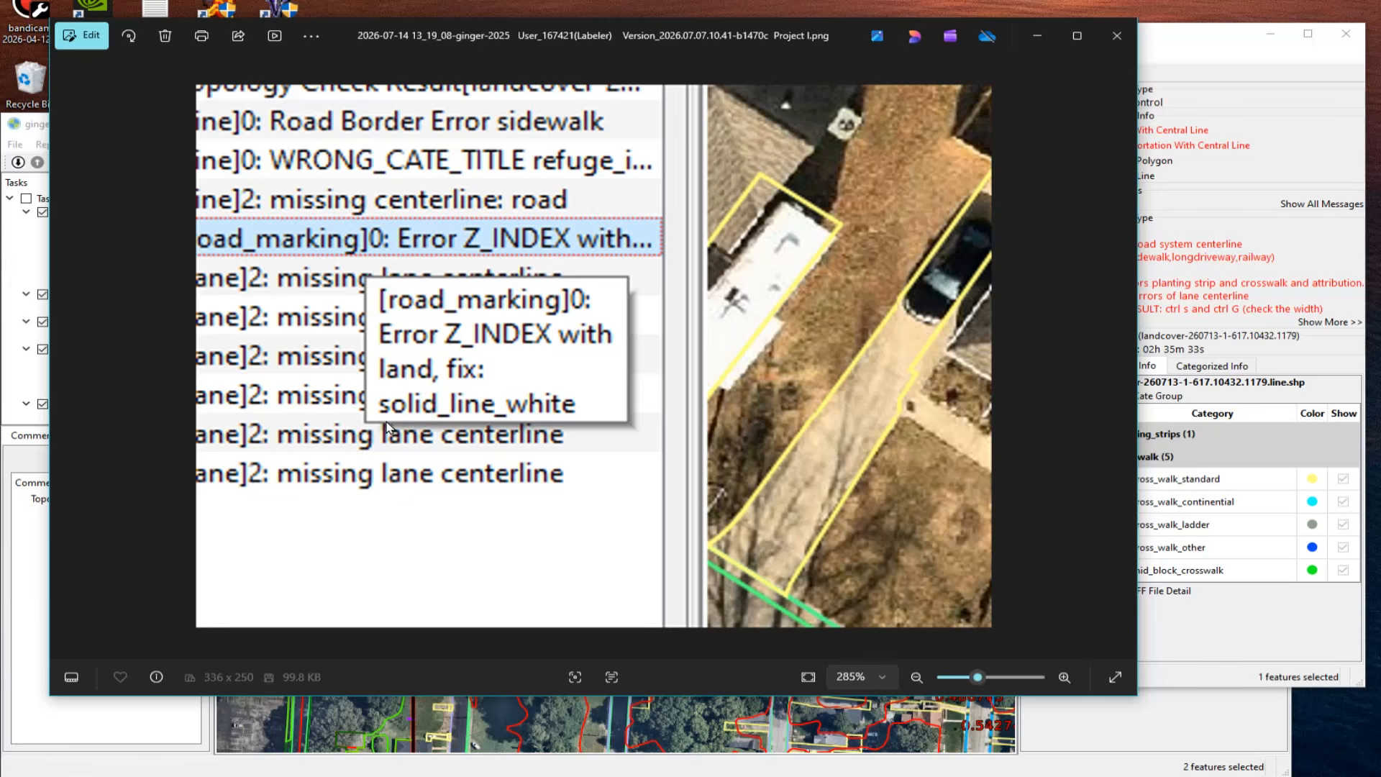
{"action": "left_click", "coordinate": [1117, 36]}
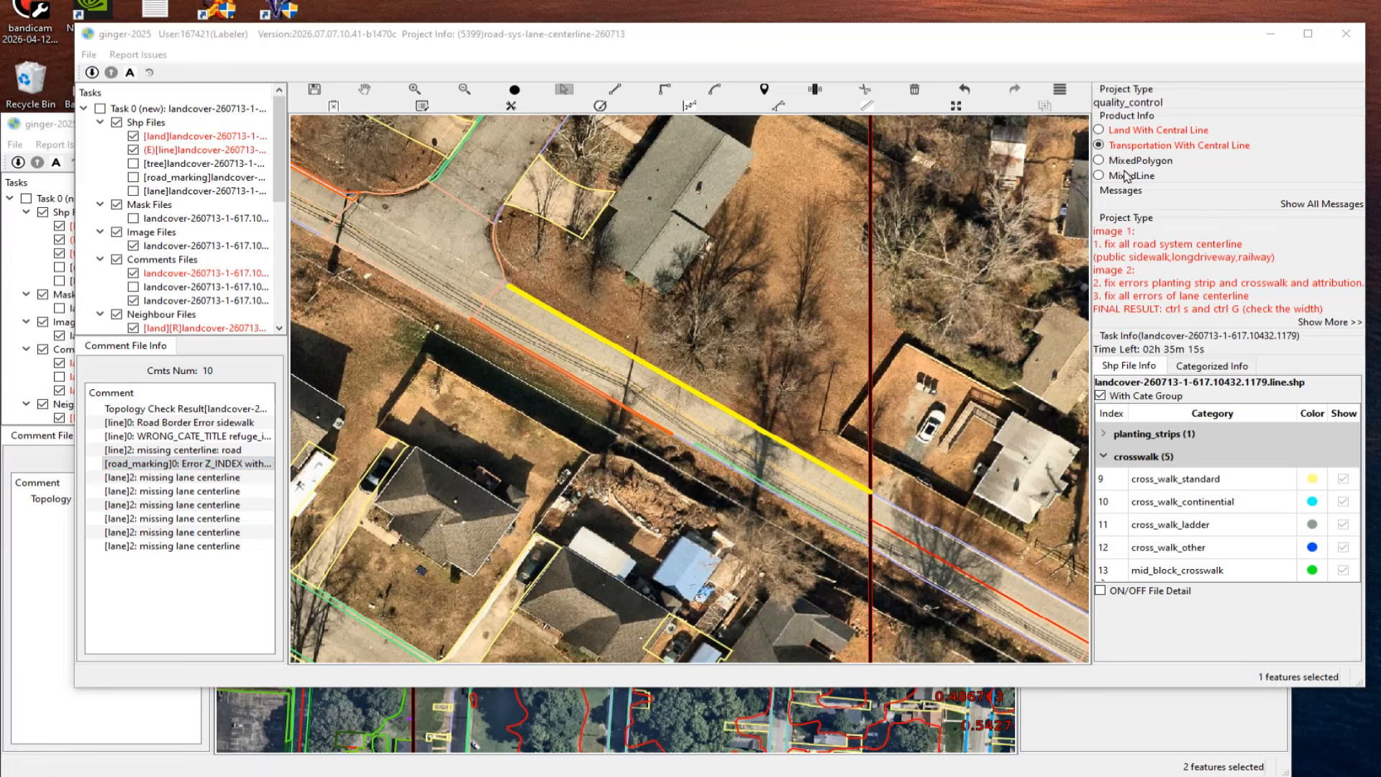
{"action": "left_click", "coordinate": [705, 577]}
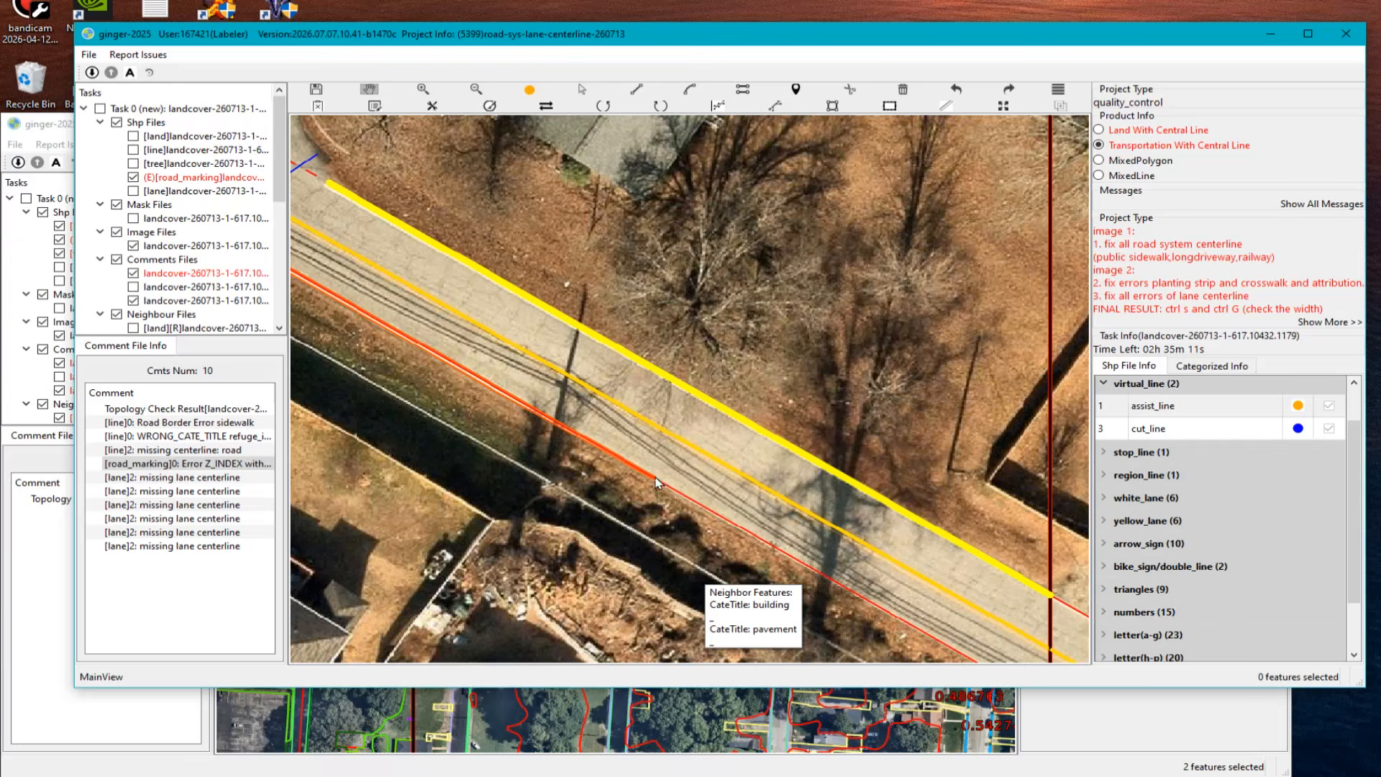
Step: Inspect the solid white line along the road's southern edge and show the land layer to compare it with the road border
{"action": "scroll", "coordinate": [657, 482], "scroll_direction": "up", "scroll_amount": 5}
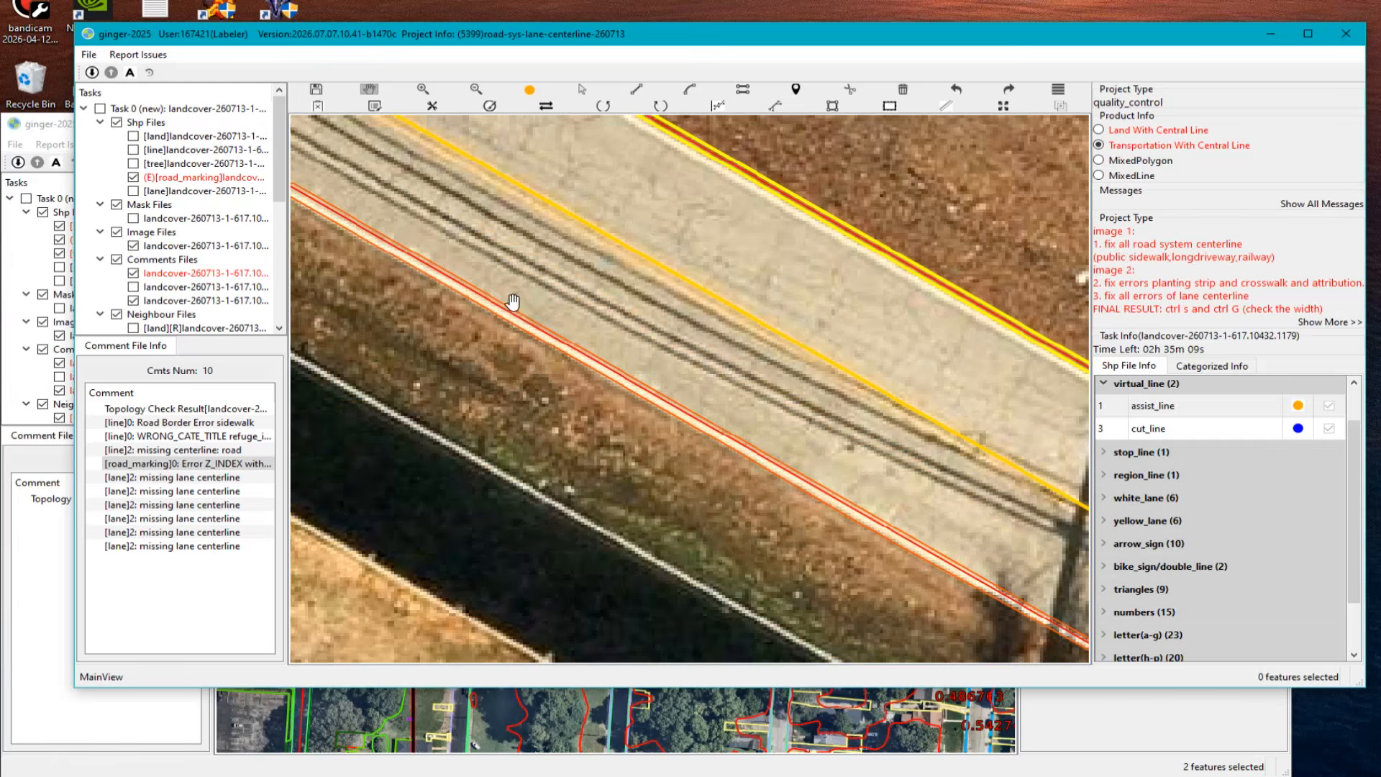
{"action": "left_click", "coordinate": [512, 301]}
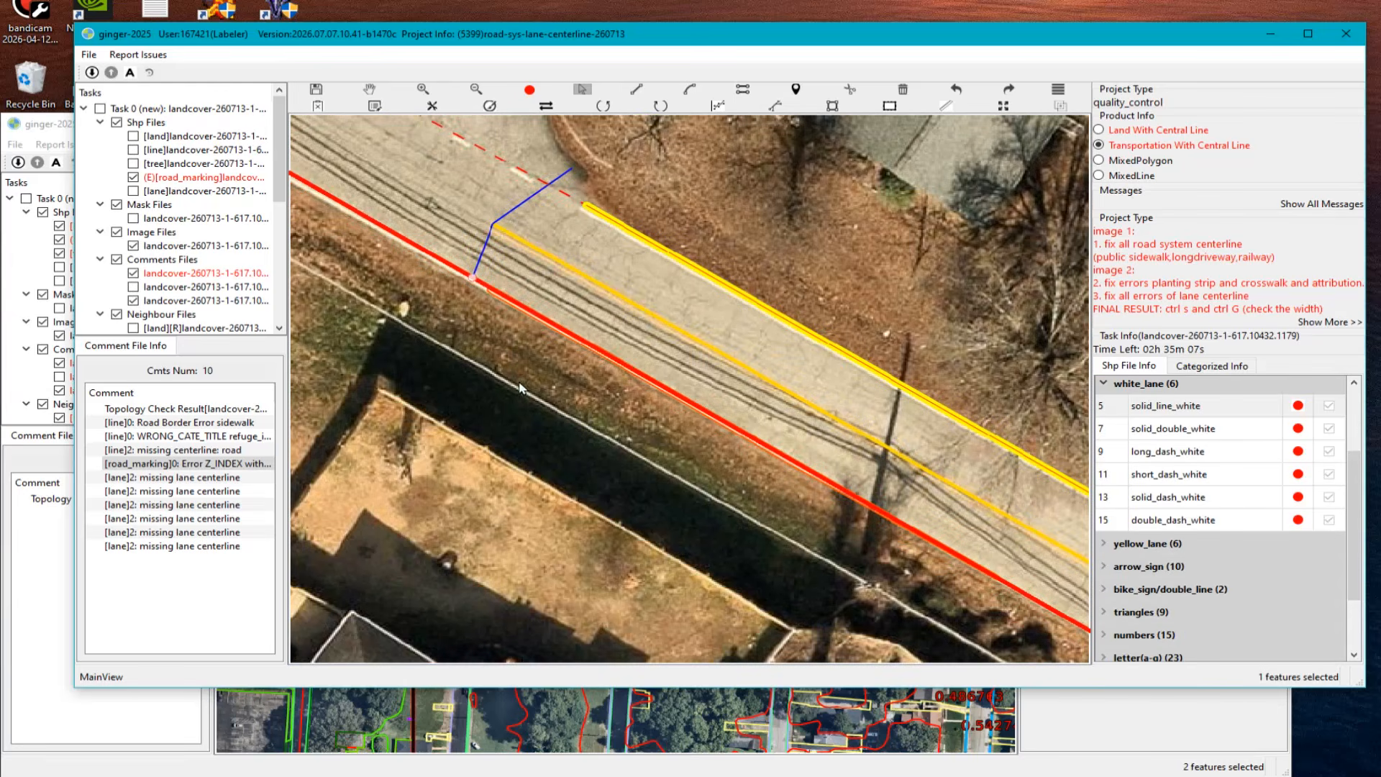
{"action": "scroll", "coordinate": [504, 356], "scroll_direction": "down", "scroll_amount": 2}
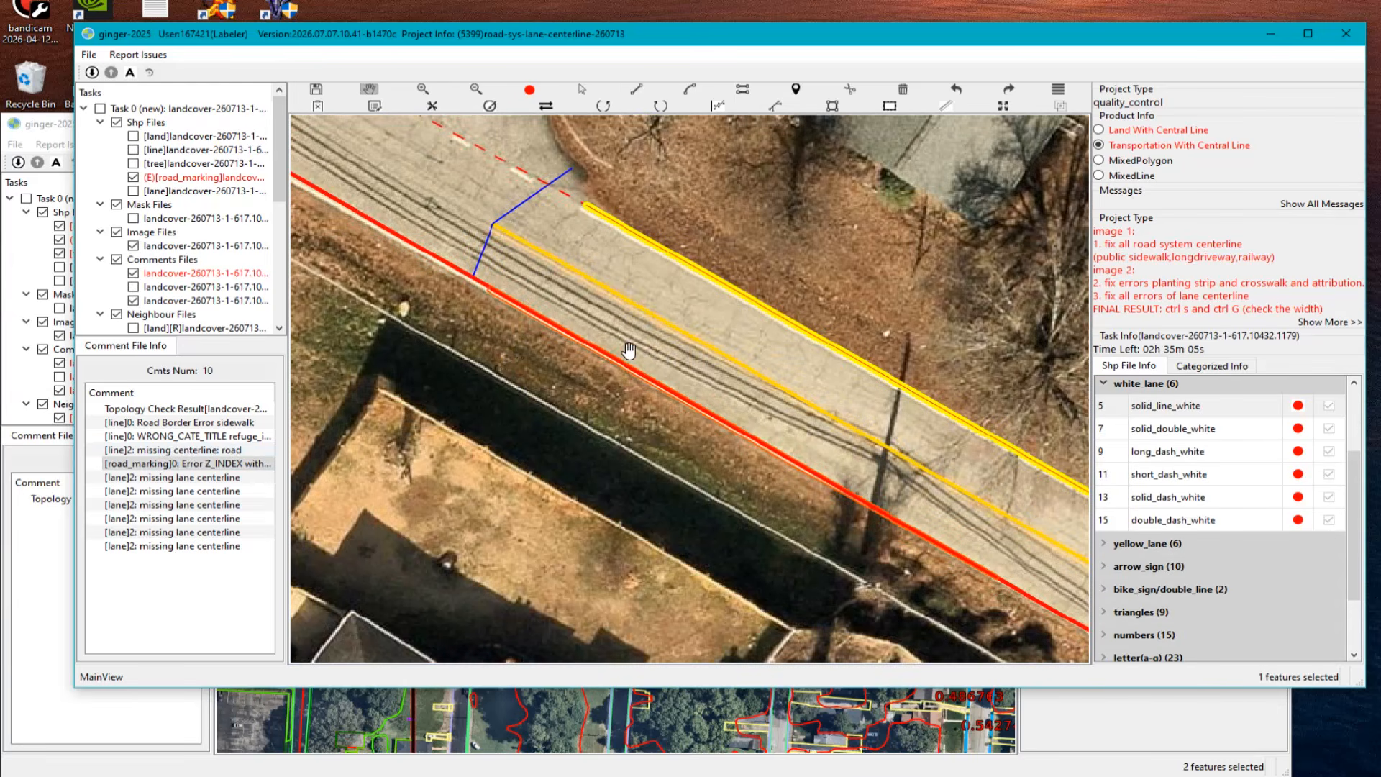
{"action": "scroll", "coordinate": [640, 363], "scroll_direction": "down", "scroll_amount": 2}
{"action": "scroll", "coordinate": [863, 495], "scroll_direction": "up", "scroll_amount": 1}
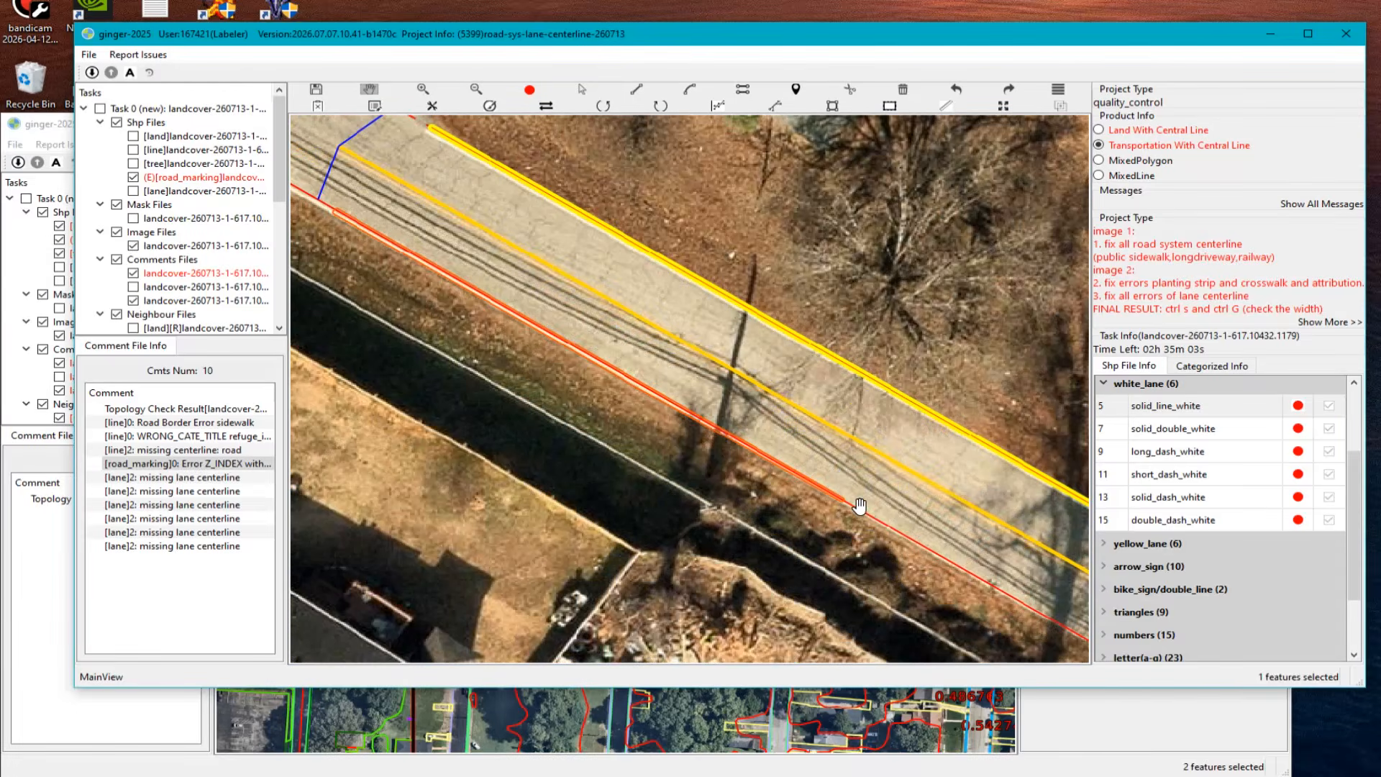
{"action": "scroll", "coordinate": [856, 512], "scroll_direction": "up", "scroll_amount": 2}
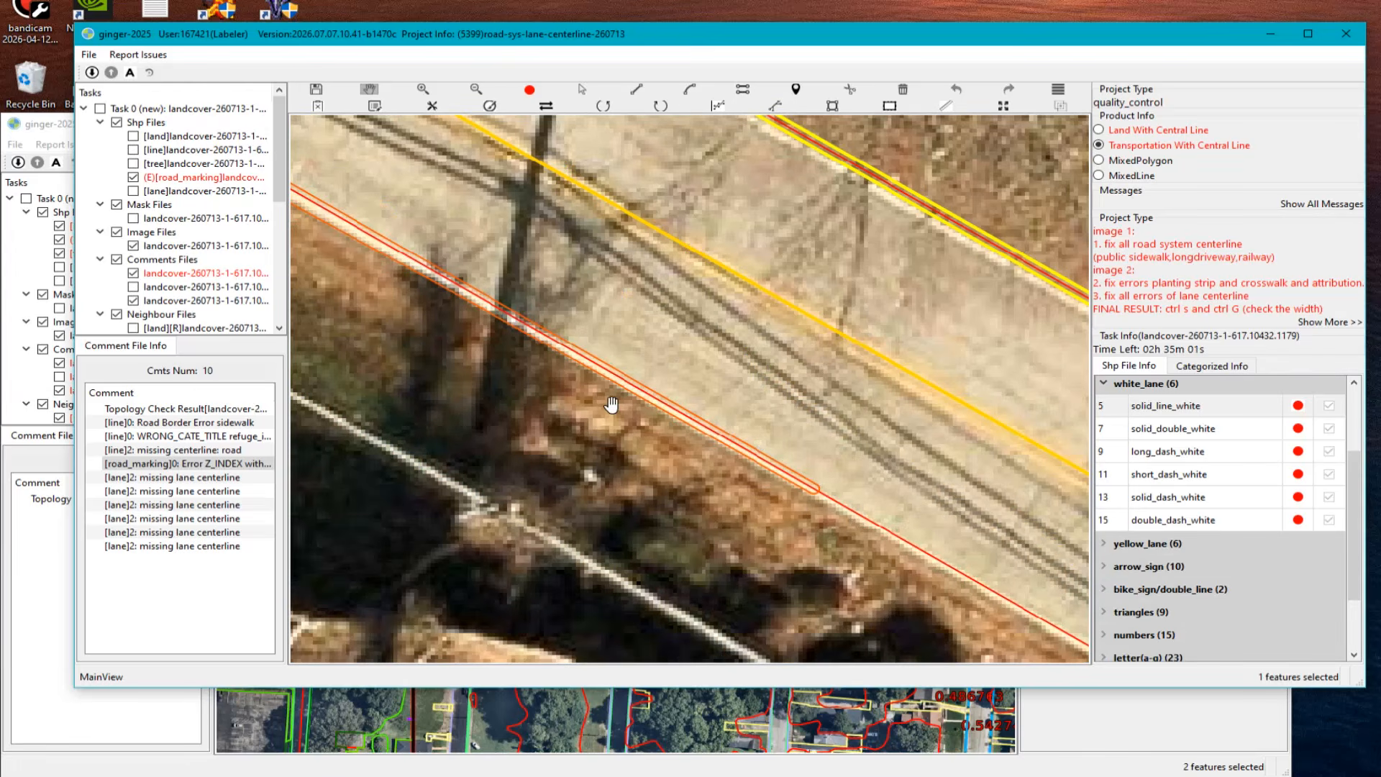
{"action": "left_click", "coordinate": [133, 136]}
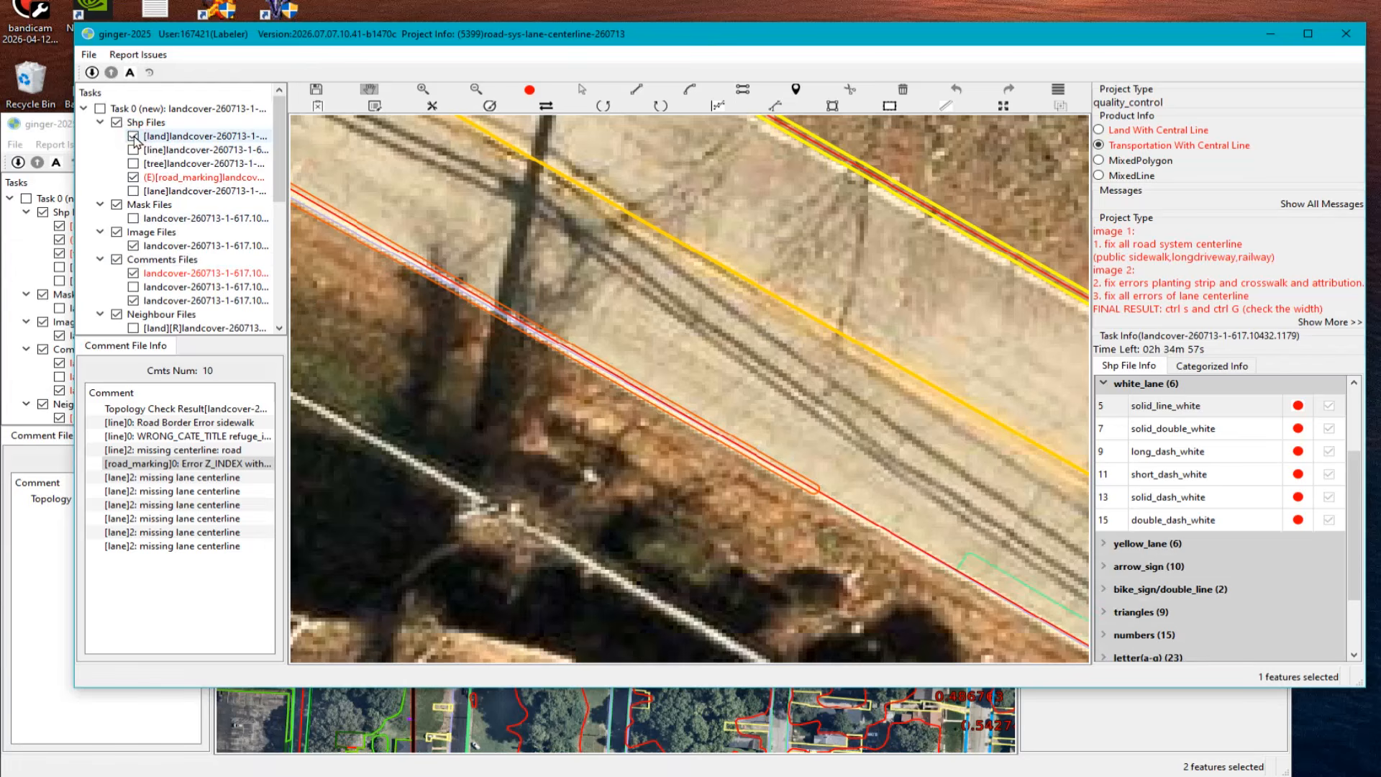
{"action": "scroll", "coordinate": [583, 369], "scroll_direction": "up", "scroll_amount": 2}
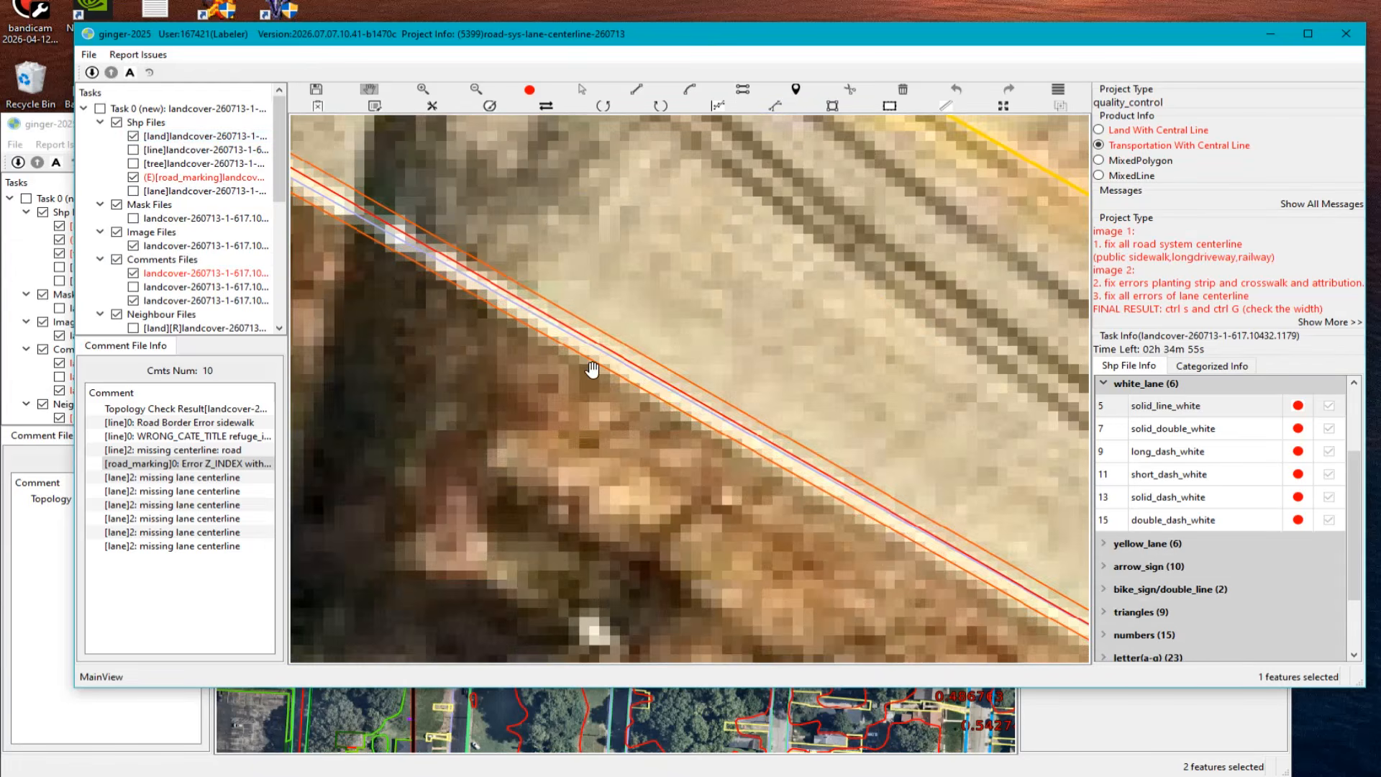
{"action": "scroll", "coordinate": [864, 514], "scroll_direction": "down", "scroll_amount": 3}
{"action": "scroll", "coordinate": [793, 442], "scroll_direction": "up", "scroll_amount": 2}
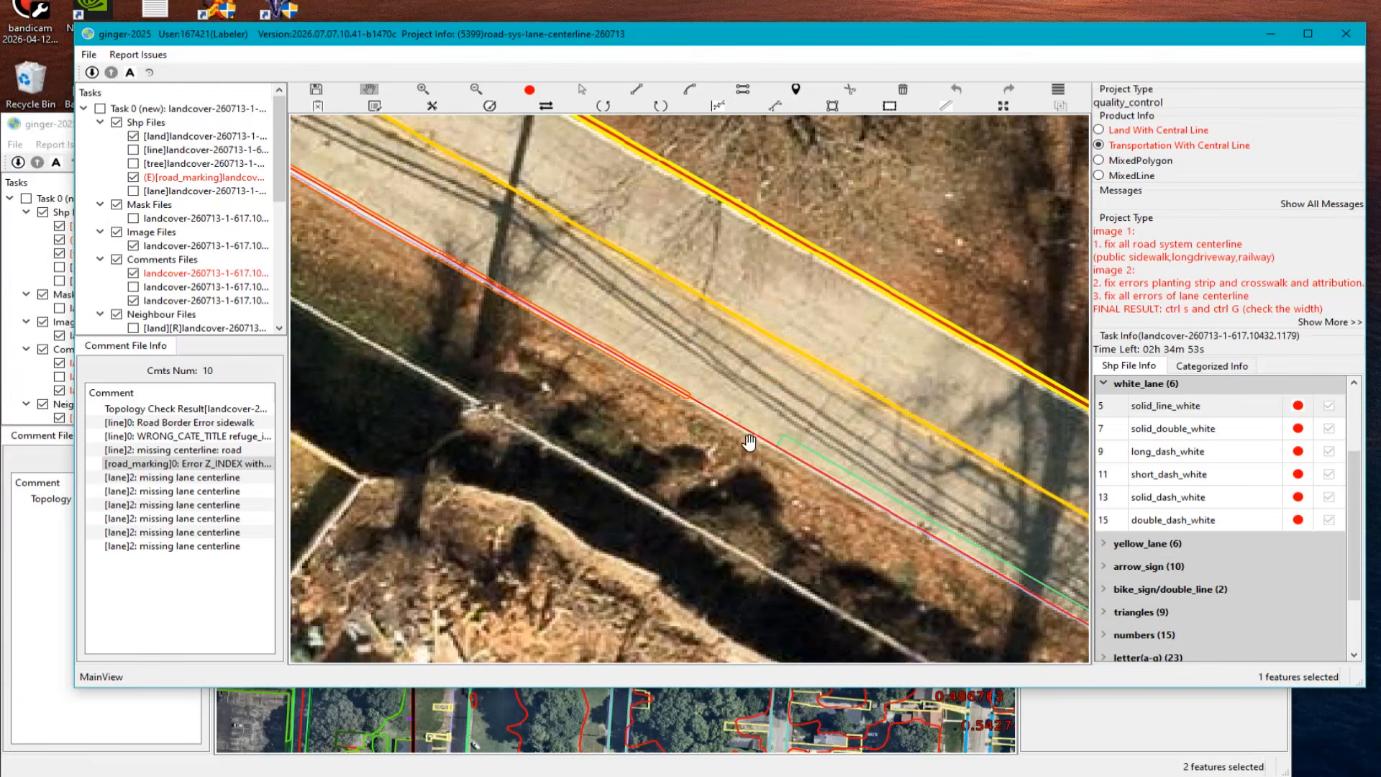
Step: Shift the southern solid_line_white slightly toward the road along the flagged stretch in the road_marking layer
{"action": "key", "text": "s"}
{"action": "left_click", "coordinate": [700, 417]}
{"action": "scroll", "coordinate": [701, 419], "scroll_direction": "up", "scroll_amount": 2}
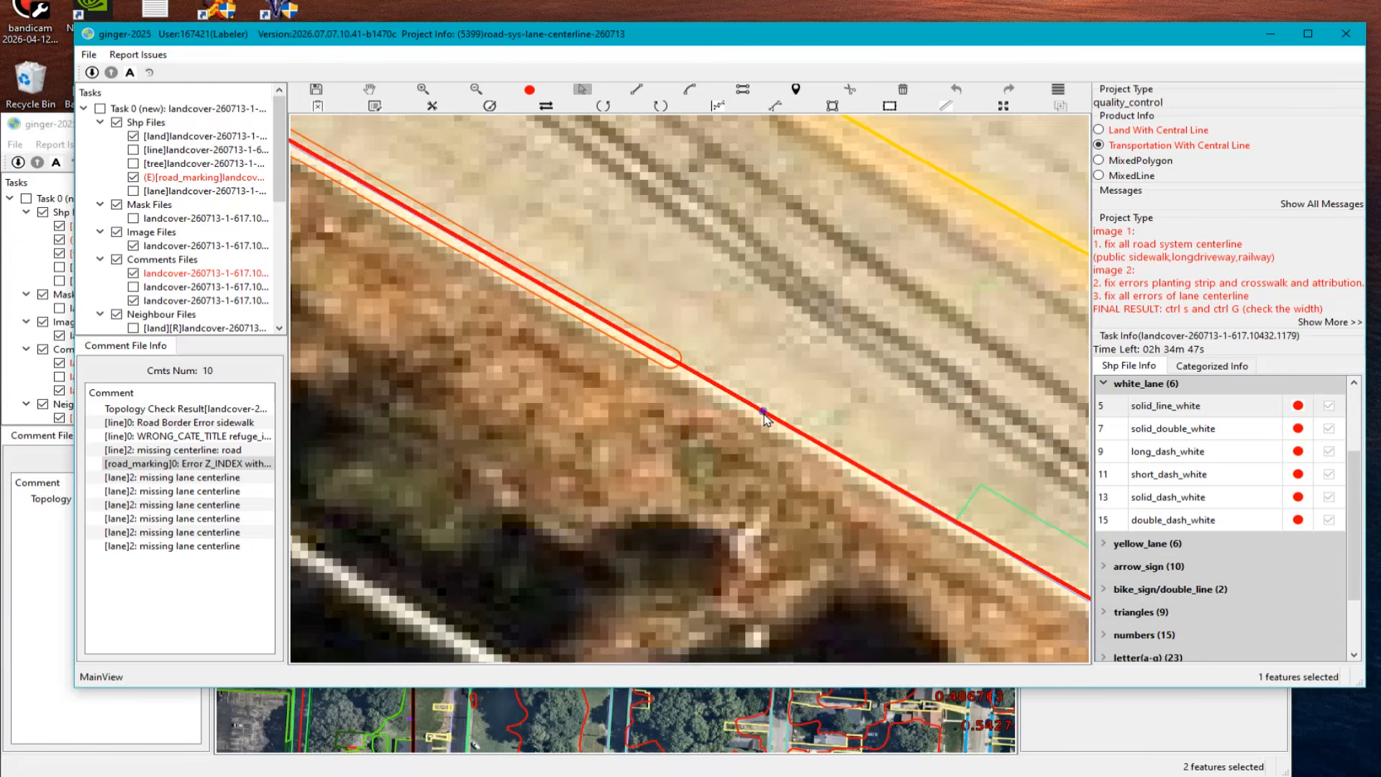
{"action": "scroll", "coordinate": [763, 419], "scroll_direction": "down", "scroll_amount": 3}
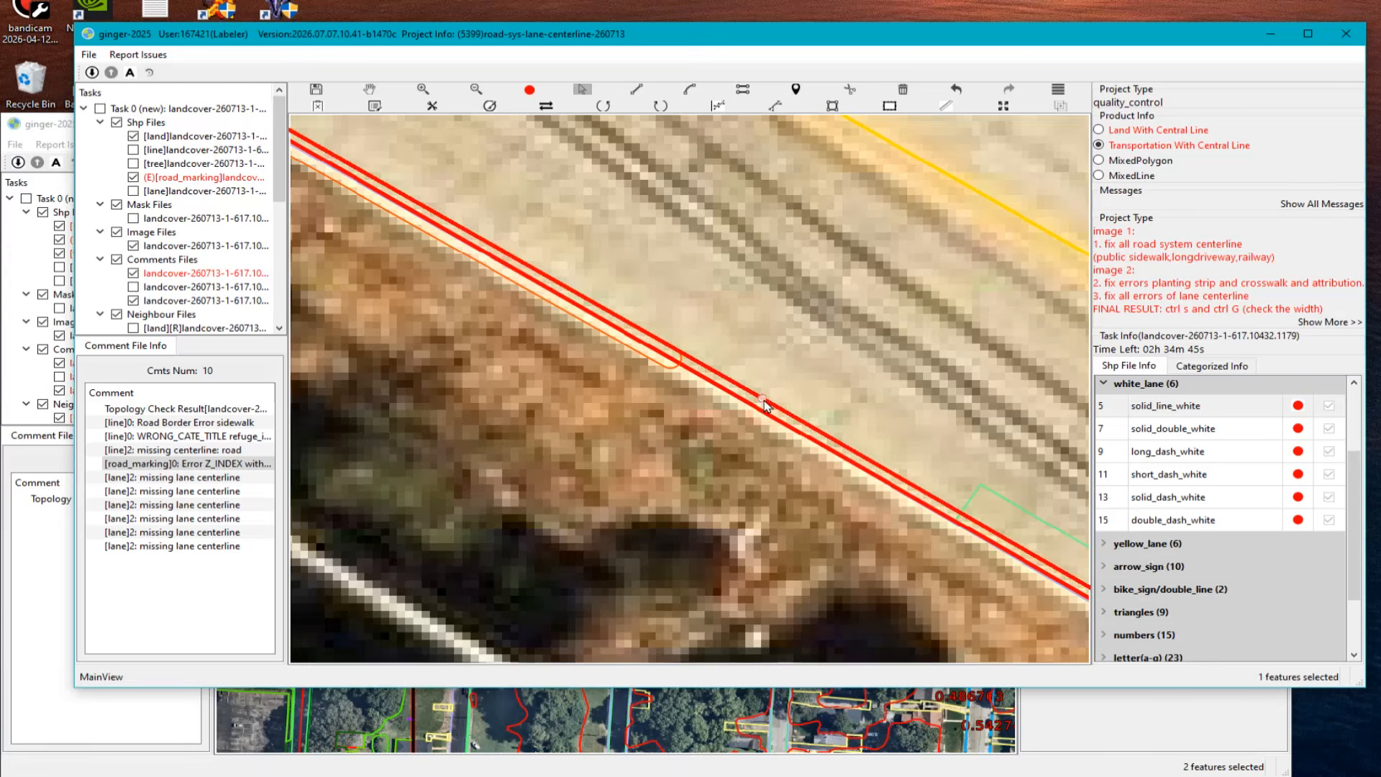
{"action": "left_click_drag", "start_coordinate": [764, 419], "coordinate": [590, 315]}
{"action": "scroll", "coordinate": [590, 315], "scroll_direction": "up", "scroll_amount": 2}
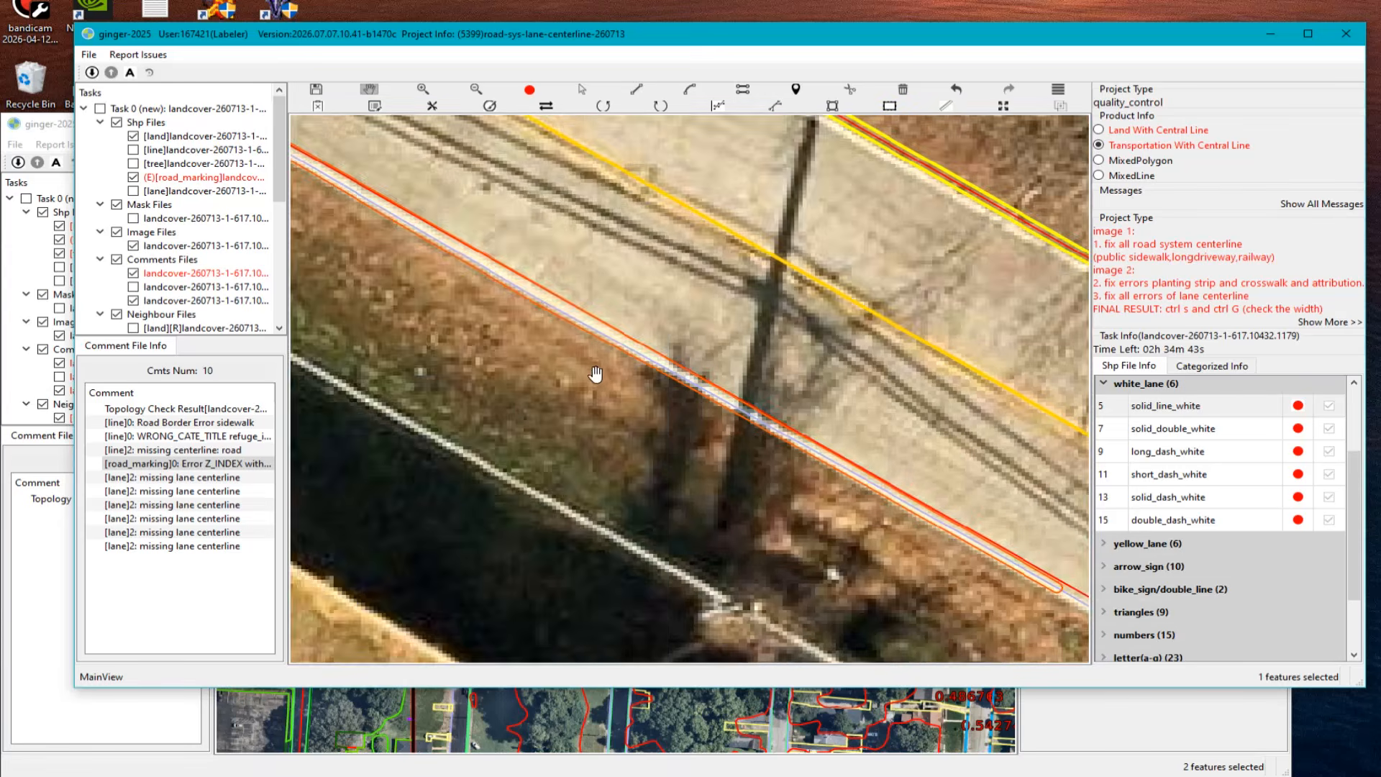
Step: Reshape the western part of the southern white line beside the blue cut line at the intersection
{"action": "left_click_drag", "start_coordinate": [806, 503], "coordinate": [978, 574]}
{"action": "scroll", "coordinate": [667, 371], "scroll_direction": "up", "scroll_amount": 2}
{"action": "scroll", "coordinate": [668, 371], "scroll_direction": "up", "scroll_amount": 2}
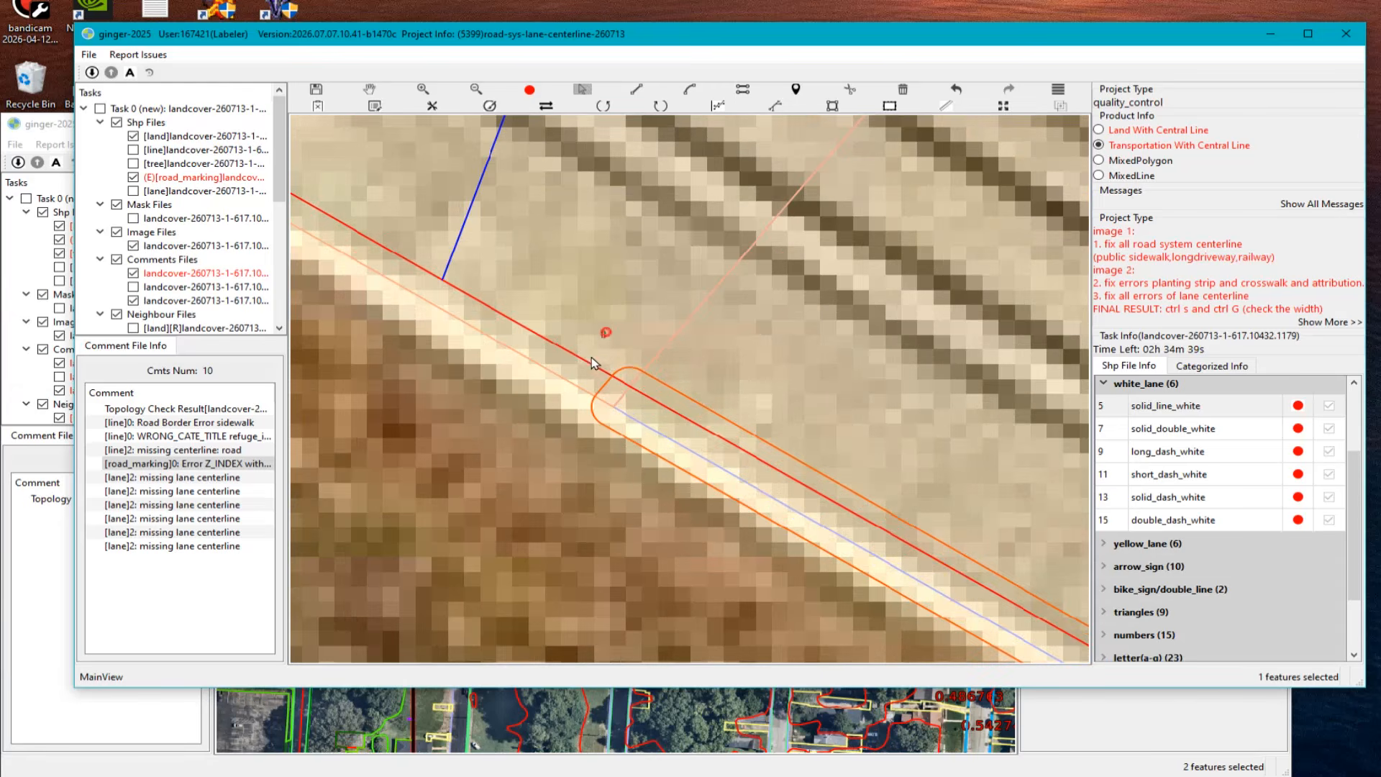
{"action": "left_click", "coordinate": [560, 349]}
{"action": "left_click_drag", "start_coordinate": [561, 349], "coordinate": [579, 331]}
{"action": "scroll", "coordinate": [597, 334], "scroll_direction": "down", "scroll_amount": 4}
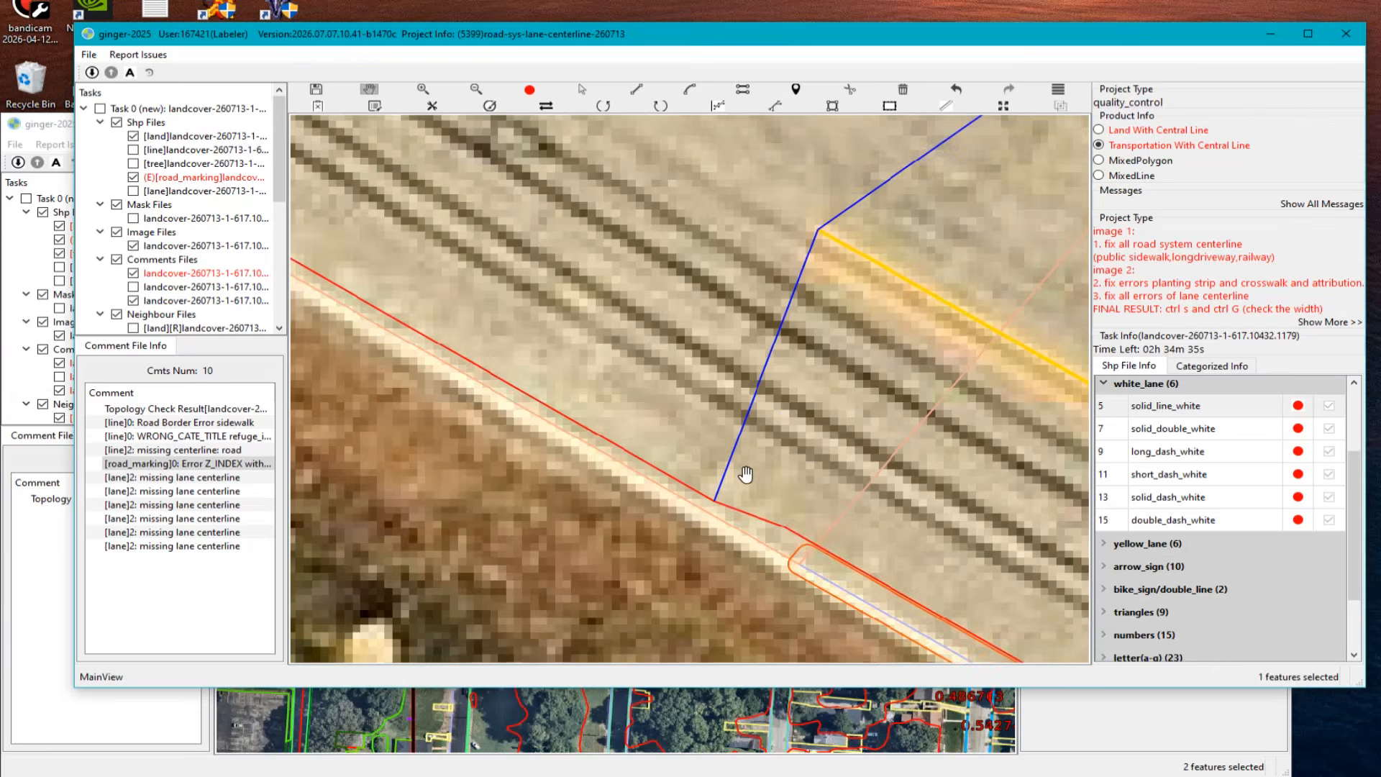
{"action": "scroll", "coordinate": [723, 425], "scroll_direction": "down", "scroll_amount": 3}
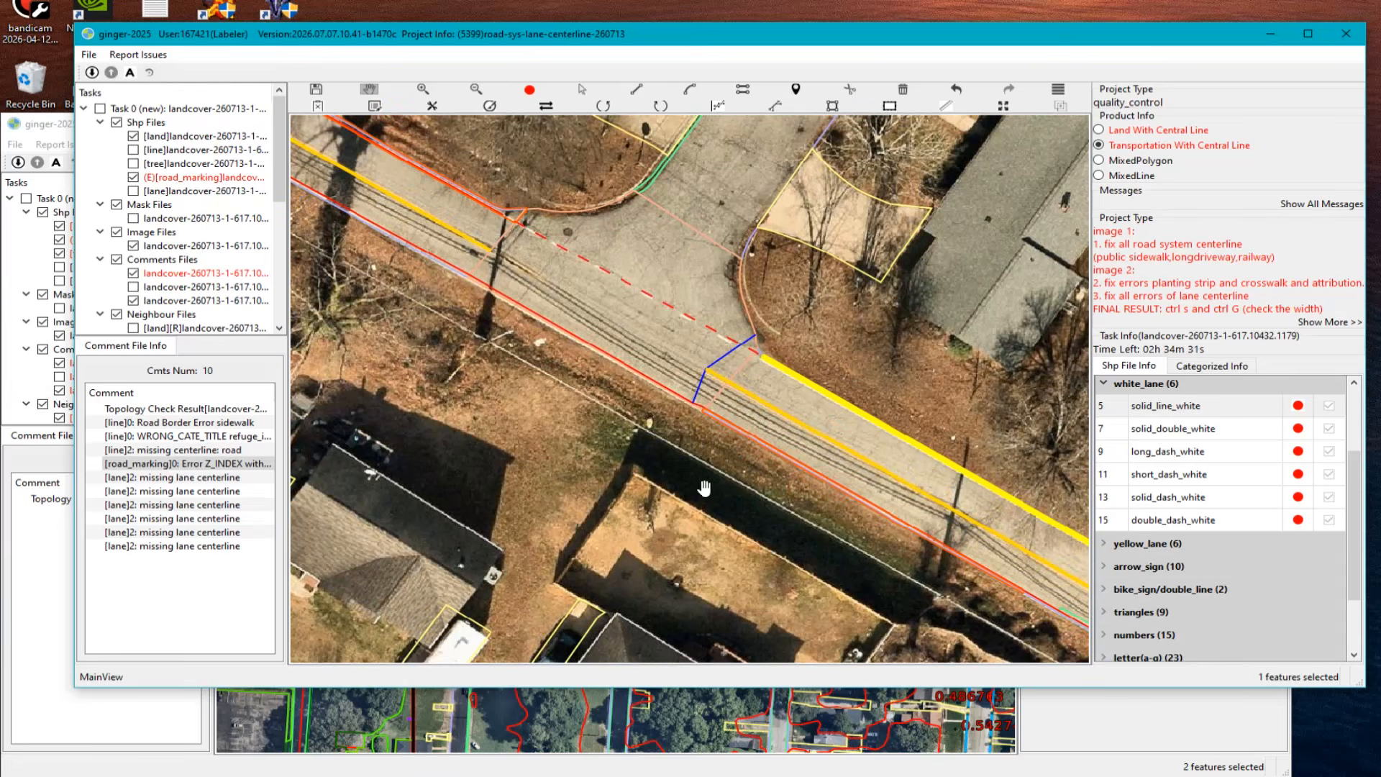
{"action": "scroll", "coordinate": [633, 432], "scroll_direction": "down", "scroll_amount": 2}
{"action": "left_click_drag", "start_coordinate": [605, 429], "coordinate": [657, 439]}
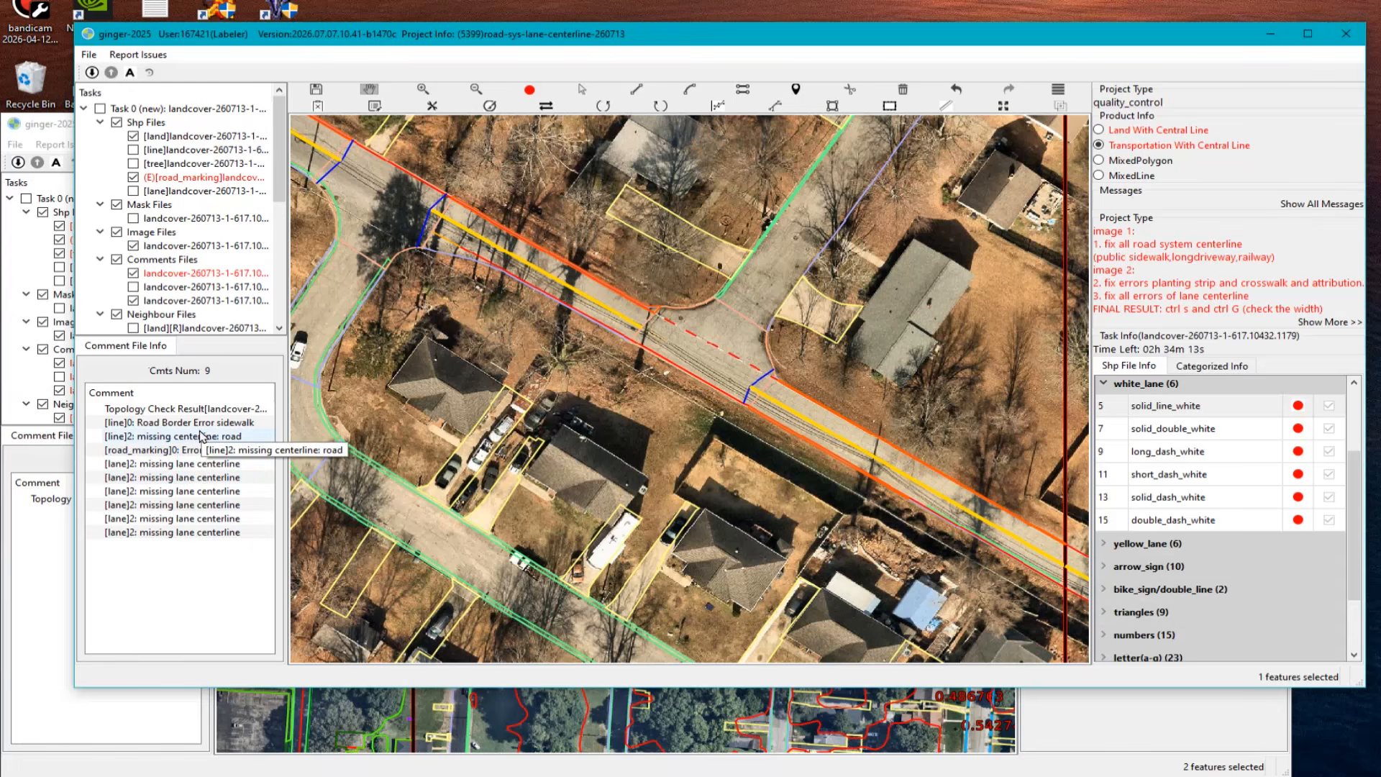
Step: Reopen the road_marking Error Z_INDEX comment and shift the northern solid_line_white toward the road near the tile border
{"action": "left_click", "coordinate": [207, 454]}
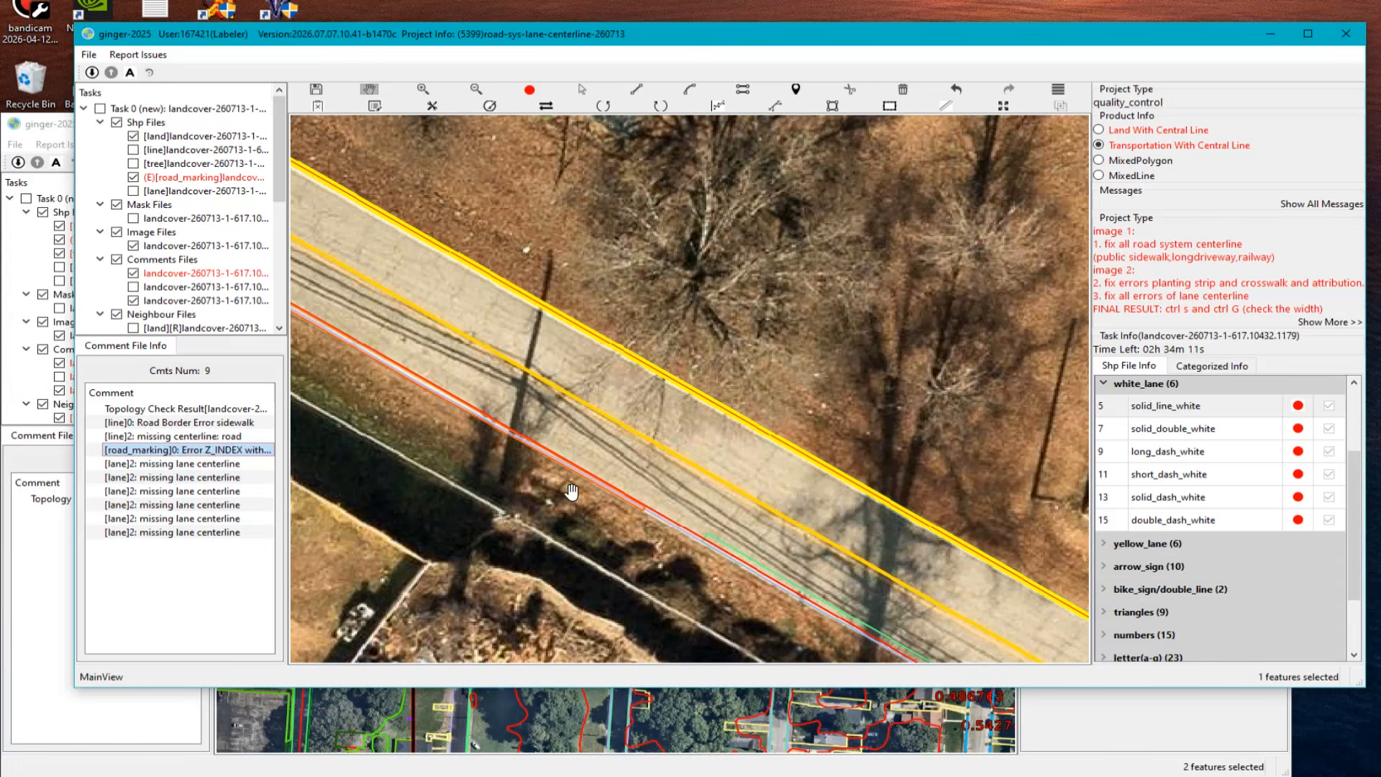
{"action": "scroll", "coordinate": [572, 493], "scroll_direction": "down", "scroll_amount": 2}
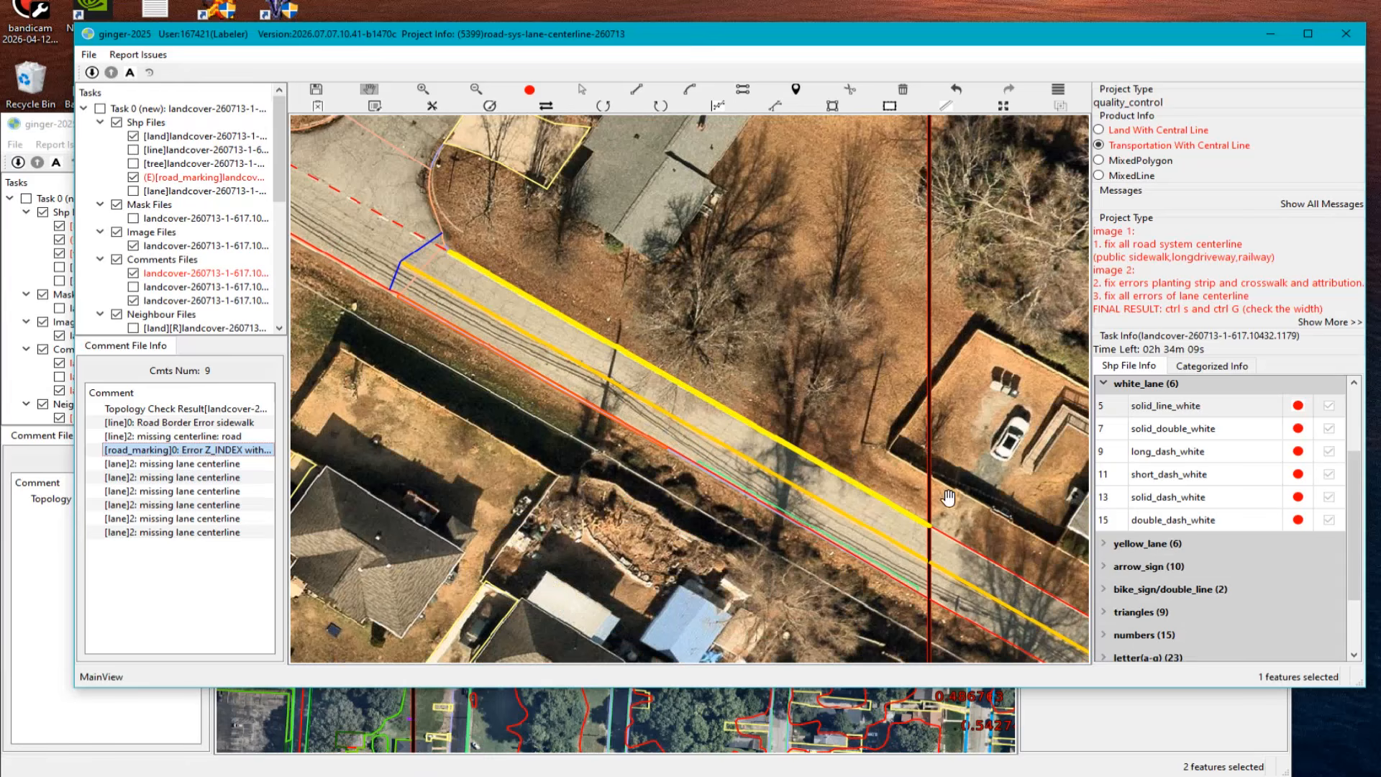
{"action": "scroll", "coordinate": [946, 497], "scroll_direction": "up", "scroll_amount": 4}
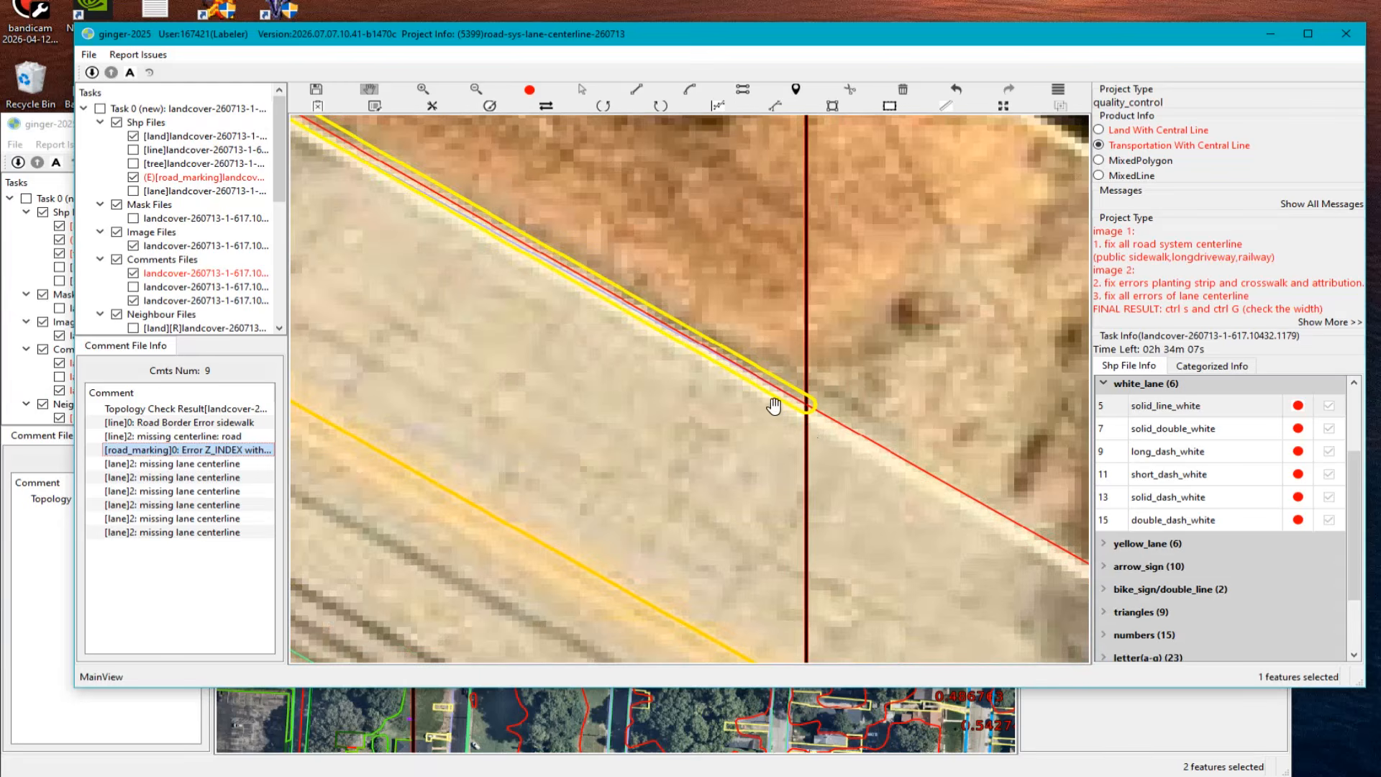
{"action": "key", "text": "Escape"}
{"action": "mouse_move", "coordinate": [786, 399]}
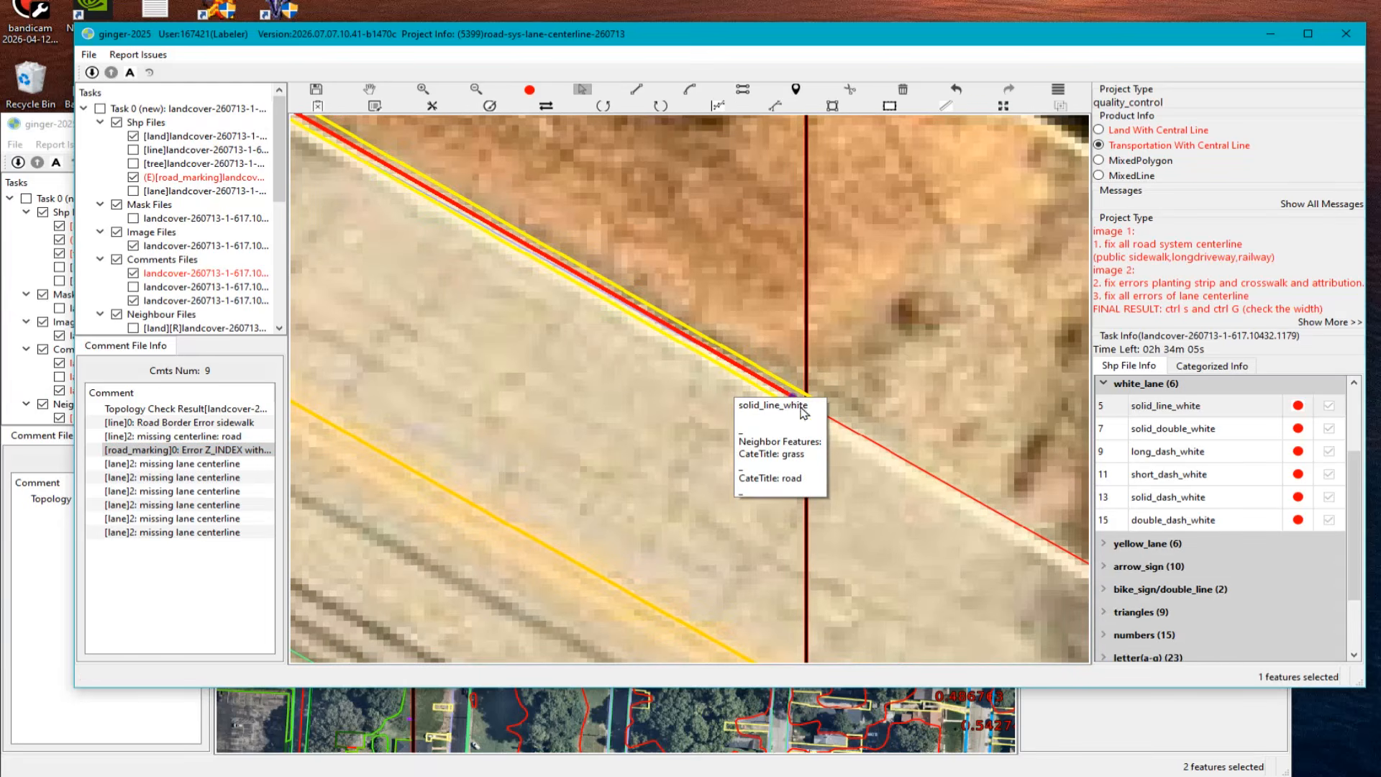
{"action": "scroll", "coordinate": [789, 398], "scroll_direction": "up", "scroll_amount": 2}
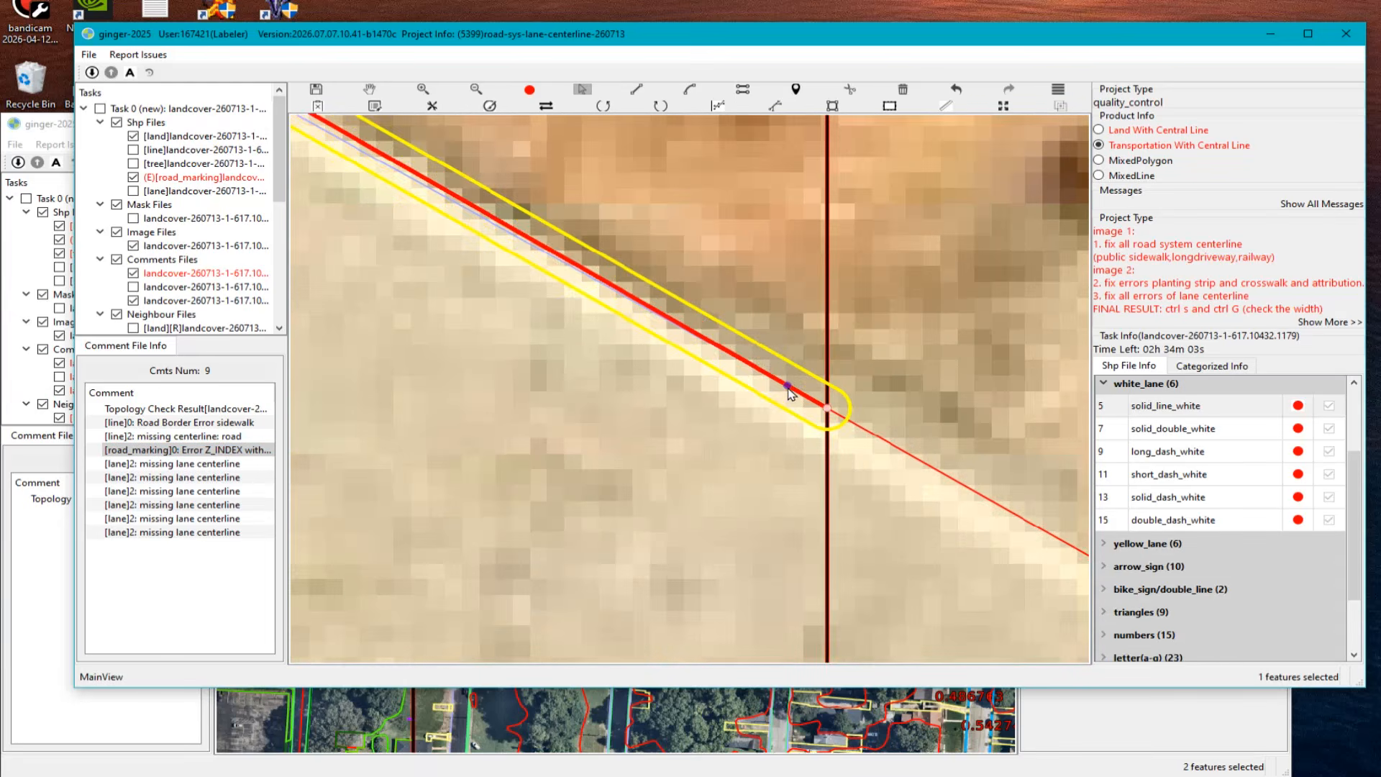
{"action": "mouse_move", "coordinate": [789, 392]}
{"action": "left_mouse_down"}
{"action": "mouse_move", "coordinate": [626, 434]}
{"action": "mouse_move", "coordinate": [596, 408]}
{"action": "left_mouse_up"}
Step: Align the northern solid_line_white with the painted stripe along its length, from the tile border west toward the intersection
{"action": "mouse_move", "coordinate": [613, 414]}
{"action": "scroll", "coordinate": [656, 477], "scroll_direction": "down", "scroll_amount": 3}
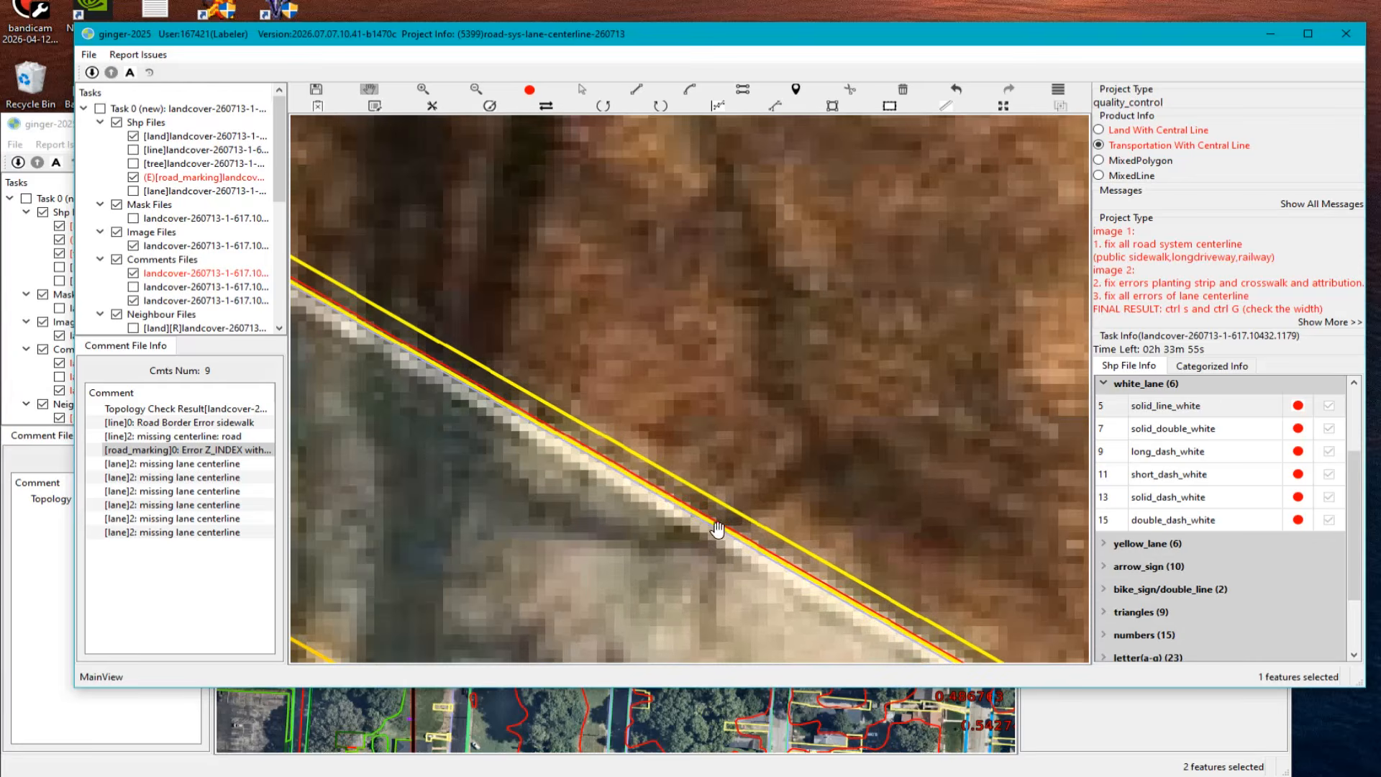
{"action": "mouse_move", "coordinate": [703, 520]}
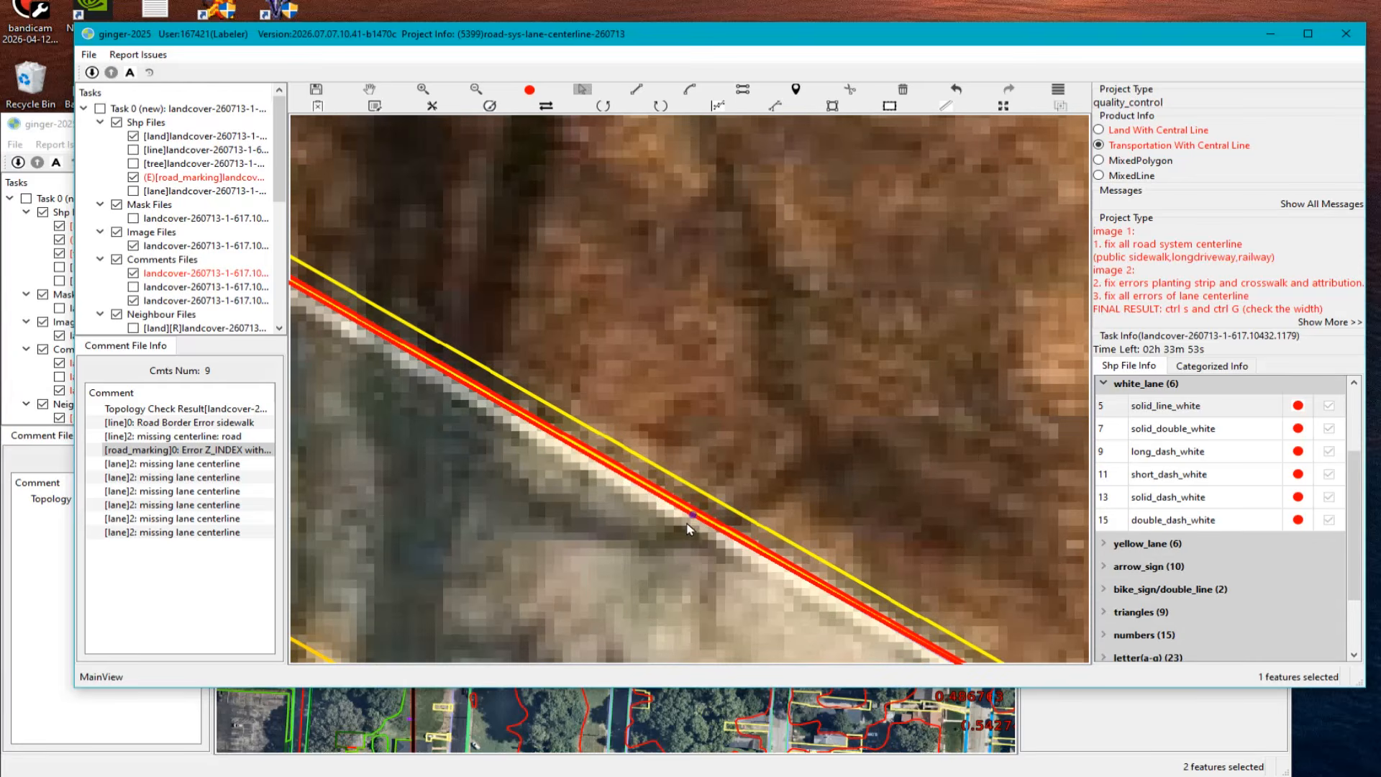
{"action": "scroll", "coordinate": [697, 530], "scroll_direction": "down", "scroll_amount": 2}
{"action": "scroll", "coordinate": [639, 429], "scroll_direction": "up", "scroll_amount": 1}
{"action": "key", "text": "Escape"}
{"action": "mouse_move", "coordinate": [689, 473]}
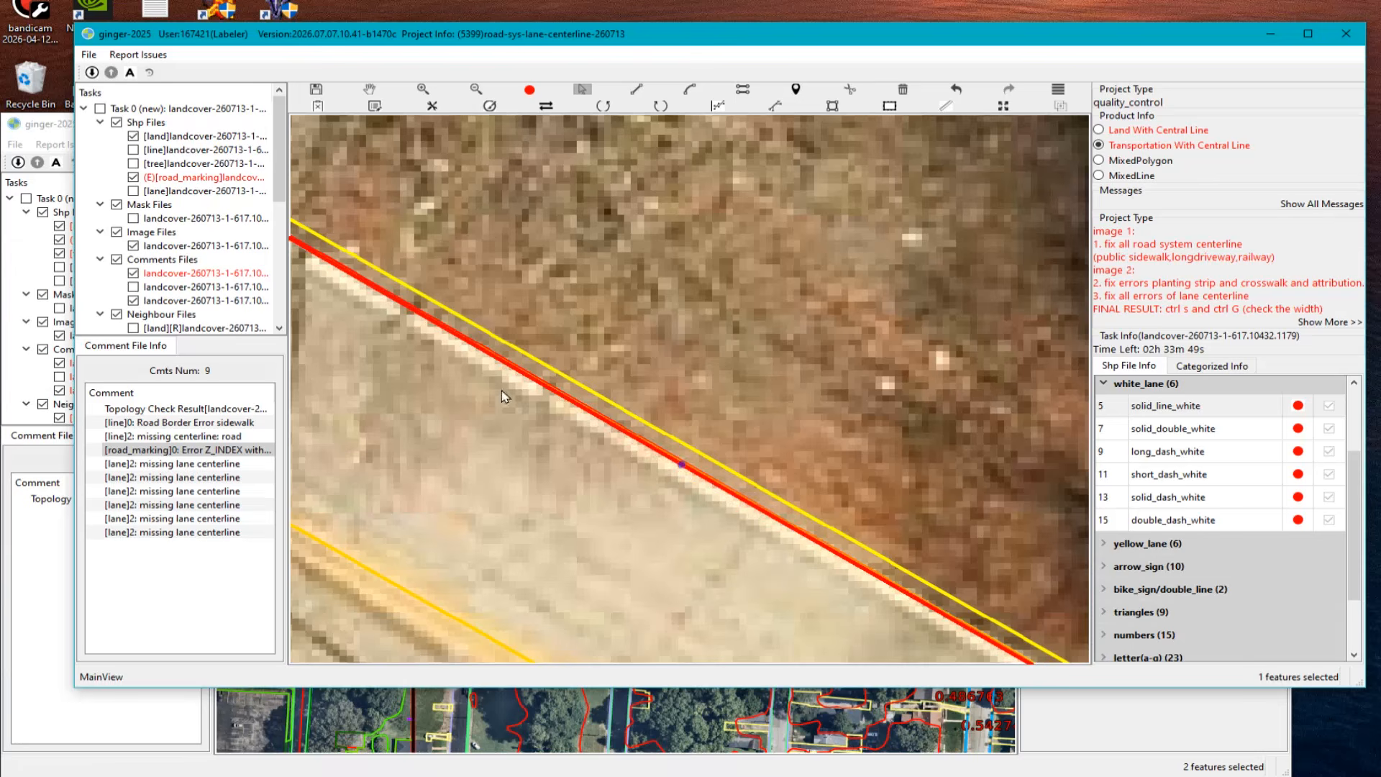
{"action": "scroll", "coordinate": [496, 389], "scroll_direction": "down", "scroll_amount": 2}
{"action": "scroll", "coordinate": [669, 434], "scroll_direction": "up", "scroll_amount": 2}
{"action": "mouse_move", "coordinate": [669, 435]}
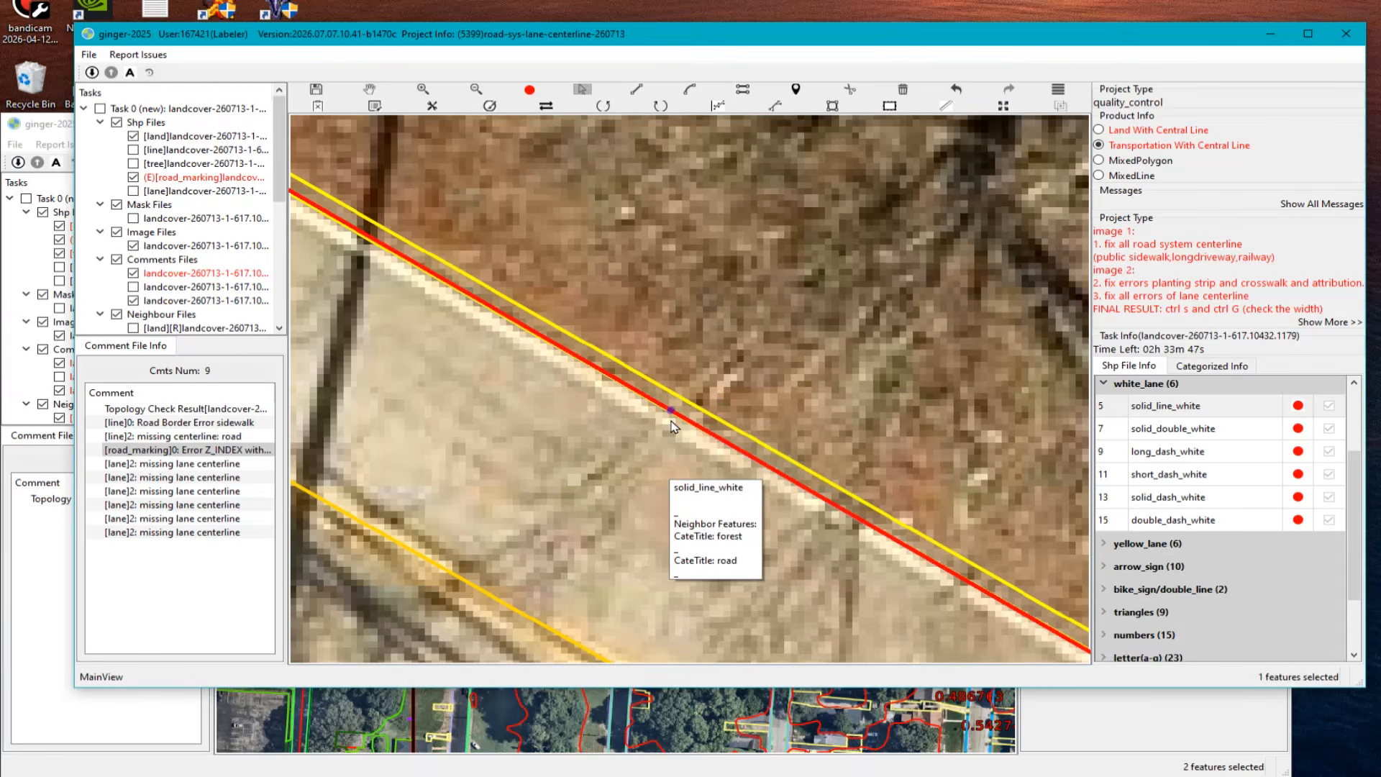
{"action": "key", "text": "space"}
{"action": "scroll", "coordinate": [635, 376], "scroll_direction": "down", "scroll_amount": 2}
{"action": "scroll", "coordinate": [635, 377], "scroll_direction": "up", "scroll_amount": 2}
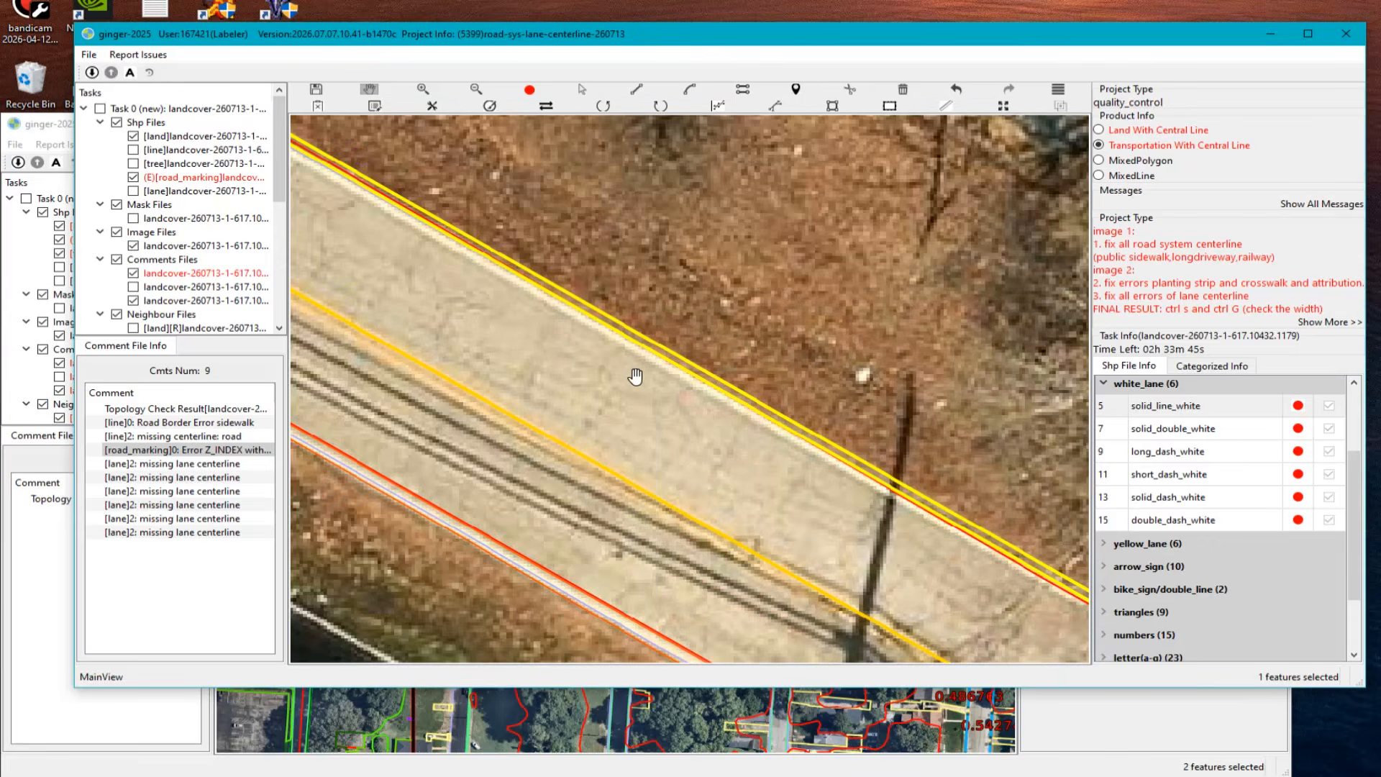
{"action": "left_click_drag", "start_coordinate": [635, 376], "coordinate": [555, 366]}
{"action": "mouse_move", "coordinate": [554, 366]}
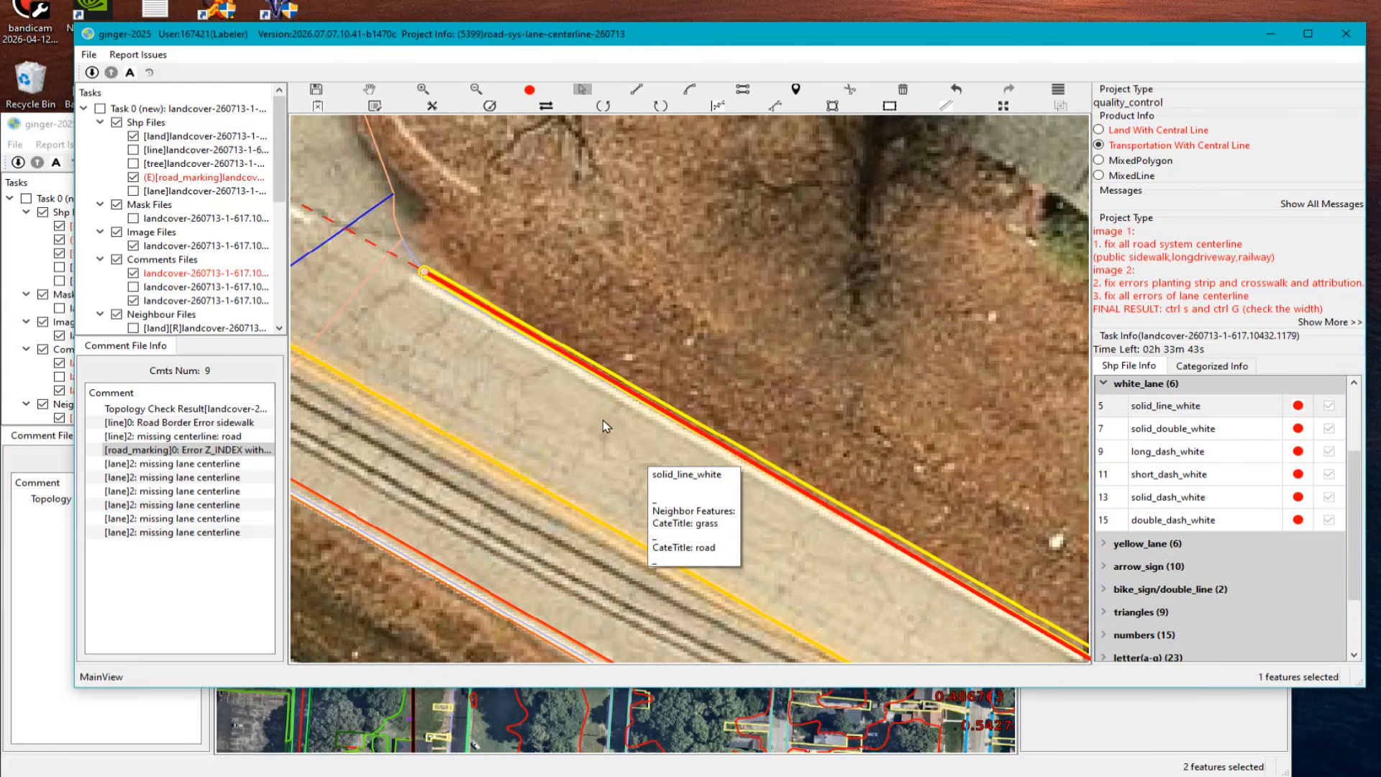
{"action": "scroll", "coordinate": [604, 426], "scroll_direction": "down", "scroll_amount": 2}
{"action": "scroll", "coordinate": [647, 410], "scroll_direction": "up", "scroll_amount": 2}
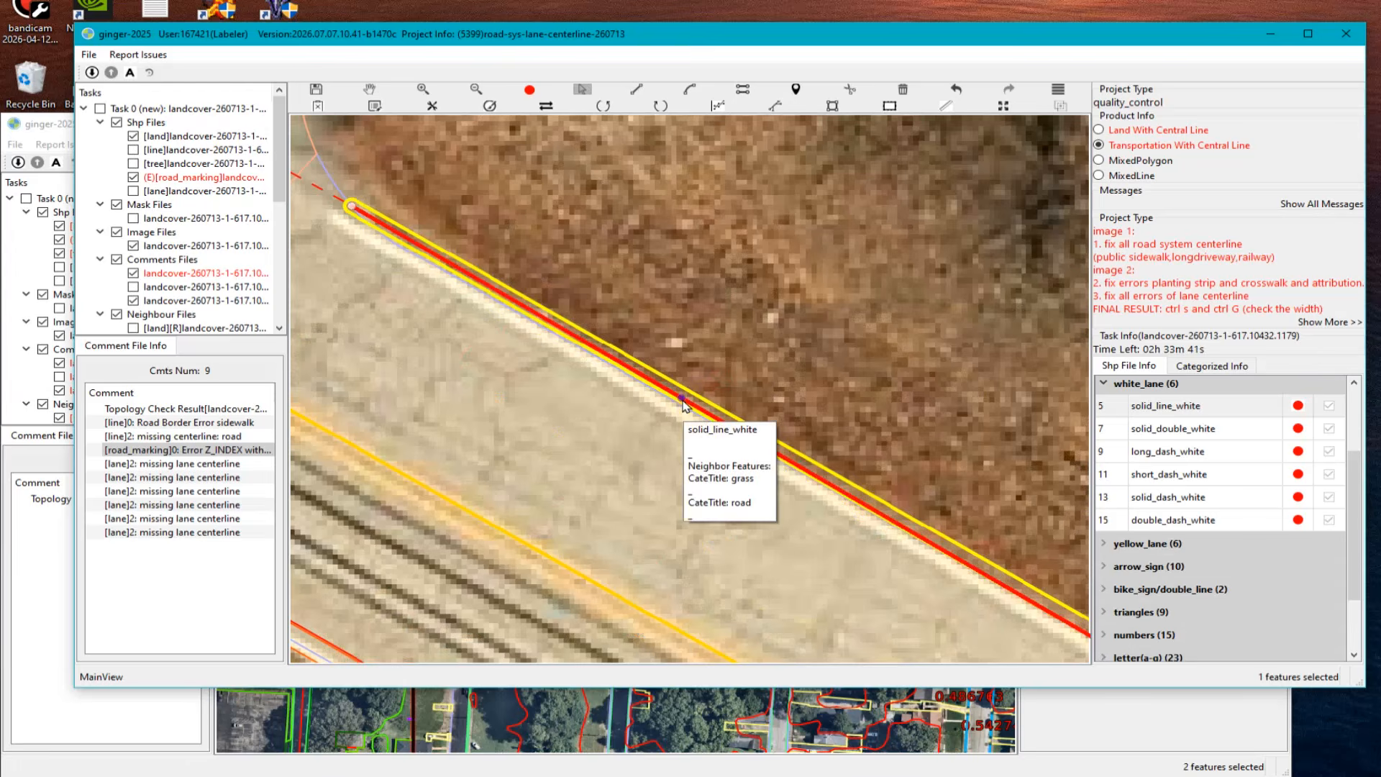
Step: Add vertices near the intersection end of the northern solid_line_white and move them down toward the painted stripe
{"action": "left_click", "coordinate": [682, 403]}
{"action": "mouse_move", "coordinate": [514, 308]}
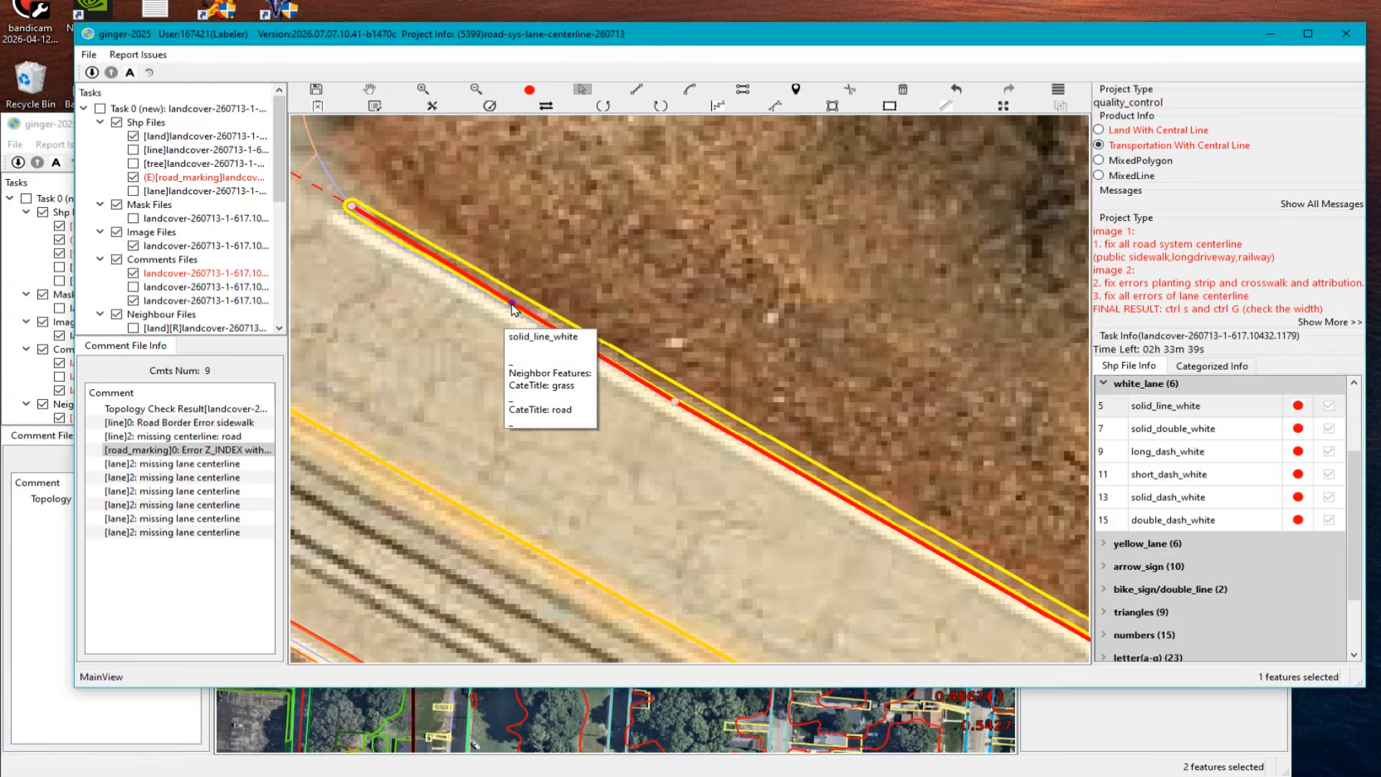
{"action": "scroll", "coordinate": [373, 268], "scroll_direction": "up", "scroll_amount": 2}
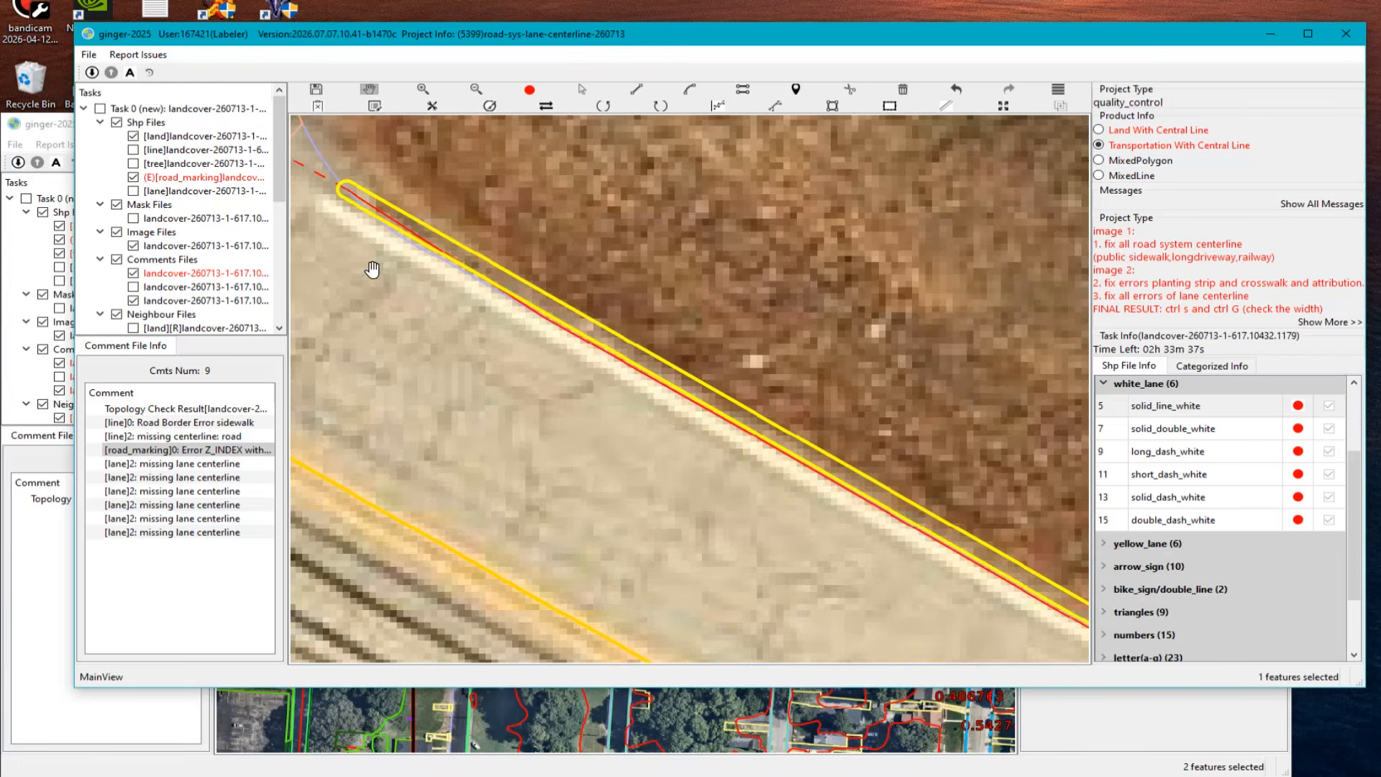
{"action": "left_click_drag", "start_coordinate": [373, 269], "coordinate": [564, 346]}
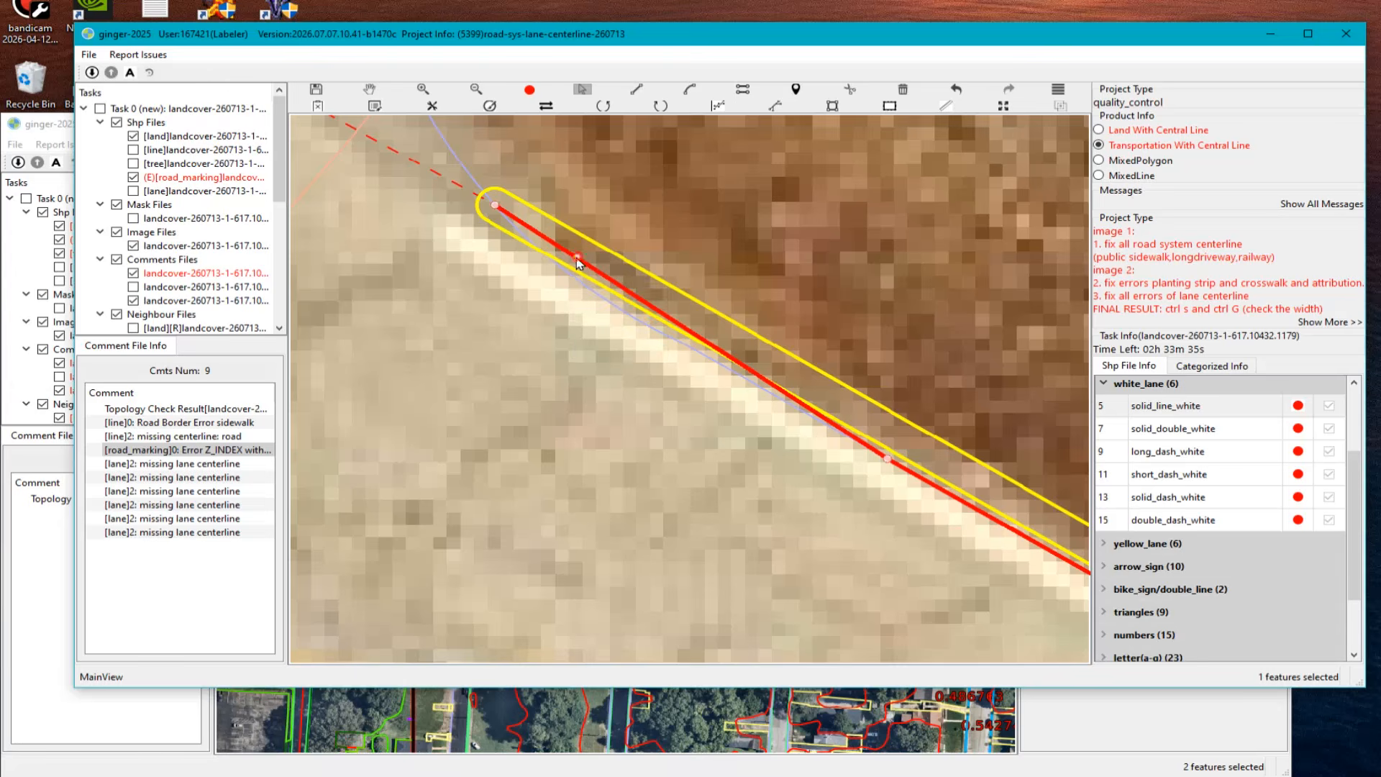
{"action": "left_click_drag", "start_coordinate": [576, 257], "coordinate": [562, 280]}
{"action": "scroll", "coordinate": [722, 395], "scroll_direction": "down", "scroll_amount": 3}
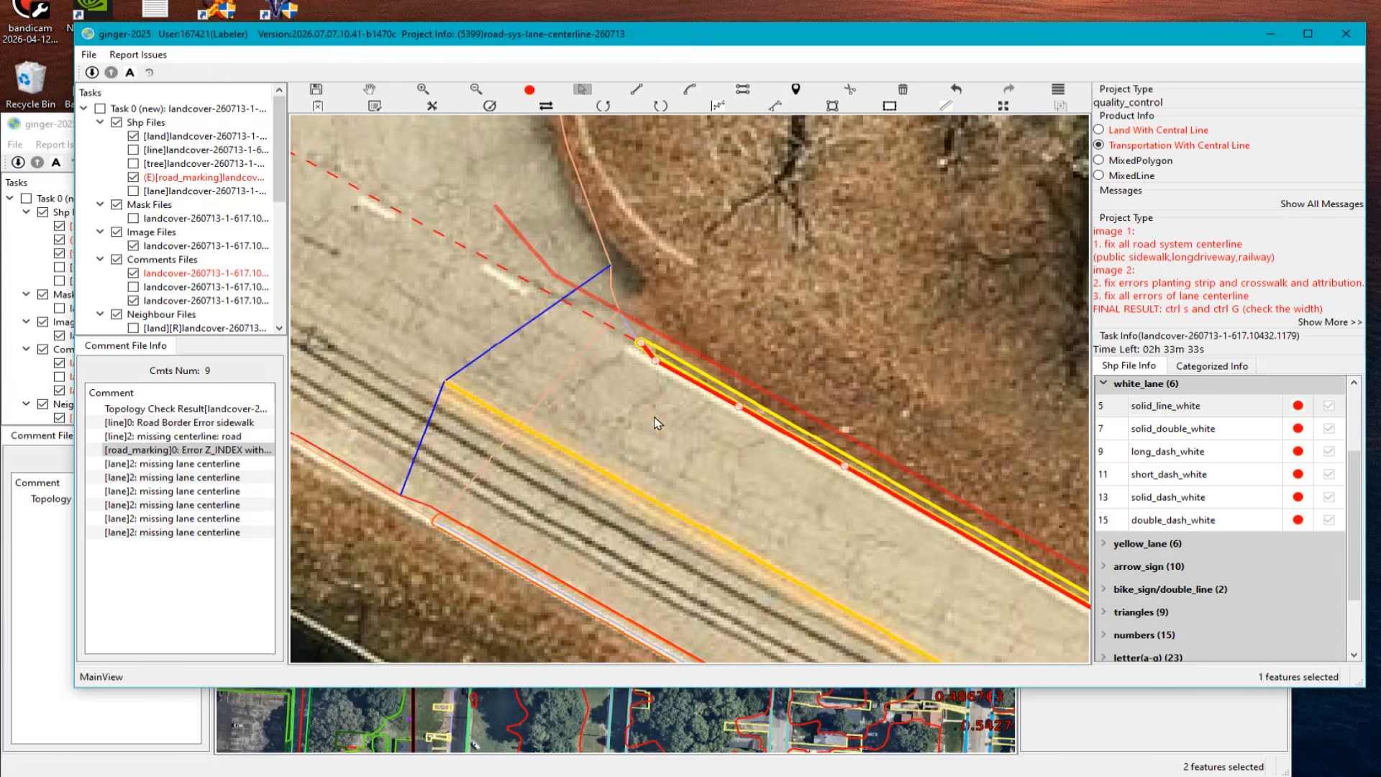
{"action": "left_click_drag", "start_coordinate": [676, 378], "coordinate": [848, 384]}
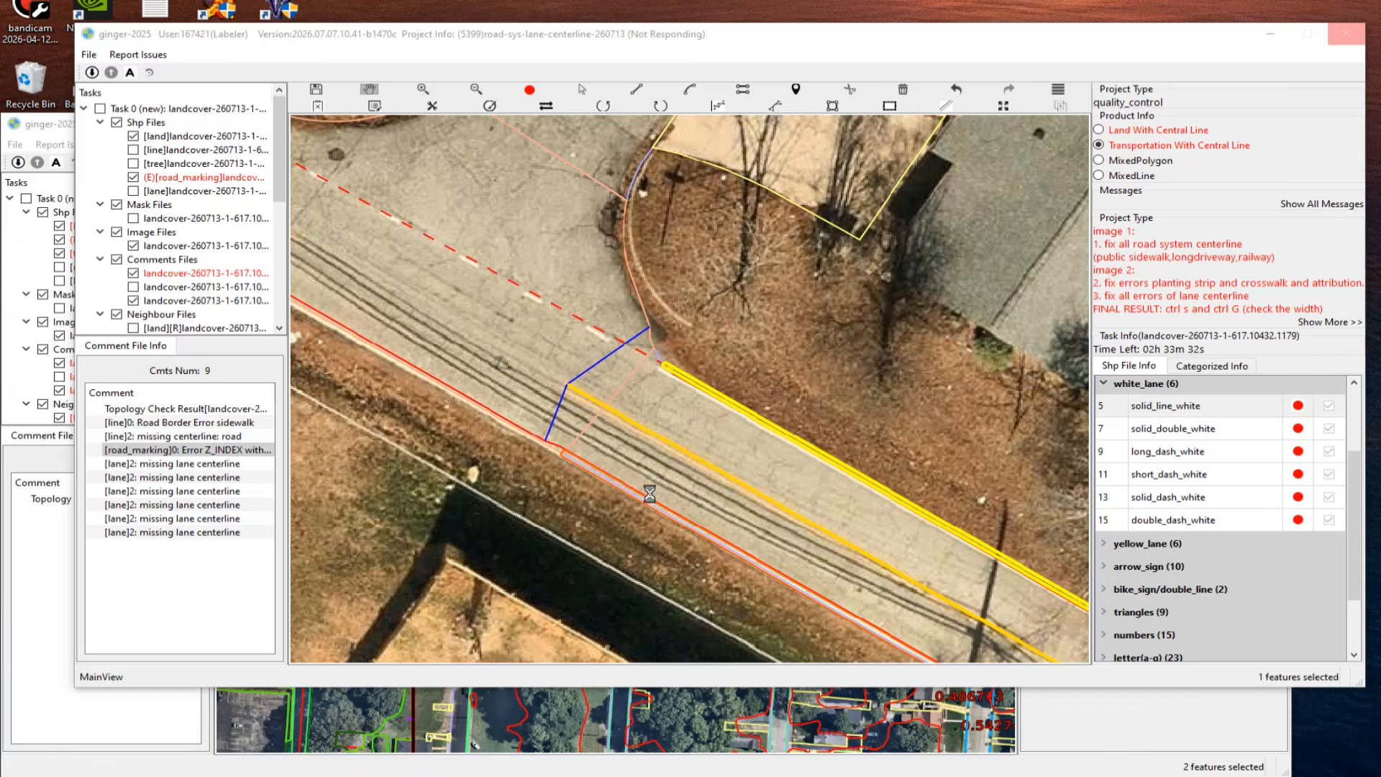
{"action": "left_click", "coordinate": [1070, 732]}
{"action": "left_click", "coordinate": [1047, 389]}
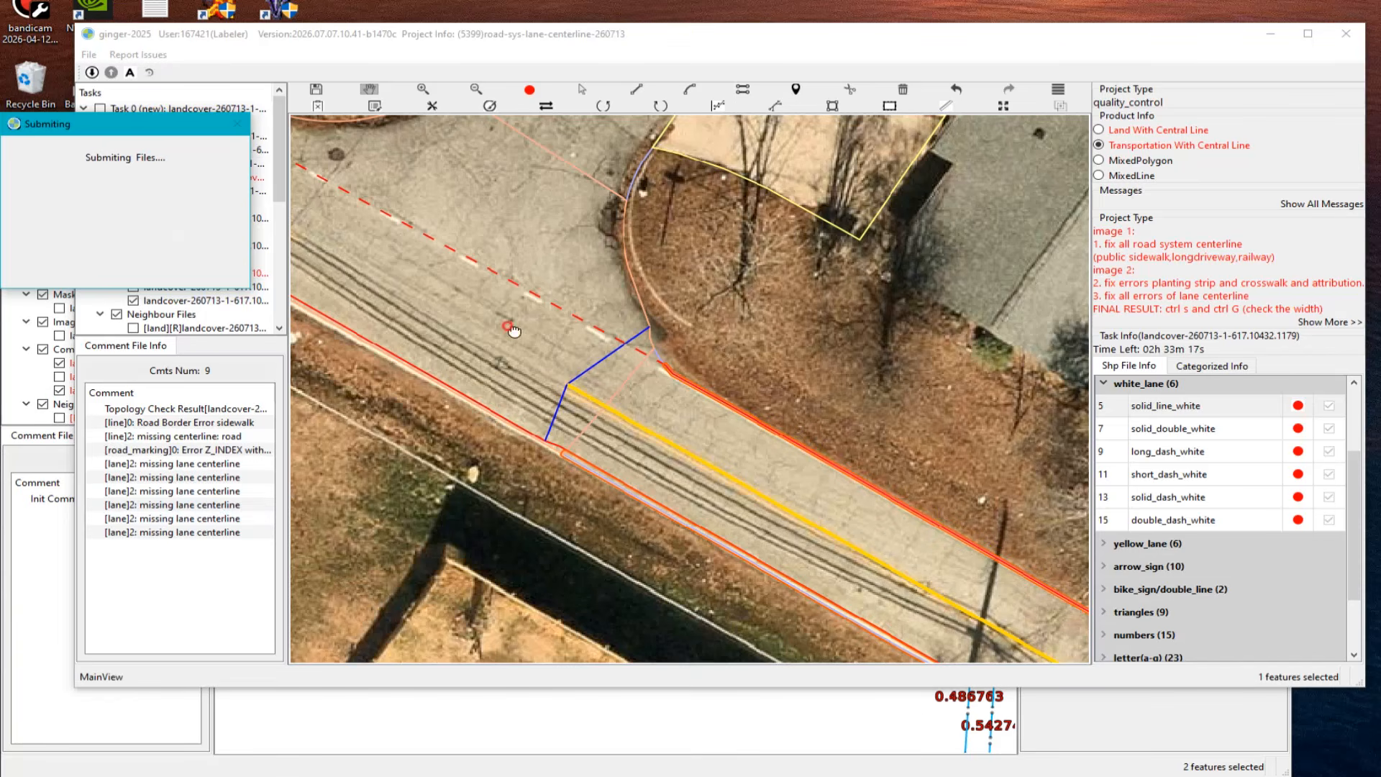
{"action": "scroll", "coordinate": [642, 486], "scroll_direction": "up", "scroll_amount": 5}
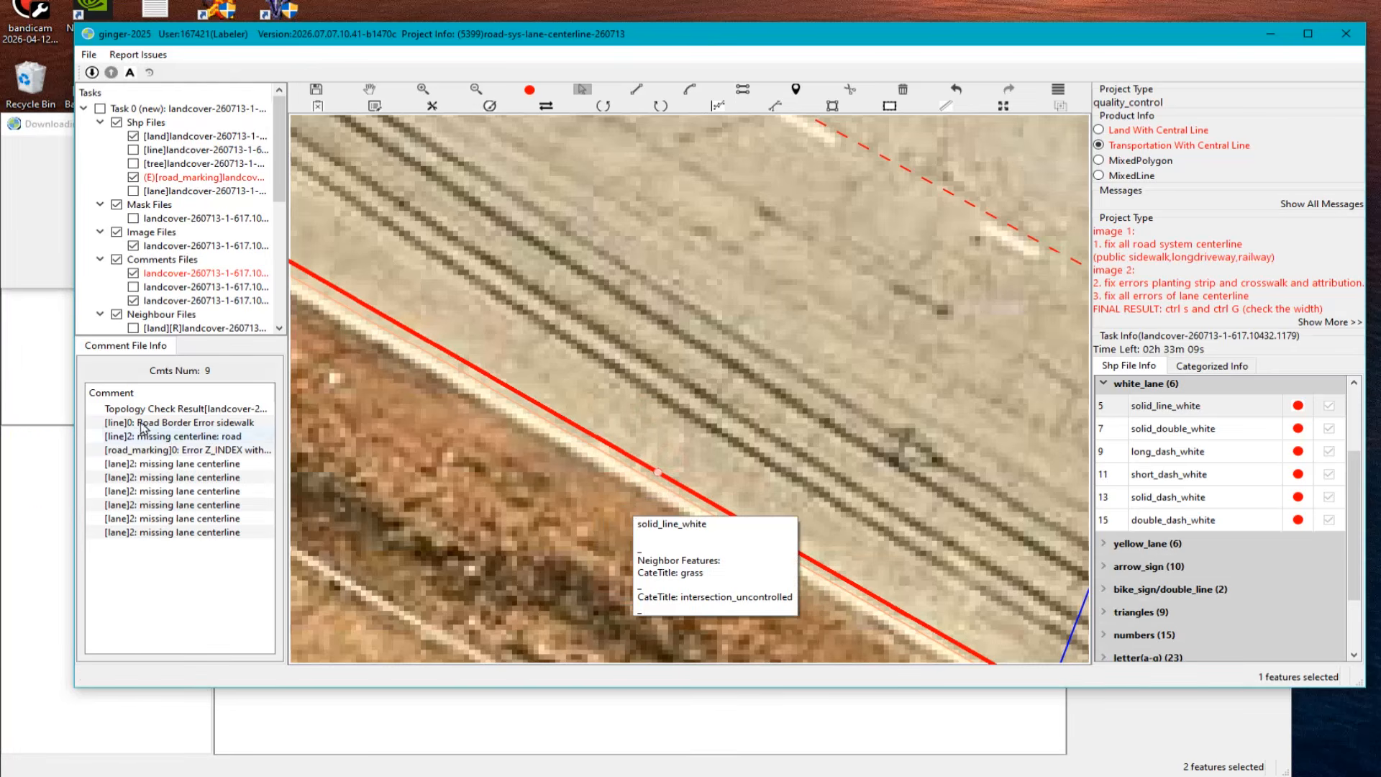
Step: Reopen the road_marking Error Z_INDEX comment and shift the middle vertices of the northern solid_line_white toward the road
{"action": "left_click", "coordinate": [168, 451]}
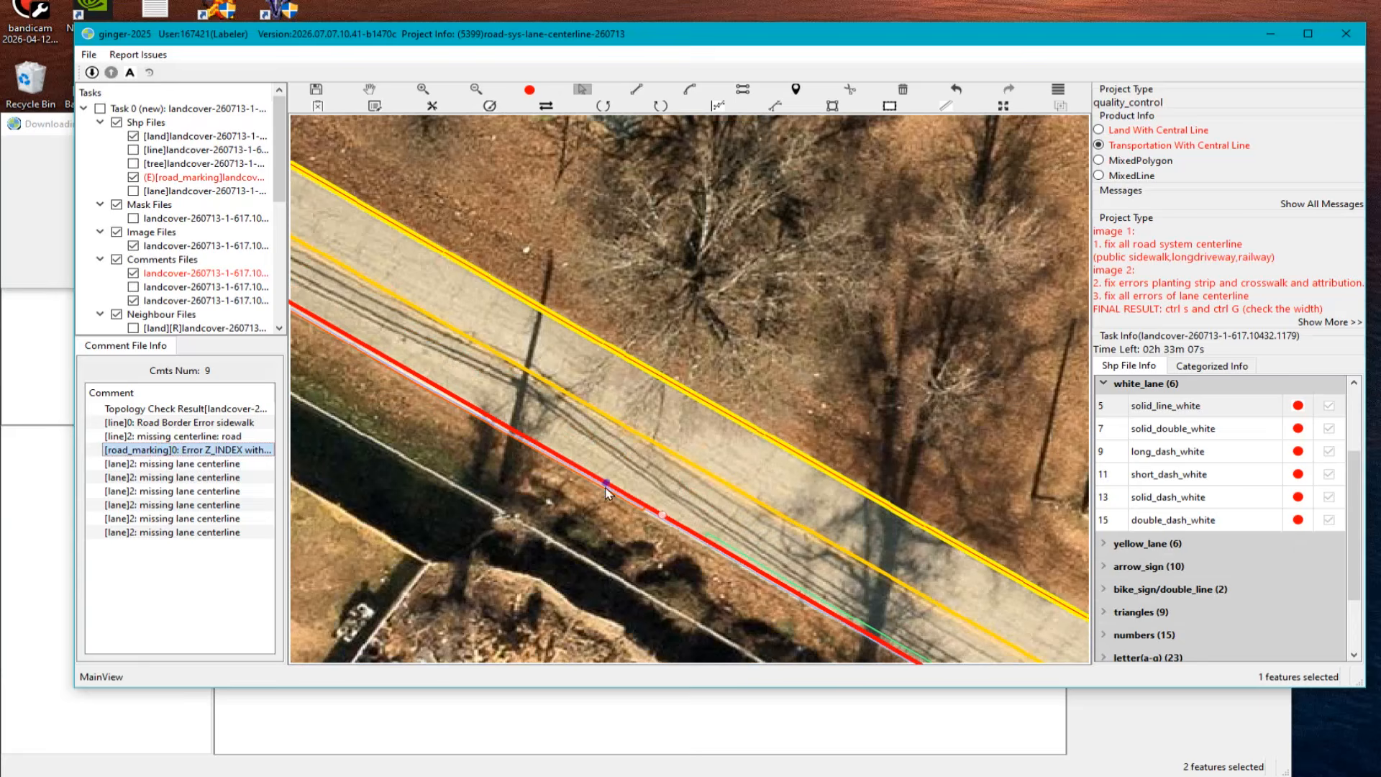
{"action": "scroll", "coordinate": [603, 483], "scroll_direction": "down", "scroll_amount": 2}
{"action": "scroll", "coordinate": [647, 461], "scroll_direction": "down", "scroll_amount": 2}
{"action": "scroll", "coordinate": [715, 437], "scroll_direction": "up", "scroll_amount": 2}
{"action": "scroll", "coordinate": [715, 437], "scroll_direction": "up", "scroll_amount": 3}
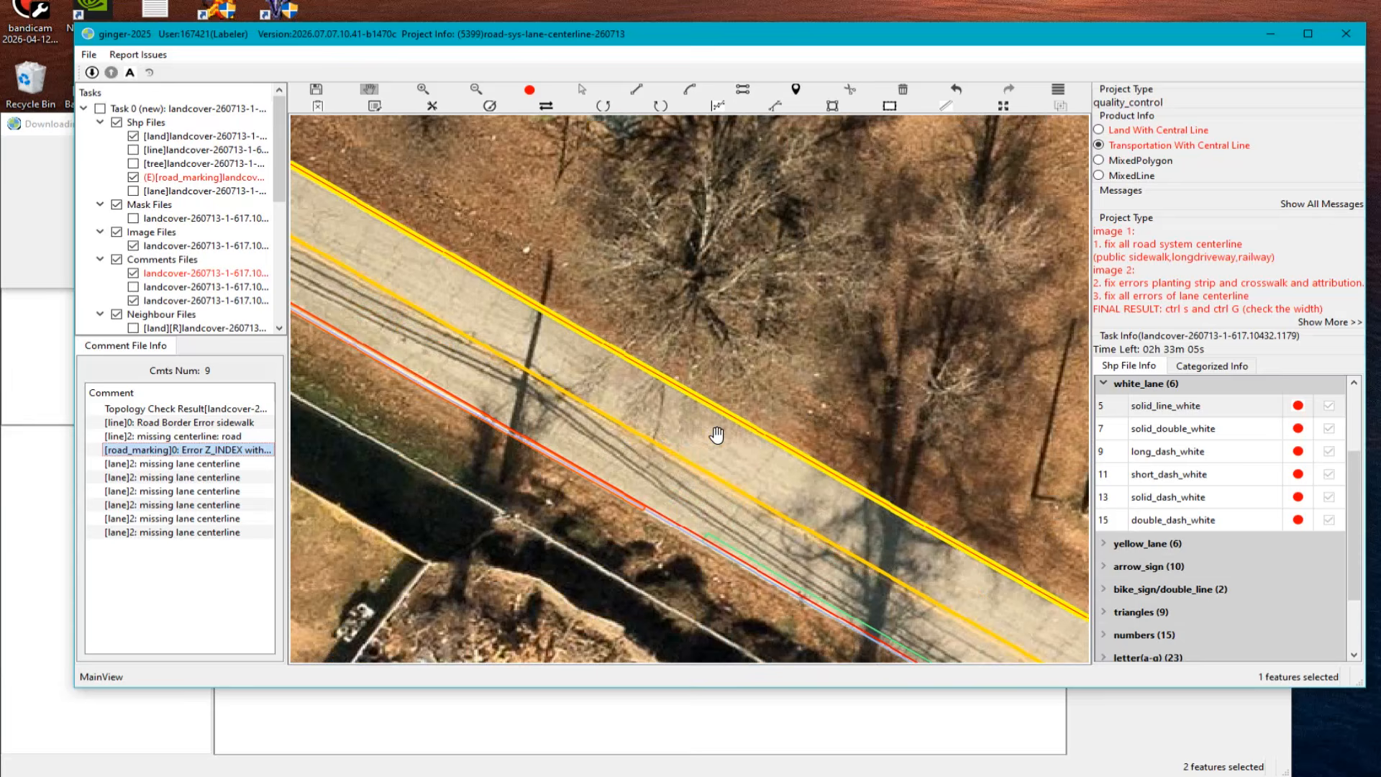
{"action": "scroll", "coordinate": [711, 368], "scroll_direction": "up", "scroll_amount": 2}
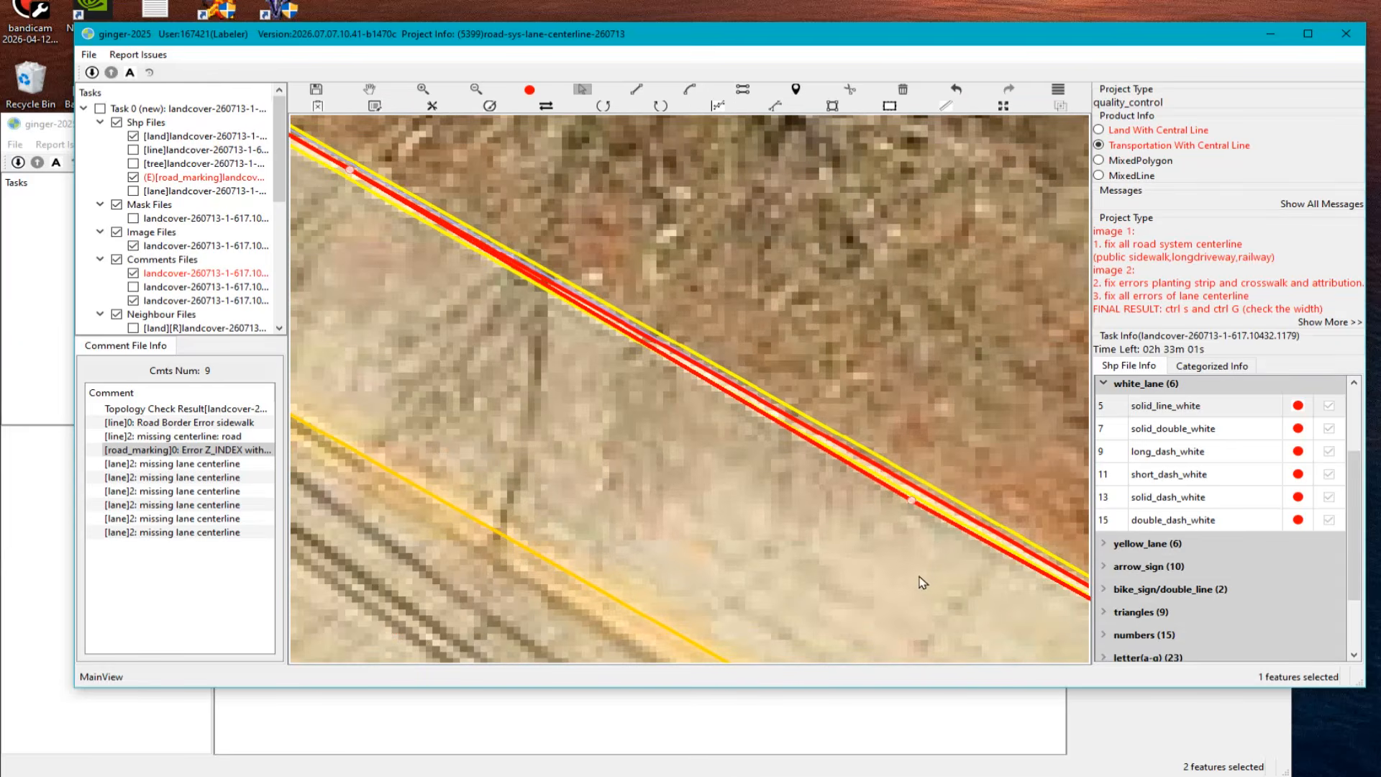
{"action": "scroll", "coordinate": [892, 509], "scroll_direction": "down", "scroll_amount": 2}
{"action": "scroll", "coordinate": [629, 433], "scroll_direction": "up", "scroll_amount": 2}
{"action": "left_click", "coordinate": [629, 433]}
{"action": "left_click", "coordinate": [711, 468]}
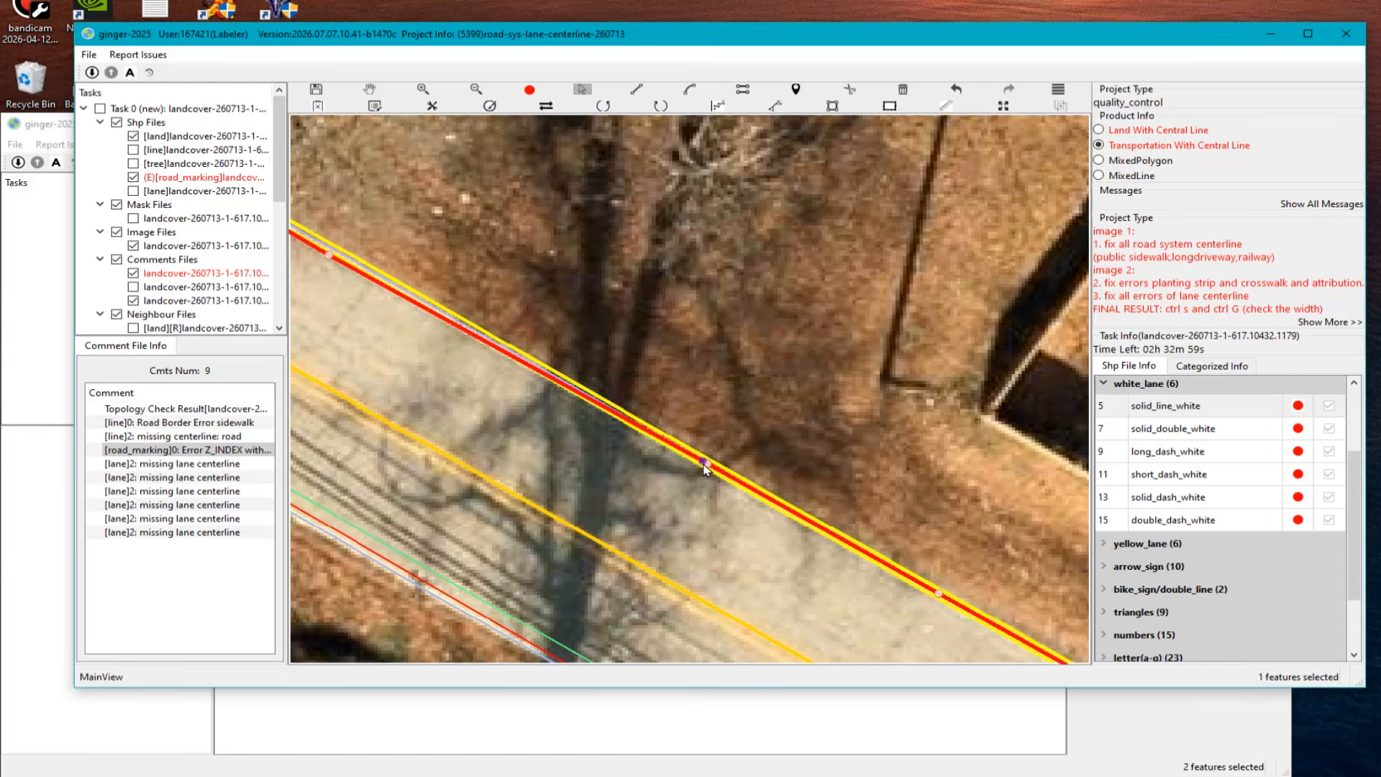
Step: Move the eastern vertices of the northern solid_line_white toward the road, from the tree shadow to the tile border
{"action": "scroll", "coordinate": [663, 432], "scroll_direction": "down", "scroll_amount": 1}
{"action": "scroll", "coordinate": [633, 478], "scroll_direction": "up", "scroll_amount": 1}
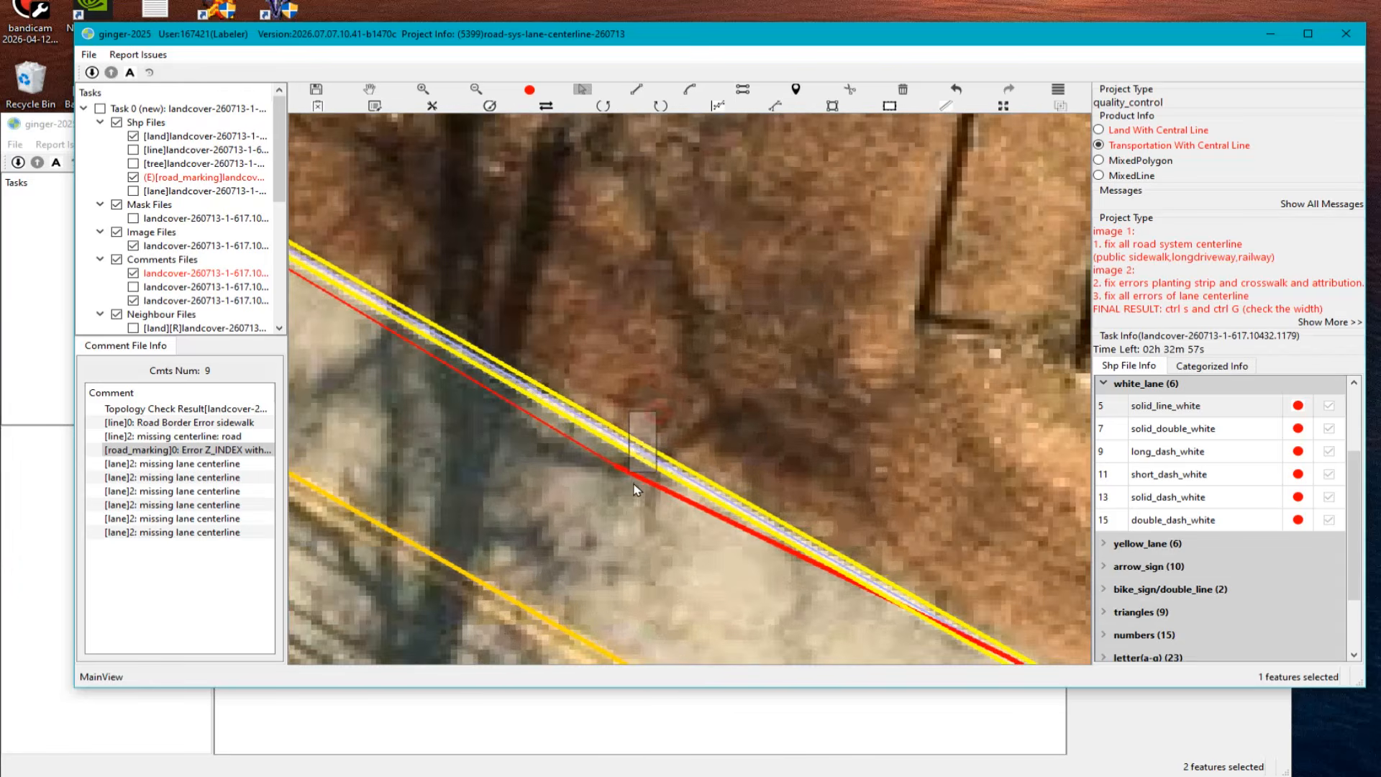
{"action": "left_click", "coordinate": [626, 469]}
{"action": "left_click", "coordinate": [658, 503]}
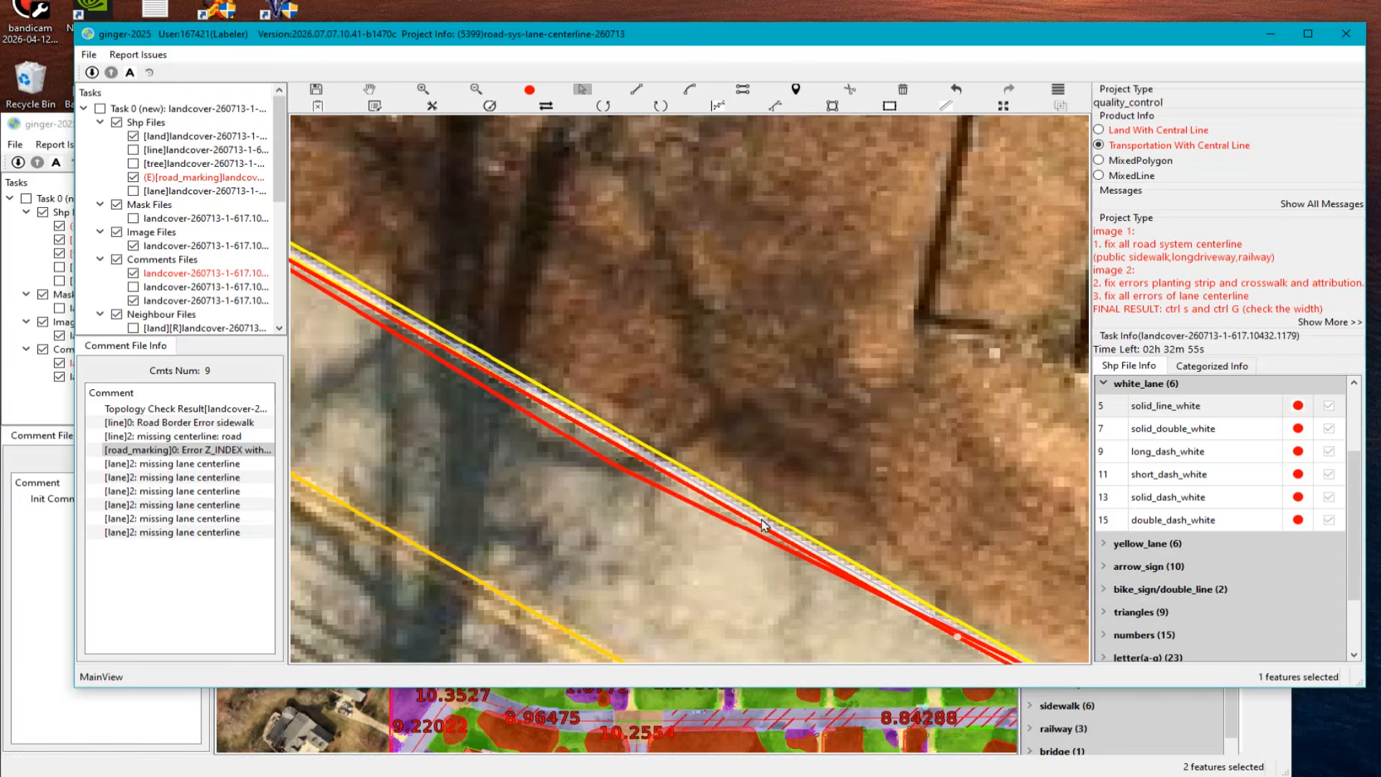
{"action": "scroll", "coordinate": [633, 468], "scroll_direction": "down", "scroll_amount": 1}
{"action": "scroll", "coordinate": [654, 499], "scroll_direction": "up", "scroll_amount": 1}
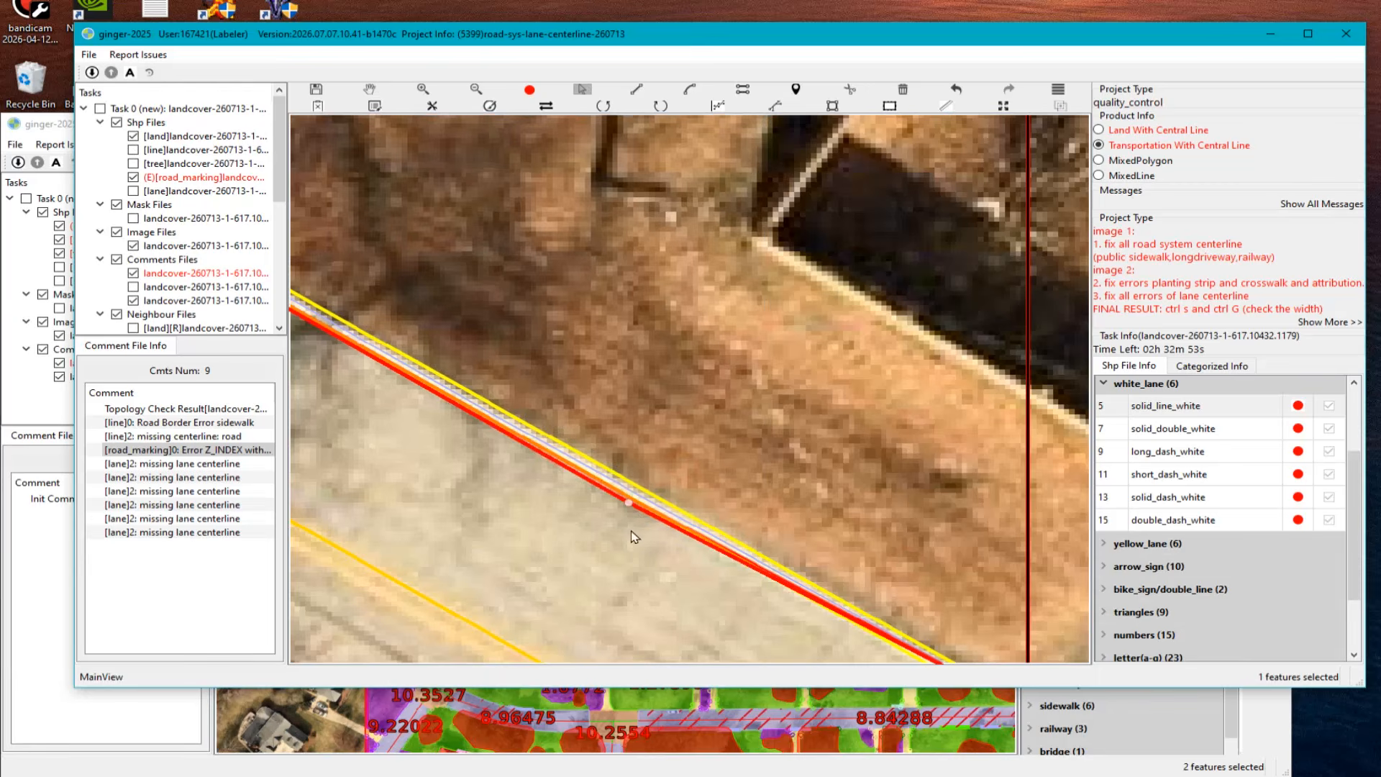
{"action": "scroll", "coordinate": [740, 549], "scroll_direction": "down", "scroll_amount": 1}
{"action": "scroll", "coordinate": [790, 559], "scroll_direction": "up", "scroll_amount": 1}
{"action": "scroll", "coordinate": [789, 559], "scroll_direction": "up", "scroll_amount": 1}
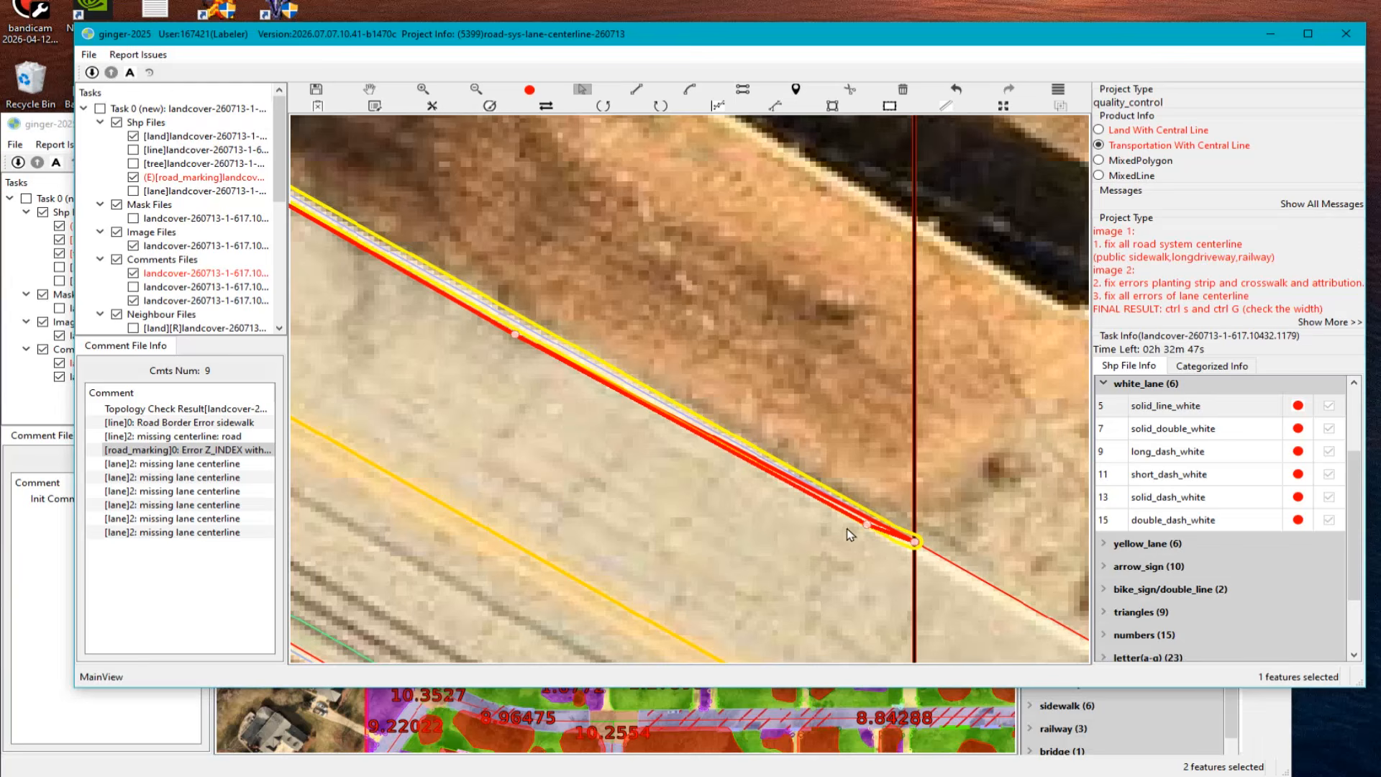
Step: Move the northern solid_line_white's vertices toward the road along the stretch west of and beside the pole shadow
{"action": "scroll", "coordinate": [856, 532], "scroll_direction": "down", "scroll_amount": 3}
{"action": "scroll", "coordinate": [875, 582], "scroll_direction": "up", "scroll_amount": 4}
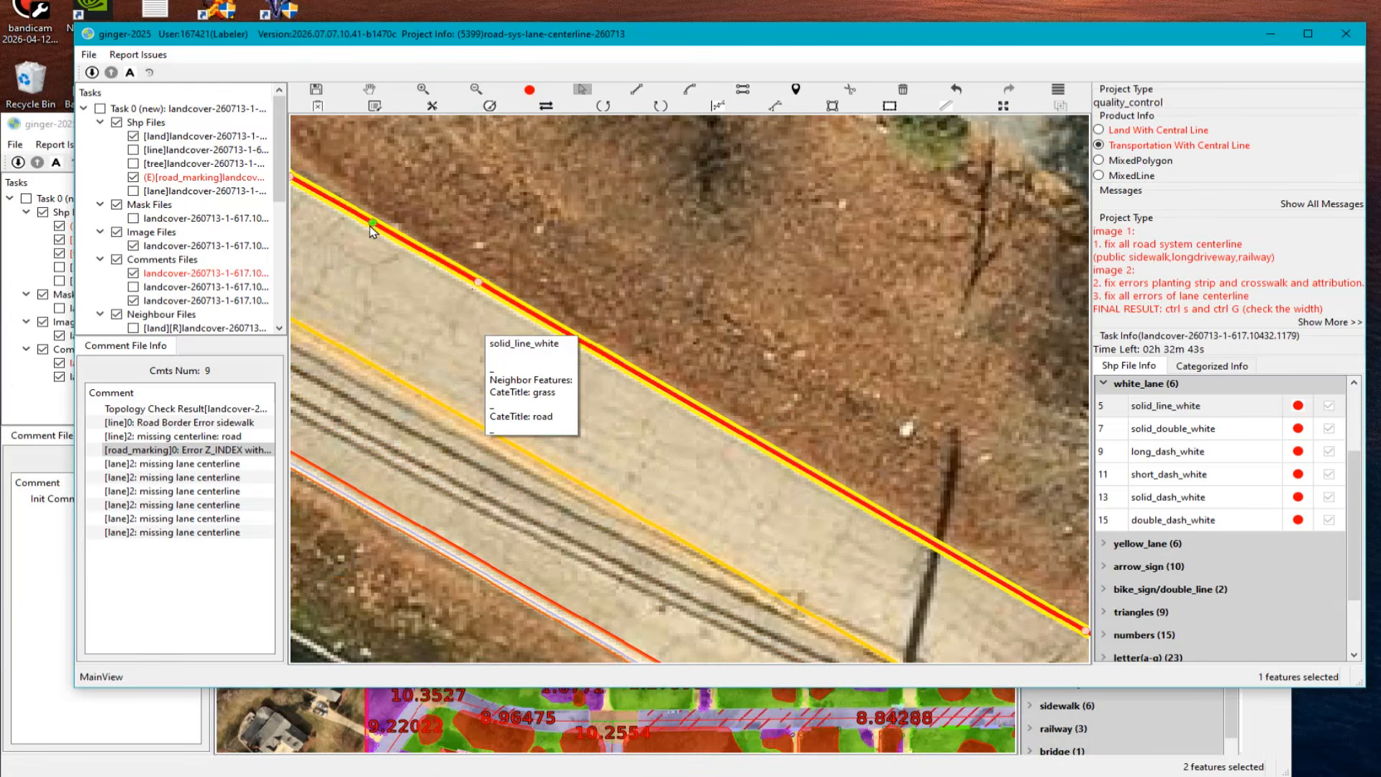
{"action": "left_click_drag", "start_coordinate": [371, 225], "coordinate": [360, 225]}
{"action": "left_click_drag", "start_coordinate": [478, 282], "coordinate": [492, 298]}
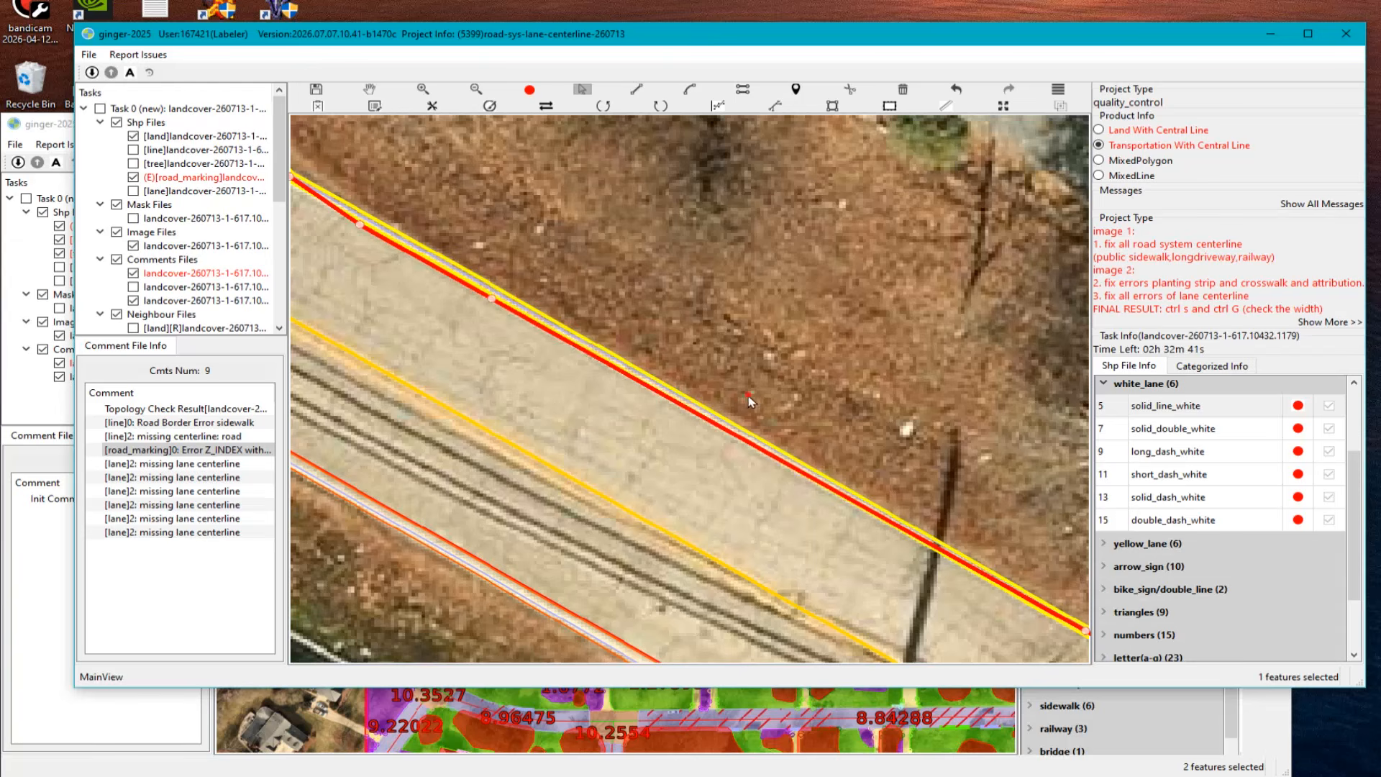
{"action": "scroll", "coordinate": [749, 401], "scroll_direction": "up", "scroll_amount": 1}
{"action": "scroll", "coordinate": [672, 446], "scroll_direction": "down", "scroll_amount": 1}
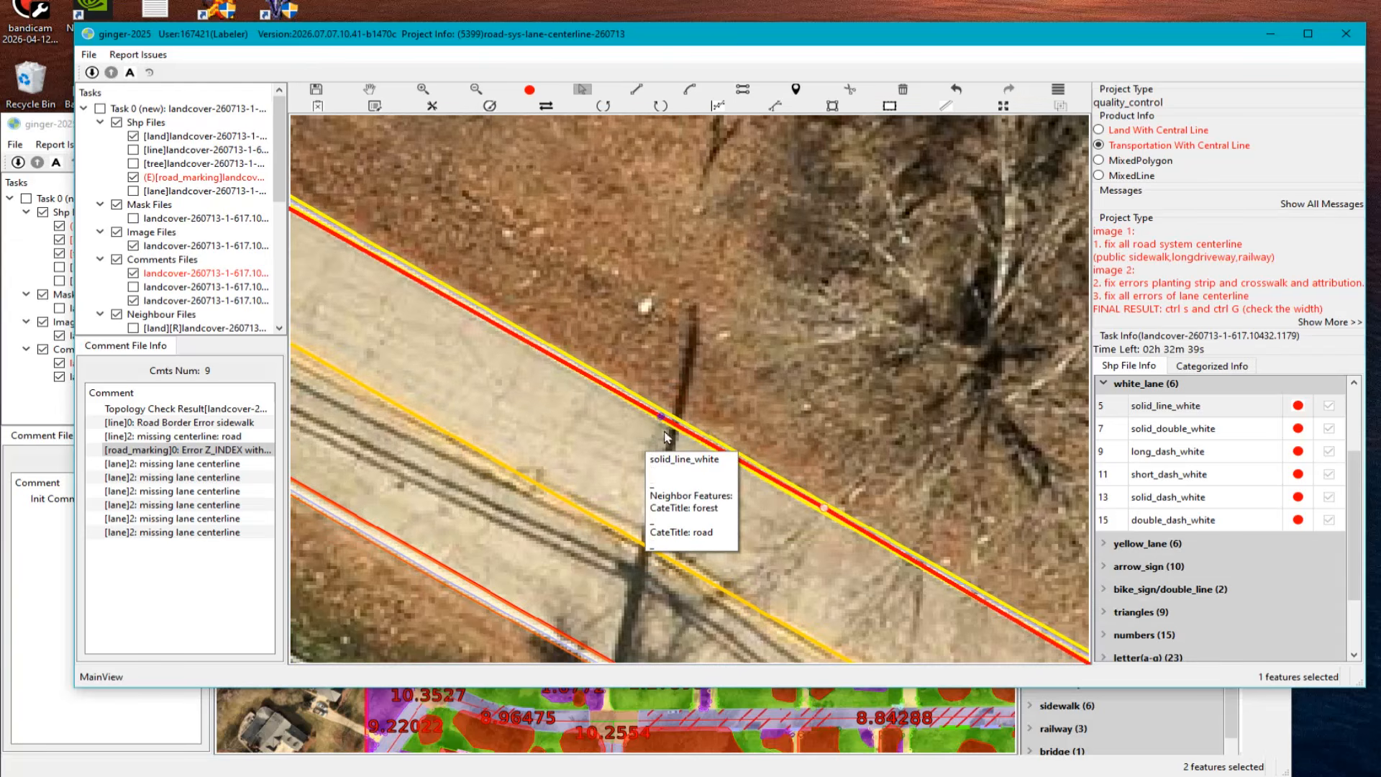
{"action": "left_click_drag", "start_coordinate": [661, 417], "coordinate": [642, 414]}
{"action": "left_click_drag", "start_coordinate": [824, 508], "coordinate": [816, 512]}
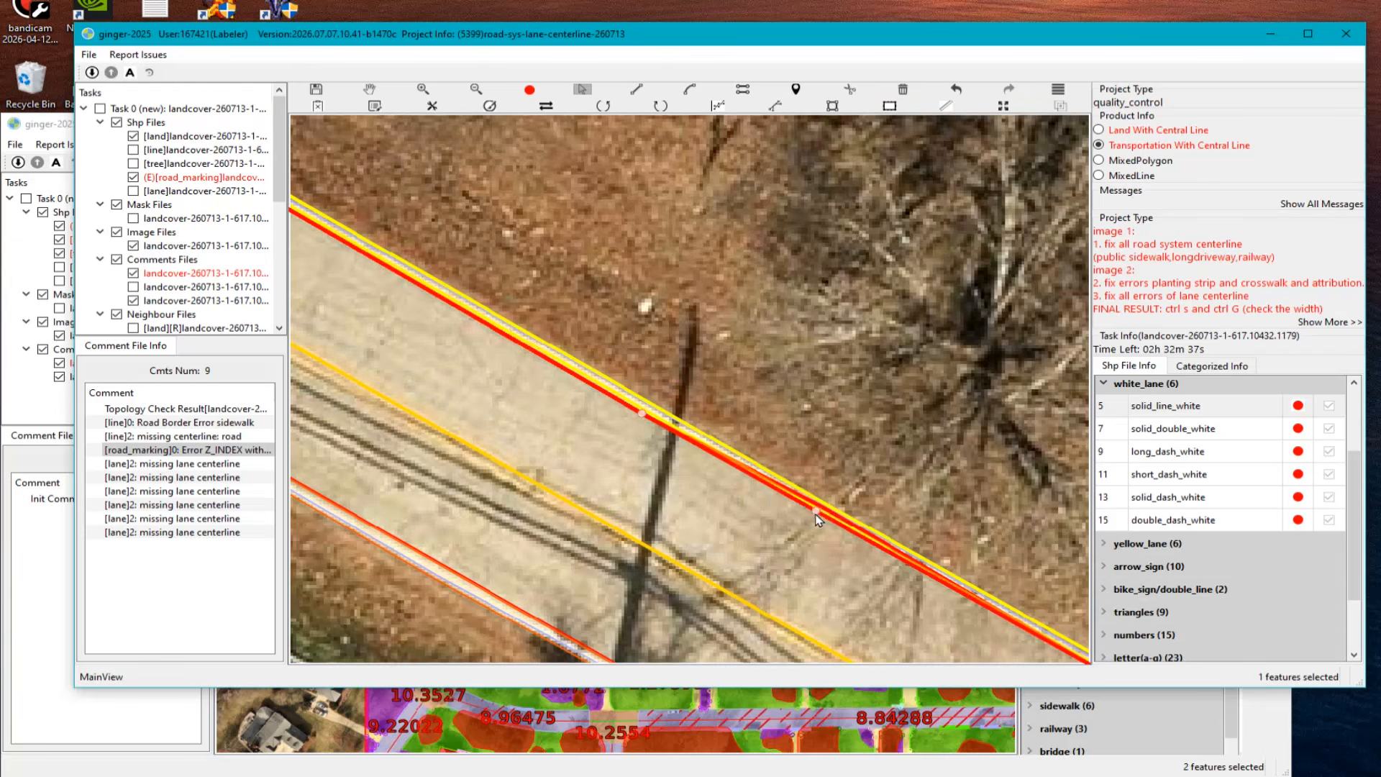
{"action": "key", "text": "h"}
{"action": "scroll", "coordinate": [719, 497], "scroll_direction": "down", "scroll_amount": 3}
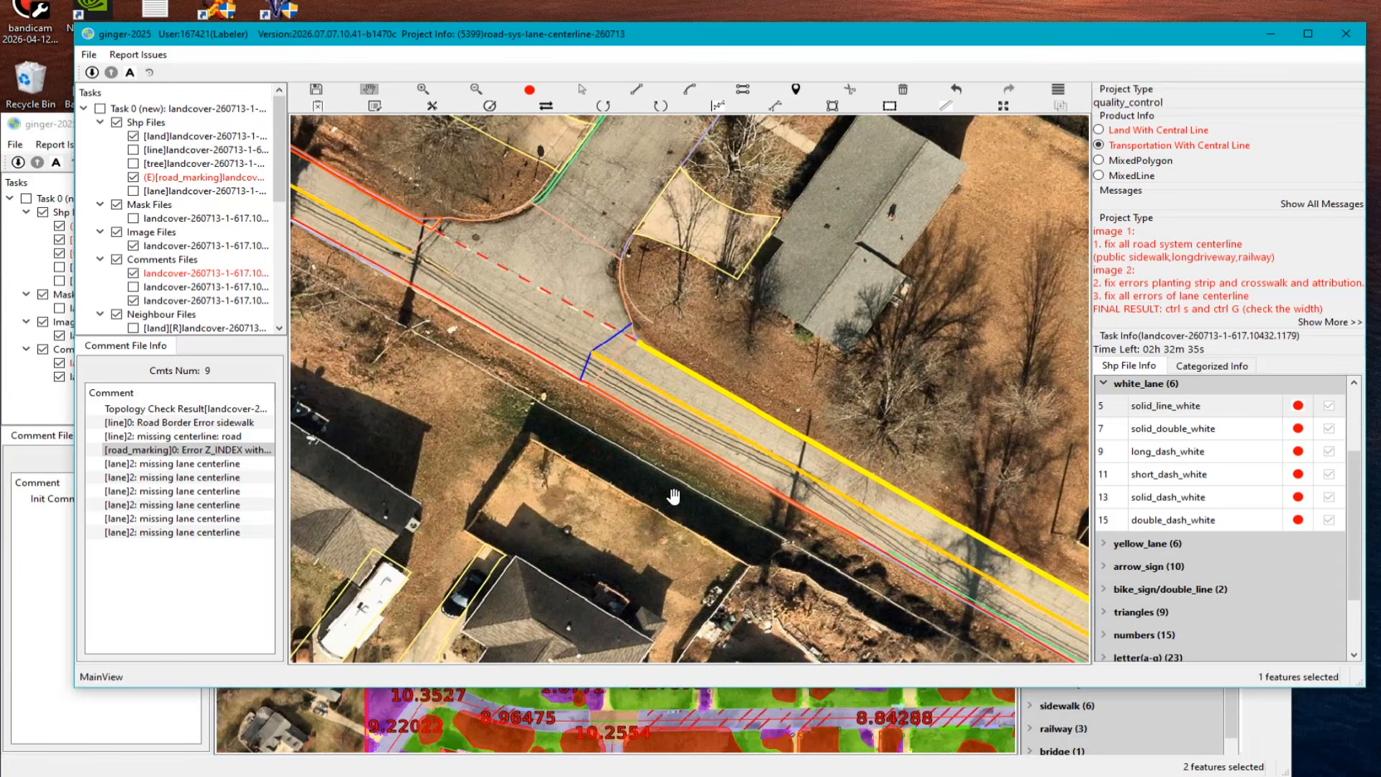
Step: Open the Road Border Error sidewalk comment and examine the flagged point on the tile border beside the driveway
{"action": "scroll", "coordinate": [674, 496], "scroll_direction": "down", "scroll_amount": 2}
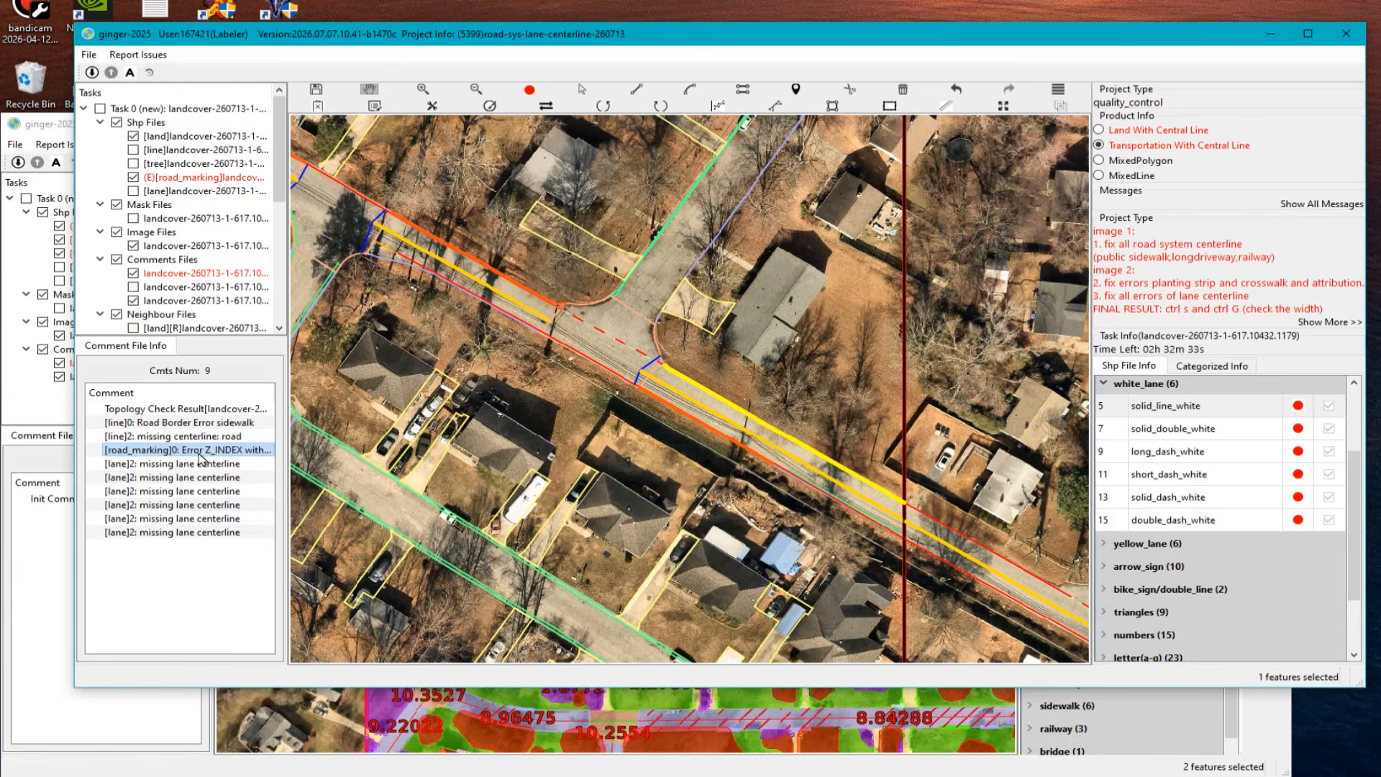
{"action": "left_click", "coordinate": [200, 423]}
{"action": "scroll", "coordinate": [703, 432], "scroll_direction": "down", "scroll_amount": 3}
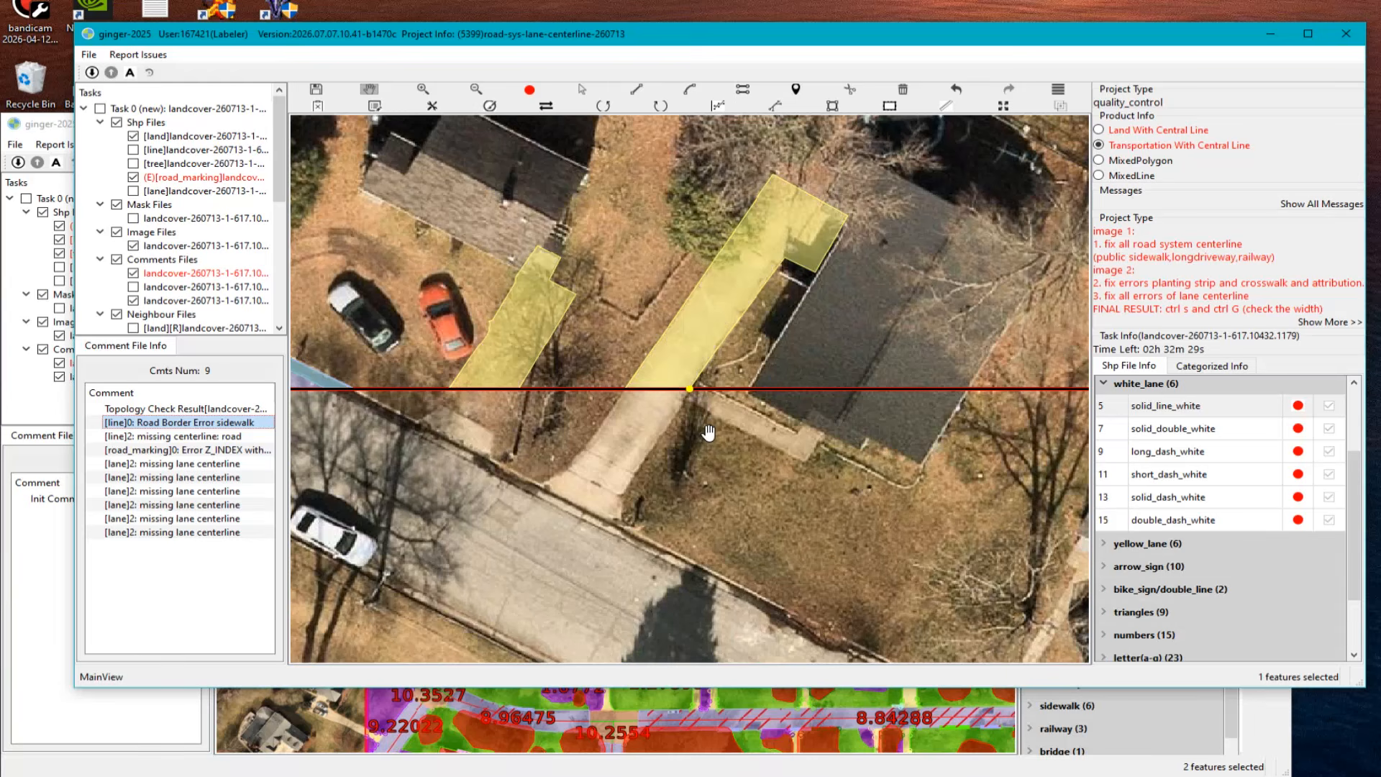
{"action": "scroll", "coordinate": [710, 433], "scroll_direction": "down", "scroll_amount": 3}
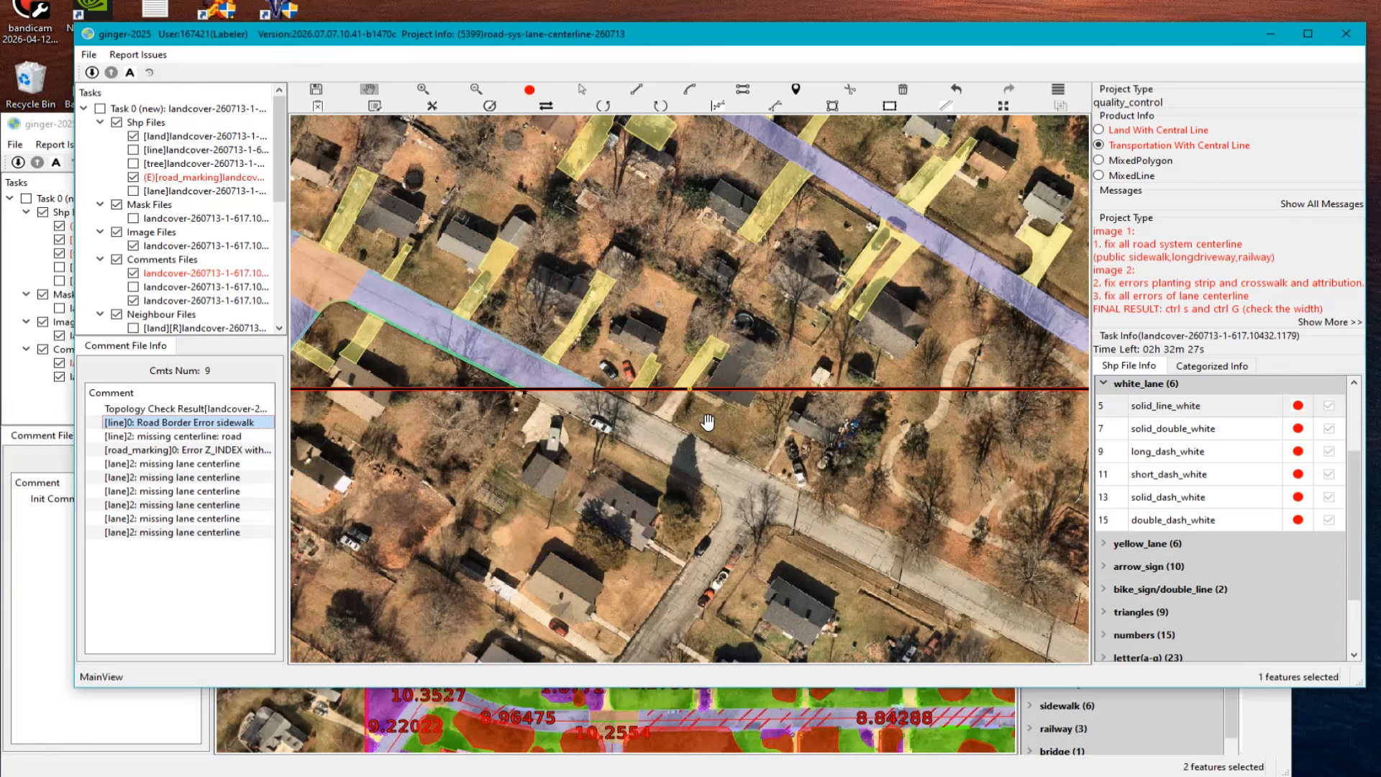
{"action": "scroll", "coordinate": [709, 433], "scroll_direction": "up", "scroll_amount": 5}
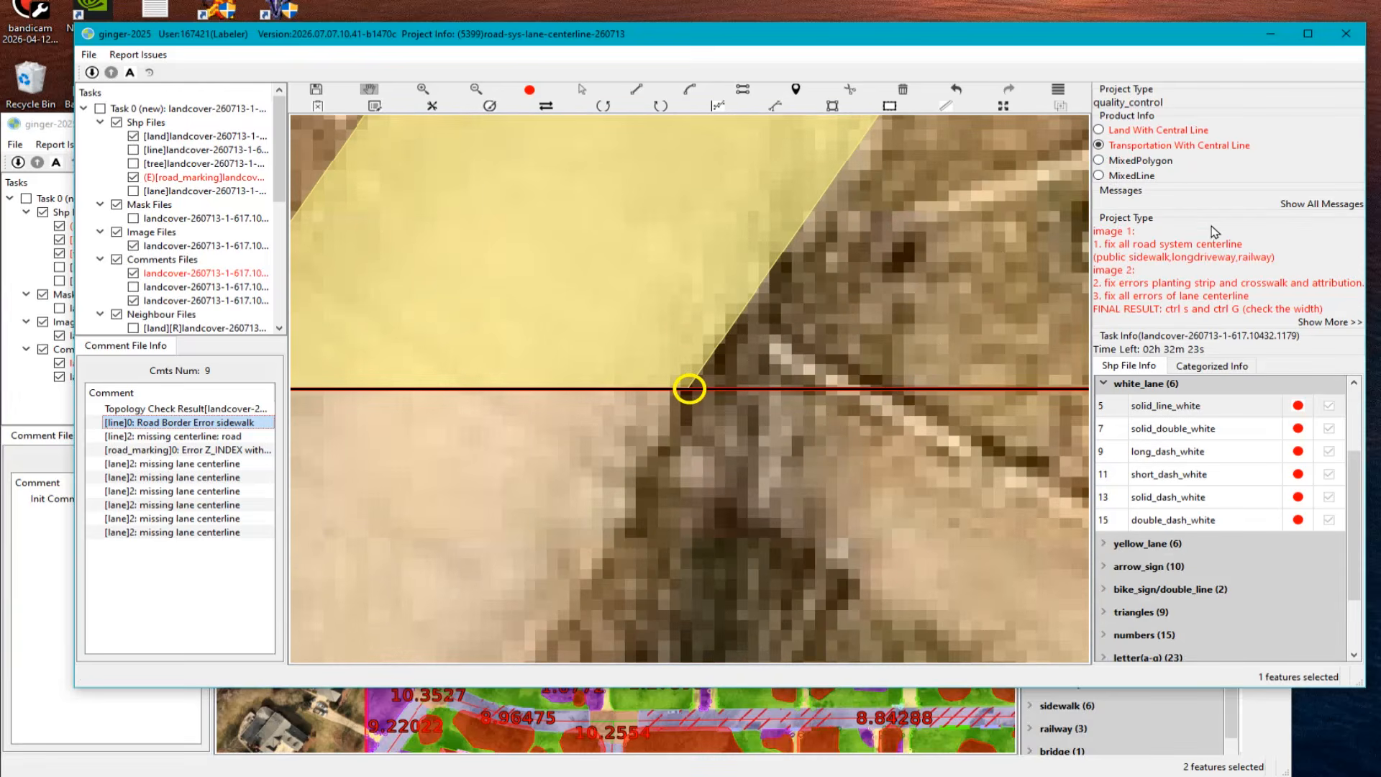
Step: Switch the product to MixedLine and on to MixedPolygon, and select the sidewalk polygon at the flagged border point
{"action": "left_click", "coordinate": [1101, 176]}
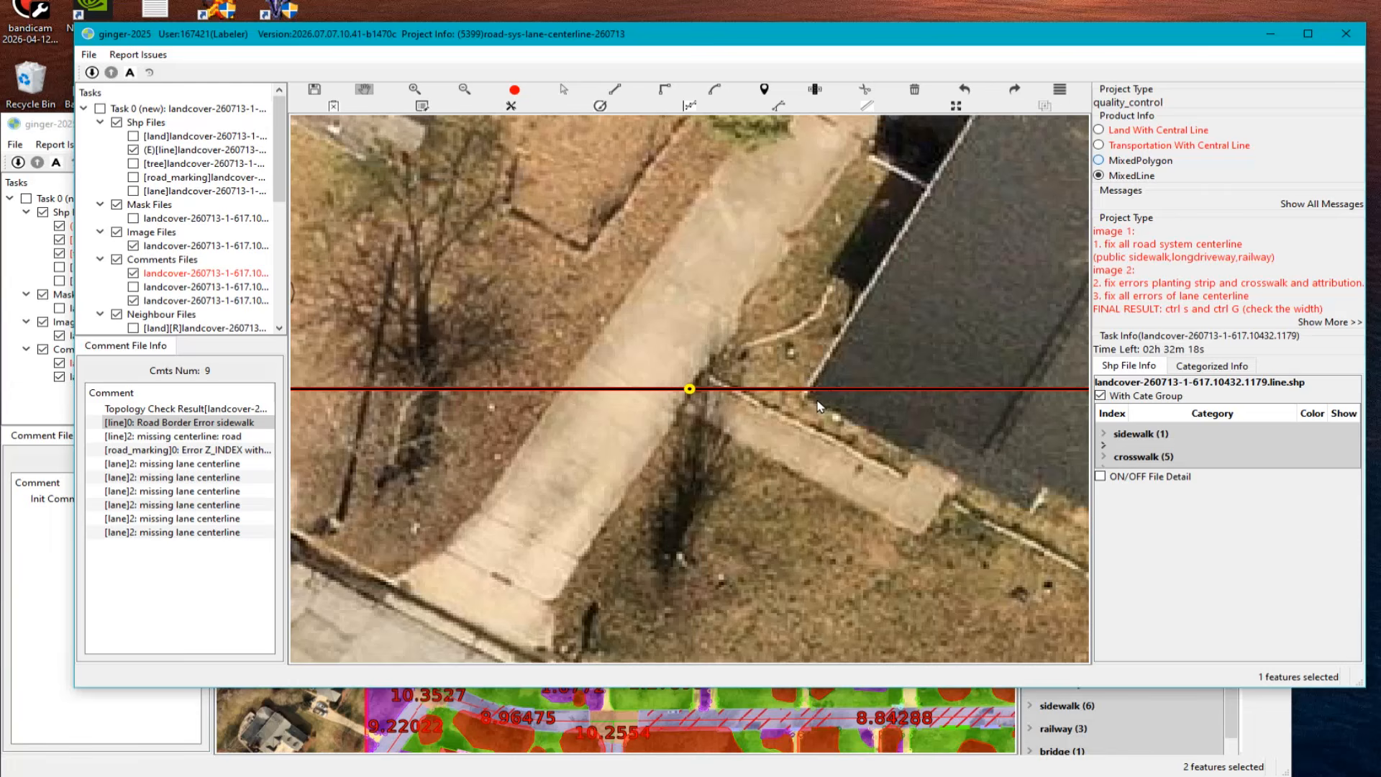
{"action": "scroll", "coordinate": [817, 392], "scroll_direction": "up", "scroll_amount": 3}
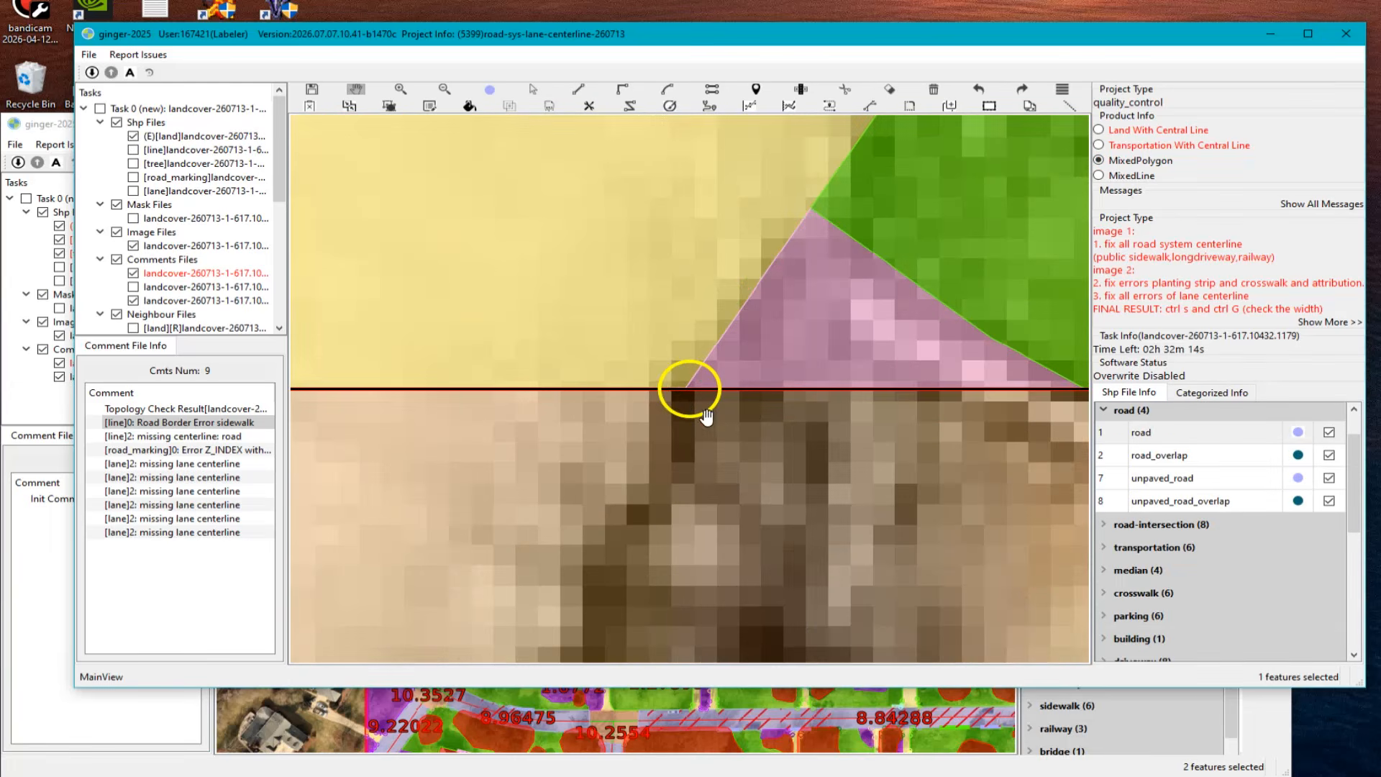
{"action": "left_click", "coordinate": [716, 426]}
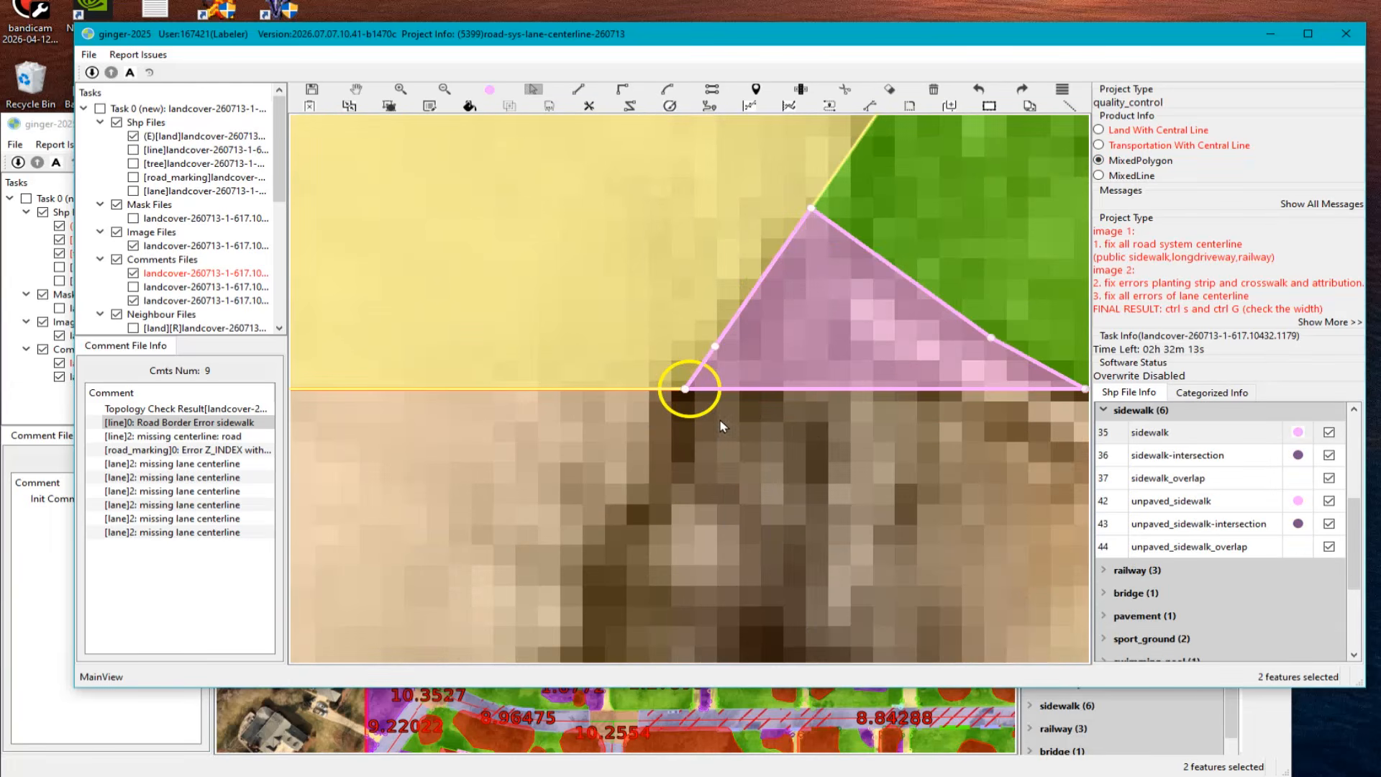
{"action": "scroll", "coordinate": [720, 421], "scroll_direction": "down", "scroll_amount": 2}
{"action": "scroll", "coordinate": [695, 477], "scroll_direction": "down", "scroll_amount": 3}
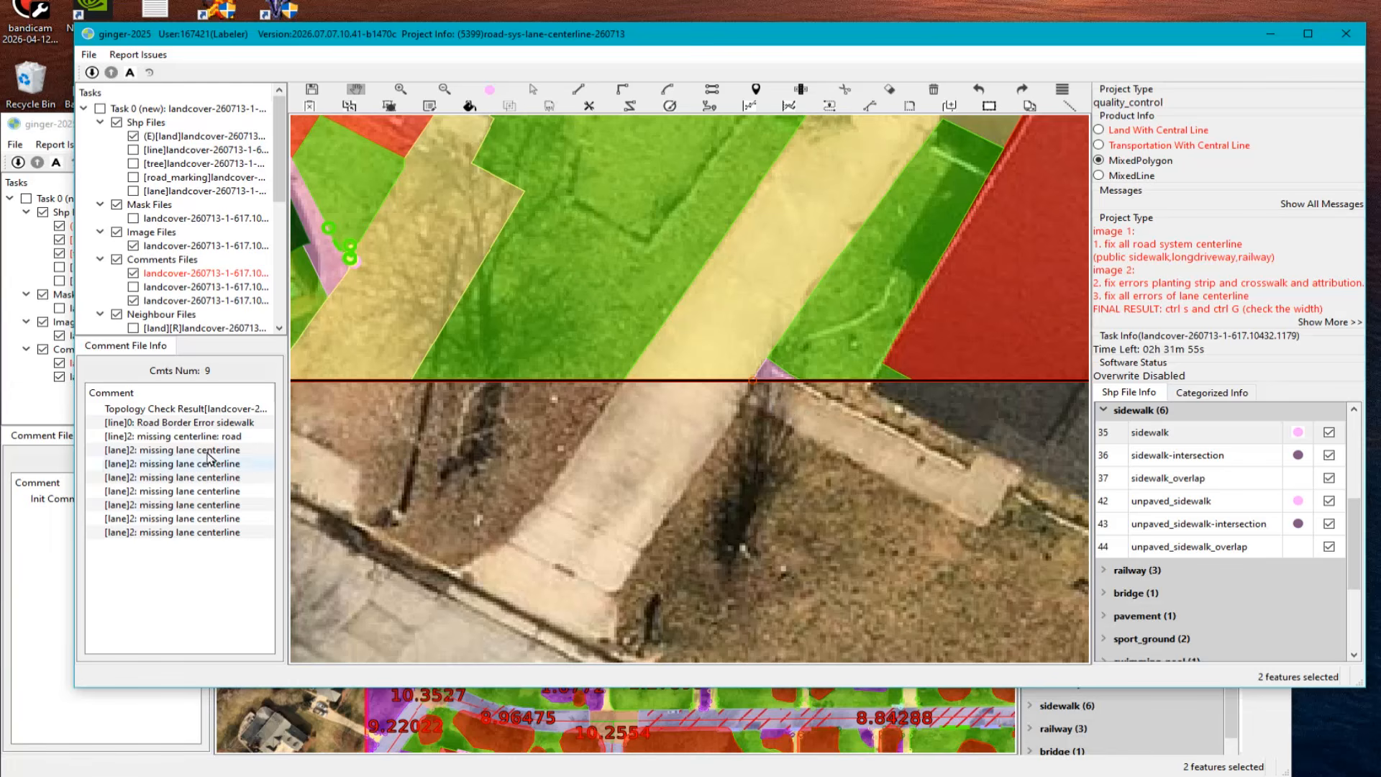
Step: Reopen the Road Border Error sidewalk comment and mark the tile border in red on a screen capture of the driveway area
{"action": "left_click", "coordinate": [182, 425]}
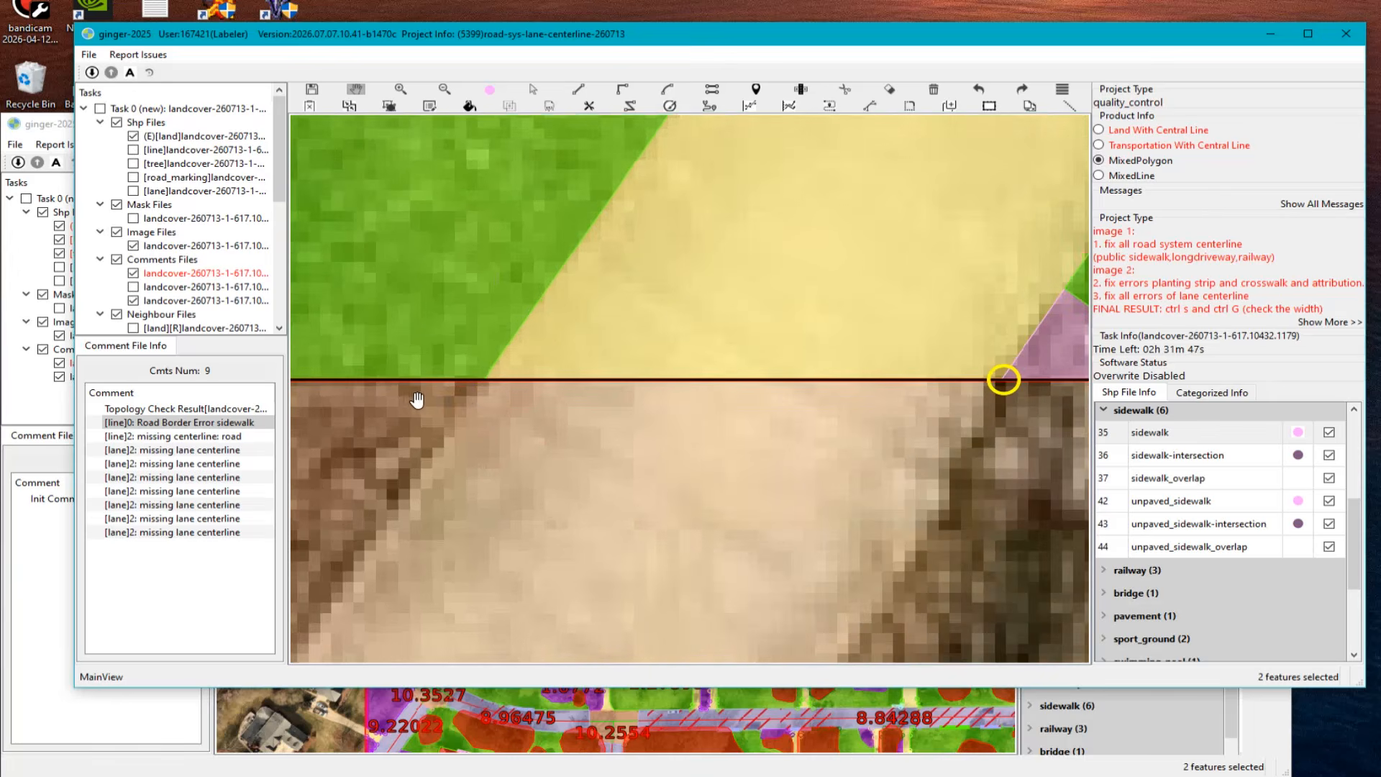
{"action": "key", "text": "Print"}
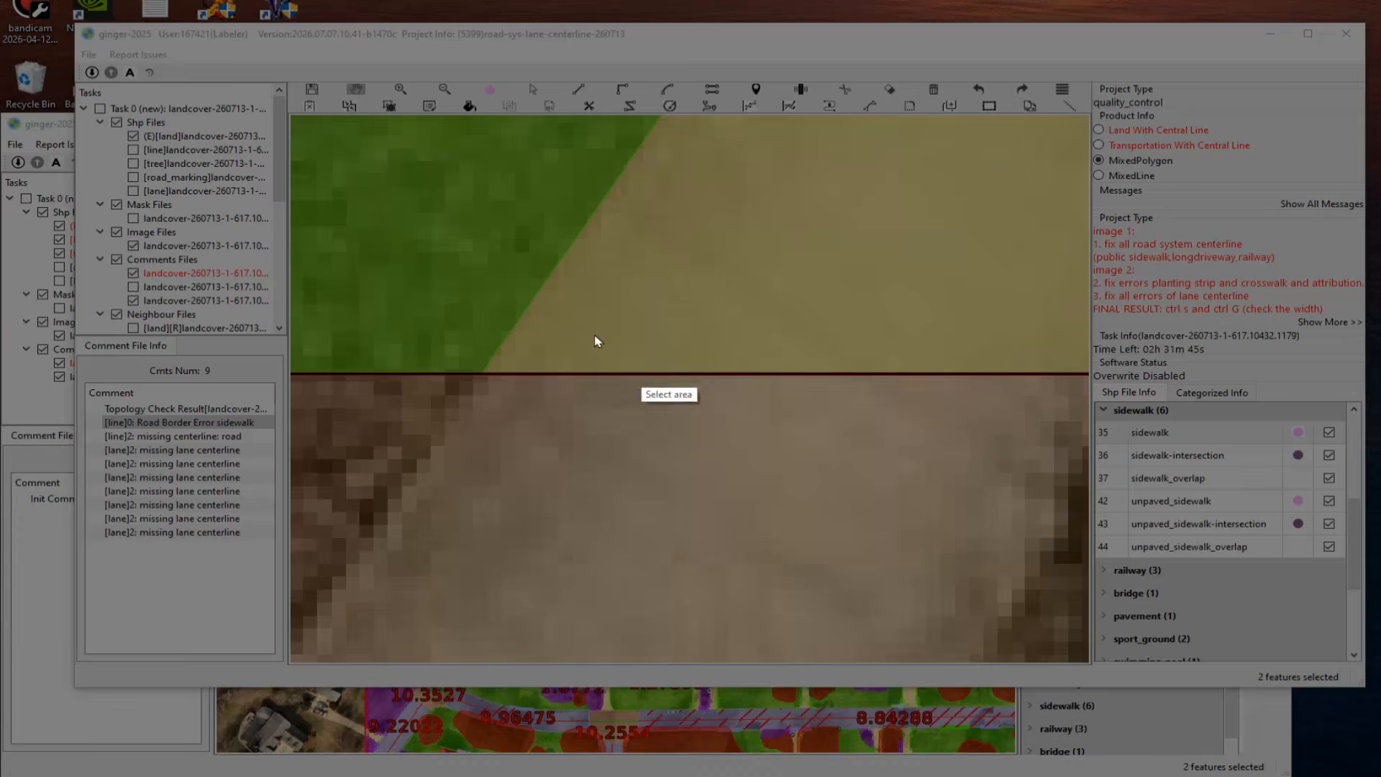
{"action": "left_click_drag", "start_coordinate": [189, 239], "coordinate": [1058, 517]}
{"action": "left_click_drag", "start_coordinate": [364, 395], "coordinate": [354, 408]}
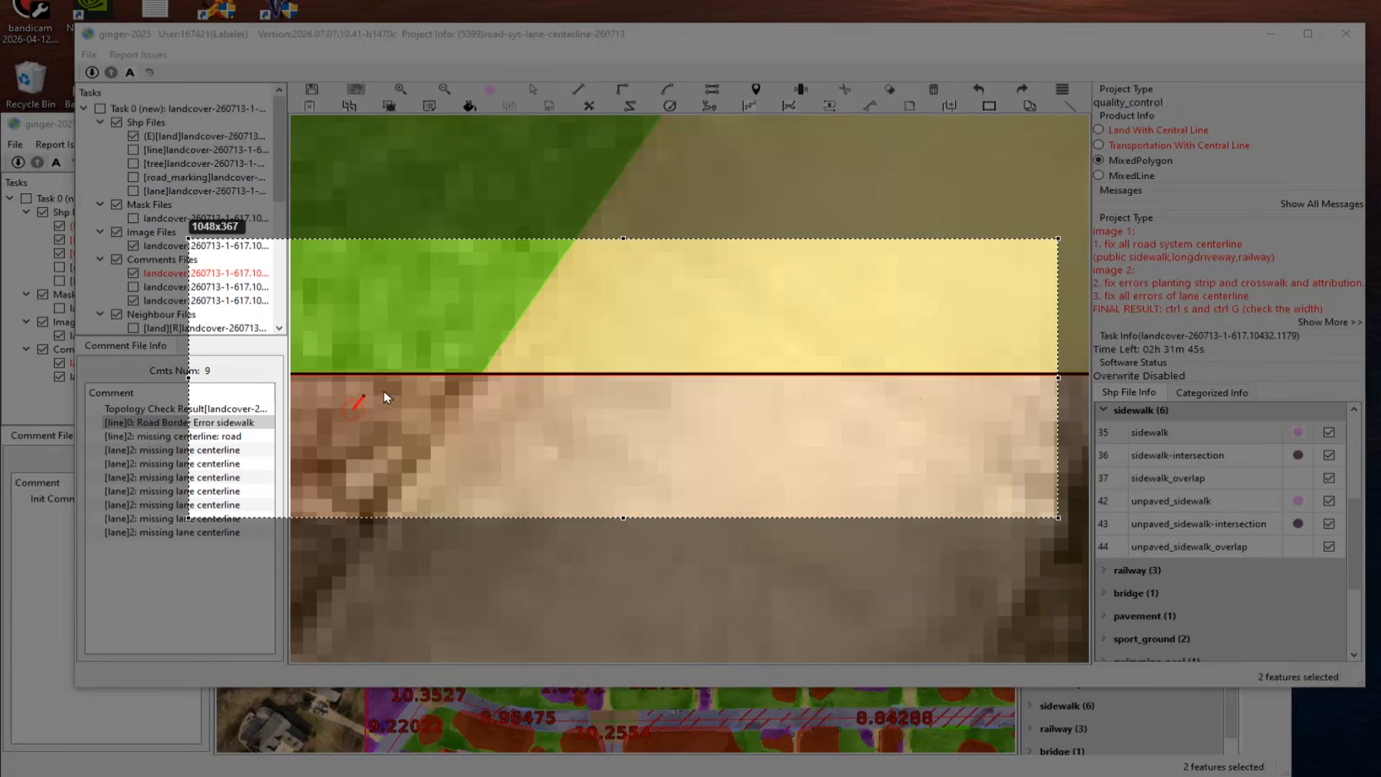
{"action": "left_click_drag", "start_coordinate": [441, 381], "coordinate": [1062, 381]}
{"action": "left_click", "coordinate": [1045, 532]}
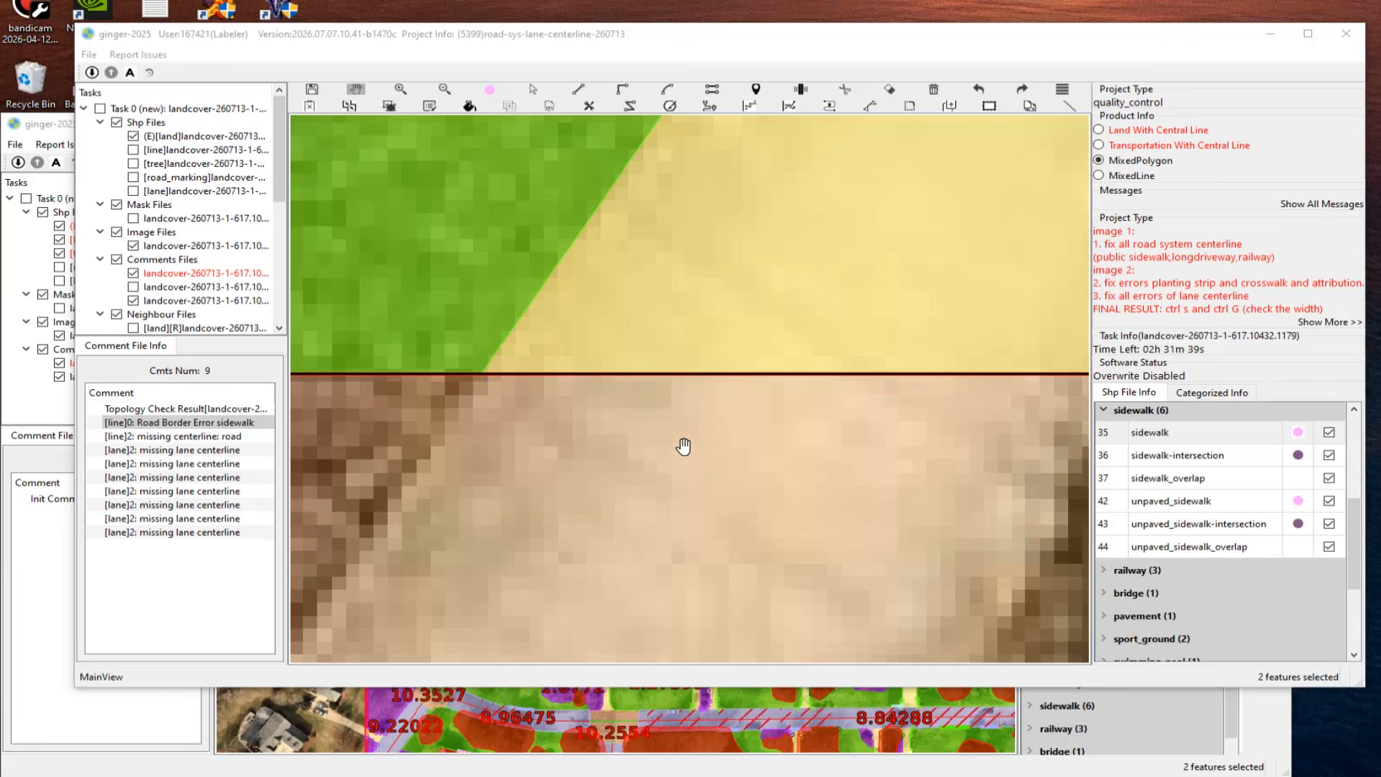
Step: Check the grass polygons on both sides of the driveway and try the neighbor tool at the flagged sidewalk corner
{"action": "scroll", "coordinate": [712, 439], "scroll_direction": "down", "scroll_amount": 5}
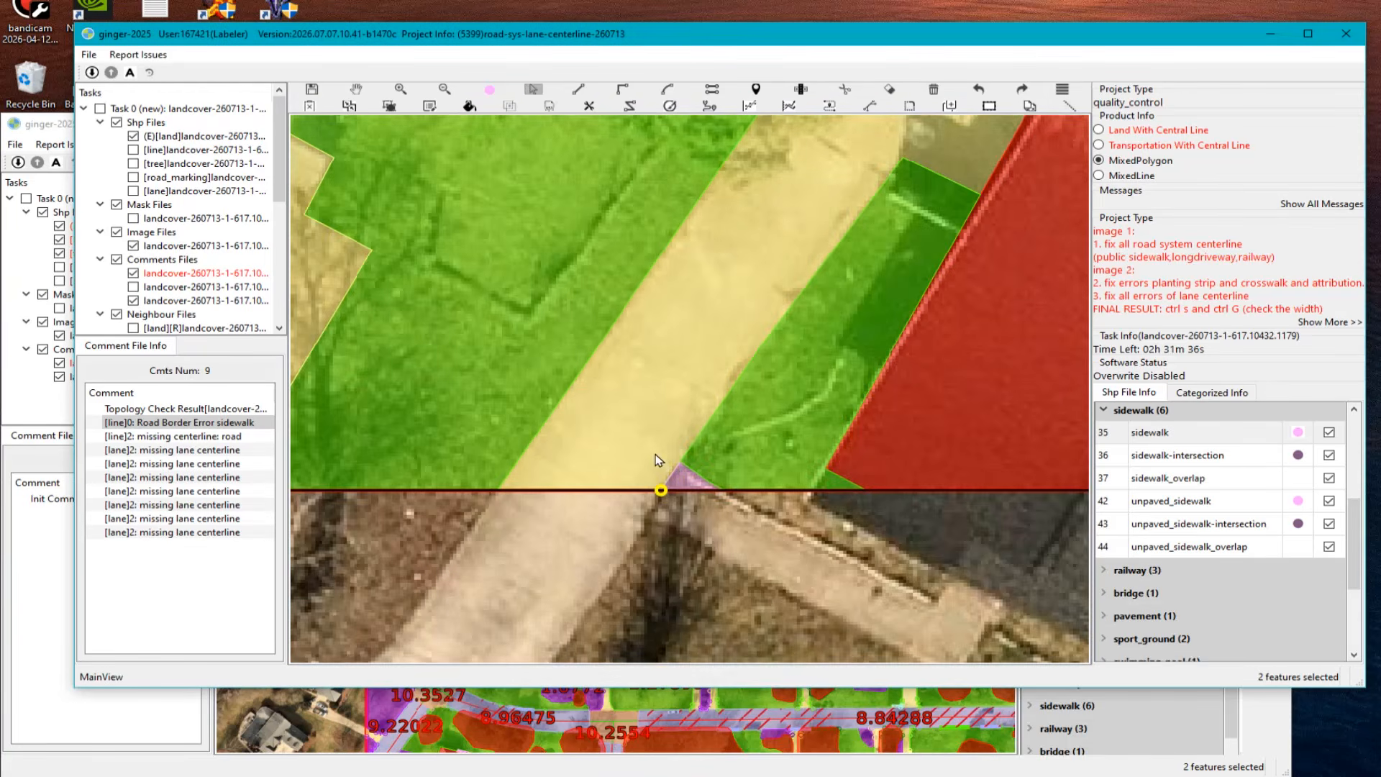
{"action": "left_click", "coordinate": [653, 458]}
{"action": "left_click", "coordinate": [435, 467]}
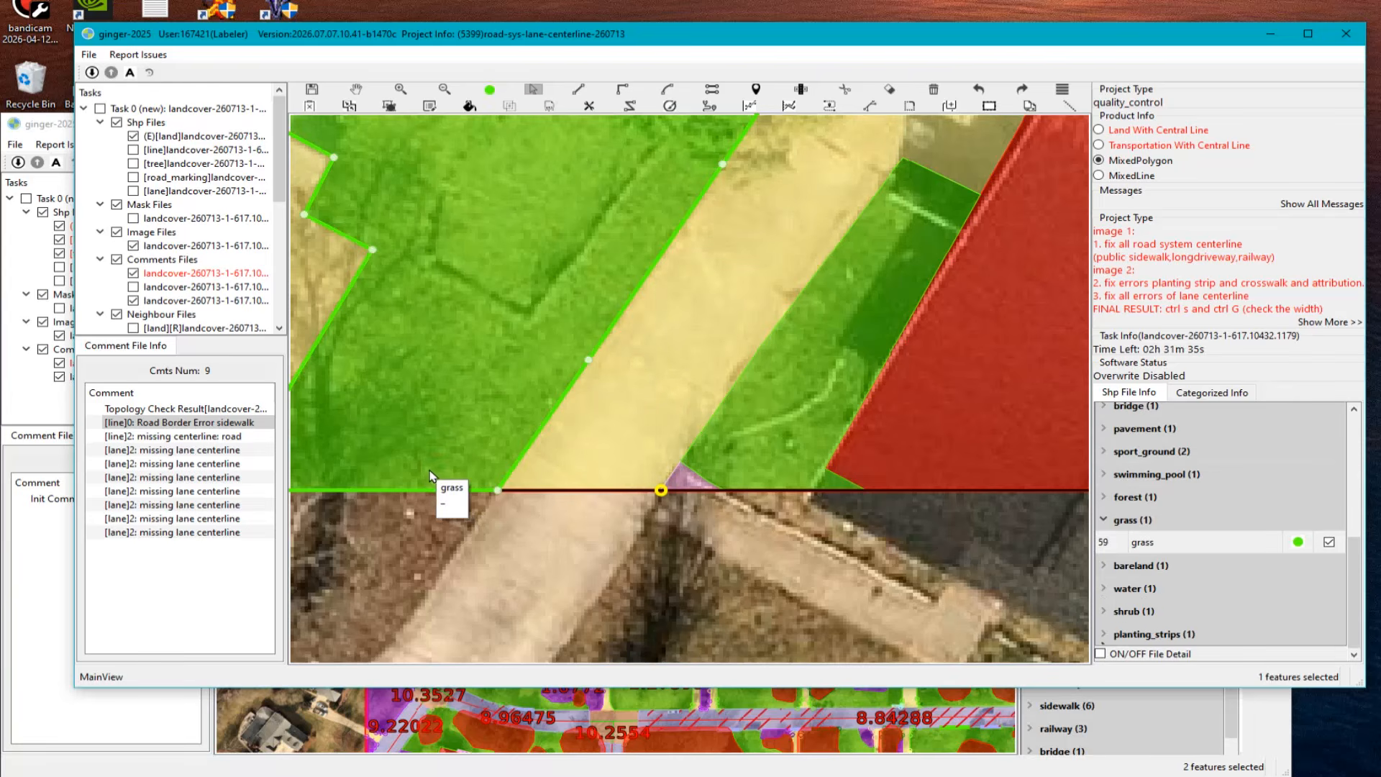
{"action": "left_click", "coordinate": [762, 526]}
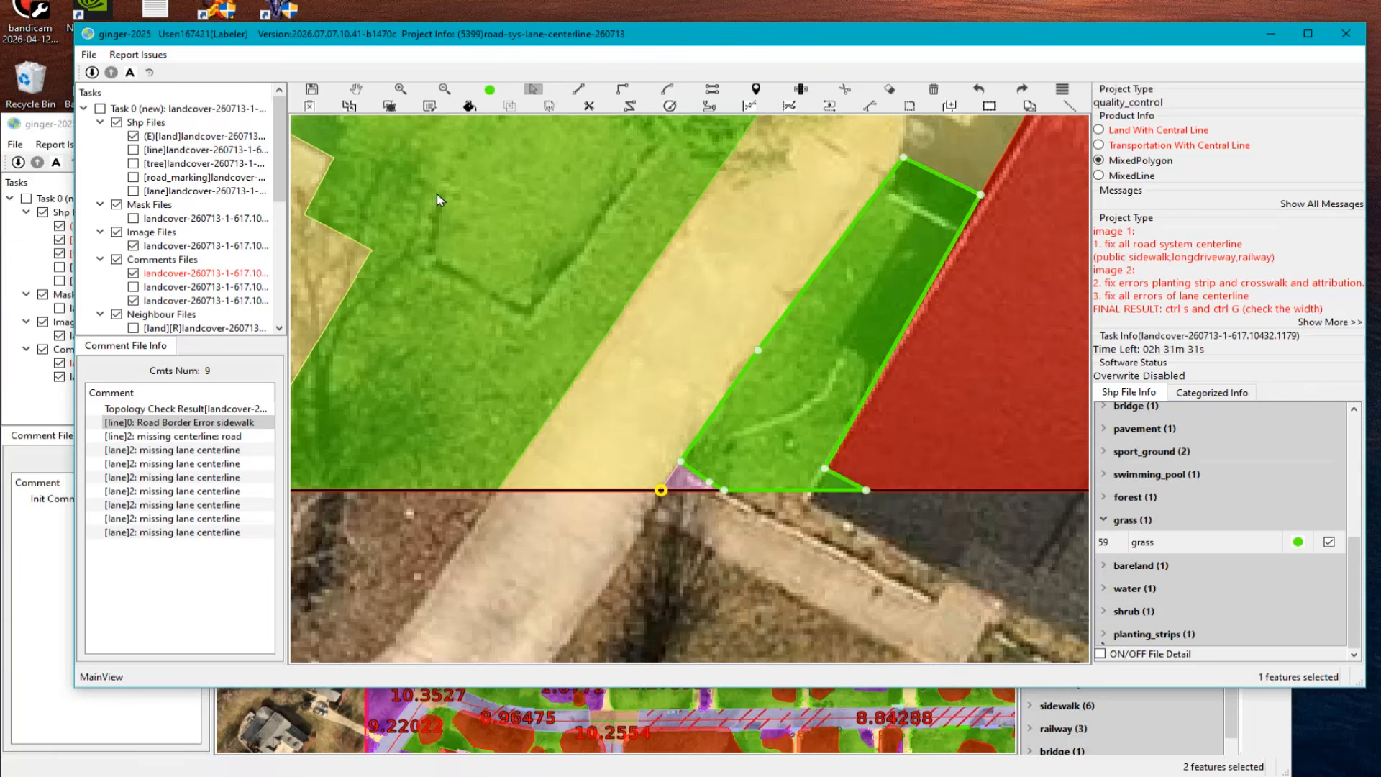
{"action": "left_click", "coordinate": [309, 106]}
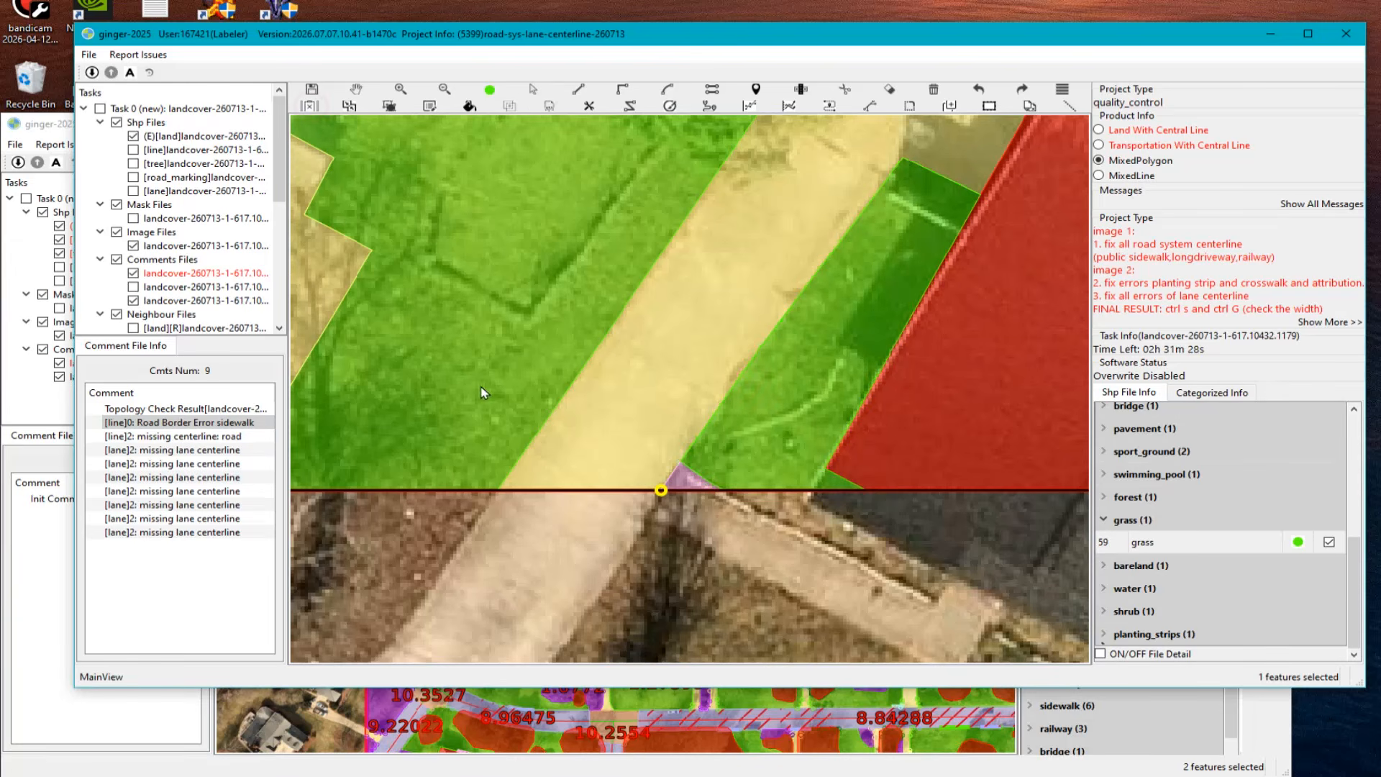
{"action": "left_click", "coordinate": [661, 496]}
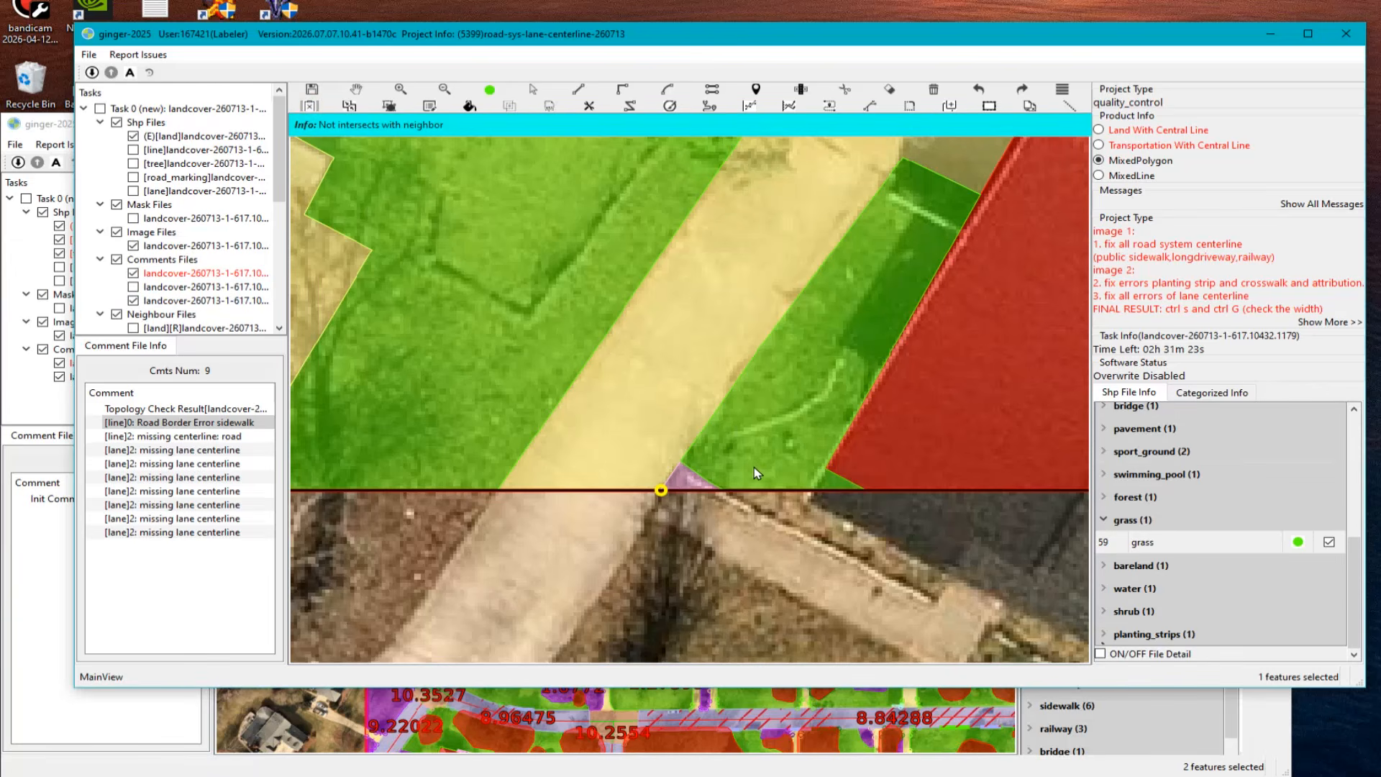
Step: Examine the driveway around the flagged border point, and review the neighbour files with the product set to Land With Central Line
{"action": "scroll", "coordinate": [727, 494], "scroll_direction": "down", "scroll_amount": 2}
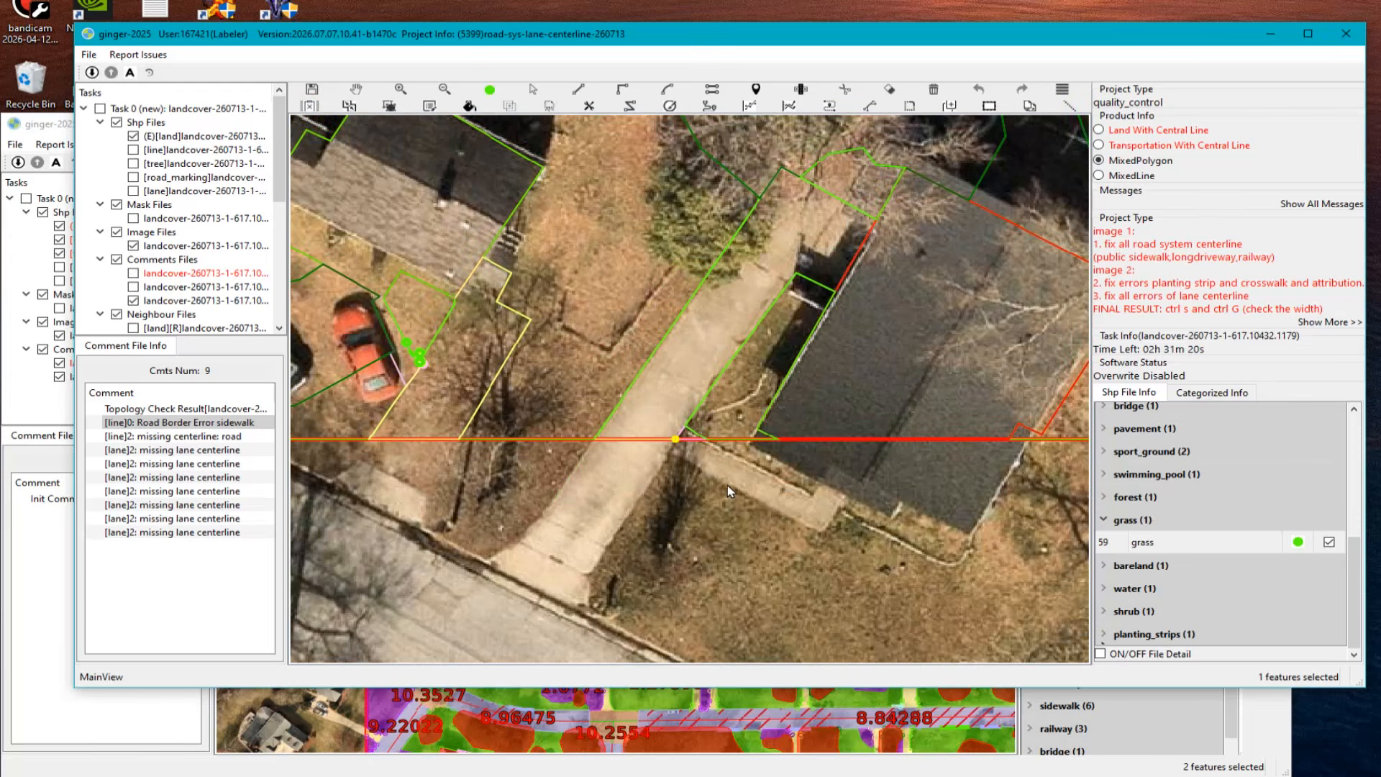
{"action": "scroll", "coordinate": [742, 498], "scroll_direction": "down", "scroll_amount": 1}
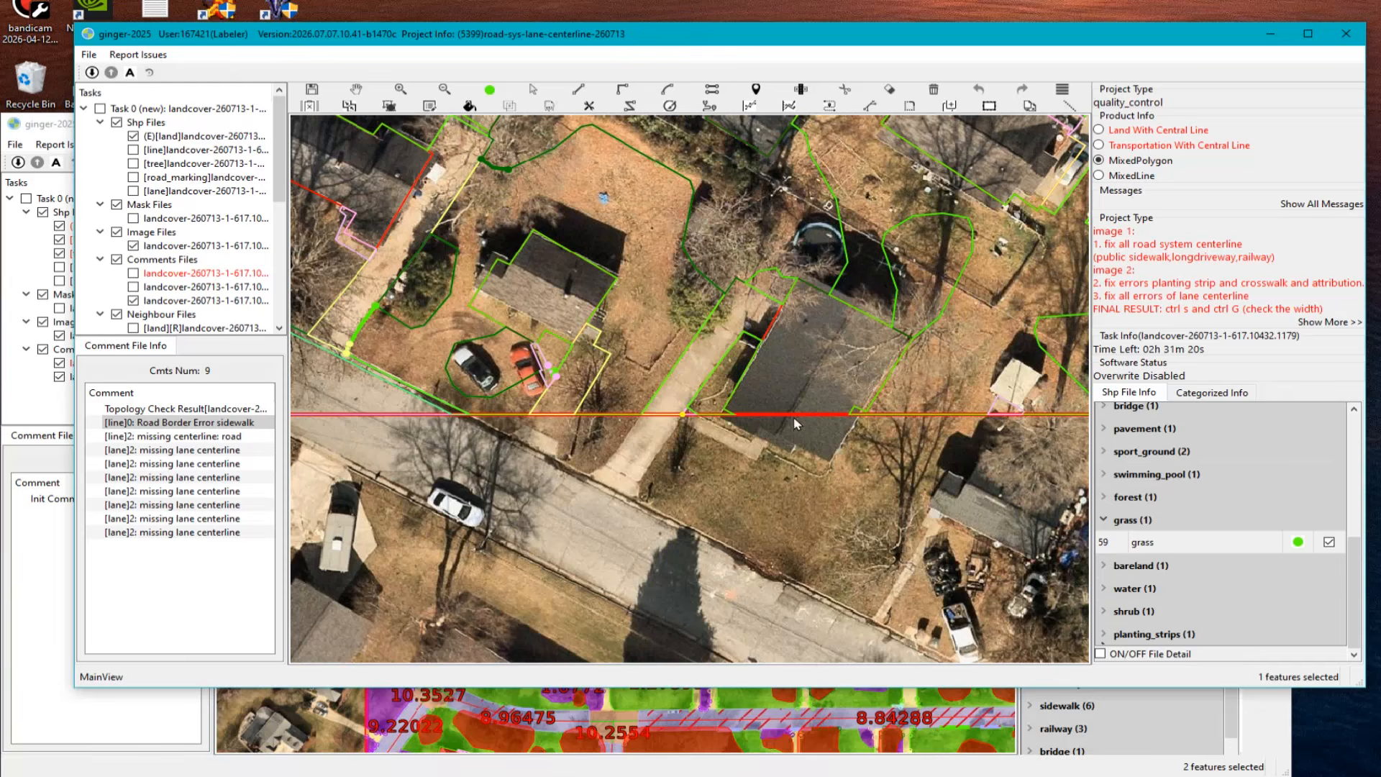
{"action": "scroll", "coordinate": [793, 423], "scroll_direction": "down", "scroll_amount": 2}
{"action": "left_click_drag", "start_coordinate": [766, 404], "coordinate": [718, 535]}
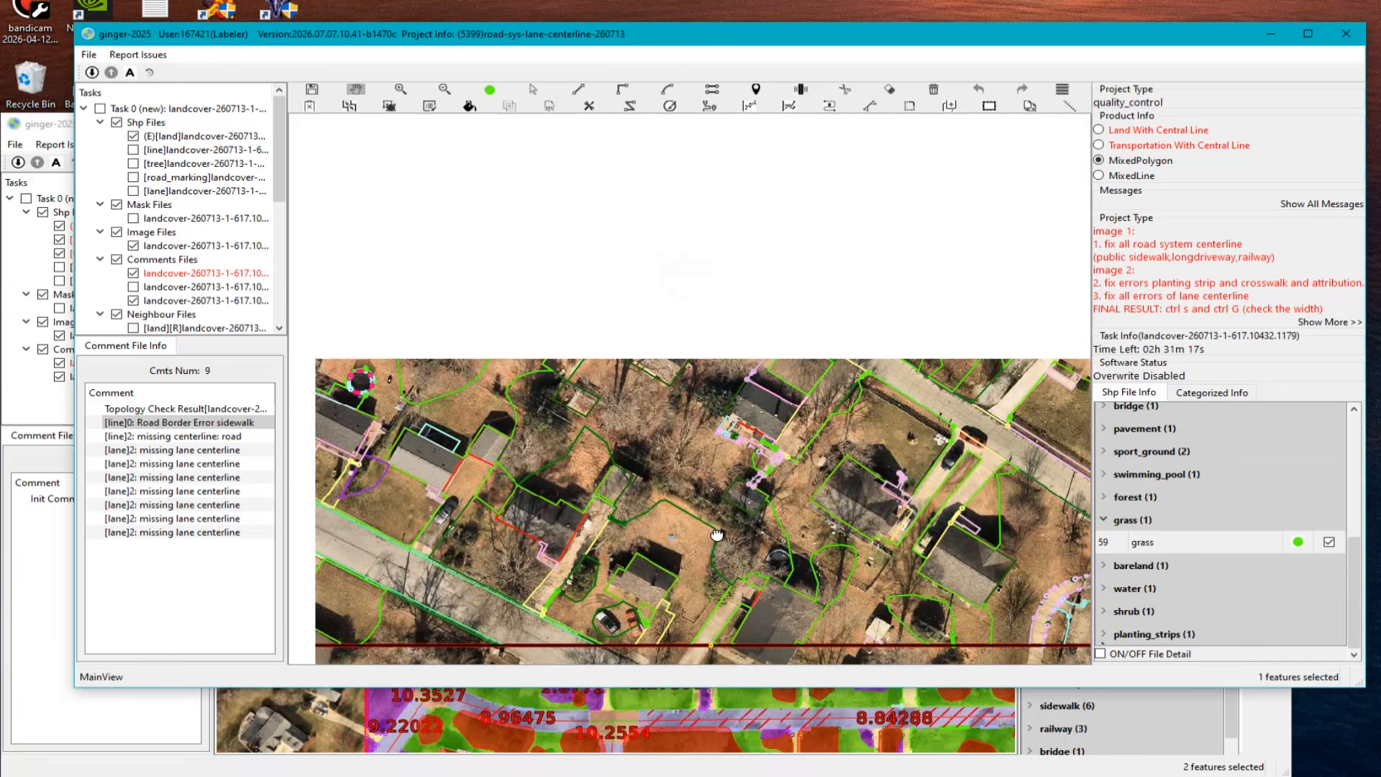
{"action": "scroll", "coordinate": [788, 545], "scroll_direction": "up", "scroll_amount": 1}
{"action": "scroll", "coordinate": [745, 285], "scroll_direction": "up", "scroll_amount": 2}
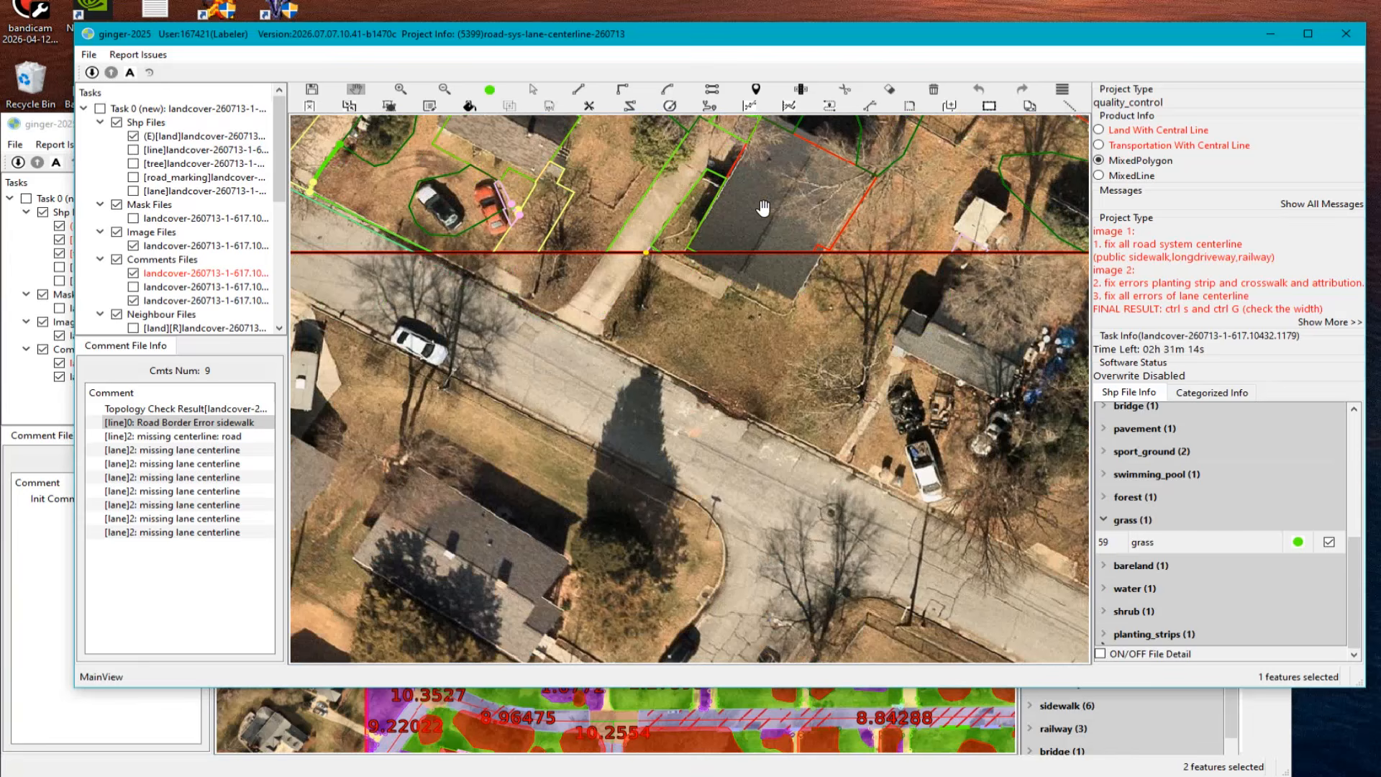
{"action": "scroll", "coordinate": [716, 212], "scroll_direction": "up", "scroll_amount": 3}
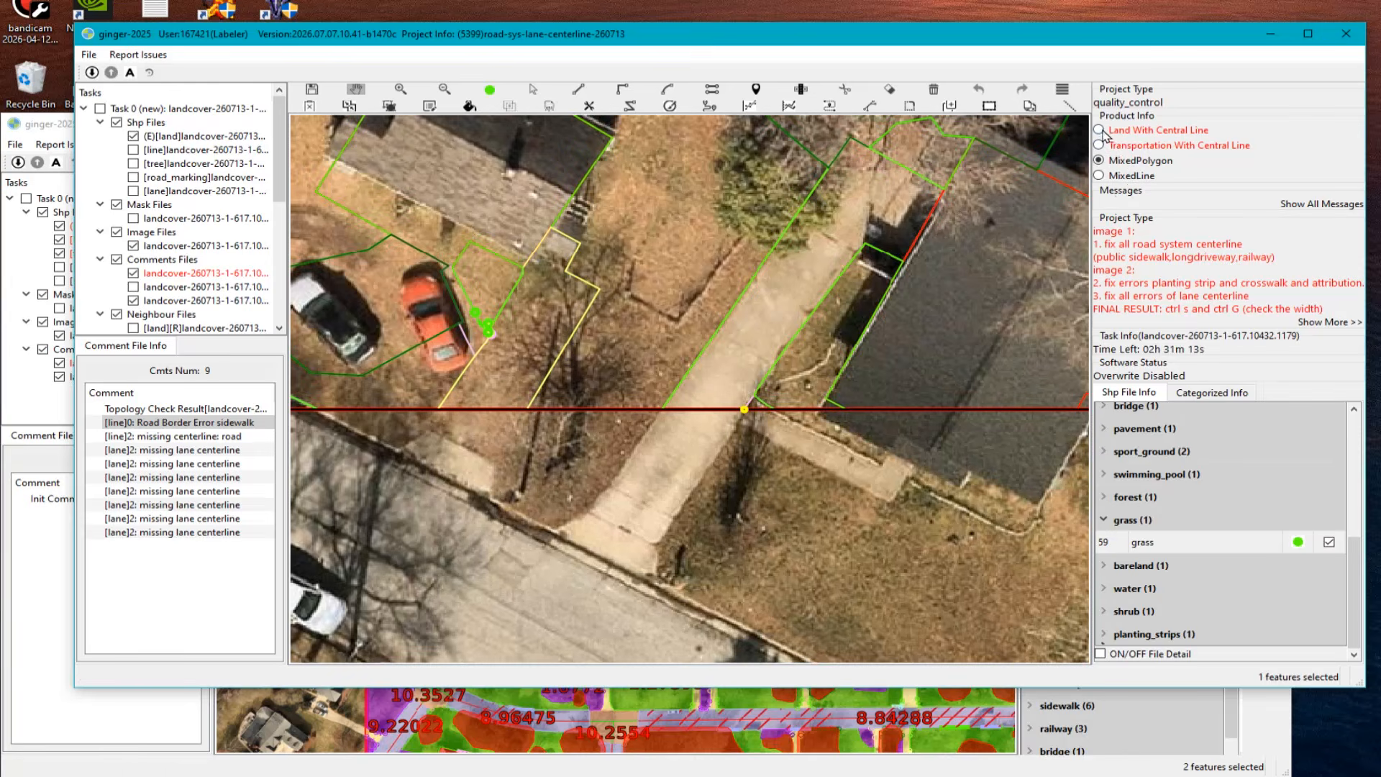
{"action": "scroll", "coordinate": [207, 276], "scroll_direction": "down", "scroll_amount": 3}
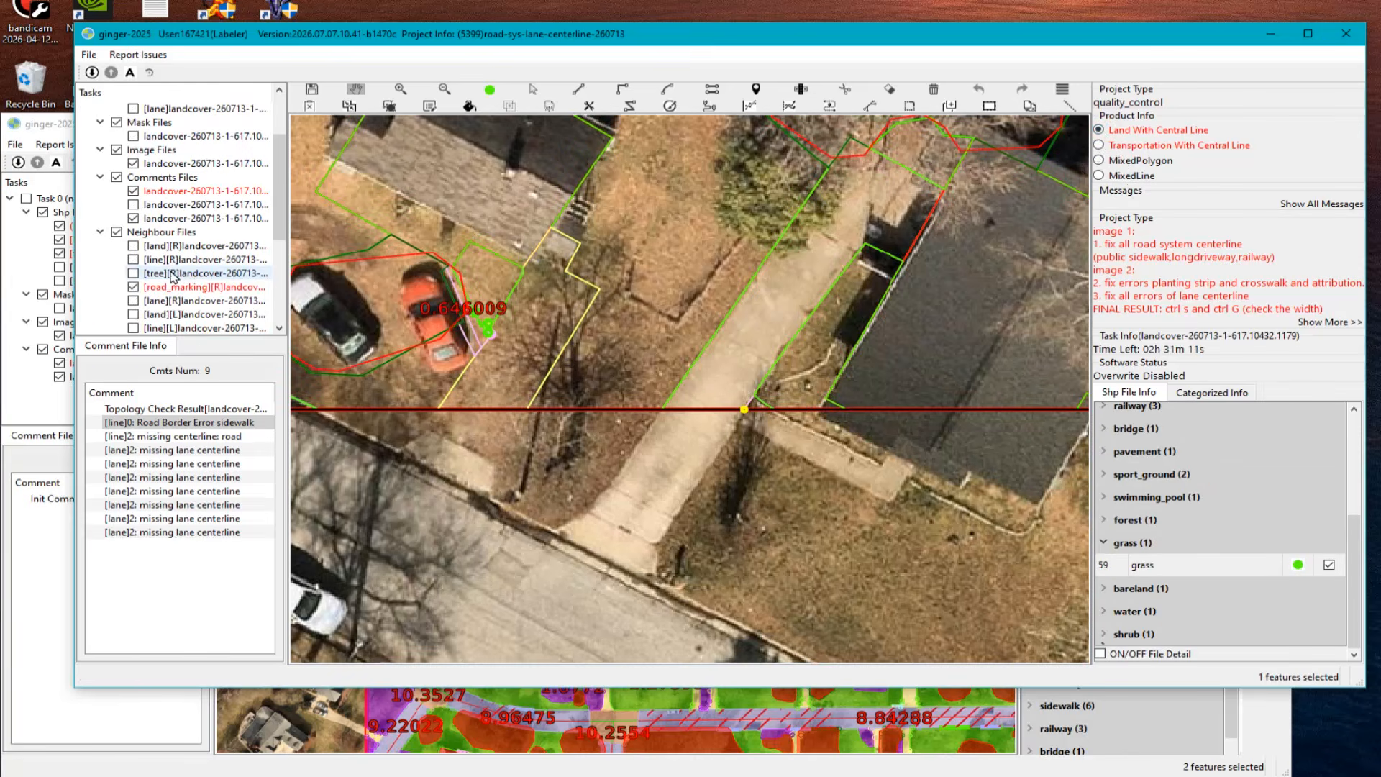
{"action": "scroll", "coordinate": [208, 276], "scroll_direction": "down", "scroll_amount": 4}
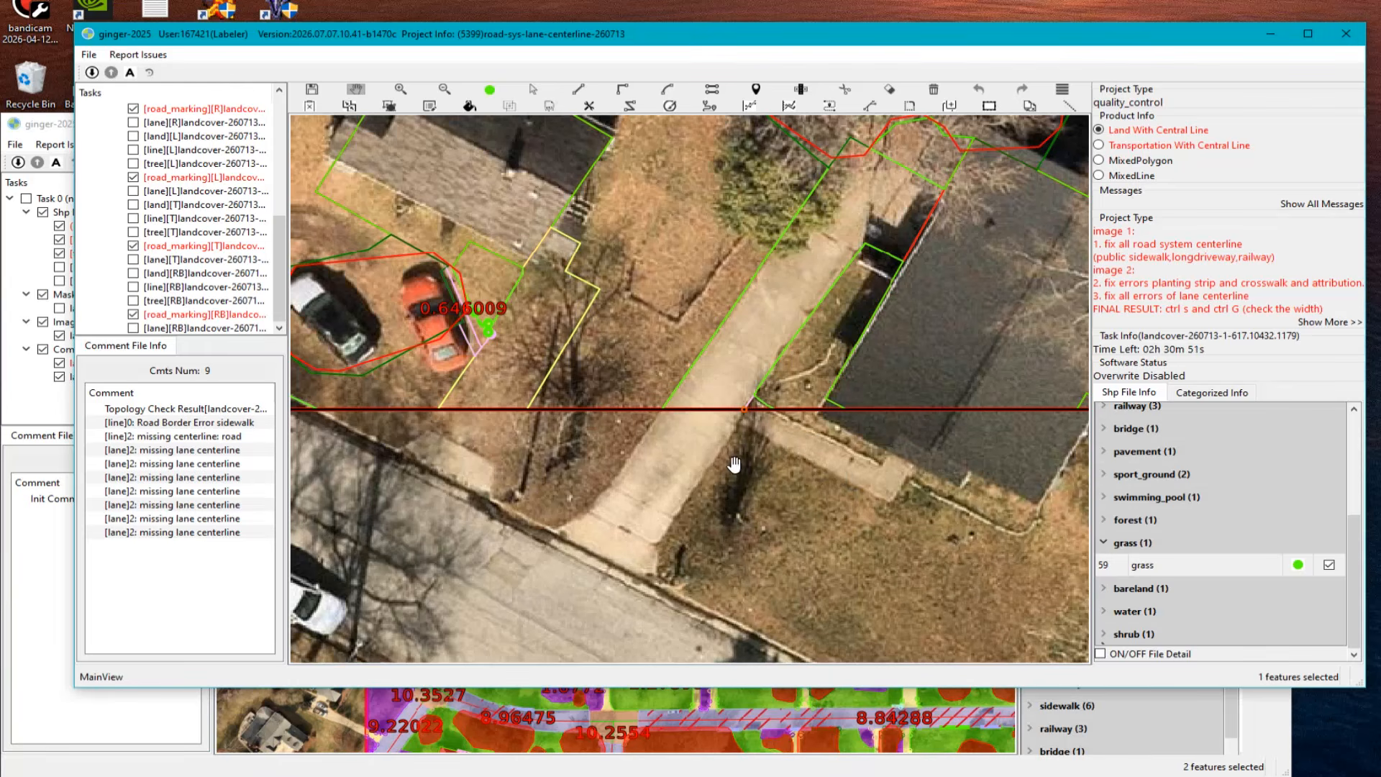
Step: Split the driveway polygon with a cut line across it just above the tile border, beside the flagged sidewalk corner
{"action": "left_click_drag", "start_coordinate": [733, 465], "coordinate": [687, 486]}
{"action": "scroll", "coordinate": [691, 450], "scroll_direction": "up", "scroll_amount": 4}
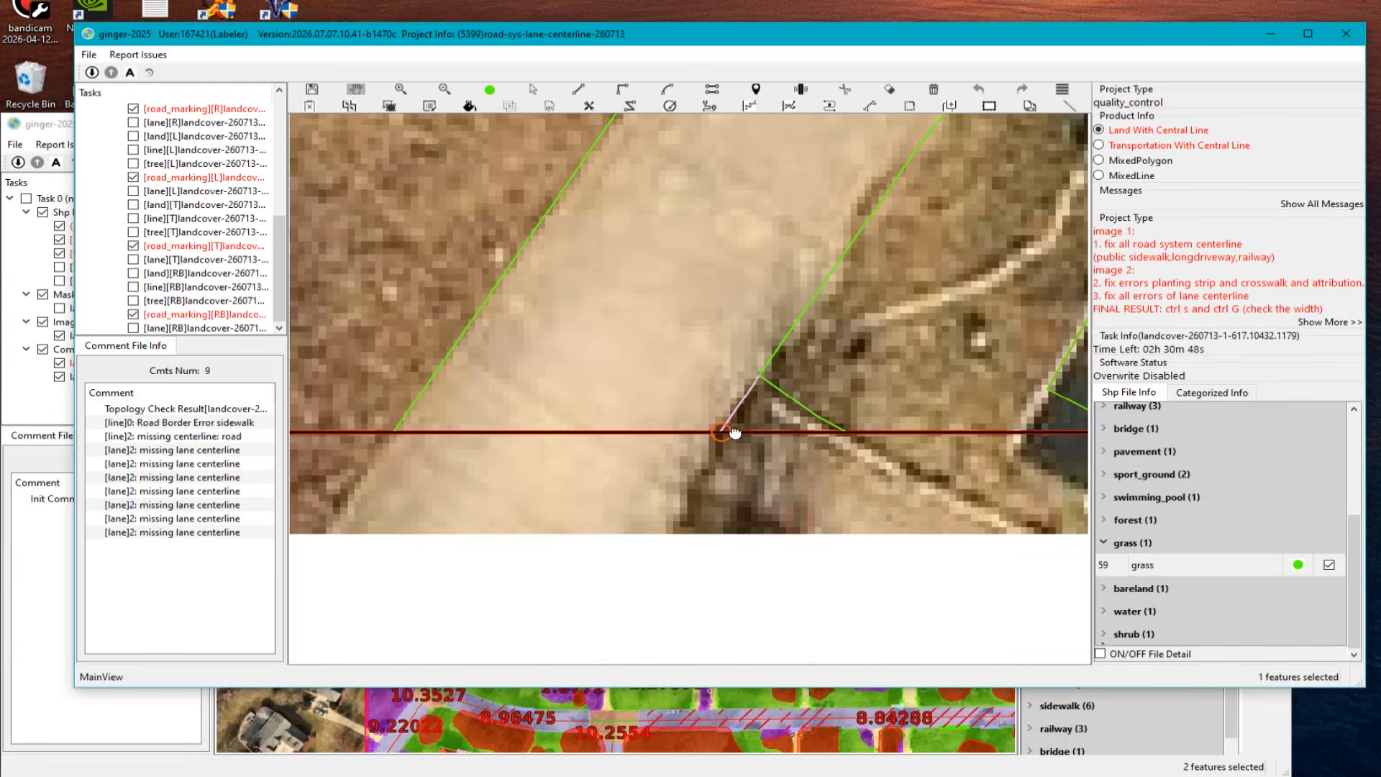
{"action": "left_click", "coordinate": [709, 440]}
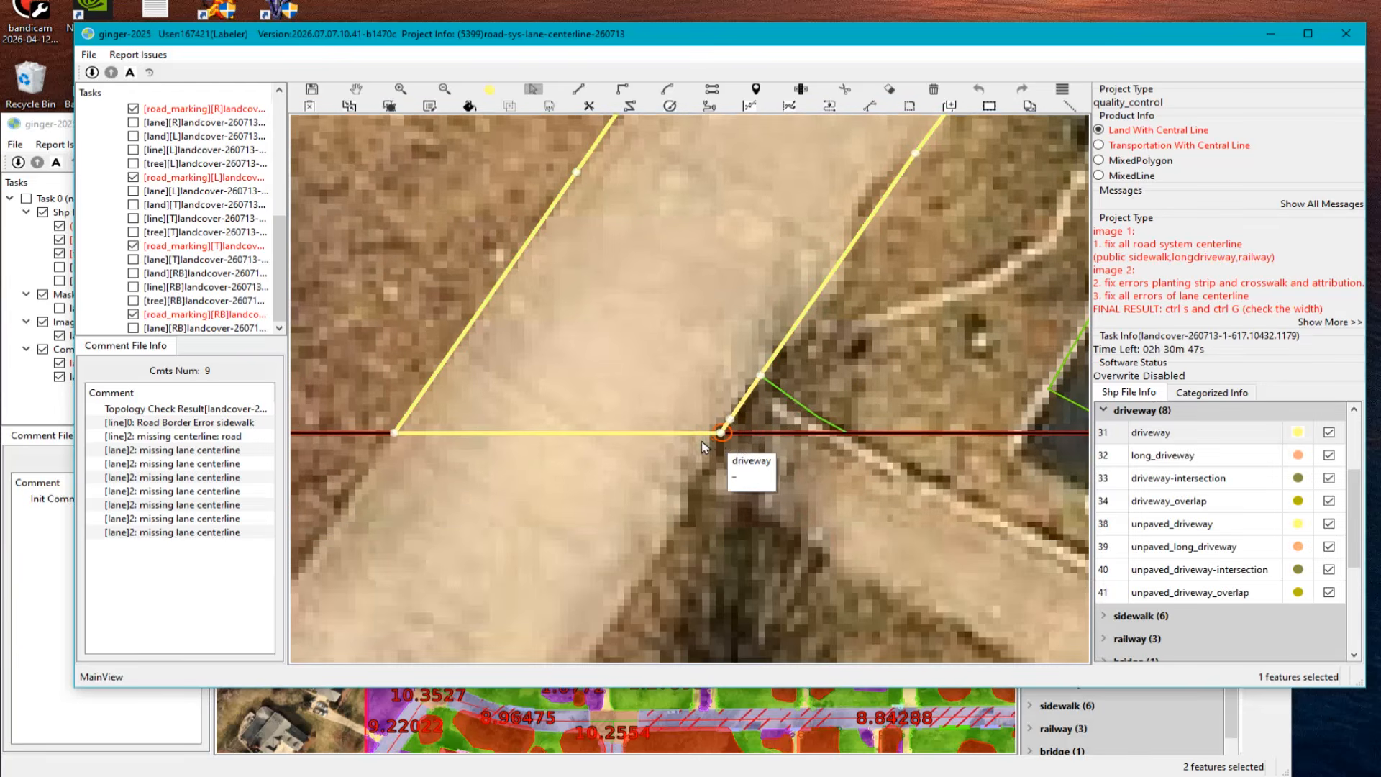
{"action": "key", "text": "r"}
{"action": "left_click", "coordinate": [747, 397]}
{"action": "left_click", "coordinate": [457, 345]}
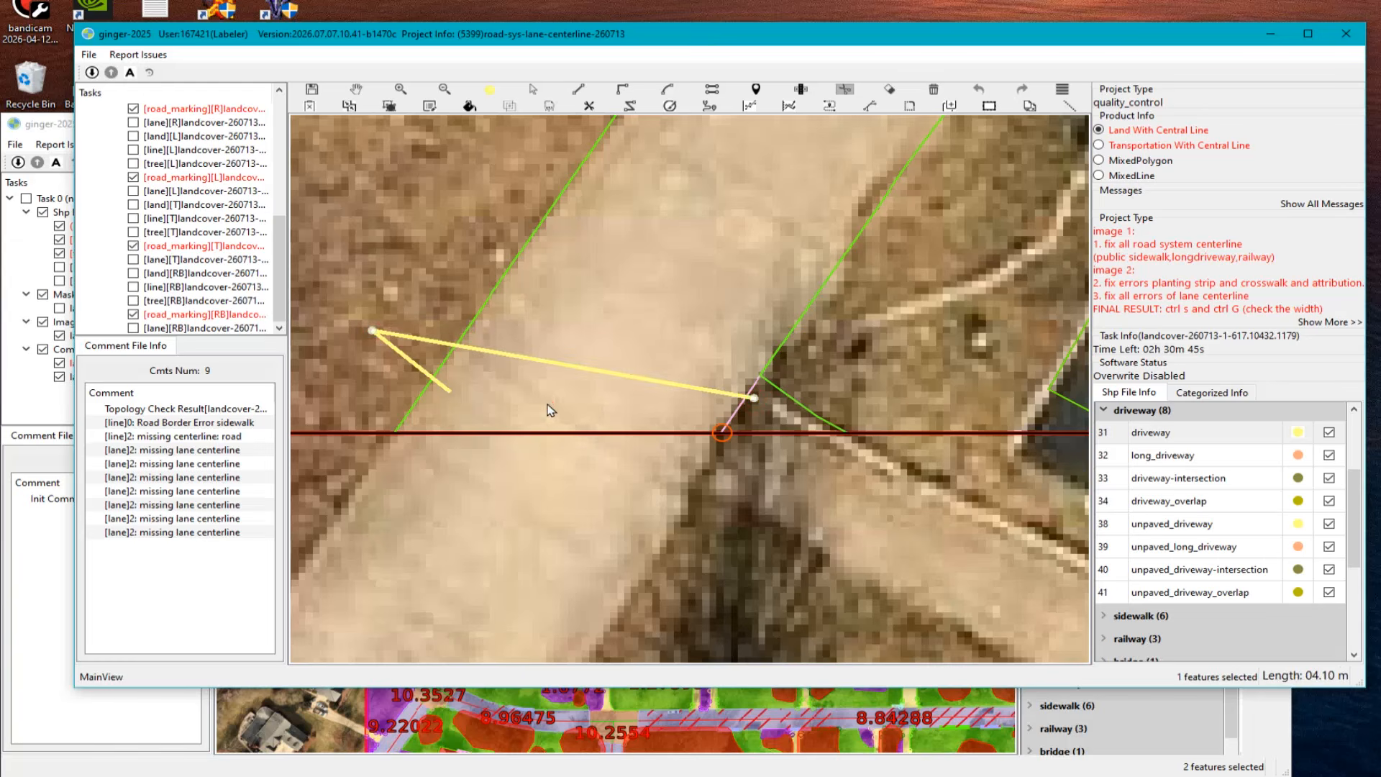
{"action": "key", "text": "Escape"}
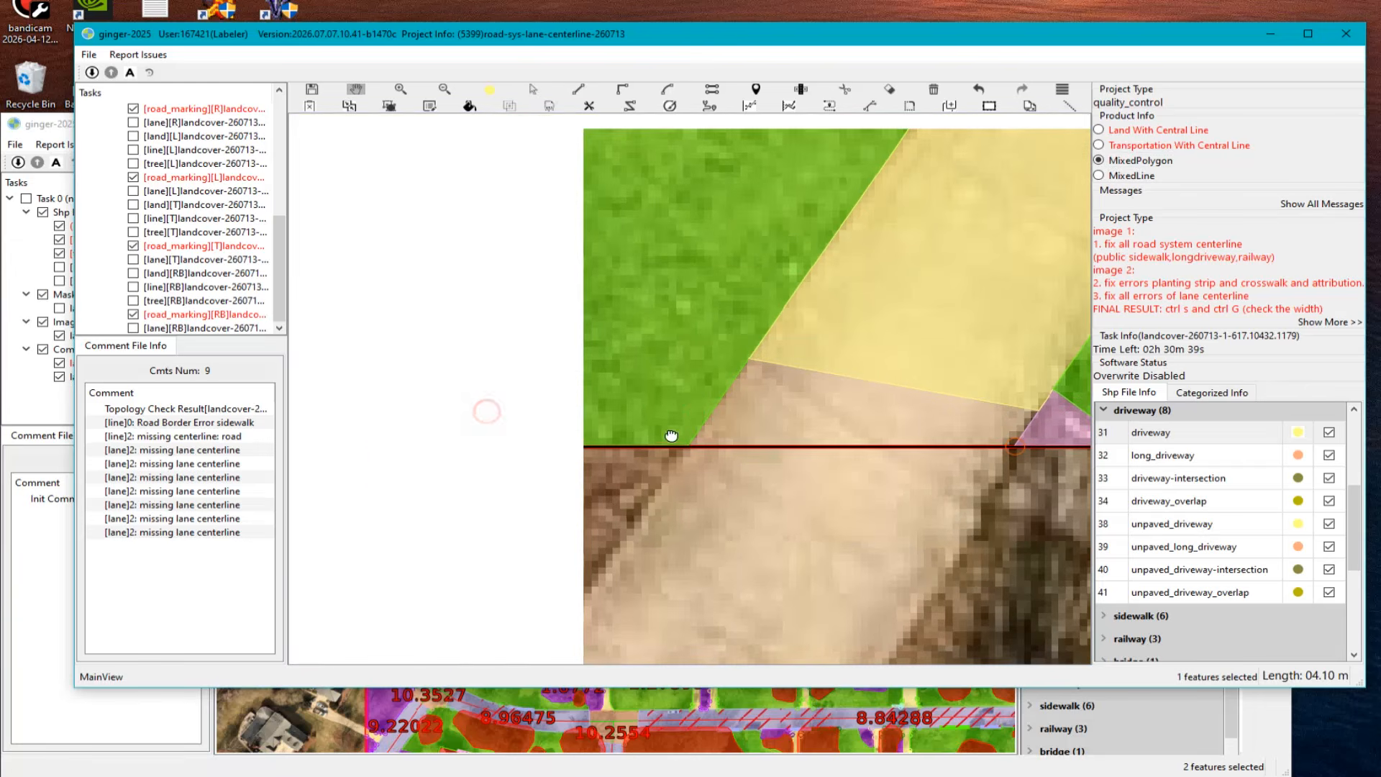
Step: Select both driveway pieces above the tile border in MixedPolygon and merge them back into one polygon
{"action": "left_click", "coordinate": [645, 510]}
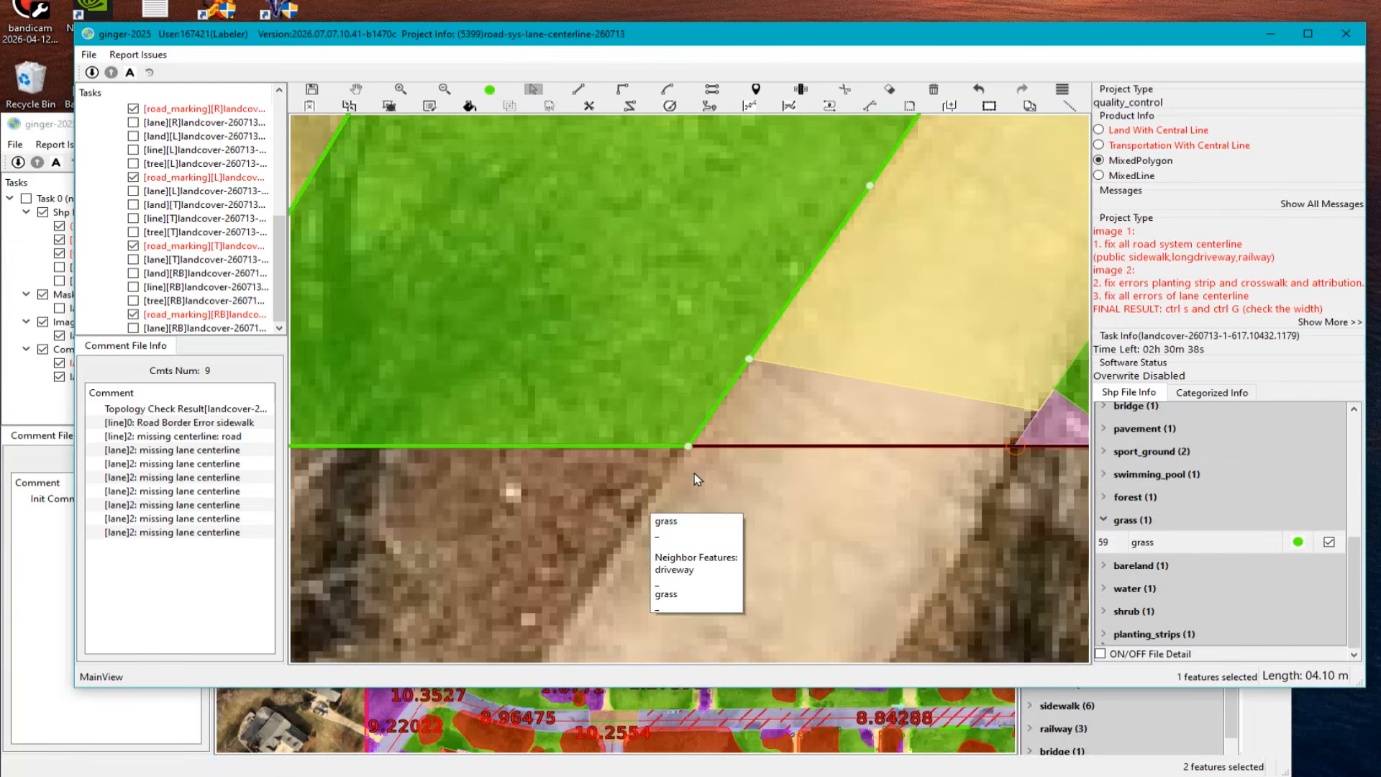
{"action": "left_click", "coordinate": [867, 400]}
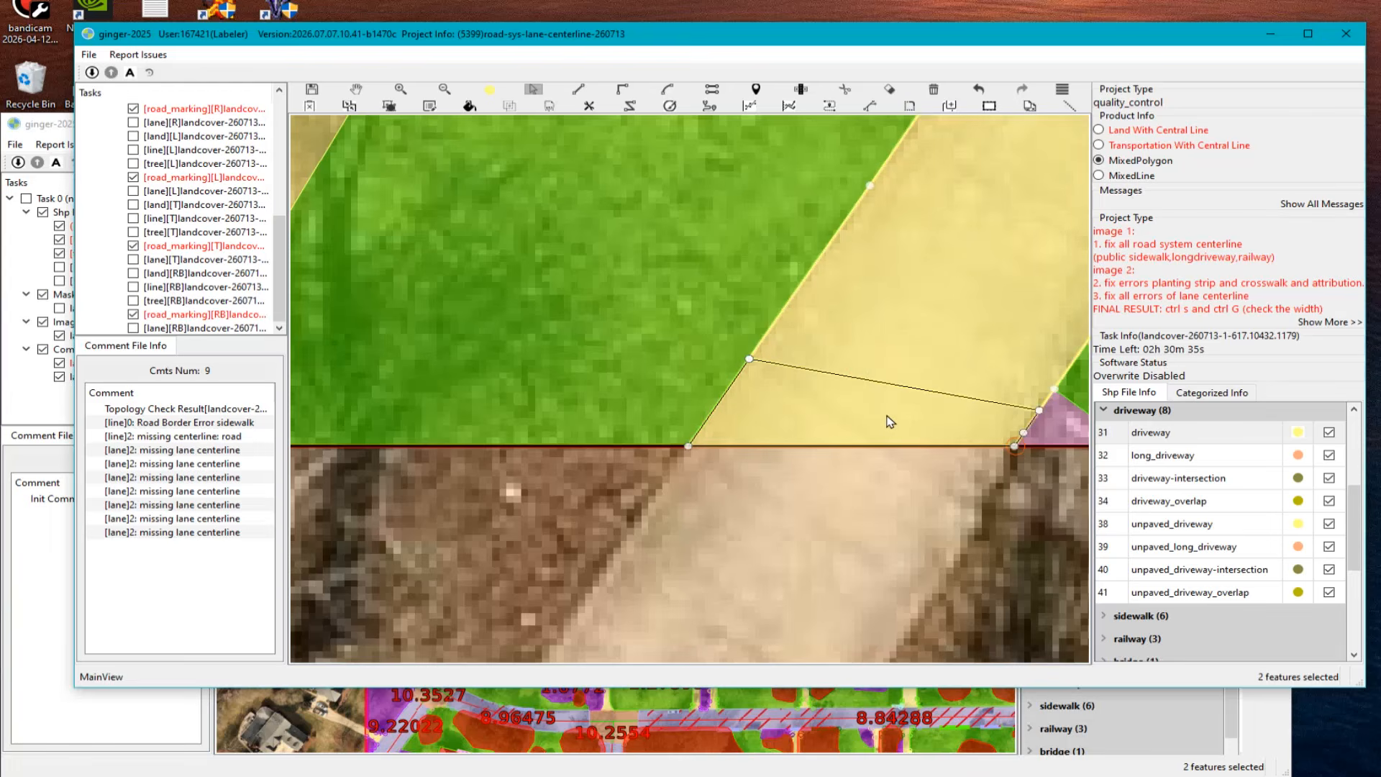
{"action": "left_click_drag", "start_coordinate": [1007, 407], "coordinate": [799, 412]}
Step: Delete the small sidewalk polygon at the flagged corner and fill the gap between driveway, grass and tile border as sidewalk again
{"action": "left_click", "coordinate": [853, 431]}
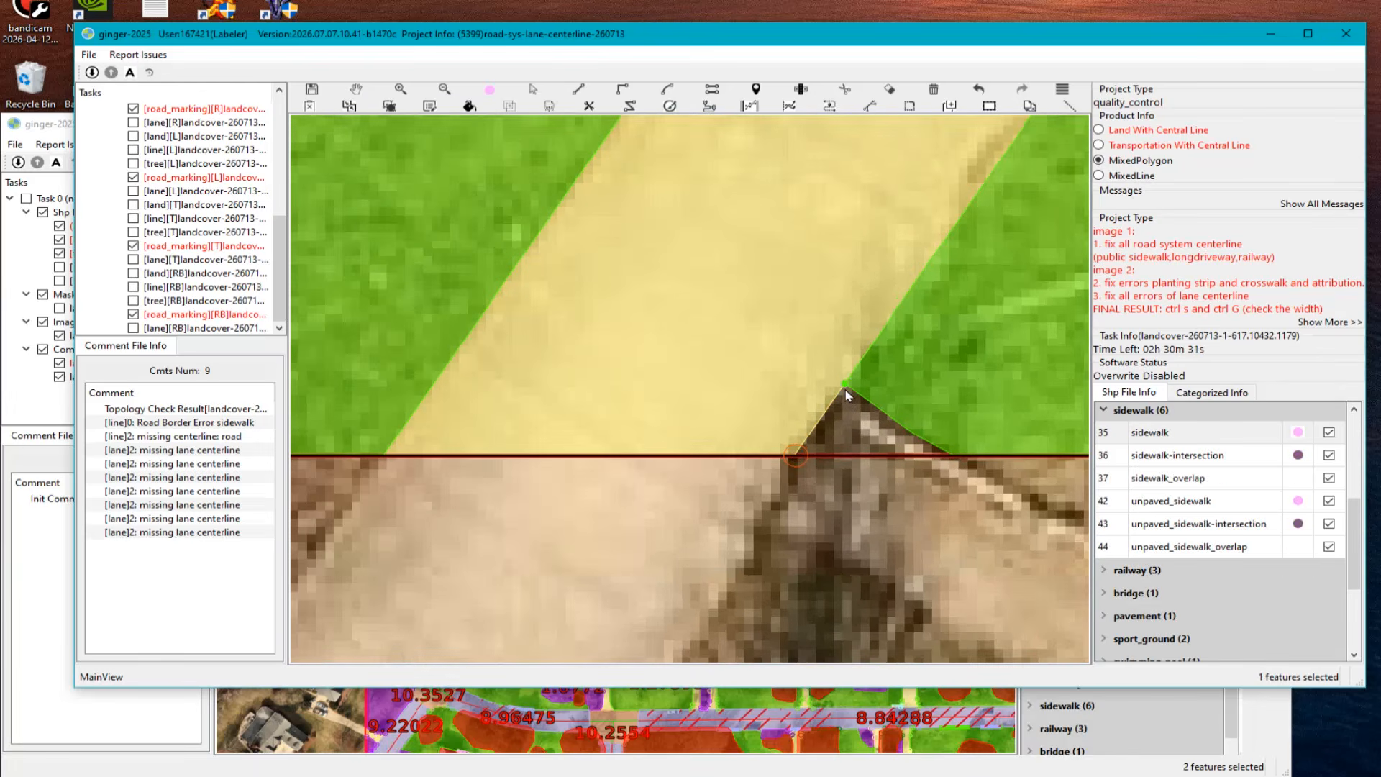
{"action": "left_click", "coordinate": [846, 392]}
{"action": "left_click", "coordinate": [795, 455]}
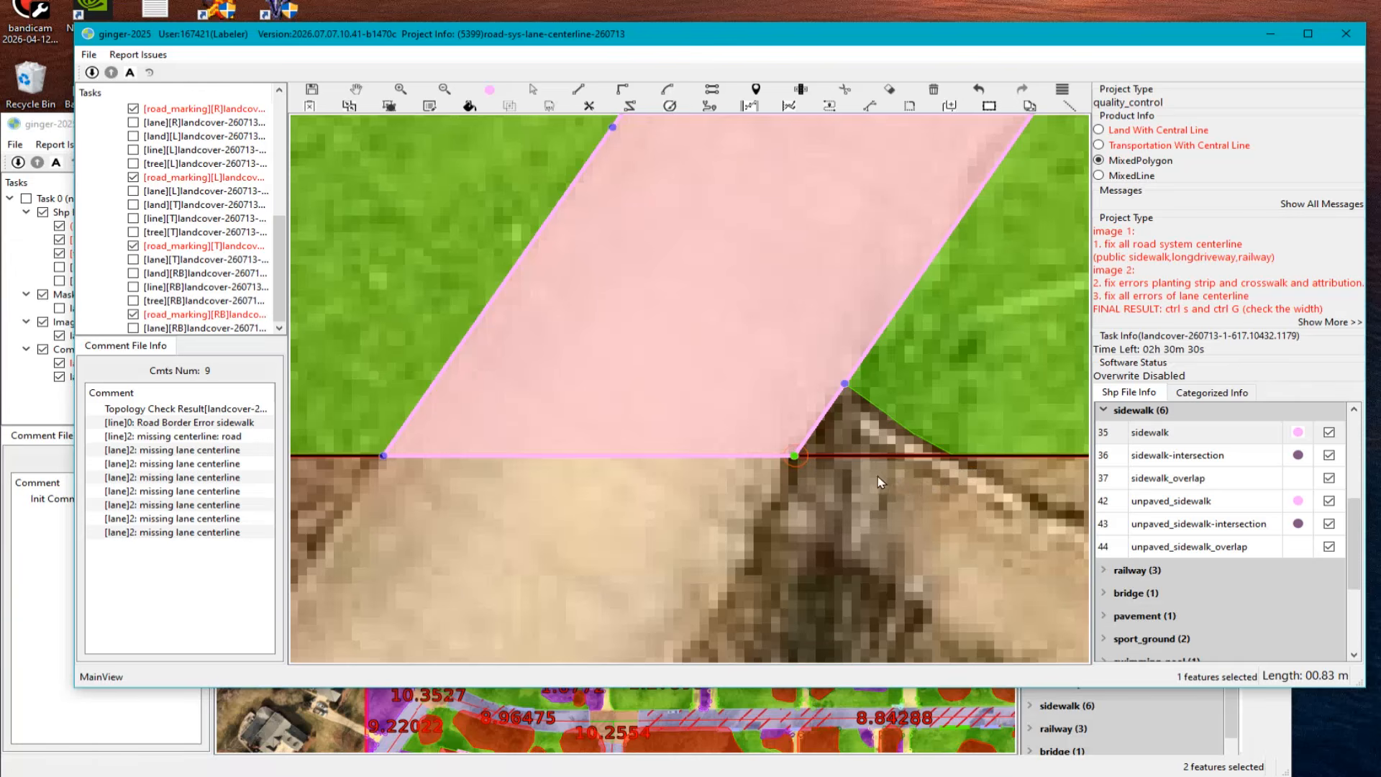
{"action": "key", "text": "Escape"}
{"action": "scroll", "coordinate": [741, 457], "scroll_direction": "down", "scroll_amount": 3}
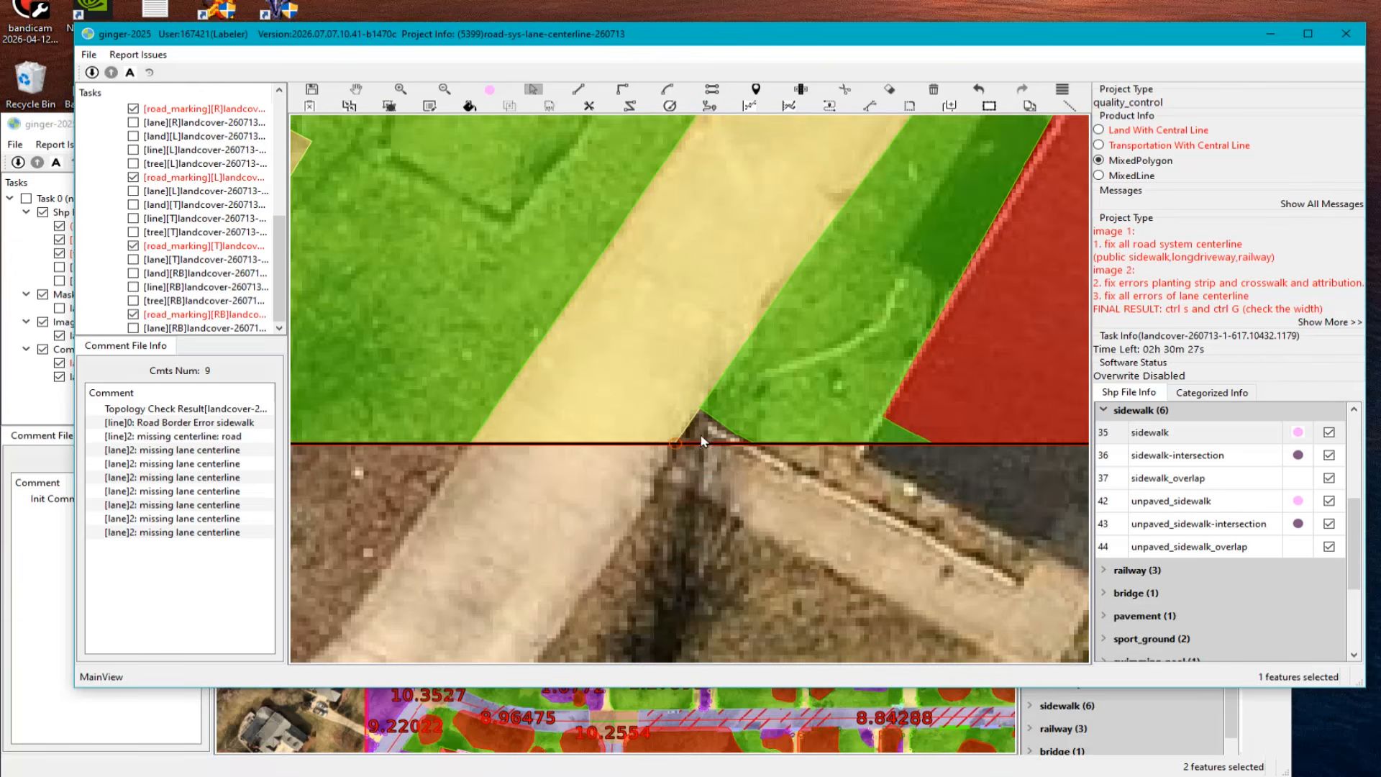
{"action": "key", "text": "f"}
{"action": "left_click", "coordinate": [716, 438]}
{"action": "scroll", "coordinate": [719, 448], "scroll_direction": "up", "scroll_amount": 1}
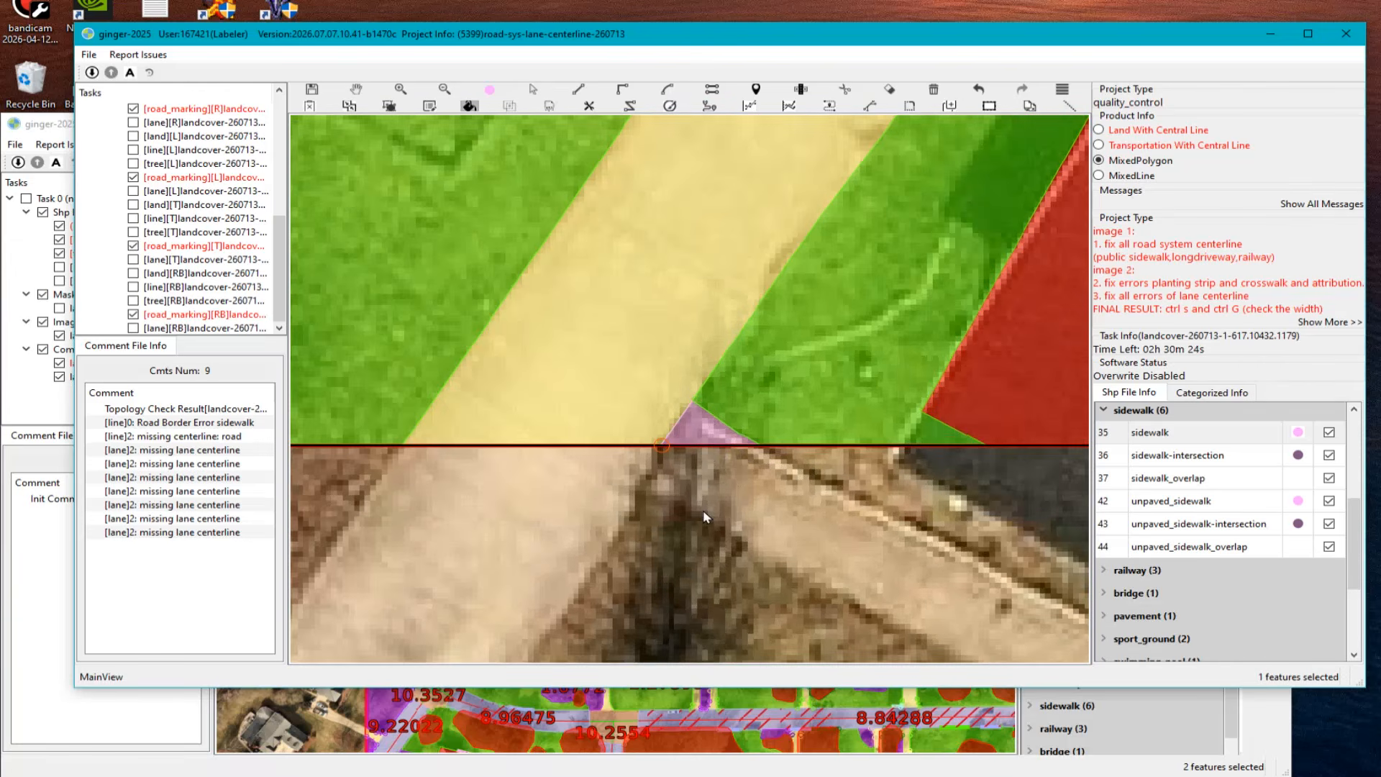
{"action": "scroll", "coordinate": [703, 516], "scroll_direction": "up", "scroll_amount": 1}
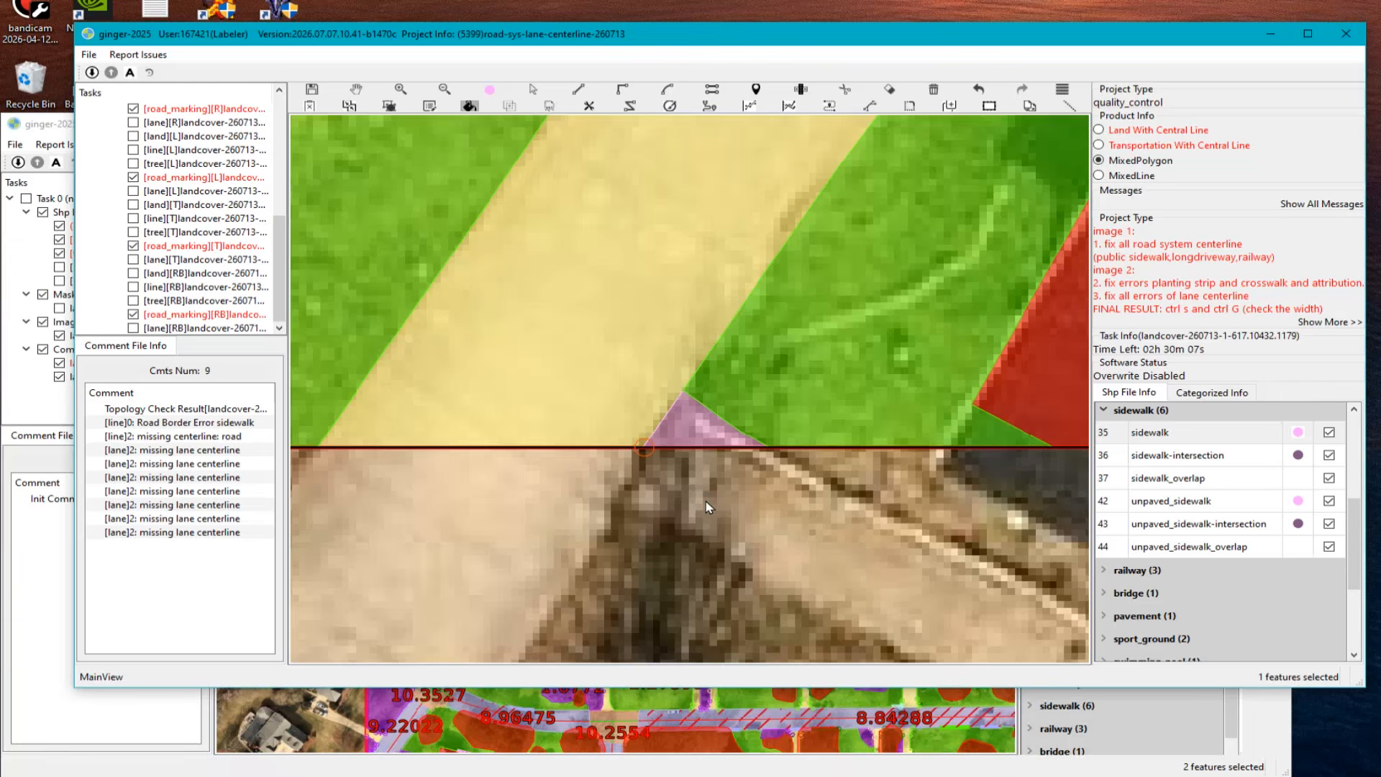
Step: Reopen the Road Border Error sidewalk comment, and switch the product to Land With Central Line to identify the neighbour sidewalk there
{"action": "left_click_drag", "start_coordinate": [706, 496], "coordinate": [793, 525]}
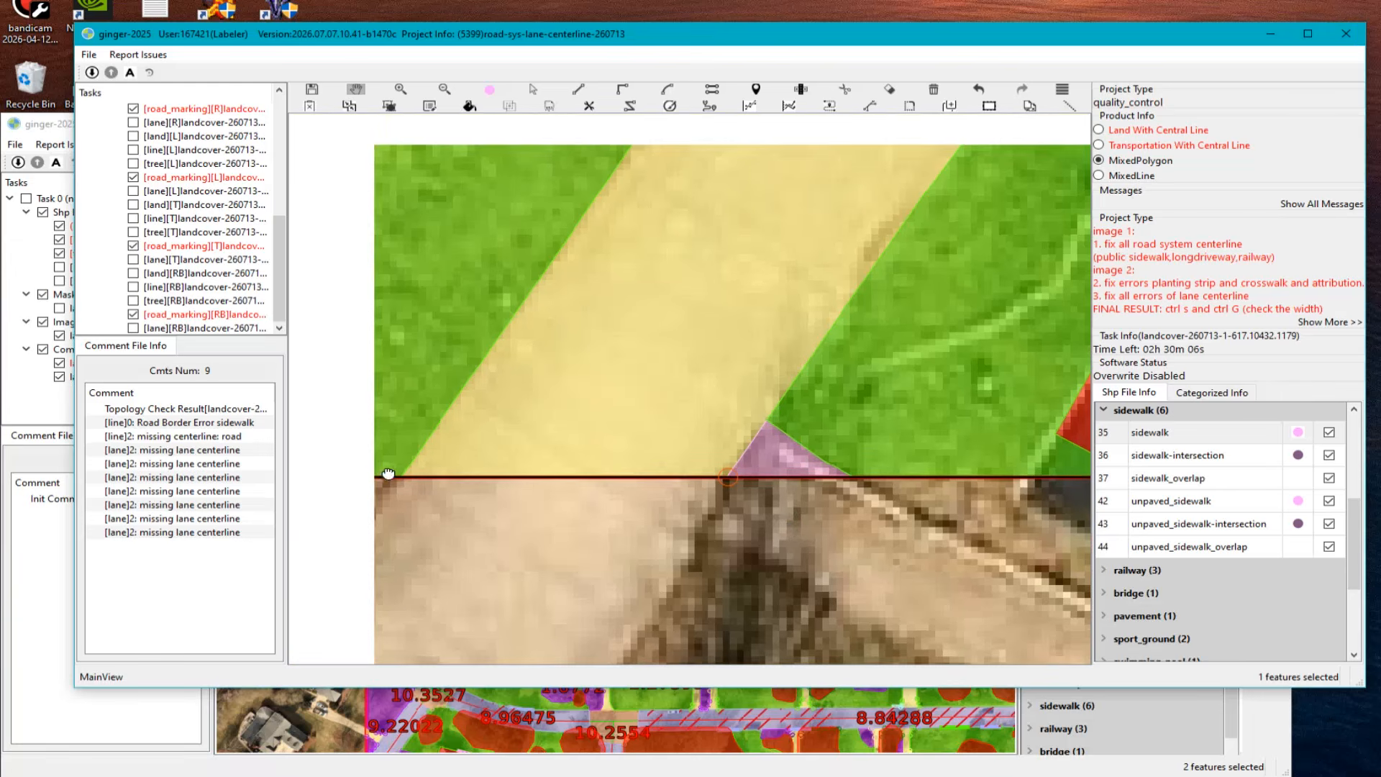
{"action": "left_click", "coordinate": [245, 423]}
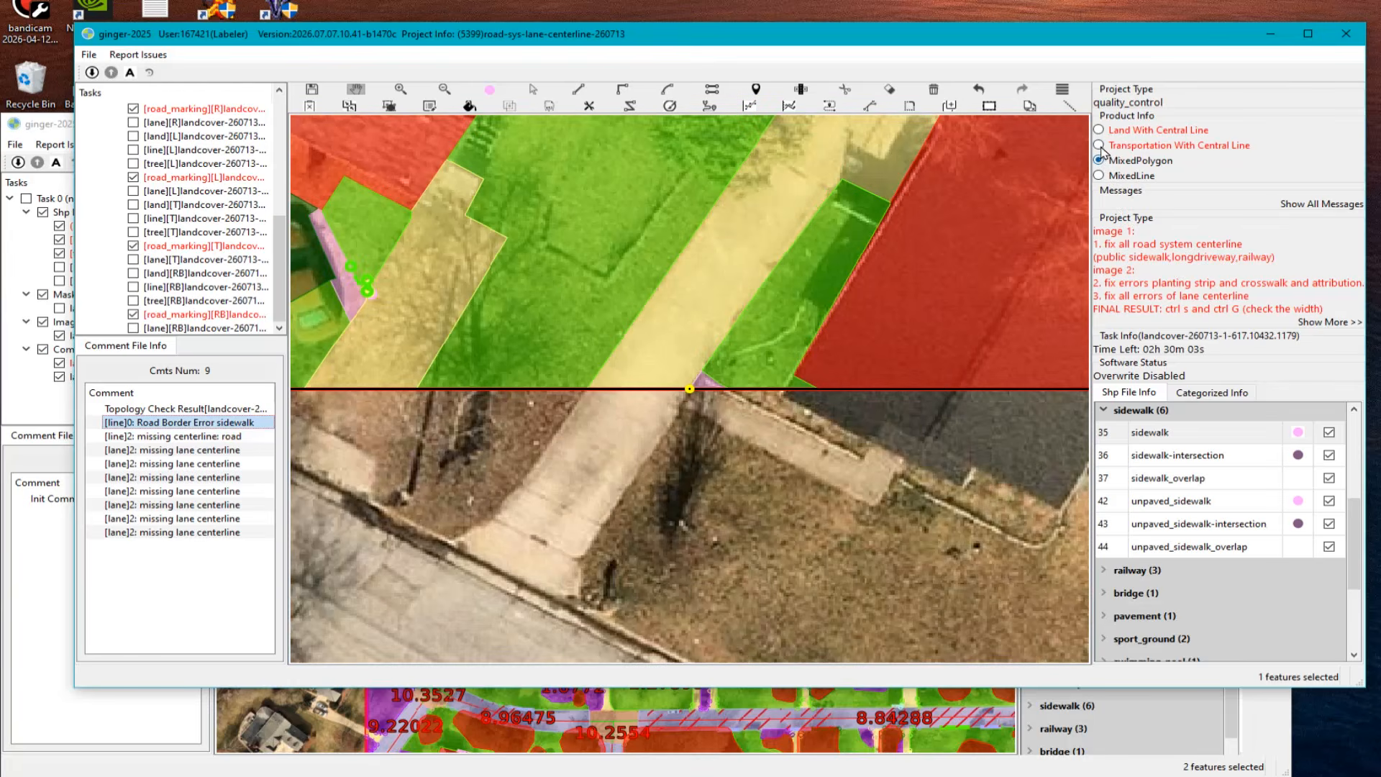
{"action": "left_click", "coordinate": [1099, 130]}
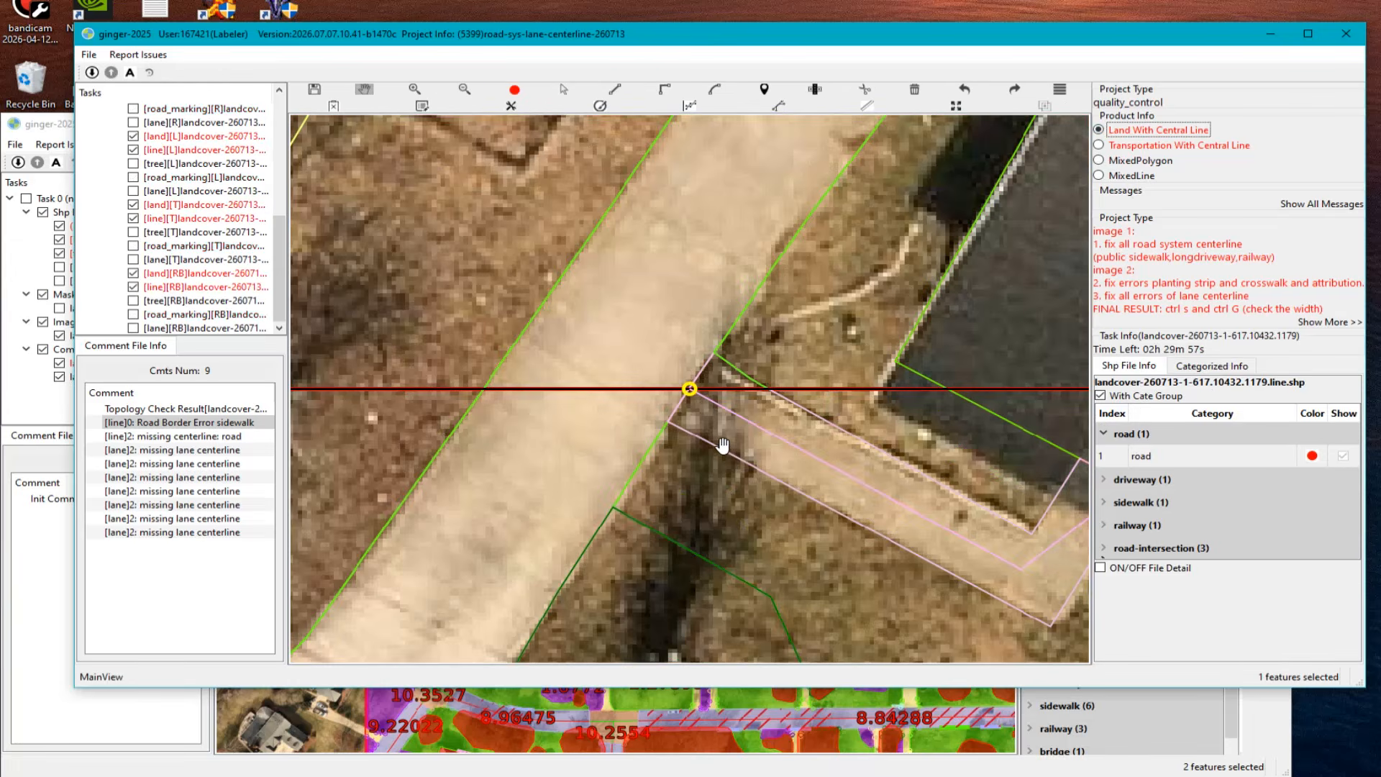
{"action": "key", "text": "Escape"}
{"action": "left_click", "coordinate": [735, 407]}
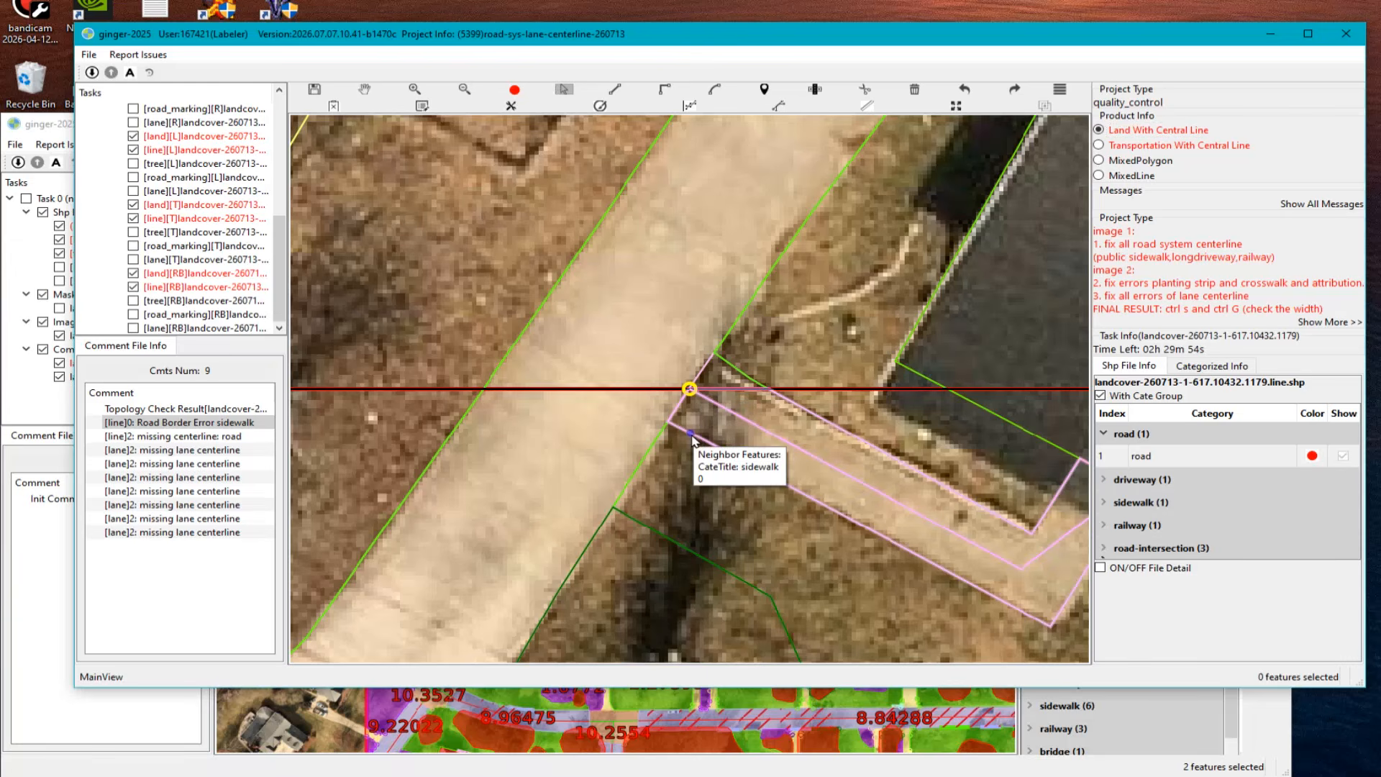
Step: Examine closely where the neighbour tile's sidewalk centerline meets the tile border and the sidewalk's edge at the flagged point
{"action": "scroll", "coordinate": [733, 403], "scroll_direction": "up", "scroll_amount": 2}
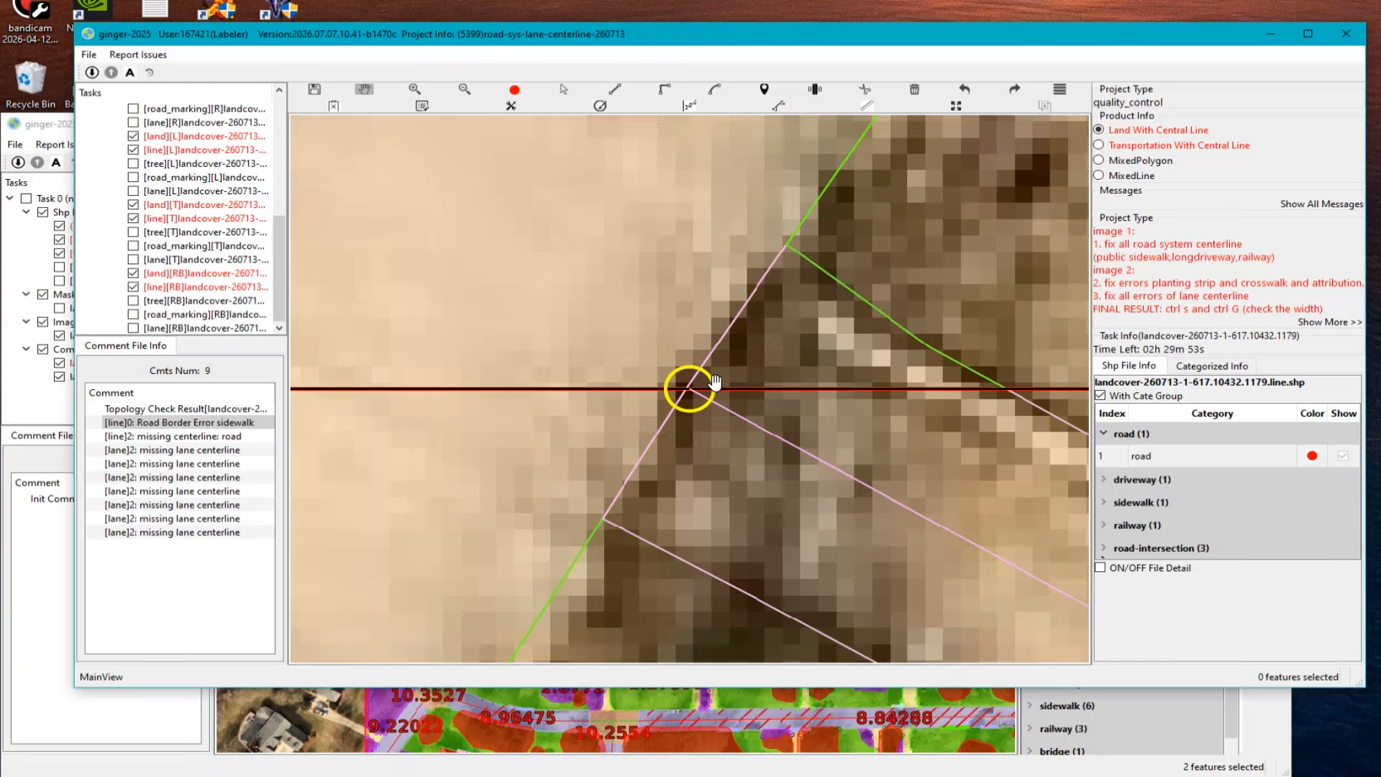
{"action": "key", "text": "Escape"}
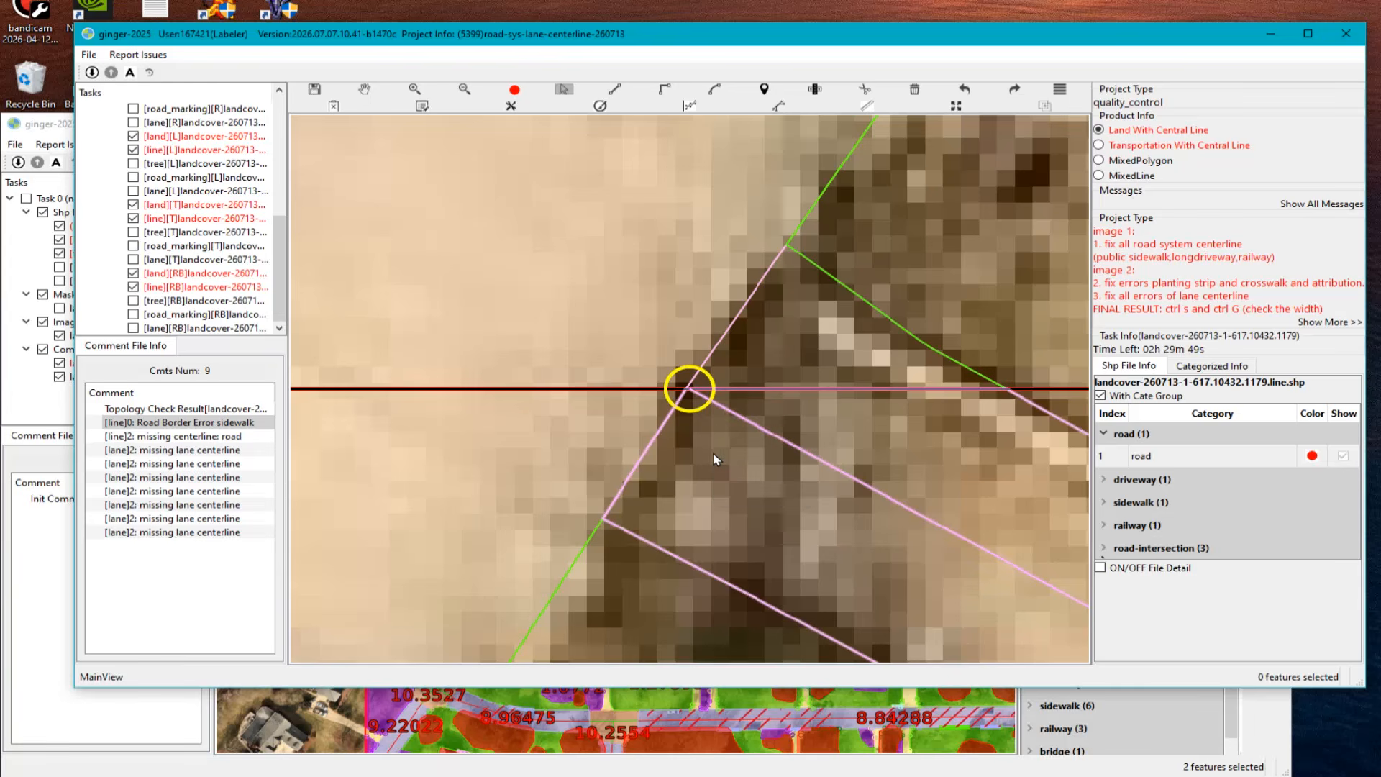
{"action": "scroll", "coordinate": [753, 437], "scroll_direction": "down", "scroll_amount": 1}
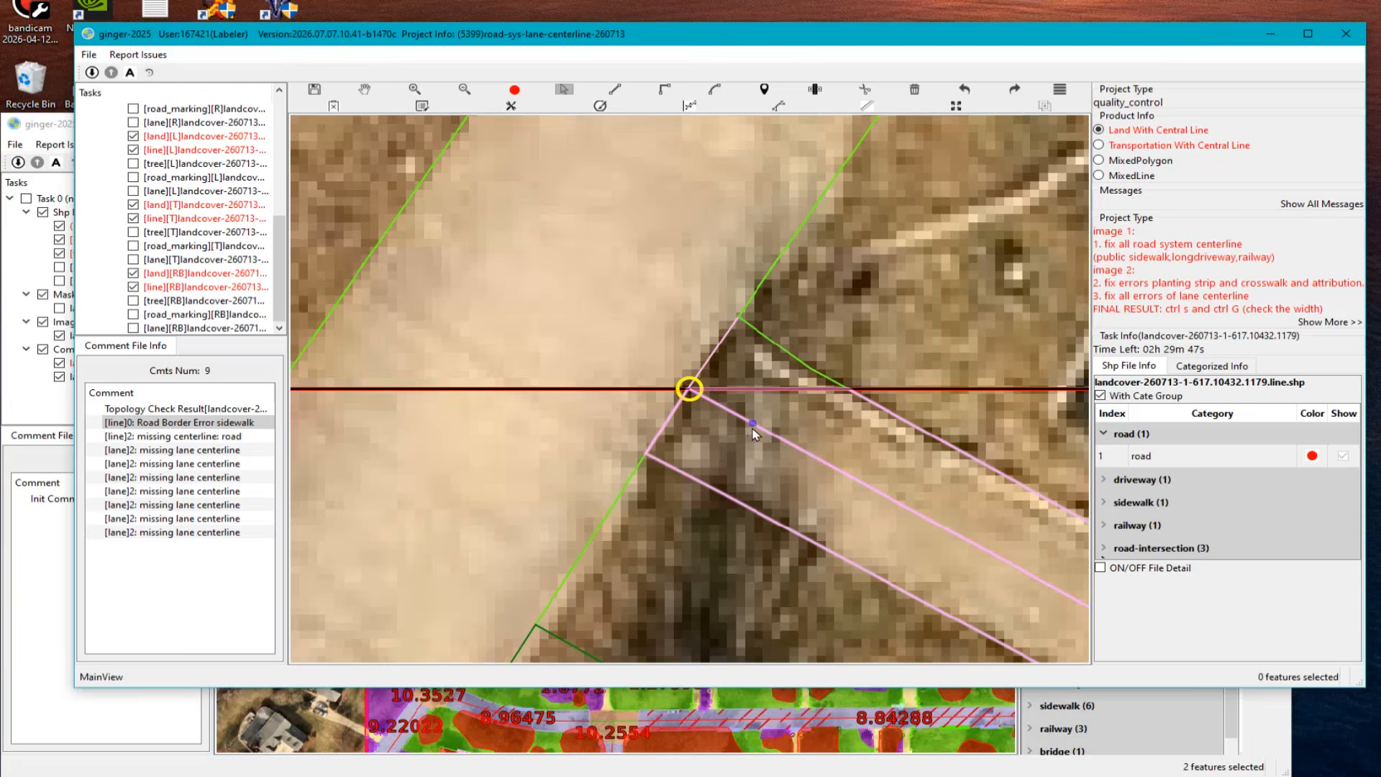
{"action": "scroll", "coordinate": [730, 401], "scroll_direction": "down", "scroll_amount": 1}
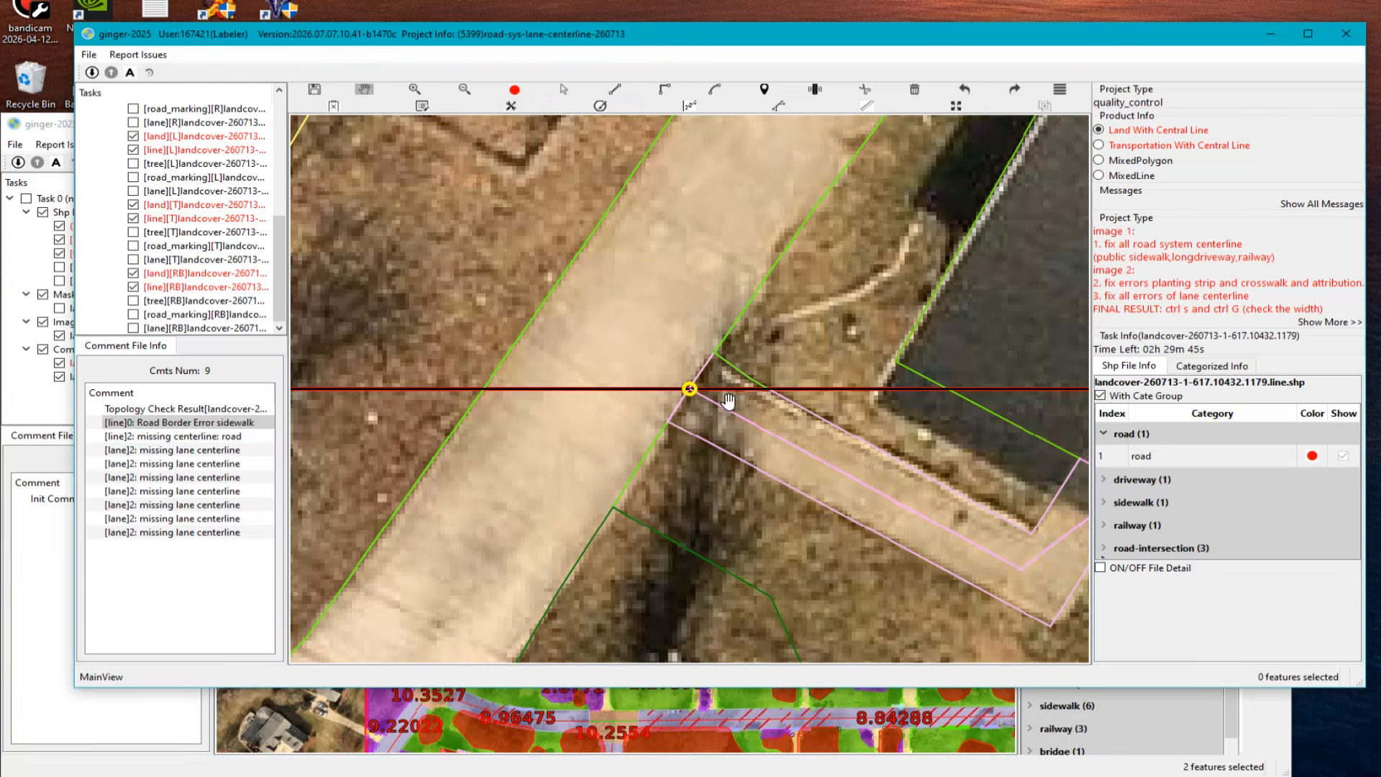
{"action": "scroll", "coordinate": [719, 397], "scroll_direction": "up", "scroll_amount": 2}
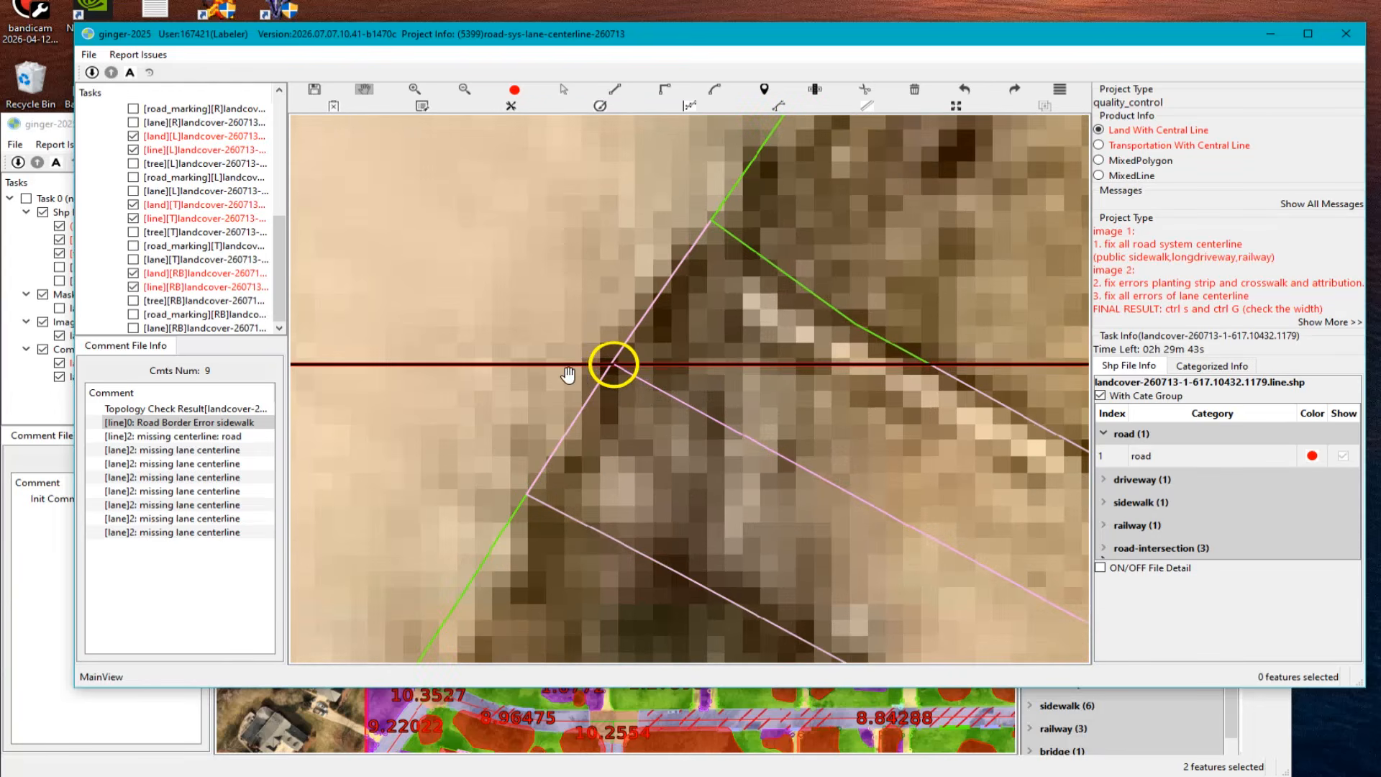
{"action": "scroll", "coordinate": [565, 371], "scroll_direction": "up", "scroll_amount": 1}
{"action": "scroll", "coordinate": [529, 356], "scroll_direction": "up", "scroll_amount": 1}
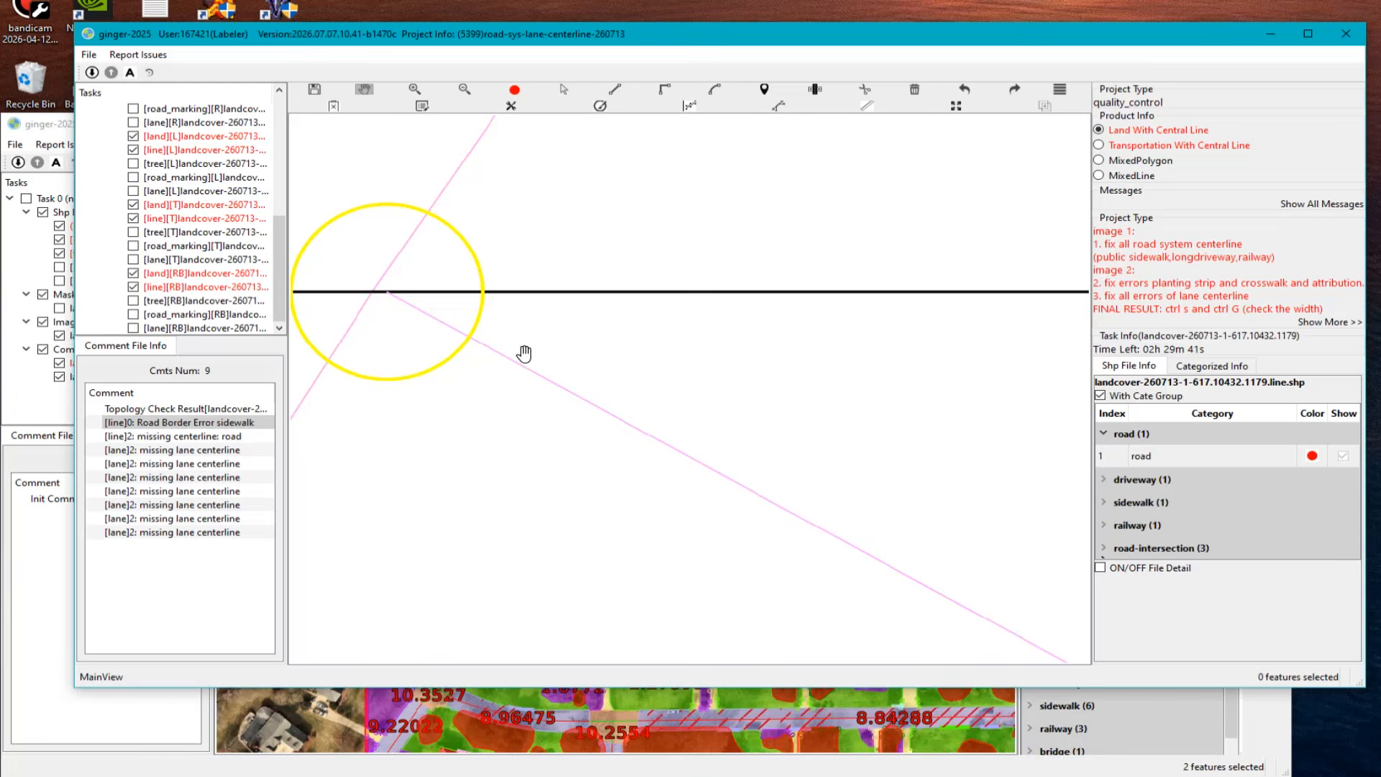
{"action": "scroll", "coordinate": [719, 432], "scroll_direction": "down", "scroll_amount": 3}
{"action": "scroll", "coordinate": [786, 463], "scroll_direction": "up", "scroll_amount": 4}
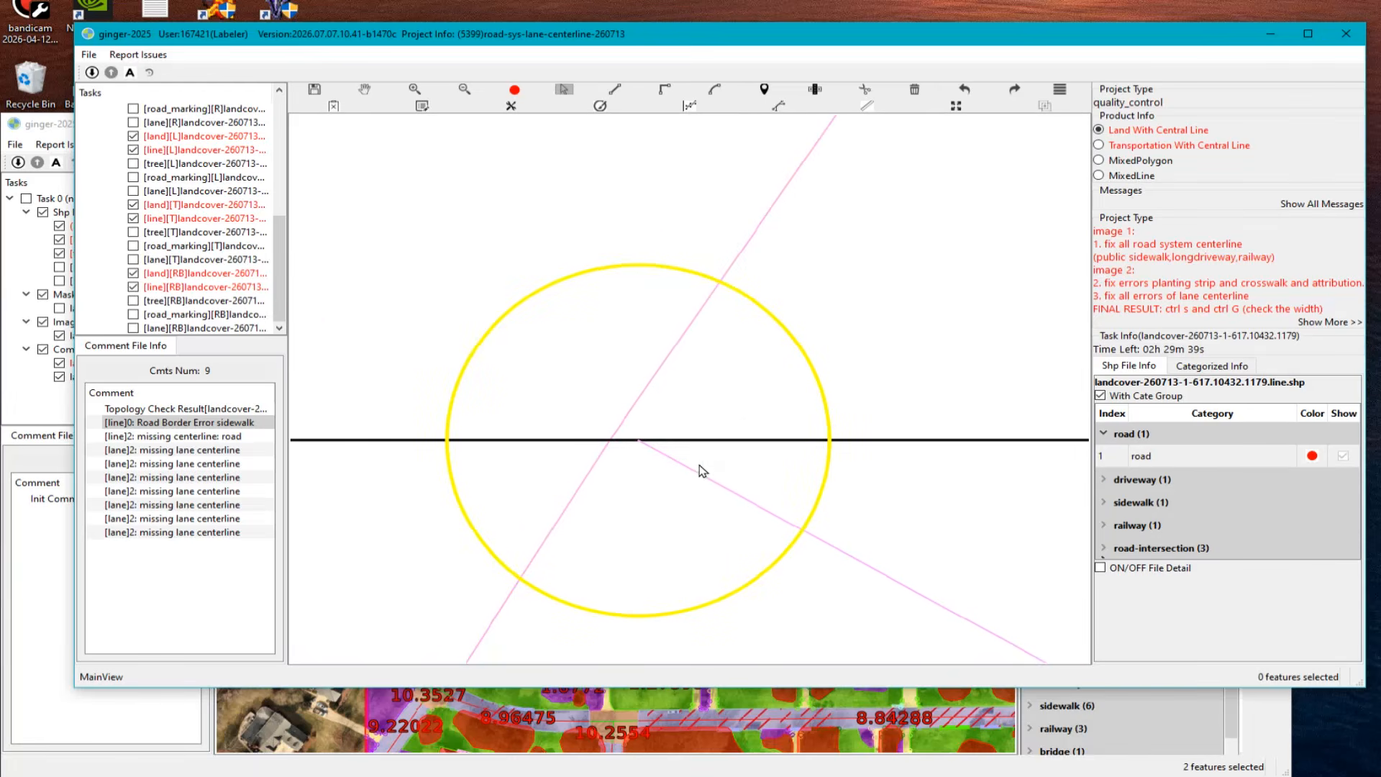
Step: Draw a sidewalk centerline about 0.01 m long from the neighbour centerline's end at the tile border to the sidewalk edge, and select it
{"action": "key", "text": "e"}
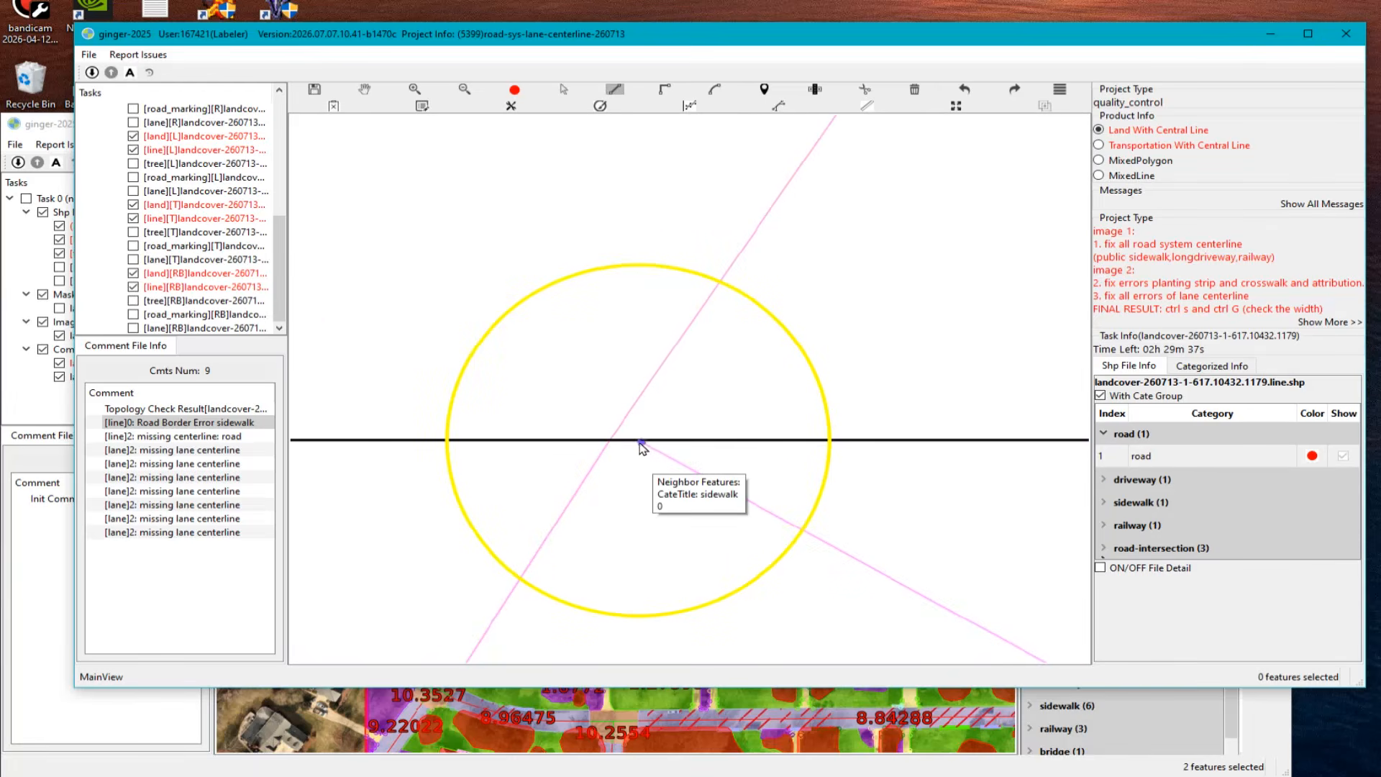
{"action": "left_click", "coordinate": [641, 441]}
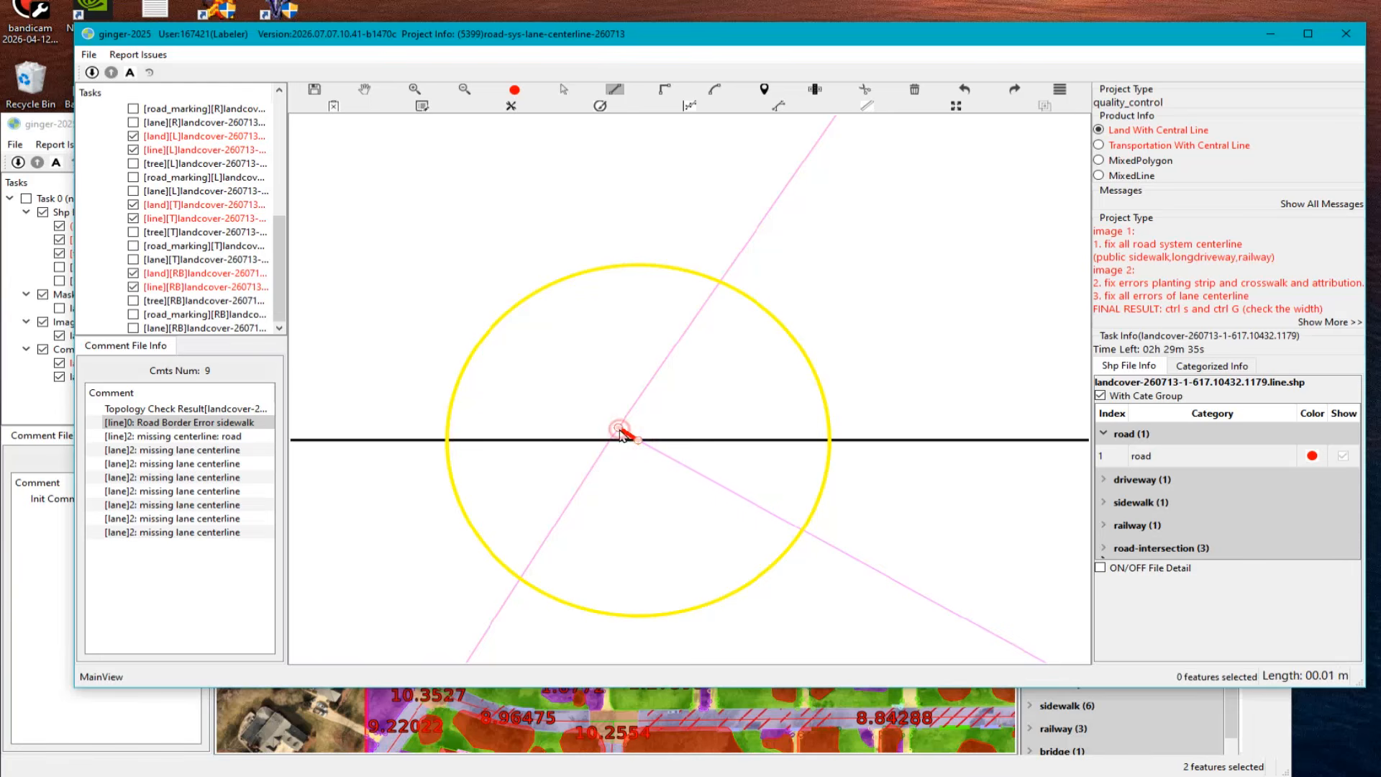
{"action": "left_click", "coordinate": [1151, 503]}
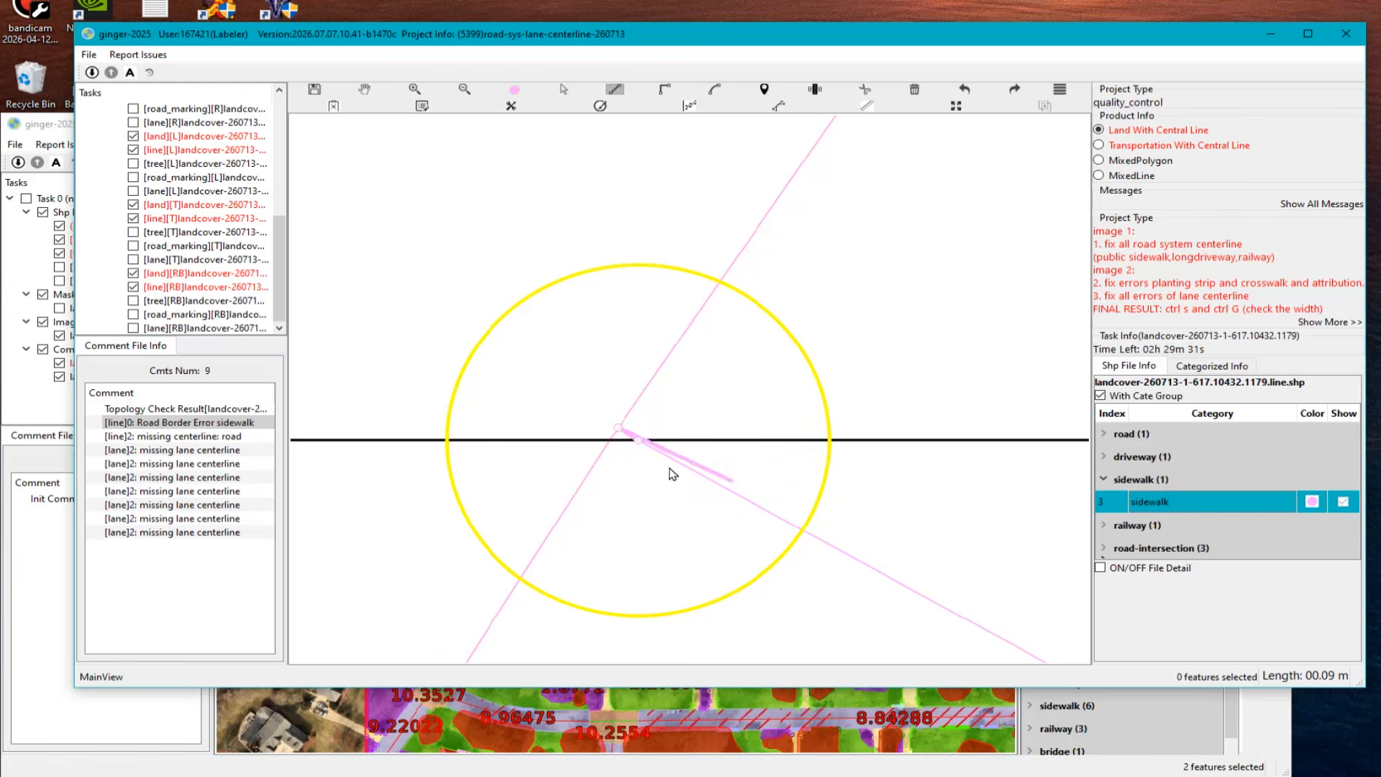
{"action": "scroll", "coordinate": [638, 437], "scroll_direction": "up", "scroll_amount": 2}
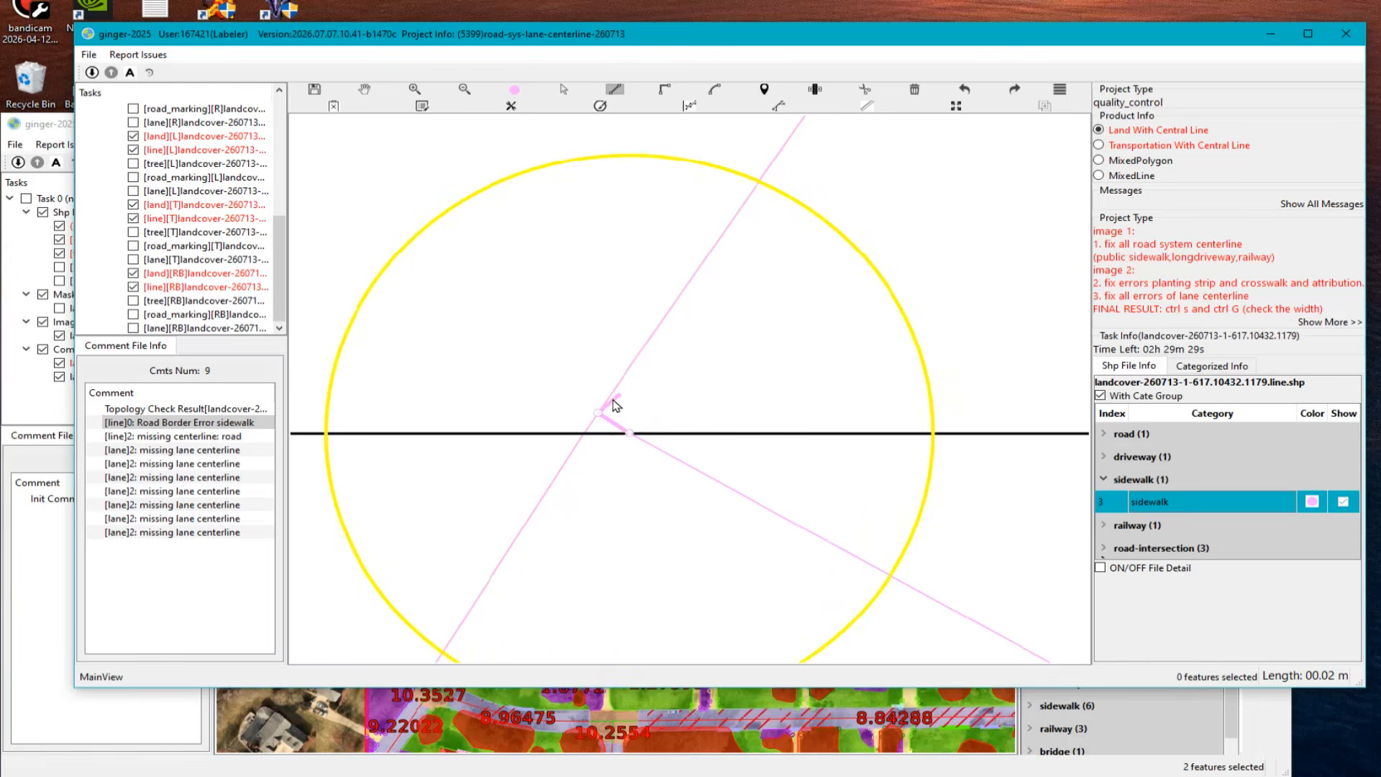
{"action": "right_click", "coordinate": [614, 432]}
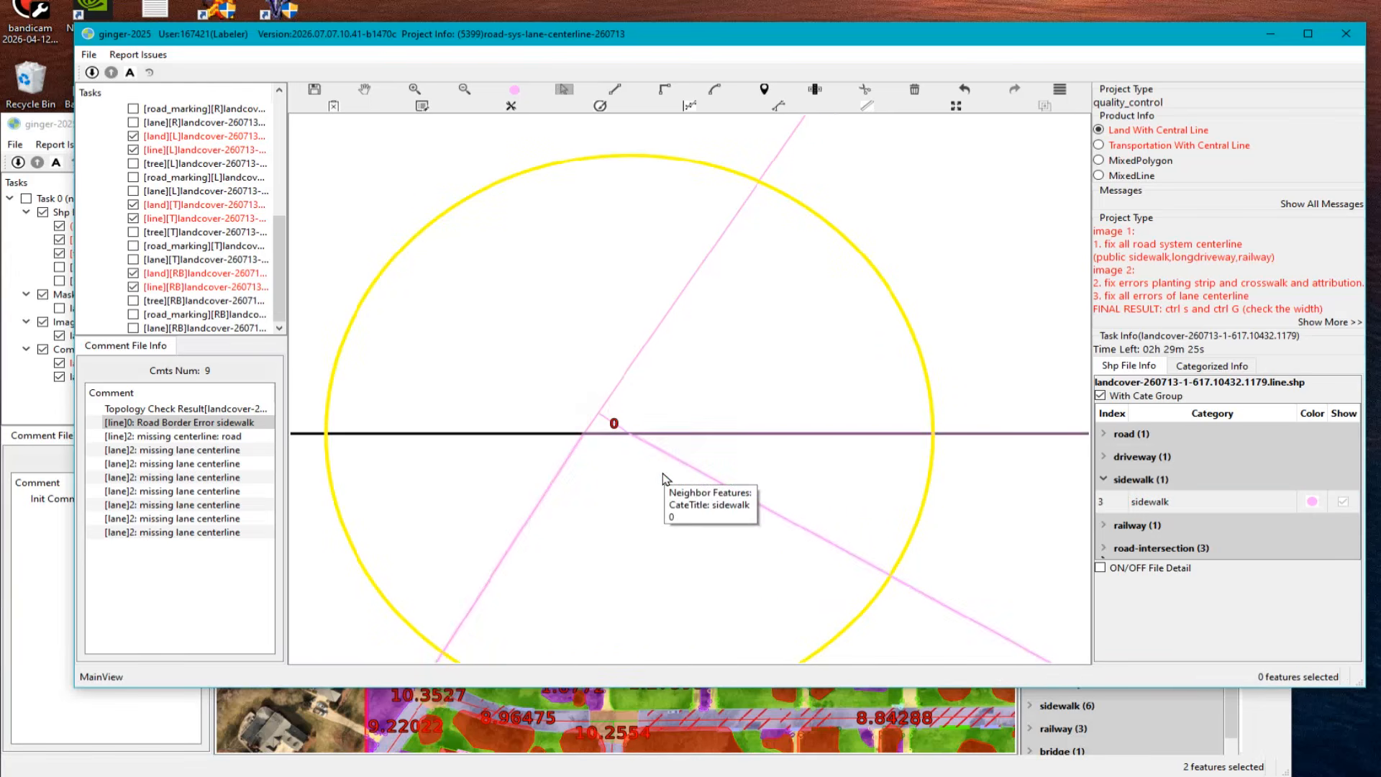
{"action": "left_click", "coordinate": [640, 444]}
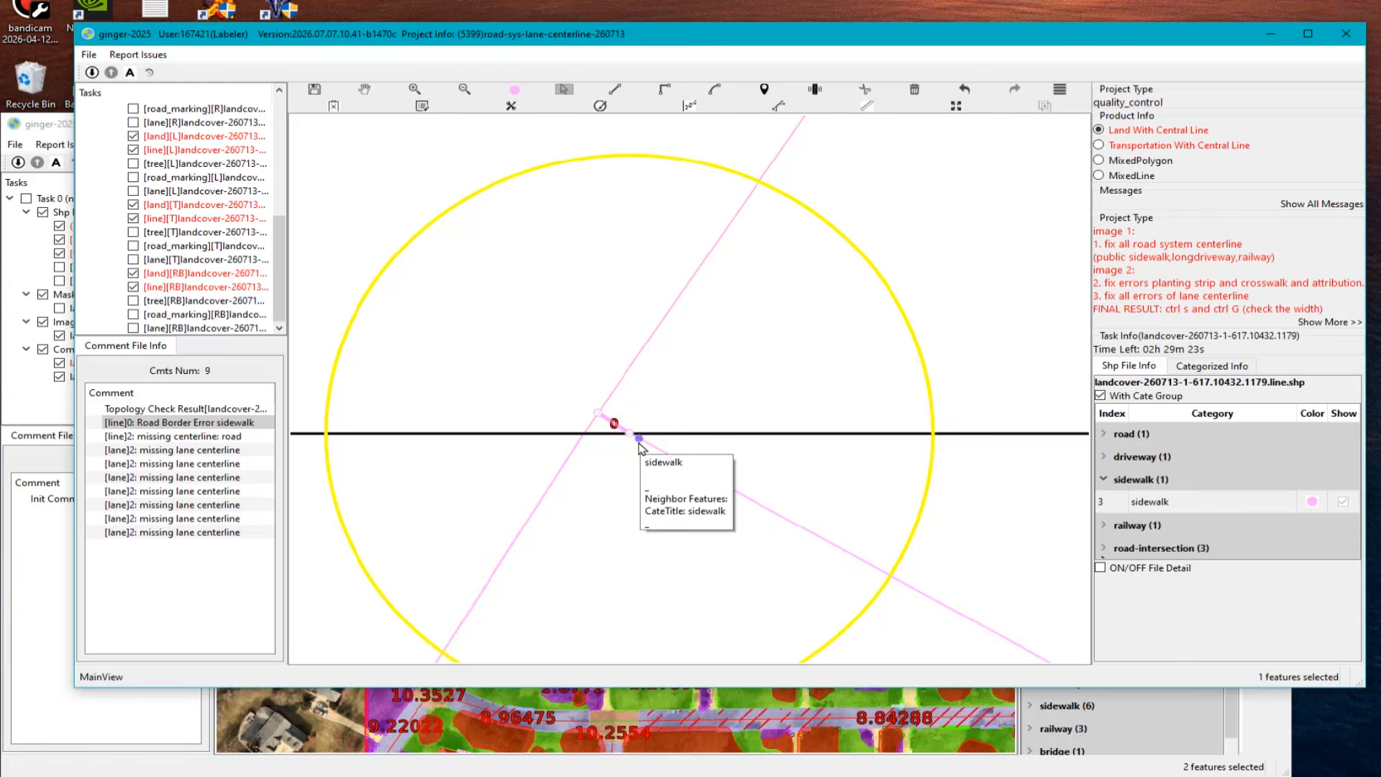
Step: Paste the copied features, and inspect the sidewalk stub and the neighbour features where it meets the tile border
{"action": "key", "text": "ctrl+v"}
{"action": "key", "text": "h"}
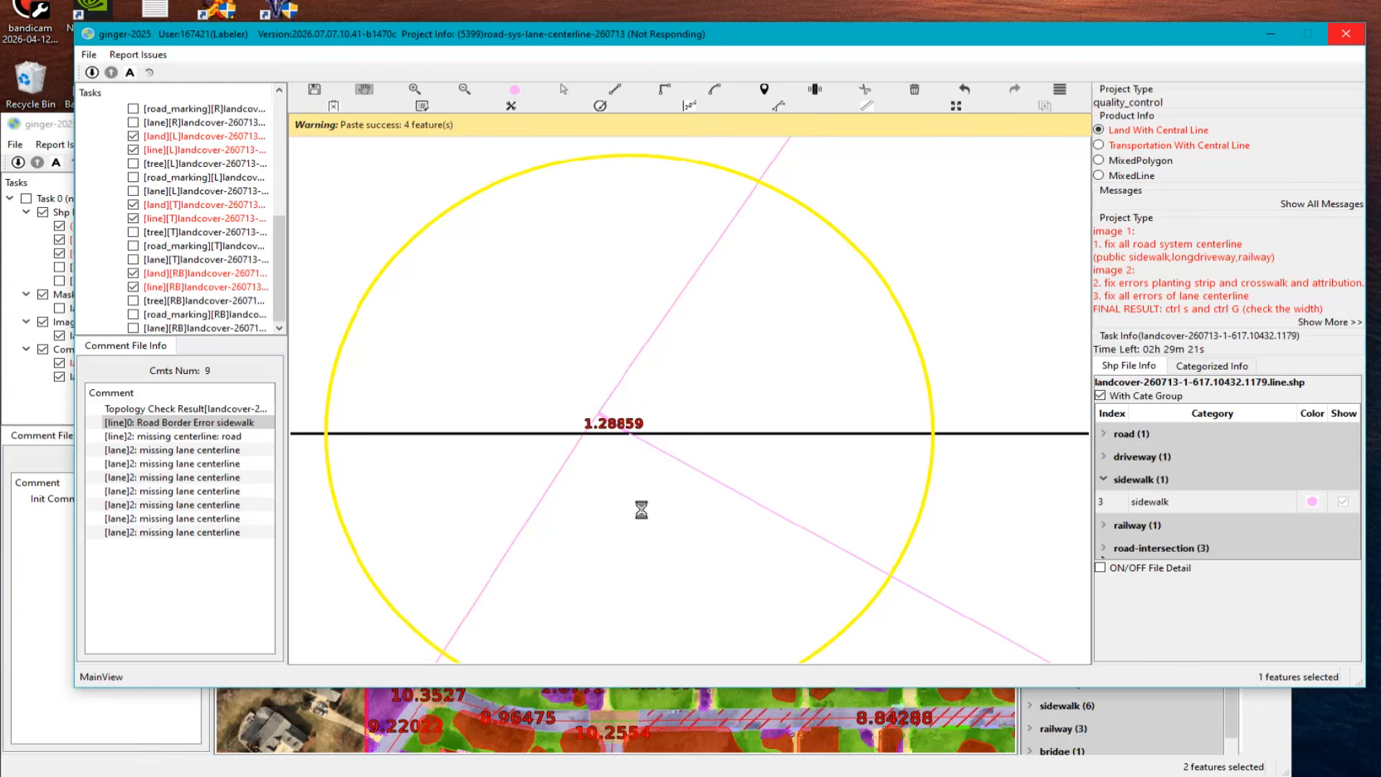
{"action": "left_click_drag", "start_coordinate": [594, 482], "coordinate": [653, 511]}
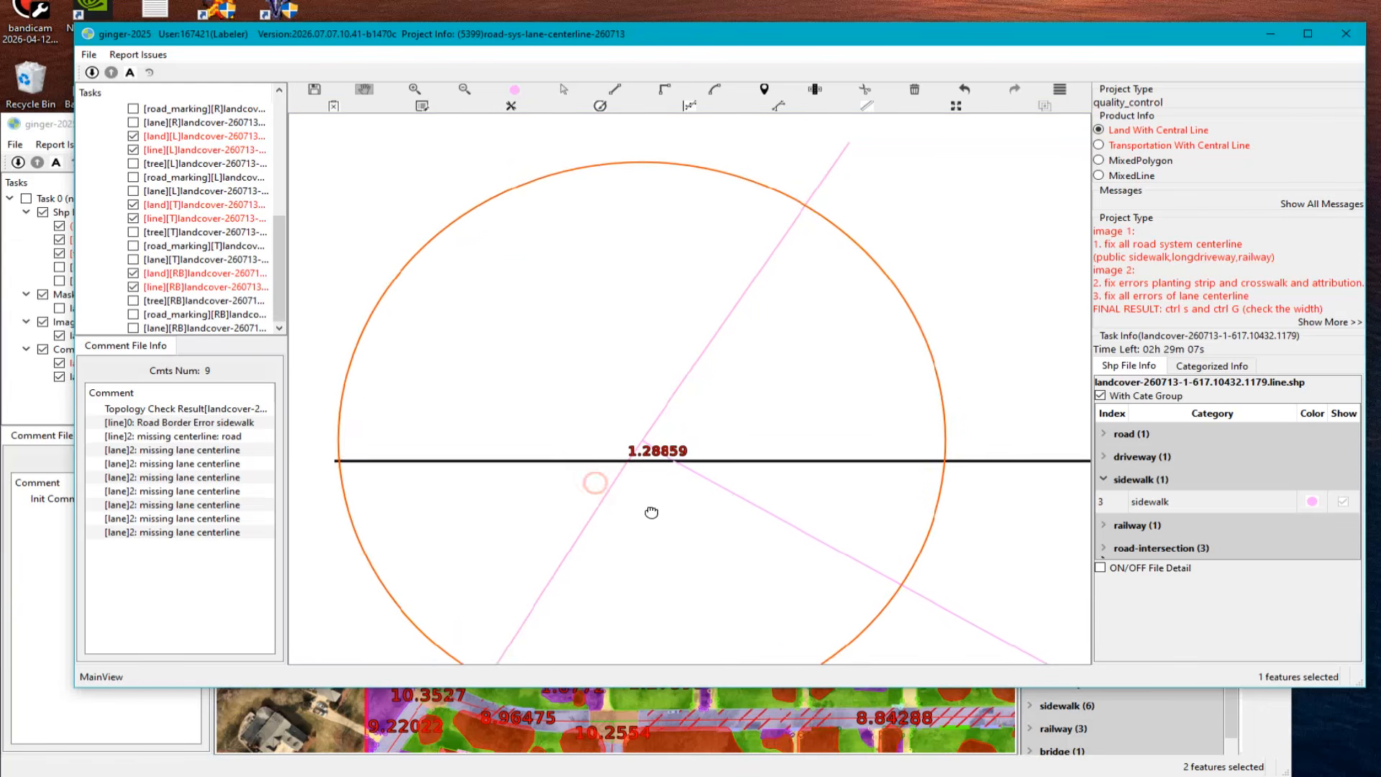
{"action": "scroll", "coordinate": [654, 509], "scroll_direction": "up", "scroll_amount": 2}
{"action": "scroll", "coordinate": [657, 508], "scroll_direction": "up", "scroll_amount": 2}
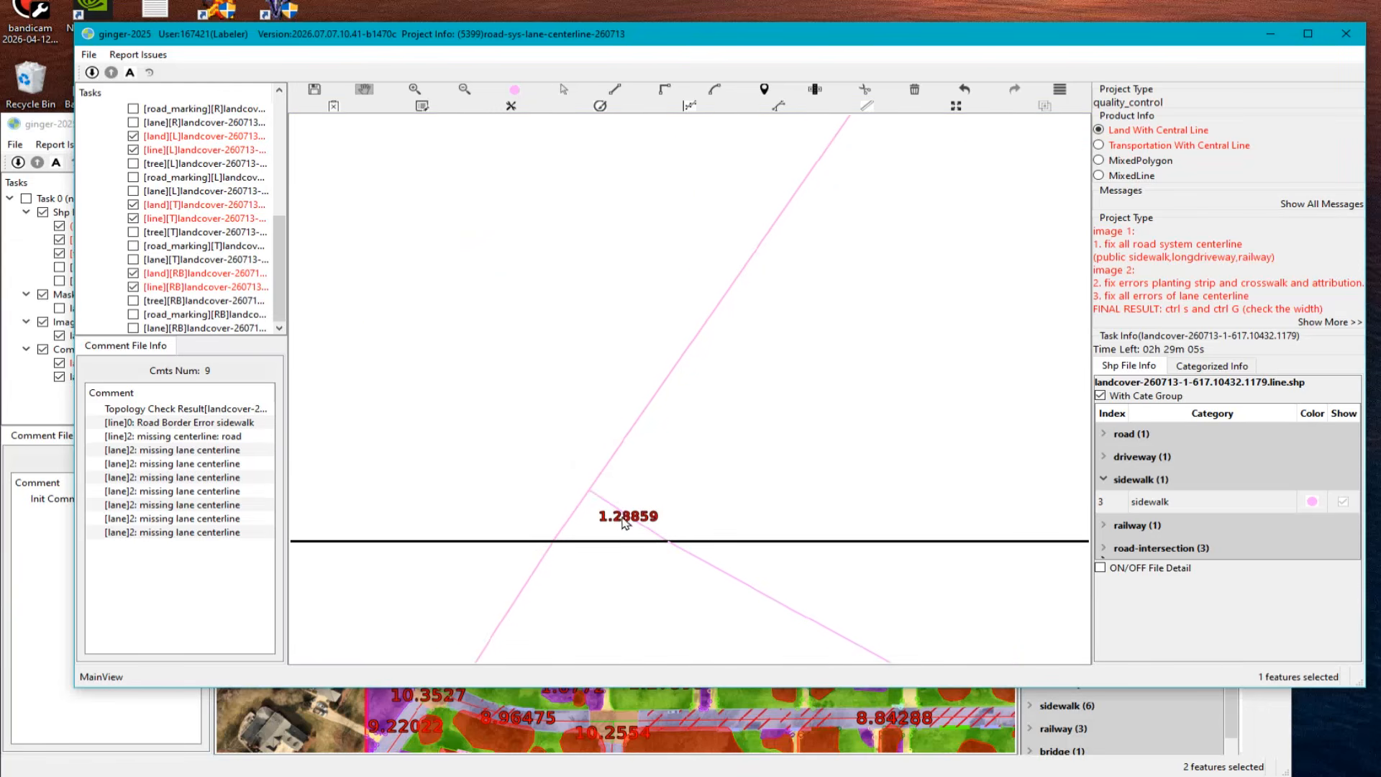
{"action": "key", "text": "s"}
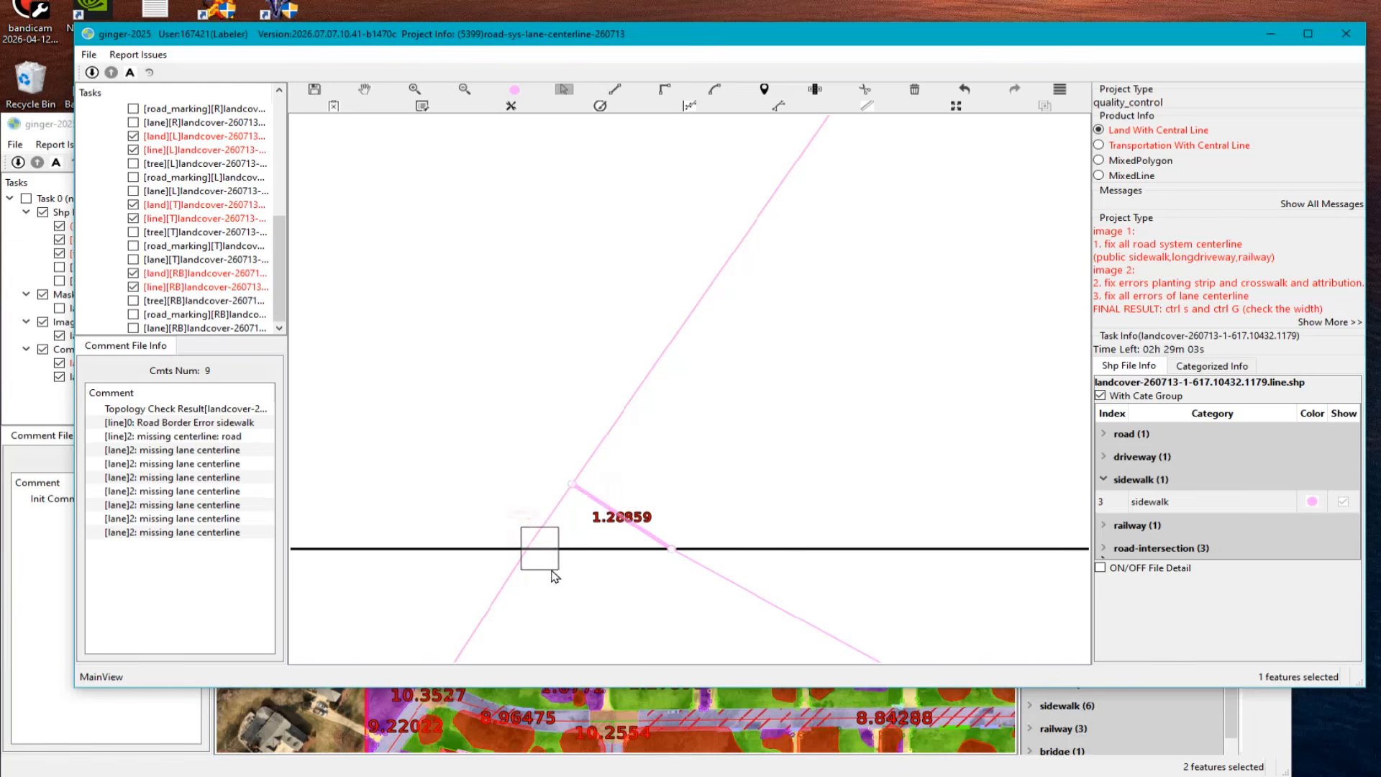
{"action": "left_click", "coordinate": [549, 576]}
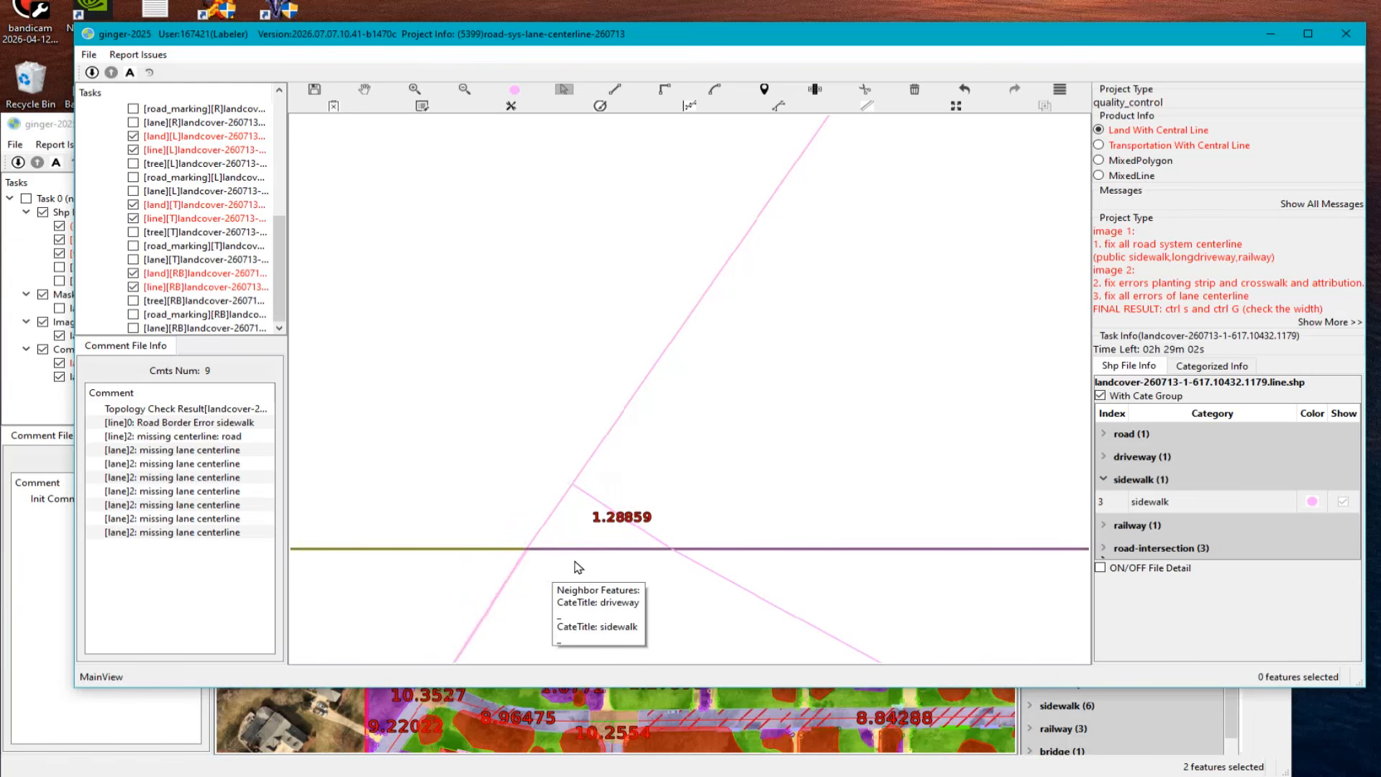
Step: Reopen the Road Border Error sidewalk comment and examine how the stub joins the neighbour sidewalk centerline at the flagged point
{"action": "left_click", "coordinate": [169, 424]}
{"action": "key", "text": "h"}
{"action": "left_click", "coordinate": [709, 513]}
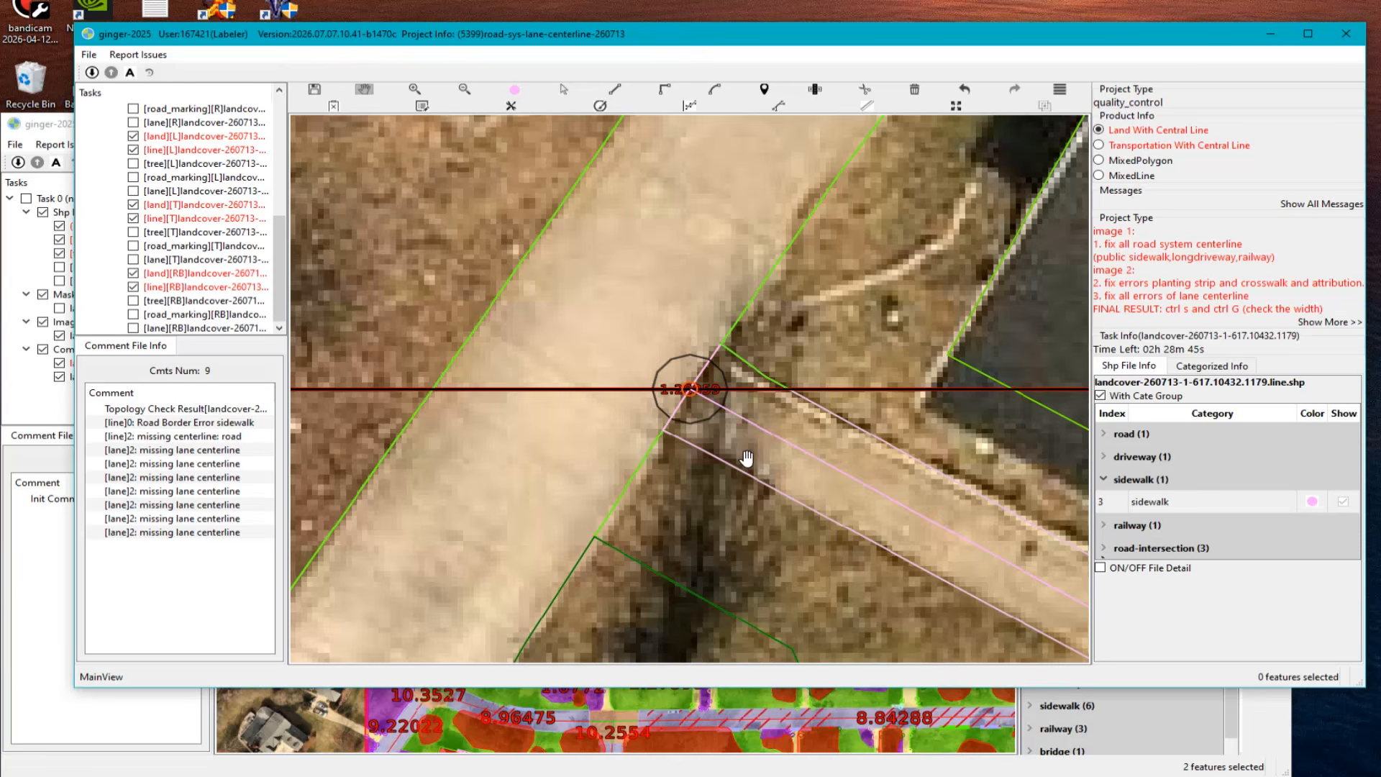
{"action": "scroll", "coordinate": [734, 461], "scroll_direction": "up", "scroll_amount": 2}
{"action": "scroll", "coordinate": [709, 446], "scroll_direction": "up", "scroll_amount": 3}
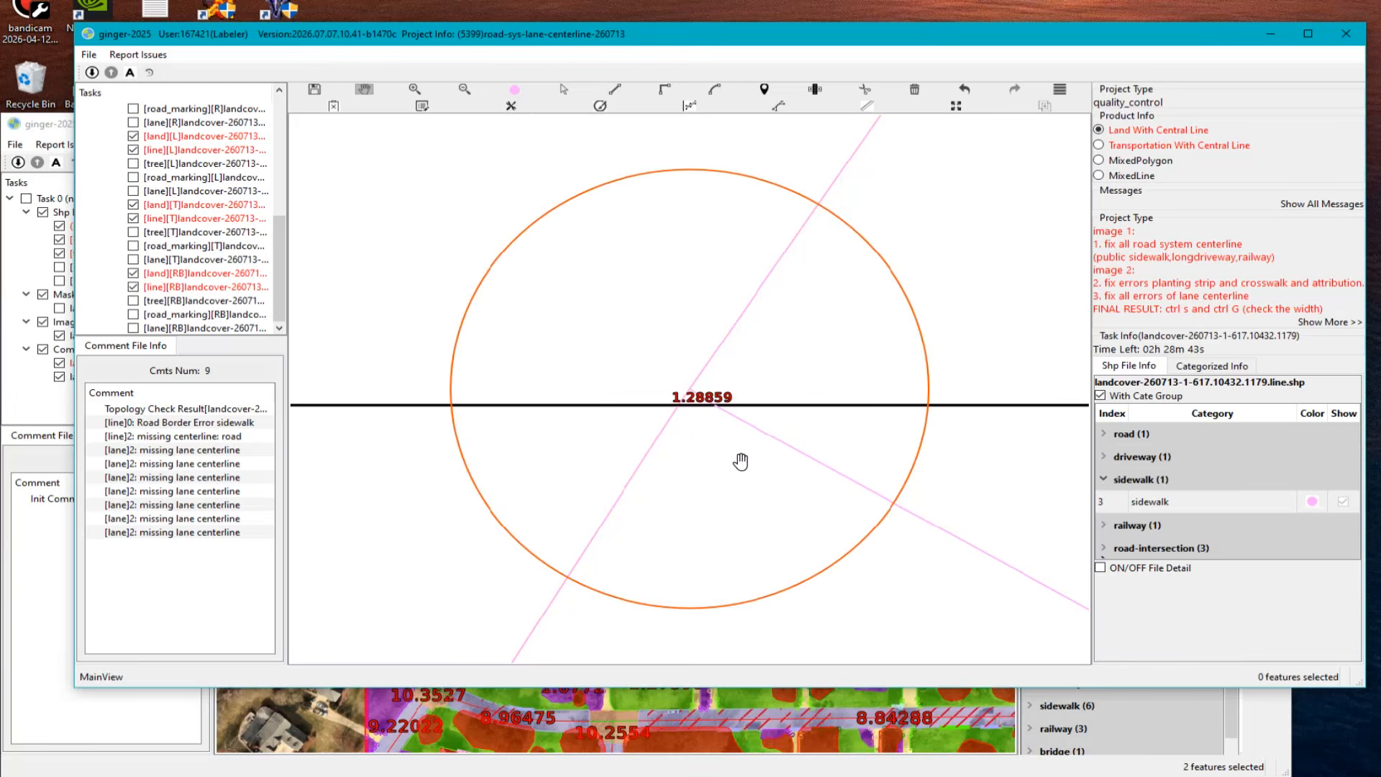
{"action": "key", "text": "Escape"}
{"action": "left_click", "coordinate": [834, 472]}
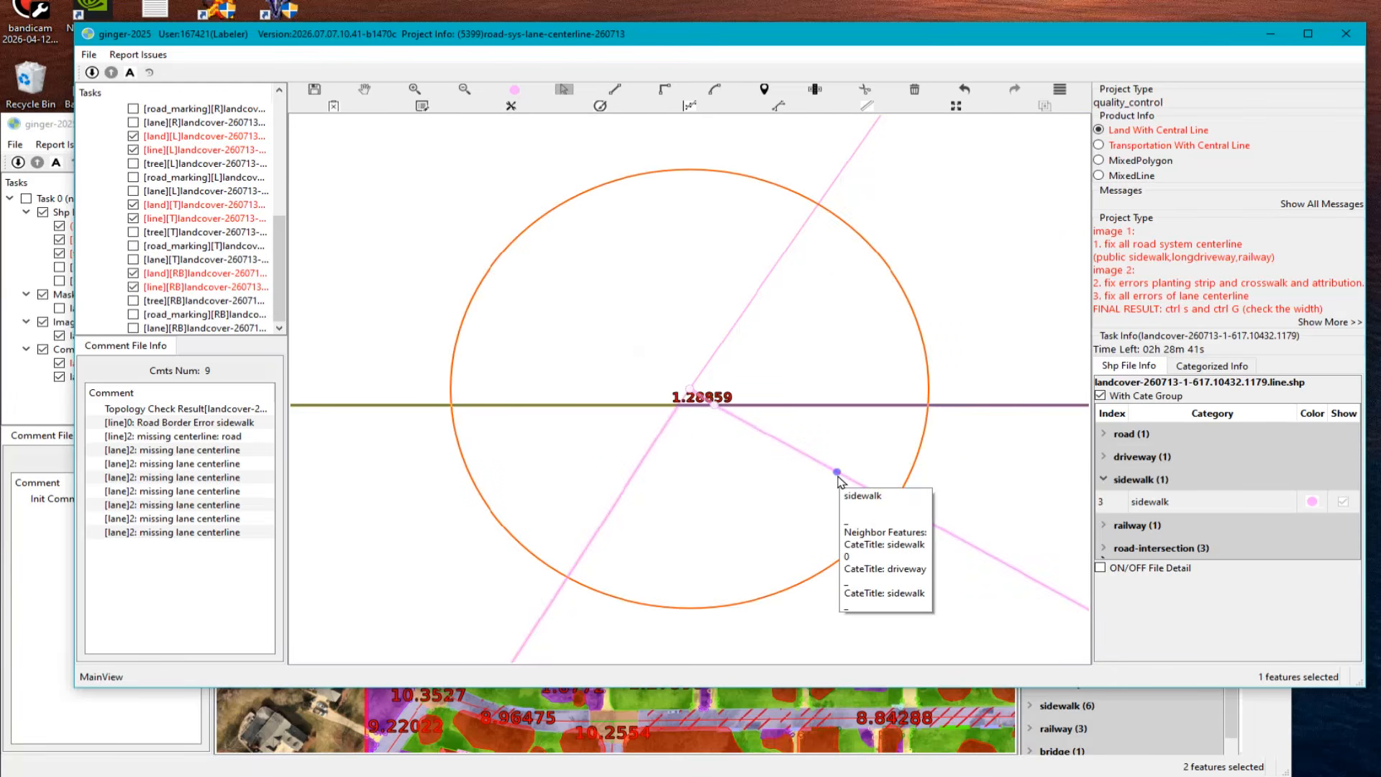
{"action": "left_click", "coordinate": [702, 436]}
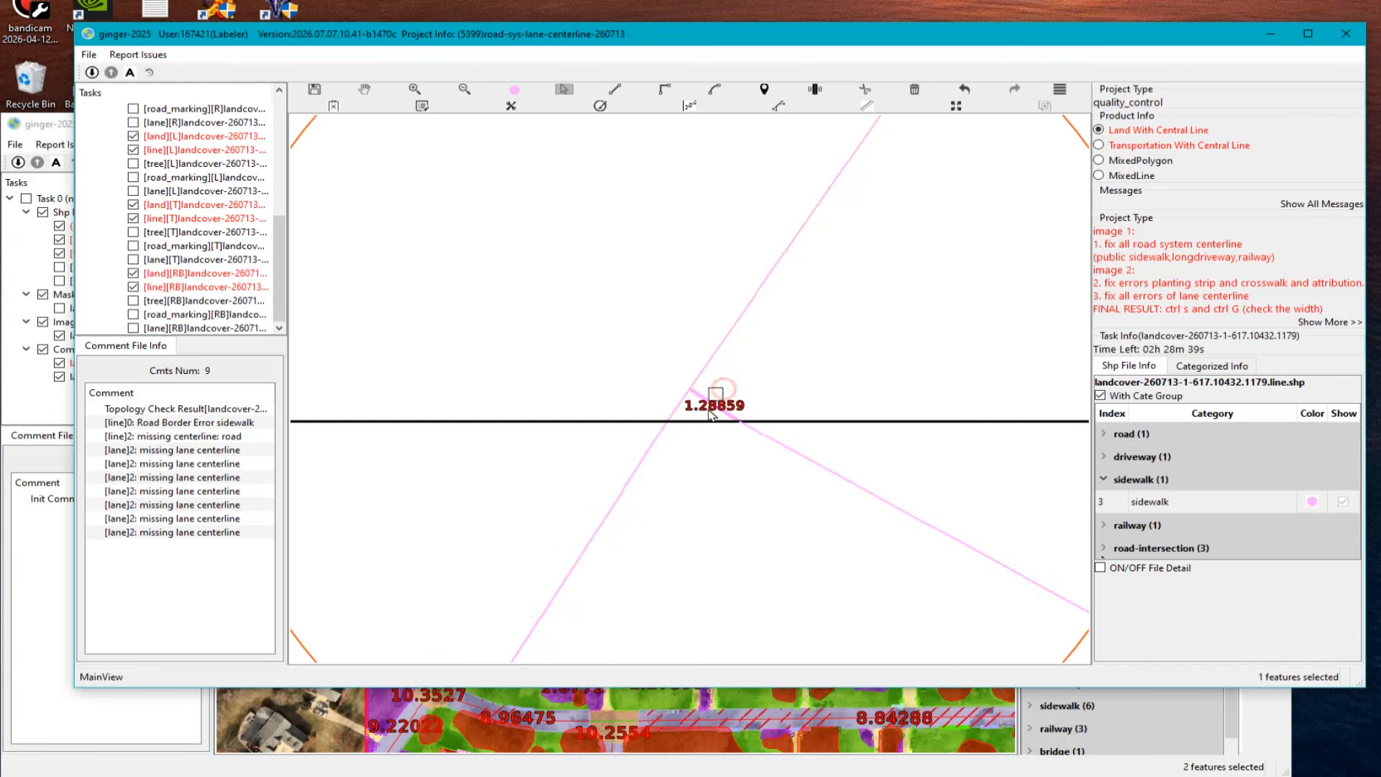
{"action": "left_click", "coordinate": [739, 446]}
{"action": "key", "text": "h"}
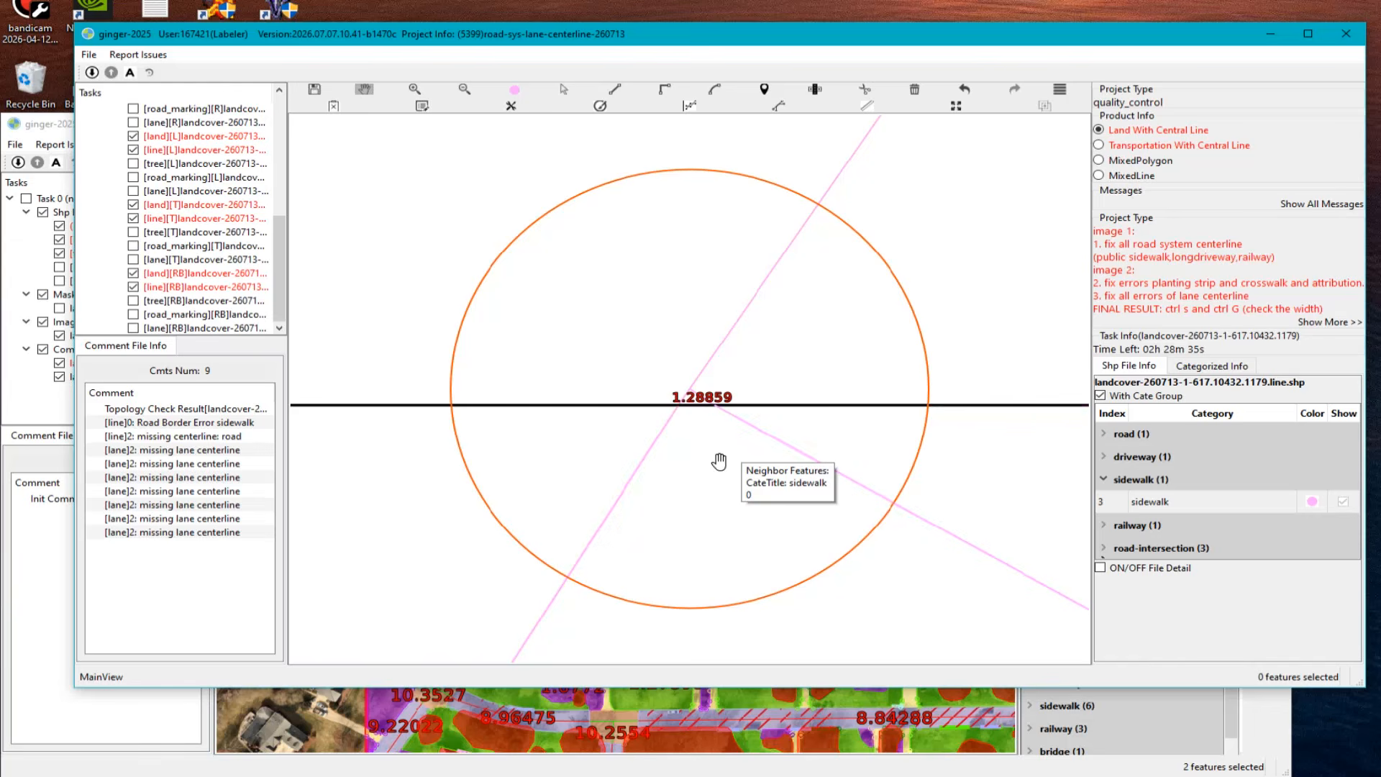
Step: Move the sidewalk stub's inner end farther along the sidewalk edge, with its other end on the neighbour centerline at the tile border
{"action": "key", "text": "s"}
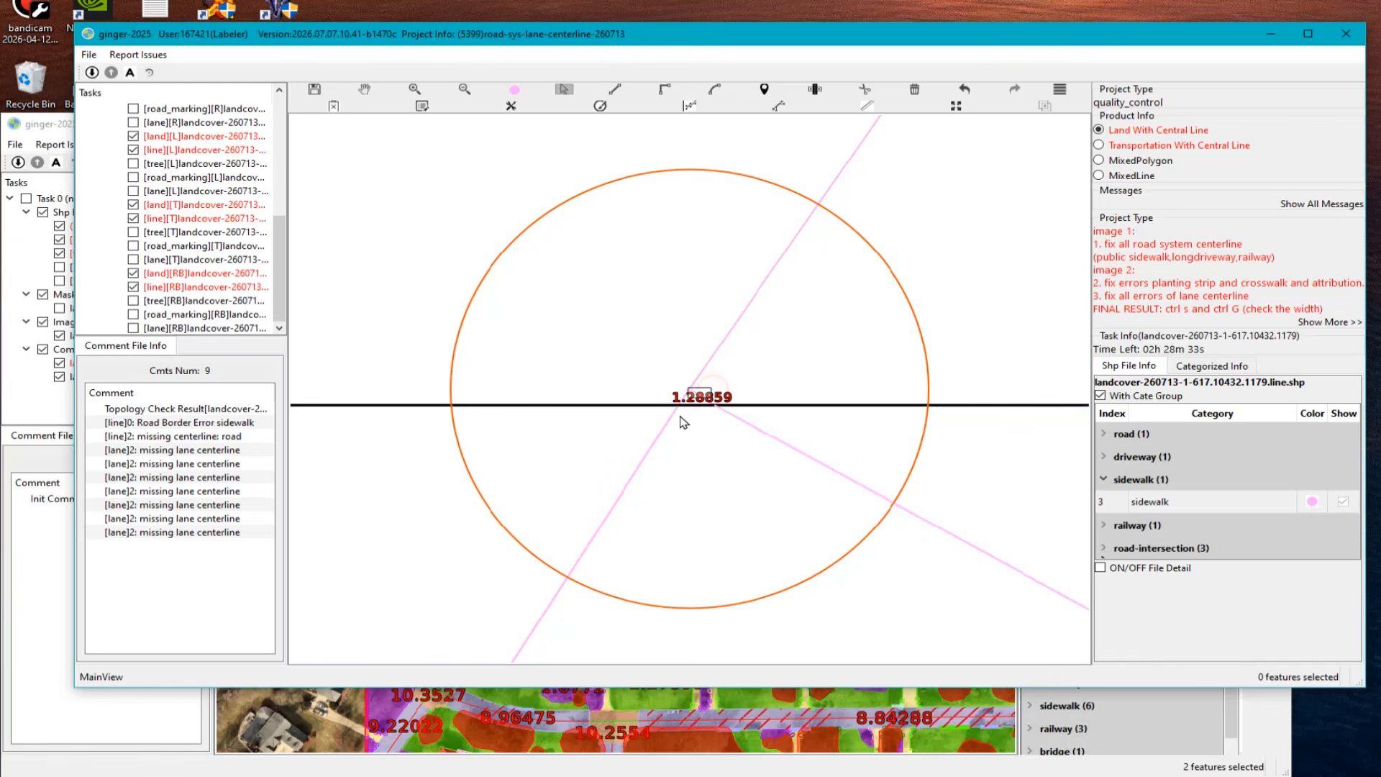
{"action": "left_click", "coordinate": [710, 436]}
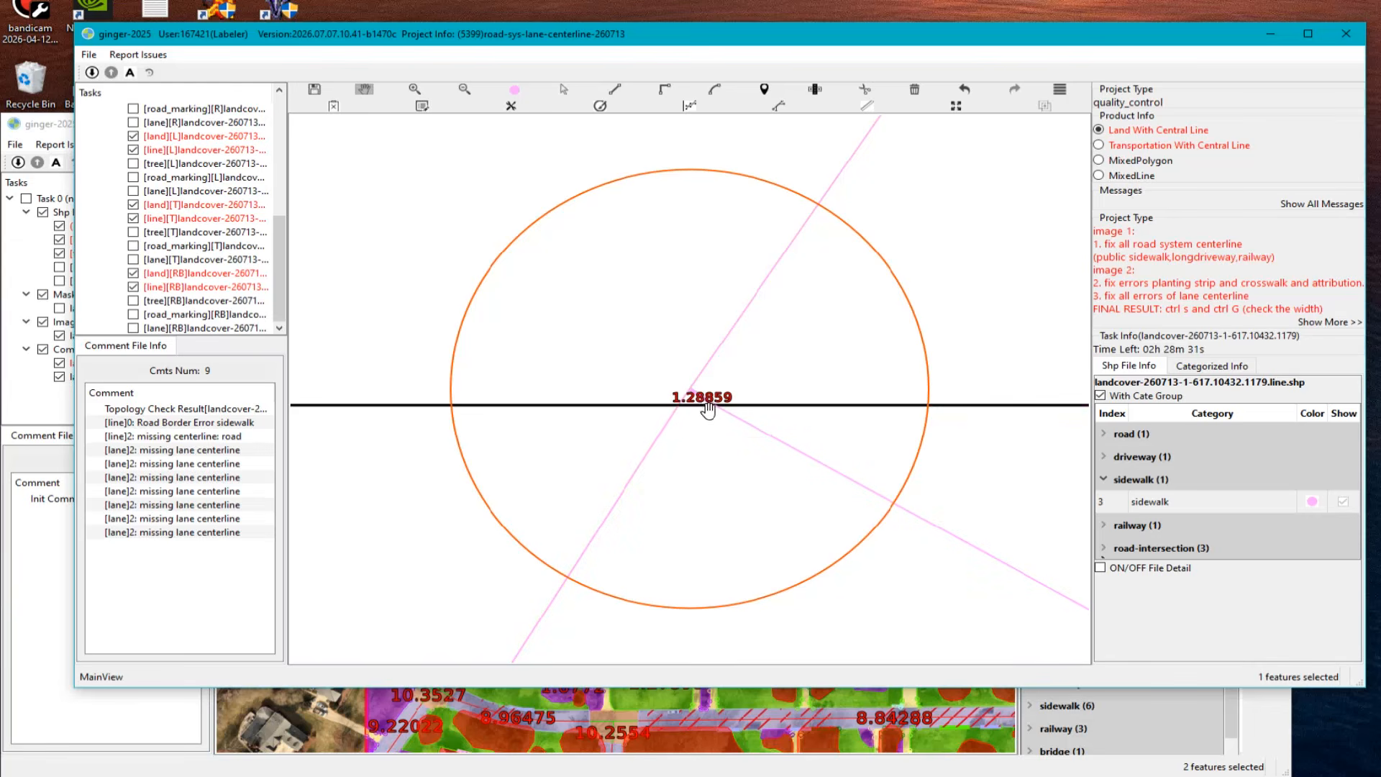
{"action": "scroll", "coordinate": [705, 406], "scroll_direction": "up", "scroll_amount": 3}
{"action": "right_click", "coordinate": [642, 342]}
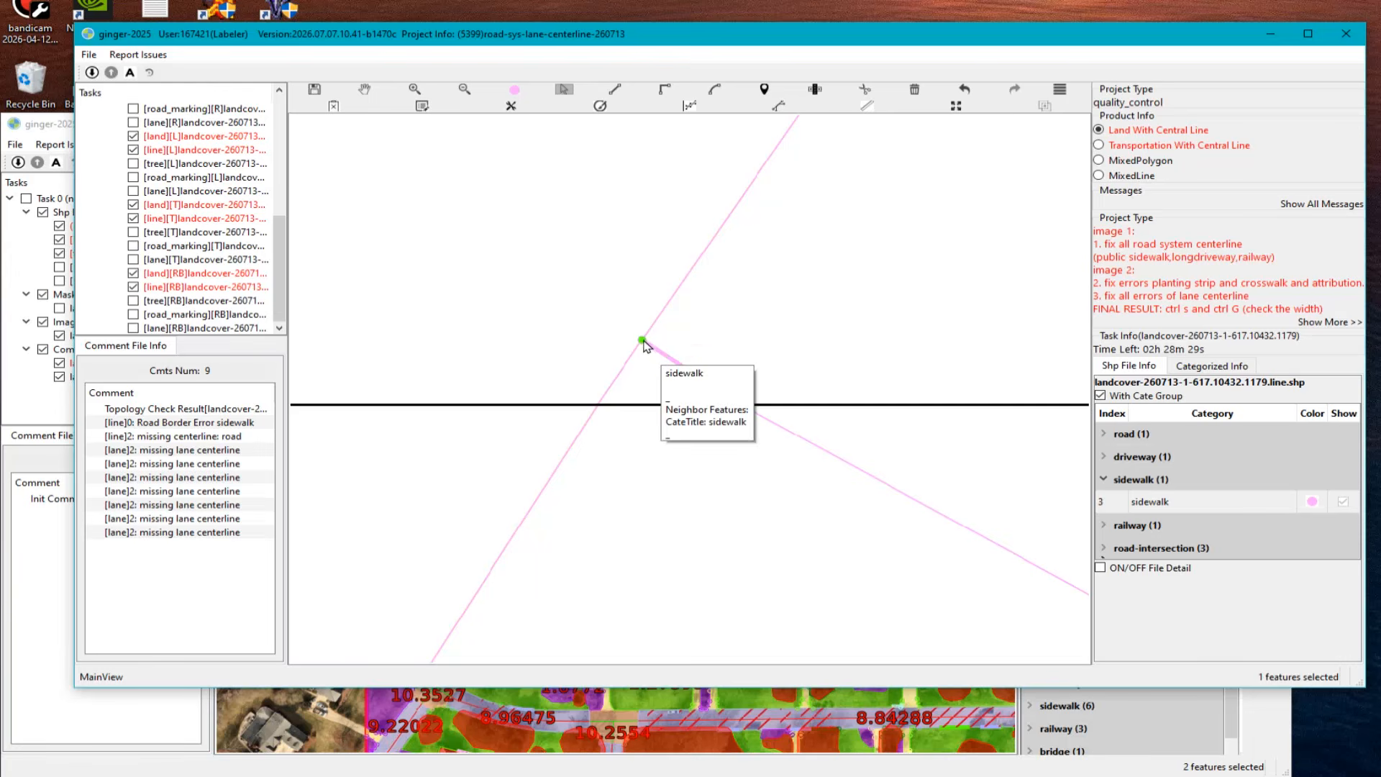
{"action": "left_click", "coordinate": [680, 382]}
{"action": "left_click", "coordinate": [672, 297]}
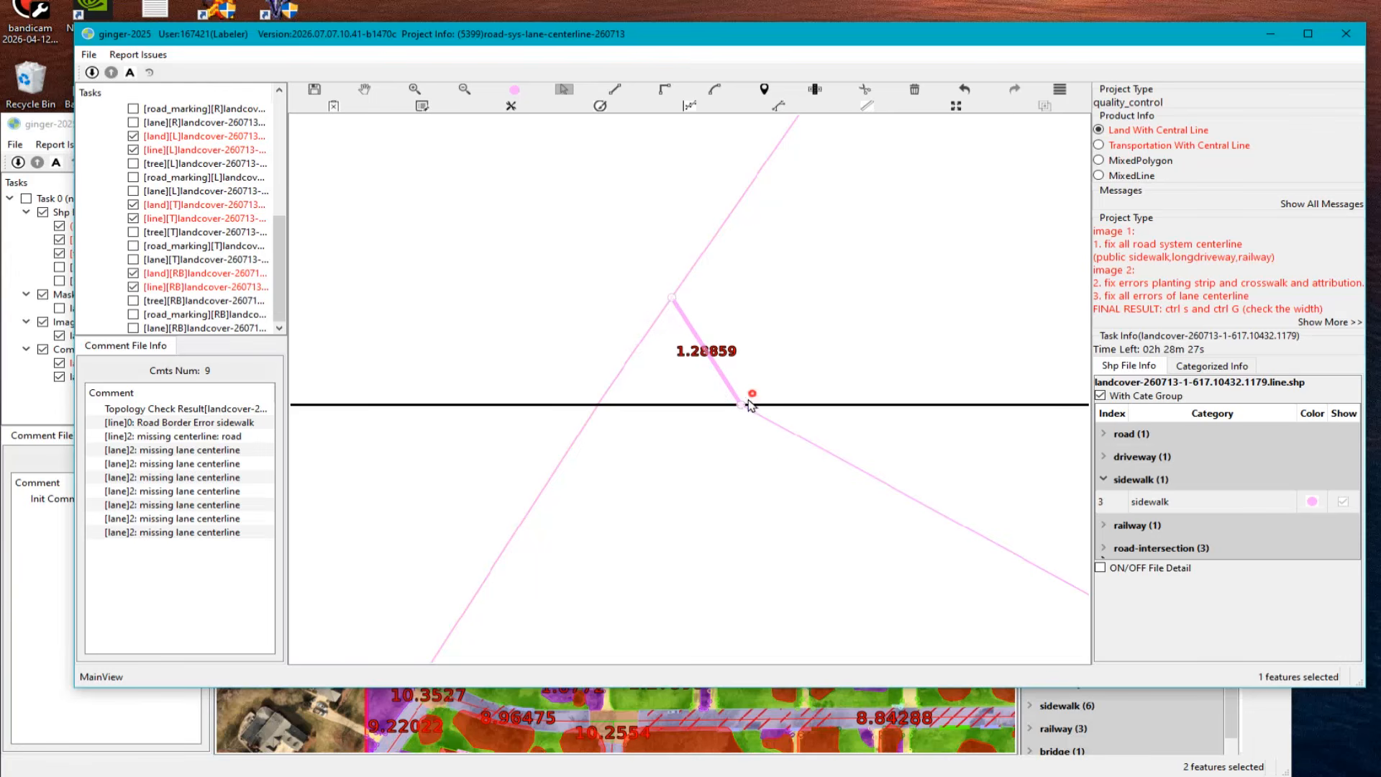
{"action": "mouse_move", "coordinate": [742, 406]}
{"action": "left_mouse_down"}
{"action": "mouse_move", "coordinate": [704, 418]}
{"action": "mouse_move", "coordinate": [755, 422]}
{"action": "mouse_move", "coordinate": [746, 409]}
{"action": "left_mouse_up"}
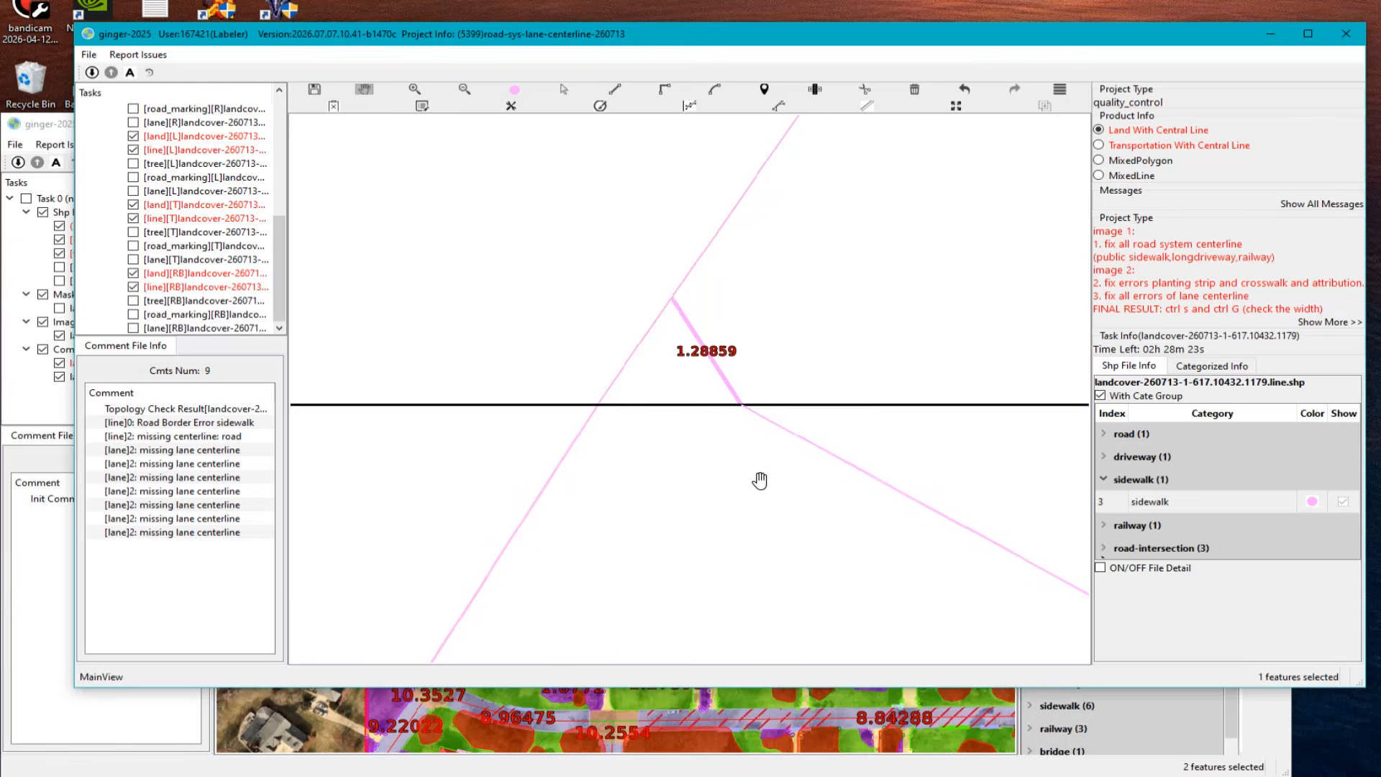
{"action": "scroll", "coordinate": [758, 480], "scroll_direction": "up", "scroll_amount": 3}
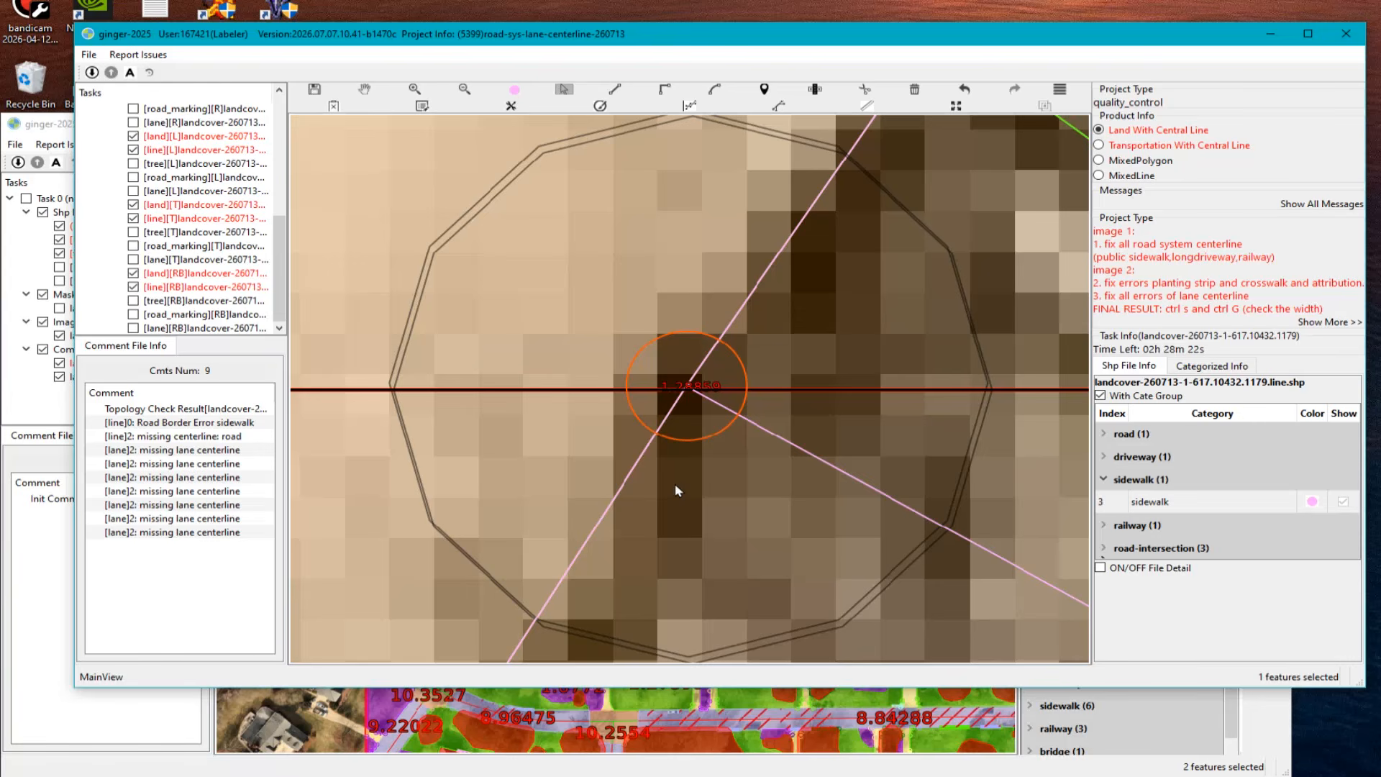
Step: Switch to the window with task landcover-260713-1-617.10441.1156, show Transportation With Central Line, and look over the tile's roads
{"action": "left_click", "coordinate": [1274, 741]}
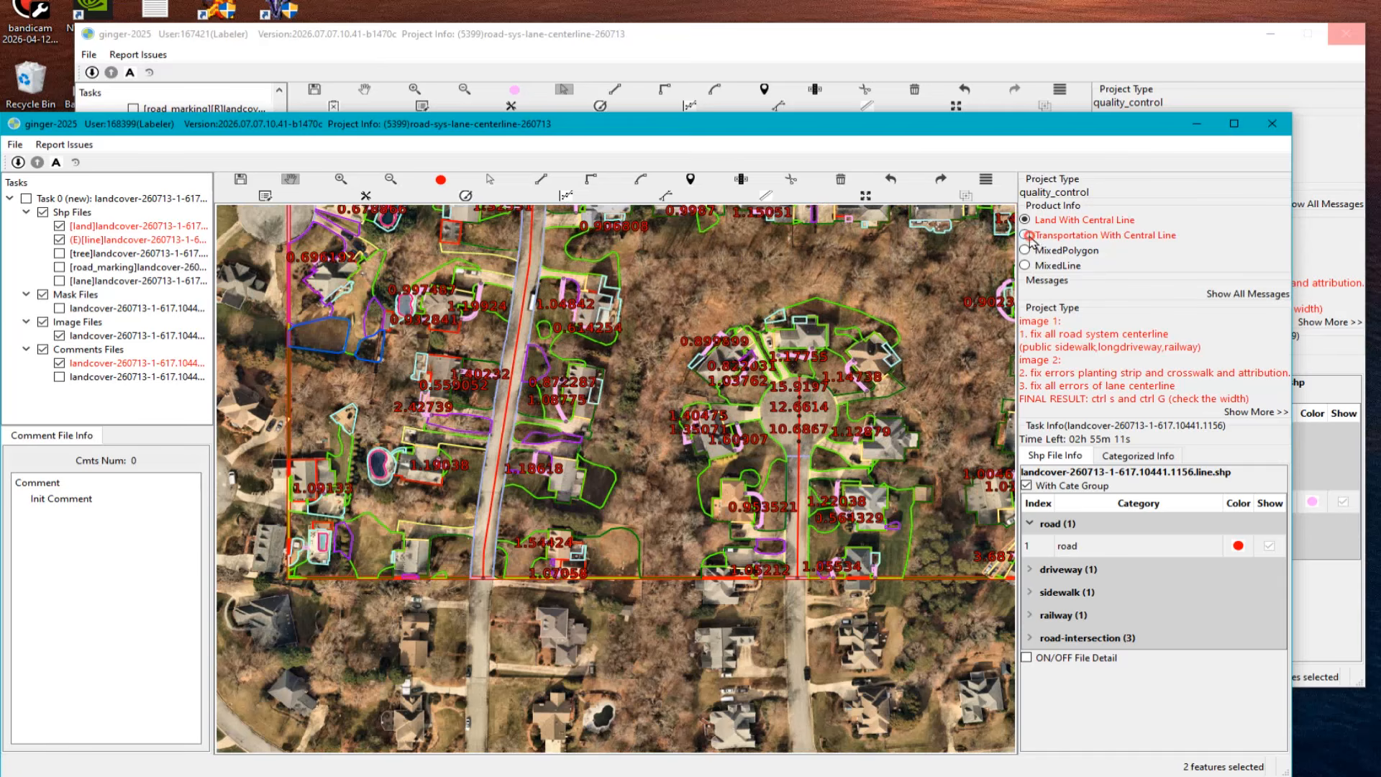
{"action": "left_click", "coordinate": [1029, 236]}
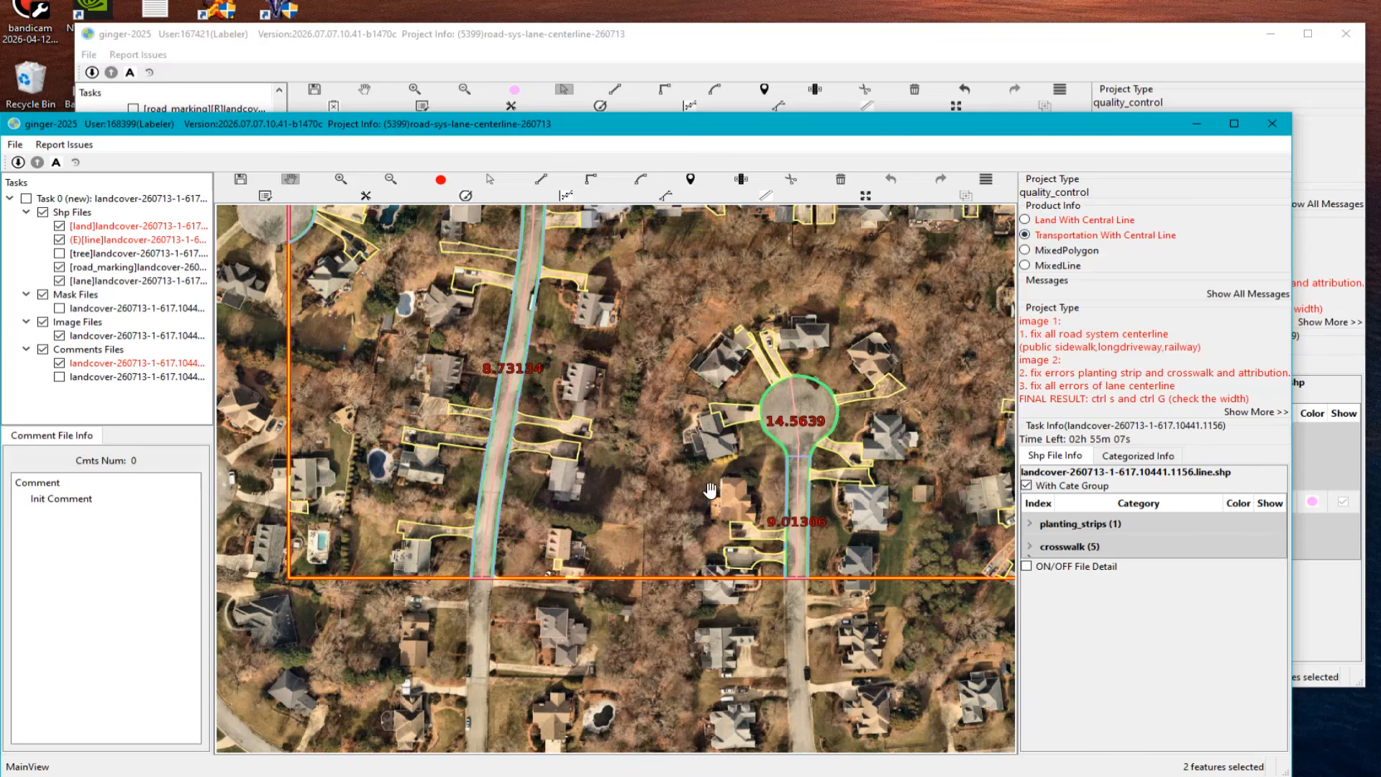
{"action": "key", "text": "Up"}
{"action": "key", "text": "Up"}
{"action": "key", "text": "Up"}
{"action": "key", "text": "Up"}
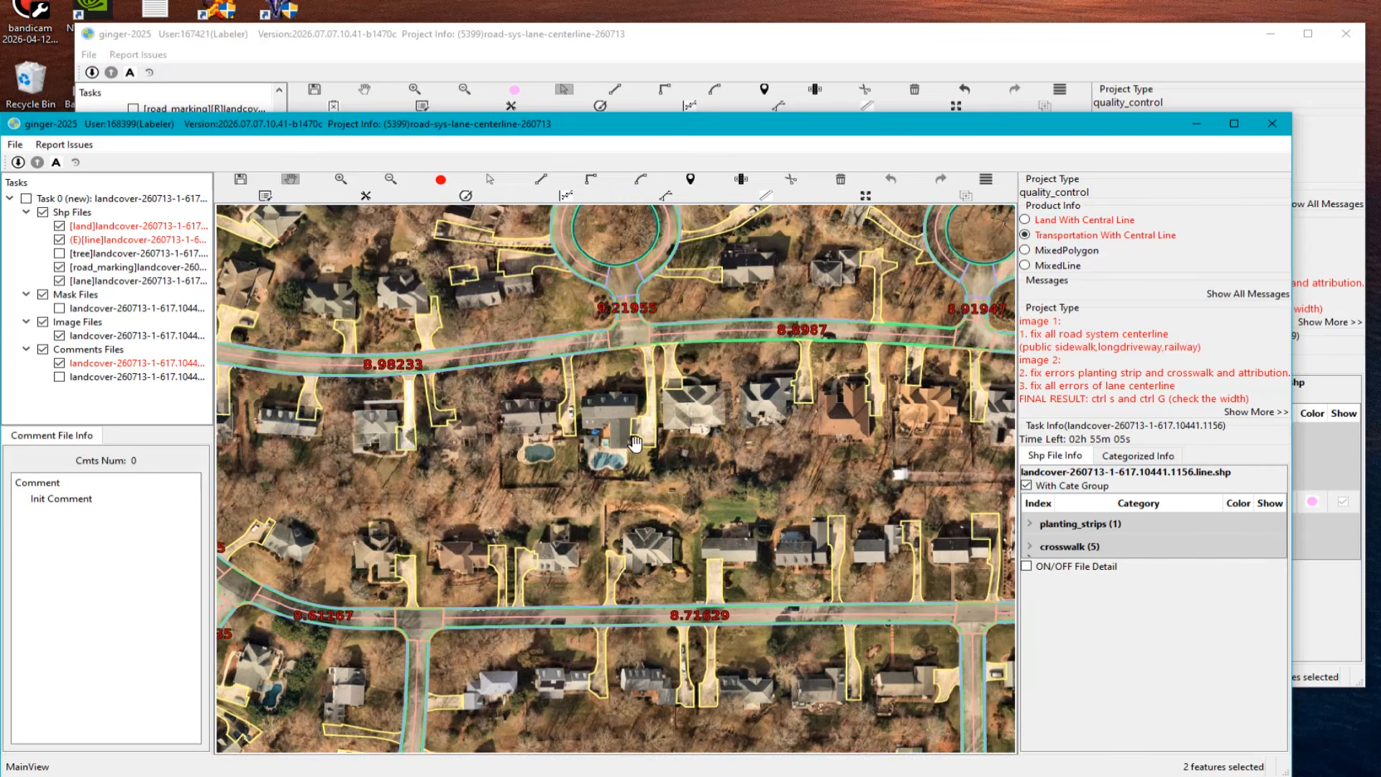
{"action": "scroll", "coordinate": [634, 443], "scroll_direction": "down", "scroll_amount": 3}
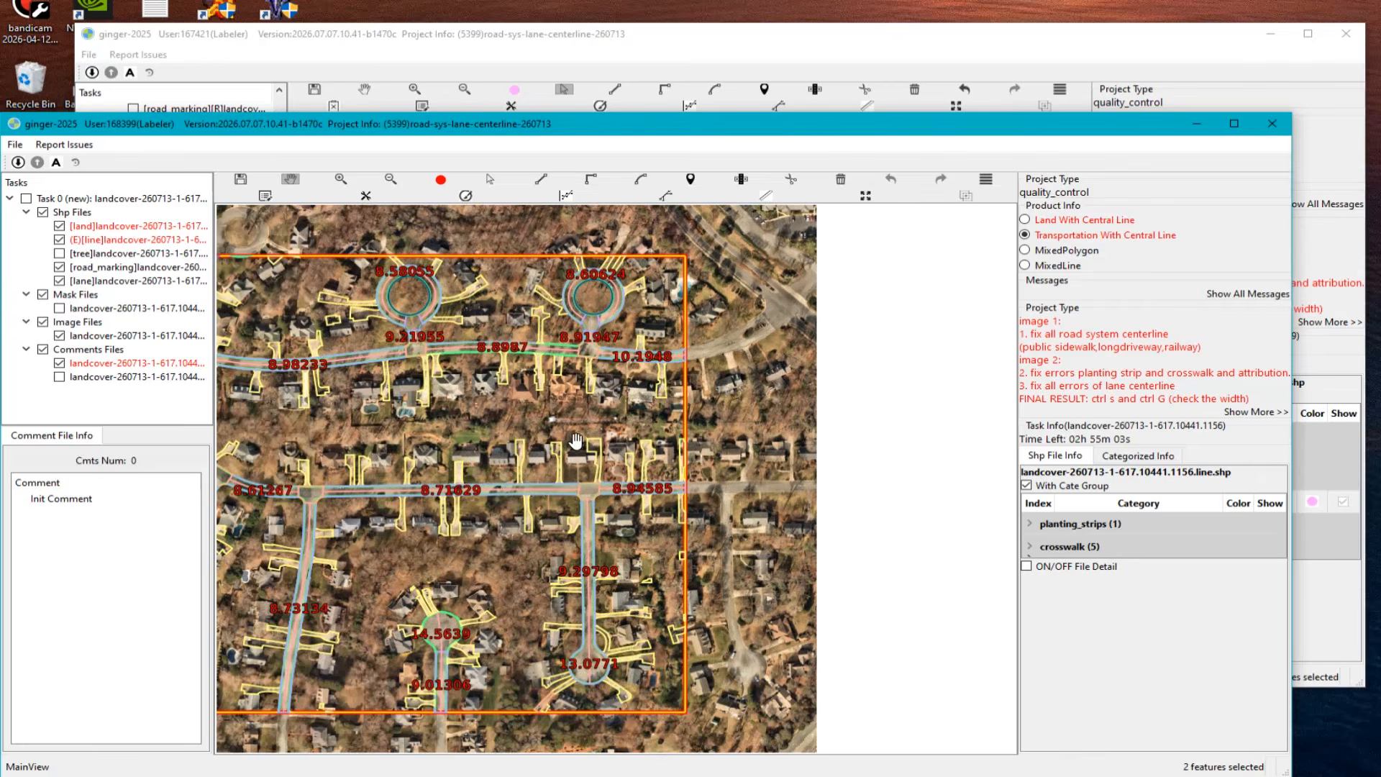
Step: Return to task 617.10432.1179 to examine the adjusted sidewalk stub at the tile border, and view the whole tile of task 617.10441.1156
{"action": "left_click", "coordinate": [1166, 64]}
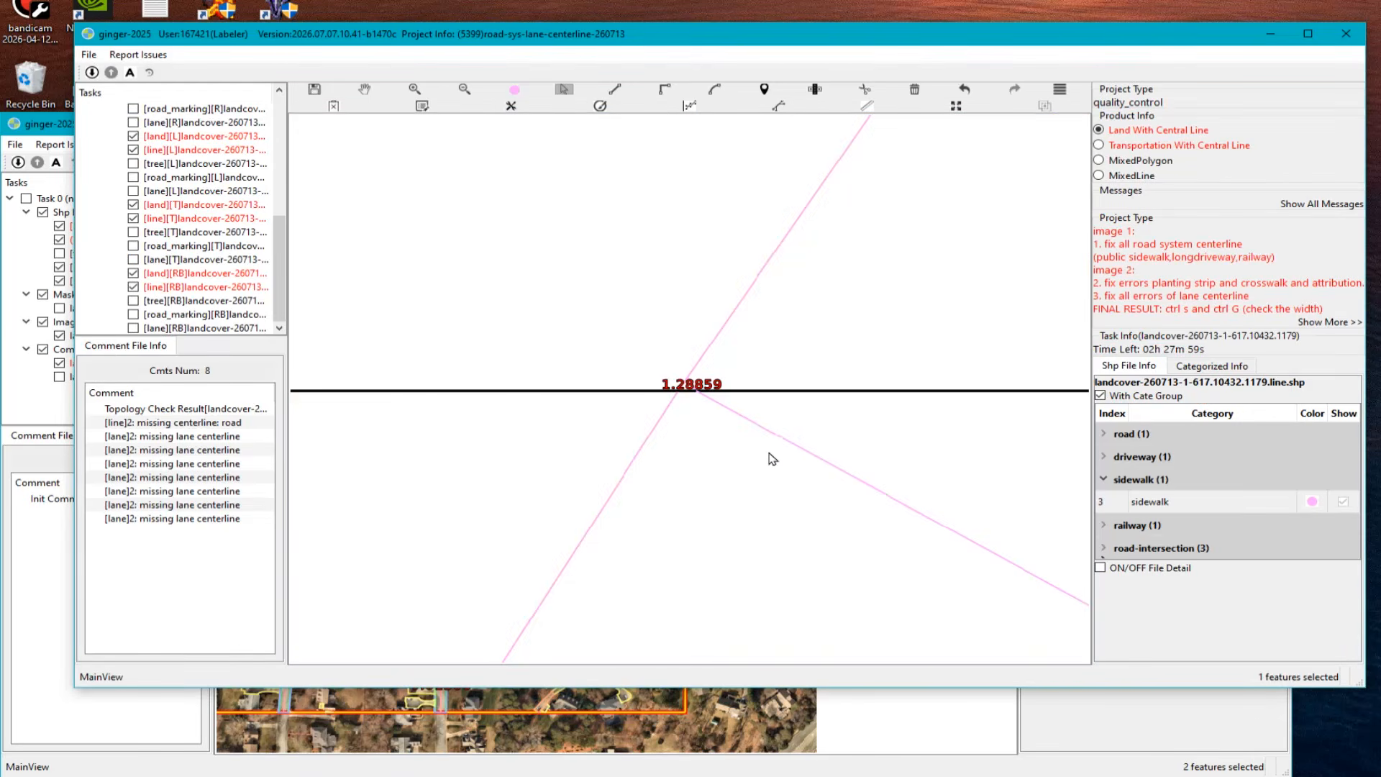
{"action": "key", "text": "space"}
{"action": "scroll", "coordinate": [668, 393], "scroll_direction": "up", "scroll_amount": 5}
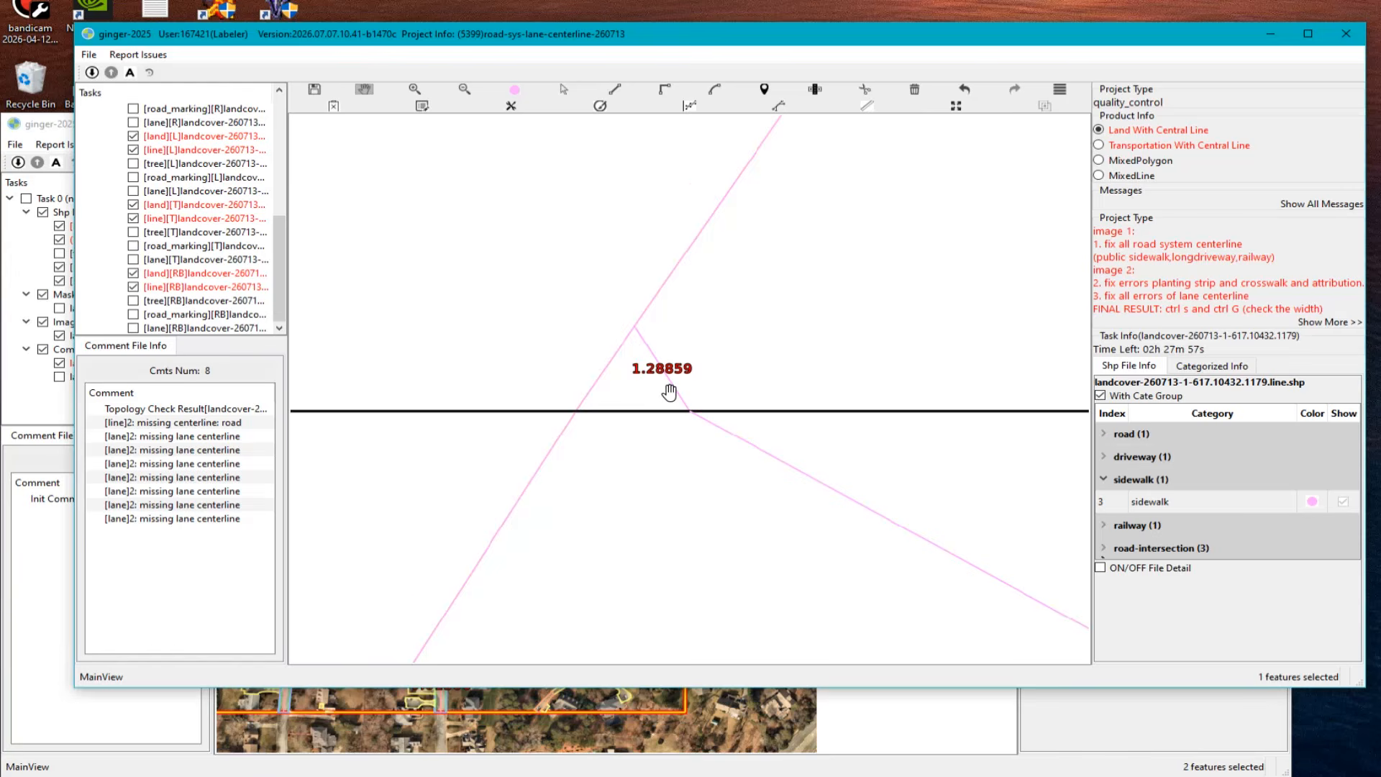
{"action": "left_click_drag", "start_coordinate": [641, 390], "coordinate": [775, 475]}
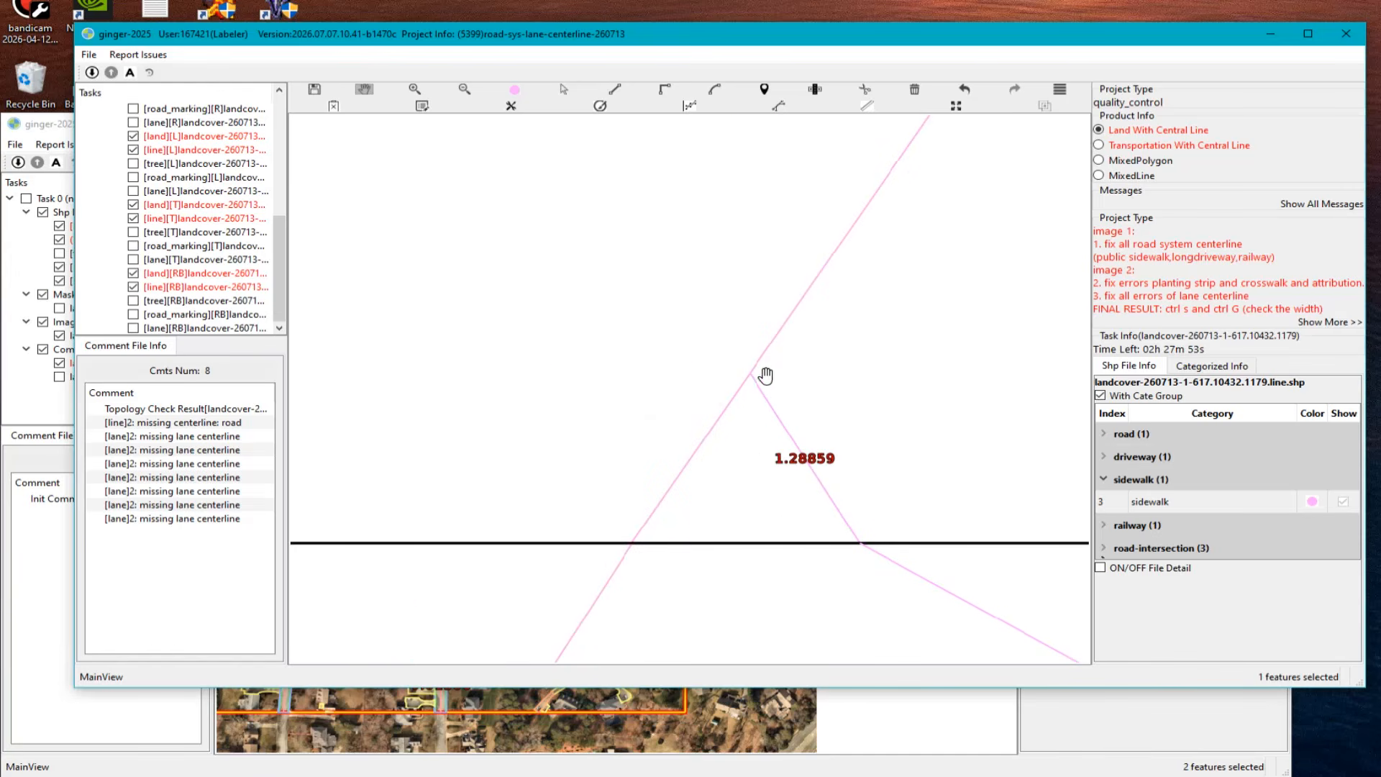
{"action": "scroll", "coordinate": [777, 453], "scroll_direction": "down", "scroll_amount": 6}
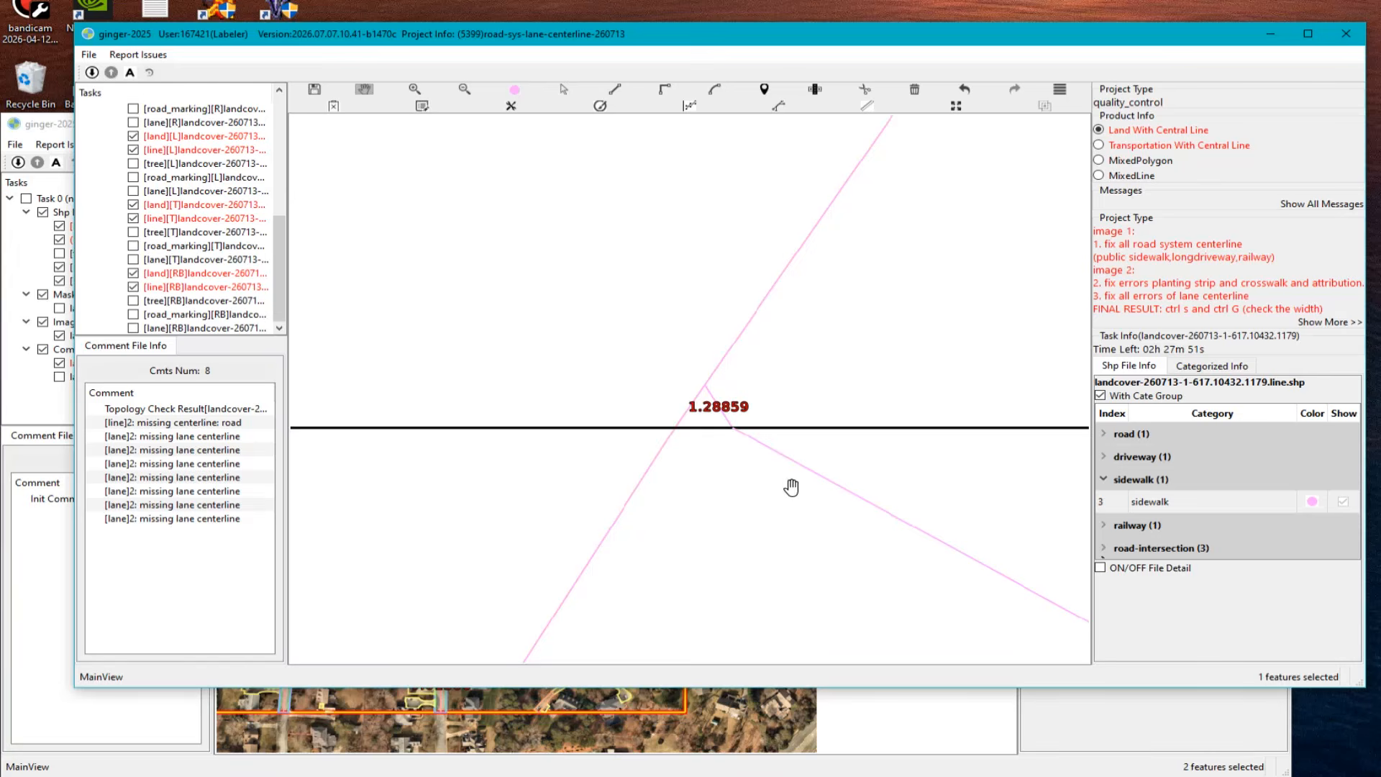
{"action": "scroll", "coordinate": [791, 489], "scroll_direction": "up", "scroll_amount": 6}
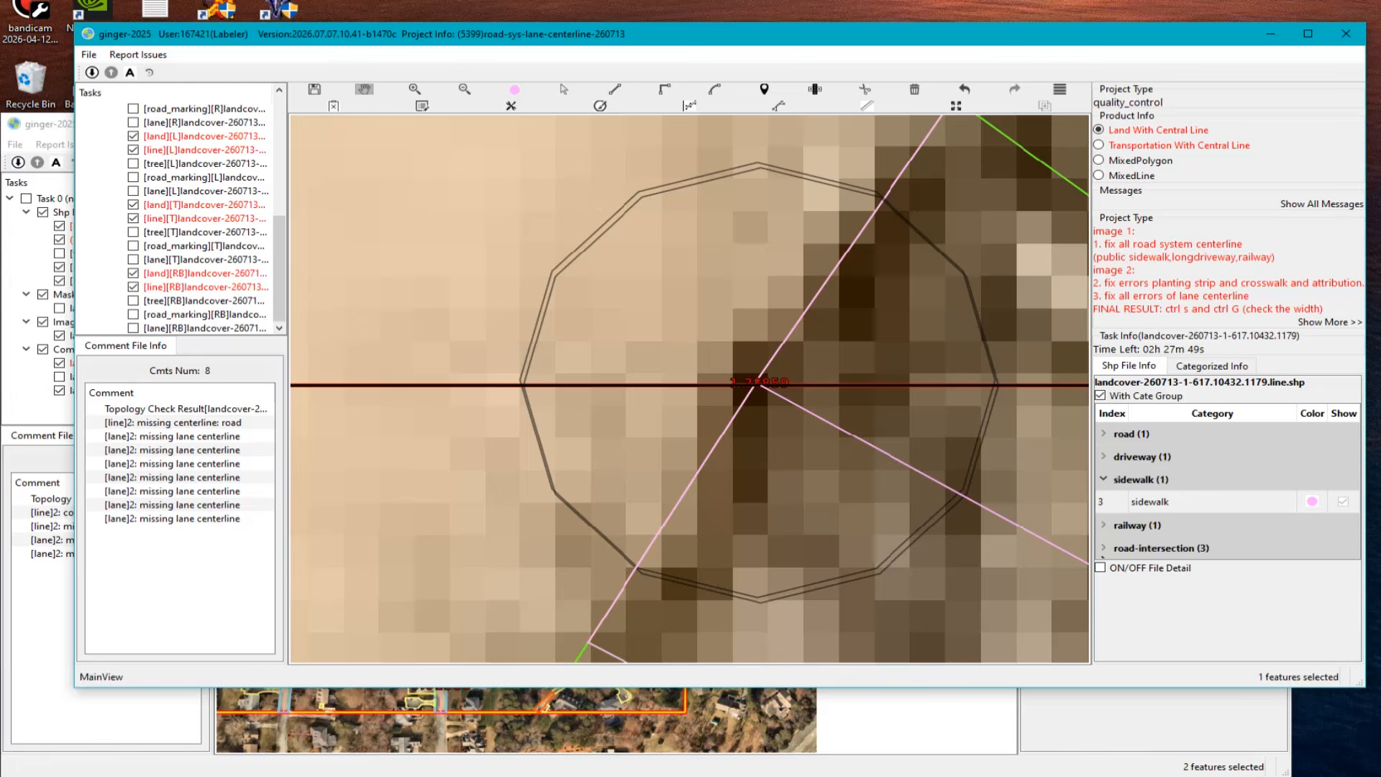
{"action": "left_click", "coordinate": [1106, 710]}
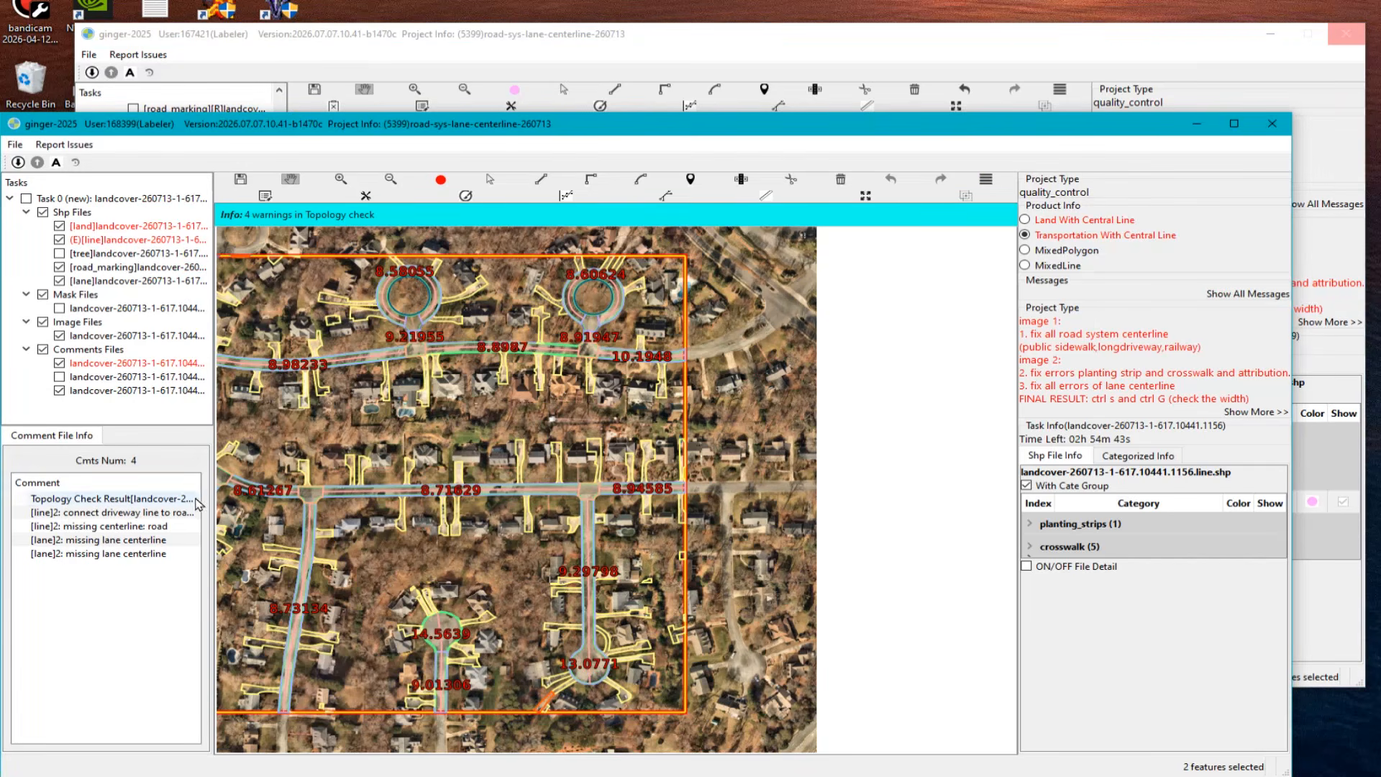
{"action": "left_click_drag", "start_coordinate": [536, 421], "coordinate": [618, 405]}
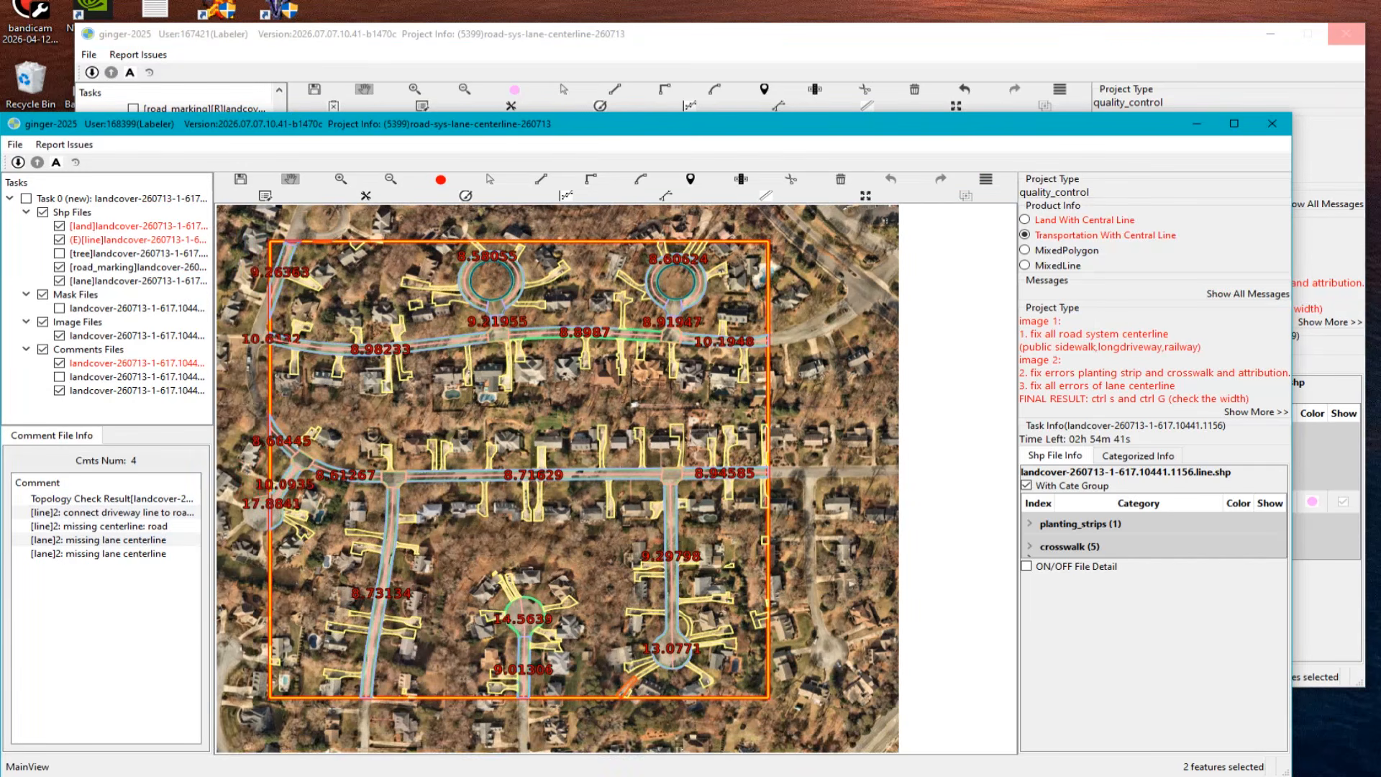
Step: Switch to task landcover-260713-1-616.12061.767 and open its first unique centerline permitted comment, with the width labels hidden
{"action": "key", "text": "alt+Tab"}
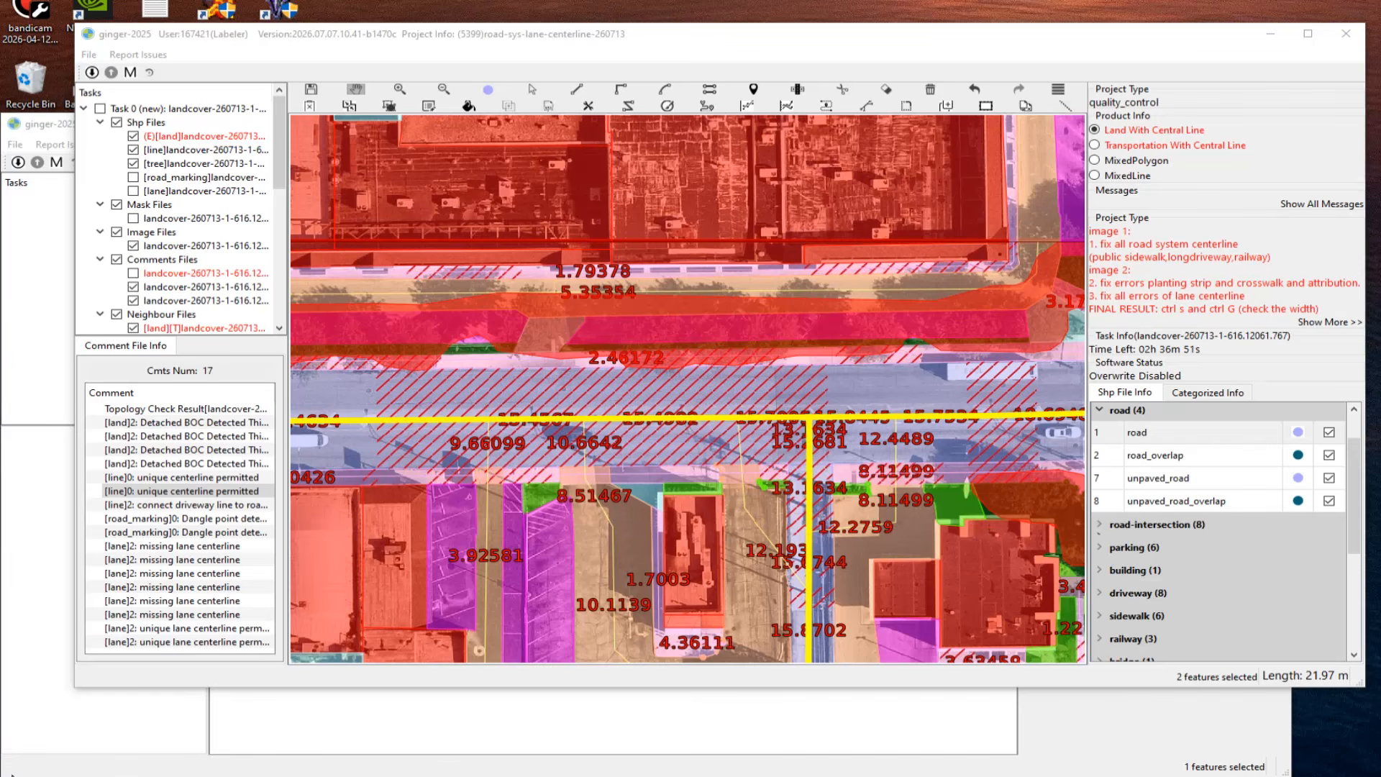
{"action": "left_click", "coordinate": [184, 477]}
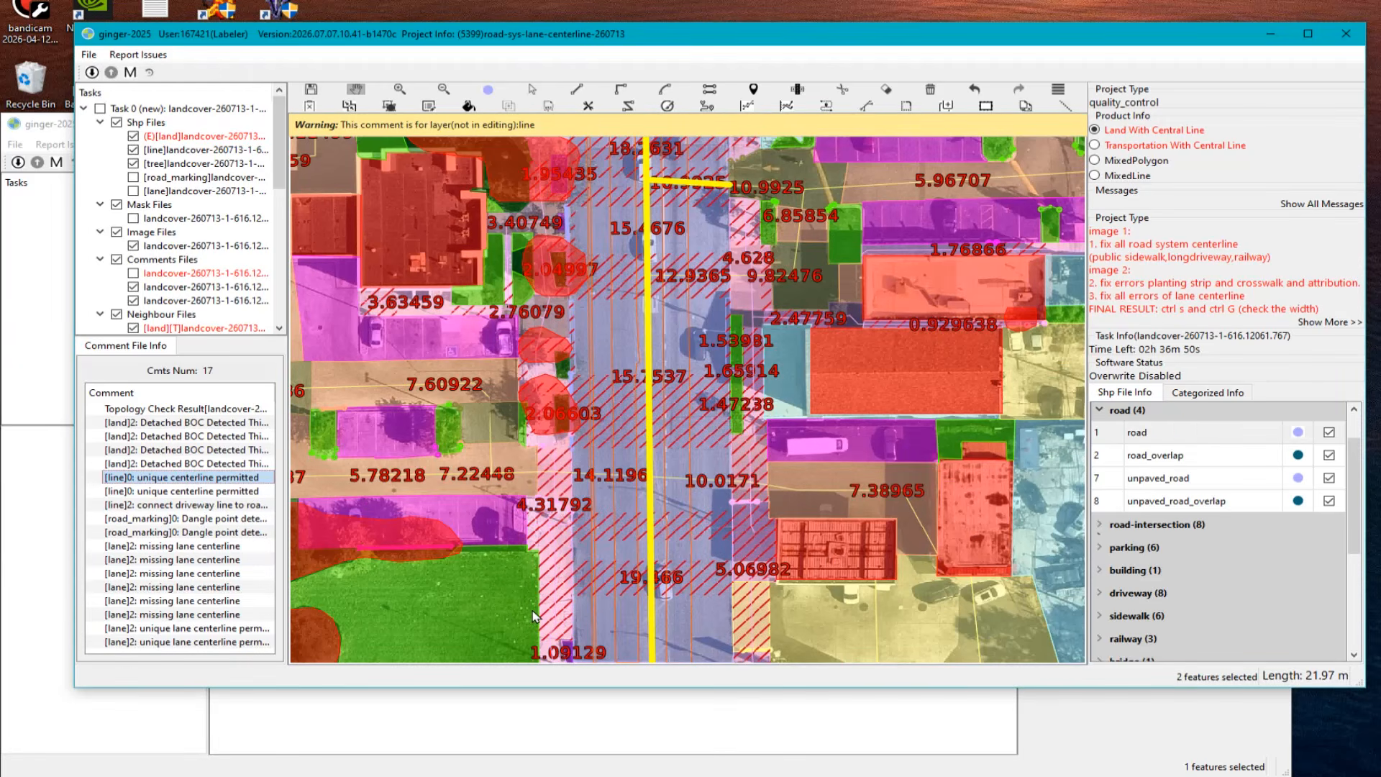
{"action": "left_click_drag", "start_coordinate": [813, 386], "coordinate": [836, 435]}
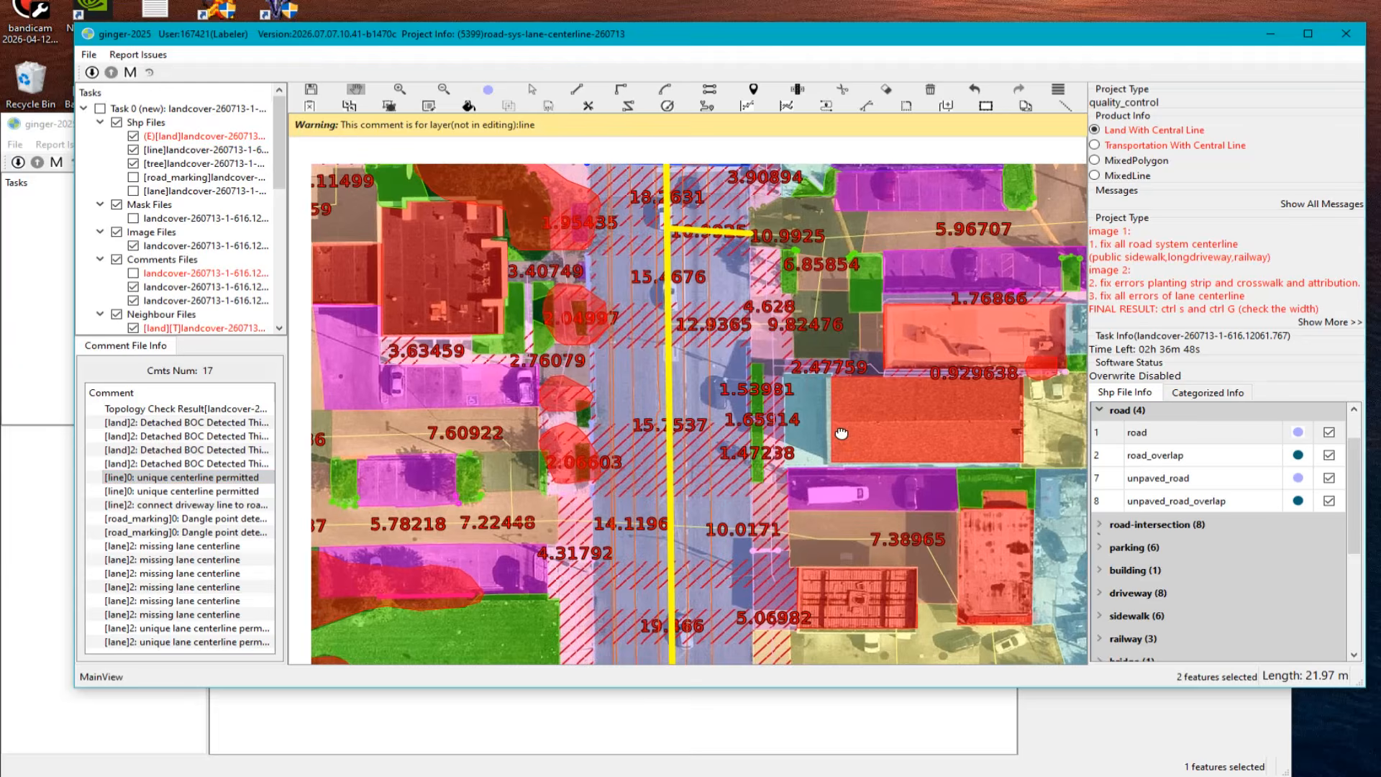
{"action": "key", "text": "ctrl+z"}
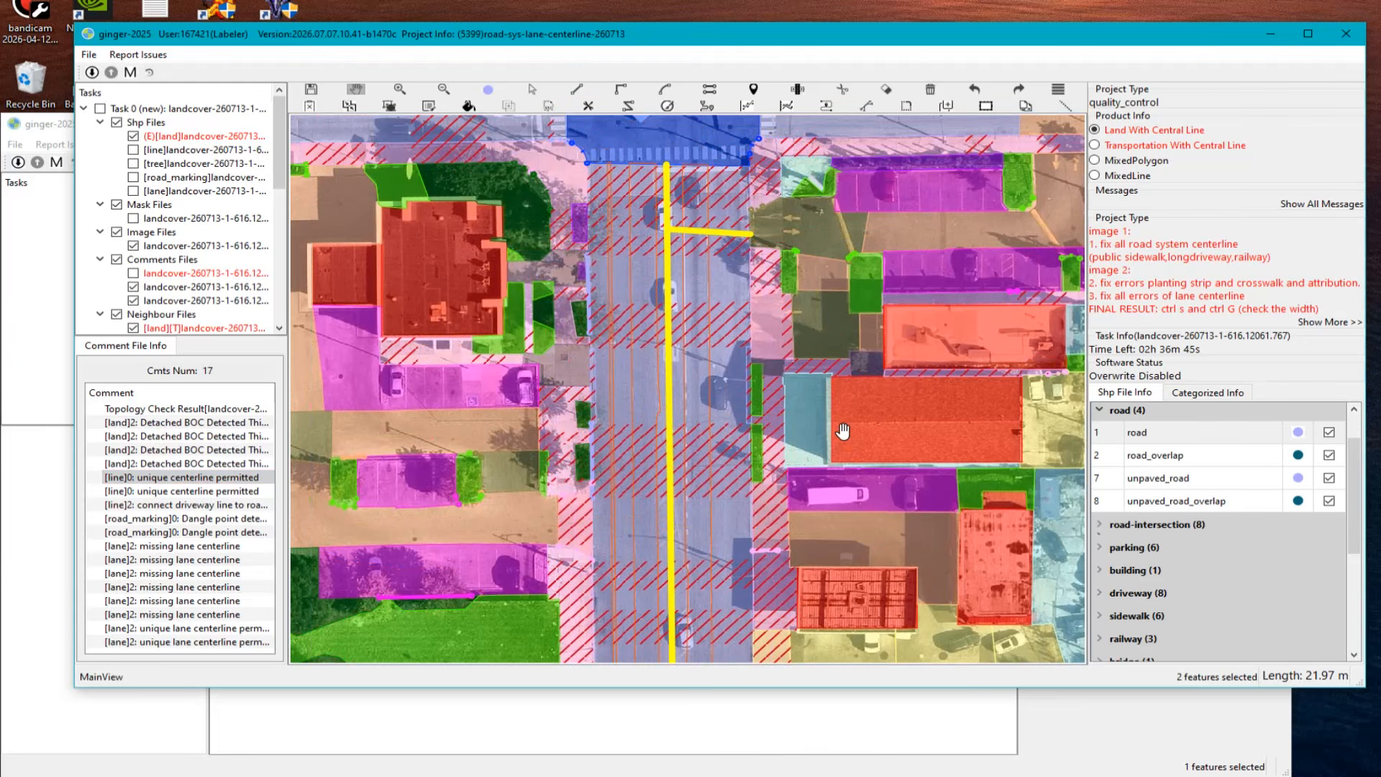
Step: Show Transportation With Central Line and examine where the flagged road centerline and median end at the intersection's crosswalk
{"action": "left_click_drag", "start_coordinate": [720, 502], "coordinate": [849, 189]}
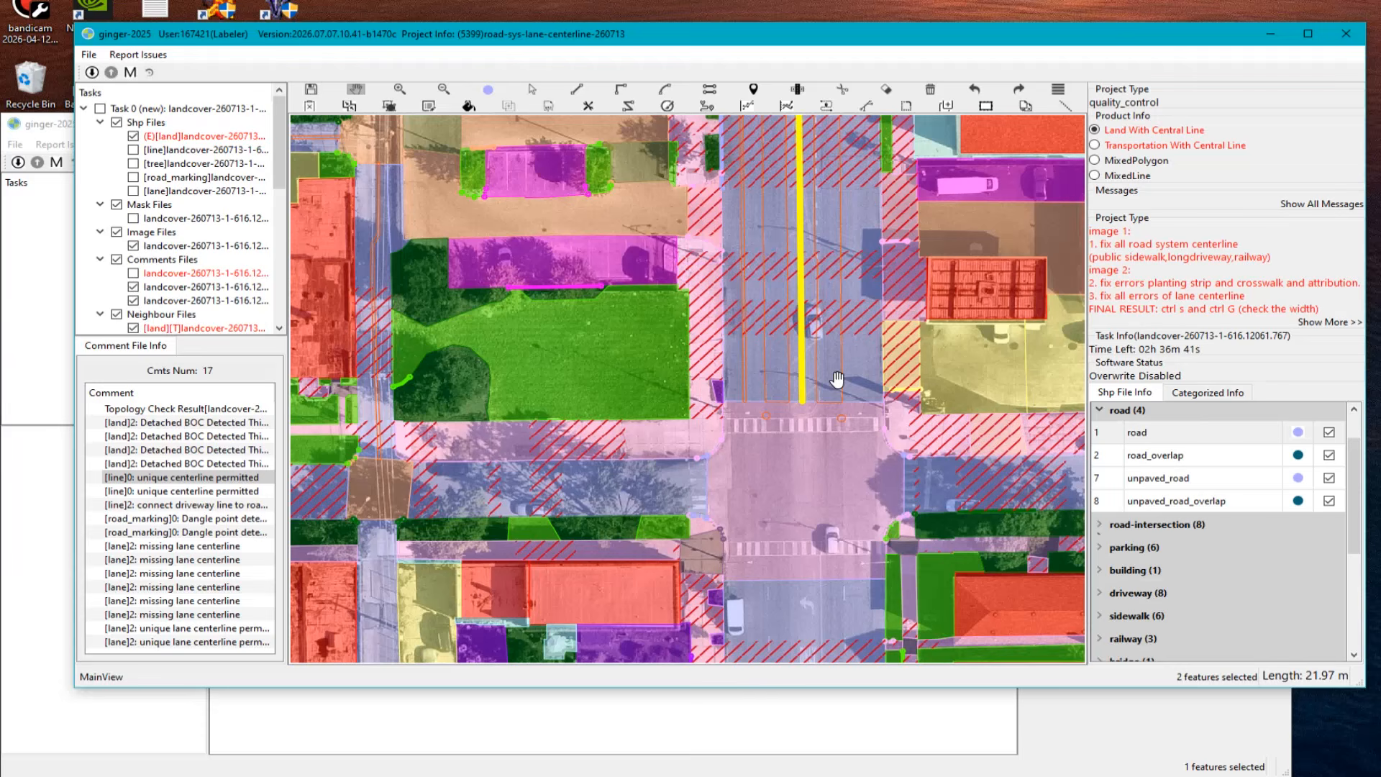
{"action": "scroll", "coordinate": [811, 392], "scroll_direction": "up", "scroll_amount": 2}
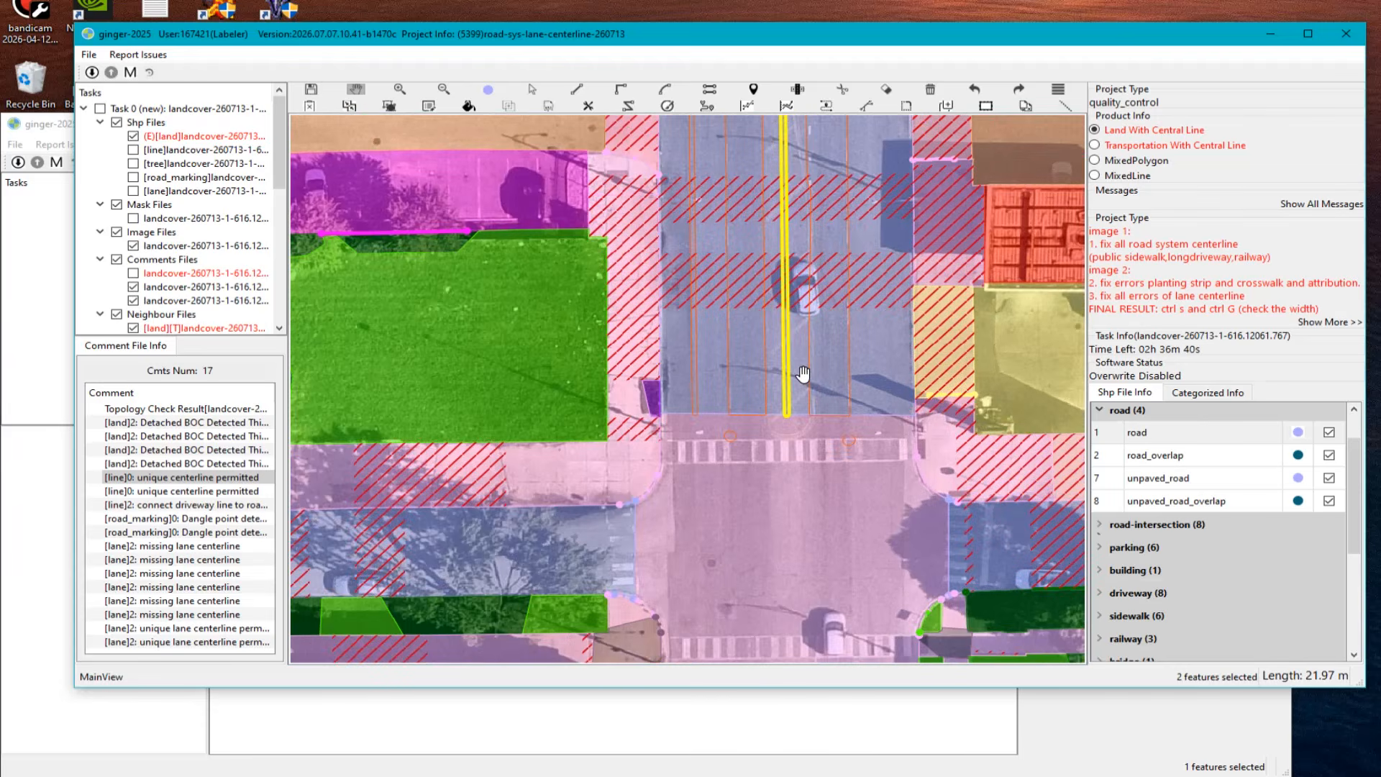
{"action": "left_click", "coordinate": [1095, 147]}
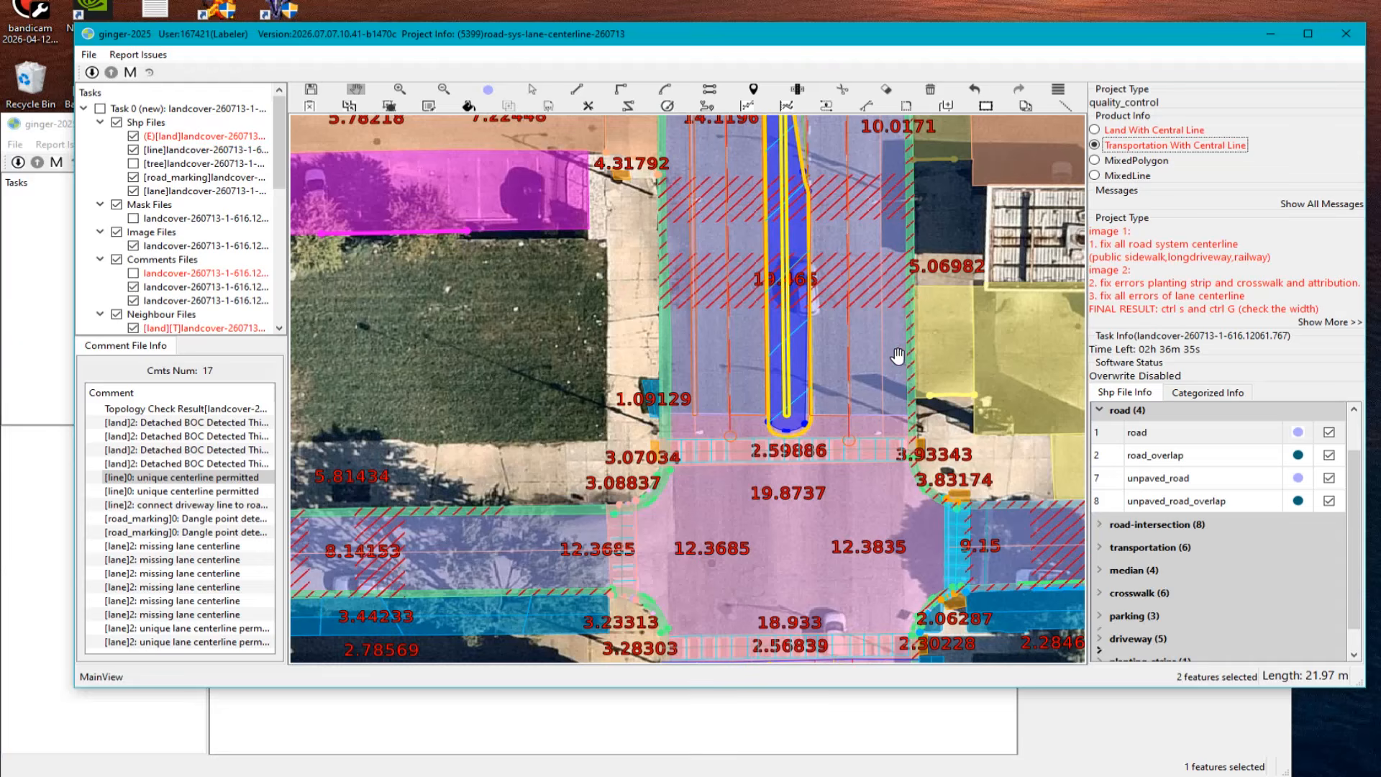
{"action": "scroll", "coordinate": [839, 391], "scroll_direction": "up", "scroll_amount": 1}
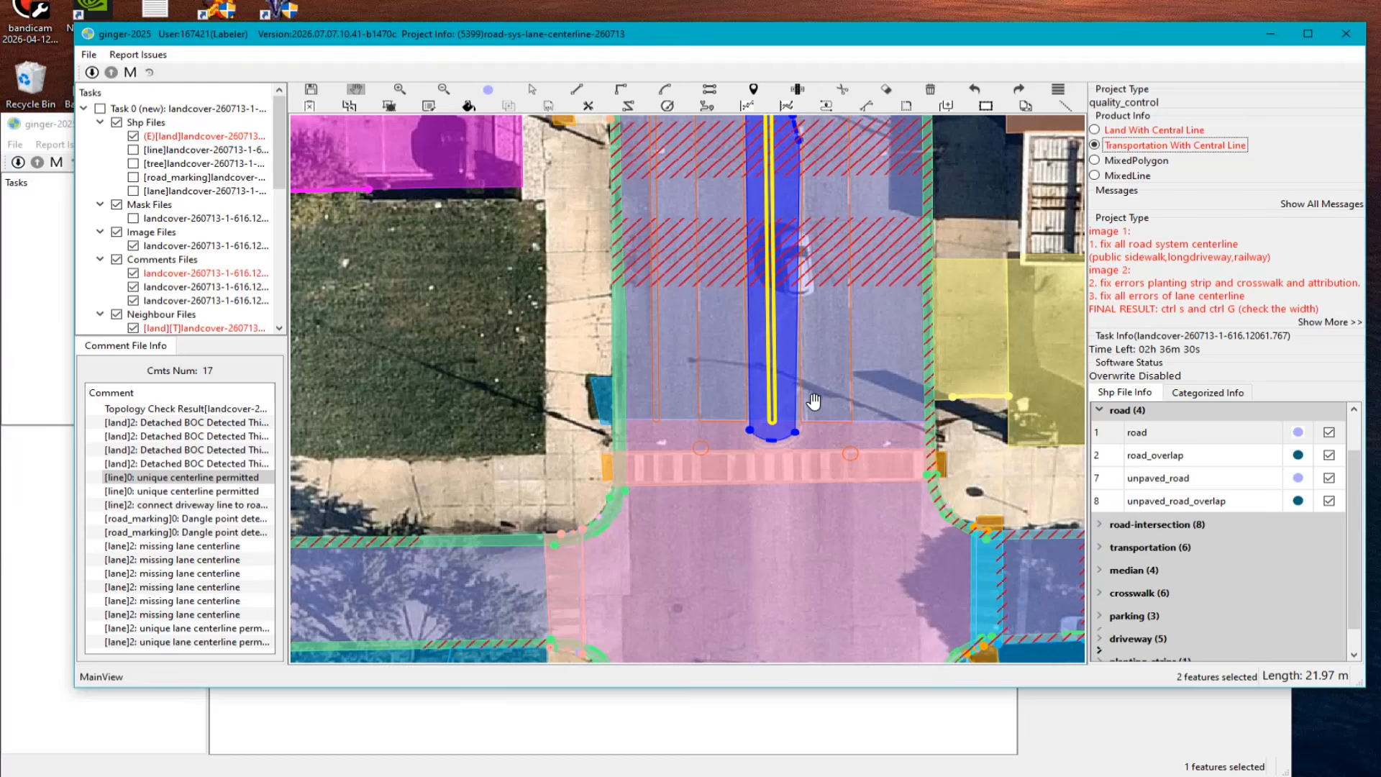
Step: Follow the flagged road centerline and median from the lower crosswalk up to the tile's northern intersection
{"action": "scroll", "coordinate": [814, 401], "scroll_direction": "down", "scroll_amount": 2}
{"action": "left_click_drag", "start_coordinate": [777, 230], "coordinate": [757, 561]}
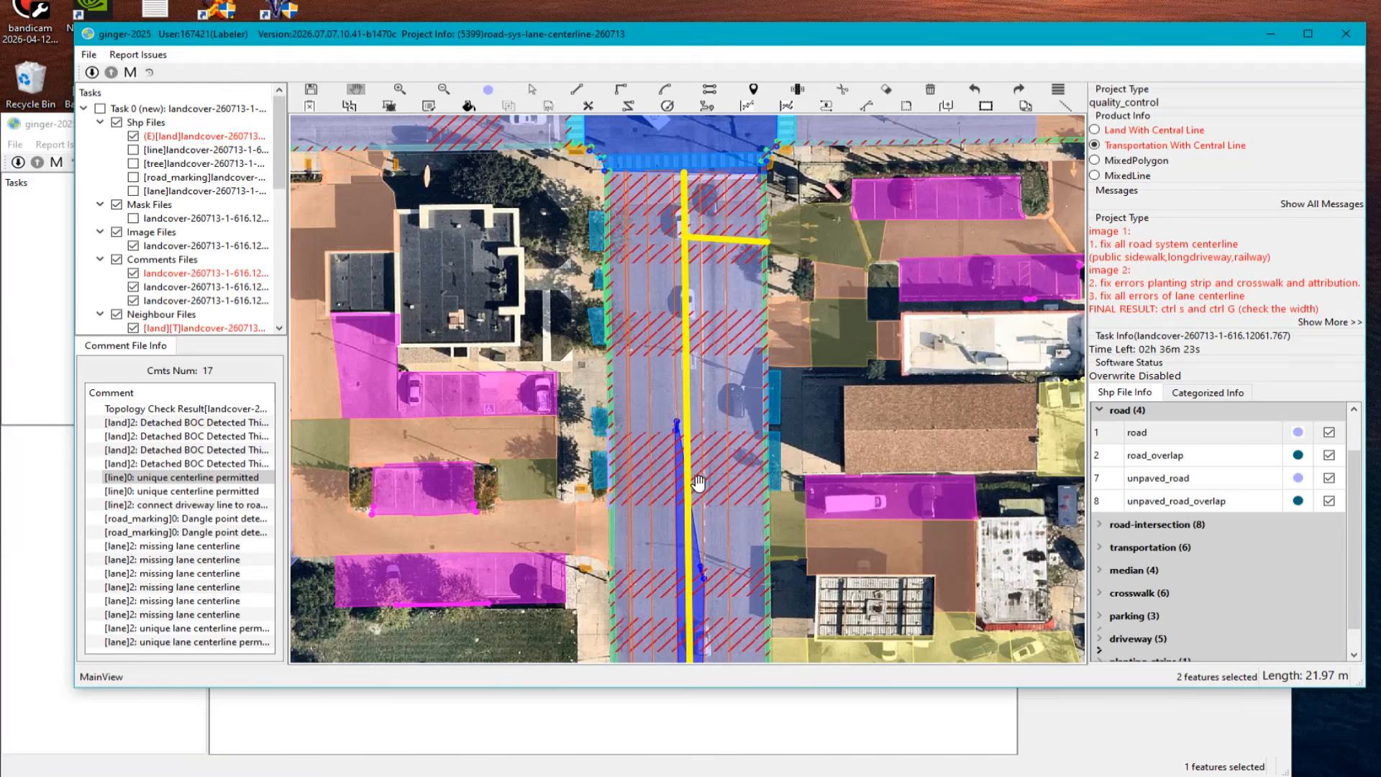
{"action": "left_click_drag", "start_coordinate": [699, 484], "coordinate": [749, 209]}
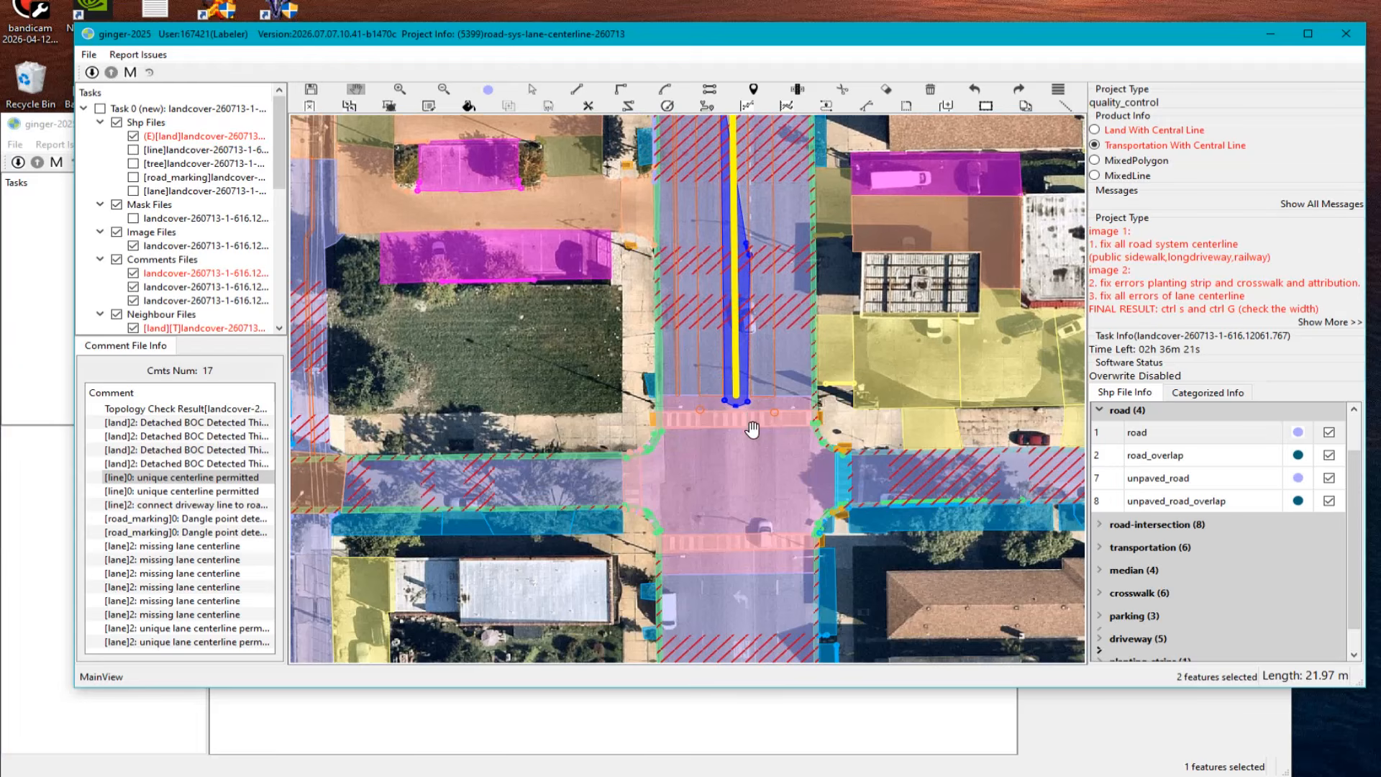
{"action": "left_click_drag", "start_coordinate": [761, 259], "coordinate": [782, 545]}
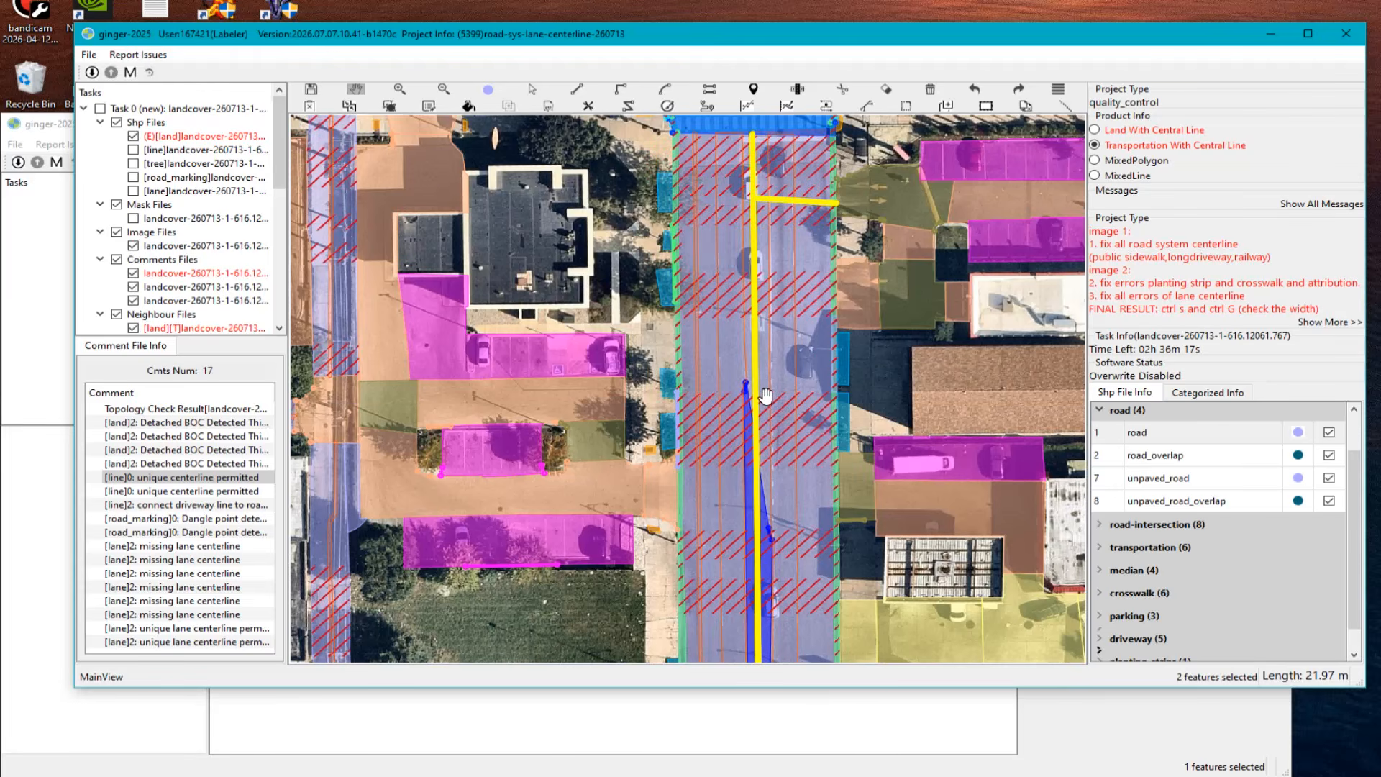
{"action": "left_click_drag", "start_coordinate": [703, 210], "coordinate": [713, 472]}
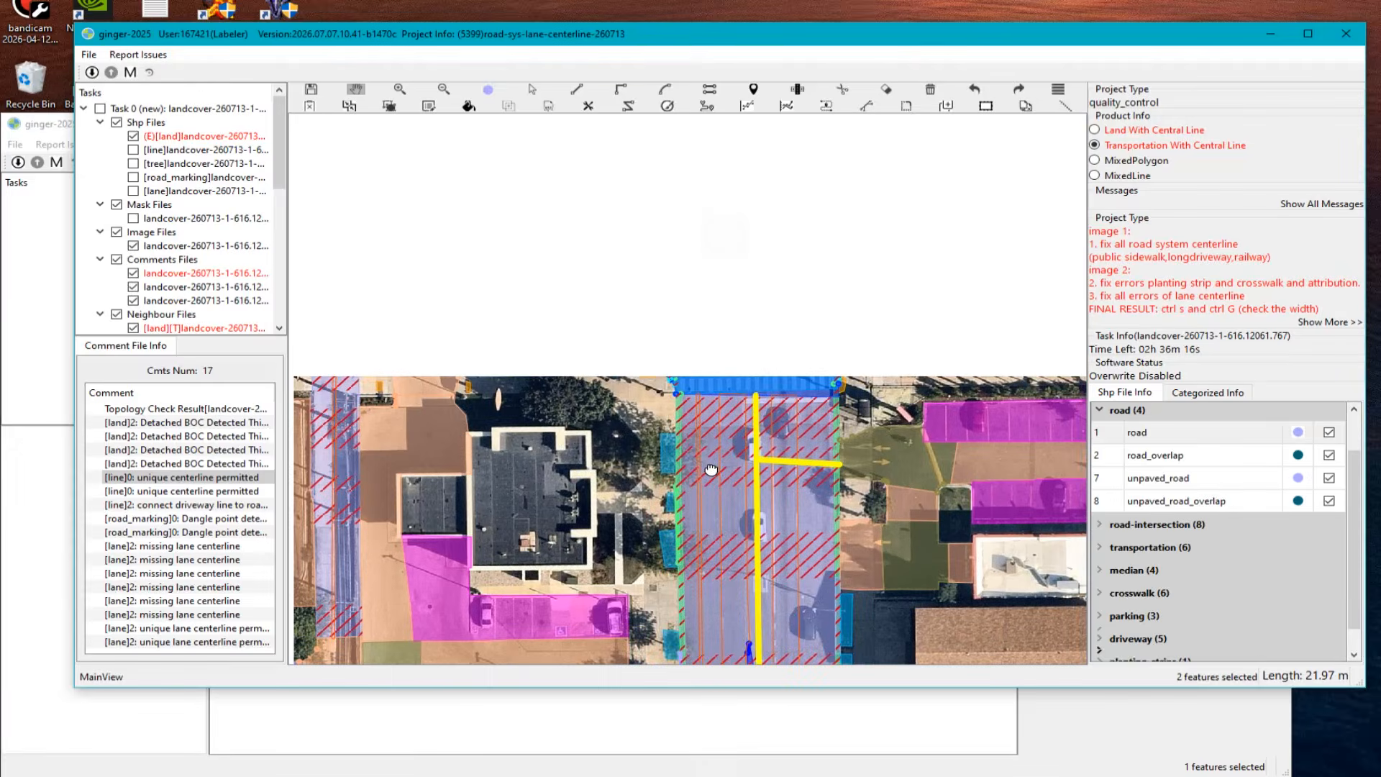
Step: Check the centerline's upper end at the crosswalk against the bare imagery, and select the surrounding road polygon
{"action": "key", "text": "space"}
{"action": "scroll", "coordinate": [709, 438], "scroll_direction": "up", "scroll_amount": 1}
{"action": "scroll", "coordinate": [852, 453], "scroll_direction": "up", "scroll_amount": 1}
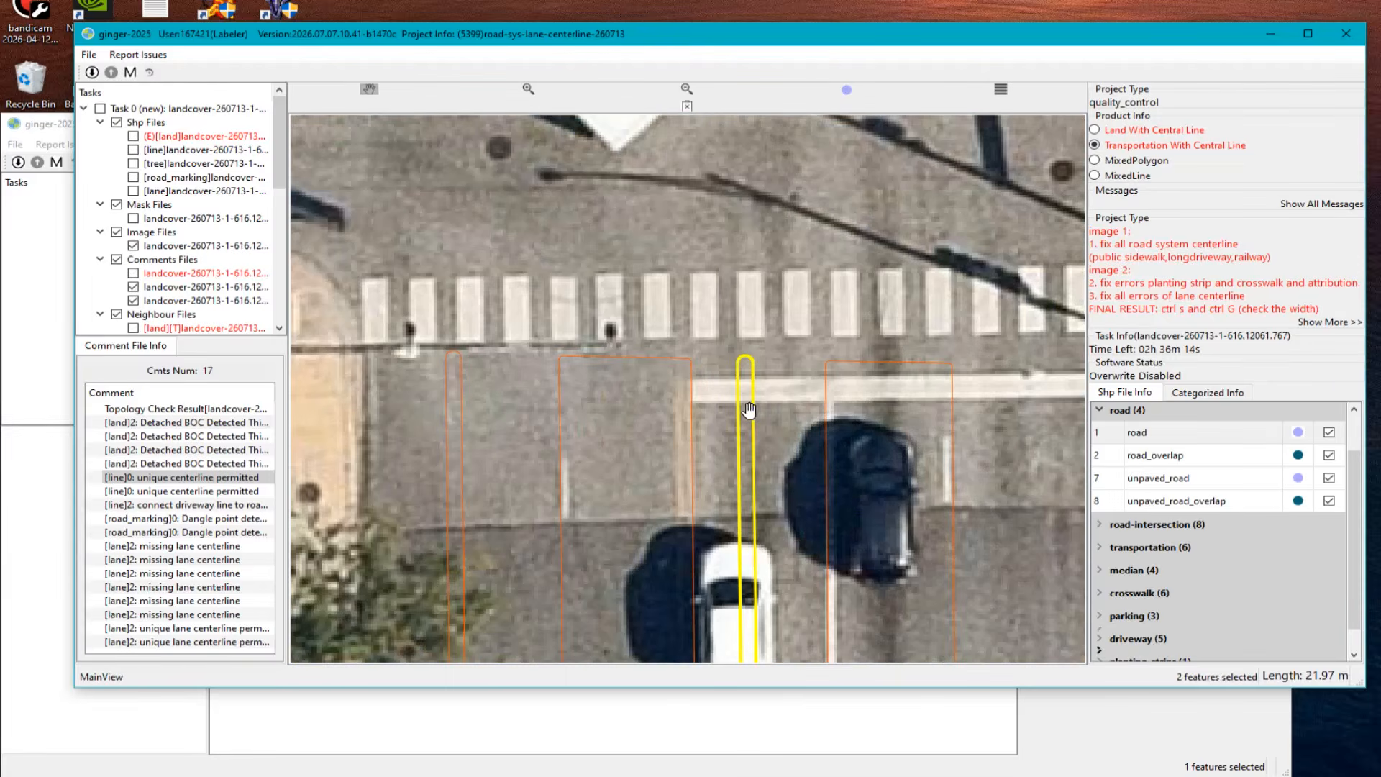
{"action": "scroll", "coordinate": [723, 412], "scroll_direction": "up", "scroll_amount": 1}
{"action": "left_click", "coordinate": [757, 434]}
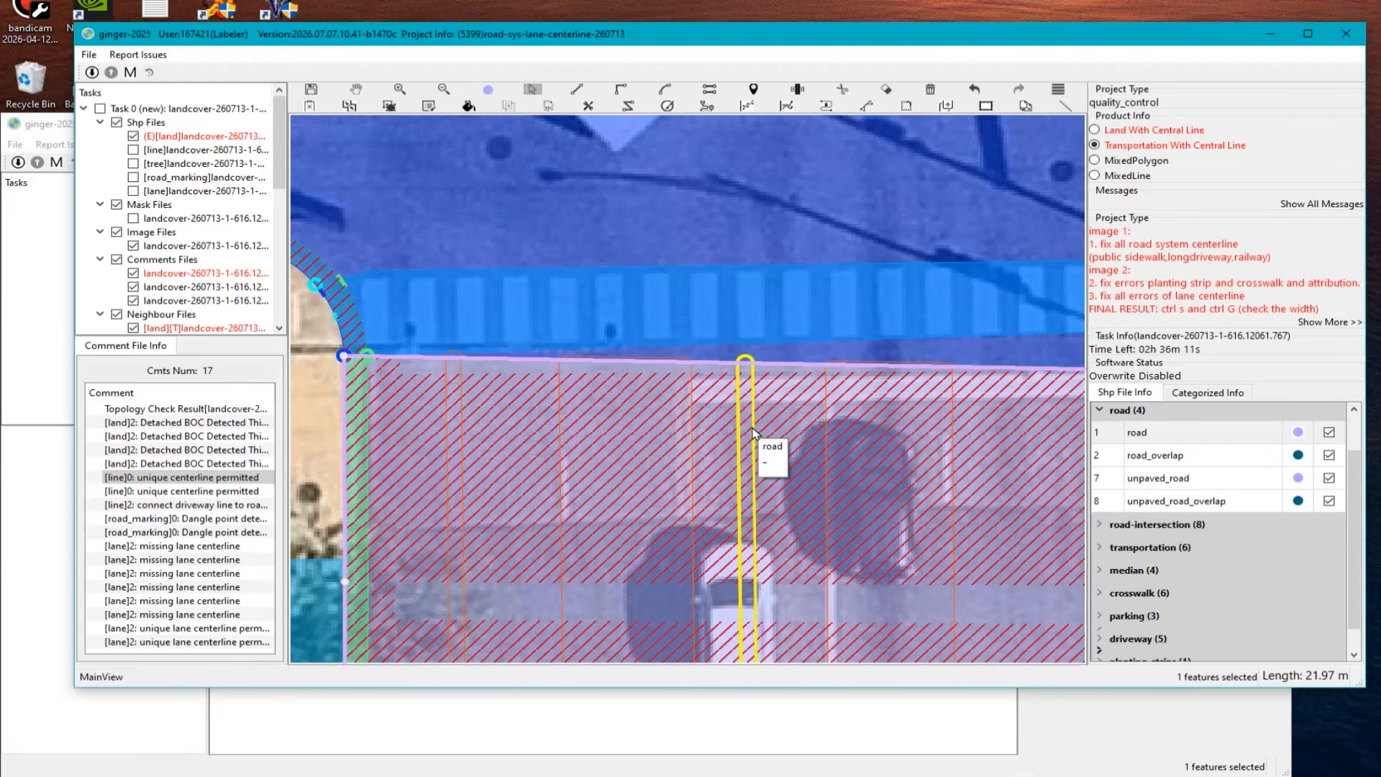
{"action": "scroll", "coordinate": [749, 438], "scroll_direction": "down", "scroll_amount": 1}
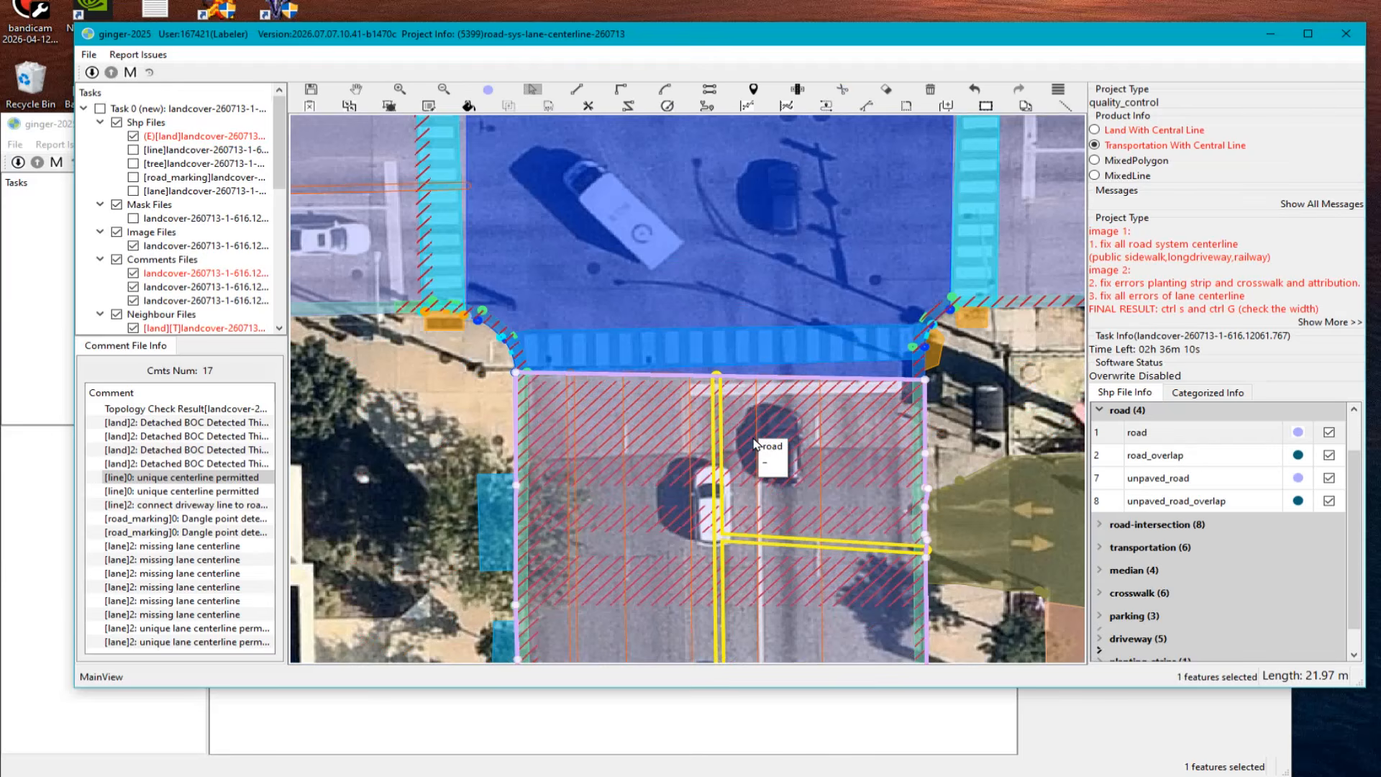
Step: Switch to the lane file and inspect the left_turn lane centerlines running beside the road centerline and median
{"action": "key", "text": "5"}
{"action": "left_click", "coordinate": [721, 428]}
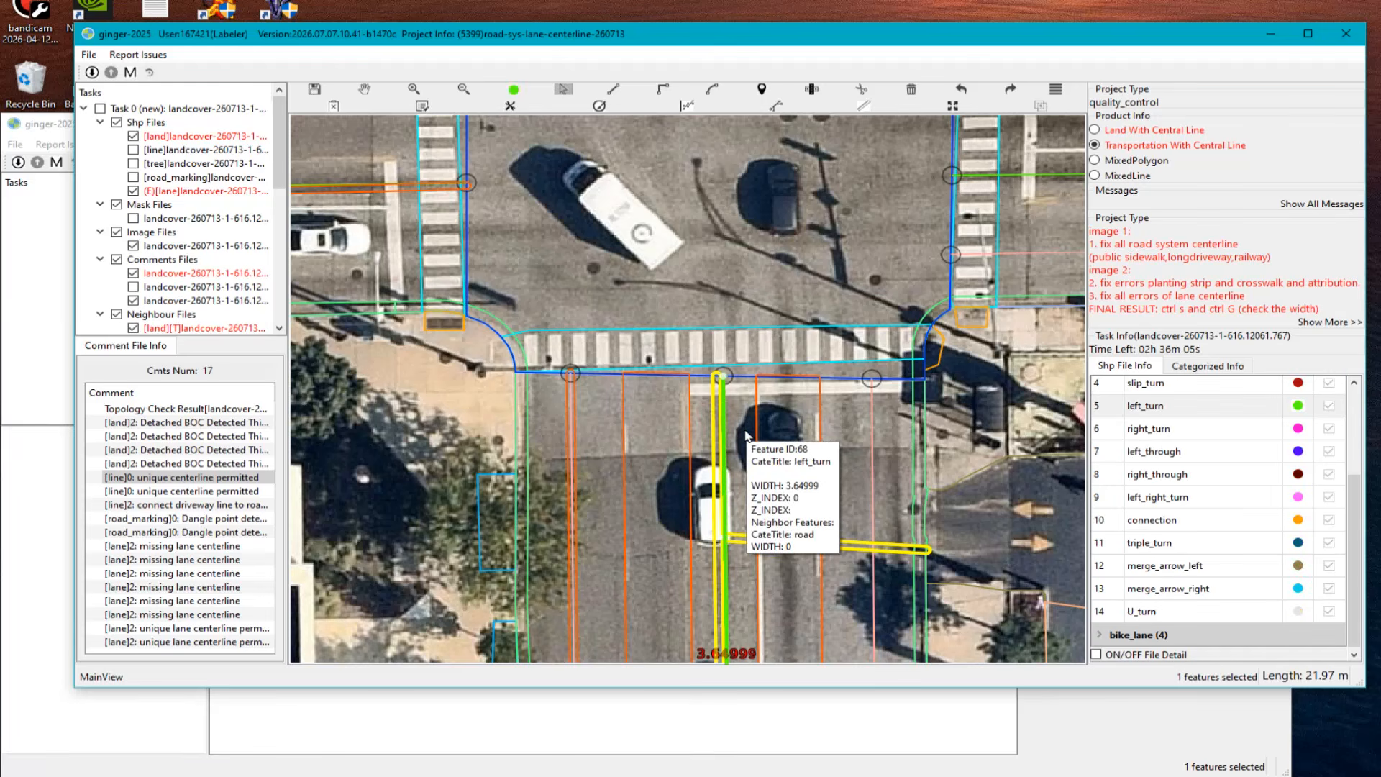
{"action": "scroll", "coordinate": [748, 436], "scroll_direction": "down", "scroll_amount": 1}
{"action": "scroll", "coordinate": [663, 324], "scroll_direction": "up", "scroll_amount": 2}
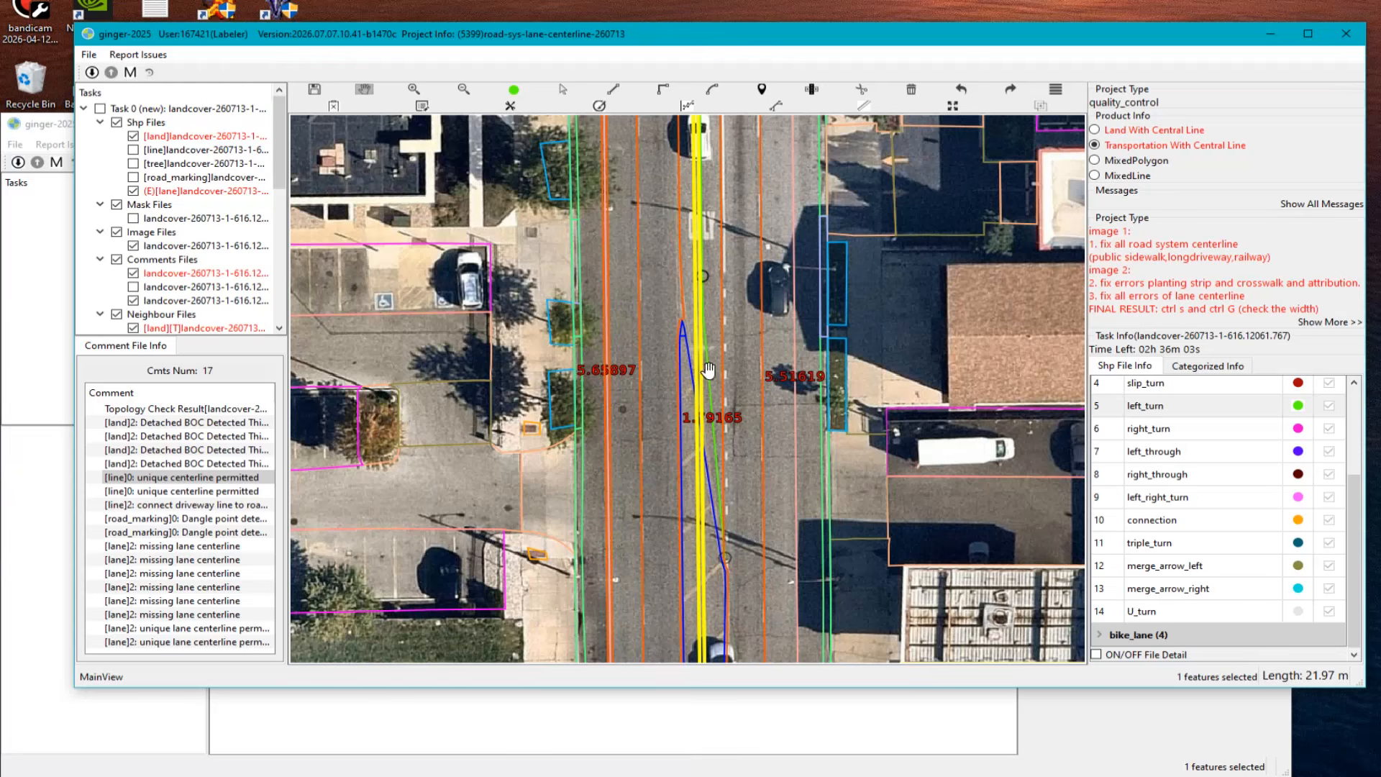
{"action": "left_click", "coordinate": [720, 317]}
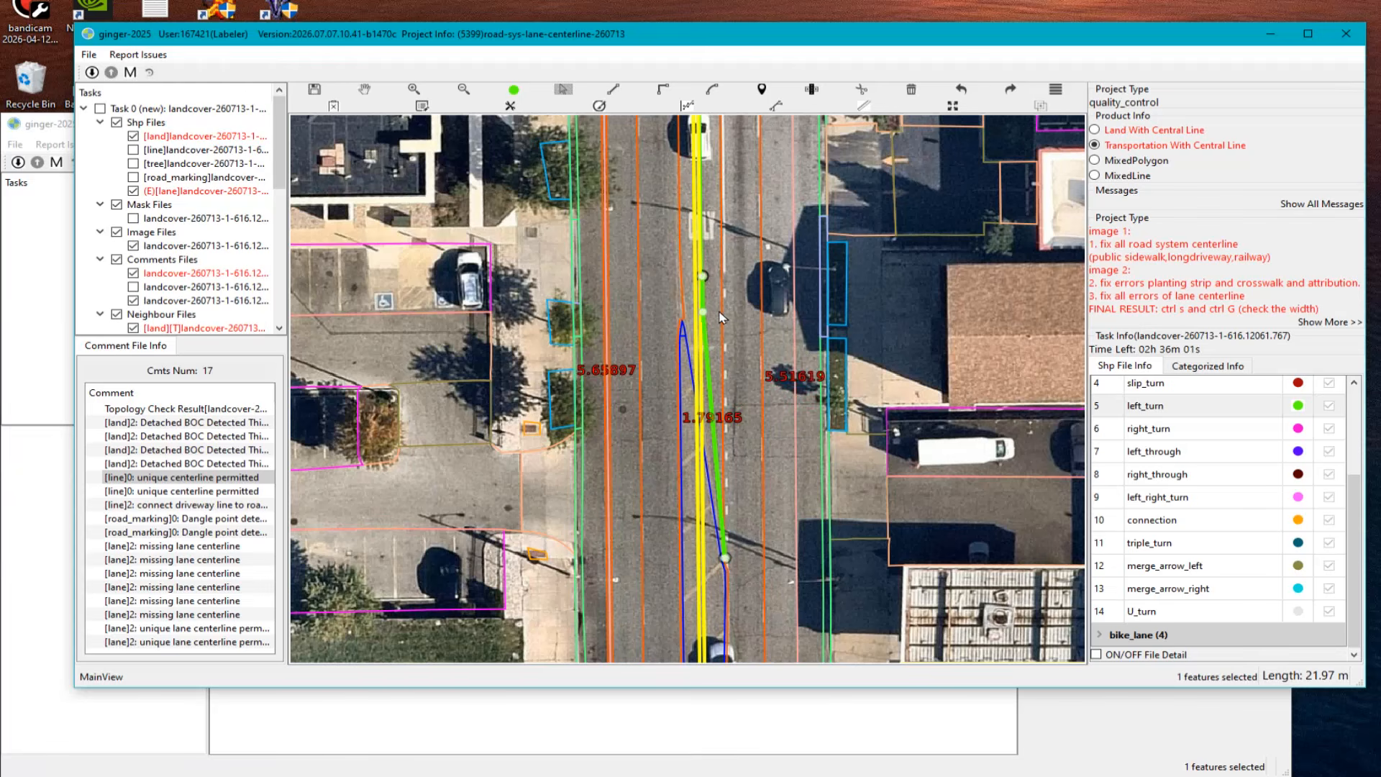
{"action": "key", "text": "h"}
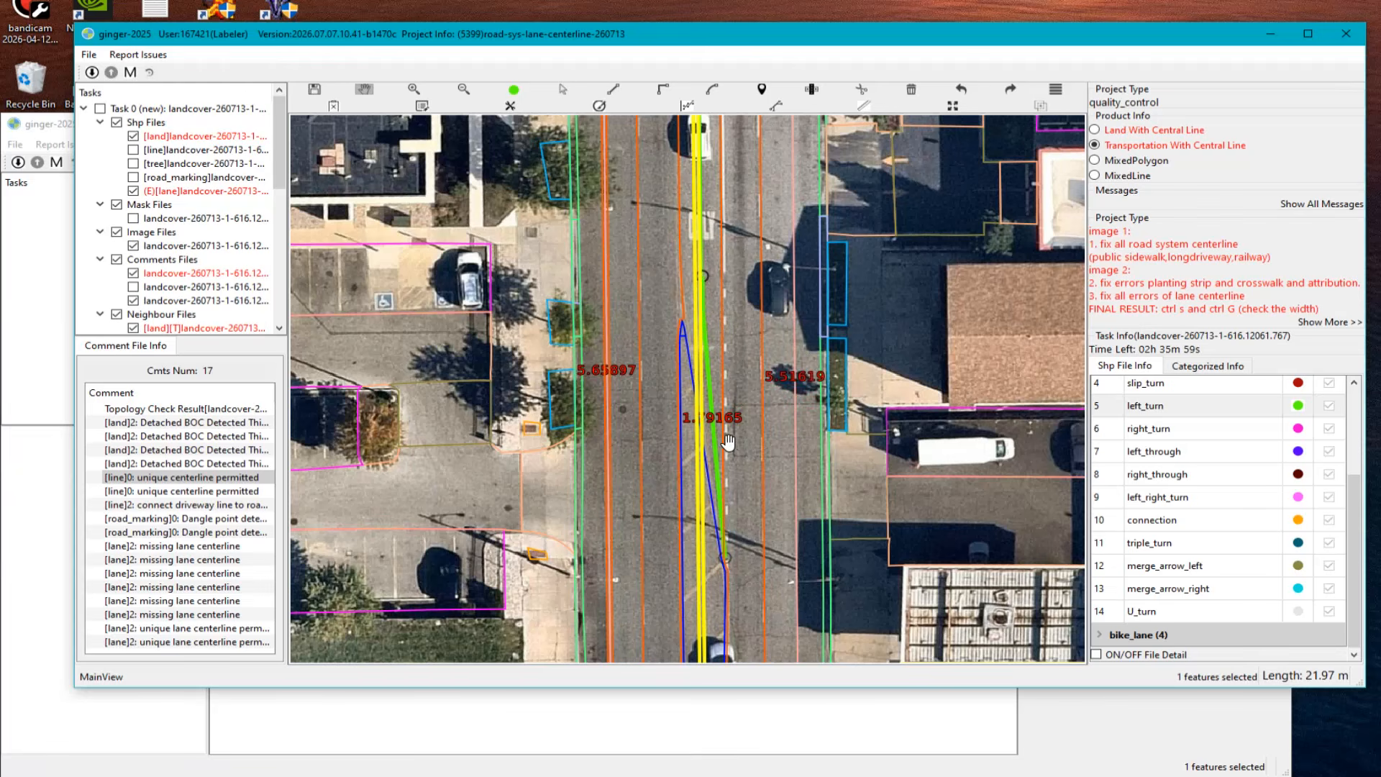
{"action": "scroll", "coordinate": [737, 456], "scroll_direction": "down", "scroll_amount": 1}
{"action": "left_click_drag", "start_coordinate": [737, 457], "coordinate": [689, 426]}
{"action": "scroll", "coordinate": [689, 426], "scroll_direction": "up", "scroll_amount": 1}
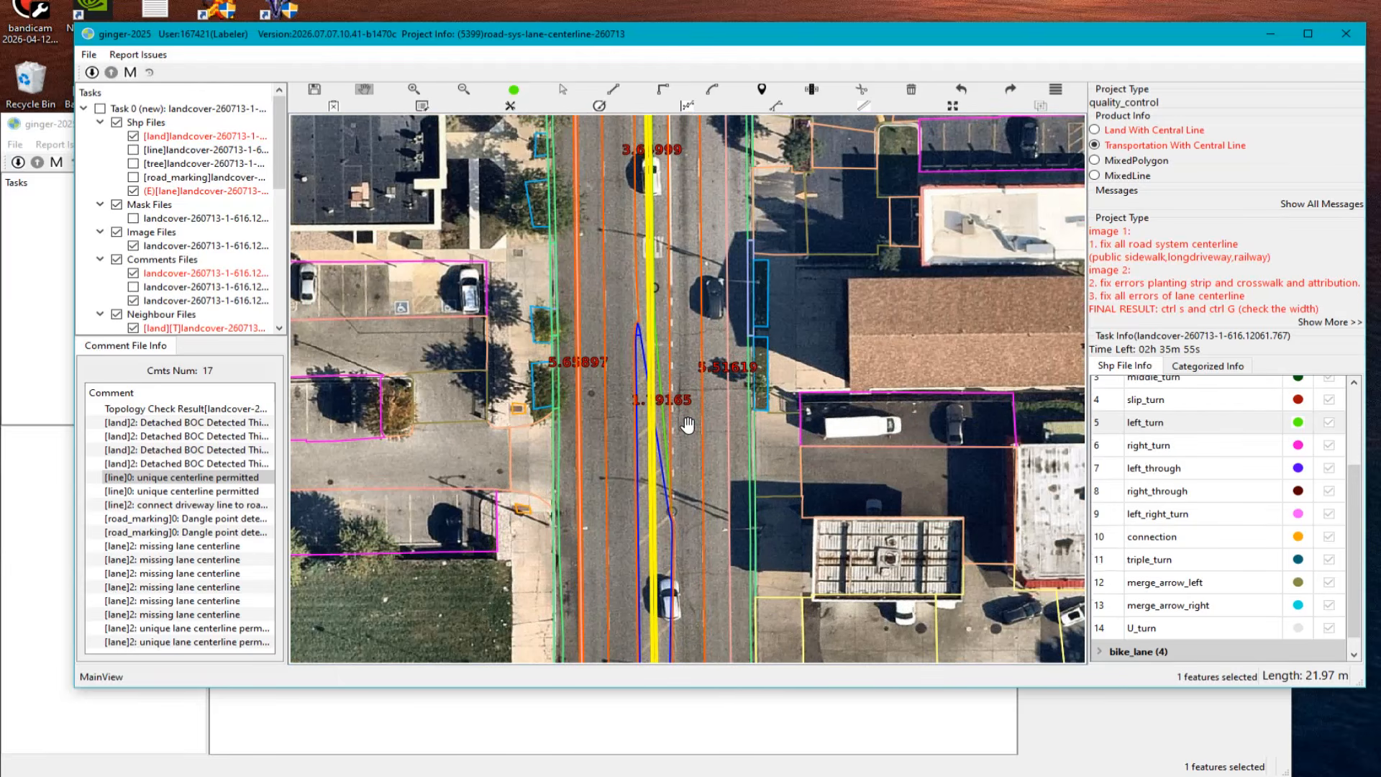
{"action": "key", "text": "Escape"}
{"action": "scroll", "coordinate": [676, 392], "scroll_direction": "down", "scroll_amount": 1}
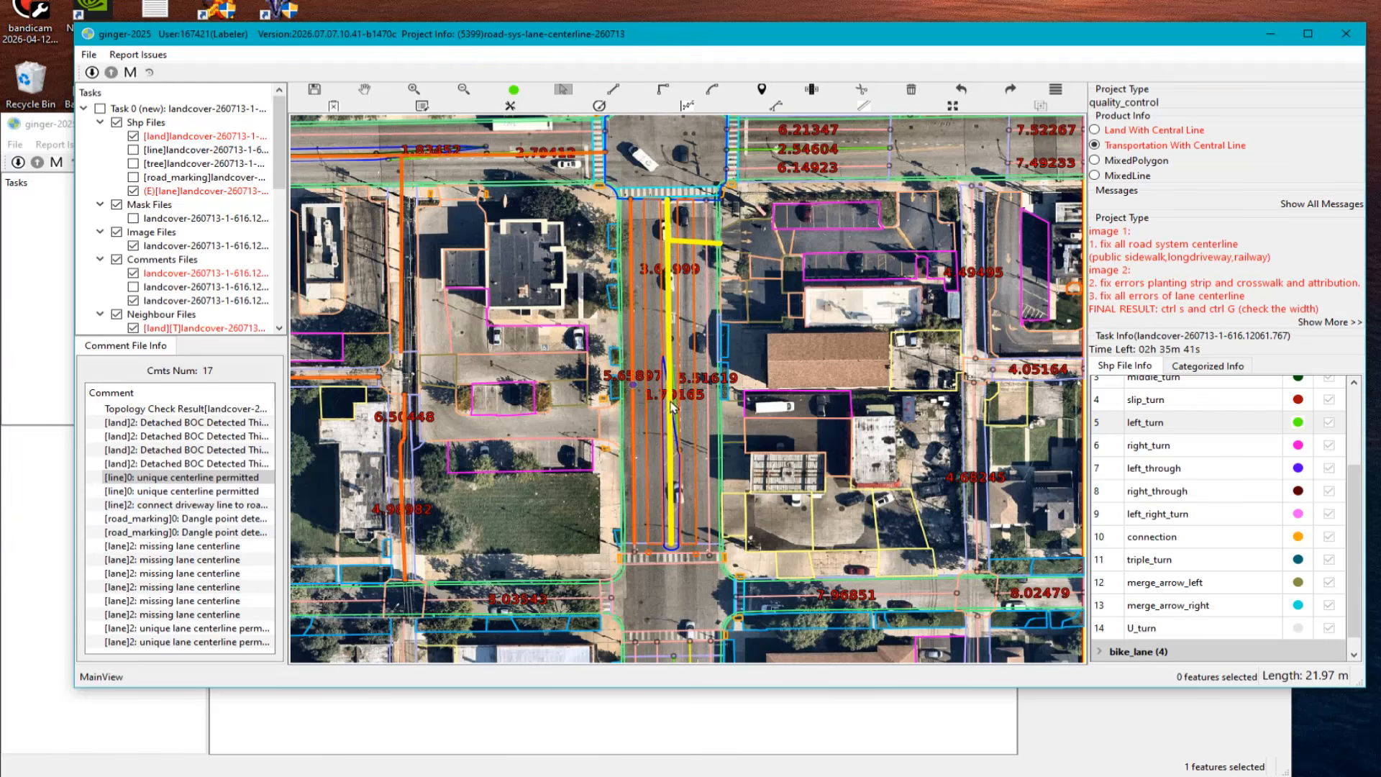
Step: Survey the roads and intersections across the rest of the tile around the flagged centerline
{"action": "scroll", "coordinate": [673, 406], "scroll_direction": "down", "scroll_amount": 2}
{"action": "left_click_drag", "start_coordinate": [673, 407], "coordinate": [659, 406]}
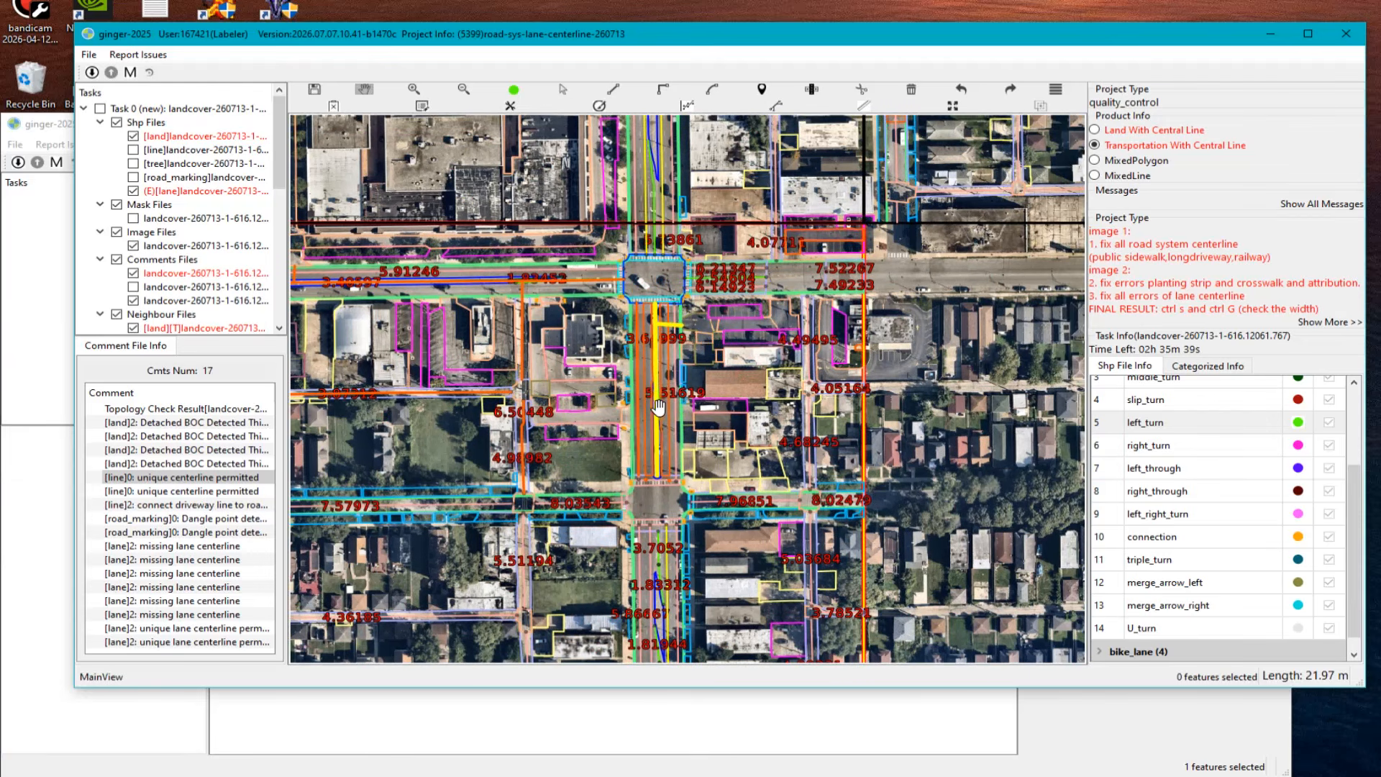
{"action": "left_click_drag", "start_coordinate": [356, 348], "coordinate": [846, 376]}
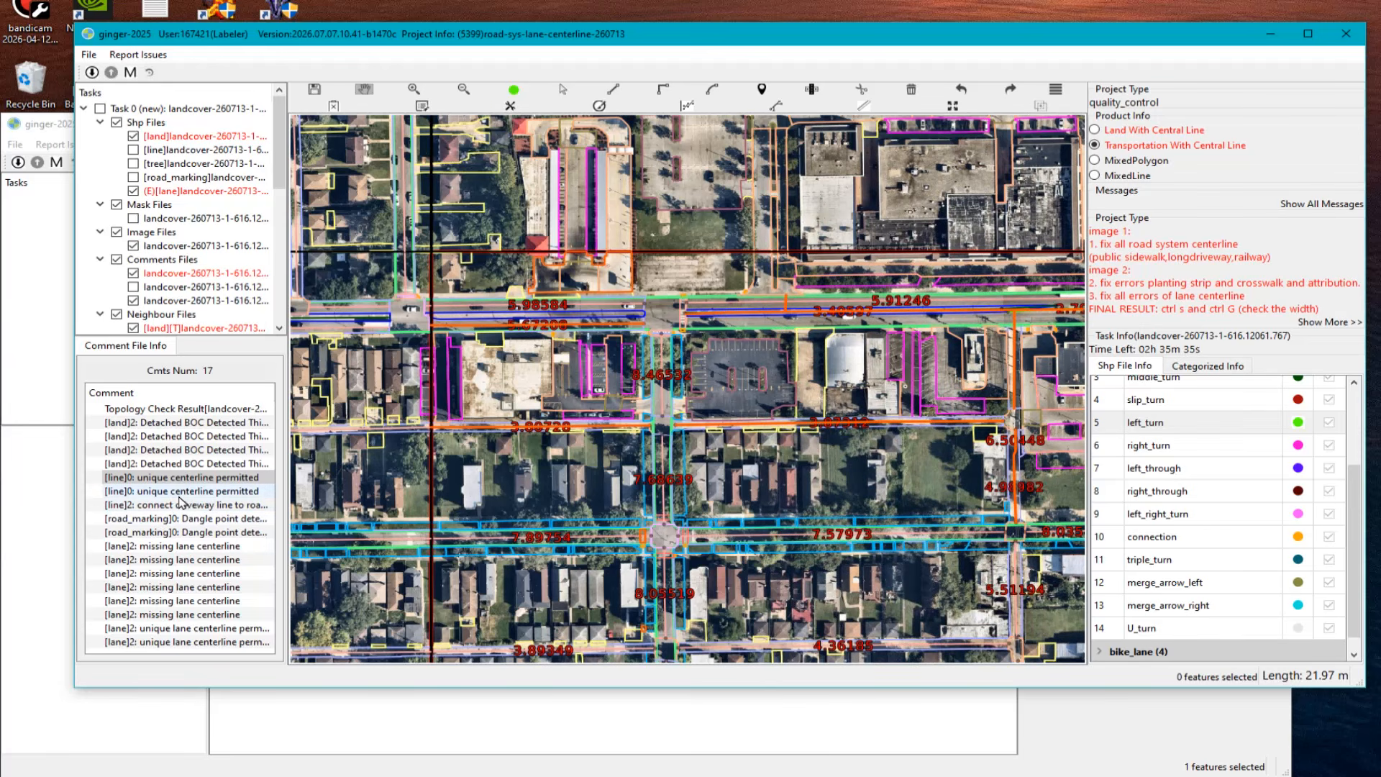
{"action": "scroll", "coordinate": [573, 501], "scroll_direction": "down", "scroll_amount": 2}
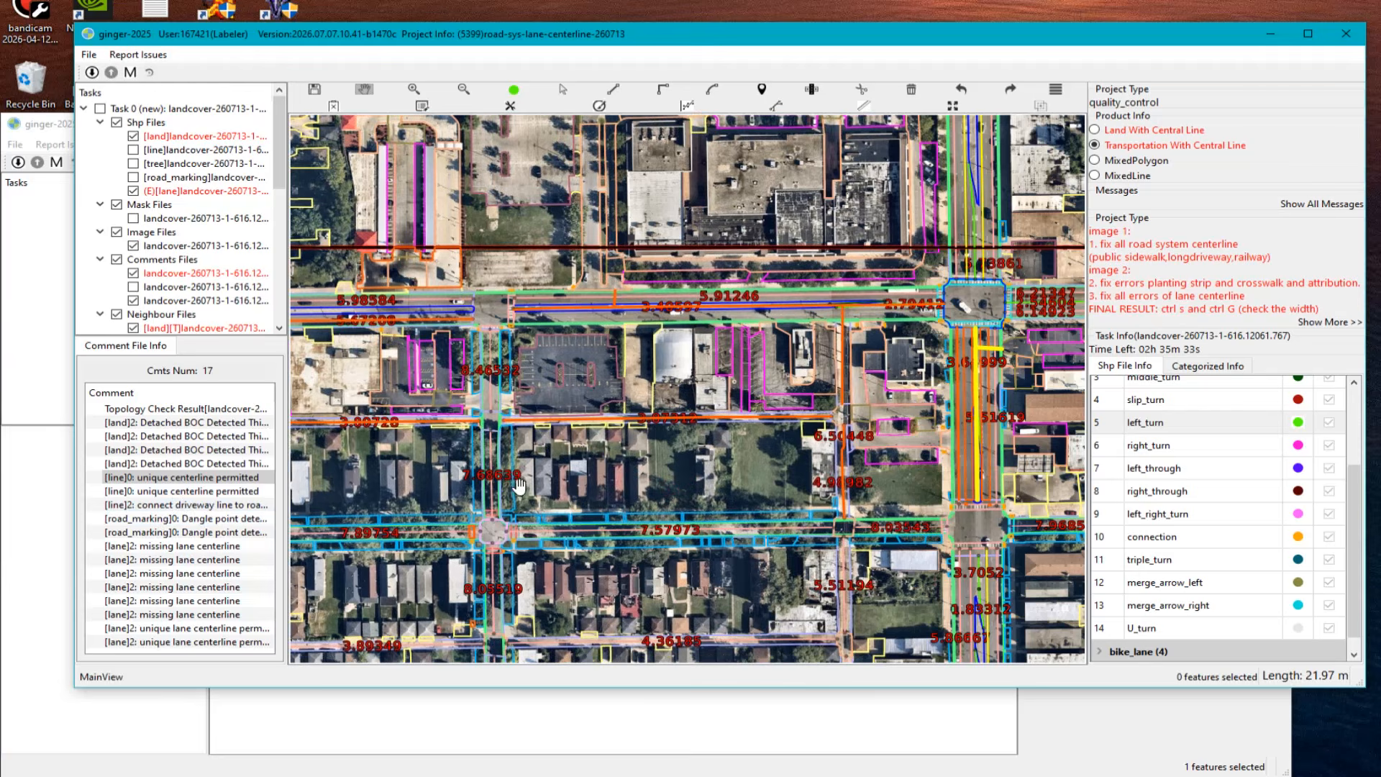
{"action": "scroll", "coordinate": [842, 423], "scroll_direction": "up", "scroll_amount": 2}
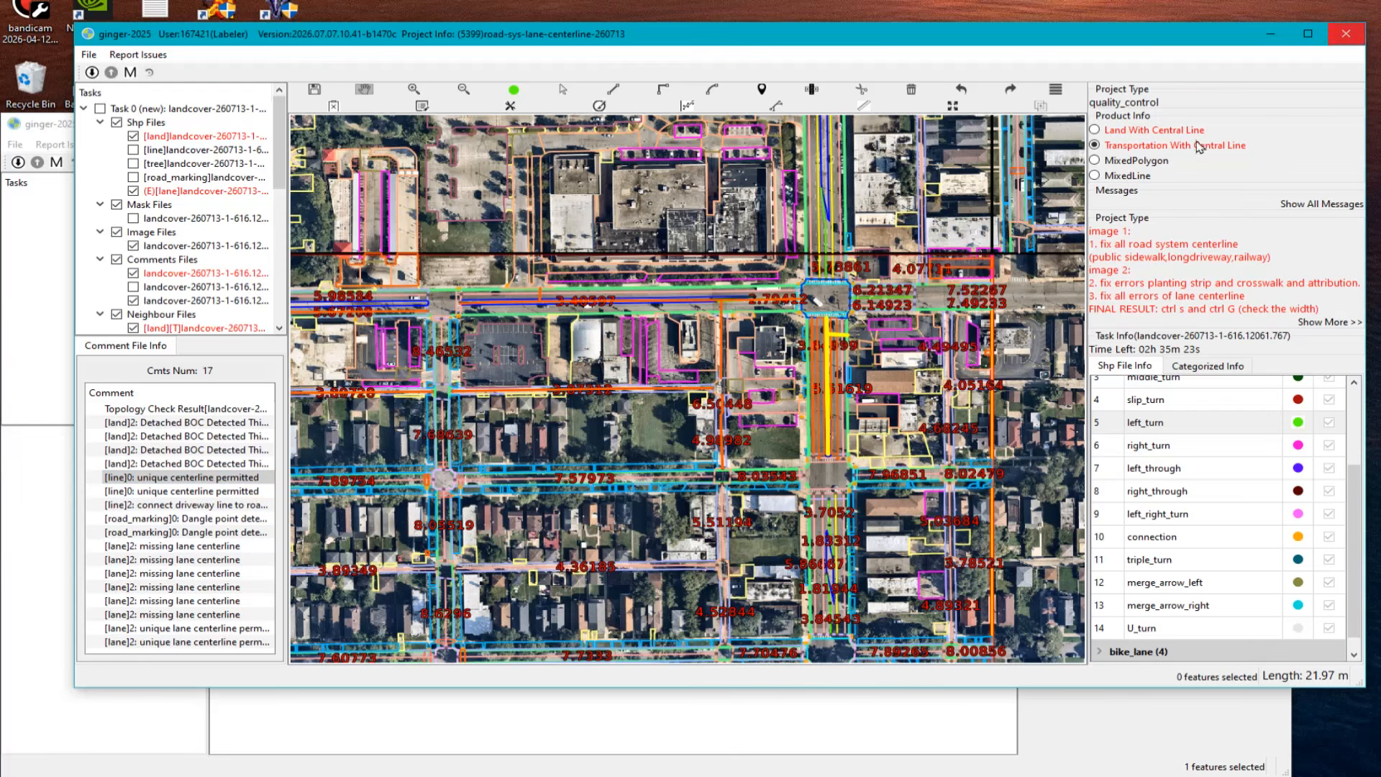
Step: Save the task landcover-260713-1-616.12061.767 and exit its window
{"action": "left_click", "coordinate": [1346, 33]}
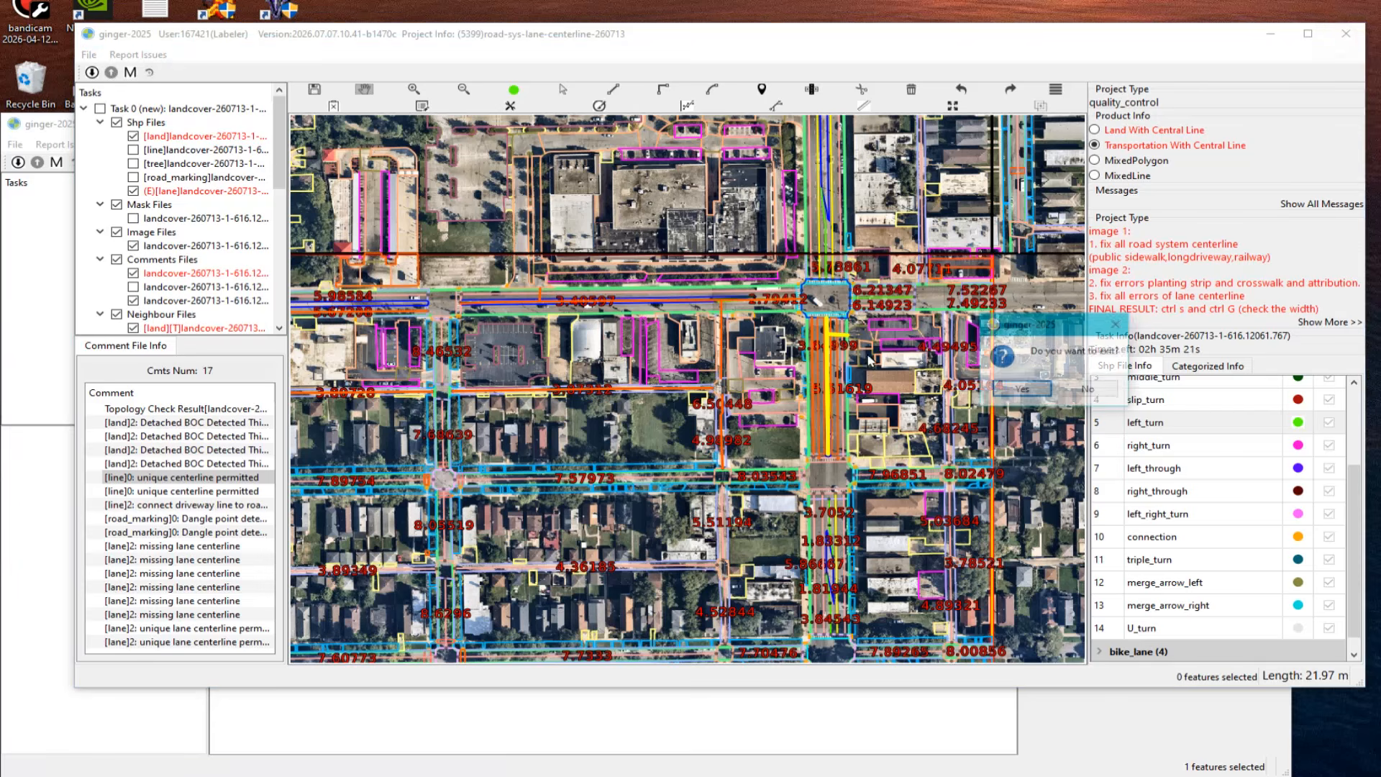
{"action": "left_click", "coordinate": [1022, 390]}
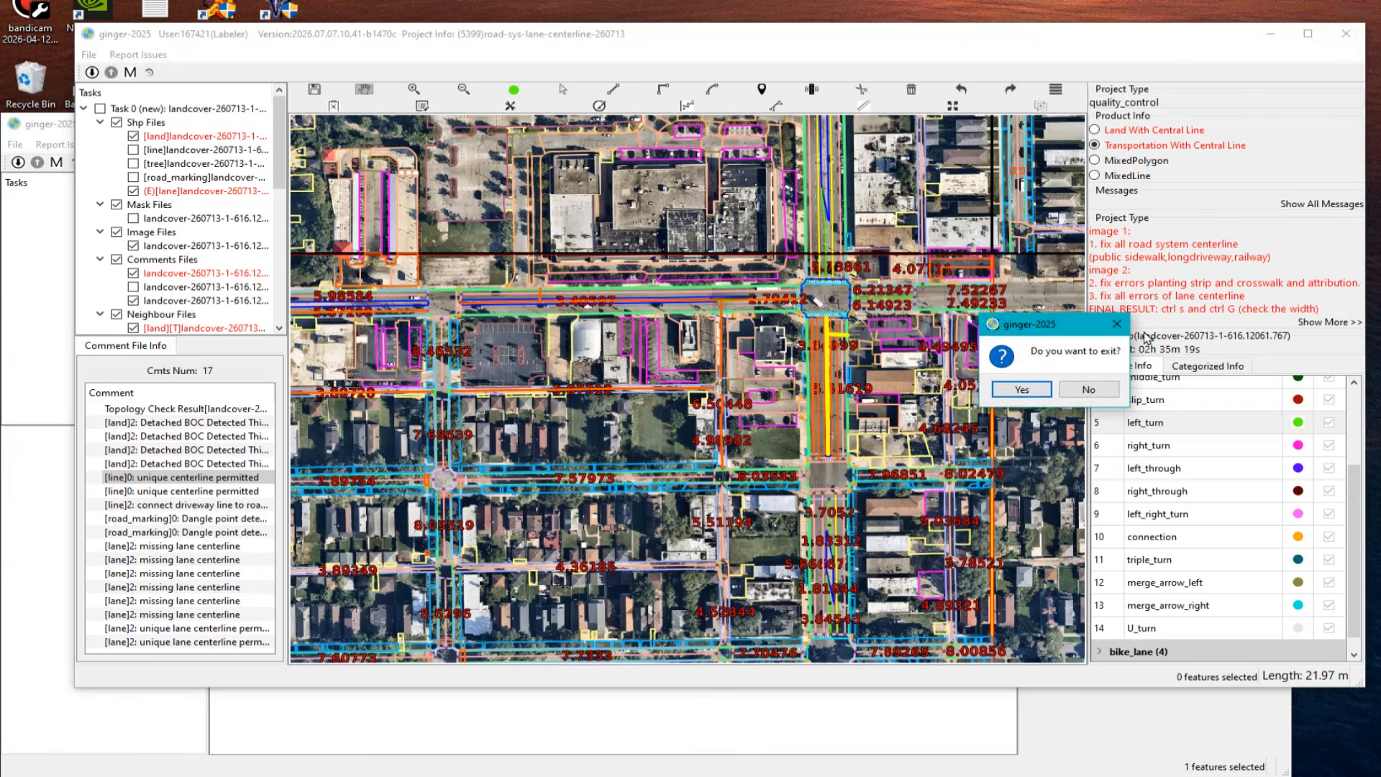
{"action": "key", "text": "ctrl+s"}
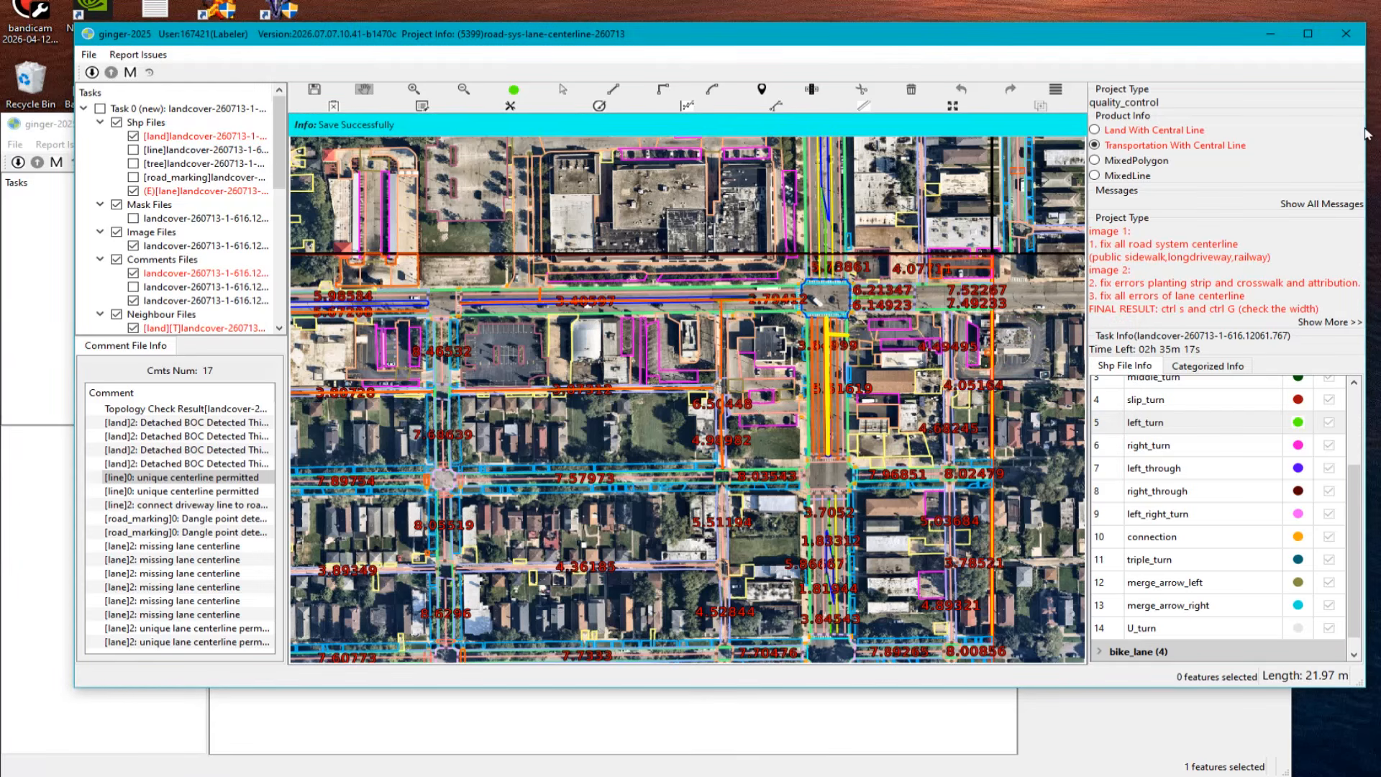
{"action": "left_click", "coordinate": [1346, 34]}
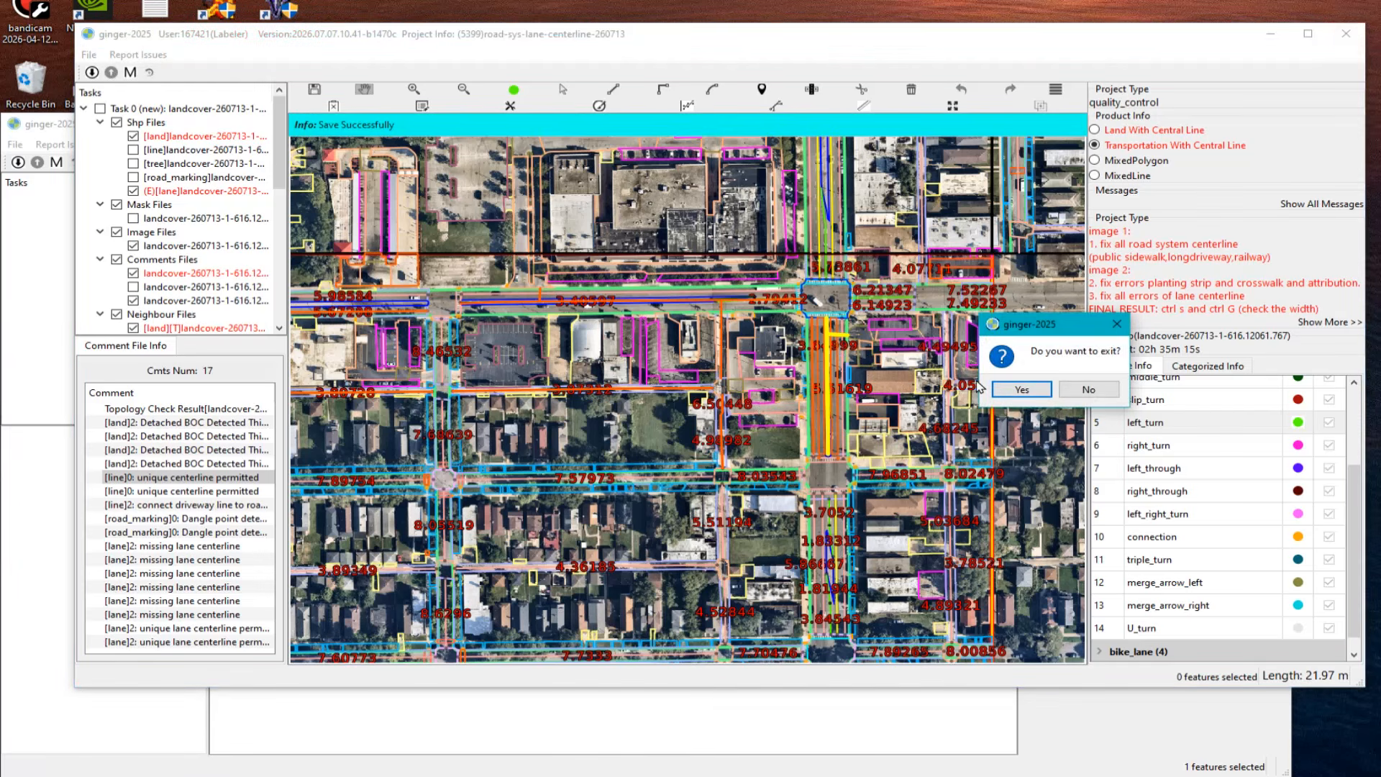
{"action": "left_click", "coordinate": [1022, 390]}
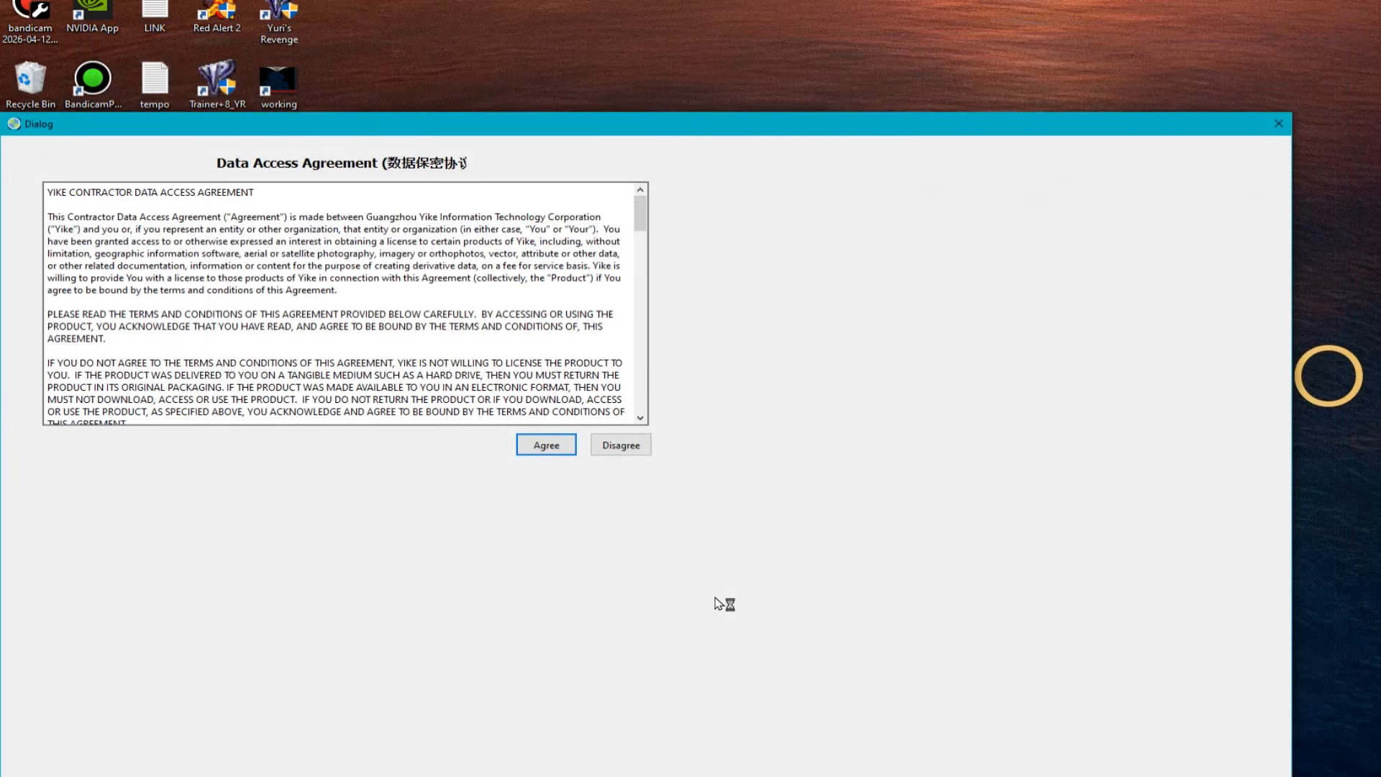
Step: Accept the Data Access Agreement and sign in with the saved labeler account used for the previous session
{"action": "left_click_drag", "start_coordinate": [582, 129], "coordinate": [590, 99]}
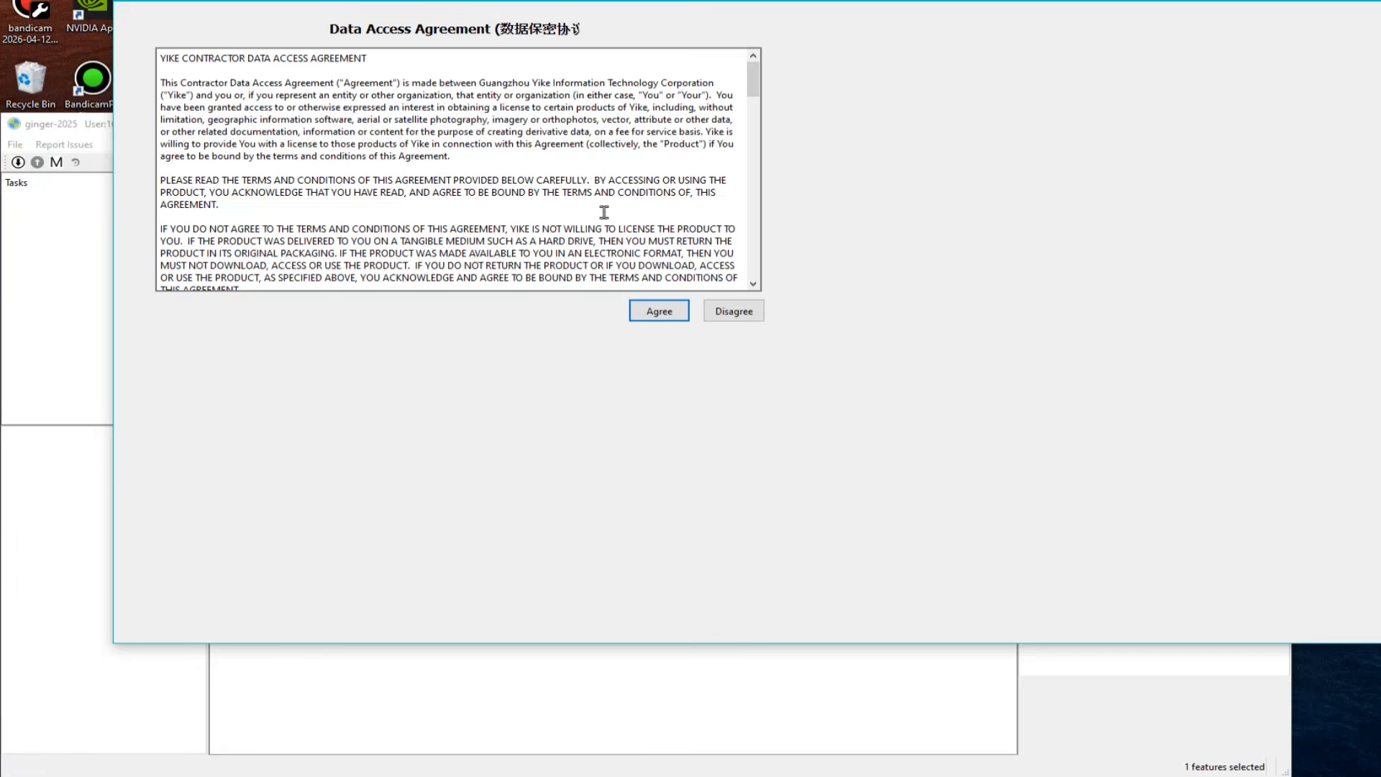
{"action": "left_click", "coordinate": [677, 310]}
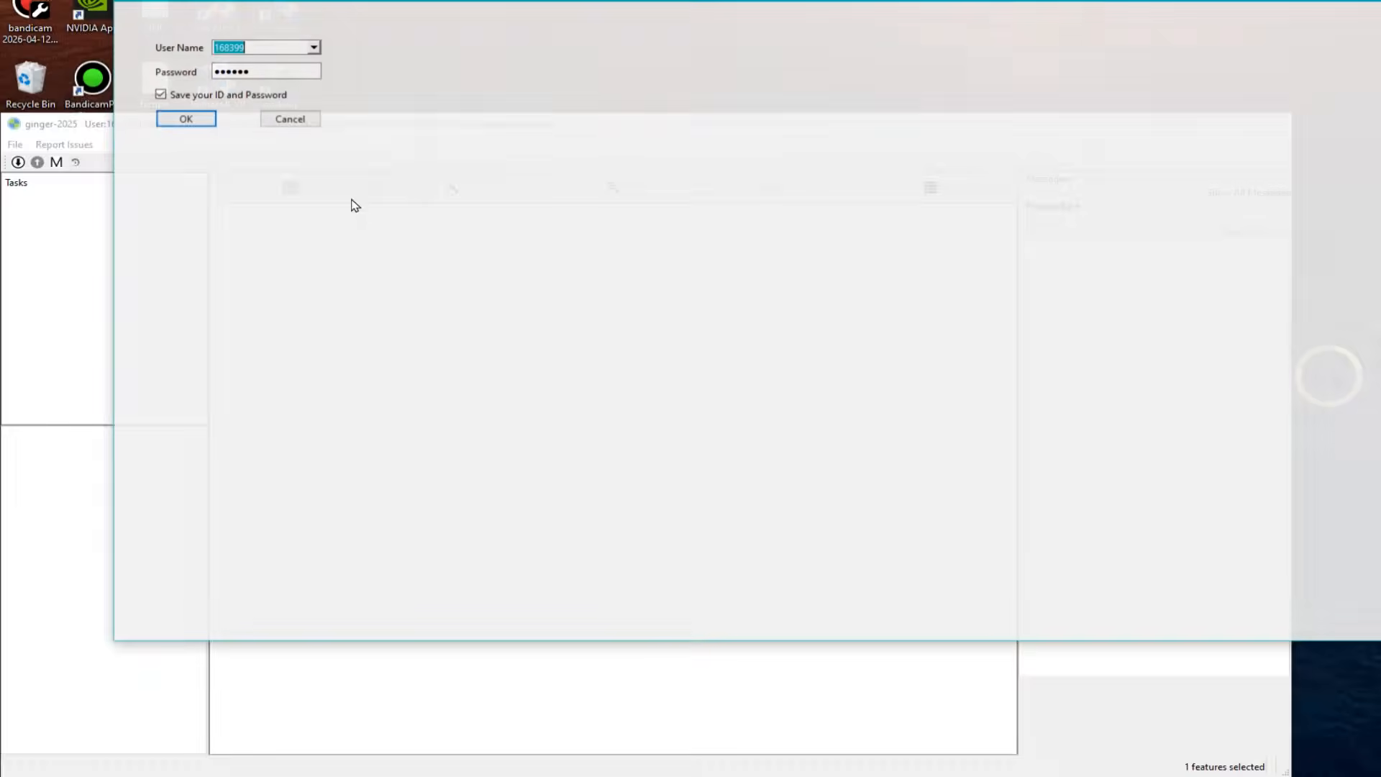
{"action": "left_click", "coordinate": [313, 47]}
{"action": "left_click", "coordinate": [252, 110]}
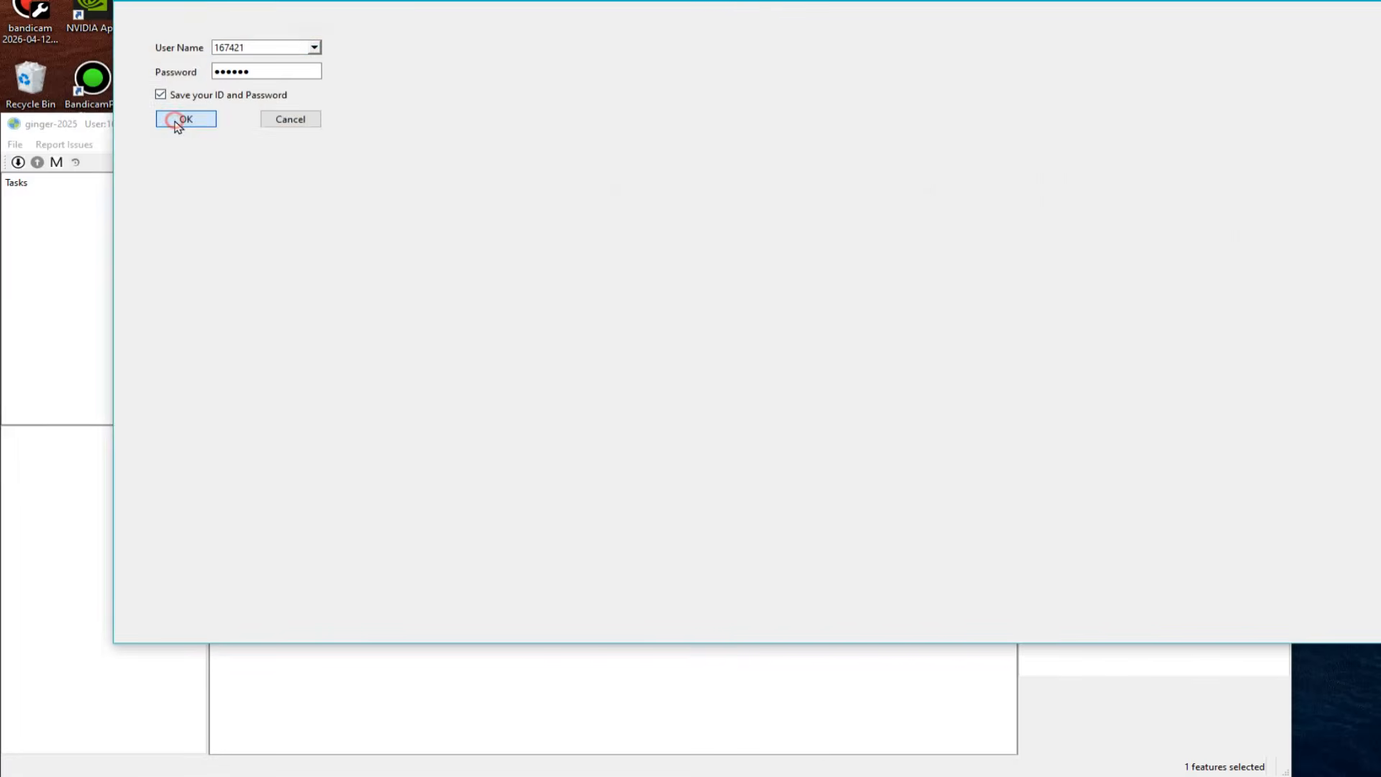
{"action": "left_click", "coordinate": [175, 118]}
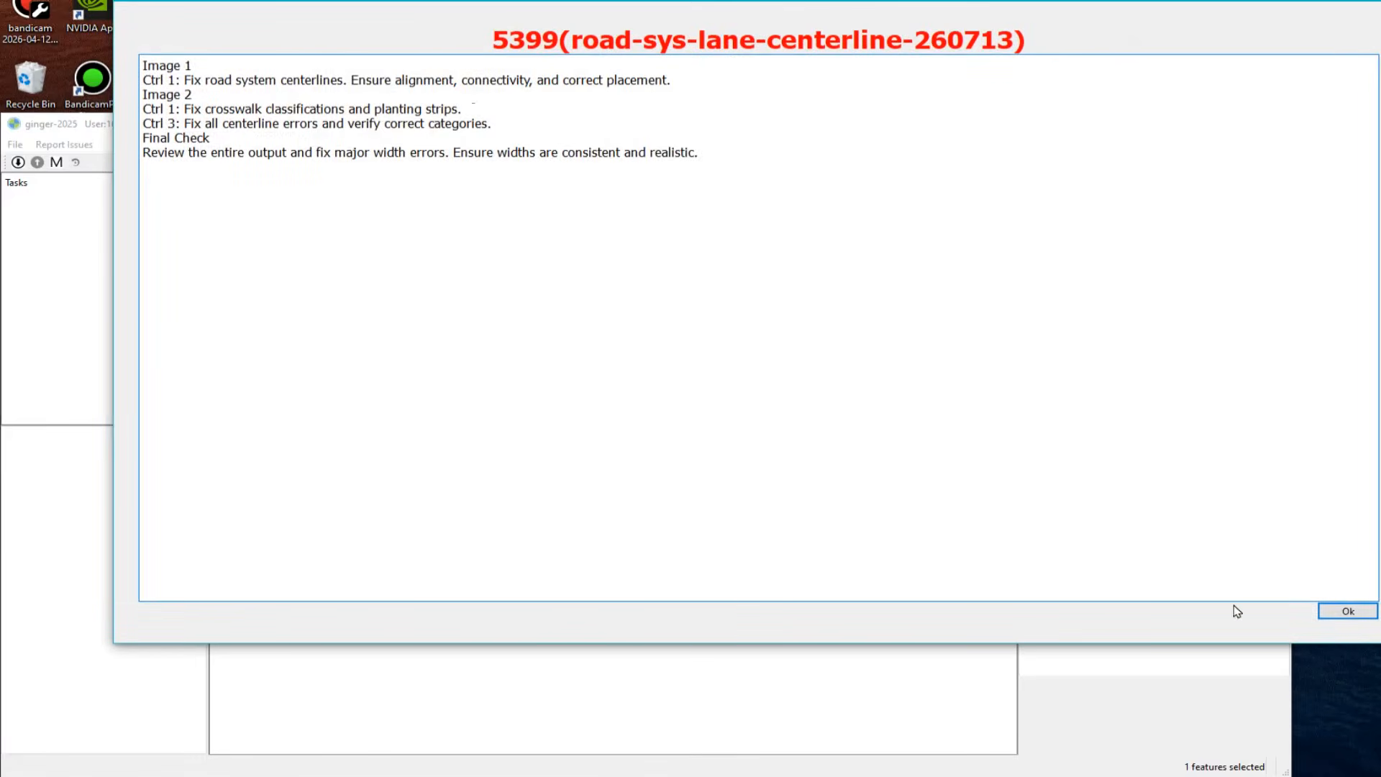
Step: Dismiss the task instructions and draw a through centerline west of the painted median, from the lower crosswalk up to the main intersection
{"action": "left_click", "coordinate": [1332, 611]}
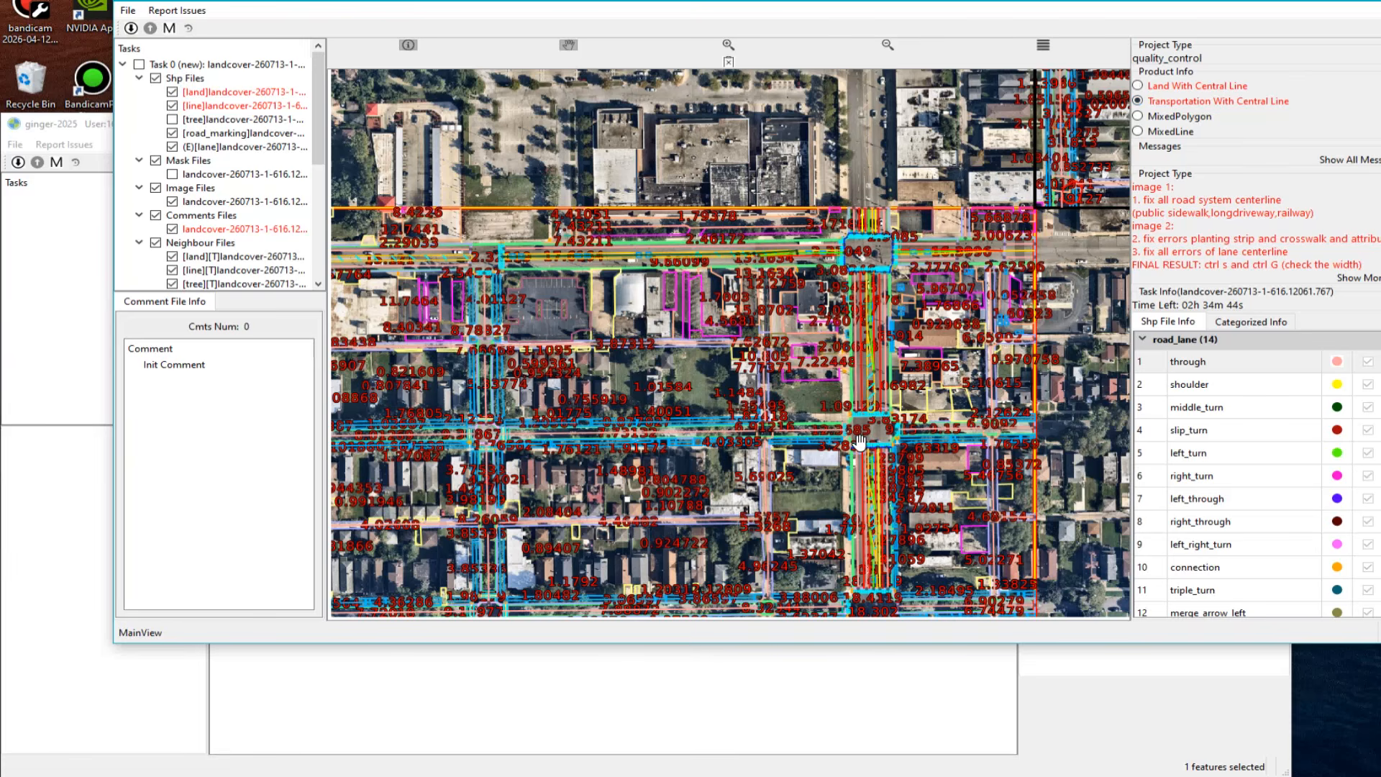
{"action": "scroll", "coordinate": [861, 441], "scroll_direction": "up", "scroll_amount": 5}
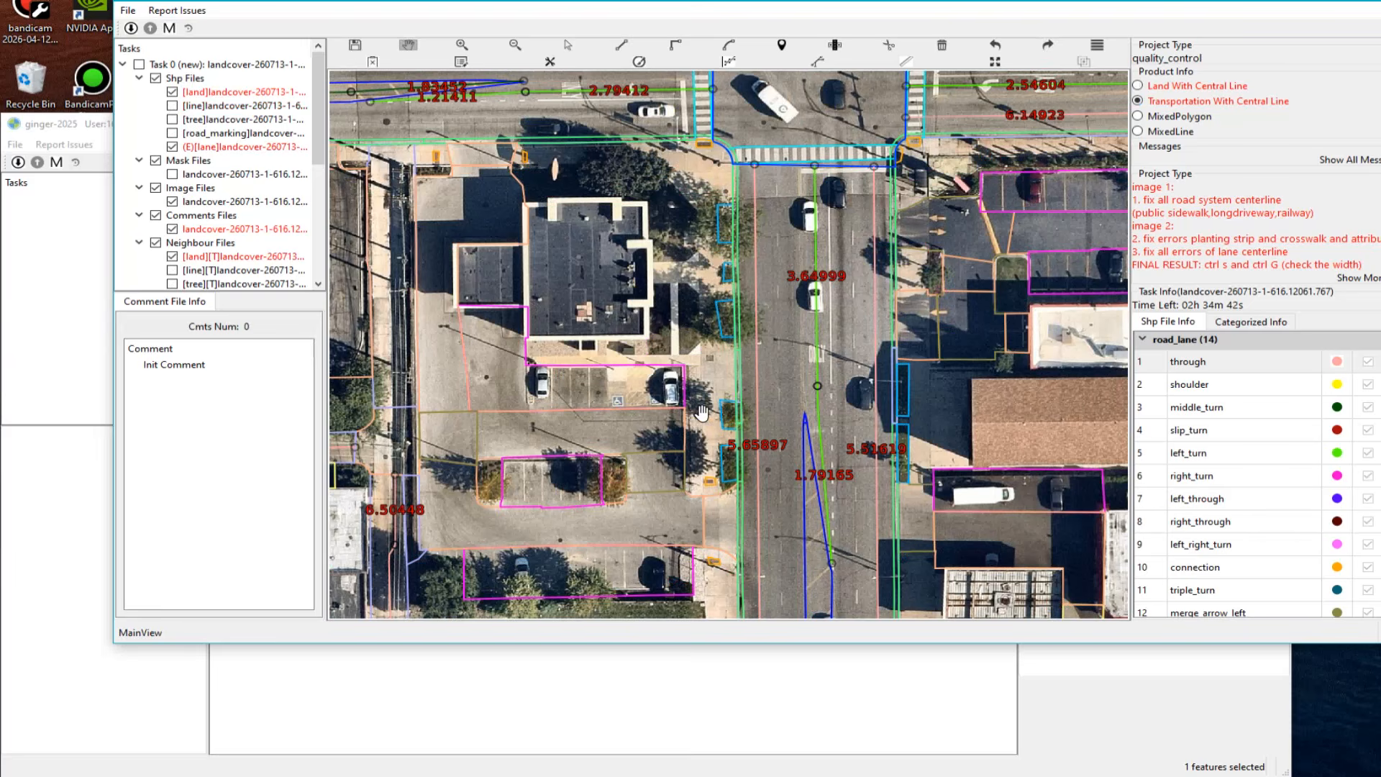
{"action": "scroll", "coordinate": [791, 425], "scroll_direction": "down", "scroll_amount": 3}
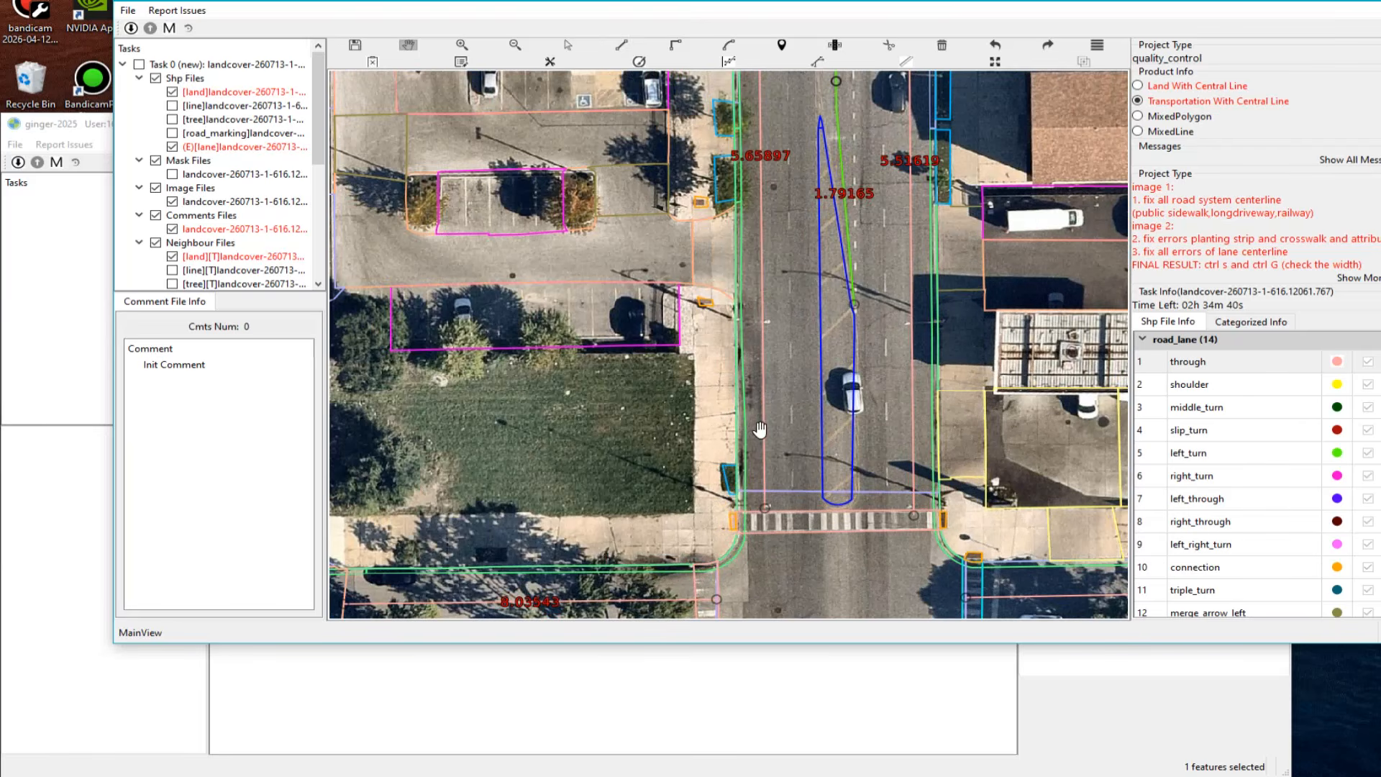
{"action": "left_click", "coordinate": [804, 508]}
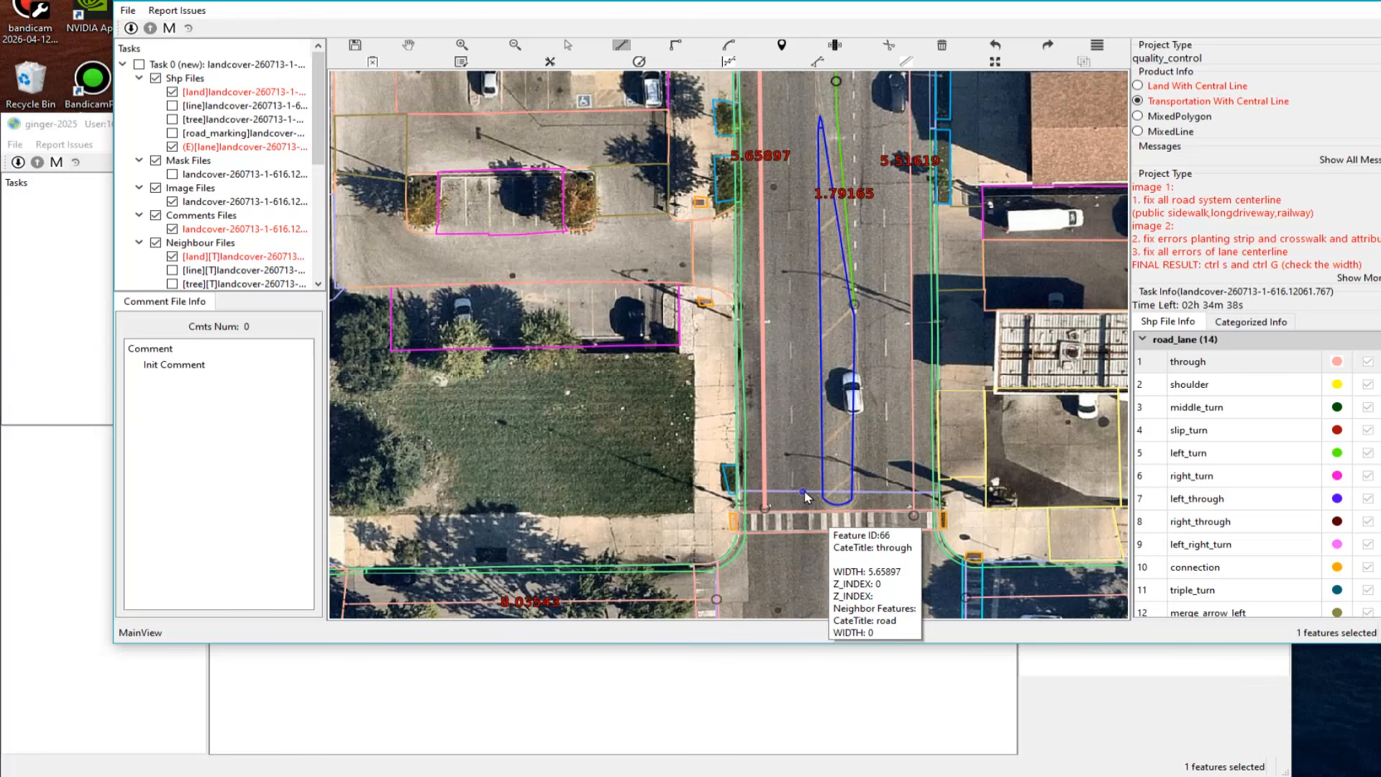
{"action": "left_click", "coordinate": [804, 492]}
{"action": "scroll", "coordinate": [806, 123], "scroll_direction": "up", "scroll_amount": 5}
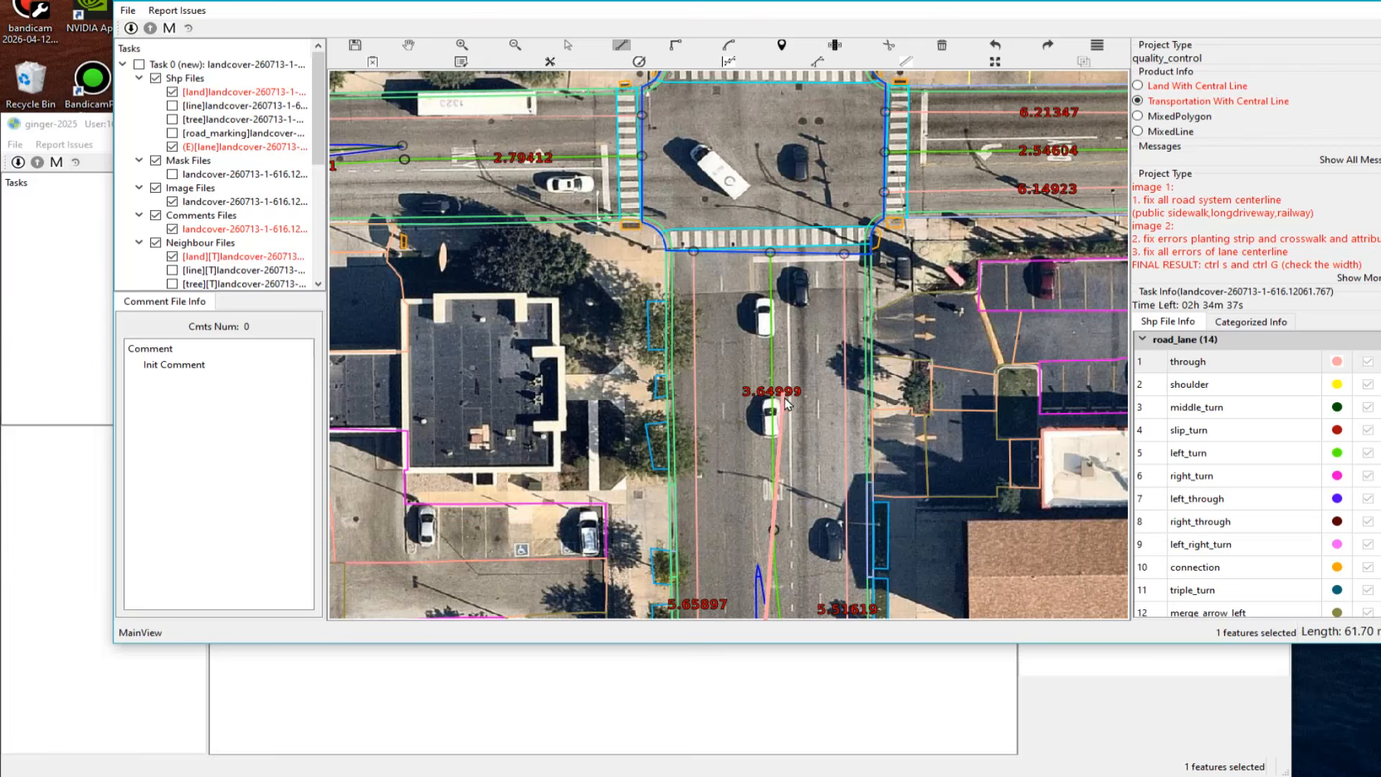
{"action": "double_click", "coordinate": [738, 251]}
{"action": "scroll", "coordinate": [745, 338], "scroll_direction": "up", "scroll_amount": 1}
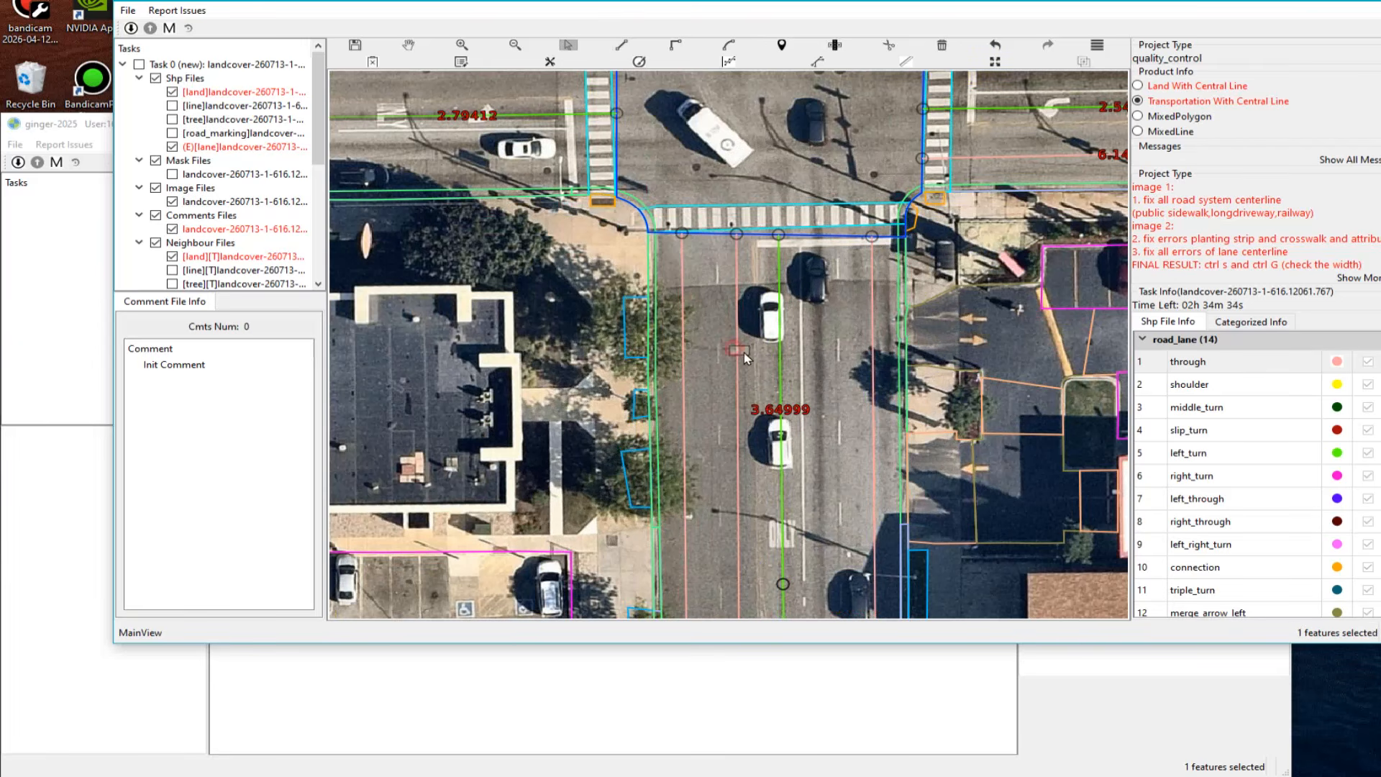
Step: Examine the bare aerial imagery of the north-south road for lane markings and compare it with the drawn centerlines
{"action": "left_click", "coordinate": [739, 367]}
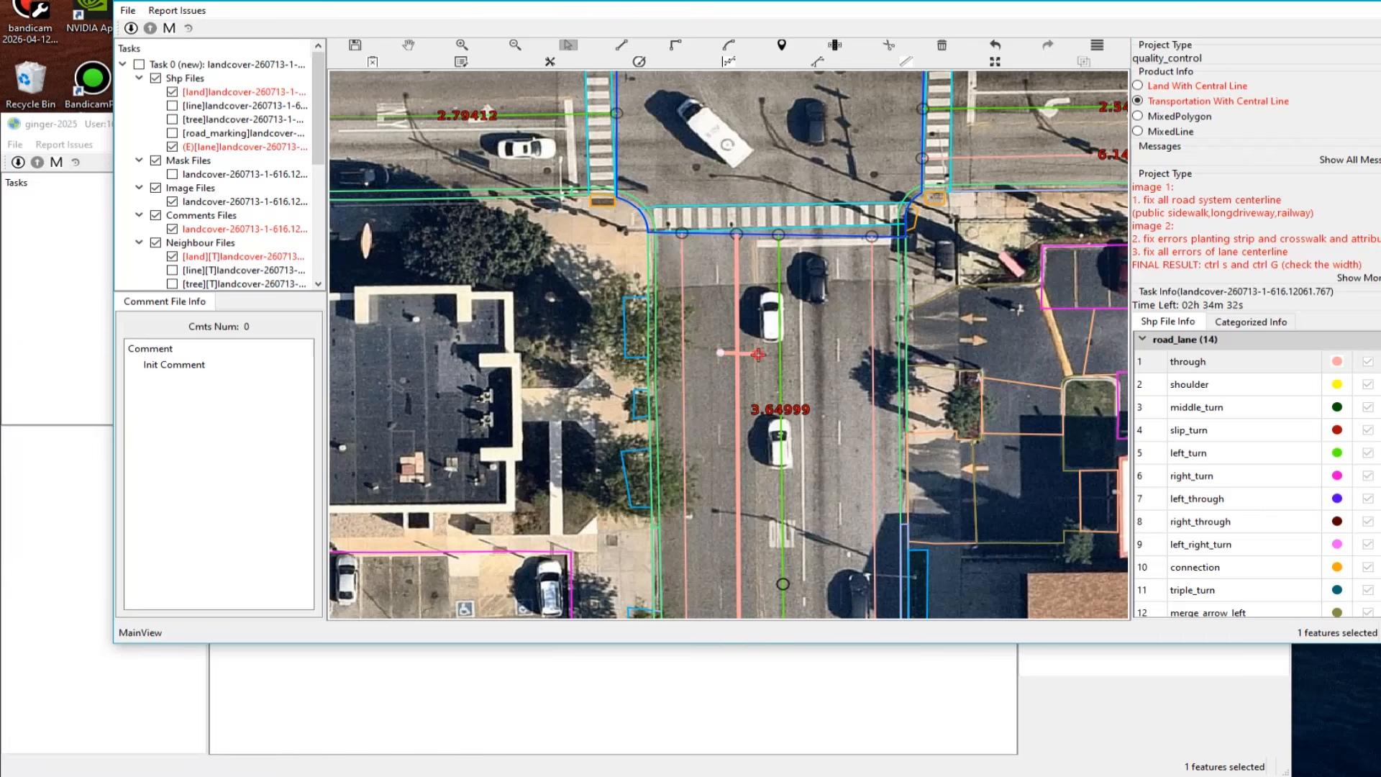
{"action": "key", "text": "space"}
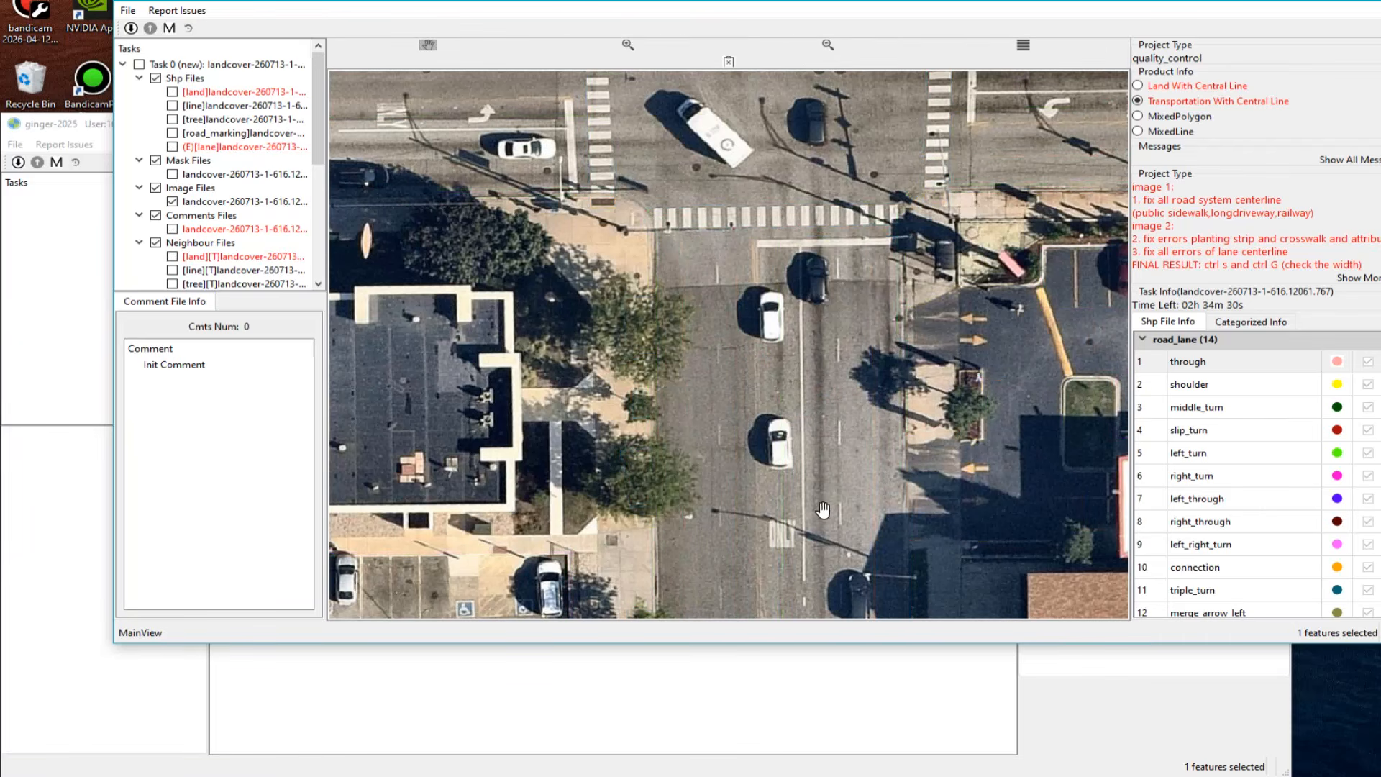
{"action": "key", "text": "space"}
{"action": "key", "text": "Down"}
{"action": "key", "text": "Down"}
{"action": "key", "text": "Down"}
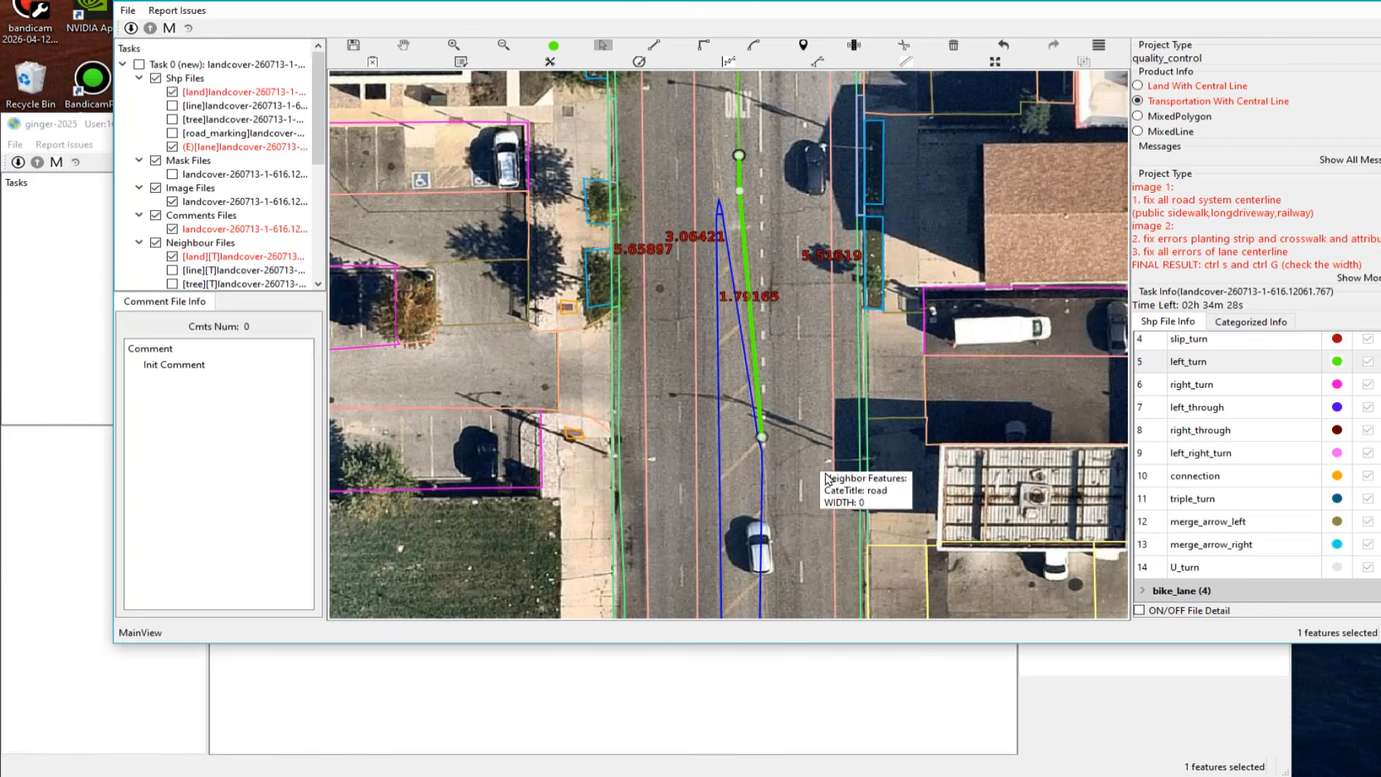
{"action": "key", "text": "Down"}
{"action": "key", "text": "space"}
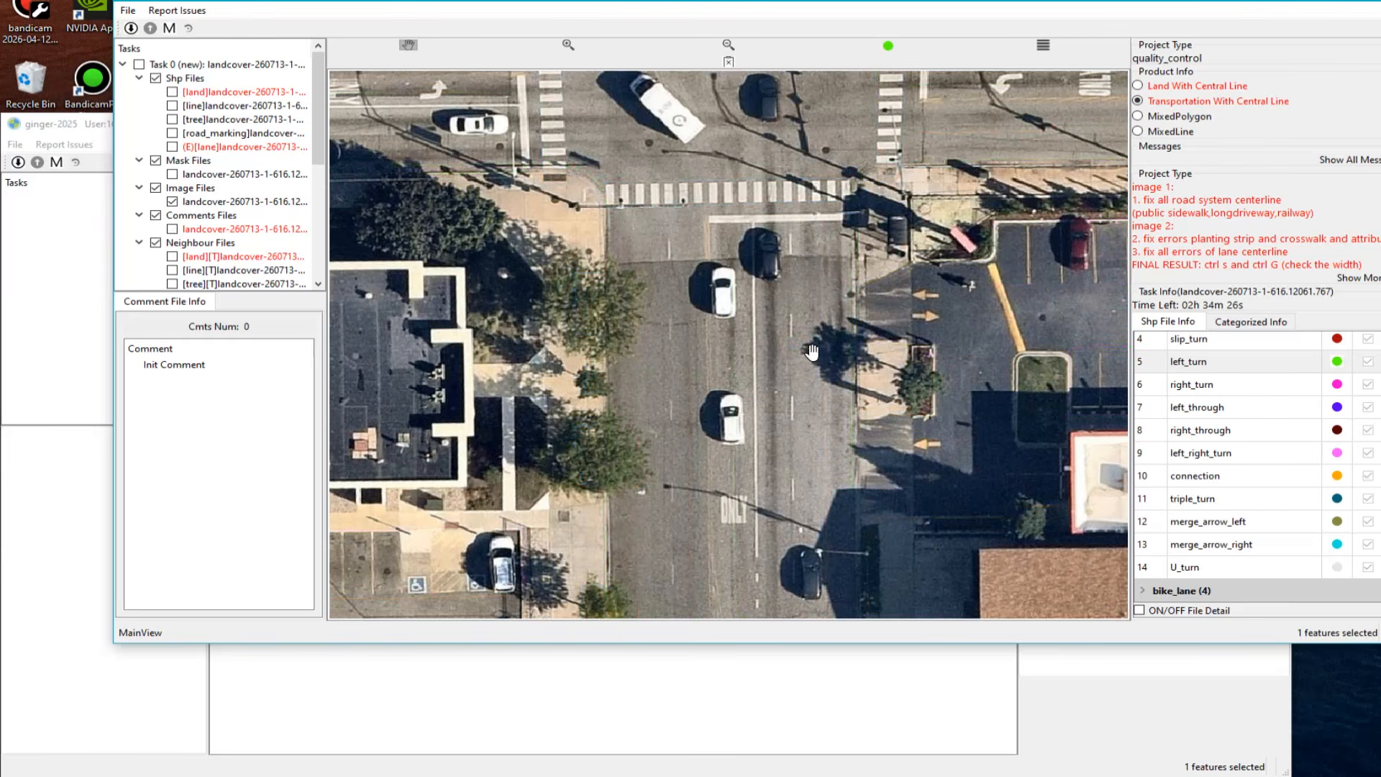
{"action": "key", "text": "space"}
Step: Draw a centerline about 78 m long in the inner lane east of the painted median and classify it as through
{"action": "left_click_drag", "start_coordinate": [802, 485], "coordinate": [767, 43]}
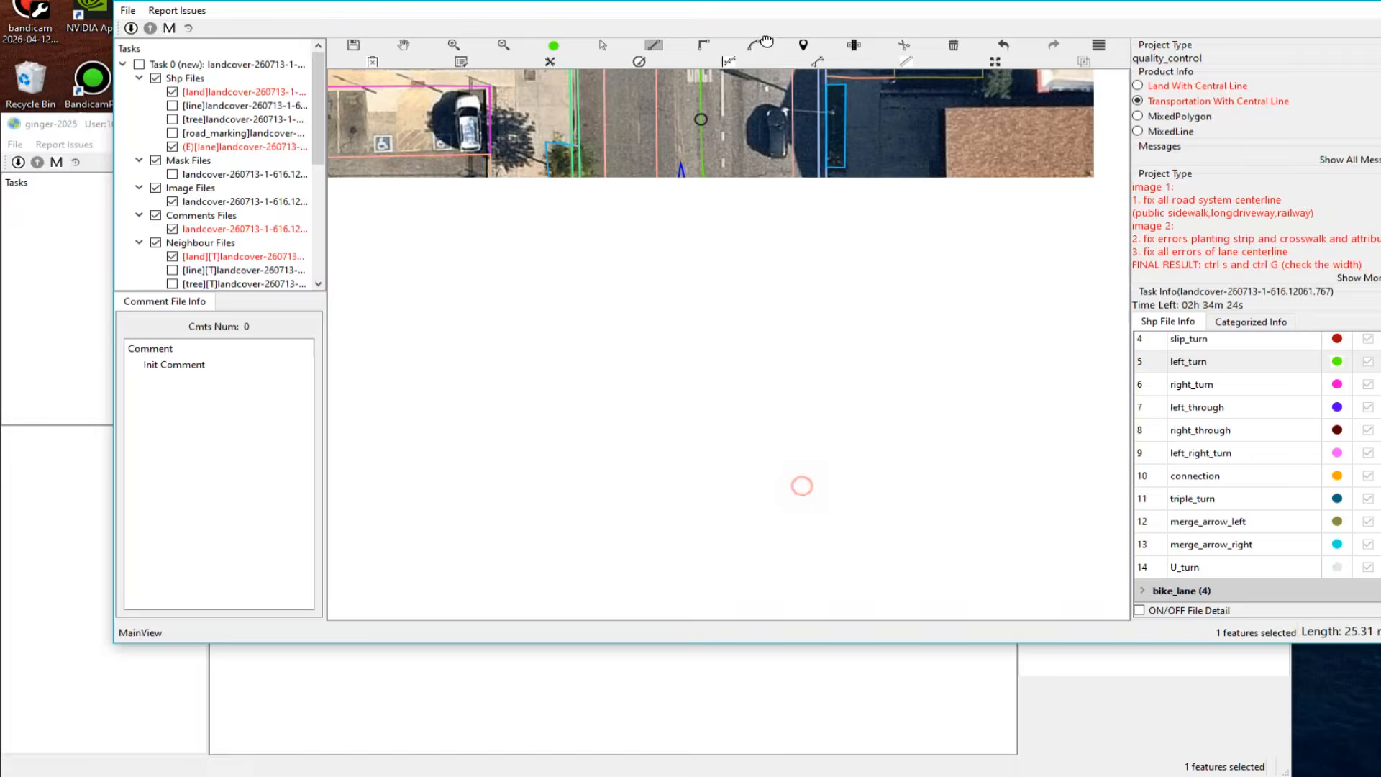
{"action": "left_click_drag", "start_coordinate": [745, 405], "coordinate": [790, 72]}
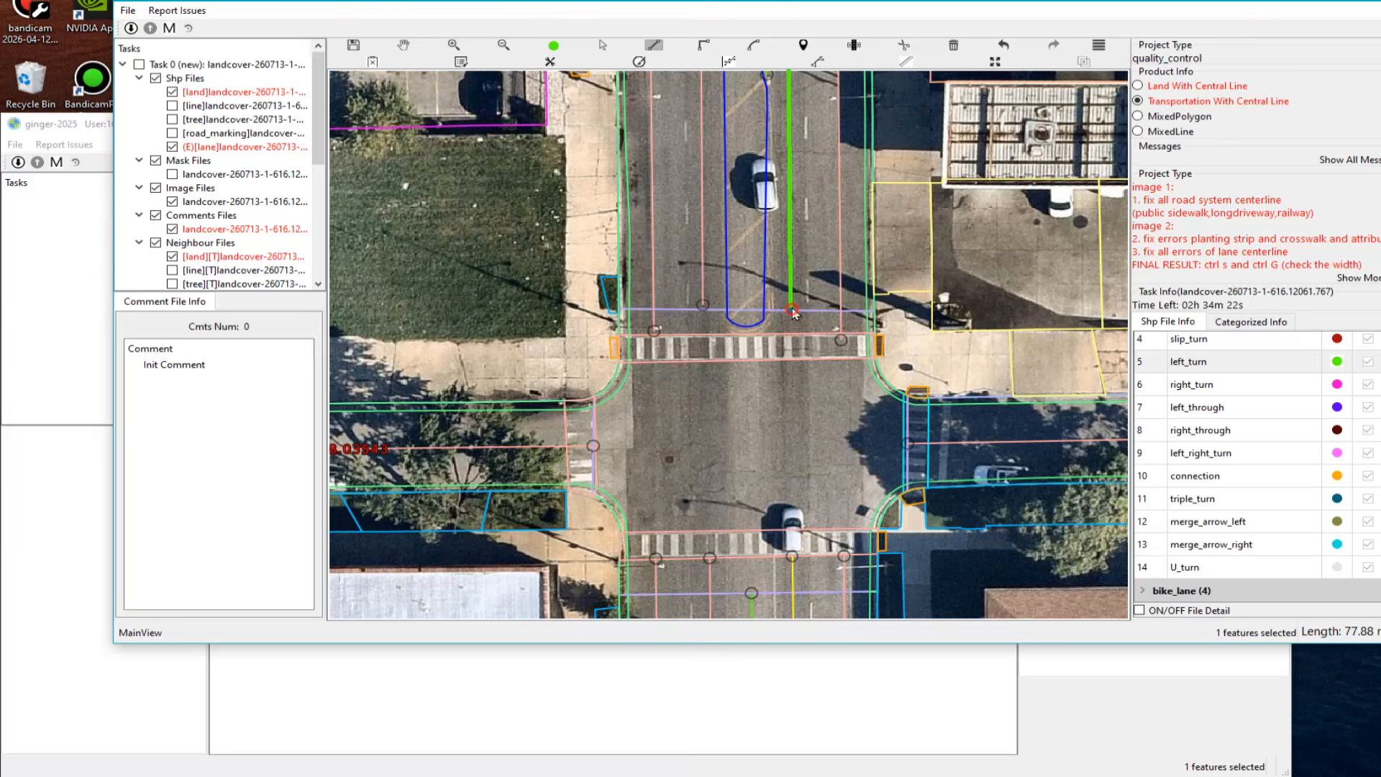
{"action": "right_click", "coordinate": [794, 311]}
{"action": "scroll", "coordinate": [1209, 446], "scroll_direction": "up", "scroll_amount": 3}
{"action": "left_click", "coordinate": [1203, 408]}
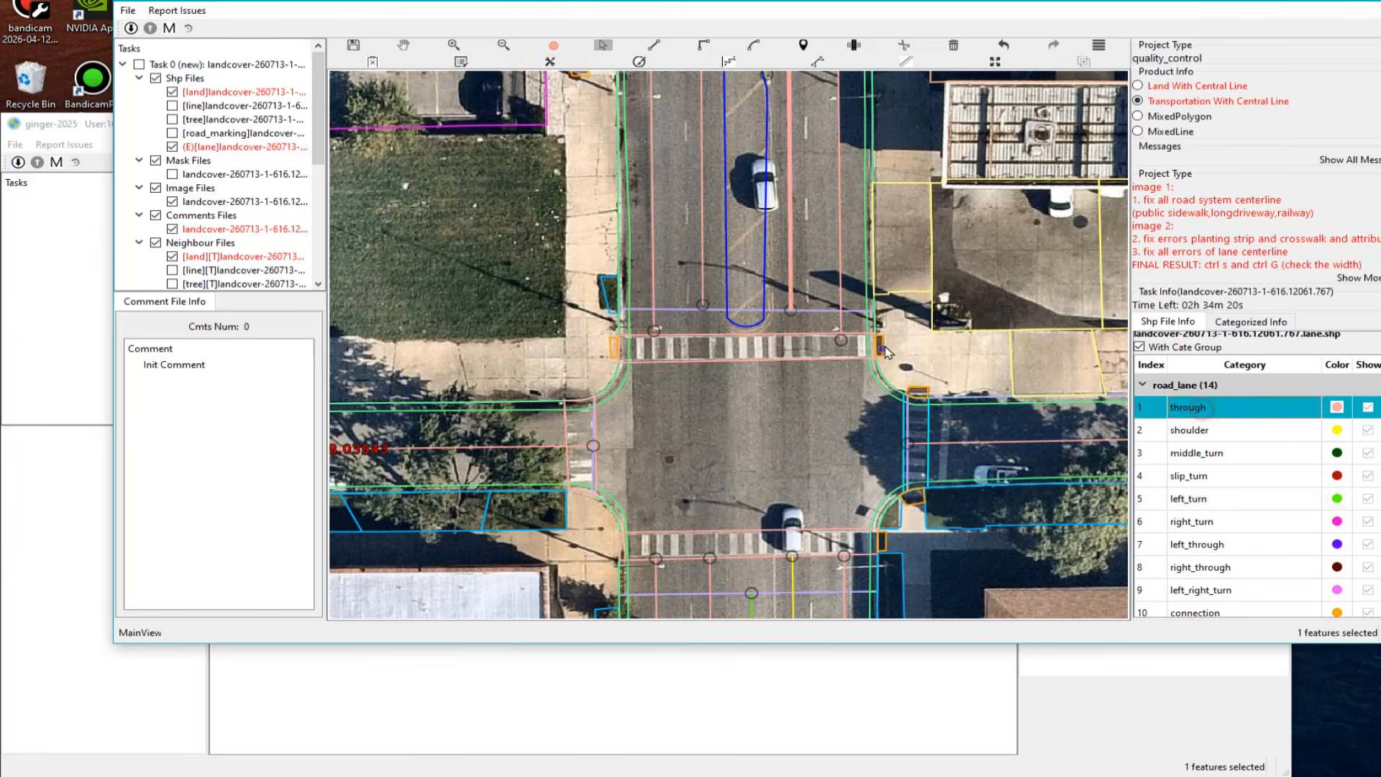
Step: Split the left-turn centerline just above the painted median's tip and classify the lower segment as connection
{"action": "scroll", "coordinate": [887, 352], "scroll_direction": "up", "scroll_amount": 3}
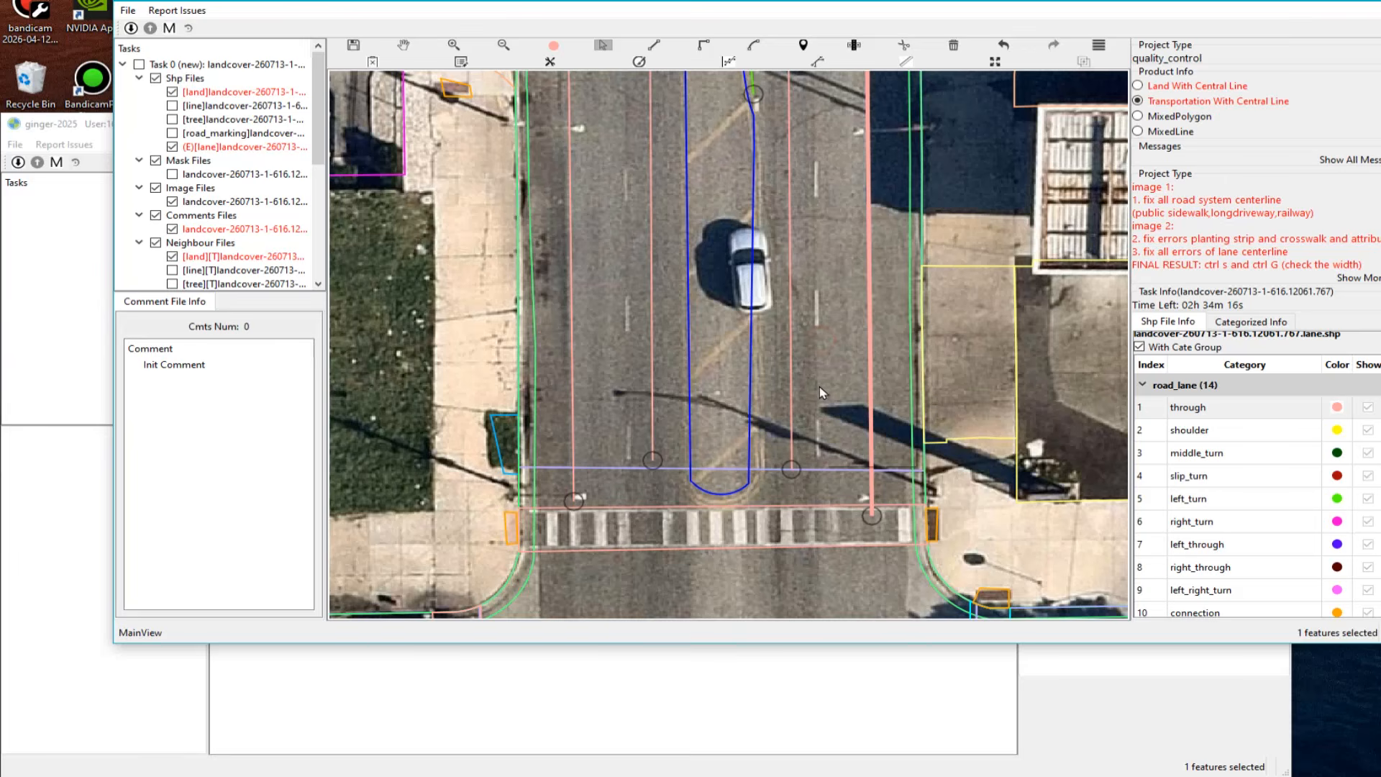
{"action": "left_click_drag", "start_coordinate": [768, 180], "coordinate": [772, 438]}
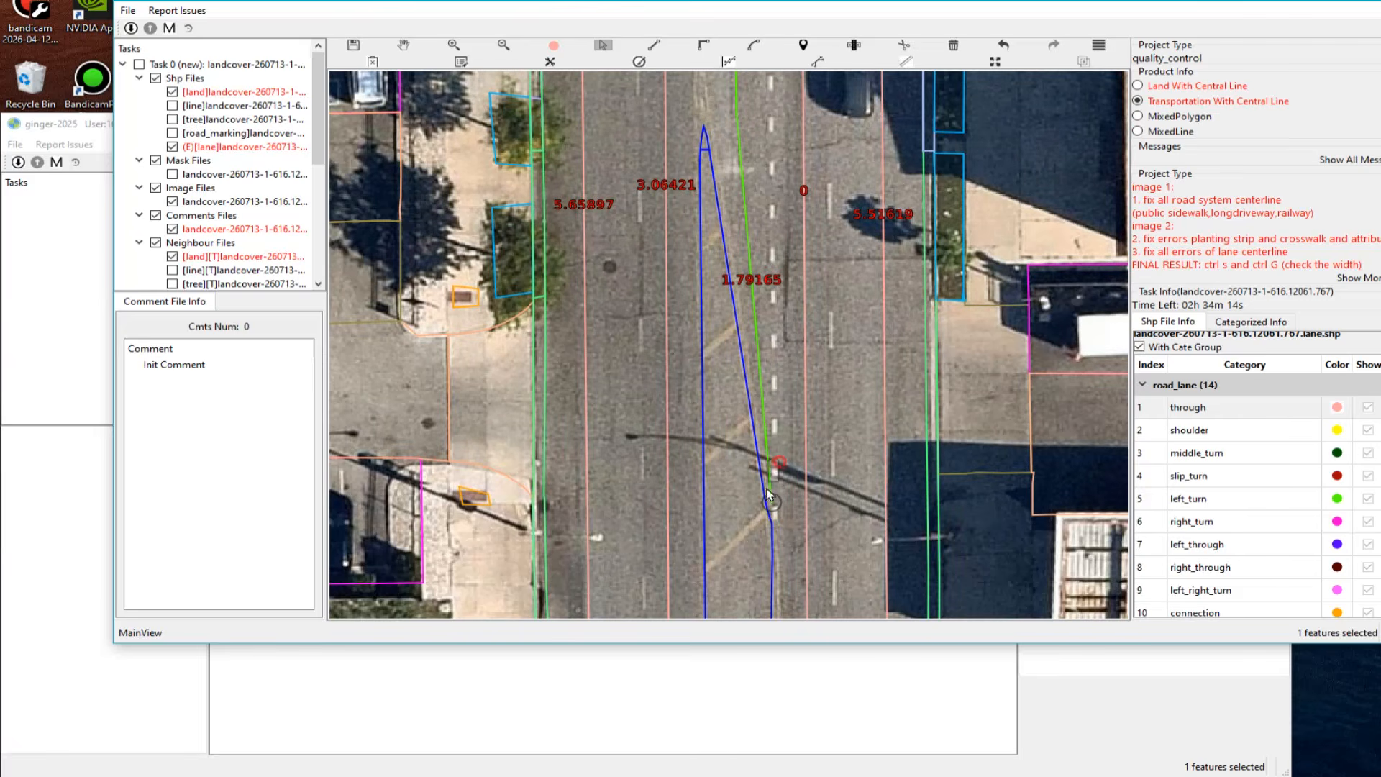
{"action": "left_click", "coordinate": [771, 502]}
{"action": "left_click_drag", "start_coordinate": [734, 117], "coordinate": [748, 340]}
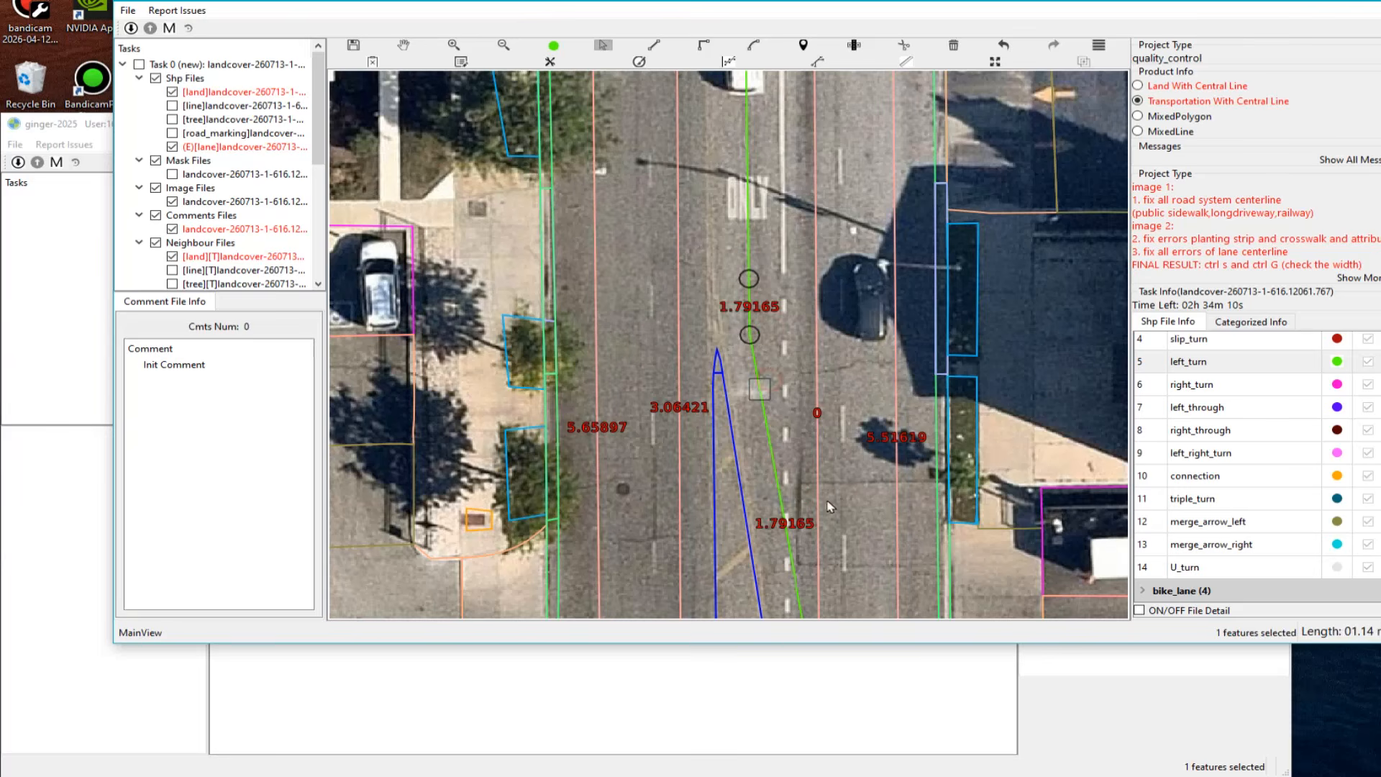
{"action": "left_click", "coordinate": [783, 504]}
{"action": "left_click", "coordinate": [1246, 475]}
Step: Classify the two yellow shoulder centerlines on the main intersection's north approach as through
{"action": "scroll", "coordinate": [823, 313], "scroll_direction": "down", "scroll_amount": 1}
{"action": "left_click_drag", "start_coordinate": [823, 238], "coordinate": [819, 617]}
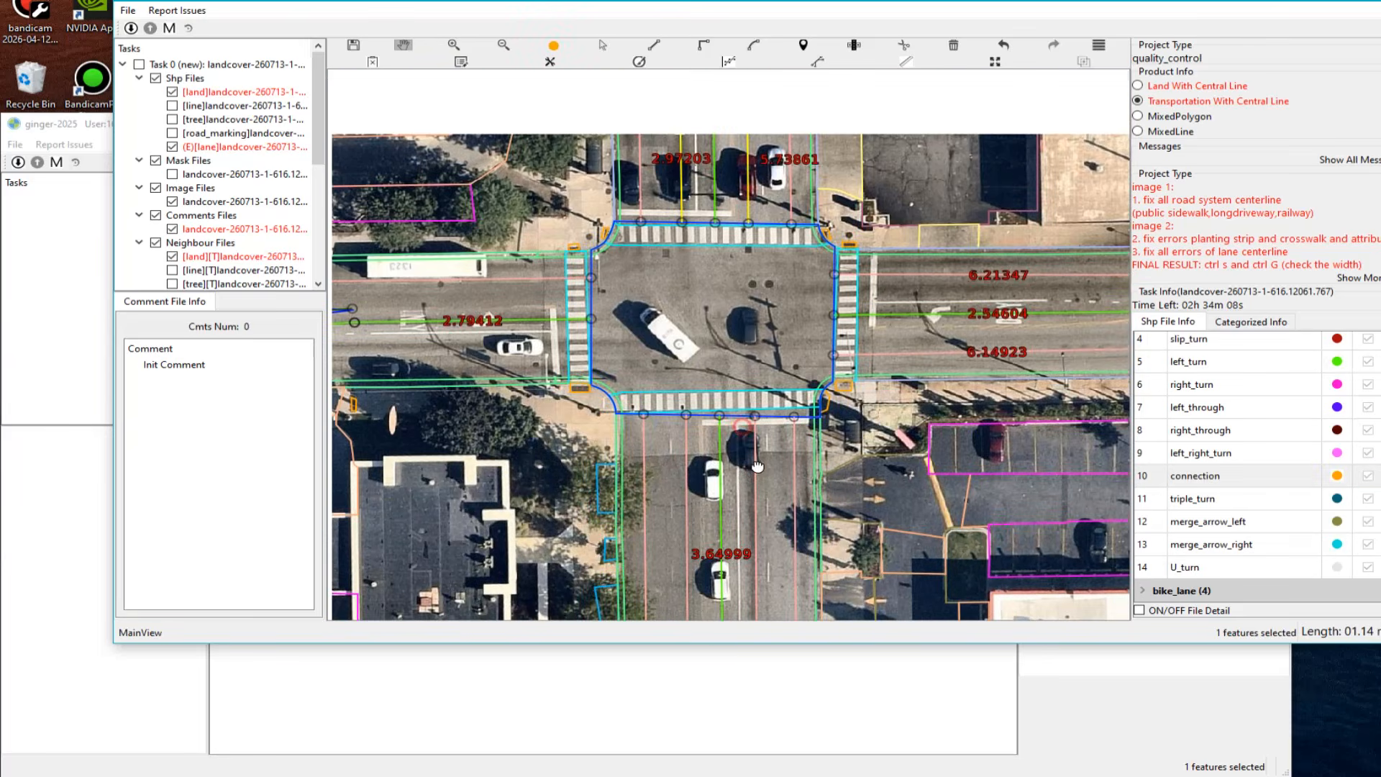
{"action": "left_click_drag", "start_coordinate": [1028, 347], "coordinate": [668, 430]}
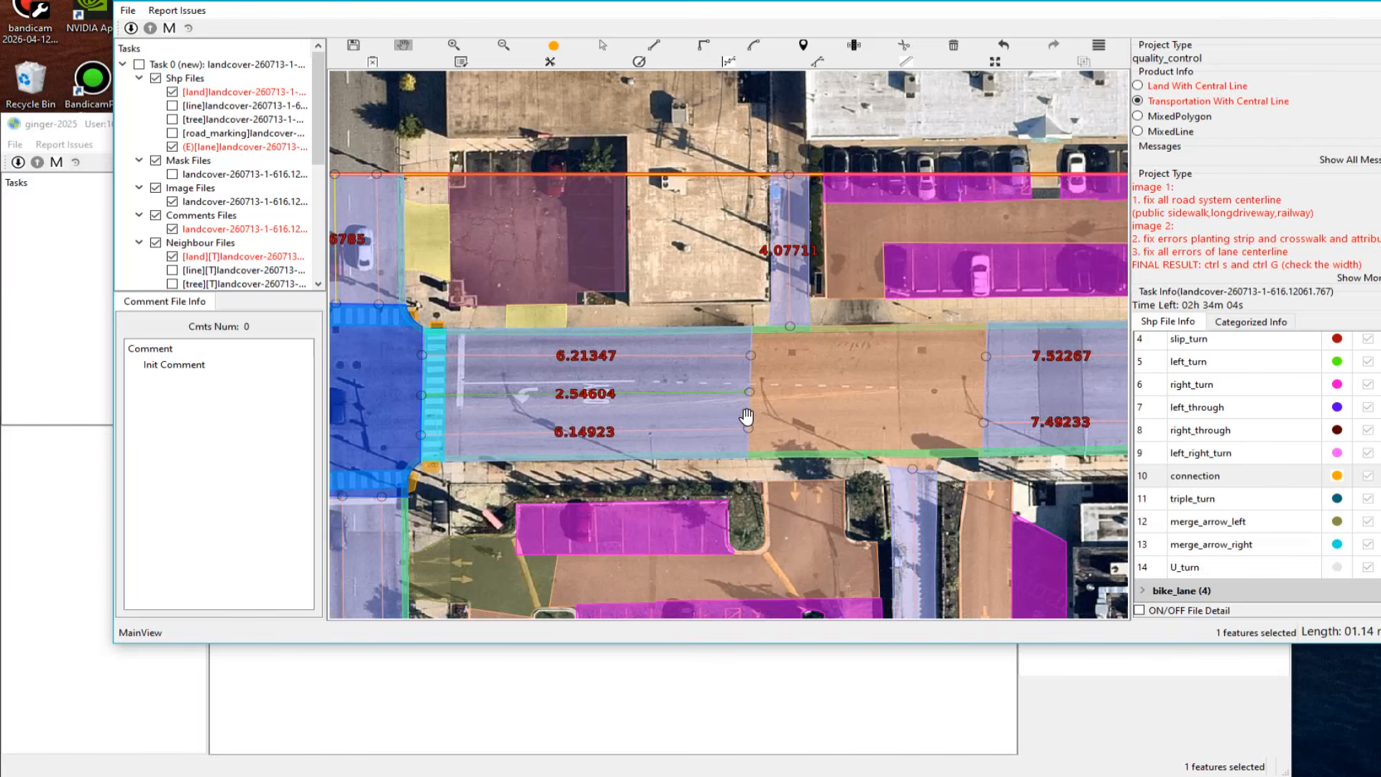
{"action": "scroll", "coordinate": [860, 432], "scroll_direction": "down", "scroll_amount": 3}
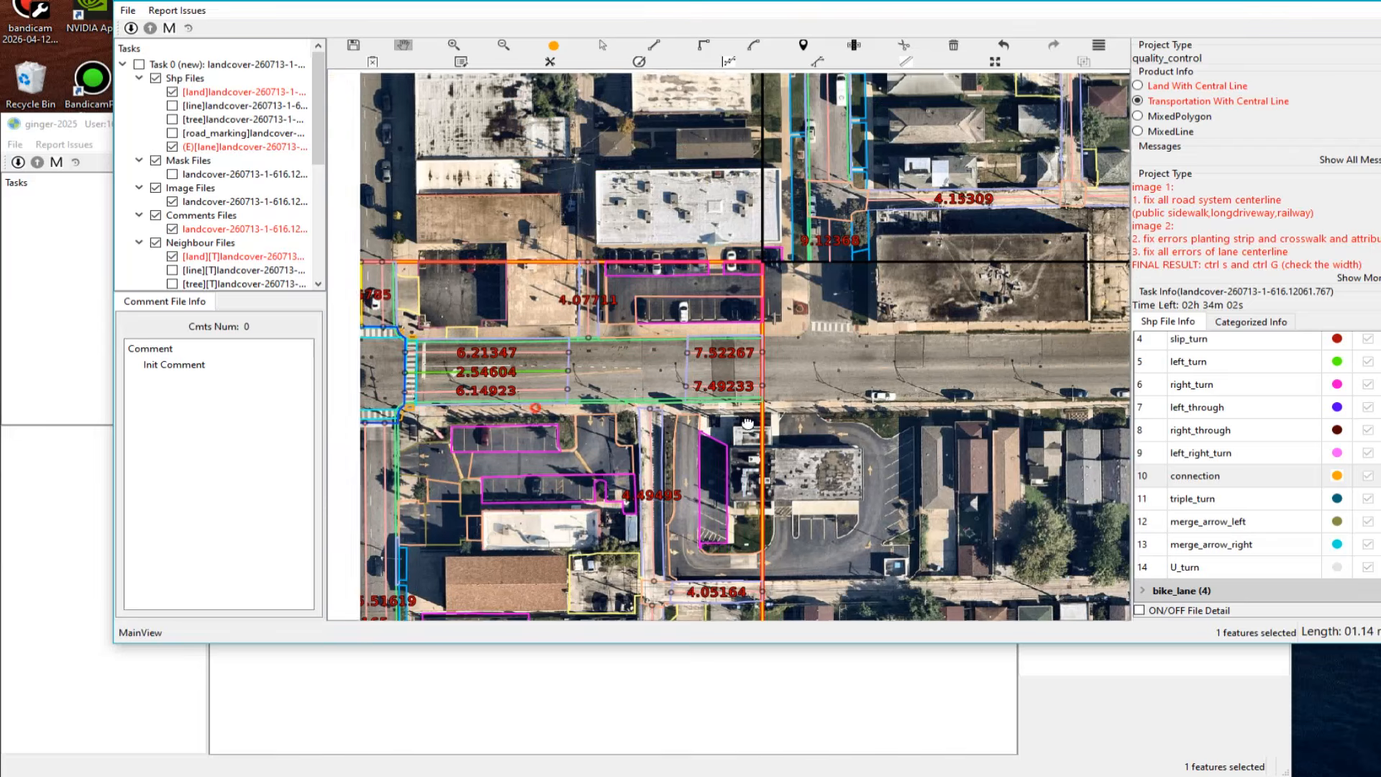
{"action": "scroll", "coordinate": [804, 407], "scroll_direction": "up", "scroll_amount": 3}
{"action": "scroll", "coordinate": [831, 300], "scroll_direction": "up", "scroll_amount": 1}
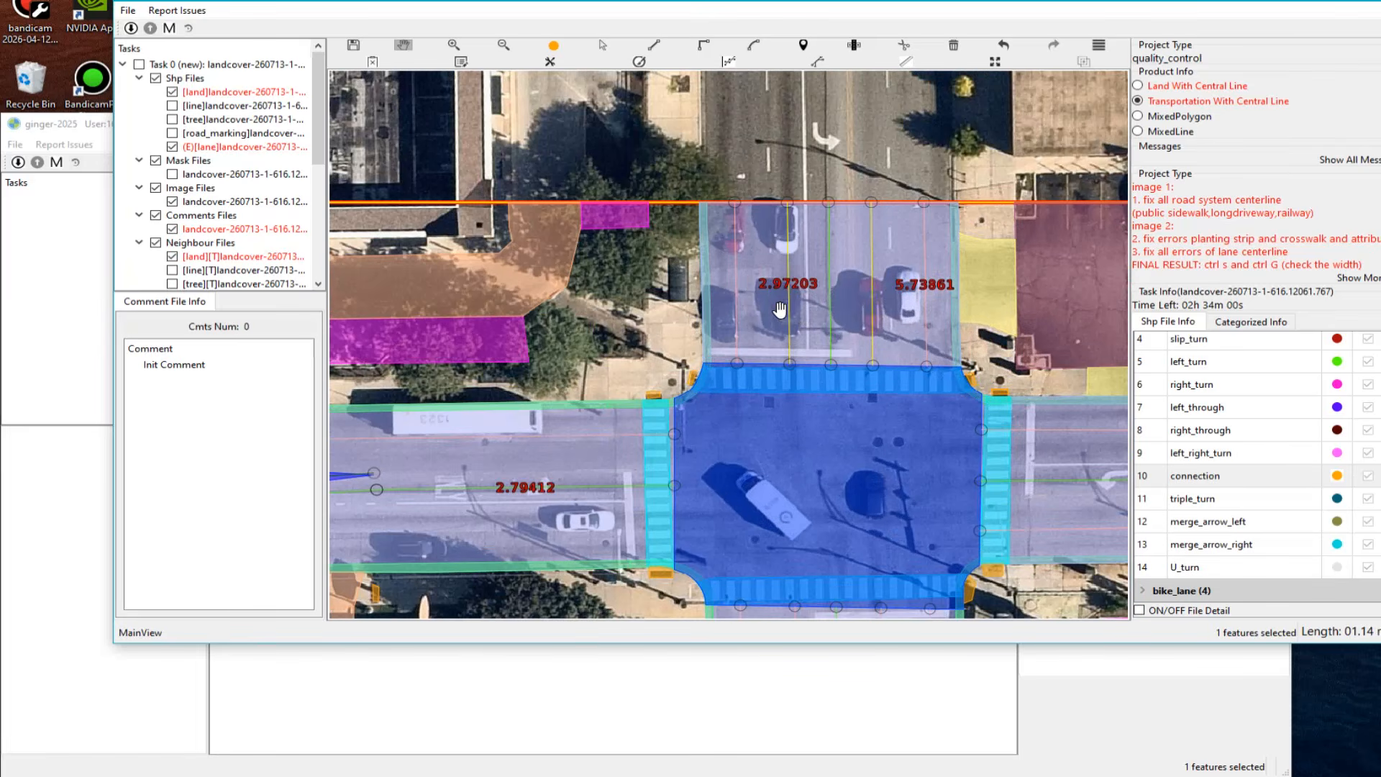
{"action": "key", "text": "Escape"}
{"action": "left_click", "coordinate": [799, 312]}
{"action": "left_click", "coordinate": [1224, 343]}
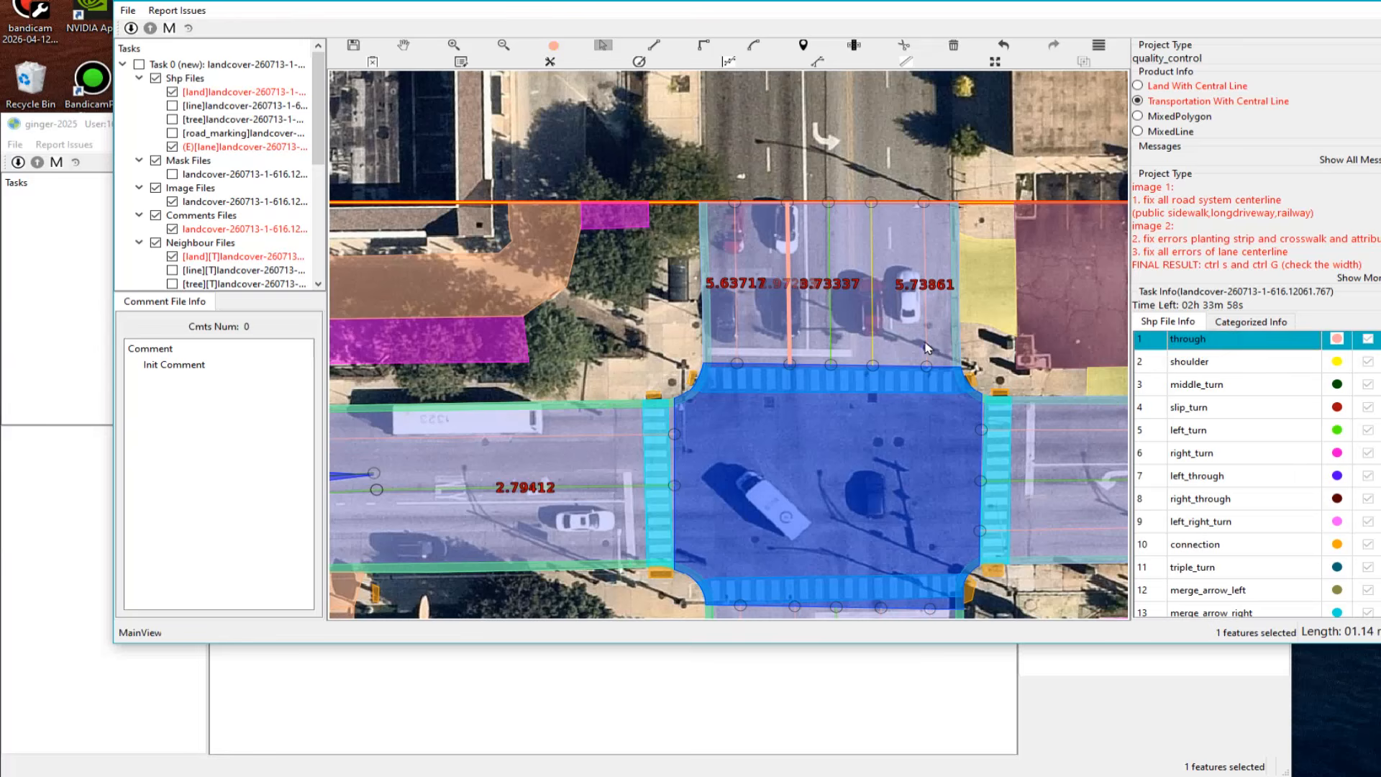
{"action": "left_click", "coordinate": [869, 301]}
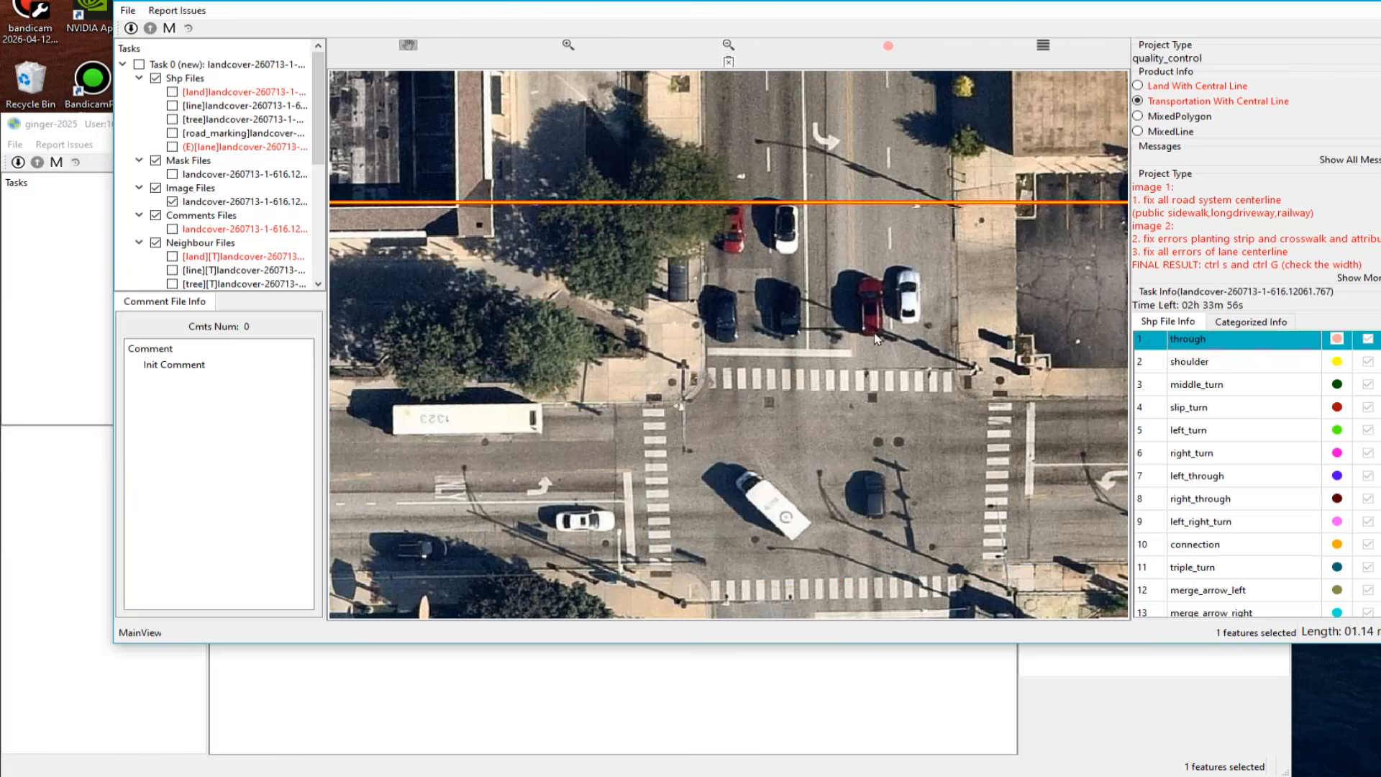
Step: Draw a centerline along the lane south of the painted median on the east-west road, ending at the main intersection, and classify it as through
{"action": "left_click_drag", "start_coordinate": [741, 475], "coordinate": [859, 290]}
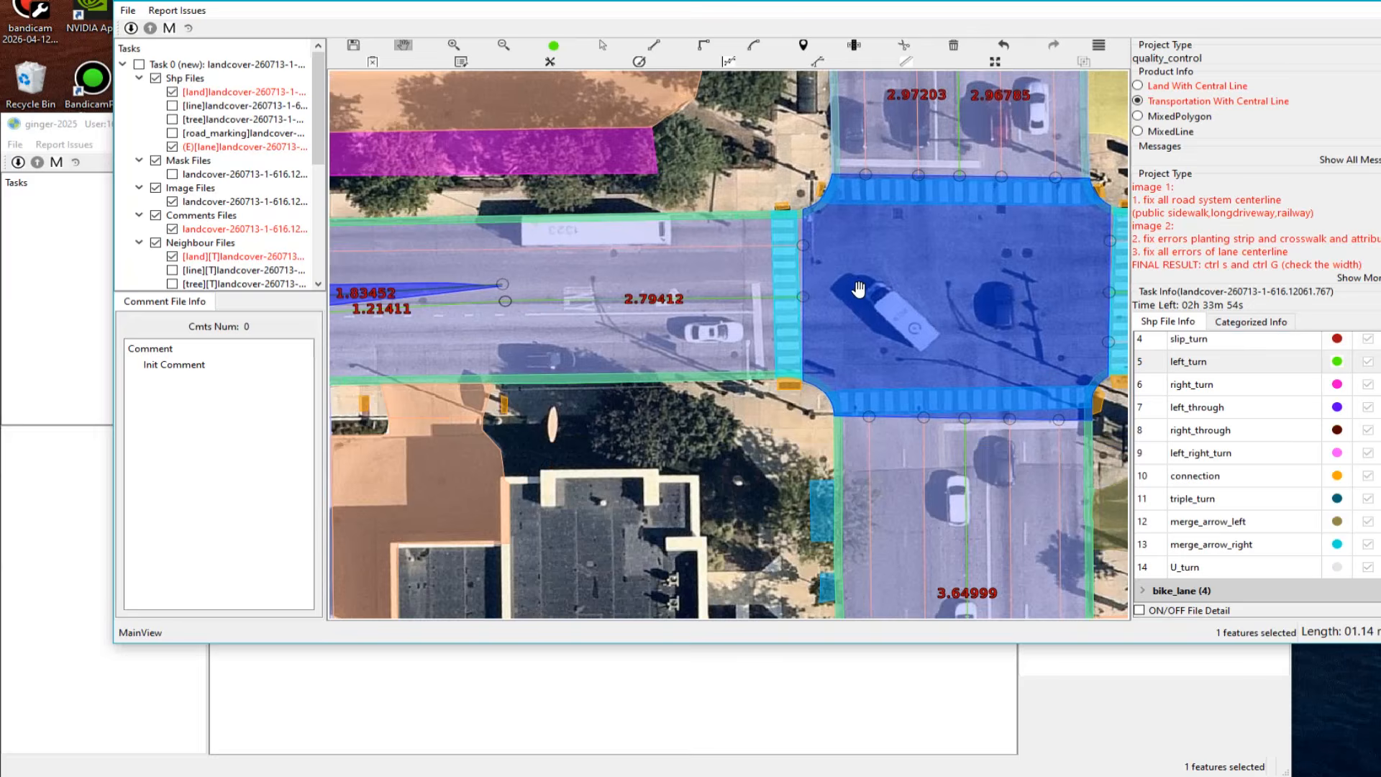
{"action": "left_click_drag", "start_coordinate": [618, 367], "coordinate": [834, 342]}
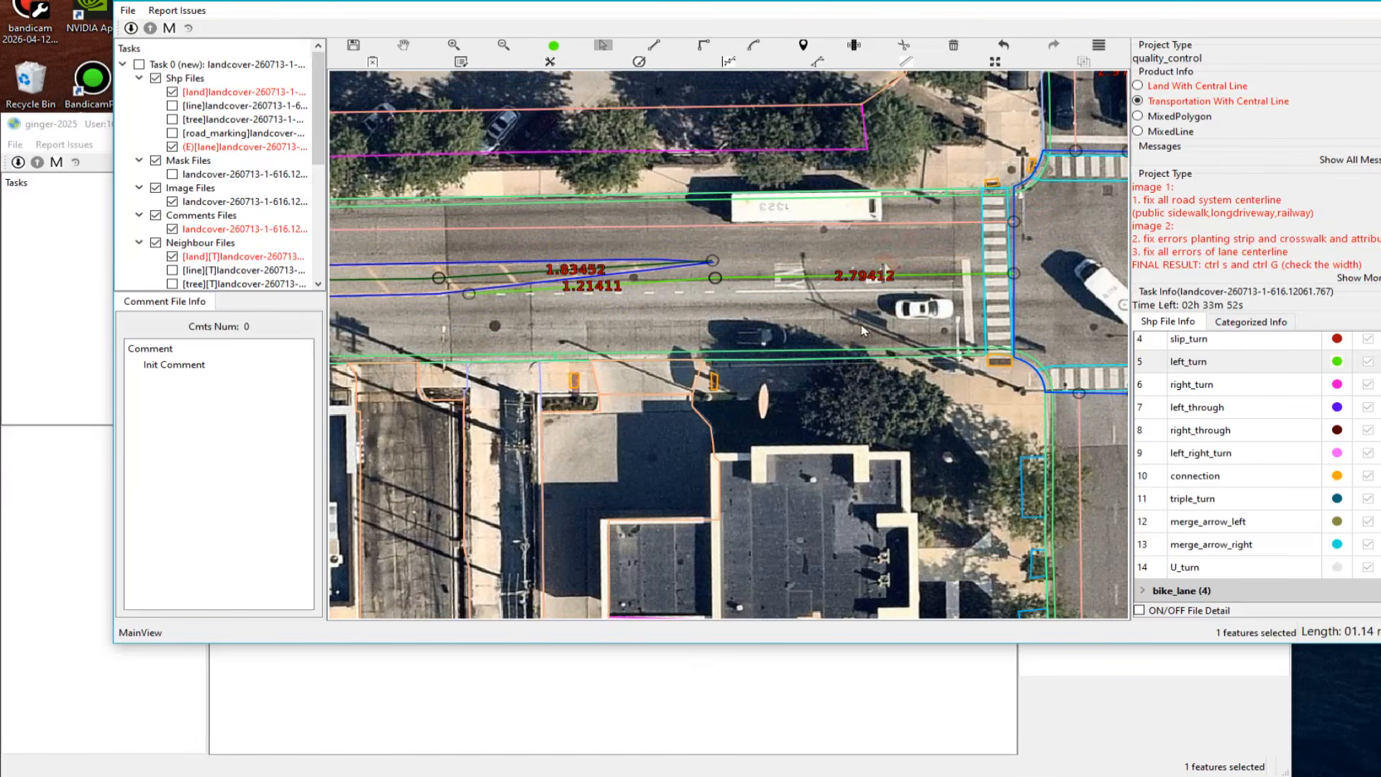
{"action": "left_click_drag", "start_coordinate": [562, 330], "coordinate": [758, 331]}
{"action": "left_click_drag", "start_coordinate": [530, 353], "coordinate": [923, 309]}
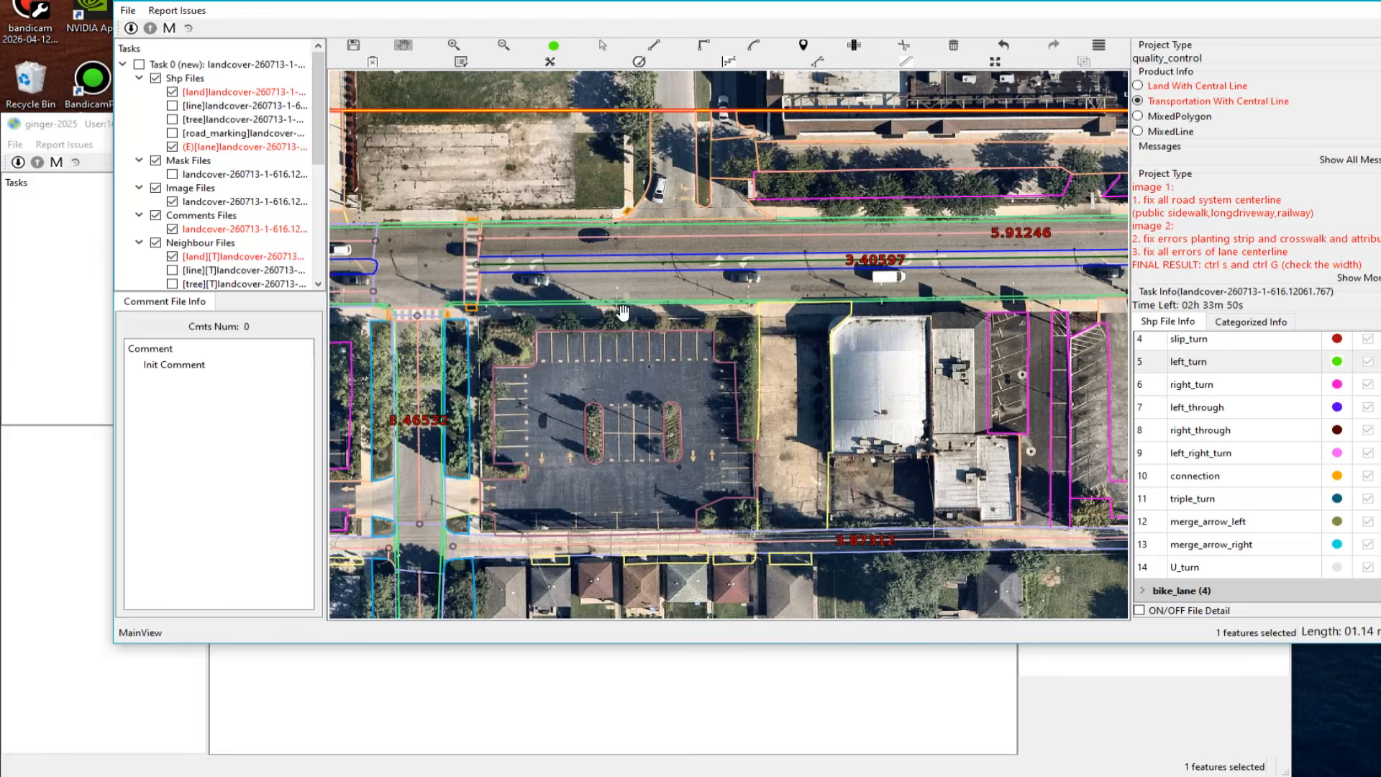
{"action": "left_click_drag", "start_coordinate": [1018, 271], "coordinate": [369, 300]}
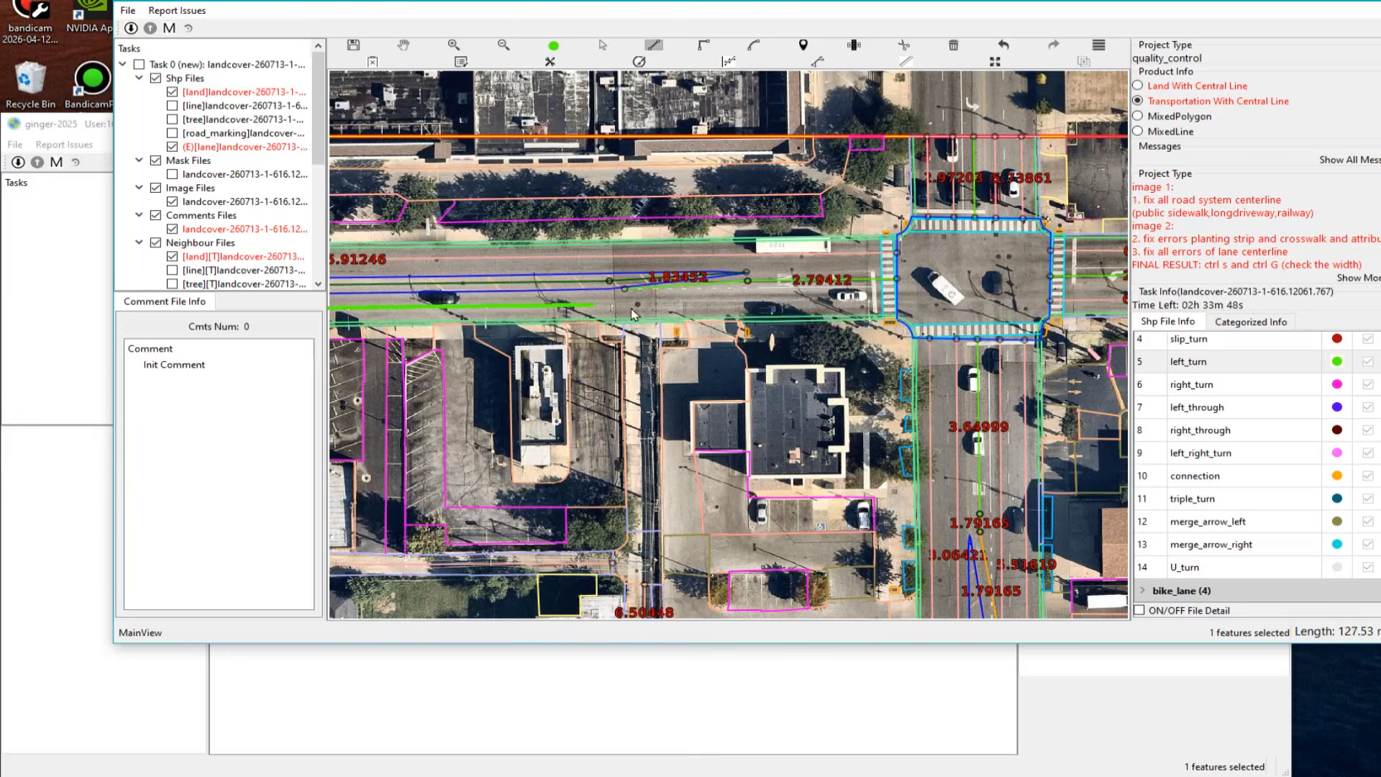
{"action": "right_click", "coordinate": [777, 311]}
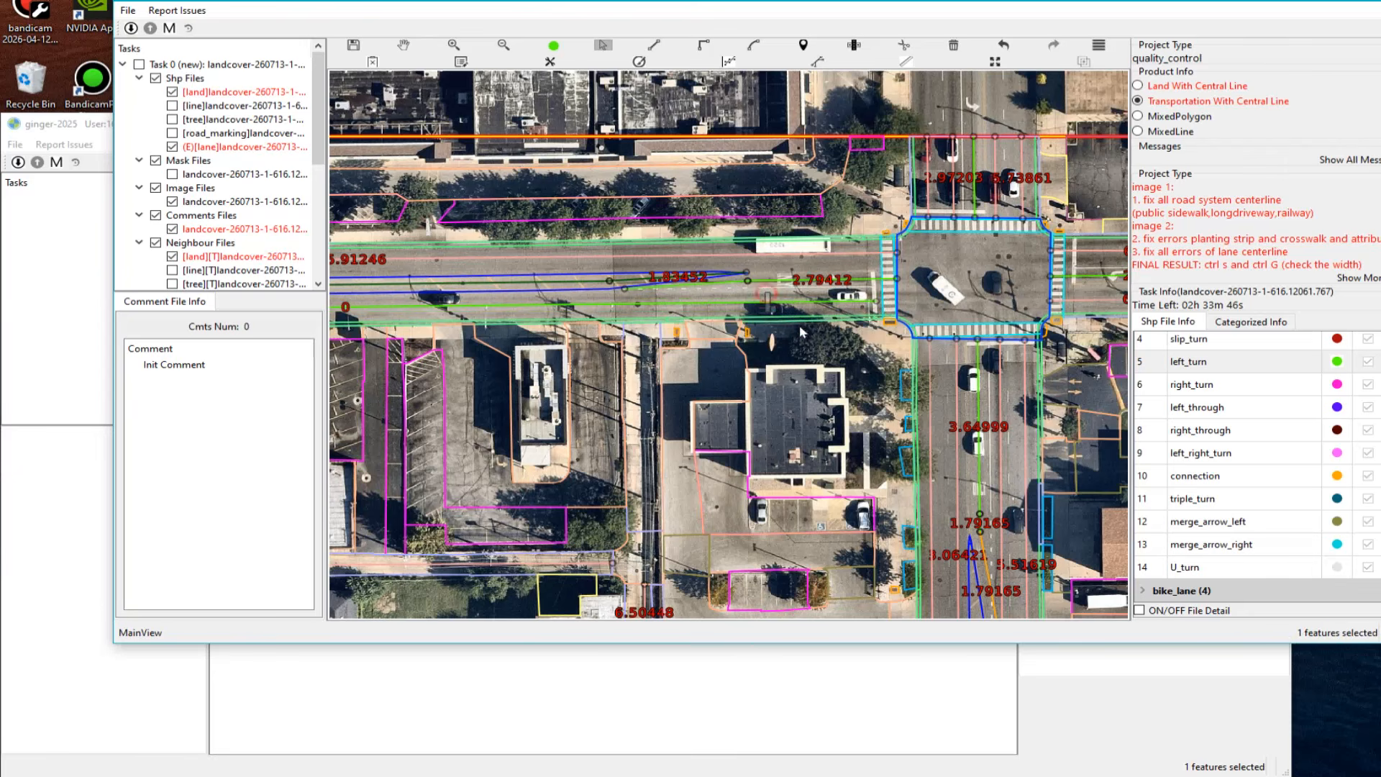
{"action": "scroll", "coordinate": [1214, 427], "scroll_direction": "up", "scroll_amount": 2}
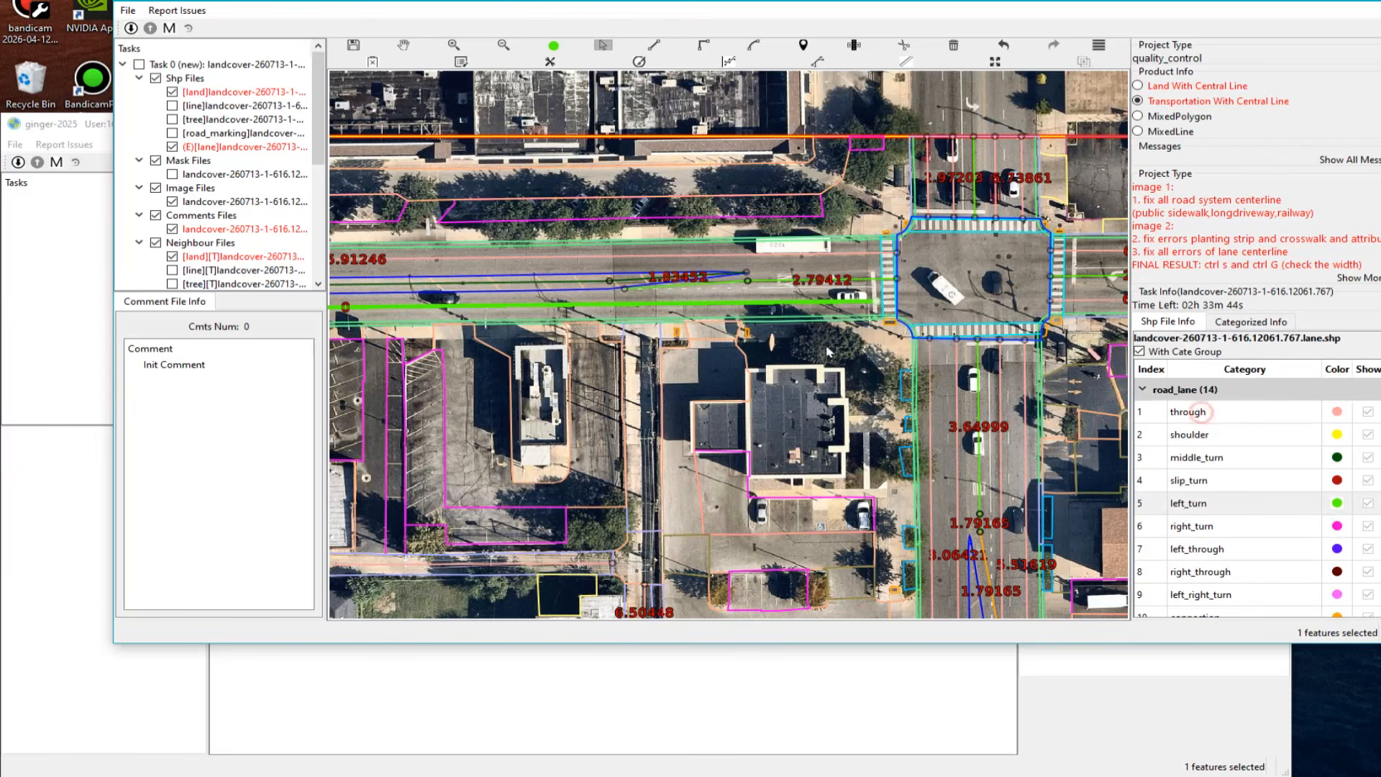
Step: Move the west end of the left-turn centerline onto the new through lane, split it beside the median tip, and classify the slanted segment as connection
{"action": "scroll", "coordinate": [828, 352], "scroll_direction": "up", "scroll_amount": 2}
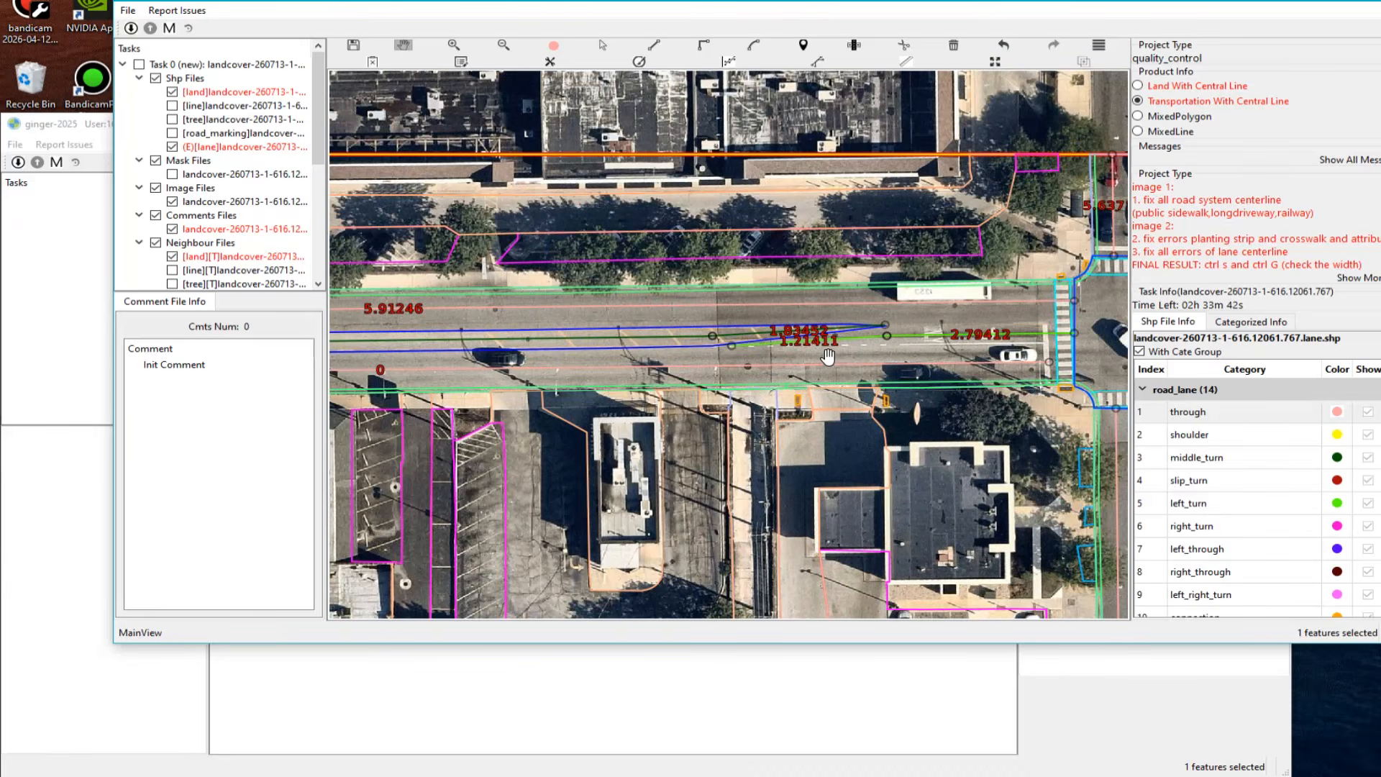
{"action": "scroll", "coordinate": [827, 355], "scroll_direction": "up", "scroll_amount": 2}
{"action": "left_click", "coordinate": [698, 357]}
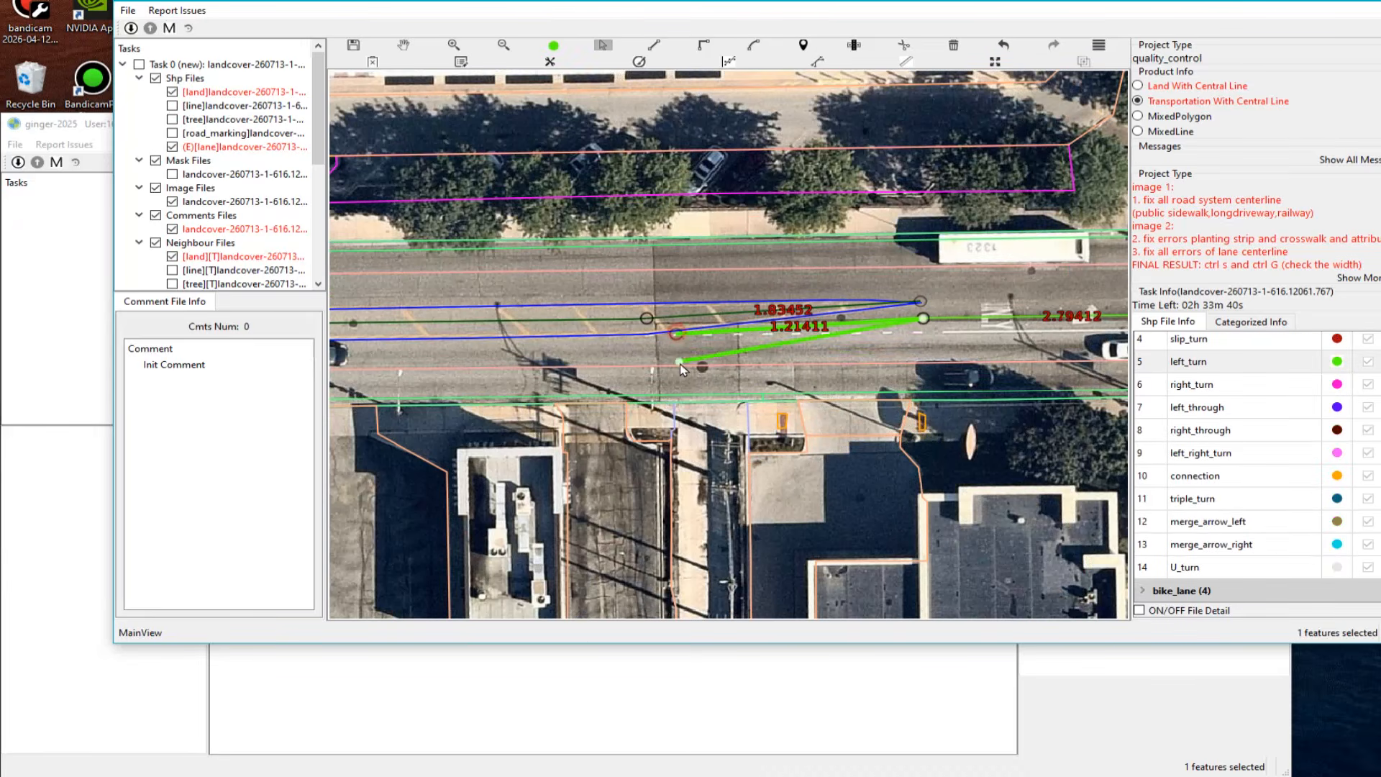
{"action": "left_click", "coordinate": [903, 45]}
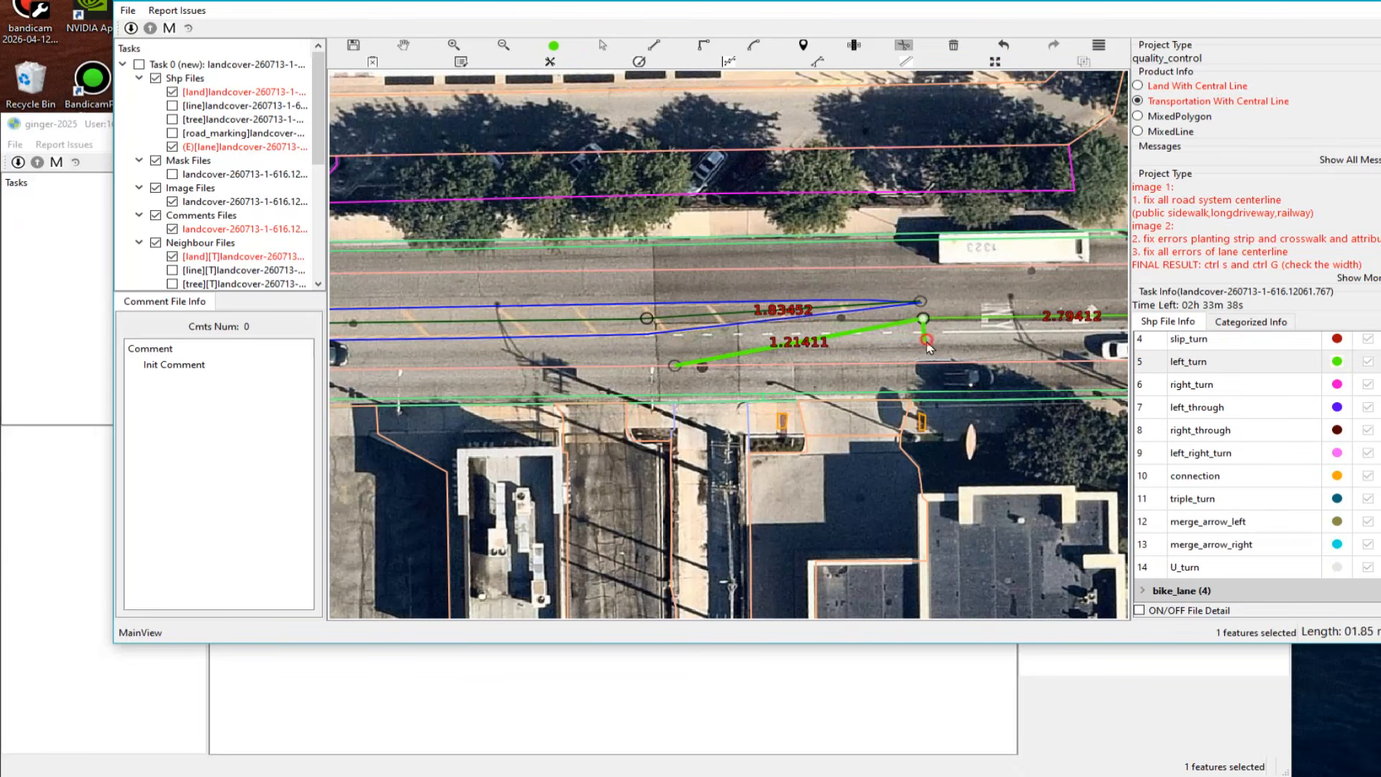
{"action": "left_click", "coordinate": [1195, 475]}
Step: Split the middle-turn centerline on the east-west road where the hatched median begins and delete the two pieces east of the split
{"action": "left_click_drag", "start_coordinate": [967, 346], "coordinate": [813, 386]}
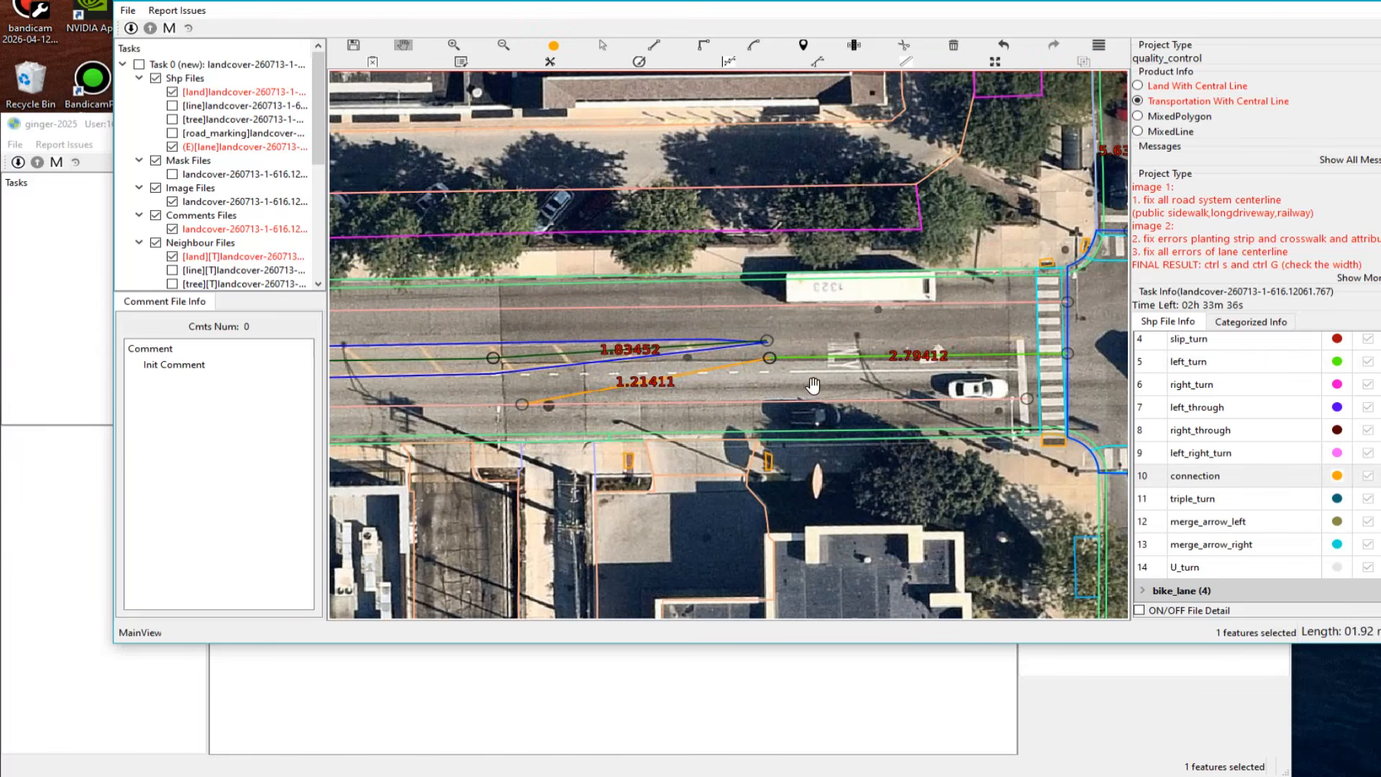
{"action": "scroll", "coordinate": [813, 381], "scroll_direction": "down", "scroll_amount": 3}
{"action": "left_click_drag", "start_coordinate": [611, 370], "coordinate": [896, 367]}
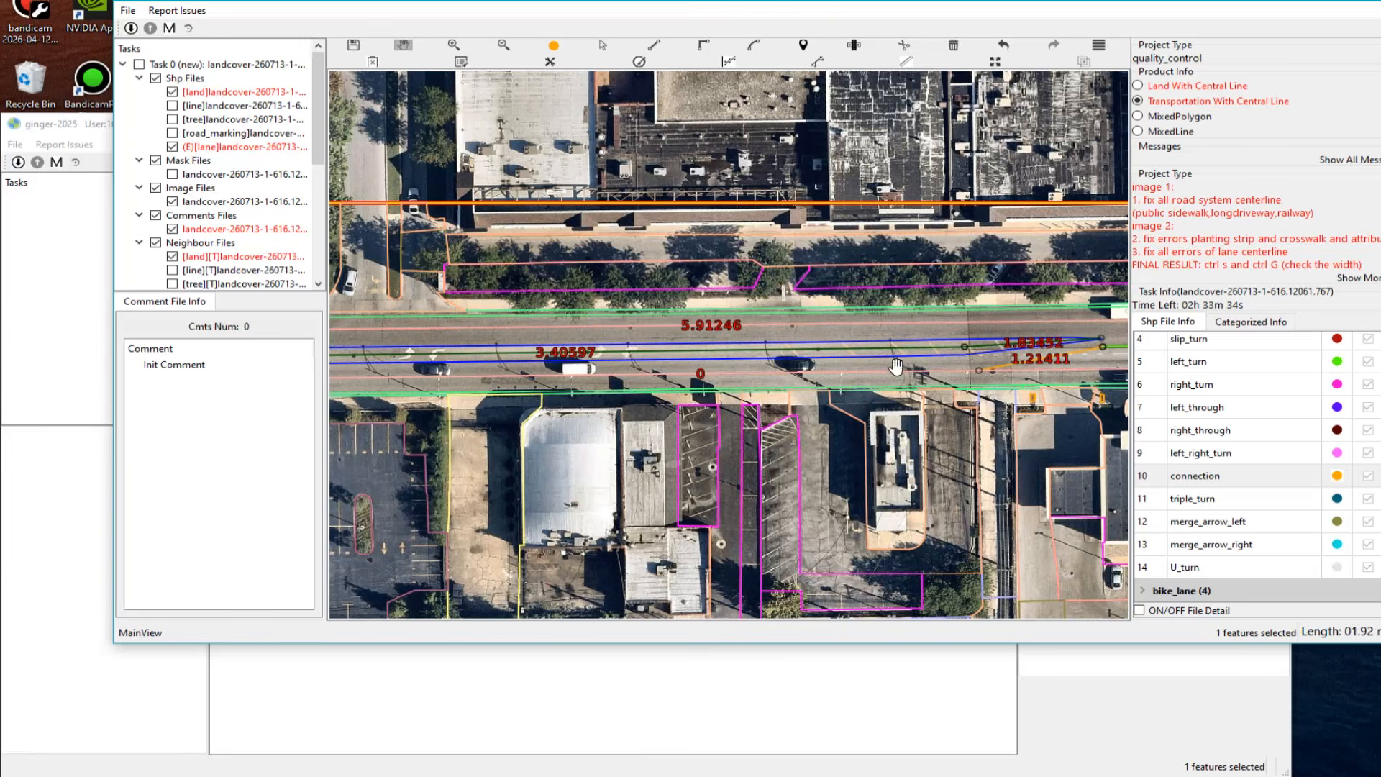
{"action": "scroll", "coordinate": [828, 364], "scroll_direction": "up", "scroll_amount": 3}
{"action": "left_click", "coordinate": [825, 364]}
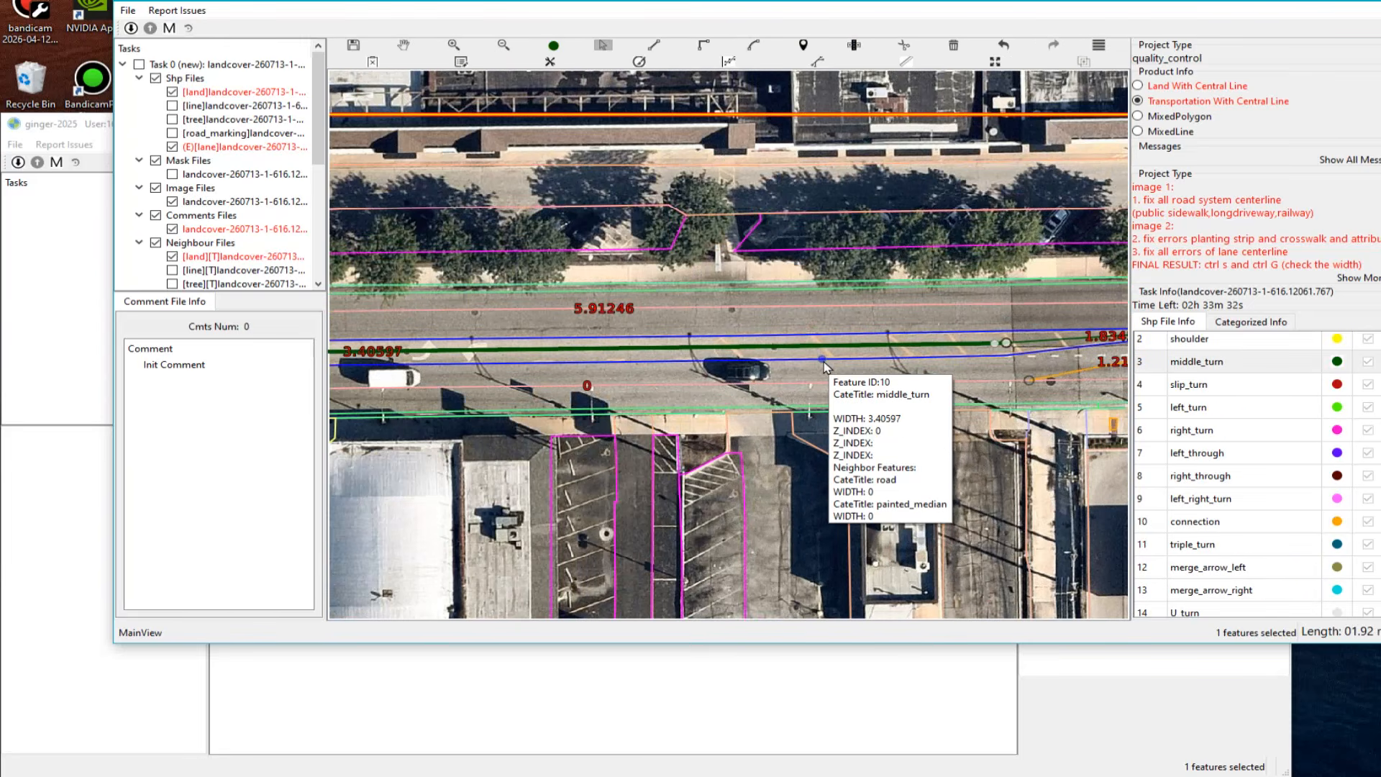
{"action": "key", "text": "space"}
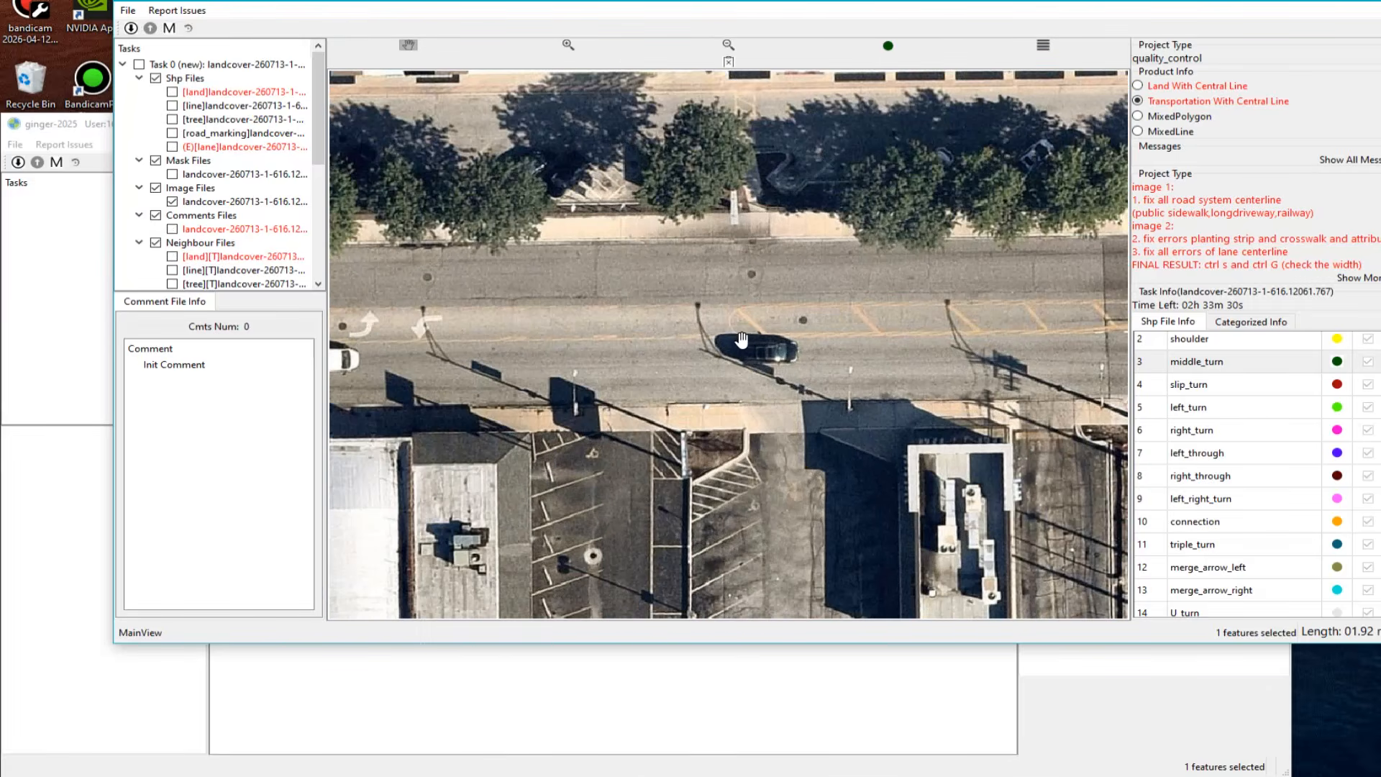
{"action": "key", "text": "space"}
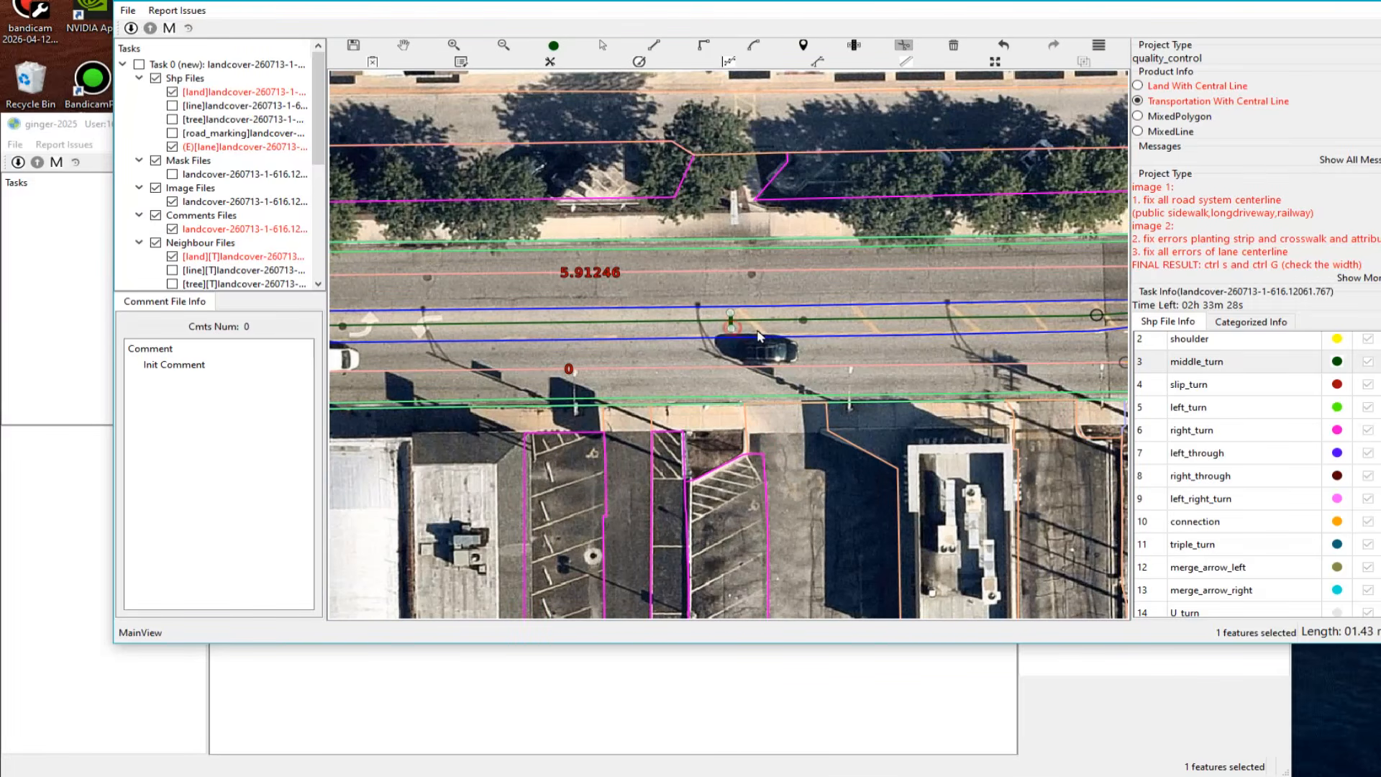
{"action": "scroll", "coordinate": [821, 358], "scroll_direction": "down", "scroll_amount": 3}
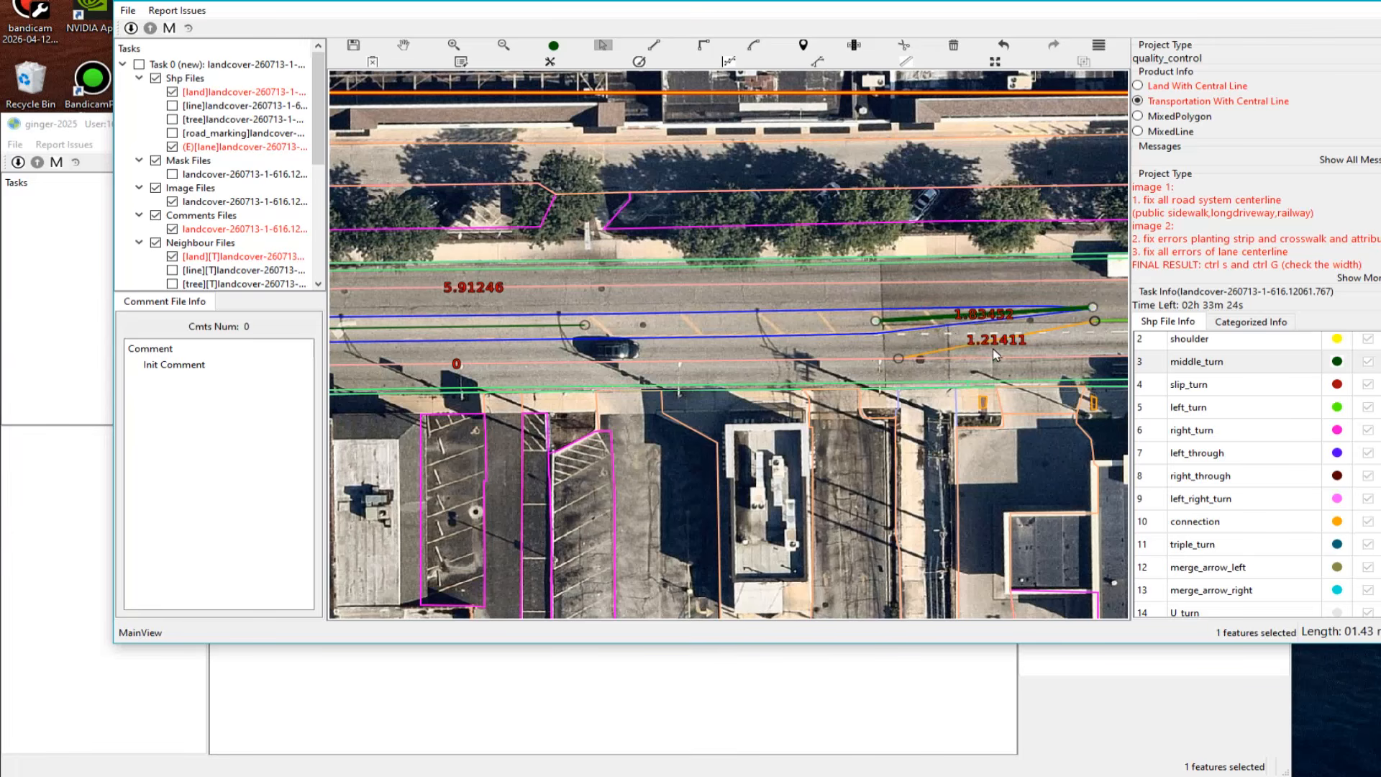
{"action": "key", "text": "space"}
{"action": "left_click_drag", "start_coordinate": [520, 364], "coordinate": [809, 349]}
{"action": "key", "text": "space"}
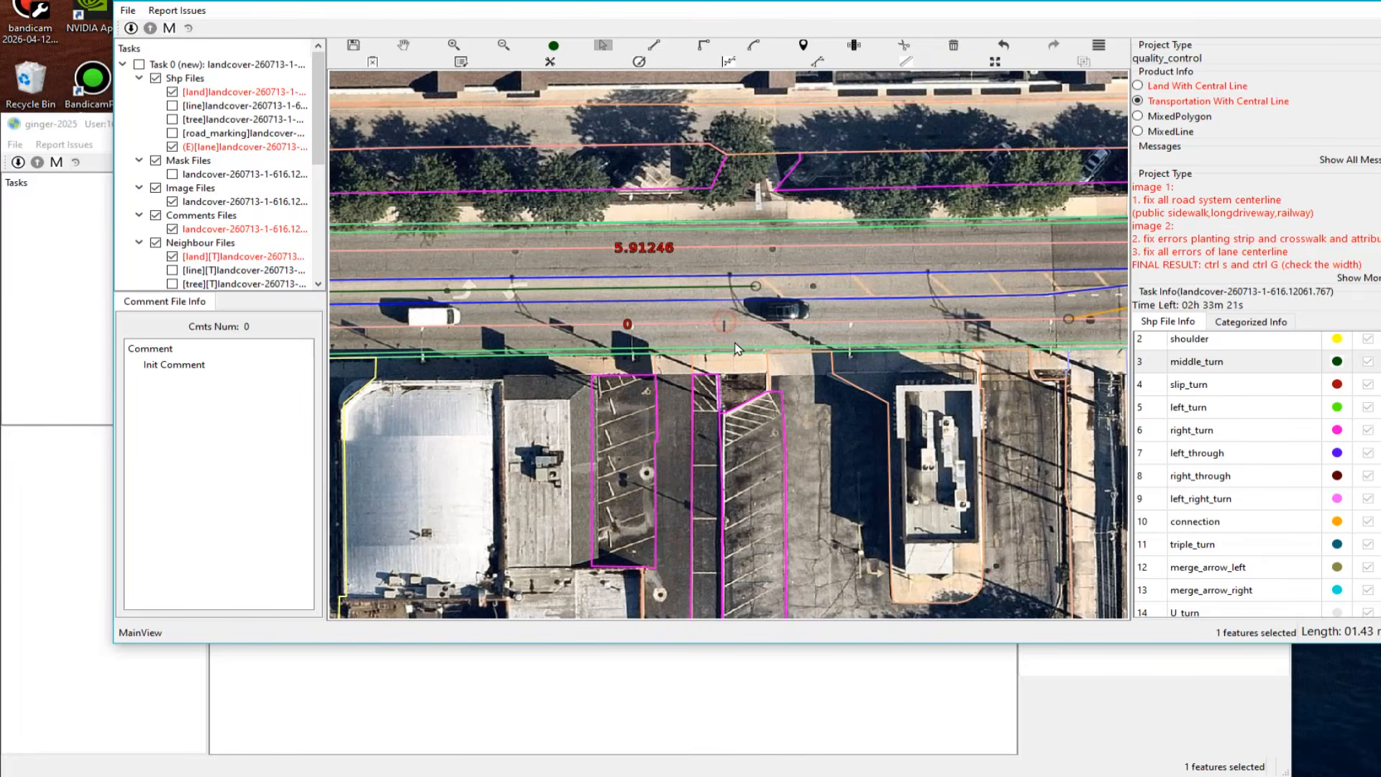
Step: Examine the lane centerlines and widths westward along the east-west road and on the side streets to the south
{"action": "left_click", "coordinate": [797, 323]}
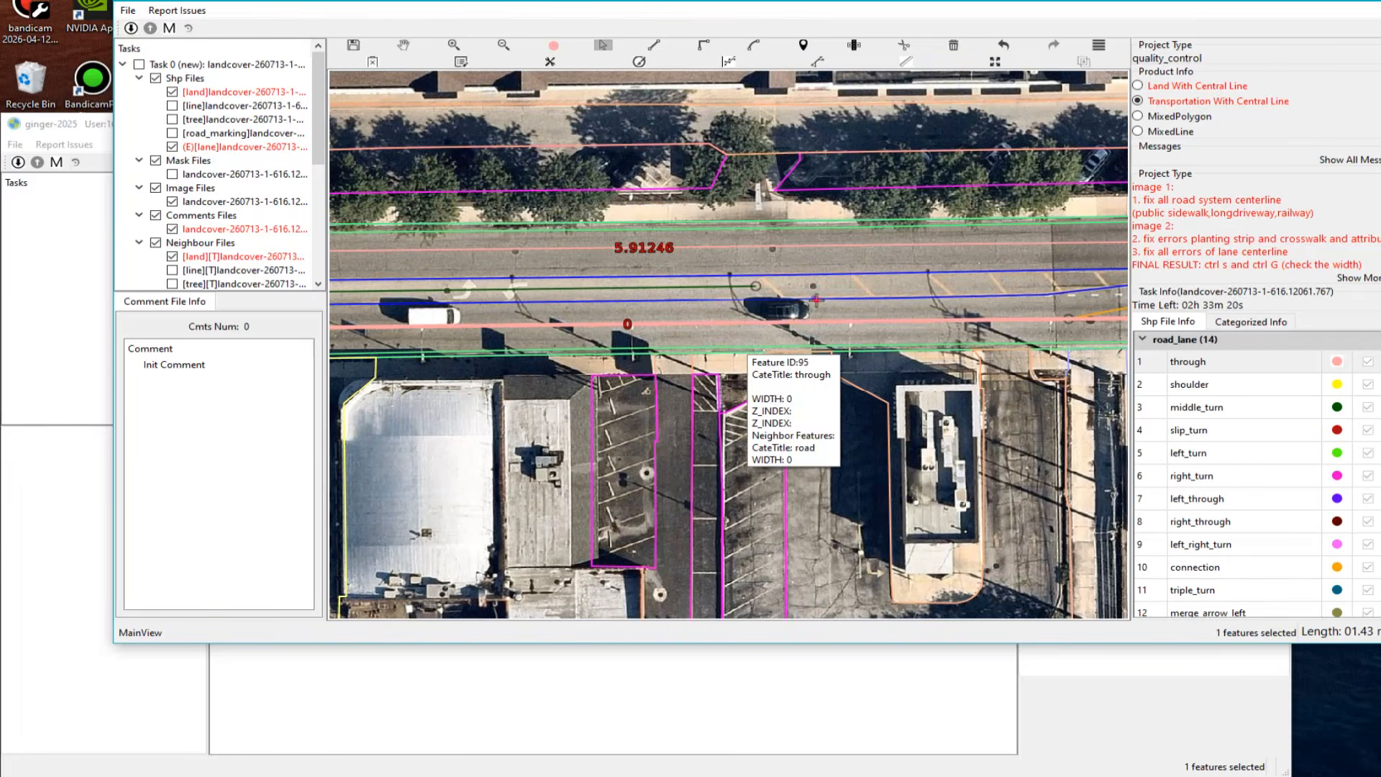
{"action": "left_click", "coordinate": [815, 298]}
{"action": "key", "text": "space"}
{"action": "scroll", "coordinate": [834, 340], "scroll_direction": "down", "scroll_amount": 3}
{"action": "scroll", "coordinate": [863, 353], "scroll_direction": "up", "scroll_amount": 3}
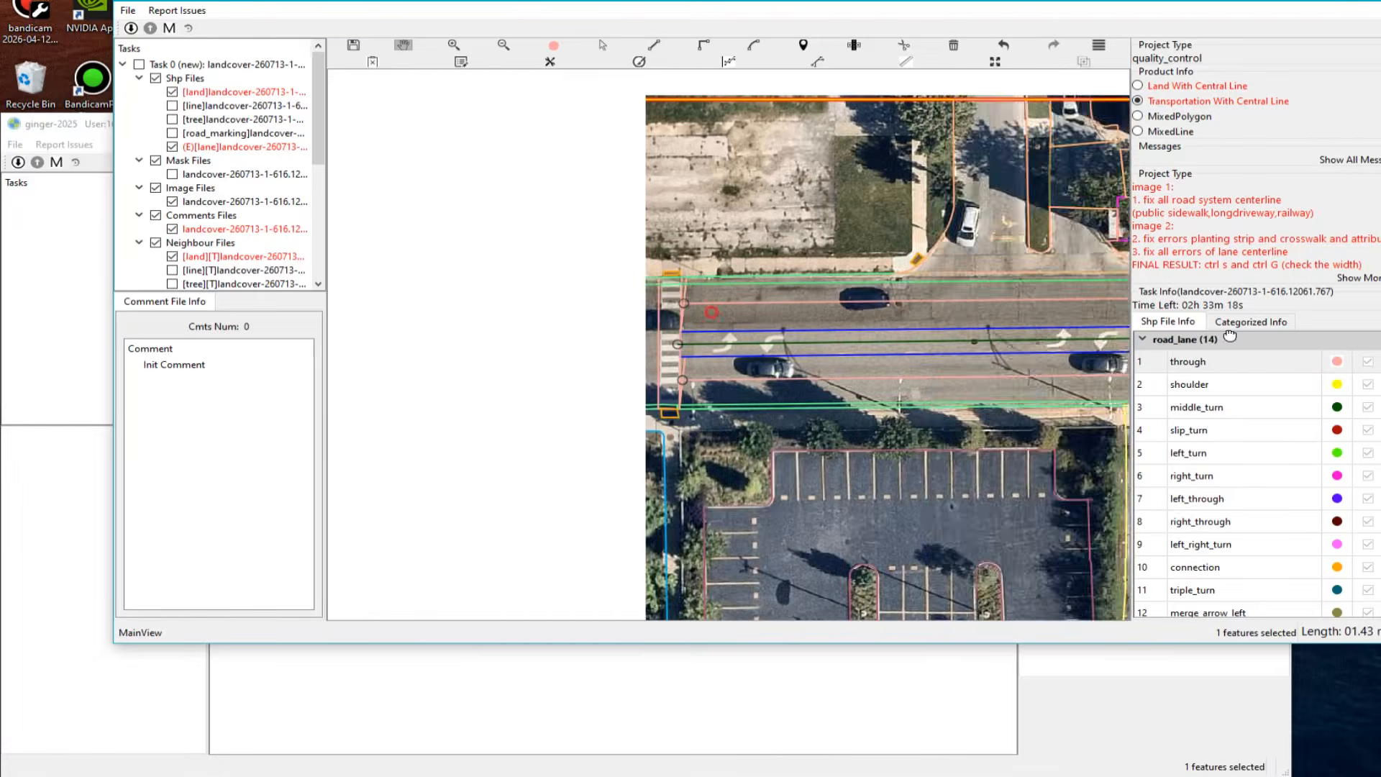
{"action": "scroll", "coordinate": [905, 364], "scroll_direction": "down", "scroll_amount": 2}
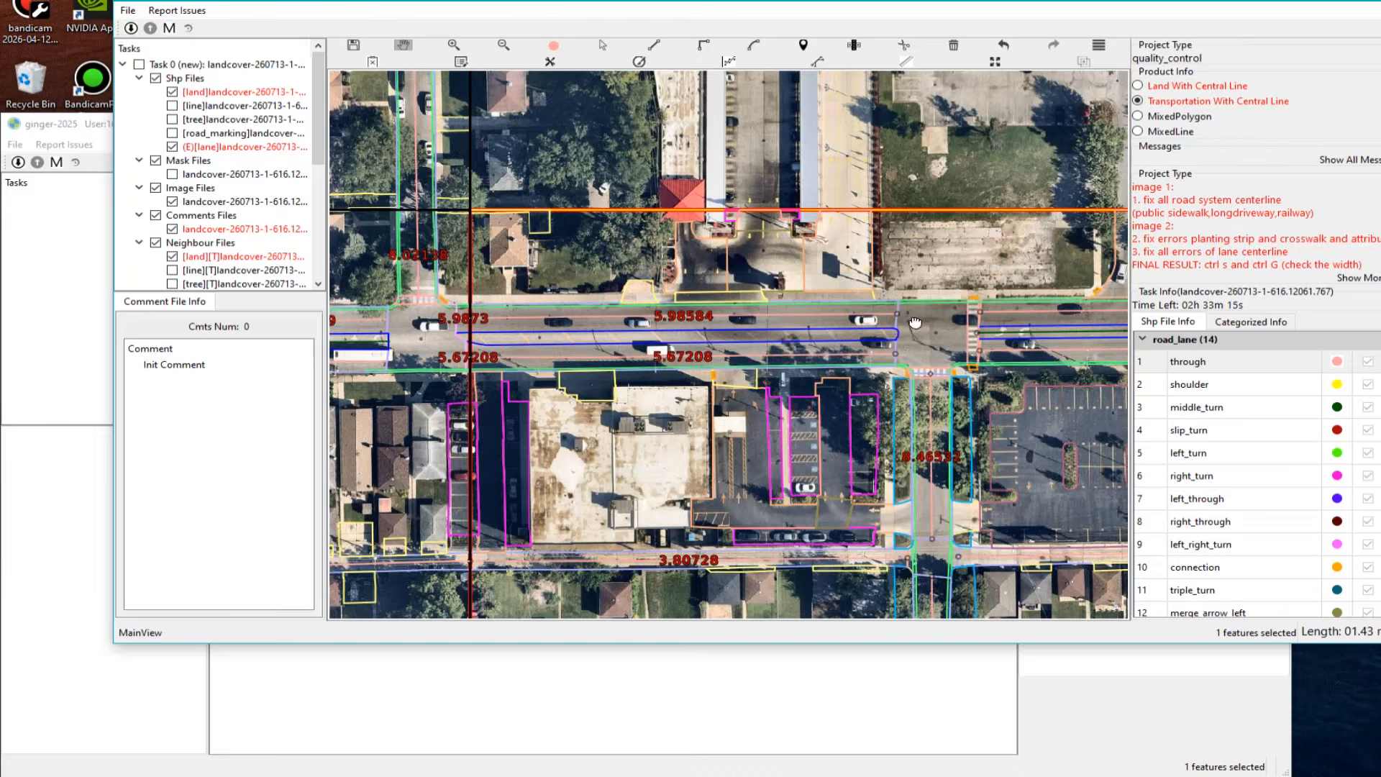
{"action": "left_click_drag", "start_coordinate": [915, 322], "coordinate": [724, 339]}
{"action": "scroll", "coordinate": [723, 338], "scroll_direction": "up", "scroll_amount": 3}
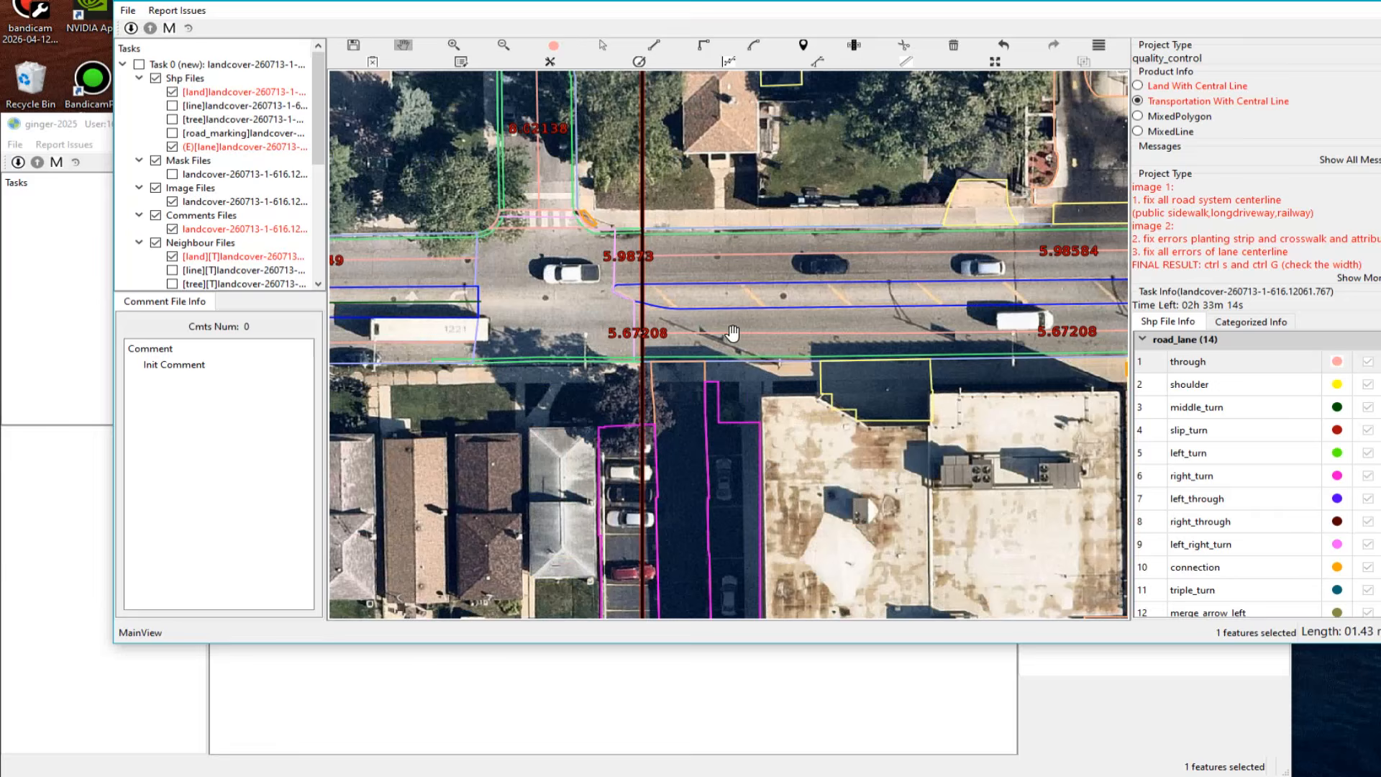
{"action": "scroll", "coordinate": [596, 358], "scroll_direction": "down", "scroll_amount": 2}
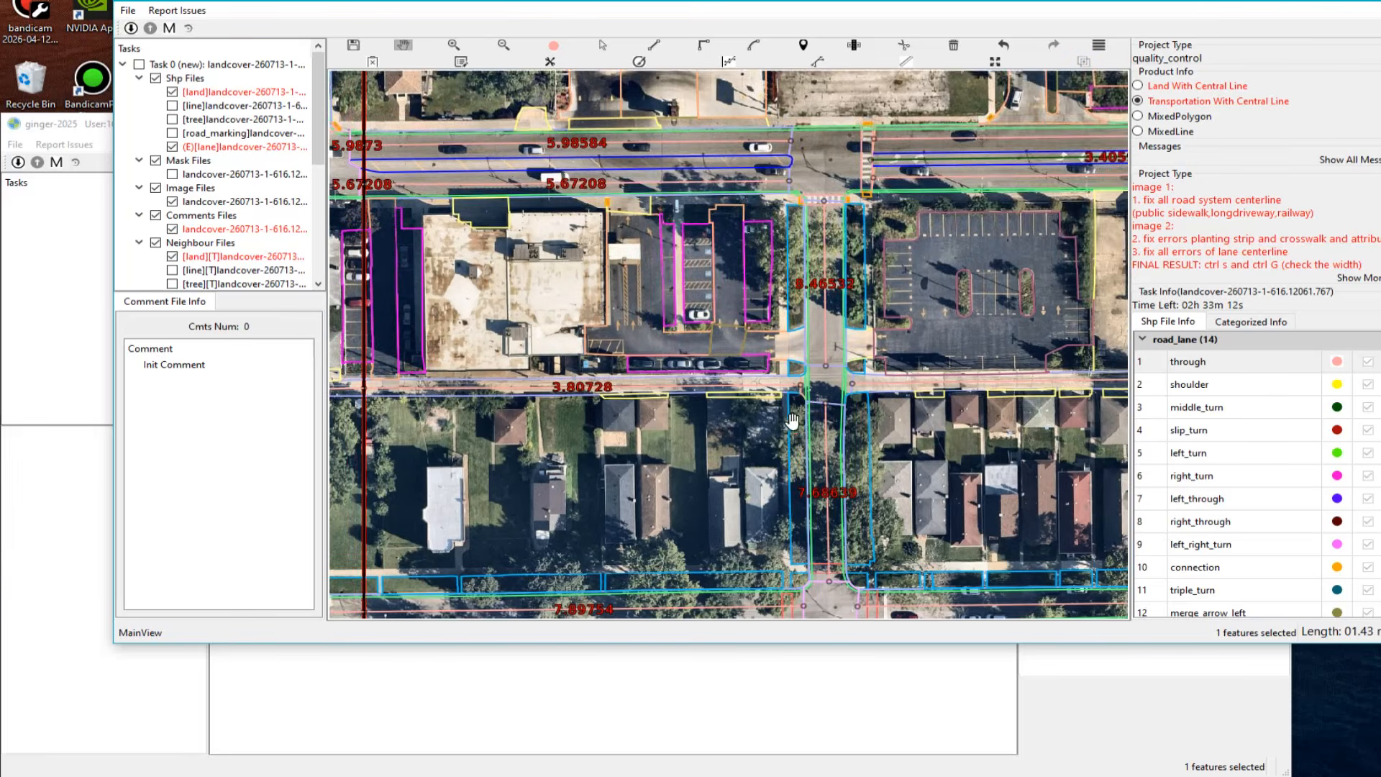
{"action": "left_click_drag", "start_coordinate": [467, 320], "coordinate": [830, 412]}
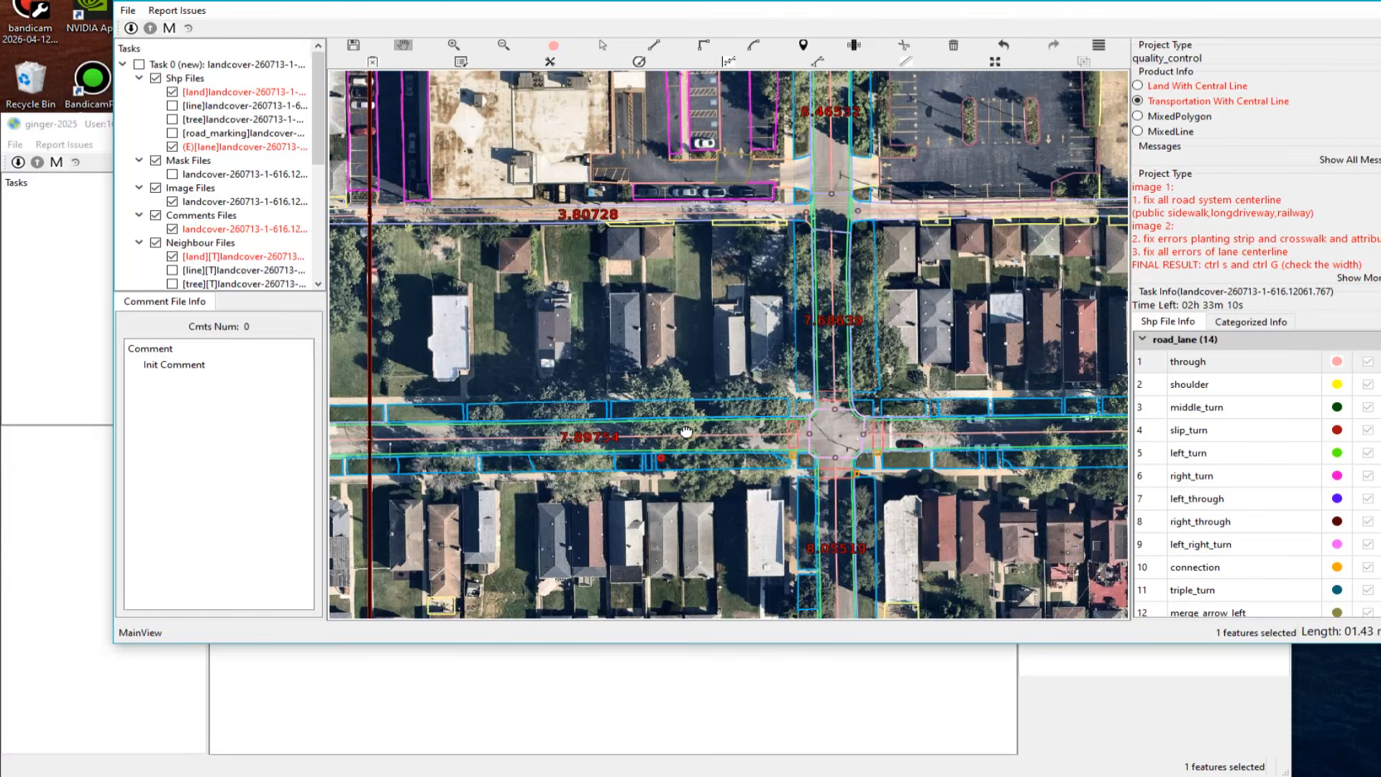
{"action": "left_click_drag", "start_coordinate": [682, 457], "coordinate": [781, 285]}
{"action": "left_click_drag", "start_coordinate": [962, 434], "coordinate": [924, 181]}
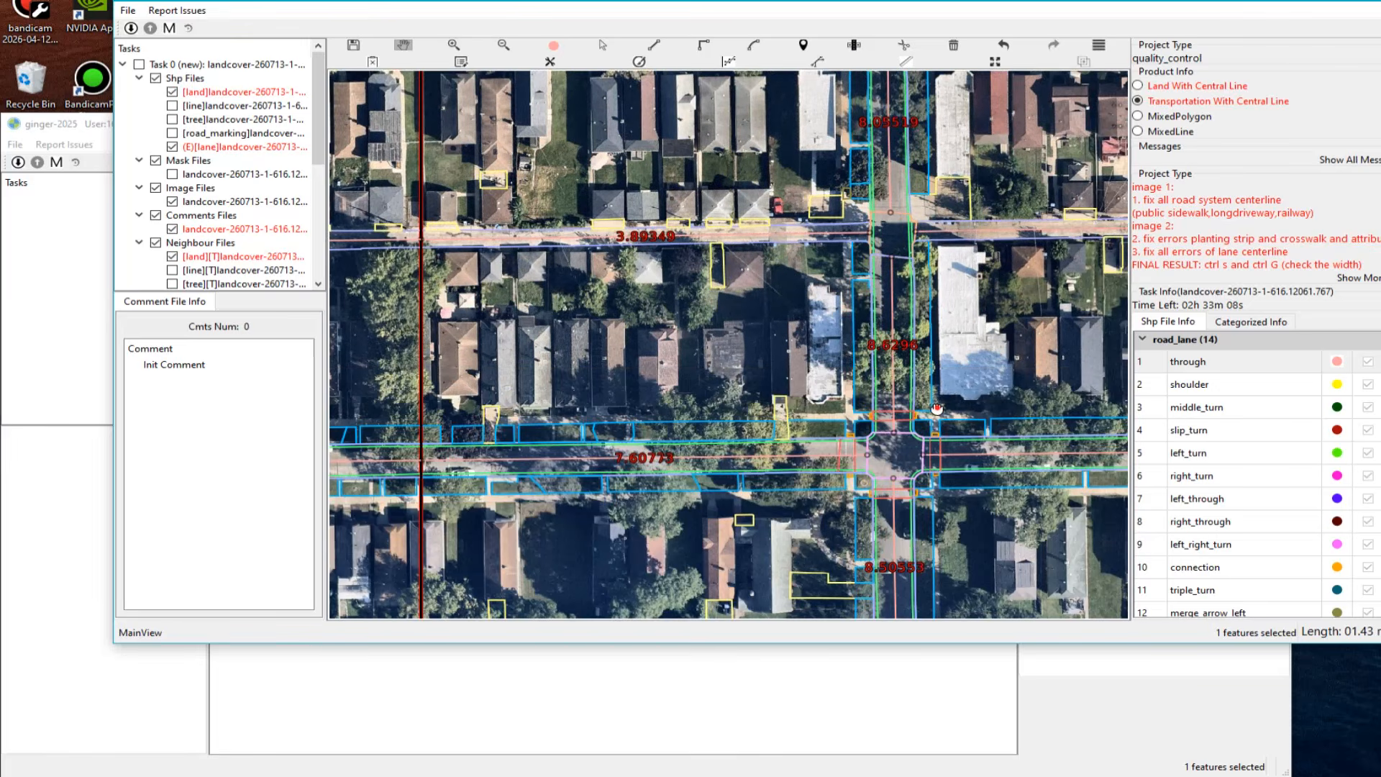
{"action": "left_click_drag", "start_coordinate": [937, 411], "coordinate": [412, 402]}
{"action": "left_click_drag", "start_coordinate": [814, 492], "coordinate": [415, 441]}
{"action": "scroll", "coordinate": [541, 438], "scroll_direction": "up", "scroll_amount": 5}
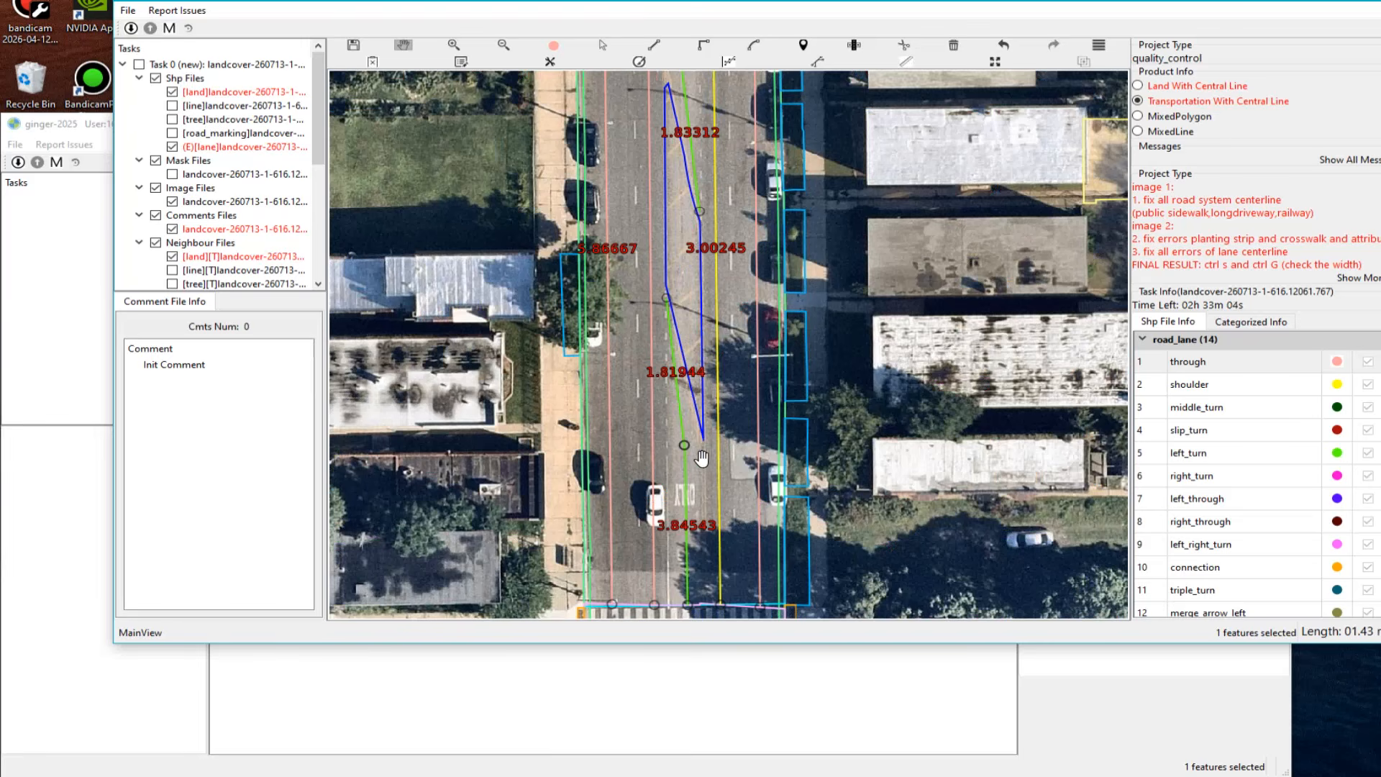
Step: Move the north end of the slanted left-turn segment west of the painted median onto the adjacent through lane and classify it as connection
{"action": "key", "text": "Escape"}
{"action": "left_click", "coordinate": [662, 338]}
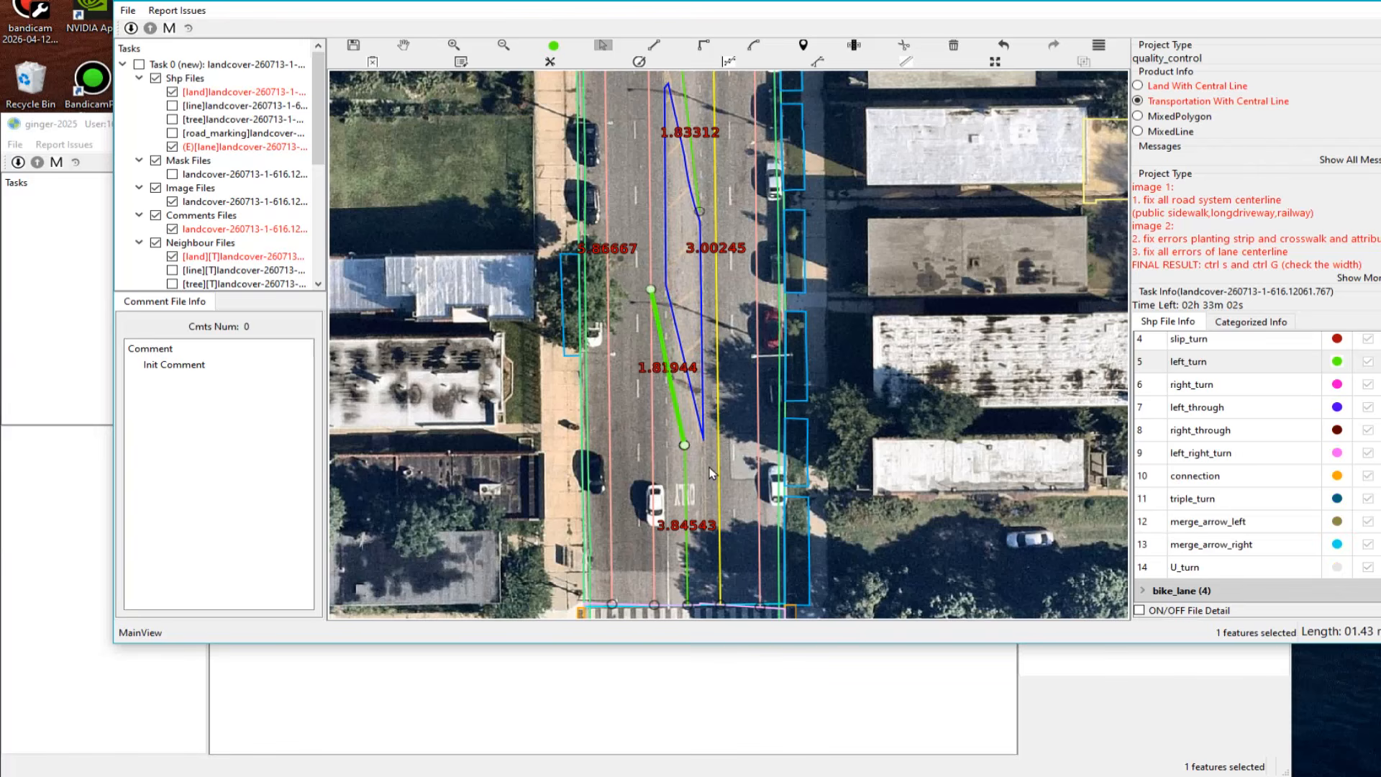
{"action": "key", "text": "s"}
{"action": "left_click", "coordinate": [685, 446]}
{"action": "key", "text": "c"}
Step: Move the south end of the slanted left-turn segment east of the painted median onto the yellow shoulder centerline and remove its extra upper vertex
{"action": "left_click_drag", "start_coordinate": [695, 133], "coordinate": [766, 300]}
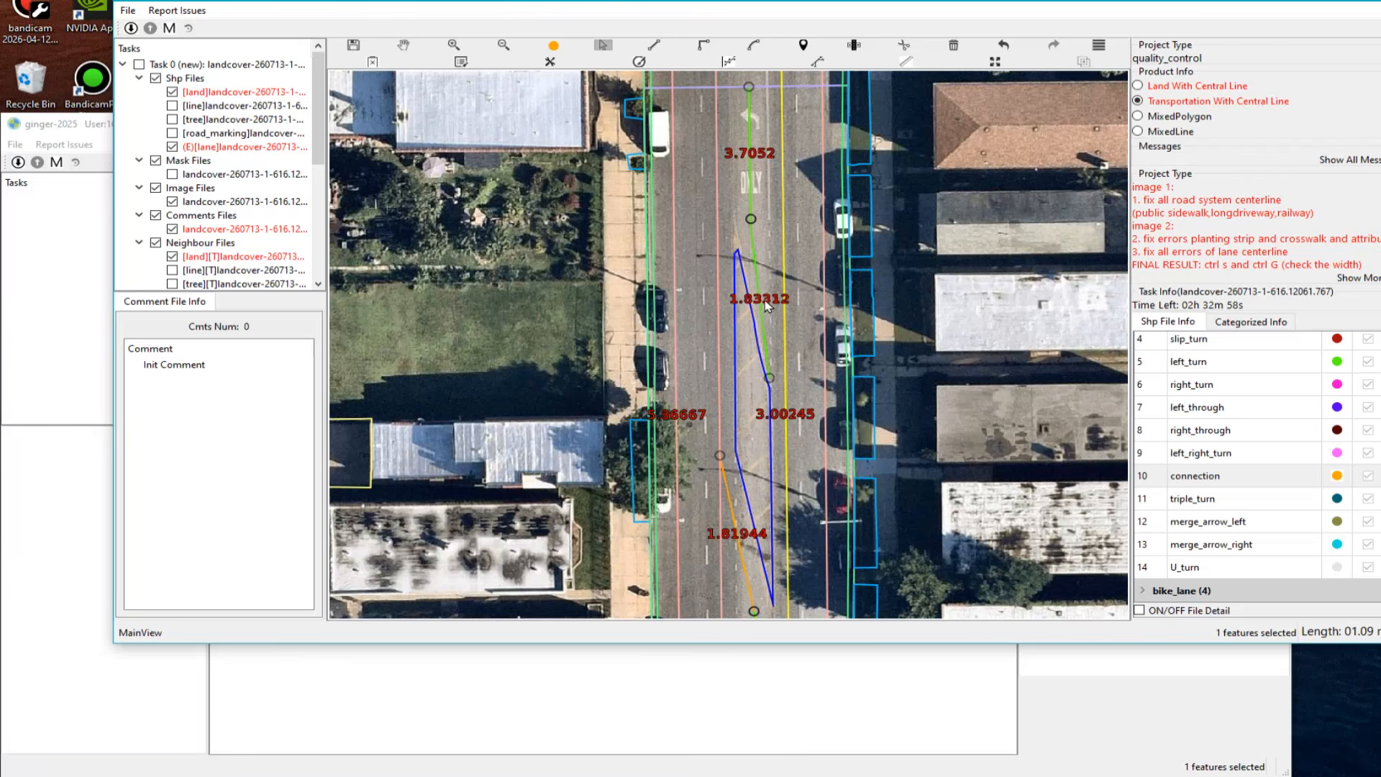
{"action": "left_click_drag", "start_coordinate": [769, 378], "coordinate": [786, 372]}
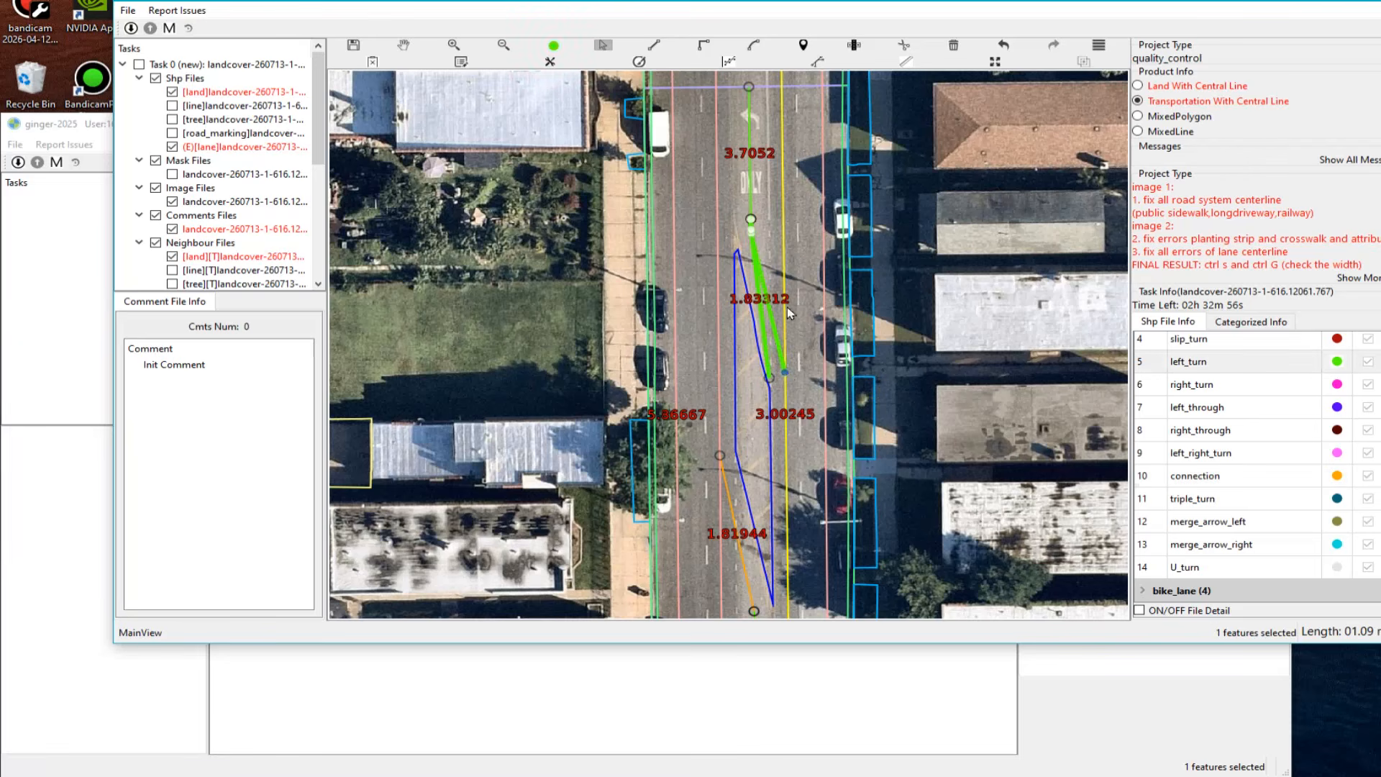
{"action": "scroll", "coordinate": [755, 241], "scroll_direction": "up", "scroll_amount": 5}
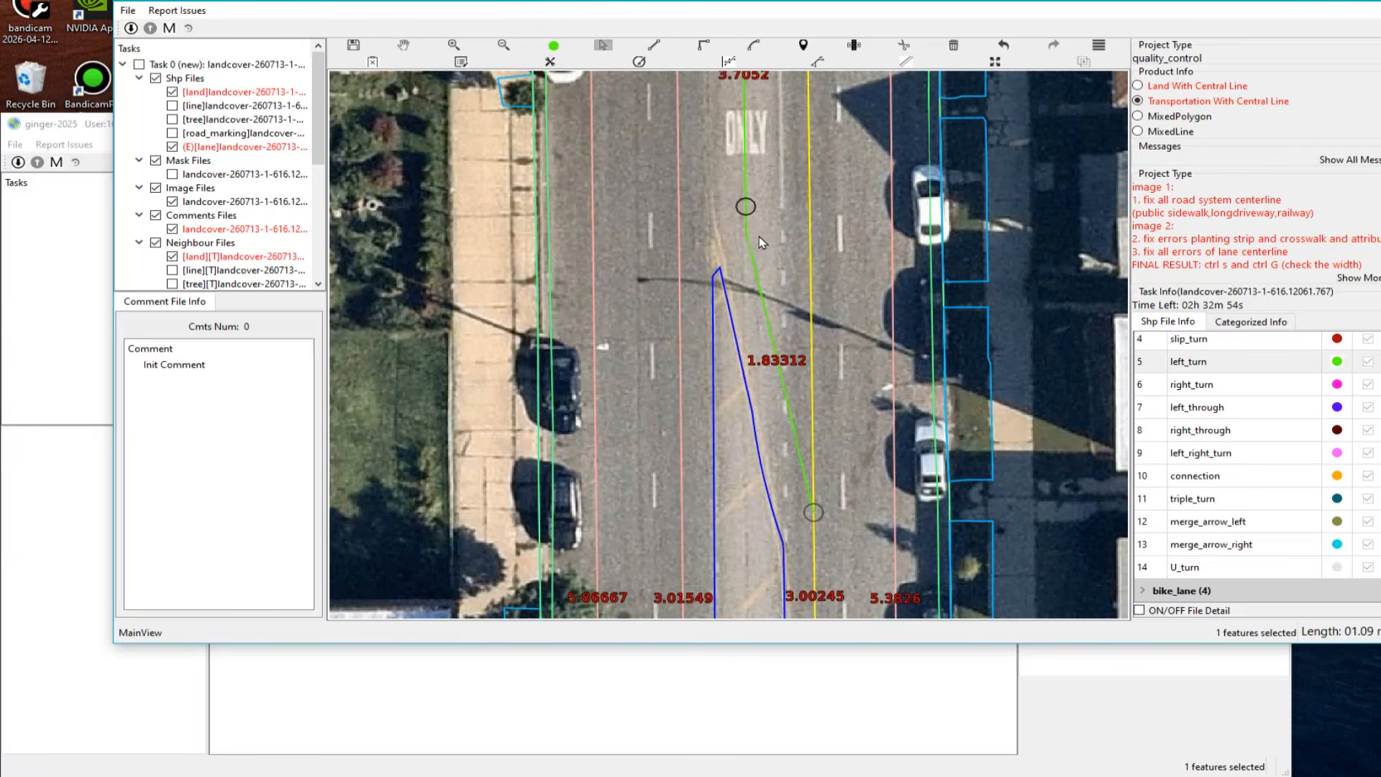
{"action": "left_click_drag", "start_coordinate": [762, 252], "coordinate": [744, 230]}
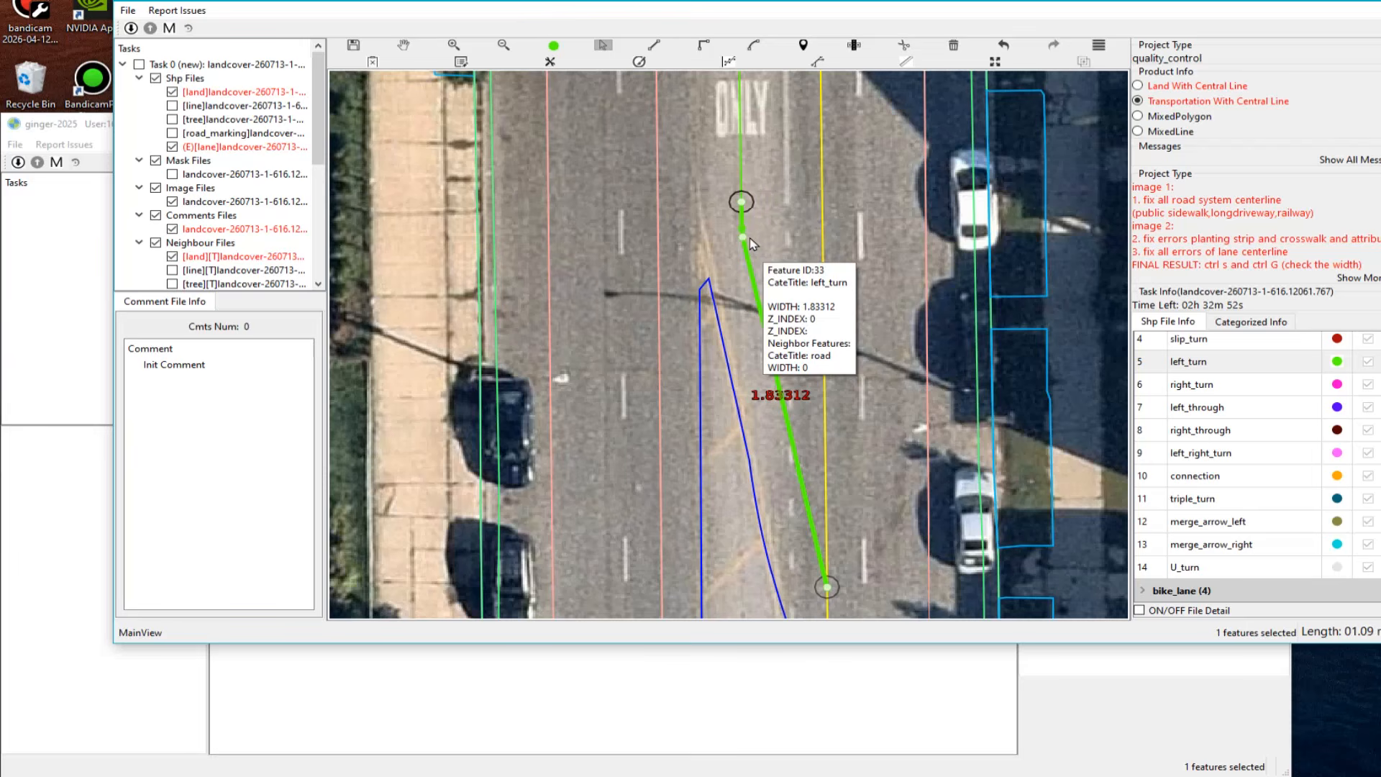
Step: Classify the yellow shoulder centerline east of the painted median as through
{"action": "left_click", "coordinate": [822, 281]}
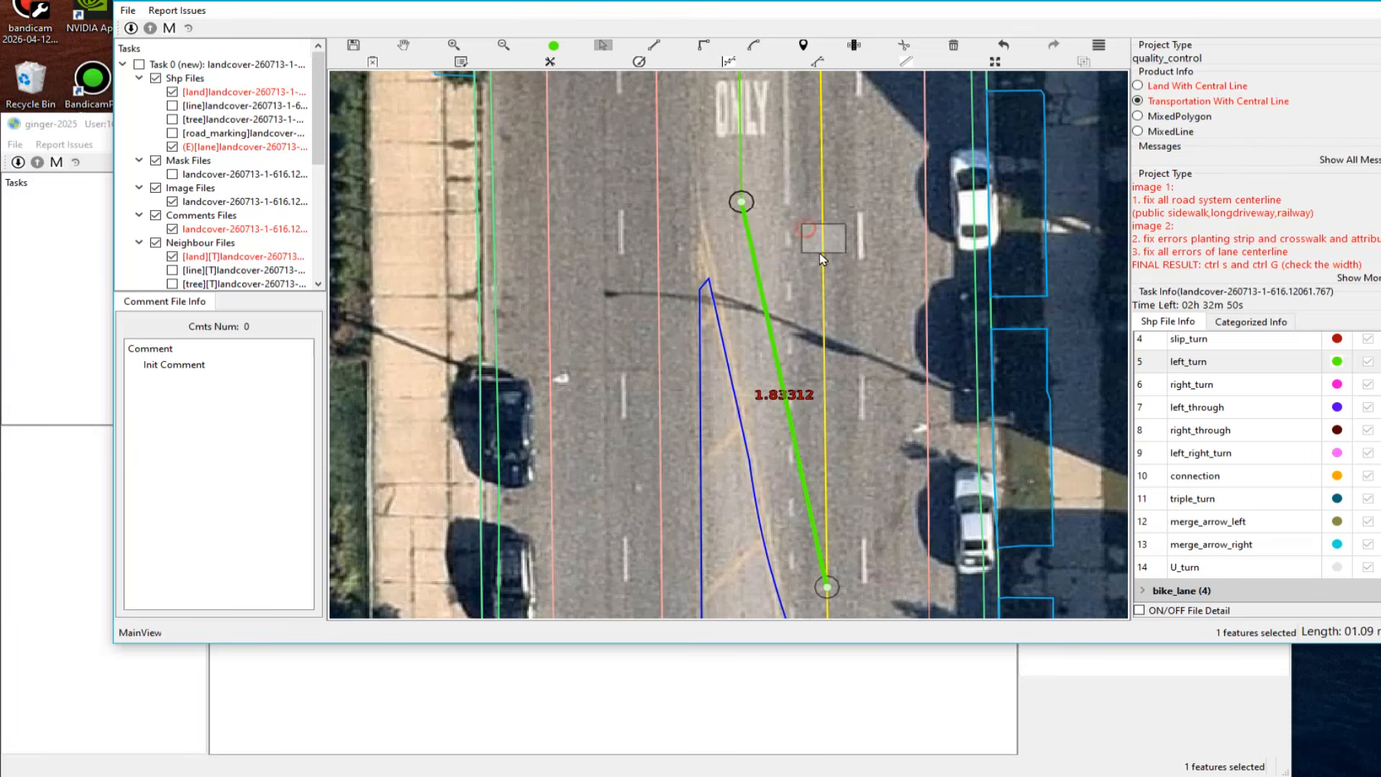
{"action": "scroll", "coordinate": [719, 360], "scroll_direction": "down", "scroll_amount": 6}
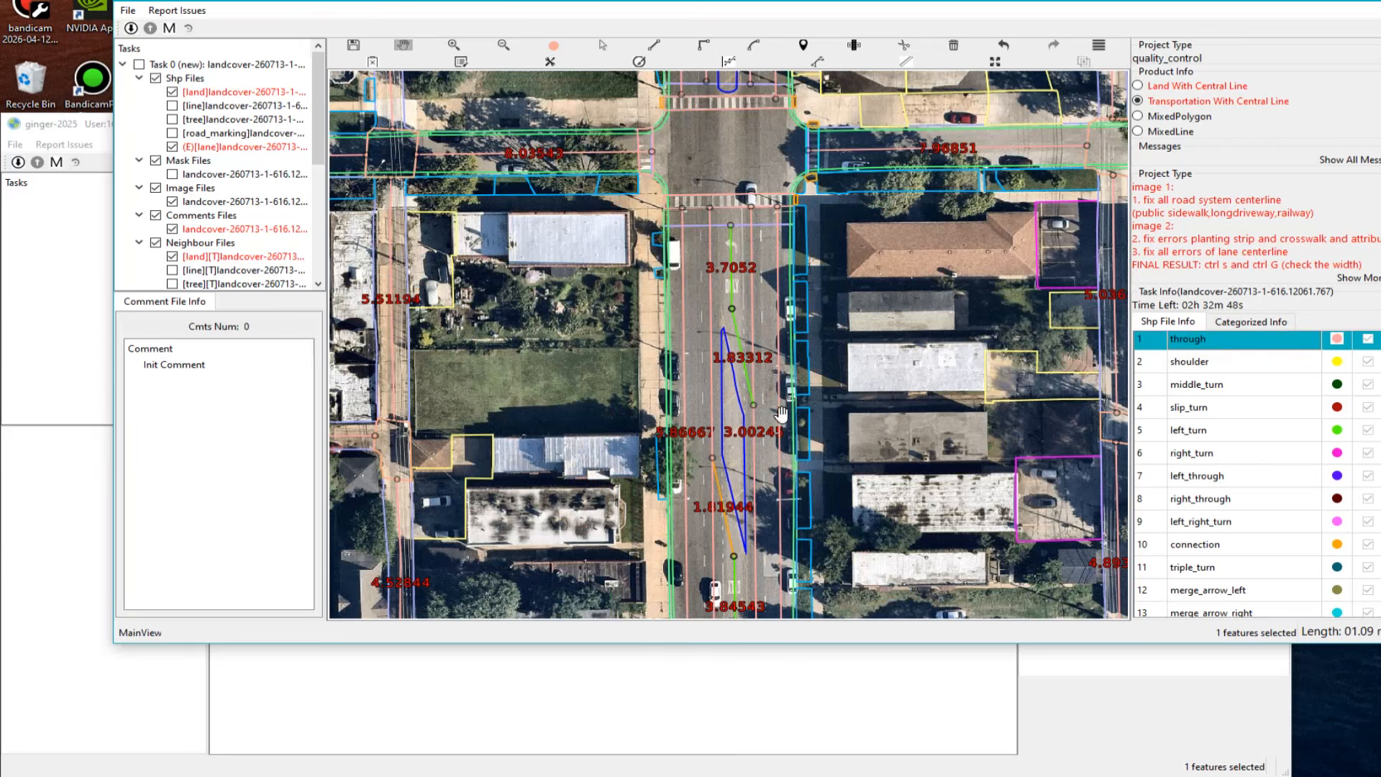
{"action": "left_click_drag", "start_coordinate": [784, 465], "coordinate": [784, 221]}
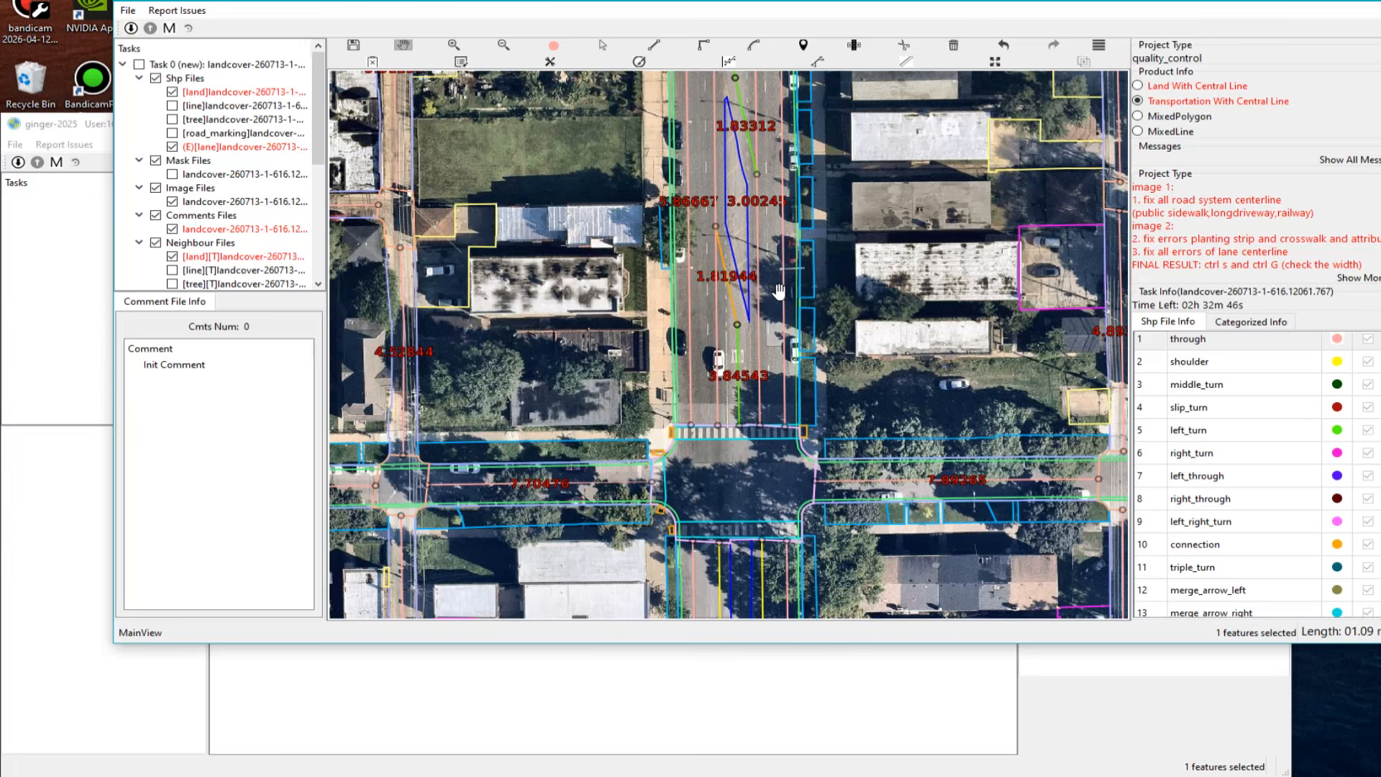
{"action": "scroll", "coordinate": [752, 389], "scroll_direction": "up", "scroll_amount": 2}
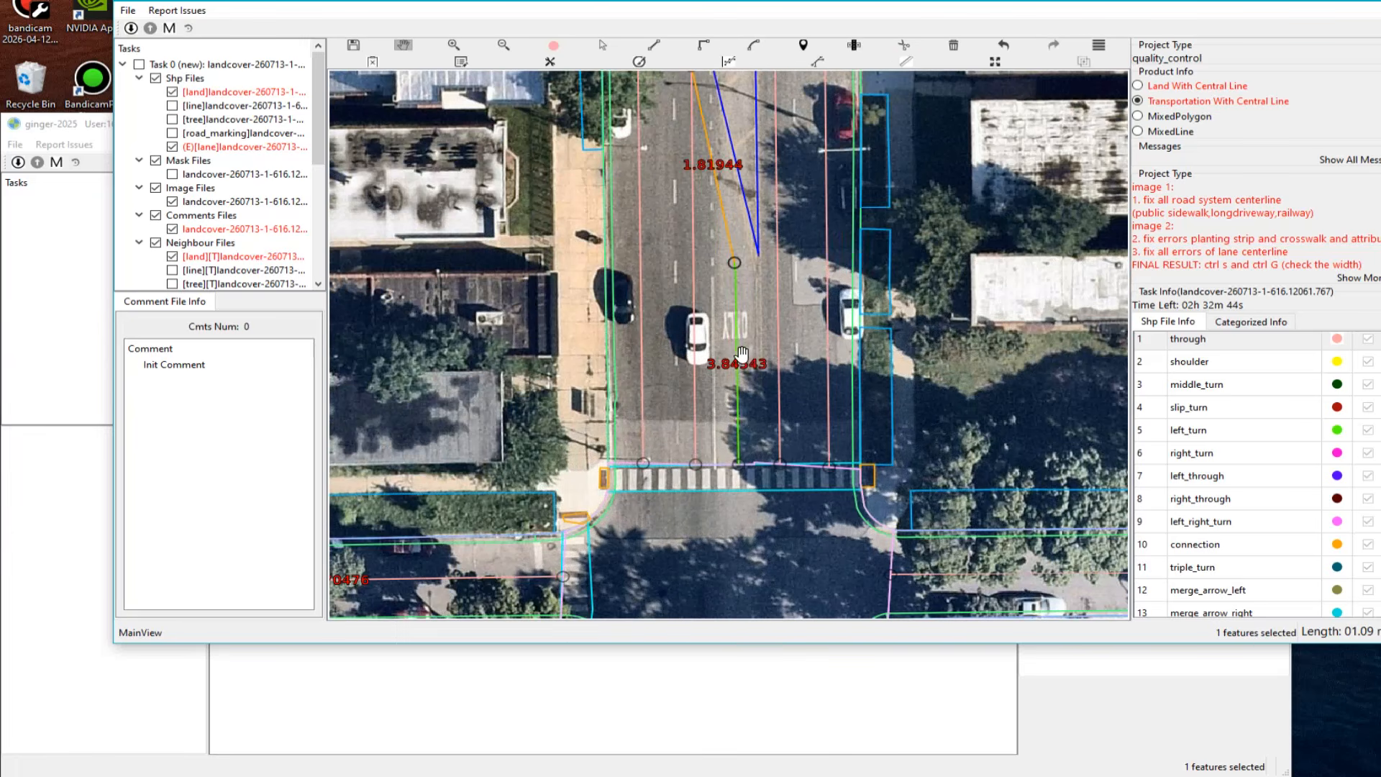
{"action": "scroll", "coordinate": [729, 310], "scroll_direction": "down", "scroll_amount": 2}
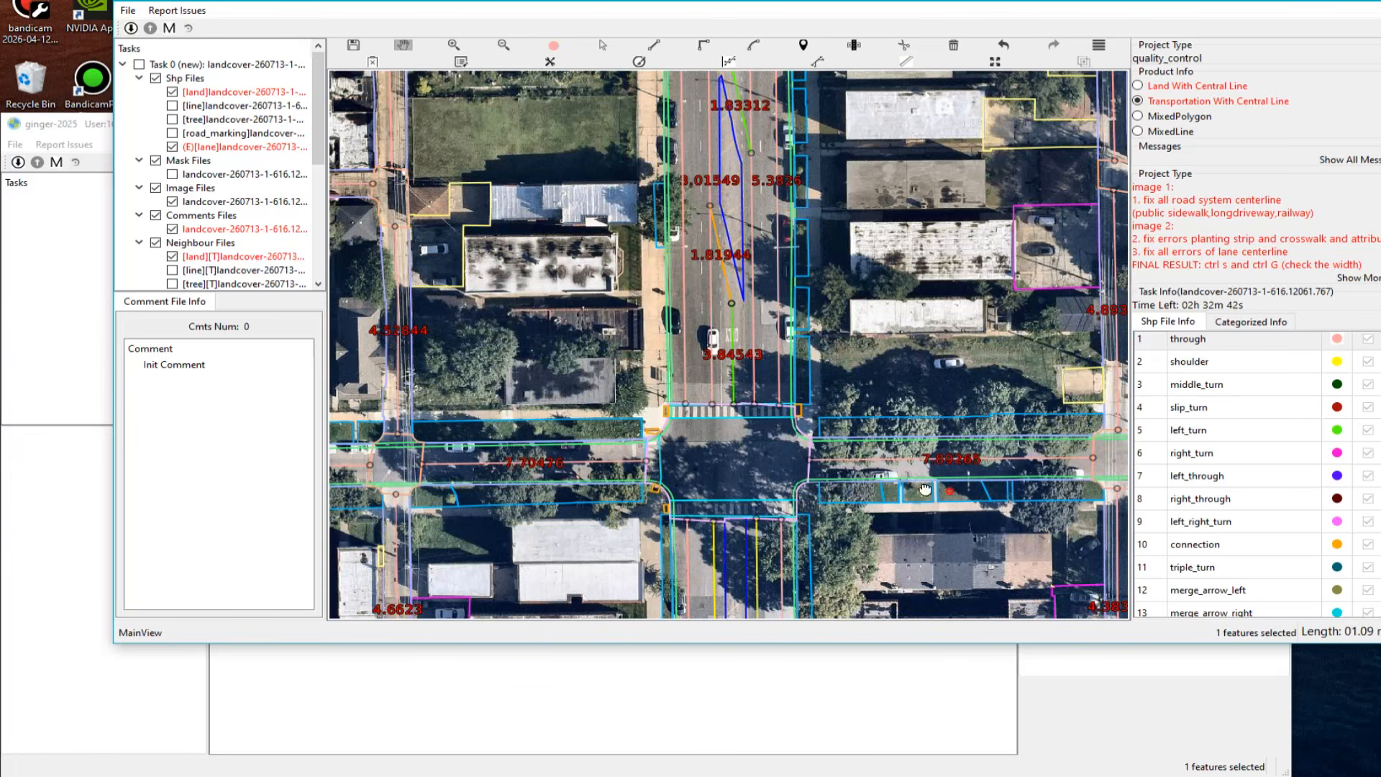
Step: Classify the two yellow shoulder centerlines flanking the painted median on the block south of the intersection as through
{"action": "left_click_drag", "start_coordinate": [926, 490], "coordinate": [523, 378]}
{"action": "left_click_drag", "start_coordinate": [688, 500], "coordinate": [893, 305]}
{"action": "left_click_drag", "start_coordinate": [823, 494], "coordinate": [868, 327]}
{"action": "left_click_drag", "start_coordinate": [726, 436], "coordinate": [723, 333]}
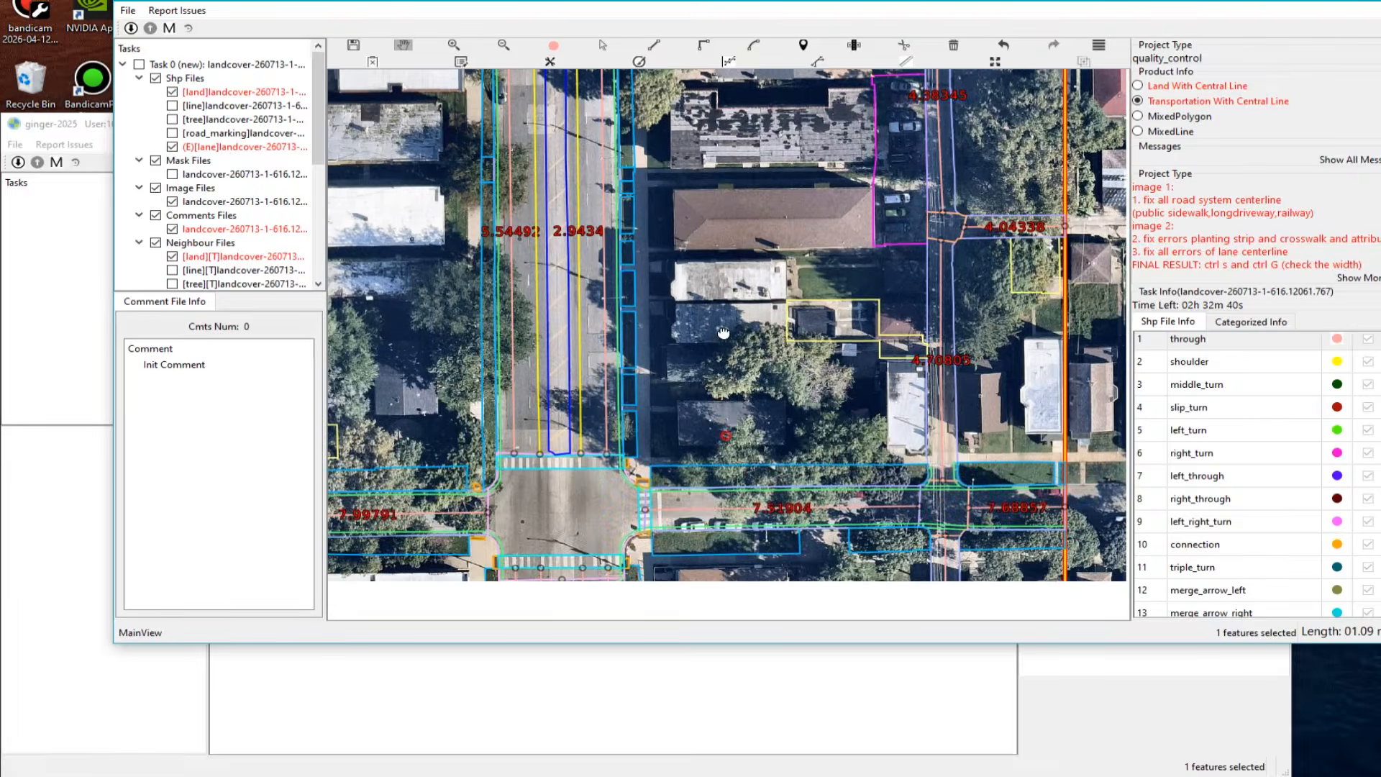
{"action": "scroll", "coordinate": [724, 332], "scroll_direction": "up", "scroll_amount": 2}
{"action": "left_click_drag", "start_coordinate": [729, 177], "coordinate": [753, 481]}
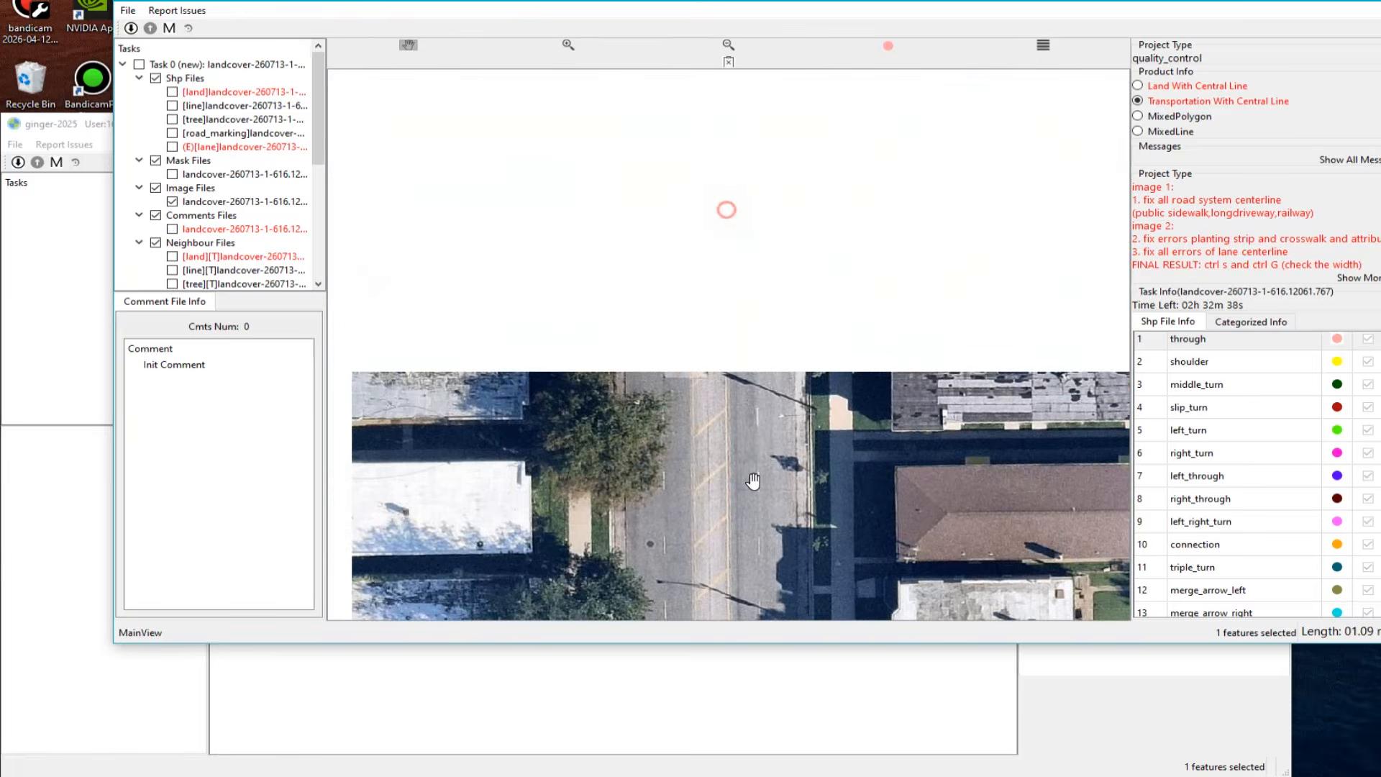
{"action": "left_click", "coordinate": [675, 320]}
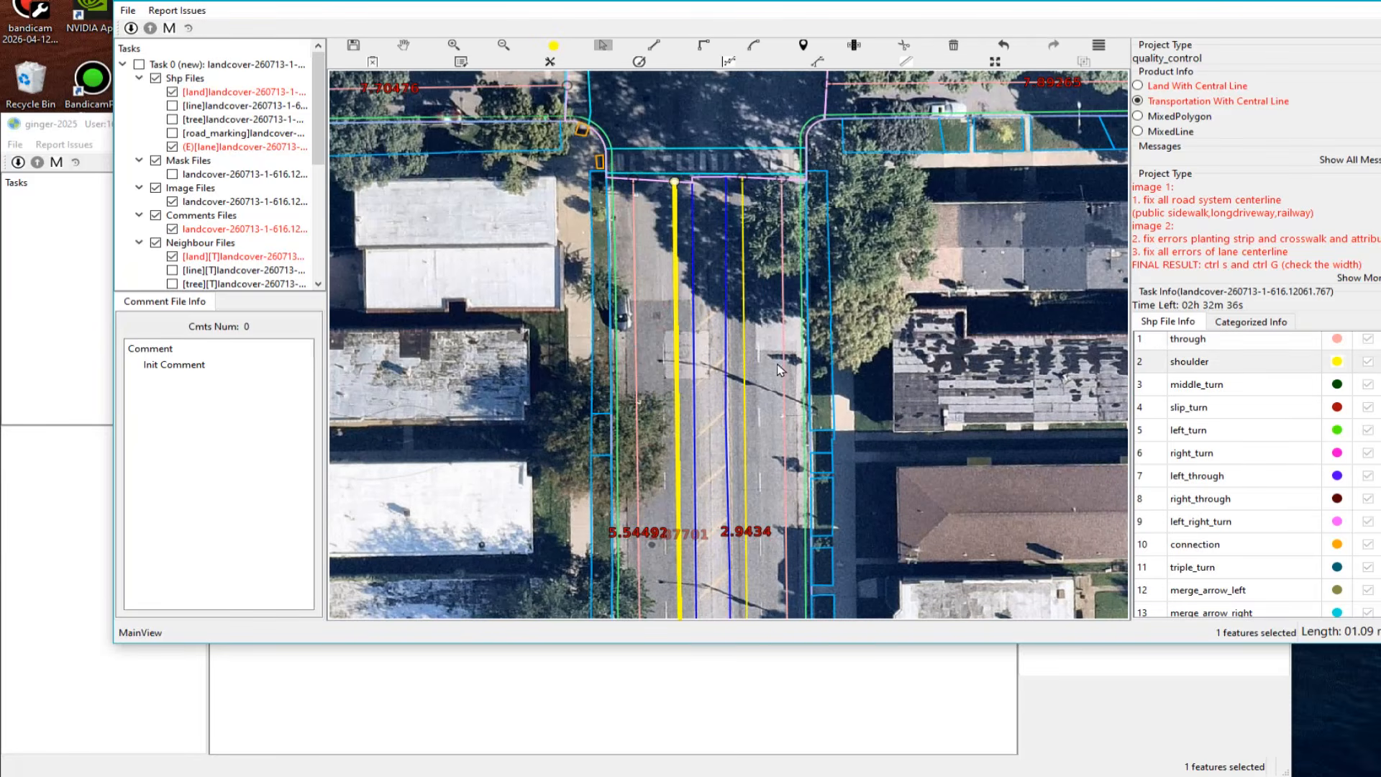
{"action": "left_click", "coordinate": [745, 383], "text": "ctrl"}
{"action": "key", "text": "1"}
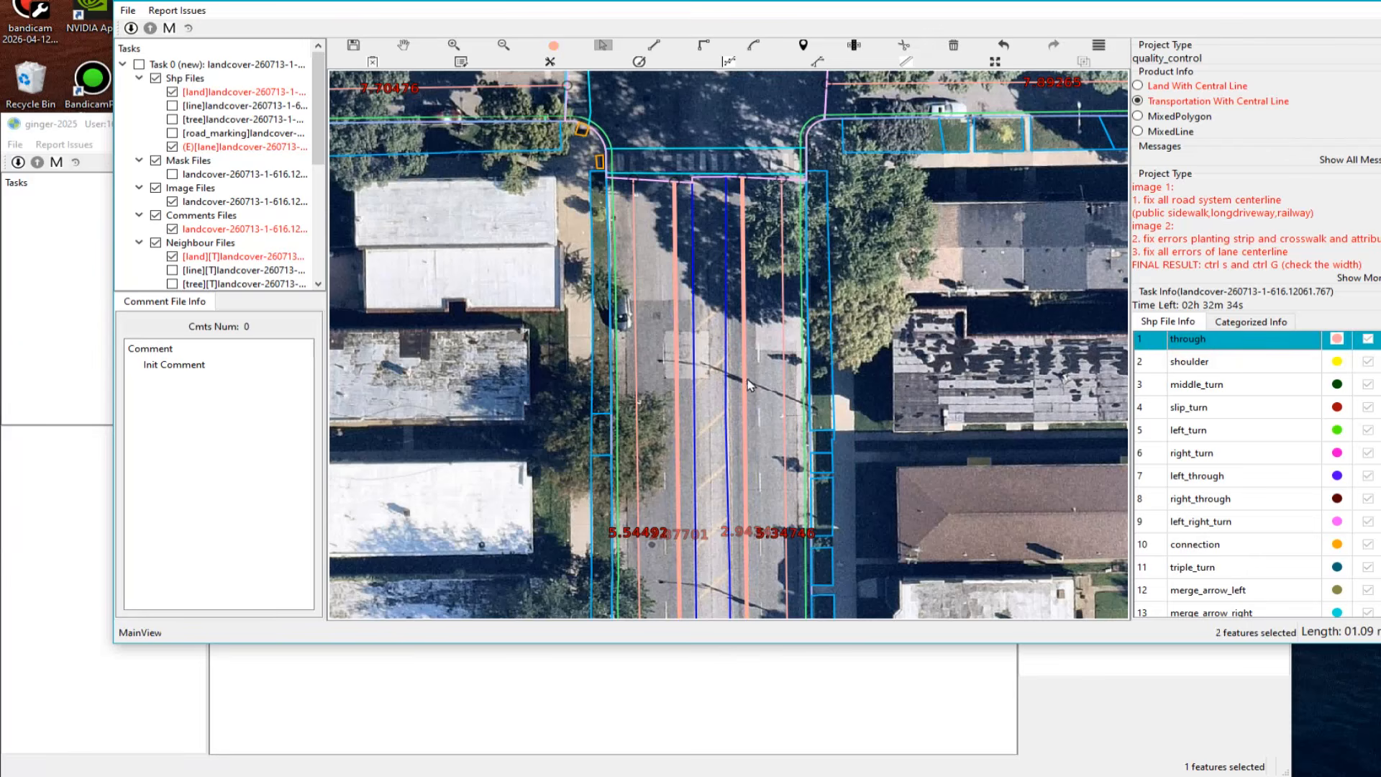
Step: Move the south end of the slanted left-turn segment below the next intersection onto the adjacent through lane and classify the segment as connection
{"action": "scroll", "coordinate": [748, 385], "scroll_direction": "down", "scroll_amount": 2}
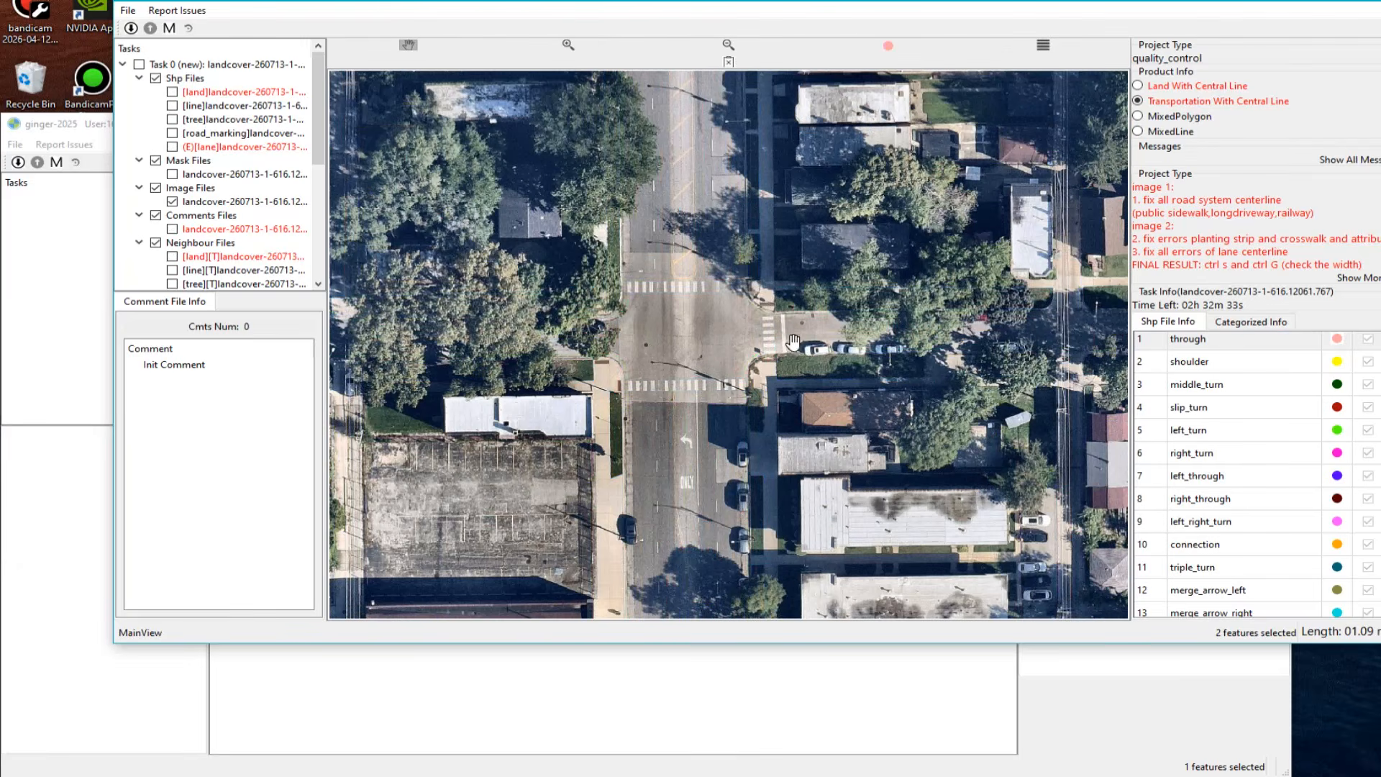
{"action": "scroll", "coordinate": [704, 356], "scroll_direction": "up", "scroll_amount": 2}
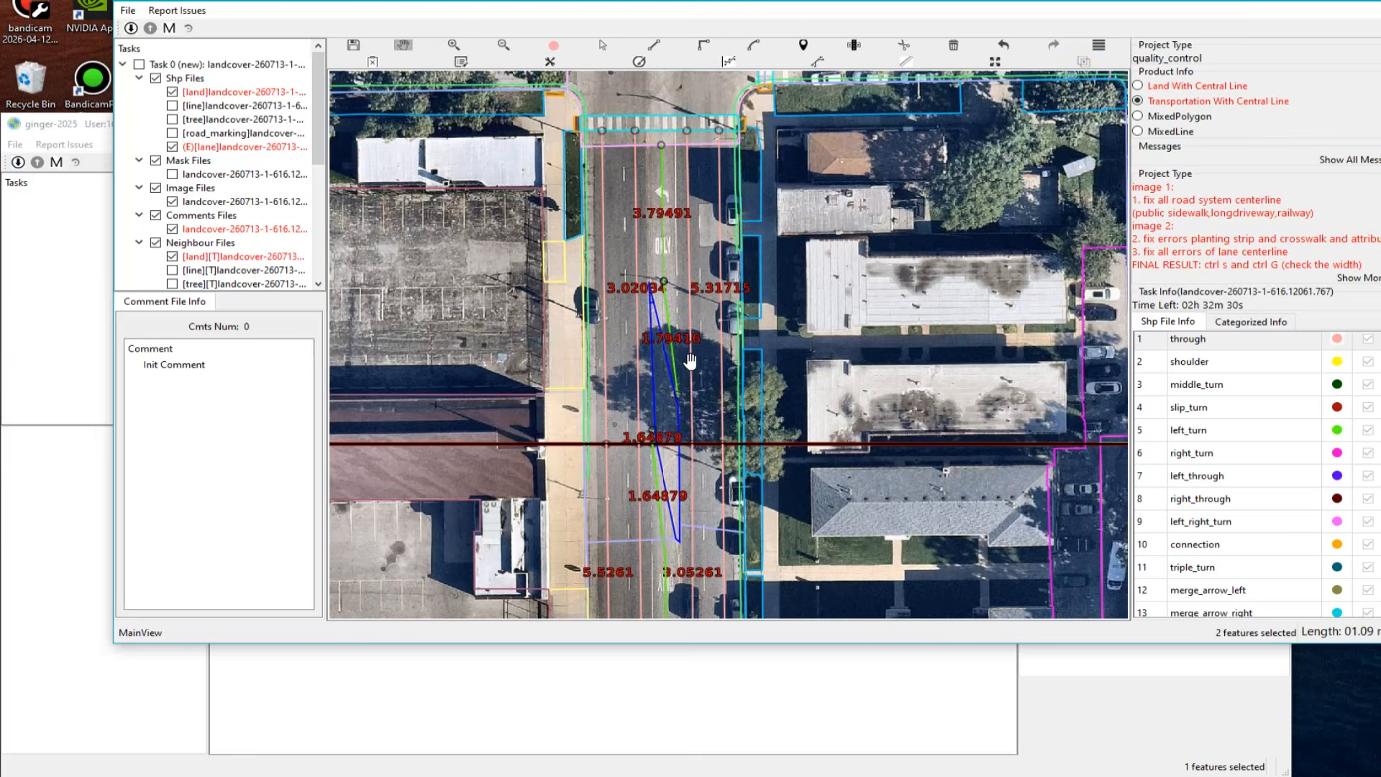
{"action": "left_click", "coordinate": [682, 401]}
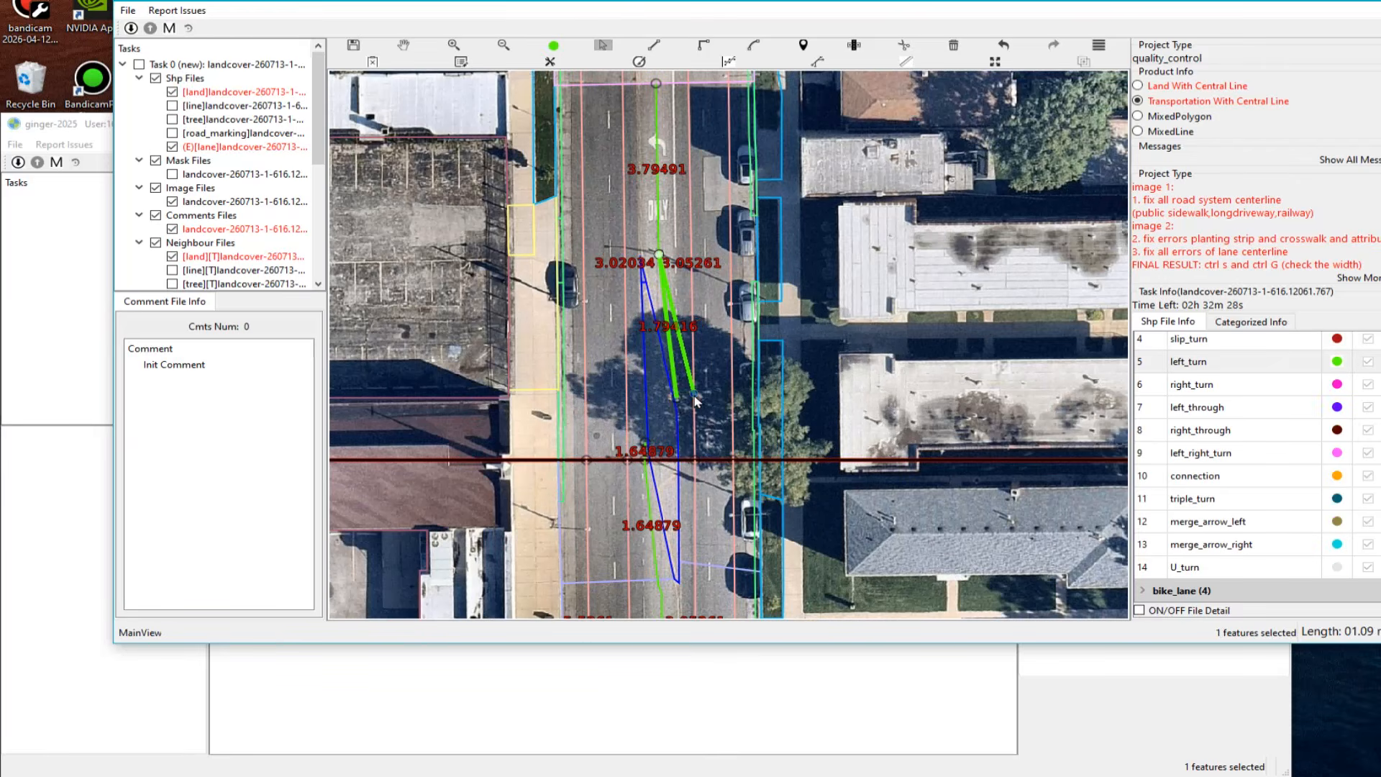
{"action": "left_click", "coordinate": [674, 308]}
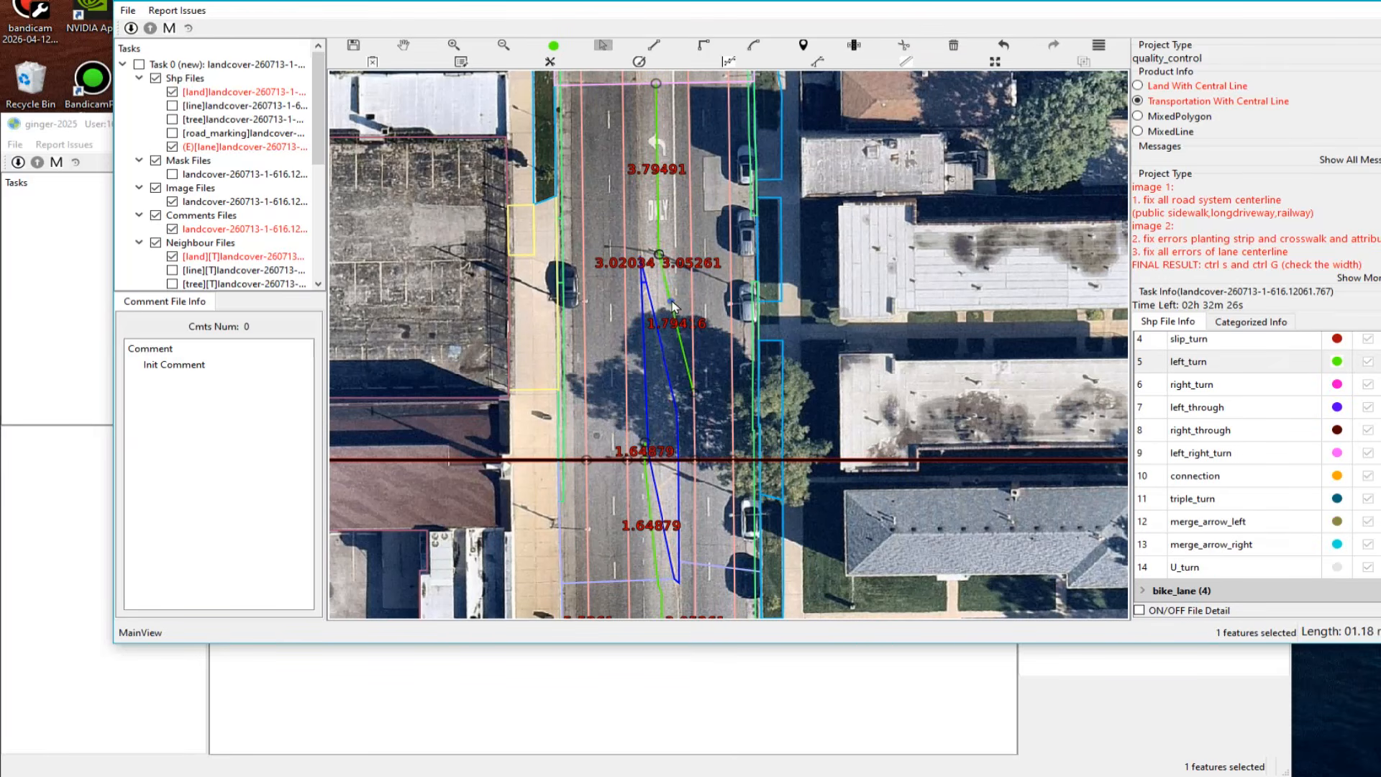
{"action": "left_click", "coordinate": [1196, 476]}
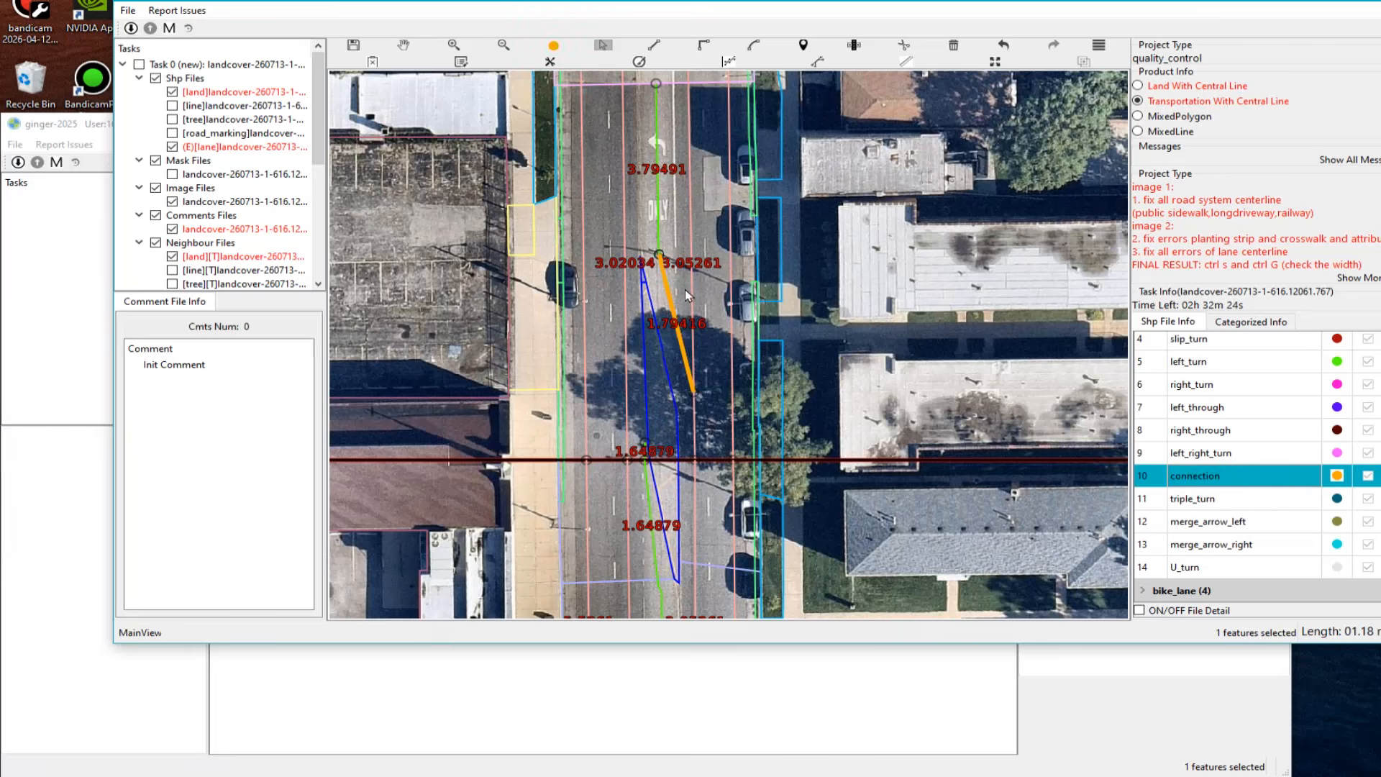
{"action": "scroll", "coordinate": [719, 458], "scroll_direction": "up", "scroll_amount": 4}
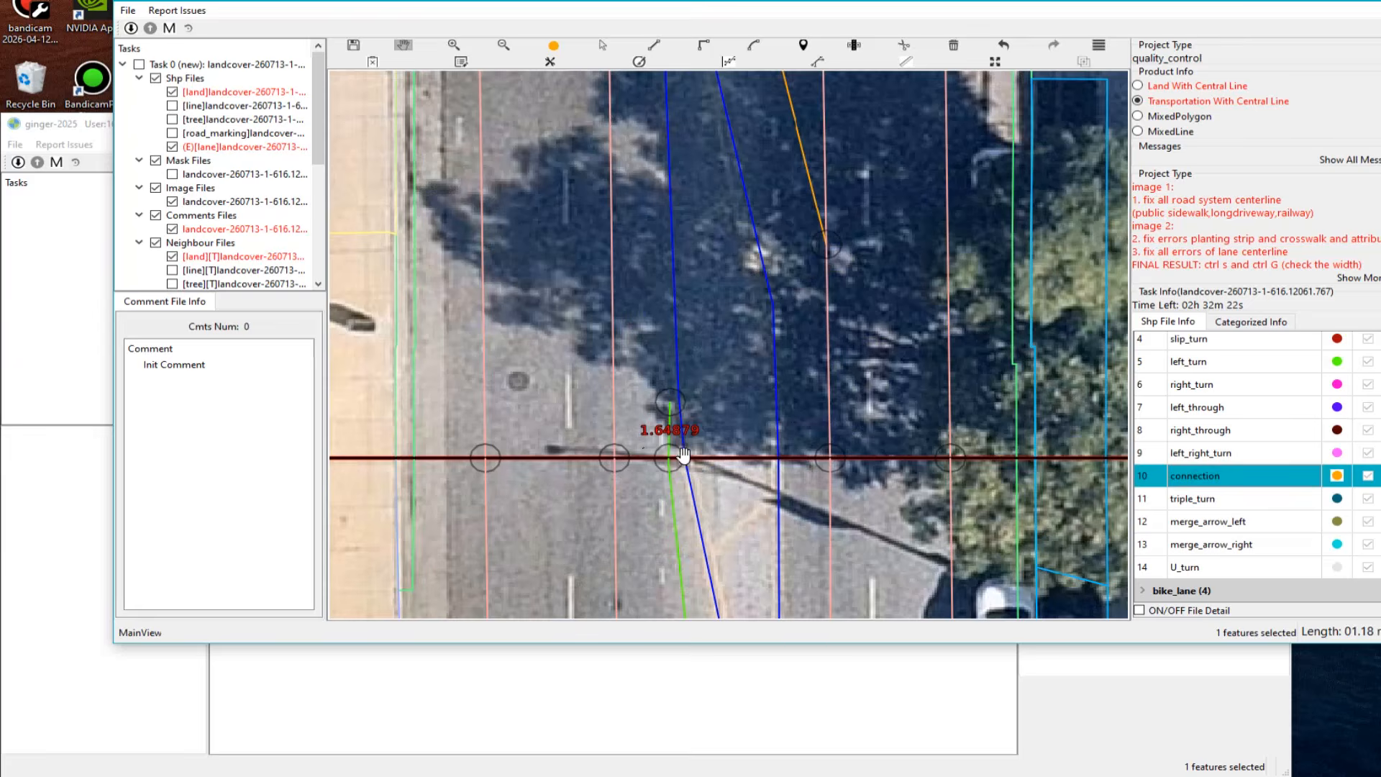
Step: Examine the lane centerlines and widths along the north-south road and across the neighbouring residential streets
{"action": "left_click_drag", "start_coordinate": [669, 458], "coordinate": [613, 310]}
{"action": "scroll", "coordinate": [720, 417], "scroll_direction": "down", "scroll_amount": 4}
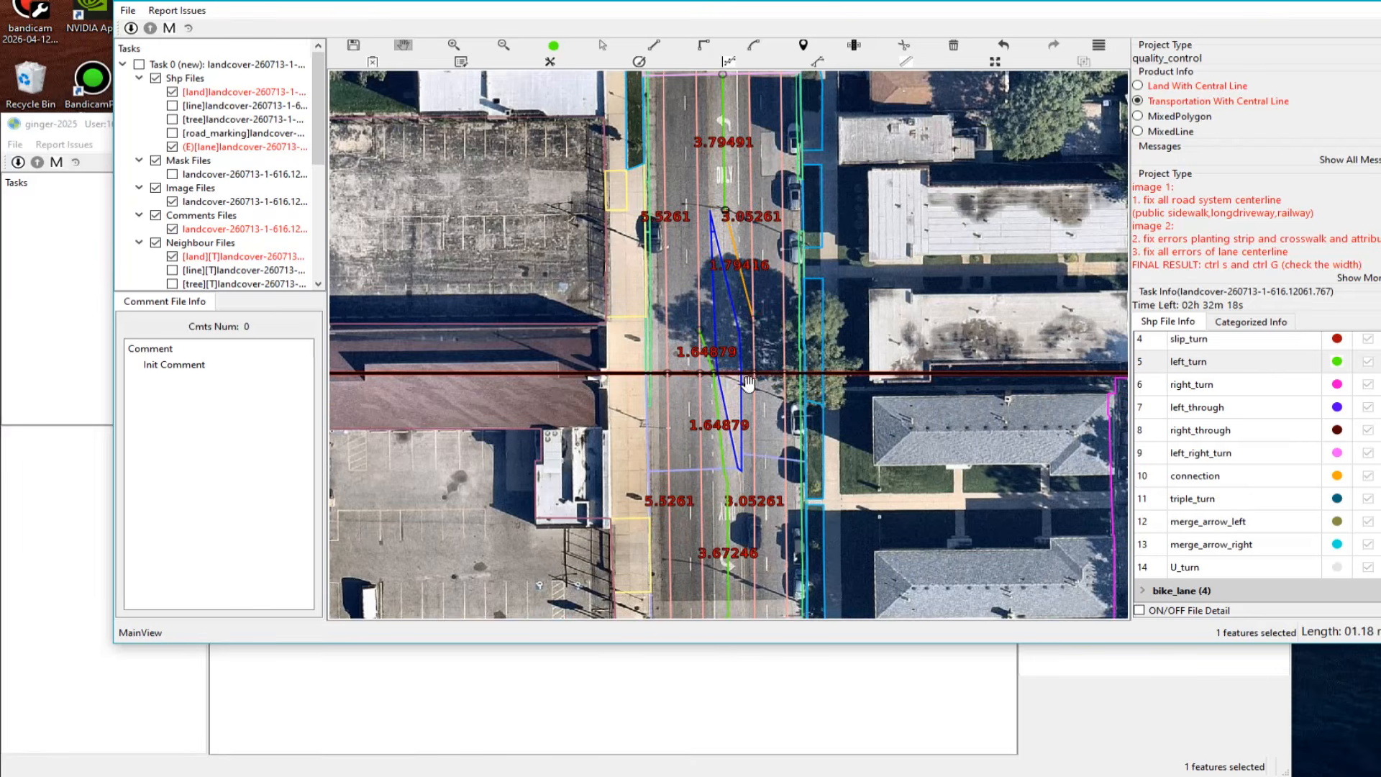
{"action": "left_click_drag", "start_coordinate": [755, 302], "coordinate": [684, 446]}
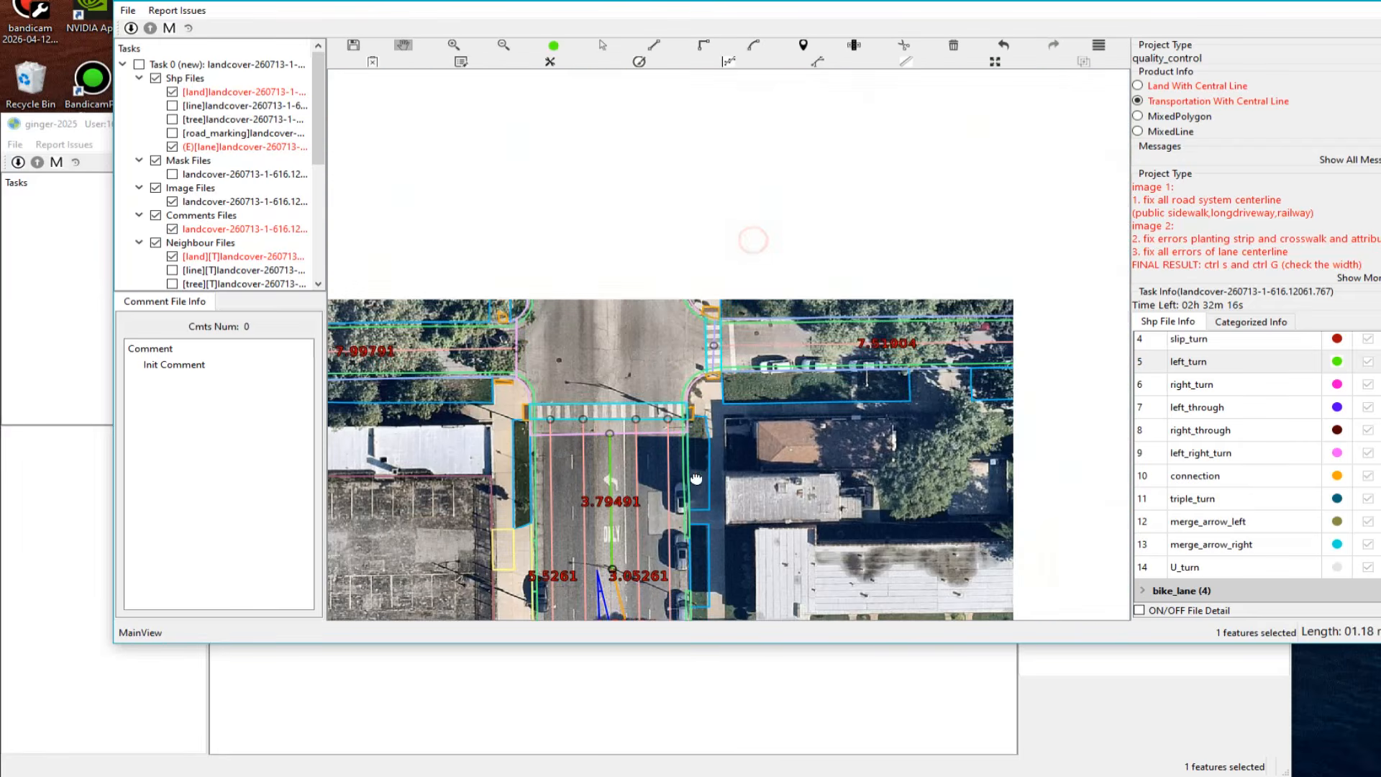
{"action": "left_click_drag", "start_coordinate": [911, 393], "coordinate": [603, 411]}
{"action": "left_click_drag", "start_coordinate": [475, 409], "coordinate": [1057, 405]}
{"action": "left_click_drag", "start_coordinate": [876, 407], "coordinate": [974, 402]}
{"action": "left_click_drag", "start_coordinate": [704, 395], "coordinate": [1090, 382]}
{"action": "left_click_drag", "start_coordinate": [647, 381], "coordinate": [805, 364]}
{"action": "scroll", "coordinate": [733, 356], "scroll_direction": "down", "scroll_amount": 3}
{"action": "left_click_drag", "start_coordinate": [562, 357], "coordinate": [909, 321]}
{"action": "scroll", "coordinate": [715, 374], "scroll_direction": "up", "scroll_amount": 2}
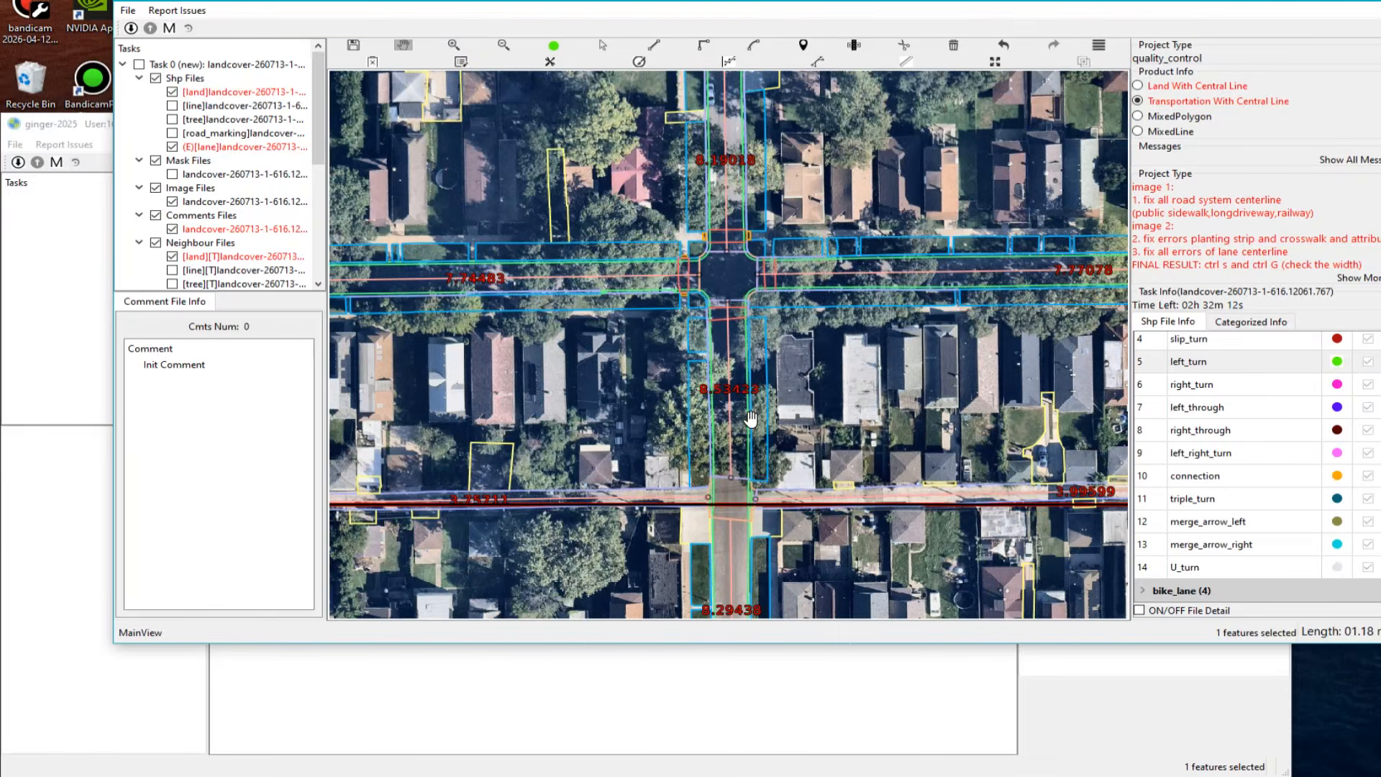
{"action": "scroll", "coordinate": [601, 334], "scroll_direction": "down", "scroll_amount": 4}
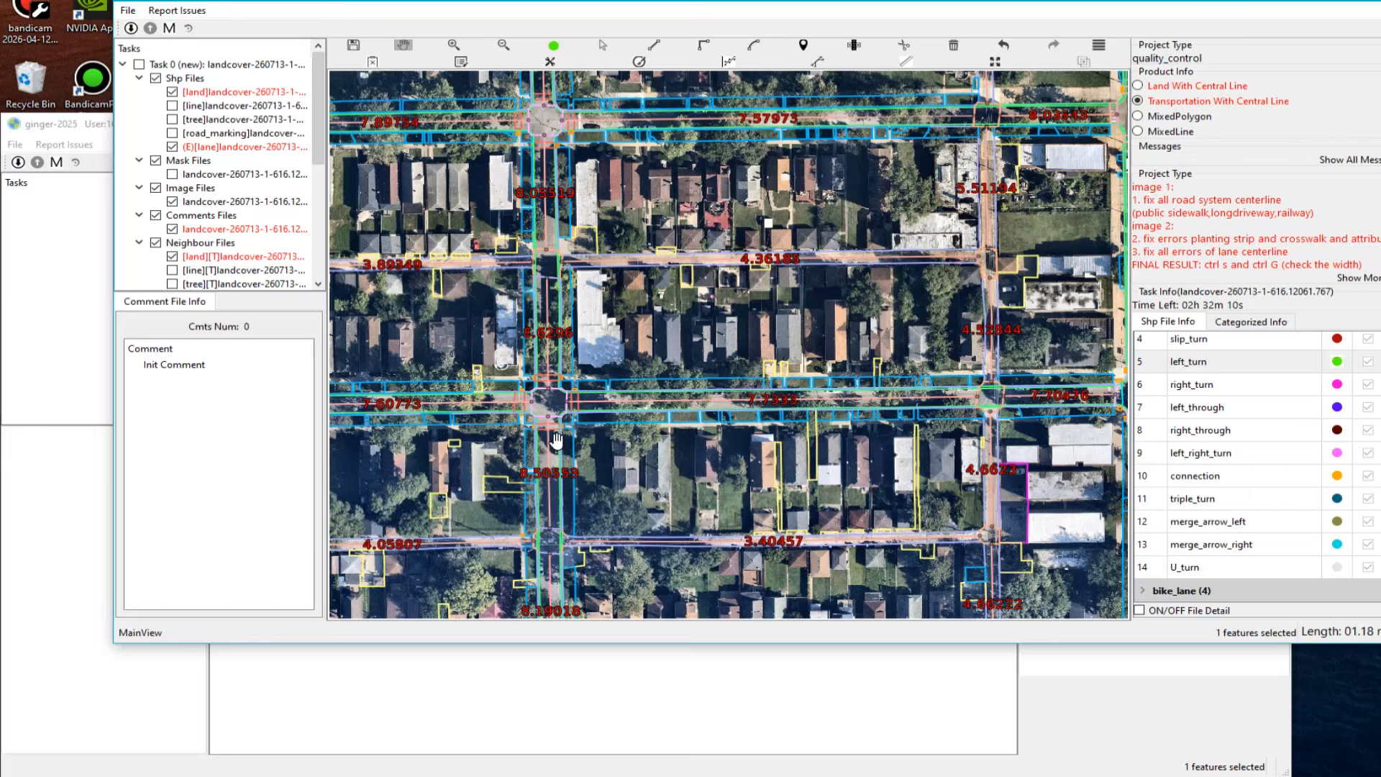
{"action": "left_click_drag", "start_coordinate": [601, 335], "coordinate": [572, 500]}
{"action": "scroll", "coordinate": [590, 447], "scroll_direction": "up", "scroll_amount": 3}
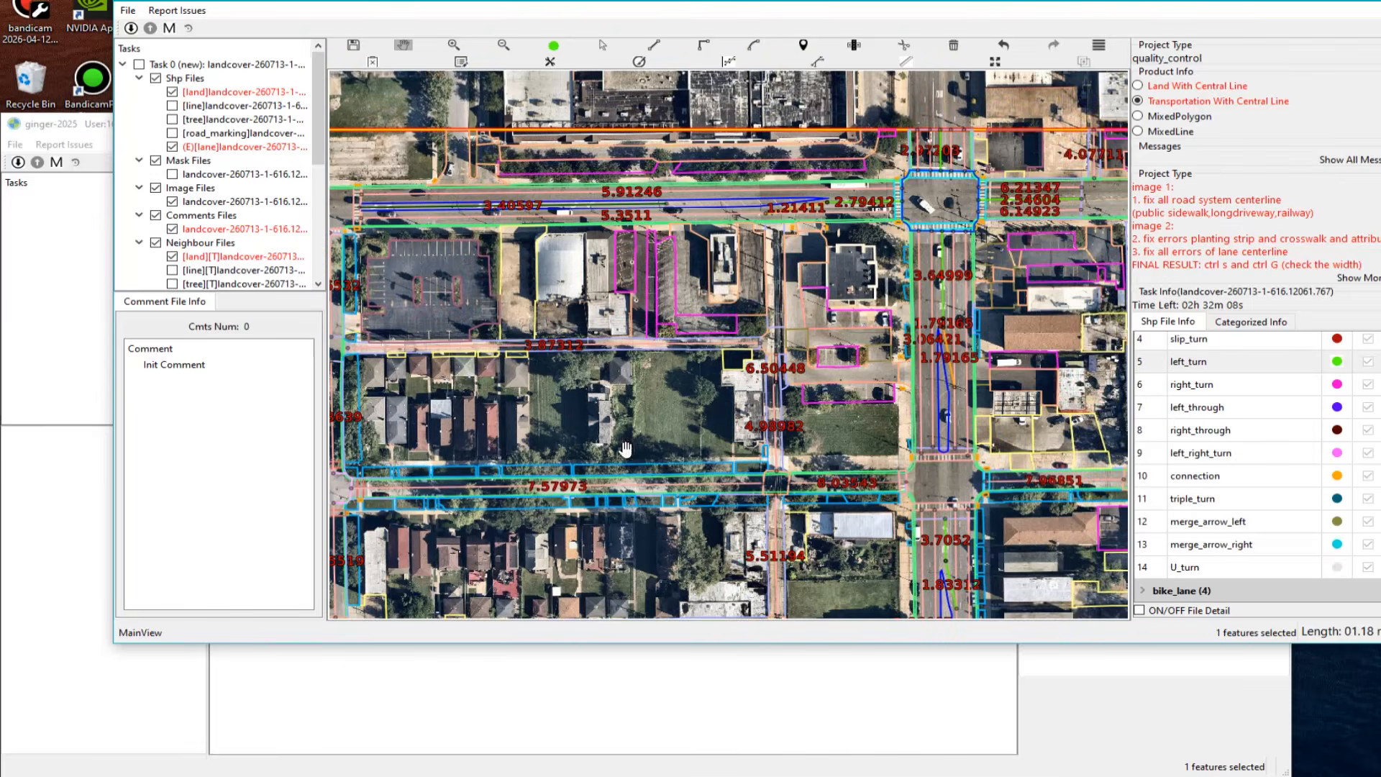
Step: Check the lane centerlines around the painted median between the signal-controlled intersection and the next intersection to the south
{"action": "scroll", "coordinate": [608, 394], "scroll_direction": "up", "scroll_amount": 1}
{"action": "scroll", "coordinate": [591, 259], "scroll_direction": "up", "scroll_amount": 1}
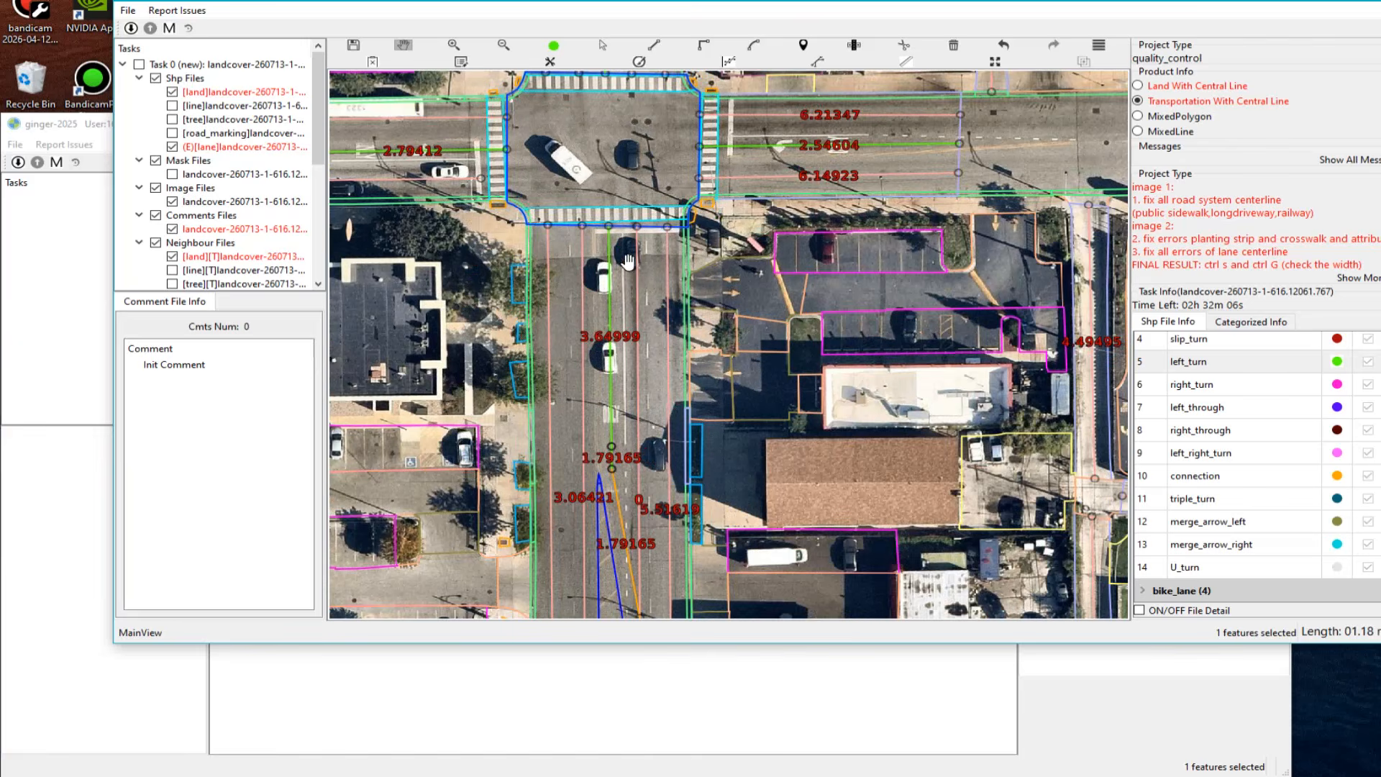
{"action": "scroll", "coordinate": [628, 265], "scroll_direction": "up", "scroll_amount": 1}
{"action": "scroll", "coordinate": [633, 283], "scroll_direction": "down", "scroll_amount": 3}
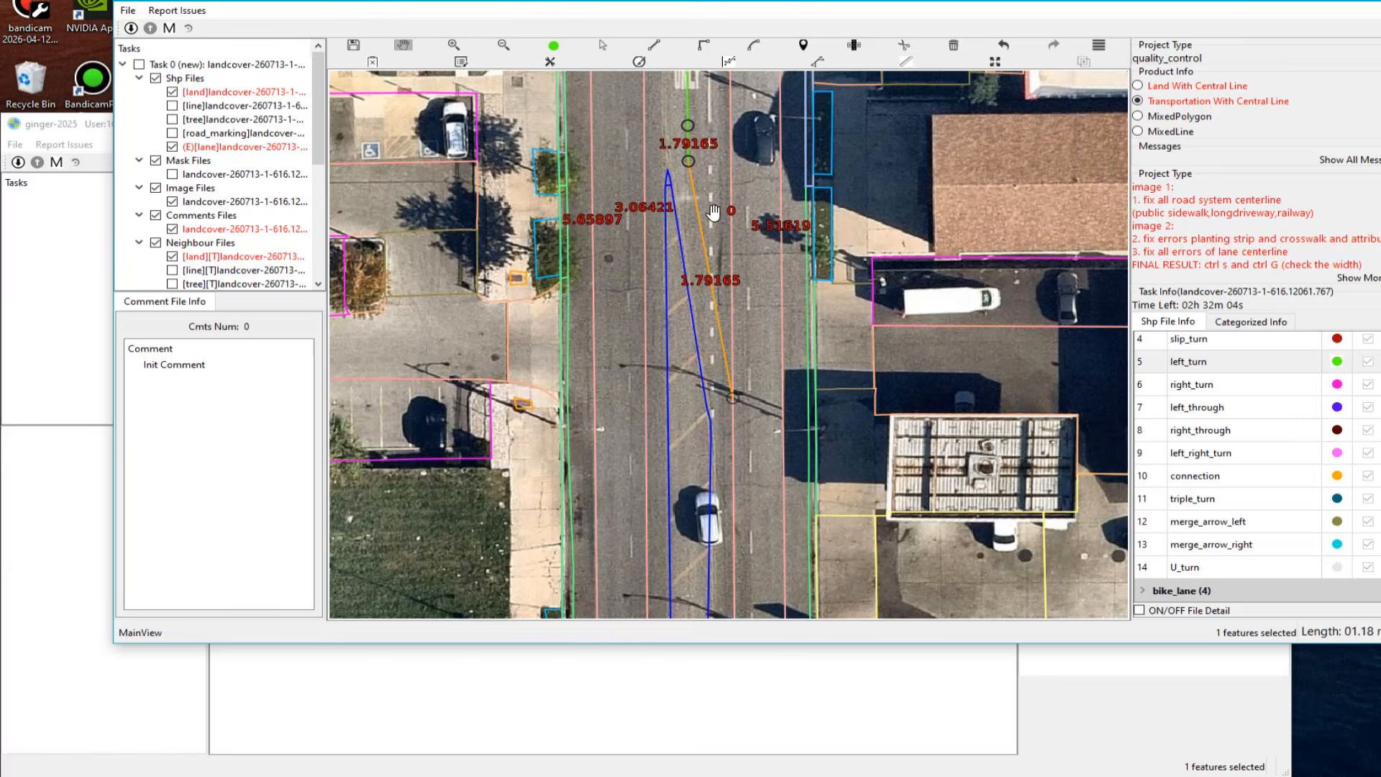
{"action": "scroll", "coordinate": [723, 244], "scroll_direction": "down", "scroll_amount": 1}
{"action": "scroll", "coordinate": [721, 431], "scroll_direction": "up", "scroll_amount": 4}
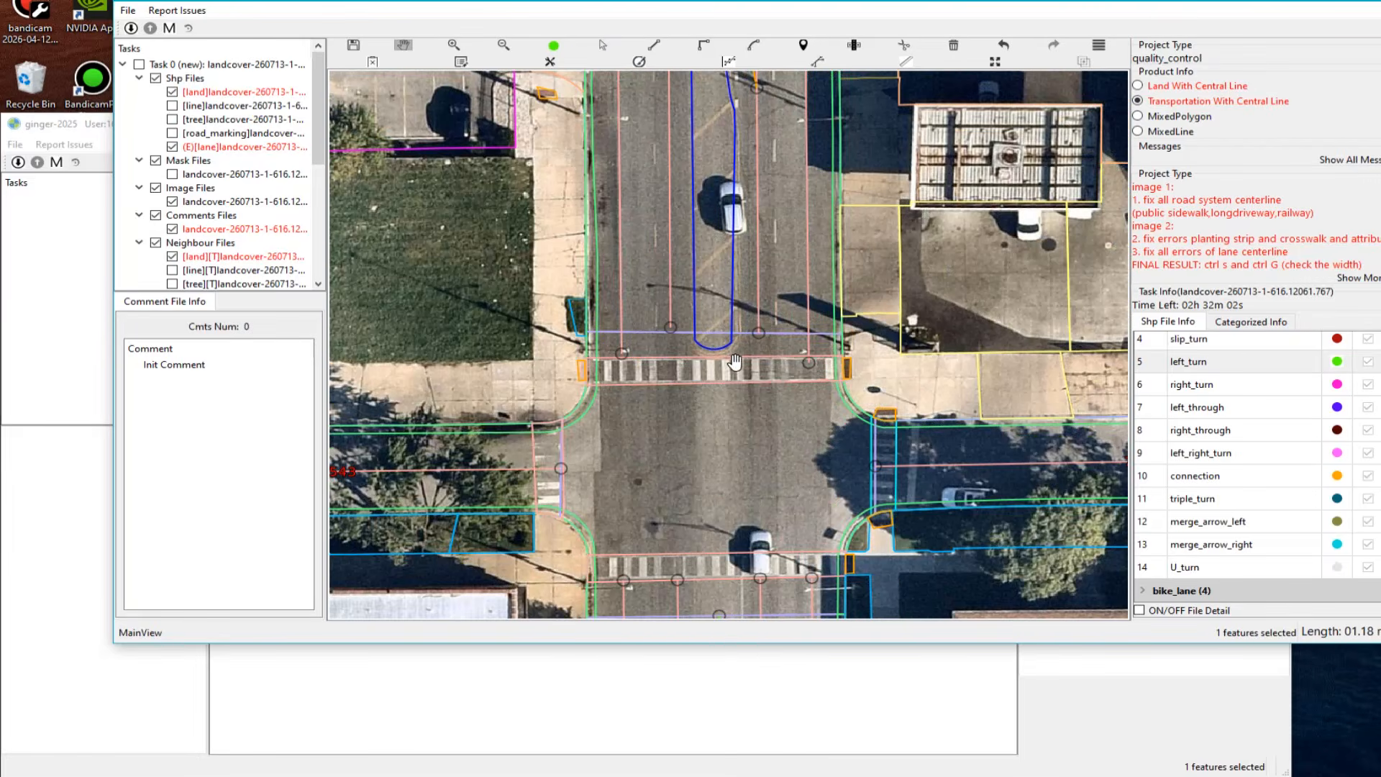
{"action": "scroll", "coordinate": [717, 388], "scroll_direction": "up", "scroll_amount": 1}
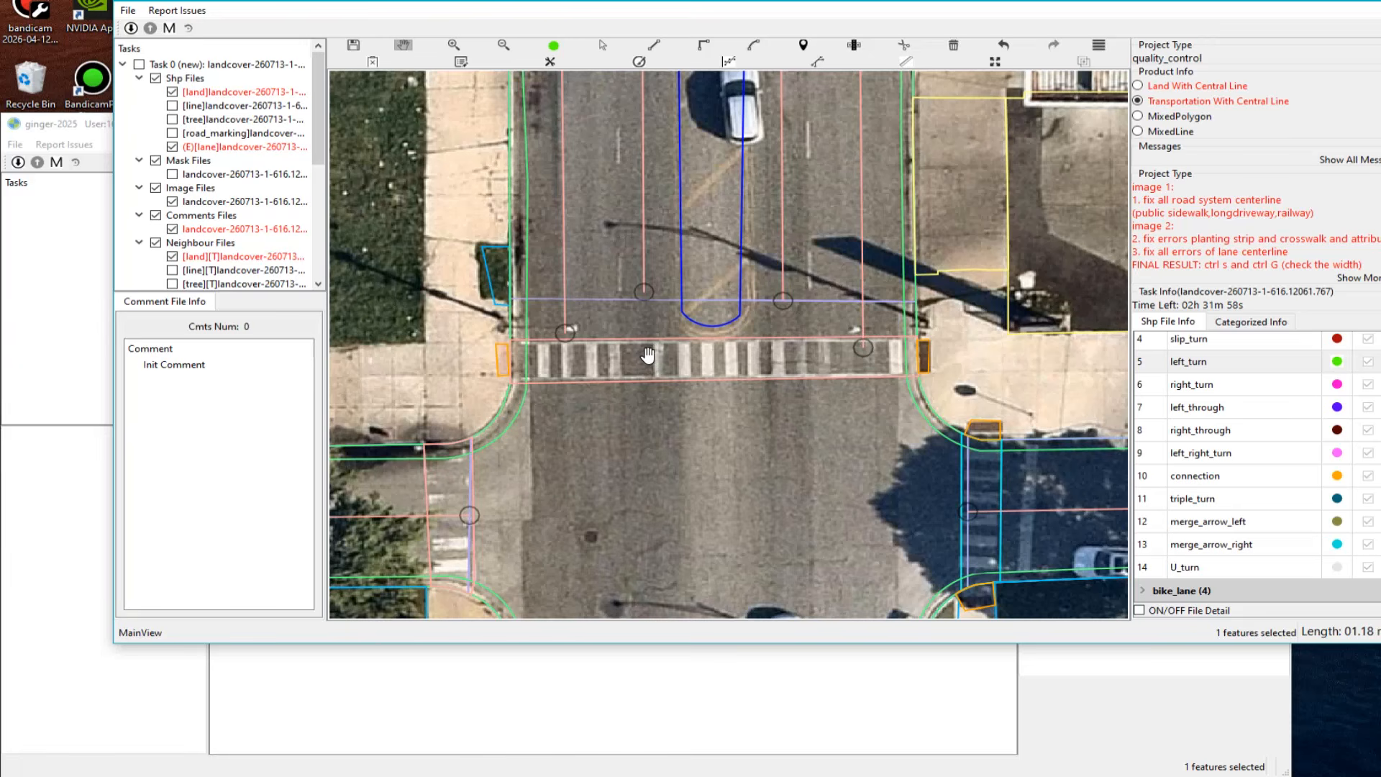
Step: Switch editing to the land file at the stop-controlled intersection's north crosswalk and hide the BOC category
{"action": "key", "text": "Escape"}
{"action": "key", "text": "1"}
{"action": "scroll", "coordinate": [782, 315], "scroll_direction": "up", "scroll_amount": 1}
{"action": "left_click_drag", "start_coordinate": [776, 329], "coordinate": [785, 320]}
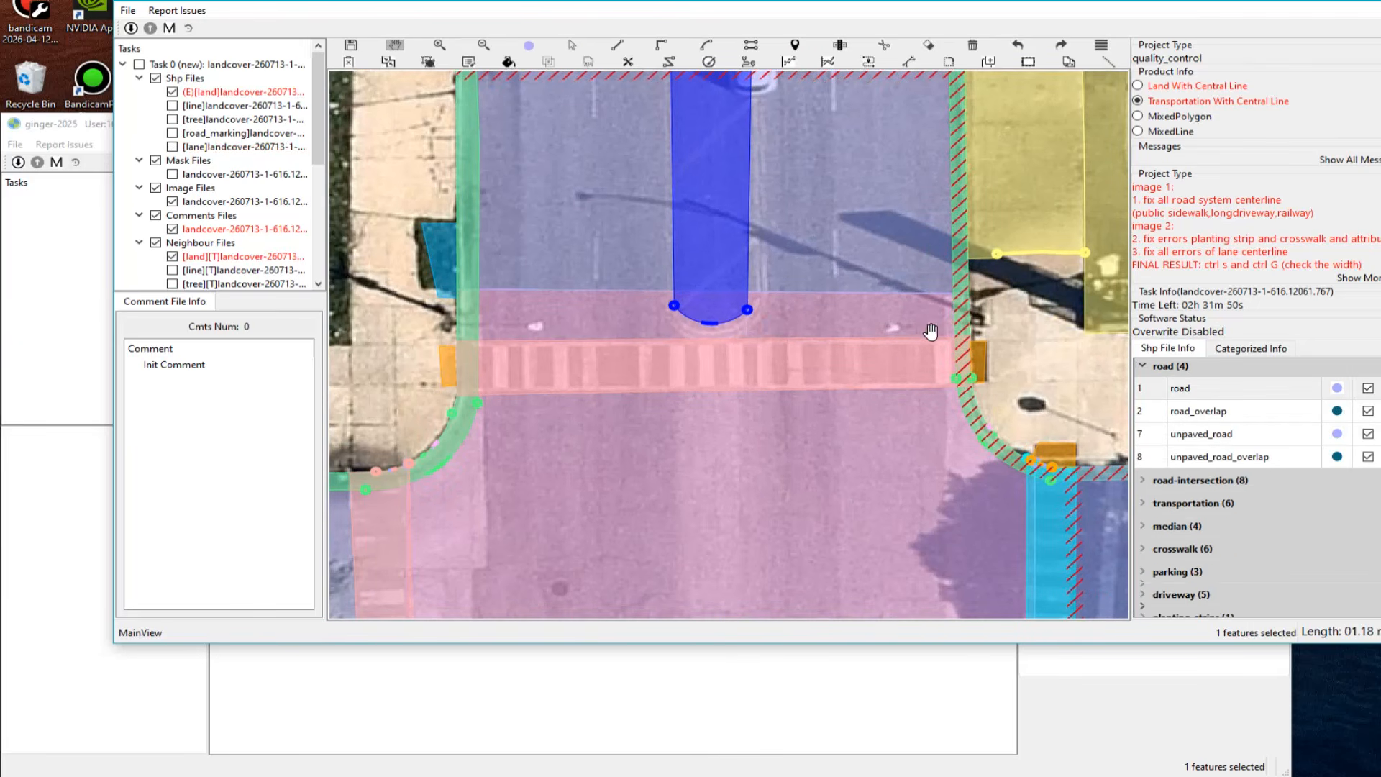
{"action": "key", "text": "Escape"}
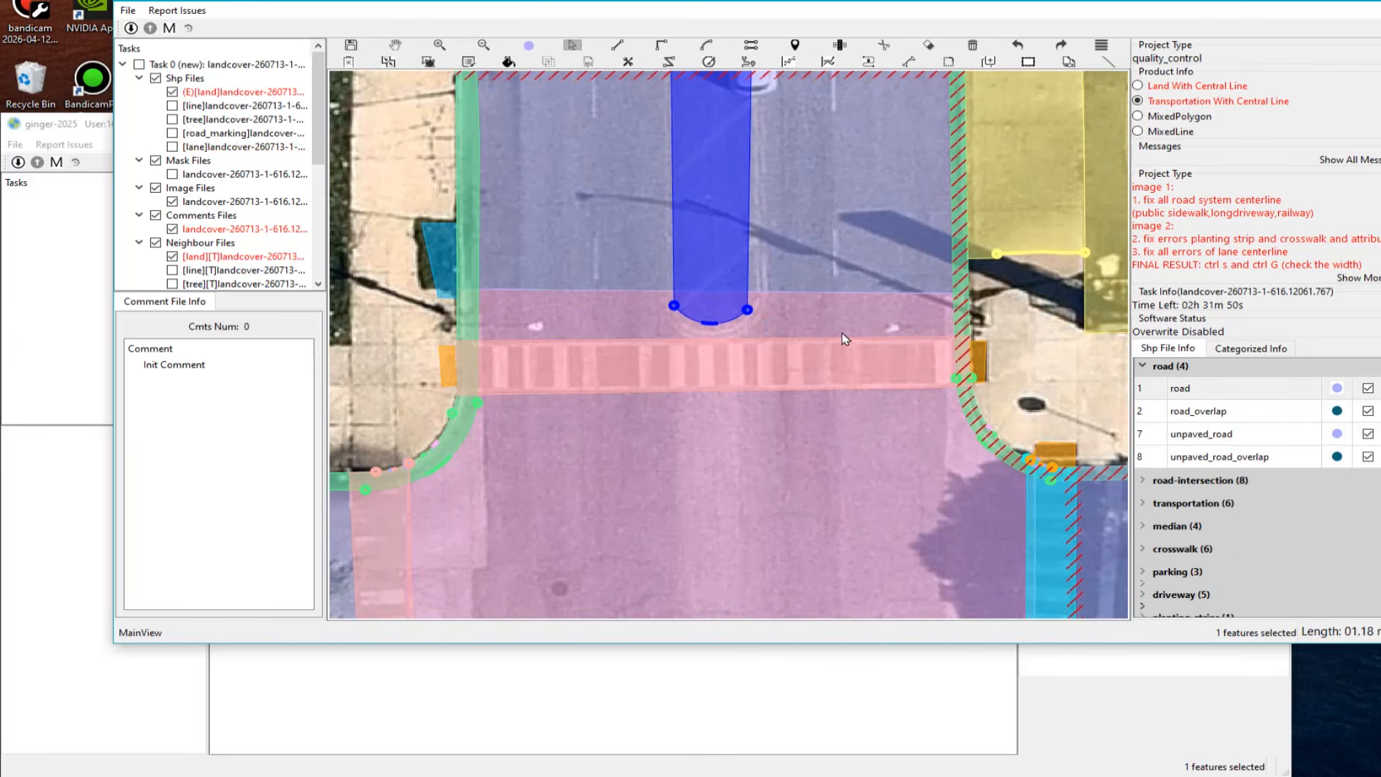
{"action": "left_click", "coordinate": [972, 299]}
{"action": "left_click", "coordinate": [820, 332]}
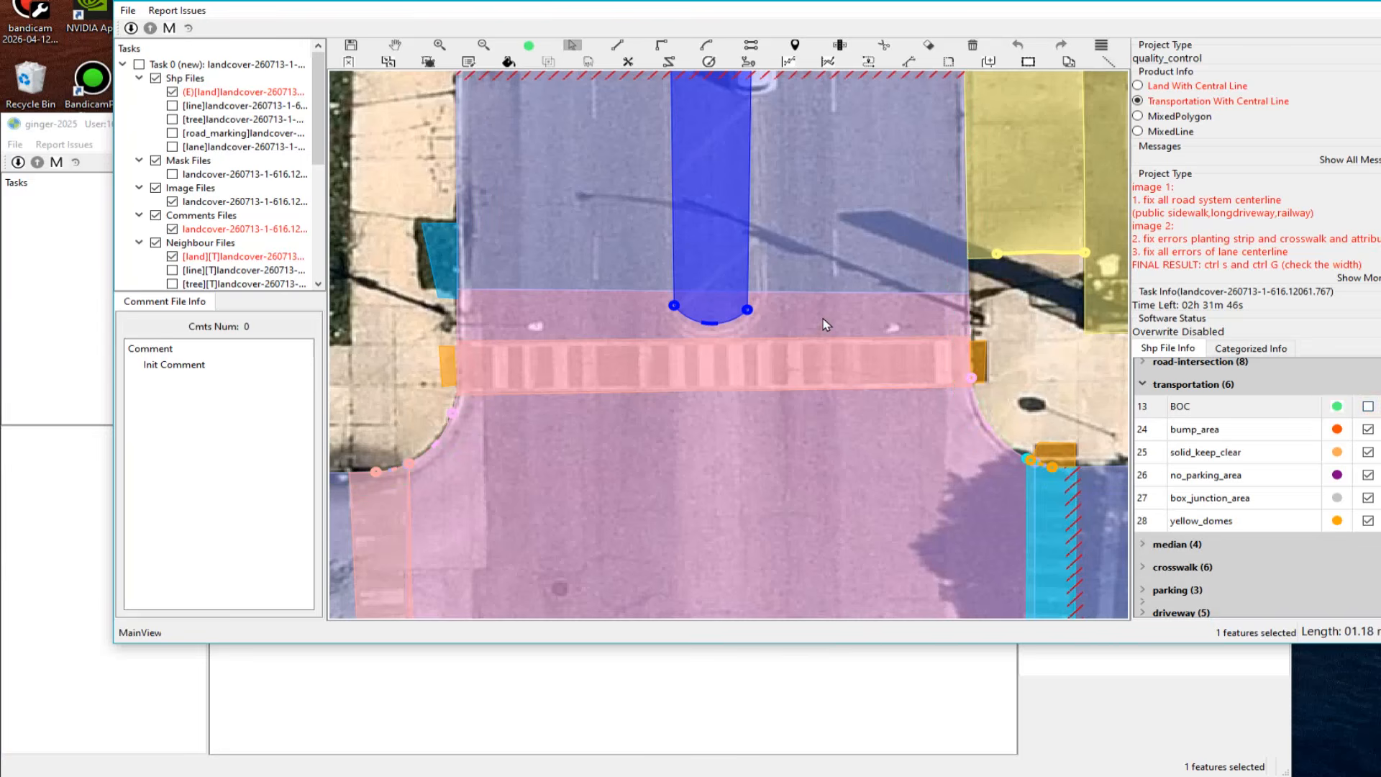
Step: Cut the stop-controlled intersection strip north of the crosswalk off into the road area, and show the BOC category again
{"action": "left_click_drag", "start_coordinate": [484, 338], "coordinate": [448, 336]}
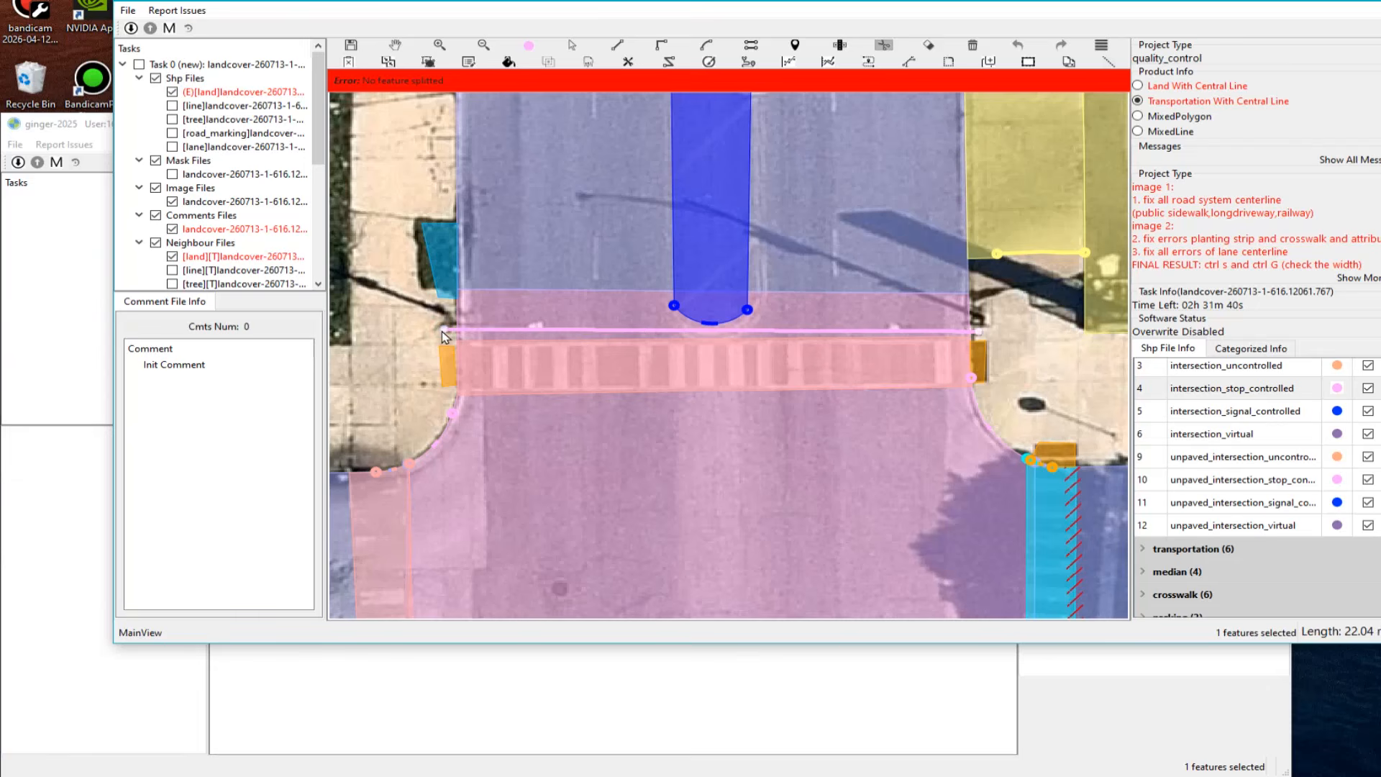
{"action": "key", "text": "Escape"}
{"action": "left_click_drag", "start_coordinate": [804, 321], "coordinate": [814, 328]}
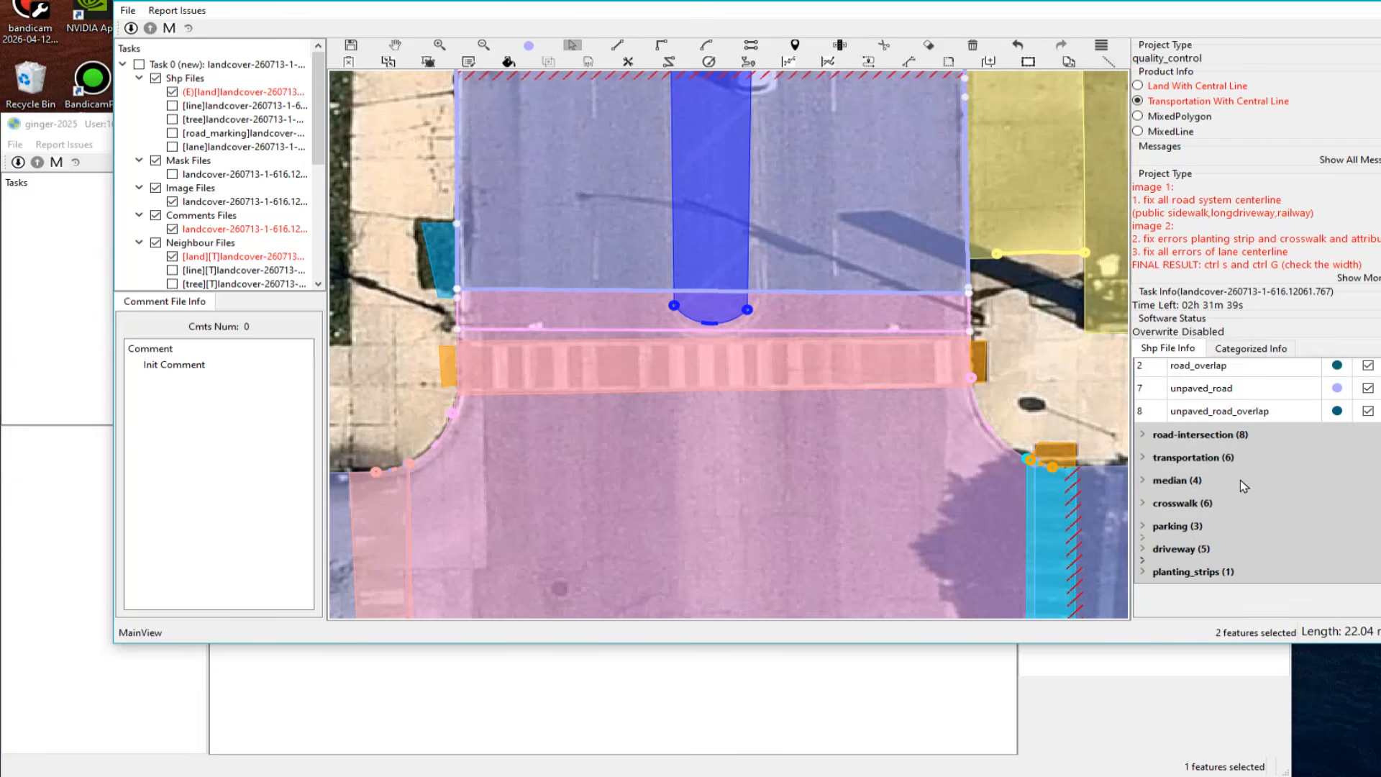
{"action": "scroll", "coordinate": [1257, 510], "scroll_direction": "down", "scroll_amount": 2}
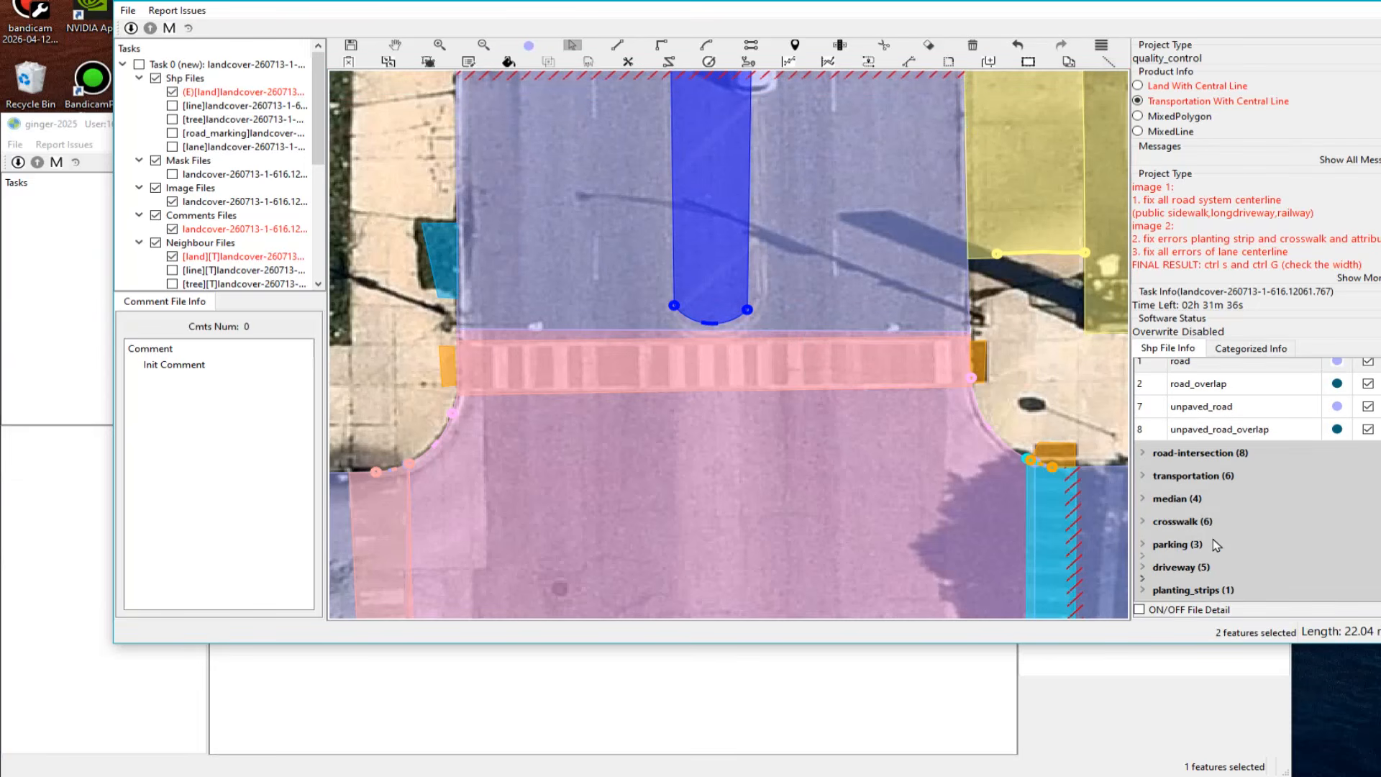
{"action": "scroll", "coordinate": [1162, 467], "scroll_direction": "up", "scroll_amount": 3}
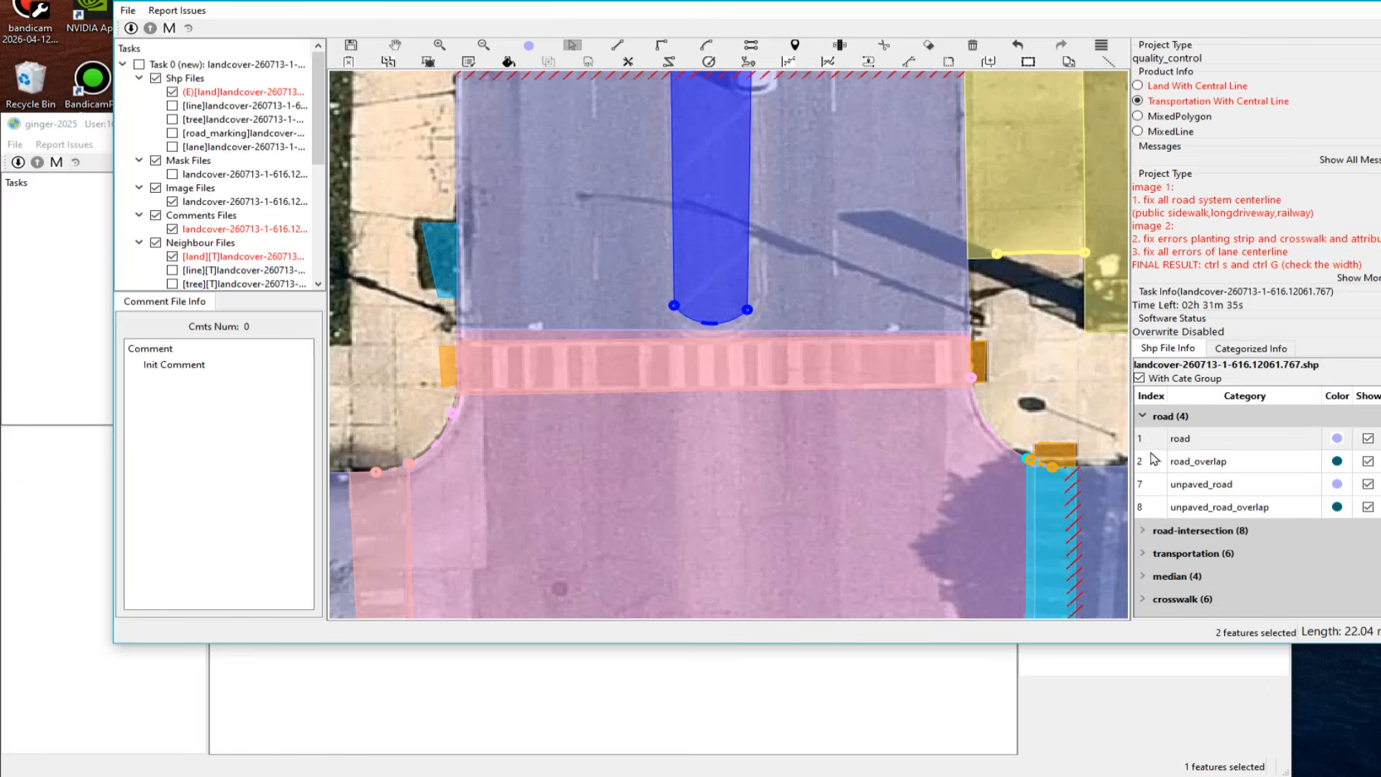
{"action": "left_click", "coordinate": [1139, 379]}
{"action": "scroll", "coordinate": [1374, 502], "scroll_direction": "down", "scroll_amount": 3}
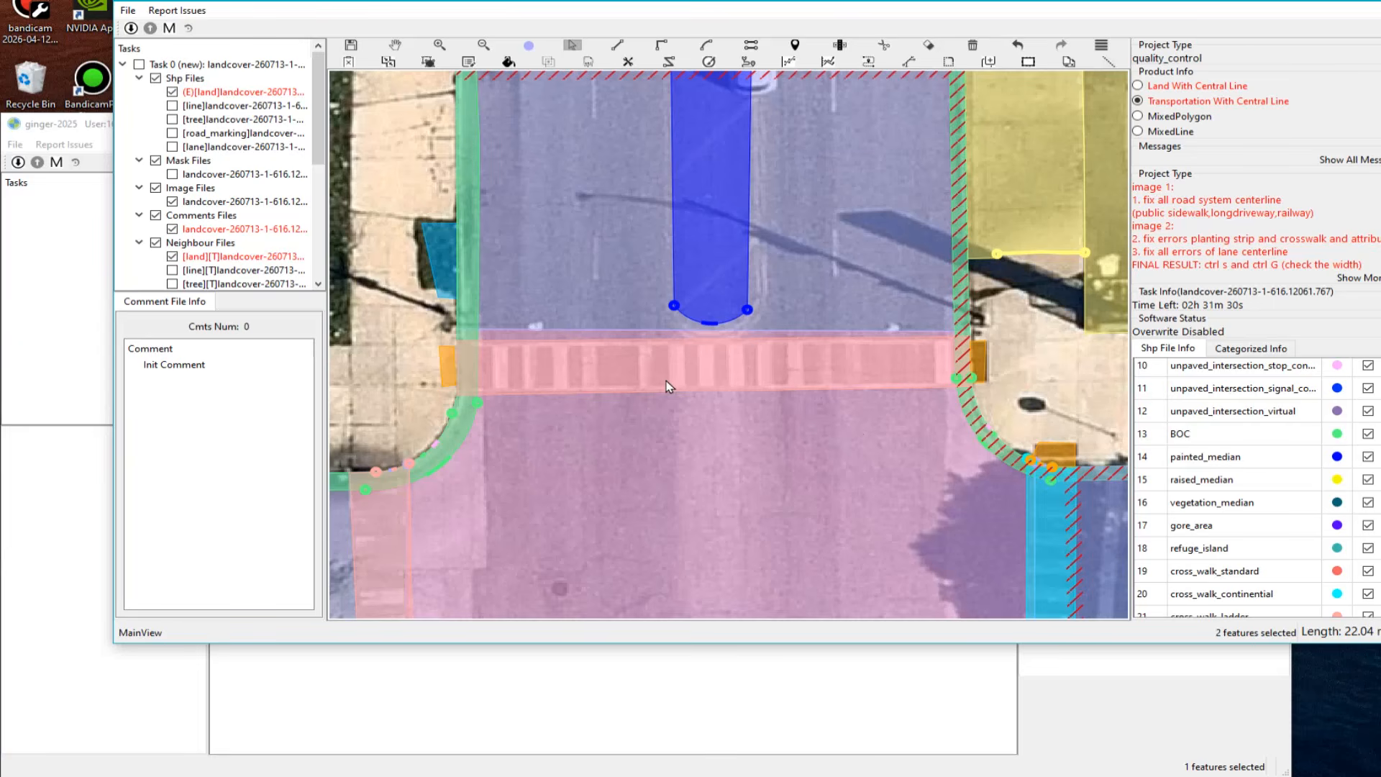
Step: In the lane file, move the south ends of the four through lanes onto the road-intersection edge just north of the crosswalk
{"action": "key", "text": "5"}
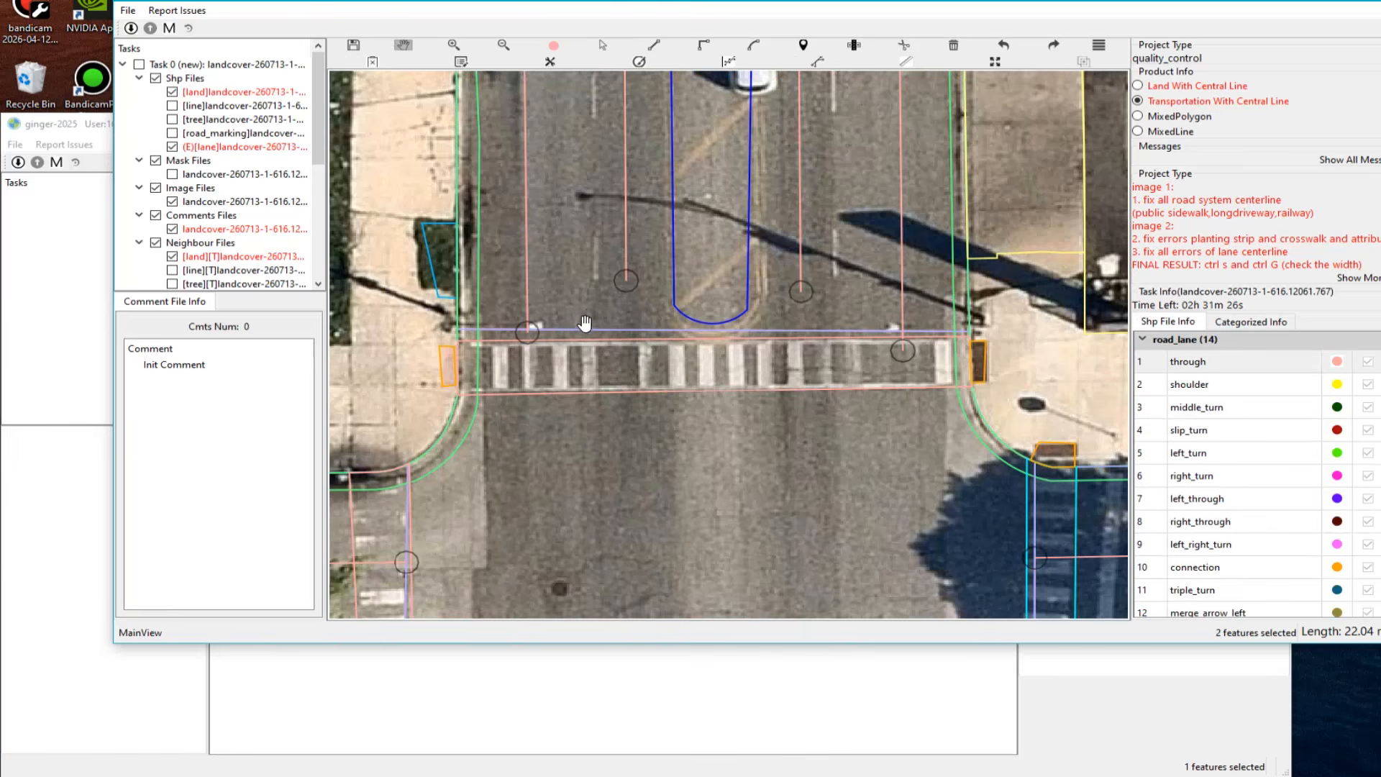
{"action": "key", "text": "s"}
{"action": "left_click", "coordinate": [526, 328]}
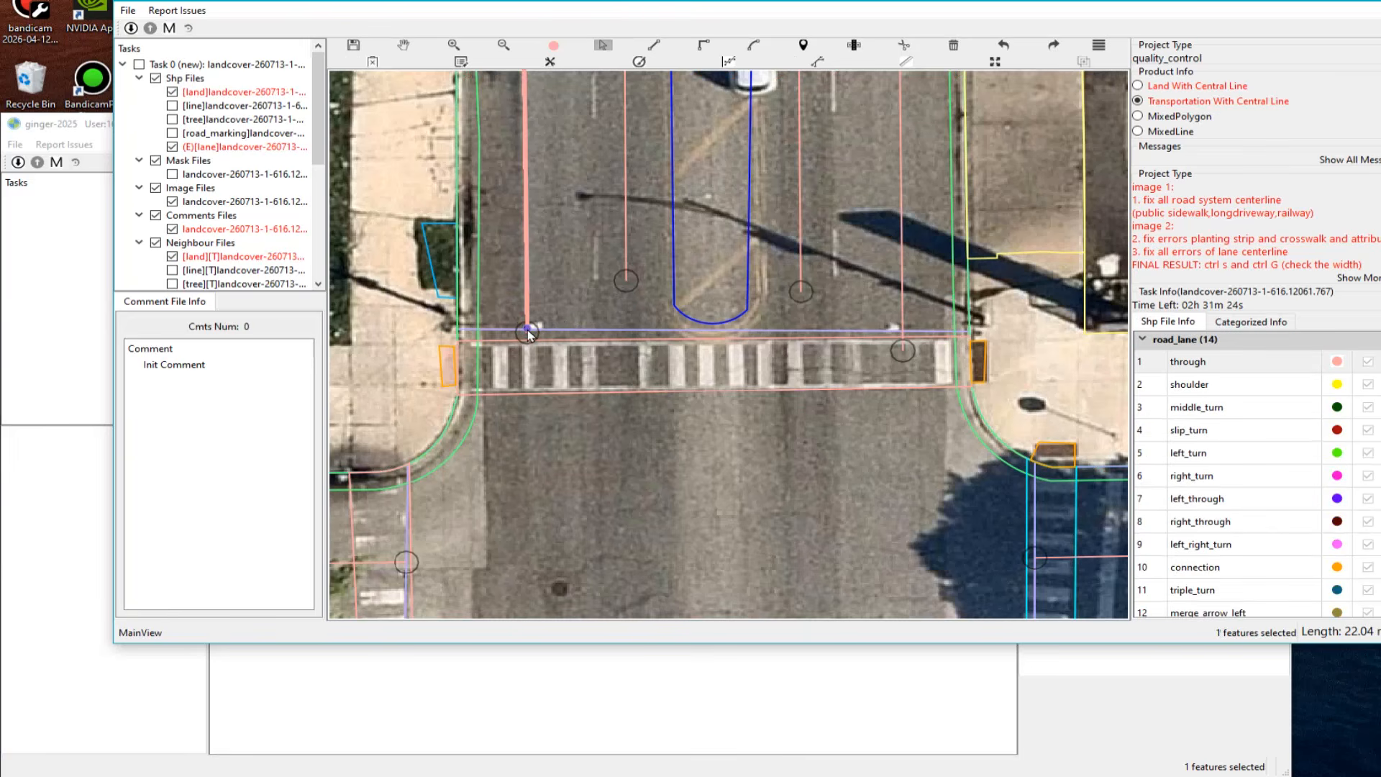
{"action": "left_click_drag", "start_coordinate": [526, 328], "coordinate": [519, 328]}
{"action": "left_click", "coordinate": [626, 281]}
{"action": "left_click_drag", "start_coordinate": [626, 280], "coordinate": [639, 328]}
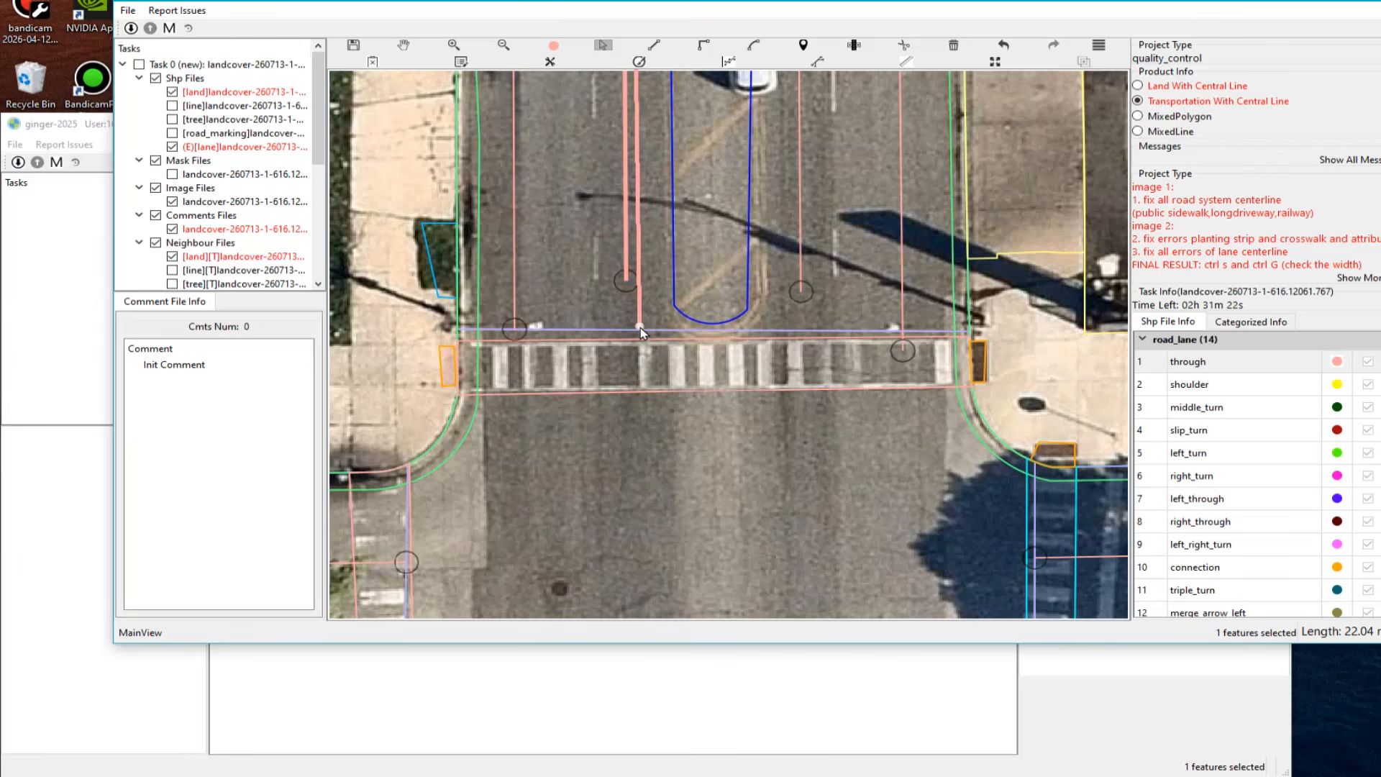
{"action": "left_click", "coordinate": [801, 281]}
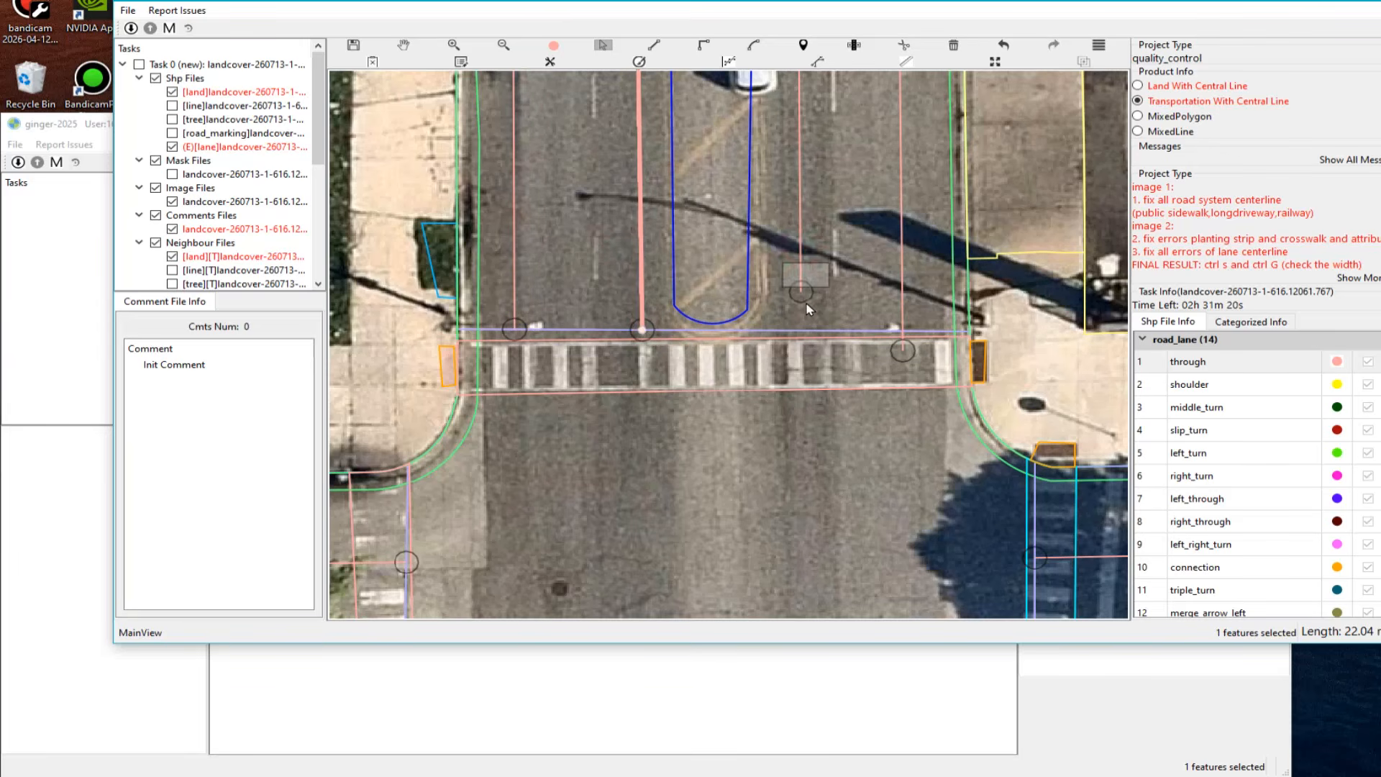
{"action": "left_click_drag", "start_coordinate": [802, 292], "coordinate": [803, 329]}
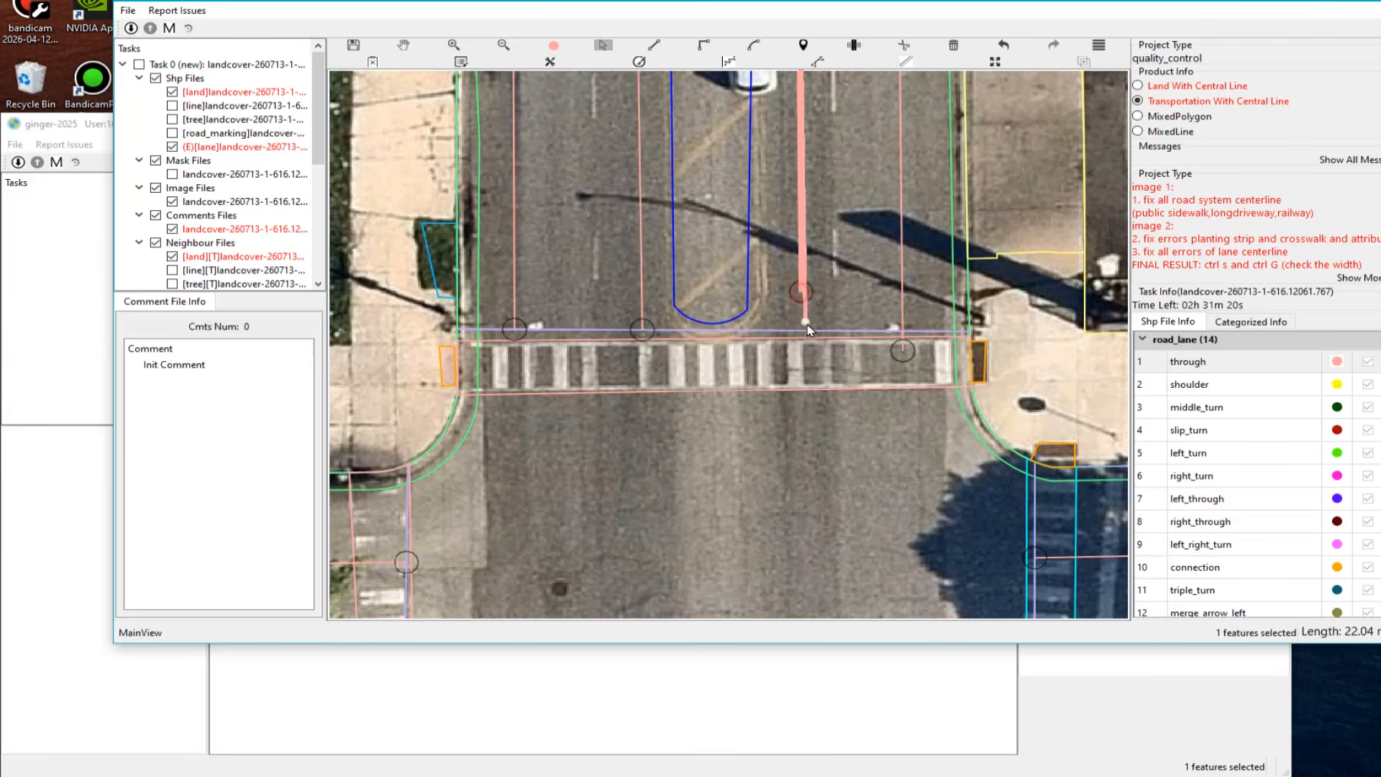
{"action": "left_click", "coordinate": [903, 350]}
{"action": "left_click_drag", "start_coordinate": [903, 351], "coordinate": [901, 332]}
{"action": "scroll", "coordinate": [819, 407], "scroll_direction": "down", "scroll_amount": 6}
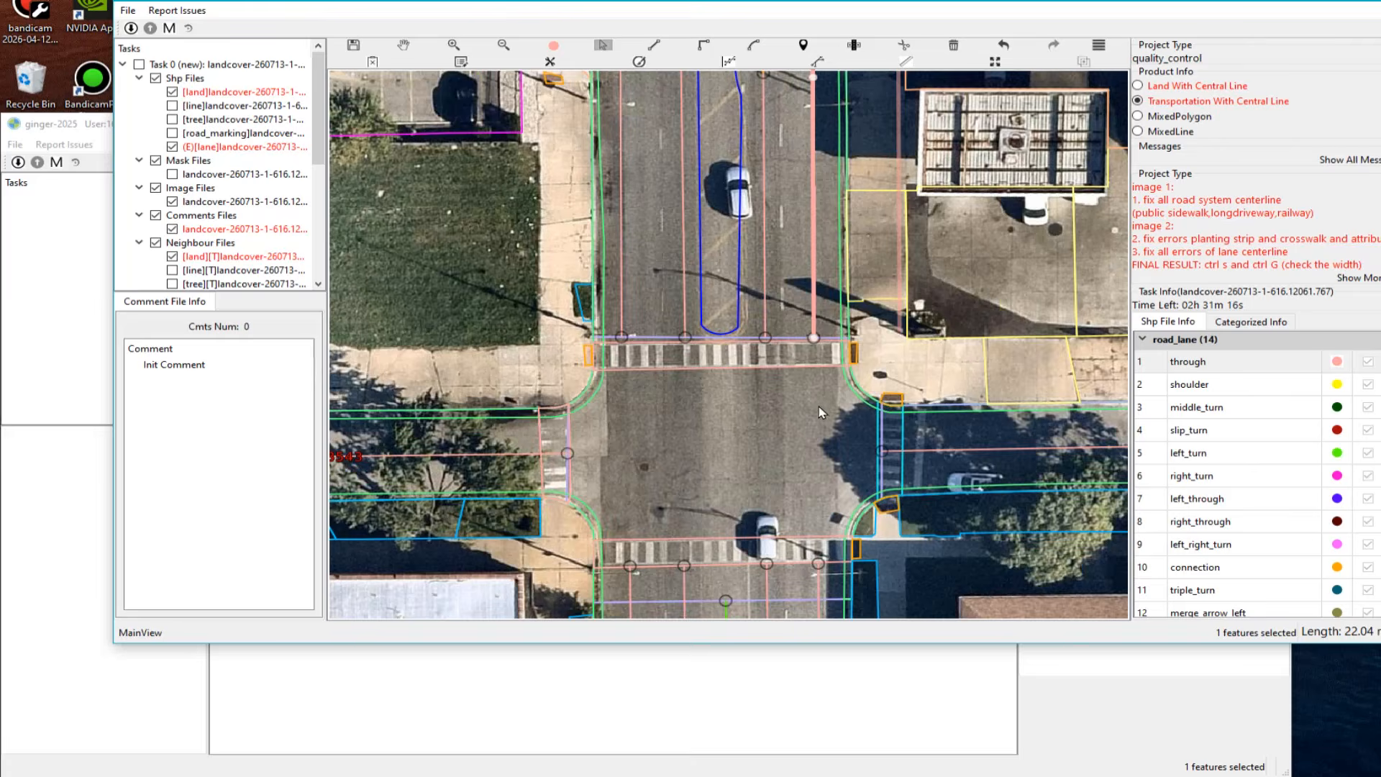
Step: Inspect the lane ends and the shared edge of the road and signal-controlled intersection areas at the south crosswalk
{"action": "scroll", "coordinate": [754, 409], "scroll_direction": "up", "scroll_amount": 1}
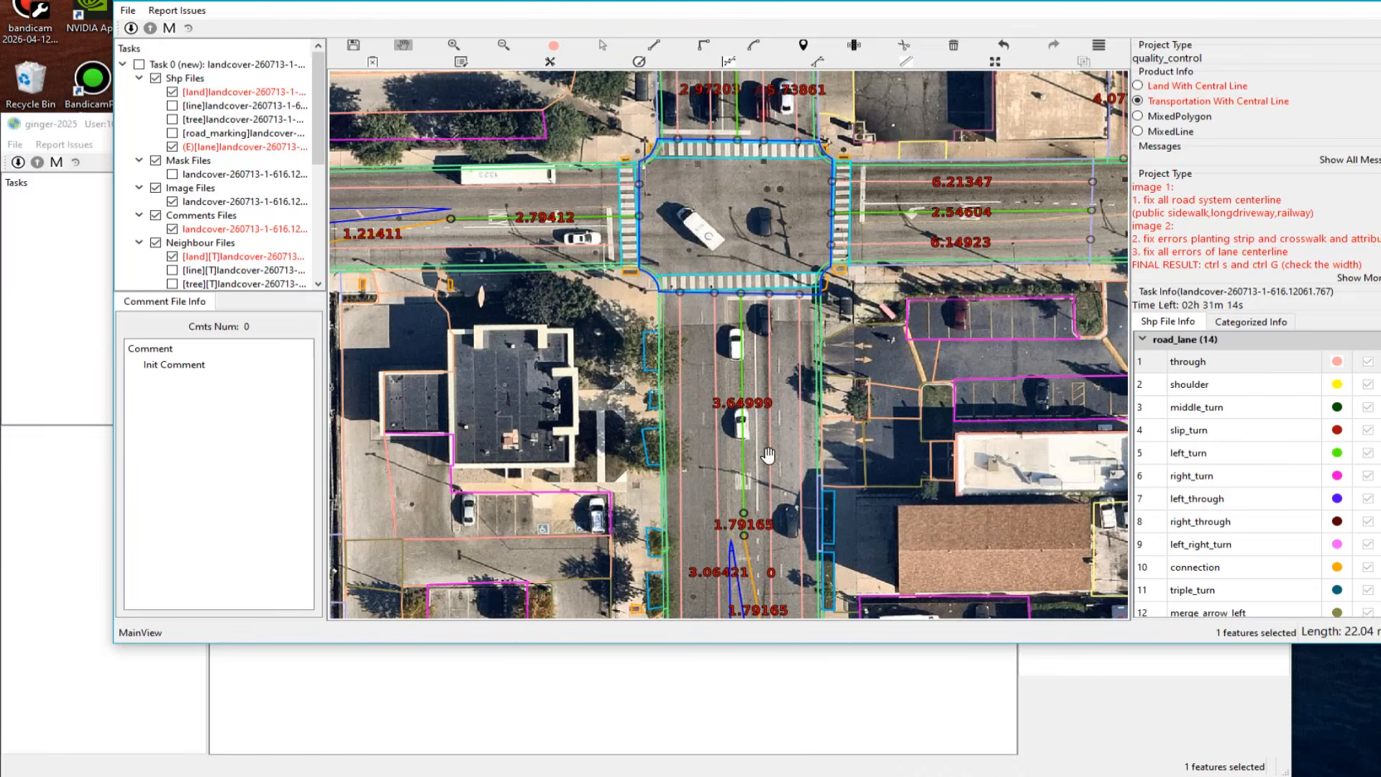
{"action": "scroll", "coordinate": [779, 507], "scroll_direction": "up", "scroll_amount": 3}
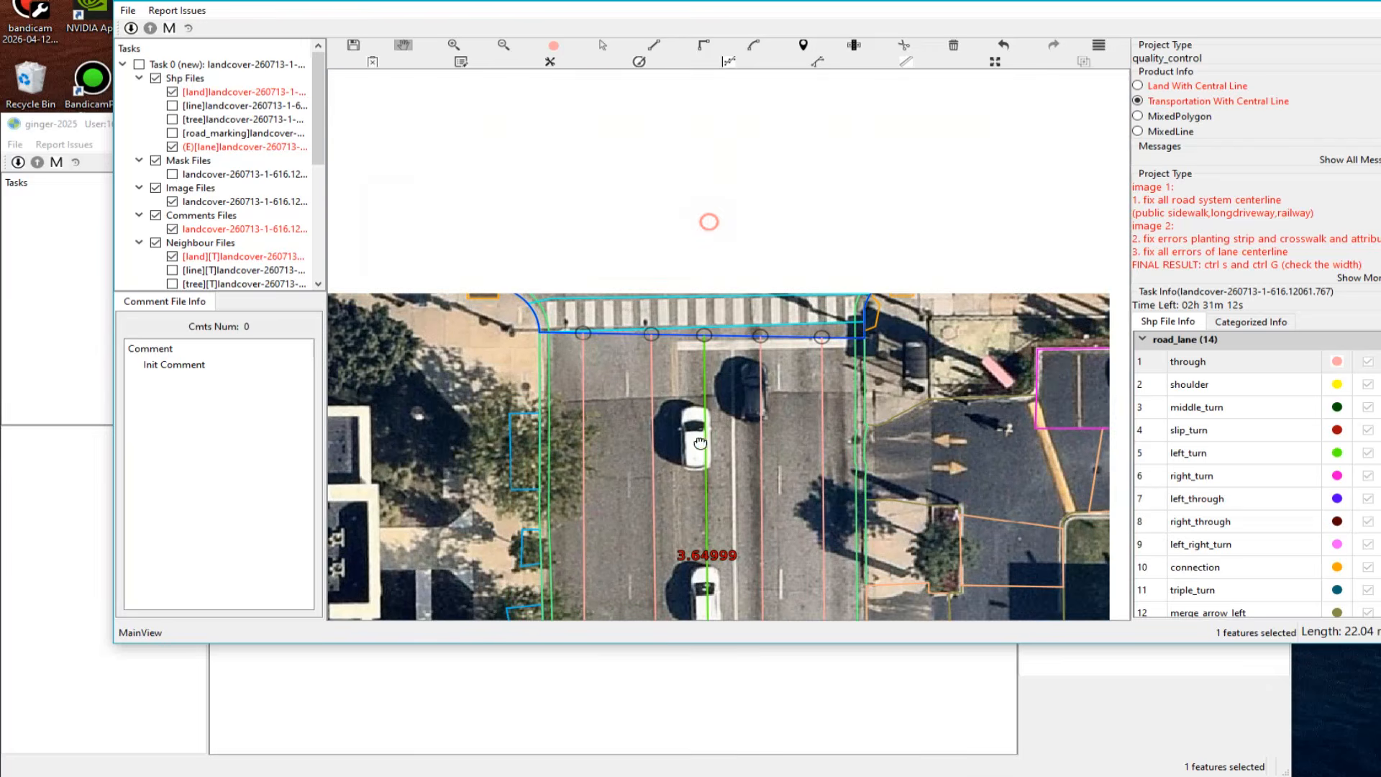
{"action": "scroll", "coordinate": [654, 367], "scroll_direction": "up", "scroll_amount": 2}
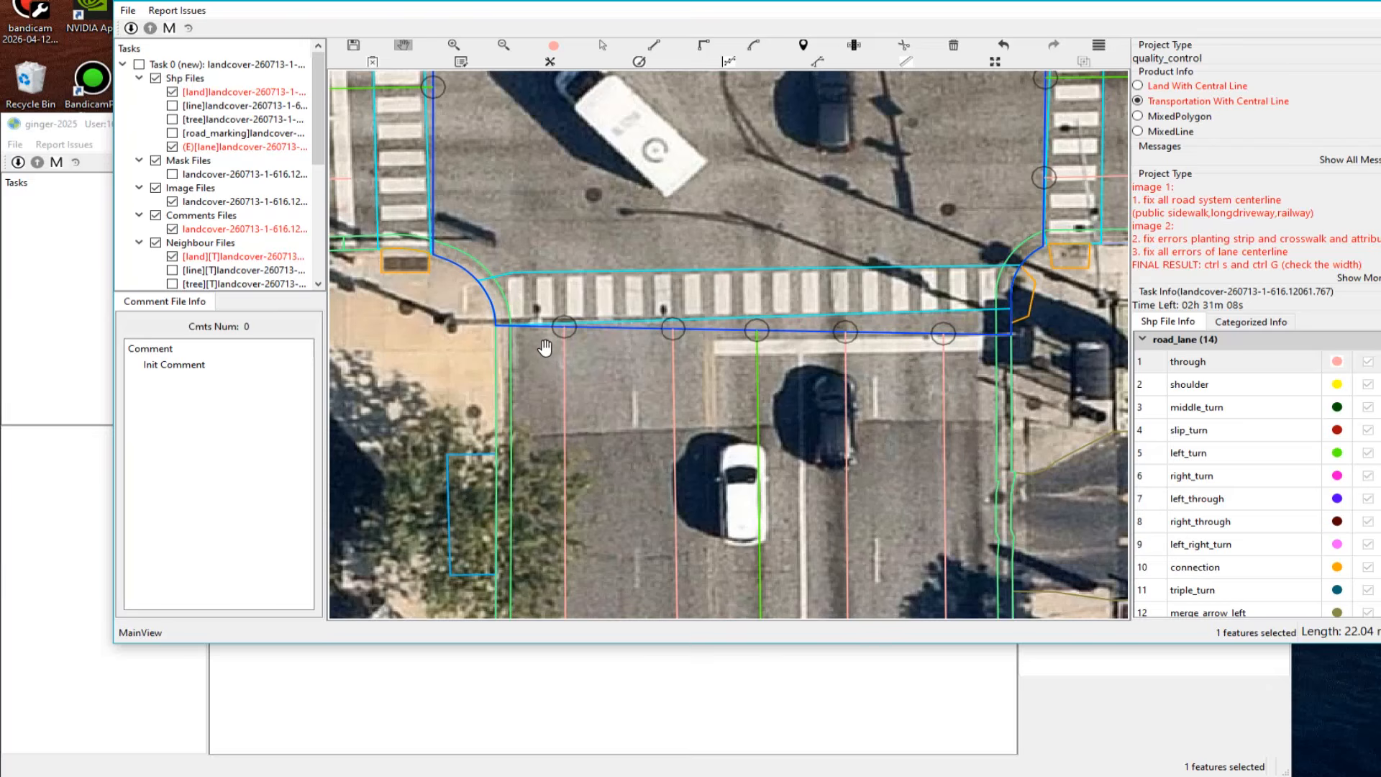
{"action": "scroll", "coordinate": [525, 332], "scroll_direction": "up", "scroll_amount": 1}
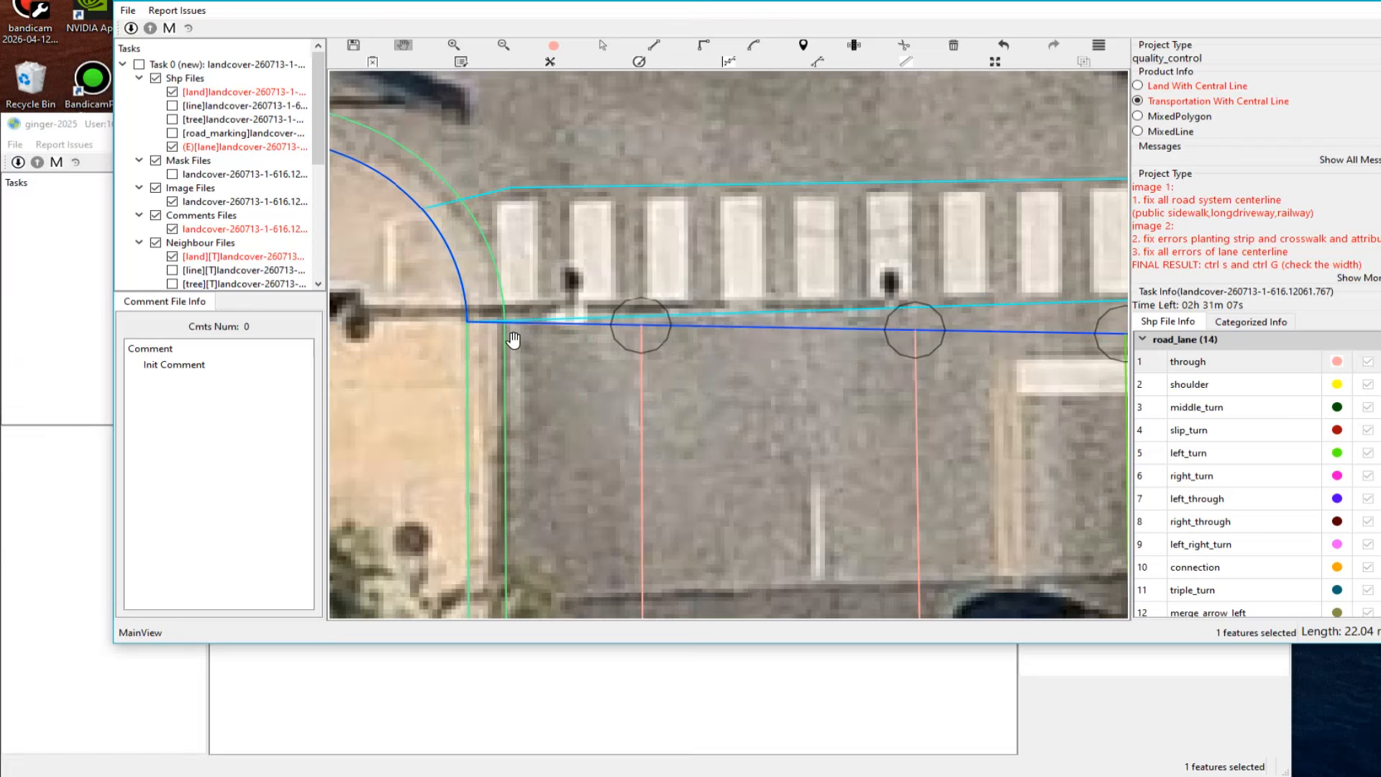
{"action": "left_click_drag", "start_coordinate": [509, 333], "coordinate": [617, 344]}
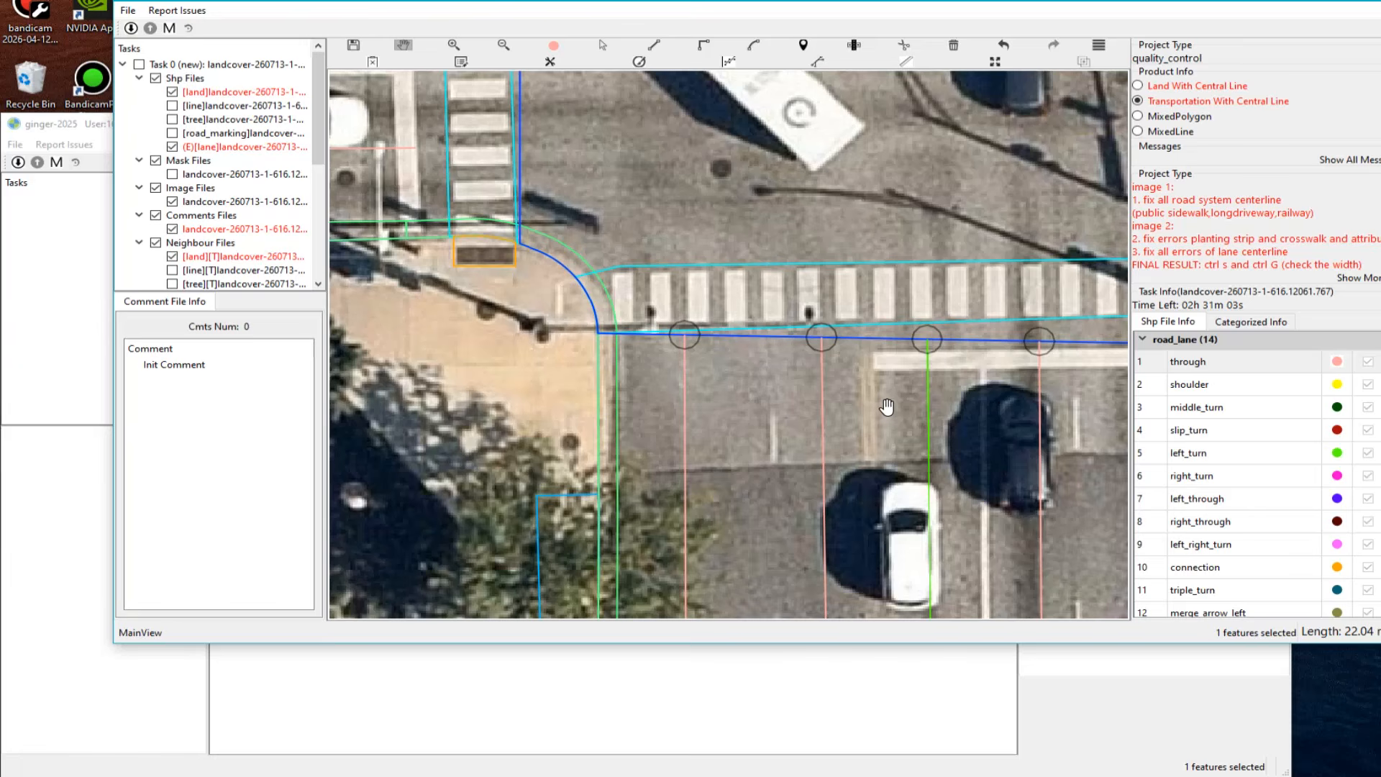
{"action": "key", "text": "1"}
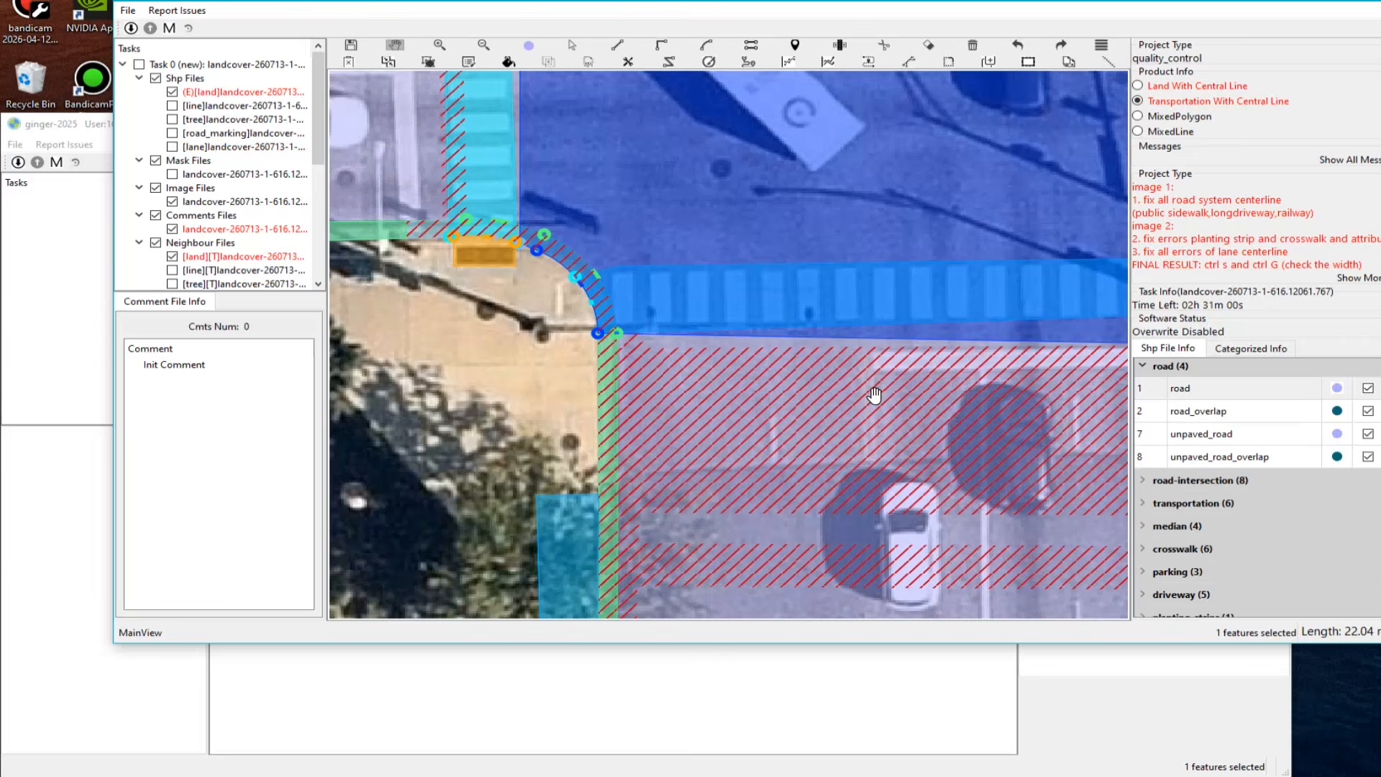
{"action": "left_click_drag", "start_coordinate": [919, 373], "coordinate": [756, 373]}
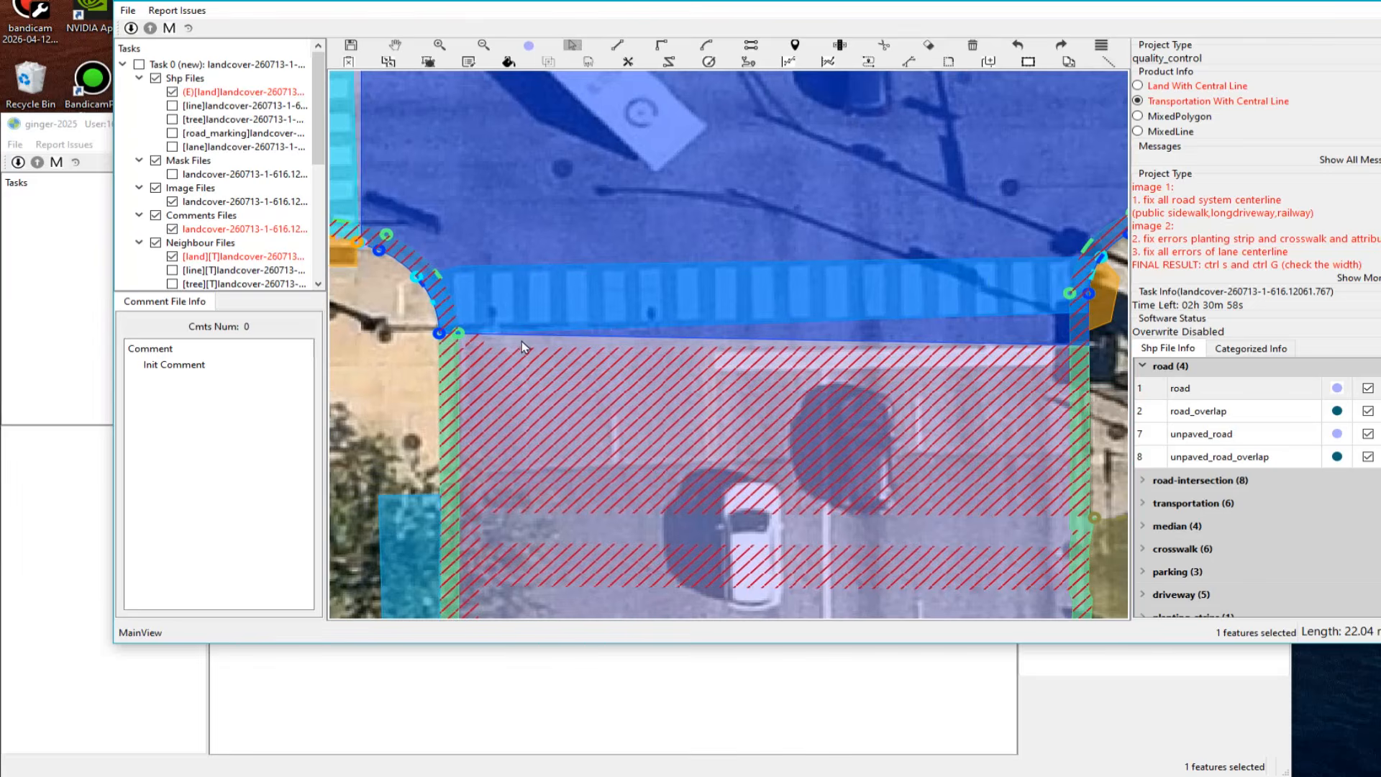
{"action": "left_click", "coordinate": [574, 338]}
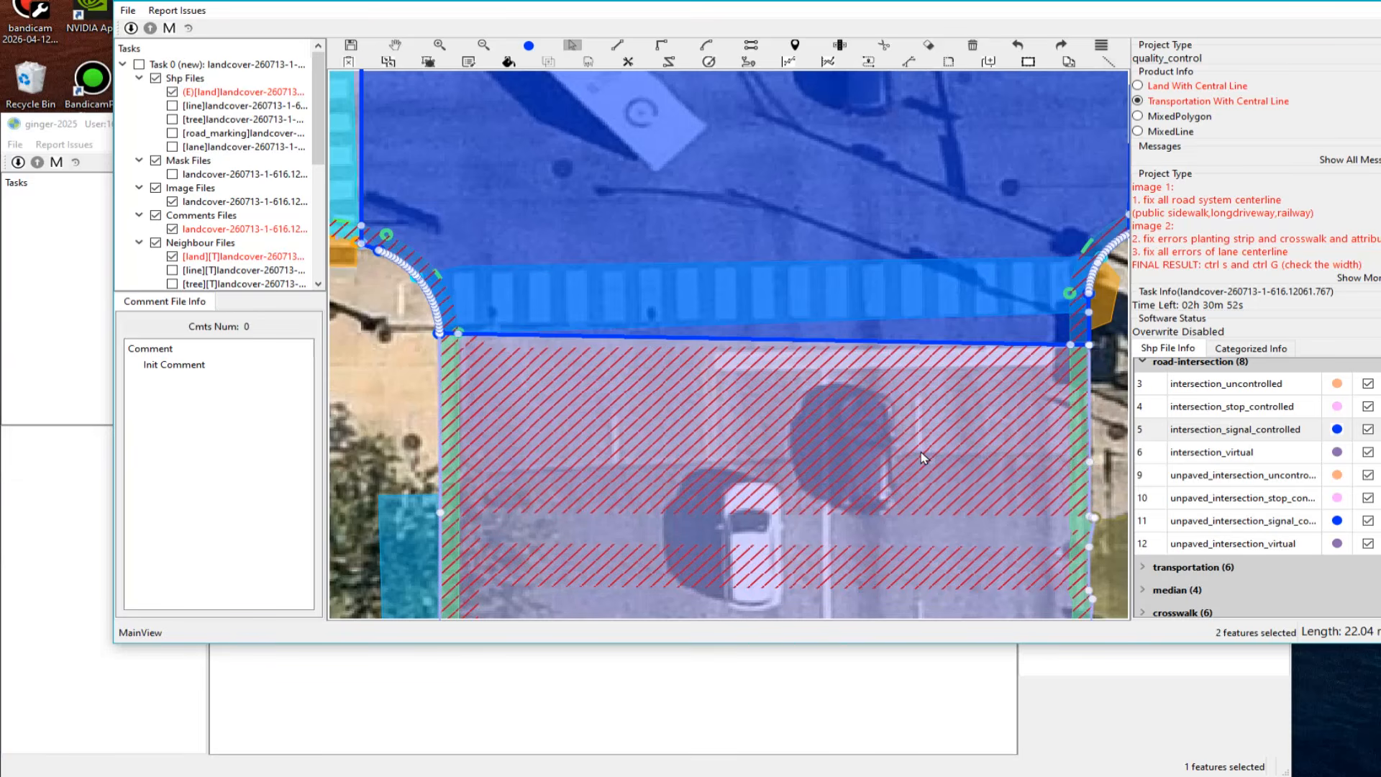
{"action": "scroll", "coordinate": [865, 456], "scroll_direction": "down", "scroll_amount": 5}
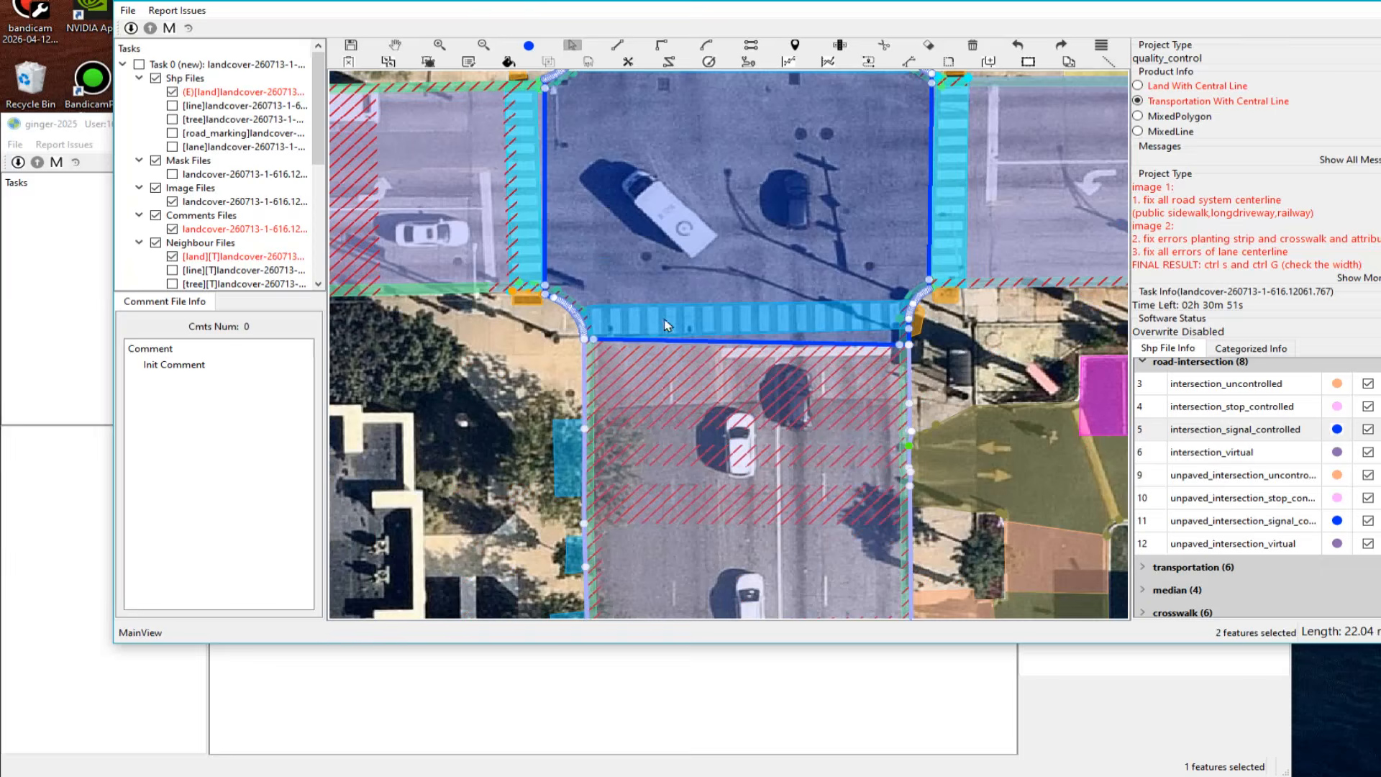
{"action": "scroll", "coordinate": [816, 333], "scroll_direction": "up", "scroll_amount": 5}
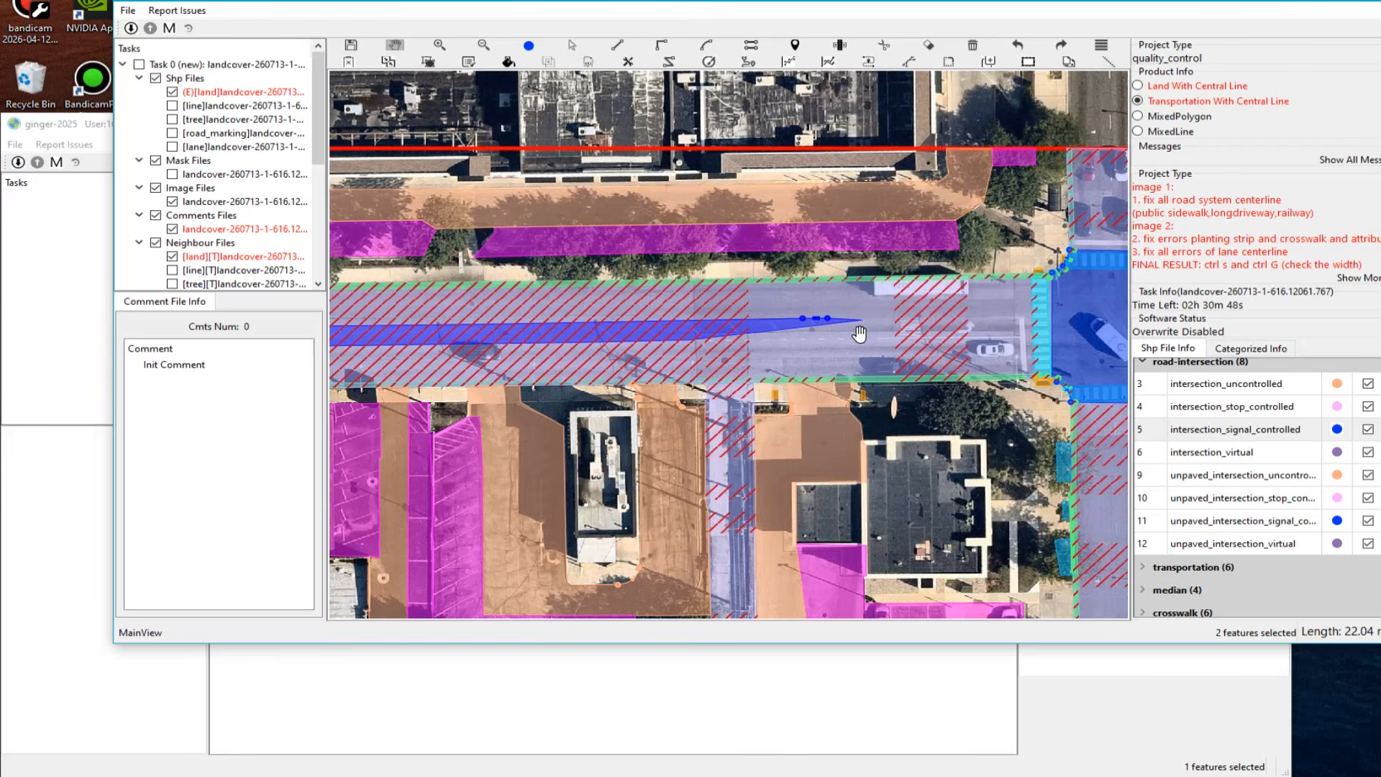
Step: Switch editing to the lane file and examine the lane centerlines and widths along the east-west road west of the signal-controlled intersection
{"action": "key", "text": "ctrl+Tab"}
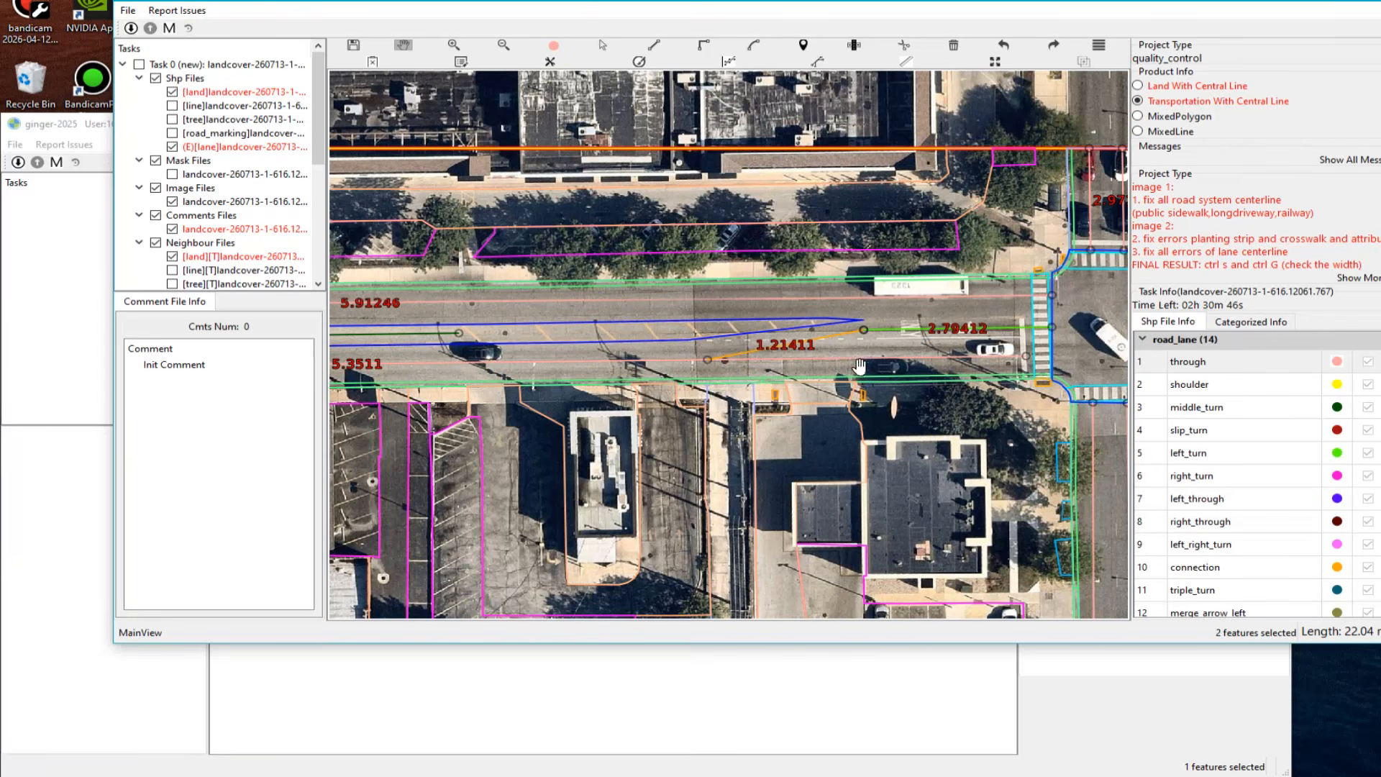
{"action": "scroll", "coordinate": [838, 328], "scroll_direction": "up", "scroll_amount": 2}
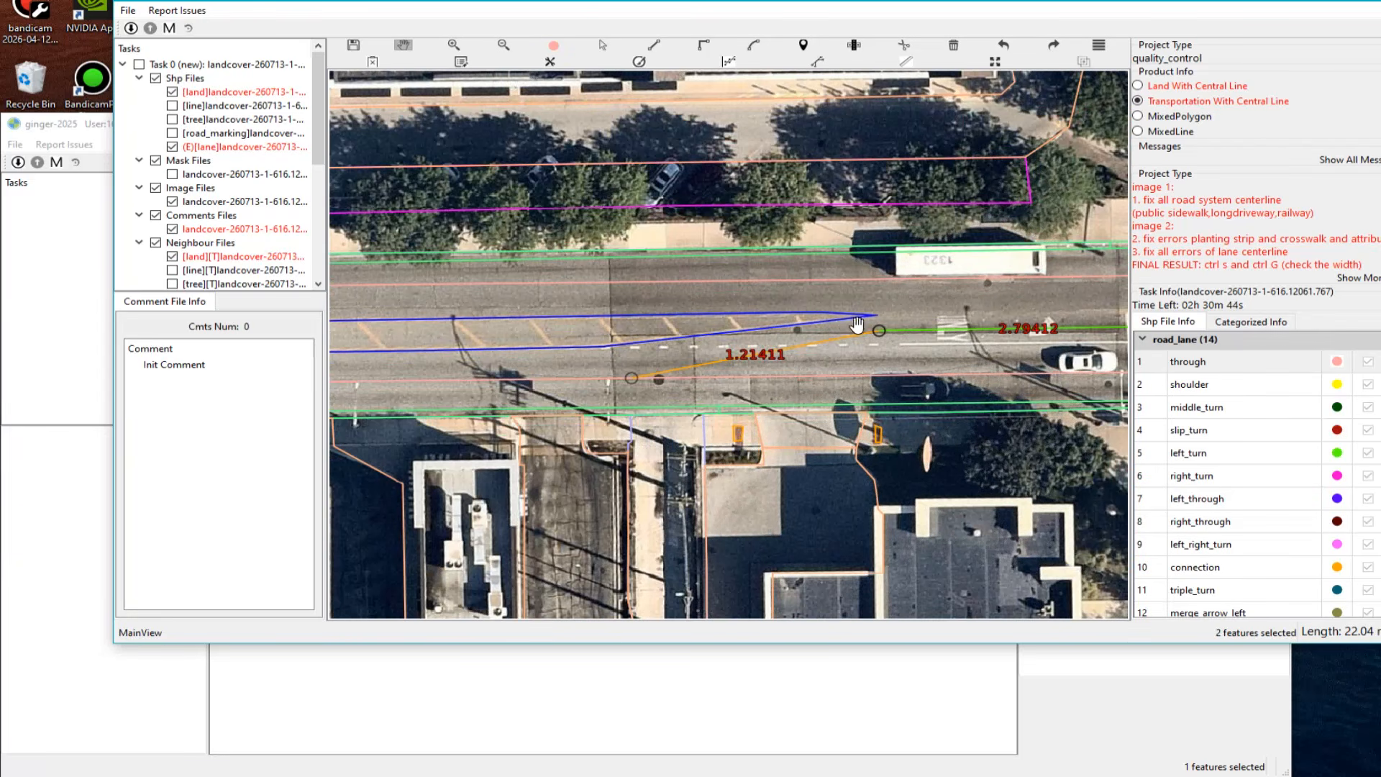
{"action": "left_click_drag", "start_coordinate": [660, 352], "coordinate": [981, 350]}
{"action": "left_click_drag", "start_coordinate": [680, 348], "coordinate": [910, 331]}
{"action": "left_click_drag", "start_coordinate": [680, 348], "coordinate": [766, 344]}
{"action": "scroll", "coordinate": [765, 345], "scroll_direction": "down", "scroll_amount": 2}
{"action": "left_click_drag", "start_coordinate": [432, 341], "coordinate": [784, 338]}
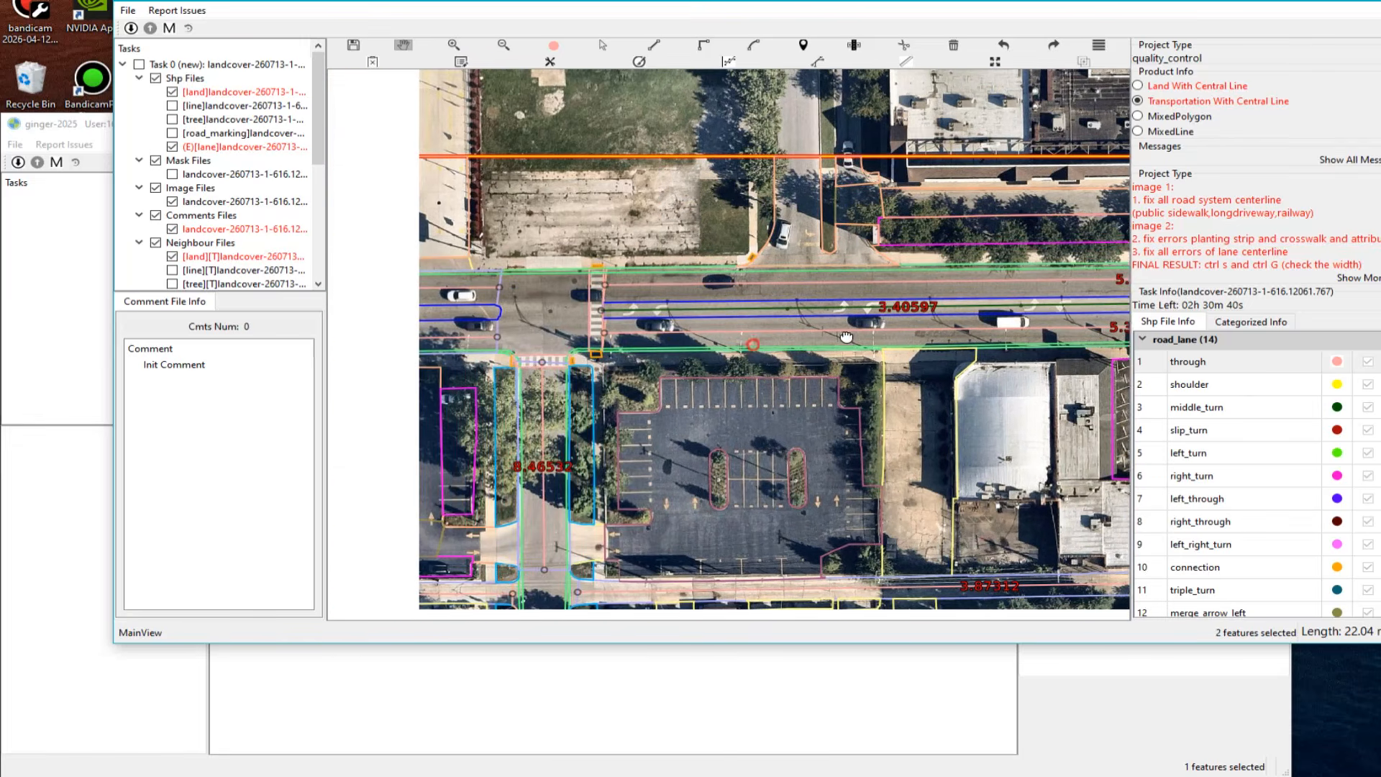
{"action": "left_click_drag", "start_coordinate": [681, 336], "coordinate": [807, 335]}
{"action": "scroll", "coordinate": [807, 335], "scroll_direction": "down", "scroll_amount": 2}
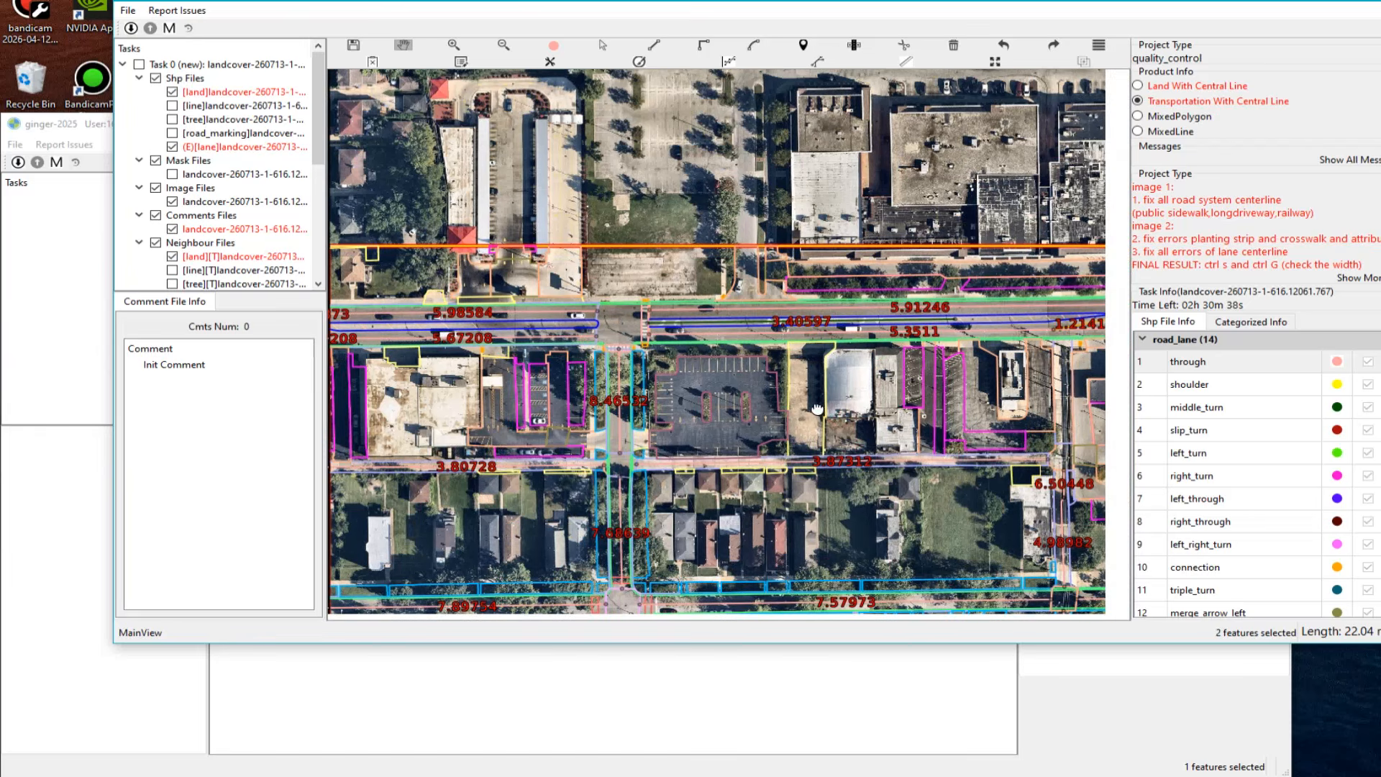
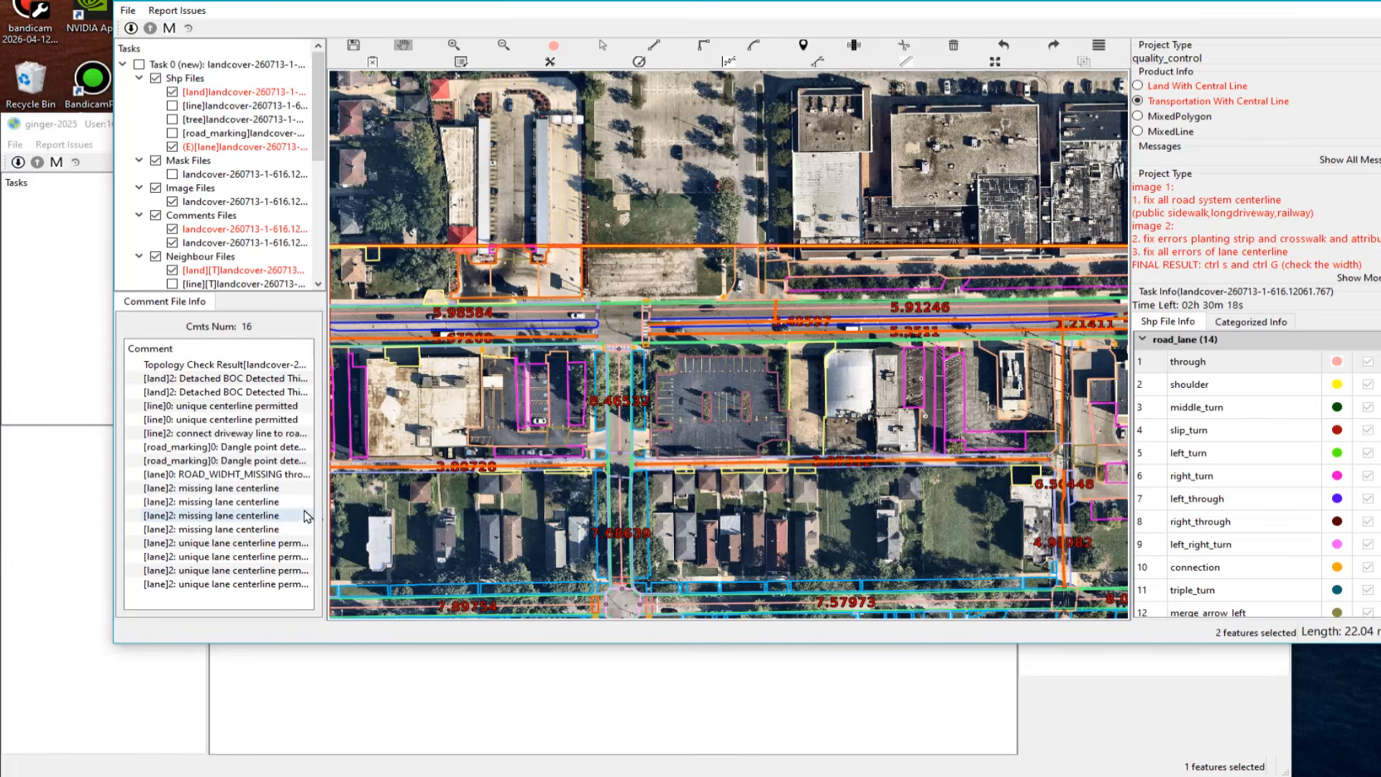
Step: Go to the first unique-centerline comment and, in the land file, change the flagged north-south road area to a road-intersection category
{"action": "left_click", "coordinate": [243, 410]}
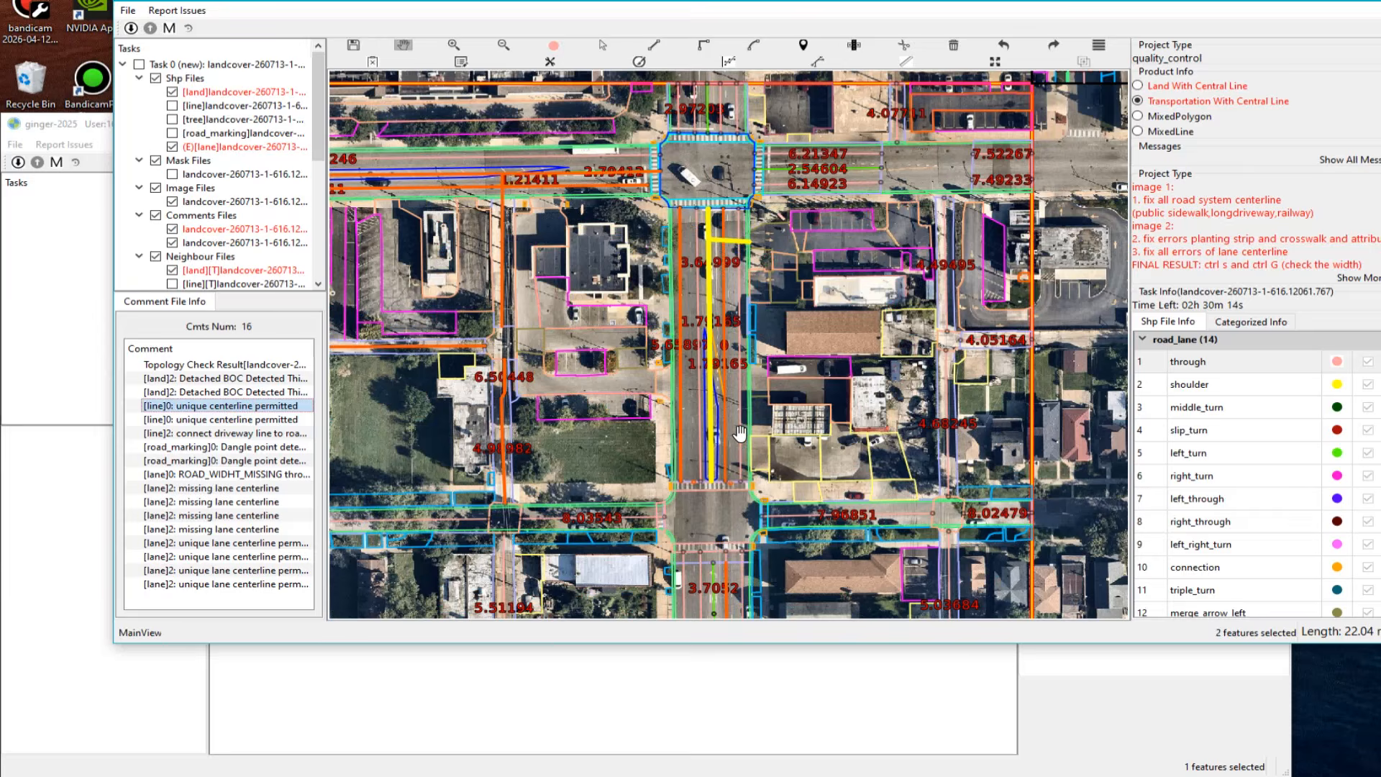
{"action": "scroll", "coordinate": [739, 433], "scroll_direction": "up", "scroll_amount": 3}
{"action": "left_click_drag", "start_coordinate": [693, 580], "coordinate": [737, 444]}
{"action": "scroll", "coordinate": [724, 342], "scroll_direction": "down", "scroll_amount": 2}
{"action": "left_click_drag", "start_coordinate": [734, 344], "coordinate": [740, 471]}
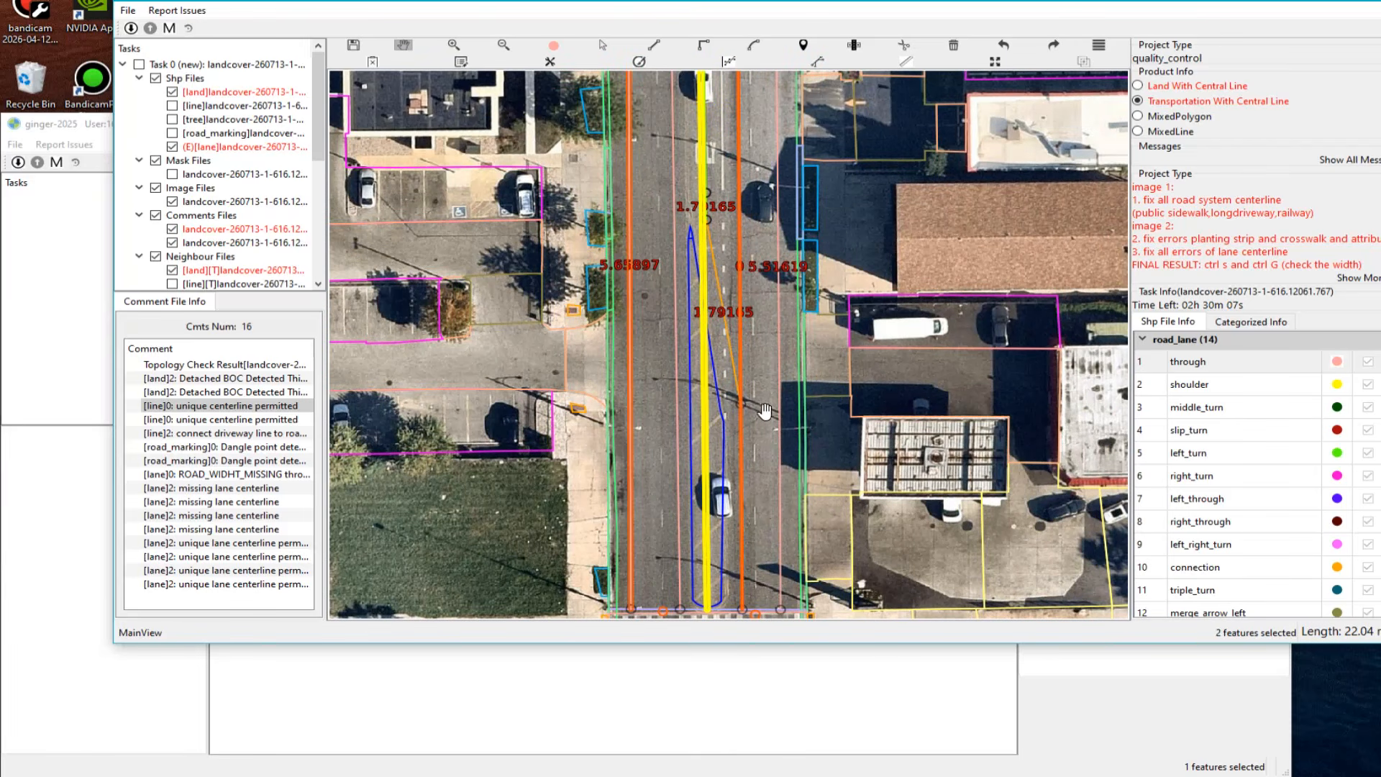
{"action": "key", "text": "1"}
{"action": "scroll", "coordinate": [752, 366], "scroll_direction": "down", "scroll_amount": 3}
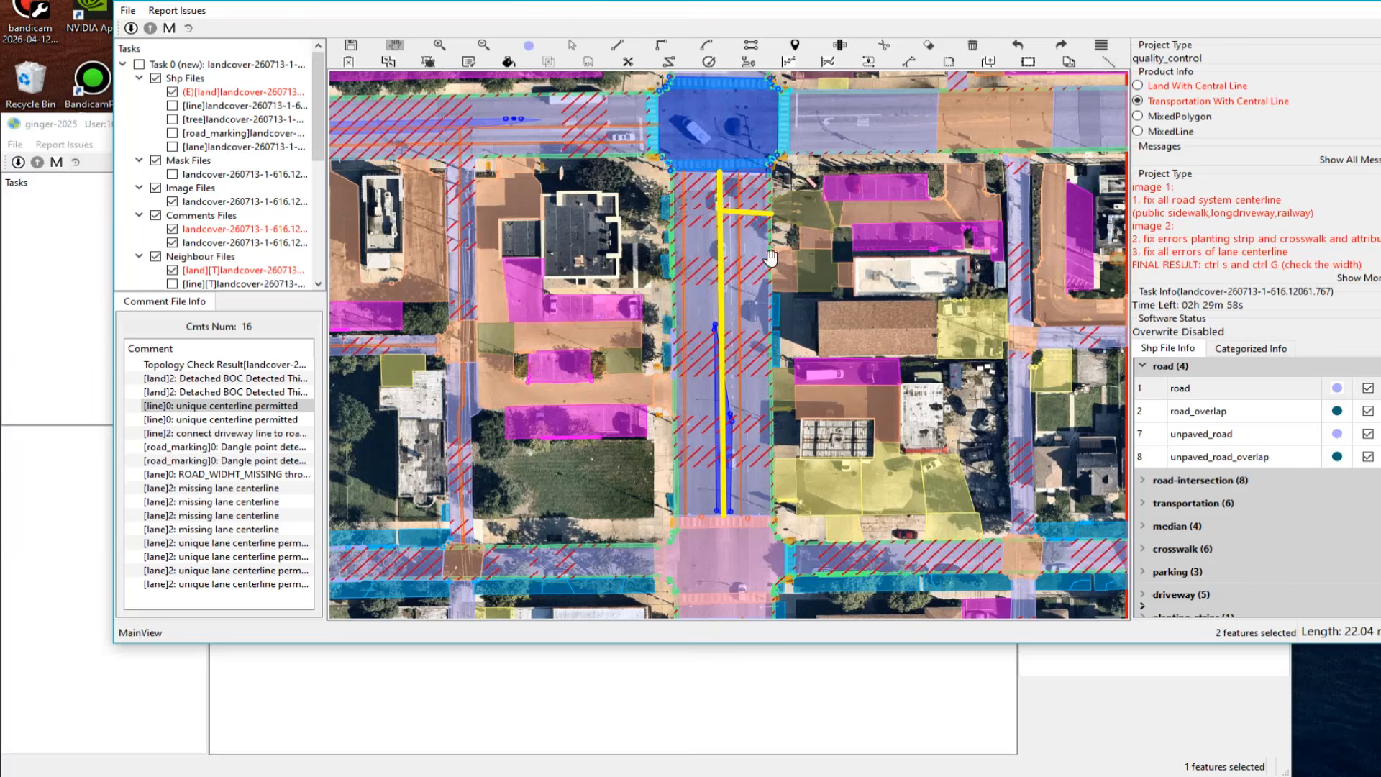
{"action": "right_click", "coordinate": [742, 304]}
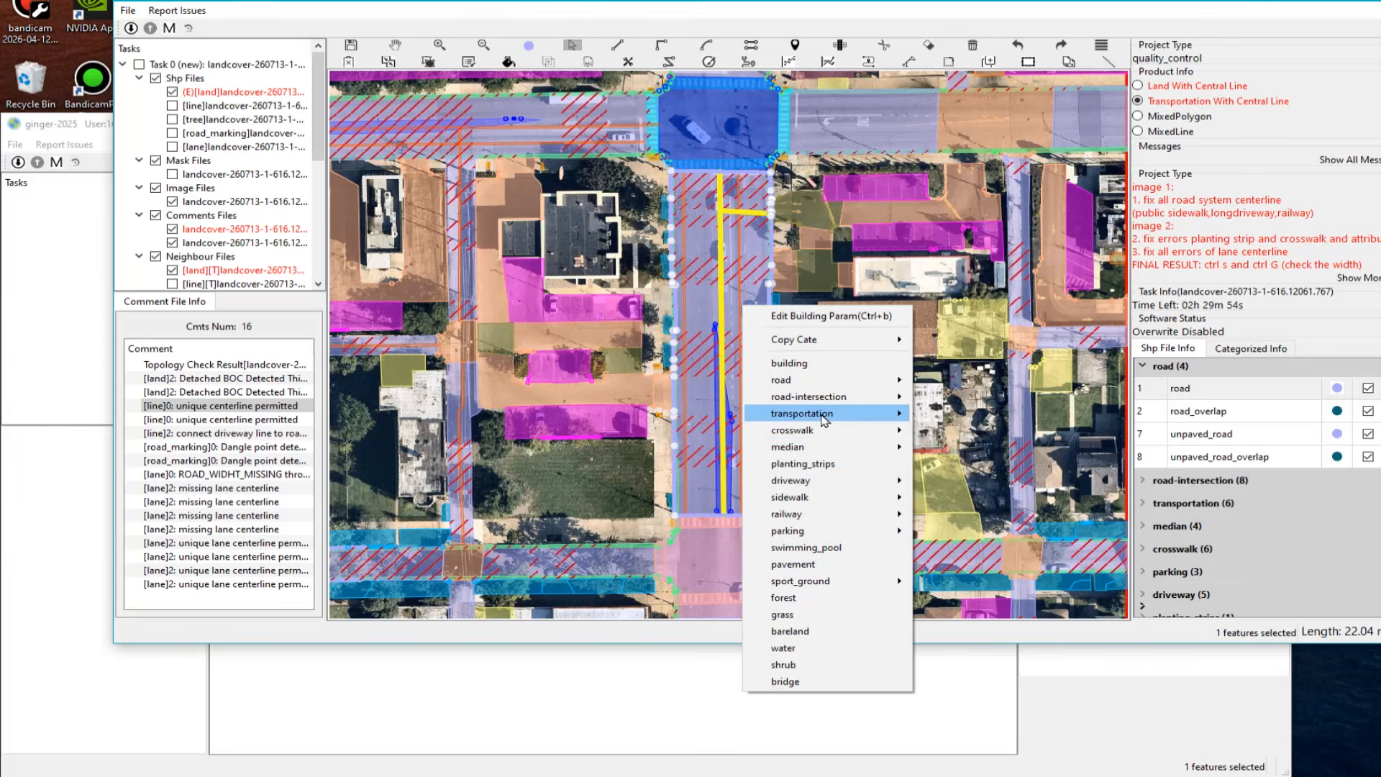
{"action": "mouse_move", "coordinate": [827, 403]}
{"action": "left_click", "coordinate": [989, 463]}
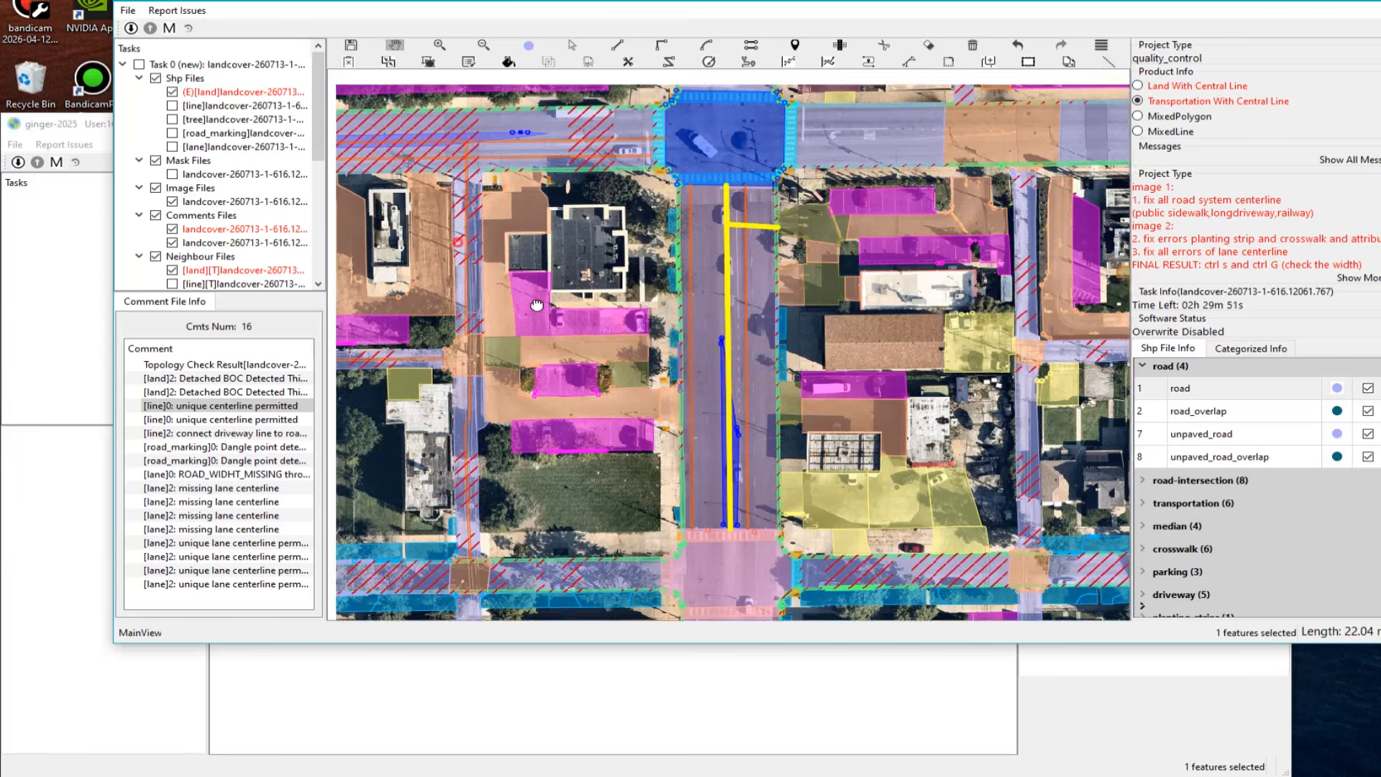
Step: Hide the BOC category in the land file at the side-street junction west of the signal-controlled intersection
{"action": "key", "text": "h"}
{"action": "left_click_drag", "start_coordinate": [693, 403], "coordinate": [856, 321]}
{"action": "left_click_drag", "start_coordinate": [973, 314], "coordinate": [654, 316]}
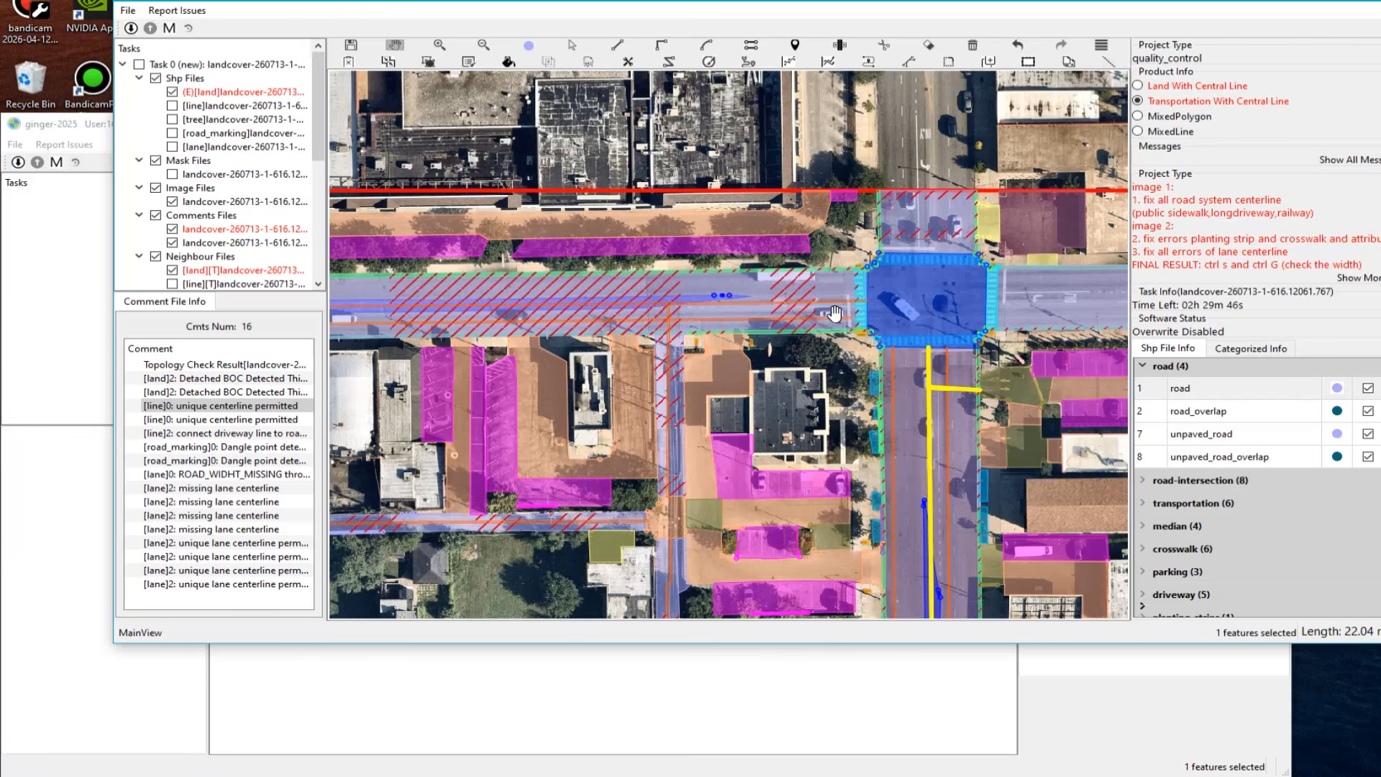
{"action": "scroll", "coordinate": [835, 320], "scroll_direction": "up", "scroll_amount": 2}
{"action": "left_click_drag", "start_coordinate": [615, 299], "coordinate": [740, 354]}
{"action": "key", "text": "s"}
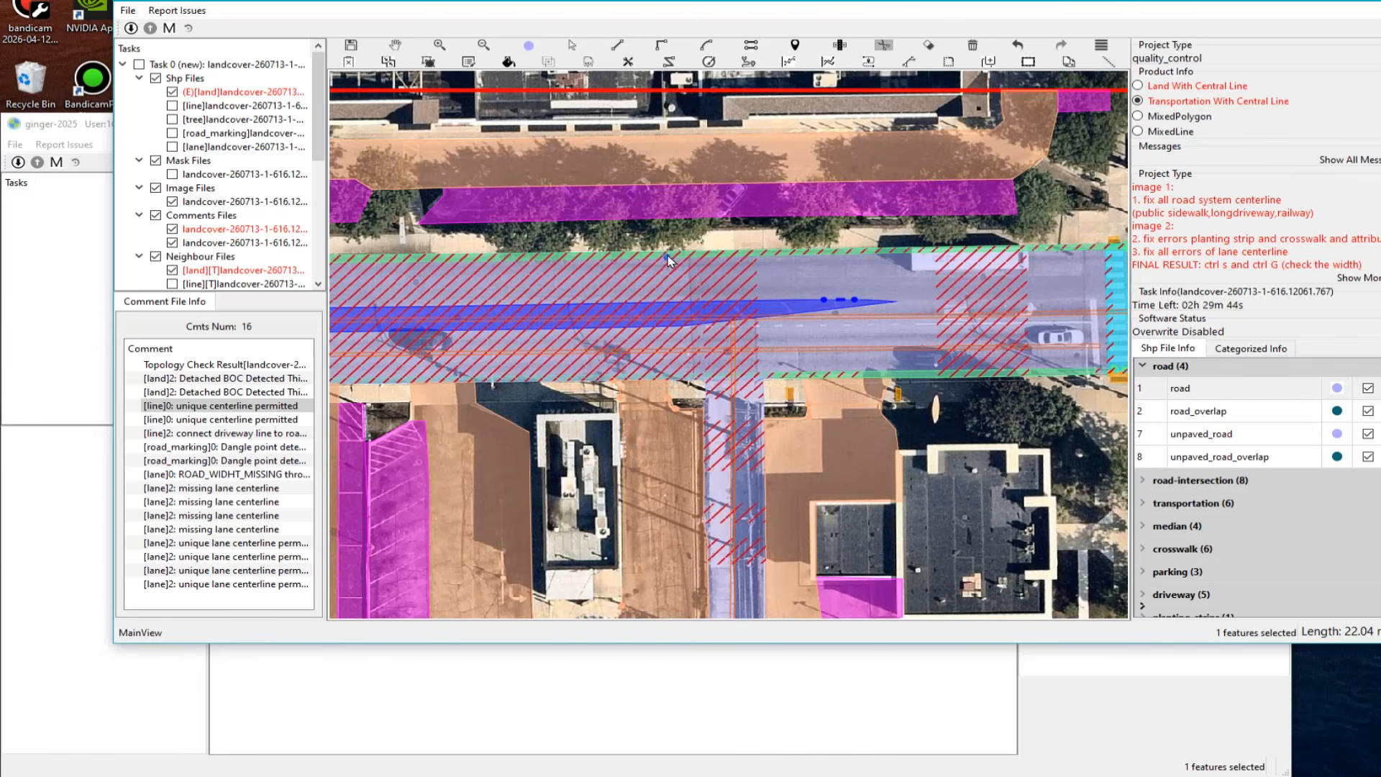
{"action": "key", "text": "Escape"}
{"action": "left_click", "coordinate": [1155, 370]}
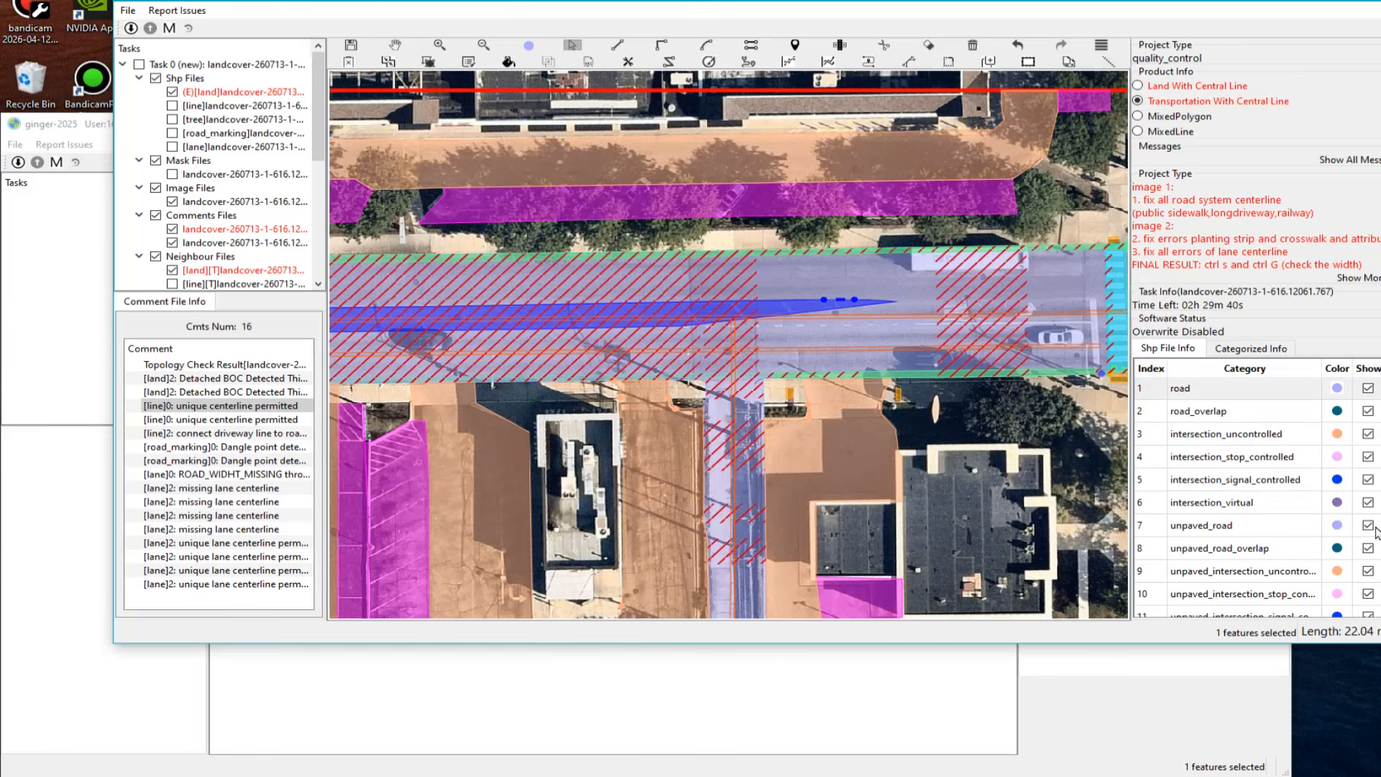
{"action": "scroll", "coordinate": [1374, 533], "scroll_direction": "down", "scroll_amount": 2}
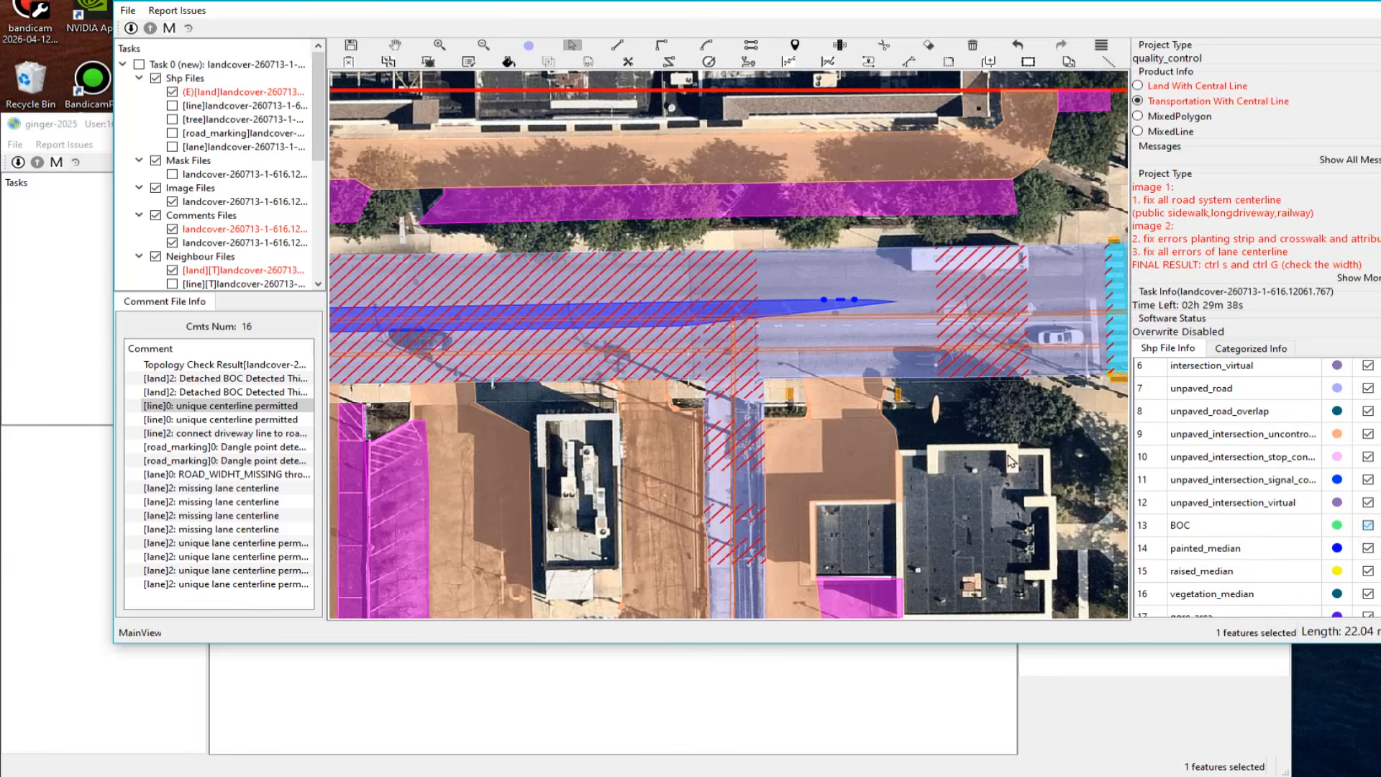
{"action": "scroll", "coordinate": [723, 317], "scroll_direction": "up", "scroll_amount": 1}
Step: Cut the east-west road and its painted median just west of the side street, and cut the side street across its mouth
{"action": "key", "text": "l"}
{"action": "left_click", "coordinate": [629, 228]}
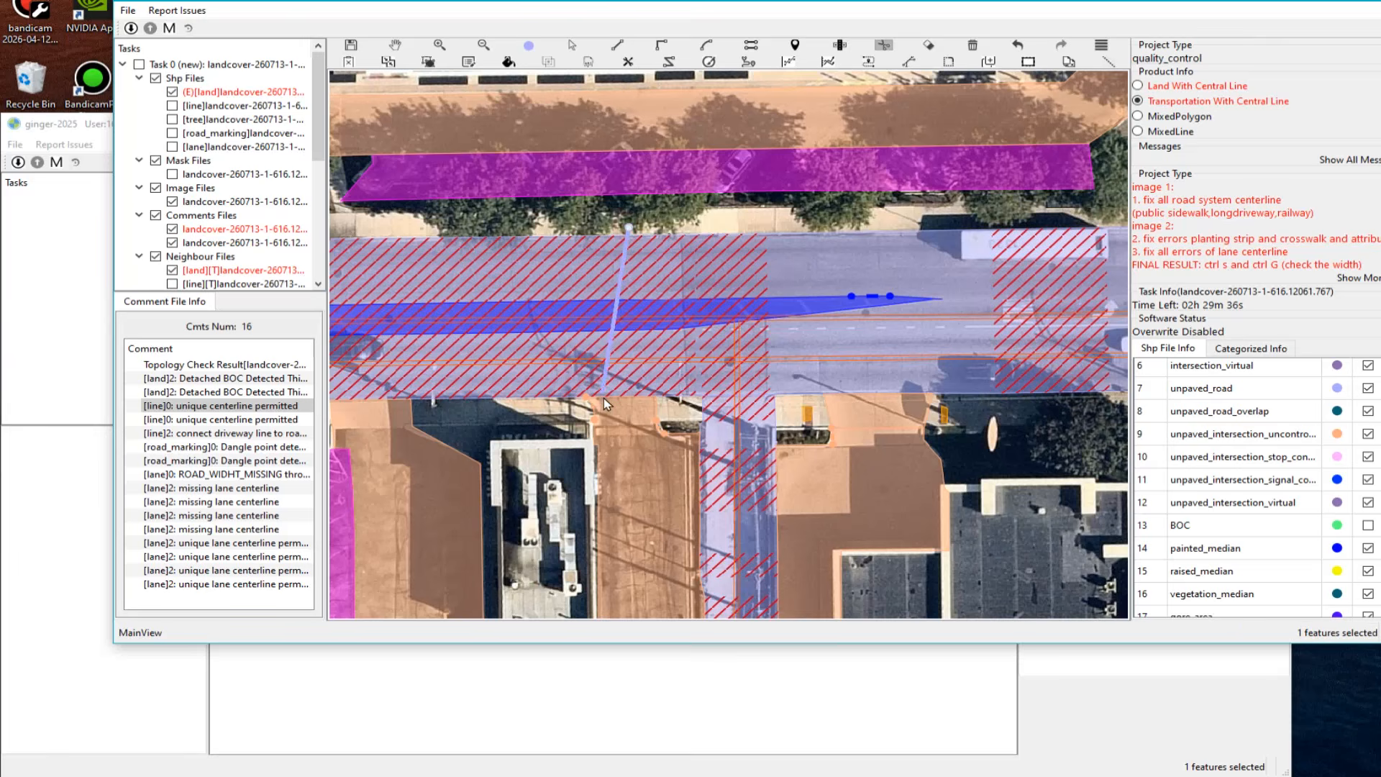
{"action": "left_click", "coordinate": [631, 414]}
{"action": "double_click", "coordinate": [775, 413]}
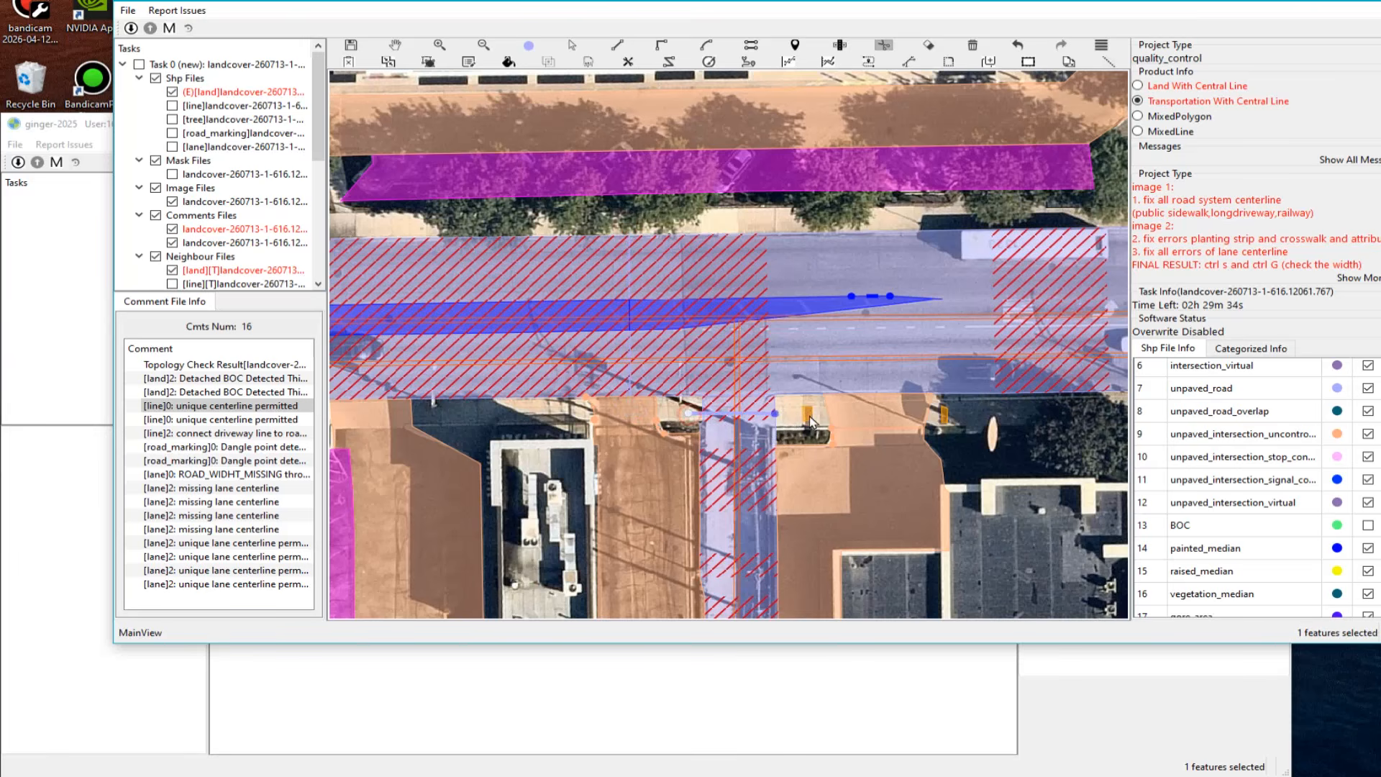
{"action": "left_click", "coordinate": [847, 233]}
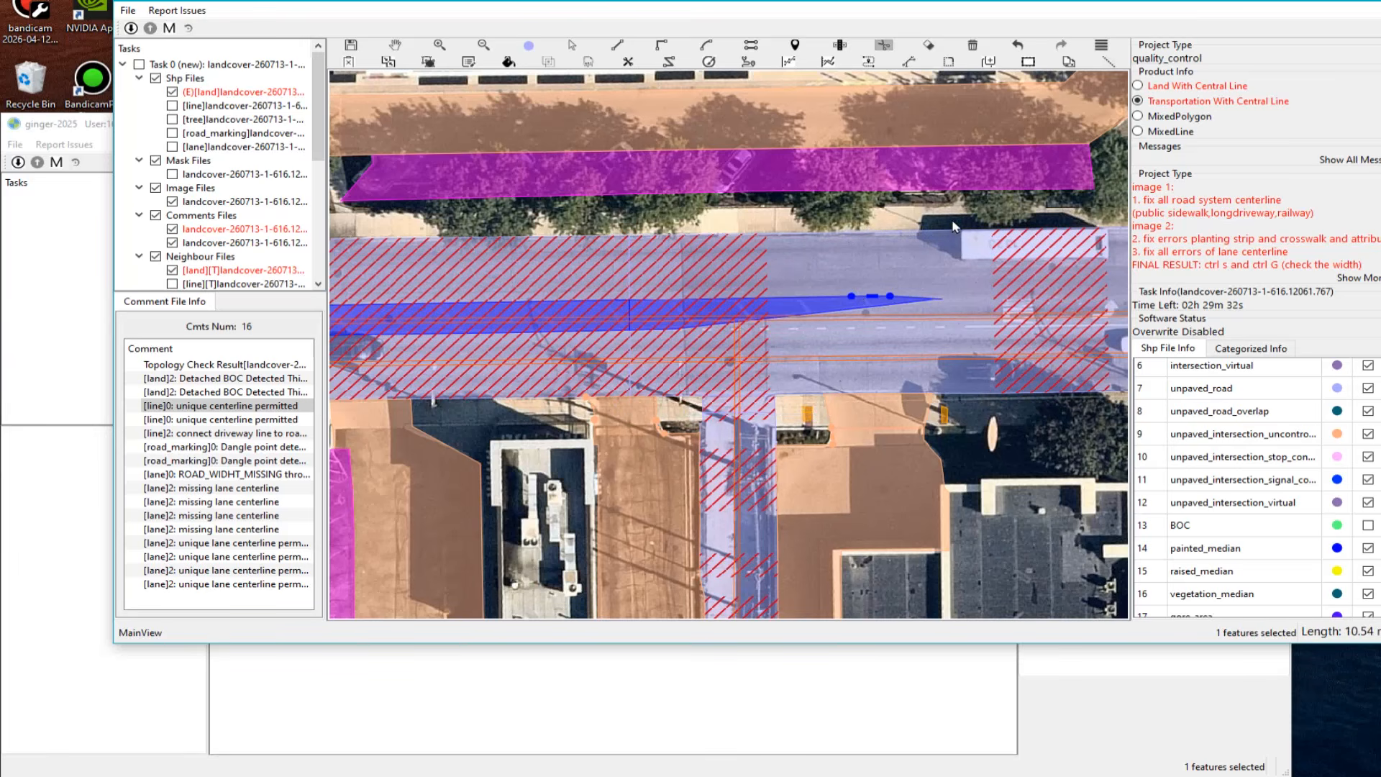
{"action": "key", "text": "Escape"}
{"action": "key", "text": "Escape"}
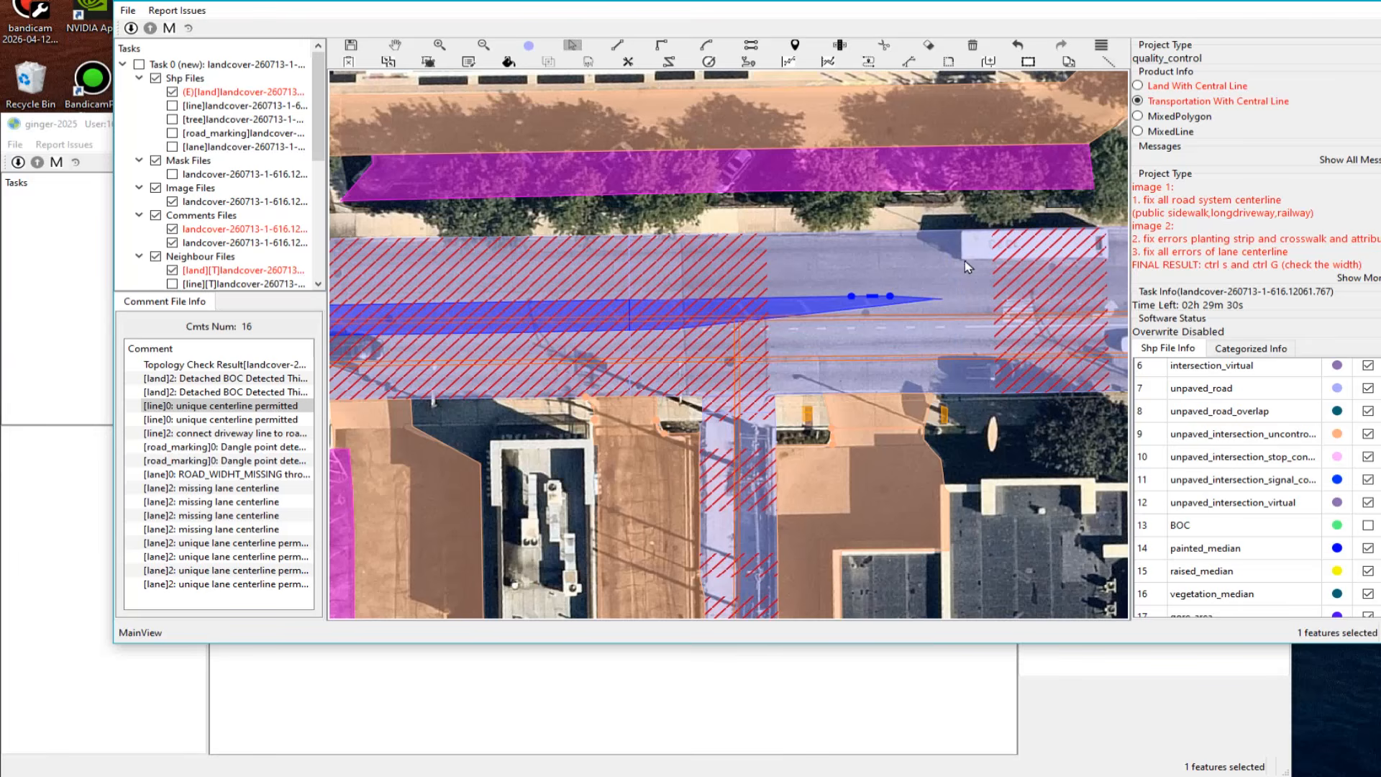
Step: Cut the east-west road across its full width east of the side street, at the painted median's tip
{"action": "key", "text": "l"}
{"action": "left_click", "coordinate": [945, 232]}
{"action": "double_click", "coordinate": [949, 392]}
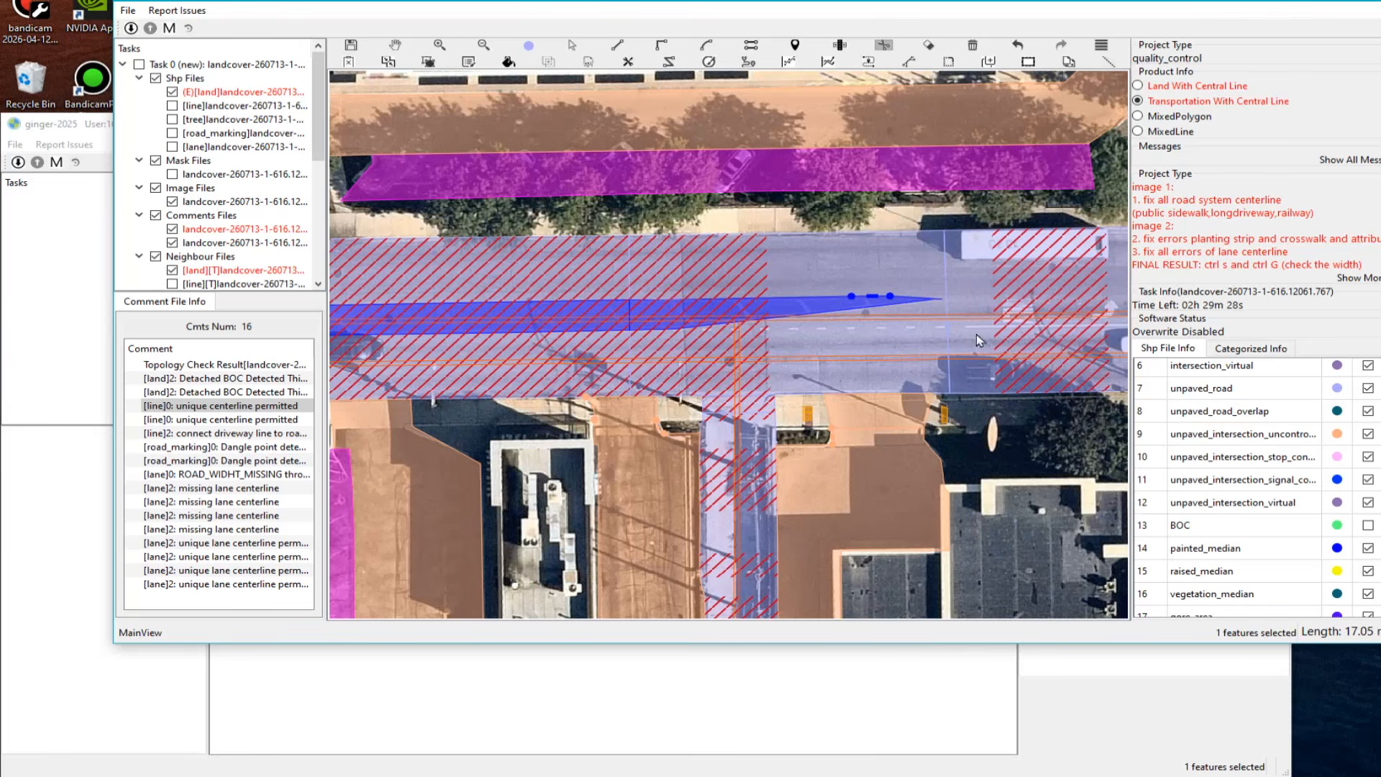
{"action": "key", "text": "Escape"}
Step: Assign the intersection_uncontrolled category to the cut-out road section and side-street mouth at the junction
{"action": "left_click", "coordinate": [737, 392]}
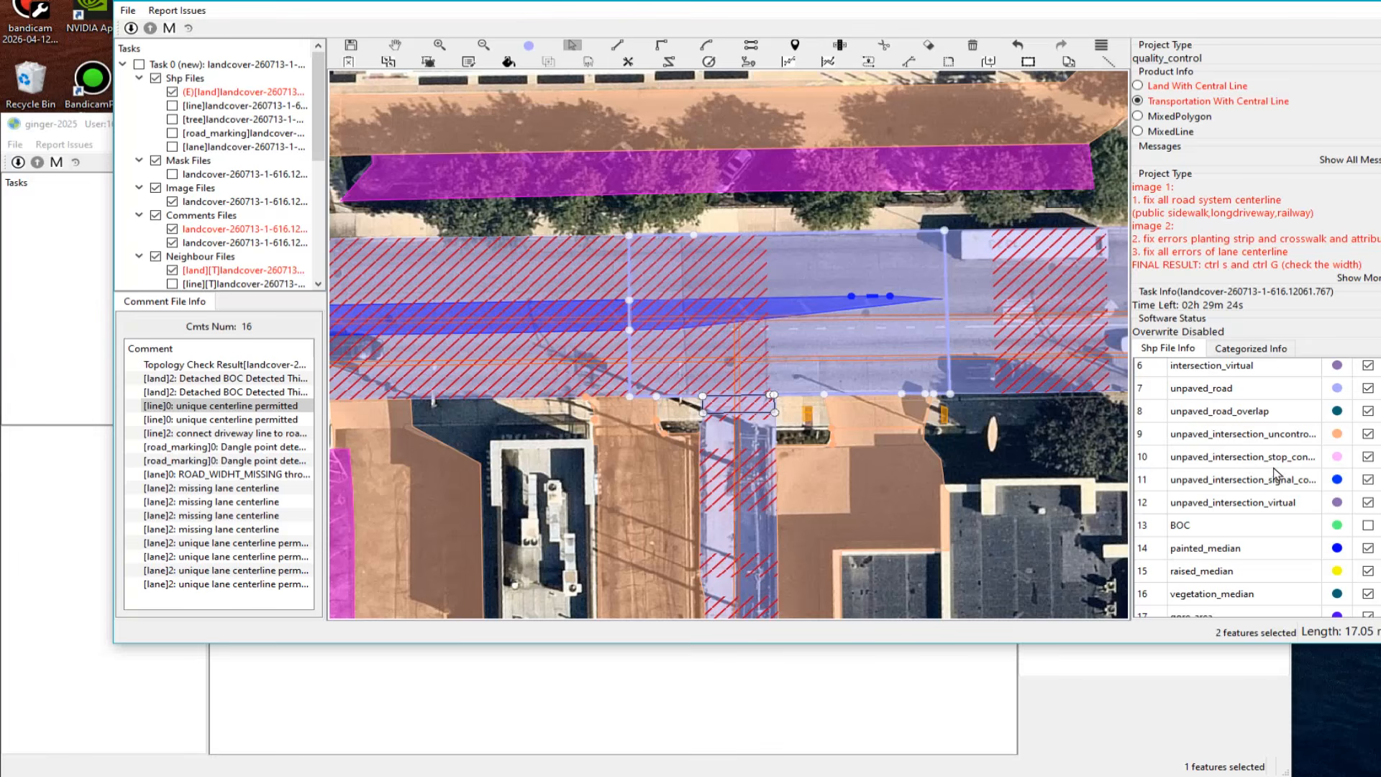
{"action": "scroll", "coordinate": [1250, 461], "scroll_direction": "up", "scroll_amount": 2}
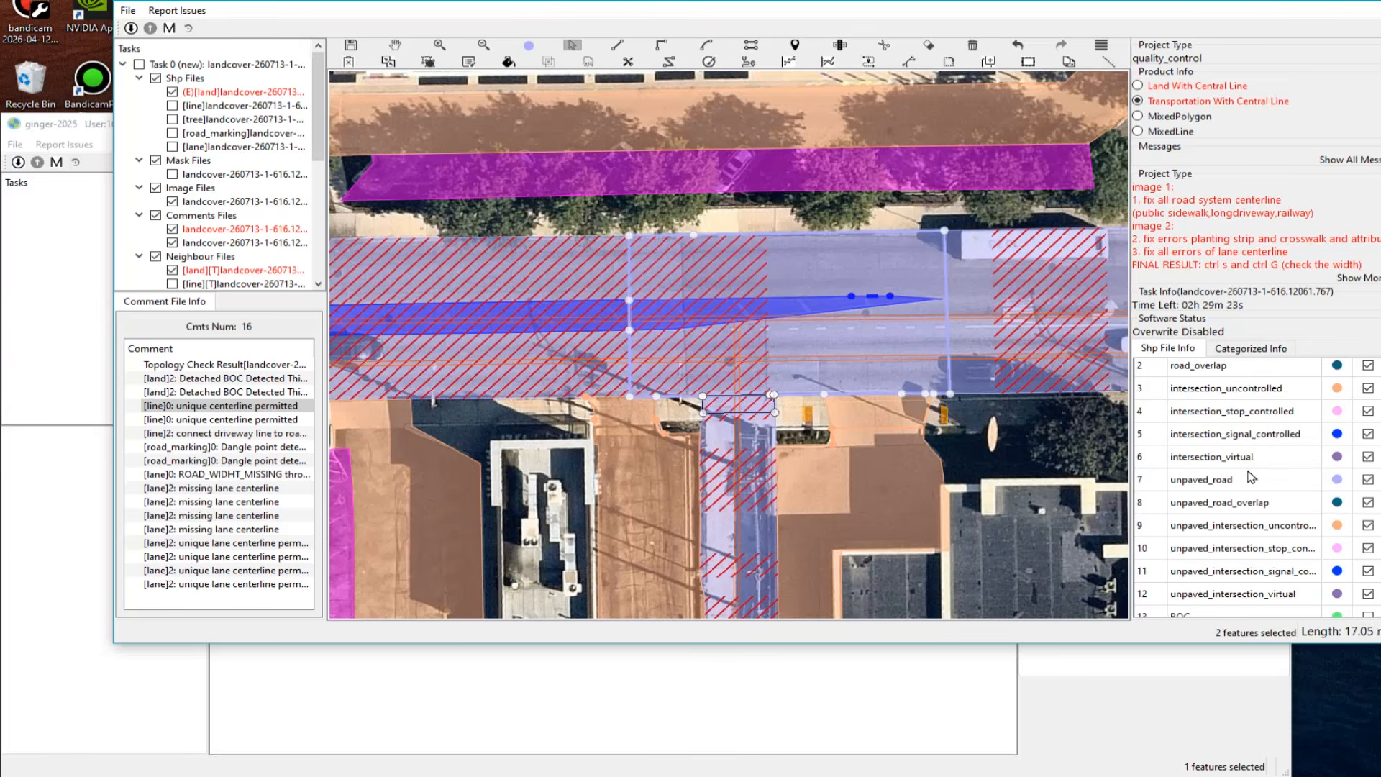
{"action": "left_click", "coordinate": [1239, 395]}
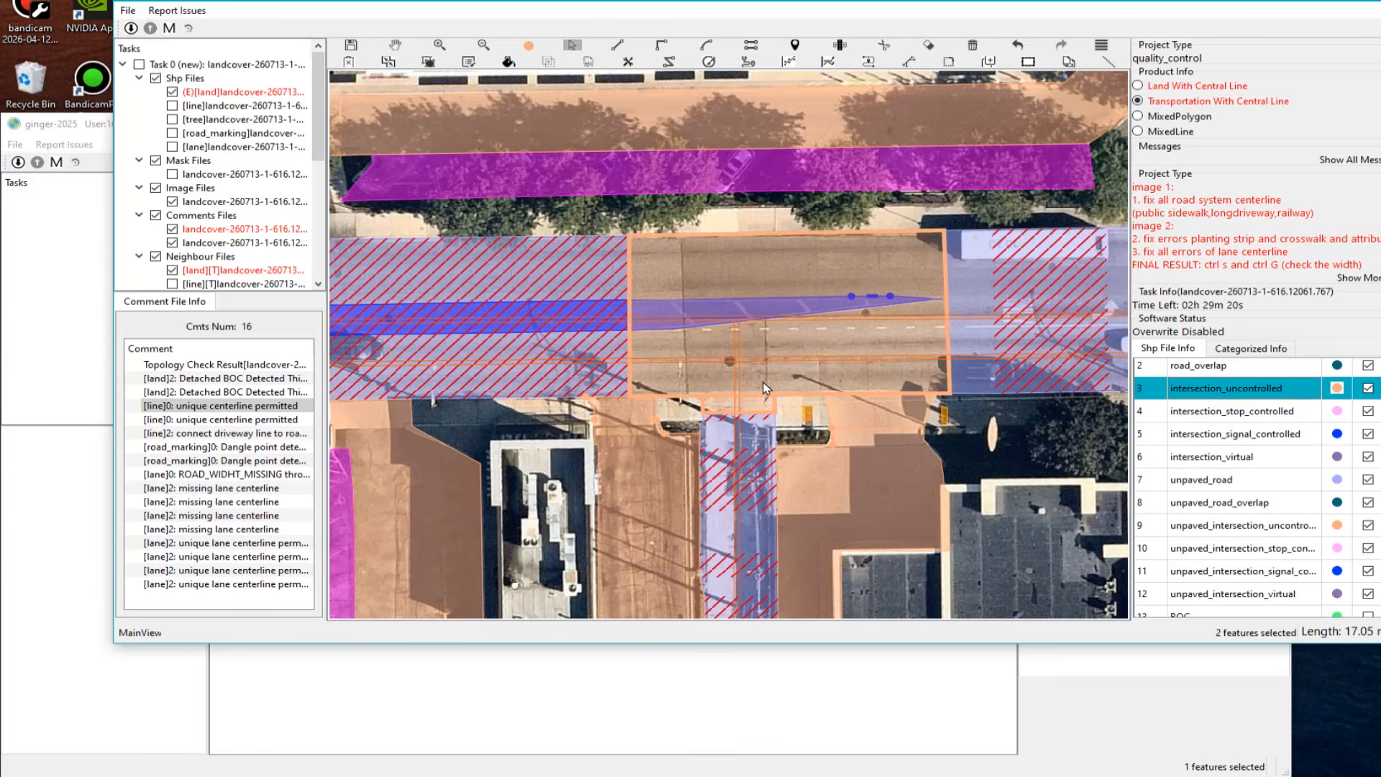
{"action": "left_click_drag", "start_coordinate": [719, 381], "coordinate": [773, 384]}
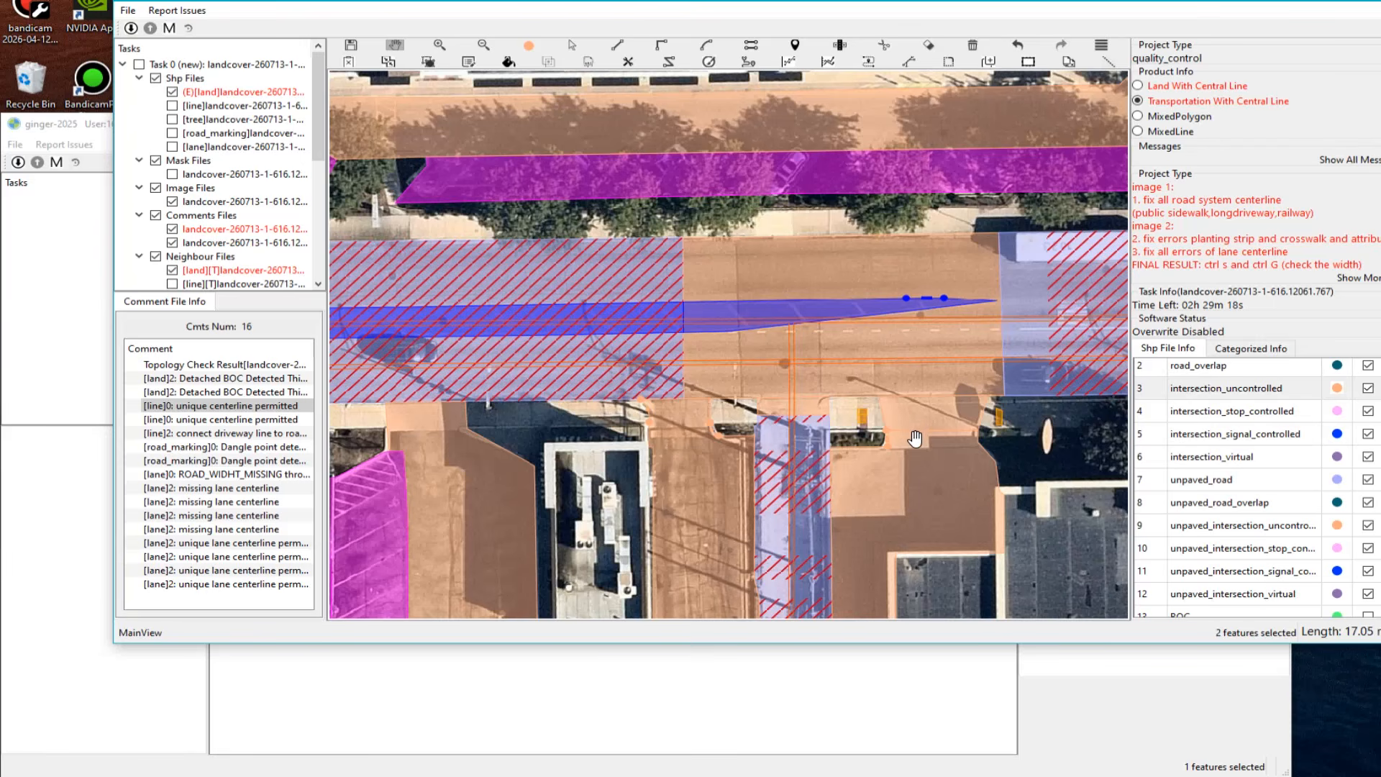
Step: Switch editing to the lane file and trace the line flagged by the unique-centerline comment along the east-west road to the crosswalk
{"action": "key", "text": "5"}
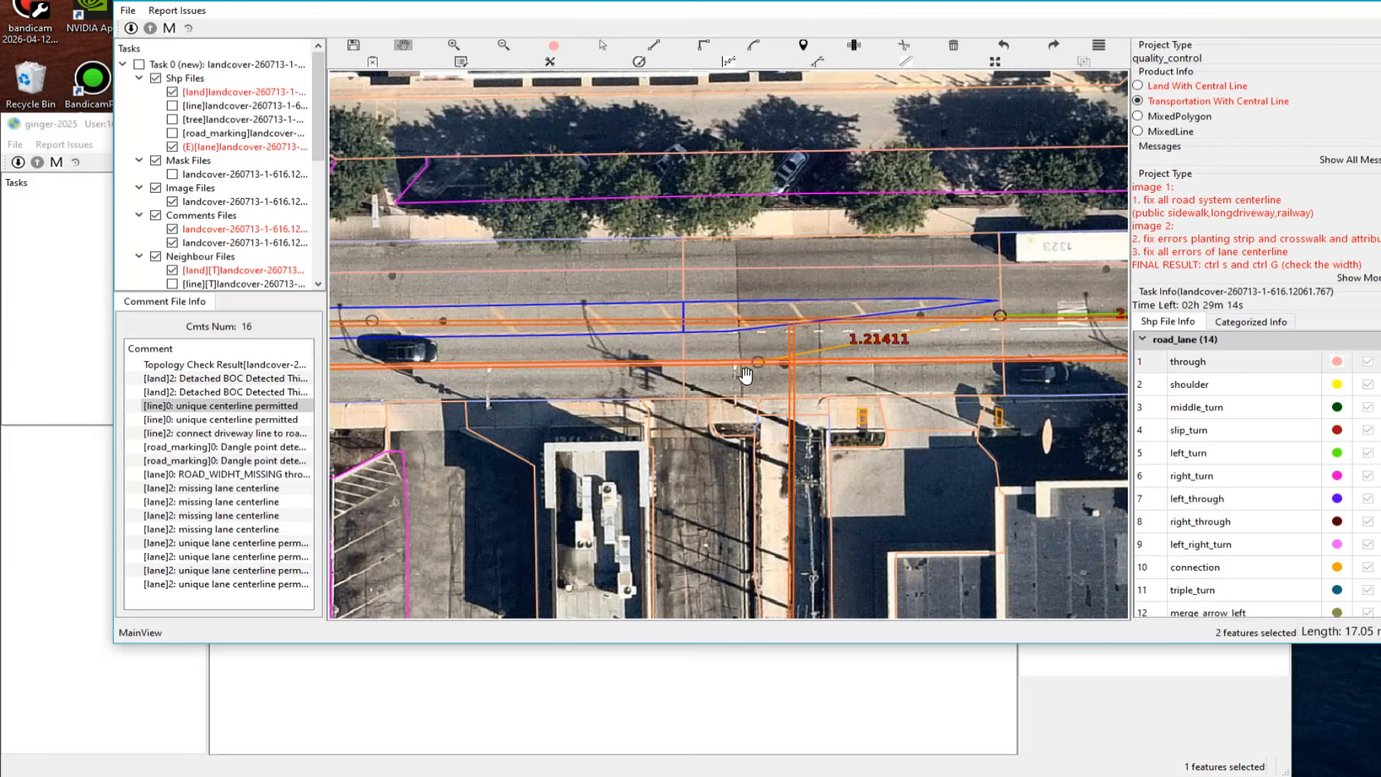
{"action": "left_click_drag", "start_coordinate": [762, 382], "coordinate": [772, 351]}
{"action": "scroll", "coordinate": [772, 353], "scroll_direction": "down", "scroll_amount": 2}
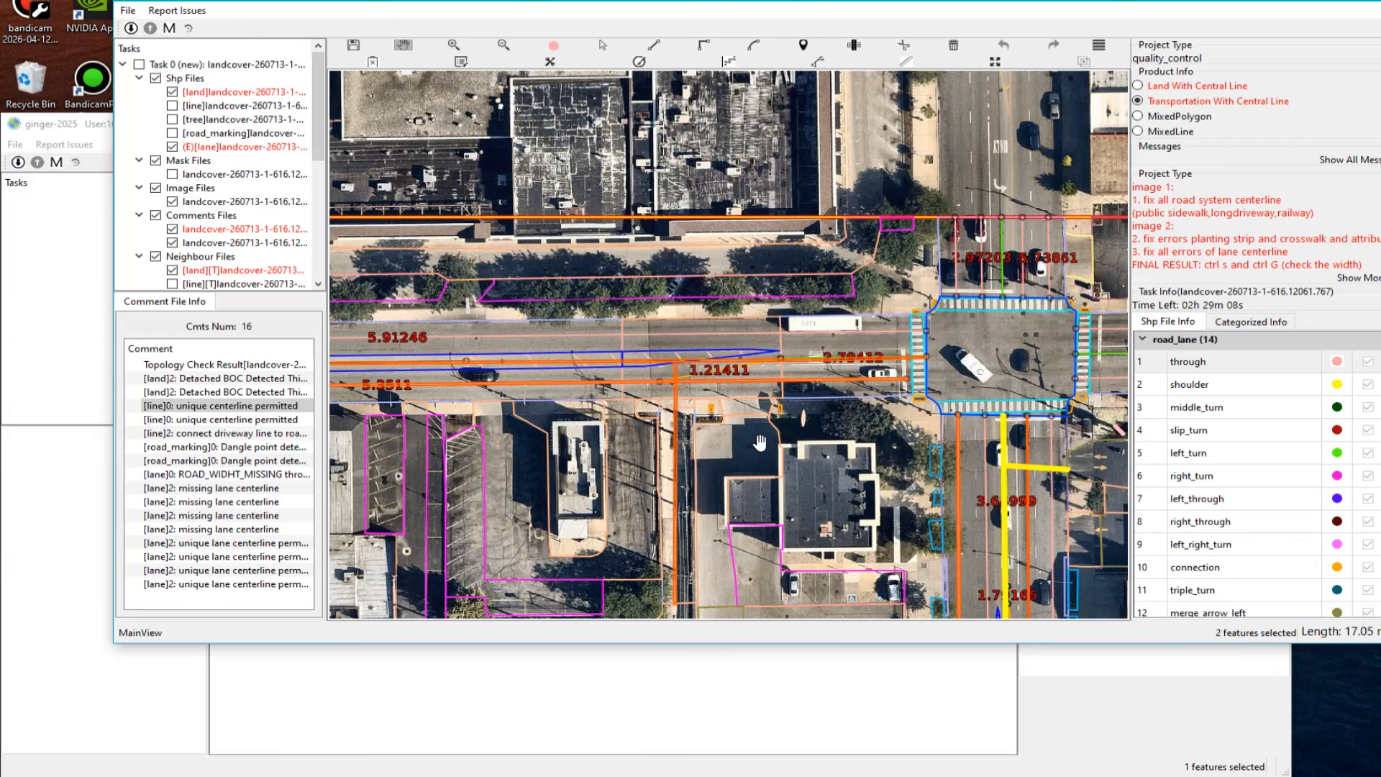
{"action": "left_click_drag", "start_coordinate": [760, 443], "coordinate": [760, 404]}
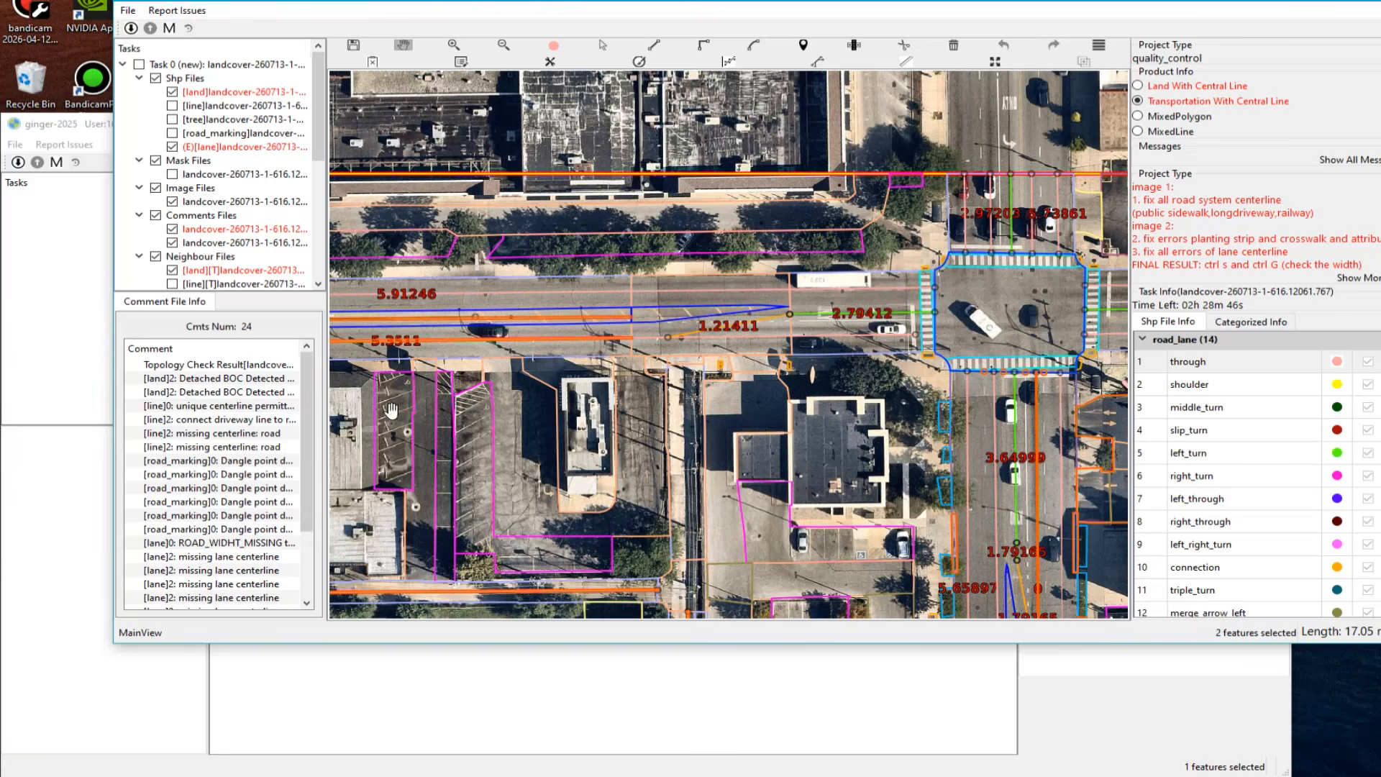
{"action": "left_click", "coordinate": [230, 408]}
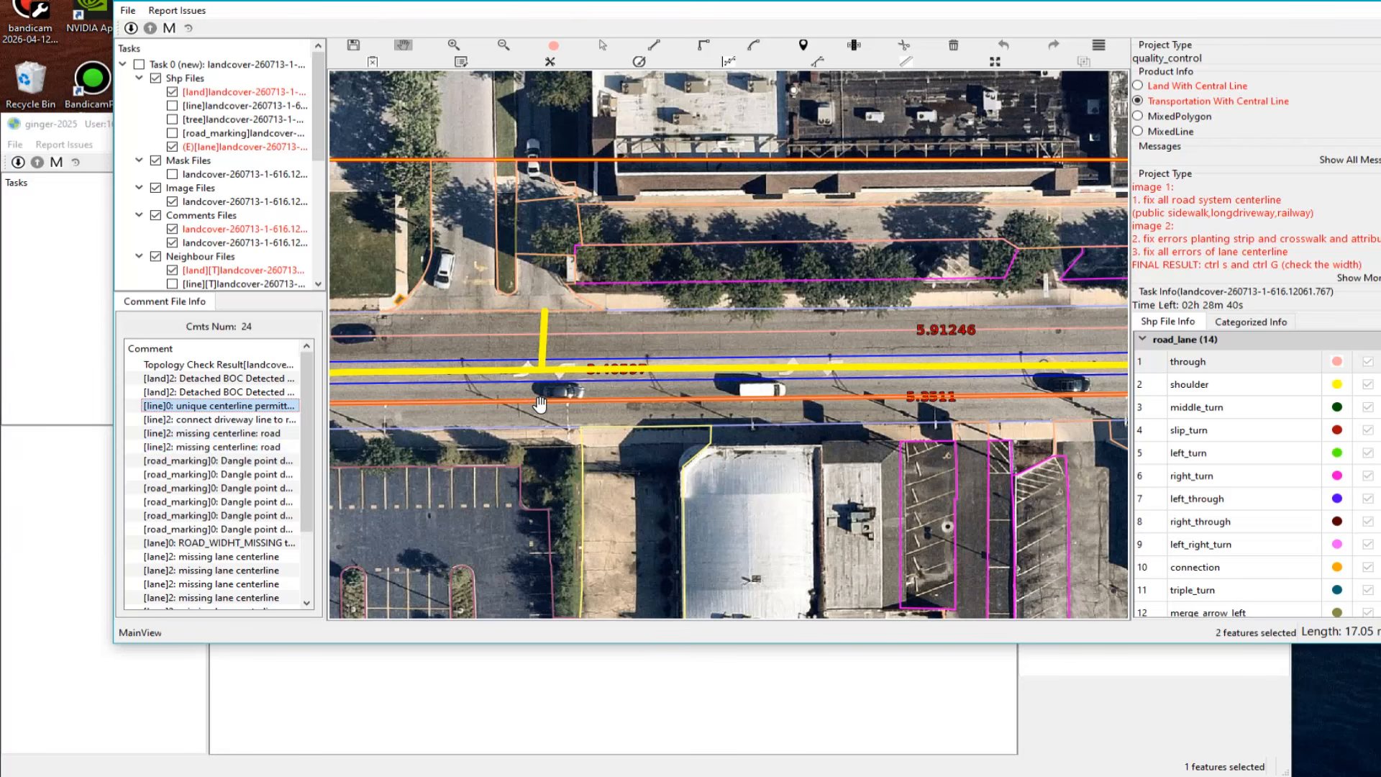
{"action": "scroll", "coordinate": [603, 386], "scroll_direction": "down", "scroll_amount": 2}
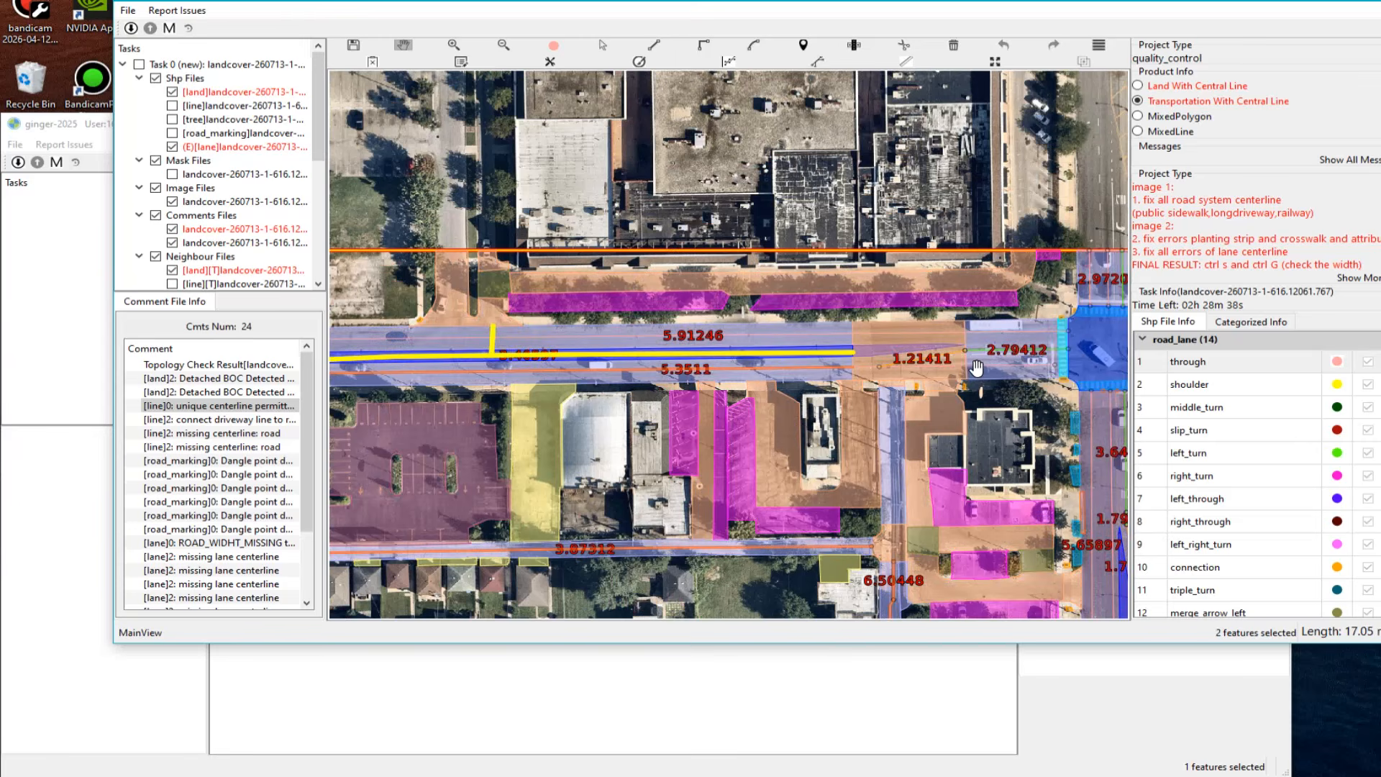
{"action": "left_click_drag", "start_coordinate": [637, 392], "coordinate": [795, 390]}
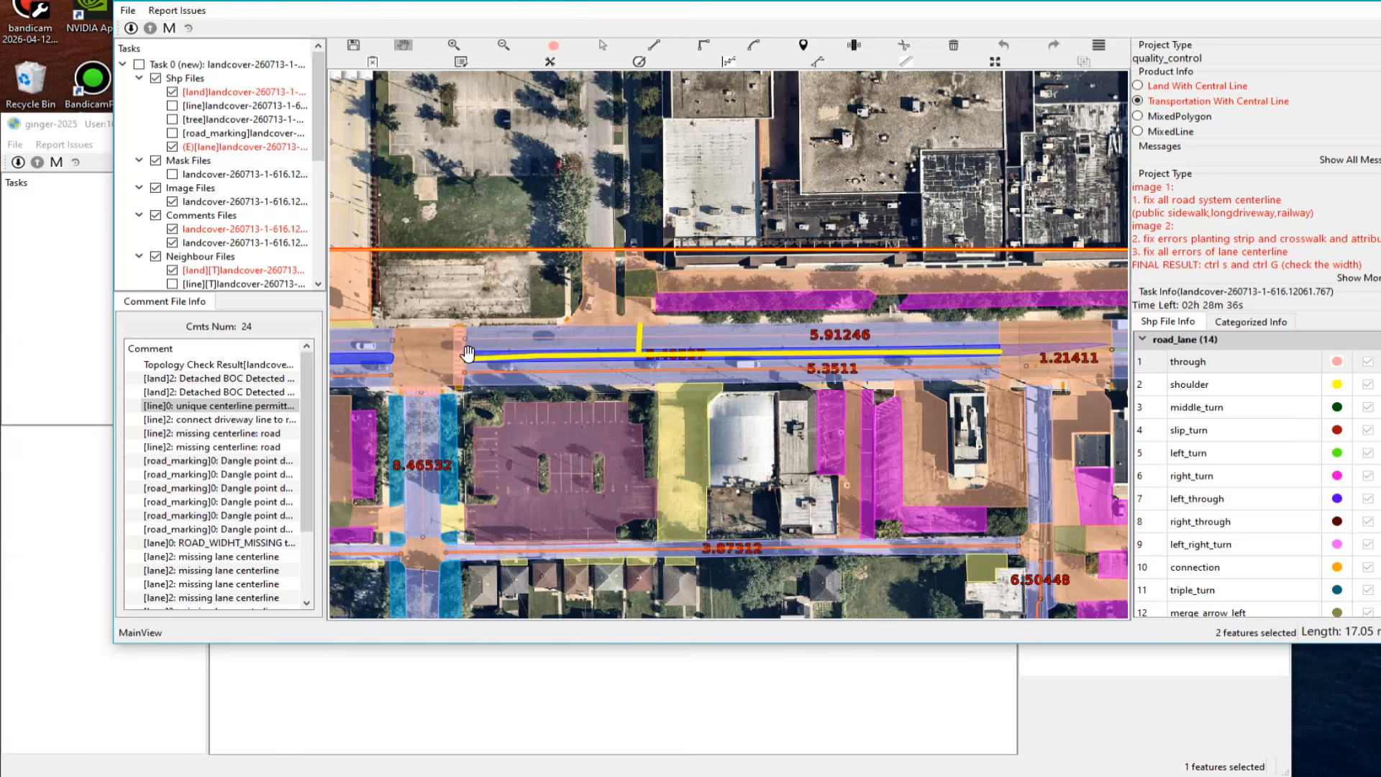
{"action": "scroll", "coordinate": [465, 360], "scroll_direction": "up", "scroll_amount": 1}
{"action": "scroll", "coordinate": [459, 359], "scroll_direction": "up", "scroll_amount": 3}
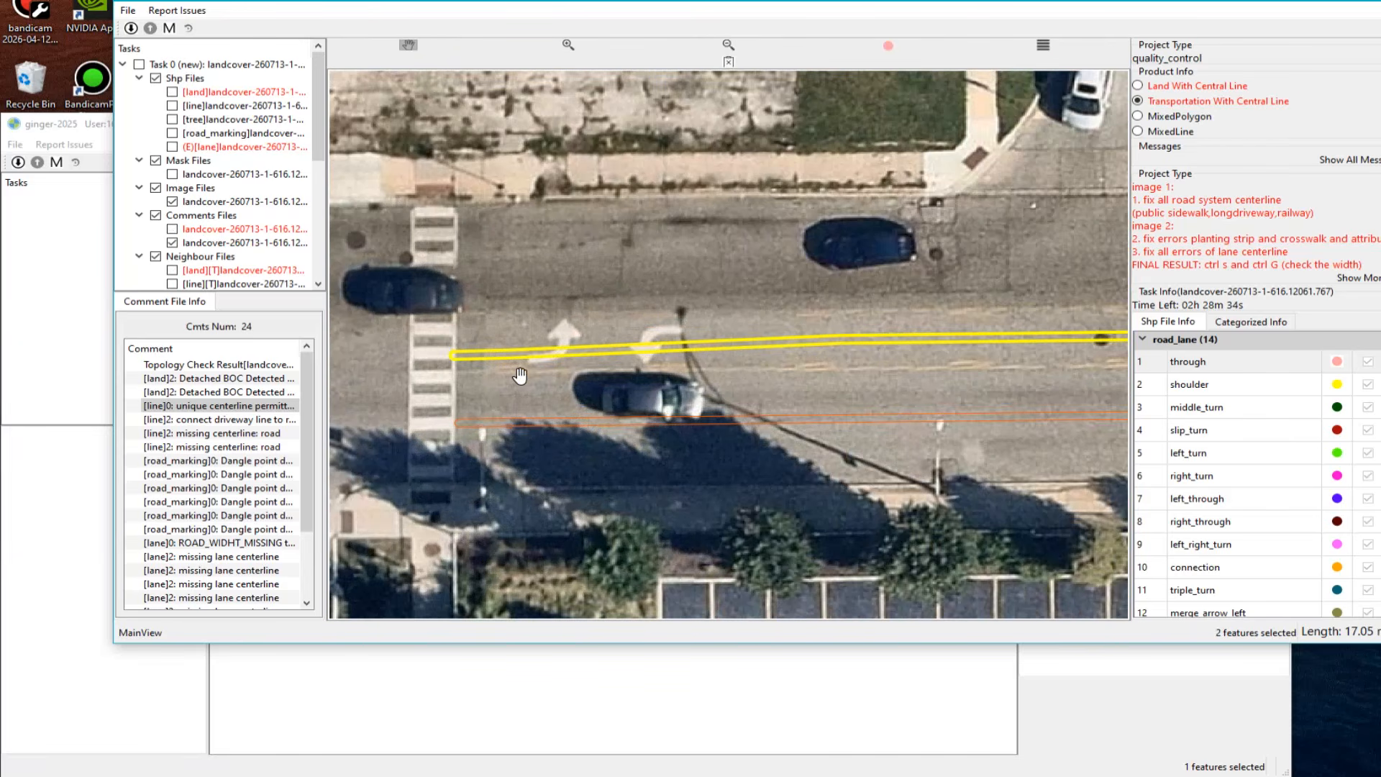
Step: In the land file, cut off the painted median's short west end beside the crosswalk and delete that piece
{"action": "scroll", "coordinate": [585, 338], "scroll_direction": "up", "scroll_amount": 1}
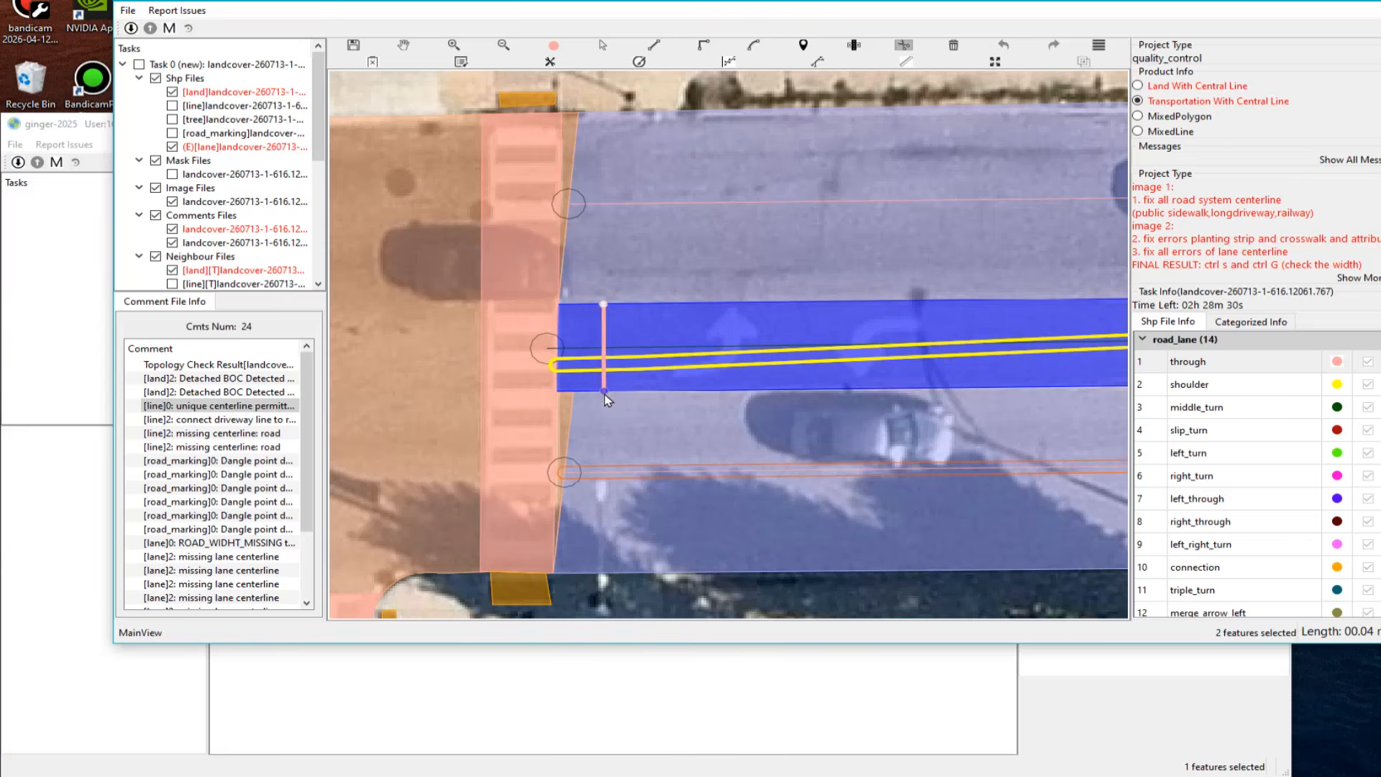
{"action": "left_click", "coordinate": [603, 390]}
{"action": "left_click", "coordinate": [622, 325]}
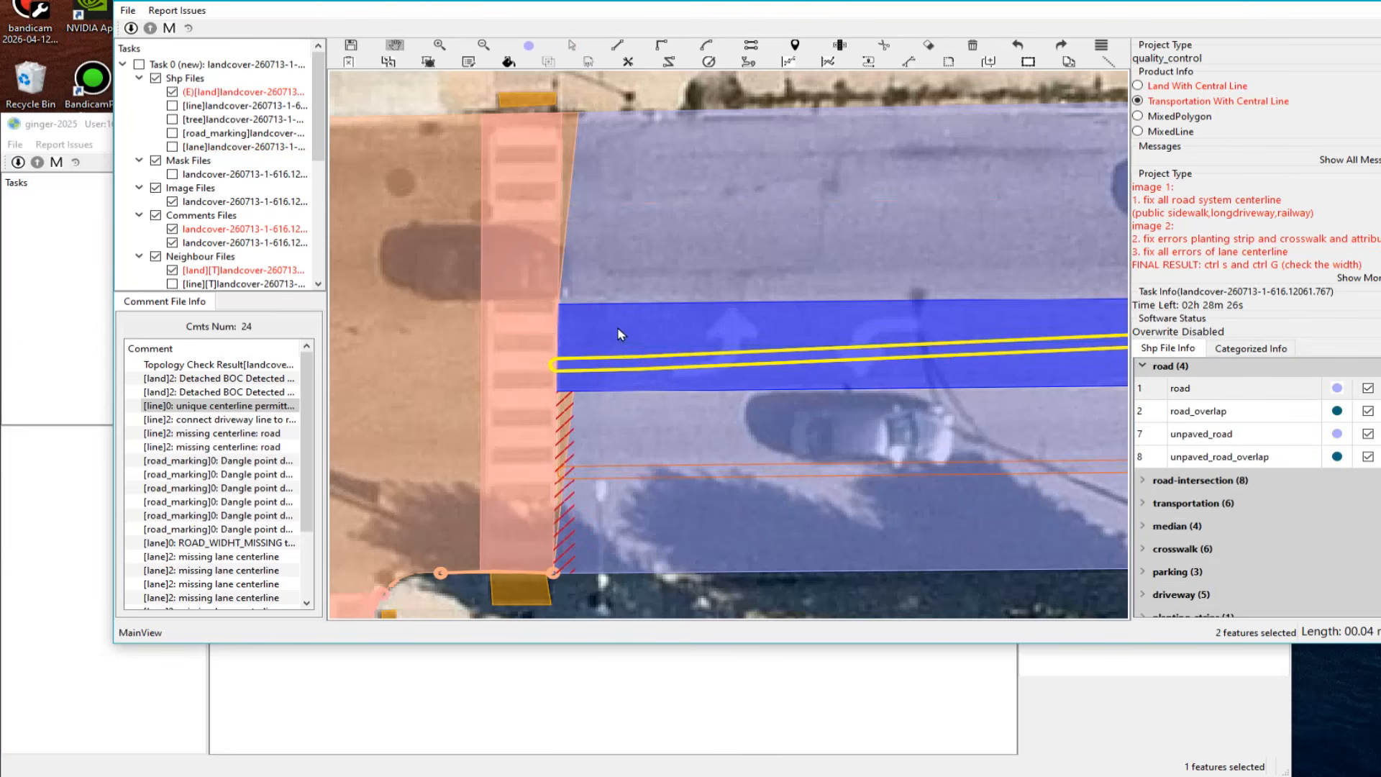
{"action": "left_click_drag", "start_coordinate": [615, 291], "coordinate": [614, 427]}
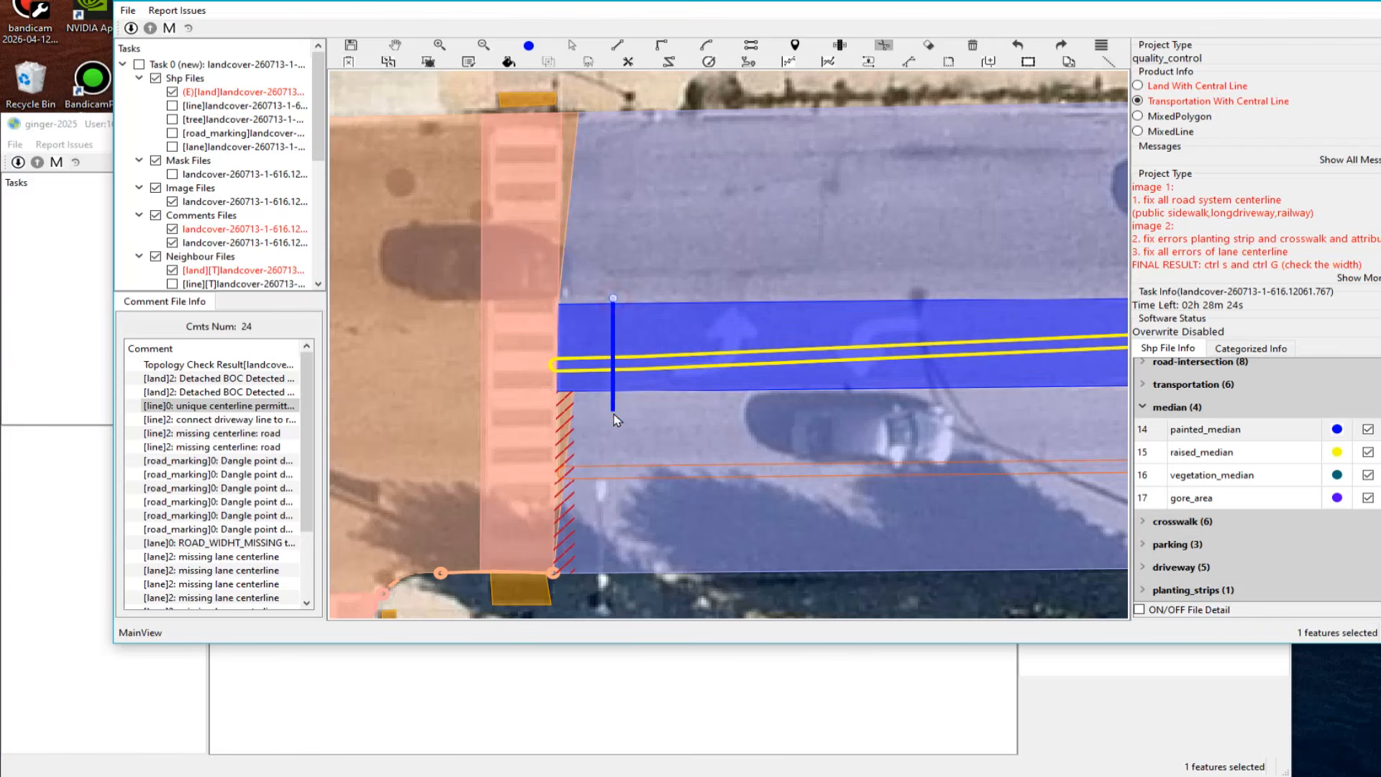
{"action": "left_click", "coordinate": [584, 345]}
{"action": "key", "text": "Delete"}
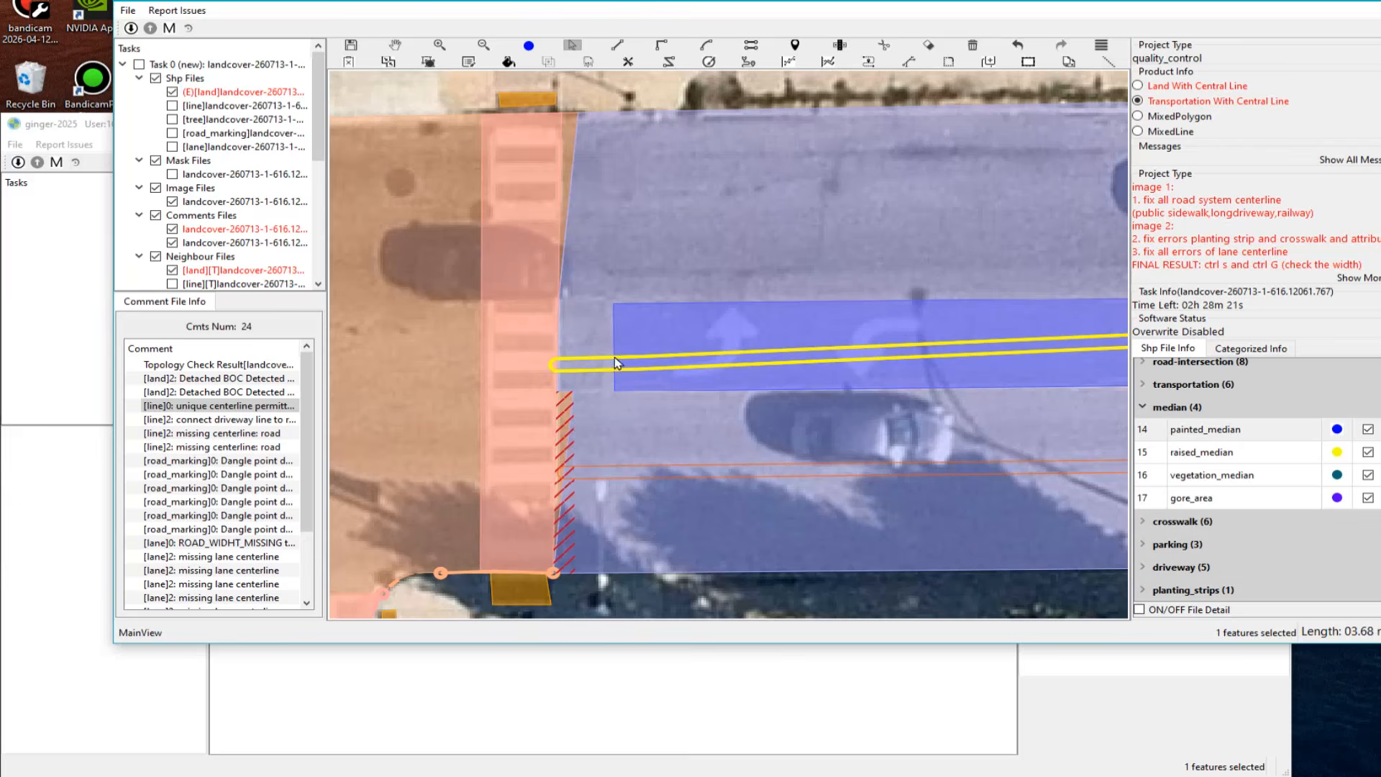
Step: In the lane file, examine the middle_turn lane from the crosswalk eastward along the east-west road
{"action": "key", "text": "5"}
{"action": "left_click", "coordinate": [586, 348]}
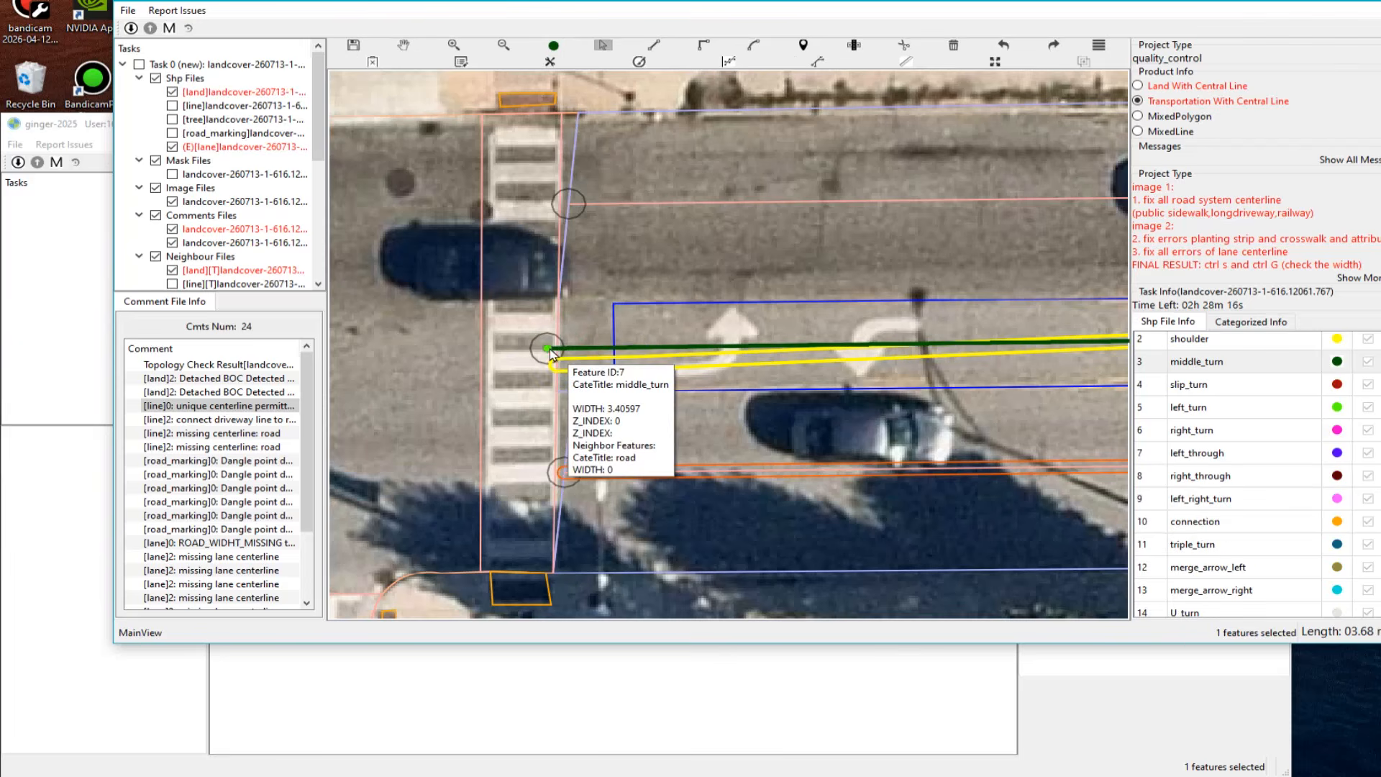
{"action": "scroll", "coordinate": [617, 349], "scroll_direction": "down", "scroll_amount": 5}
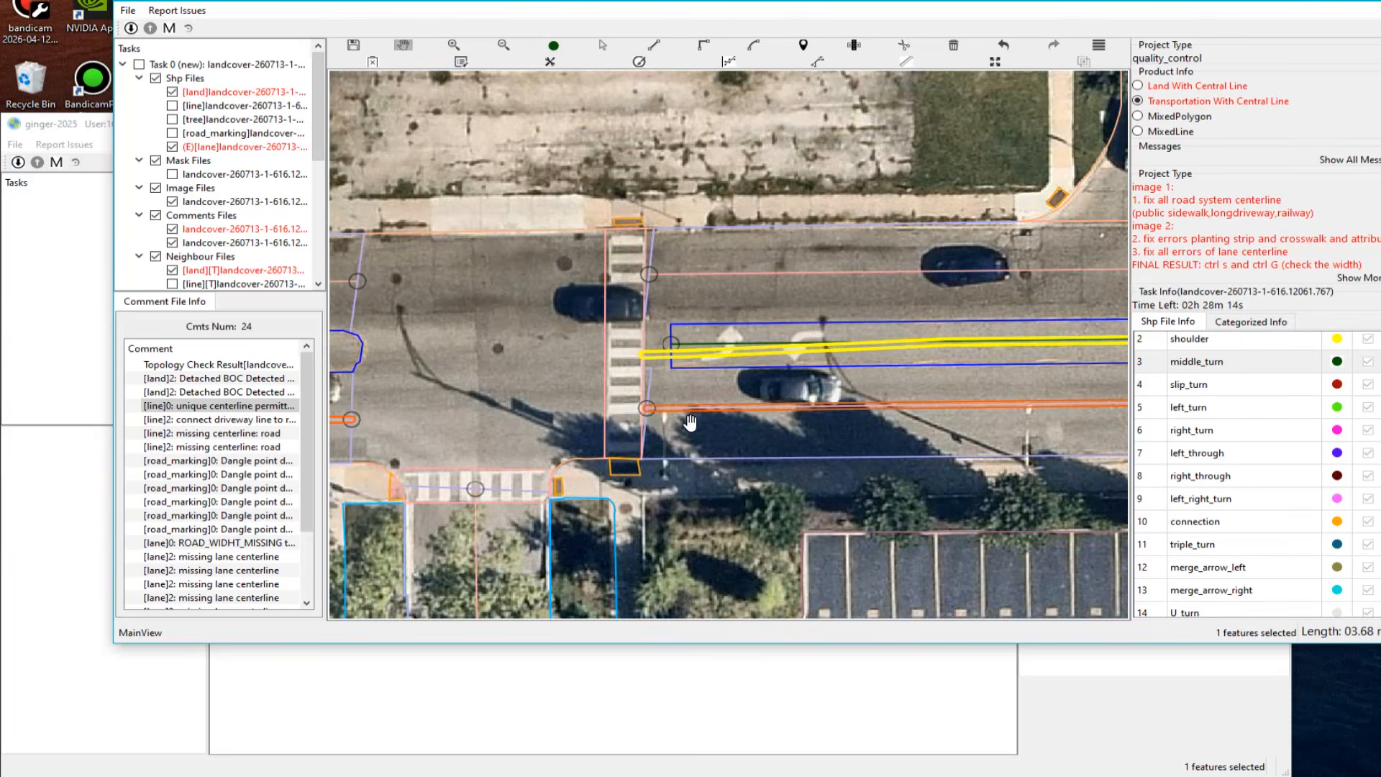
{"action": "left_click_drag", "start_coordinate": [703, 371], "coordinate": [552, 373]}
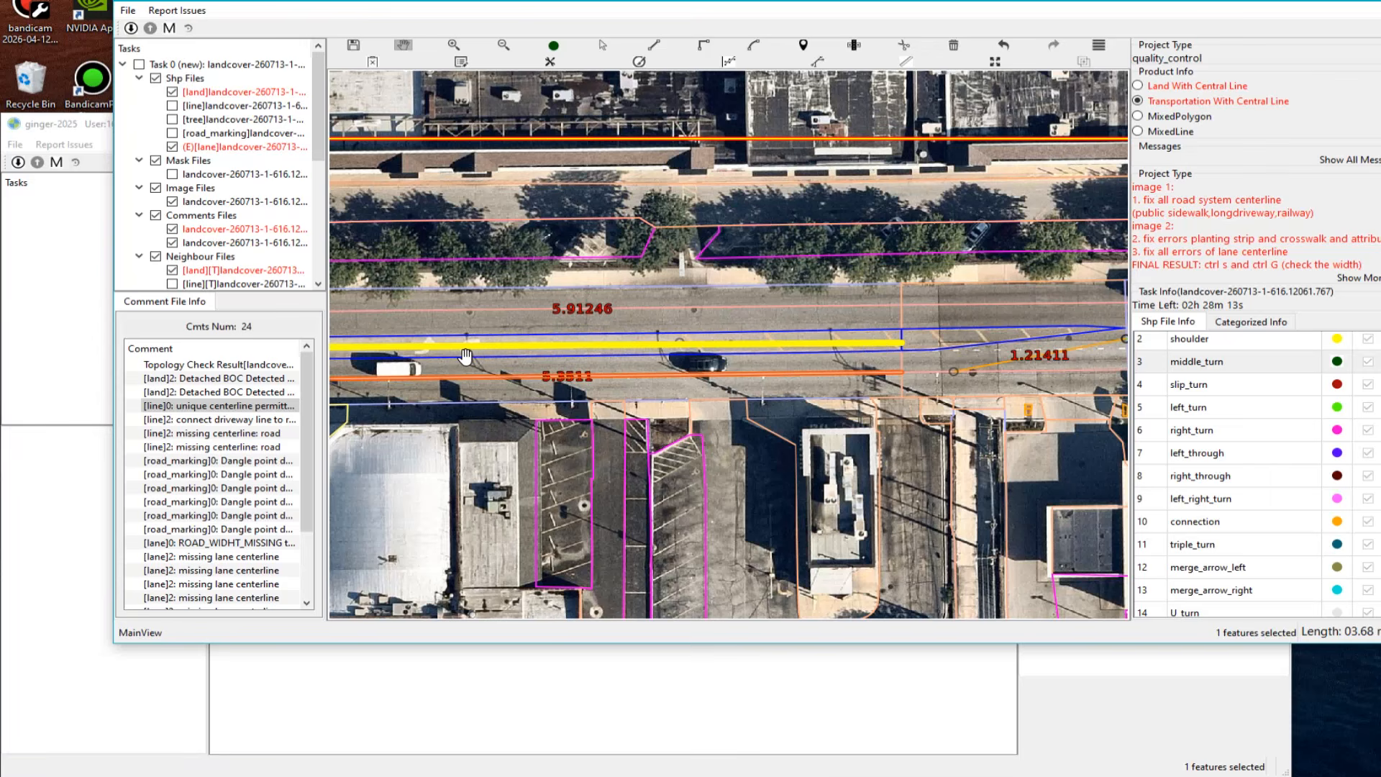
{"action": "left_click", "coordinate": [733, 338]}
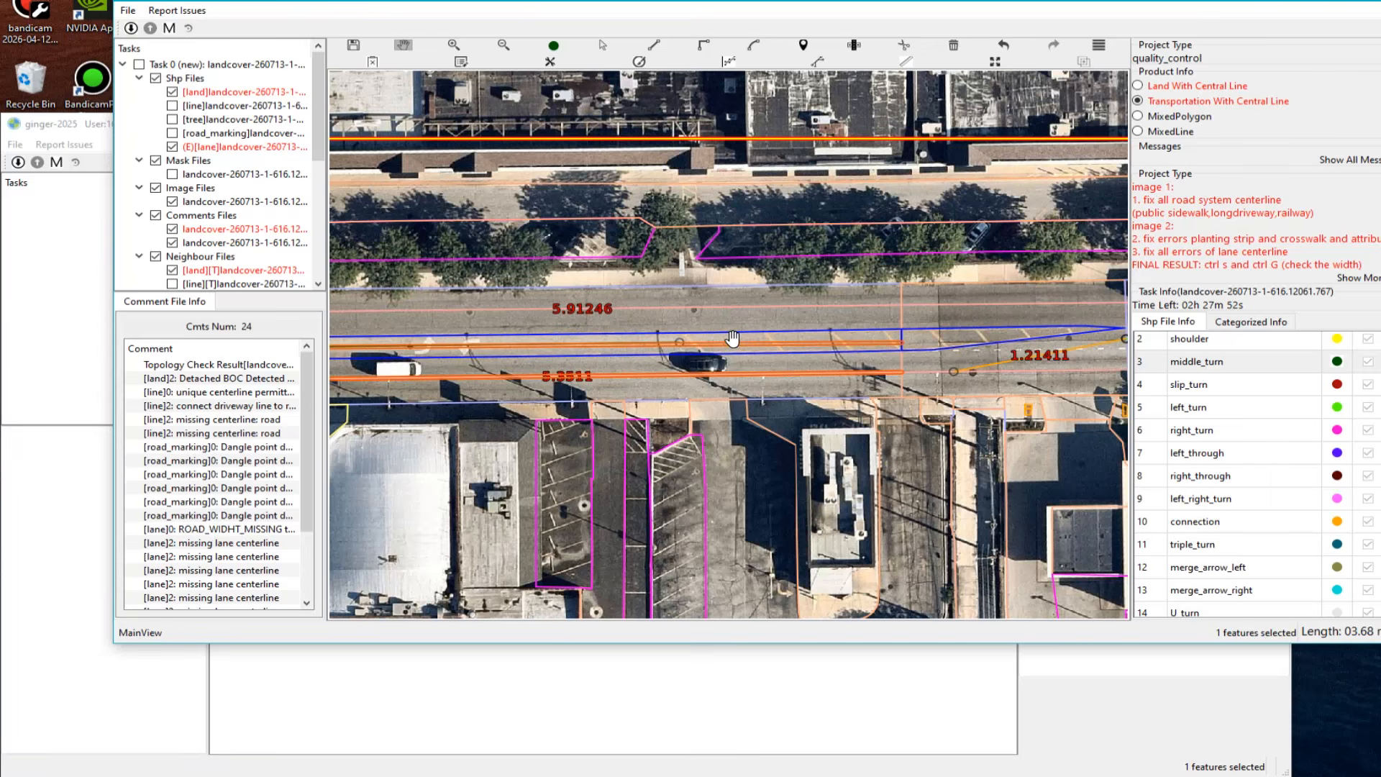
Step: Open the unique-centerline comment and examine its flagged line back west to the crosswalk and the uncontrolled intersection area
{"action": "left_click", "coordinate": [239, 392]}
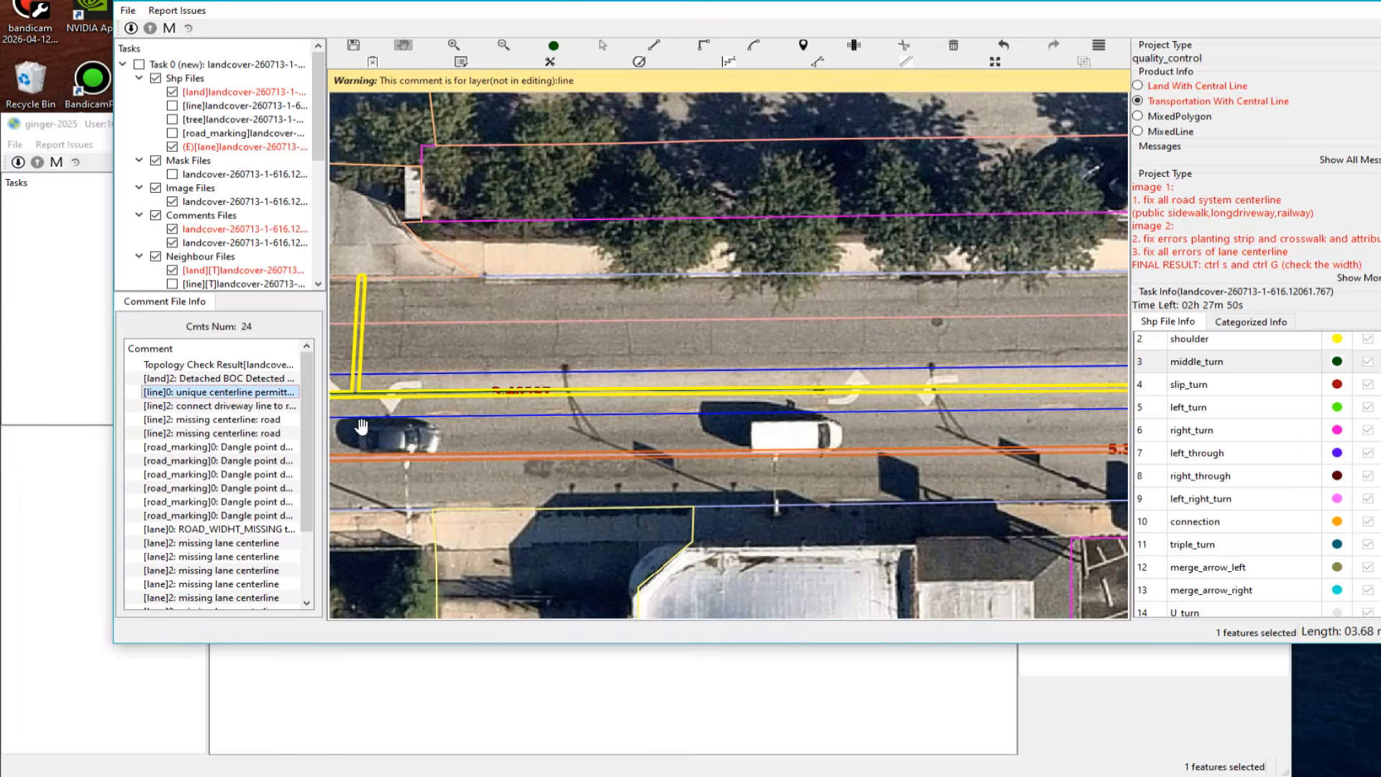
{"action": "scroll", "coordinate": [731, 255], "scroll_direction": "down", "scroll_amount": 2}
{"action": "left_click_drag", "start_coordinate": [518, 368], "coordinate": [807, 355]}
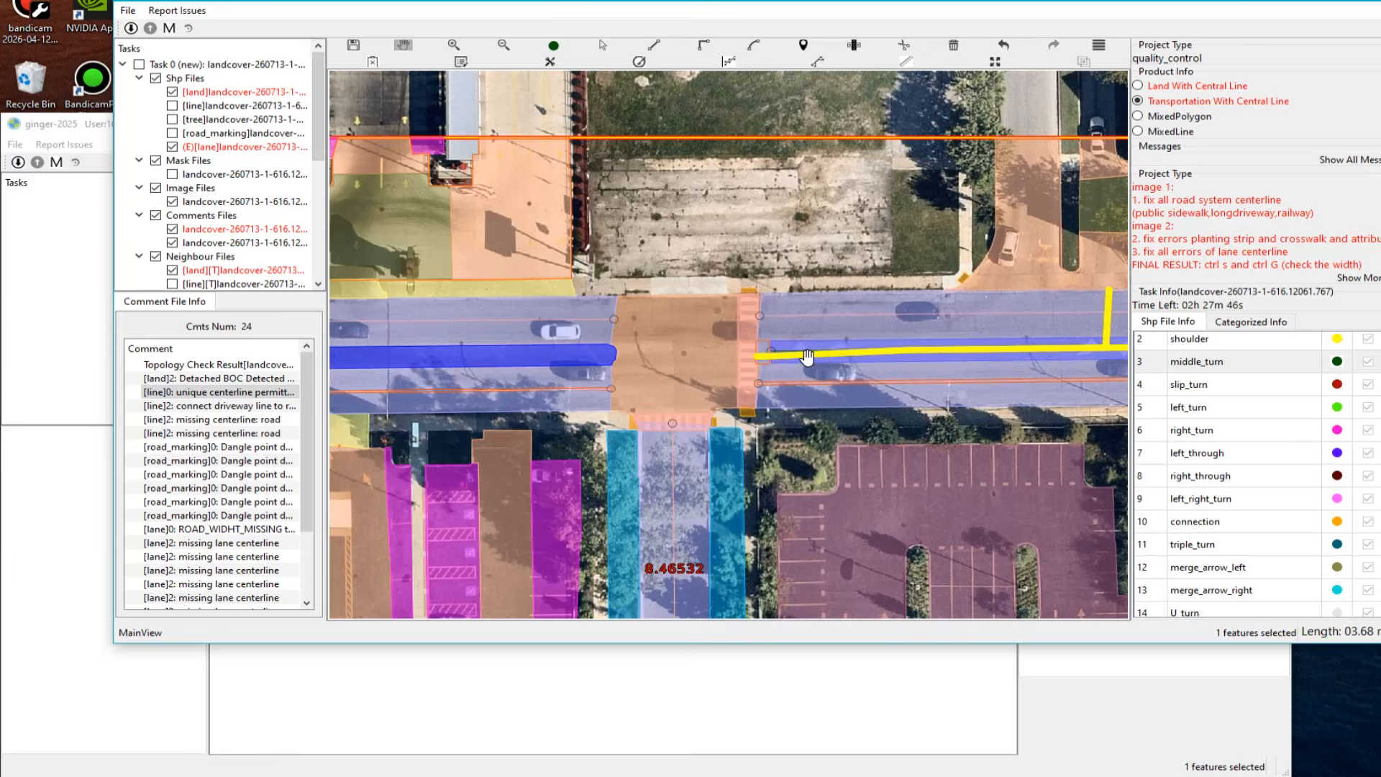
{"action": "left_click", "coordinate": [679, 385]}
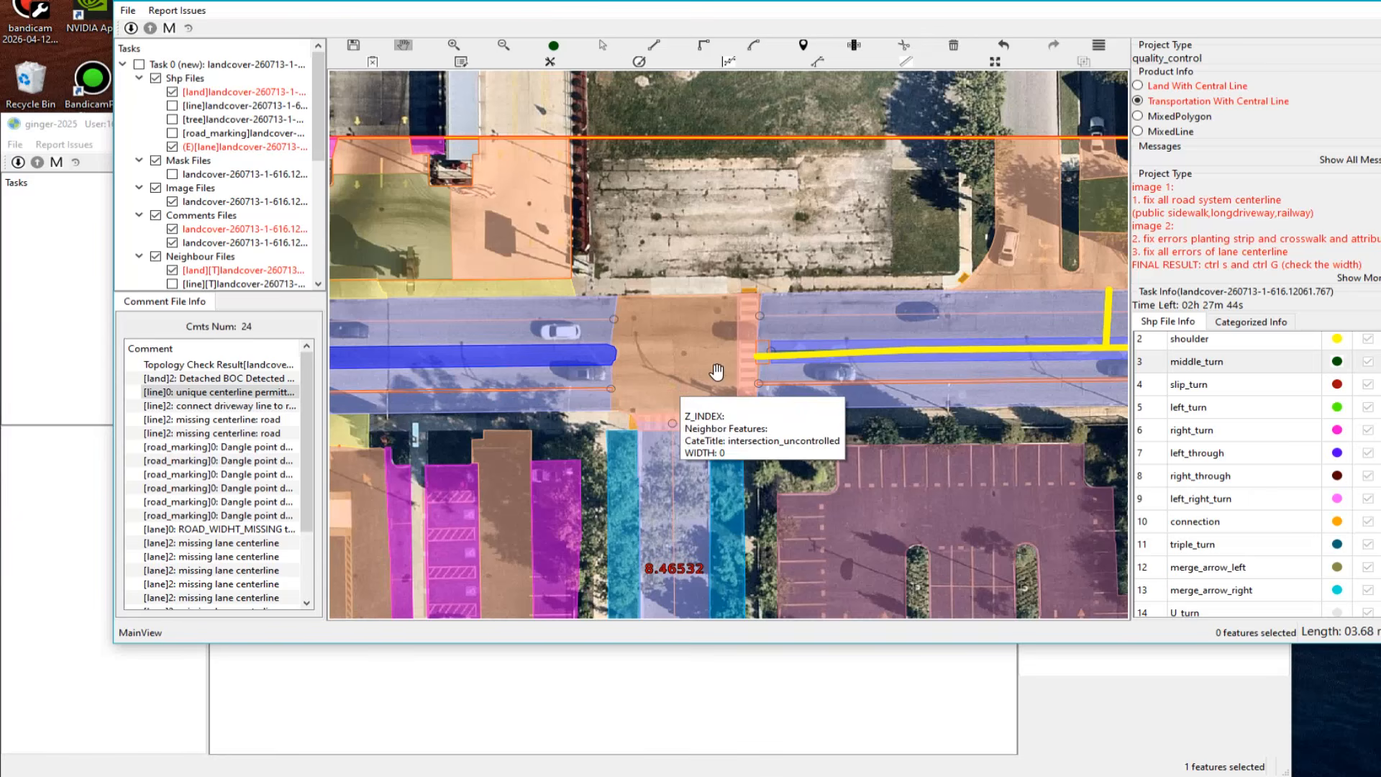
{"action": "scroll", "coordinate": [730, 368], "scroll_direction": "up", "scroll_amount": 2}
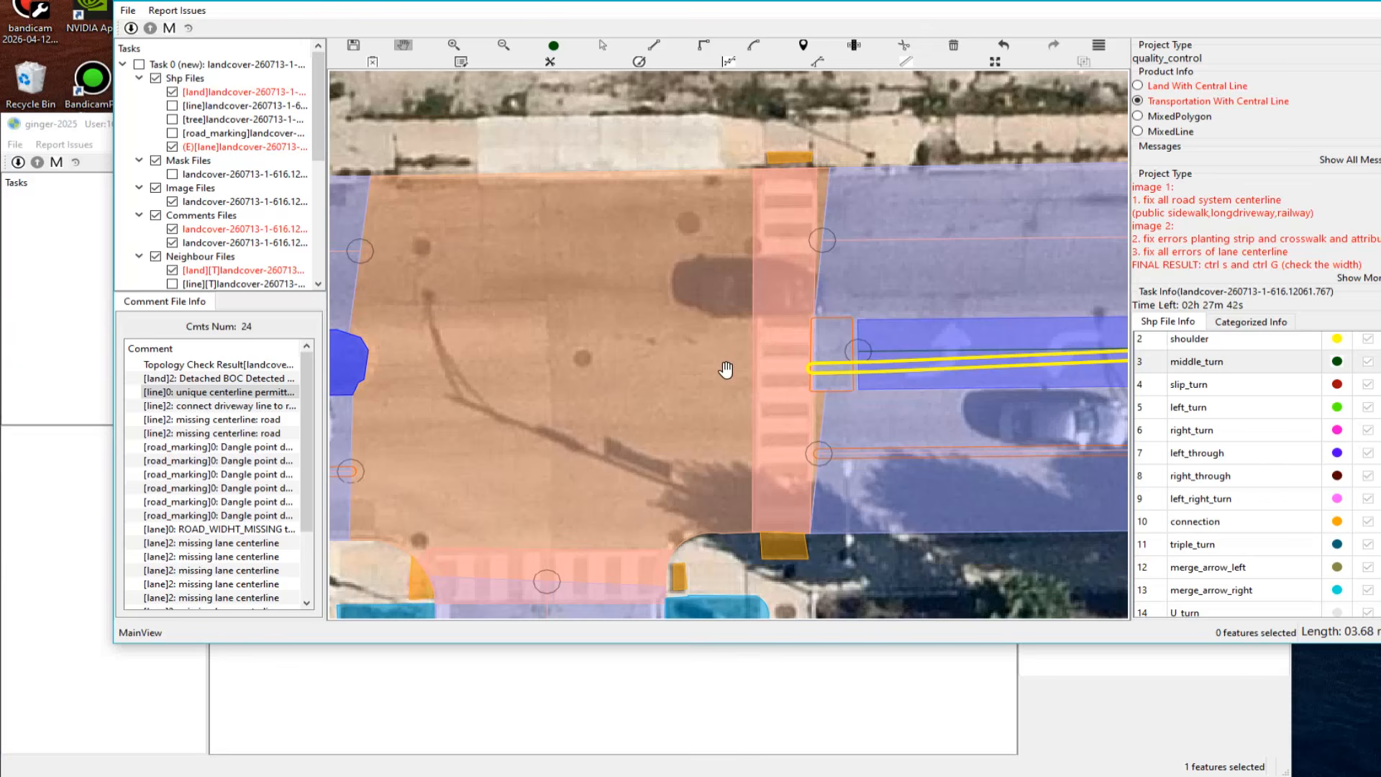
{"action": "key", "text": "Escape"}
{"action": "left_click", "coordinate": [723, 371]}
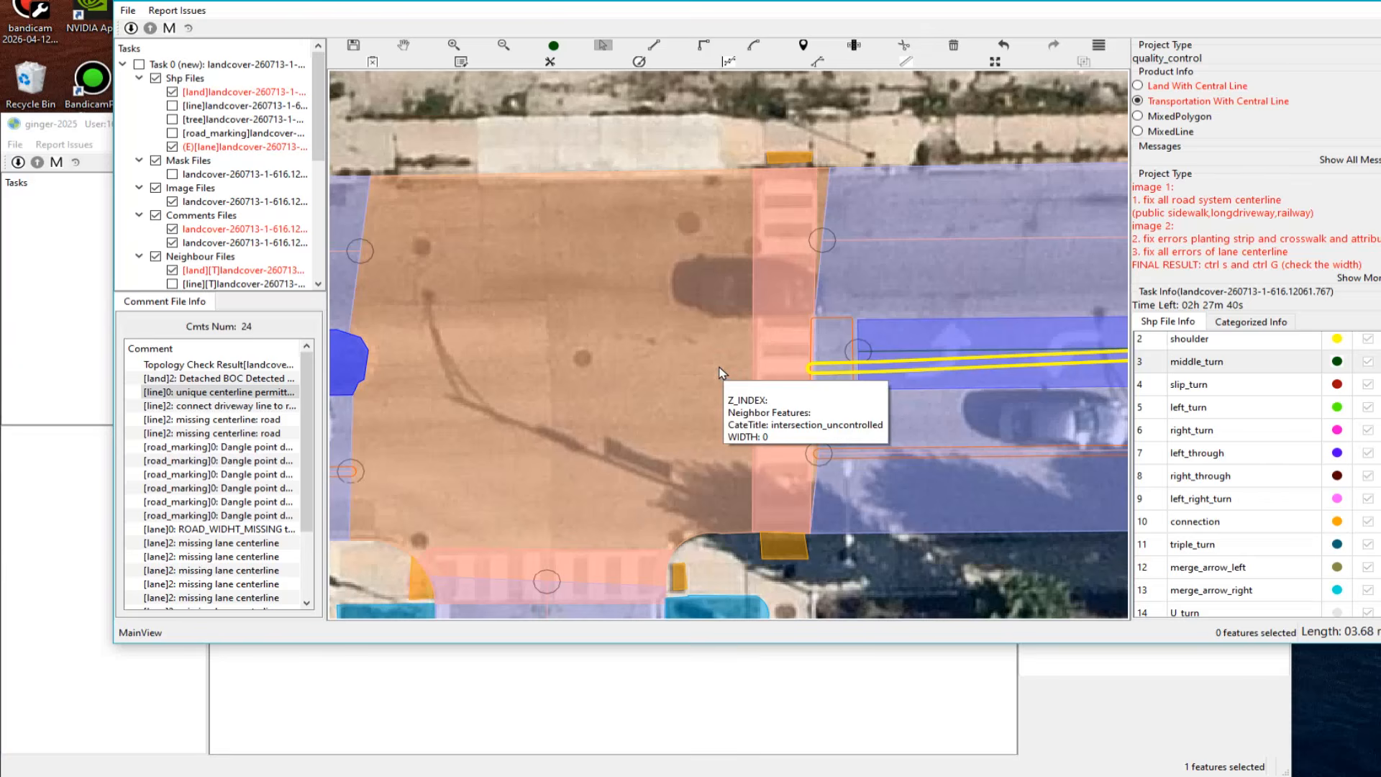
Step: Switch editing to the line file, ungroup its category list and try to hide the cross_walk_ladder category
{"action": "mouse_move", "coordinate": [783, 259]}
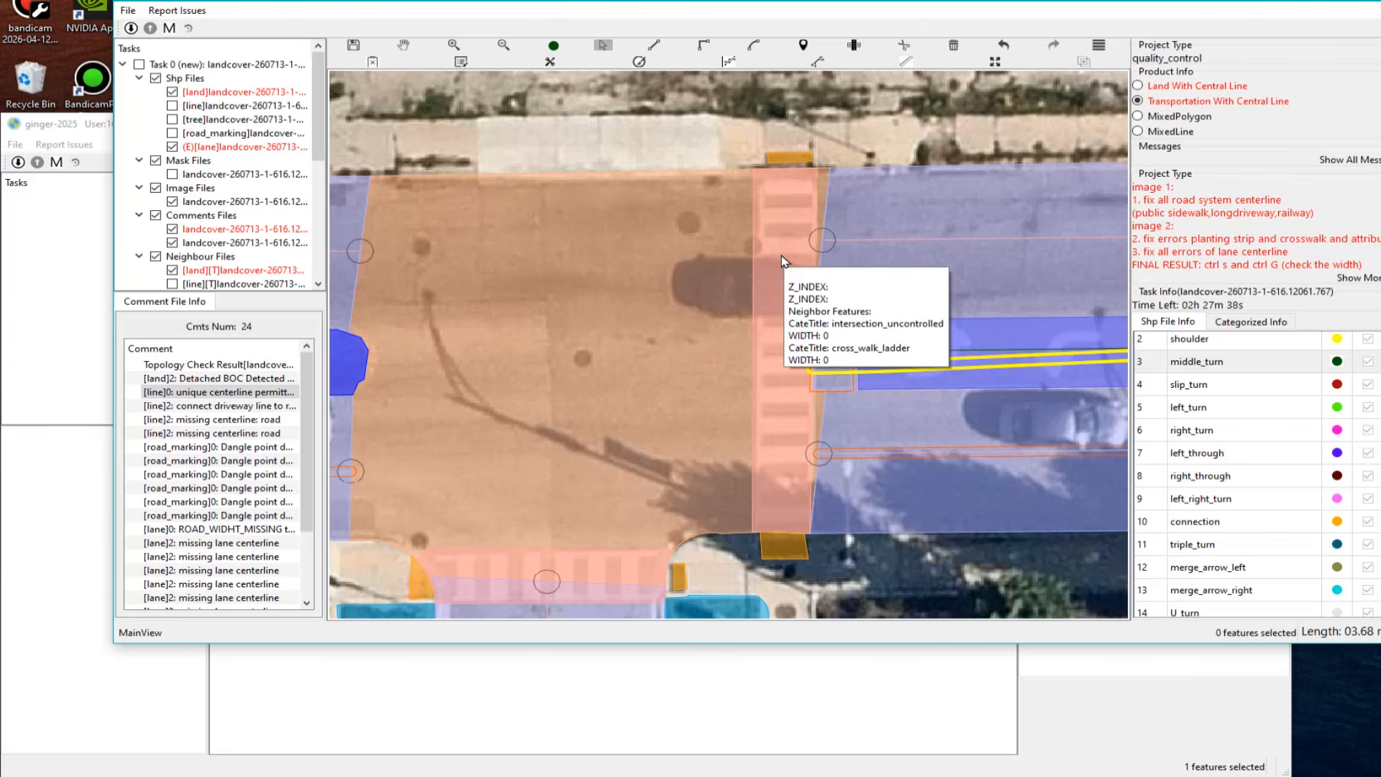
{"action": "key", "text": "2"}
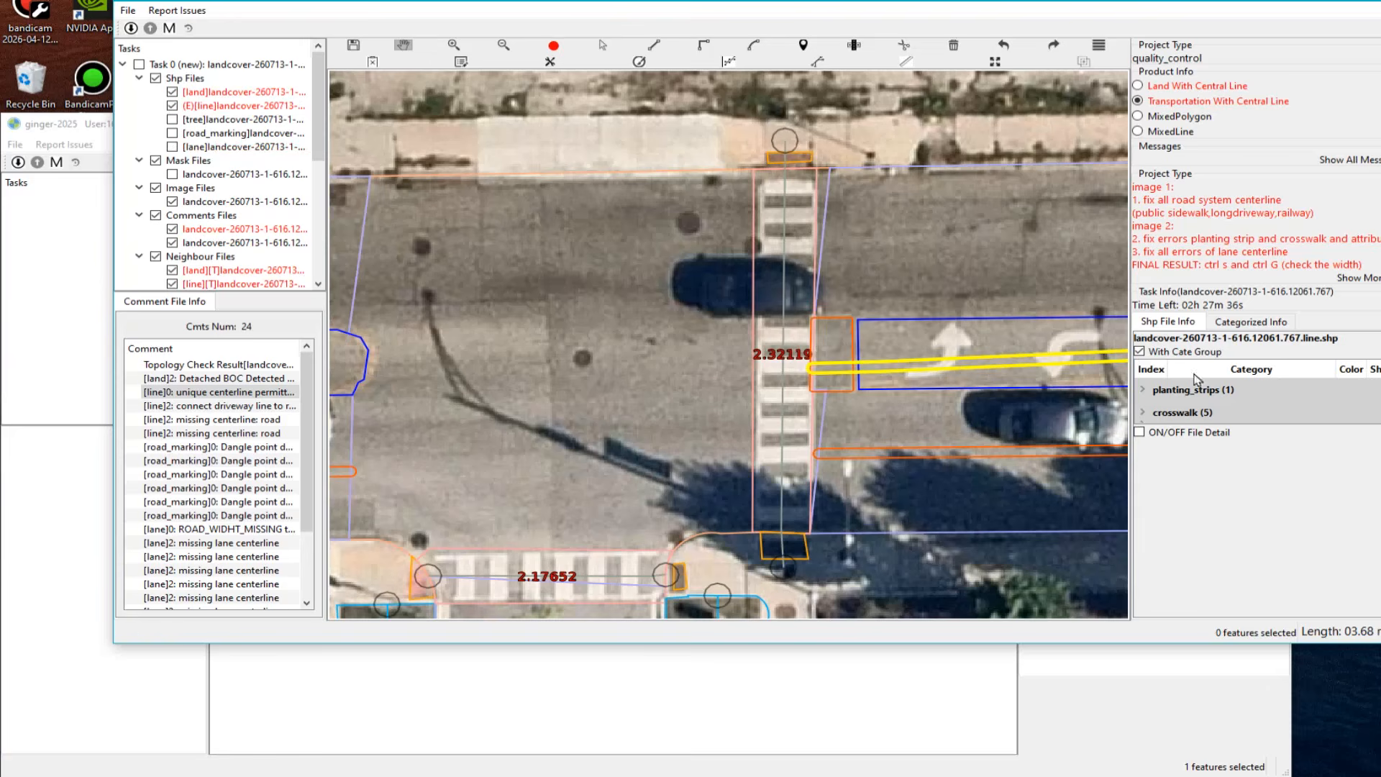
{"action": "left_click", "coordinate": [1140, 351]}
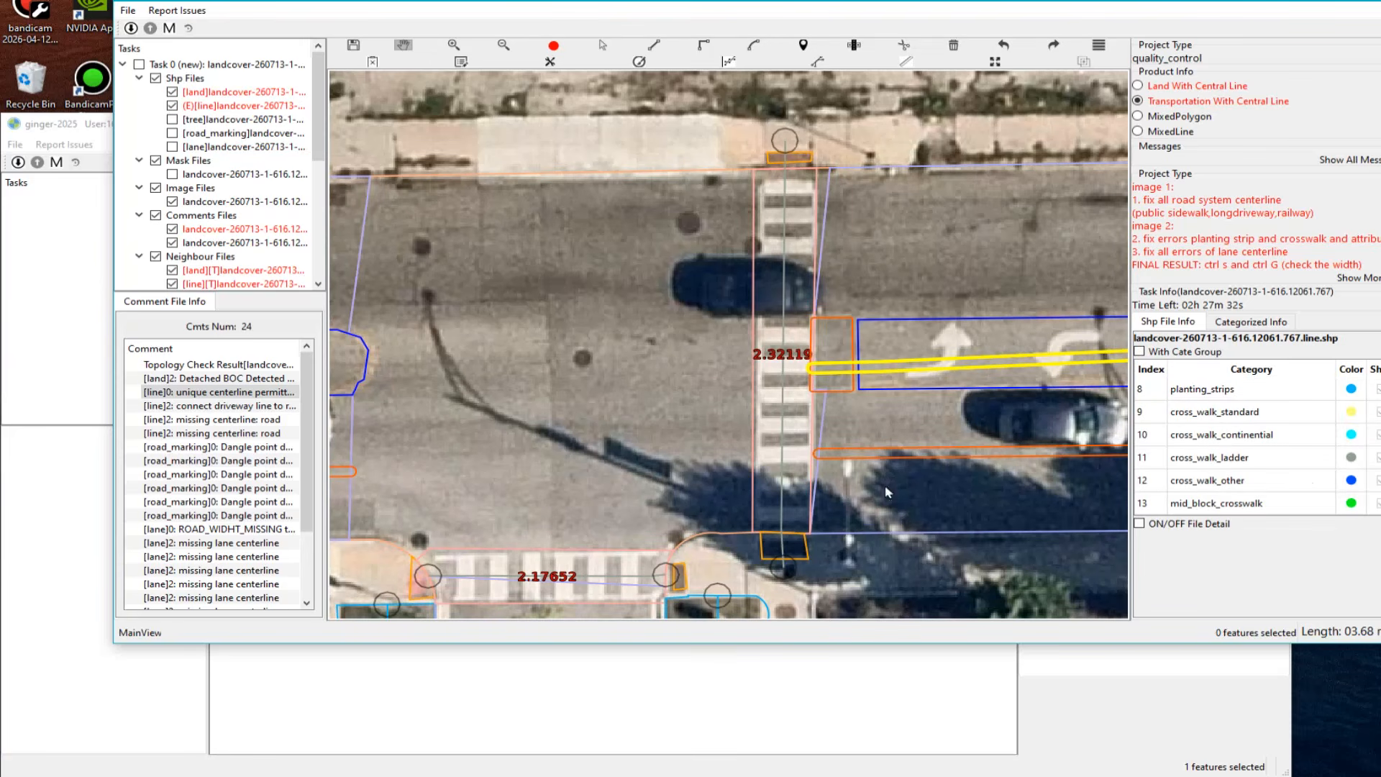
{"action": "key", "text": "s"}
{"action": "key", "text": "Escape"}
{"action": "left_click", "coordinate": [1373, 461]}
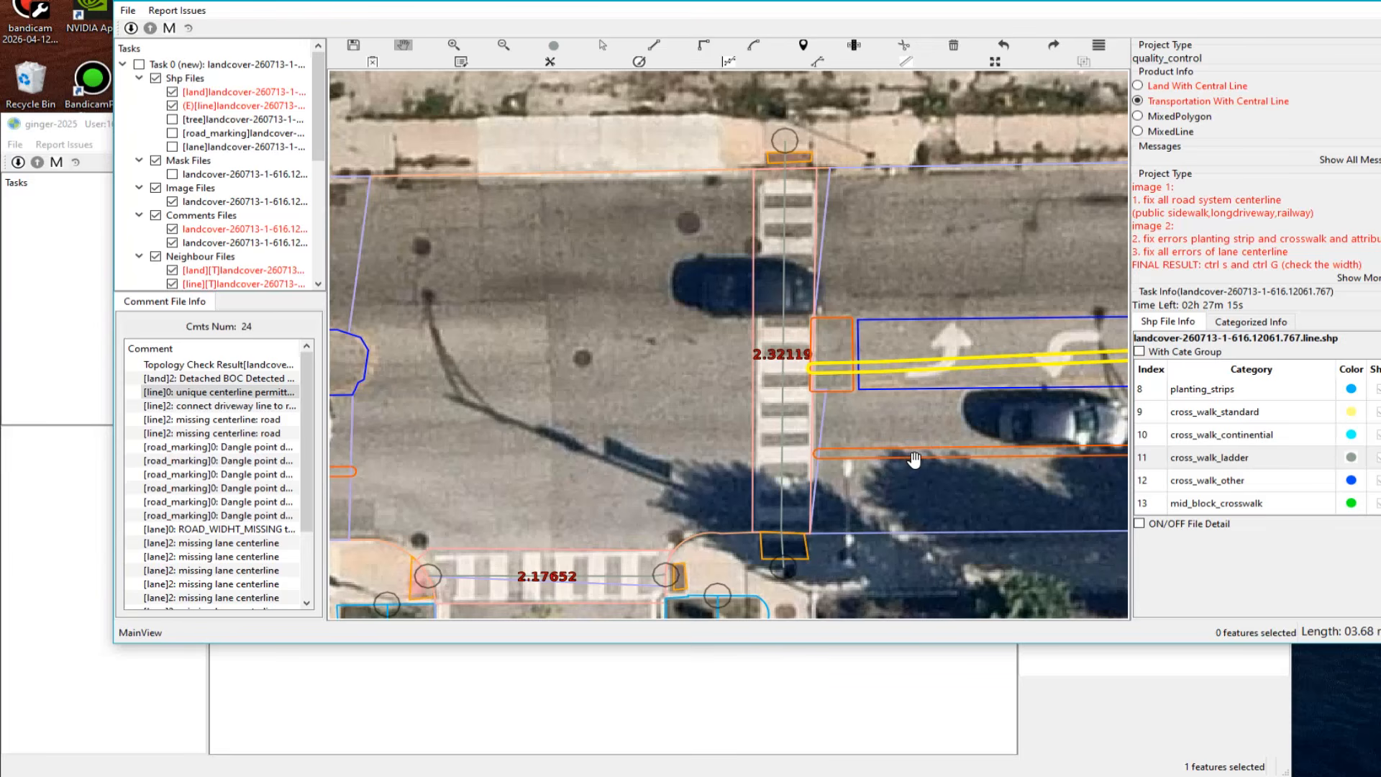
Step: Switch editing back to the land file and hide its cross_walk_ladder category
{"action": "key", "text": "1"}
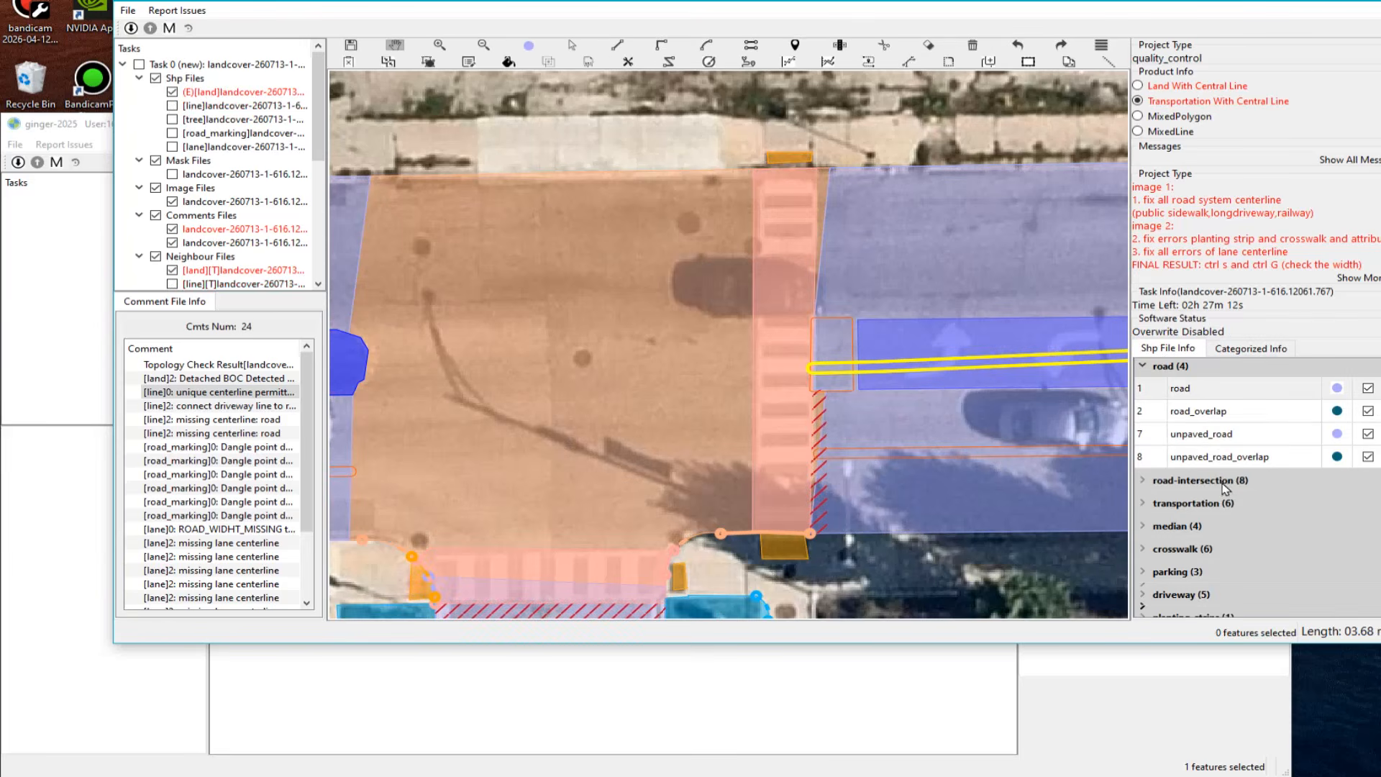
{"action": "left_click", "coordinate": [1141, 550]}
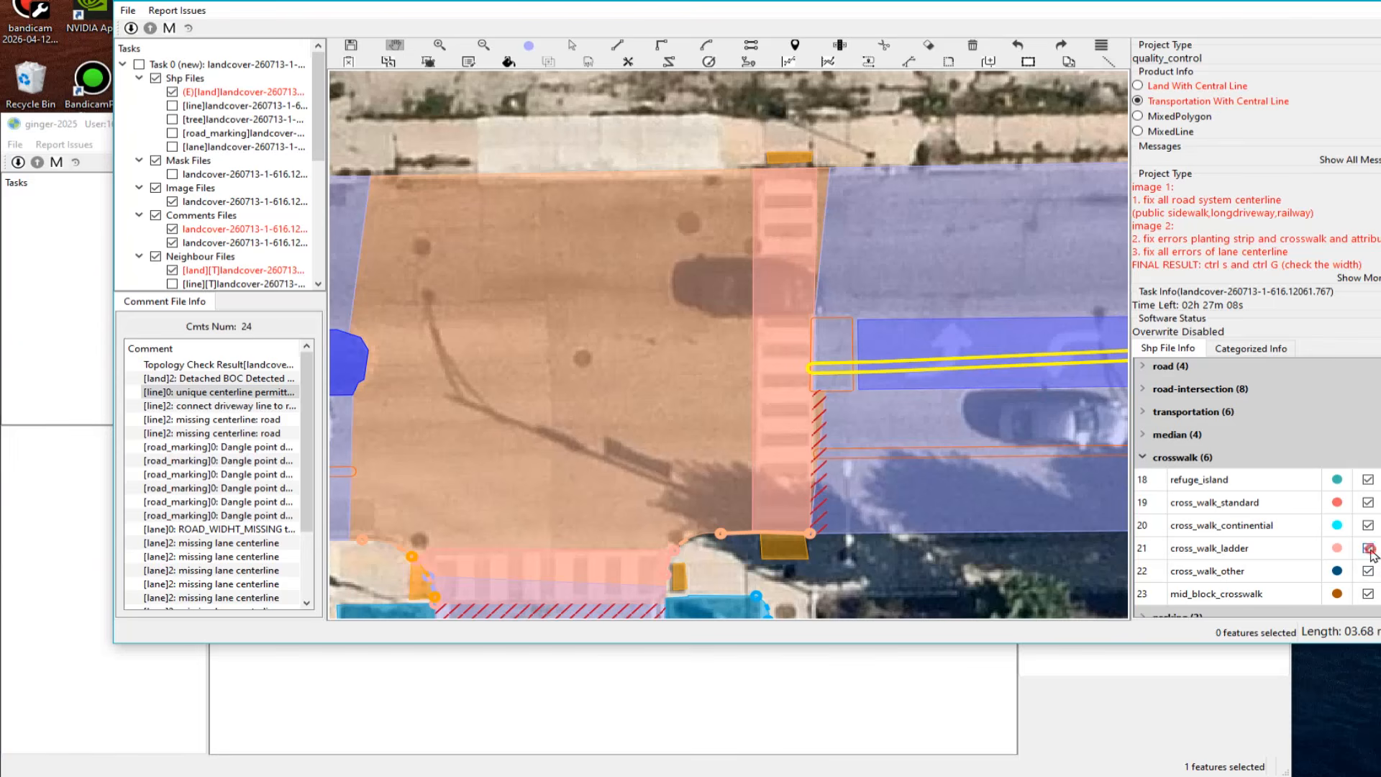
{"action": "left_click", "coordinate": [1369, 548]}
Step: Extend the painted median's west end with two new corners at the crosswalk's east edge
{"action": "scroll", "coordinate": [853, 397], "scroll_direction": "up", "scroll_amount": 1}
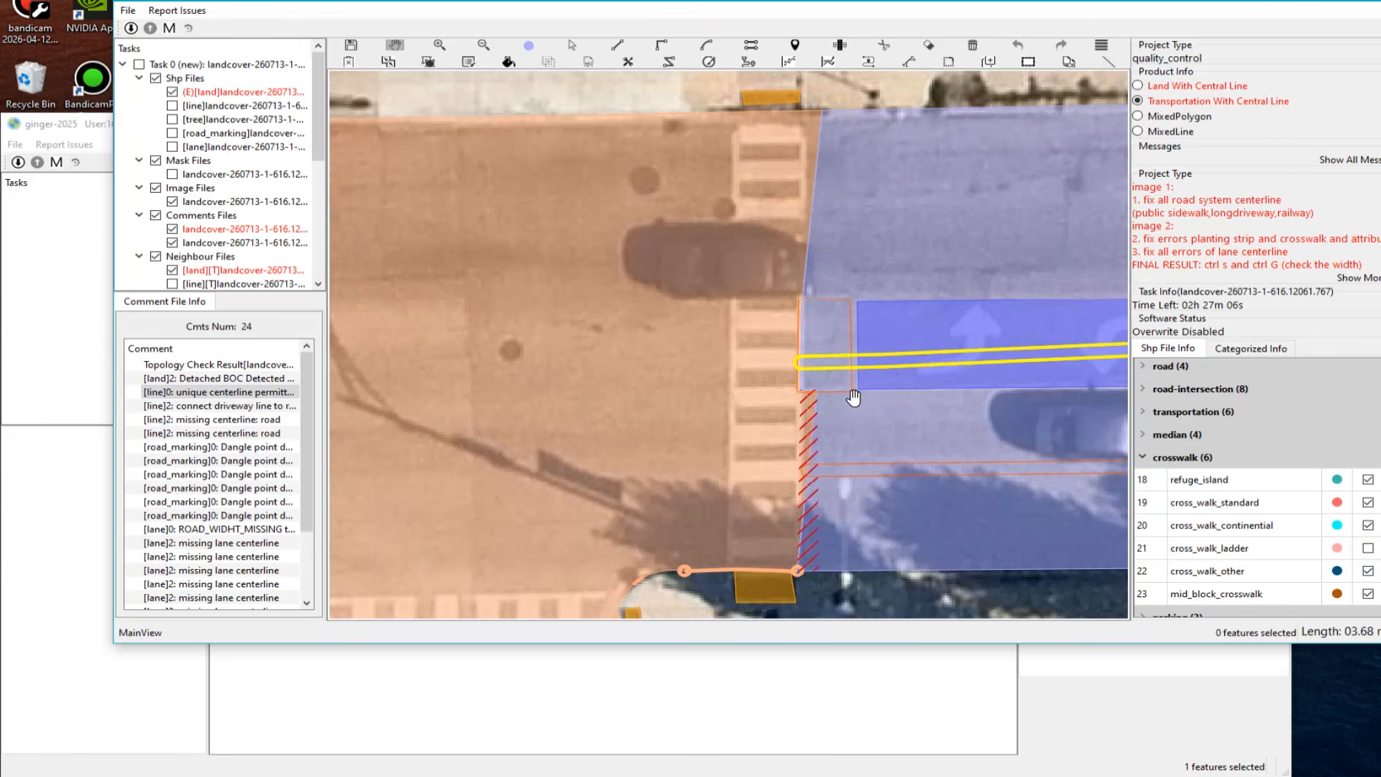
{"action": "scroll", "coordinate": [854, 396], "scroll_direction": "up", "scroll_amount": 1}
{"action": "scroll", "coordinate": [830, 423], "scroll_direction": "down", "scroll_amount": 1}
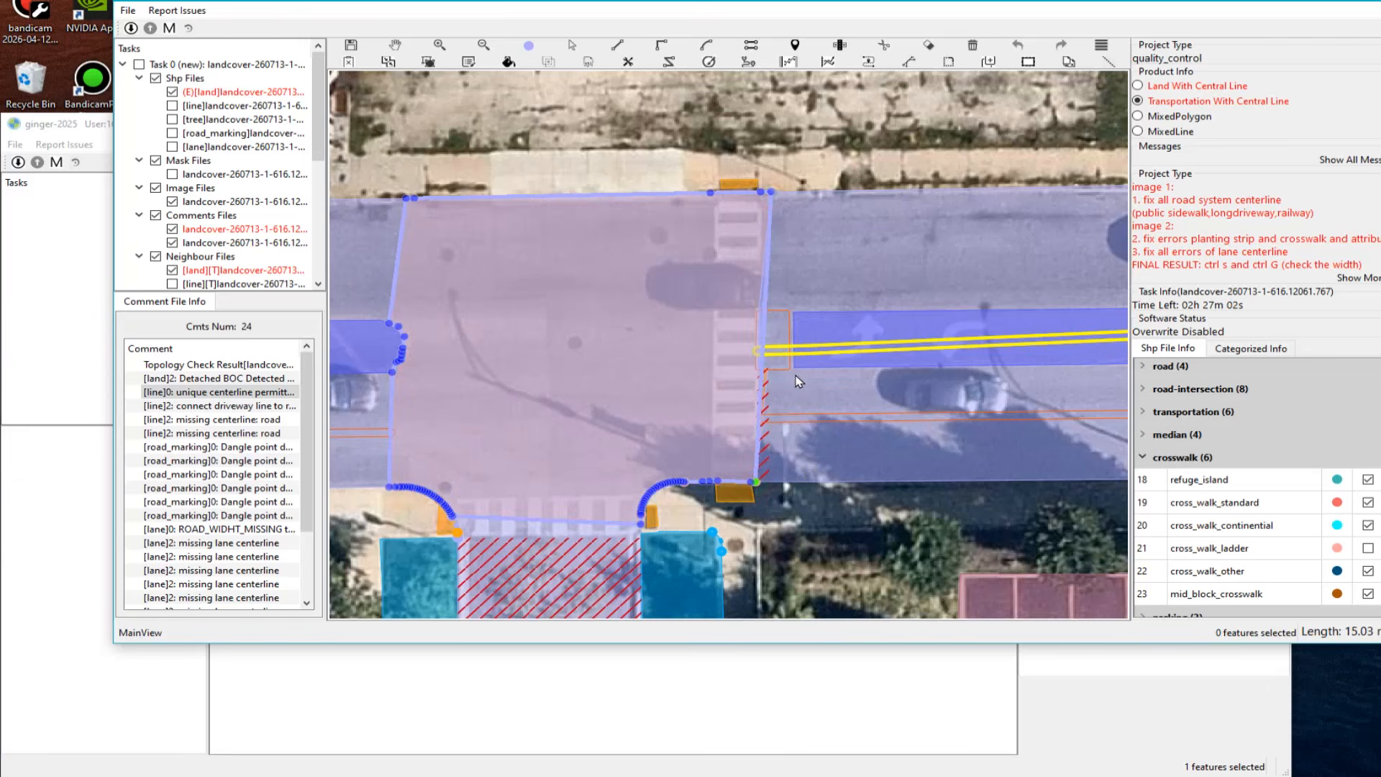
{"action": "scroll", "coordinate": [827, 354], "scroll_direction": "up", "scroll_amount": 1}
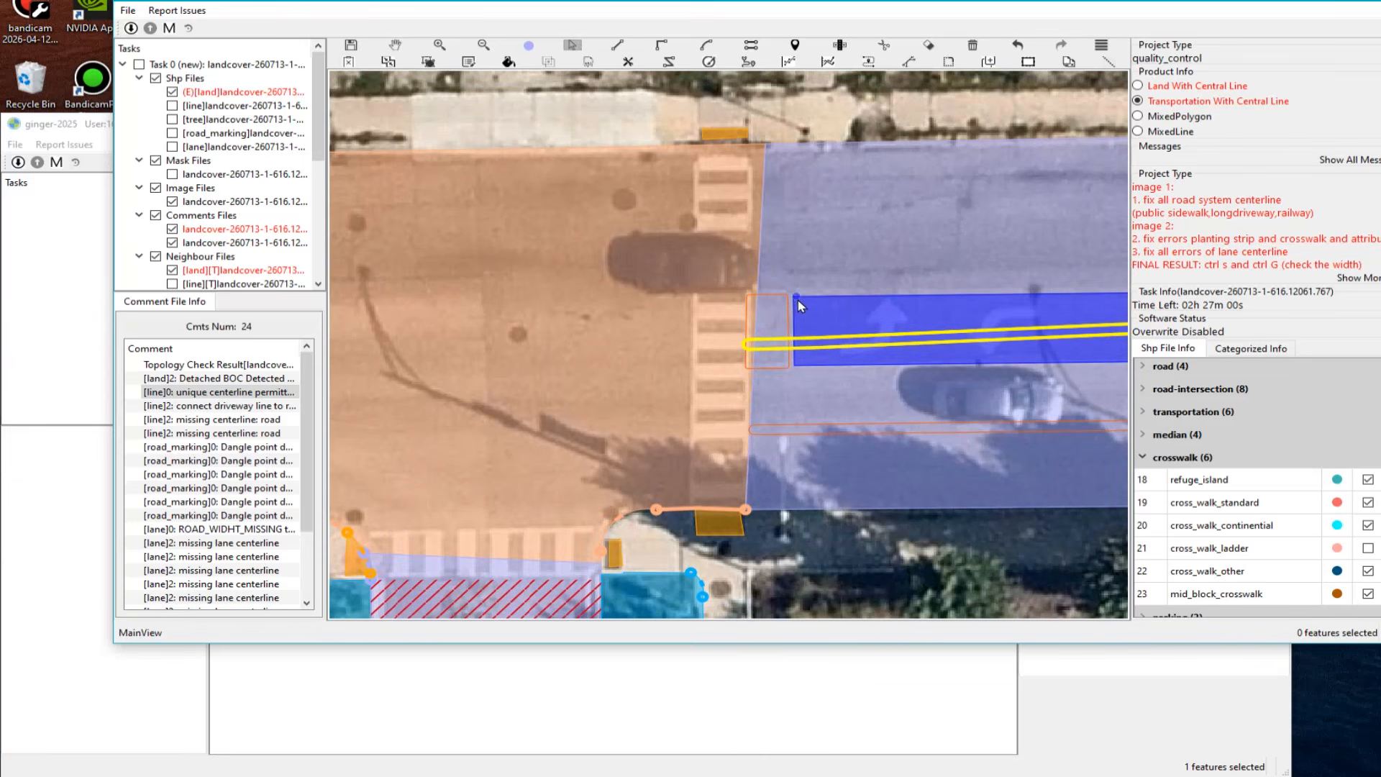
{"action": "left_click", "coordinate": [801, 311]}
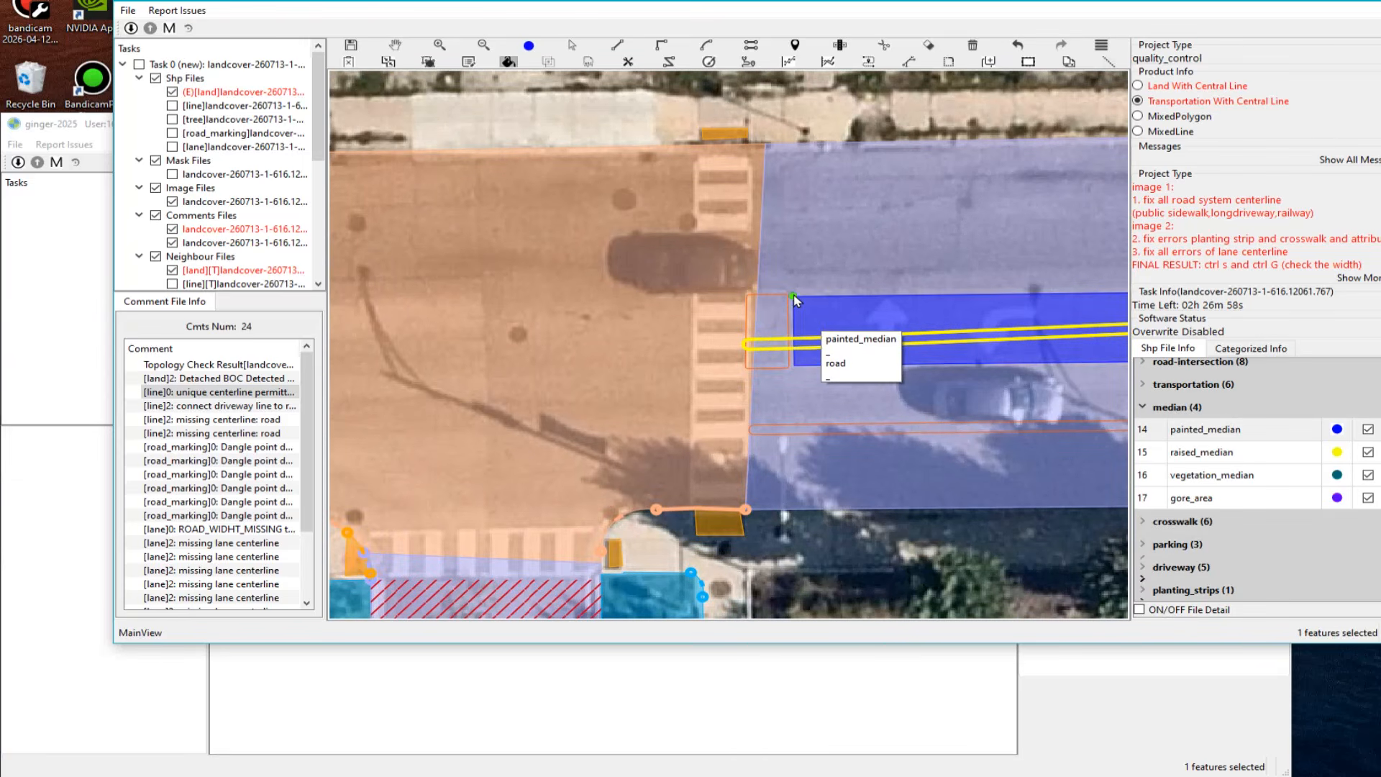
{"action": "left_click", "coordinate": [793, 296]}
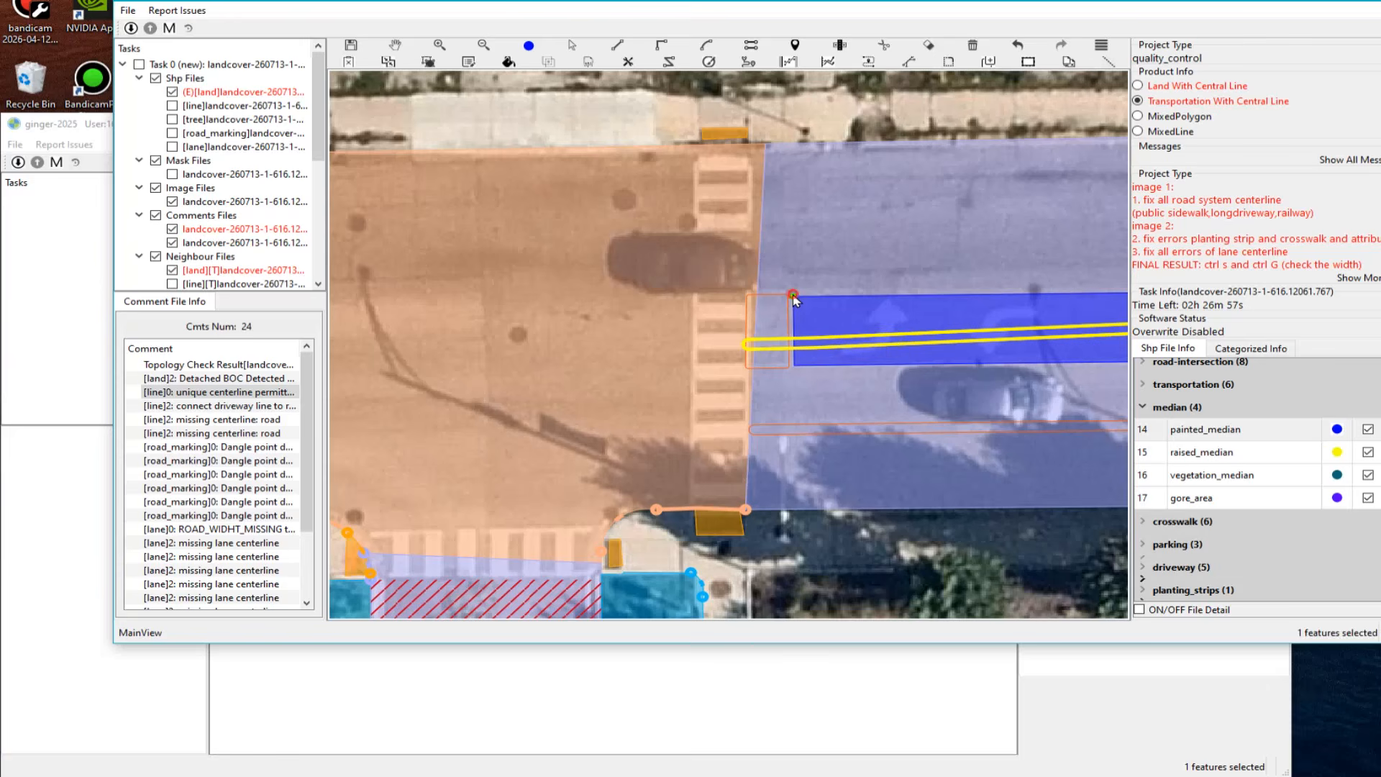
{"action": "left_click", "coordinate": [748, 299]}
{"action": "left_click", "coordinate": [745, 364]}
{"action": "double_click", "coordinate": [812, 371]}
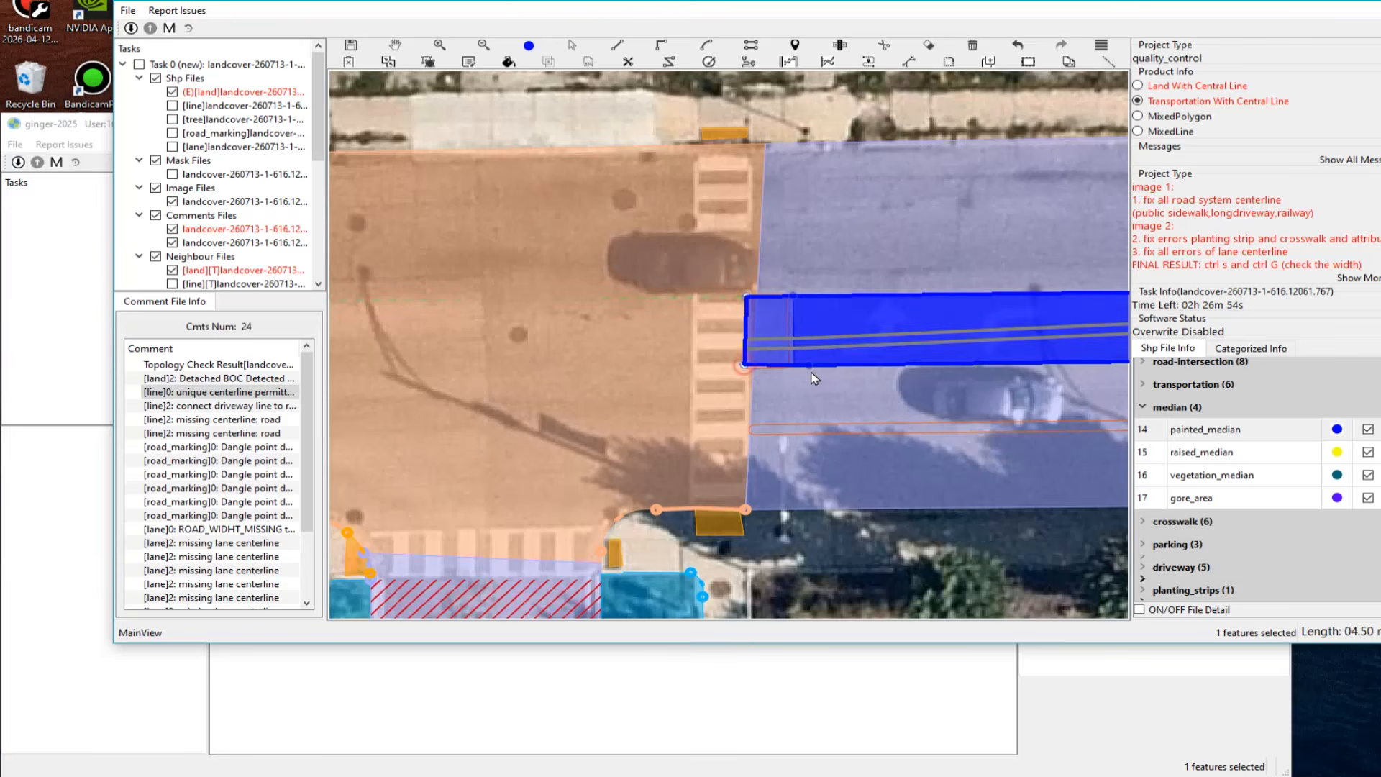
Step: Check the painted median eastward to its tapered tip, and save the land file to refresh the topology check comments
{"action": "scroll", "coordinate": [814, 397], "scroll_direction": "down", "scroll_amount": 3}
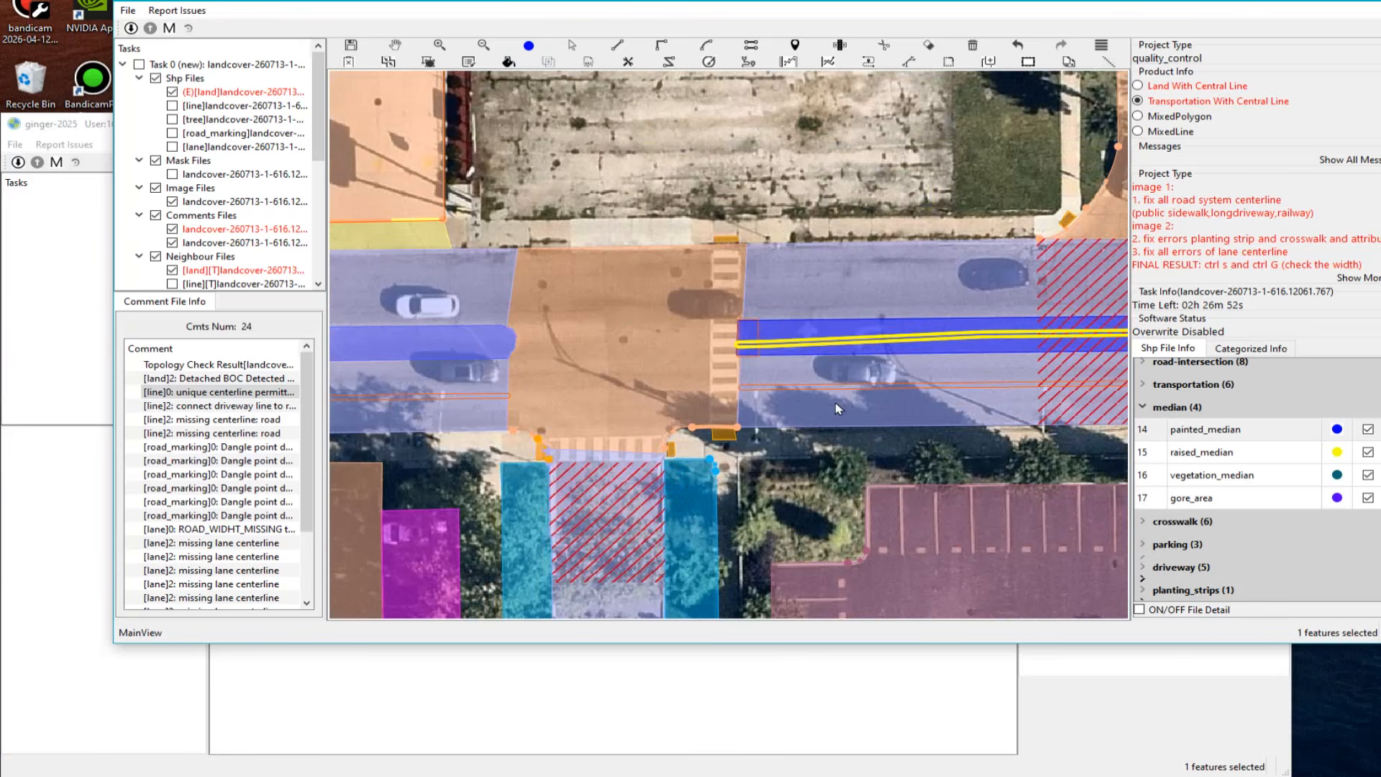
{"action": "scroll", "coordinate": [914, 382], "scroll_direction": "up", "scroll_amount": 4}
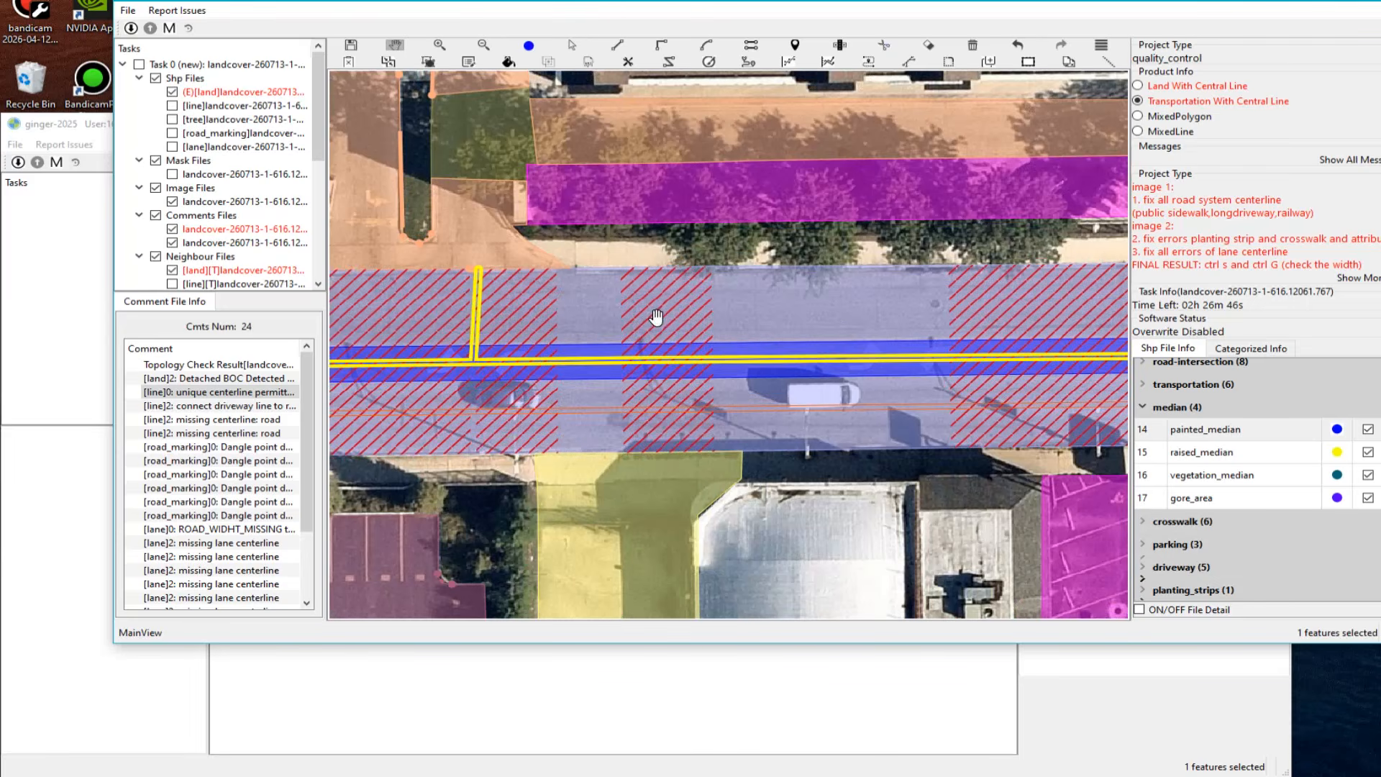
{"action": "left_click_drag", "start_coordinate": [502, 326], "coordinate": [476, 330]}
{"action": "left_click_drag", "start_coordinate": [791, 334], "coordinate": [463, 329]}
{"action": "left_click_drag", "start_coordinate": [834, 362], "coordinate": [492, 354]}
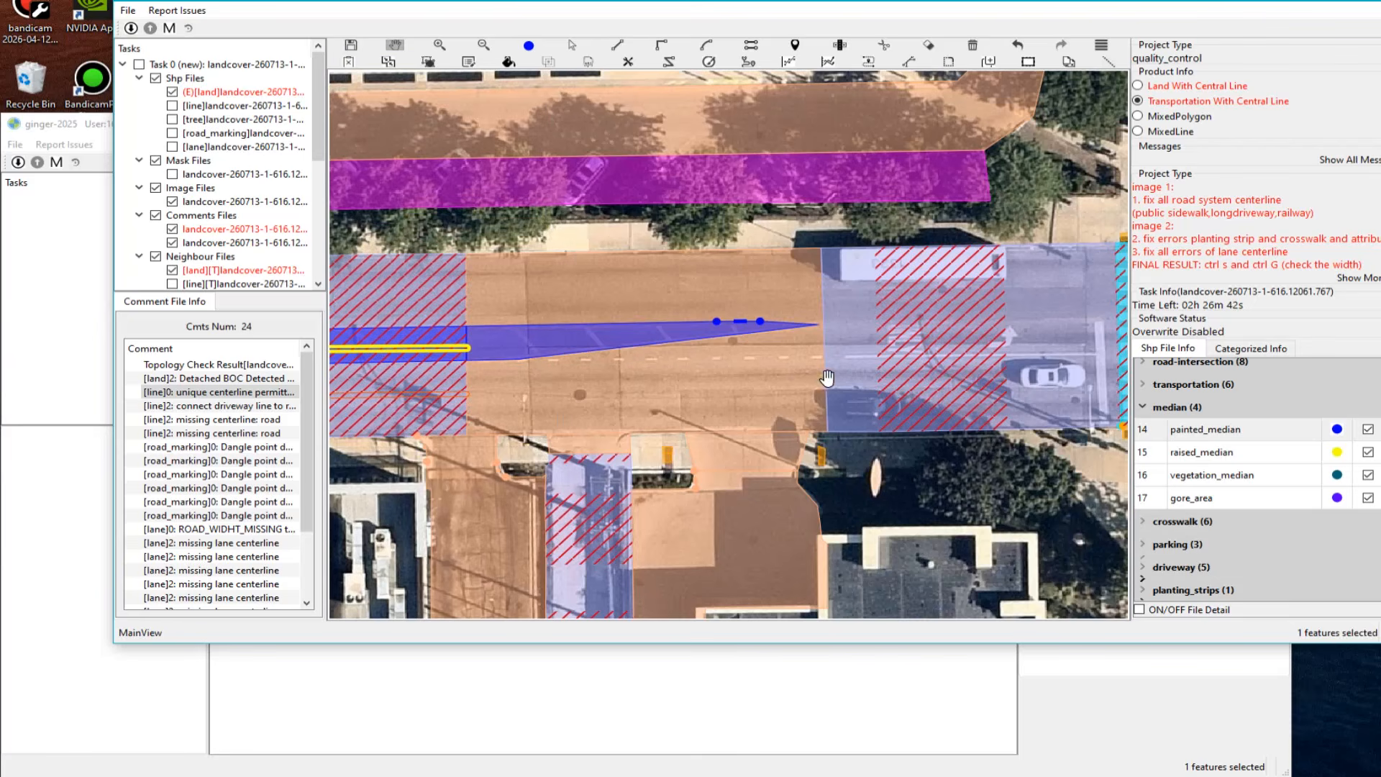
{"action": "scroll", "coordinate": [805, 363], "scroll_direction": "down", "scroll_amount": 2}
{"action": "left_click_drag", "start_coordinate": [522, 400], "coordinate": [669, 394]}
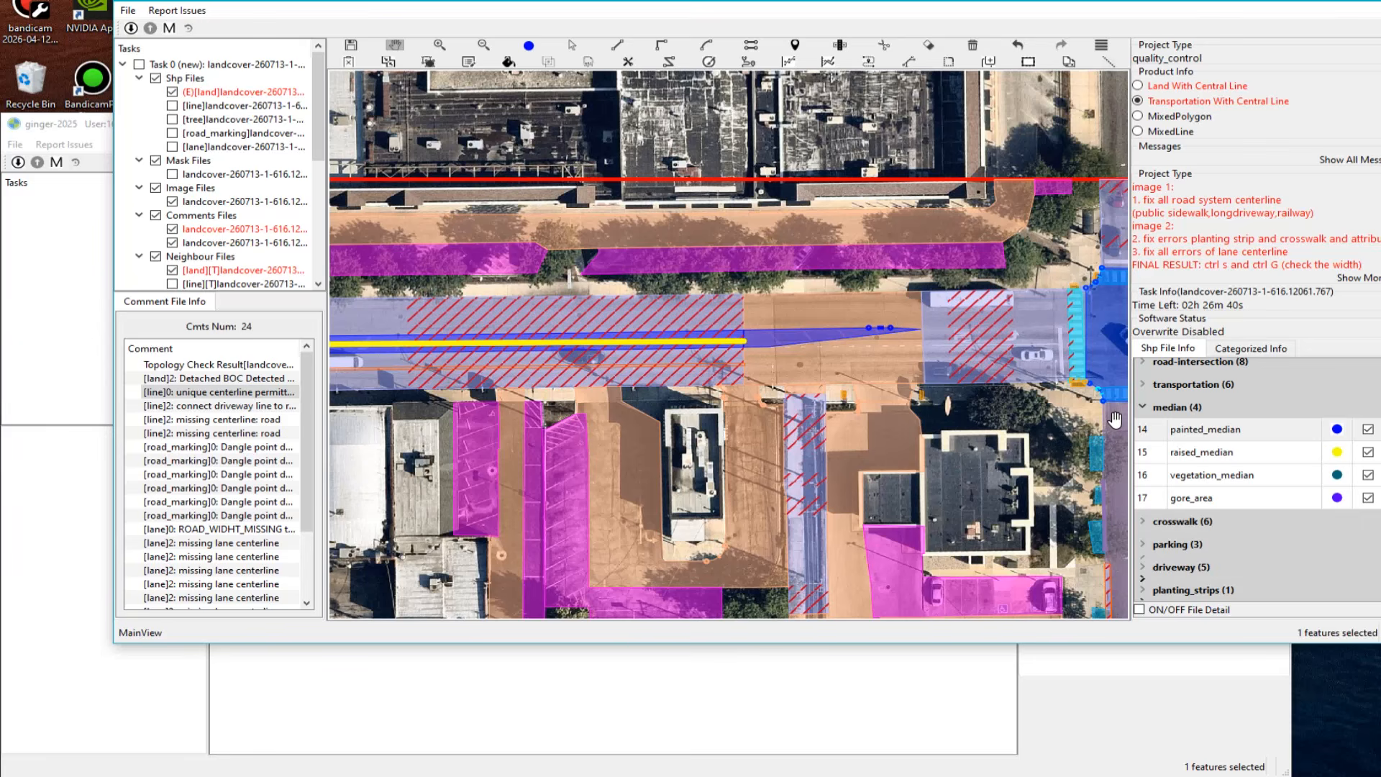
{"action": "key", "text": "ctrl+s"}
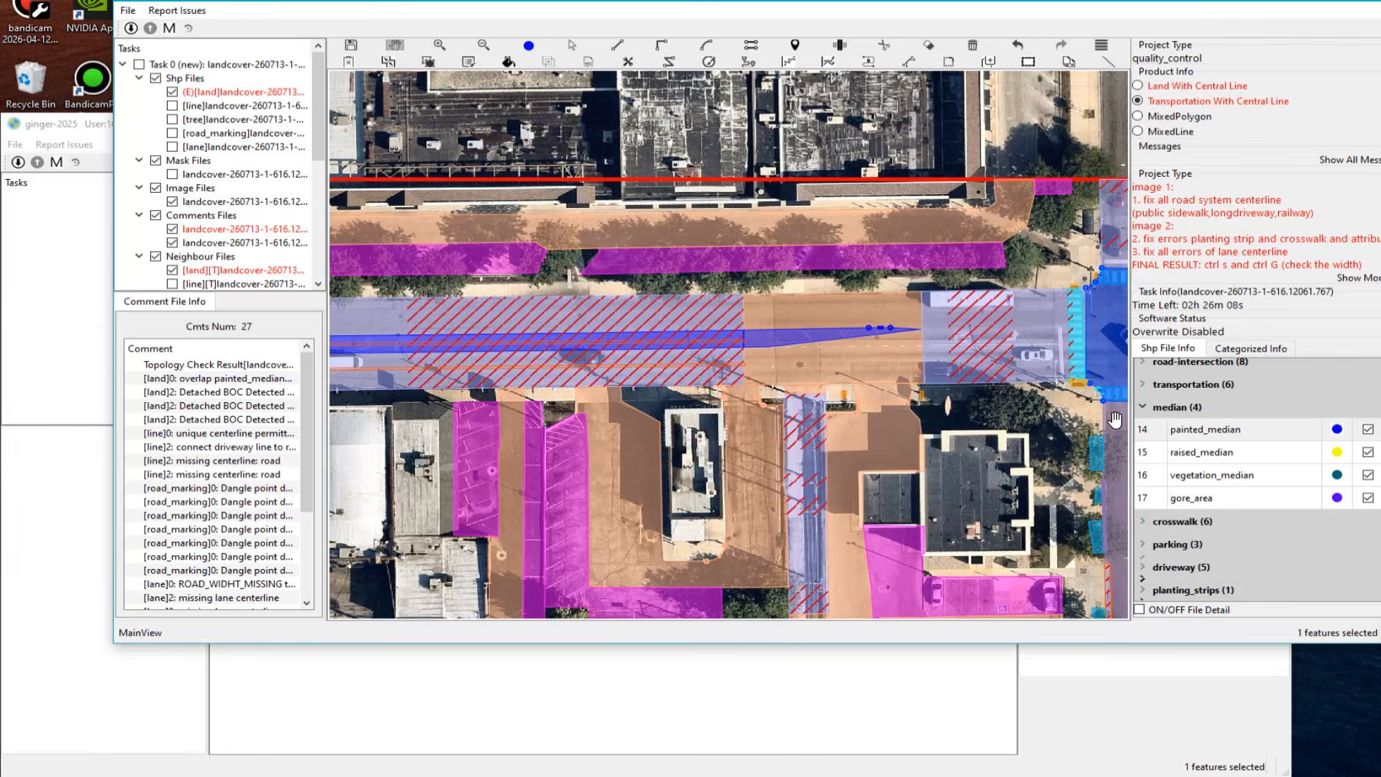
Step: Open the unique-centerline comment and assign the intersection_virtual category to the flagged road section east of the crosswalk
{"action": "double_click", "coordinate": [216, 433]}
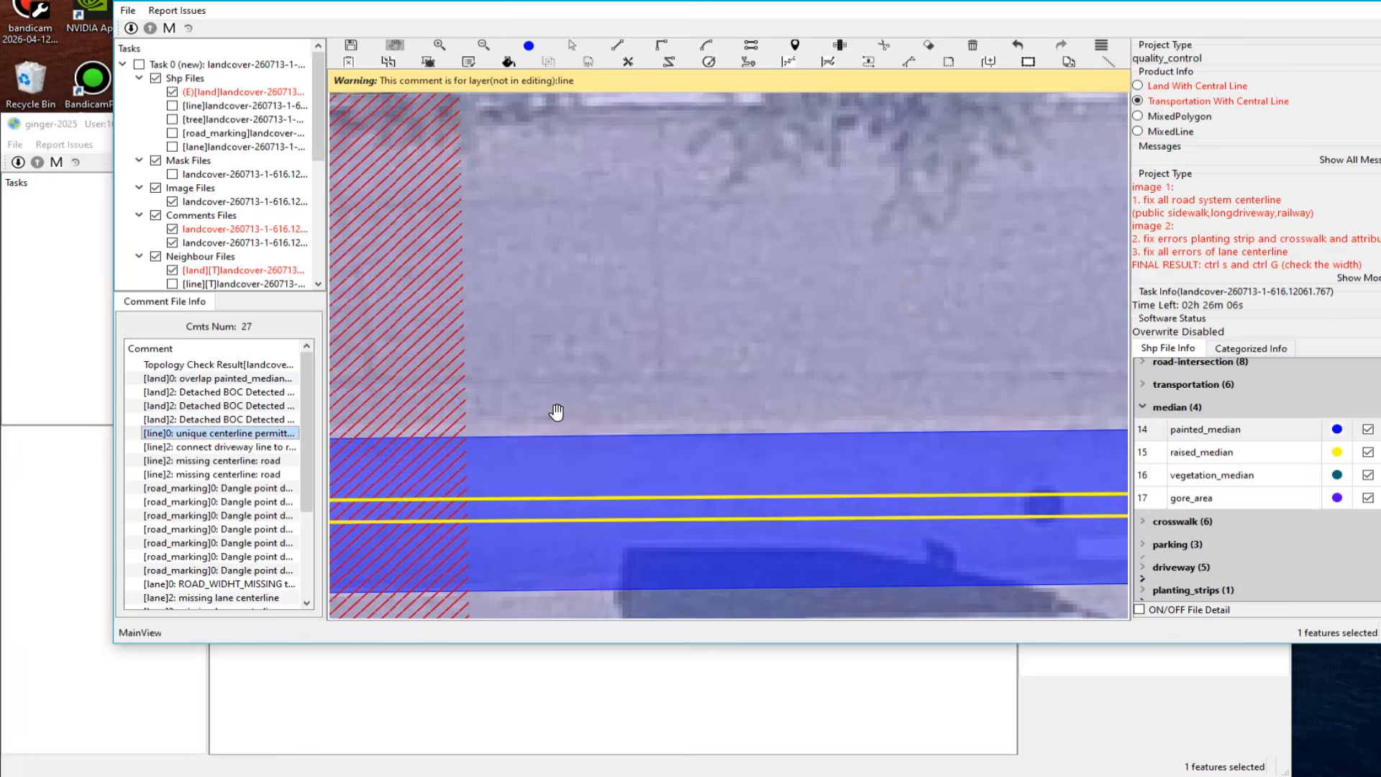
{"action": "scroll", "coordinate": [556, 411], "scroll_direction": "down", "scroll_amount": 5}
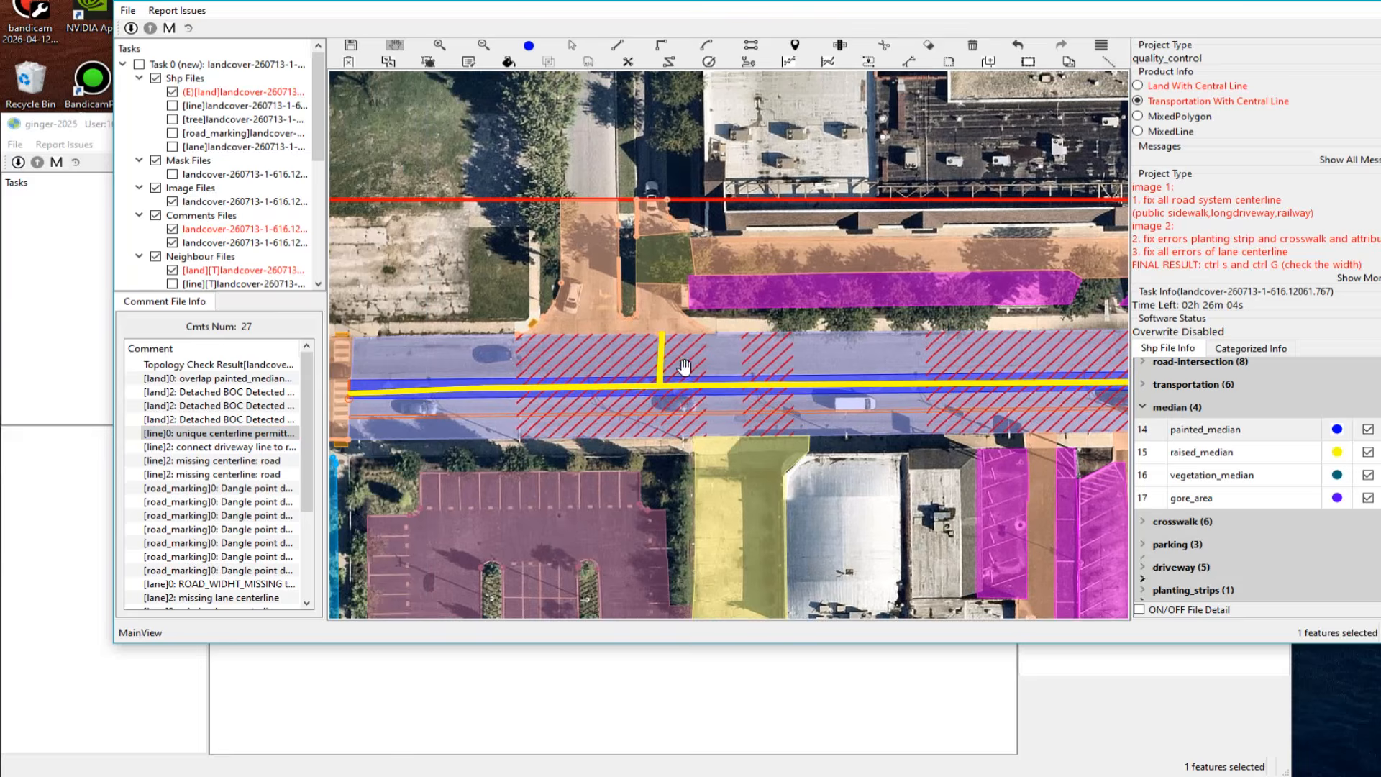
{"action": "scroll", "coordinate": [685, 367], "scroll_direction": "down", "scroll_amount": 2}
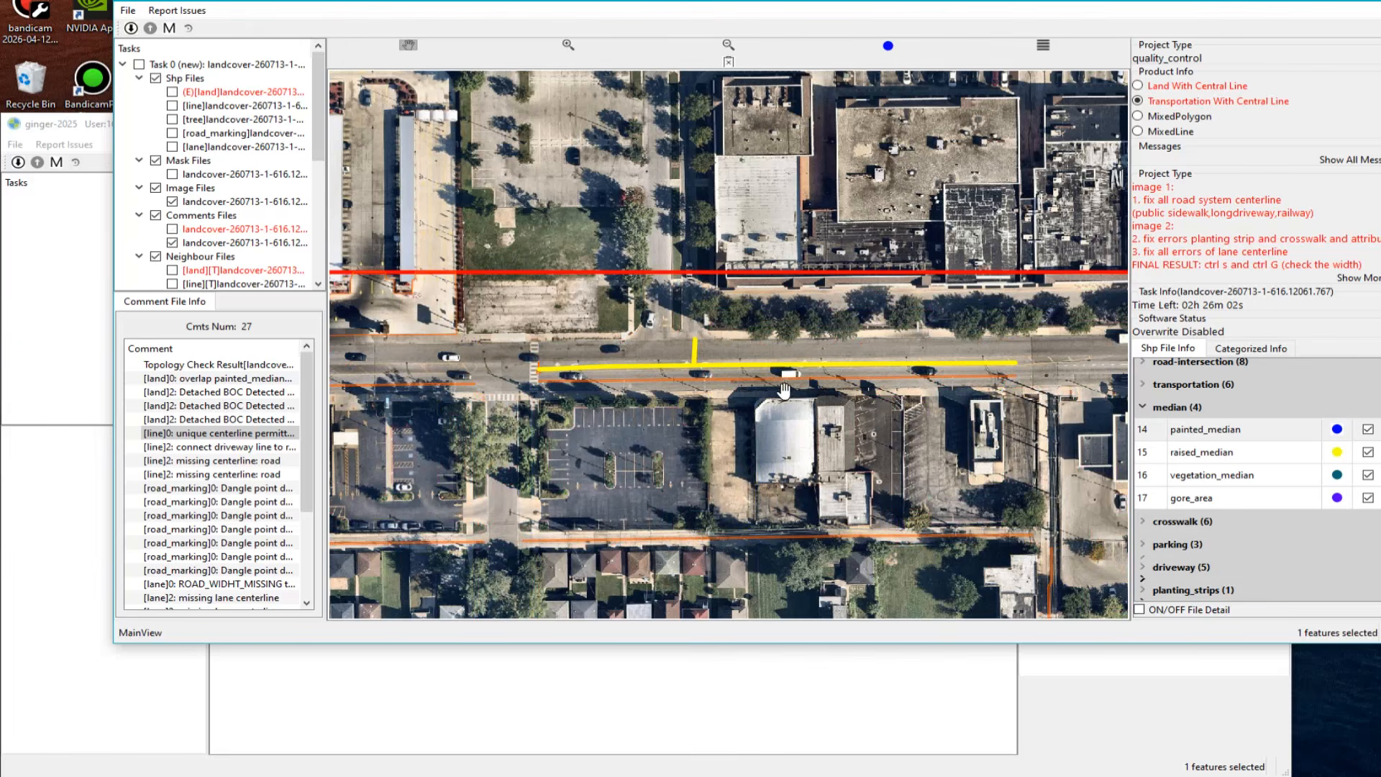
{"action": "scroll", "coordinate": [810, 402], "scroll_direction": "up", "scroll_amount": 2}
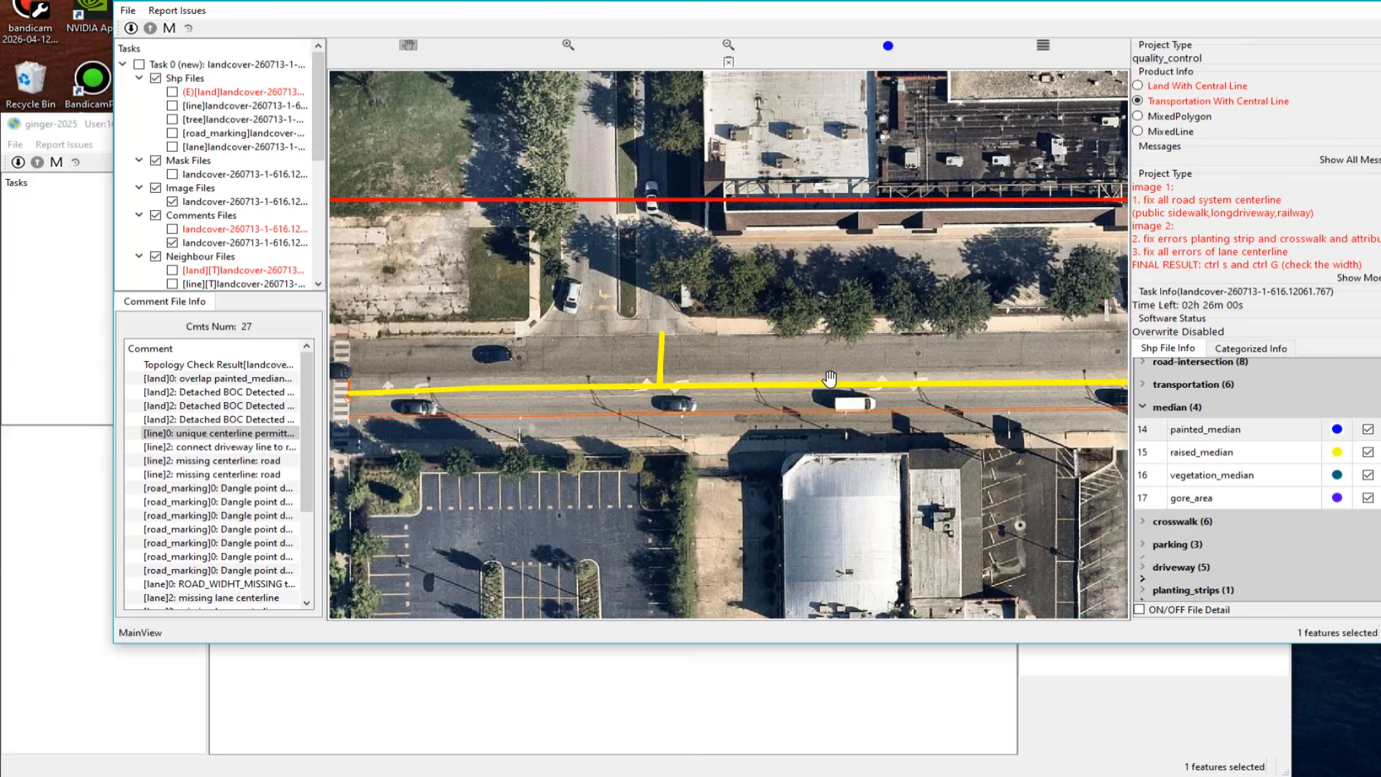
{"action": "key", "text": "s"}
{"action": "left_click", "coordinate": [771, 363]}
{"action": "right_click", "coordinate": [770, 363]}
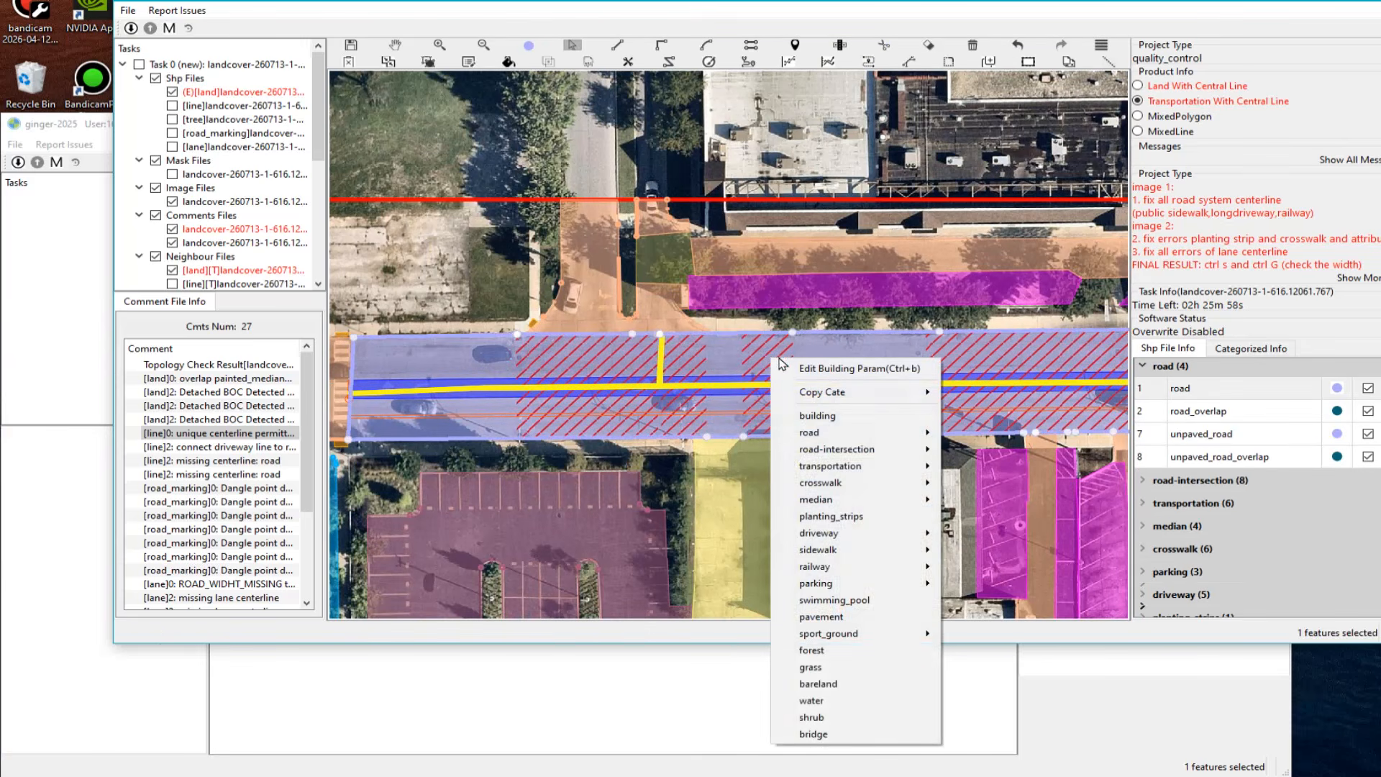
{"action": "mouse_move", "coordinate": [852, 448]}
{"action": "left_click", "coordinate": [1011, 497]}
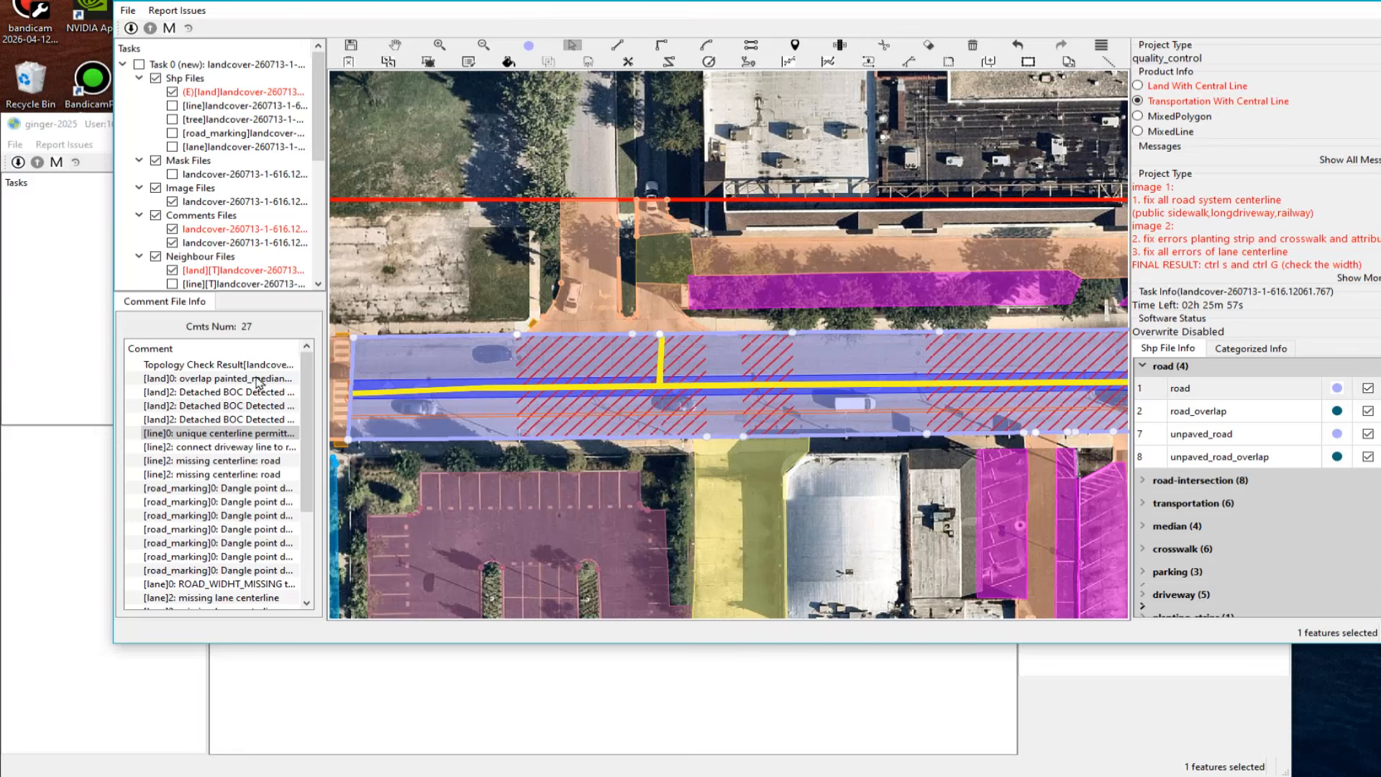
Step: Open the overlap painted_median comment and move the median's two west corners onto the intersection edge beside the crosswalk
{"action": "left_click", "coordinate": [219, 379]}
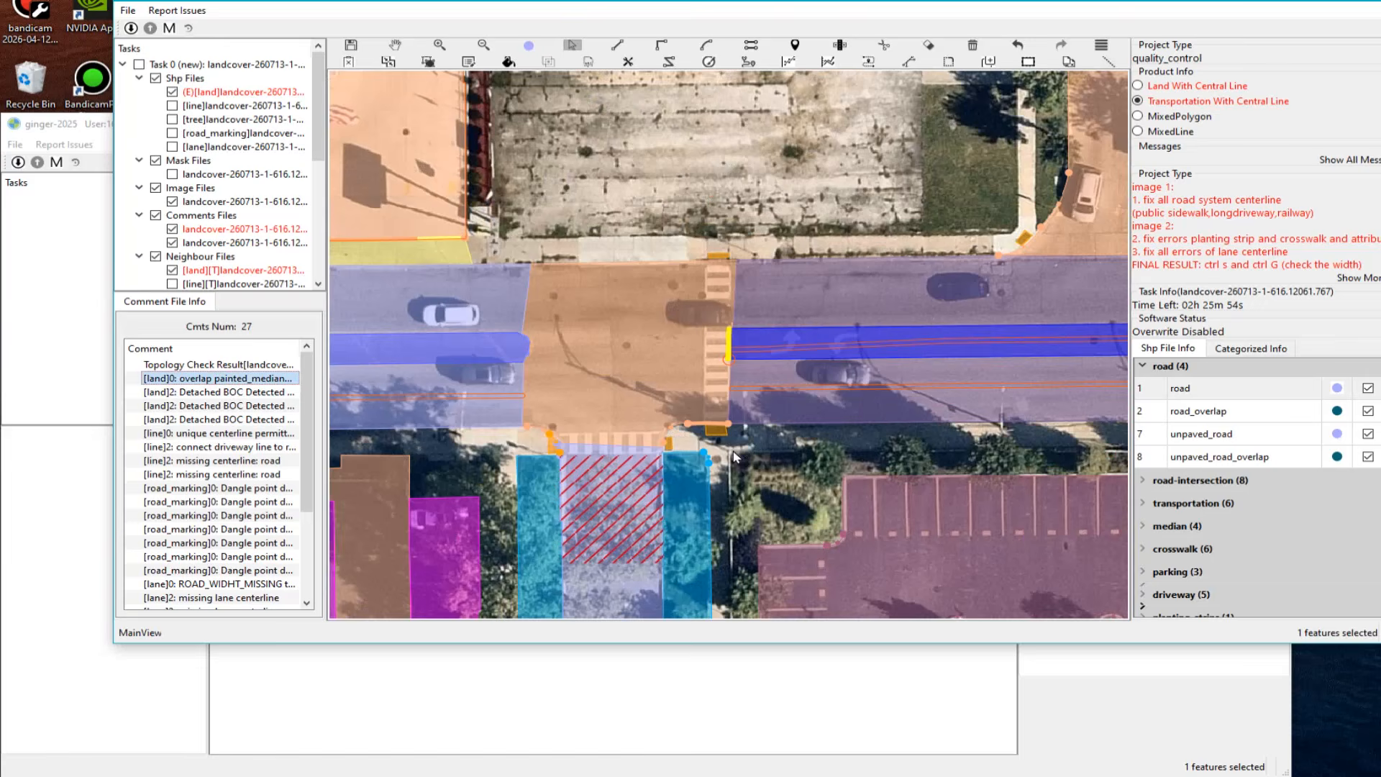
{"action": "scroll", "coordinate": [713, 417], "scroll_direction": "up", "scroll_amount": 2}
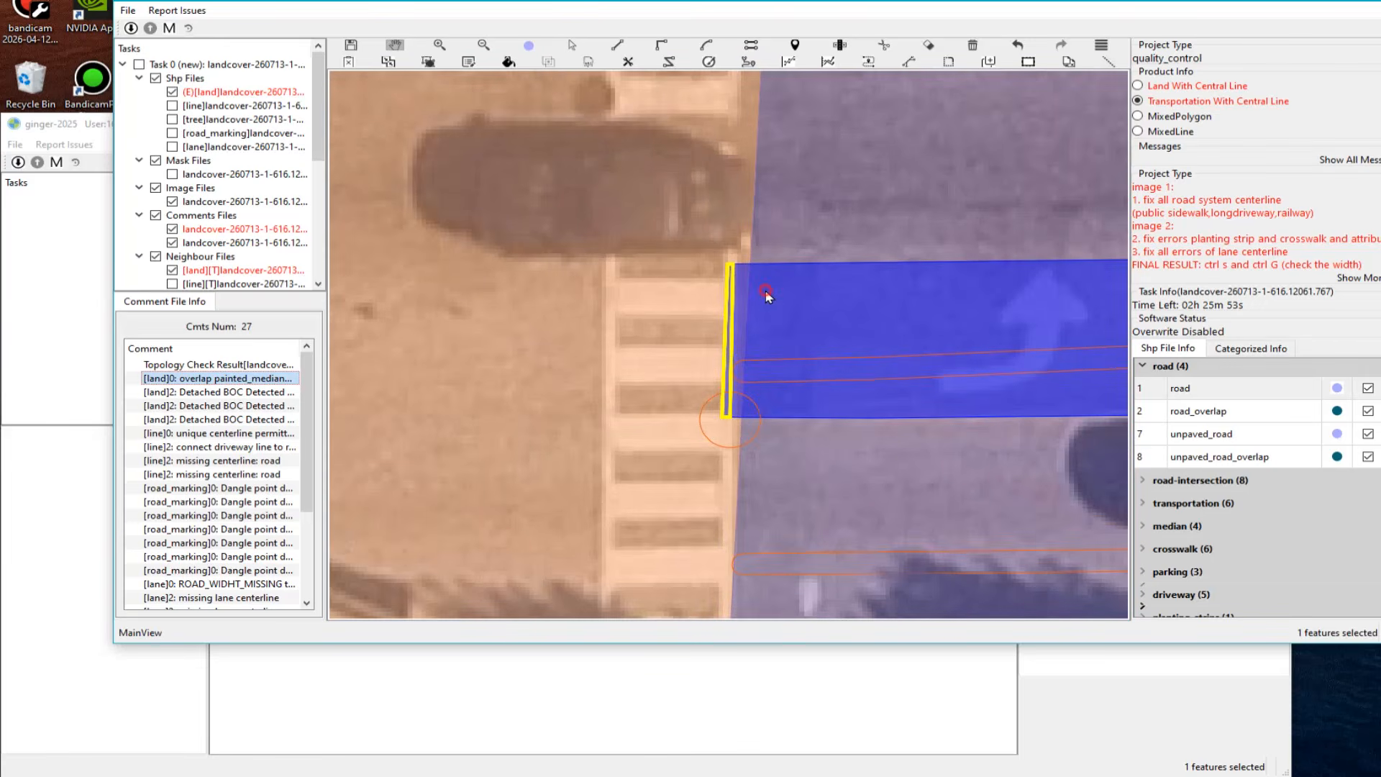
{"action": "scroll", "coordinate": [743, 278], "scroll_direction": "up", "scroll_amount": 1}
{"action": "left_click_drag", "start_coordinate": [728, 248], "coordinate": [759, 244]}
{"action": "left_click", "coordinate": [727, 436]}
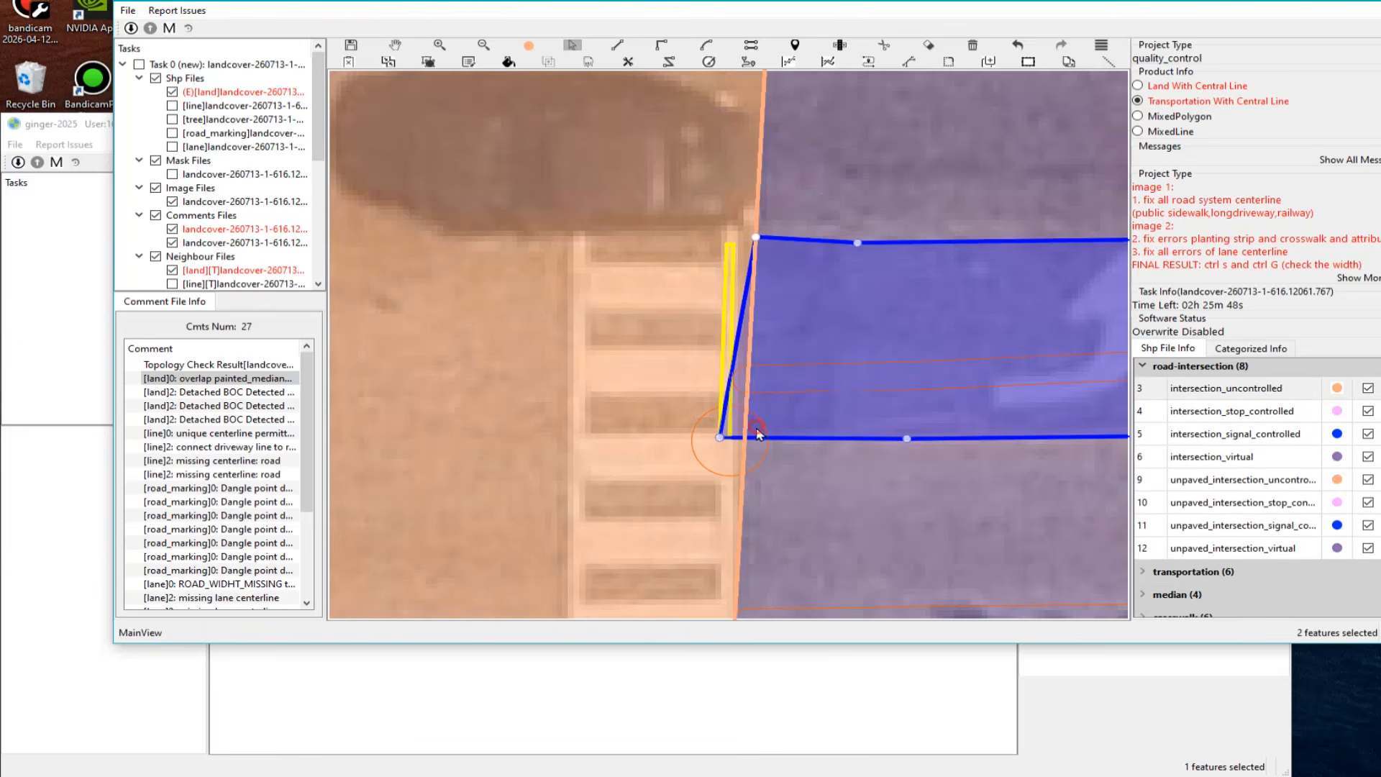
{"action": "left_click_drag", "start_coordinate": [726, 438], "coordinate": [747, 448]}
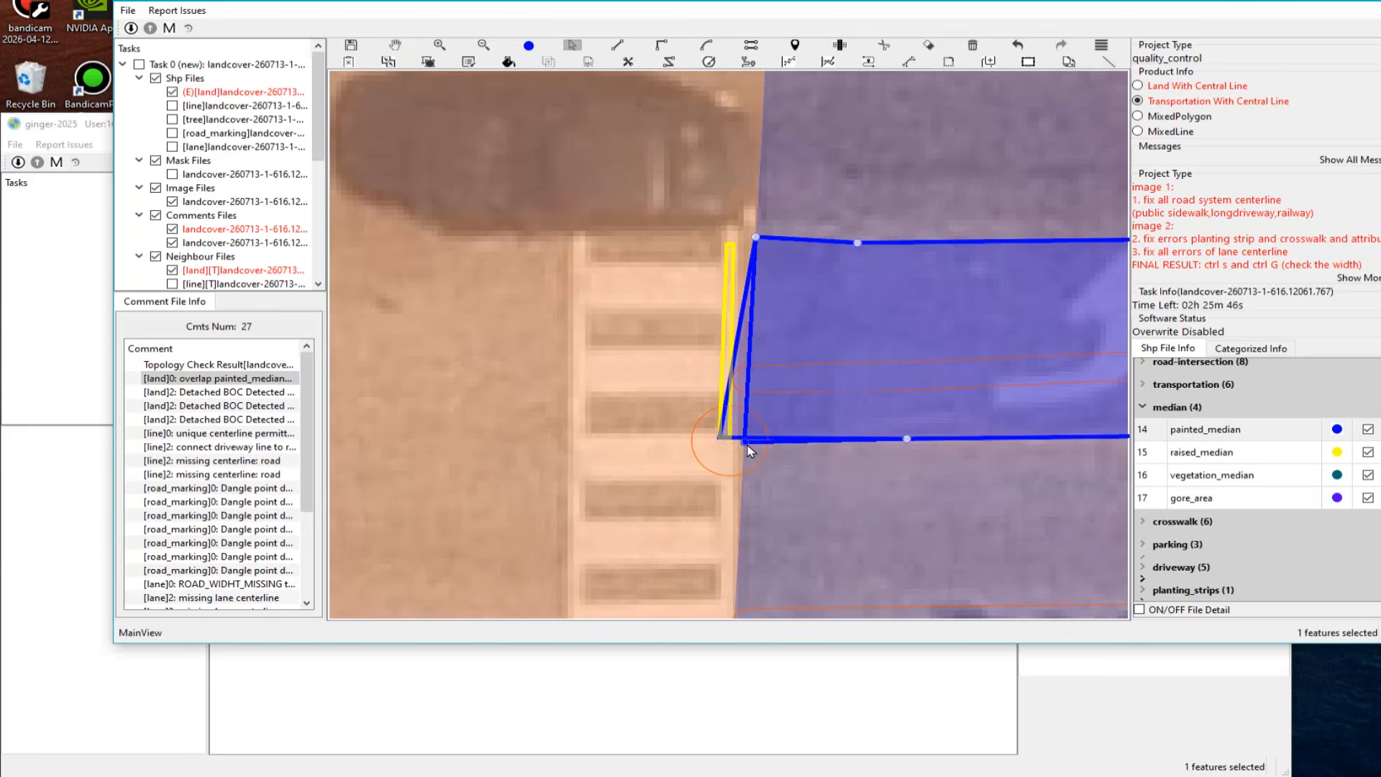
Step: Open the dangle point comment at the median, switch to the lane file and extend the middle_turn centerline west to the intersection edge
{"action": "left_click", "coordinate": [221, 434]}
{"action": "left_click", "coordinate": [215, 490]}
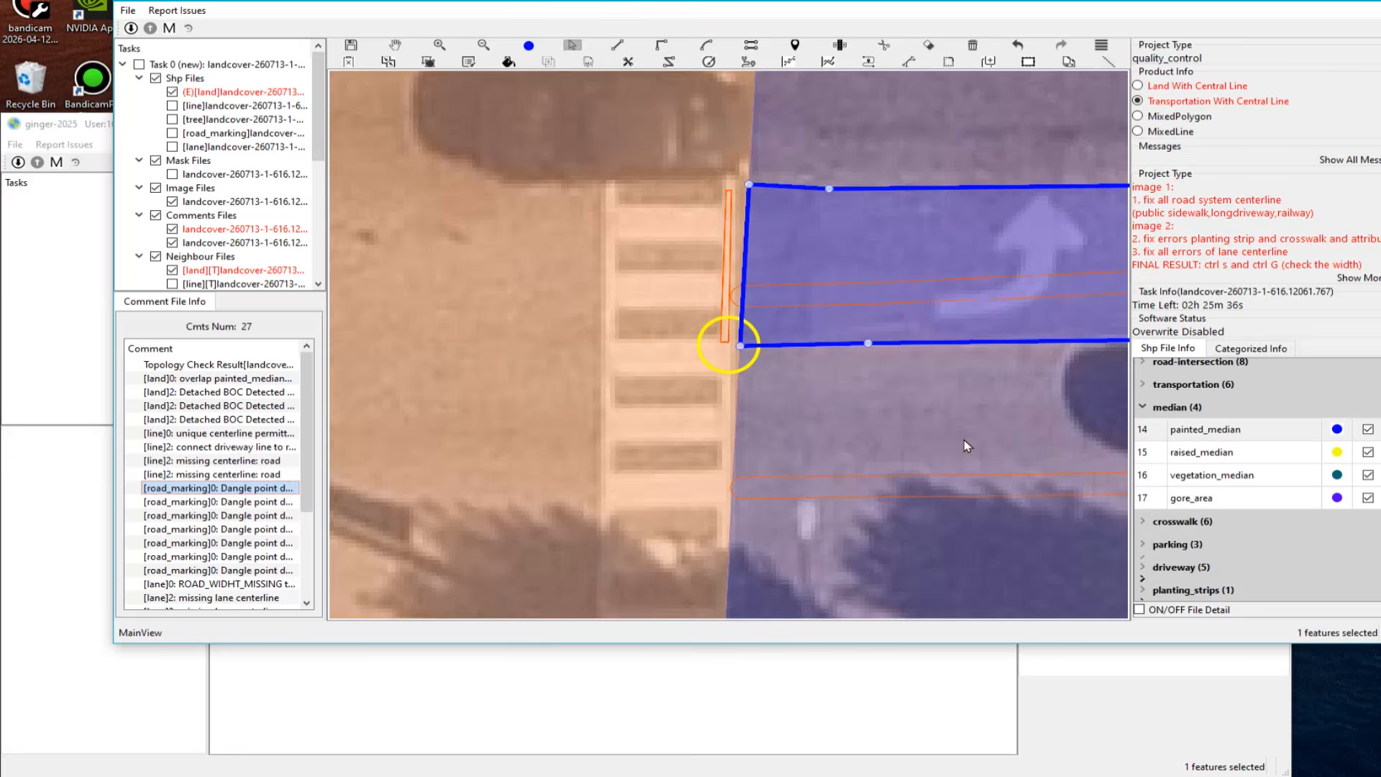
{"action": "scroll", "coordinate": [933, 442], "scroll_direction": "down", "scroll_amount": 2}
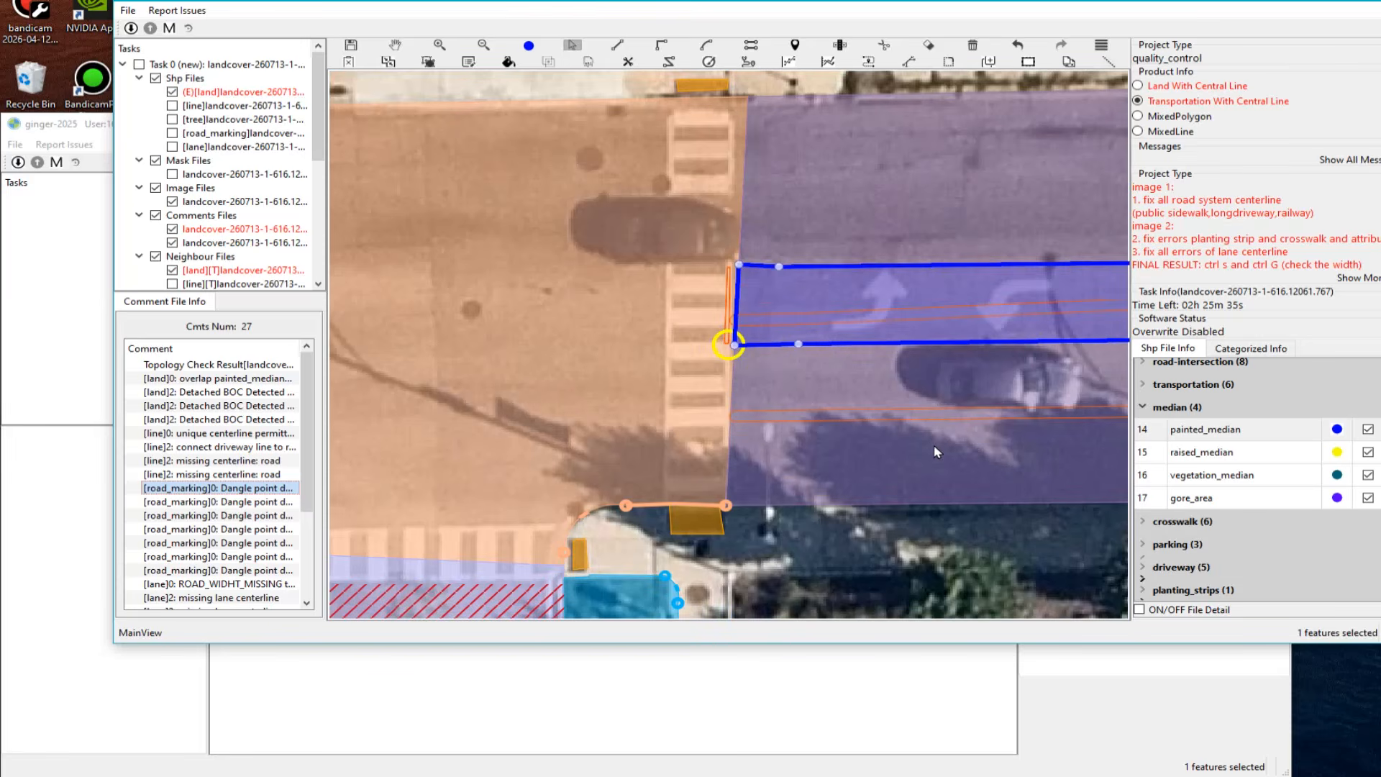
{"action": "key", "text": "5"}
{"action": "scroll", "coordinate": [855, 423], "scroll_direction": "up", "scroll_amount": 2}
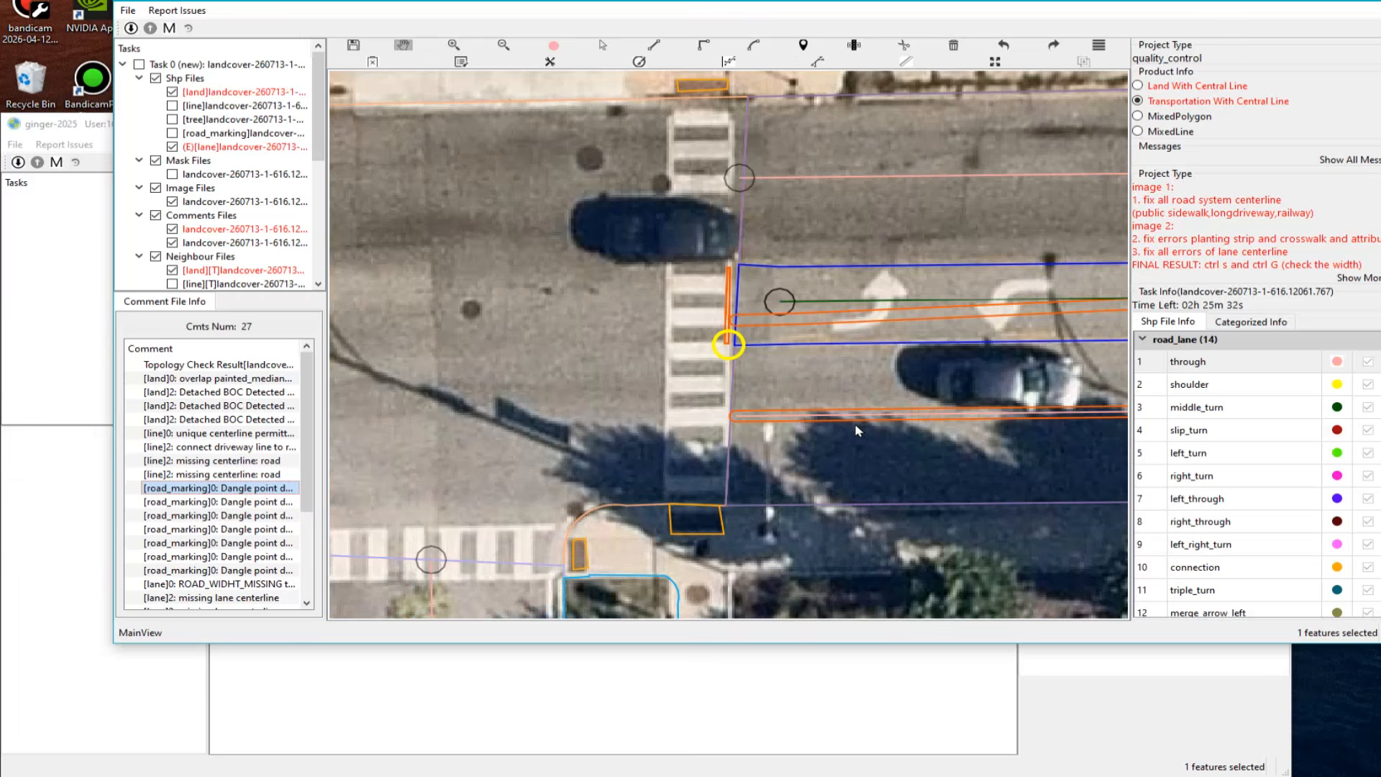
{"action": "key", "text": "s"}
{"action": "left_click", "coordinate": [831, 259]}
{"action": "left_click_drag", "start_coordinate": [831, 259], "coordinate": [749, 261]}
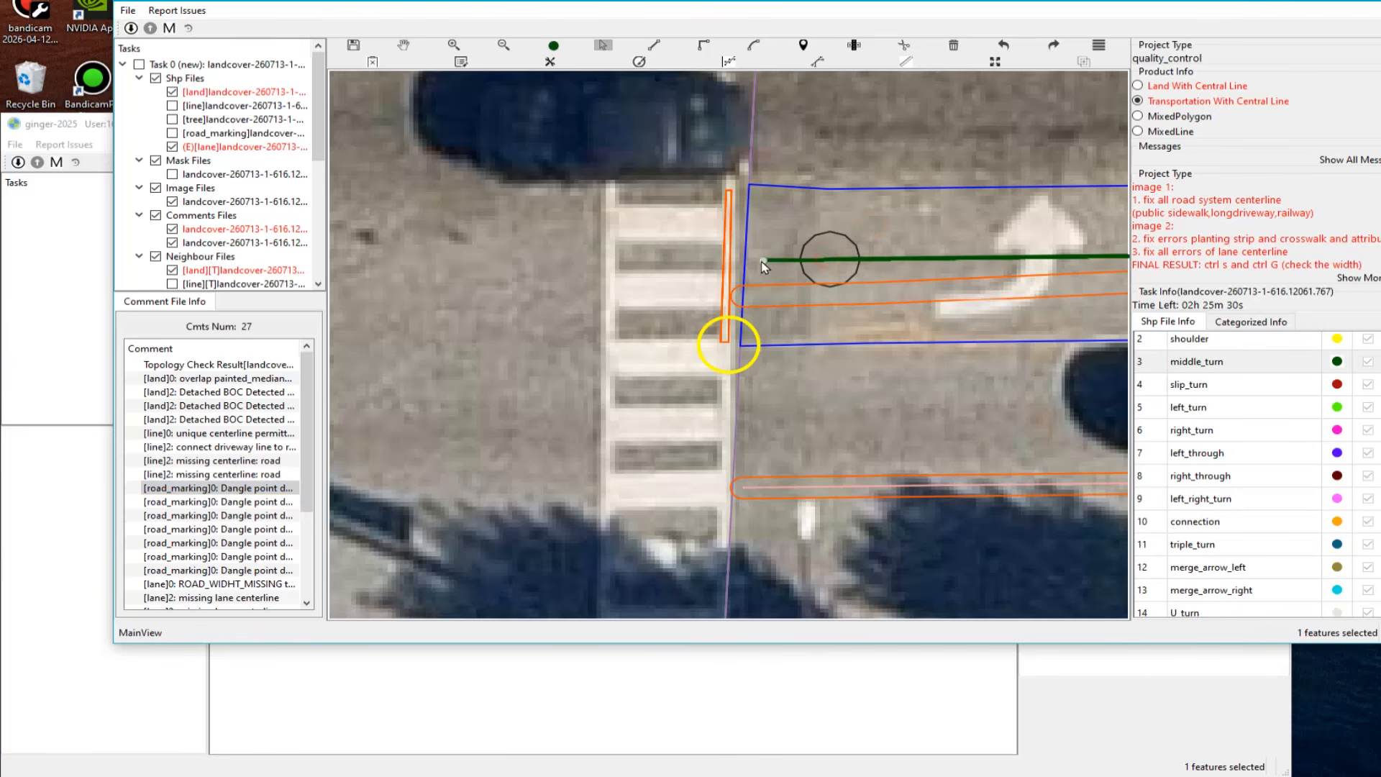
Step: Open the next dangle point comment and adjust the two westernmost through centerline ends on the intersection edge south of the crosswalk
{"action": "left_click", "coordinate": [216, 502]}
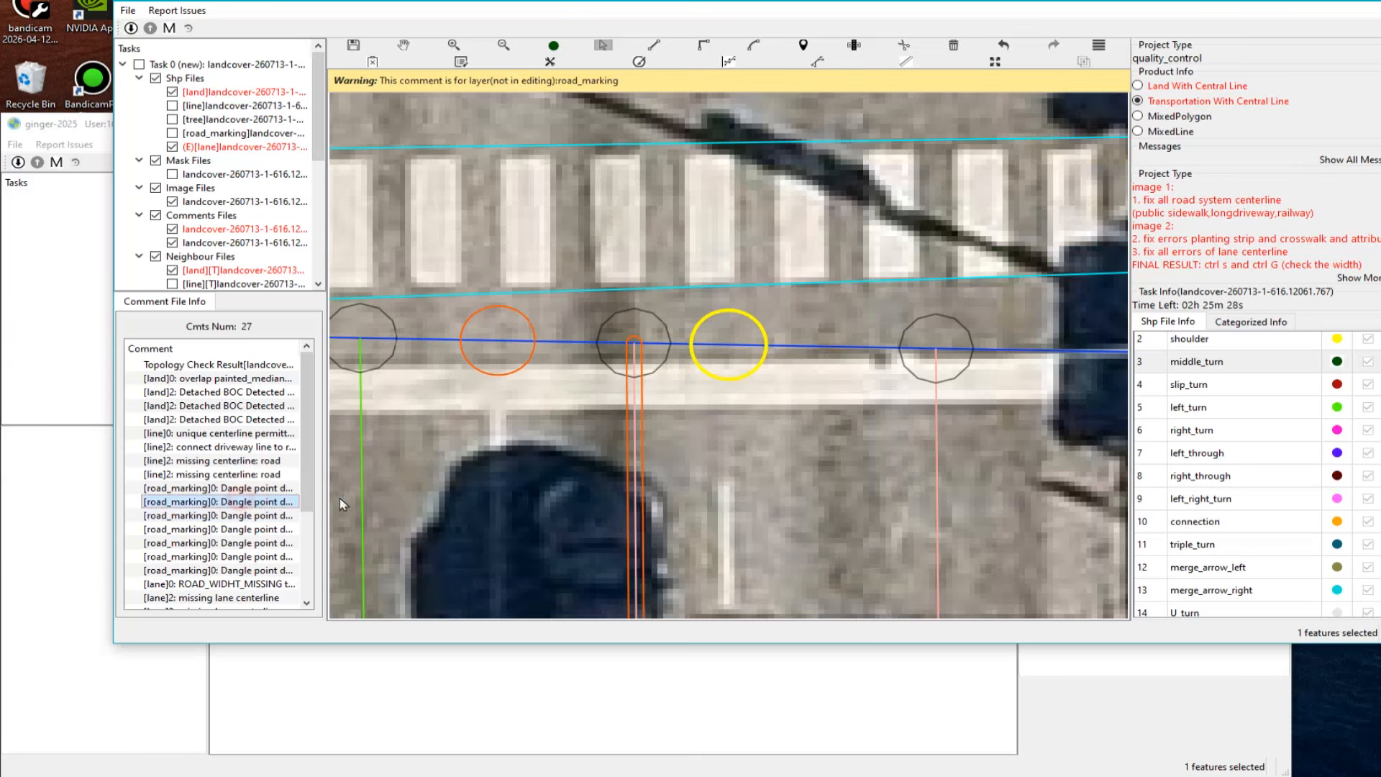
{"action": "key", "text": "h"}
{"action": "scroll", "coordinate": [646, 466], "scroll_direction": "down", "scroll_amount": 4}
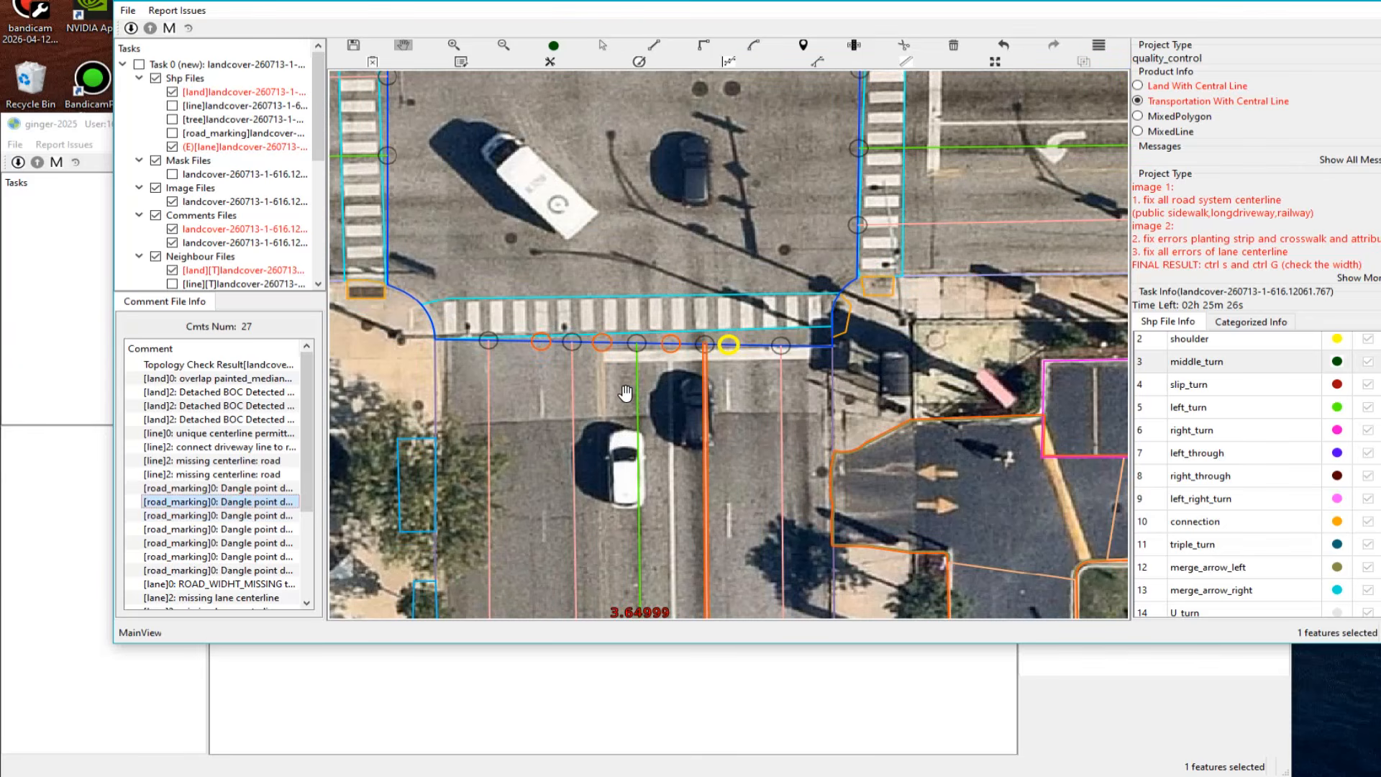
{"action": "scroll", "coordinate": [525, 339], "scroll_direction": "up", "scroll_amount": 3}
{"action": "key", "text": "s"}
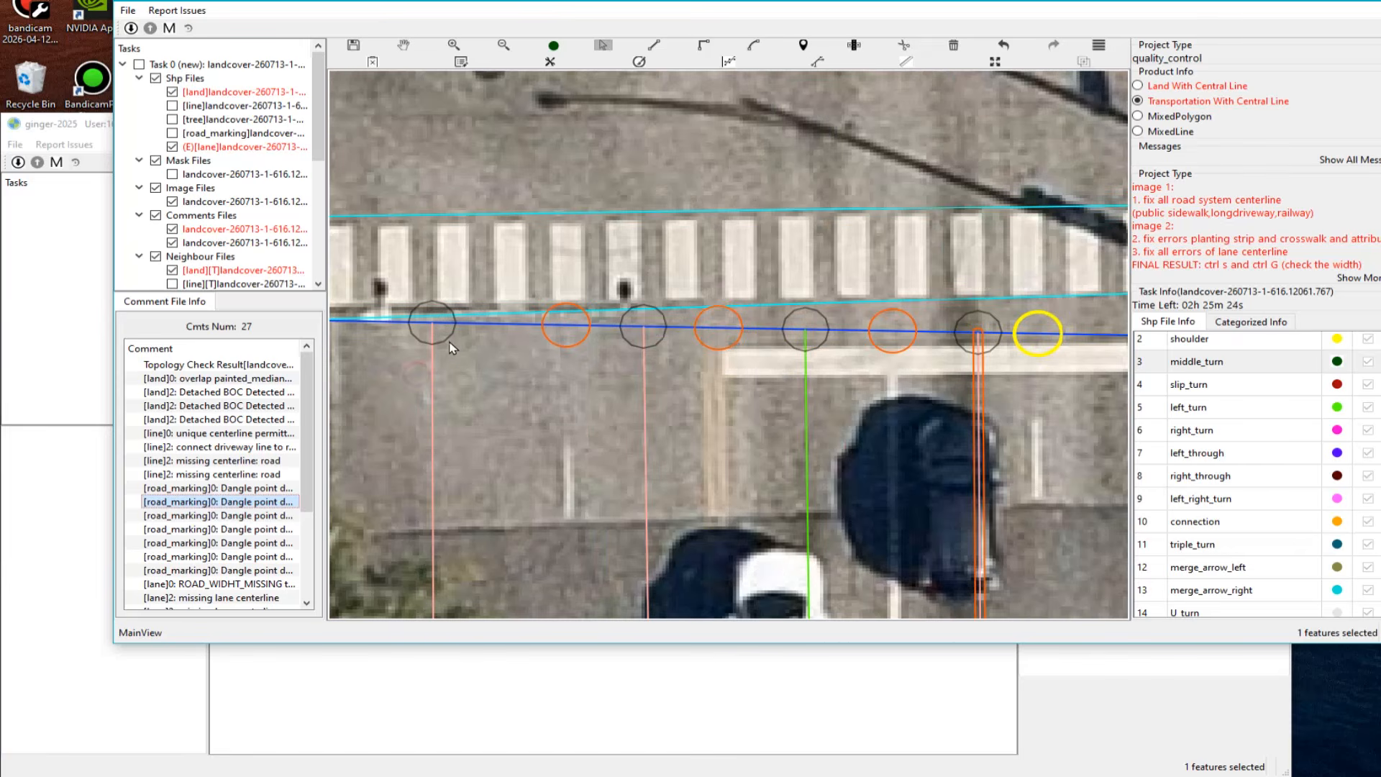
{"action": "left_click", "coordinate": [434, 327]}
{"action": "left_click_drag", "start_coordinate": [434, 328], "coordinate": [446, 323]}
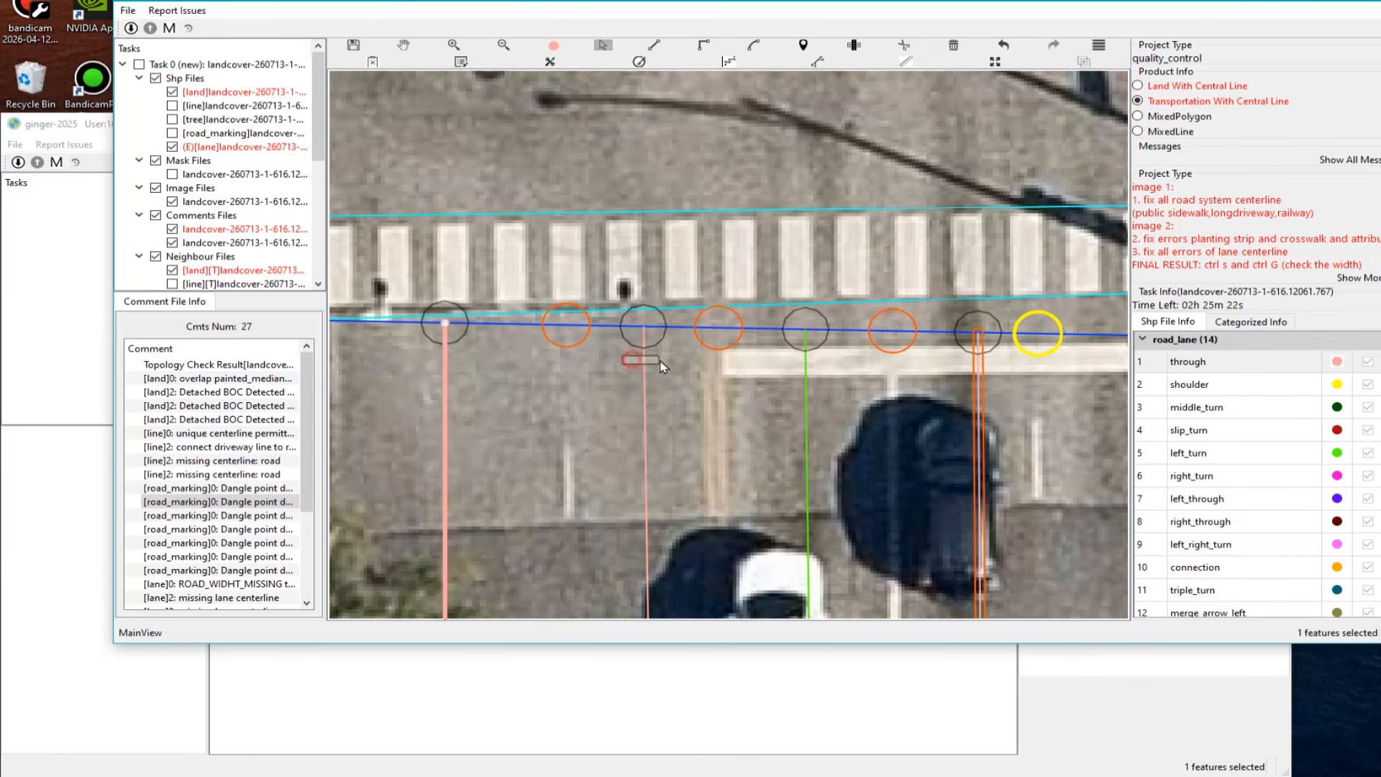
{"action": "left_click", "coordinate": [642, 326]}
{"action": "left_click_drag", "start_coordinate": [642, 326], "coordinate": [645, 327]}
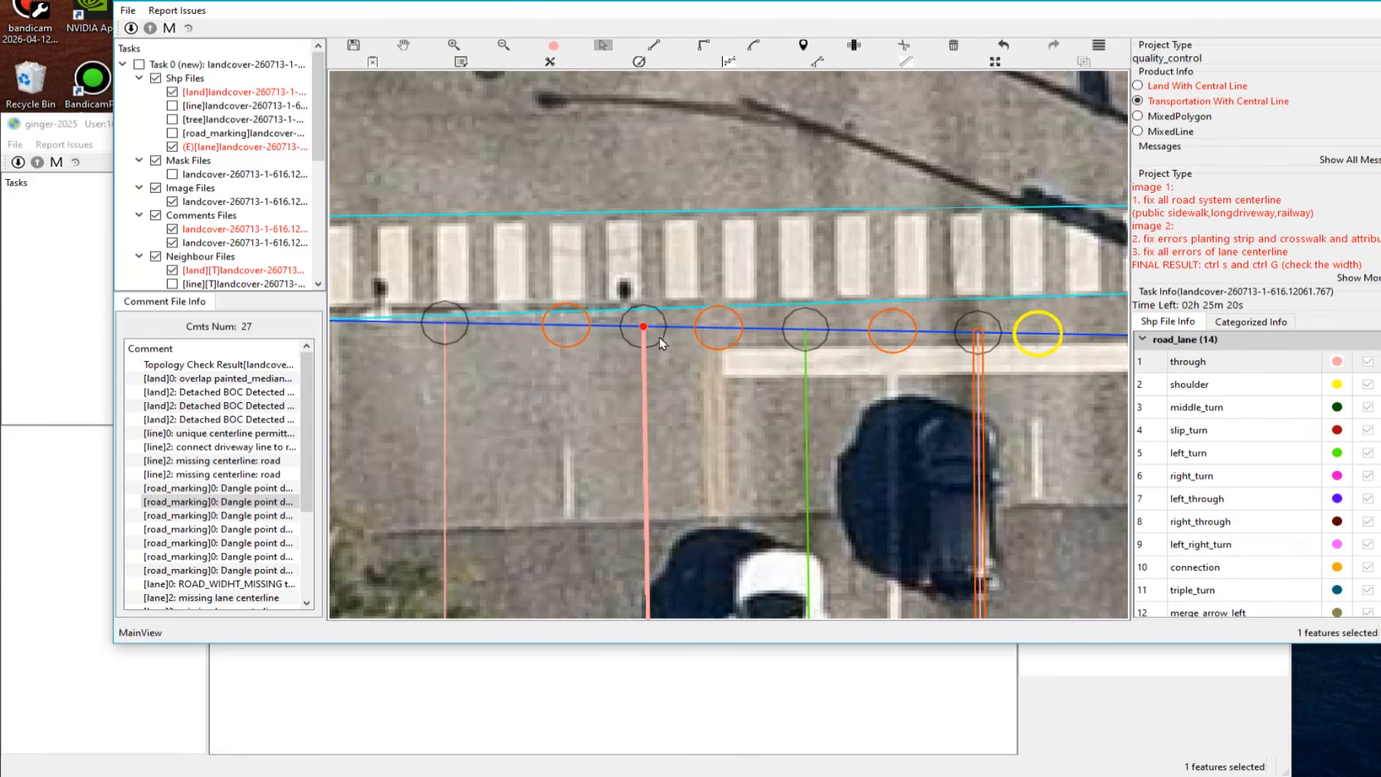
Step: Check the remaining lane centerline ends along the intersection's south edge, including the through centerline by the dark car
{"action": "key", "text": "h"}
{"action": "scroll", "coordinate": [683, 355], "scroll_direction": "down", "scroll_amount": 4}
{"action": "scroll", "coordinate": [683, 356], "scroll_direction": "down", "scroll_amount": 1}
{"action": "scroll", "coordinate": [728, 339], "scroll_direction": "up", "scroll_amount": 5}
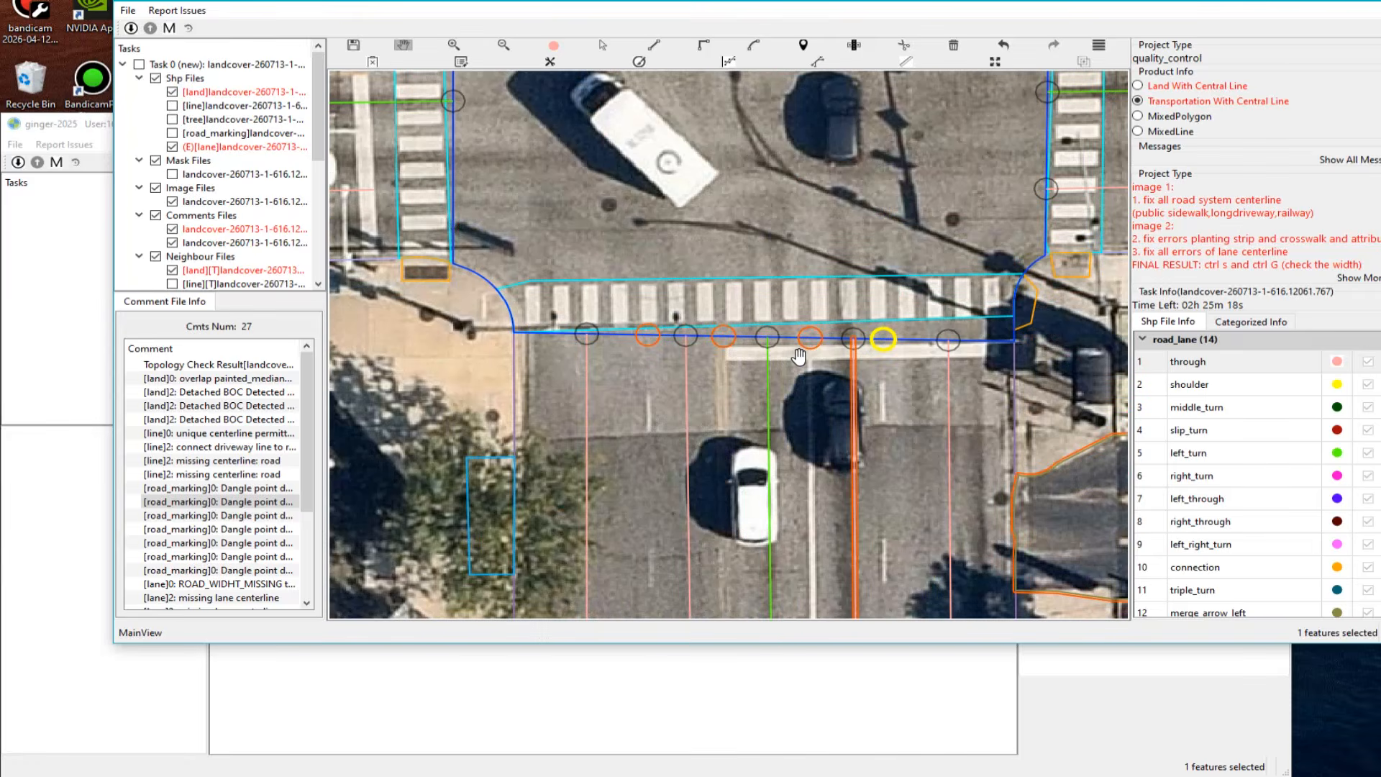
{"action": "scroll", "coordinate": [745, 360], "scroll_direction": "up", "scroll_amount": 3}
{"action": "scroll", "coordinate": [748, 432], "scroll_direction": "down", "scroll_amount": 3}
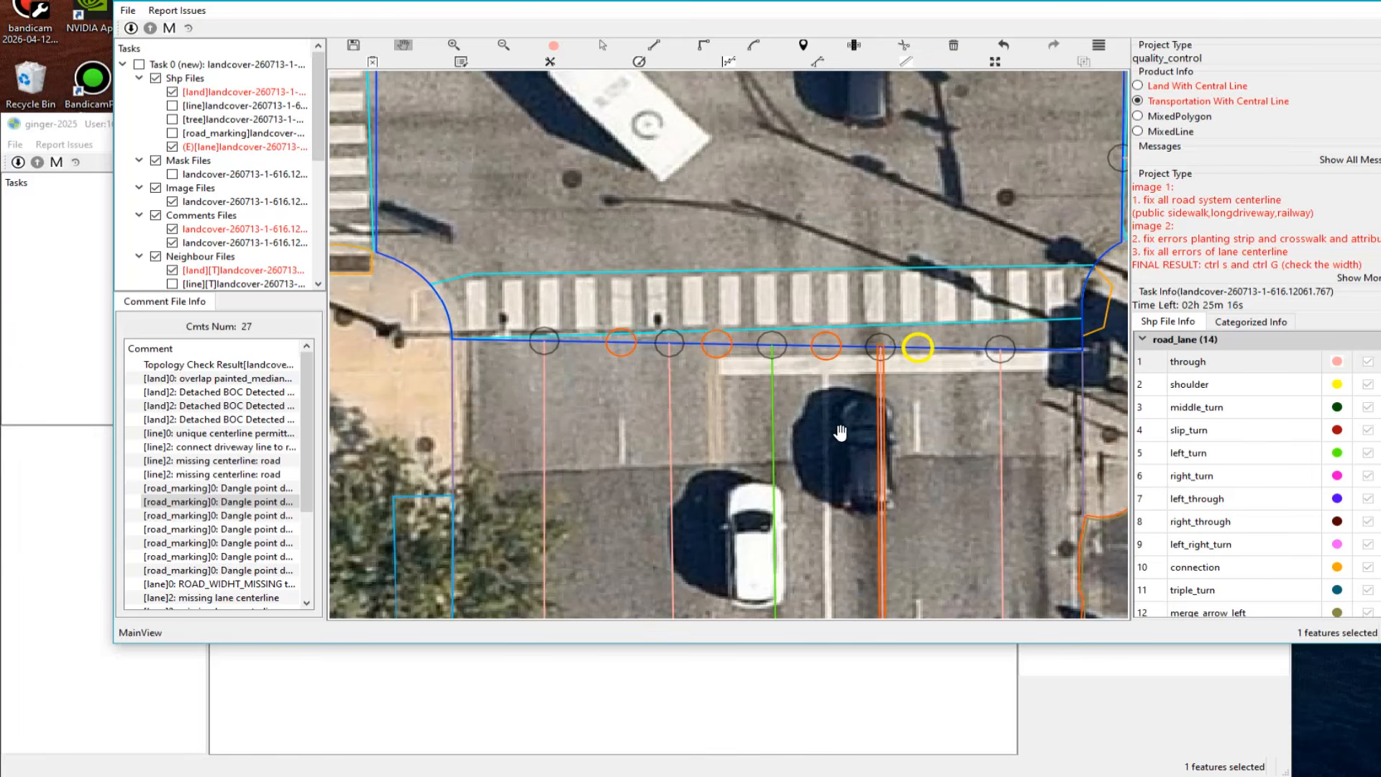
{"action": "key", "text": "s"}
{"action": "left_click", "coordinate": [889, 366]}
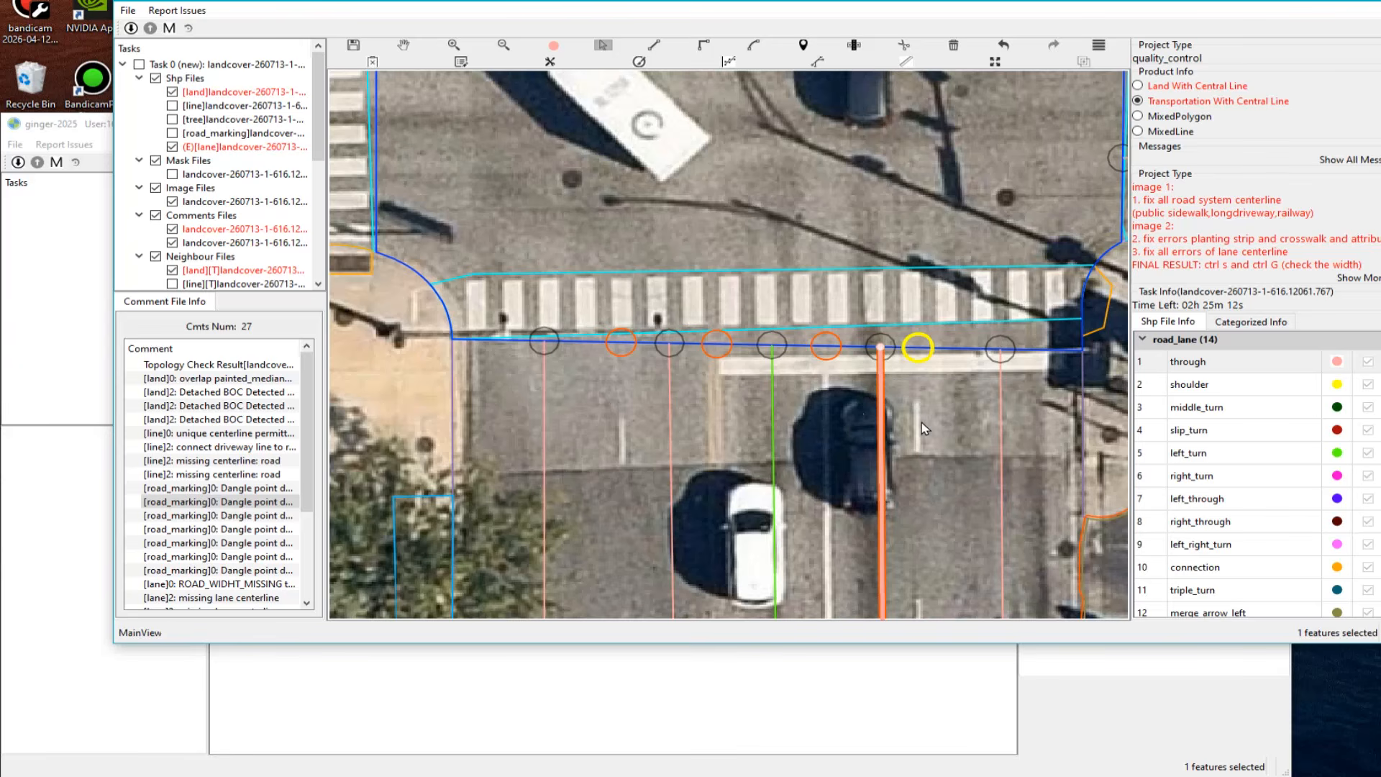
Step: Switch editing to the road_marking file and show the land file along with it
{"action": "key", "text": "4"}
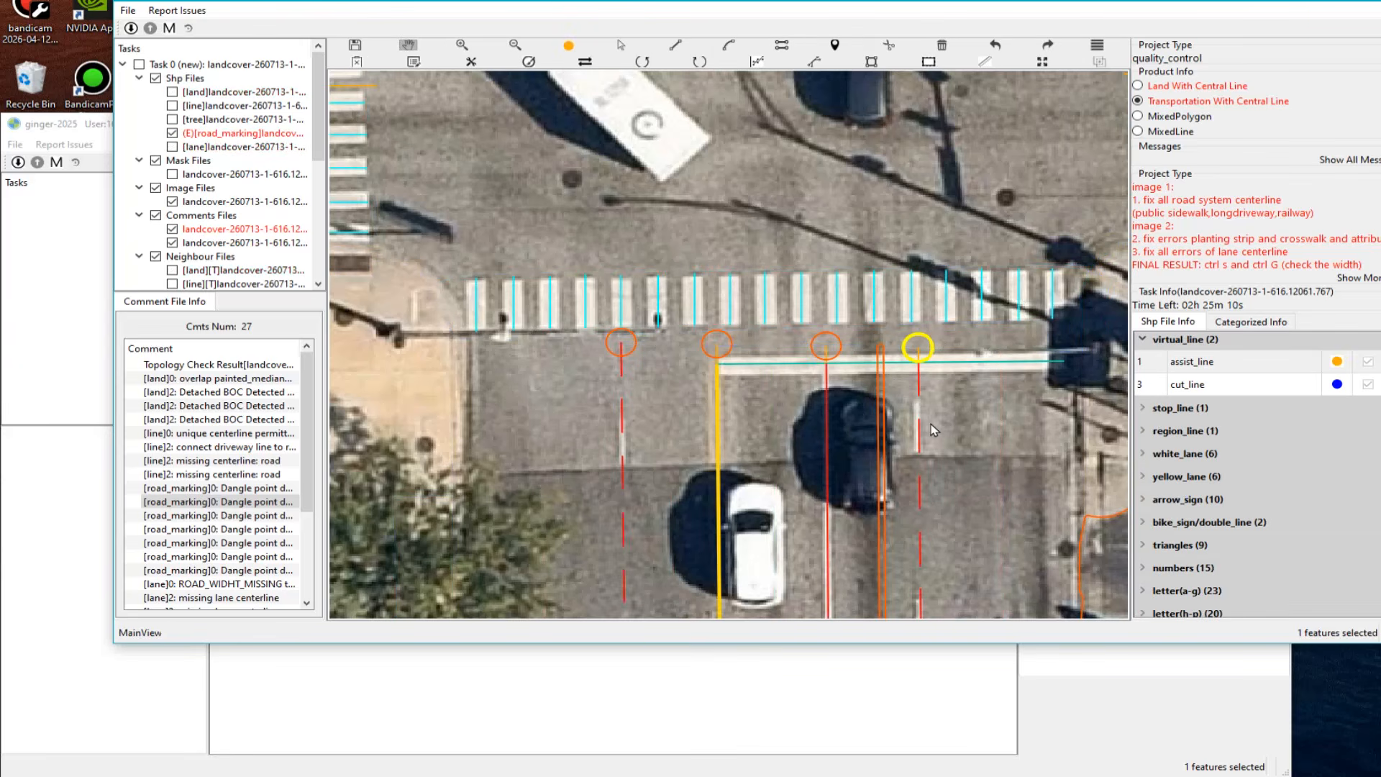
{"action": "scroll", "coordinate": [644, 396], "scroll_direction": "down", "scroll_amount": 3}
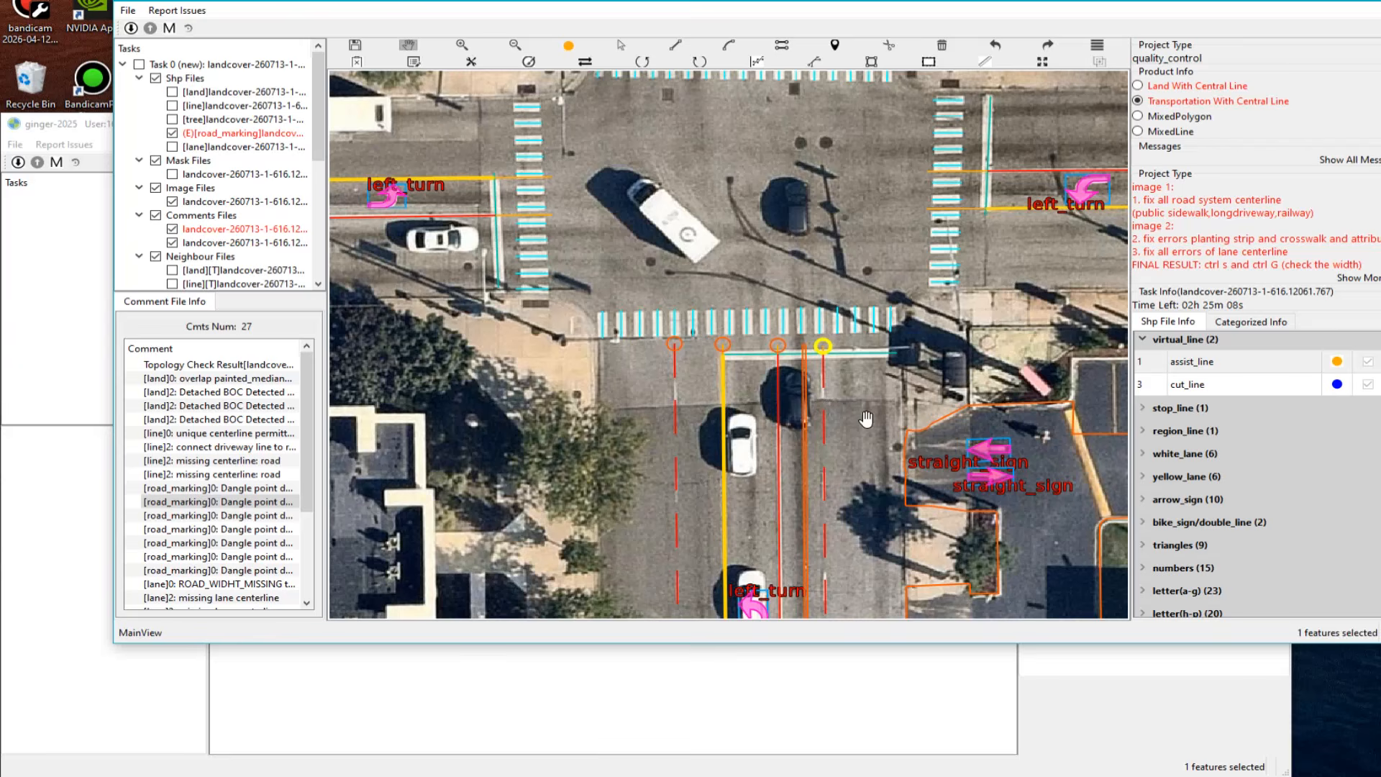
{"action": "left_click", "coordinate": [172, 92]}
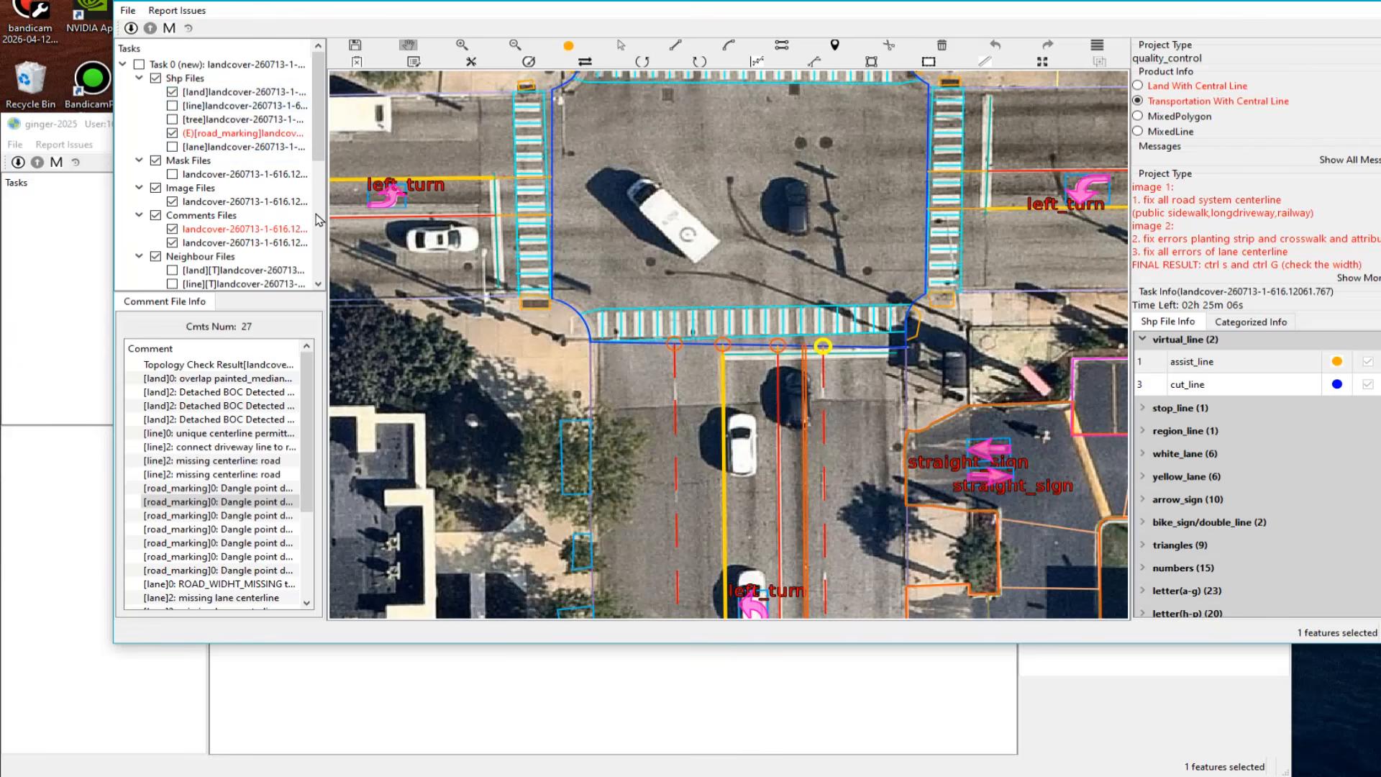
Step: Move the north ends of the west long_dash_white line and the adjacent yellow assist_line onto the intersection's south edge
{"action": "scroll", "coordinate": [619, 343], "scroll_direction": "up", "scroll_amount": 3}
{"action": "scroll", "coordinate": [619, 344], "scroll_direction": "up", "scroll_amount": 2}
{"action": "key", "text": "s"}
{"action": "left_click", "coordinate": [606, 345]}
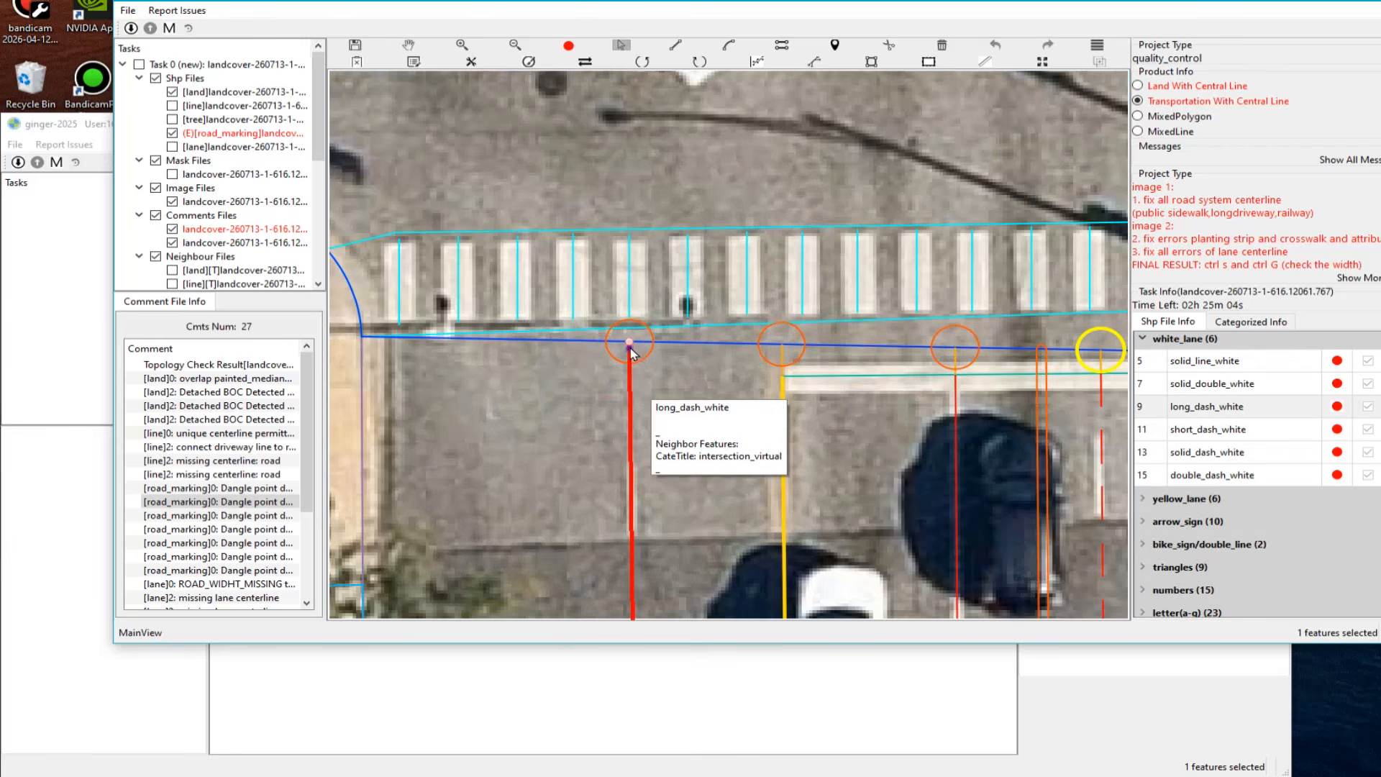
{"action": "scroll", "coordinate": [647, 422], "scroll_direction": "down", "scroll_amount": 2}
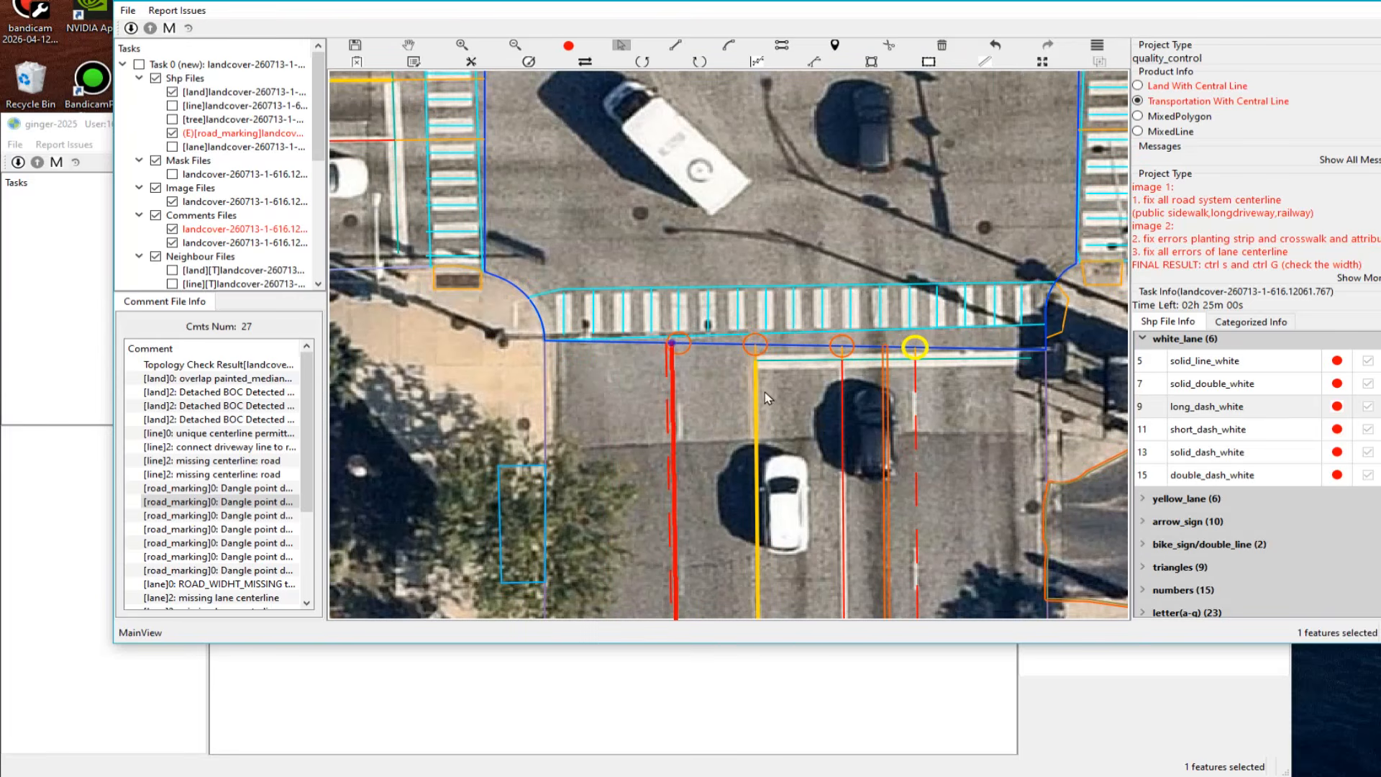
{"action": "left_click", "coordinate": [756, 352]}
{"action": "scroll", "coordinate": [756, 352], "scroll_direction": "up", "scroll_amount": 2}
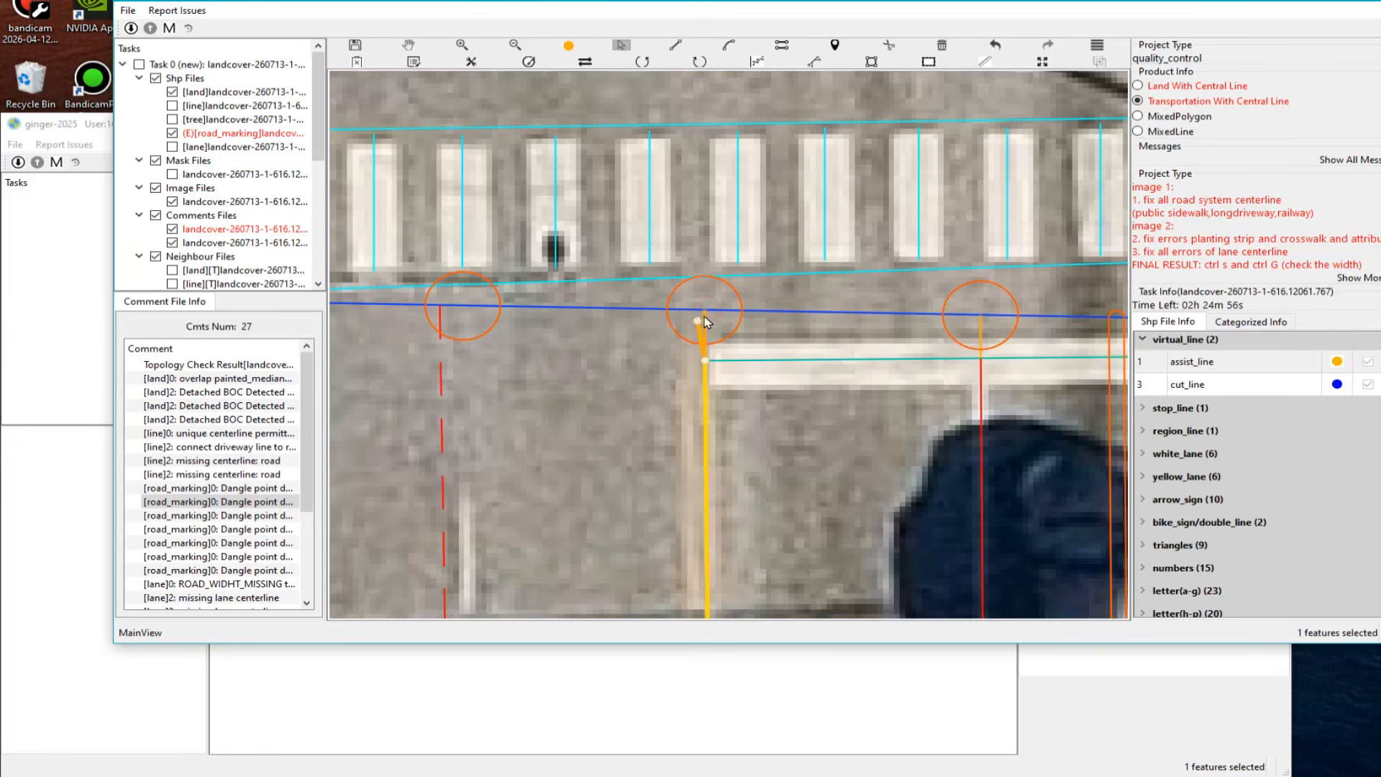
Step: Snap the assist_line ends above the solid white line and the east dashed line to the intersection's south edge
{"action": "left_click", "coordinate": [981, 327]}
{"action": "scroll", "coordinate": [908, 331], "scroll_direction": "down", "scroll_amount": 2}
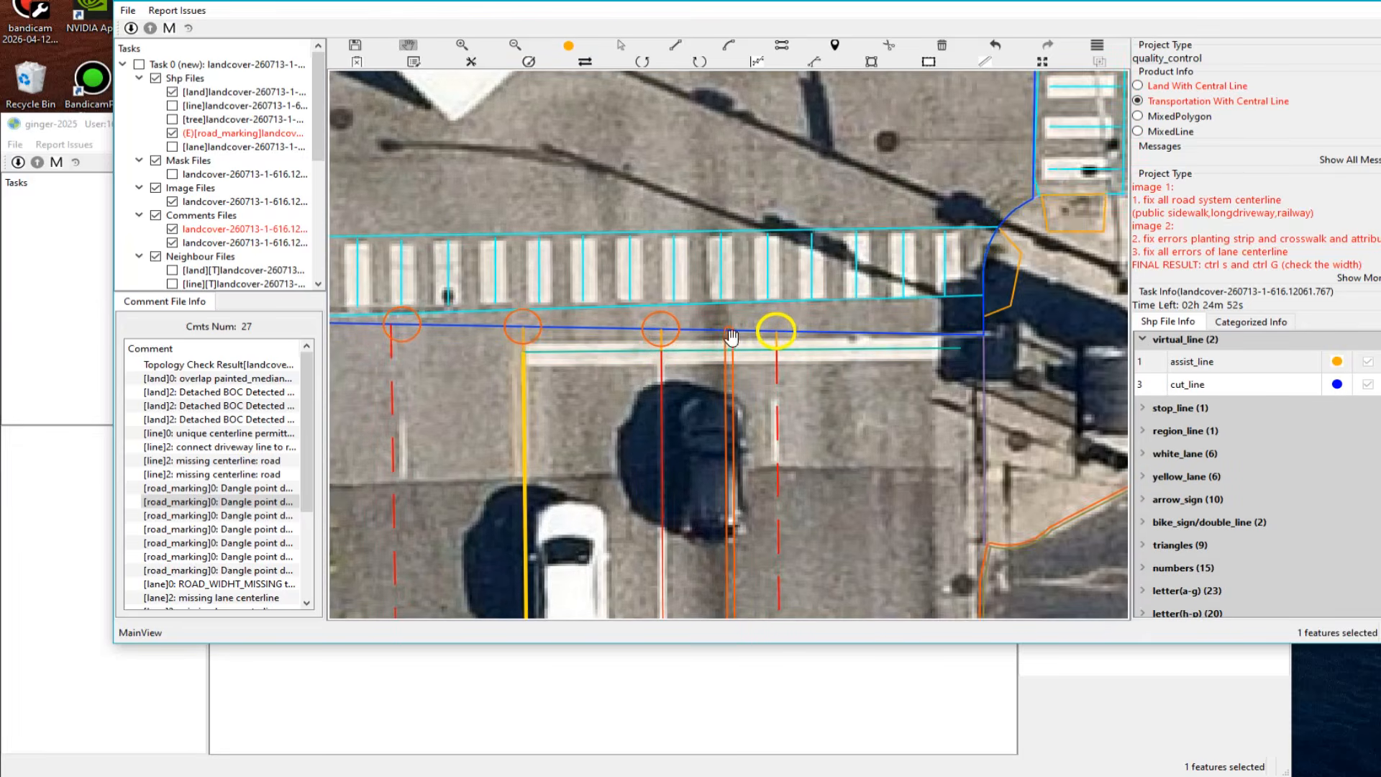
{"action": "scroll", "coordinate": [829, 330], "scroll_direction": "up", "scroll_amount": 3}
{"action": "left_click_drag", "start_coordinate": [827, 323], "coordinate": [824, 314]}
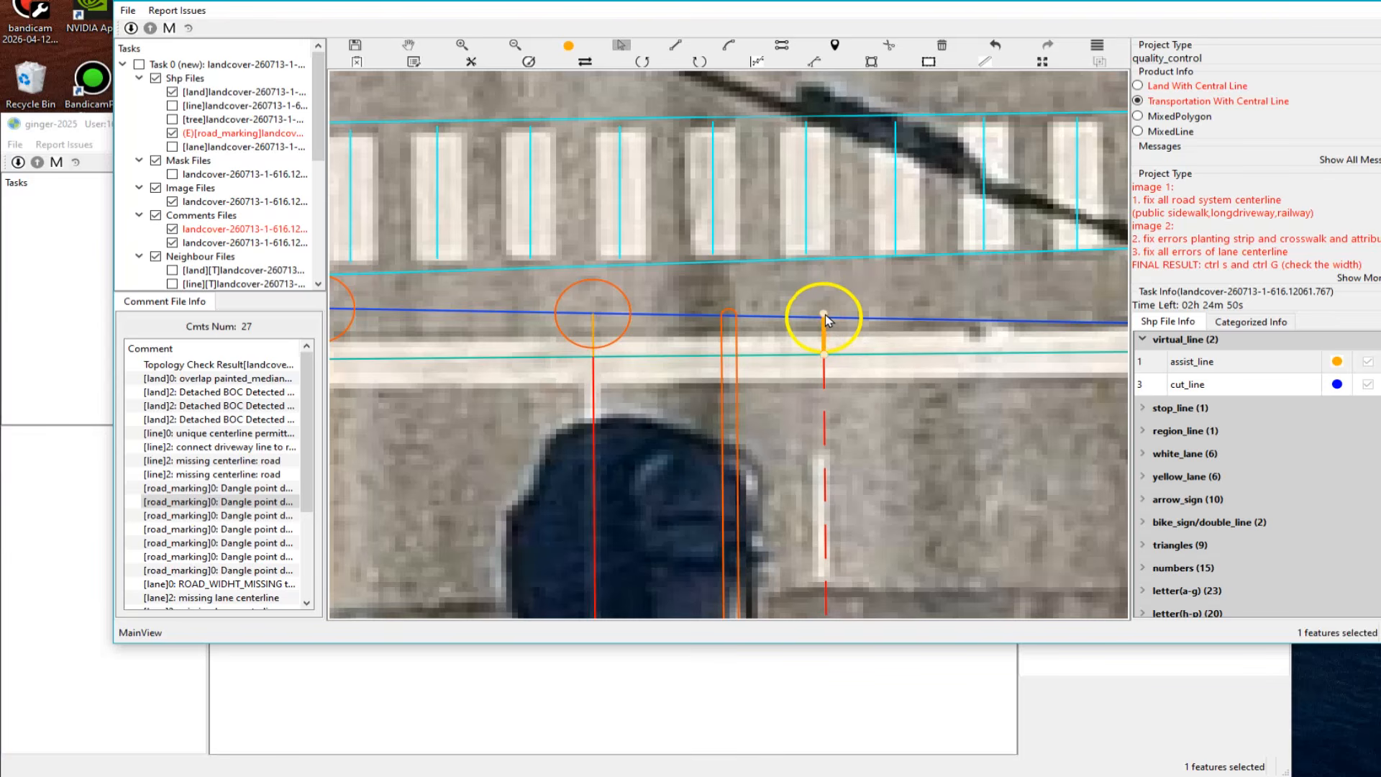
Step: Open the missing road width comment, switch to the lane file and generate the width of the flagged through centerline
{"action": "scroll", "coordinate": [824, 328], "scroll_direction": "down", "scroll_amount": 3}
{"action": "scroll", "coordinate": [783, 347], "scroll_direction": "up", "scroll_amount": 2}
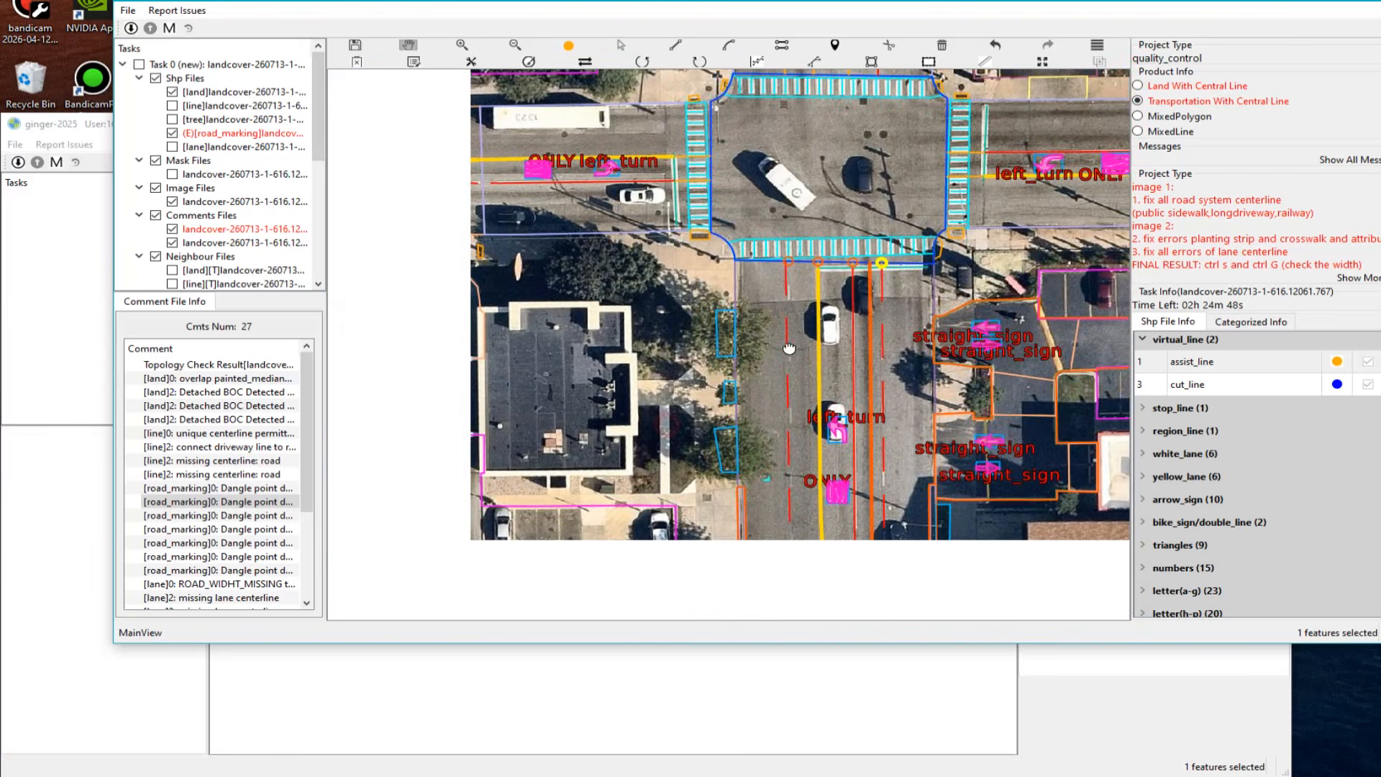
{"action": "left_click_drag", "start_coordinate": [782, 348], "coordinate": [791, 447]}
{"action": "scroll", "coordinate": [229, 519], "scroll_direction": "down", "scroll_amount": 3}
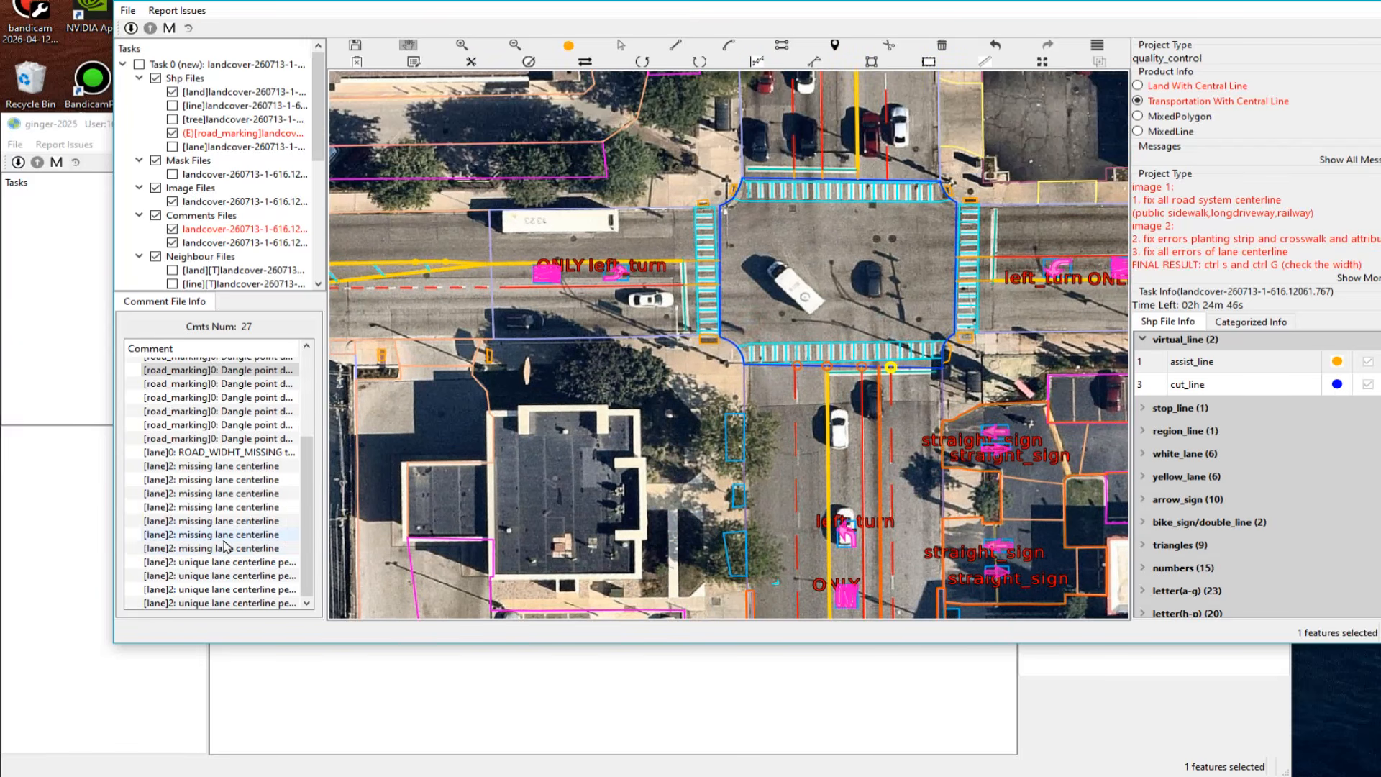
{"action": "left_click", "coordinate": [223, 451]}
{"action": "scroll", "coordinate": [672, 494], "scroll_direction": "down", "scroll_amount": 3}
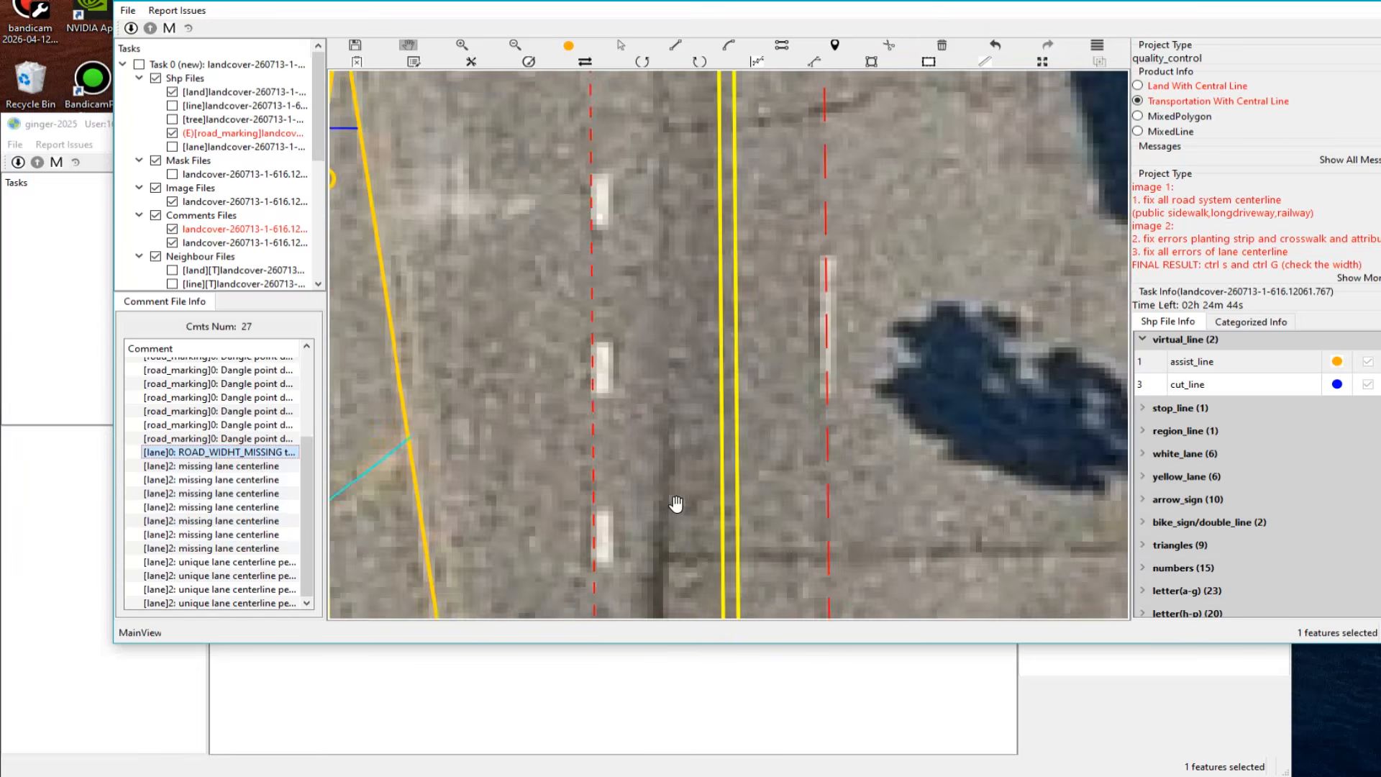
{"action": "key", "text": "Escape"}
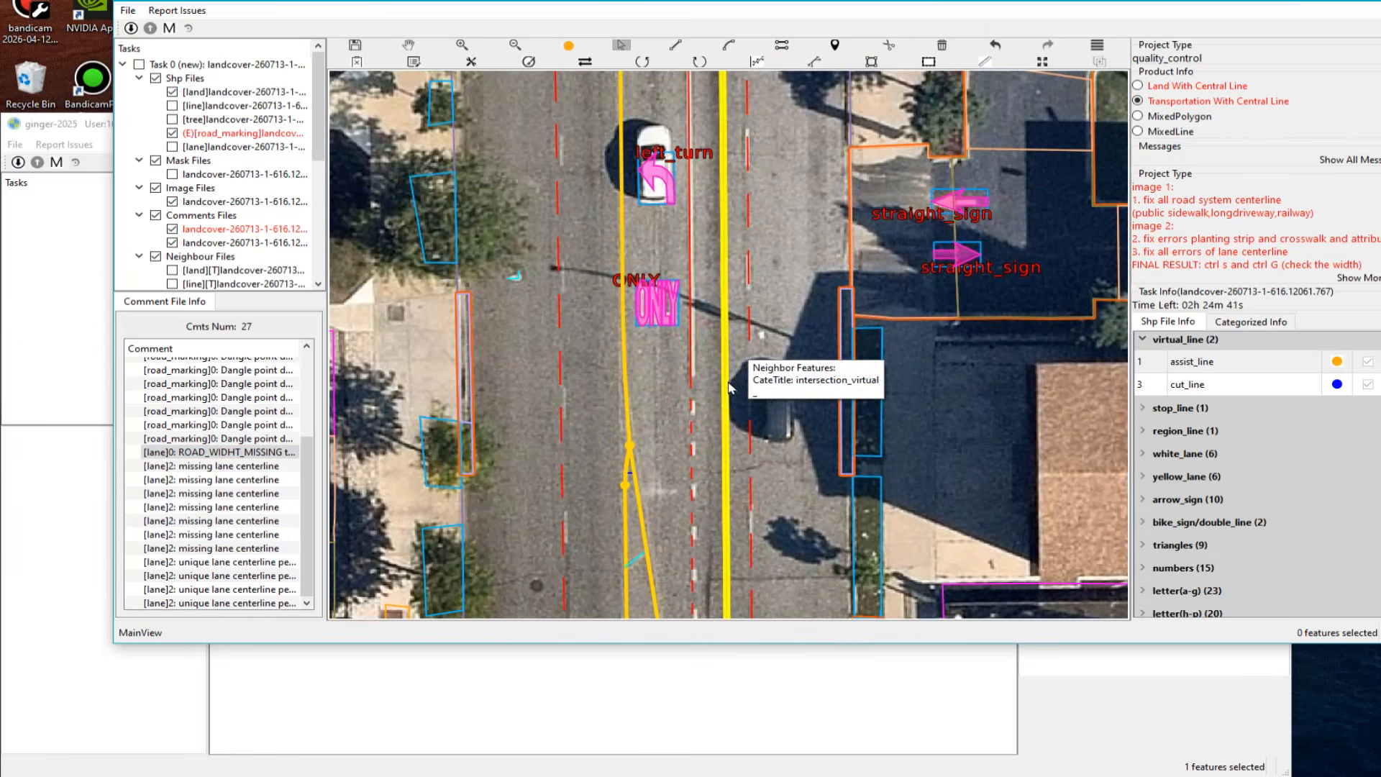
{"action": "left_click", "coordinate": [730, 385]}
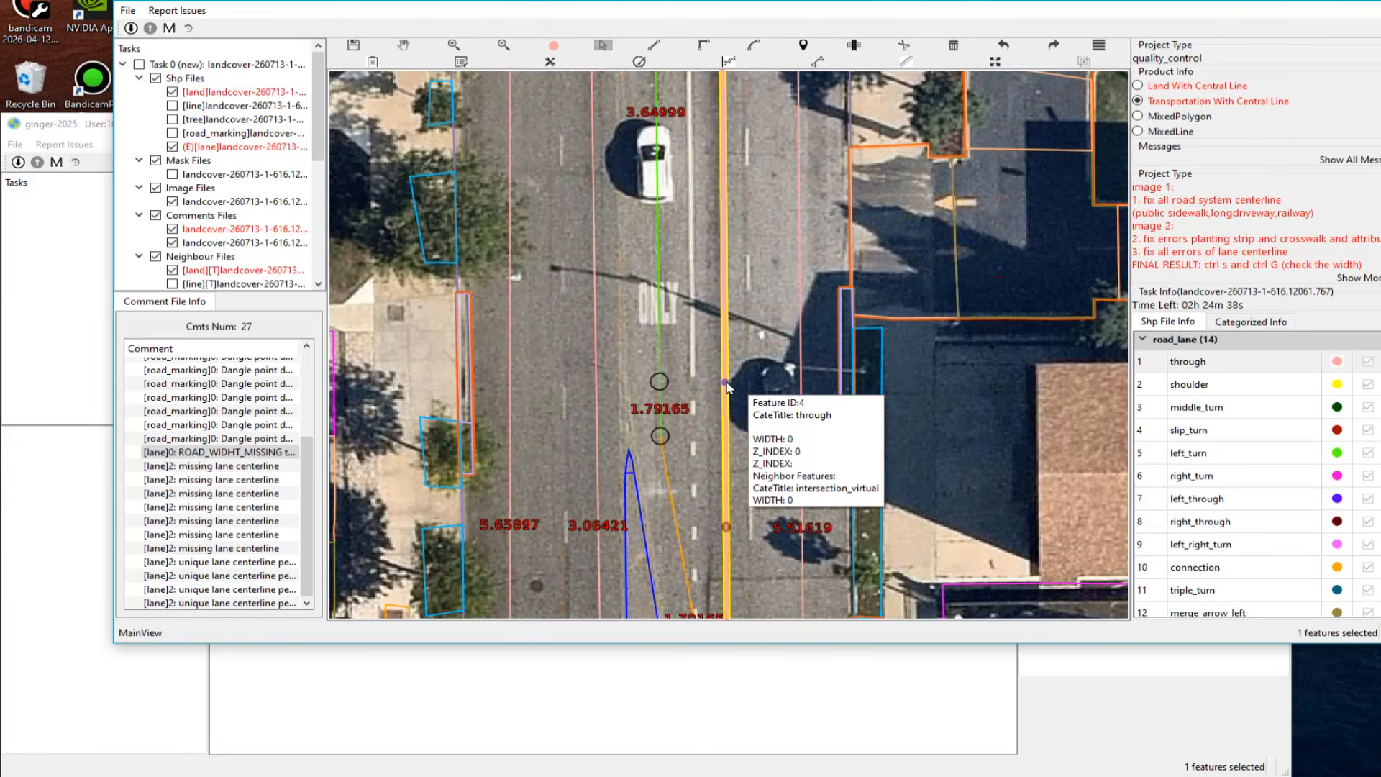
{"action": "key", "text": "ctrl+g"}
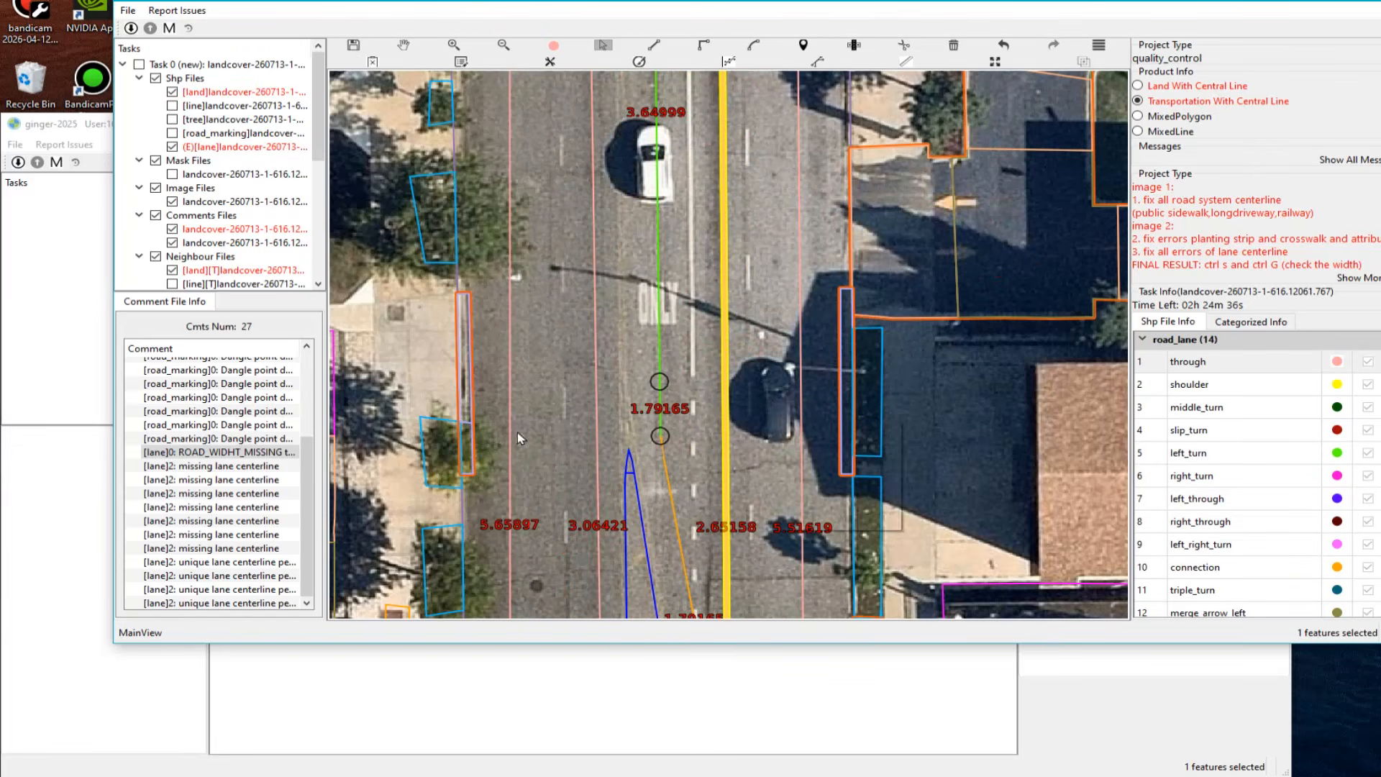
{"action": "key", "text": "space"}
{"action": "left_click_drag", "start_coordinate": [541, 442], "coordinate": [542, 443]}
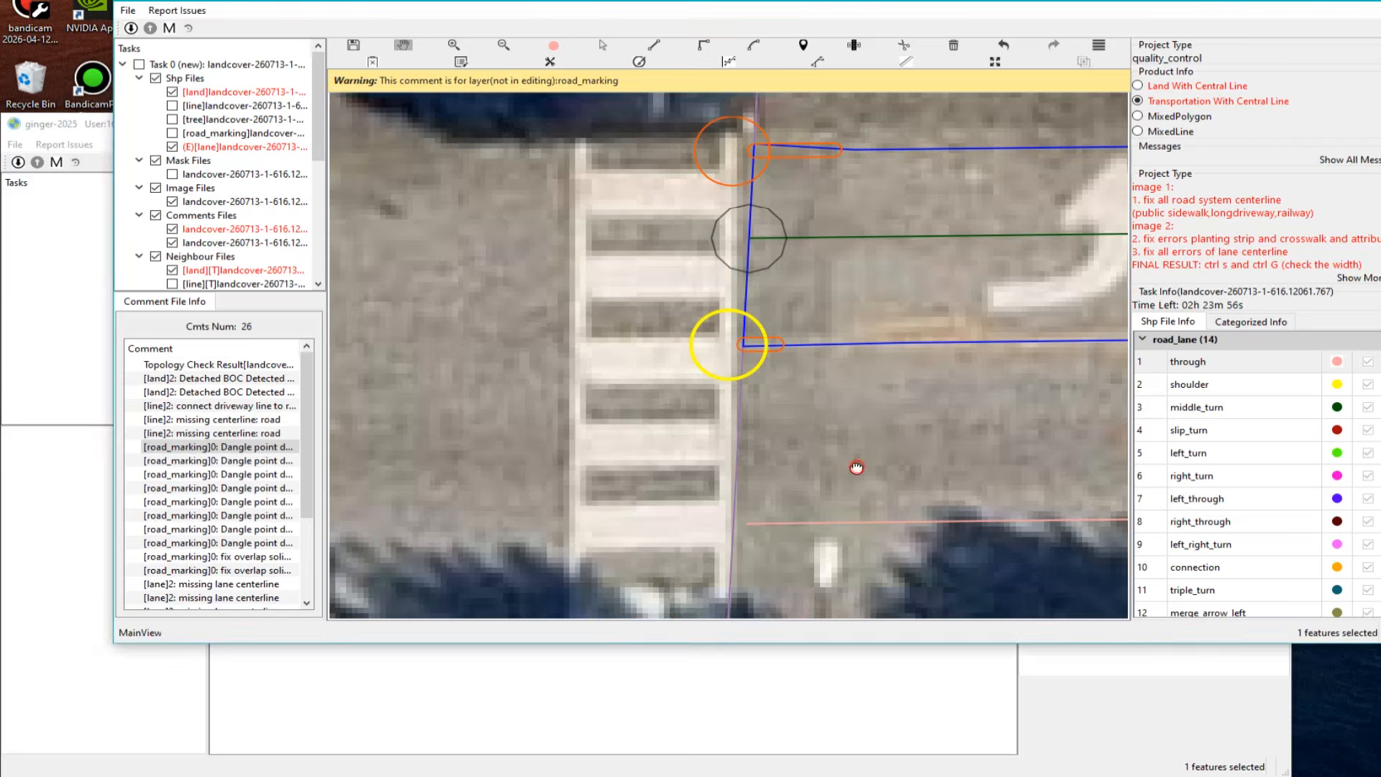
Step: Examine where the lane centerlines and painted median meet the intersection's east edge beside the crosswalk
{"action": "scroll", "coordinate": [839, 466], "scroll_direction": "down", "scroll_amount": 3}
{"action": "scroll", "coordinate": [844, 418], "scroll_direction": "up", "scroll_amount": 5}
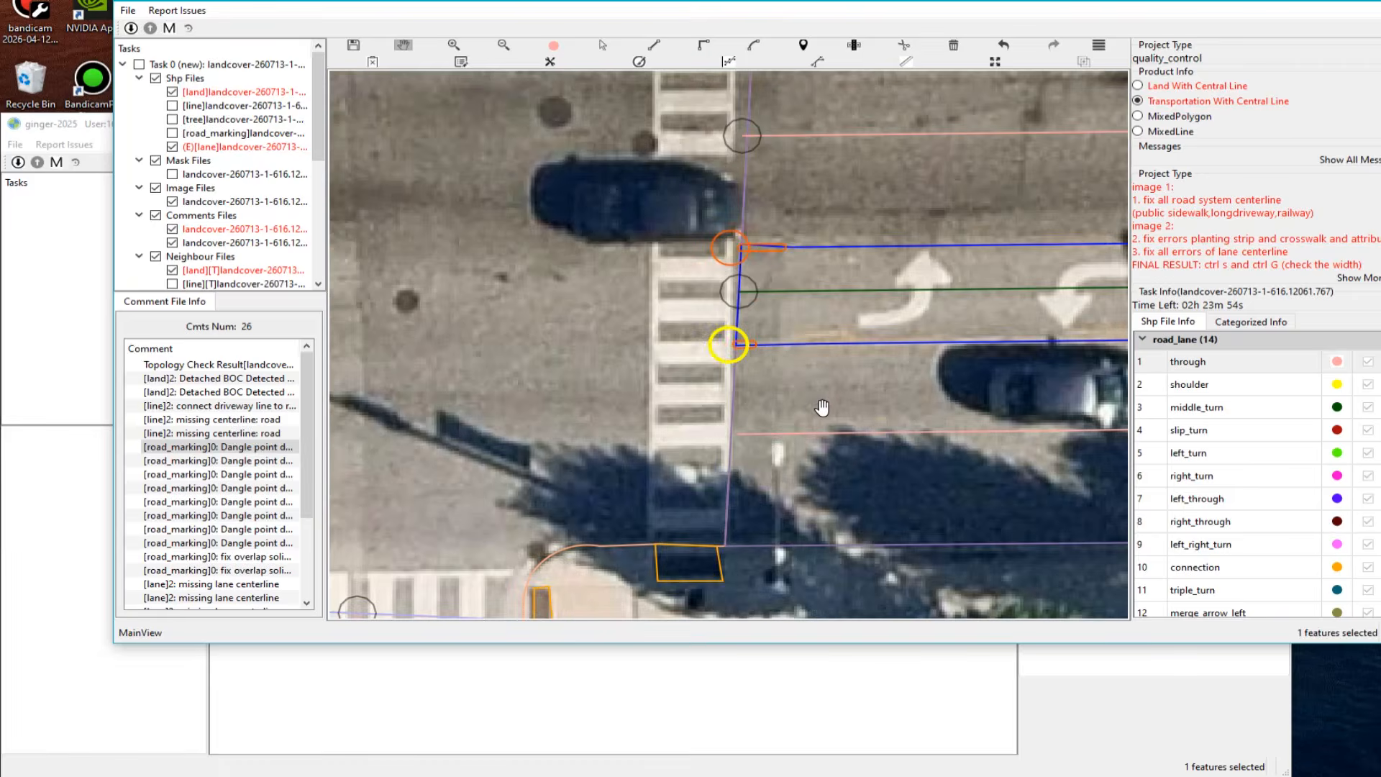
{"action": "scroll", "coordinate": [791, 363], "scroll_direction": "down", "scroll_amount": 3}
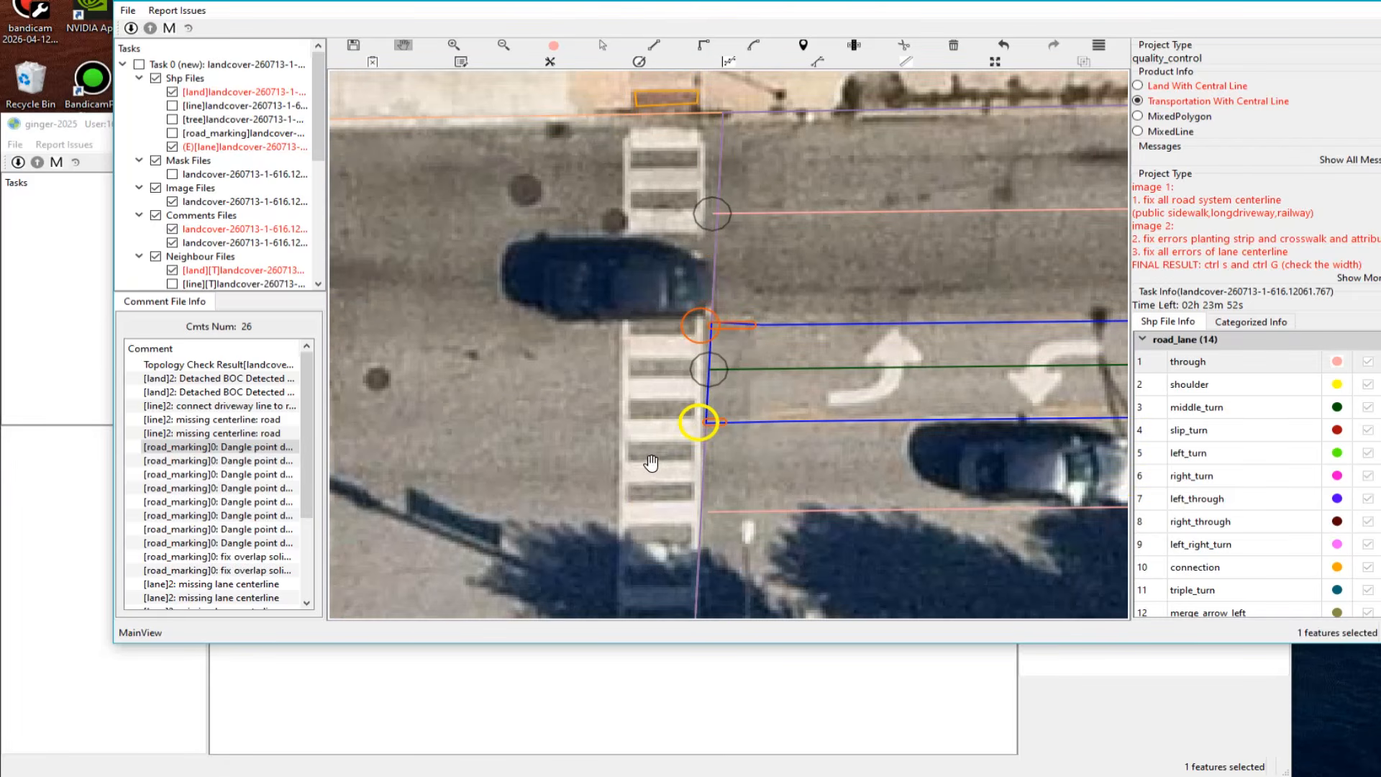
{"action": "scroll", "coordinate": [651, 475], "scroll_direction": "down", "scroll_amount": 2}
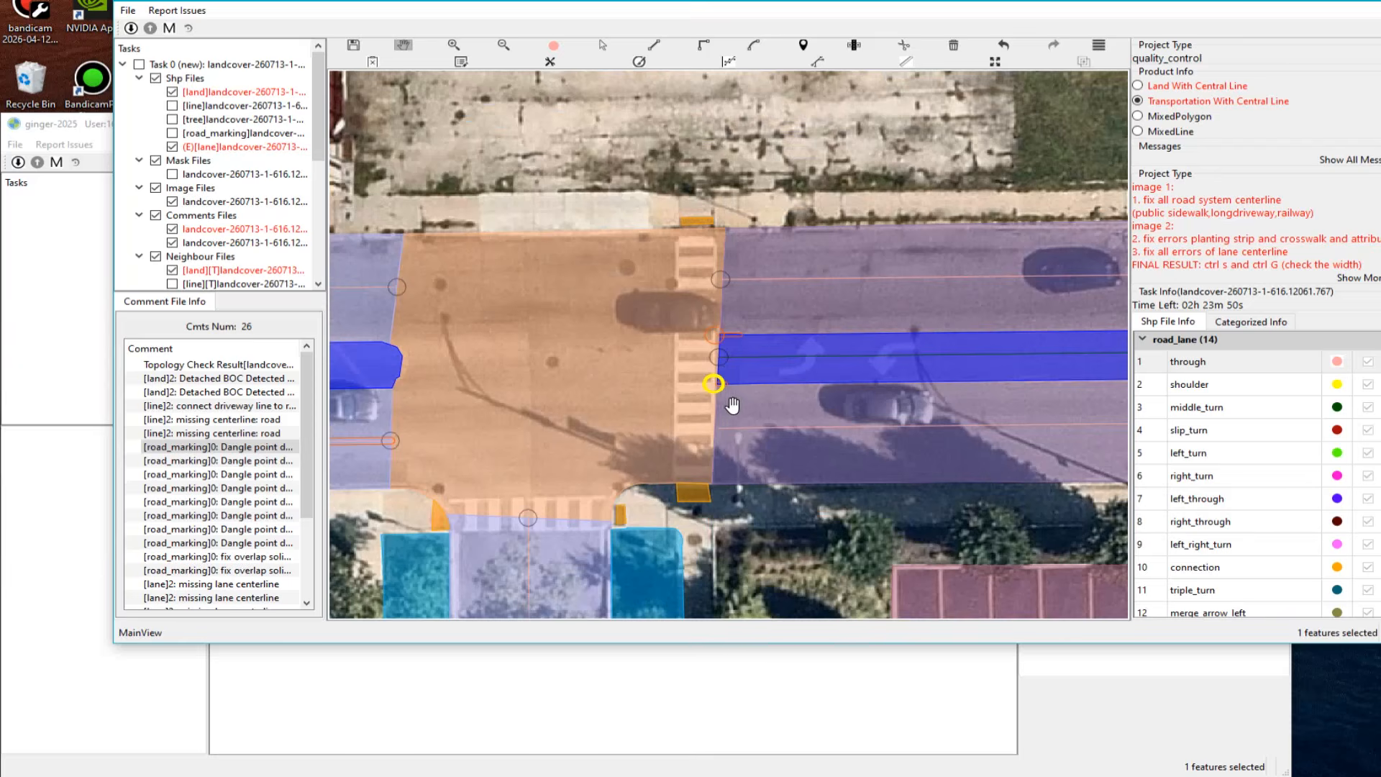
{"action": "scroll", "coordinate": [731, 397], "scroll_direction": "up", "scroll_amount": 3}
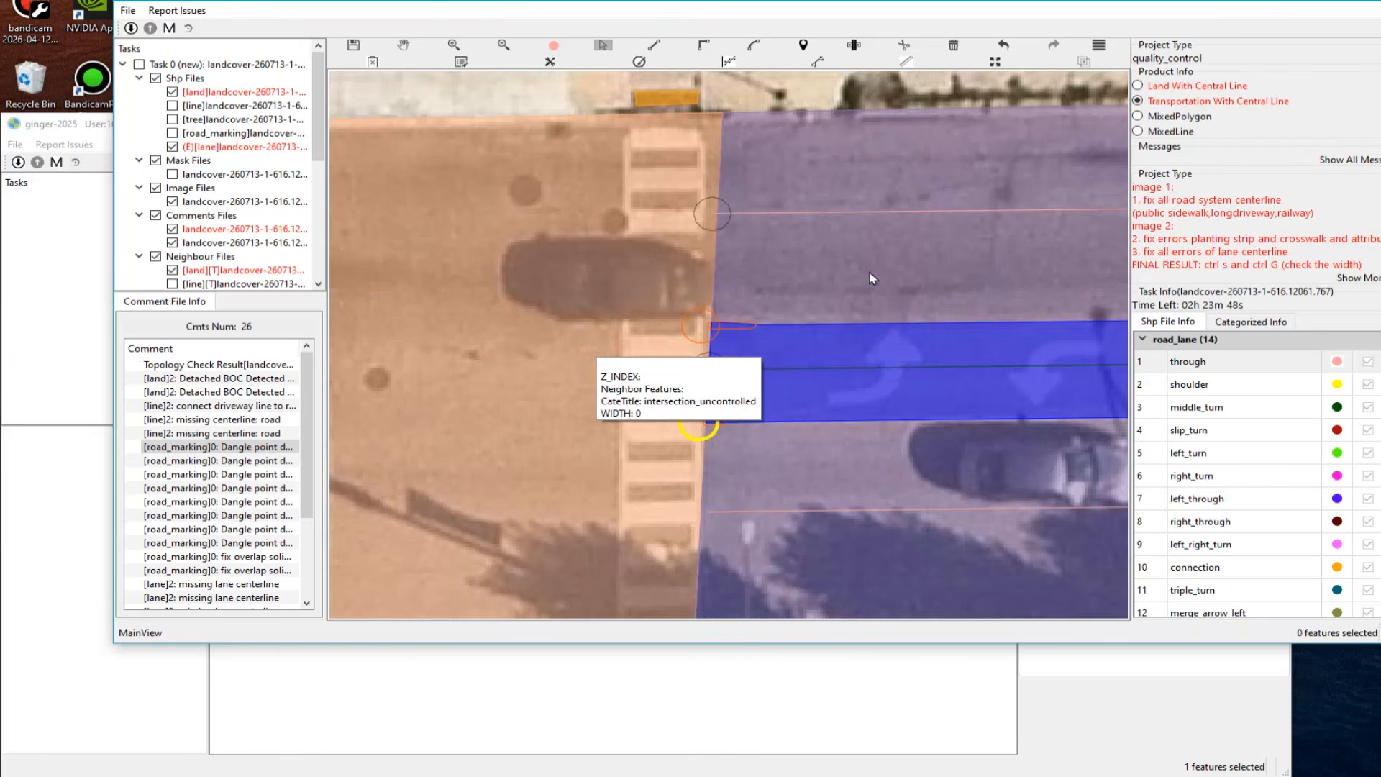
{"action": "key", "text": "h"}
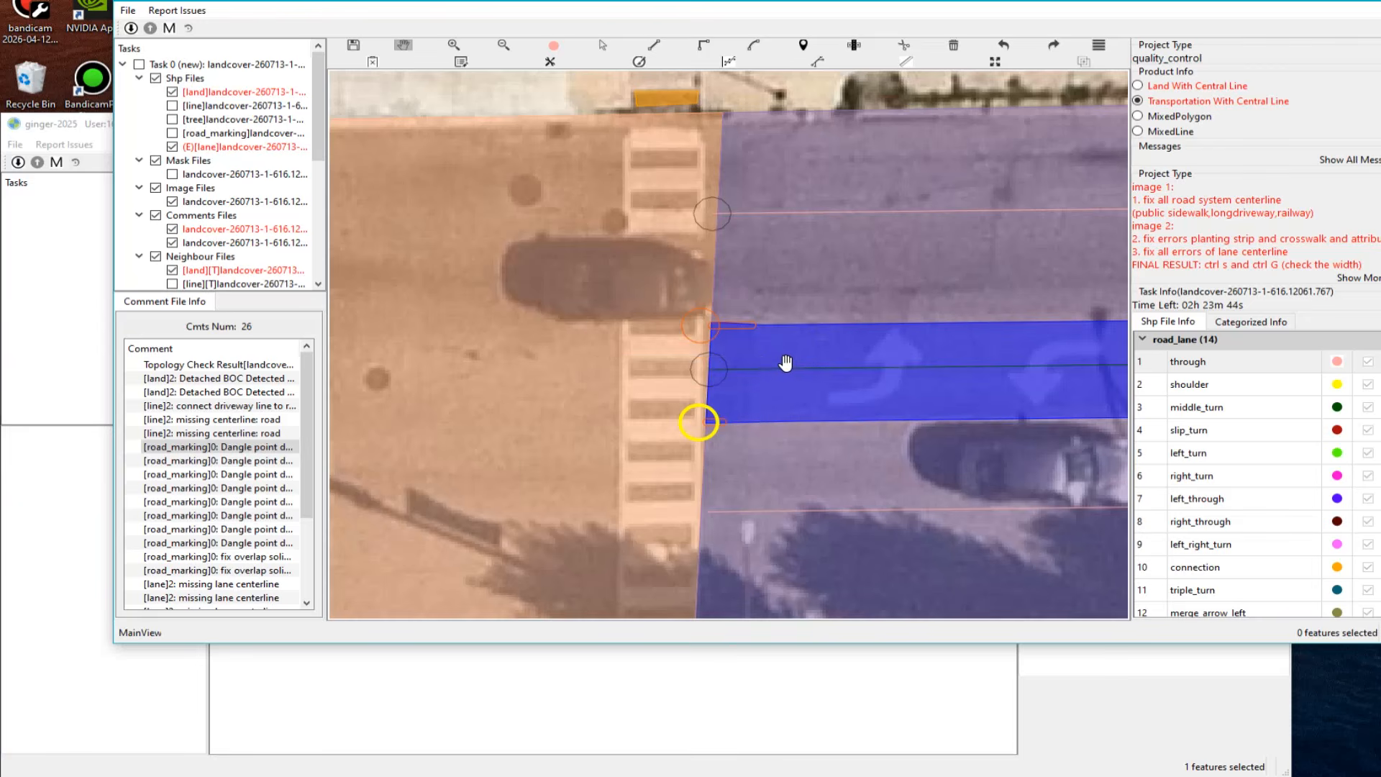
{"action": "scroll", "coordinate": [783, 363], "scroll_direction": "up", "scroll_amount": 2}
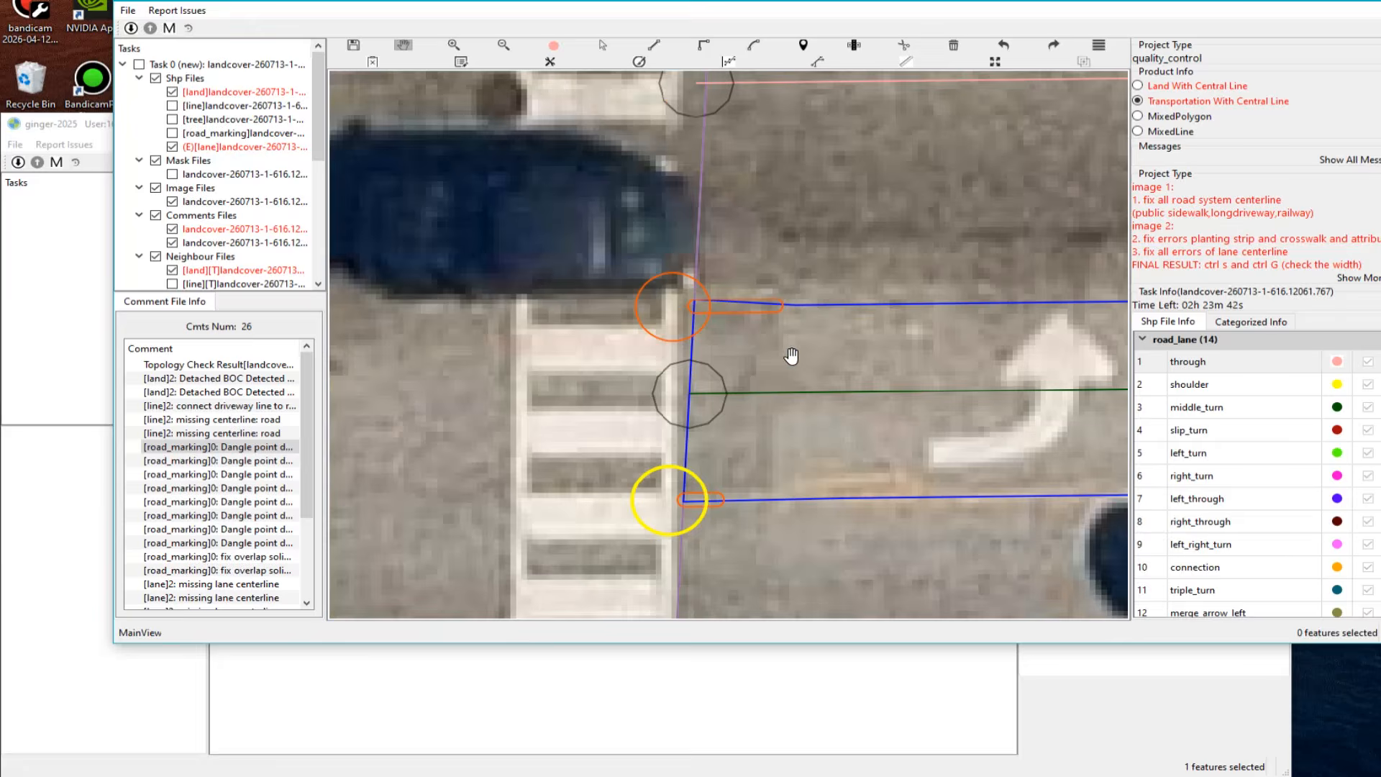
Step: Snap the west ends of the north through centerline and the middle_turn centerline onto the intersection's east edge
{"action": "left_click_drag", "start_coordinate": [860, 180], "coordinate": [798, 403]}
{"action": "key", "text": "Escape"}
{"action": "left_click", "coordinate": [633, 317]}
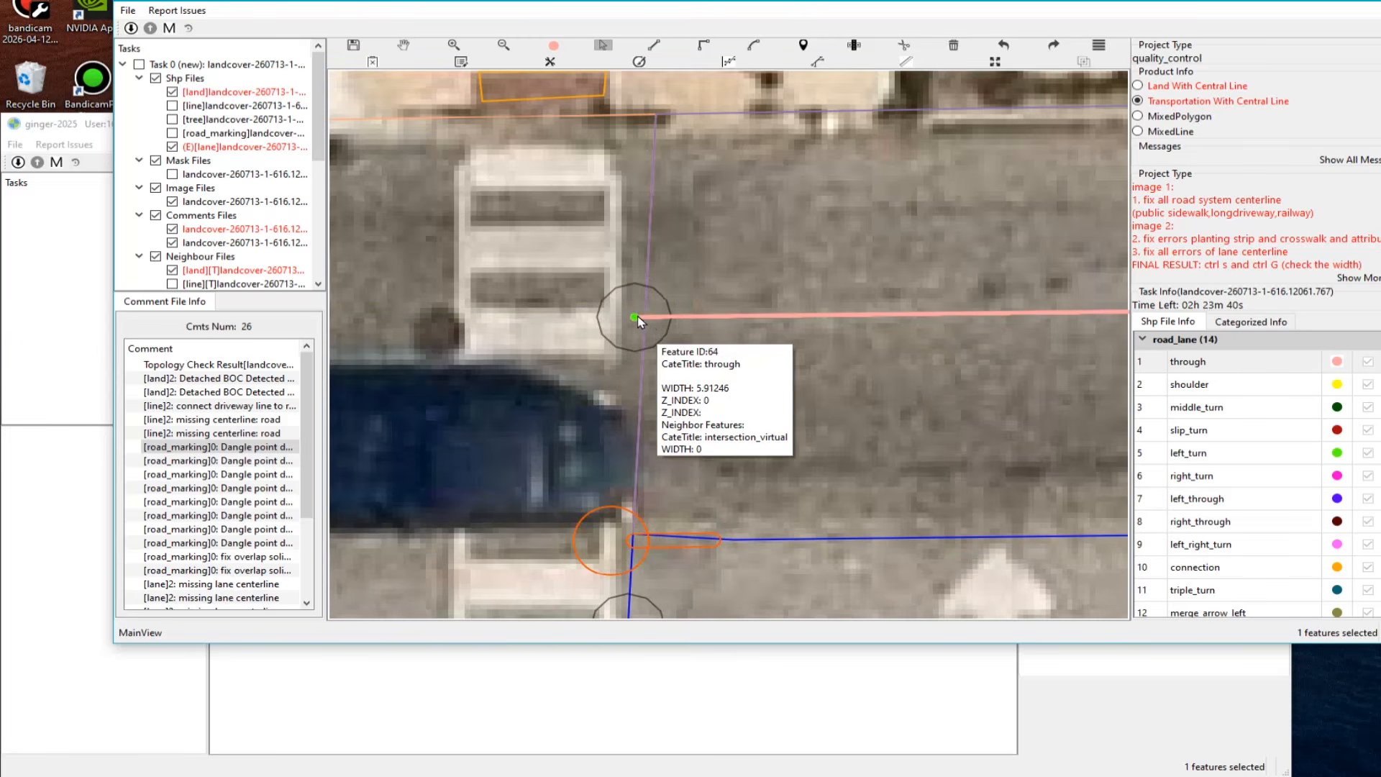
{"action": "key", "text": "h"}
{"action": "left_click_drag", "start_coordinate": [662, 422], "coordinate": [750, 287]}
{"action": "scroll", "coordinate": [639, 253], "scroll_direction": "up", "scroll_amount": 2}
{"action": "key", "text": "Escape"}
{"action": "left_click", "coordinate": [680, 244]}
{"action": "key", "text": "h"}
{"action": "key", "text": "Escape"}
{"action": "left_click_drag", "start_coordinate": [716, 211], "coordinate": [728, 373]}
{"action": "key", "text": "h"}
{"action": "left_click_drag", "start_coordinate": [775, 351], "coordinate": [787, 172]}
{"action": "key", "text": "Escape"}
{"action": "left_click_drag", "start_coordinate": [713, 313], "coordinate": [734, 369]}
Step: Switch editing to the road_marking file for the flagged yellow line end
{"action": "scroll", "coordinate": [735, 374], "scroll_direction": "down", "scroll_amount": 2}
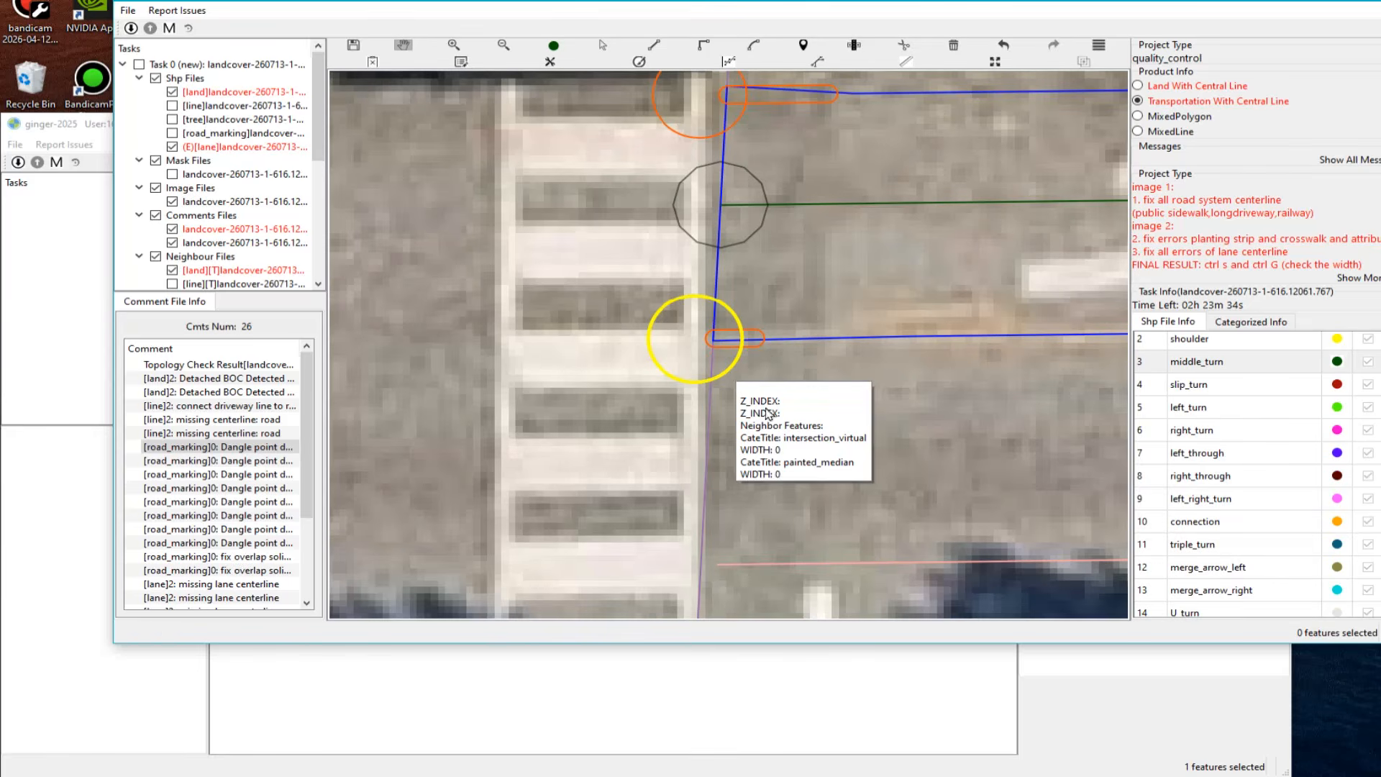
{"action": "key", "text": "h"}
{"action": "key", "text": "2"}
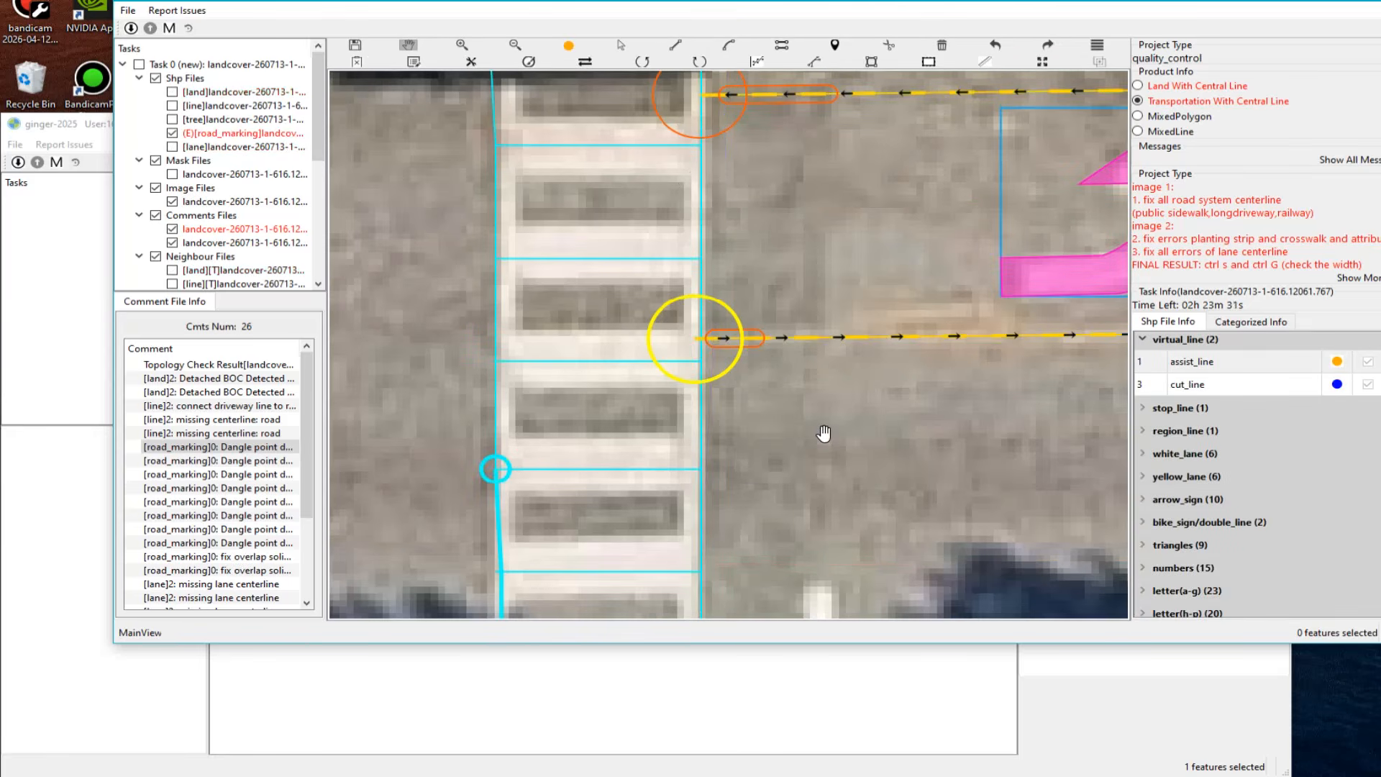
{"action": "scroll", "coordinate": [669, 414], "scroll_direction": "up", "scroll_amount": 4}
{"action": "key", "text": "Escape"}
{"action": "scroll", "coordinate": [692, 428], "scroll_direction": "up", "scroll_amount": 1}
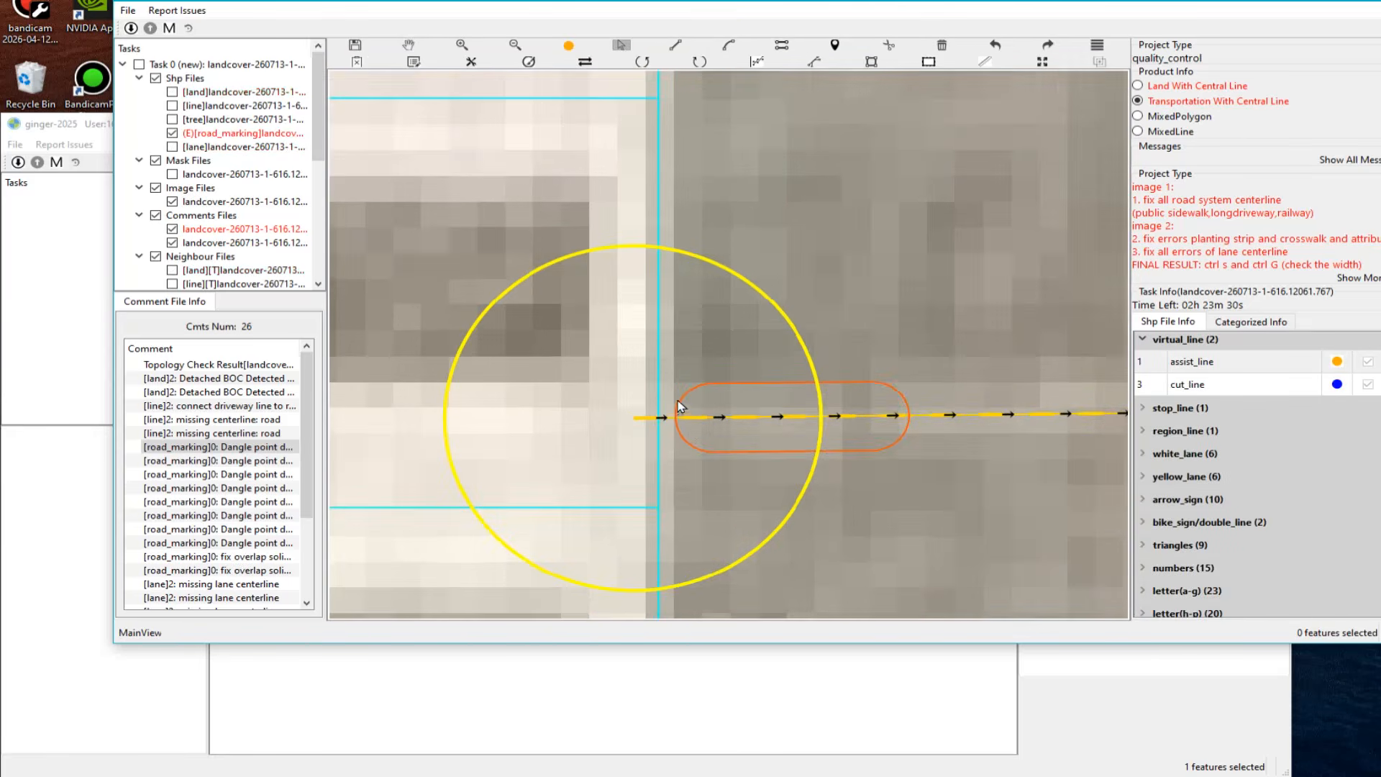
Step: Trim the west end of the south solid_dash_yellow line at the crosswalk's east region_line
{"action": "left_click", "coordinate": [640, 422]}
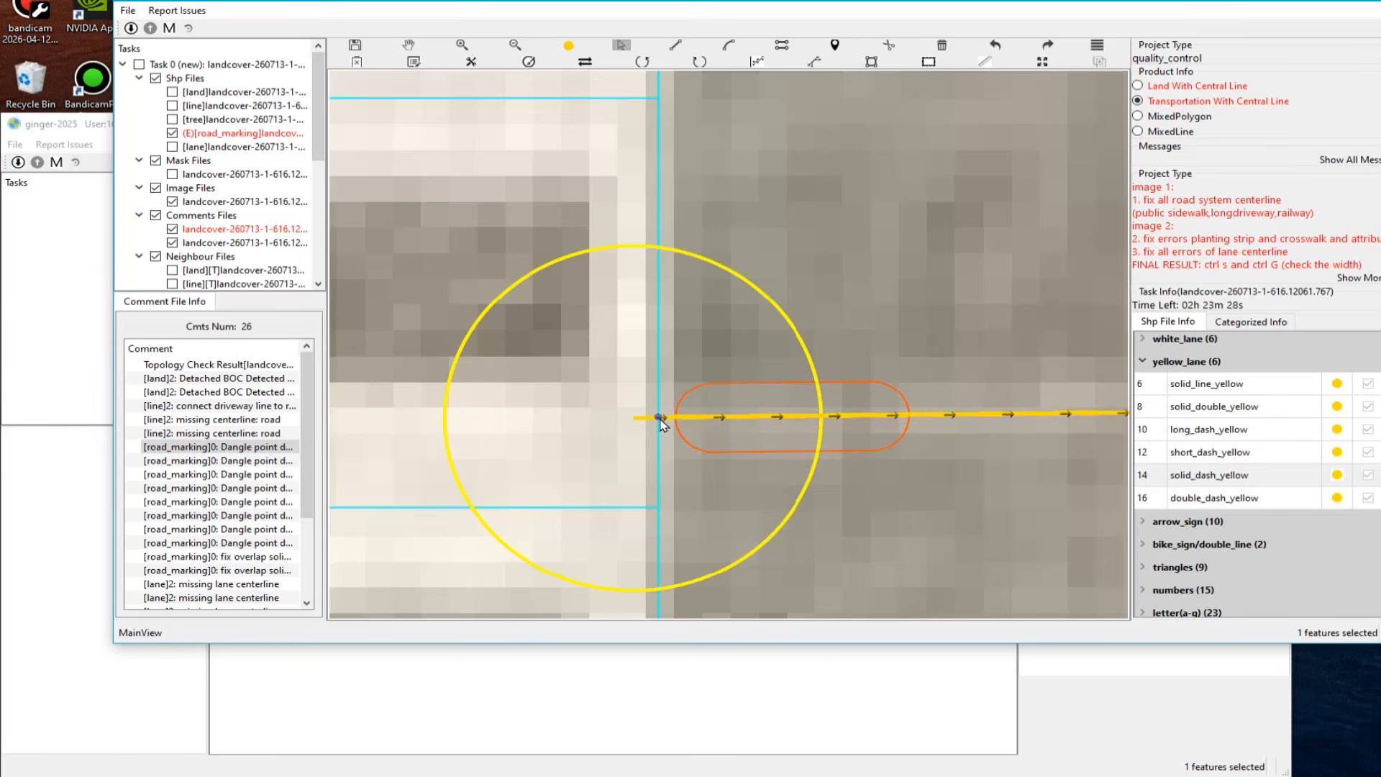
{"action": "key", "text": "ctrl+z"}
{"action": "scroll", "coordinate": [659, 426], "scroll_direction": "up", "scroll_amount": 1}
{"action": "scroll", "coordinate": [658, 440], "scroll_direction": "up", "scroll_amount": 1}
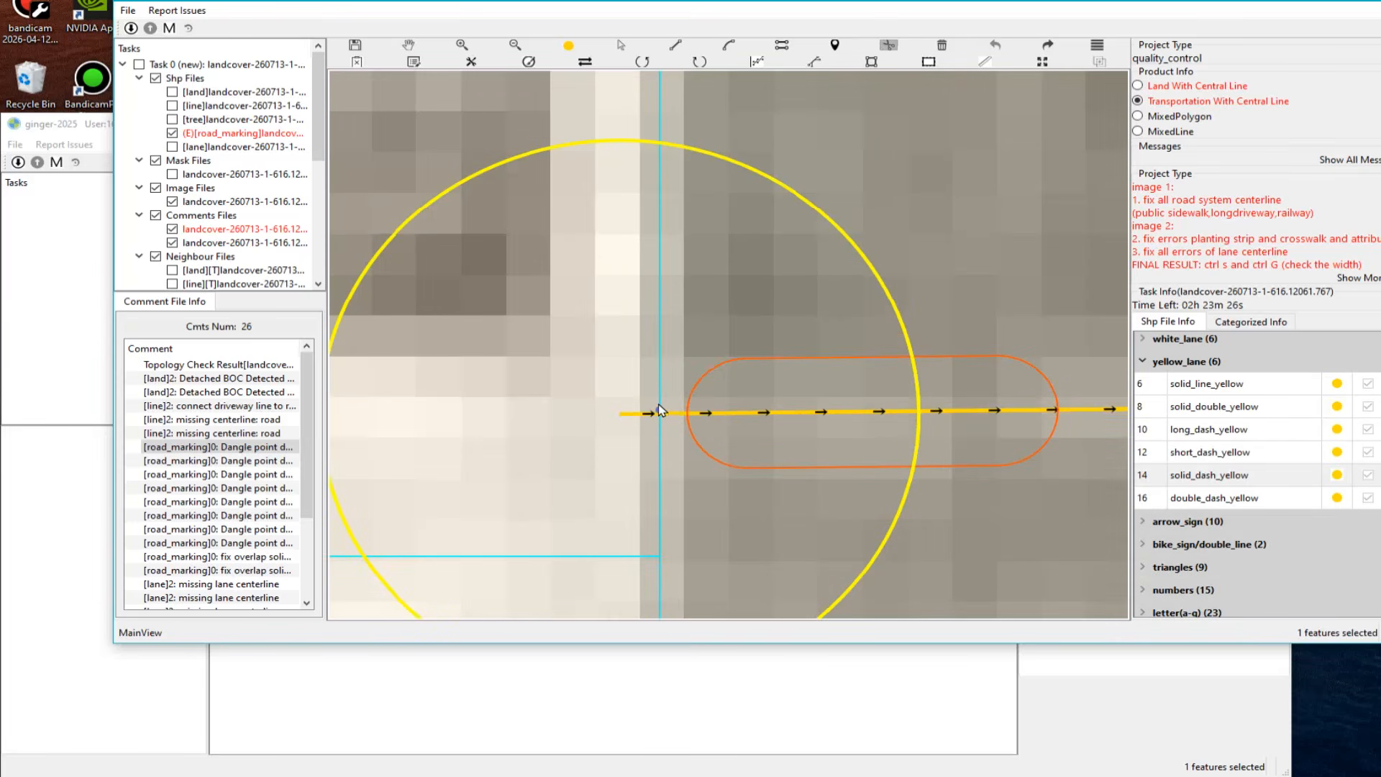
{"action": "key", "text": "s"}
{"action": "left_click", "coordinate": [644, 426]}
{"action": "scroll", "coordinate": [644, 426], "scroll_direction": "down", "scroll_amount": 1}
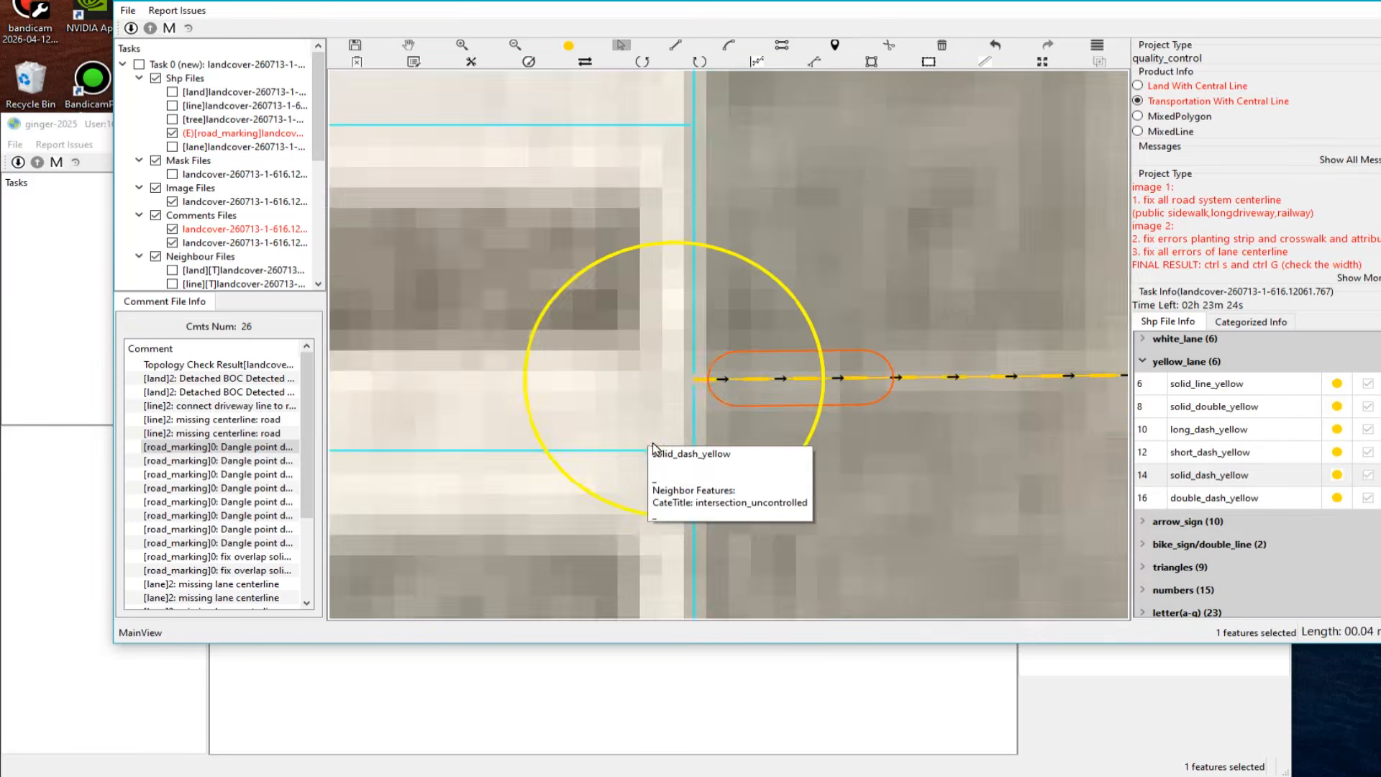
{"action": "left_click_drag", "start_coordinate": [720, 474], "coordinate": [708, 389]}
Step: Trim the north solid_dash_yellow line at the crosswalk's east region_line and rejoin the cut region_line at that point
{"action": "scroll", "coordinate": [706, 403], "scroll_direction": "up", "scroll_amount": 1}
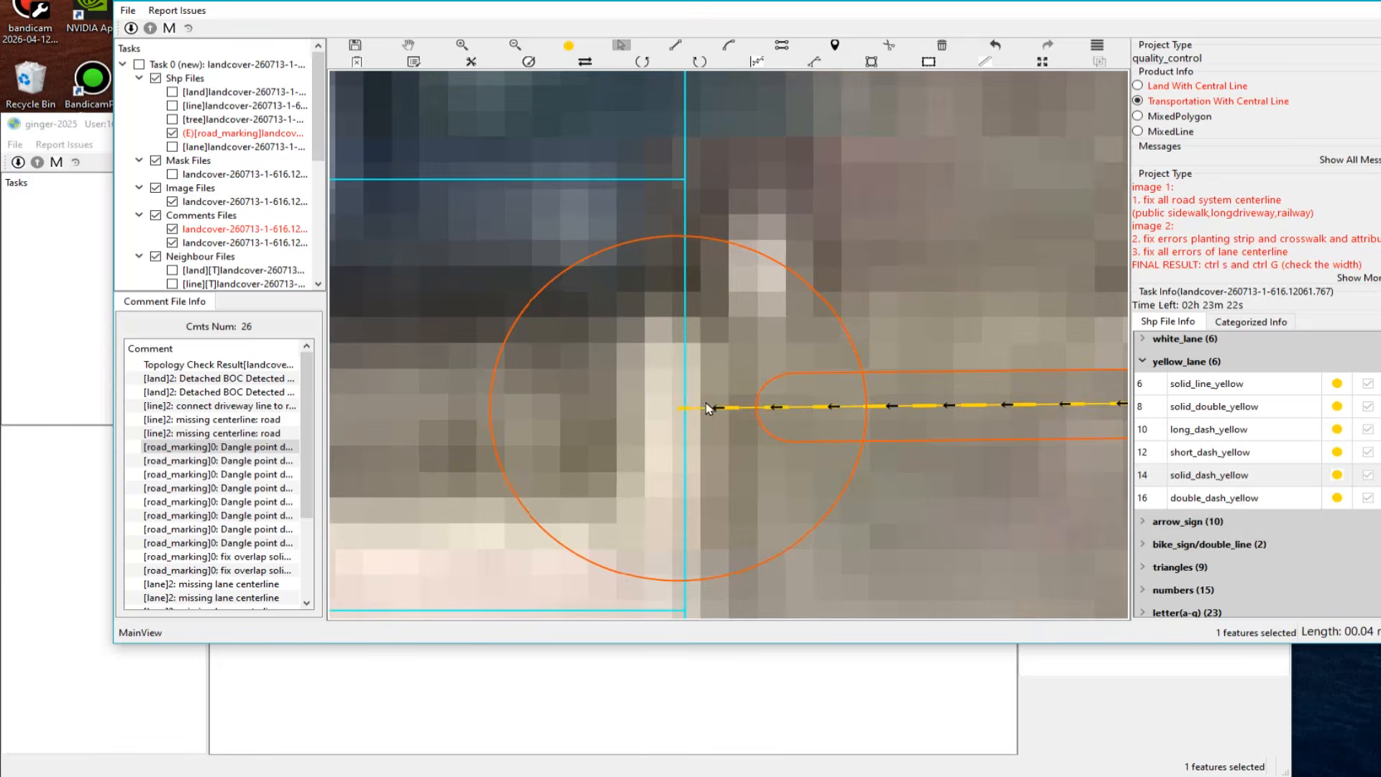
{"action": "left_click", "coordinate": [726, 417]}
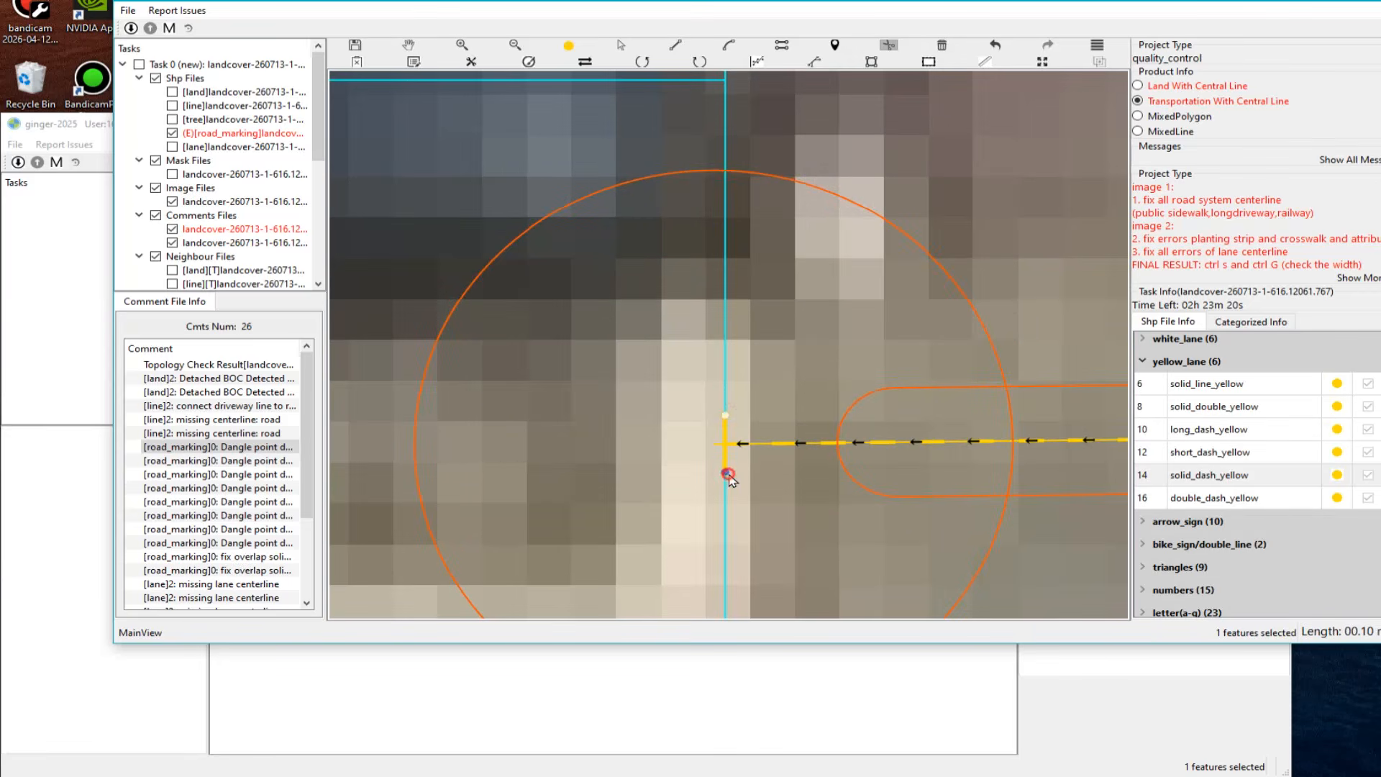
{"action": "key", "text": "Escape"}
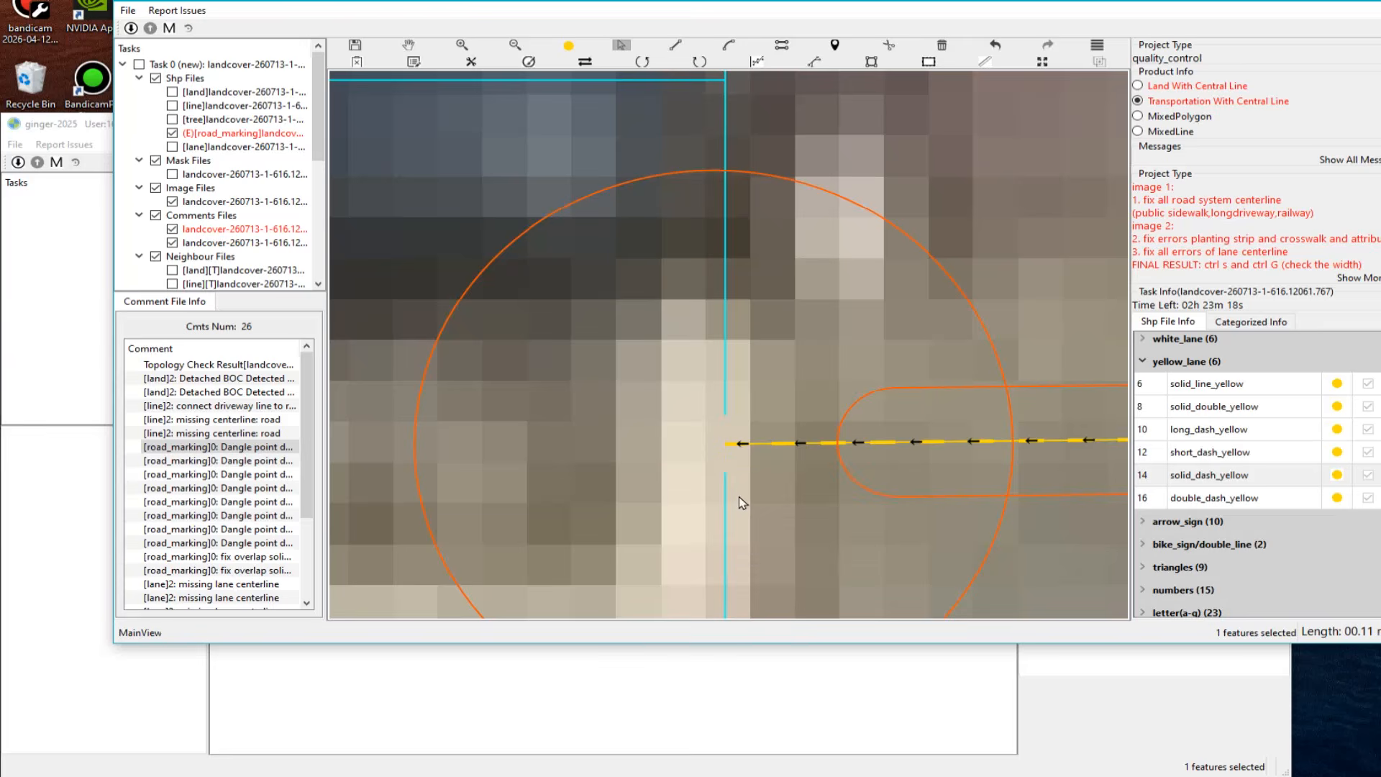
{"action": "scroll", "coordinate": [727, 460], "scroll_direction": "down", "scroll_amount": 3}
{"action": "left_click", "coordinate": [727, 388]}
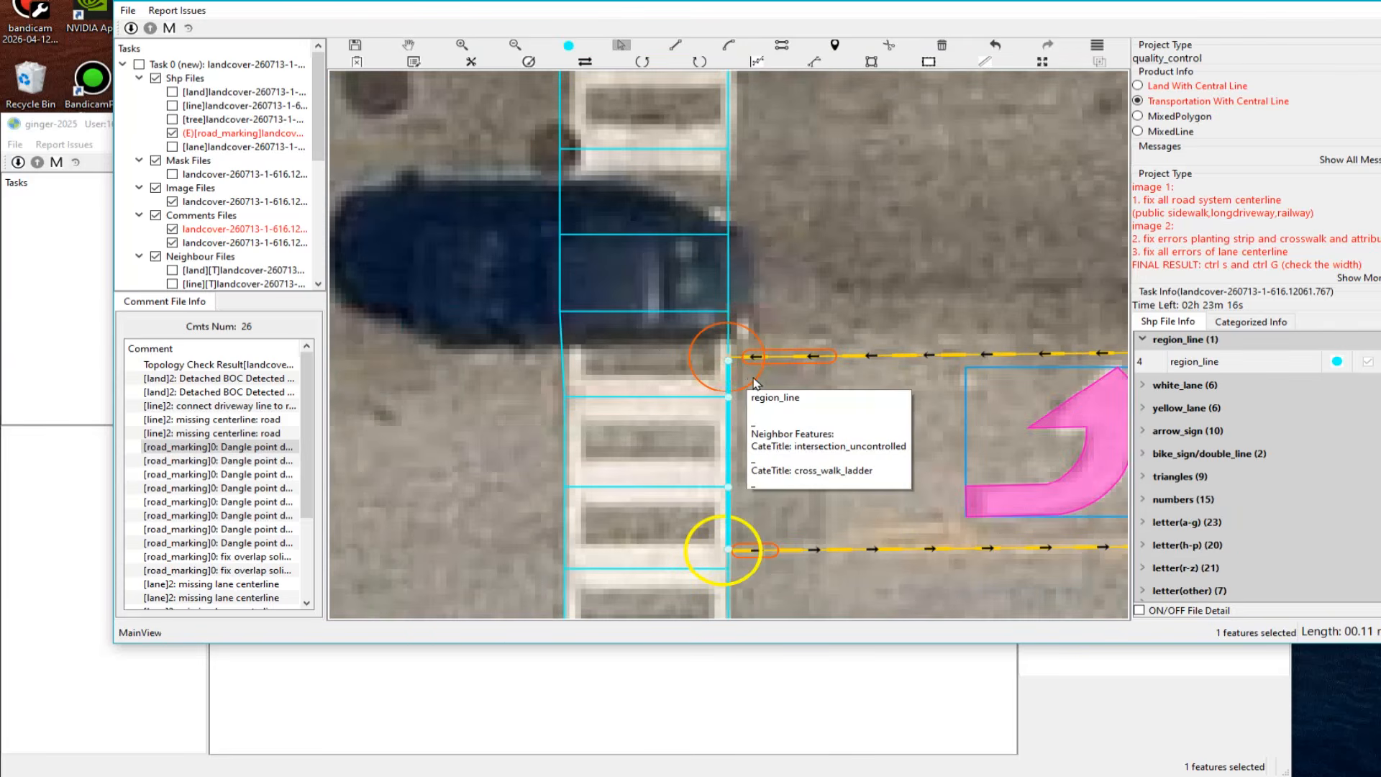
{"action": "scroll", "coordinate": [755, 383], "scroll_direction": "up", "scroll_amount": 3}
{"action": "scroll", "coordinate": [765, 374], "scroll_direction": "up", "scroll_amount": 1}
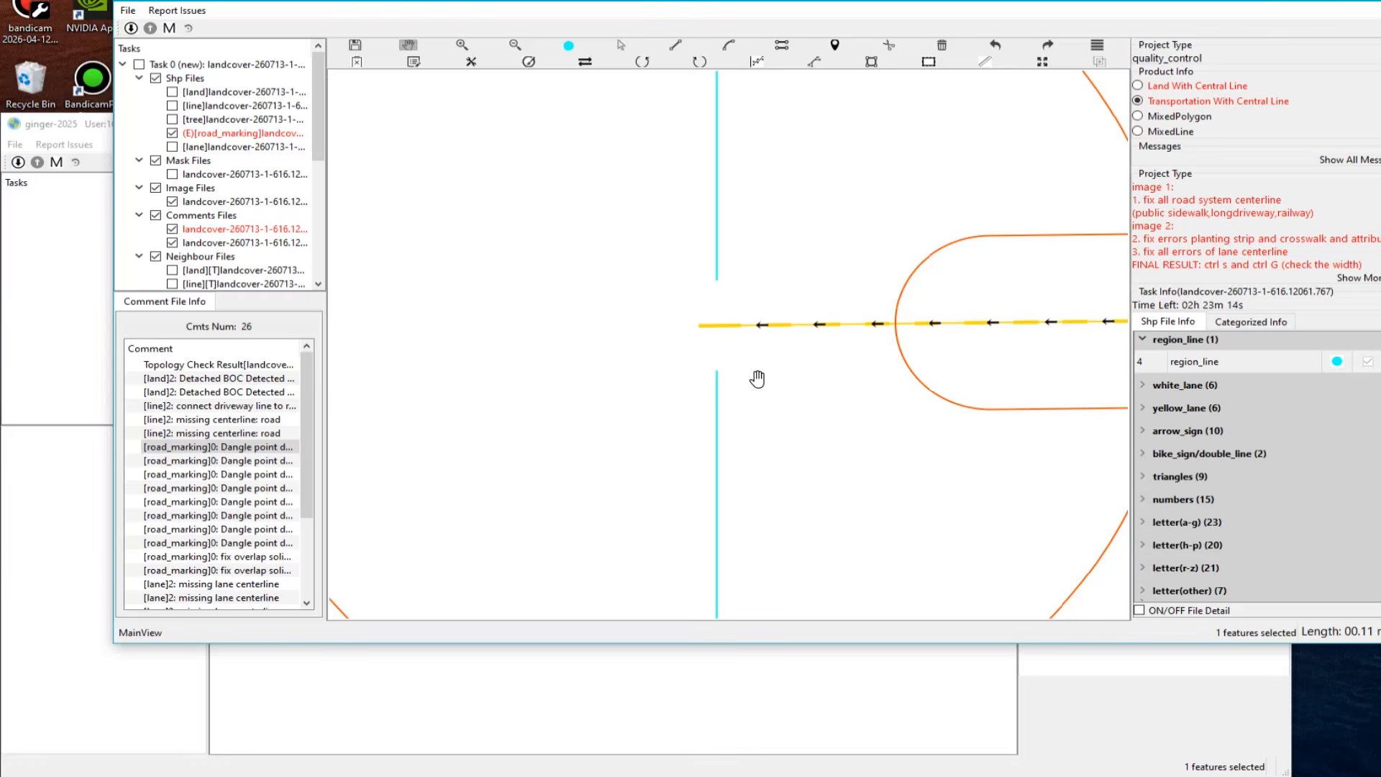
{"action": "left_click", "coordinate": [749, 324]}
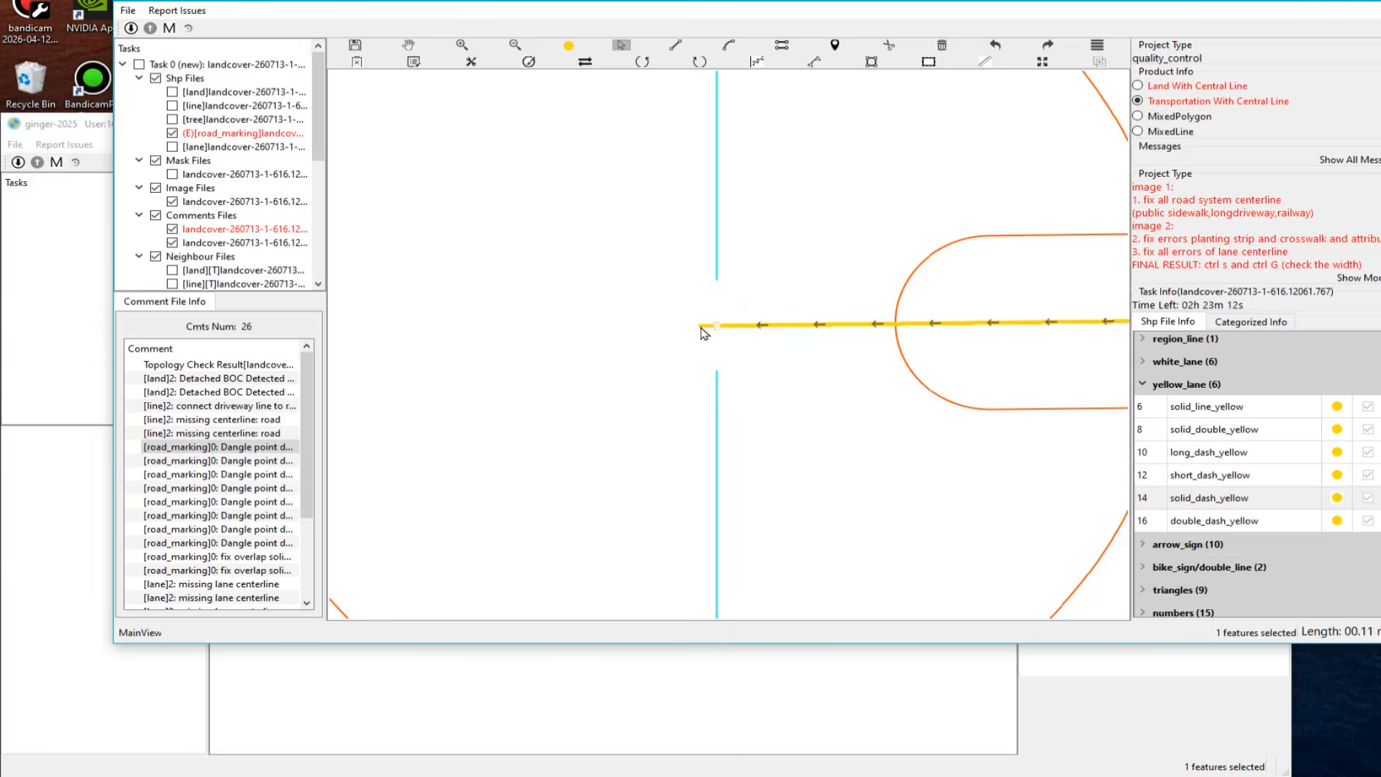
{"action": "left_click", "coordinate": [702, 265]}
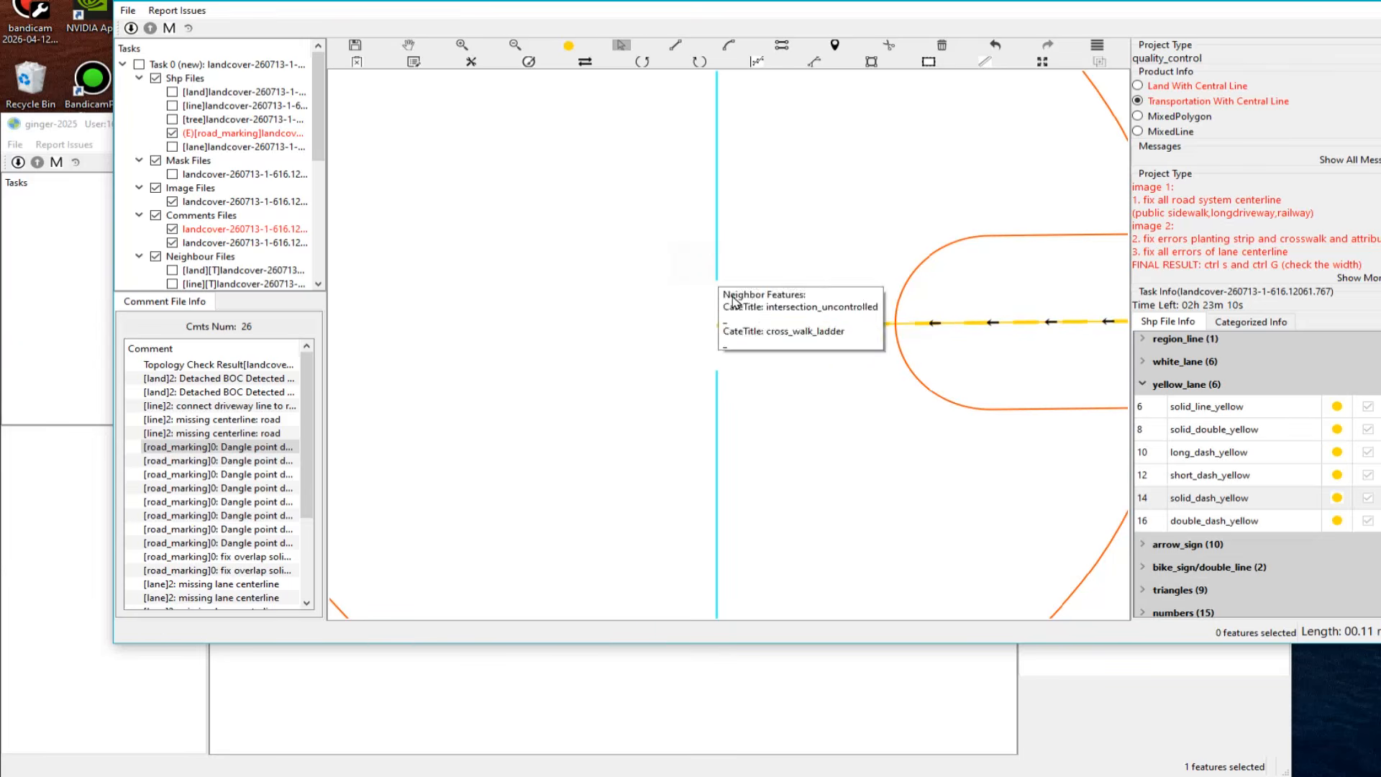
{"action": "left_click", "coordinate": [716, 279]}
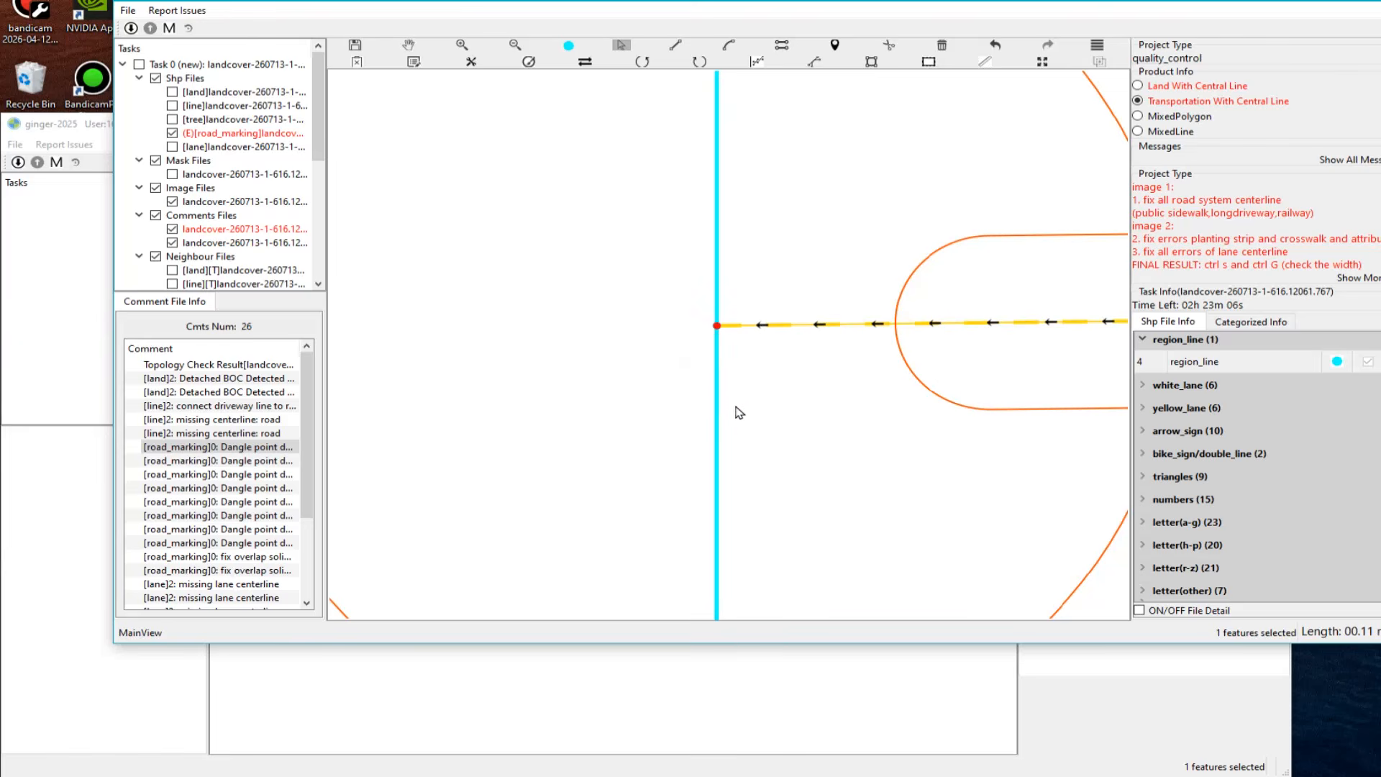
Step: Show the land file along with the road markings and trim the north solid_dash_yellow line at the intersection's east edge
{"action": "scroll", "coordinate": [727, 407], "scroll_direction": "down", "scroll_amount": 2}
{"action": "scroll", "coordinate": [724, 380], "scroll_direction": "down", "scroll_amount": 3}
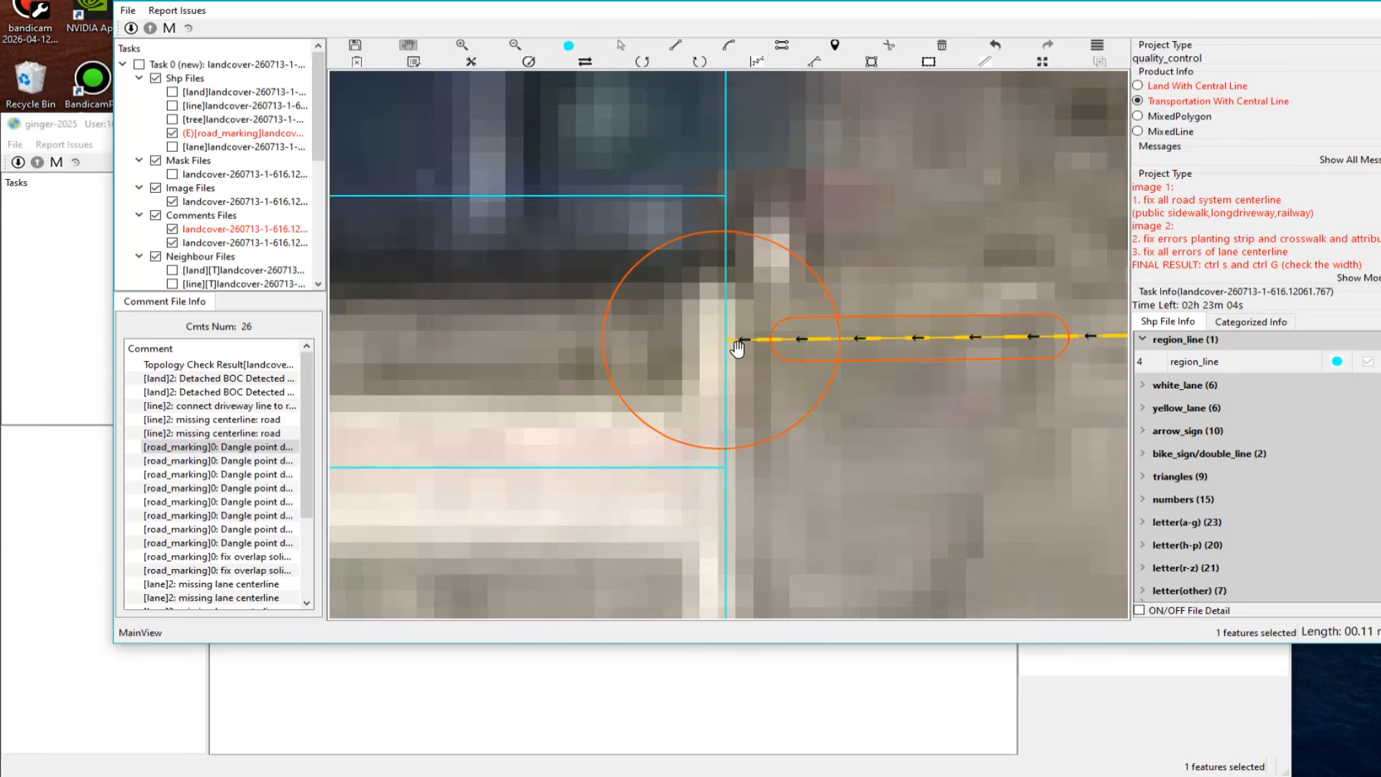
{"action": "scroll", "coordinate": [722, 387], "scroll_direction": "down", "scroll_amount": 2}
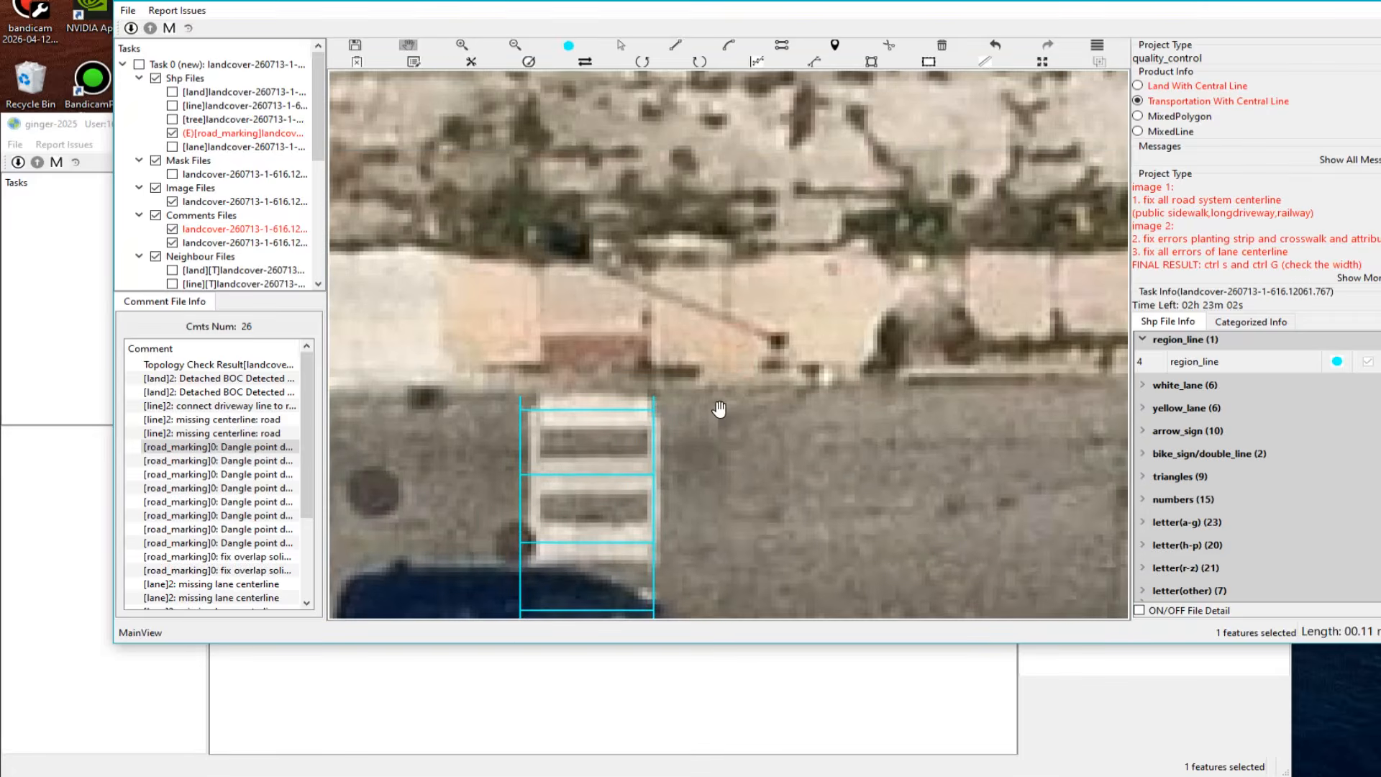
{"action": "scroll", "coordinate": [764, 265], "scroll_direction": "down", "scroll_amount": 2}
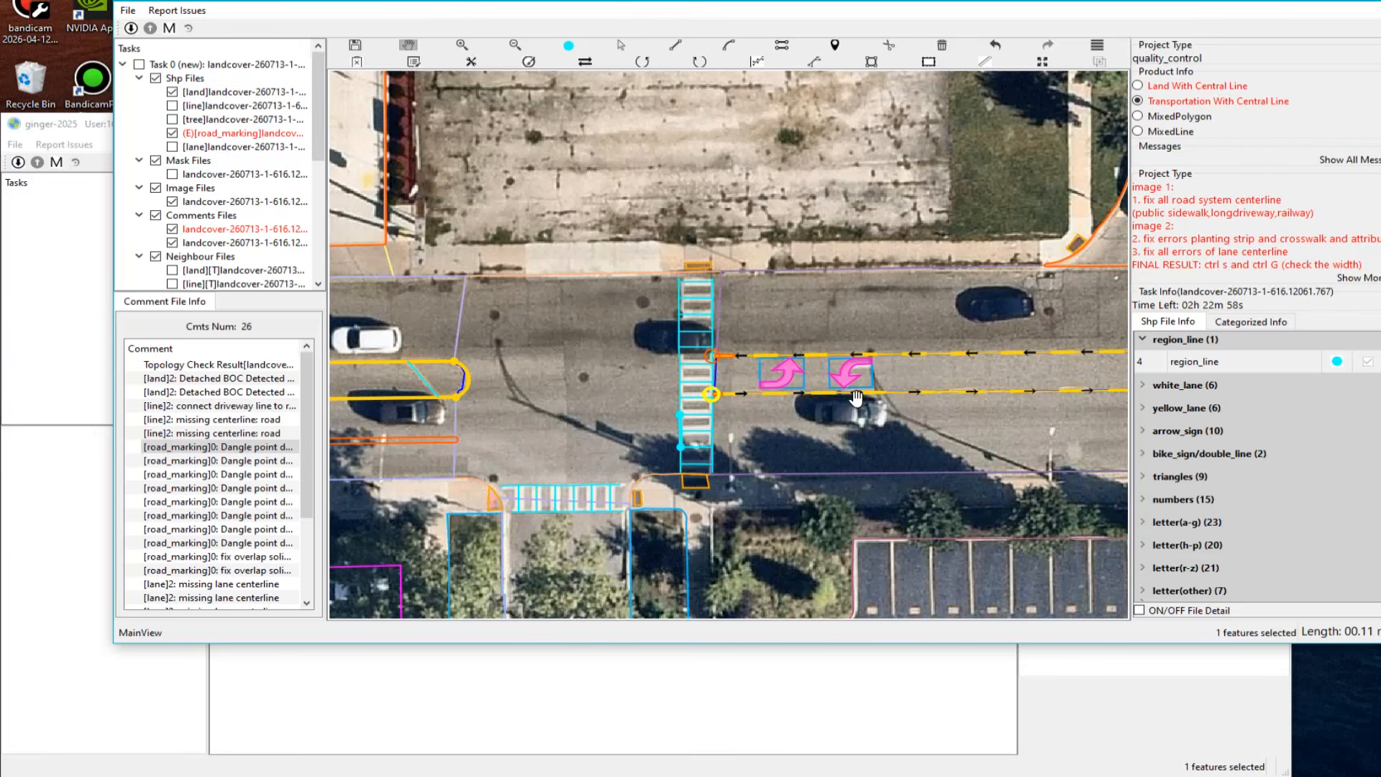
{"action": "scroll", "coordinate": [726, 345], "scroll_direction": "up", "scroll_amount": 5}
{"action": "left_click", "coordinate": [612, 438]}
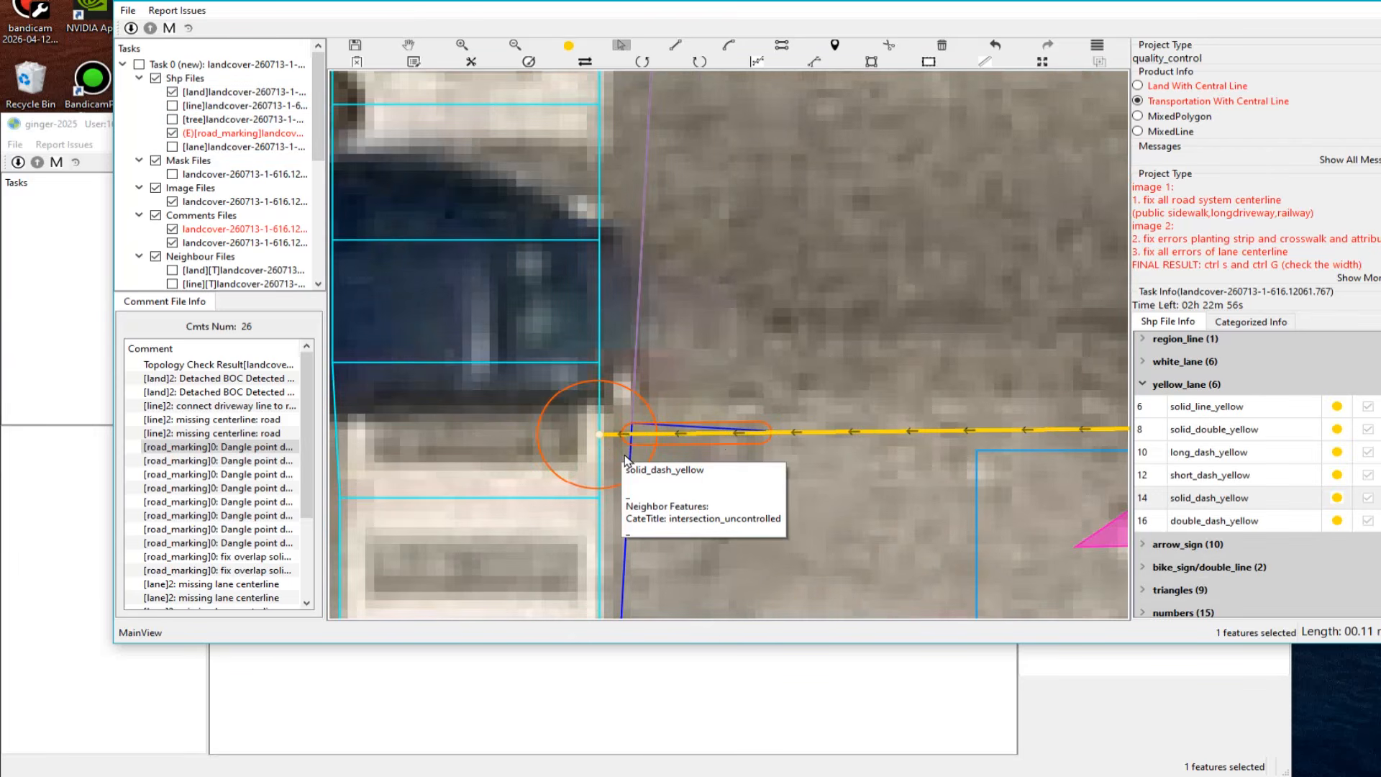
{"action": "scroll", "coordinate": [626, 446], "scroll_direction": "up", "scroll_amount": 2}
{"action": "left_click", "coordinate": [642, 421]}
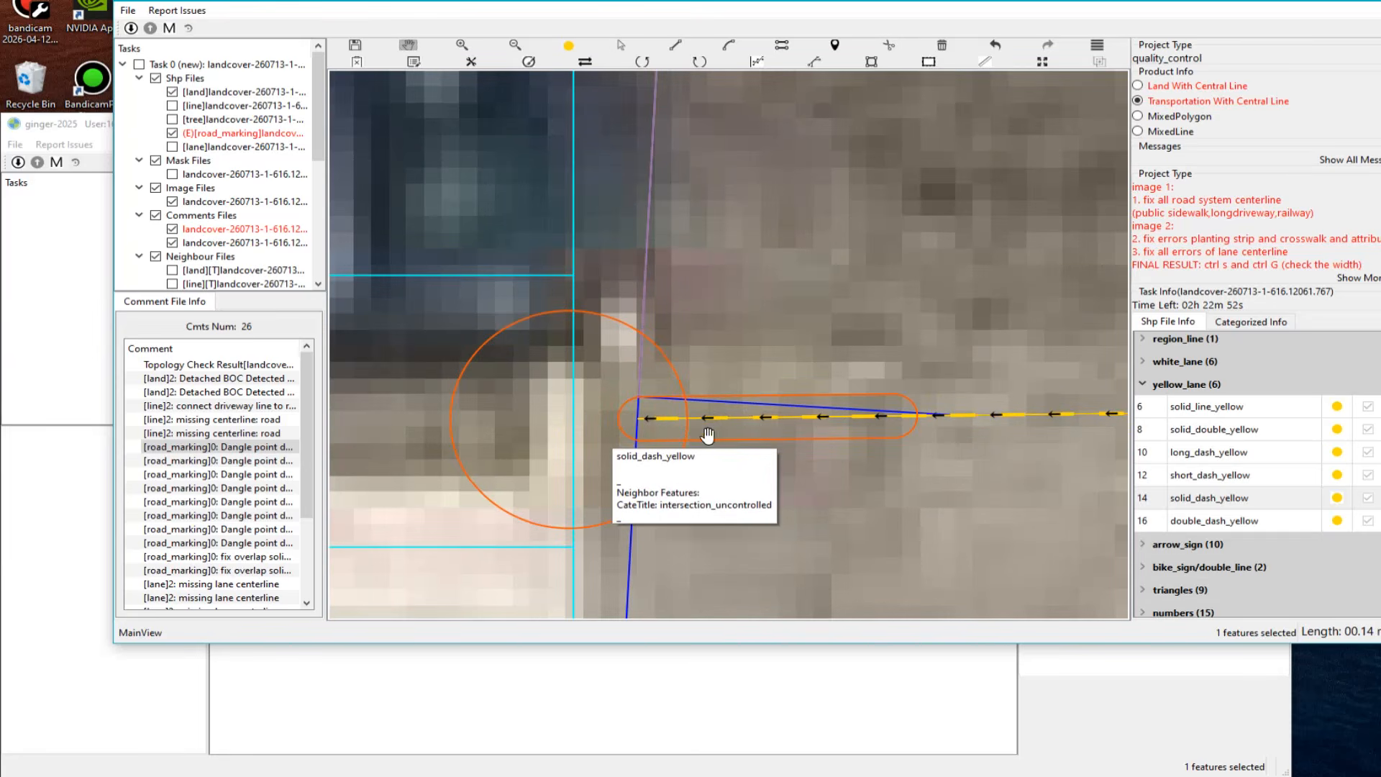
Step: Trim the west end of the south solid_dash_yellow line at the painted median's corner on the intersection's east edge
{"action": "scroll", "coordinate": [728, 418], "scroll_direction": "down", "scroll_amount": 3}
{"action": "left_click_drag", "start_coordinate": [728, 417], "coordinate": [707, 117]}
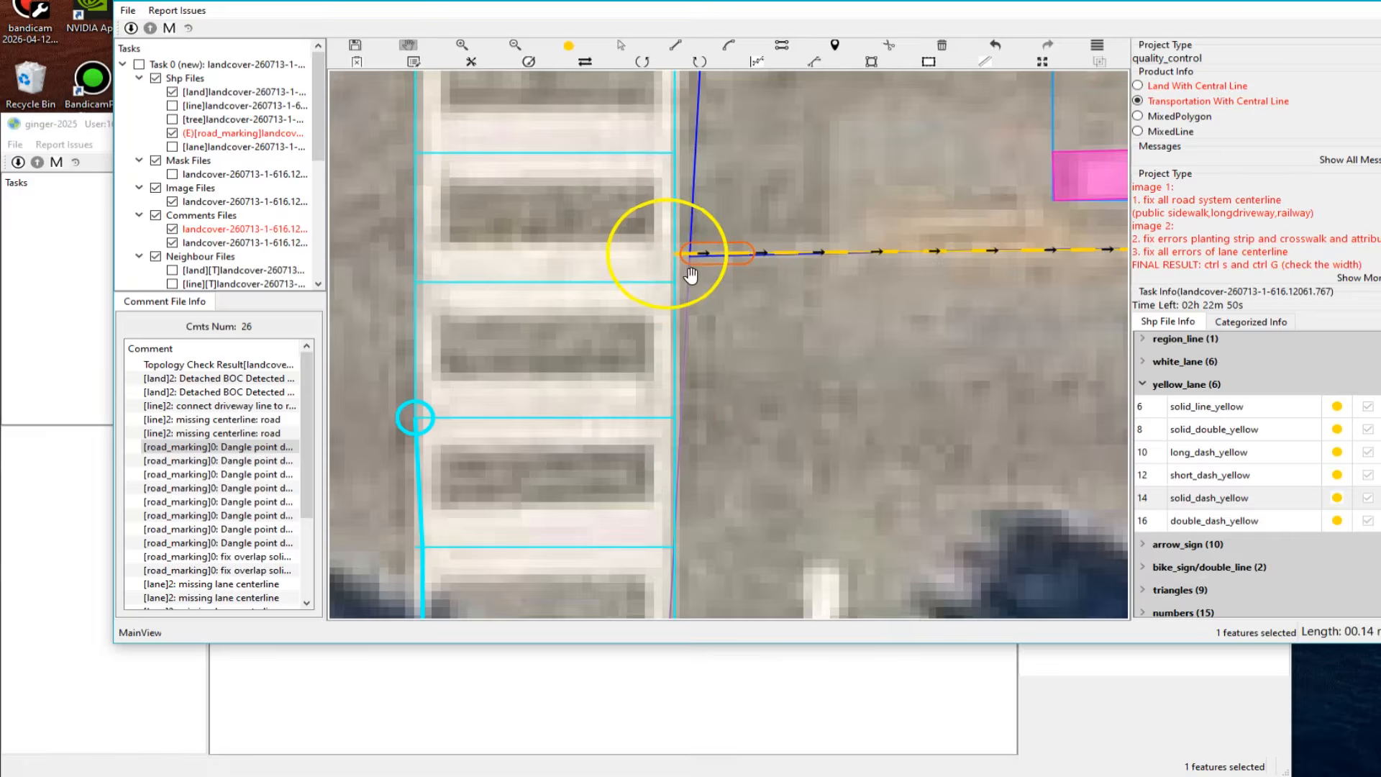
{"action": "scroll", "coordinate": [690, 251], "scroll_direction": "up", "scroll_amount": 2}
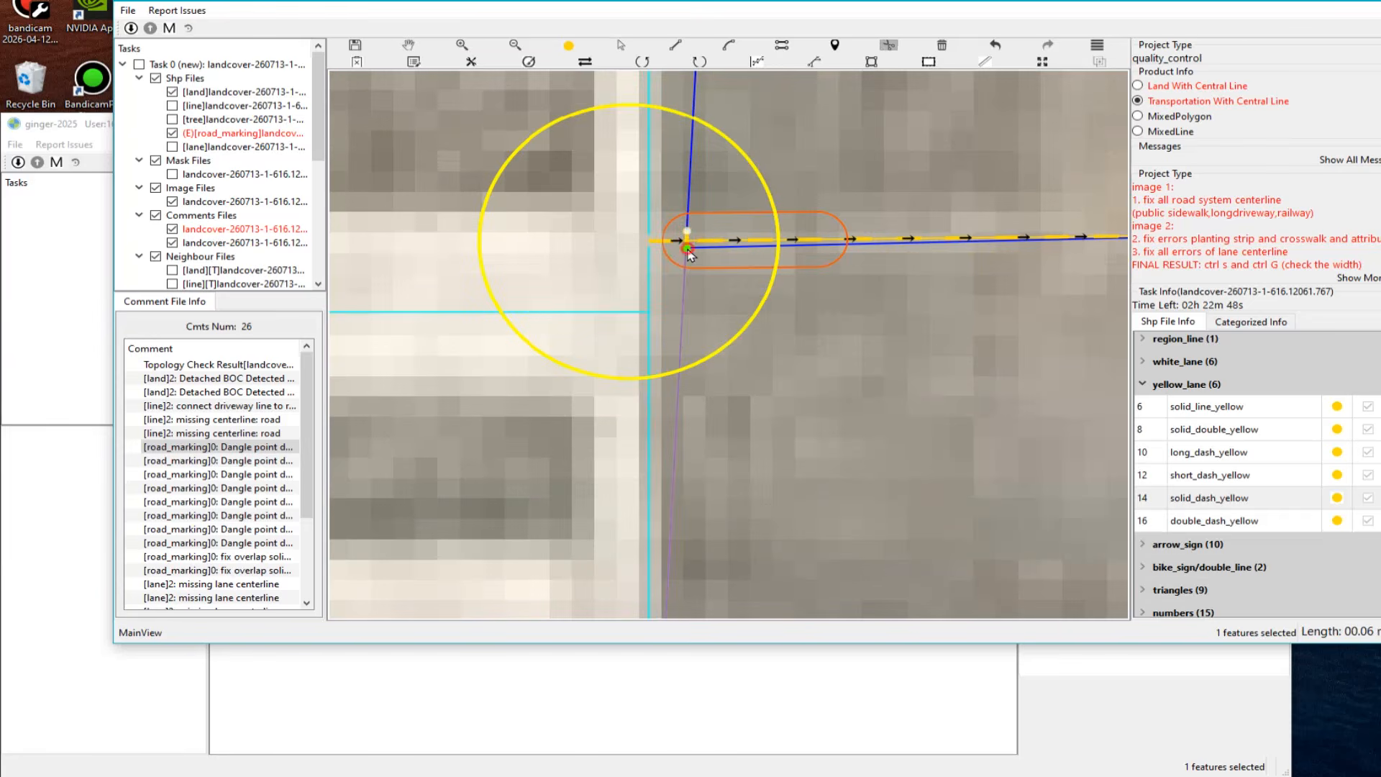
{"action": "key", "text": "Escape"}
{"action": "left_click", "coordinate": [687, 255]}
{"action": "scroll", "coordinate": [687, 285], "scroll_direction": "down", "scroll_amount": 2}
{"action": "scroll", "coordinate": [690, 287], "scroll_direction": "down", "scroll_amount": 2}
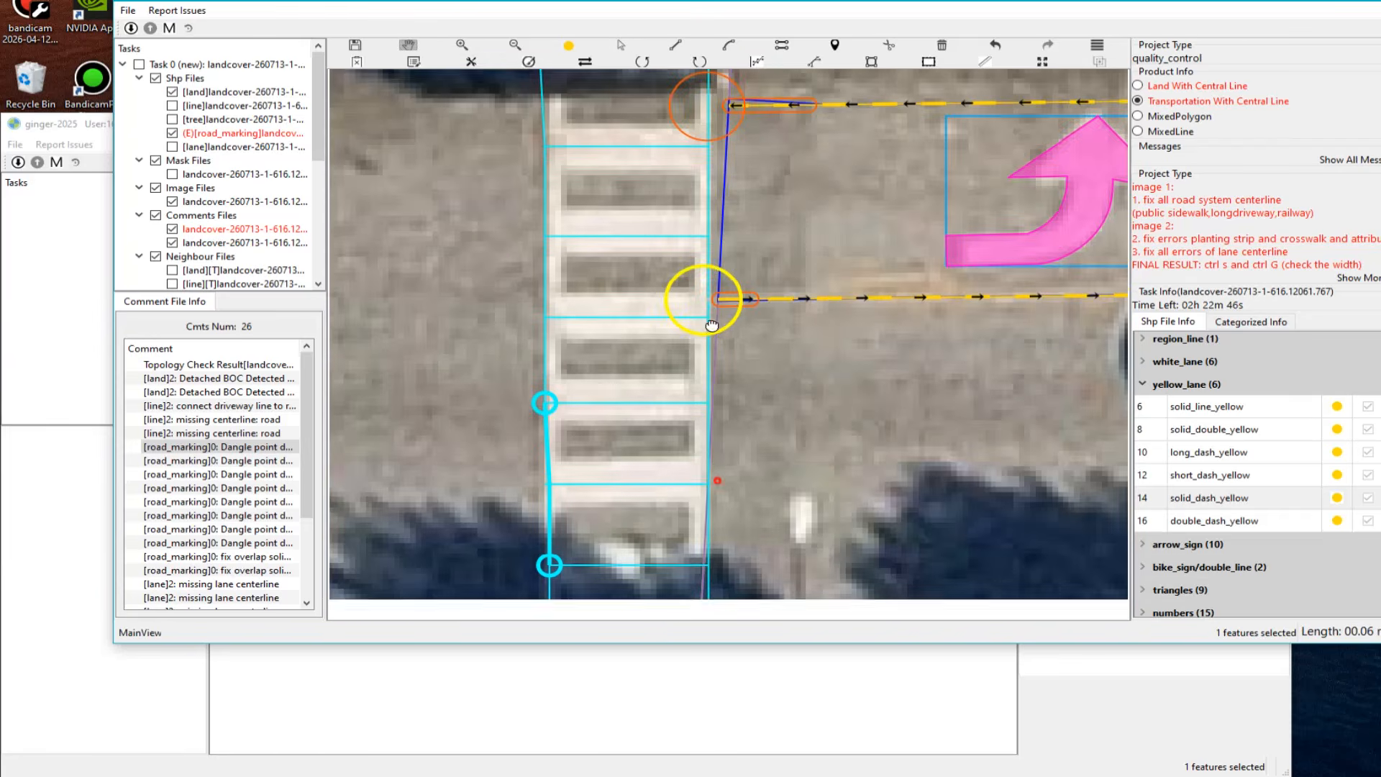
Step: Reopen the first road_marking dangle point comment and close the gap in the crosswalk's east region_line there
{"action": "key", "text": "space"}
{"action": "left_click_drag", "start_coordinate": [708, 402], "coordinate": [661, 566]}
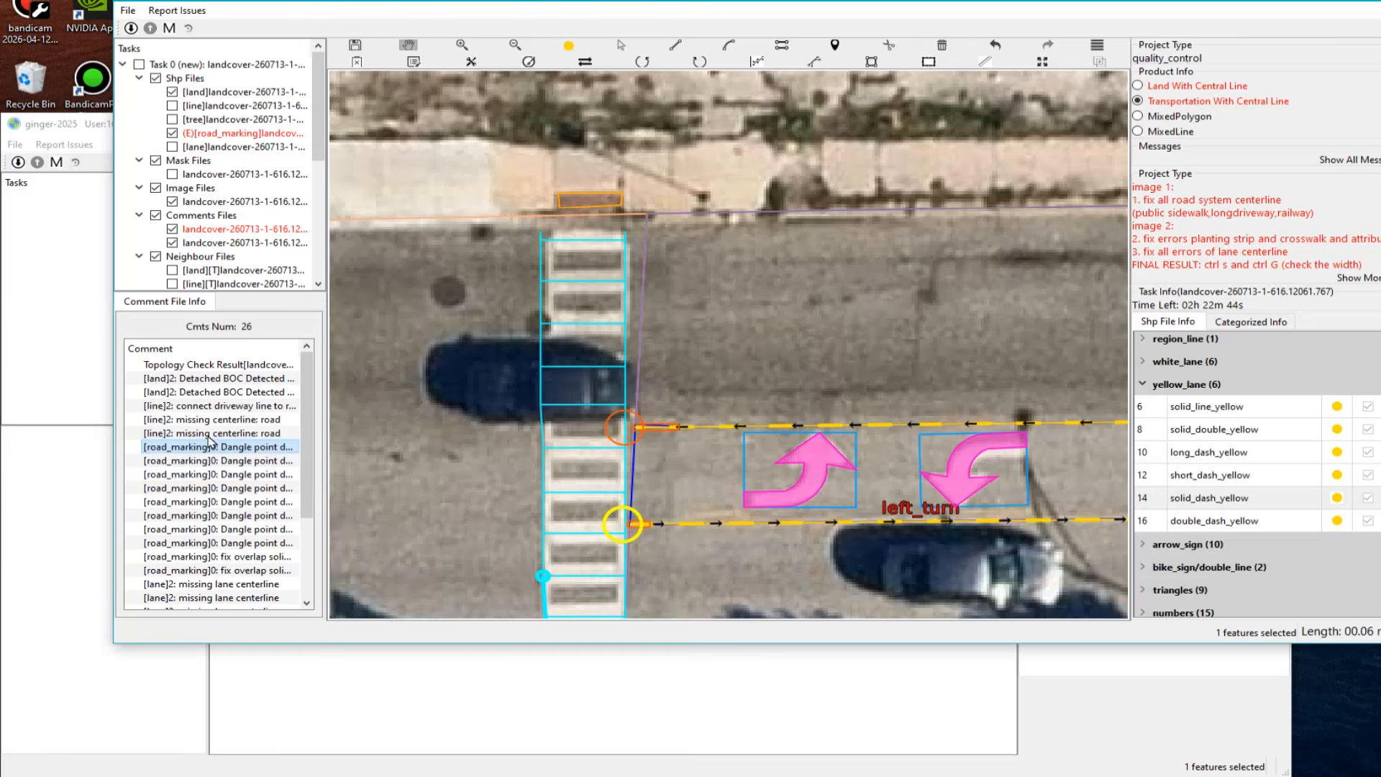
{"action": "left_click", "coordinate": [233, 379]}
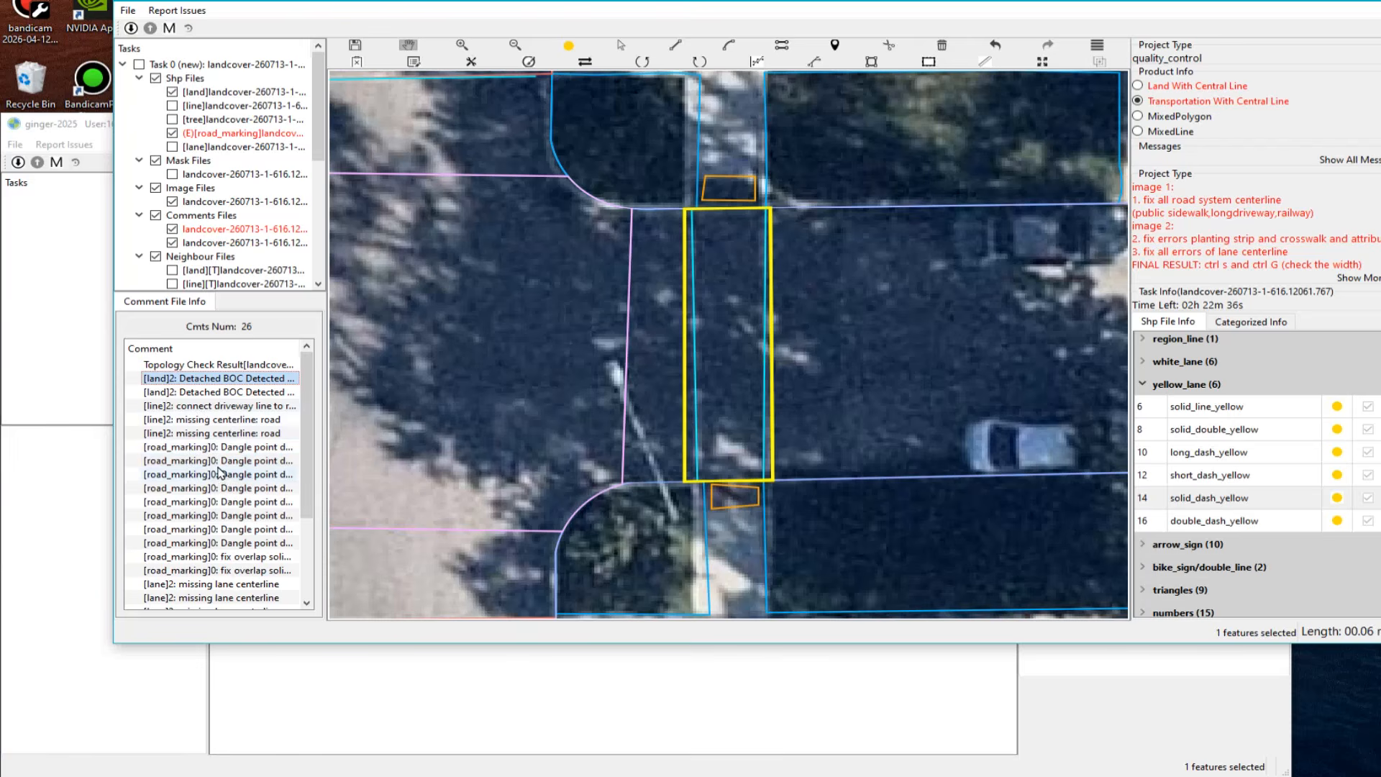
{"action": "left_click", "coordinate": [223, 449]}
{"action": "key", "text": "Escape"}
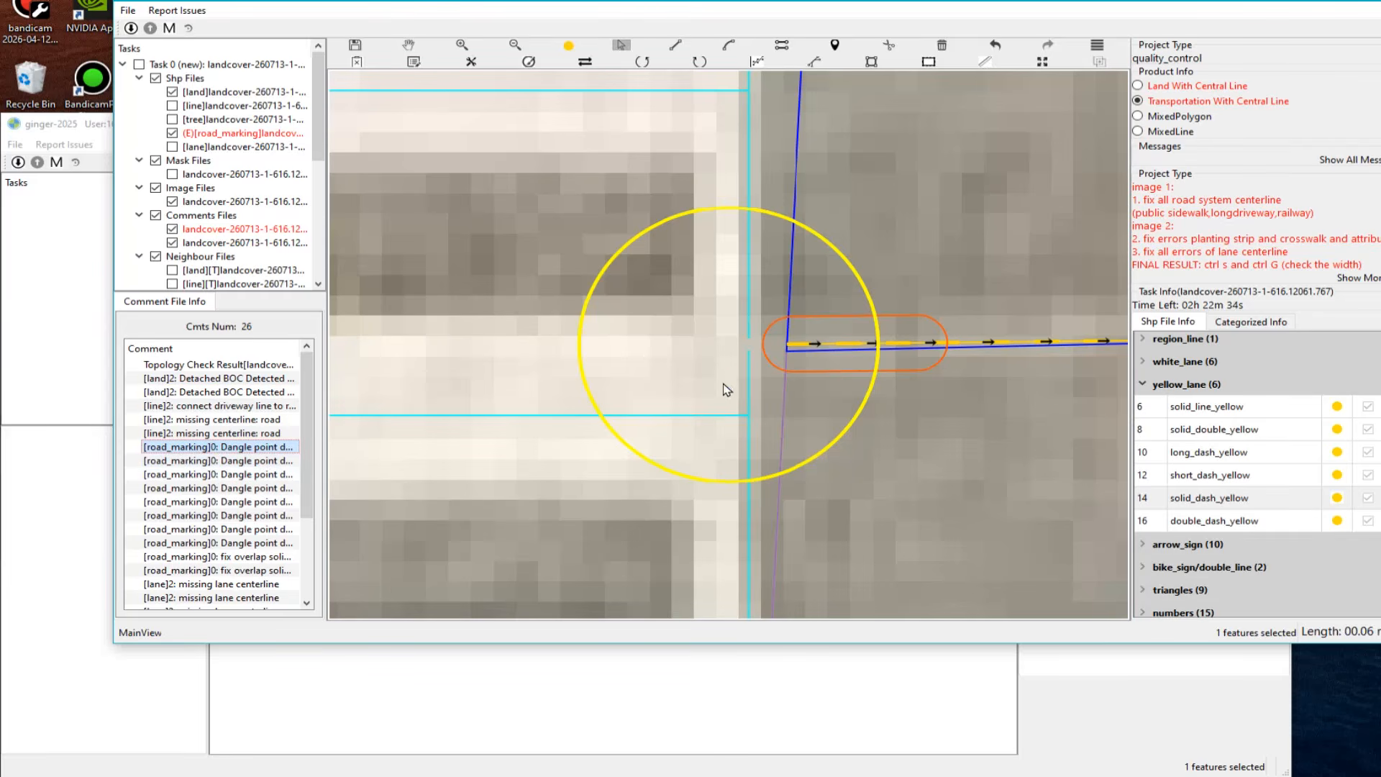
{"action": "left_click", "coordinate": [749, 356]}
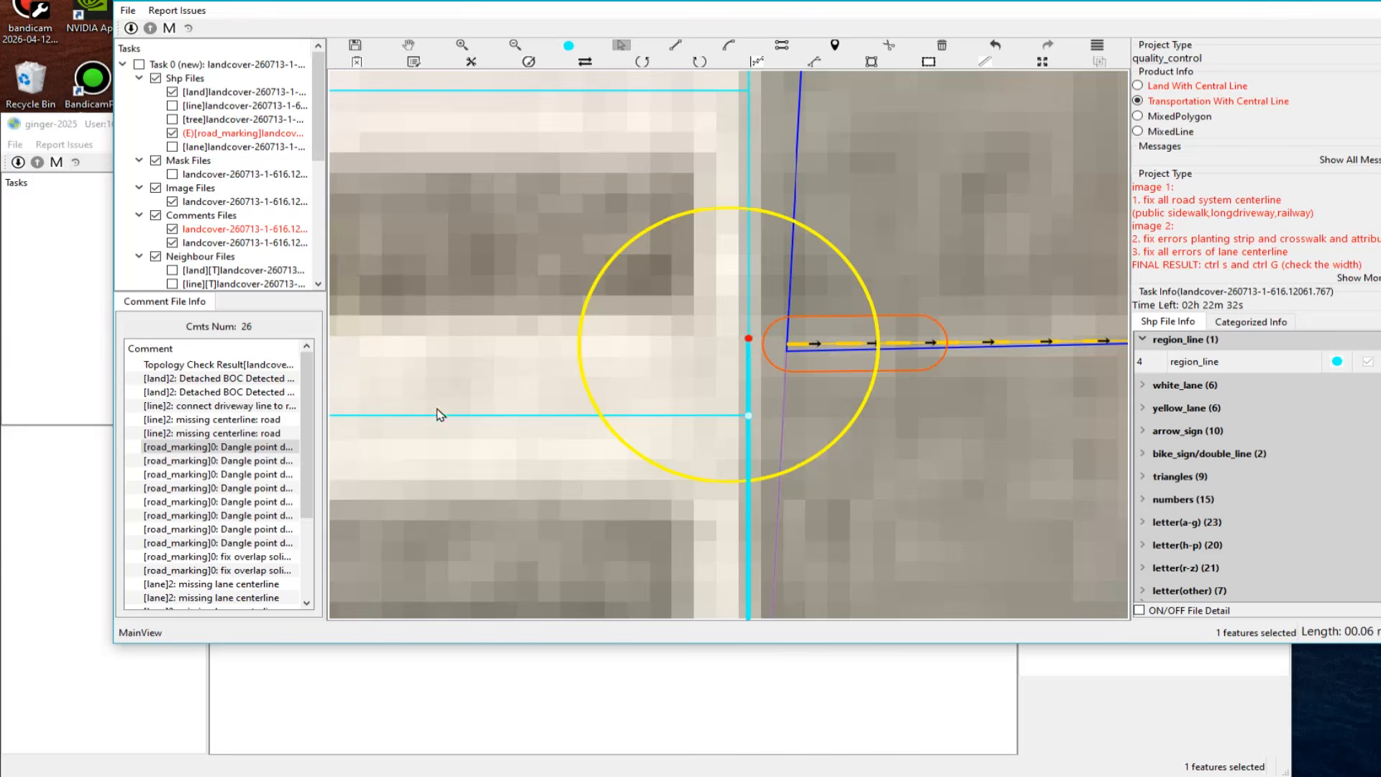
Step: Open the second and third road_marking dangle point comments in turn to check the flagged line ends
{"action": "left_click", "coordinate": [224, 461]}
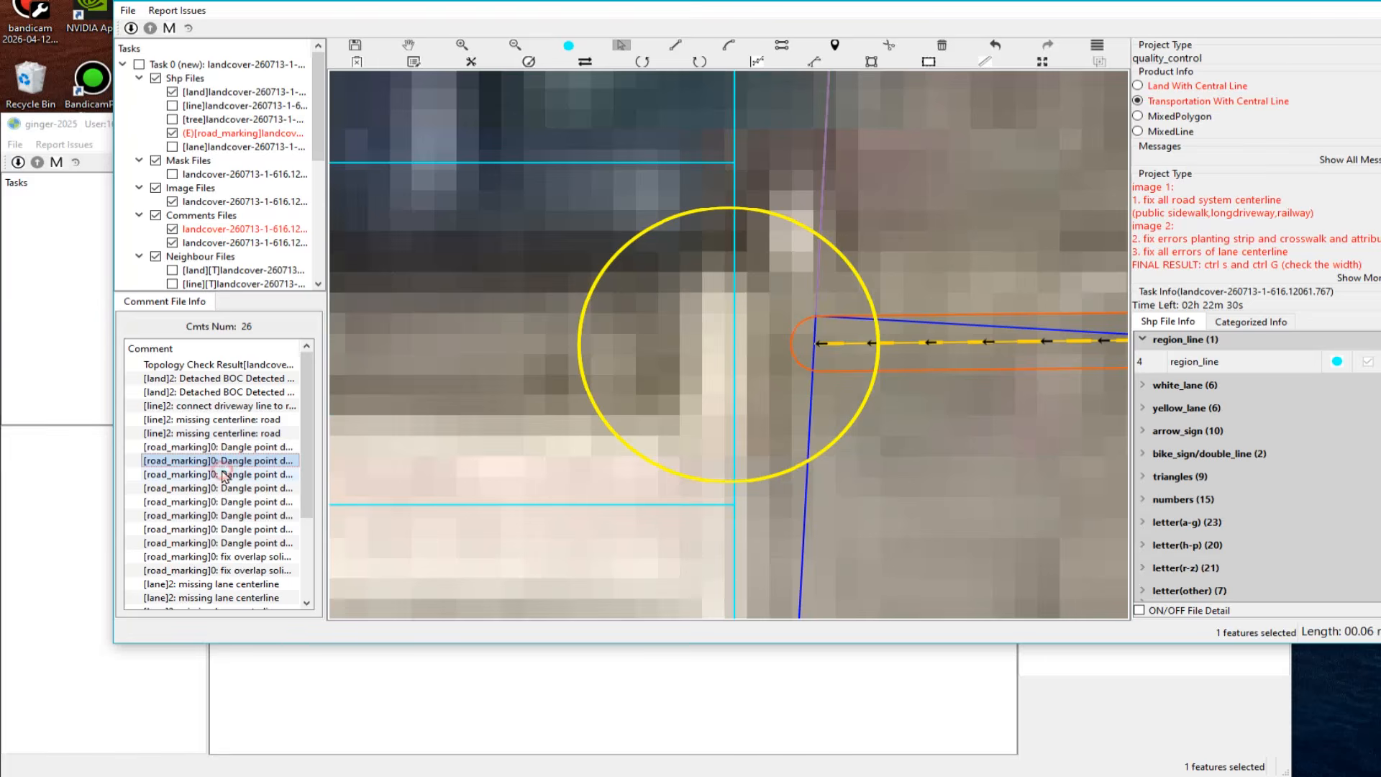
{"action": "left_click", "coordinate": [224, 474]}
{"action": "scroll", "coordinate": [720, 461], "scroll_direction": "down", "scroll_amount": 5}
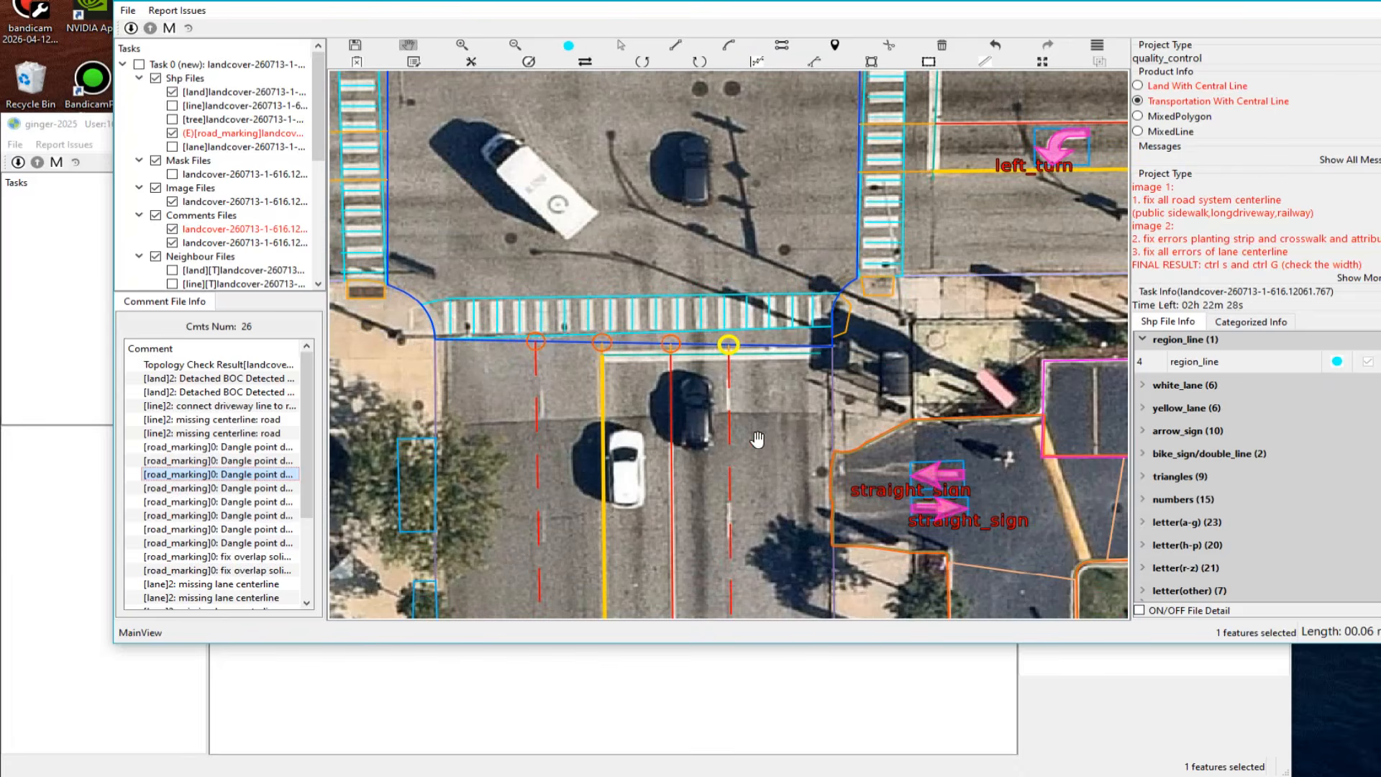
Step: Delete the short assist_line stubs joining the lane lines to the intersection's south edge near the stop_line
{"action": "scroll", "coordinate": [723, 349], "scroll_direction": "up", "scroll_amount": 5}
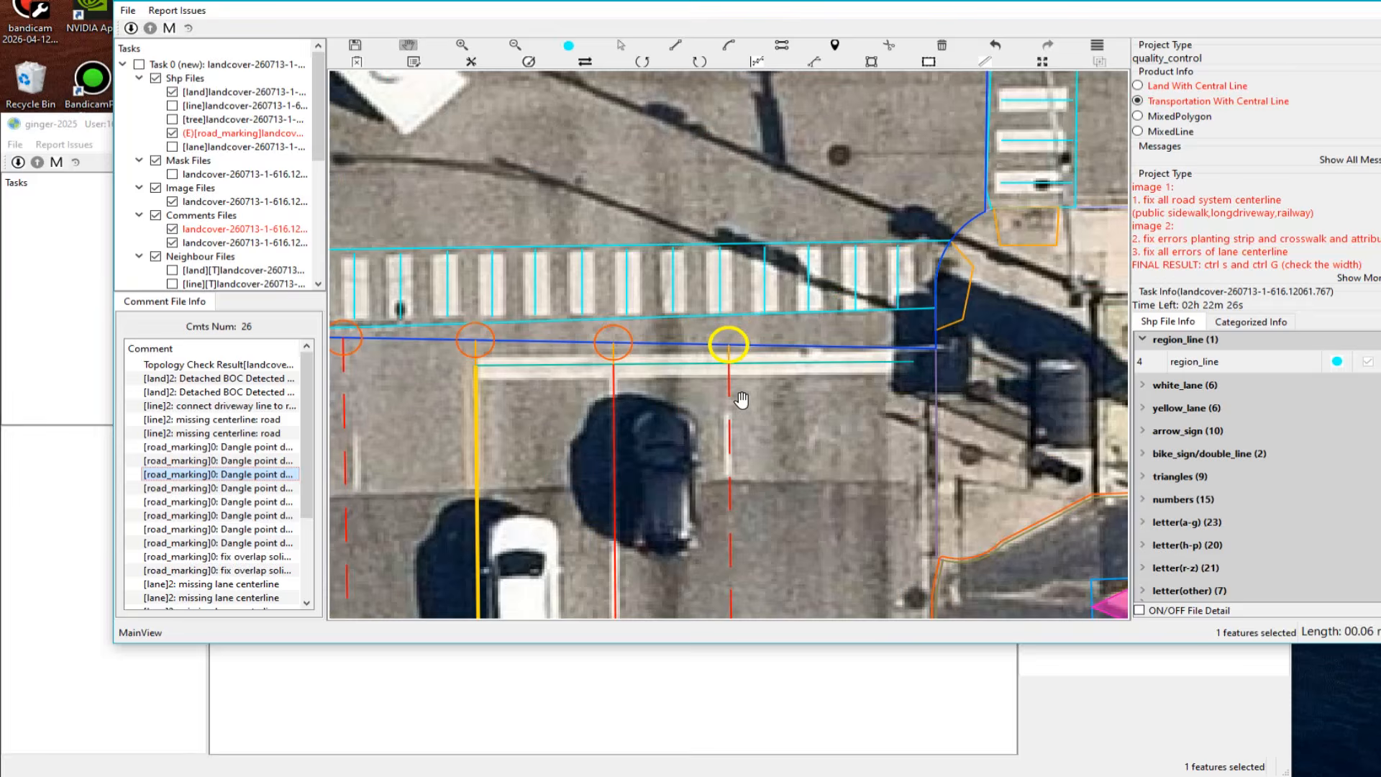
{"action": "key", "text": "s"}
{"action": "left_click", "coordinate": [718, 360]}
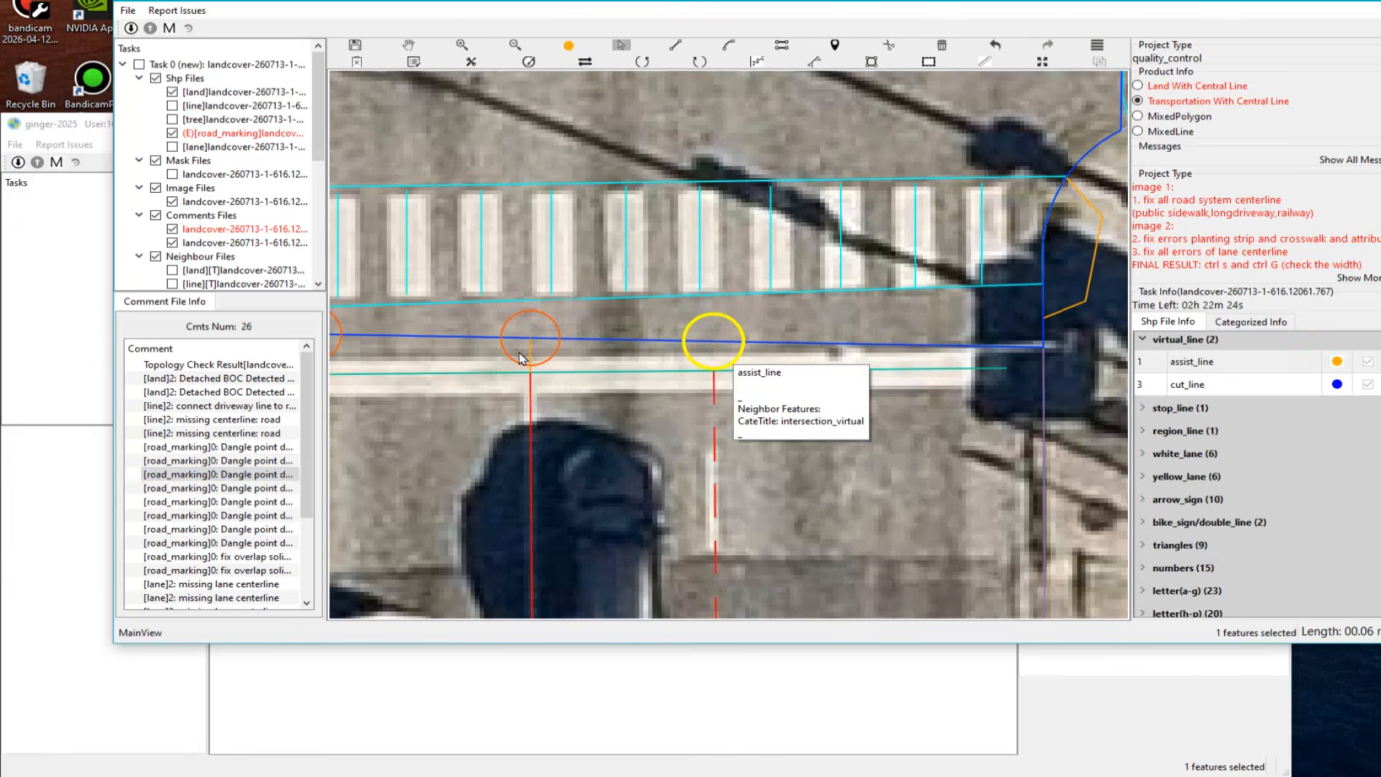
{"action": "key", "text": "h"}
{"action": "scroll", "coordinate": [719, 363], "scroll_direction": "down", "scroll_amount": 5}
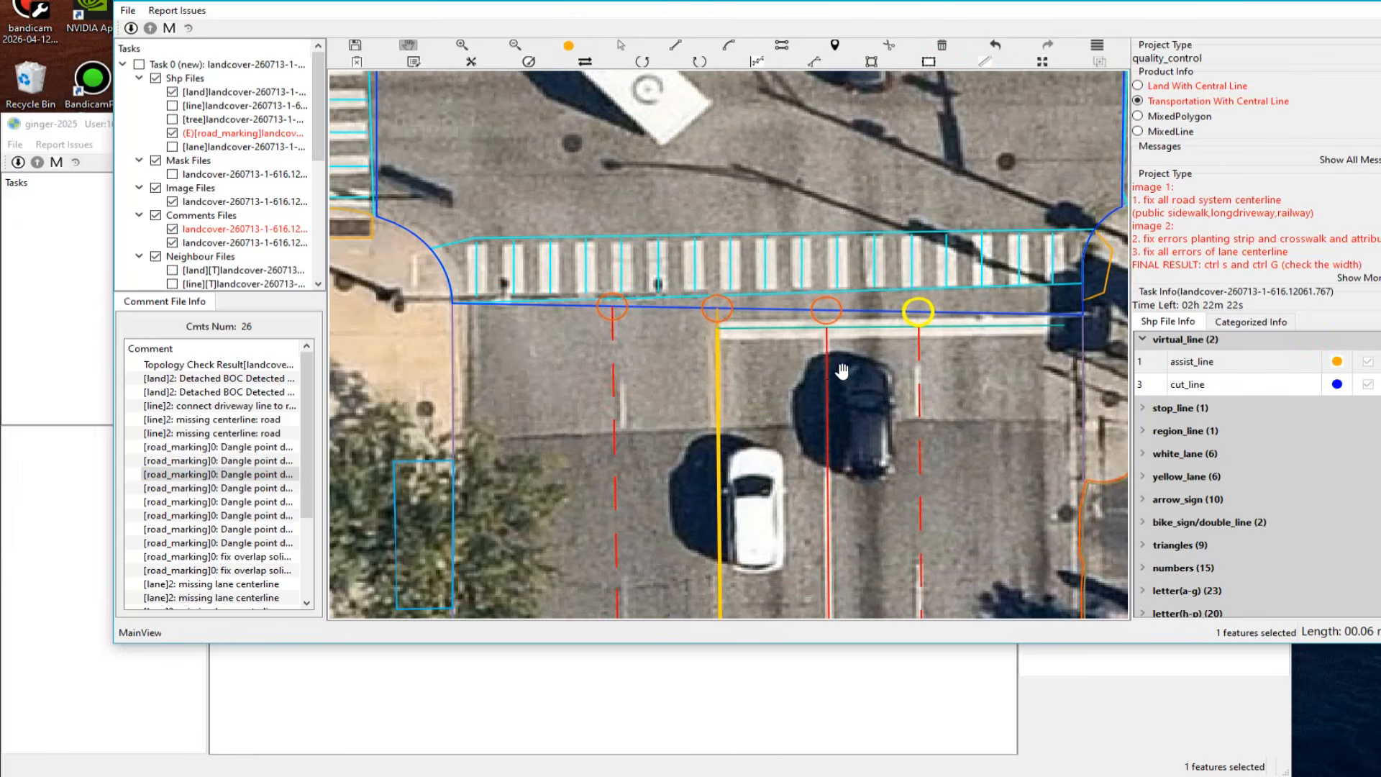
{"action": "key", "text": "s"}
{"action": "left_click", "coordinate": [863, 328]}
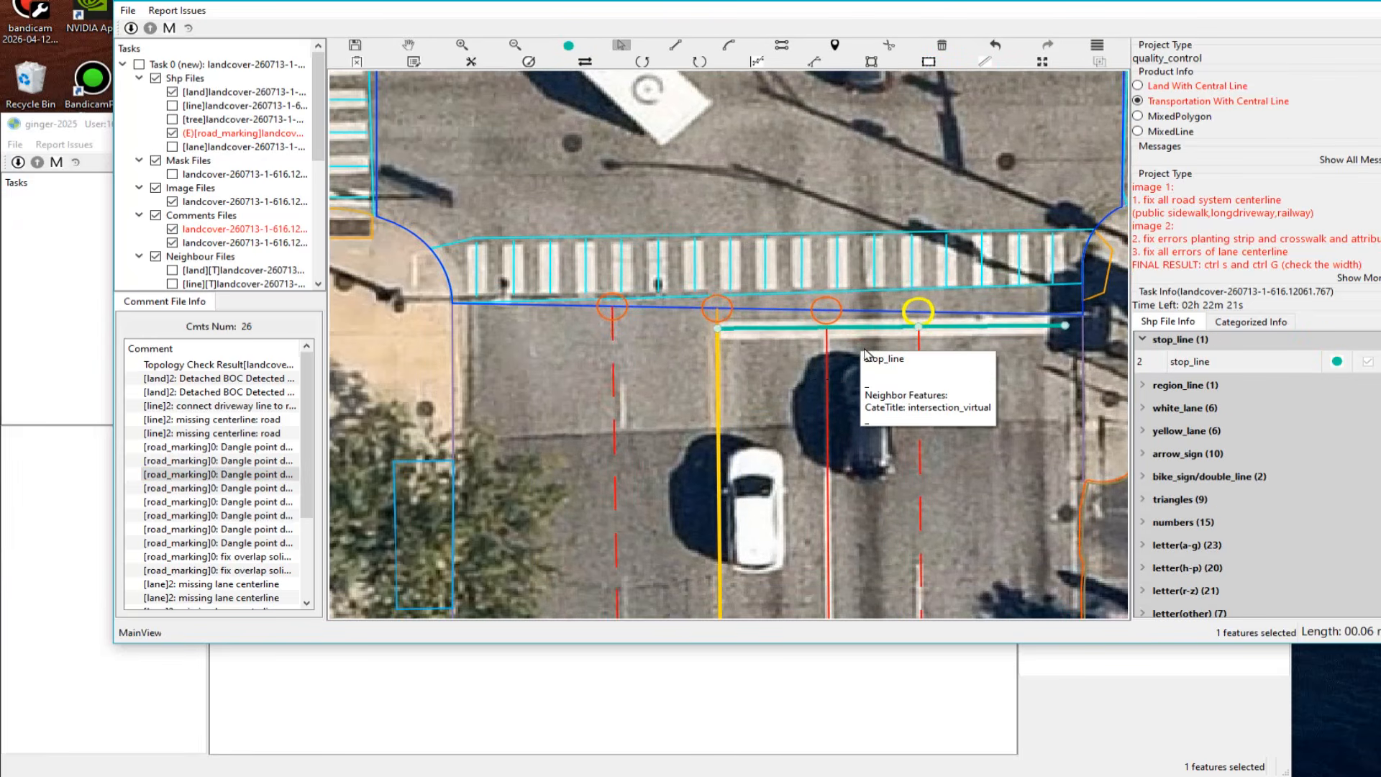
{"action": "left_click", "coordinate": [739, 326]}
{"action": "scroll", "coordinate": [717, 353], "scroll_direction": "up", "scroll_amount": 3}
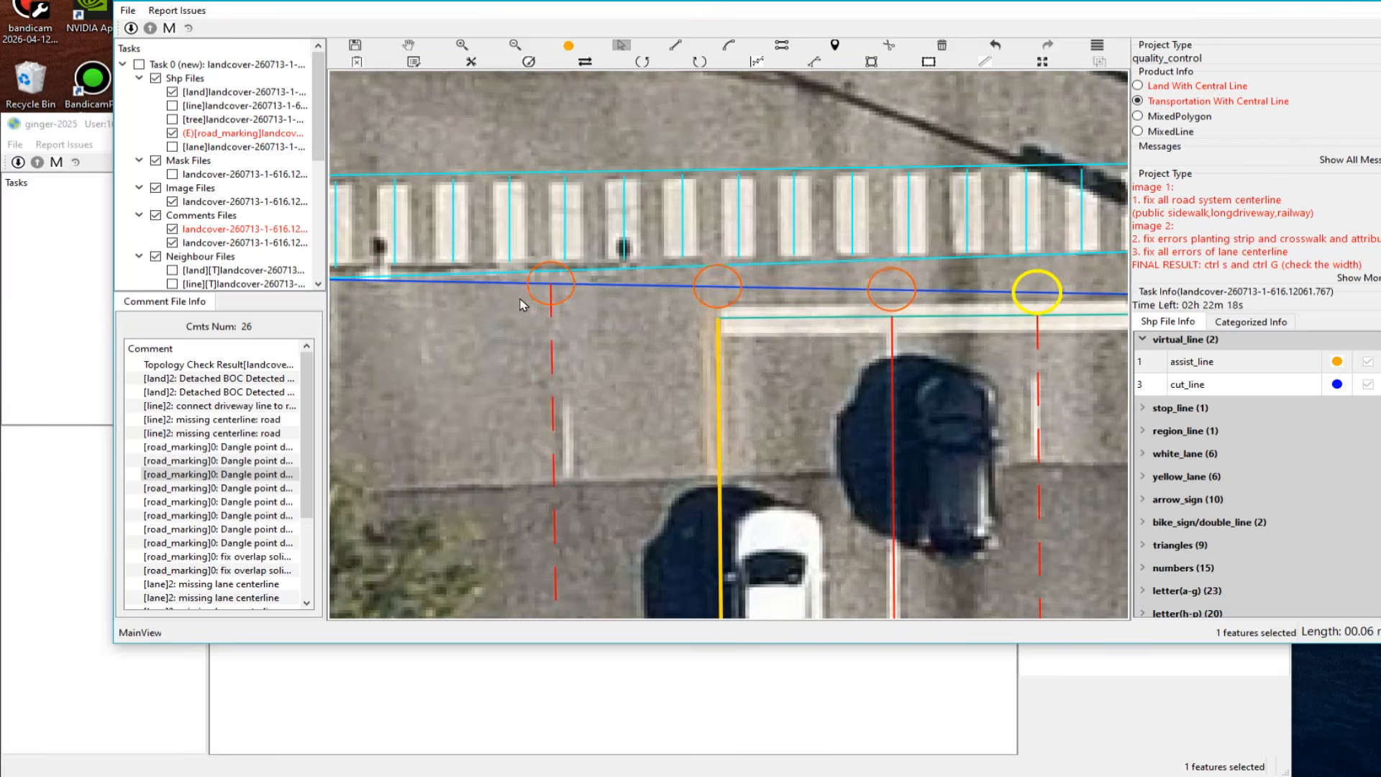
Step: Shift the north end of the westernmost long_dash_white lane line slightly west along the intersection's south edge
{"action": "left_click", "coordinate": [534, 288]}
{"action": "key", "text": "h"}
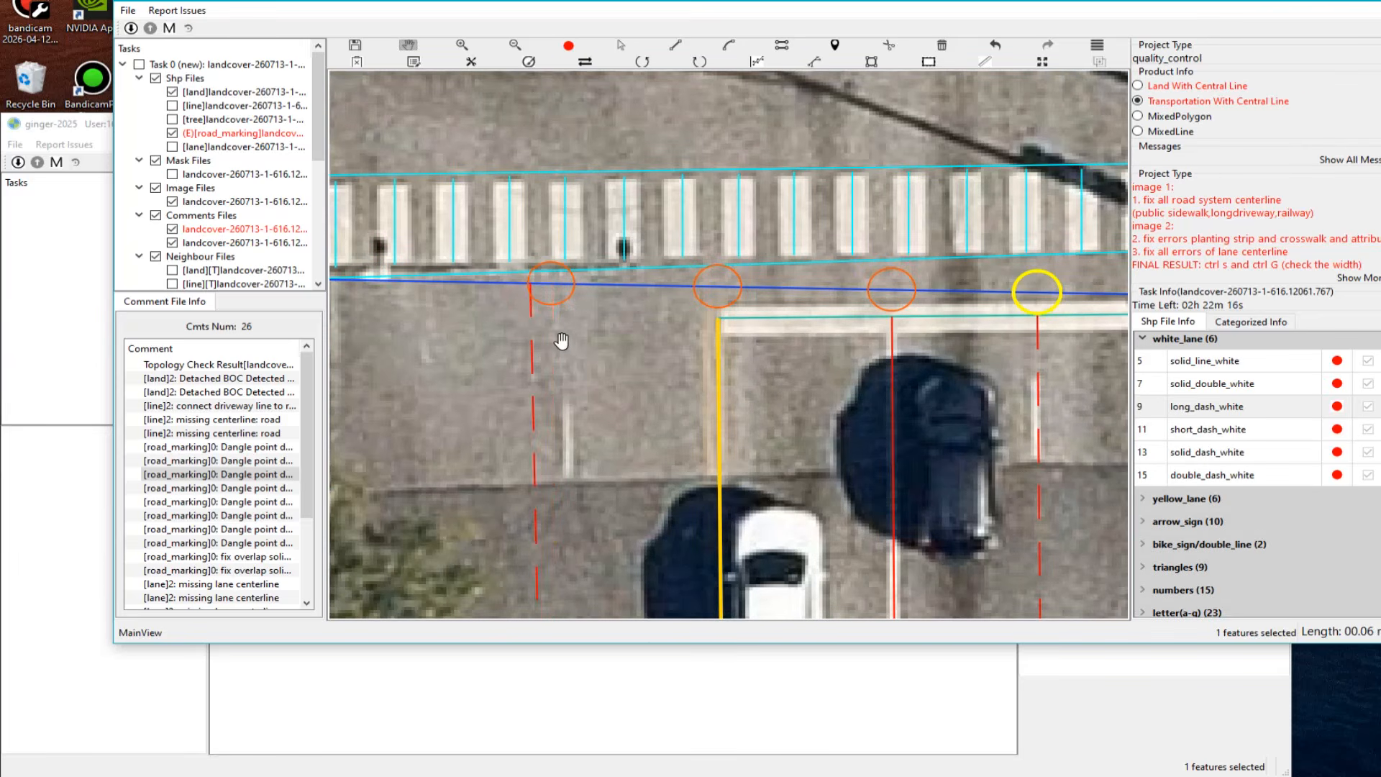
{"action": "scroll", "coordinate": [674, 366], "scroll_direction": "down", "scroll_amount": 3}
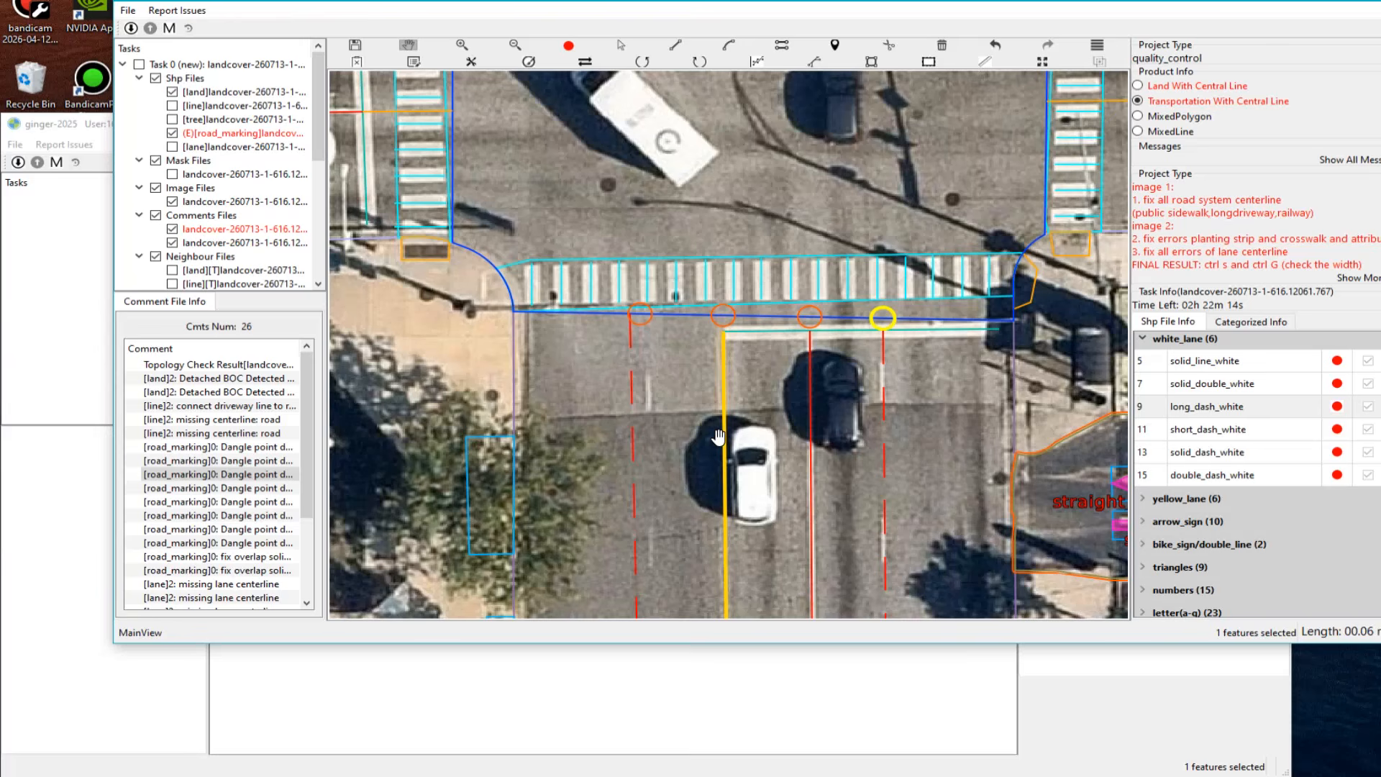
Step: Draw an assist_line from the solid_double_yellow line's north end up to the intersection's south edge
{"action": "key", "text": "s"}
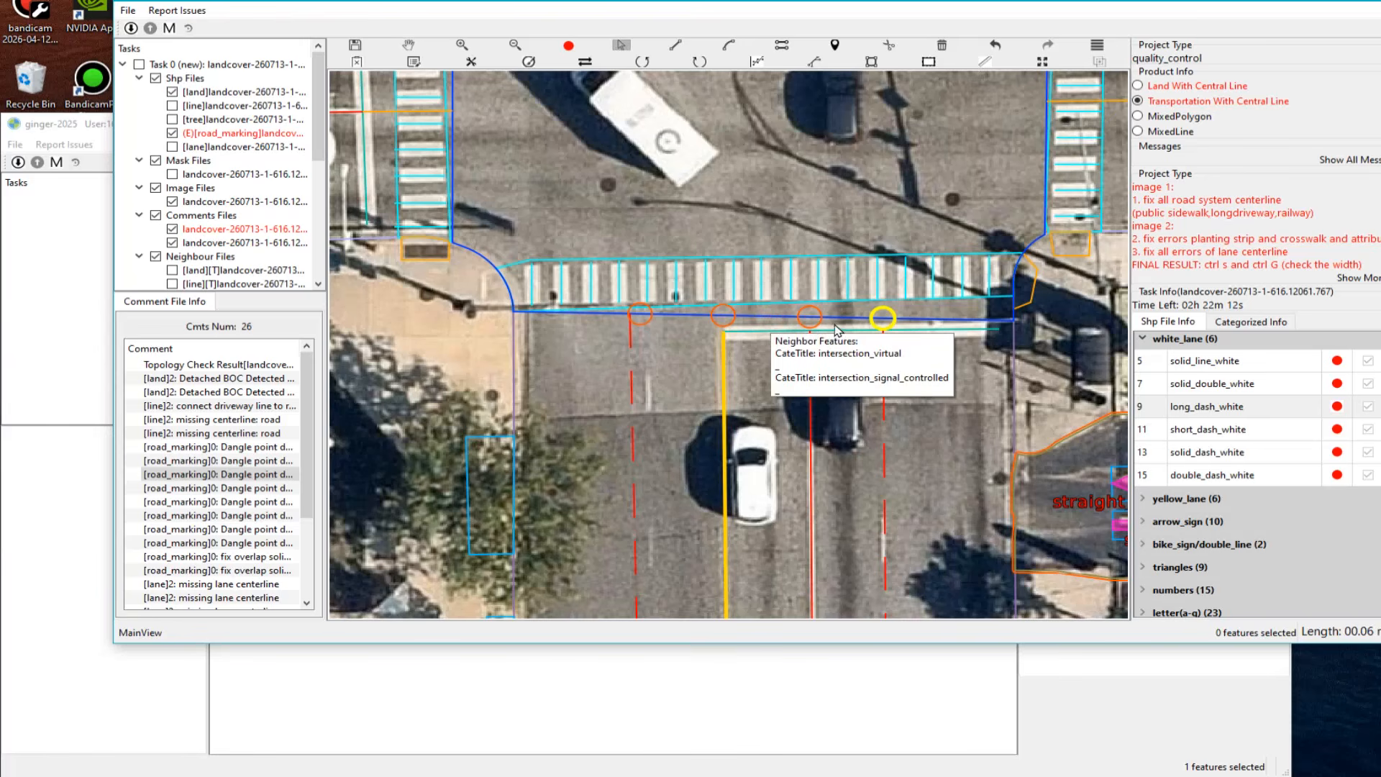
{"action": "scroll", "coordinate": [753, 341], "scroll_direction": "up", "scroll_amount": 1}
{"action": "scroll", "coordinate": [753, 342], "scroll_direction": "up", "scroll_amount": 3}
{"action": "left_click", "coordinate": [656, 389]}
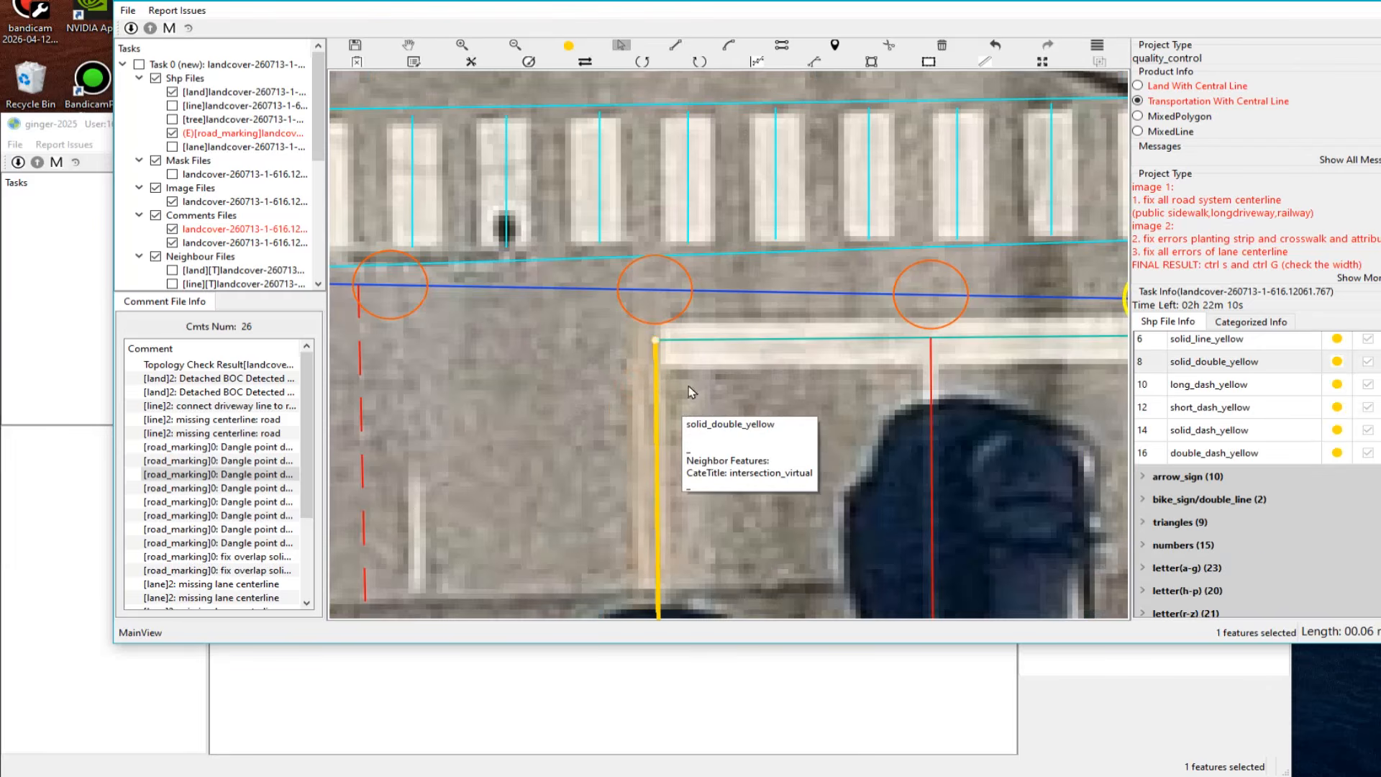
{"action": "scroll", "coordinate": [1215, 407], "scroll_direction": "up", "scroll_amount": 3}
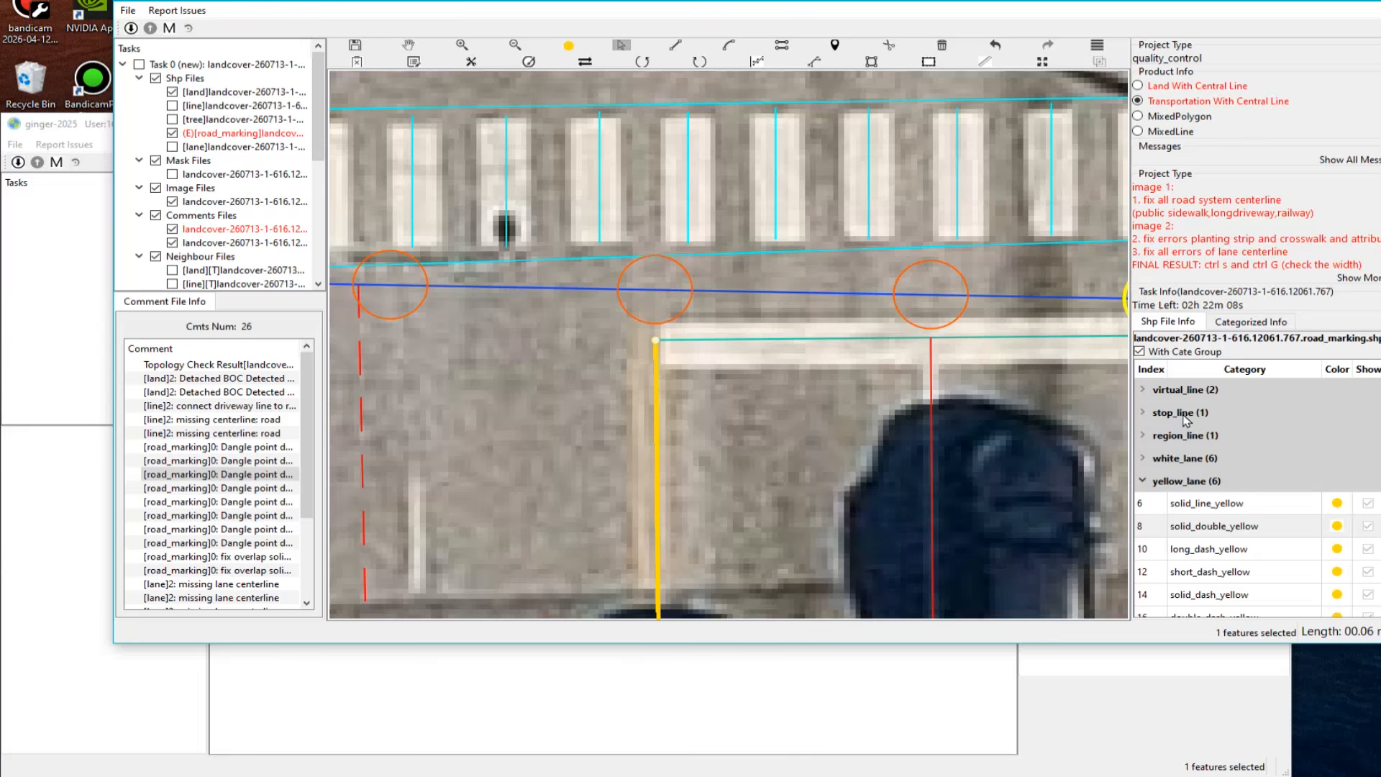
{"action": "left_click", "coordinate": [1187, 391]}
{"action": "left_click", "coordinate": [1191, 411]}
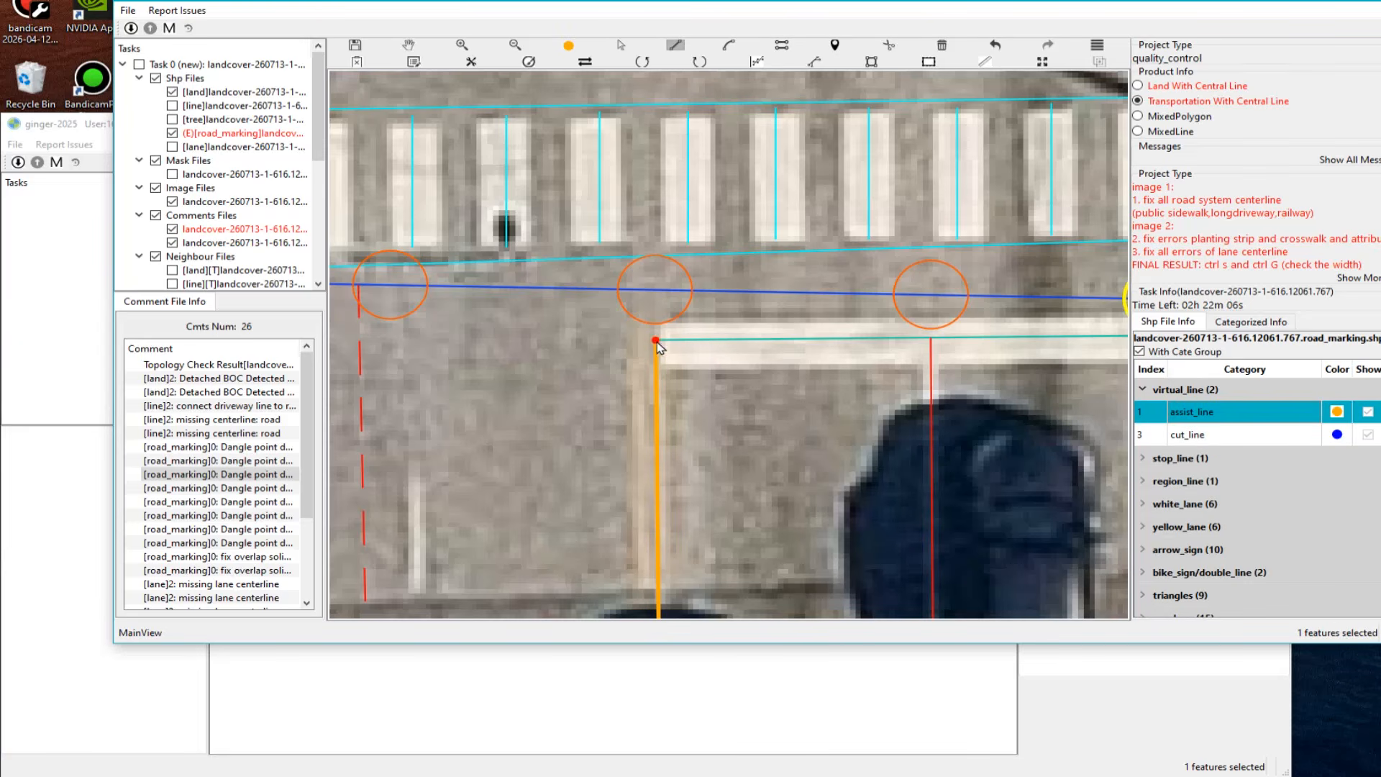
{"action": "key", "text": "l"}
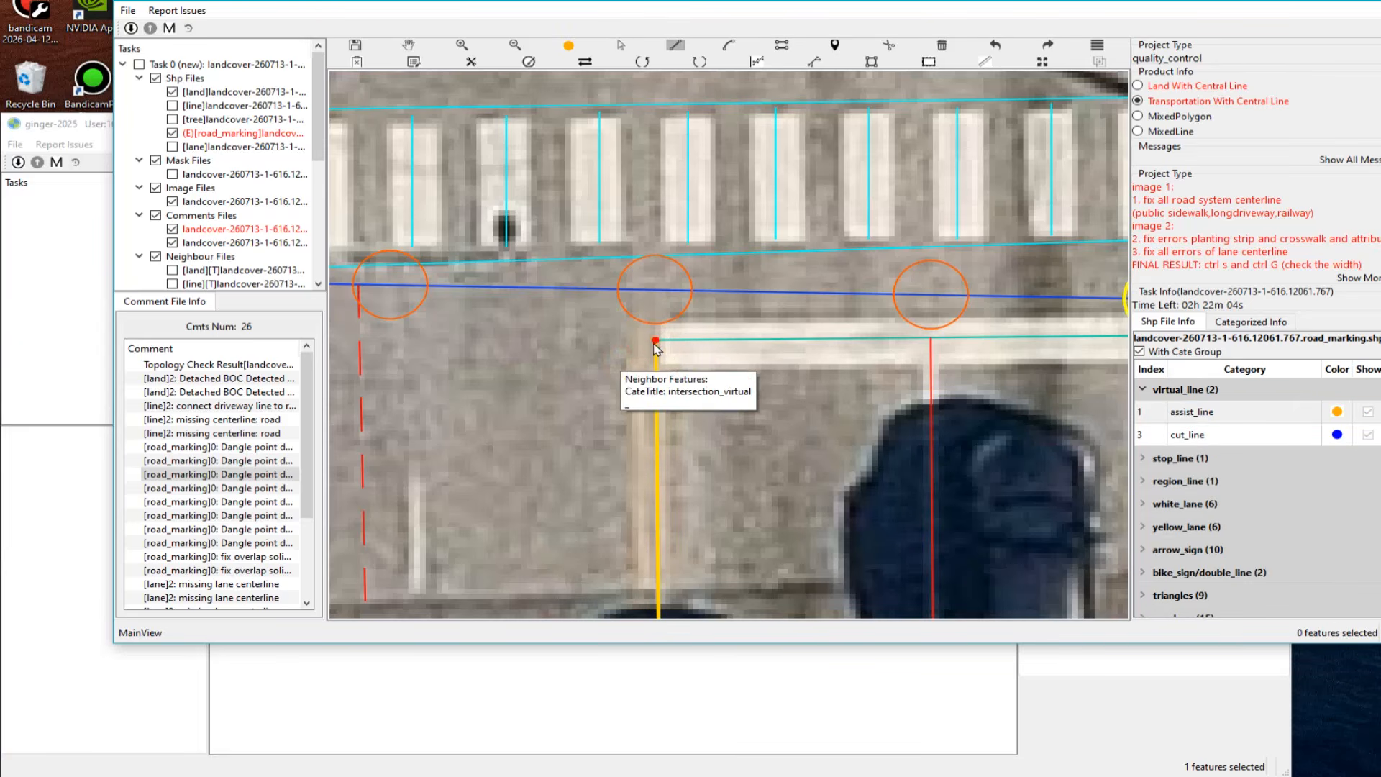
{"action": "left_click", "coordinate": [656, 339]}
{"action": "double_click", "coordinate": [657, 291]}
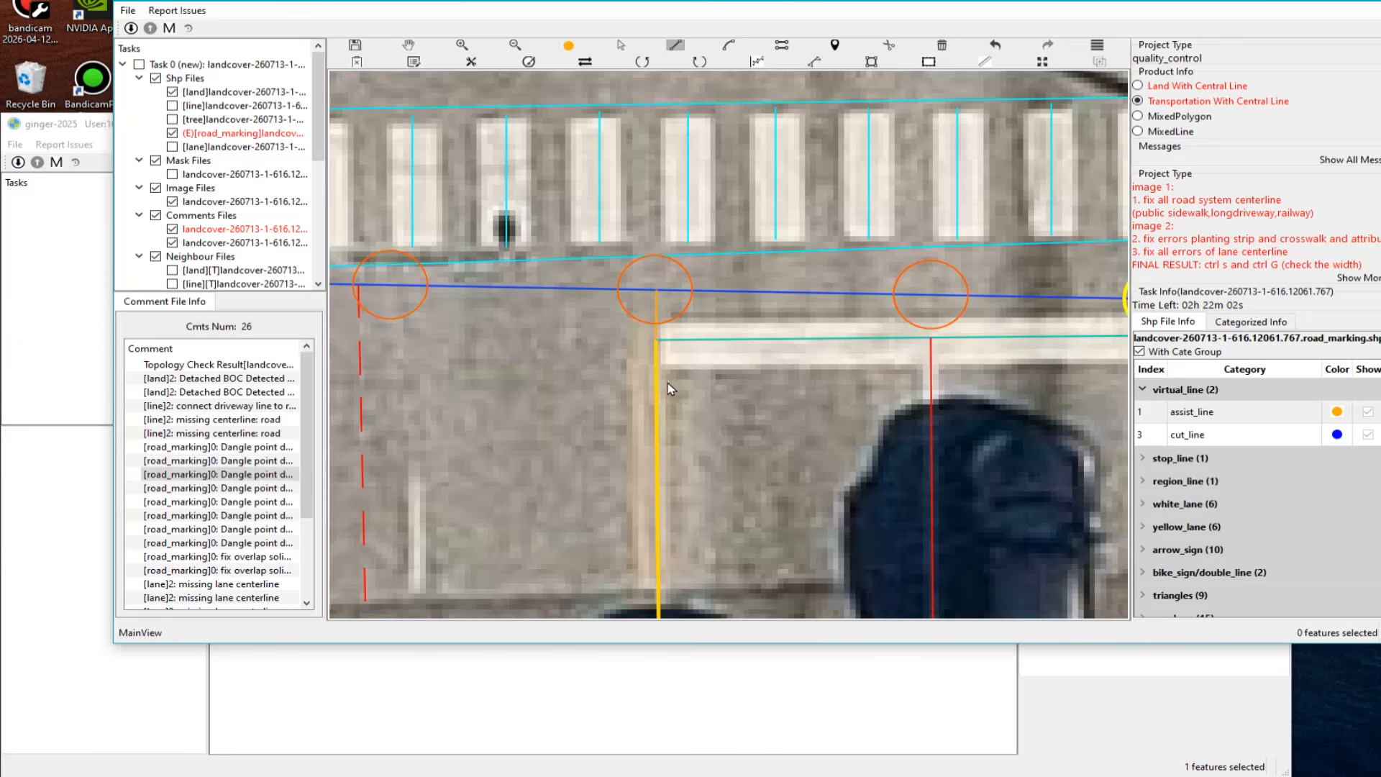
{"action": "key", "text": "Escape"}
Step: Draw extensions from the two white lane lines east of the double yellow line to the intersection edge and classify both as assist_line
{"action": "key", "text": "Right"}
{"action": "key", "text": "Up"}
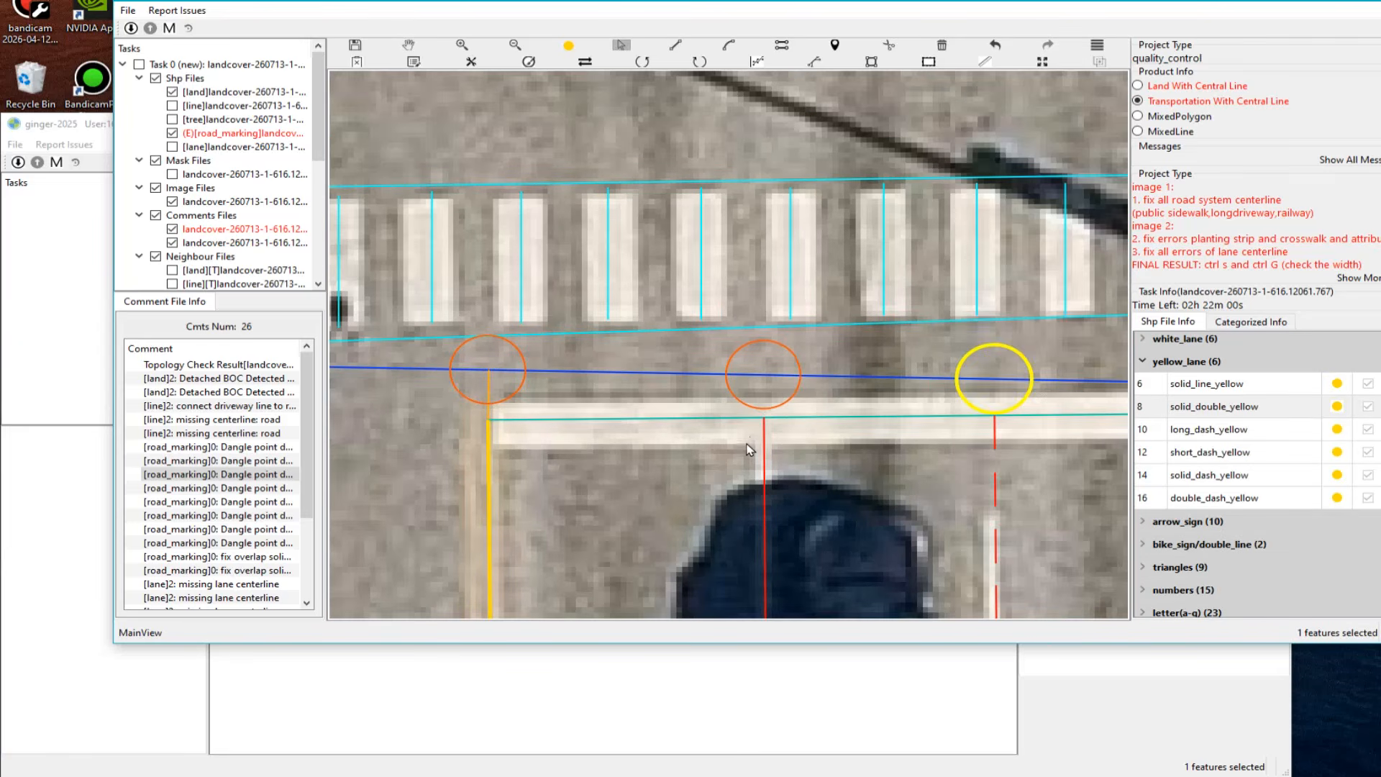
{"action": "key", "text": "l"}
{"action": "left_click", "coordinate": [763, 416]}
{"action": "double_click", "coordinate": [764, 376]}
{"action": "key", "text": "Escape"}
{"action": "key", "text": "l"}
{"action": "left_click", "coordinate": [995, 416]}
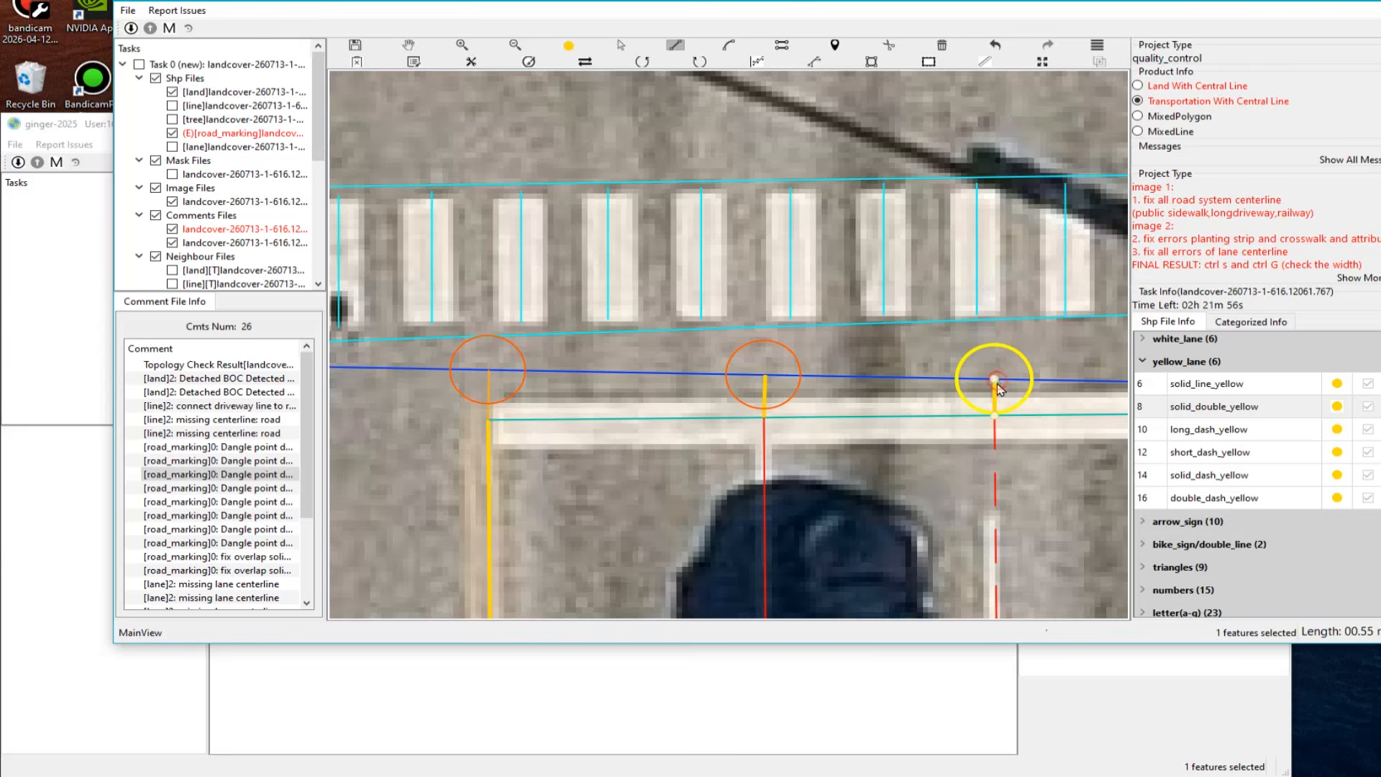
{"action": "double_click", "coordinate": [995, 379]}
{"action": "key", "text": "Escape"}
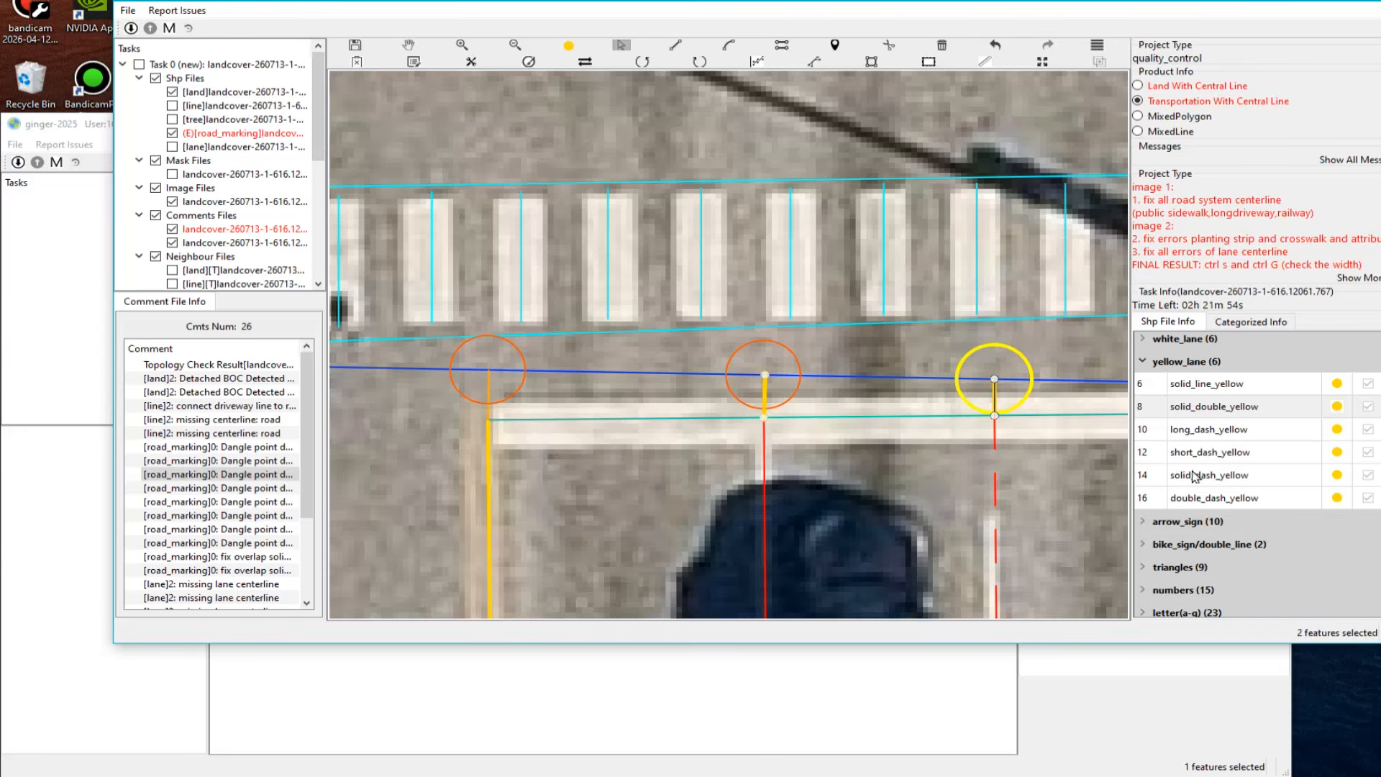
{"action": "left_click", "coordinate": [1191, 389]}
{"action": "left_click", "coordinate": [1194, 434]}
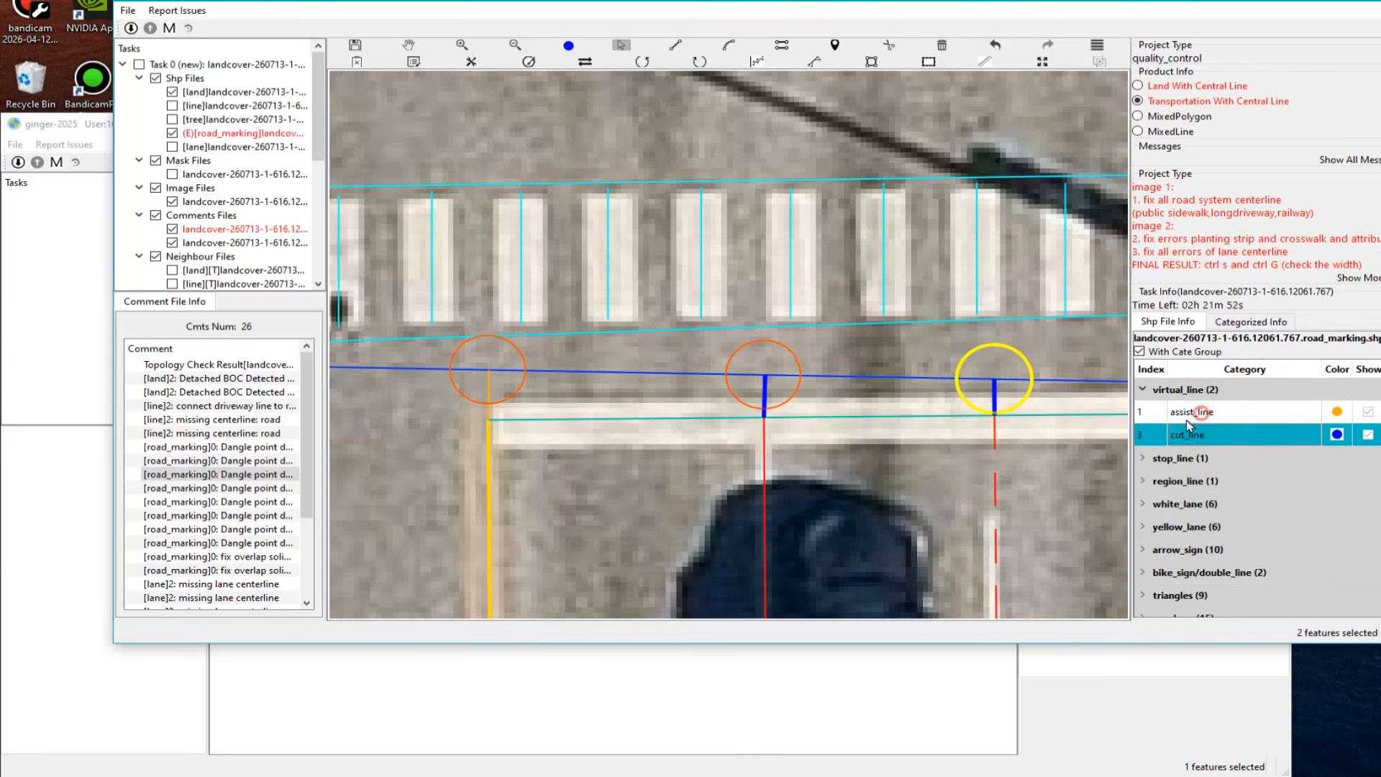
Step: Extend the east end of the stop_line to the road's east edge
{"action": "scroll", "coordinate": [749, 395], "scroll_direction": "down", "scroll_amount": 4}
{"action": "scroll", "coordinate": [776, 401], "scroll_direction": "down", "scroll_amount": 2}
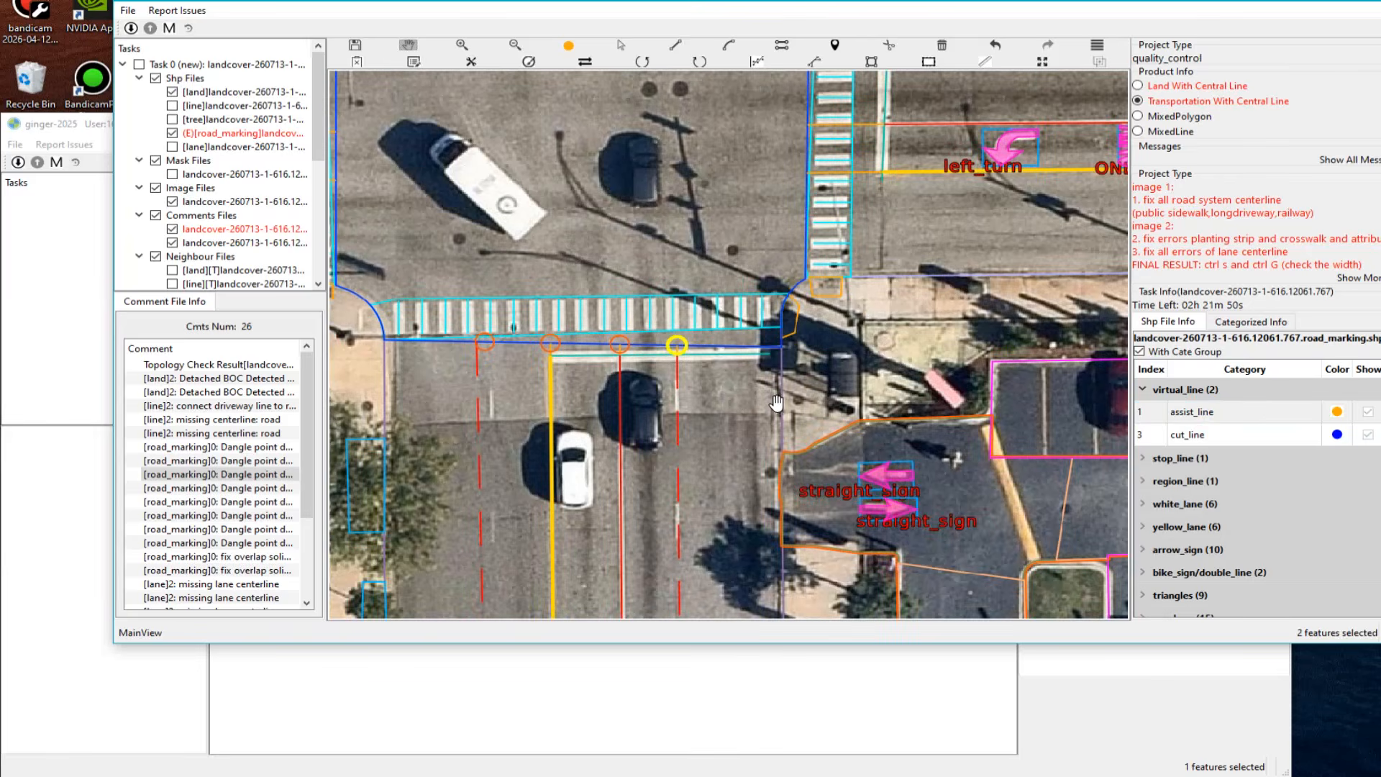
{"action": "scroll", "coordinate": [777, 403], "scroll_direction": "up", "scroll_amount": 2}
{"action": "key", "text": "Escape"}
{"action": "left_click", "coordinate": [824, 364]}
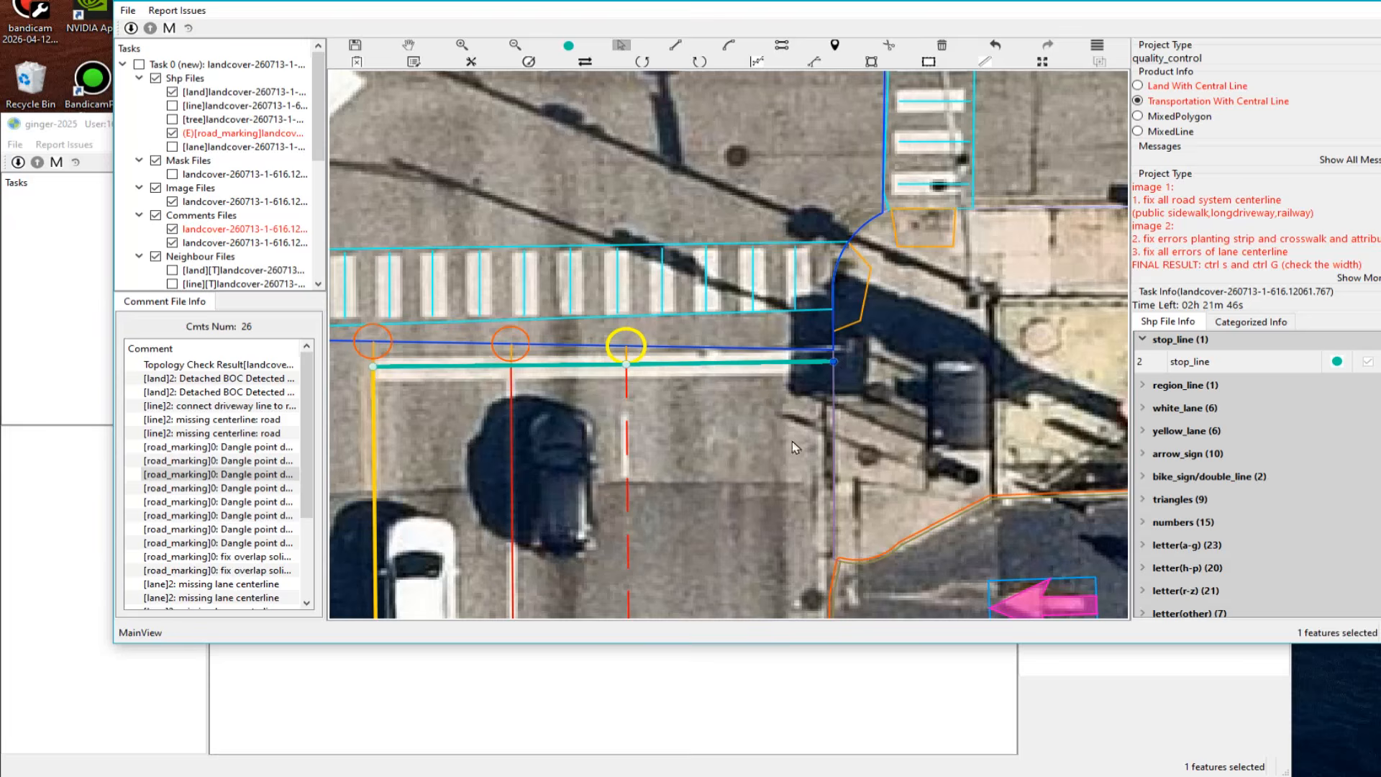
{"action": "scroll", "coordinate": [734, 459], "scroll_direction": "down", "scroll_amount": 2}
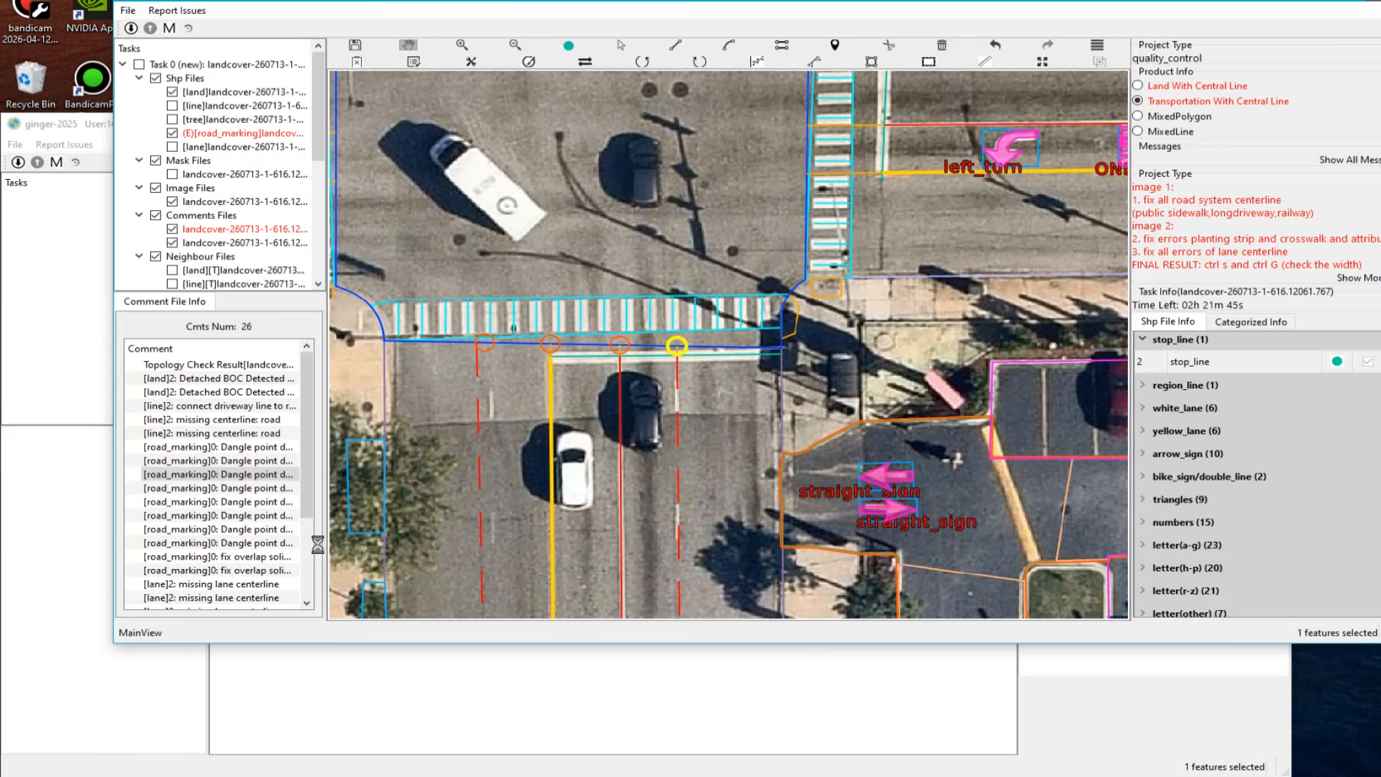
Step: Open the first road_marking dangle point comment and examine the lane line ends at the intersection's south edge
{"action": "left_click", "coordinate": [223, 447]}
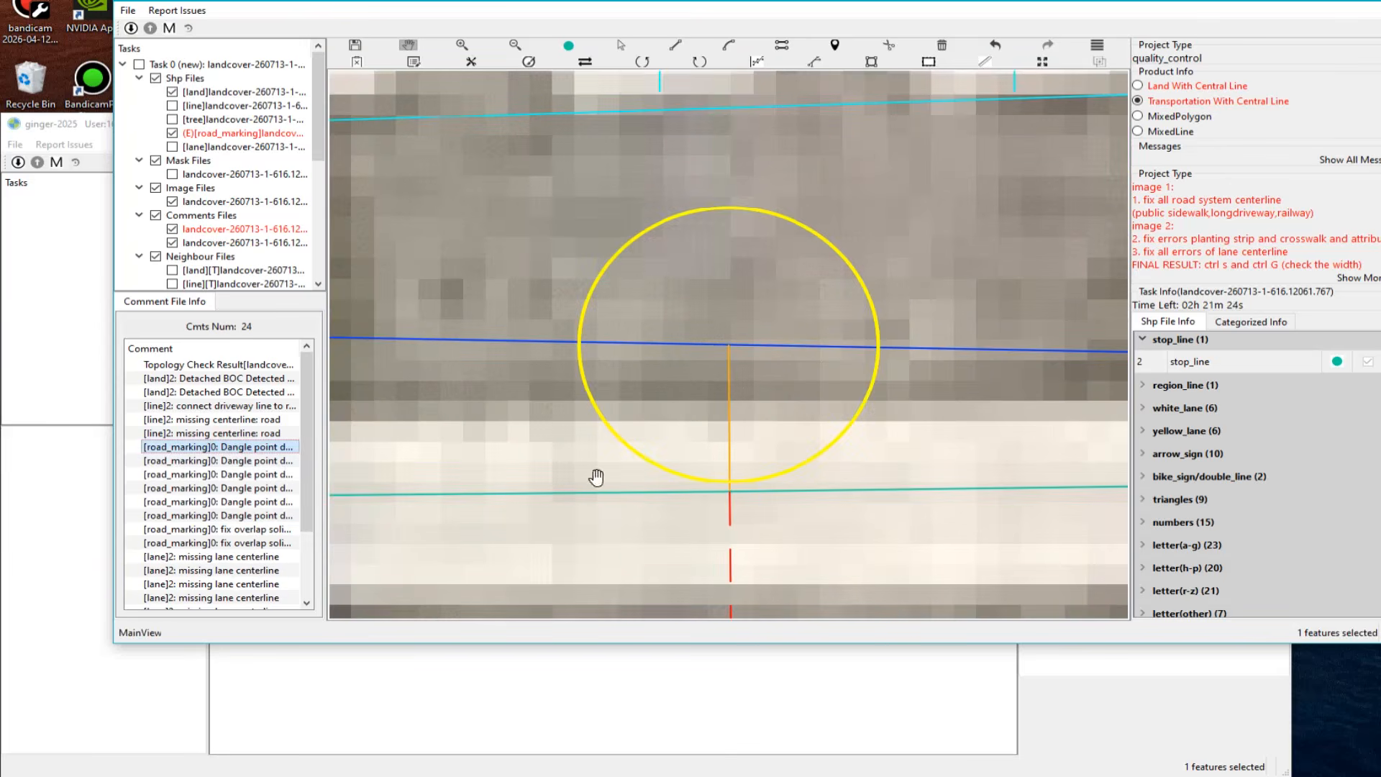
{"action": "scroll", "coordinate": [727, 457], "scroll_direction": "down", "scroll_amount": 10}
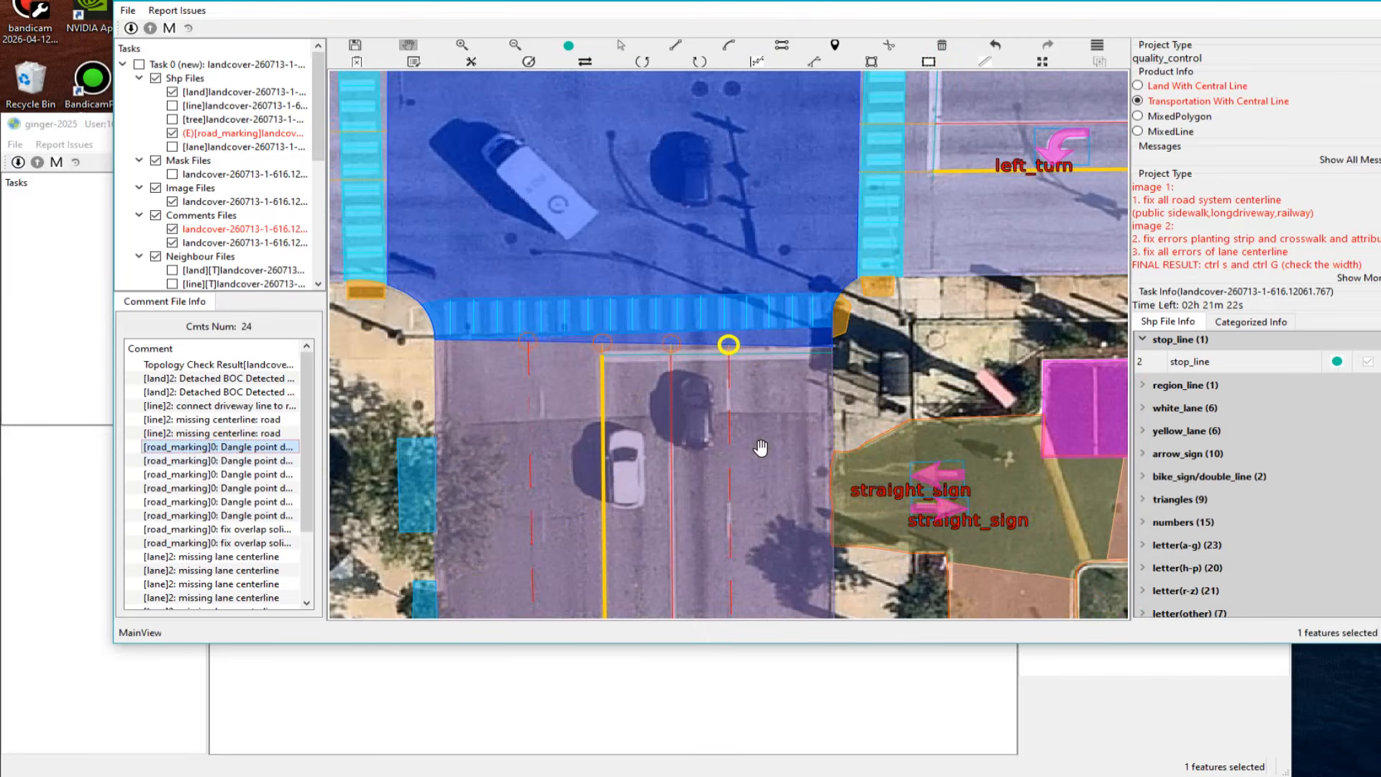
{"action": "scroll", "coordinate": [751, 441], "scroll_direction": "up", "scroll_amount": 2}
{"action": "scroll", "coordinate": [713, 421], "scroll_direction": "down", "scroll_amount": 2}
{"action": "scroll", "coordinate": [710, 419], "scroll_direction": "down", "scroll_amount": 2}
Step: Open the second overlap comment and retrace the south solid_dash_yellow line's west end along the painted median's edge, keeping its eastward direction
{"action": "left_click", "coordinate": [216, 542]}
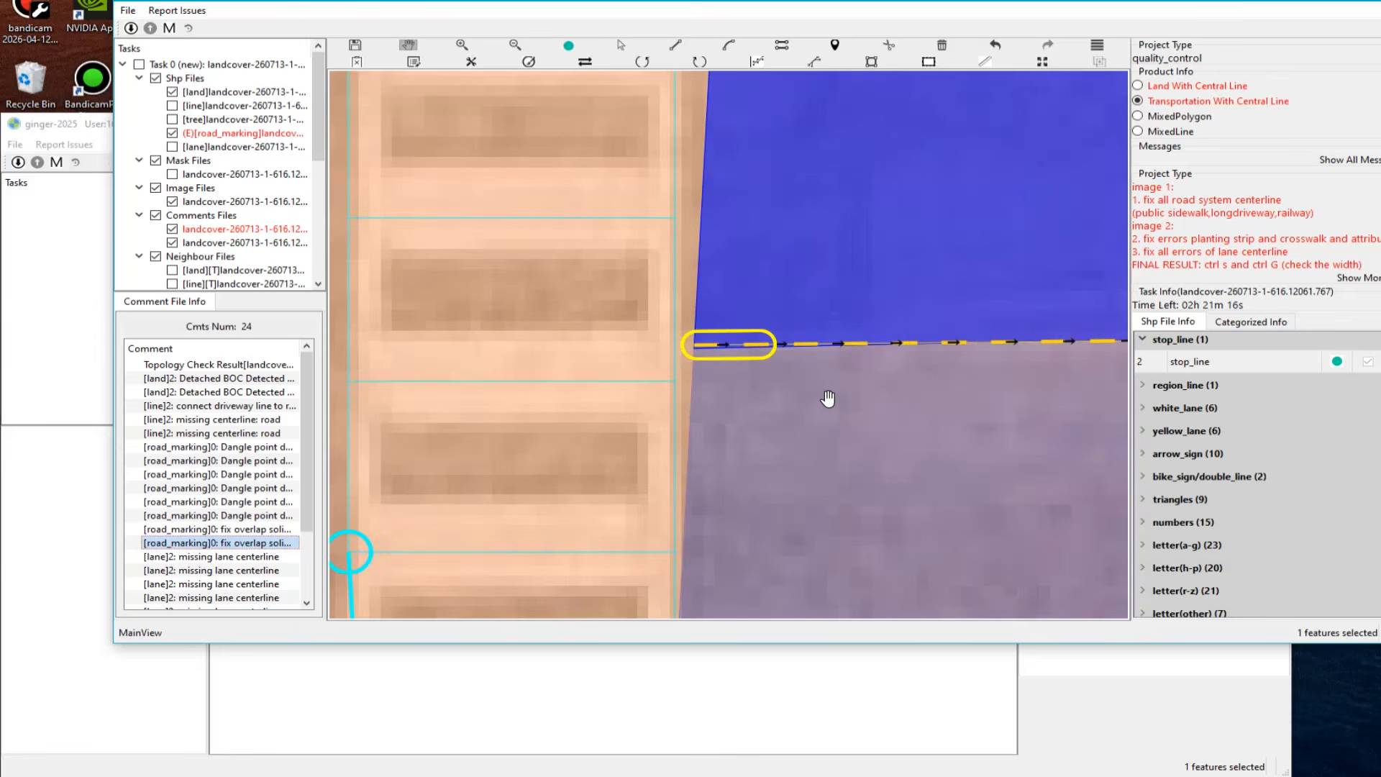
{"action": "scroll", "coordinate": [827, 398], "scroll_direction": "up", "scroll_amount": 1}
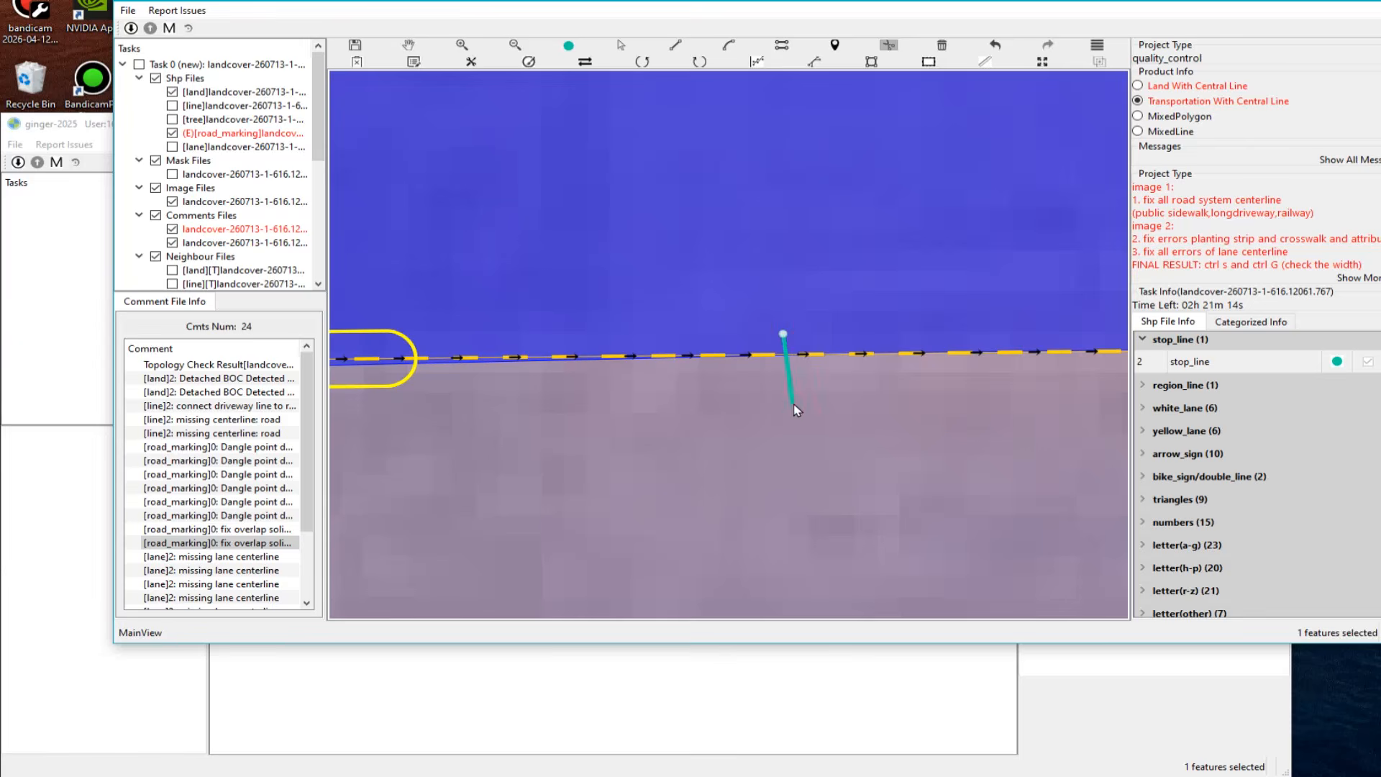
{"action": "left_click", "coordinate": [716, 364]}
{"action": "left_click", "coordinate": [726, 395]}
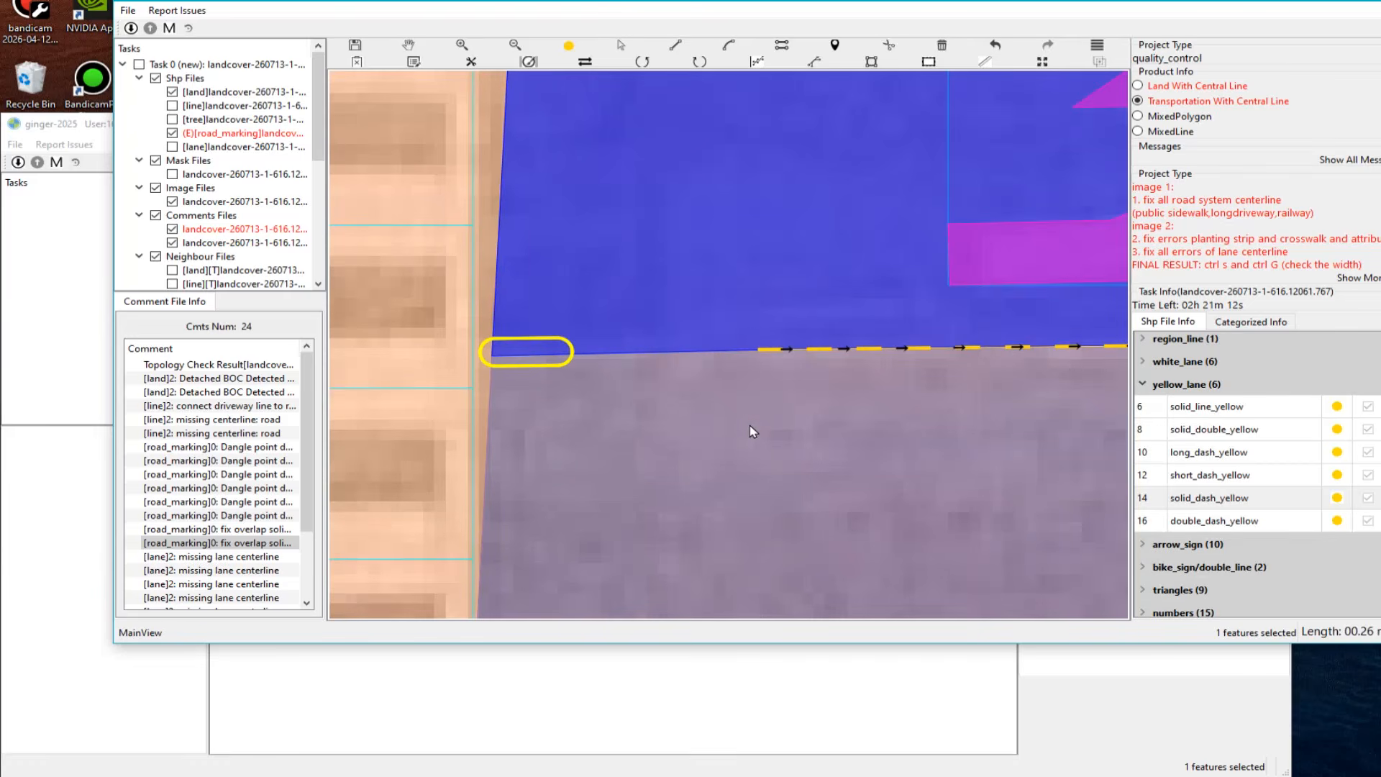
{"action": "left_click", "coordinate": [757, 352]}
{"action": "left_click", "coordinate": [493, 356]}
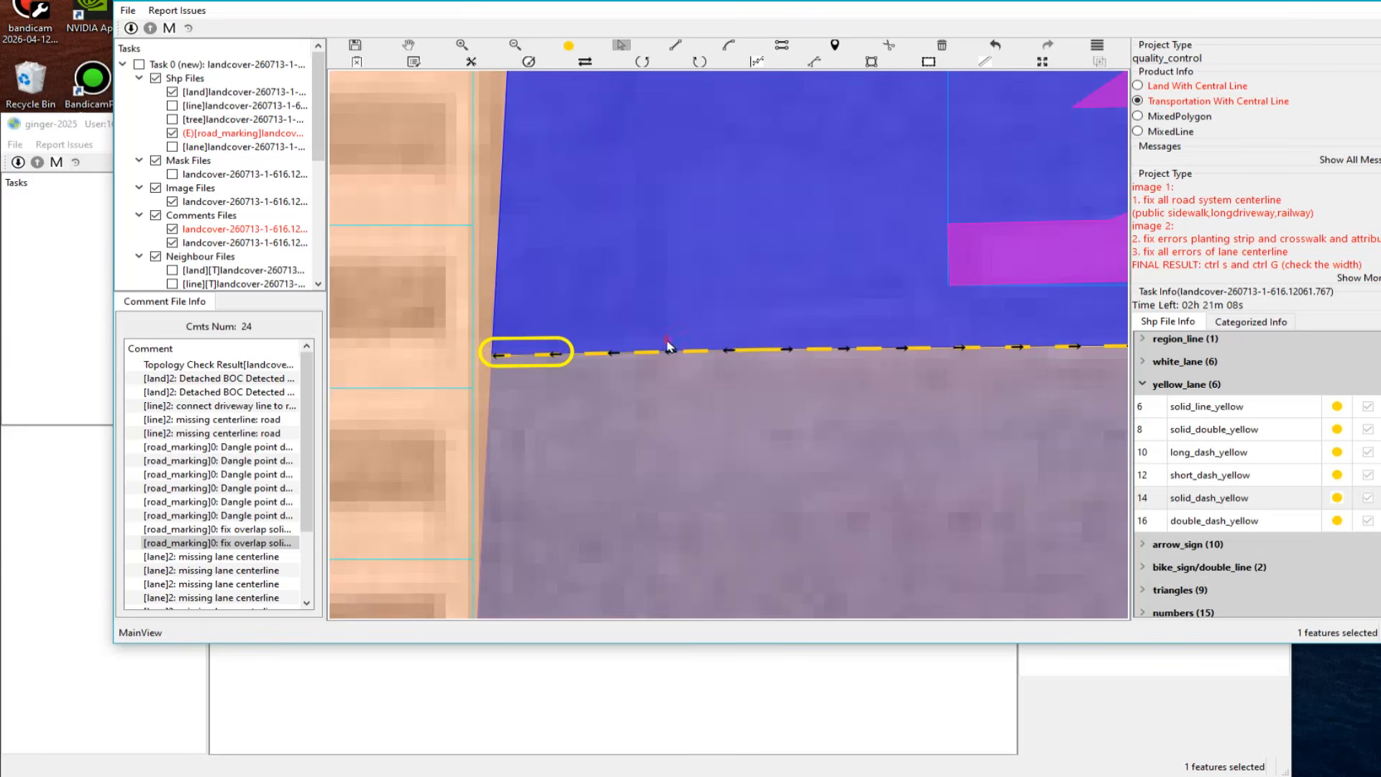
{"action": "left_click", "coordinate": [671, 353]}
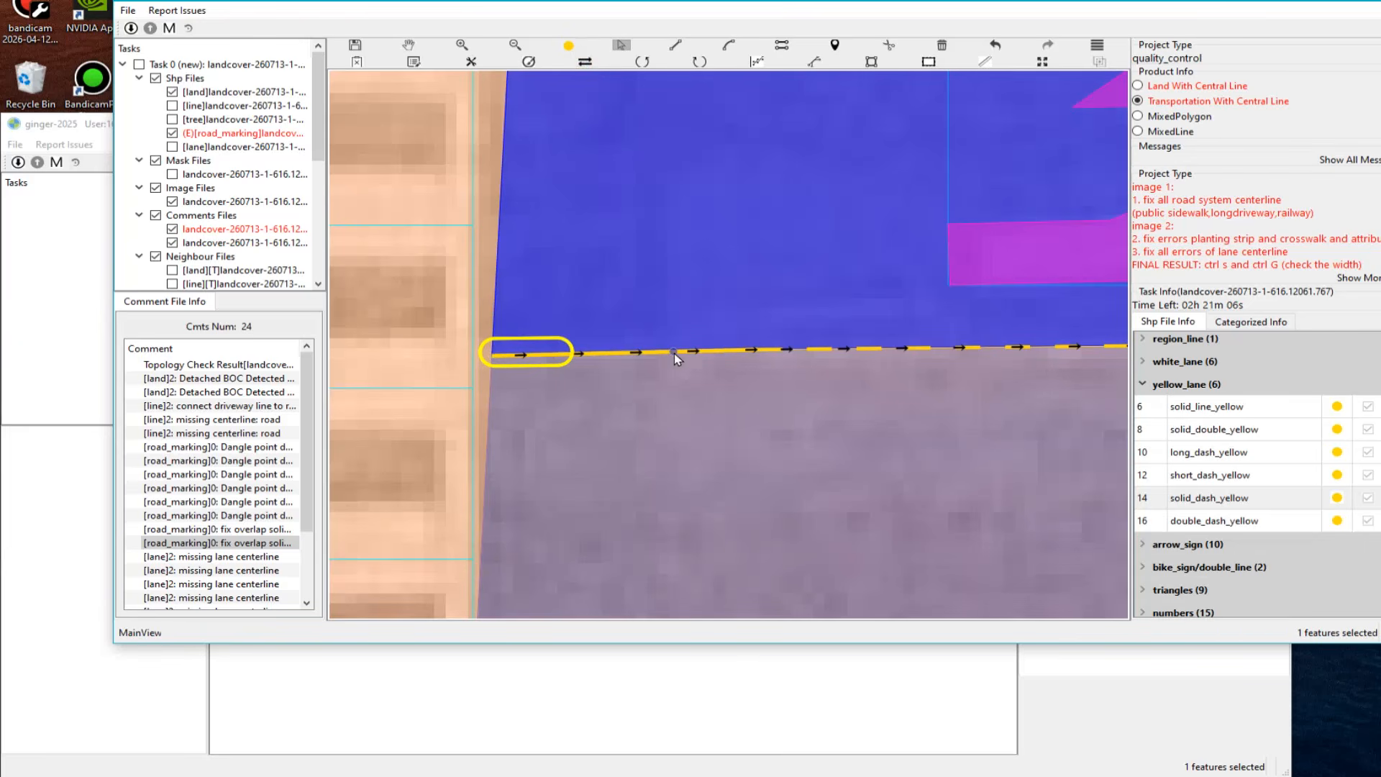
Step: Recut the north solid_dash_yellow line's west end, redraw it to the painted median's northwest corner, and restore its westward direction
{"action": "left_click_drag", "start_coordinate": [677, 356], "coordinate": [608, 287]}
{"action": "scroll", "coordinate": [731, 296], "scroll_direction": "up", "scroll_amount": 3}
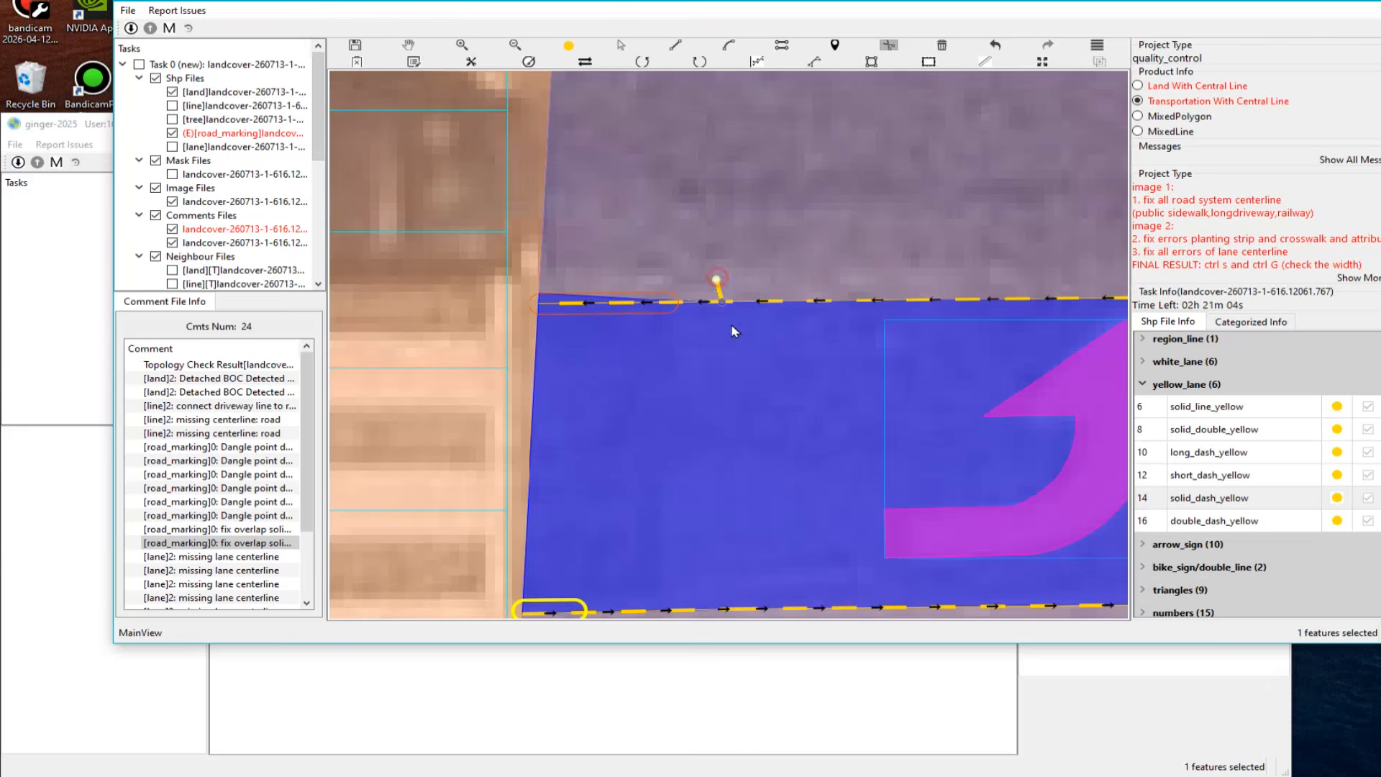
{"action": "left_click", "coordinate": [621, 45]}
{"action": "left_click", "coordinate": [723, 306]}
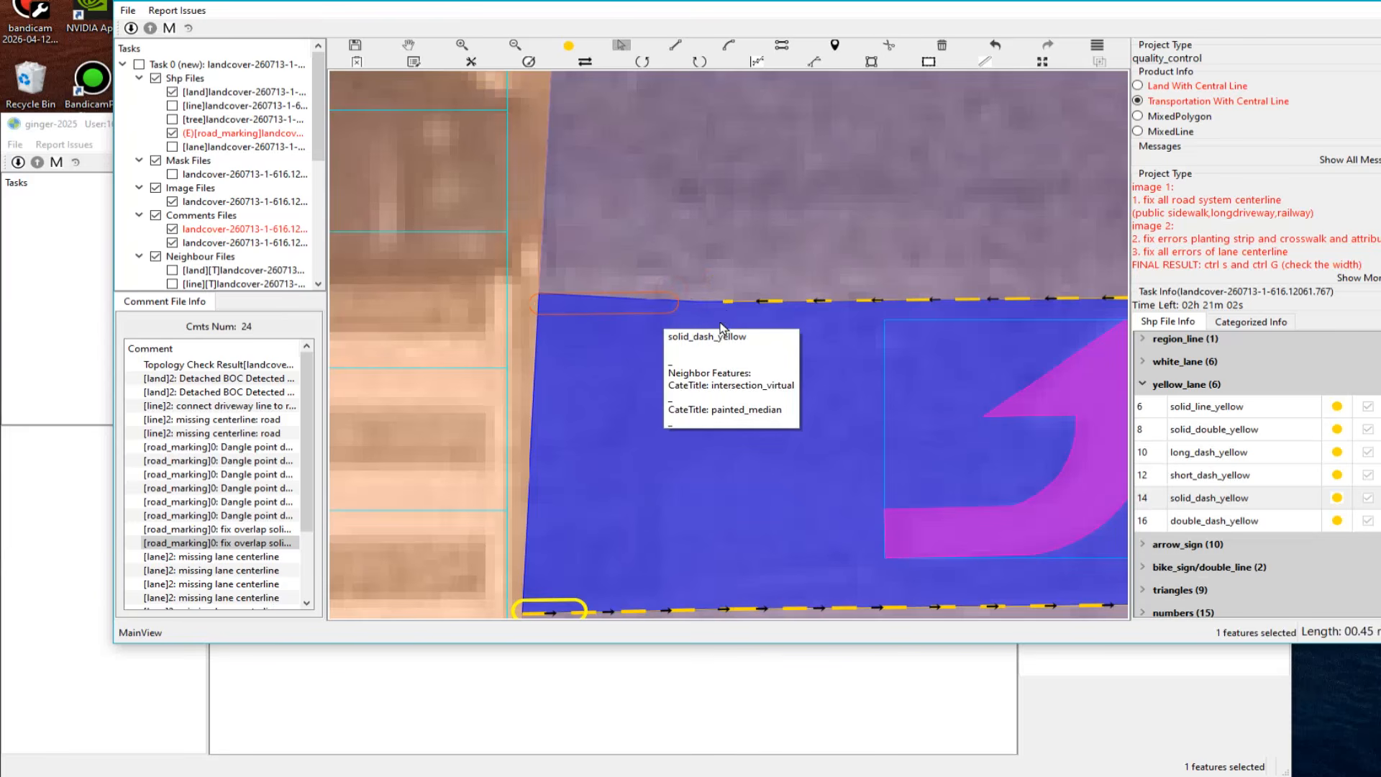
{"action": "left_click", "coordinate": [724, 303]}
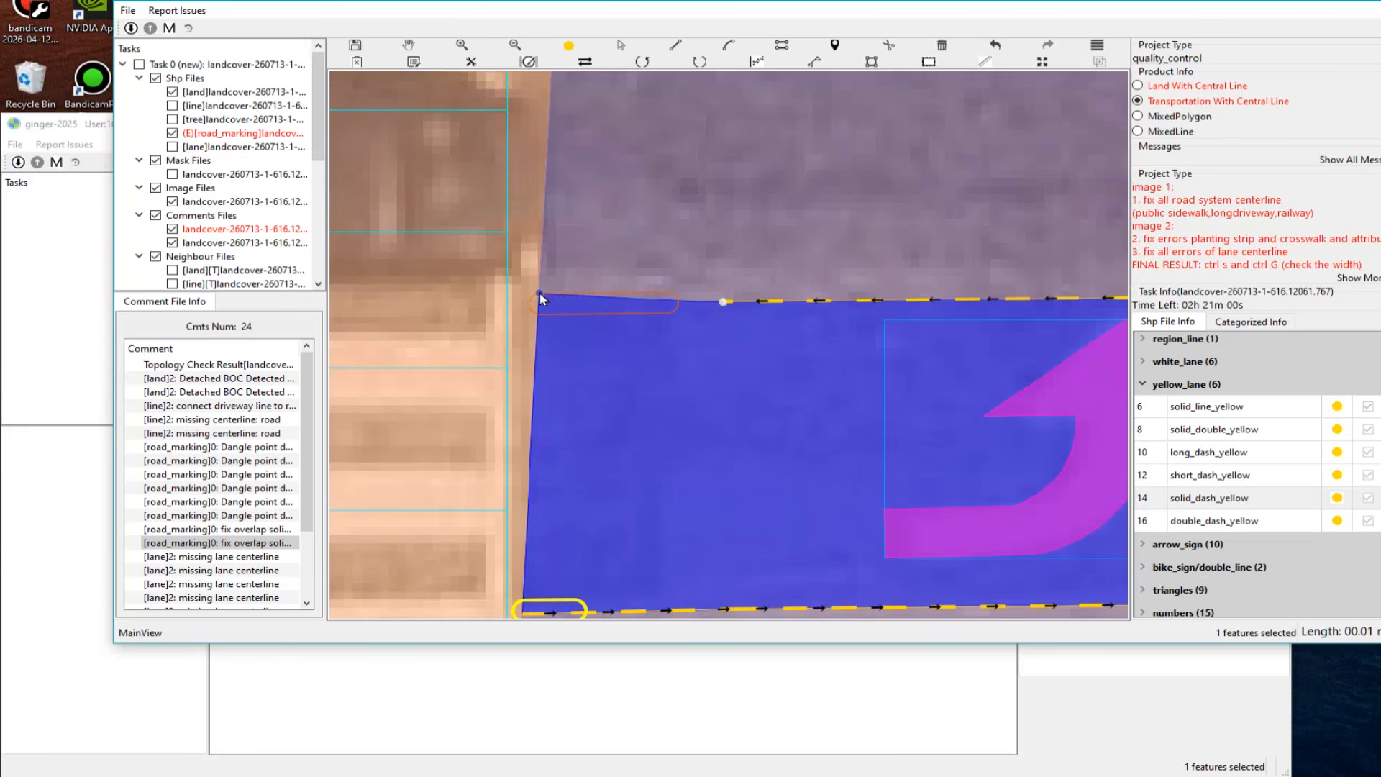
{"action": "right_click", "coordinate": [707, 323]}
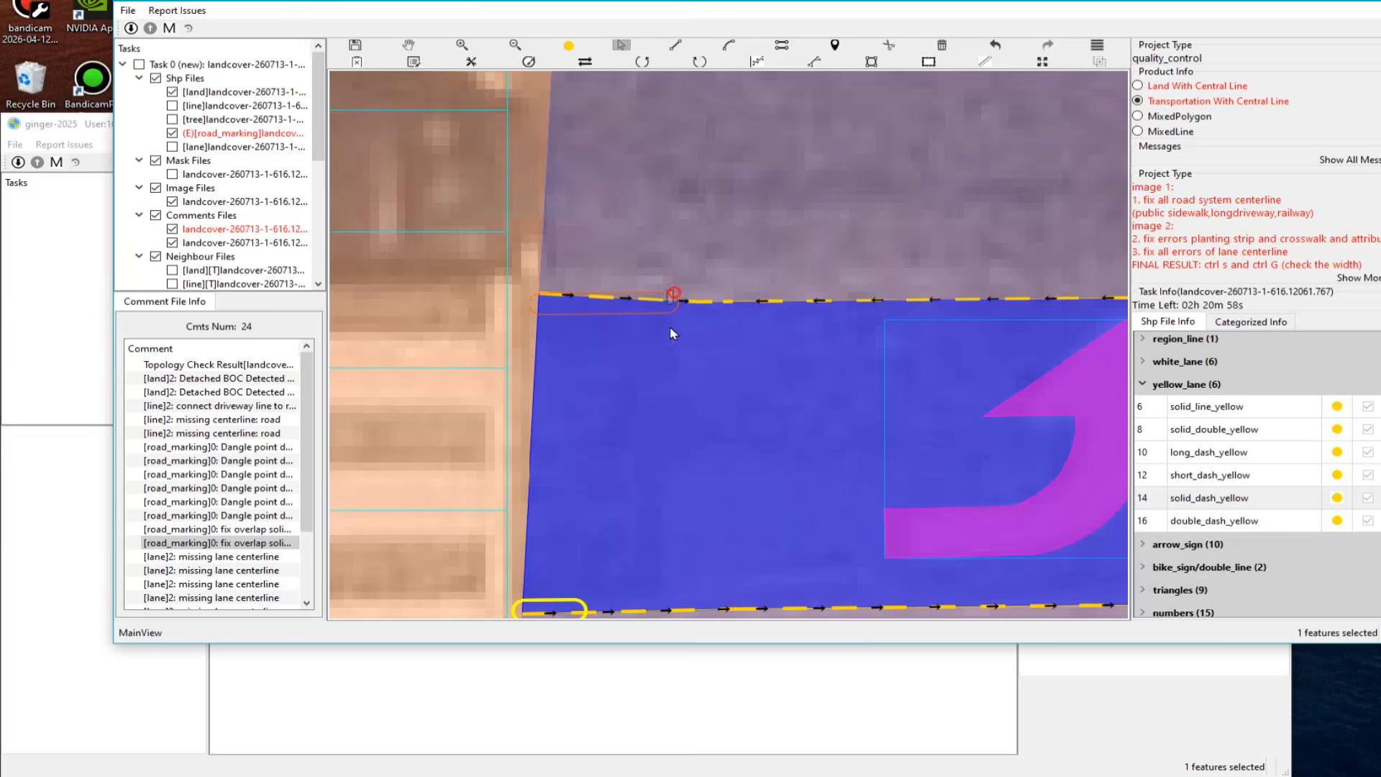
{"action": "left_click", "coordinate": [584, 62]}
Step: Open the last road_marking dangle point comment and draw a cut_line from the solid yellow line's north end to the road's east edge
{"action": "left_click", "coordinate": [216, 516]}
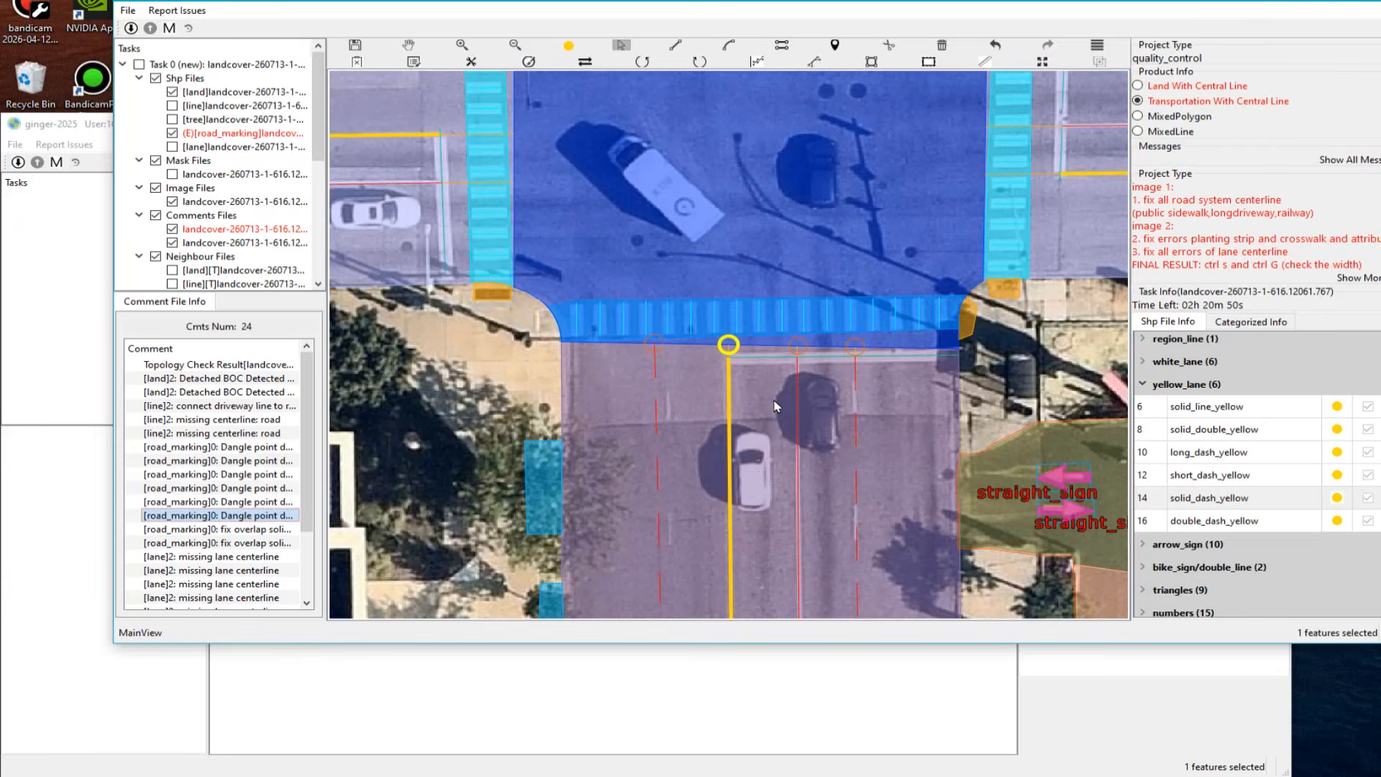
{"action": "scroll", "coordinate": [776, 407], "scroll_direction": "up", "scroll_amount": 3}
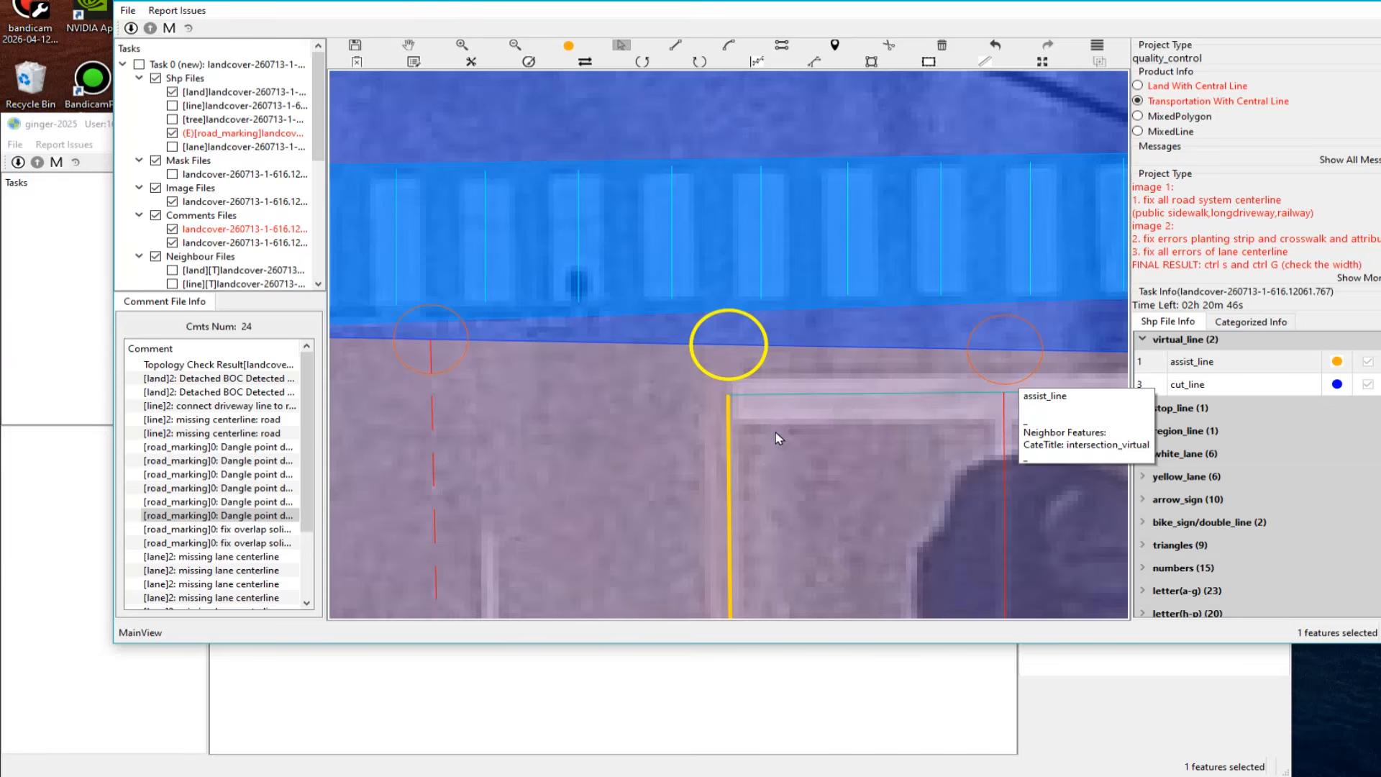
{"action": "scroll", "coordinate": [776, 433], "scroll_direction": "down", "scroll_amount": 2}
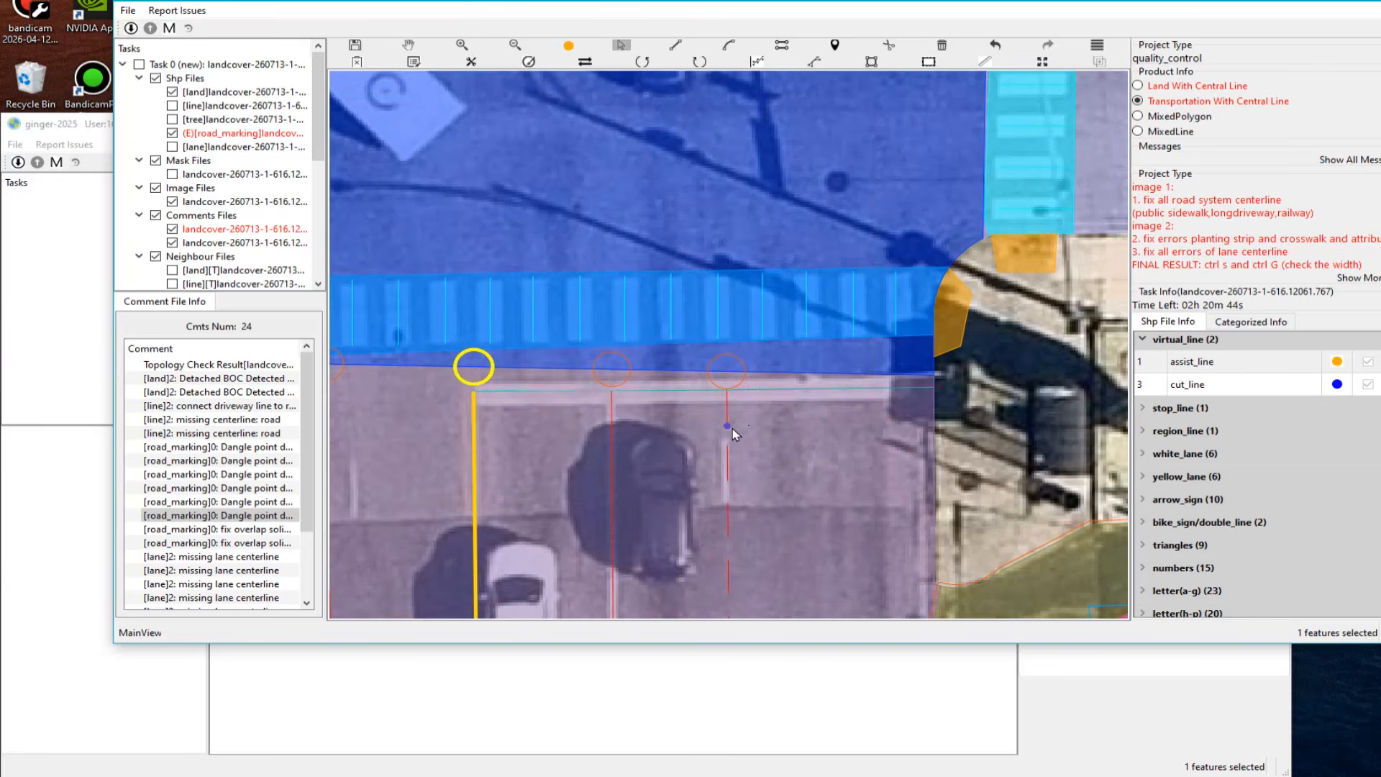
{"action": "left_click", "coordinate": [1209, 385]}
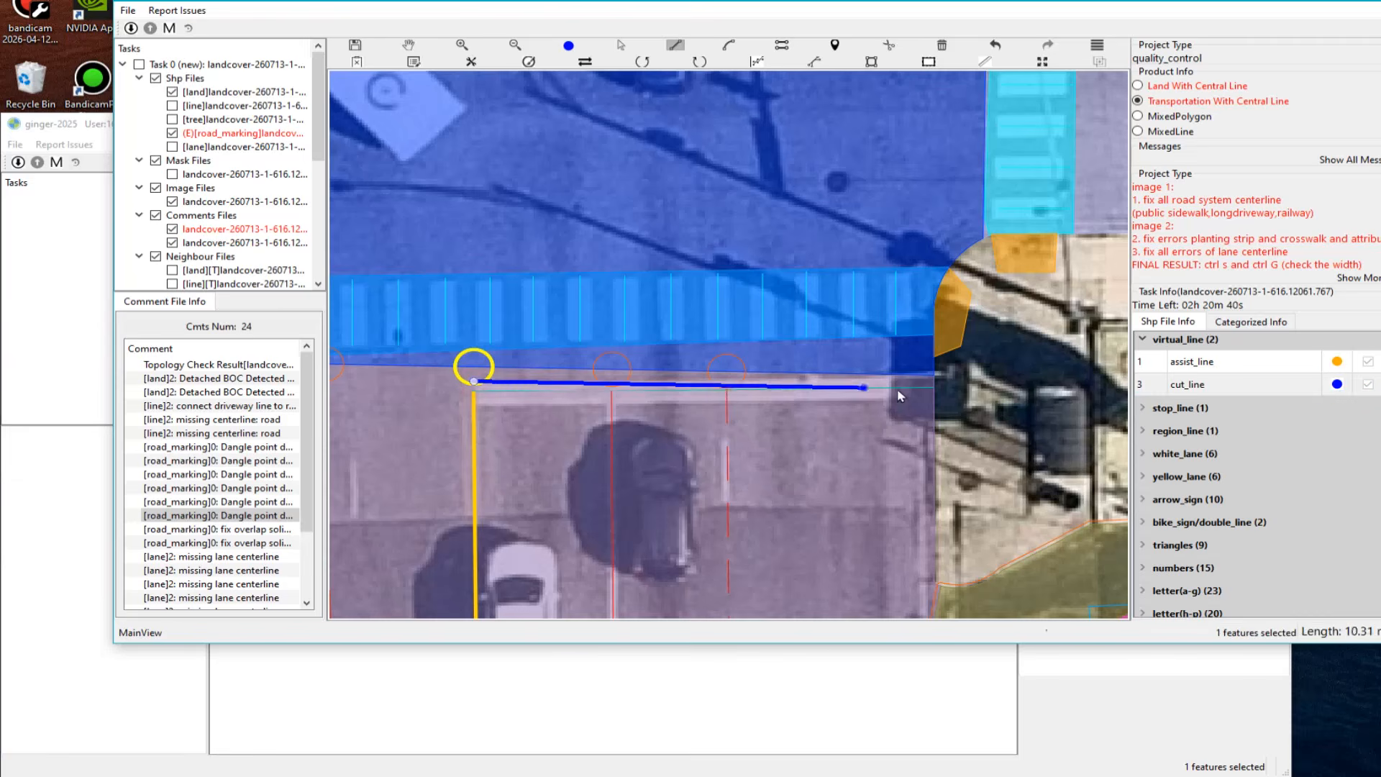
{"action": "scroll", "coordinate": [518, 397], "scroll_direction": "up", "scroll_amount": 1}
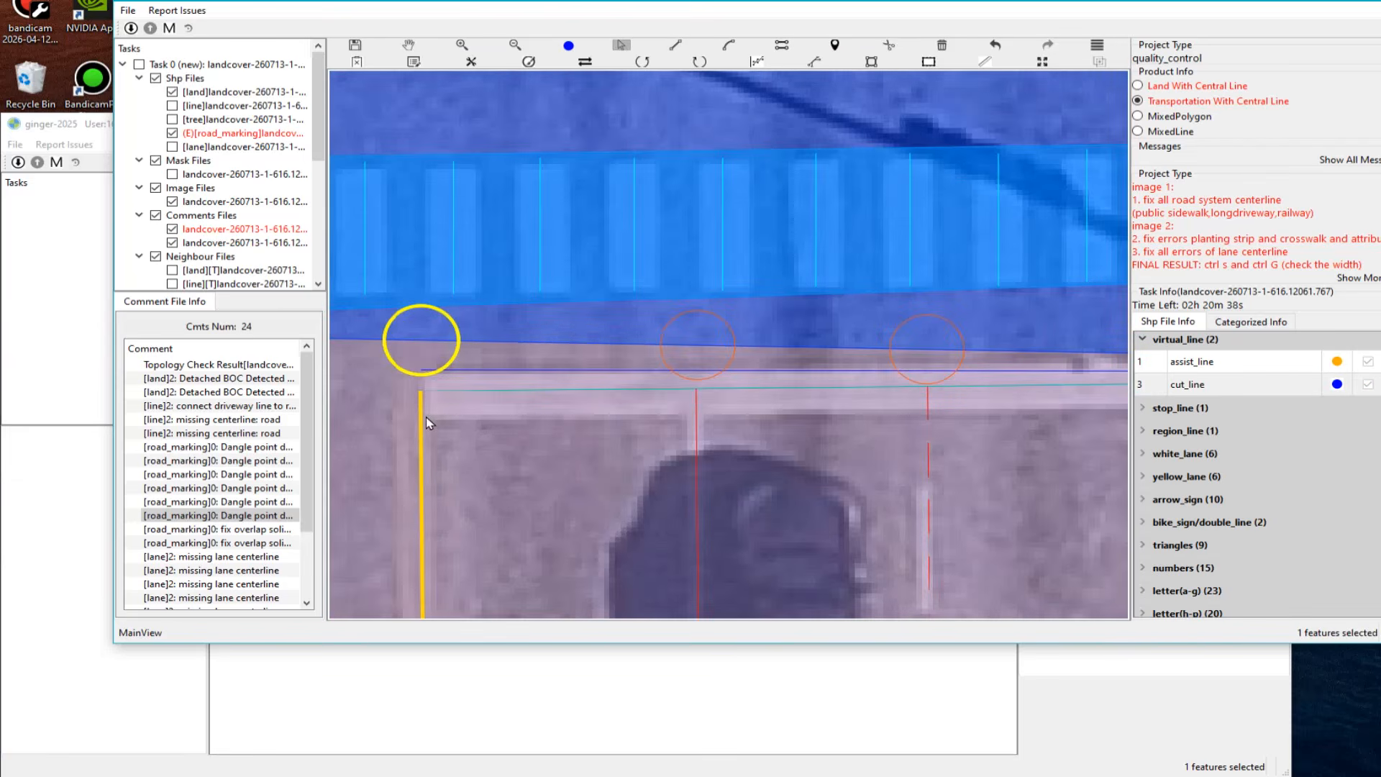
Step: Extend the north ends of the solid yellow line and the two white lane lines east of it to the cut_line
{"action": "scroll", "coordinate": [515, 399], "scroll_direction": "up", "scroll_amount": 1}
{"action": "left_click", "coordinate": [422, 393]}
{"action": "left_click_drag", "start_coordinate": [423, 393], "coordinate": [422, 370]}
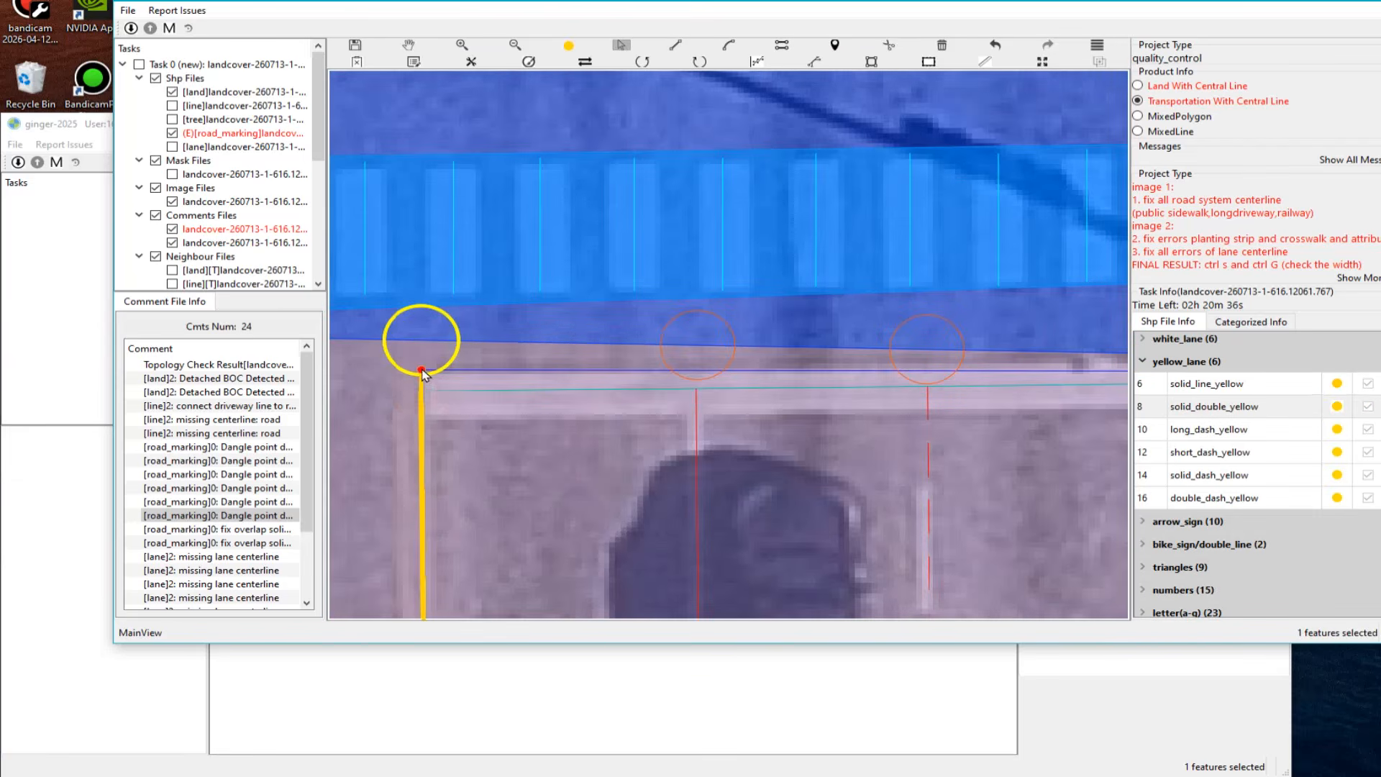
{"action": "left_click", "coordinate": [697, 395]}
{"action": "left_click_drag", "start_coordinate": [697, 388], "coordinate": [695, 371]}
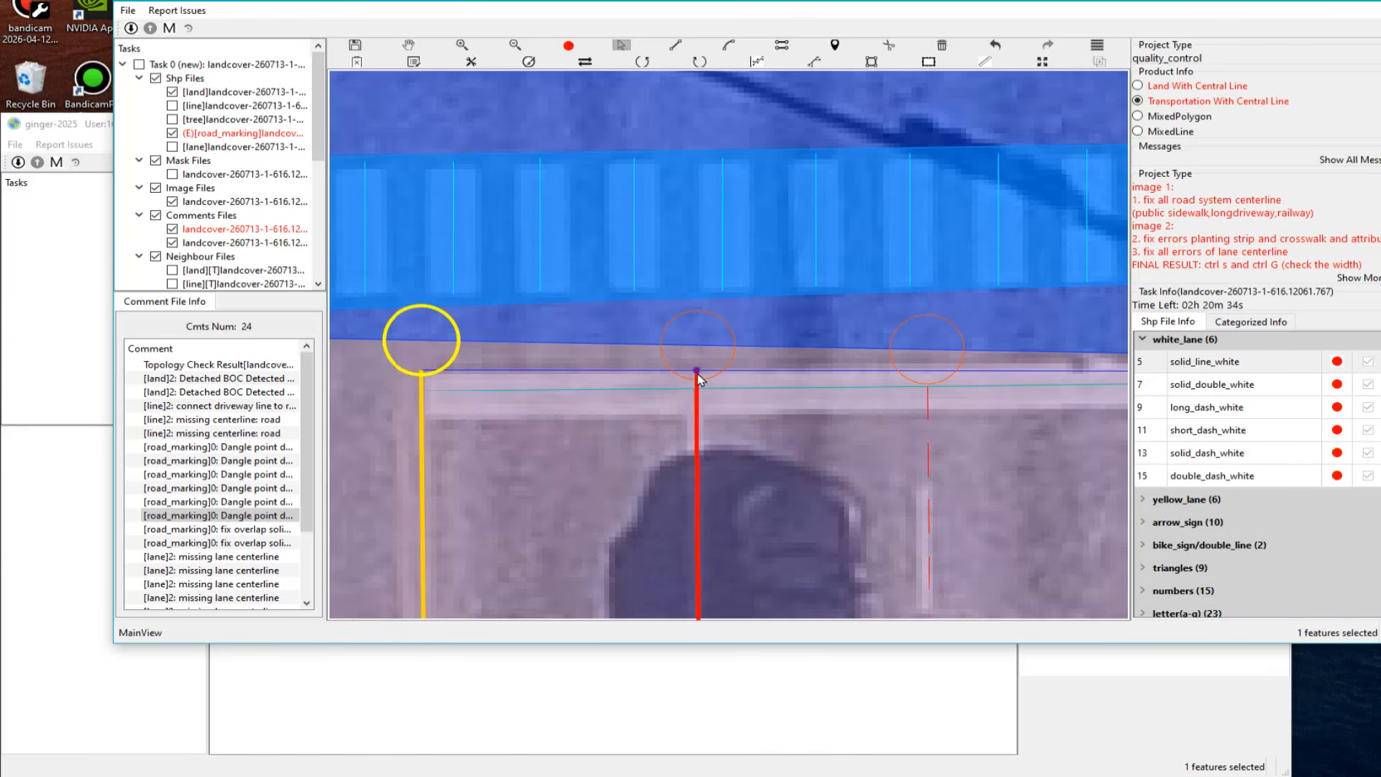
{"action": "left_click", "coordinate": [928, 394]}
{"action": "left_click_drag", "start_coordinate": [926, 393], "coordinate": [929, 374]}
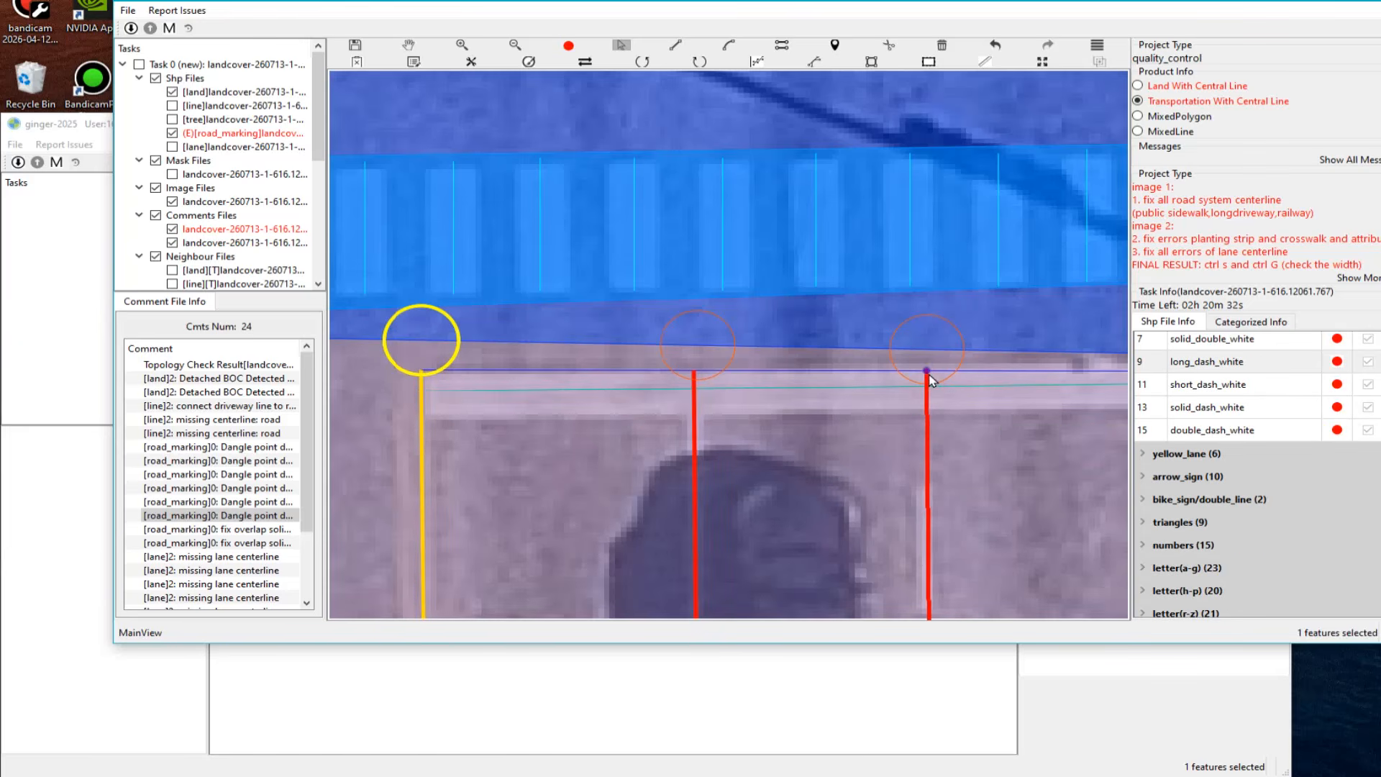
{"action": "scroll", "coordinate": [783, 461], "scroll_direction": "down", "scroll_amount": 2}
{"action": "key", "text": "space"}
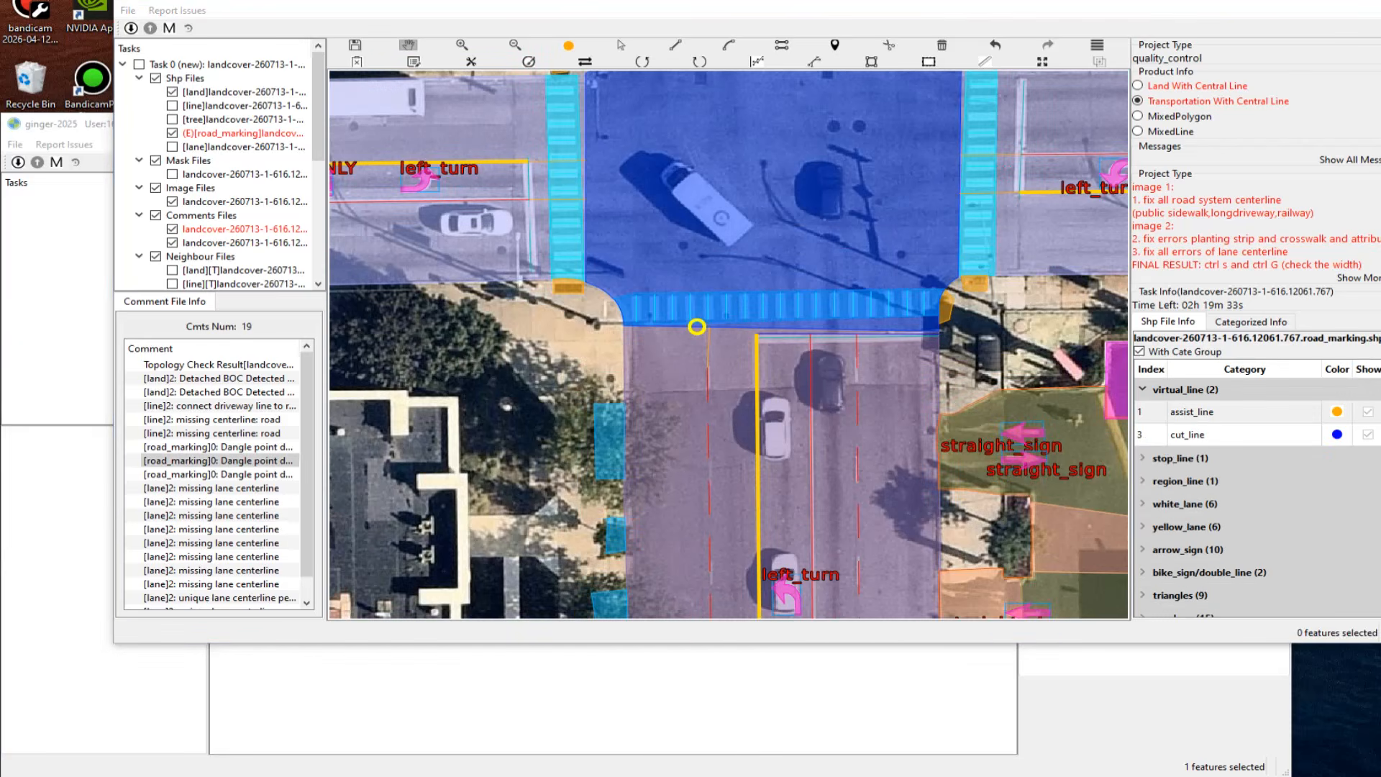
Step: Open the first road_marking dangle point comment and pull the east long_dash_white line's south end back to the intersection's north edge
{"action": "scroll", "coordinate": [880, 372], "scroll_direction": "up", "scroll_amount": 2}
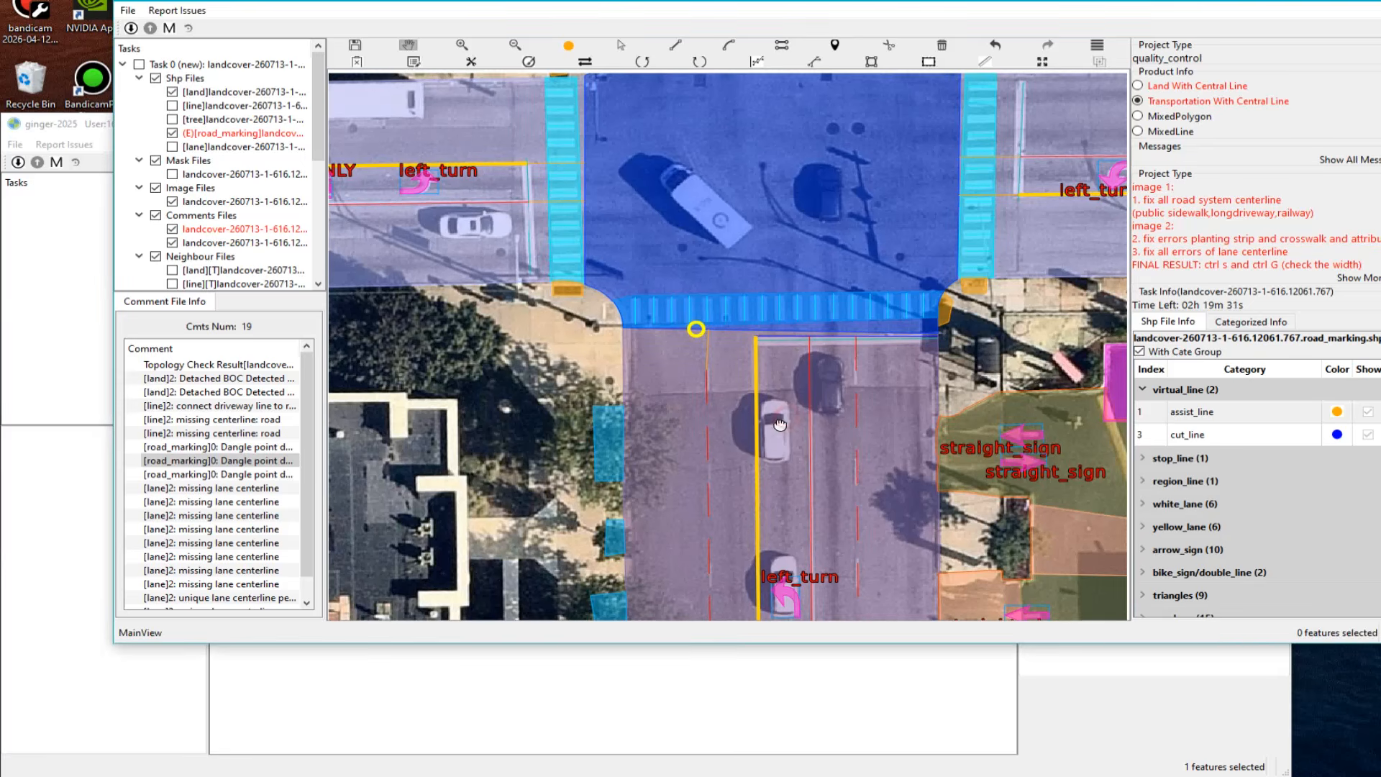
{"action": "scroll", "coordinate": [881, 372], "scroll_direction": "up", "scroll_amount": 3}
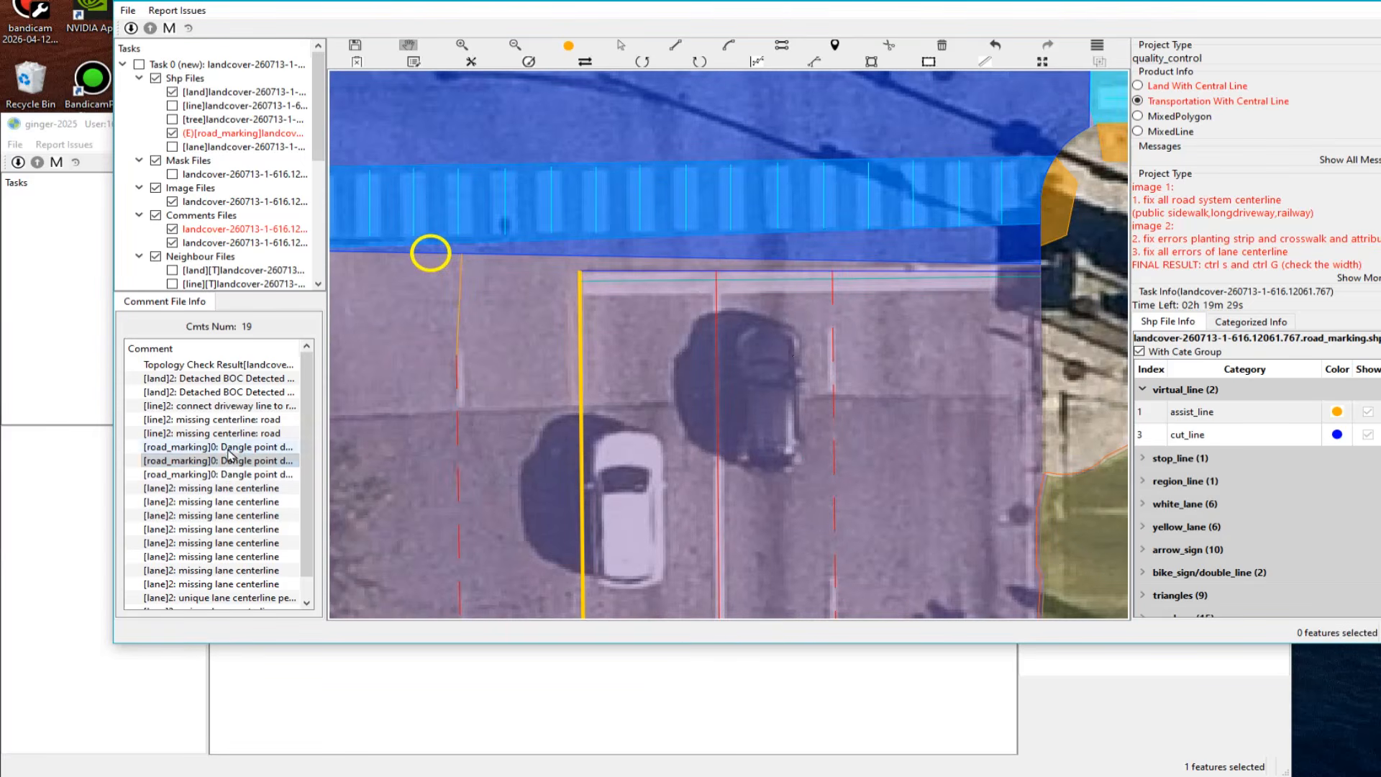
{"action": "left_click", "coordinate": [229, 449]}
{"action": "scroll", "coordinate": [722, 484], "scroll_direction": "down", "scroll_amount": 3}
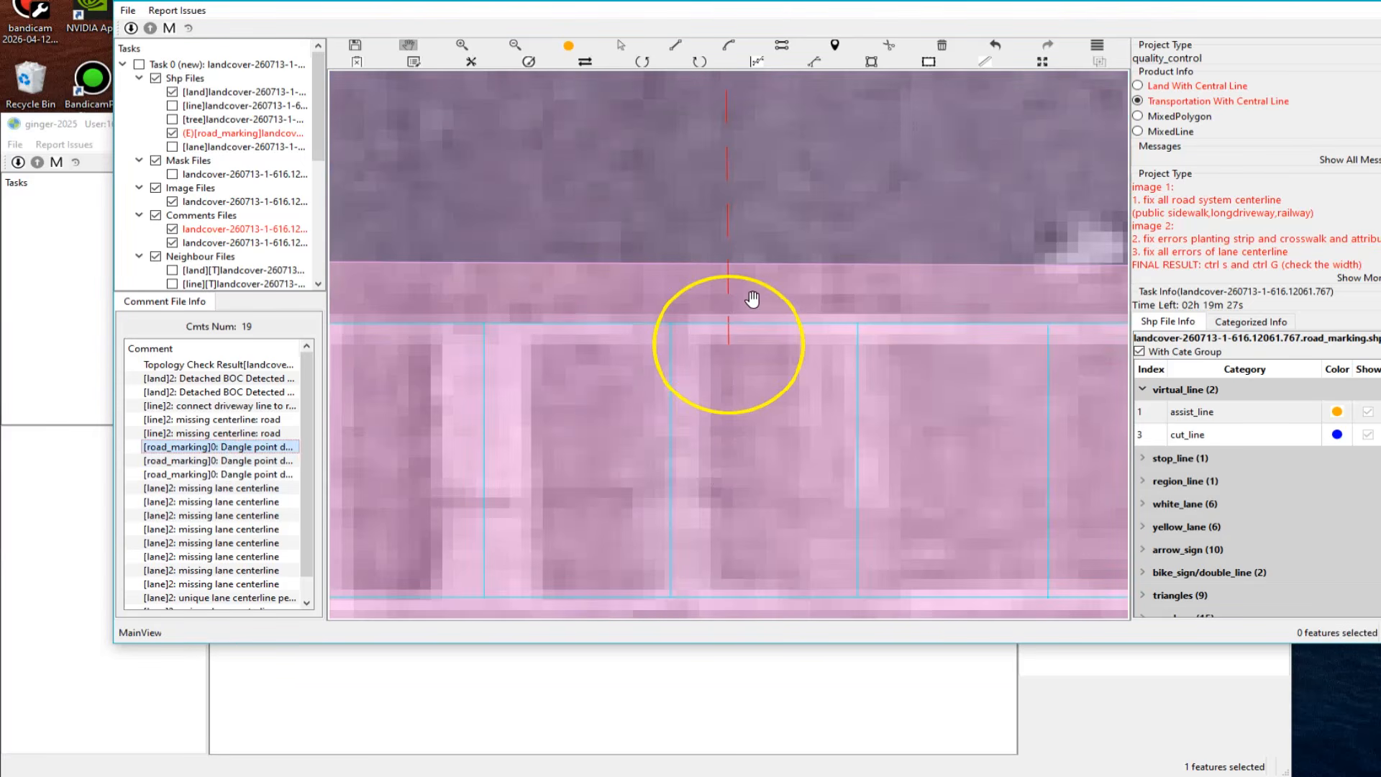
{"action": "left_click", "coordinate": [749, 339]}
{"action": "left_click_drag", "start_coordinate": [729, 344], "coordinate": [731, 264]}
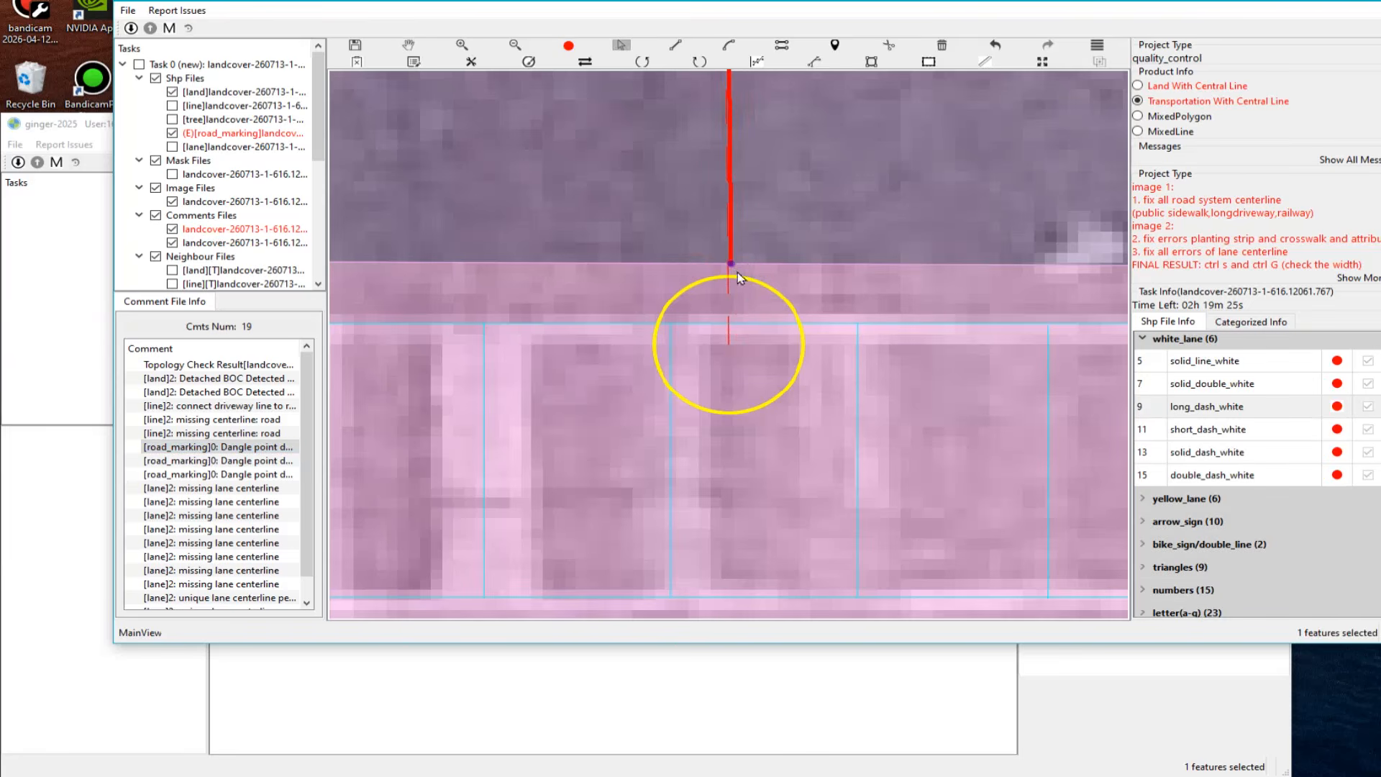
{"action": "key", "text": "Escape"}
Step: Snap the south end of the long_dash_white line west of the painted median to the intersection's edge and compare it with the imagery
{"action": "scroll", "coordinate": [729, 358], "scroll_direction": "down", "scroll_amount": 3}
{"action": "left_click_drag", "start_coordinate": [740, 366], "coordinate": [728, 470]}
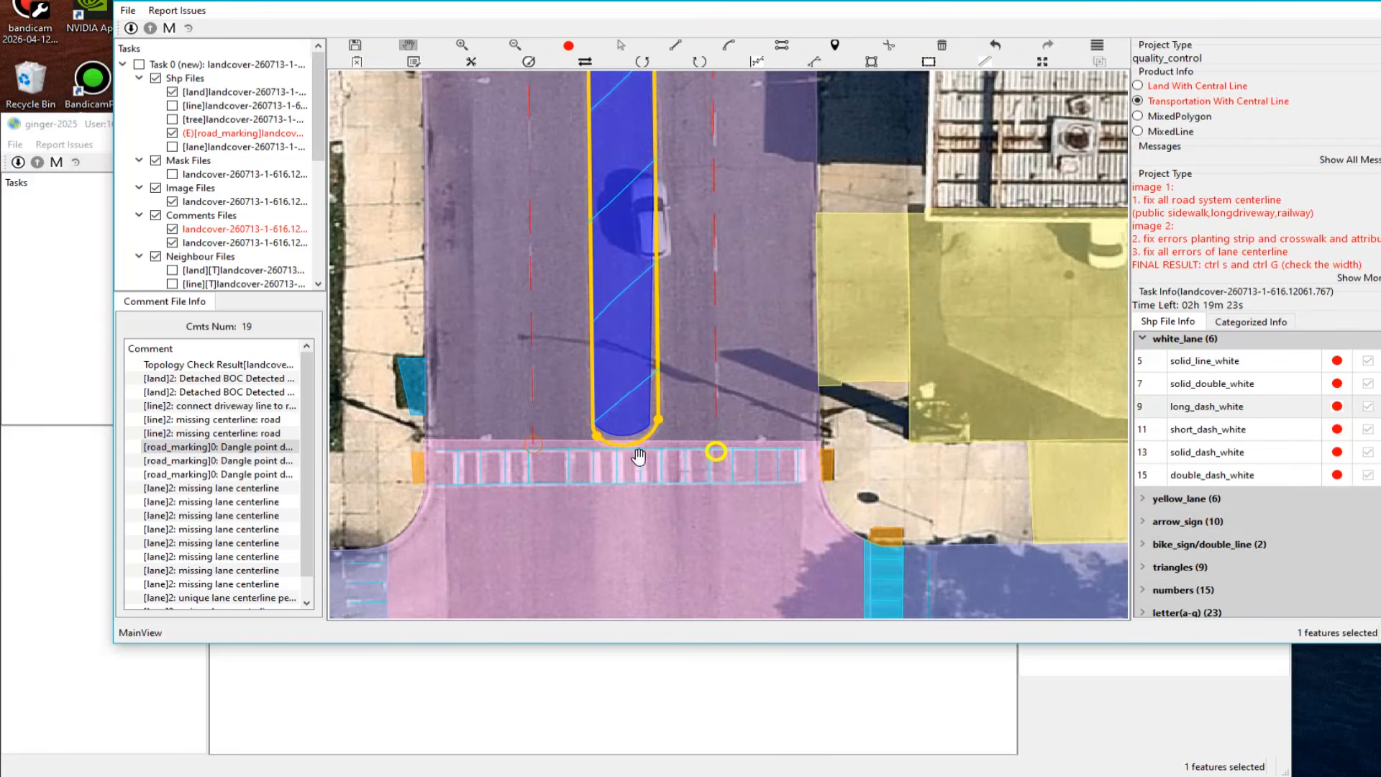
{"action": "scroll", "coordinate": [543, 437], "scroll_direction": "up", "scroll_amount": 2}
{"action": "key", "text": "Escape"}
{"action": "left_click", "coordinate": [542, 431]}
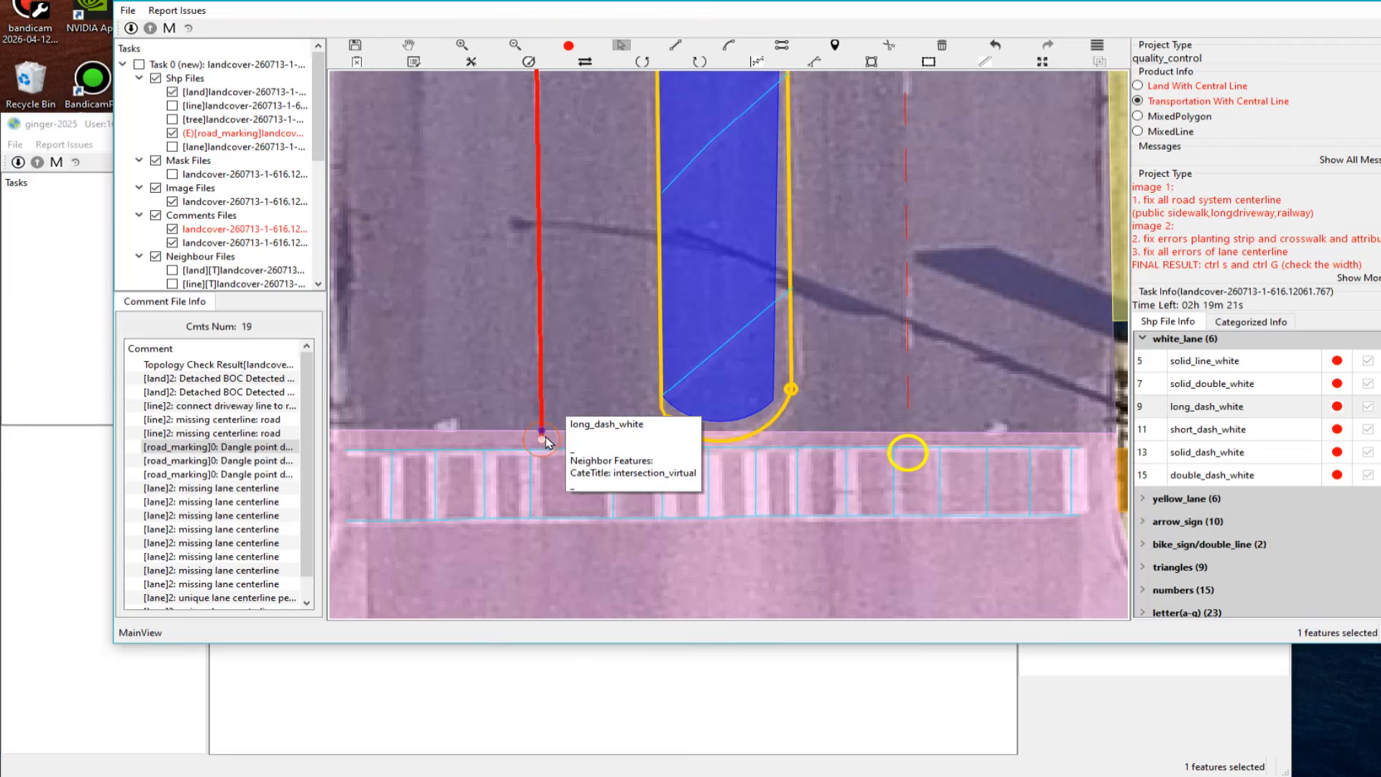
{"action": "key", "text": "h"}
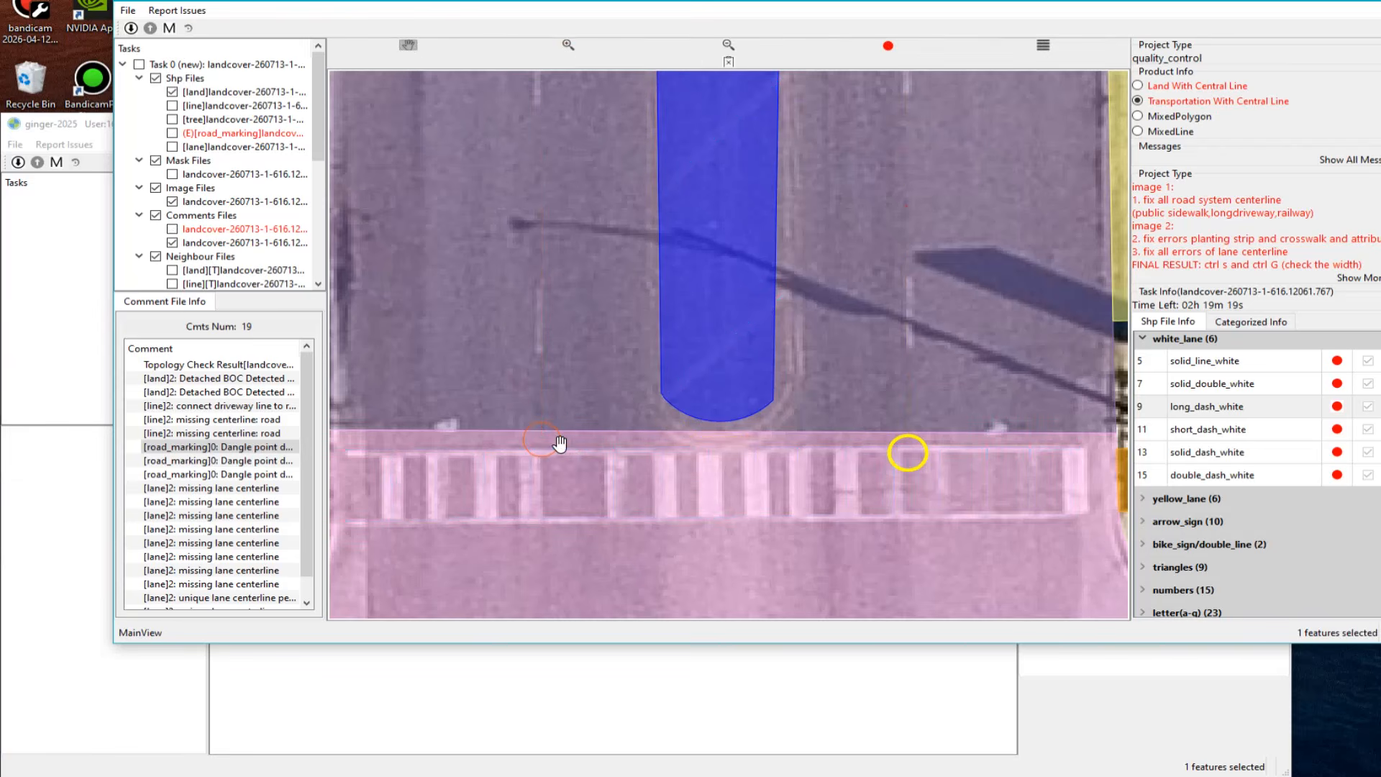
{"action": "key", "text": "h"}
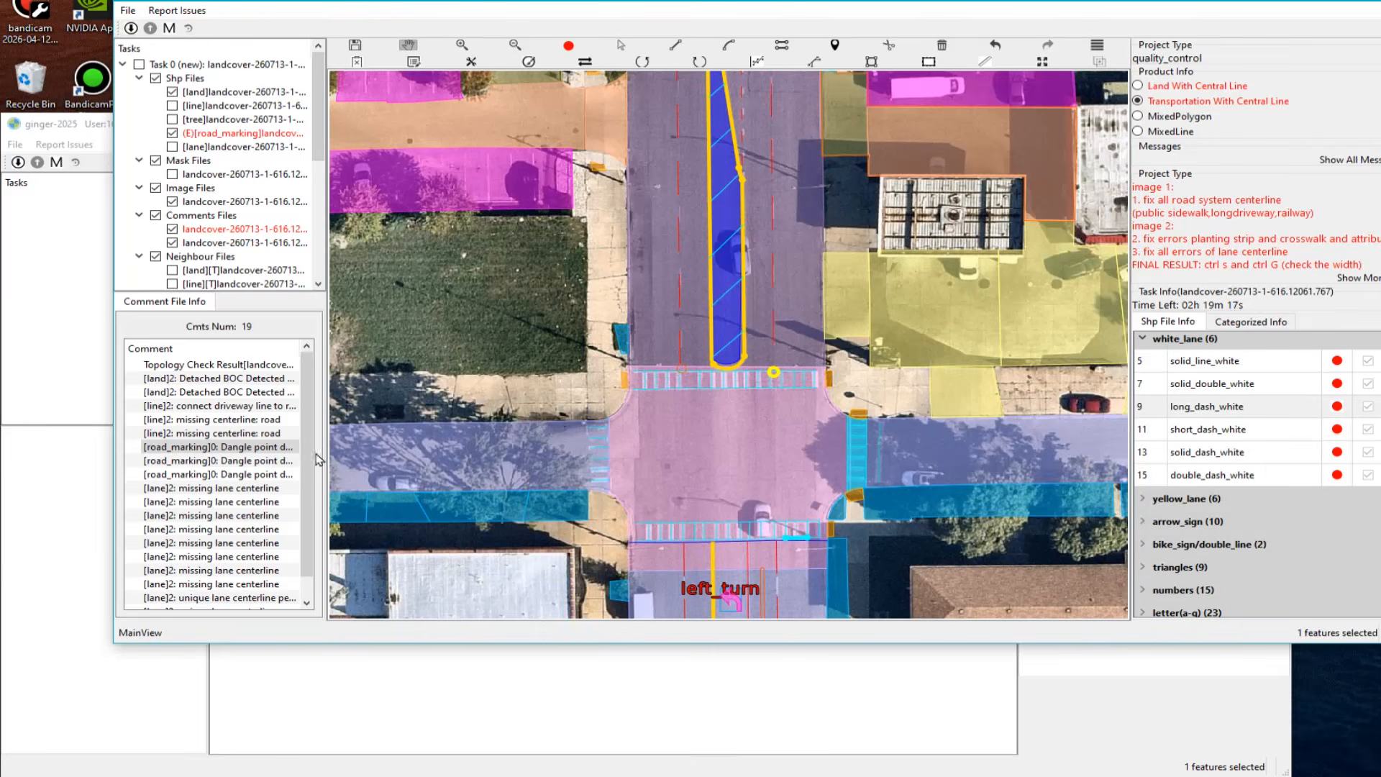
Step: Review the remaining dangle point comments and delete the assist_line joining the west white dashed line to the intersection's south edge
{"action": "scroll", "coordinate": [252, 503], "scroll_direction": "down", "scroll_amount": 1}
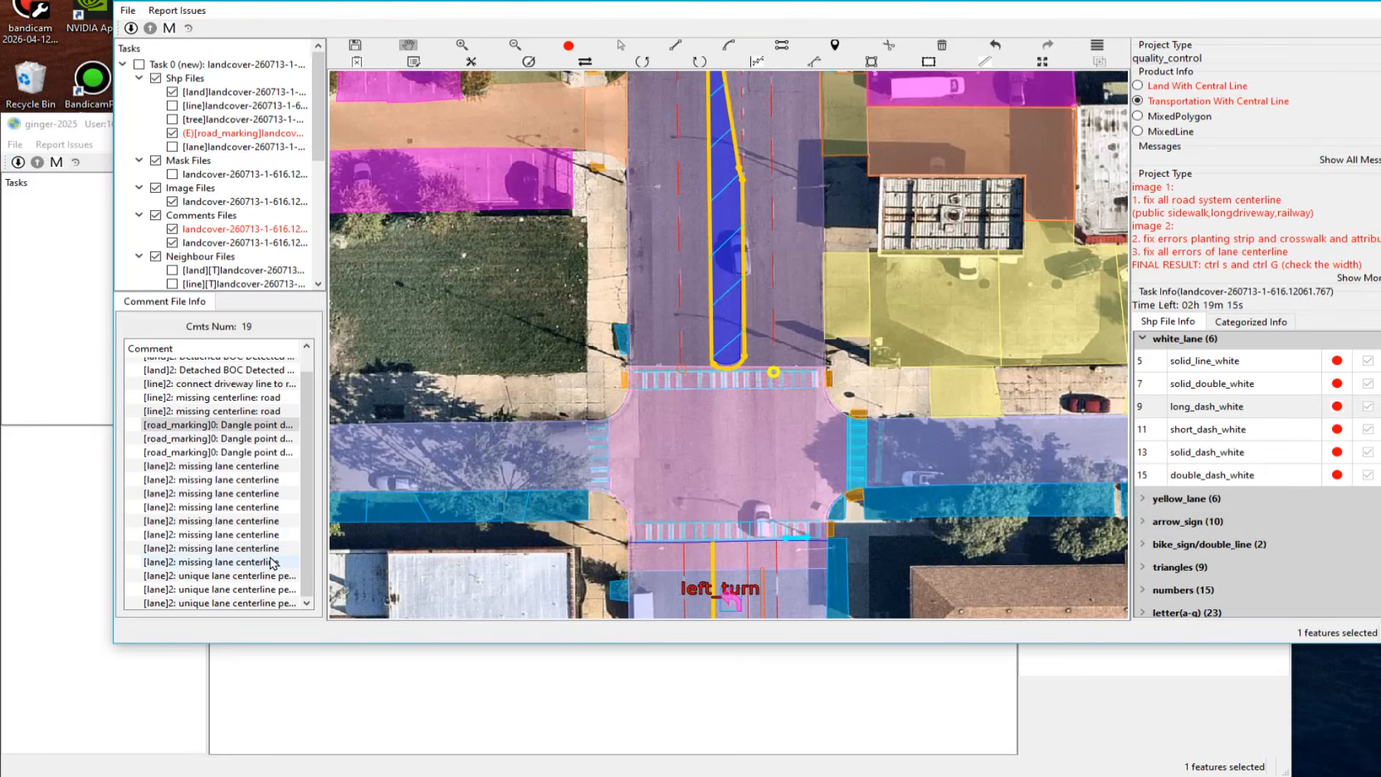
{"action": "scroll", "coordinate": [272, 539], "scroll_direction": "up", "scroll_amount": 1}
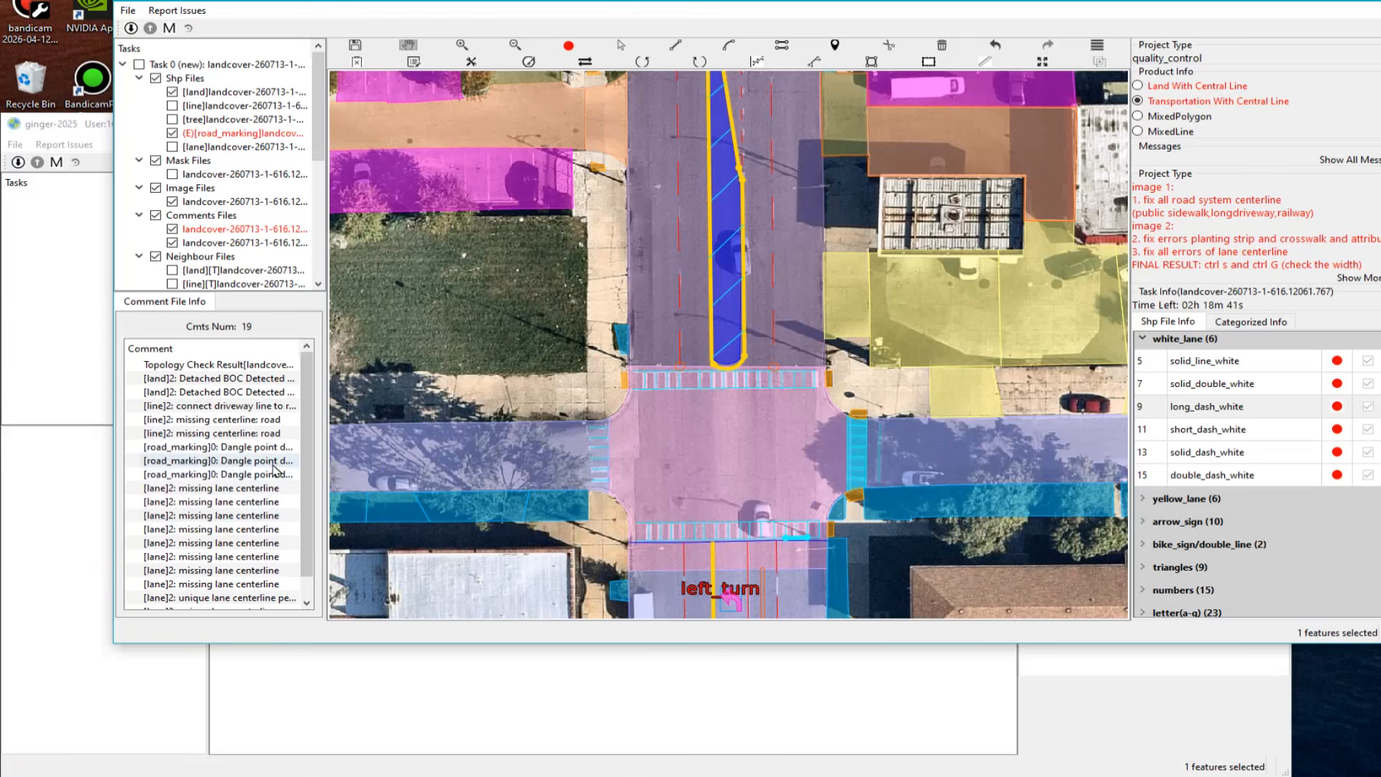
{"action": "double_click", "coordinate": [230, 447]}
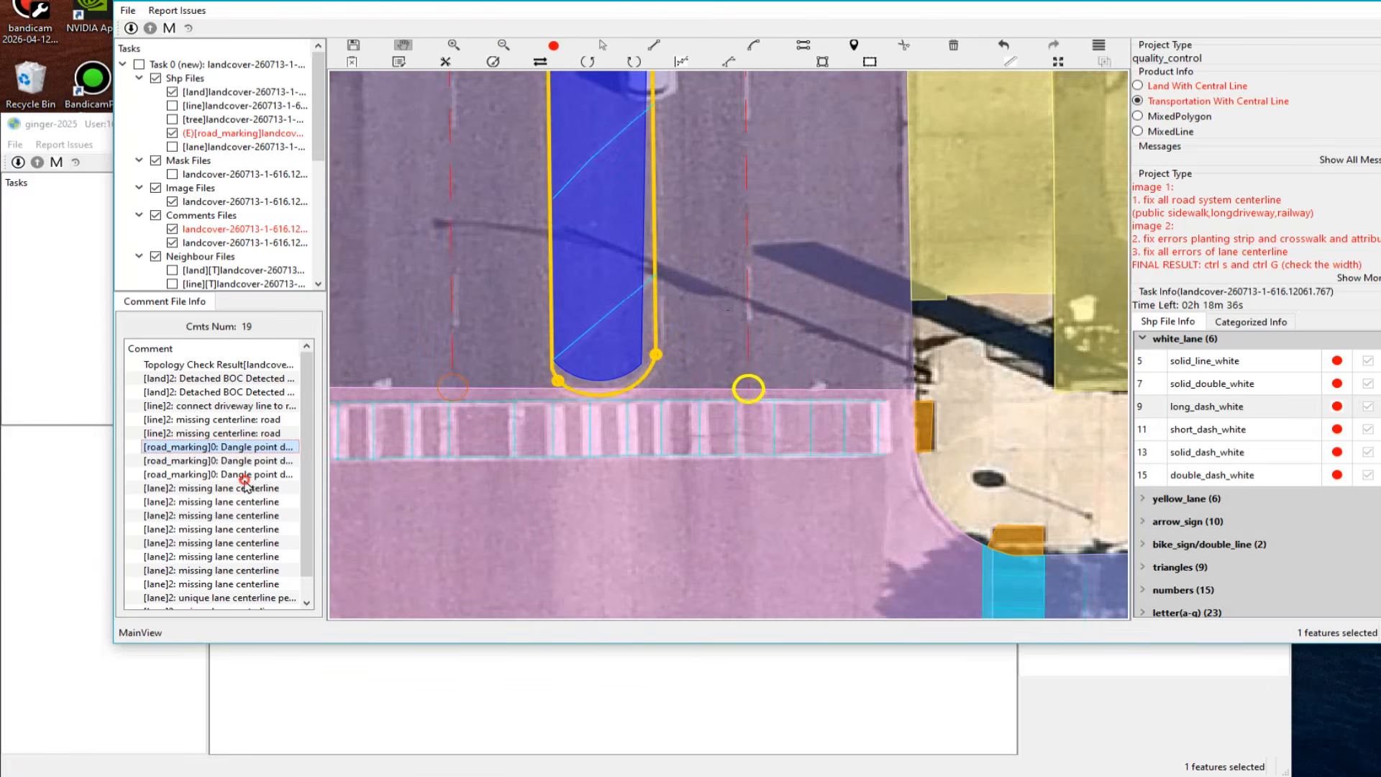
{"action": "double_click", "coordinate": [255, 474]}
{"action": "double_click", "coordinate": [256, 461]}
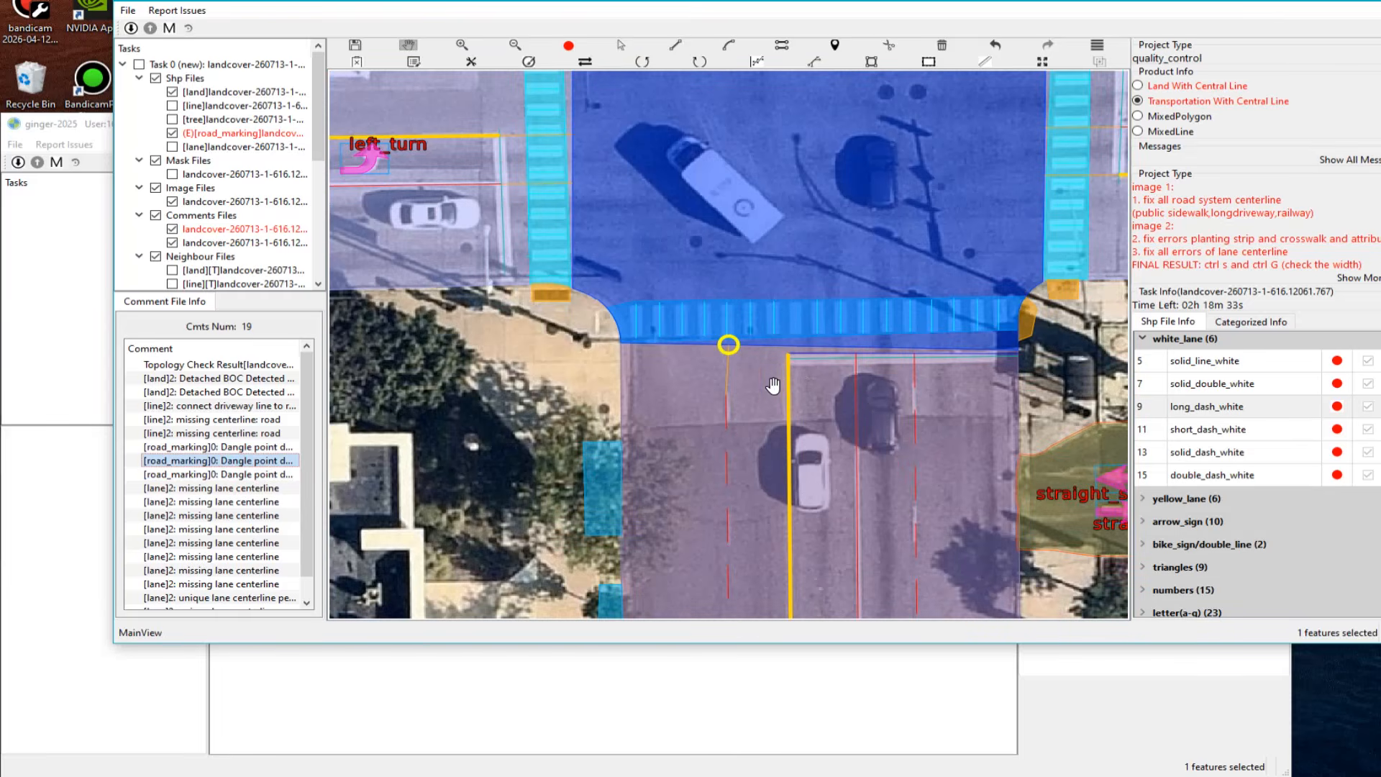
{"action": "left_click", "coordinate": [726, 378]}
{"action": "key", "text": "Delete"}
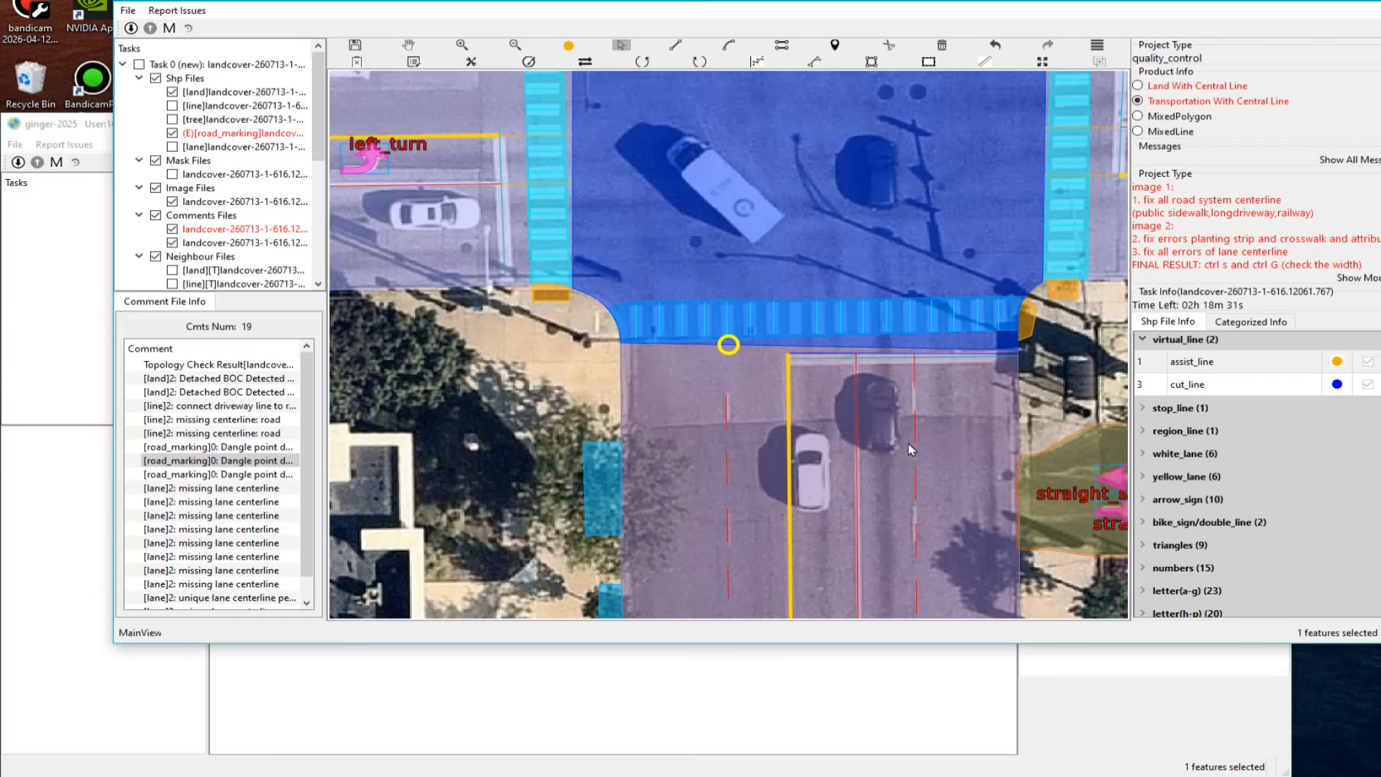
Step: Draw cut_lines from the west white dashed line's north end to the road's west edge and to the solid yellow line
{"action": "left_click", "coordinate": [1186, 384]}
{"action": "key", "text": "l"}
{"action": "left_click", "coordinate": [726, 395]}
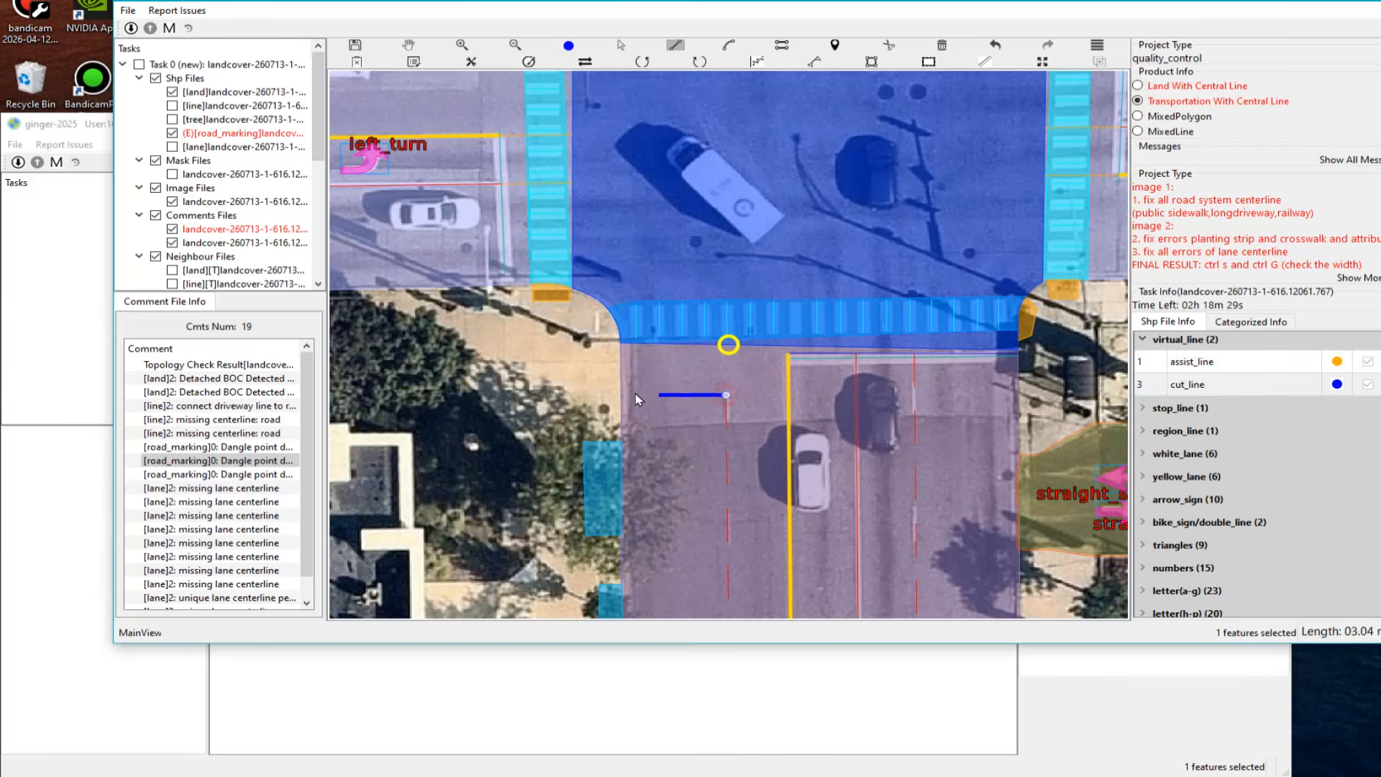
{"action": "double_click", "coordinate": [620, 393]}
{"action": "left_click_drag", "start_coordinate": [726, 395], "coordinate": [786, 396]}
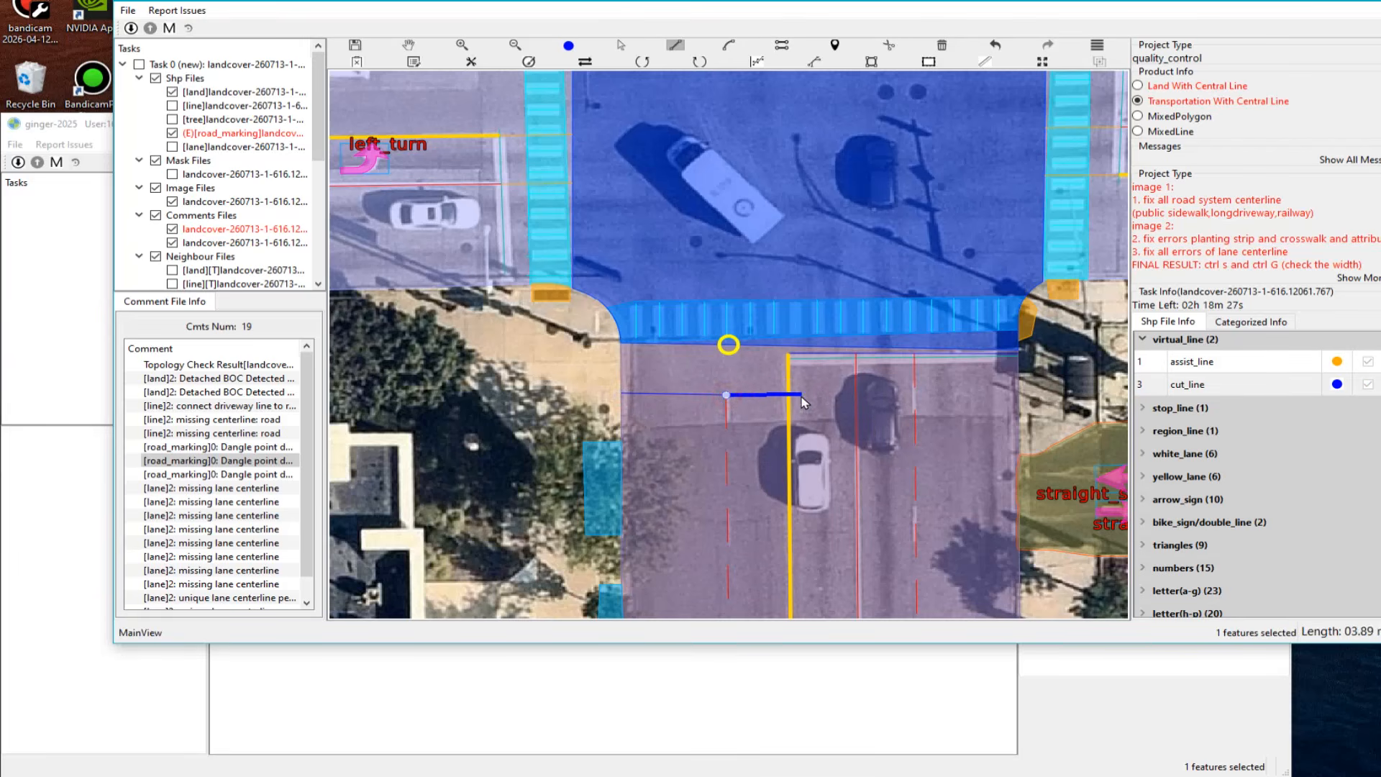
{"action": "key", "text": "Up"}
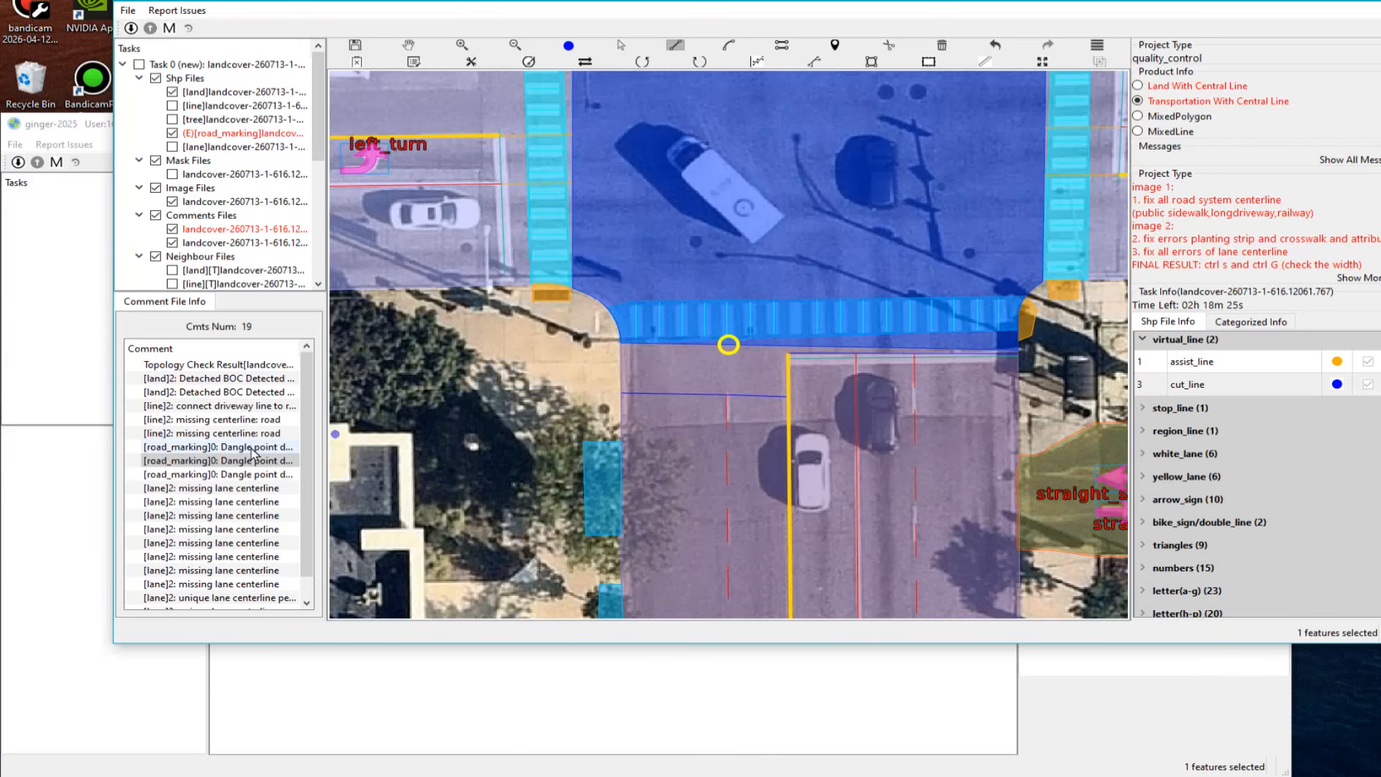
Step: Snap the short south piece of the east long_dash_white line to the intersection's north edge and change its category to assist_line
{"action": "scroll", "coordinate": [760, 352], "scroll_direction": "down", "scroll_amount": 2}
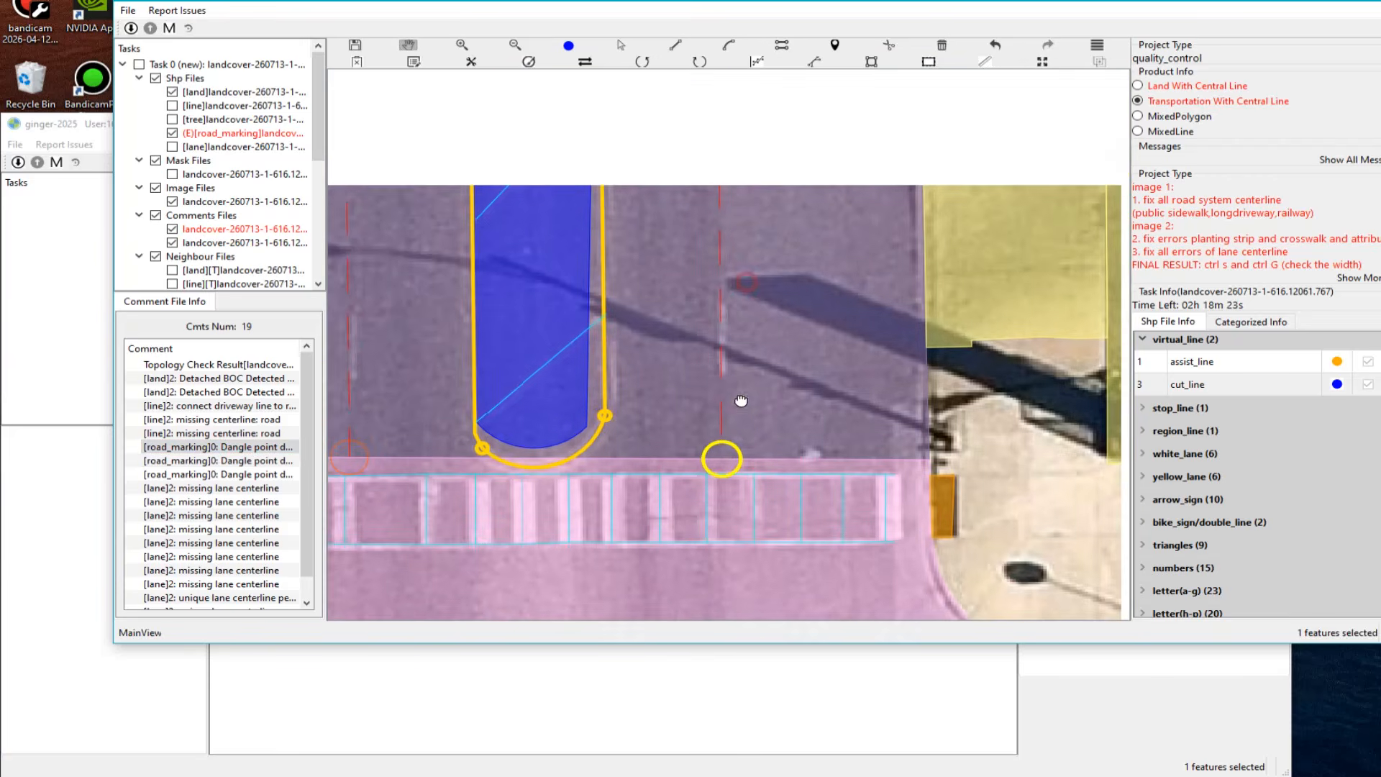
{"action": "key", "text": "Escape"}
{"action": "left_click", "coordinate": [716, 431]}
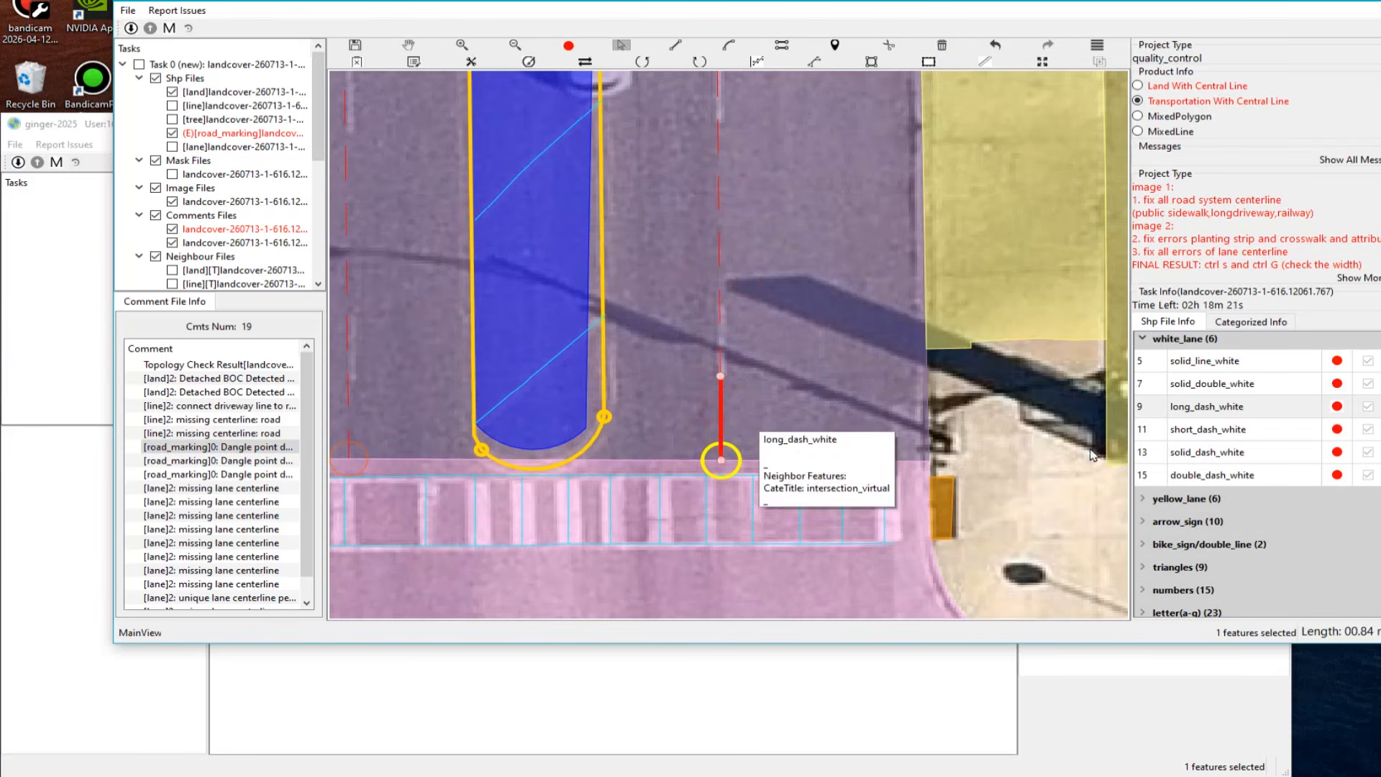
{"action": "scroll", "coordinate": [766, 493], "scroll_direction": "up", "scroll_amount": 3}
{"action": "scroll", "coordinate": [758, 472], "scroll_direction": "up", "scroll_amount": 3}
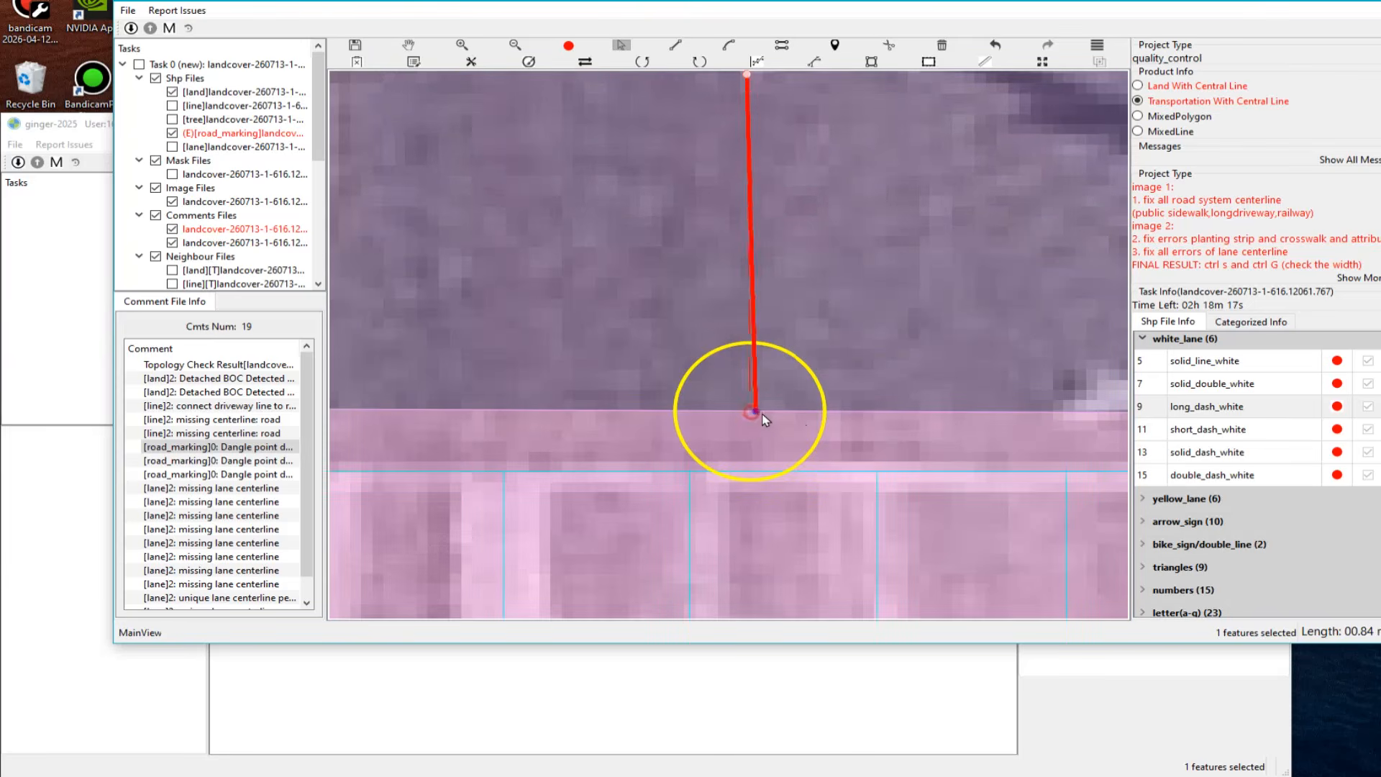
{"action": "scroll", "coordinate": [777, 418], "scroll_direction": "down", "scroll_amount": 3}
{"action": "key", "text": "s"}
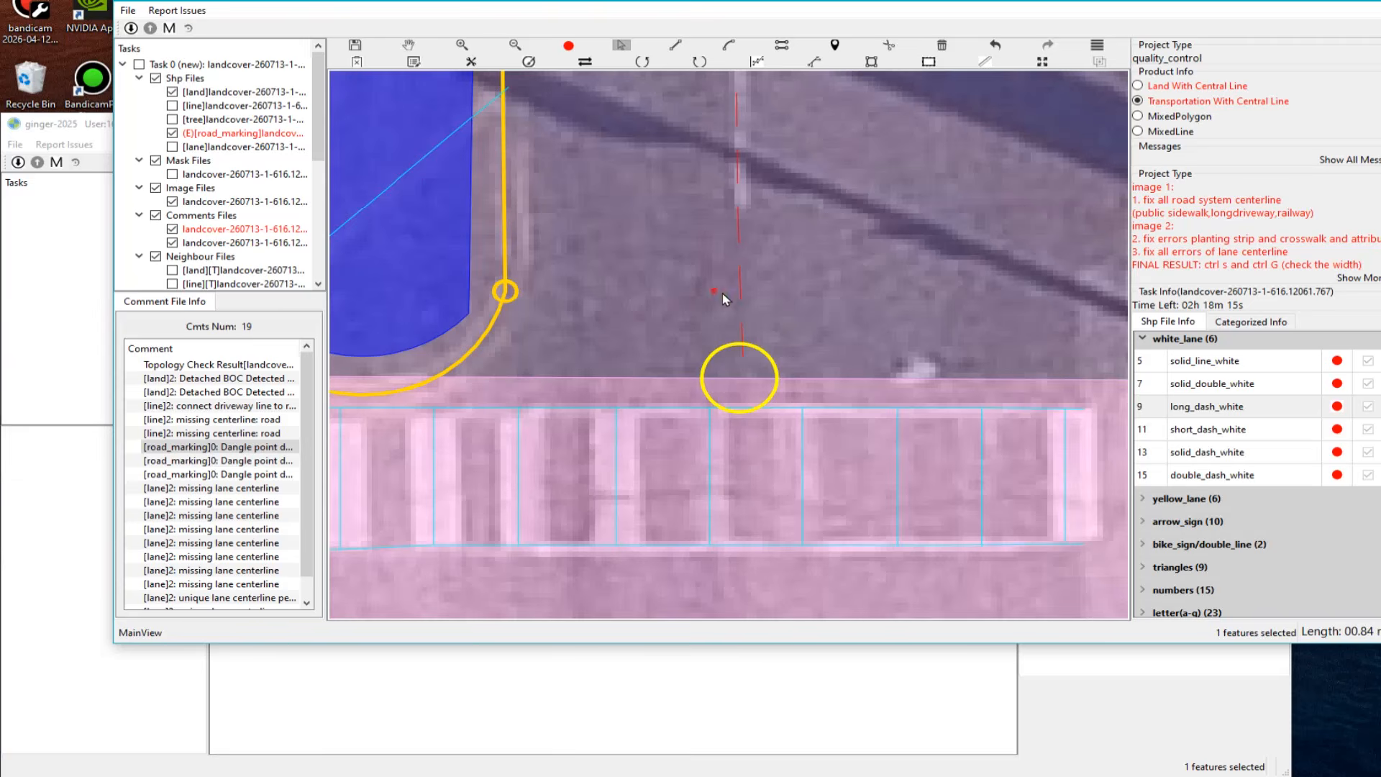
{"action": "left_click", "coordinate": [739, 302]}
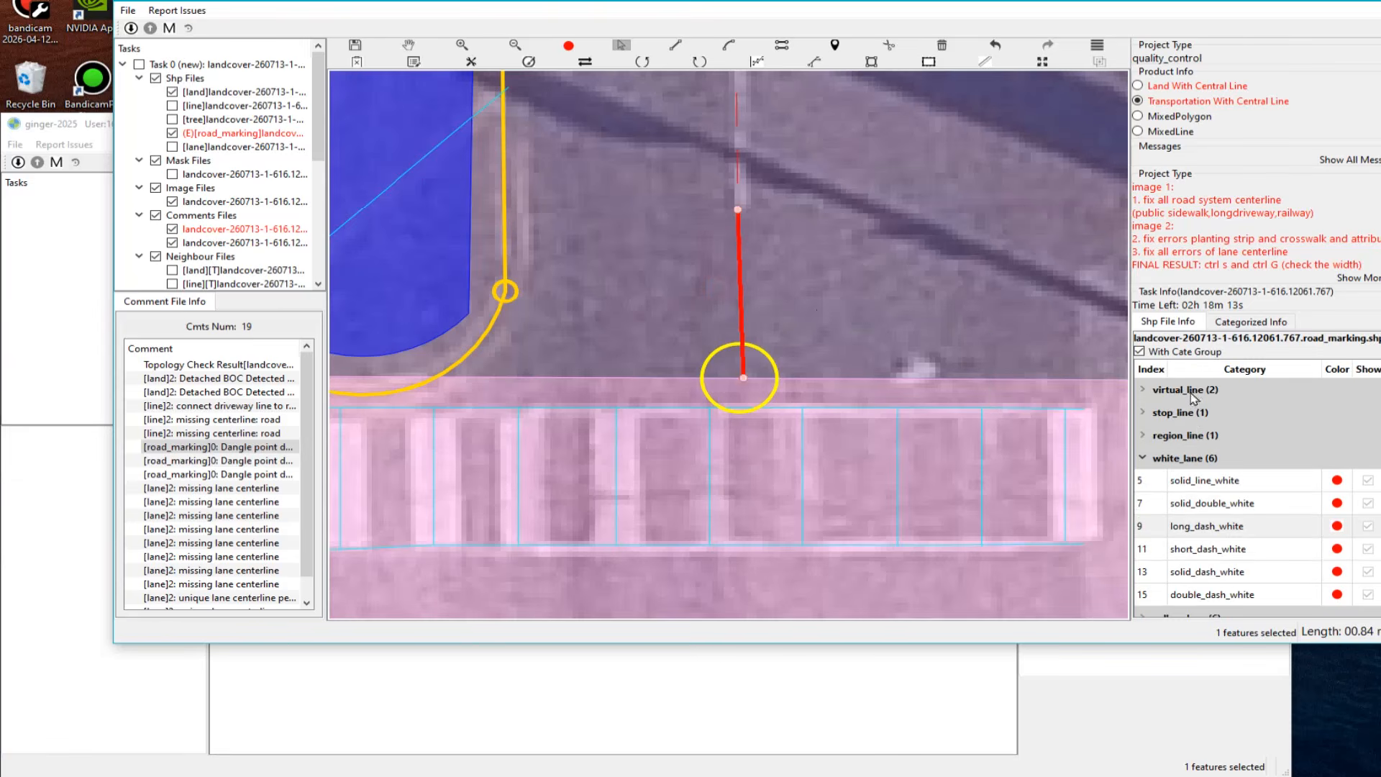
{"action": "left_click", "coordinate": [1191, 390]}
{"action": "left_click", "coordinate": [1208, 413]}
Step: Cut the long_dash_white line west of the median short of the intersection and change its south end piece to assist_line
{"action": "scroll", "coordinate": [727, 346], "scroll_direction": "down", "scroll_amount": 3}
{"action": "left_click_drag", "start_coordinate": [673, 327], "coordinate": [1062, 345]}
{"action": "key", "text": "c"}
{"action": "left_click", "coordinate": [739, 297]}
{"action": "left_click", "coordinate": [774, 300]}
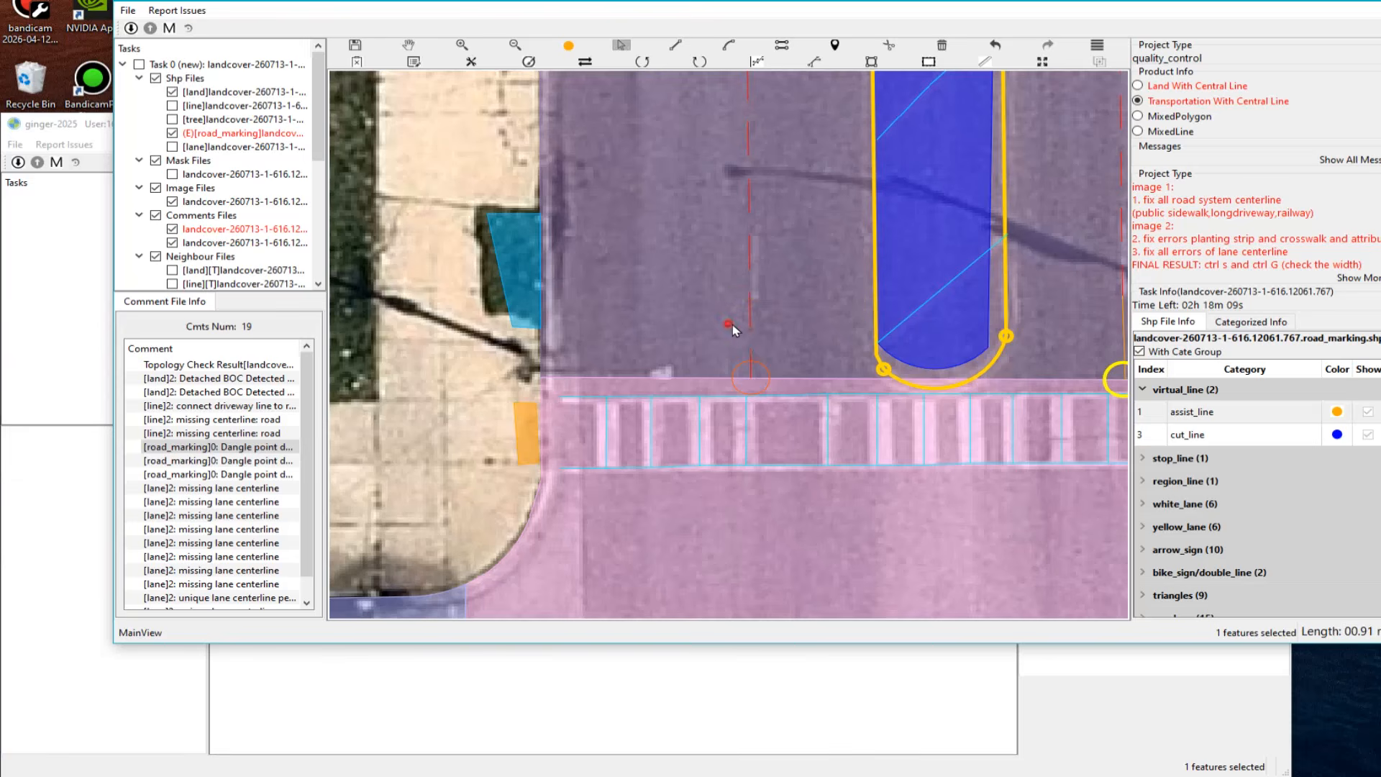
{"action": "scroll", "coordinate": [1215, 408], "scroll_direction": "up", "scroll_amount": 2}
{"action": "left_click", "coordinate": [1196, 362]}
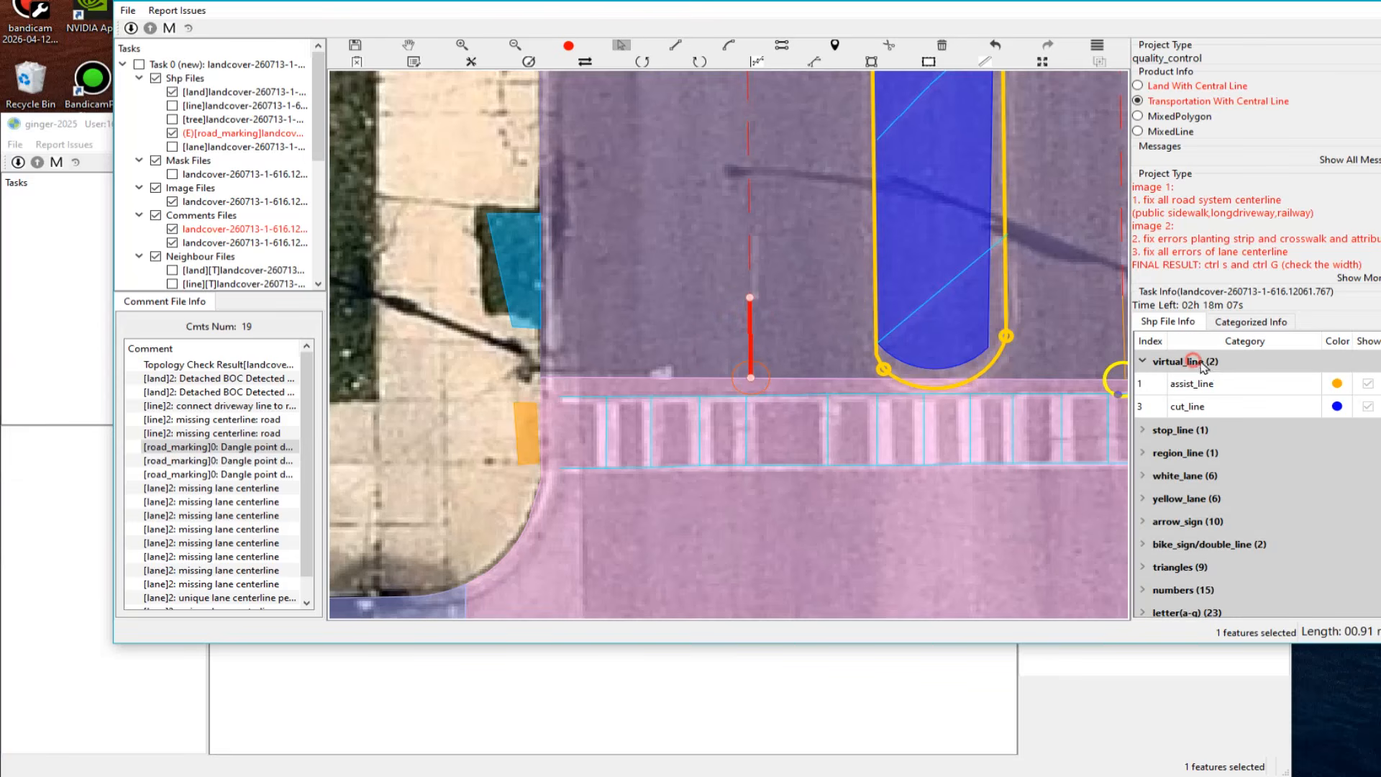
{"action": "left_click", "coordinate": [1198, 383]}
Step: Shift the south end of the west assist_line slightly west along the intersection's north edge
{"action": "scroll", "coordinate": [899, 381], "scroll_direction": "down", "scroll_amount": 2}
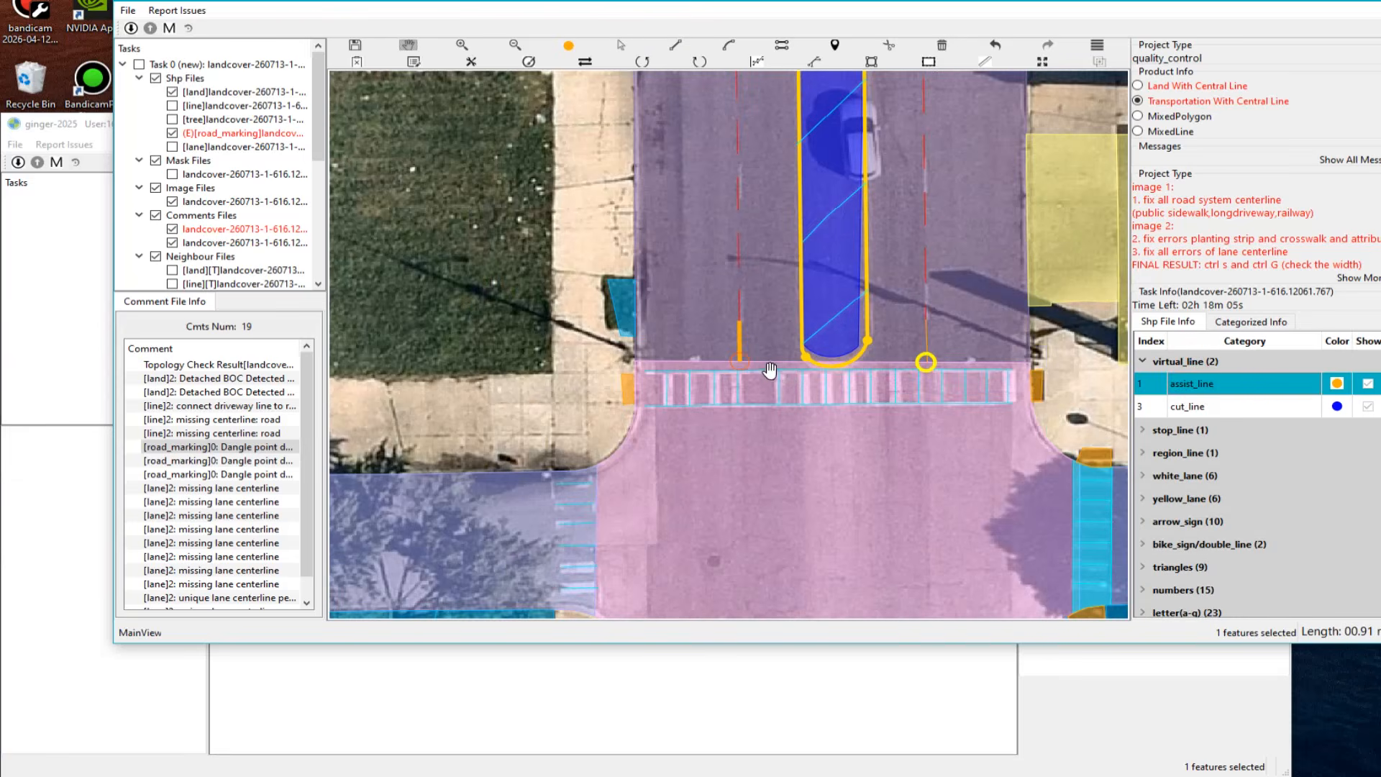
{"action": "scroll", "coordinate": [777, 346], "scroll_direction": "up", "scroll_amount": 9}
{"action": "mouse_move", "coordinate": [817, 476]}
{"action": "left_mouse_down"}
{"action": "mouse_move", "coordinate": [801, 489]}
{"action": "mouse_move", "coordinate": [799, 477]}
{"action": "left_mouse_up"}
{"action": "scroll", "coordinate": [863, 466], "scroll_direction": "down", "scroll_amount": 5}
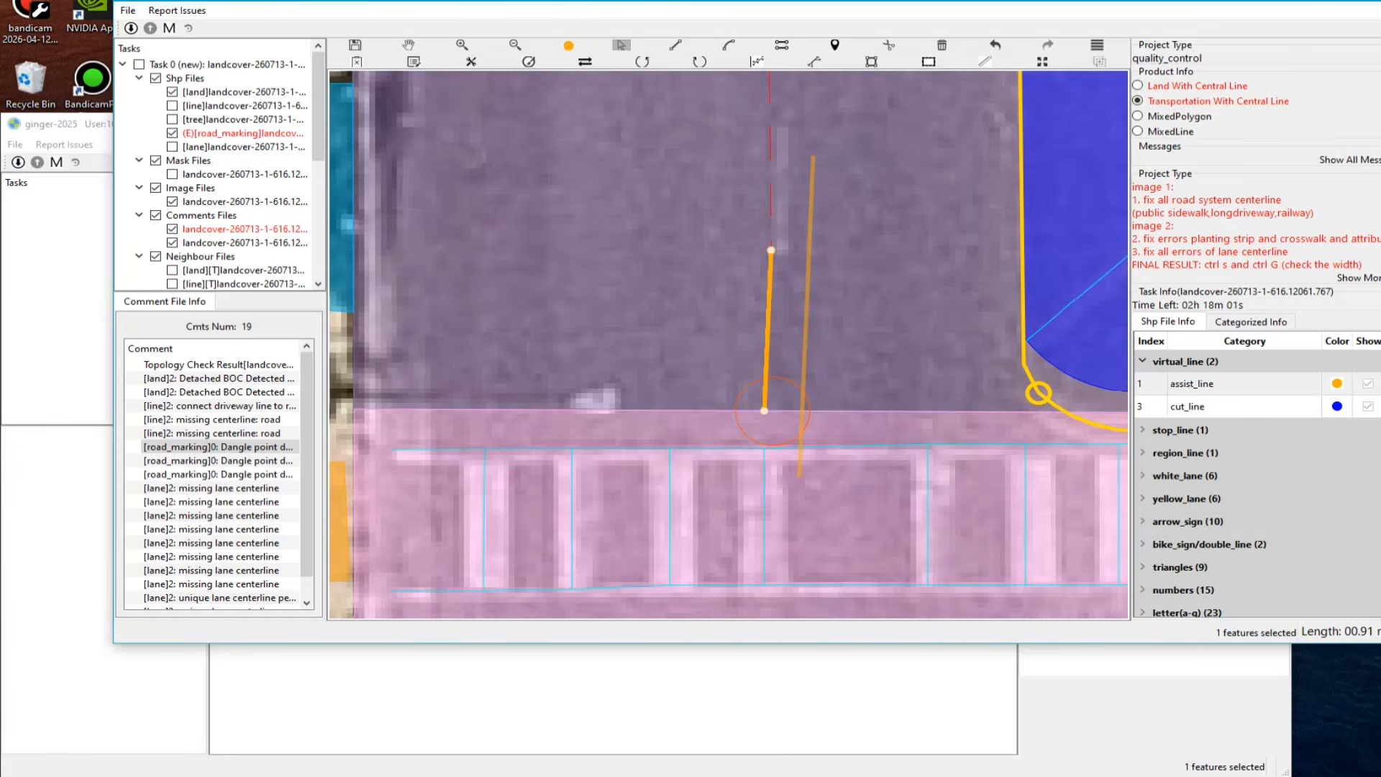
{"action": "scroll", "coordinate": [937, 311], "scroll_direction": "down", "scroll_amount": 3}
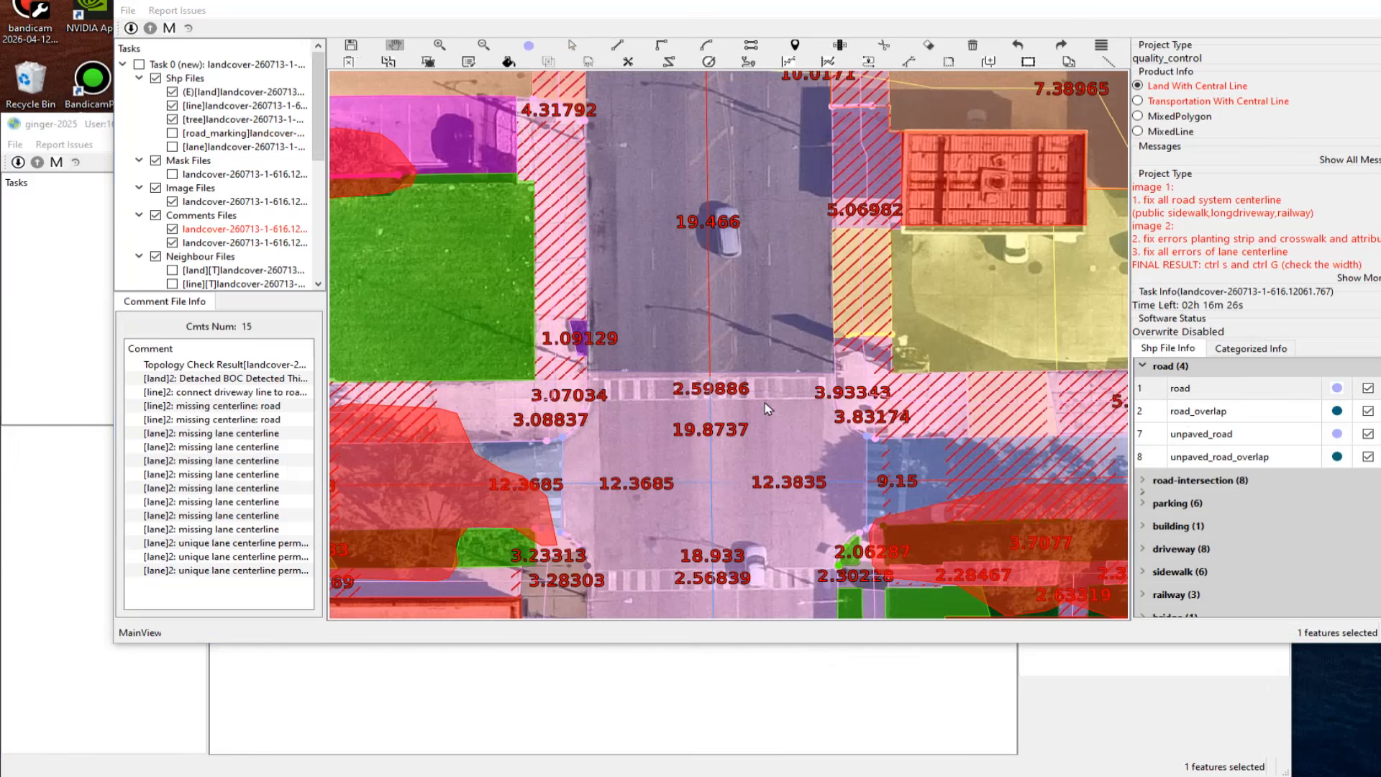
{"action": "left_click", "coordinate": [440, 256]}
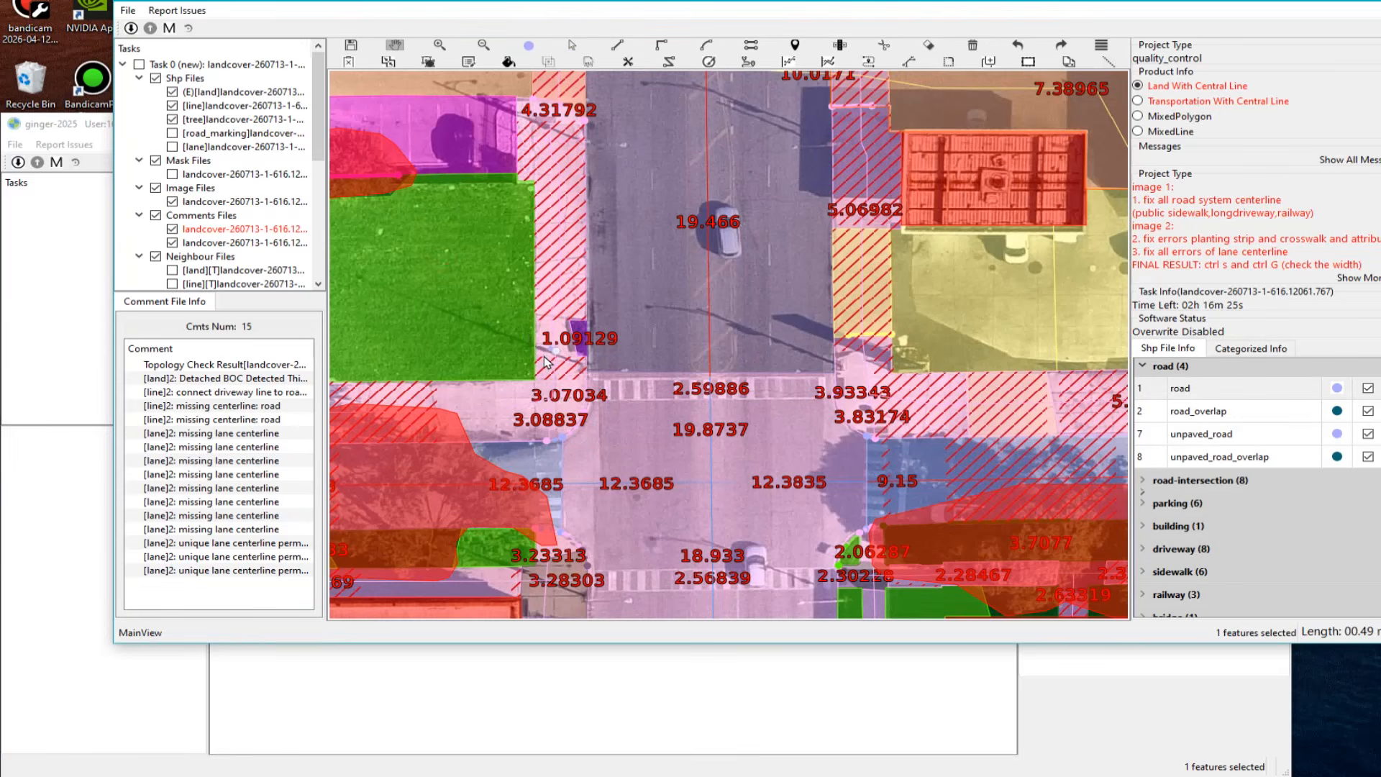
{"action": "scroll", "coordinate": [636, 380], "scroll_direction": "down", "scroll_amount": 2}
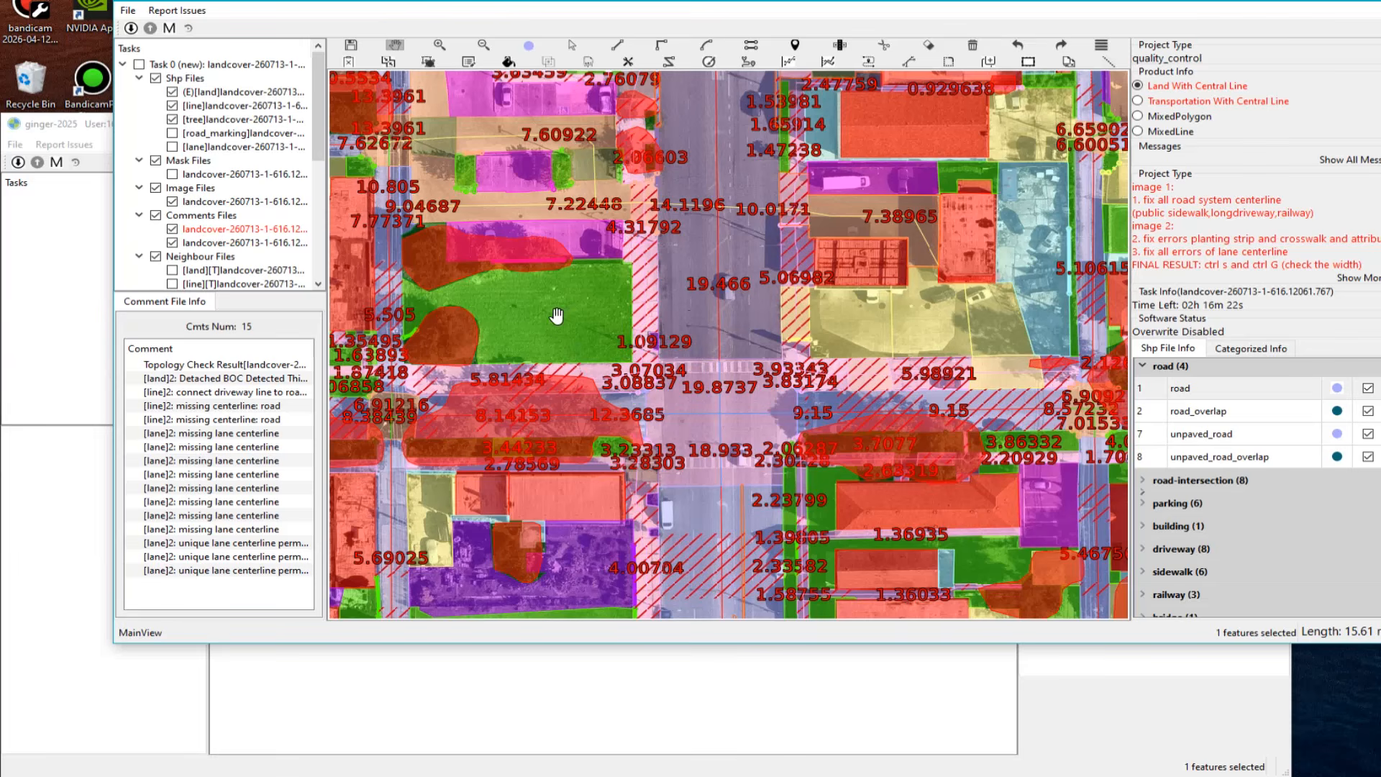
{"action": "scroll", "coordinate": [575, 317], "scroll_direction": "down", "scroll_amount": 2}
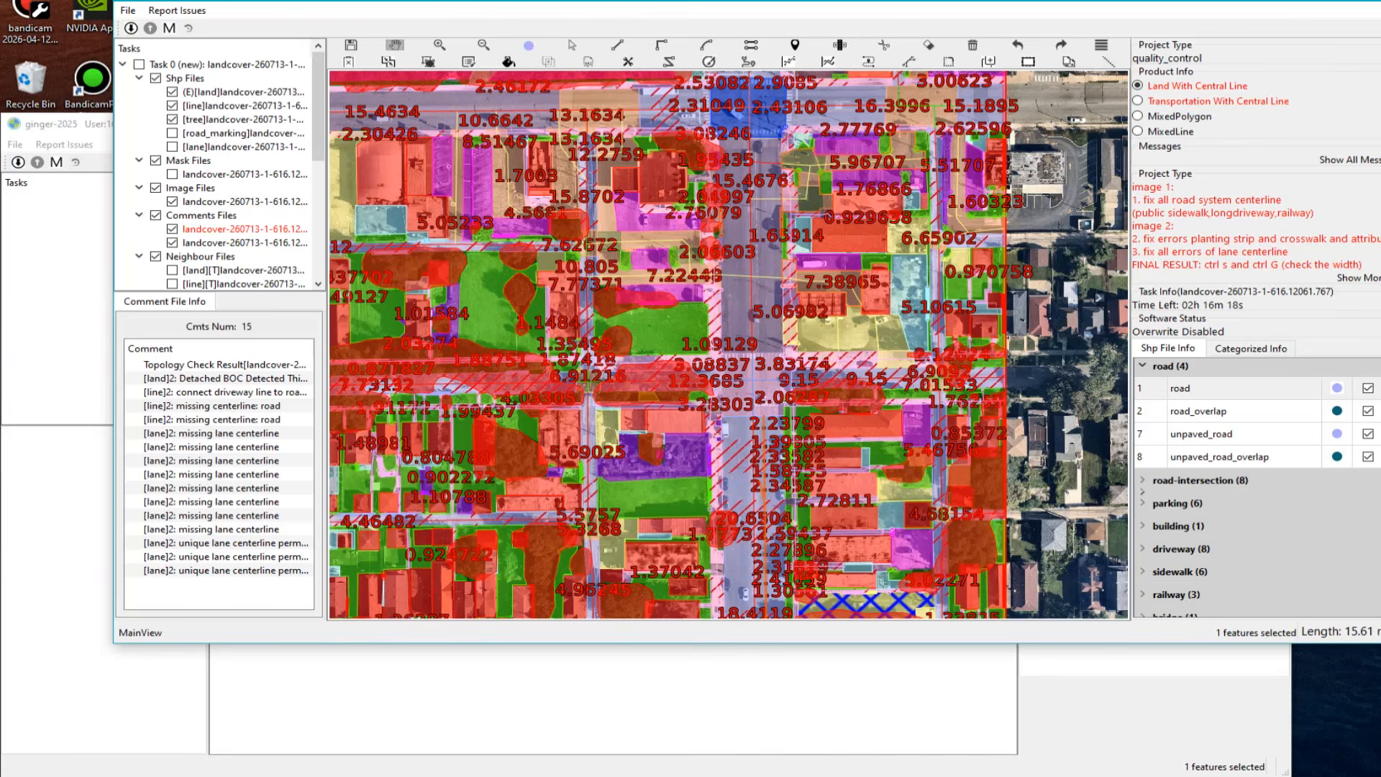